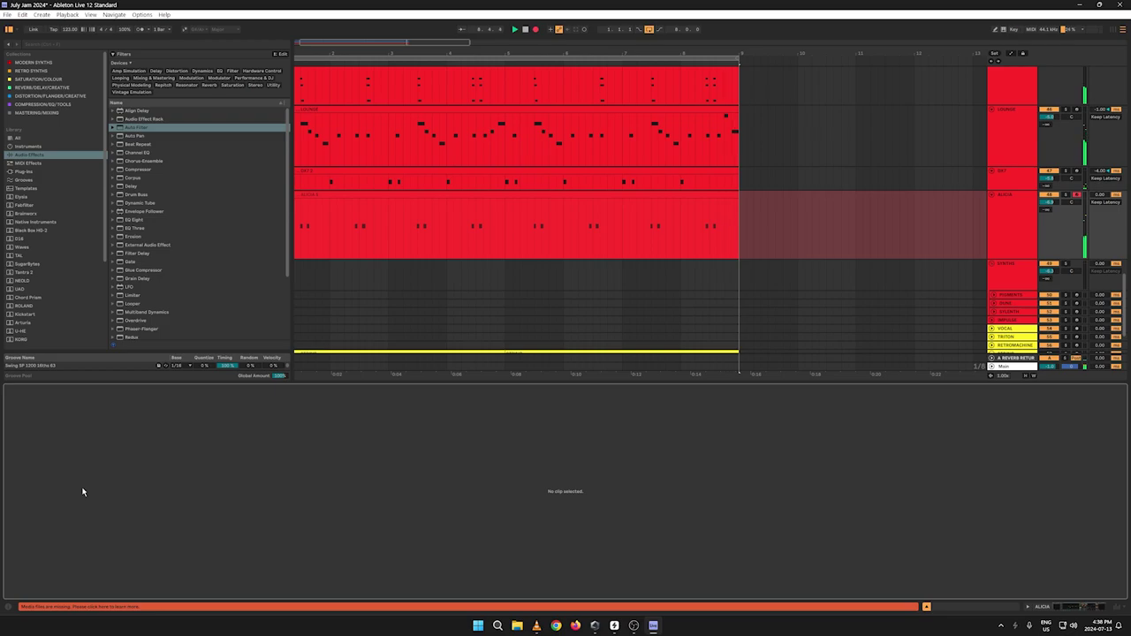
Step: Stop recording and playback, then zoom out to see the whole arrangement
key(space)
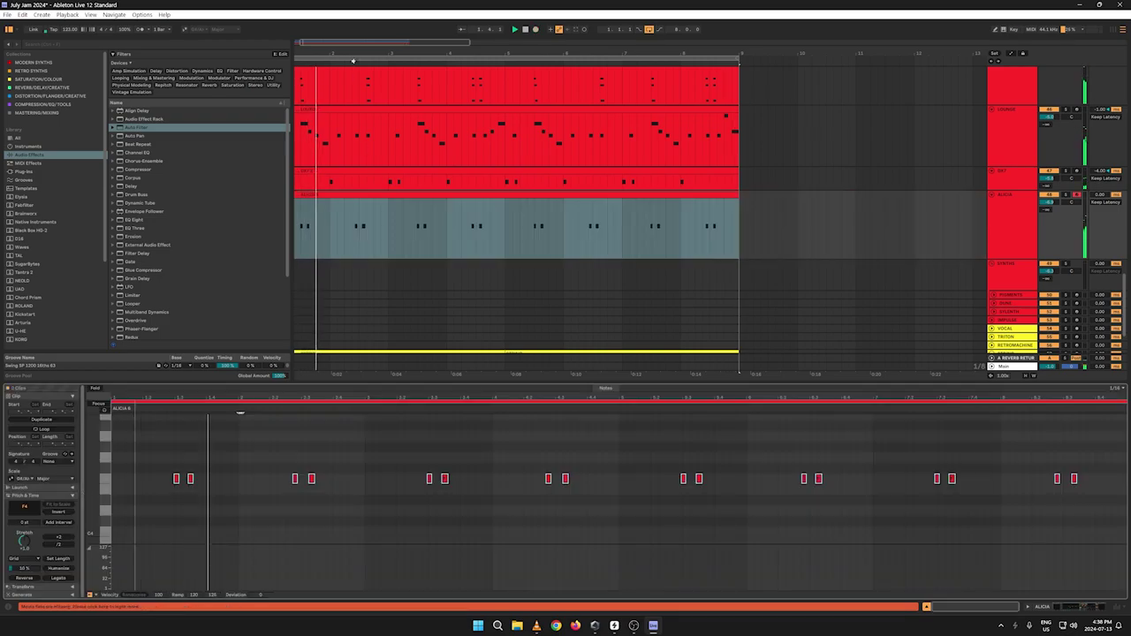
key(space)
drag(353, 50, 353, 31)
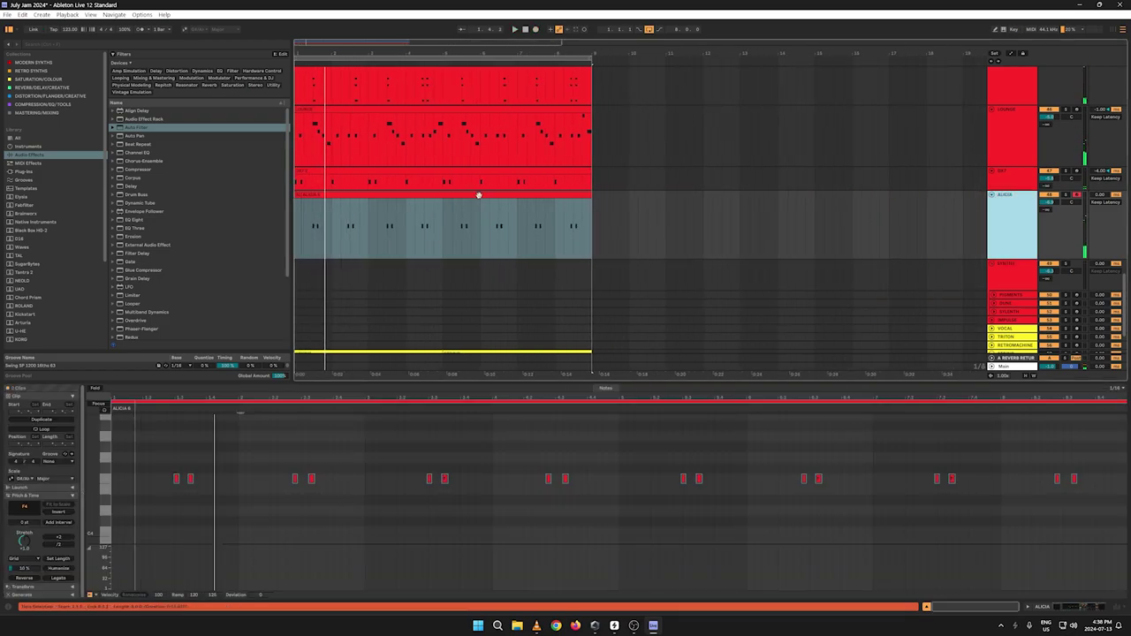
Step: Split the ALICIA clip at bar 5, delete the empty left part, and move the clip to bar 1
click(443, 231)
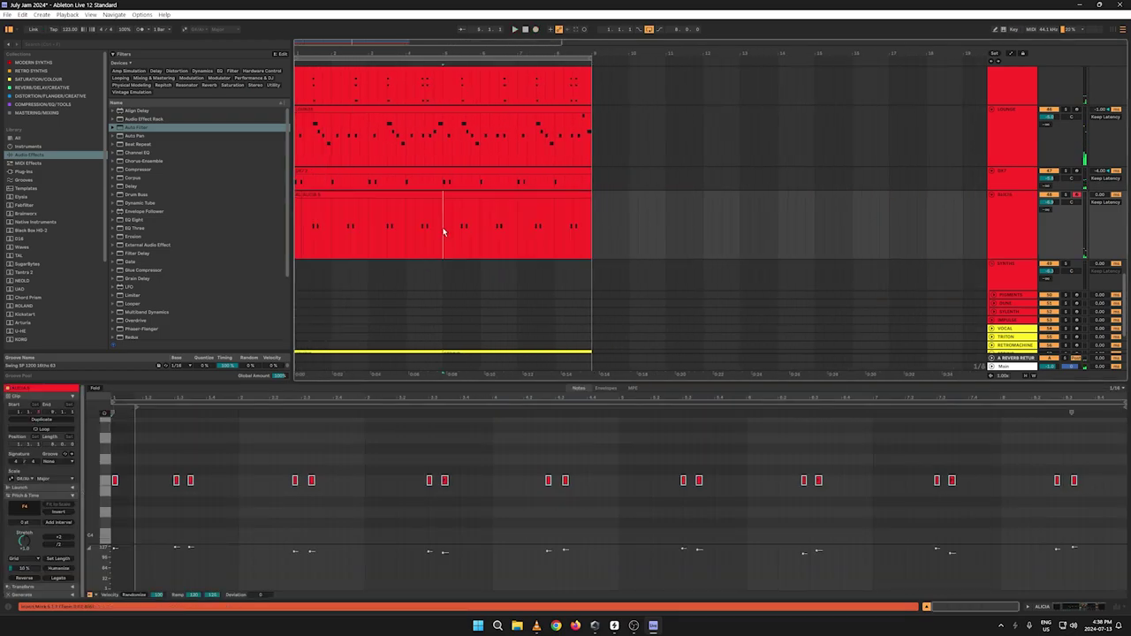
key(ctrl+e)
click(407, 193)
key(Delete)
drag(469, 195, 312, 206)
key(space)
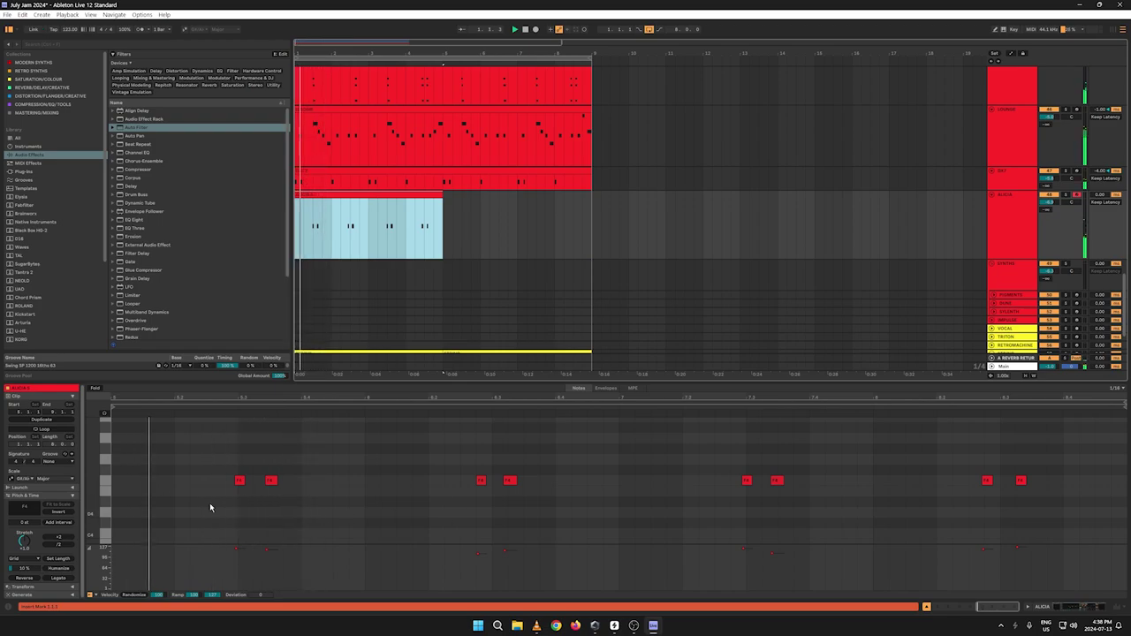
Step: Enlarge the note editor with taller rows and nudge the first F4 note later
drag(273, 382, 273, 257)
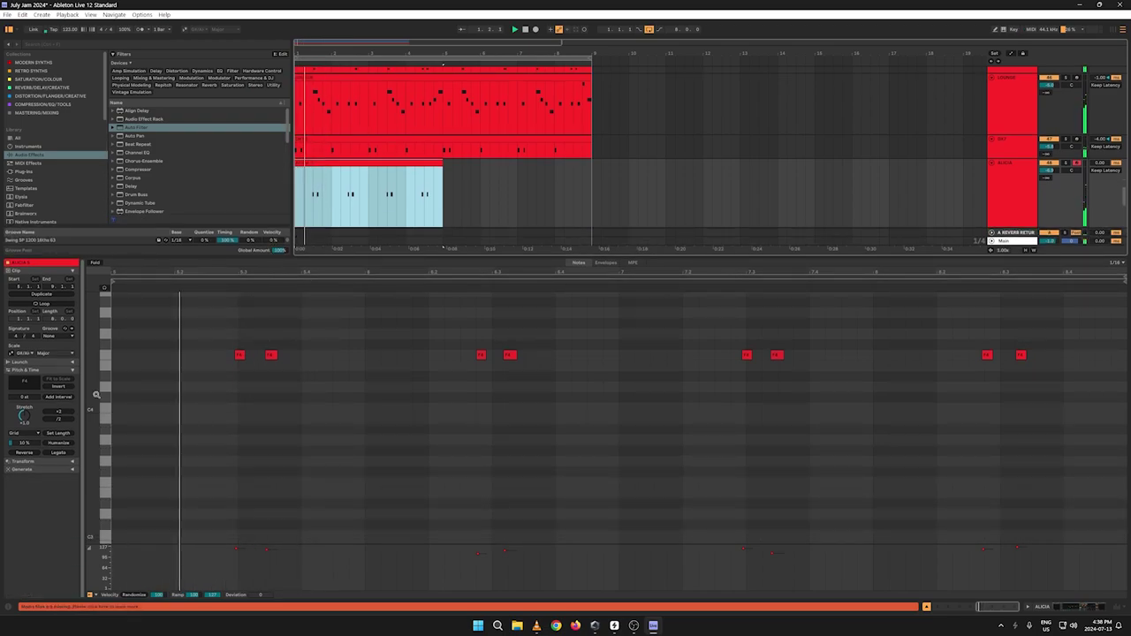
drag(96, 395, 108, 394)
key(space)
drag(243, 343, 246, 344)
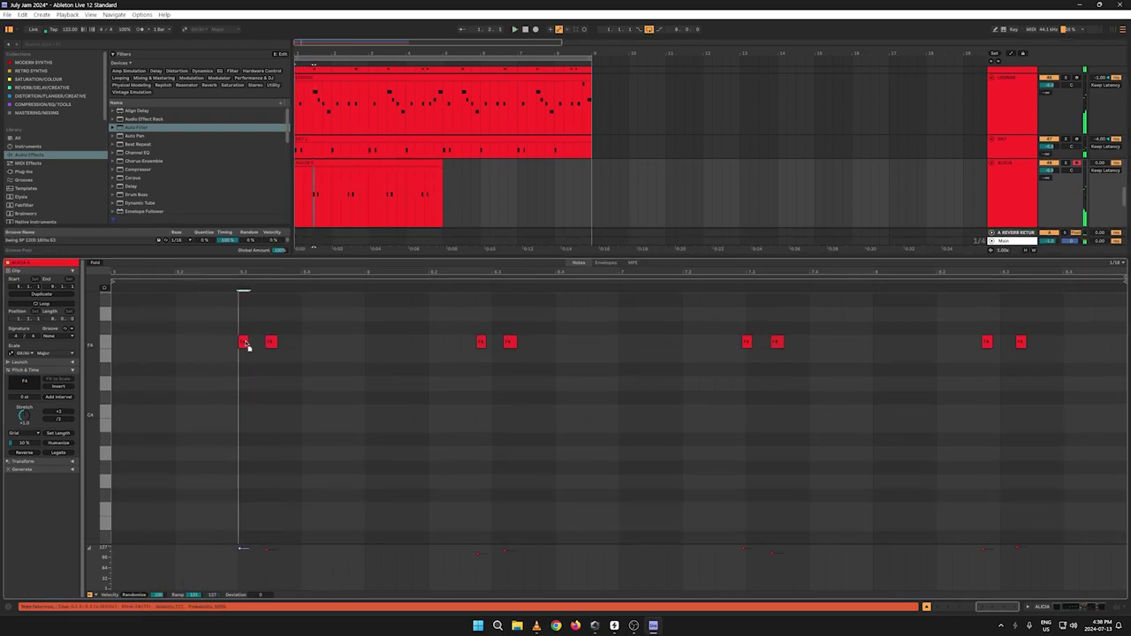
key(space)
click(273, 342)
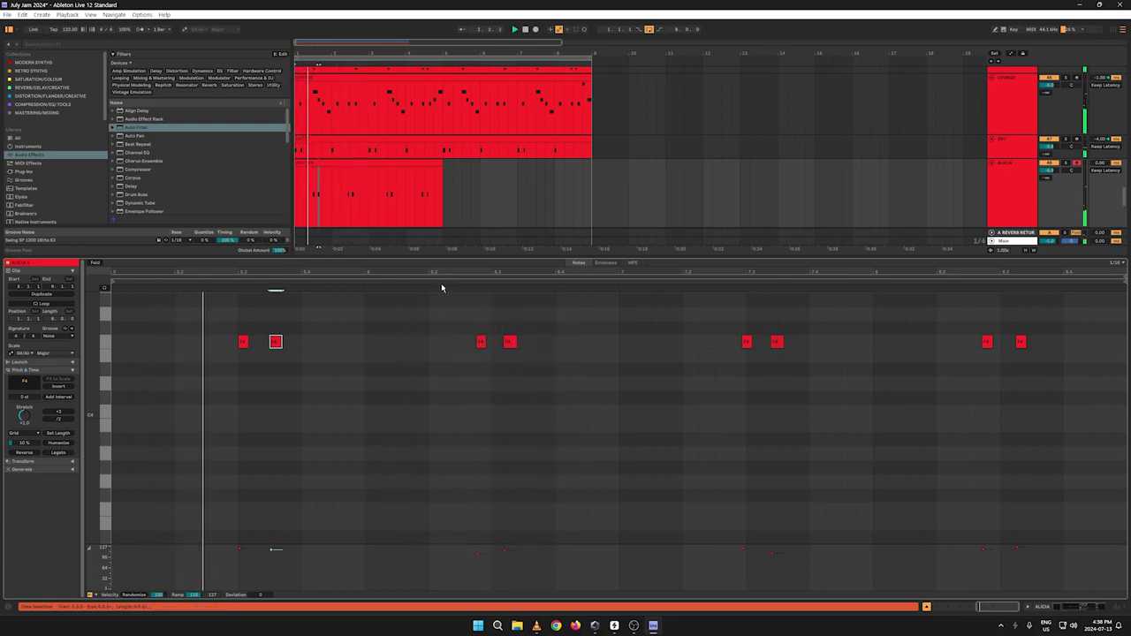
Step: Set the grid to 1/32 and fine-tune the timing of the other F4 note
mouse_move(442, 272)
mouse_down()
mouse_move(446, 284)
mouse_move(696, 288)
mouse_up()
click(758, 376)
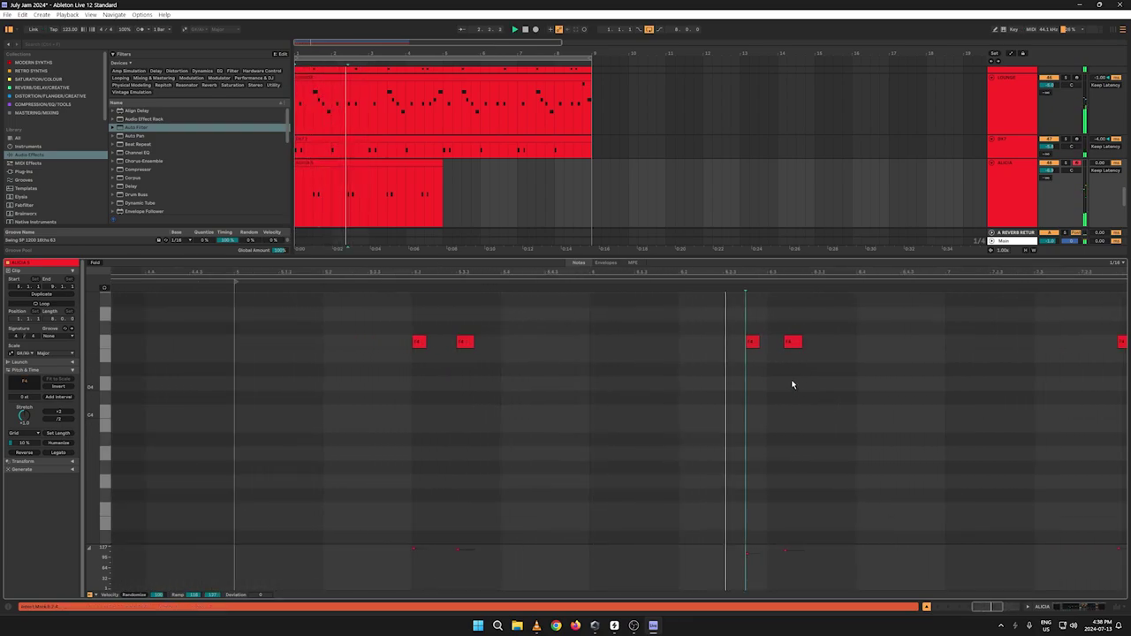
mouse_move(791, 342)
mouse_down()
mouse_move(807, 348)
mouse_move(807, 366)
mouse_move(797, 344)
mouse_move(813, 343)
mouse_up()
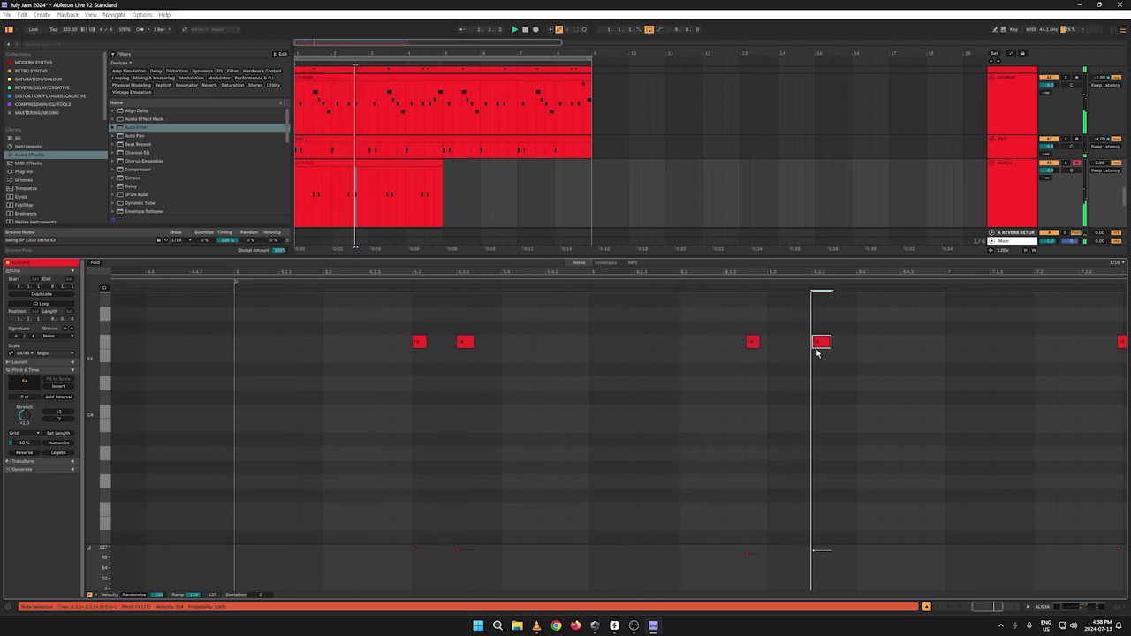
drag(798, 272, 798, 305)
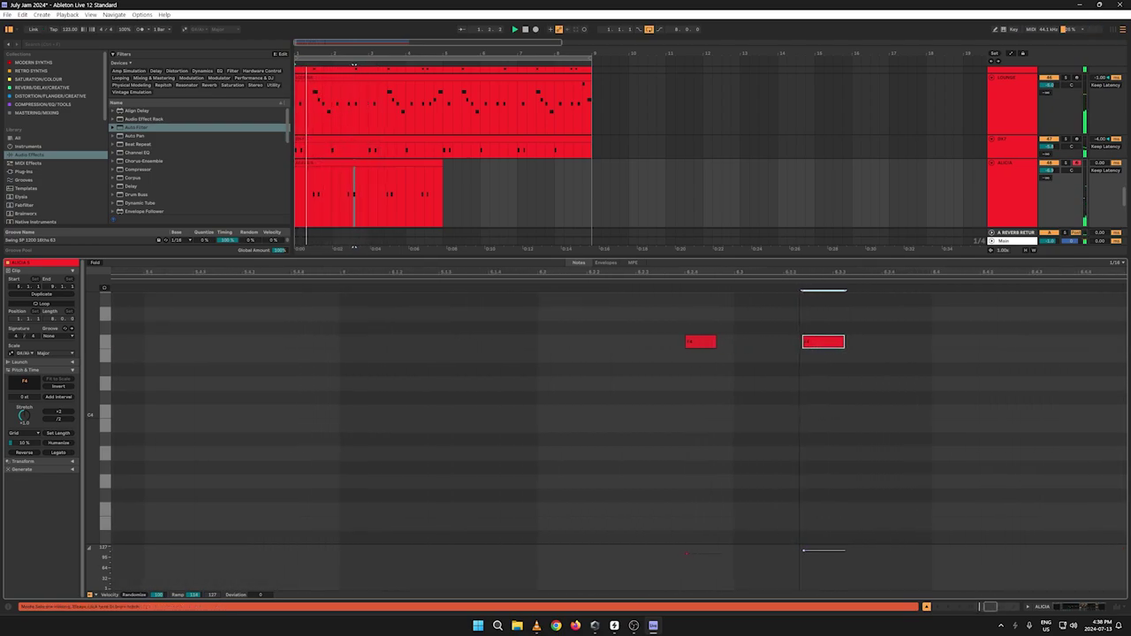
right_click(777, 349)
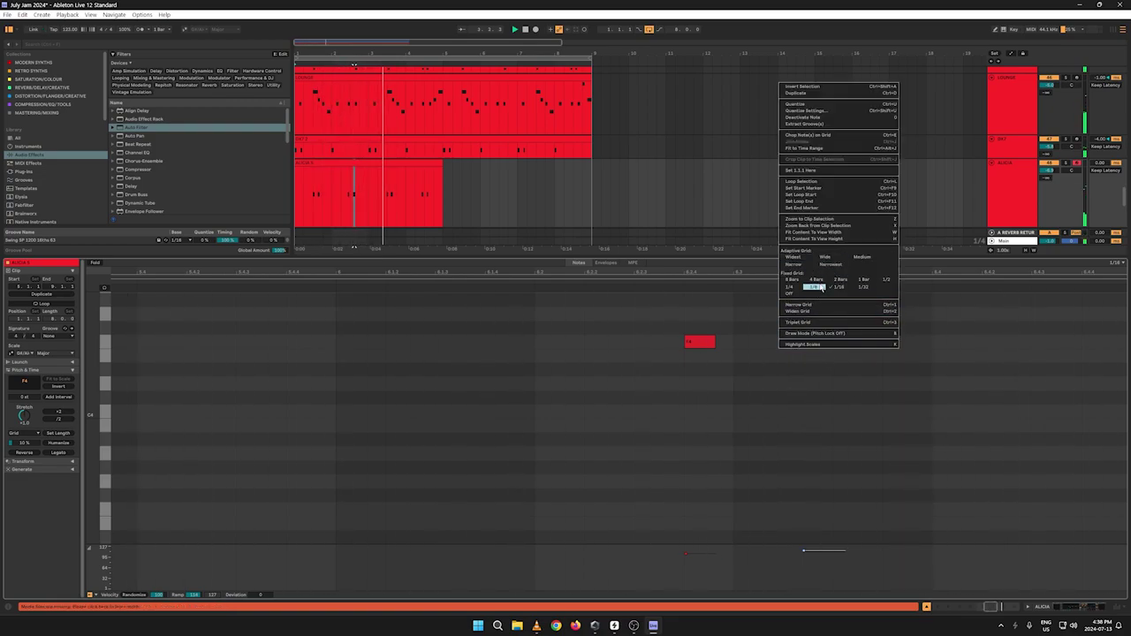
click(886, 286)
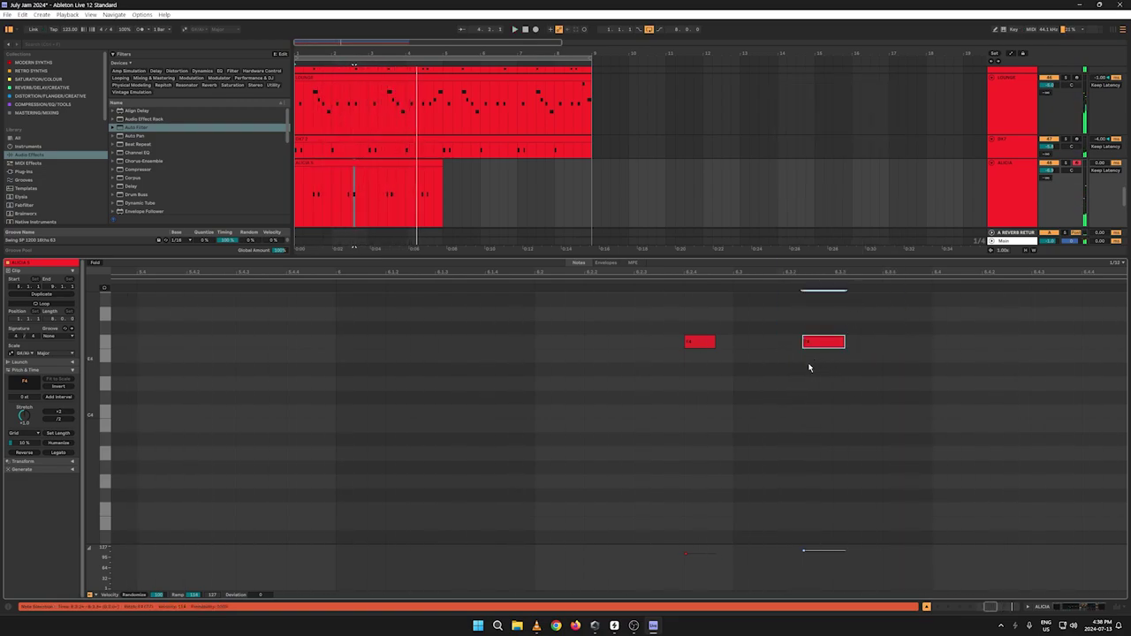
click(814, 345)
drag(814, 345, 806, 346)
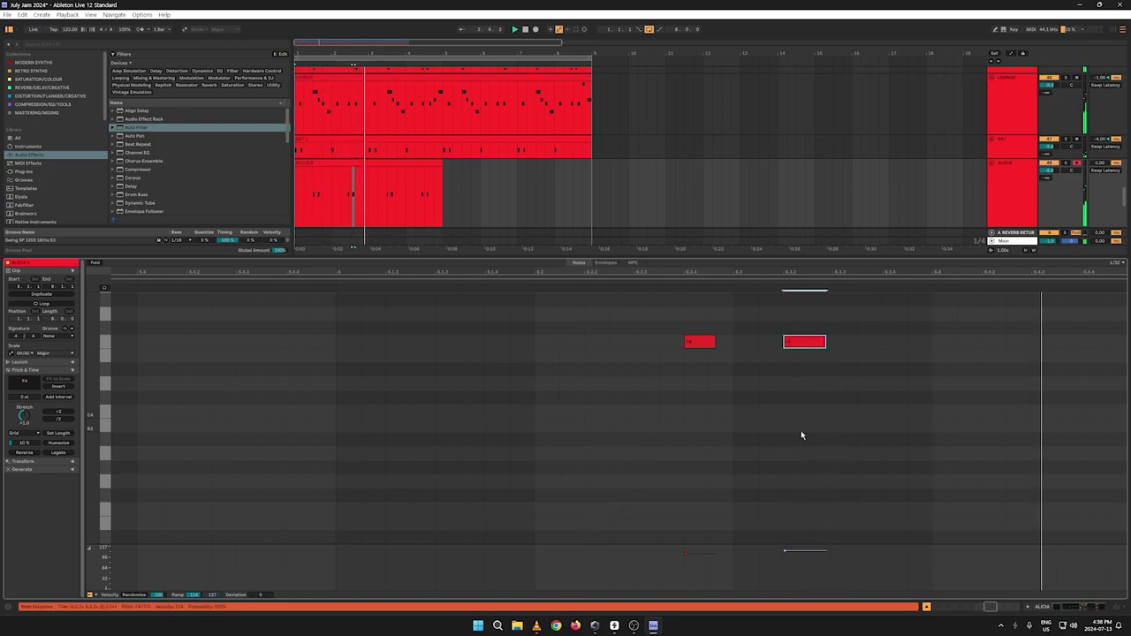
Step: Duplicate bars 1–3 of the ALICIA clip along the track
drag(367, 185, 276, 202)
key(ctrl+d)
key(ctrl+d)
key(ctrl+d)
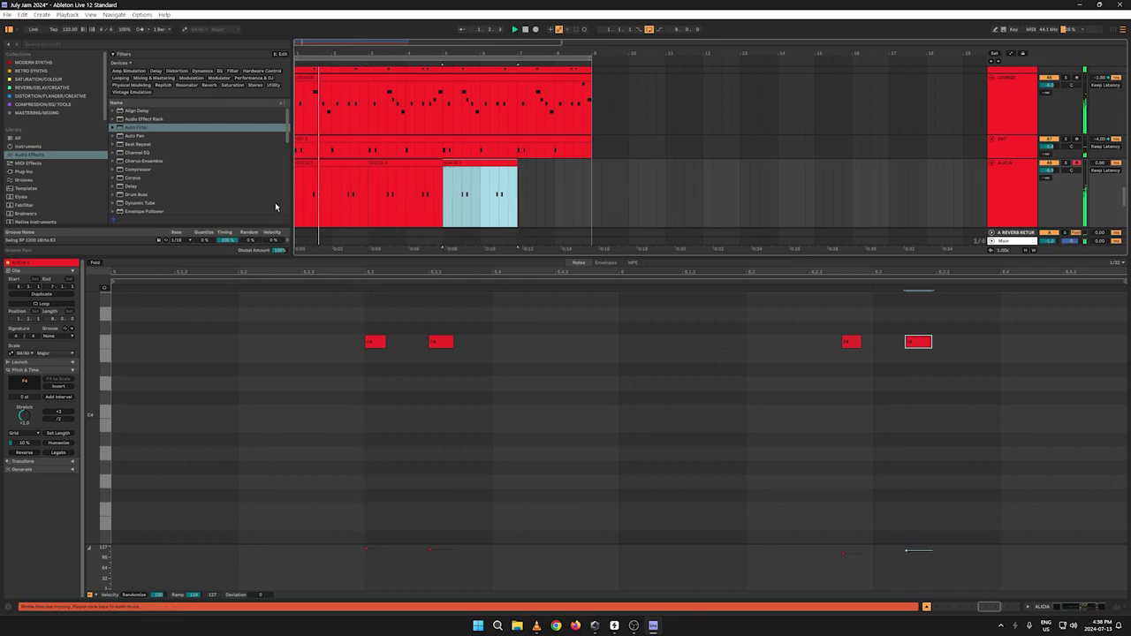
click(590, 197)
Step: Deactivate looping on all ALICIA clips across bars 1–9
drag(590, 197, 295, 187)
right_click(328, 168)
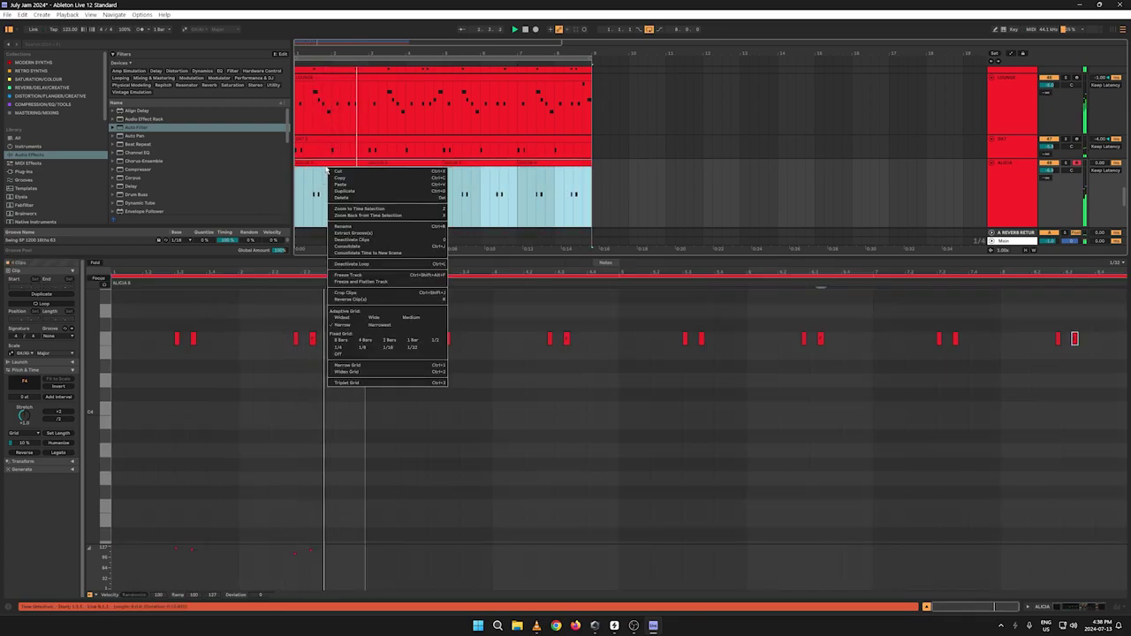
click(352, 263)
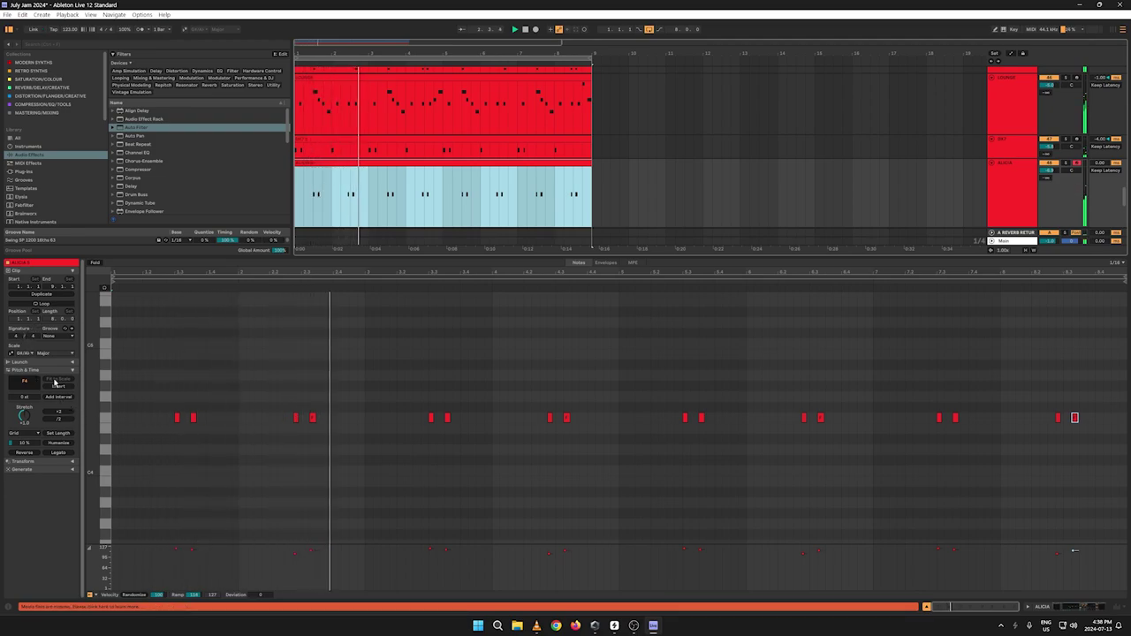
Step: Apply a Swing SP 1200 16ths groove to the clips and play from the start
click(58, 336)
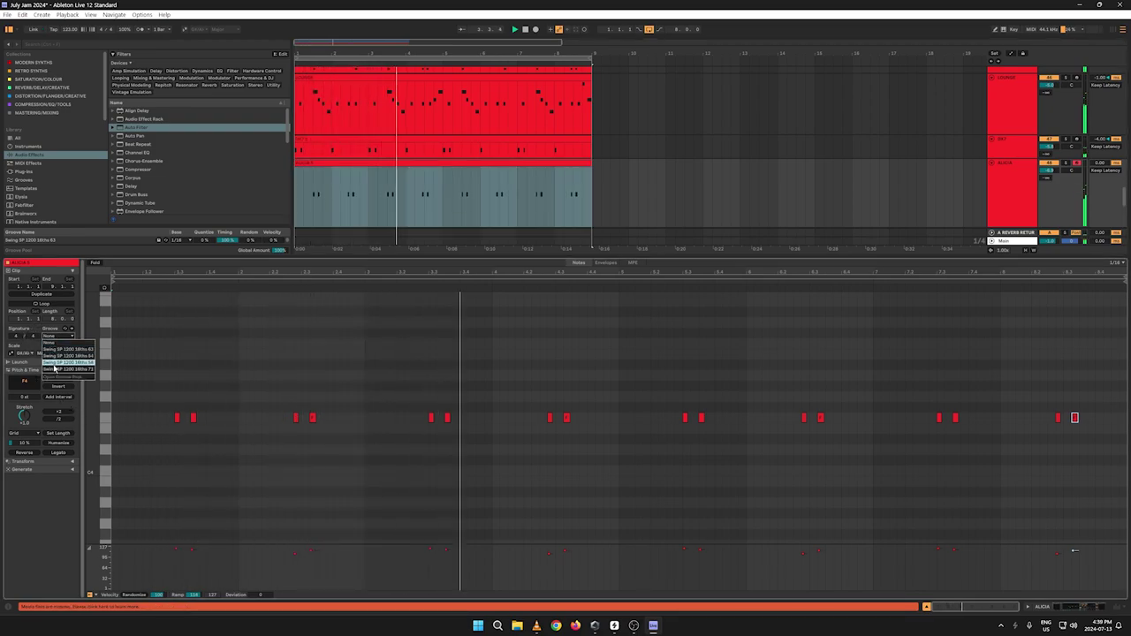
click(56, 361)
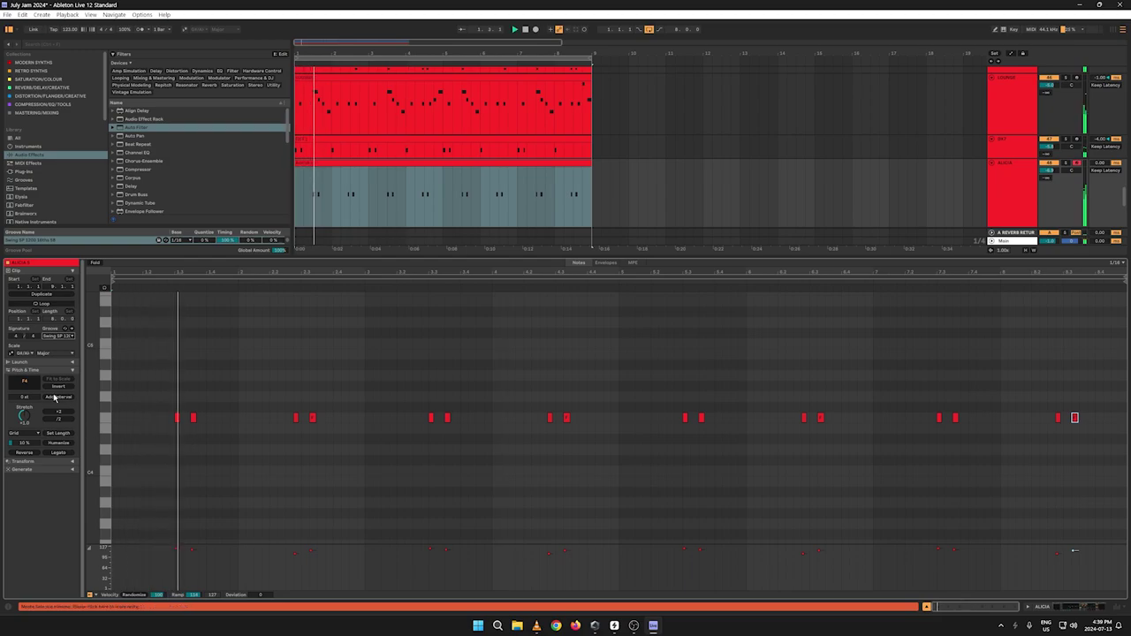
click(61, 336)
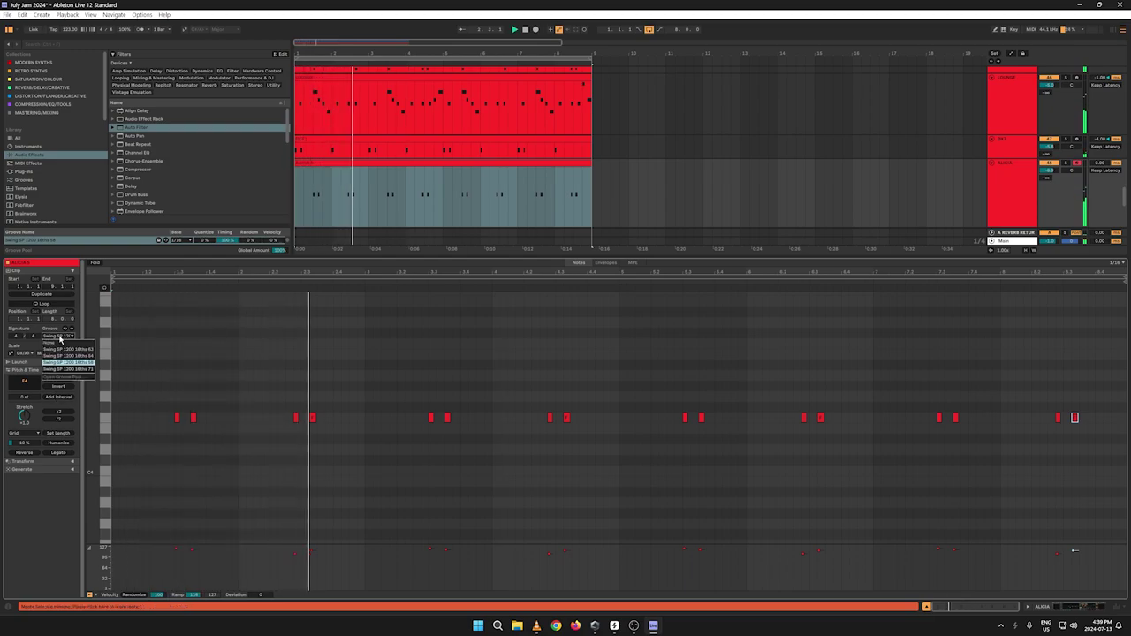
click(68, 350)
key(space)
key(space)
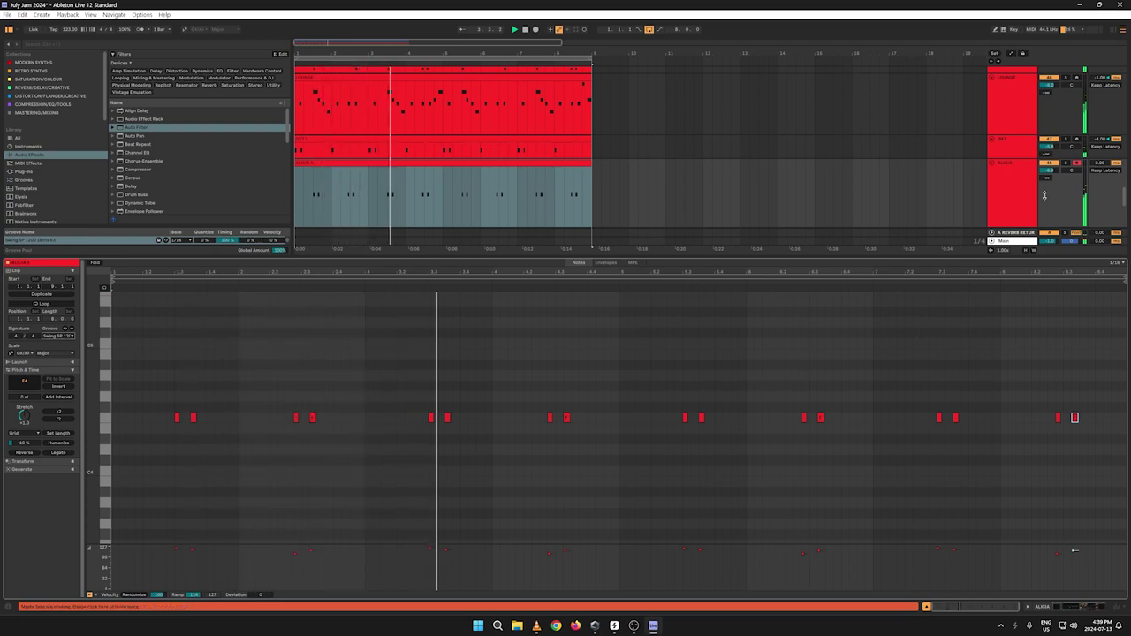
Step: Raise the low-cut frequency on ALICIA's EQ Eight, then ease it back slightly
click(1002, 187)
double_click(1002, 188)
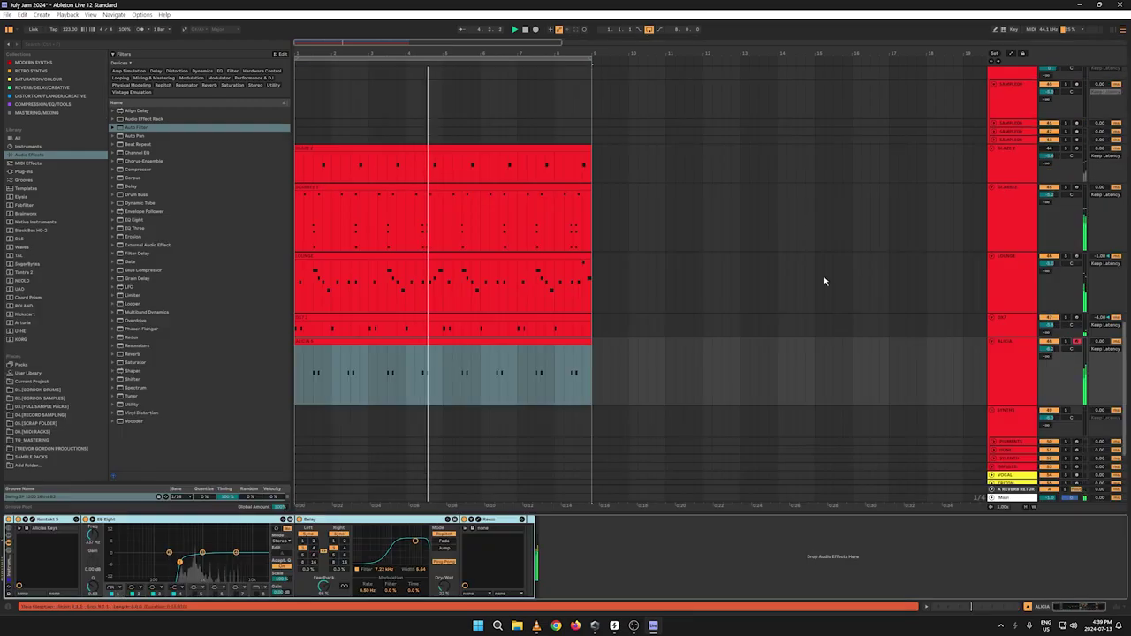
drag(180, 560, 195, 562)
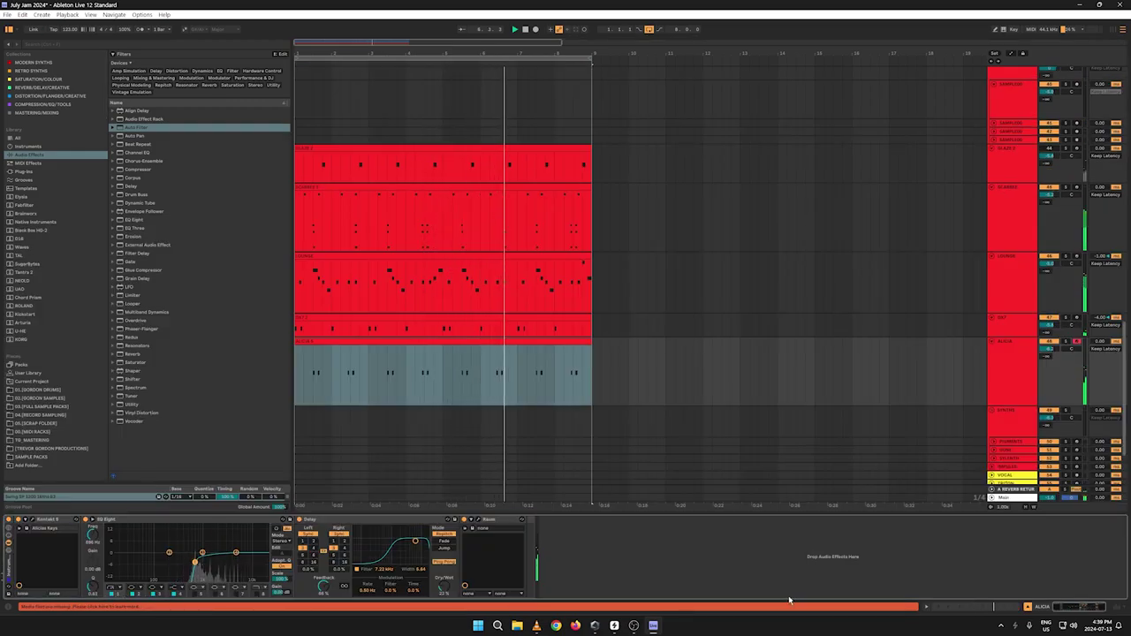
drag(195, 562, 191, 563)
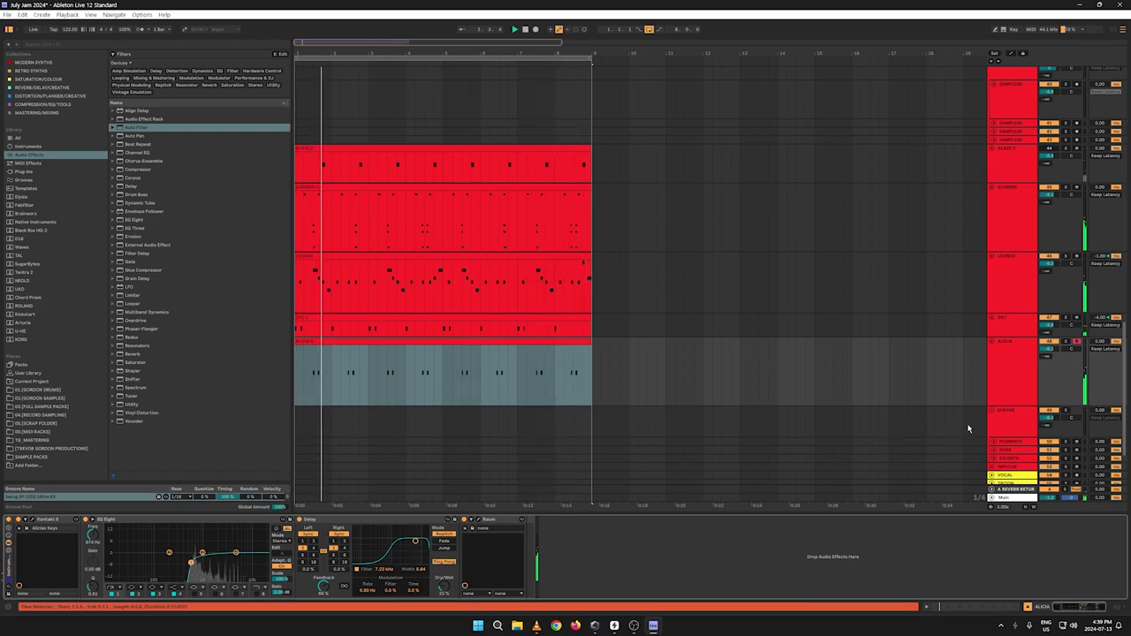
Step: Fold the SLAZE 2, SCARBEE, LOUNGE and ALICIA tracks and select the GUITAR track
click(1008, 359)
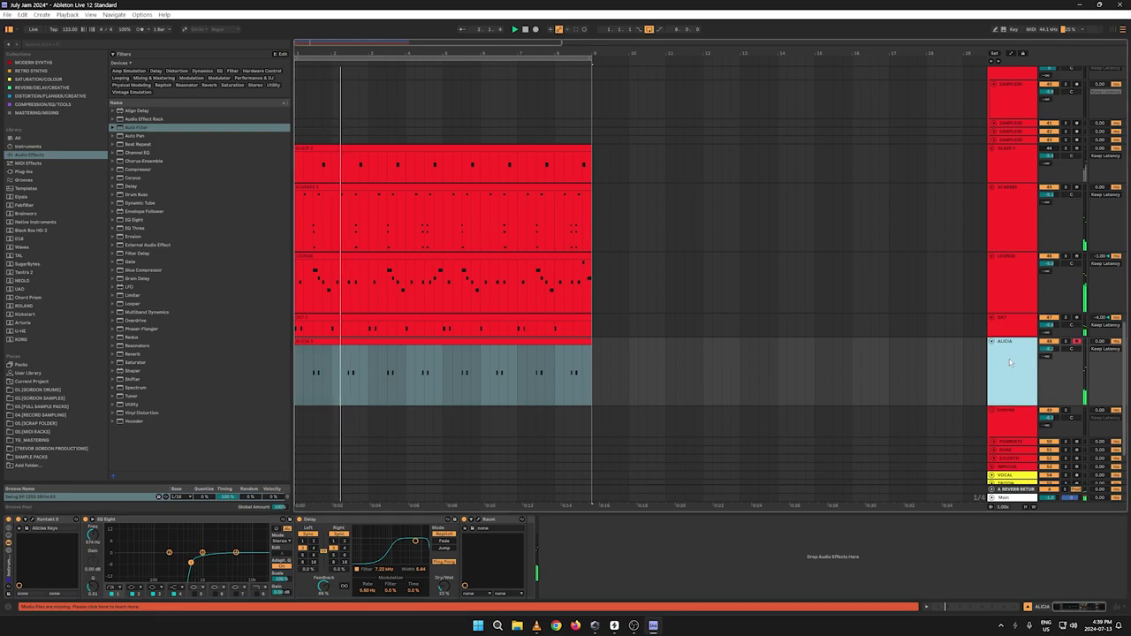
click(992, 147)
click(991, 157)
click(991, 164)
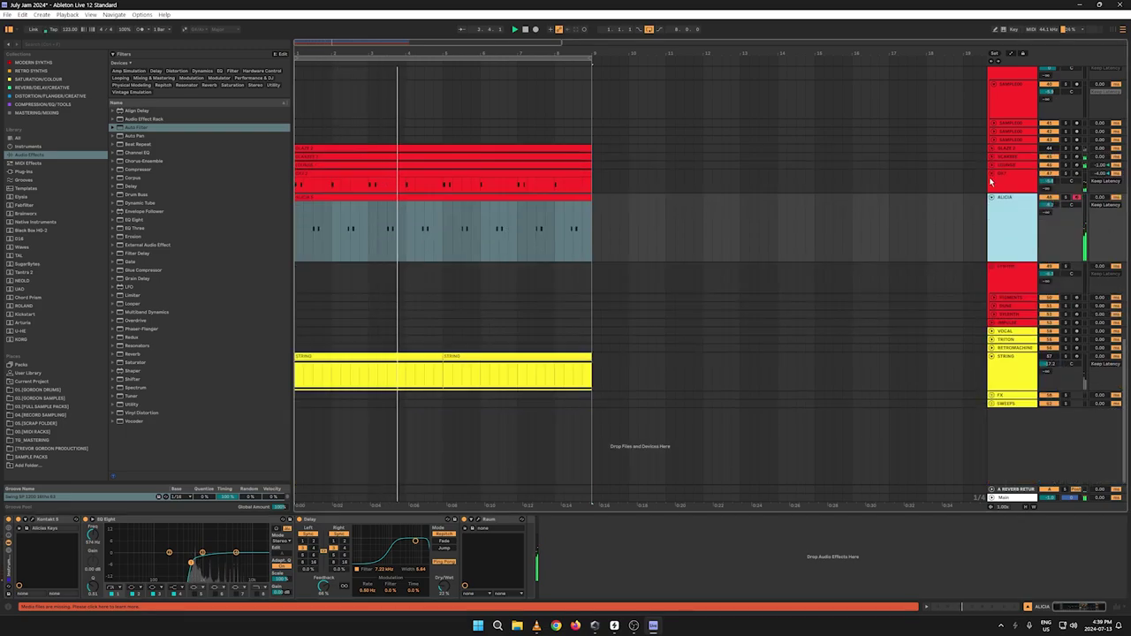
click(992, 173)
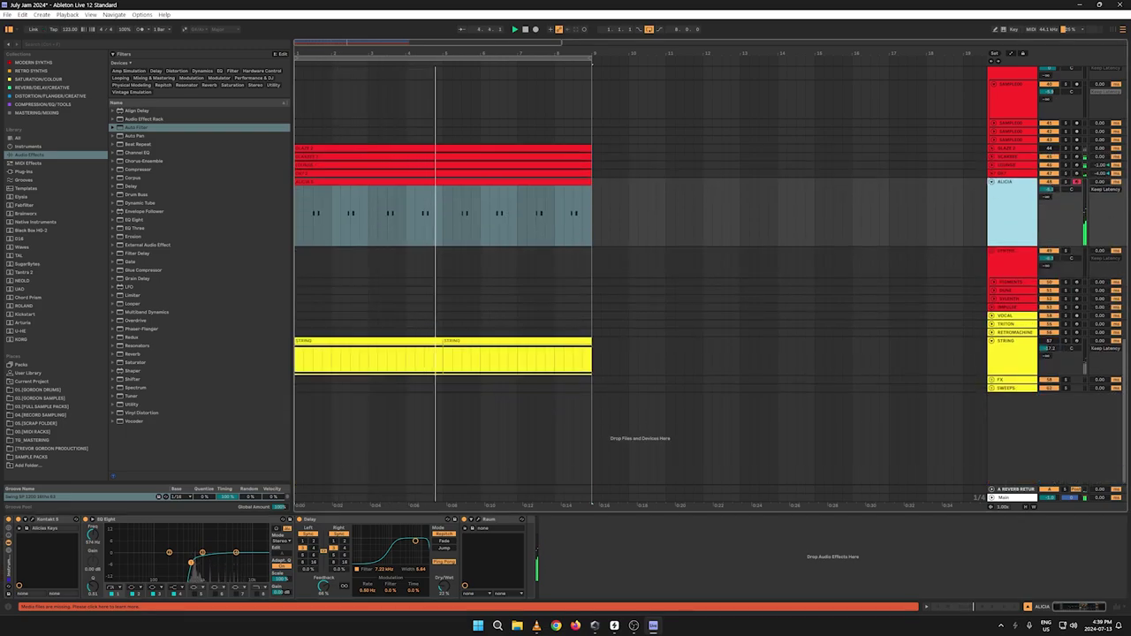
click(991, 181)
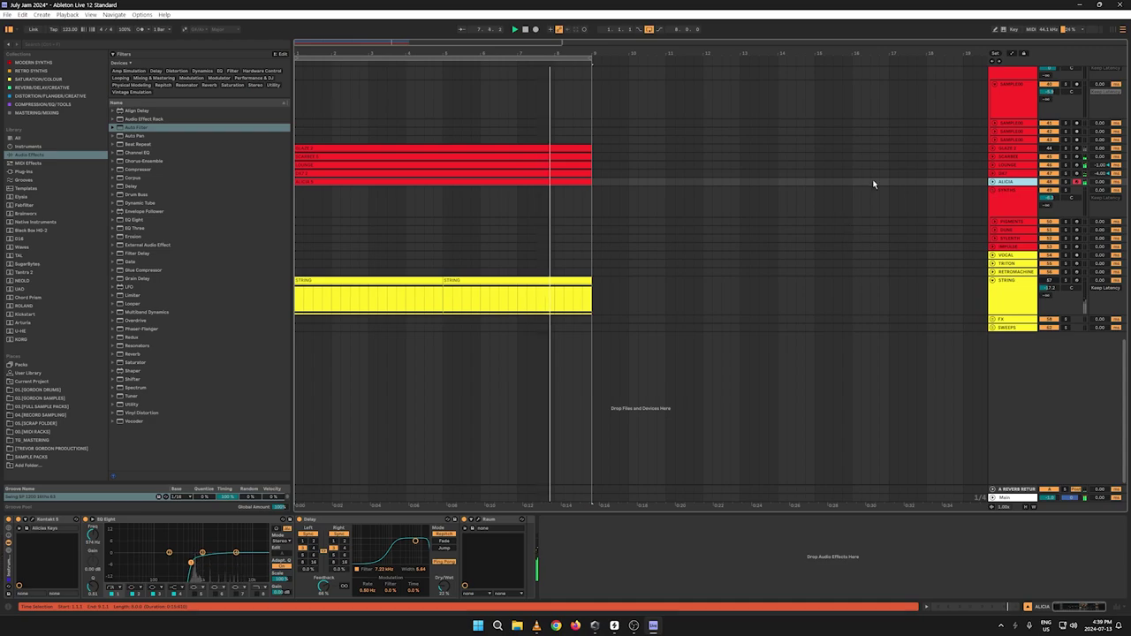
scroll(879, 179, up, 5)
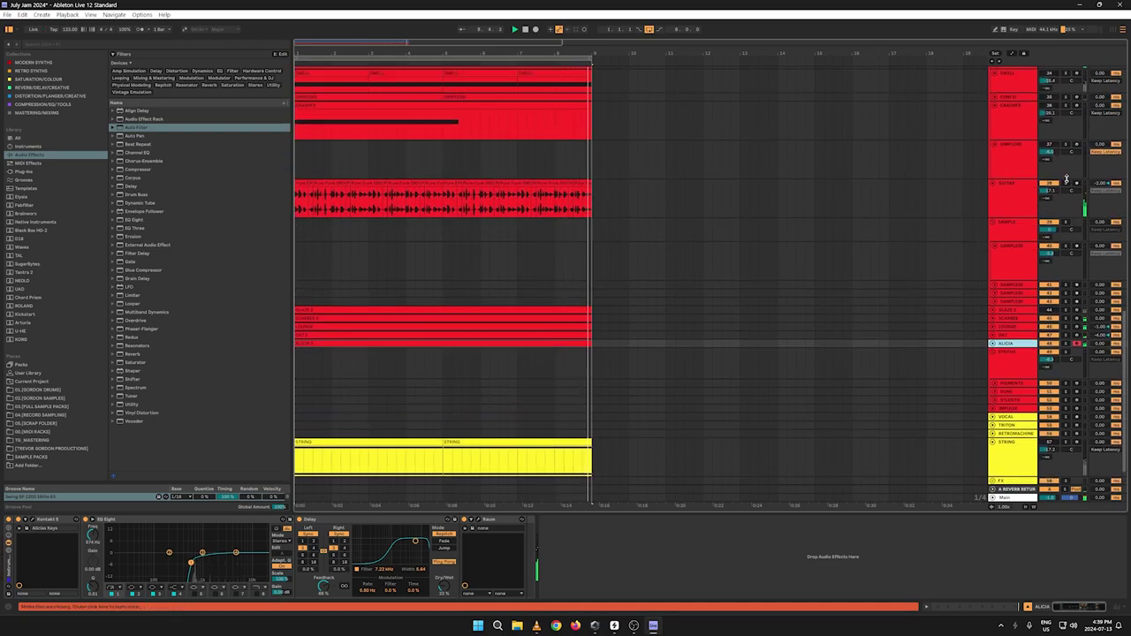
click(1010, 205)
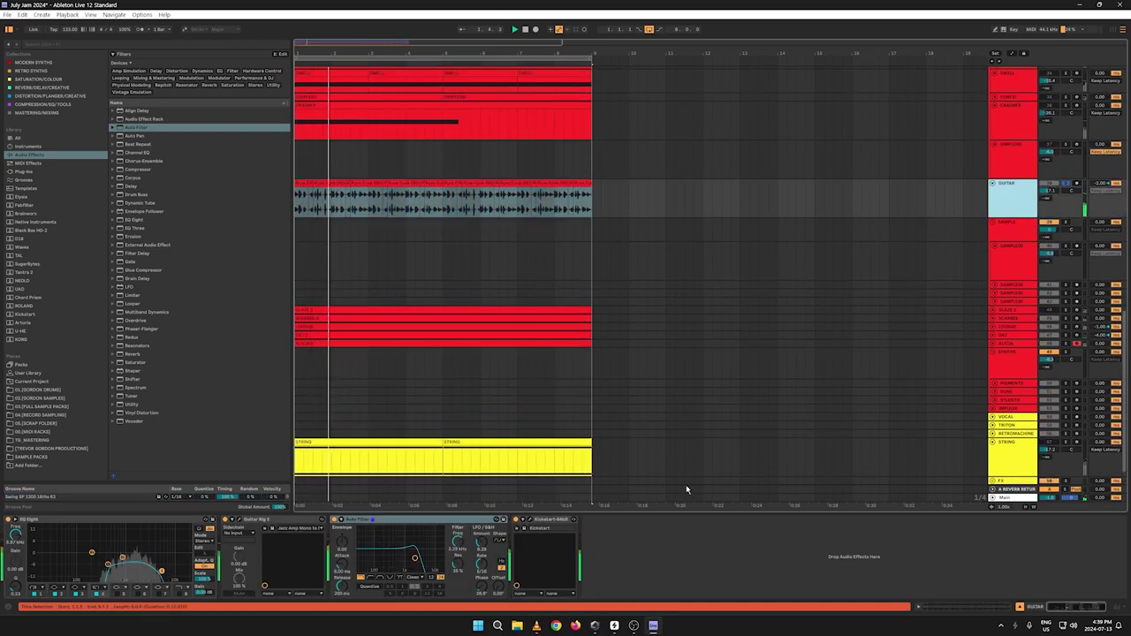
Step: Nudge the Auto Filter LFO phase up and add TAL-Chorus-LX to GUITAR's chain
drag(482, 586, 481, 582)
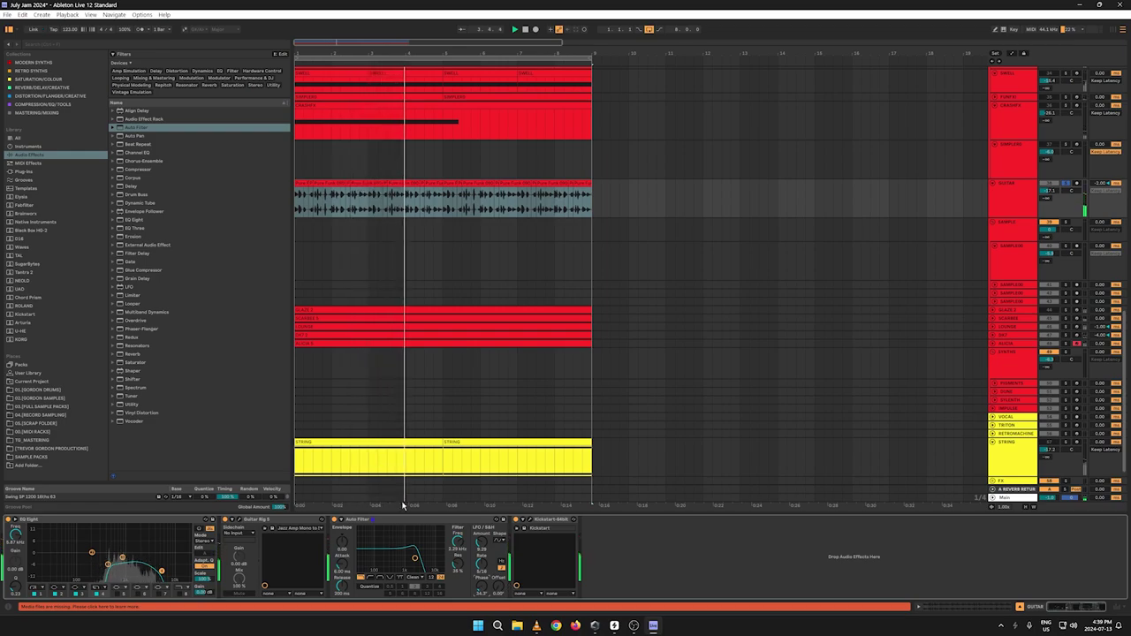
click(21, 173)
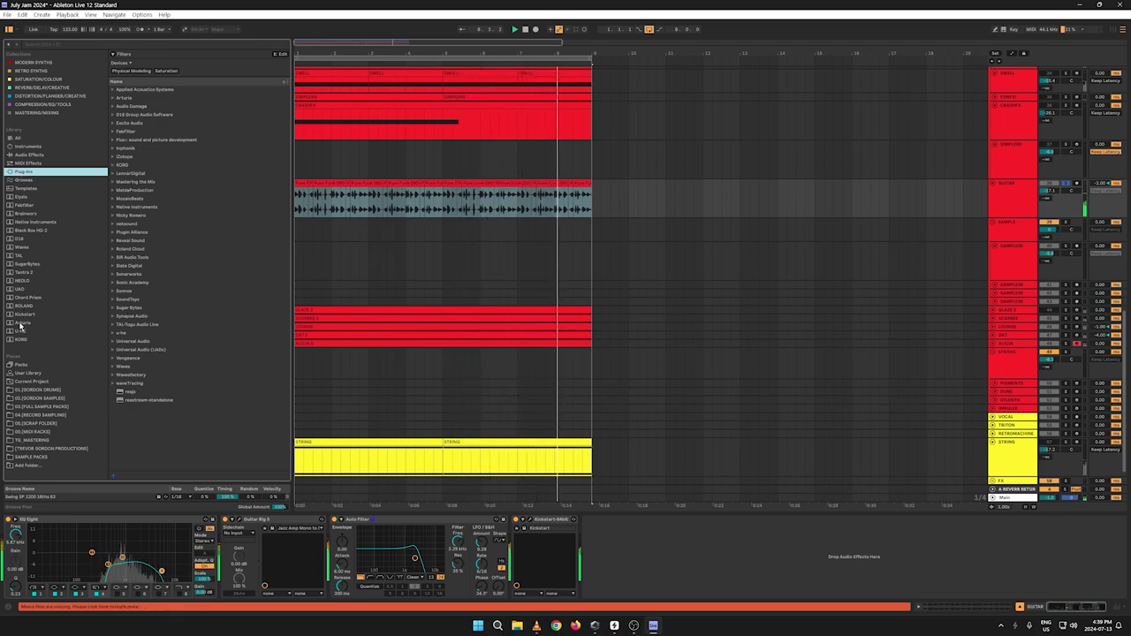
click(20, 254)
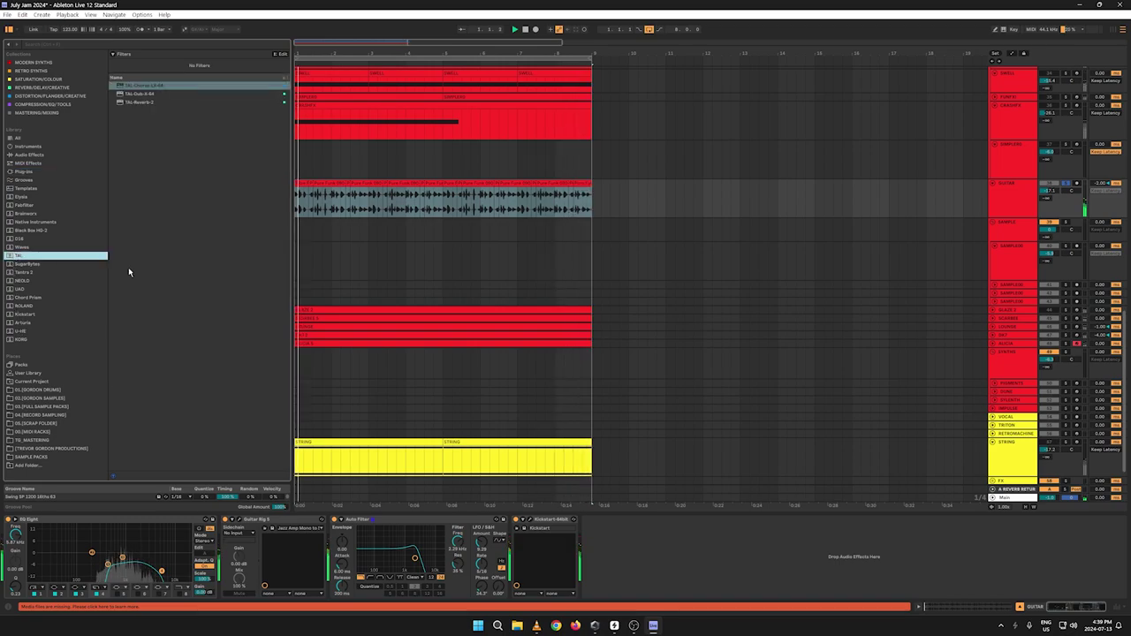
drag(139, 90, 354, 526)
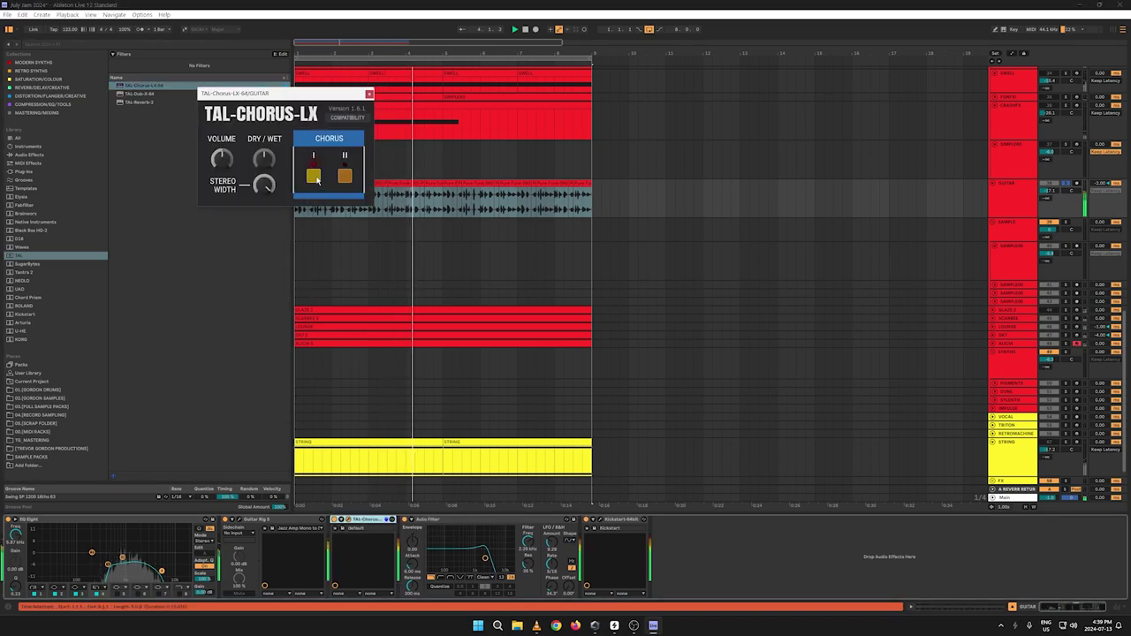
Step: Switch TAL-Chorus-LX to mode II and compare it against the bypassed sound
click(347, 180)
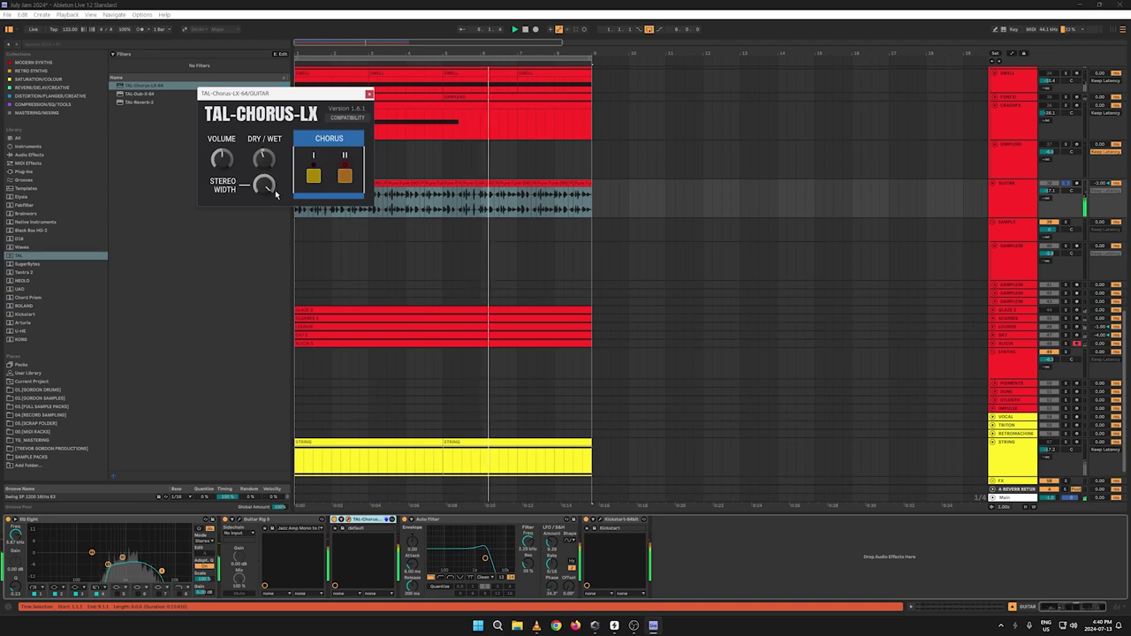
click(335, 519)
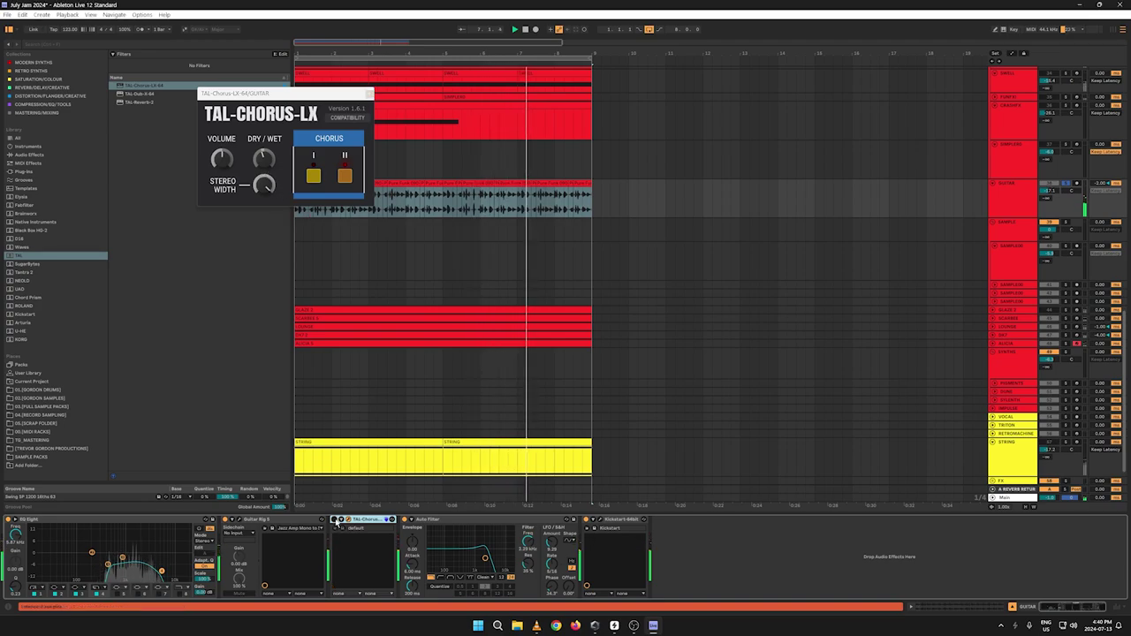
click(344, 177)
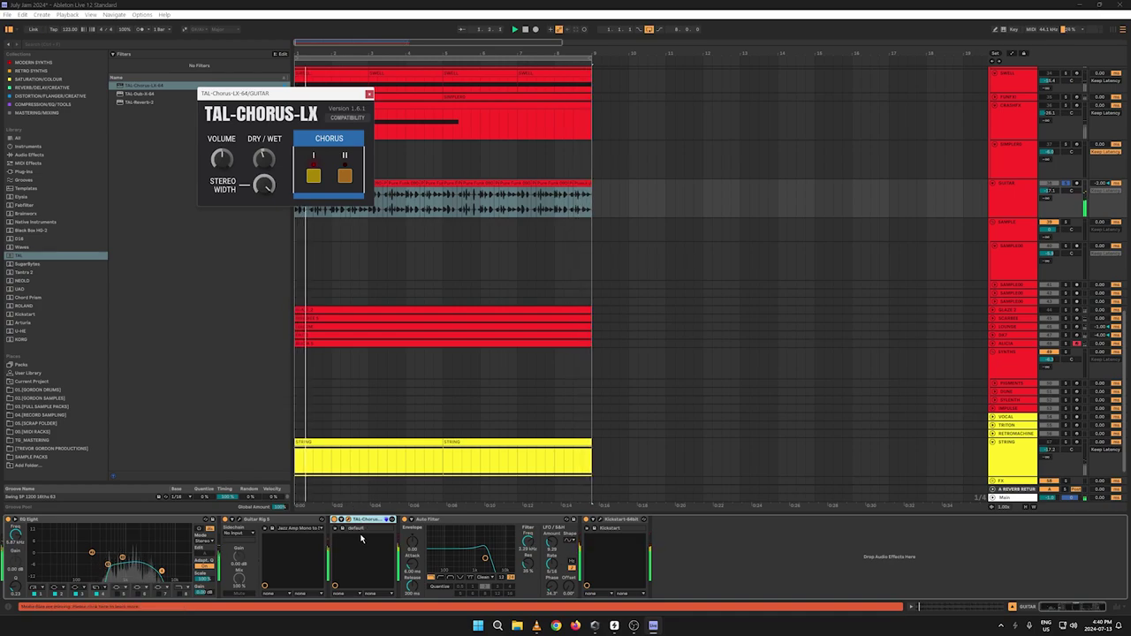
click(335, 523)
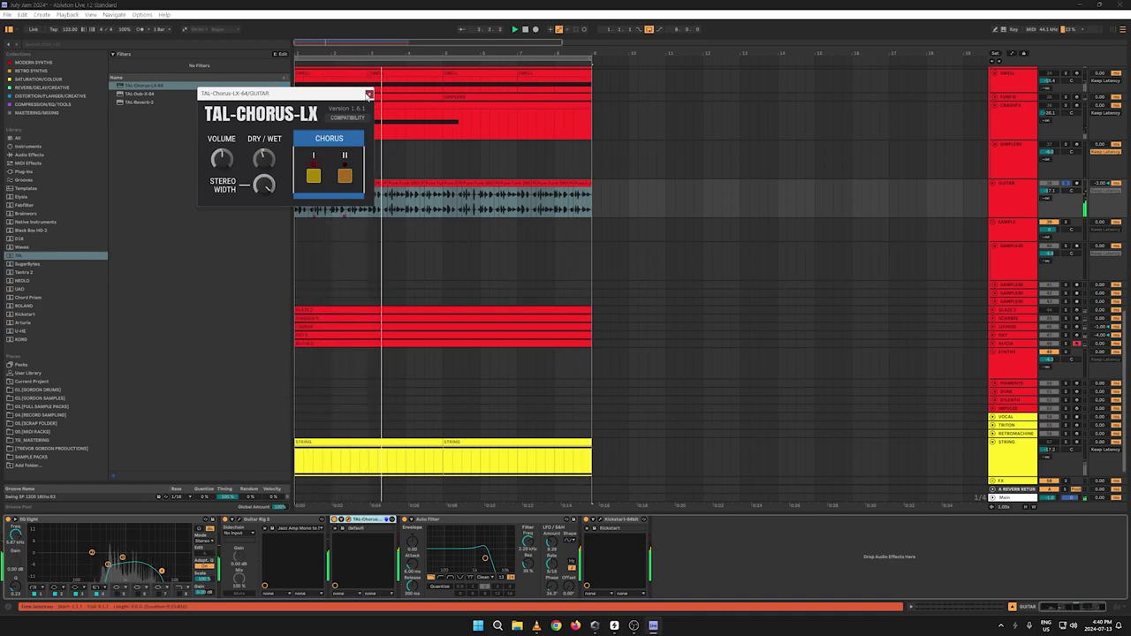
Step: Close the chorus window, play, unfold ALICIA, and open its Raum reverb window
click(369, 94)
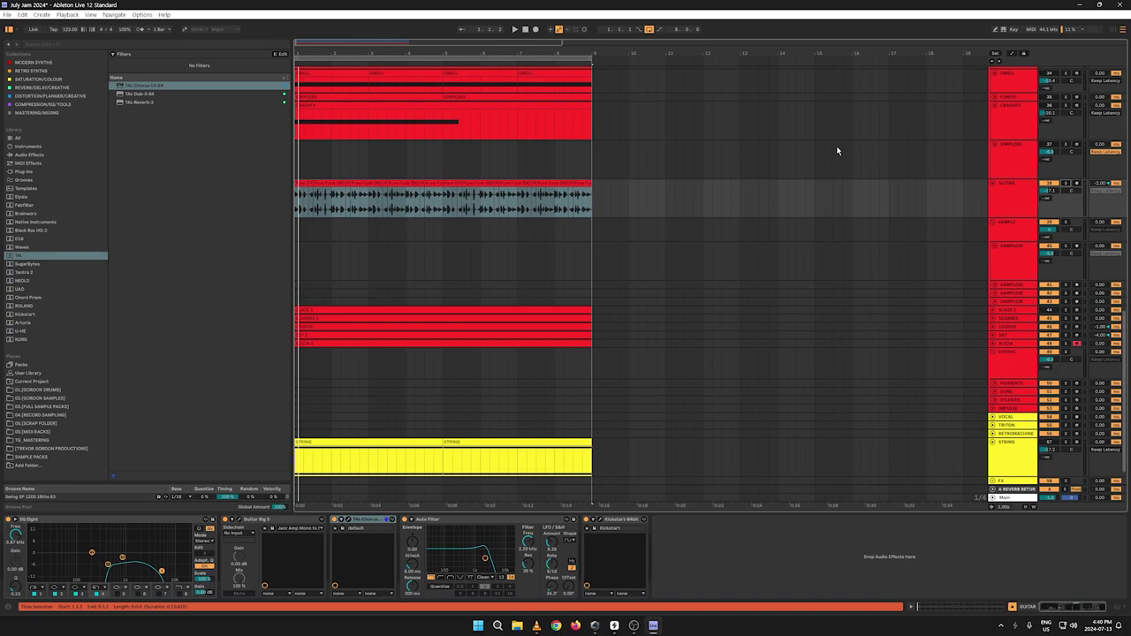
key(space)
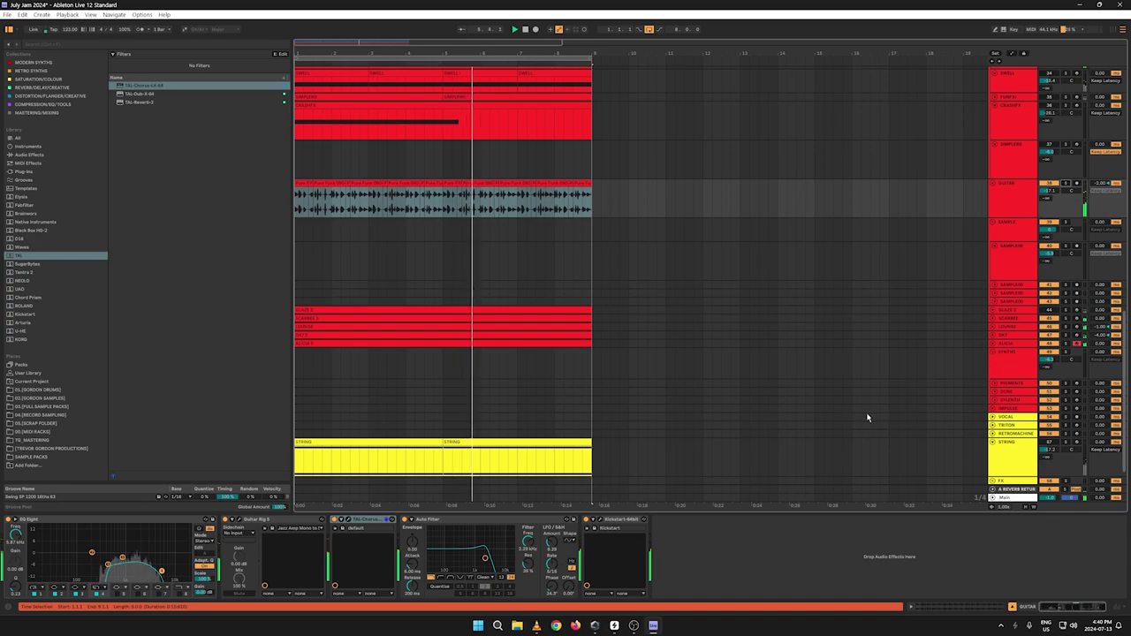
click(993, 344)
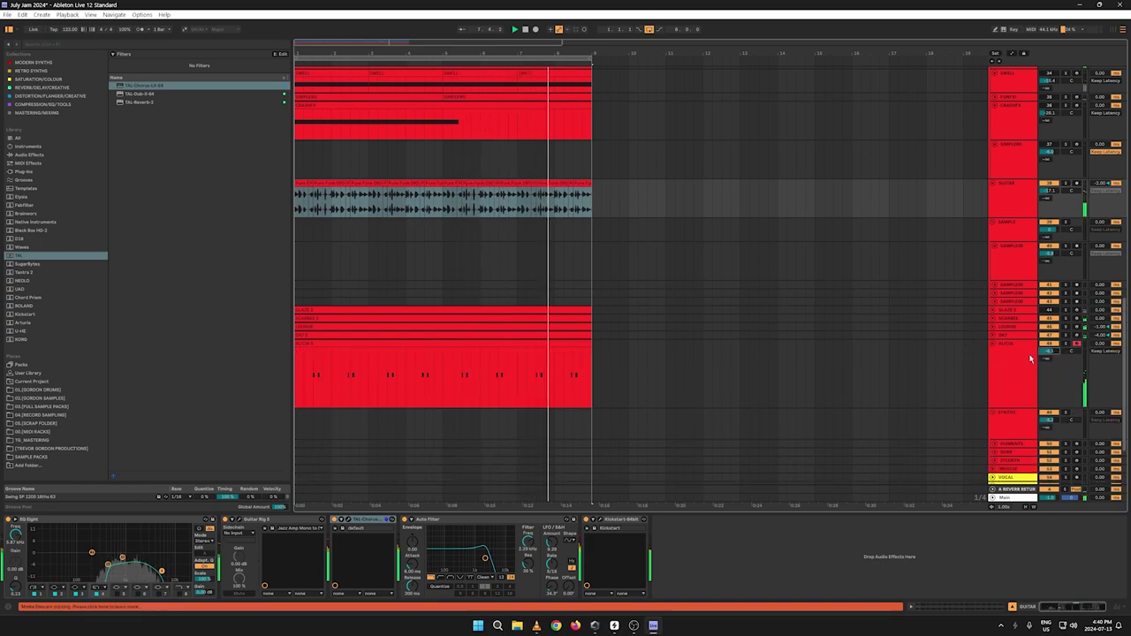
click(1020, 358)
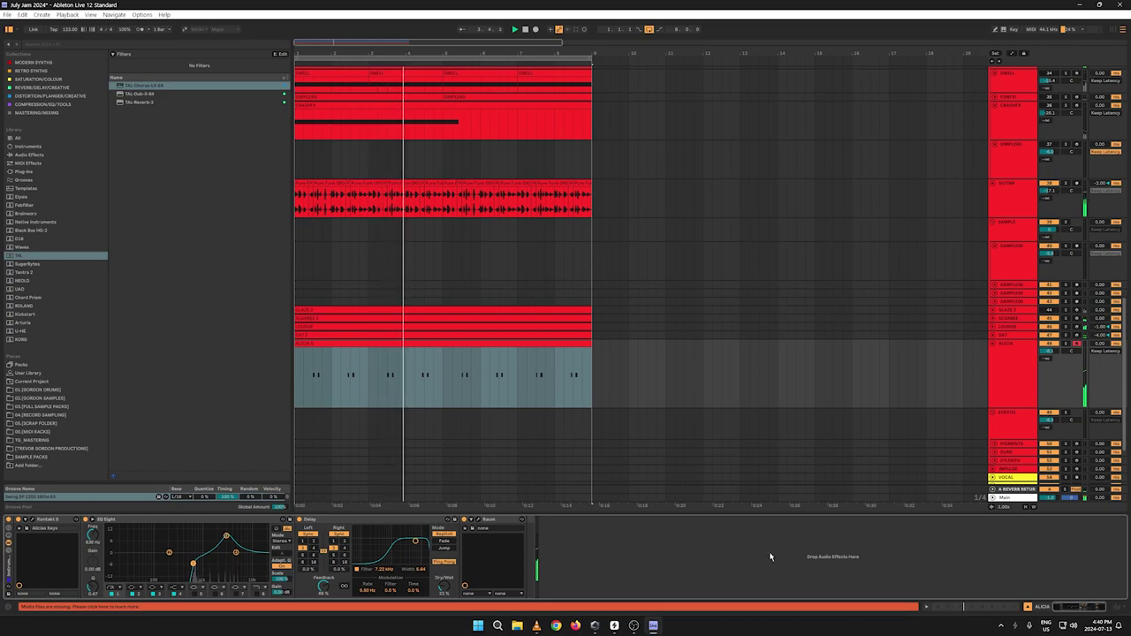
click(471, 519)
Step: Close the Raum reverb window and fold the ALICIA track
mouse_move(63, 204)
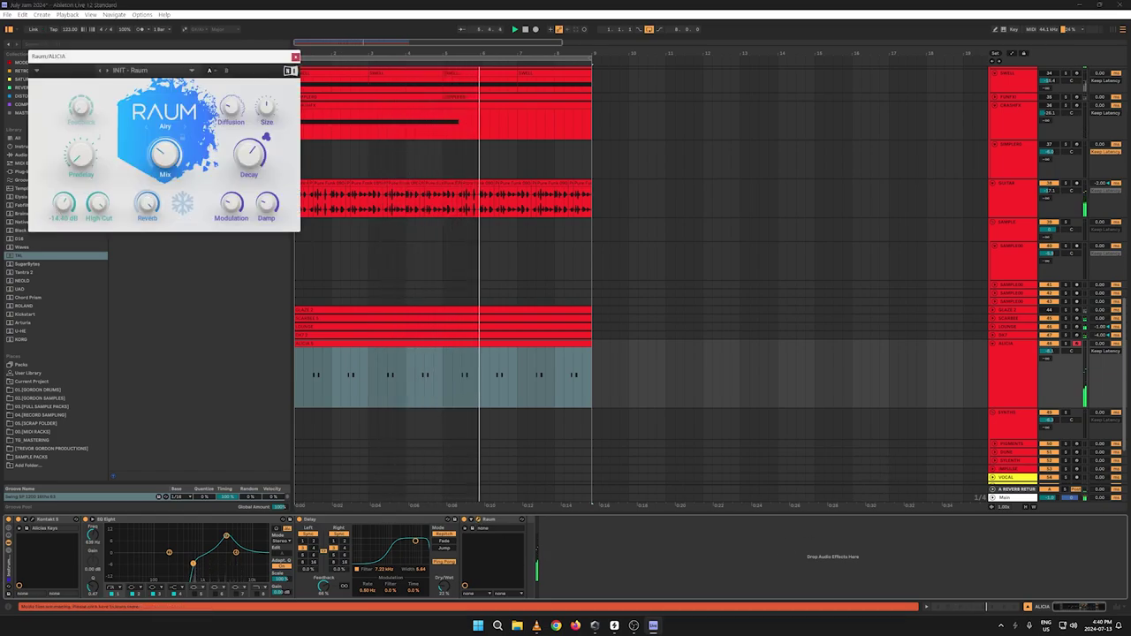
mouse_move(160, 164)
click(295, 56)
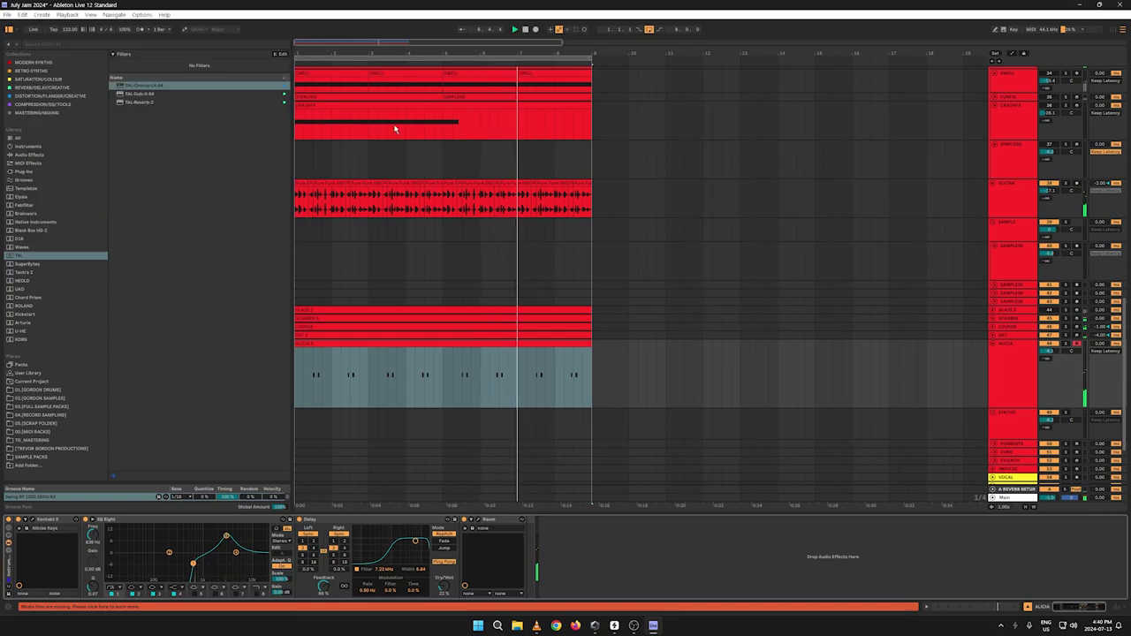
click(993, 349)
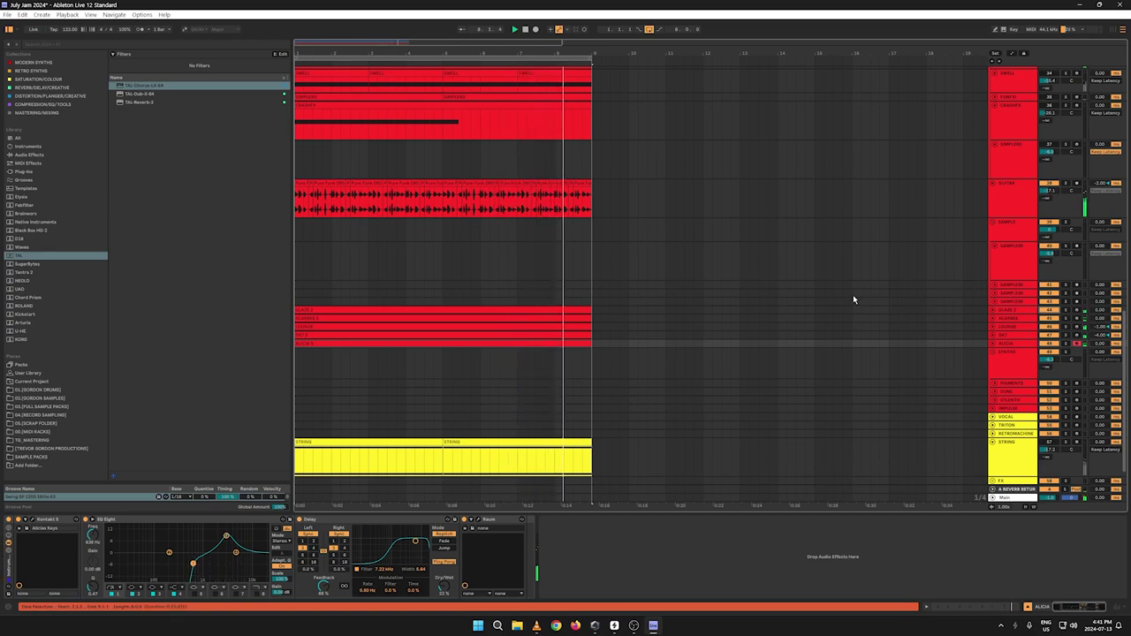
Step: Unfold and heighten the IMPULSE track, then stop playback with the playhead at bar 9
scroll(870, 300, down, 1)
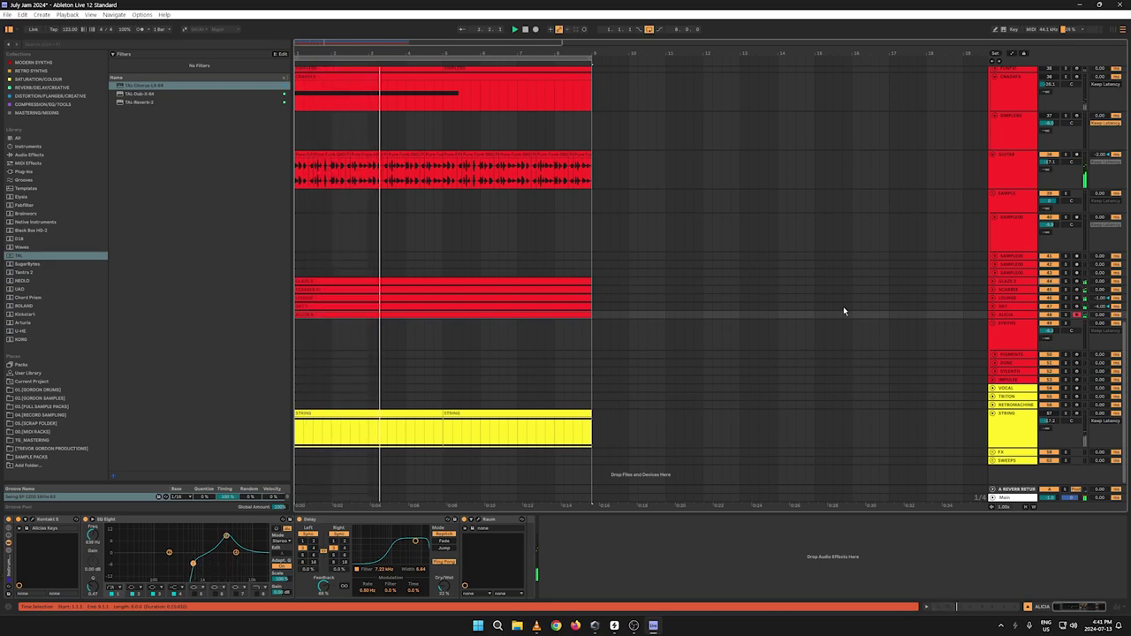
click(992, 379)
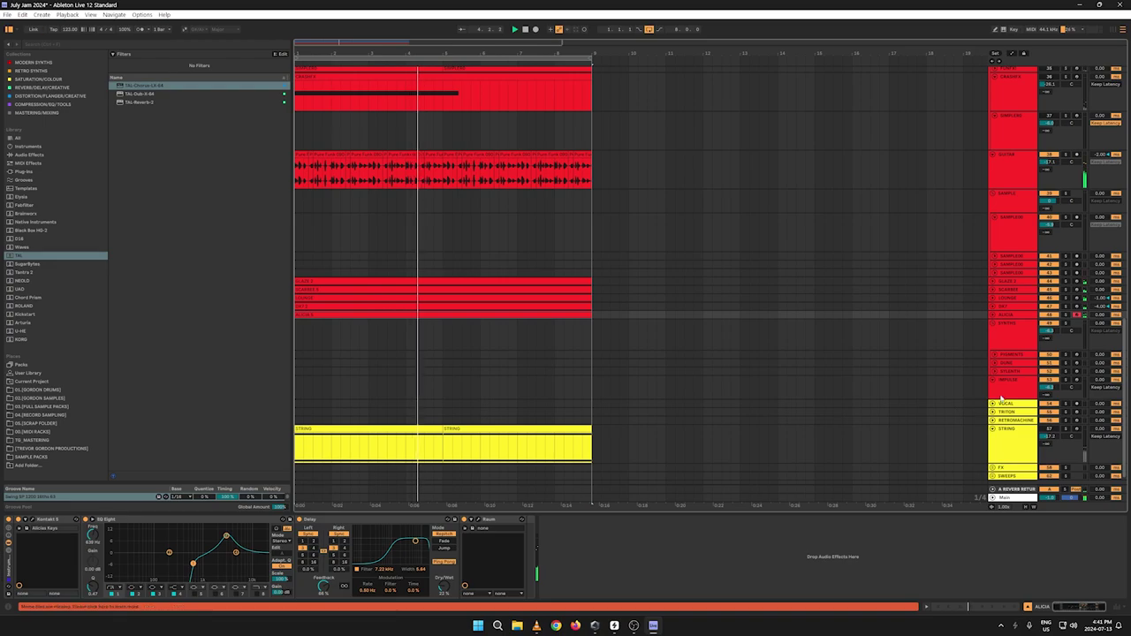
drag(1009, 400, 1009, 424)
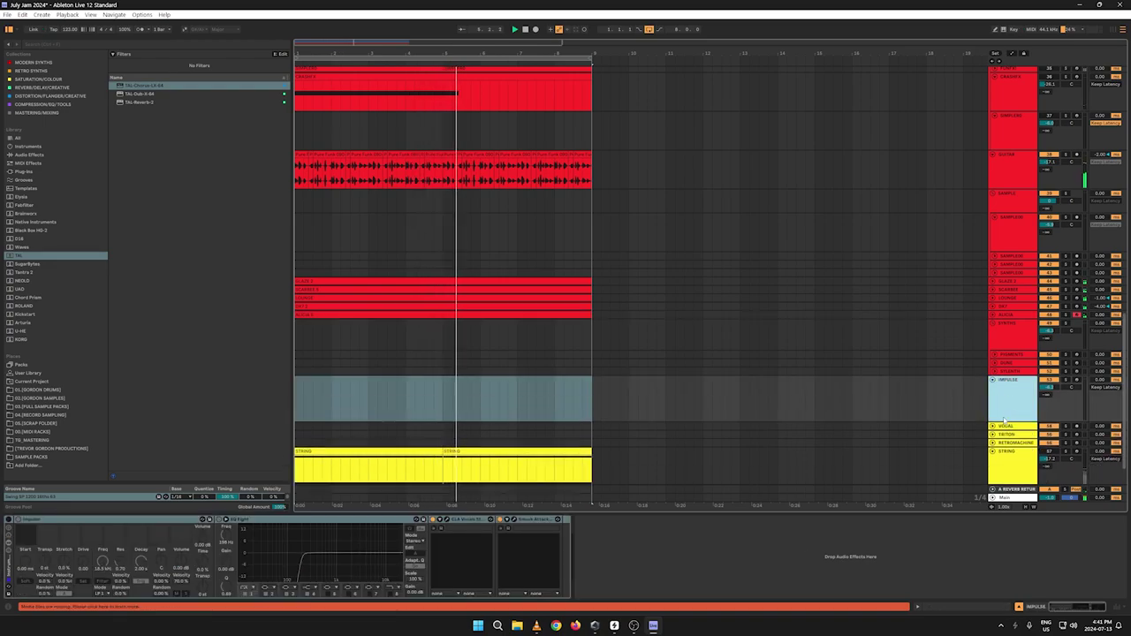
click(1005, 394)
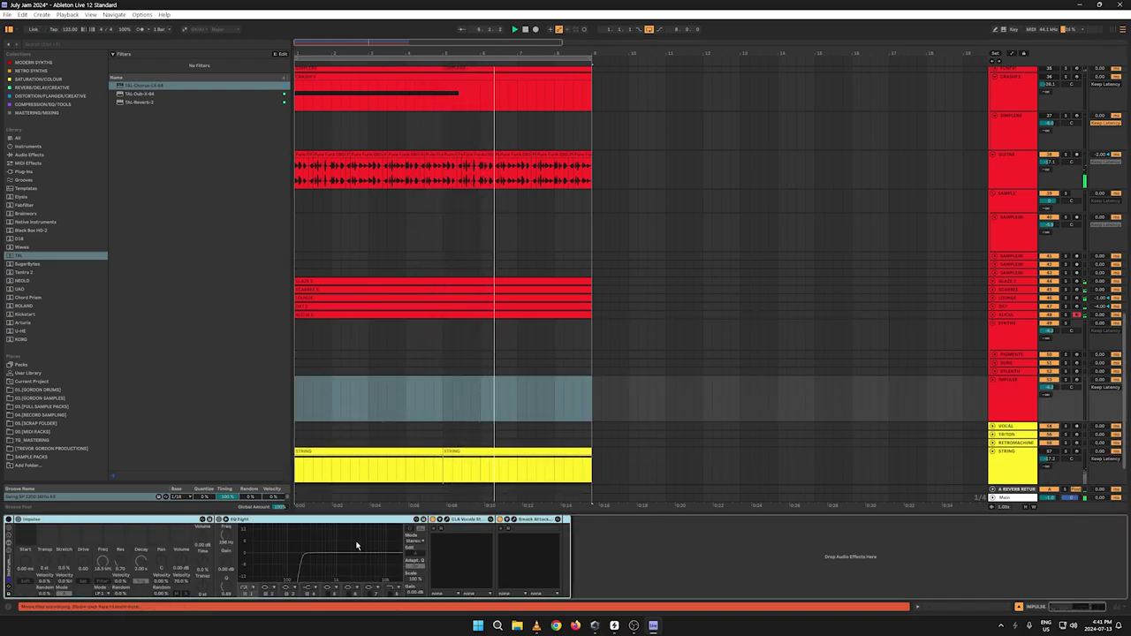
click(626, 472)
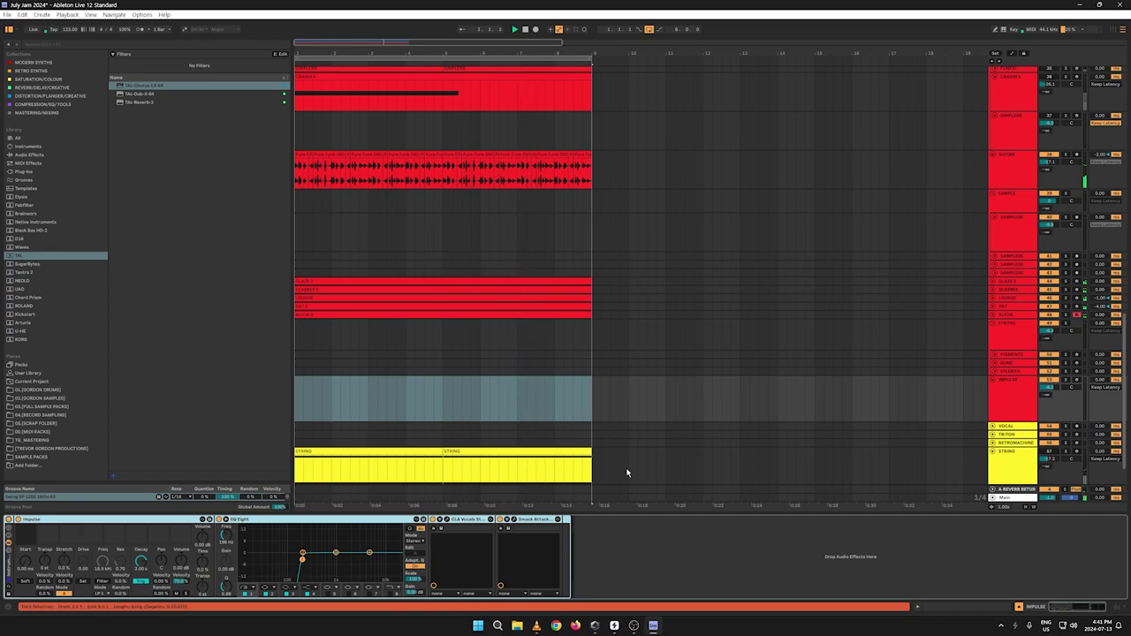
key(space)
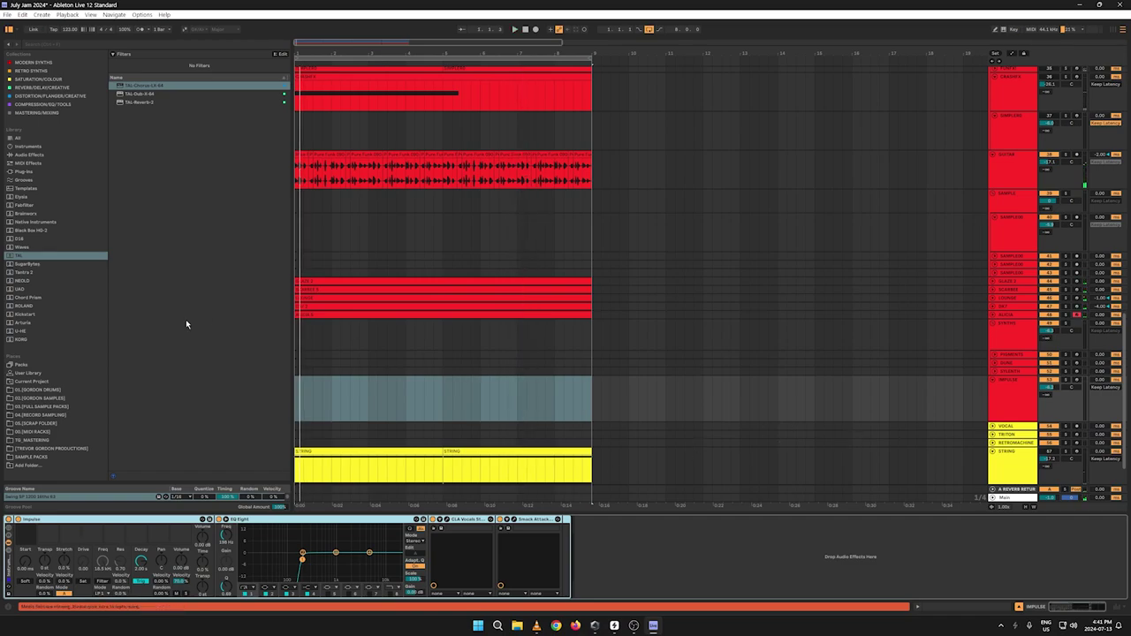
Step: Open the 03.[FULL SAMPLE PACKS] folder and delete the unused SIMPLER track
click(26, 406)
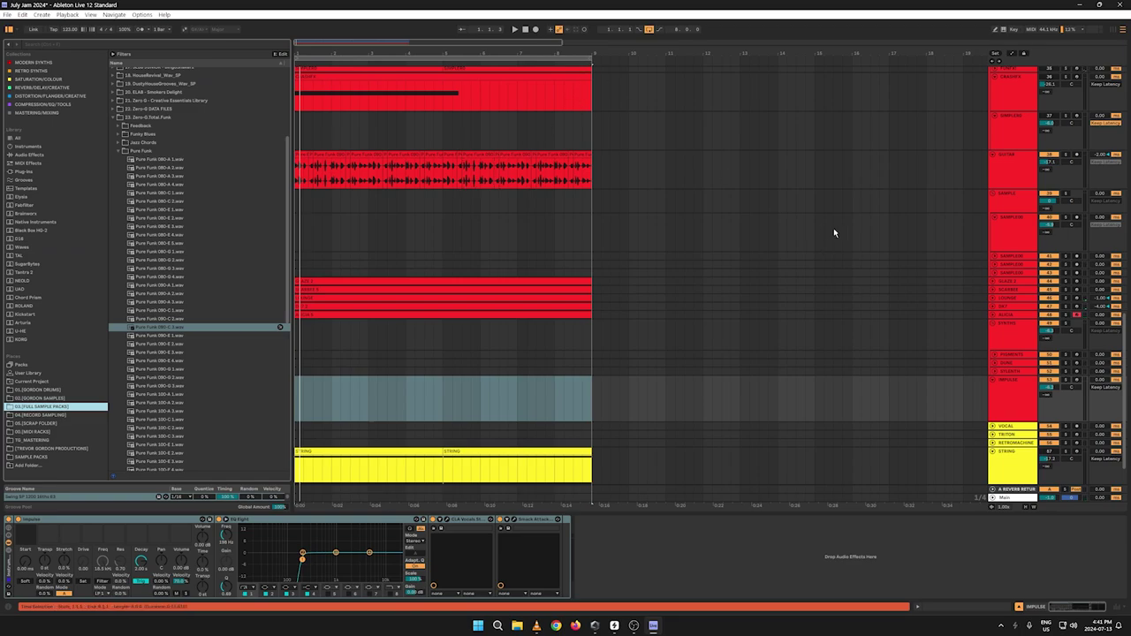
scroll(833, 228, up, 5)
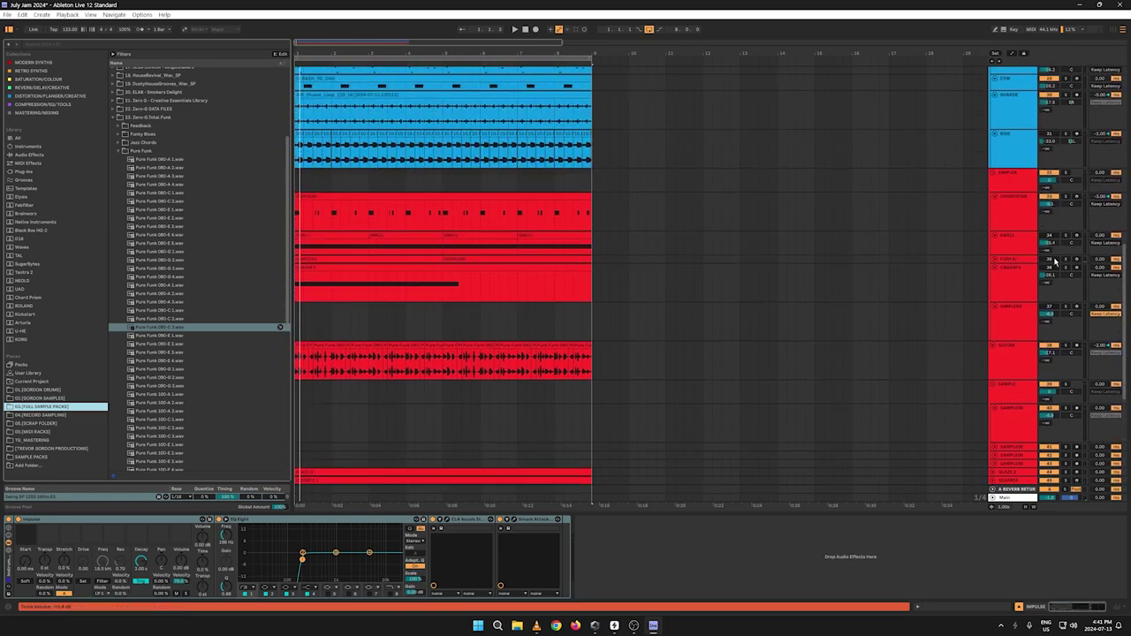
click(1006, 327)
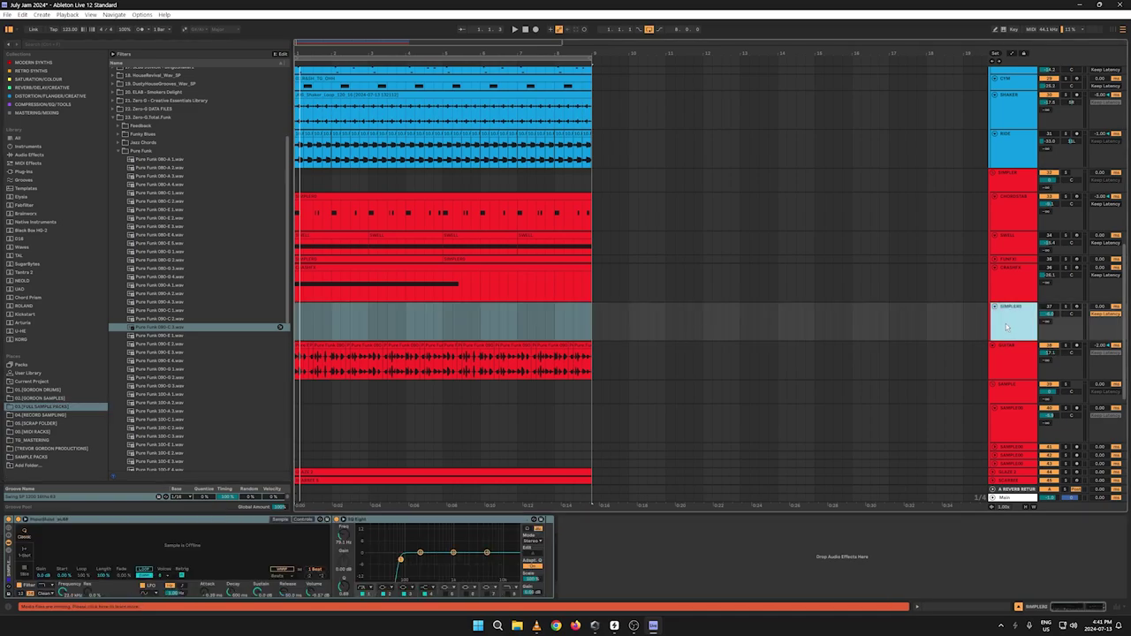
key(Delete)
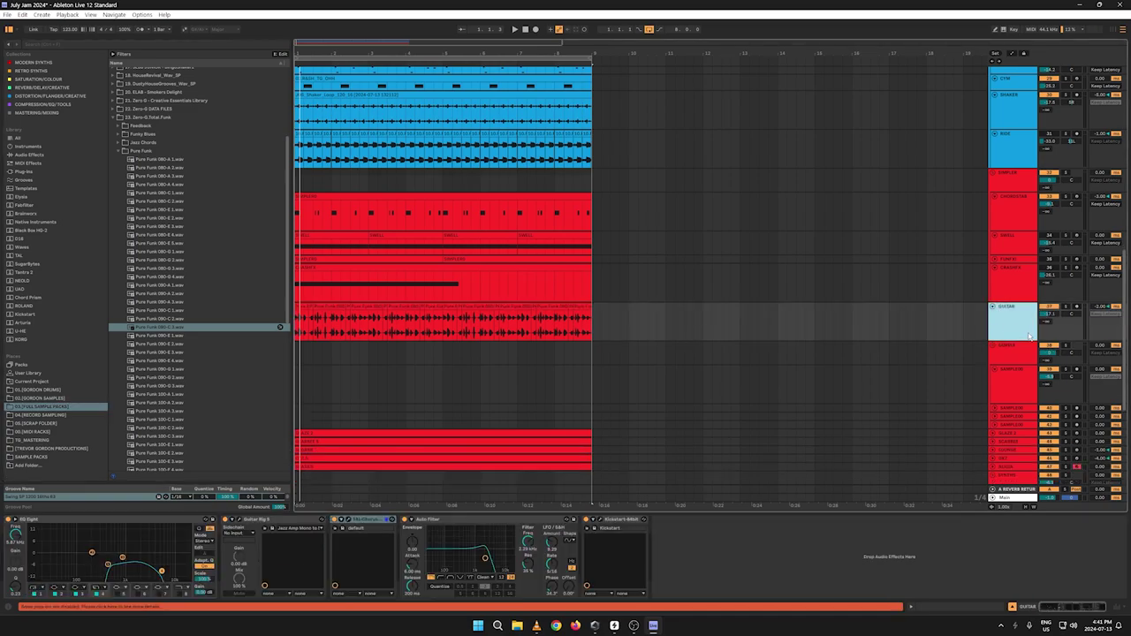
Step: Delete the other empty SIMPLER track and fold the SAMPLE group
click(1006, 183)
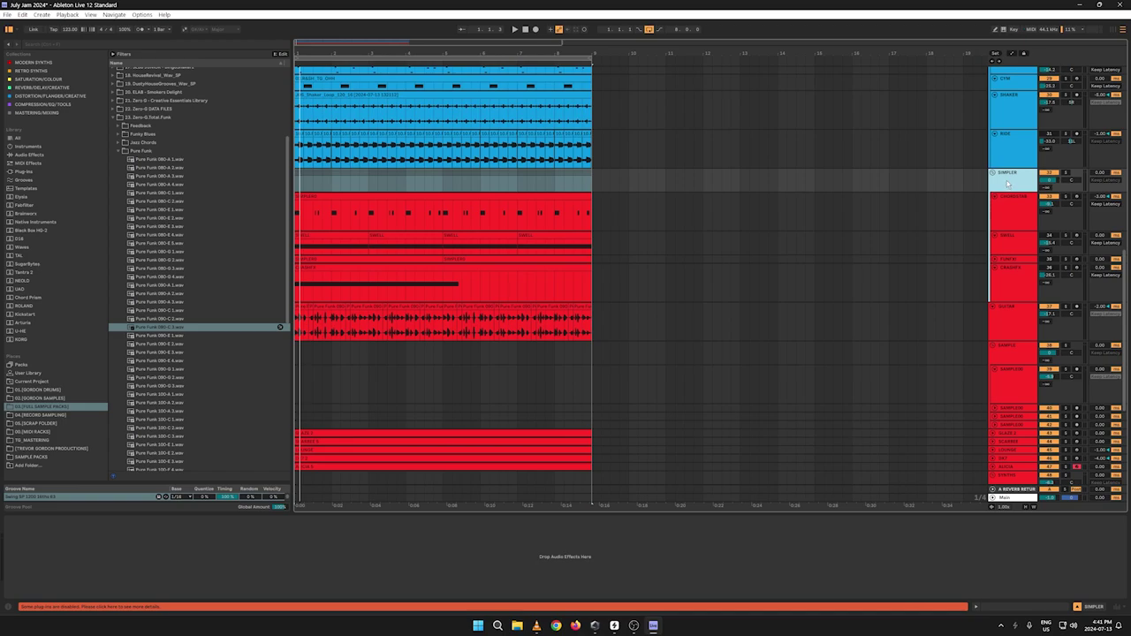
right_click(1006, 183)
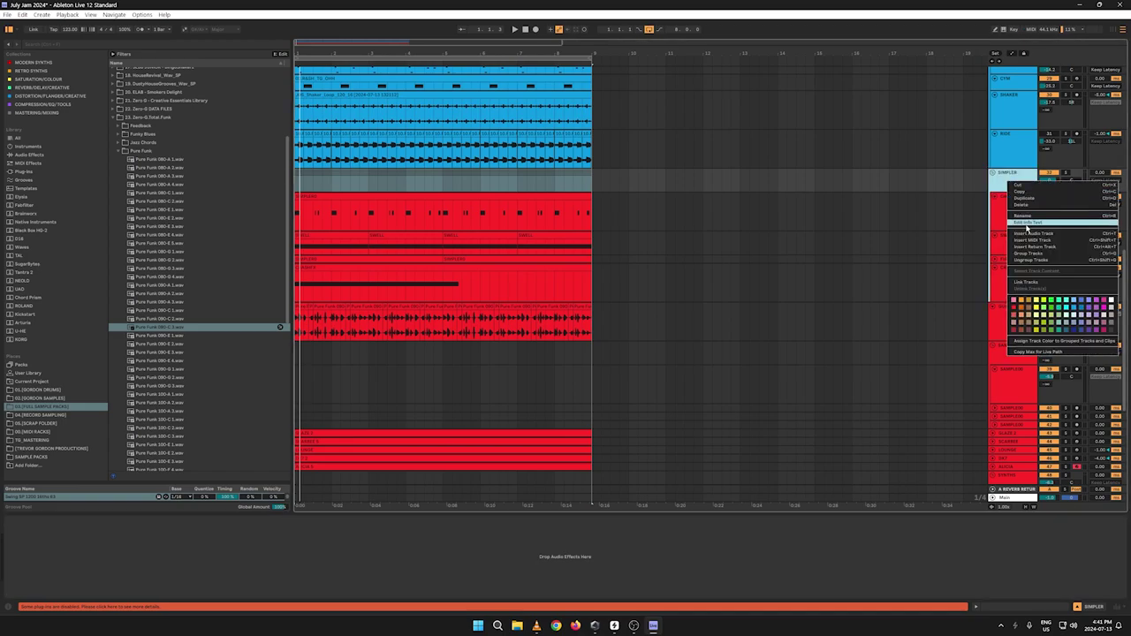
click(1020, 261)
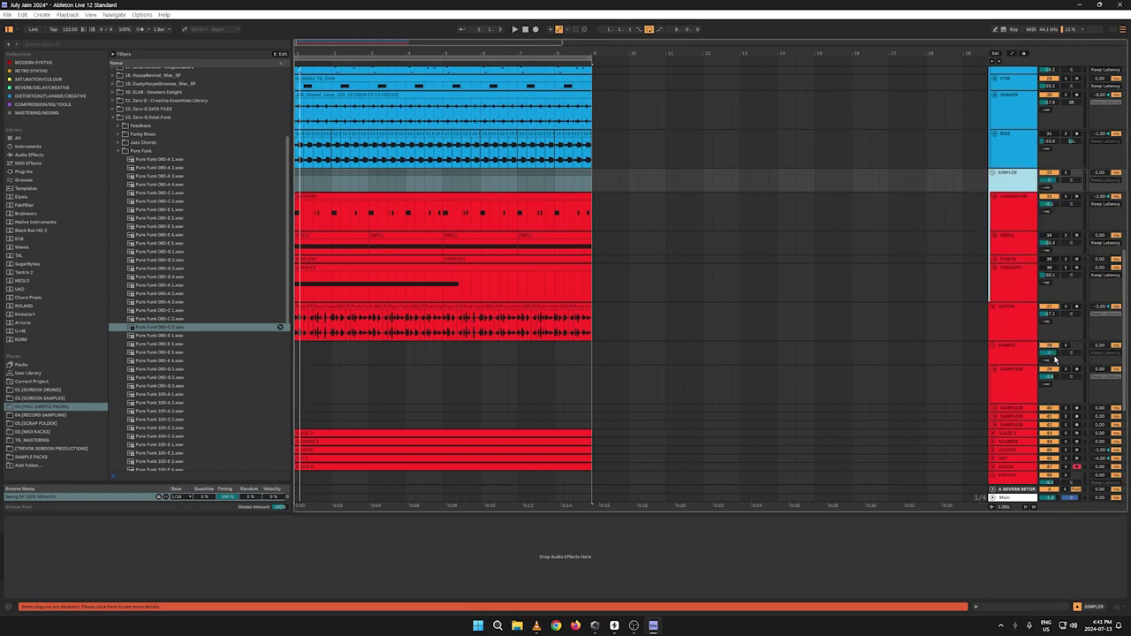
key(Delete)
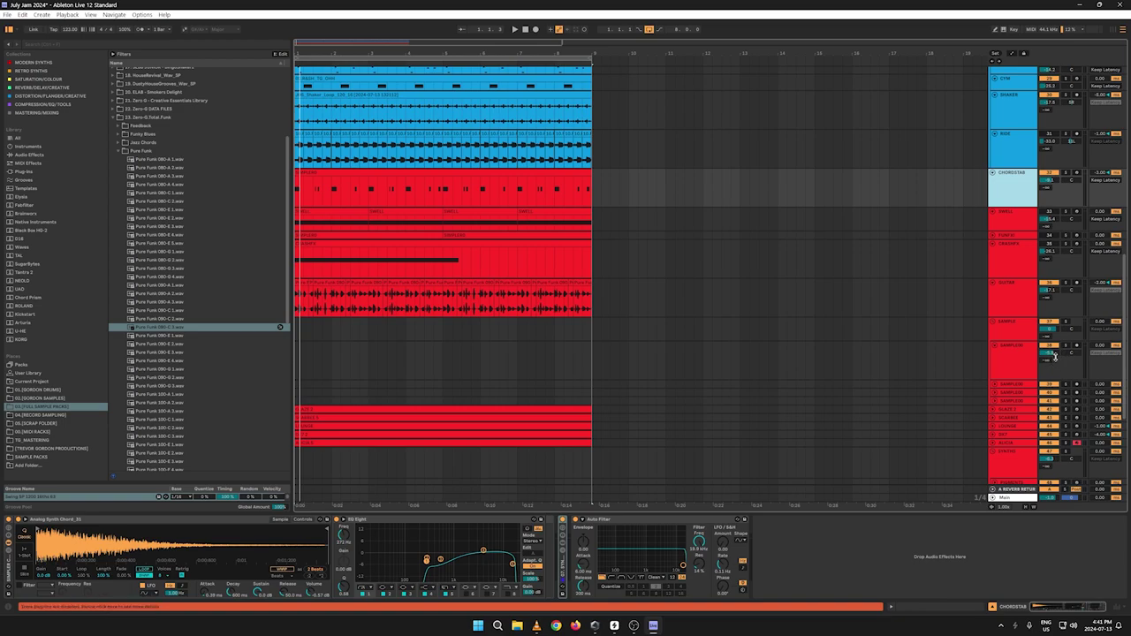
click(1005, 327)
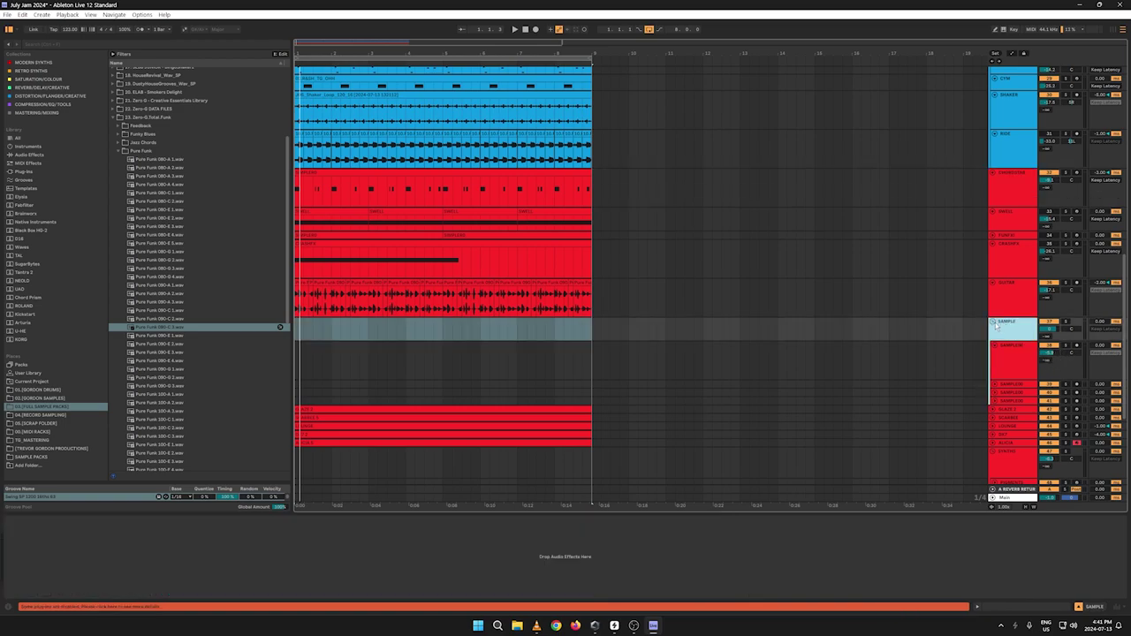
click(993, 322)
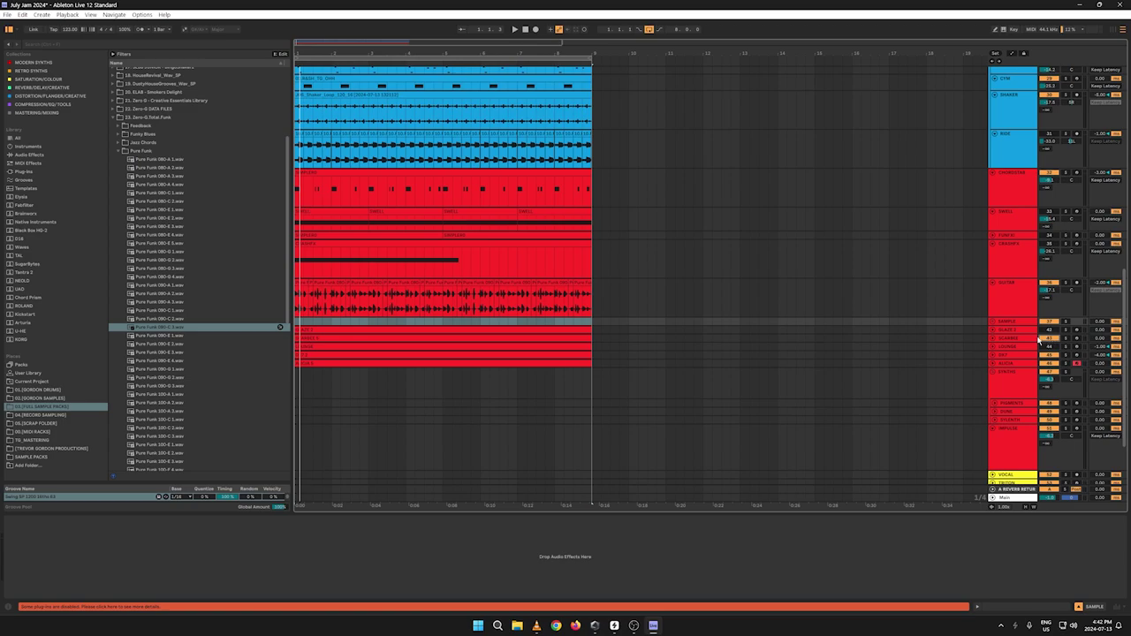
Step: Move the SCARBEE track up one slot and inspect the LOUNGE track's effects
click(1009, 338)
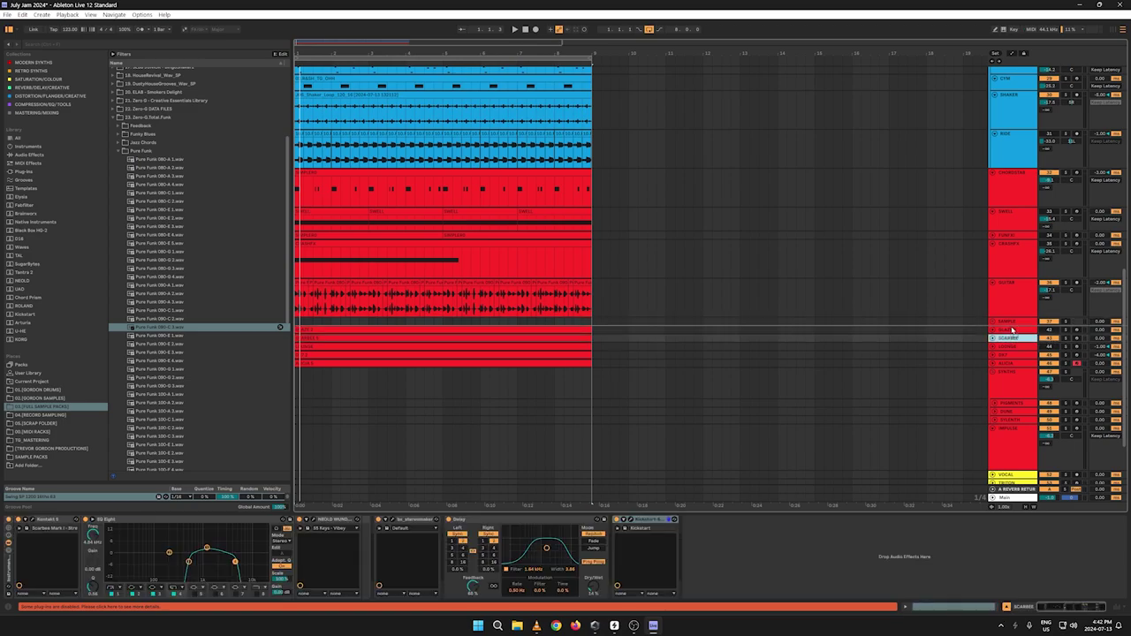
drag(1010, 328, 1013, 333)
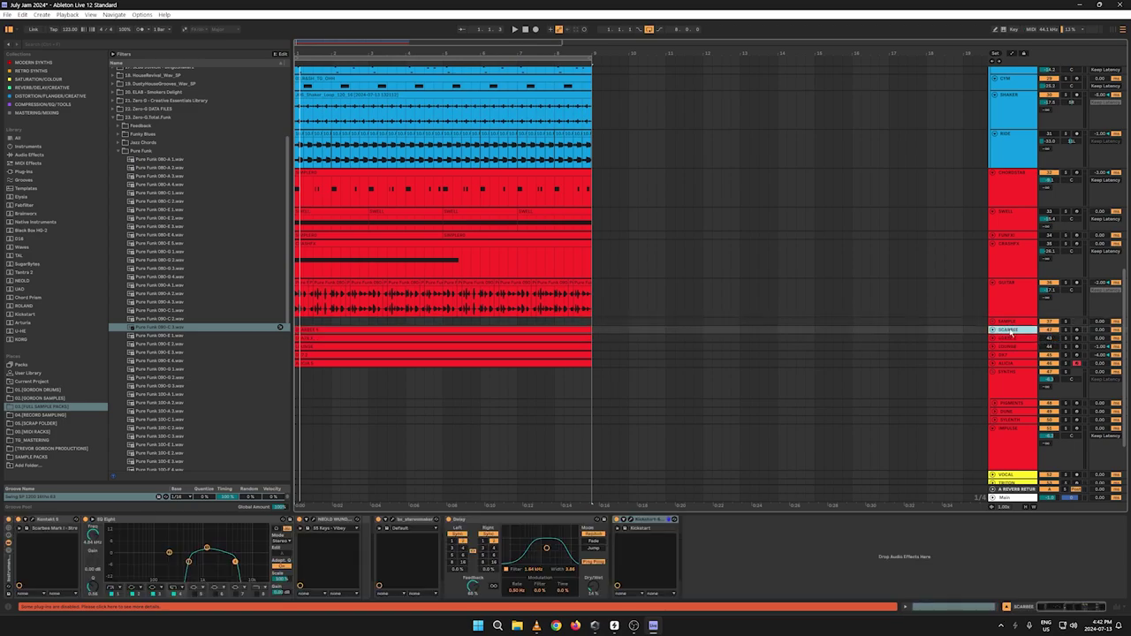
click(1012, 348)
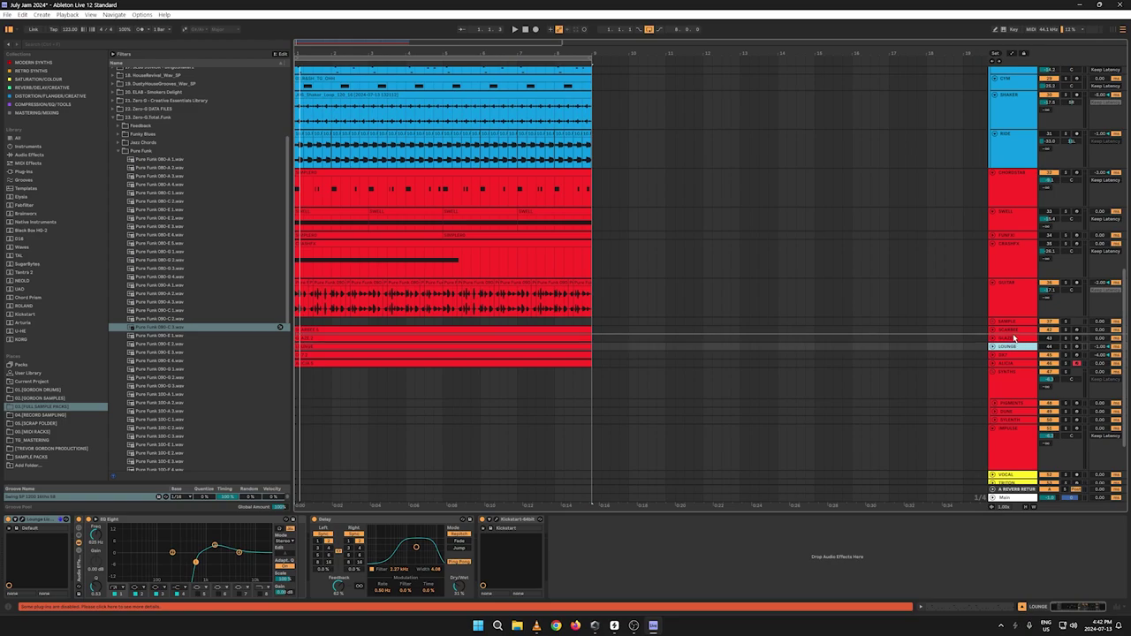
click(1014, 355)
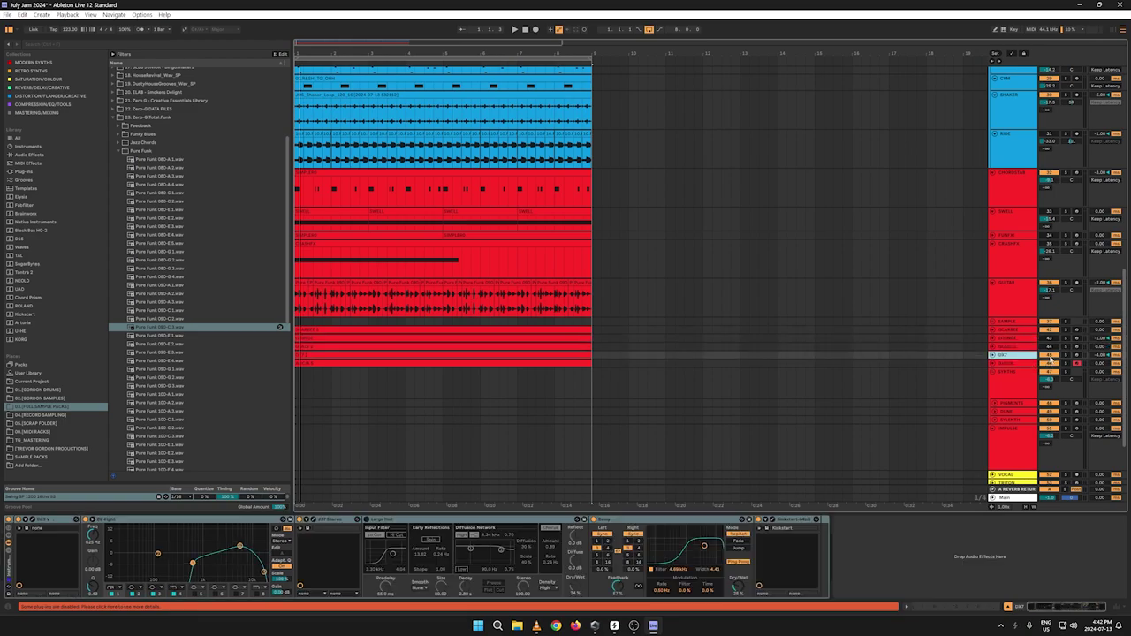
Step: Play the groove and bring up the SYNTHS and IMPULSE tracks' devices
key(space)
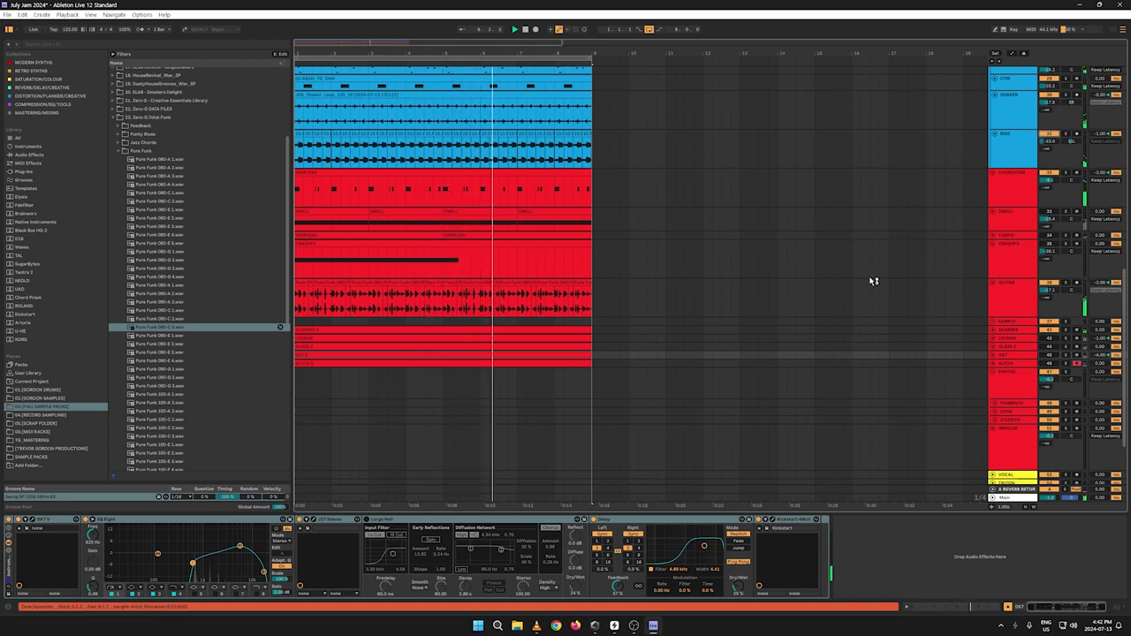
click(1014, 380)
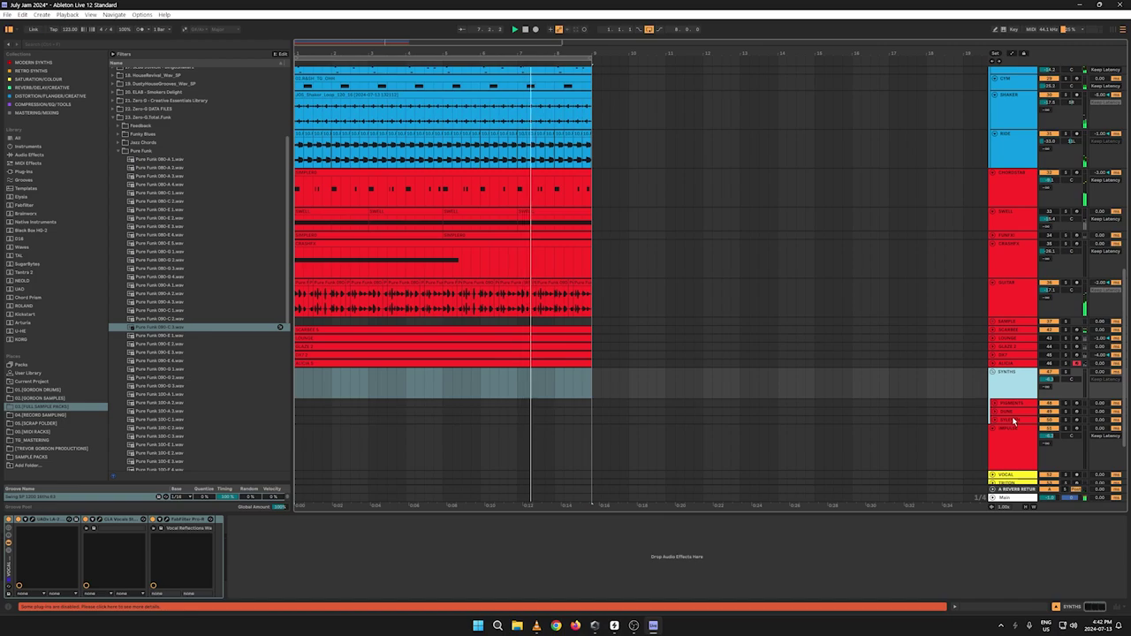
scroll(1016, 388, down, 3)
click(1012, 367)
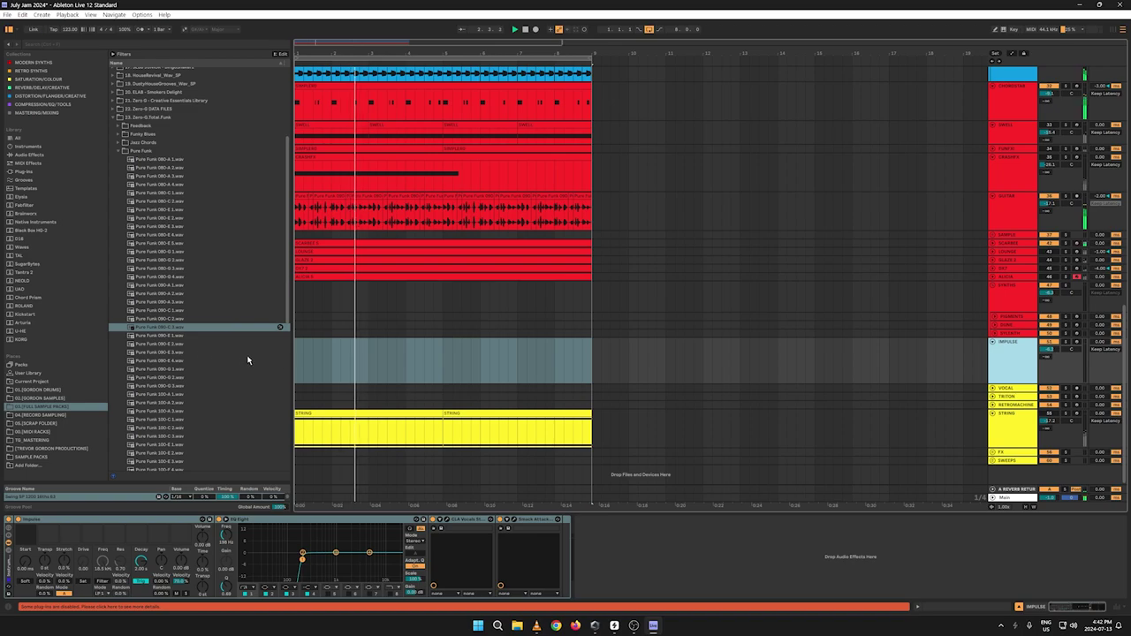
Step: Stop playback, insert an empty MIDI clip over IMPULSE's first bars, and reselect the track
key(space)
drag(369, 356, 311, 355)
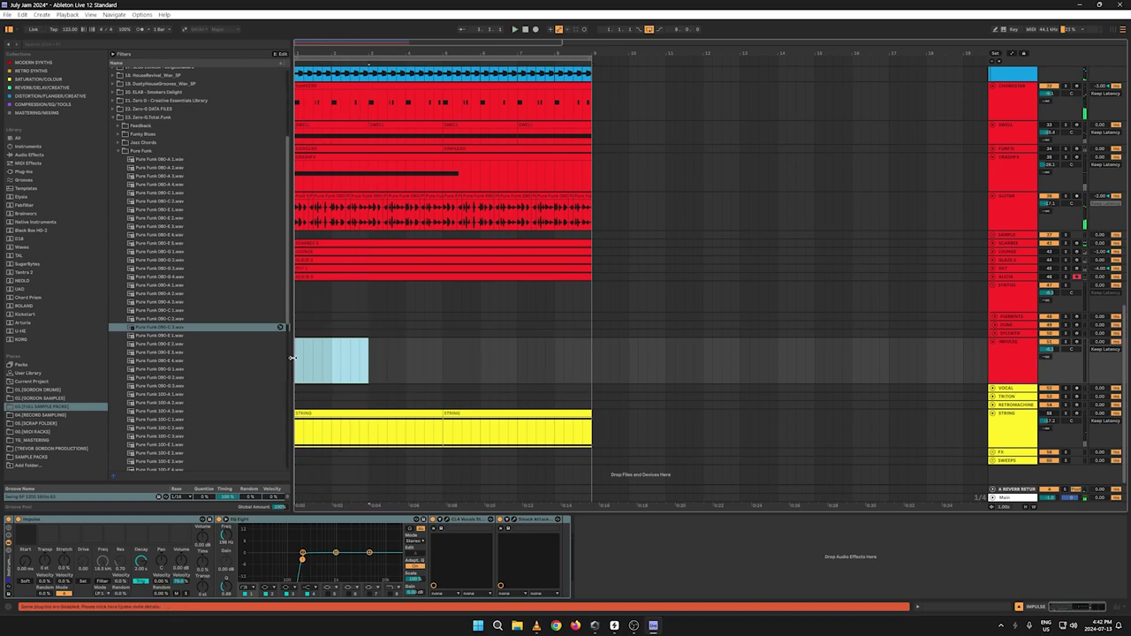
right_click(311, 355)
click(344, 429)
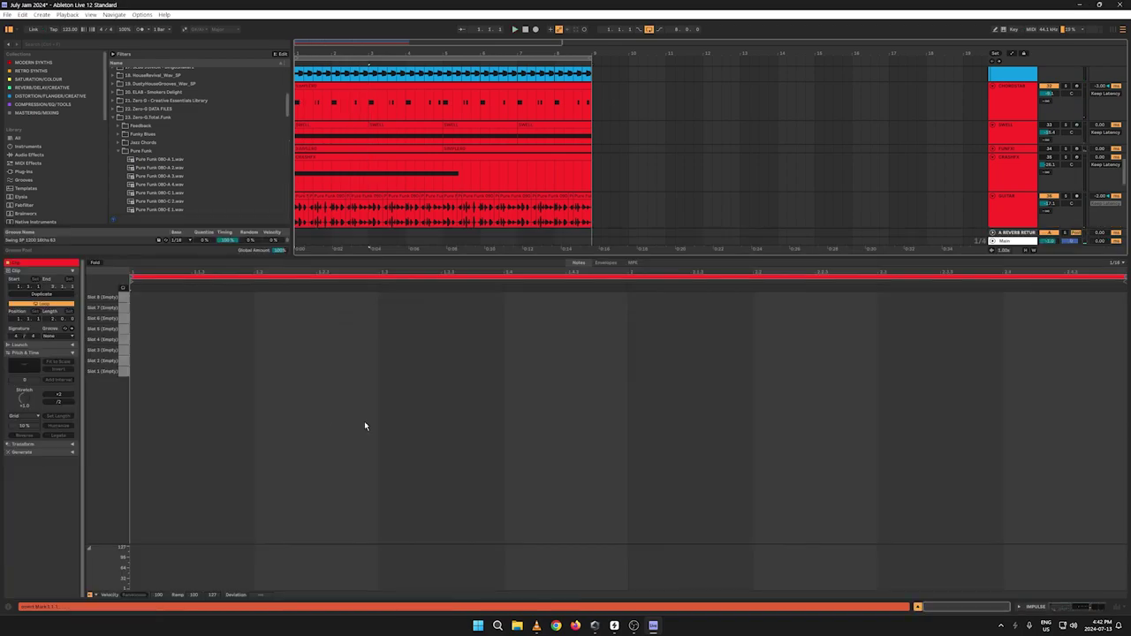
scroll(968, 156, down, 6)
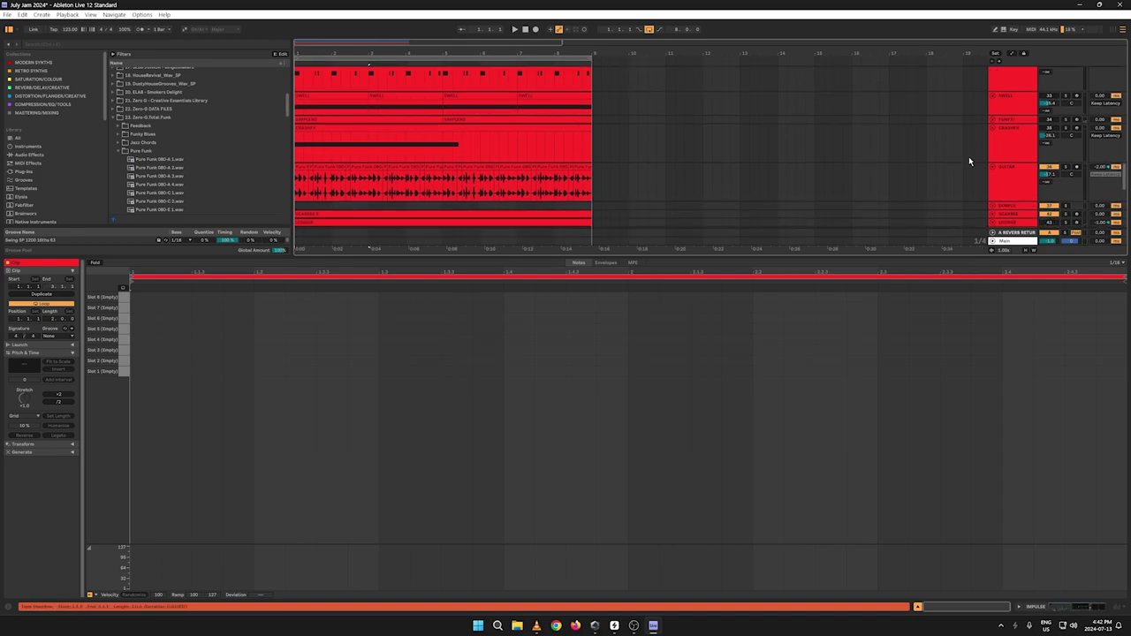
click(1017, 176)
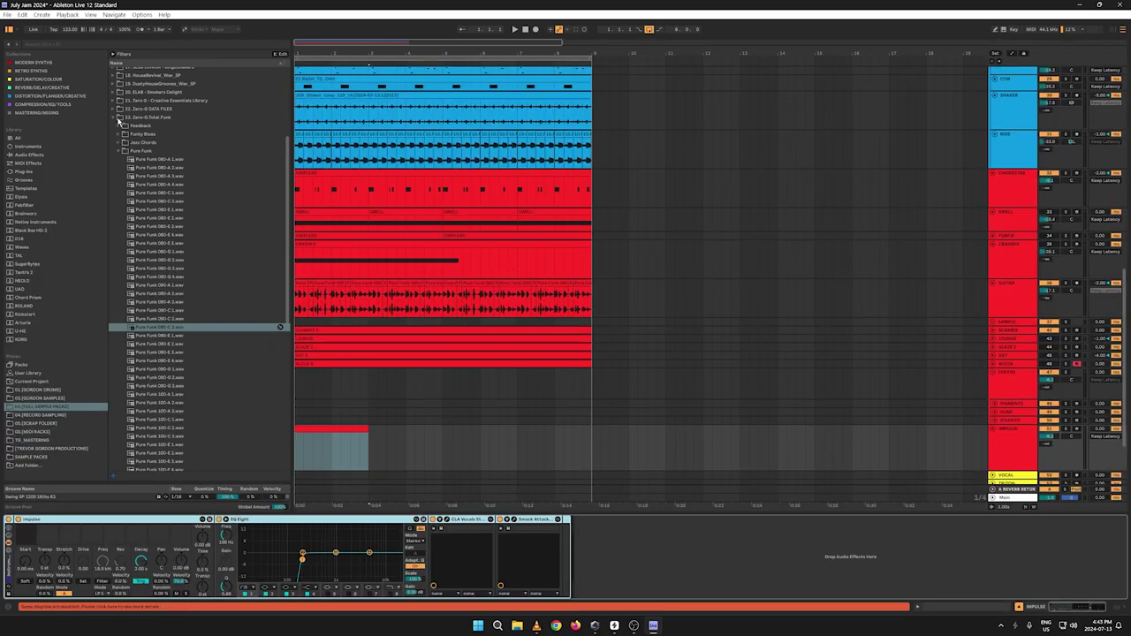
Step: Browse GORDON SAMPLES > 03. VOCALS to the Deep House Vocal Chop Vocal Shots folder
click(116, 119)
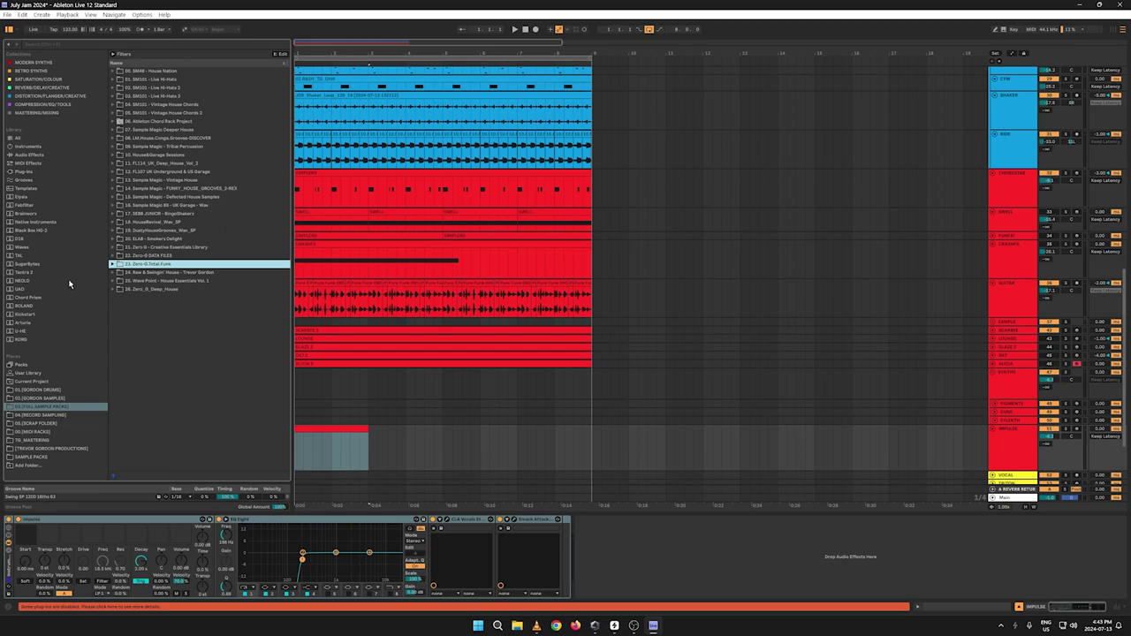
click(40, 399)
click(39, 389)
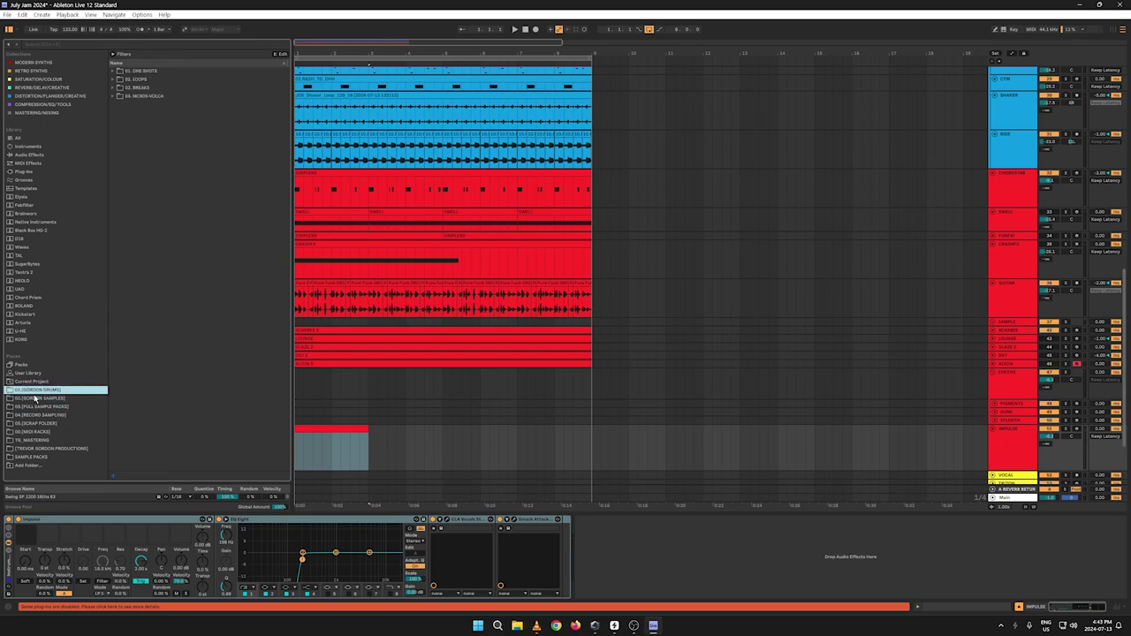
click(36, 398)
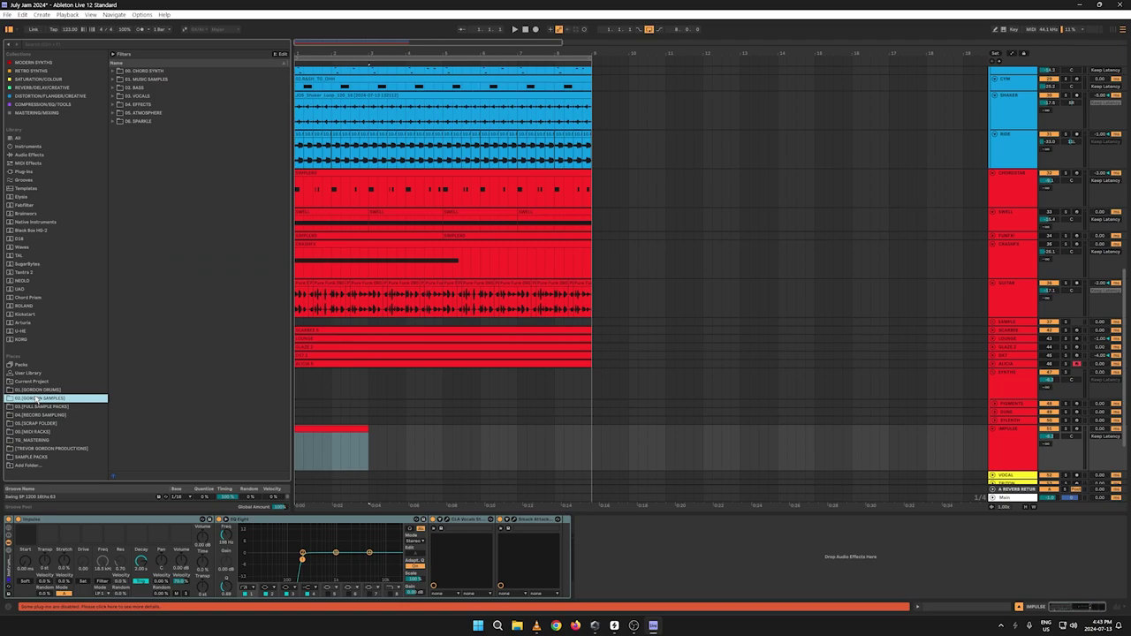
click(113, 95)
click(119, 104)
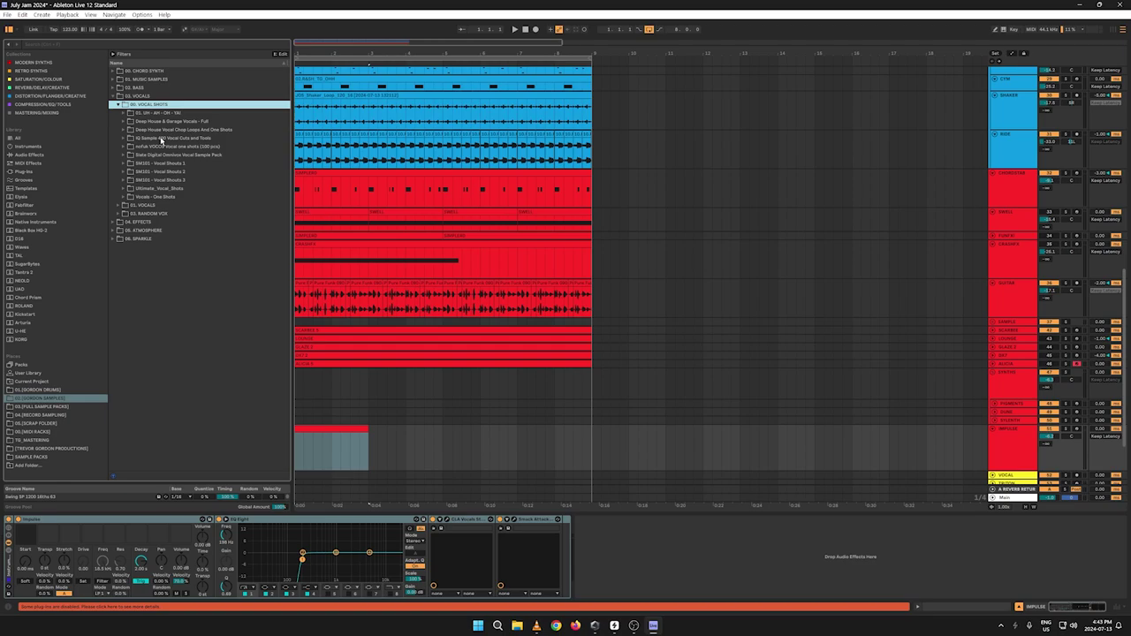
click(125, 197)
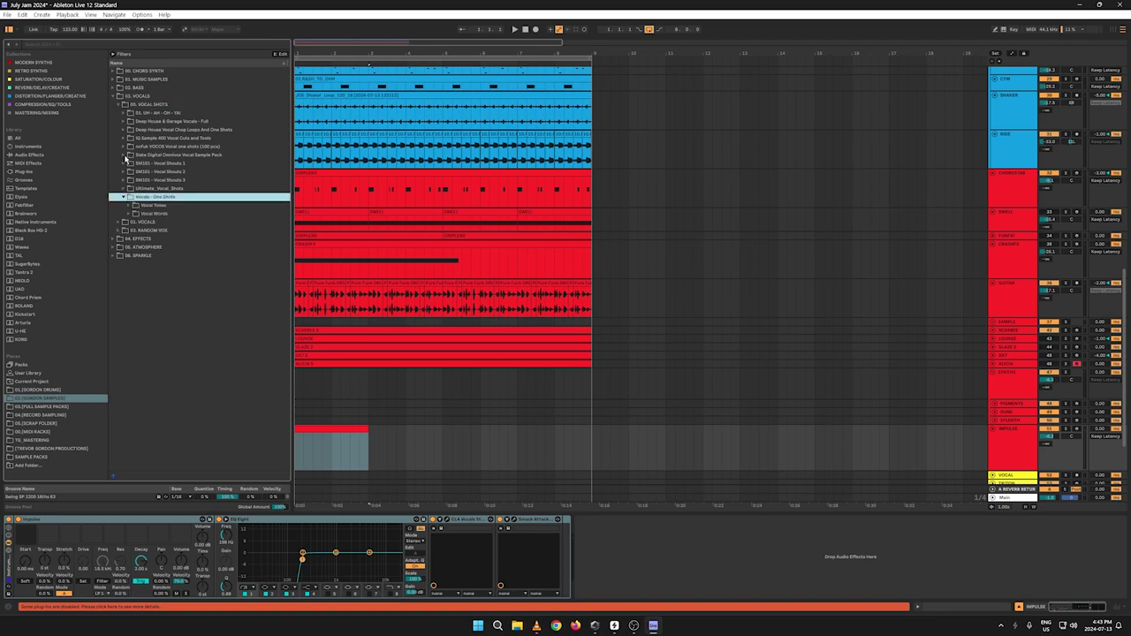
click(125, 130)
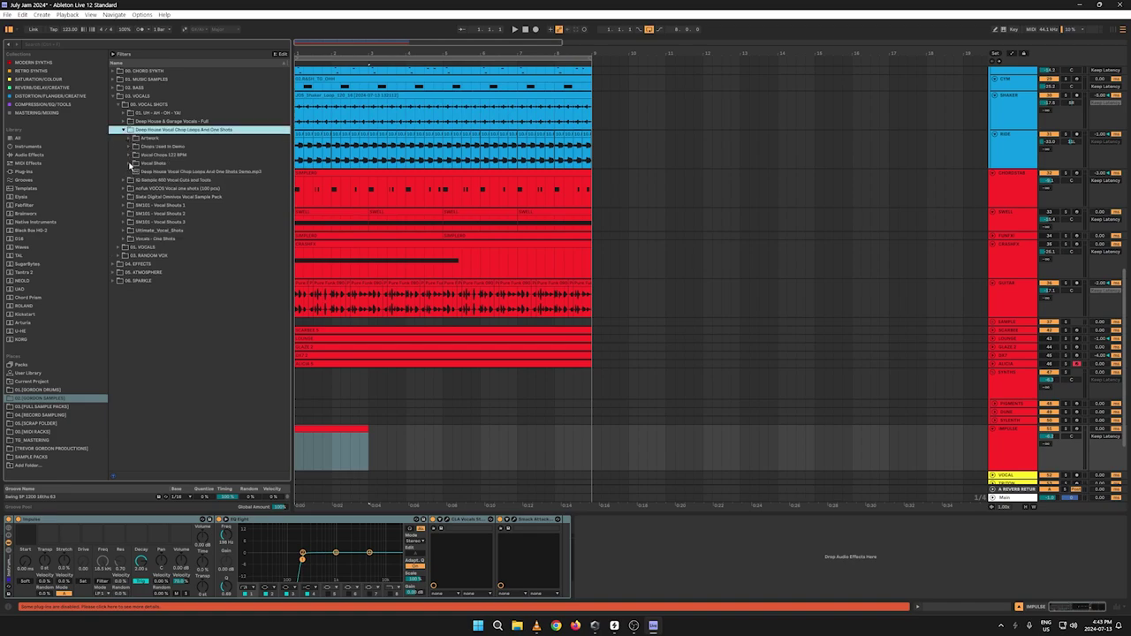
click(130, 163)
Step: Audition the vocal shot samples, including Vocal Shot 29, 33 and 35
click(164, 188)
click(165, 238)
click(186, 307)
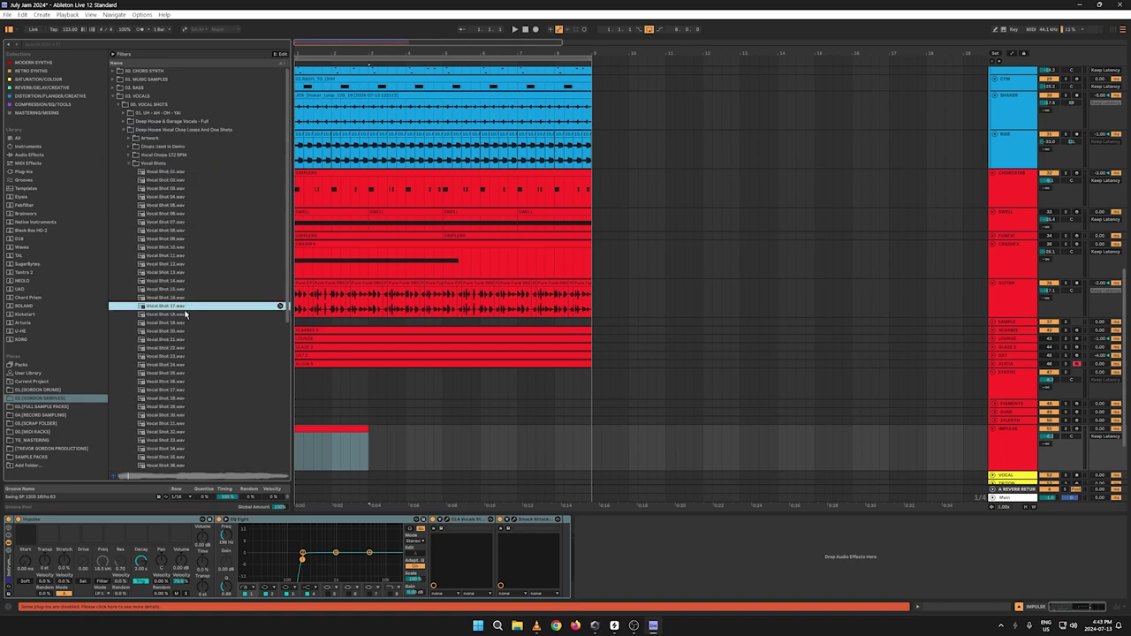
click(165, 340)
click(169, 373)
click(166, 408)
scroll(188, 330, down, 3)
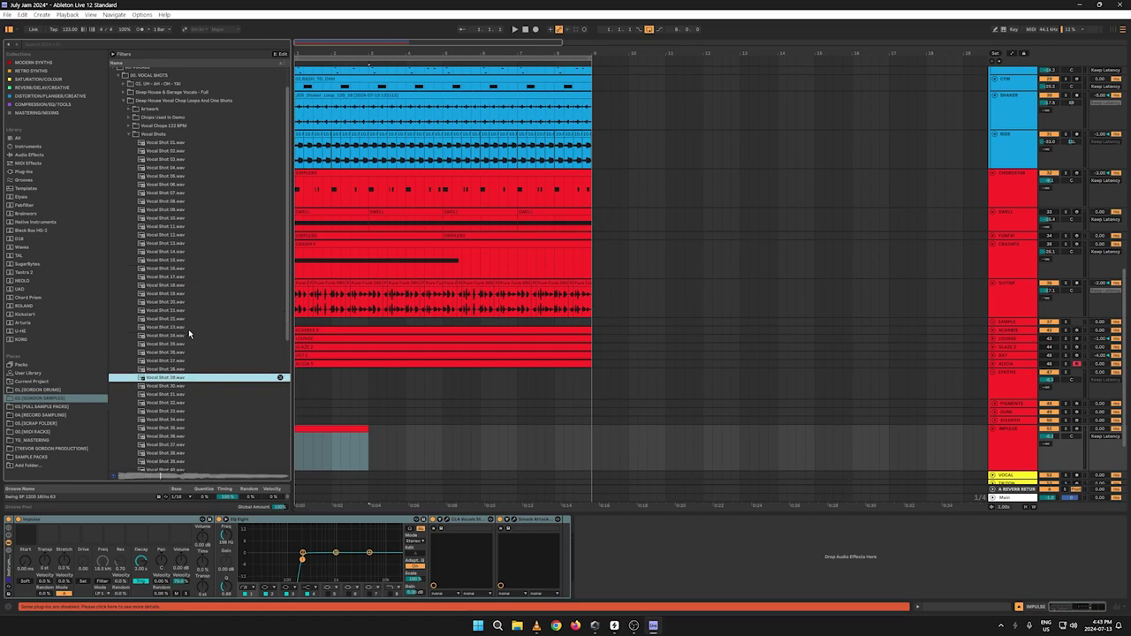
click(165, 184)
scroll(173, 124, up, 3)
click(160, 144)
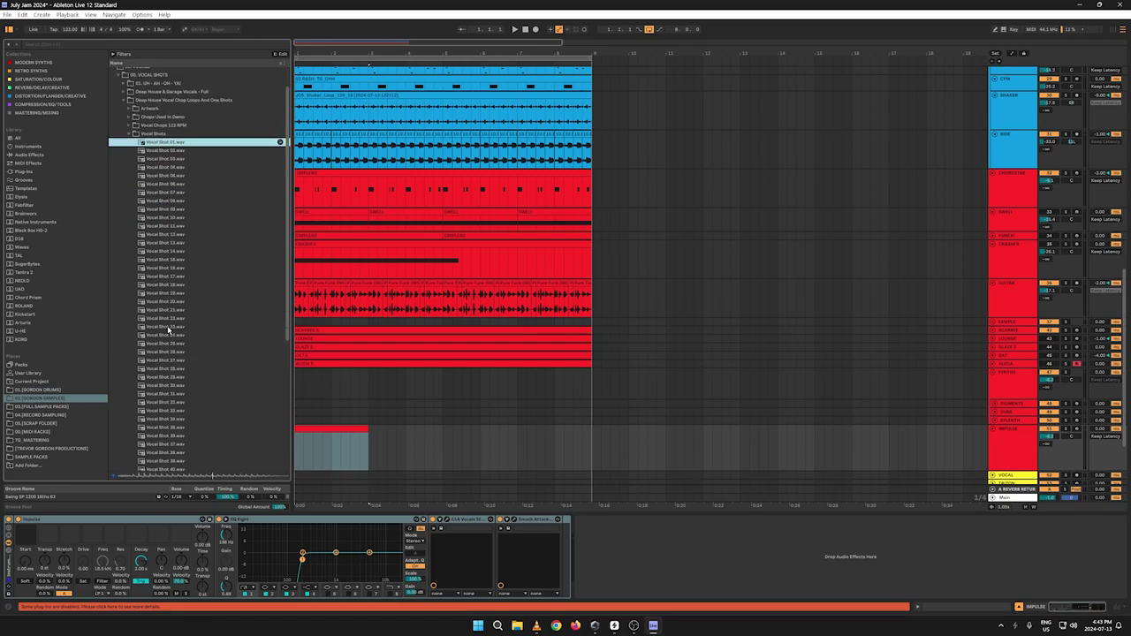
click(156, 412)
scroll(168, 388, down, 3)
scroll(168, 387, down, 1)
click(164, 359)
click(163, 369)
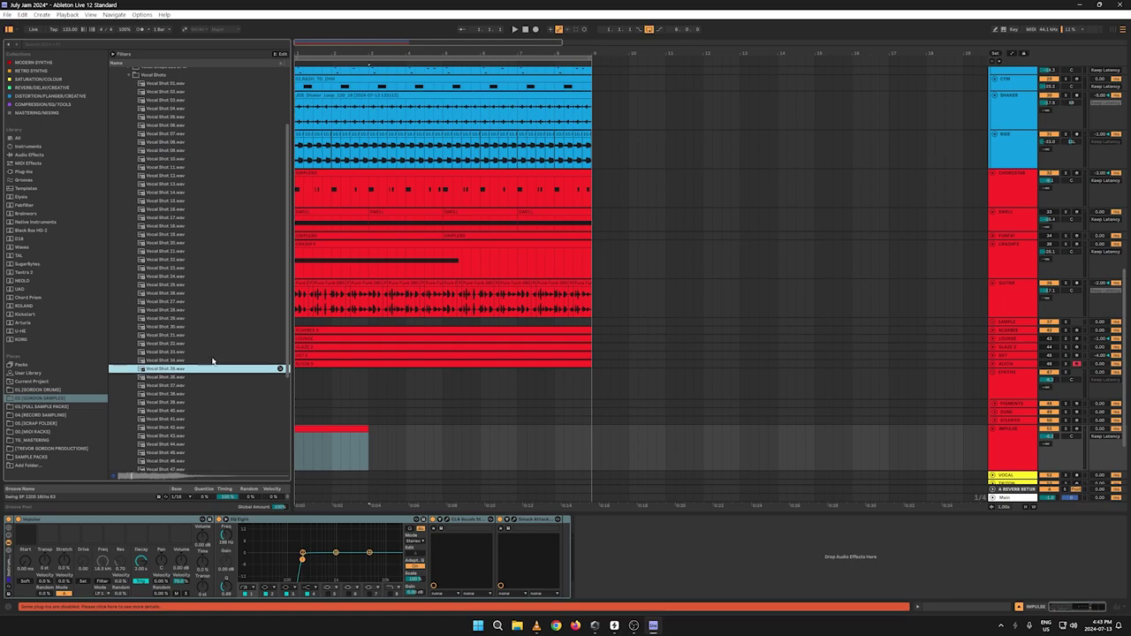
scroll(214, 343, up, 3)
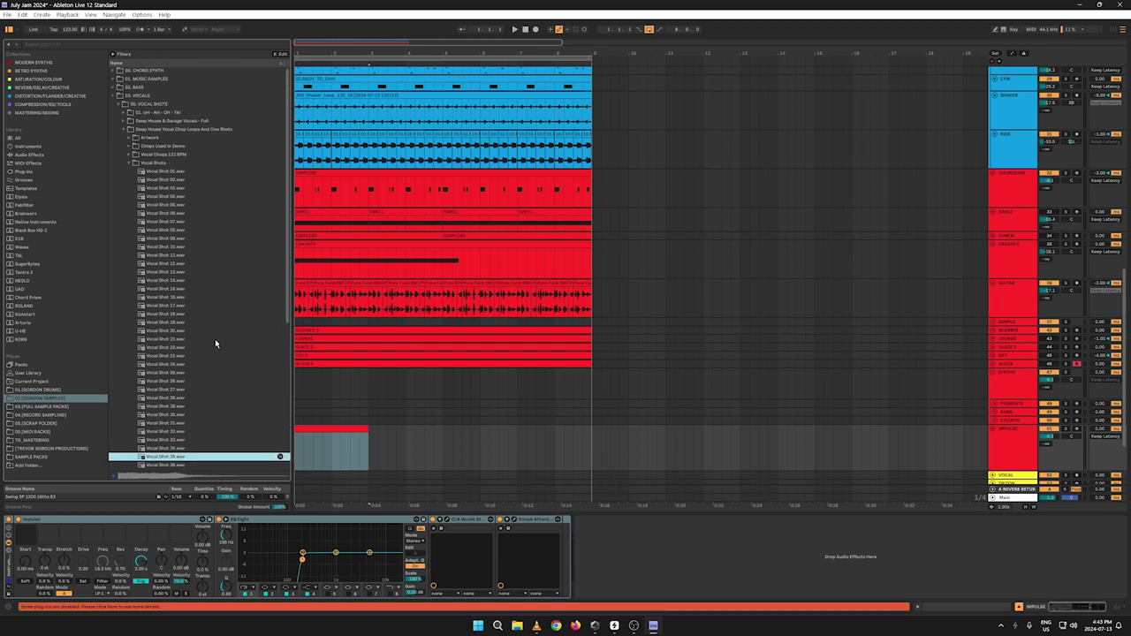
Step: Open Deep House & Garage Vocals - Full > oneshots and audition the voxcut and bird.wav samples
click(124, 130)
click(125, 122)
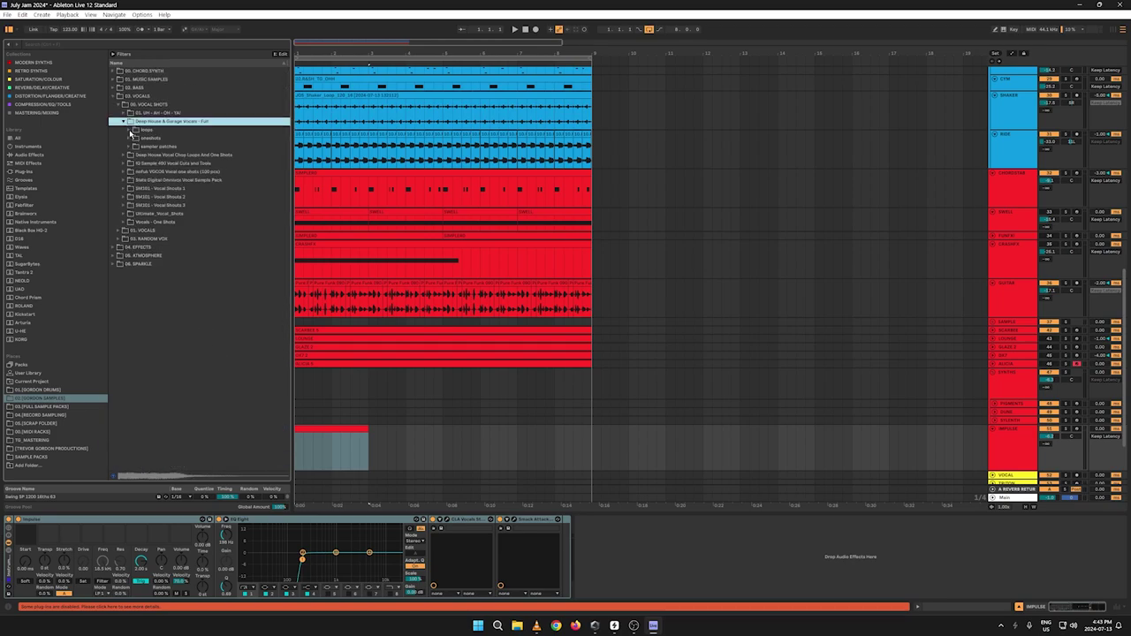
click(130, 138)
click(168, 180)
click(180, 281)
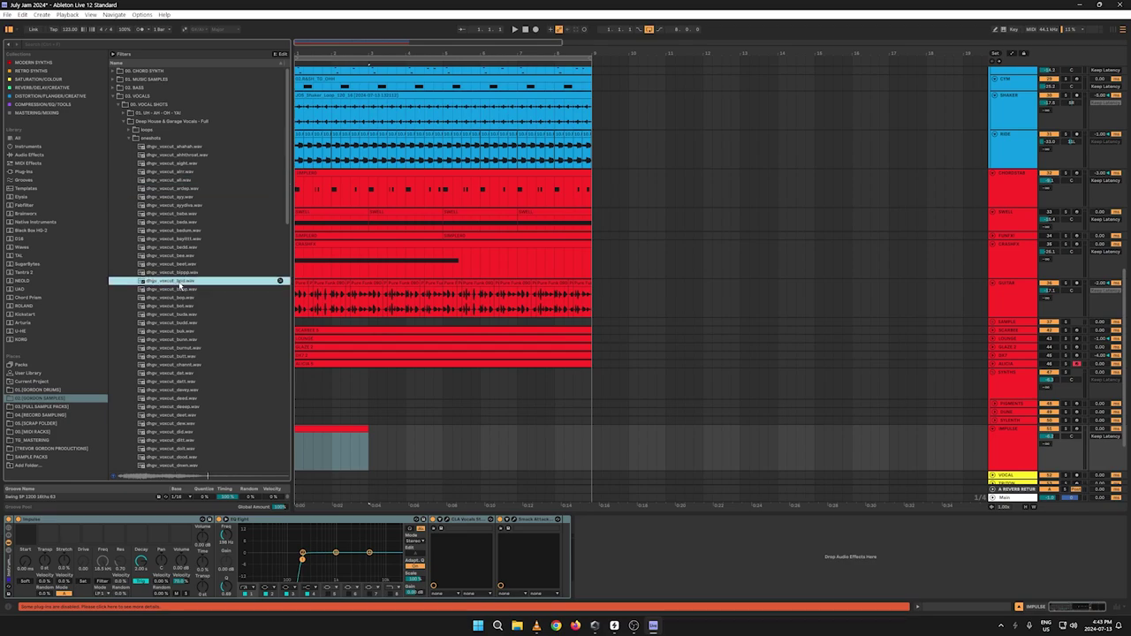
click(176, 339)
click(182, 372)
Step: Audition dew, davey, ahhthroat, aight, ain't and yolt one-shots during playback
key(space)
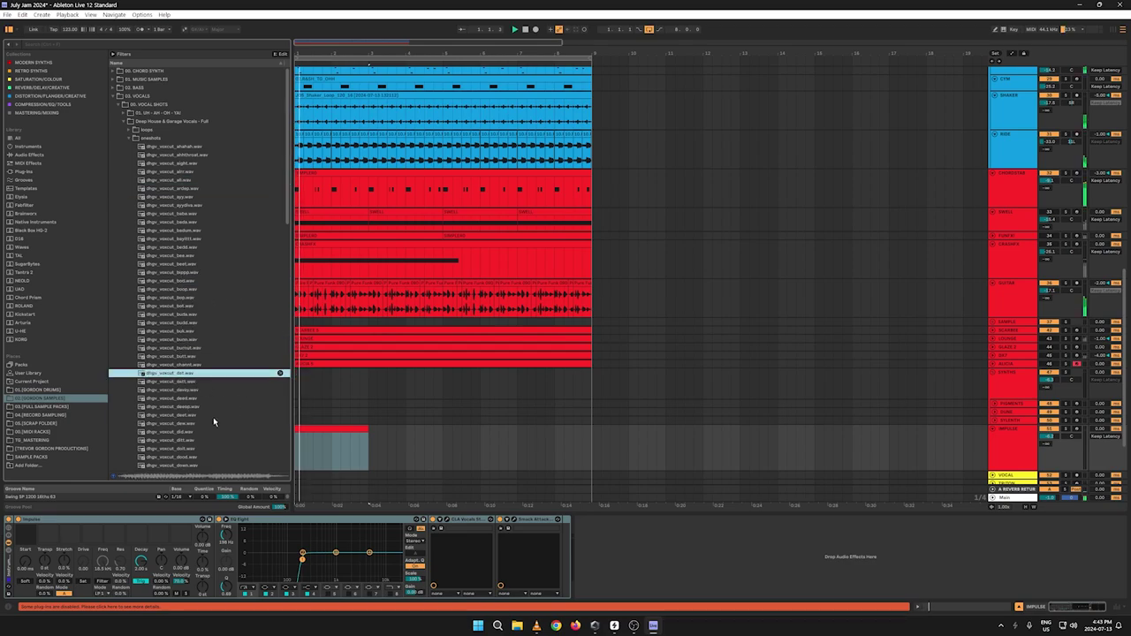
click(212, 422)
click(184, 390)
scroll(197, 362, down, 1)
scroll(198, 361, up, 1)
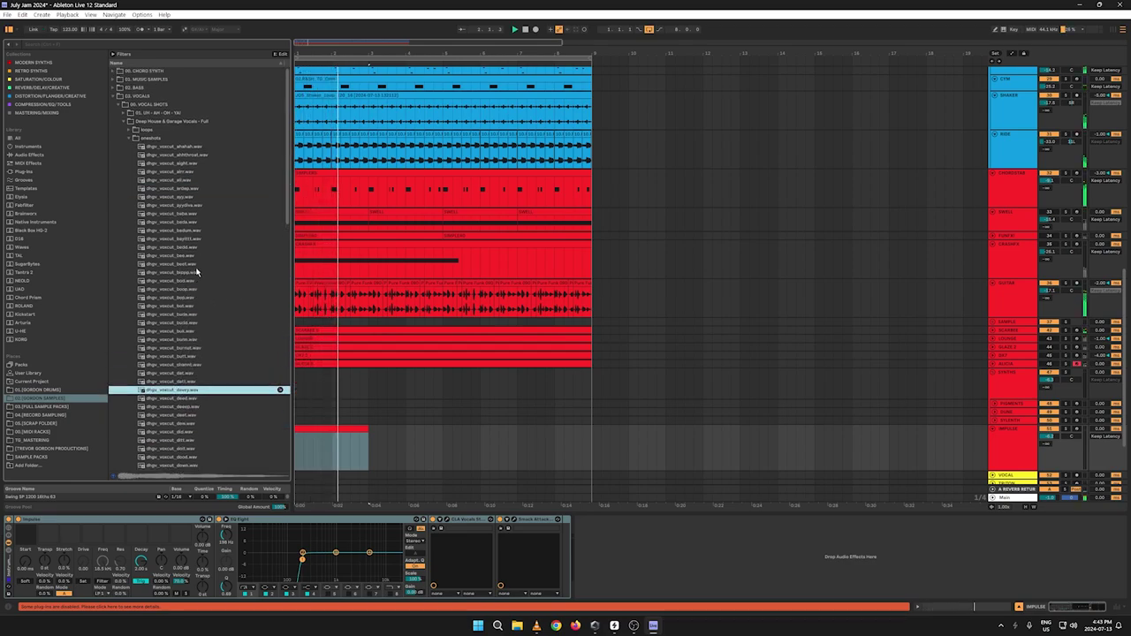
click(176, 155)
shift+click(181, 164)
click(179, 171)
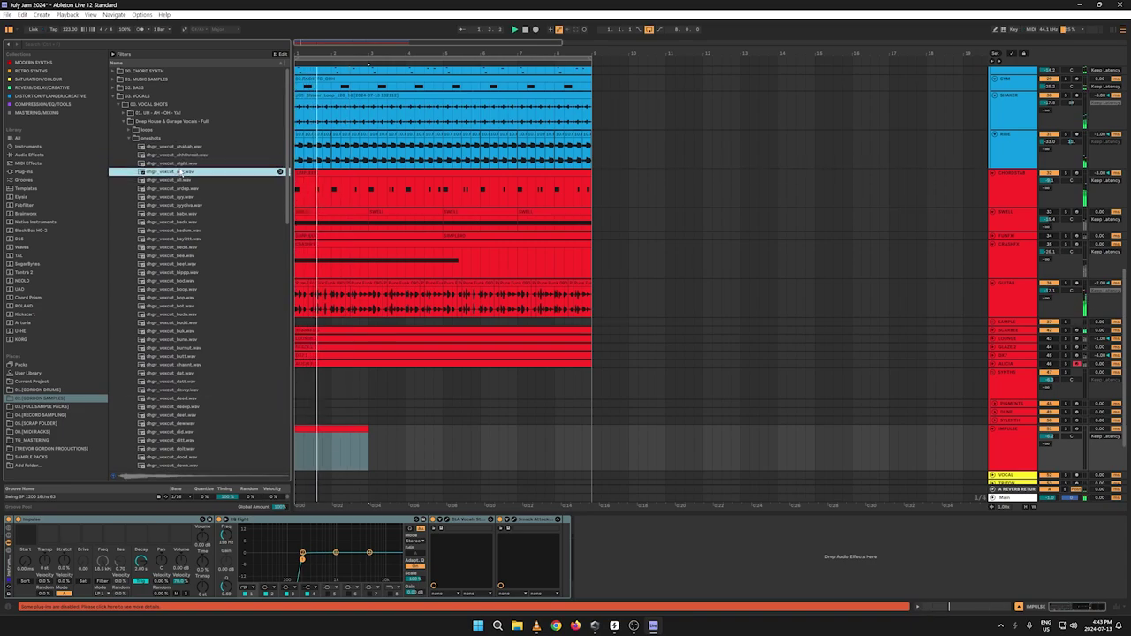
drag(284, 185, 279, 424)
click(185, 358)
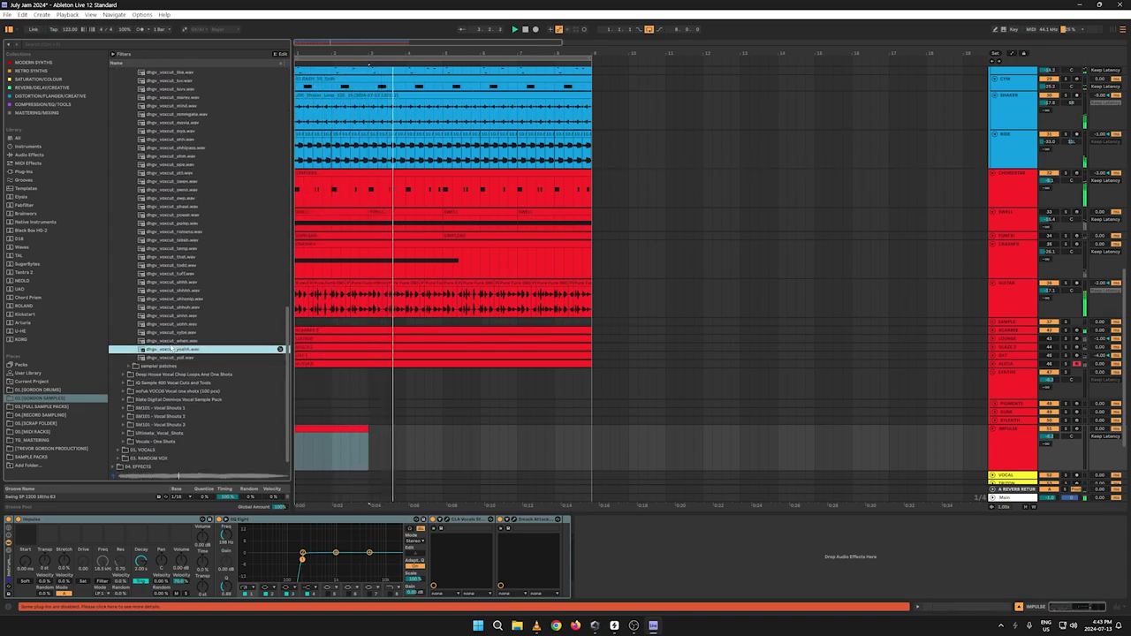
Step: Load yolt.wav into Impulse slot 1, arm the IMPULSE track, and audition yeahh and when
drag(166, 366, 26, 535)
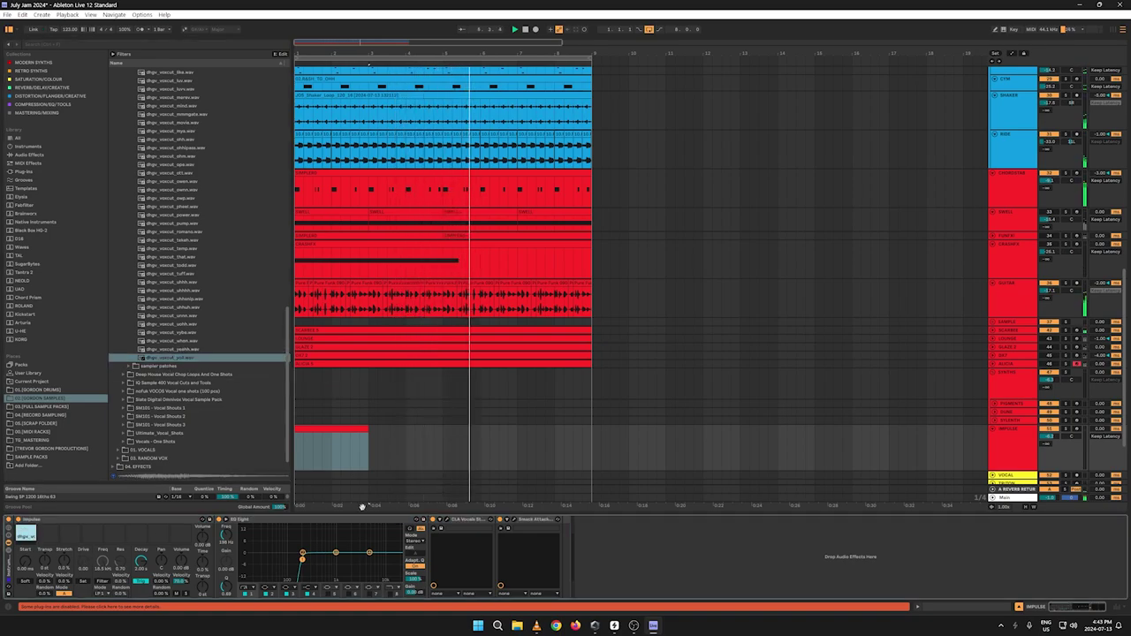
click(1072, 430)
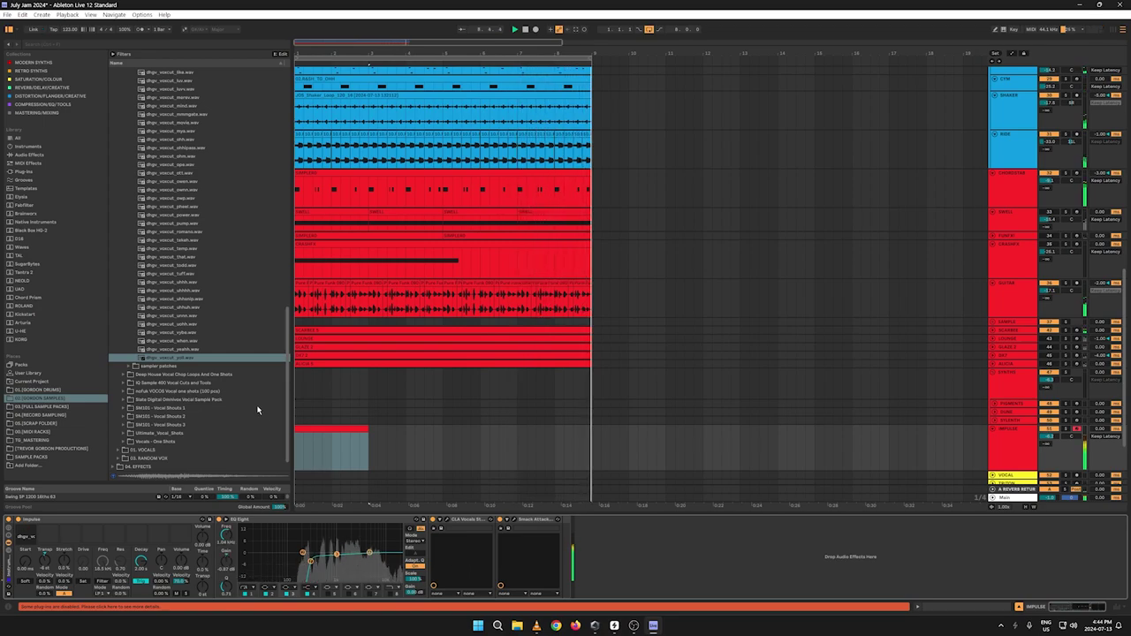
click(160, 350)
click(163, 342)
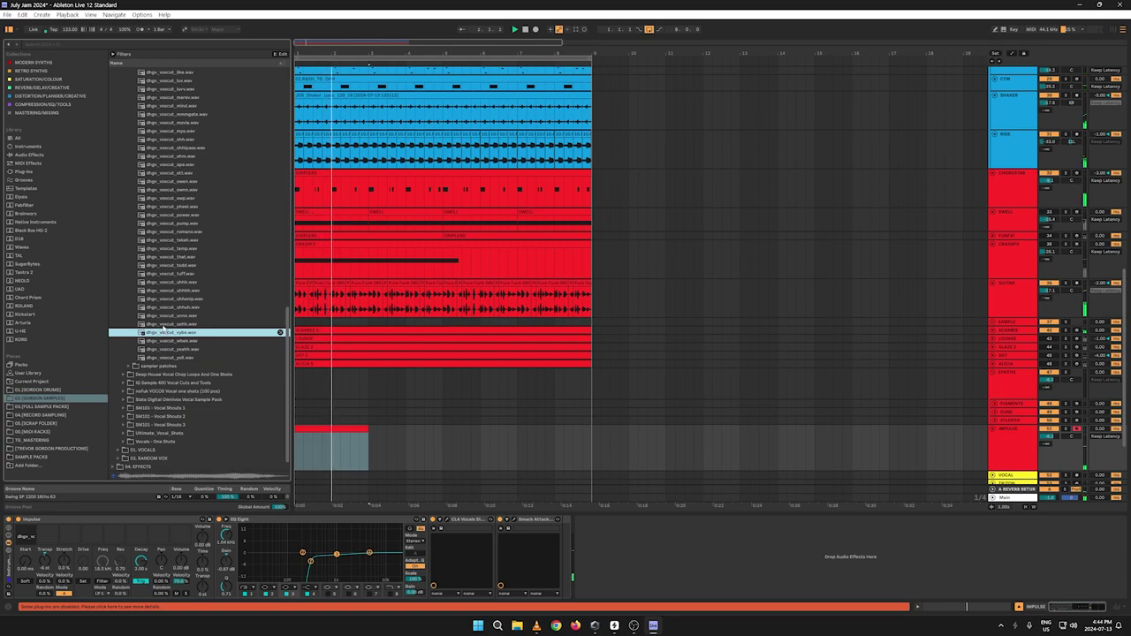
click(159, 350)
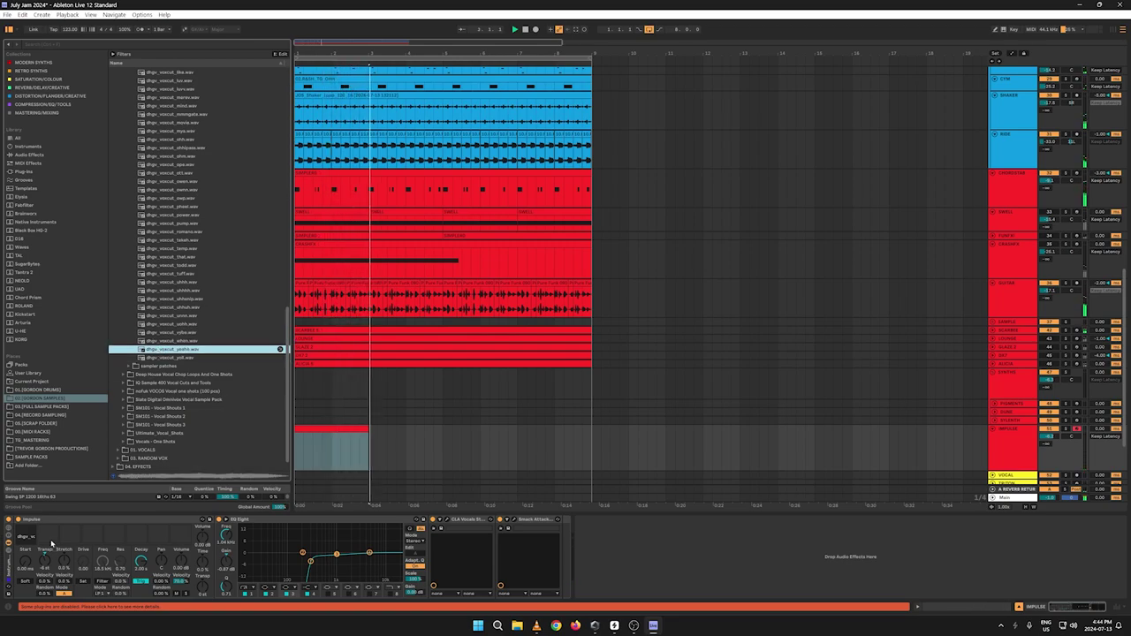
Step: Load yeahh.wav into Impulse's first slot and lengthen that sample's decay
drag(160, 350, 49, 536)
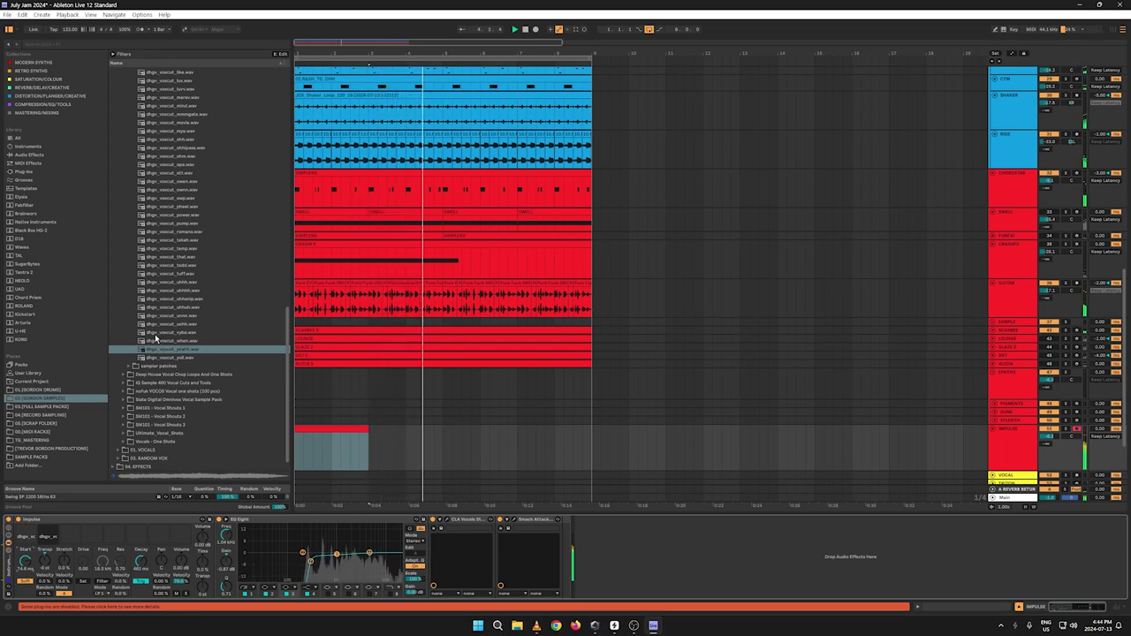
click(162, 333)
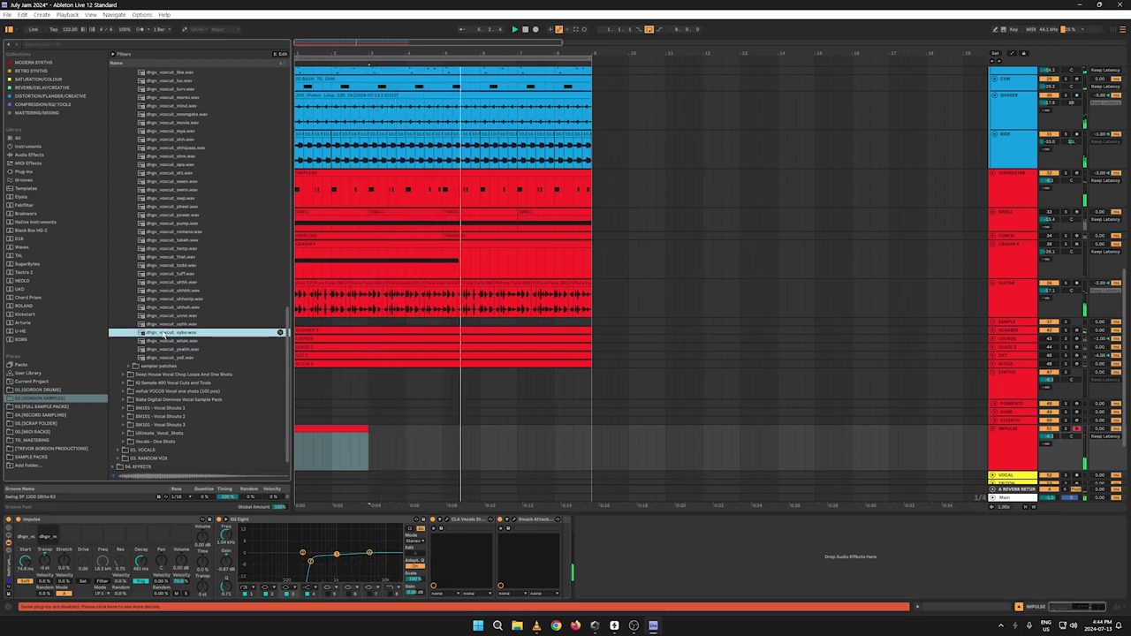
key(Up)
key(Up)
key(Down)
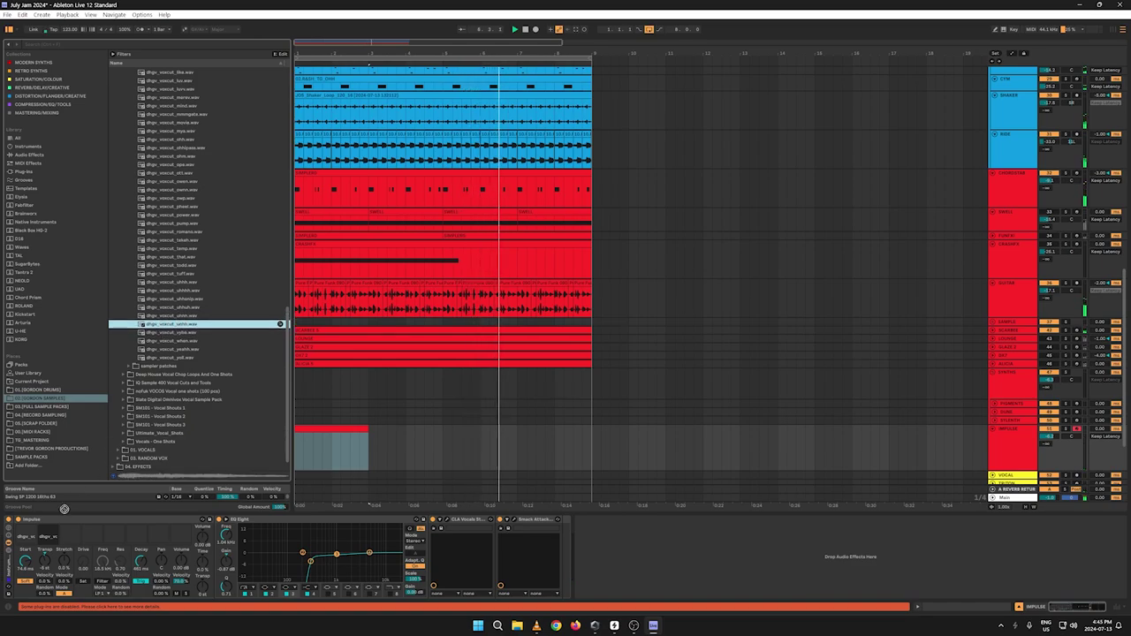
click(48, 534)
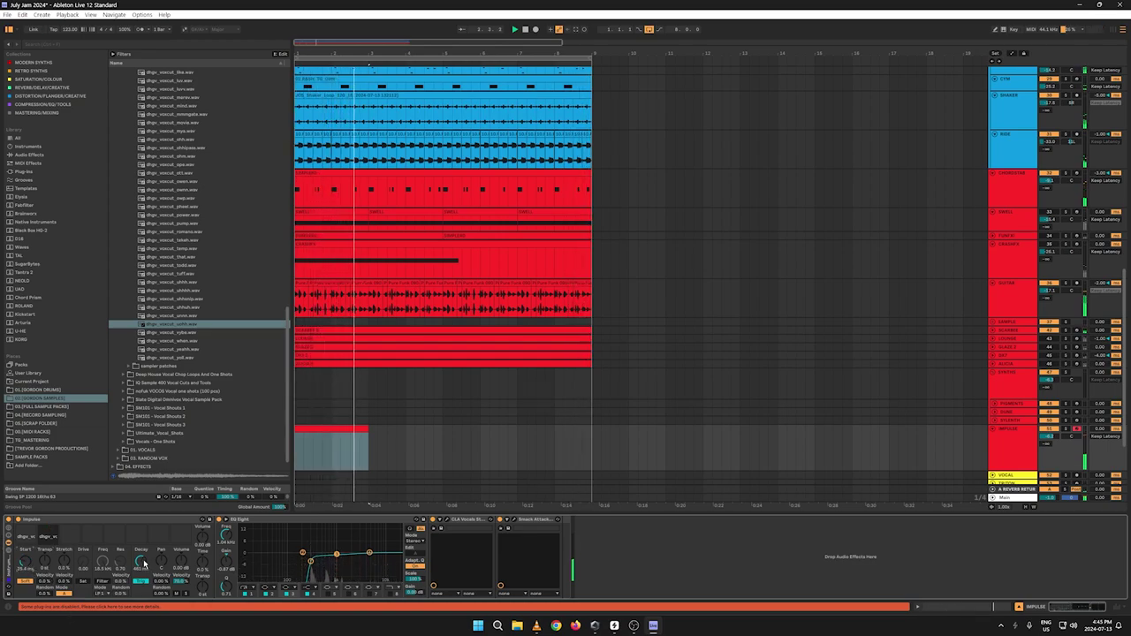
drag(141, 561, 142, 557)
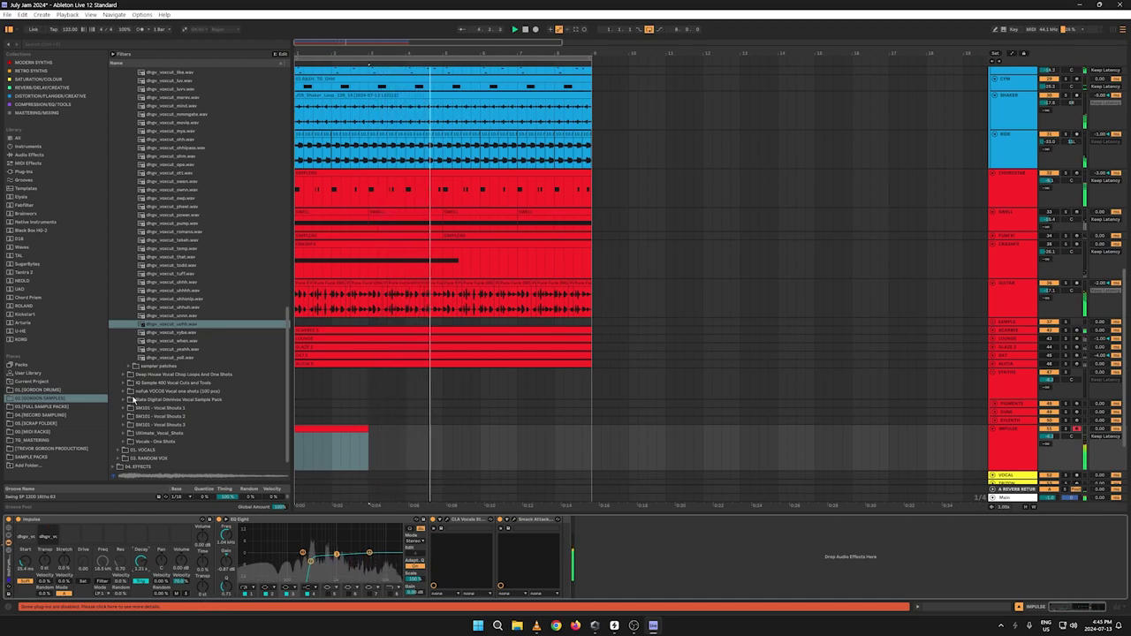
Step: Audition vocal one-shots and load two, including uhhh, into Impulse's third and fourth slots
click(150, 316)
key(Up)
key(Up)
key(Up)
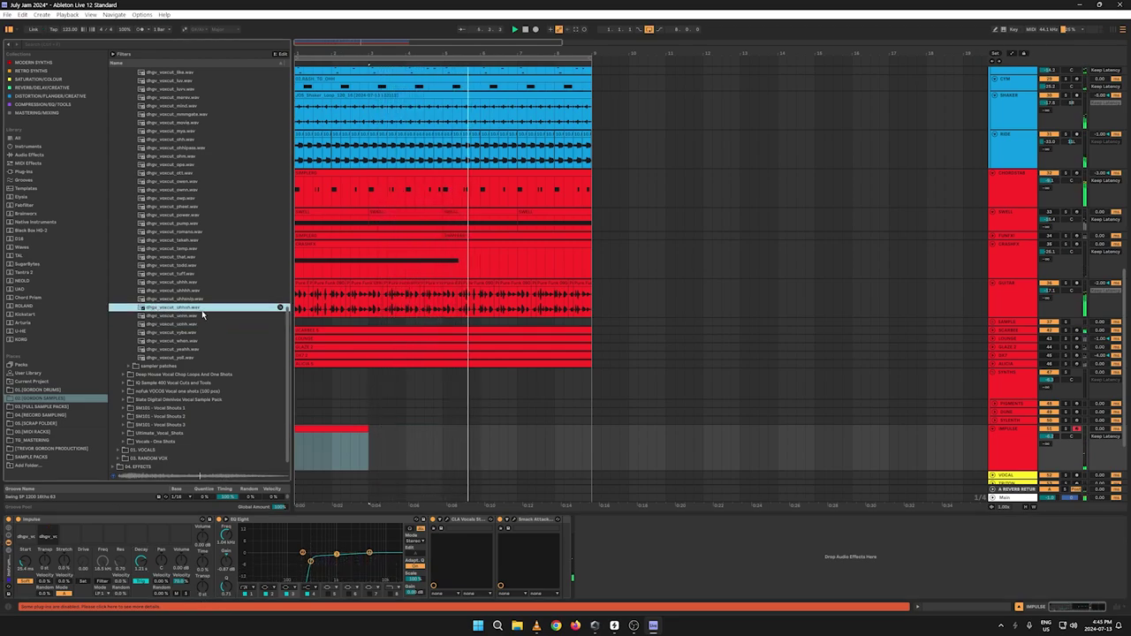
click(168, 301)
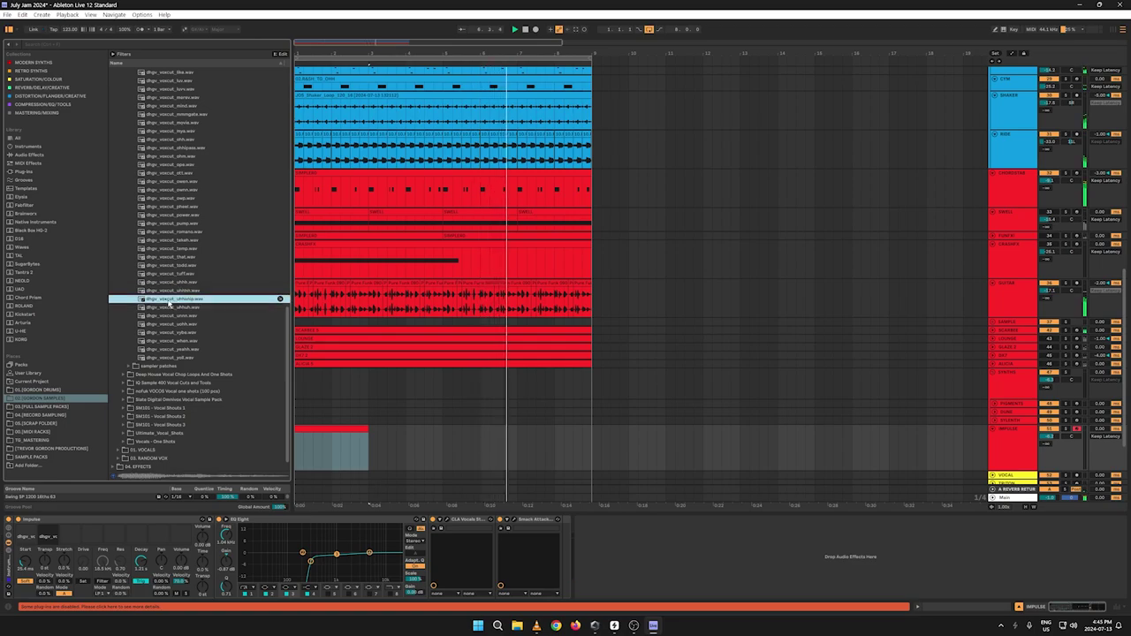
drag(152, 300, 71, 534)
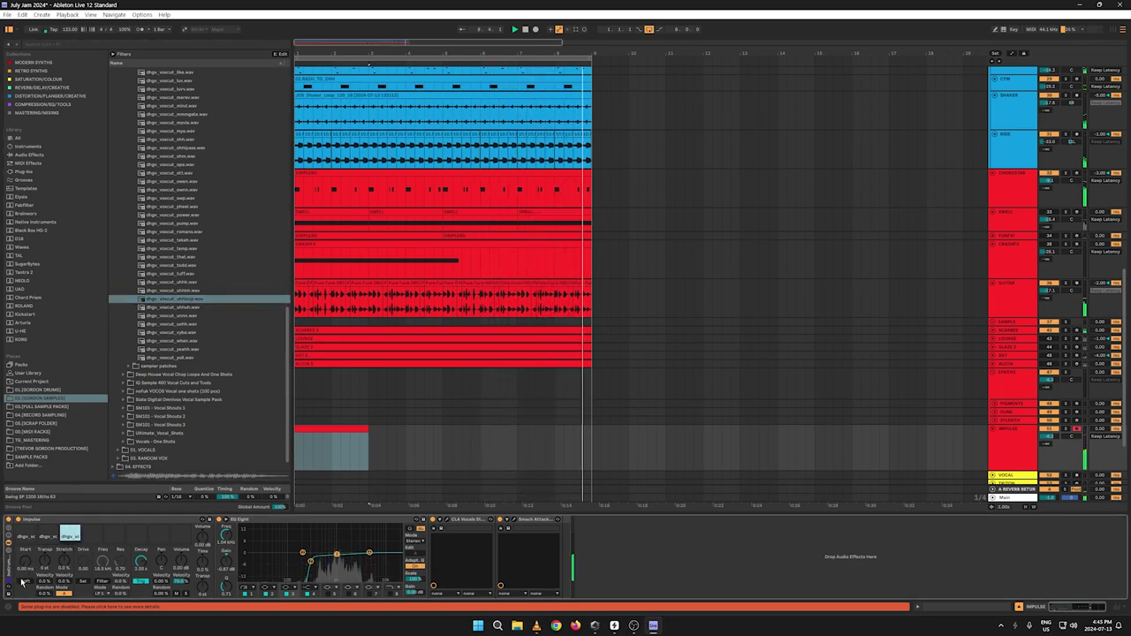
click(175, 283)
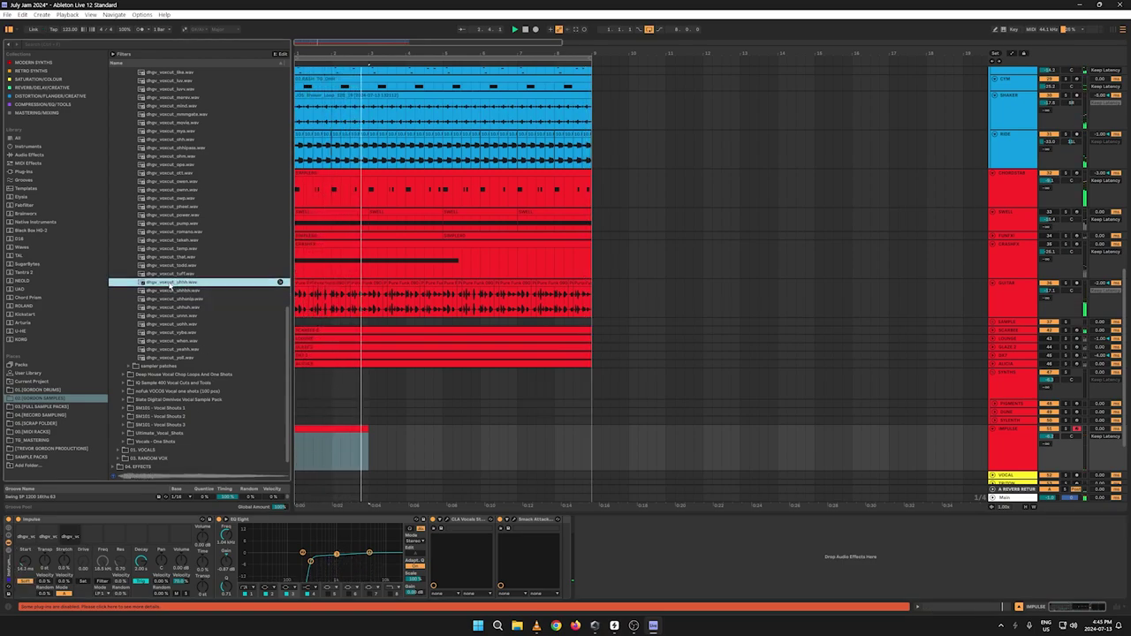
drag(174, 282, 92, 537)
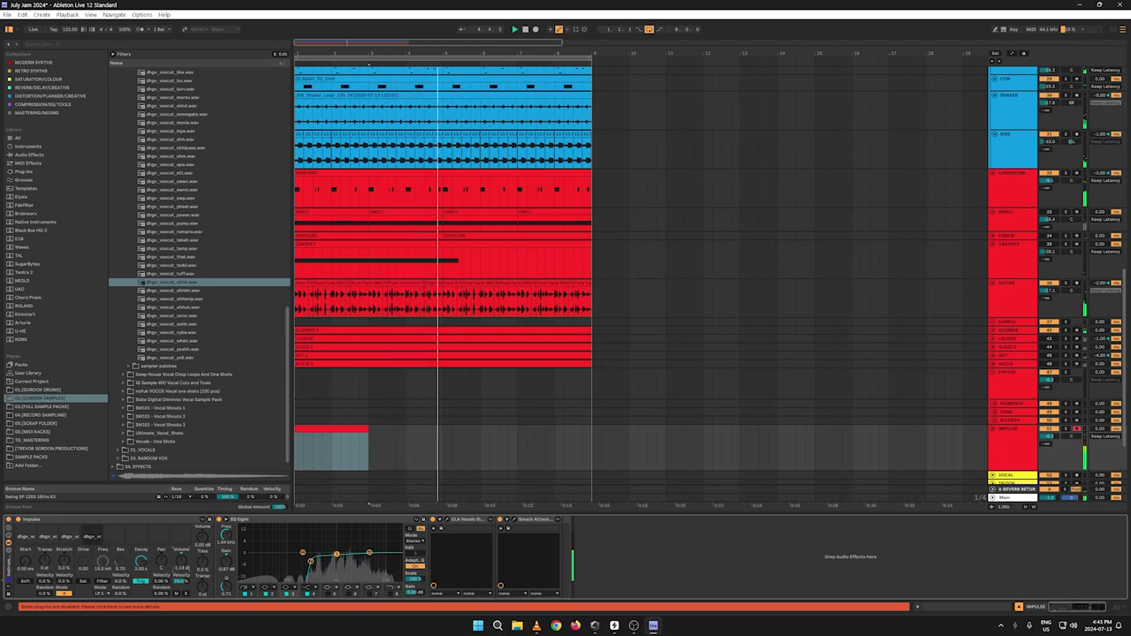
Step: Audition the tuff, temp, pump and powel one-shots, then load pump into Impulse
click(166, 274)
click(166, 265)
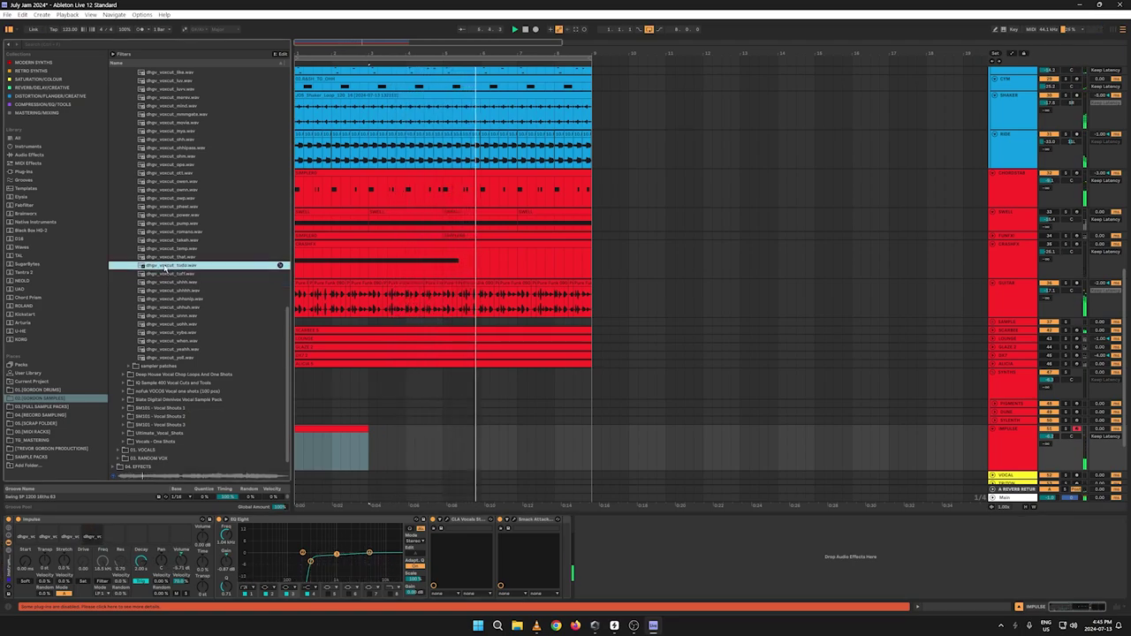
click(167, 257)
click(167, 248)
click(170, 240)
scroll(242, 252, up, 3)
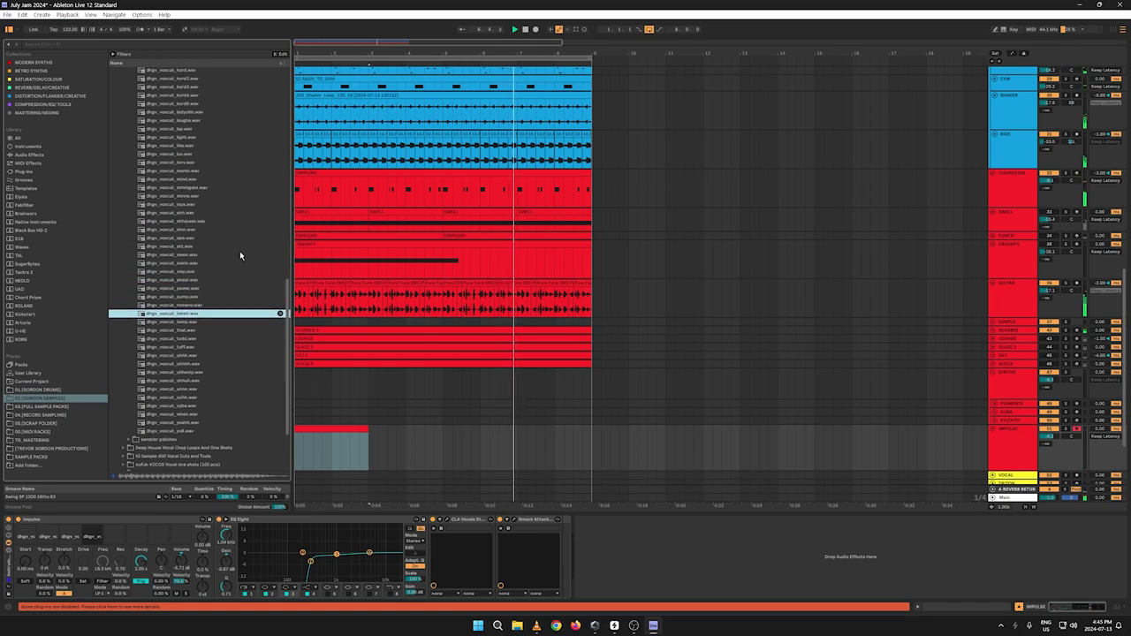
click(180, 305)
click(179, 298)
click(180, 289)
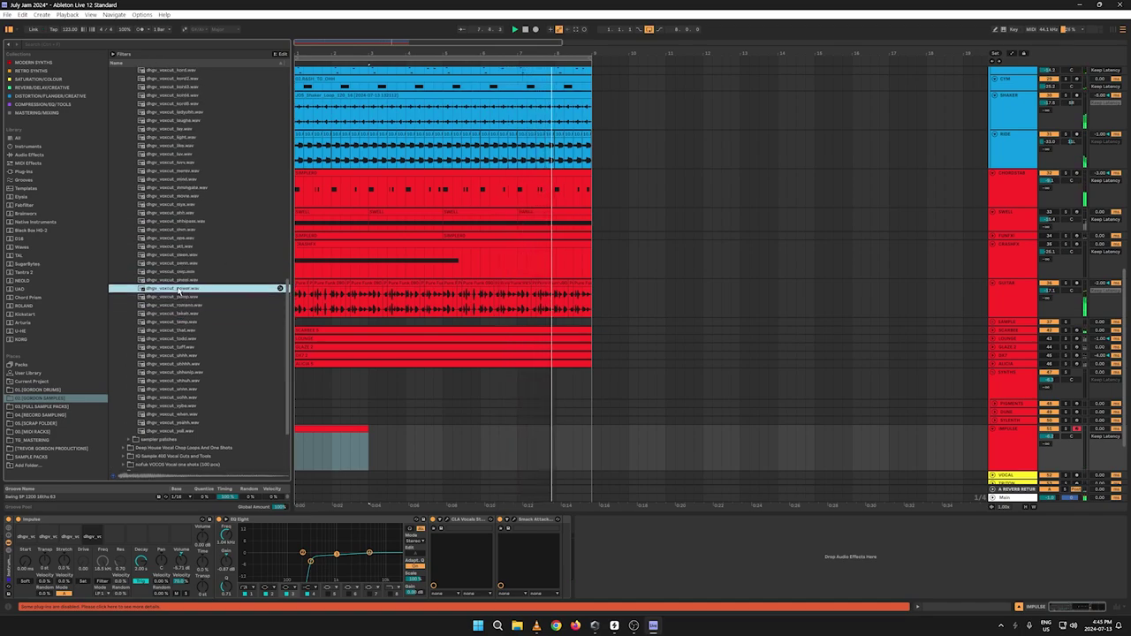
click(180, 297)
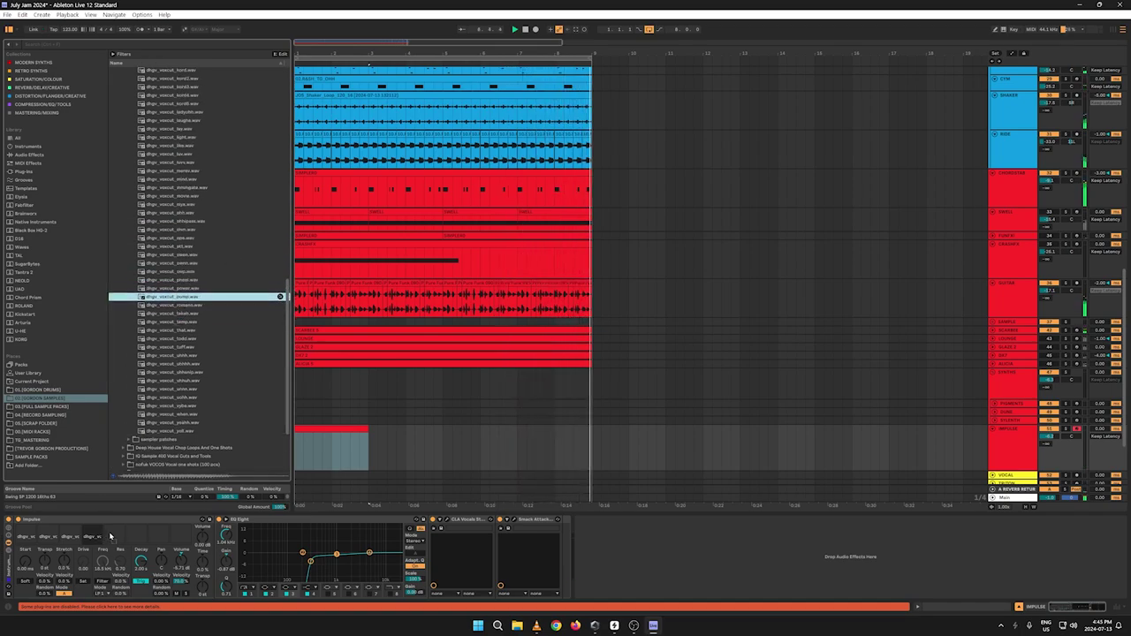
drag(113, 528, 114, 531)
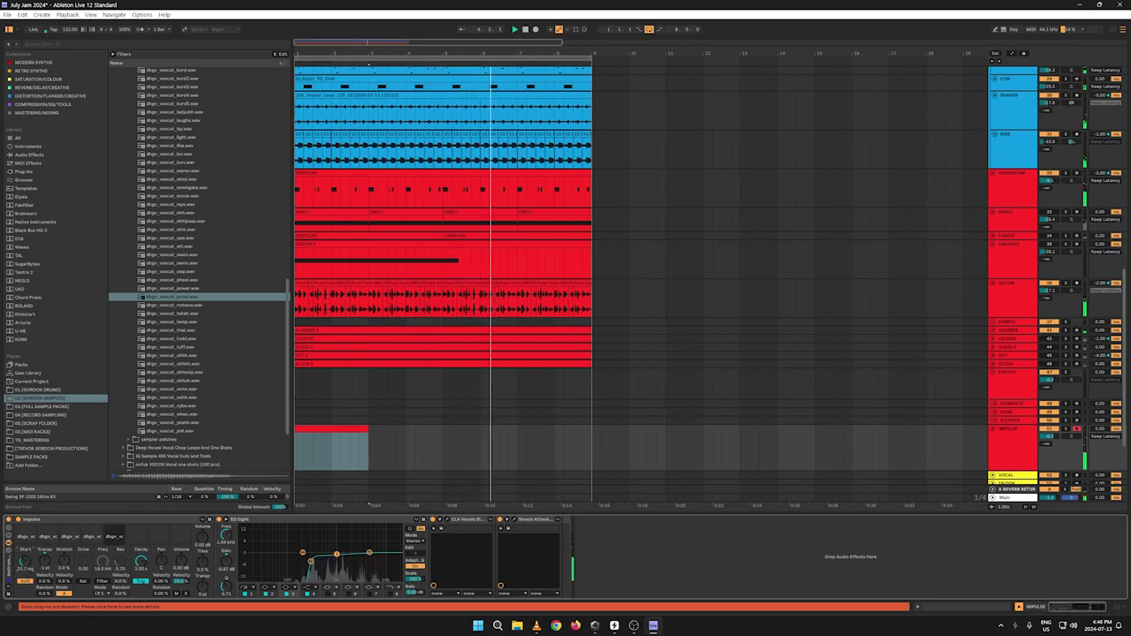
Step: Audition a run of vocal one-shots from power upward and load the preferred one into Impulse
click(168, 289)
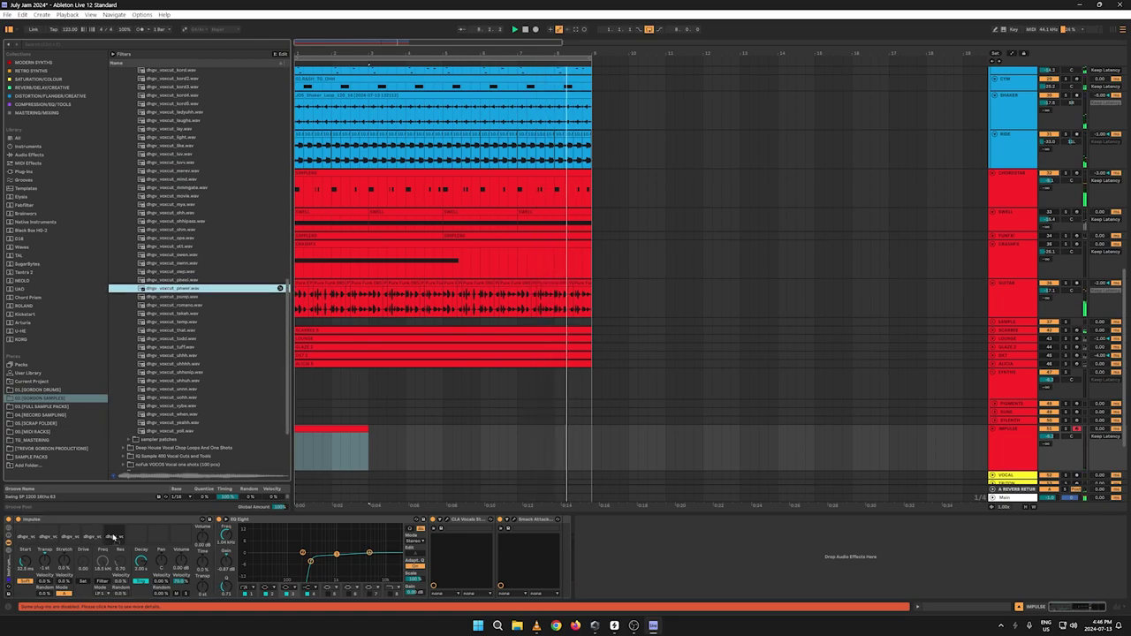
click(112, 536)
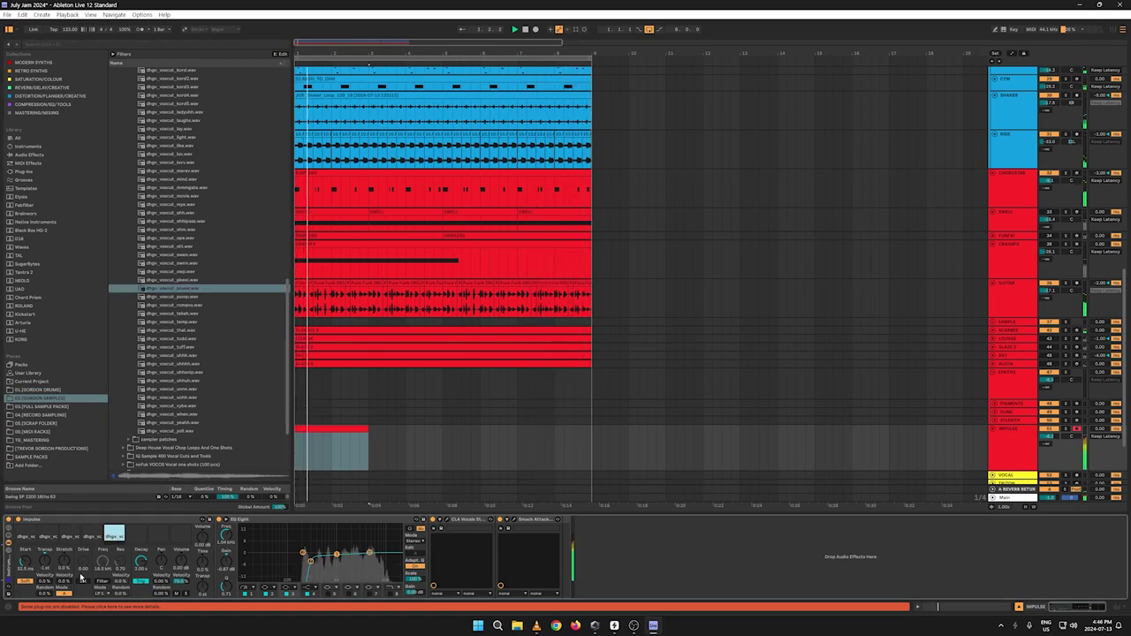
click(176, 281)
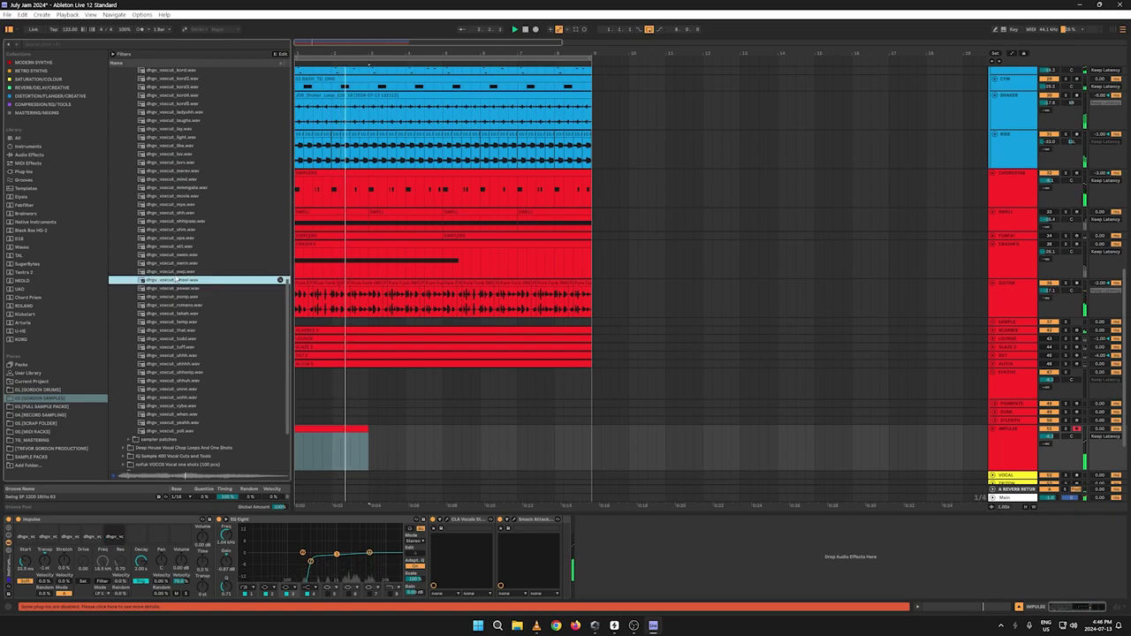
click(177, 272)
click(180, 263)
click(179, 256)
click(183, 246)
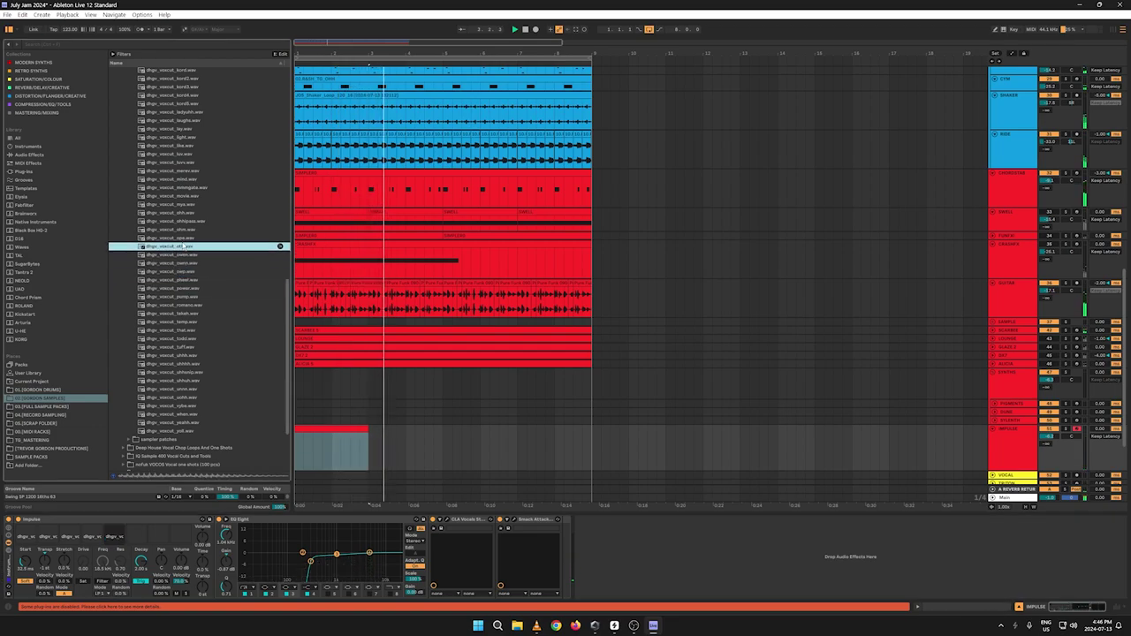
click(188, 238)
click(193, 230)
click(191, 222)
click(187, 214)
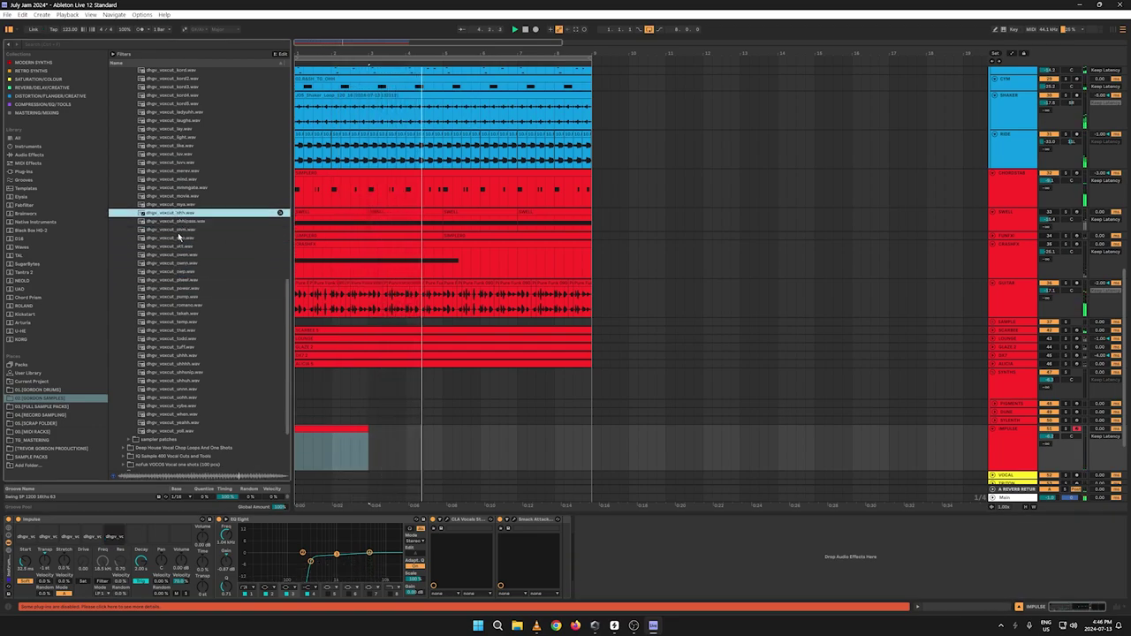
drag(179, 231, 136, 536)
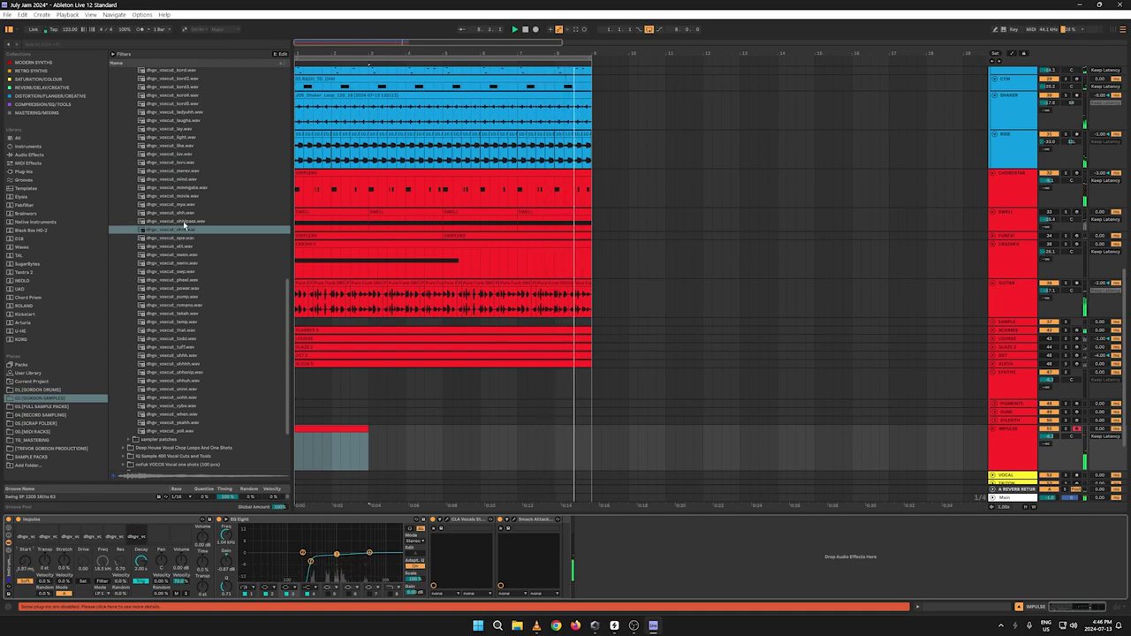
Step: Audition mya, merev and luv, then load luv into Impulse's seventh slot
click(177, 205)
click(174, 196)
click(175, 188)
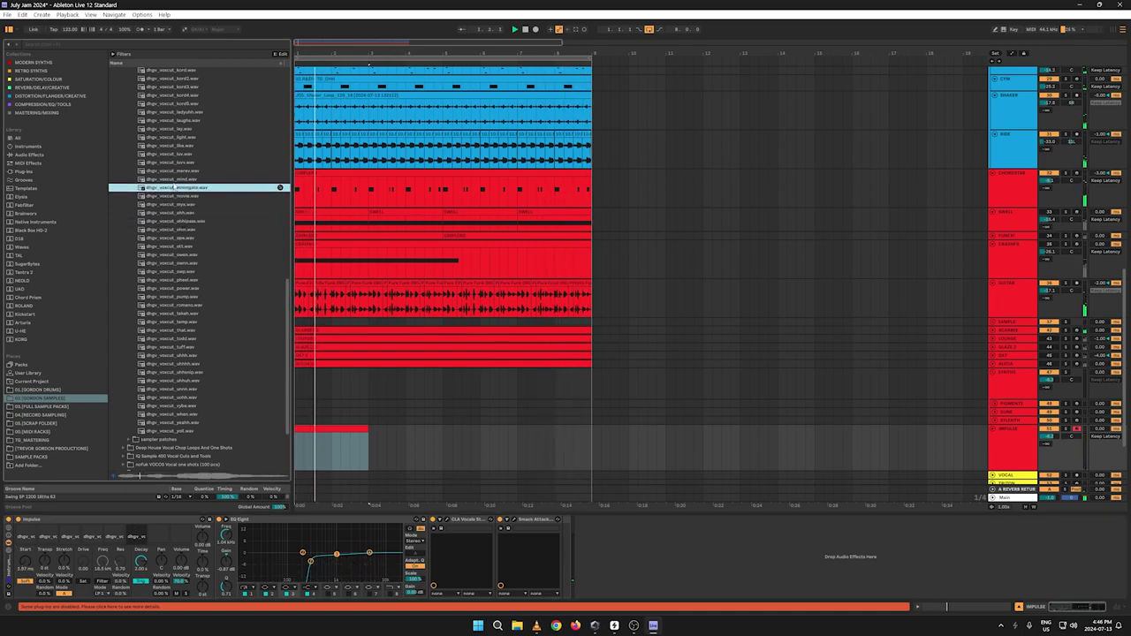
click(175, 179)
click(175, 171)
click(177, 163)
click(176, 153)
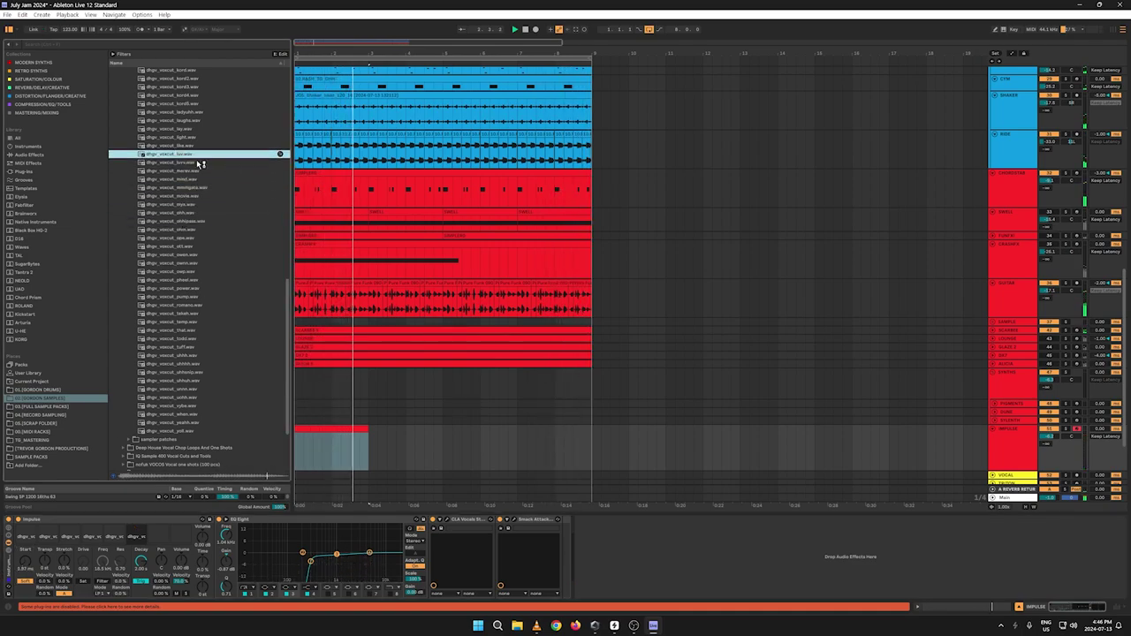
drag(183, 503, 161, 538)
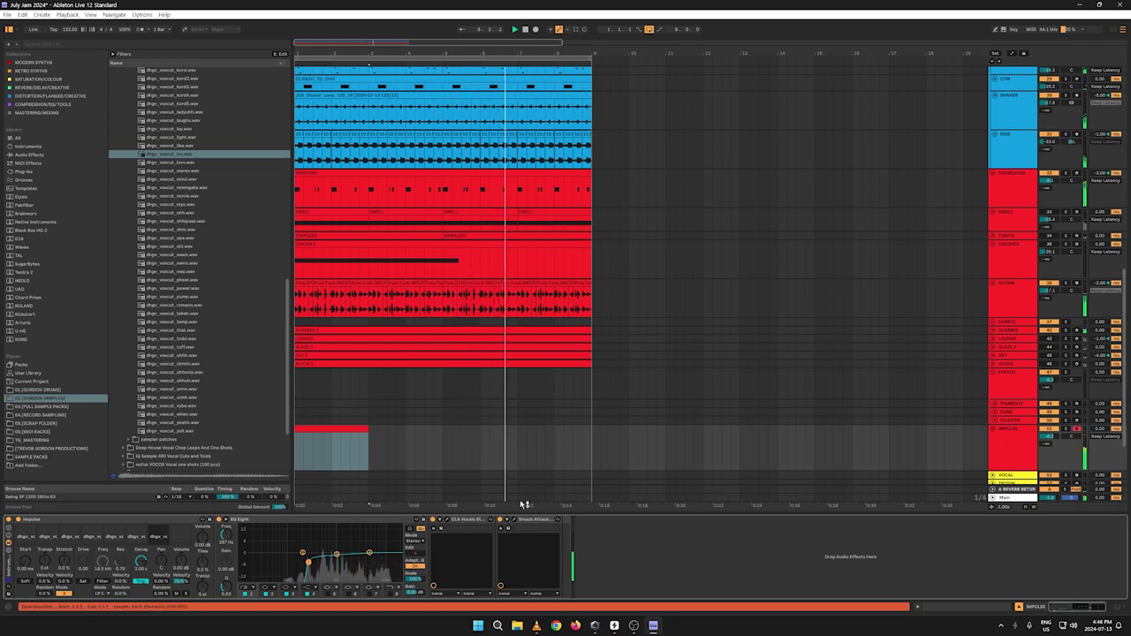
Step: Stop playback and shorten the arrangement loop to bars 1–3
key(space)
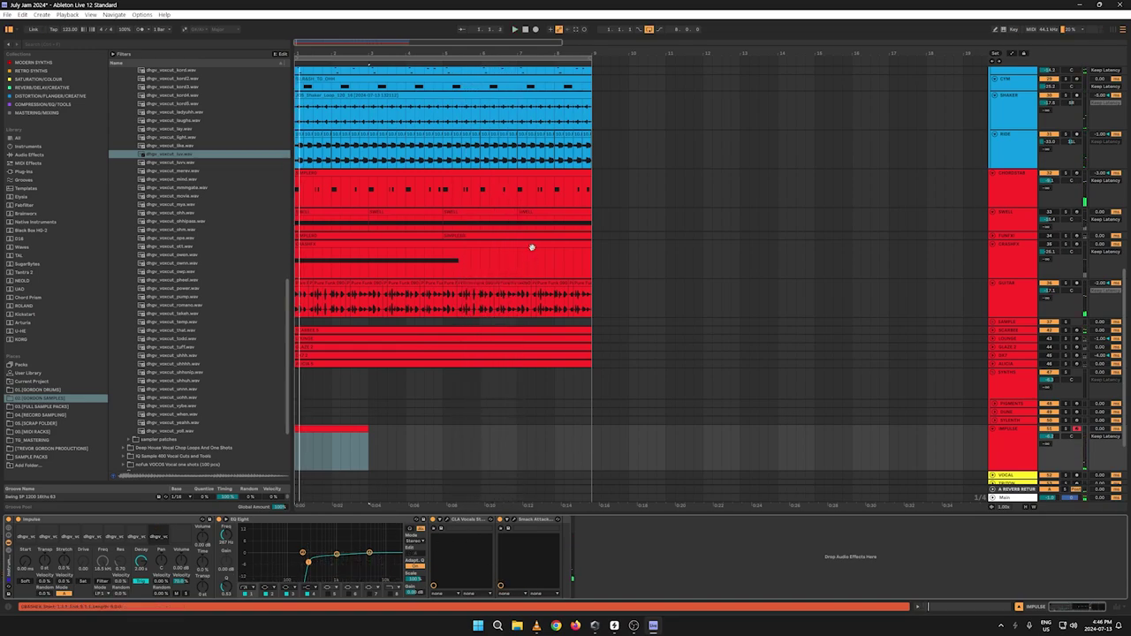
click(572, 449)
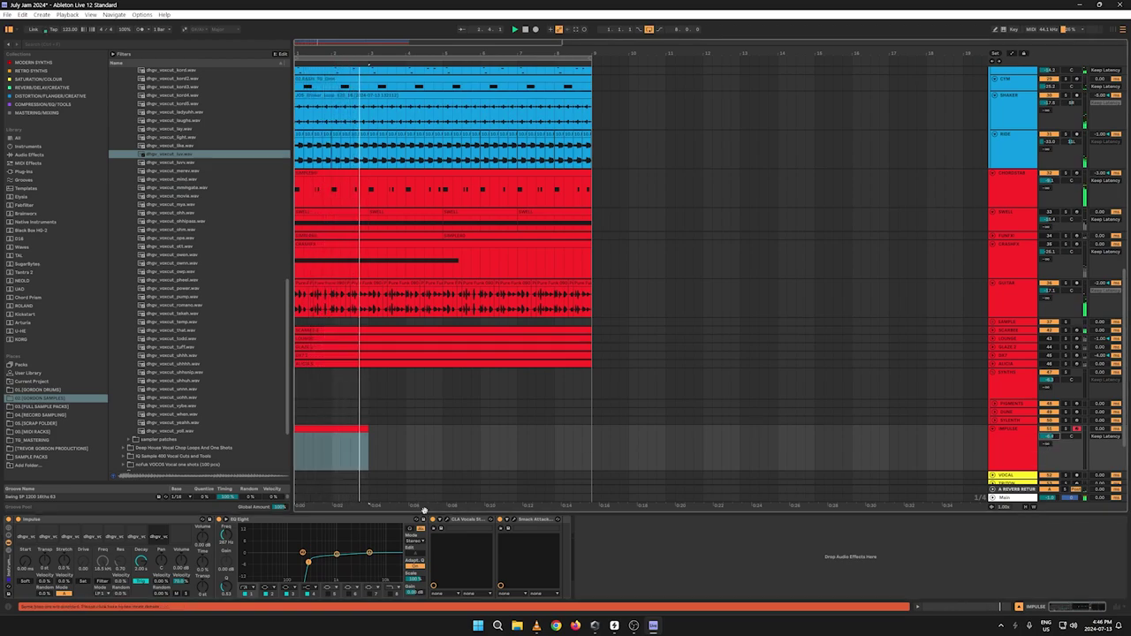
key(space)
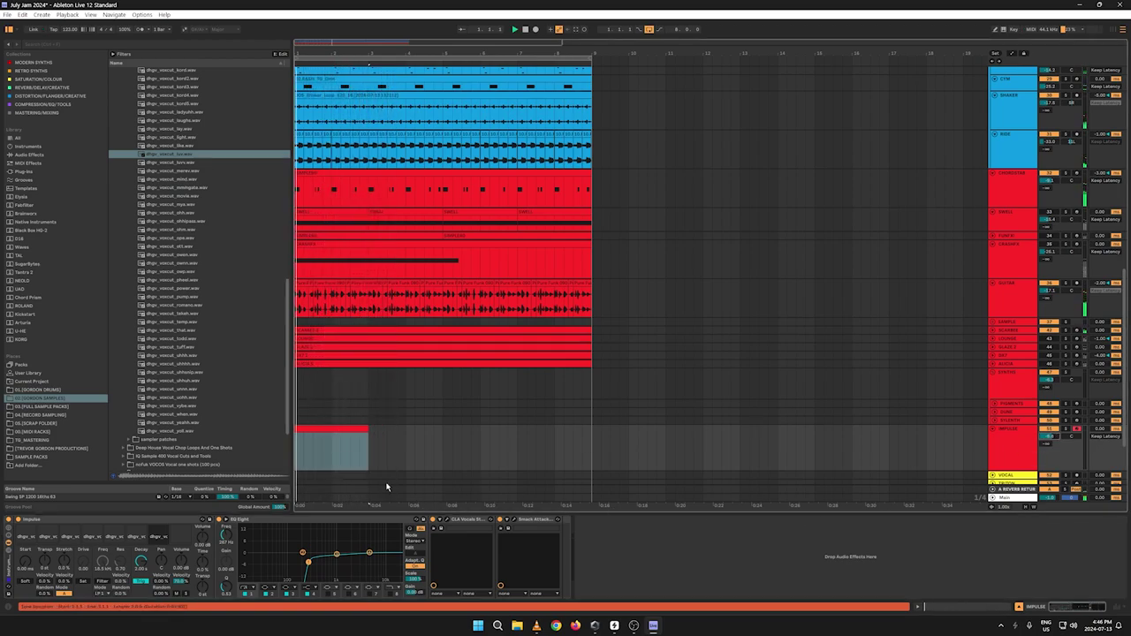
drag(589, 60, 366, 86)
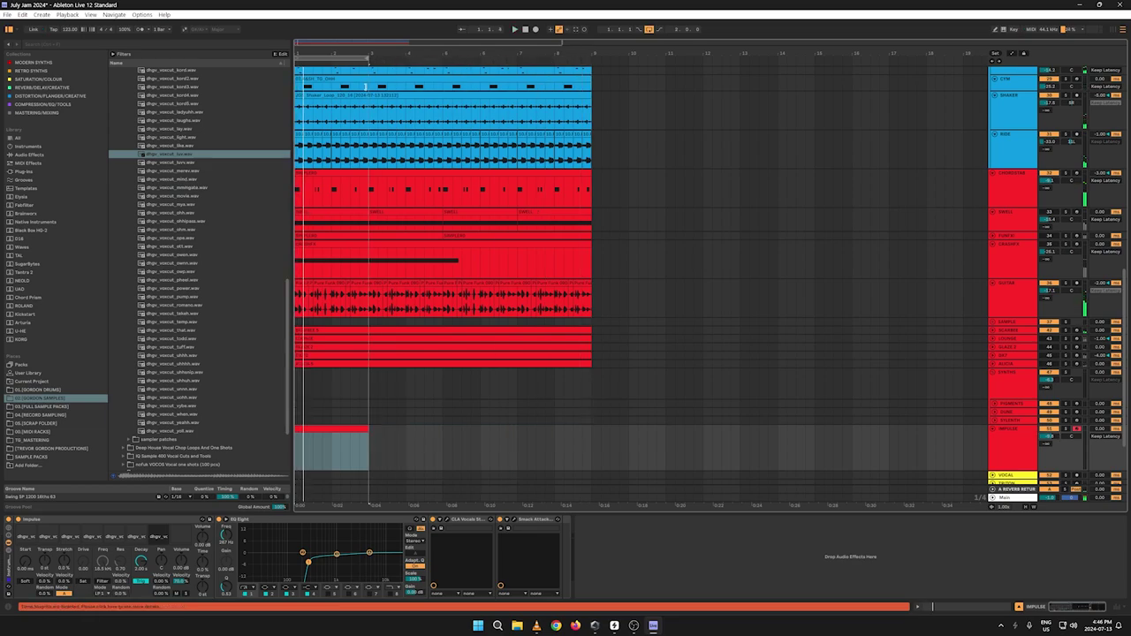
Step: Add an opening vocal note on the uhhh row and shift the power note slightly later
double_click(345, 447)
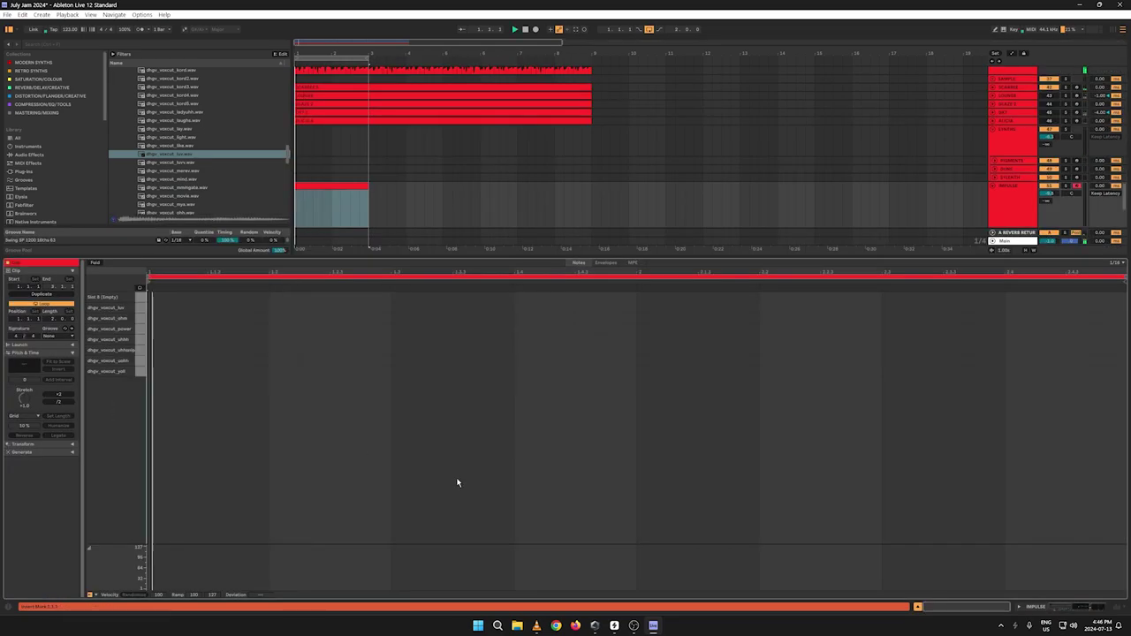
double_click(156, 375)
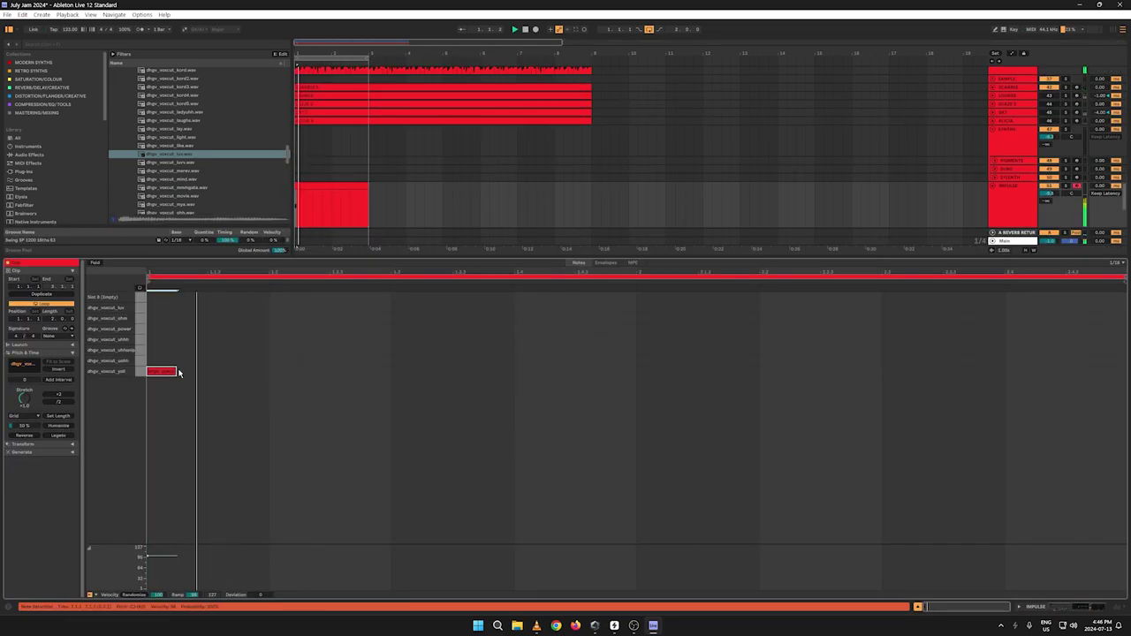
key(space)
drag(168, 372, 179, 377)
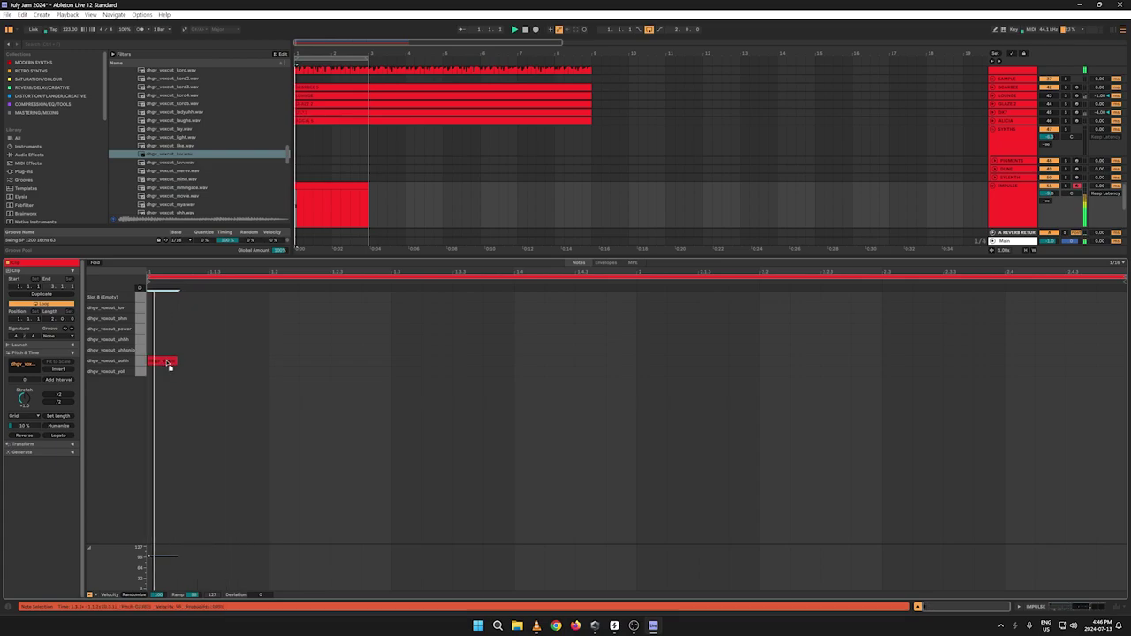
key(space)
mouse_move(167, 356)
mouse_down()
mouse_move(221, 359)
mouse_move(171, 342)
mouse_up()
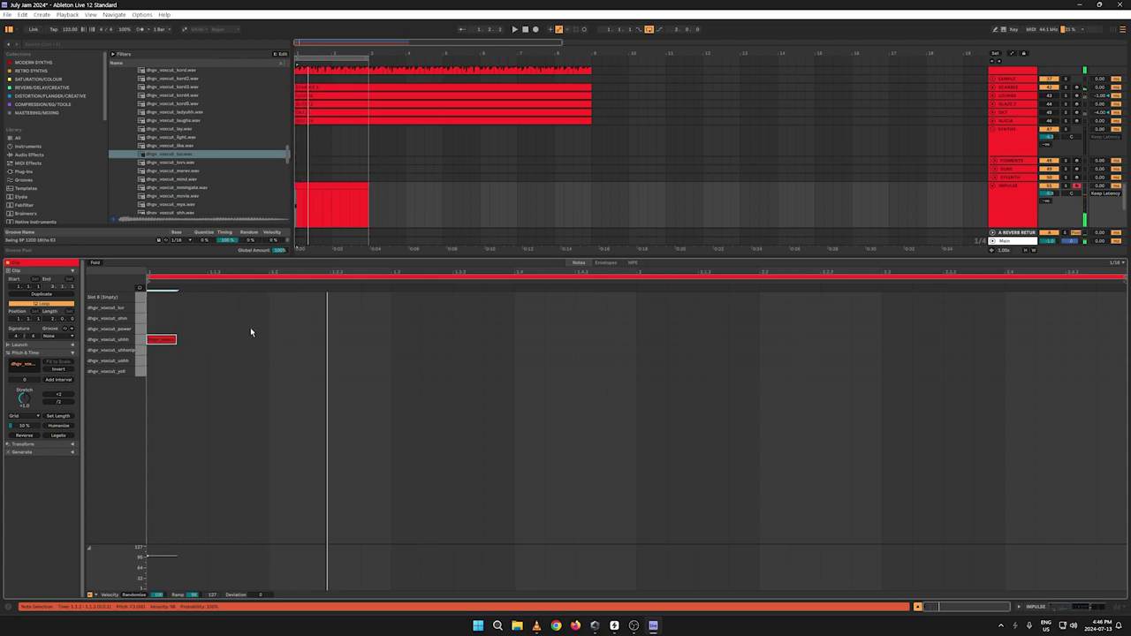
drag(253, 330, 289, 333)
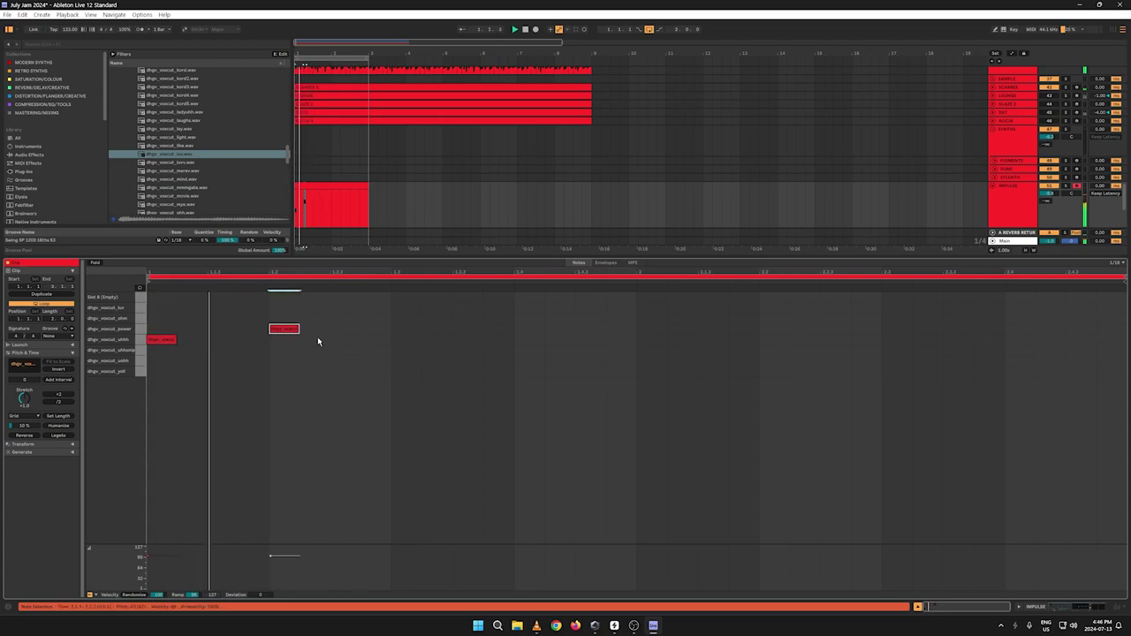
Step: Add more vocal notes along the clip on the uhhh, power, uhhhamp and lux rows
double_click(377, 341)
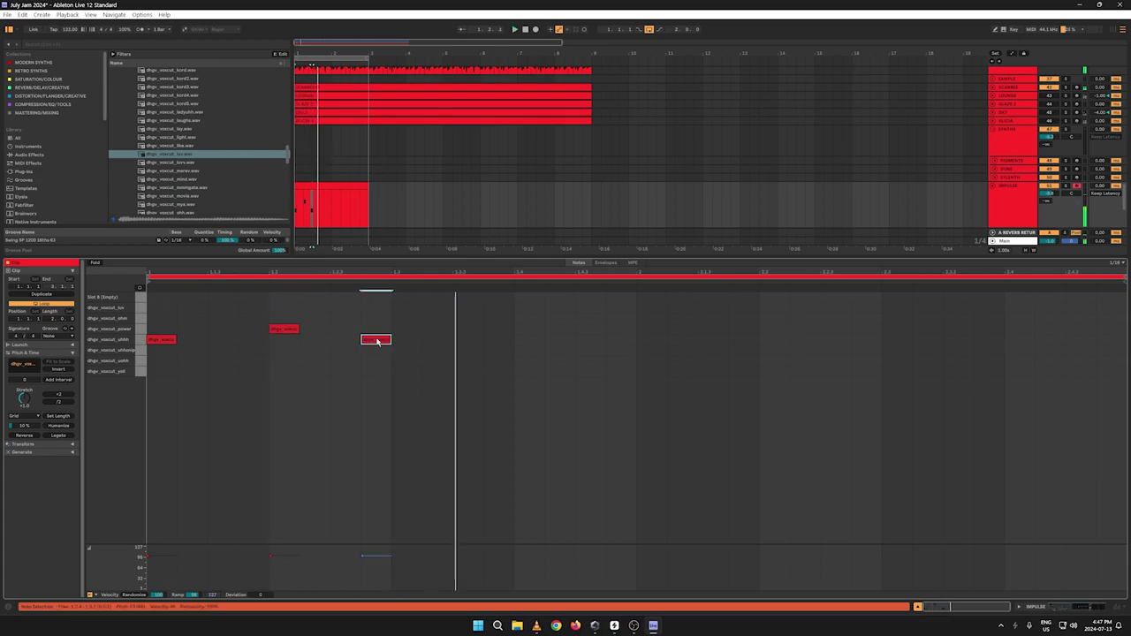
drag(377, 357, 398, 355)
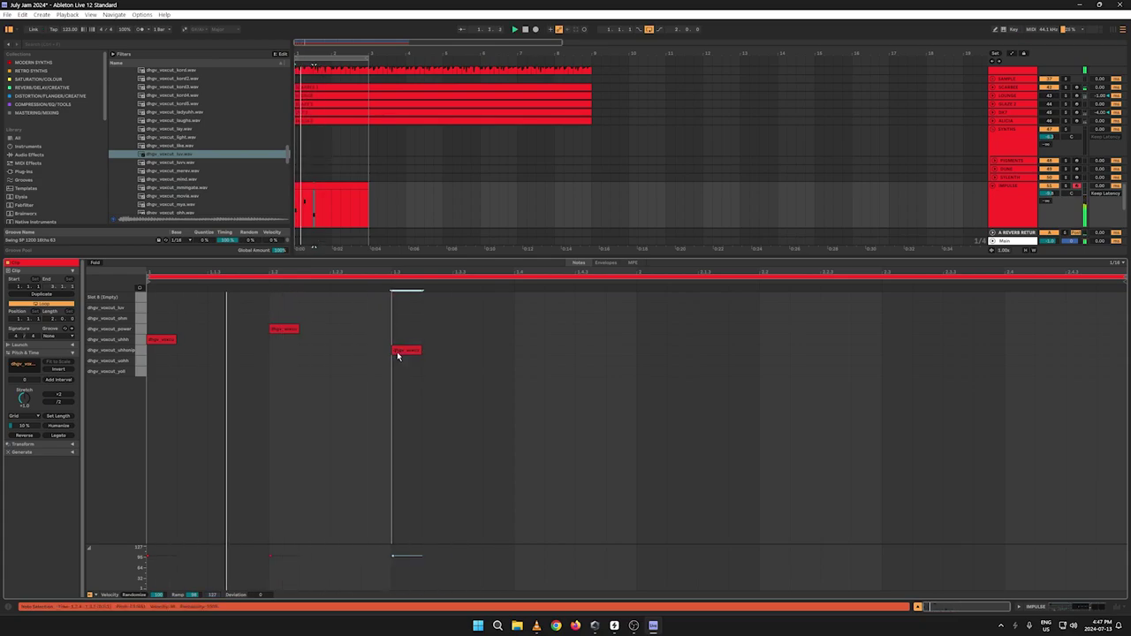
double_click(477, 351)
drag(472, 353, 471, 322)
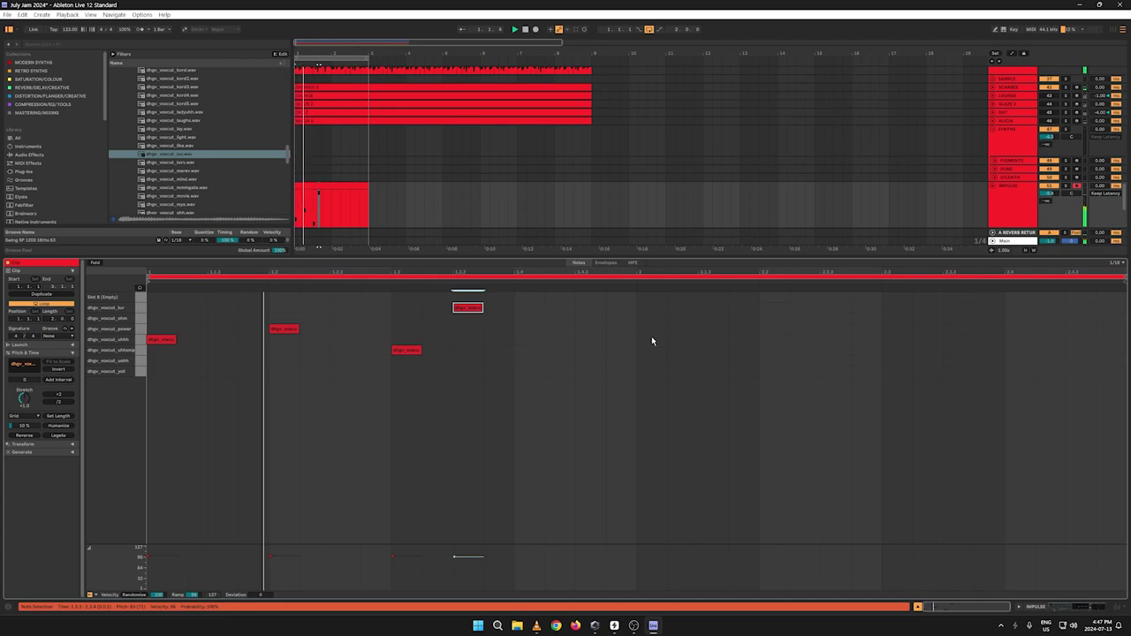
double_click(651, 340)
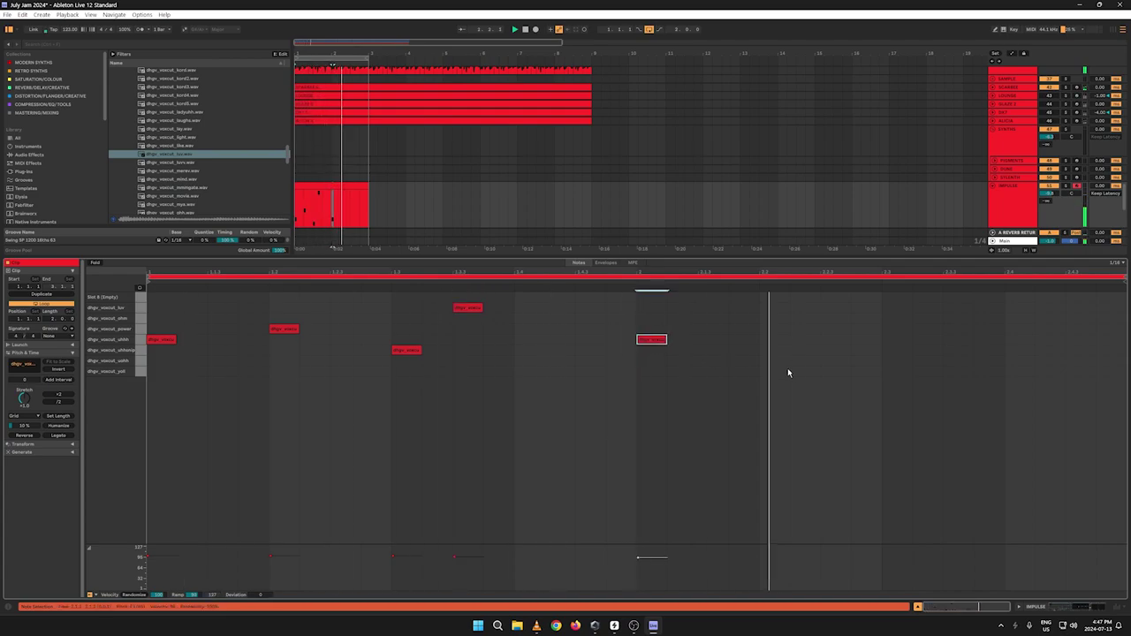
double_click(781, 332)
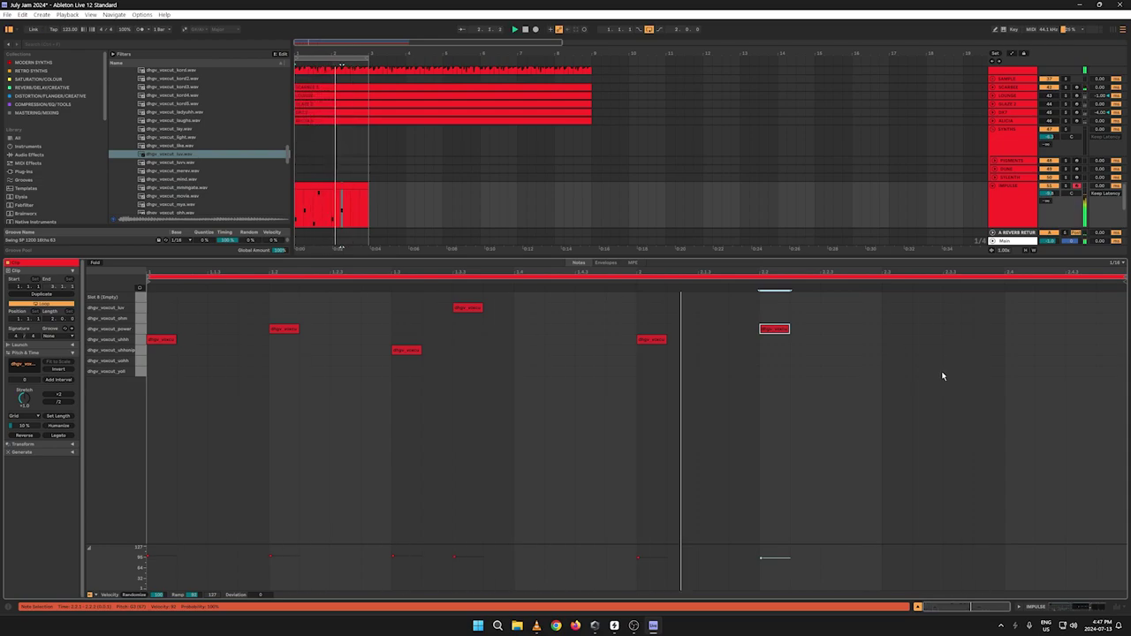
double_click(897, 351)
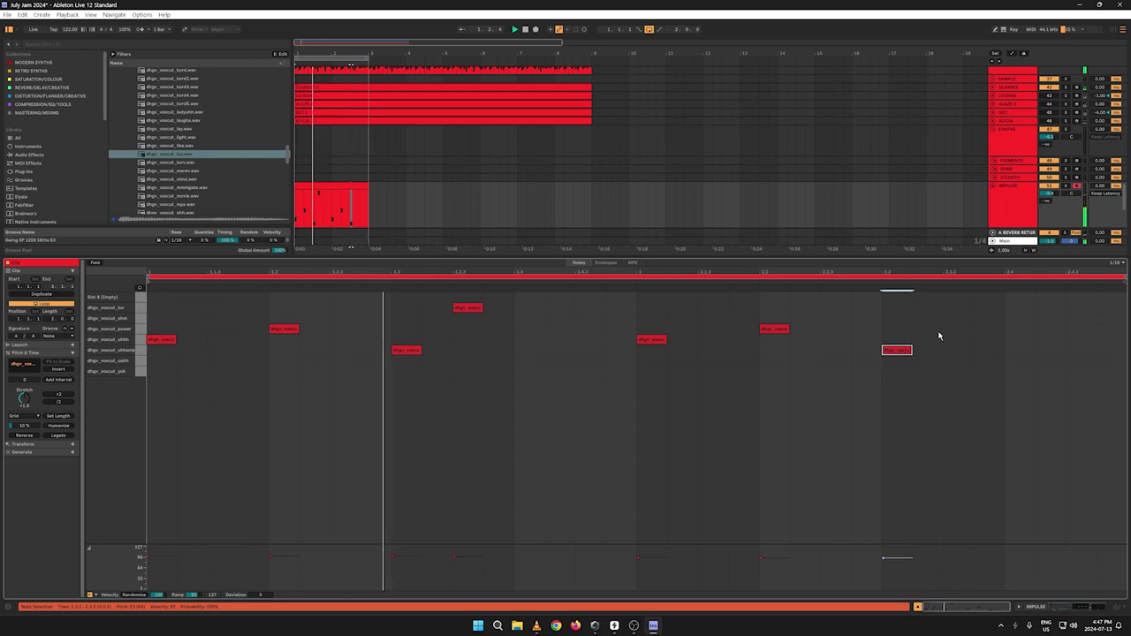
double_click(959, 307)
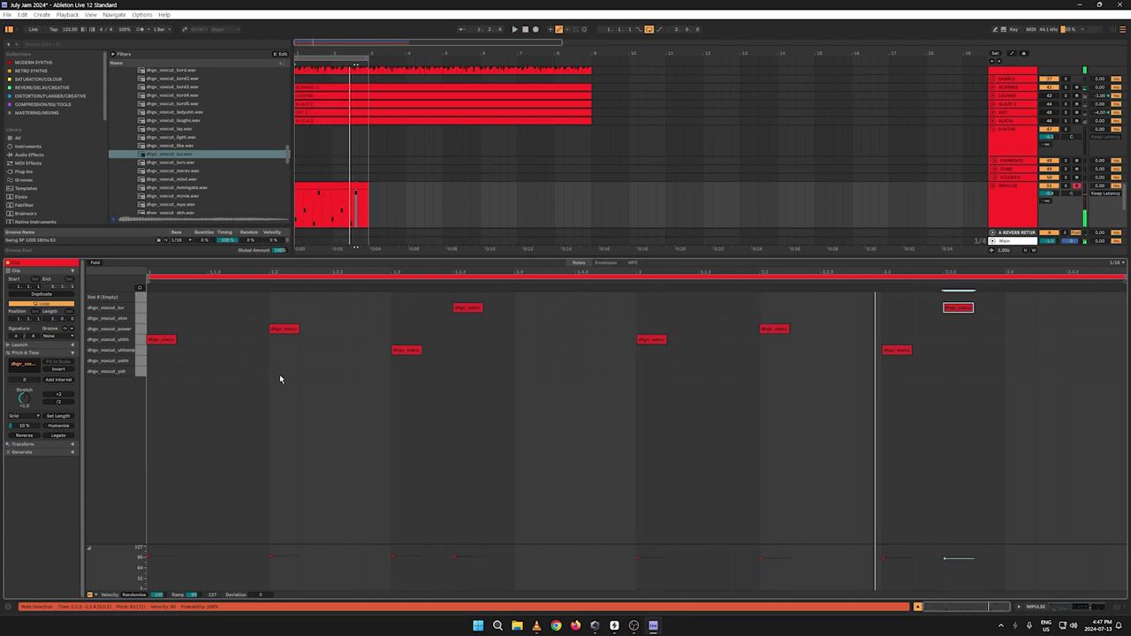
drag(914, 372, 164, 345)
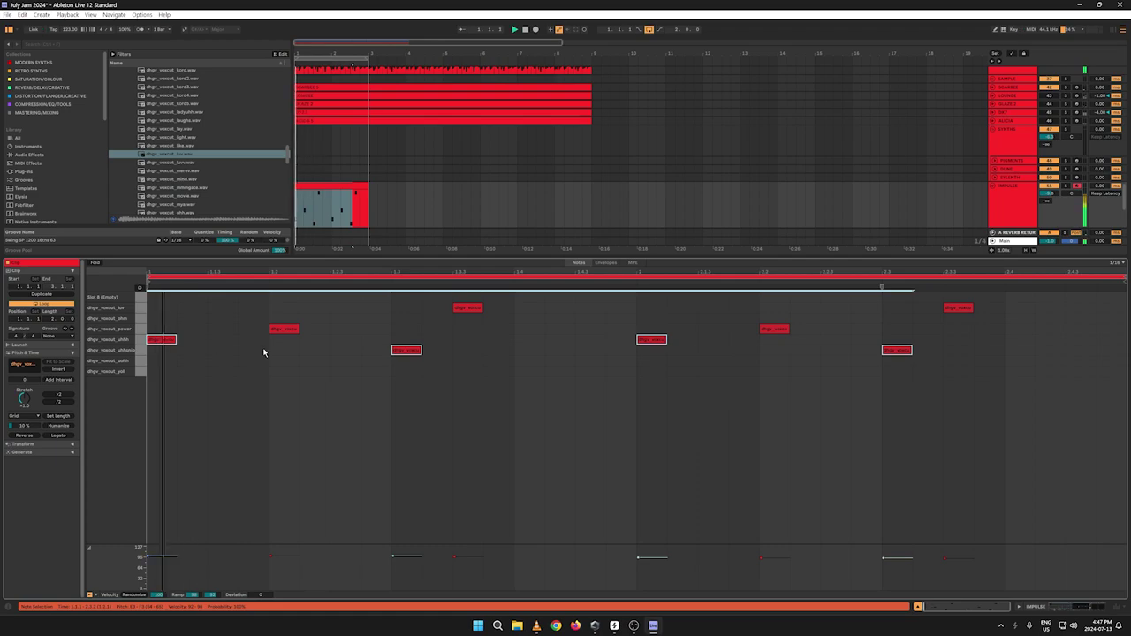
Step: Try the two downbeat notes on several rows, settle them on uhhh, then show Impulse's devices
drag(707, 351, 128, 331)
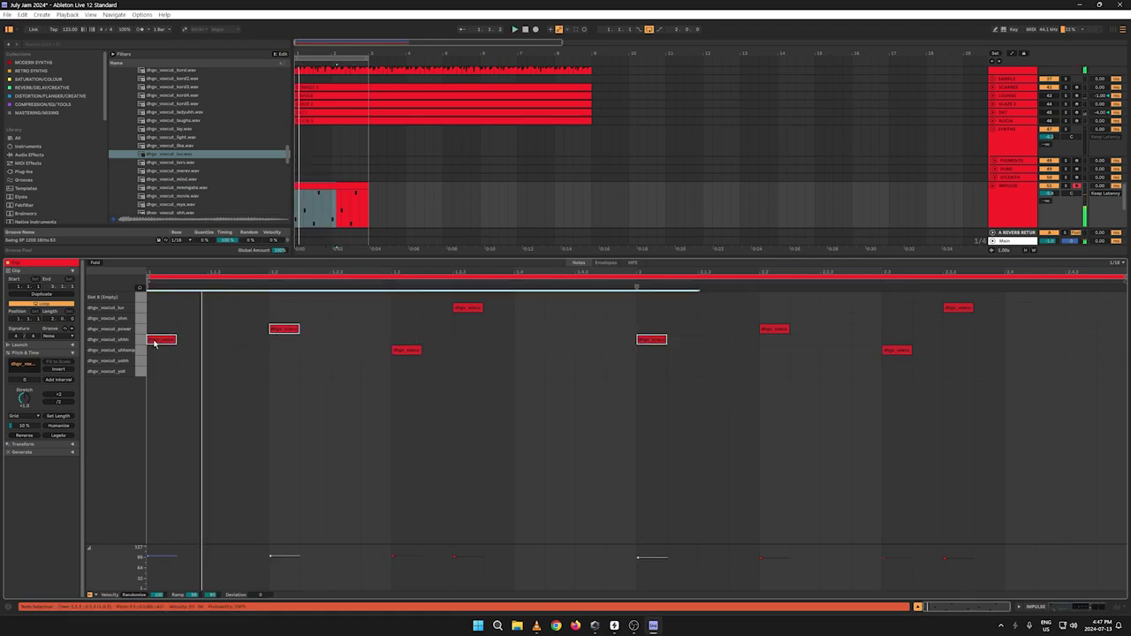
click(174, 353)
key(space)
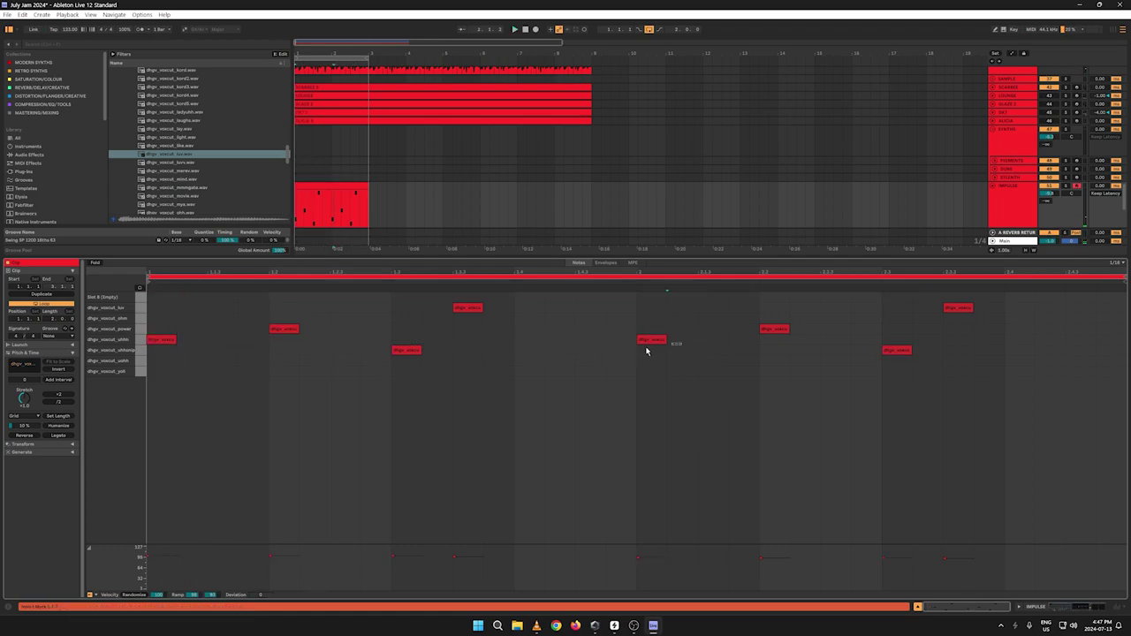
drag(645, 351, 163, 362)
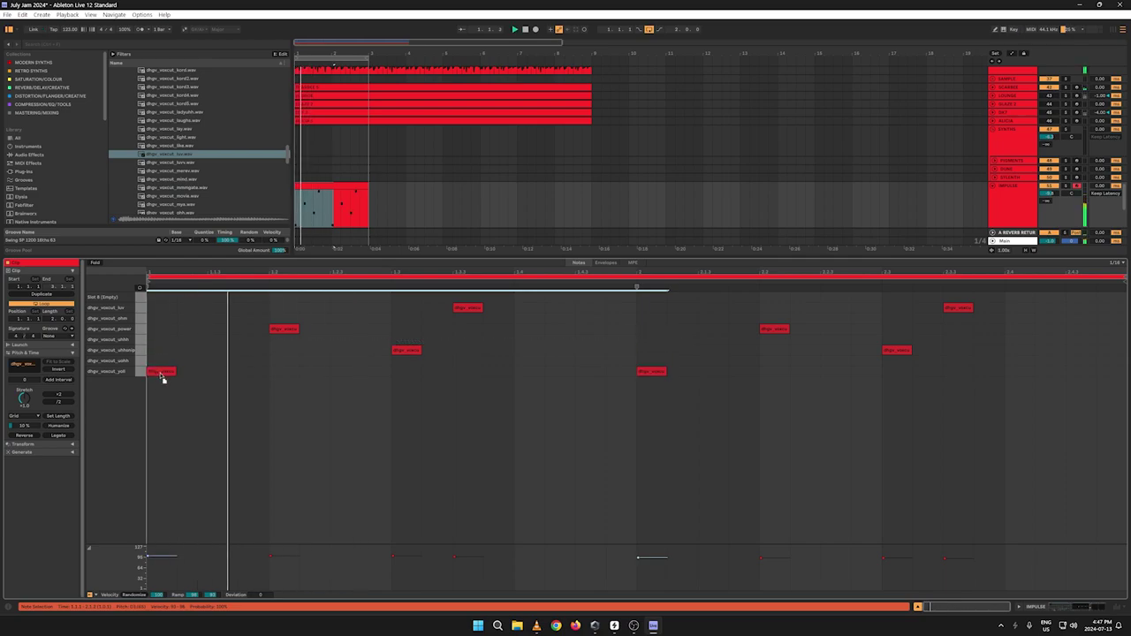
drag(162, 355, 163, 363)
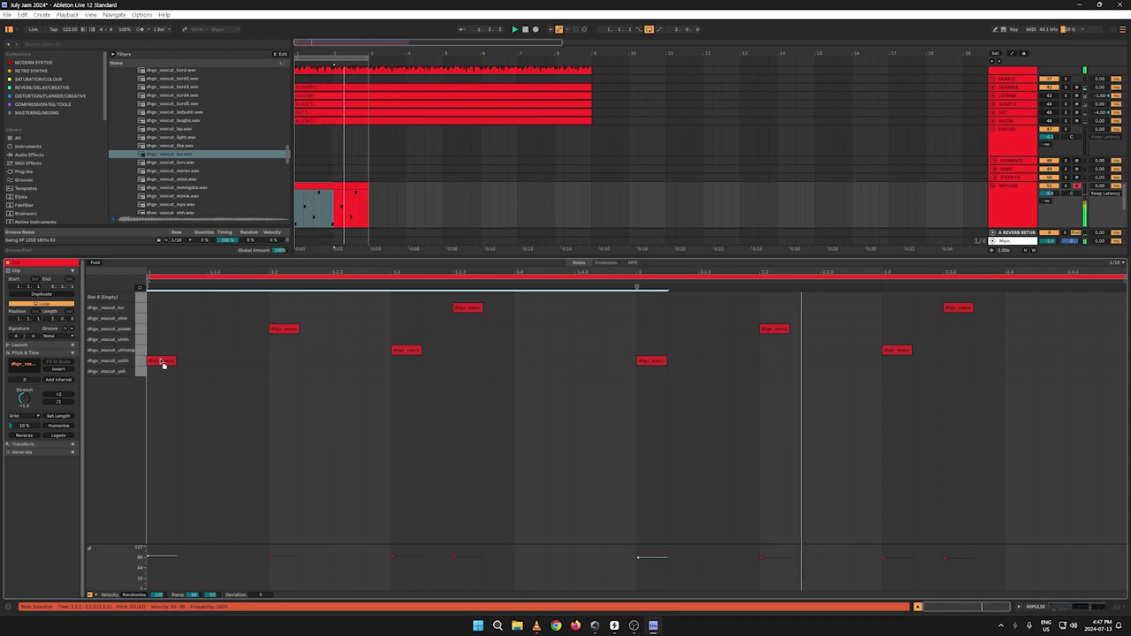
drag(161, 363, 160, 323)
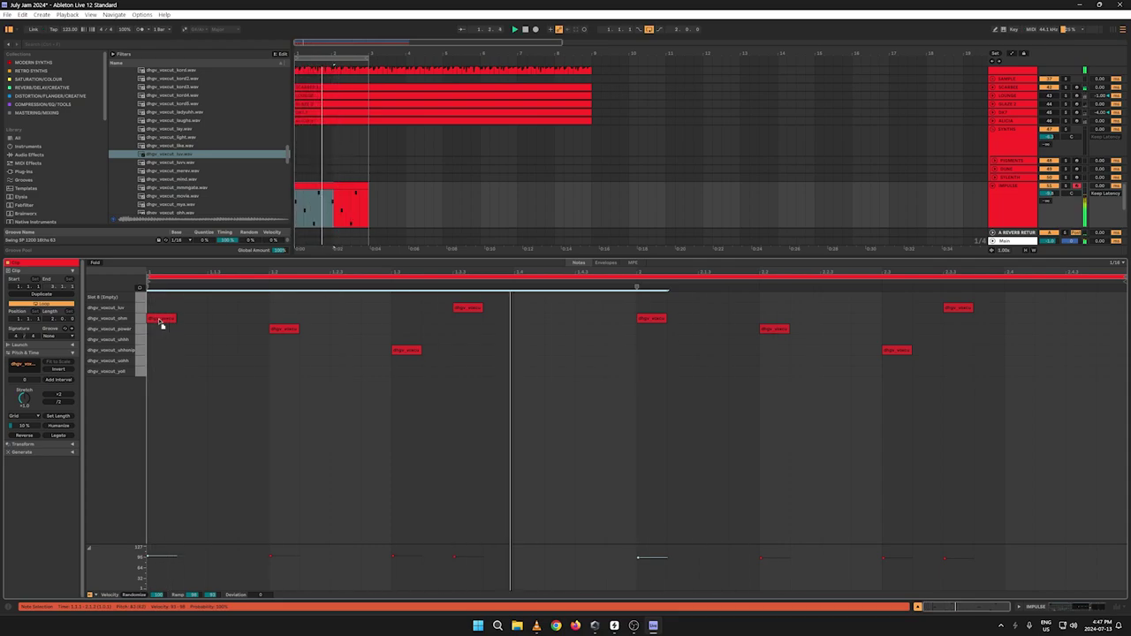
drag(161, 323, 159, 301)
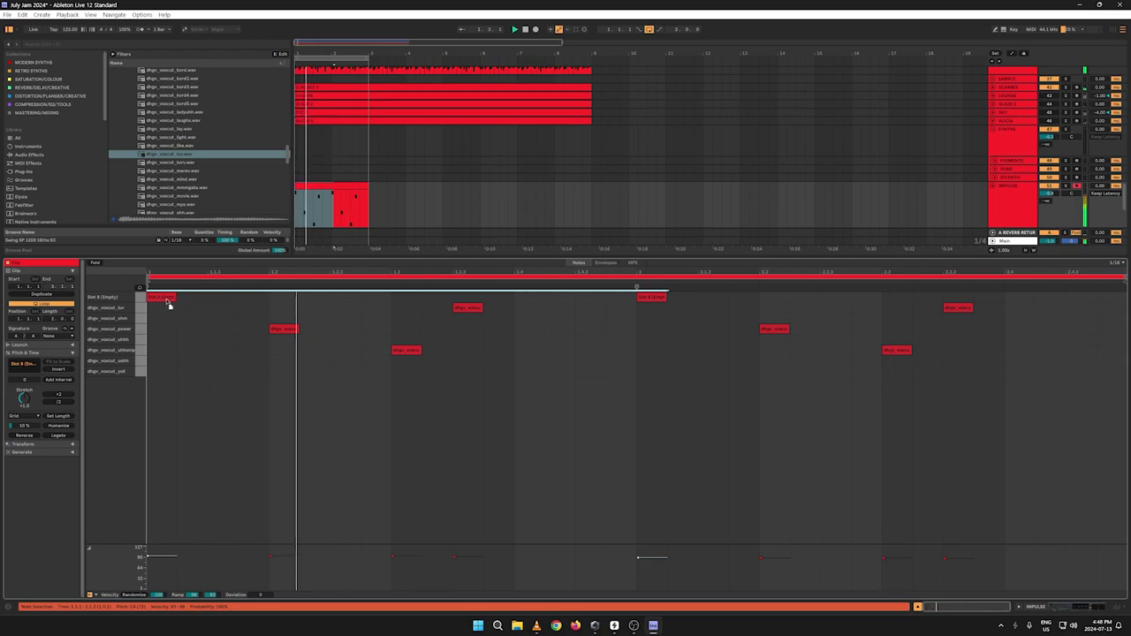
drag(175, 303, 170, 366)
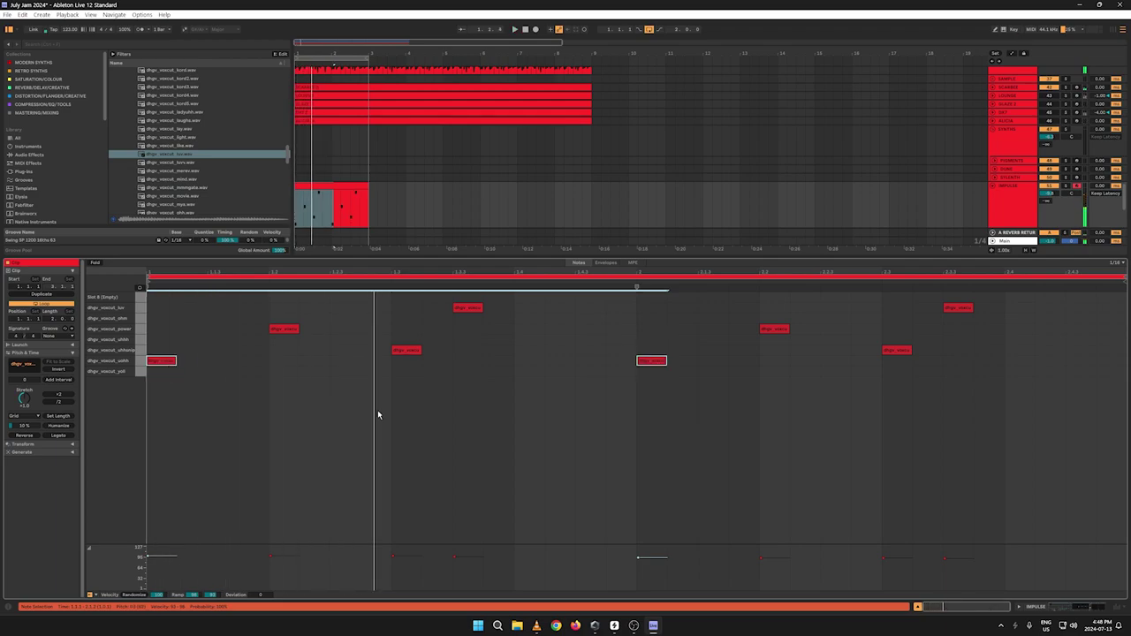
click(1011, 205)
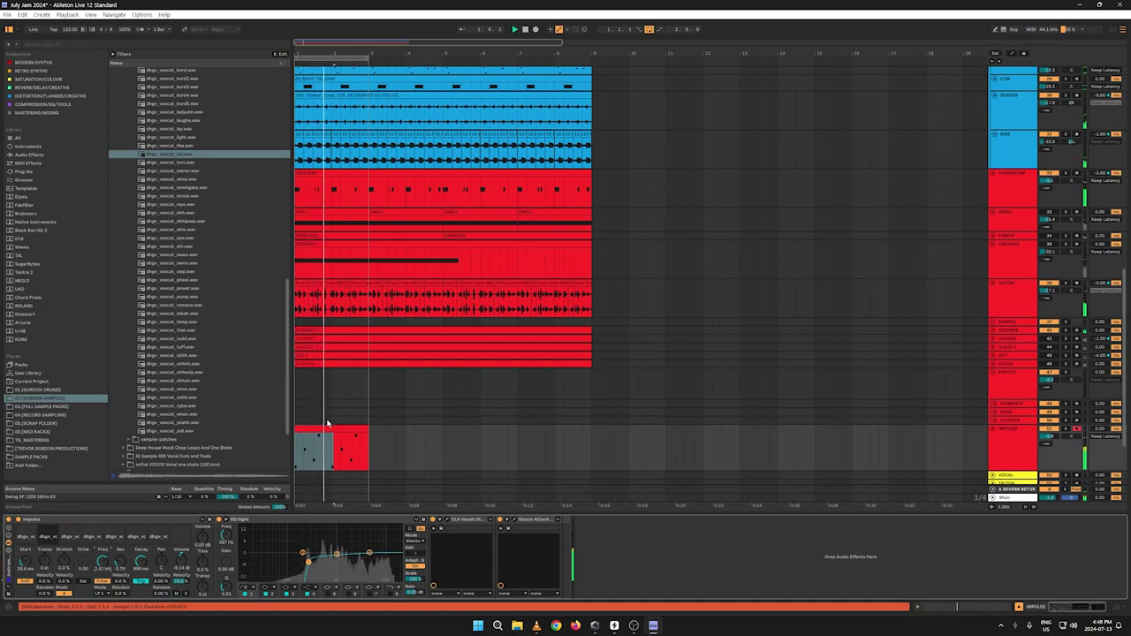
Step: Add Kickstart 1 64-bit to the Impulse chain and choose the lower ducking curve
click(11, 315)
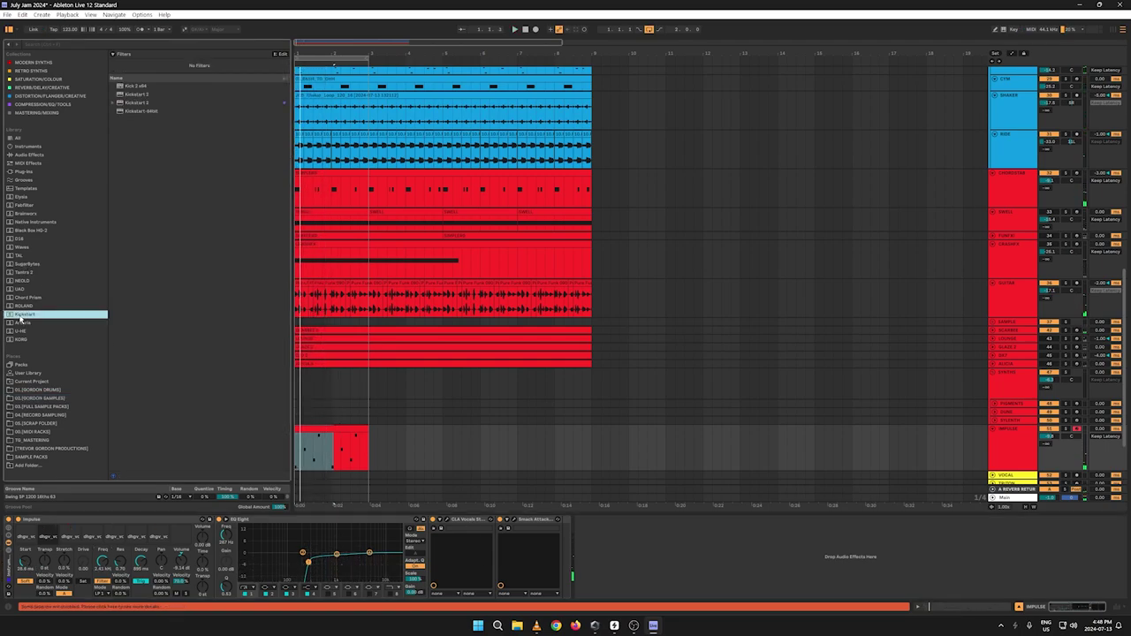
click(137, 113)
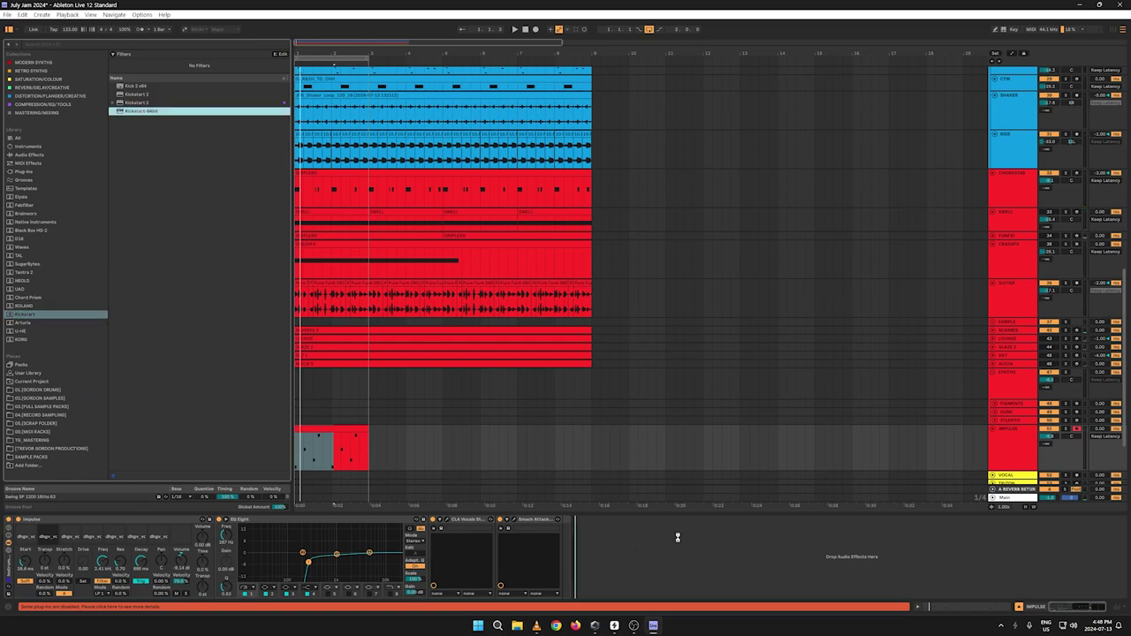
drag(743, 553, 685, 545)
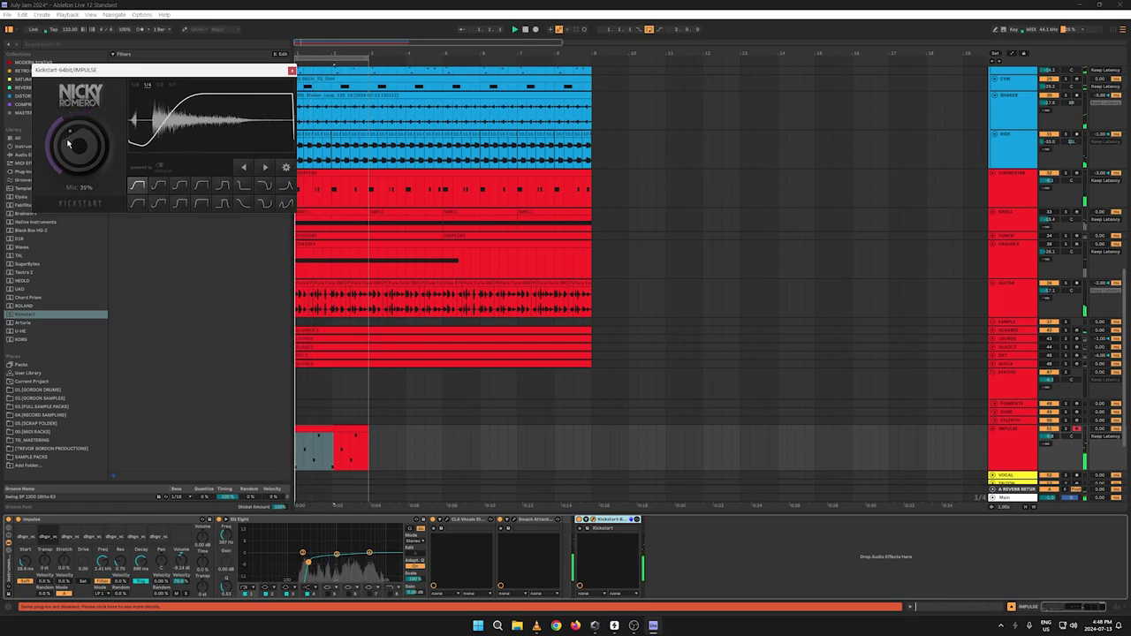
click(142, 202)
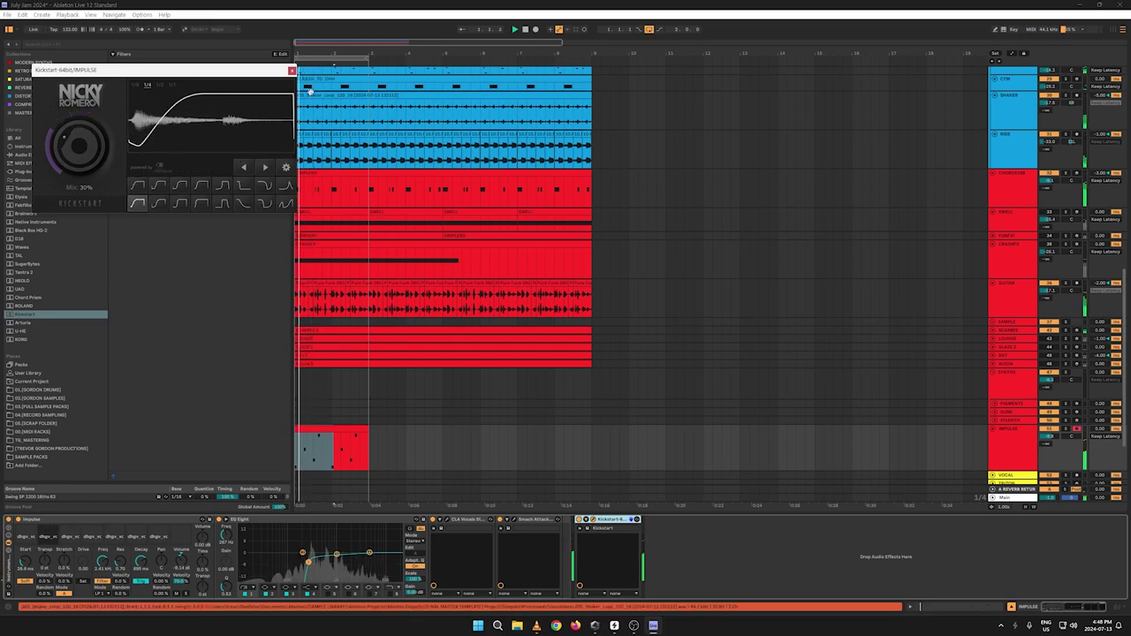
Step: Check Impulse's second and third vocal samples, then reopen the clip's notes
click(44, 536)
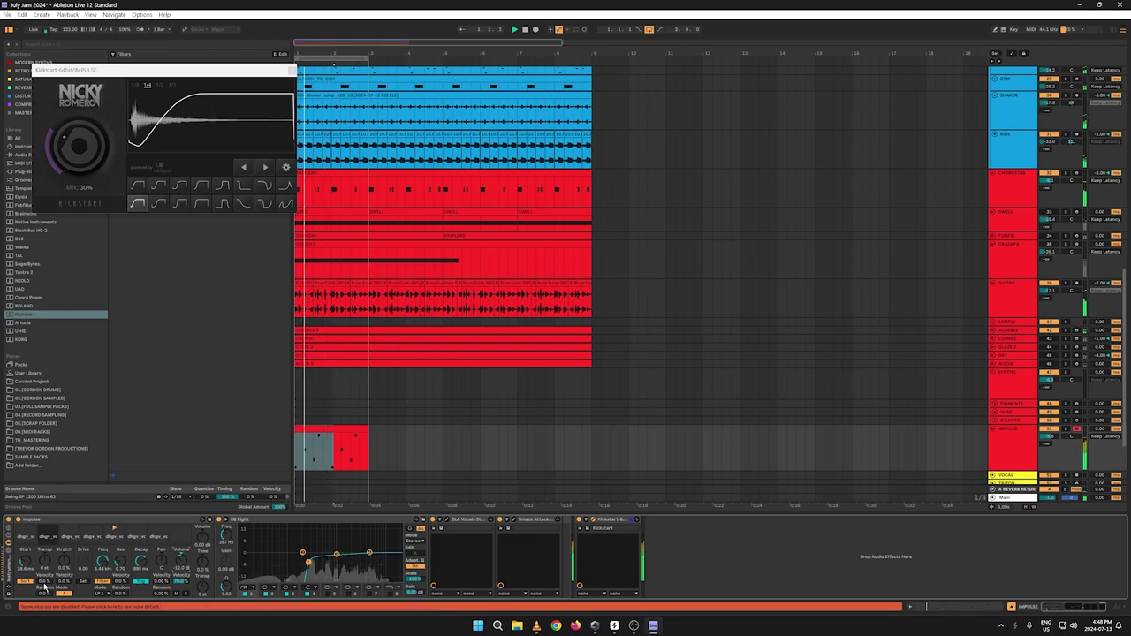
click(69, 536)
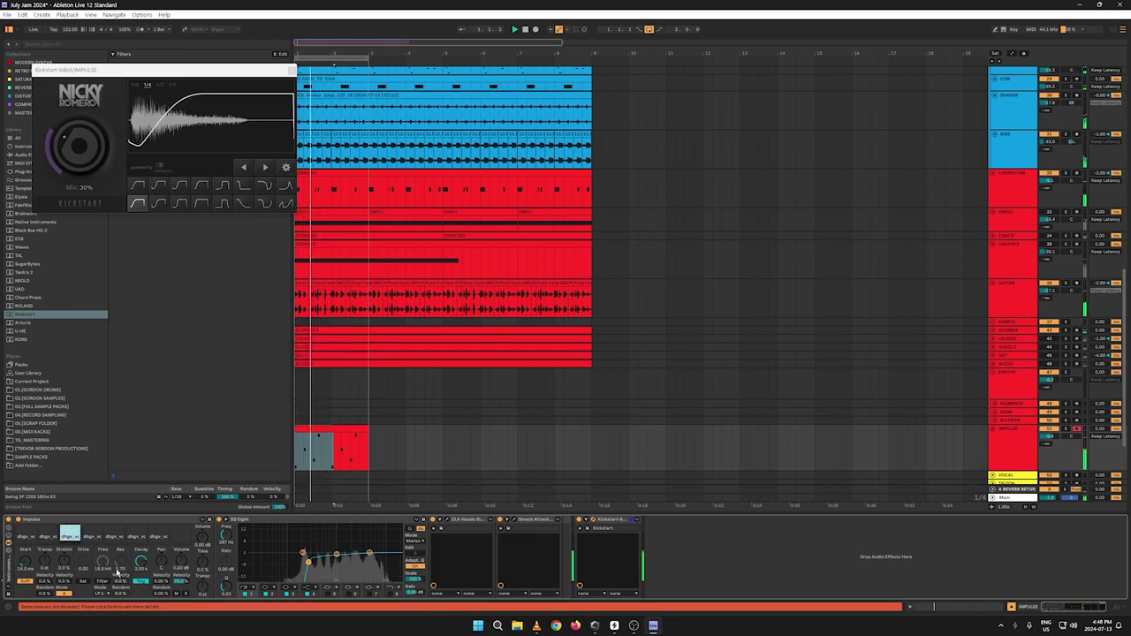
key(Tab)
key(Tab)
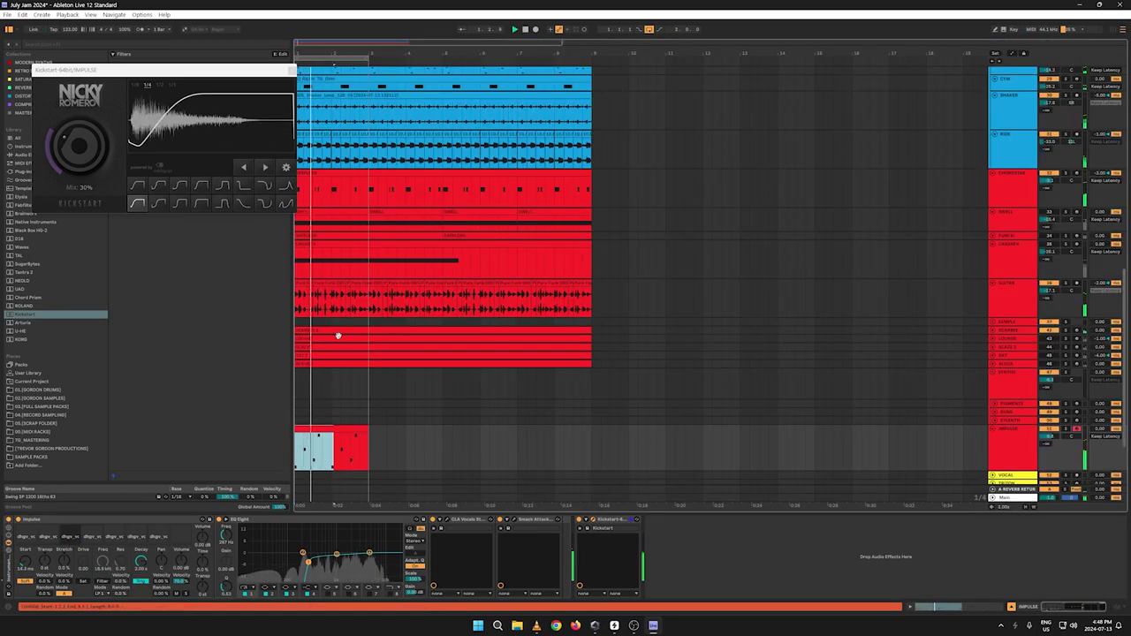
double_click(324, 430)
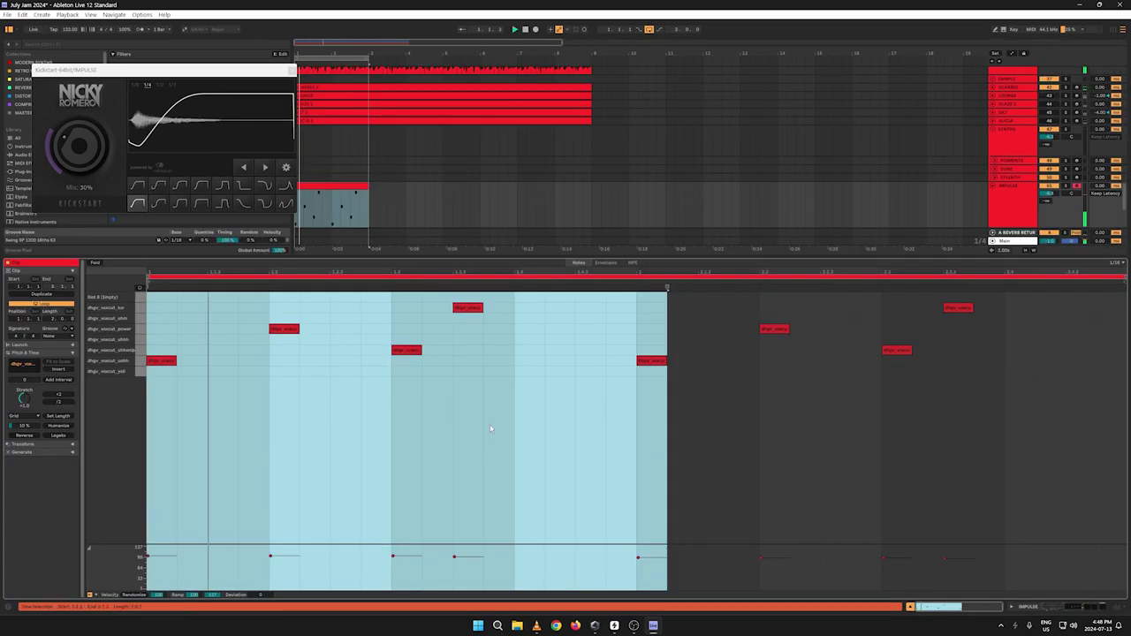
Step: Move a vocal note up to the uhhh row, then bring back the IMPULSE track's devices
drag(486, 351, 264, 351)
mouse_move(403, 352)
mouse_down()
mouse_move(403, 341)
mouse_move(403, 376)
mouse_move(401, 306)
mouse_move(404, 354)
mouse_up()
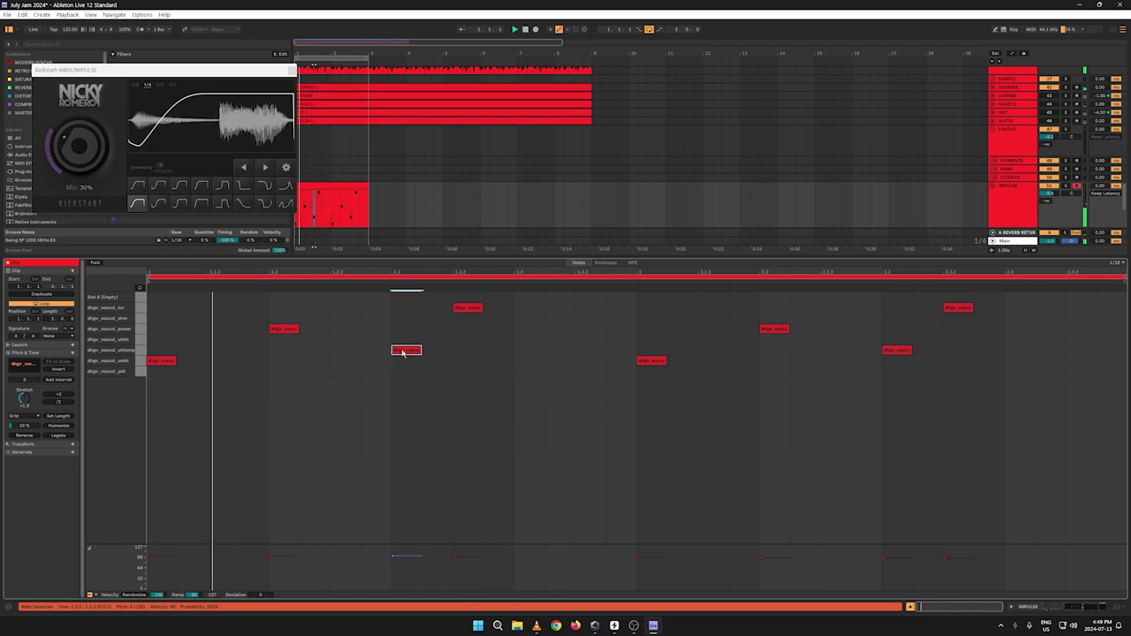
click(1017, 204)
click(1015, 204)
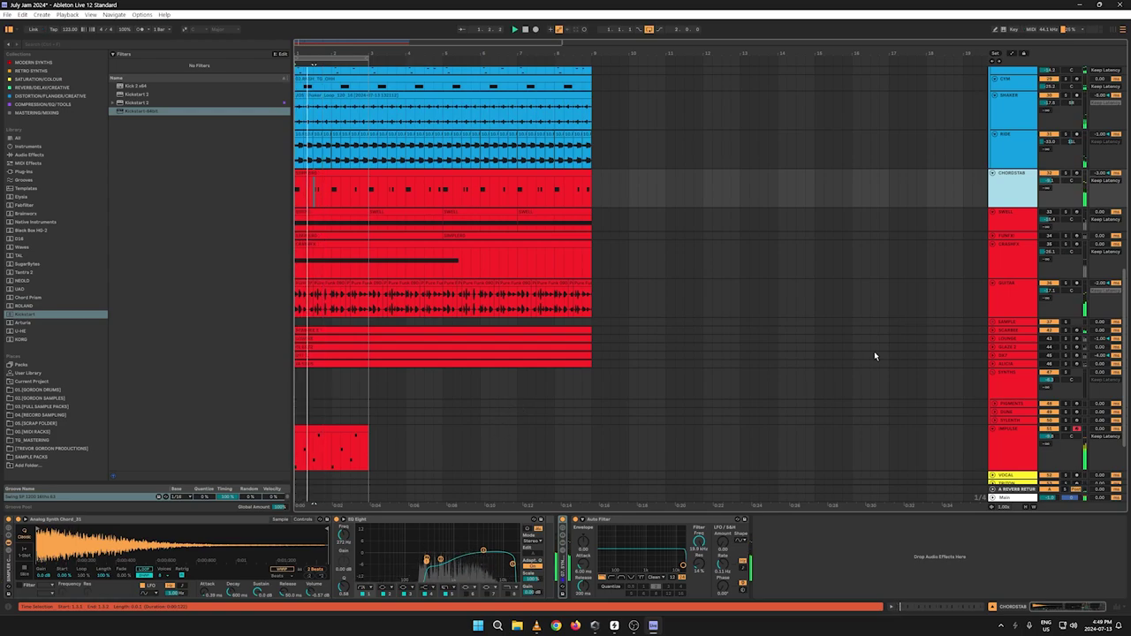
click(1014, 441)
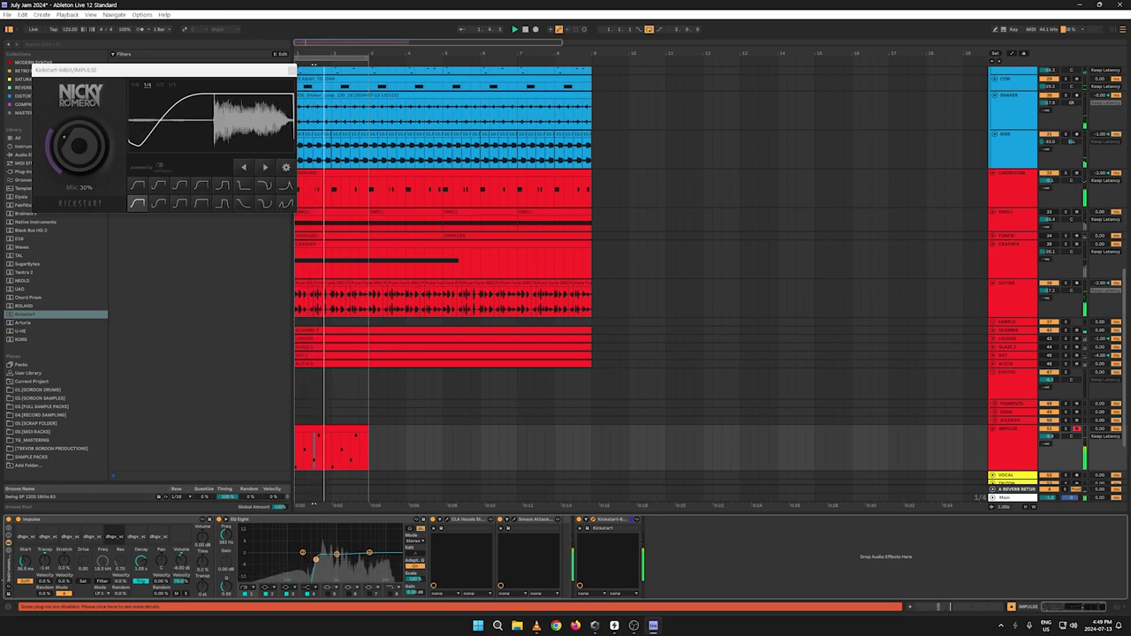
Step: Turn EQ band 4 into a steep high-cut and raise its frequency slightly
click(310, 587)
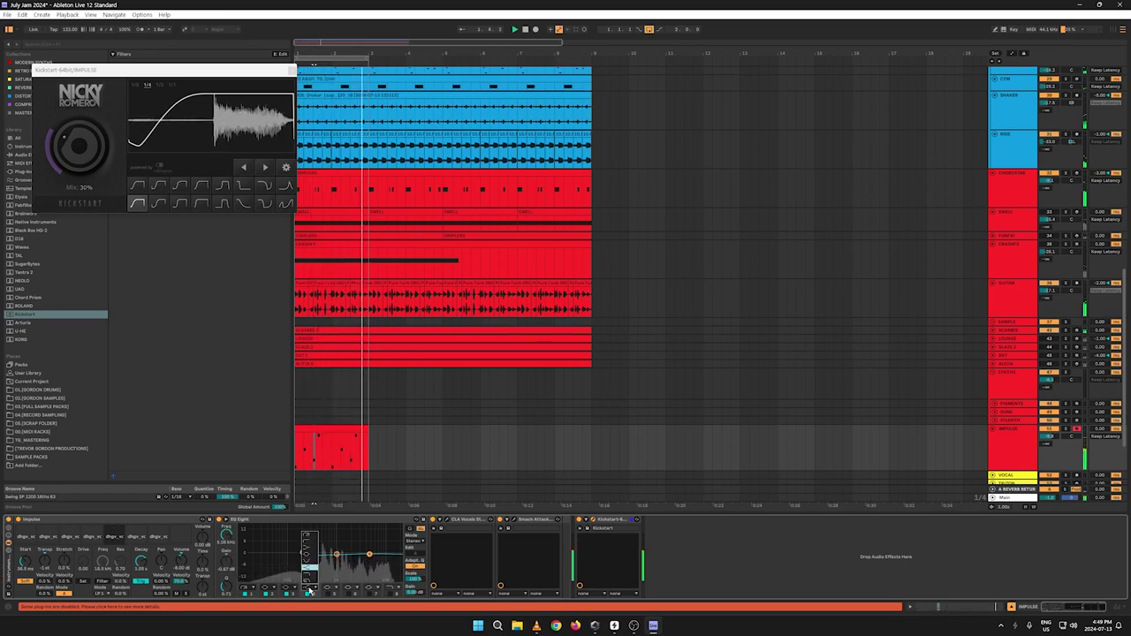
click(311, 579)
drag(369, 561, 387, 559)
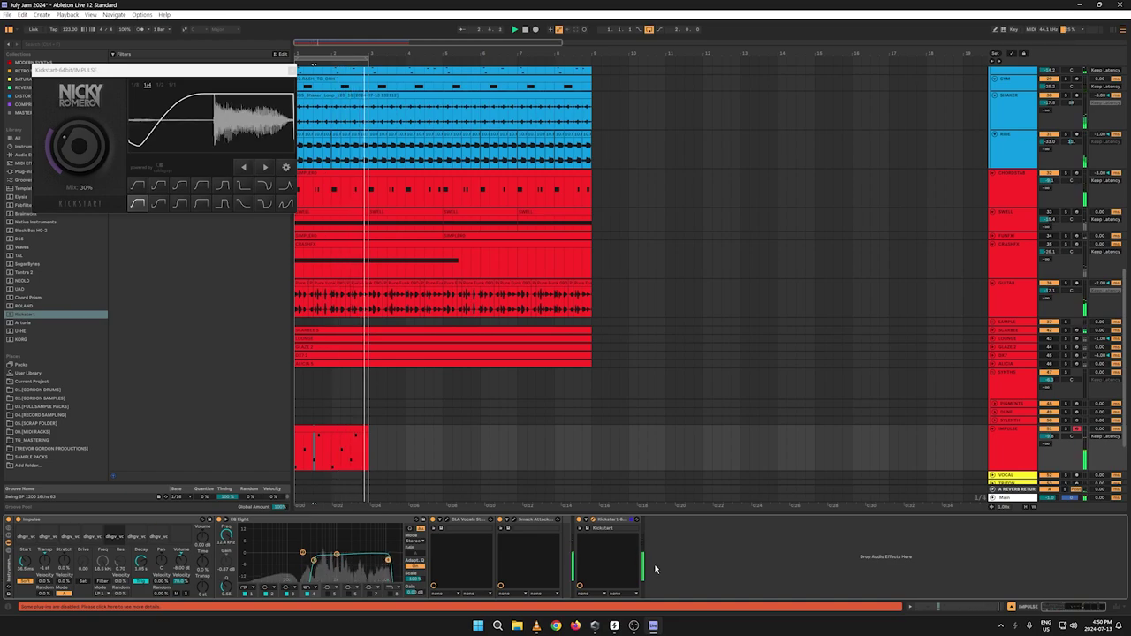
Step: Close Smack Attack, then lower CLA Vocals' treble and set its pitch amount to 1.4
click(520, 525)
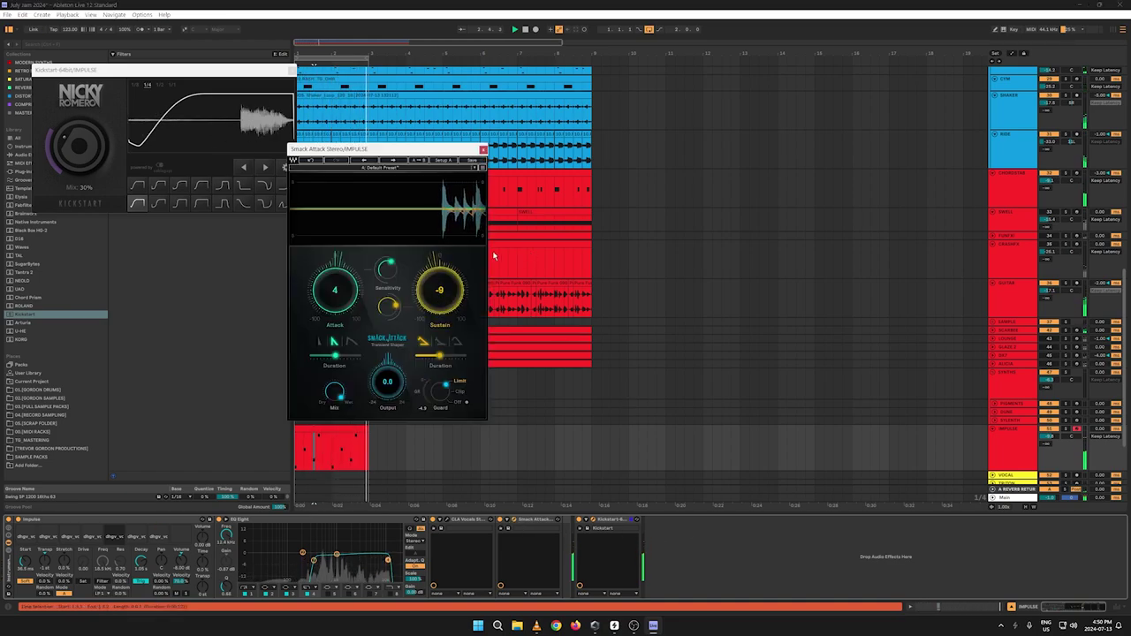
click(483, 150)
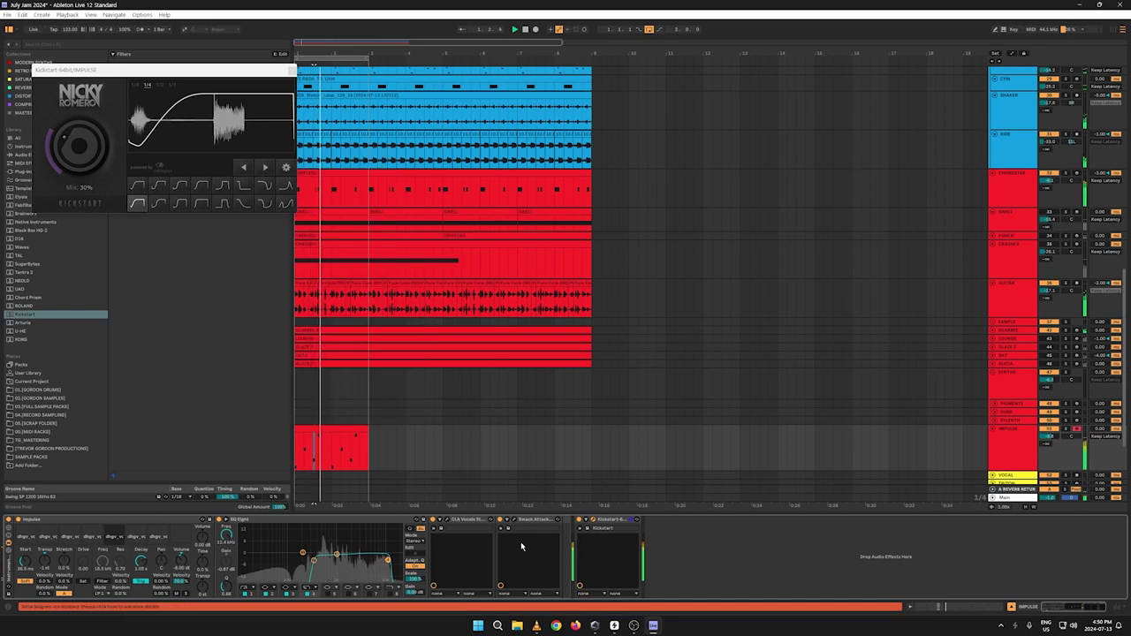
click(447, 522)
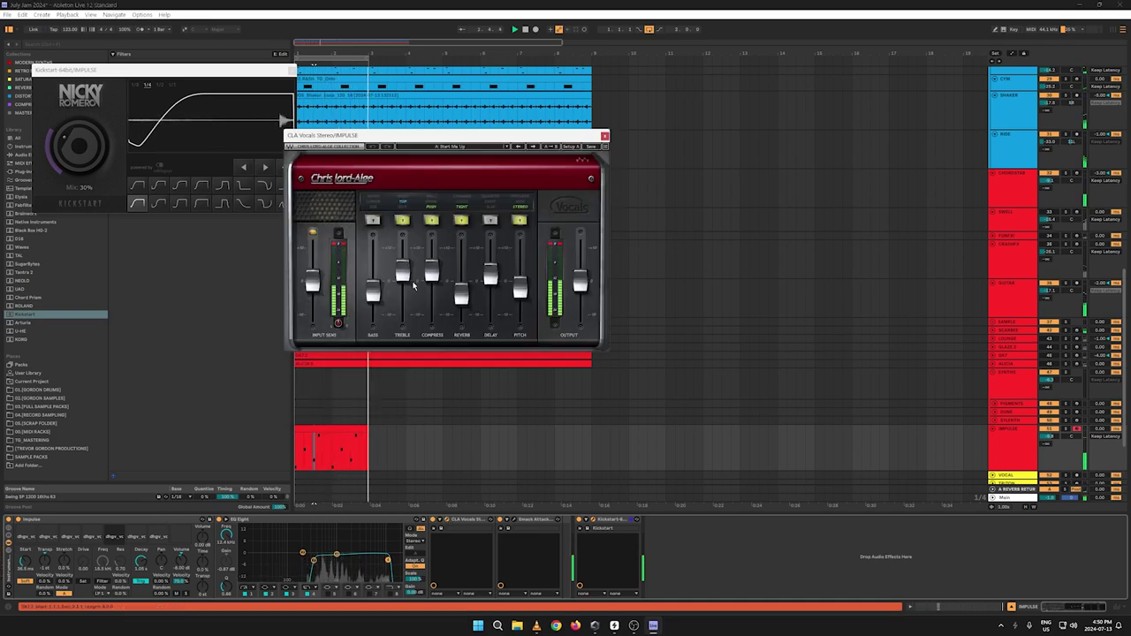
drag(403, 271, 432, 273)
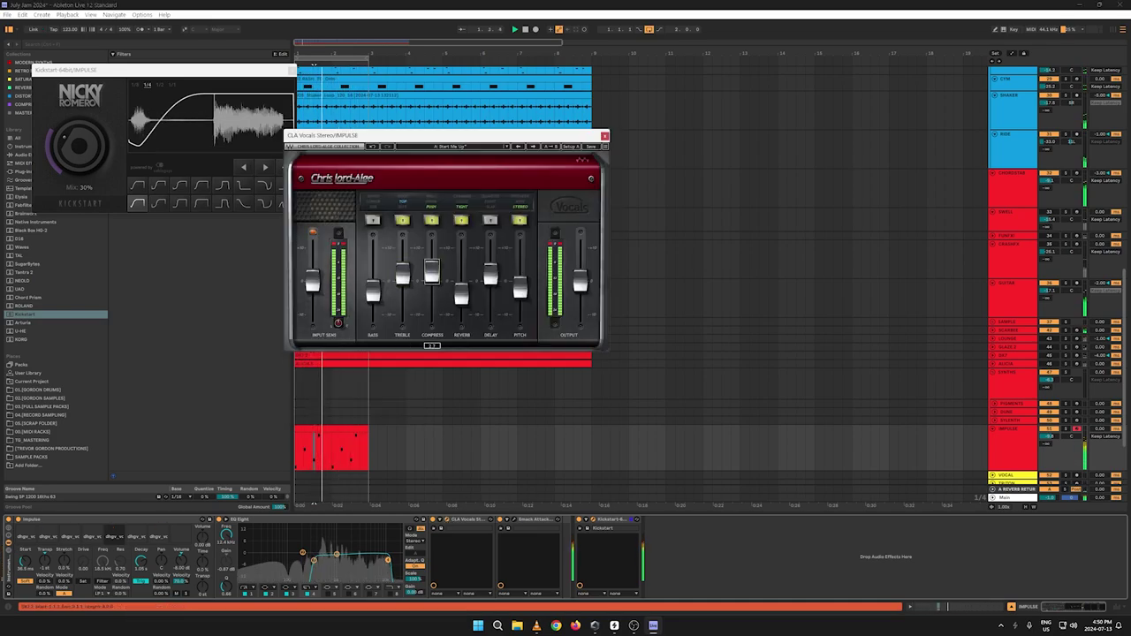
click(520, 284)
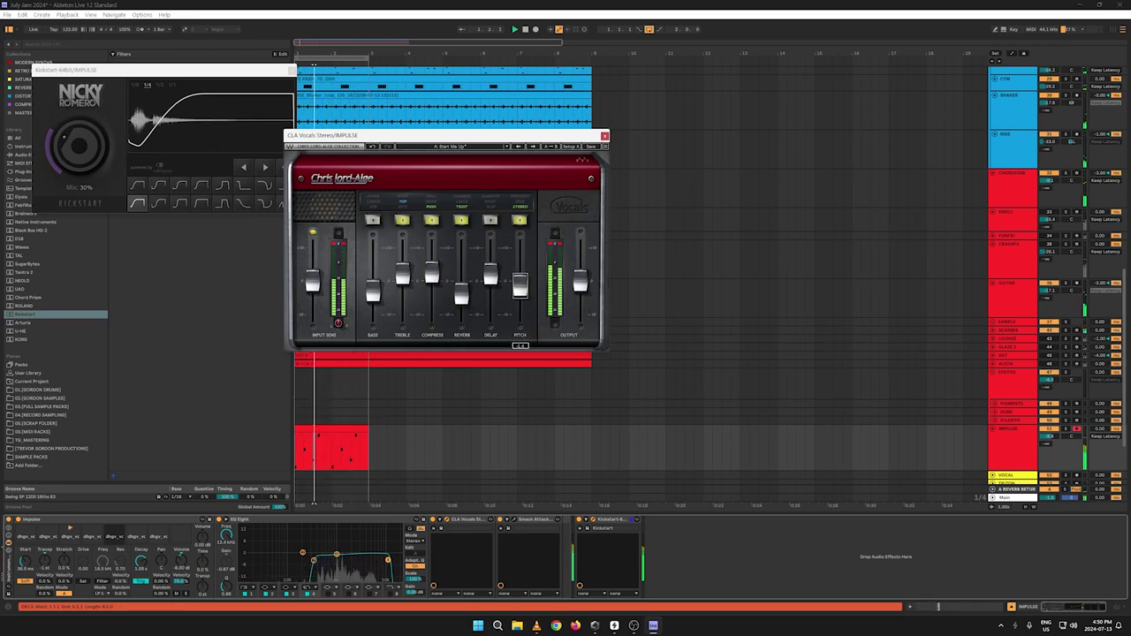
click(605, 136)
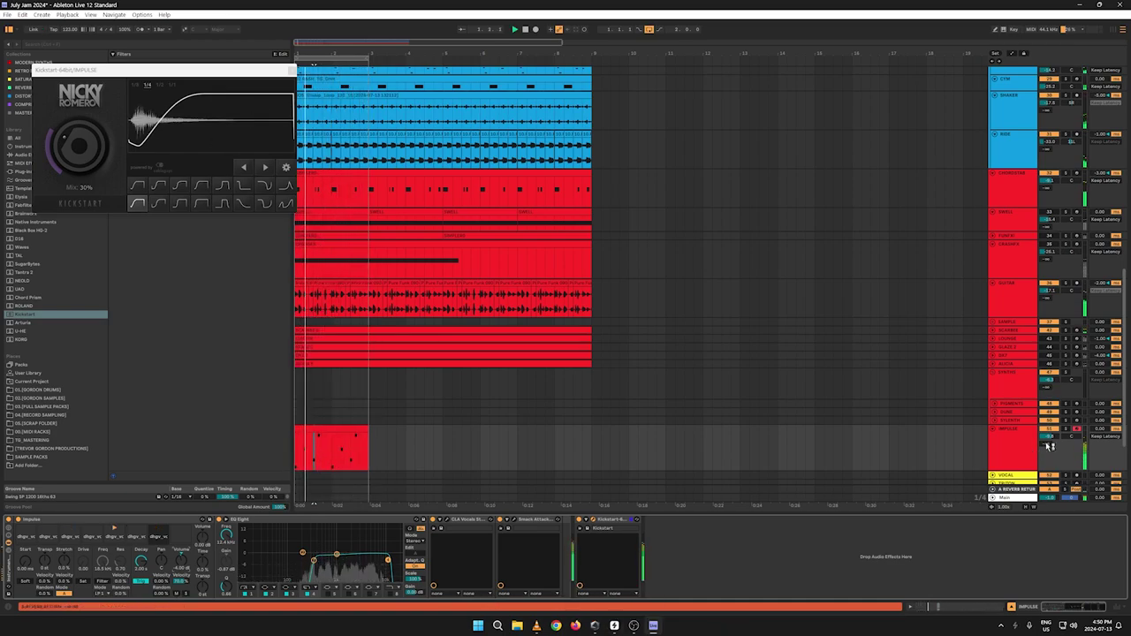
Step: Close Kickstart, check several Impulse slots, briefly Hot-Swap slot 2, and stop playback
click(1020, 447)
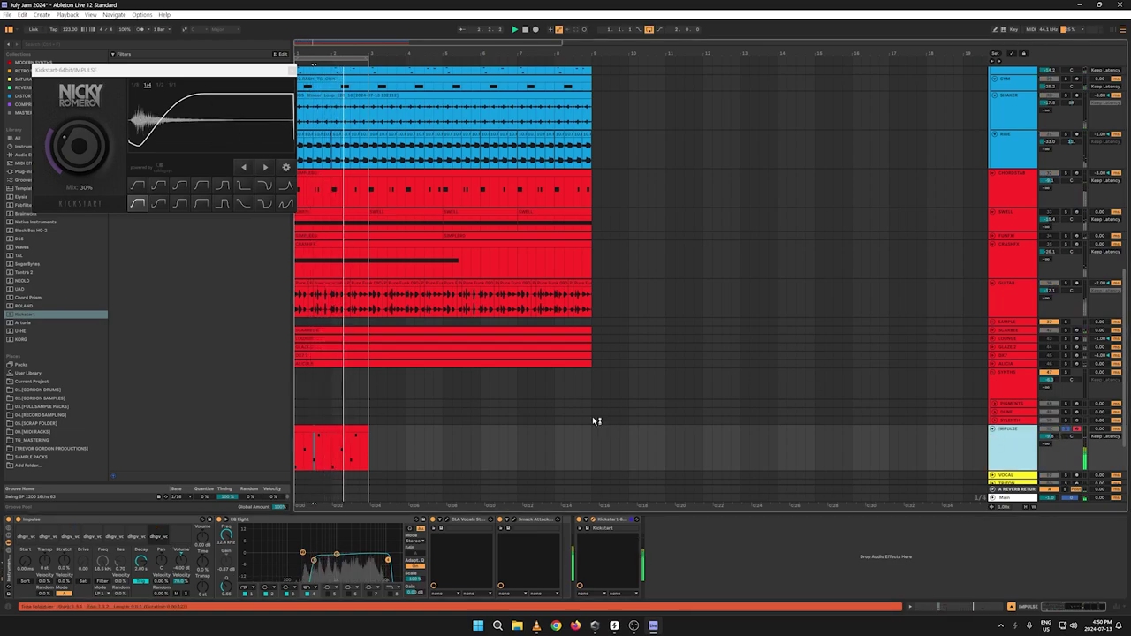
click(287, 70)
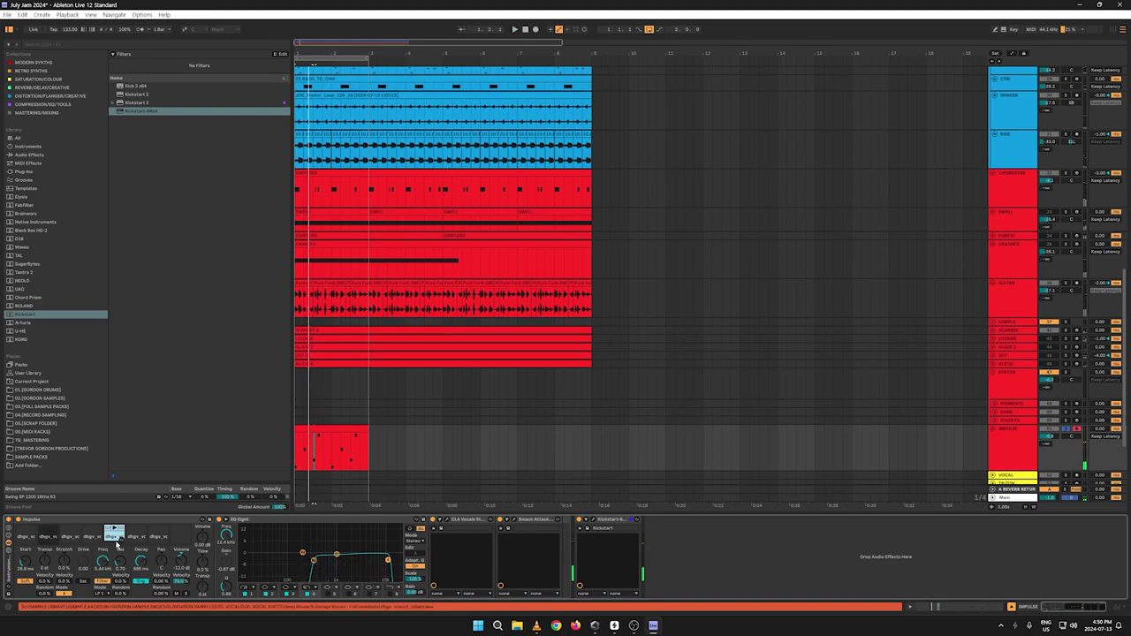
click(117, 540)
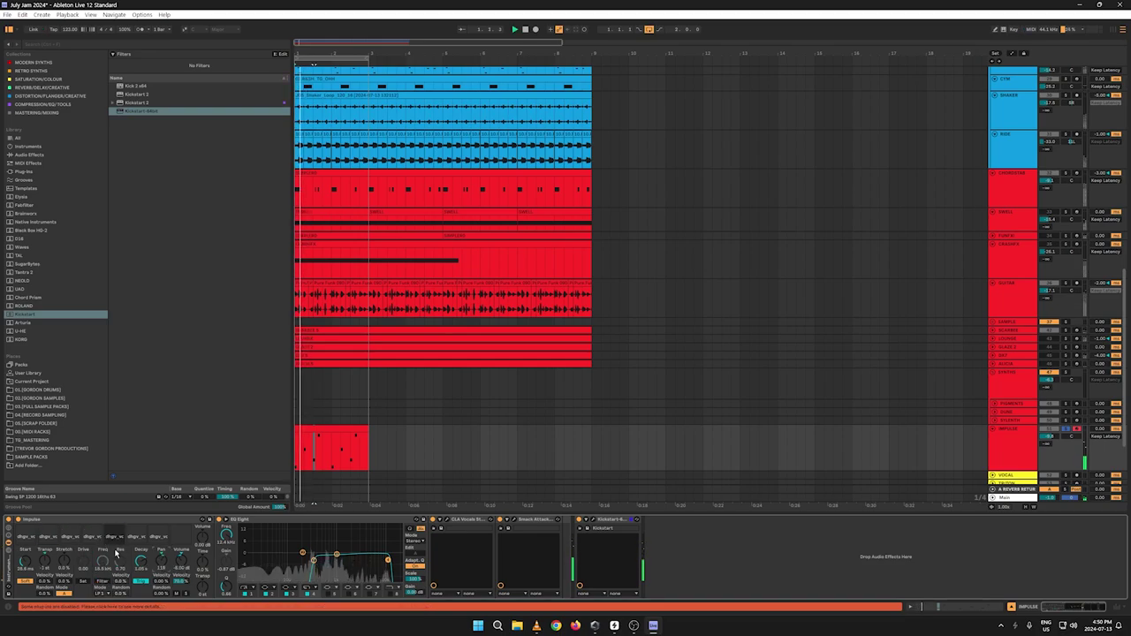
click(63, 538)
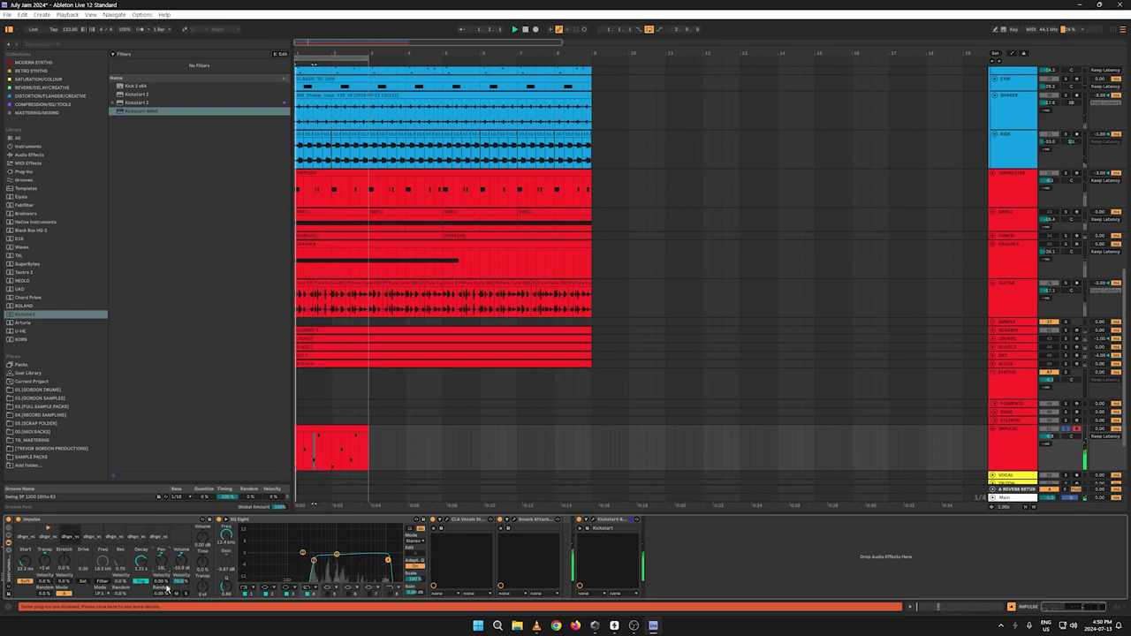
click(159, 535)
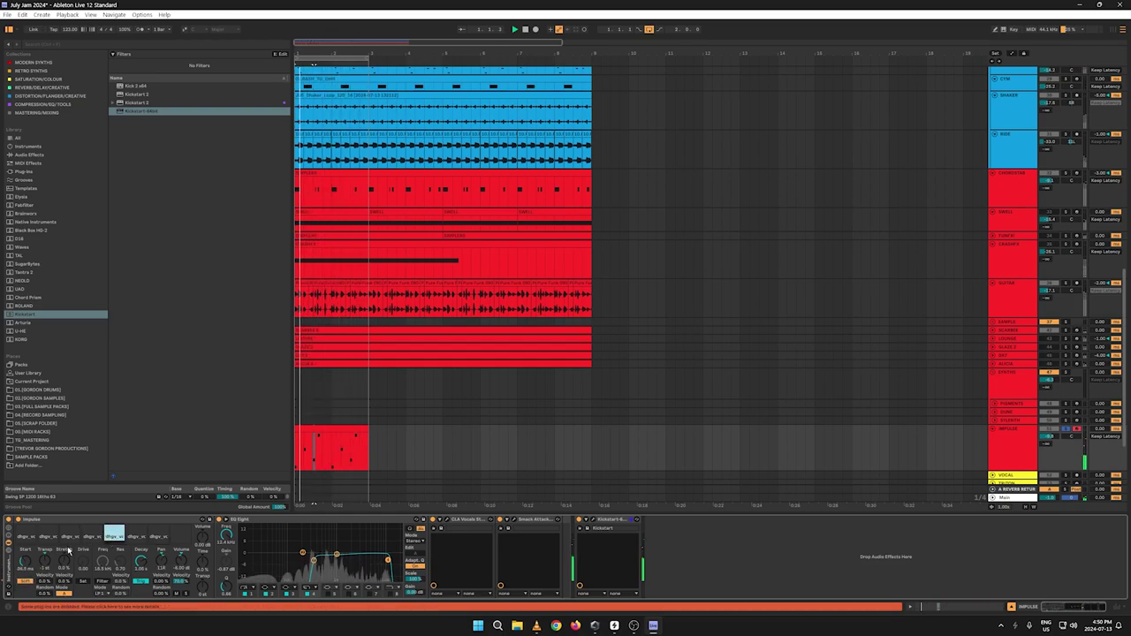
click(55, 539)
click(54, 540)
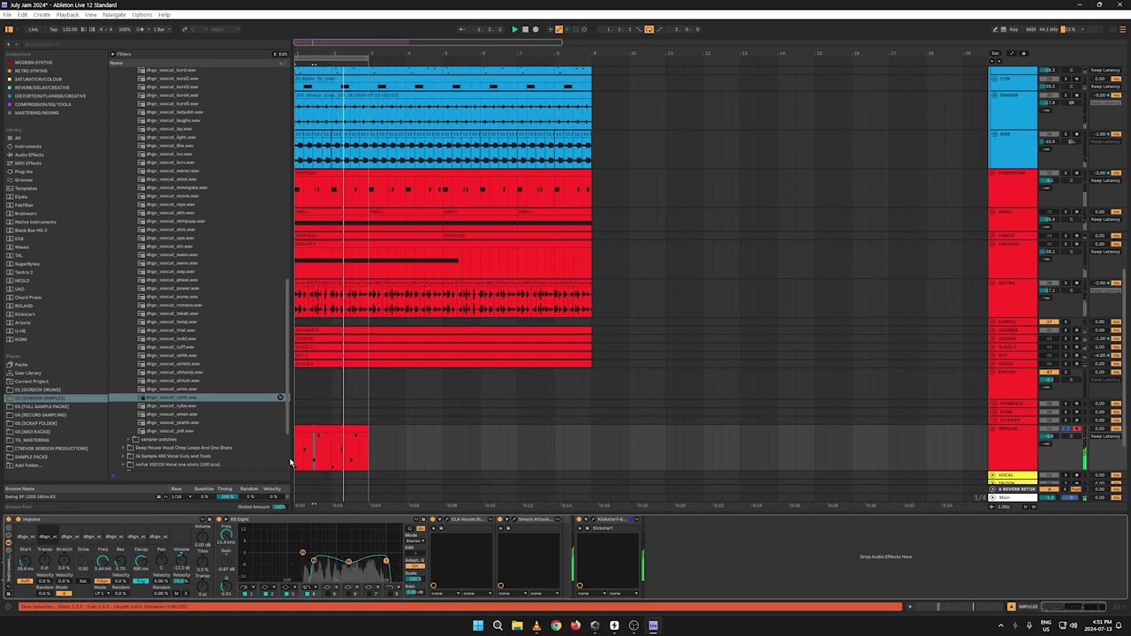
key(space)
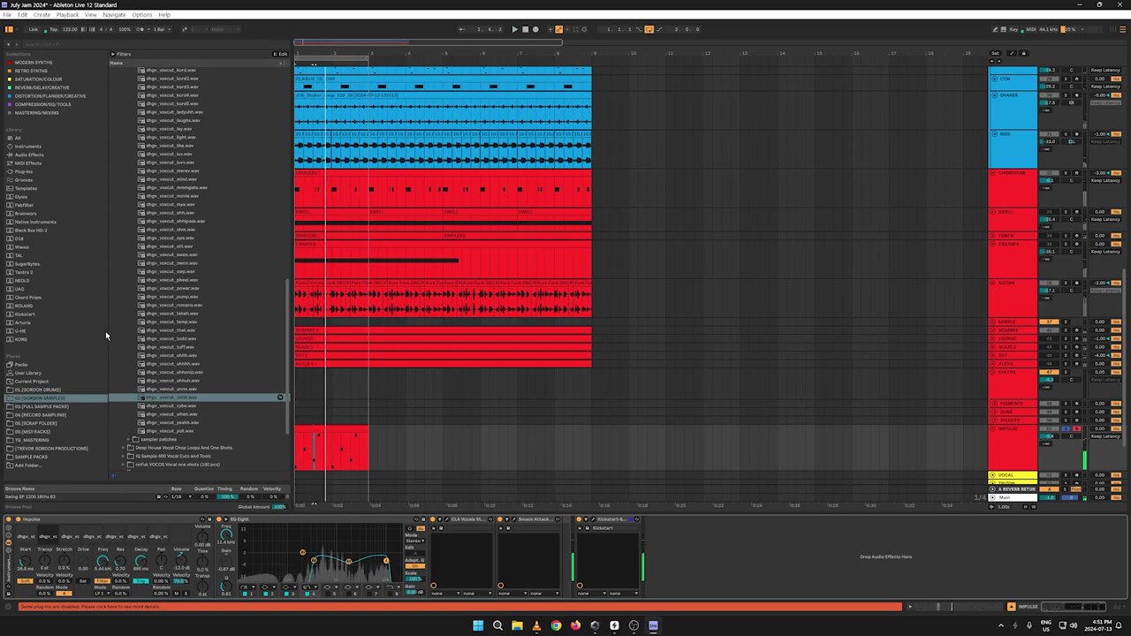
Step: Give the Impulse vocal clip the Swing SP 1200 16ths 54 groove and play it back
double_click(333, 430)
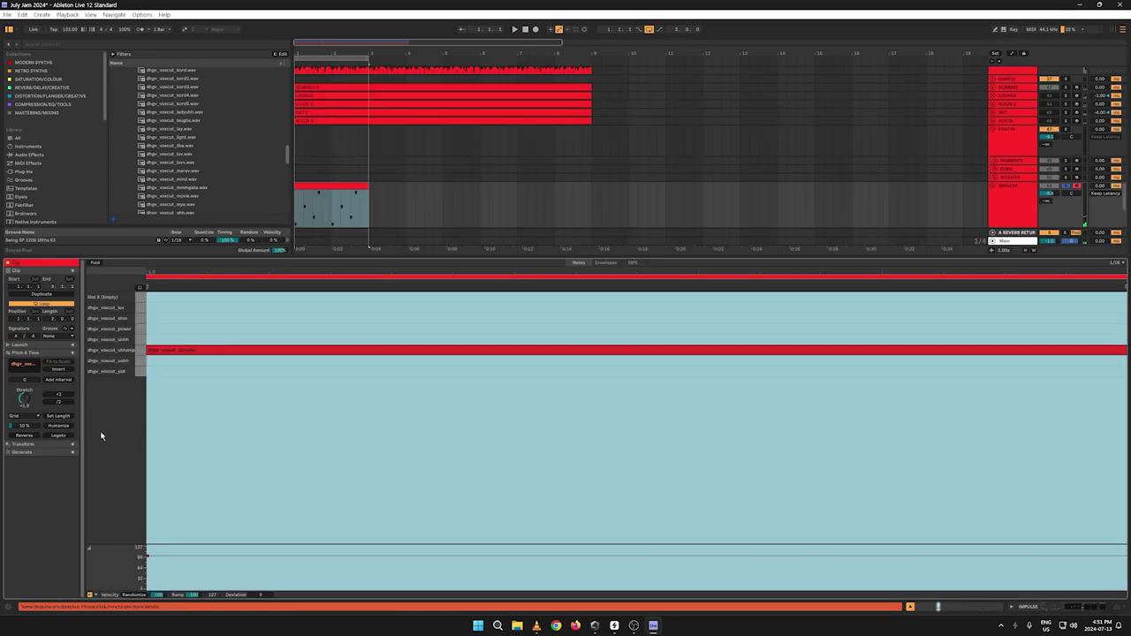
click(52, 336)
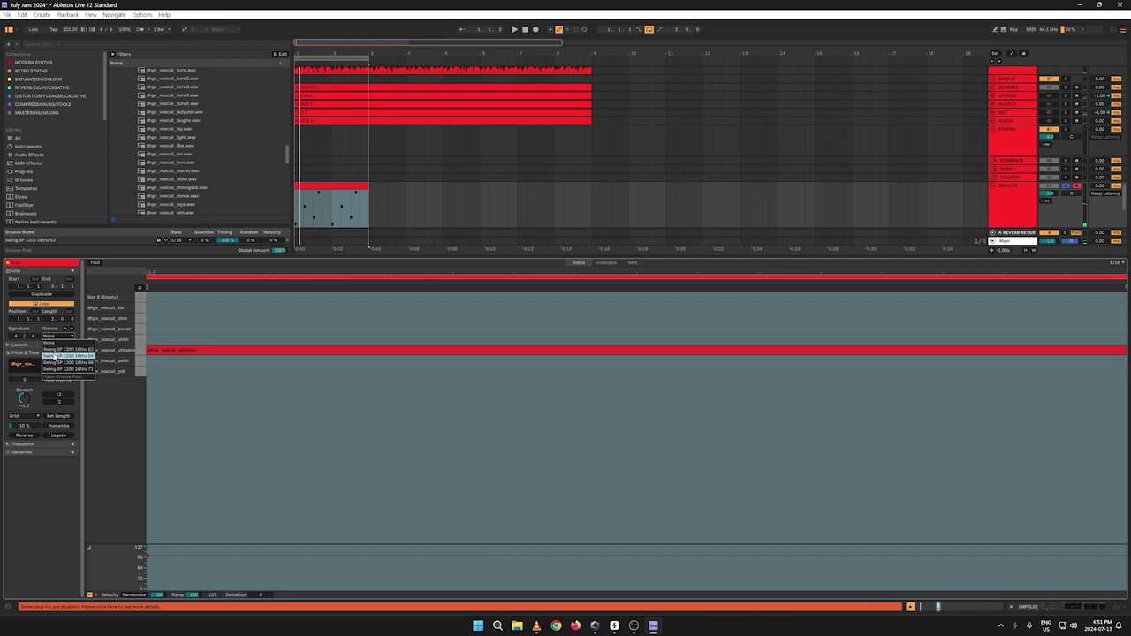
click(54, 356)
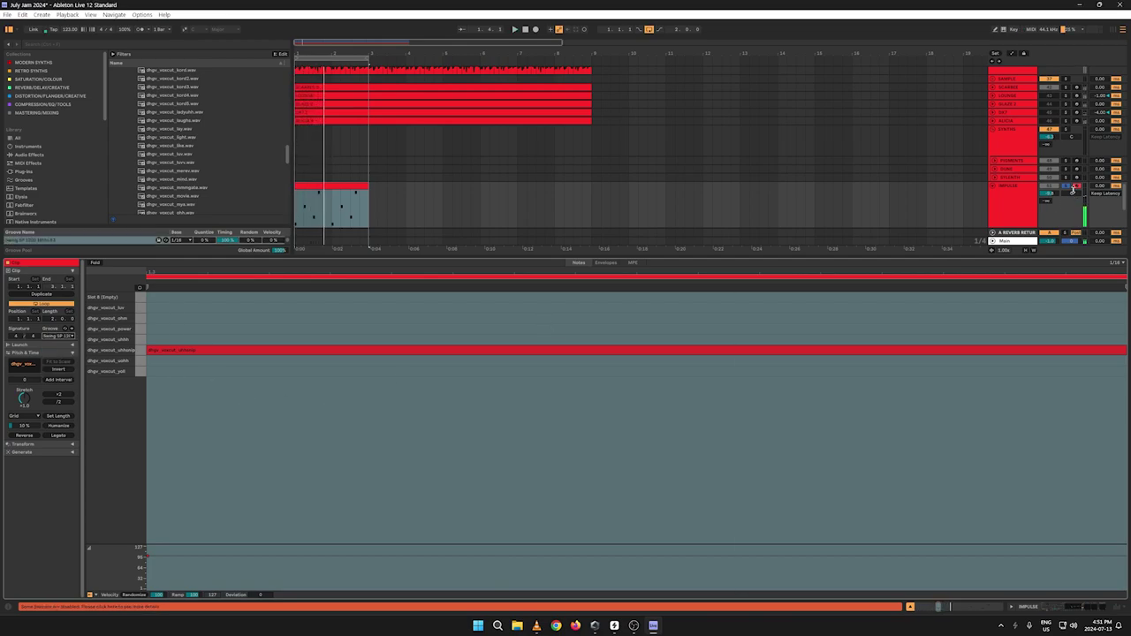
key(space)
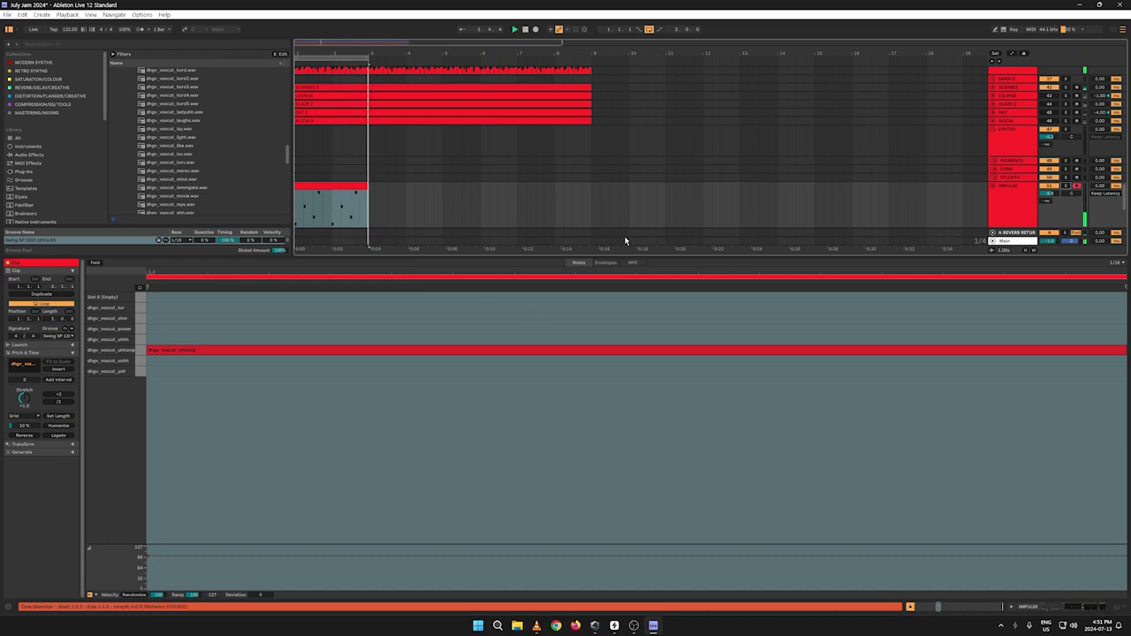
Step: Show the IMPULSE devices, restart playback, and ease Kickstart's mix down to 27%
double_click(1016, 210)
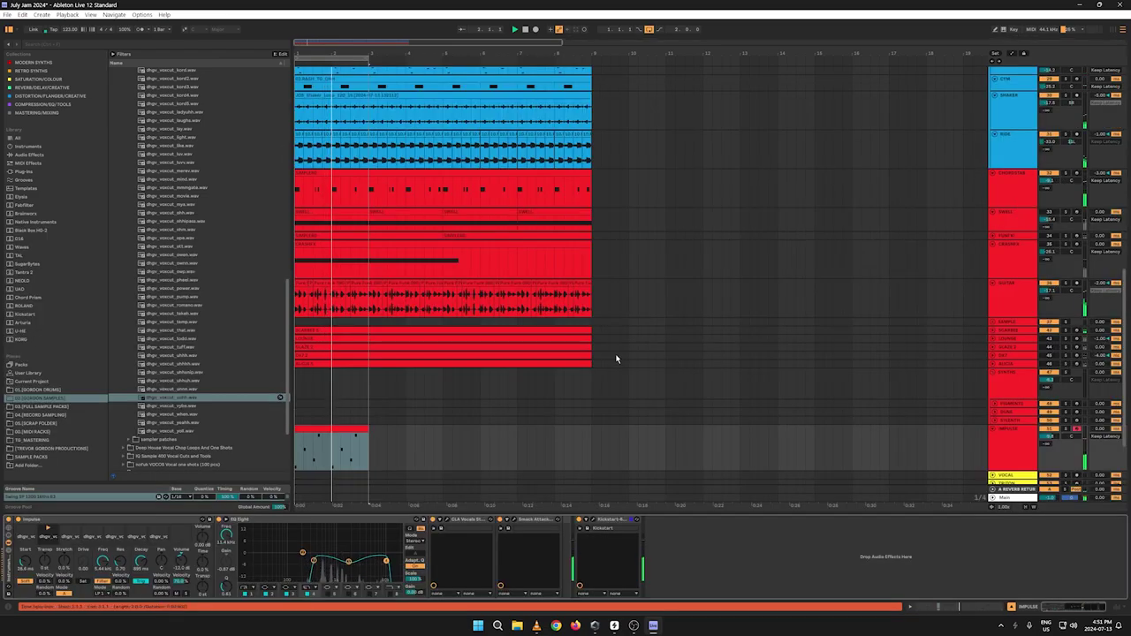
key(space)
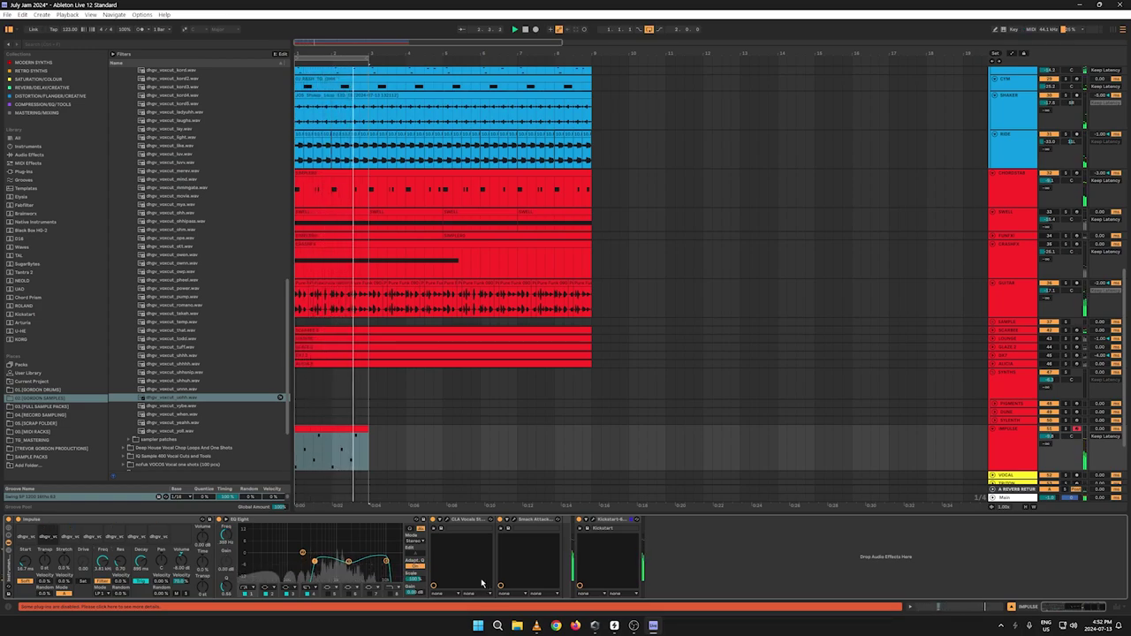
click(587, 529)
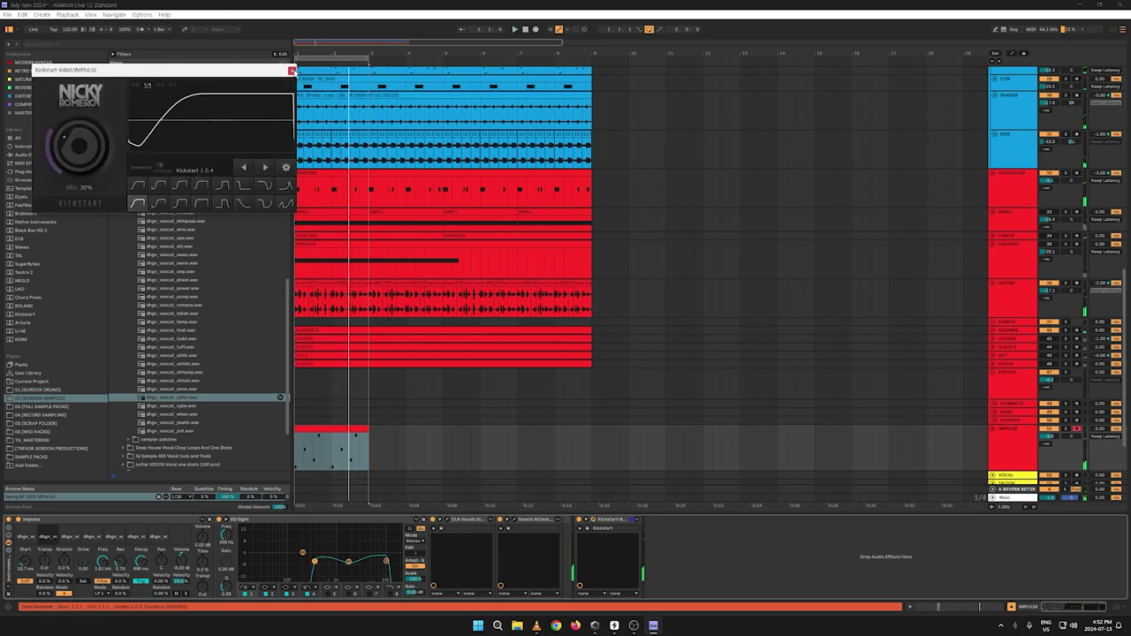
click(292, 70)
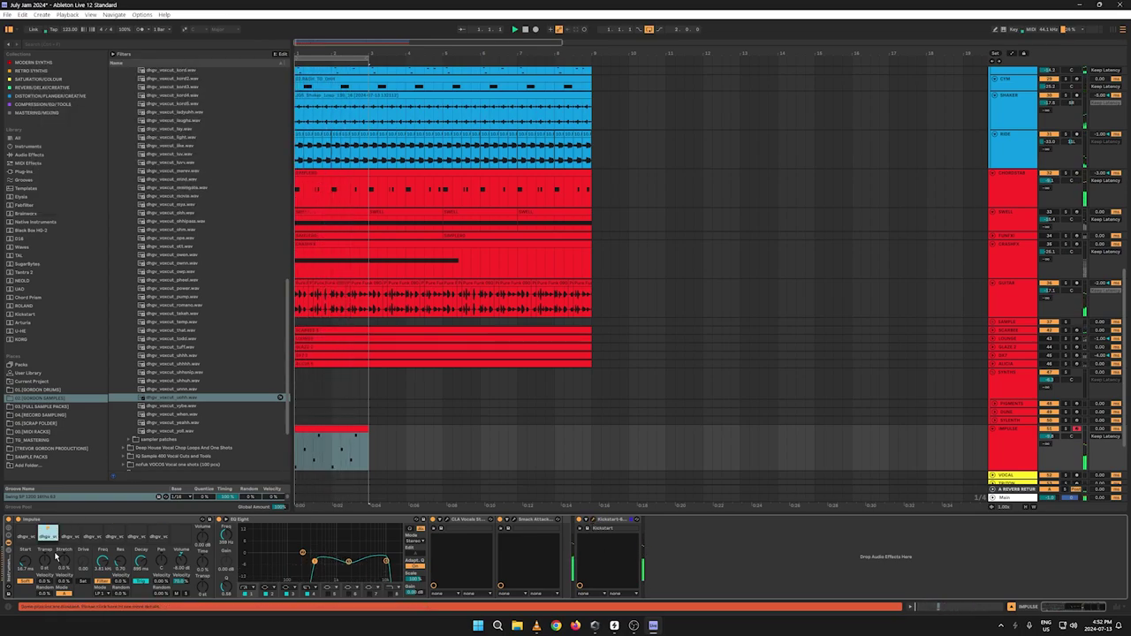
click(592, 526)
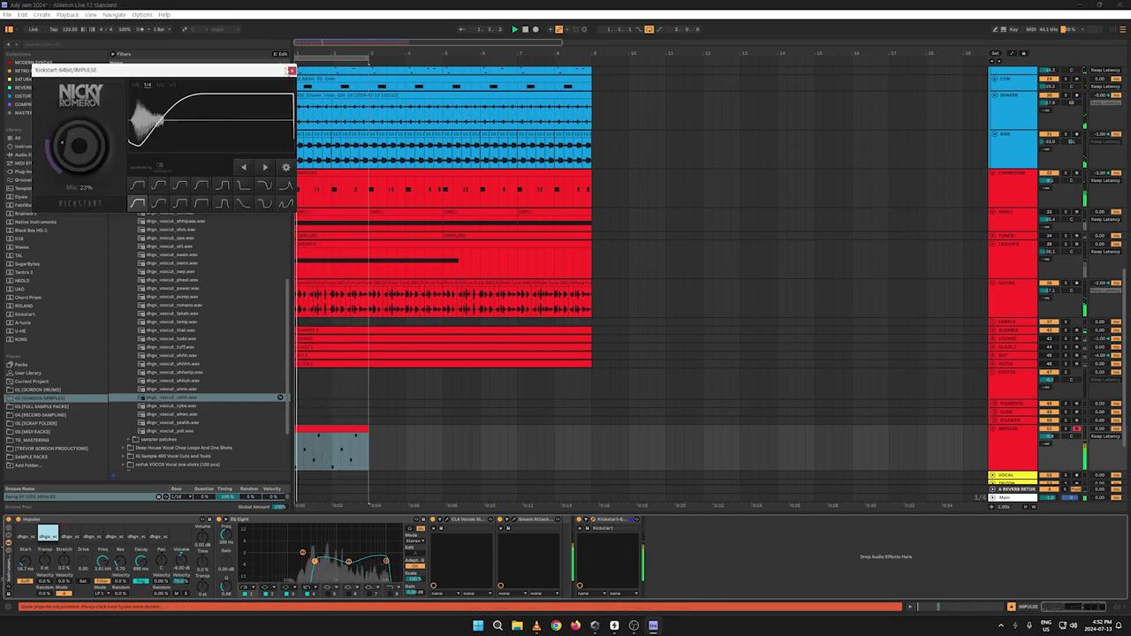
click(292, 70)
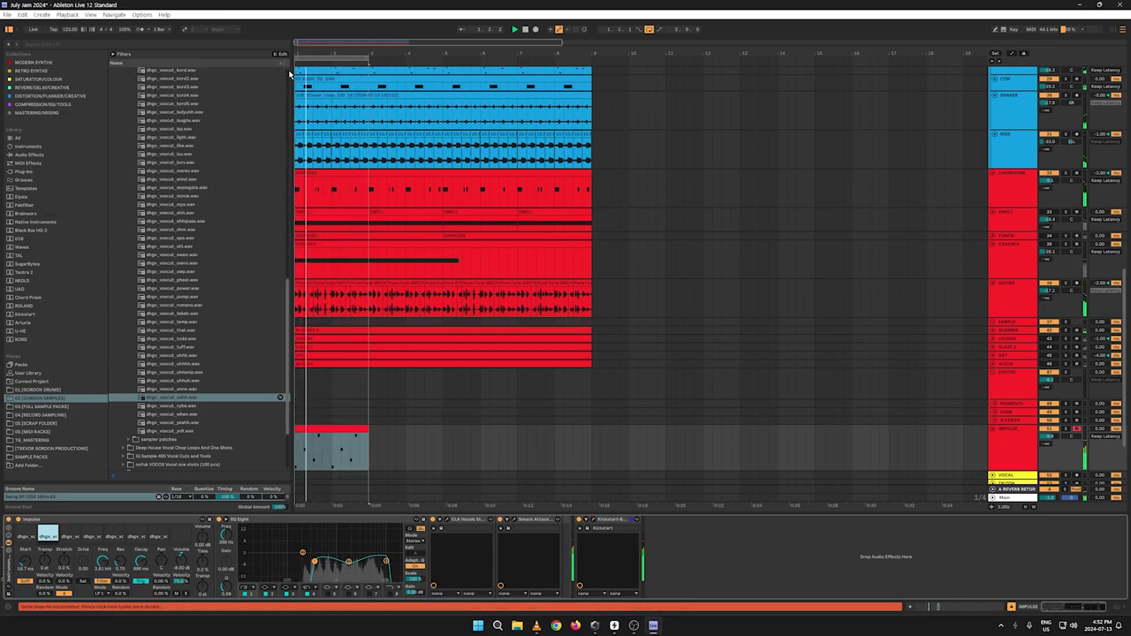
click(596, 522)
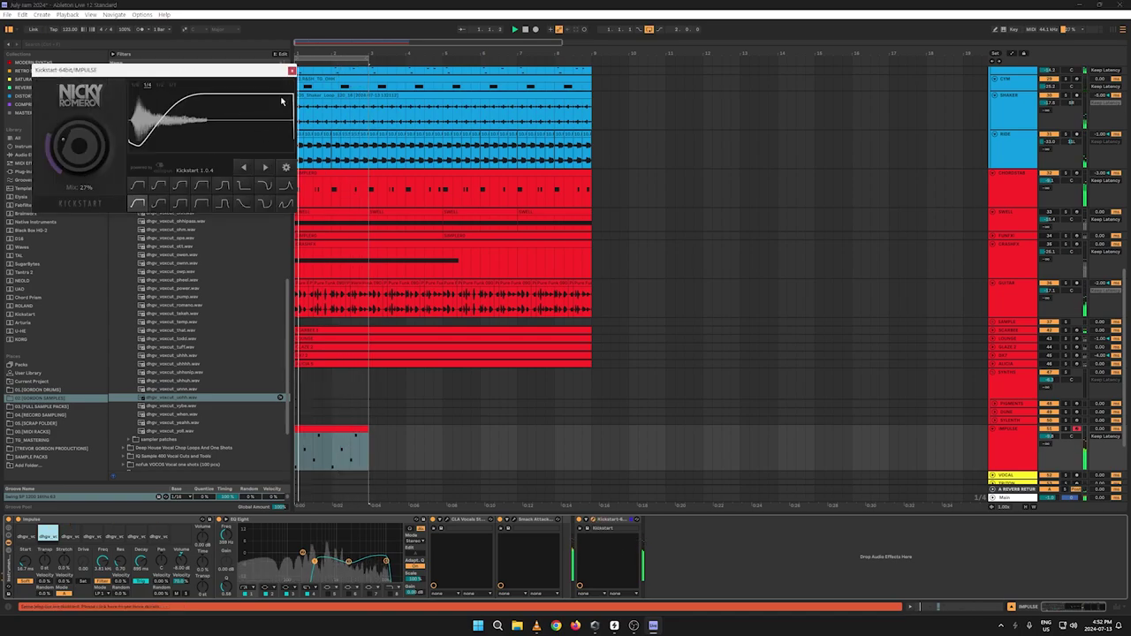
click(291, 70)
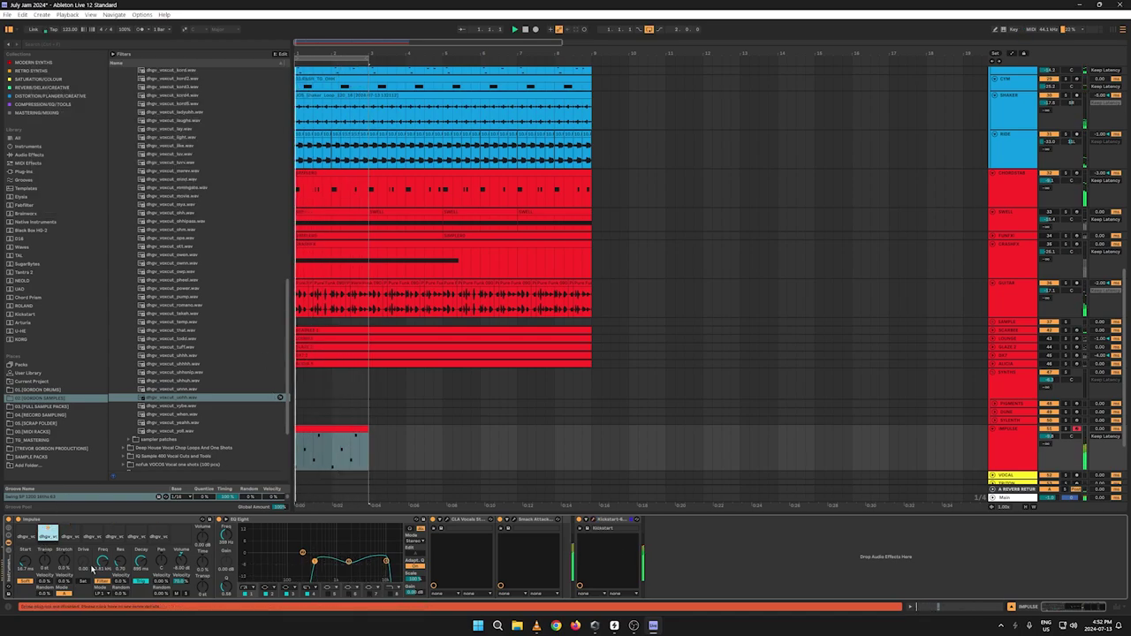
Step: Replay the arrangement and raise an Impulse slot's filter frequency to 5.17 kHz
key(space)
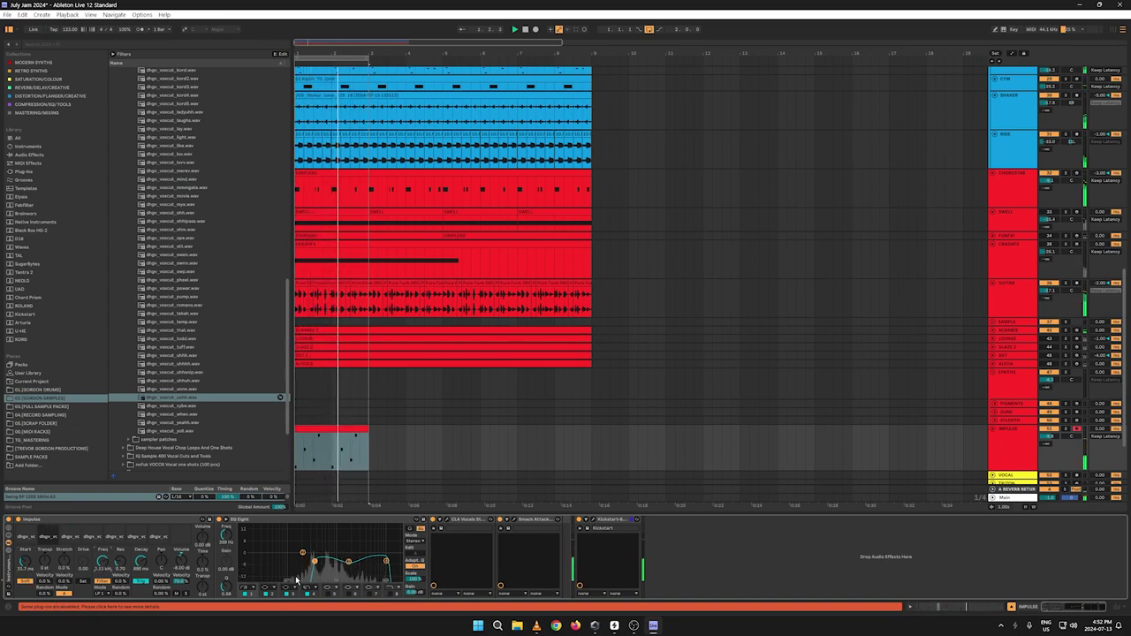
drag(102, 562, 103, 549)
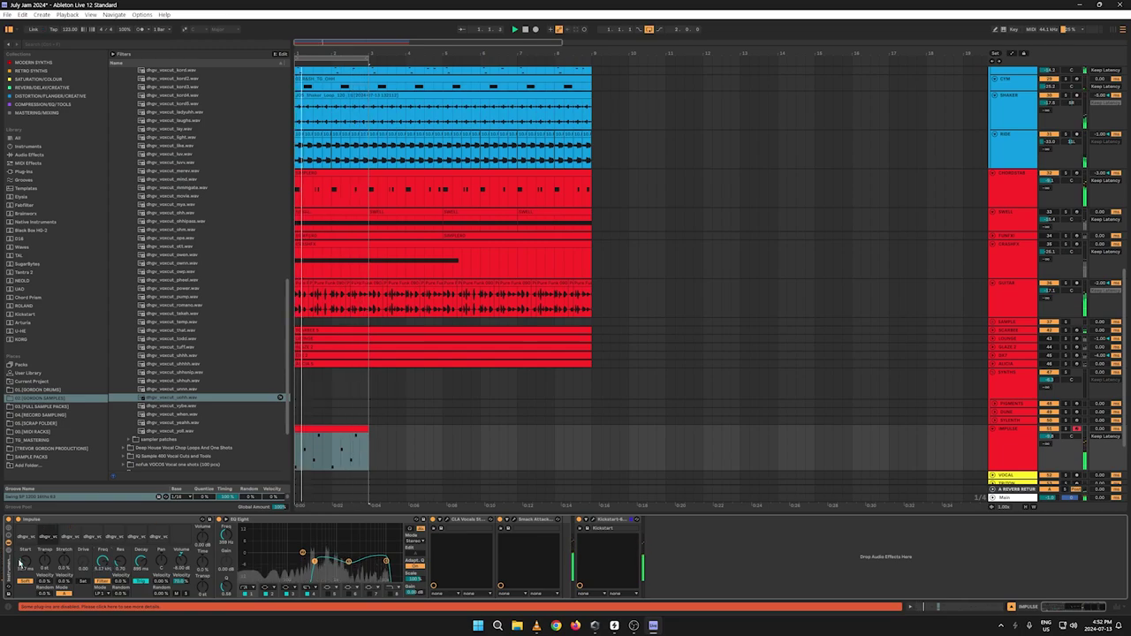
drag(23, 563, 23, 567)
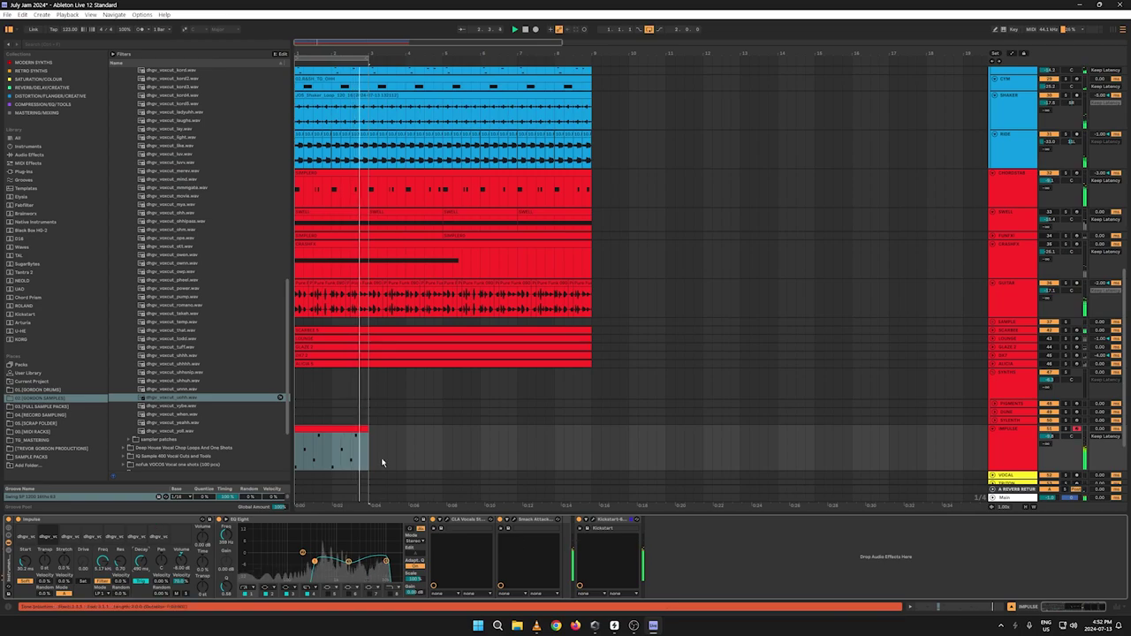
Step: Duplicate the bottom-track vocal clip and extend the loop region to bar 9
click(329, 429)
key(ctrl+d)
key(ctrl+d)
key(ctrl+d)
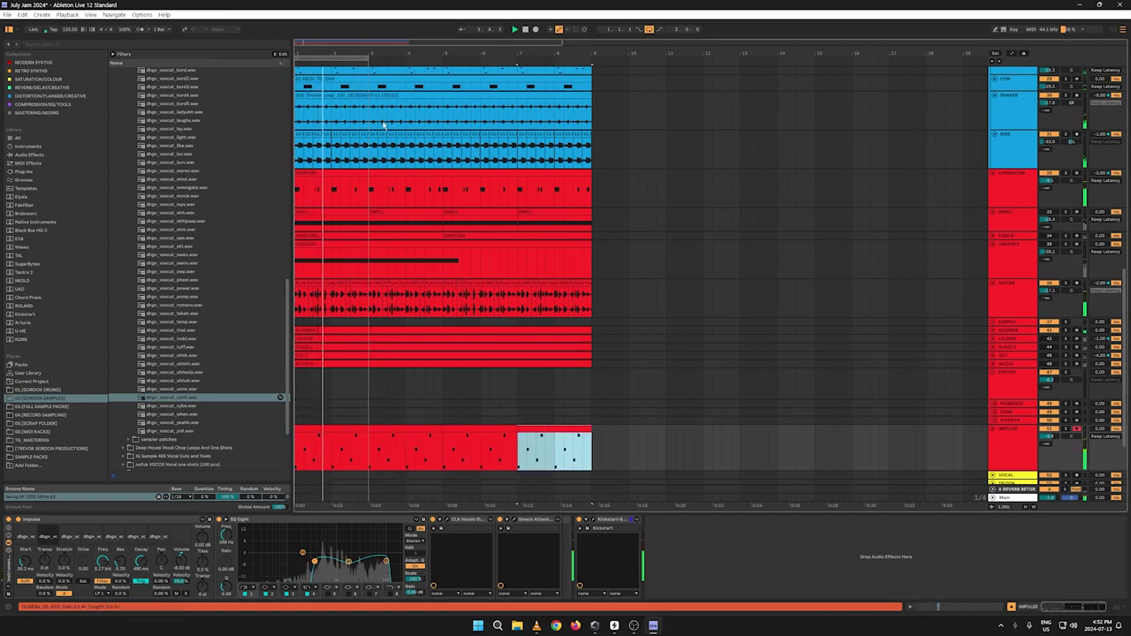
drag(369, 60, 588, 86)
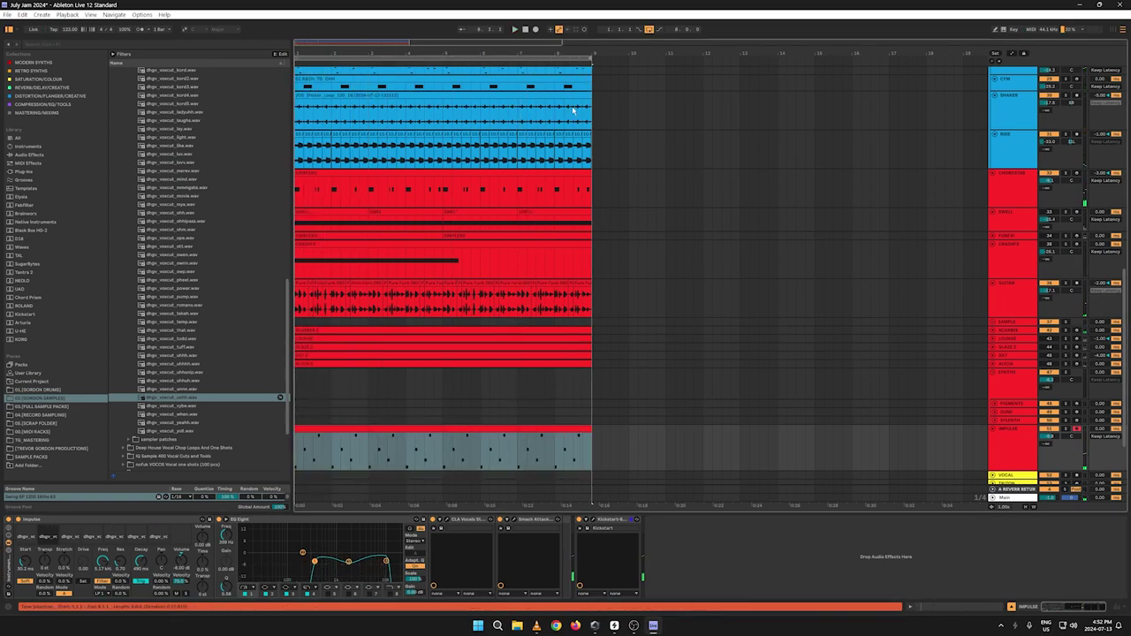
Step: Deselect the clips and, back in Arrangement, select the IMPULSE clip's opening stretch as a time range
click(525, 29)
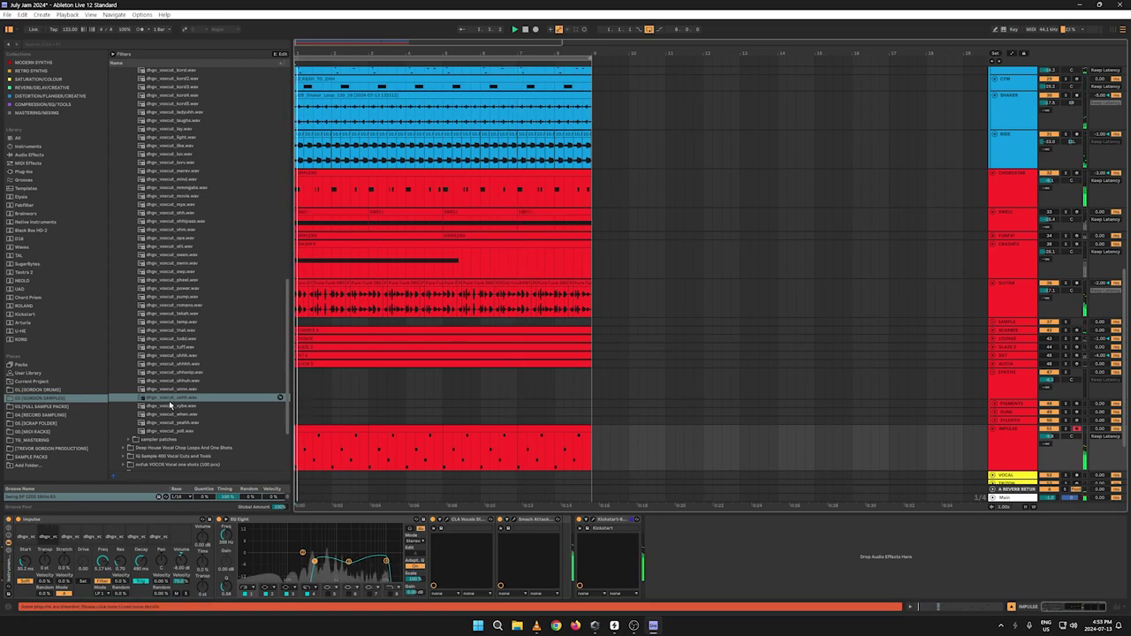
key(Tab)
key(Tab)
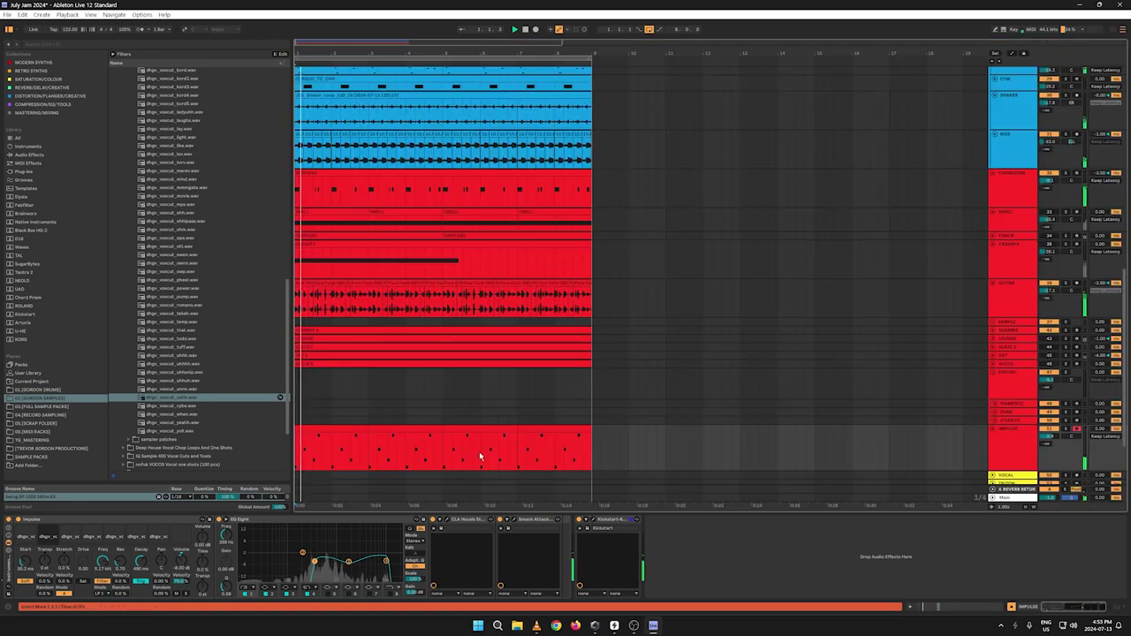
drag(369, 446, 307, 433)
Step: In the IMPULSE clip, shift the dhgv_voxcut_uahh vocal hits down onto the dhgv_voxcut_ohm row
double_click(306, 433)
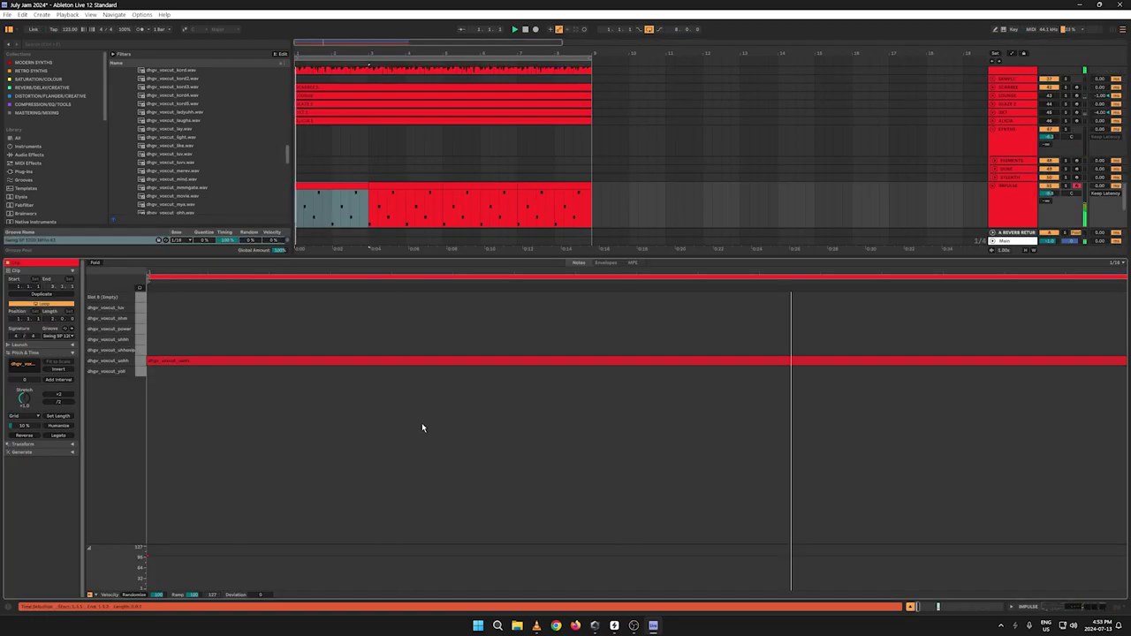
scroll(336, 378, down, 10)
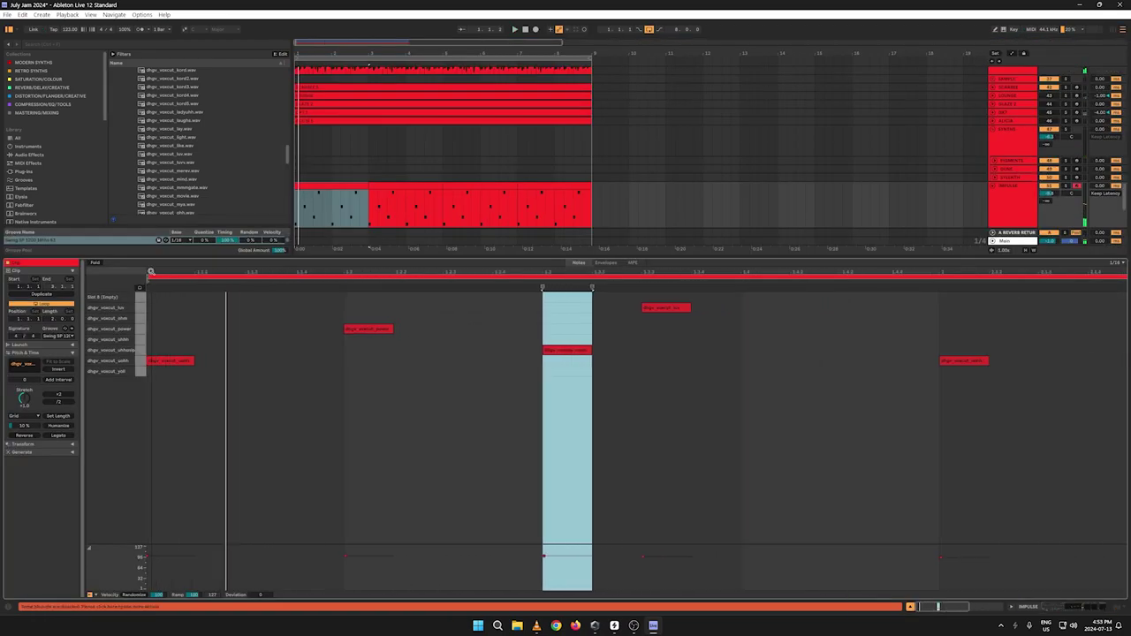
key(space)
click(988, 401)
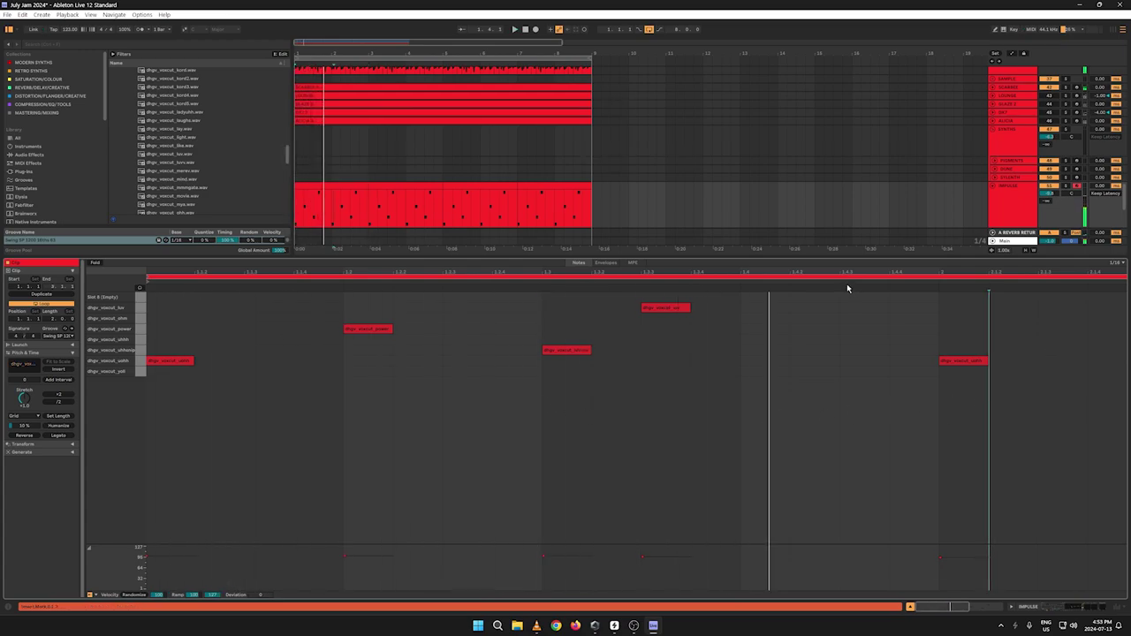
drag(843, 273, 578, 273)
drag(690, 398, 164, 359)
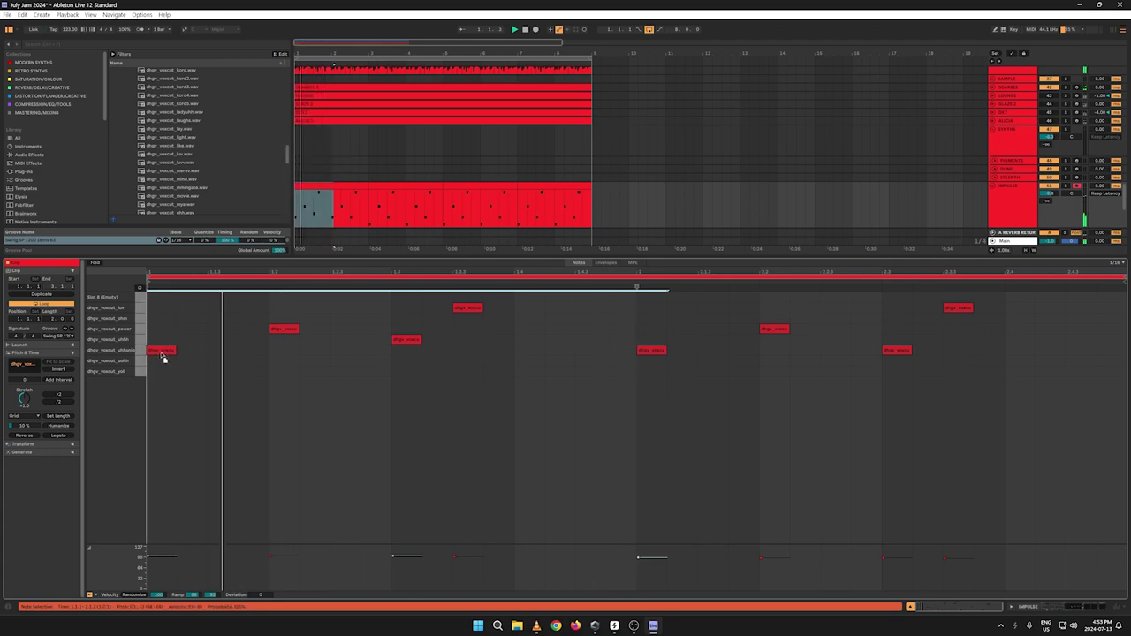
key(Down)
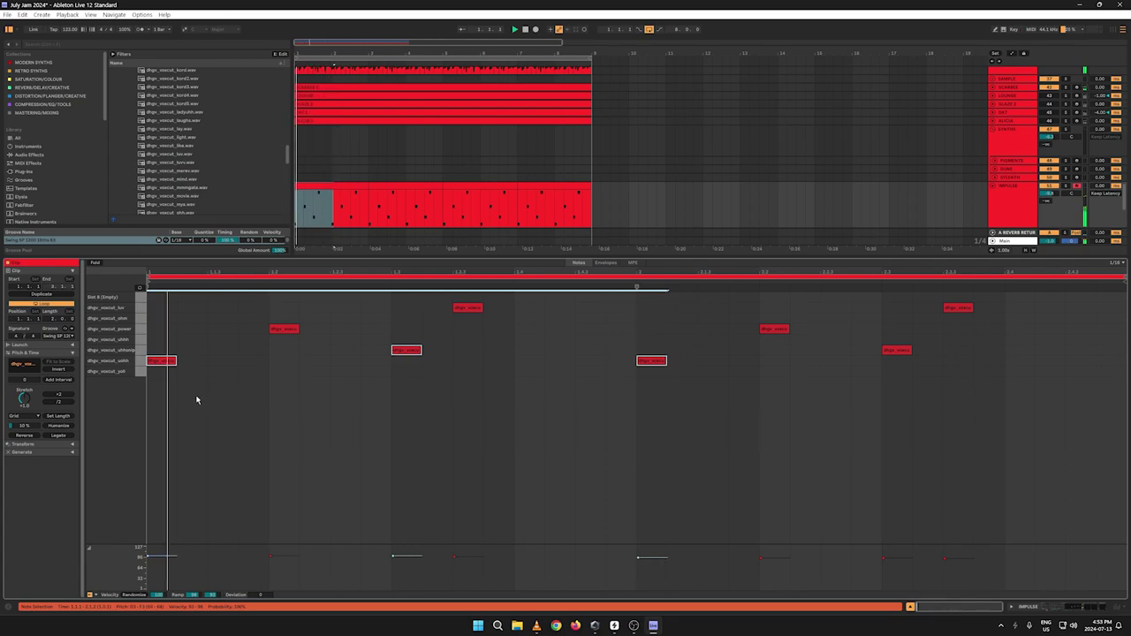
drag(680, 403, 155, 322)
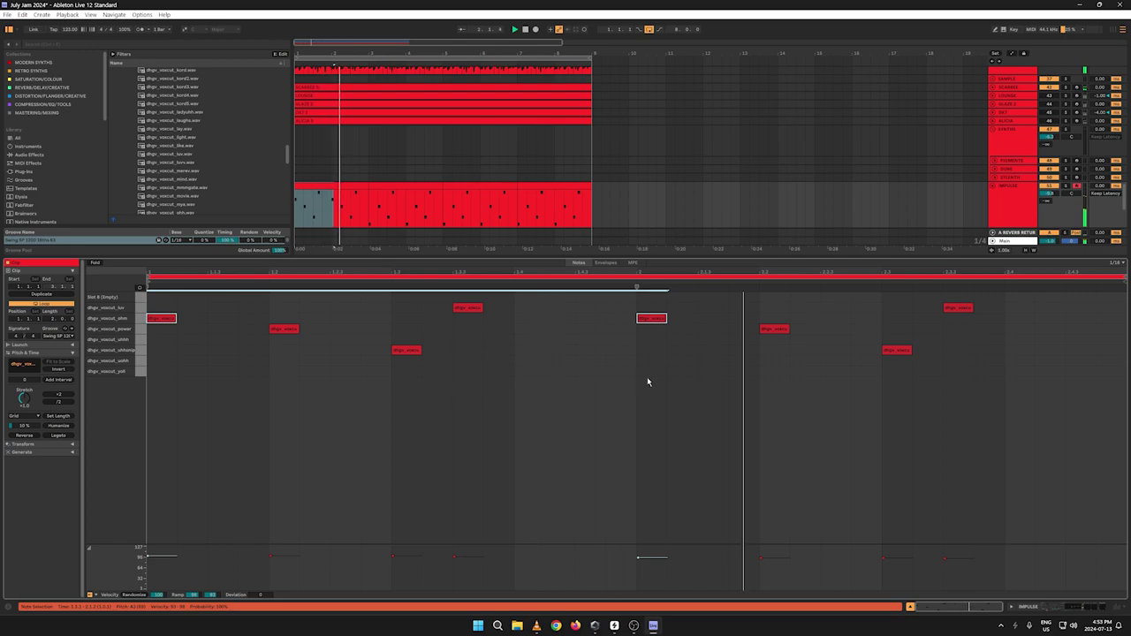
double_click(995, 198)
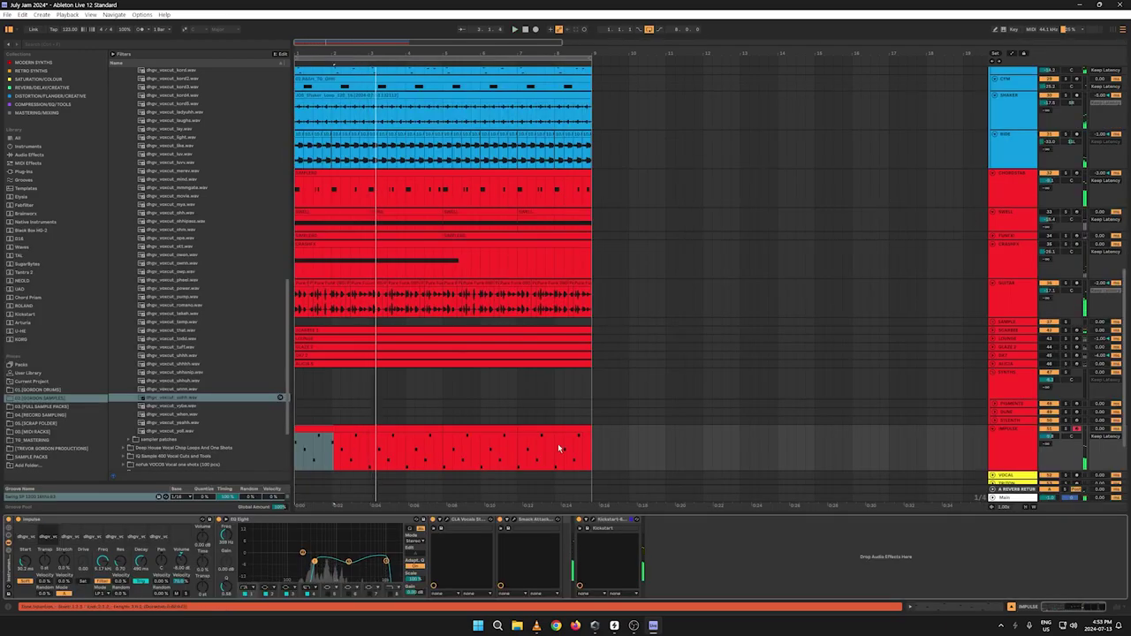
Step: Play the groove, then duplicate the first two-bar IMPULSE section to fill bars 1–8
key(space)
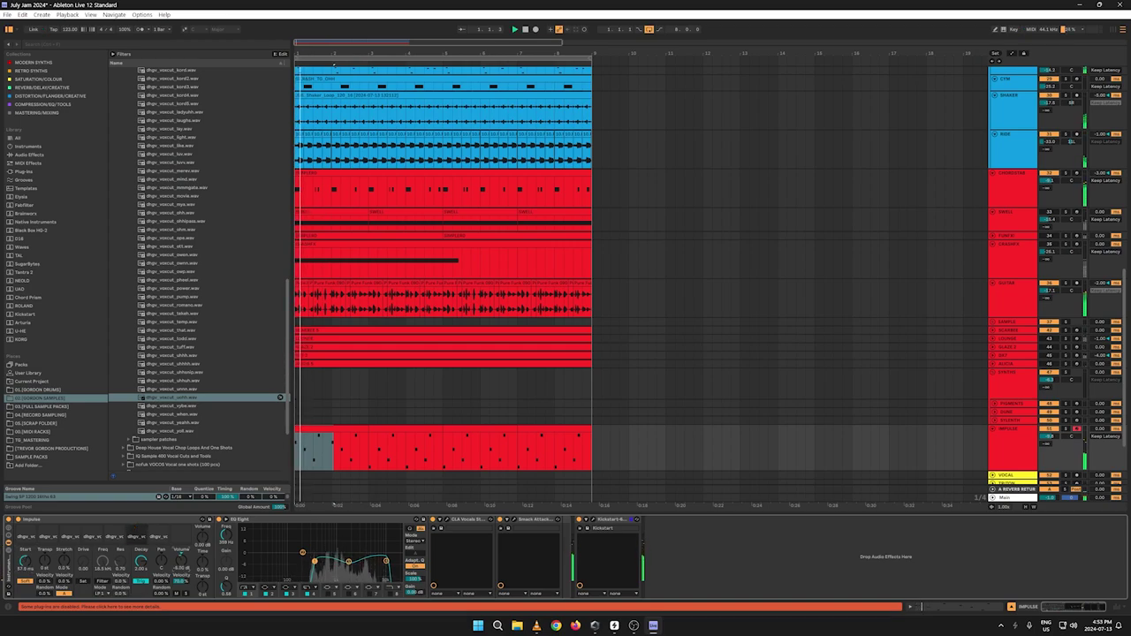
key(space)
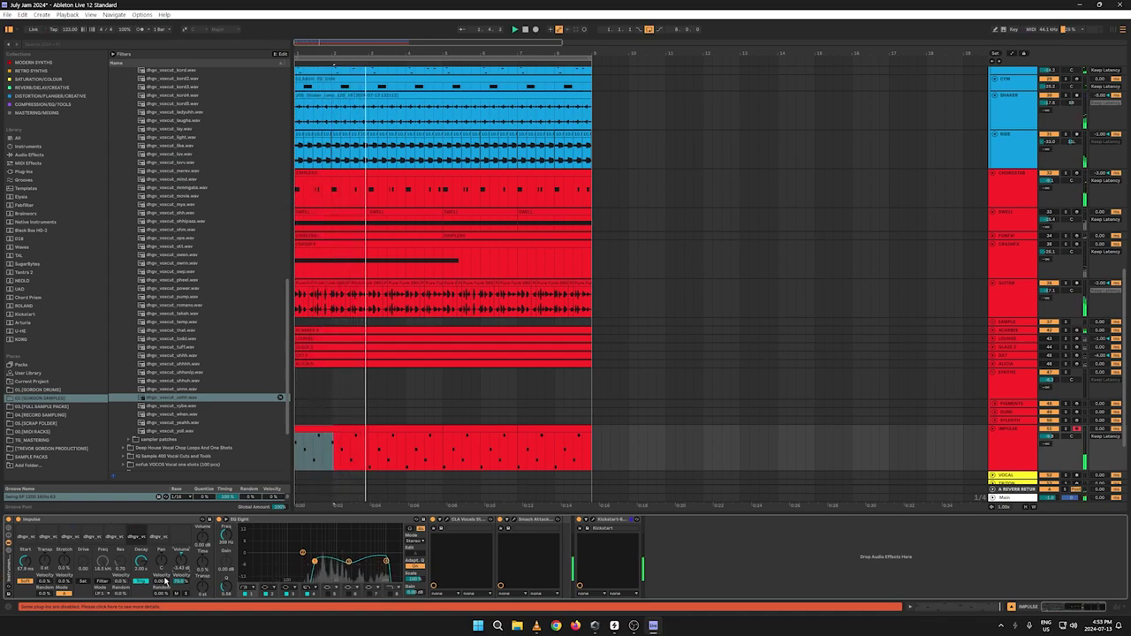
key(space)
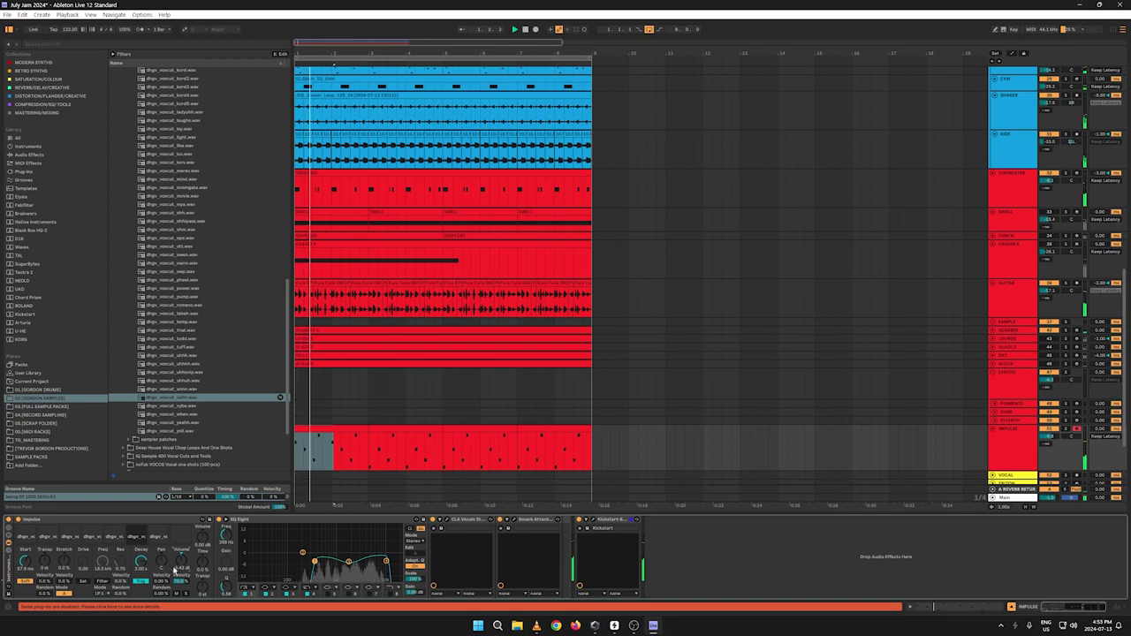
click(341, 430)
key(ctrl+d)
key(ctrl+d)
key(ctrl+d)
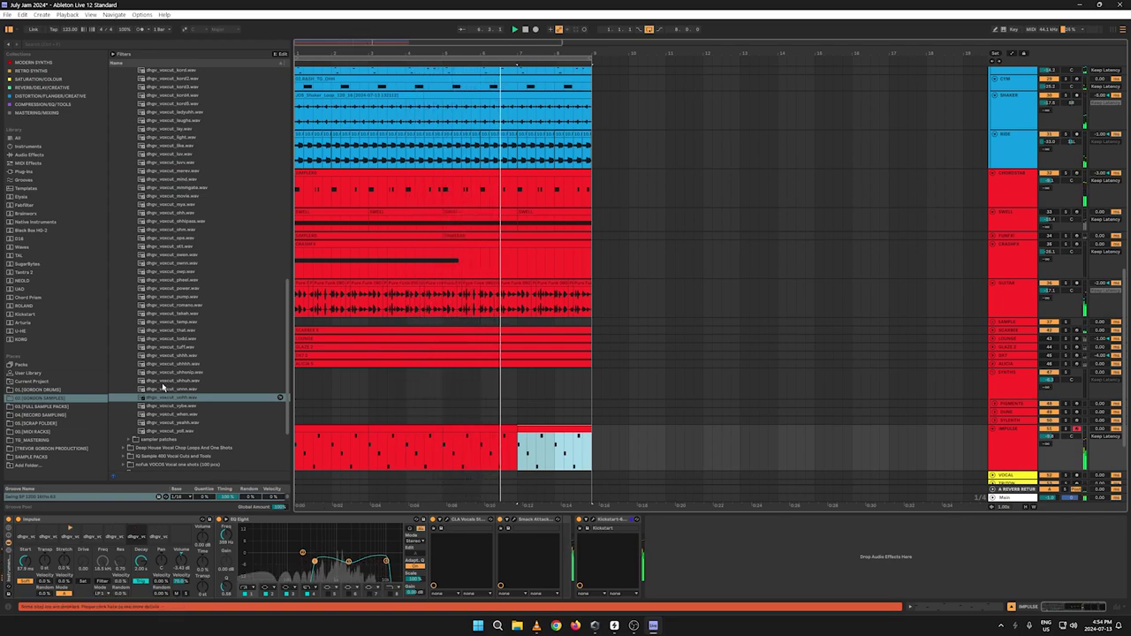
Step: Audition several vocal one-shots in the browser, starting with the shhhh sample
click(162, 366)
click(165, 229)
drag(287, 305, 286, 265)
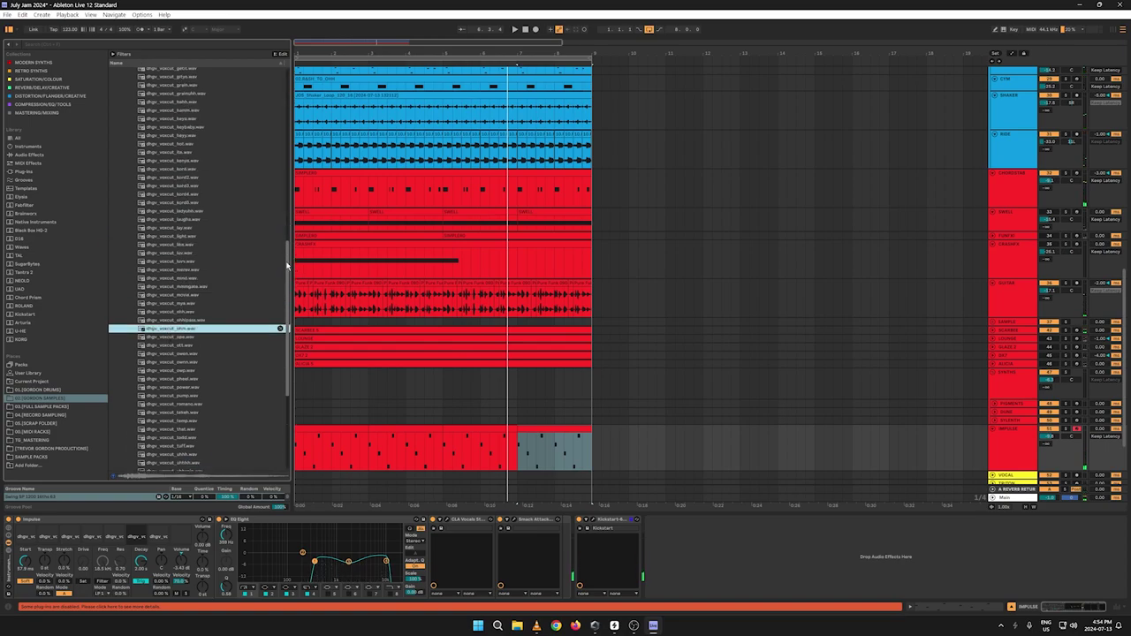
click(186, 320)
click(182, 304)
click(179, 287)
click(174, 253)
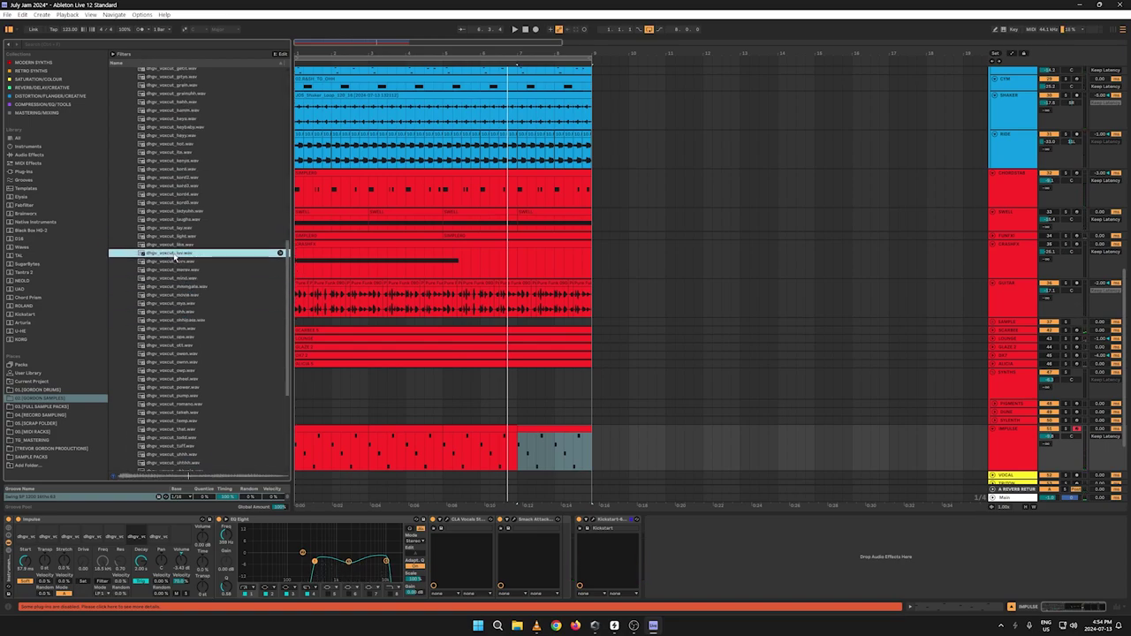
click(177, 245)
click(176, 254)
click(172, 263)
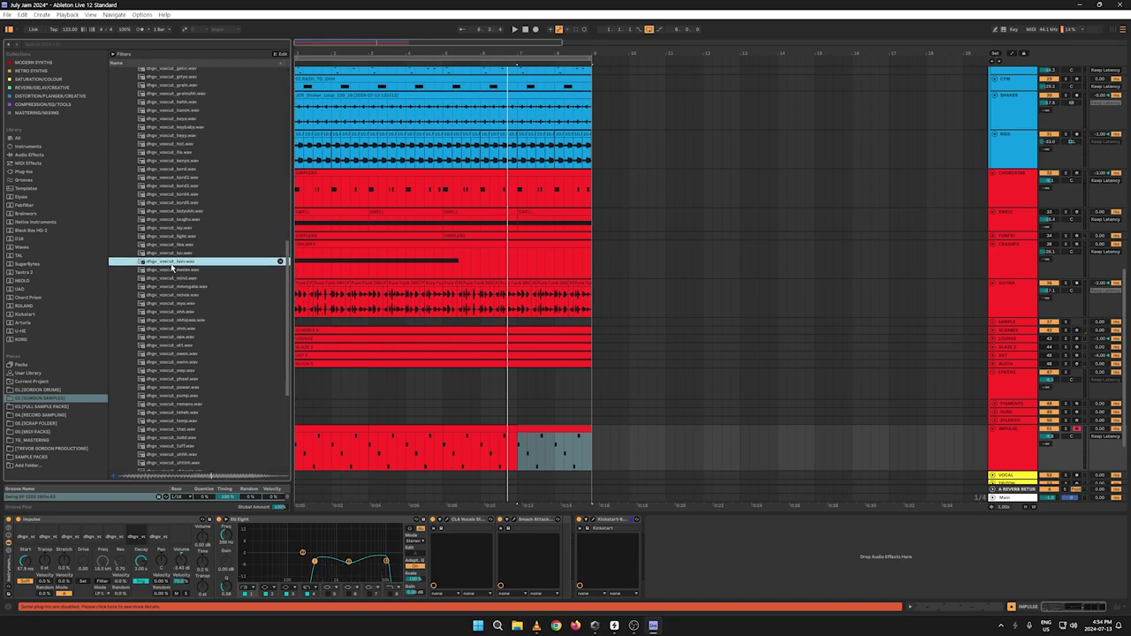
key(space)
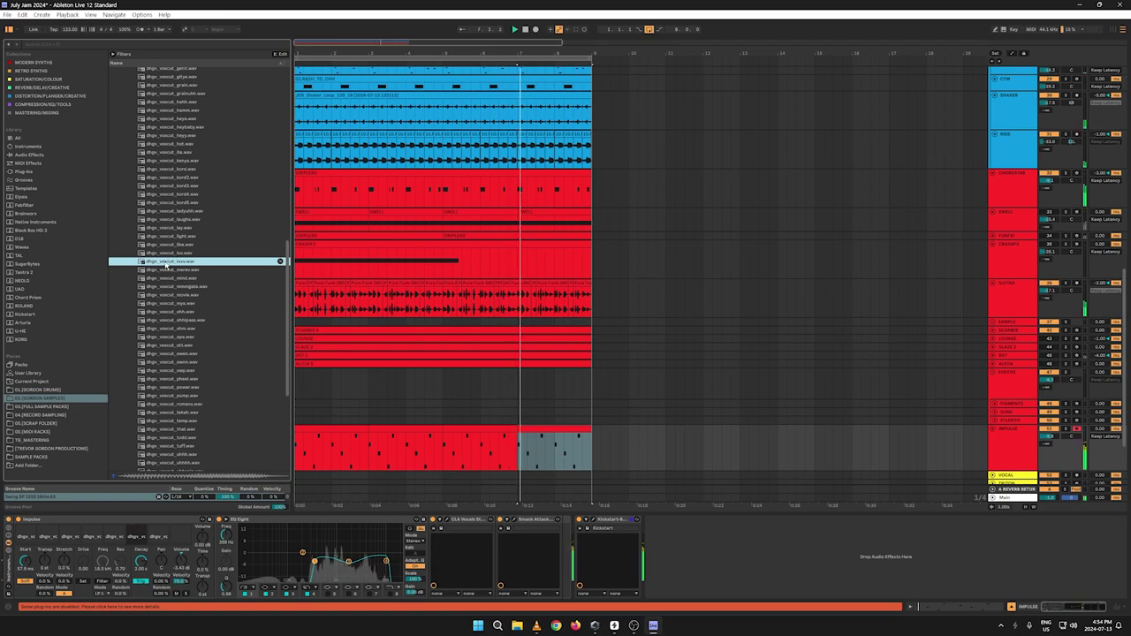
Step: Audition the samples around love.wav and laughs.wav, then load the chosen one into Impulse slot 6
click(134, 534)
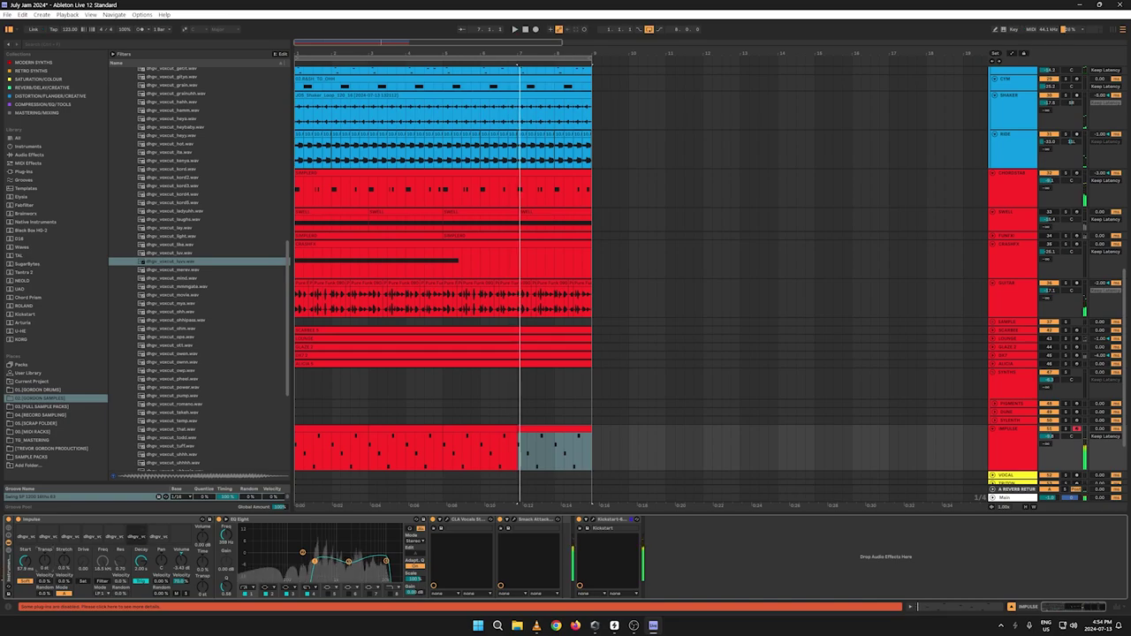
key(space)
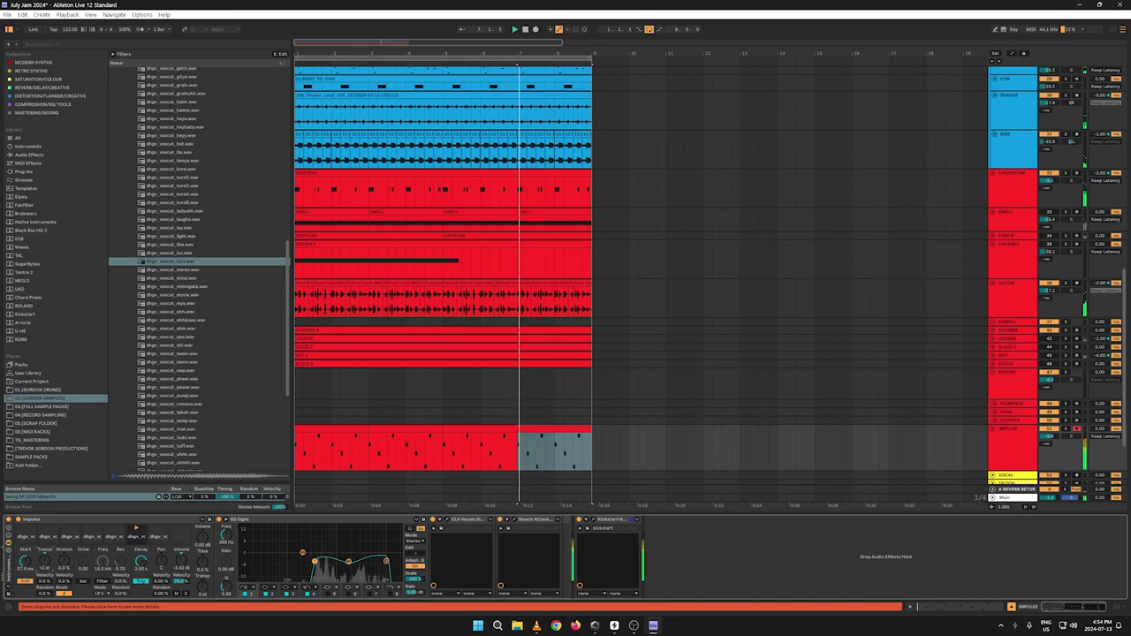
click(180, 254)
click(179, 246)
click(180, 237)
click(179, 229)
click(186, 220)
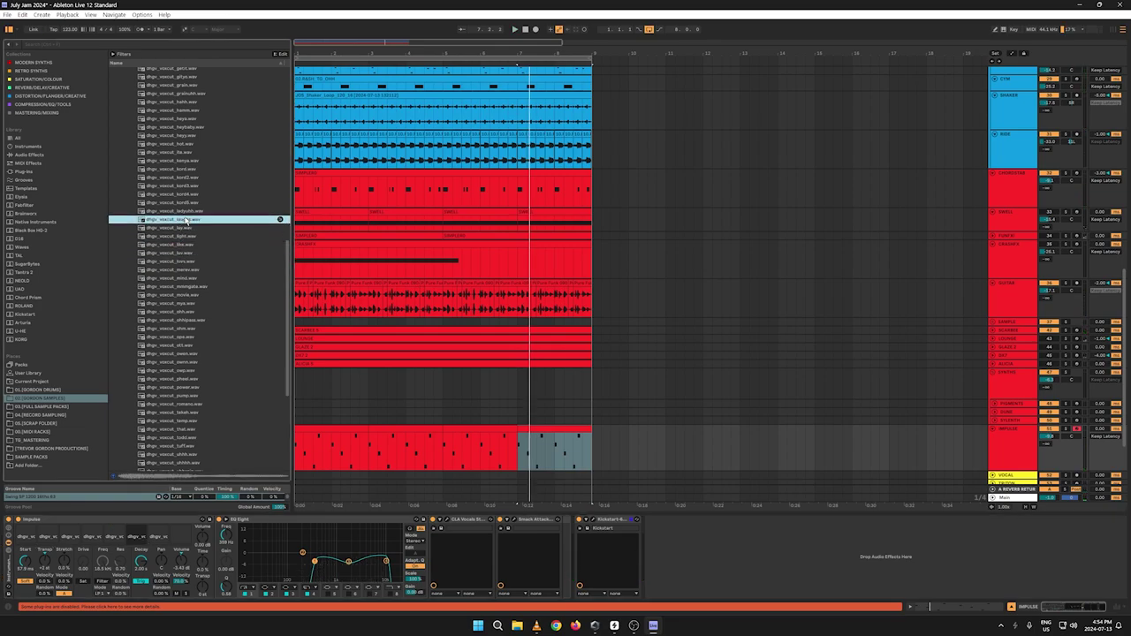
click(184, 211)
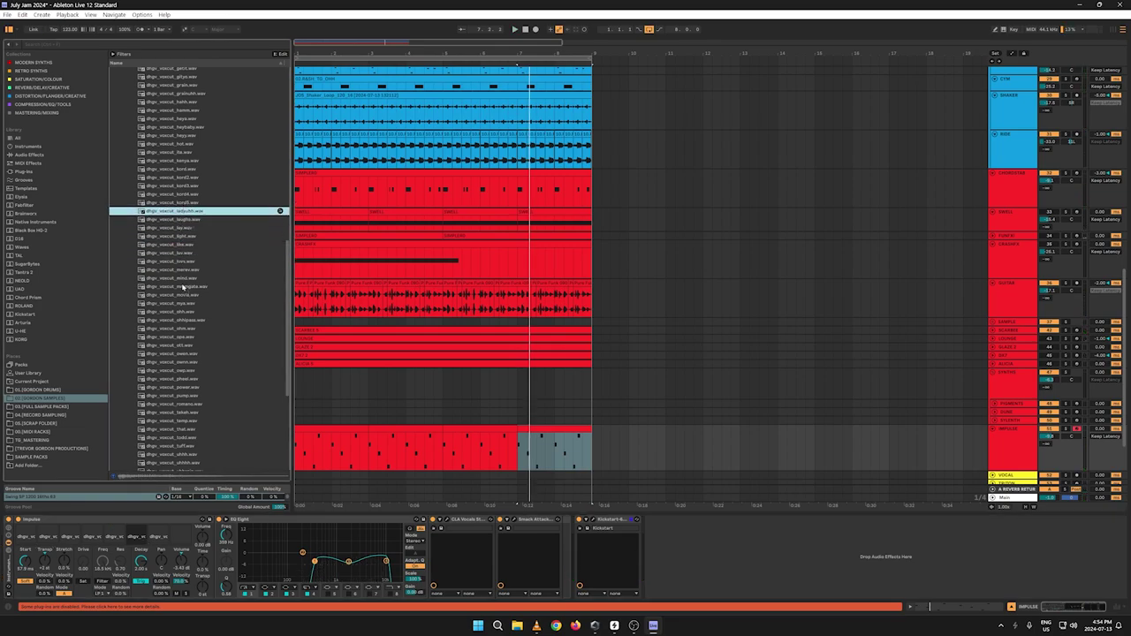
click(133, 537)
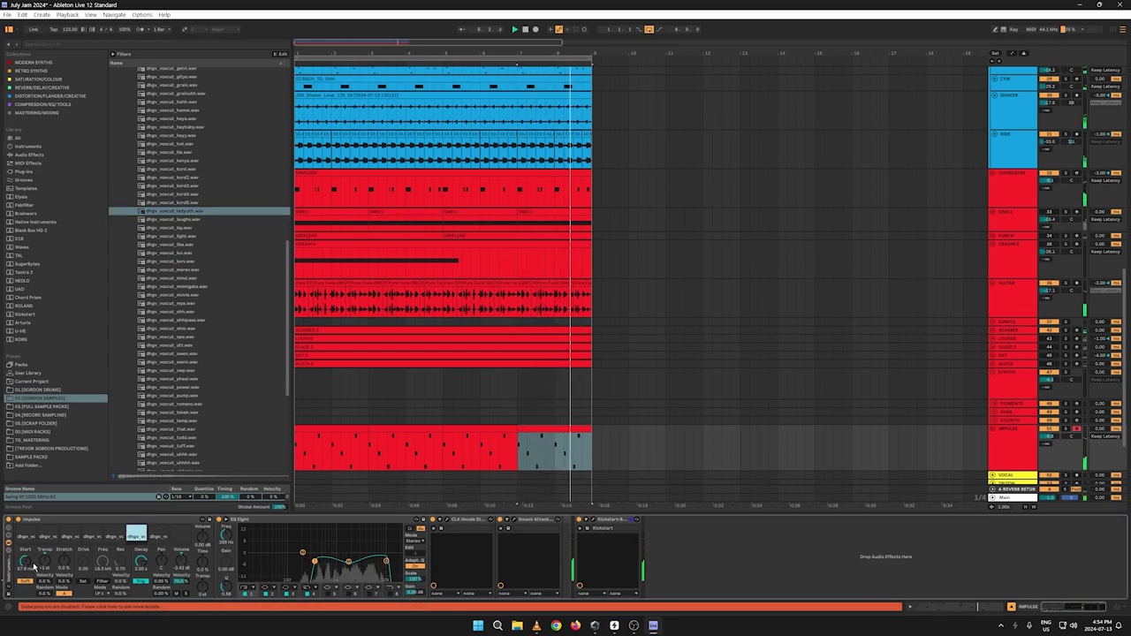
Step: Raise slot 6's sample Start so the vocal begins later
key(space)
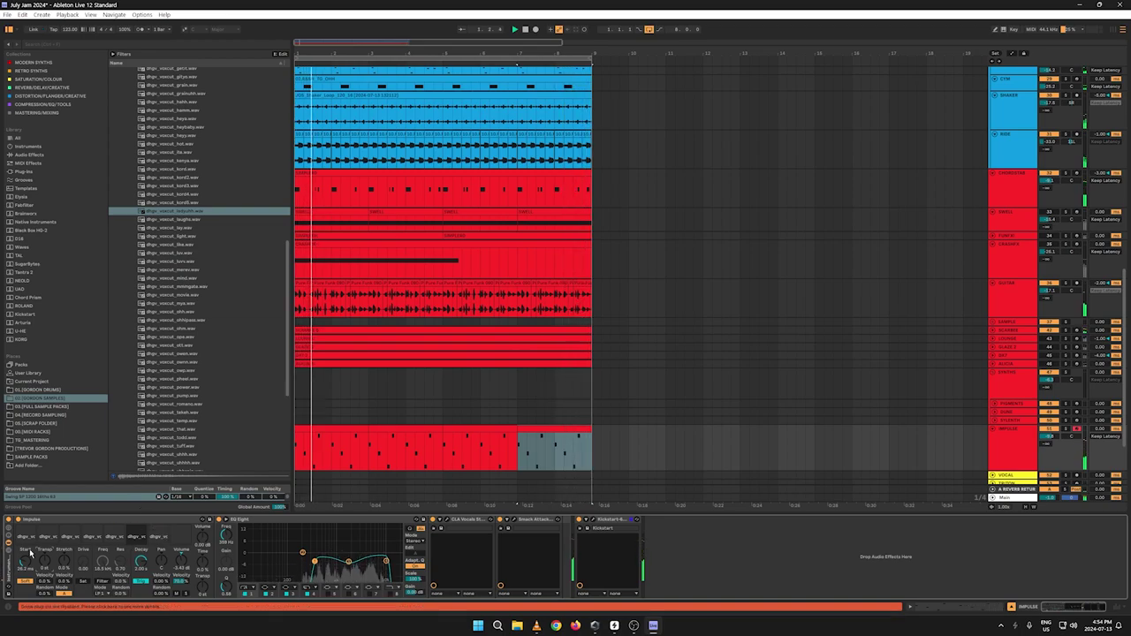
key(space)
key(space)
mouse_move(30, 563)
mouse_down()
mouse_move(30, 512)
mouse_move(30, 545)
mouse_up()
key(space)
key(space)
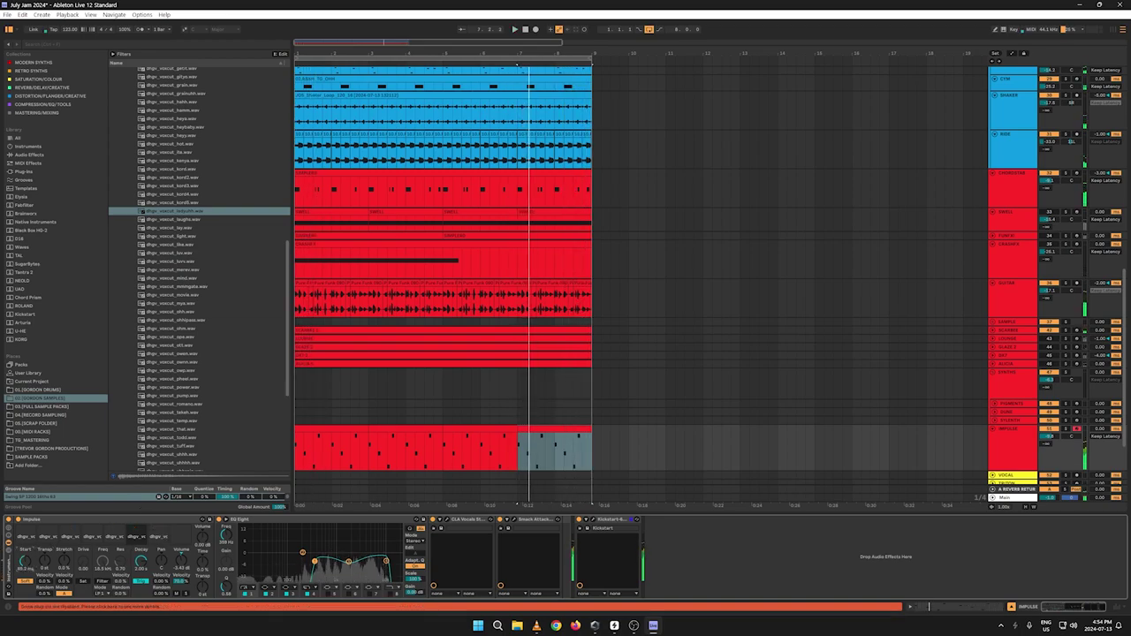
key(space)
key(space)
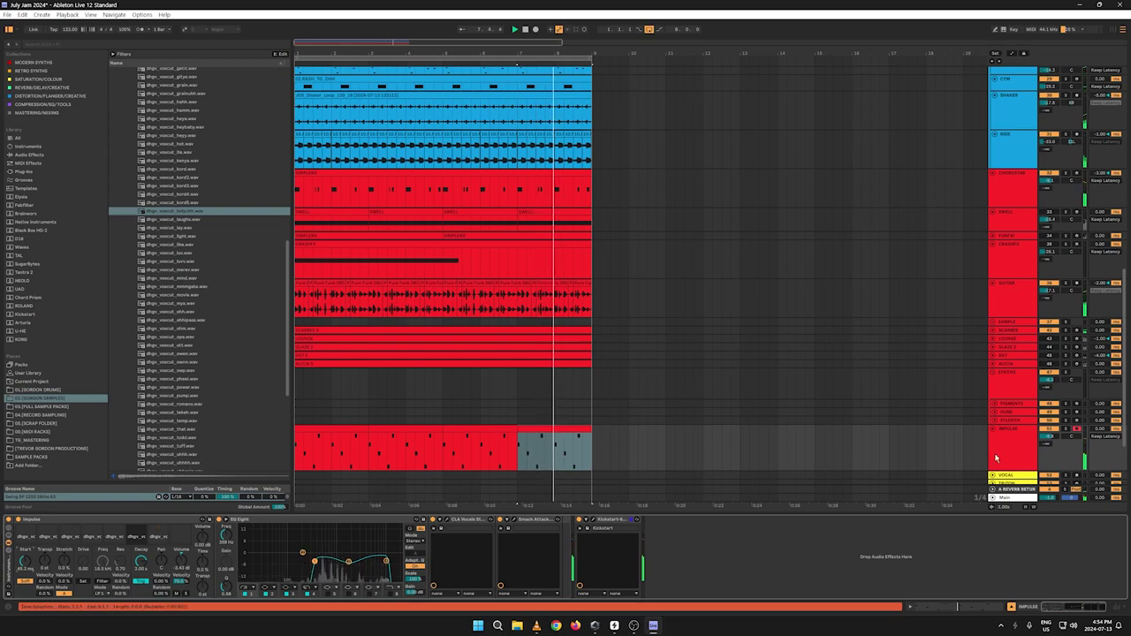
Step: Solo IMPULSE, enable the slot's filter and lower its cutoff to about 4.33 kHz
click(1066, 428)
key(space)
key(space)
key(space)
key(space)
key(space)
key(space)
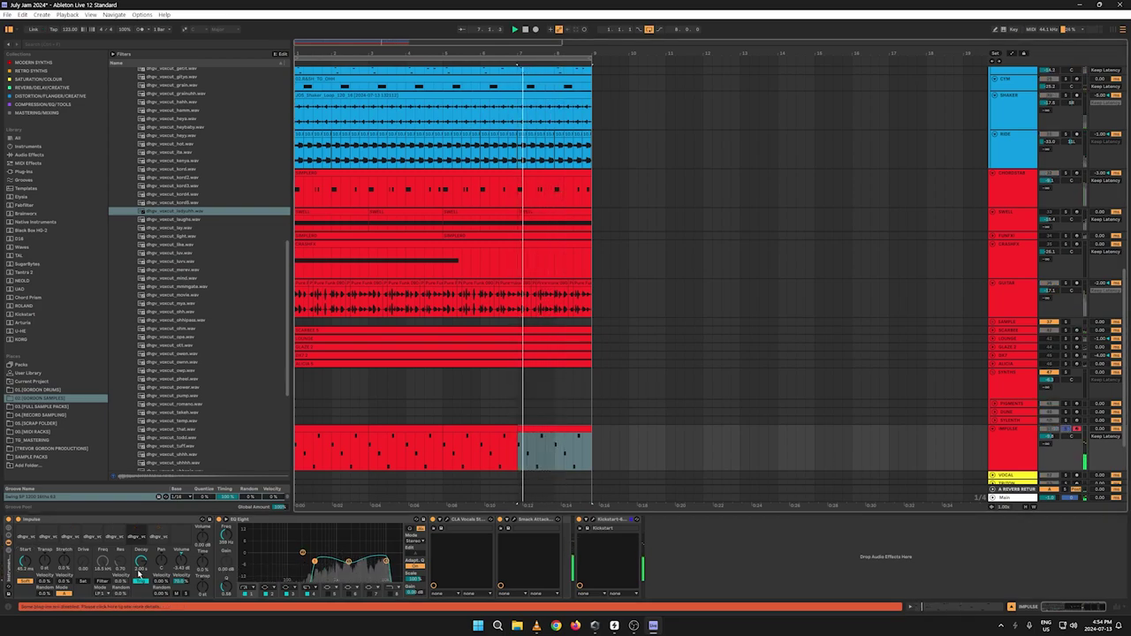
click(103, 581)
key(space)
key(space)
key(space)
key(space)
drag(102, 563, 102, 586)
key(space)
key(space)
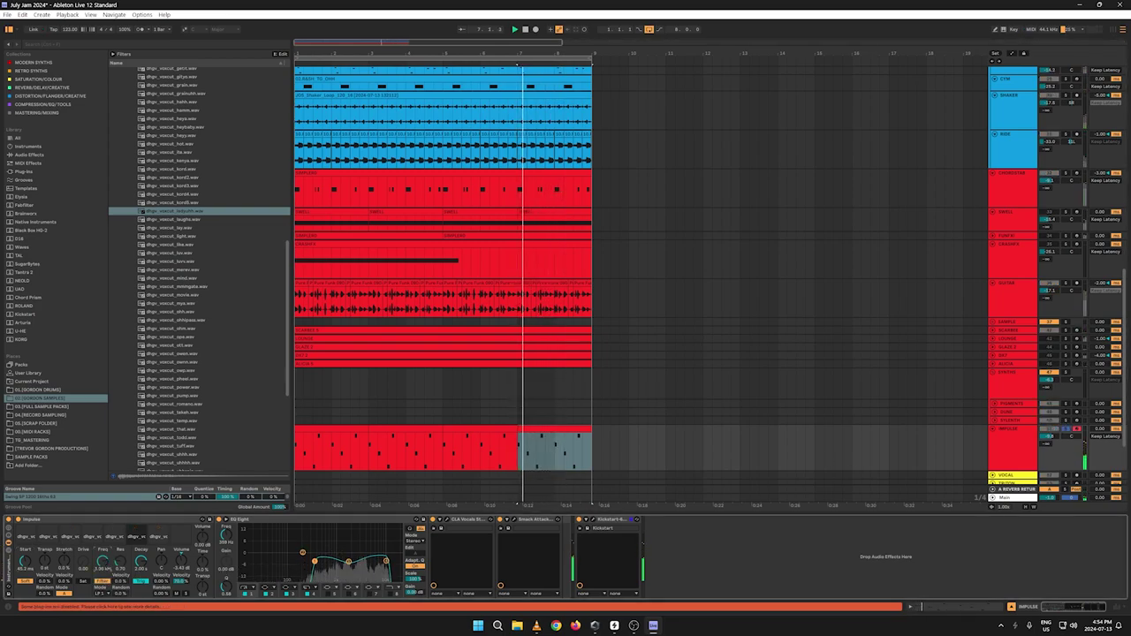
key(space)
key(space)
key(space)
key(space)
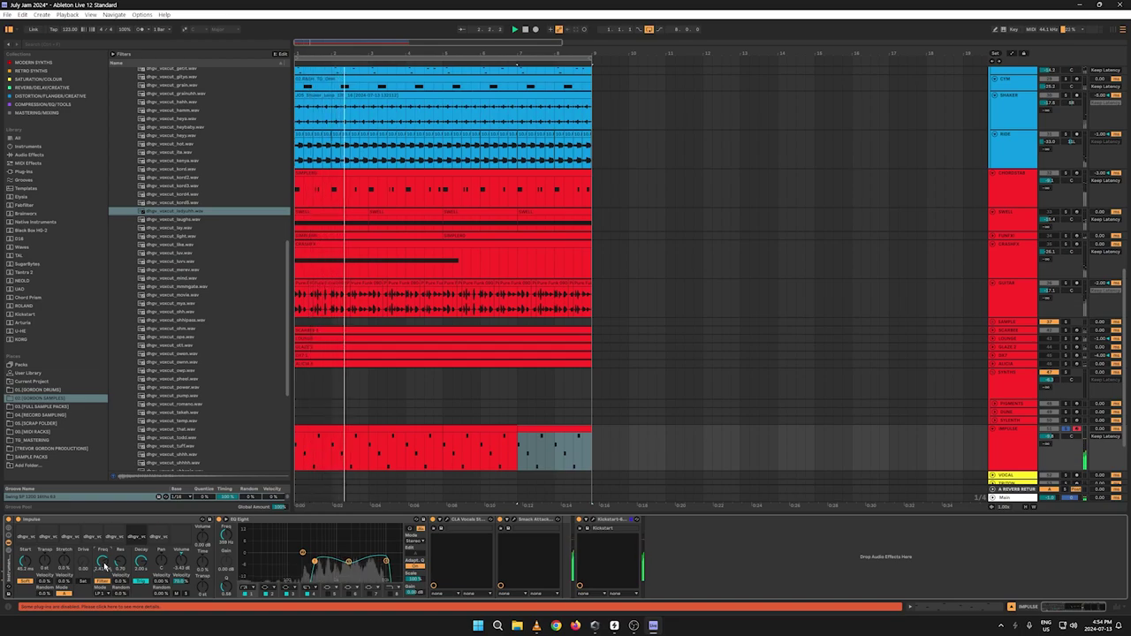
Step: Open the IMPULSE clip, clear its time range and collapse the note editor
double_click(338, 439)
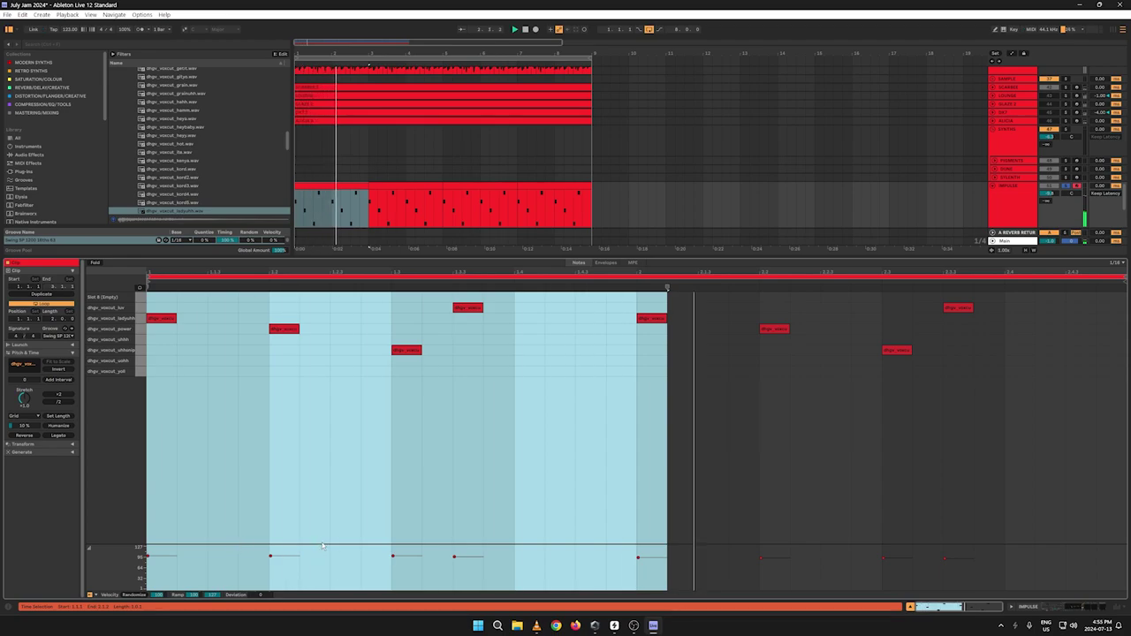
click(768, 470)
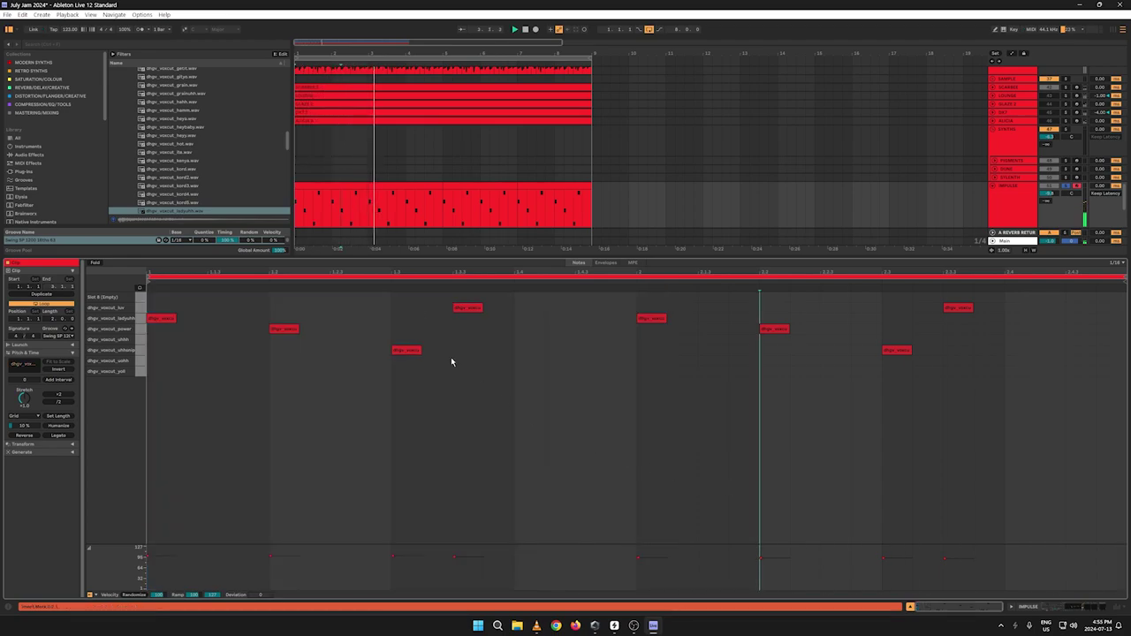
drag(401, 257, 694, 488)
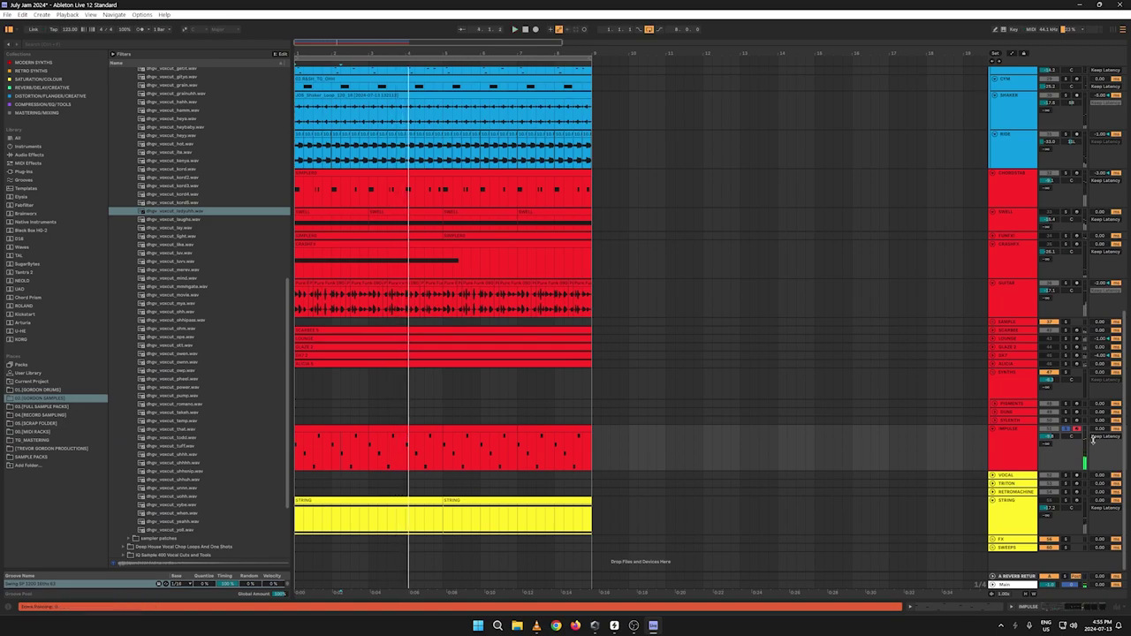
Step: Unsolo IMPULSE, show its device chain, and list the browser's Audio Effects
click(1065, 429)
double_click(1010, 444)
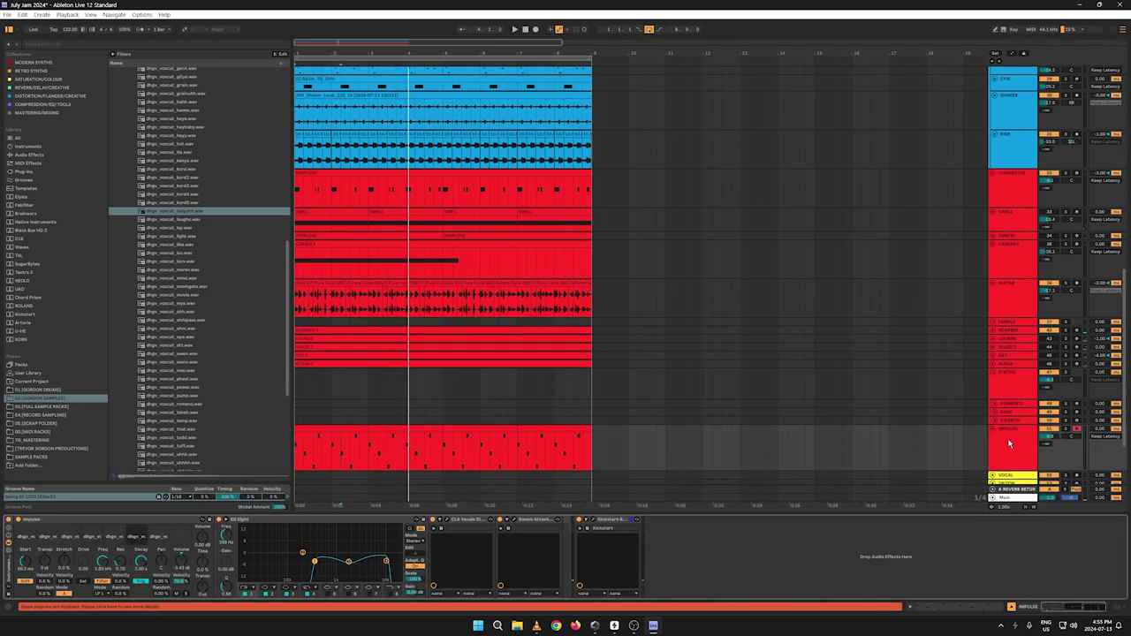
key(space)
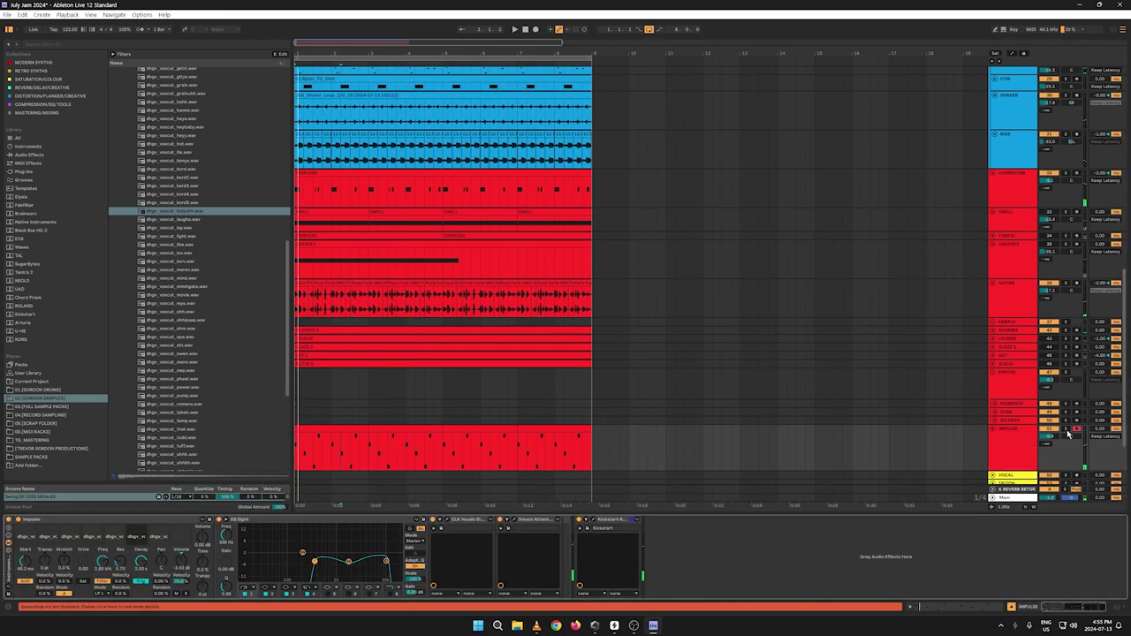
click(23, 155)
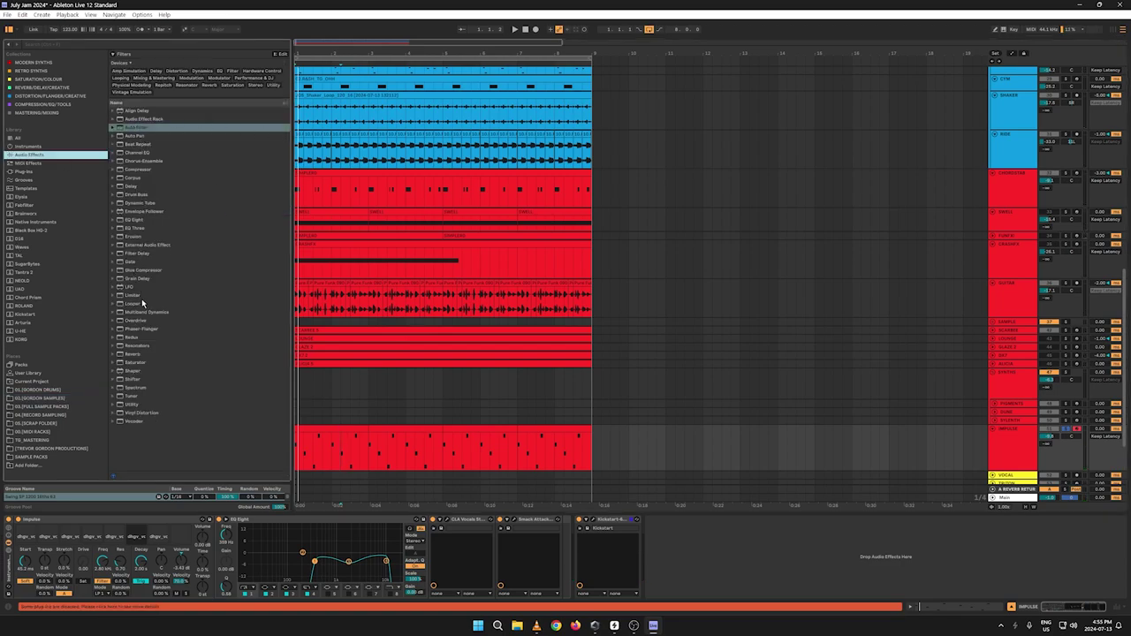
Step: Insert a Delay before Kickstart on IMPULSE, tune its filter and enable Ping Pong
drag(131, 186, 548, 559)
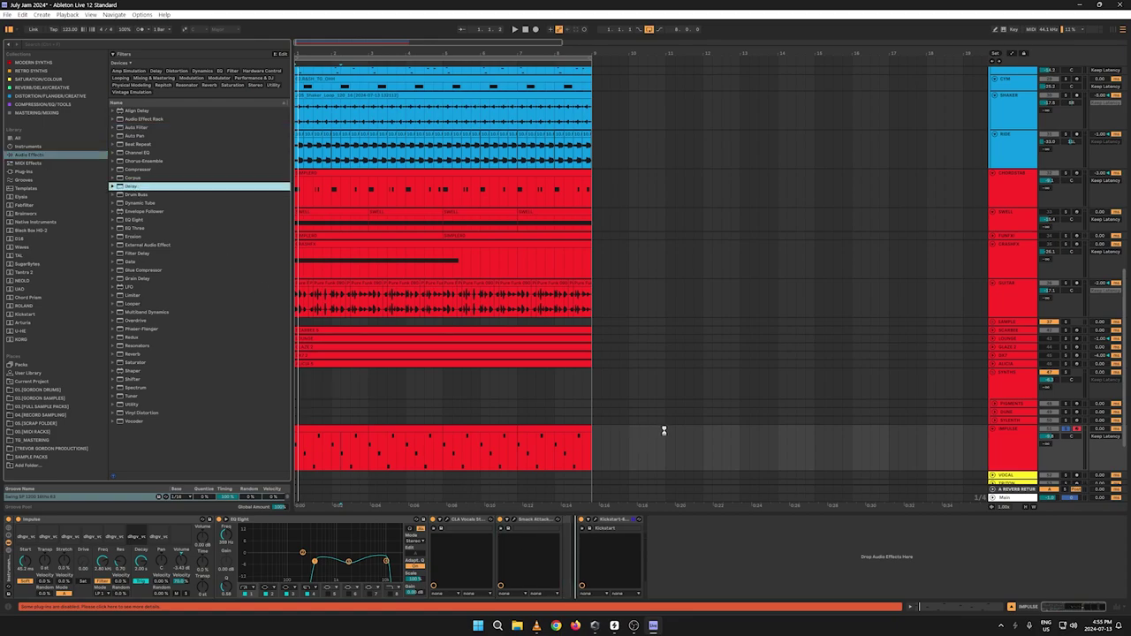
drag(671, 530, 669, 529)
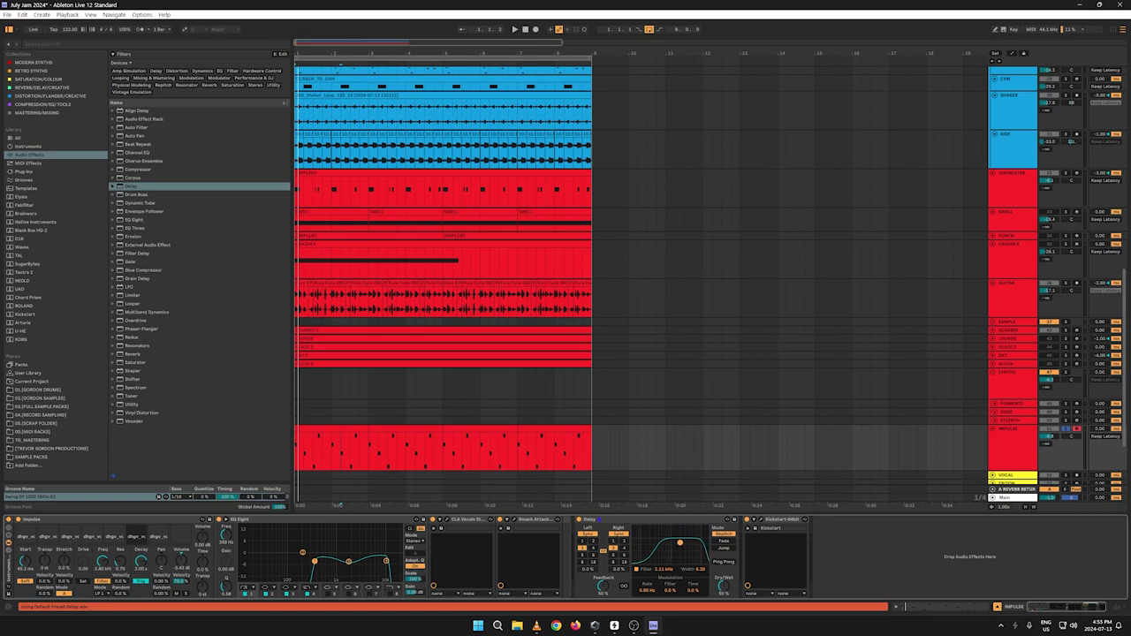
key(space)
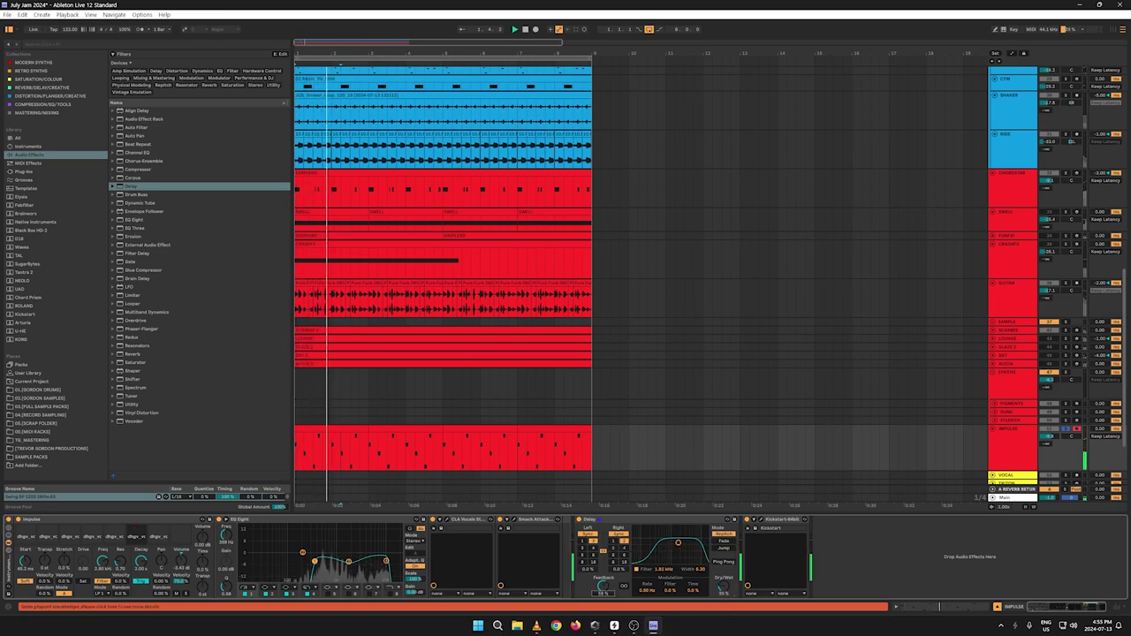
drag(640, 563, 687, 550)
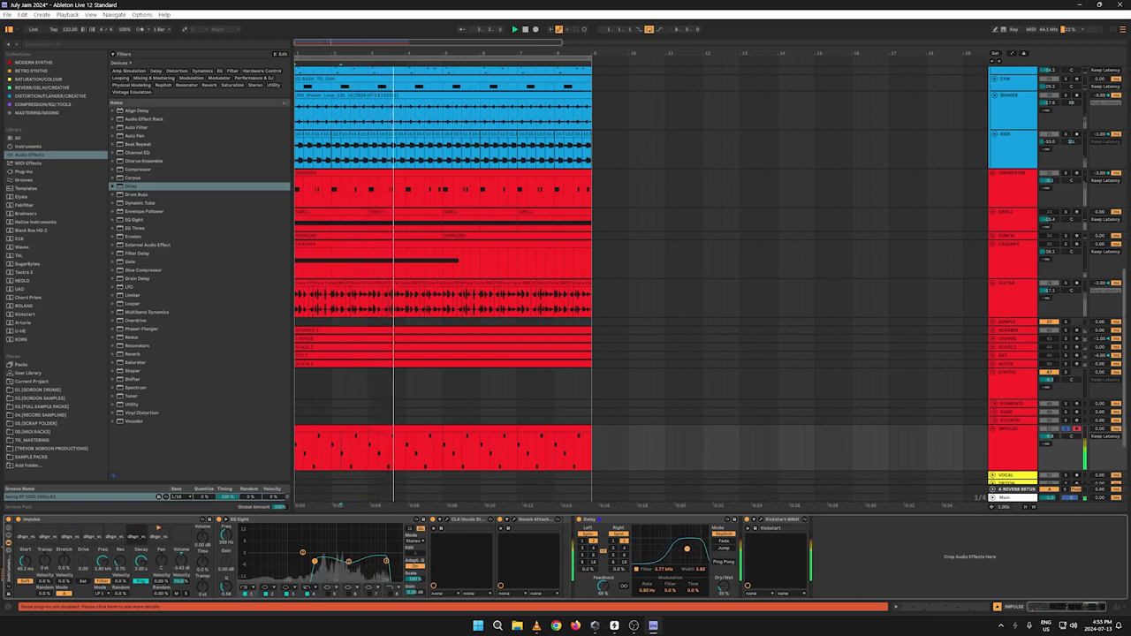
click(724, 563)
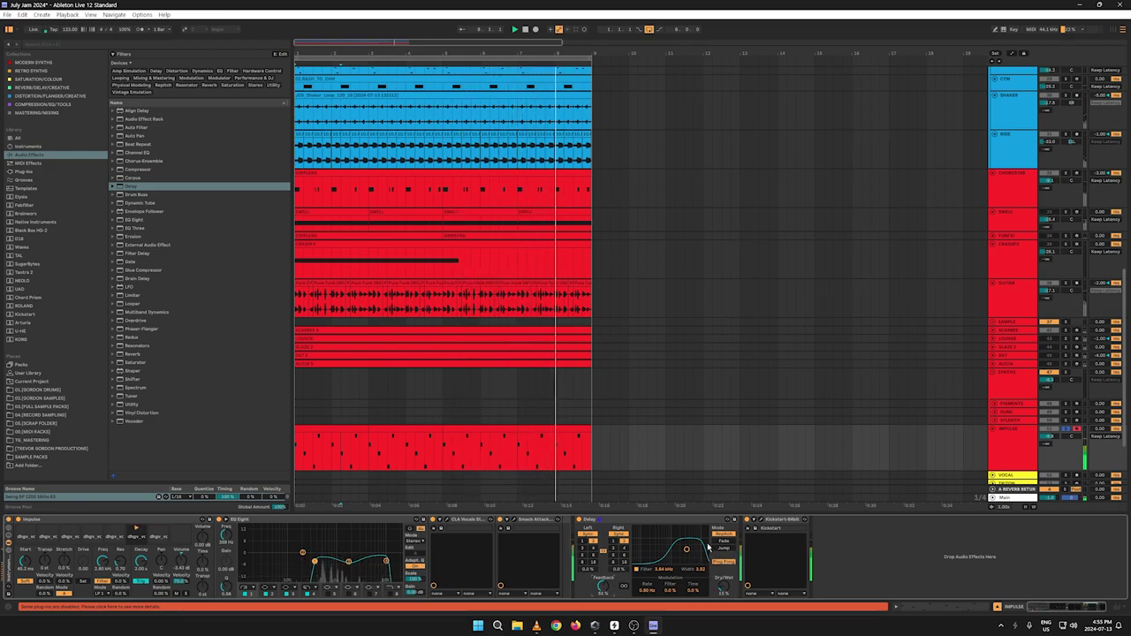
Step: Check the Kickstart plug-in window, replay the song and switch to the Session mixer
click(751, 521)
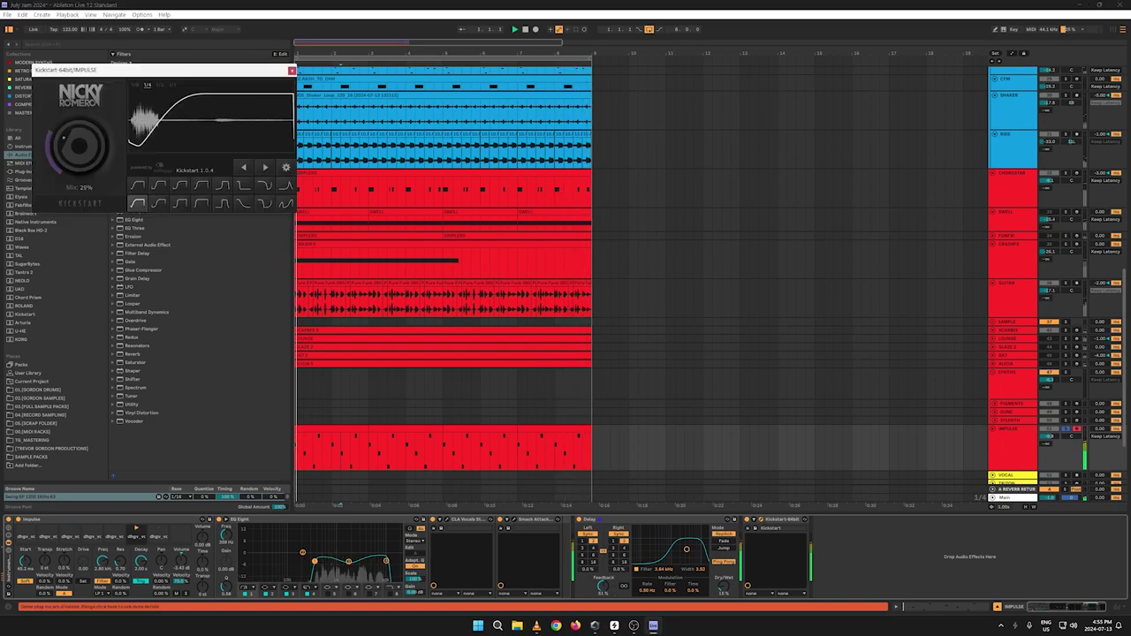
click(293, 71)
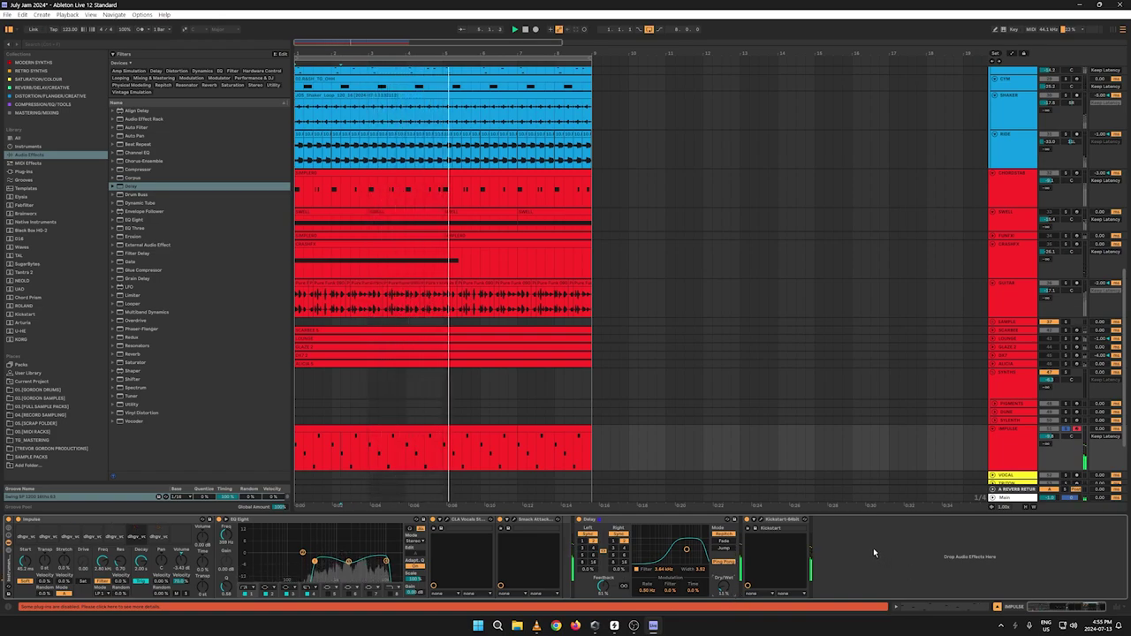
key(space)
key(space)
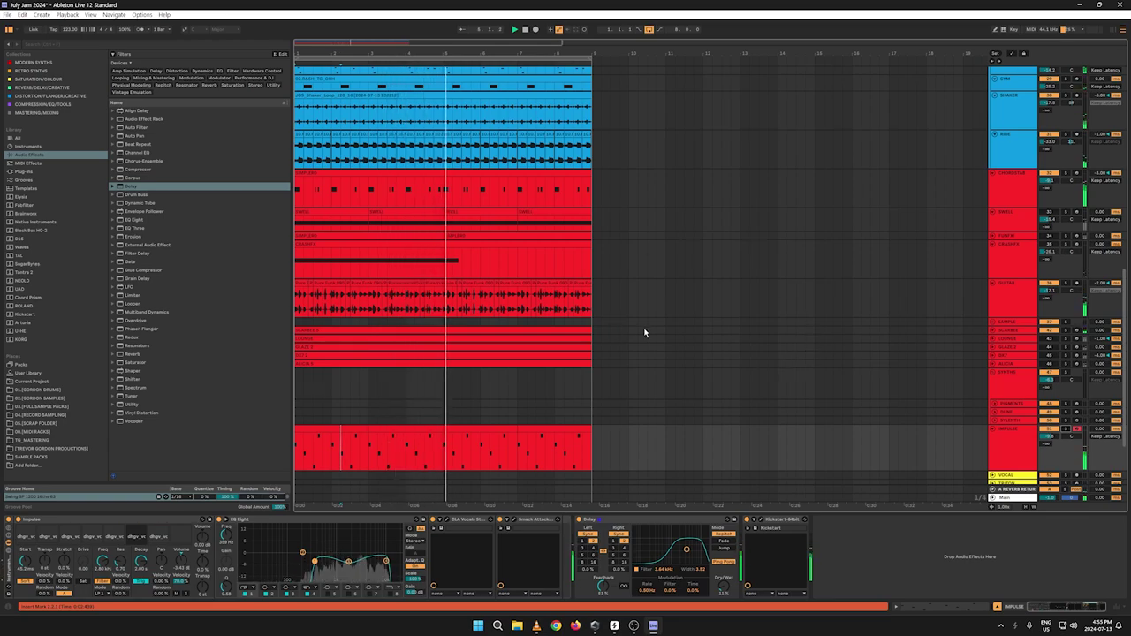
key(Tab)
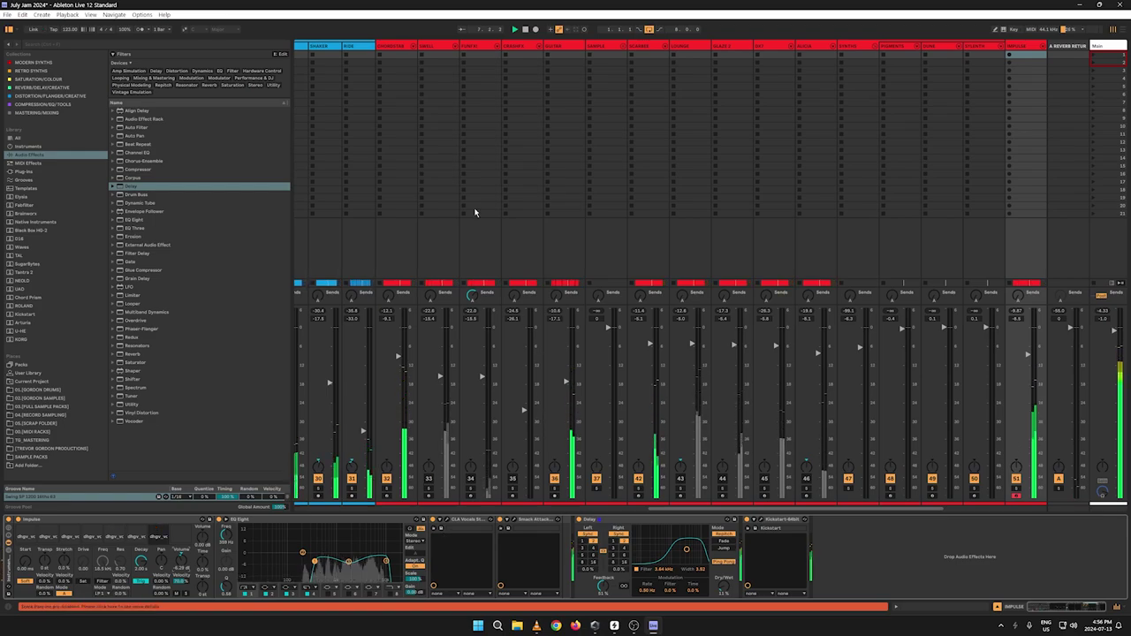
Step: Turn down the CHORDSTAB Auto Filter cutoff and inspect the GUITAR track's devices
click(398, 51)
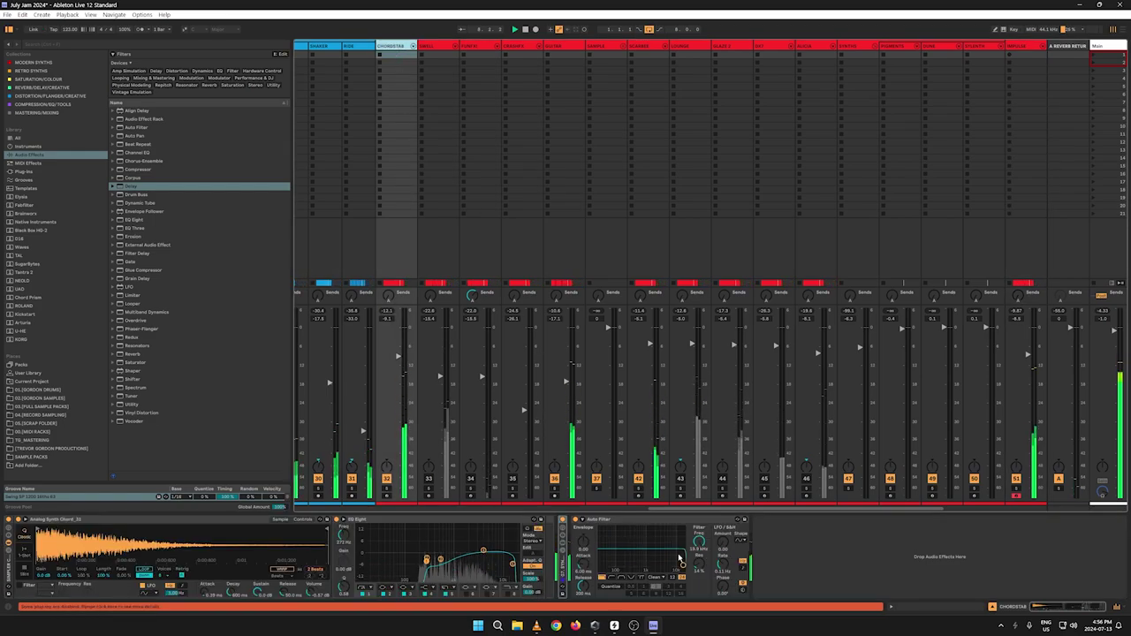
drag(699, 541, 699, 592)
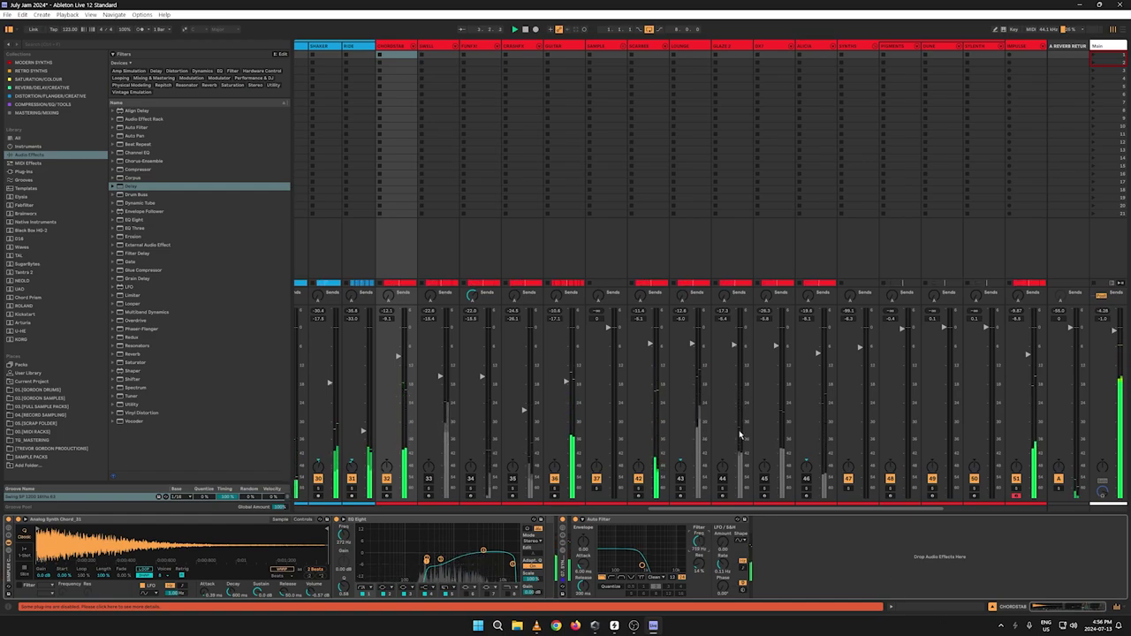
click(570, 45)
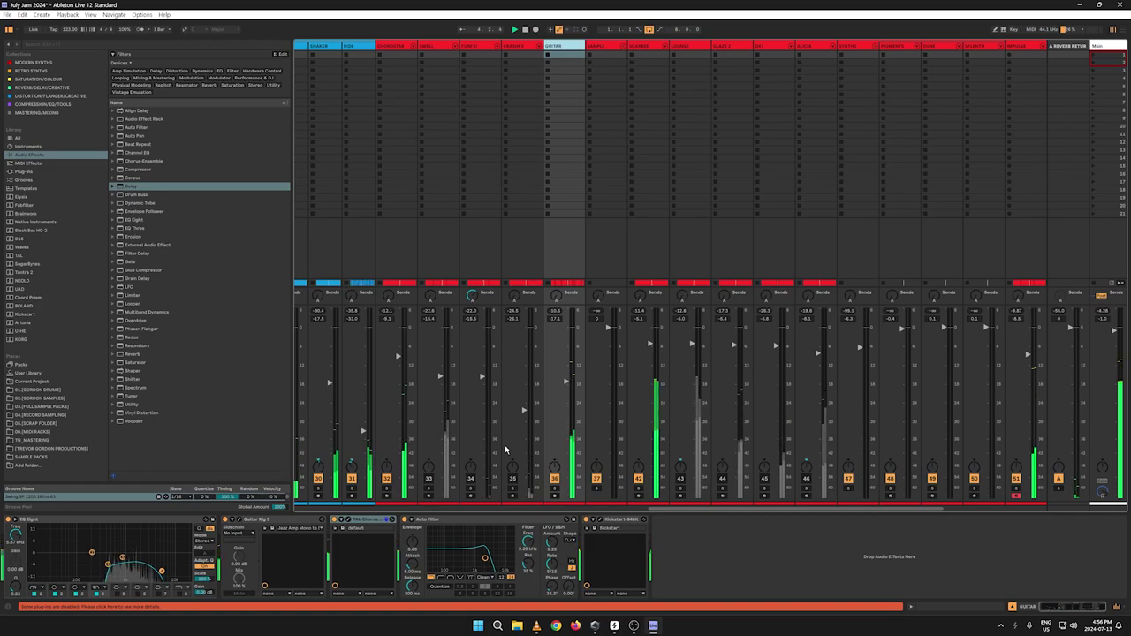
click(375, 566)
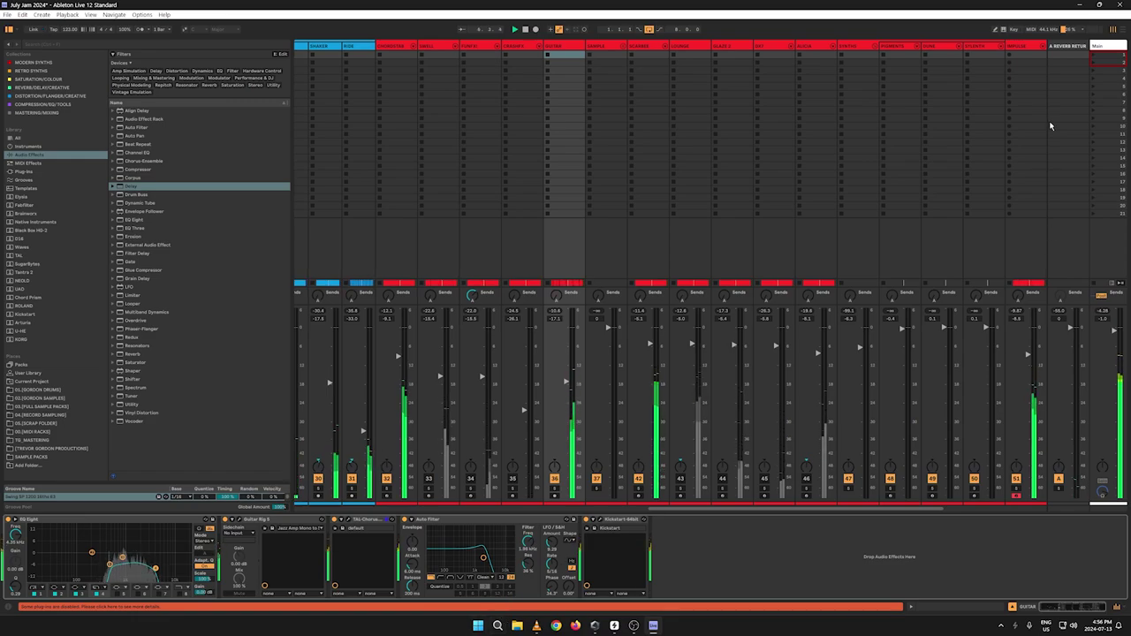
Step: Check the IMPULSE vocal samples, mute track 31 and return to Arrangement view
click(1022, 50)
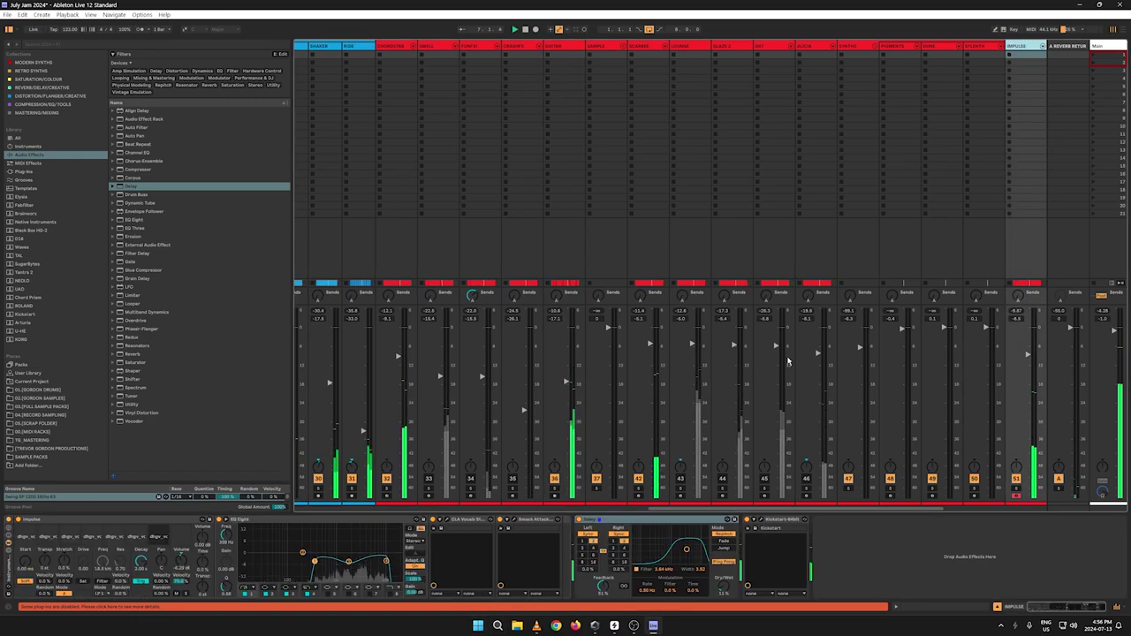
click(115, 533)
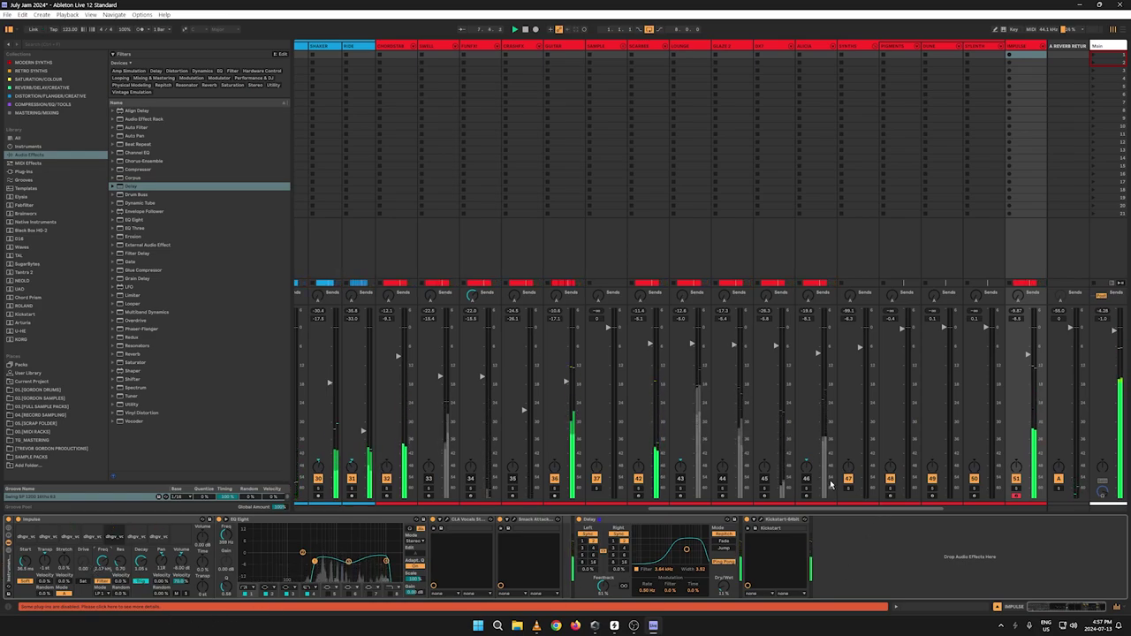
click(356, 478)
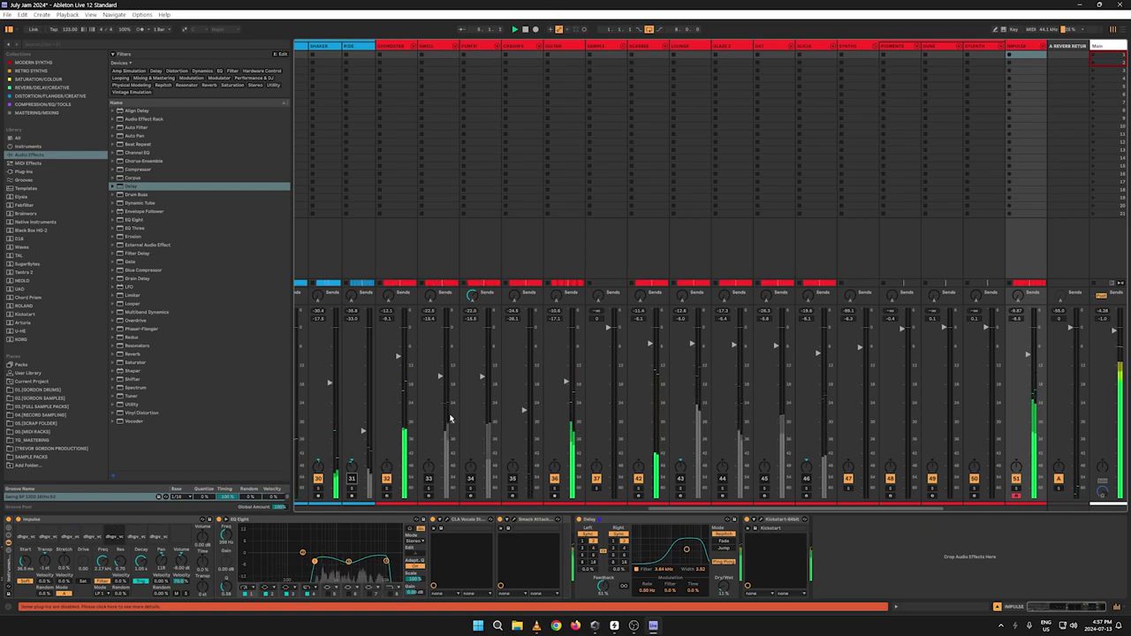
key(Tab)
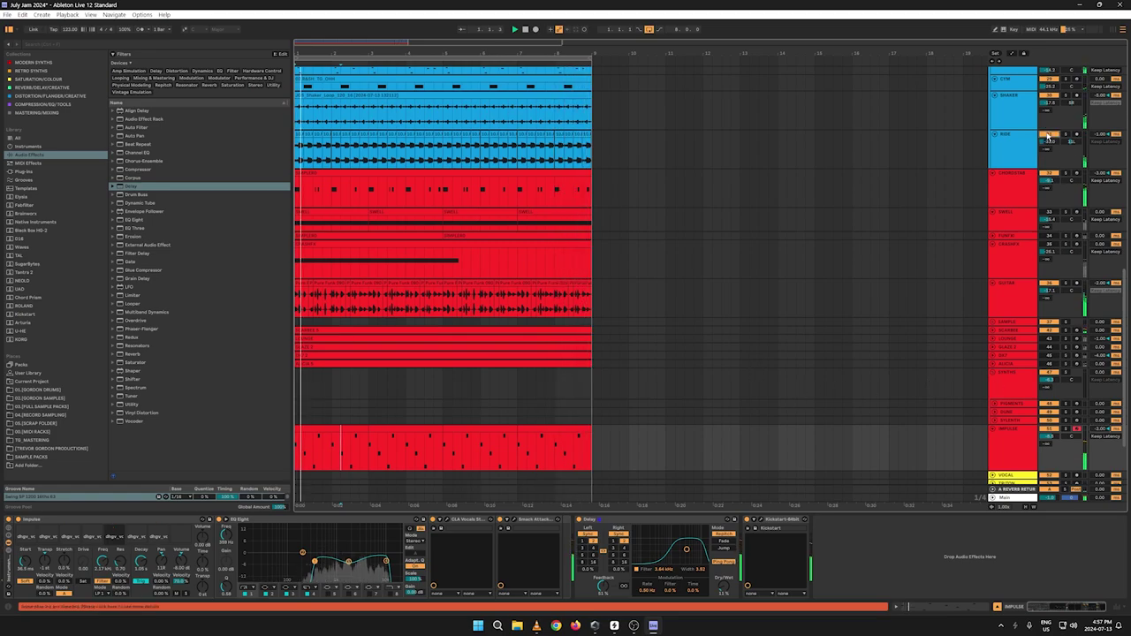
Step: Restore the Ableton window and open the STRING track's Solina V2 instrument
click(1079, 5)
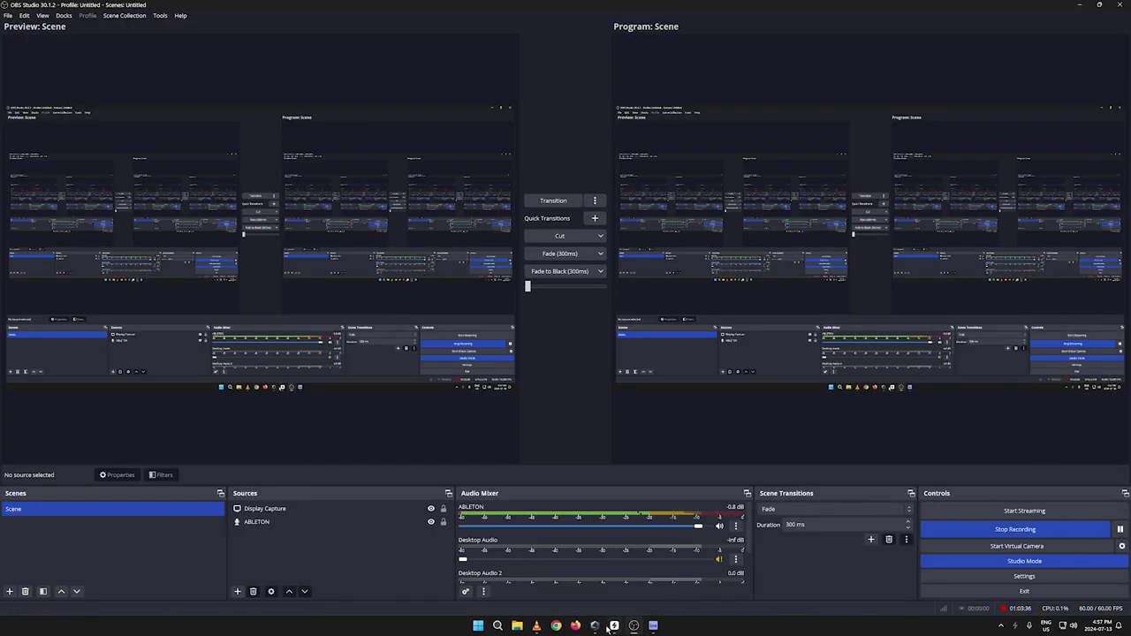
click(653, 625)
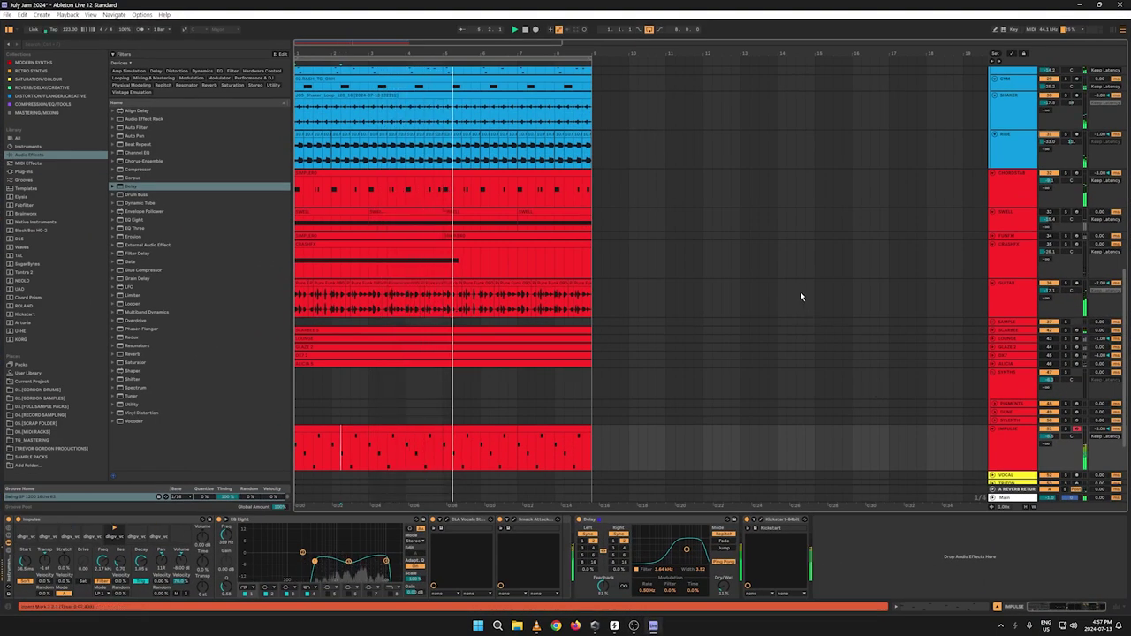
scroll(800, 296, down, 3)
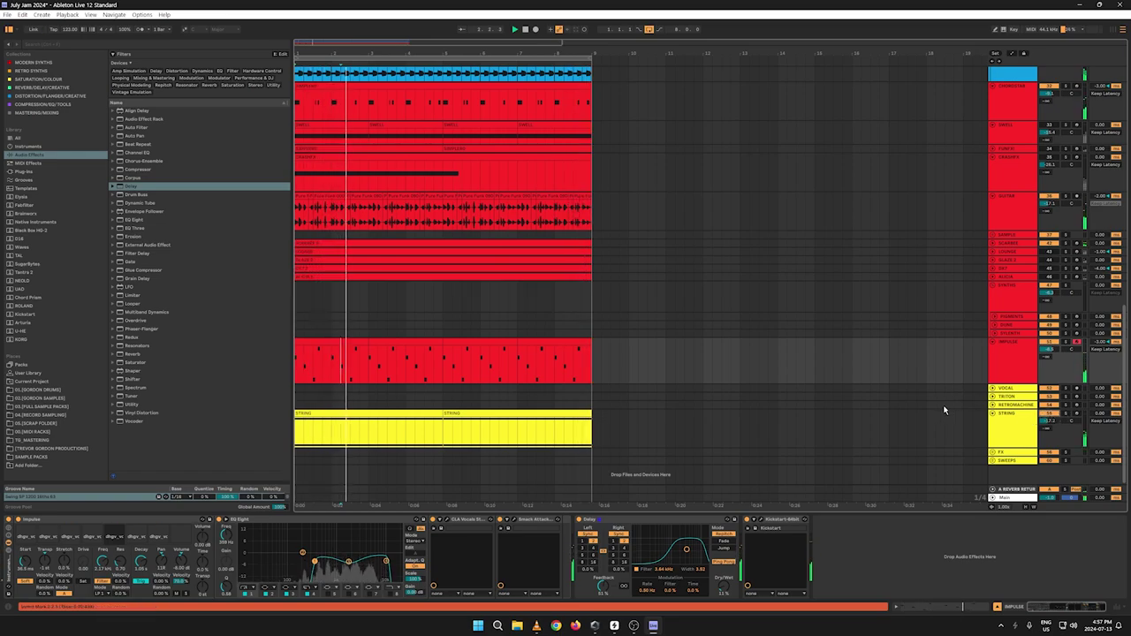
click(1004, 427)
click(37, 525)
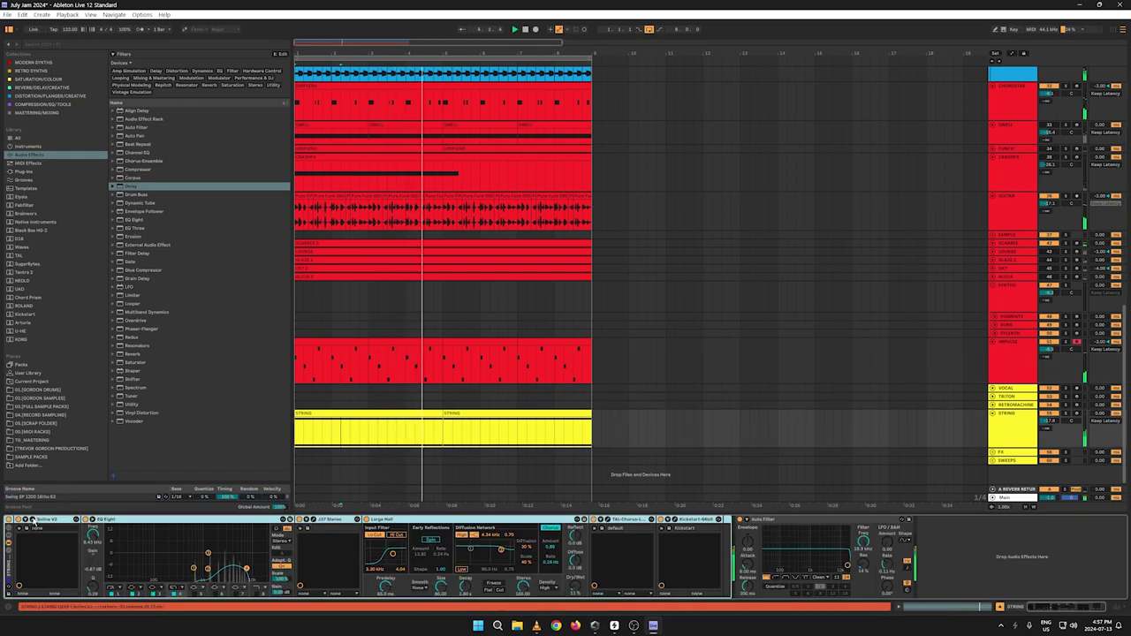
Step: Solo the STRING track while stepping through Solina V2 presets
click(393, 87)
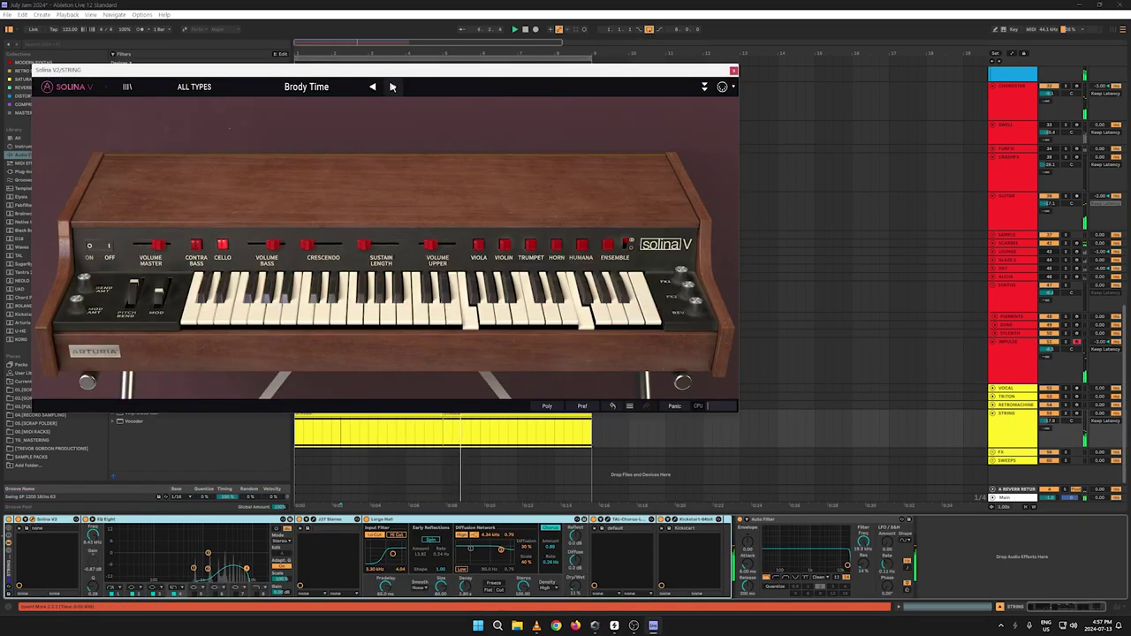
click(1067, 415)
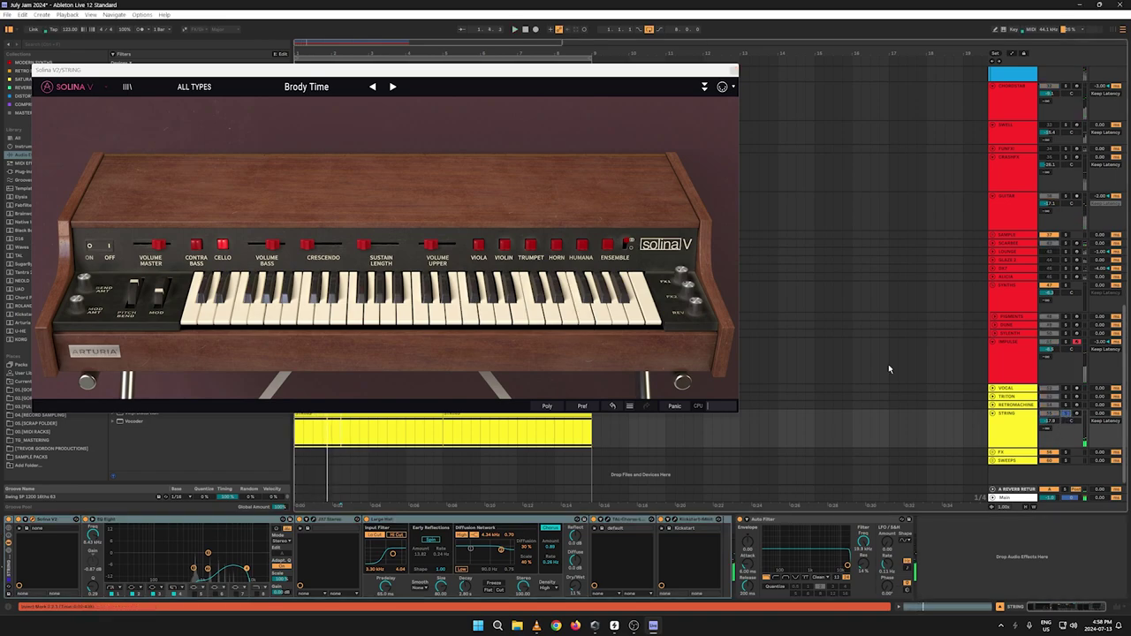
click(392, 87)
click(392, 86)
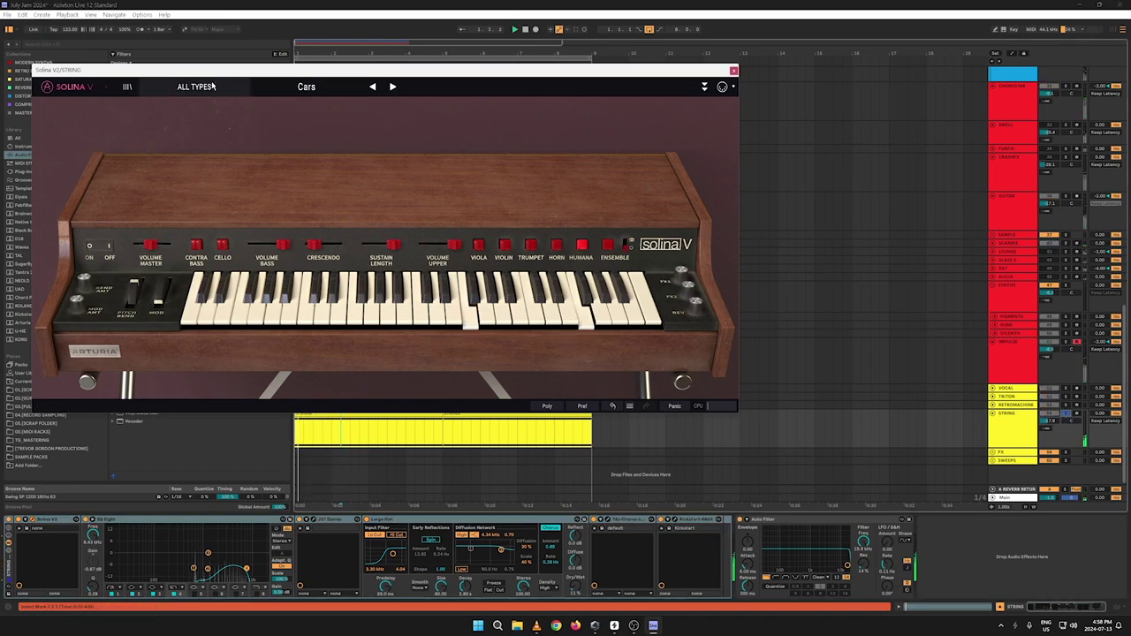
Step: Filter Solina presets to Strings and step from Agile Marcato forward to Boards of Solina
click(173, 87)
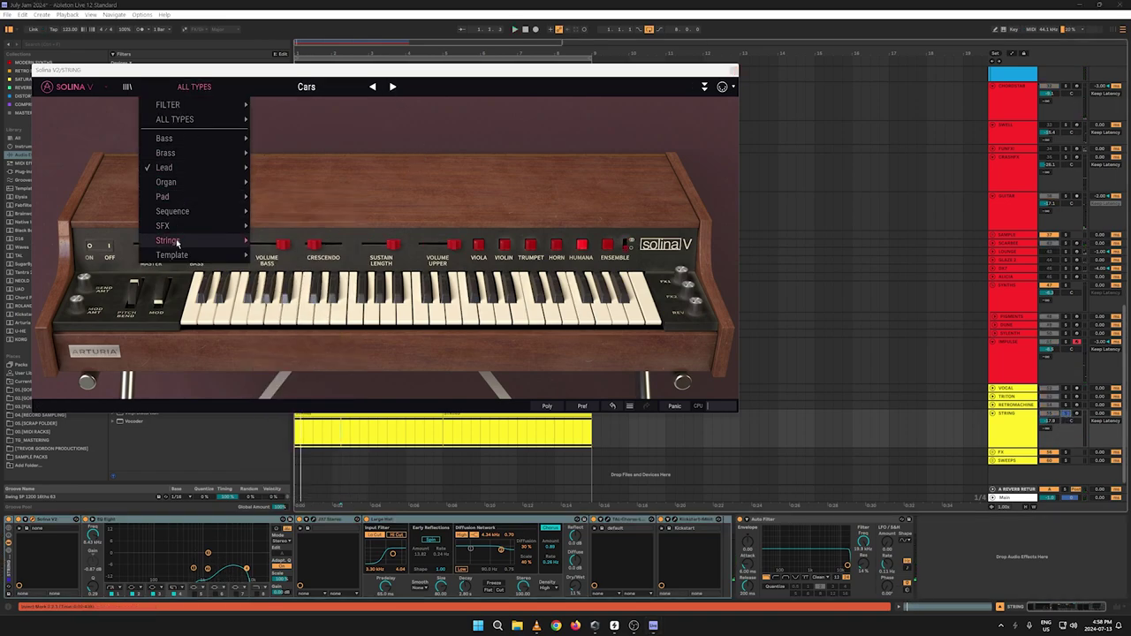
mouse_move(212, 240)
click(280, 246)
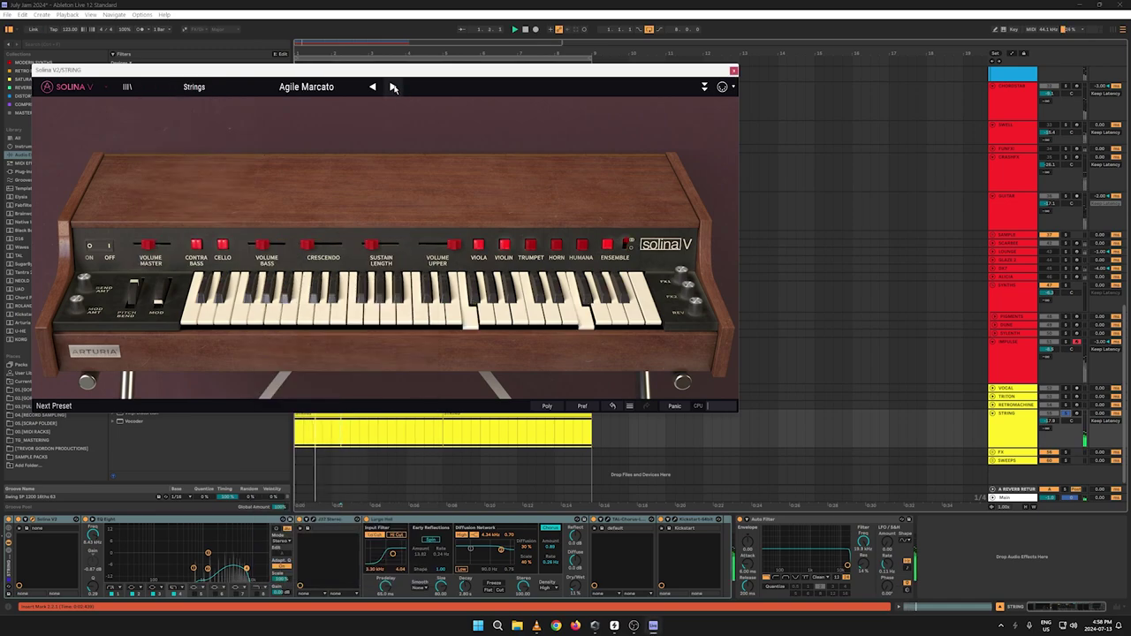
click(394, 86)
click(393, 87)
click(393, 86)
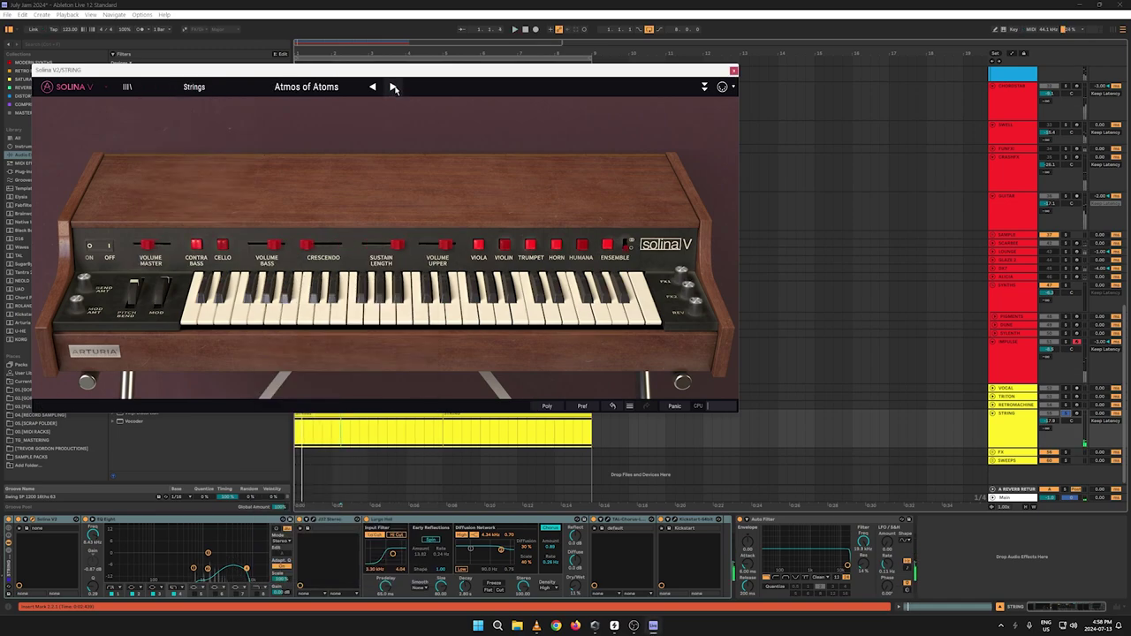
click(393, 87)
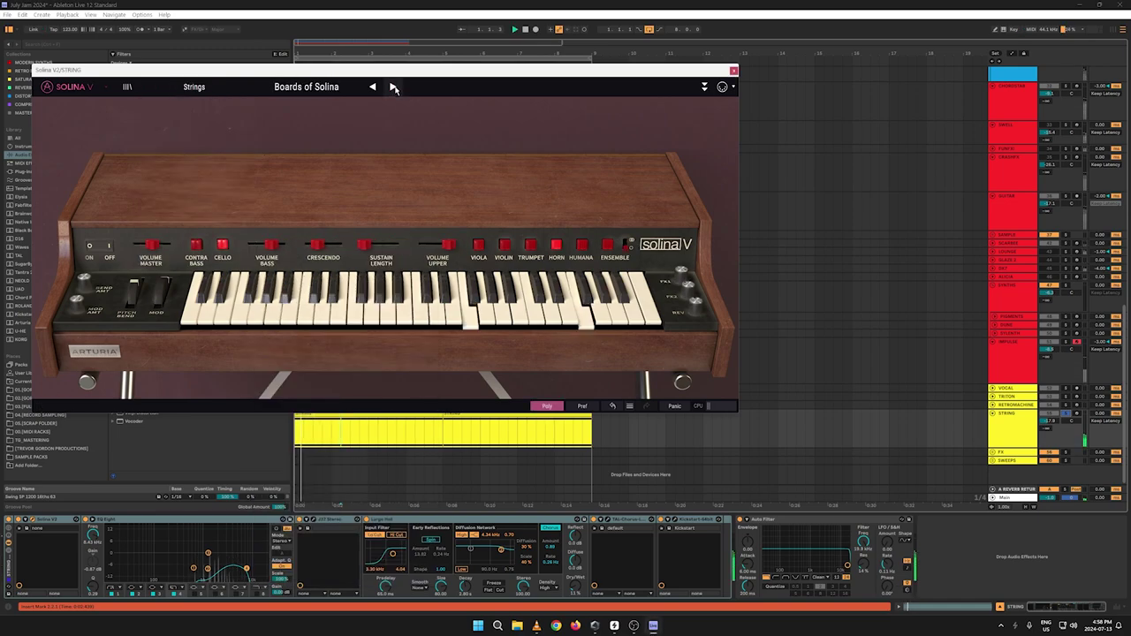
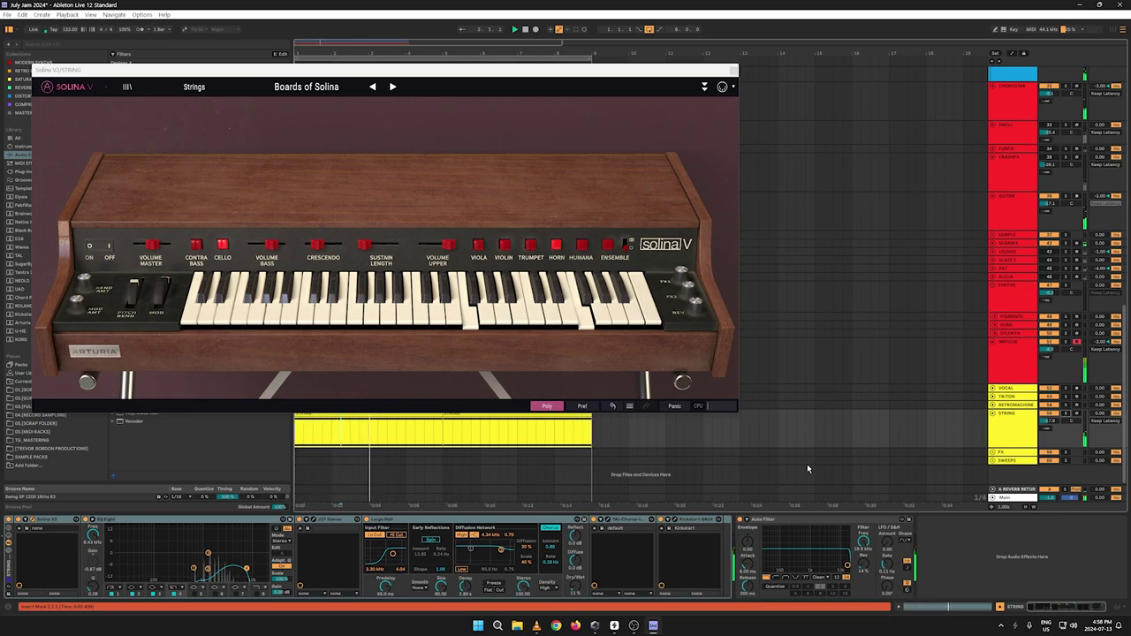
Step: Switch off the STRING track's Large Hall reverb while replaying the arrangement
click(733, 71)
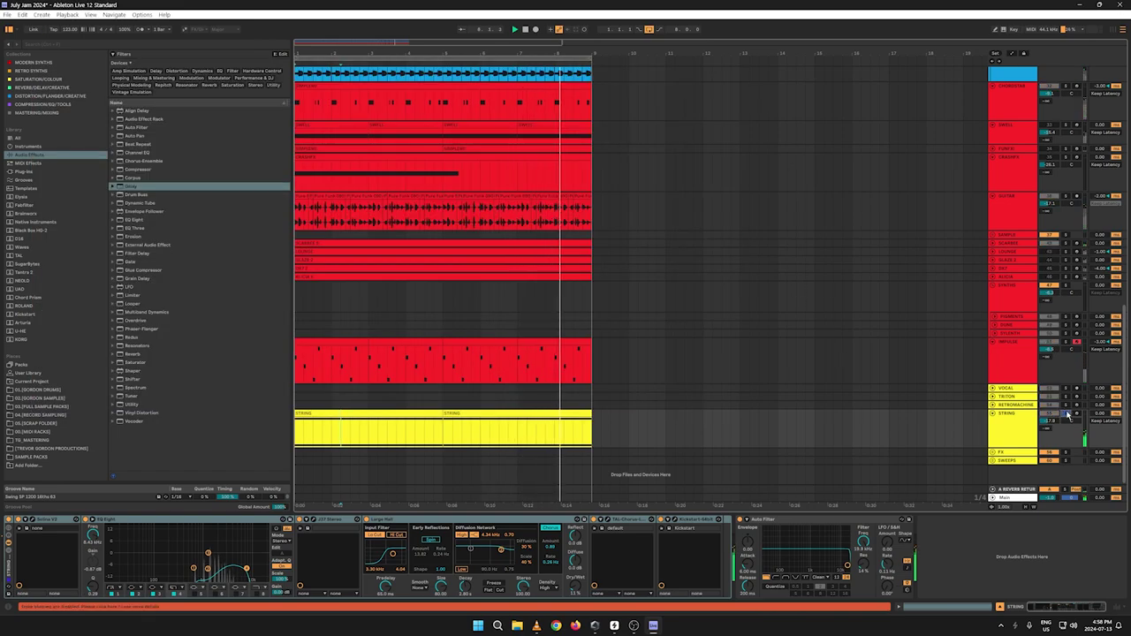
click(1014, 431)
key(space)
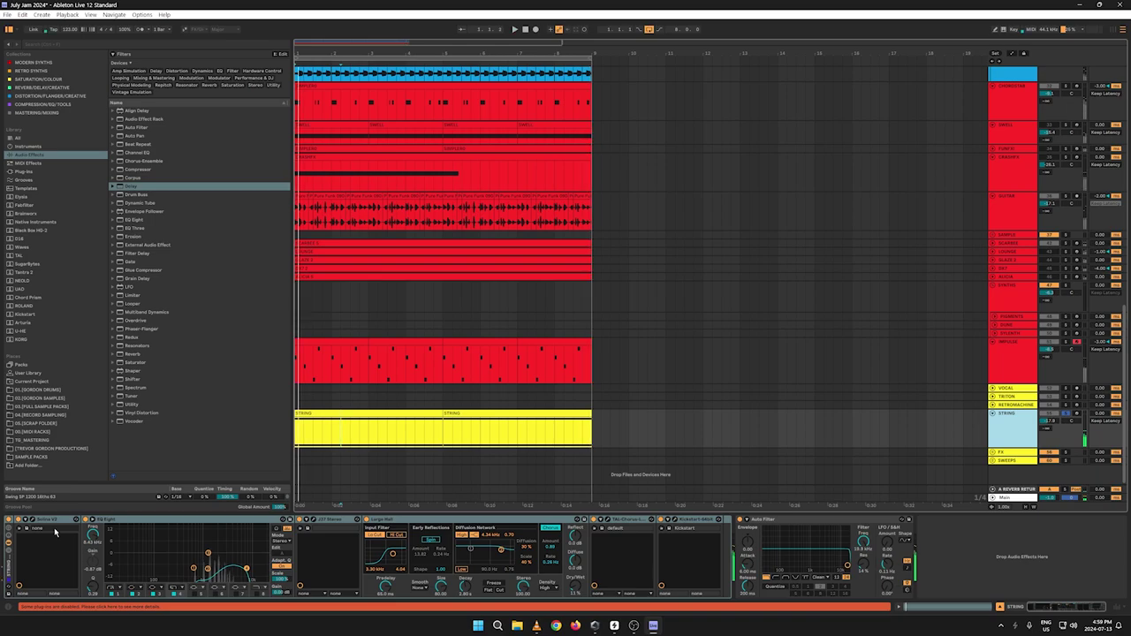
key(space)
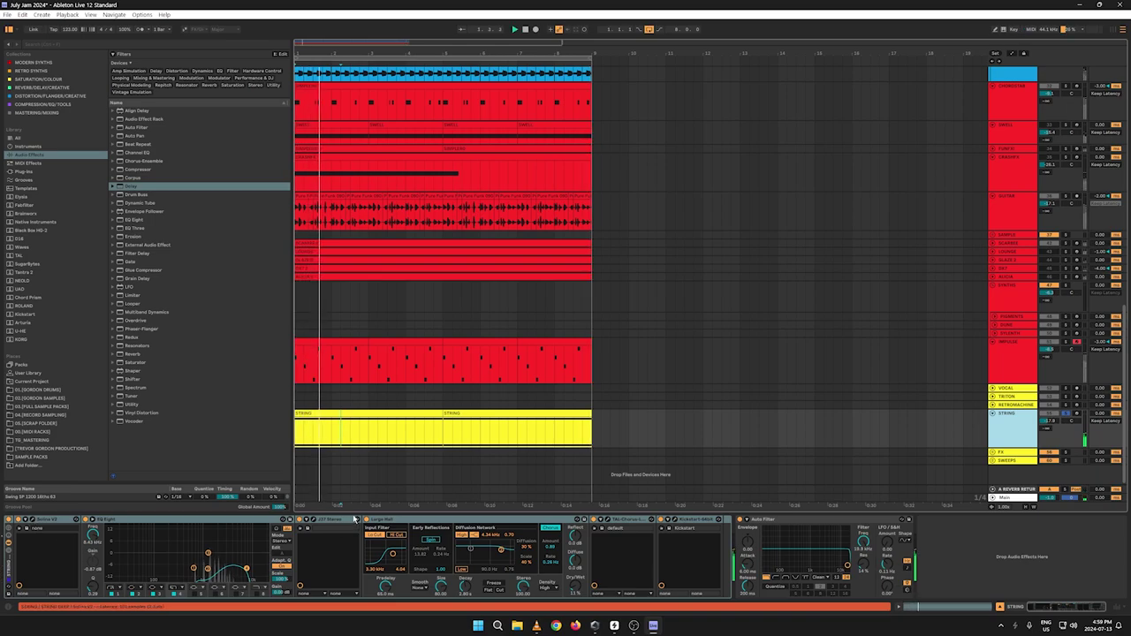
click(368, 520)
key(space)
key(space)
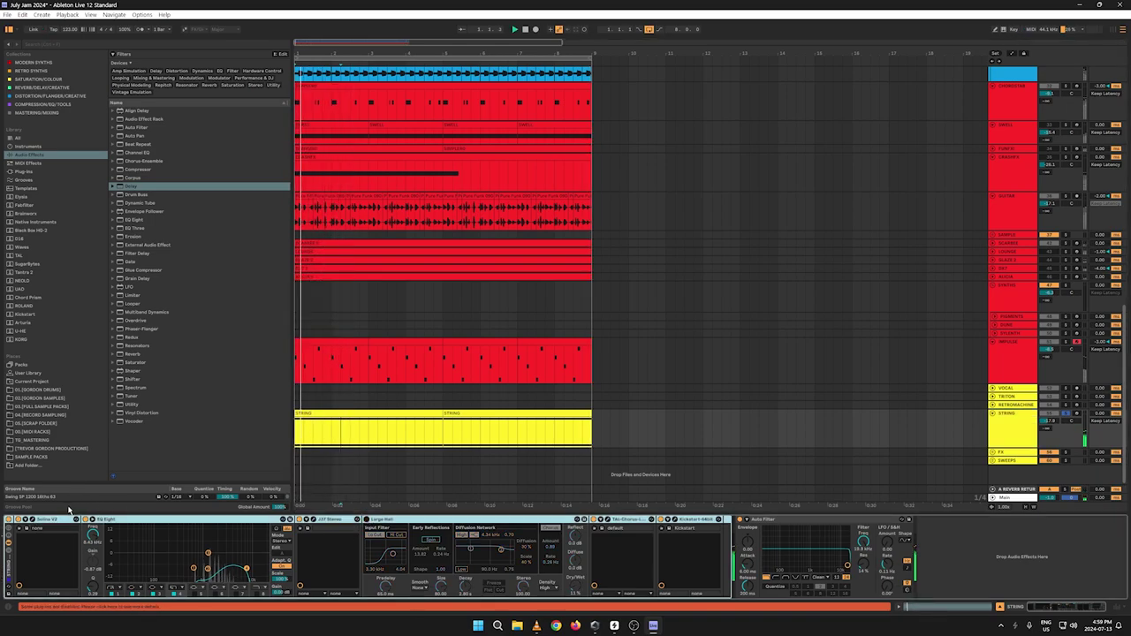
key(space)
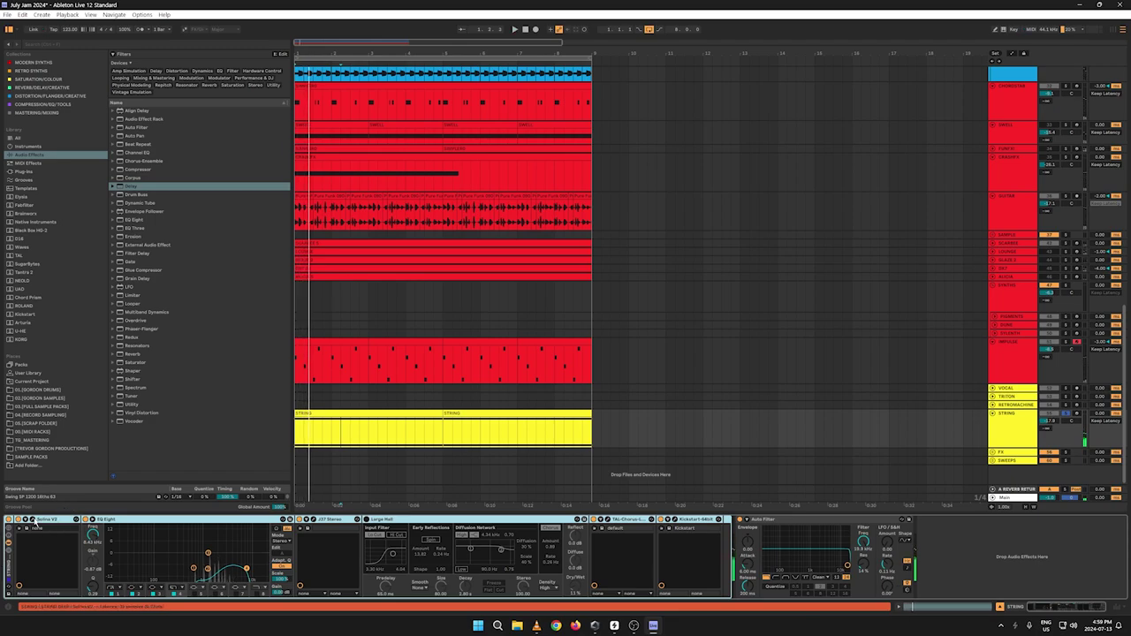
Step: Step Solina V2 presets past Diamond Strings and Eminent 4', settling back on Classic Strings
click(36, 527)
click(392, 87)
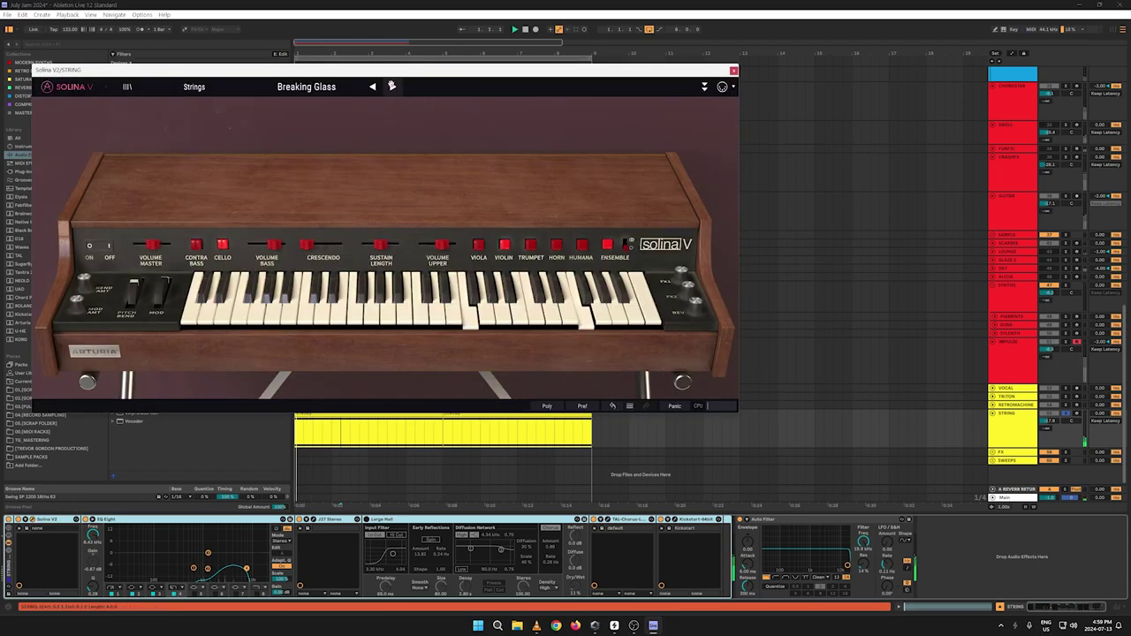
click(392, 87)
click(392, 87)
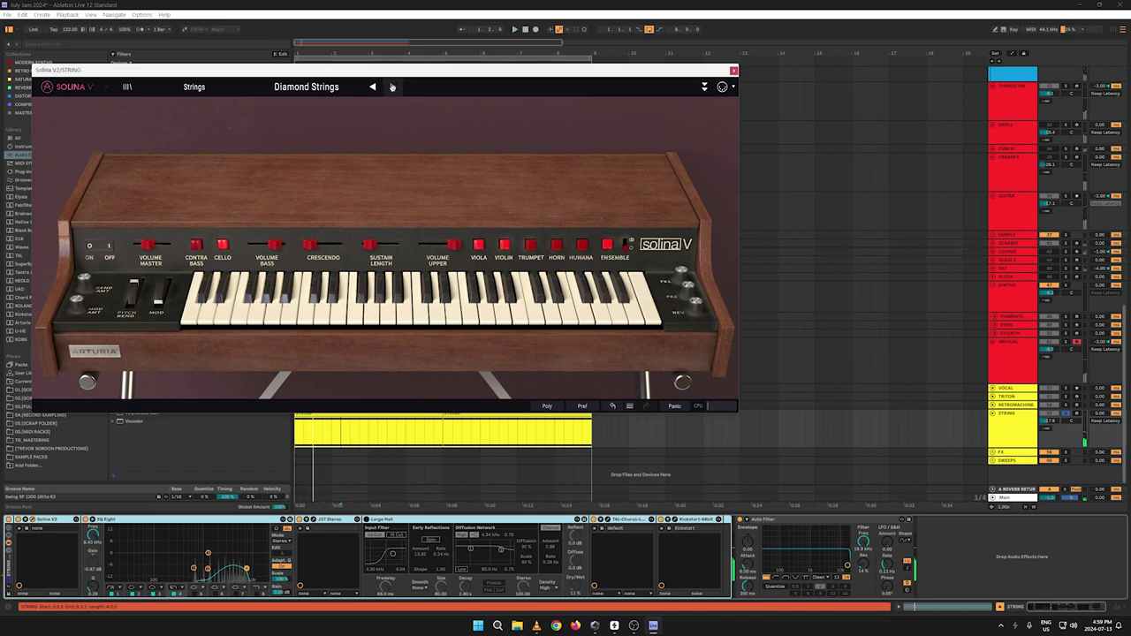
click(392, 86)
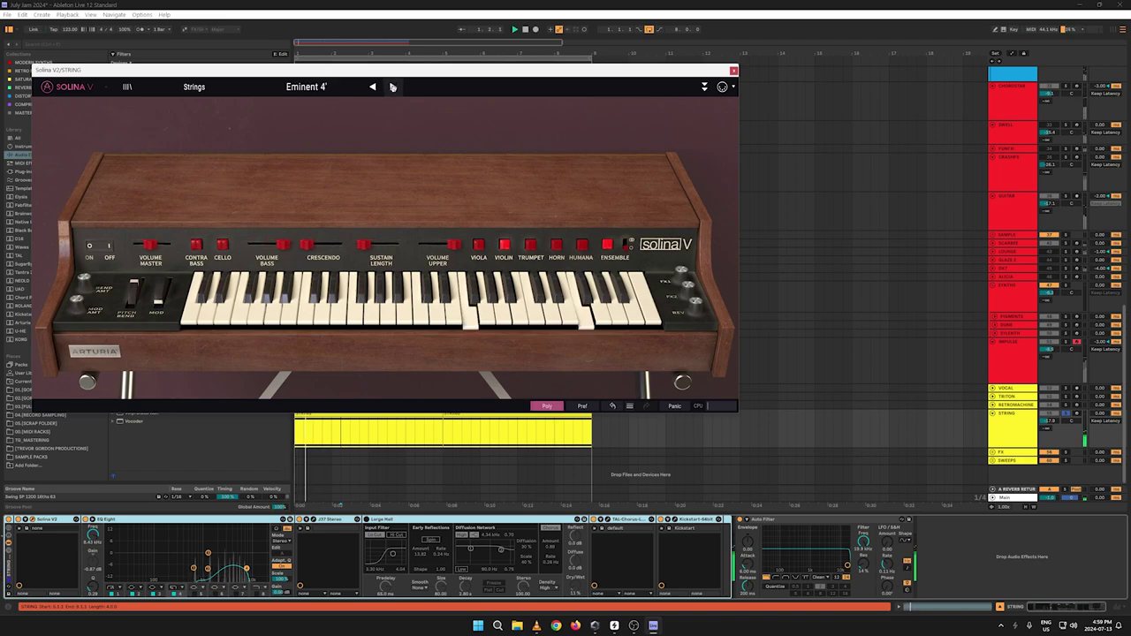
click(372, 87)
click(372, 87)
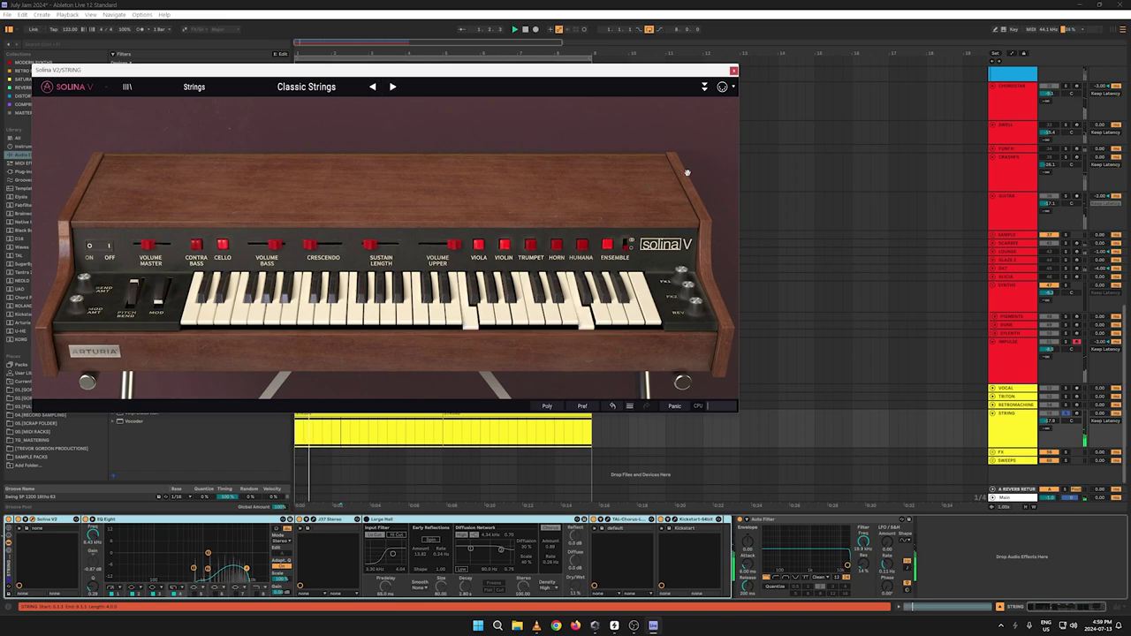
click(733, 70)
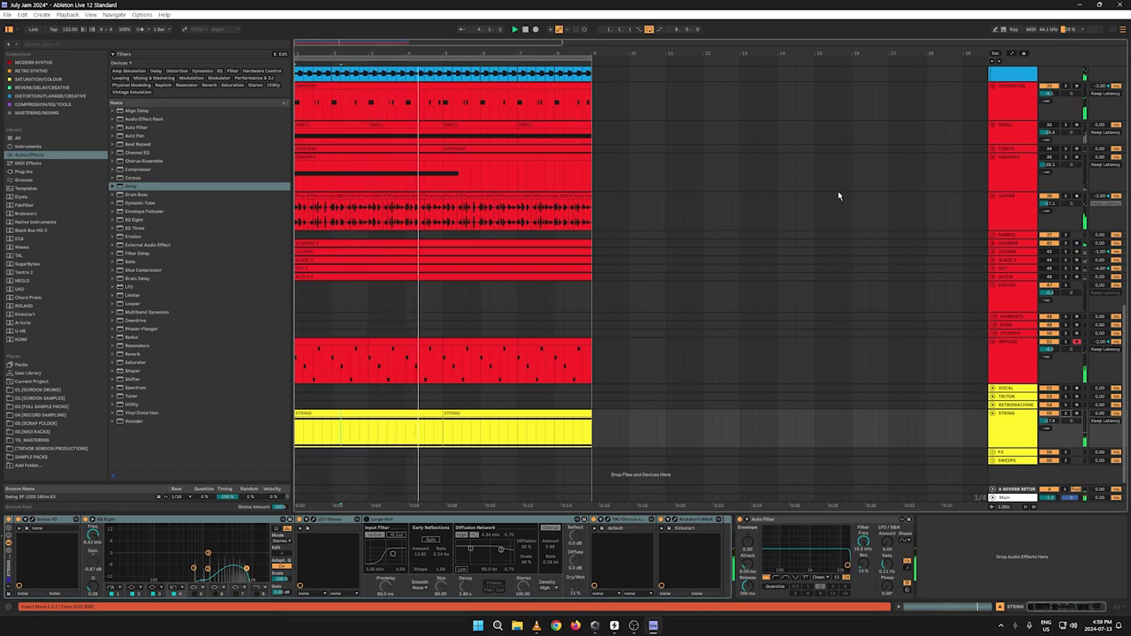
key(Tab)
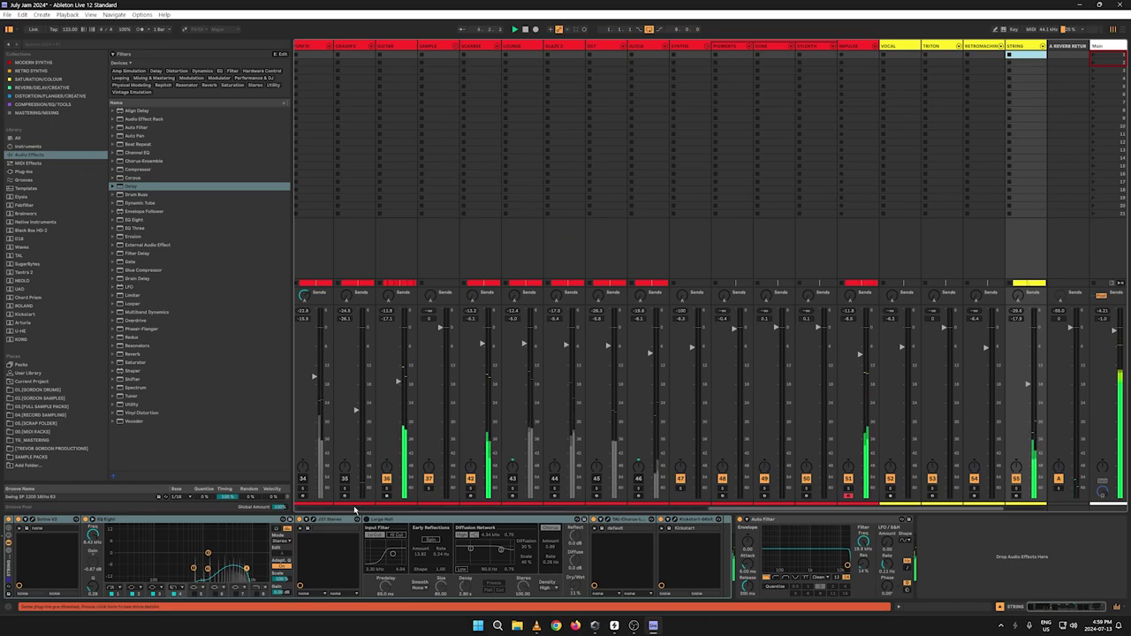
Step: Lower the volume of the OHH, CHH through RIDE hi-hat tracks slightly
drag(757, 509, 363, 511)
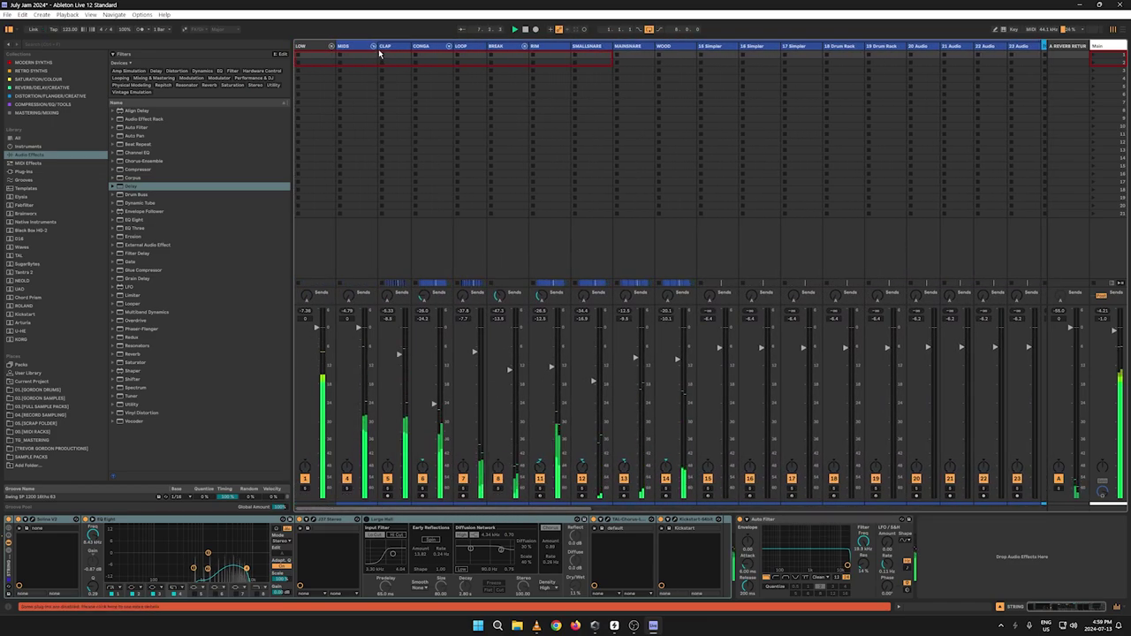
scroll(477, 114, right, 5)
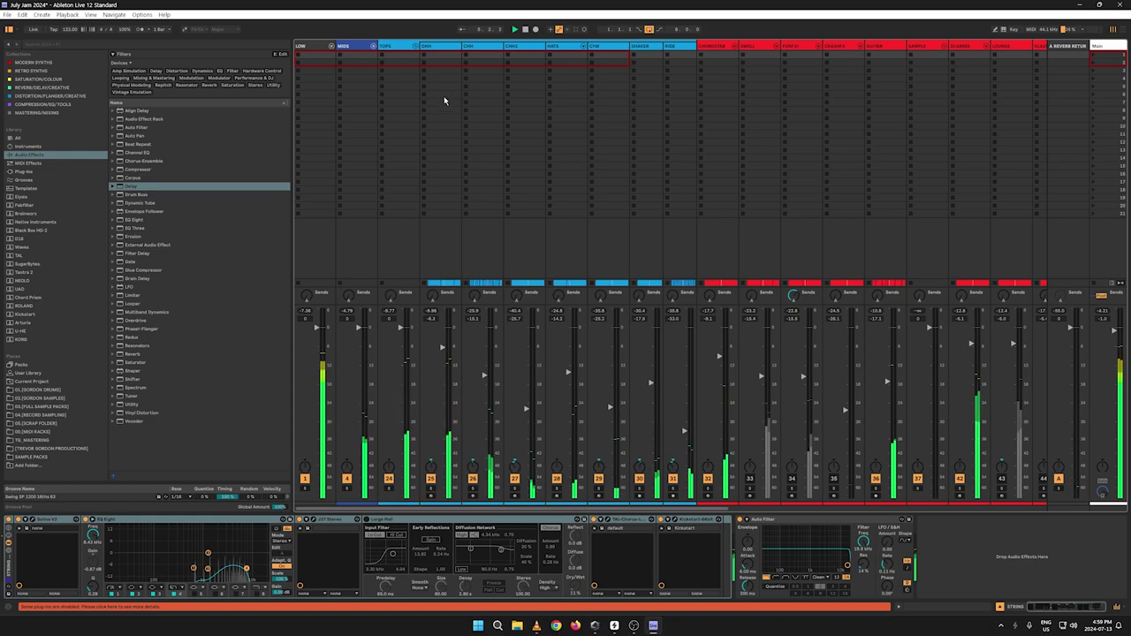
click(442, 55)
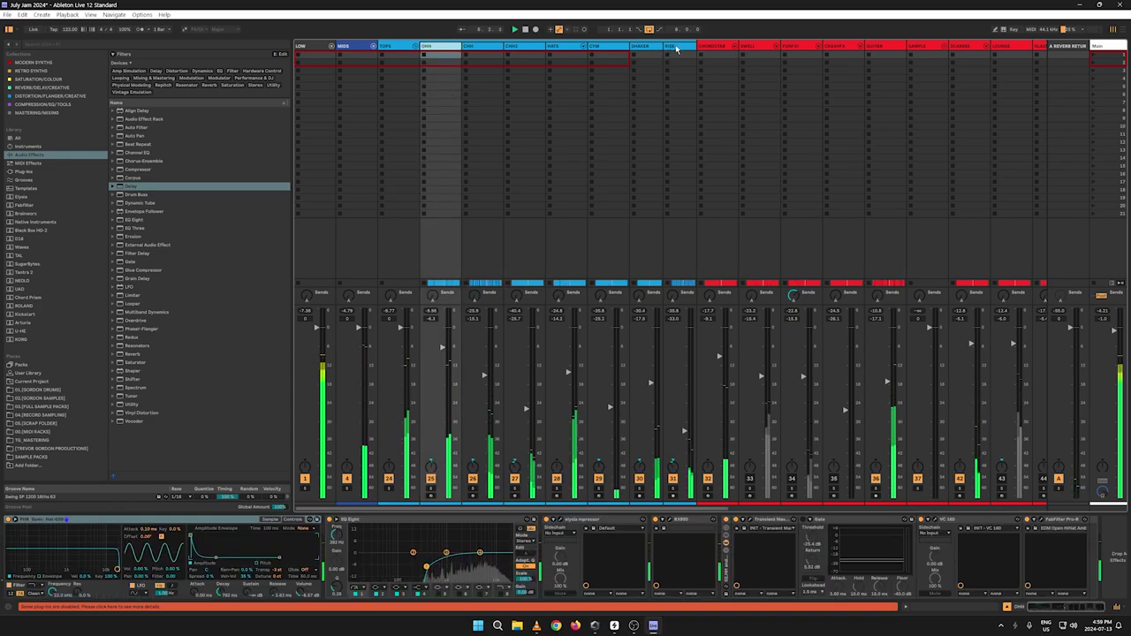
click(475, 47)
shift+click(672, 47)
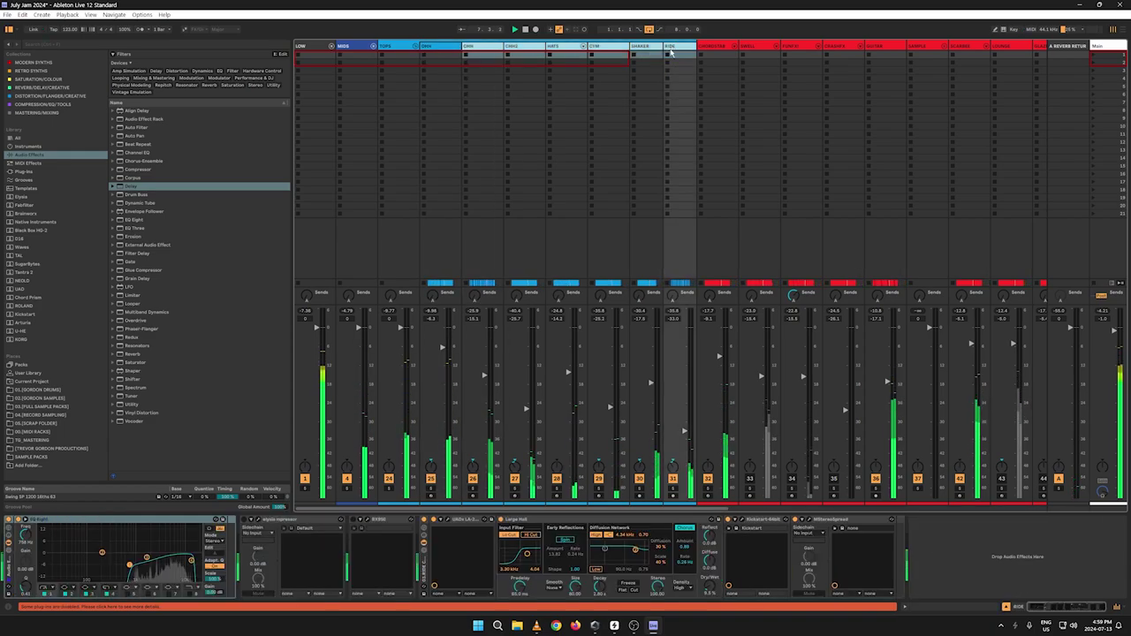
drag(686, 431, 686, 432)
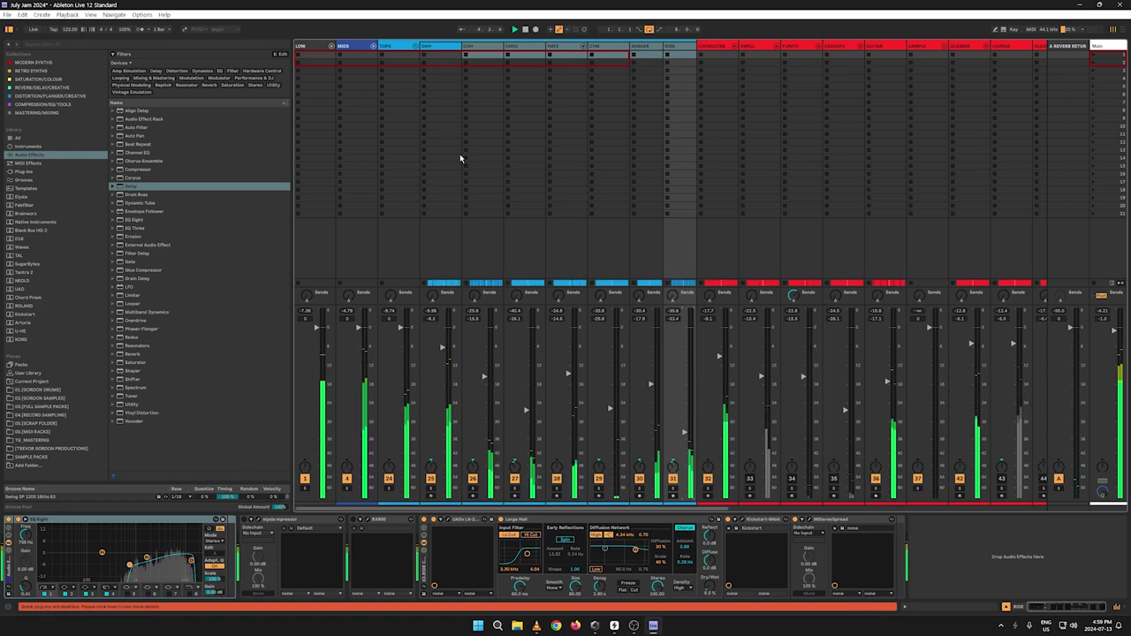
Step: Fold the TOPS group and re-activate tracks 33 and 34
click(415, 46)
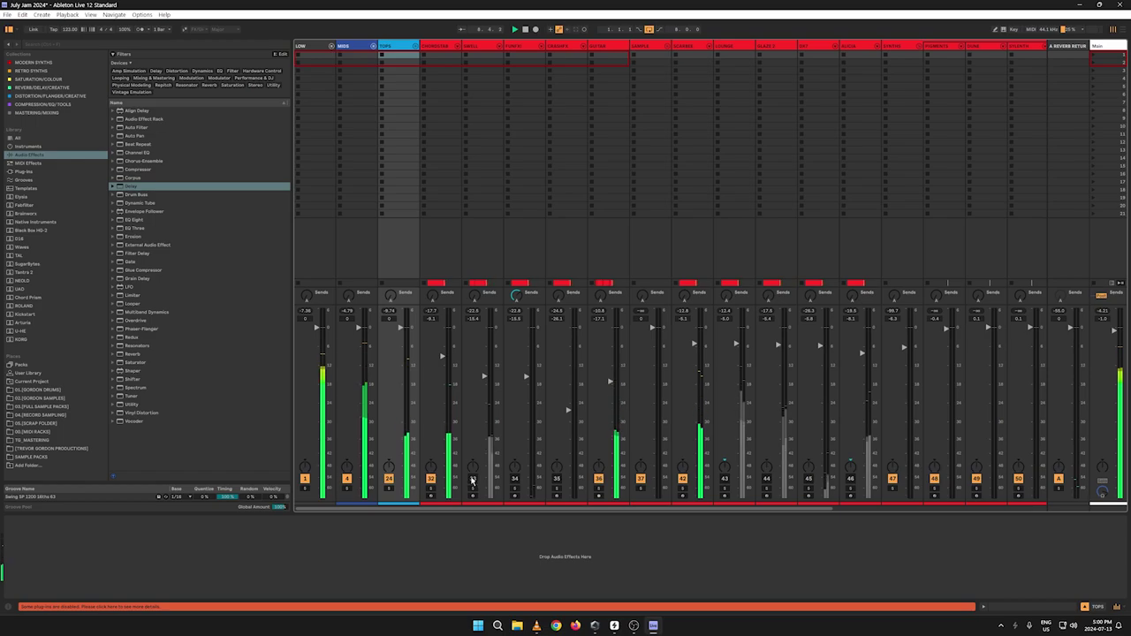
click(473, 478)
click(514, 478)
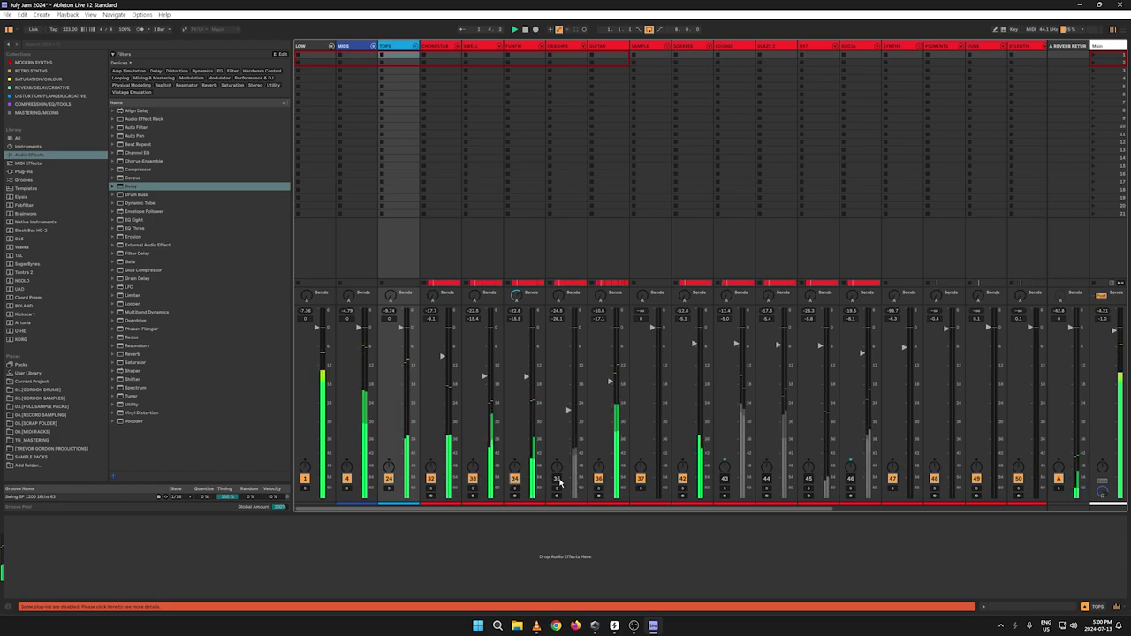
key(Tab)
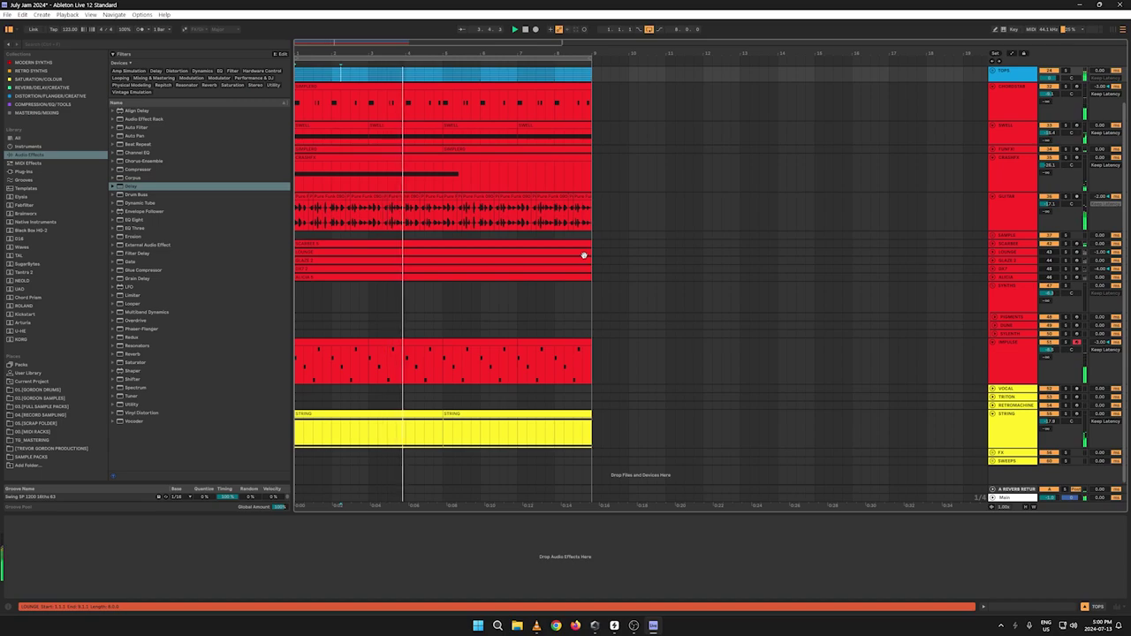
Step: Solo the STRING track and step Solina V presets forward to Golden Green
click(1024, 421)
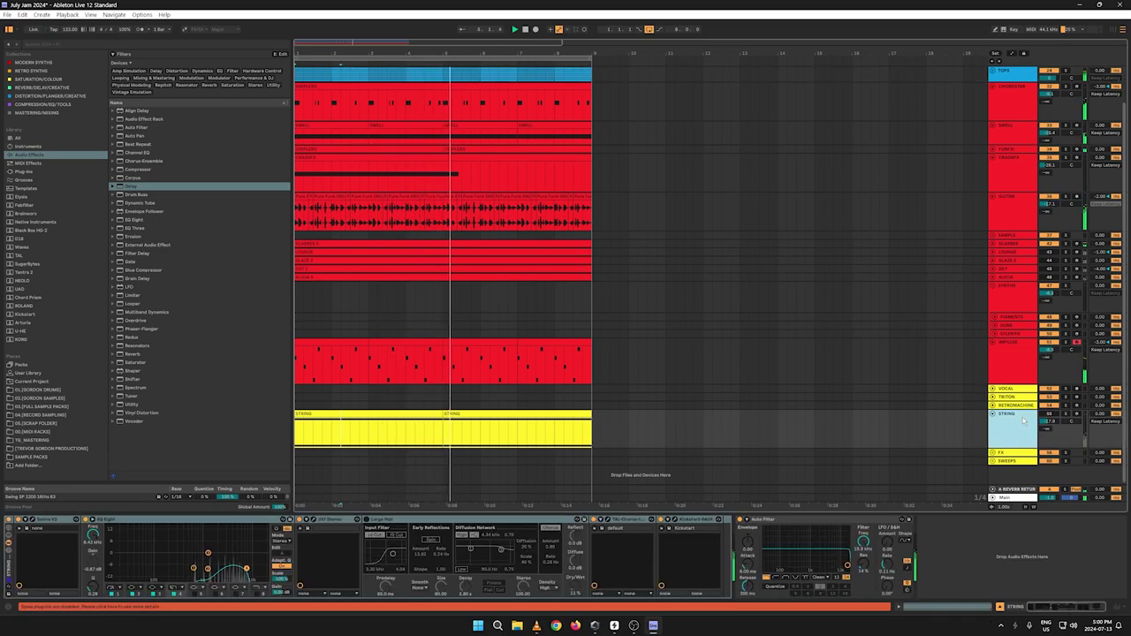
click(34, 525)
click(393, 87)
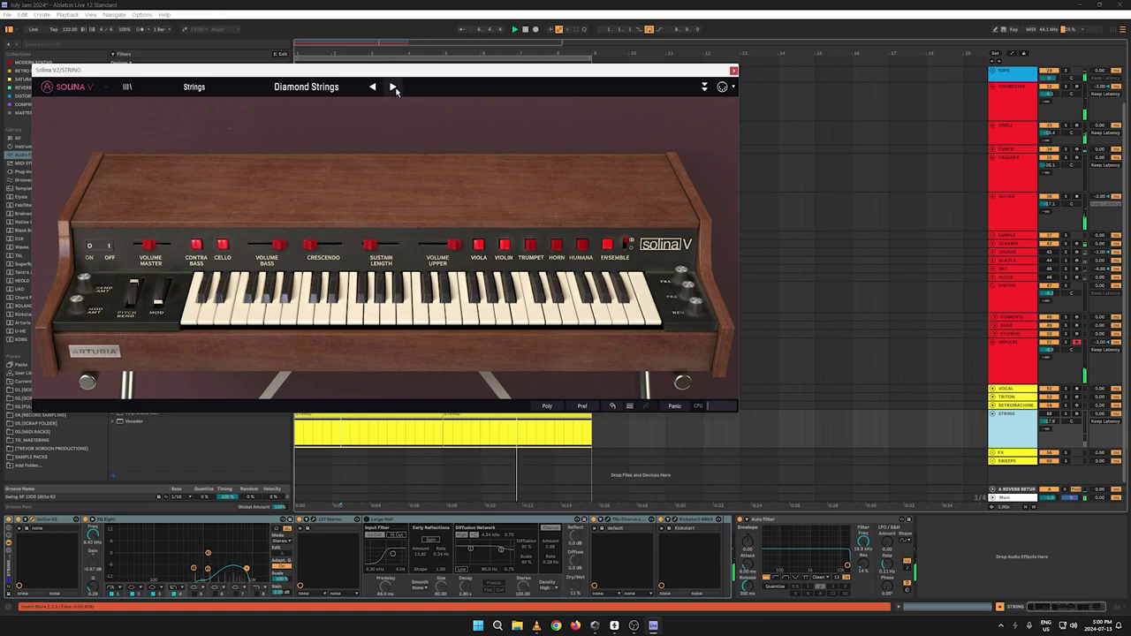
click(1048, 414)
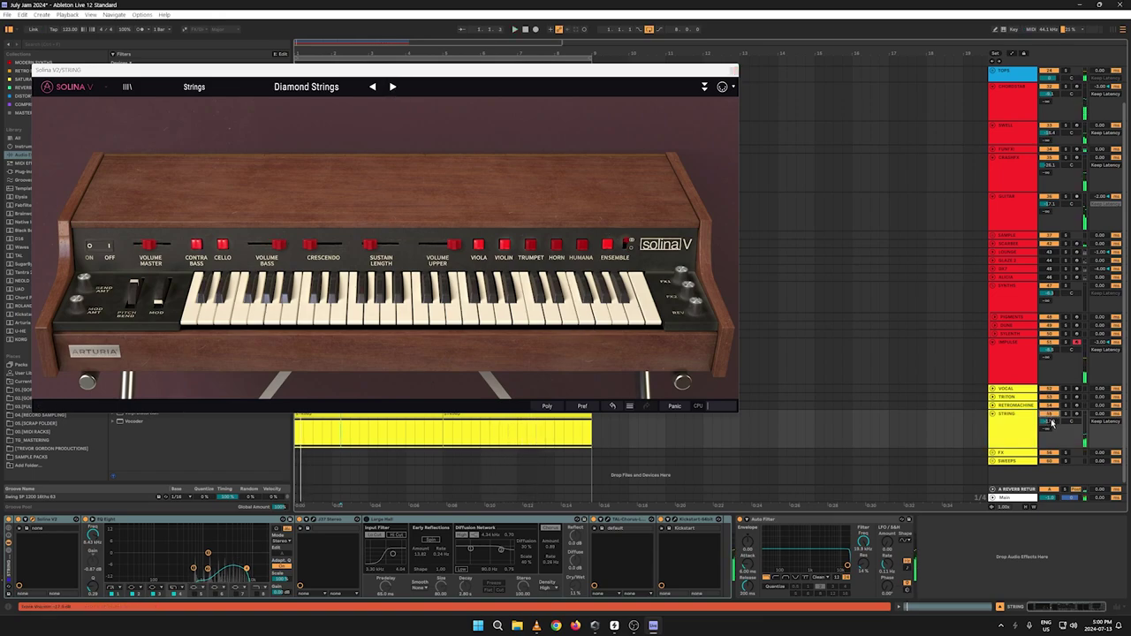
click(1065, 415)
click(393, 88)
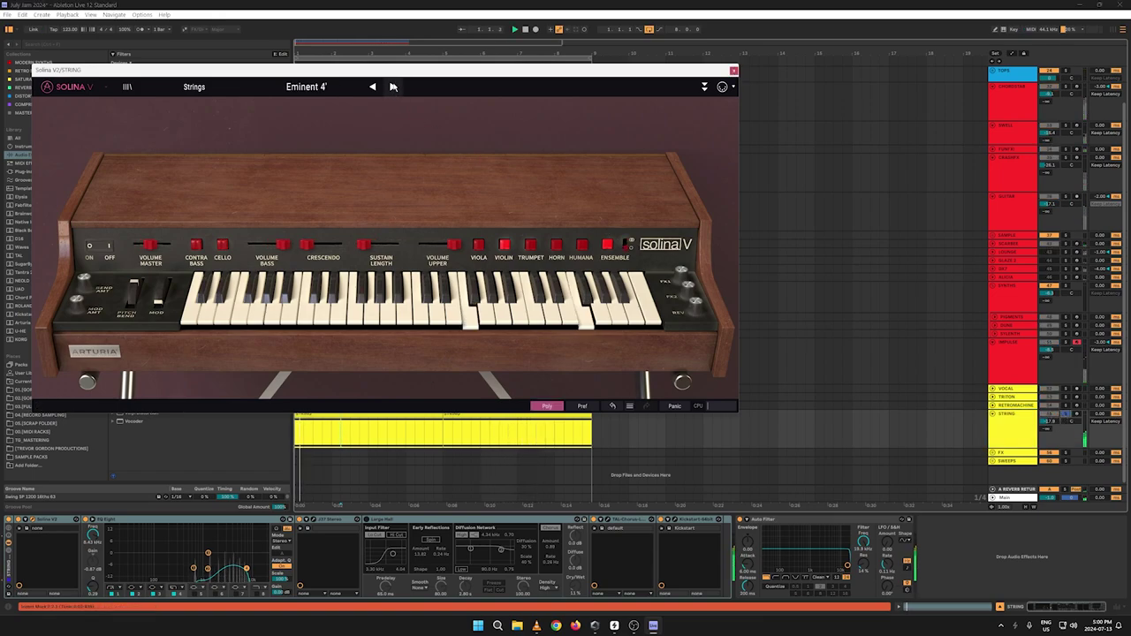
click(394, 88)
click(393, 87)
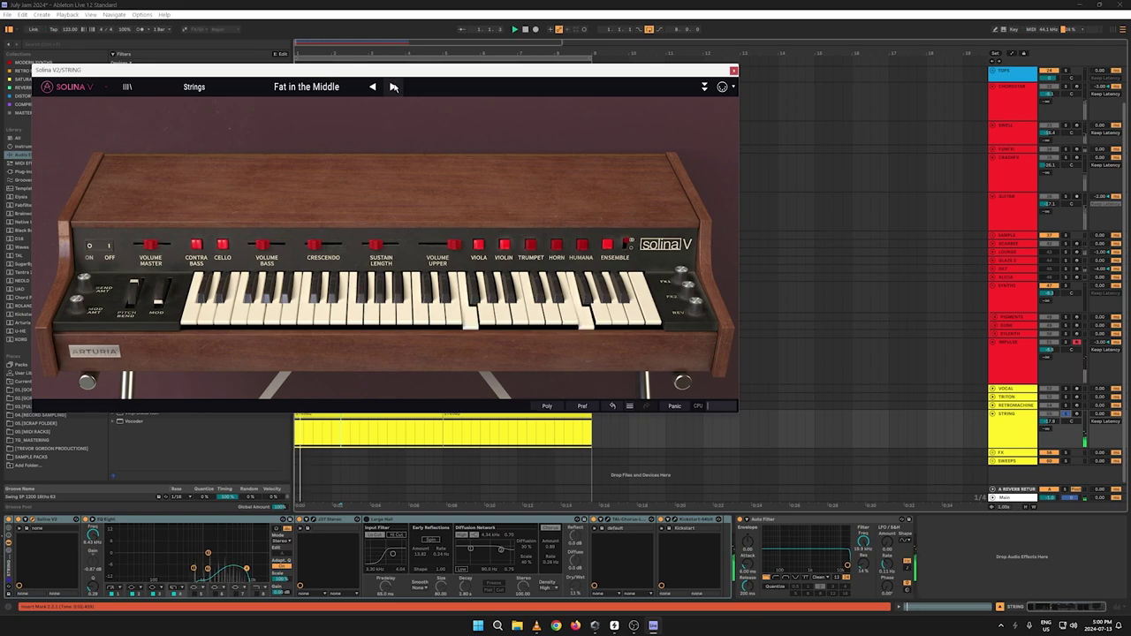
click(393, 87)
click(393, 88)
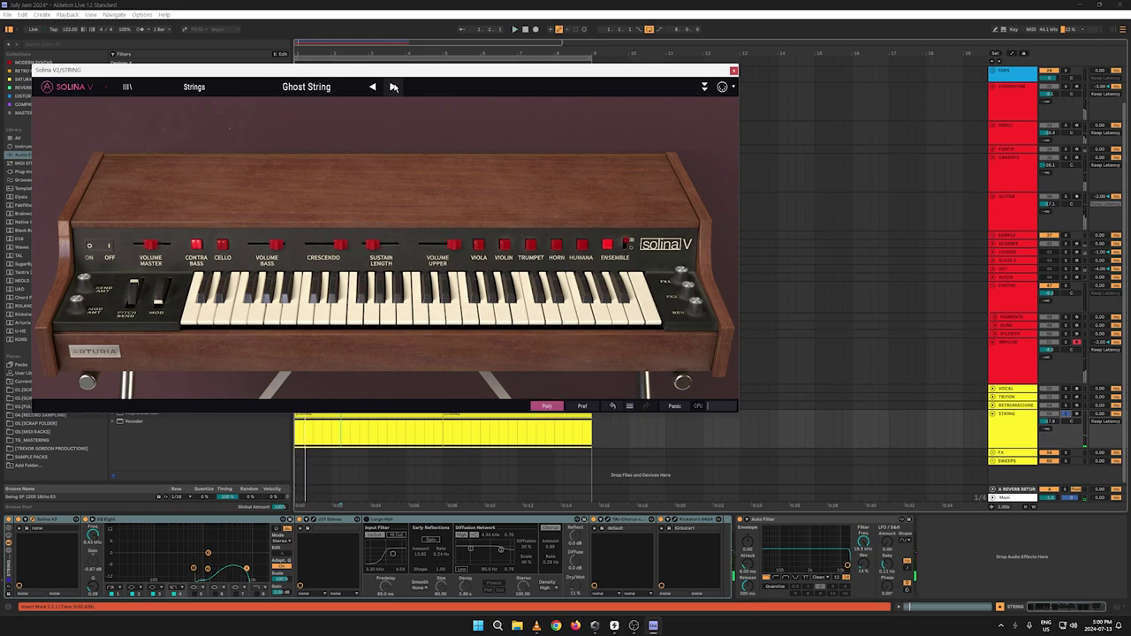
click(393, 87)
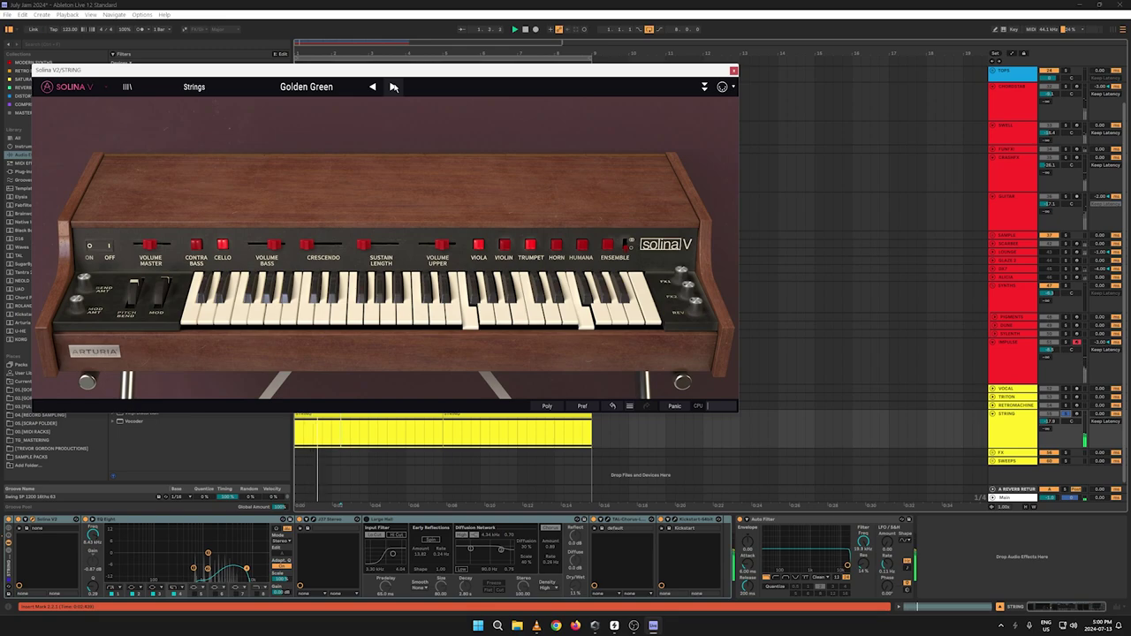
Step: Unsolo STRING and raise the EQ Eight low cut to about 838 Hz
click(1066, 414)
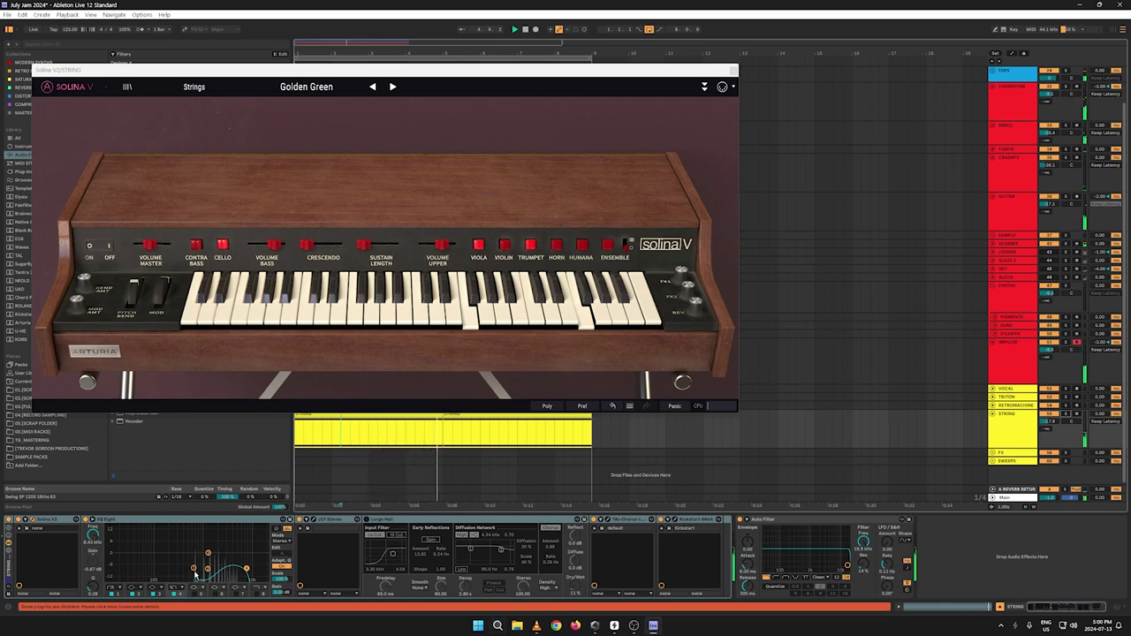
drag(194, 570, 201, 567)
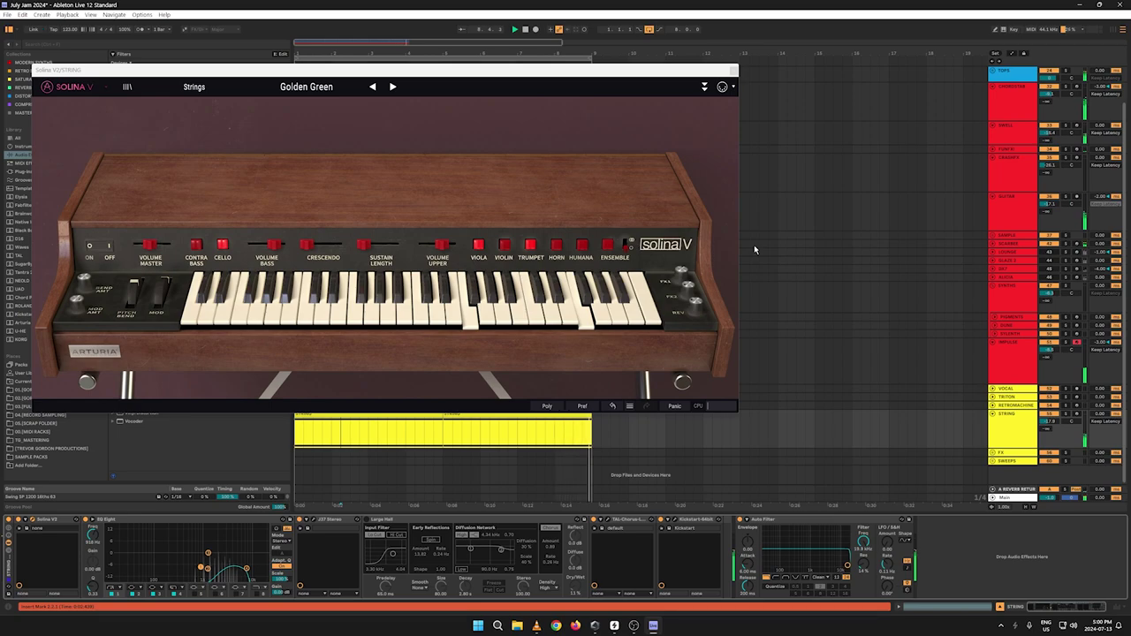
click(732, 70)
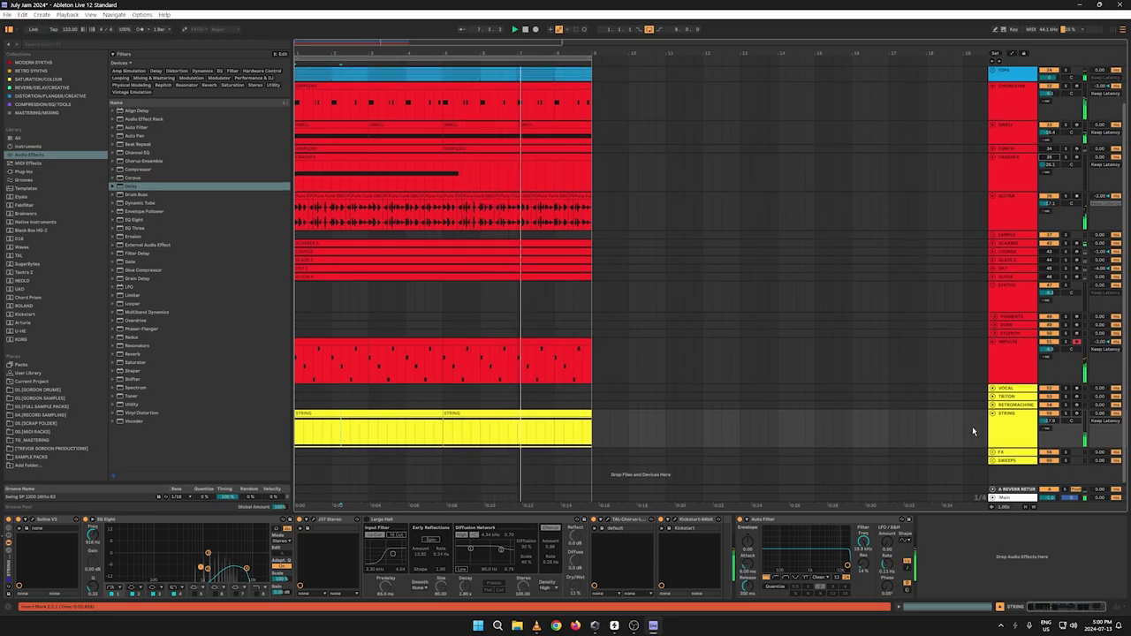
Step: Fold the STRING track, unfold the TOPS group and select the RIDE track
click(992, 414)
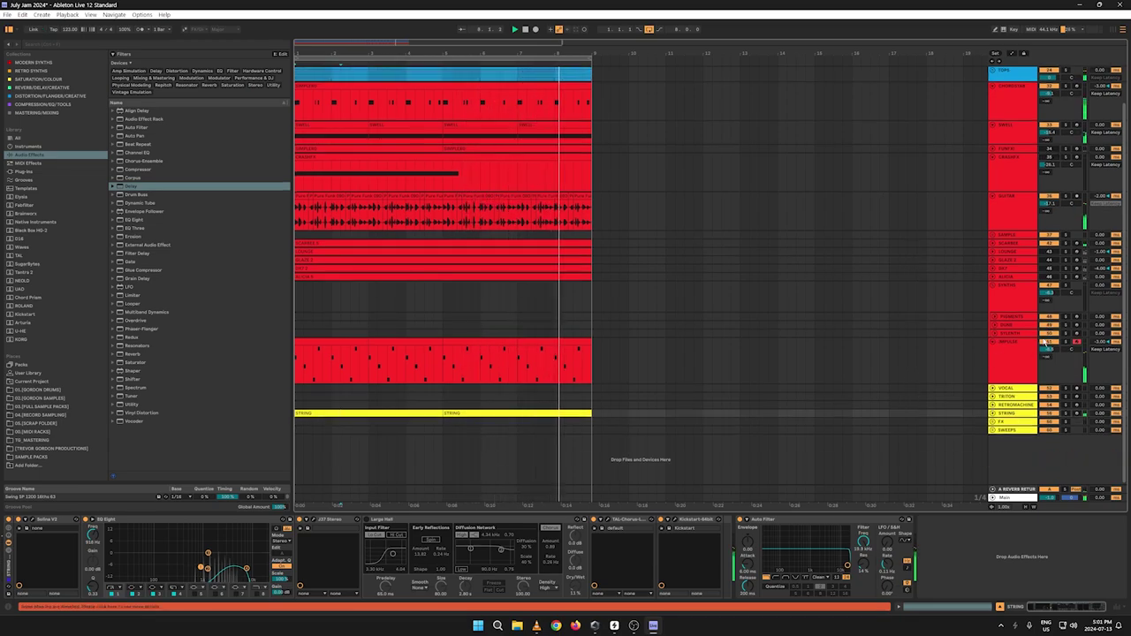
scroll(1056, 295, up, 2)
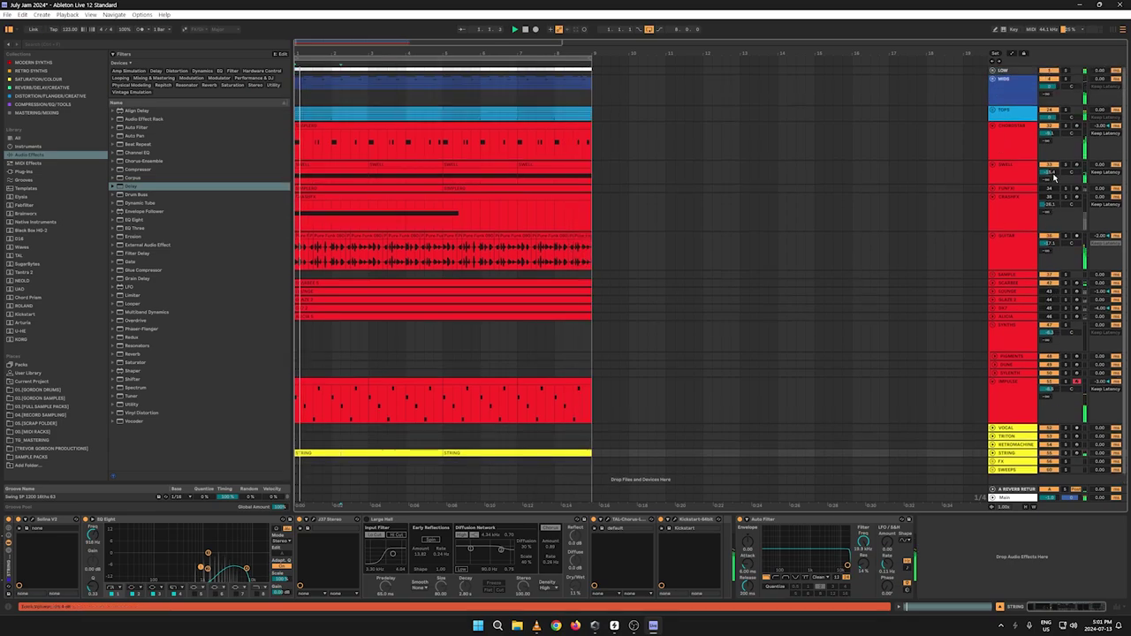
click(994, 100)
click(992, 109)
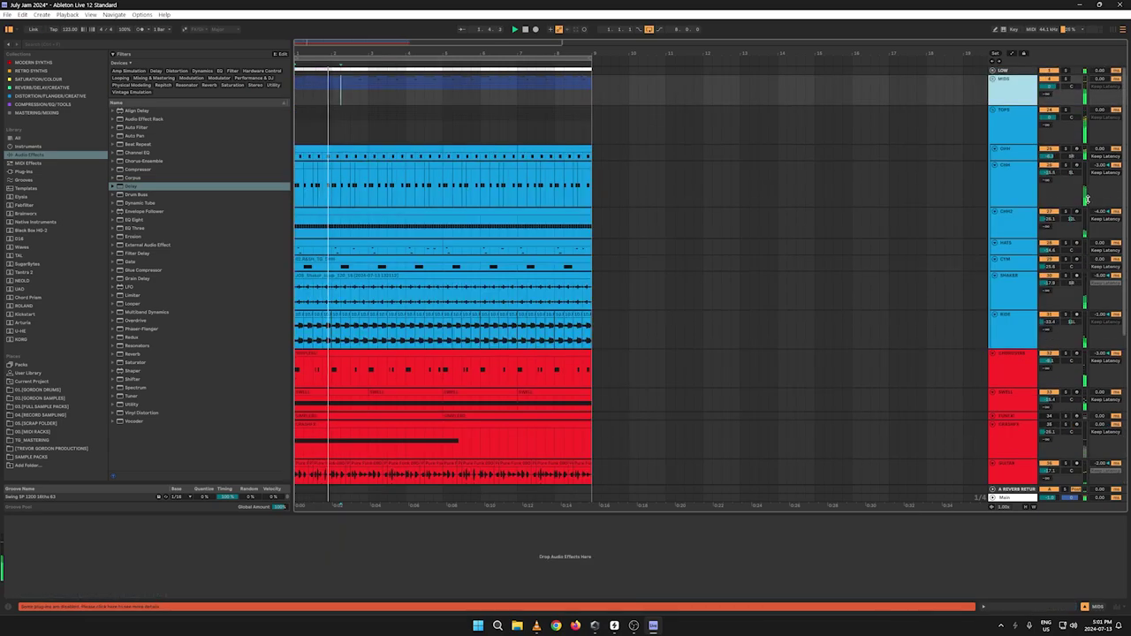
click(1047, 318)
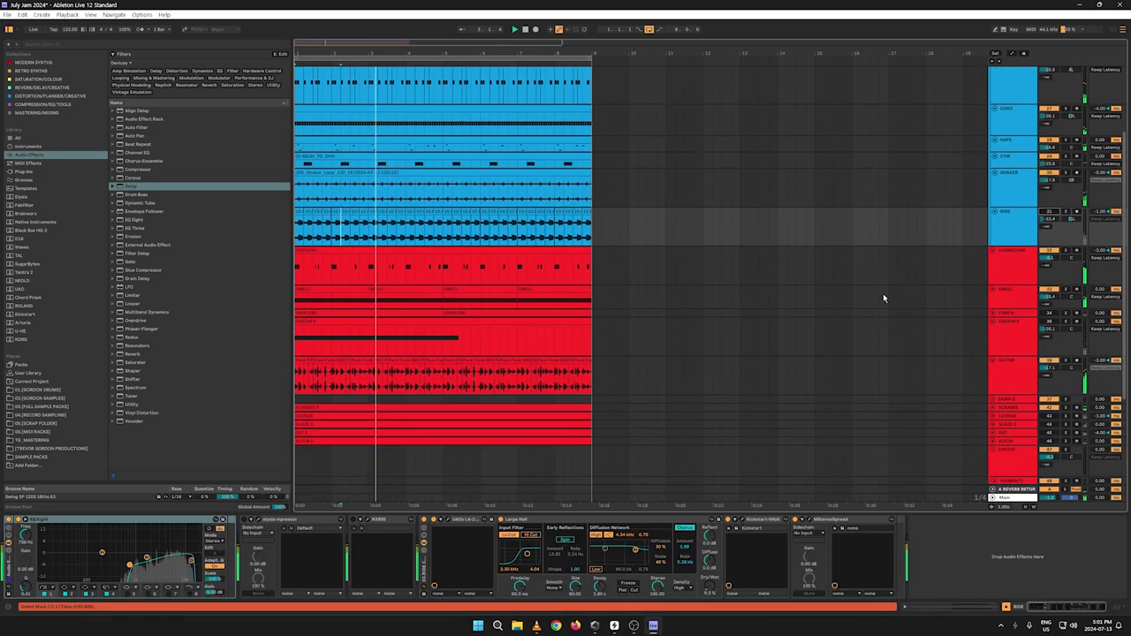
scroll(883, 293, down, 2)
scroll(962, 407, down, 3)
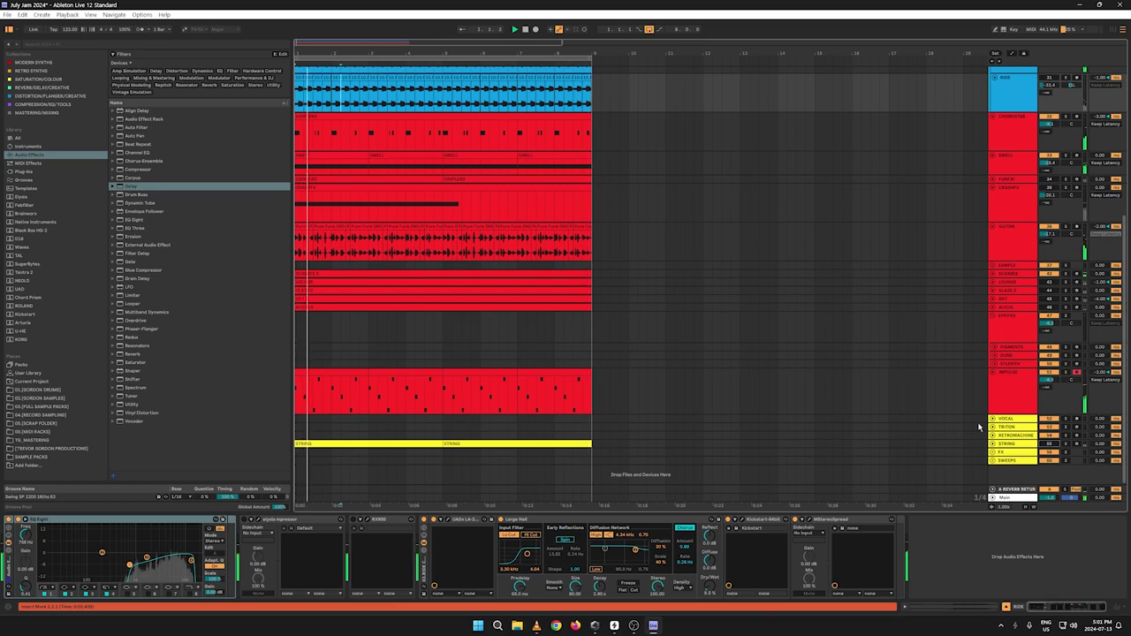
Step: Select the IMPULSE clip across bars 1–9 and open its MIDI notes in the editor
click(1015, 382)
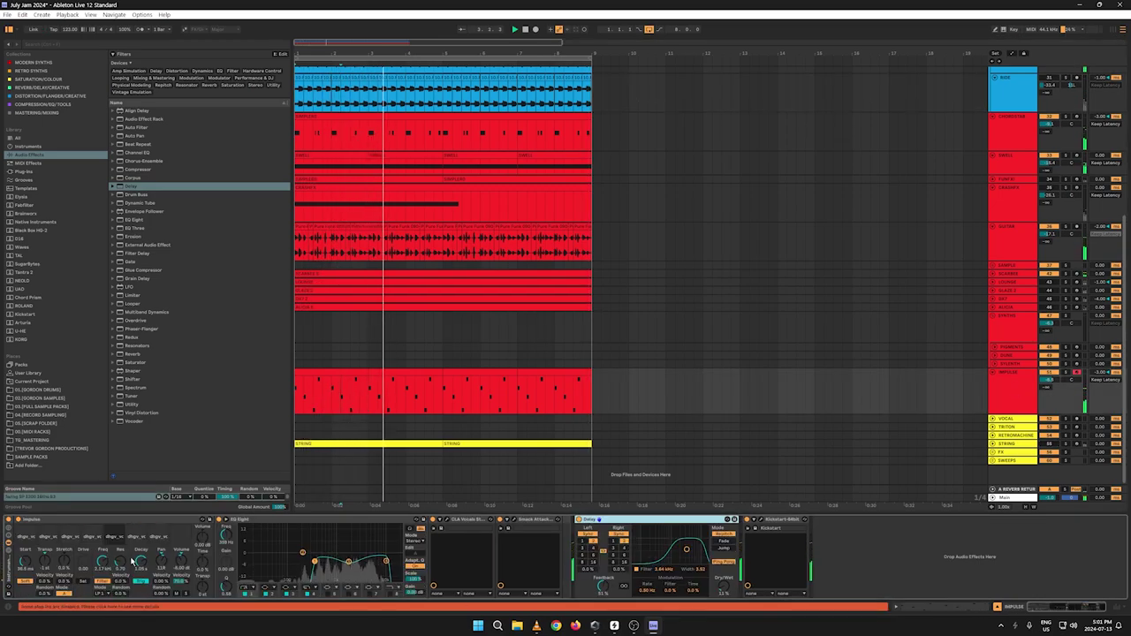
click(136, 536)
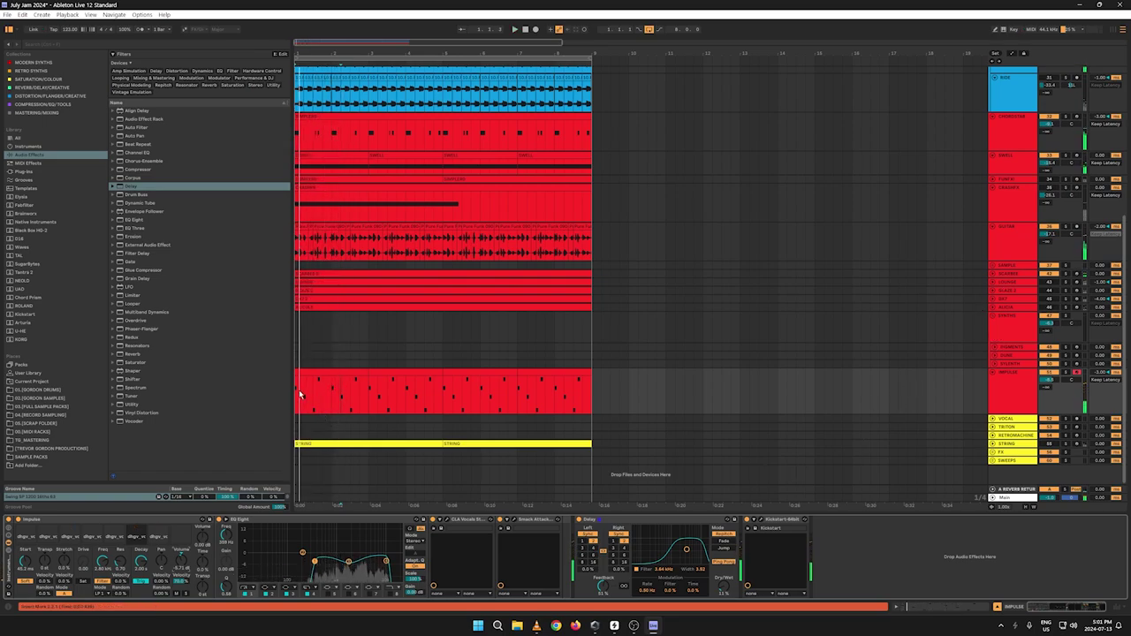
drag(592, 392, 212, 399)
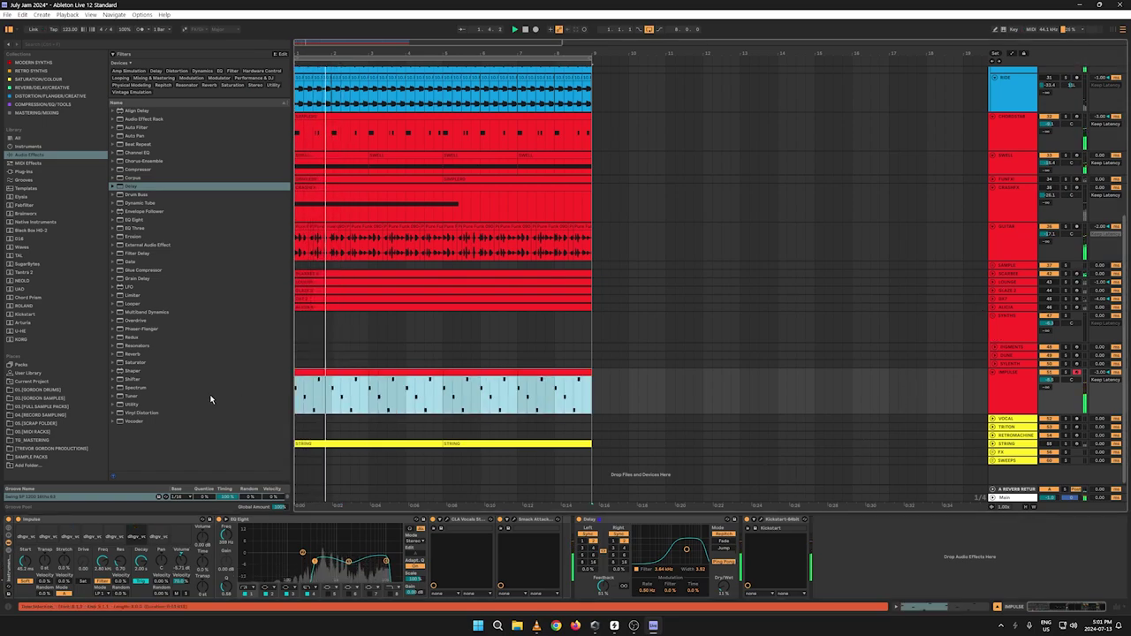
right_click(325, 374)
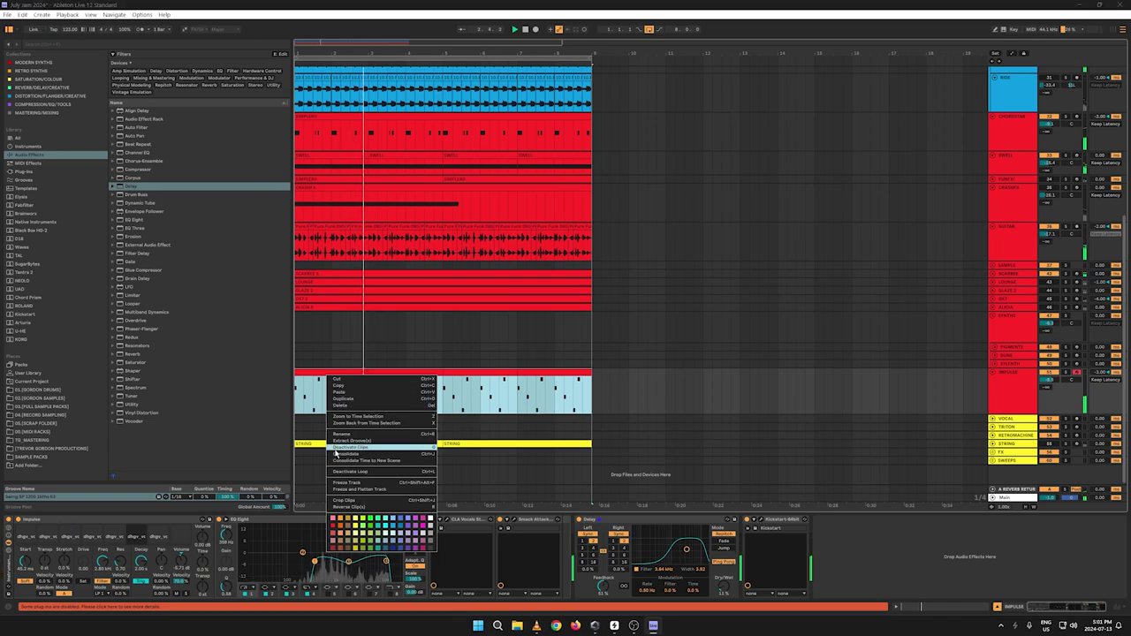
click(334, 454)
double_click(321, 402)
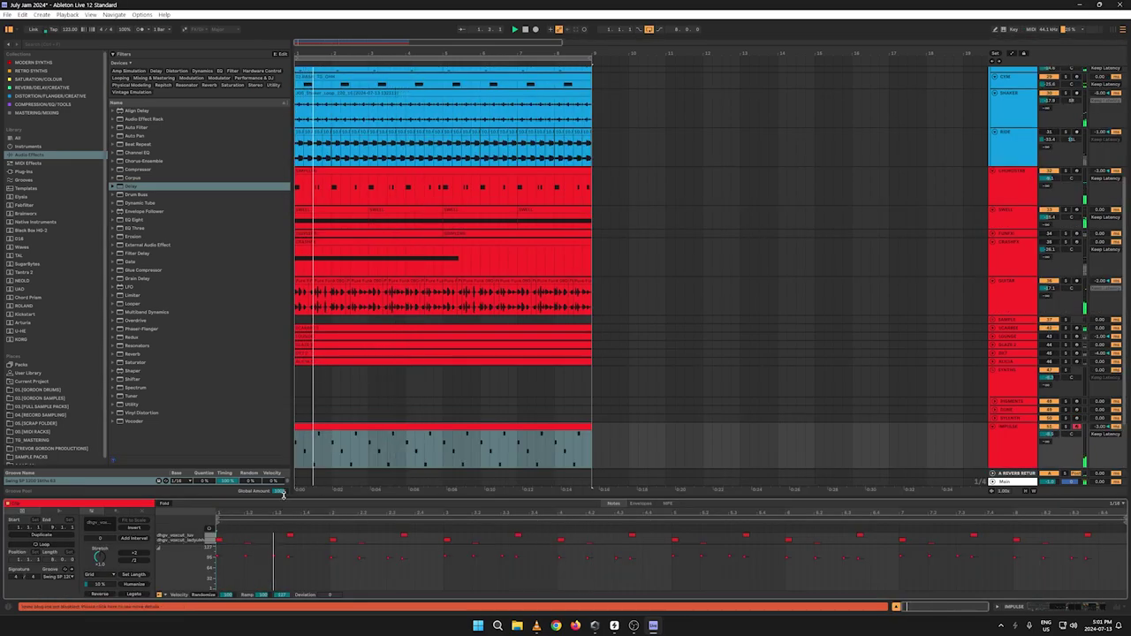
Step: Enlarge and zoom the IMPULSE note editor, select the first note, then hide the editor
drag(247, 499, 238, 301)
drag(153, 313, 150, 354)
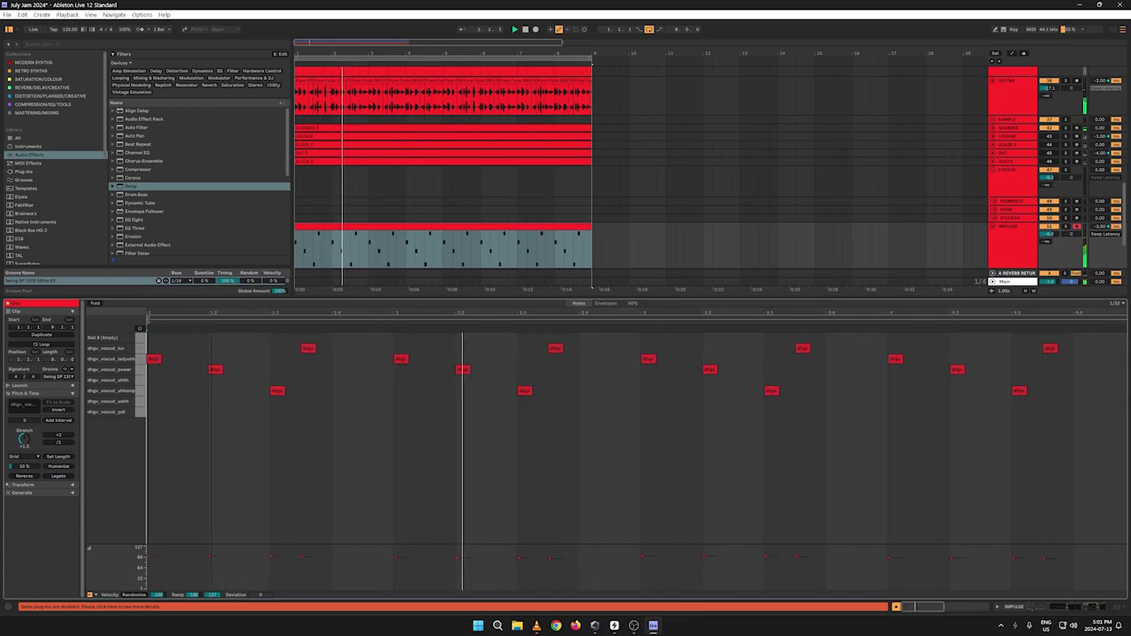
key(space)
click(153, 361)
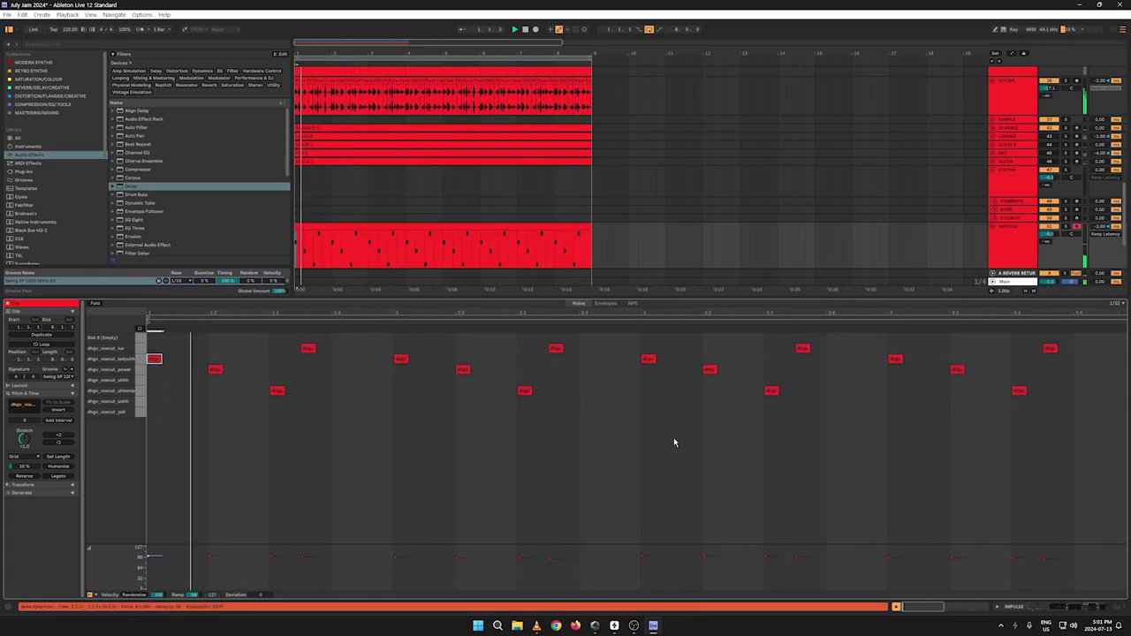
drag(627, 297, 708, 631)
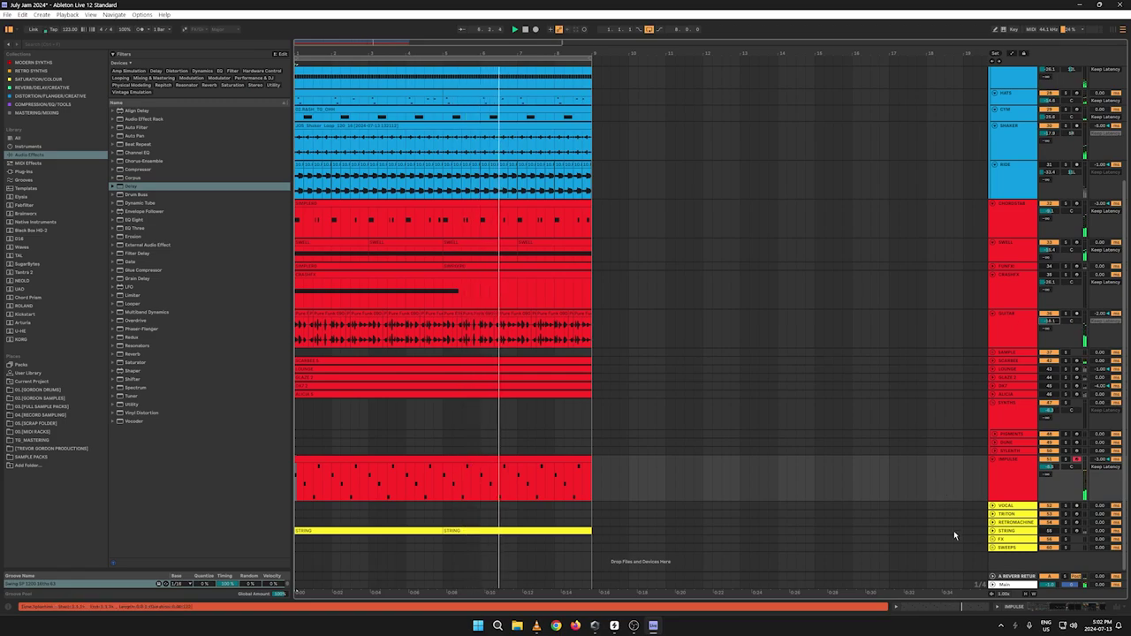
Step: Show the IMPULSE track's effects chain and check its Kickstart plug-in at 37% mix
double_click(1014, 480)
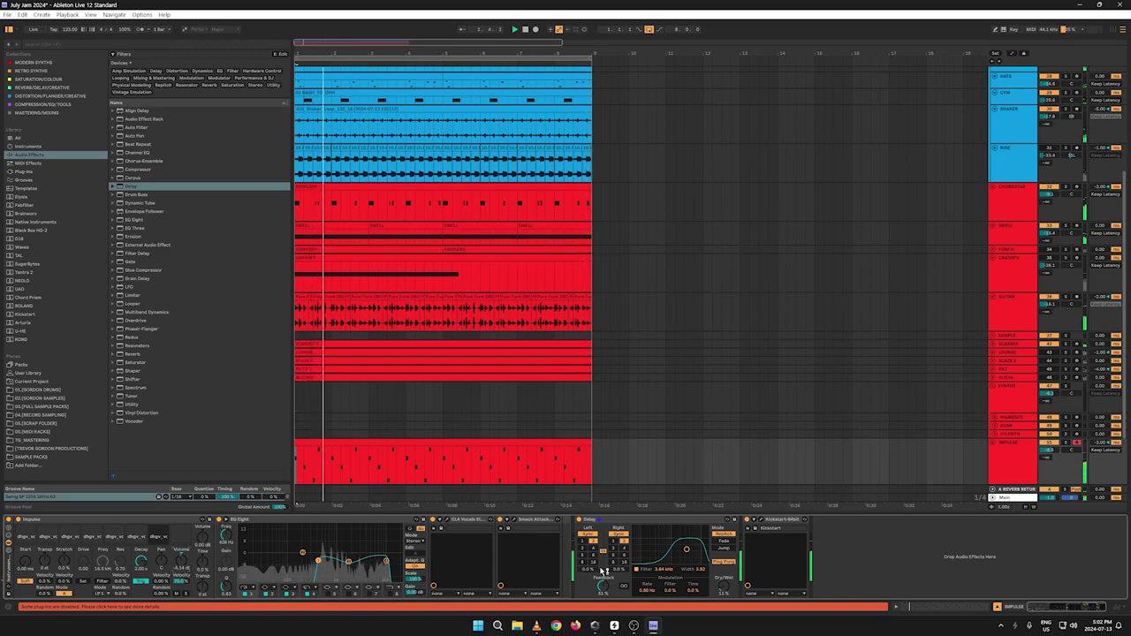
click(753, 519)
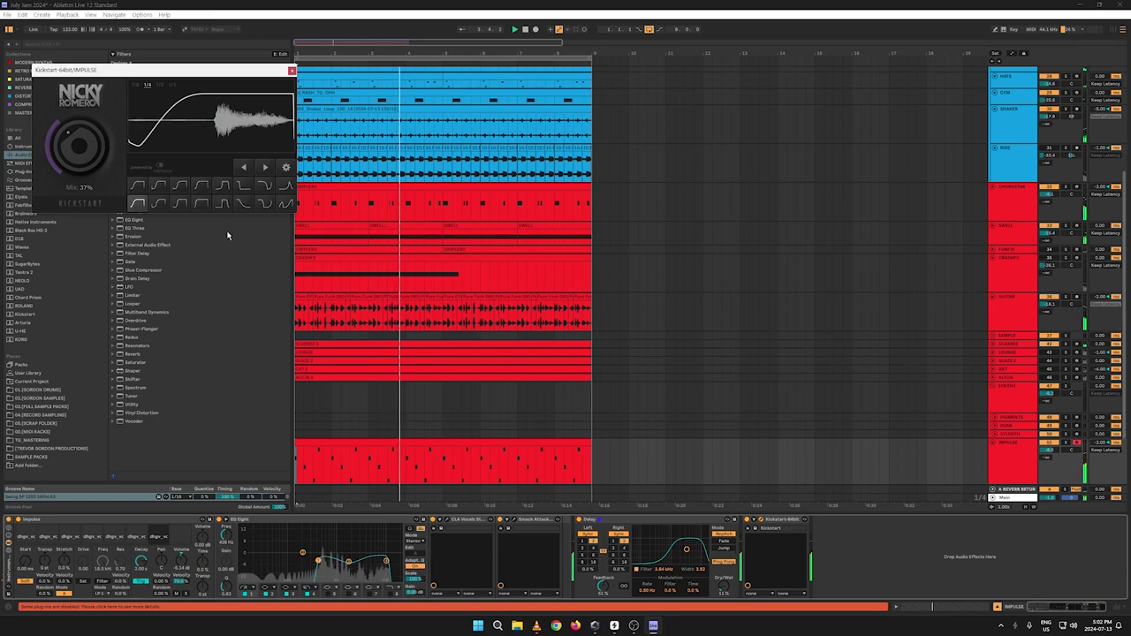
click(292, 70)
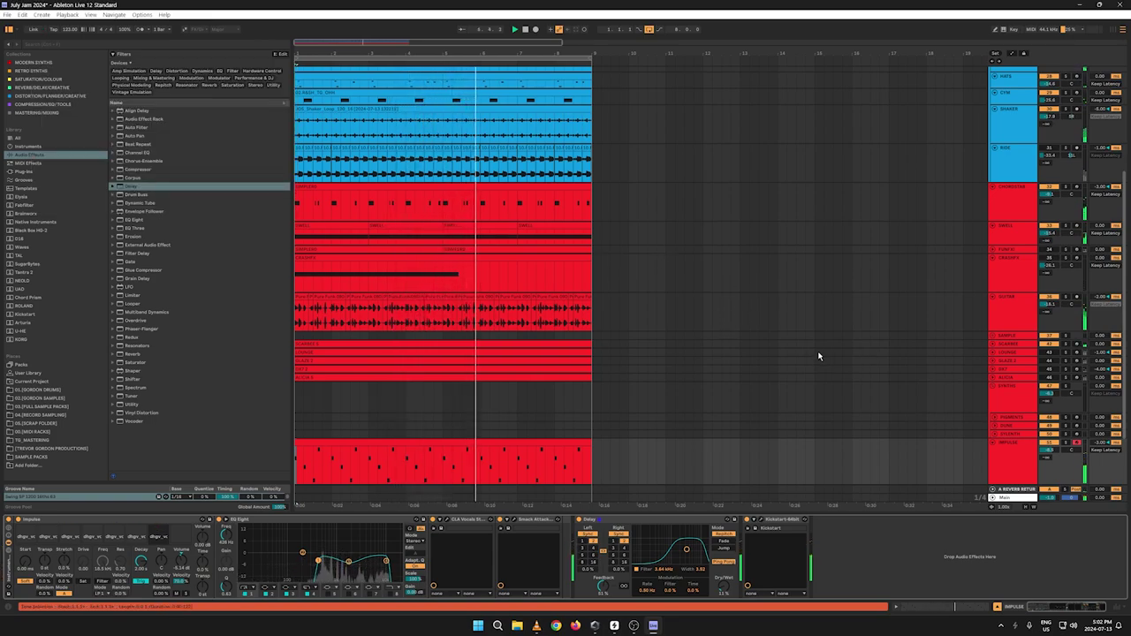
scroll(818, 353, down, 3)
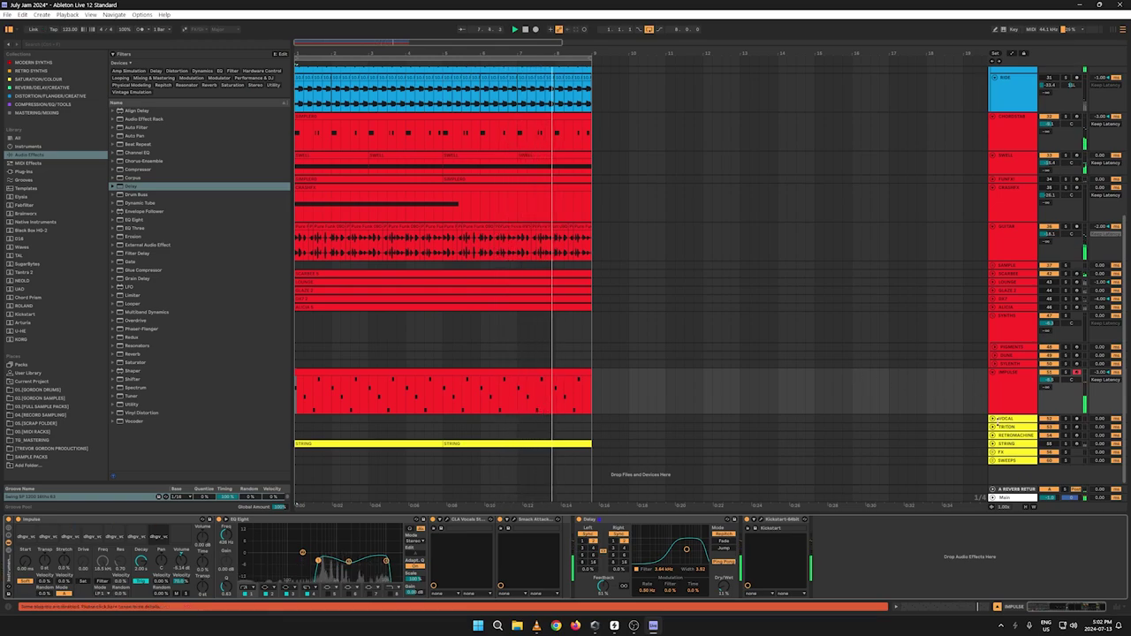
Step: Select, unfold and heighten the VOCAL track lane, showing its effects chain
click(1009, 419)
click(992, 418)
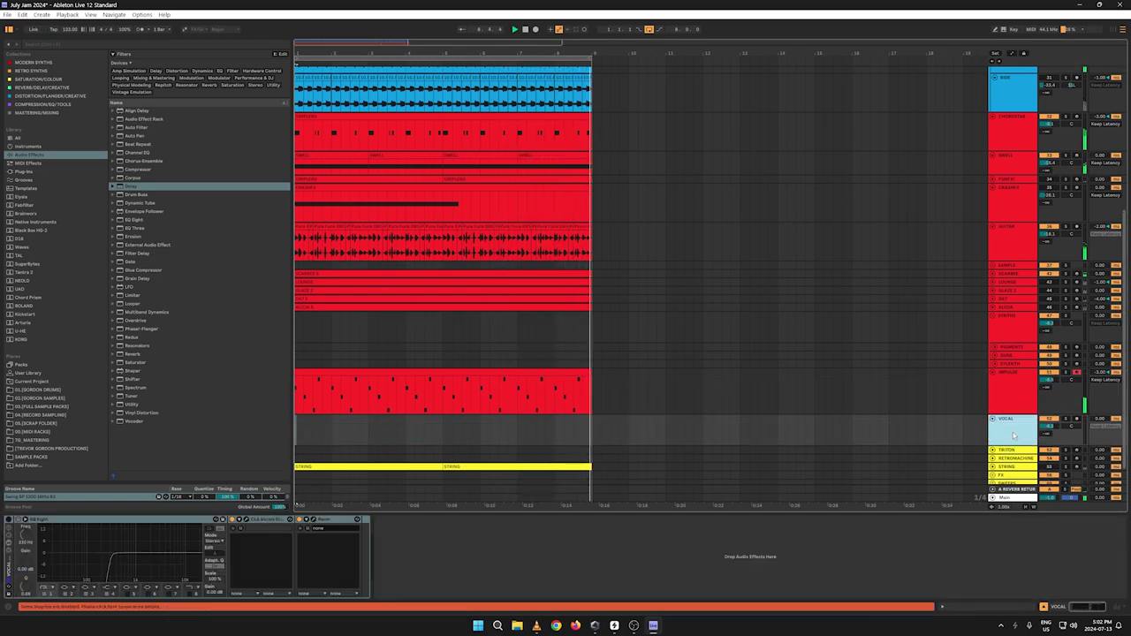
drag(1013, 446, 1013, 468)
double_click(993, 441)
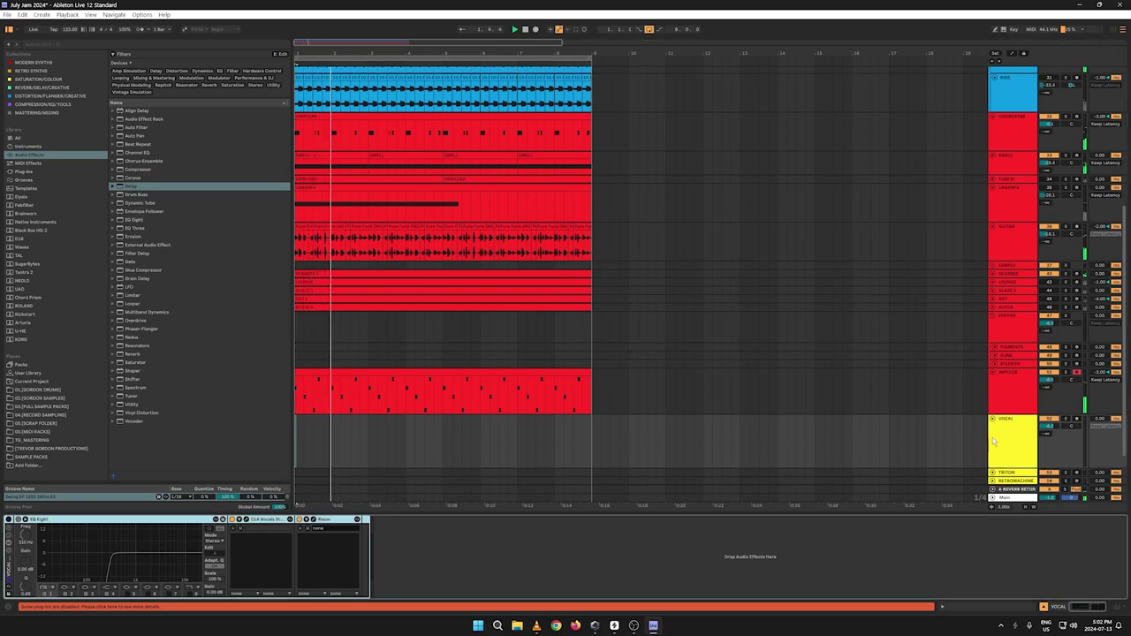
Step: Browse the sample collections to the 02.[GORDON SAMPLES] personal vocals folder
click(38, 415)
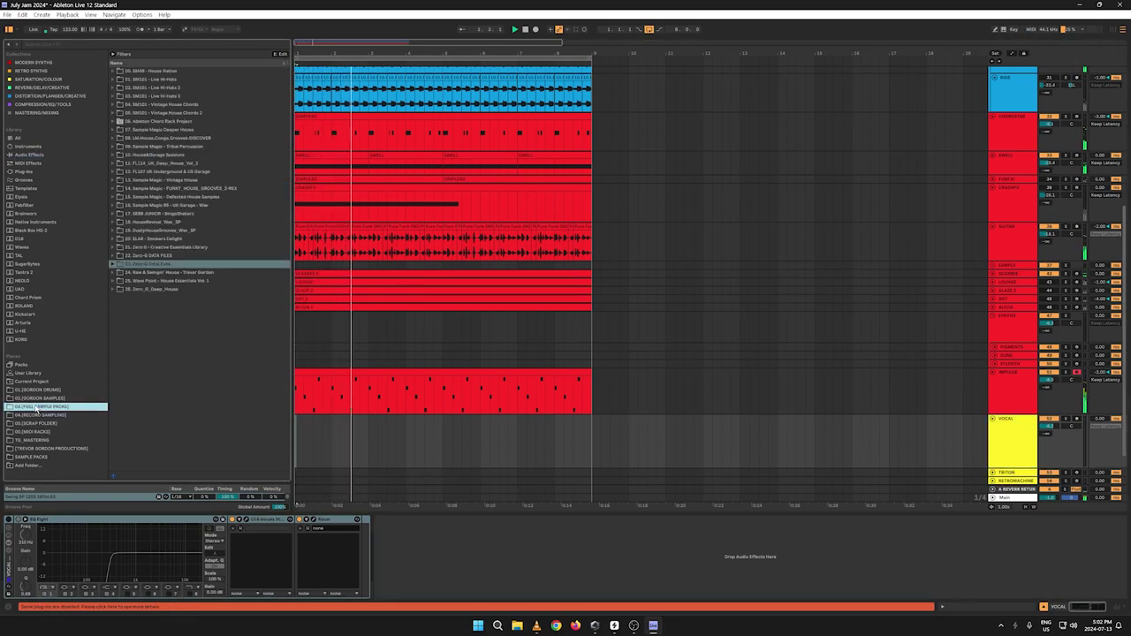
click(38, 399)
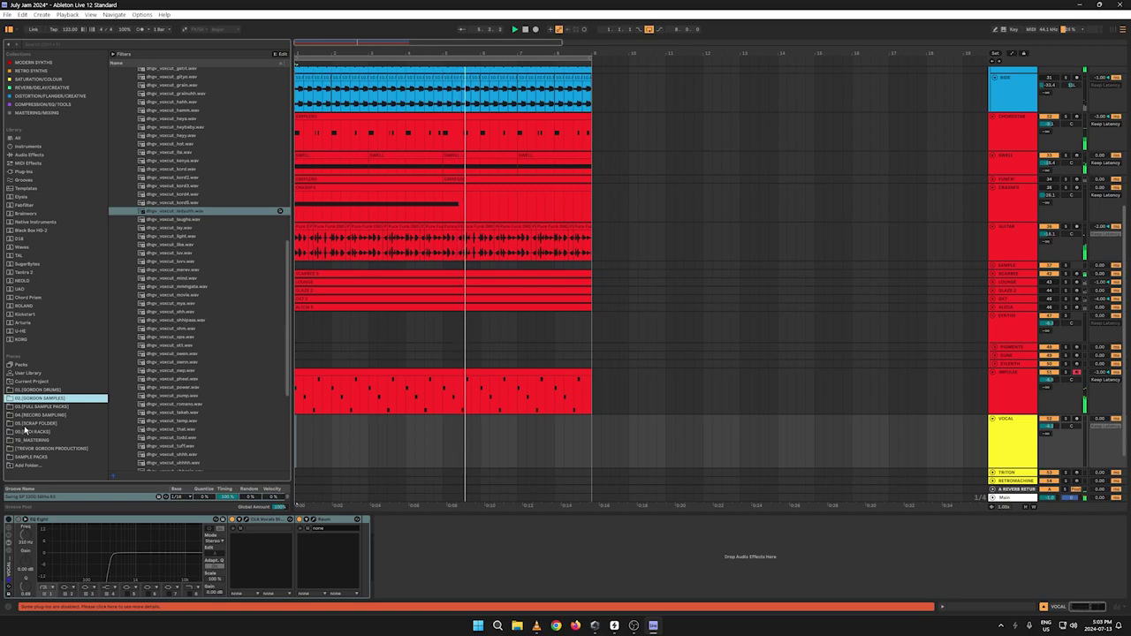
click(19, 449)
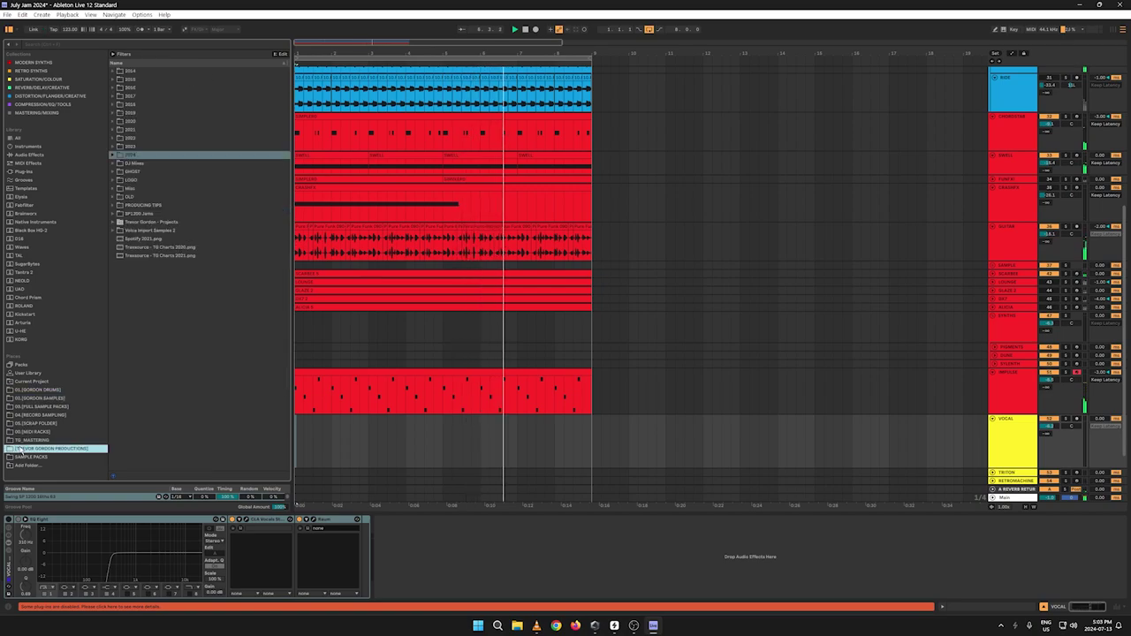
click(23, 415)
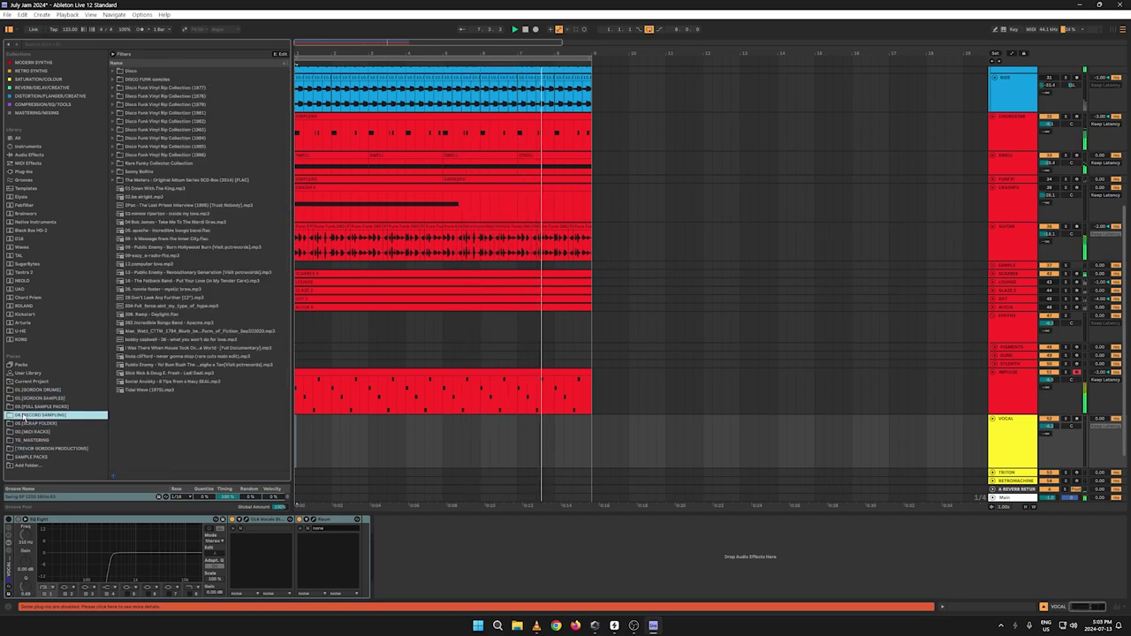
click(25, 406)
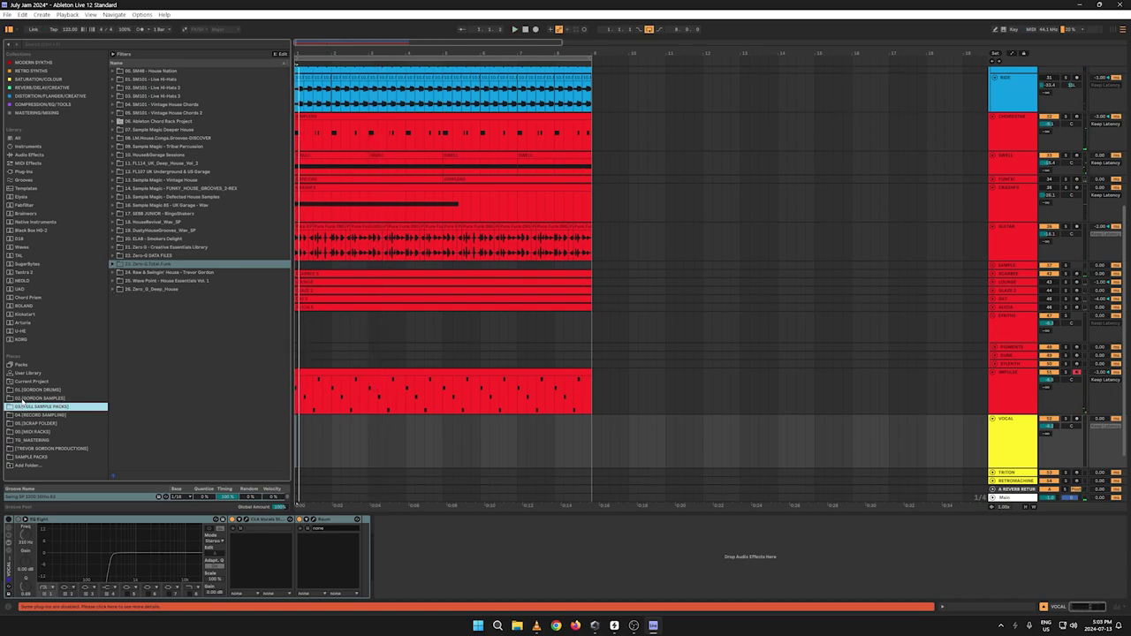
click(25, 392)
click(25, 399)
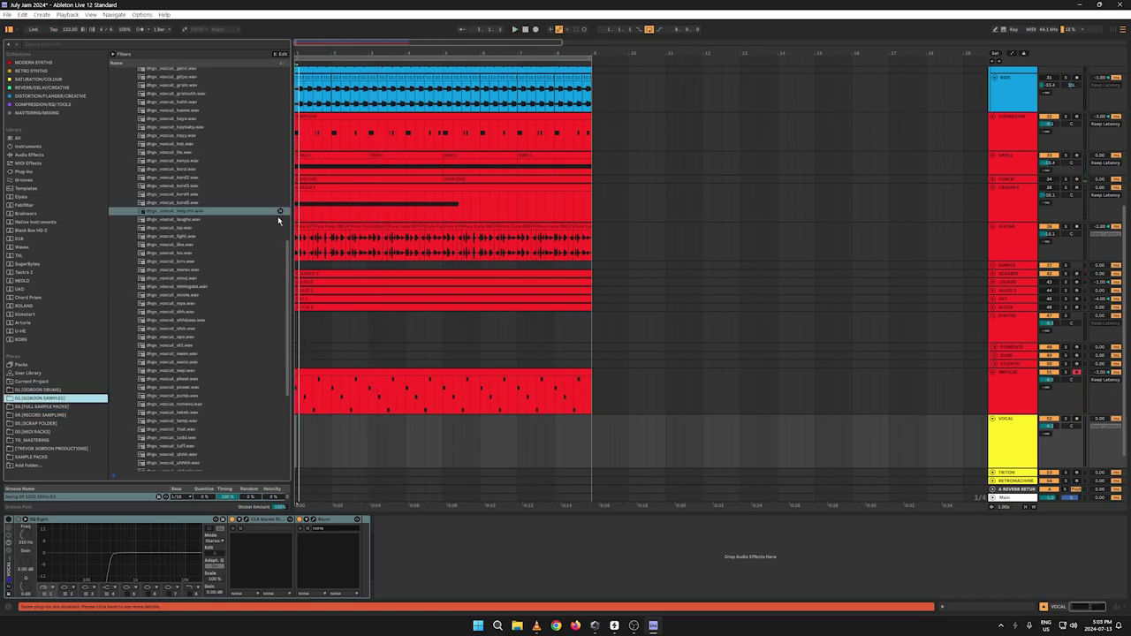
scroll(256, 177, up, 10)
click(131, 139)
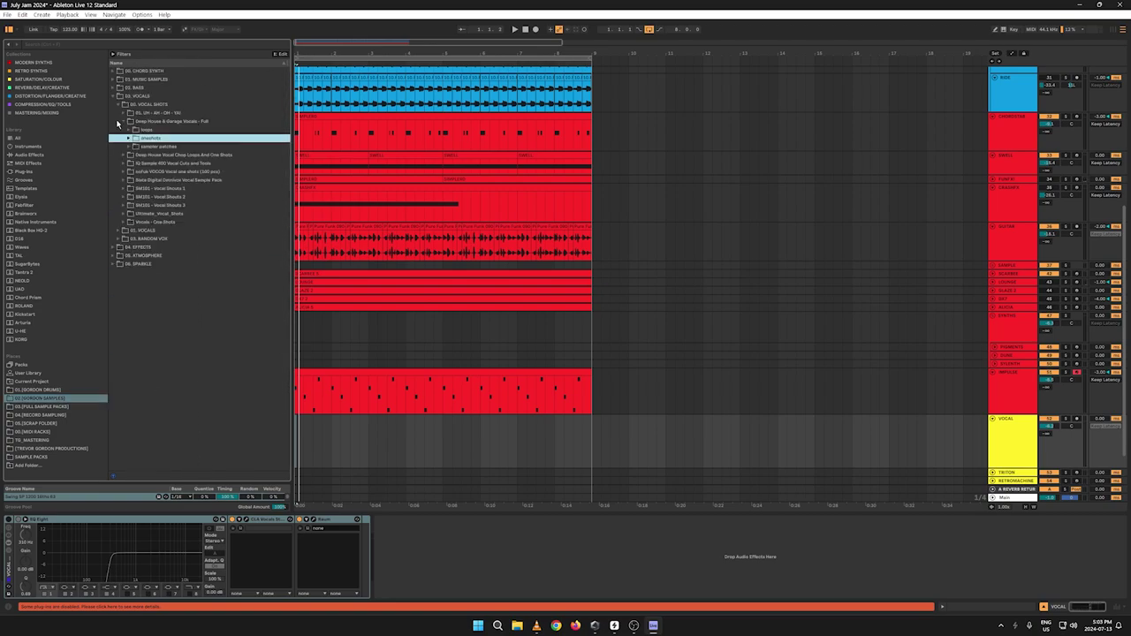
Step: Navigate the 01. VOCALS folder to the Producer Loops Deep House Vocals Vol. 1 pack
click(123, 121)
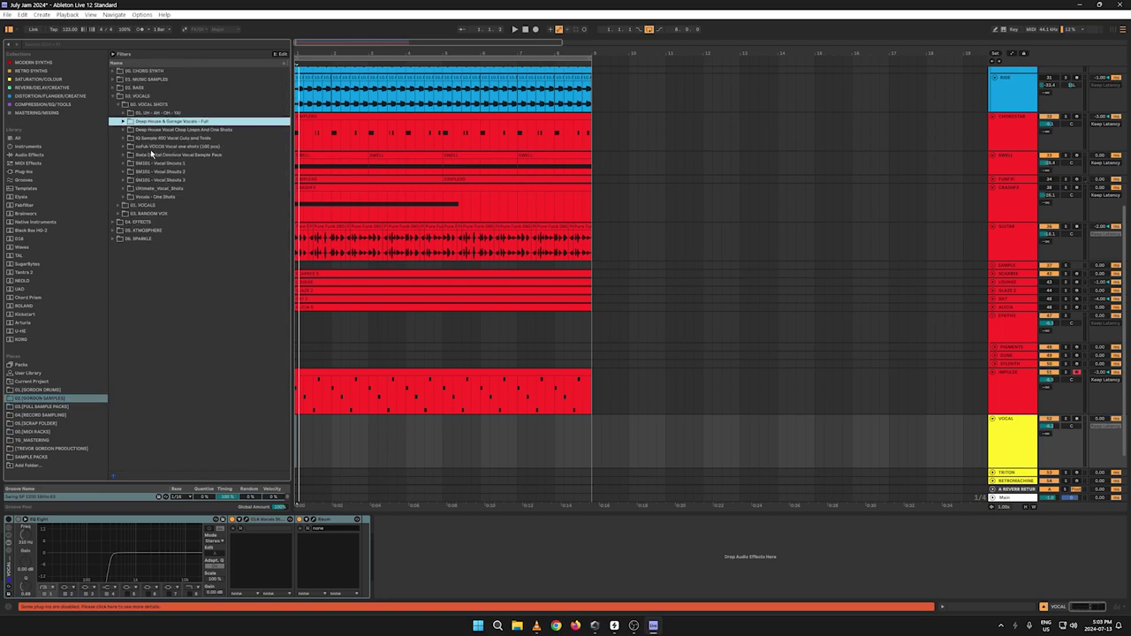
click(121, 105)
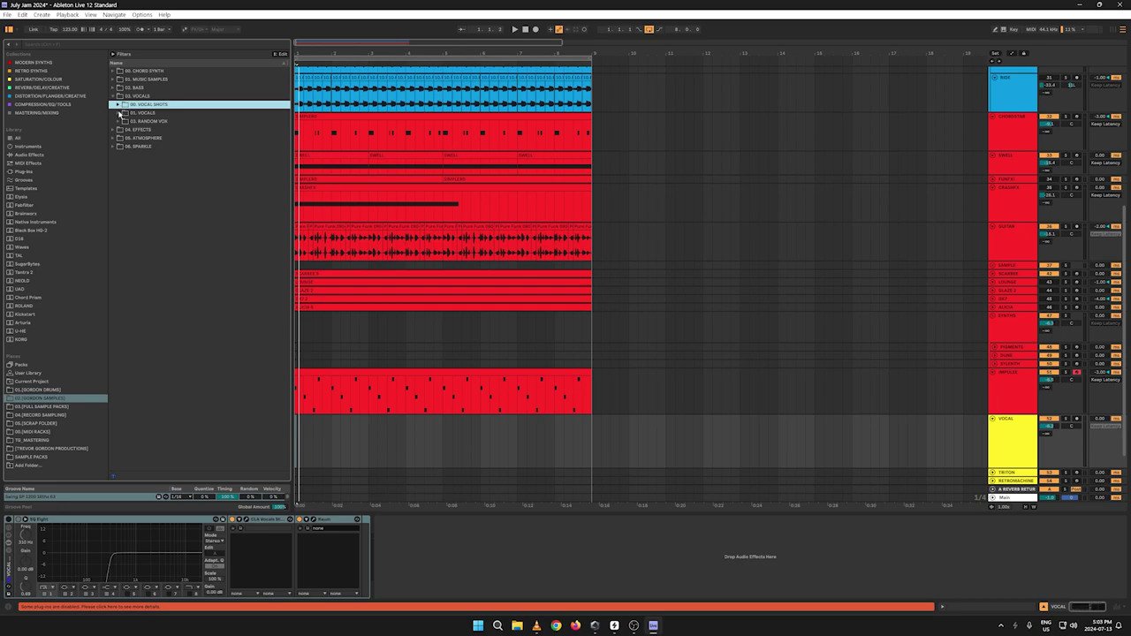
click(119, 113)
click(124, 172)
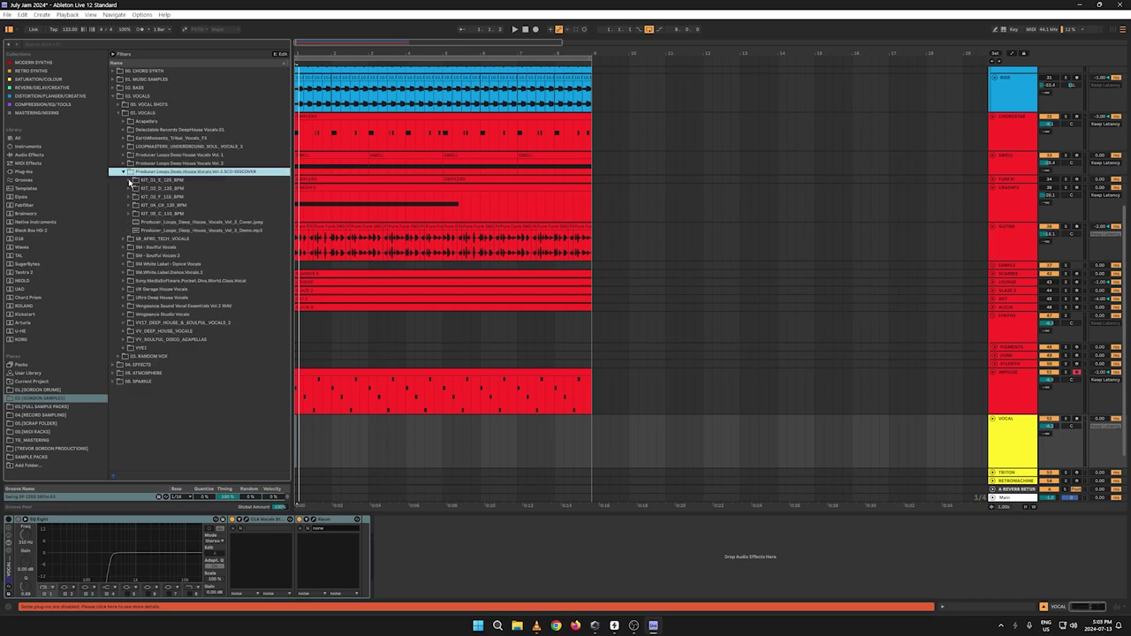
click(124, 171)
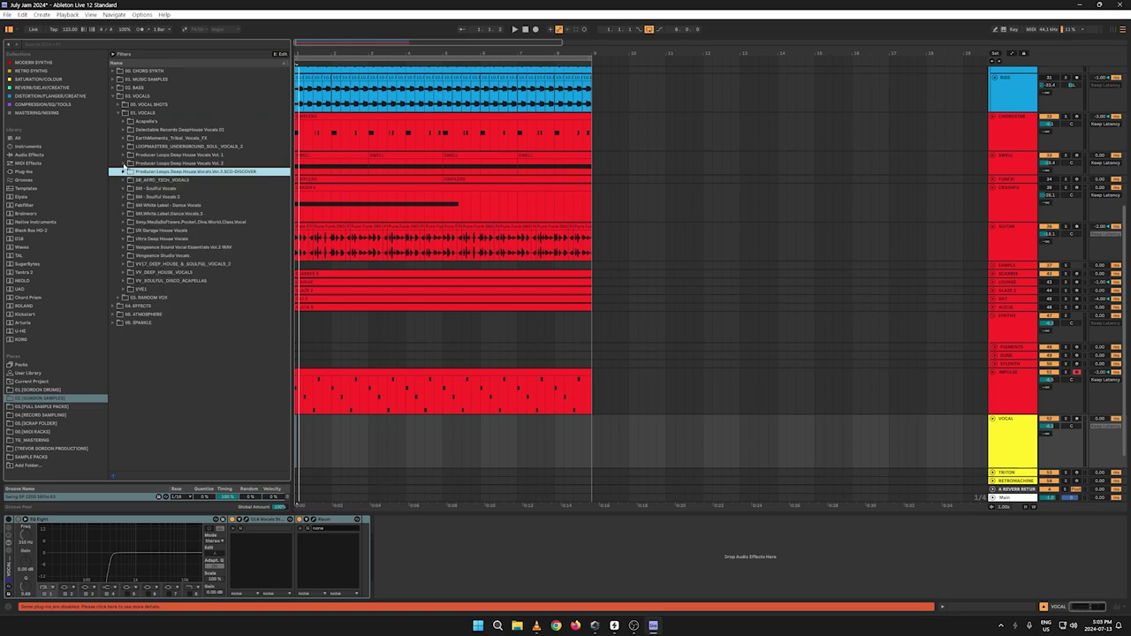
click(124, 156)
Step: Preview the PL_DHV1_01_F_128 kit's Baseline Chorus and Phased Synth loops and Ooh dry phrase
click(130, 164)
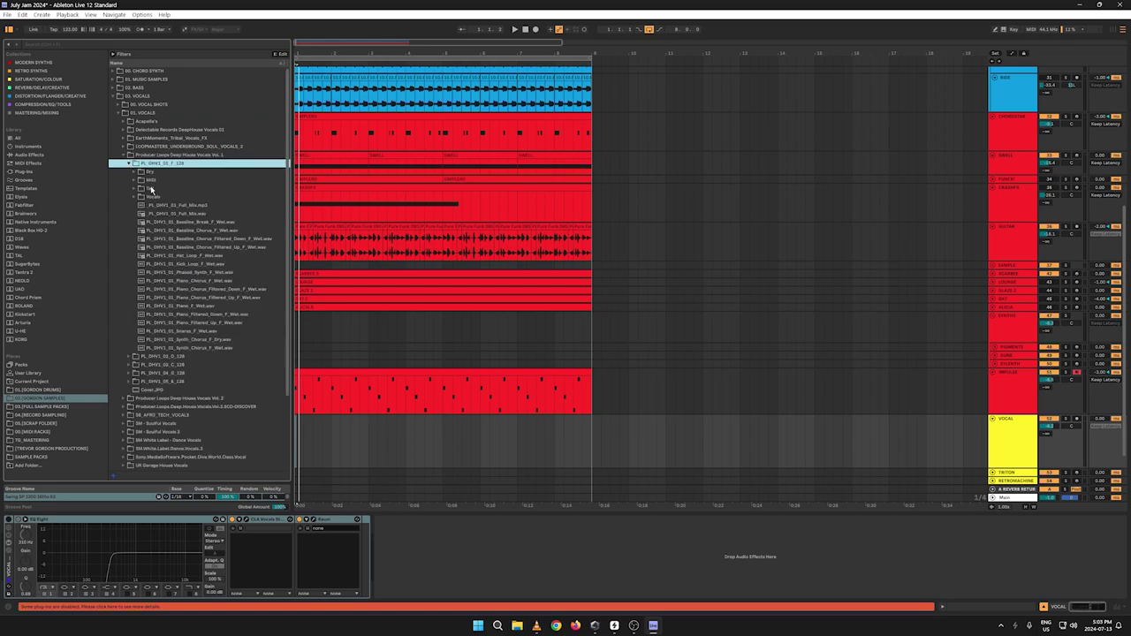
click(160, 229)
click(201, 271)
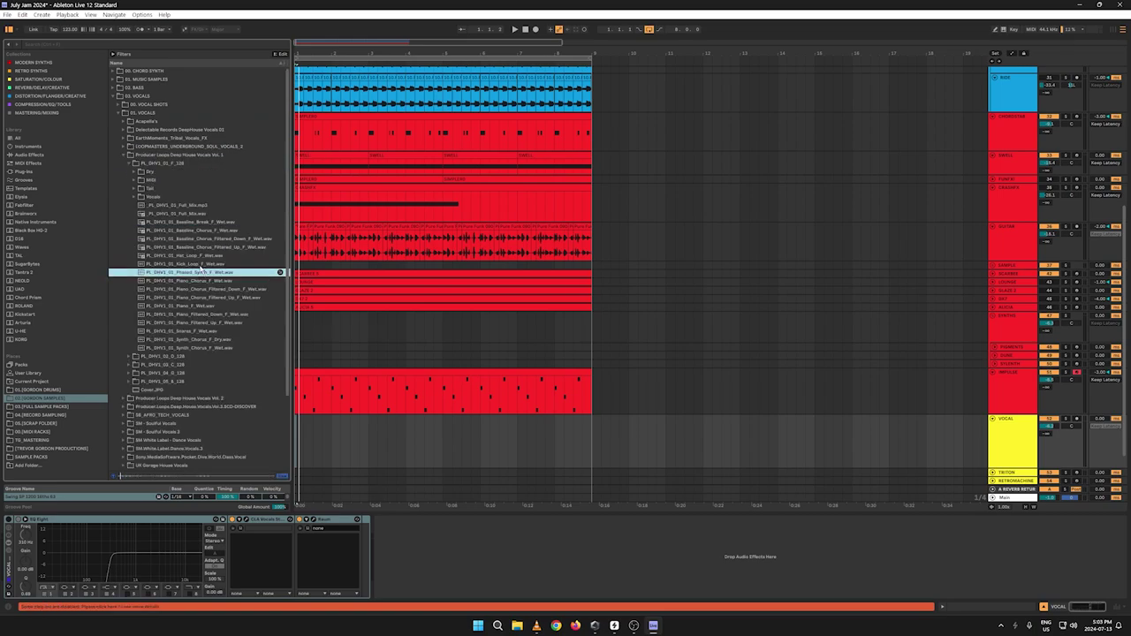
click(138, 198)
click(162, 222)
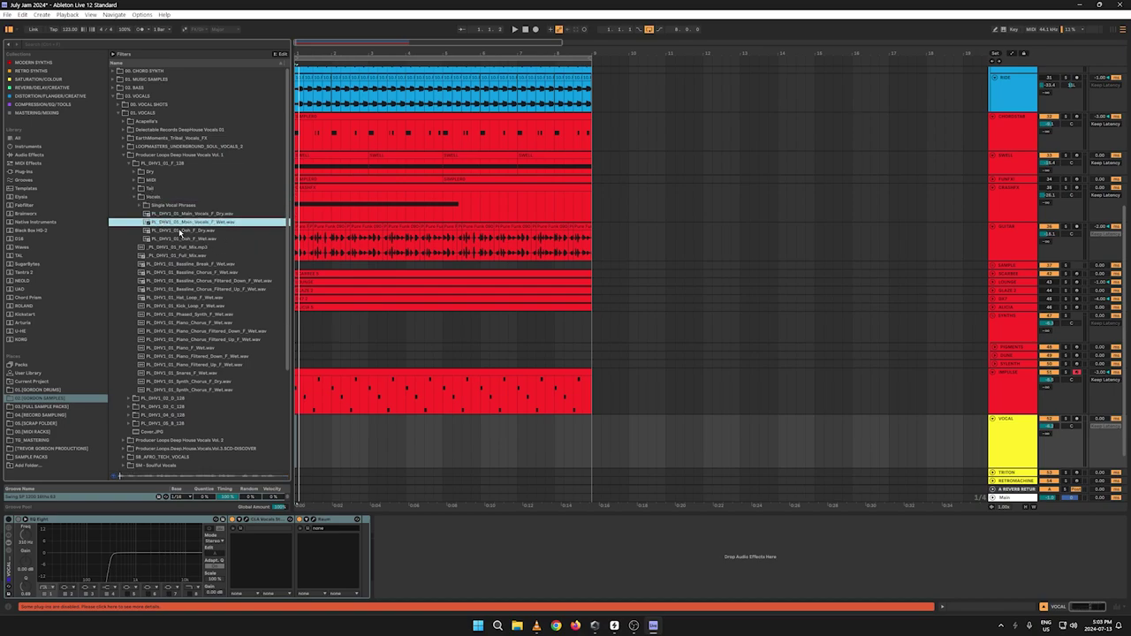
click(181, 230)
click(138, 198)
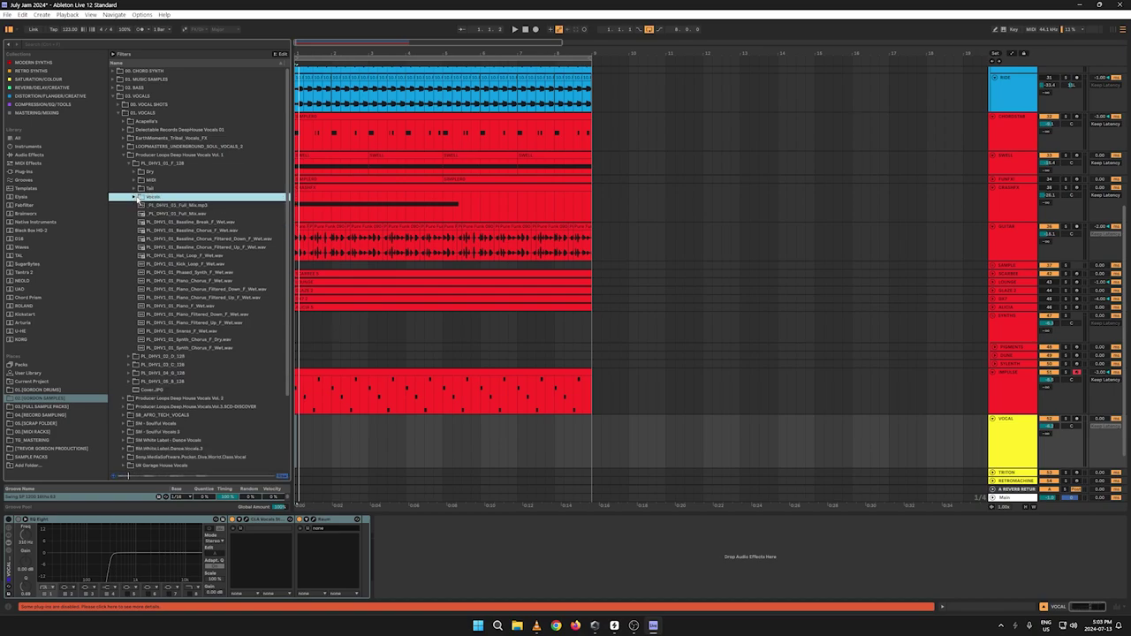
click(172, 254)
click(178, 230)
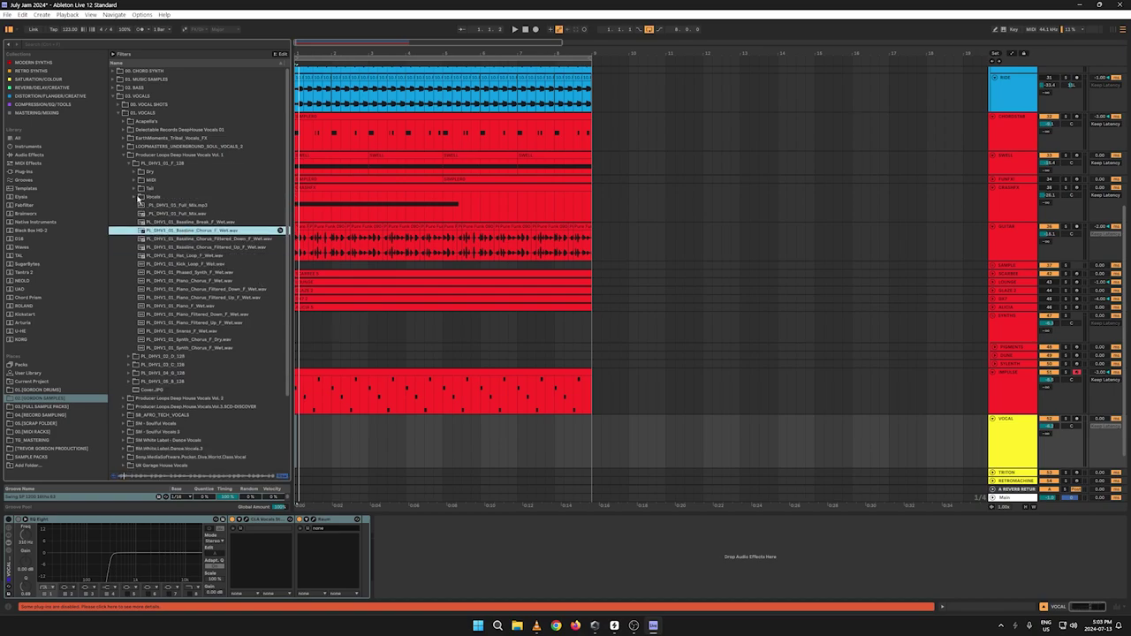
click(137, 198)
click(129, 164)
Step: Preview the PL_DHV1_02_D_128 full mix and its wet and dry main vocals
click(130, 172)
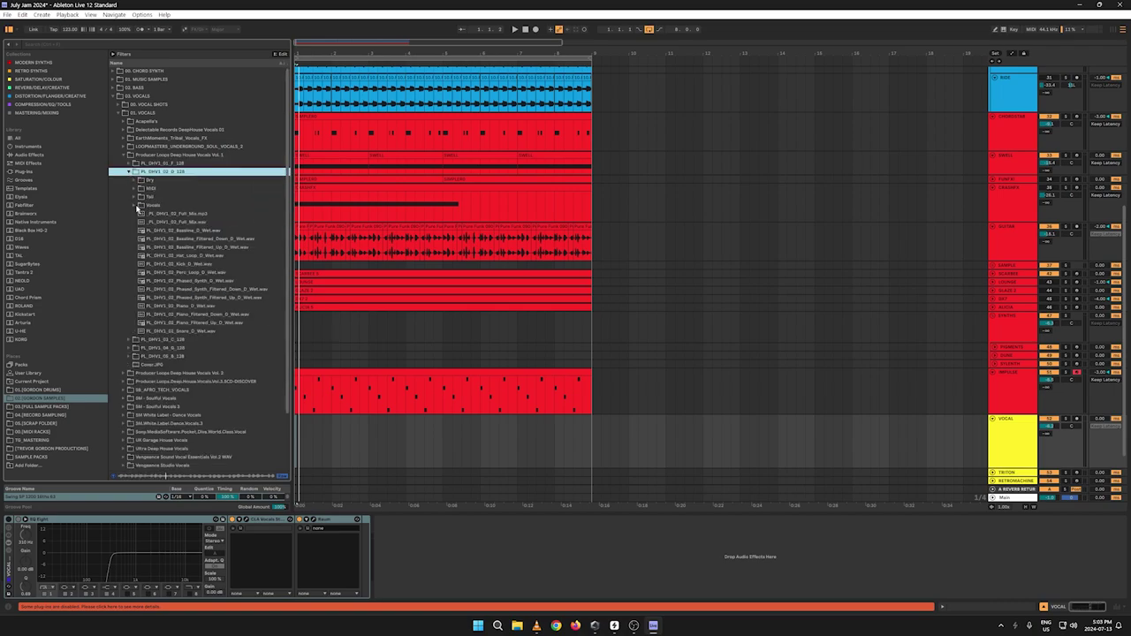
click(137, 205)
click(170, 239)
click(169, 231)
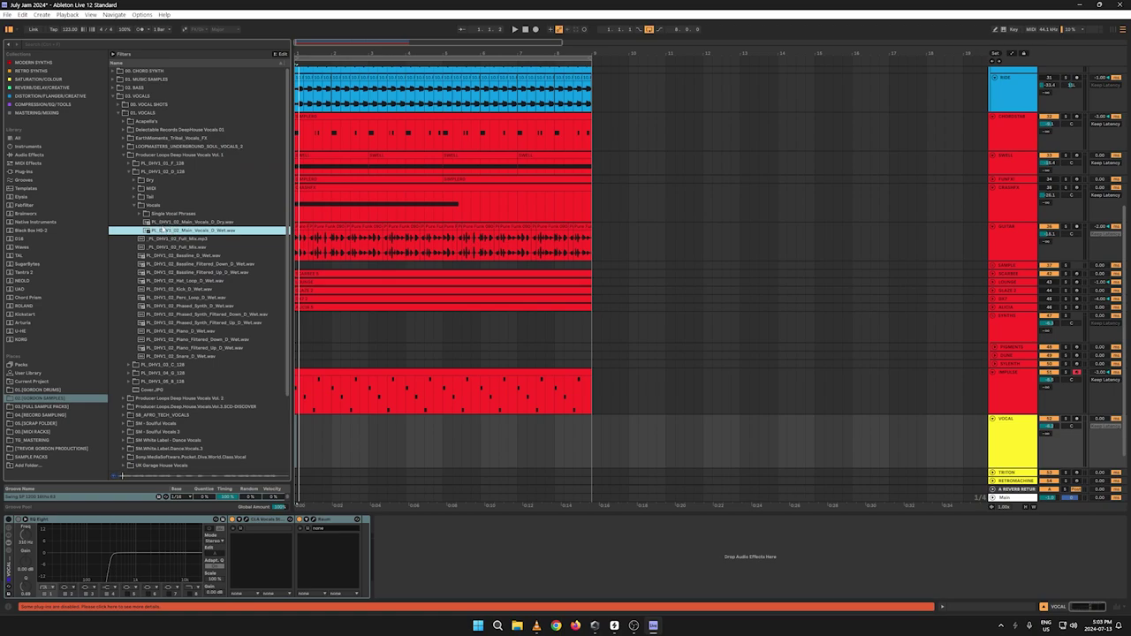
click(163, 225)
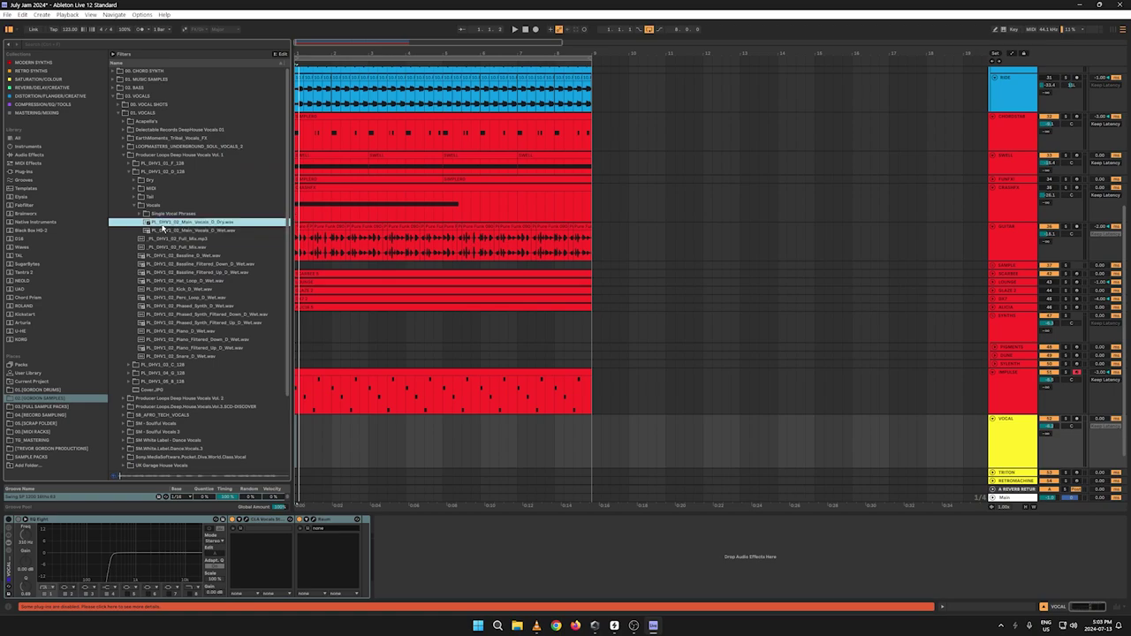
click(135, 206)
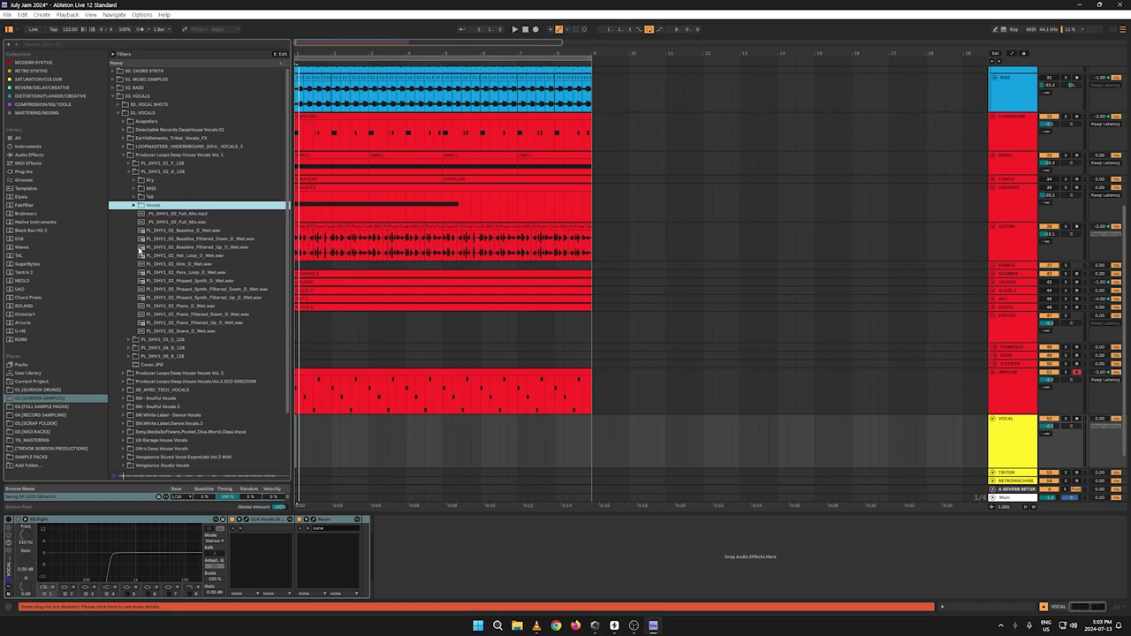
Step: Preview the PL_DHV1_03_C_128 dry main vocals and WhatINeed bridge phrase, starting arrangement playback
click(131, 339)
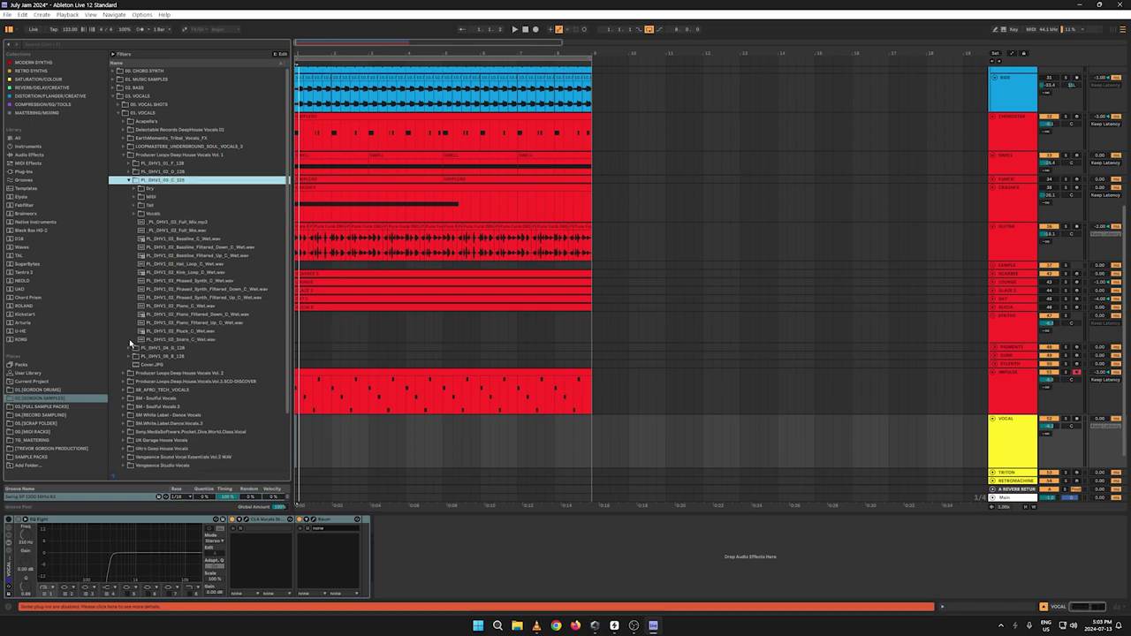
click(139, 213)
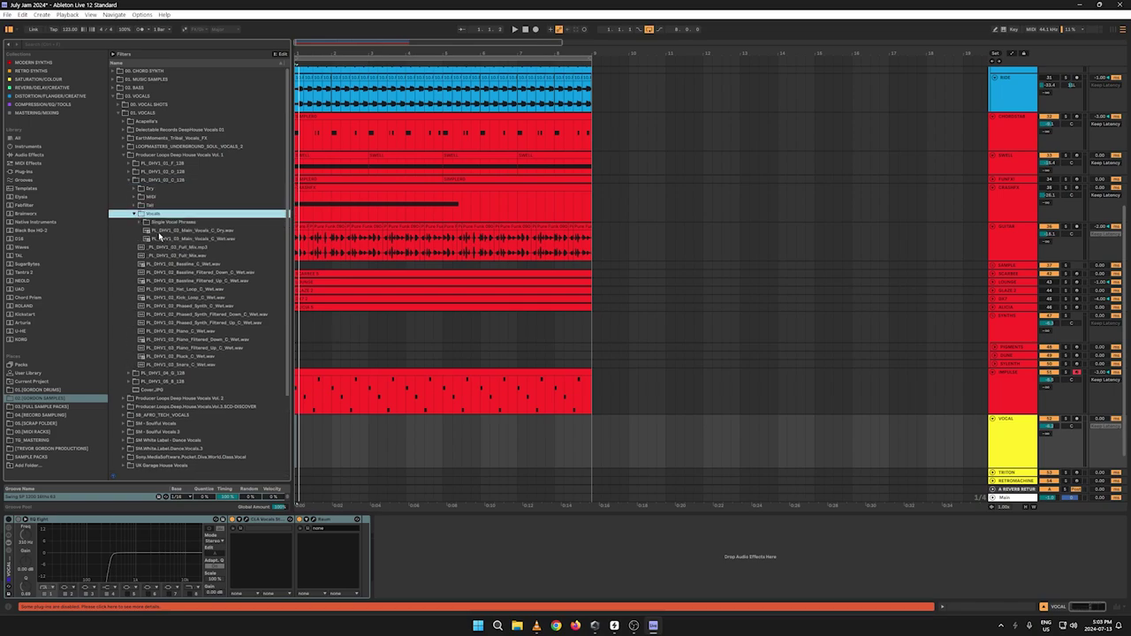
click(160, 232)
click(143, 222)
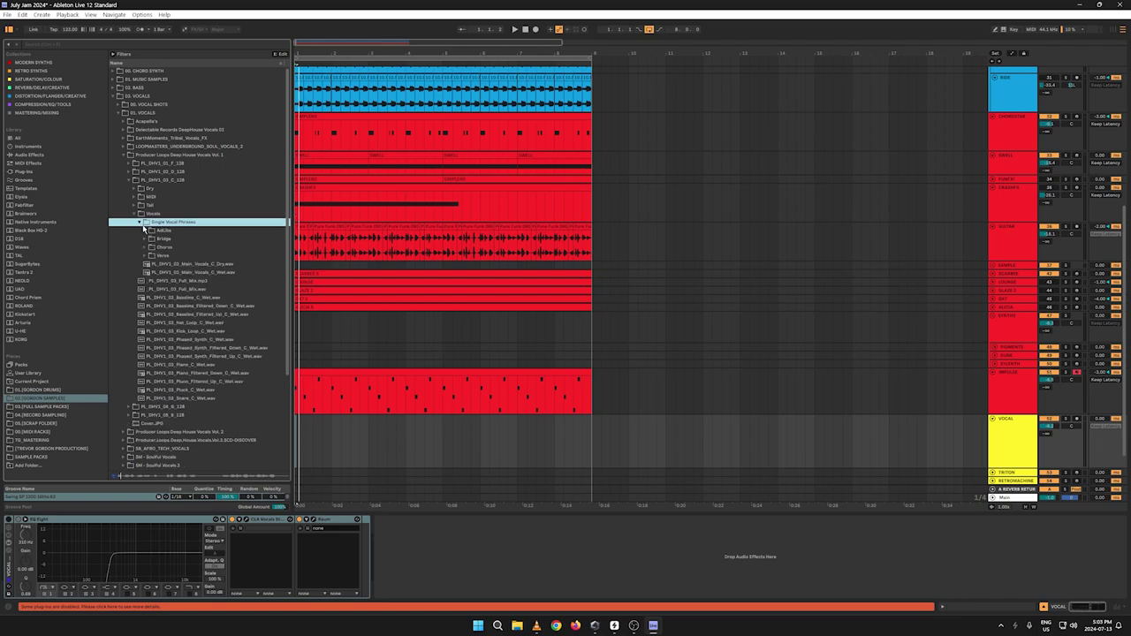
click(147, 239)
click(170, 248)
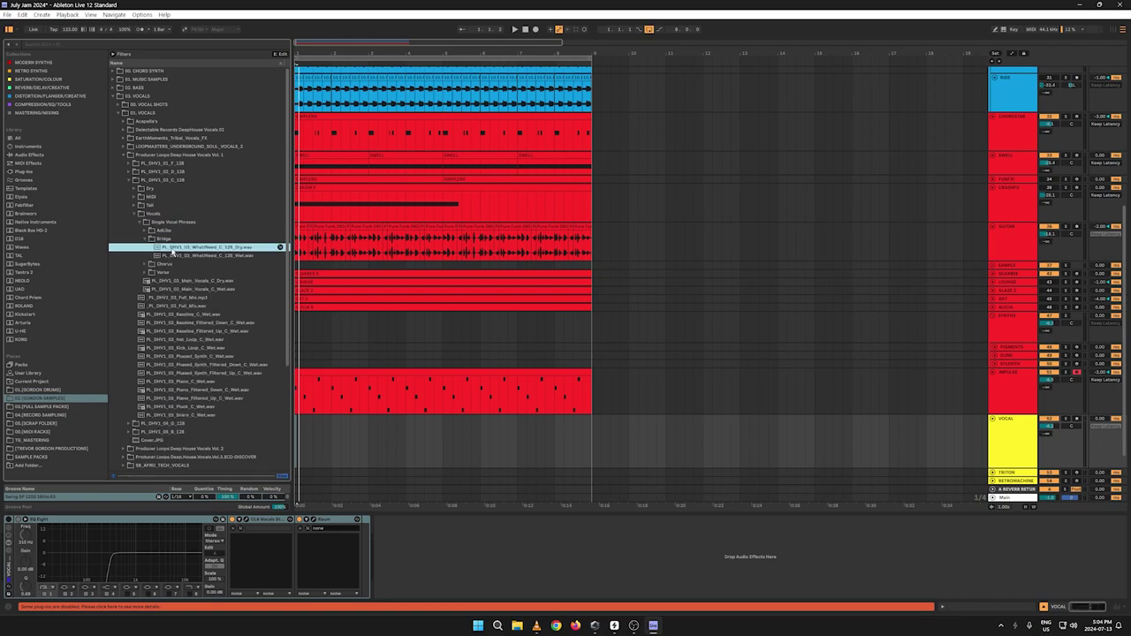
key(space)
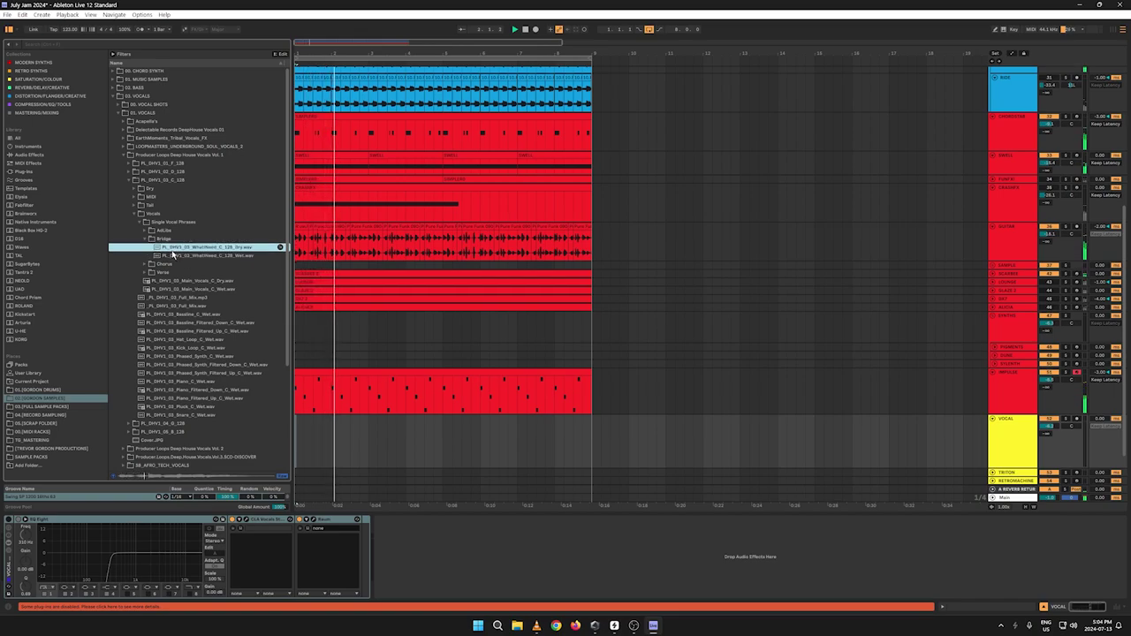
Step: Audition the C pack's Sweet and SweetFantasy adlibs against the playing arrangement
click(147, 239)
click(147, 231)
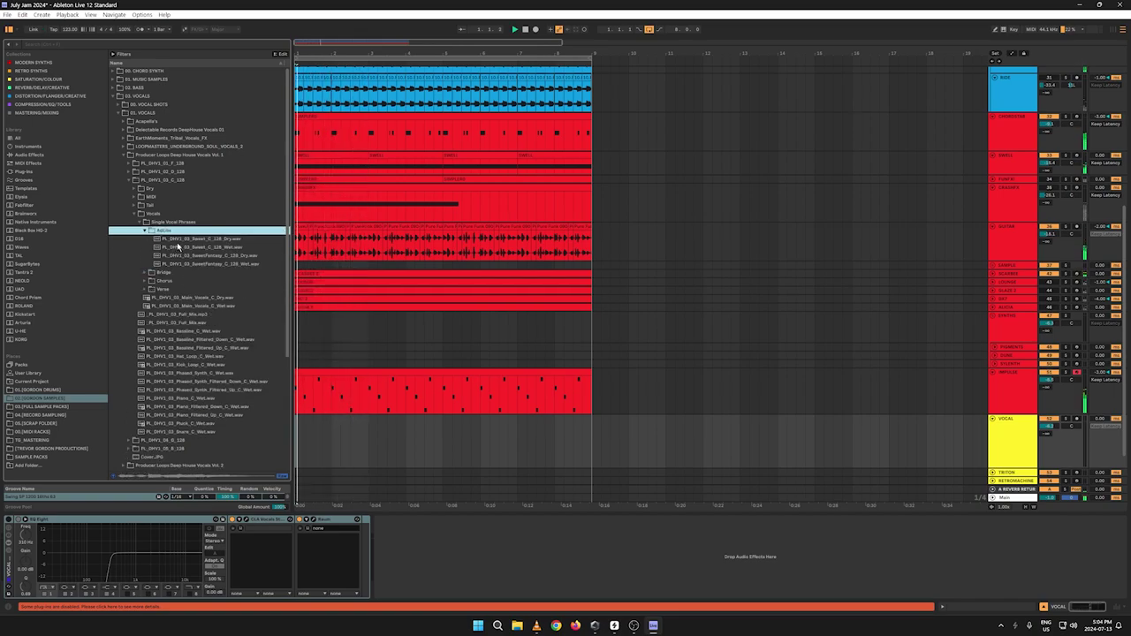
click(164, 239)
click(179, 247)
click(176, 264)
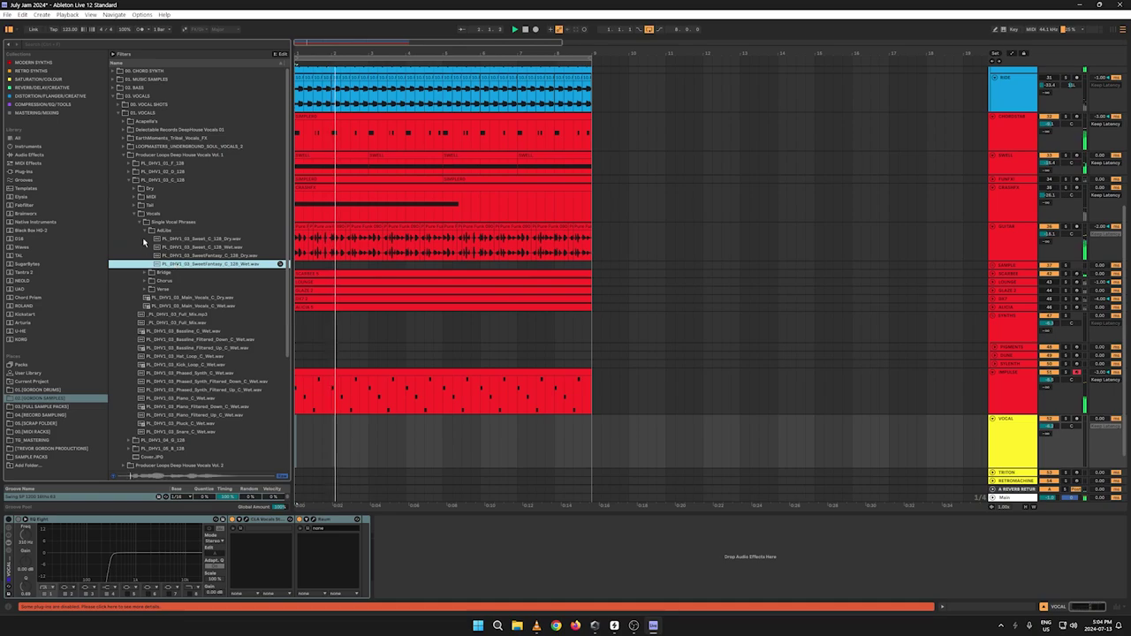
click(139, 214)
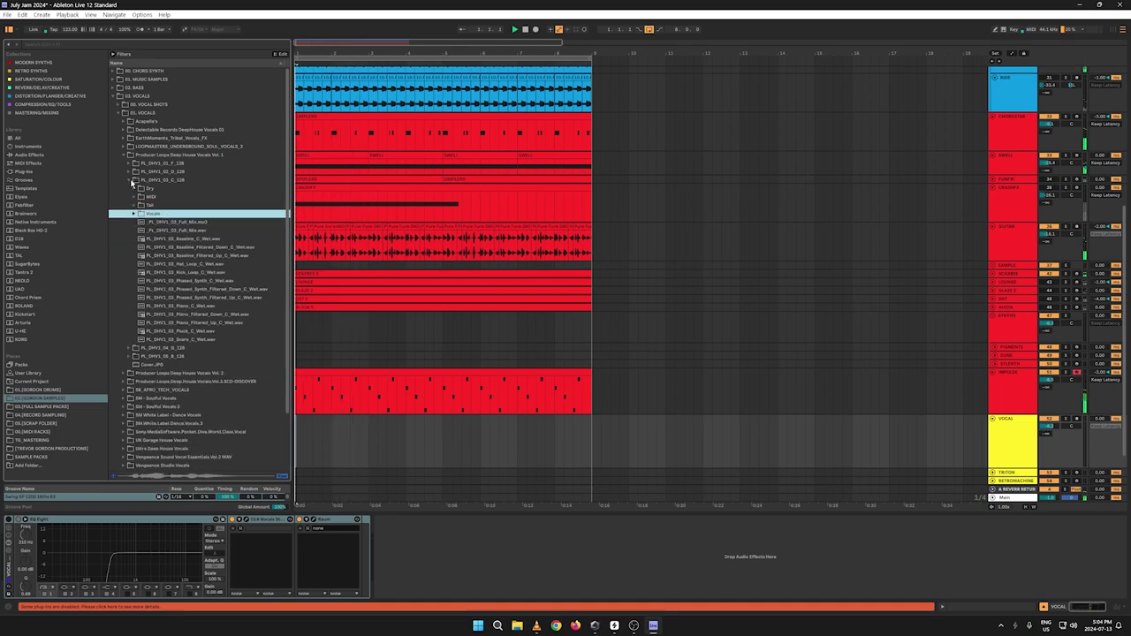
click(129, 179)
Step: Preview the PL_DHV1_04_G_128 full mix and its Bridge phrases, including BeMine
click(130, 188)
click(151, 231)
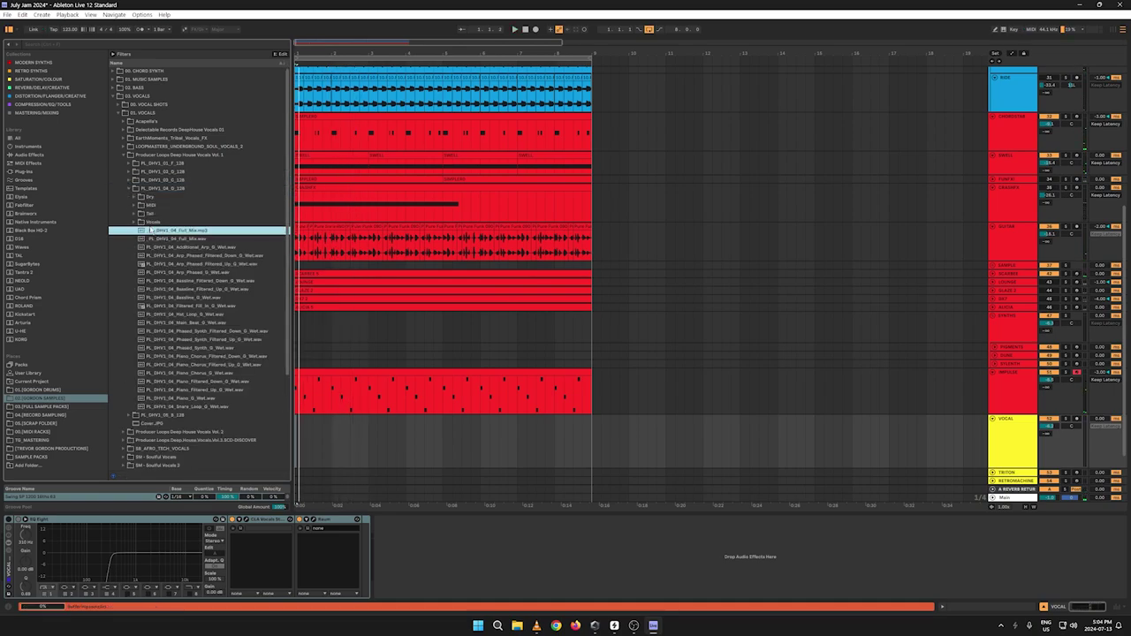
click(134, 222)
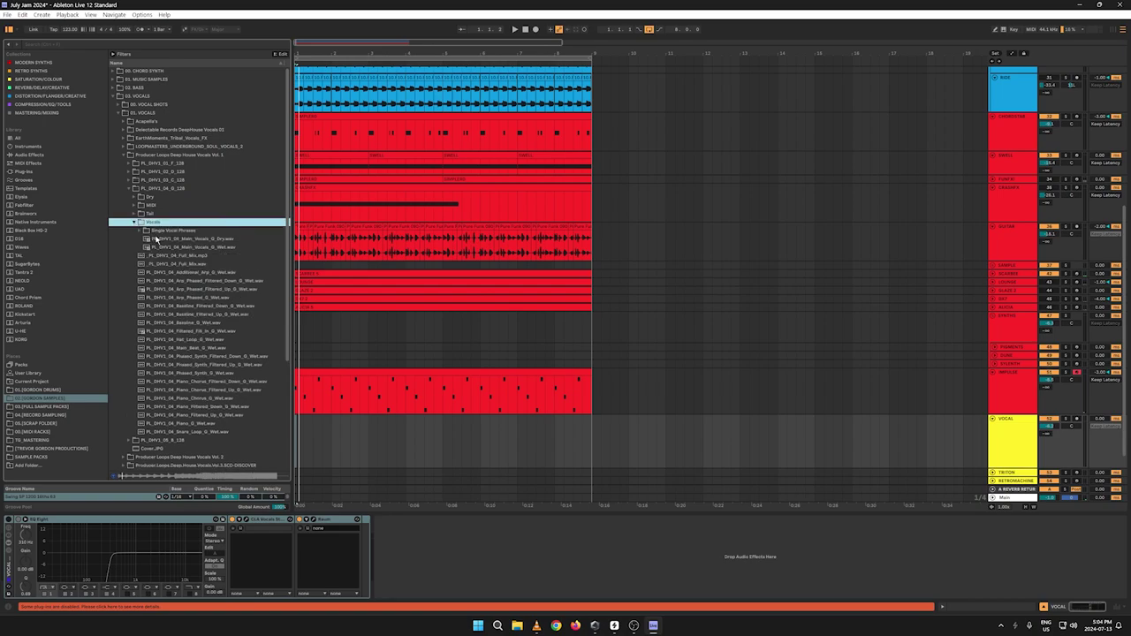
click(145, 231)
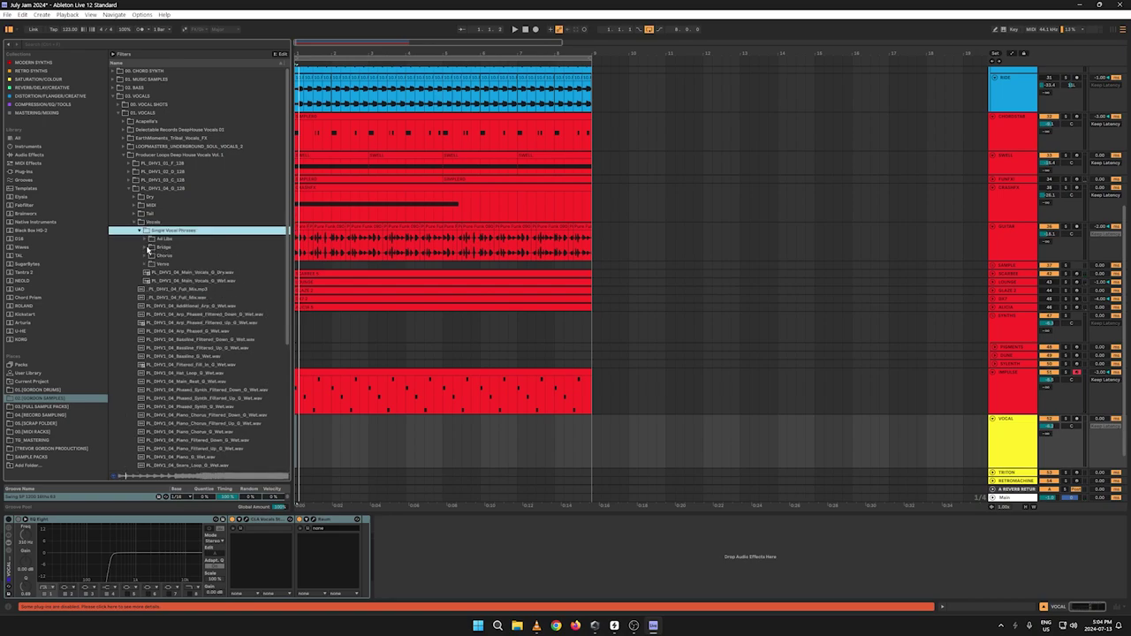
click(148, 249)
click(164, 256)
key(Down)
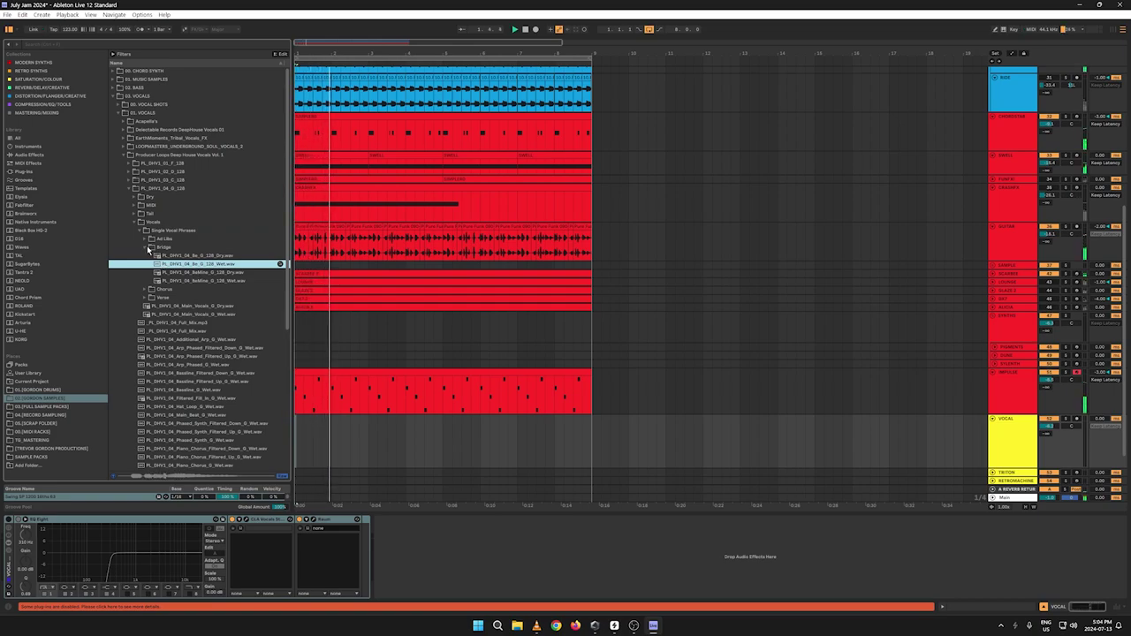
click(184, 280)
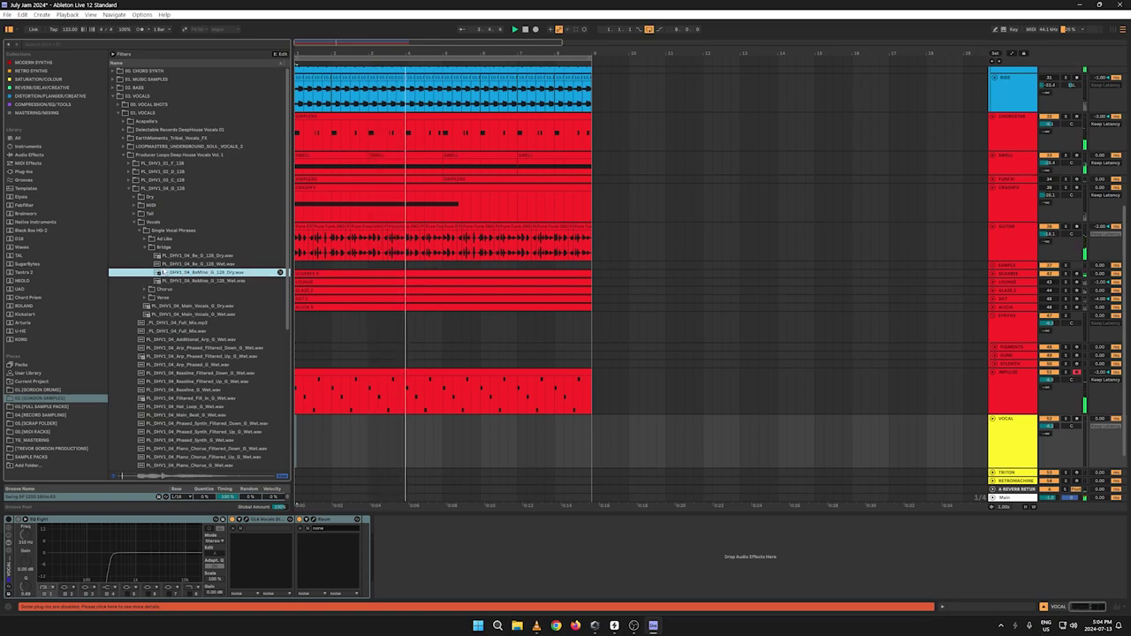
Step: Preview the G pack's Arp Phased, filtered Phased Synth and Piano Chorus wet loops
click(135, 221)
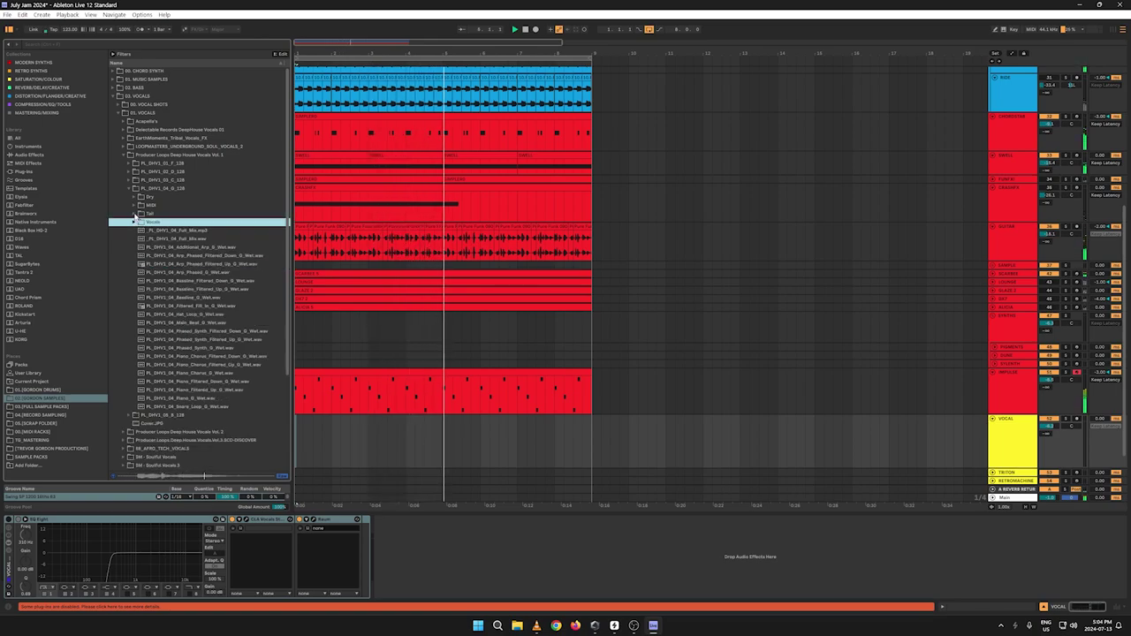
click(182, 274)
click(196, 332)
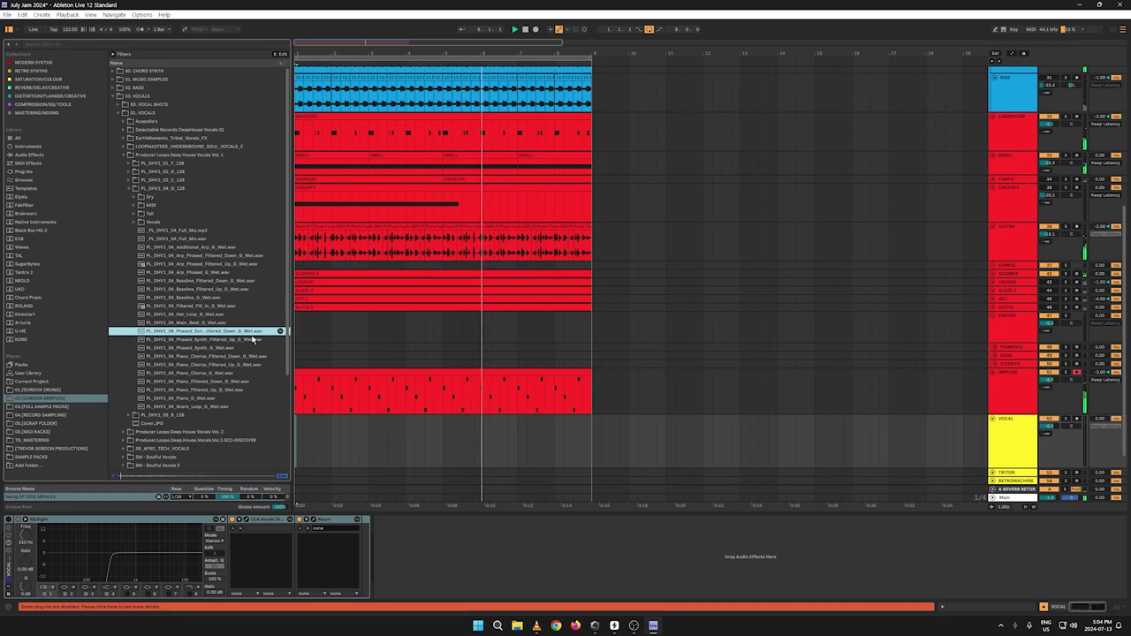
click(199, 372)
click(129, 189)
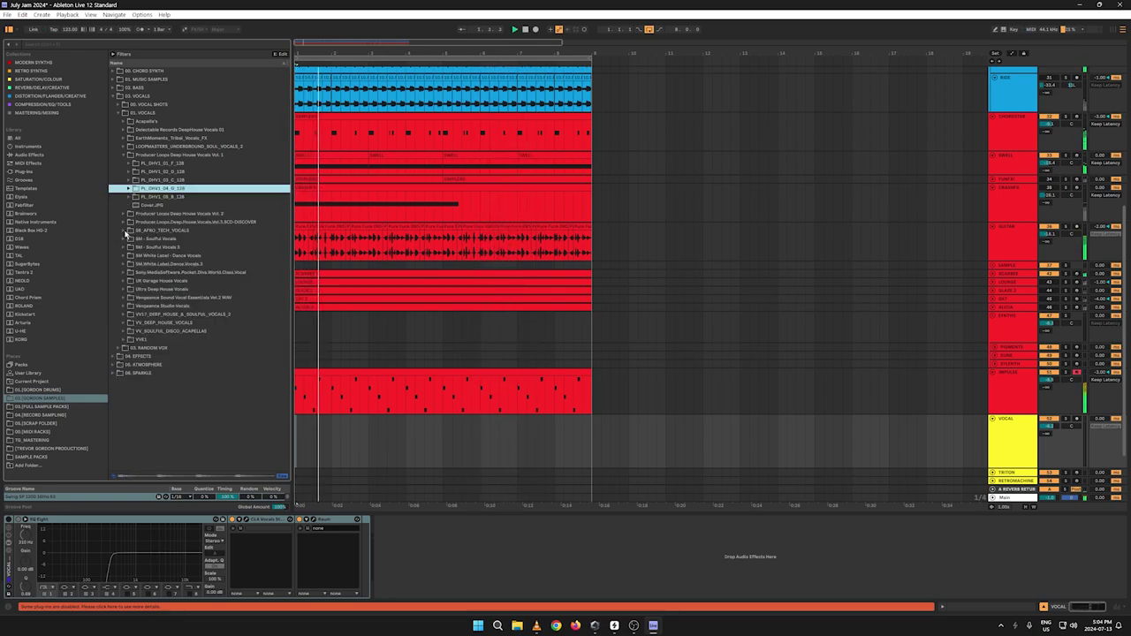
Step: Expand SM - Soulful Vocals down to the rbv_gotmeforlife_Cm adlibs folder
click(128, 231)
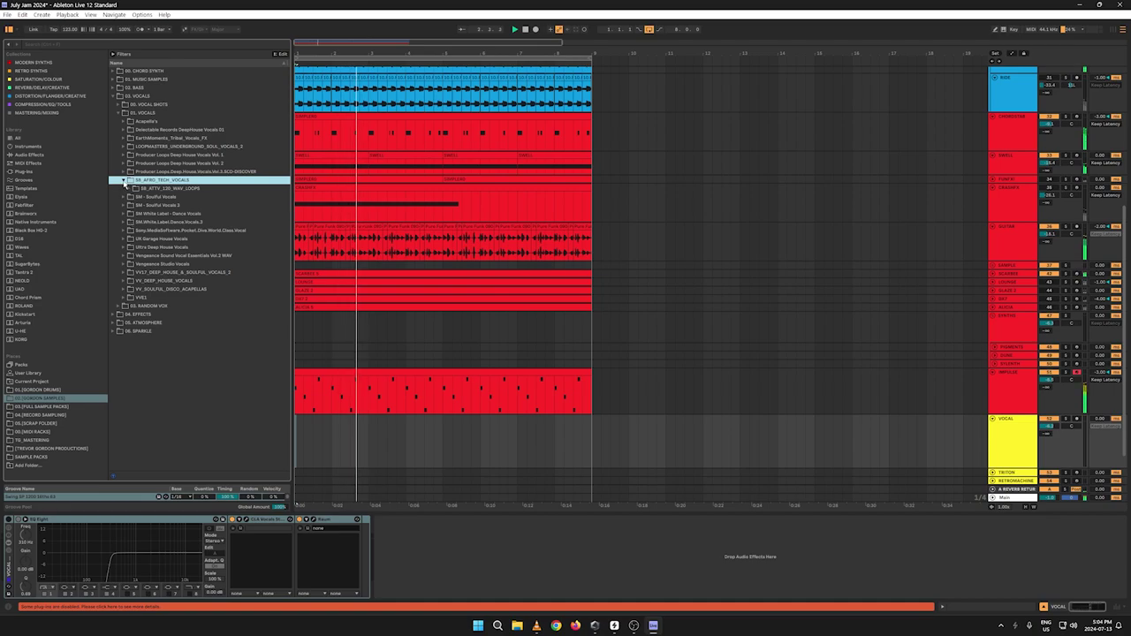
click(123, 195)
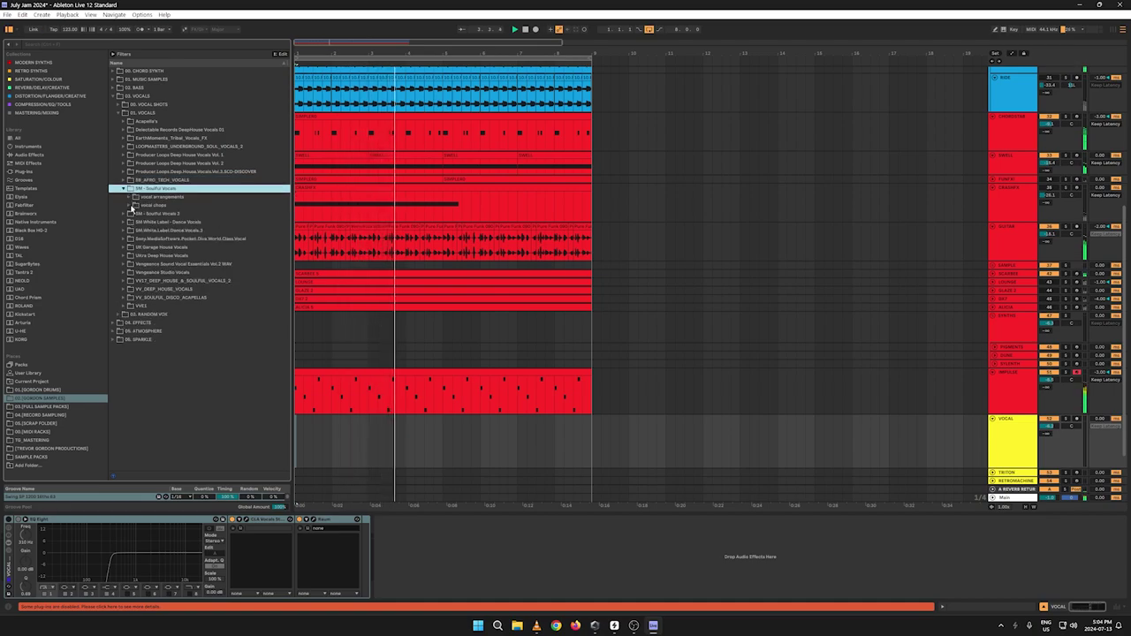
click(129, 197)
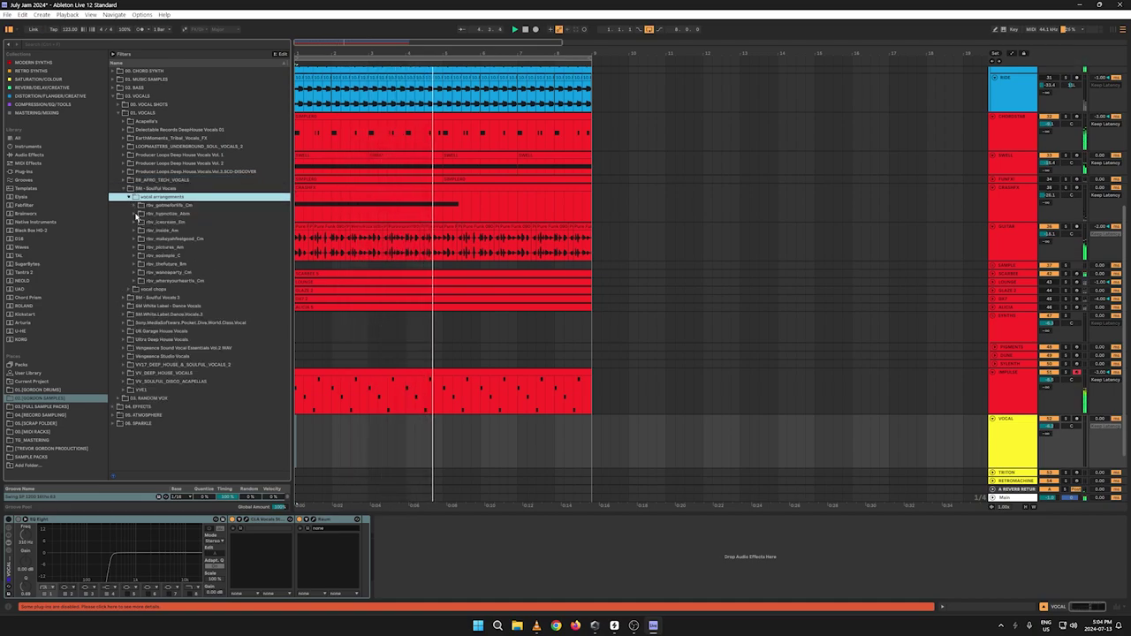
click(135, 205)
click(145, 214)
Step: Preview the gotmeforlife adlibs ad1, ad4, ad7, ad9–ad12 and later ones, then fold the folder
click(181, 248)
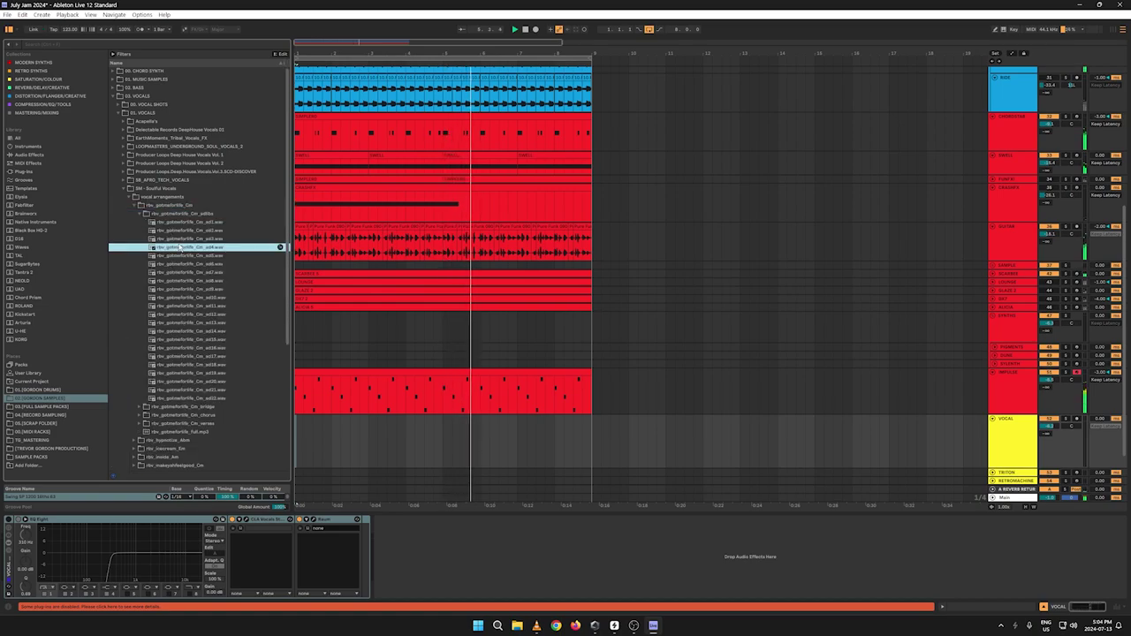
click(181, 222)
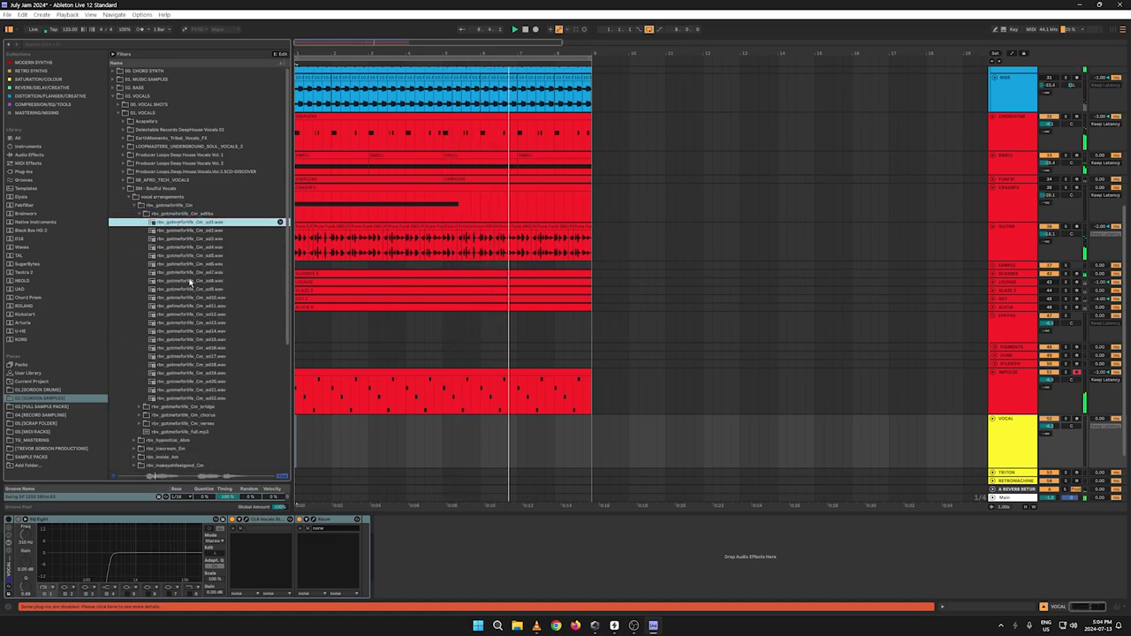
click(190, 273)
click(189, 291)
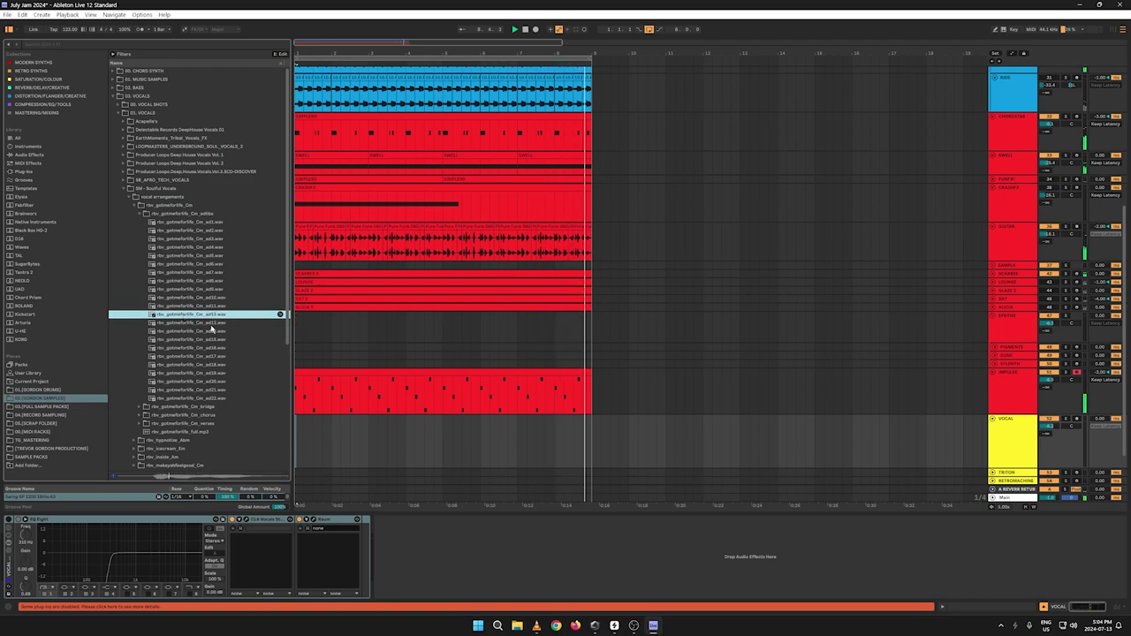
key(Down)
click(190, 306)
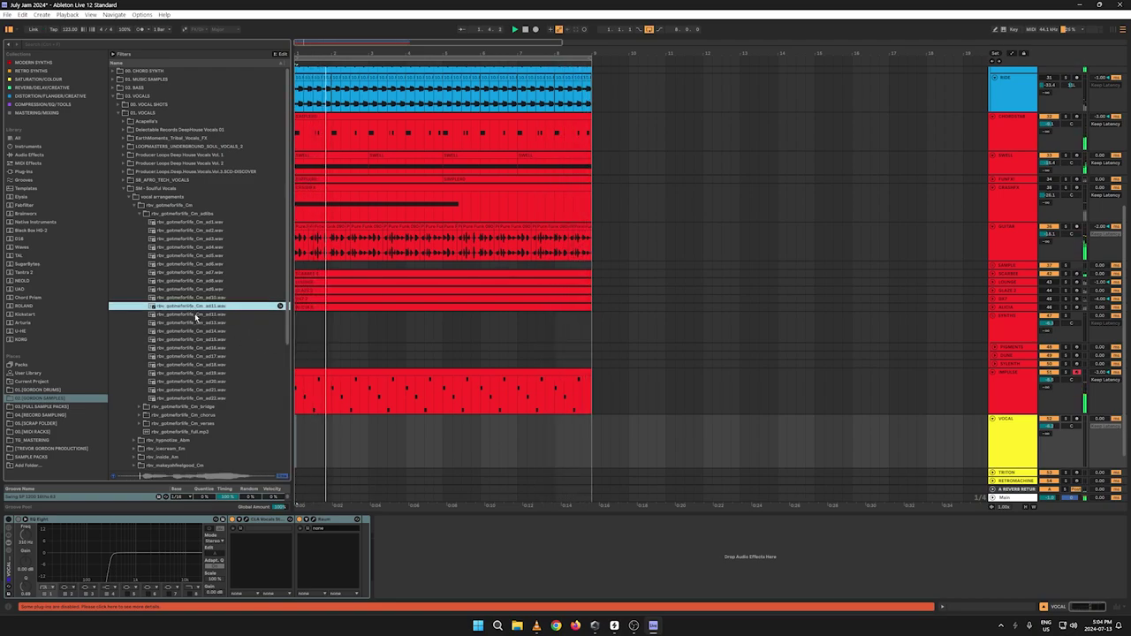
click(186, 314)
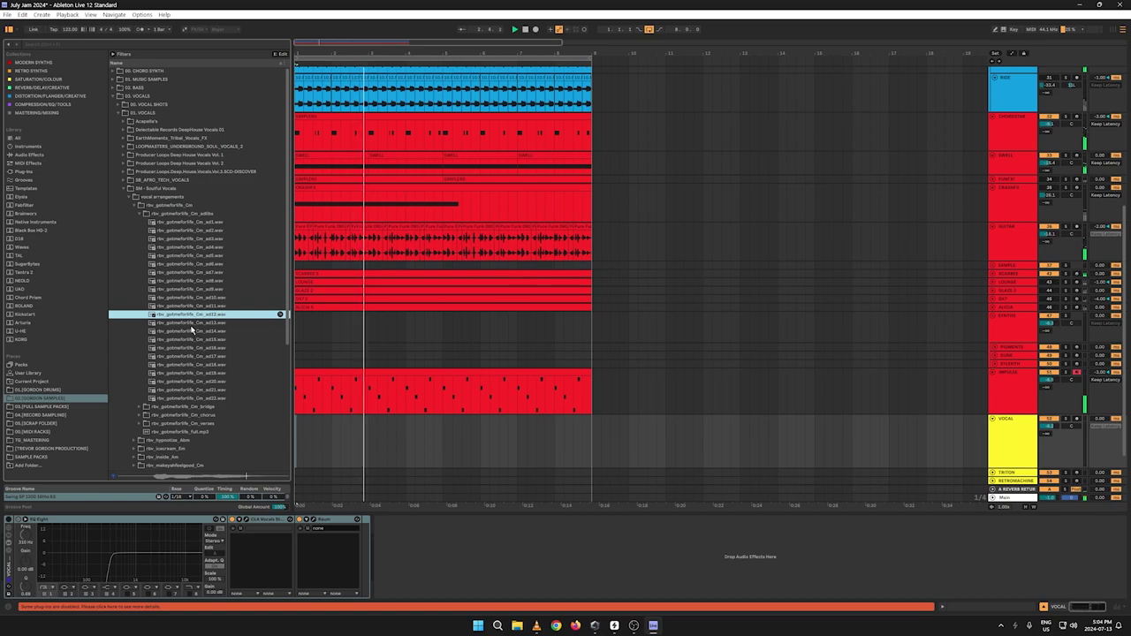
click(191, 325)
click(190, 332)
click(189, 340)
click(168, 364)
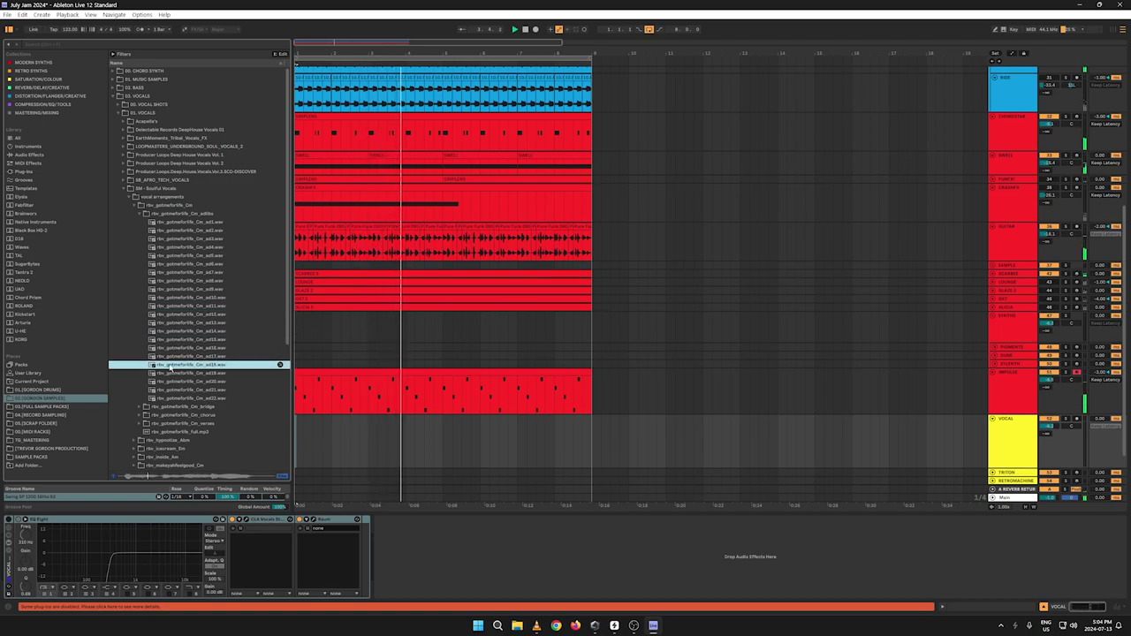
click(133, 206)
Step: Preview the rbv_hypnotize_Abm ad-libs ad3, ad4, ad7, ad8 and ad12, then fold the folder
click(134, 213)
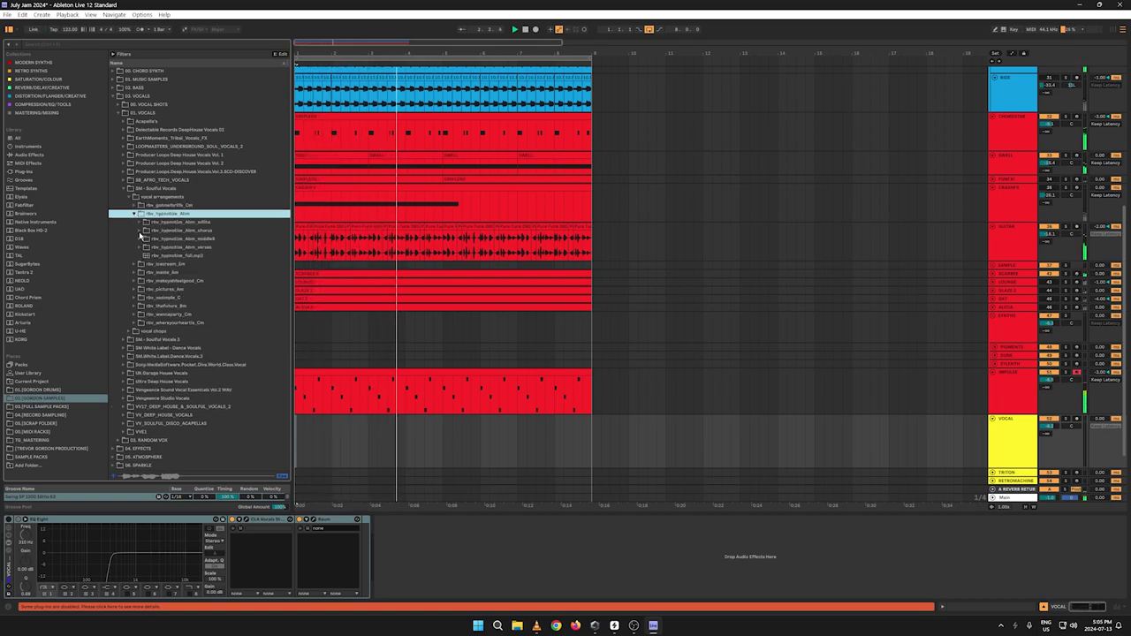
click(140, 222)
click(166, 248)
click(196, 255)
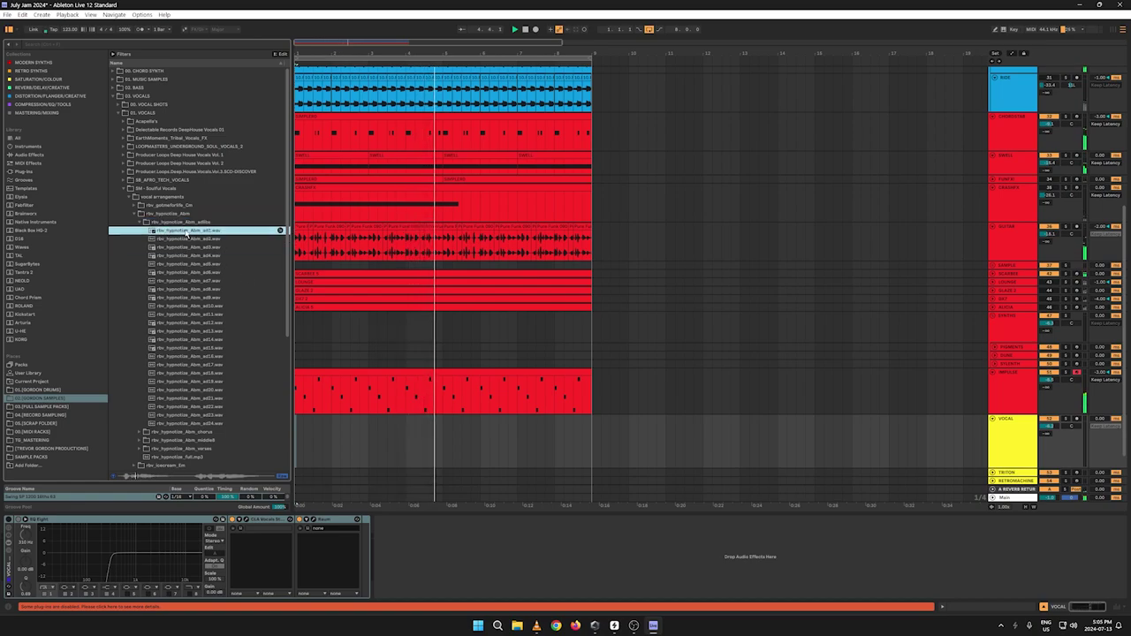
click(195, 281)
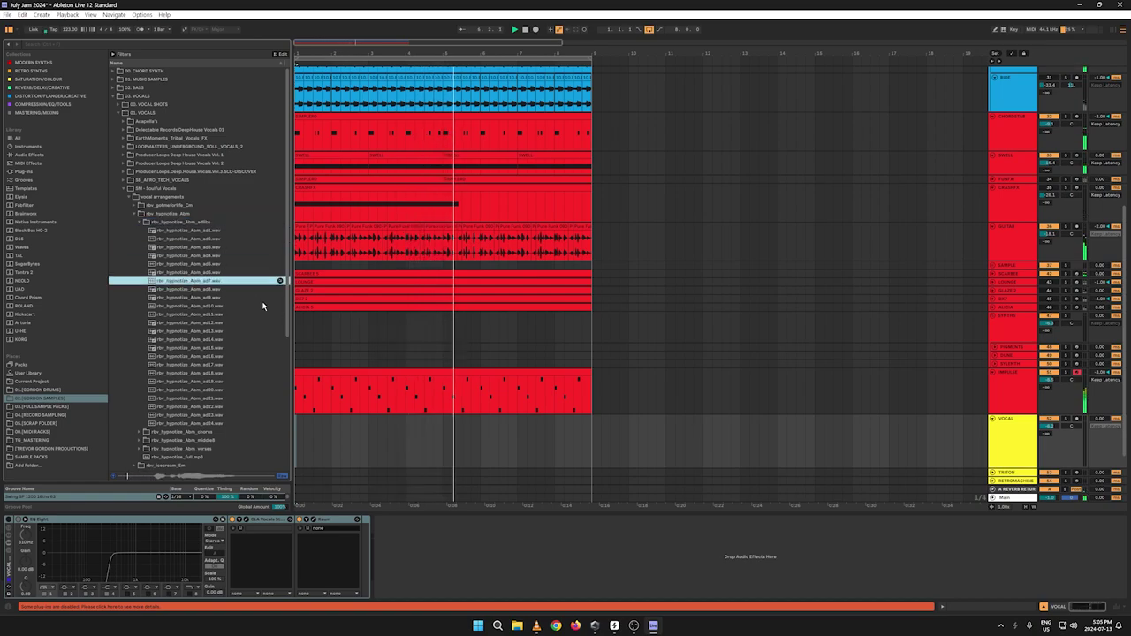
click(196, 290)
click(198, 323)
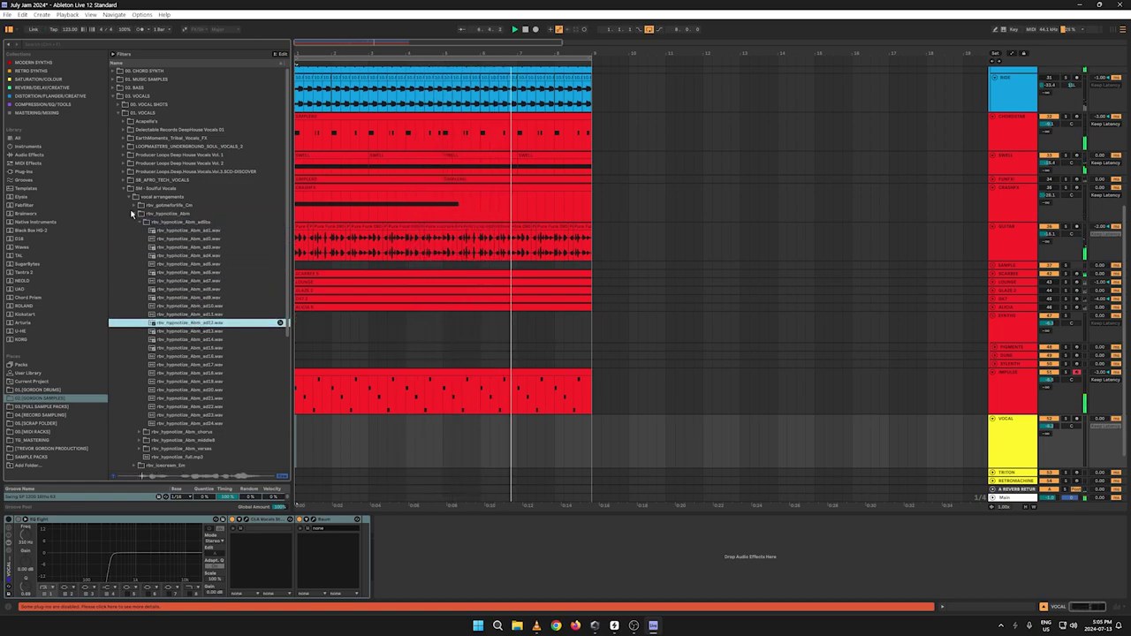
click(134, 214)
Step: Peek into rbv_sosimple_C, then preview the rbv_thefuture_Bm chorus vocals bv1–bv3 and lead
click(136, 255)
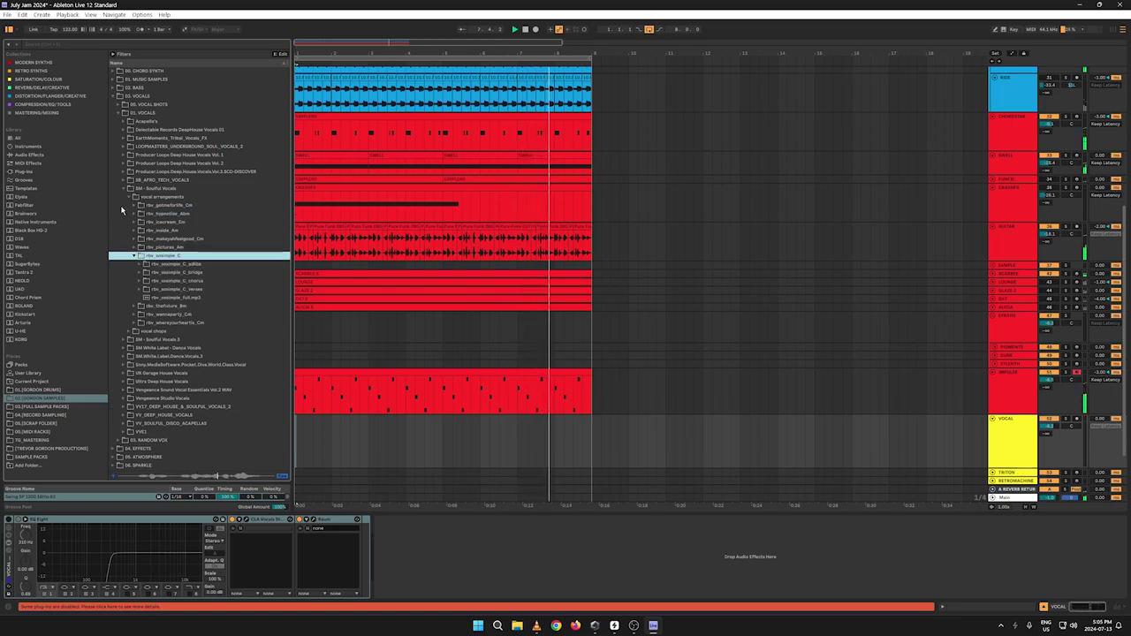
click(127, 189)
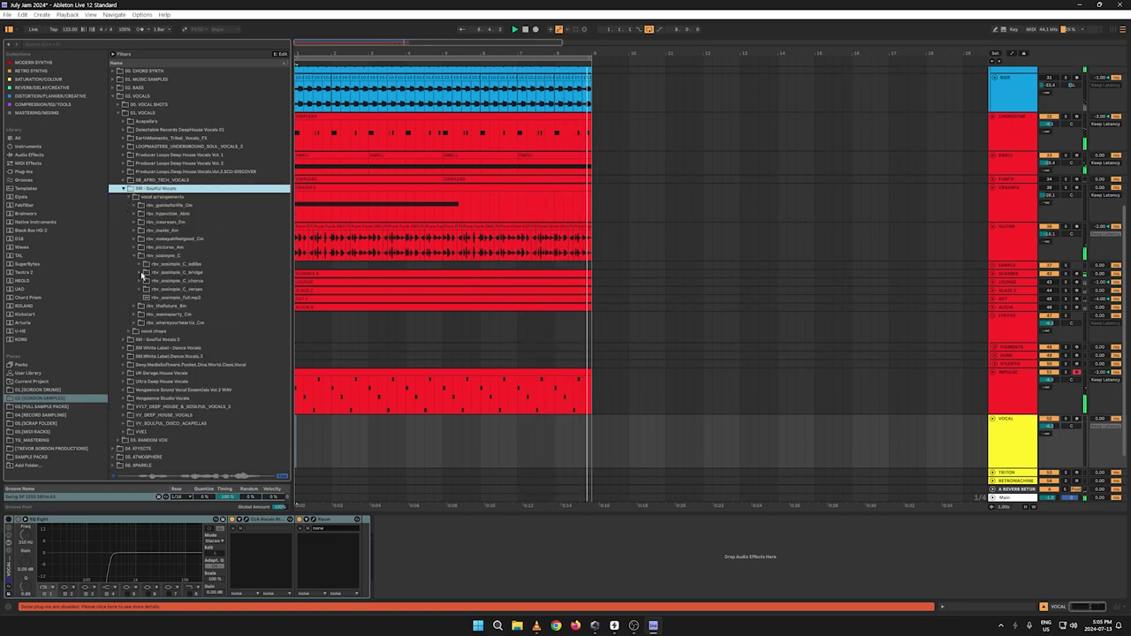
click(135, 255)
click(136, 263)
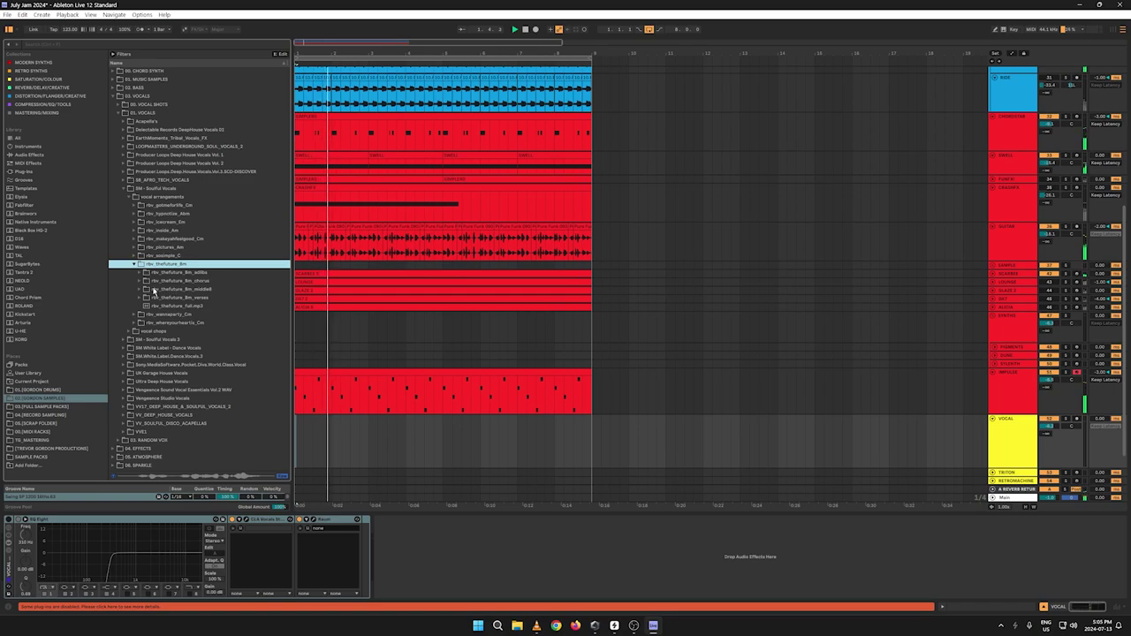
click(146, 280)
click(177, 298)
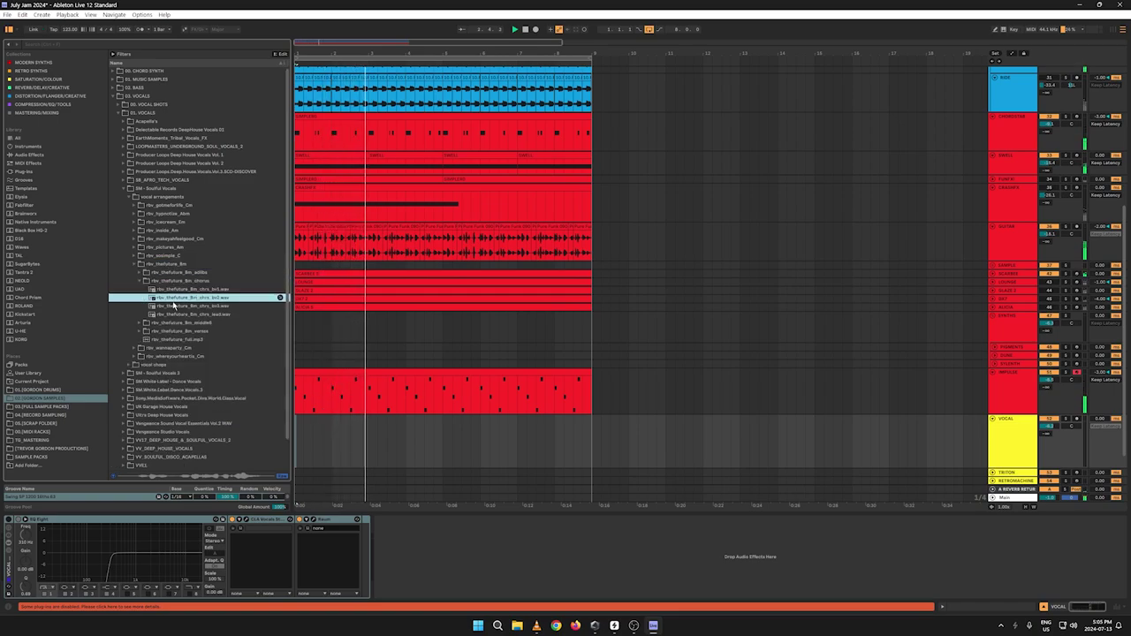
click(173, 307)
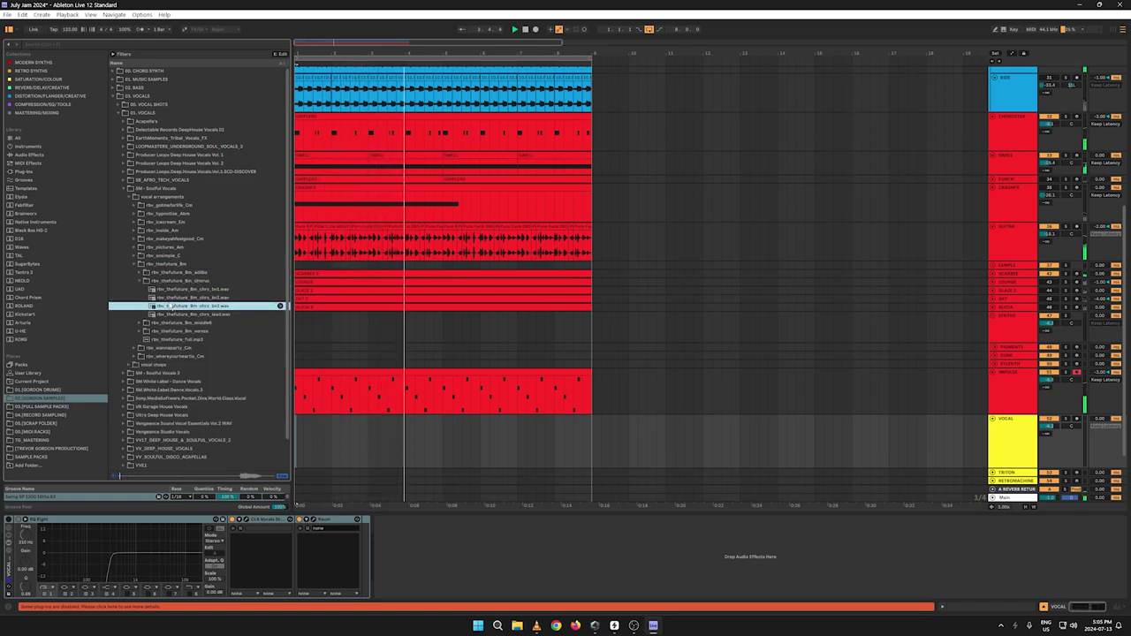
click(175, 289)
click(173, 313)
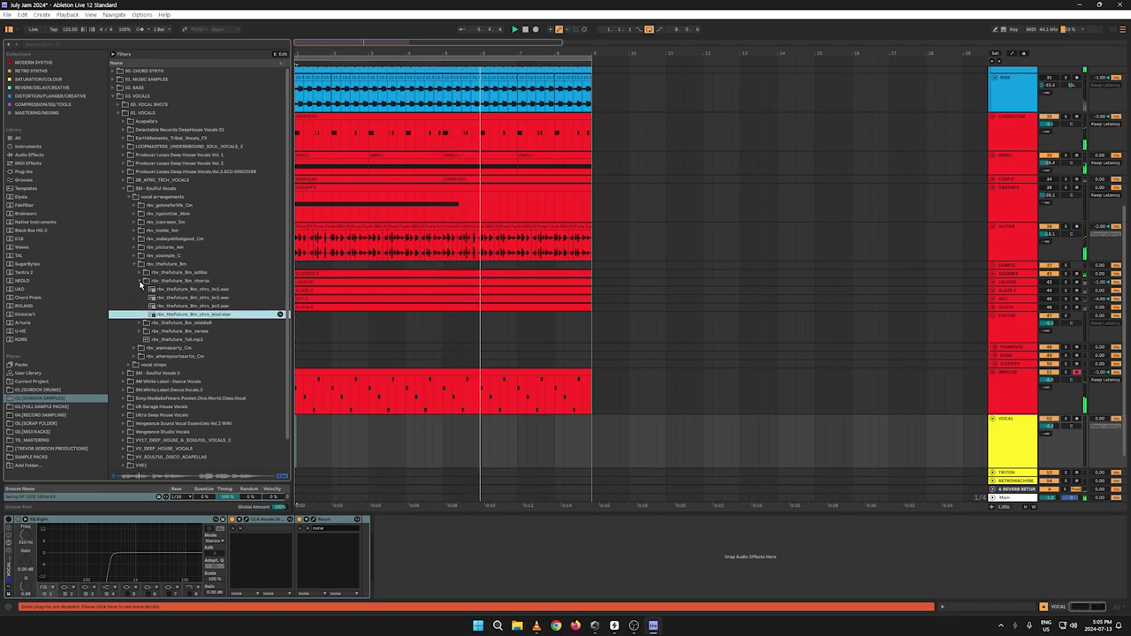
click(144, 281)
Step: Preview the thefuture middle8 backing vocals and verse samples, then collapse SM - Soulful Vocals
click(144, 289)
click(173, 306)
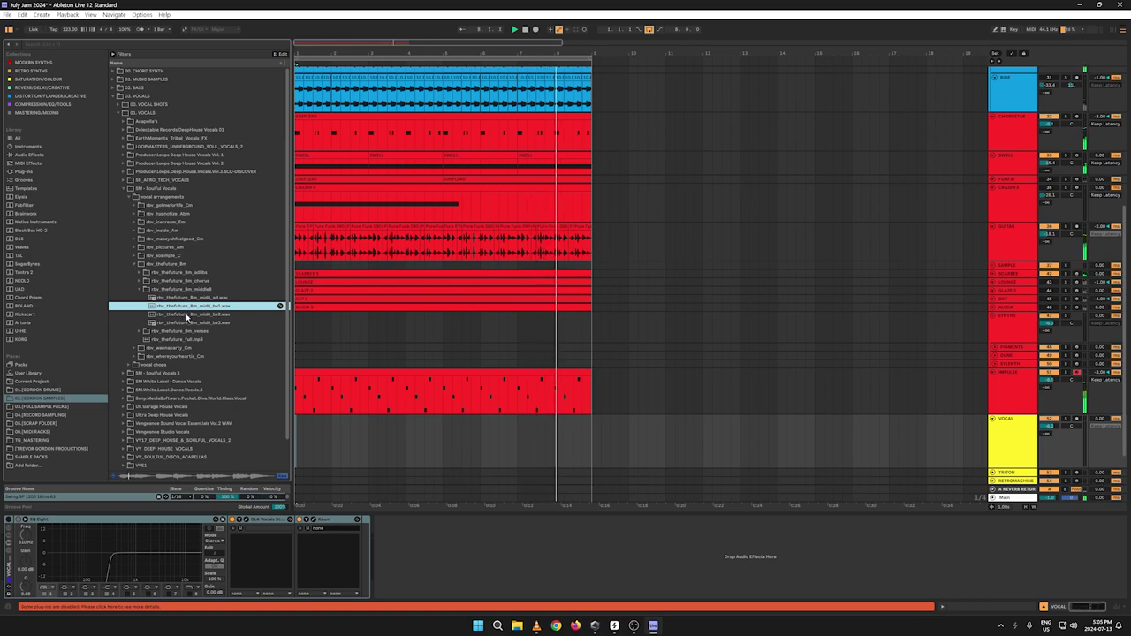
click(187, 315)
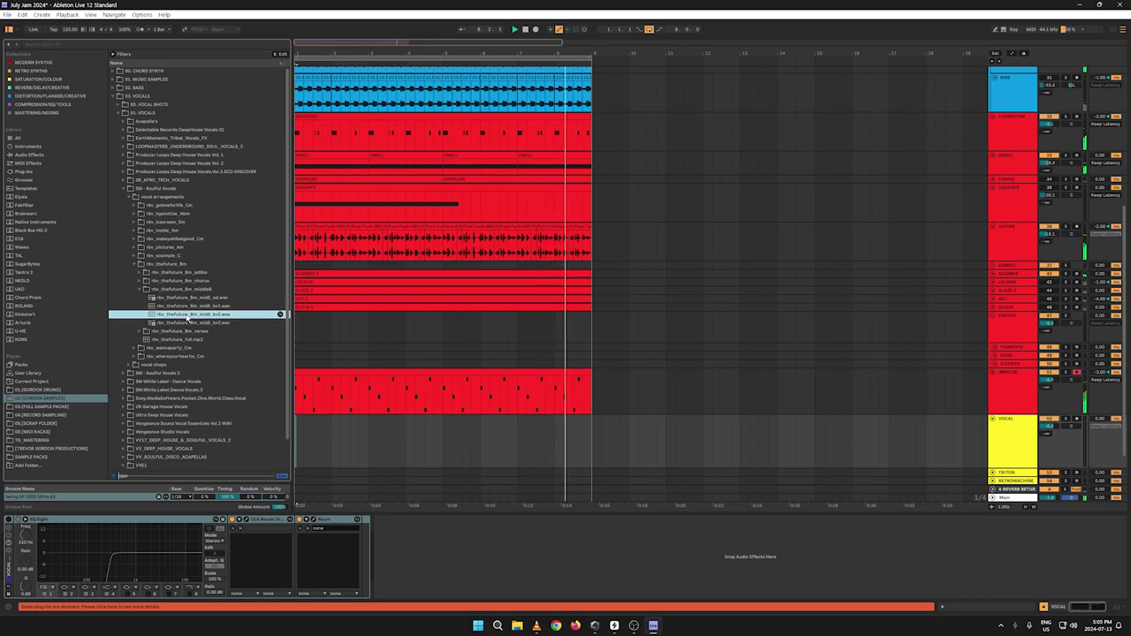
click(191, 325)
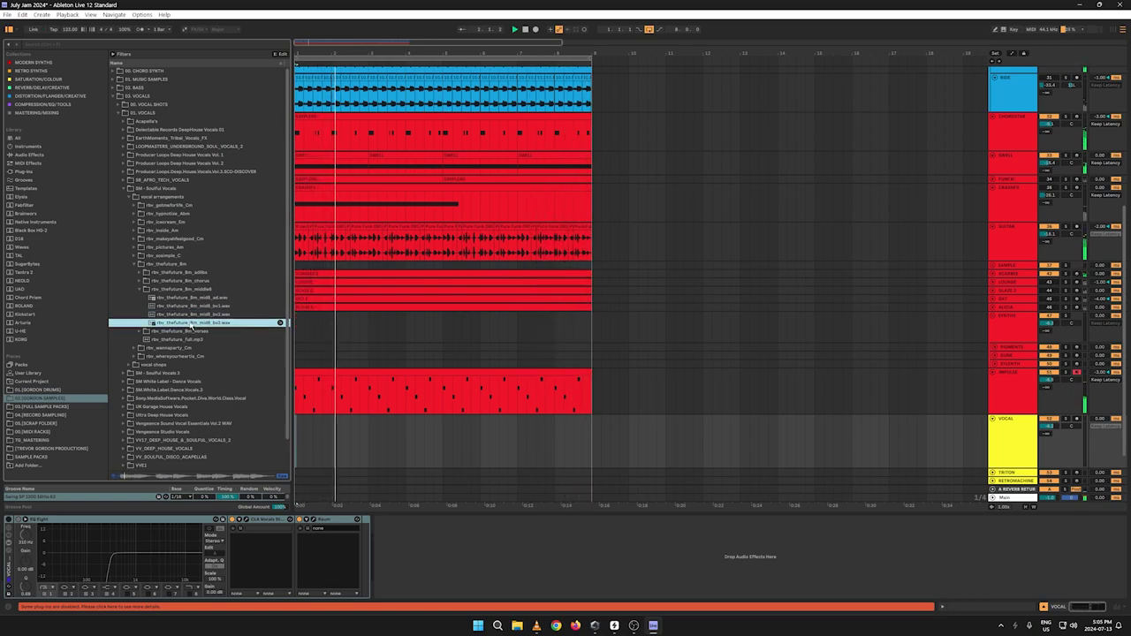
click(142, 292)
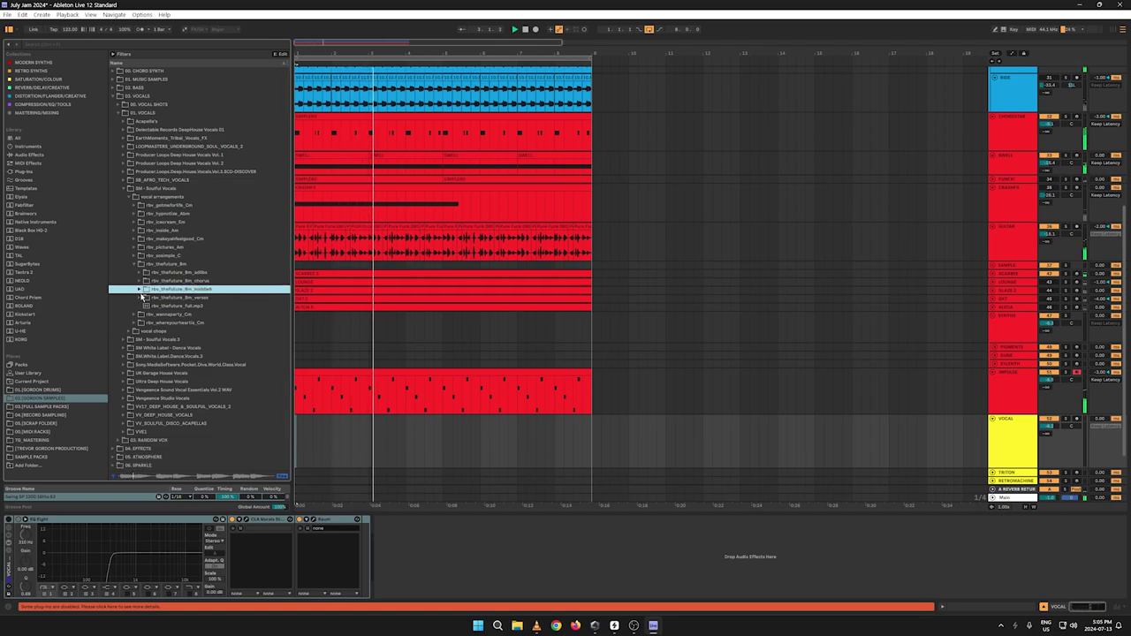
click(141, 298)
click(167, 316)
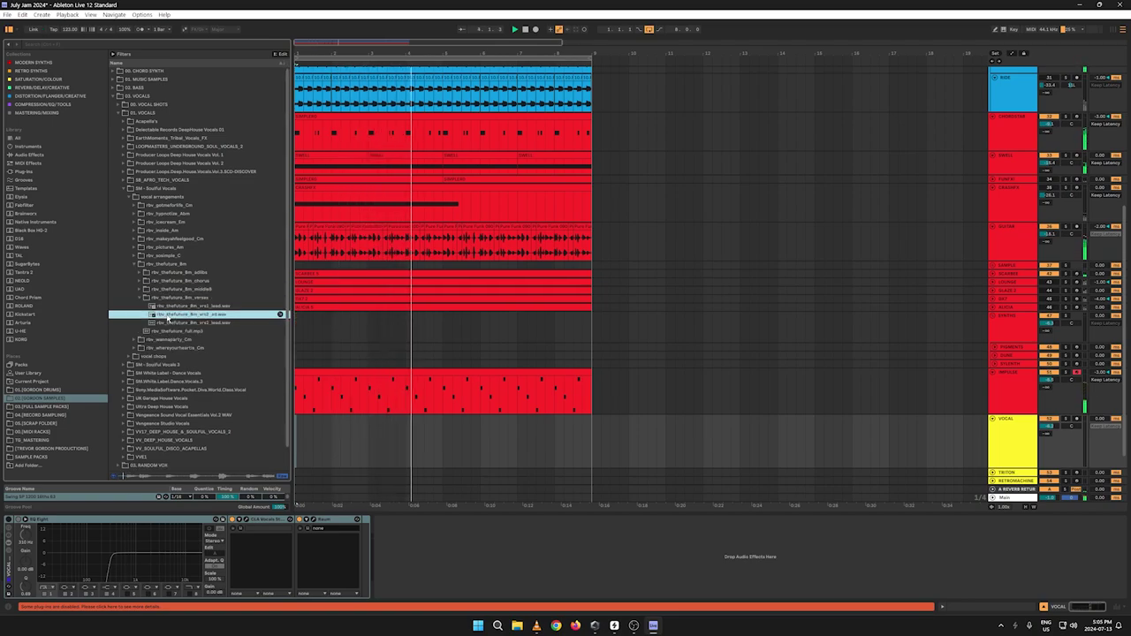
click(173, 308)
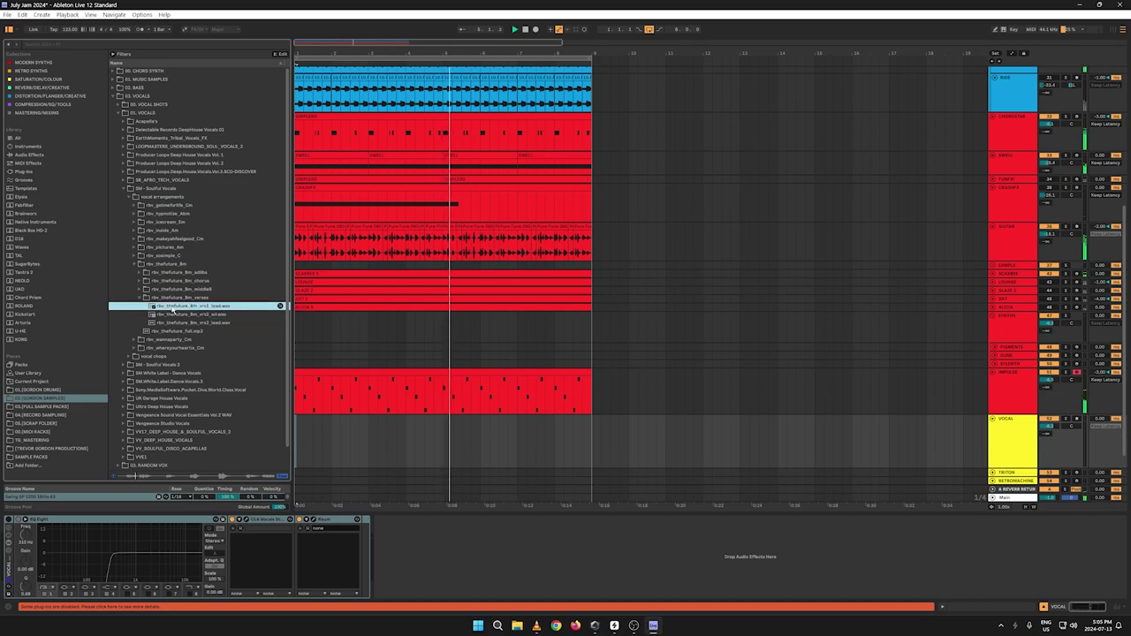
click(141, 297)
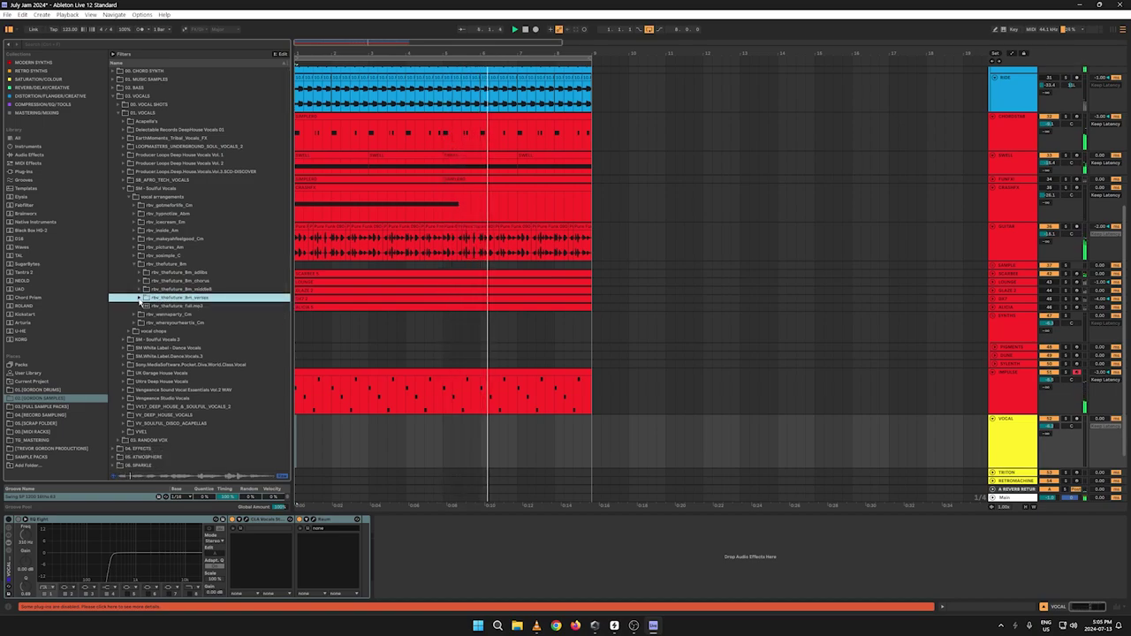
click(124, 188)
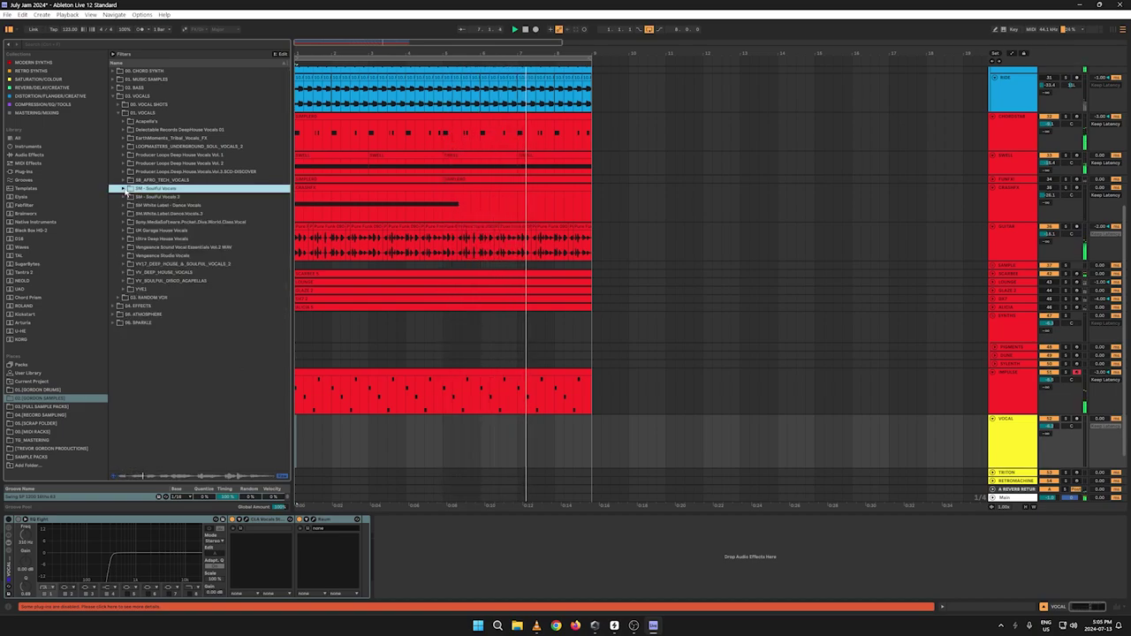
Step: In SM - Soulful Vocals 2, browse Drifting Away ad-libs and preview the SM_Heat_Cmin bridge lead
click(123, 196)
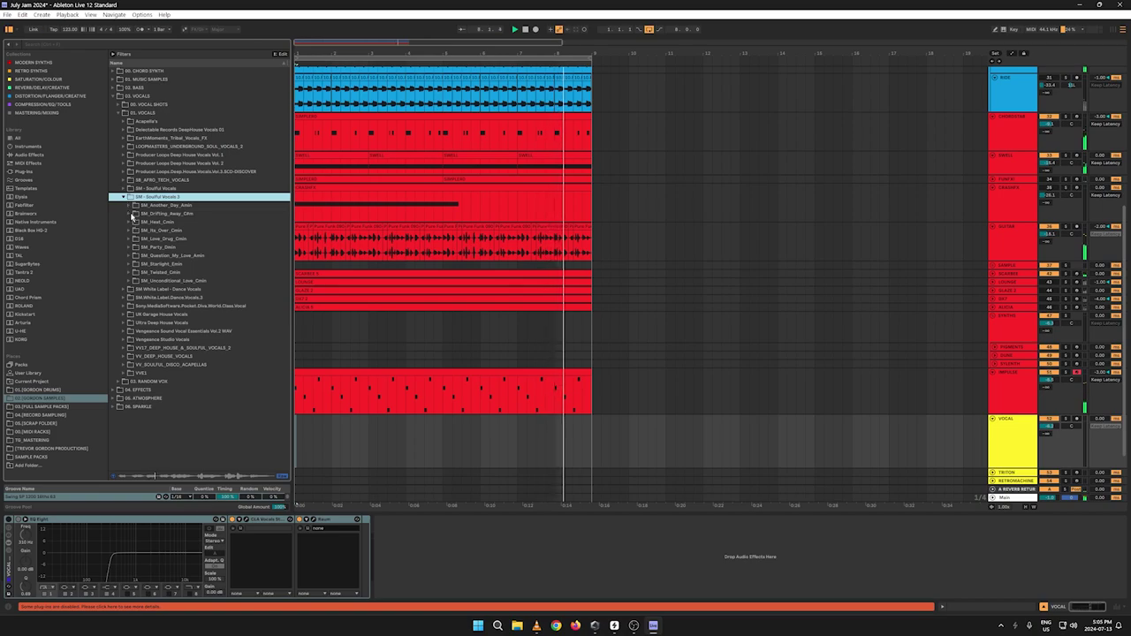
click(130, 213)
click(136, 223)
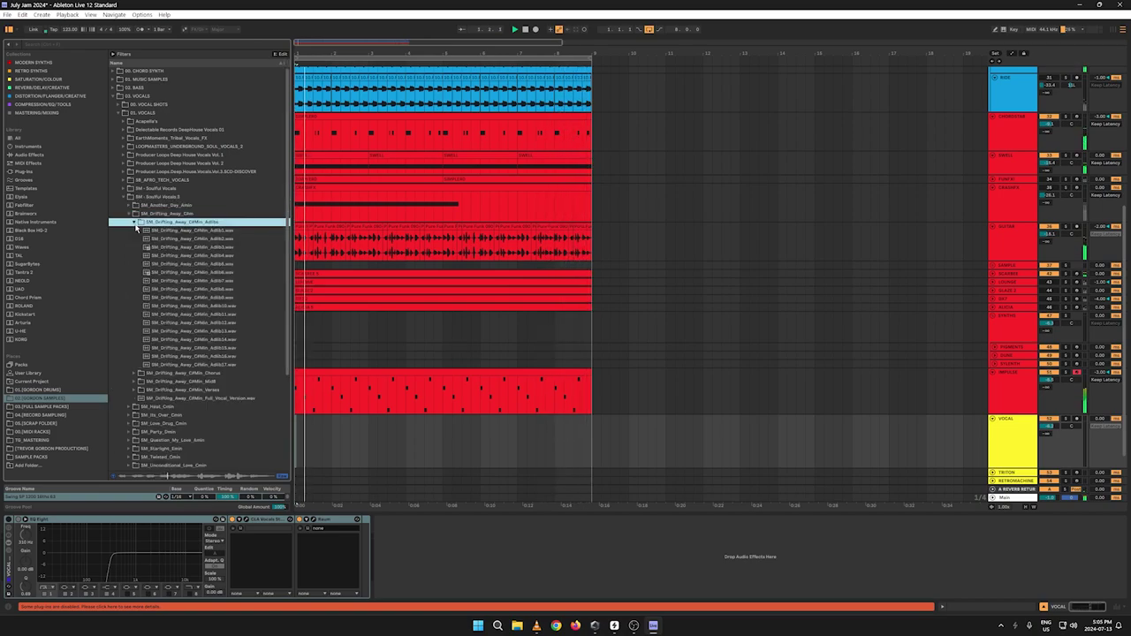
click(130, 214)
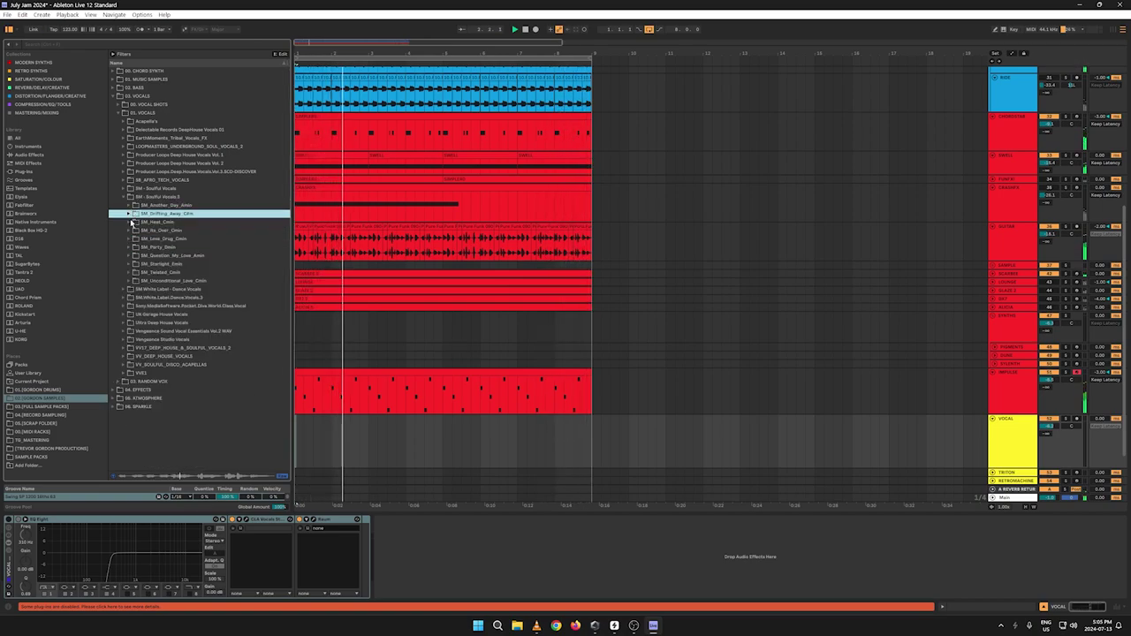
click(134, 222)
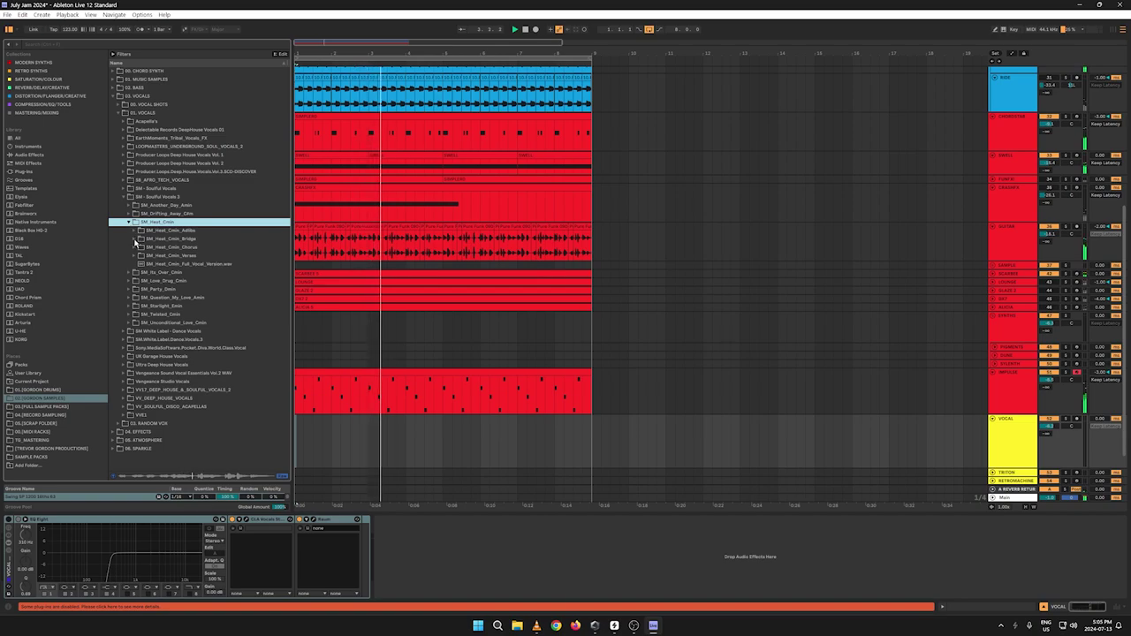
click(135, 239)
click(160, 257)
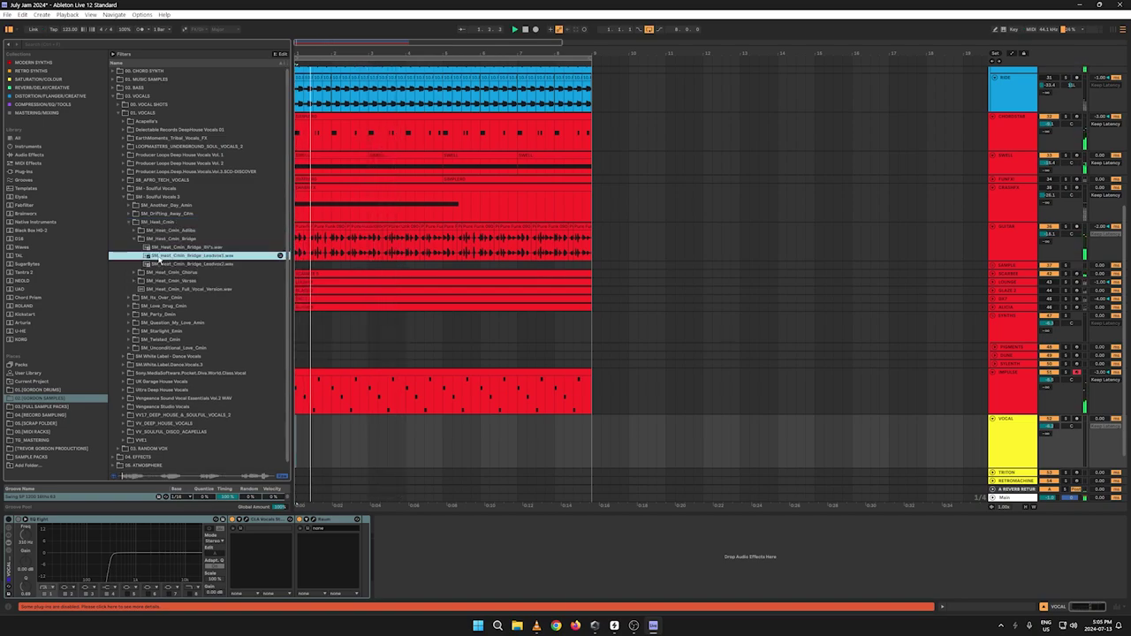
click(139, 240)
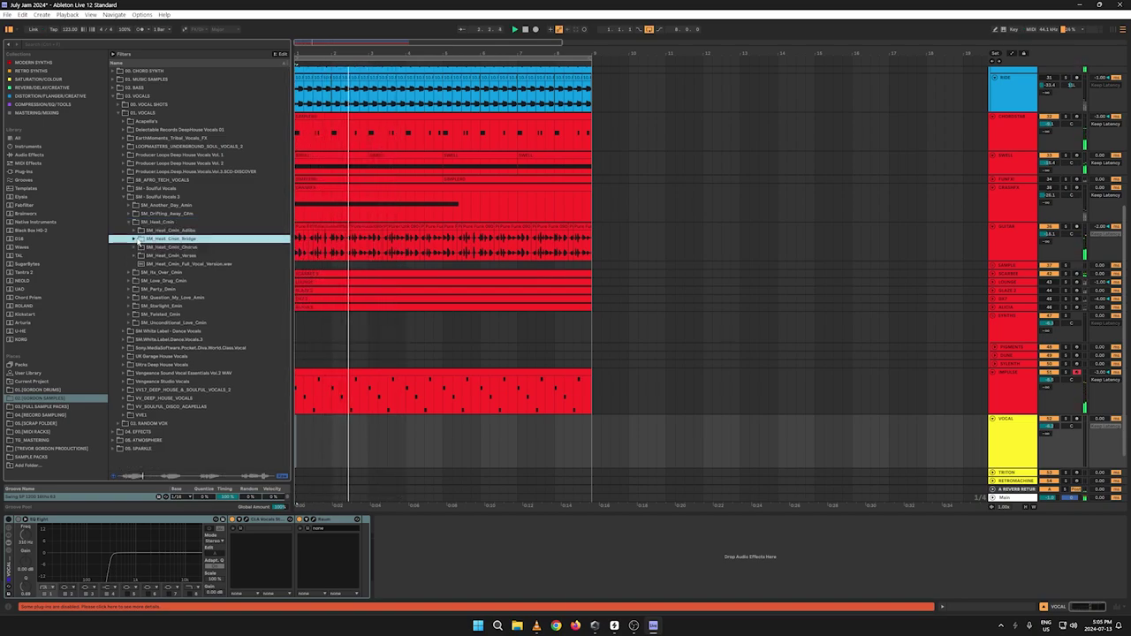
Step: Preview the SM_Heat_Cmin chorus lead and verse 2 lead and backing vocals, then fold SM_Heat_Cmin
click(139, 247)
click(155, 264)
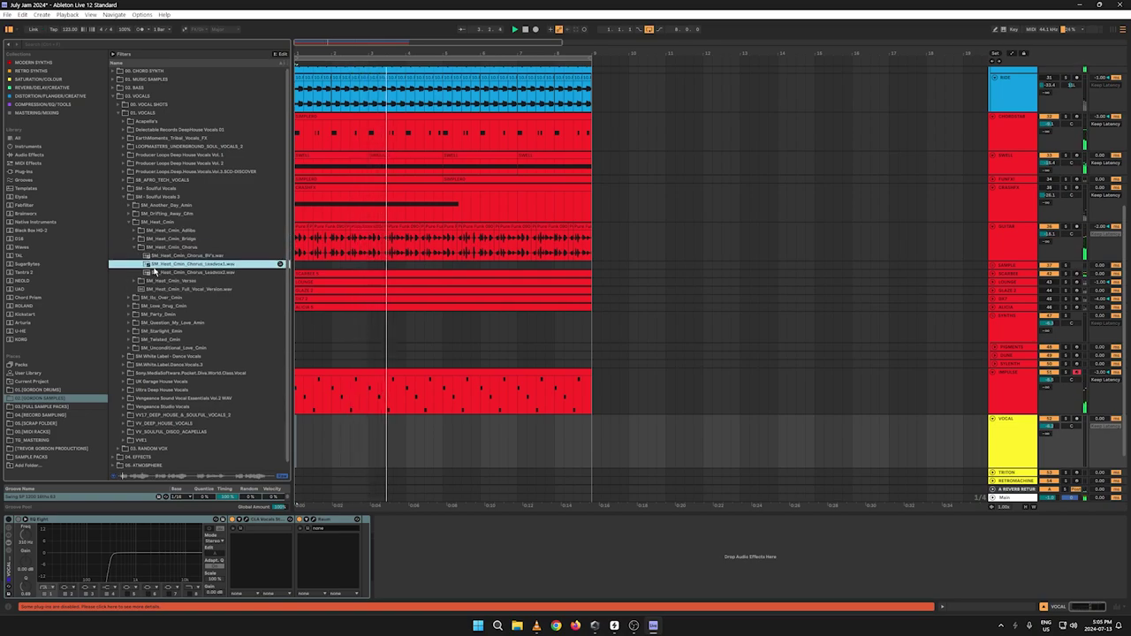
click(137, 248)
click(137, 255)
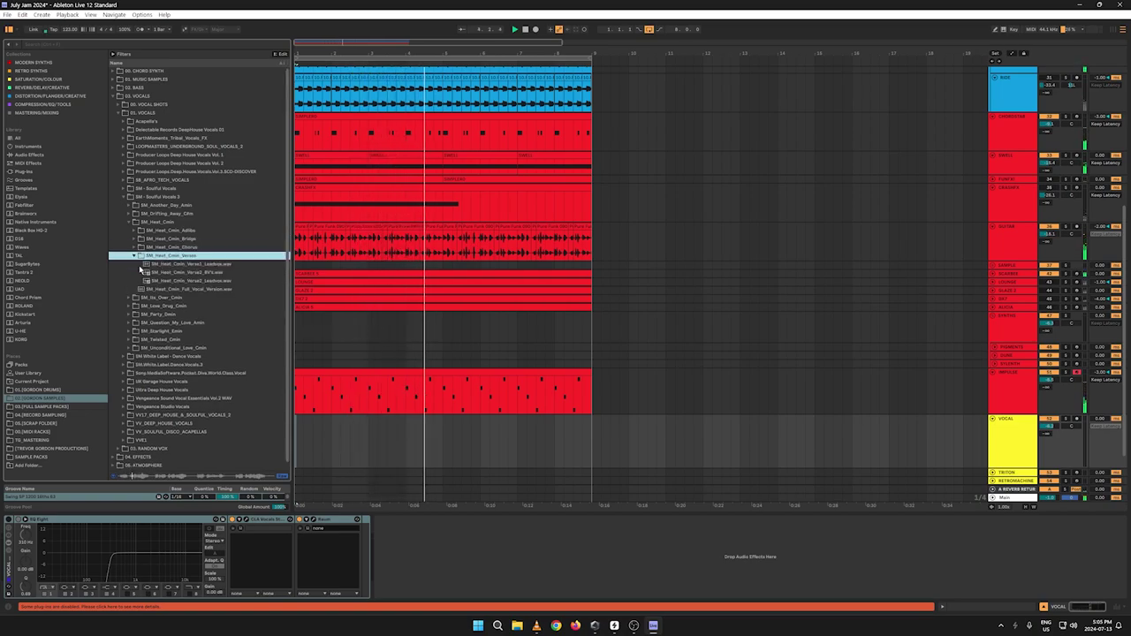
click(154, 281)
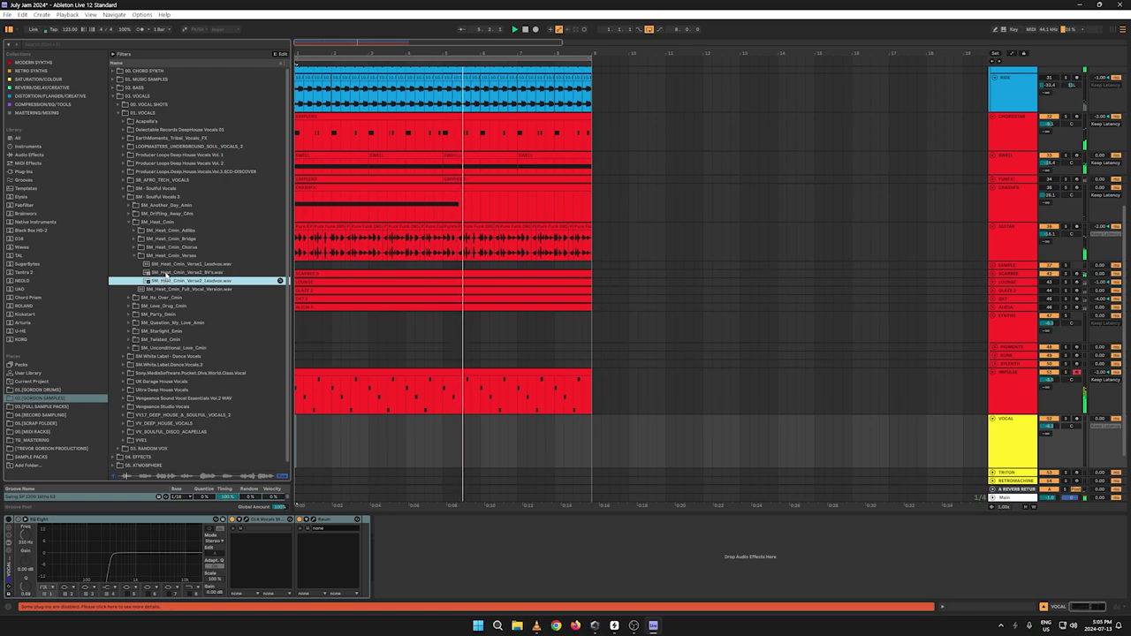
click(165, 273)
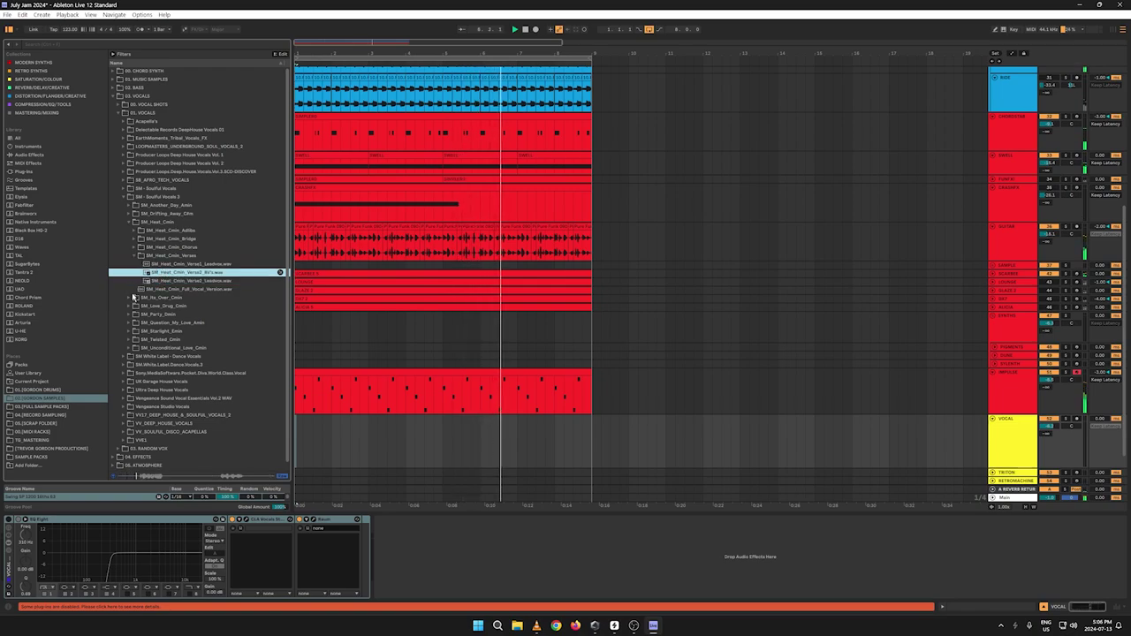
click(132, 299)
Step: Preview several SM_Its_Over_Cmin adlib samples, starting with Adlib2, then collapse the folder
click(140, 249)
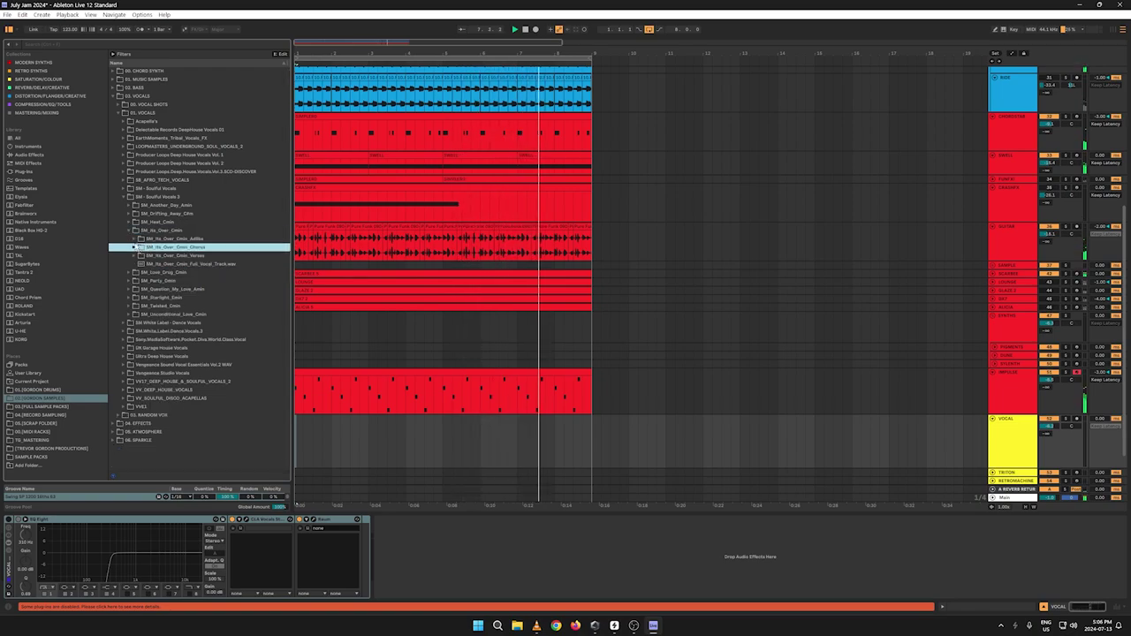
click(135, 239)
click(152, 256)
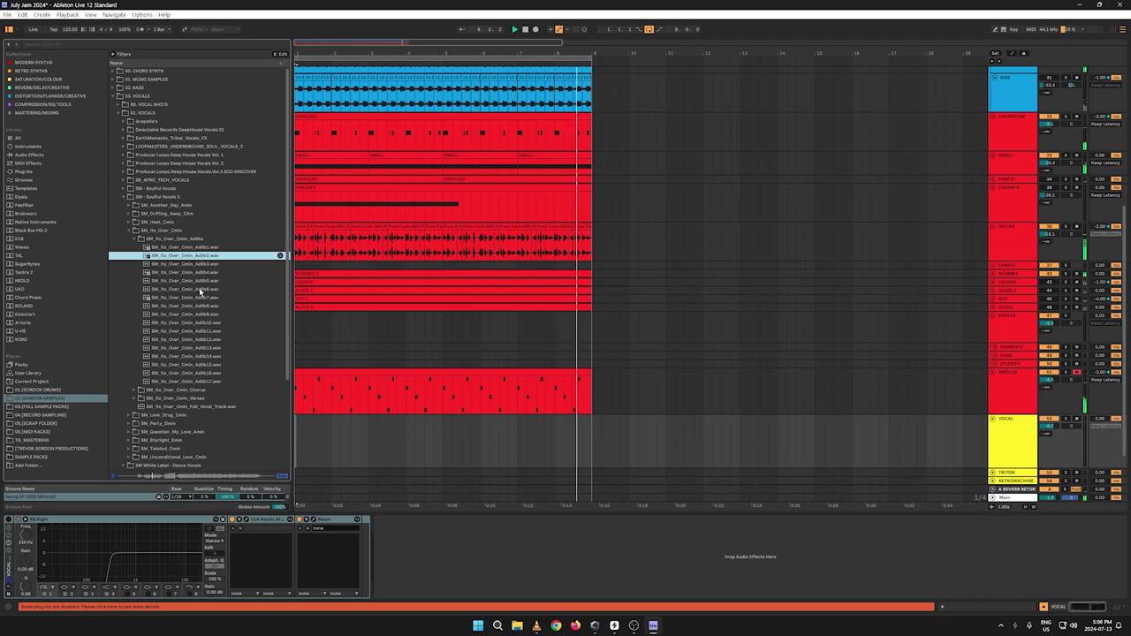
click(183, 265)
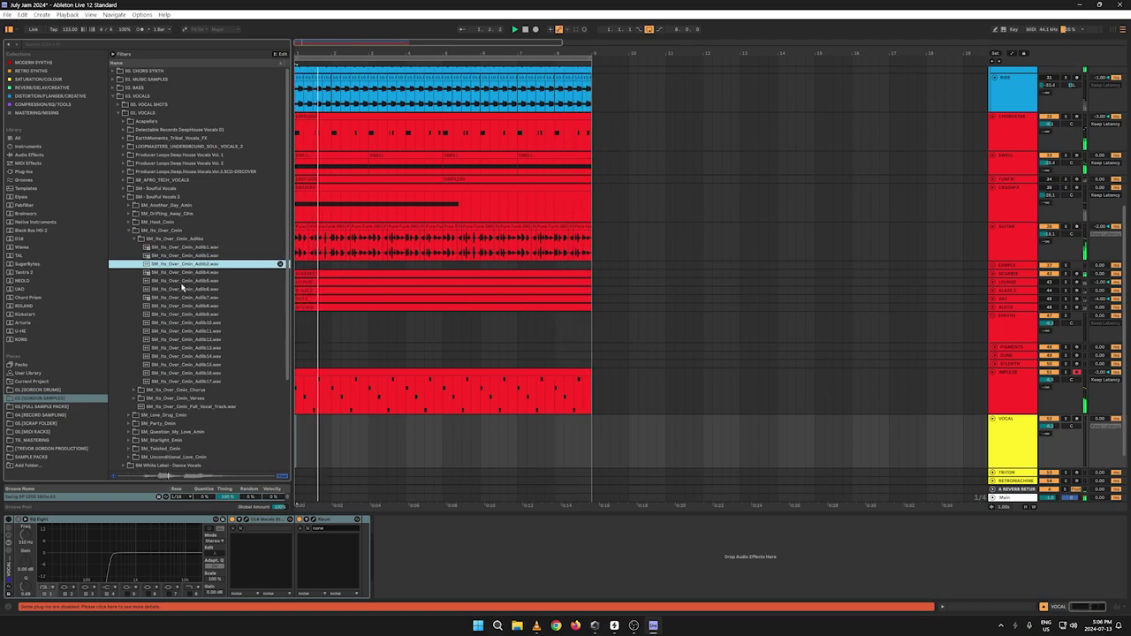
click(182, 288)
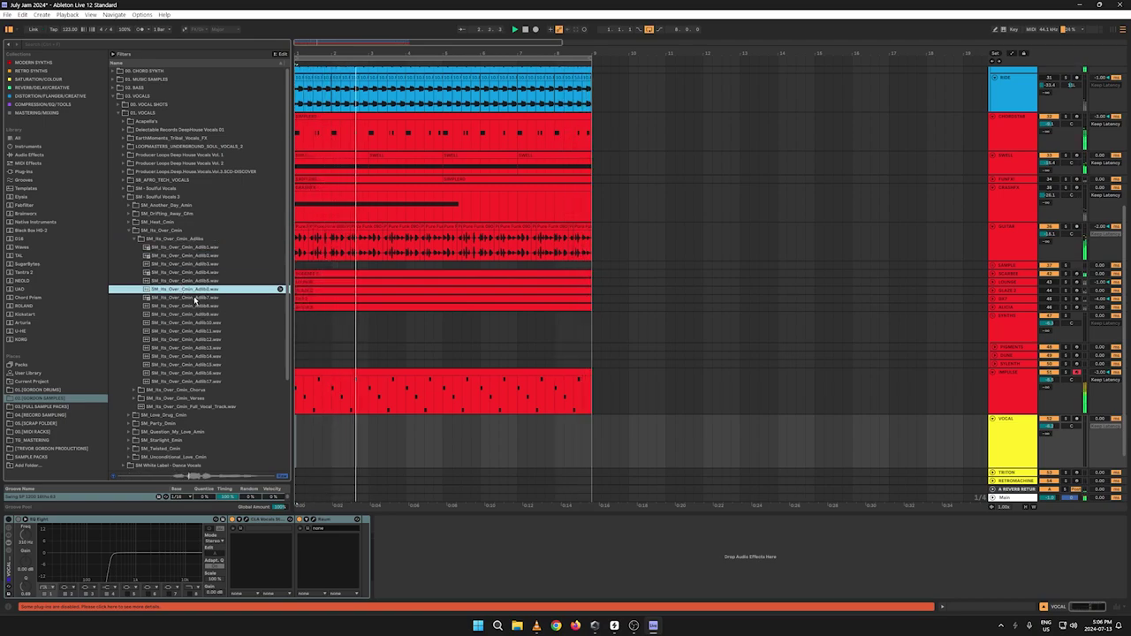
click(188, 323)
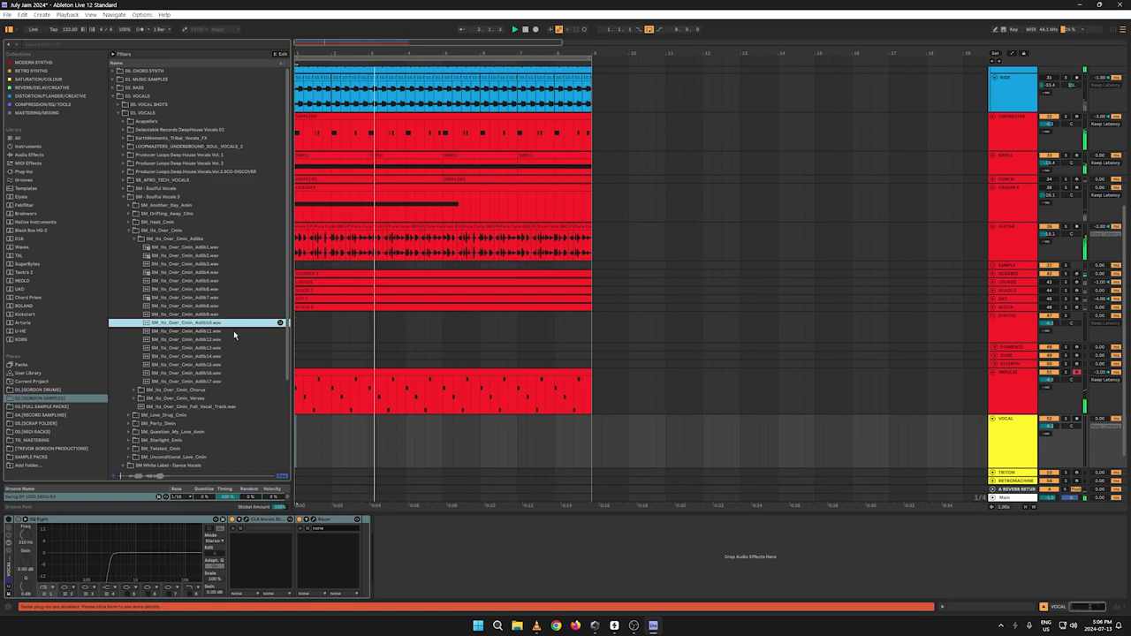
click(176, 342)
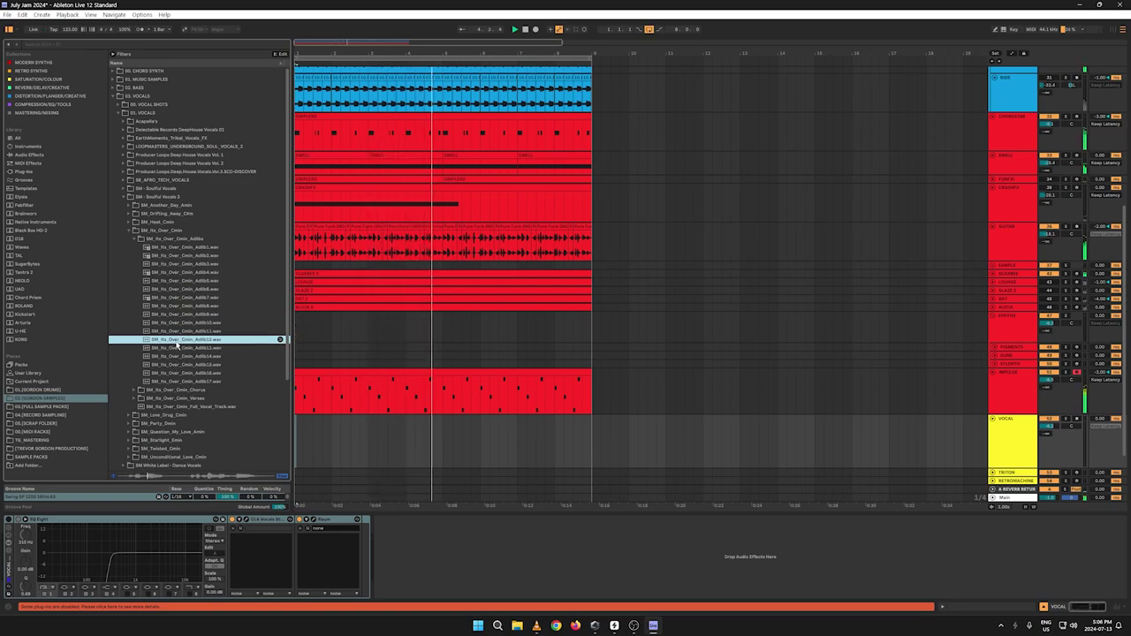
click(130, 232)
Step: Preview the SM_Love_Drug_Cmin chorus vocals, then select the MidB backing-vocal file
click(130, 240)
click(140, 265)
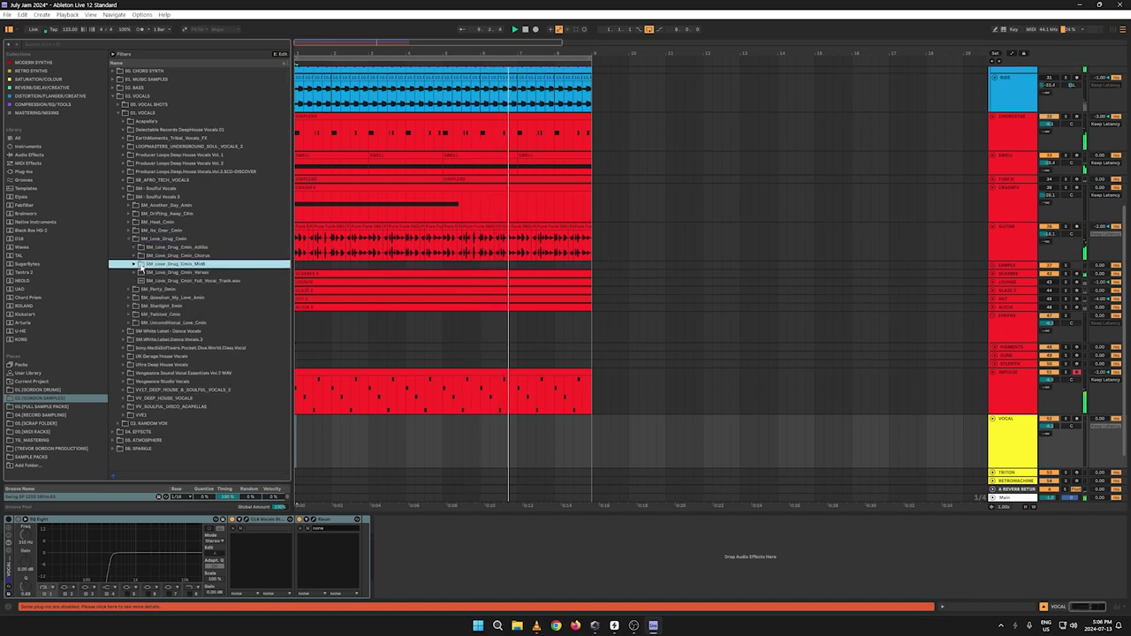
click(136, 255)
click(164, 280)
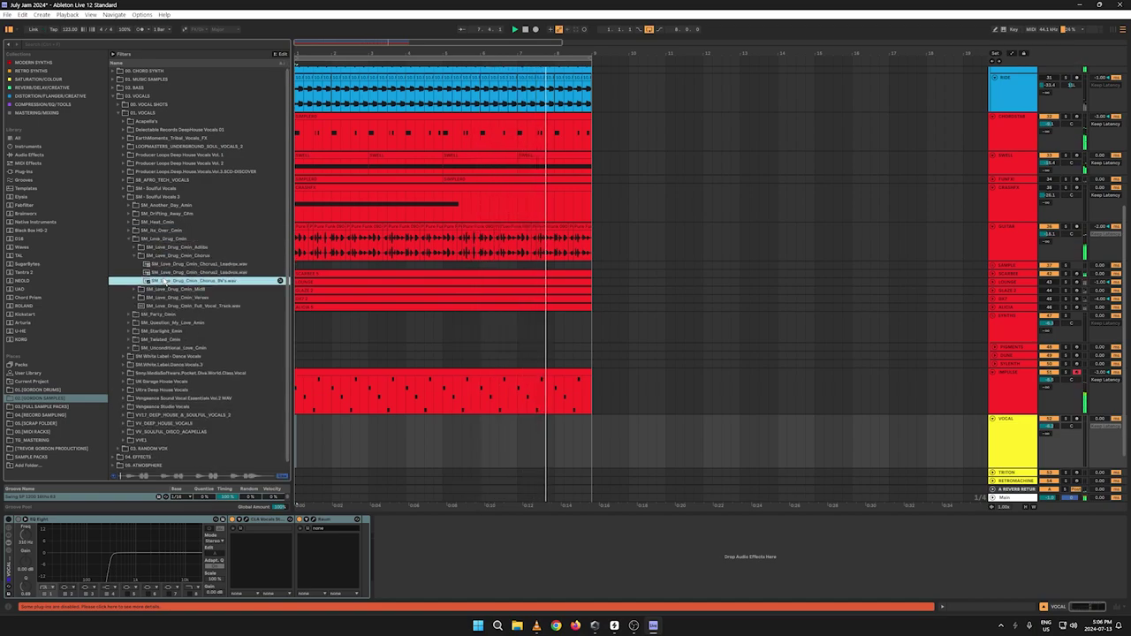
key(Up)
key(Up)
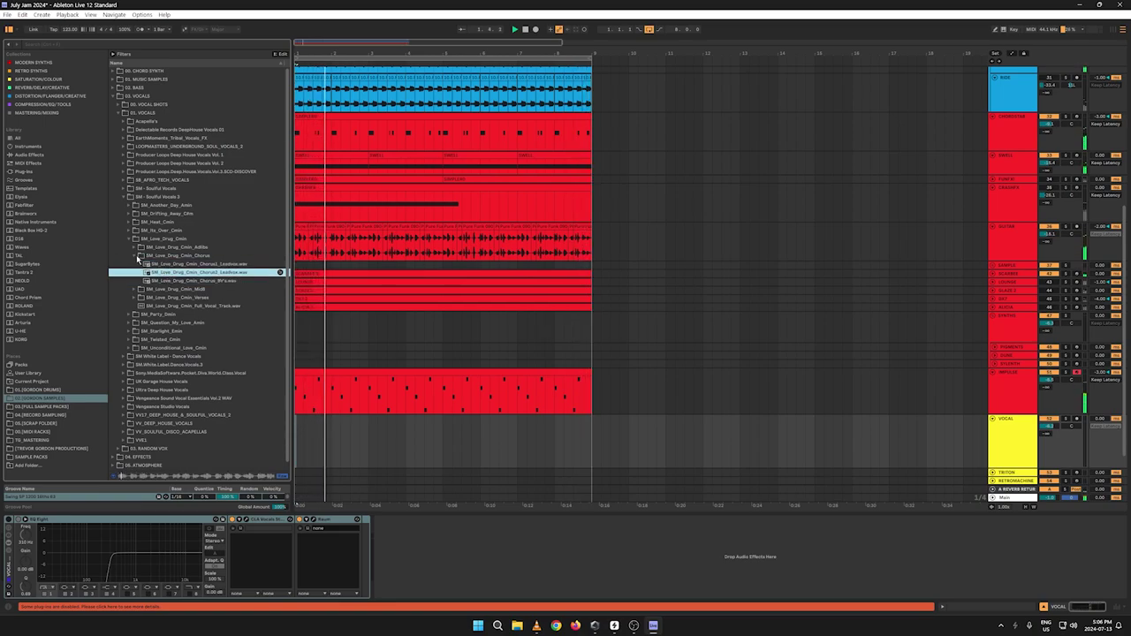
click(135, 257)
click(135, 264)
click(153, 274)
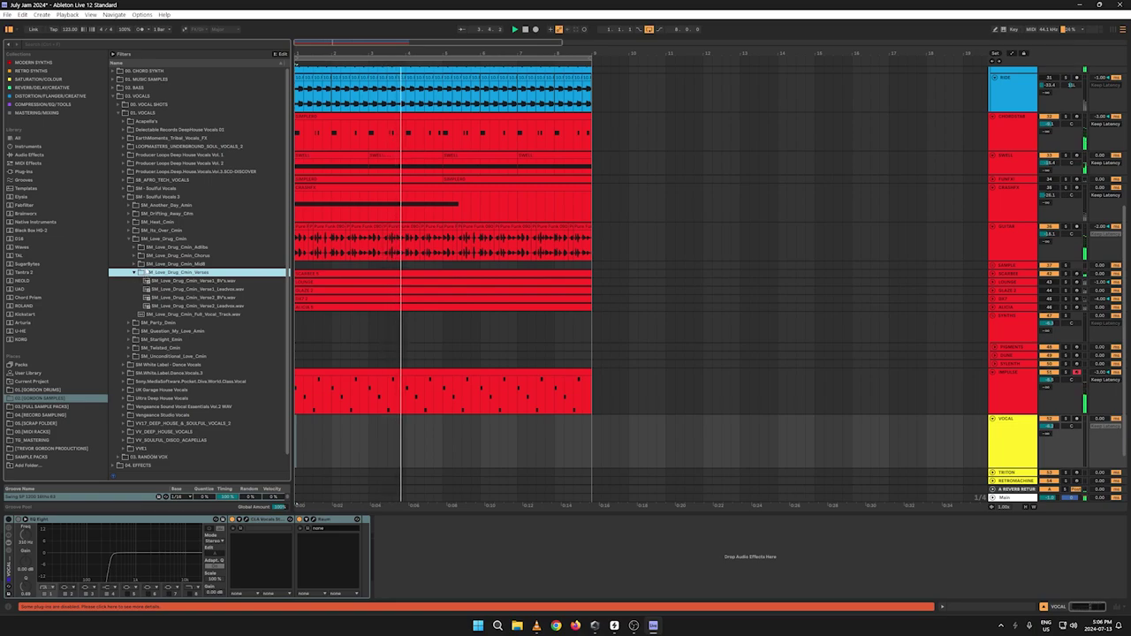
click(137, 267)
click(150, 272)
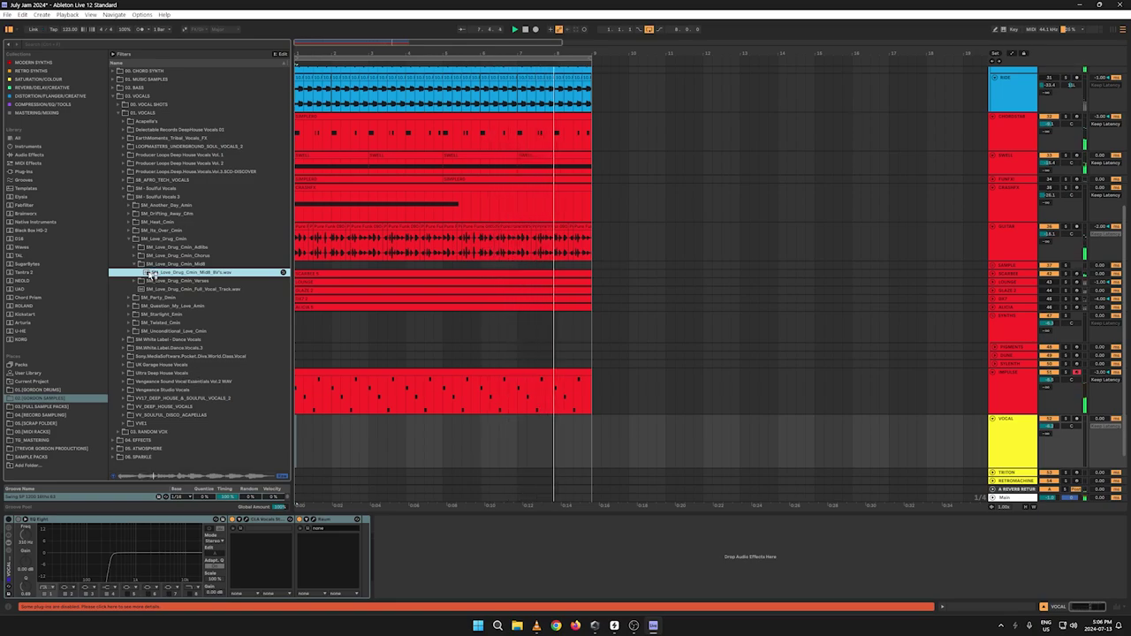
Step: Place the Love Drug MidB BV's sample on the VOCAL track and delete its intro
drag(190, 272, 297, 460)
click(336, 447)
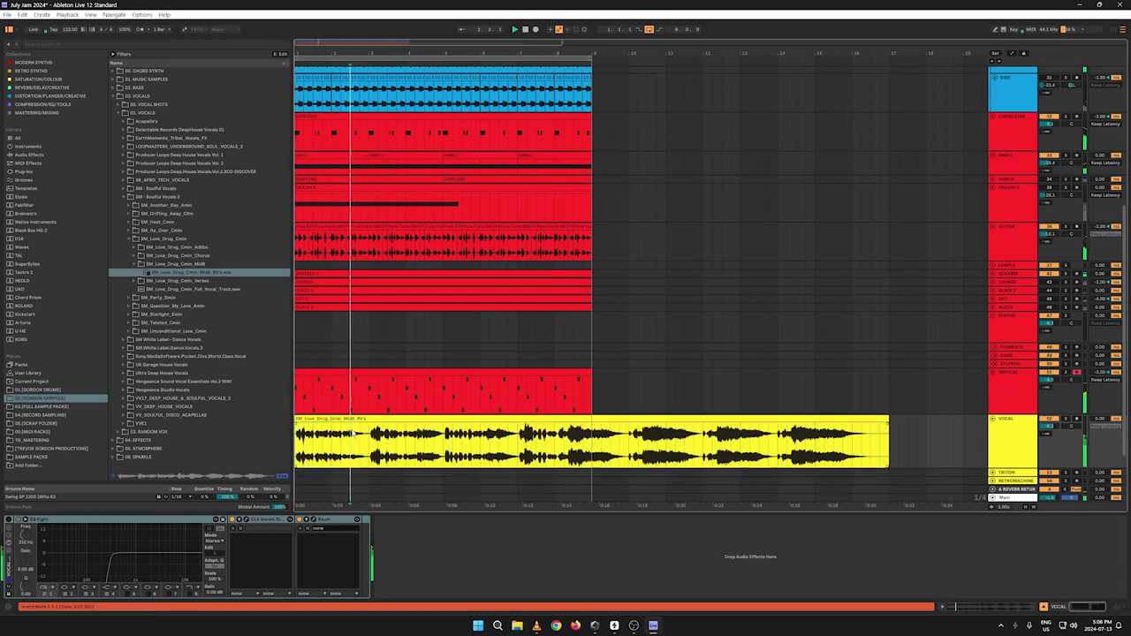
drag(351, 431, 270, 429)
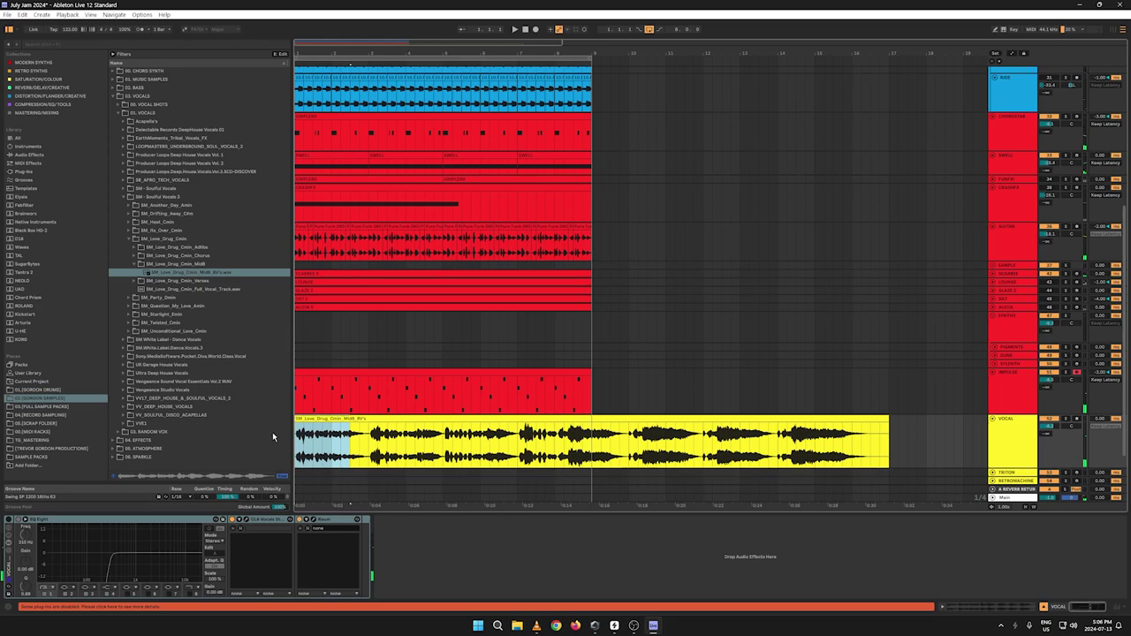
key(Delete)
key(space)
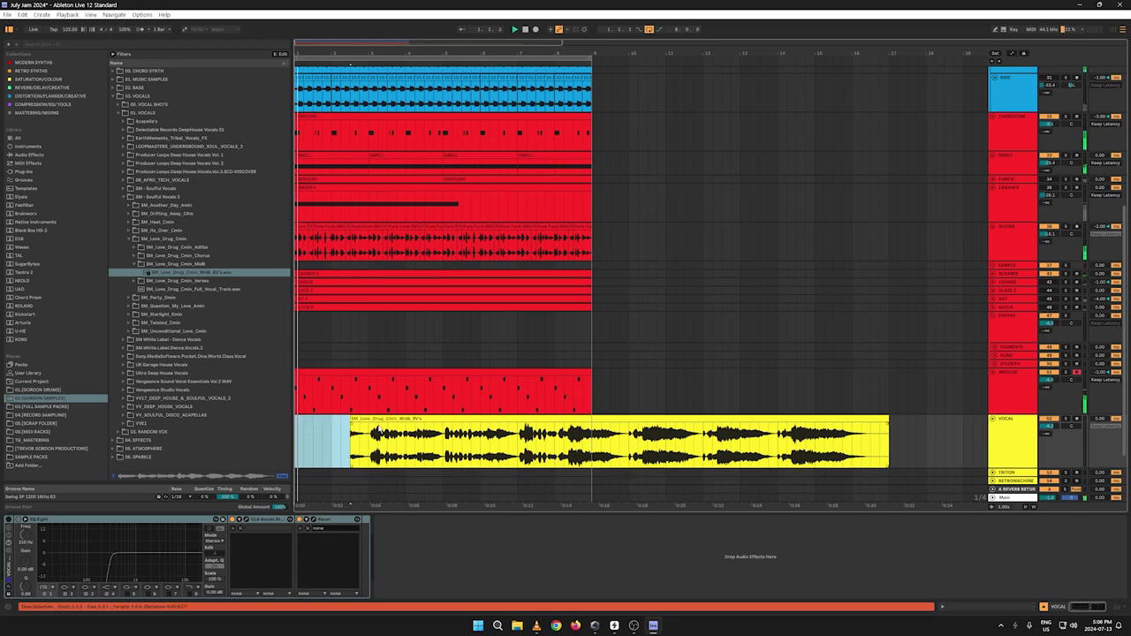
key(space)
Step: Chop a short vocal piece, remove an unwanted one, and move the chop toward bar 1
drag(370, 436, 302, 420)
key(space)
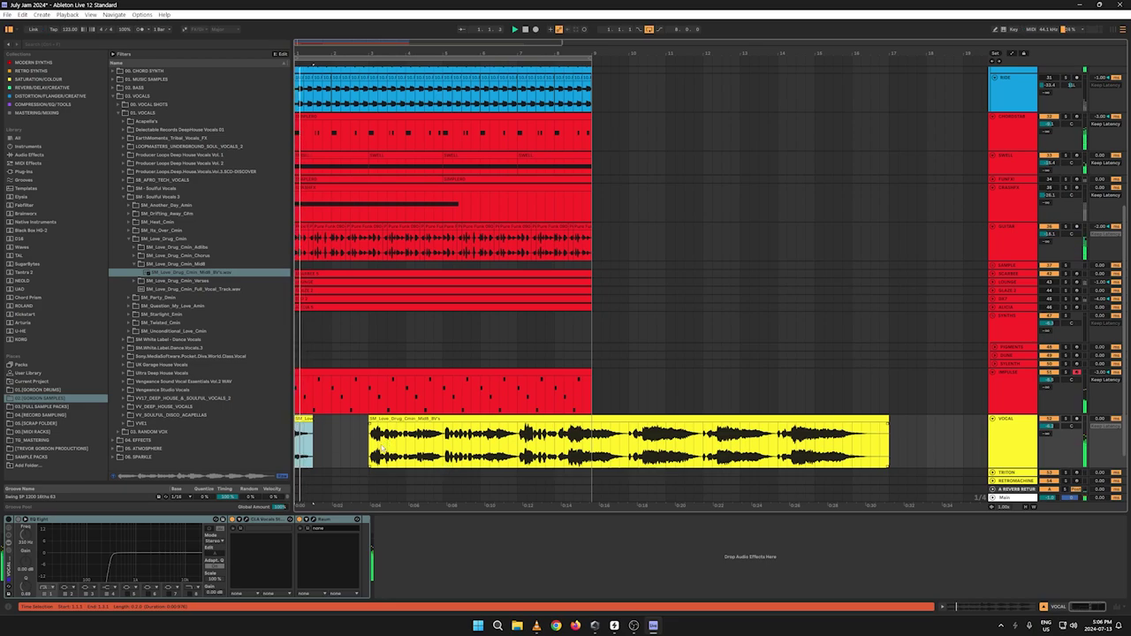
click(379, 453)
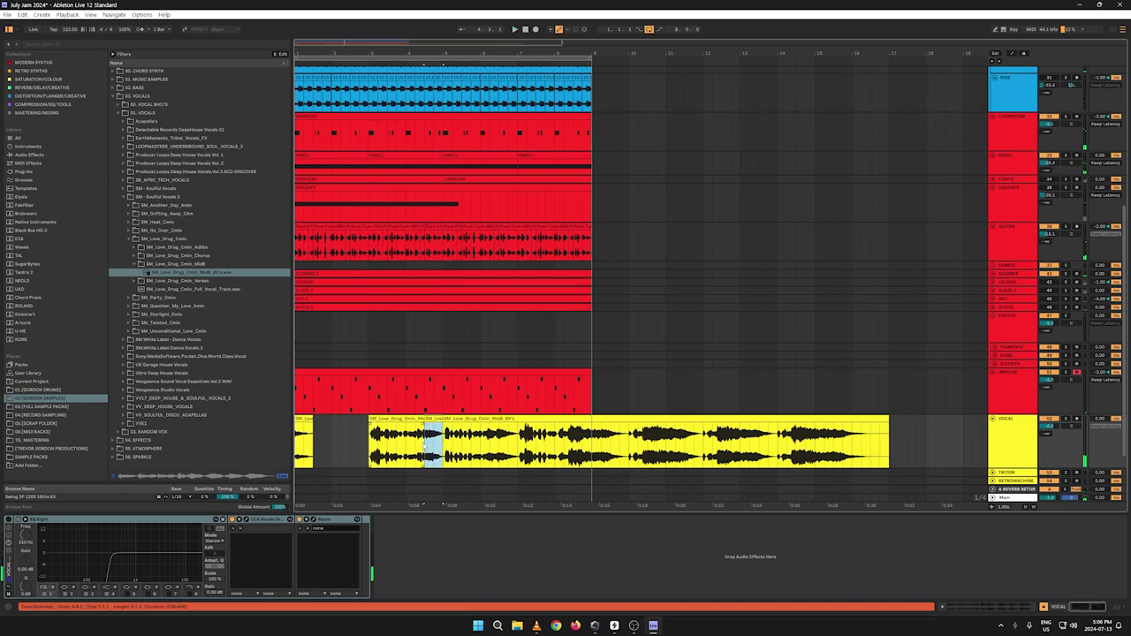
click(415, 419)
key(Delete)
double_click(434, 419)
key(space)
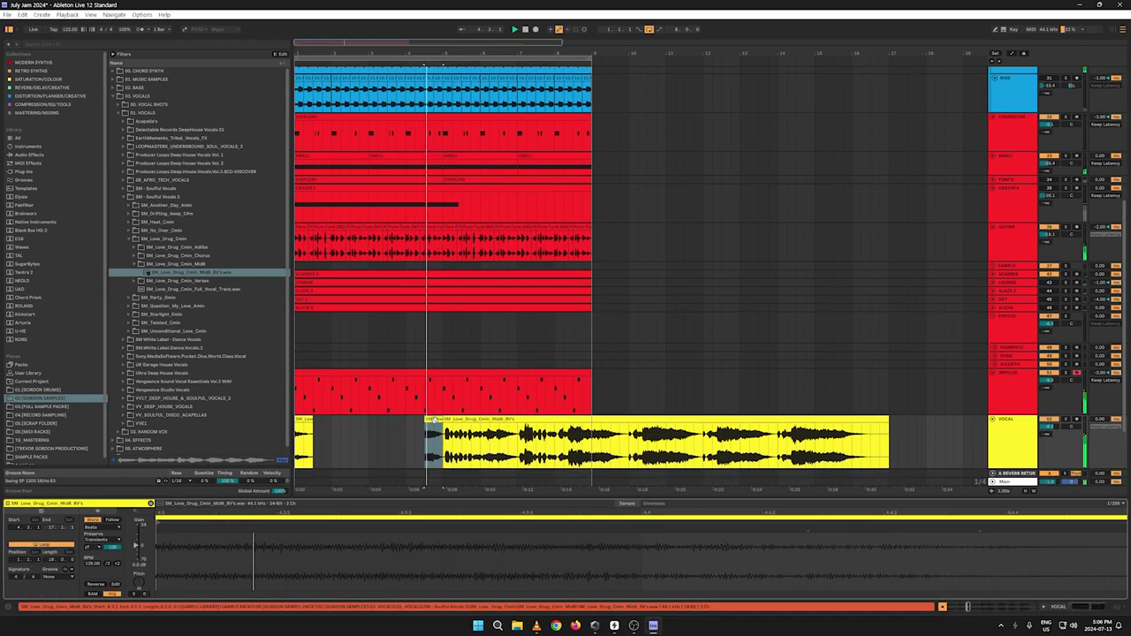
drag(434, 419, 352, 427)
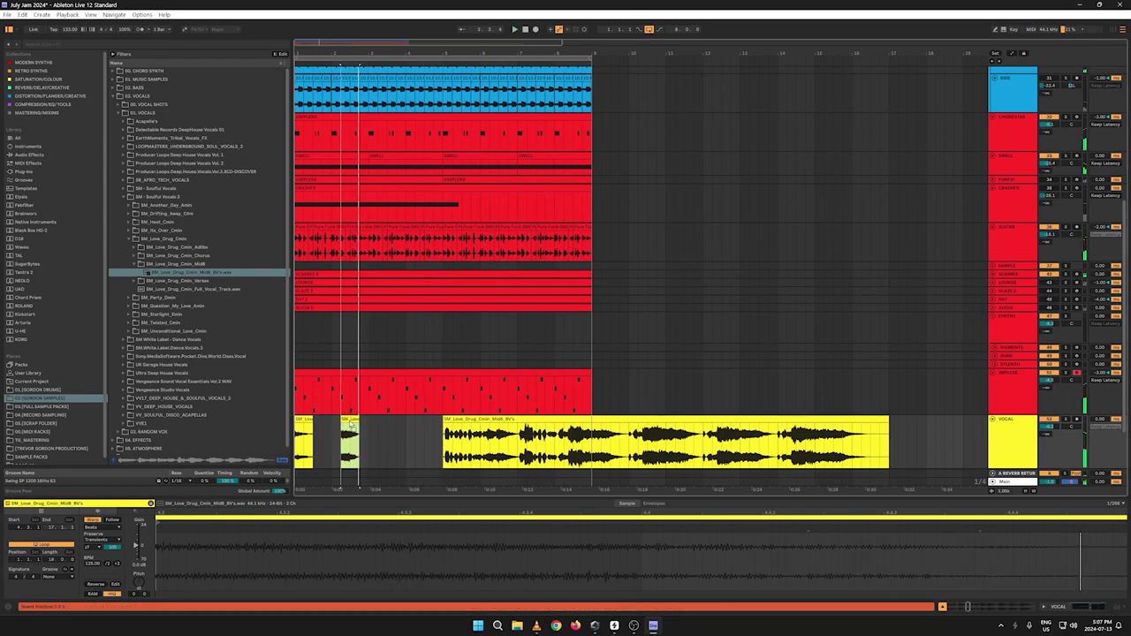
key(space)
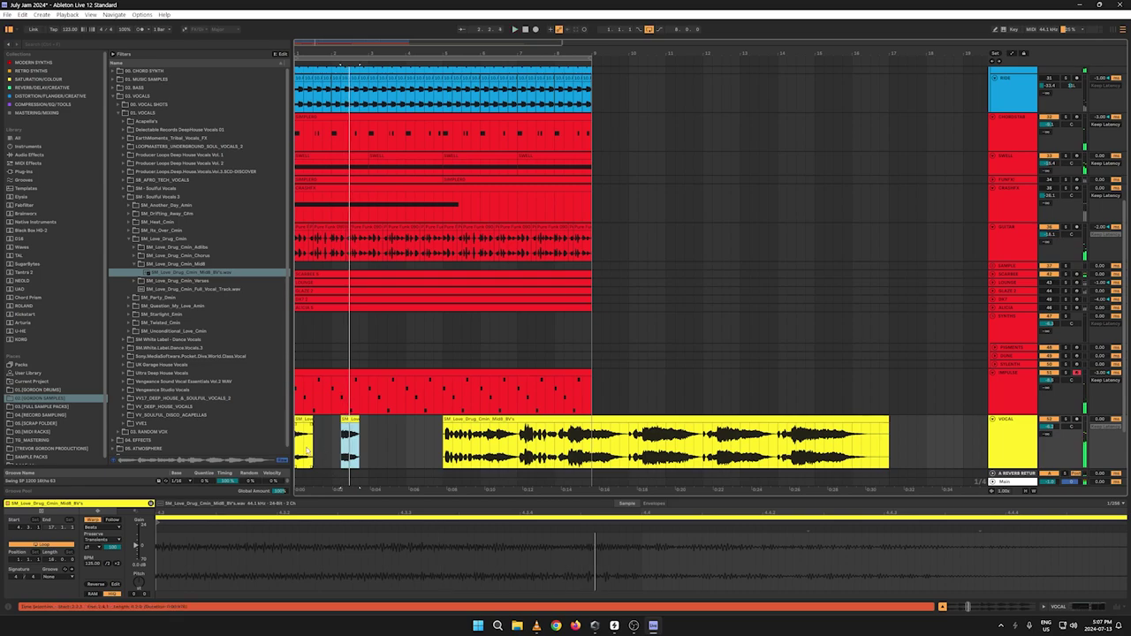
key(Home)
key(space)
key(space)
key(space)
Step: Set the first vocal clip's warp mode to Complex
double_click(299, 418)
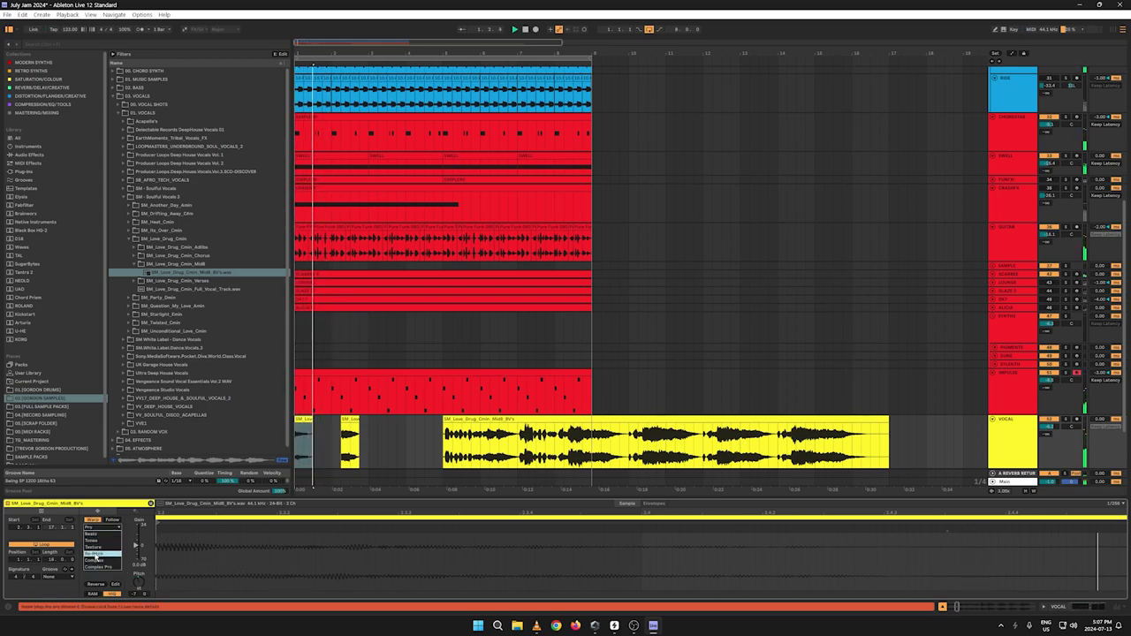
click(94, 560)
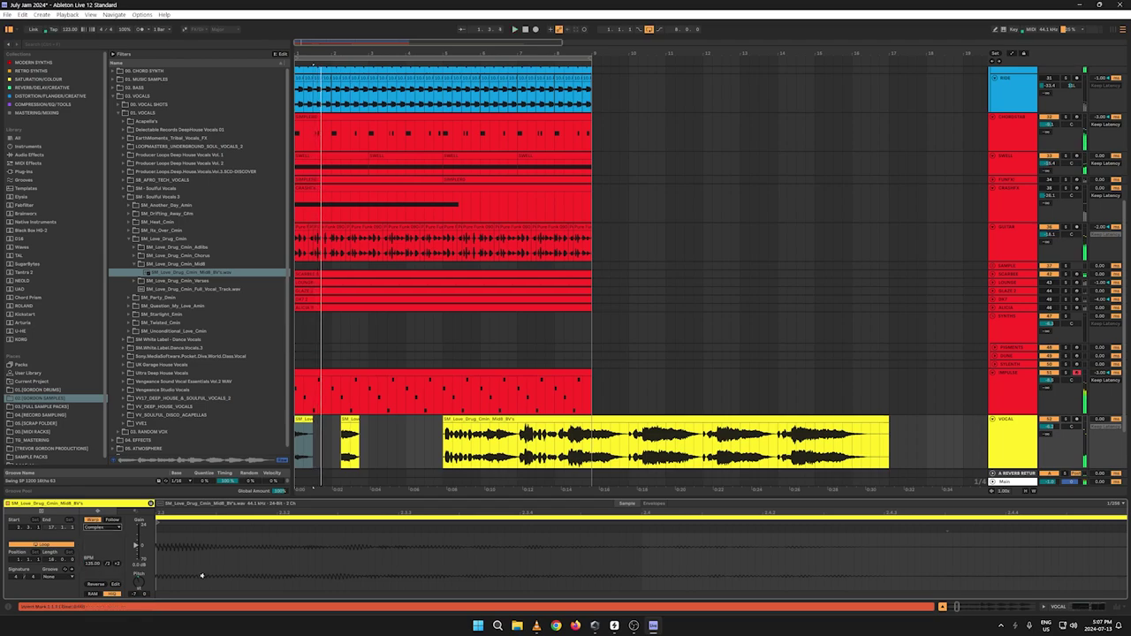
click(347, 446)
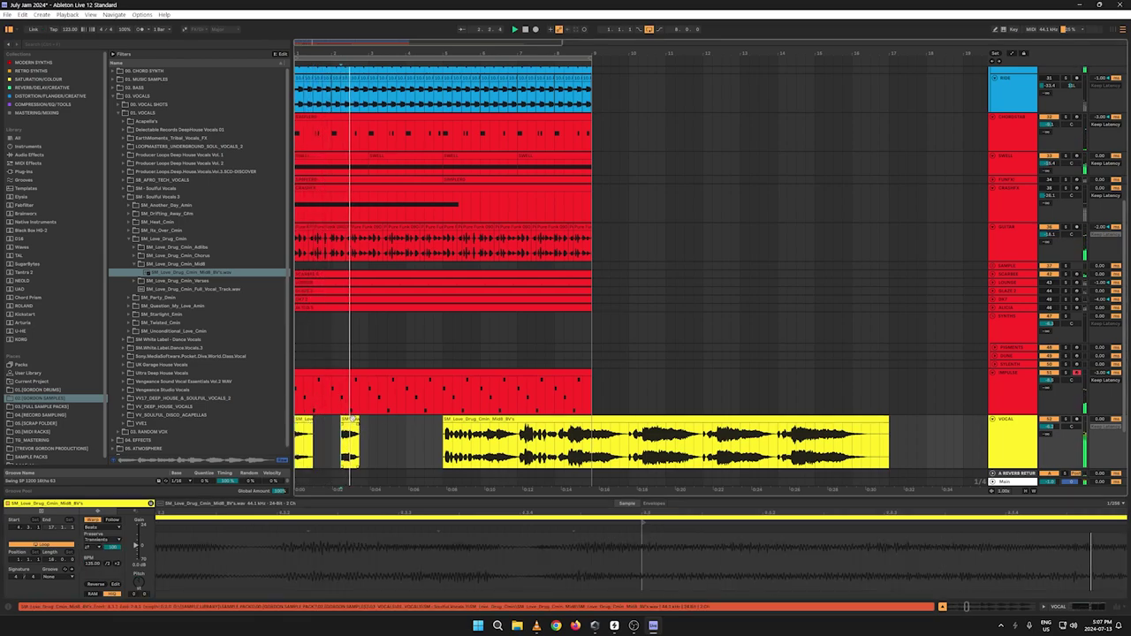
click(339, 442)
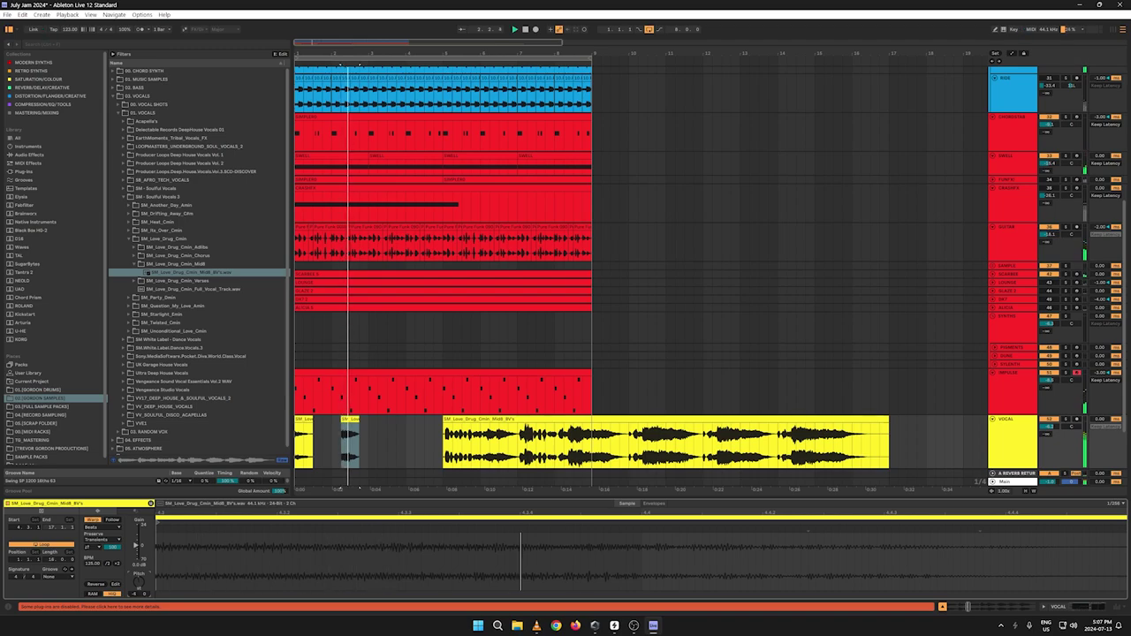
Step: Audition different phrases along the long vocal clip during playback
click(450, 446)
click(451, 446)
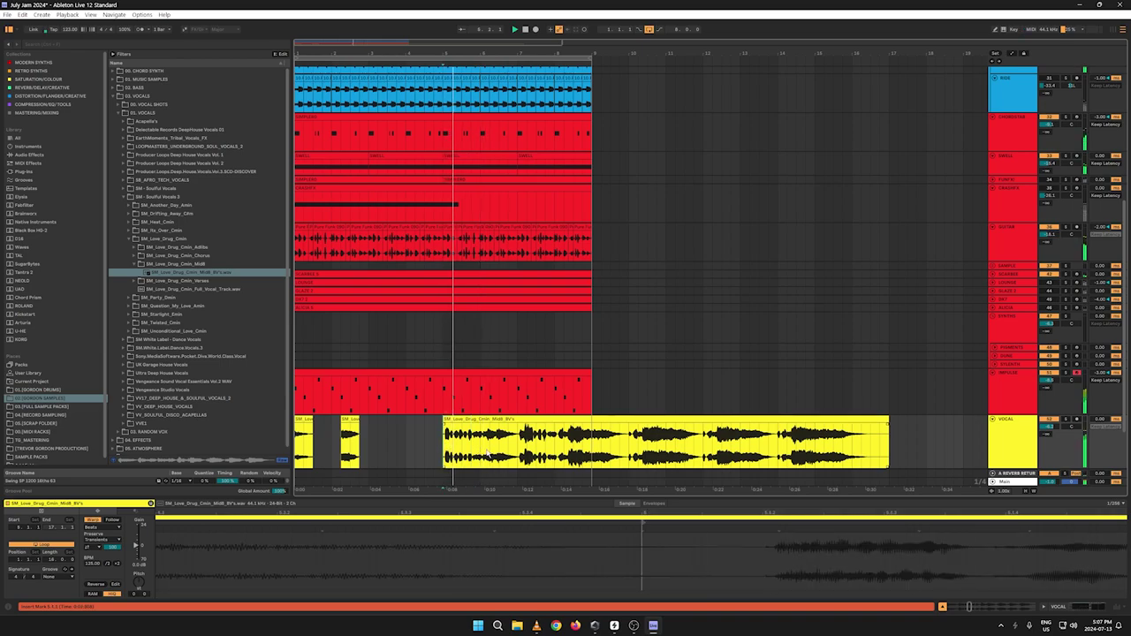
click(493, 448)
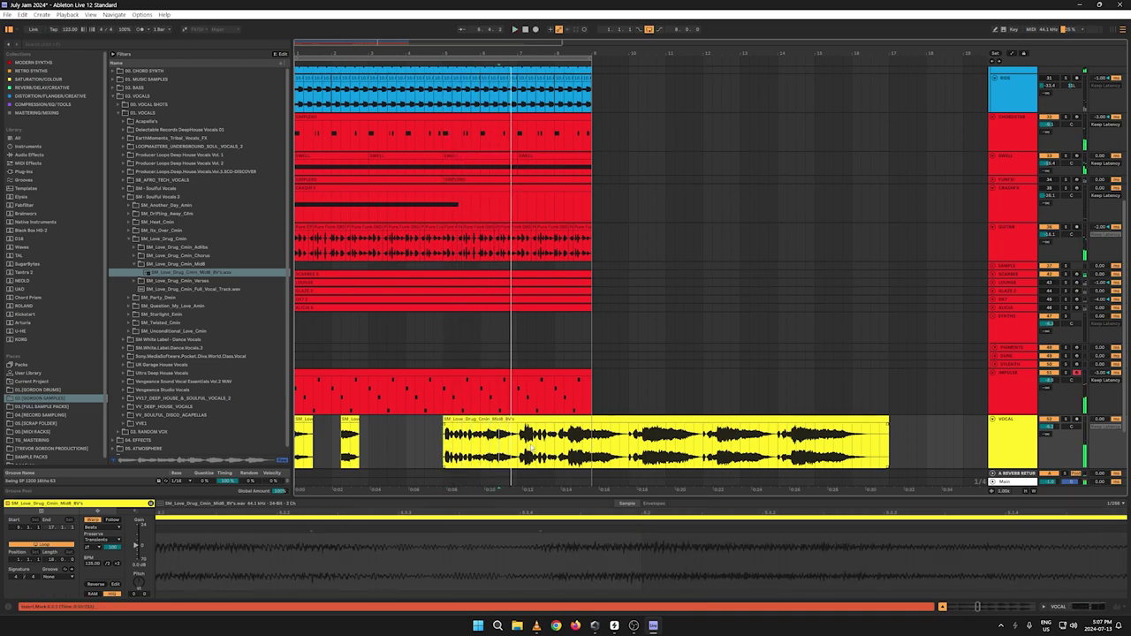
click(501, 448)
click(530, 447)
click(557, 448)
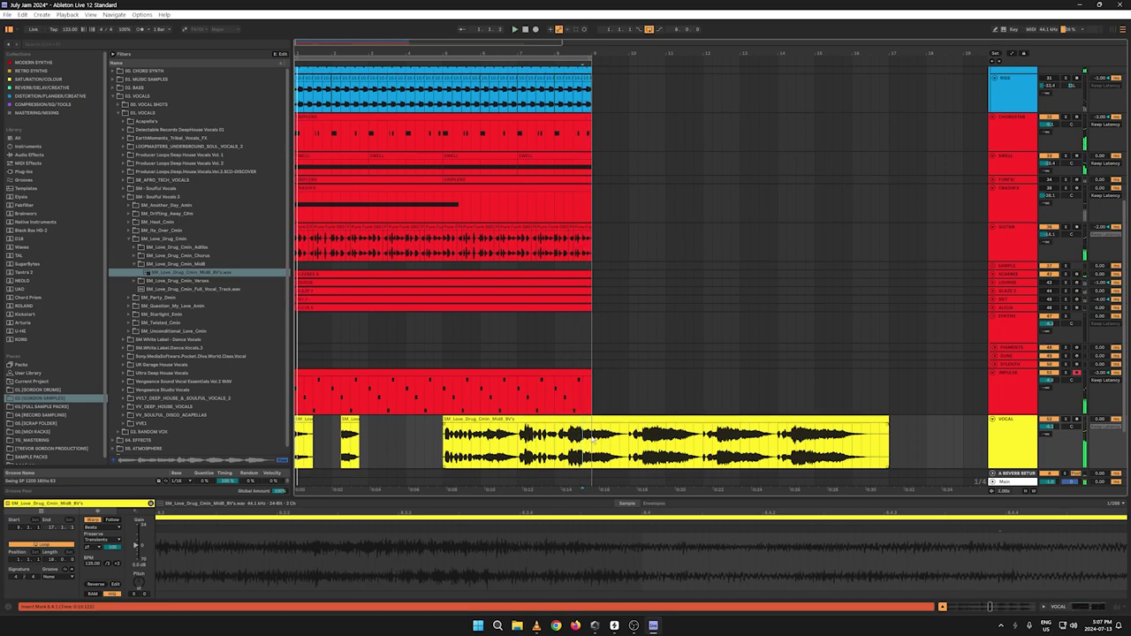
Step: Mark a one-beat slice at the clip start and delete the small chop near bar 2
click(587, 419)
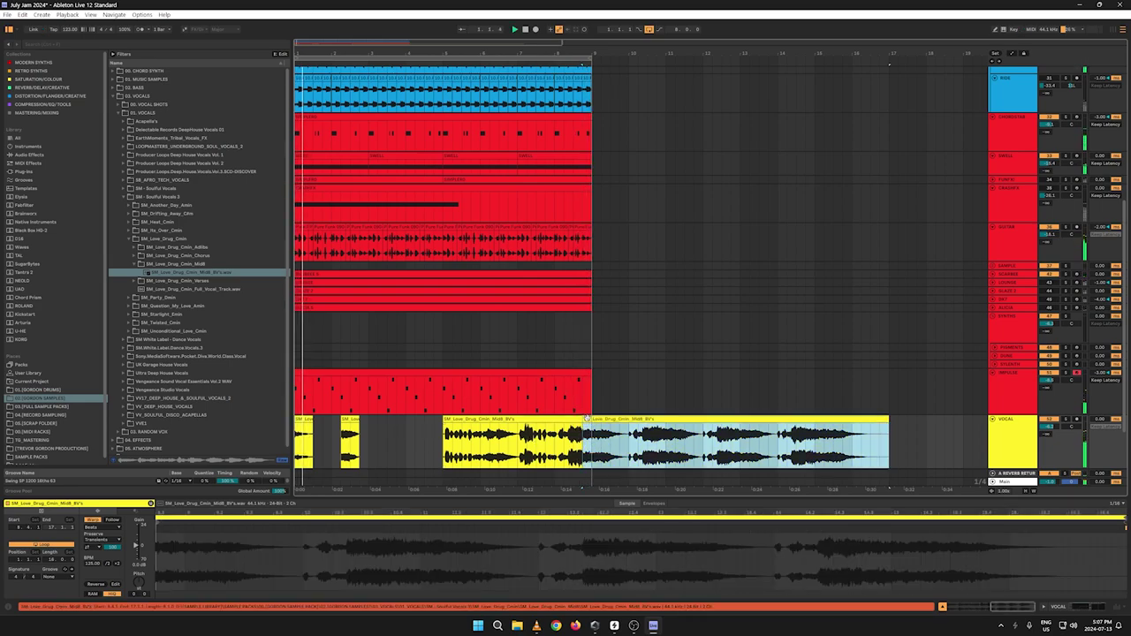
drag(584, 442, 299, 428)
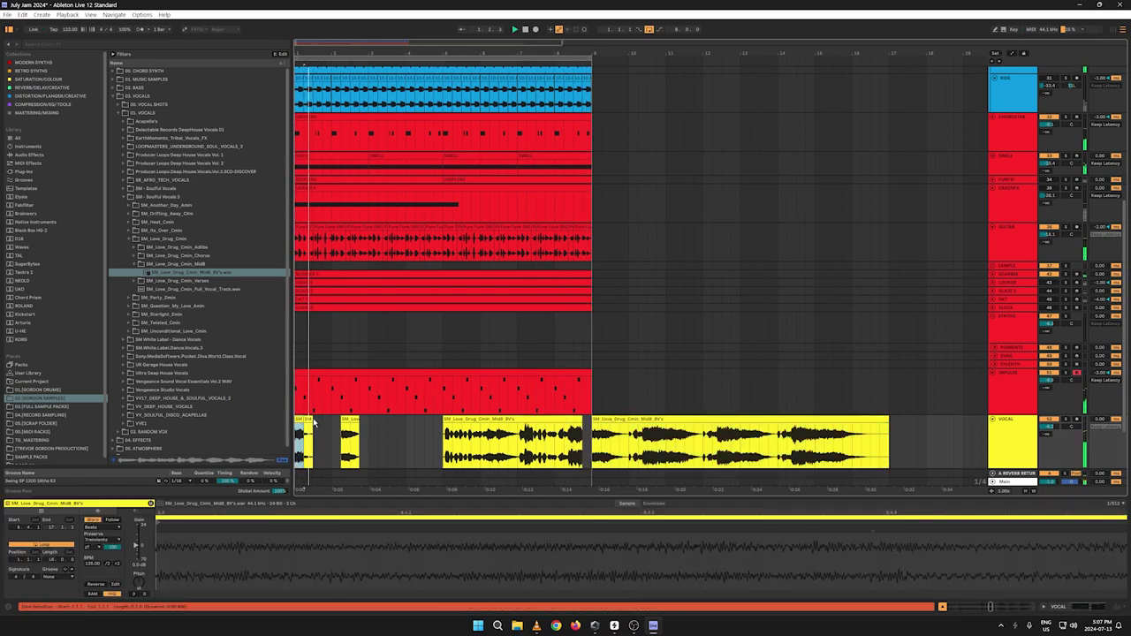
click(310, 424)
click(340, 447)
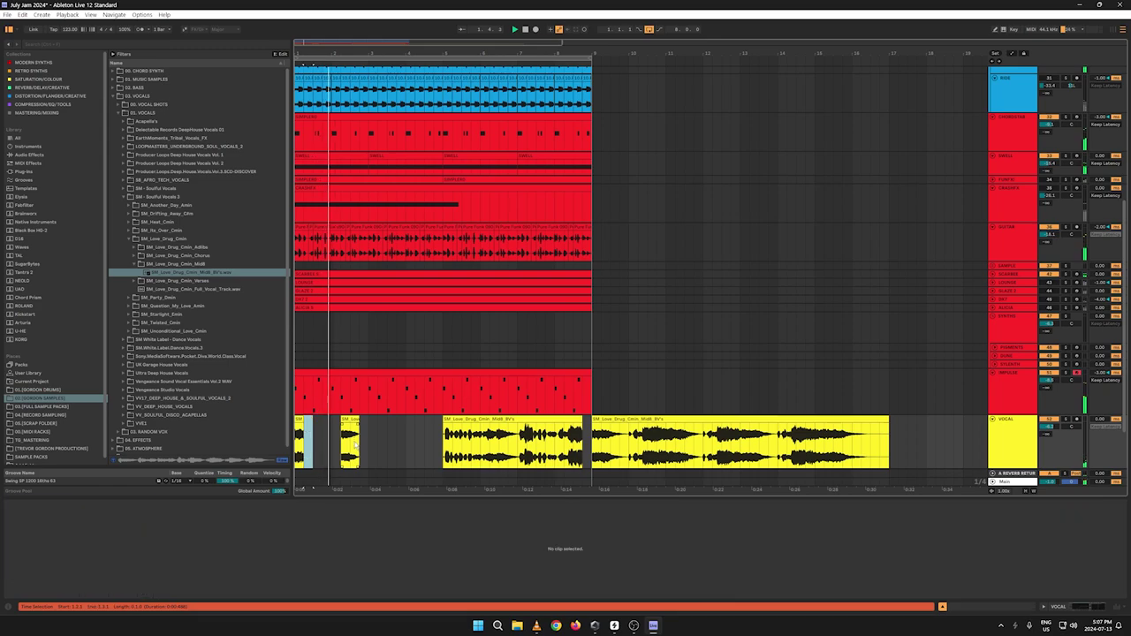
click(296, 451)
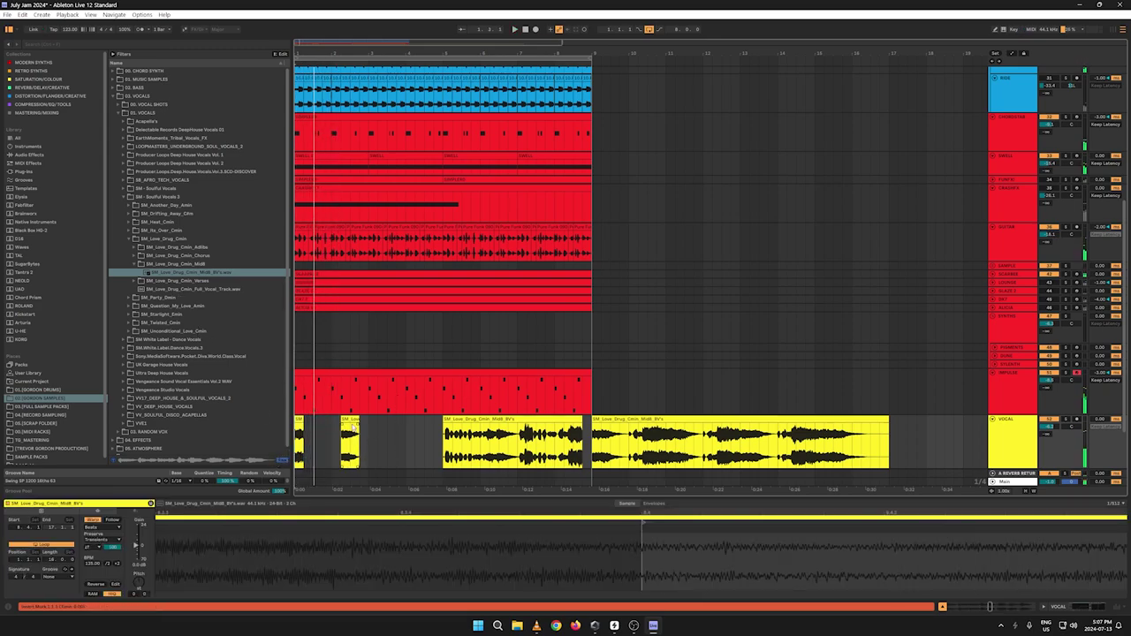
click(350, 442)
key(Delete)
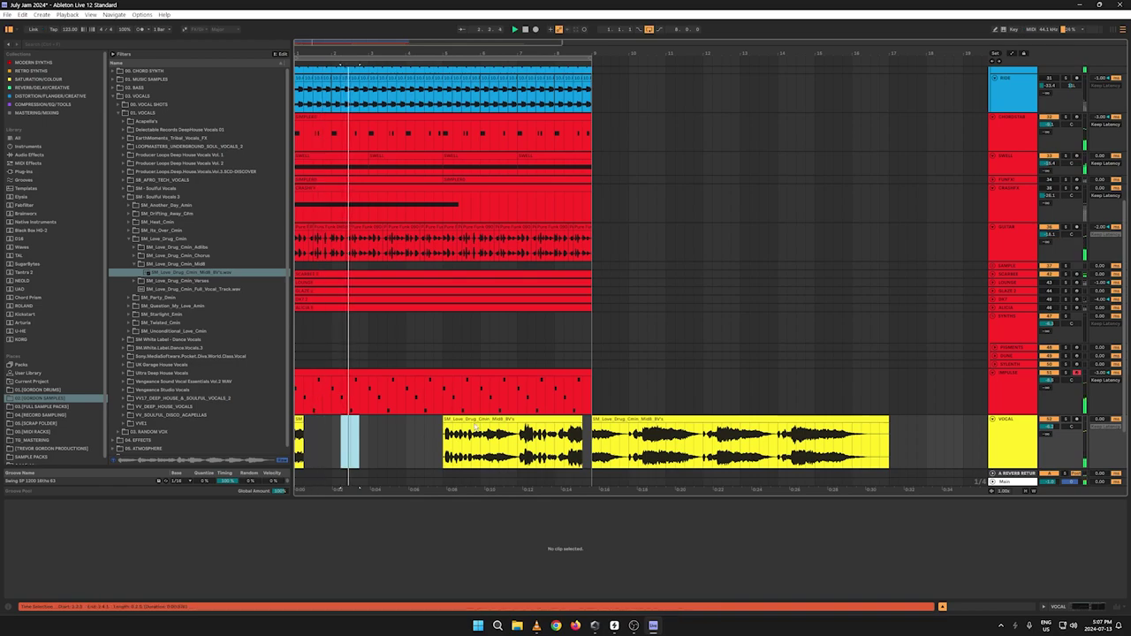
Step: Split the long vocal clip near bar 9 with Ctrl+E and adjust the first chop's length
click(482, 463)
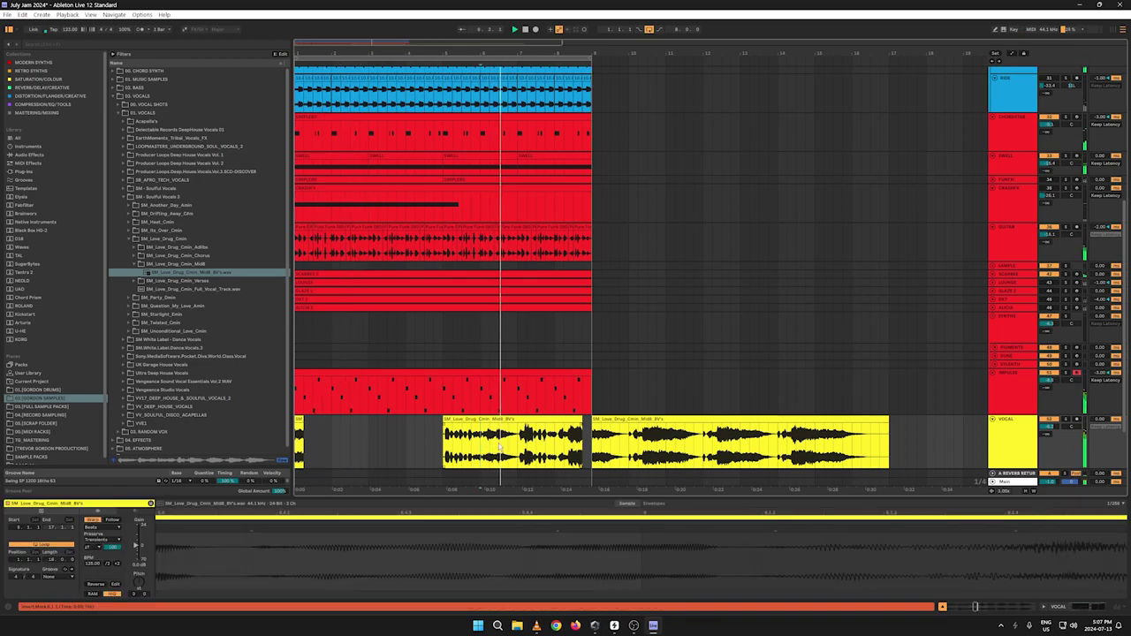
key(space)
key(space)
click(501, 446)
key(ctrl+e)
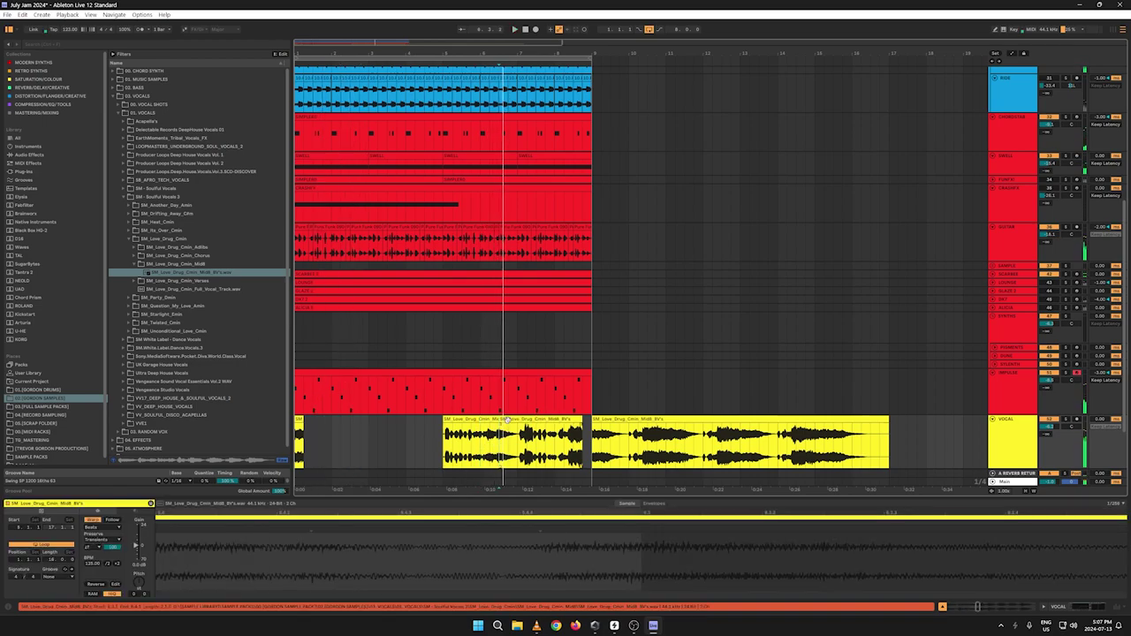
drag(500, 446, 301, 433)
key(space)
key(space)
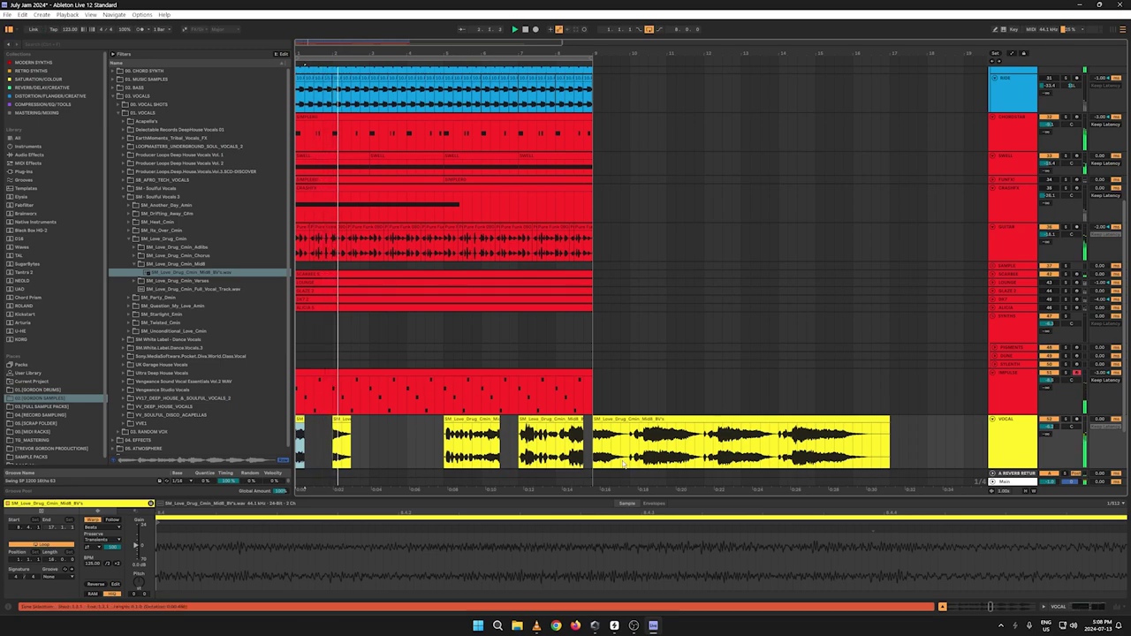
Step: Audition the long vocal from several start points, settling on bar 11
click(746, 455)
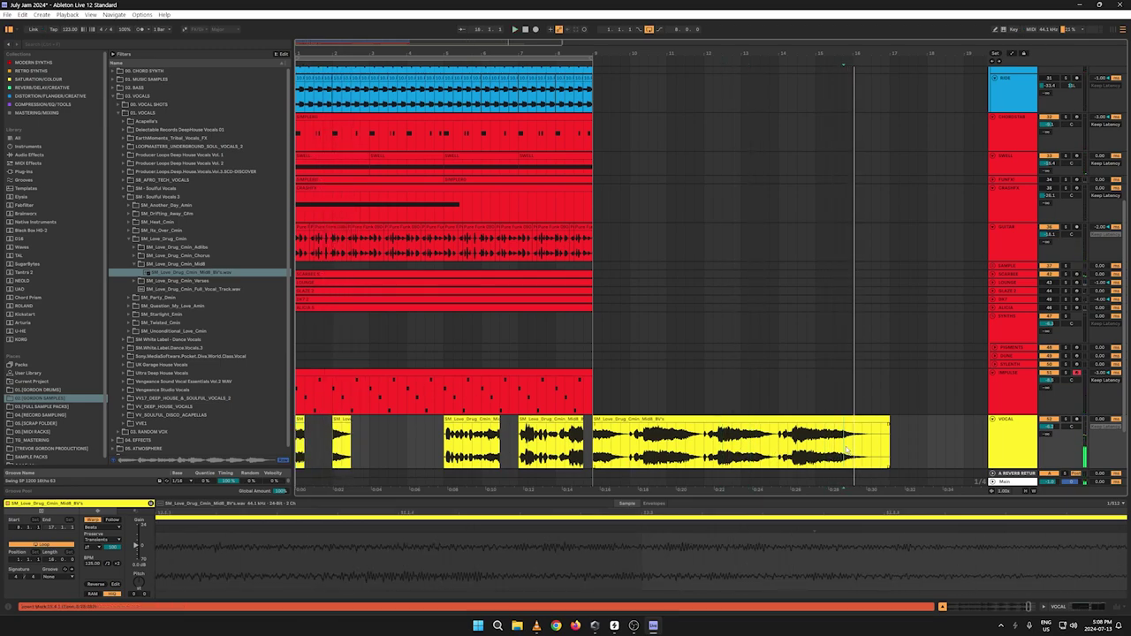
key(space)
key(space)
click(835, 450)
key(space)
key(space)
click(807, 449)
key(space)
key(space)
click(787, 448)
key(space)
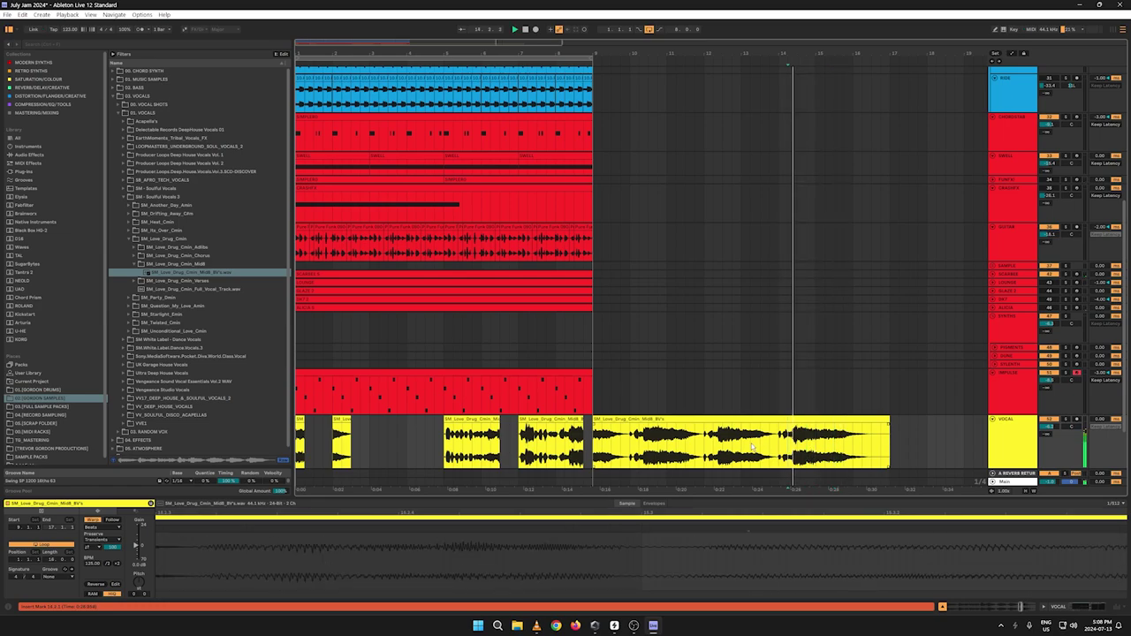
click(753, 449)
key(space)
key(space)
click(723, 451)
key(space)
key(space)
click(677, 454)
key(space)
key(space)
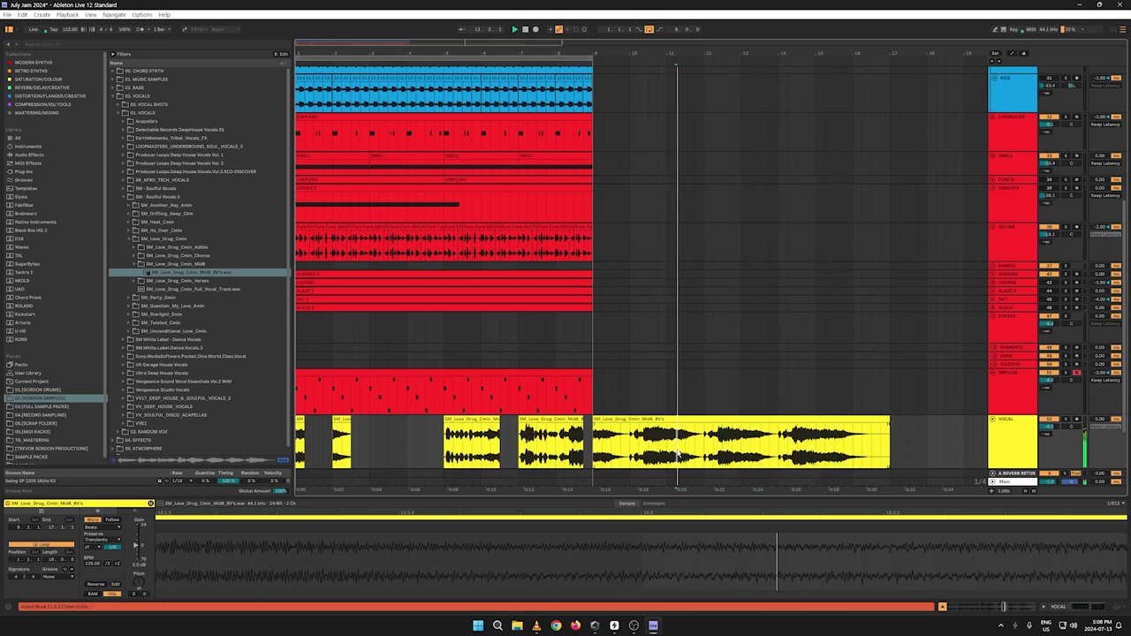
key(space)
key(space)
key(space)
key(space)
key(space)
key(space)
Step: Move a one-beat vocal slice from 11.2 to 4.2.3 and play it back from bars 2 and 1
drag(677, 452, 679, 450)
key(space)
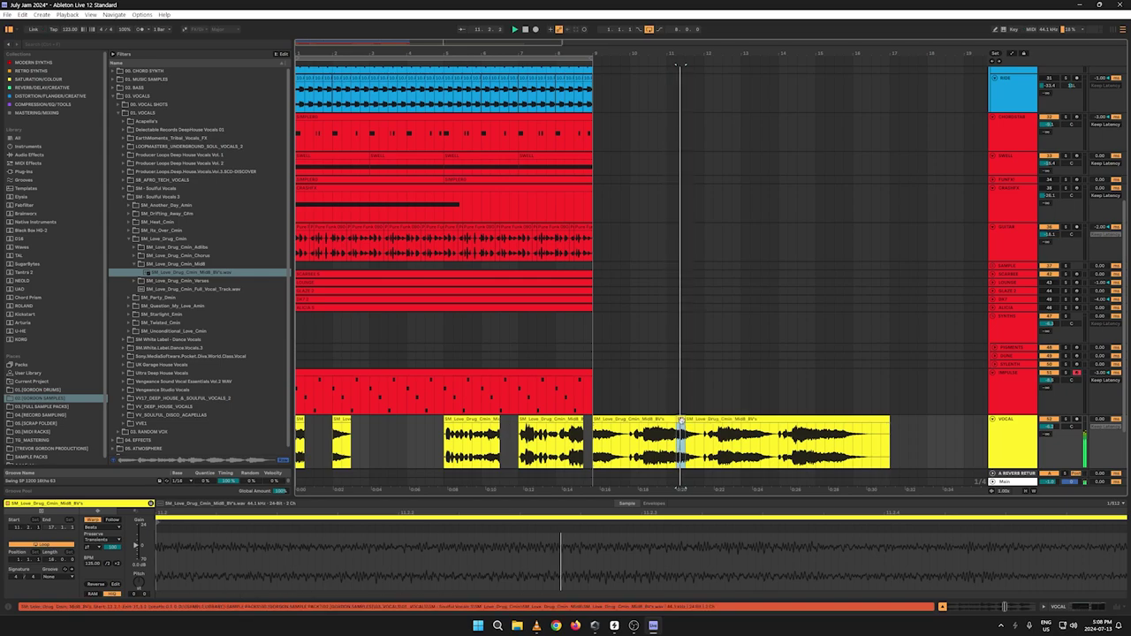
drag(417, 450, 424, 451)
click(334, 457)
key(space)
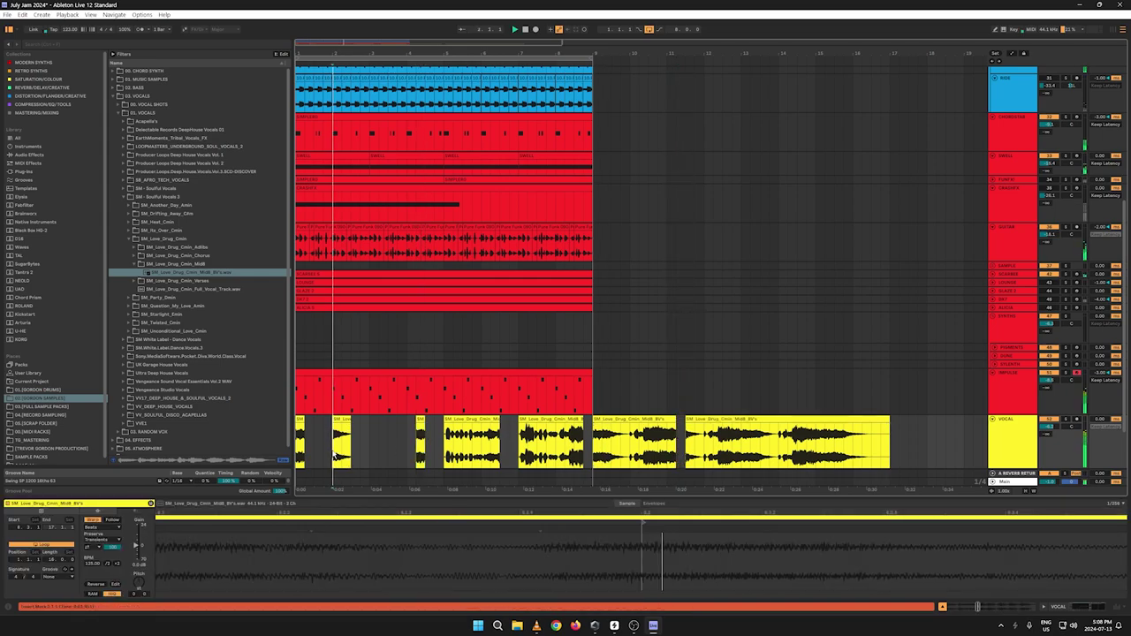
click(299, 451)
key(space)
key(space)
key(space)
key(space)
key(space)
key(space)
key(space)
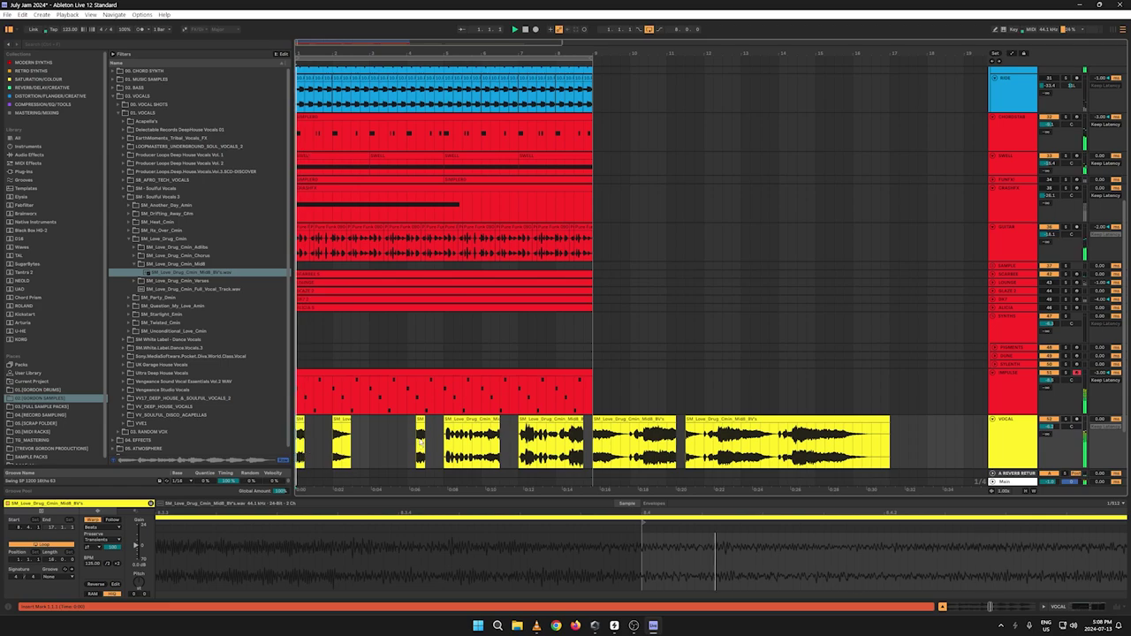
Step: Paste the slice at 3.4.1, undo that paste, and lengthen the first vocal chop
click(397, 445)
key(ctrl+v)
key(ctrl+z)
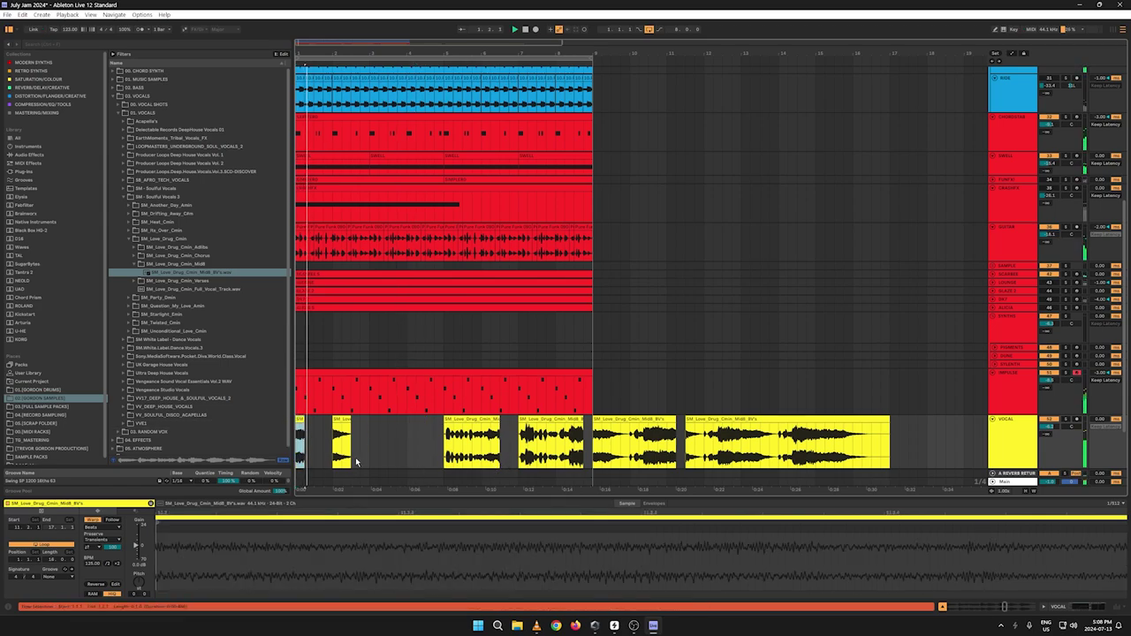
click(302, 423)
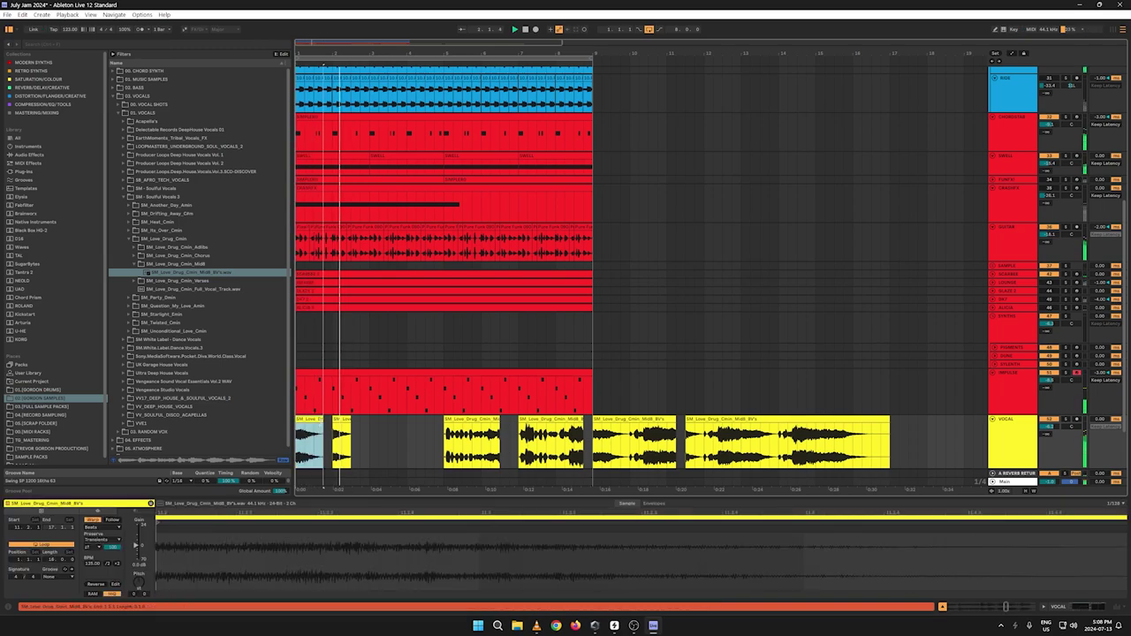
key(space)
key(space)
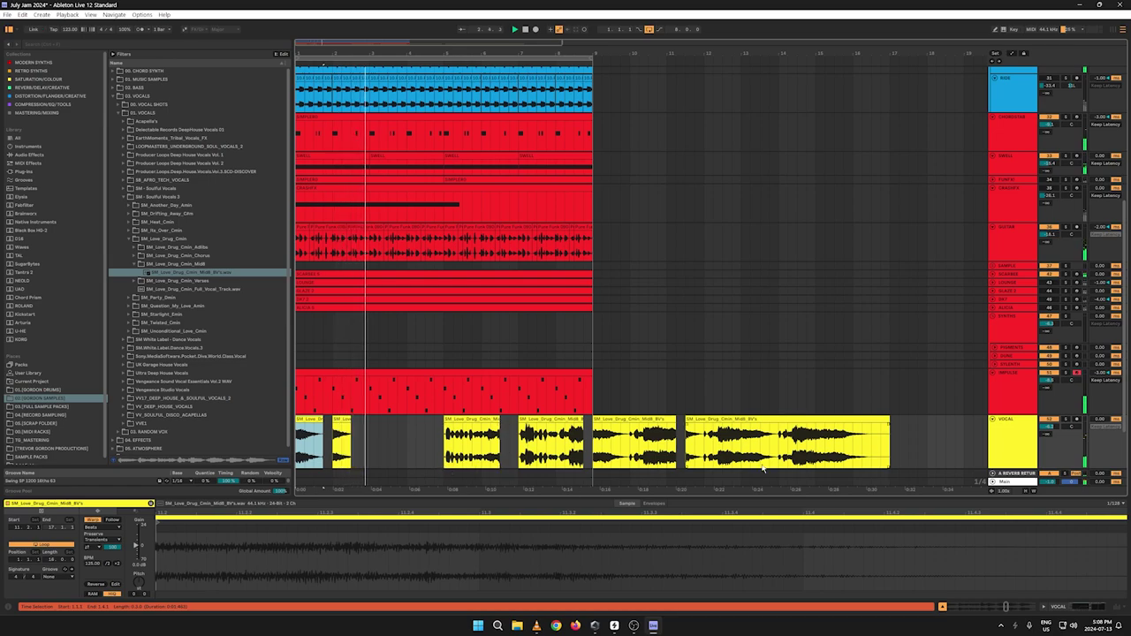
Step: Delete the four later vocal clips, keeping the first one selected
drag(919, 433, 424, 450)
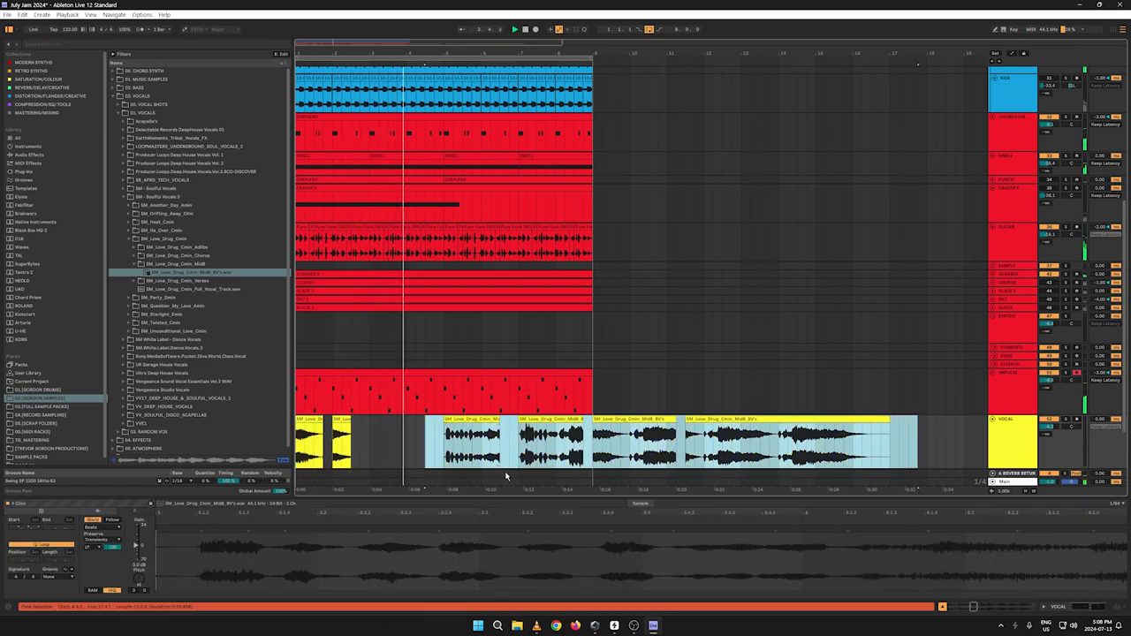
key(Delete)
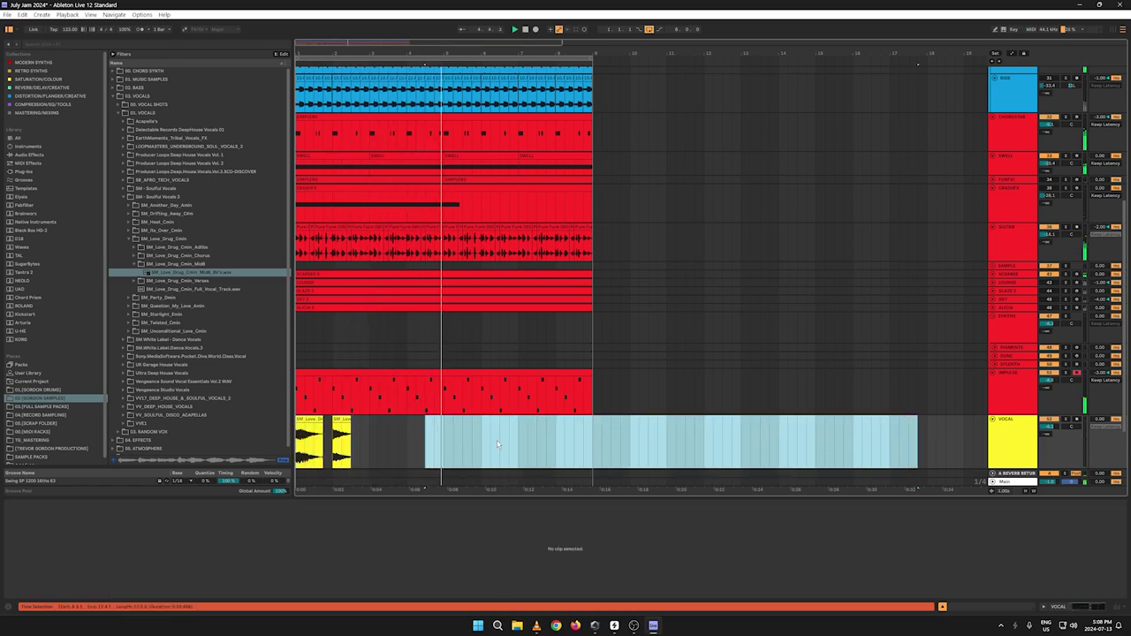
click(298, 456)
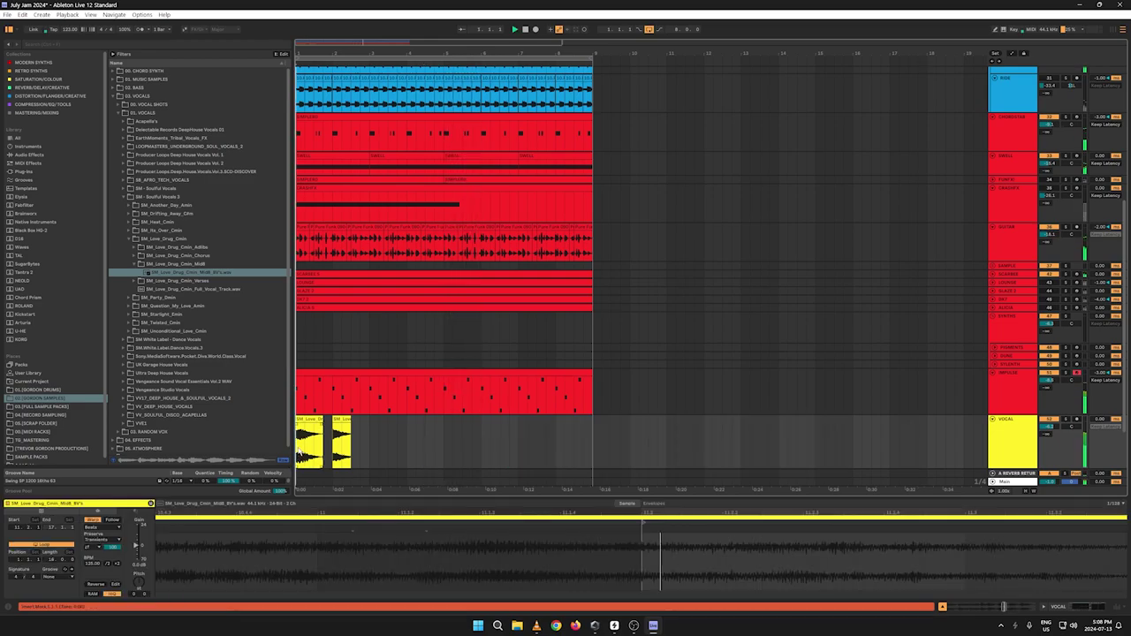
Step: Preview the SM_Love_Drug_Cmin Verse1 lead and Verse2 backing vocals, then collapse that pack
click(138, 285)
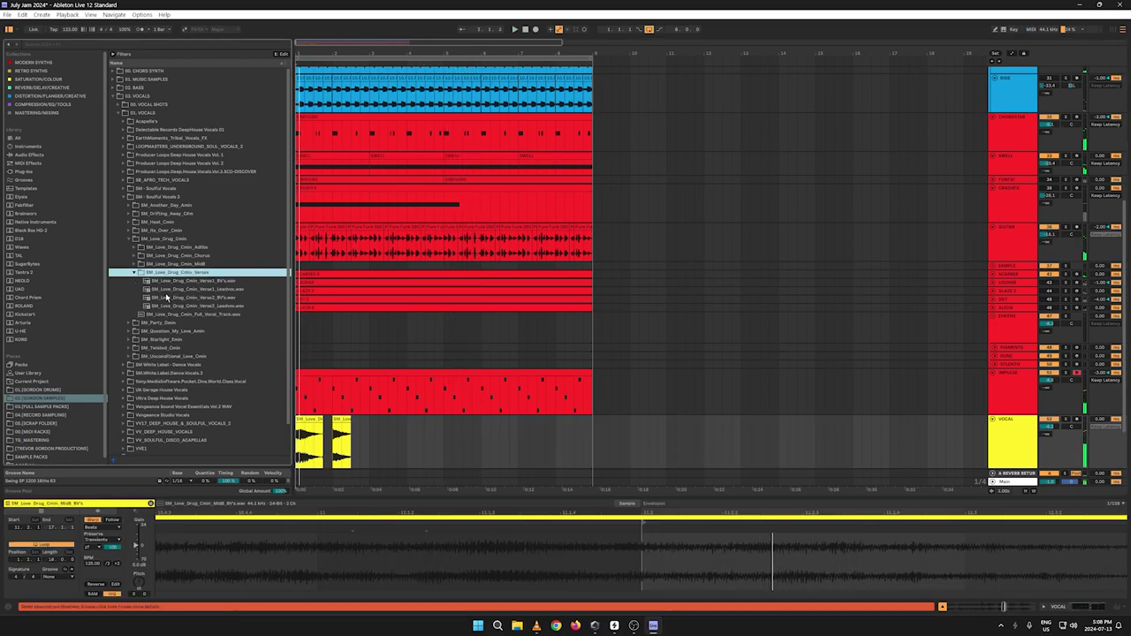
click(177, 290)
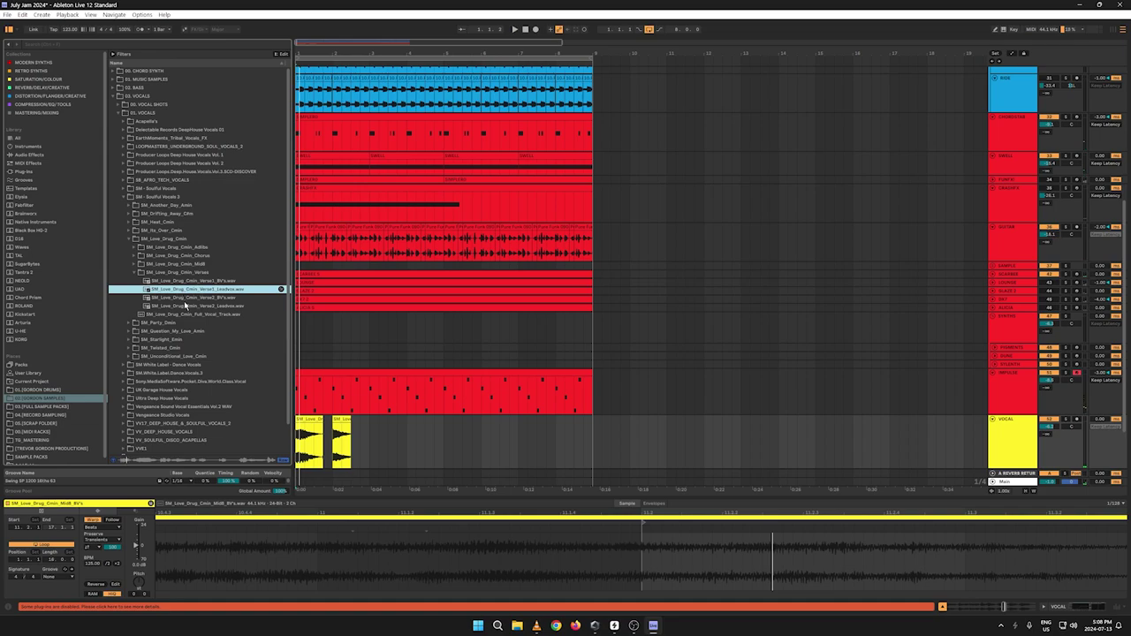
click(162, 300)
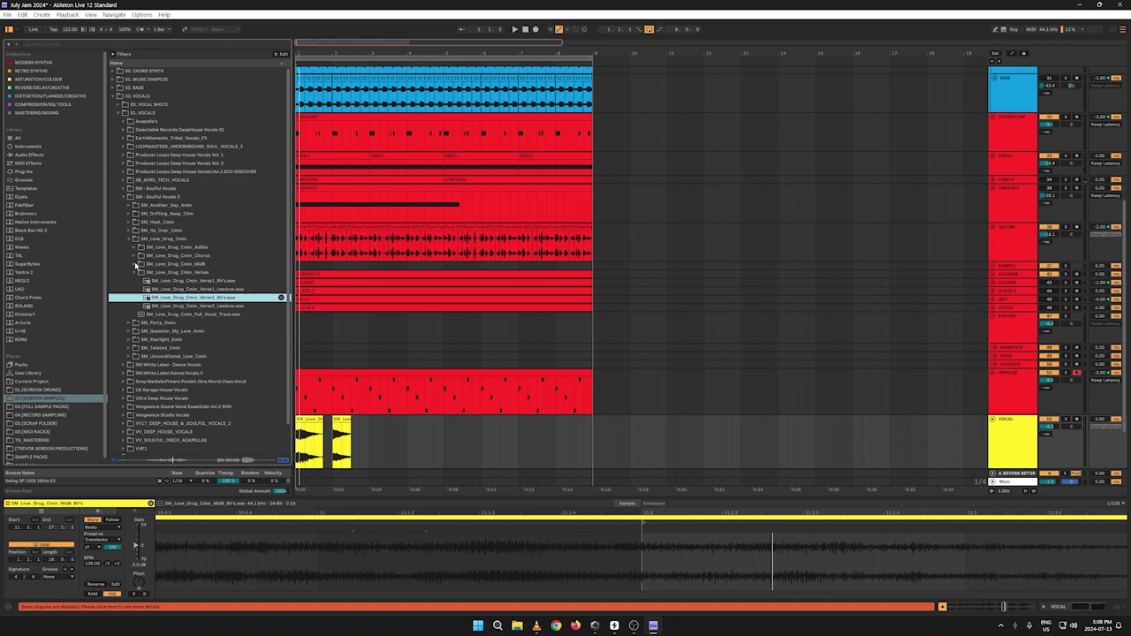
click(135, 273)
click(130, 239)
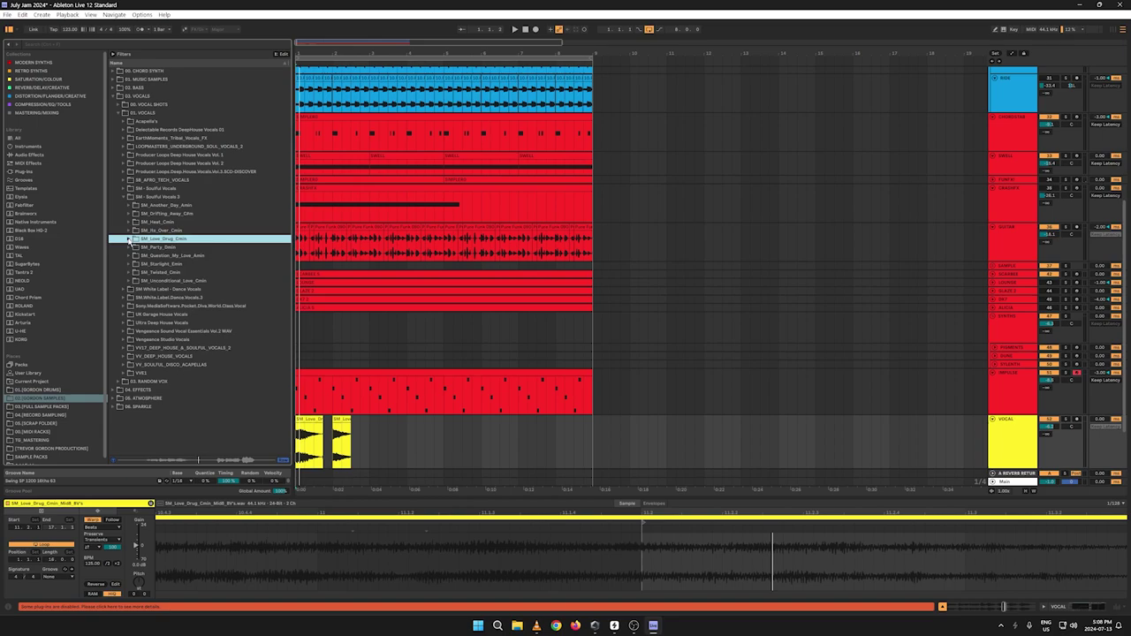
Step: Preview SM_Party_Dmin adlibs 1, 2, 4, 7–12 and 14
click(130, 247)
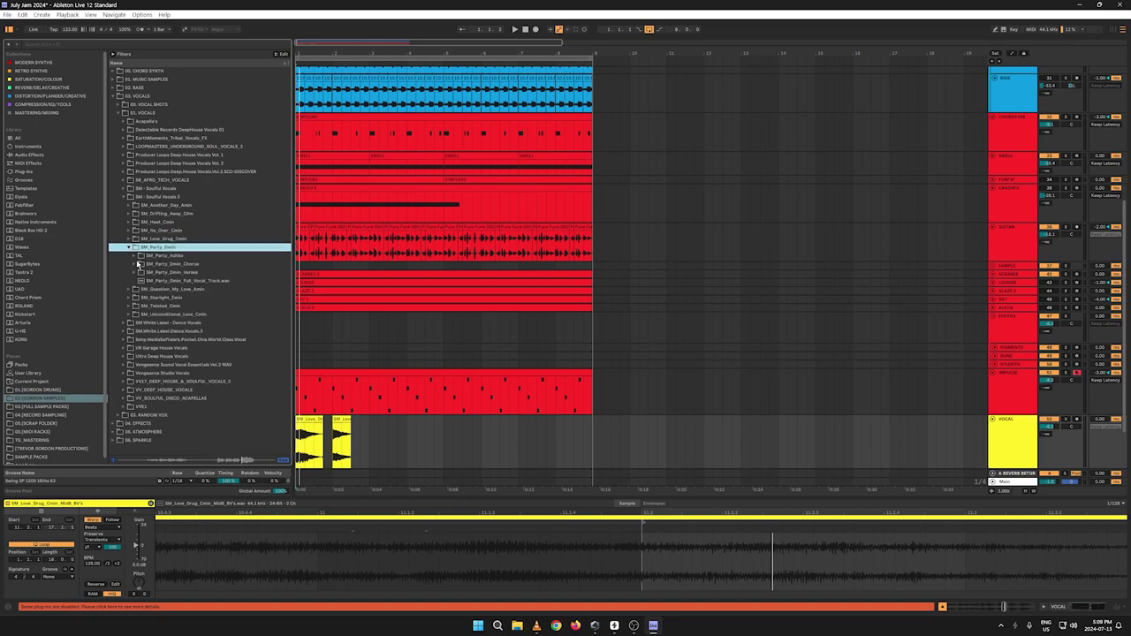
click(134, 256)
click(168, 272)
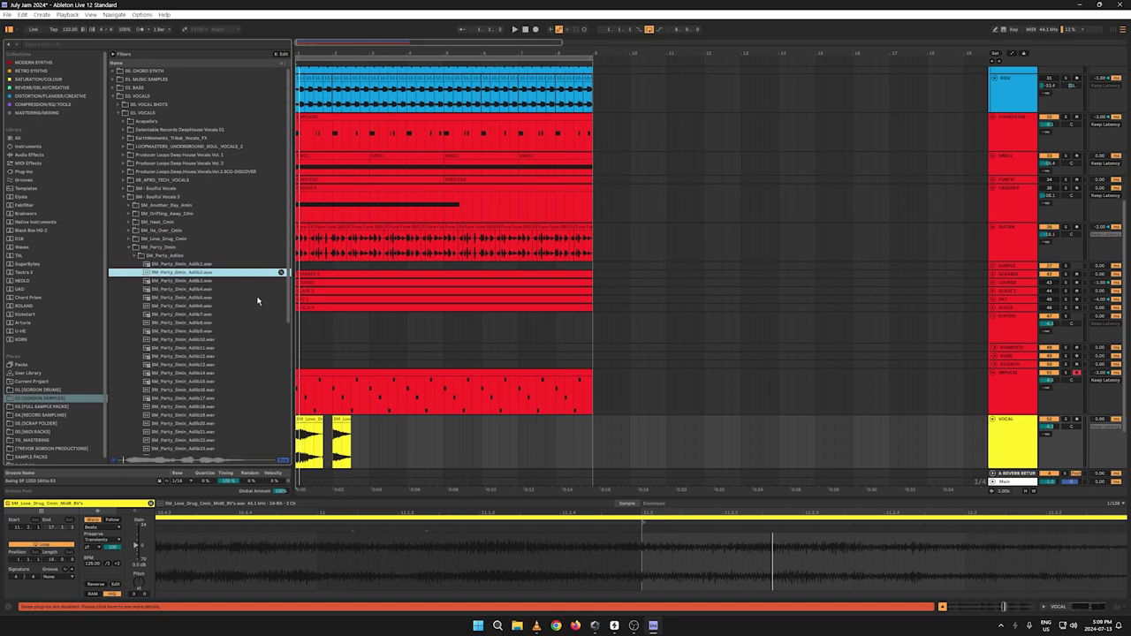
click(175, 289)
click(181, 265)
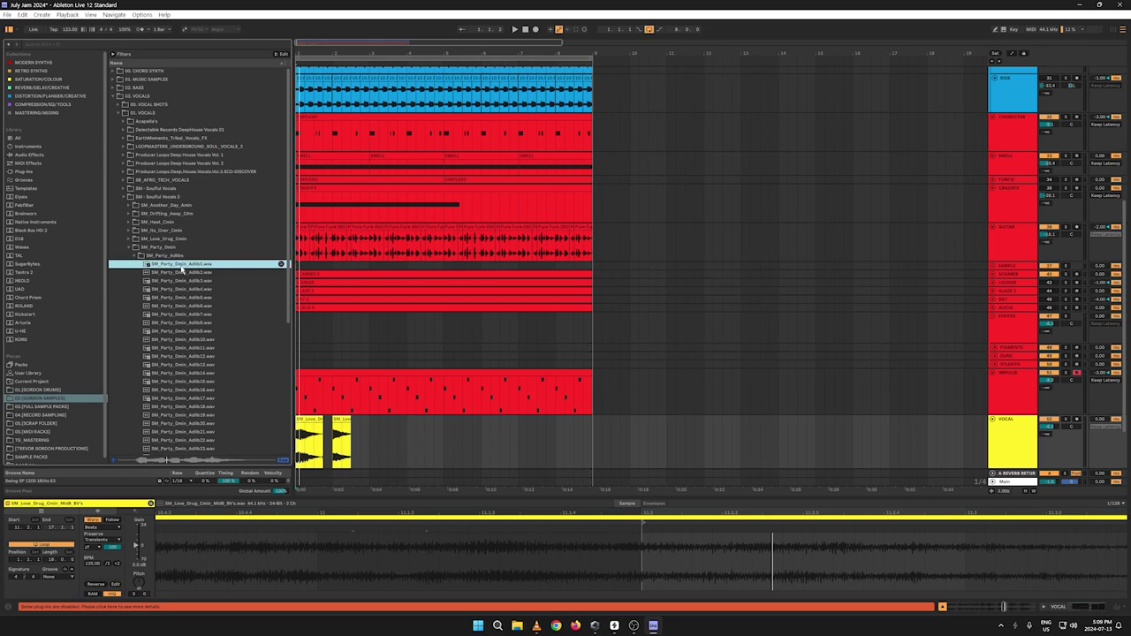
click(178, 316)
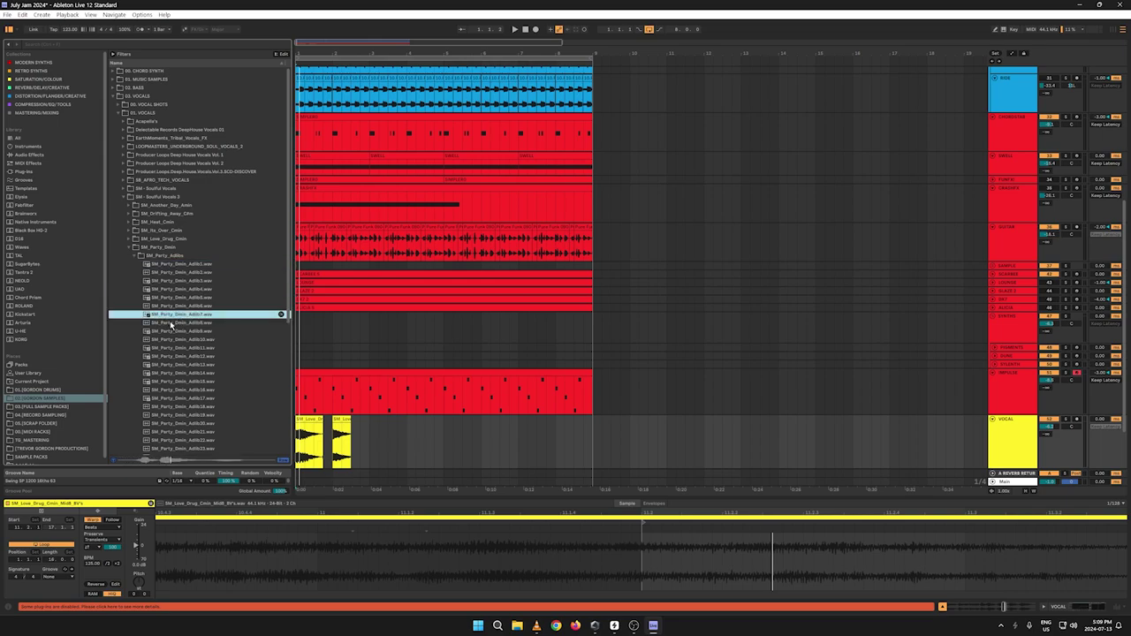
click(172, 323)
click(186, 332)
click(177, 340)
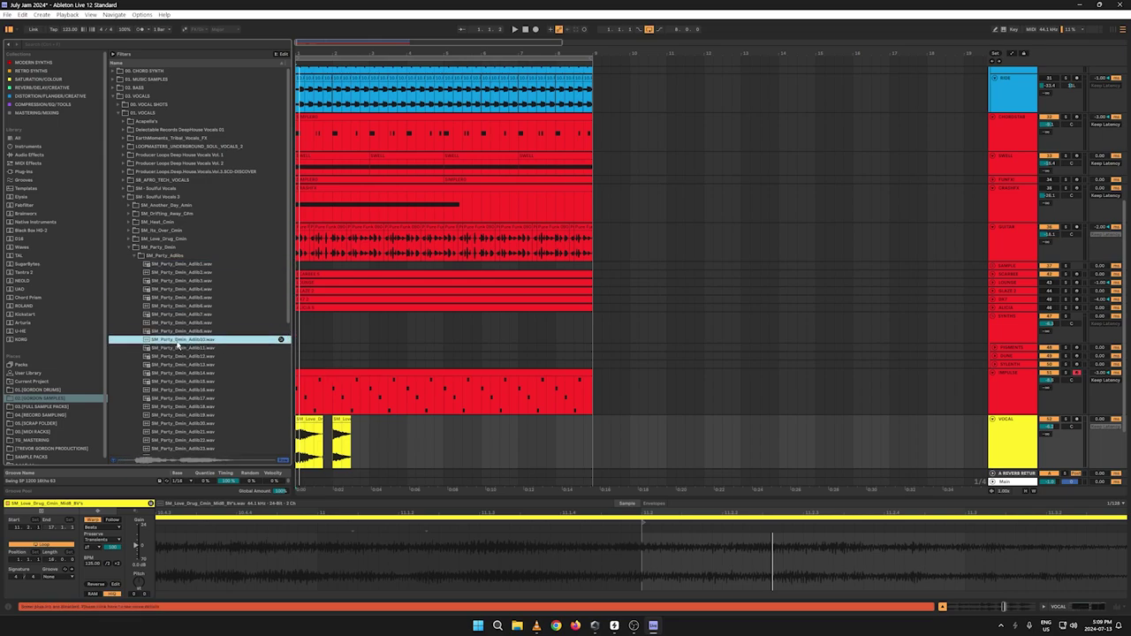
click(181, 348)
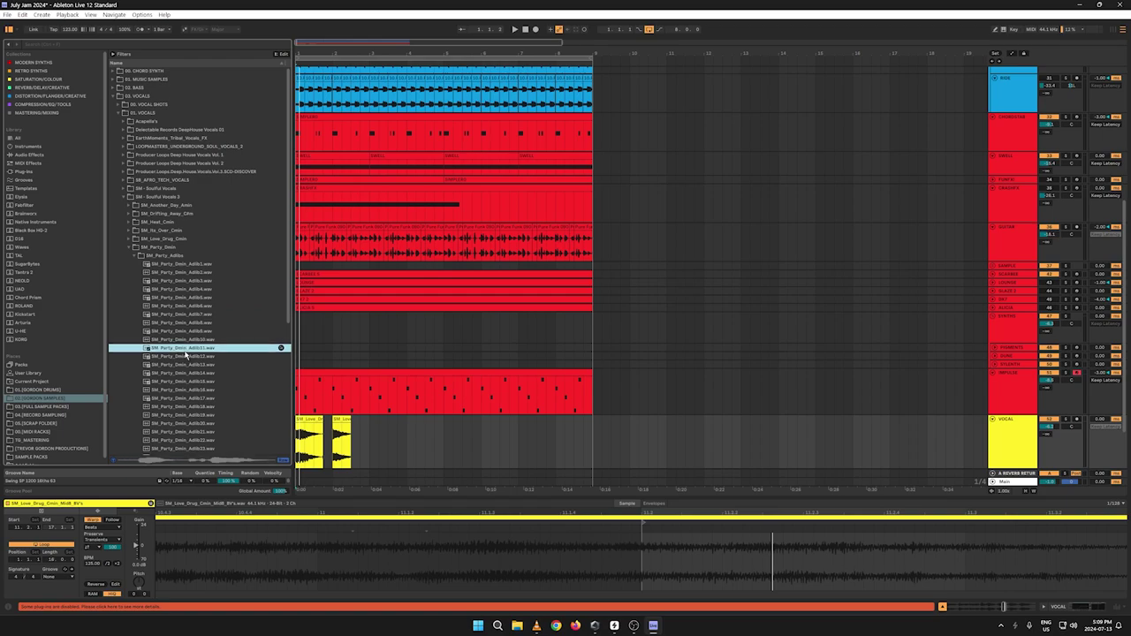
click(183, 356)
click(183, 373)
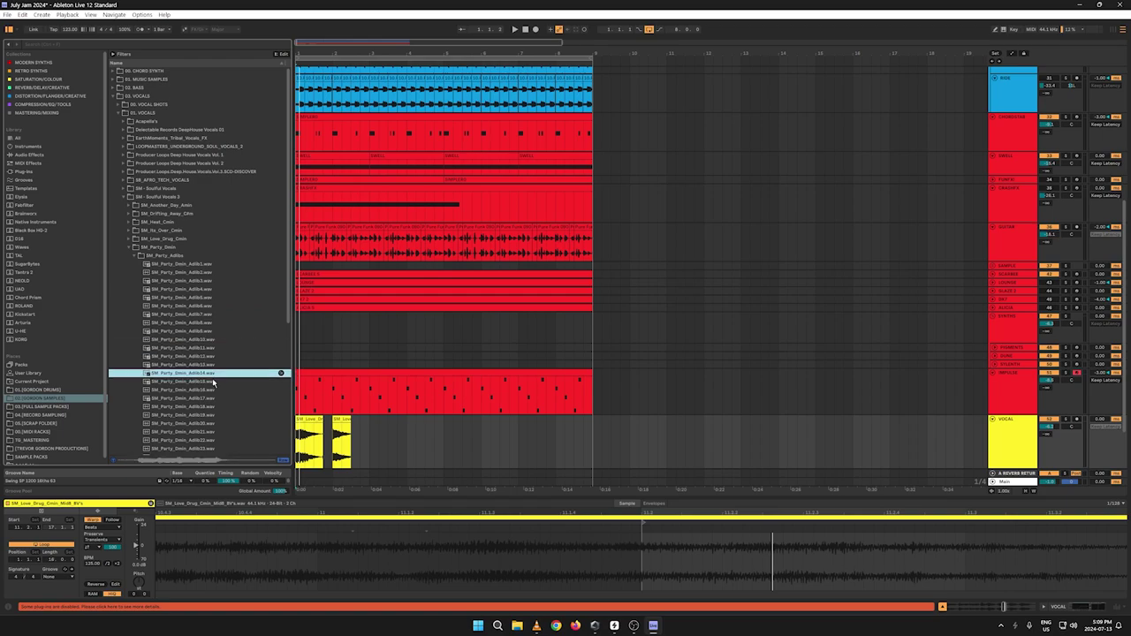
Step: Preview SM_Party_Dmin adlibs 15, 16, 18, 19 and 22, then collapse the Party pack
scroll(186, 375, down, 5)
click(191, 295)
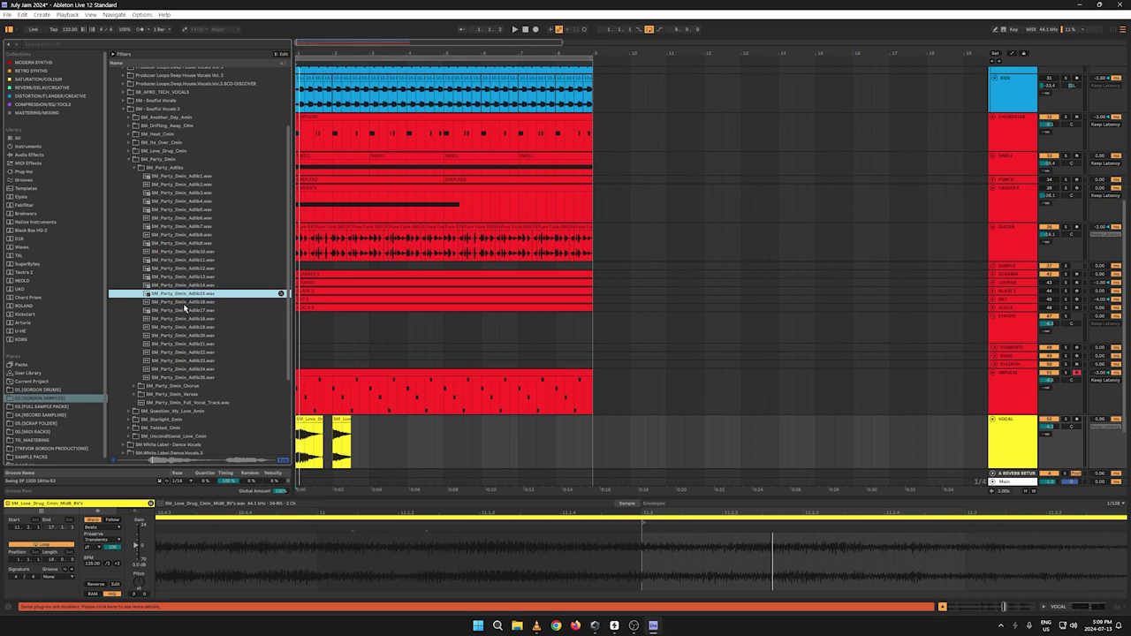
click(188, 302)
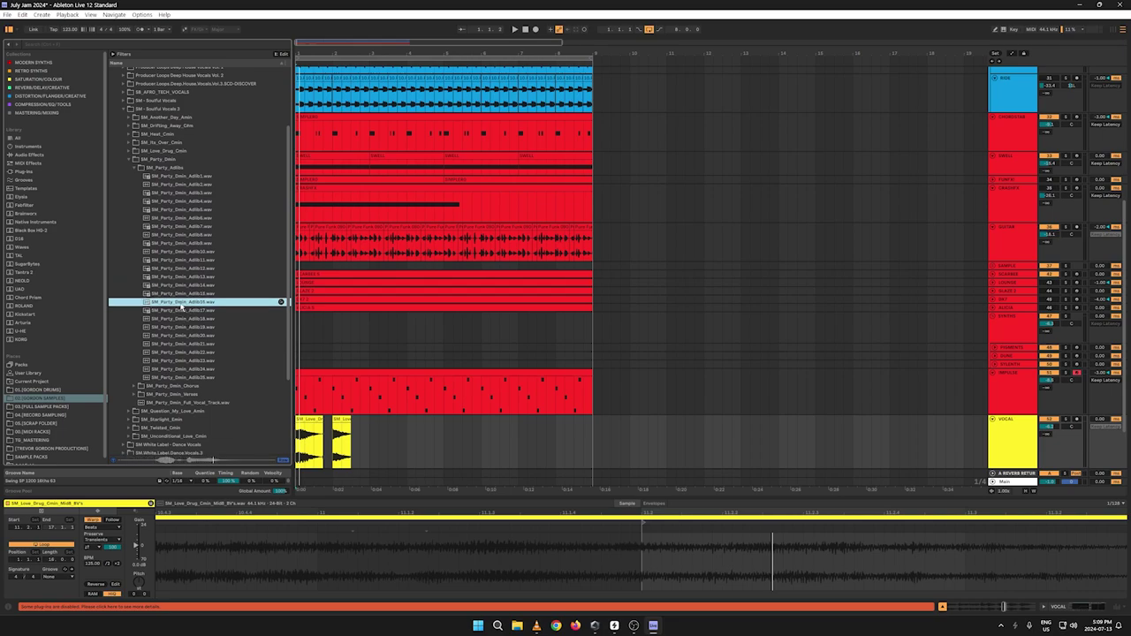
click(185, 319)
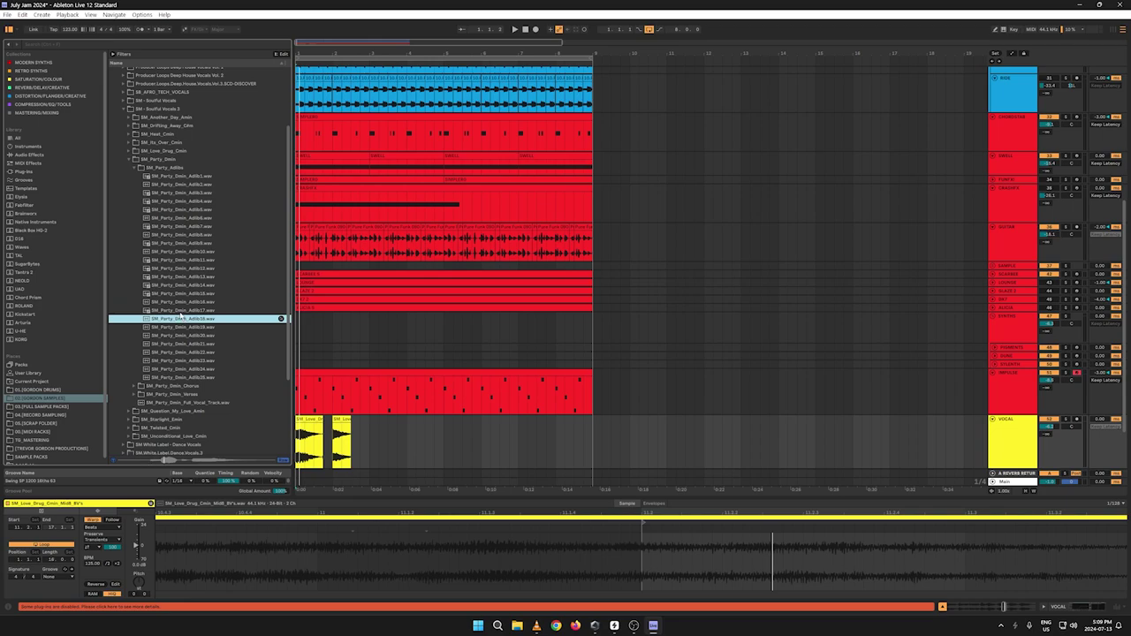
click(183, 328)
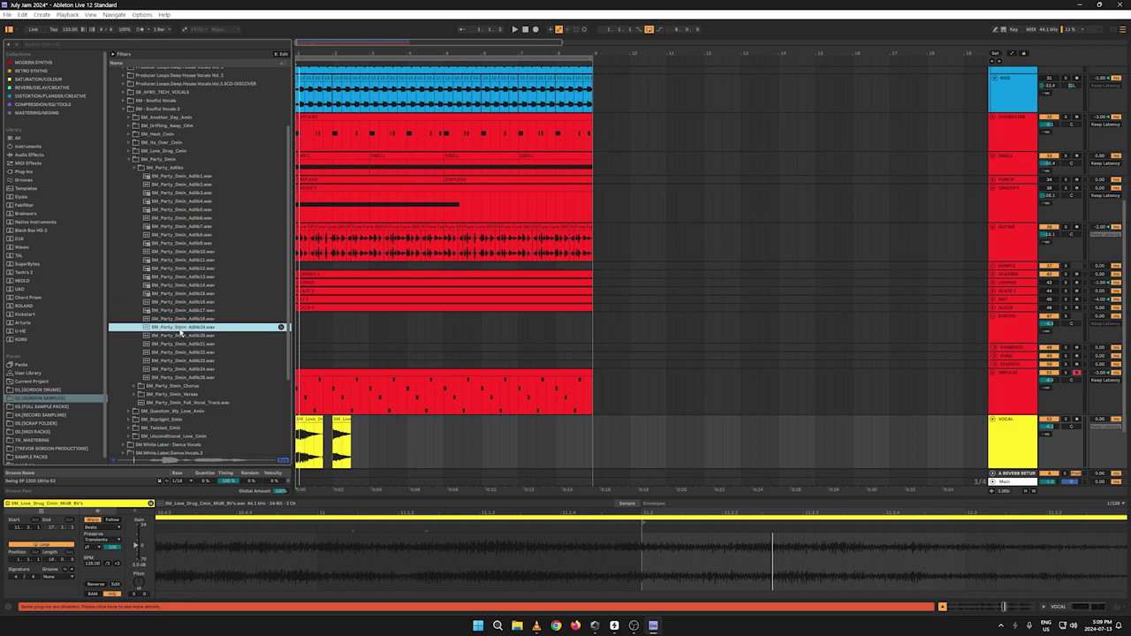
click(182, 350)
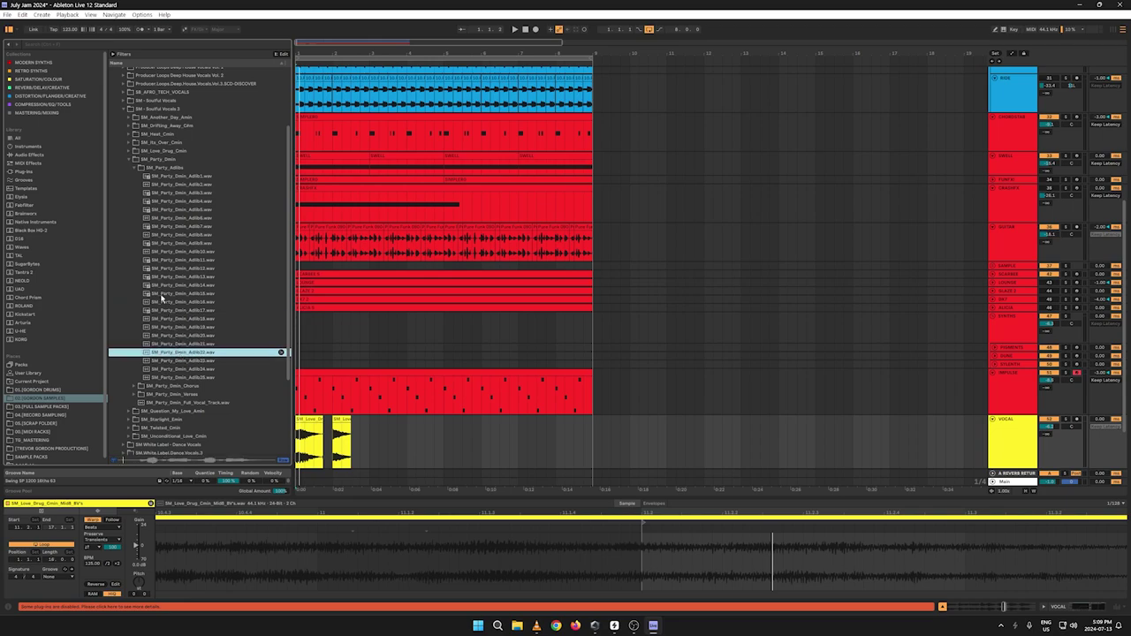
click(136, 168)
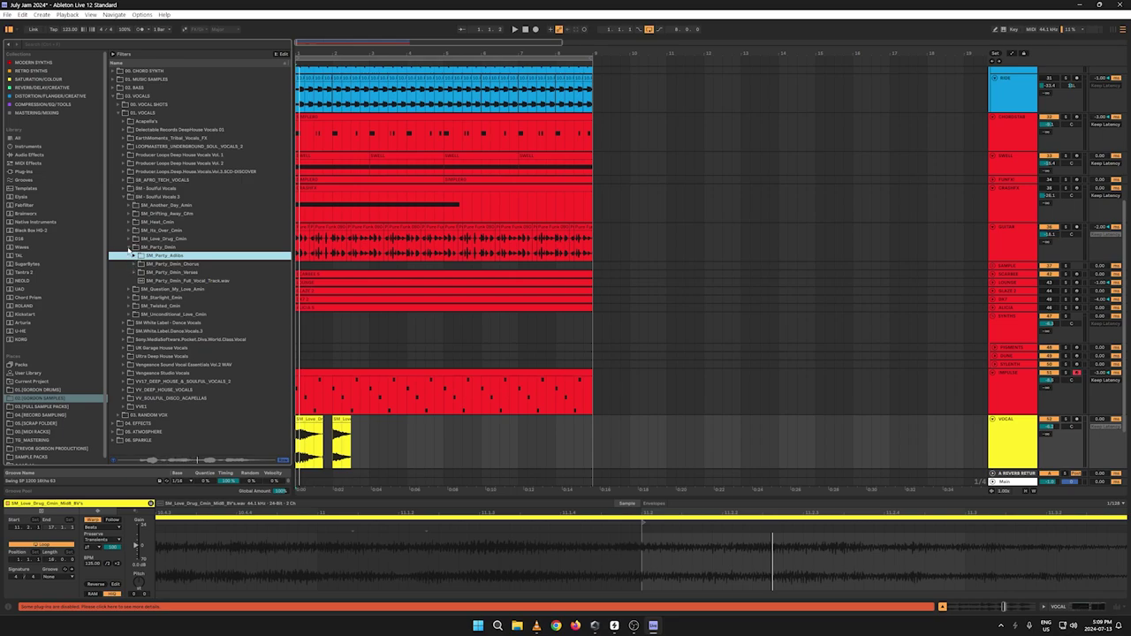
click(131, 248)
Step: Preview two SM_Question_My_Love_Amin adlibs and its chorus lead vocal
click(131, 255)
click(152, 280)
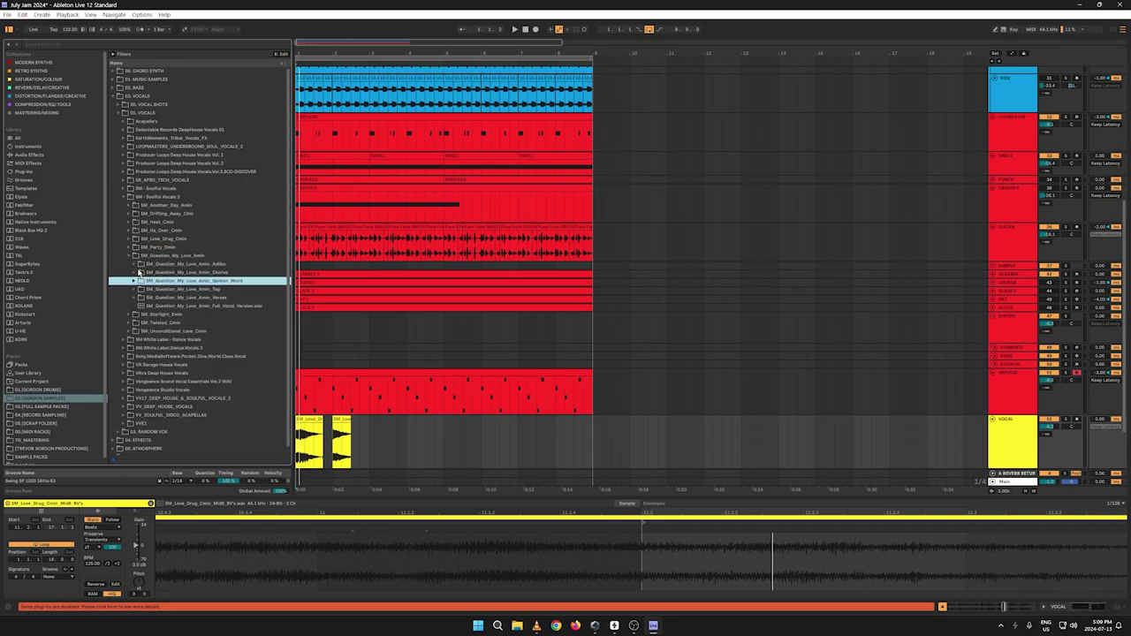
click(134, 264)
click(176, 281)
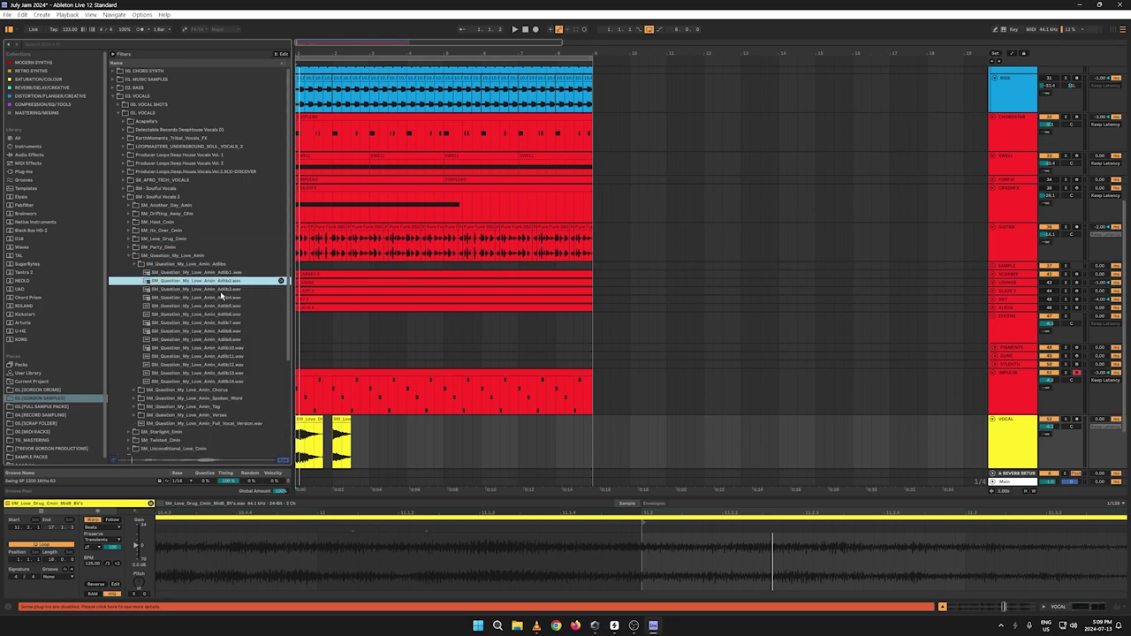
click(178, 314)
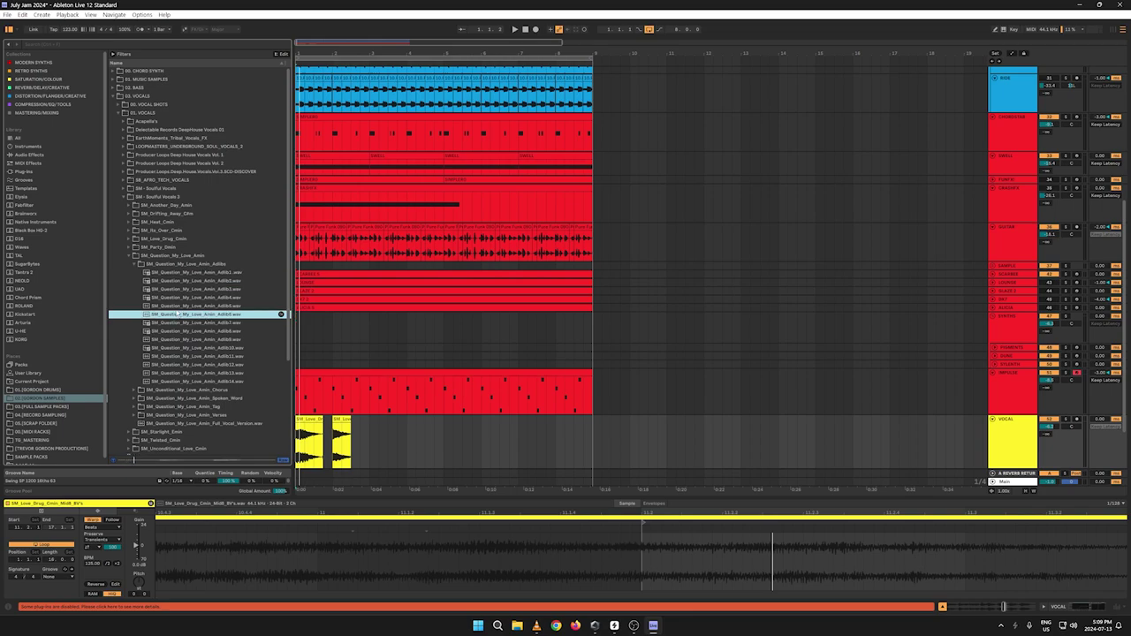
click(134, 264)
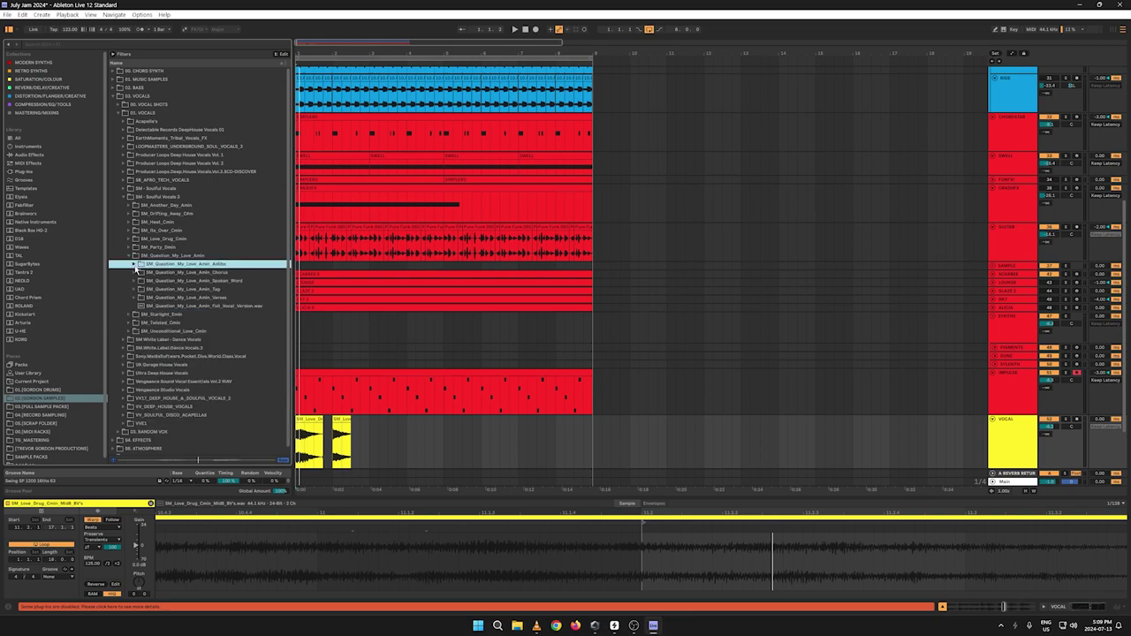
click(134, 272)
click(177, 289)
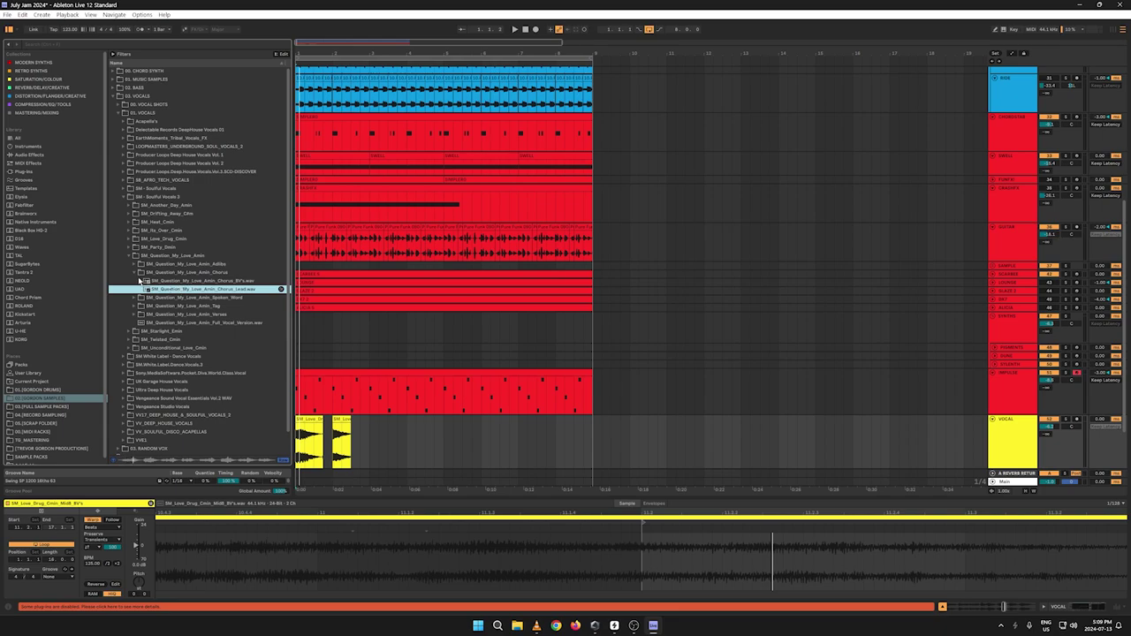
Step: Preview the second spoken-word sample and the Tag_1 vocal
click(135, 298)
click(165, 300)
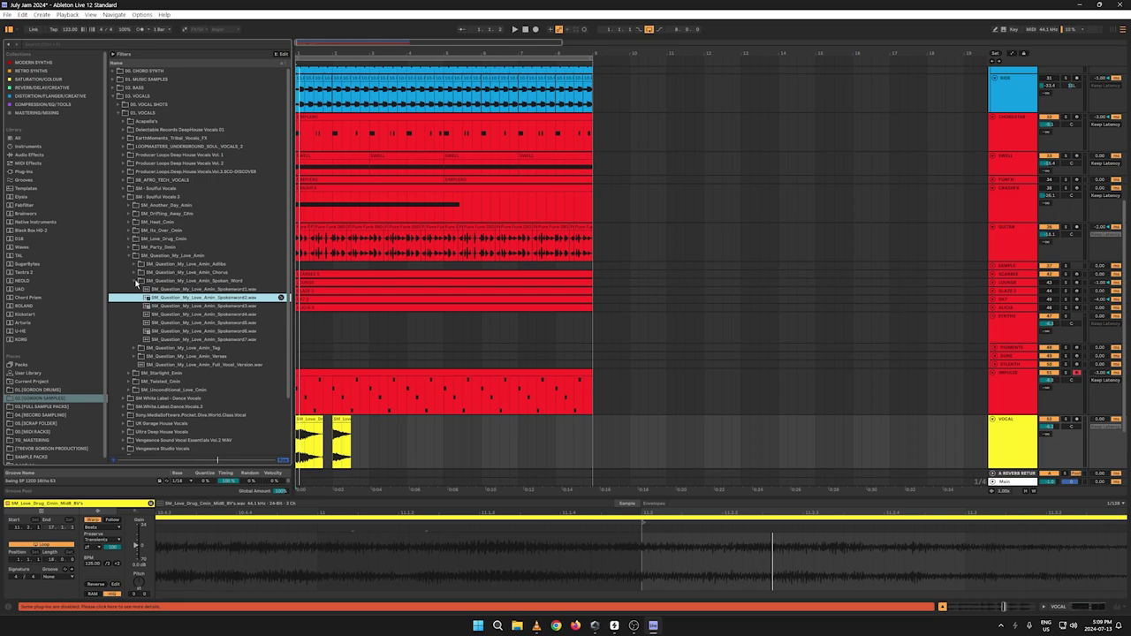
click(136, 281)
click(135, 289)
click(177, 301)
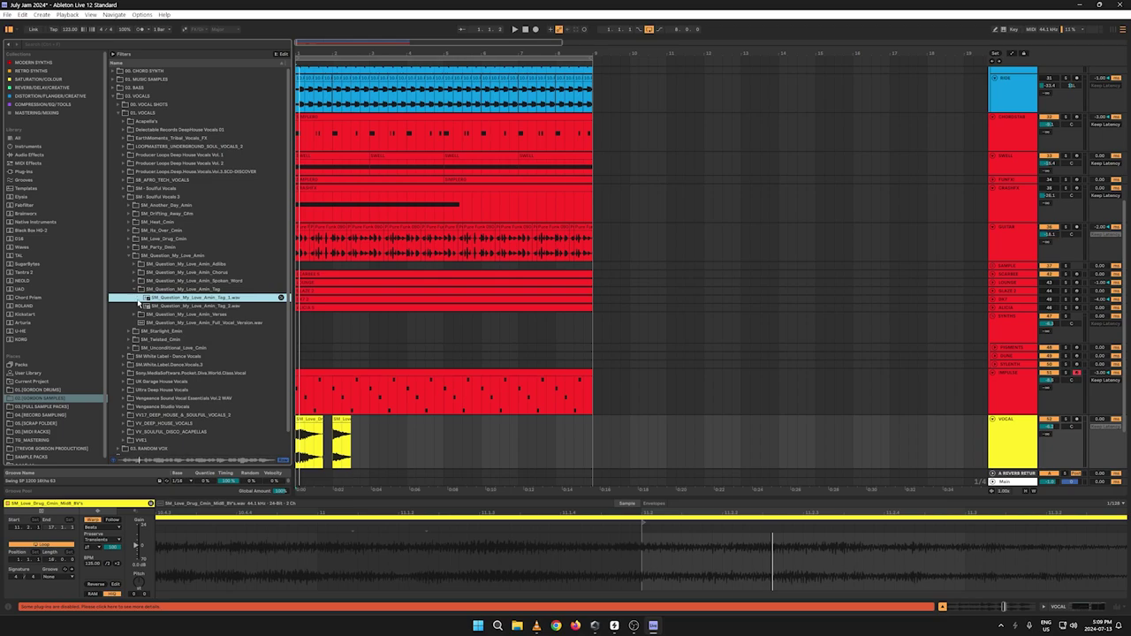
Step: Drop Tag_1.wav onto the VOCAL track and split off a short slice
drag(154, 302, 534, 454)
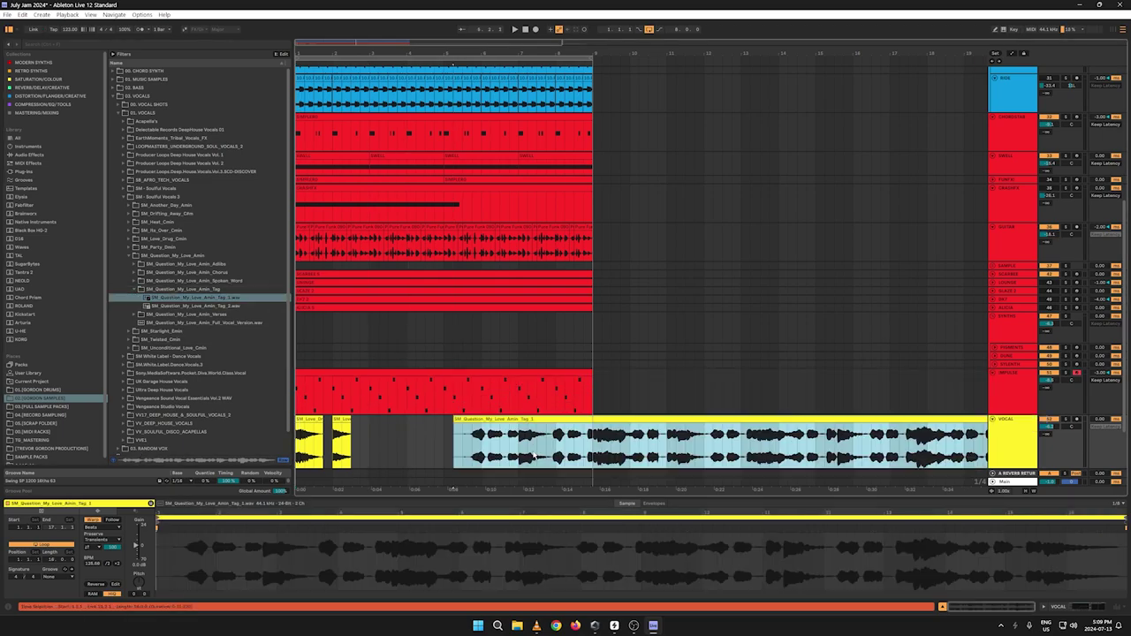
click(542, 446)
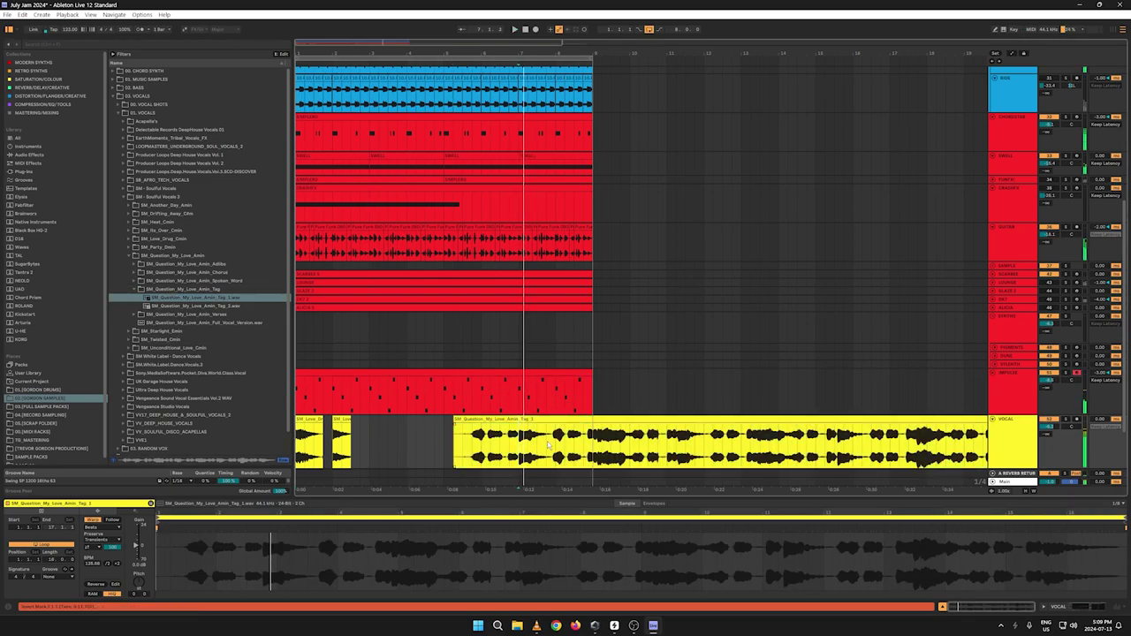
drag(543, 446, 383, 427)
key(space)
key(space)
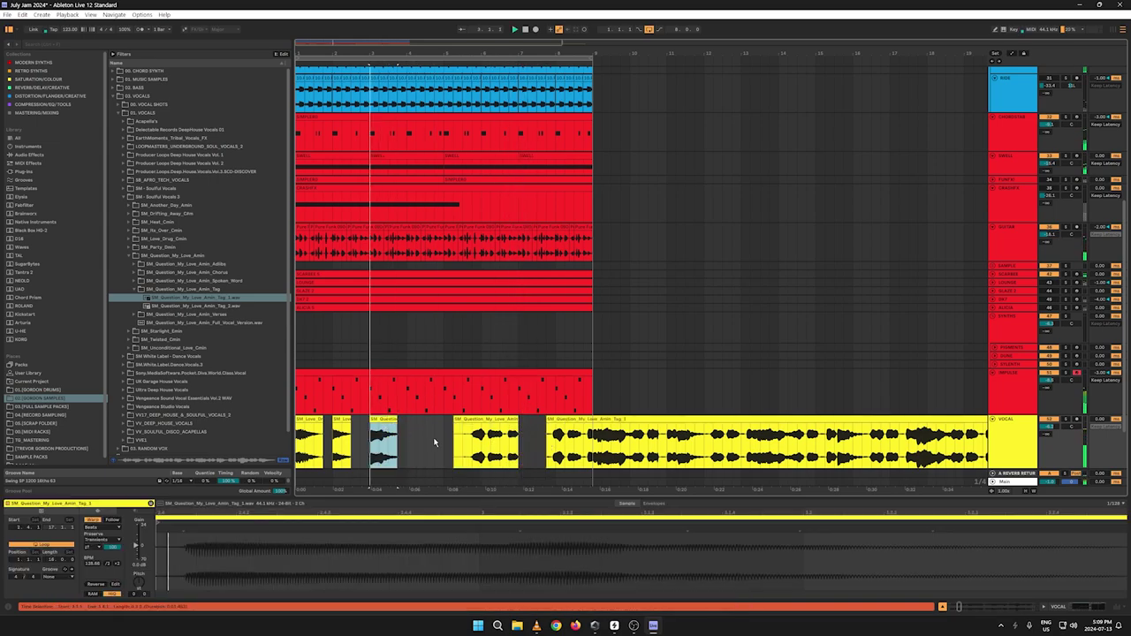
Step: Audition the new chop and delete the unwanted tag fragment
click(473, 447)
key(space)
key(space)
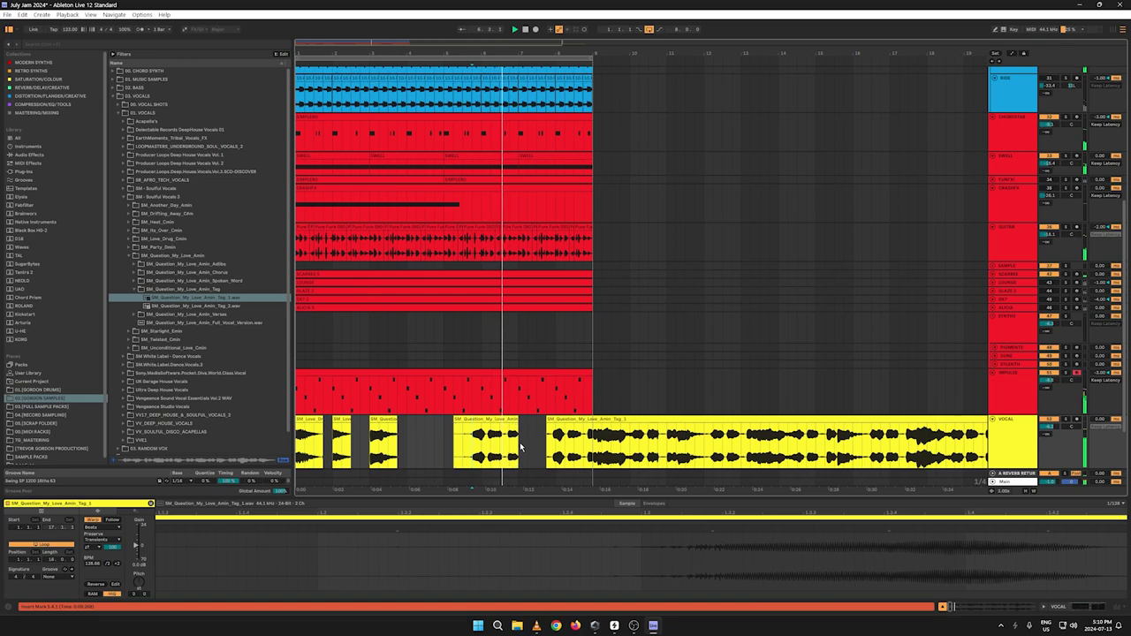
click(498, 422)
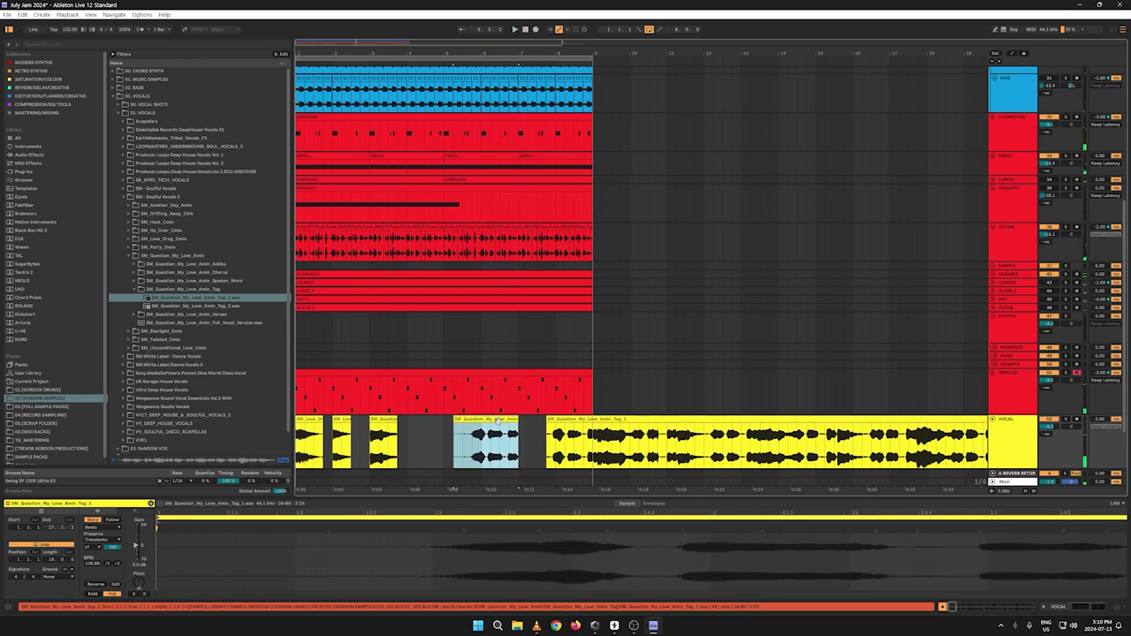
key(Delete)
key(space)
Step: Reposition the long tag clip, trim its start later, and move it earlier to close the gap
drag(548, 428, 475, 444)
click(475, 445)
key(space)
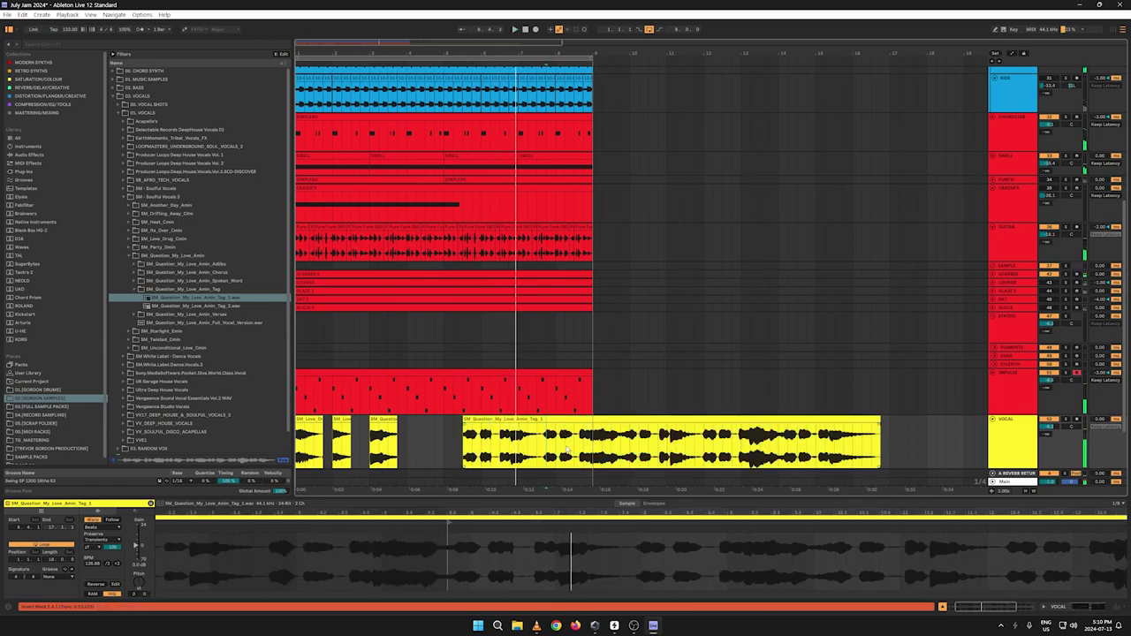
key(space)
key(space)
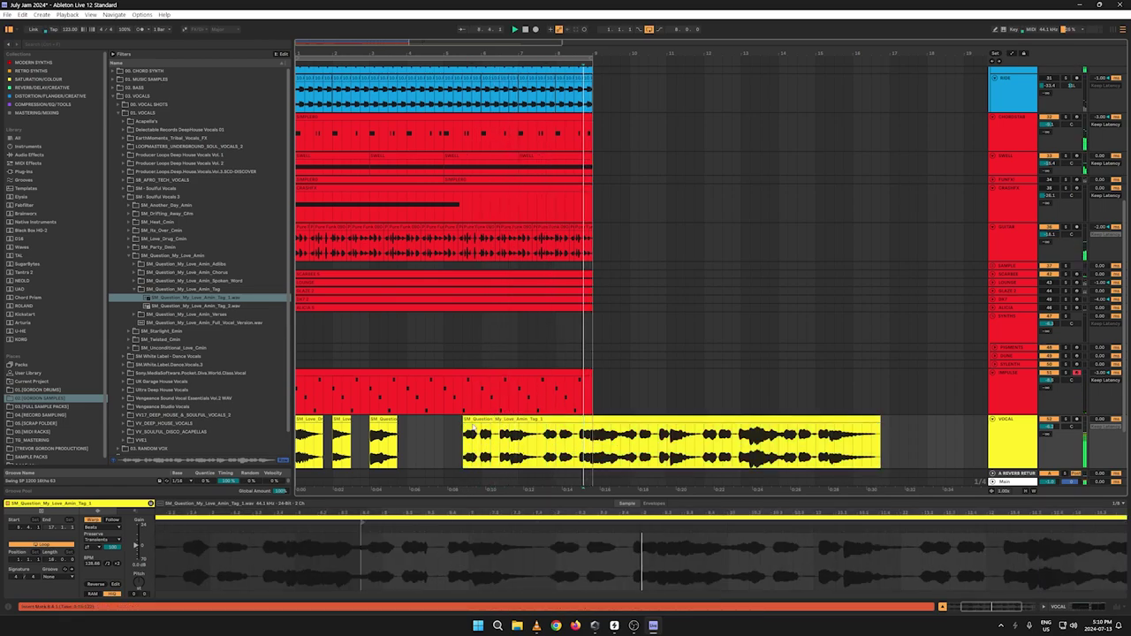
key(space)
drag(464, 421, 603, 433)
click(606, 442)
key(space)
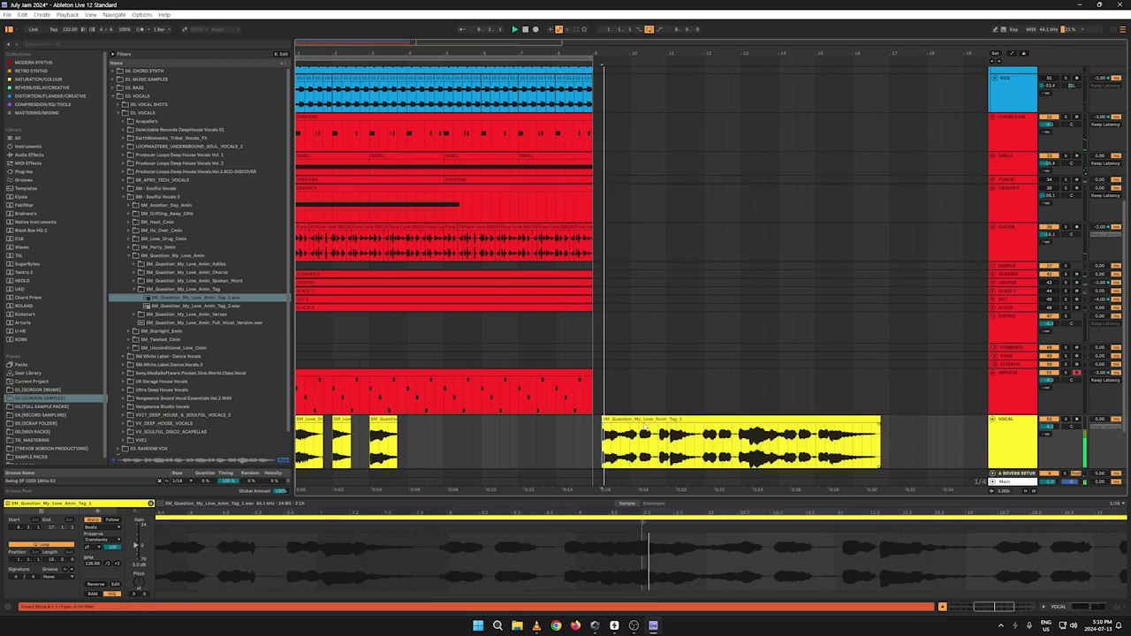
drag(646, 421, 498, 421)
key(space)
Step: Audition the long tag clip, delete it, and play from the first vocal chop
click(522, 446)
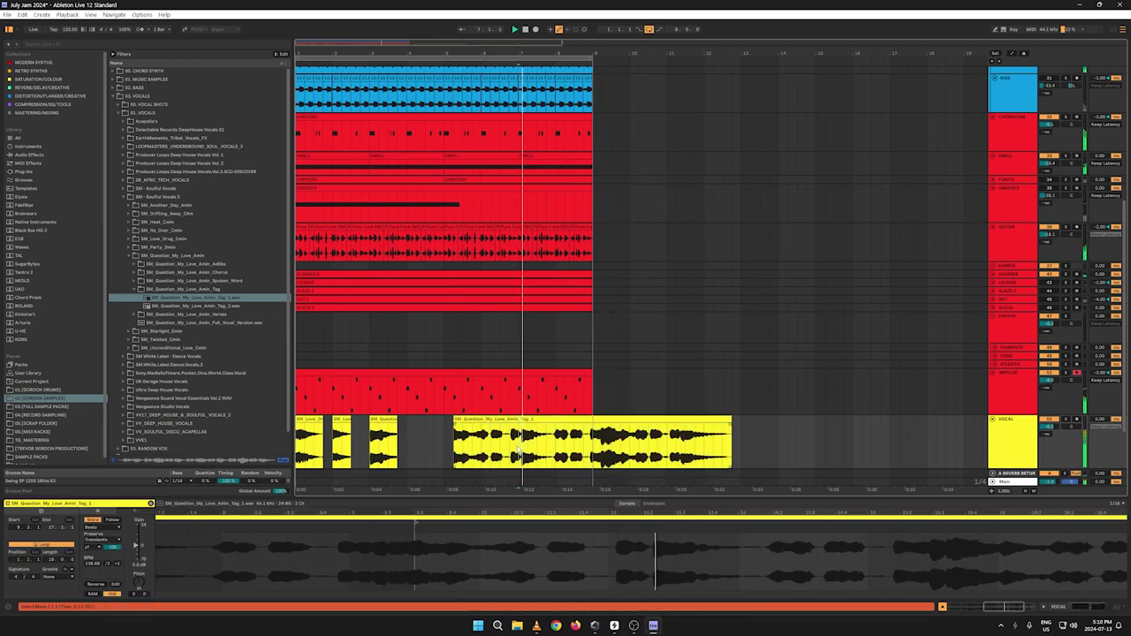
key(space)
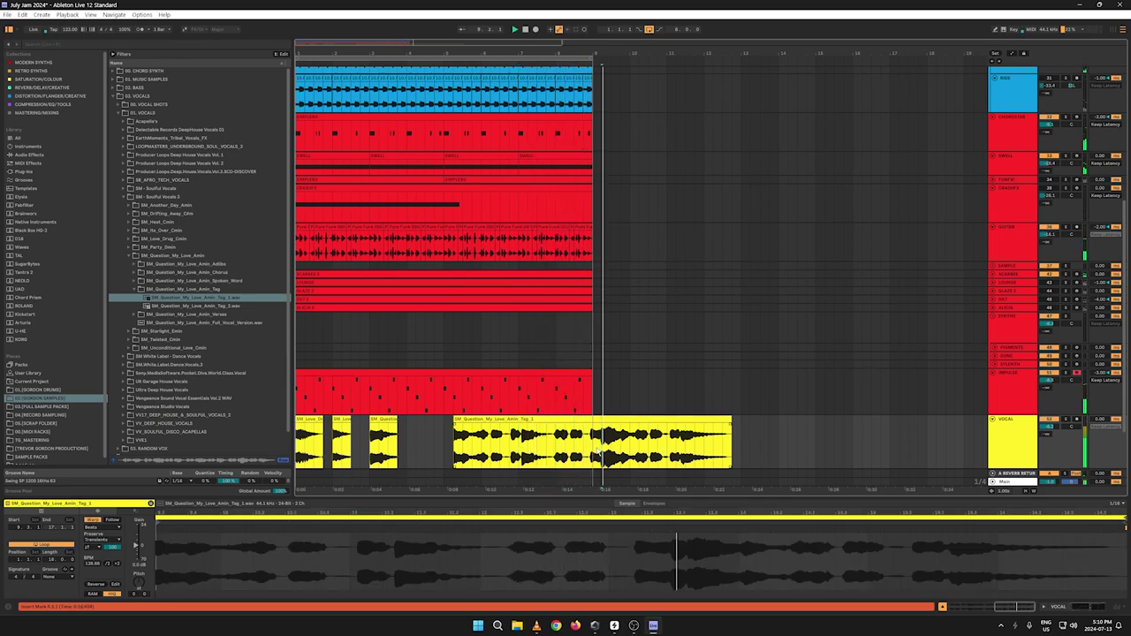
key(space)
key(Delete)
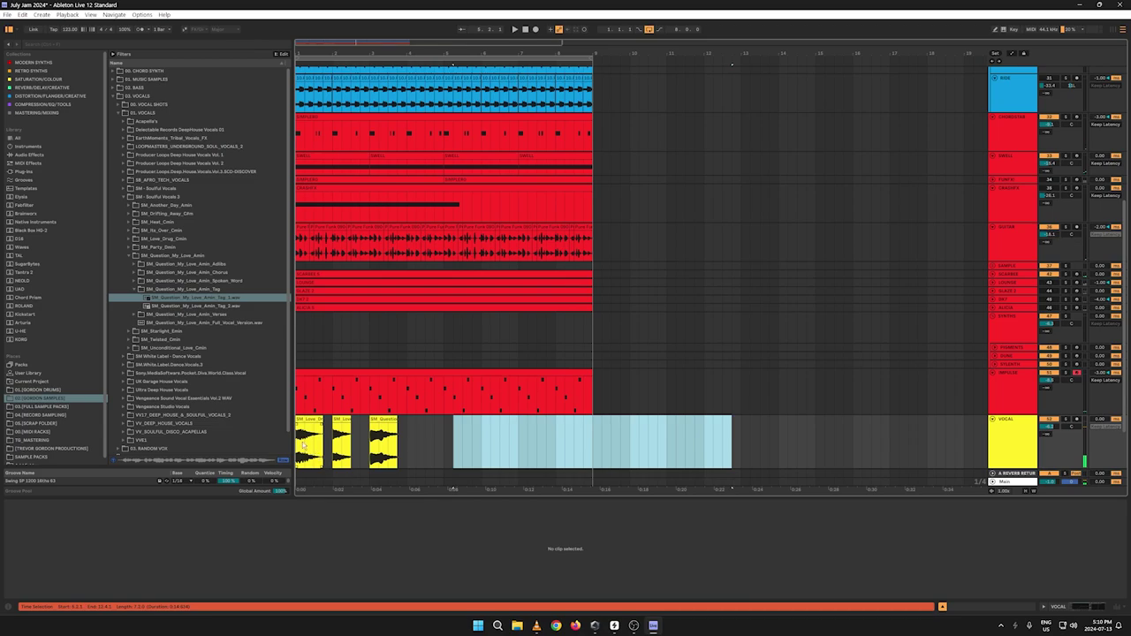
click(306, 447)
key(space)
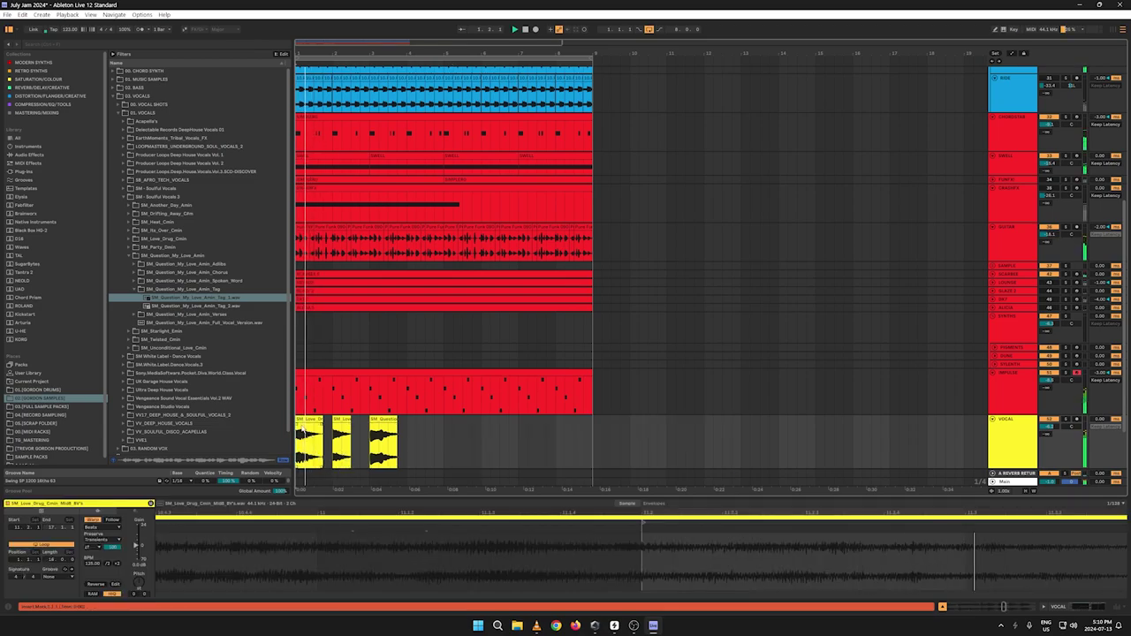
Step: Trim the first chop's start slightly later and lower its pitch a few semitones
key(space)
key(space)
drag(297, 421, 300, 420)
key(space)
key(space)
key(space)
key(space)
key(space)
key(space)
key(space)
key(space)
key(space)
key(space)
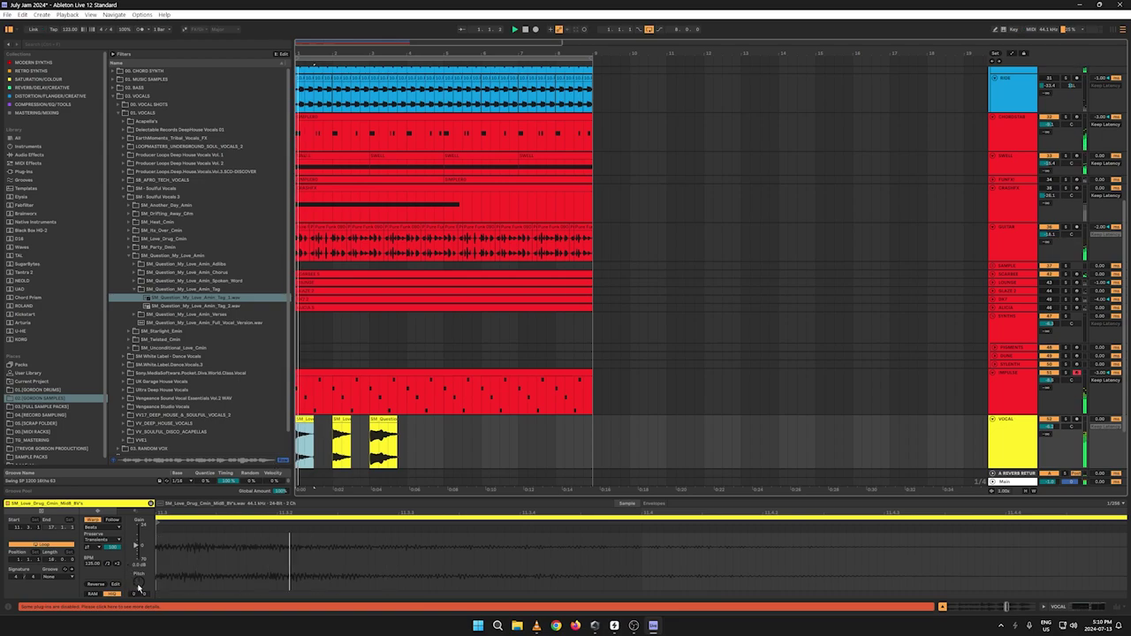
drag(138, 587, 138, 596)
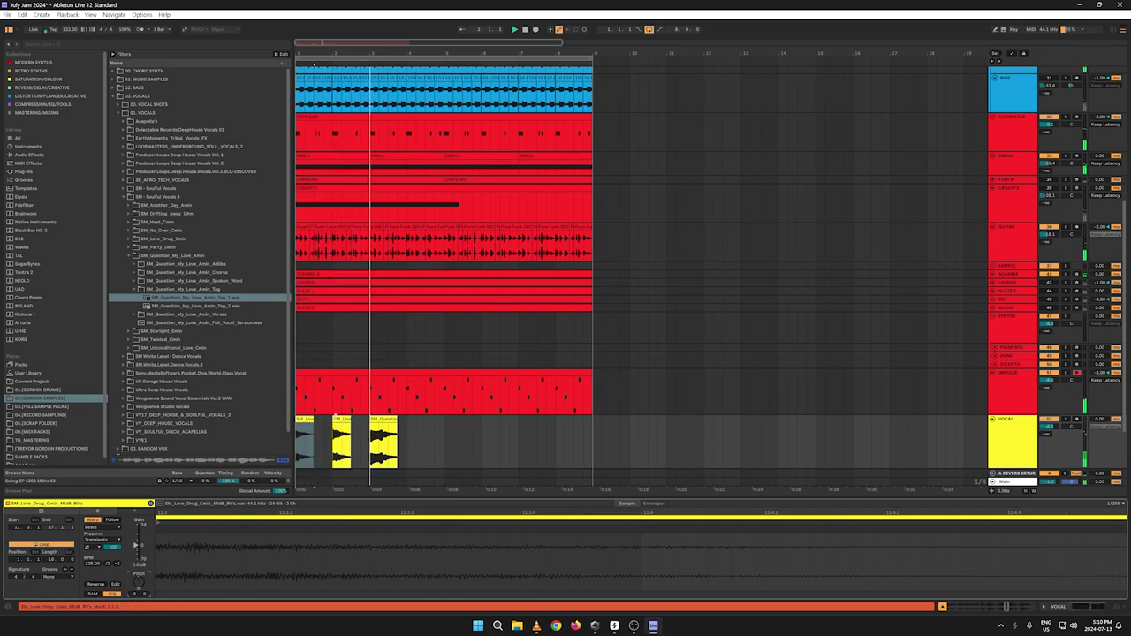
Step: Delete the second chop and move the tag chop to bar 1
click(338, 419)
key(Delete)
key(space)
key(space)
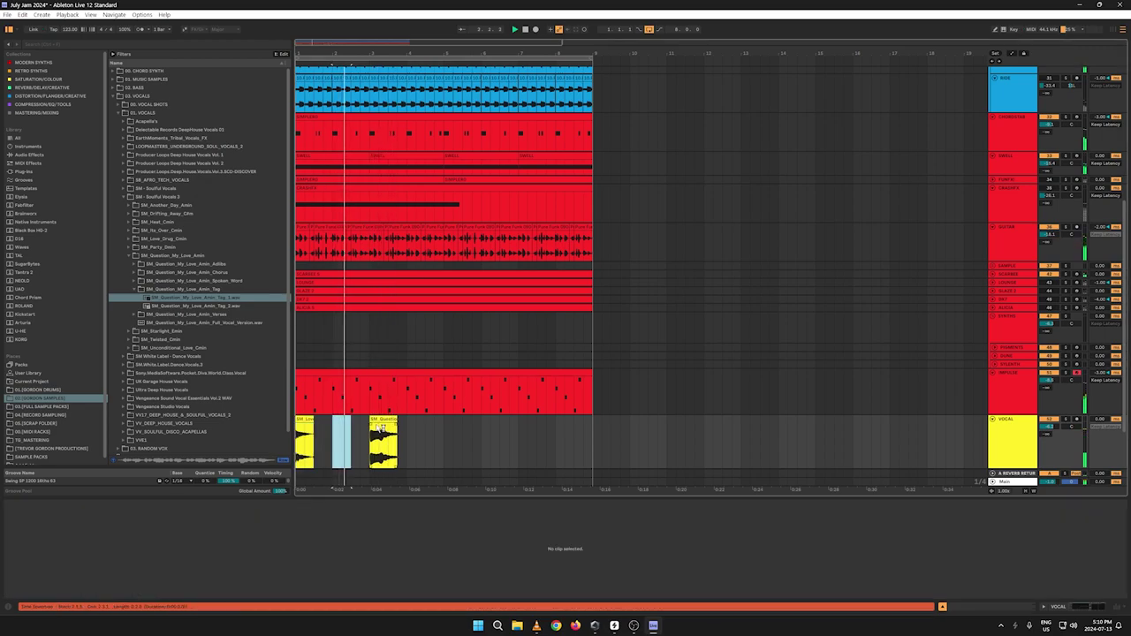
click(378, 420)
drag(378, 421, 305, 420)
key(space)
key(space)
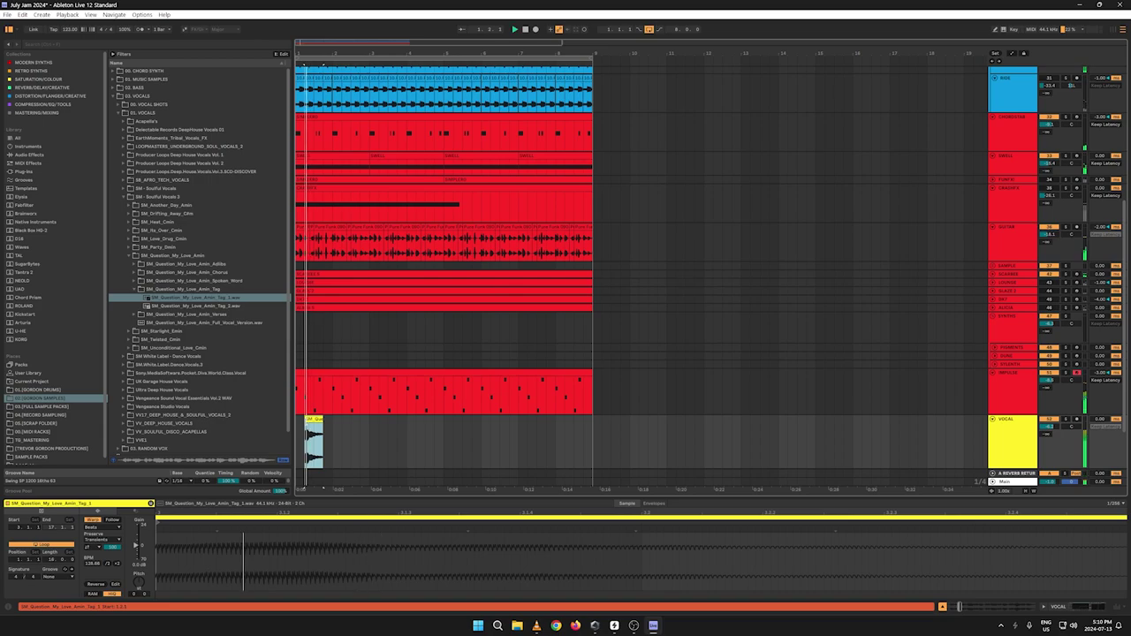
Step: Preview the alternate lights_Am hook from SM White Label - Dance Vocals
click(128, 255)
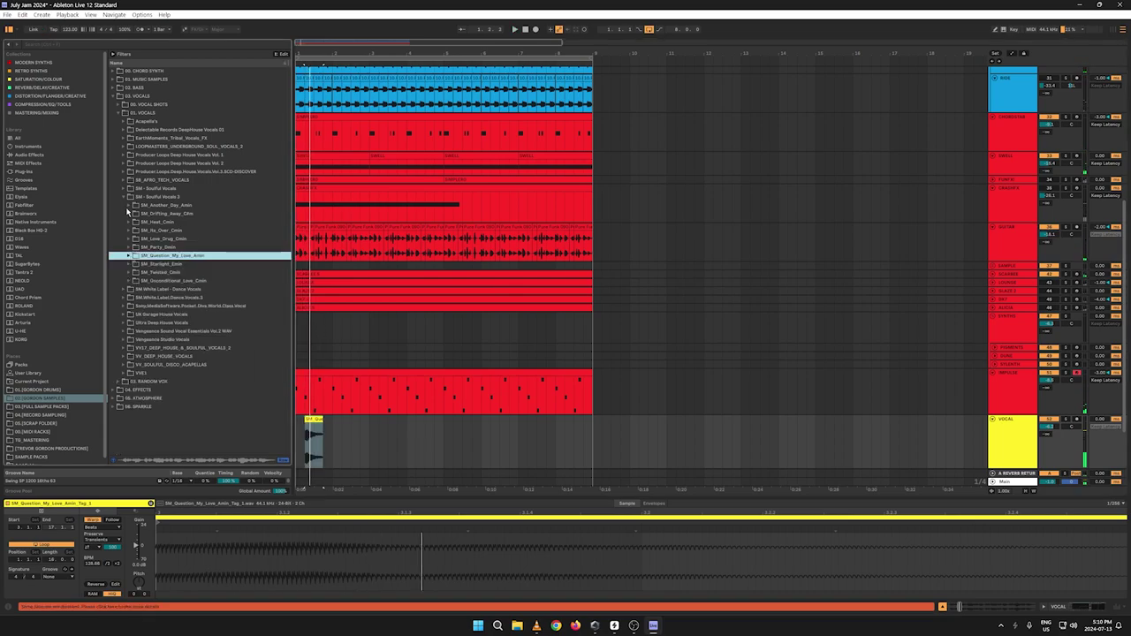
click(125, 197)
click(123, 205)
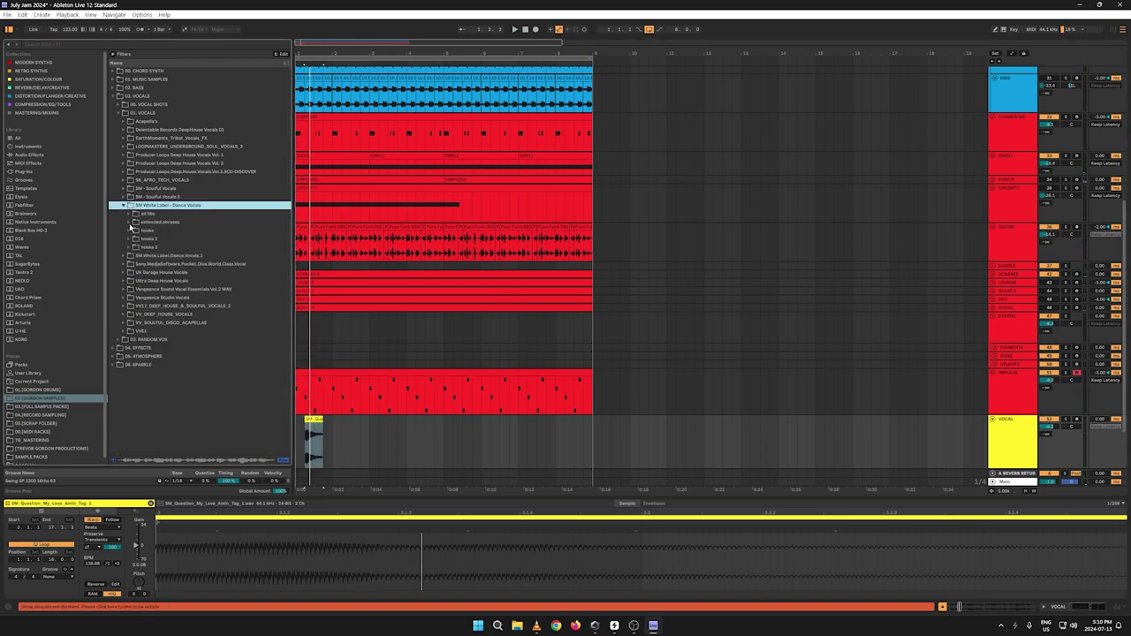
click(129, 231)
click(153, 248)
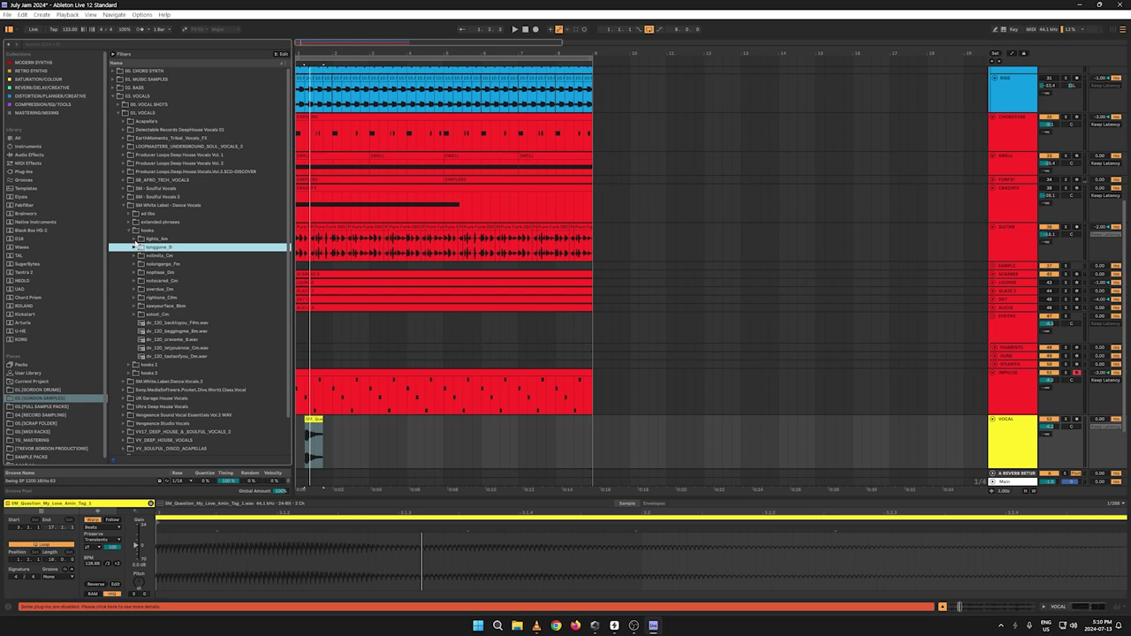
click(134, 238)
click(174, 257)
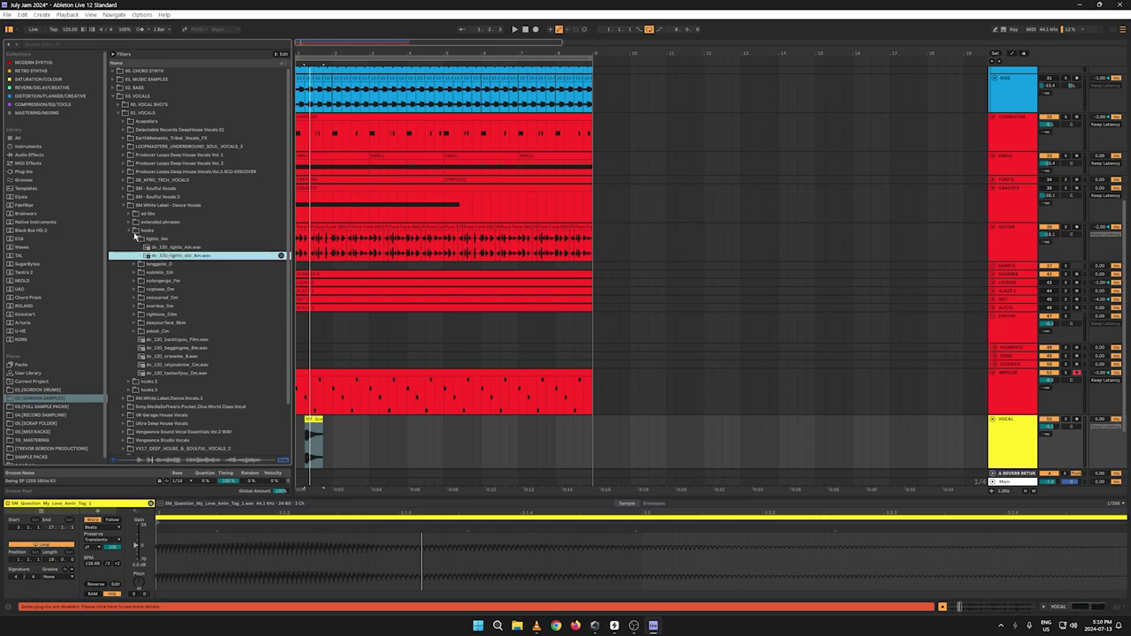
Step: Preview the anotherrightatime_Am extended phrases and a doubled C-minor phrase
click(130, 232)
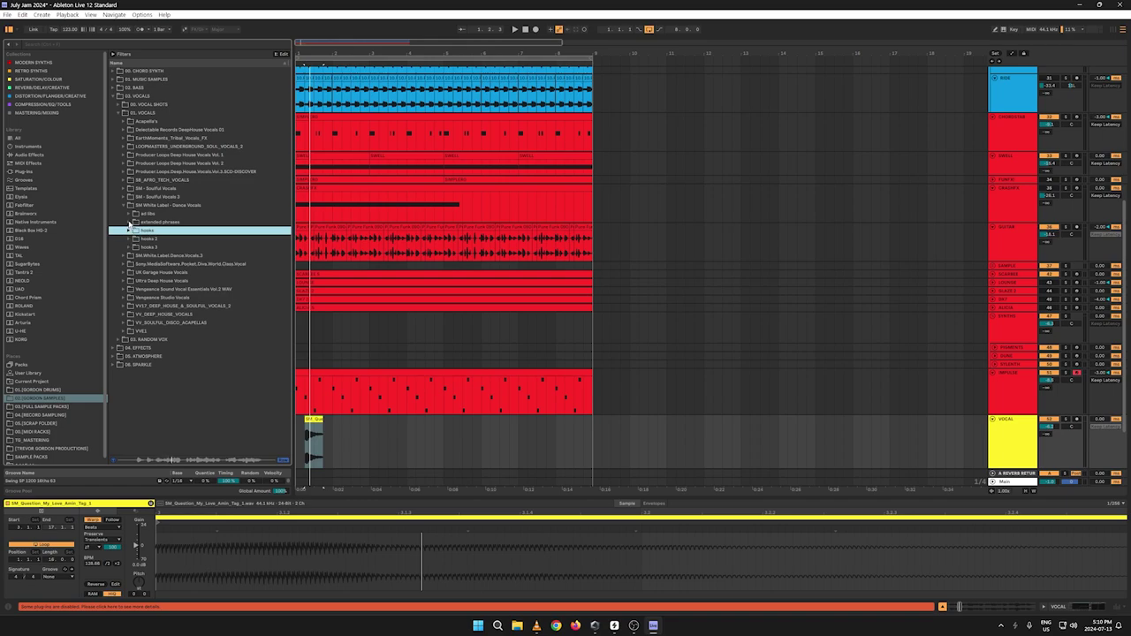
click(130, 222)
click(134, 230)
click(160, 239)
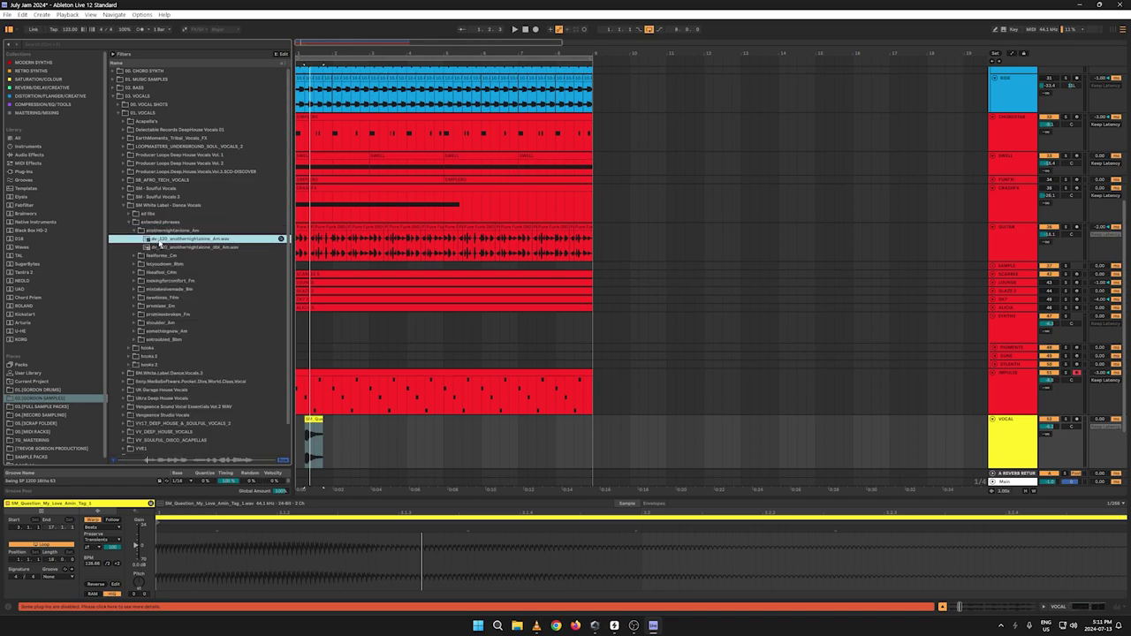
click(161, 247)
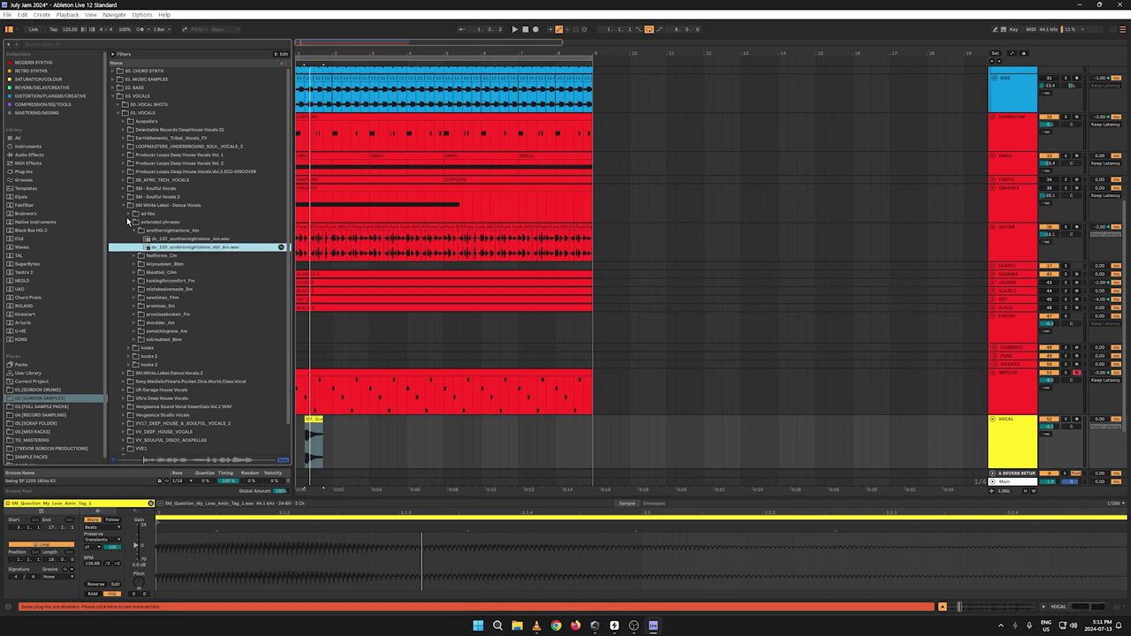
click(133, 255)
click(150, 256)
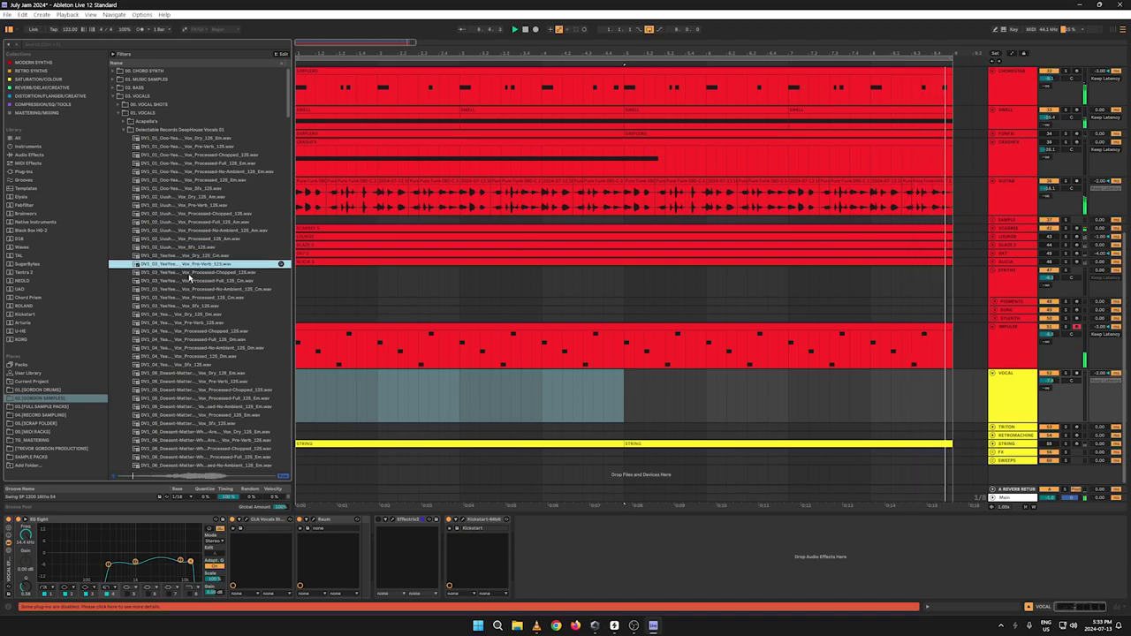
Step: Compare the full and chopped processed vocals, then place DV1_03 Vox_Processed-Chopped_125.wav at bar 1
click(195, 273)
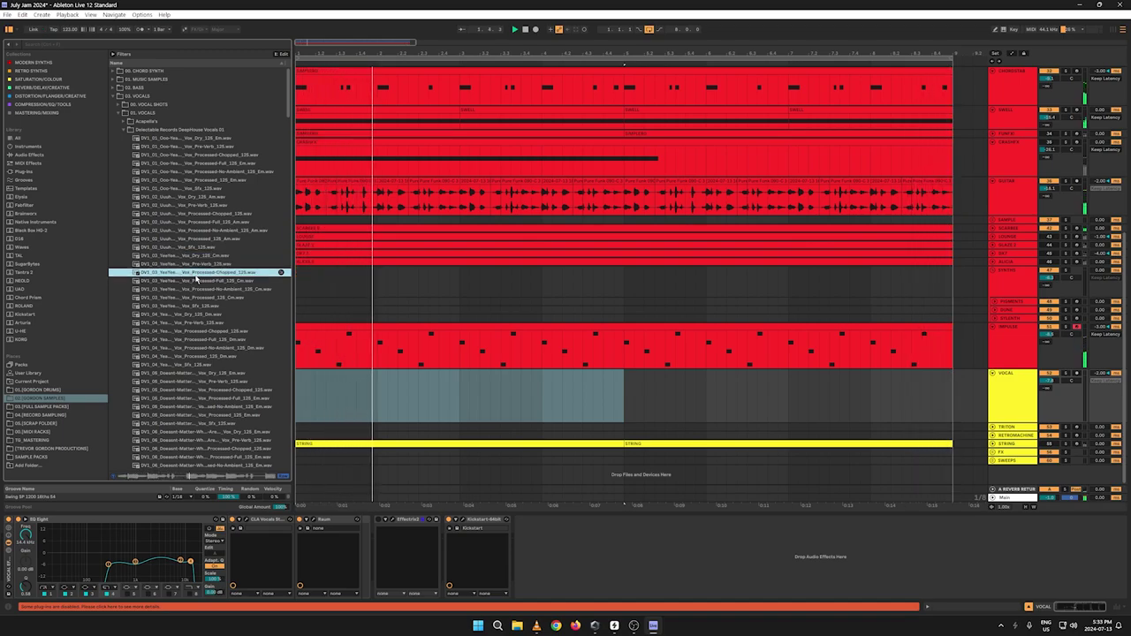
click(190, 281)
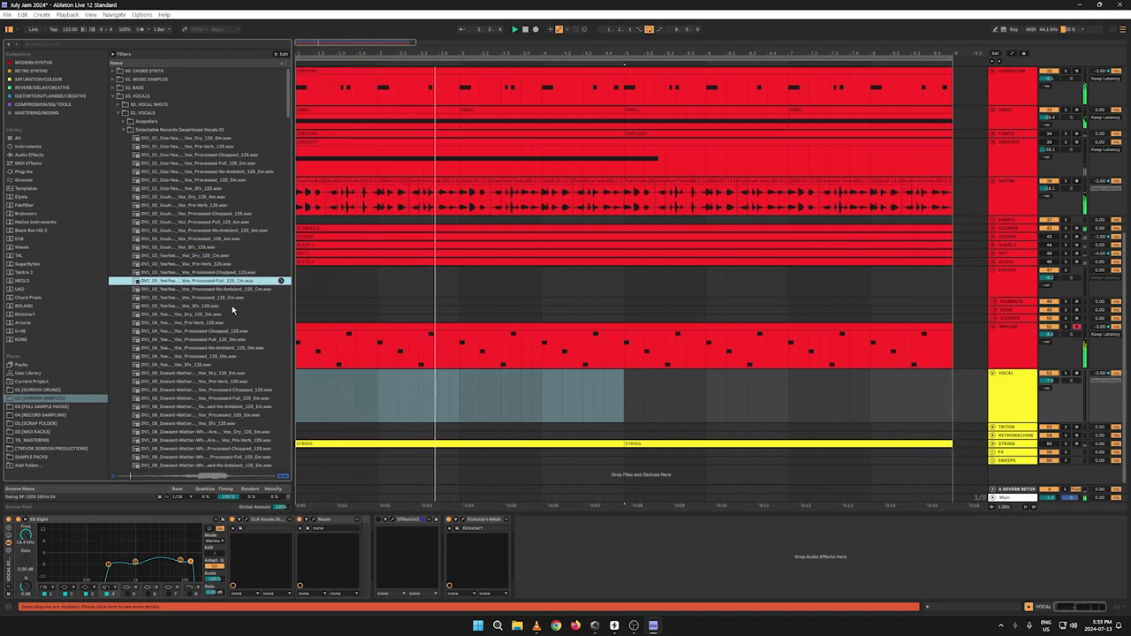
click(188, 272)
drag(188, 272, 279, 390)
key(space)
key(space)
key(space)
key(space)
key(space)
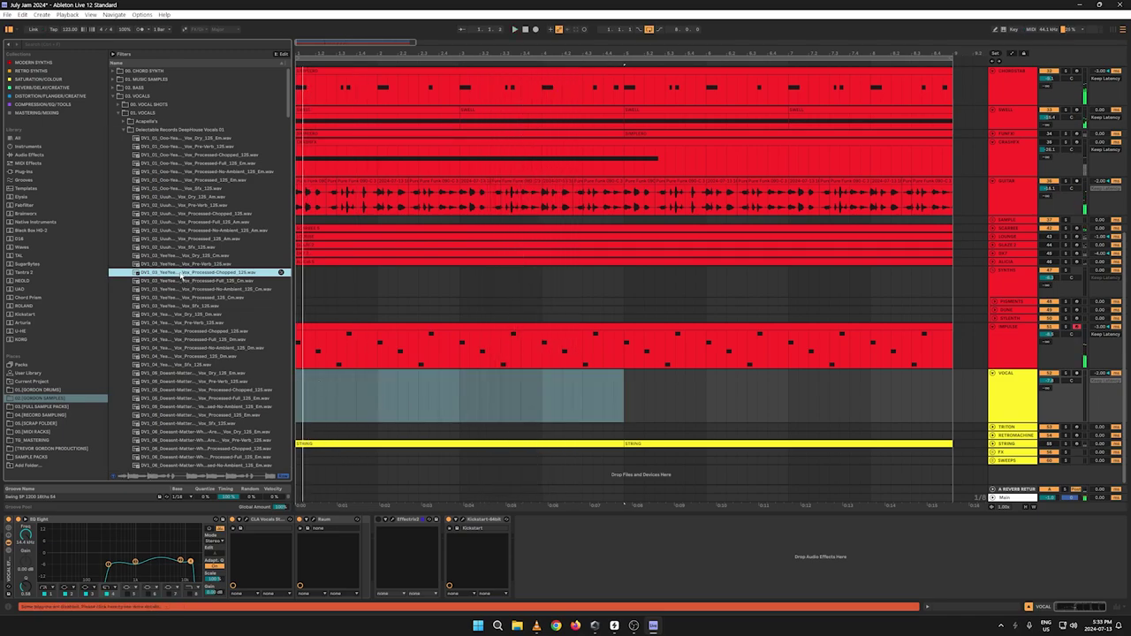
drag(182, 274, 298, 400)
key(space)
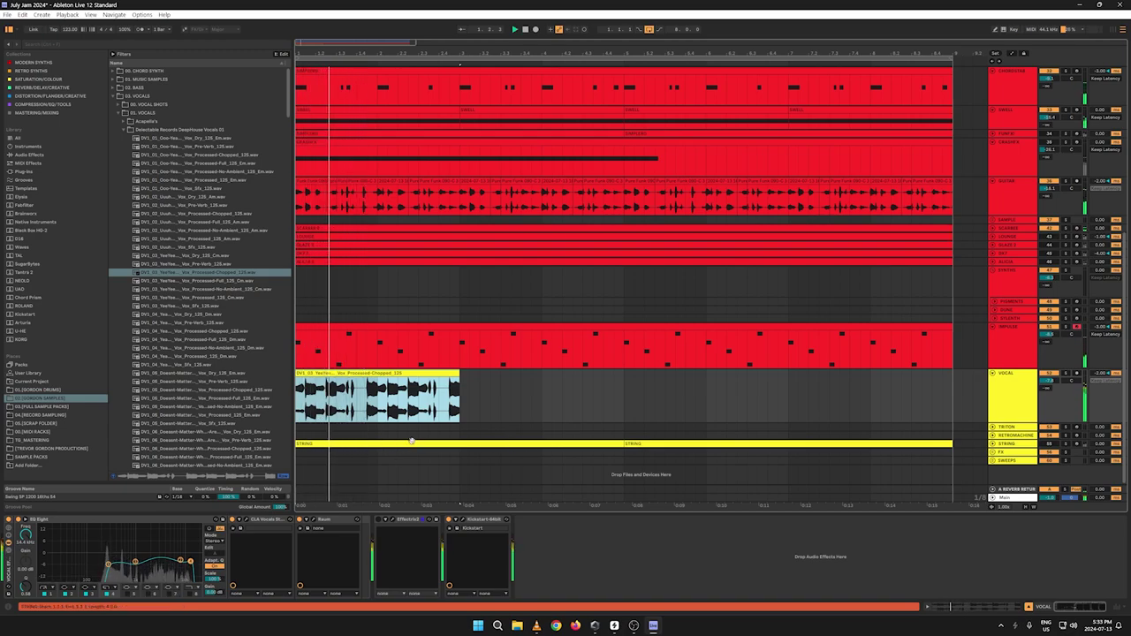
Step: Cut a short gap before bar 2, shorten the second slice, and duplicate it along the track
drag(379, 404, 357, 405)
key(Delete)
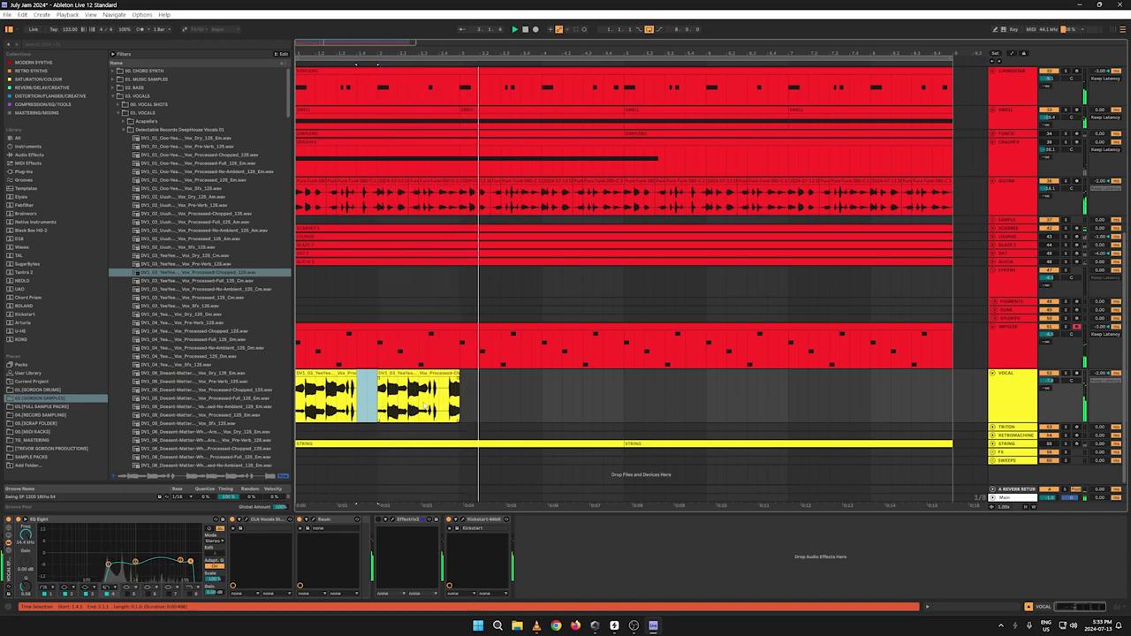
key(space)
key(space)
drag(458, 378, 449, 376)
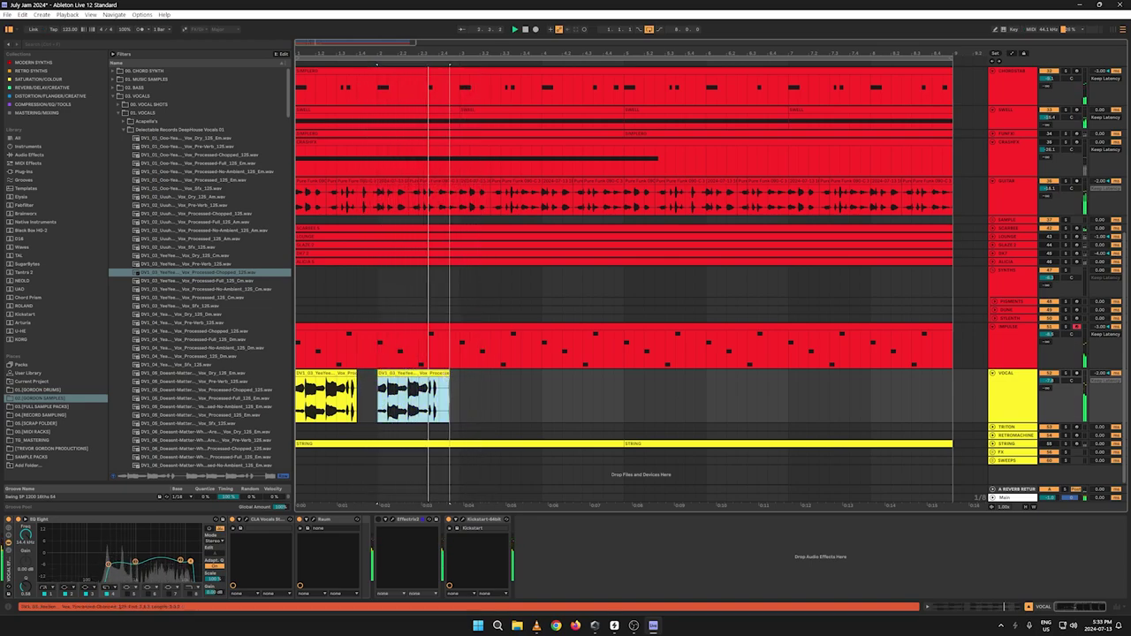
key(space)
key(space)
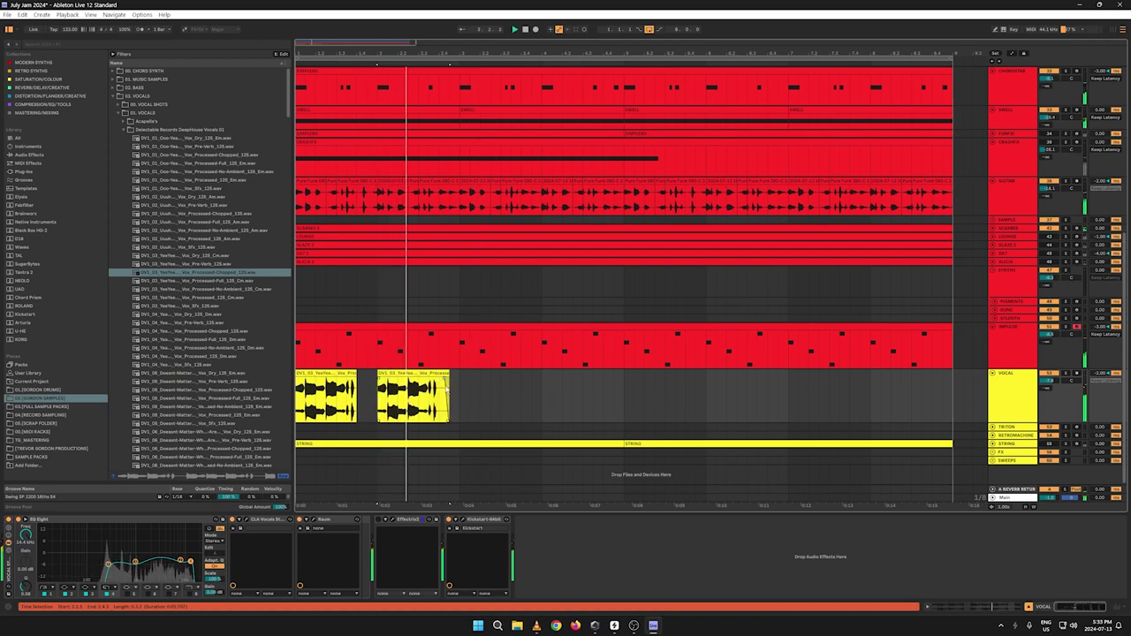
click(448, 386)
key(ctrl+d)
key(ctrl+d)
key(ctrl+d)
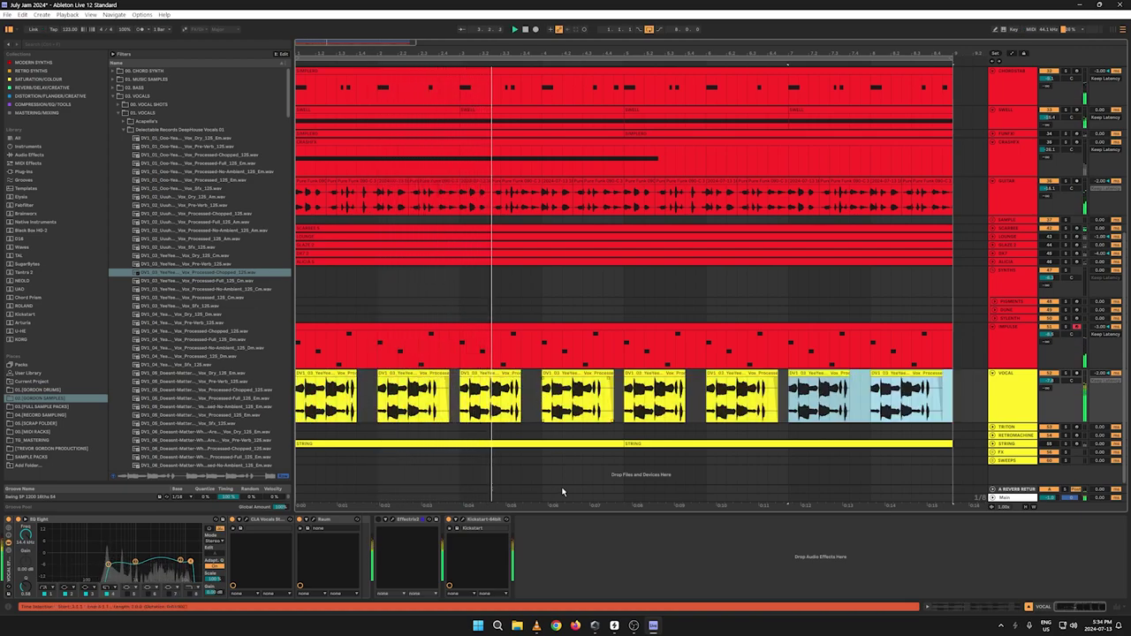
Step: Lower the VOCAL EQ Eight's top band from 14.4 kHz to 11.8 kHz
click(1013, 403)
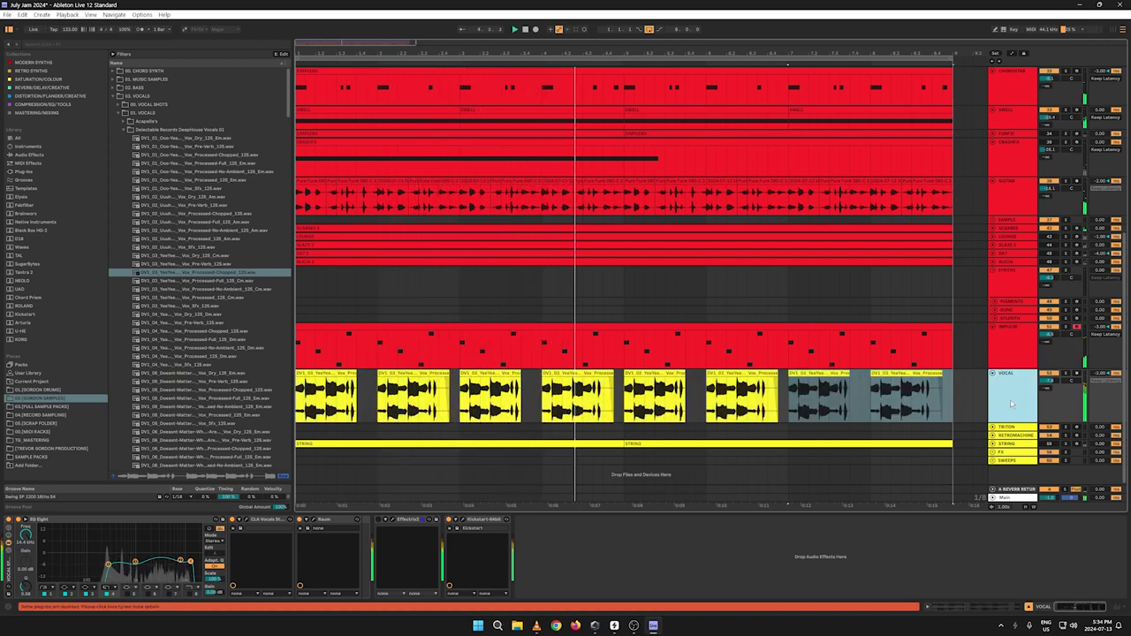
click(1011, 399)
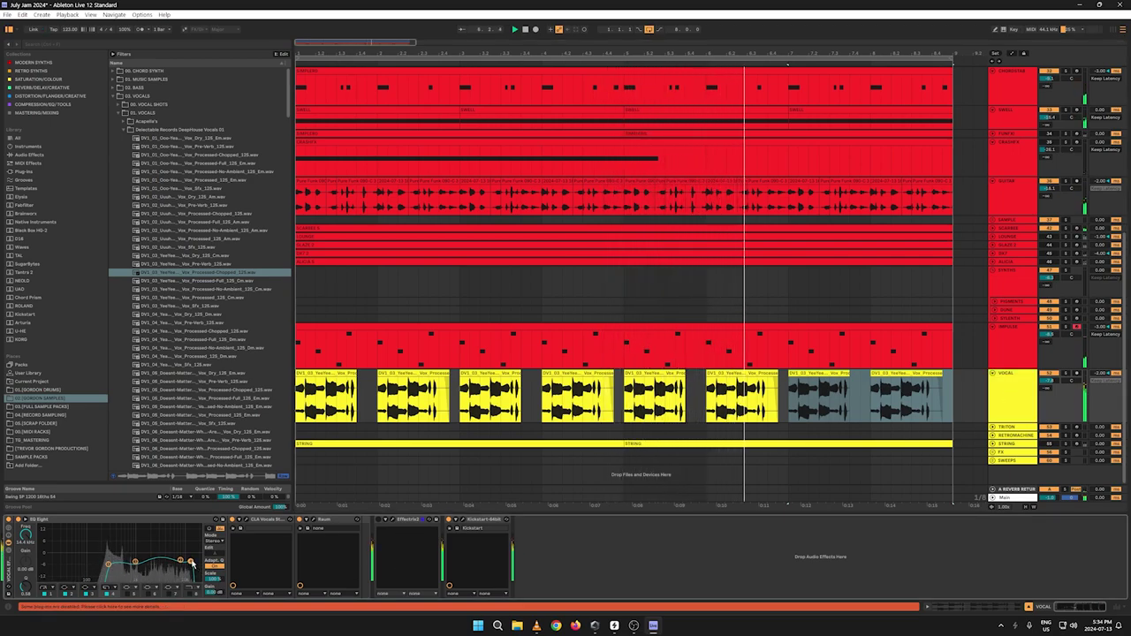
drag(192, 563, 186, 563)
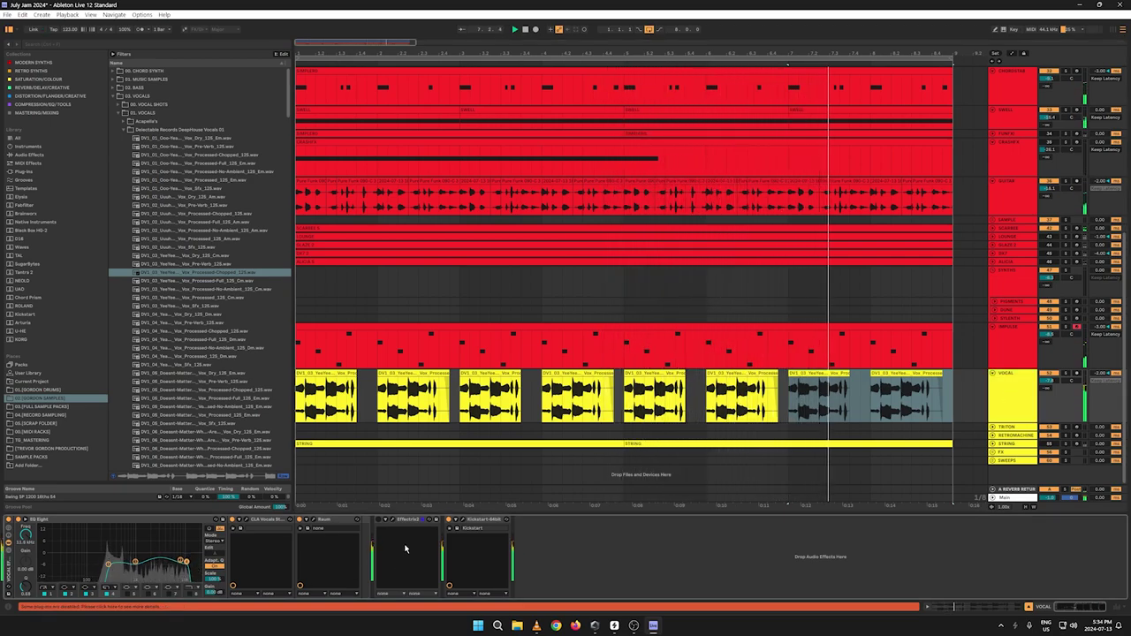
Step: Open the Effectrix 2 plugin window on the VOCAL track after checking IMPULSE's chain
click(1066, 329)
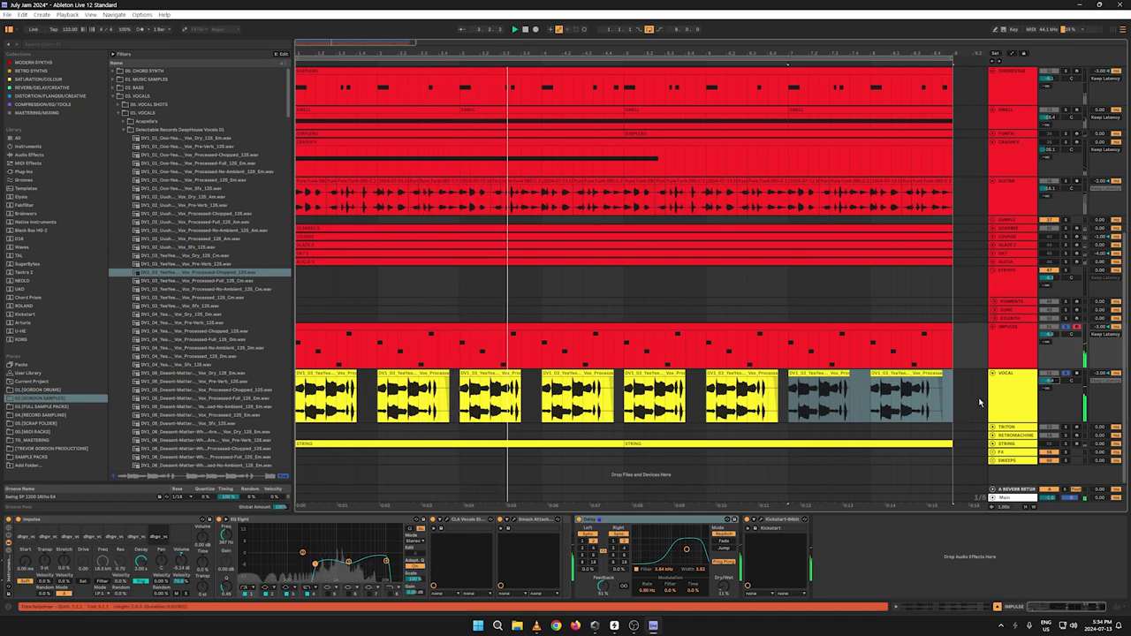
click(1007, 393)
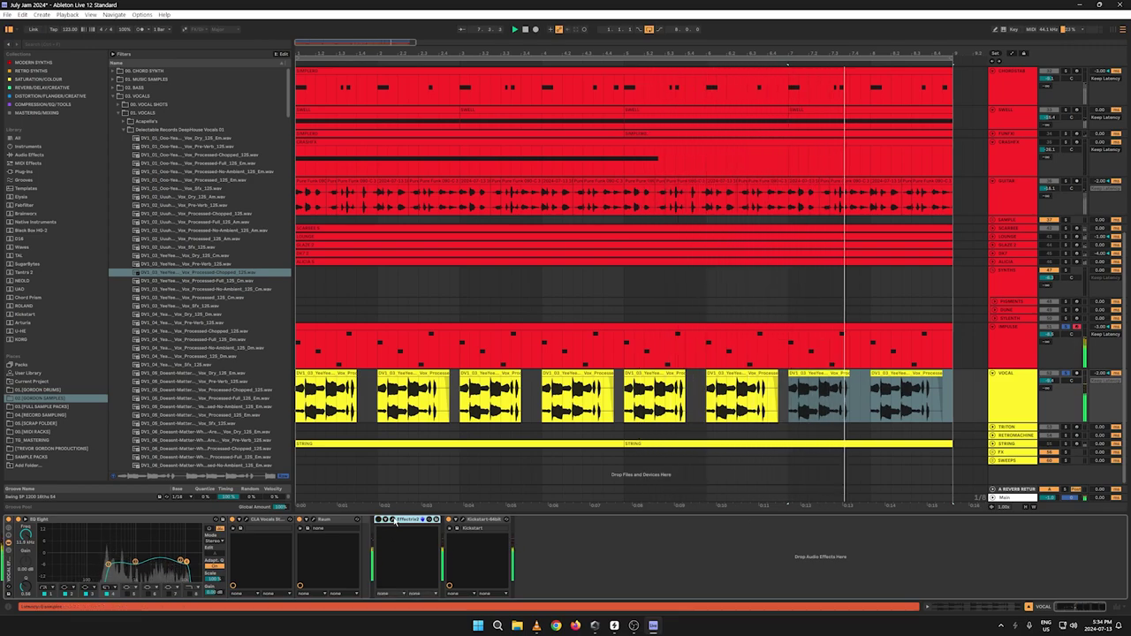
click(379, 520)
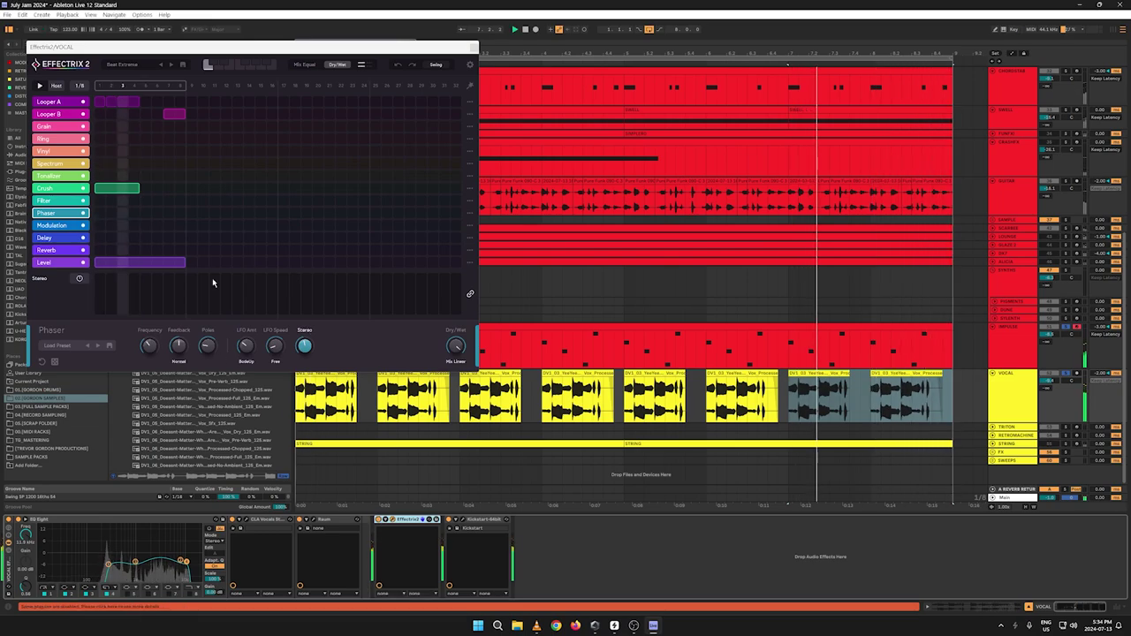
Step: Close the Effectrix window and delete range 1.2.3–1.3.1 from the first vocal clip, leaving a gap
click(474, 49)
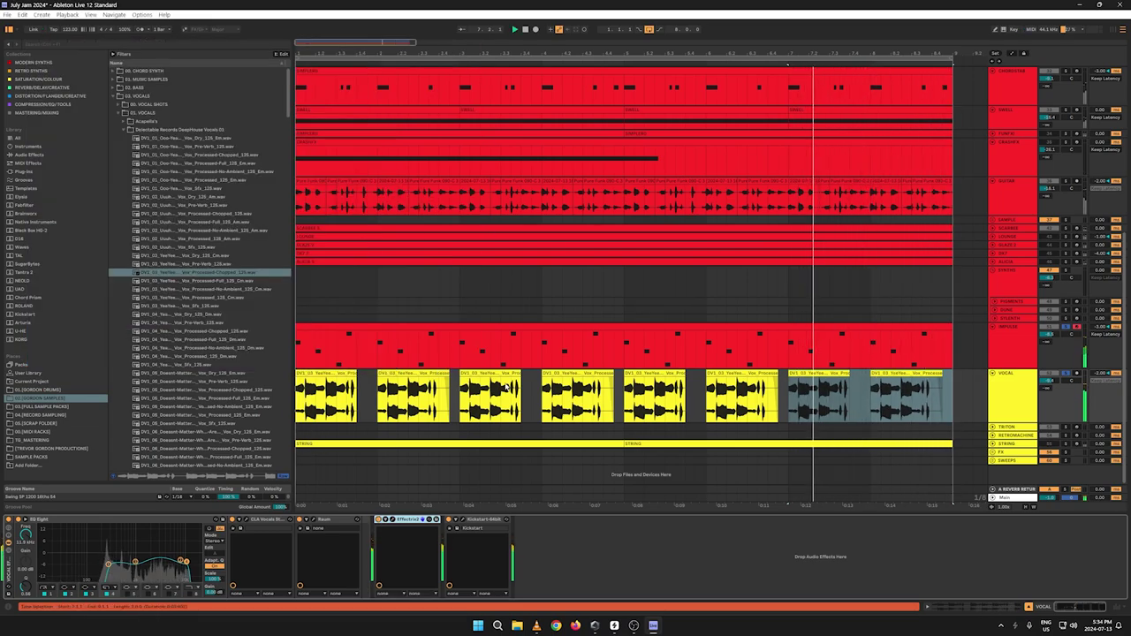
click(300, 409)
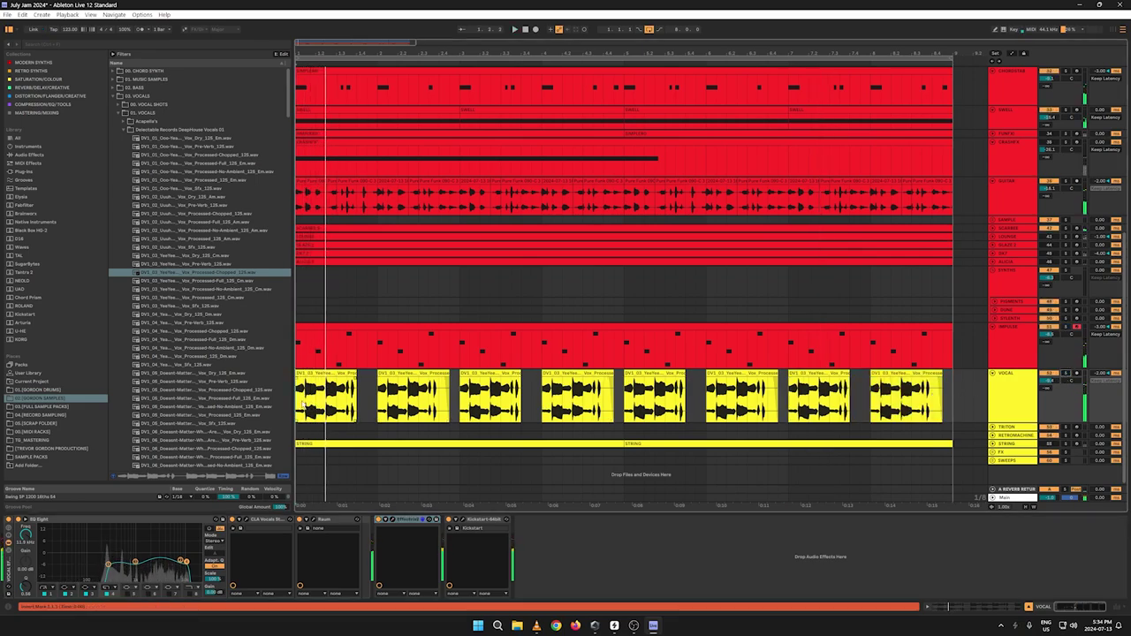
key(space)
key(space)
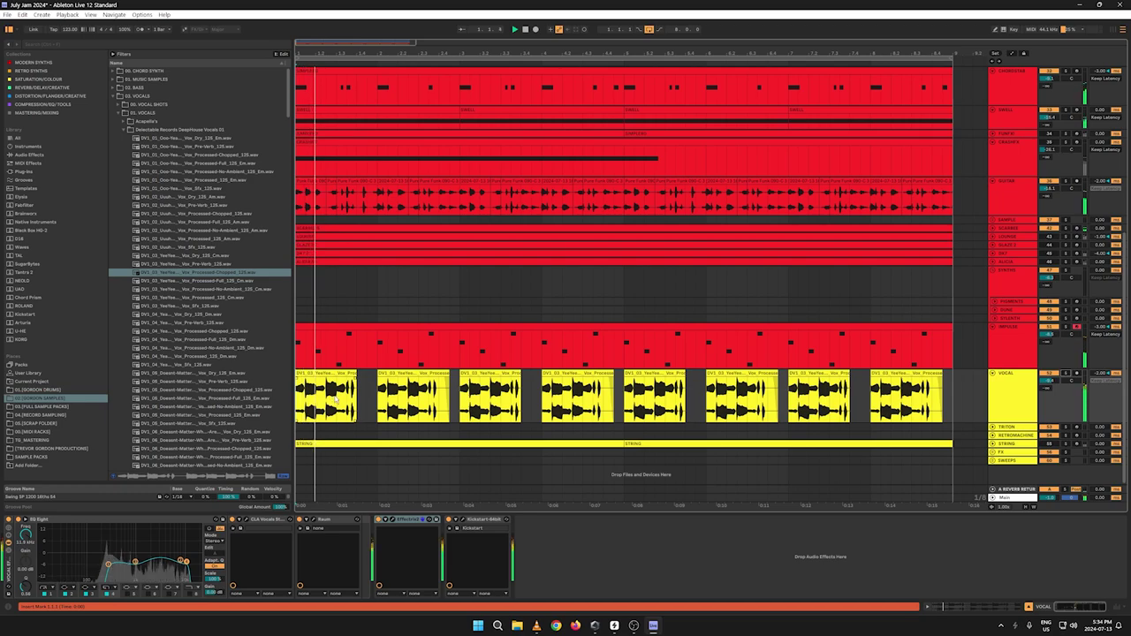
drag(337, 401, 326, 402)
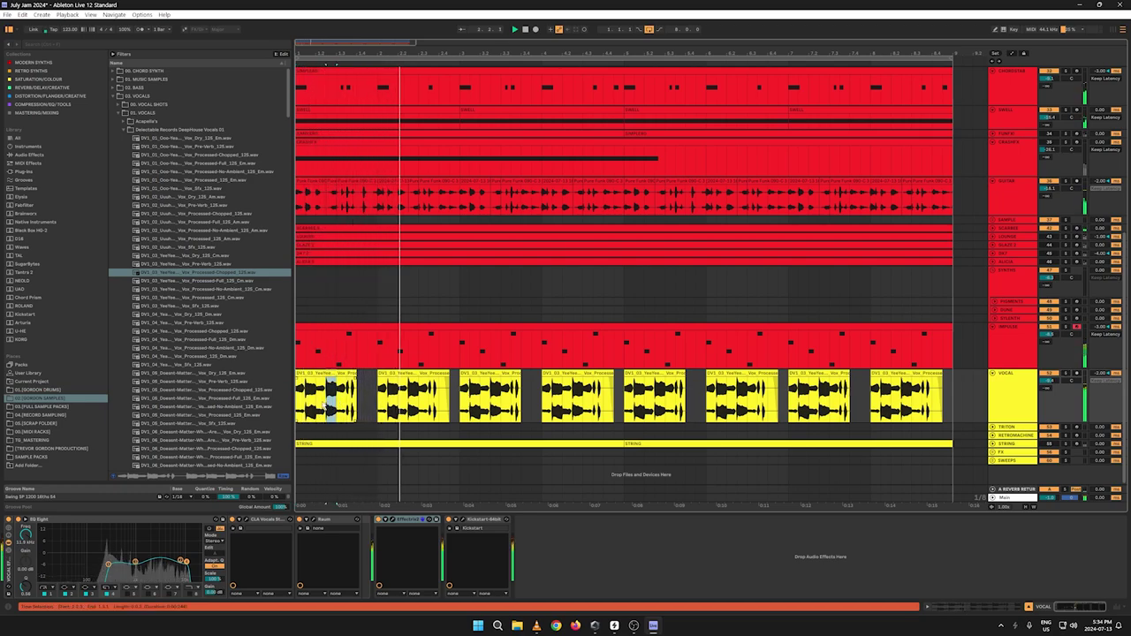
key(Delete)
key(space)
key(space)
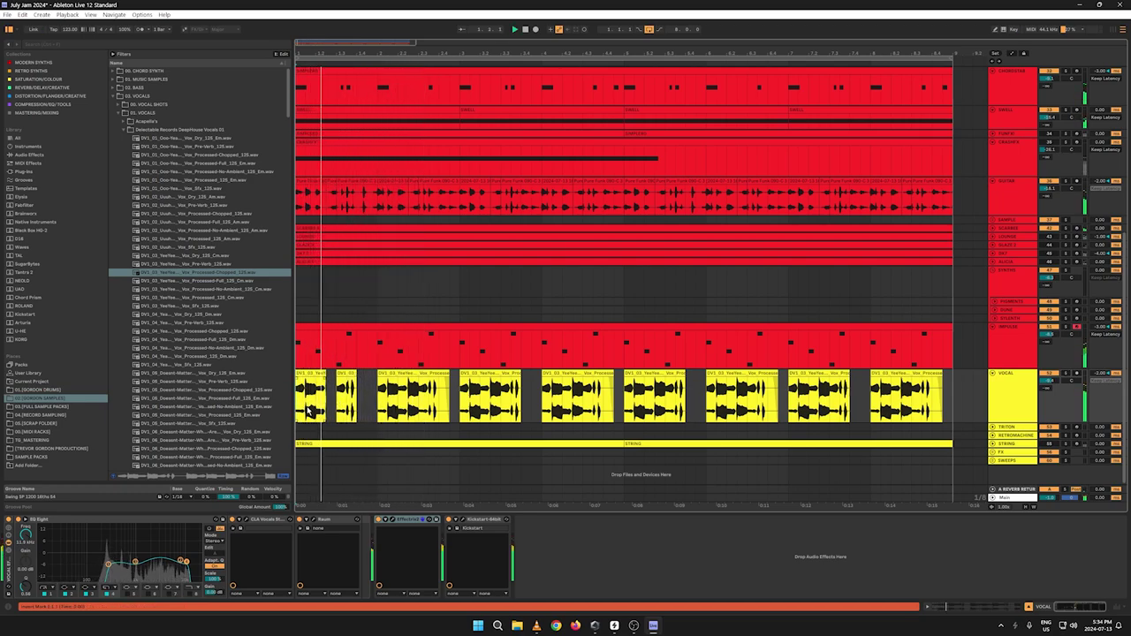
key(space)
key(space)
Step: Delete the Effectrix device from the vocal chain
click(413, 521)
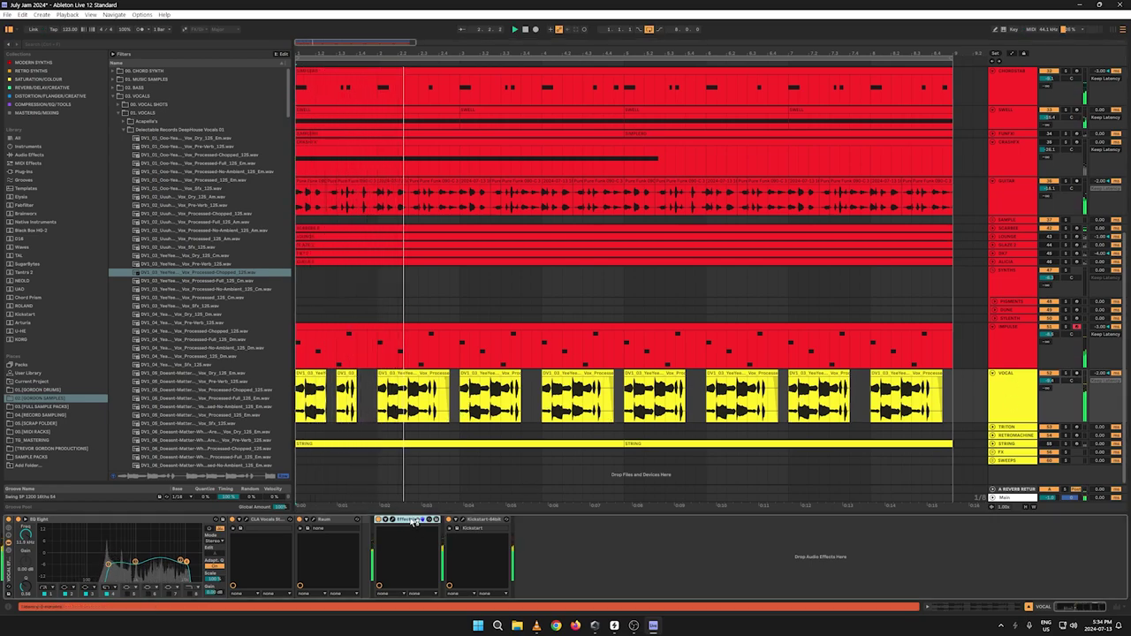
key(Delete)
key(space)
key(space)
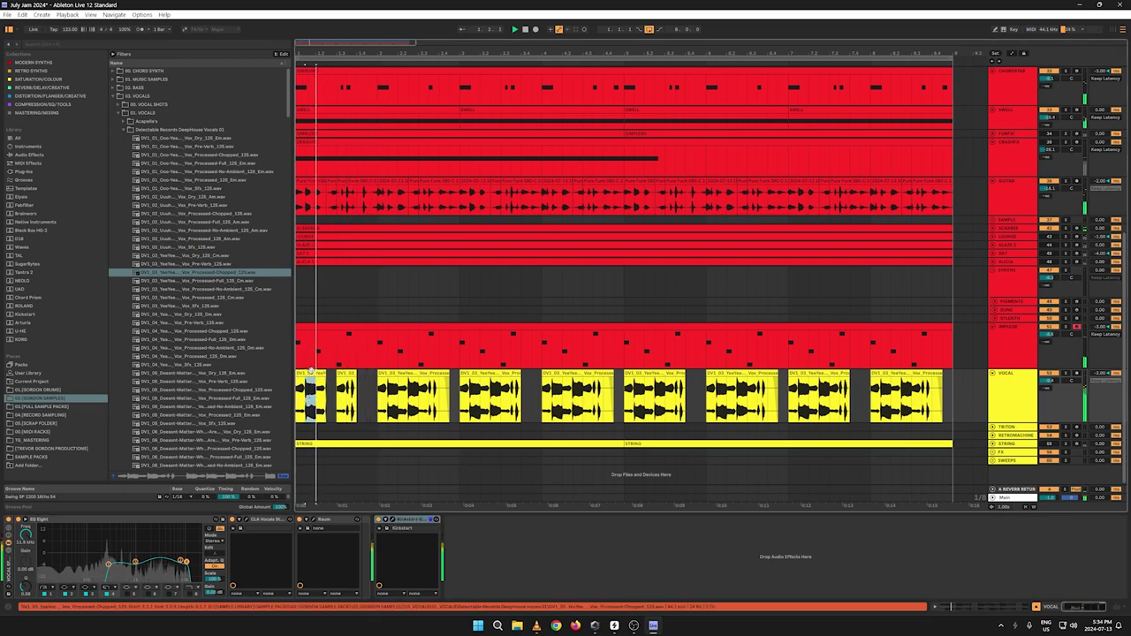
Step: Copy a vocal slice and paste it into the gap
right_click(313, 400)
click(336, 127)
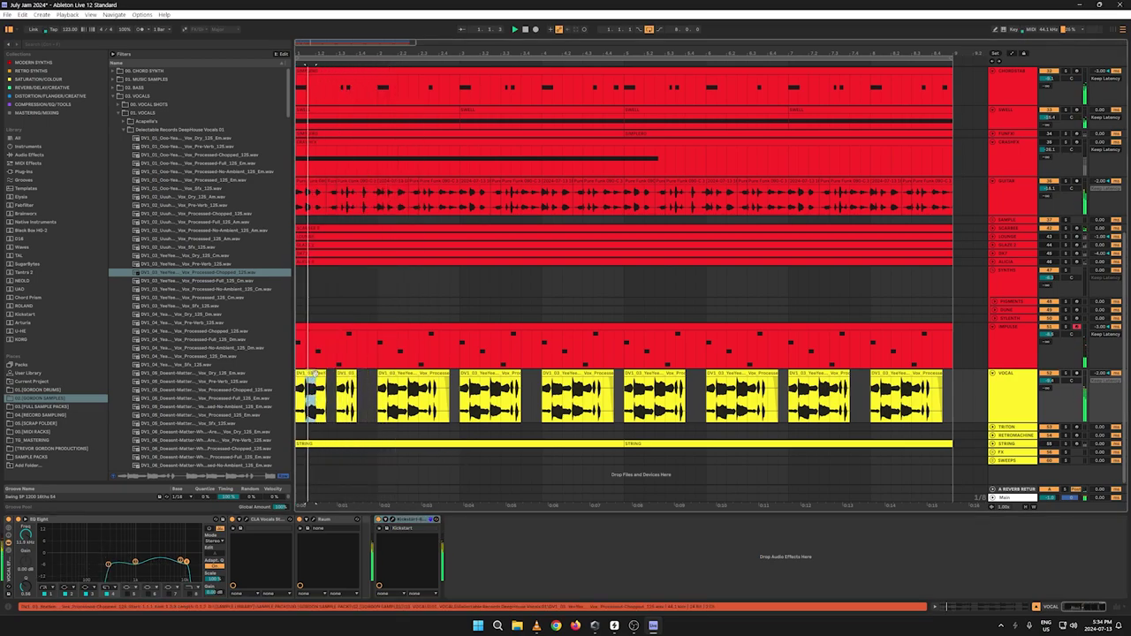
click(328, 408)
key(ctrl+v)
key(space)
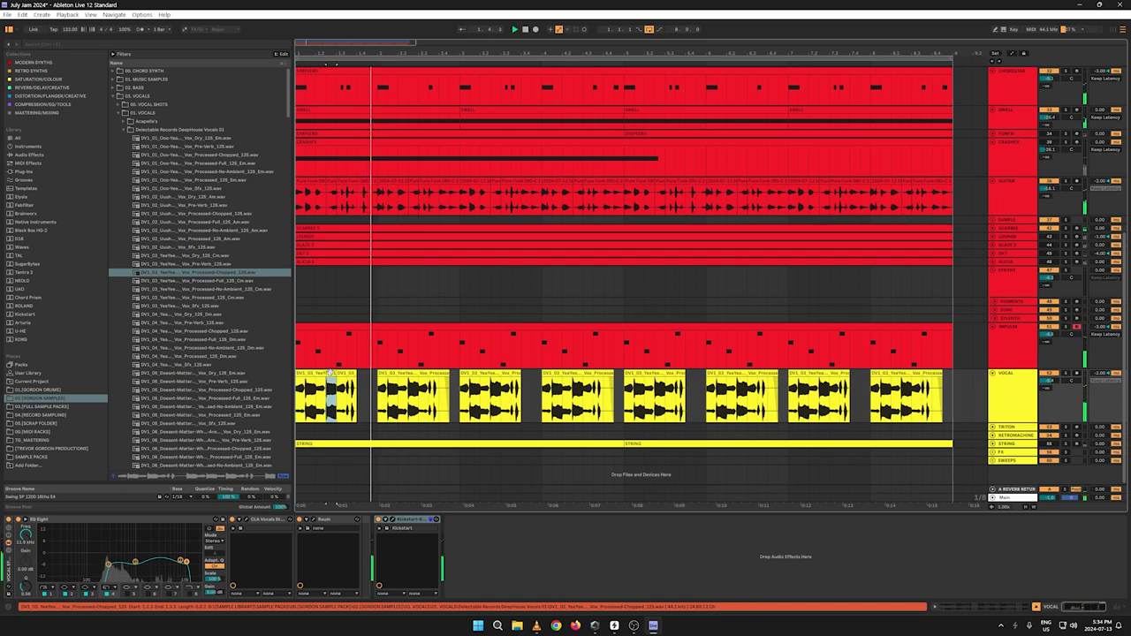
Step: Reverse the pasted slice's sample in Clip View
double_click(331, 374)
key(space)
key(space)
click(95, 584)
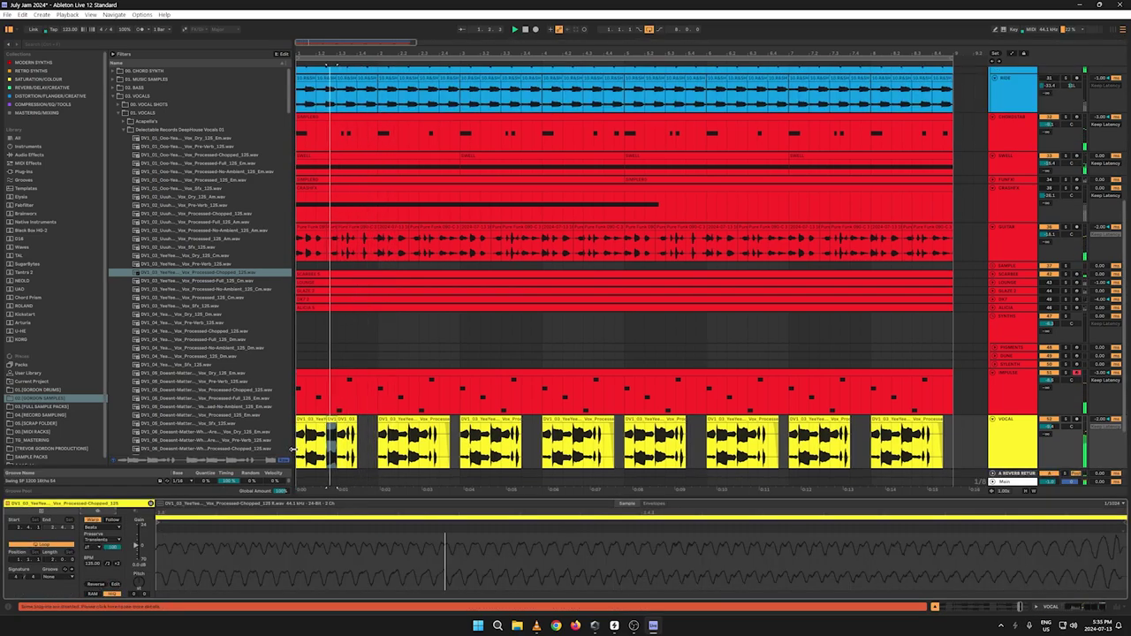
Step: Duplicate the opening two vocal clips once with Ctrl+D to the track end, undoing the extra copies
click(354, 527)
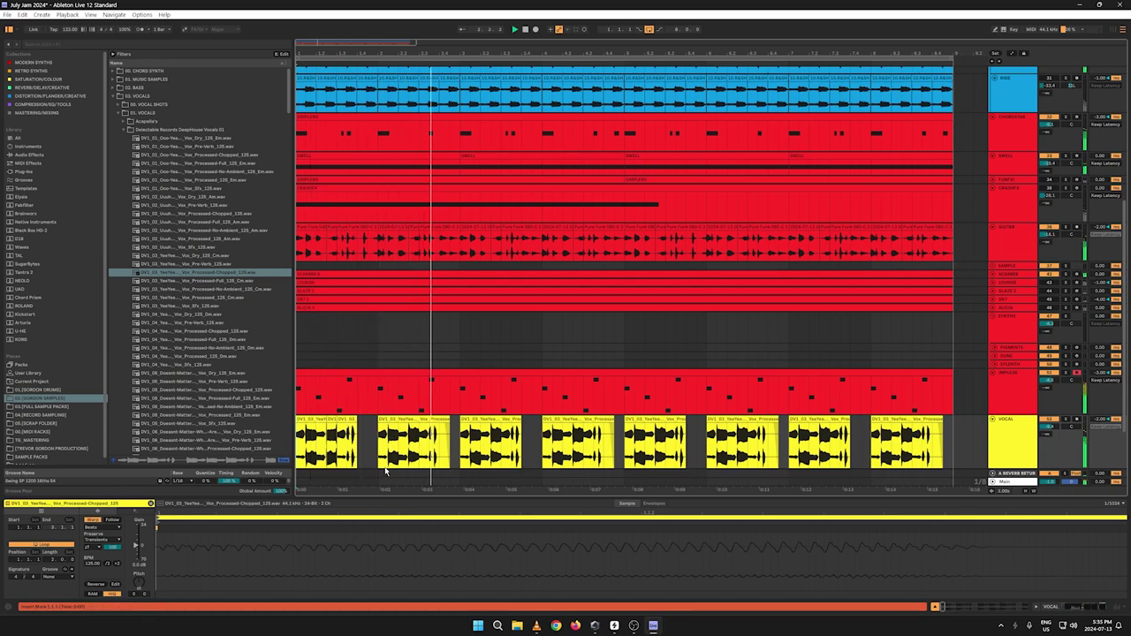
key(space)
drag(451, 443, 203, 441)
key(ctrl+d)
key(ctrl+d)
key(ctrl+d)
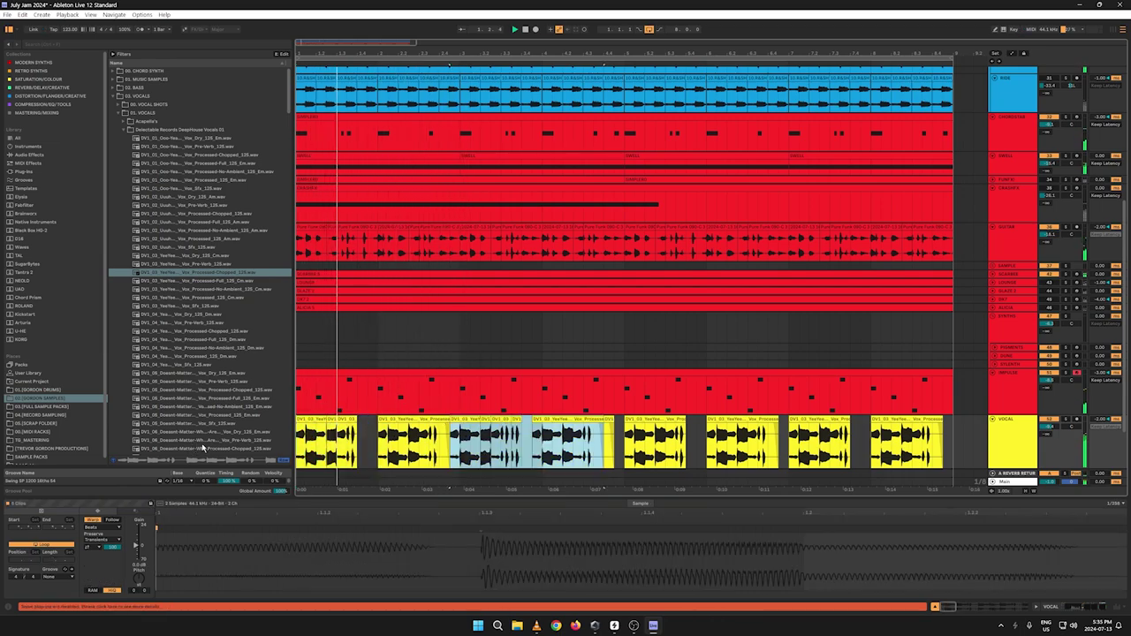
key(ctrl+z)
key(ctrl+z)
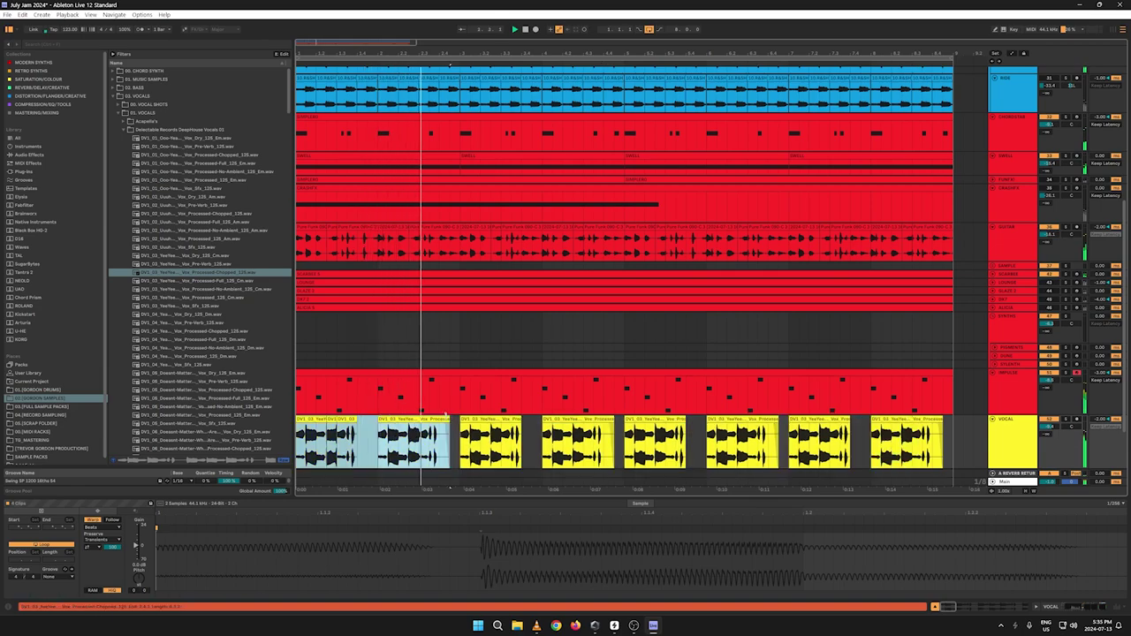
key(ctrl+z)
key(ctrl+f)
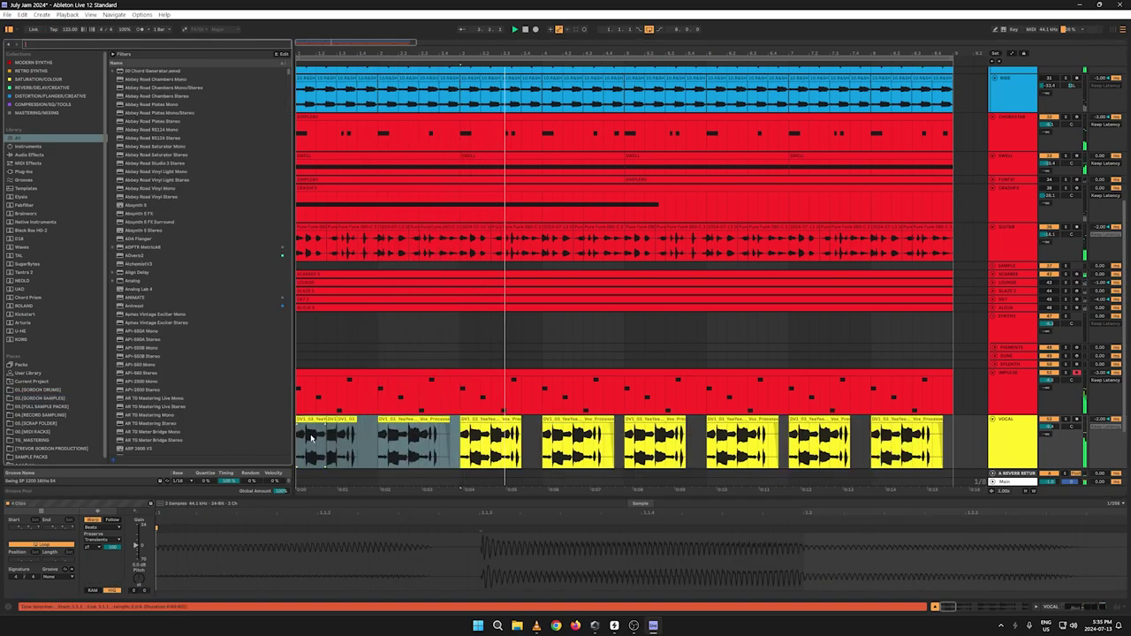
drag(454, 442, 221, 445)
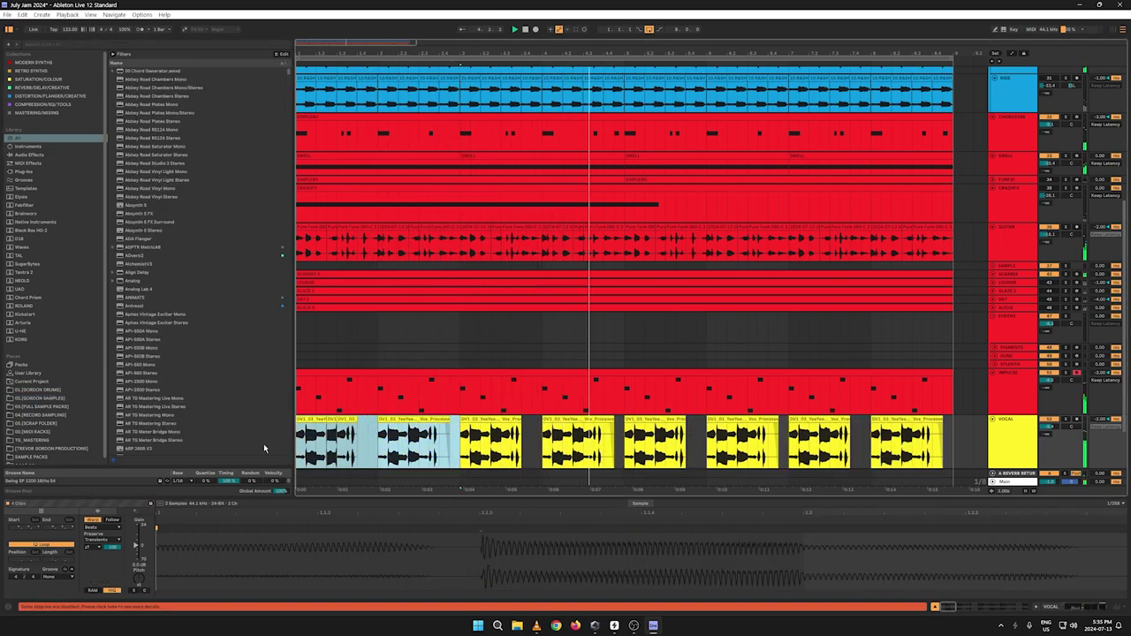
key(ctrl+d)
key(ctrl+d)
key(ctrl+d)
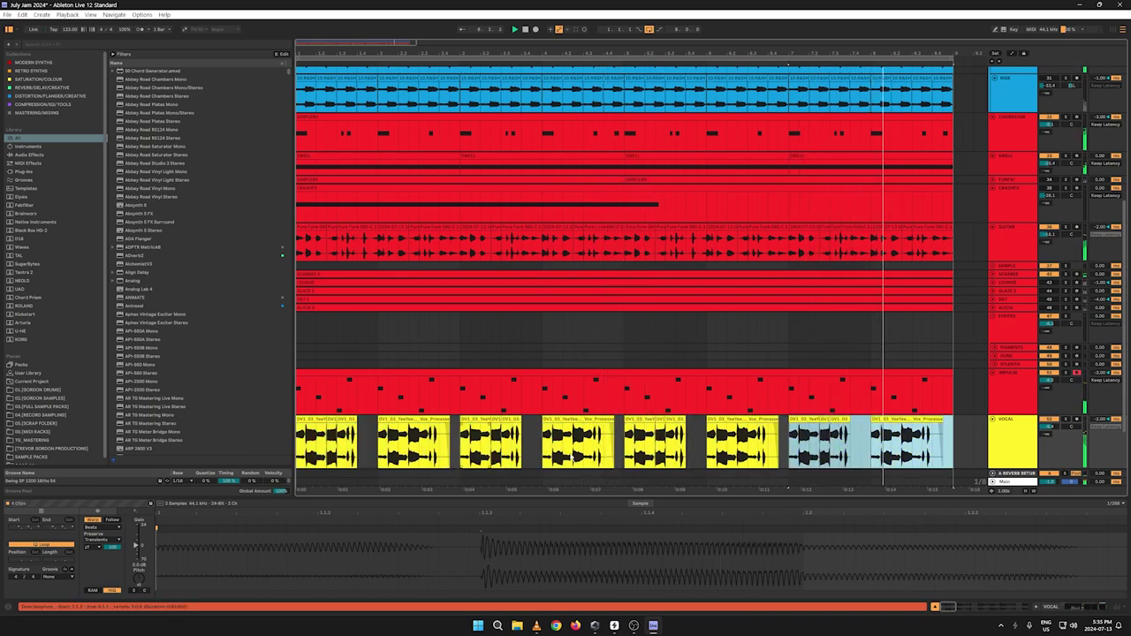
click(1013, 442)
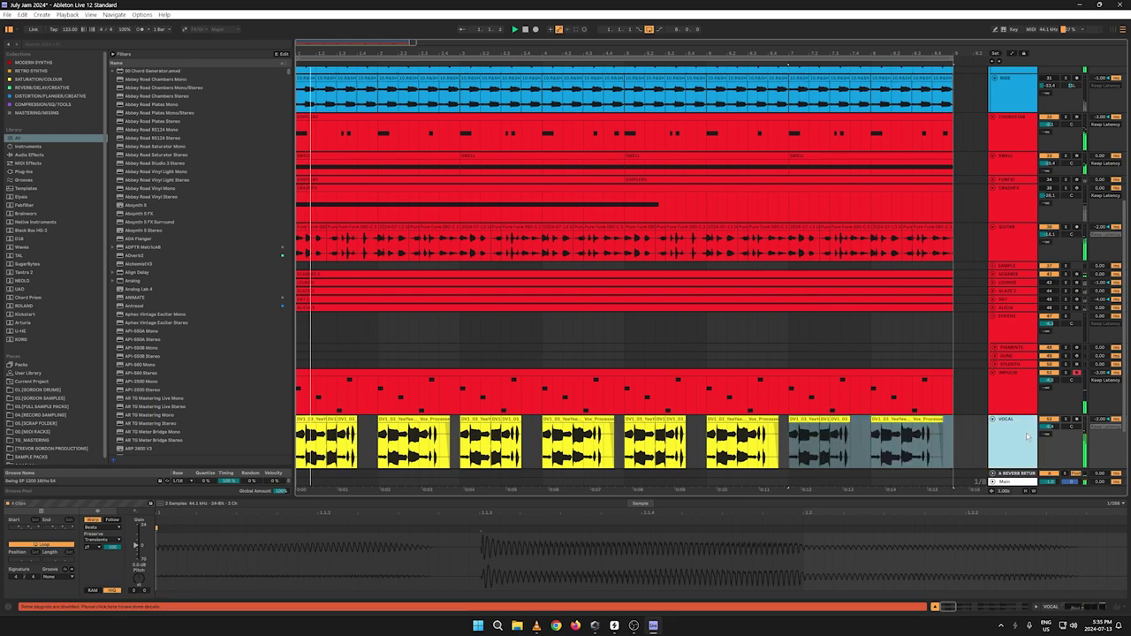
double_click(1013, 468)
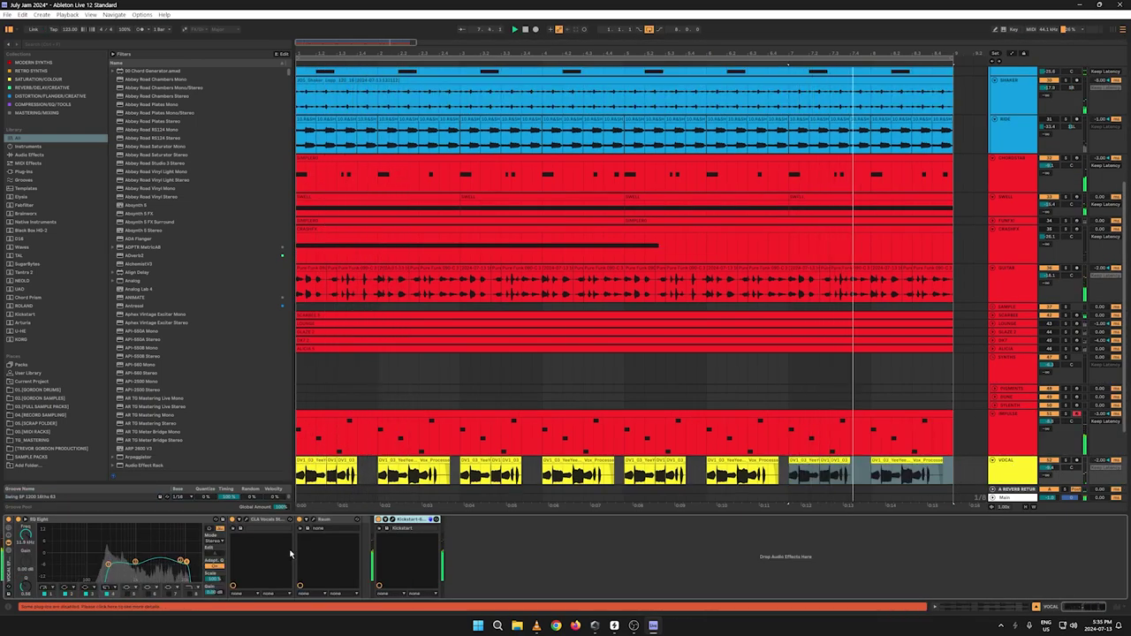
Step: Raise the vocal Kickstart's Mix to 83%
click(393, 520)
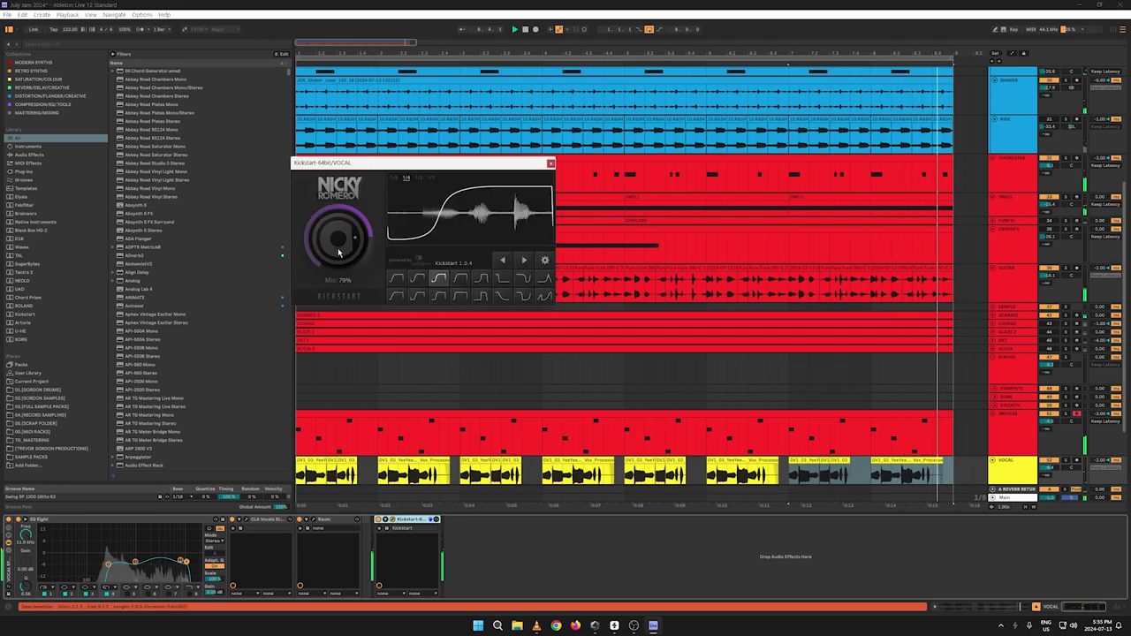
drag(339, 247, 339, 240)
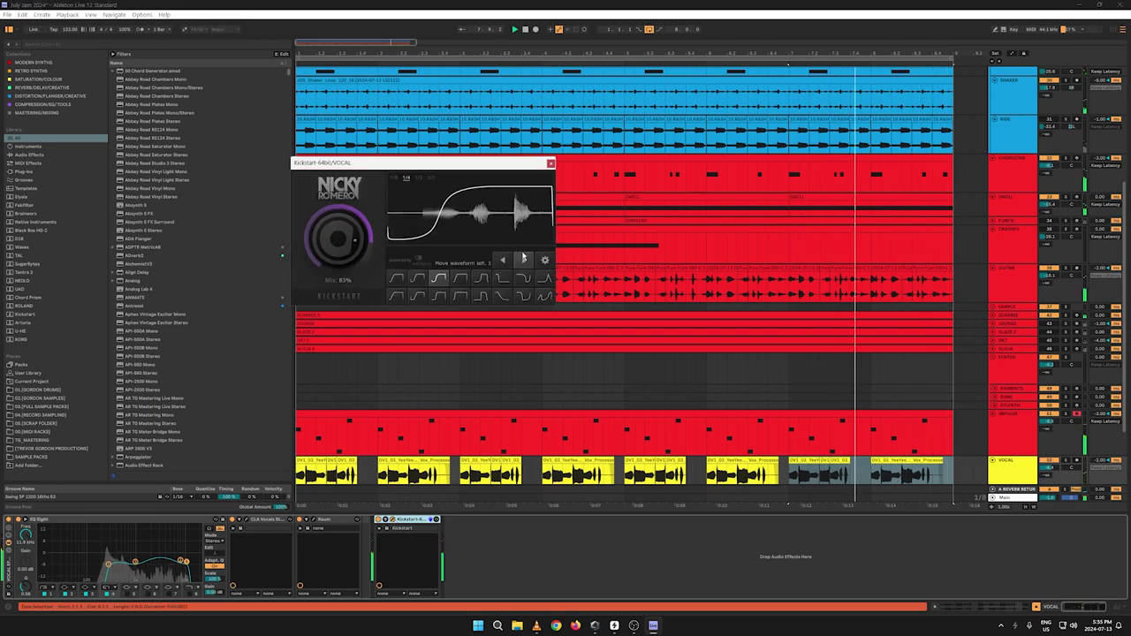
click(551, 163)
scroll(876, 435, down, 1)
scroll(875, 435, down, 1)
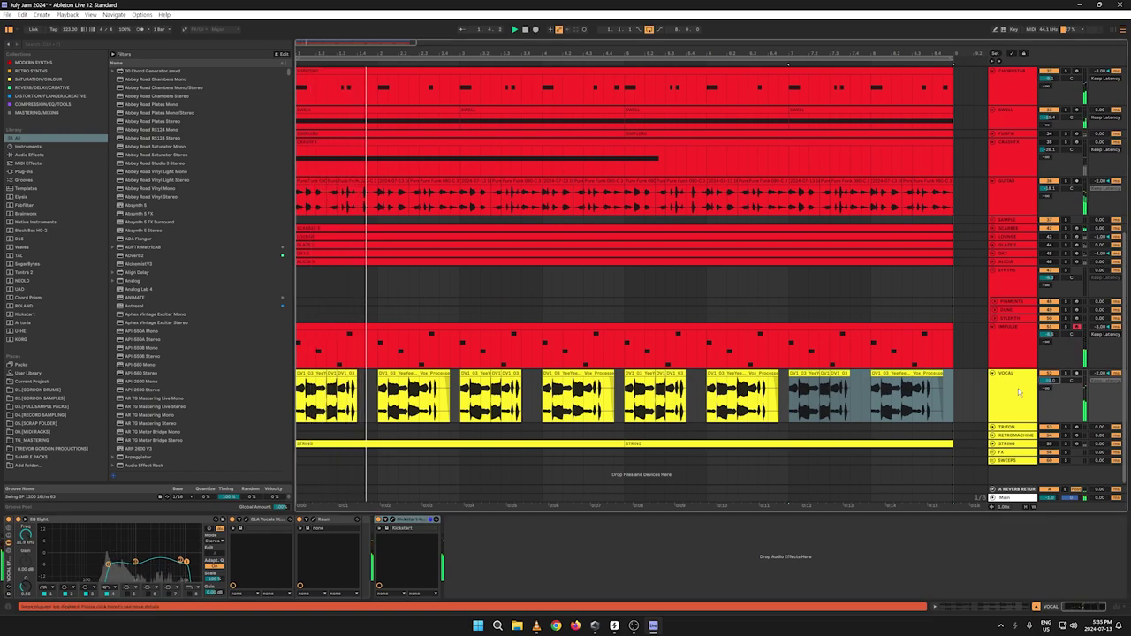
Step: Shorten the last clip of the first vocal phrase and audition the result
key(space)
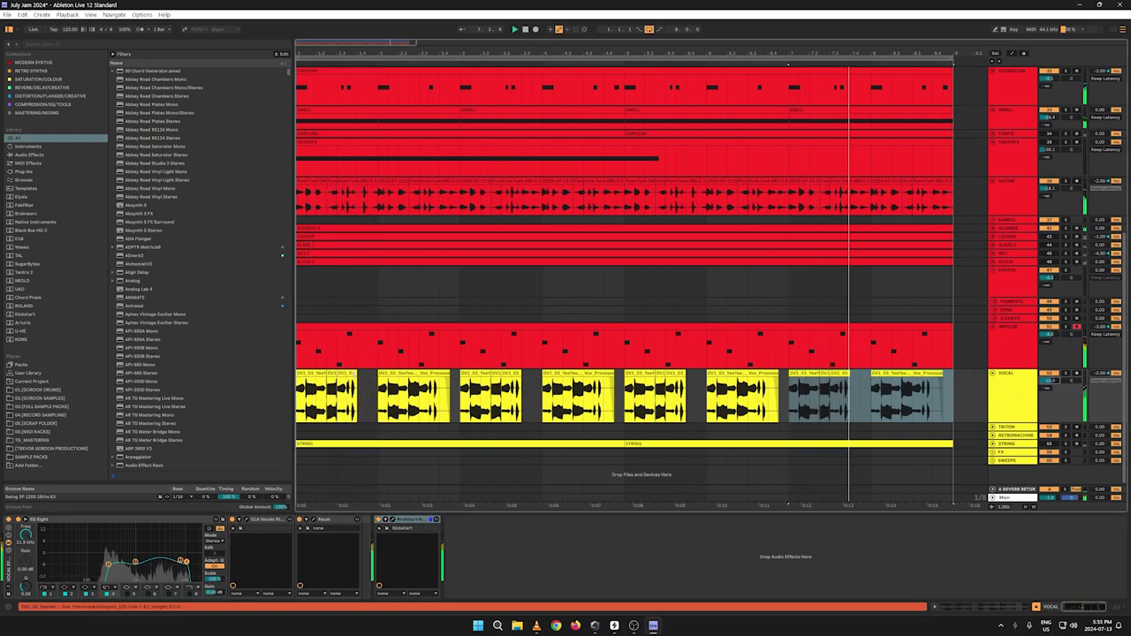
drag(357, 374, 346, 374)
key(space)
key(space)
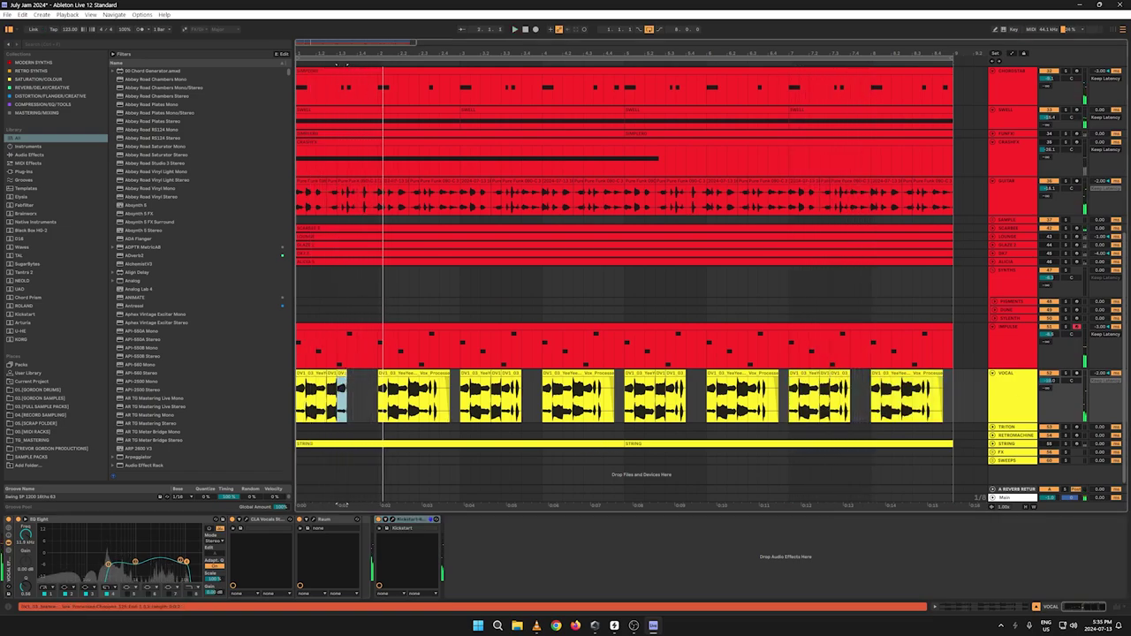
key(space)
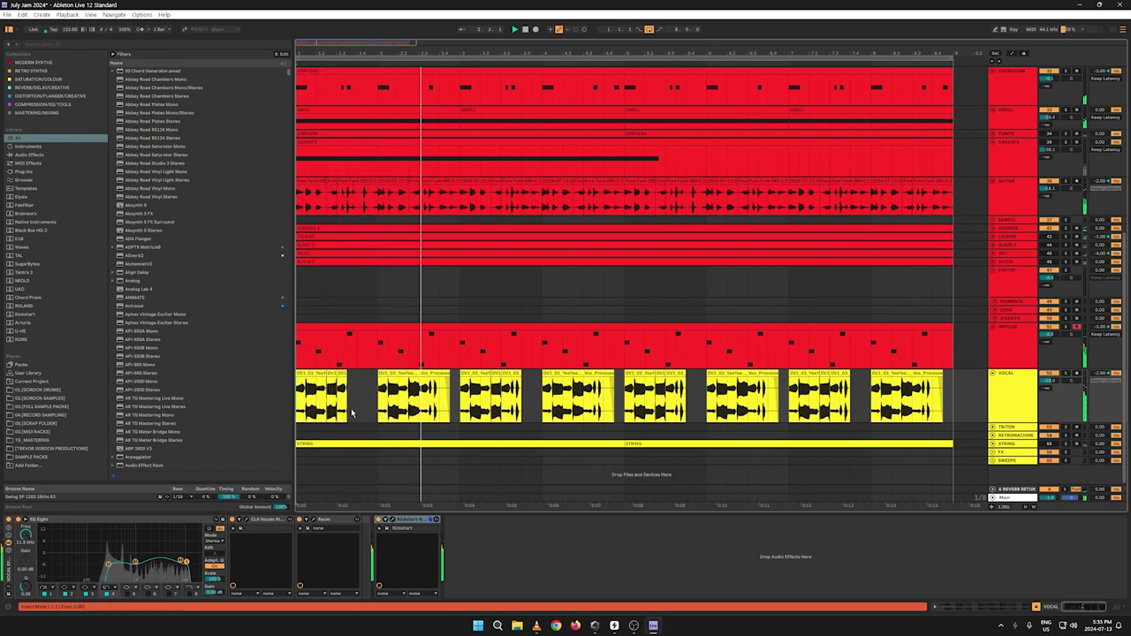
click(420, 419)
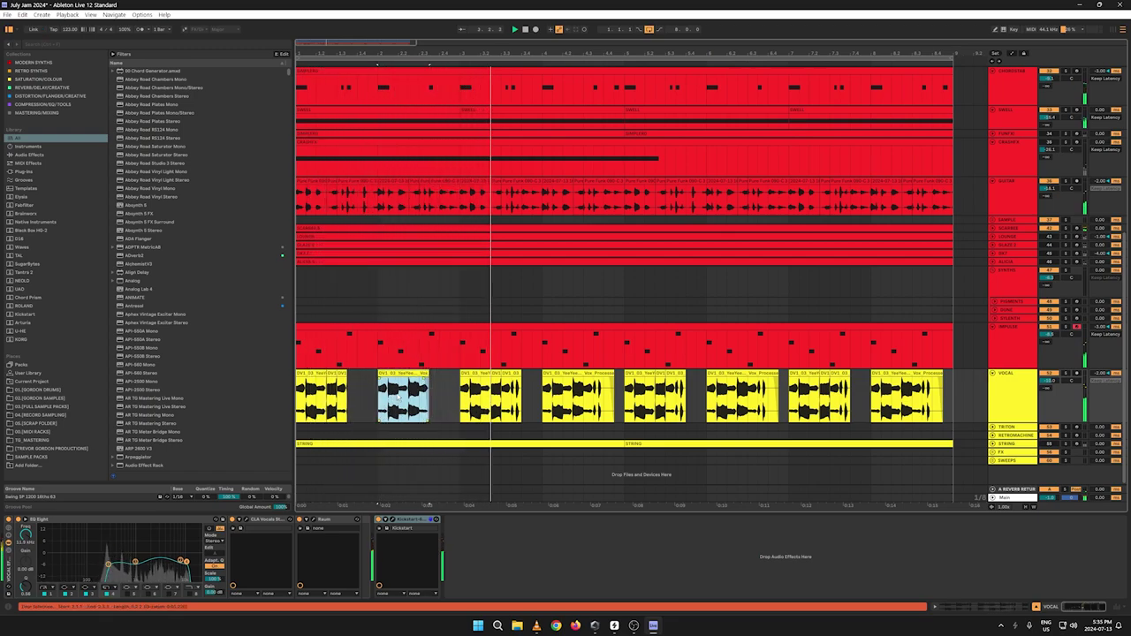
drag(500, 397, 512, 397)
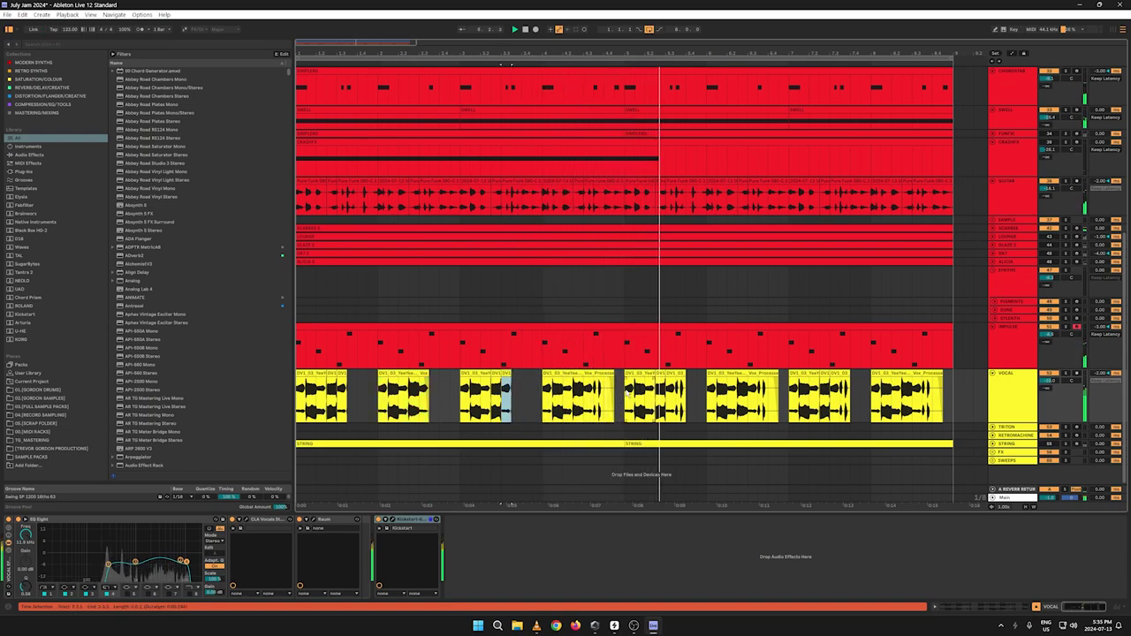
Step: Replace the second-half VOCAL clips with a duplicate of the first half
drag(954, 404, 257, 380)
key(Delete)
key(ctrl+d)
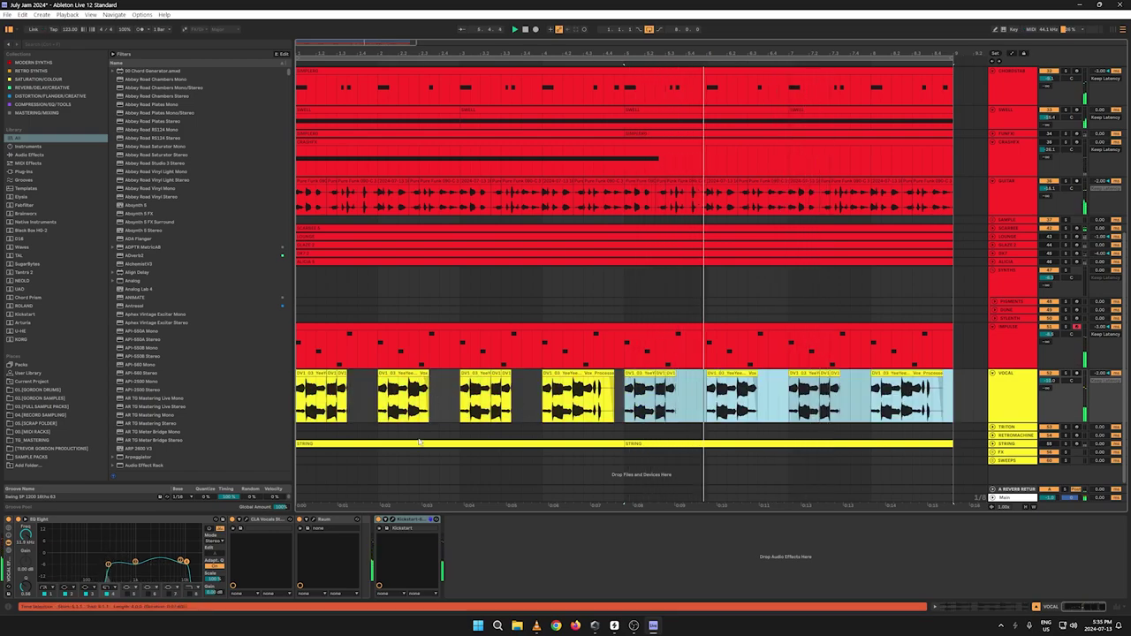
Step: Solo the VOCAL and IMPULSE tracks and listen back near bar 5
double_click(1018, 385)
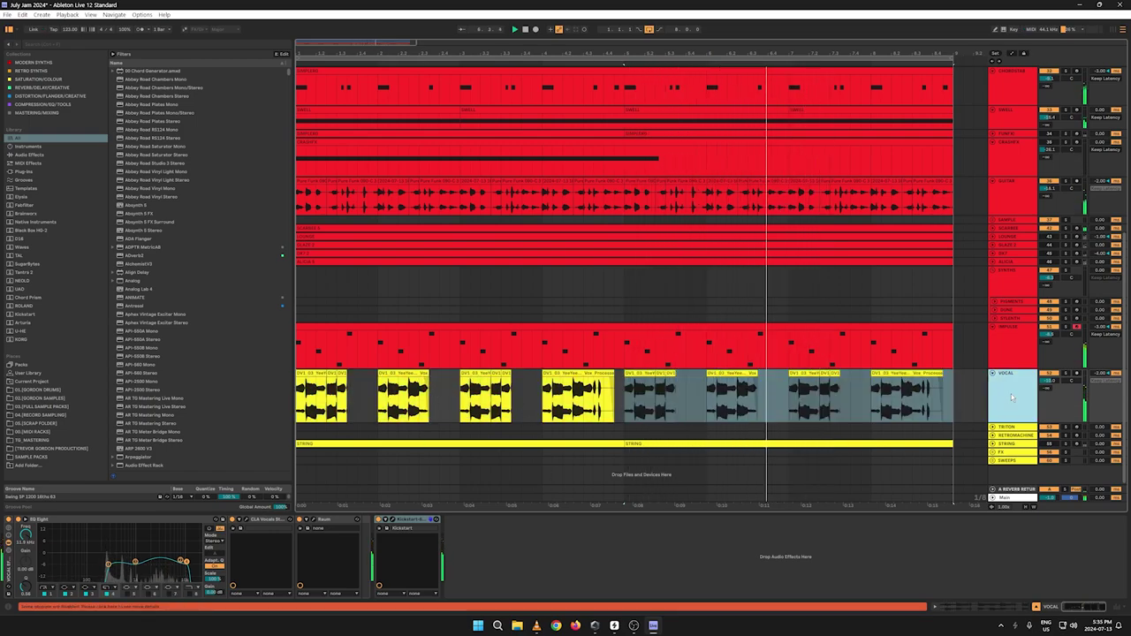
click(1065, 374)
ctrl+click(1065, 327)
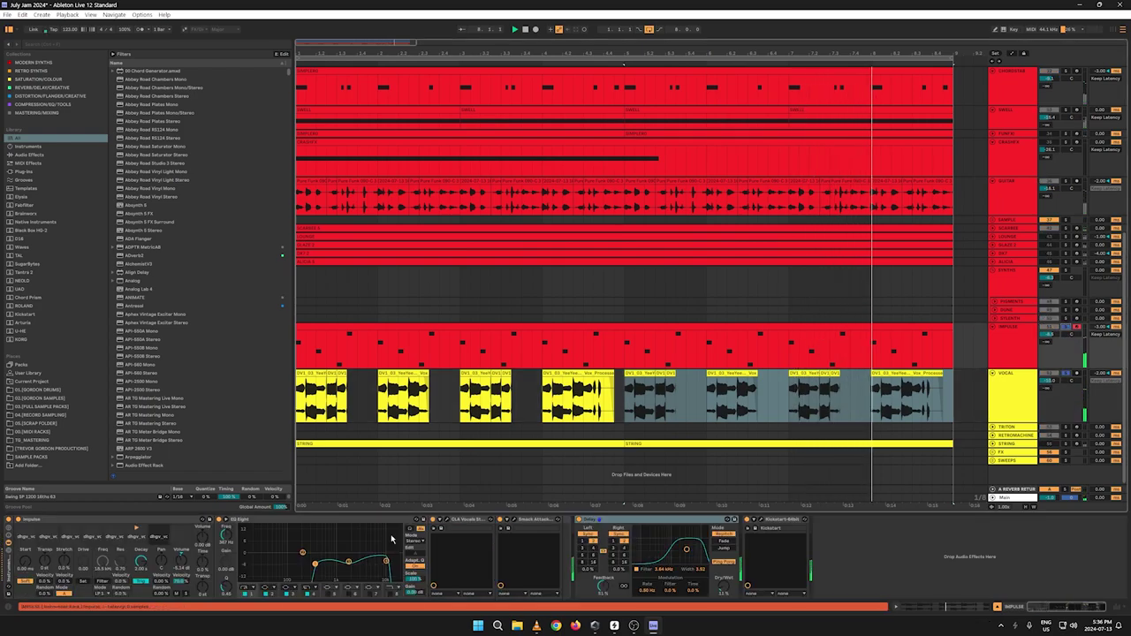
key(space)
key(space)
click(1012, 389)
key(space)
key(space)
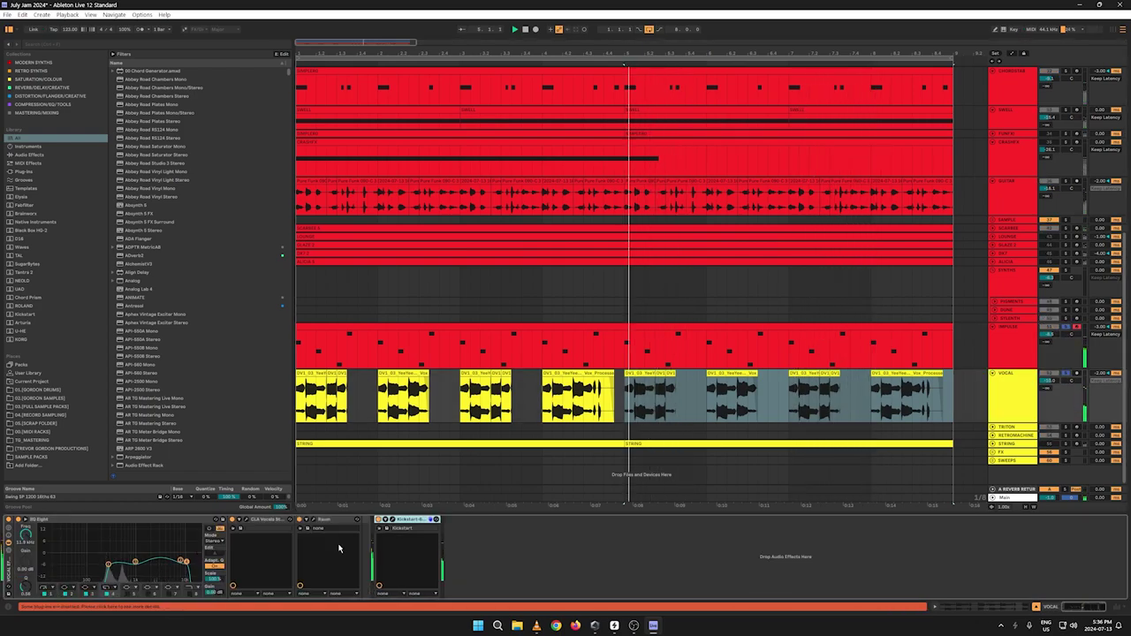
Step: Bypass and then delete the Raum reverb from the vocal chain
click(299, 521)
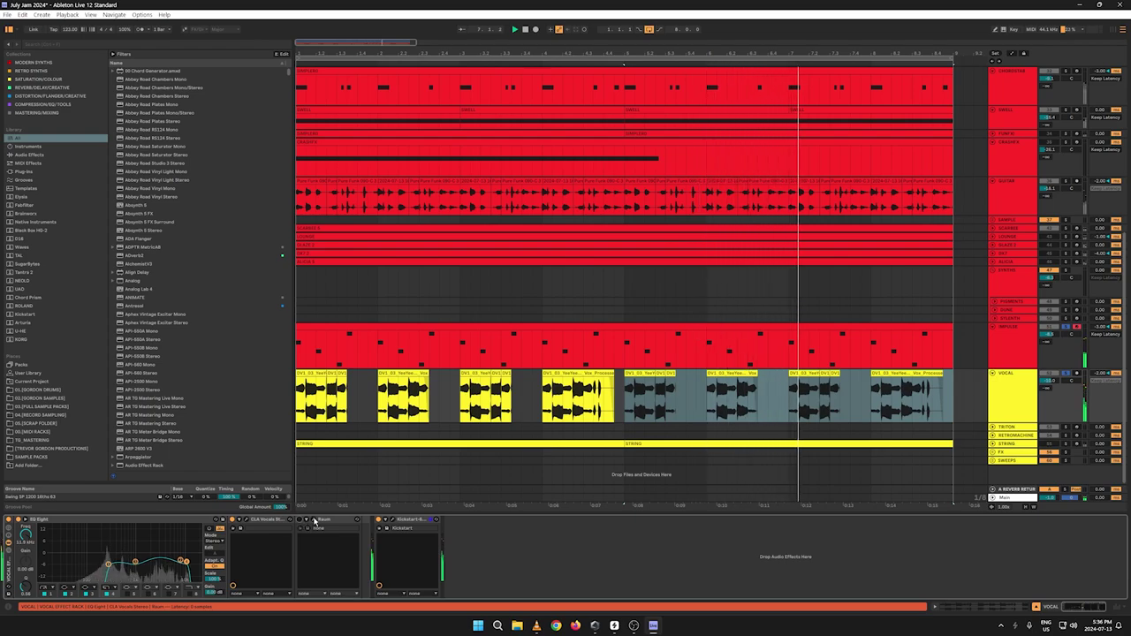
click(314, 521)
key(Delete)
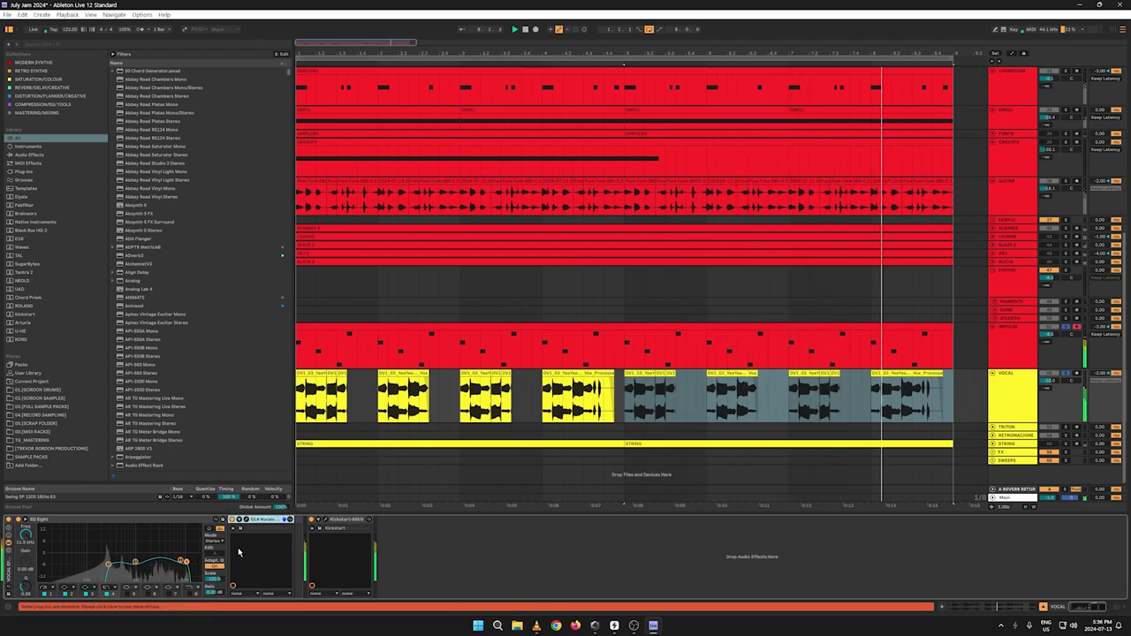
click(238, 520)
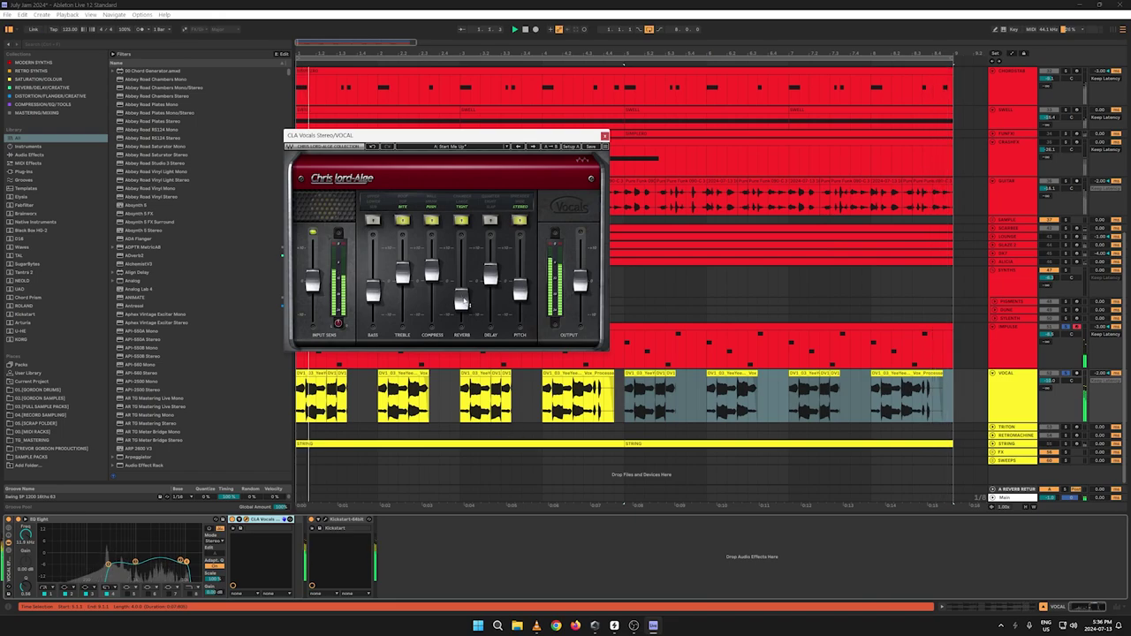
Step: Pull the CLA Vocals Pitch fader down, check Kickstart, and play from the start marker
drag(526, 294, 526, 303)
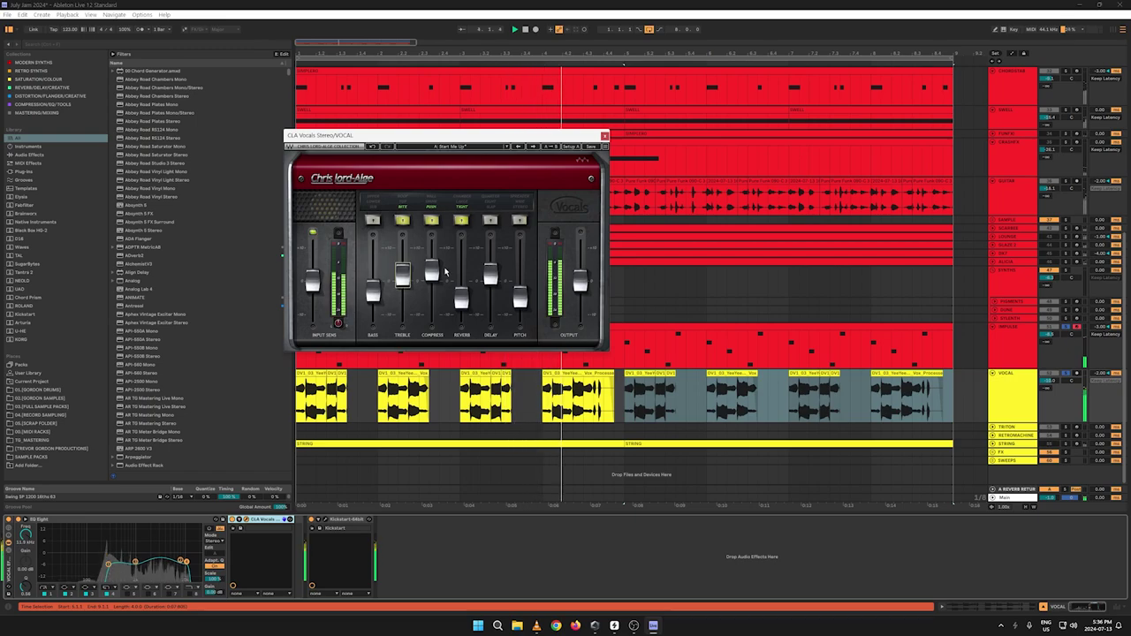
click(605, 135)
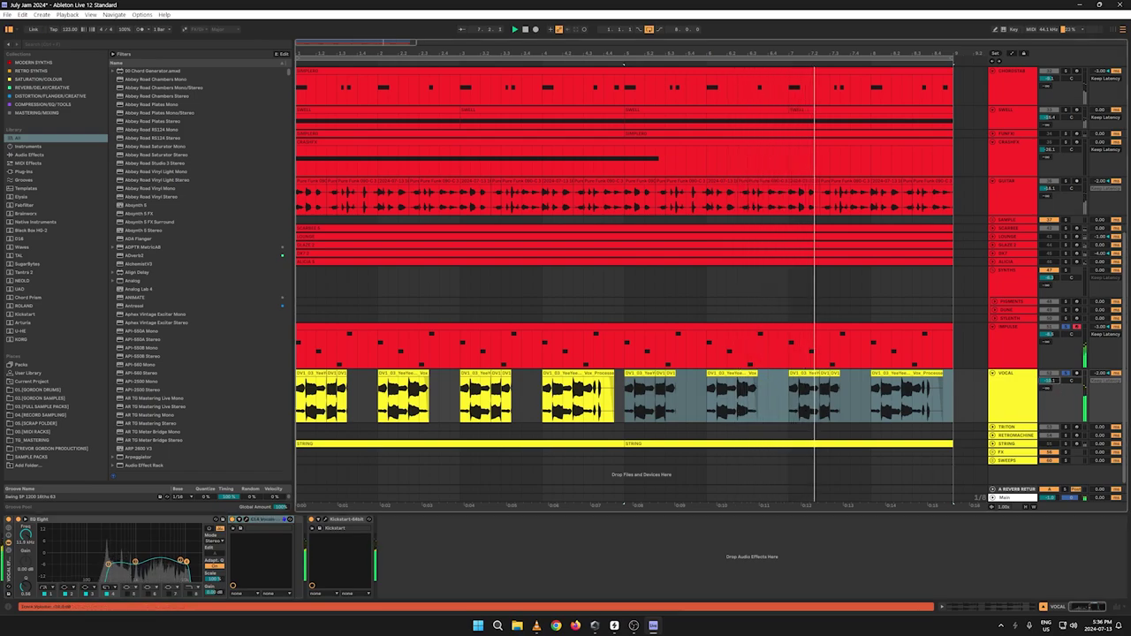
click(364, 521)
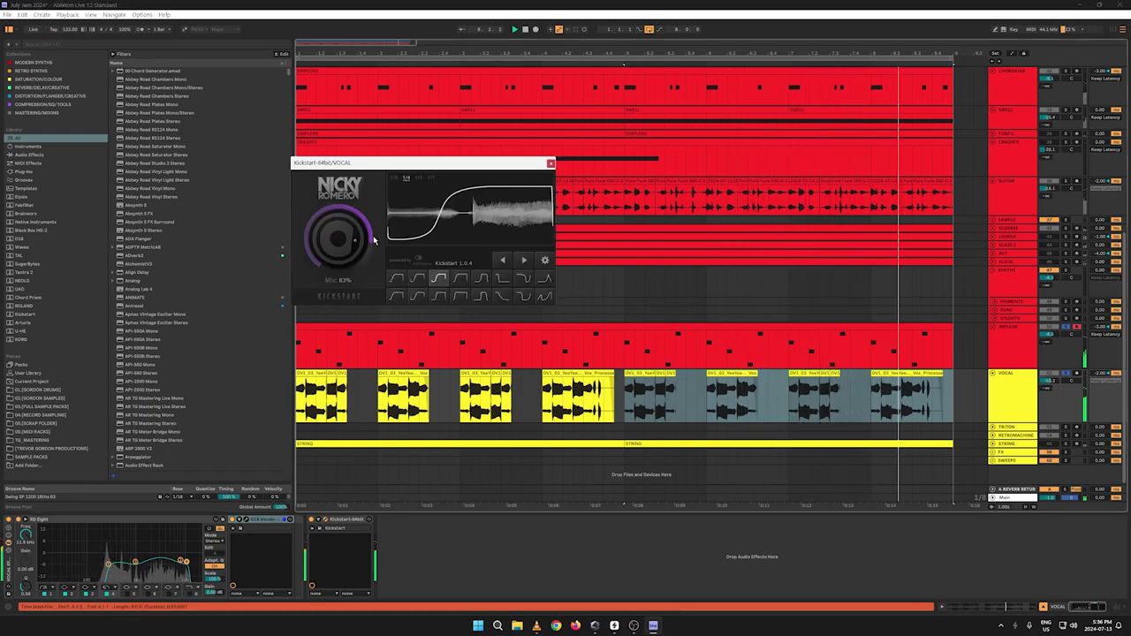
click(550, 163)
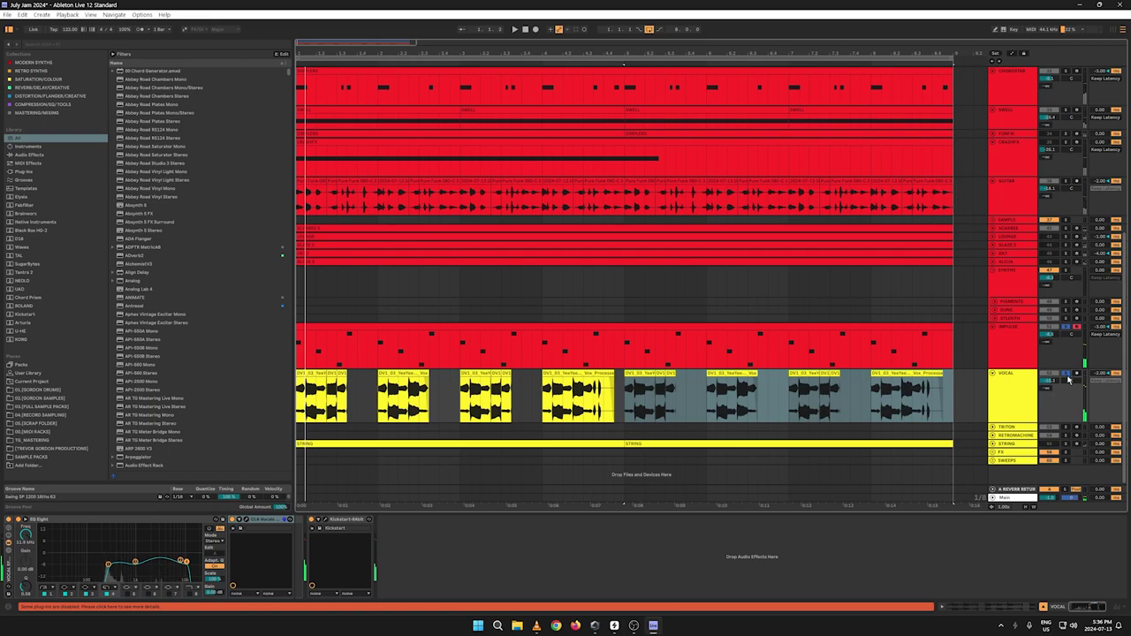
key(space)
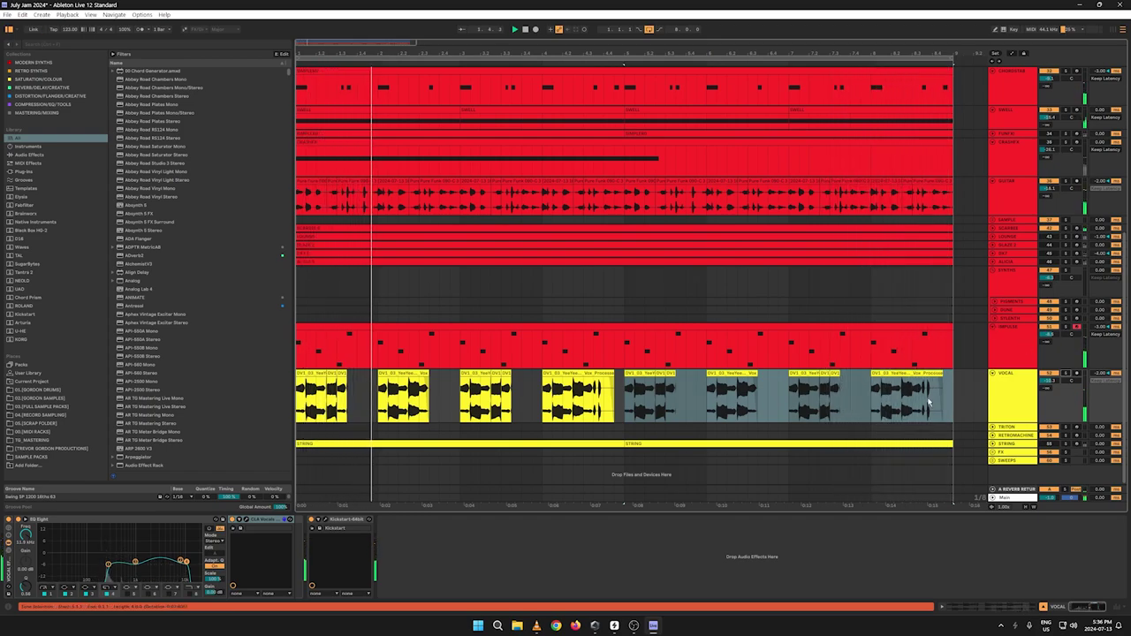
Step: Select all the VOCAL clips and consolidate them into one clip
drag(958, 397, 246, 405)
key(space)
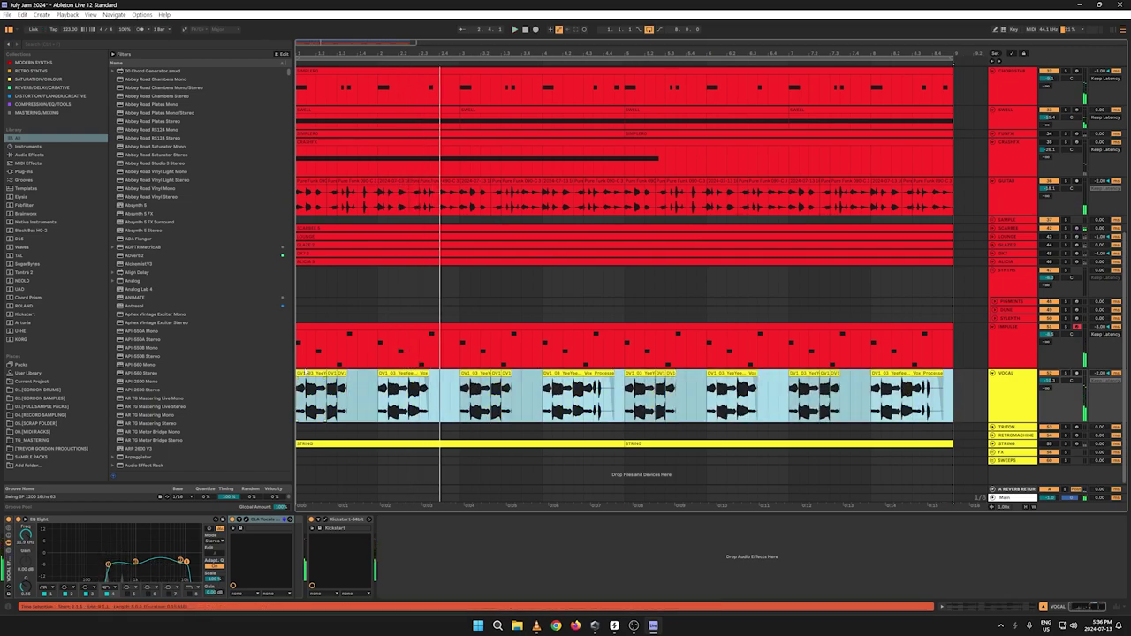
right_click(304, 368)
key(Escape)
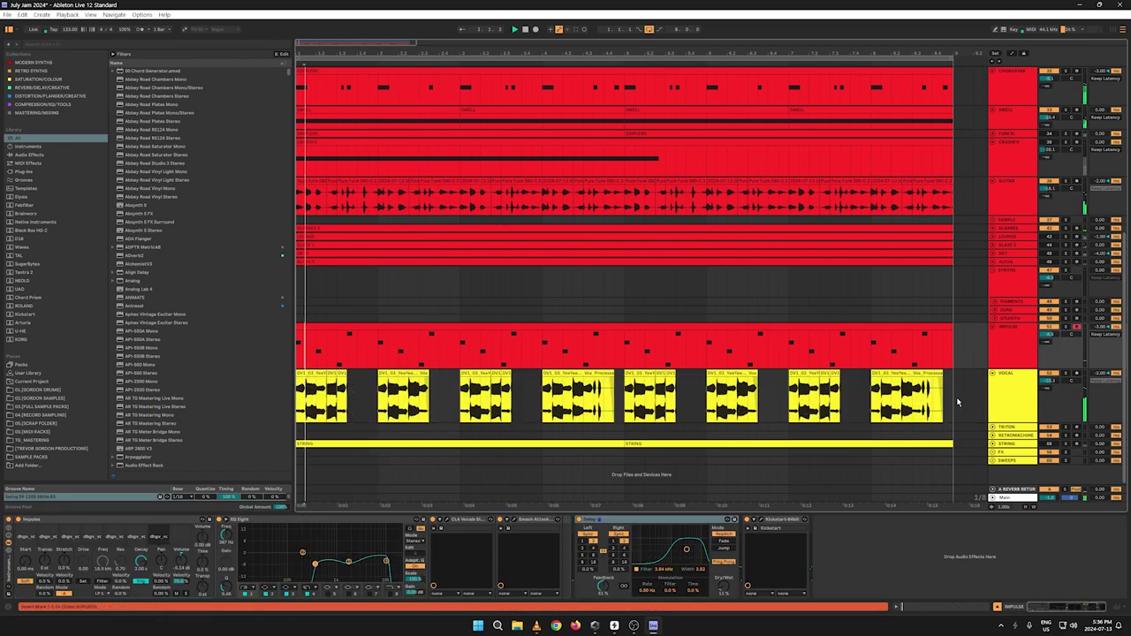
drag(954, 399, 309, 380)
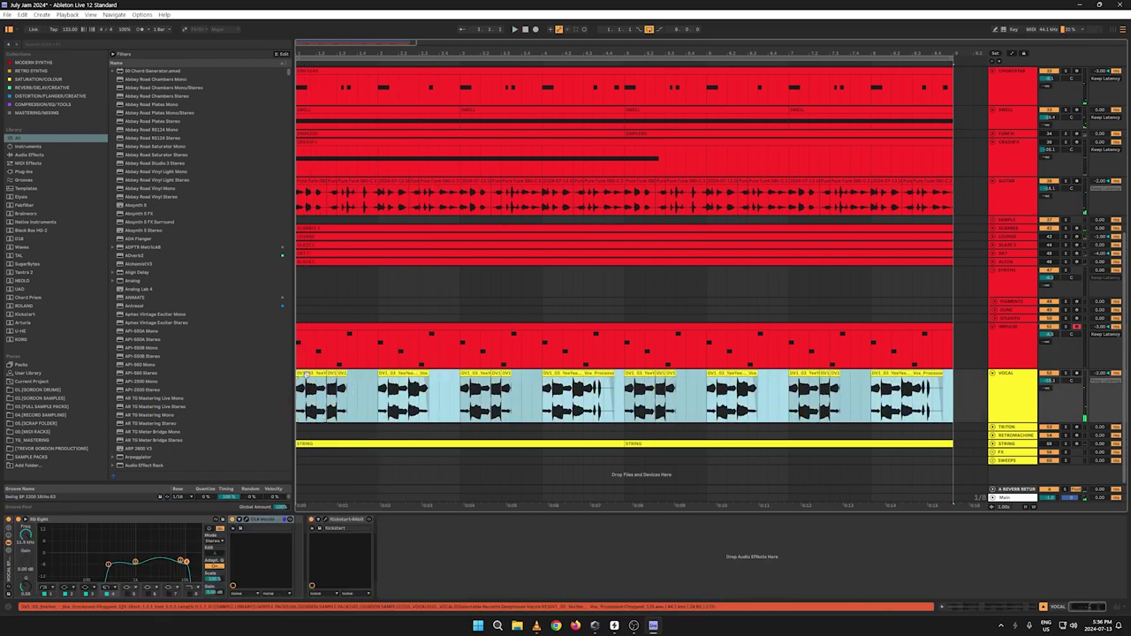
right_click(308, 378)
click(318, 454)
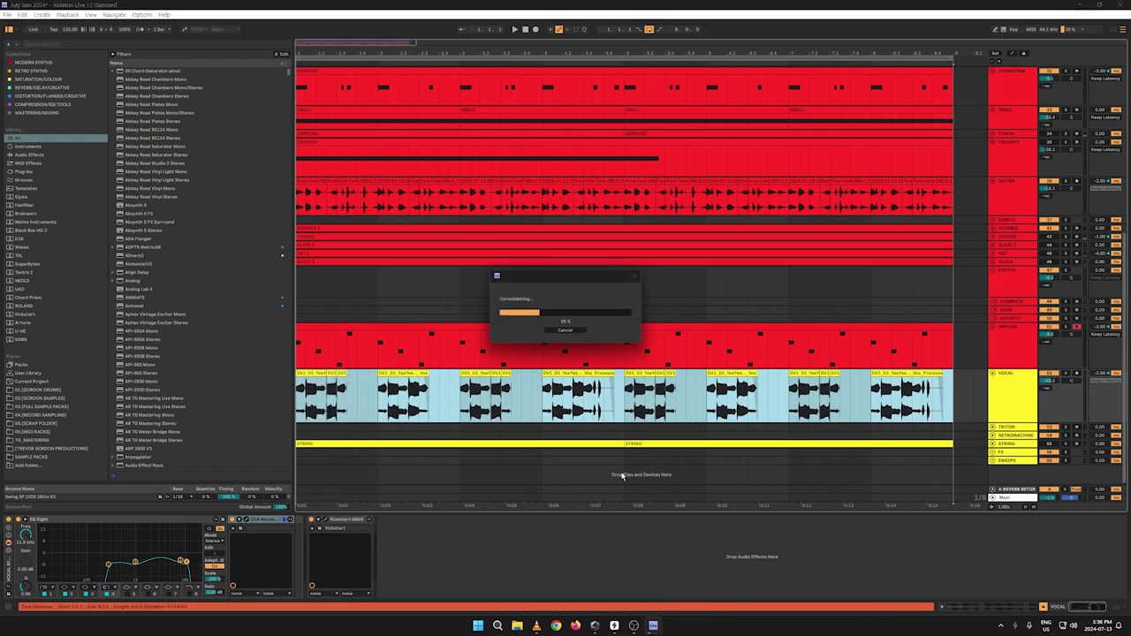
Step: Assign the Swing SP 1200 groove to the consolidated vocal clip
key(space)
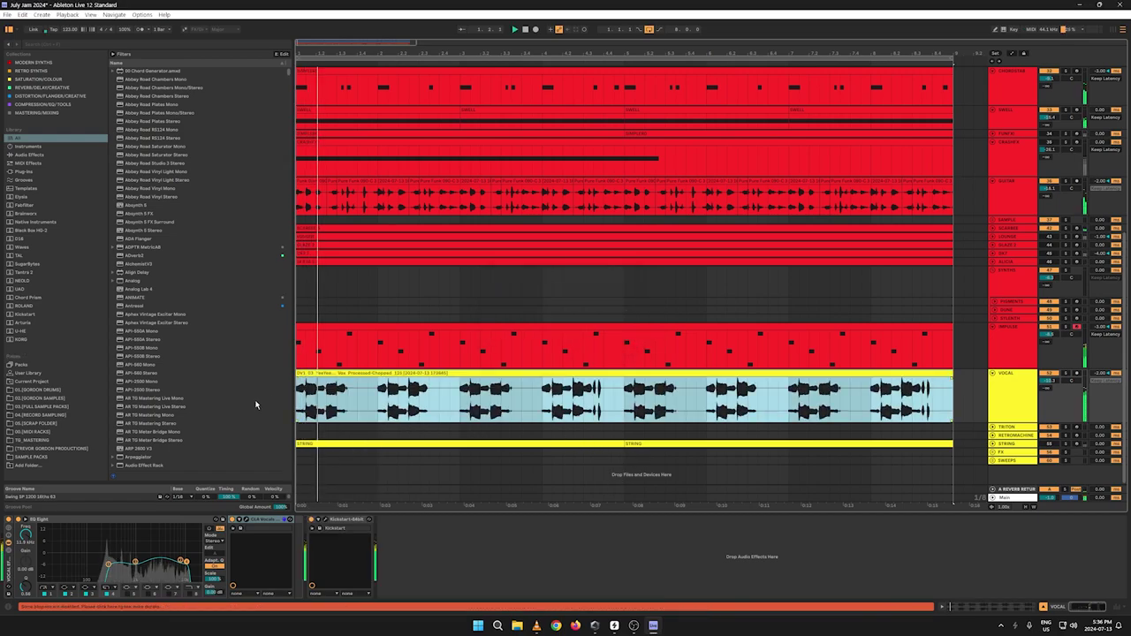
double_click(315, 373)
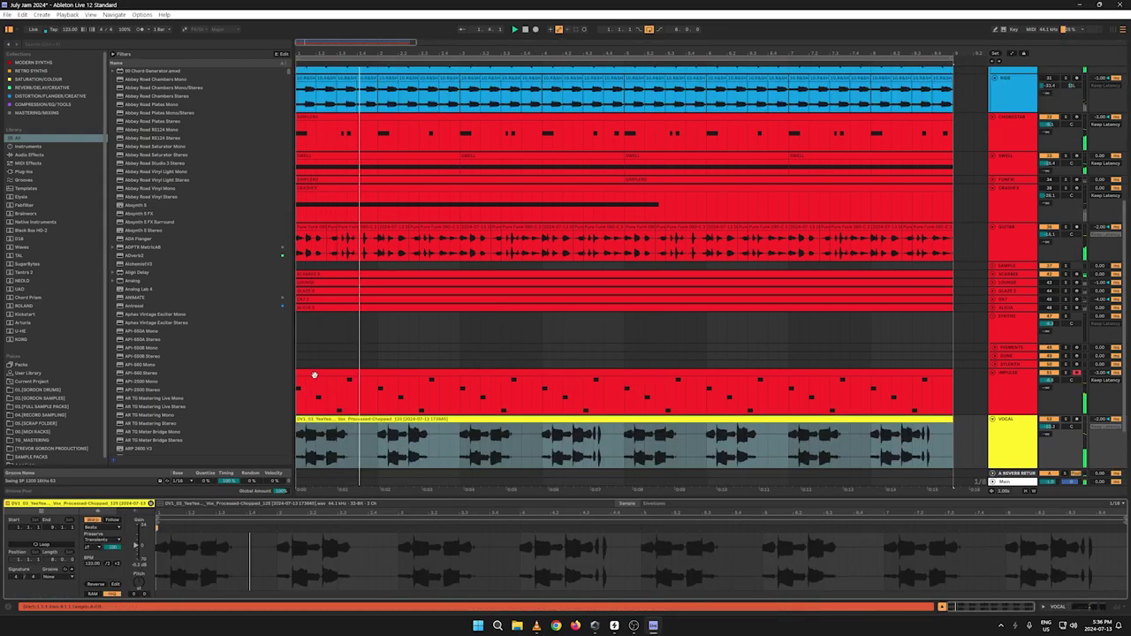
click(55, 576)
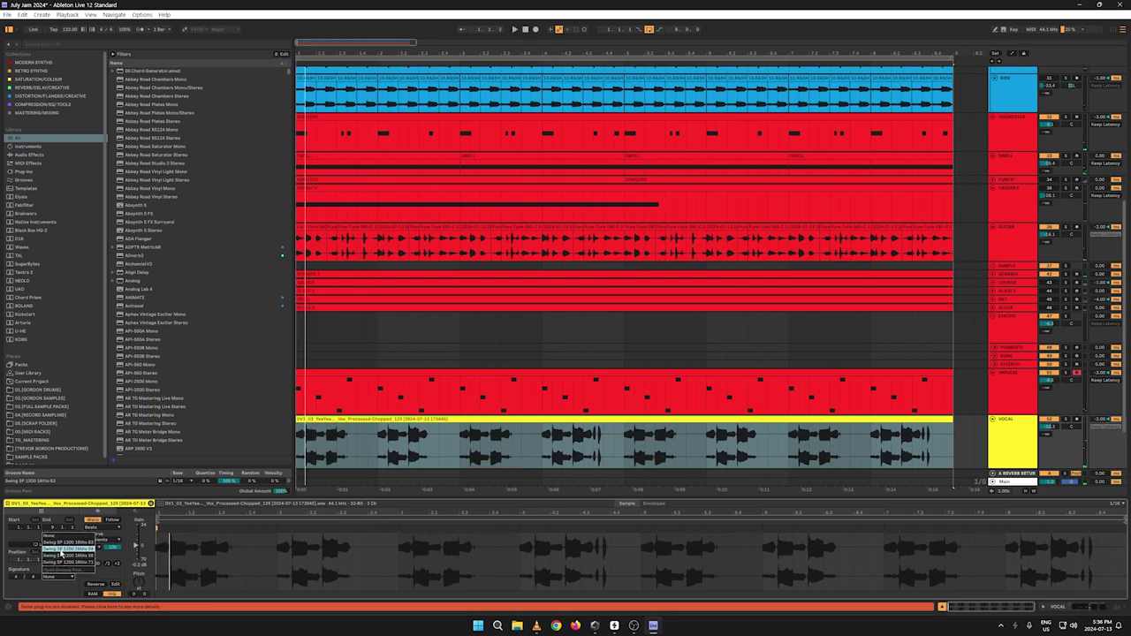
click(60, 546)
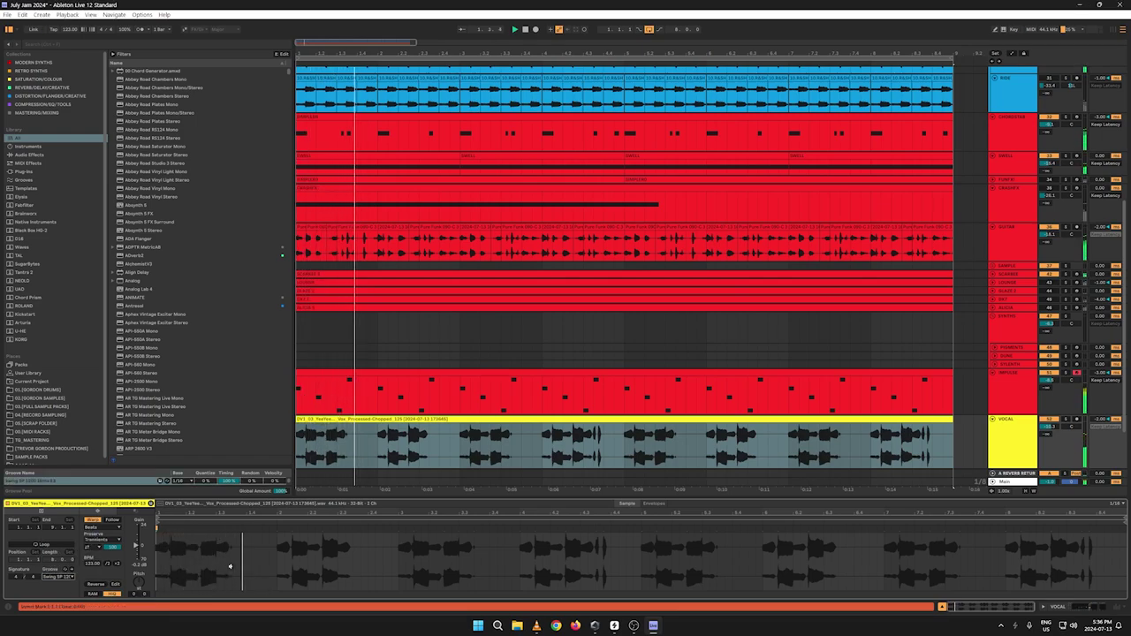
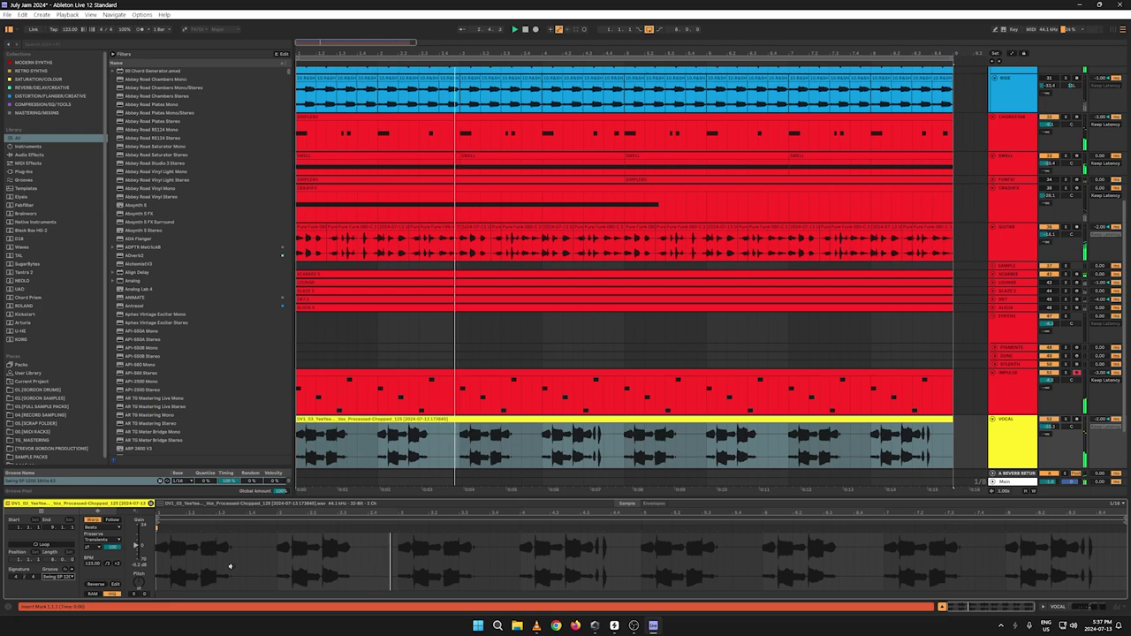
Step: Trim the start of the VOCAL clip later and listen from the beginning
key(space)
key(space)
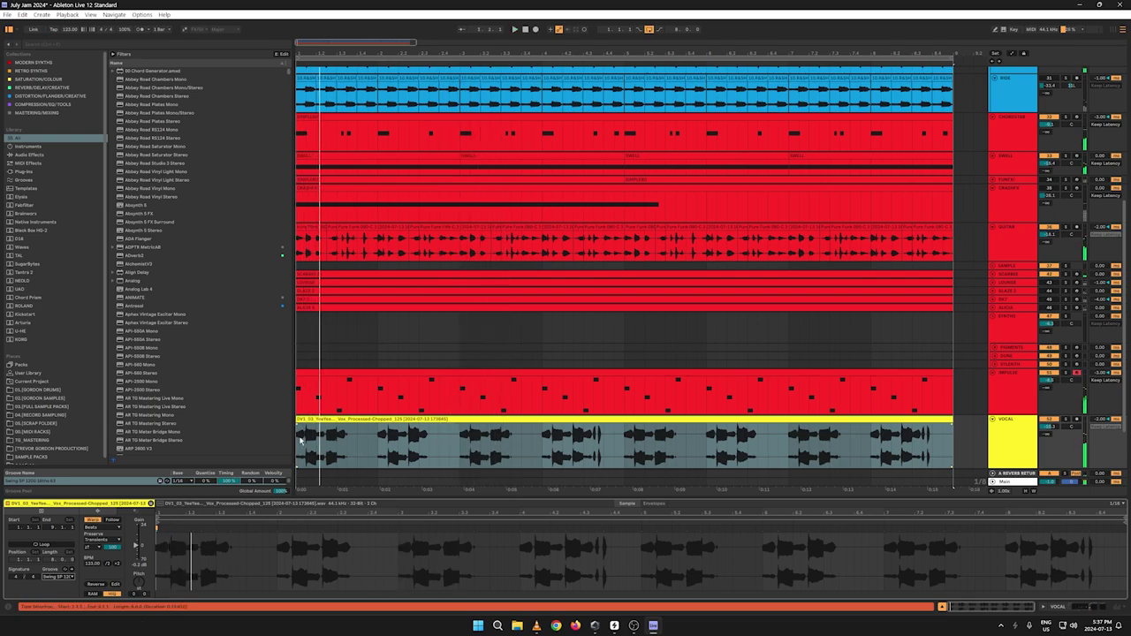
key(space)
key(space)
key(space)
drag(298, 418, 318, 418)
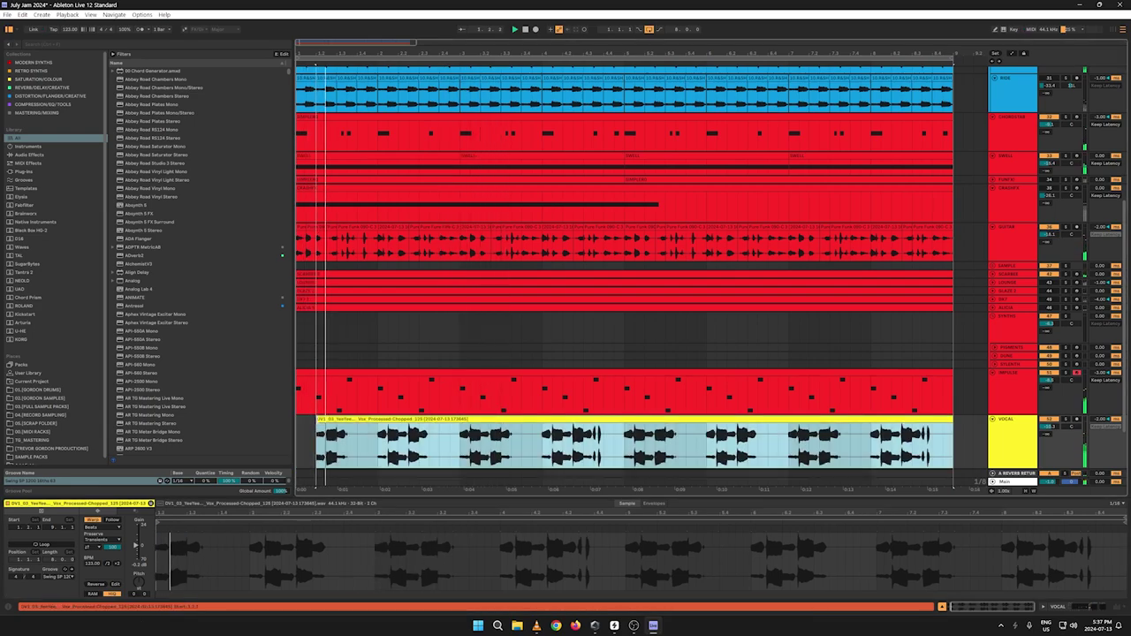
click(298, 451)
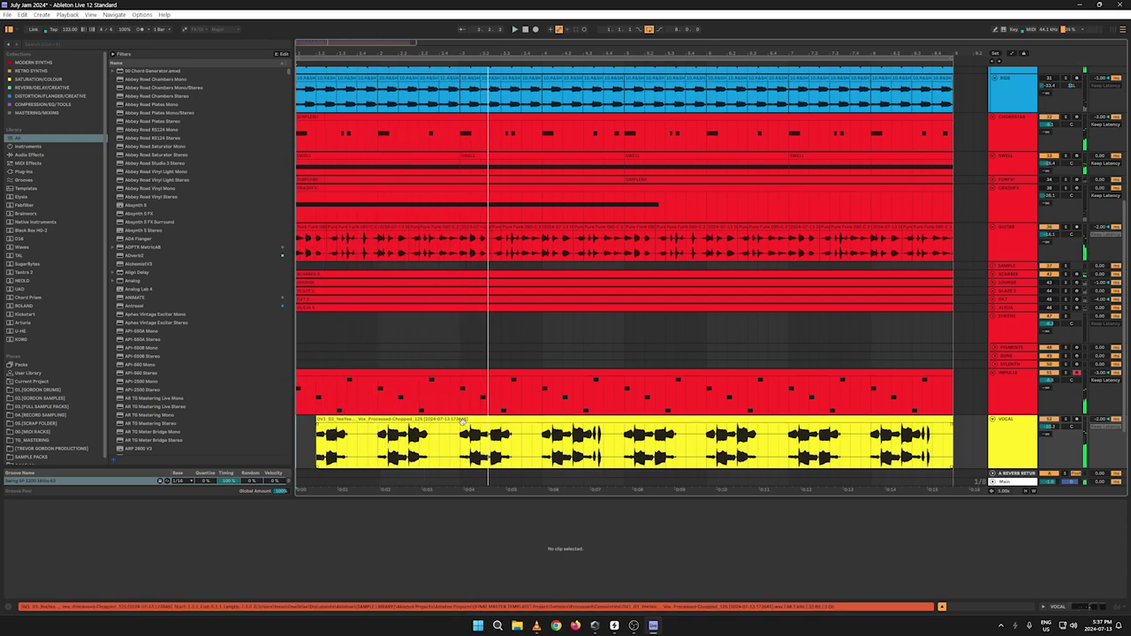
Step: Split the VOCAL clip in two with Ctrl+E and trim the second piece's start
key(space)
key(space)
click(463, 433)
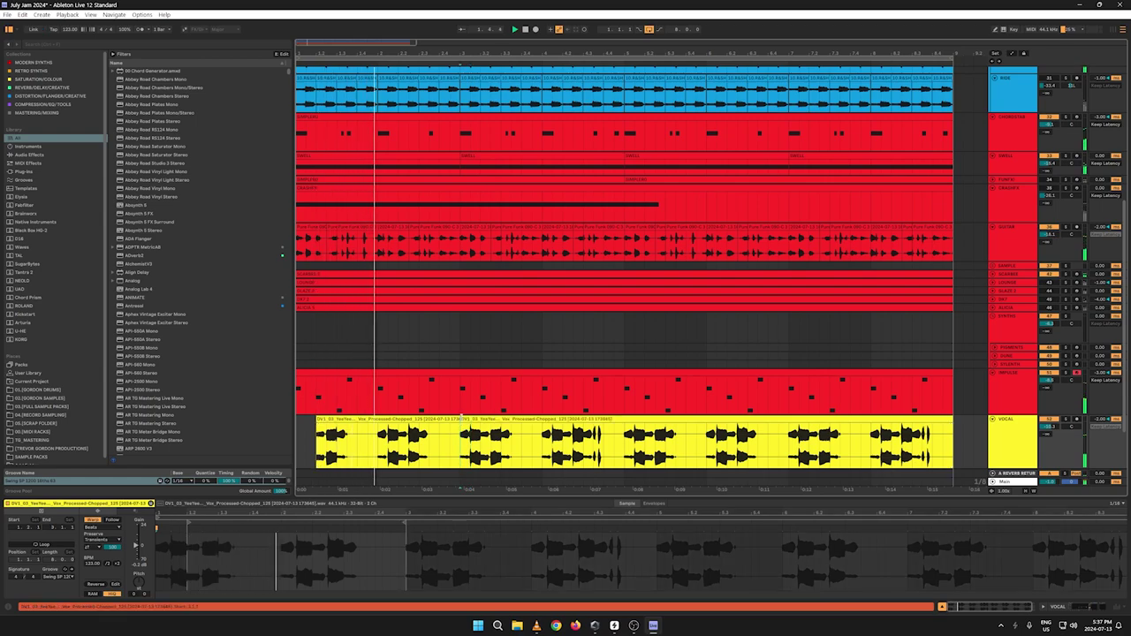
key(ctrl+e)
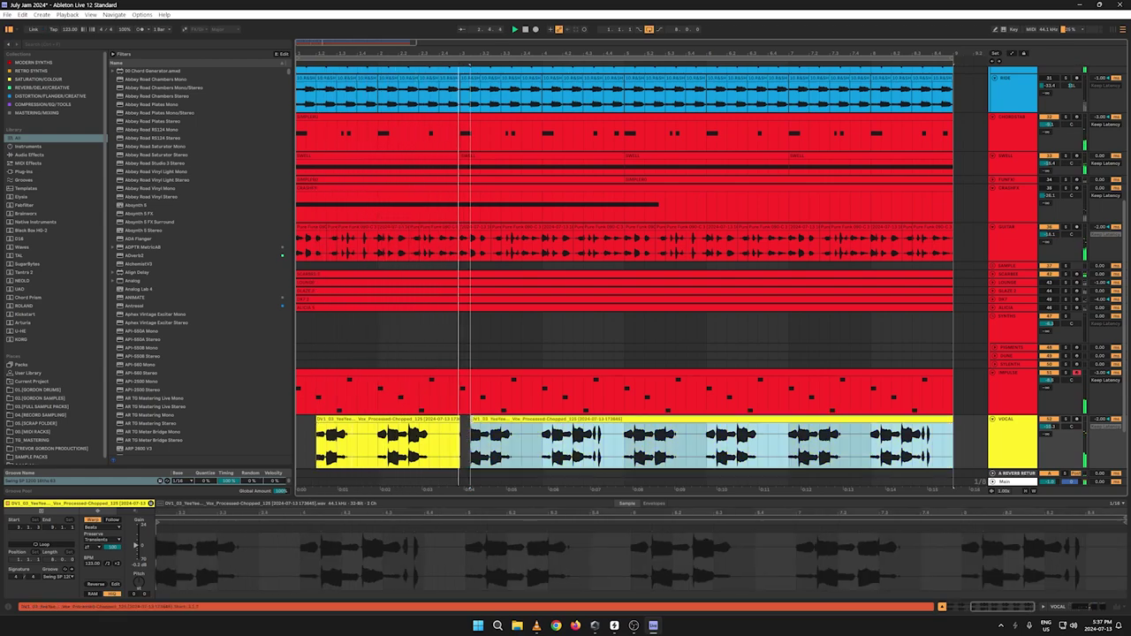
drag(471, 419, 455, 424)
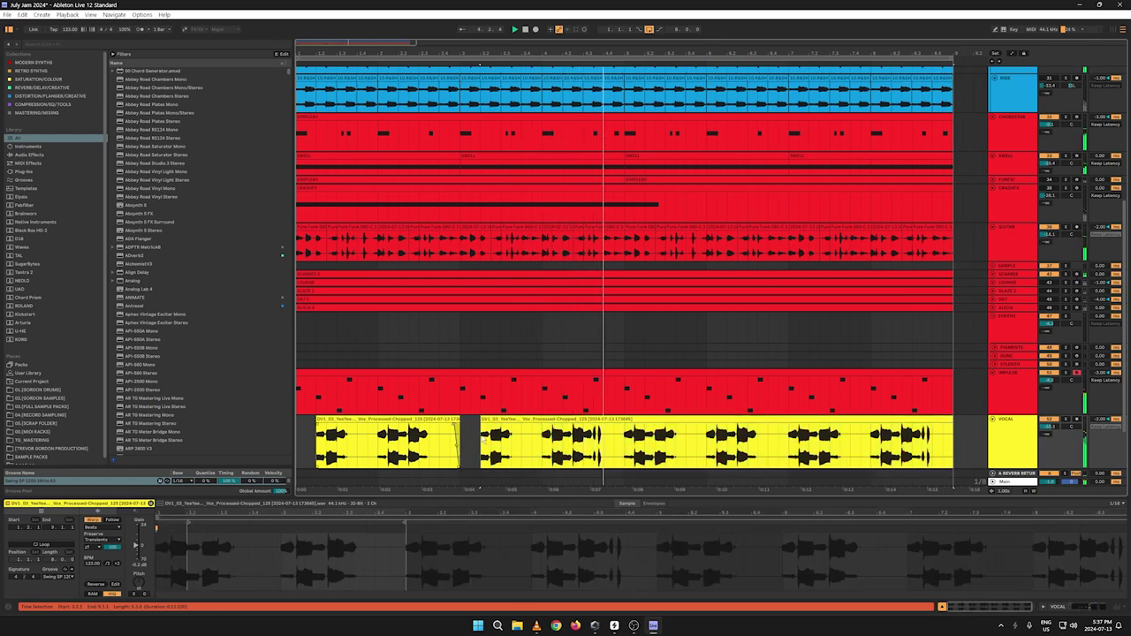
key(space)
Step: Cut off and delete the vocal tail, then duplicate the two remaining vocal clips
click(630, 439)
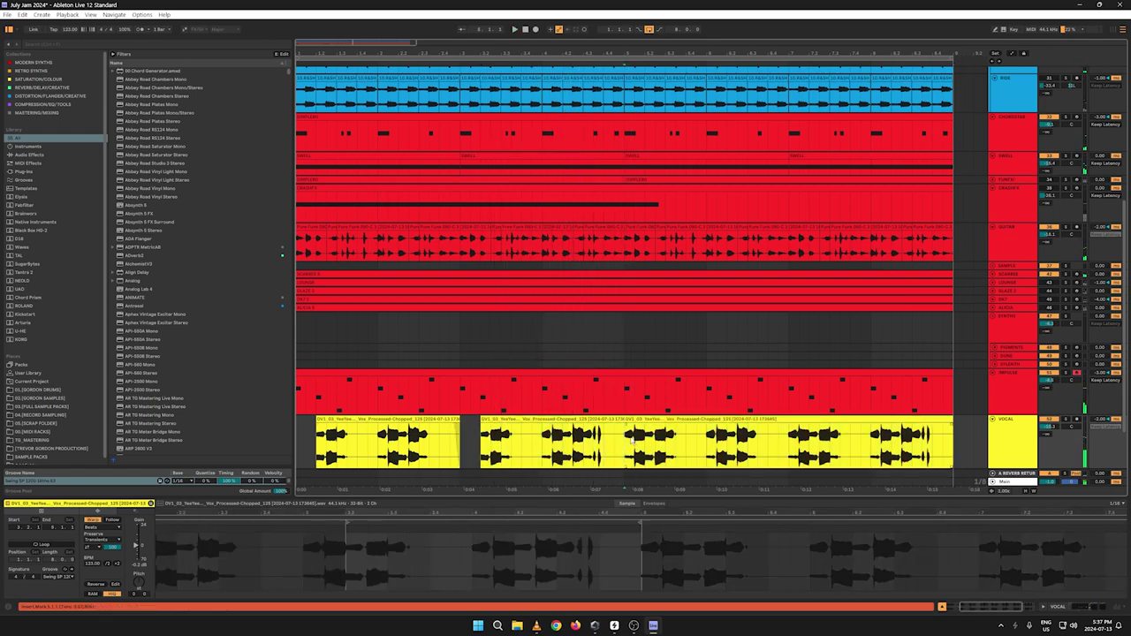
key(ctrl+e)
click(642, 421)
key(Delete)
click(616, 441)
key(ctrl+a)
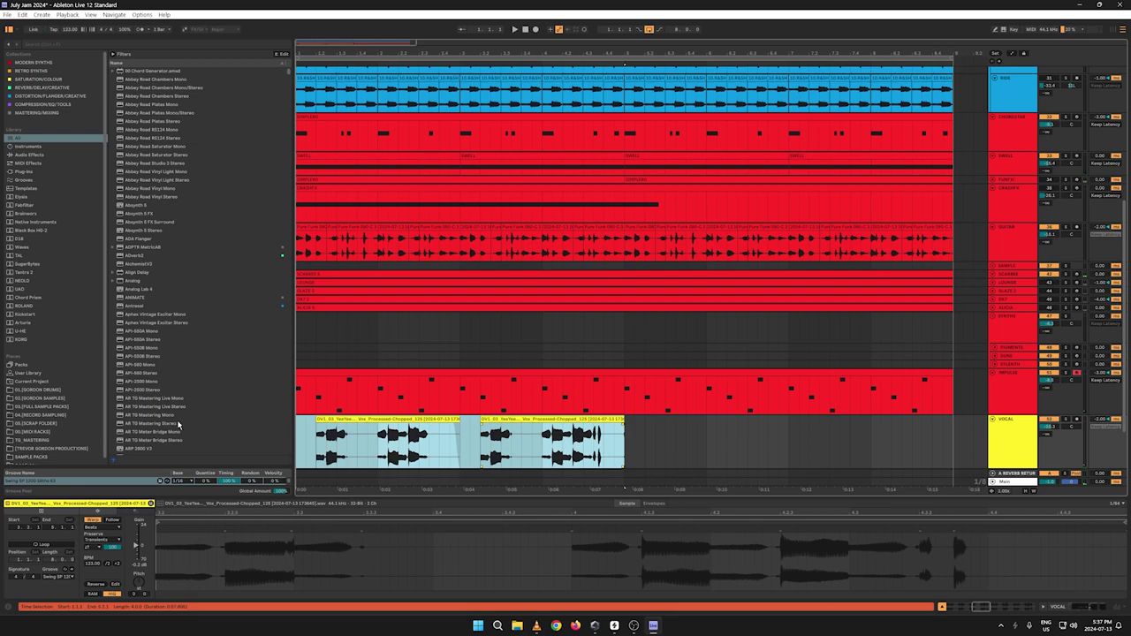
key(ctrl+d)
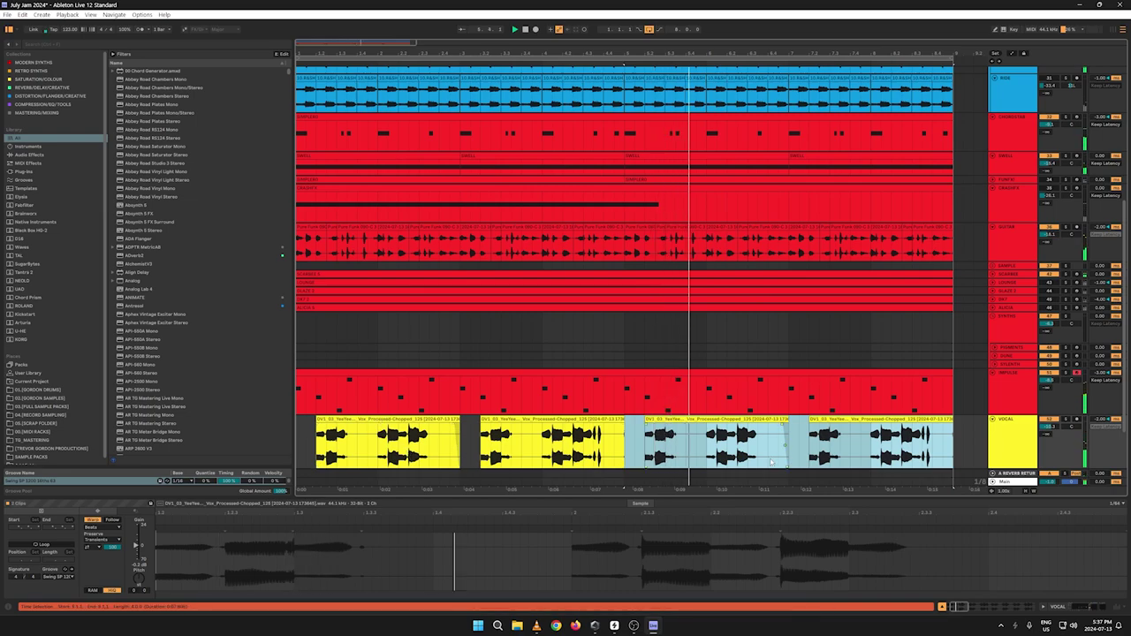
Step: Delete short slices from the third vocal clip to open a silent gap
click(711, 447)
key(Delete)
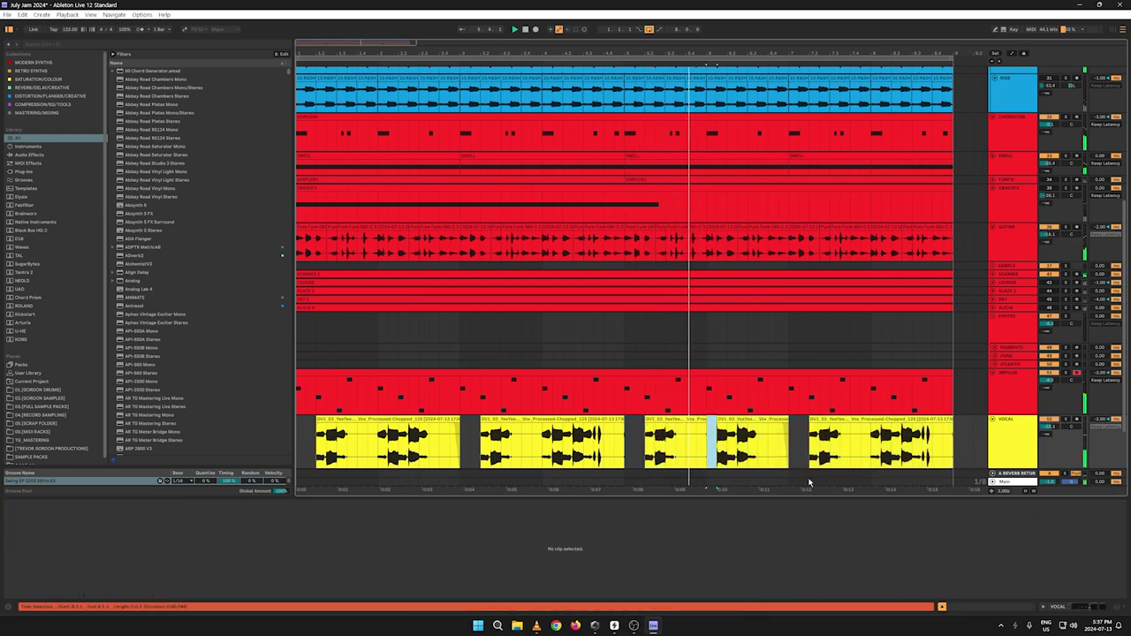
click(720, 446)
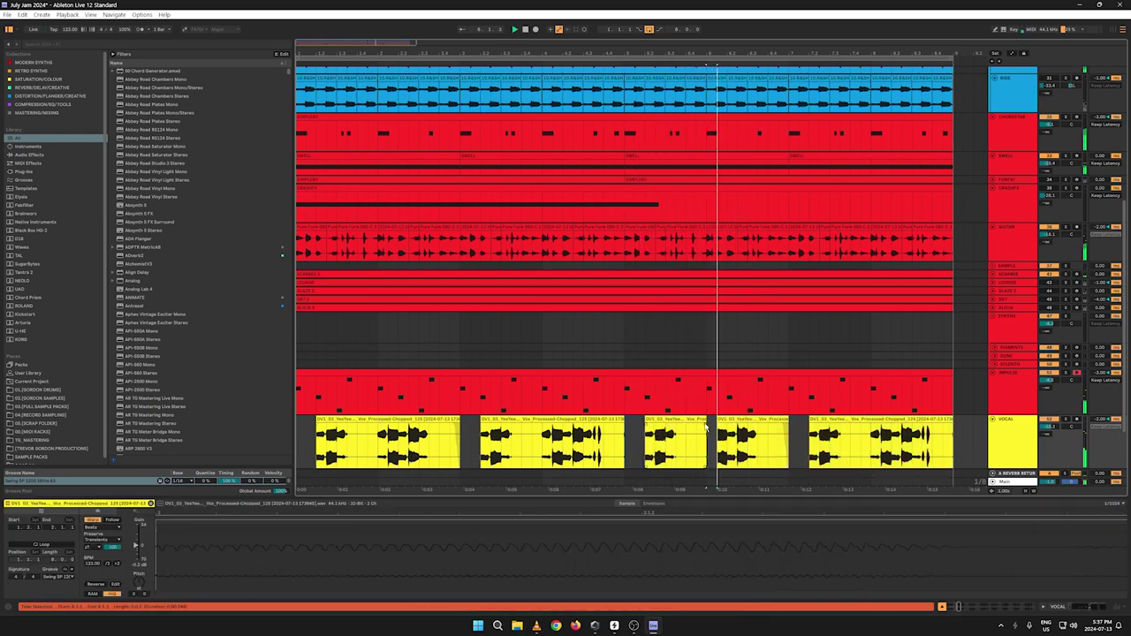
key(Delete)
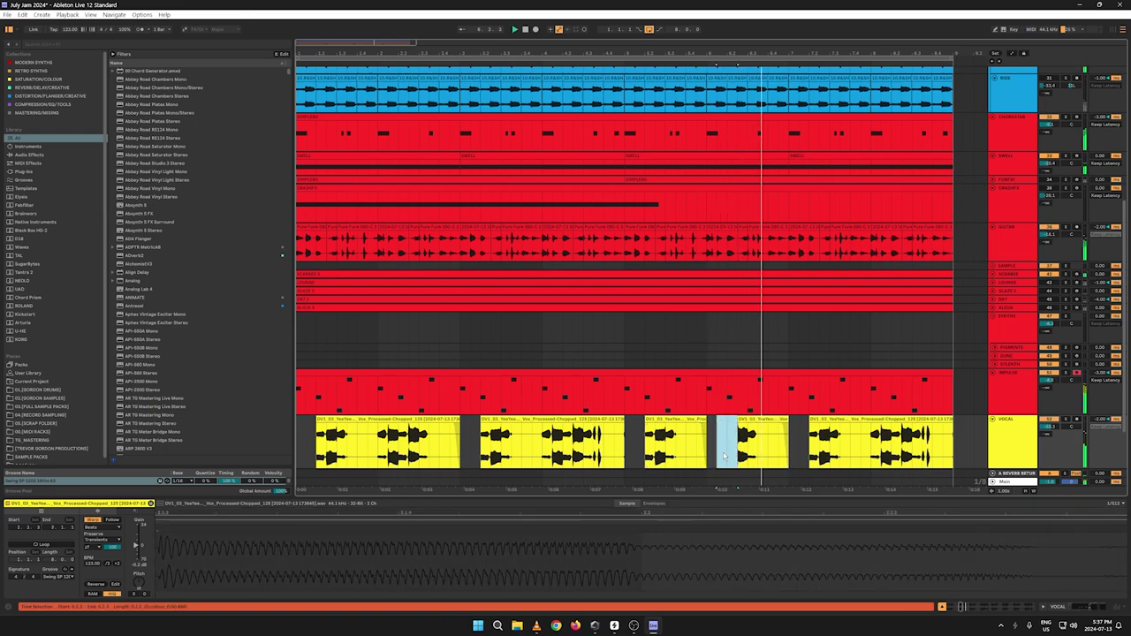
click(298, 456)
key(space)
key(space)
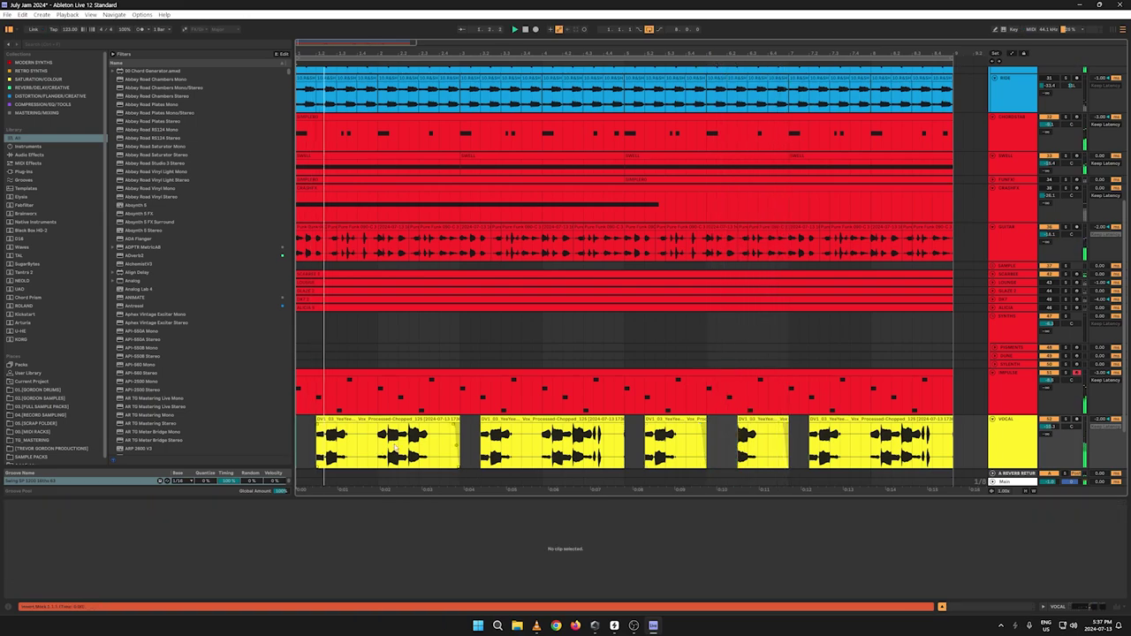
Step: Delete a short range inside the first vocal clip and play back the chops
click(388, 446)
drag(402, 442, 369, 443)
key(Delete)
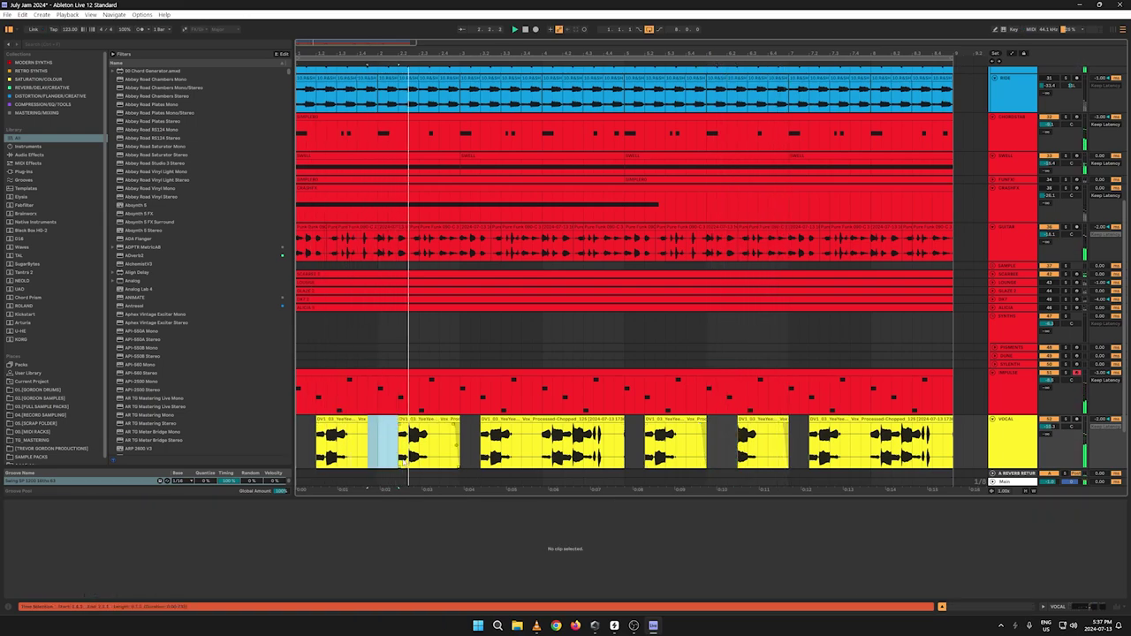
click(301, 452)
key(space)
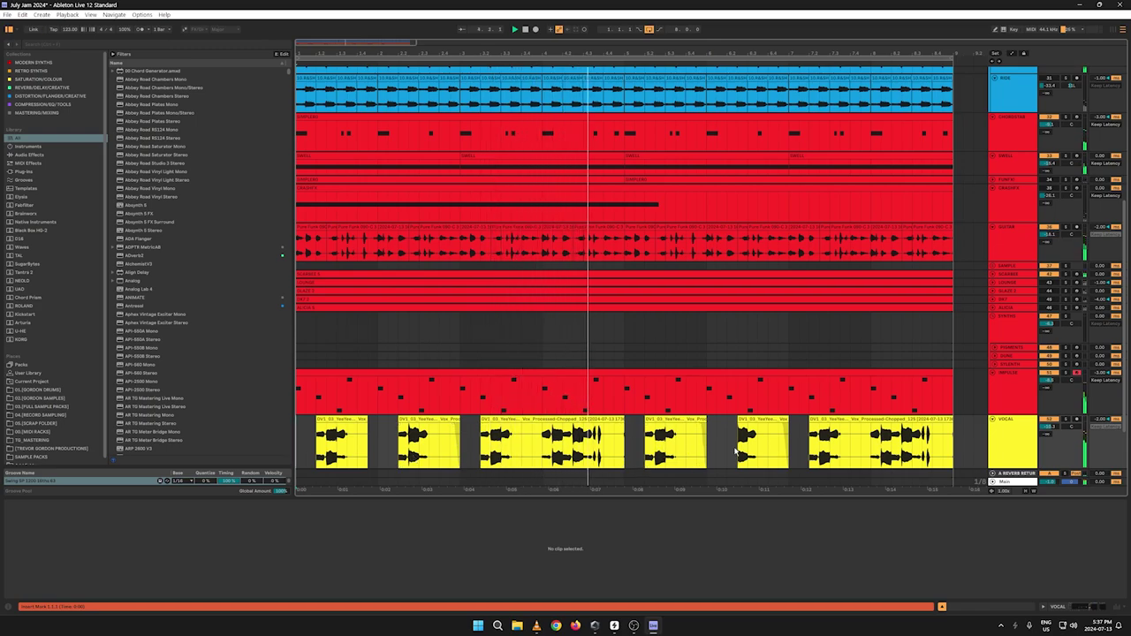
key(space)
Step: Replace the bars 6–9 vocal clips with a duplicate of the bars 1–5 vocals
drag(952, 449, 708, 448)
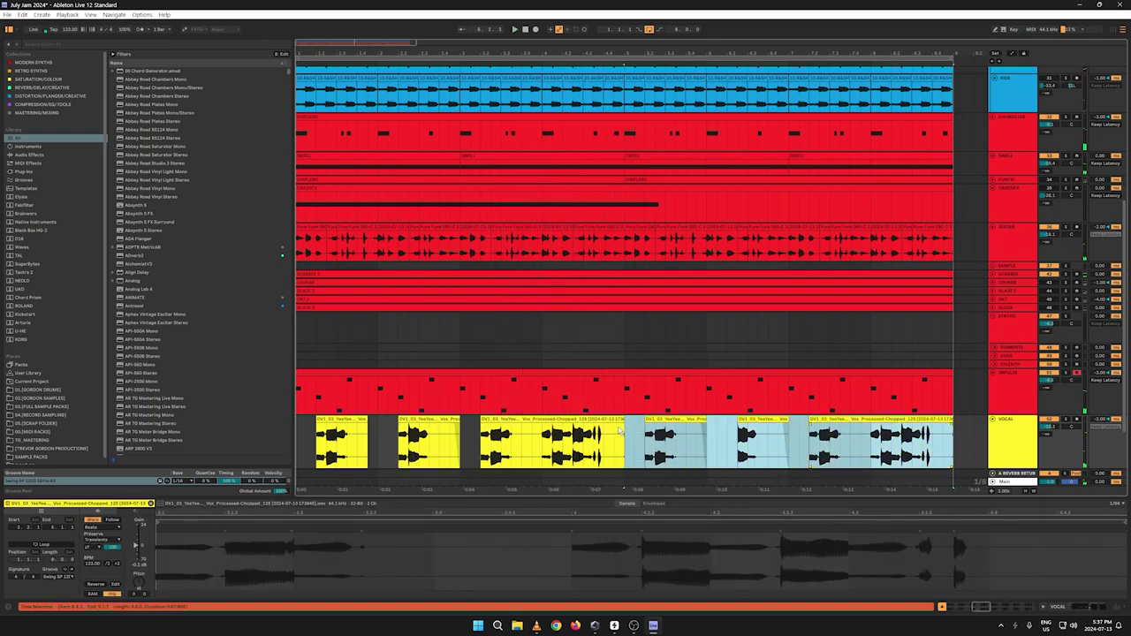
key(Delete)
drag(619, 430, 236, 437)
key(ctrl+d)
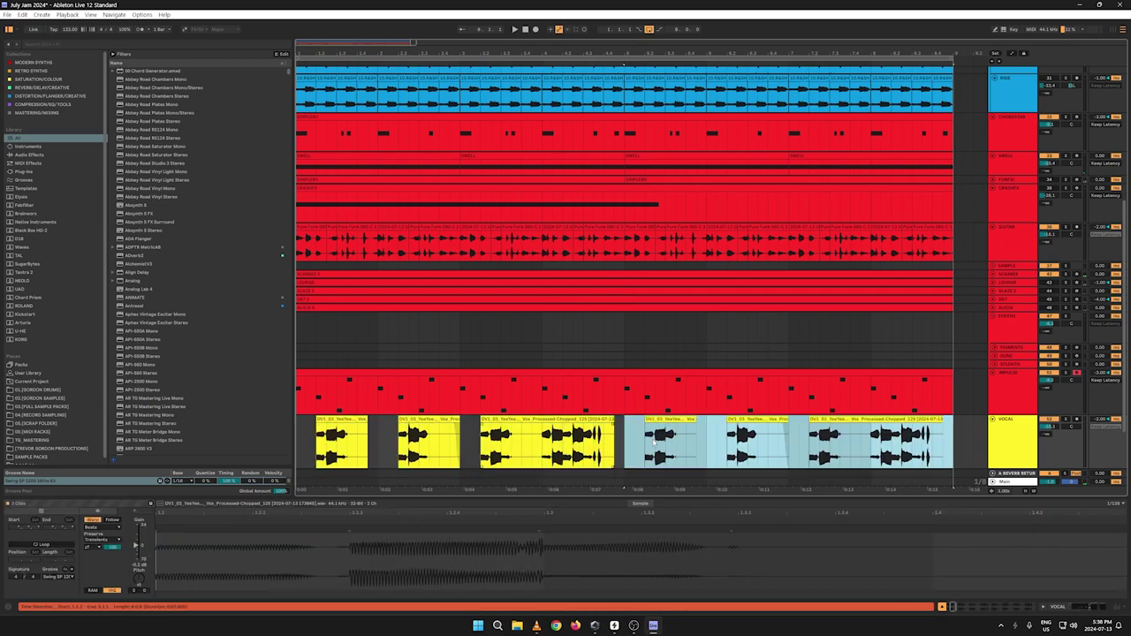
click(524, 33)
key(space)
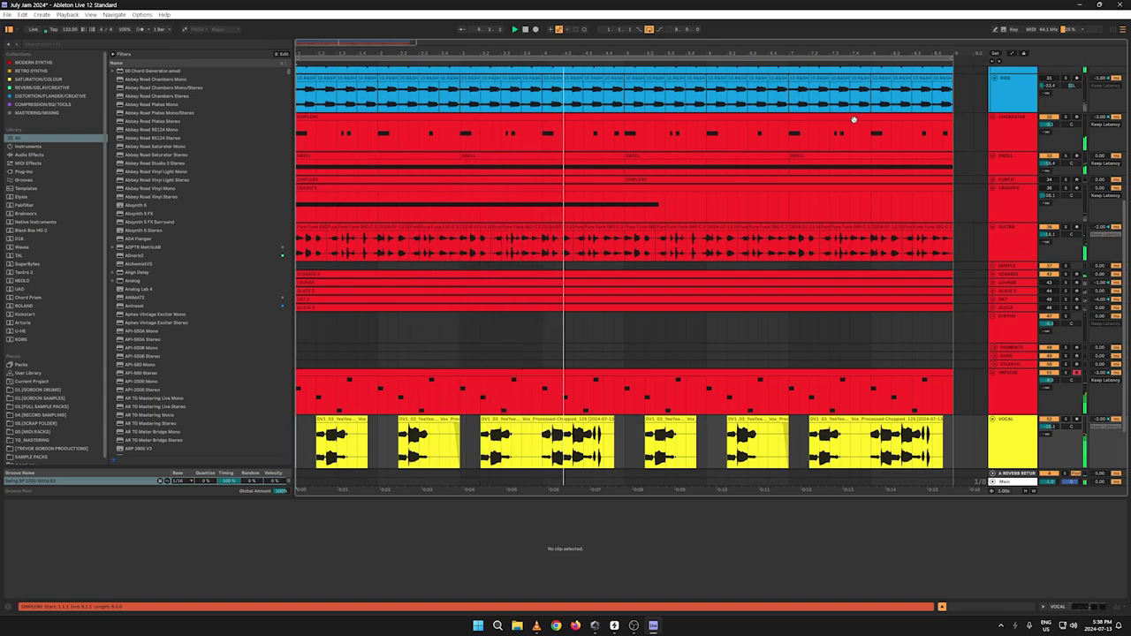
Step: Shorten the end of the vocal clip near bar 4 and replay from bar 4
click(544, 433)
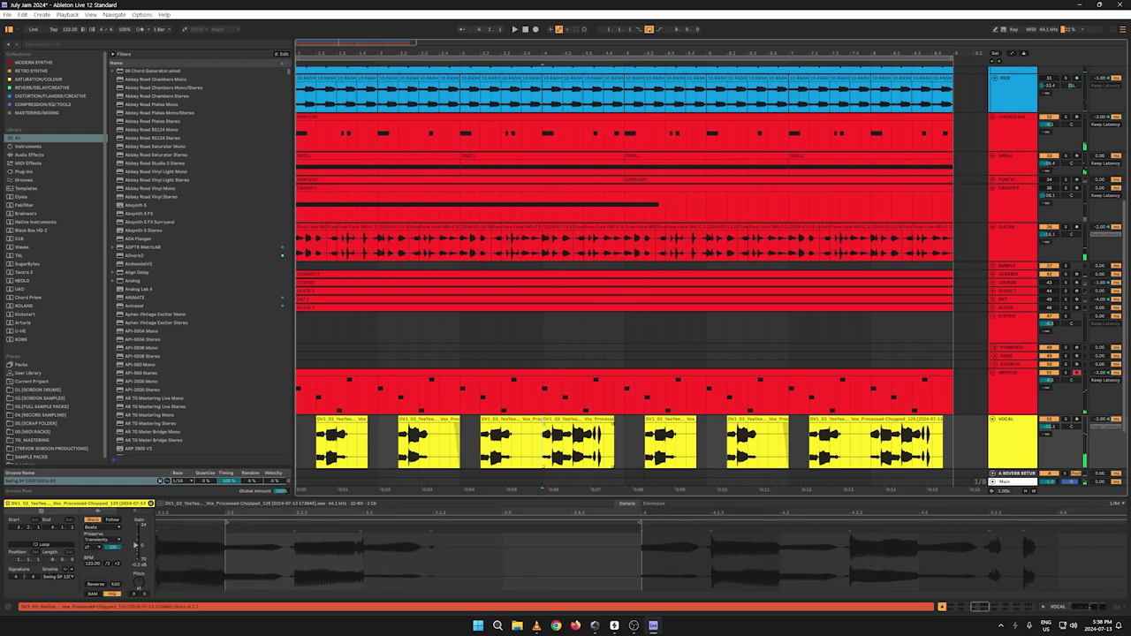
key(space)
mouse_move(542, 421)
mouse_down()
mouse_move(532, 421)
mouse_move(551, 429)
mouse_up()
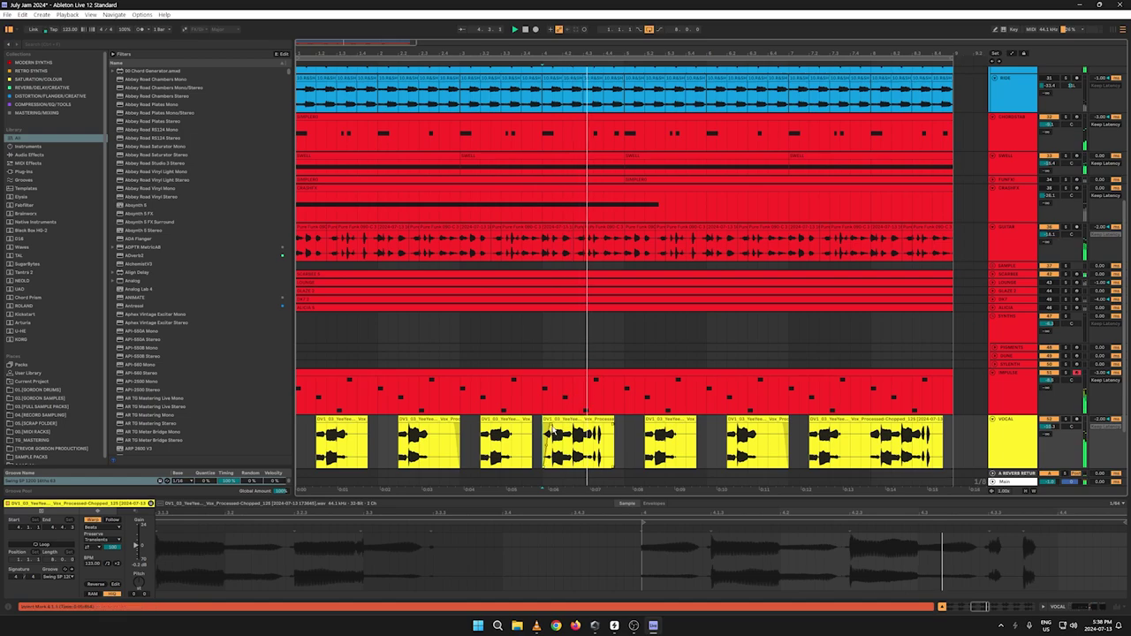
click(550, 431)
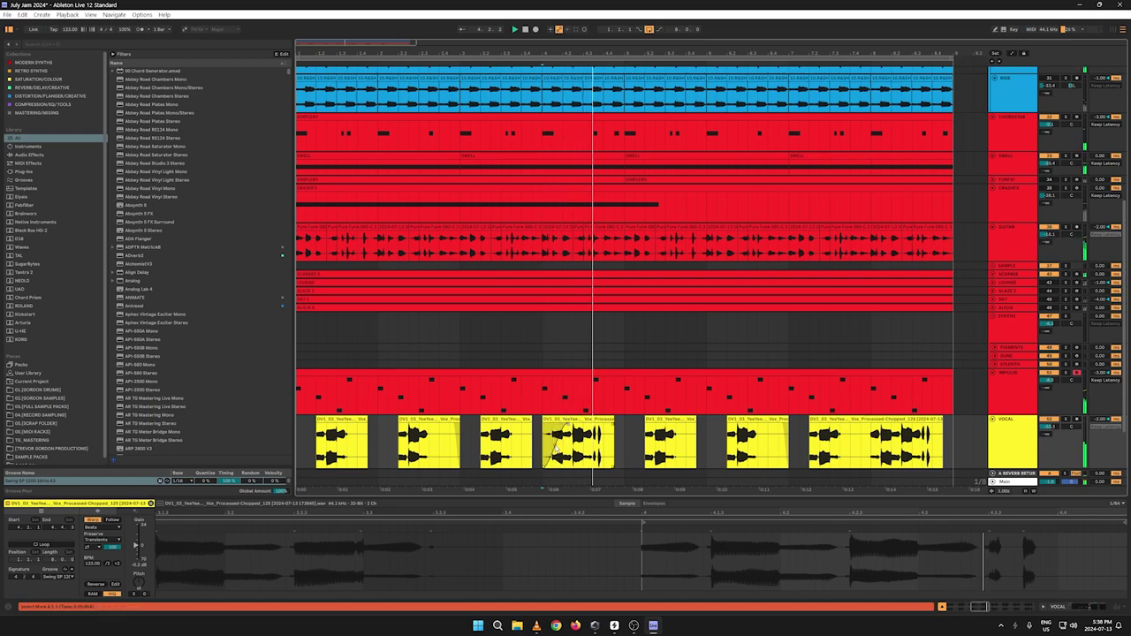
key(space)
Step: Undo the IMPULSE+VOCAL copy and duplicate only the first-half vocal clips into the second half
drag(614, 446, 296, 397)
key(ctrl+d)
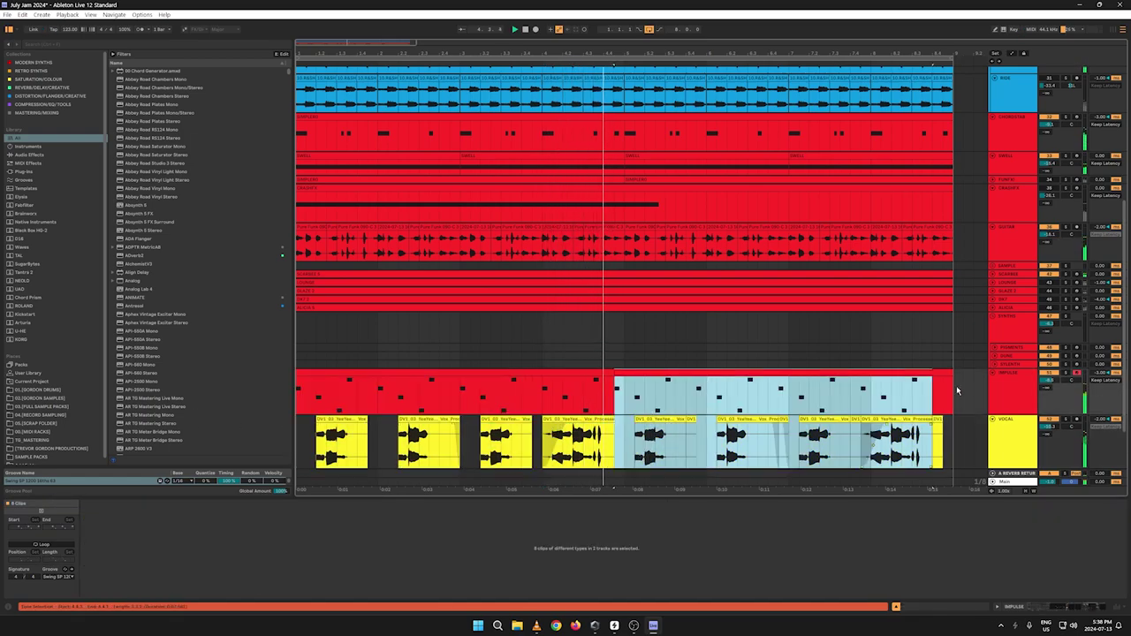
key(ctrl+z)
key(space)
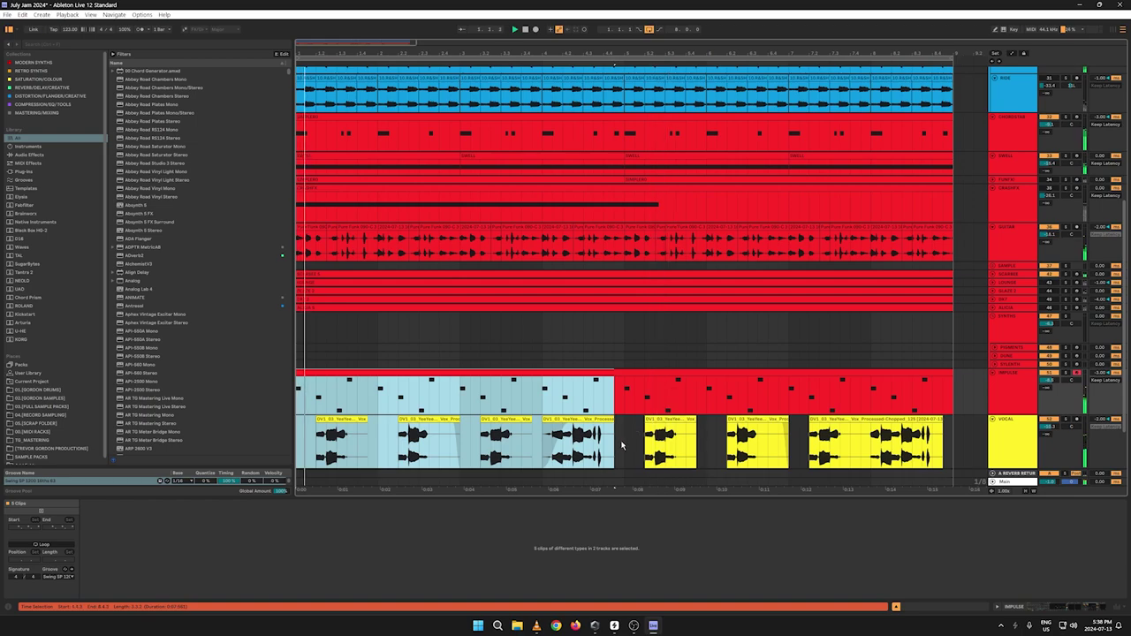
drag(624, 444, 206, 424)
key(ctrl+d)
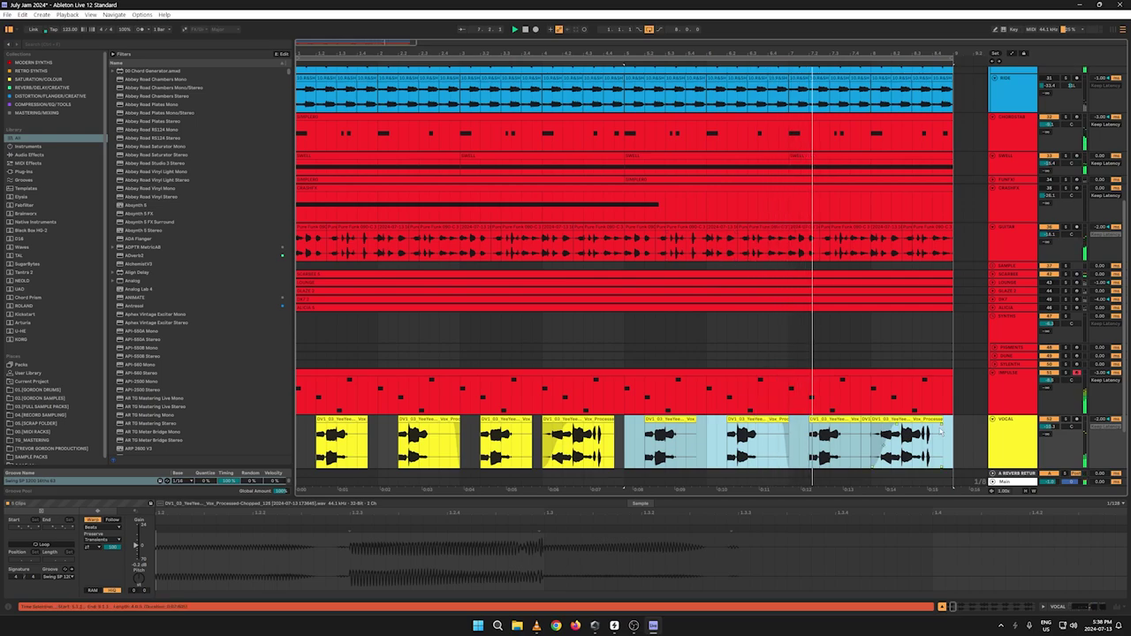
scroll(940, 431, down, 3)
click(971, 388)
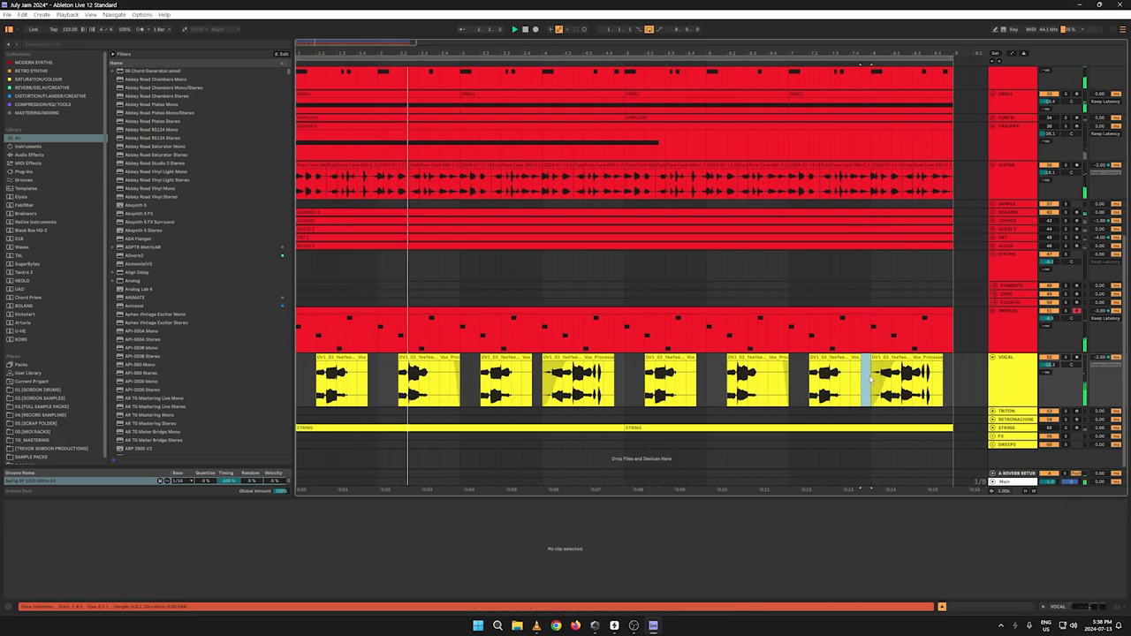
click(875, 378)
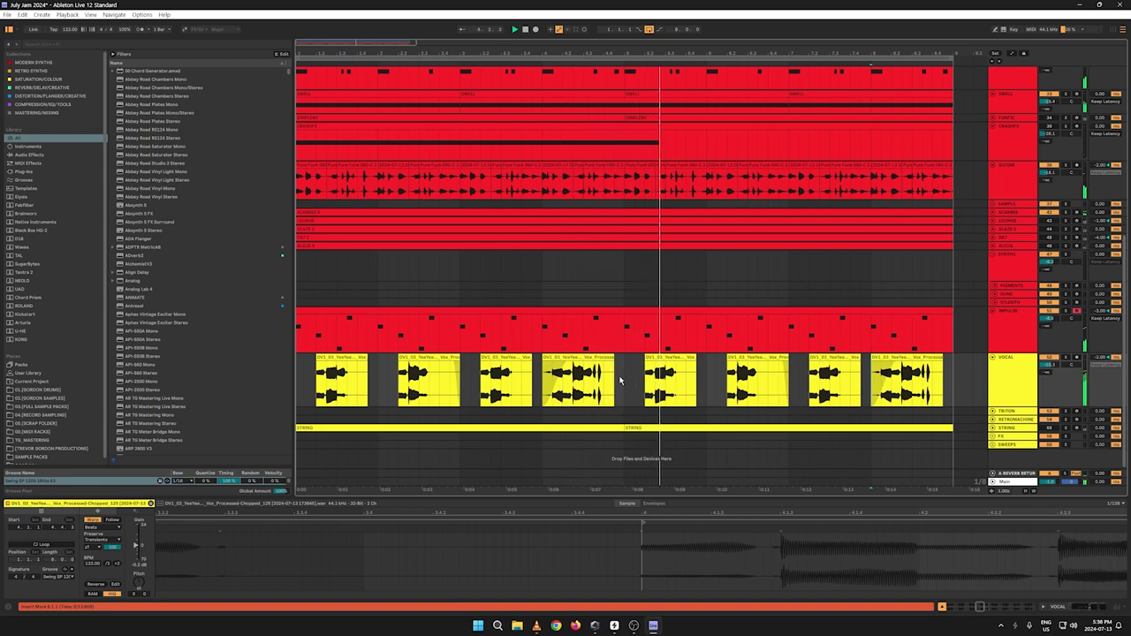
drag(948, 370, 249, 370)
right_click(351, 360)
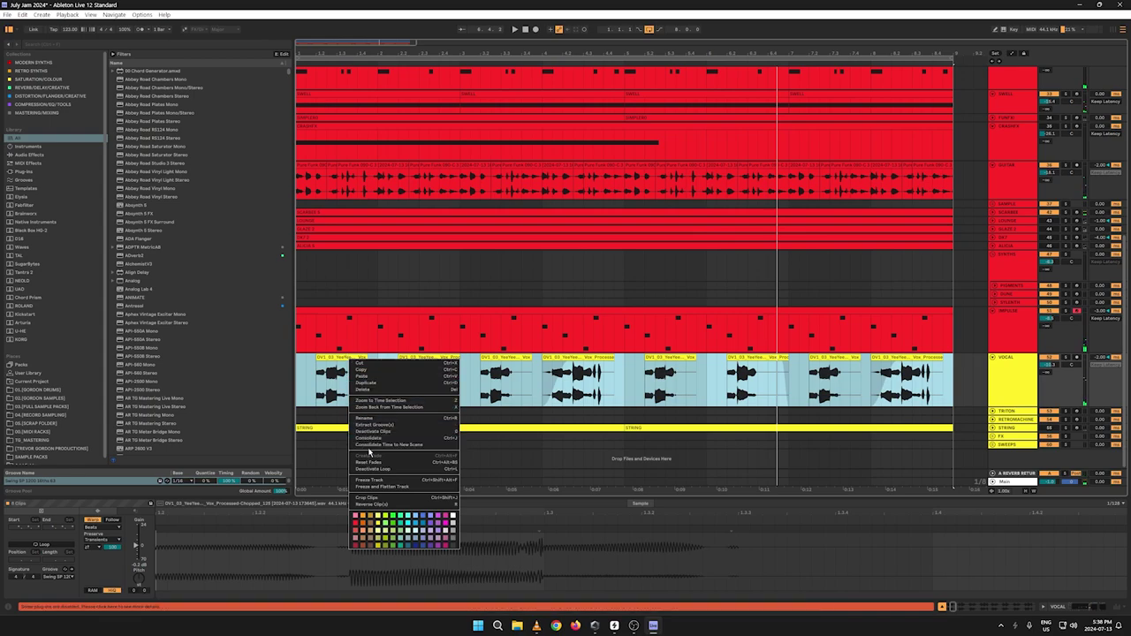
click(369, 439)
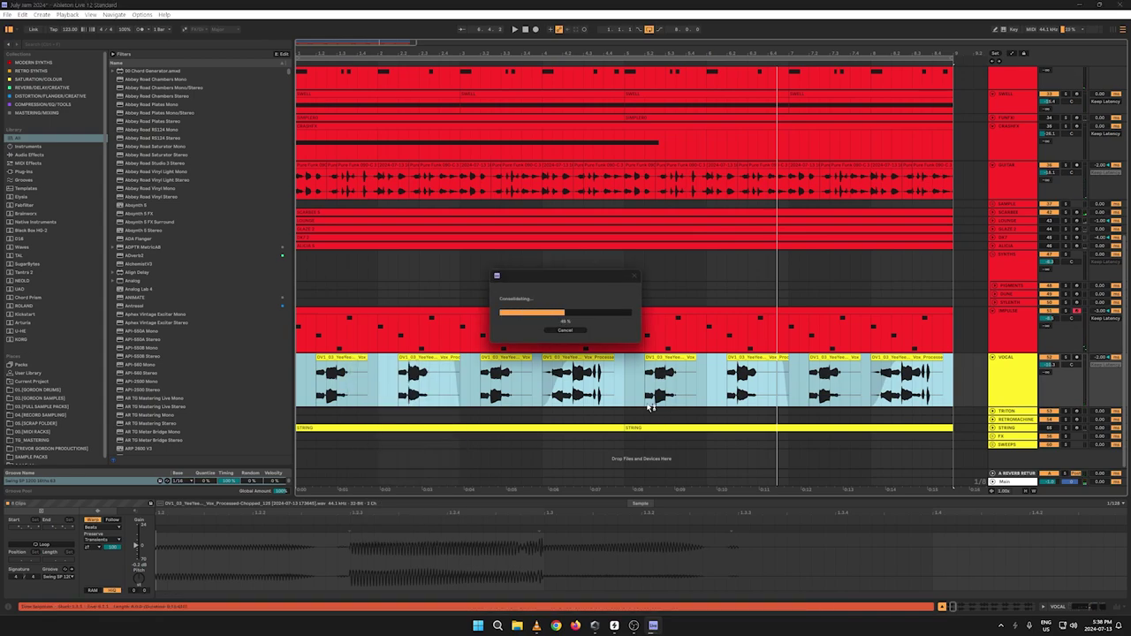
click(101, 528)
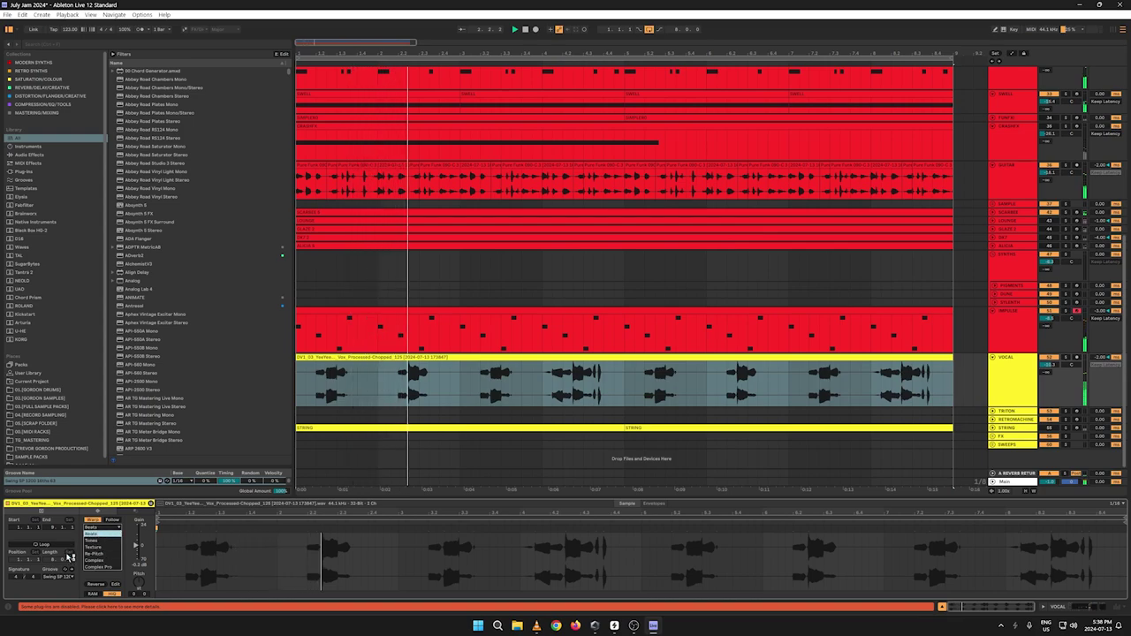
click(95, 534)
click(59, 577)
click(76, 546)
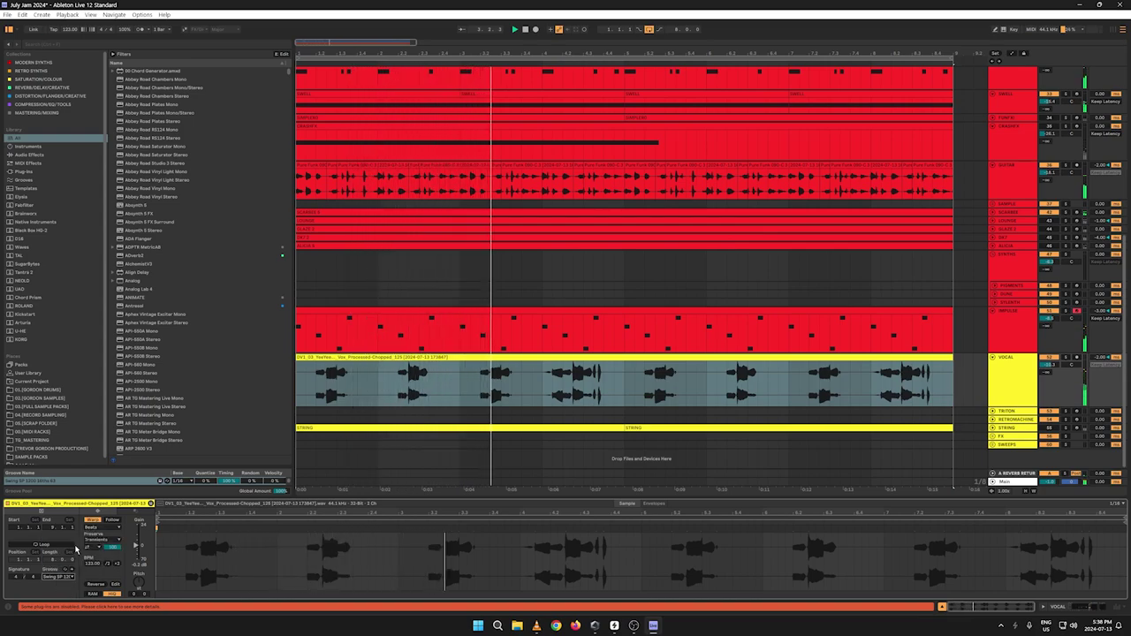
click(60, 576)
click(67, 543)
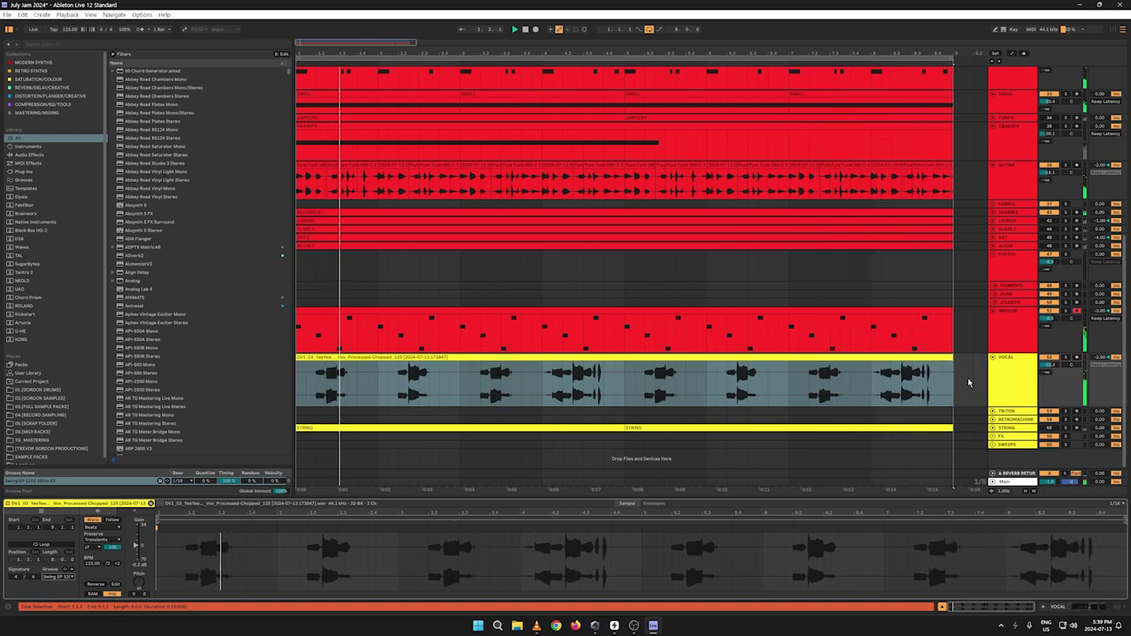
Step: Insert TAL-Chorus-LX from Plug-ins > TAL into the VOCAL chain and set it to Chorus I
click(992, 375)
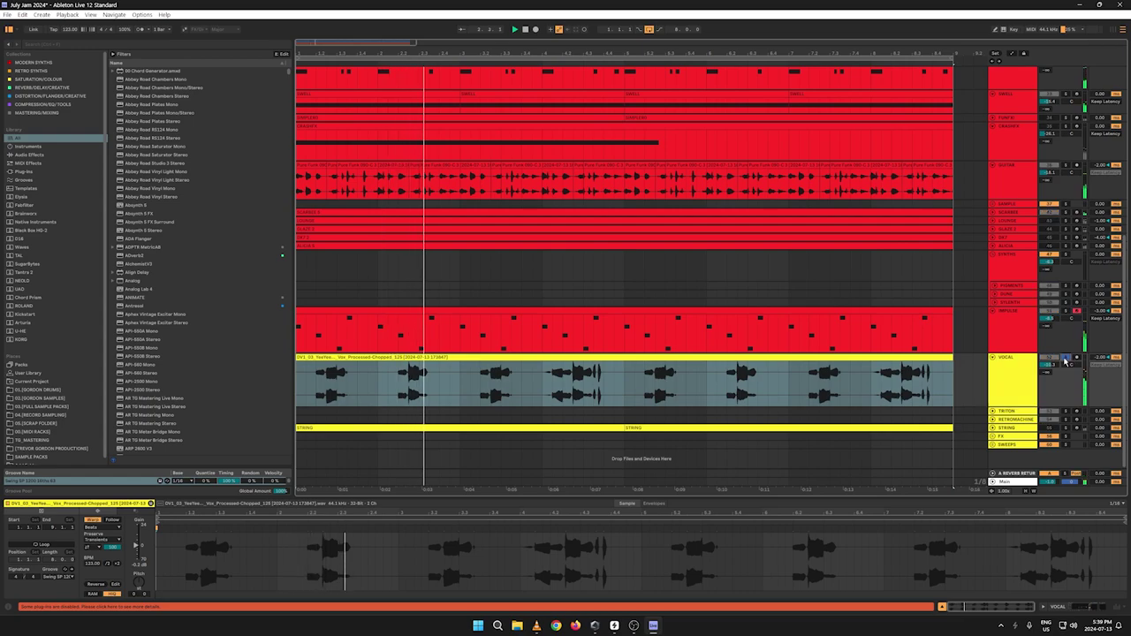
double_click(994, 375)
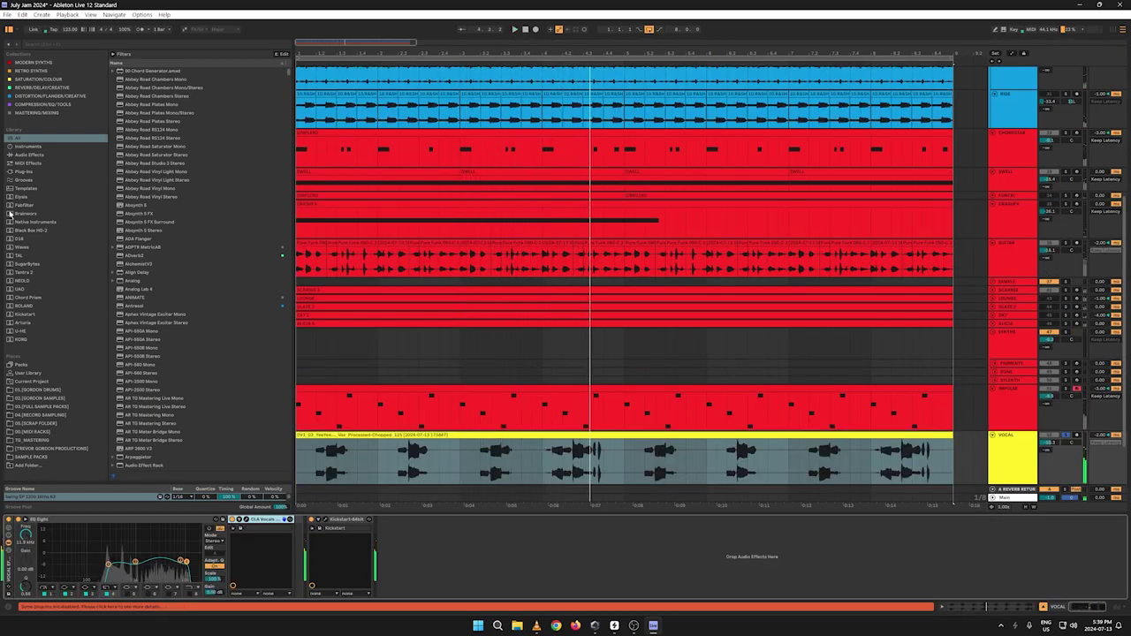
click(22, 172)
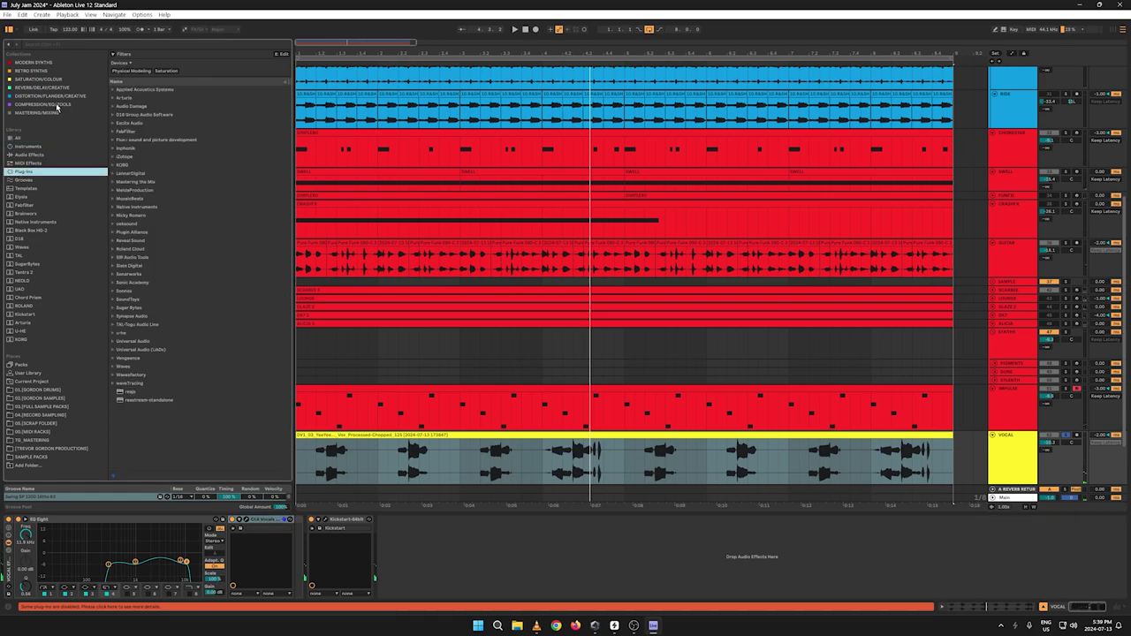
click(12, 256)
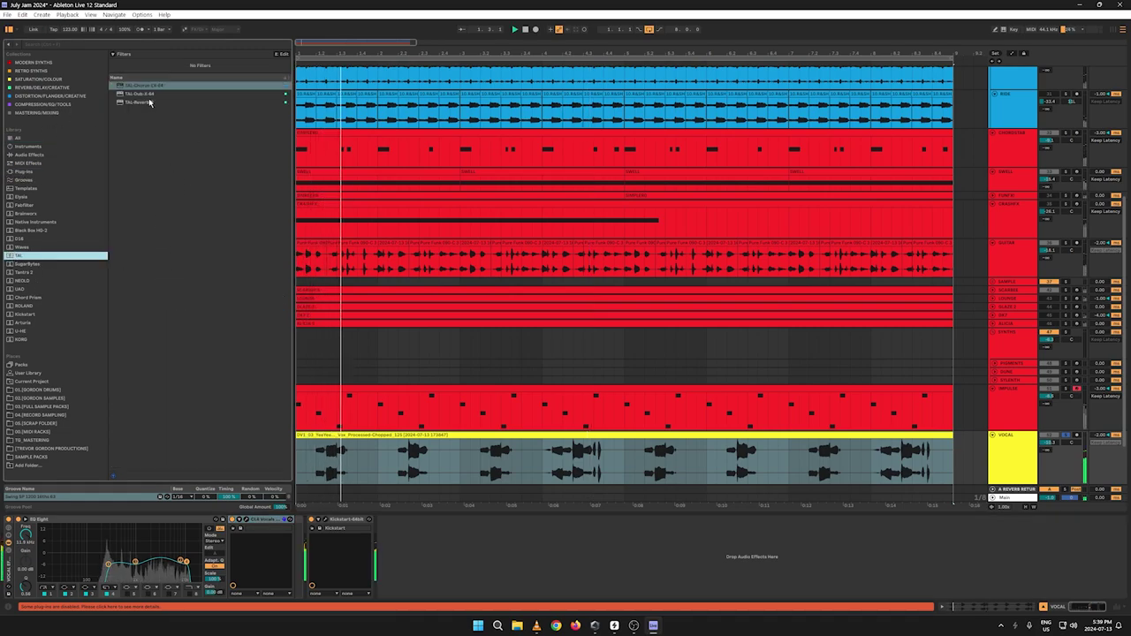
mouse_move(135, 87)
mouse_down()
mouse_move(263, 406)
mouse_move(339, 545)
mouse_up()
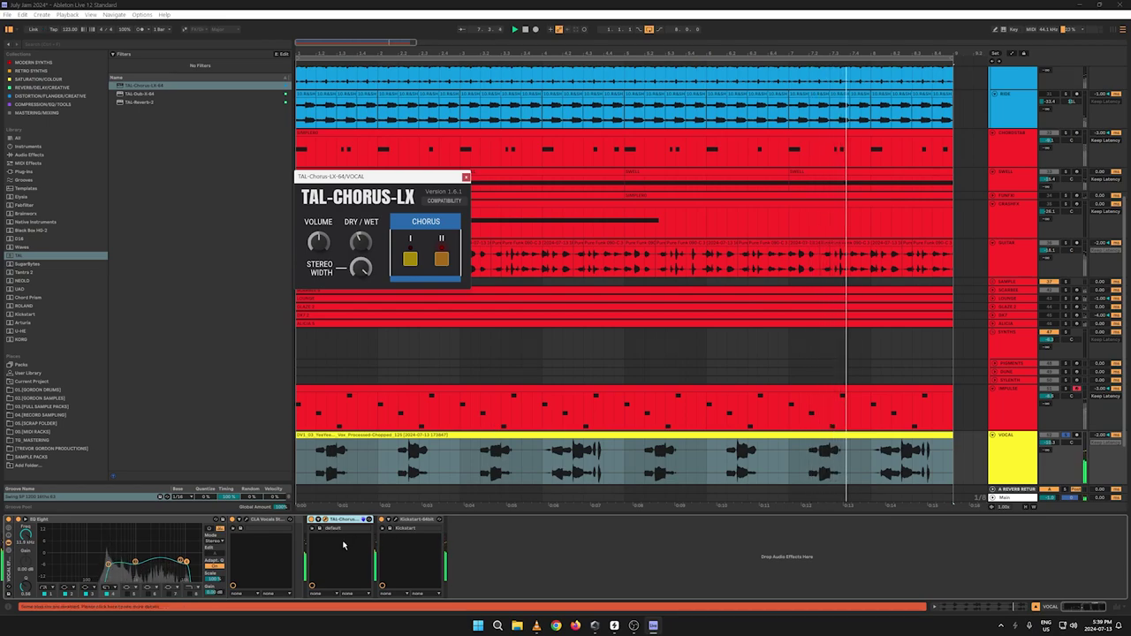
click(312, 521)
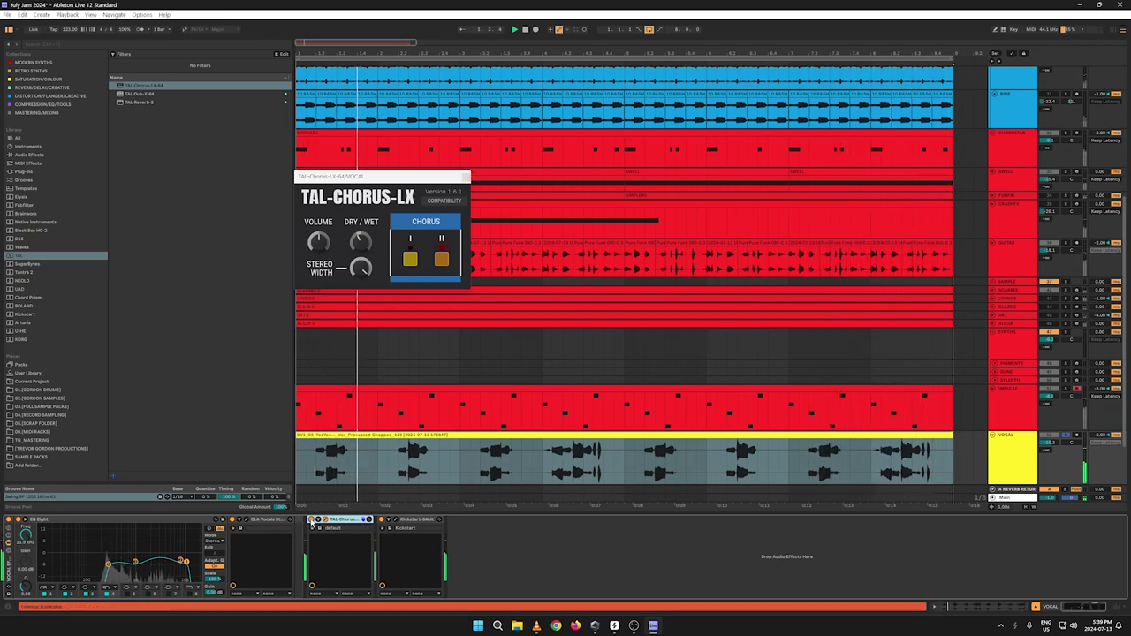
click(412, 262)
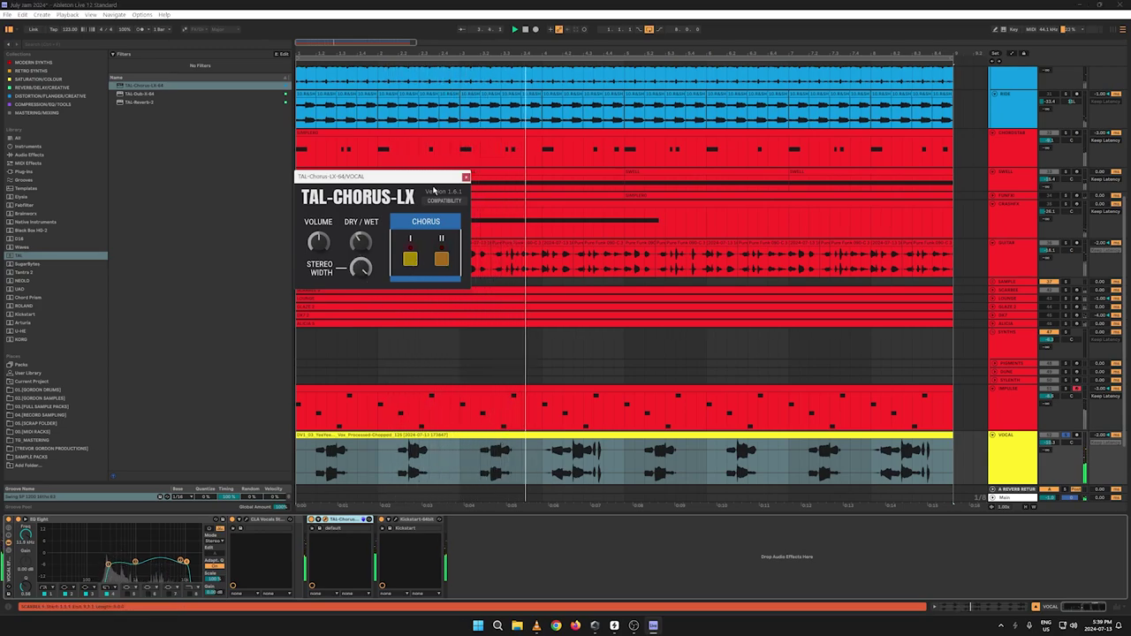
click(466, 177)
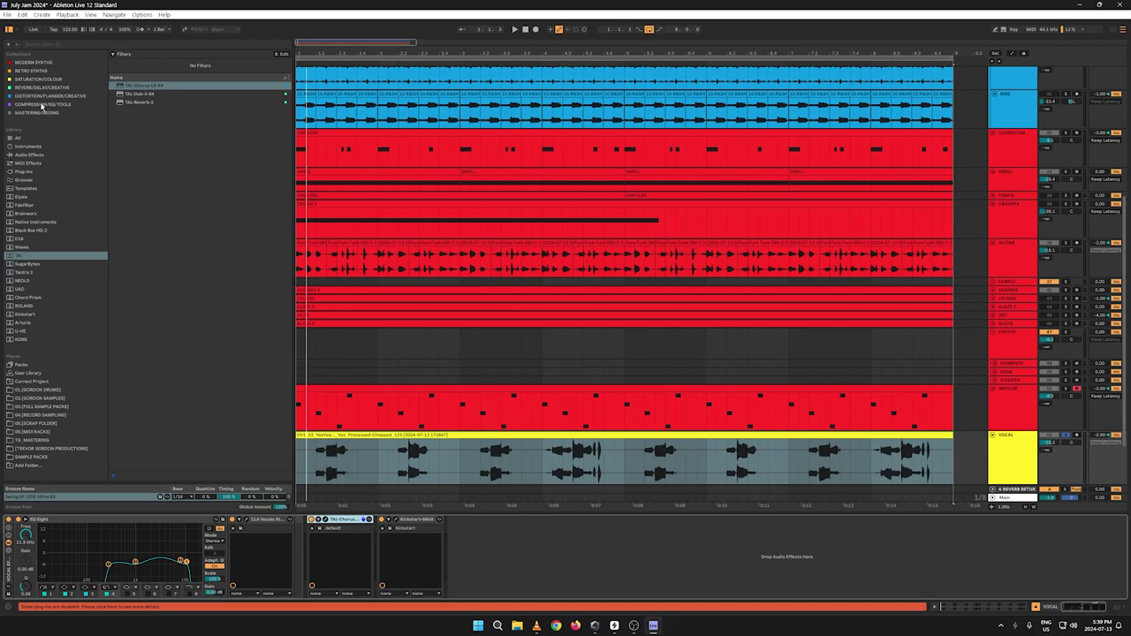
Step: Browse the DISTORTION/FLANGER, REVERB/DELAY and SATURATION/COLOUR plug-in collections
click(44, 96)
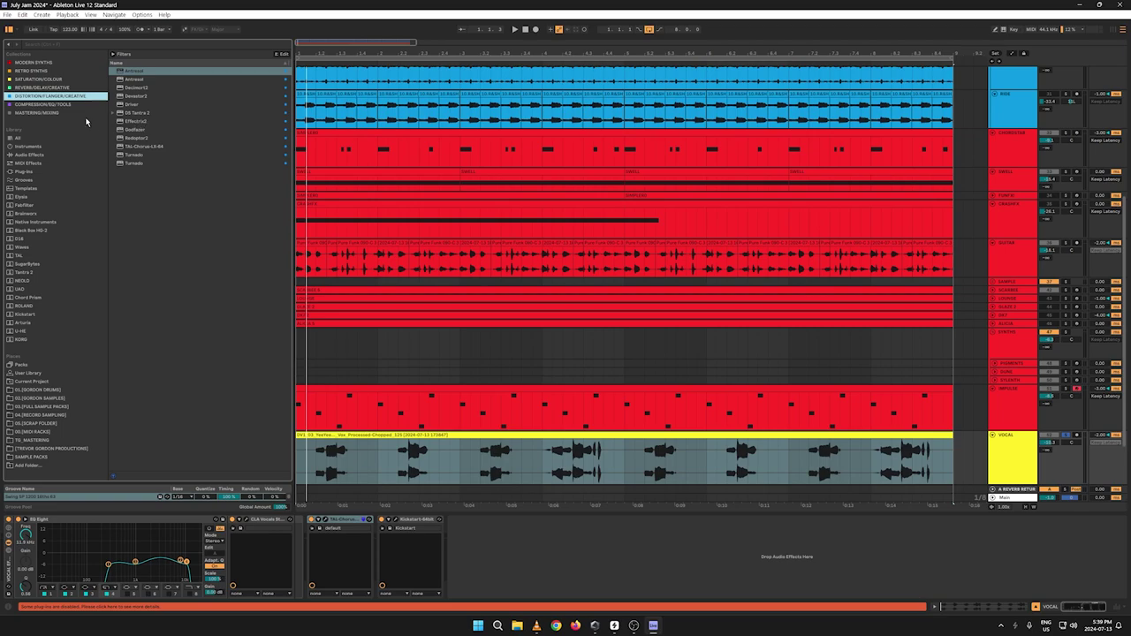
click(37, 88)
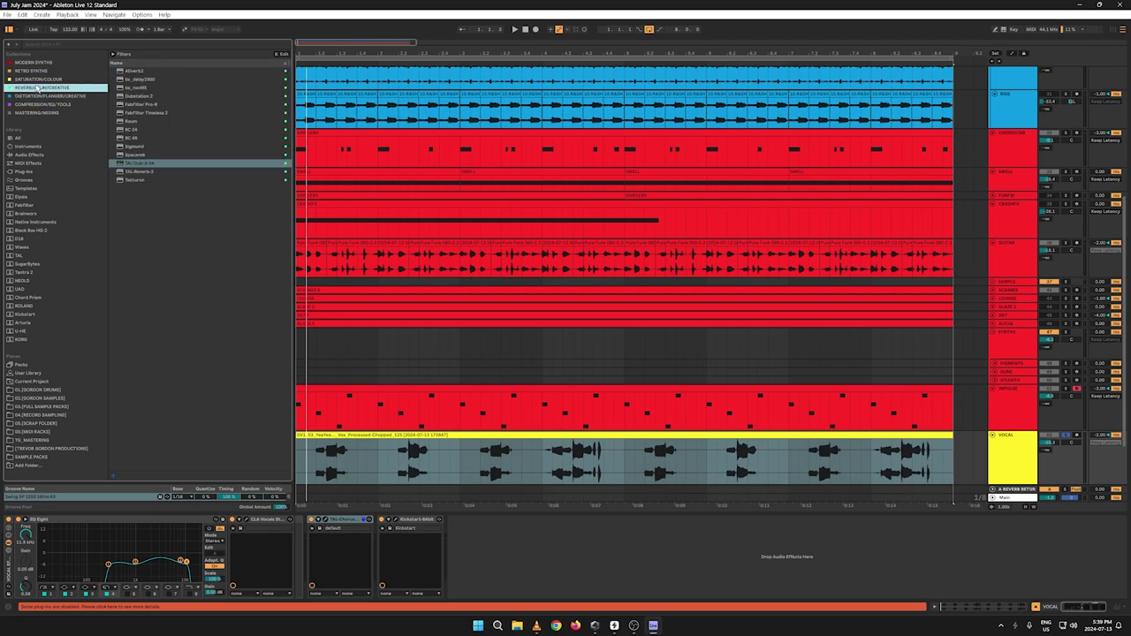
click(38, 81)
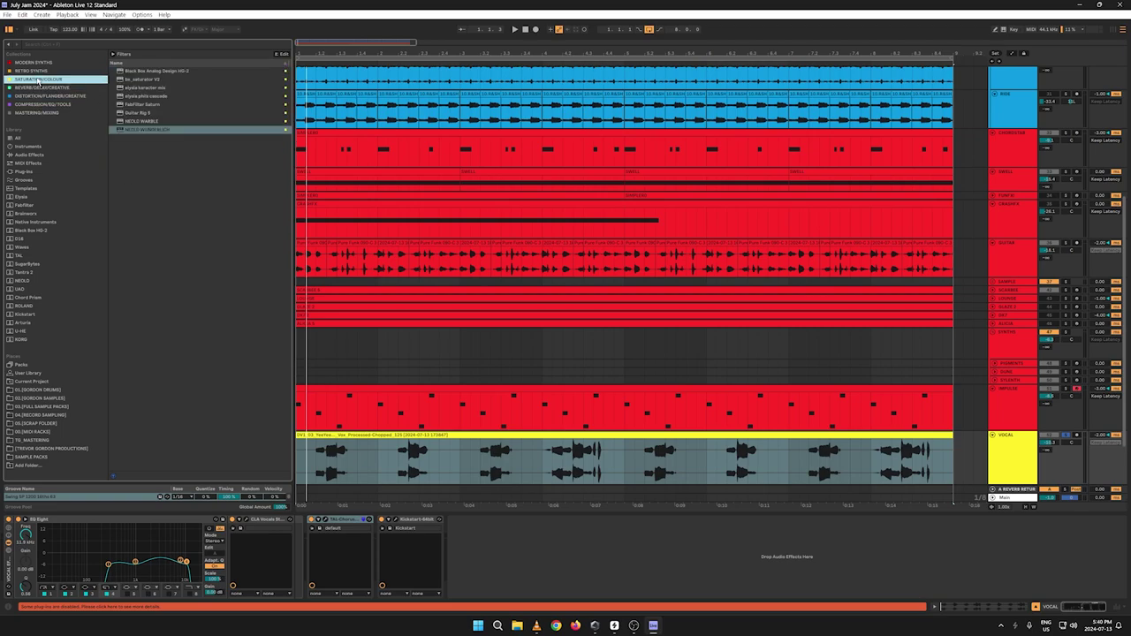
Step: Browse the synth collections back to DISTORTION/FLANGER/CREATIVE, check Kickstart, and replay the song
click(36, 72)
click(38, 63)
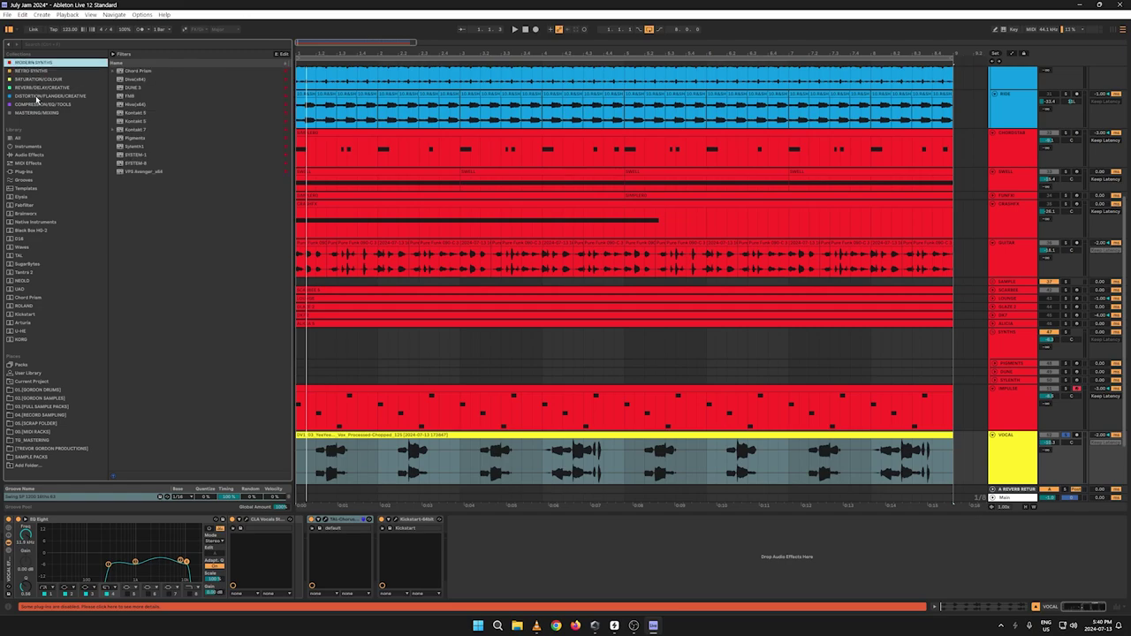
click(37, 95)
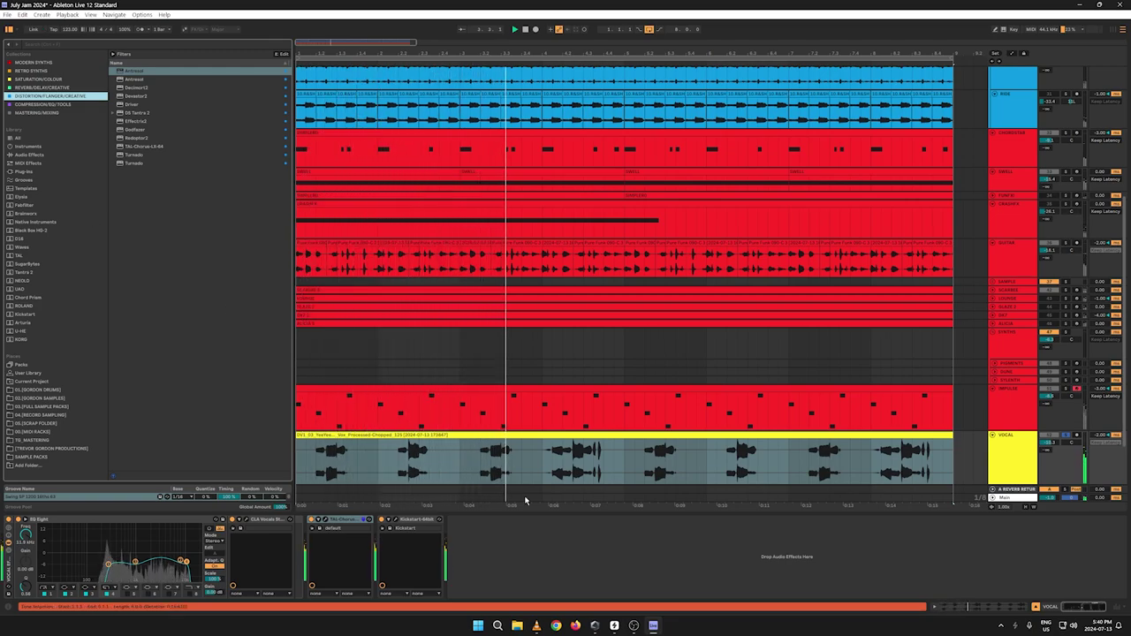
click(381, 519)
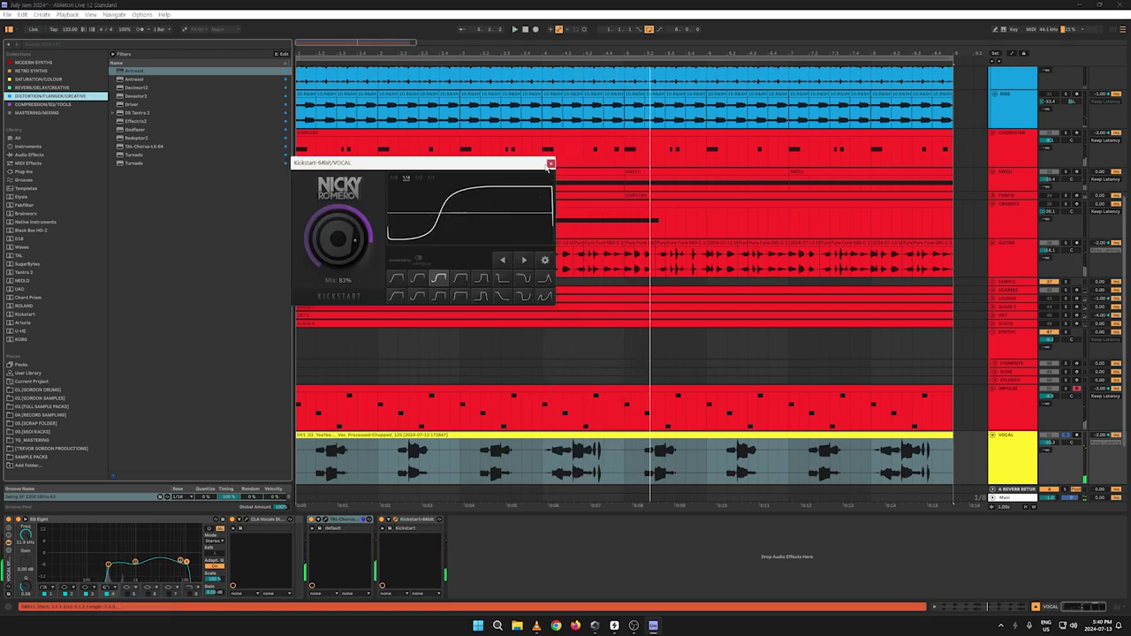
click(550, 163)
key(space)
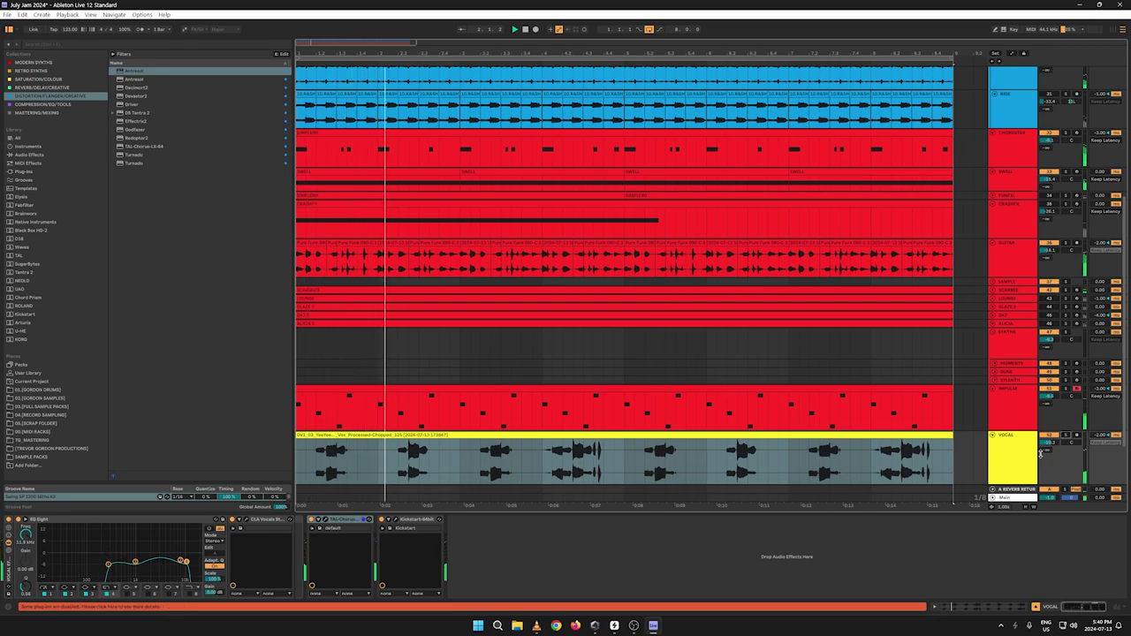
Step: In the Session mixer, nudge vocal EQ Eight band 1, reactivate track 31, and fold TOPS
key(Tab)
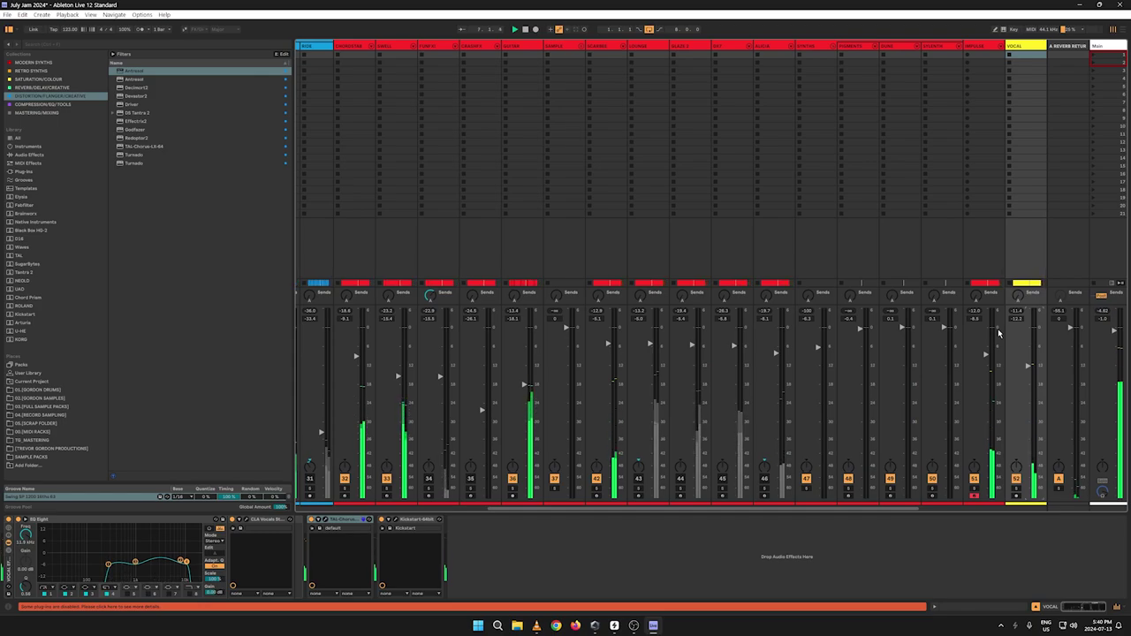
drag(106, 568, 109, 565)
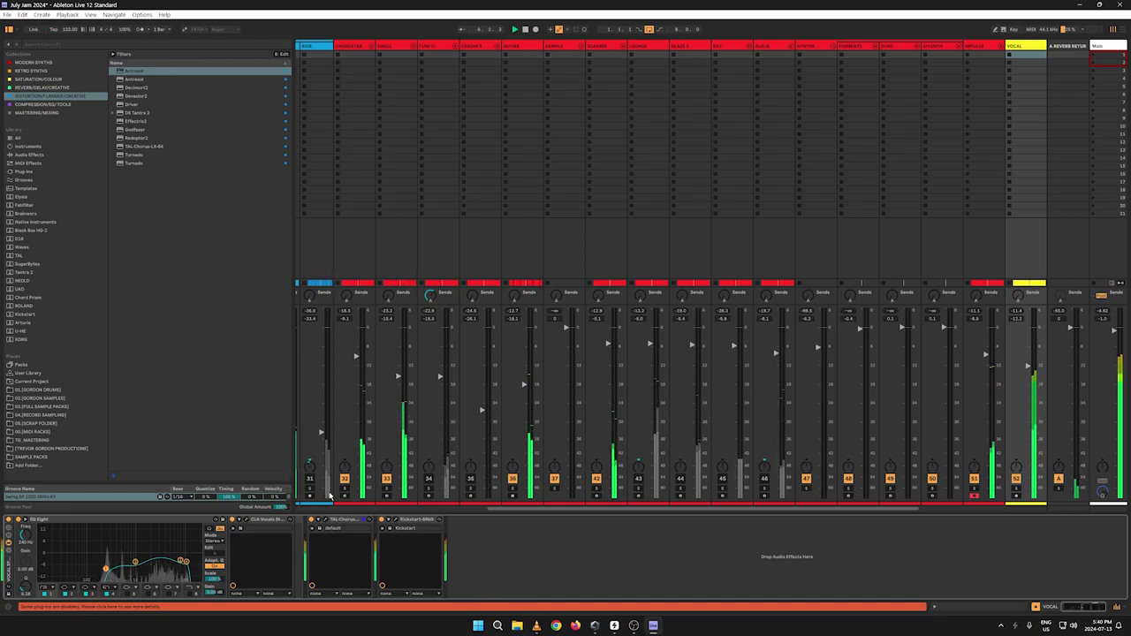
scroll(574, 508, left, 5)
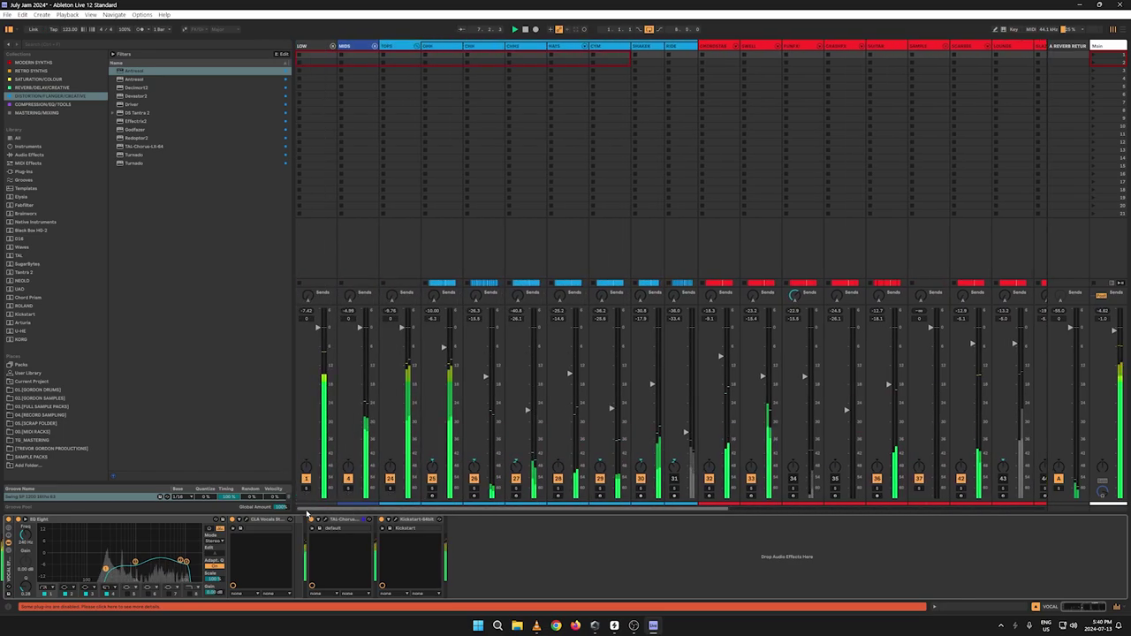
click(673, 479)
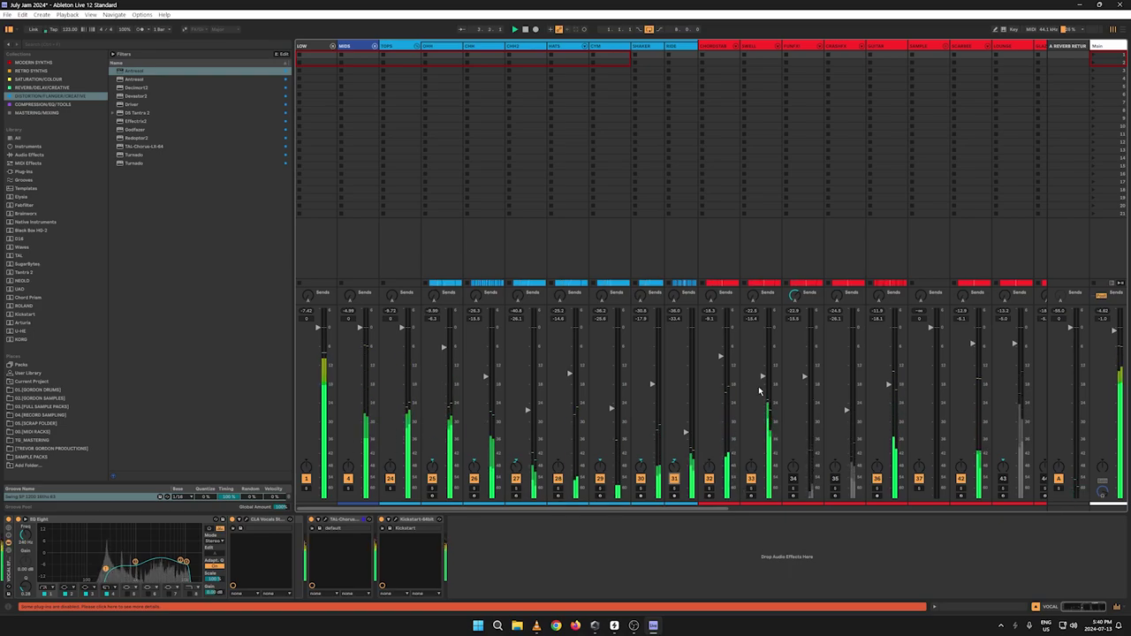
click(416, 45)
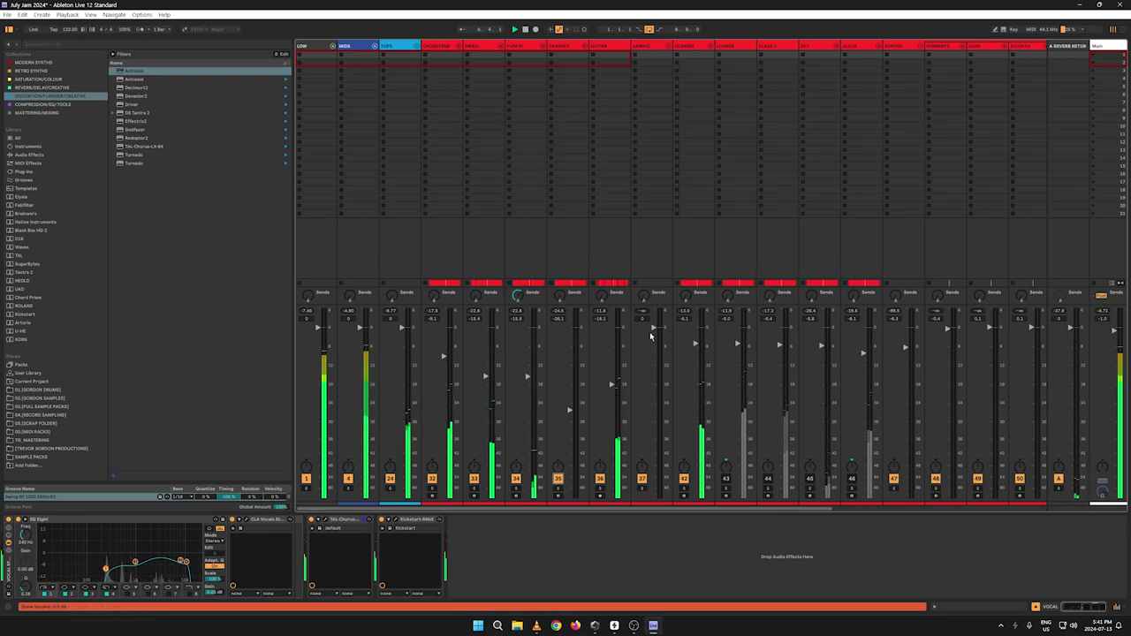
Step: Fold the SYNTHS group and solo the VOCAL track
drag(639, 507, 886, 524)
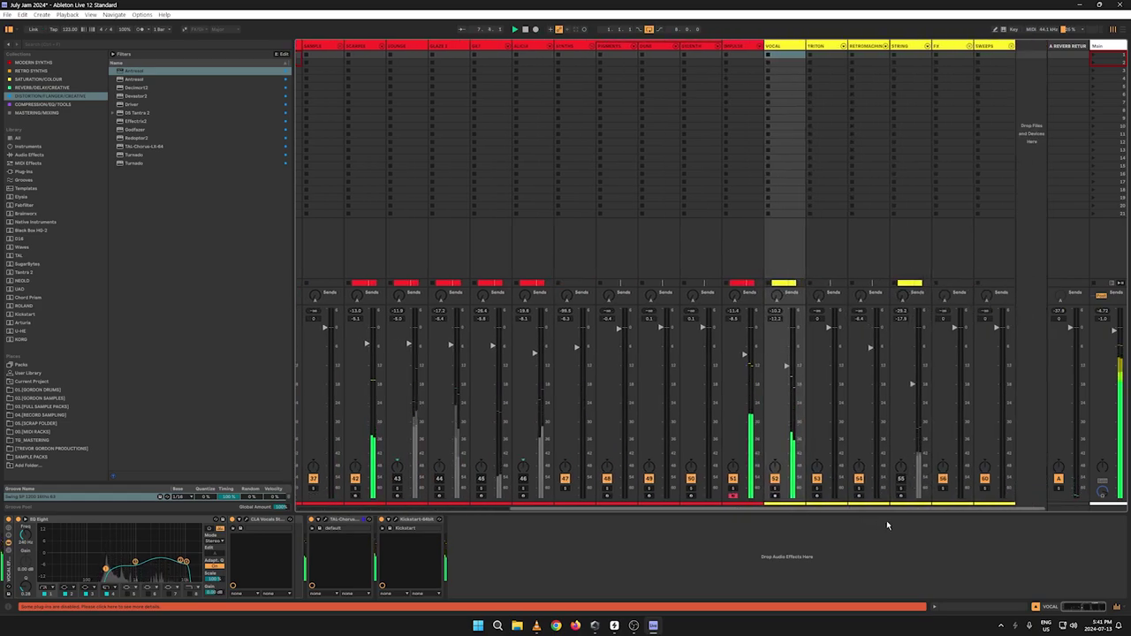
click(592, 47)
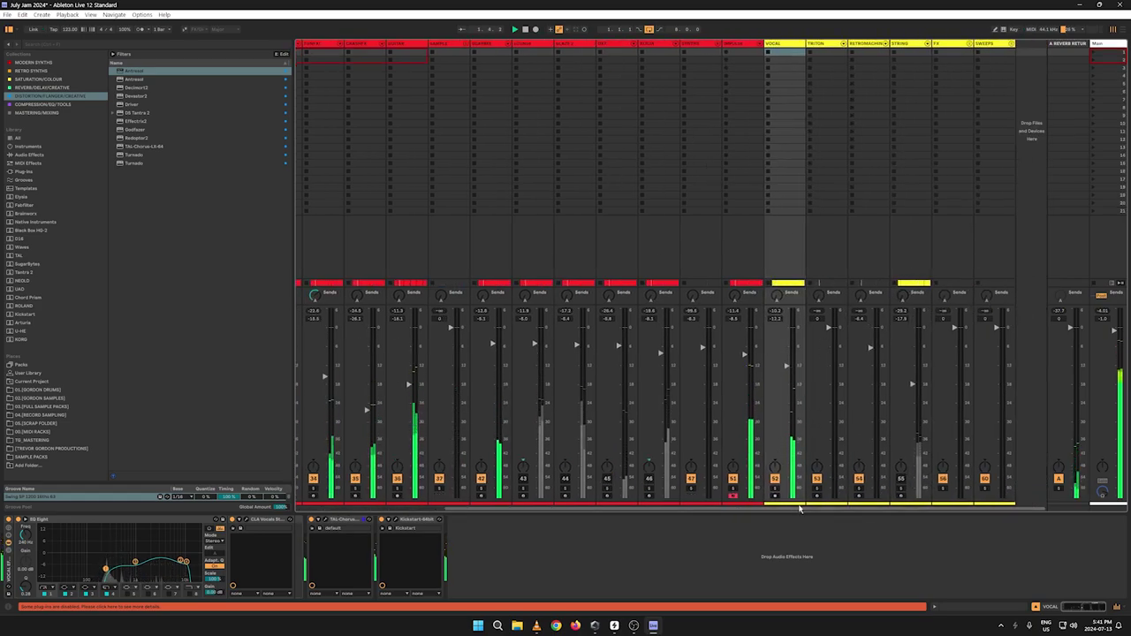
click(775, 487)
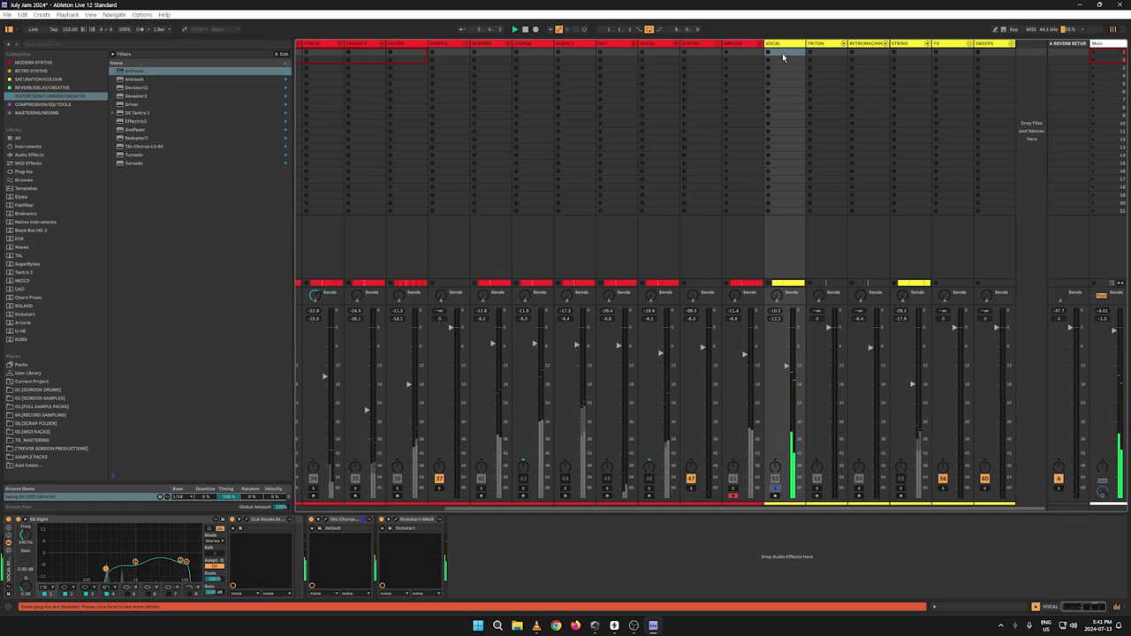
Step: A/B the TAL-Chorus bypass, check CLA Vocals, and list the Brainworx plug-ins
click(311, 520)
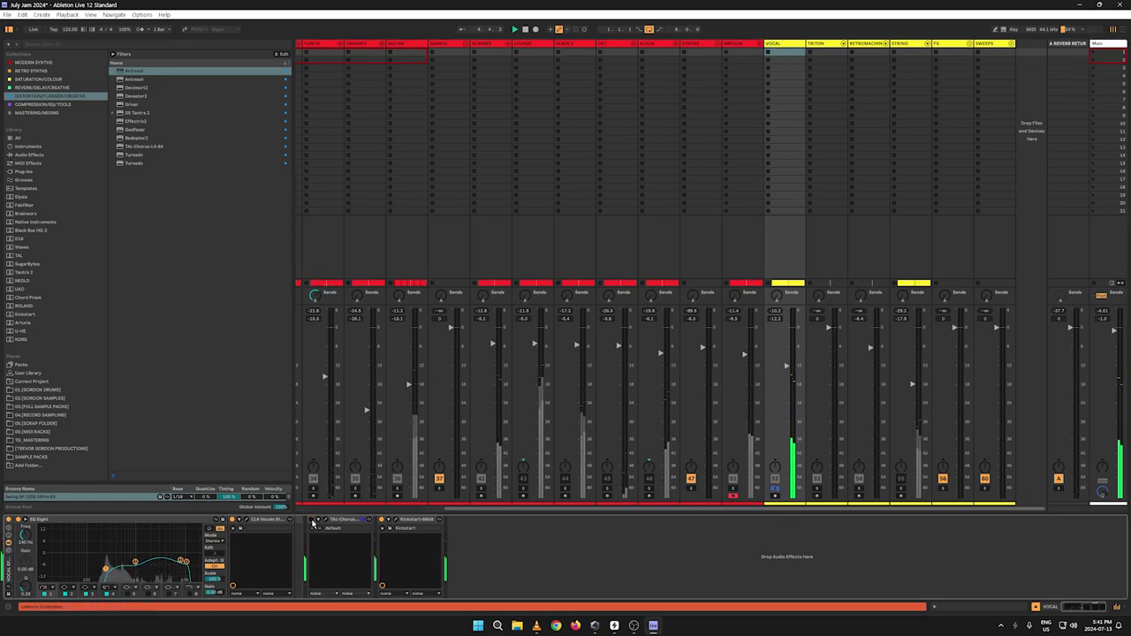
click(311, 520)
click(246, 520)
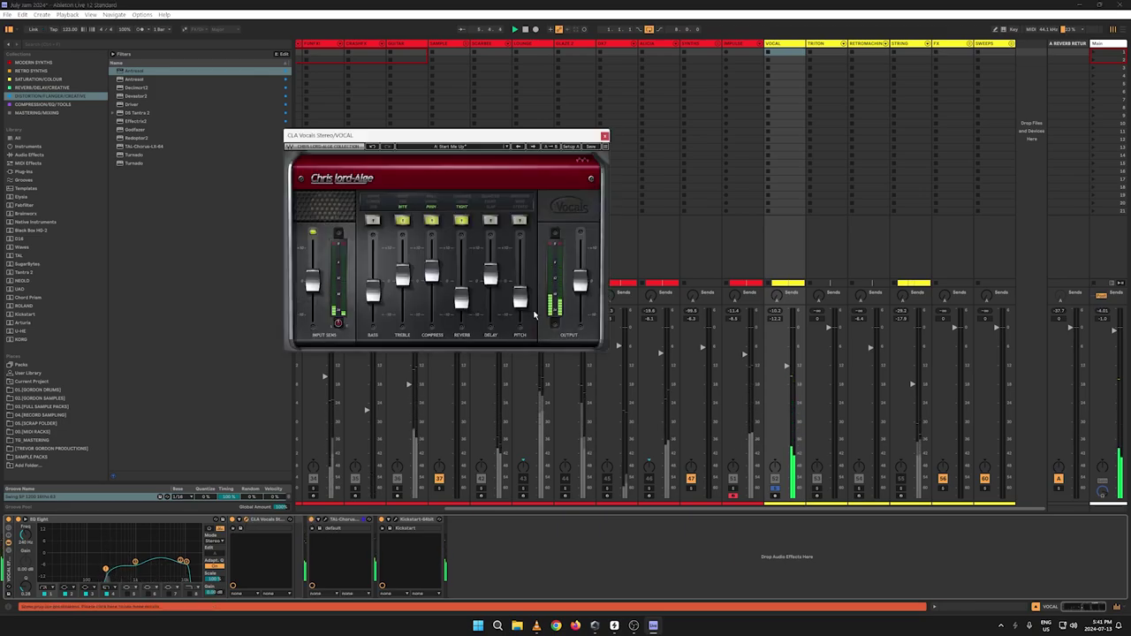
click(604, 137)
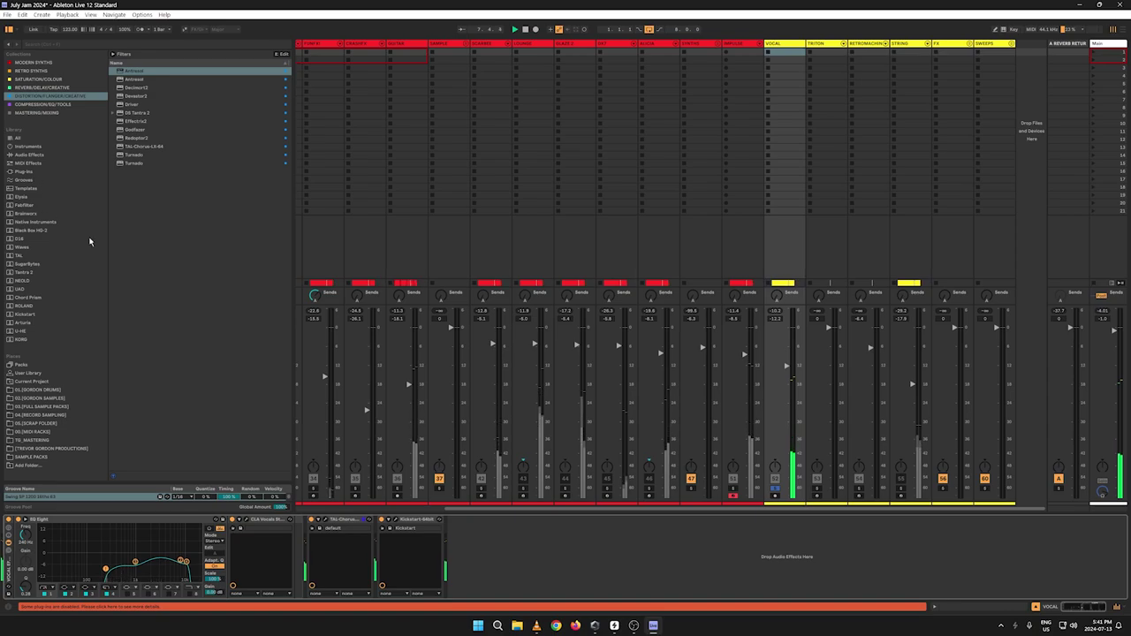
click(27, 213)
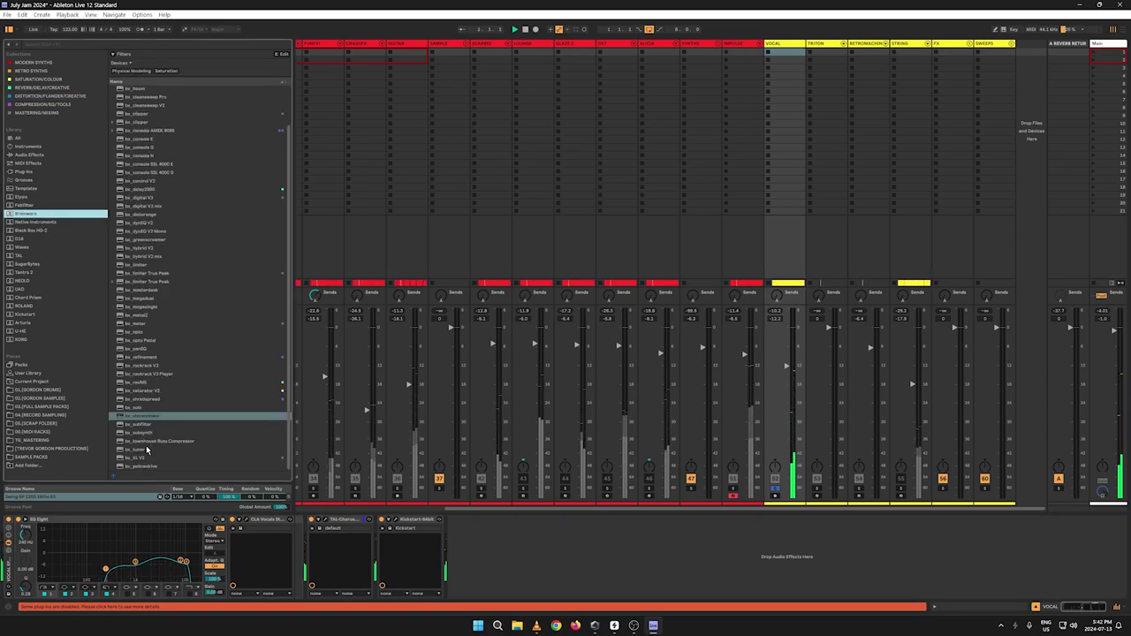
Step: Put bx_shredspread before Kickstart on the VOCAL chain and remove TAL-Chorus
click(145, 398)
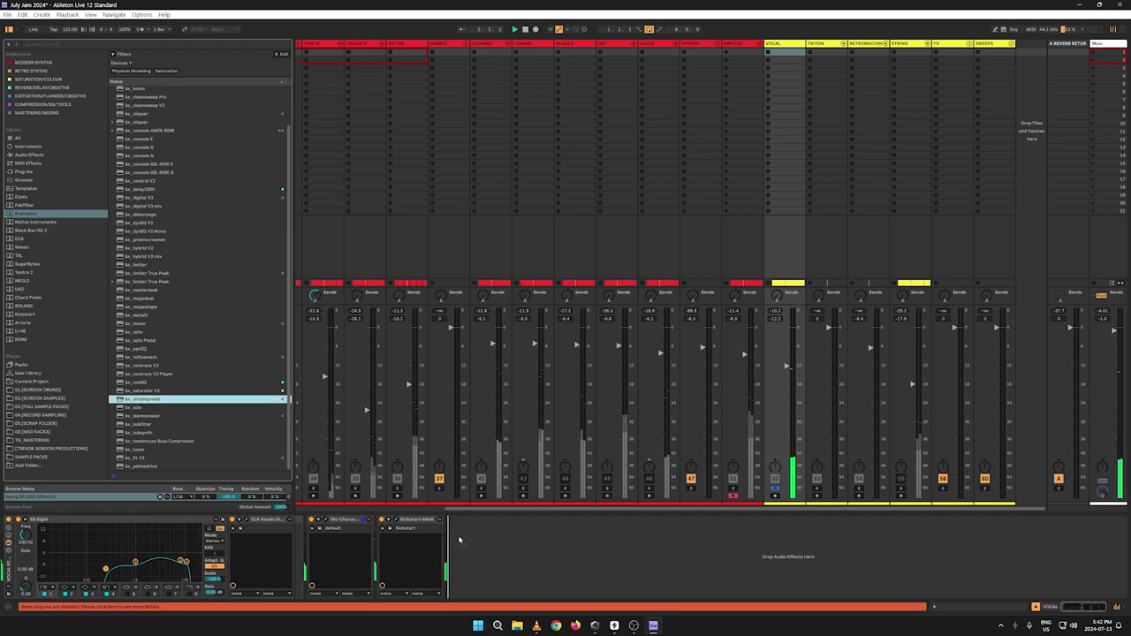
drag(458, 539, 376, 543)
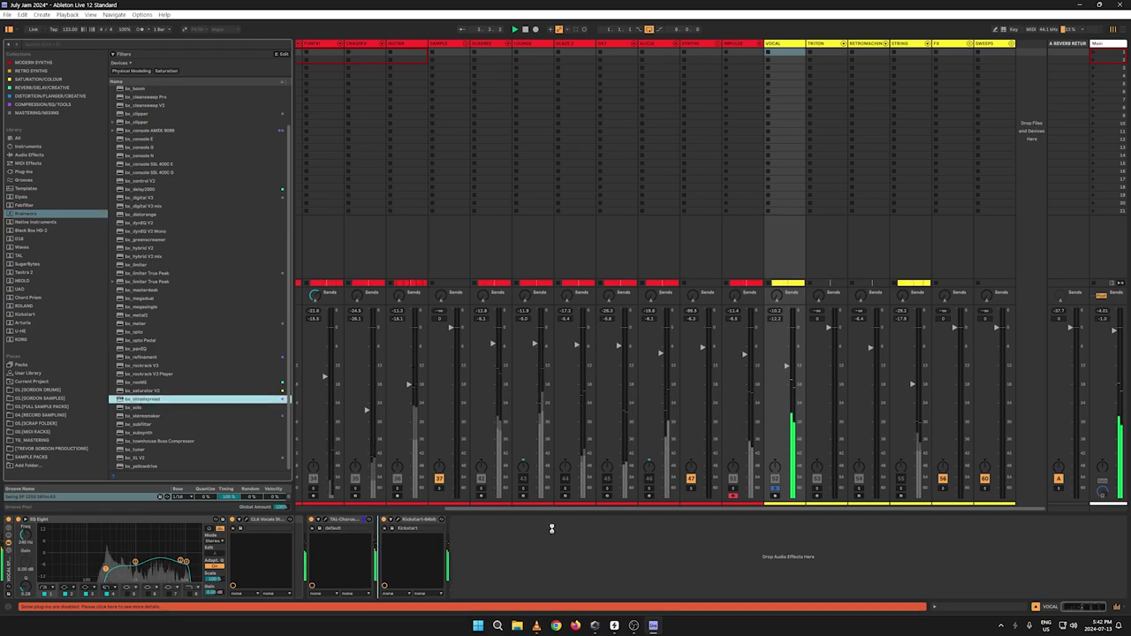
drag(551, 529, 378, 530)
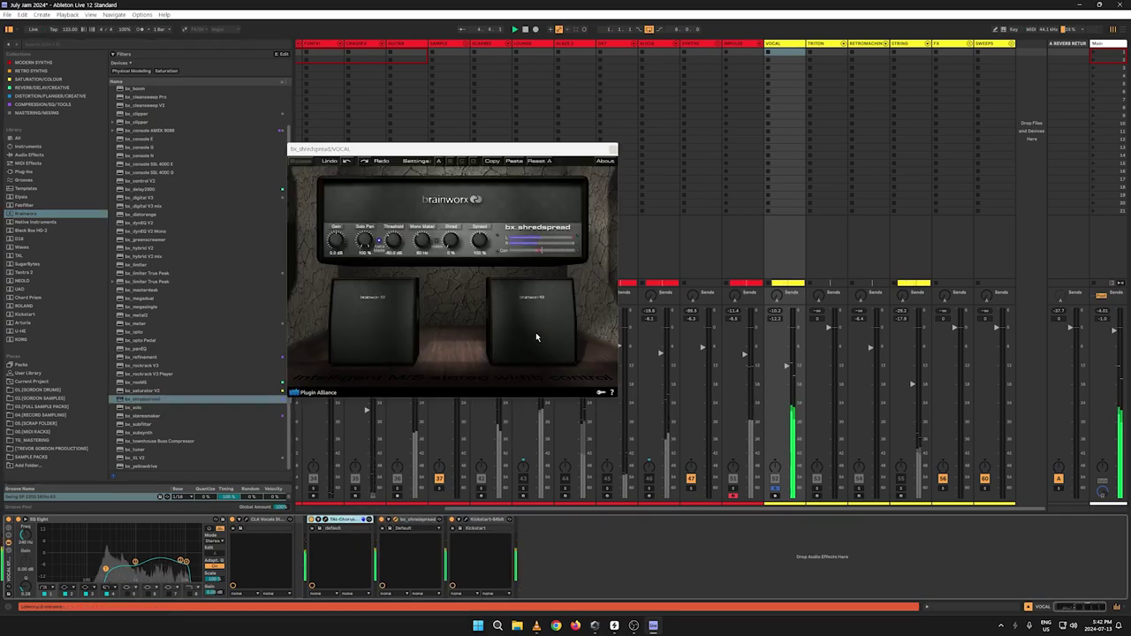
key(Delete)
Step: Lower bx_shredspread's Spread, unsolo VOCAL, and switch the new device on
drag(479, 240, 482, 254)
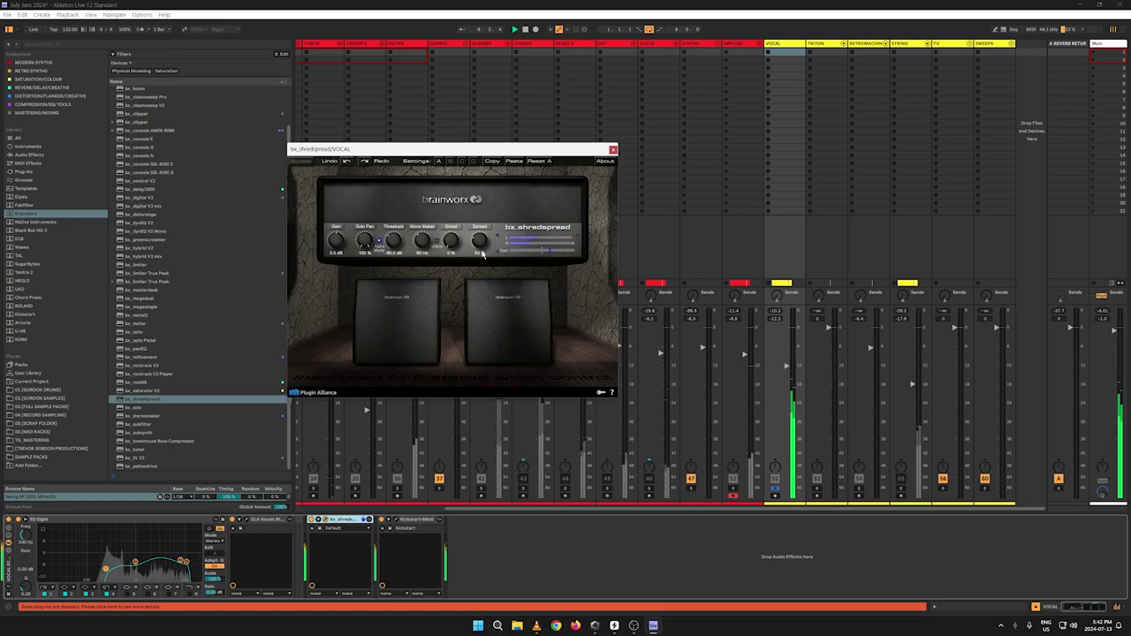
click(613, 151)
click(773, 487)
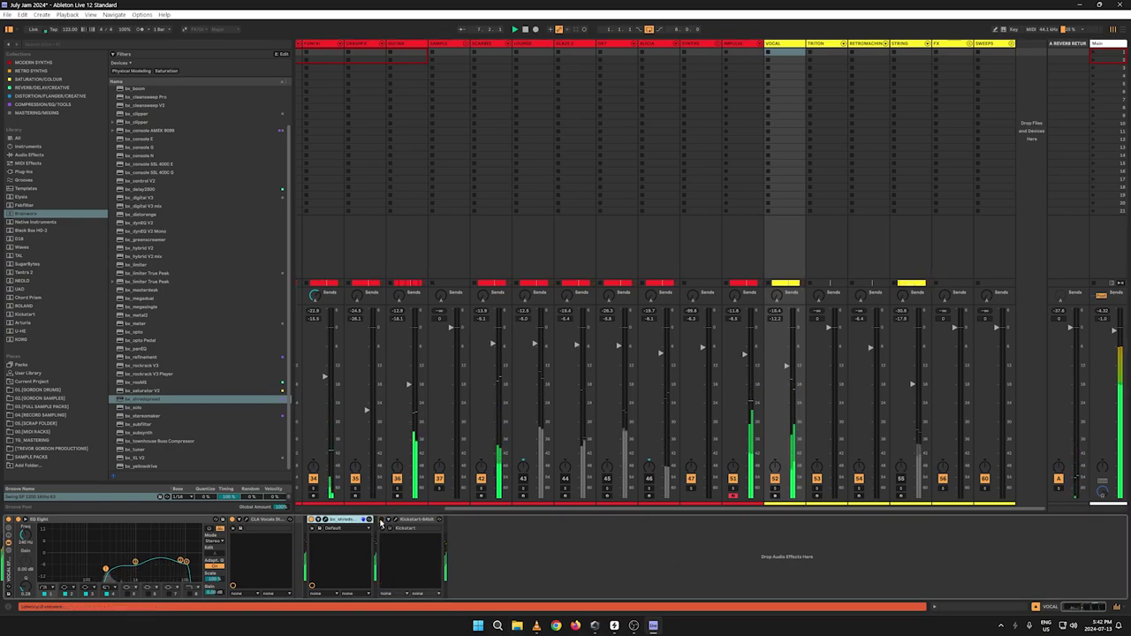
click(311, 520)
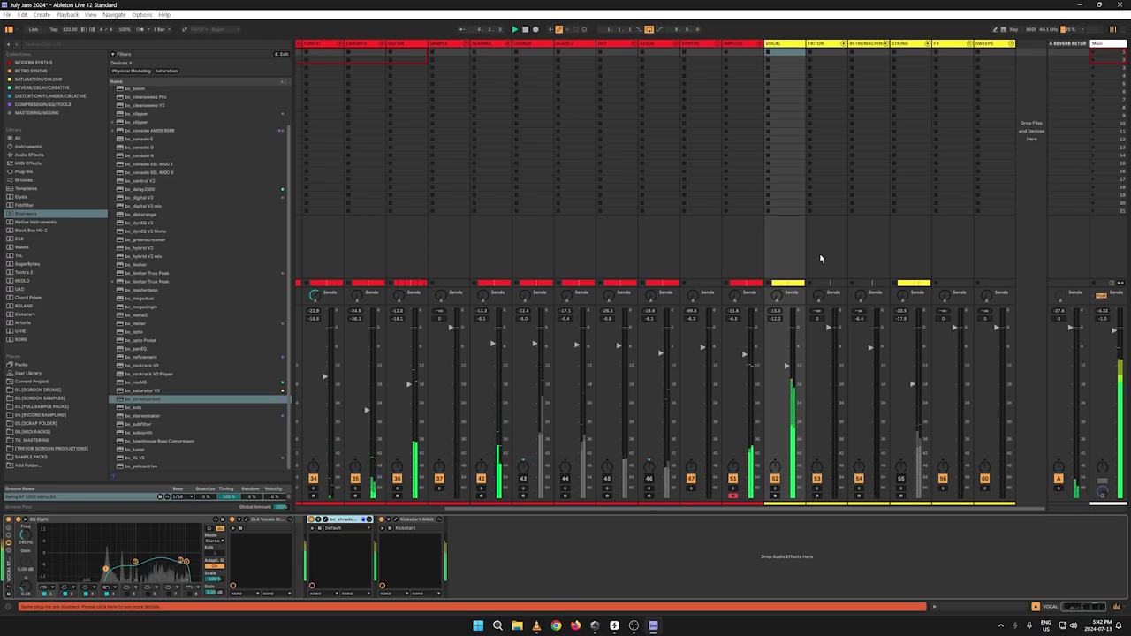
Step: Delete the missing UAD elysia alpha mix from TRITON and reactivate its devices
click(820, 46)
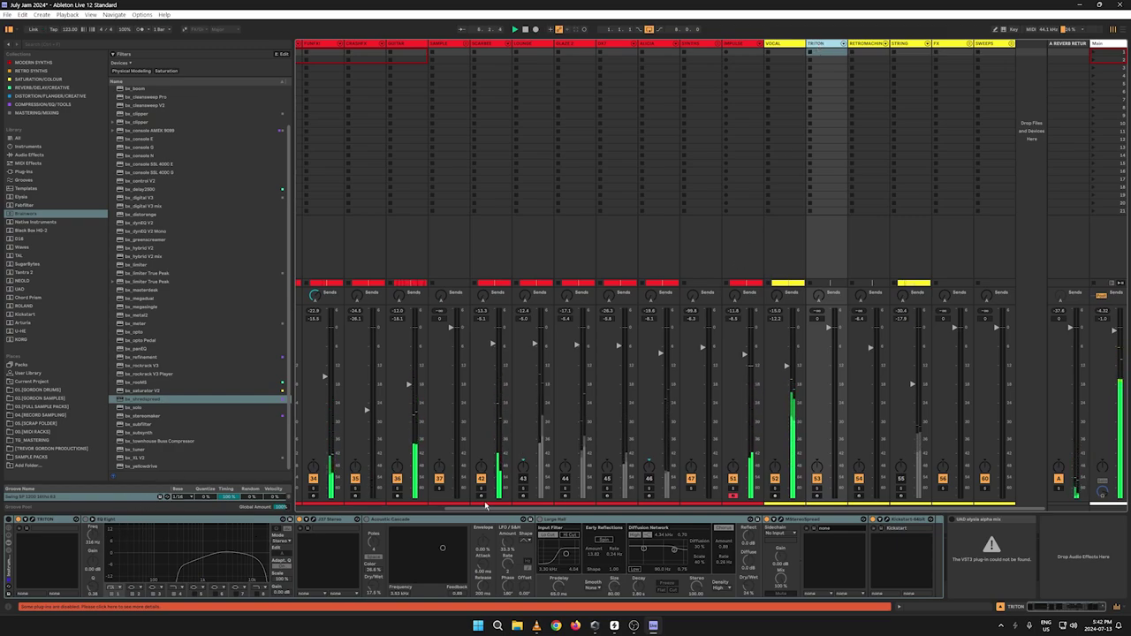
click(981, 520)
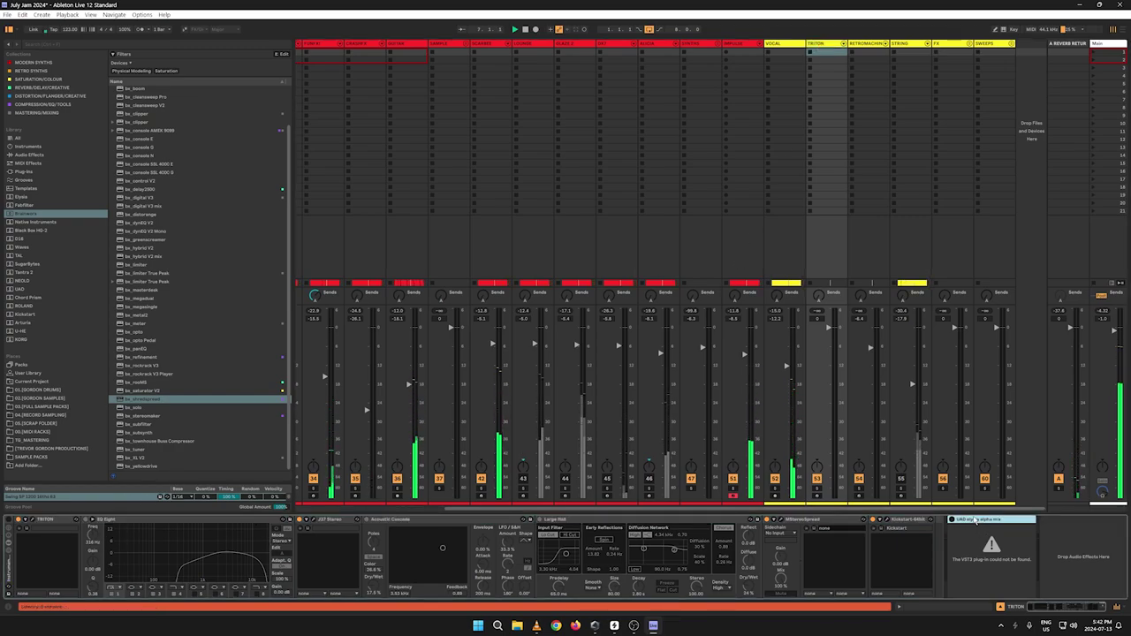
key(Delete)
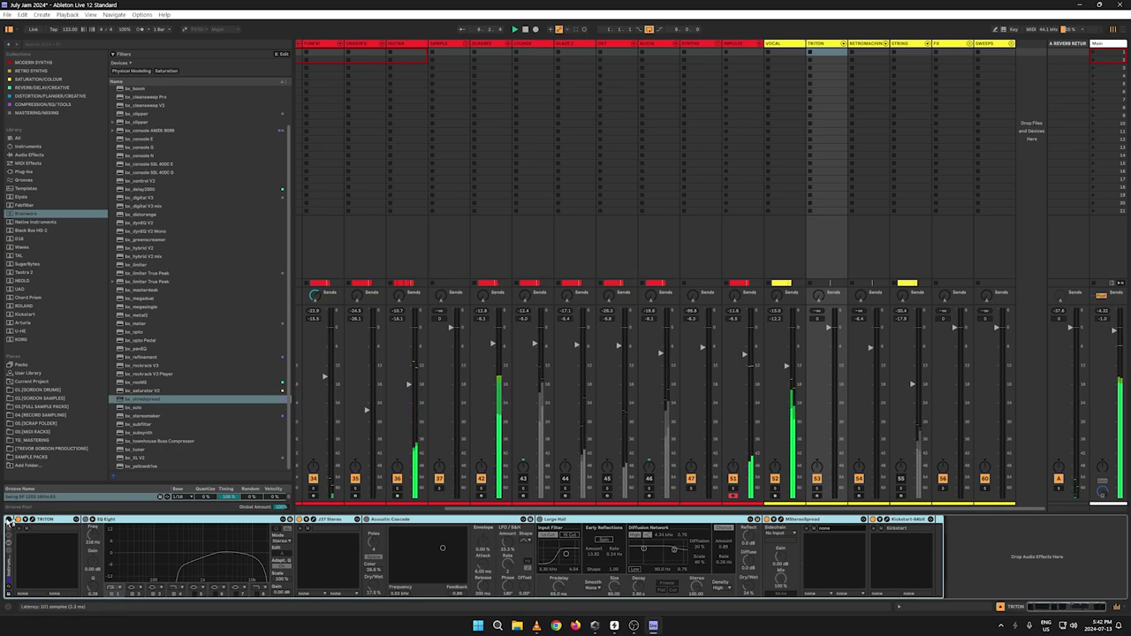
click(9, 521)
click(33, 520)
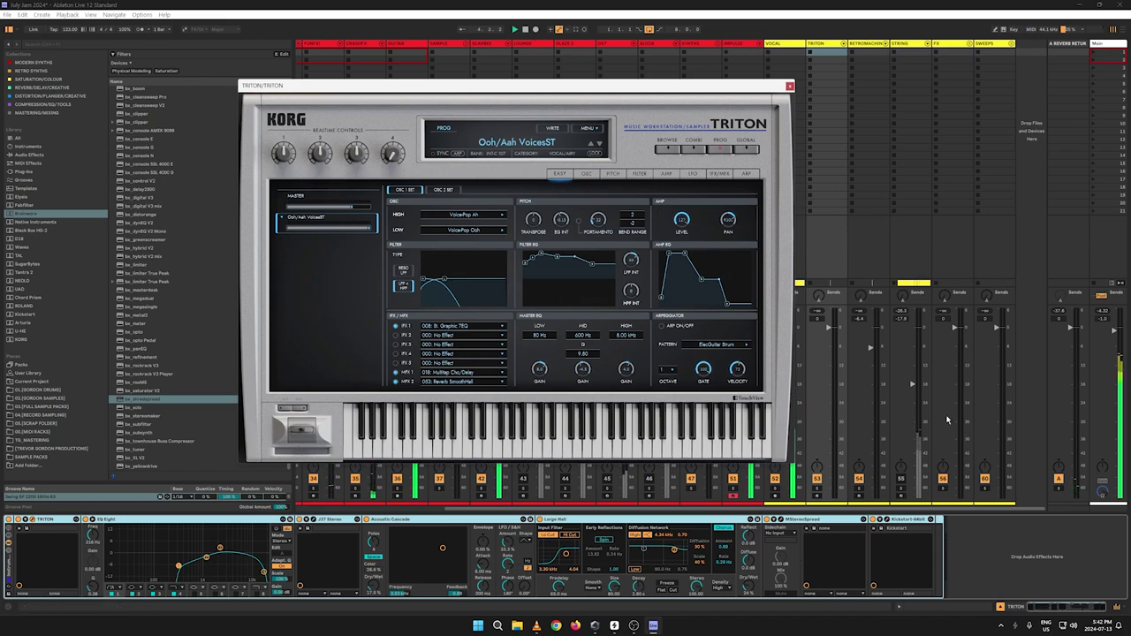
click(789, 86)
Step: Back in the Arrangement view, select and record-arm the TRITON track
key(Tab)
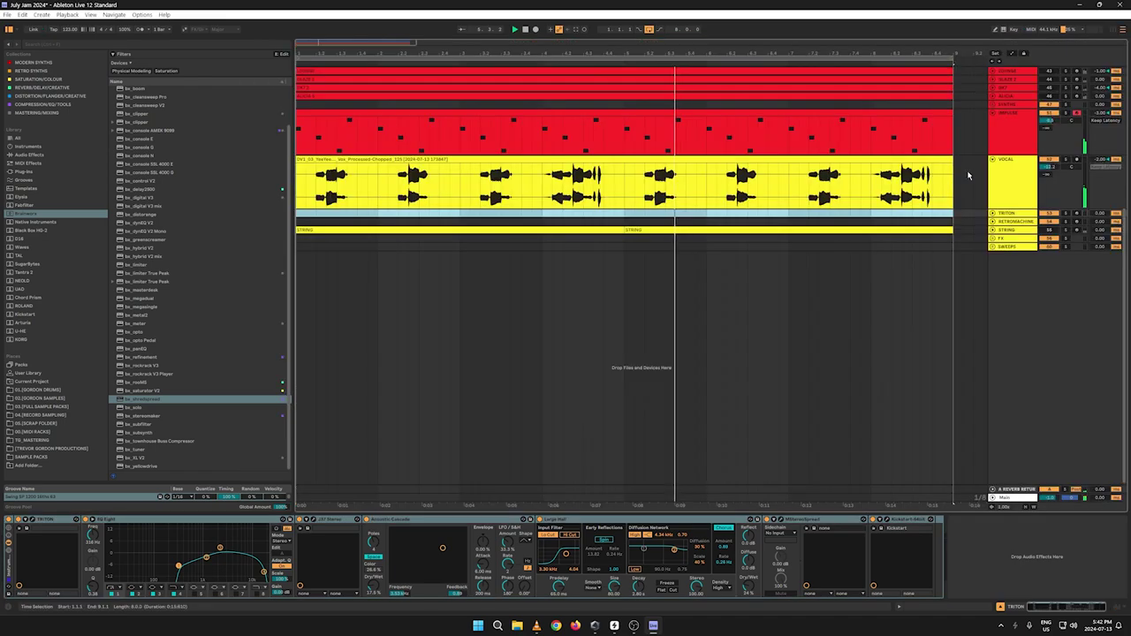
click(1009, 213)
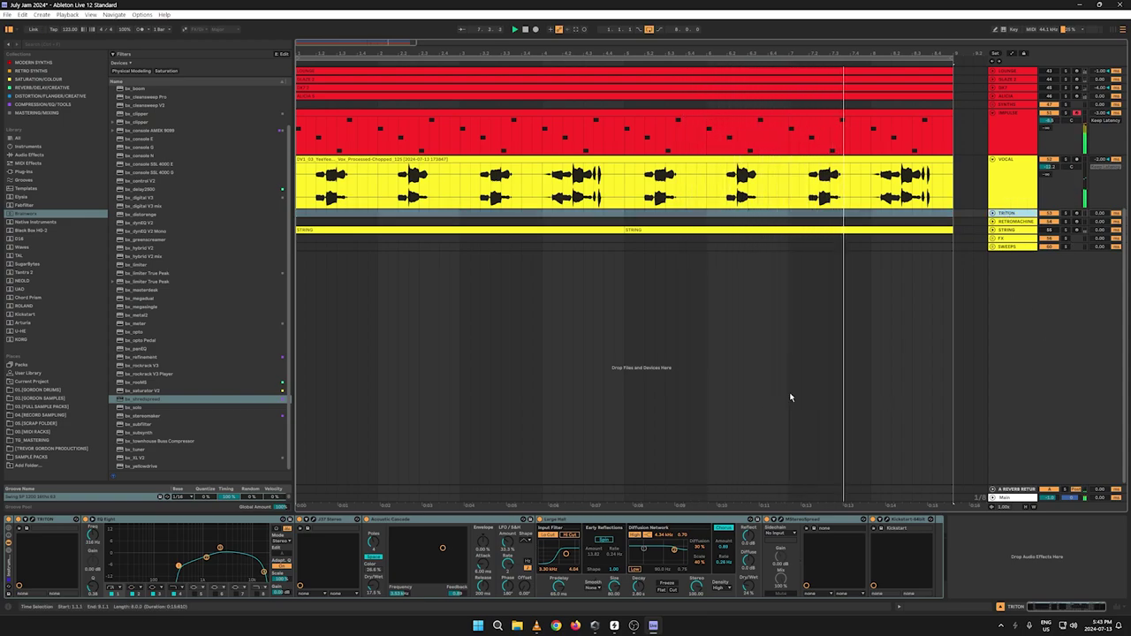
click(1077, 212)
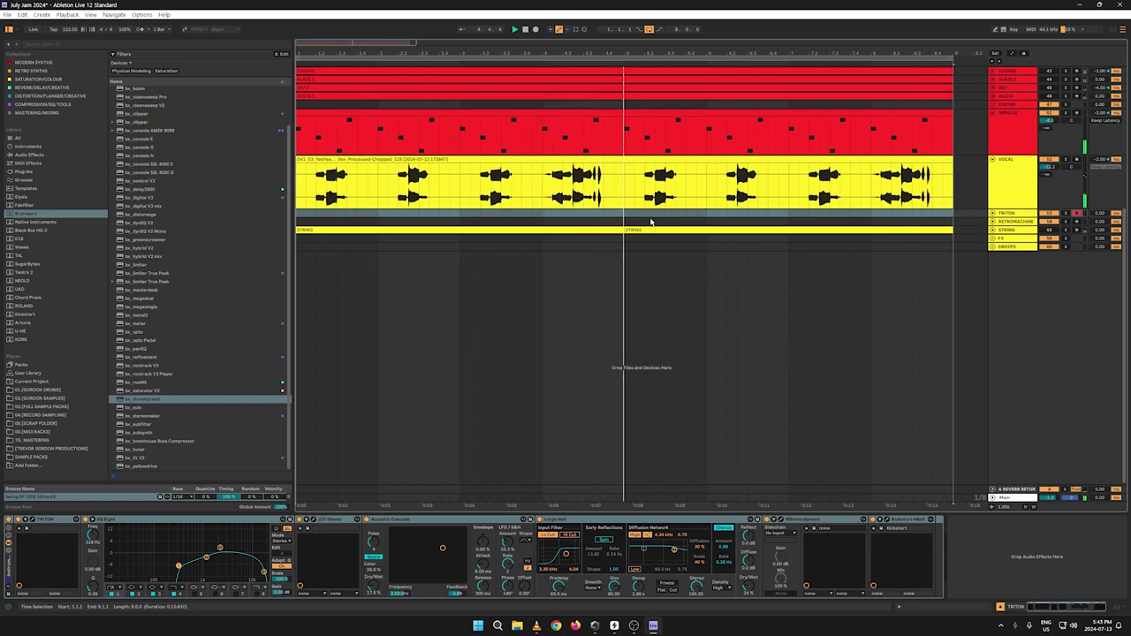
Step: Split a short slice out of the vocal clip with Ctrl+E and view its details
drag(574, 188, 583, 188)
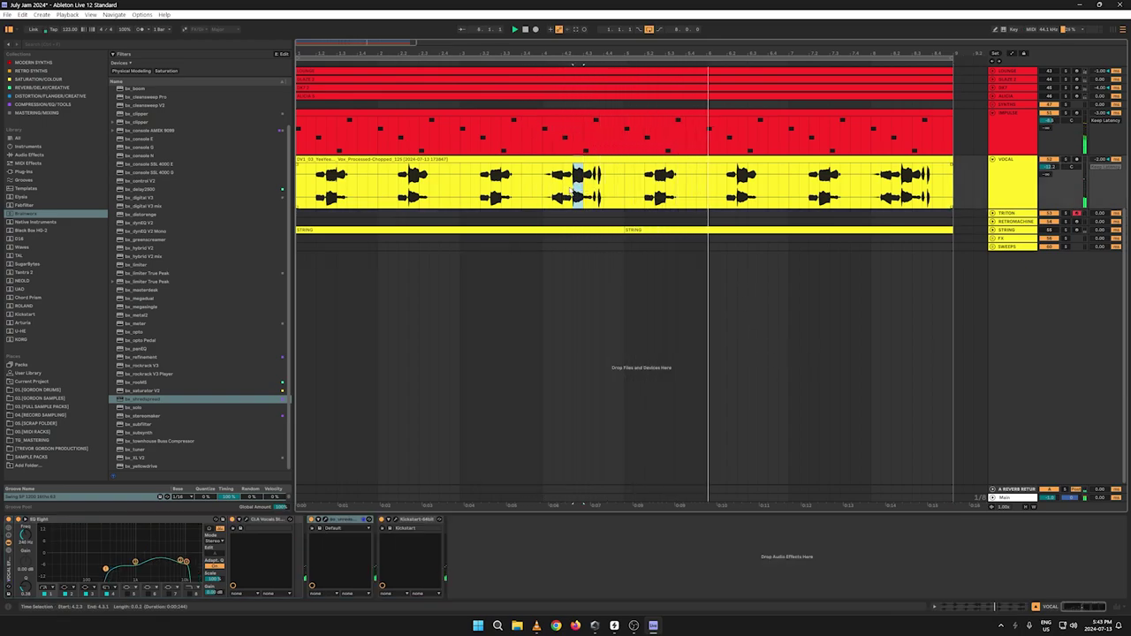
key(ctrl+e)
double_click(578, 160)
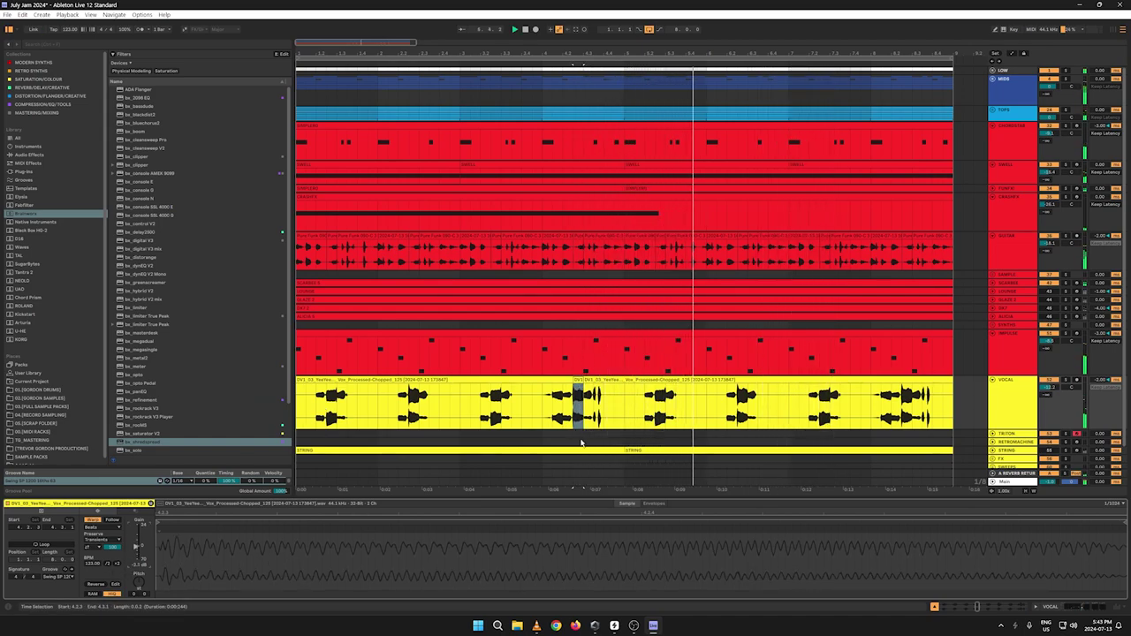
Step: Duplicate vocal bars 1–5 into bars 5–9, then select VOCAL in the Session mixer
drag(617, 408, 188, 398)
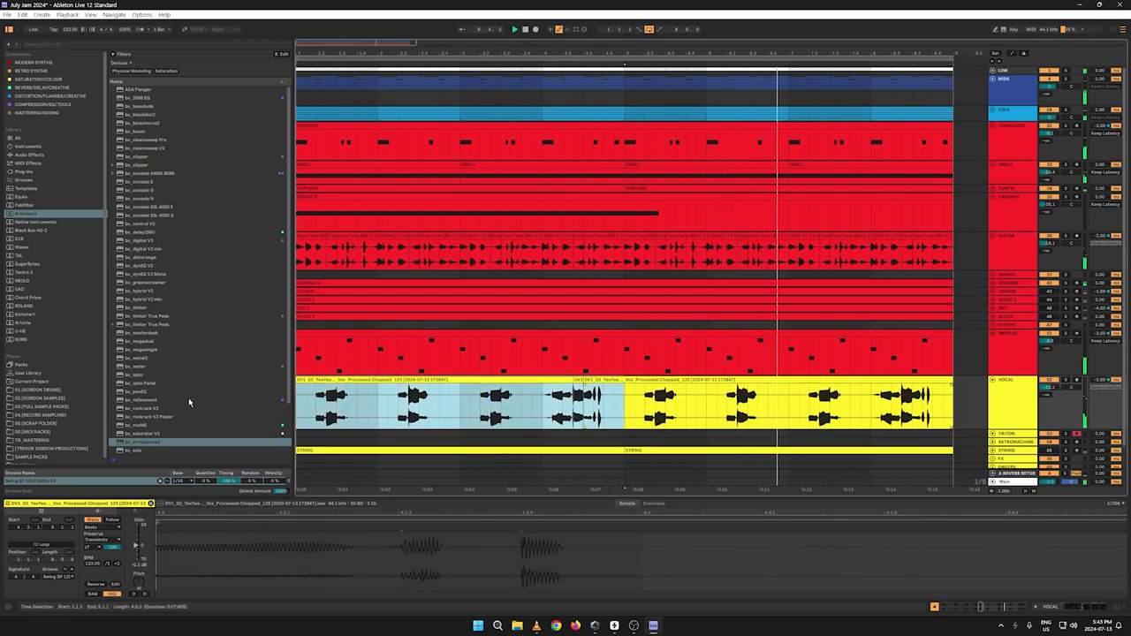
key(ctrl+d)
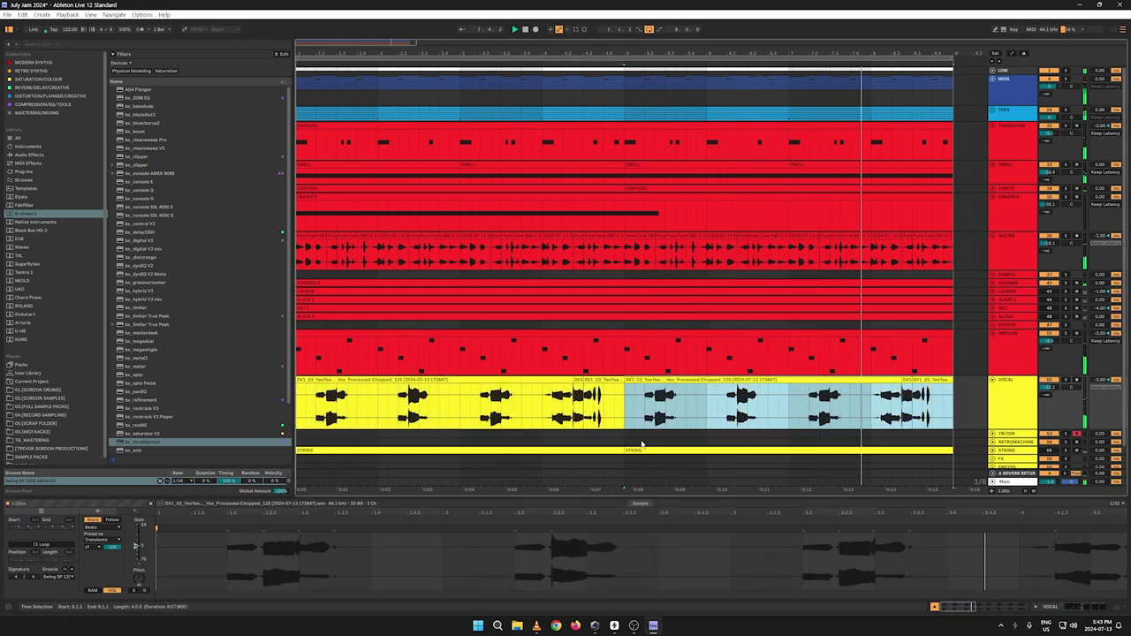
click(964, 408)
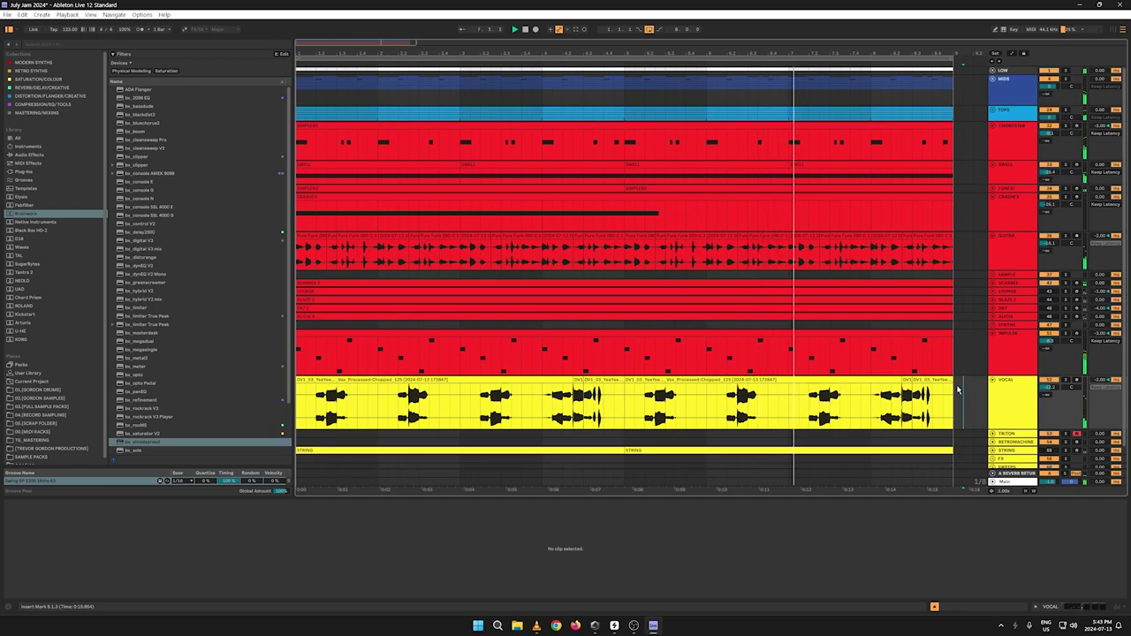
click(1021, 398)
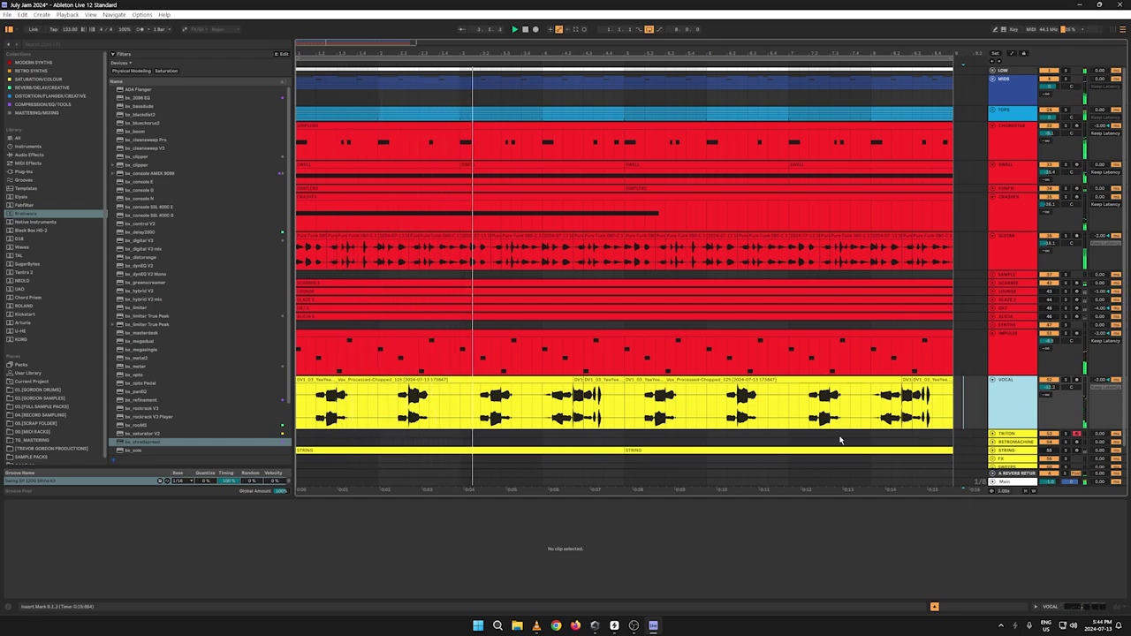
key(Tab)
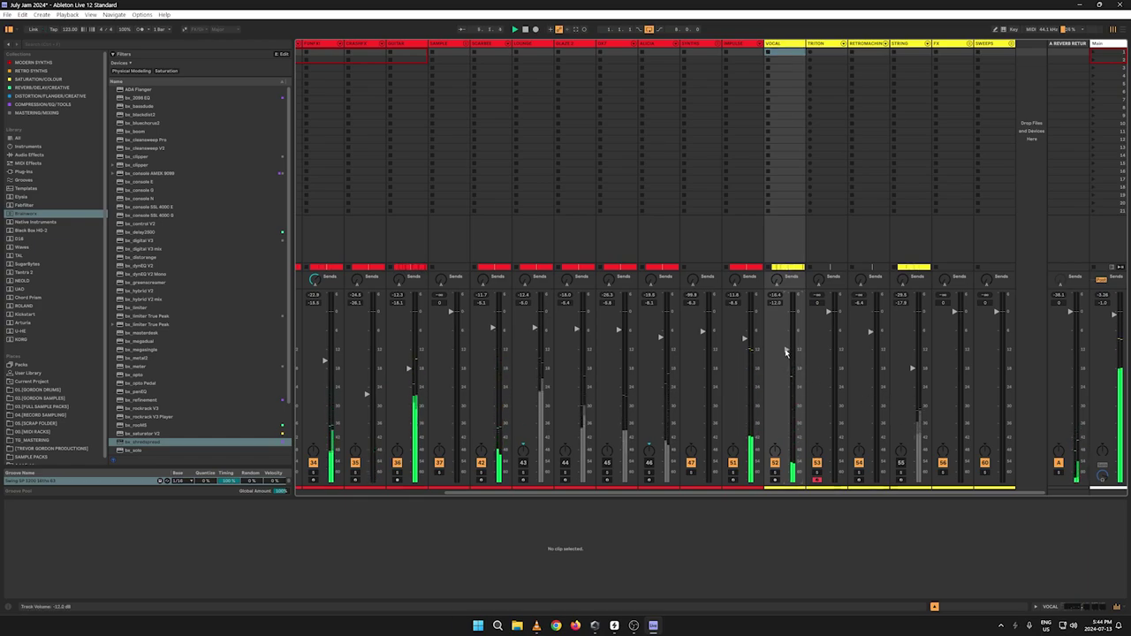
Step: Drop the vocal EQ Eight band to about 238 Hz, then unfold TOPS in Arrangement view
click(783, 44)
click(783, 44)
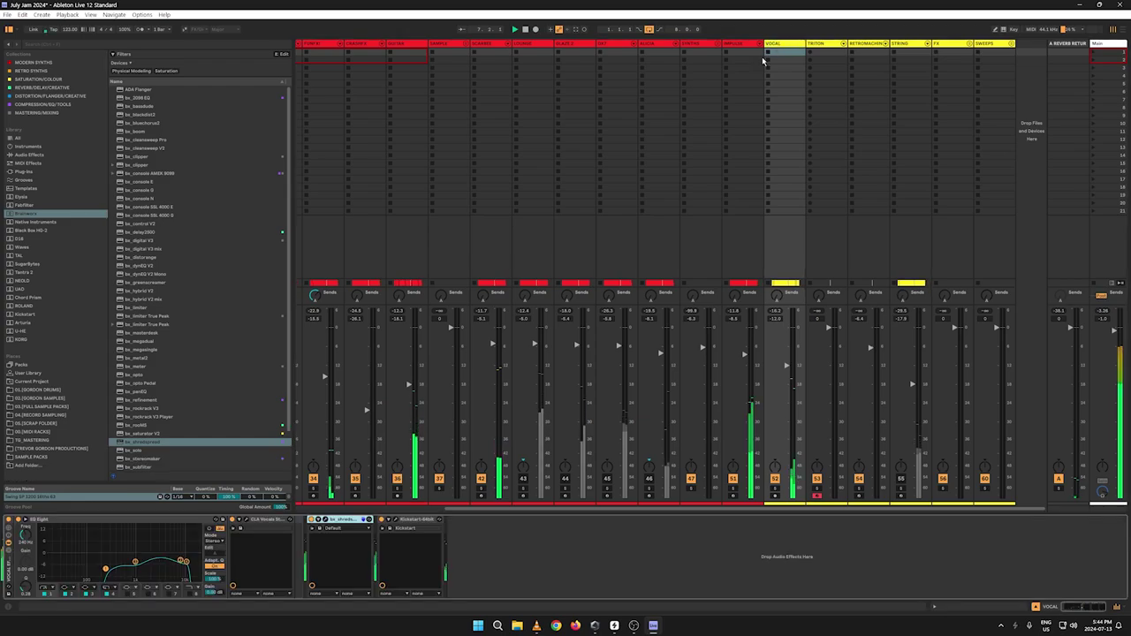
drag(106, 570, 107, 570)
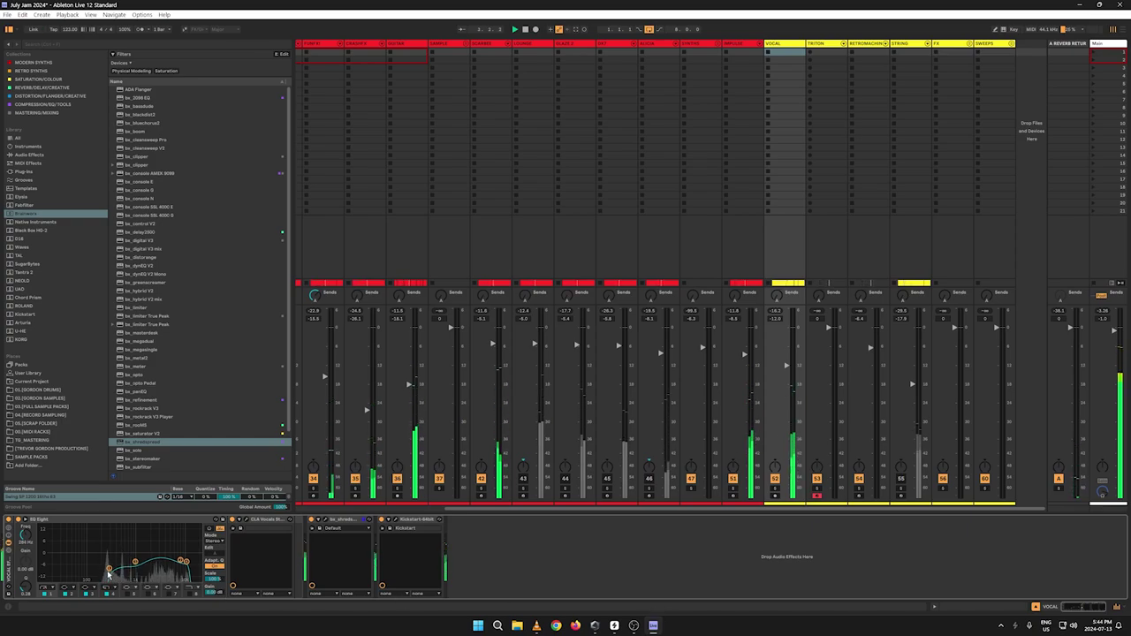
drag(108, 568, 104, 568)
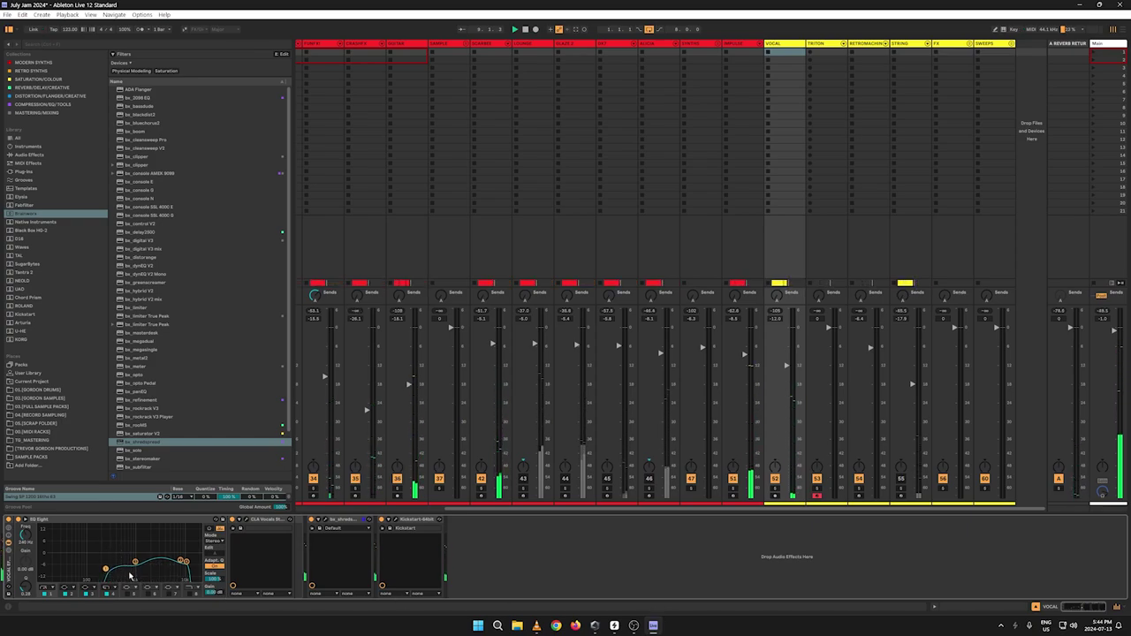
key(Tab)
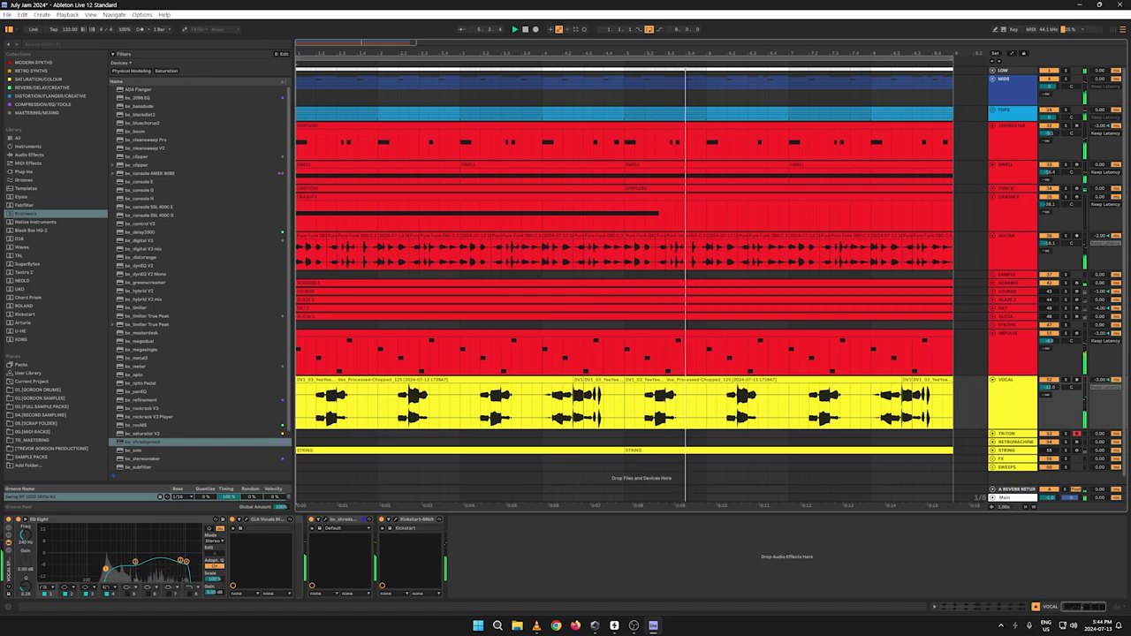
click(992, 111)
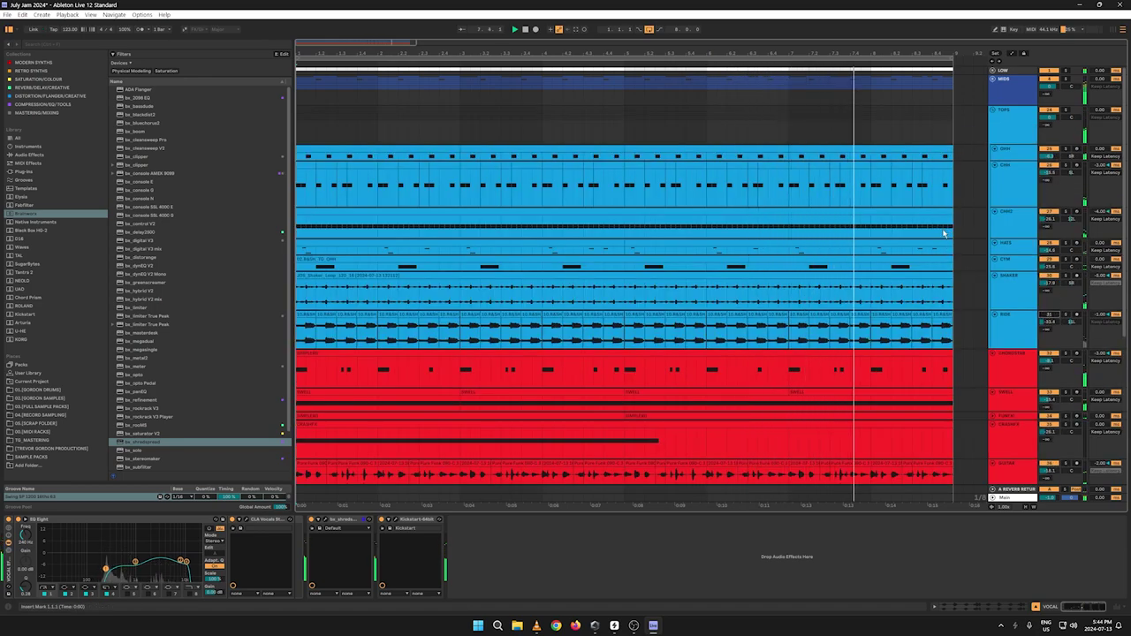
Step: Collapse TOPS, unfold MIDS, and delete tracks 15 Simpler through 23 Audio
click(992, 111)
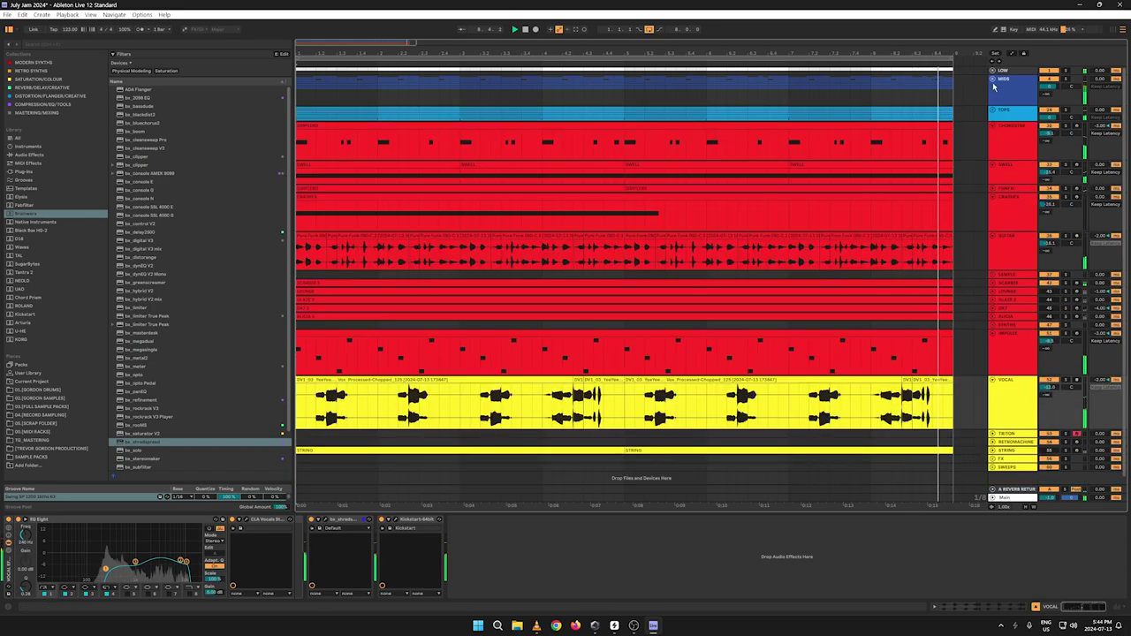
click(992, 79)
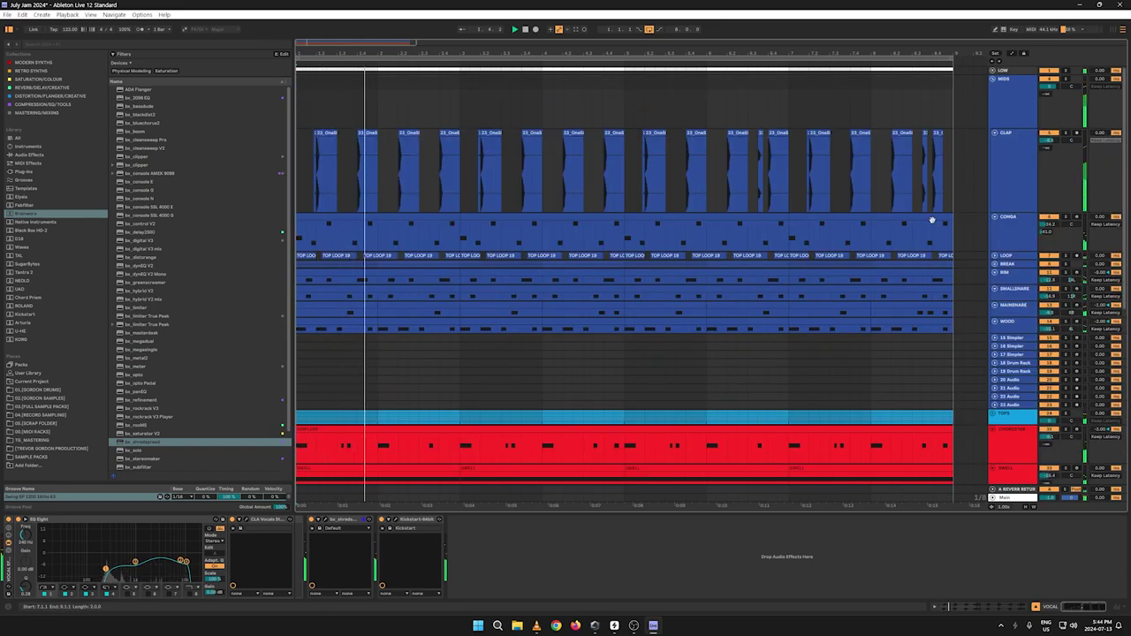
click(1001, 337)
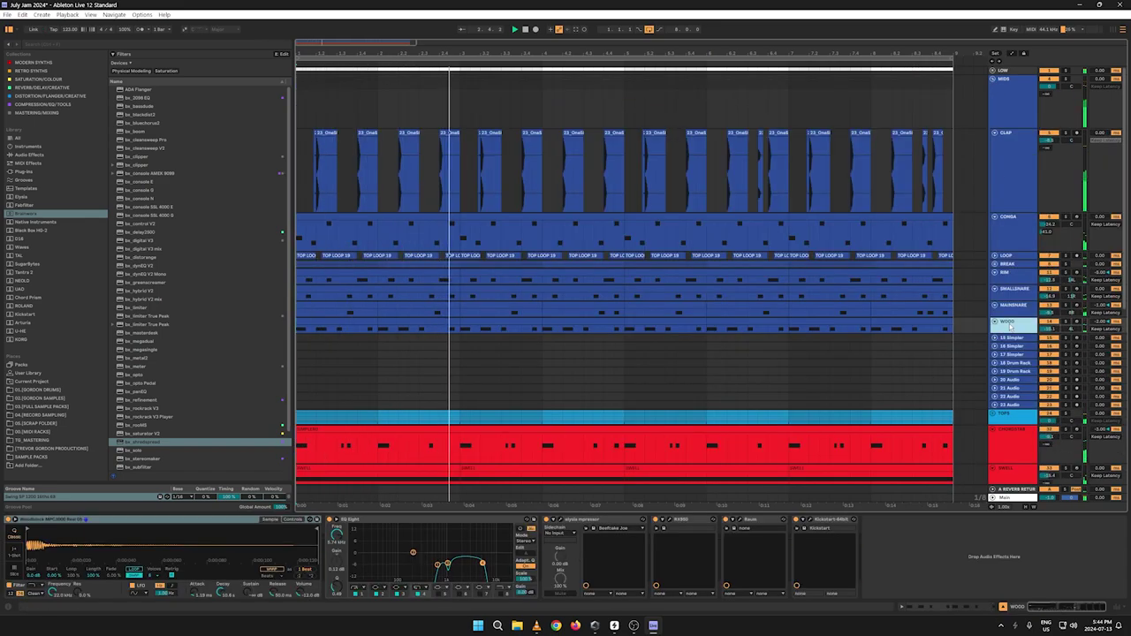
shift+click(1012, 405)
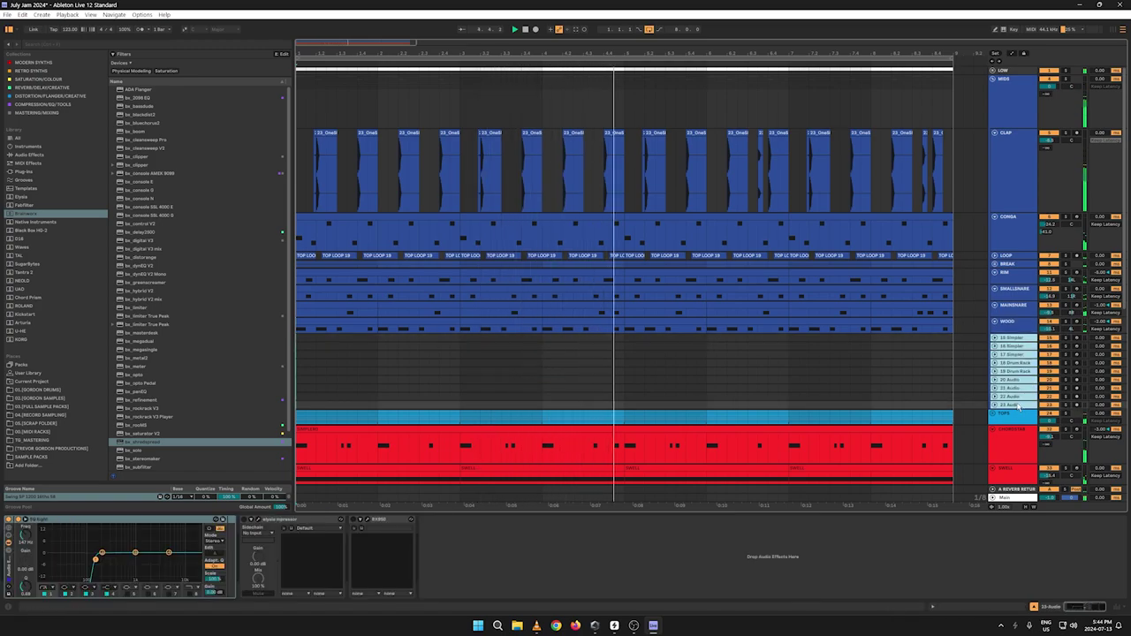
key(Delete)
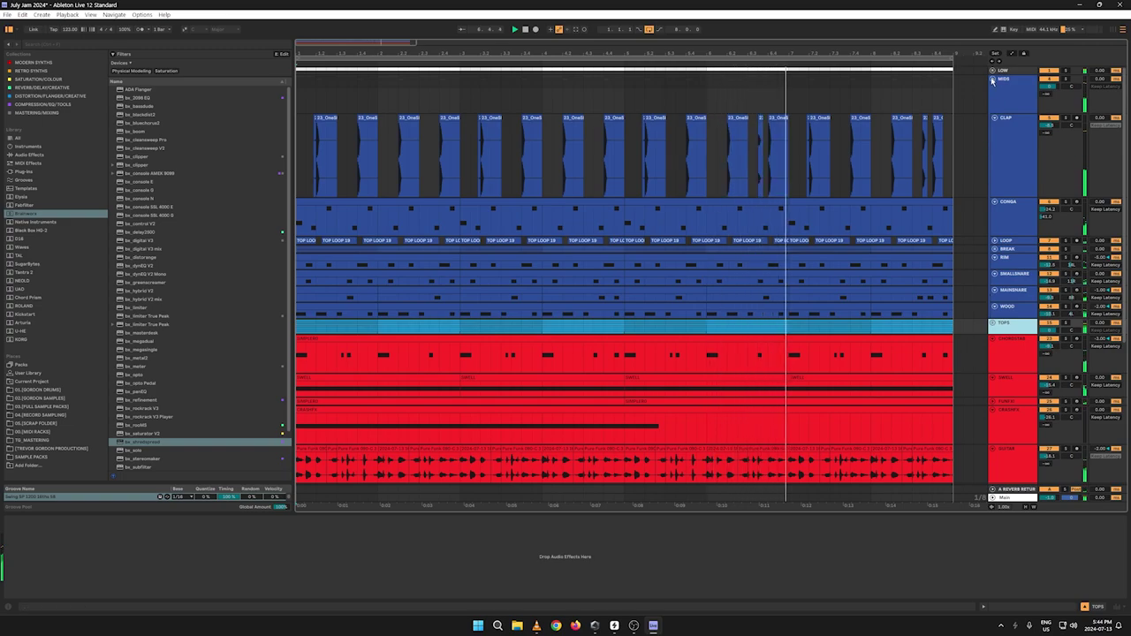
Step: Fold up the red instrument tracks, including GUITAR
scroll(993, 146, down, 5)
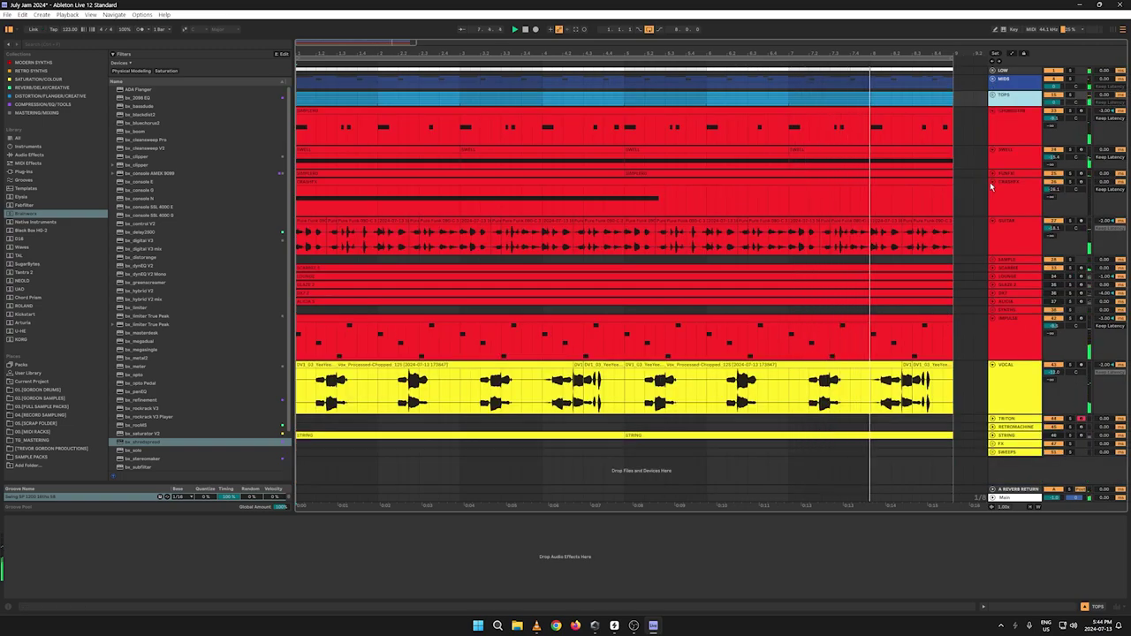
click(992, 181)
click(990, 189)
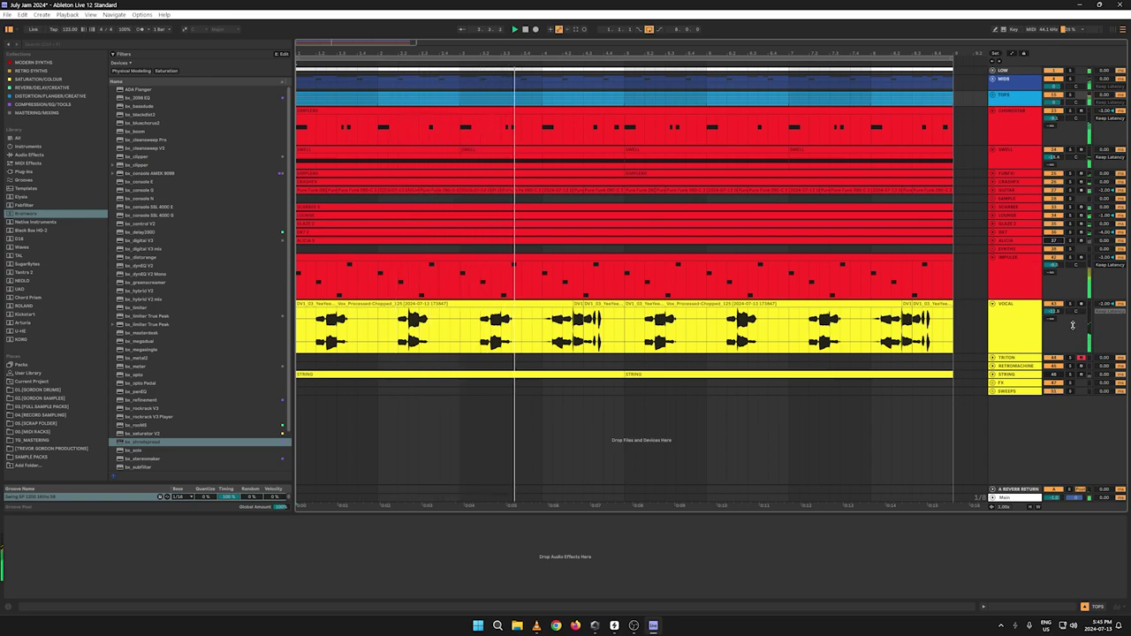
Step: Select and unfold the ALICIA track, then restart playback from the beginning
click(1071, 240)
click(993, 242)
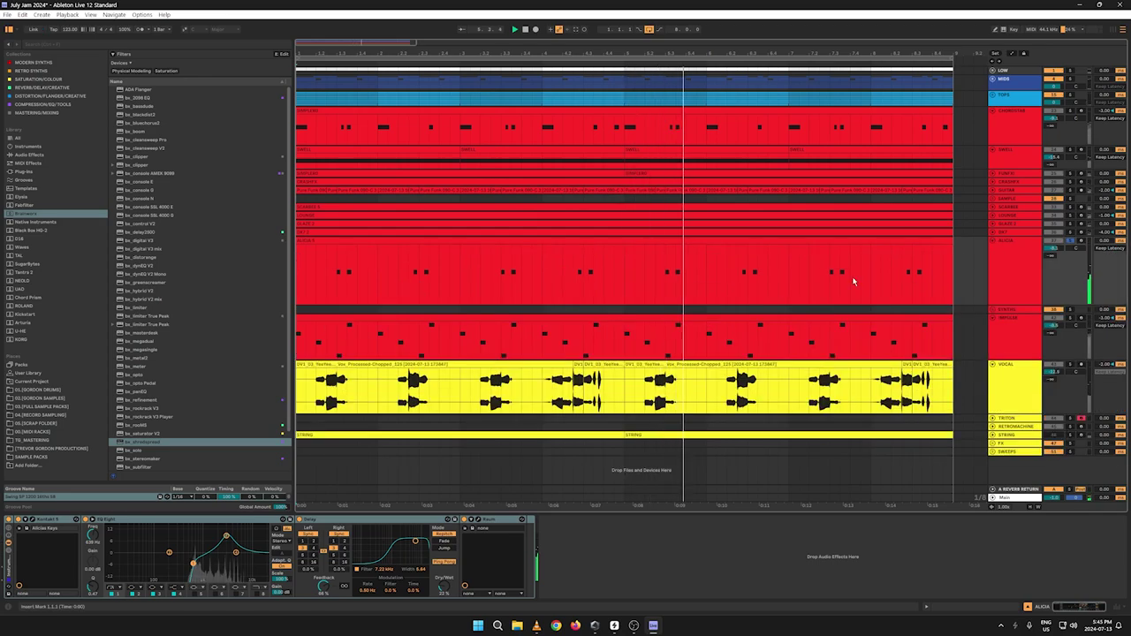
key(space)
key(space)
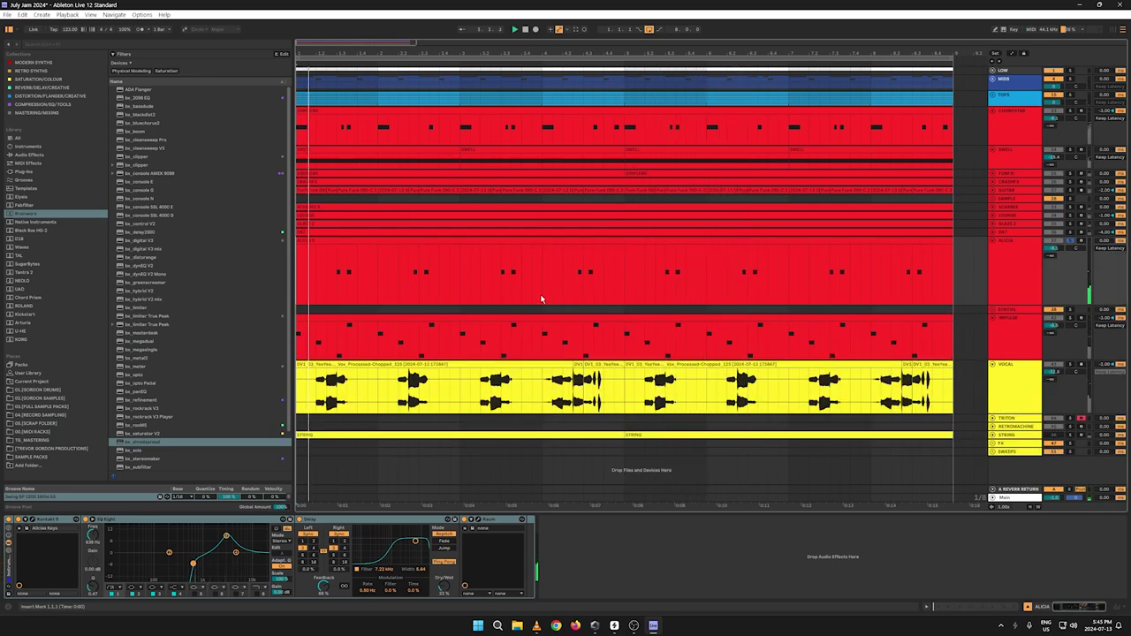
key(space)
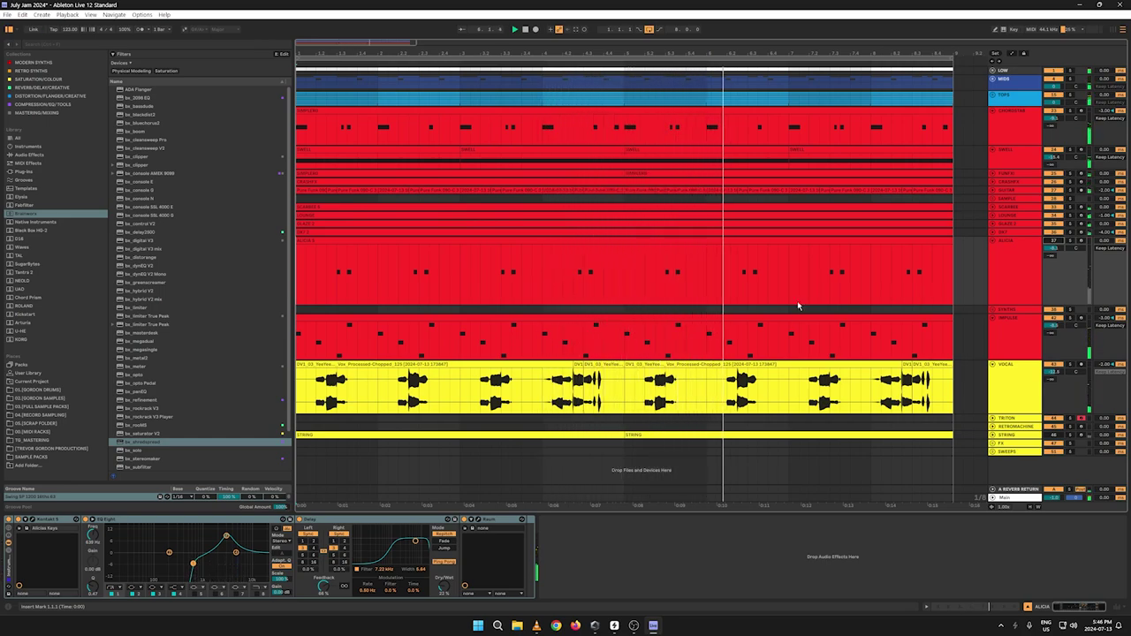
Step: Repeat a short slice of the ALICIA part with Ctrl+D to fill bars 1–9
drag(346, 266, 303, 251)
key(space)
key(ctrl+d)
key(ctrl+d)
key(ctrl+d)
key(ctrl+d)
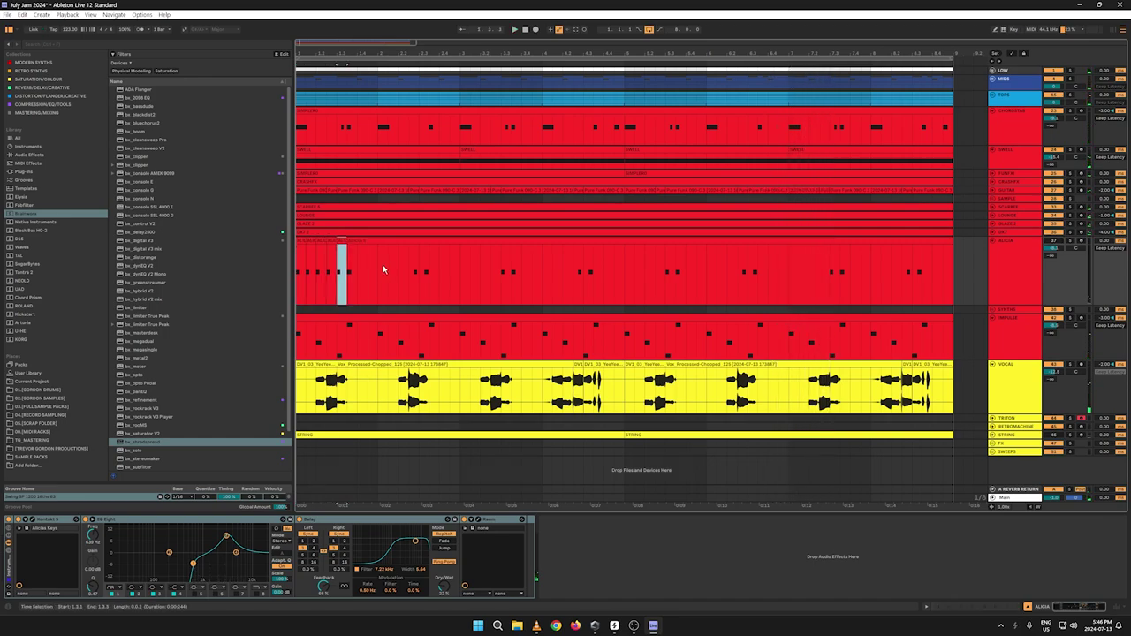
key(ctrl+d)
key(ctrl+d)
drag(379, 269, 295, 271)
key(ctrl+d)
key(ctrl+d)
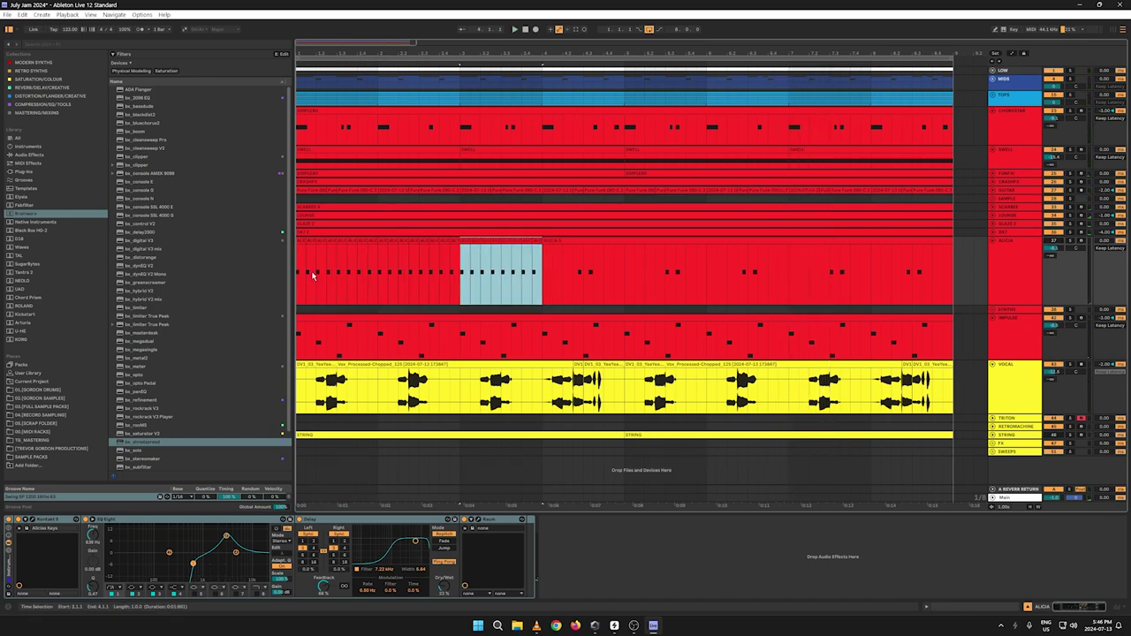
key(ctrl+d)
key(ctrl+d)
key(ctrl+d)
key(ctrl+d)
key(ctrl+d)
key(space)
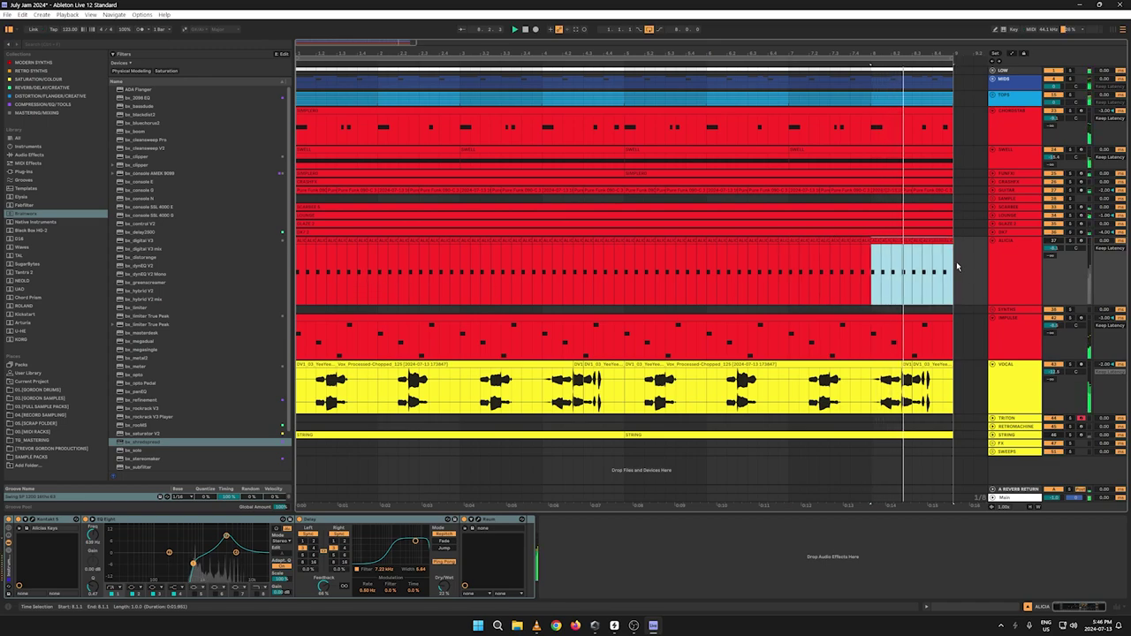
Step: Consolidate the ALICIA part from 1.1.1 to 9.1.1 into one clip and show its notes
drag(956, 267, 280, 276)
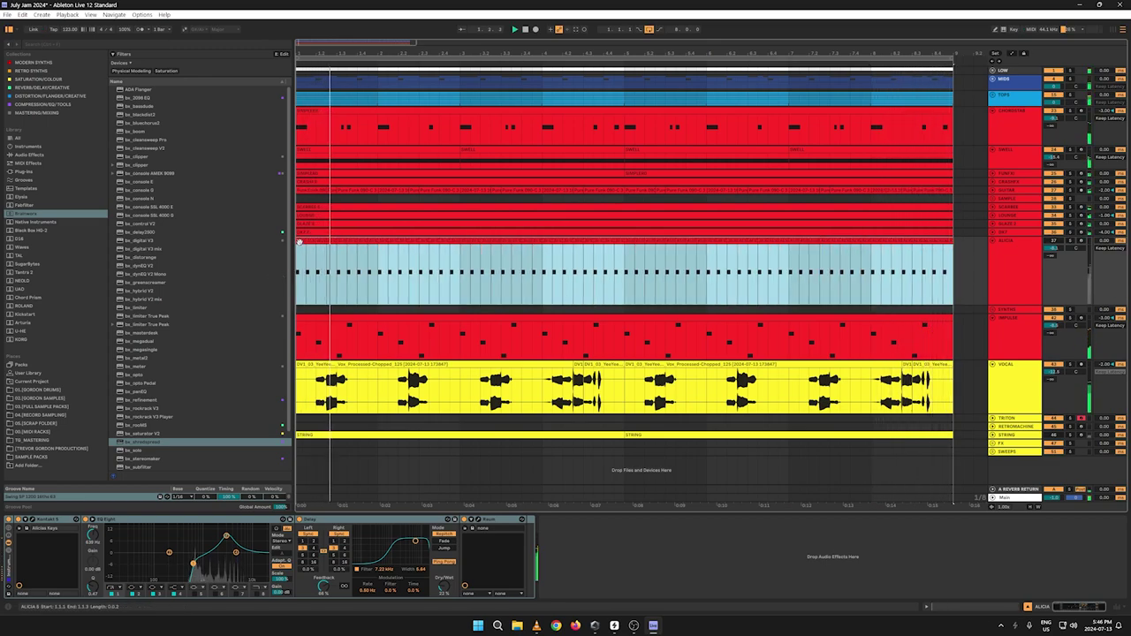
right_click(299, 246)
click(306, 316)
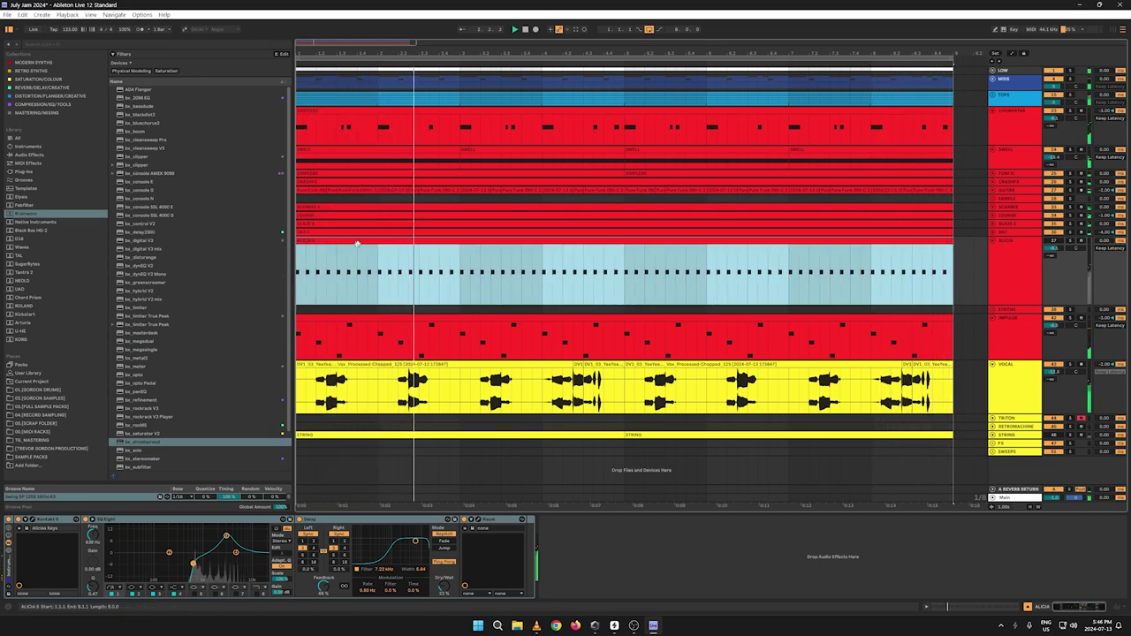
double_click(356, 246)
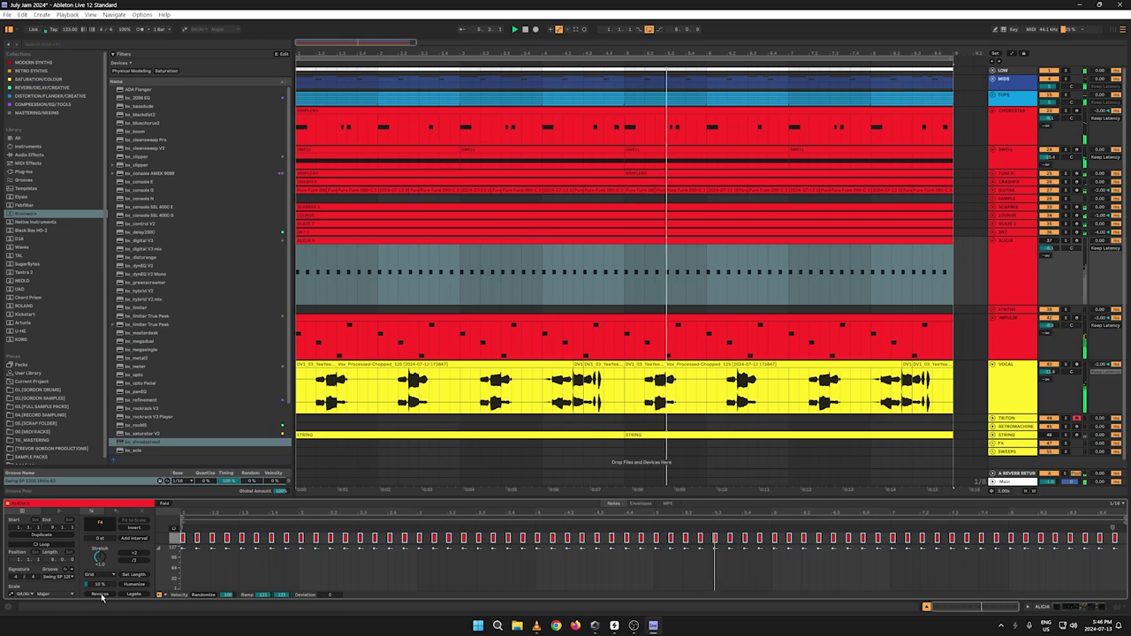
Step: Randomize the selected notes' velocities, lowering the randomize amount to 27
click(196, 596)
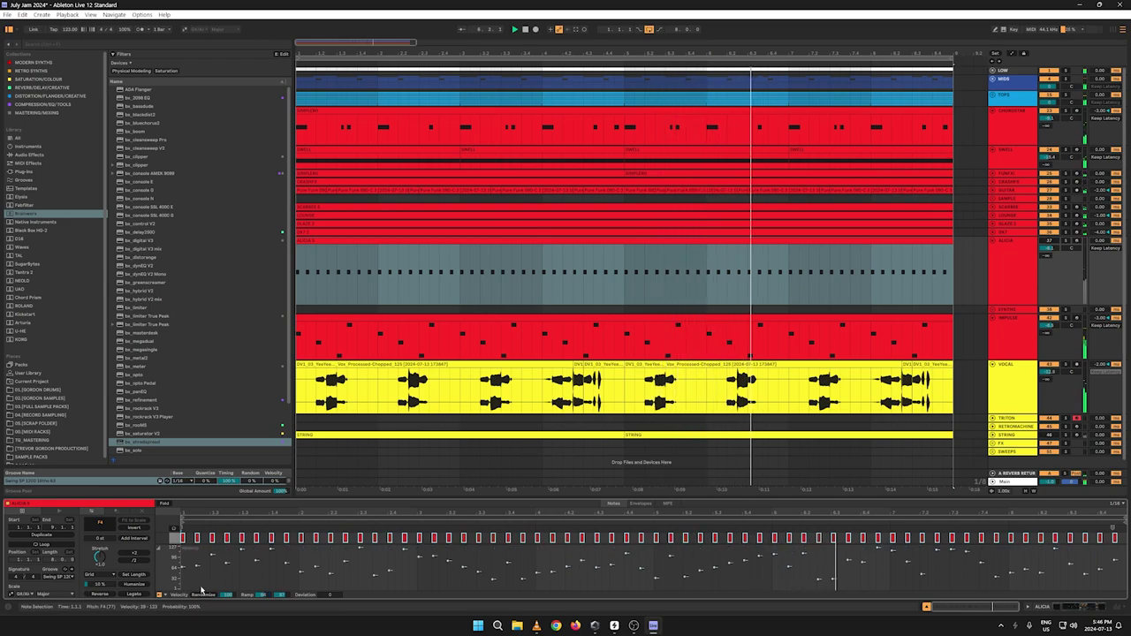
drag(197, 566, 197, 530)
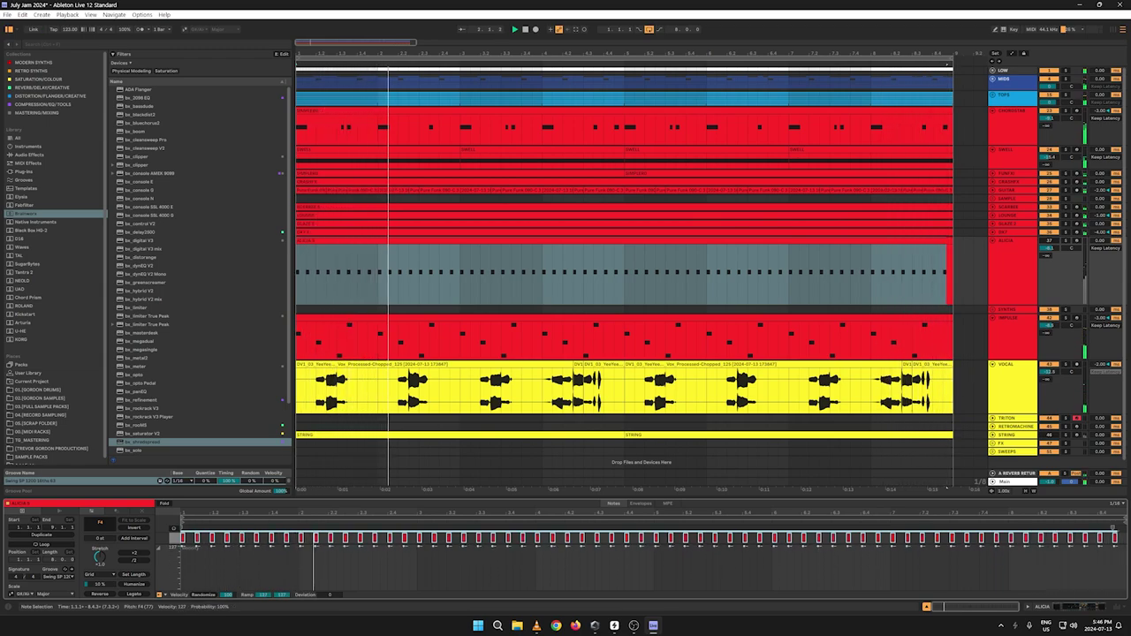
click(198, 595)
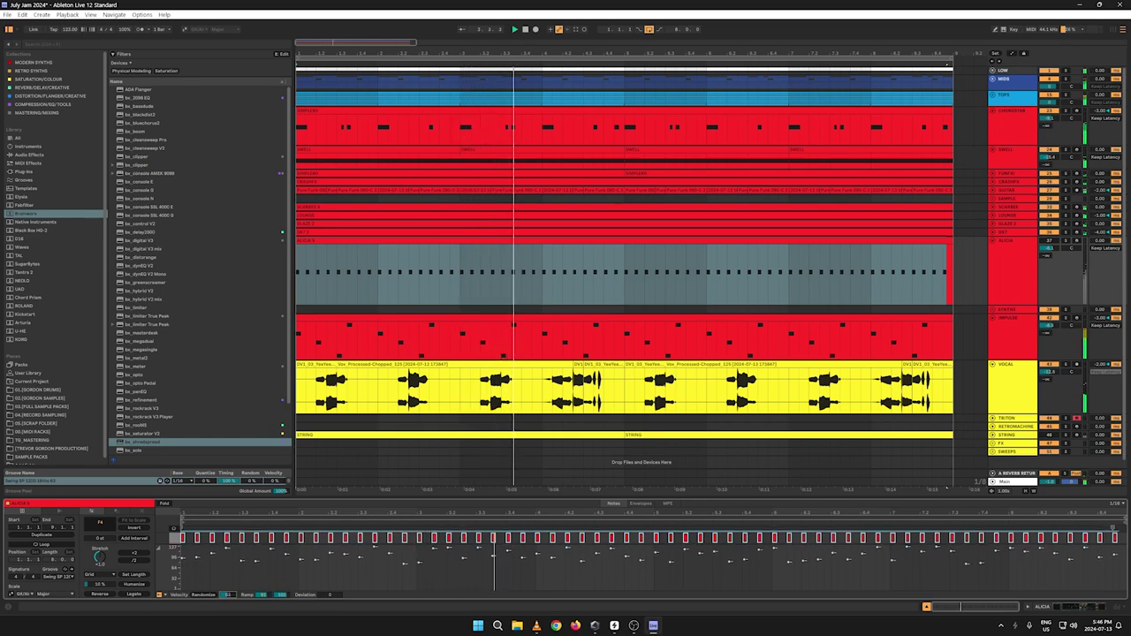
drag(228, 595, 228, 610)
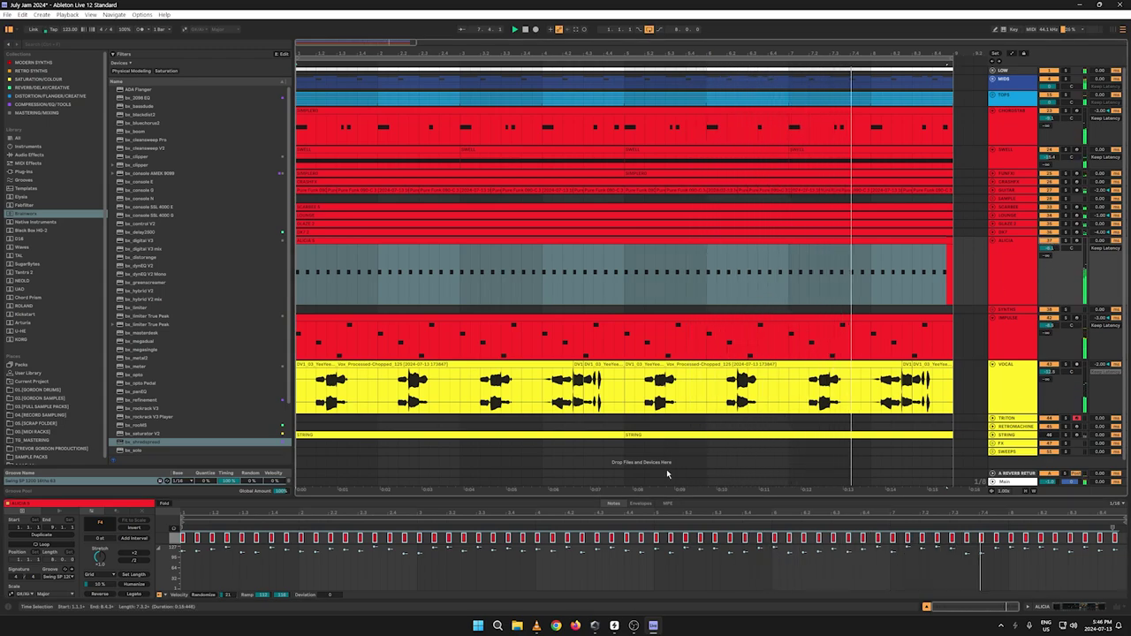
Step: Compare ALICIA with its Delay device off and back on, then deselect the clip
click(1007, 270)
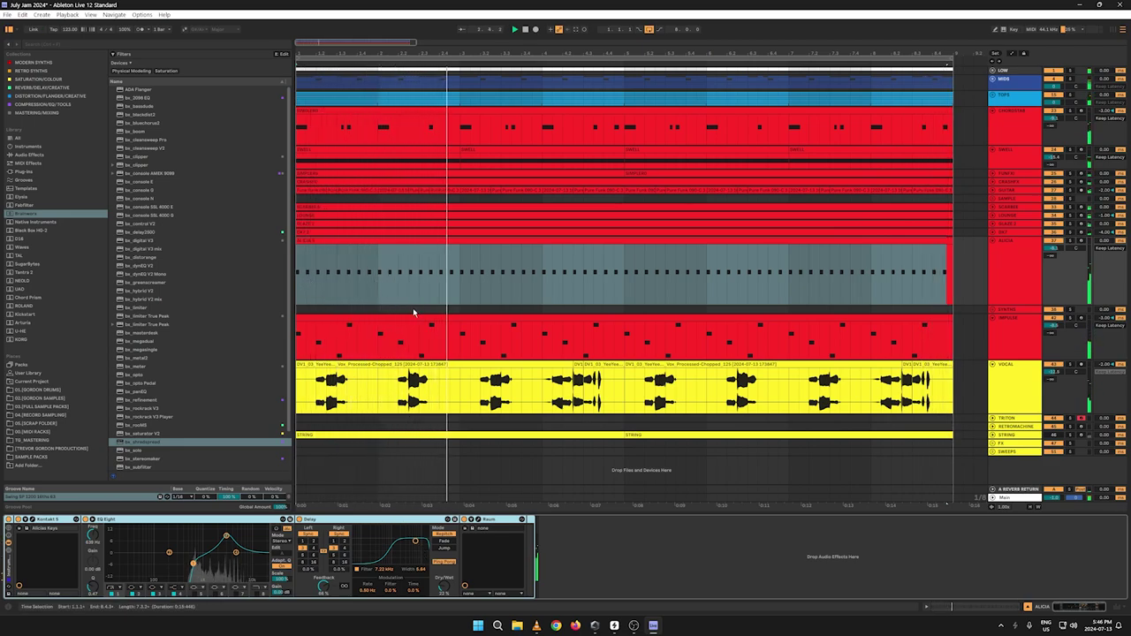
key(space)
click(300, 519)
key(space)
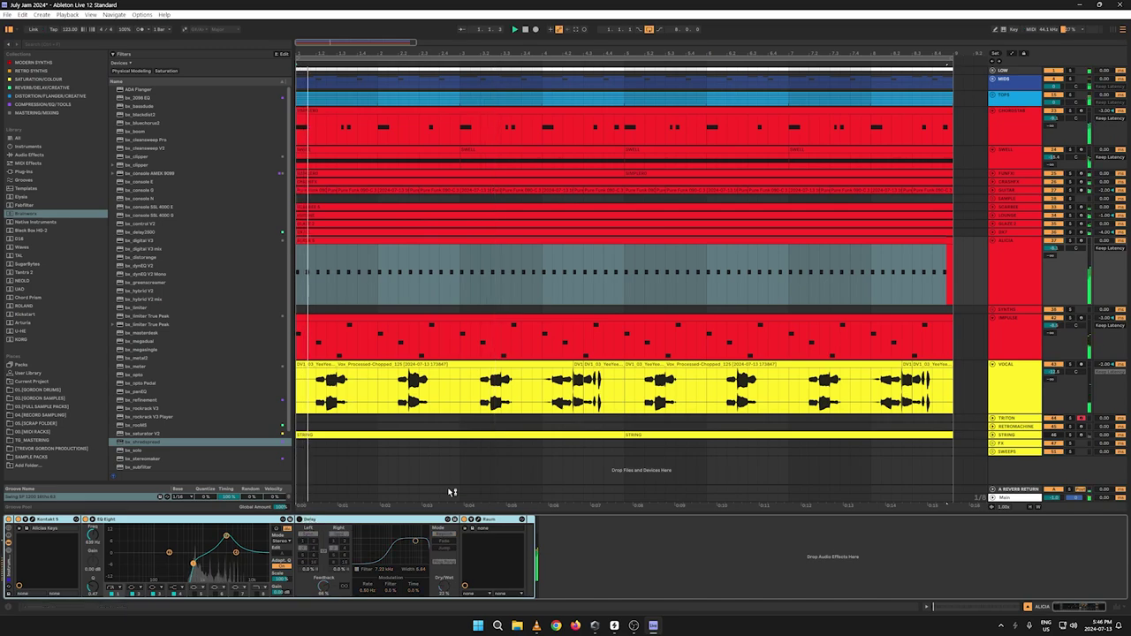
click(300, 519)
key(space)
key(space)
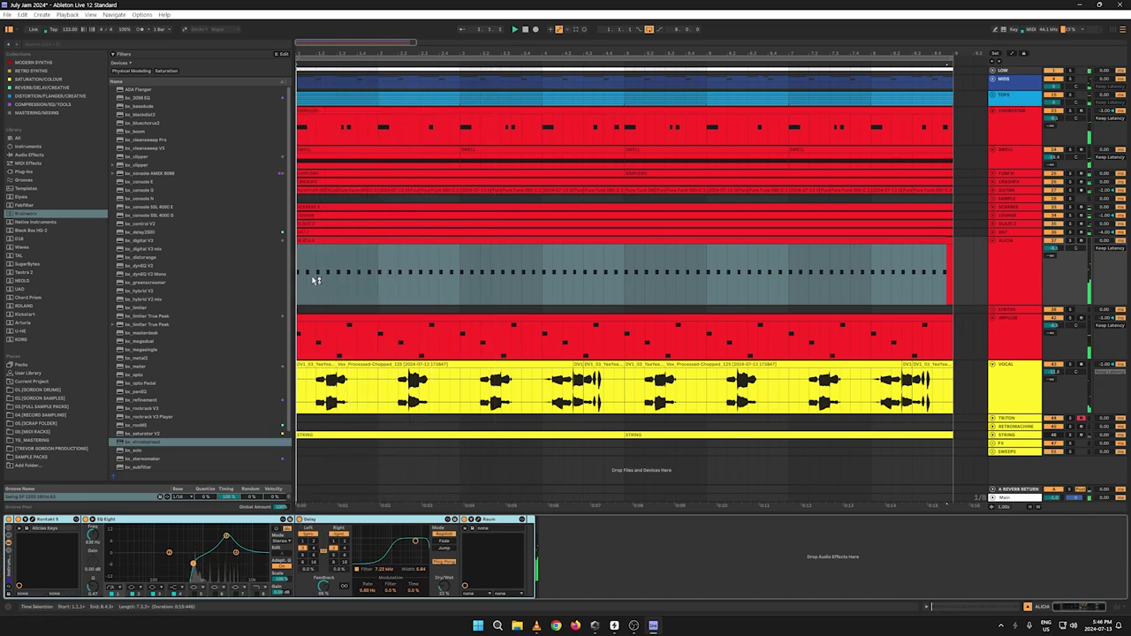
click(311, 281)
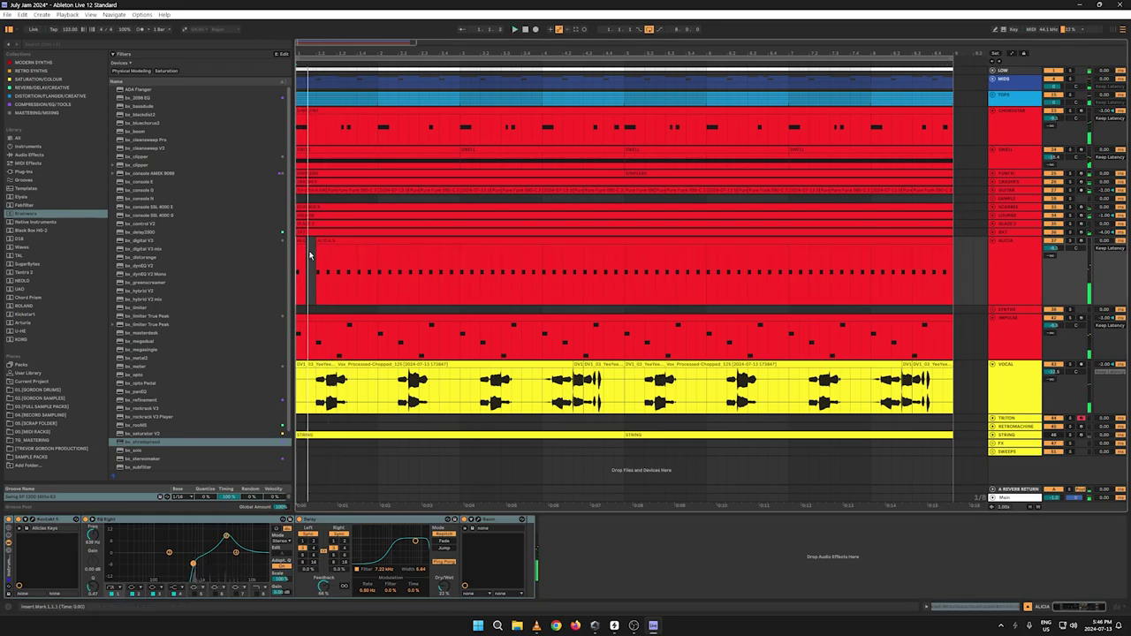
Step: Consolidate the ALICIA part's first beat into its own clip, repeat it, and inspect its F4 note
drag(309, 254, 271, 255)
right_click(301, 245)
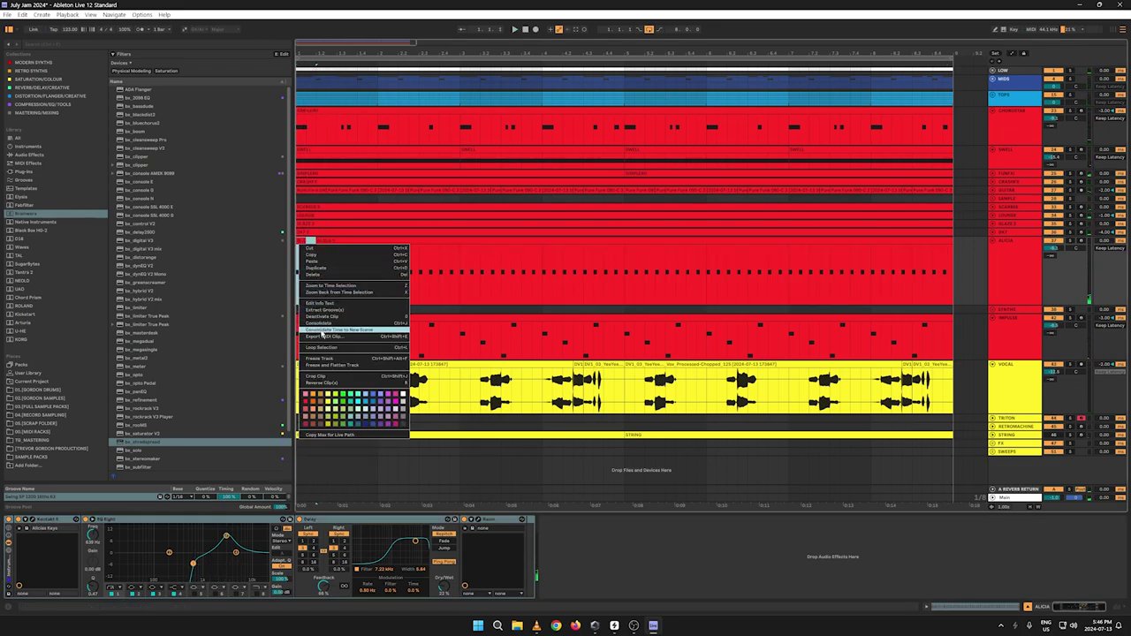
click(323, 324)
key(ctrl+d)
key(ctrl+d)
key(ctrl+d)
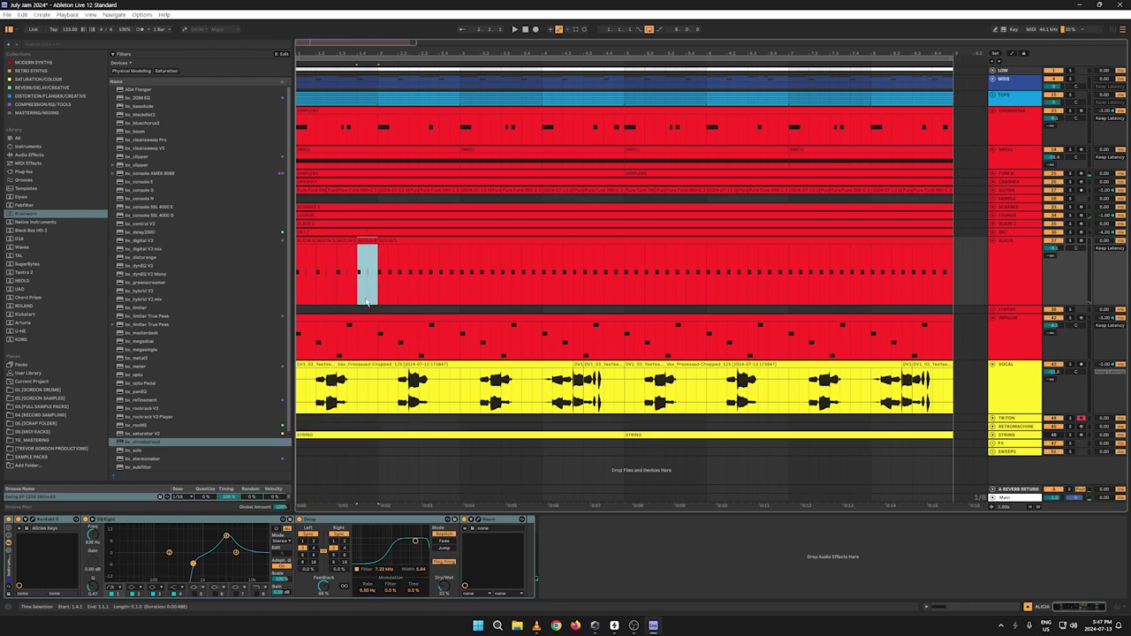
double_click(310, 256)
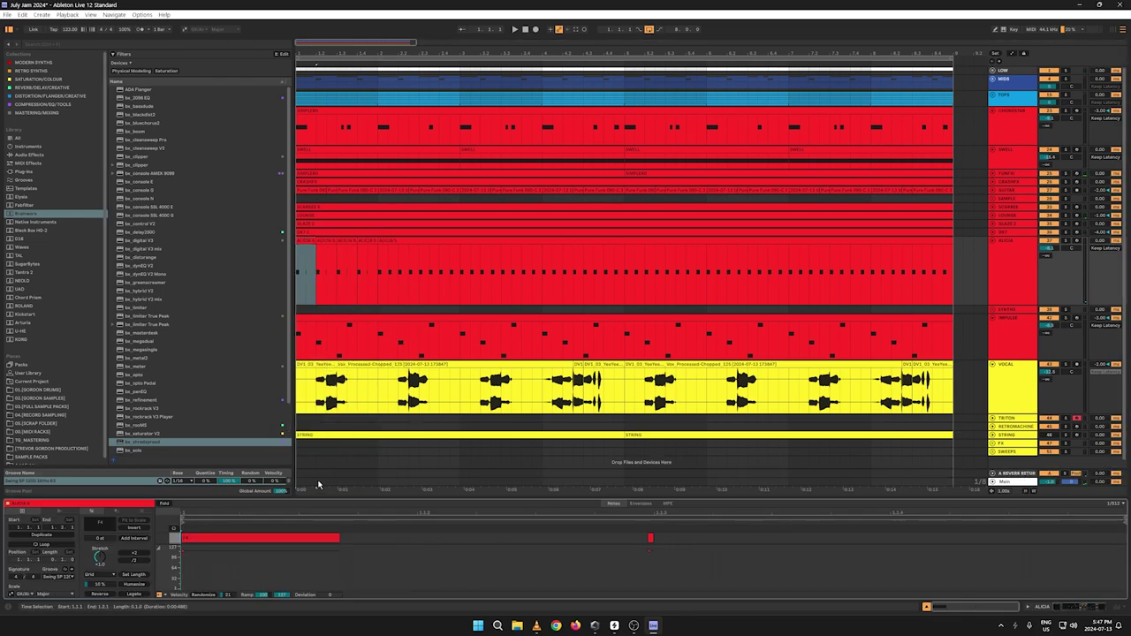
drag(692, 536, 550, 528)
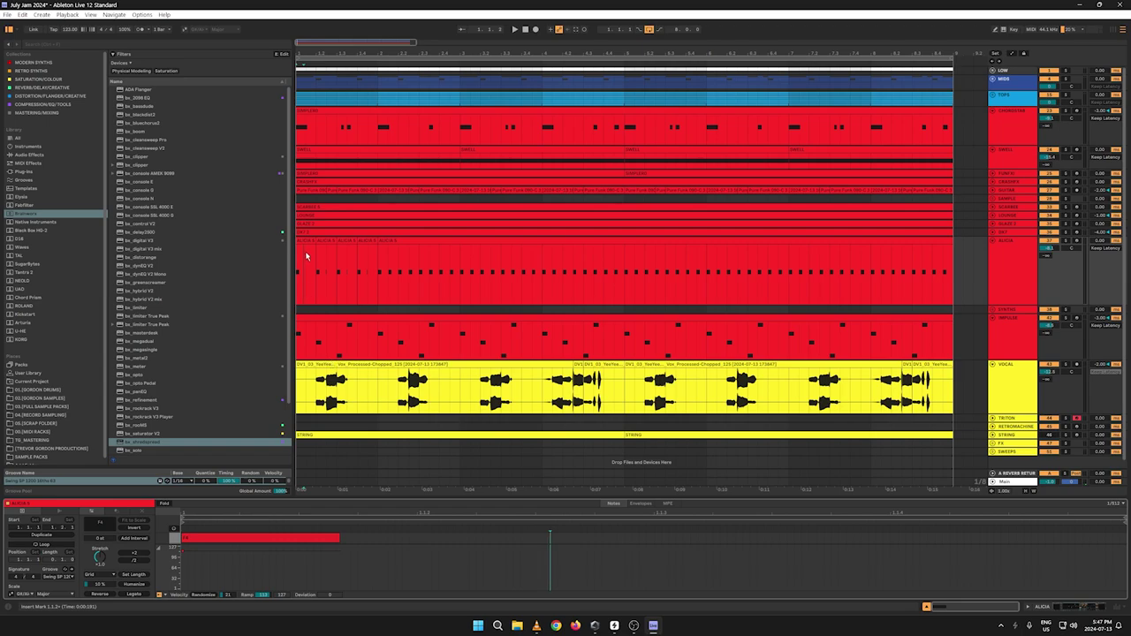
Step: Repeat the one-beat clip through the bar and on to bar 9, then consolidate into one clip
drag(317, 254, 285, 249)
key(ctrl+d)
key(ctrl+d)
key(ctrl+d)
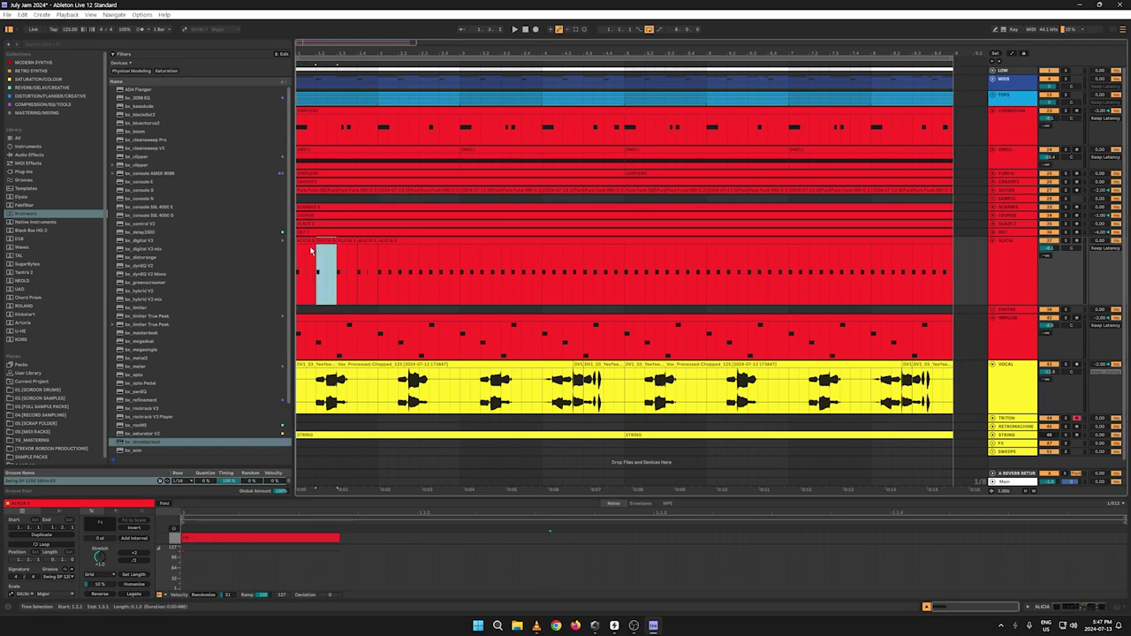
drag(378, 283, 296, 281)
key(ctrl+d)
key(ctrl+d)
key(ctrl+d)
key(ctrl+d)
key(ctrl+d)
key(ctrl+d)
key(ctrl+d)
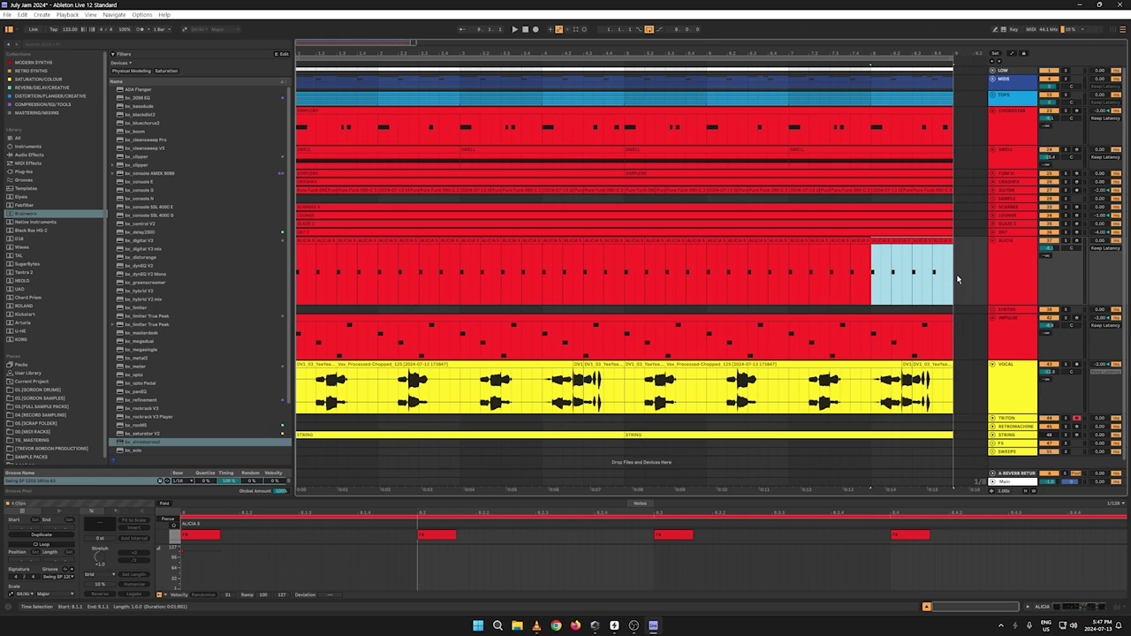
drag(956, 279, 300, 265)
right_click(303, 247)
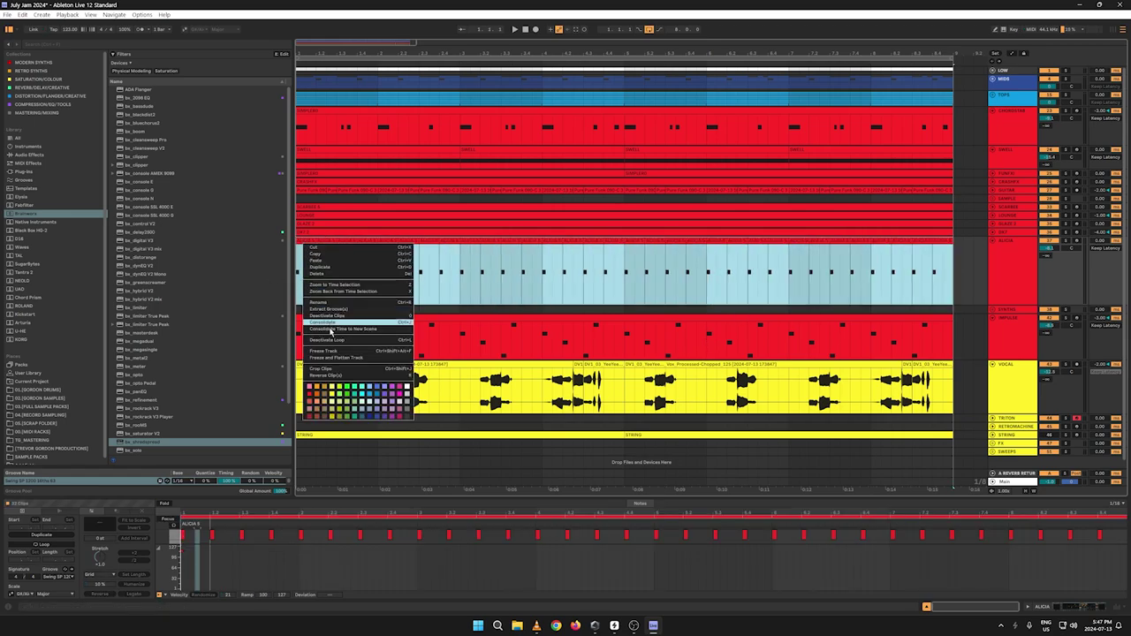
click(319, 321)
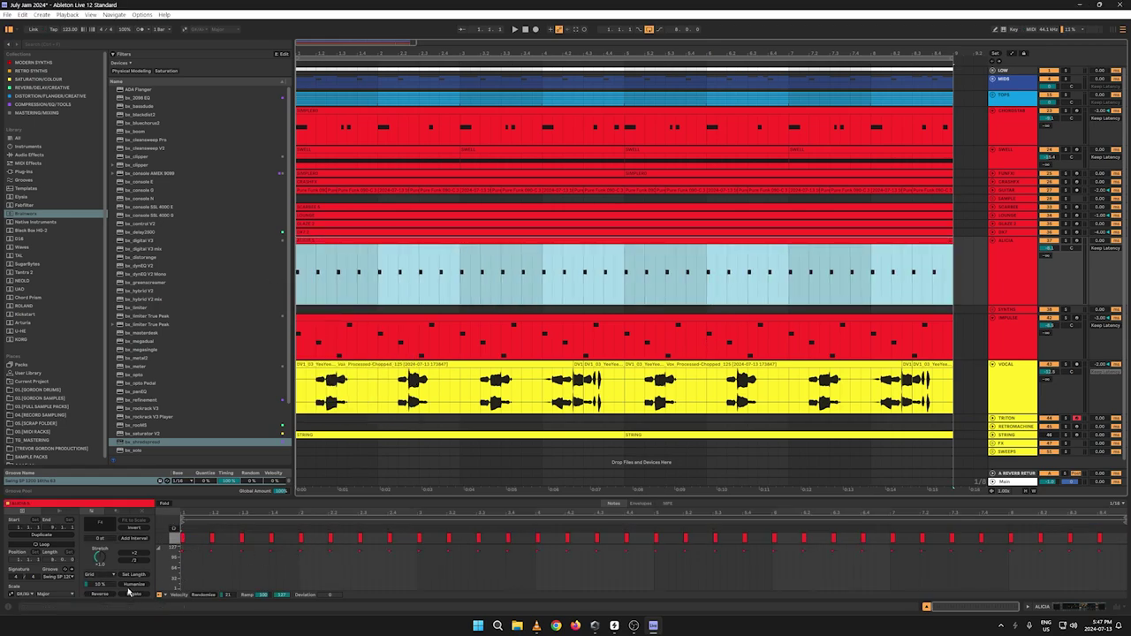
Step: Randomize the clip's velocities, set ALICIA volume to -13.8 dB, and fold the track
click(203, 595)
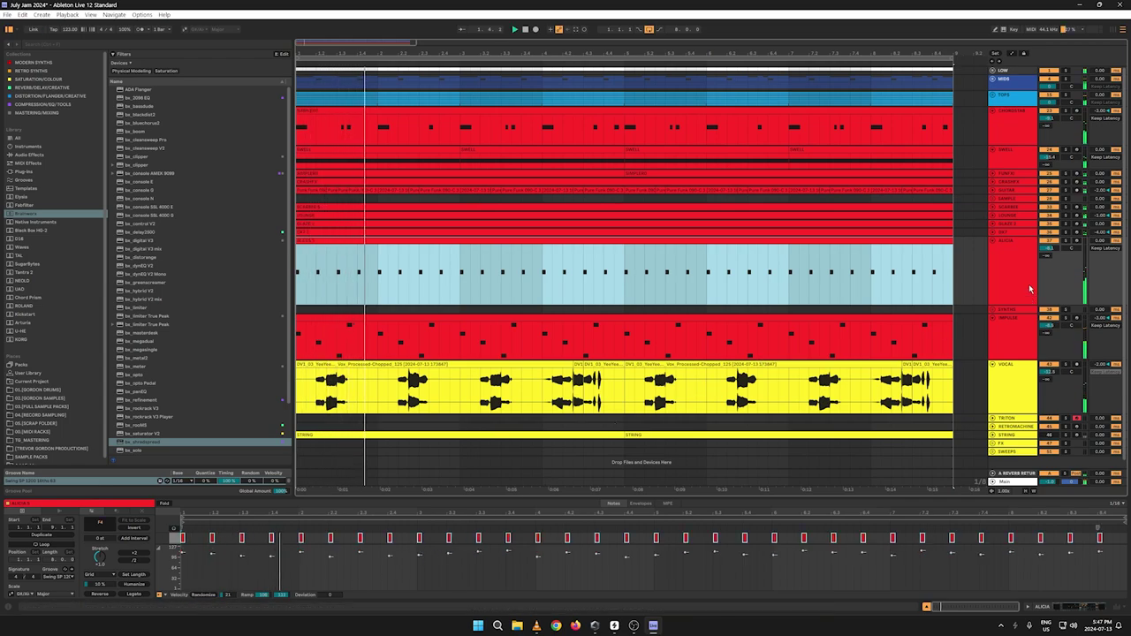
drag(1051, 252, 1051, 269)
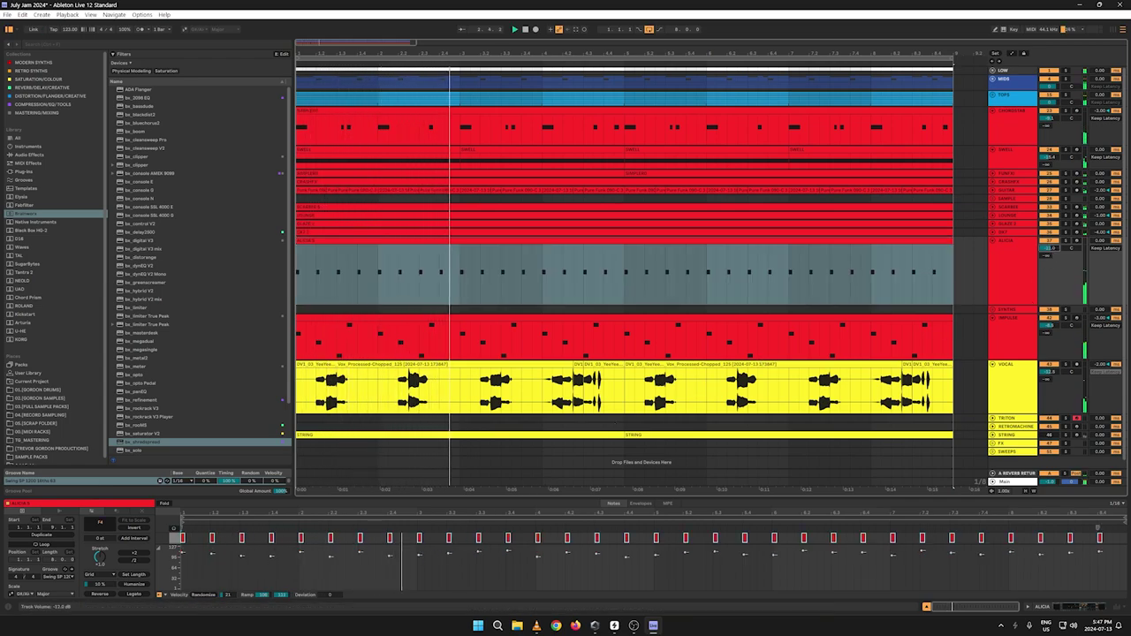
click(986, 257)
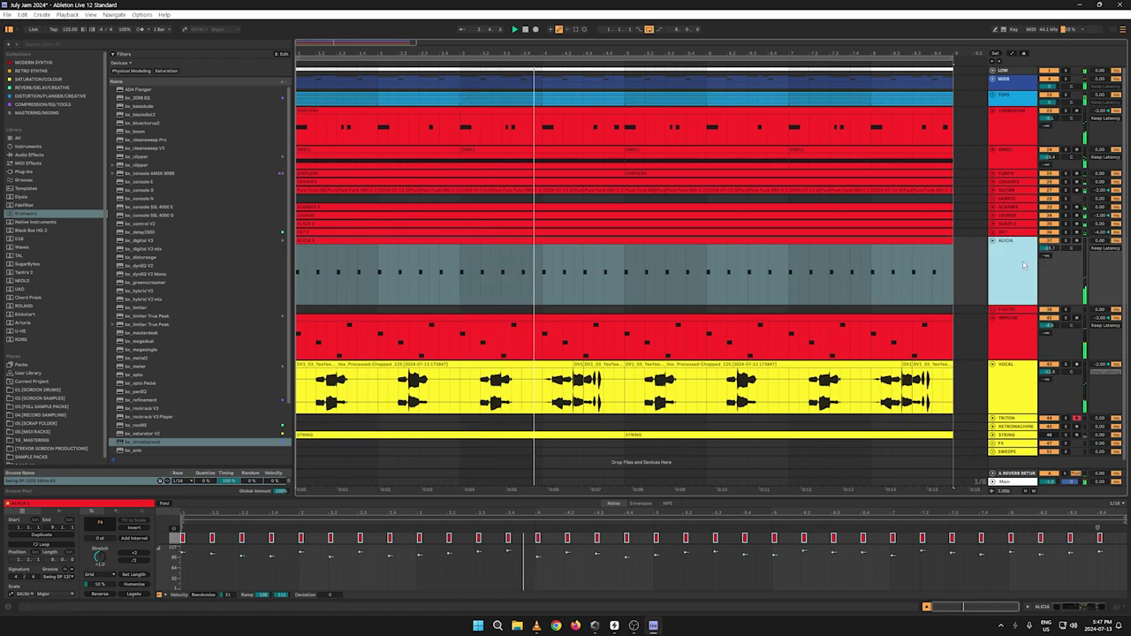
click(992, 240)
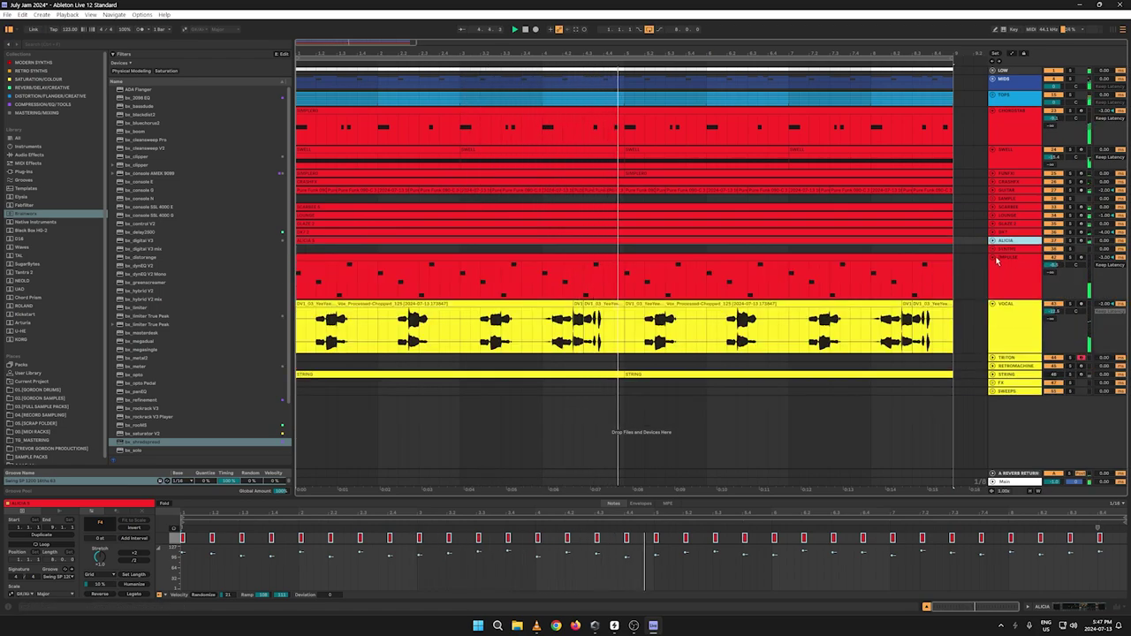
Step: Unfold the SYNTHS group and check the GUITAR track's waveform and device chain
click(1001, 253)
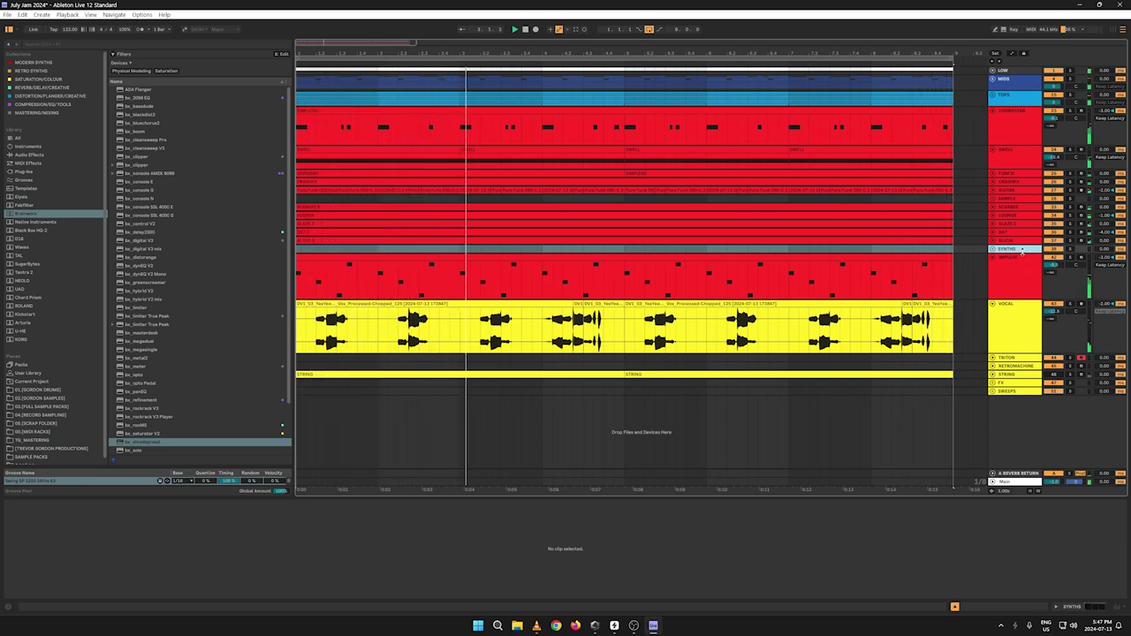
click(992, 250)
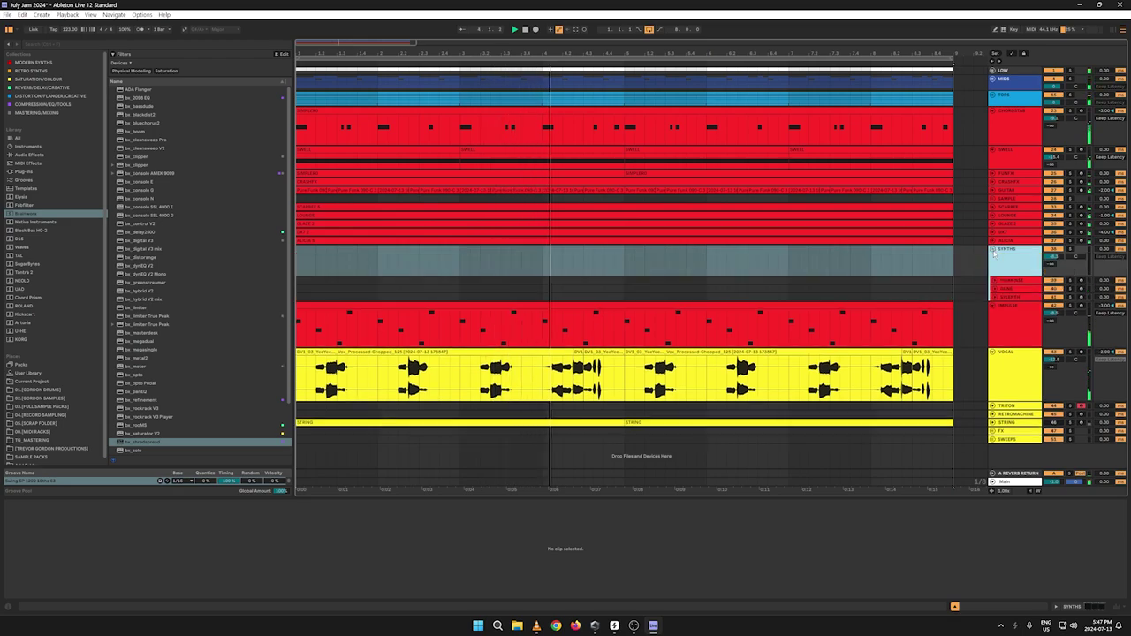
click(993, 191)
double_click(1005, 209)
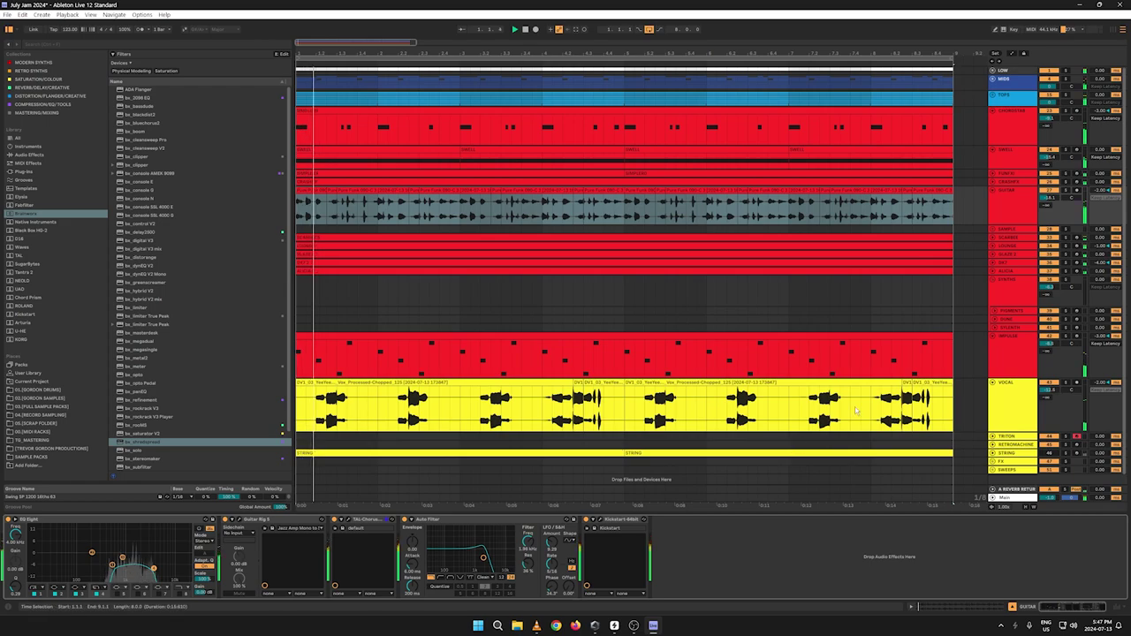
click(993, 191)
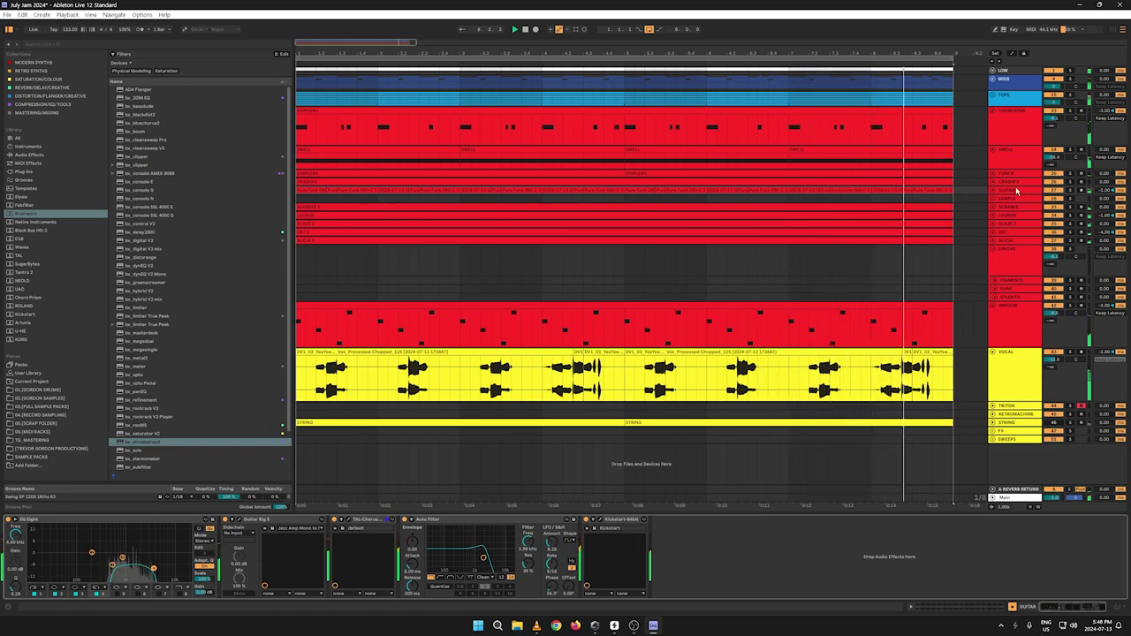
Step: Nudge the GLAZE 2 track's volume, then fold it back up
click(992, 224)
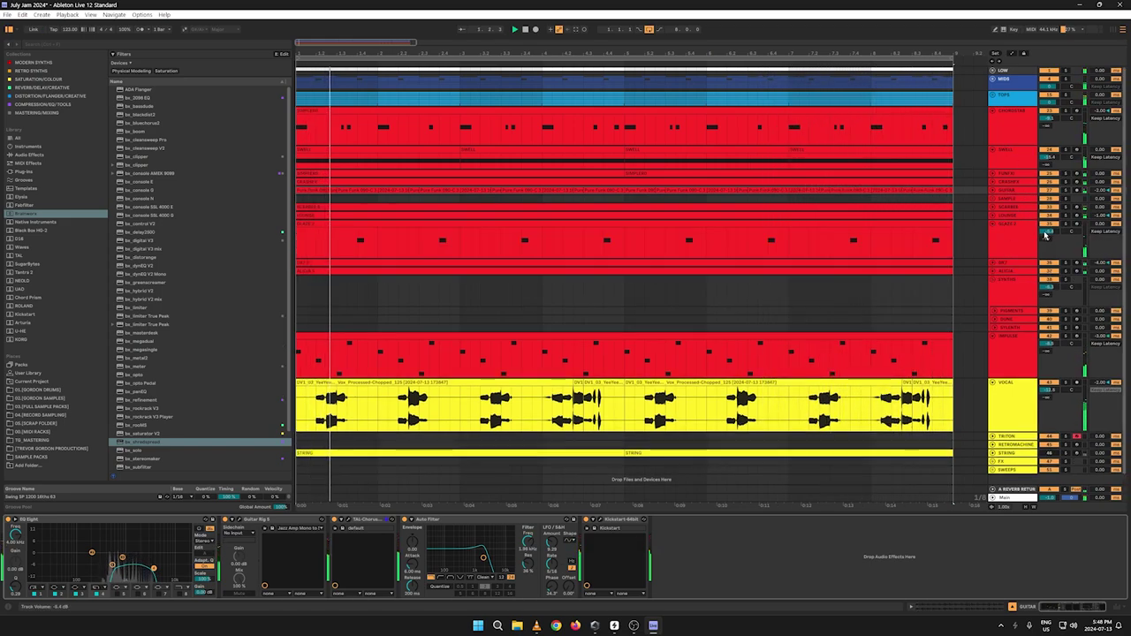
drag(1047, 231, 1047, 233)
click(992, 226)
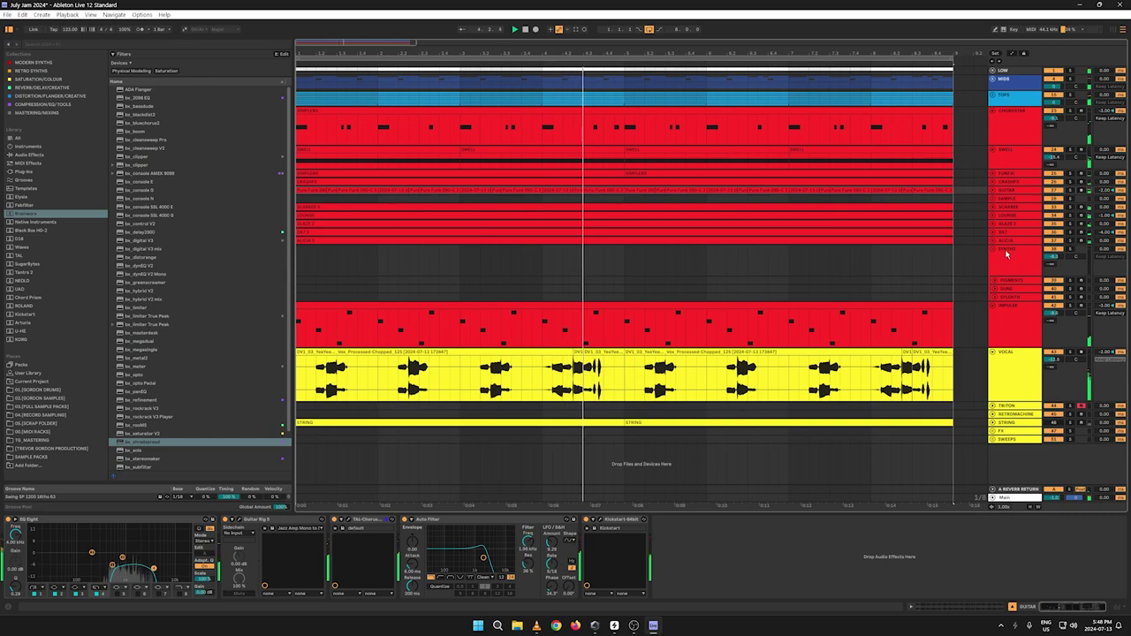
Step: Check the VOCAL, IMPULSE and SYNTHS devices, then expand the SAMPLE group
click(992, 190)
click(992, 190)
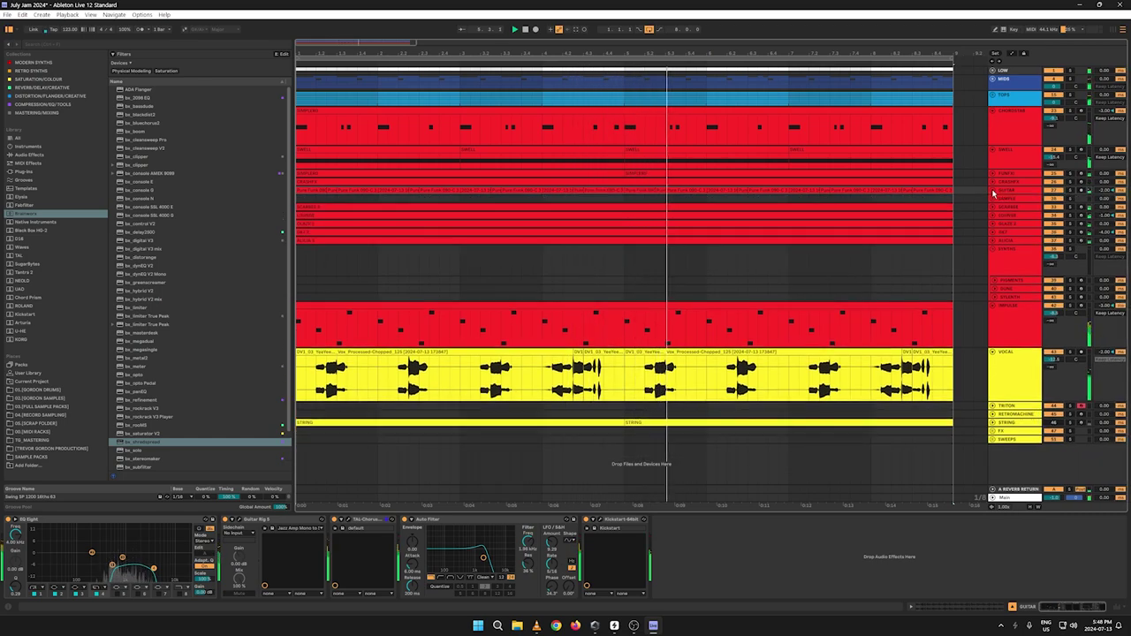
click(1006, 375)
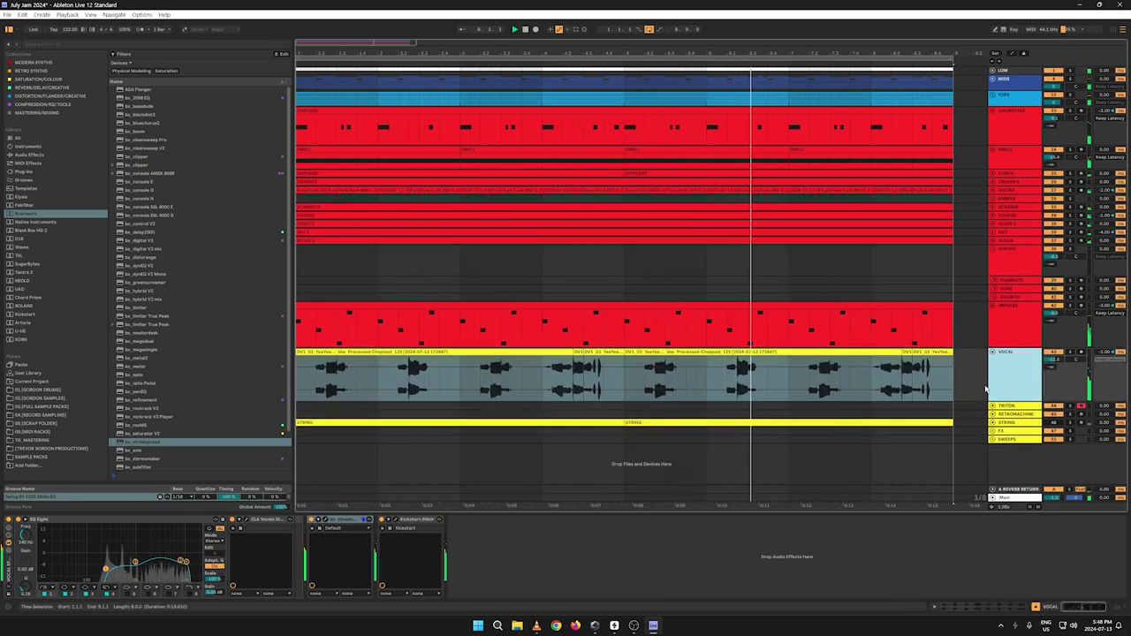
click(1008, 327)
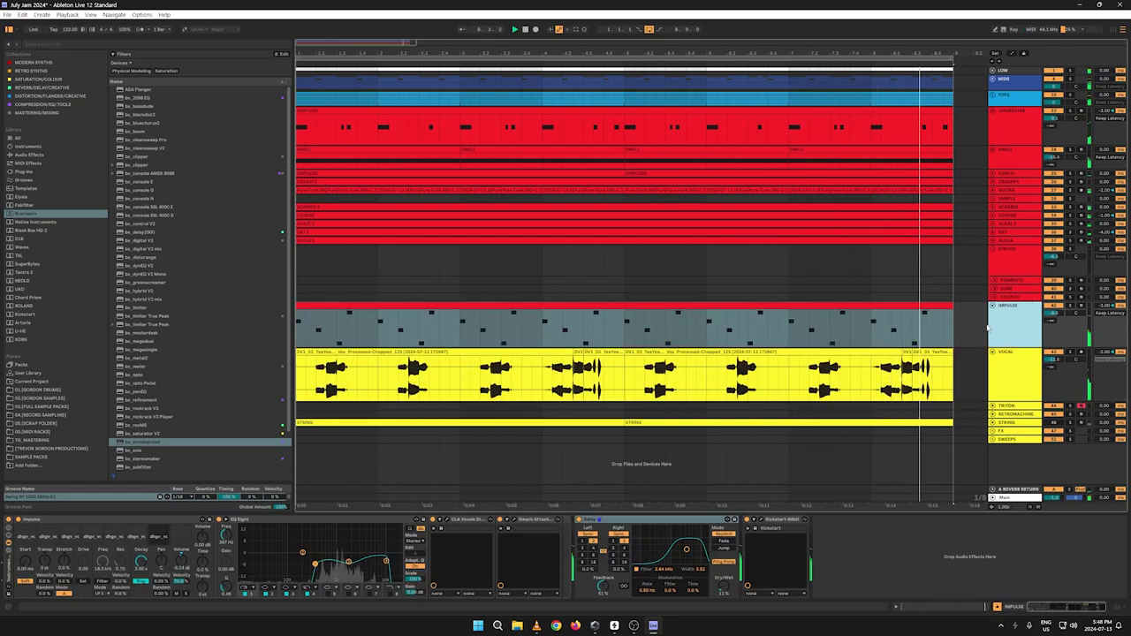
click(1001, 255)
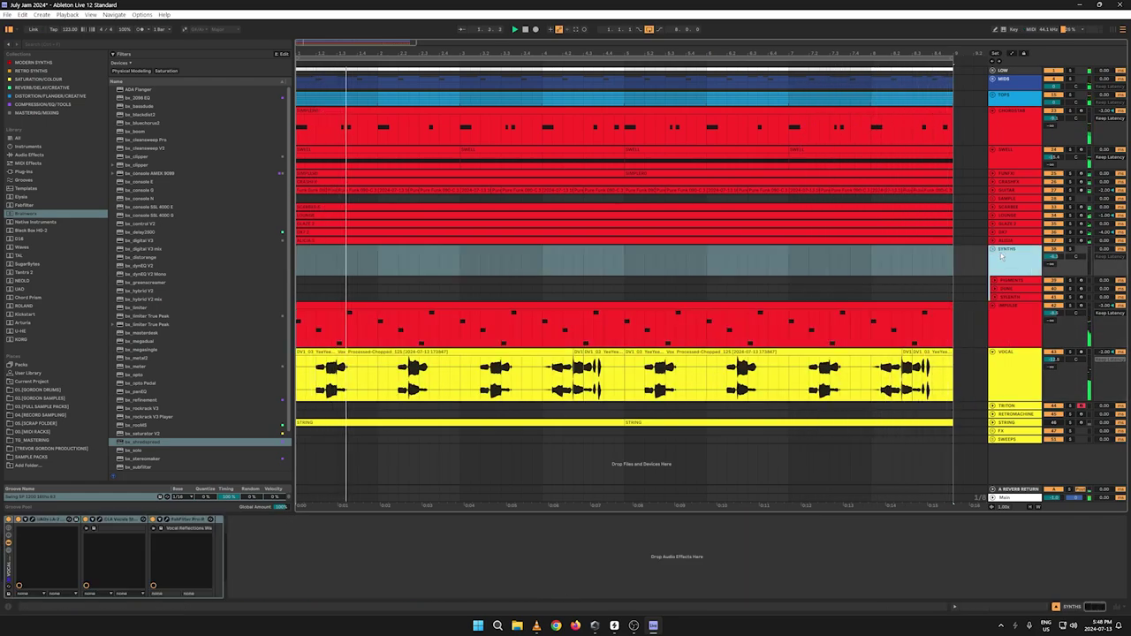
click(1021, 307)
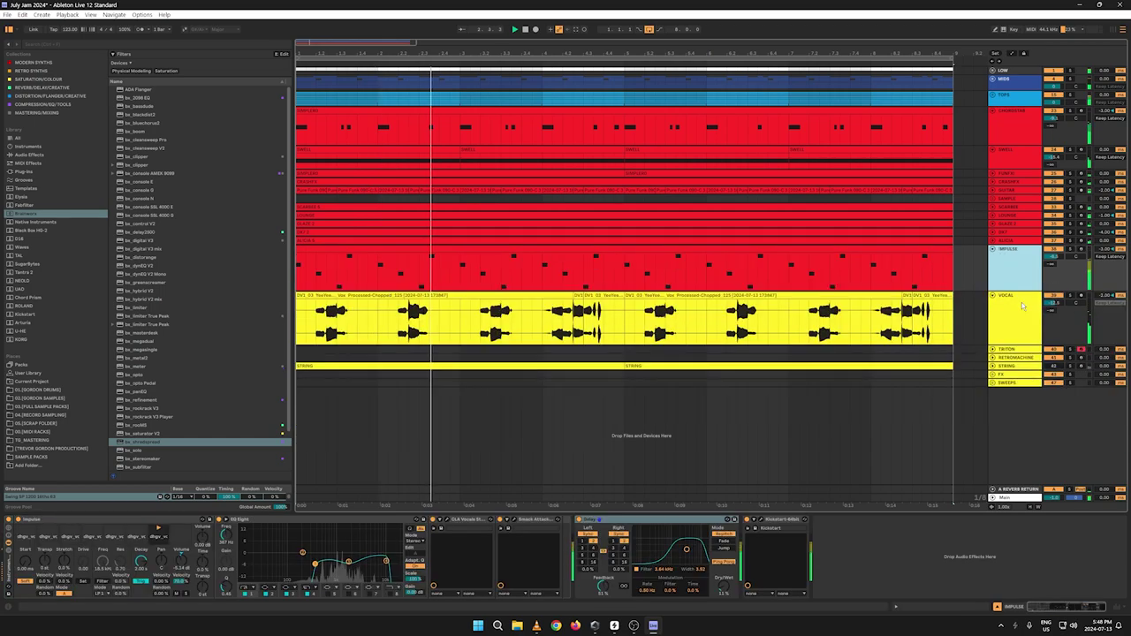
click(998, 199)
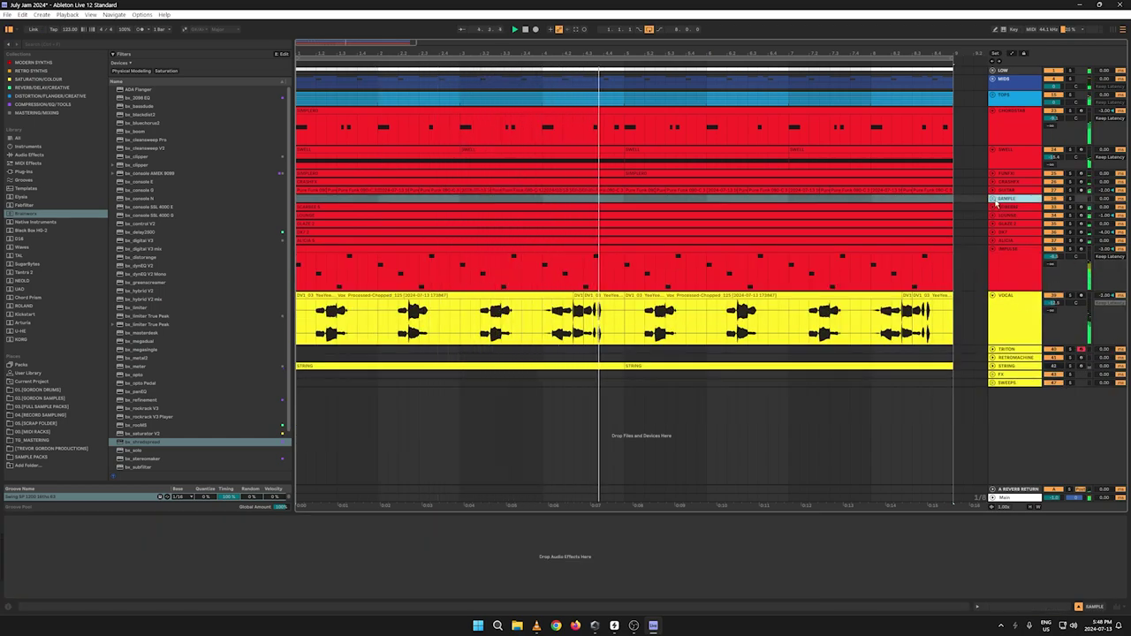
click(992, 199)
click(1014, 245)
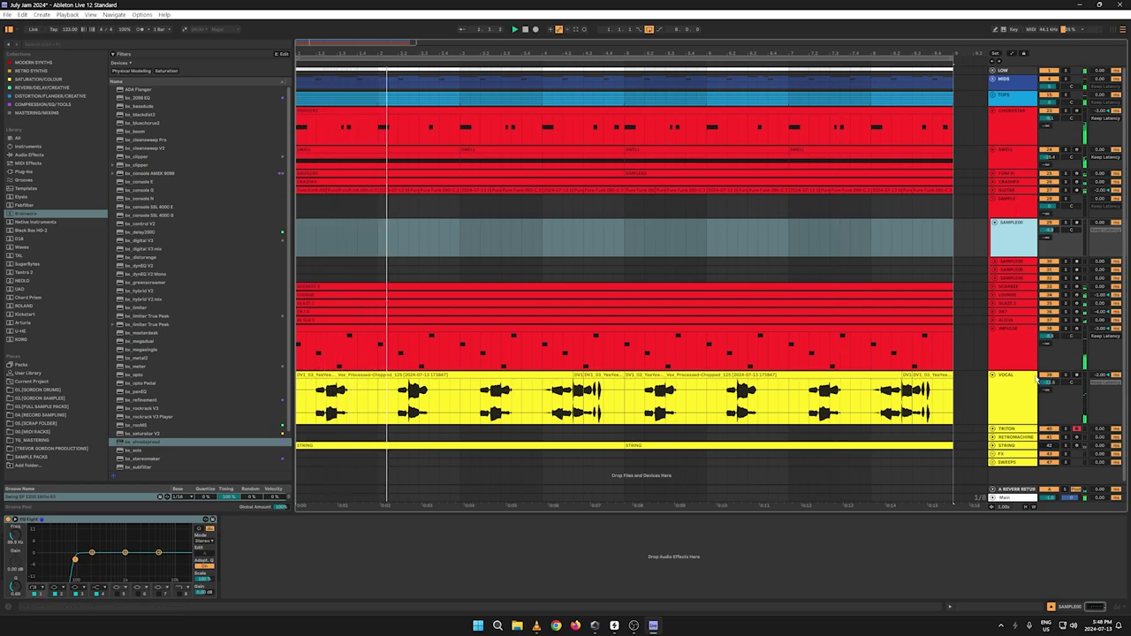
Step: Solo VOCAL and IMPULSE, then move VOCAL's first EQ Eight band to 230 Hz
click(1045, 375)
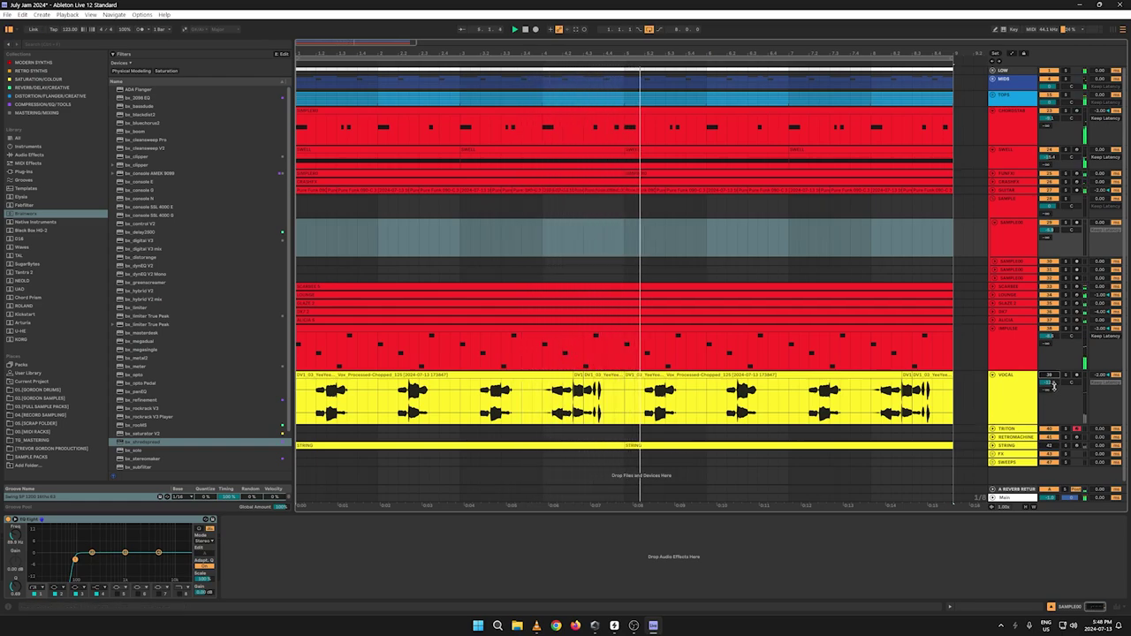
click(1066, 375)
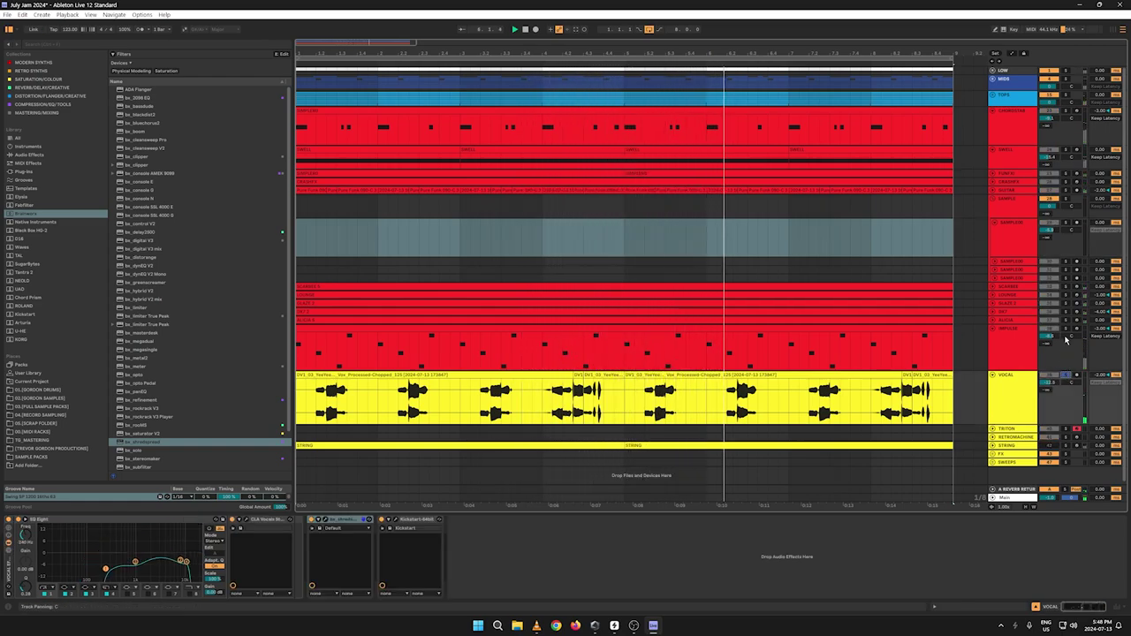
ctrl+click(1065, 330)
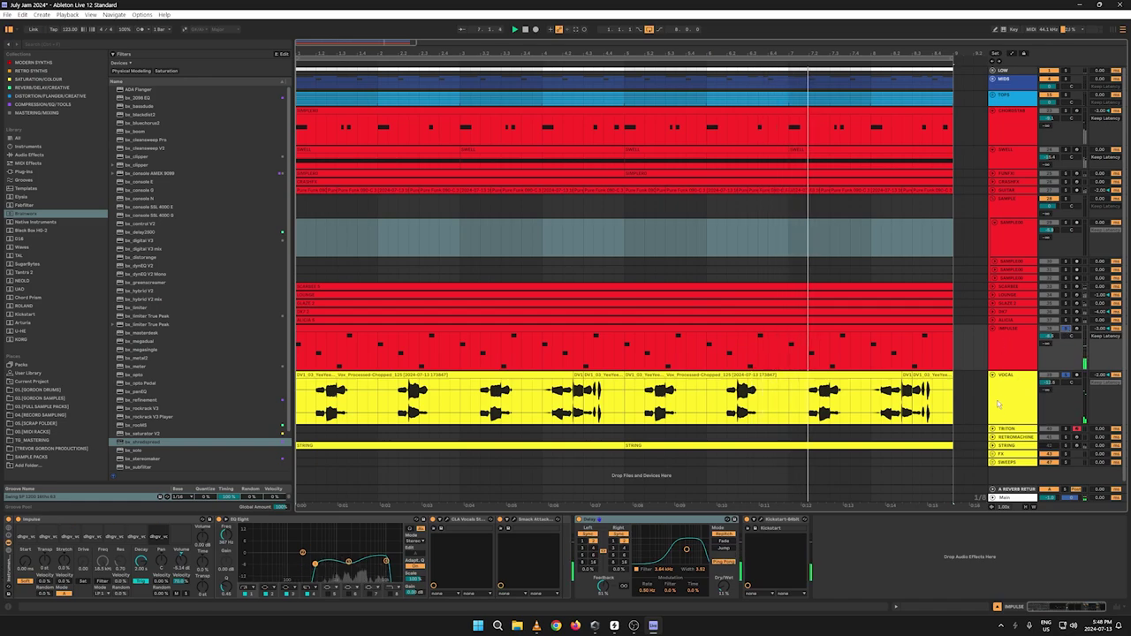
click(1024, 378)
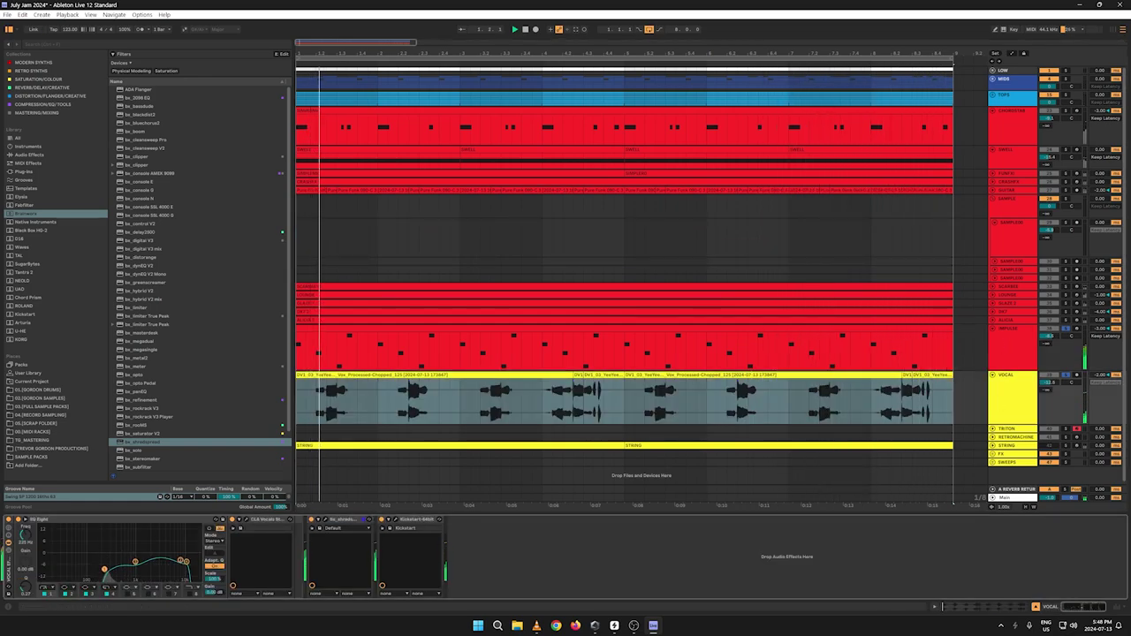
drag(110, 573, 106, 574)
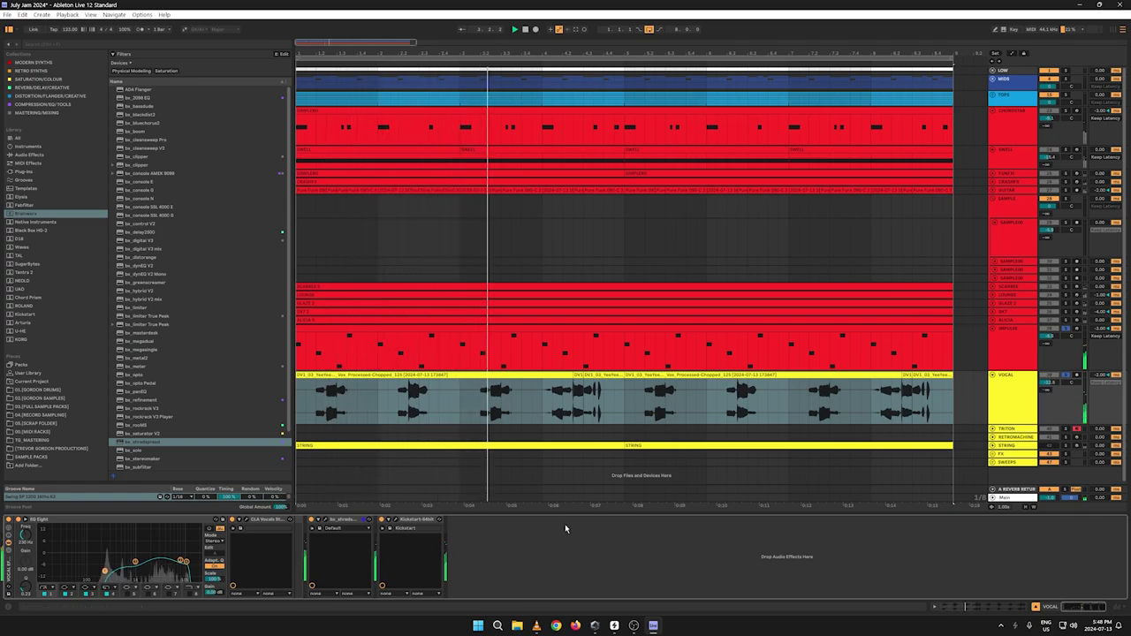
Step: Raise IMPULSE's CLA Vocals Pitch amount and switch it to SPREADER, then select TRITON
click(1020, 341)
double_click(1020, 341)
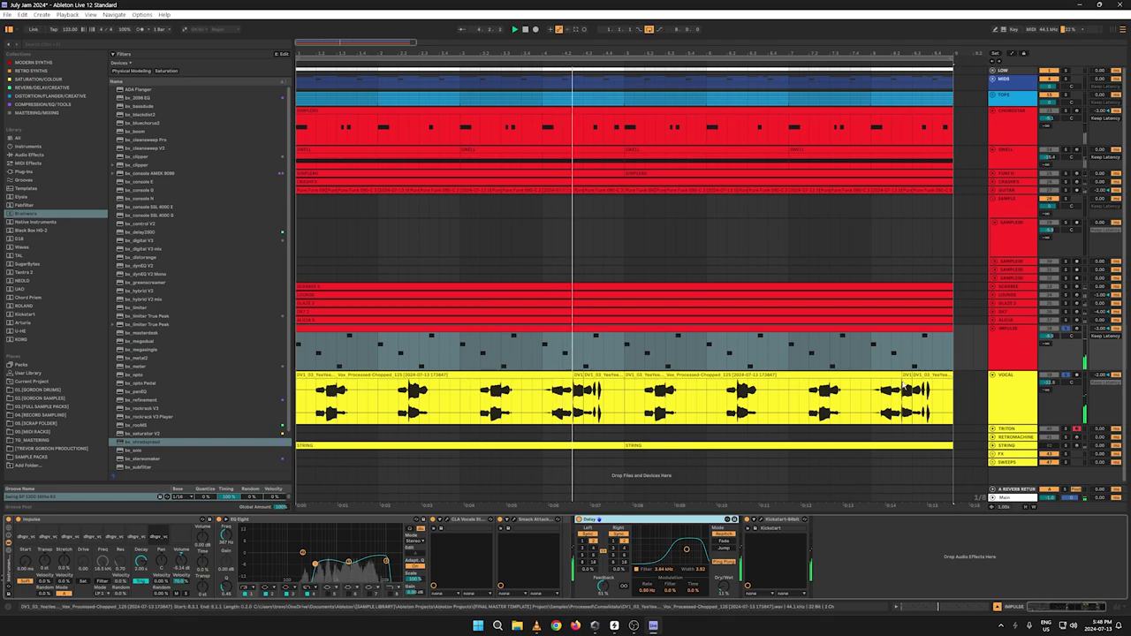
click(447, 519)
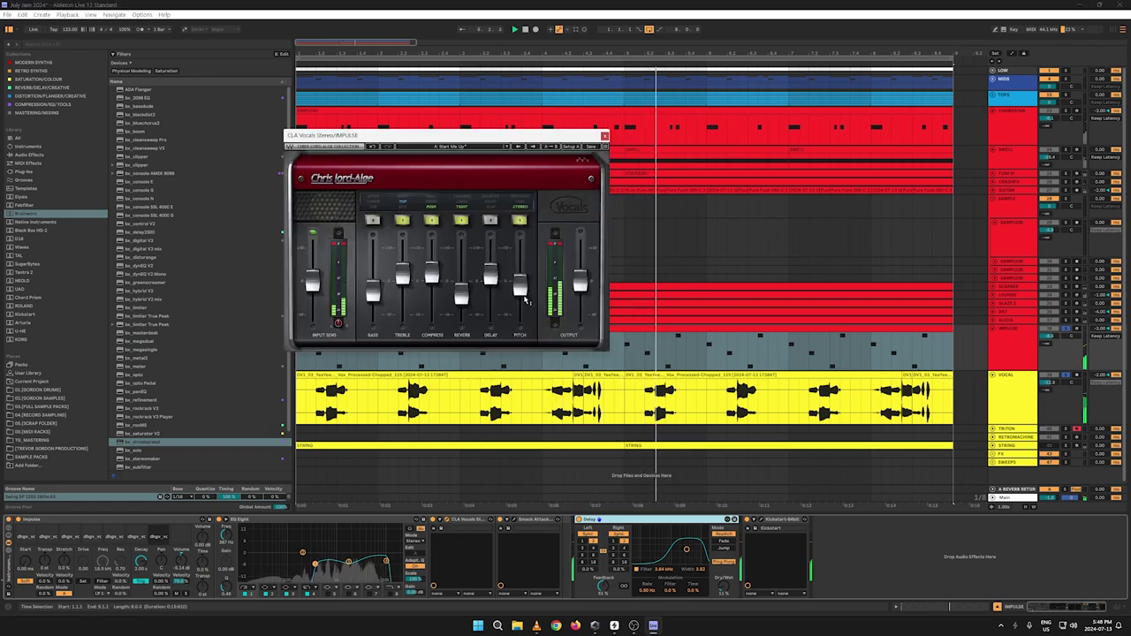
drag(520, 284, 520, 277)
click(521, 208)
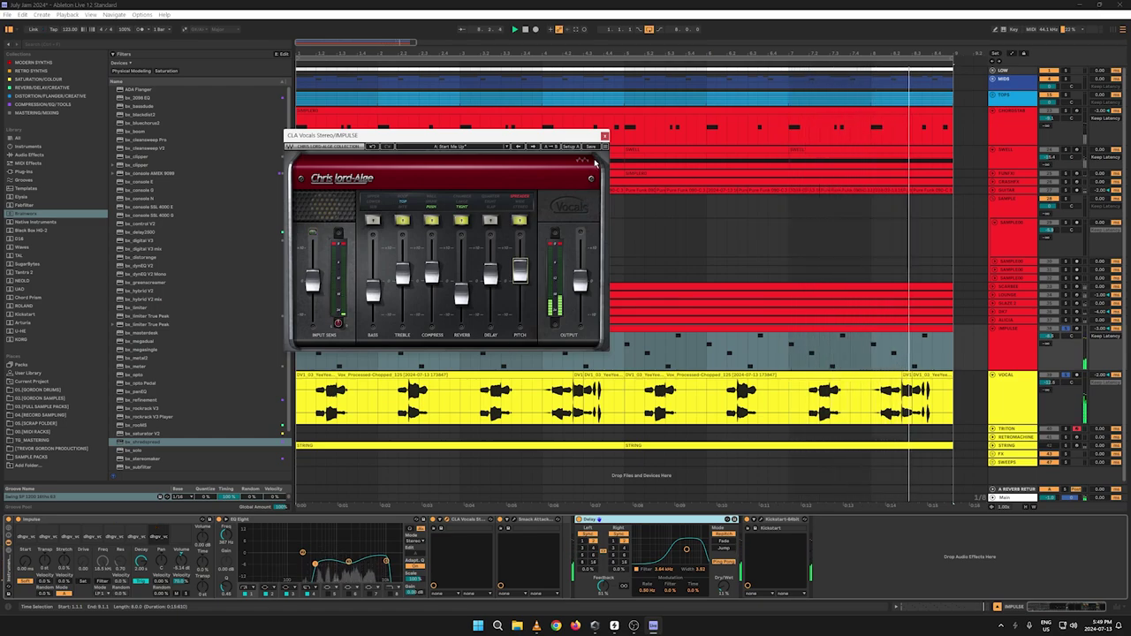
click(603, 135)
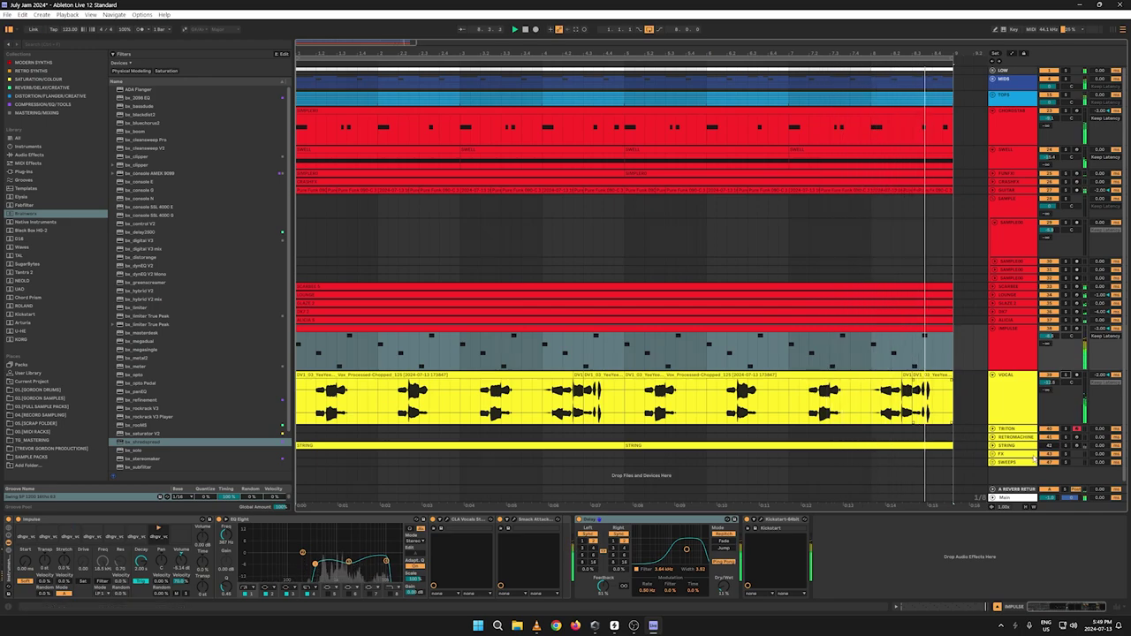
click(1023, 429)
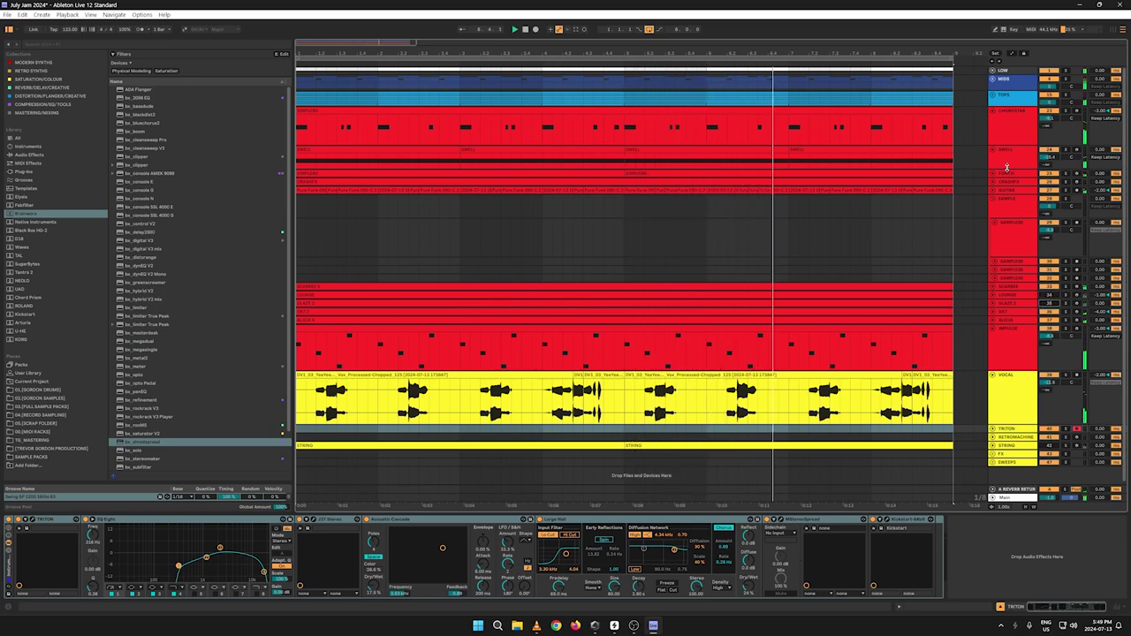
Step: Inspect the SWELL track, open the drum track's clip in the note editor, and select SAMPLE
click(1006, 166)
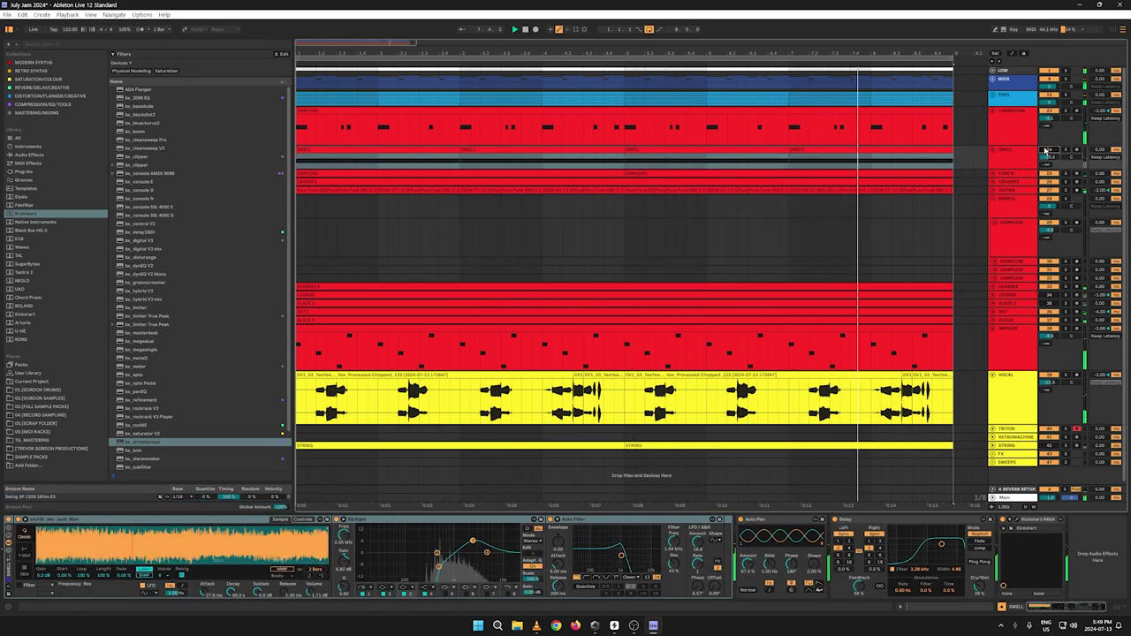
click(992, 320)
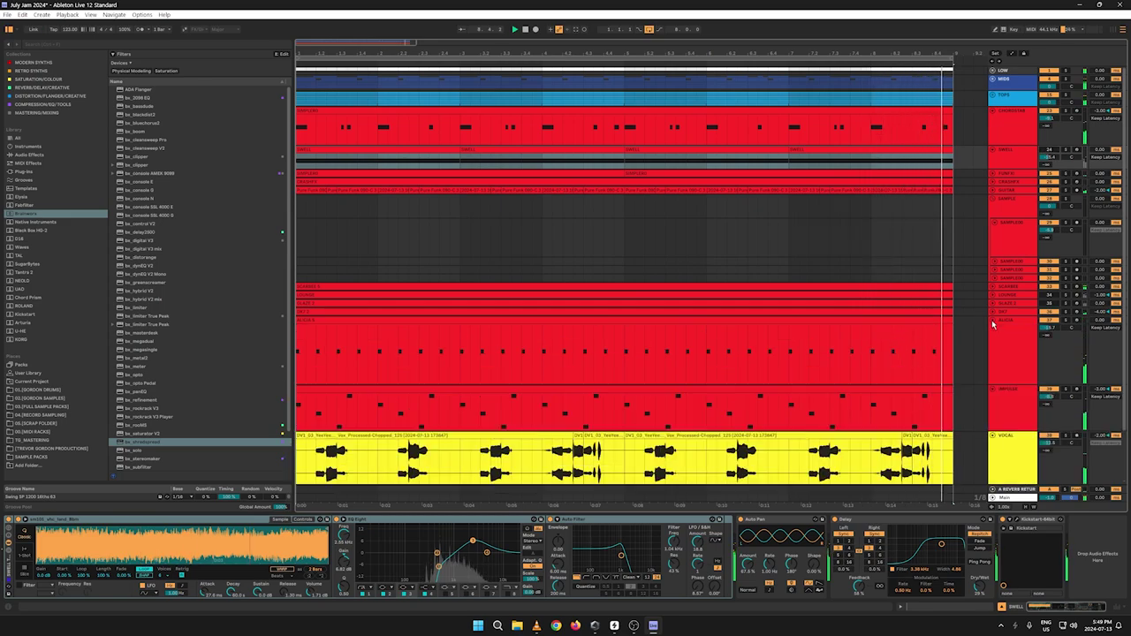
double_click(849, 320)
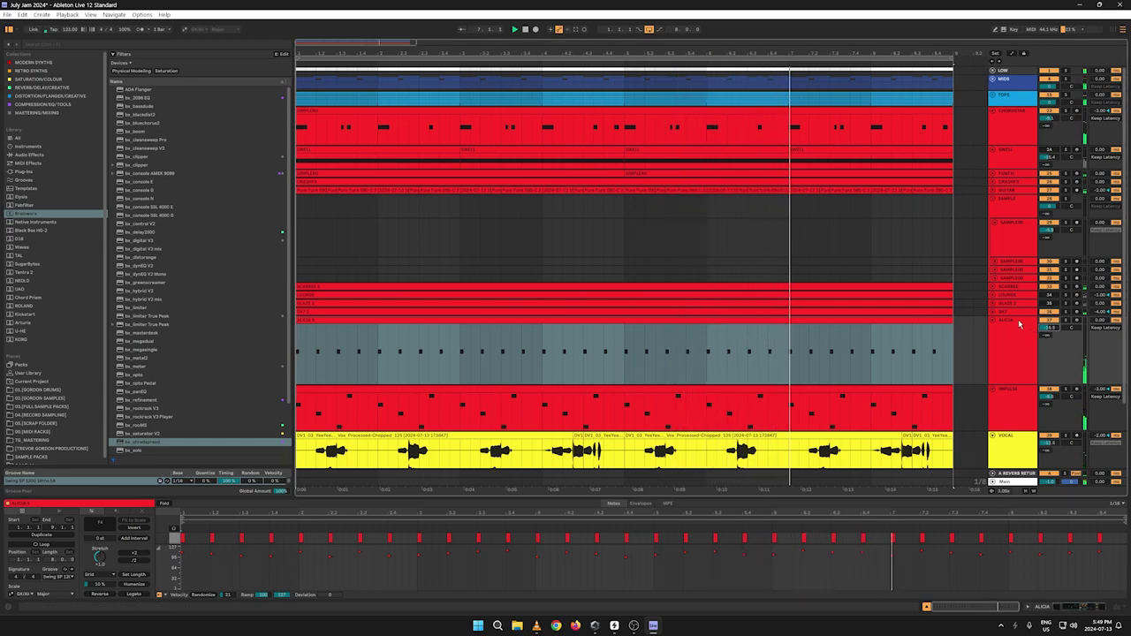
click(1014, 208)
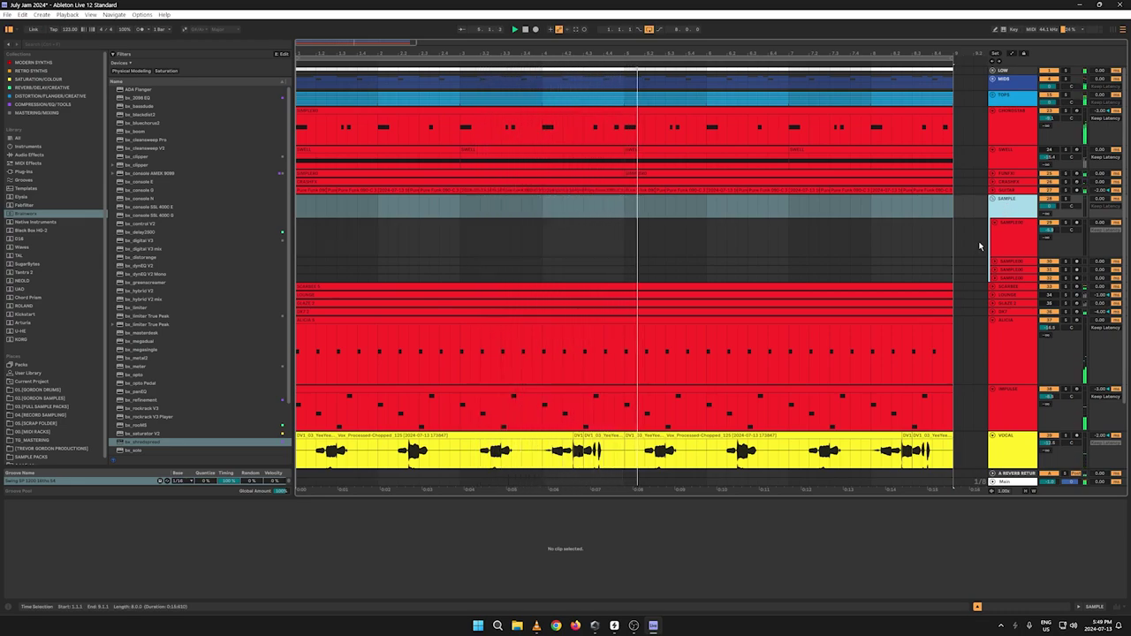
Step: Unfold TRITON and show its Korg Triton instrument with the Ooh/Aah VoicesST program
scroll(987, 257, down, 3)
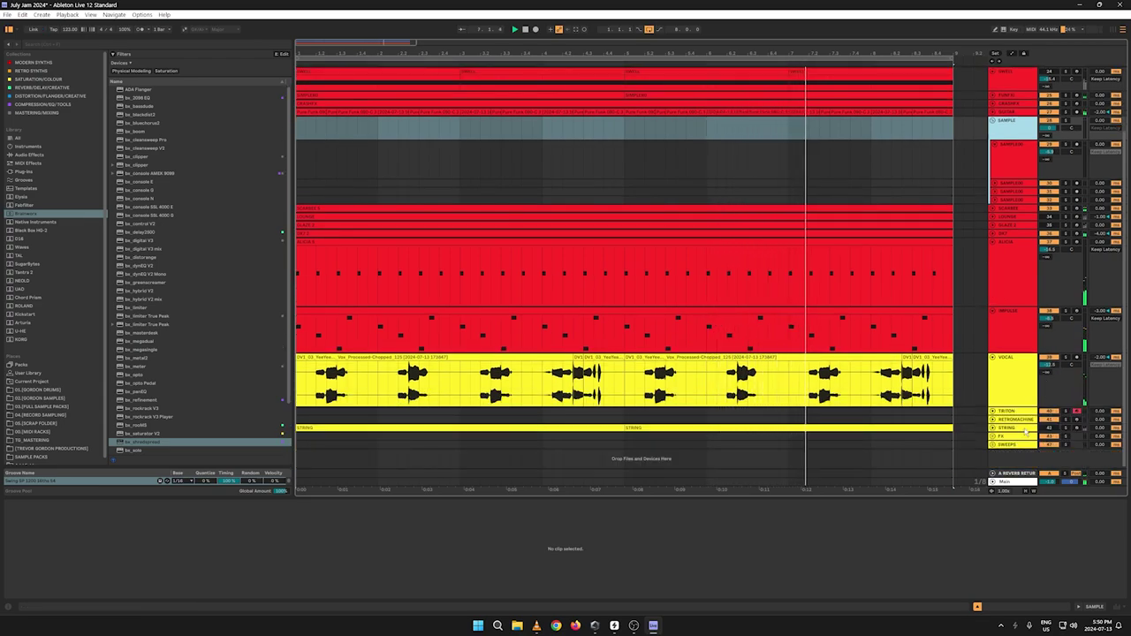
click(998, 437)
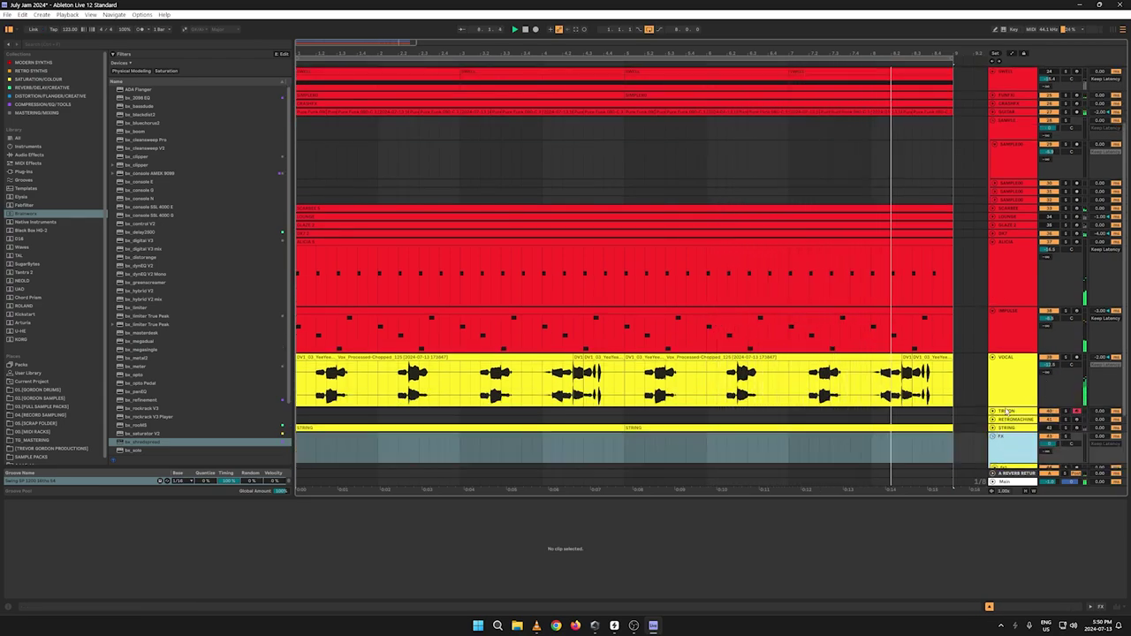
click(1007, 412)
drag(987, 411, 989, 412)
click(993, 411)
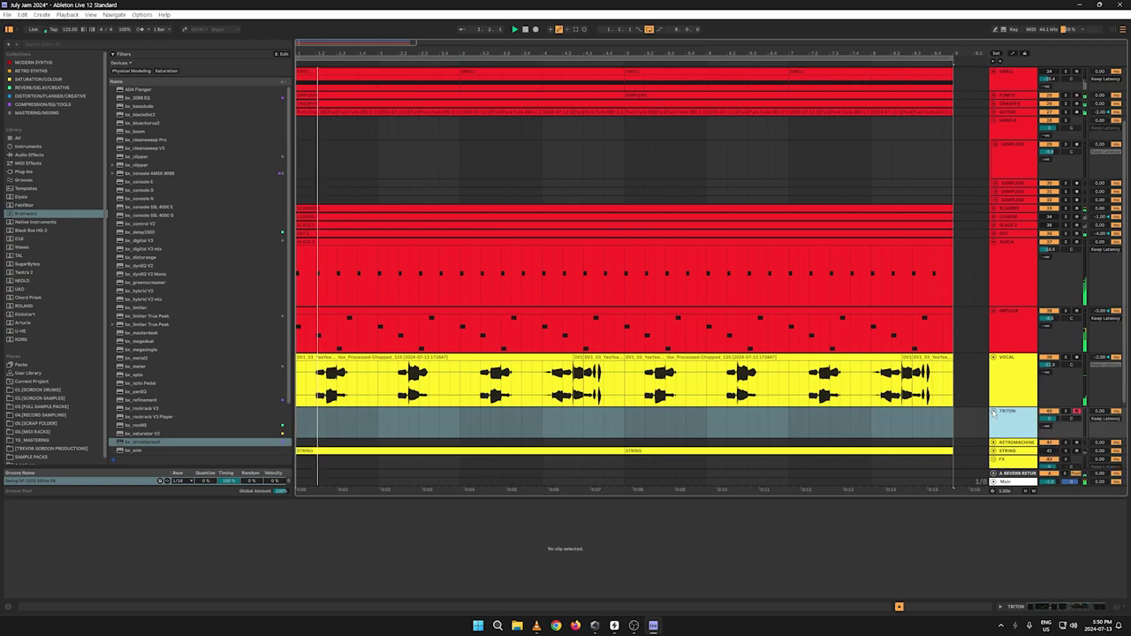
double_click(1016, 420)
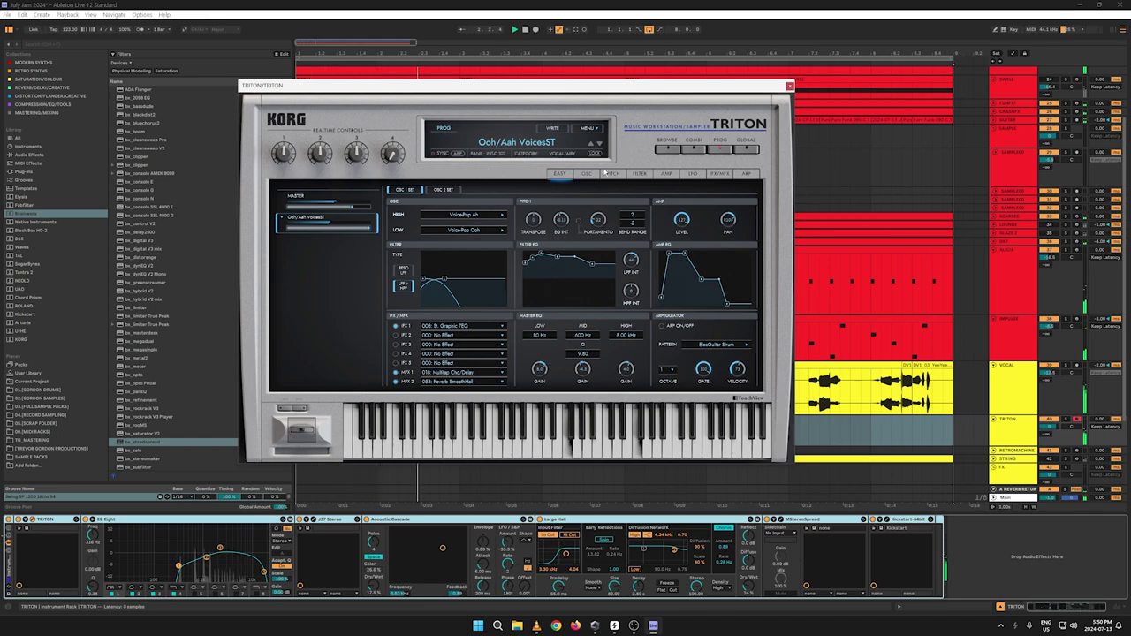
Step: Audition VOCAL/AIRY programs from Fresh Breath through Lush Vocals in TRITON's Prog Browser
click(670, 150)
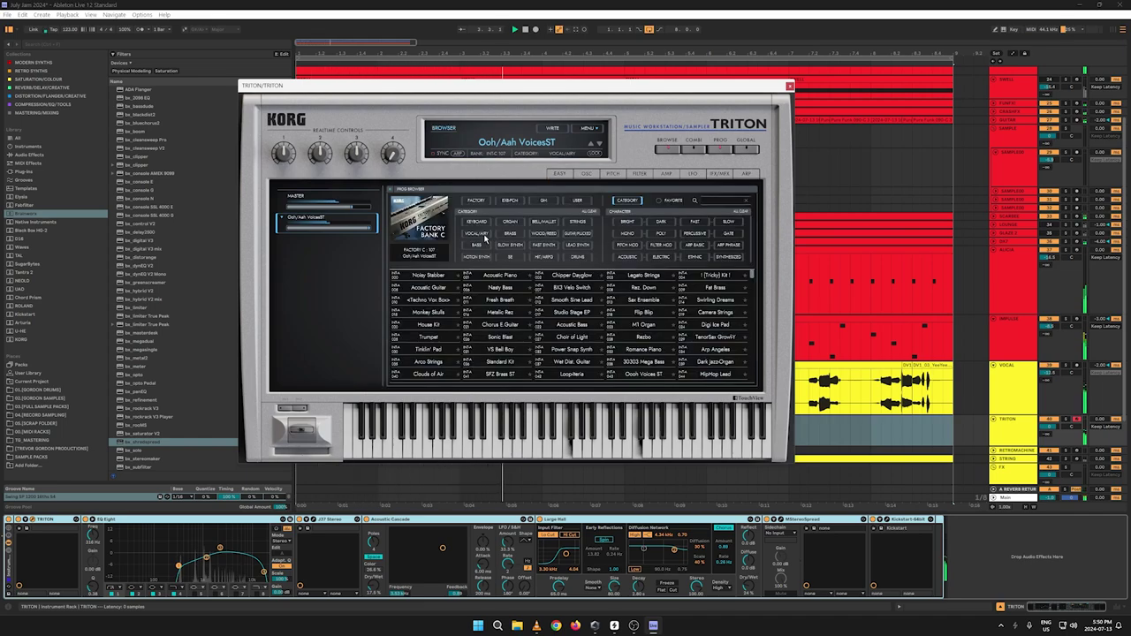
click(482, 234)
click(437, 276)
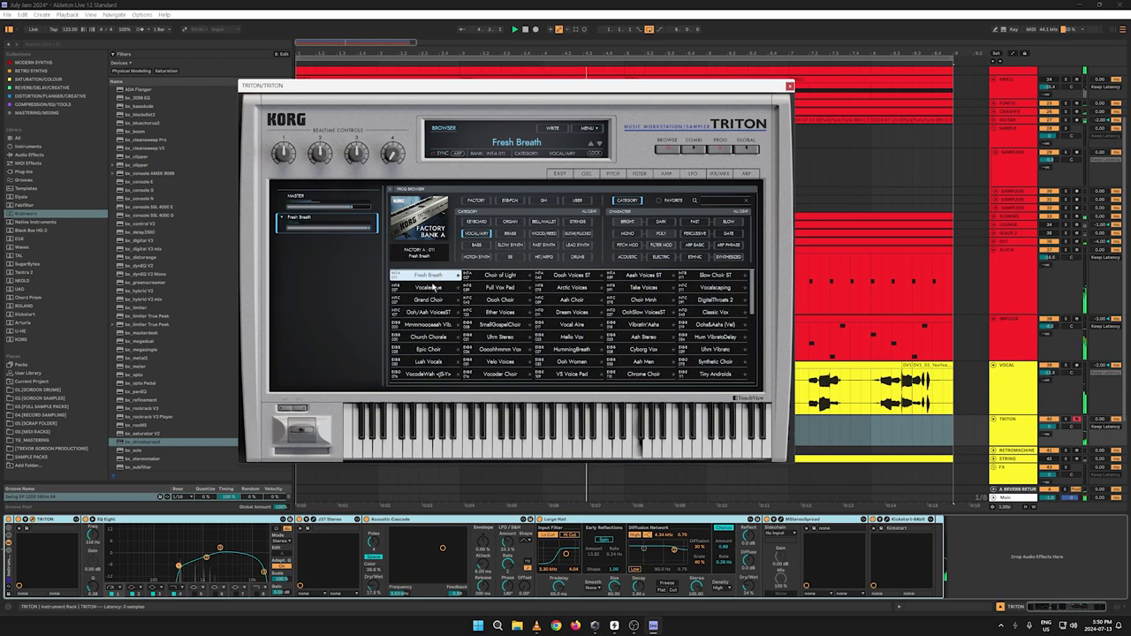
click(433, 287)
click(427, 300)
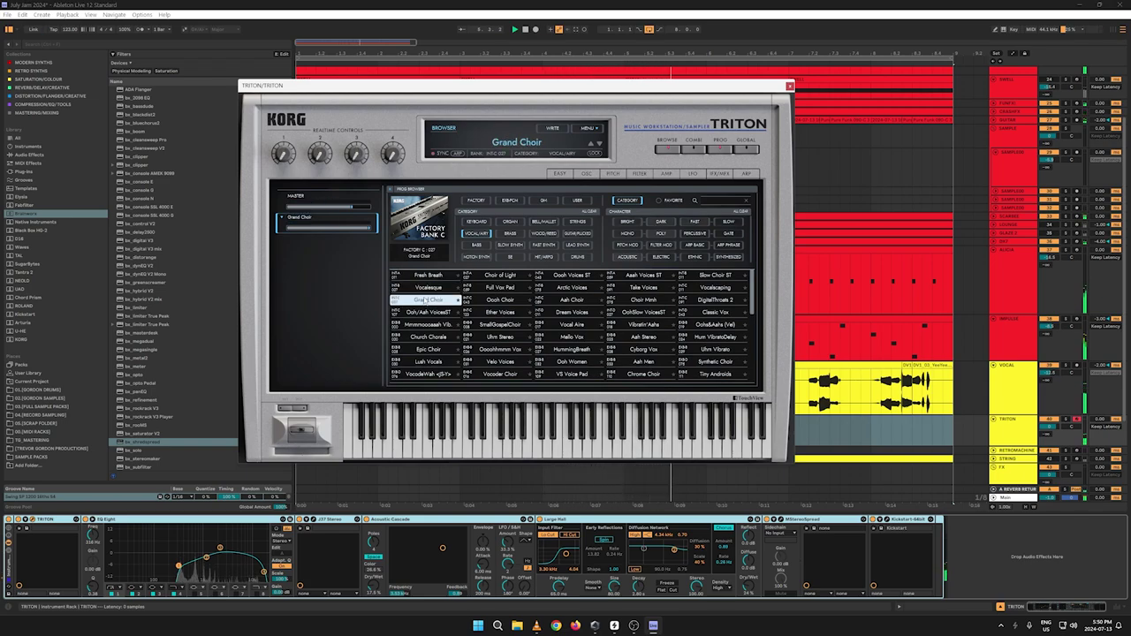
click(423, 312)
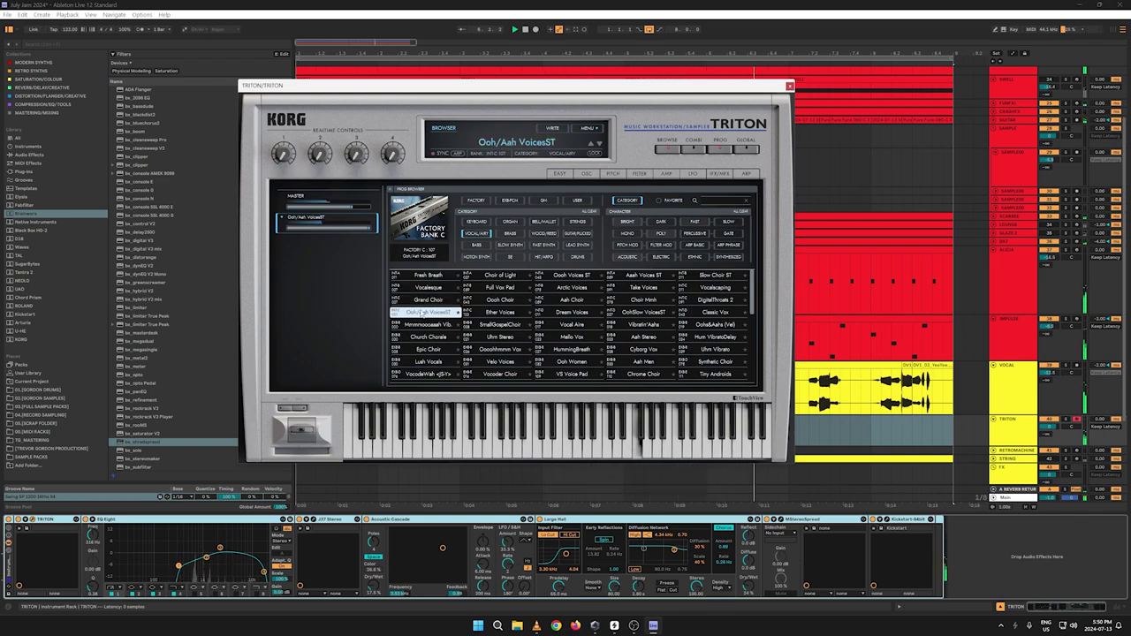
click(413, 326)
click(413, 339)
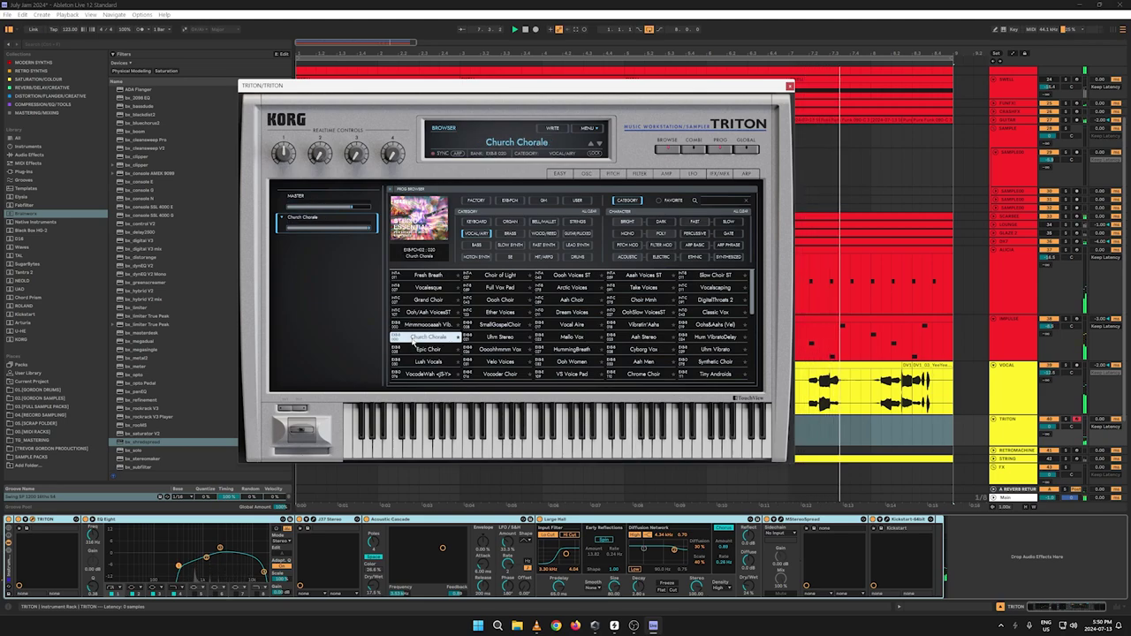
click(414, 350)
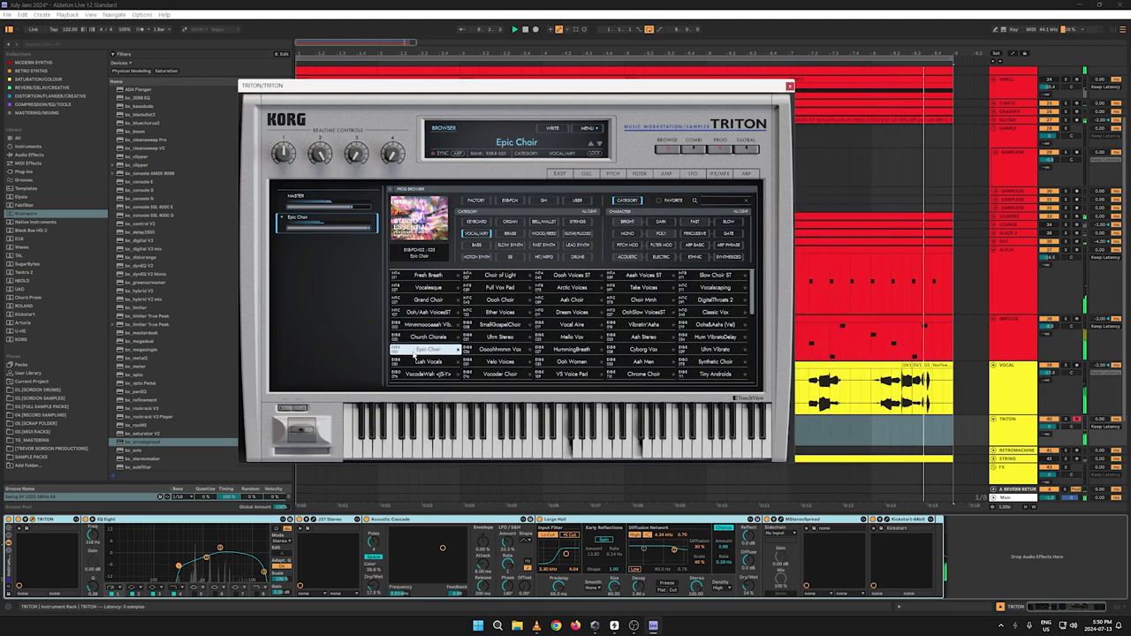
click(417, 361)
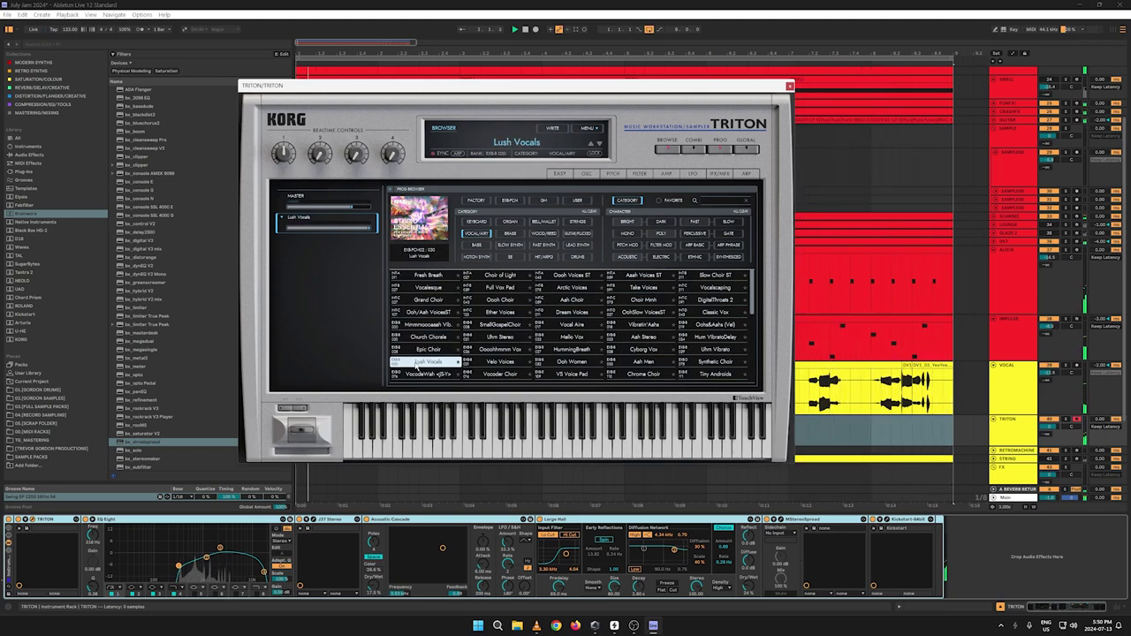
Step: Try Choir of Light, Oooh Choir and Ether Voices, settle on Full Vox Pad, and close TRITON
click(499, 275)
click(501, 289)
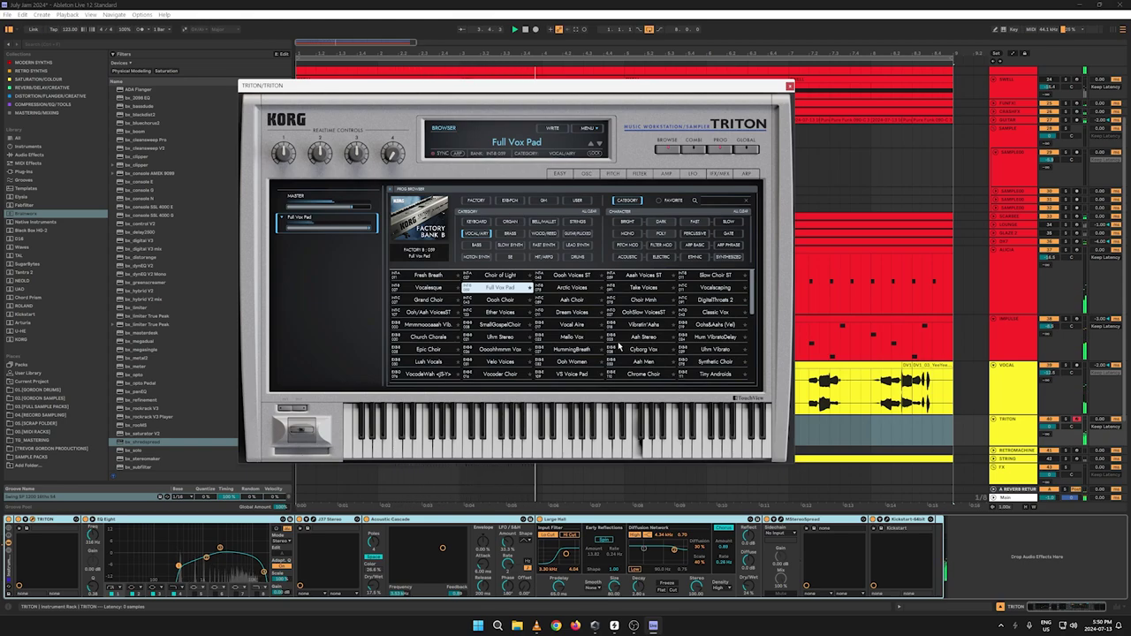
click(516, 301)
click(491, 313)
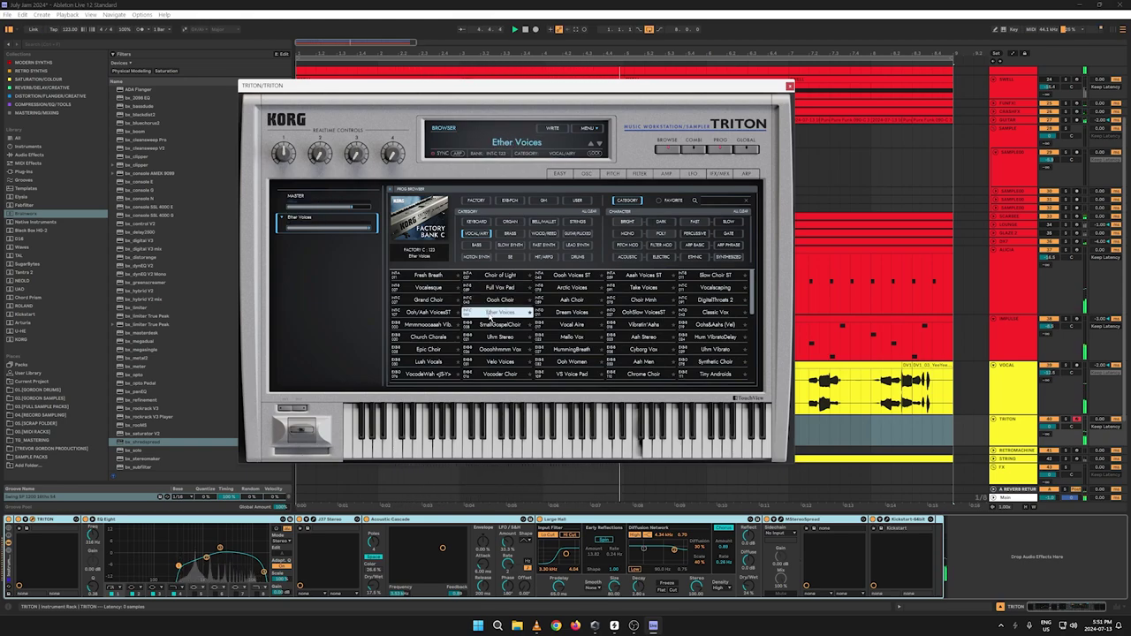
click(490, 289)
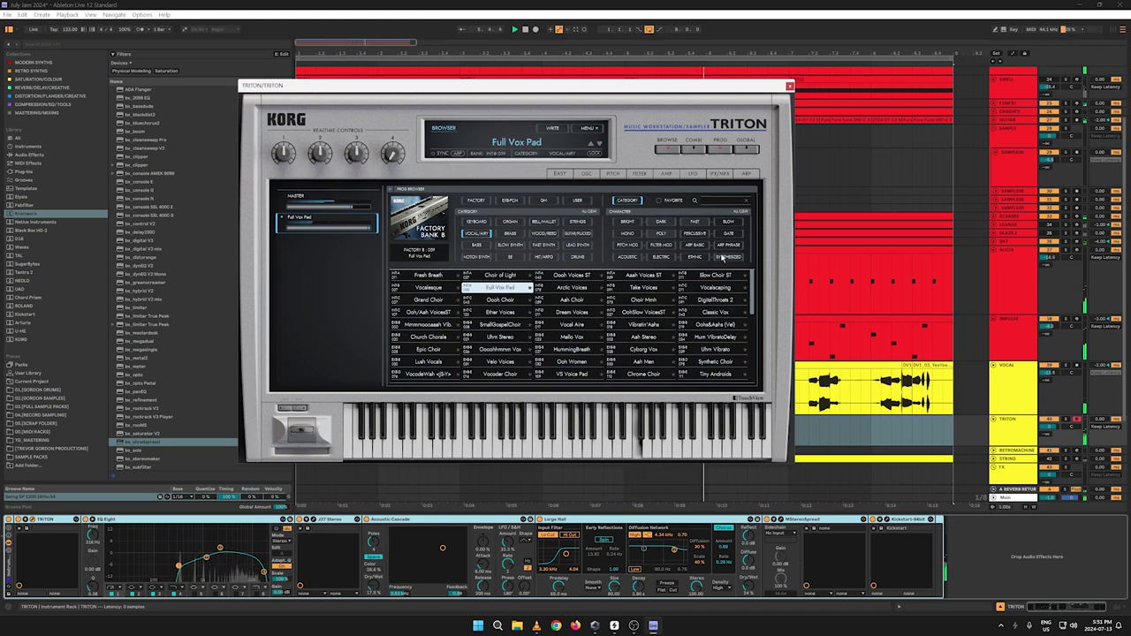
click(790, 86)
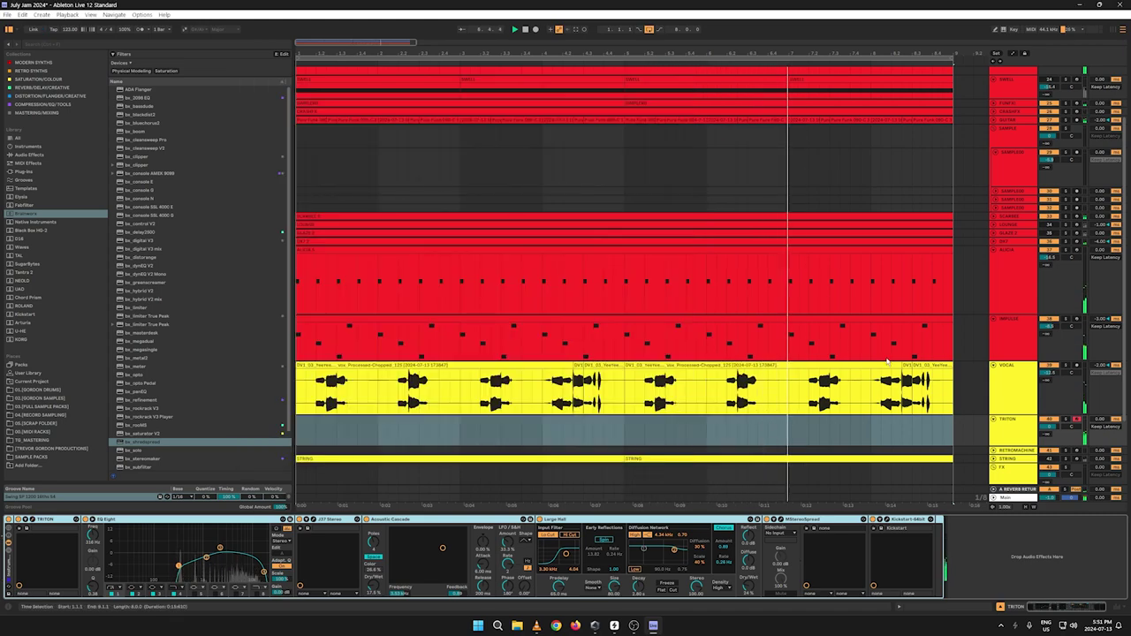
Step: Record a TRITON clip, trim it to end at bar 5, and duplicate it through bar 9
click(528, 30)
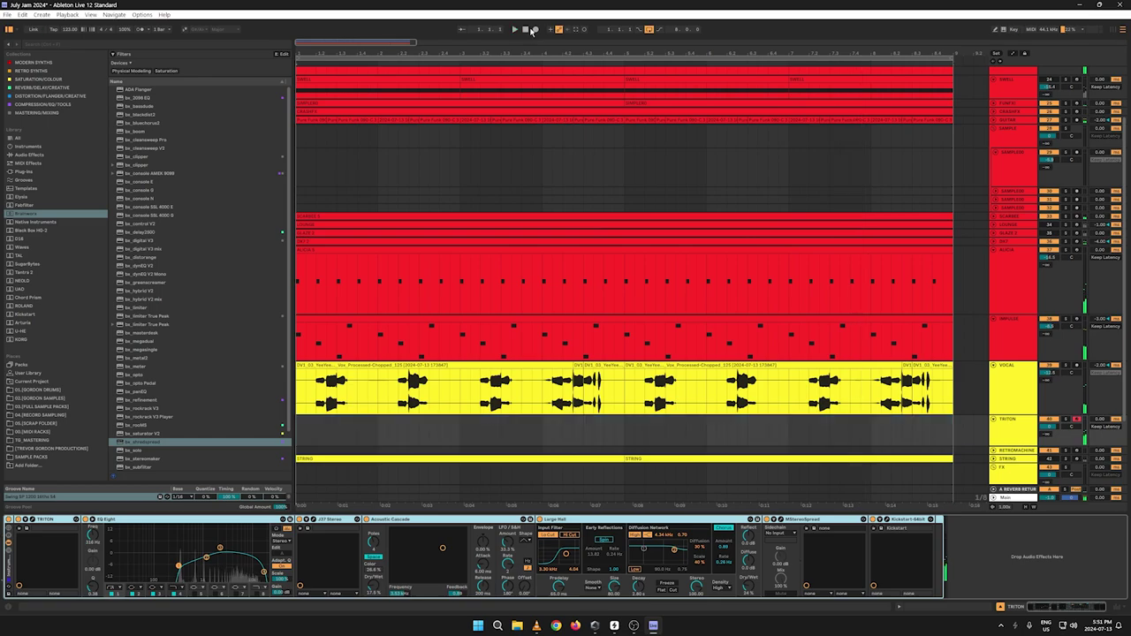
click(535, 29)
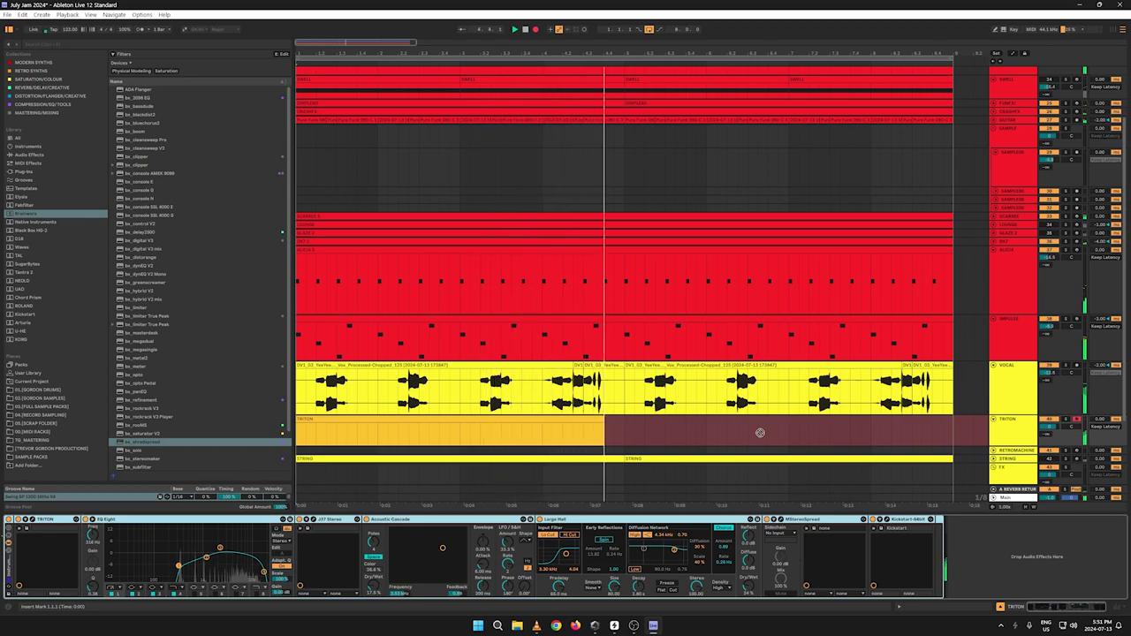
key(space)
key(space)
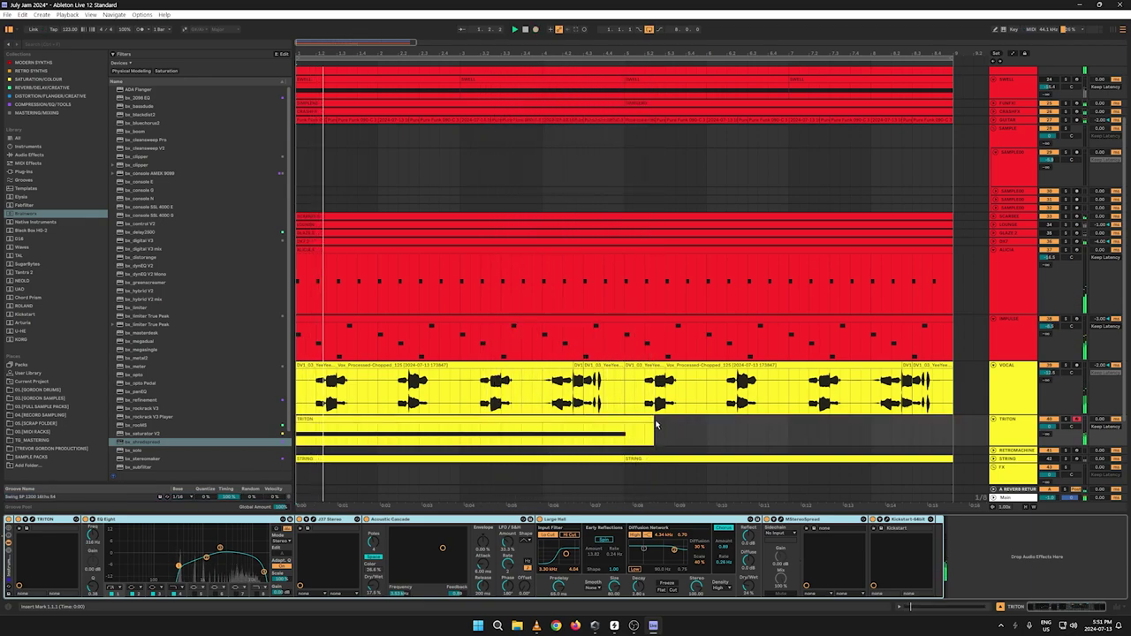
drag(653, 422, 625, 422)
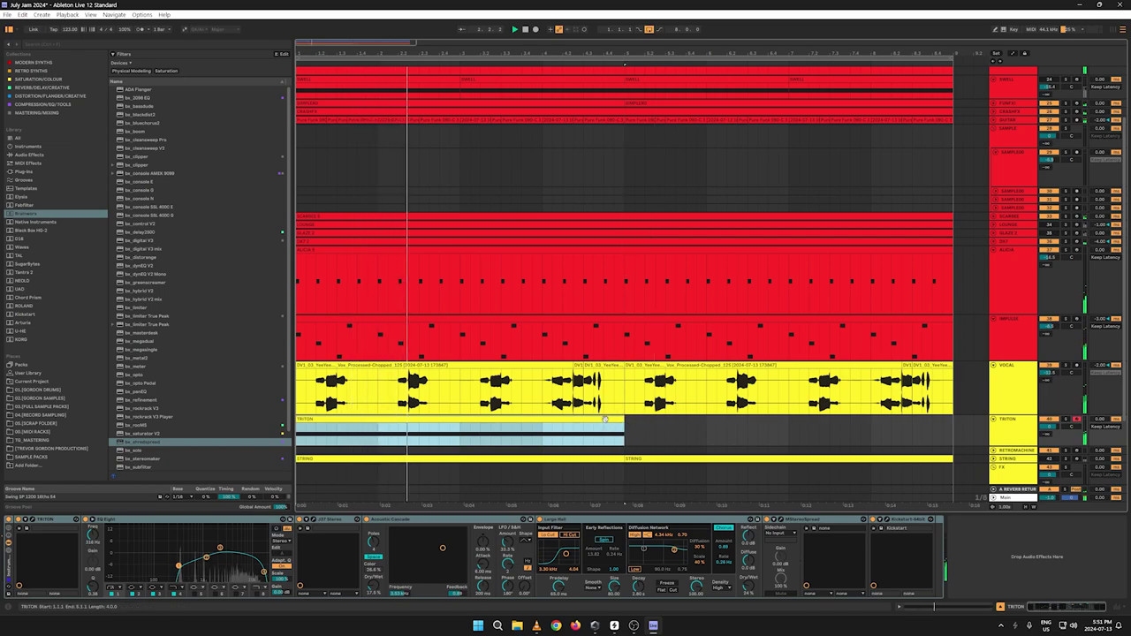
key(ctrl+d)
Step: Raise the first EQ Eight band to about 806 Hz, reshape the curve, and open Kickstart
mouse_move(179, 566)
mouse_down()
mouse_move(198, 562)
mouse_move(184, 563)
mouse_up()
click(220, 548)
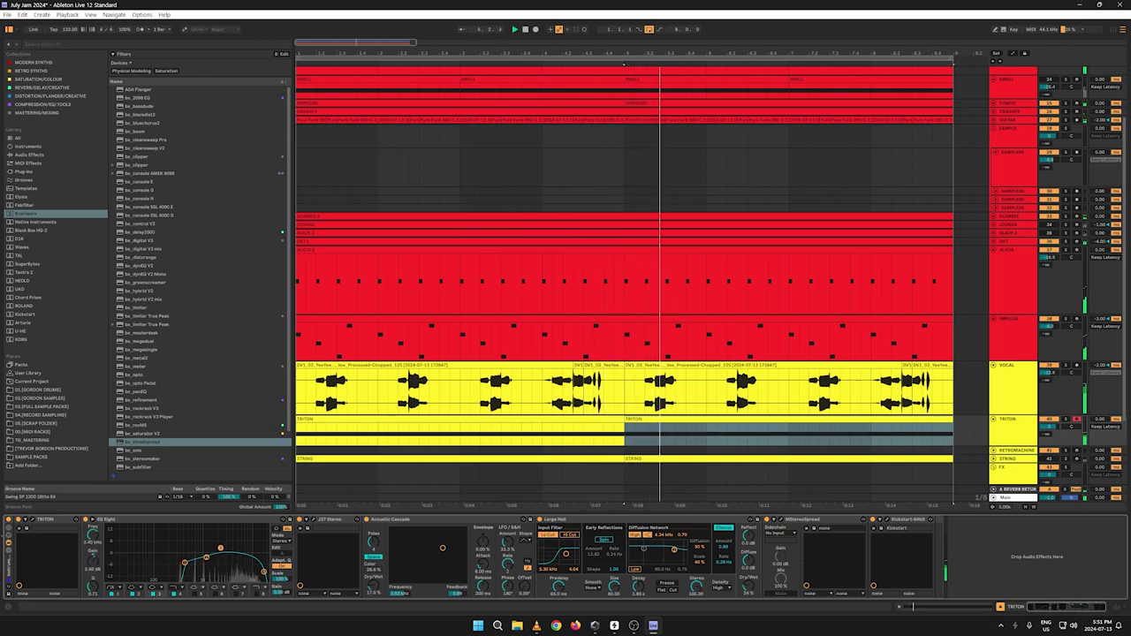
click(875, 528)
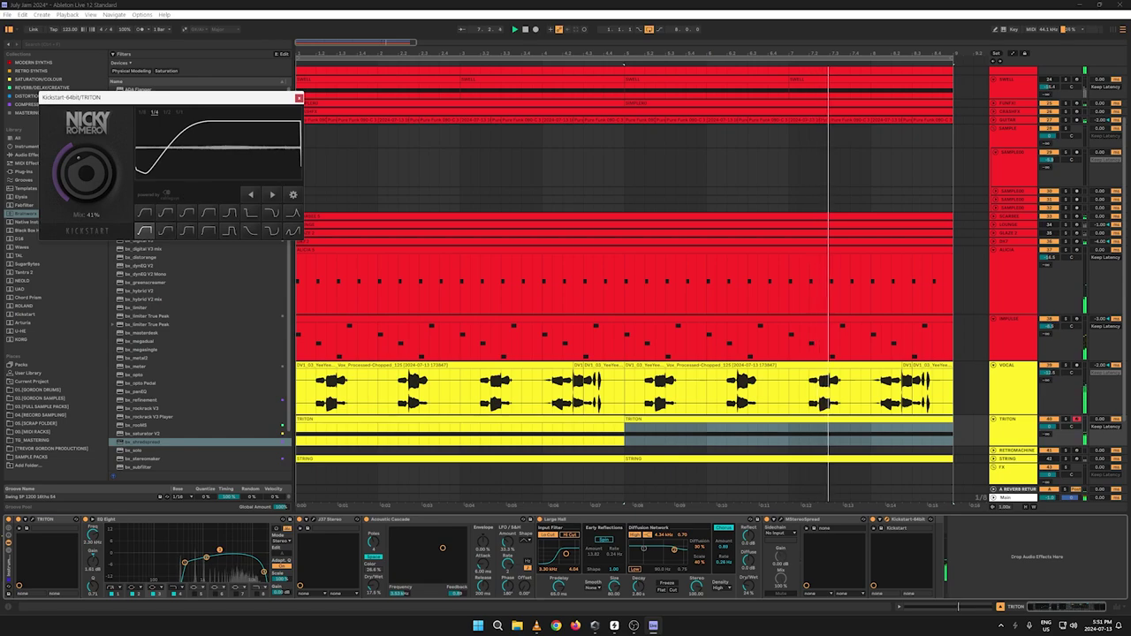
Step: Pick a different Kickstart ducking curve on TRITON and open RETROMACHINE's Kontakt instrument
click(165, 212)
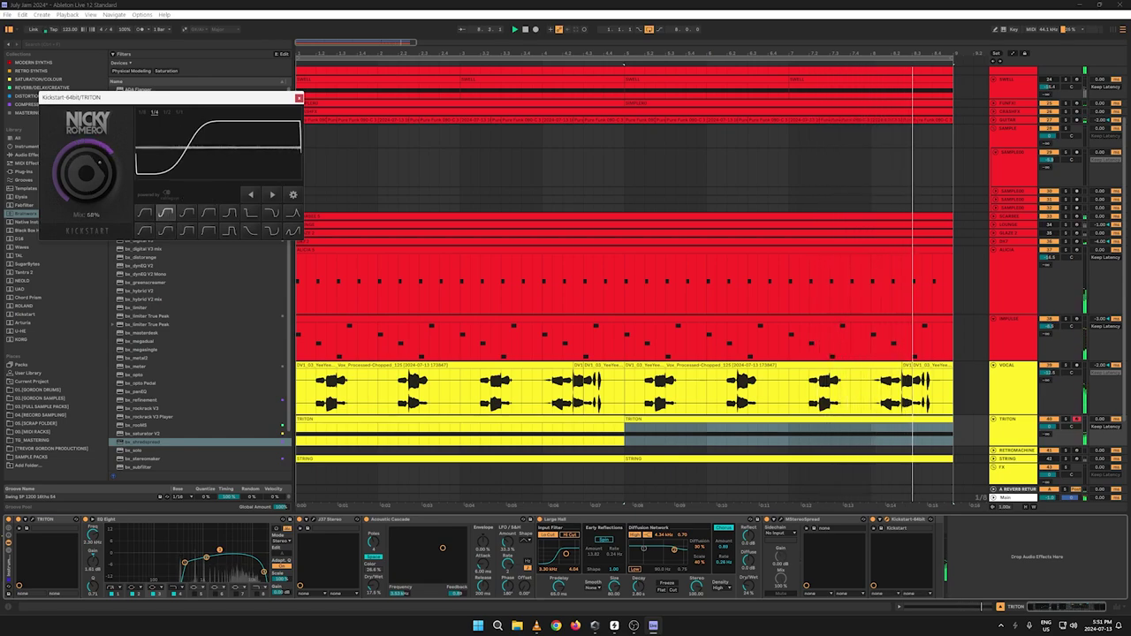
click(299, 98)
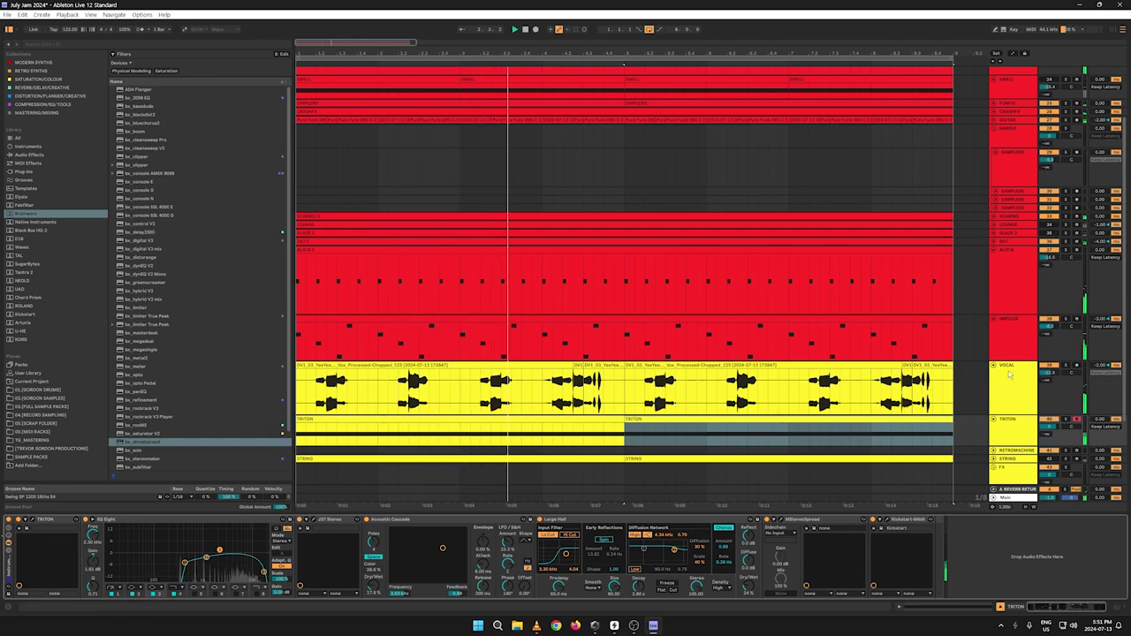
scroll(982, 292, down, 3)
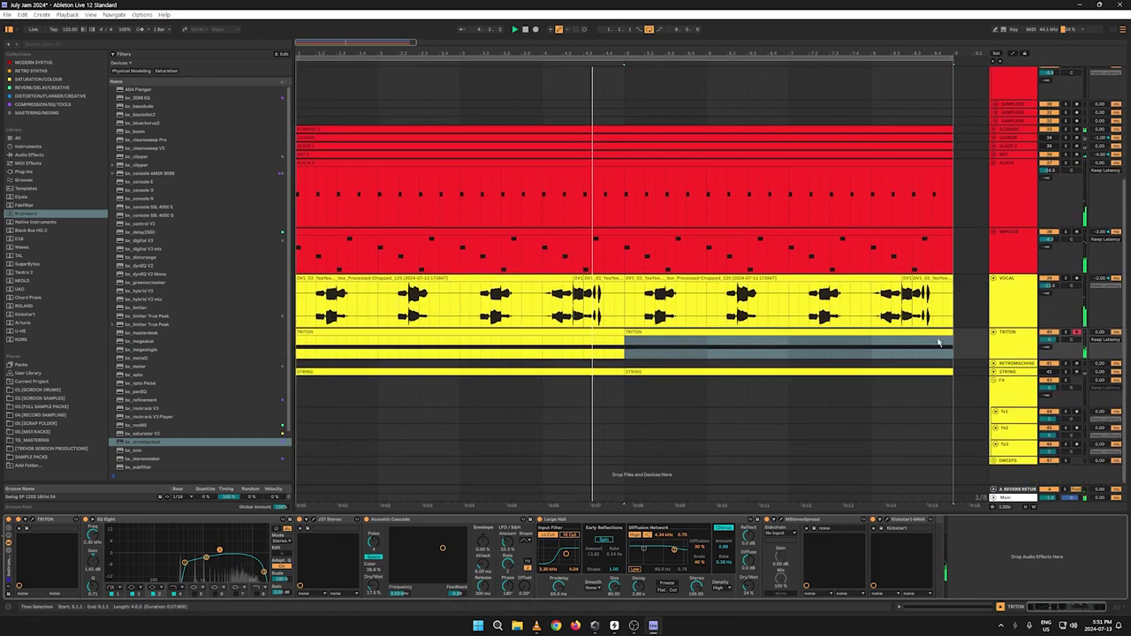
click(1007, 364)
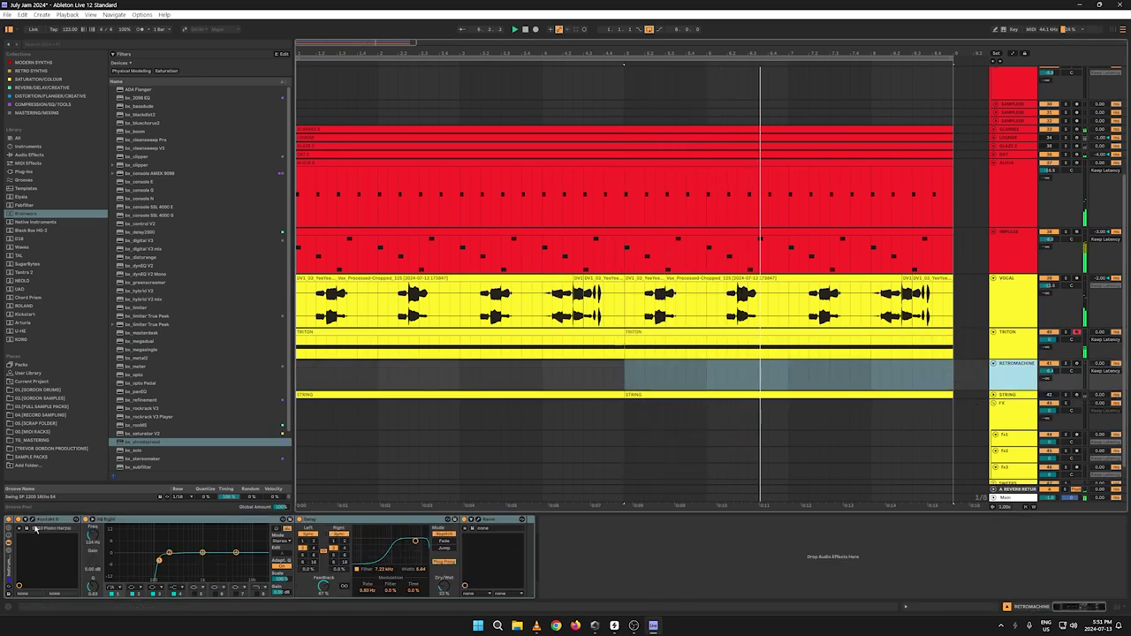
click(33, 519)
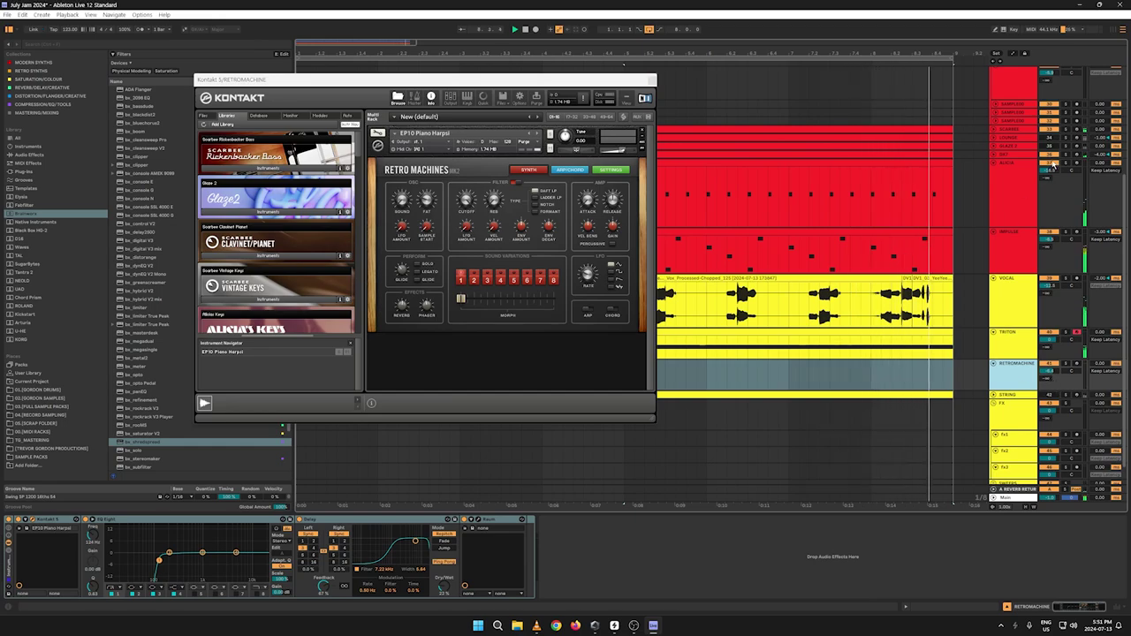
Step: Select ALICIA and shift one of its EQ Eight bands slightly higher
click(1010, 196)
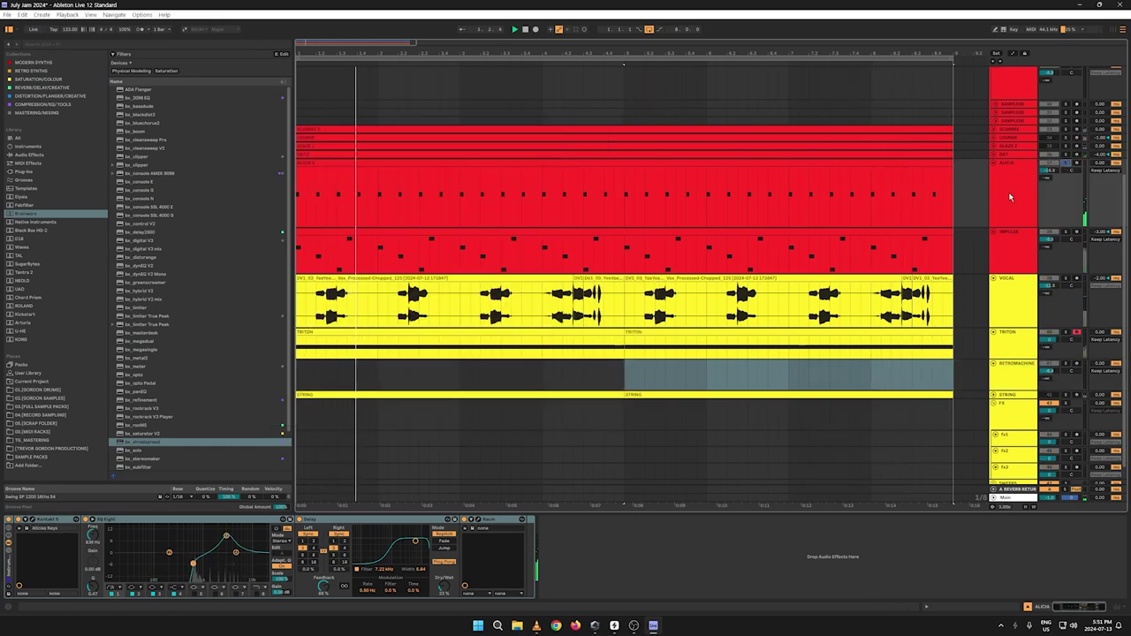
click(1009, 196)
drag(192, 562, 201, 560)
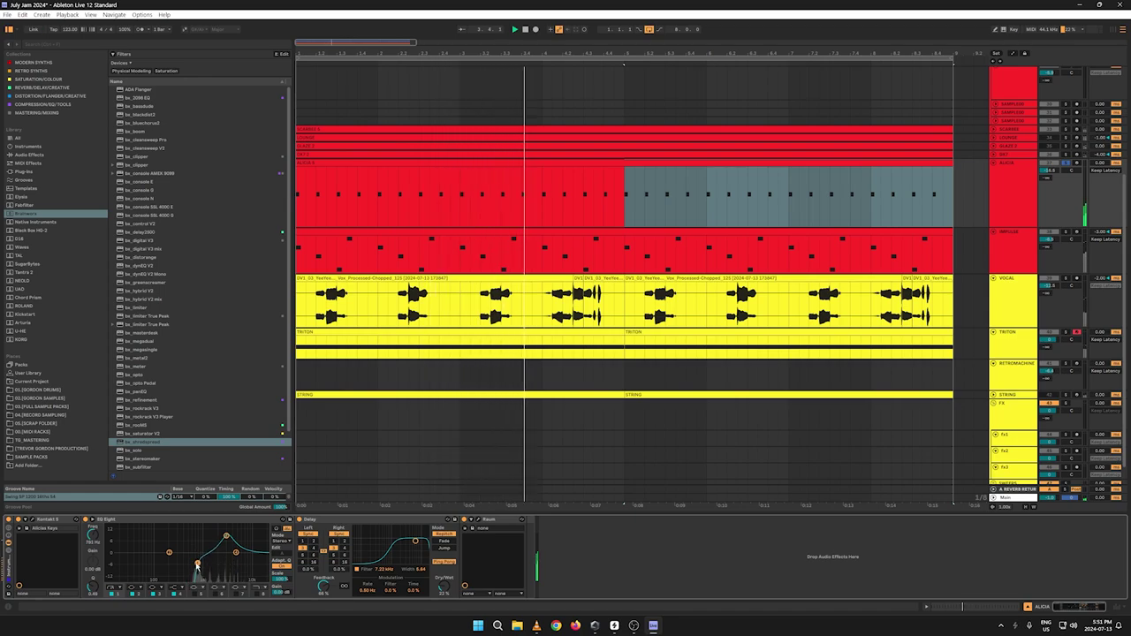
Step: Arm the RETROMACHINE track for recording and close its Kontakt window
click(1045, 369)
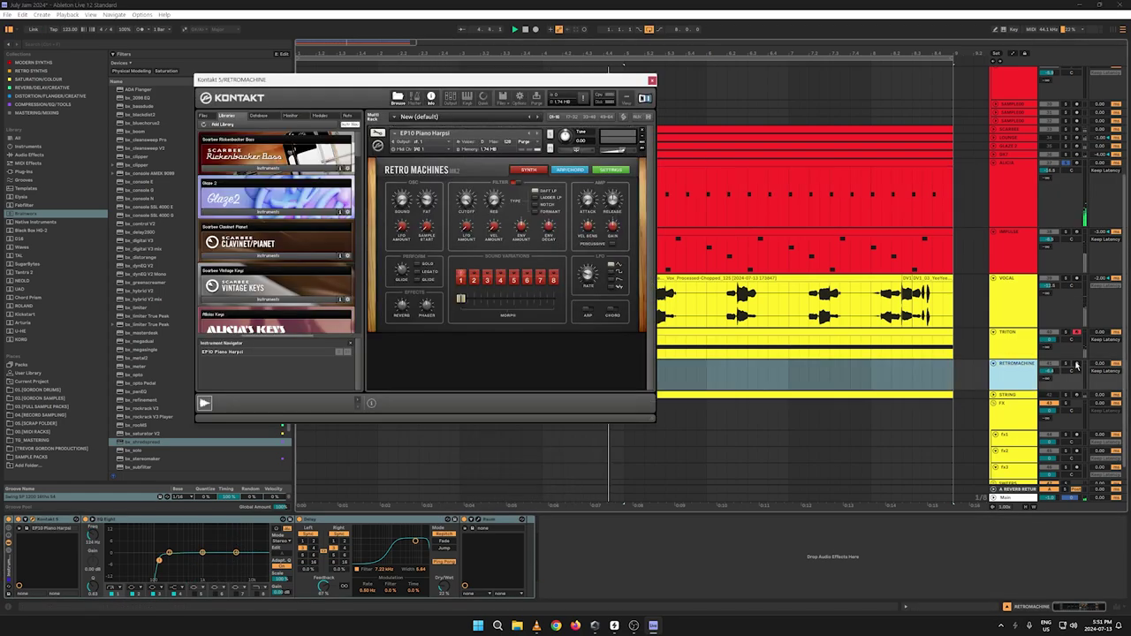
click(1076, 365)
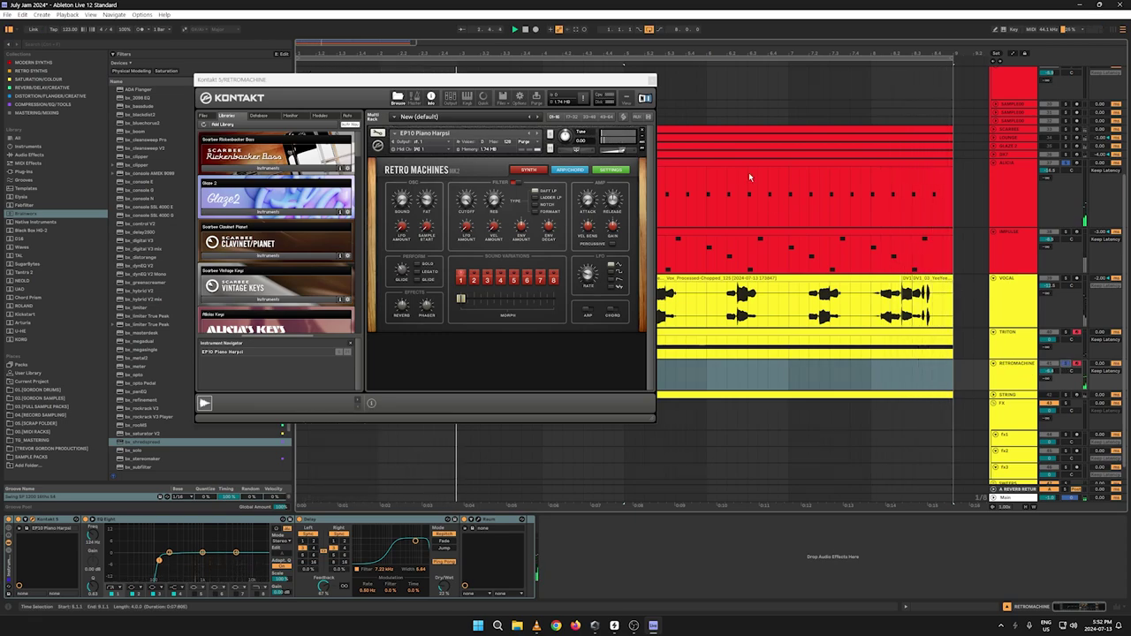
click(652, 81)
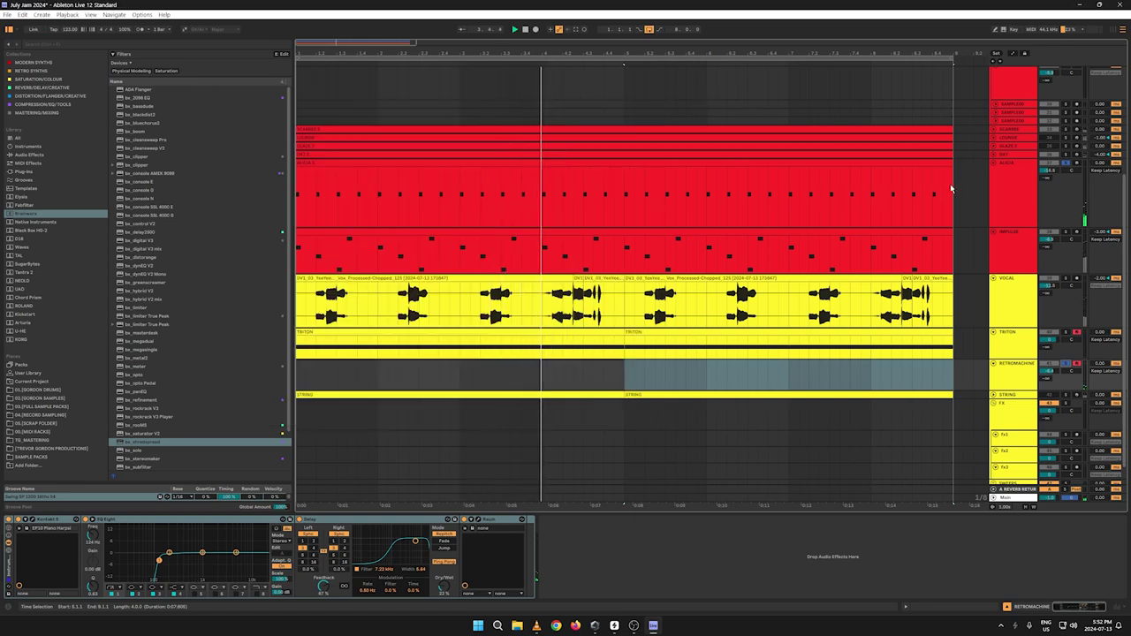
Step: Copy the ALICIA clip and paste it into the RETROMACHINE track
click(950, 188)
right_click(319, 168)
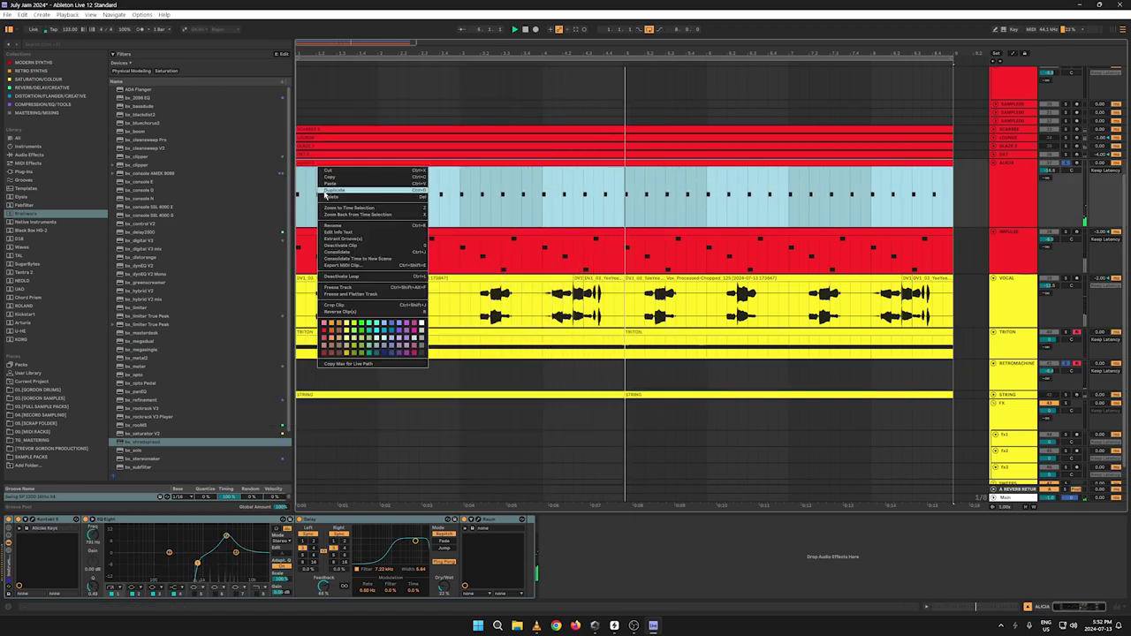
click(328, 178)
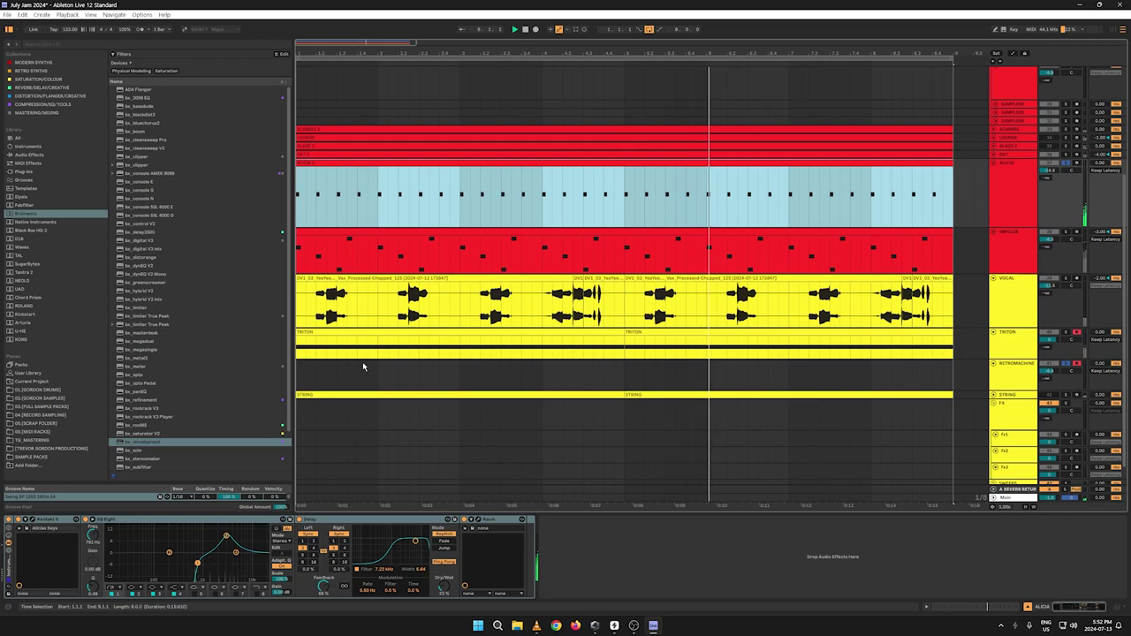
drag(295, 373, 298, 375)
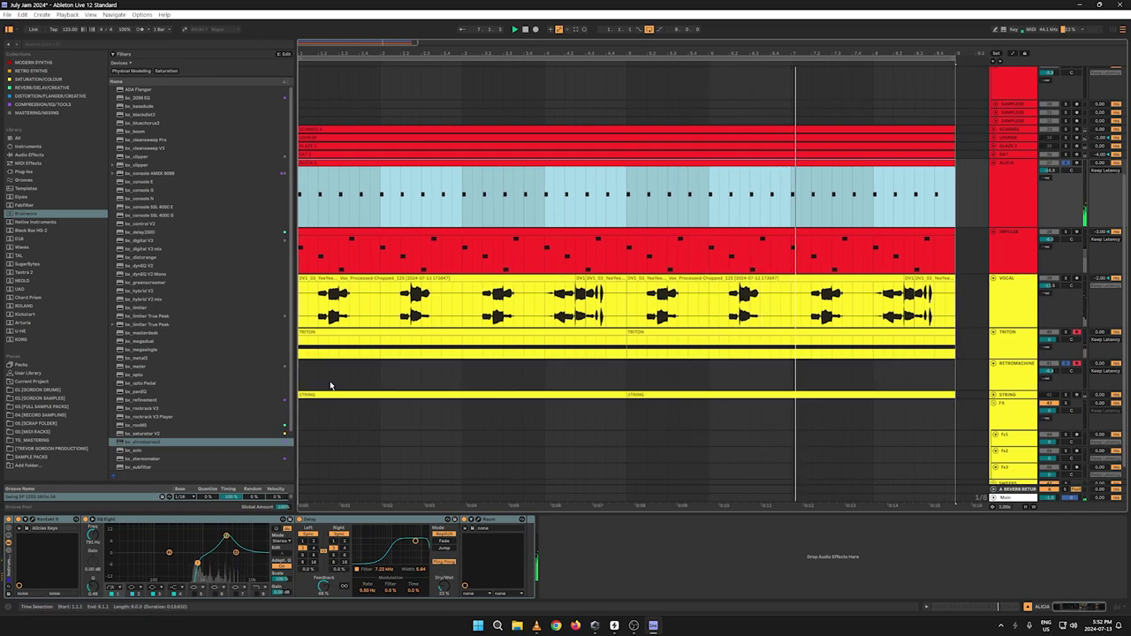
click(298, 375)
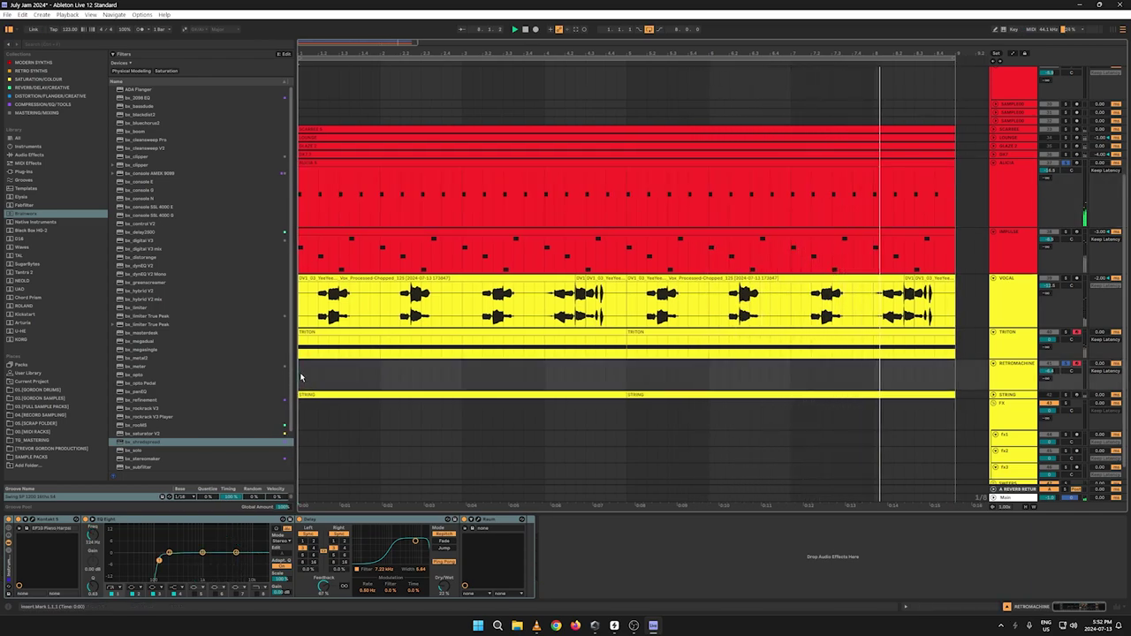
key(ctrl+v)
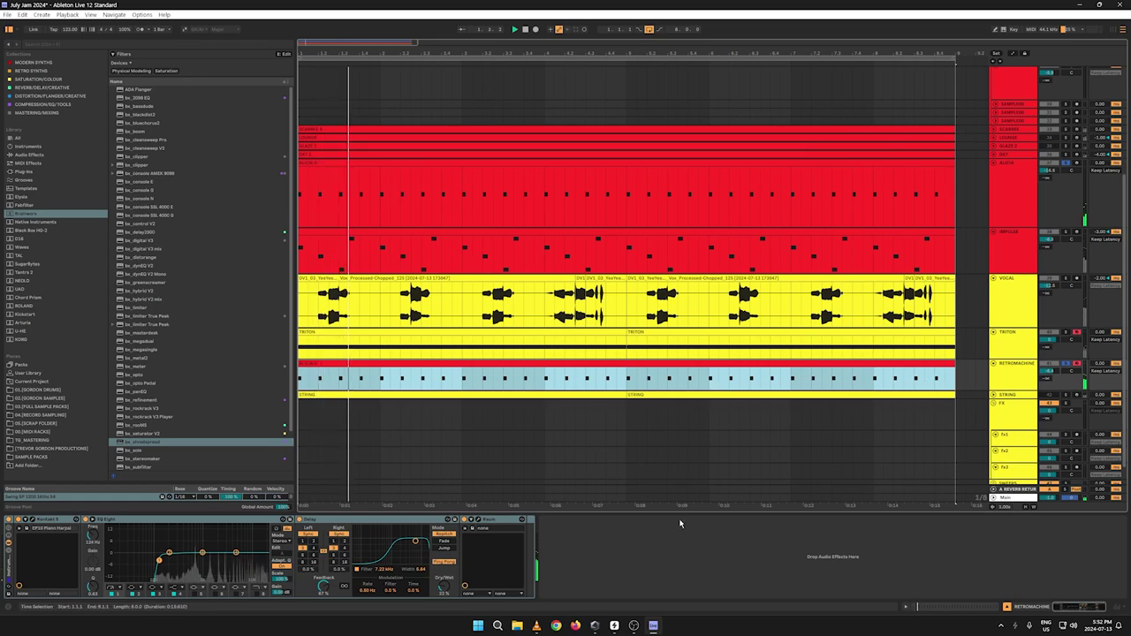
Step: Set RETROMACHINE to -11 dB, move ALICIA above it, and pan ALICIA 11R, RETROMACHINE 7L
click(157, 560)
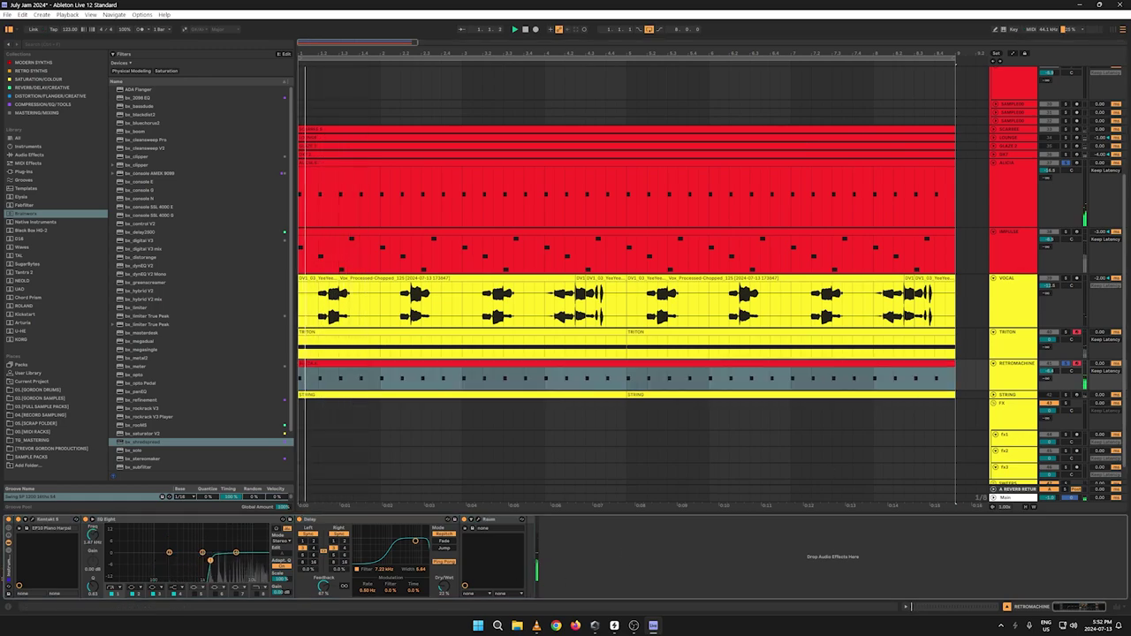
drag(1048, 371, 1048, 387)
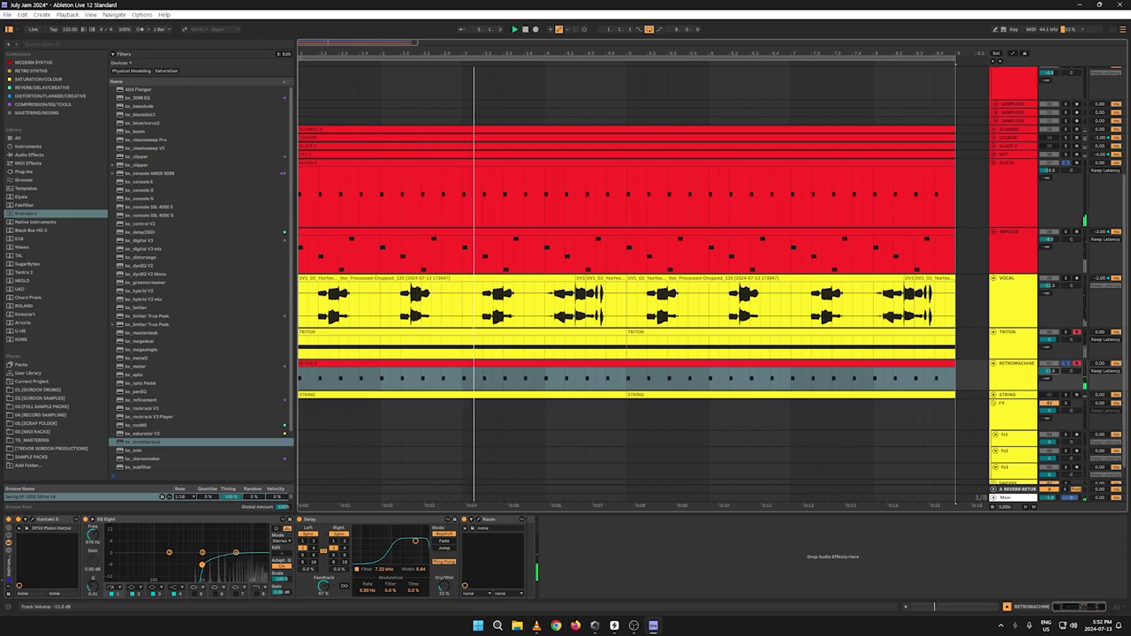
click(1008, 215)
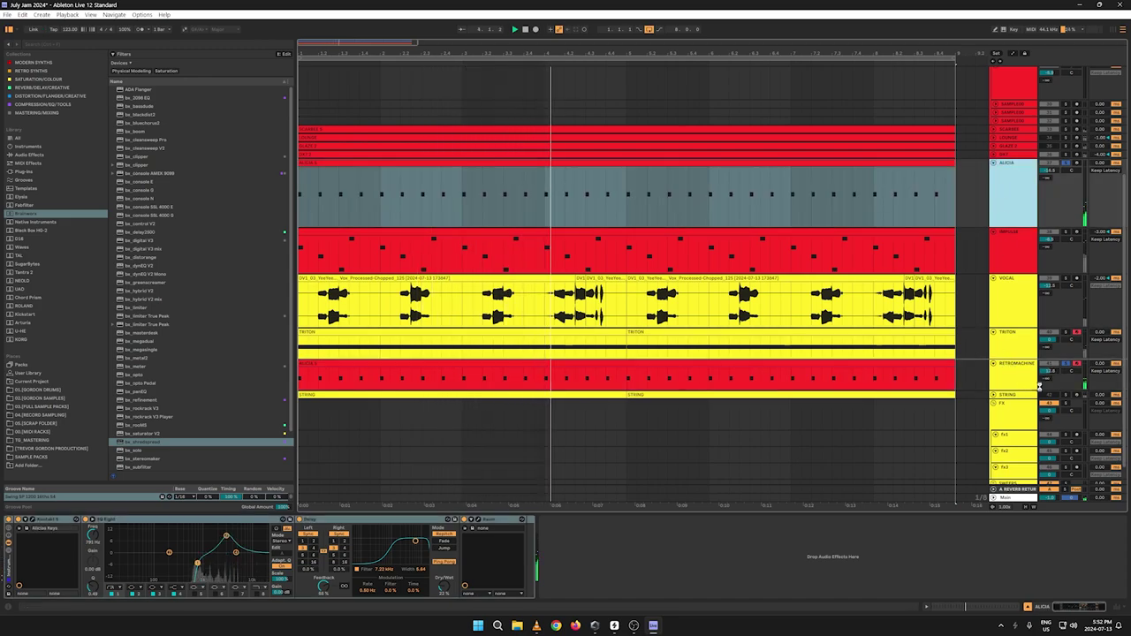
mouse_move(1049, 382)
mouse_down()
mouse_move(1025, 366)
mouse_move(1067, 378)
mouse_up()
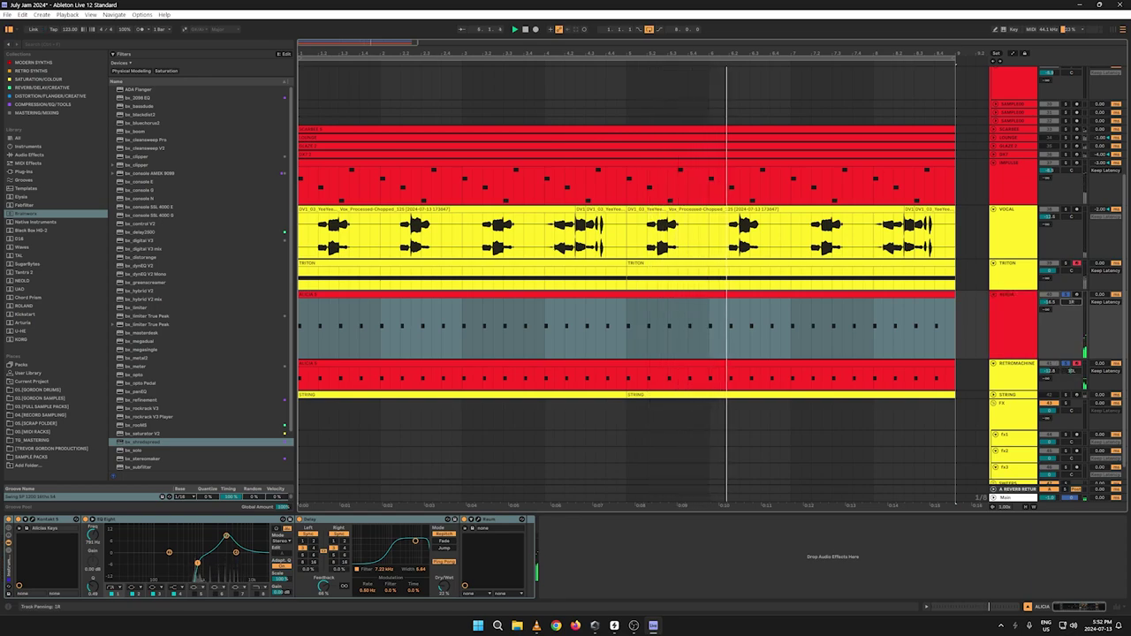
drag(1070, 302, 1070, 293)
drag(1070, 371, 1070, 367)
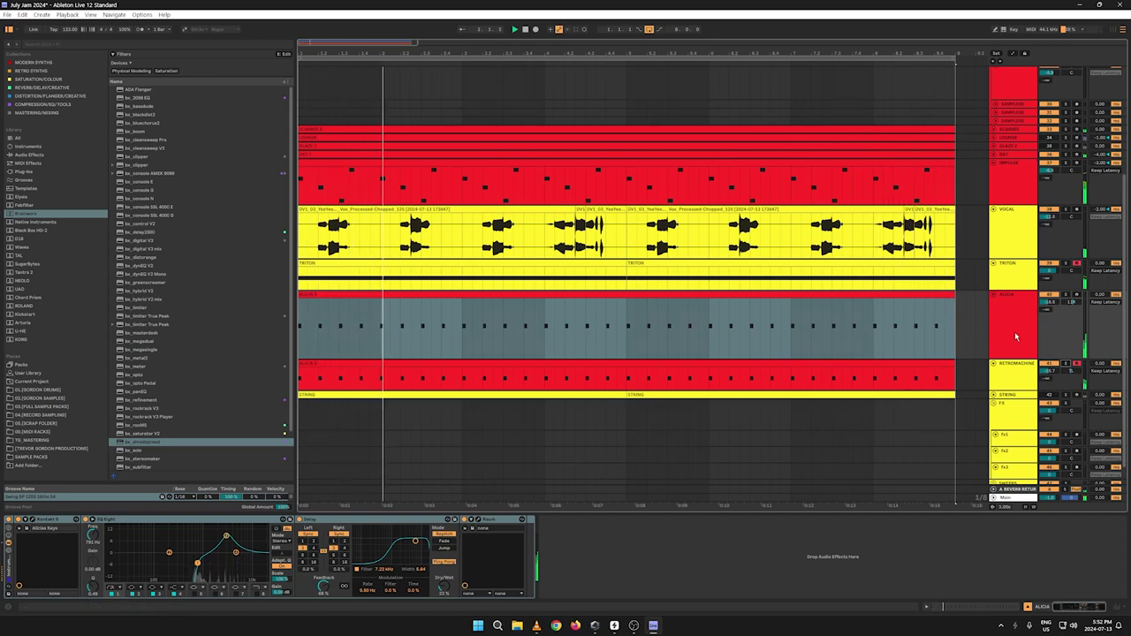
Step: Deactivate the TRITON track and fold the FX group closed
click(1029, 276)
click(1048, 263)
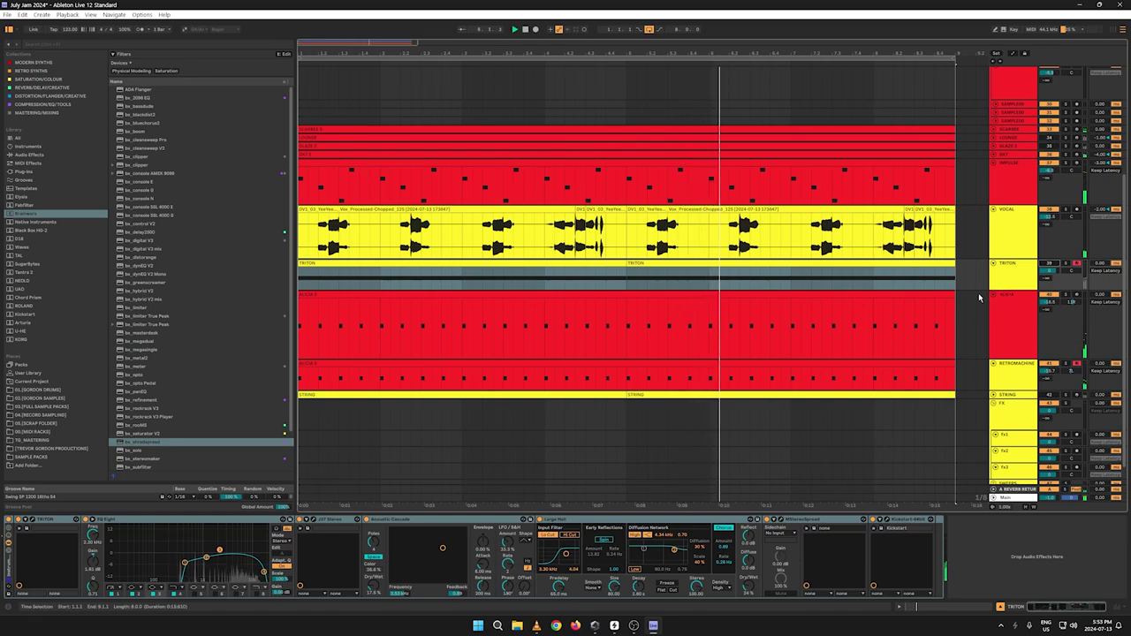
scroll(1009, 353, down, 1)
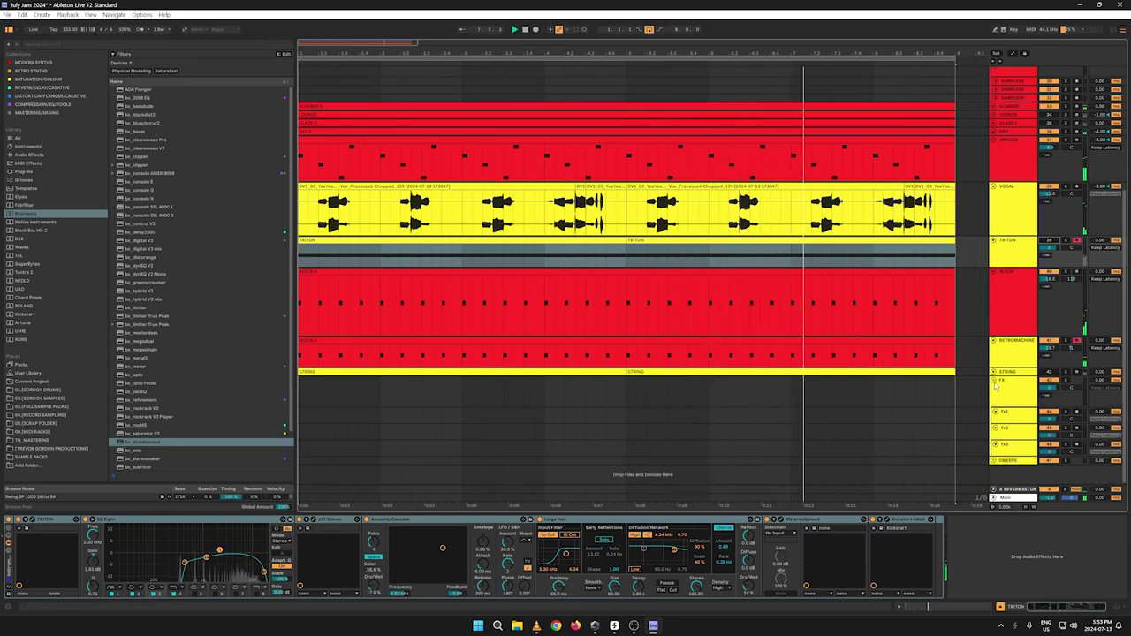
click(994, 380)
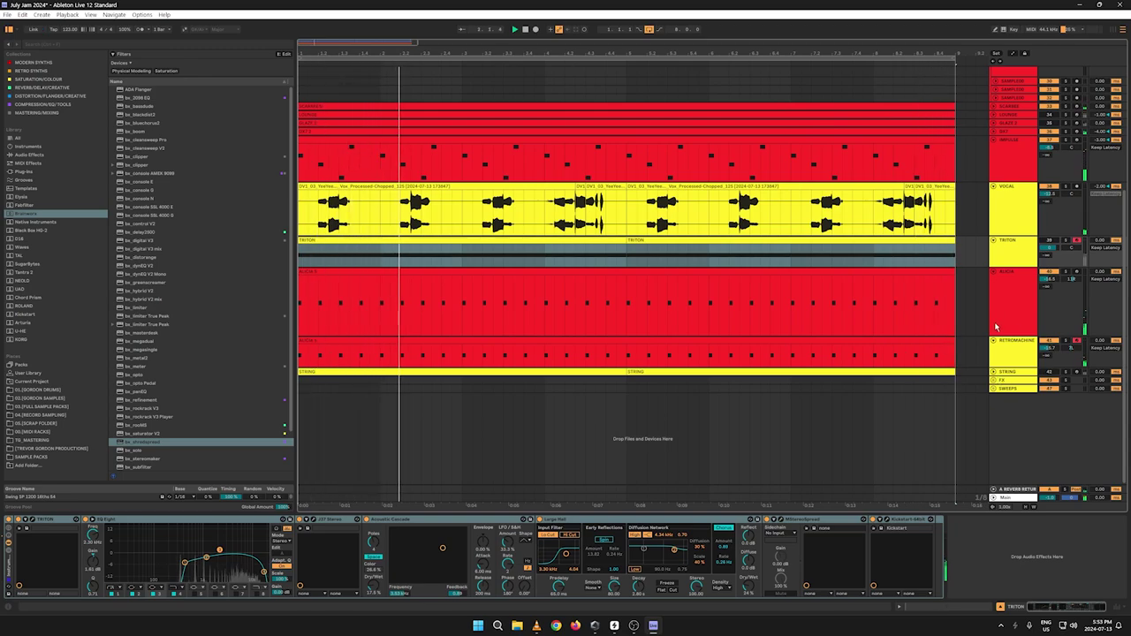
Step: Stop arrangement playback
scroll(989, 292, up, 4)
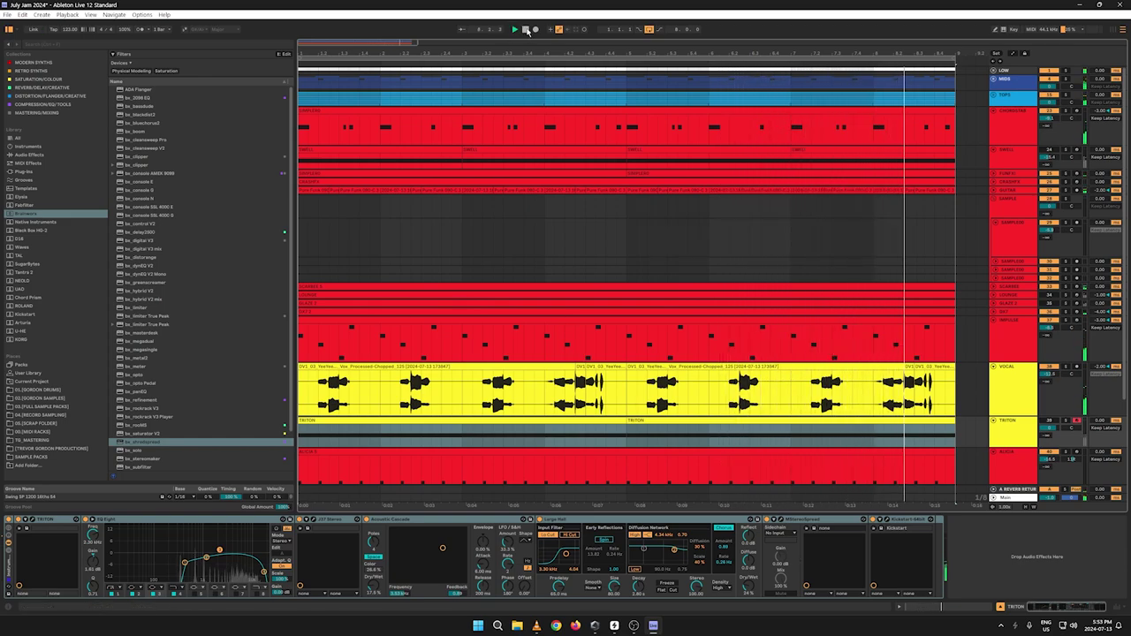
click(526, 29)
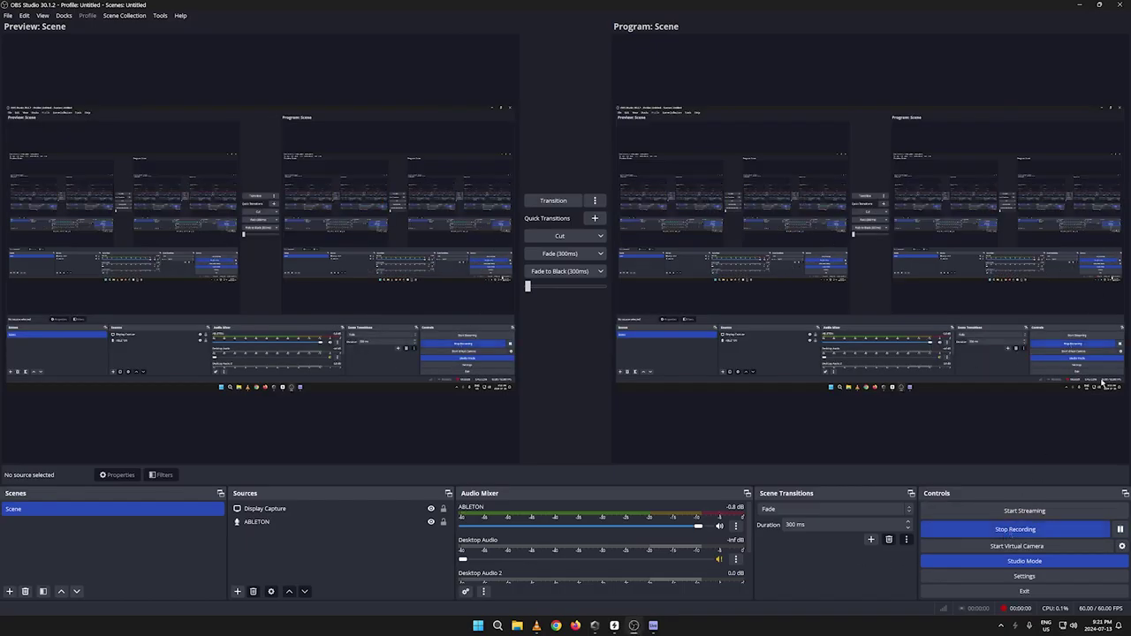
click(654, 628)
click(654, 628)
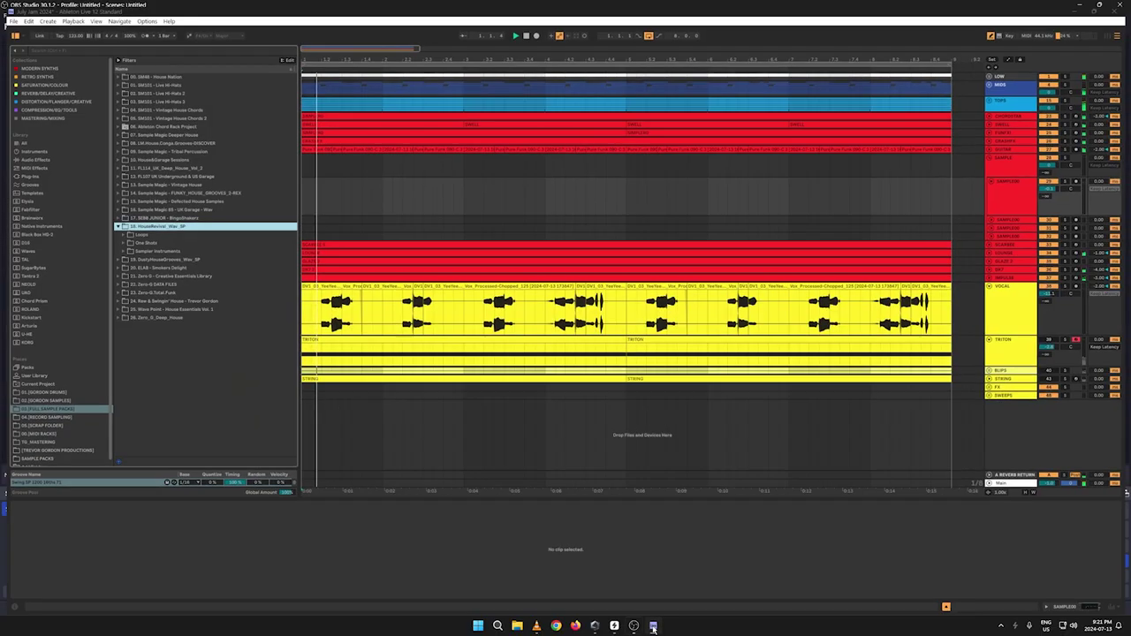
Step: Preview the Piano Hits and Synth Hits one-shot samples in the browser
click(653, 628)
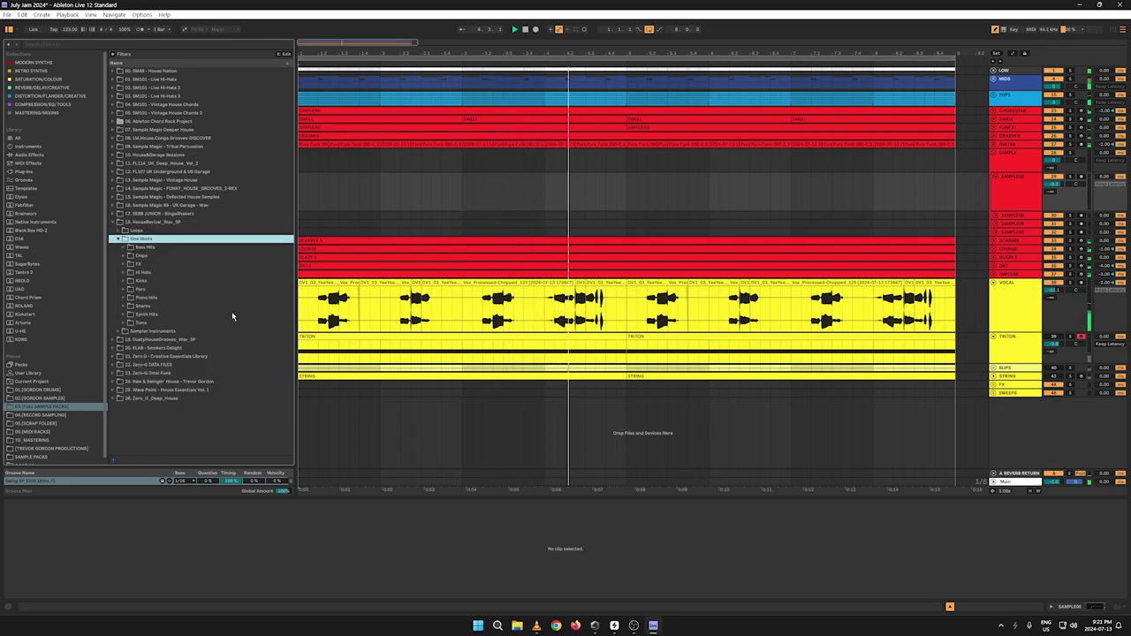
click(126, 300)
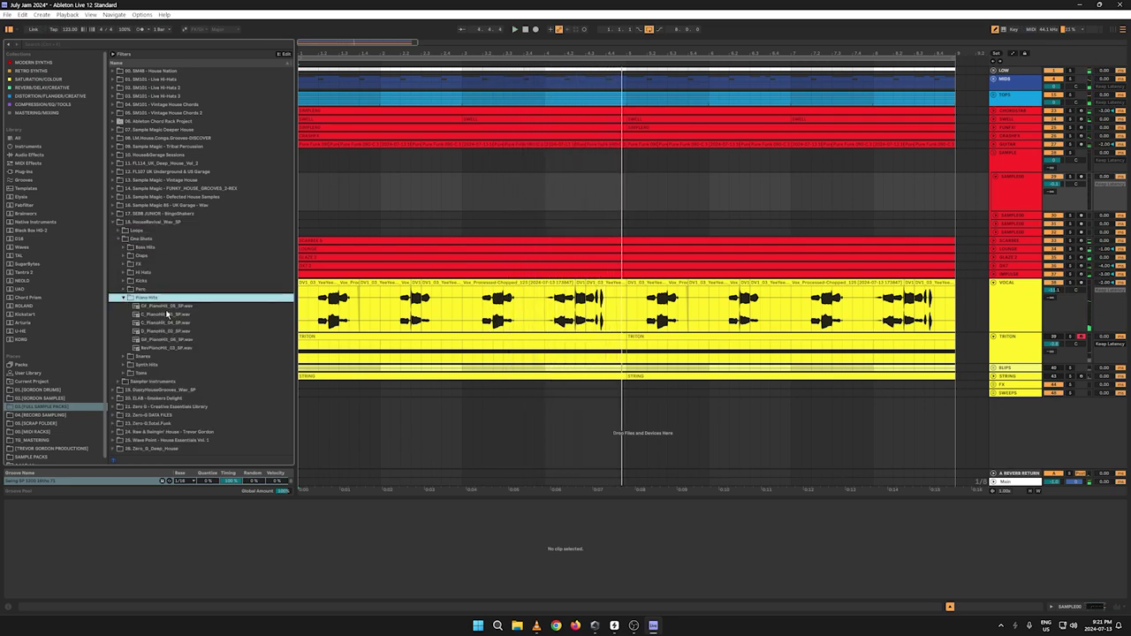
click(165, 315)
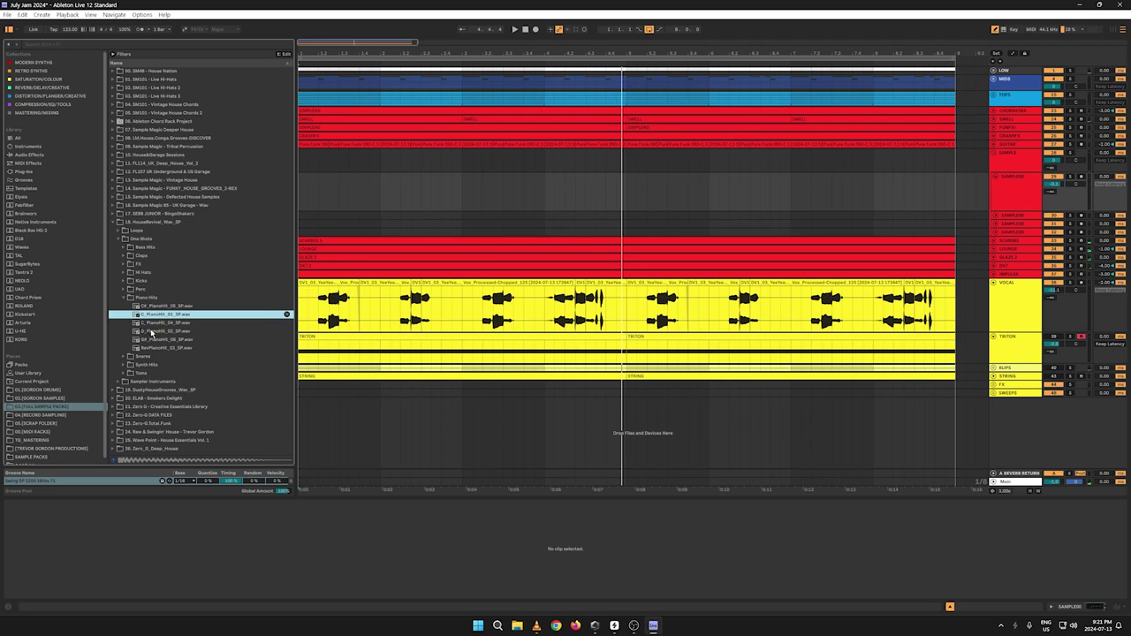
click(125, 298)
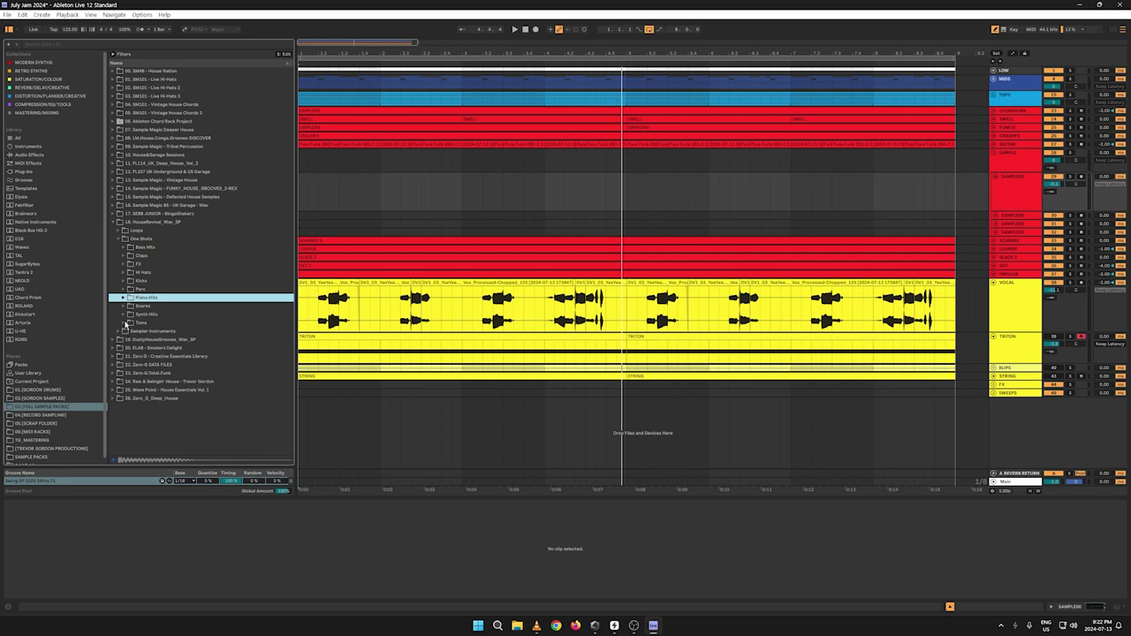
click(125, 315)
click(150, 331)
click(168, 380)
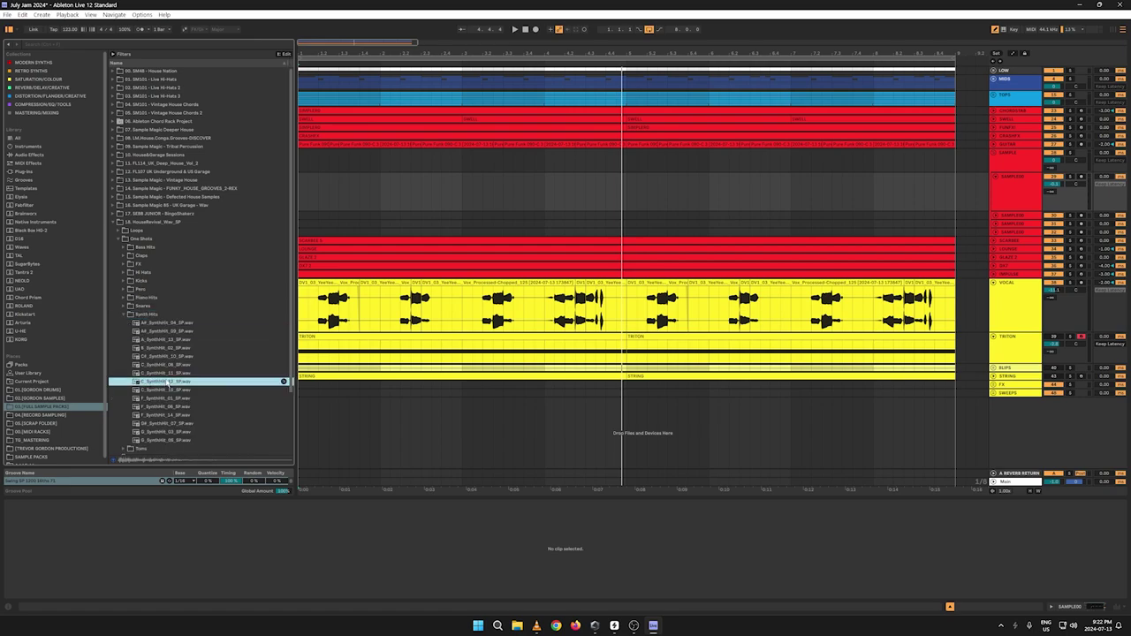
click(163, 356)
click(161, 323)
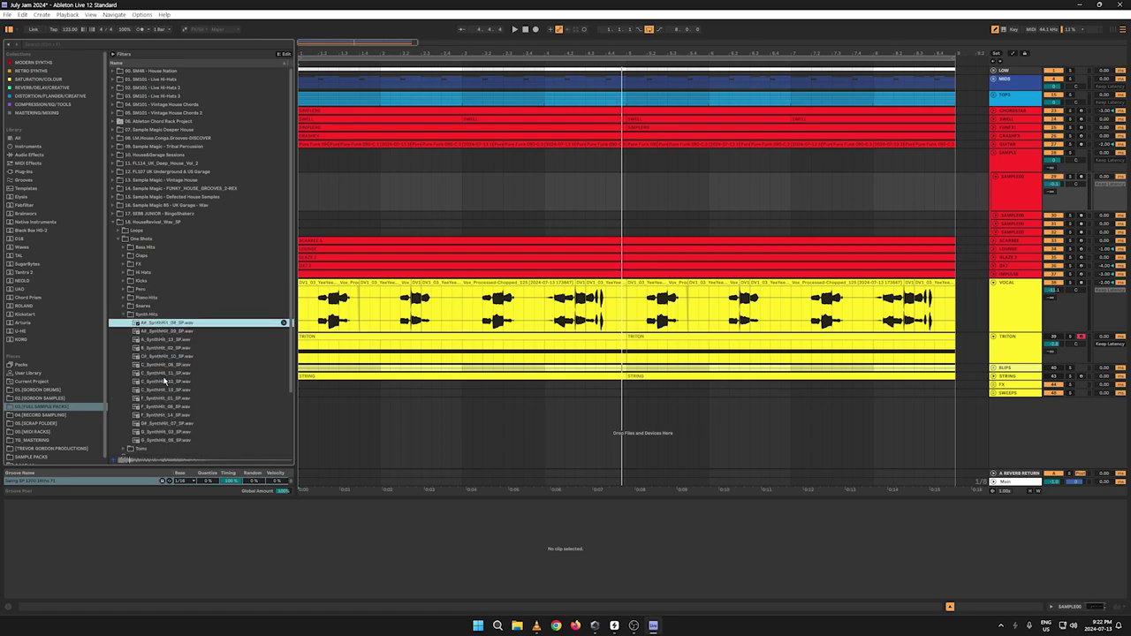
click(168, 415)
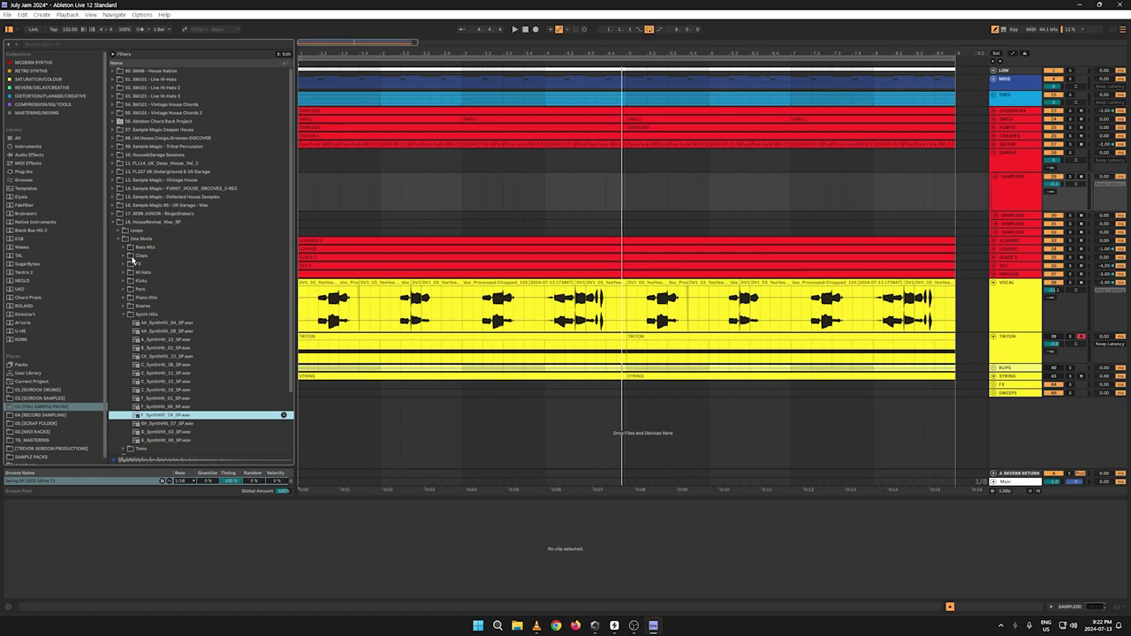
click(122, 241)
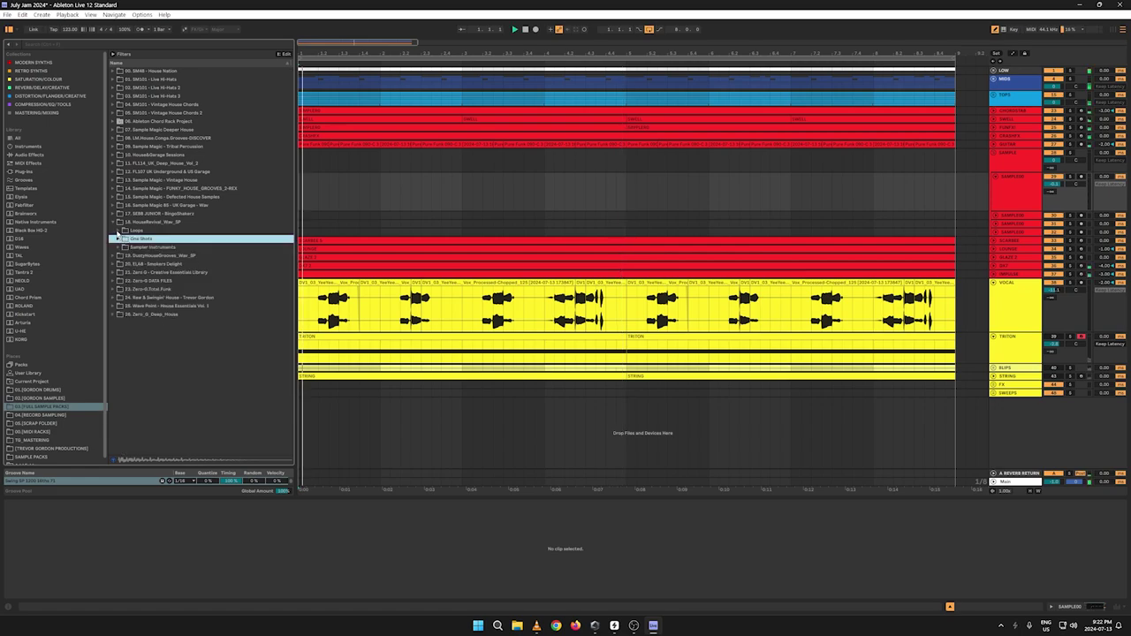
Step: Preview chord loops like 123_Eb_LaidbackChordHits and 125_D_CutTheChord_03_SP
click(117, 231)
click(123, 255)
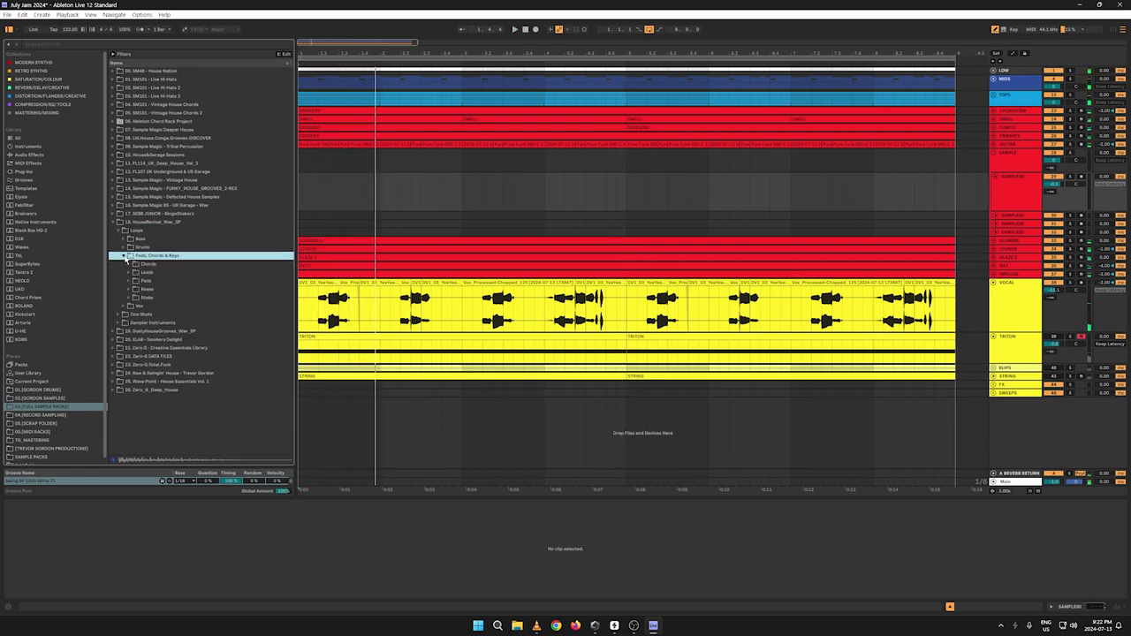
click(129, 265)
click(167, 280)
click(190, 314)
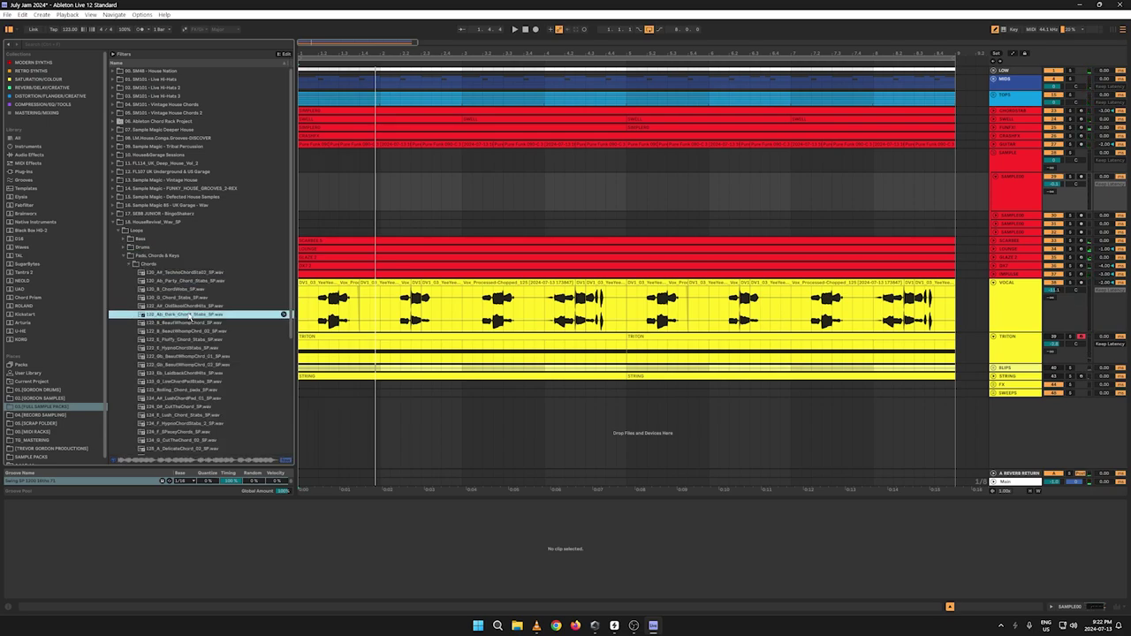
click(188, 375)
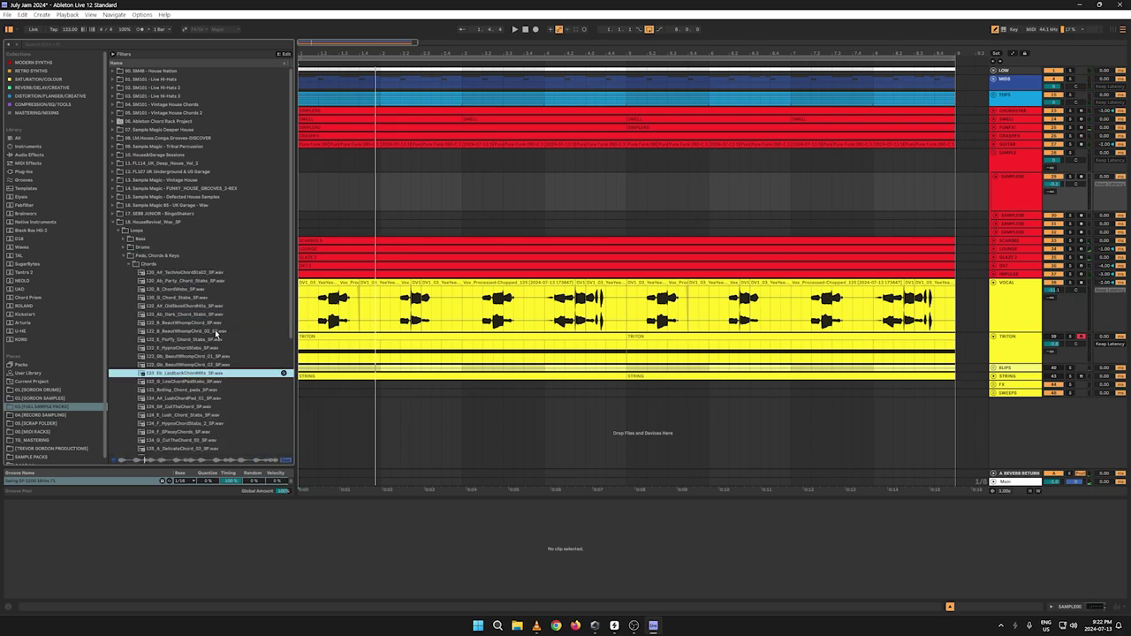
scroll(216, 333, down, 5)
click(188, 292)
click(188, 325)
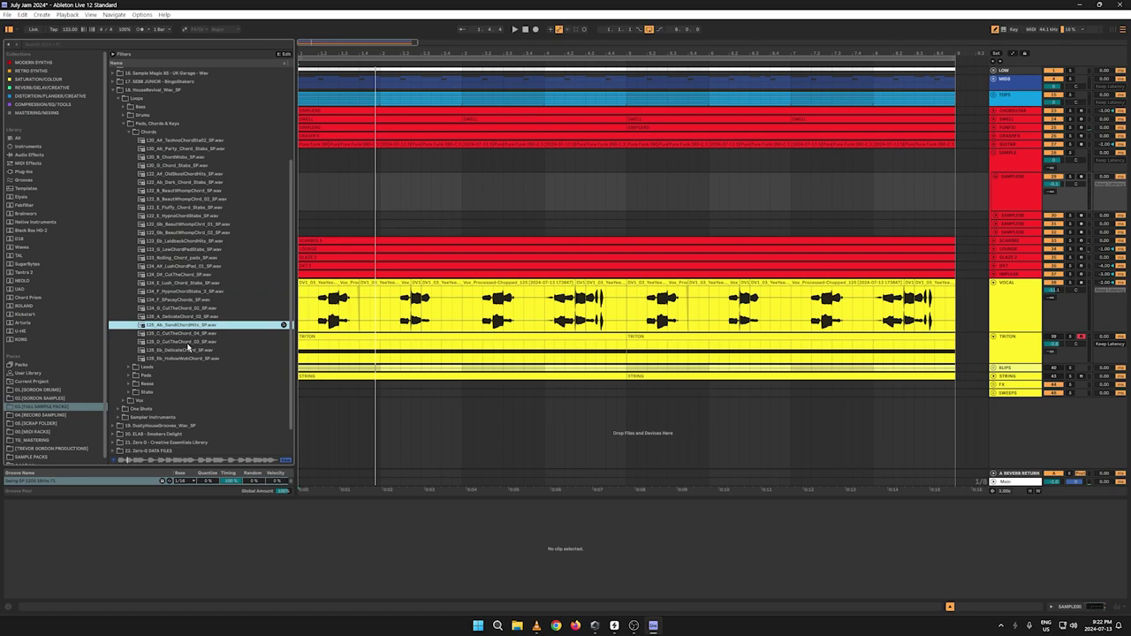
click(189, 342)
scroll(210, 301, up, 5)
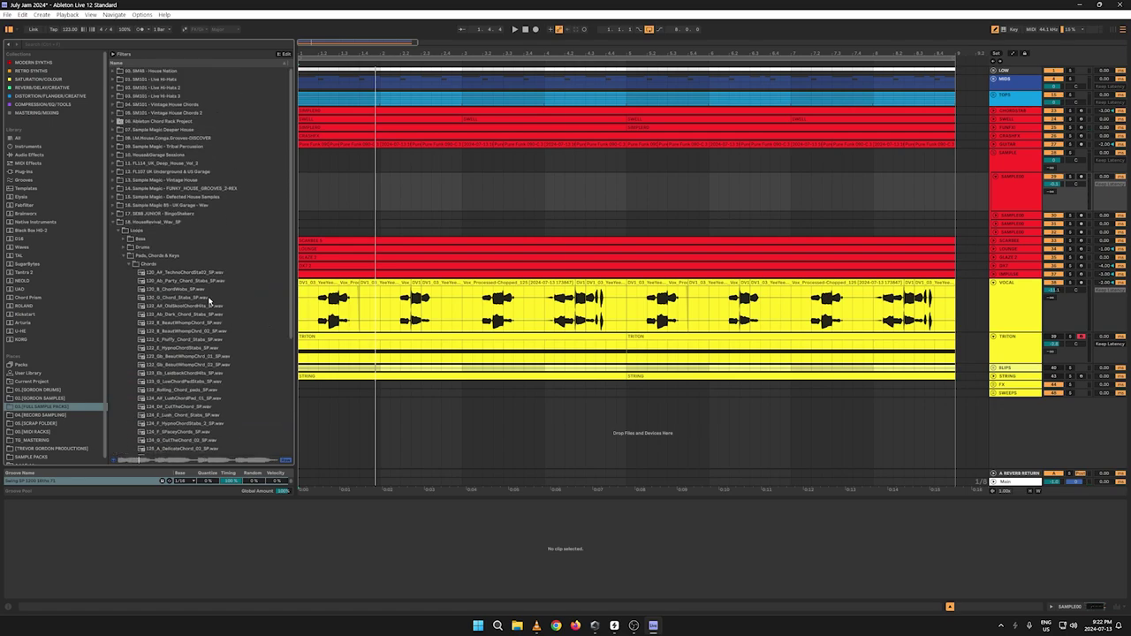
click(123, 256)
Step: Audition the Vox samples against the playing mix, ending on 124_MaleVoxCuts_02_SP
click(124, 265)
click(152, 282)
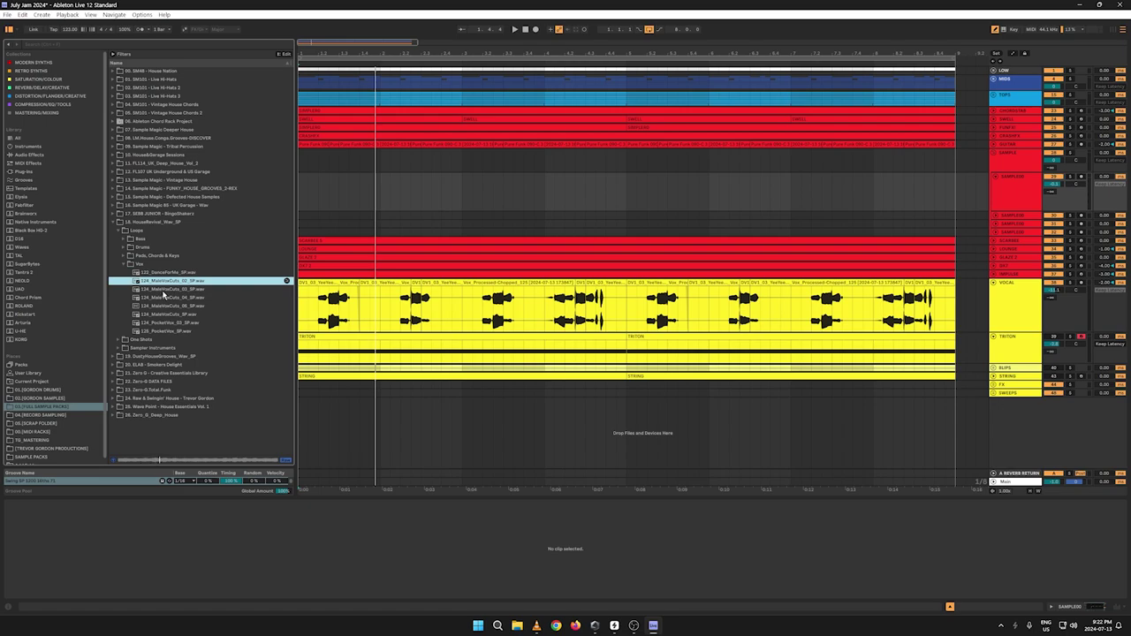
key(Down)
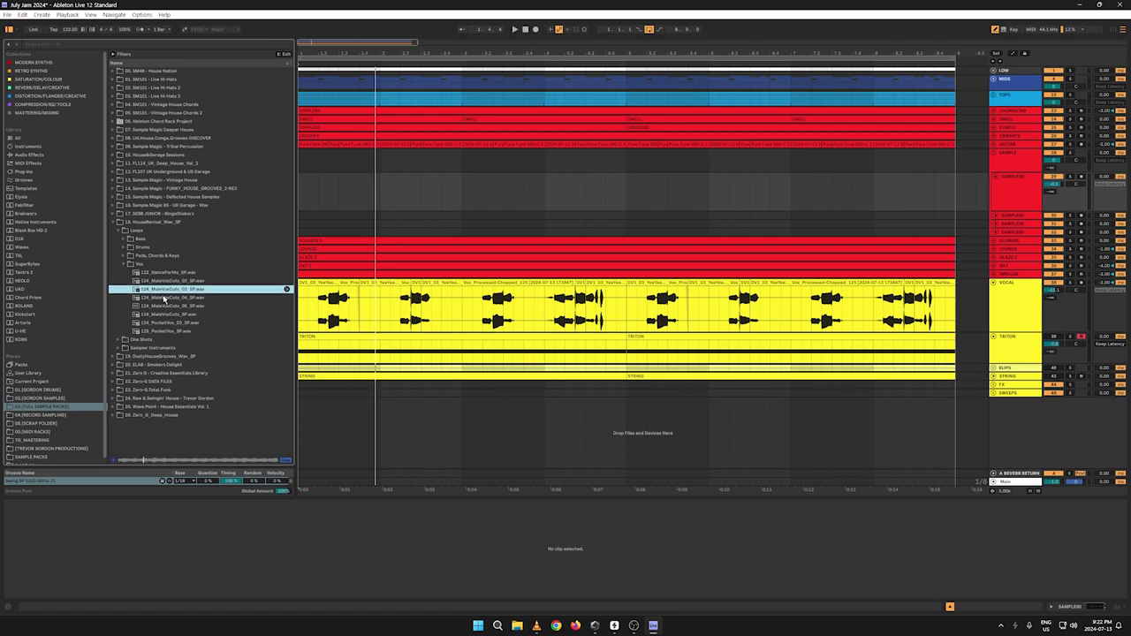
key(Down)
click(158, 274)
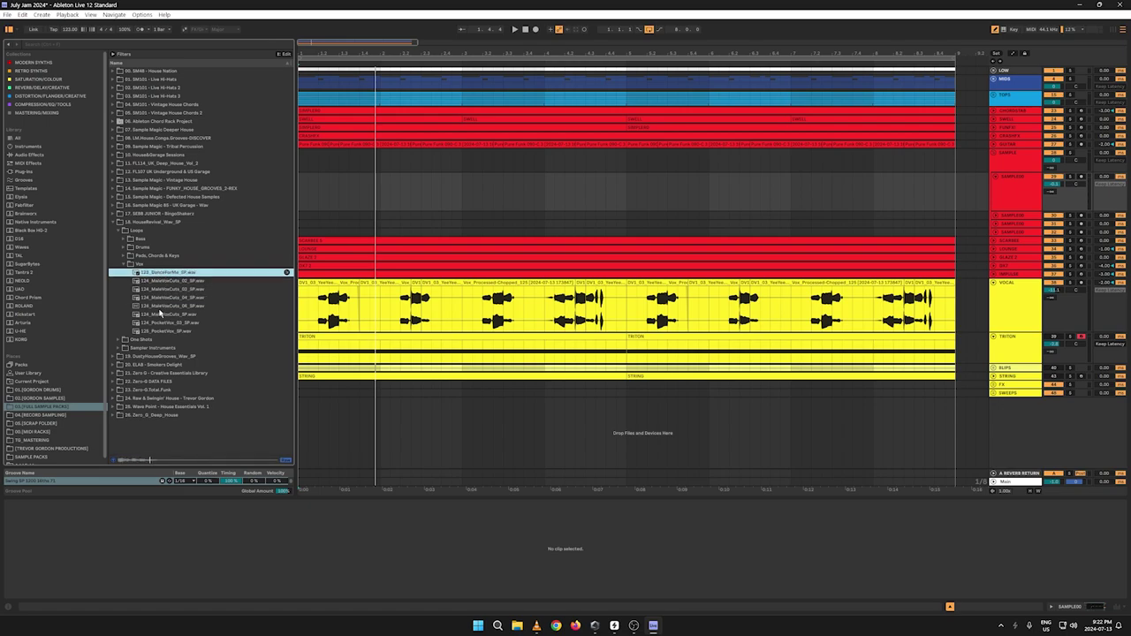
click(135, 308)
click(160, 316)
click(160, 323)
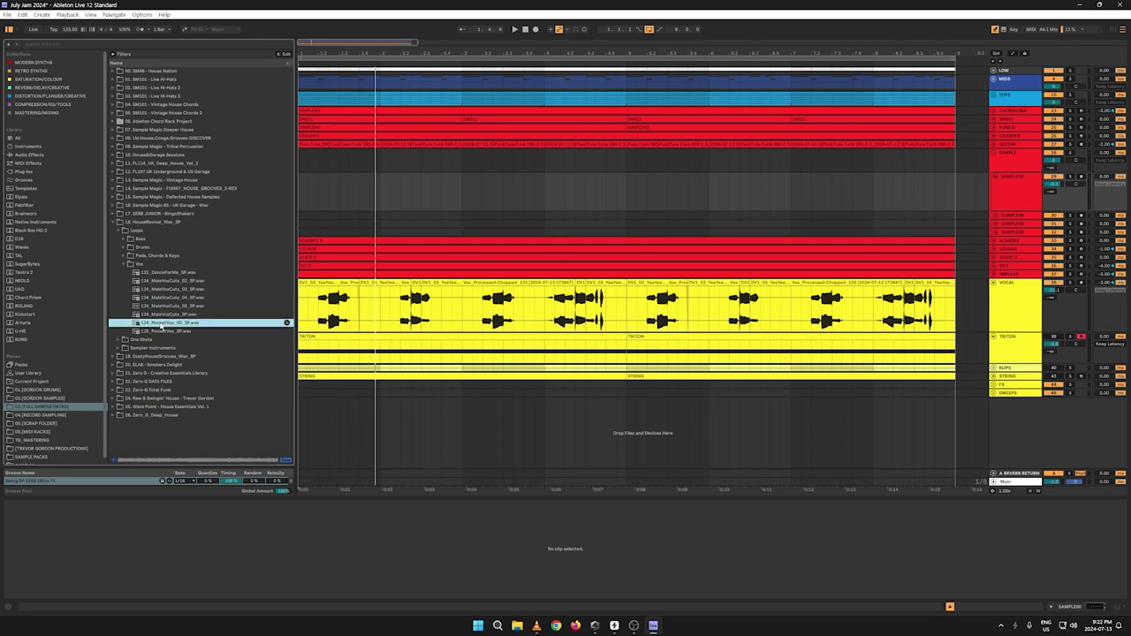
click(162, 315)
key(space)
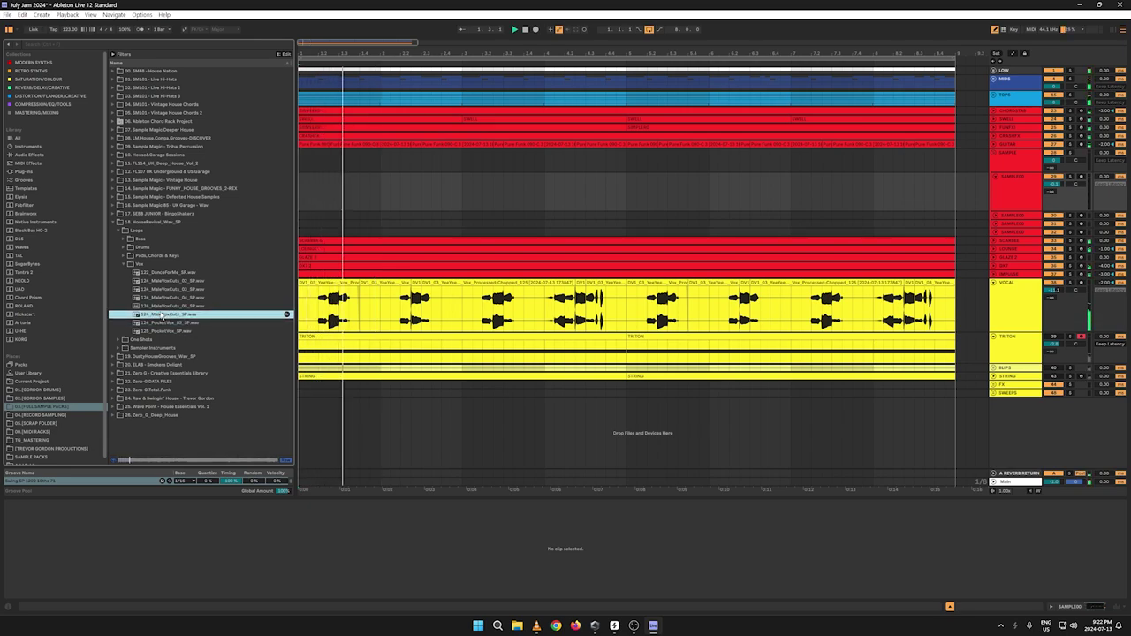
click(161, 298)
click(162, 282)
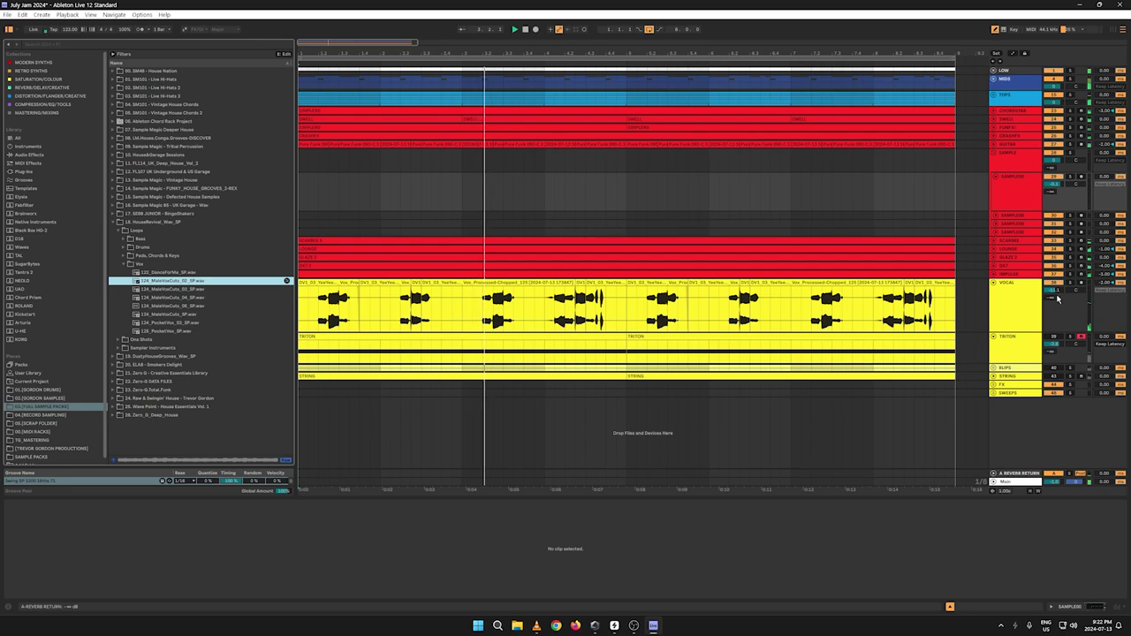
Step: Adjust the VOCAL track's volume and duplicate the VOCAL track
click(1054, 289)
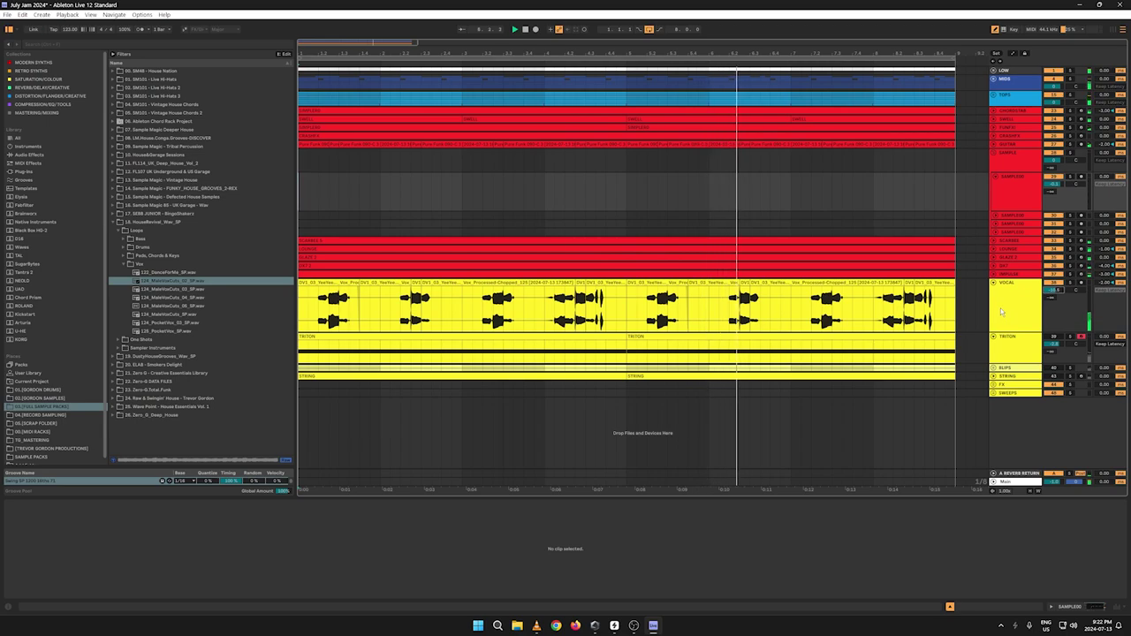
click(1014, 311)
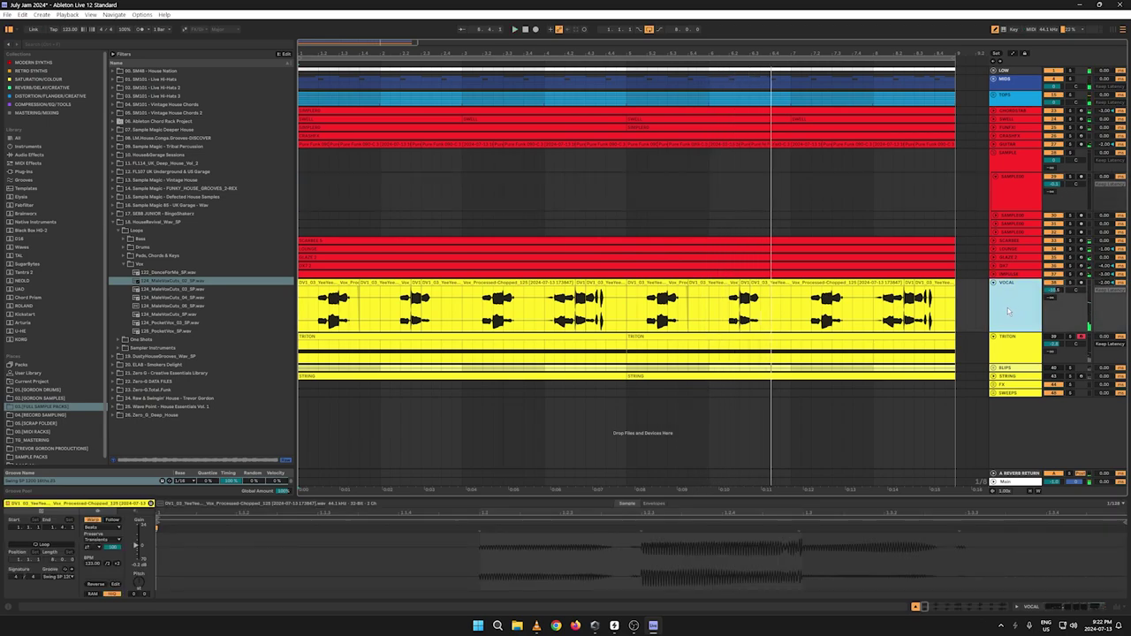
key(ctrl+d)
Step: Replace the duplicate's clips with 124_MaleVoxCuts_02_SP.wav and lower the track to -18.4 dB
drag(959, 353, 299, 362)
key(Delete)
drag(166, 282, 303, 364)
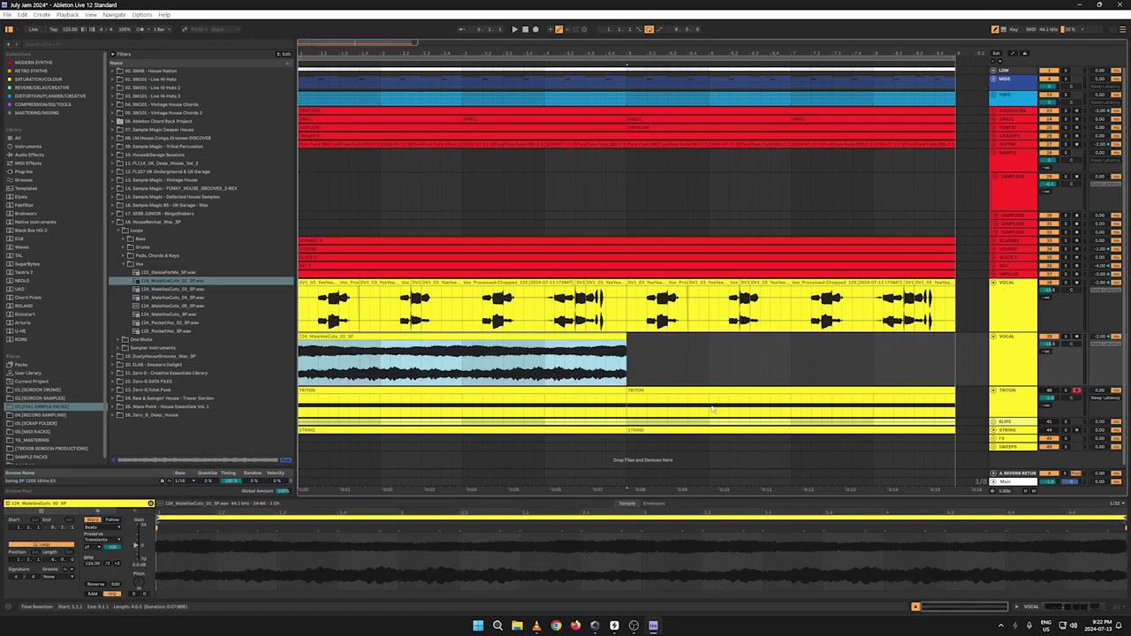
drag(1047, 345, 1048, 356)
key(space)
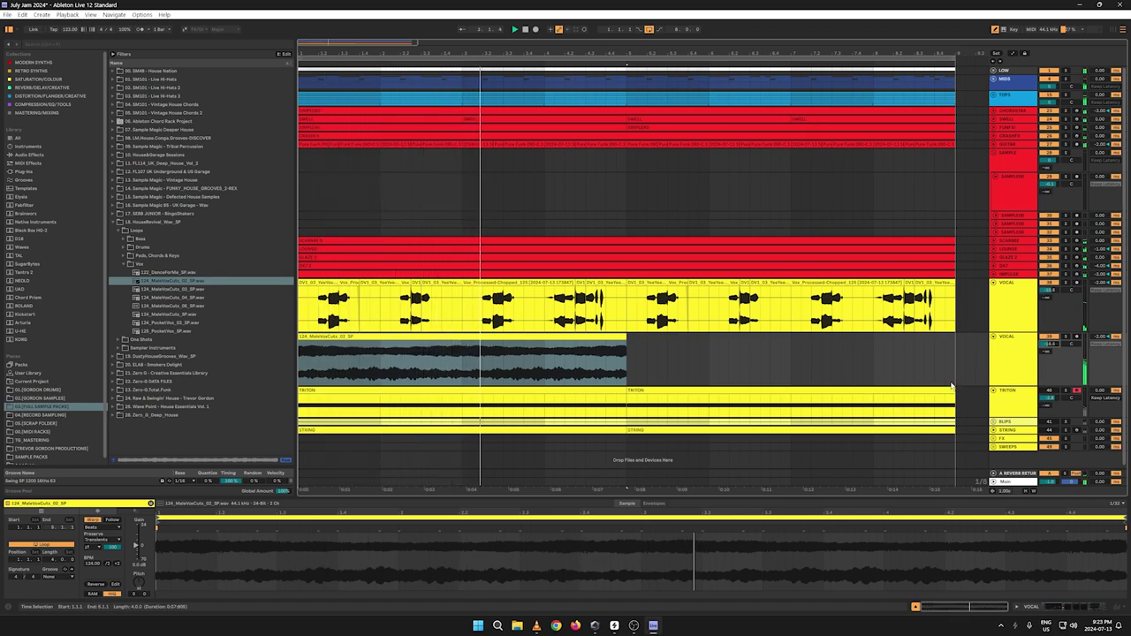
Step: Duplicate the MaleVoxCuts clip to its right and toggle warping on the first clip
click(472, 336)
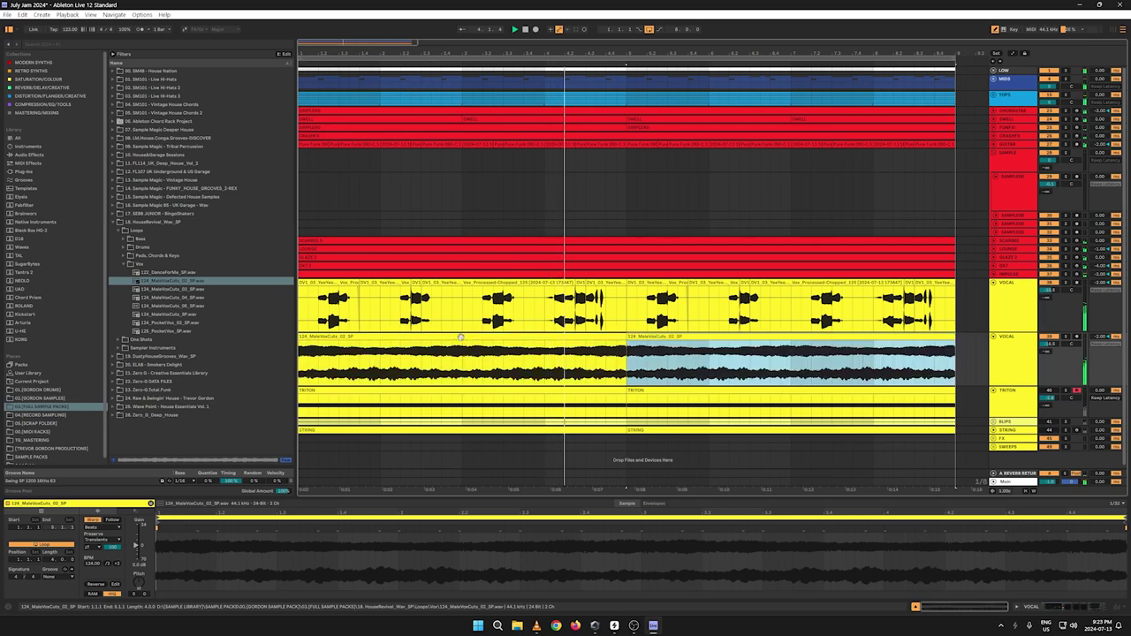
key(ctrl+d)
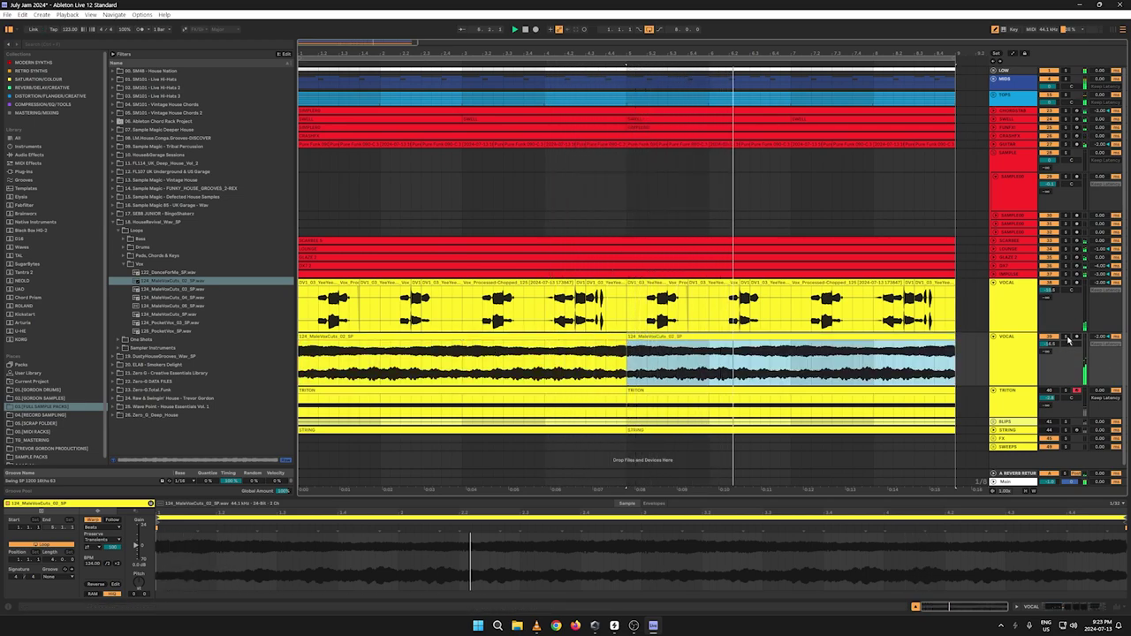
click(1014, 353)
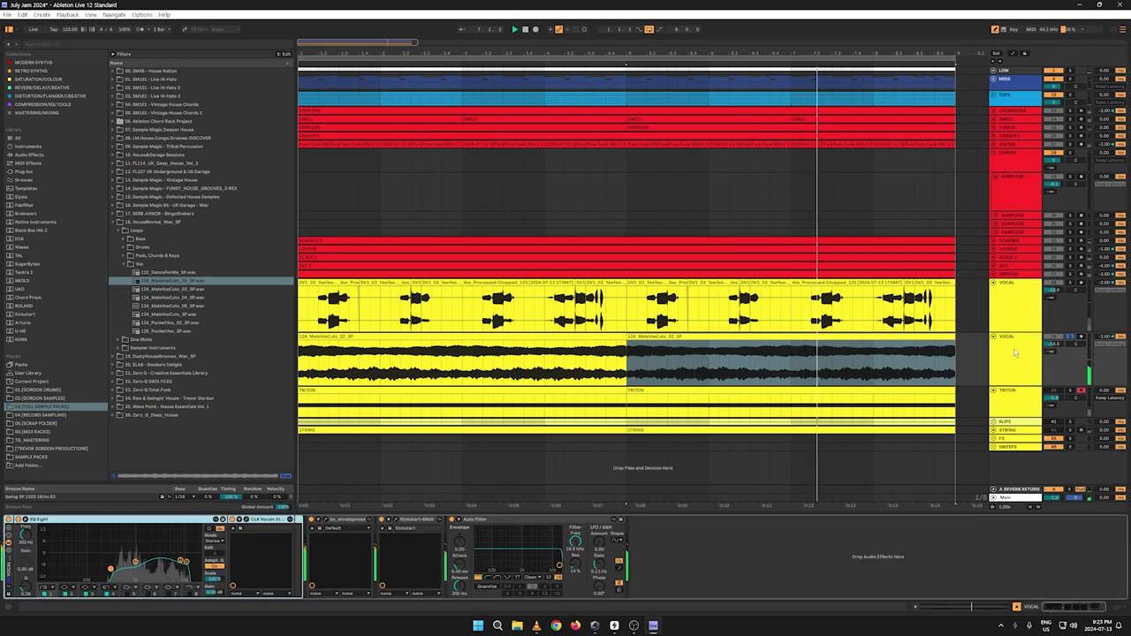
click(414, 335)
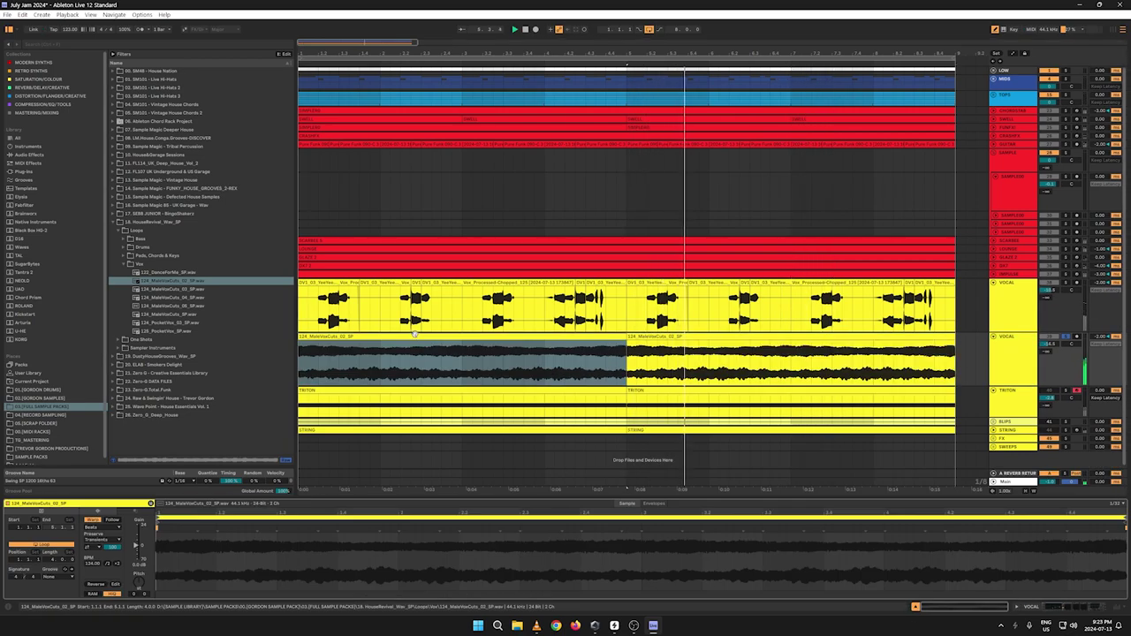
click(92, 520)
key(space)
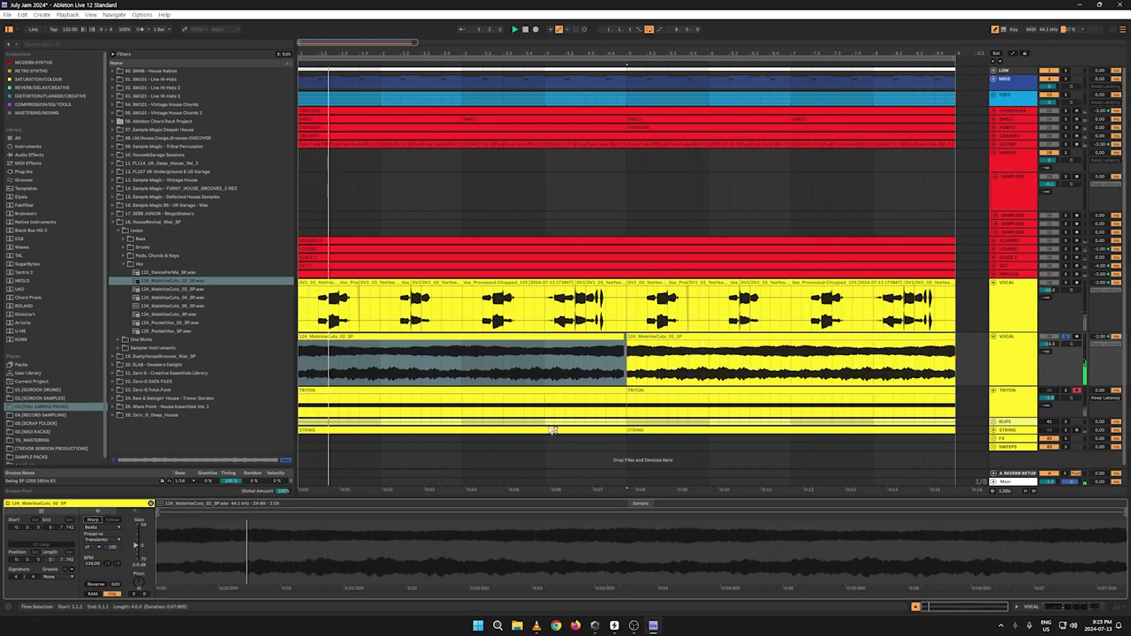
key(ctrl+z)
key(space)
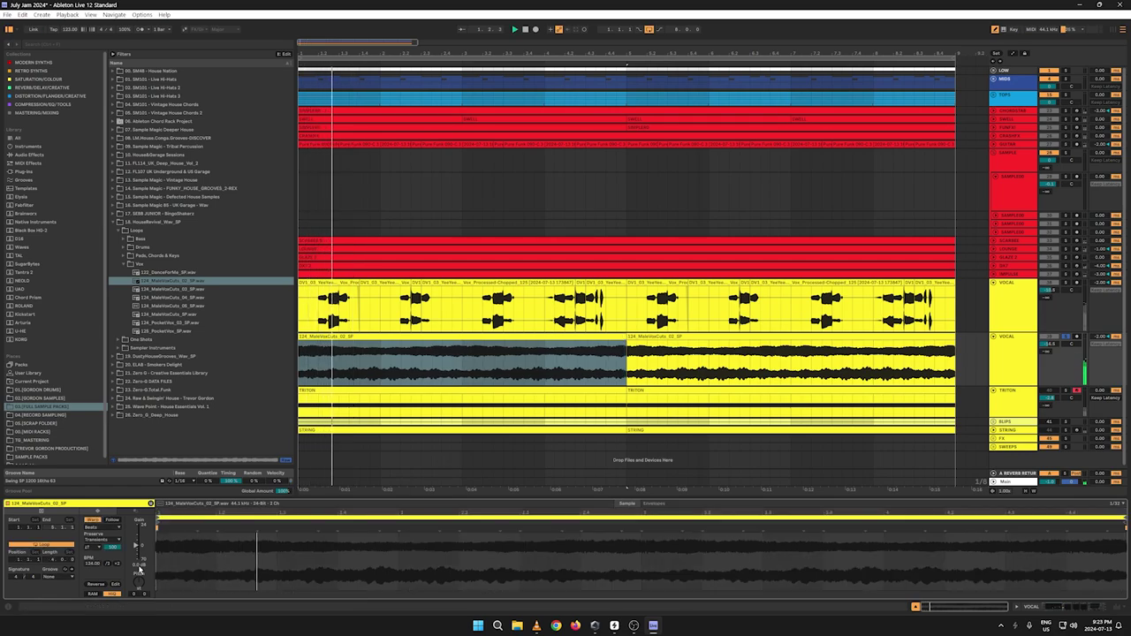
key(space)
key(space)
Step: Set the clip's warp mode to Complex and duplicate it over the second clip
click(98, 528)
click(102, 560)
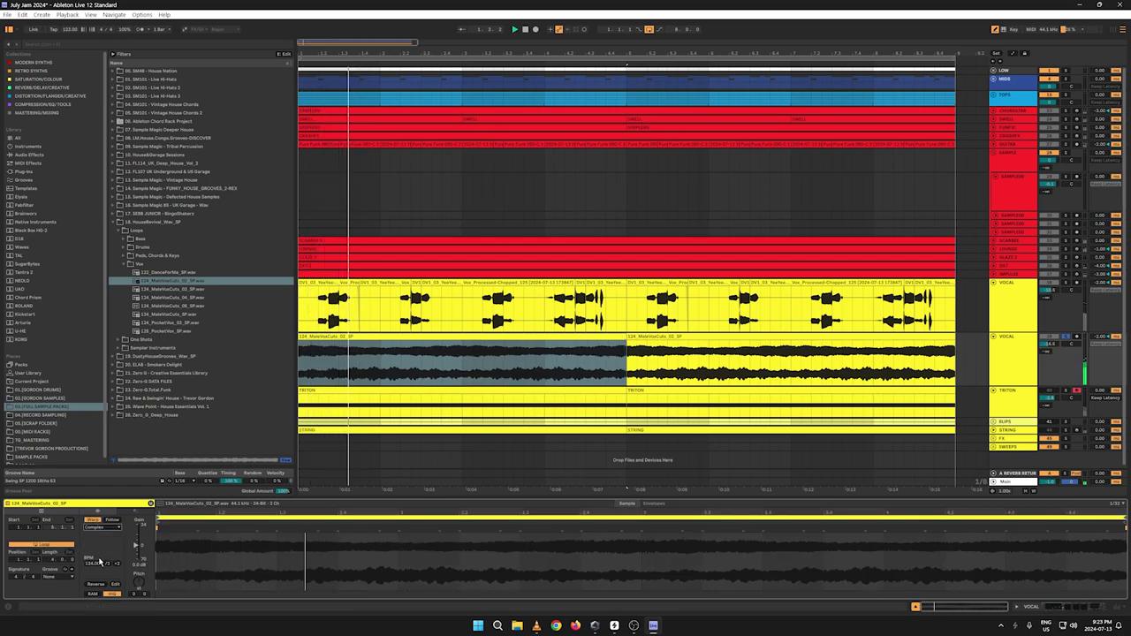
click(369, 339)
key(ctrl+d)
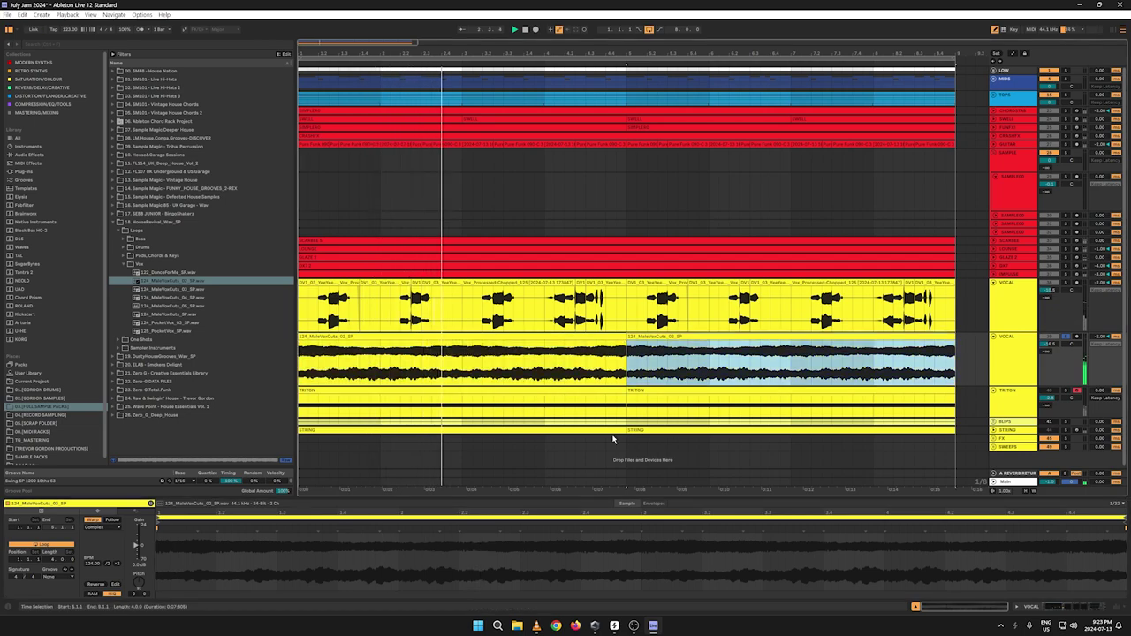
click(1016, 357)
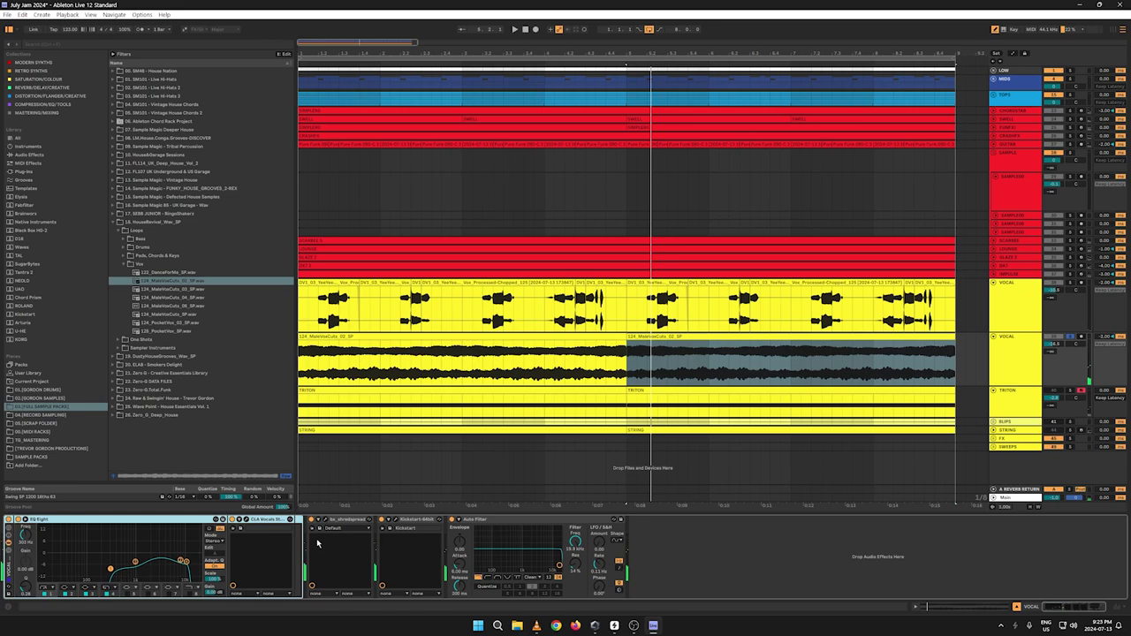
Step: Try widening bx_shredspread to 147%, then remove it from the vocal's chain
click(340, 522)
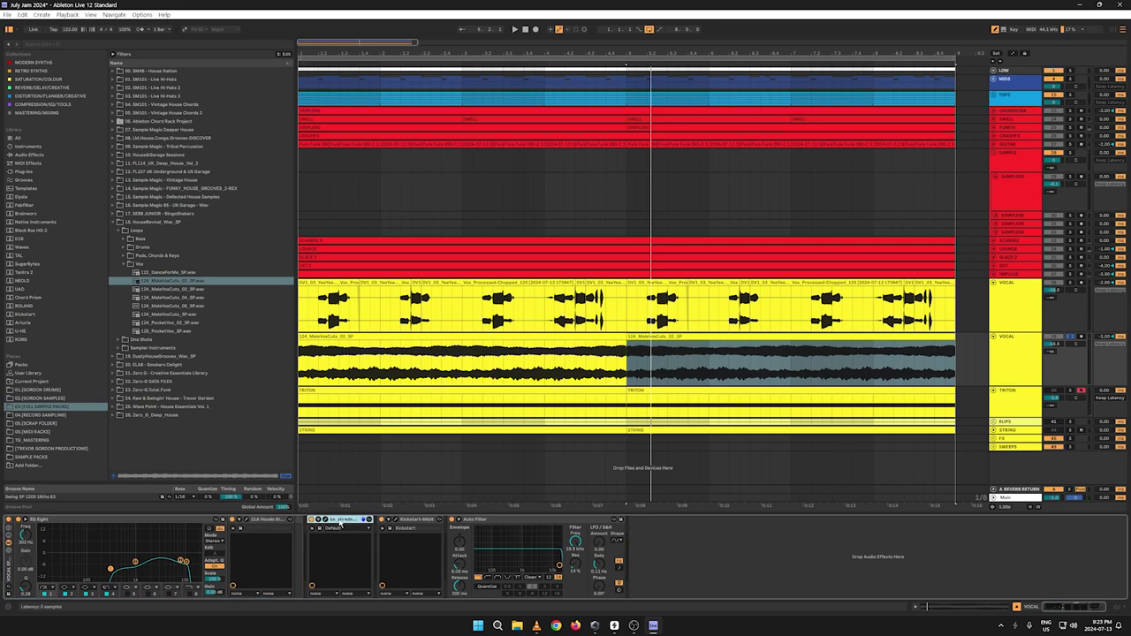
click(326, 520)
mouse_move(479, 239)
mouse_down()
mouse_move(481, 205)
mouse_move(493, 252)
mouse_up()
click(612, 149)
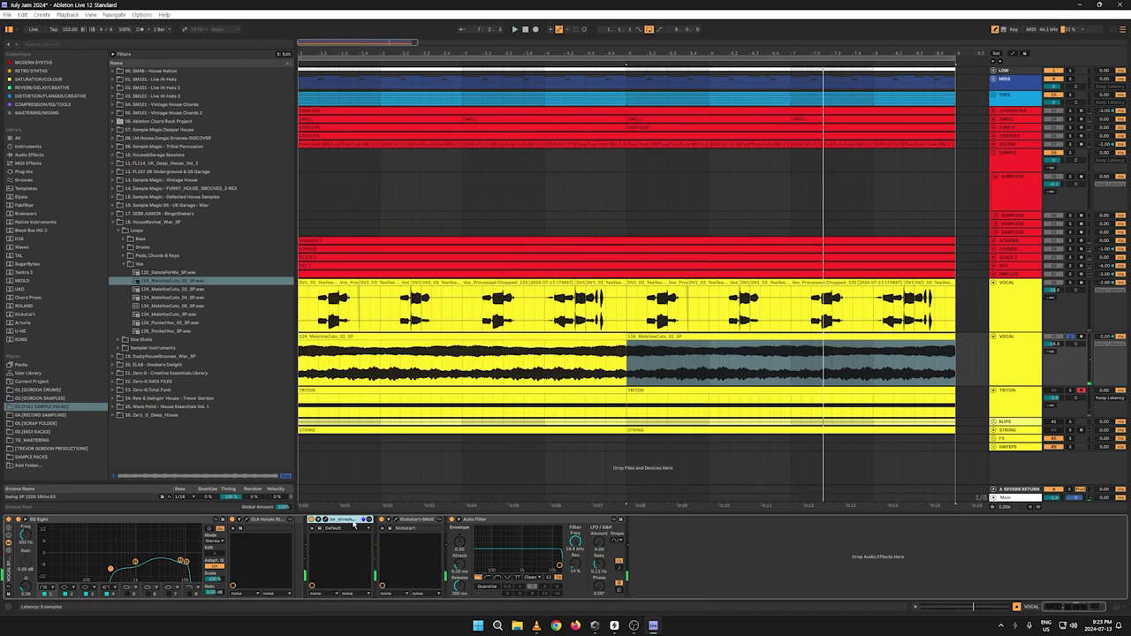
key(Delete)
key(space)
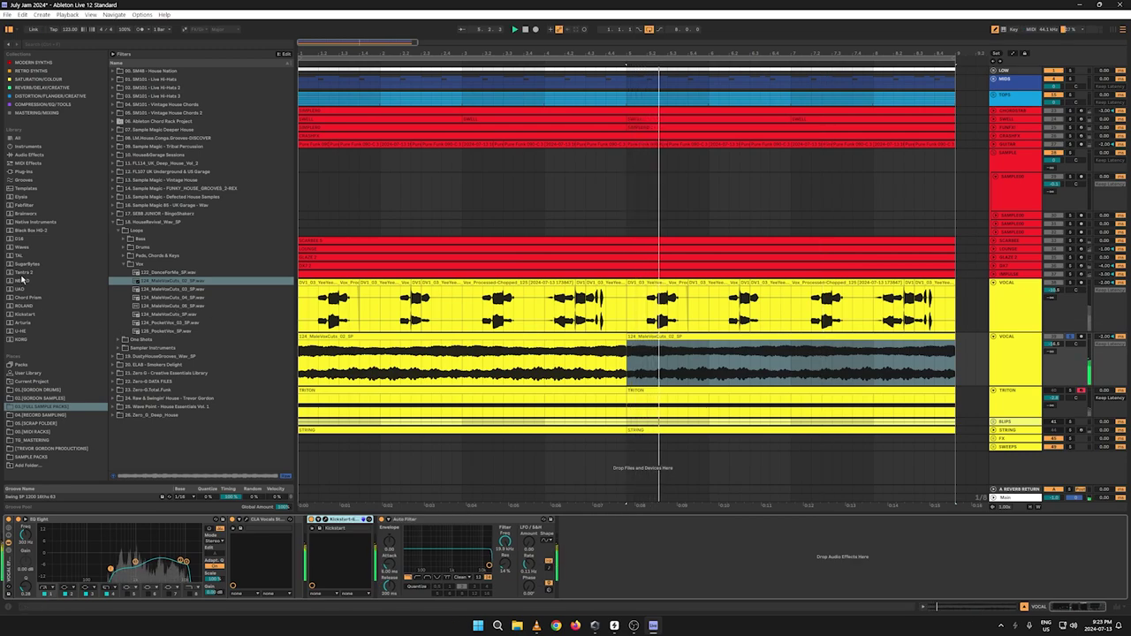
Step: Insert TAL-Chorus-LX-64 from the TAL folder before Kickstart
click(25, 255)
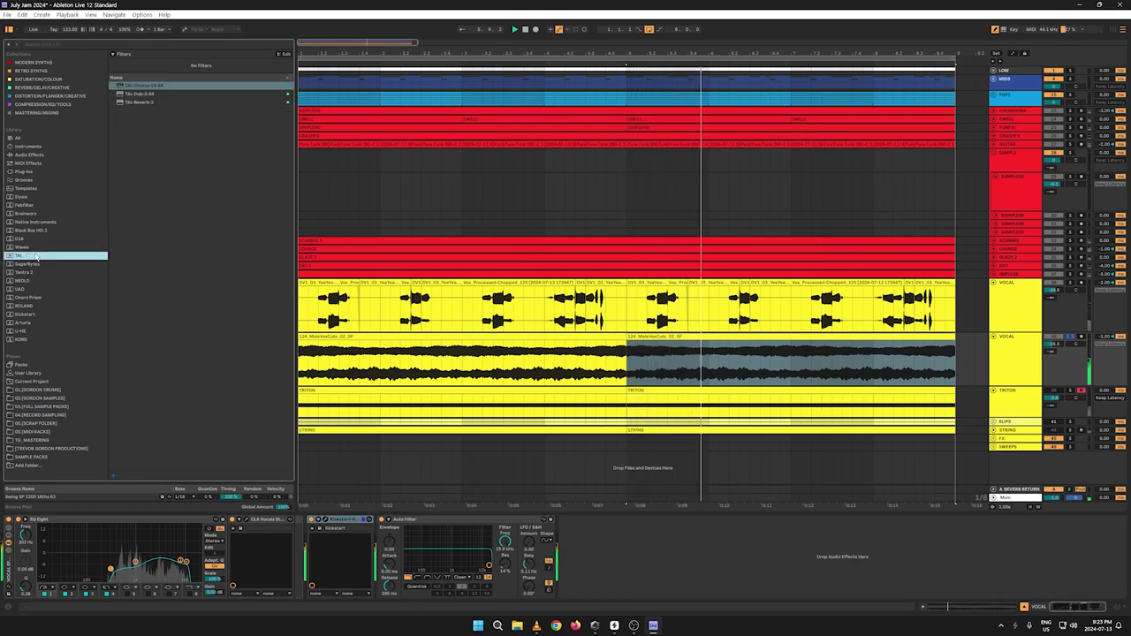
click(141, 87)
drag(142, 90, 321, 548)
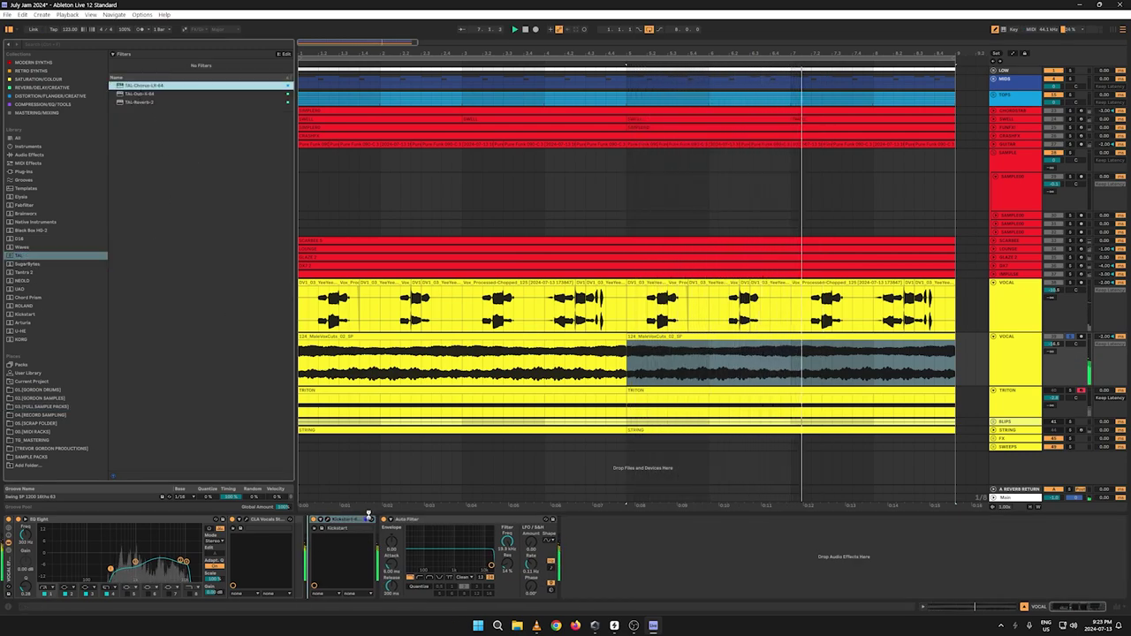
drag(368, 514, 367, 513)
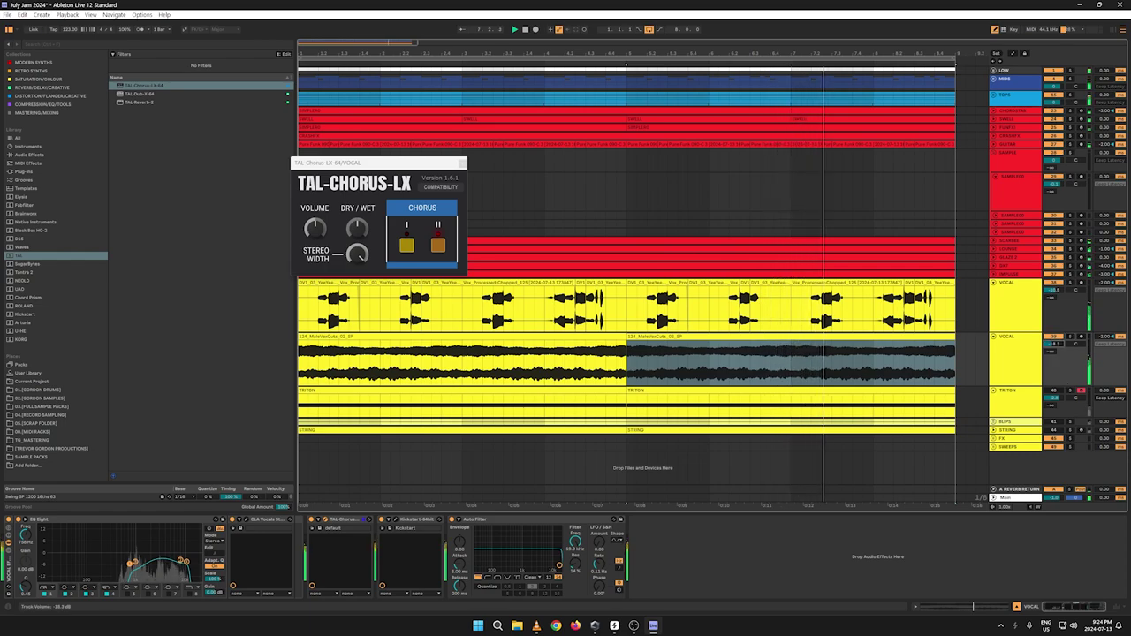
Step: Switch the duplicated VOCAL track's Kickstart to the Short Kick curve
click(1023, 362)
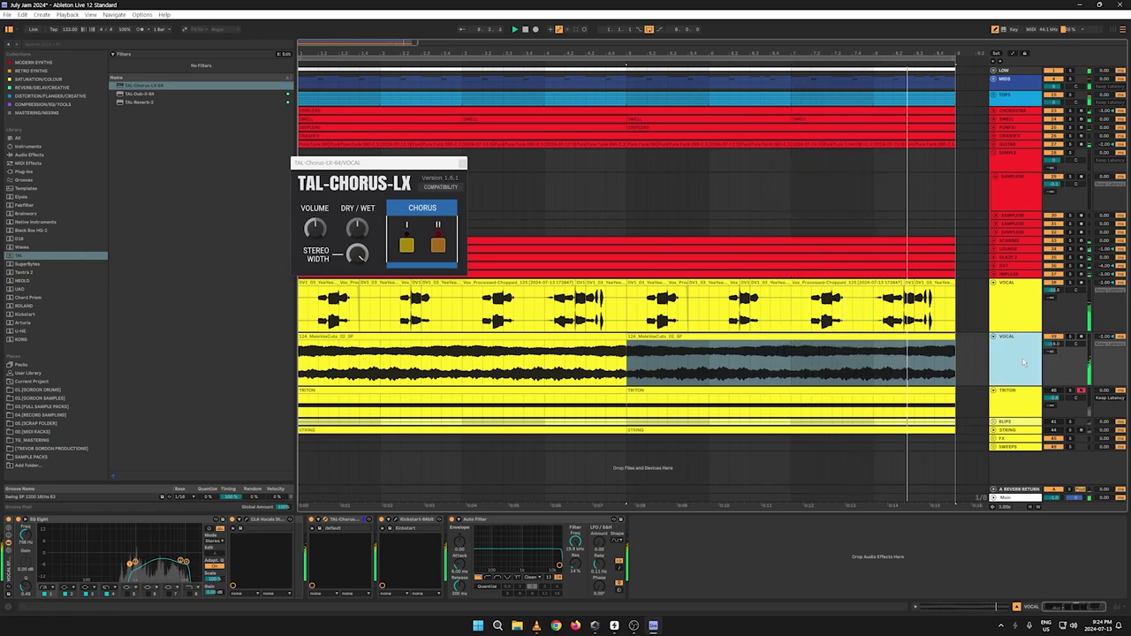
click(427, 530)
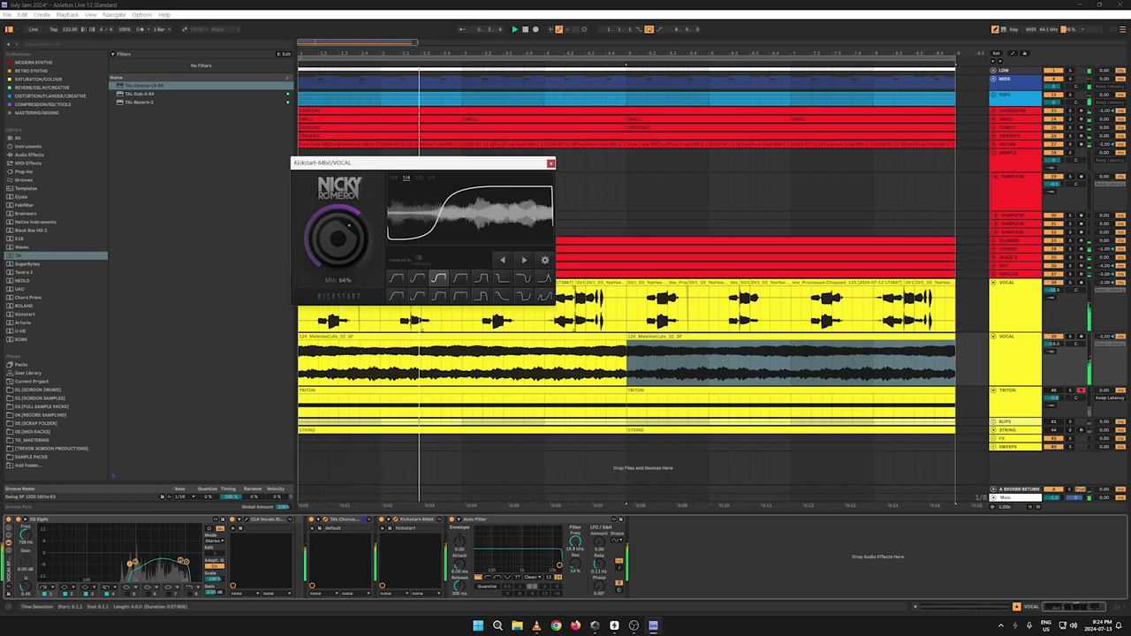
click(416, 279)
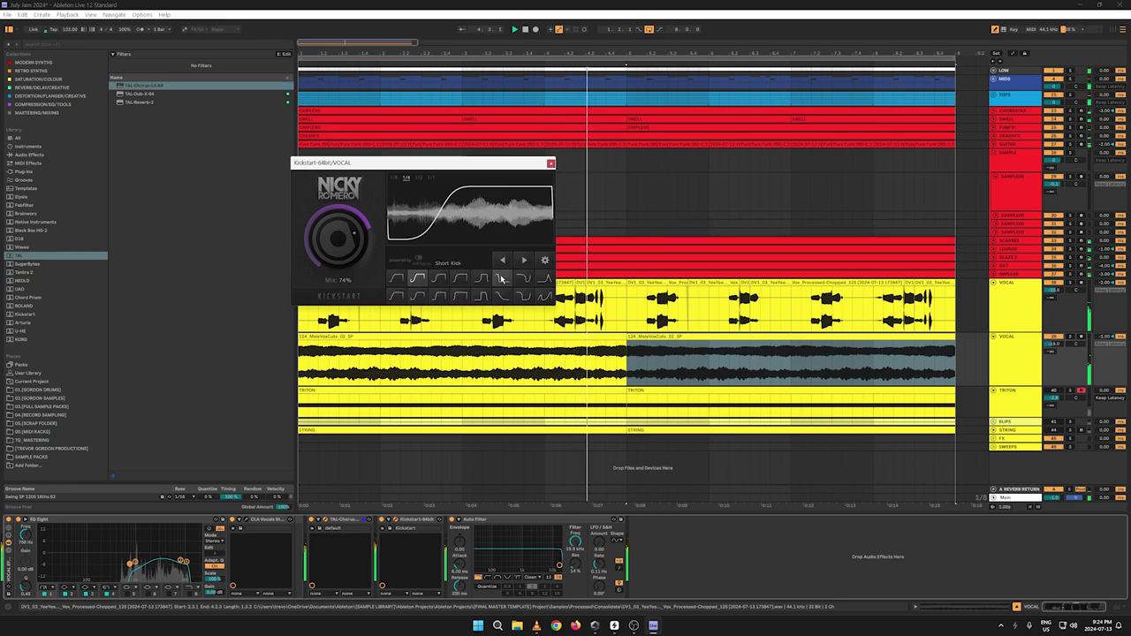
click(378, 357)
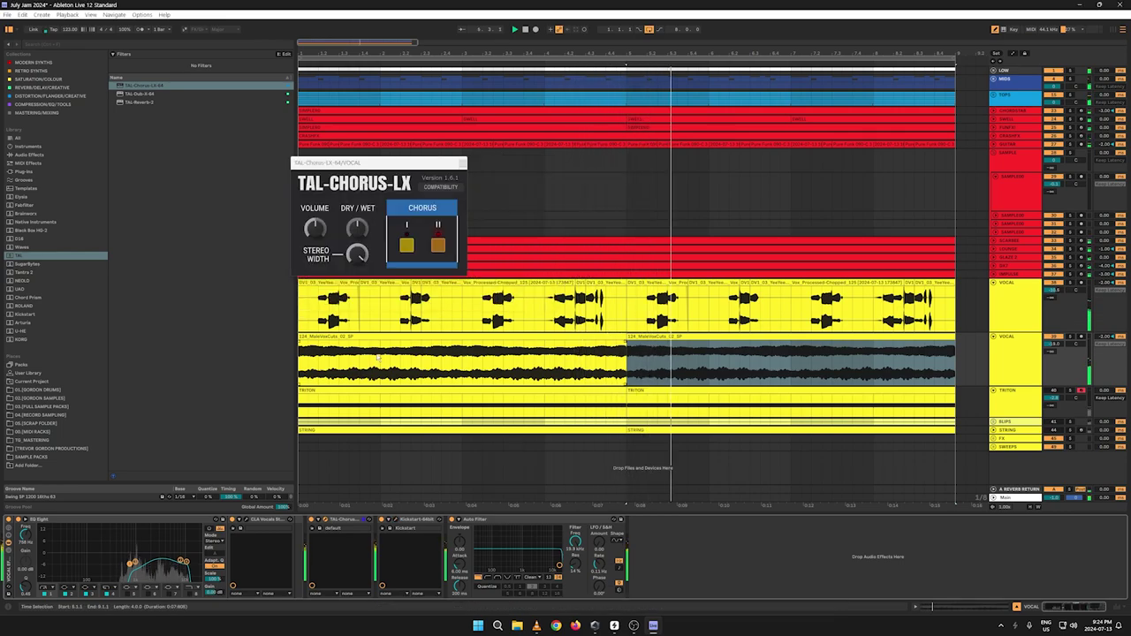
double_click(378, 357)
Step: Set the clip's warp mode to Beats and duplicate it over the second clip
click(101, 527)
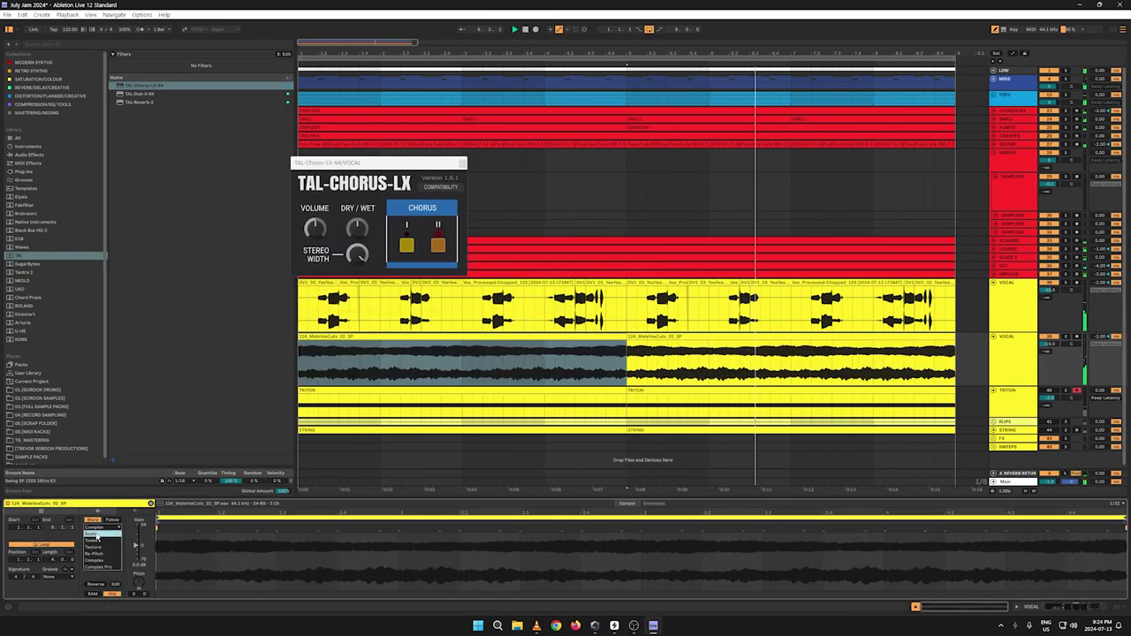
click(97, 535)
click(410, 337)
key(ctrl+d)
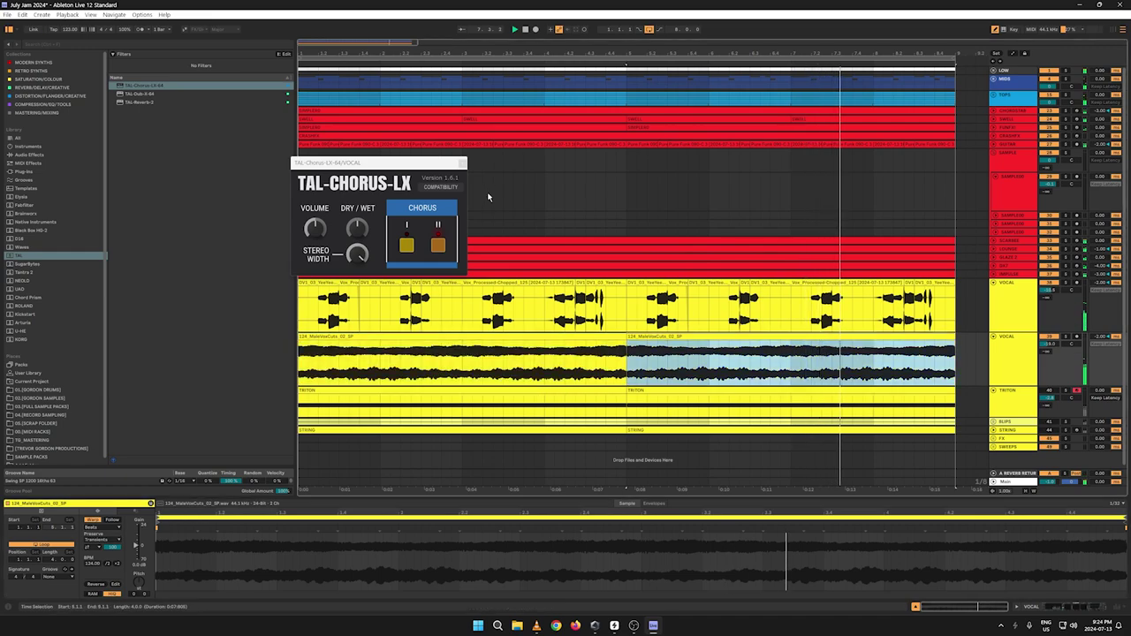
click(462, 163)
key(space)
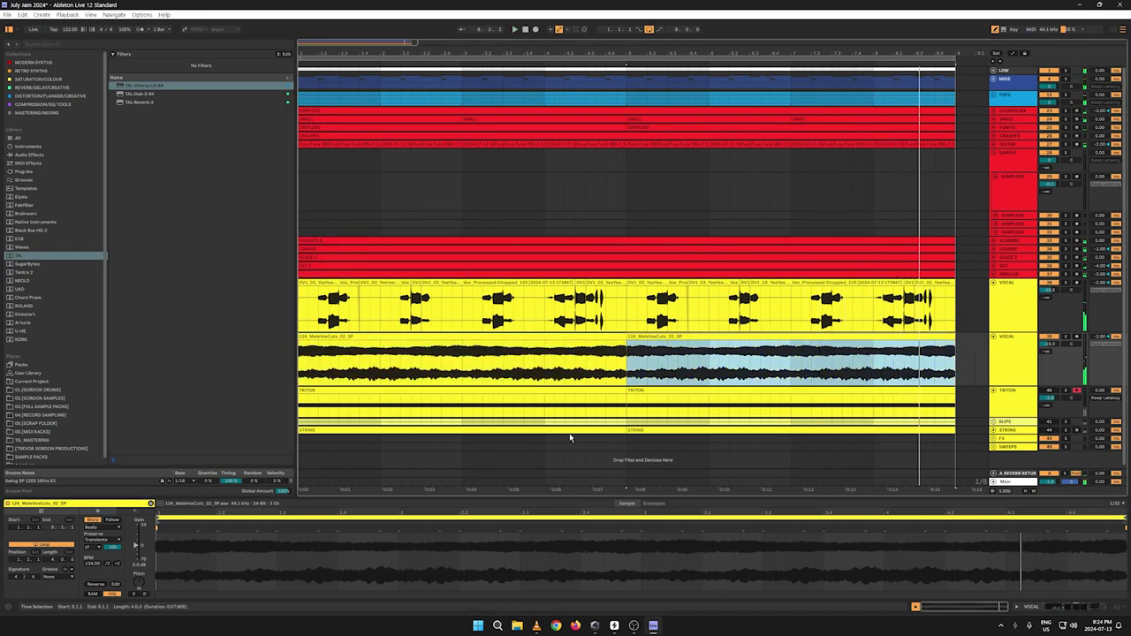
key(space)
click(1018, 355)
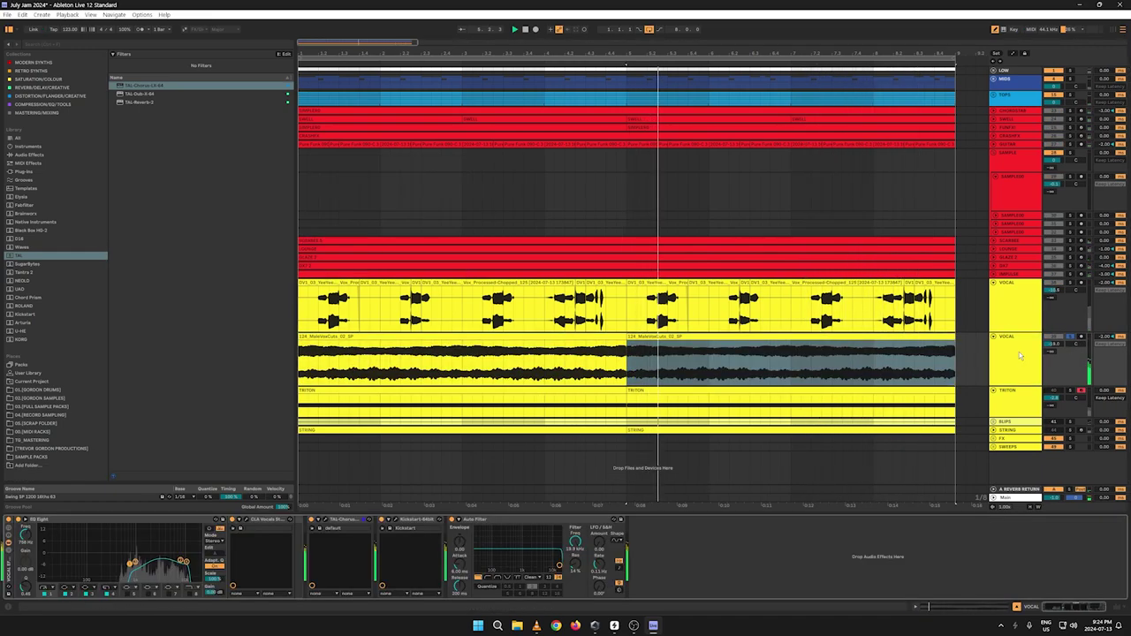
key(space)
key(space)
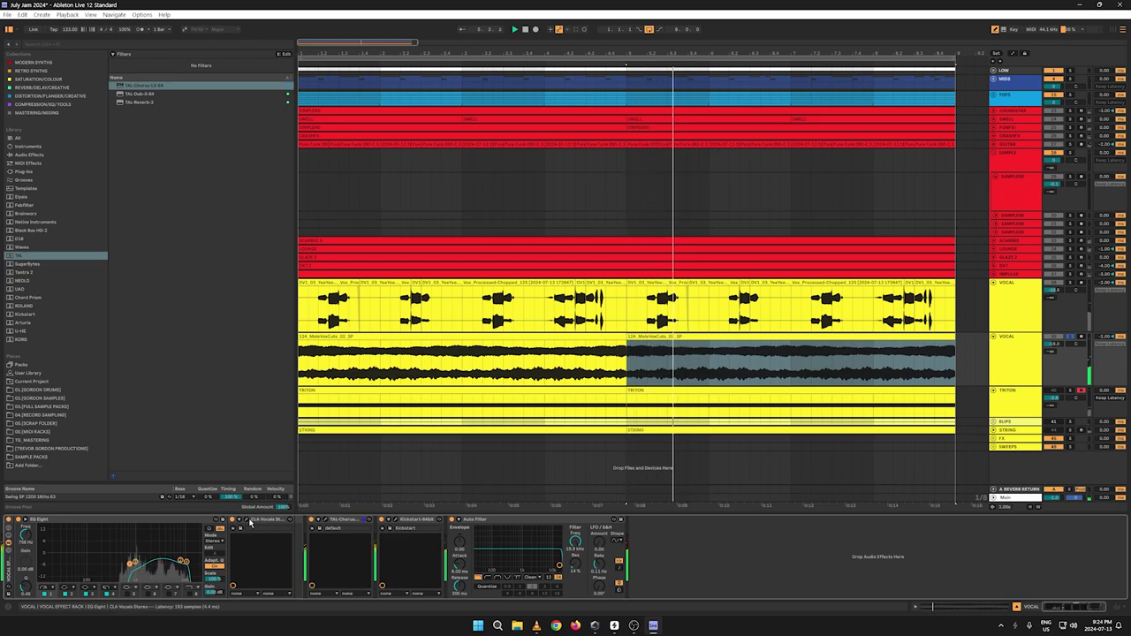
Step: Turn off TIGHT in CLA Vocals, adjust Compress and Treble, and cut an EQ band near 1.14 kHz
click(250, 521)
click(250, 521)
click(250, 521)
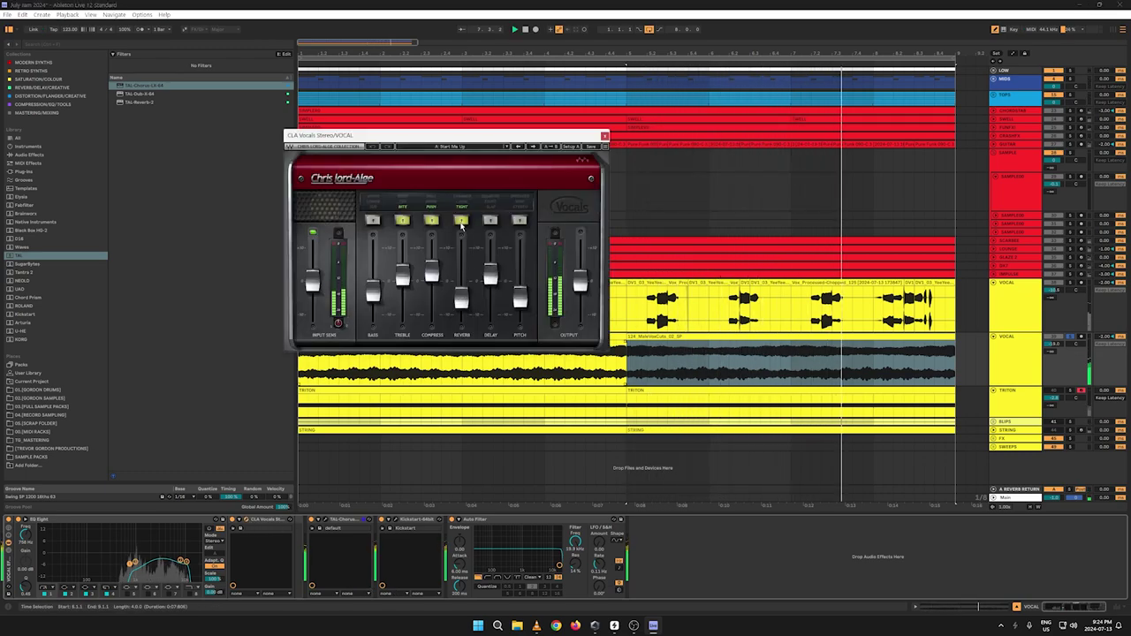
click(461, 223)
drag(431, 270, 403, 278)
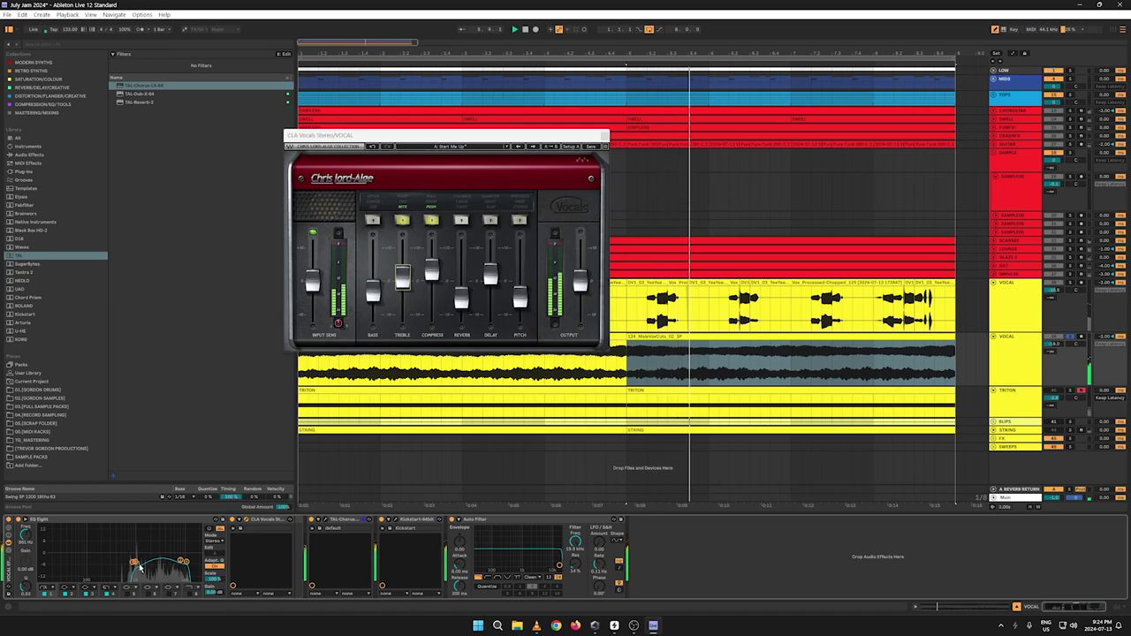
mouse_move(139, 566)
mouse_down()
mouse_move(143, 578)
mouse_move(136, 572)
mouse_up()
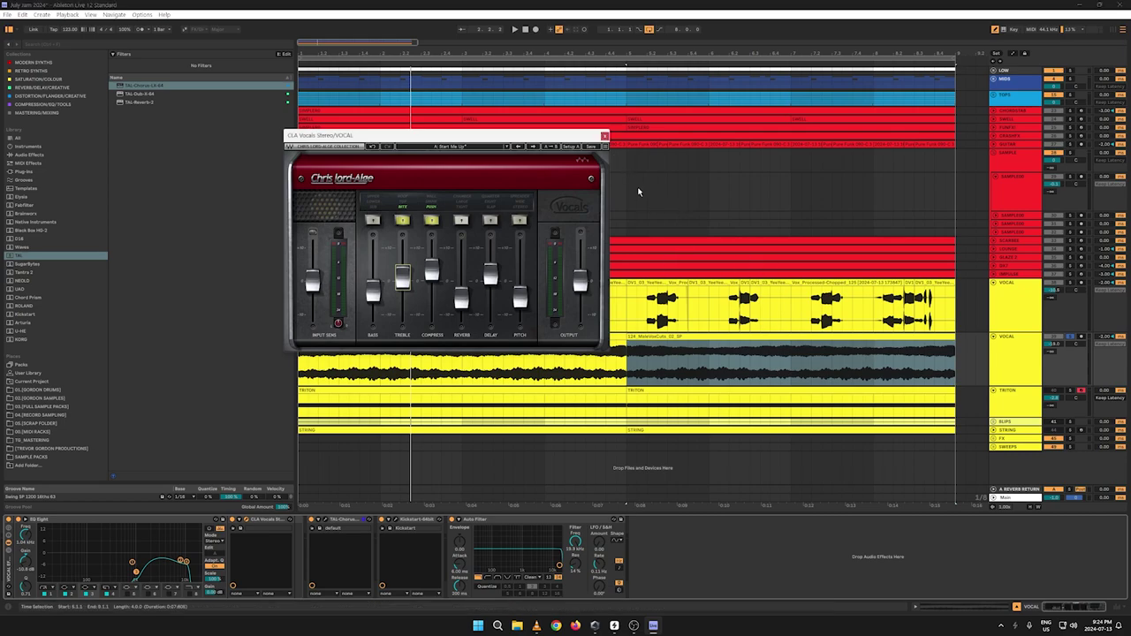
click(604, 136)
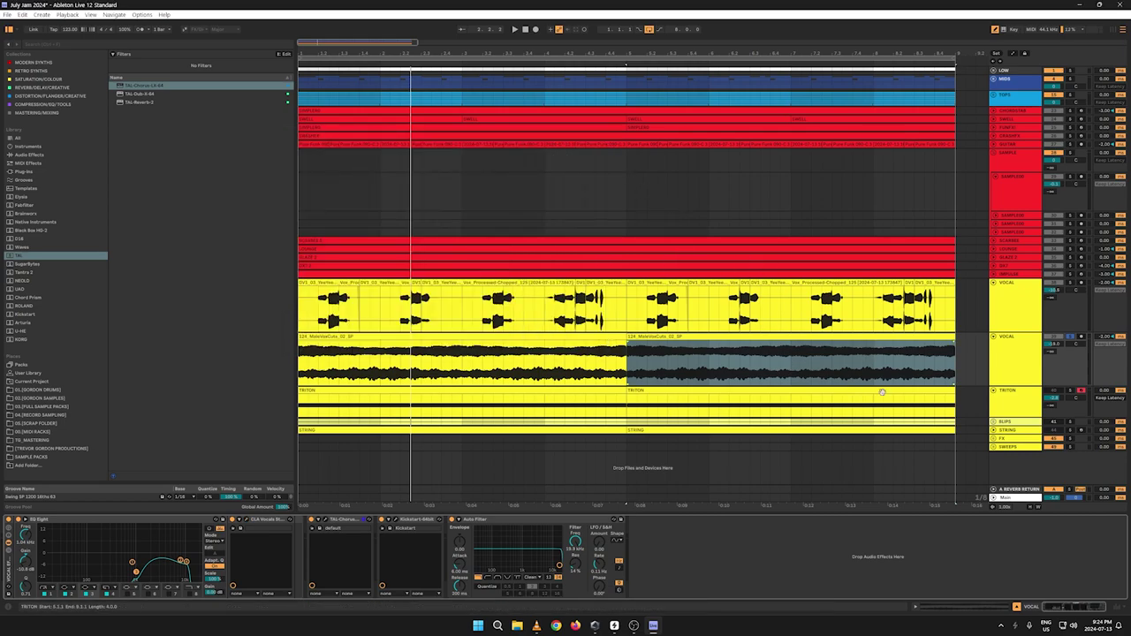
Step: Check the VOCAL and TRITON device chains and open the MaleVoxCuts clip's details
click(1028, 362)
click(1009, 306)
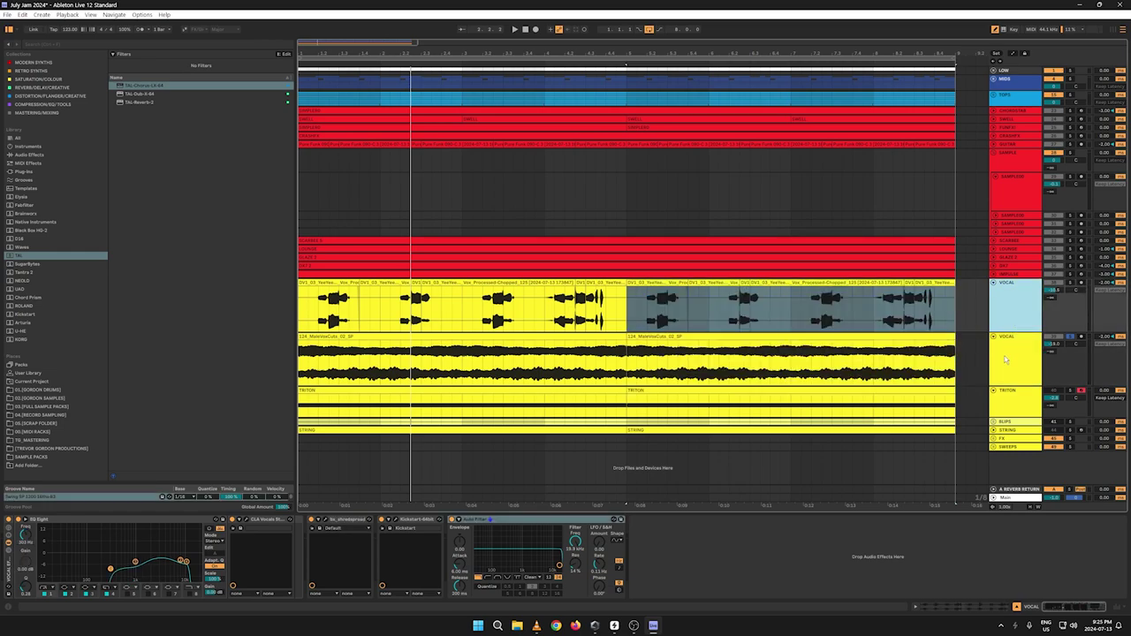
click(1018, 411)
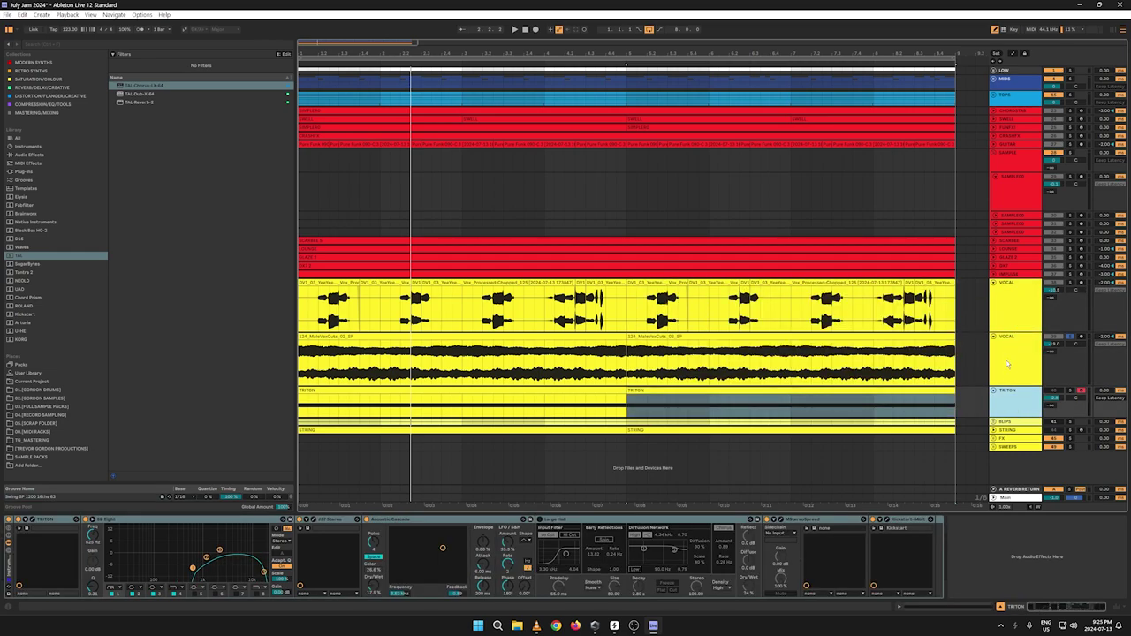
click(1007, 362)
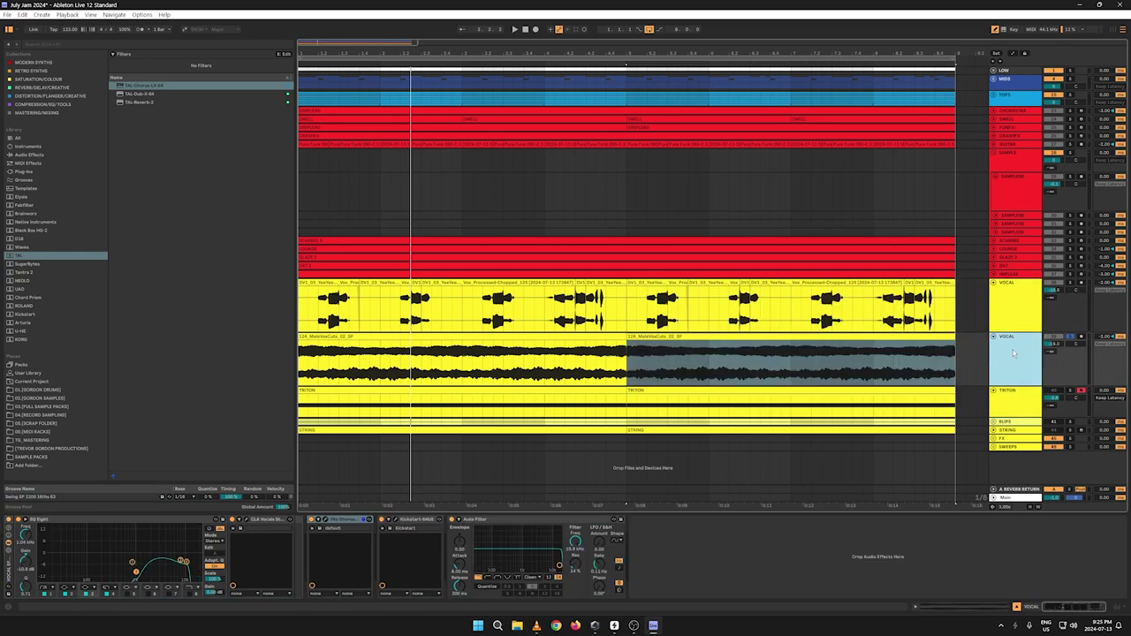
click(450, 343)
double_click(449, 340)
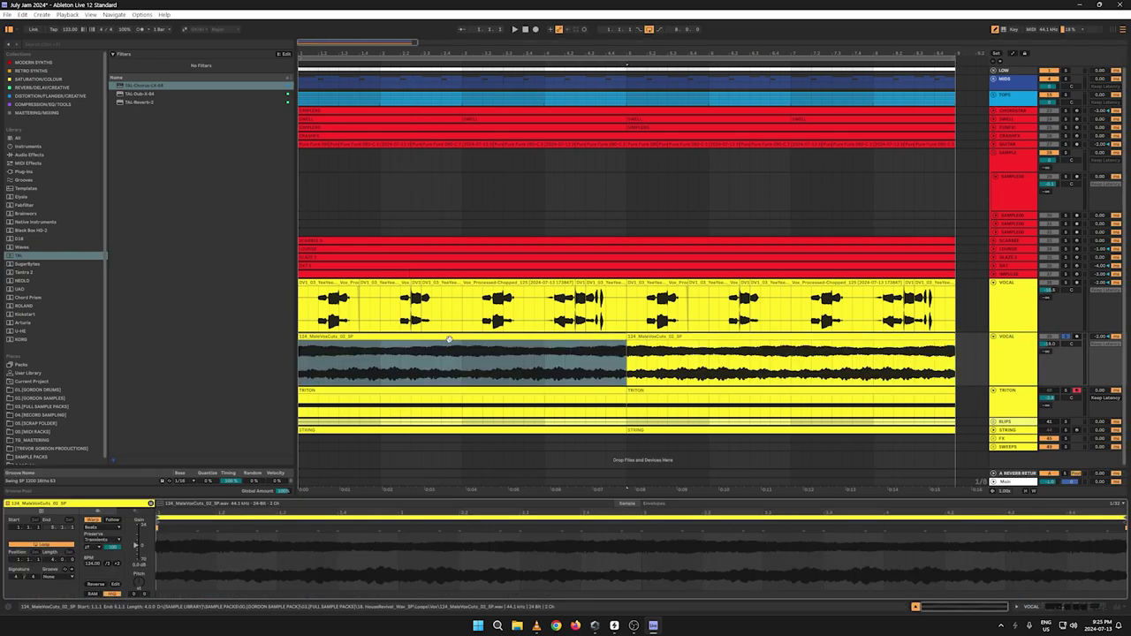
click(702, 337)
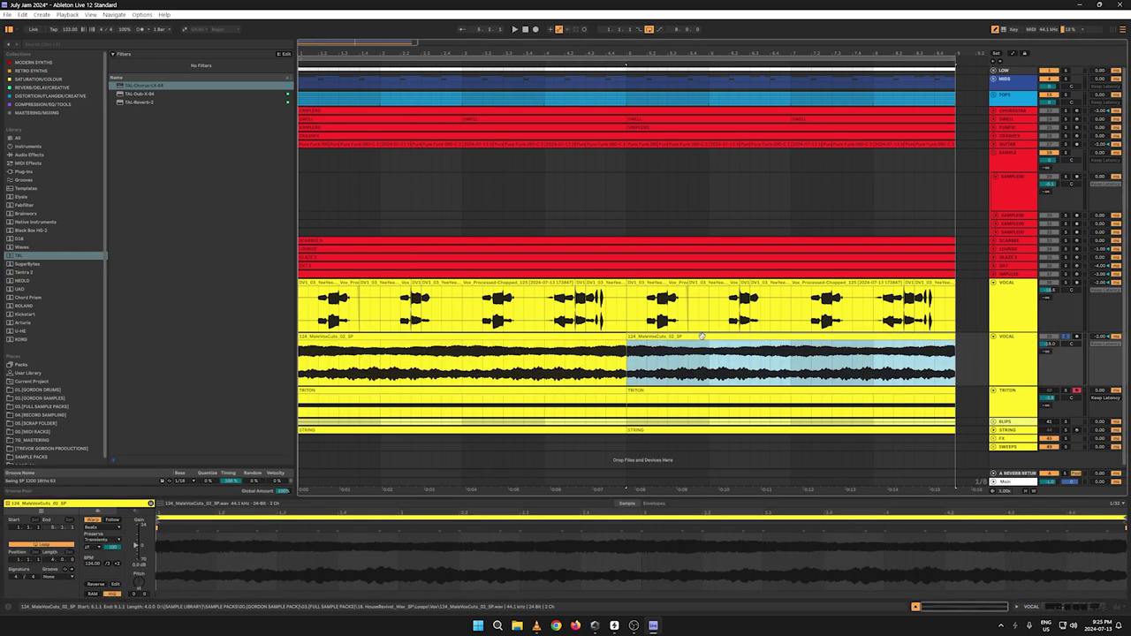
Step: Play from the start with the VOCAL, TRITON and BLIPS tracks soloed
click(1011, 351)
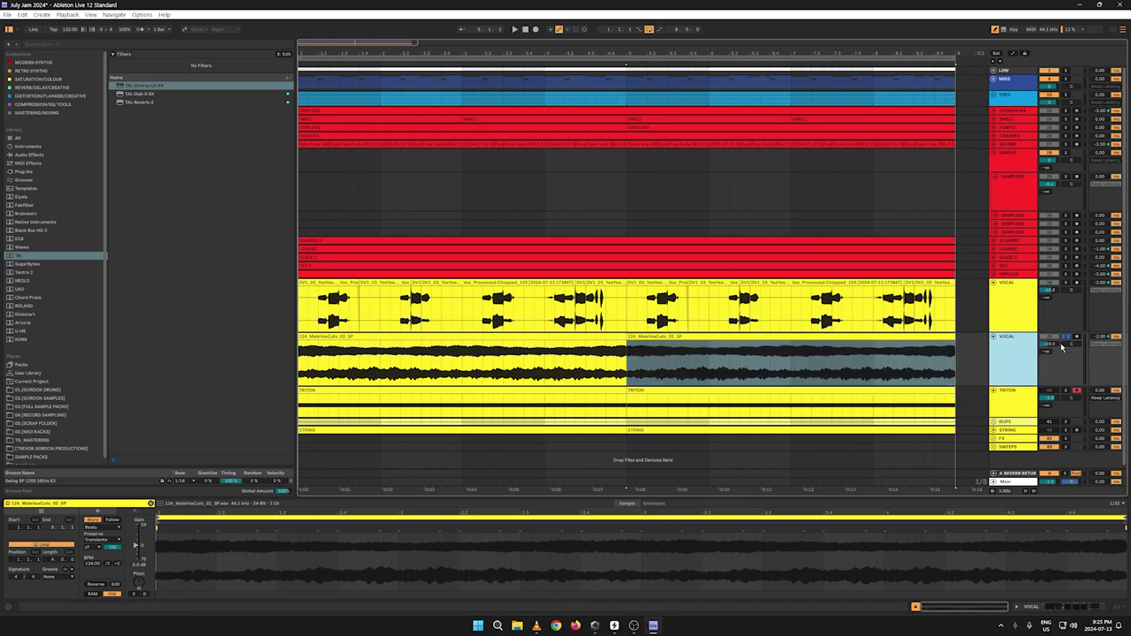
click(1067, 338)
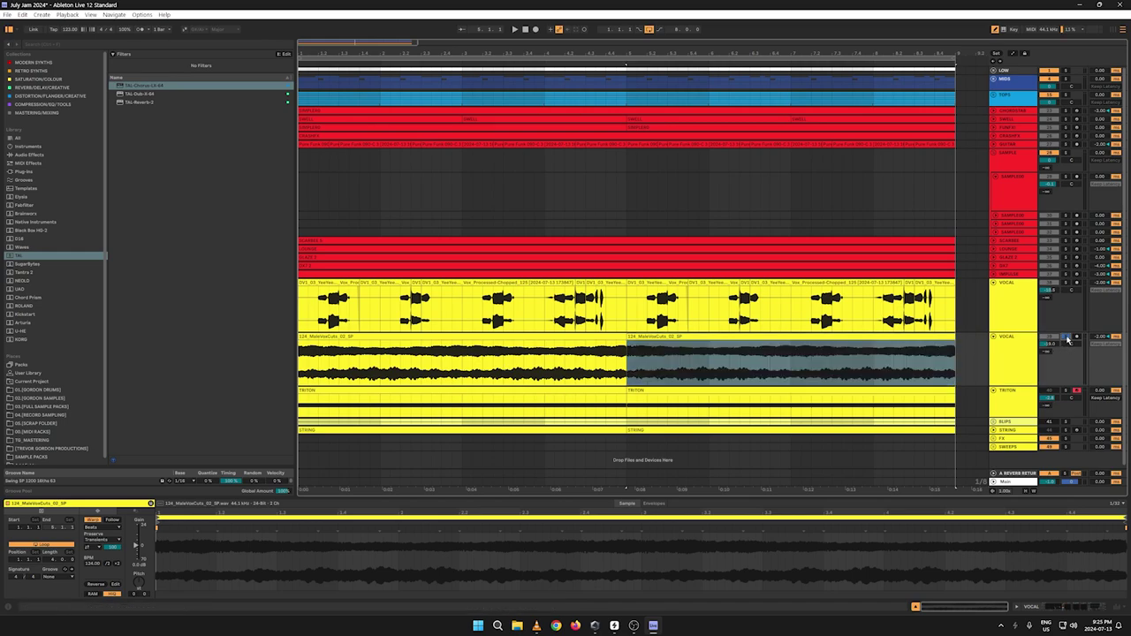
click(526, 30)
key(space)
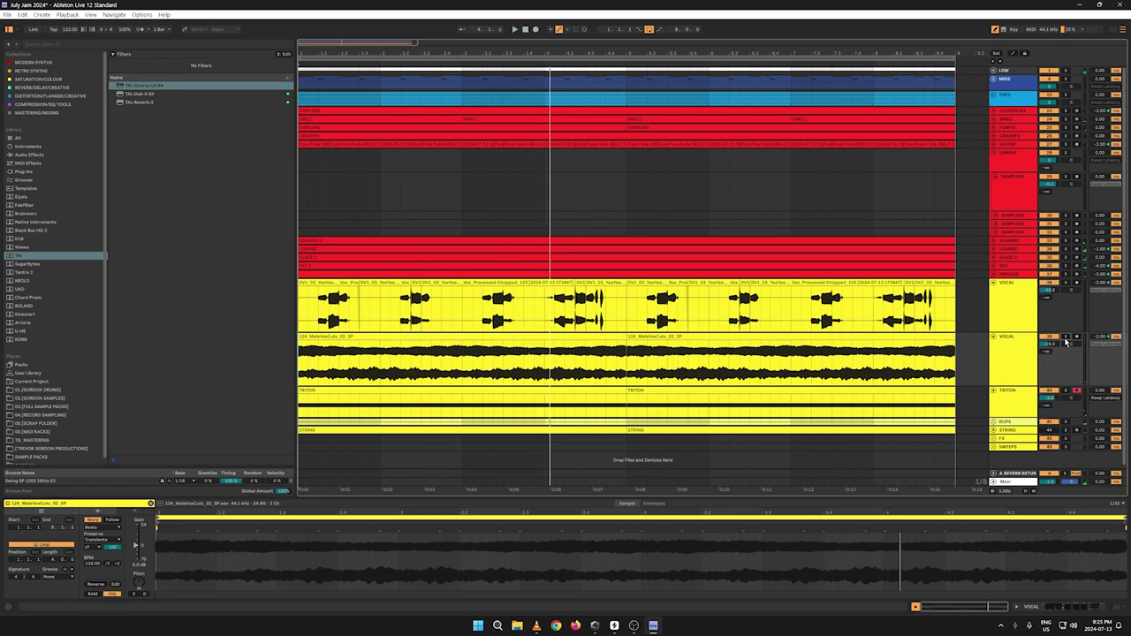
drag(1065, 341, 1066, 425)
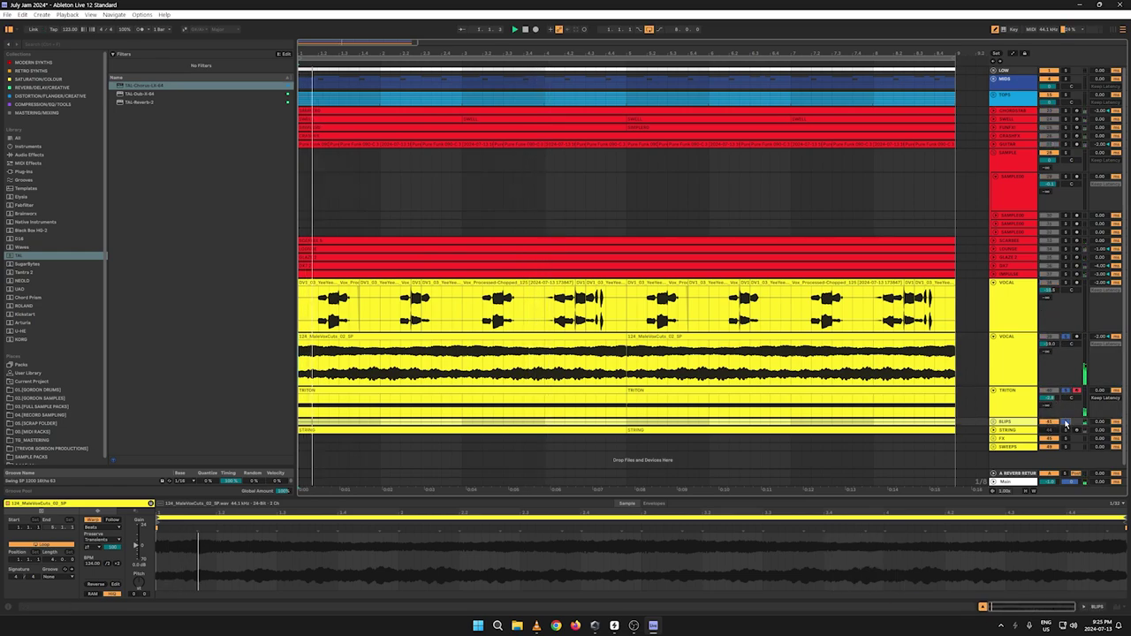
Step: Unfold the STRING track lane, clear all solos, and return to the VOCAL chain
click(992, 430)
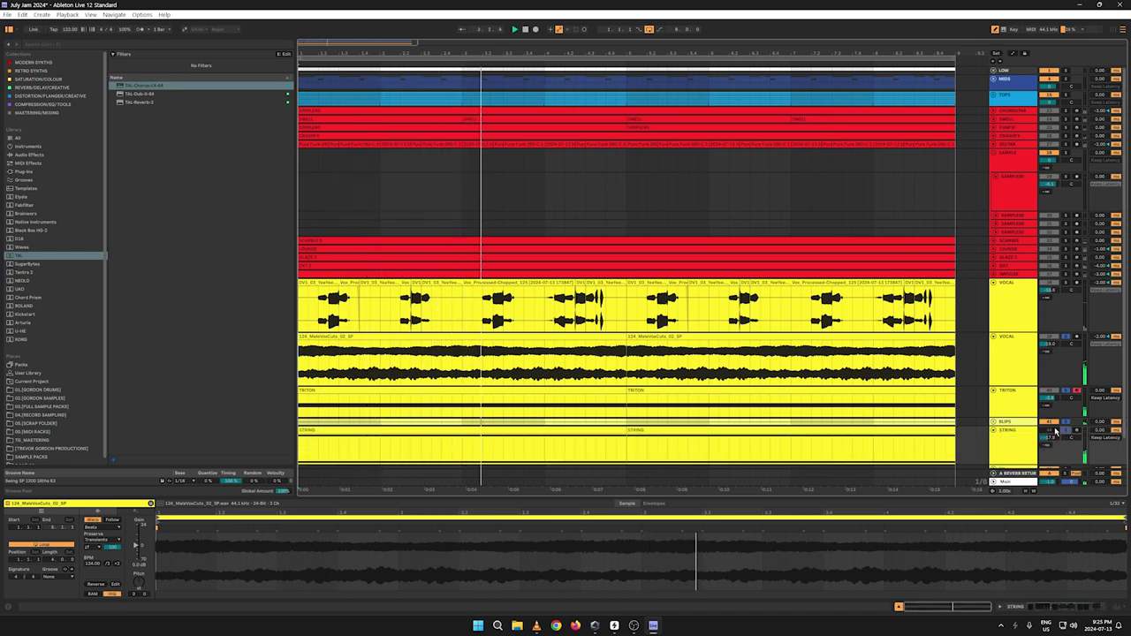
scroll(1043, 422, down, 1)
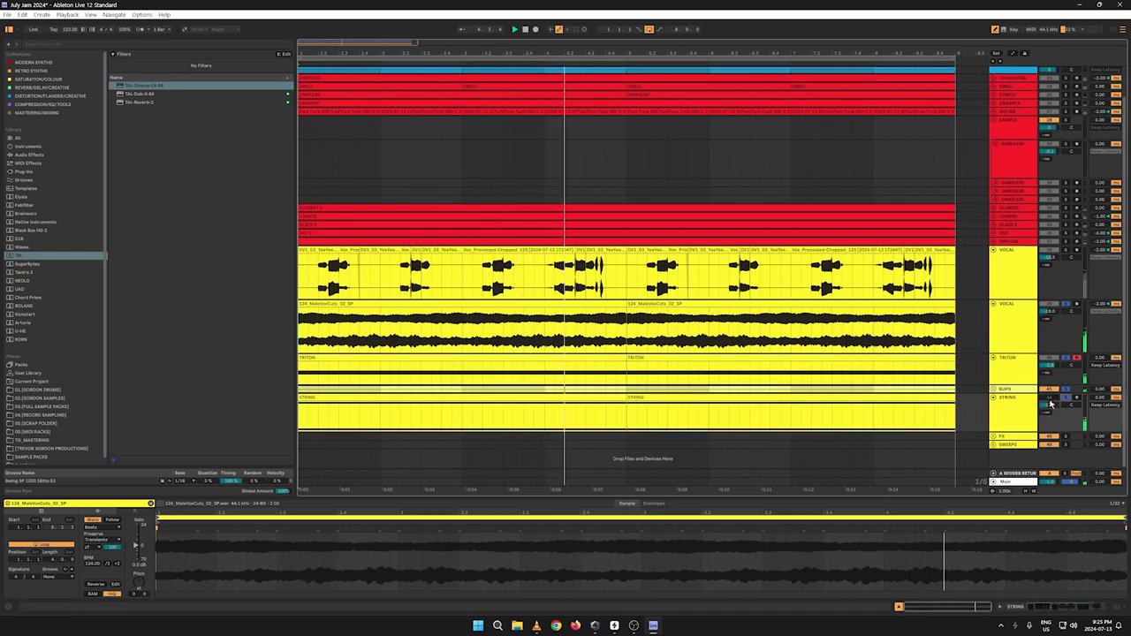
click(1050, 398)
click(1065, 398)
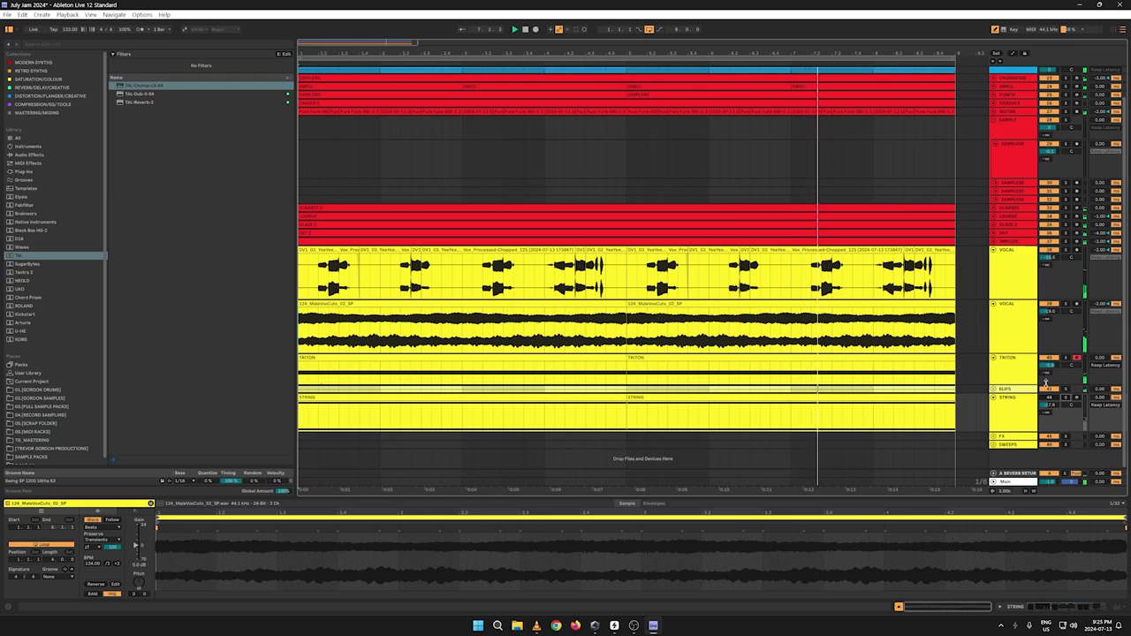
click(1015, 335)
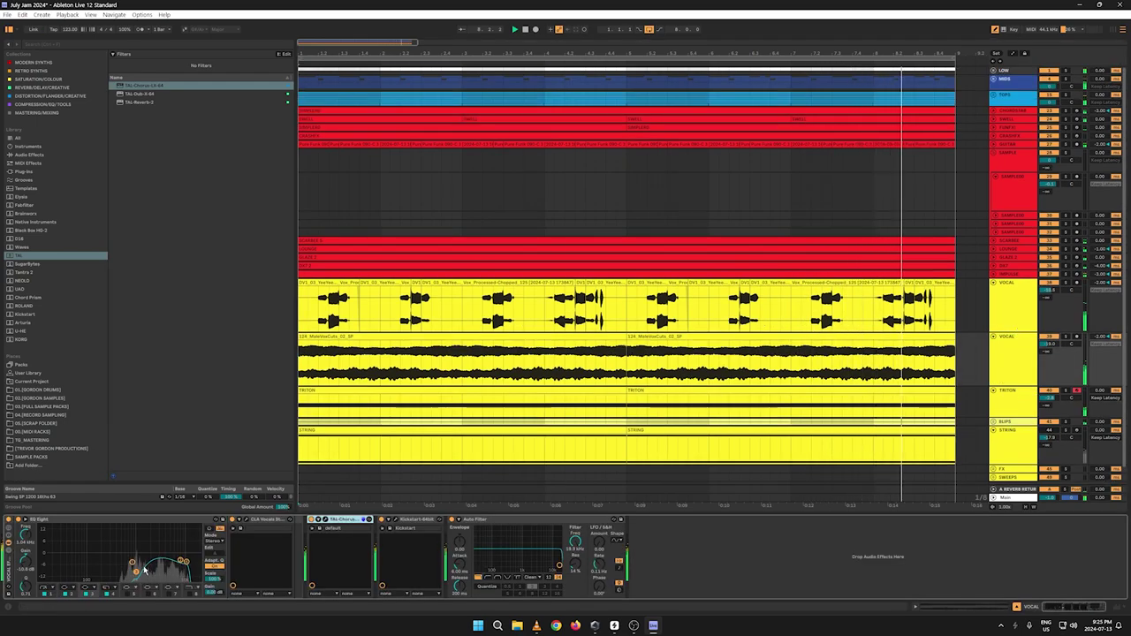
Step: Set the vocal EQ band near 1.1 kHz, lower VOCAL to -20.8 dB, and solo VOCAL, TRITON, BLIPS
drag(132, 564, 137, 561)
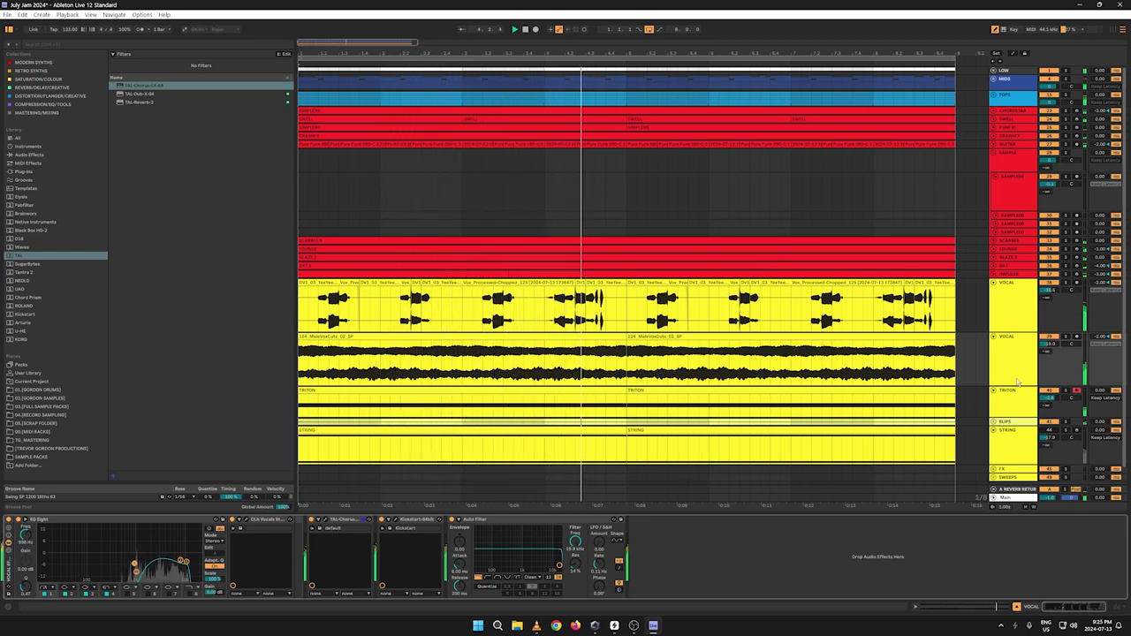
drag(1047, 347, 1047, 355)
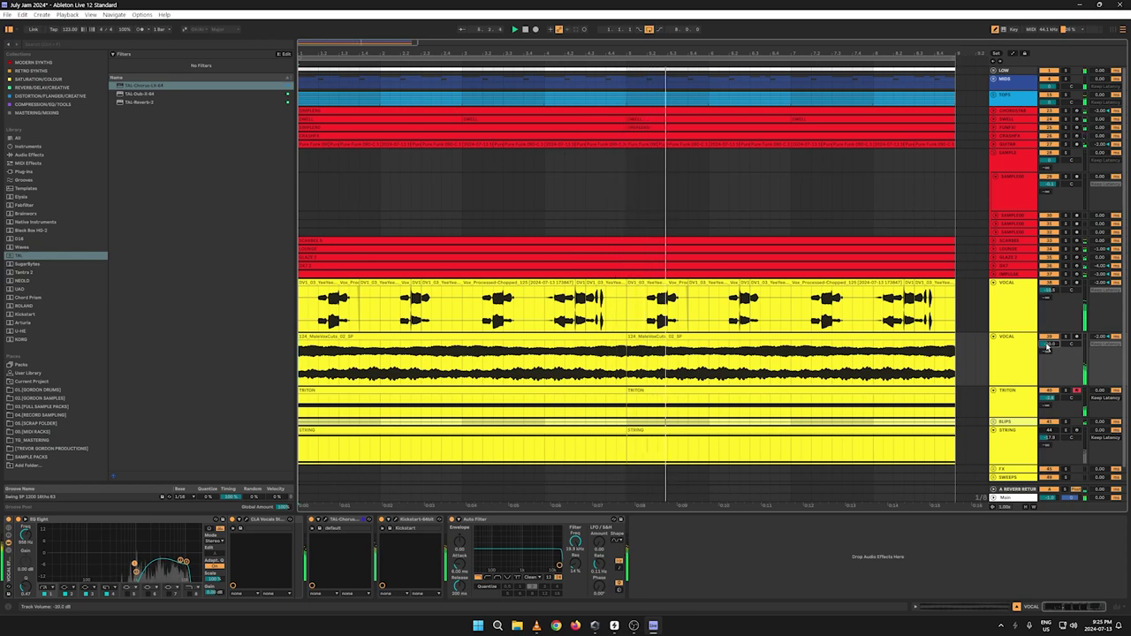
click(1064, 338)
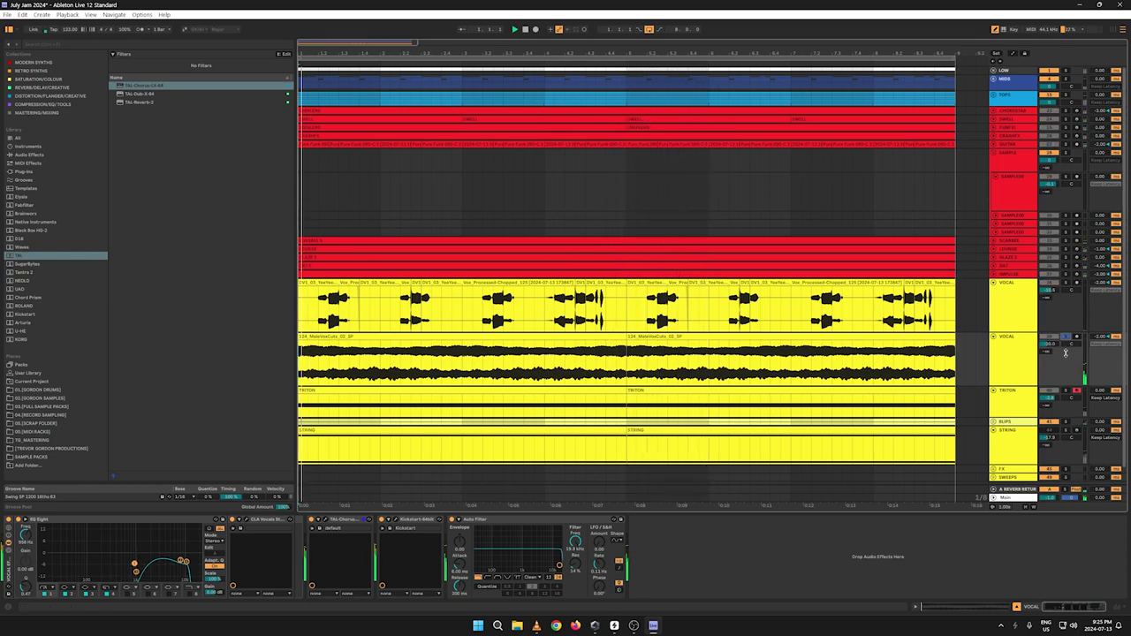
ctrl+click(1066, 391)
ctrl+click(1066, 422)
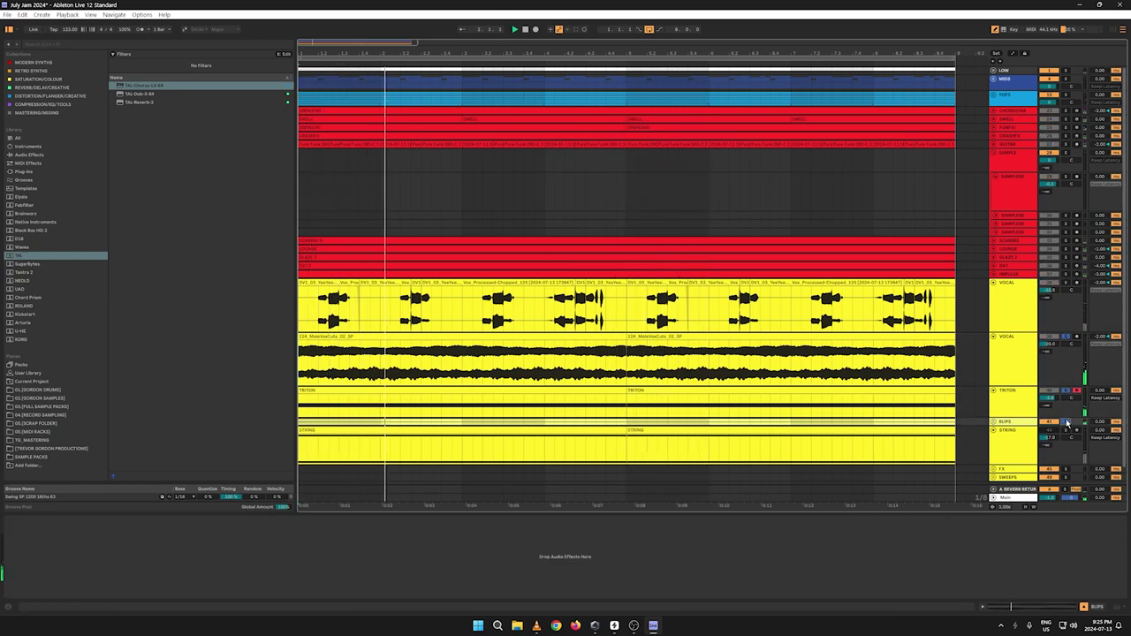
Step: Drop the second VOCAL track to -24 dB and raise TRITON's EQ band to about 808 Hz
click(1015, 370)
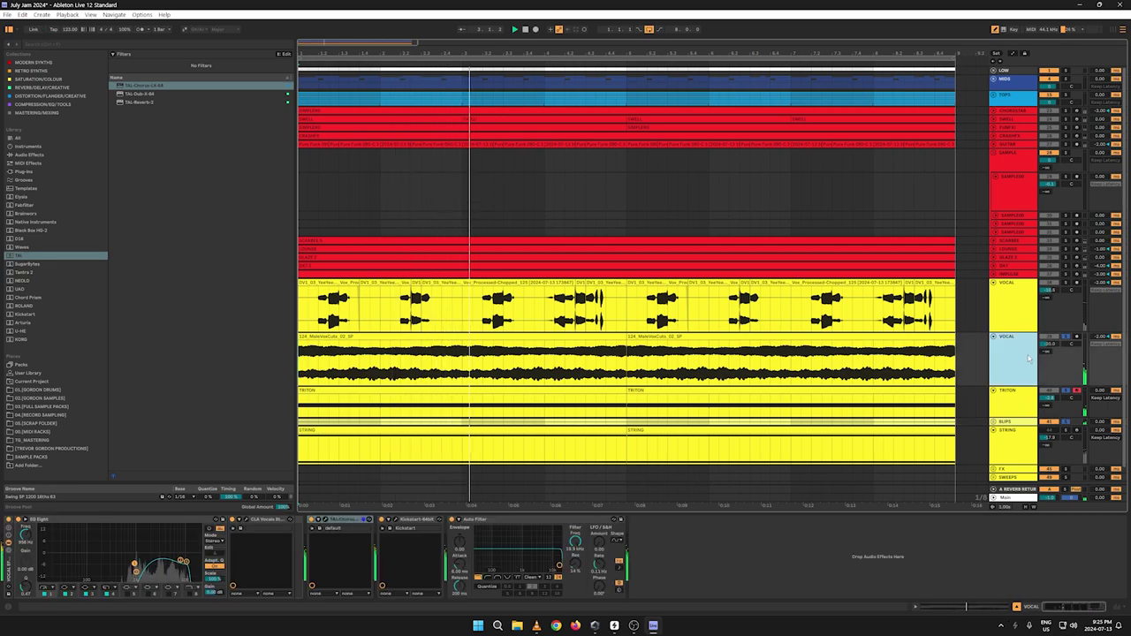
mouse_move(1047, 343)
mouse_down()
mouse_move(1048, 353)
mouse_move(1049, 326)
mouse_up()
click(1013, 399)
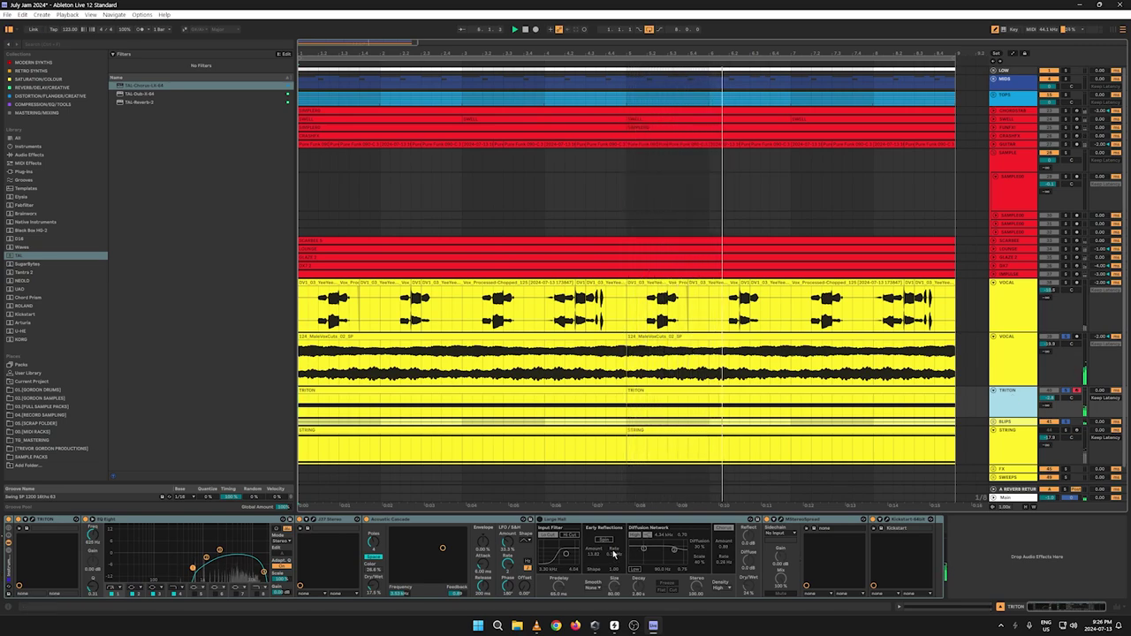
drag(193, 570, 198, 563)
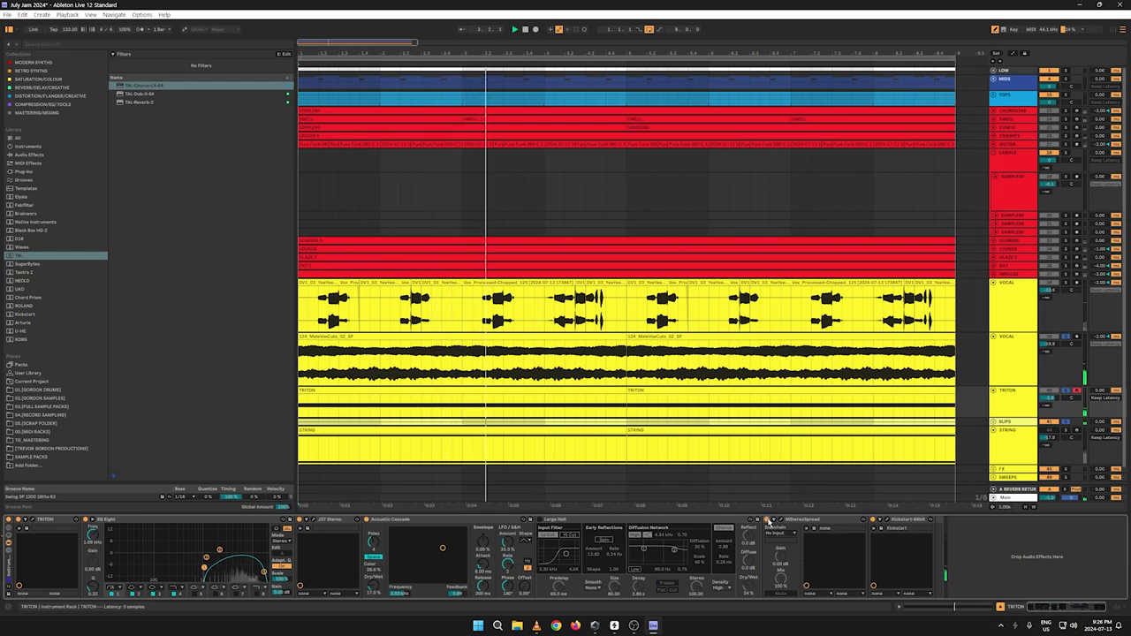
Step: Clear all solos, return playback to the start, and fold both VOCAL lanes
click(1065, 423)
key(space)
key(space)
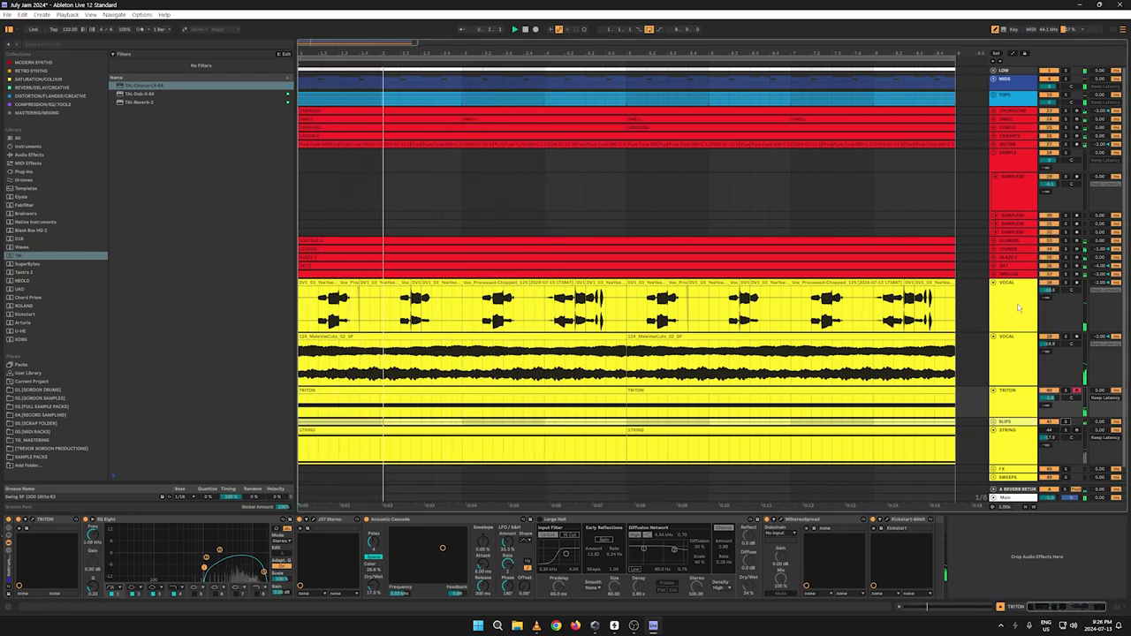
click(993, 283)
click(993, 290)
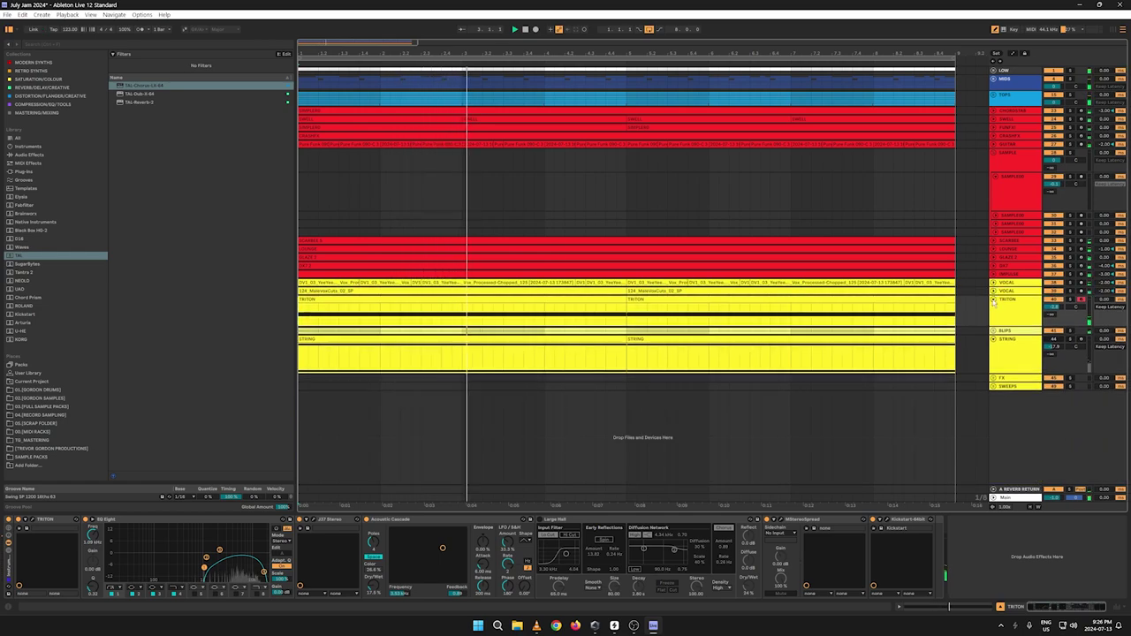
Step: Fold the TRITON and STRING lanes, then reopen the second VOCAL and lower it to -20.9 dB
click(993, 299)
click(993, 316)
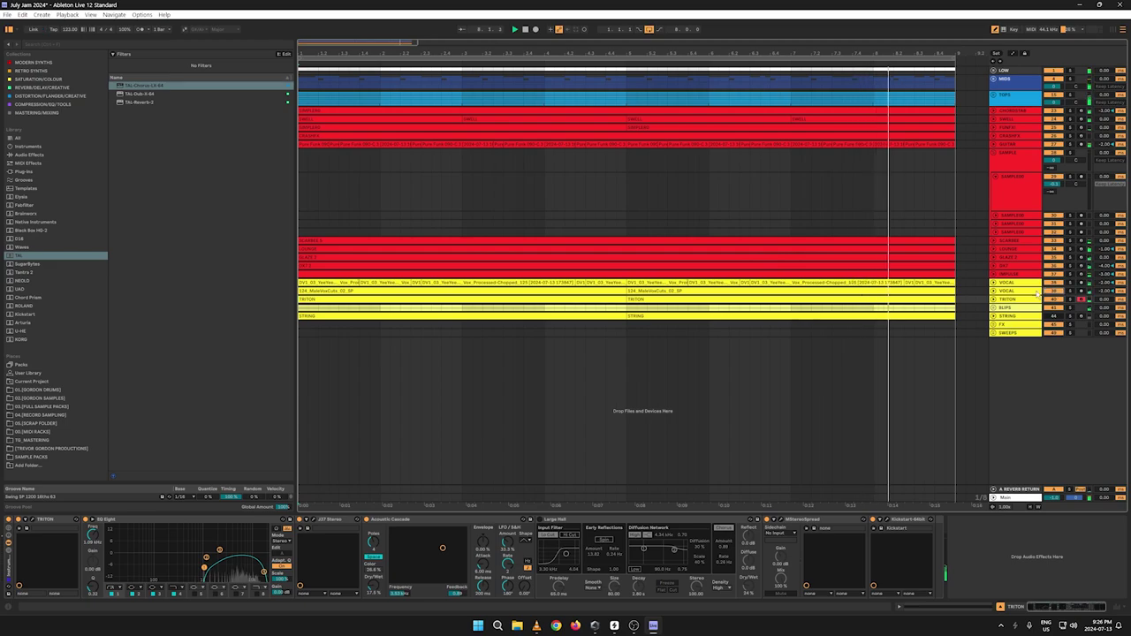
click(993, 292)
click(1009, 306)
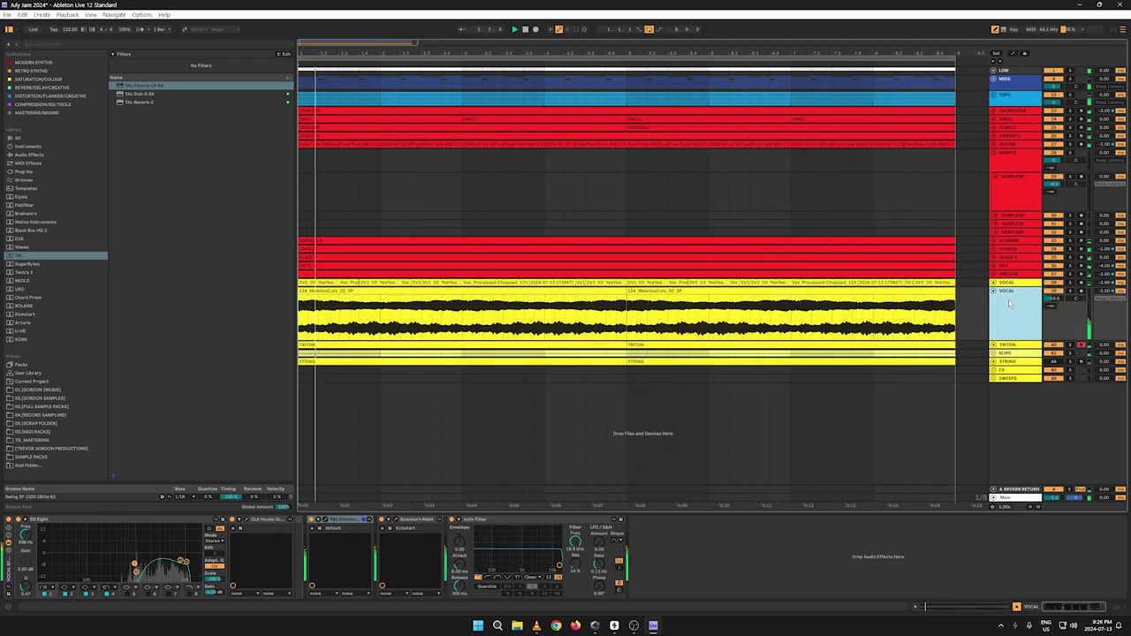
drag(1051, 301, 1050, 309)
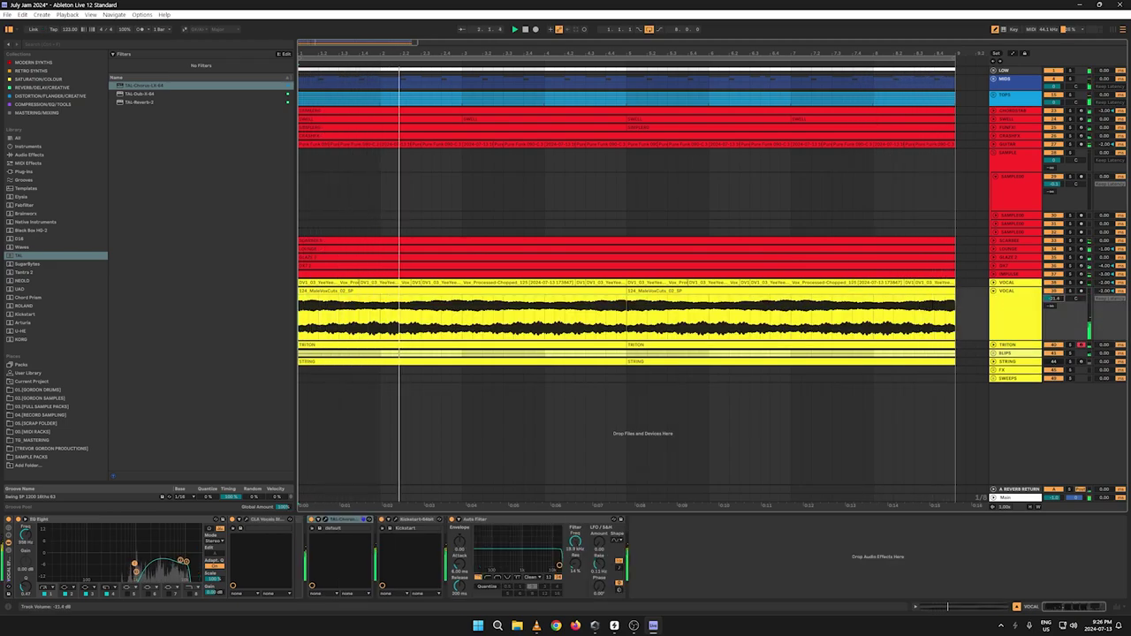
Step: Rename the second VOCAL track to VOCFX, lower it to -22.3 dB, and fold it
right_click(1002, 304)
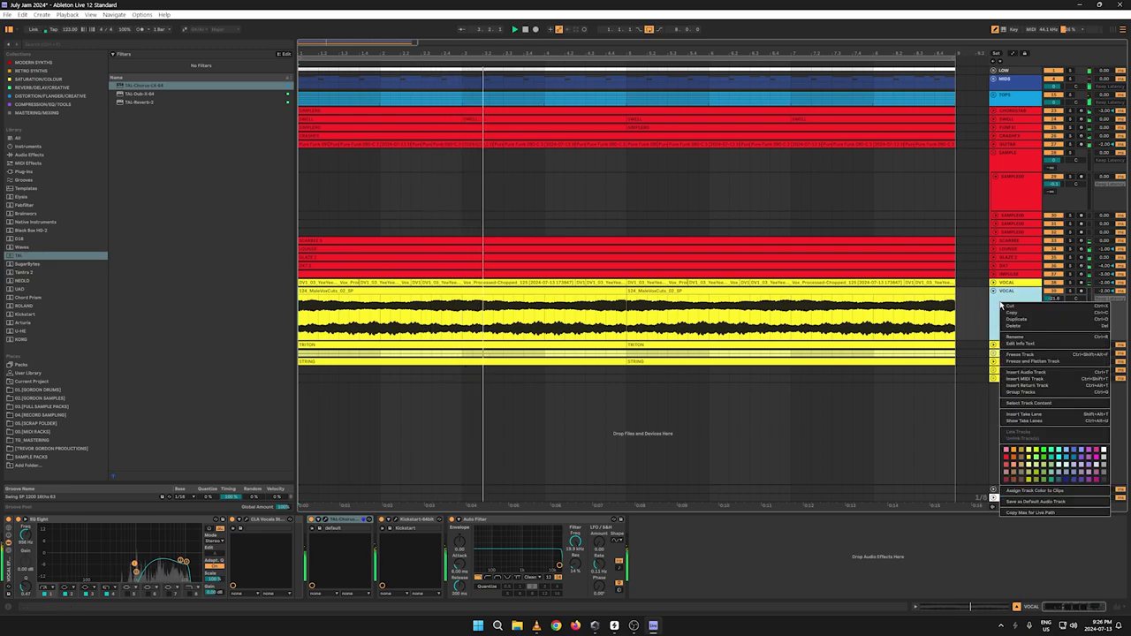
click(1007, 337)
text(V)
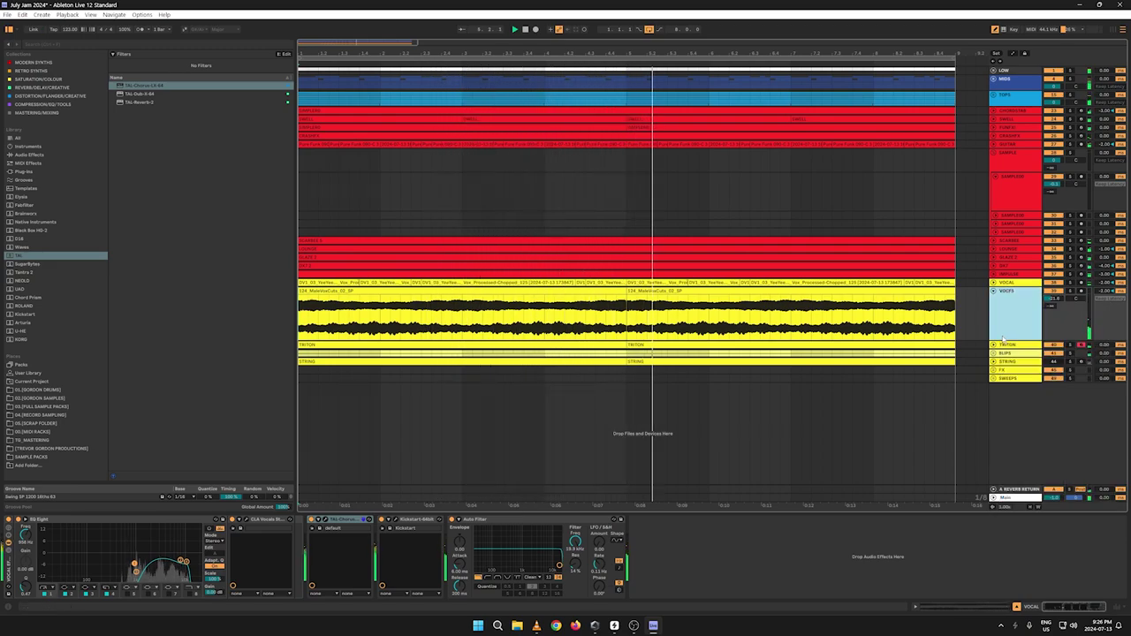
key(Return)
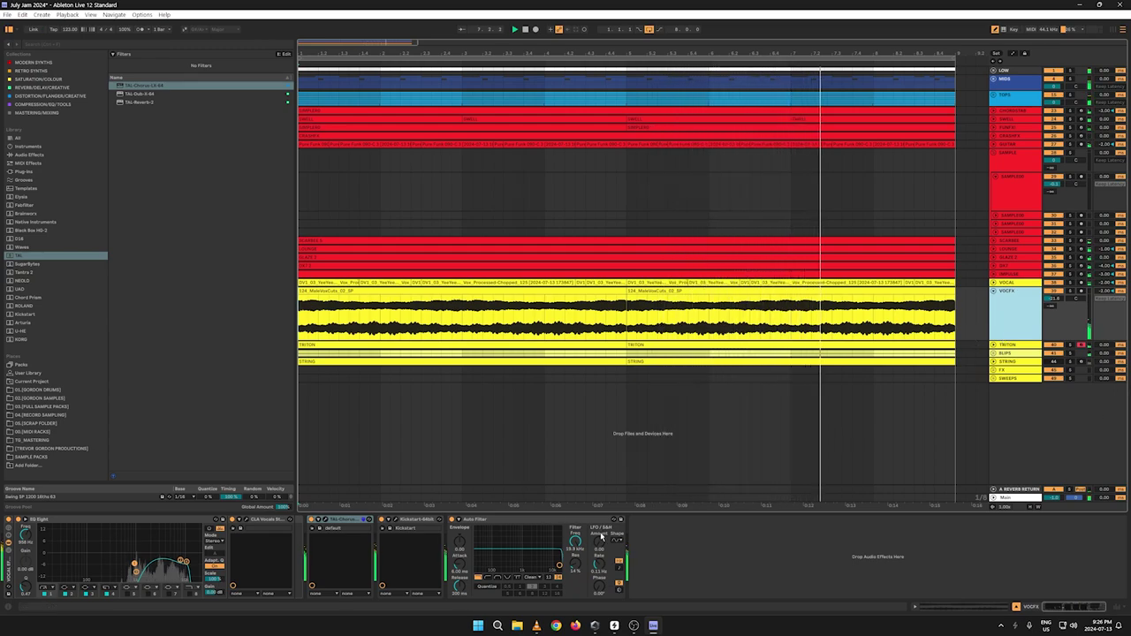
drag(1052, 299, 1052, 301)
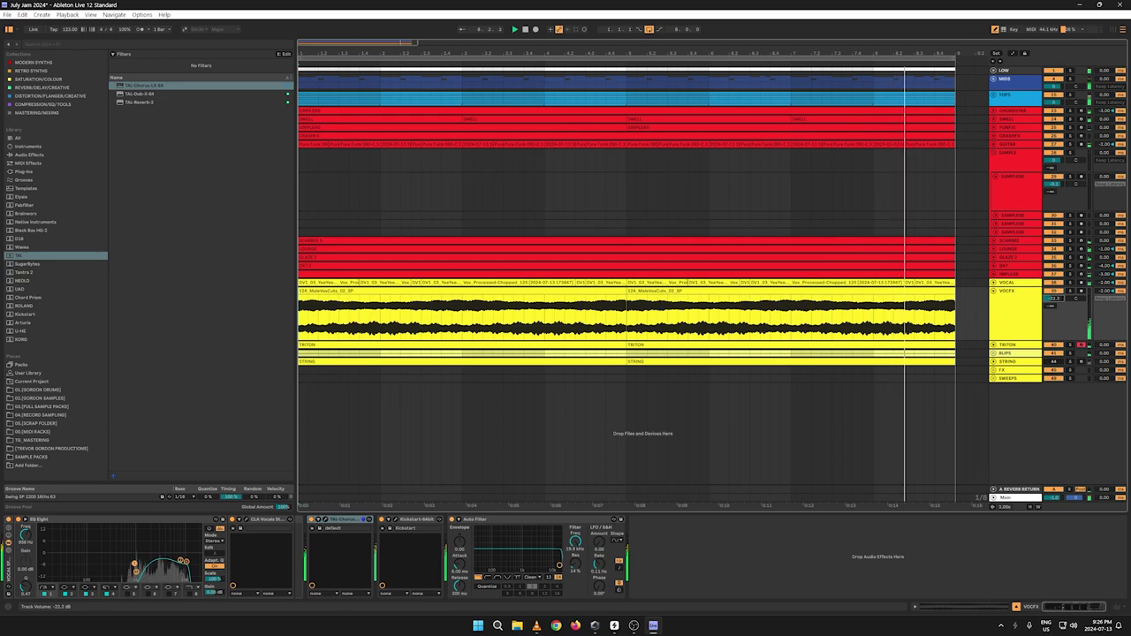
click(992, 290)
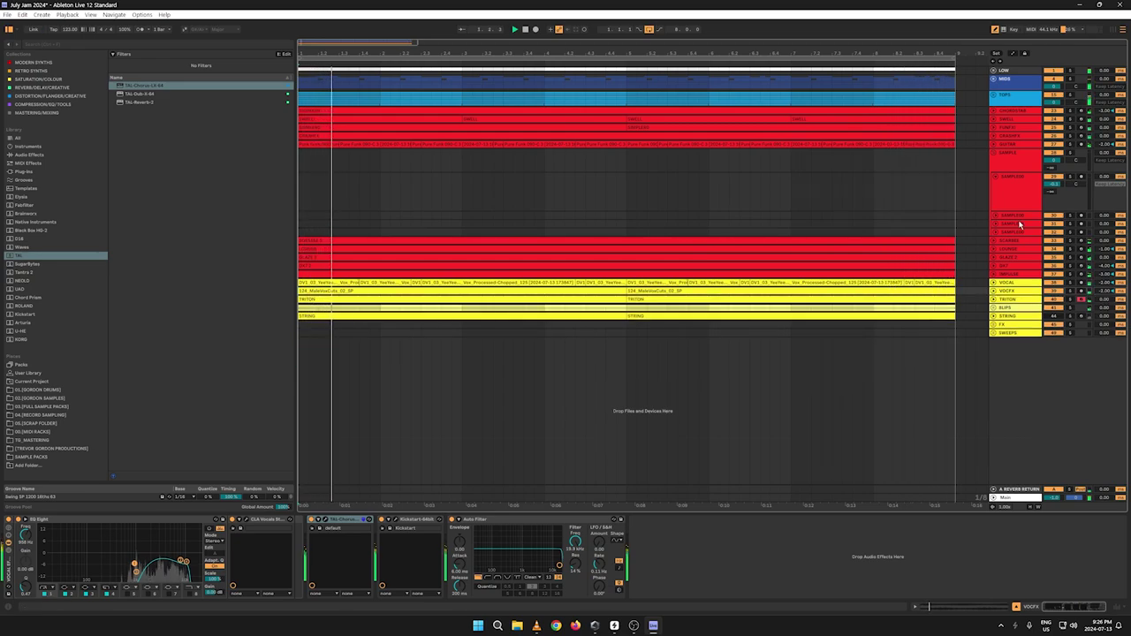
Step: Switch STRING on, solo BLIPS and STRING, and move TRITON down directly above STRING
click(1012, 199)
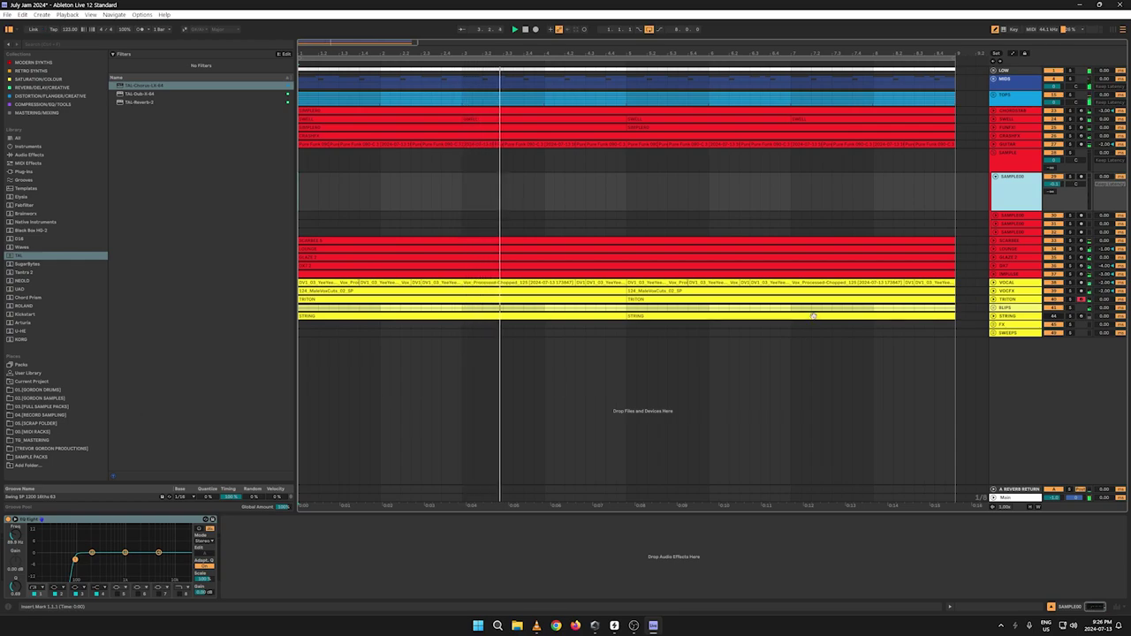
click(1052, 317)
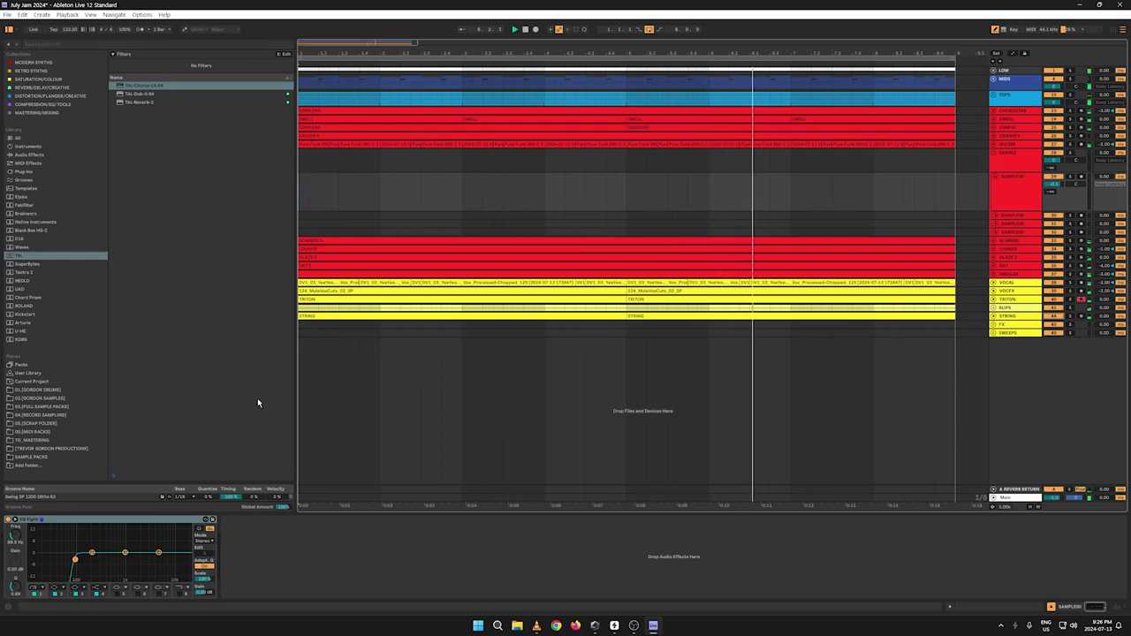
click(1071, 299)
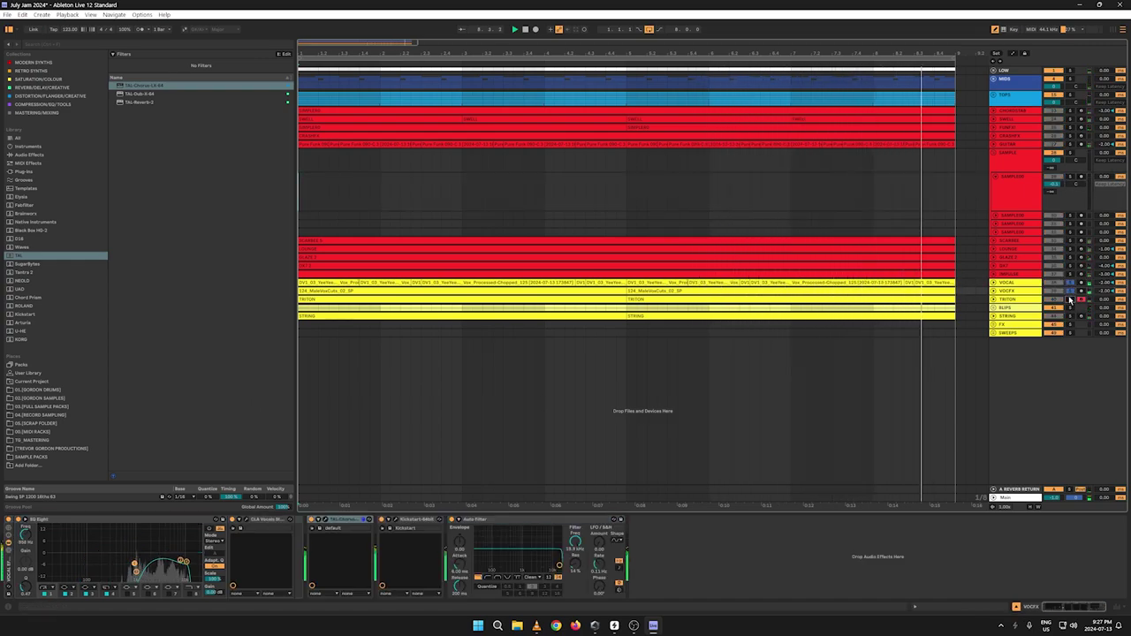
click(1070, 308)
click(1070, 316)
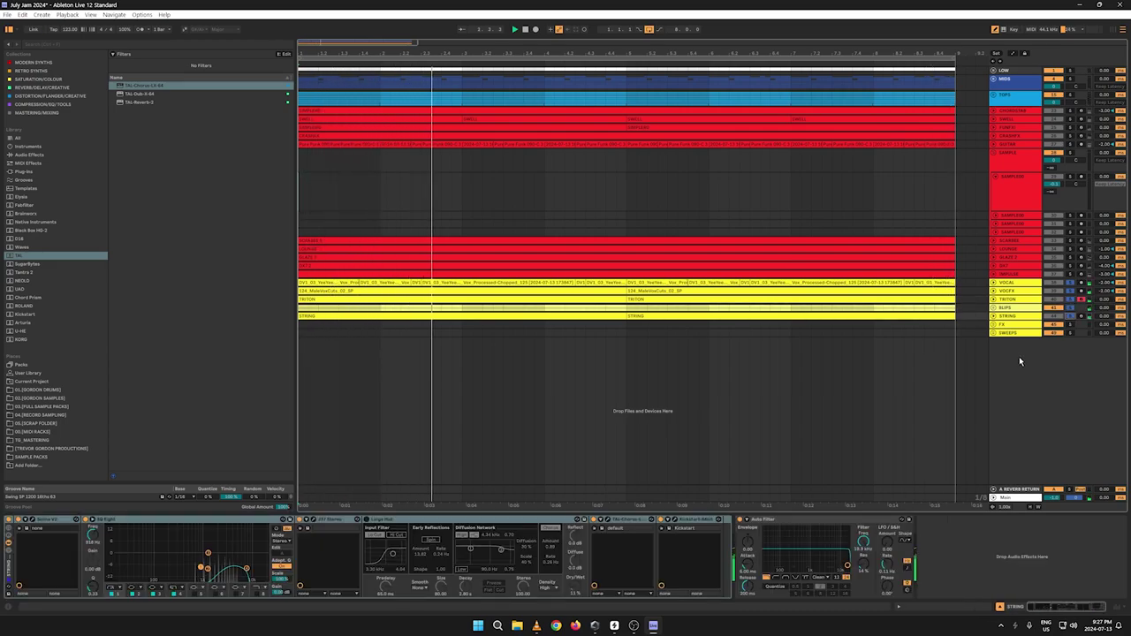
click(993, 316)
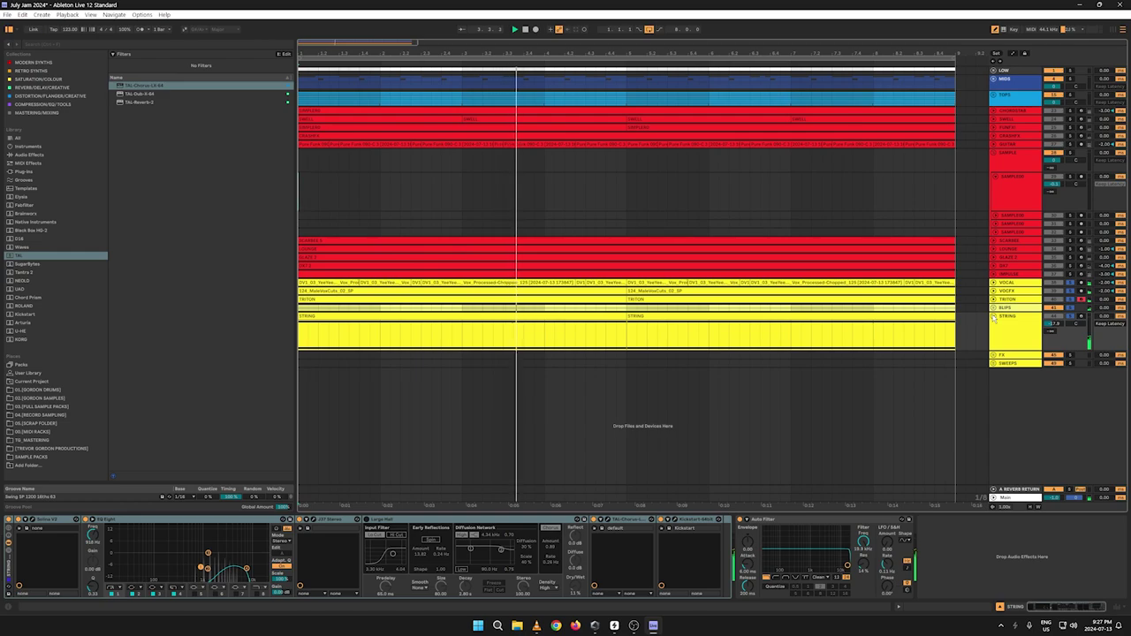
click(993, 317)
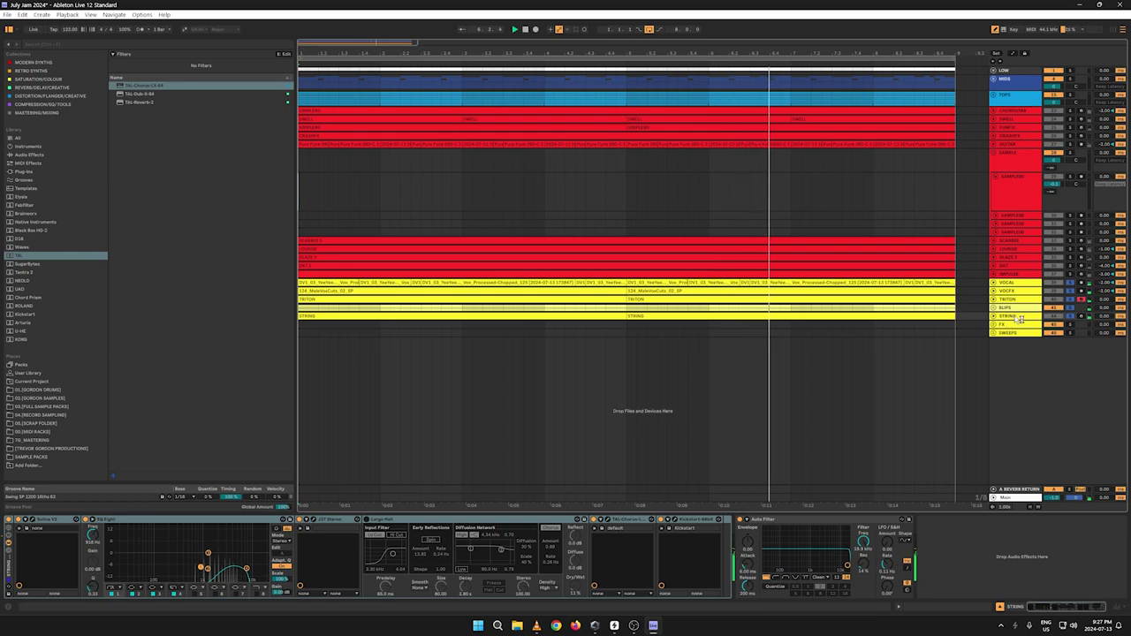
mouse_move(1012, 299)
mouse_down()
mouse_move(1015, 319)
mouse_move(1022, 311)
mouse_up()
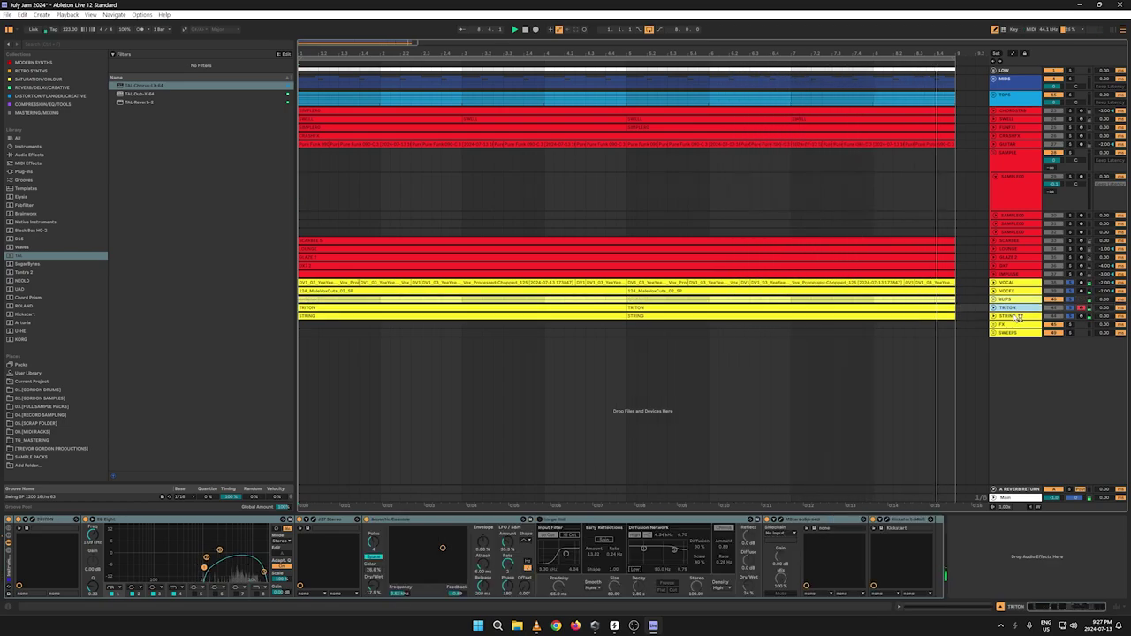
Step: Rename the TRITON and STRING tracks to lowercase 'triton' and 'string'
right_click(1022, 311)
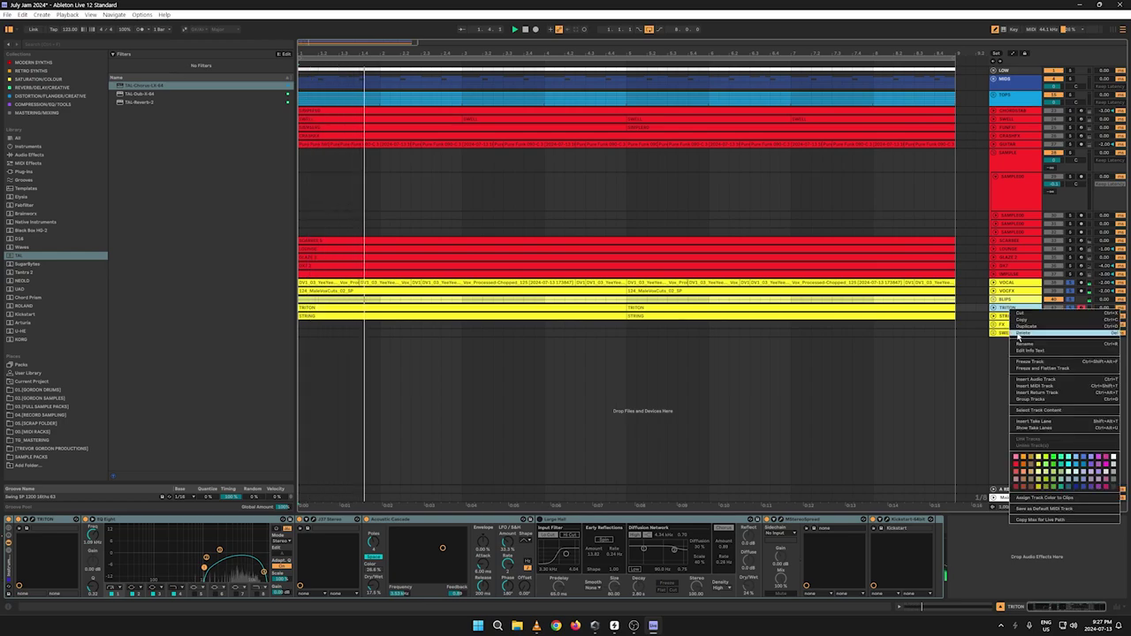
click(1010, 343)
text(triton)
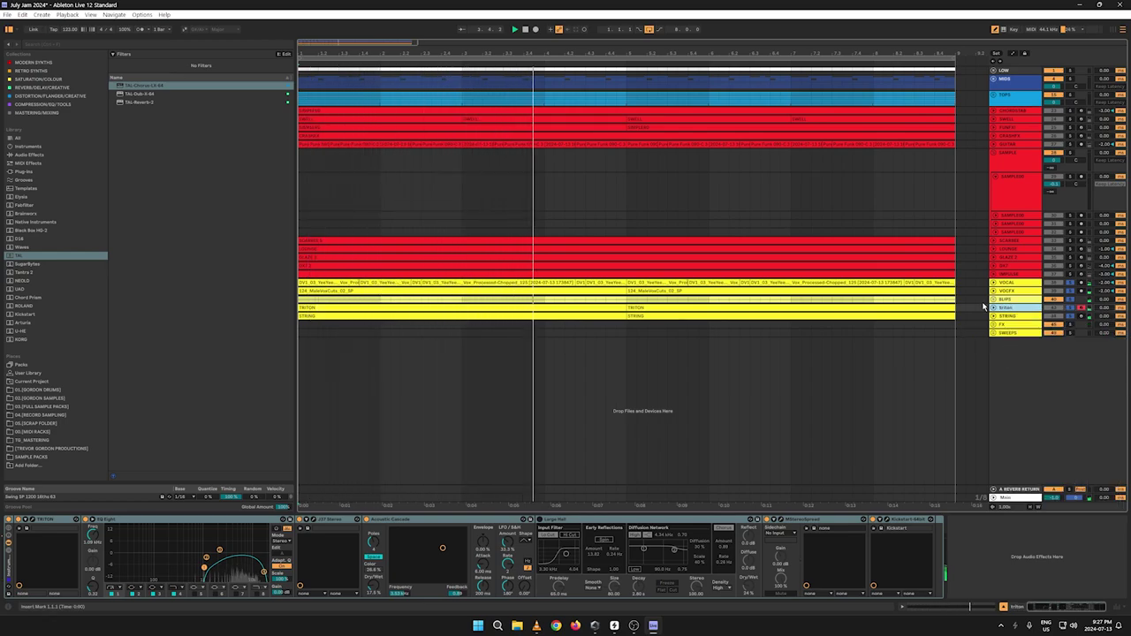
right_click(1009, 315)
click(1014, 351)
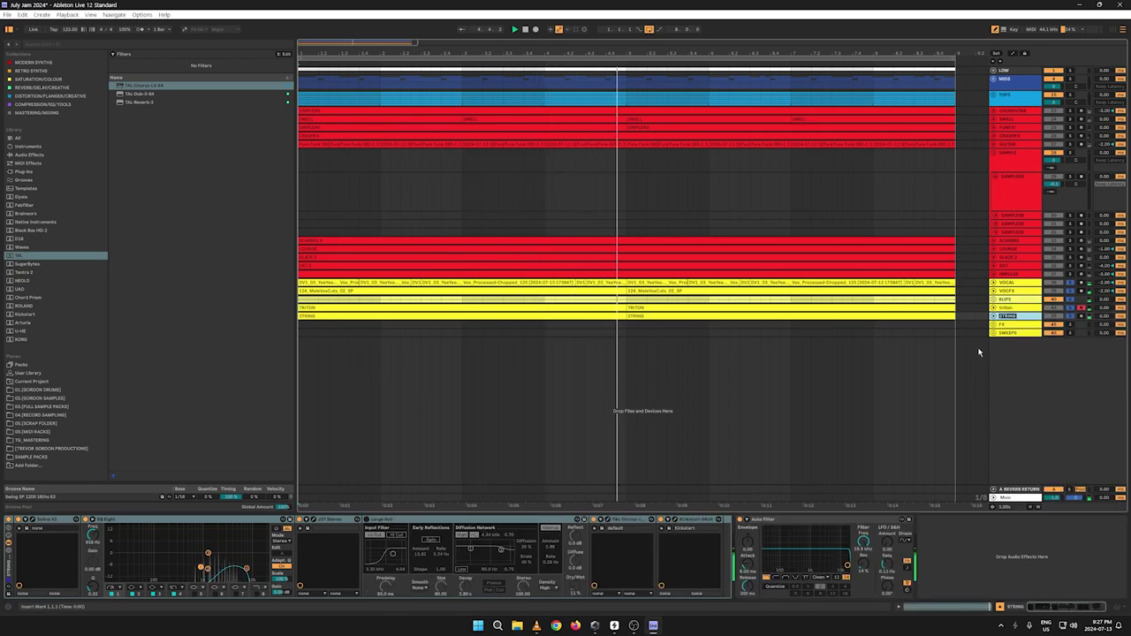
text(string)
key(Return)
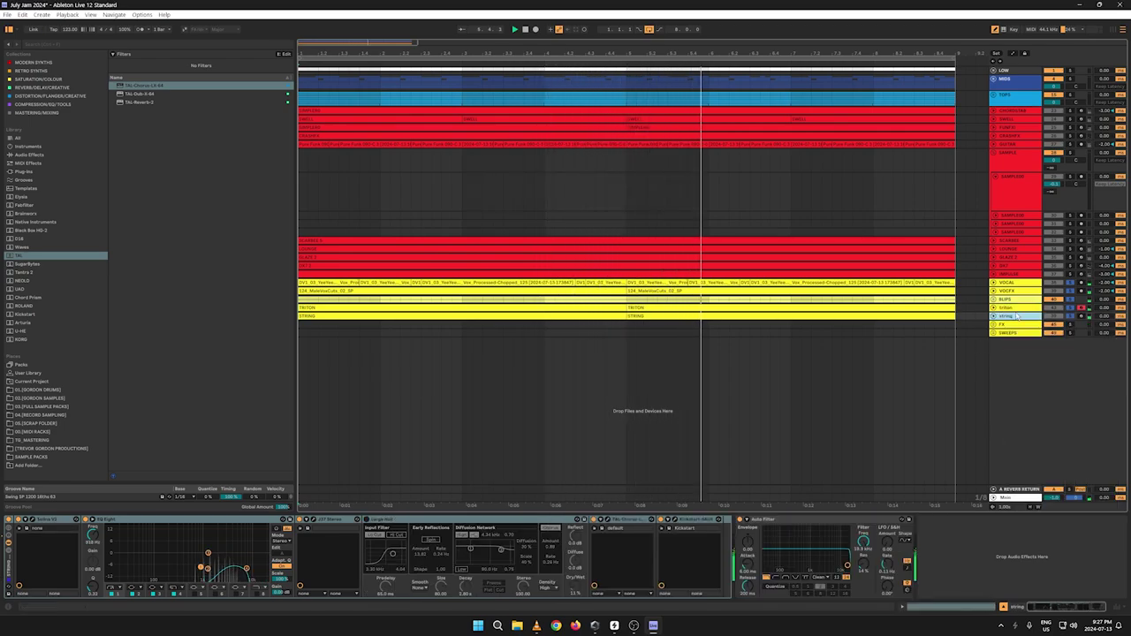
Step: Group triton and string into a new group track named STRING
right_click(1011, 306)
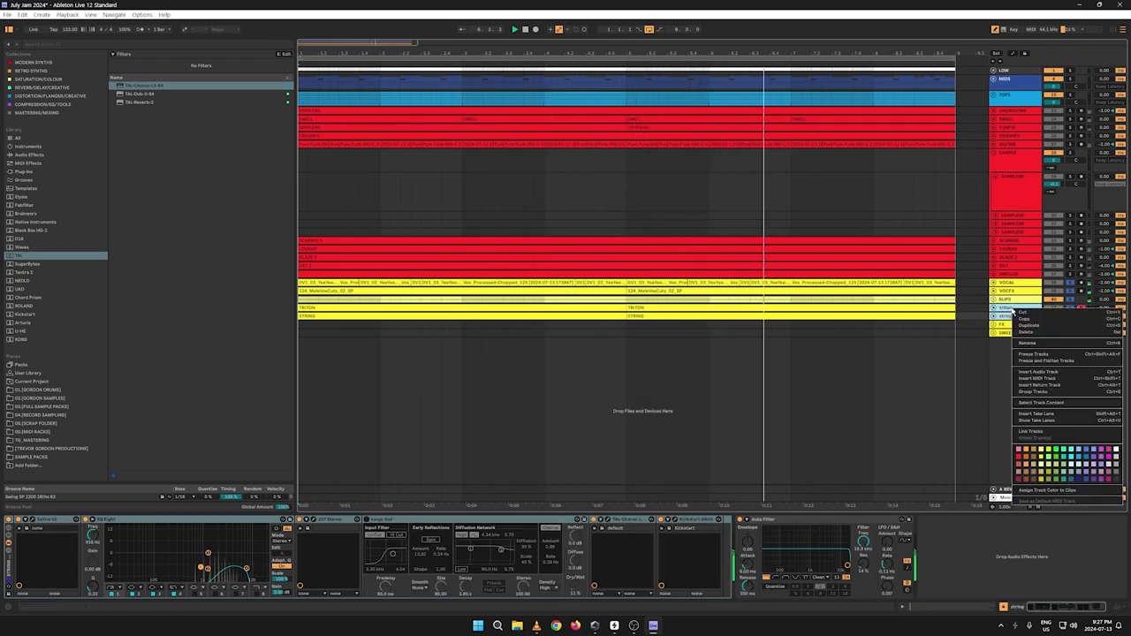
click(1025, 391)
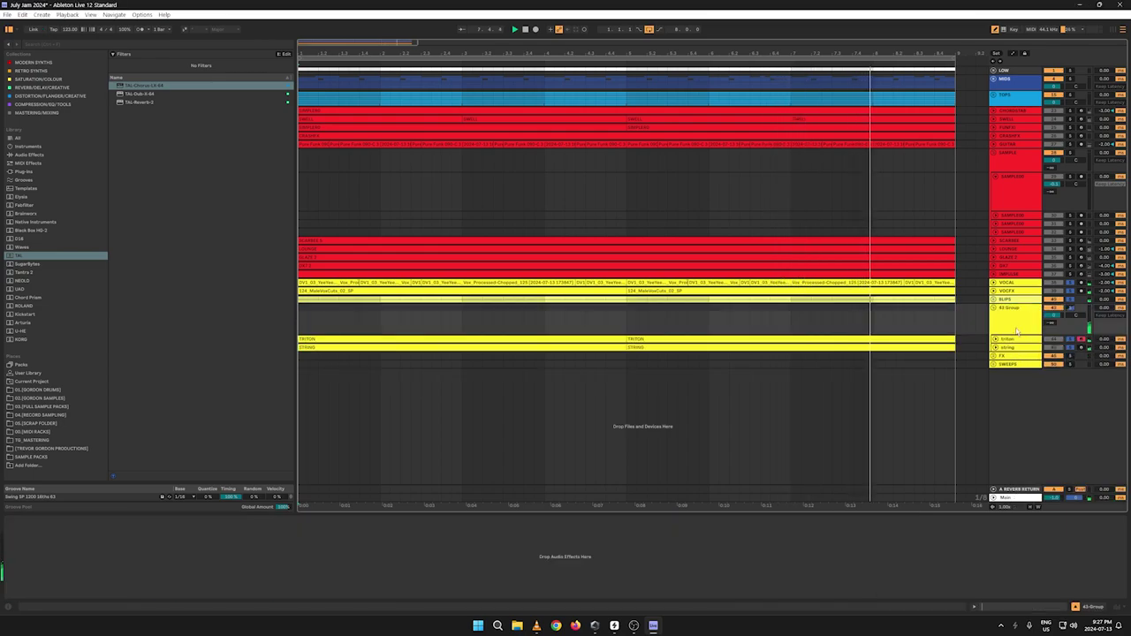
click(1007, 318)
right_click(1007, 318)
click(1018, 355)
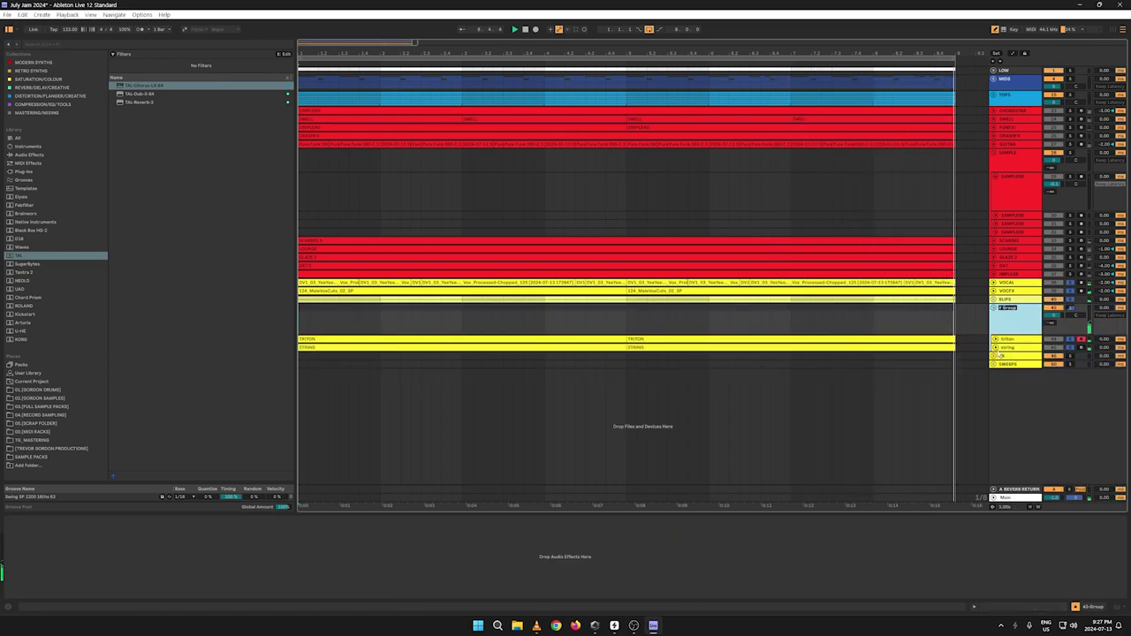
text(STRING)
key(Return)
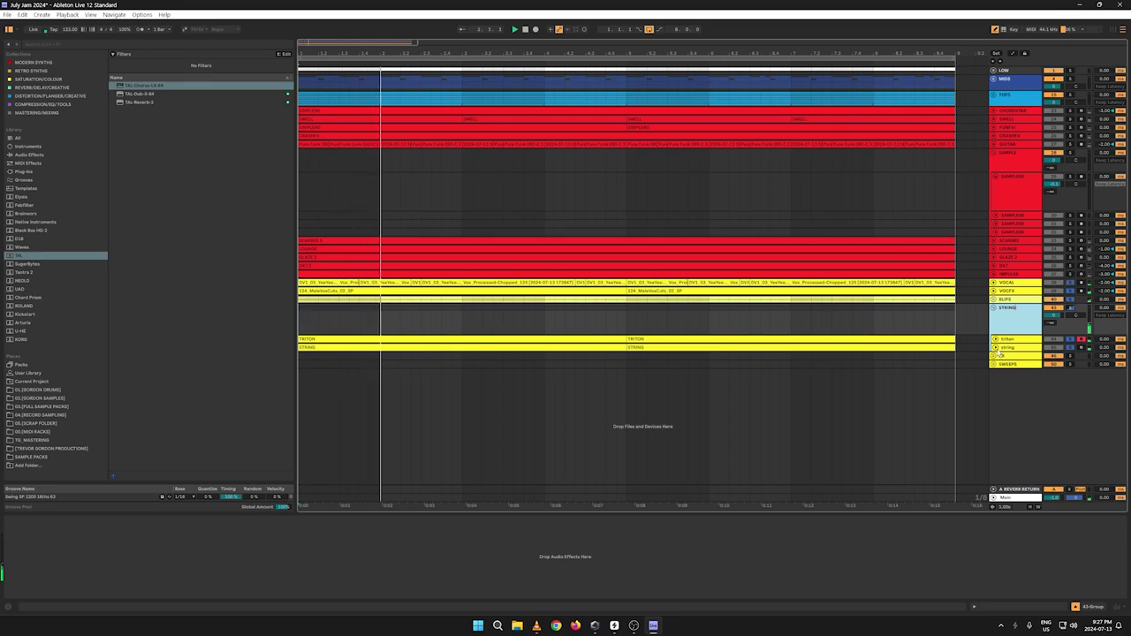
Step: Copy the string track's Auto Filter onto the STRING group and lower its frequency to 786 Hz
click(1007, 340)
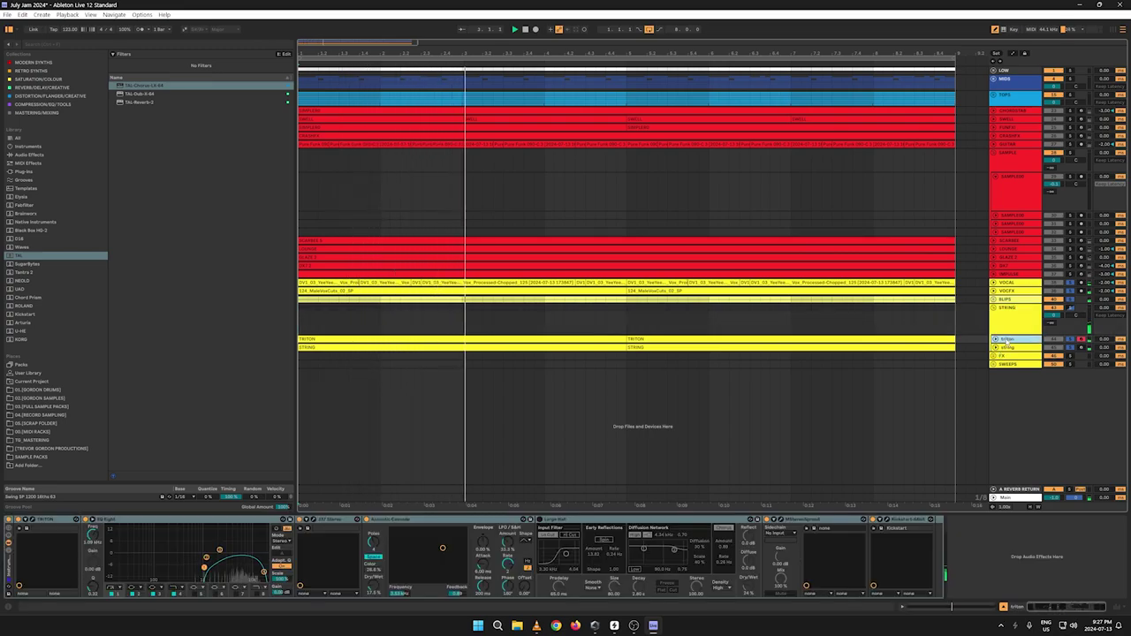
click(1008, 348)
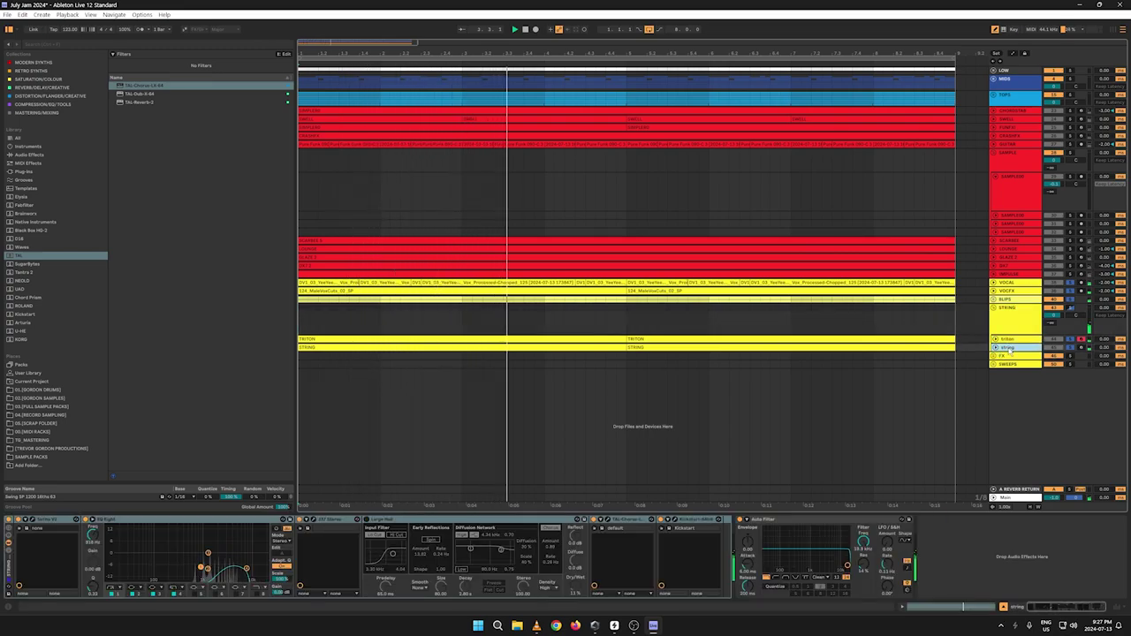
right_click(796, 520)
click(811, 421)
click(1001, 316)
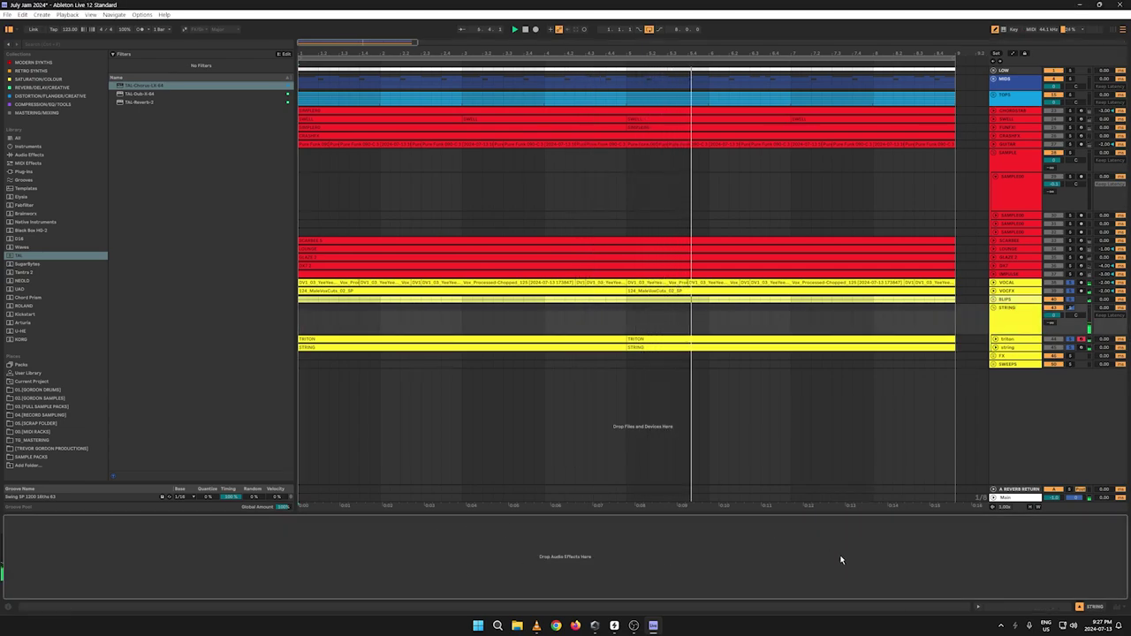
key(ctrl+v)
drag(139, 550, 139, 610)
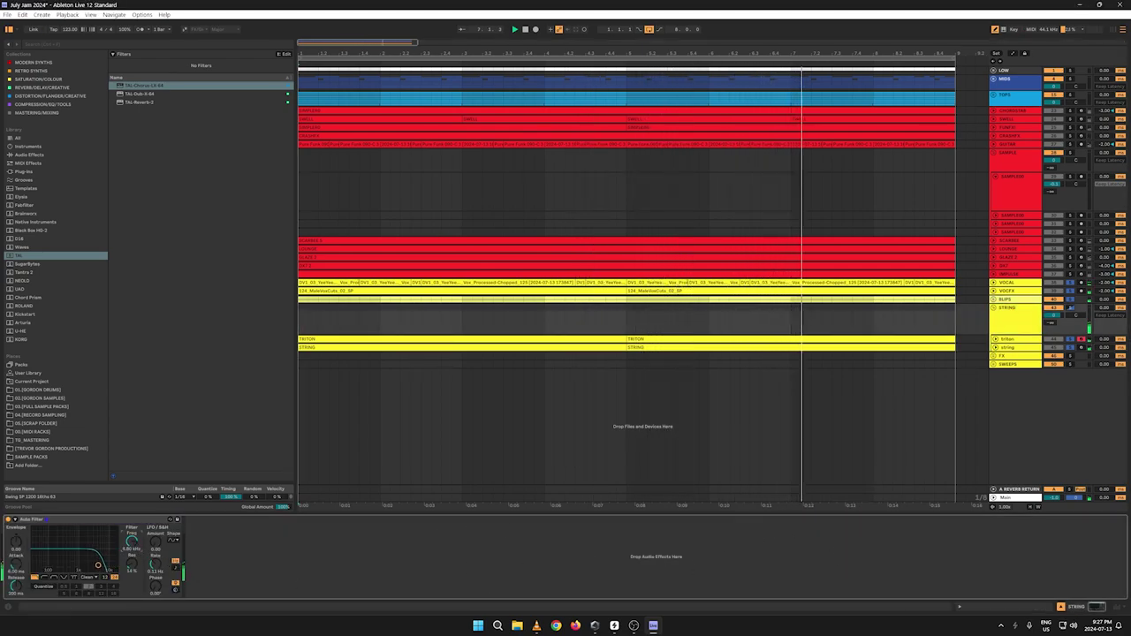
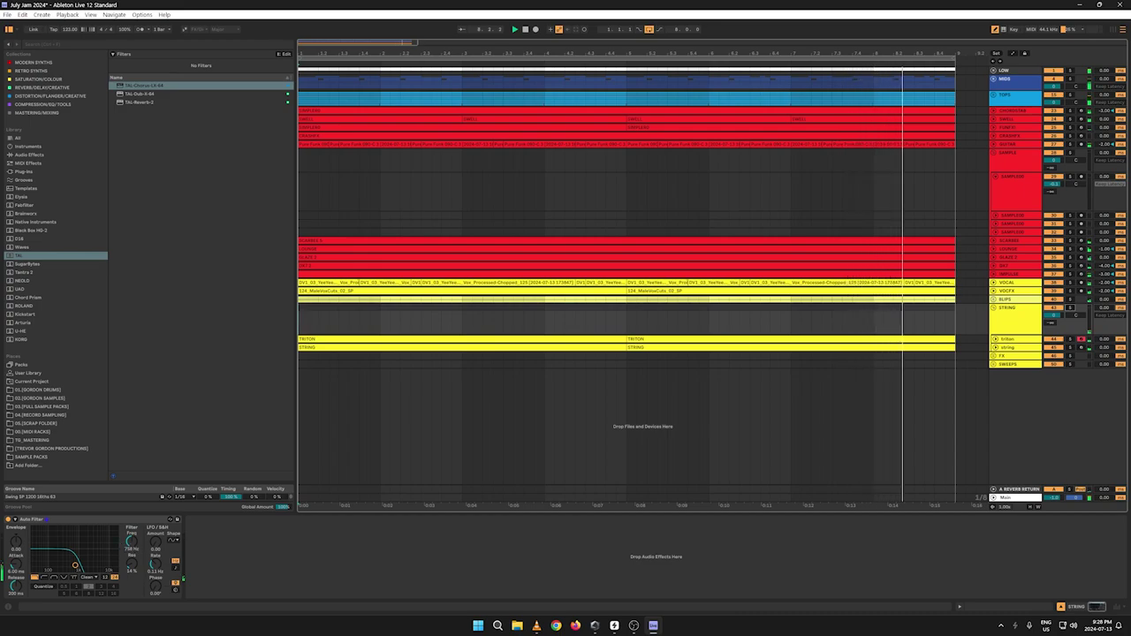
Step: Raise the Auto Filter to 18.5 kHz, lower STRING's volume slightly, fold STRING and unfold TOPS
drag(132, 542, 132, 484)
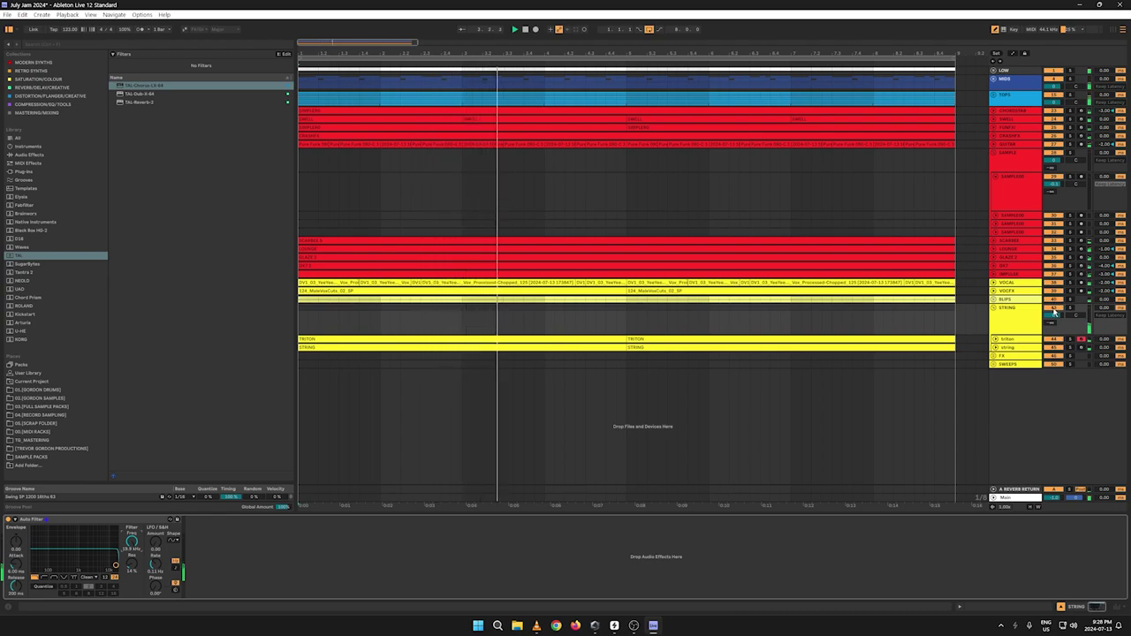
drag(1052, 316, 1052, 321)
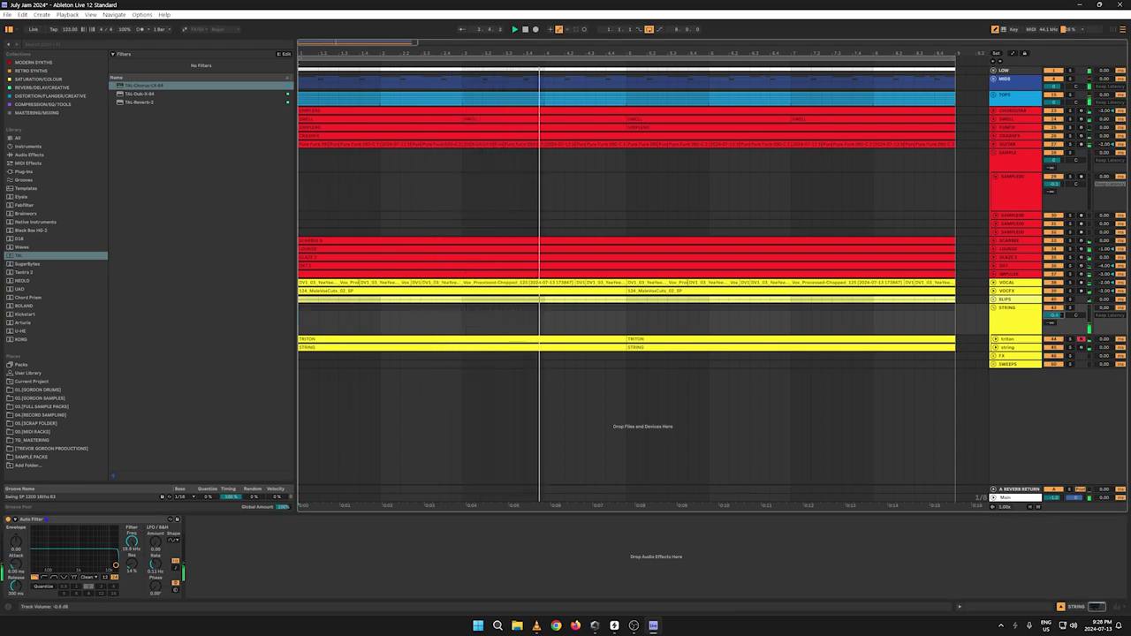
click(994, 307)
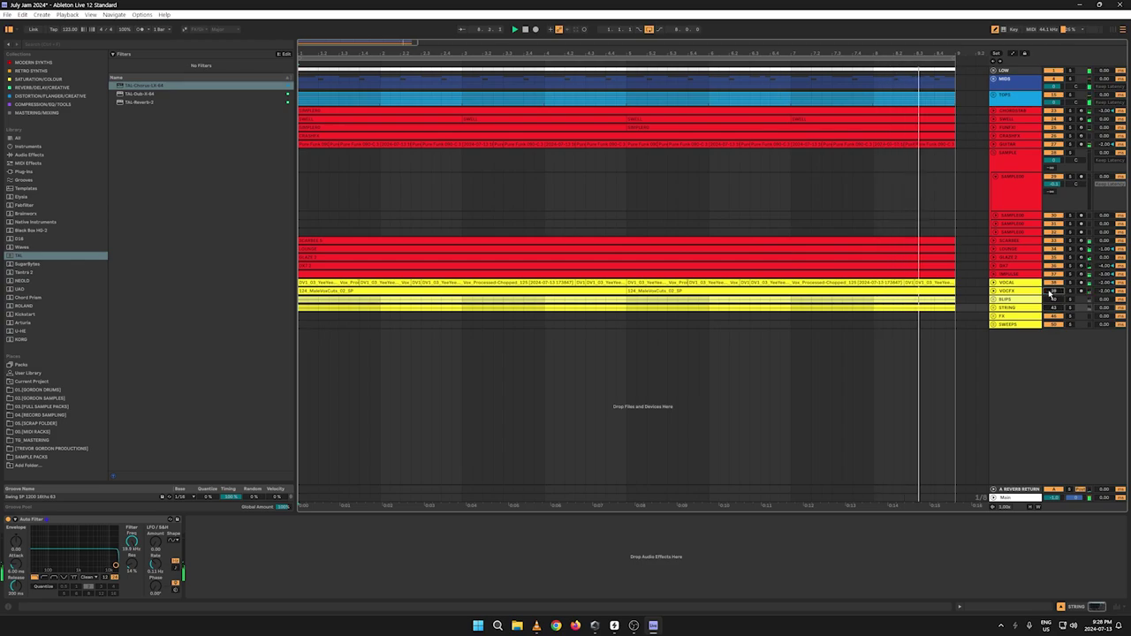
click(993, 94)
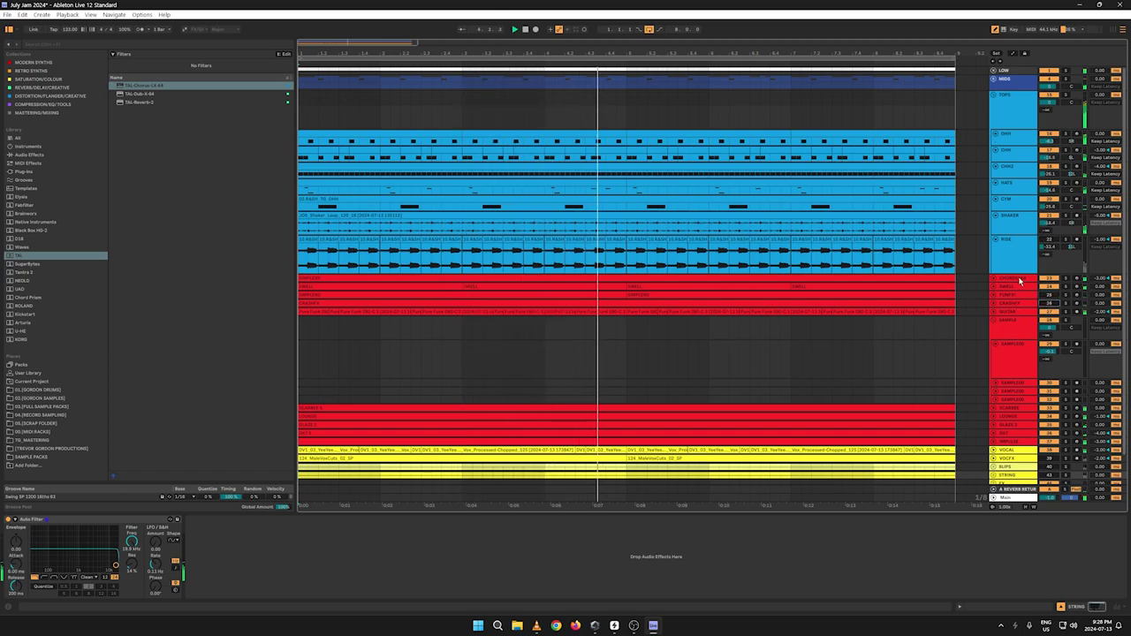
Step: Solo CHORDSTAB and SCARBEE, unfold SCARBEE, and narrow a CHORDSTAB EQ Eight band's Q to about 0.30
click(1012, 278)
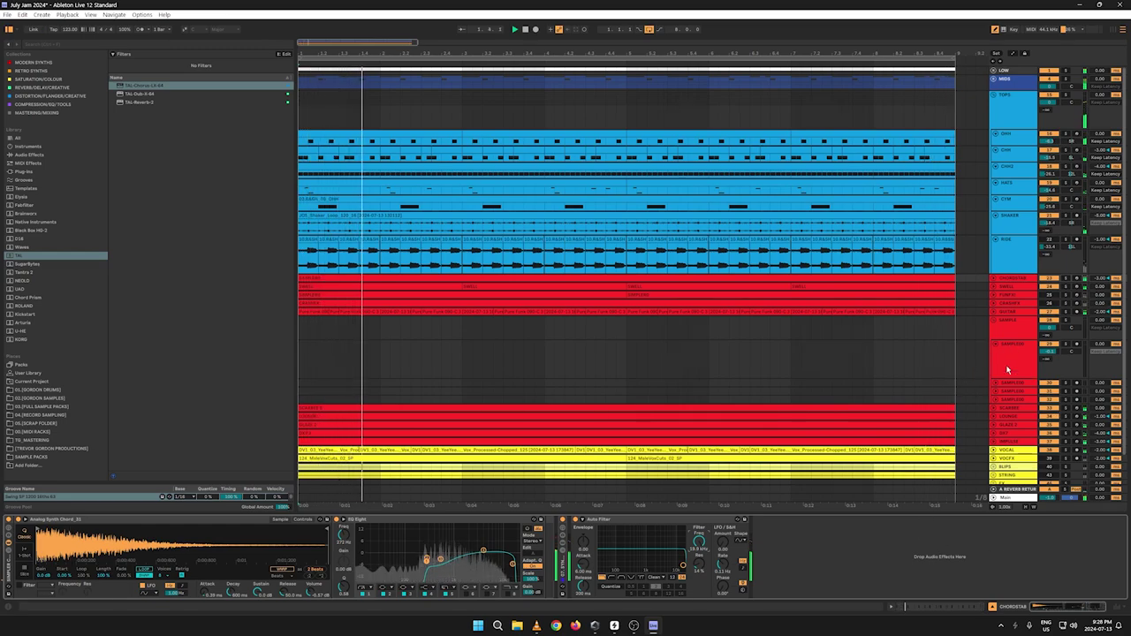
click(1064, 279)
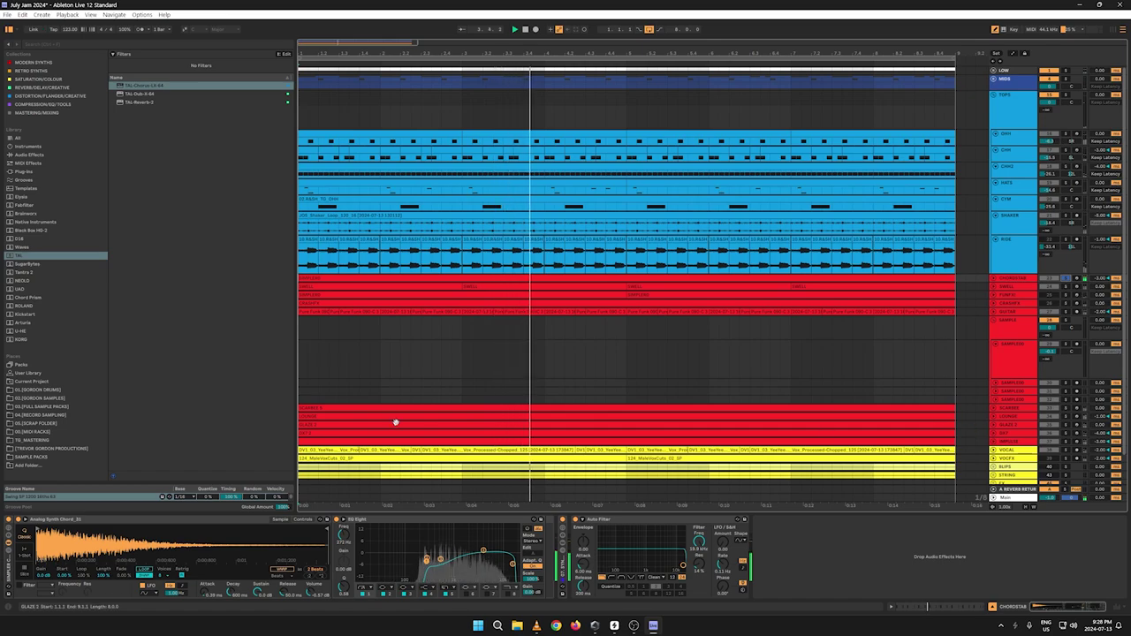
ctrl+click(1065, 409)
click(993, 409)
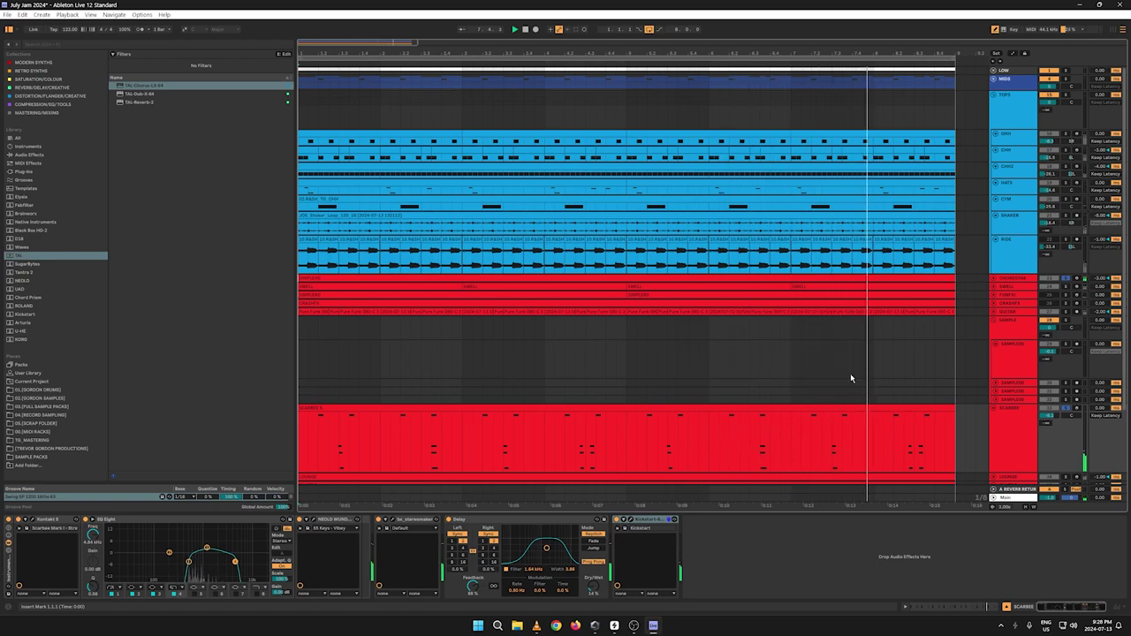
click(1007, 278)
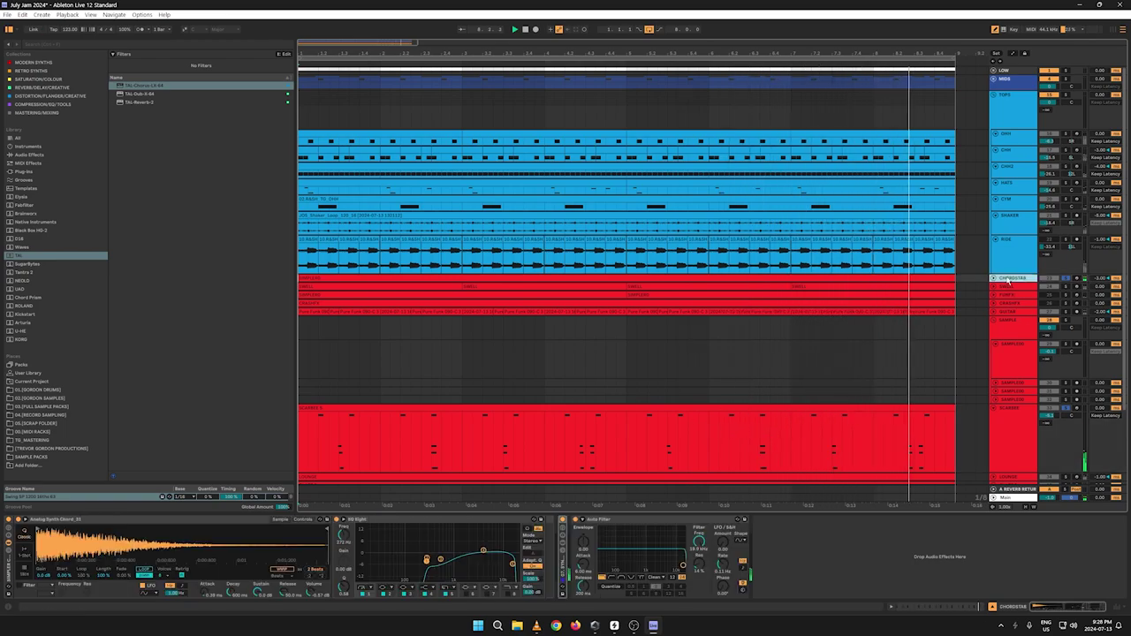
click(441, 559)
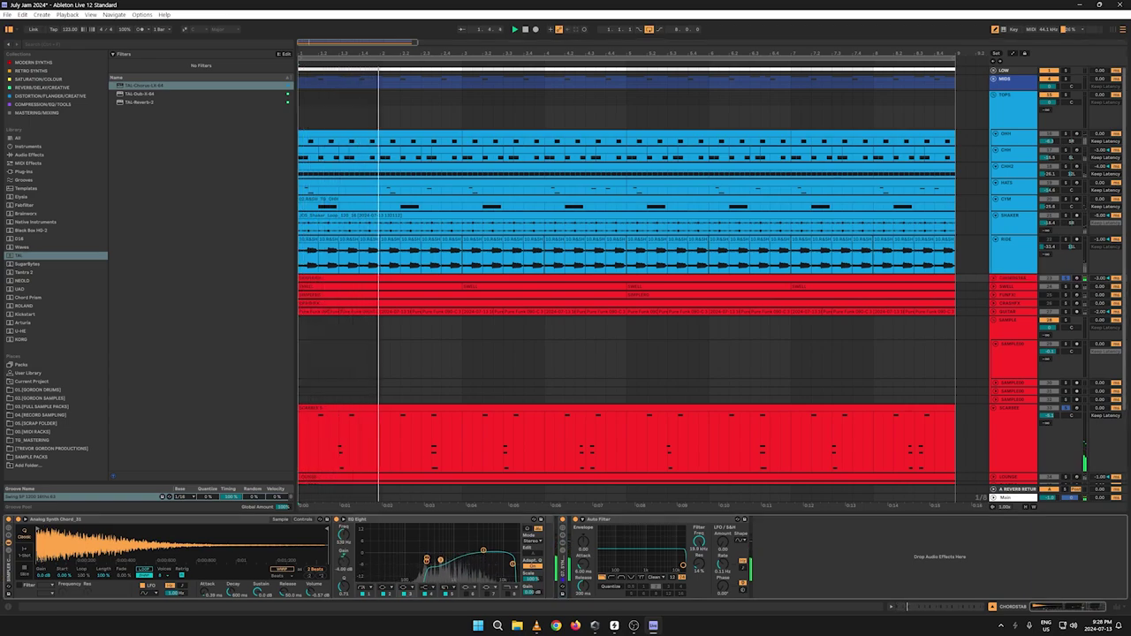
drag(343, 585, 343, 582)
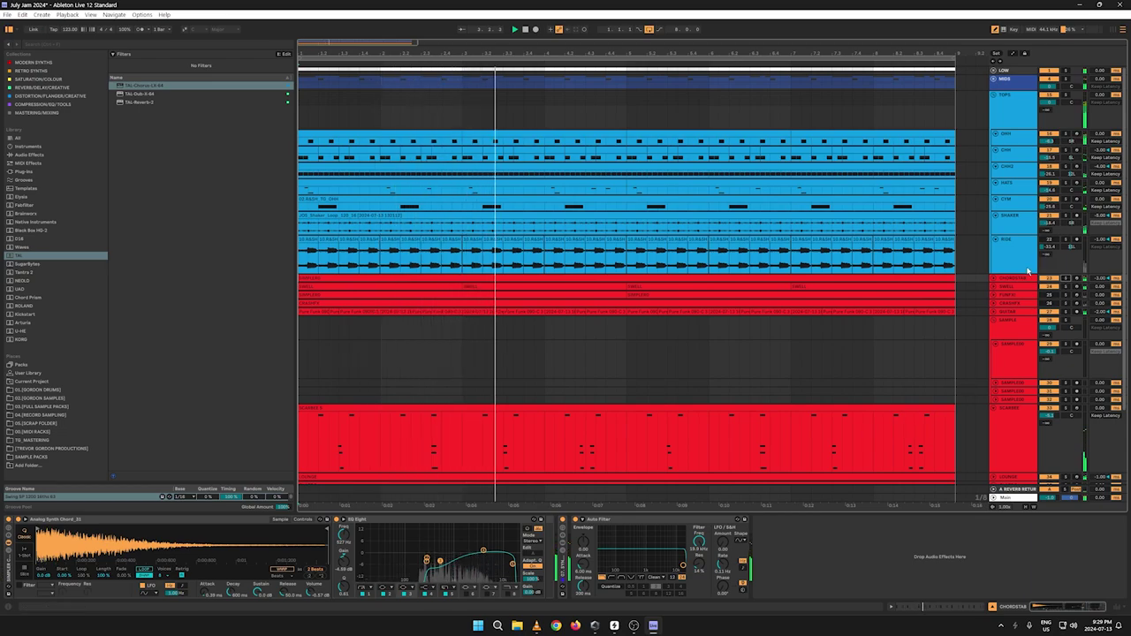
Step: Reactivate tracks 25 and 26, select the SAMPLE group and SAMPLE00, and browse the vocal samples location
click(1007, 249)
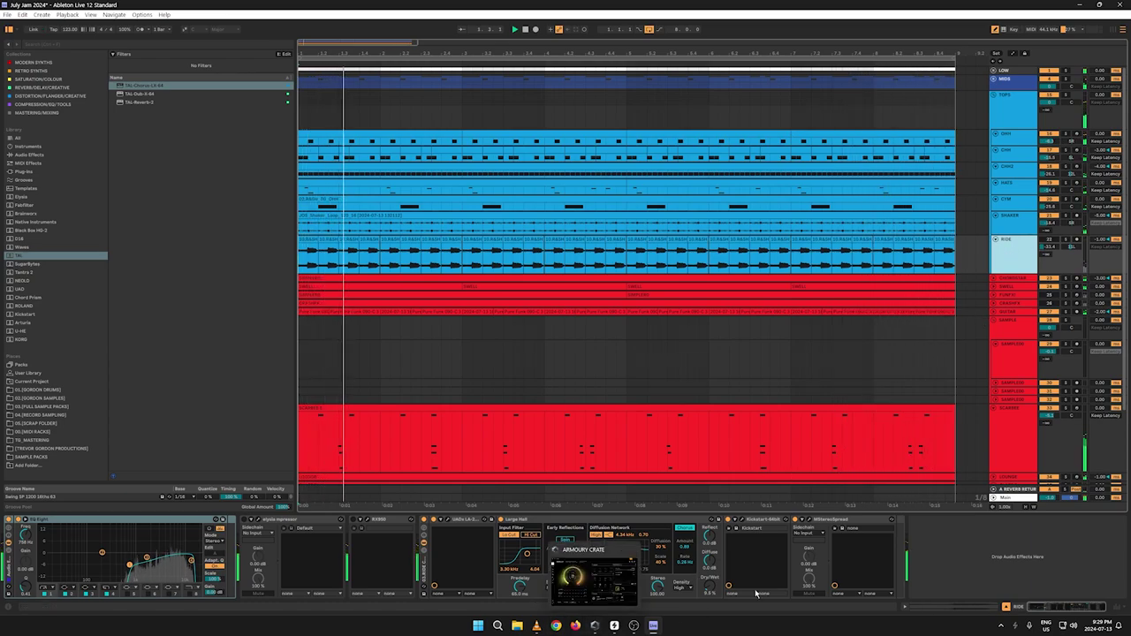
click(1047, 295)
click(1047, 303)
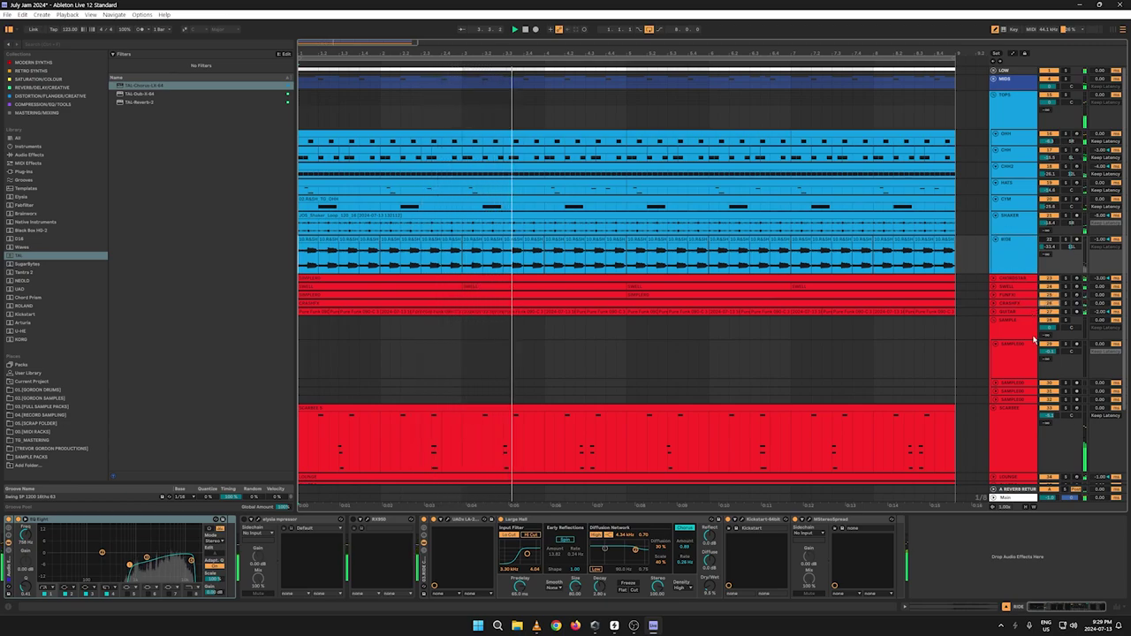
click(1003, 327)
click(1008, 354)
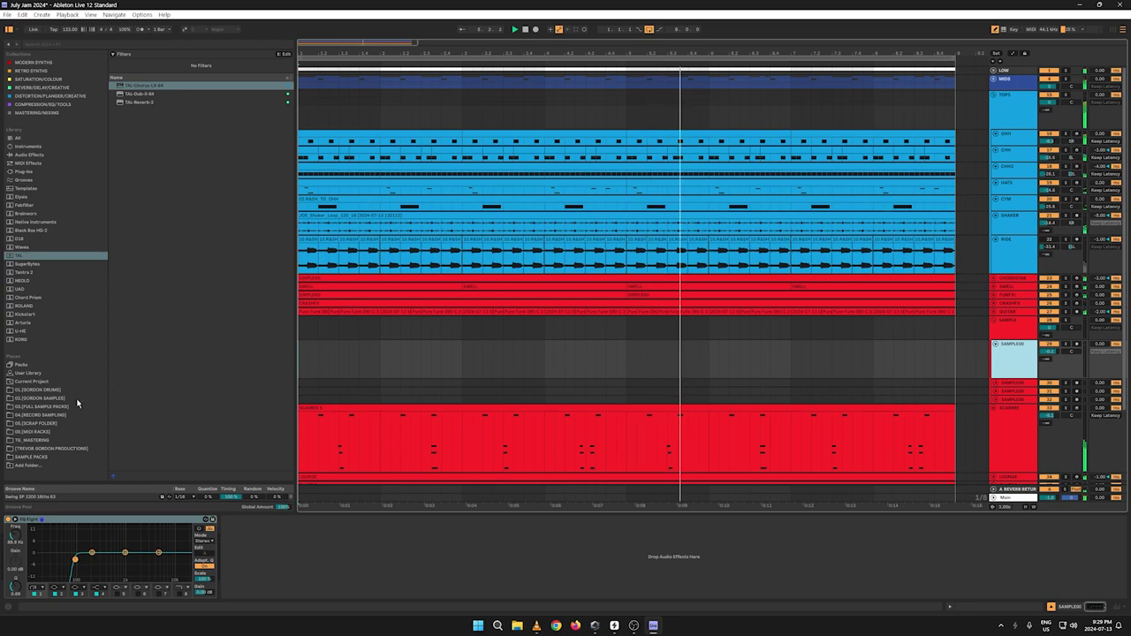
click(40, 397)
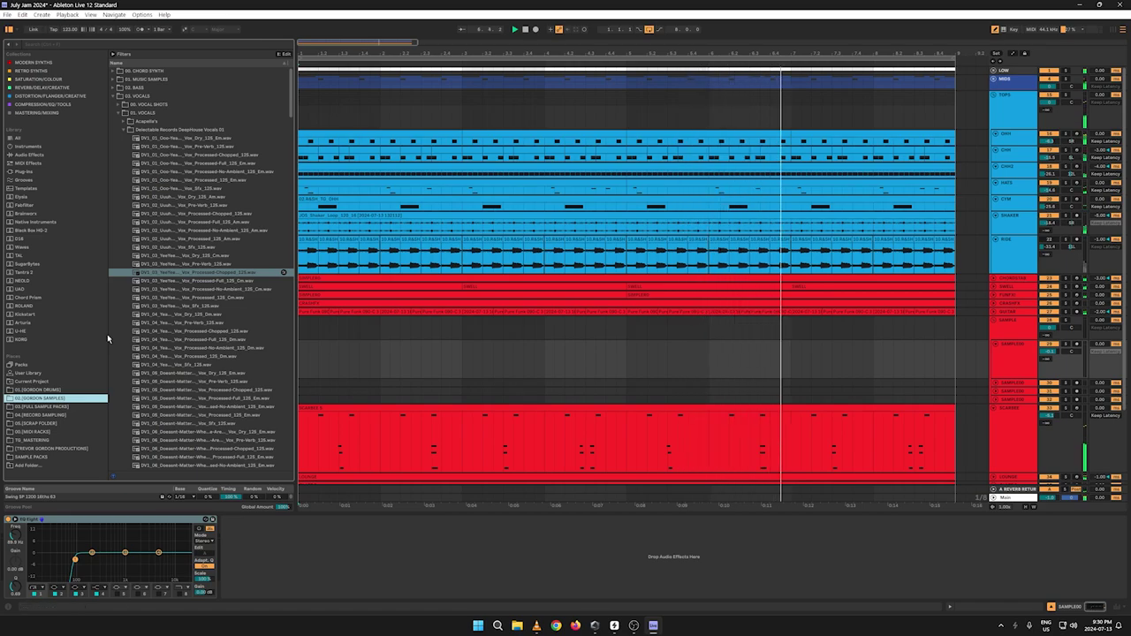
Step: Unfold LOUNGE, select SAMPLER, and open the Underground Soul Vocals 2 01_PEOPLE folder
scroll(619, 331, down, 3)
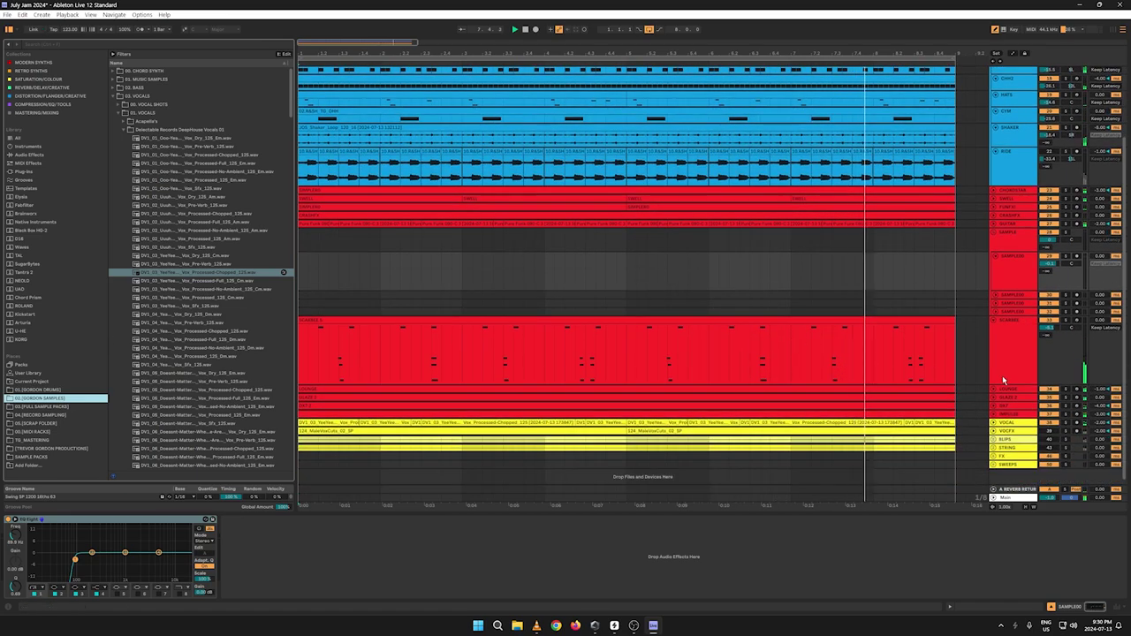
click(994, 393)
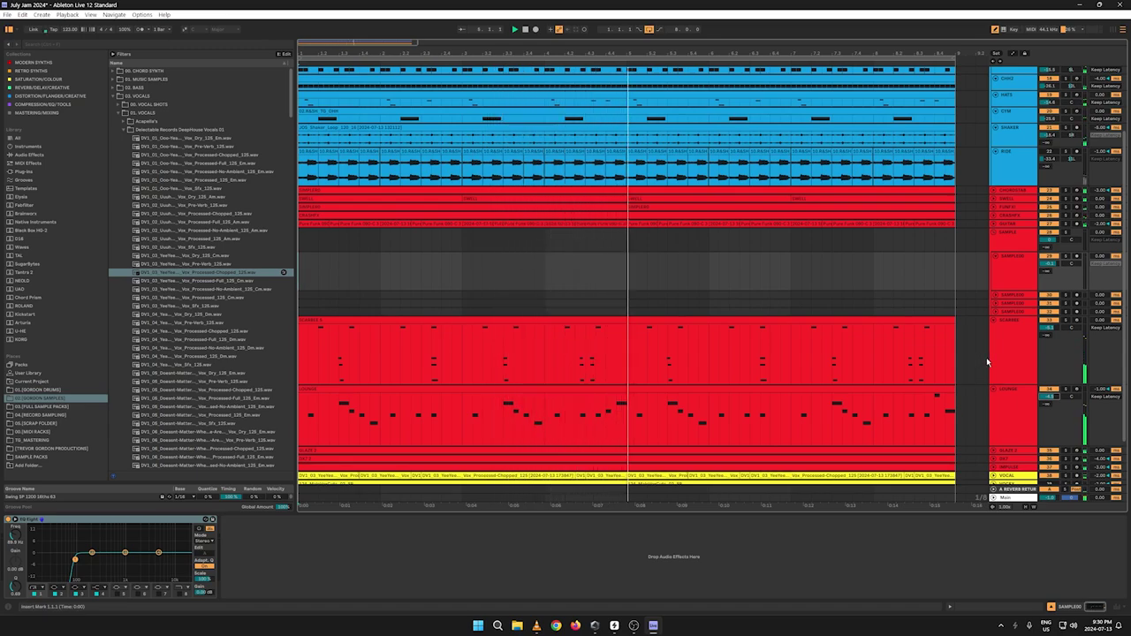
click(1016, 274)
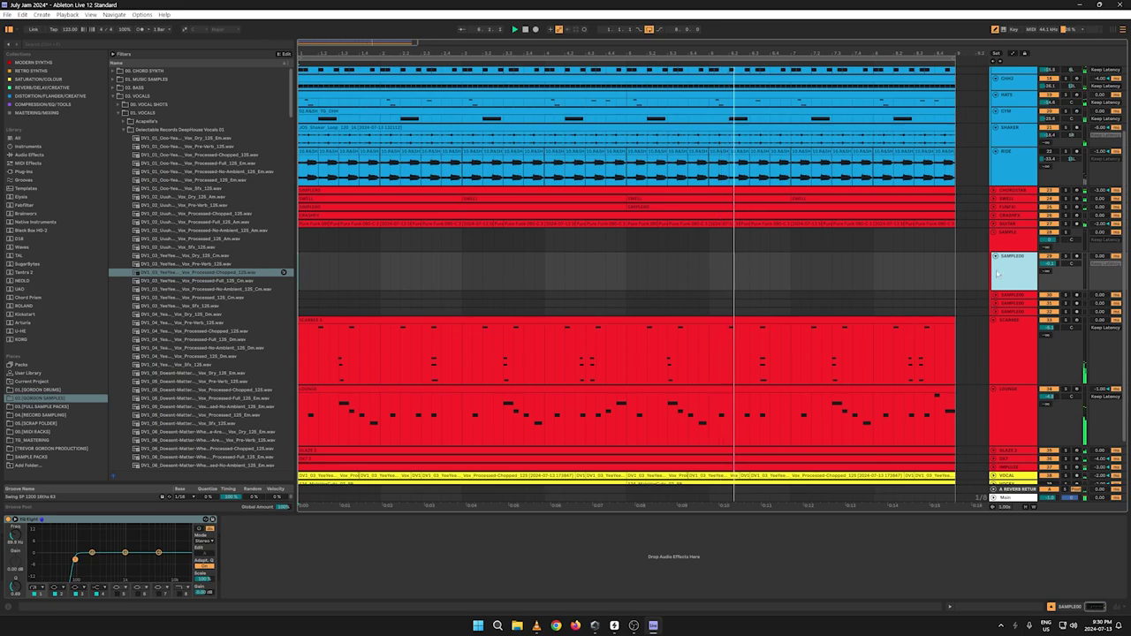
click(124, 130)
click(124, 129)
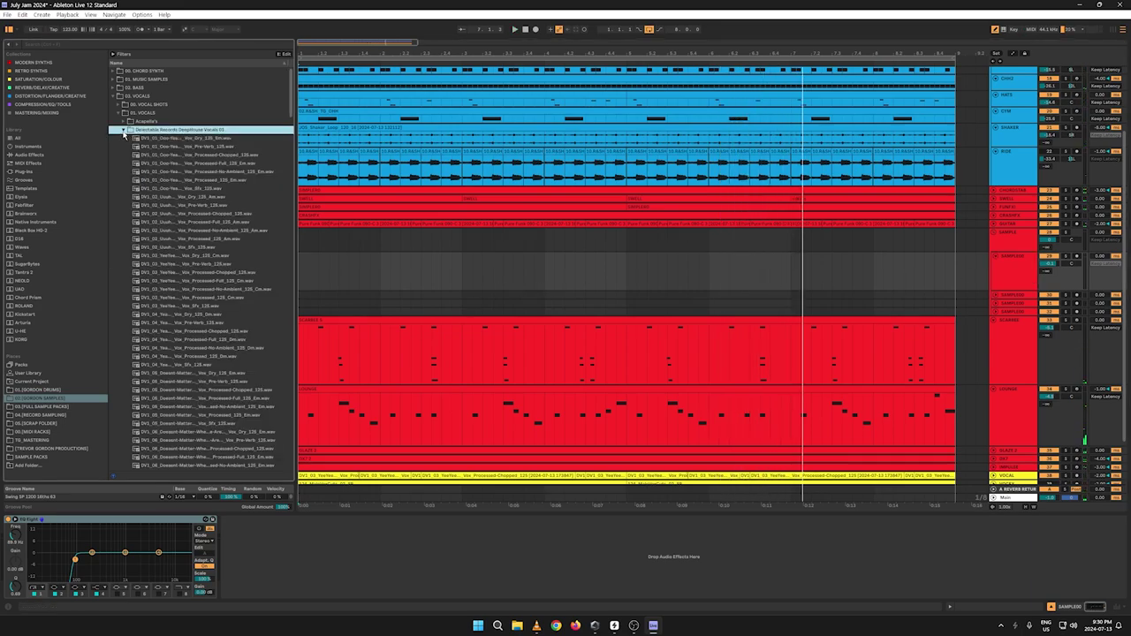
click(124, 130)
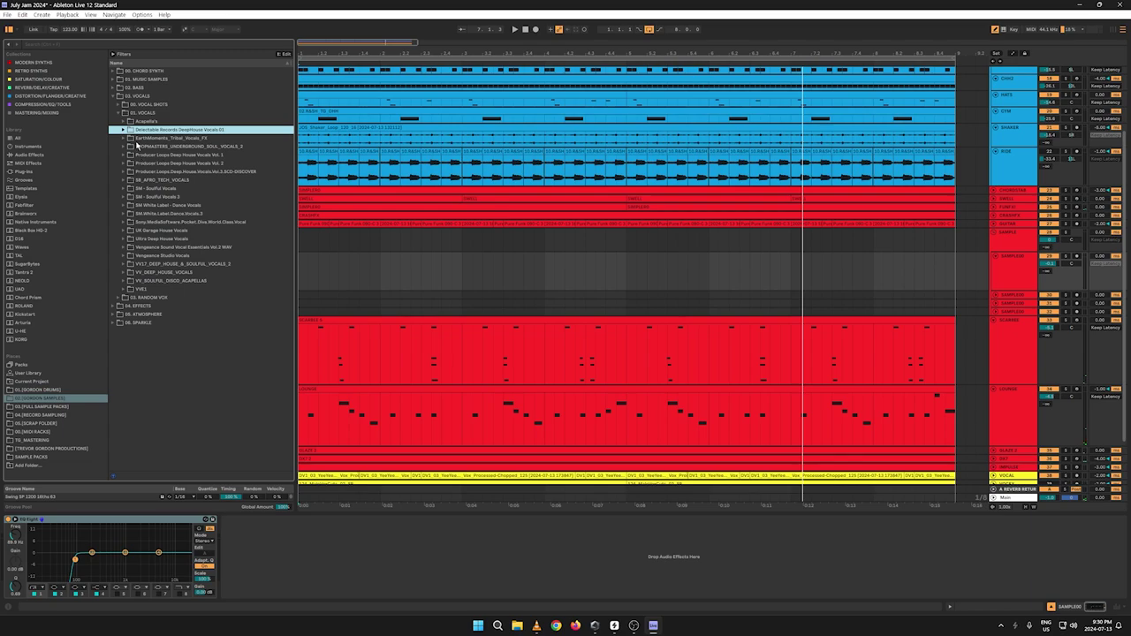
click(129, 139)
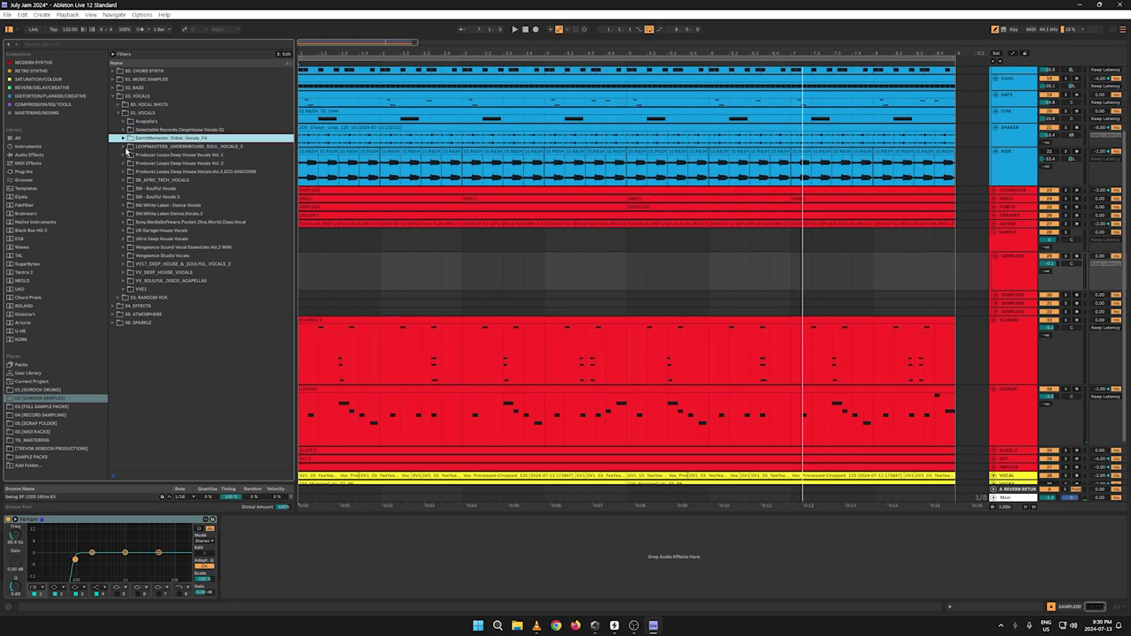
click(124, 147)
click(129, 155)
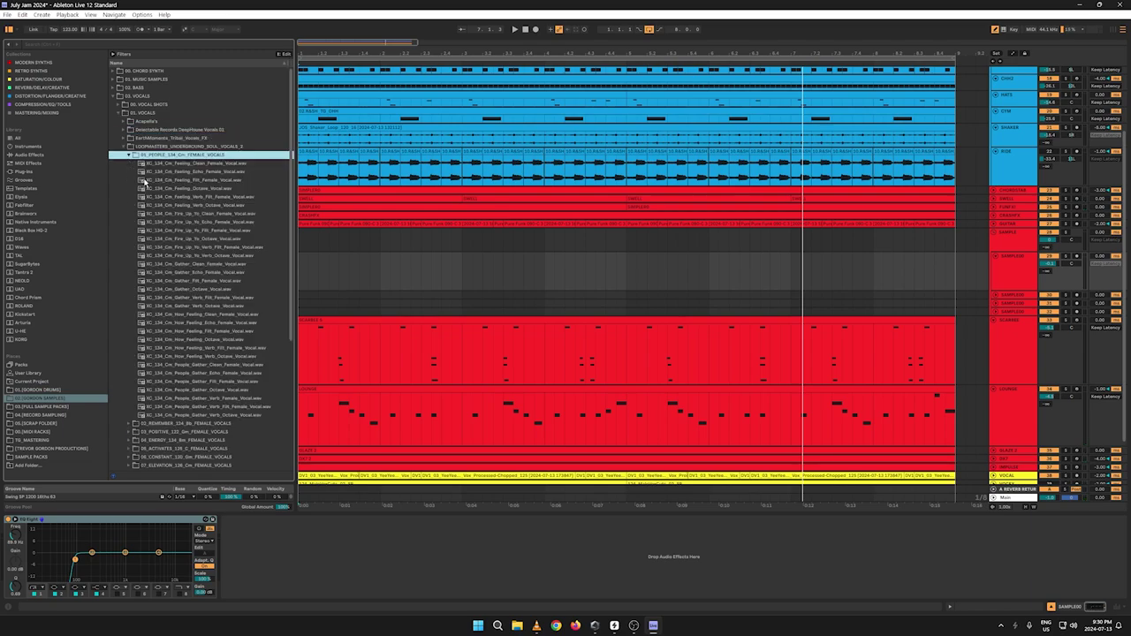
Step: Audition the 01_PEOPLE vocals, from Feeling Fill through People Gather Echo
click(144, 181)
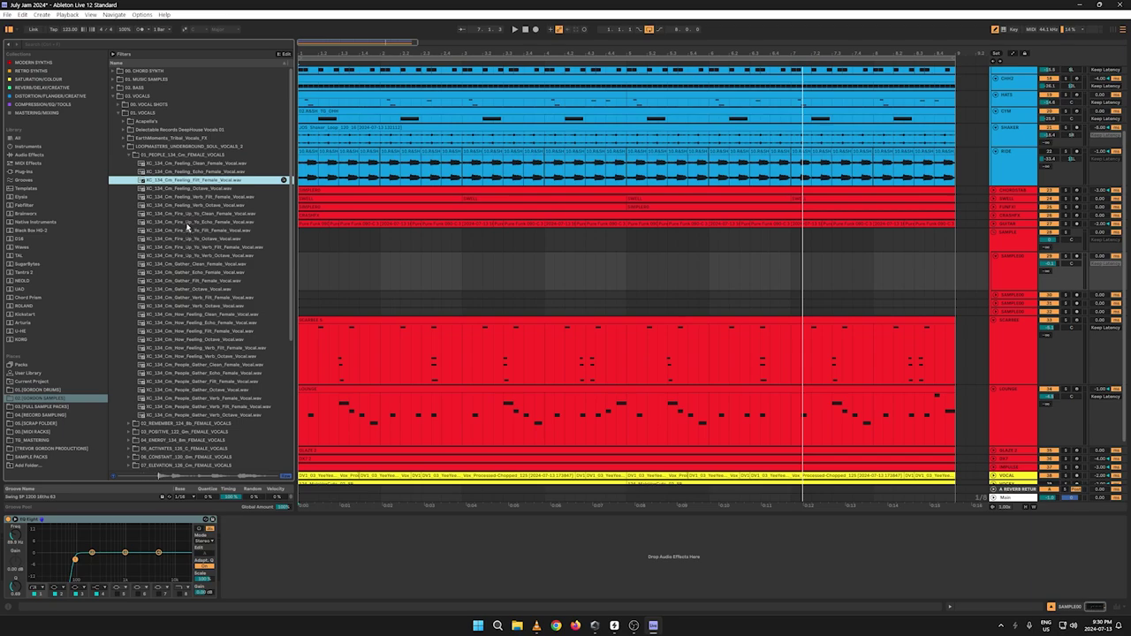
click(187, 222)
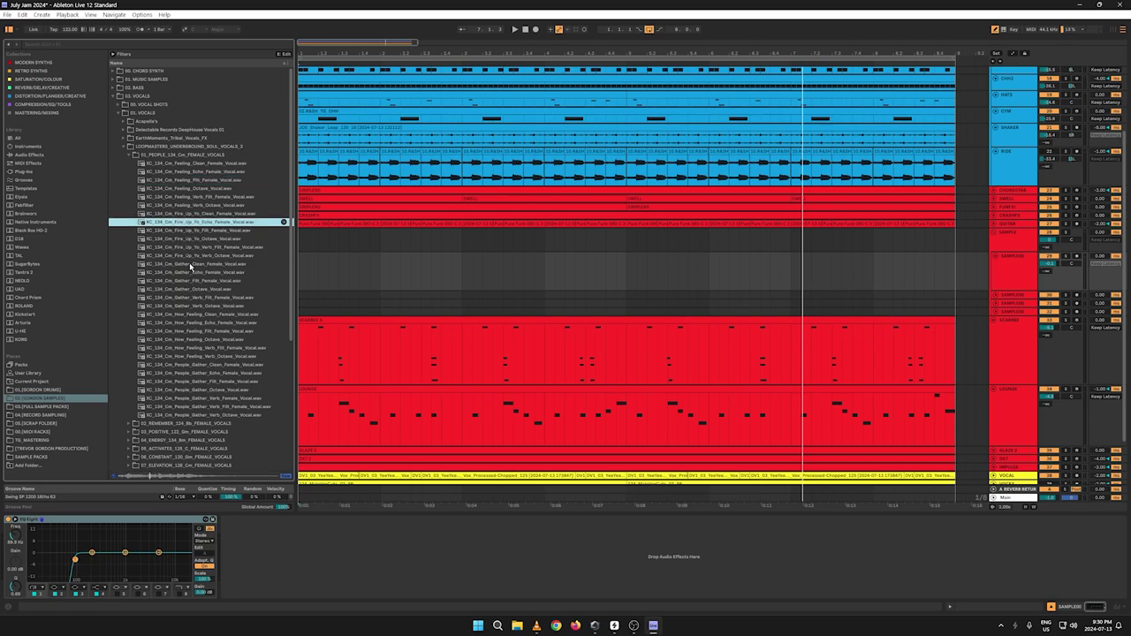
click(189, 263)
click(184, 281)
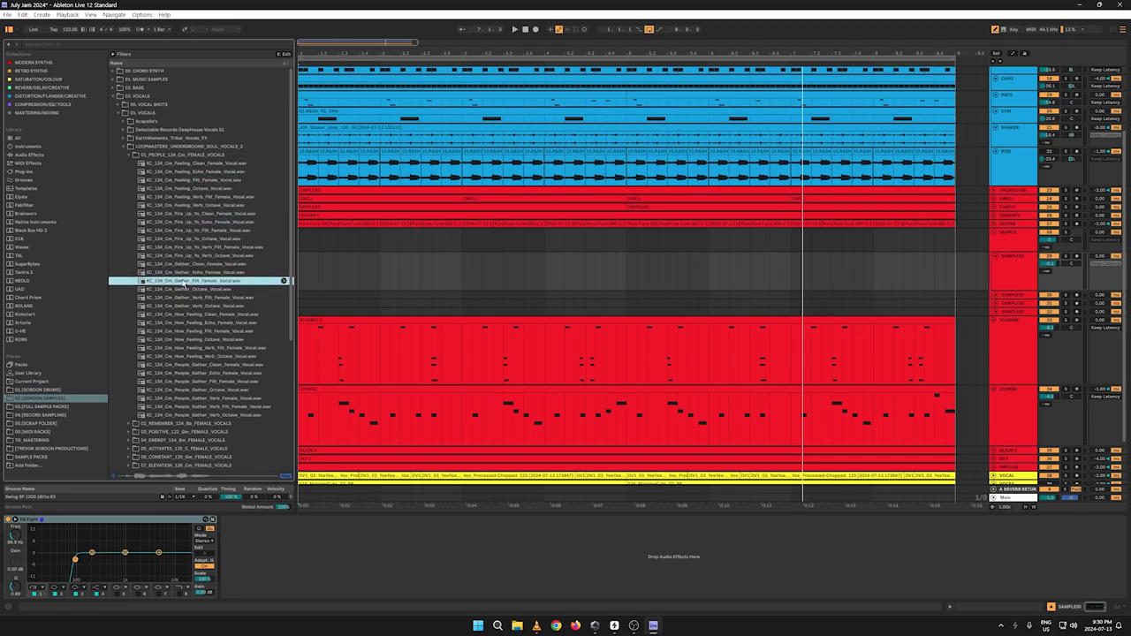
click(194, 298)
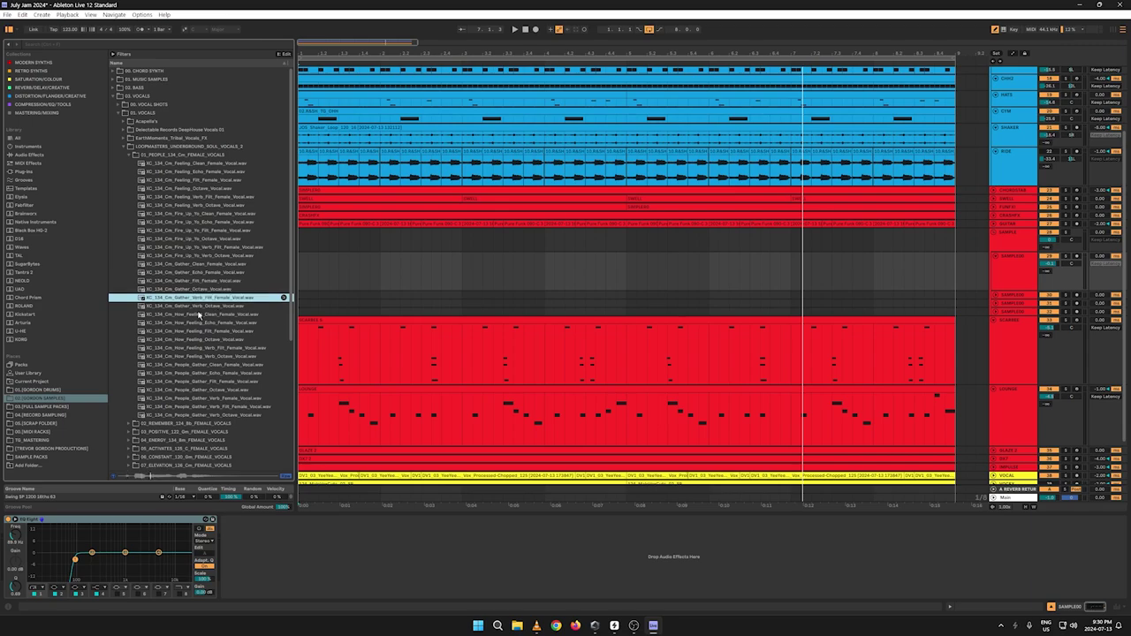
click(198, 315)
click(221, 348)
click(186, 373)
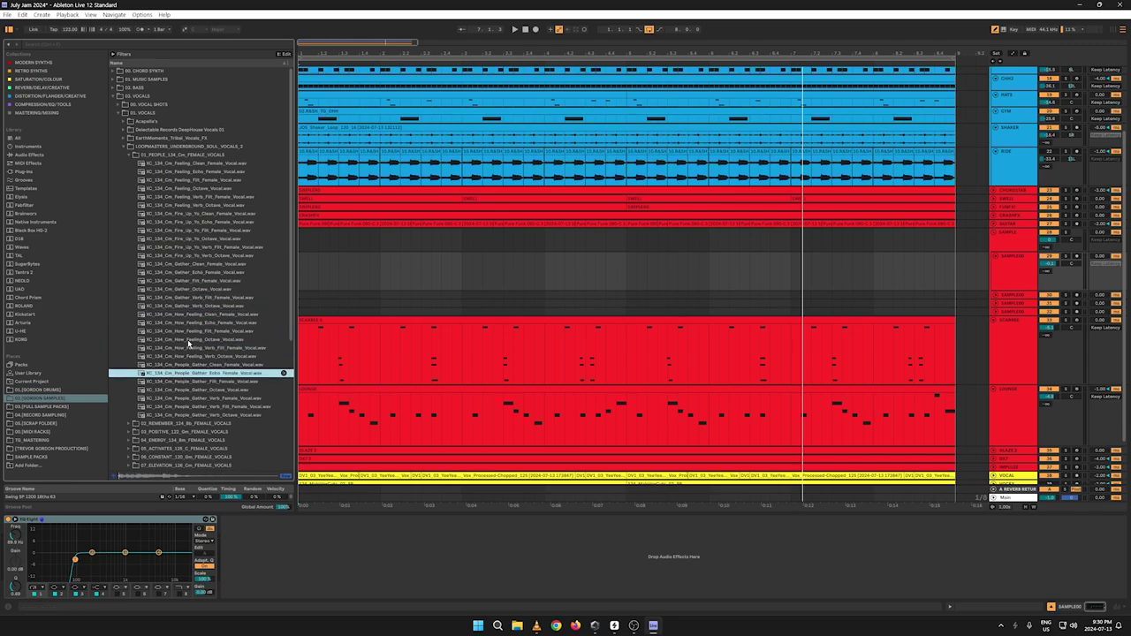
Step: Open 02_REMEMBER and preview its vocals, from Au Fill through the Misplaced samples
click(129, 156)
click(131, 164)
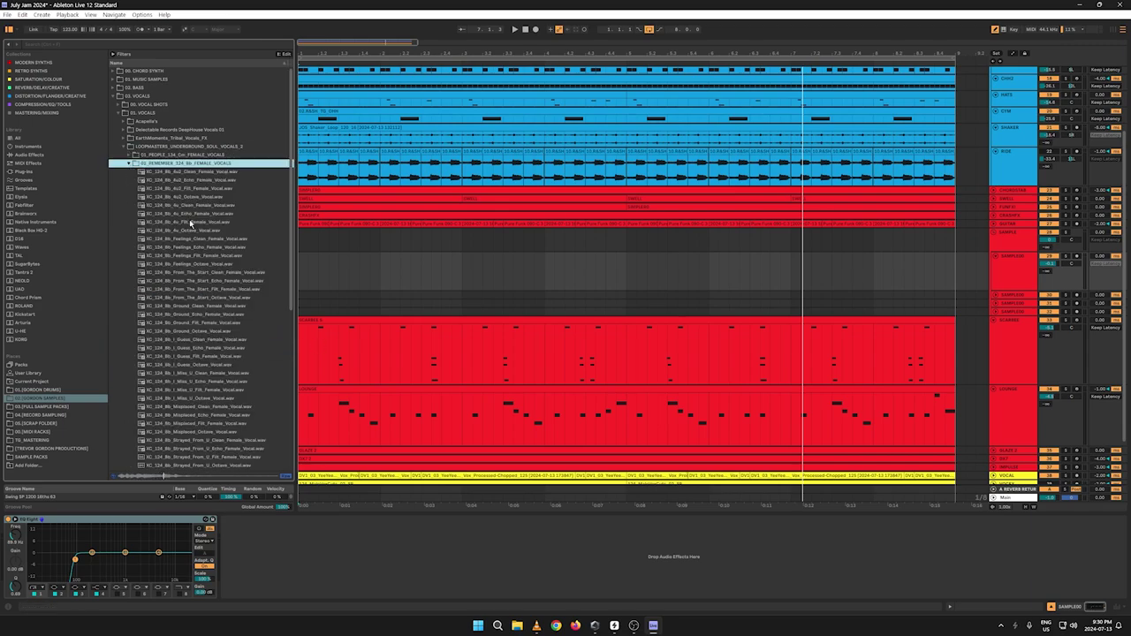
click(191, 223)
click(203, 189)
click(209, 287)
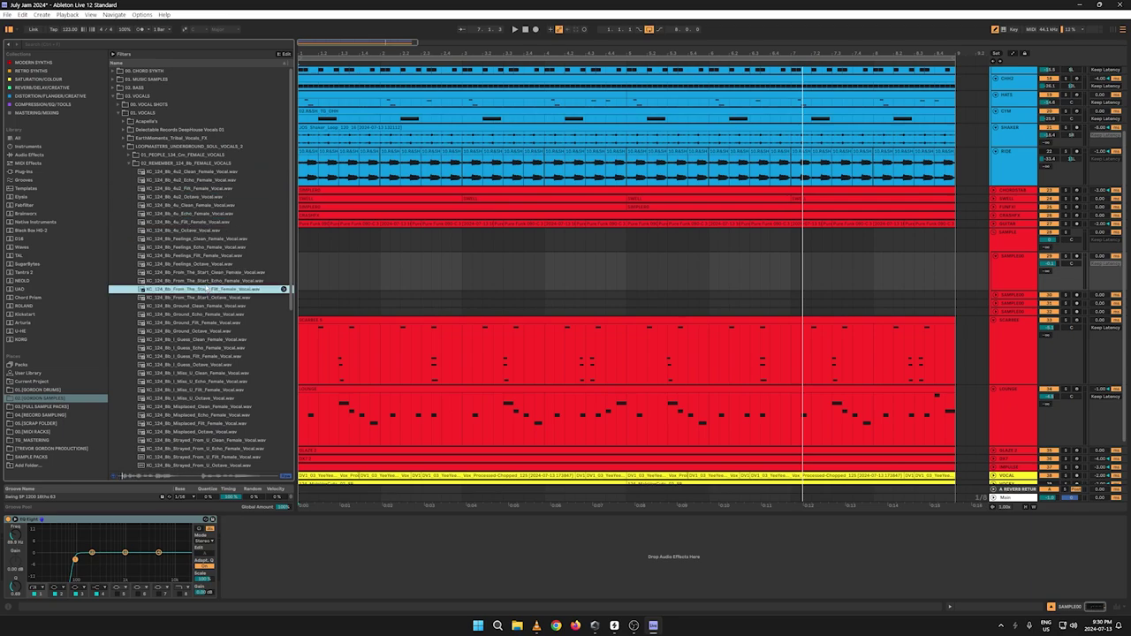
click(201, 249)
click(186, 307)
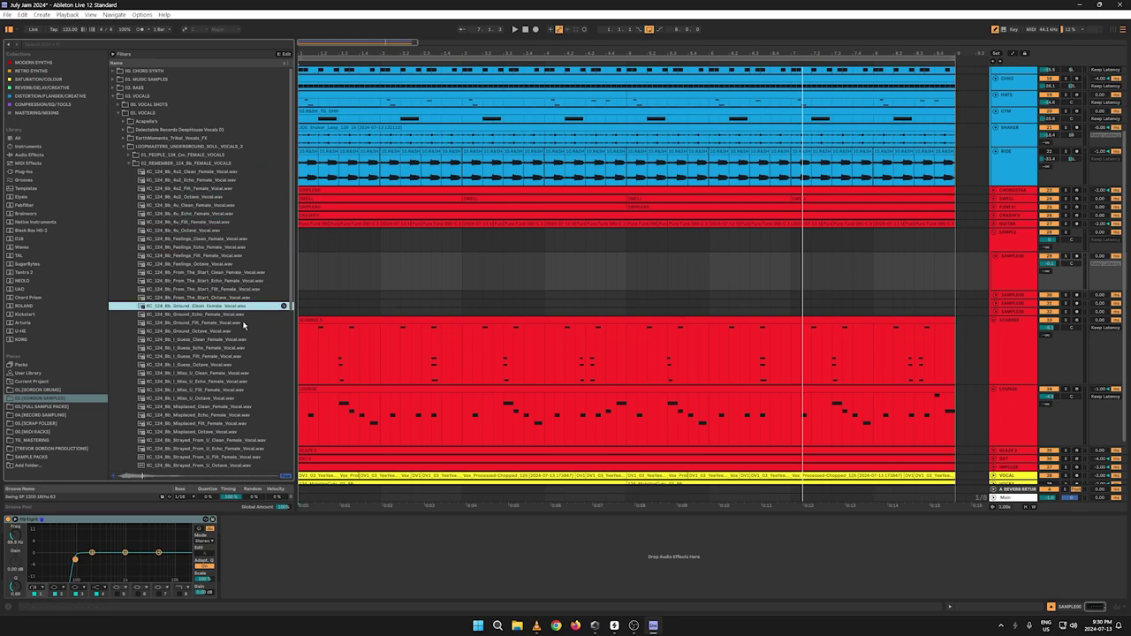
click(199, 332)
click(192, 349)
click(190, 365)
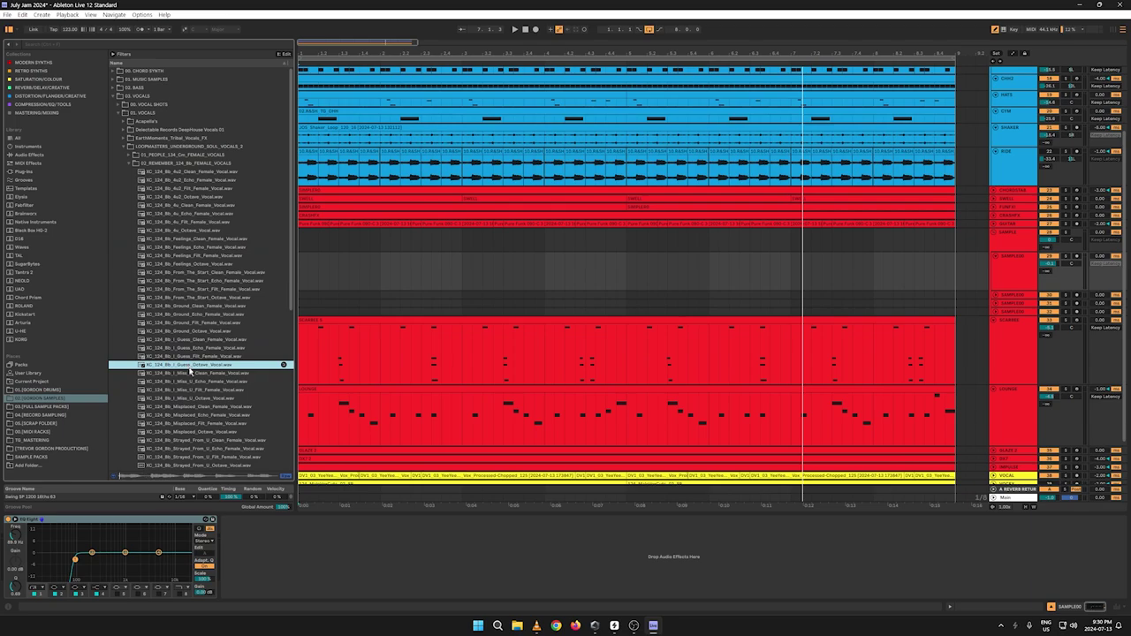
click(188, 382)
scroll(212, 397, down, 2)
click(207, 395)
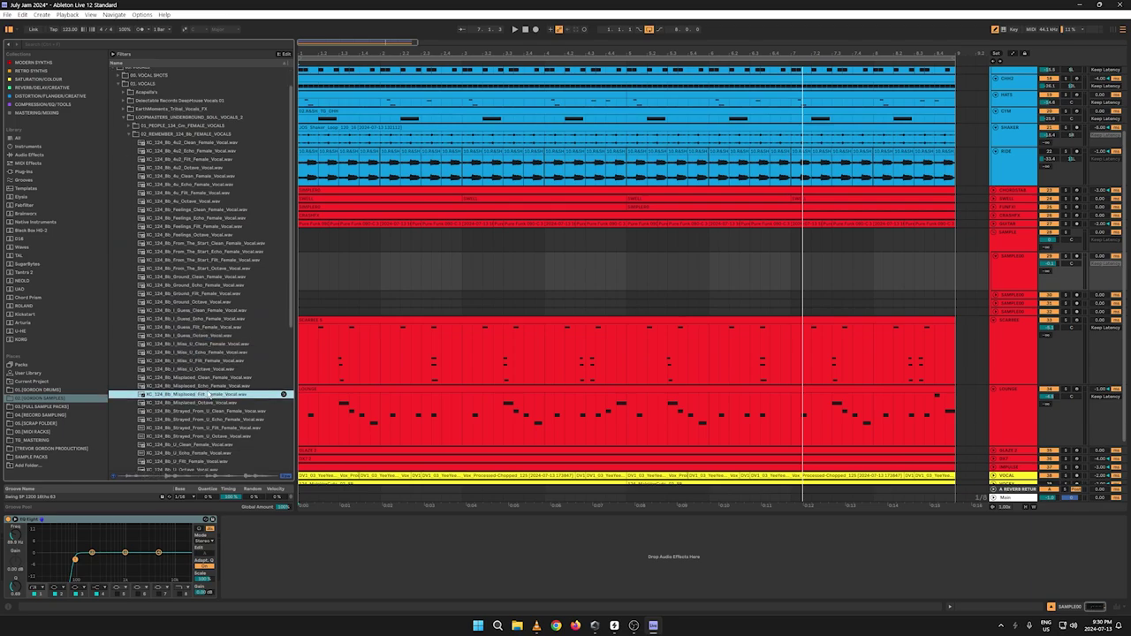
Step: Open 03_POSITIVE, preview the Emotion 2 clean and Emotion 1 echo vocals, and return to Live
click(131, 134)
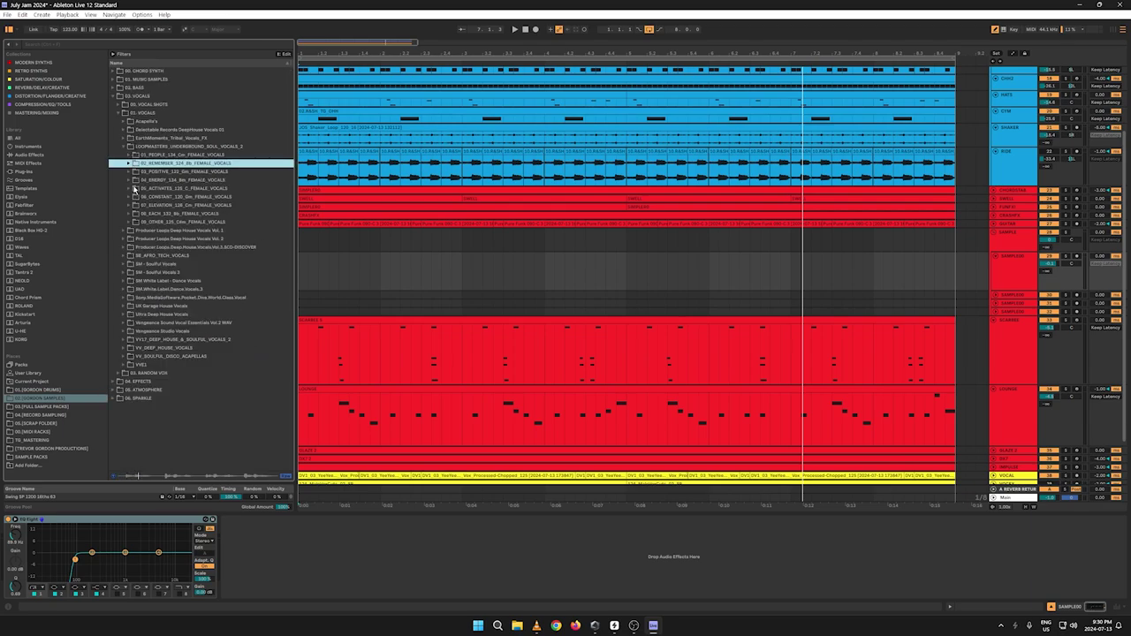
click(130, 173)
click(193, 215)
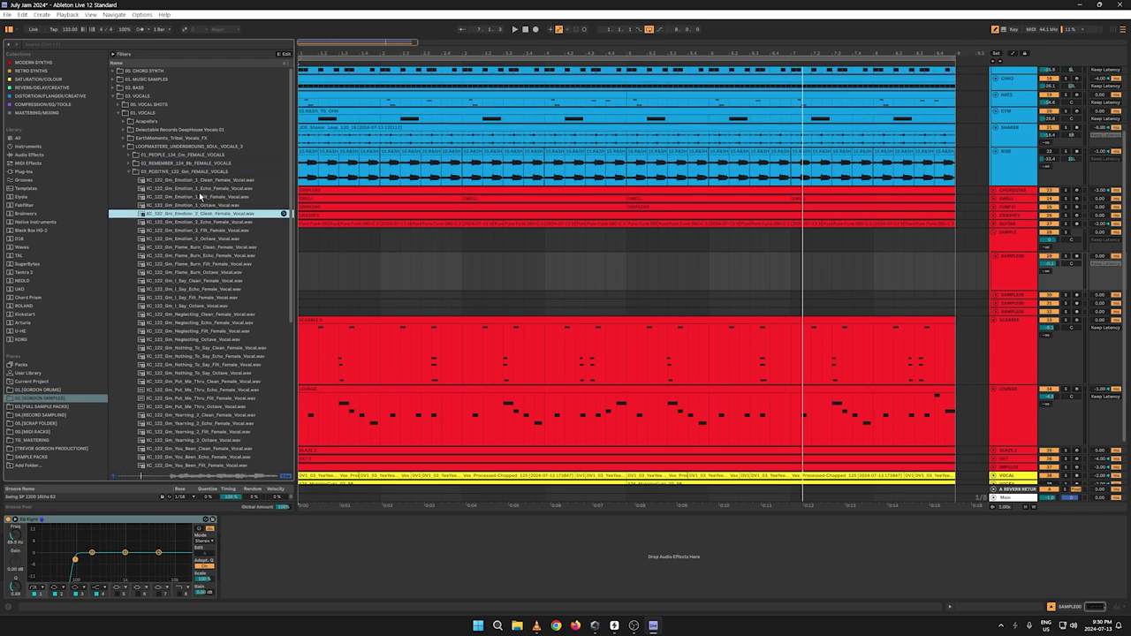
click(198, 189)
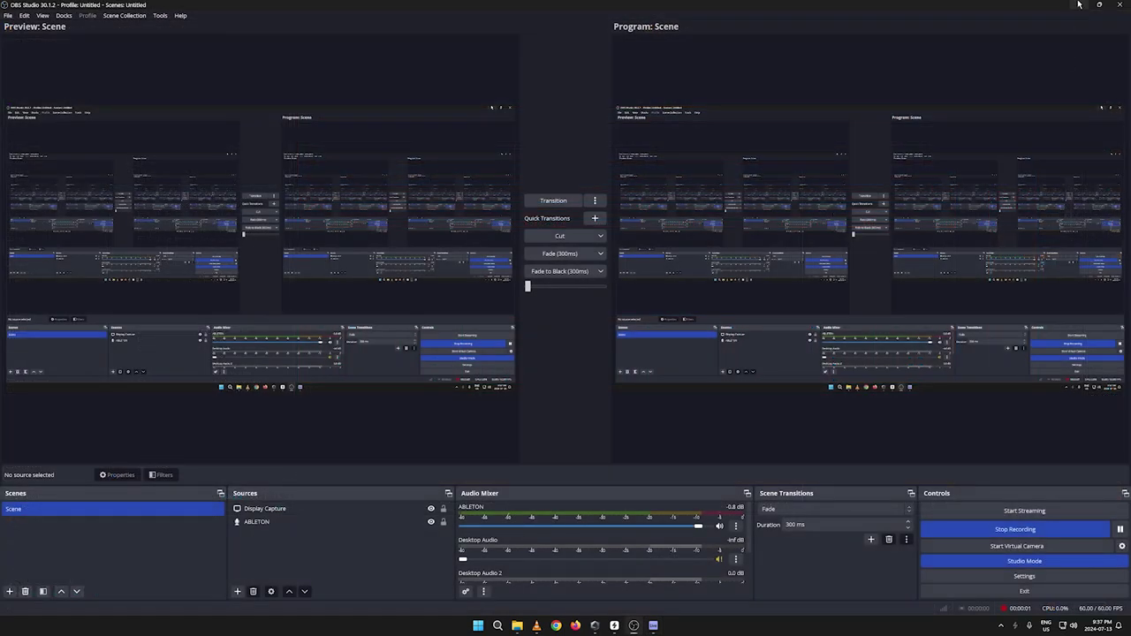
click(652, 624)
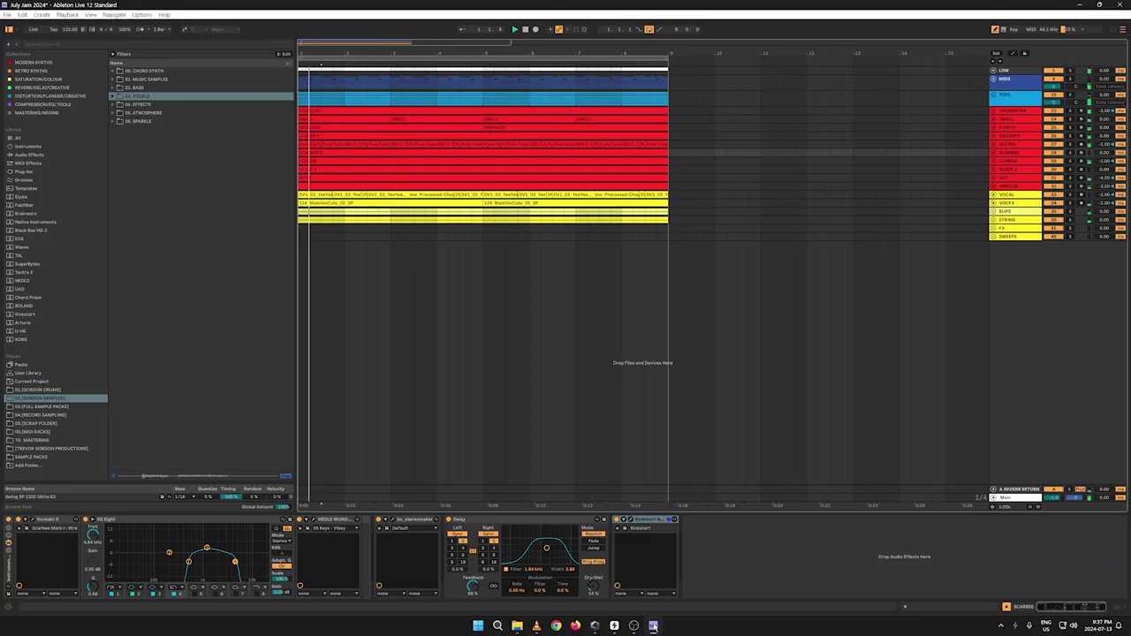
Step: Cut every clip in the arrangement and paste it starting at bar 37
click(653, 624)
click(652, 624)
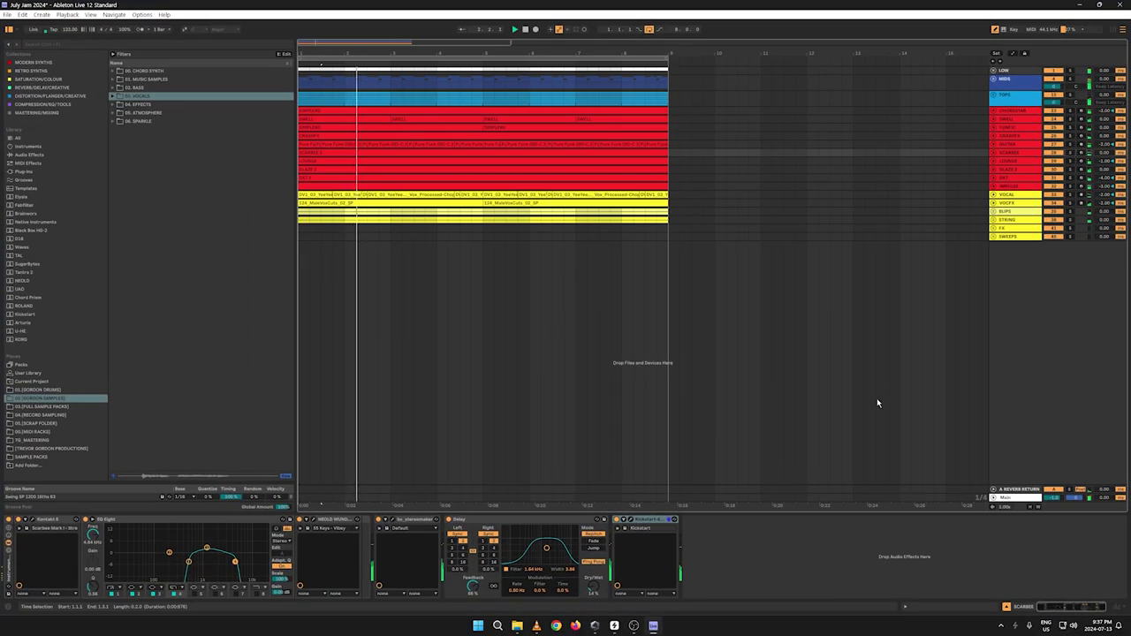
drag(428, 52, 349, 55)
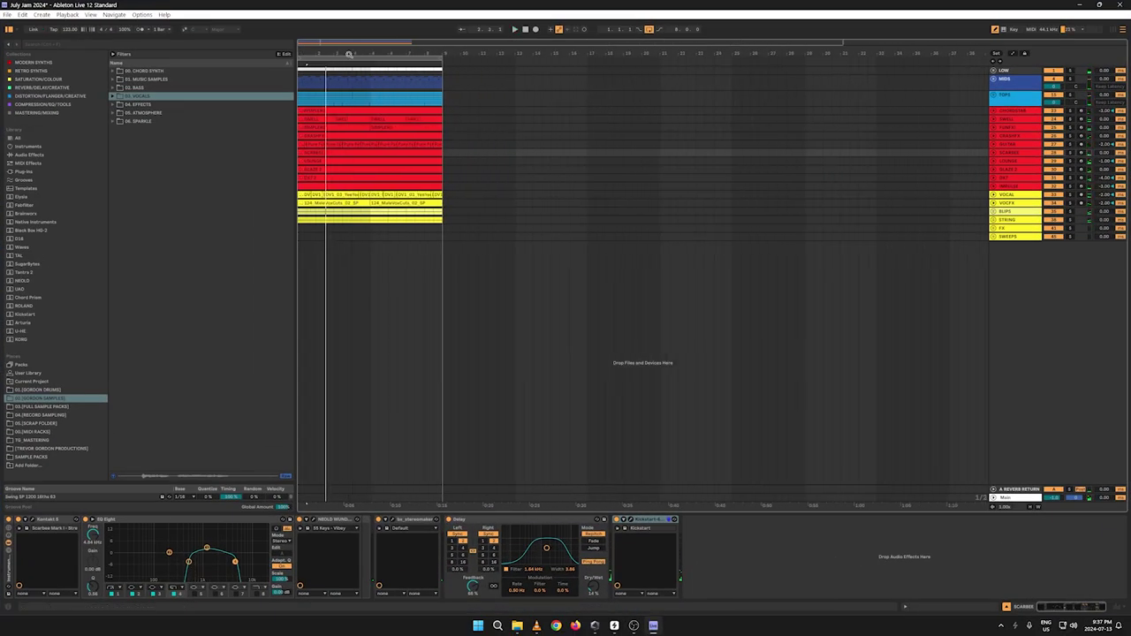
drag(434, 248, 296, 68)
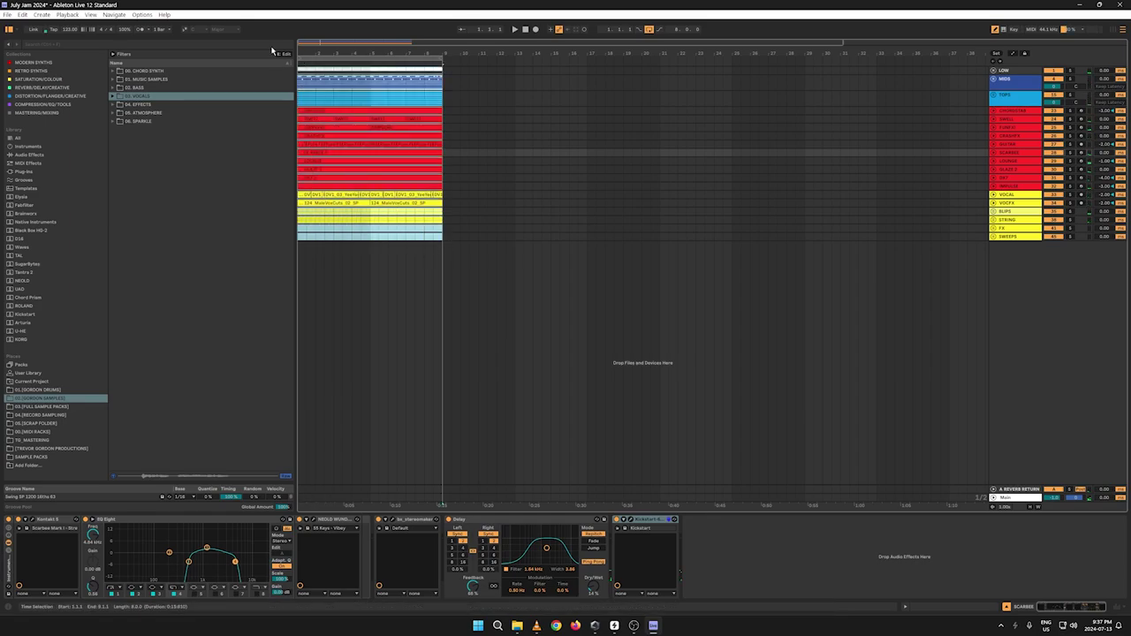
right_click(311, 76)
click(317, 76)
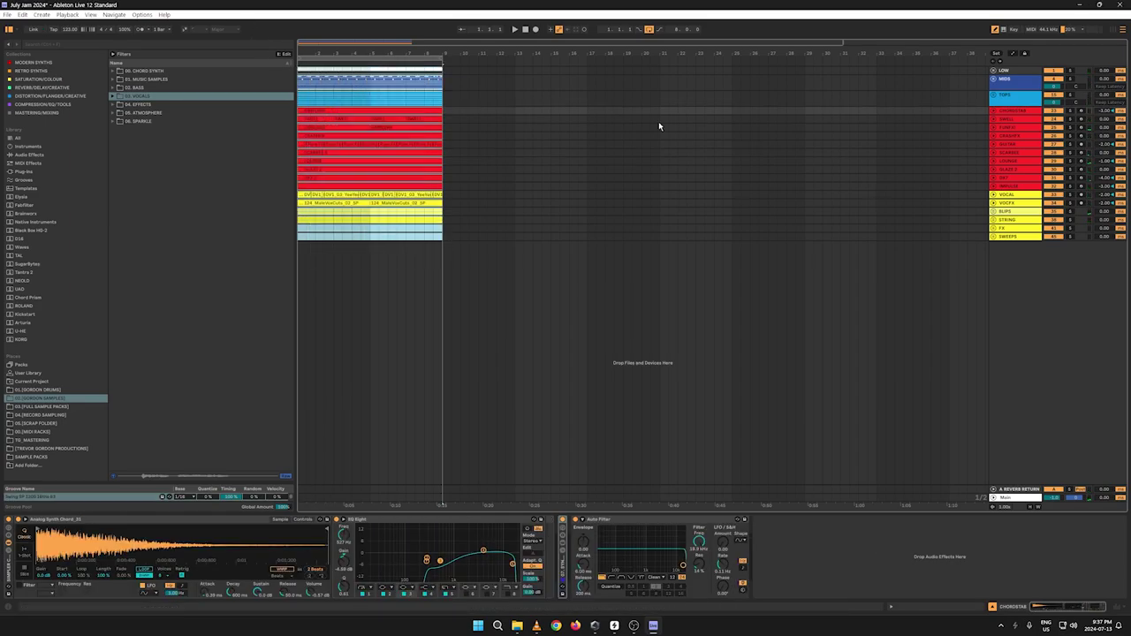
click(953, 72)
key(ctrl+v)
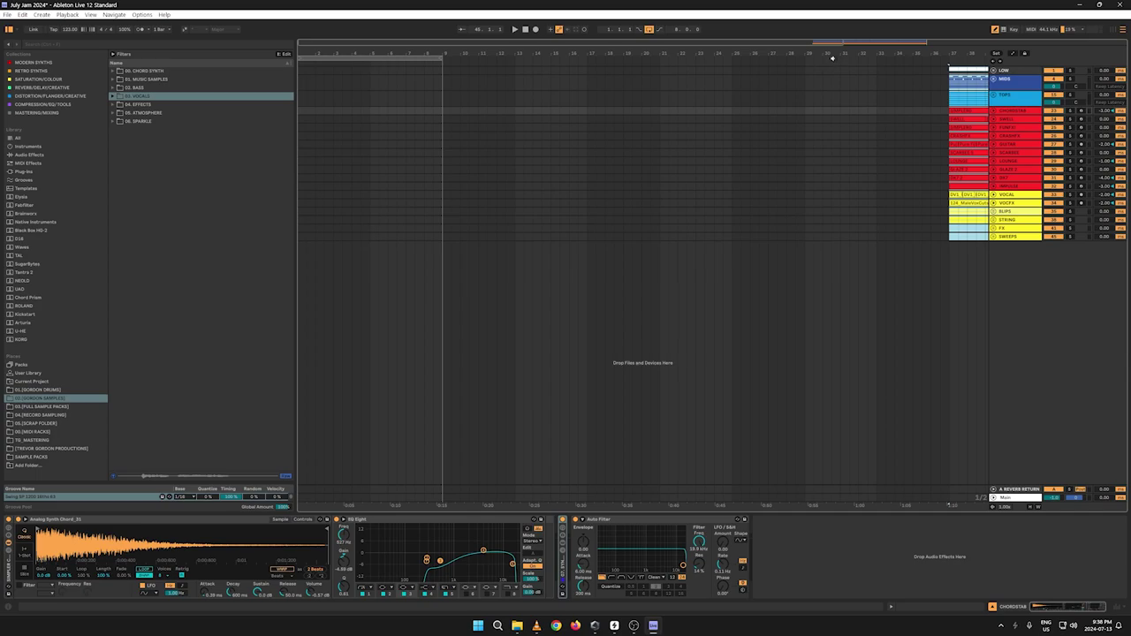
Step: Copy bars 38–41 of the top tracks to bar 1 and play the new intro
drag(832, 58, 832, 38)
click(750, 287)
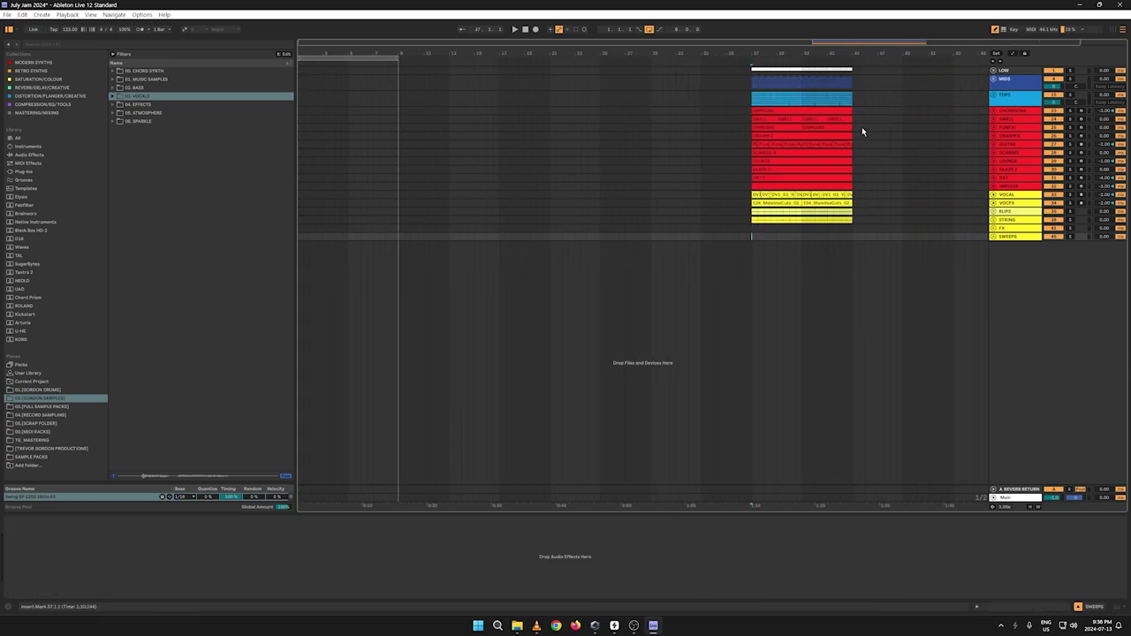
drag(853, 107, 753, 46)
right_click(769, 74)
click(775, 84)
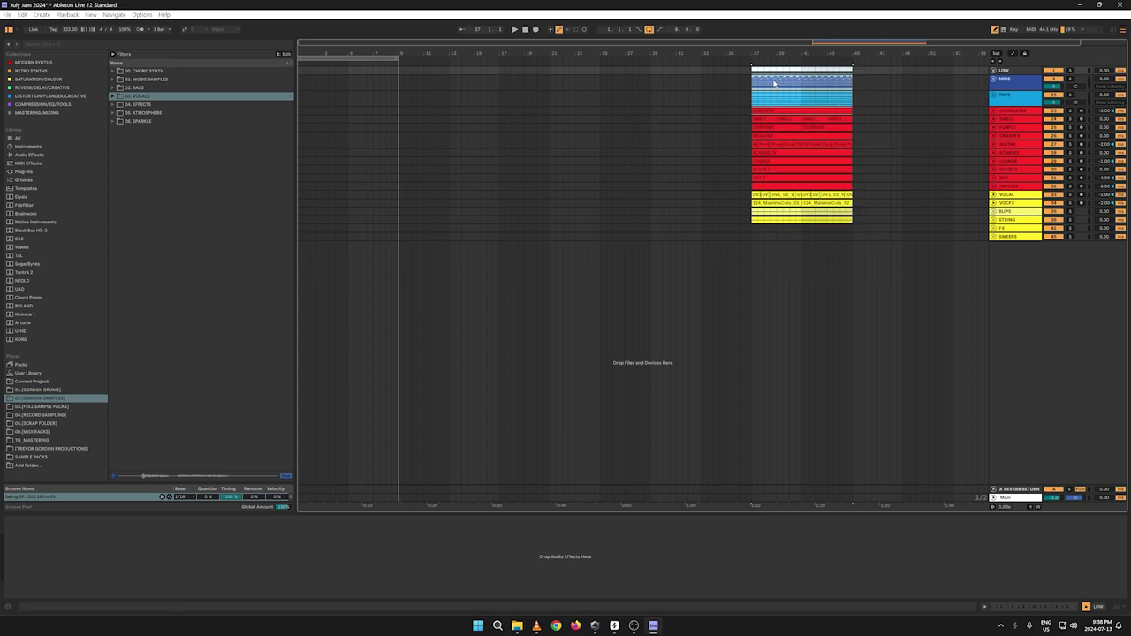
click(301, 69)
key(ctrl+v)
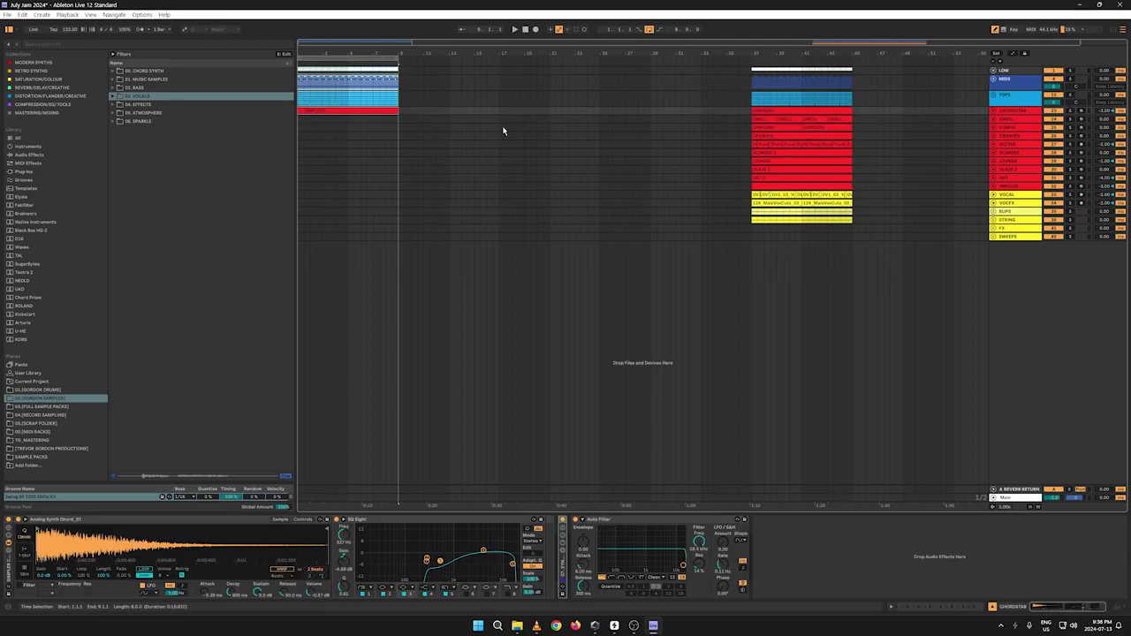
key(space)
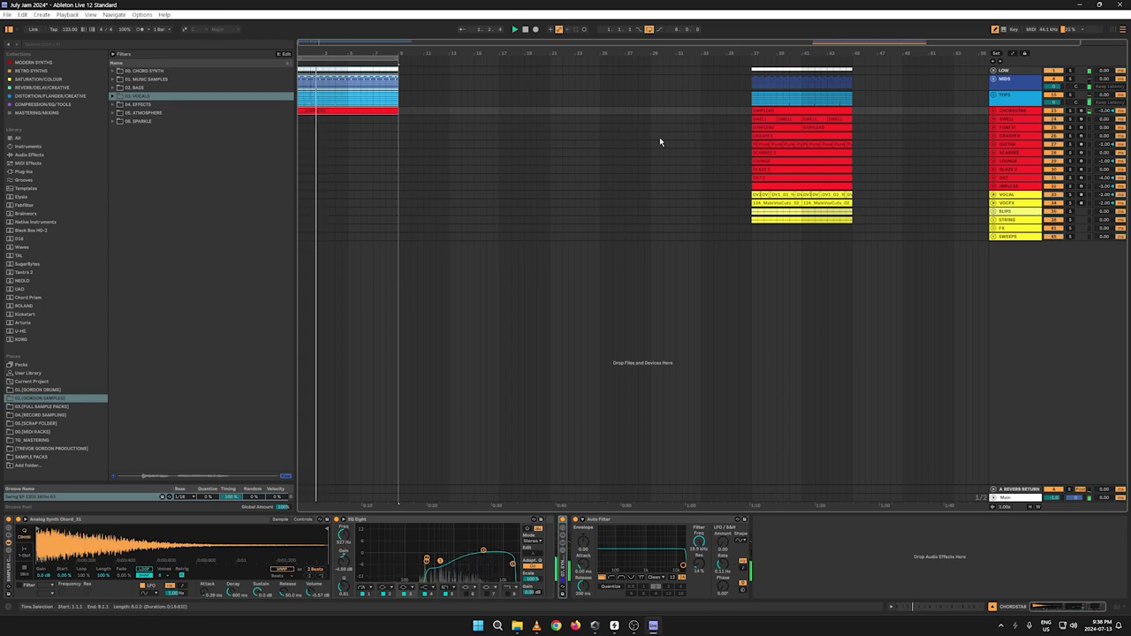
Step: Delete the RIDE clips from the opening bars in the TOPS group
click(994, 95)
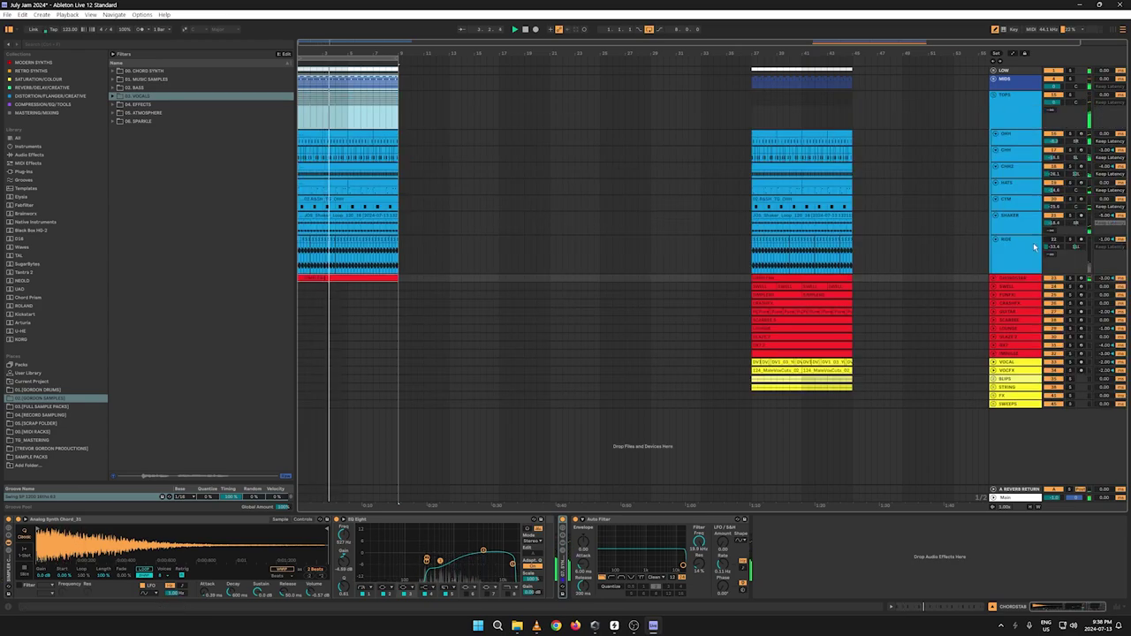
drag(405, 257, 222, 255)
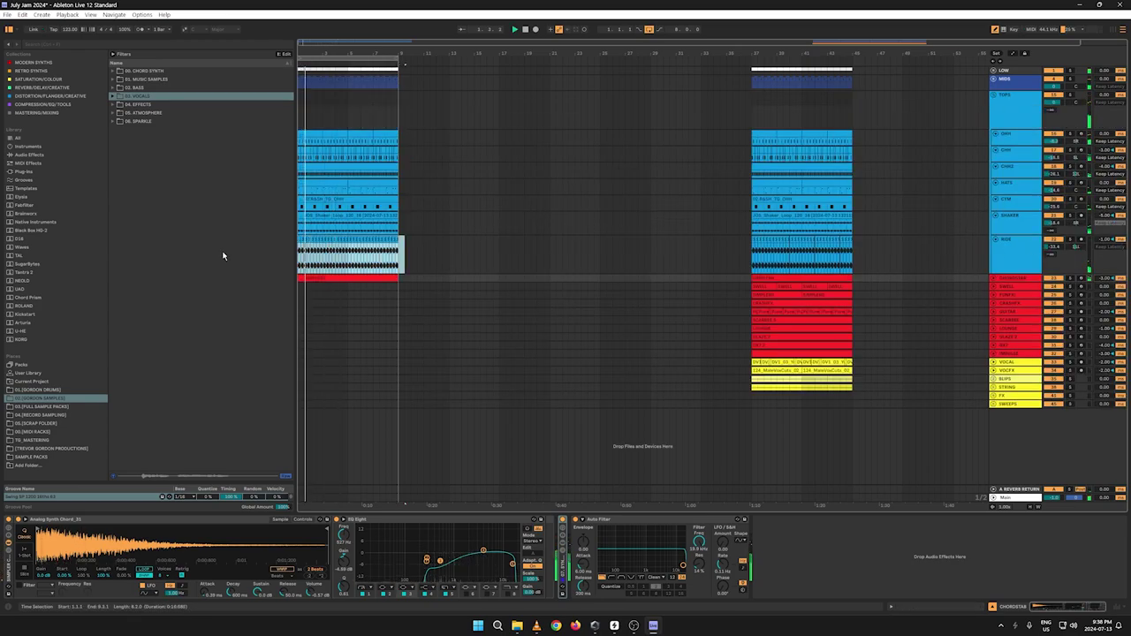
key(Delete)
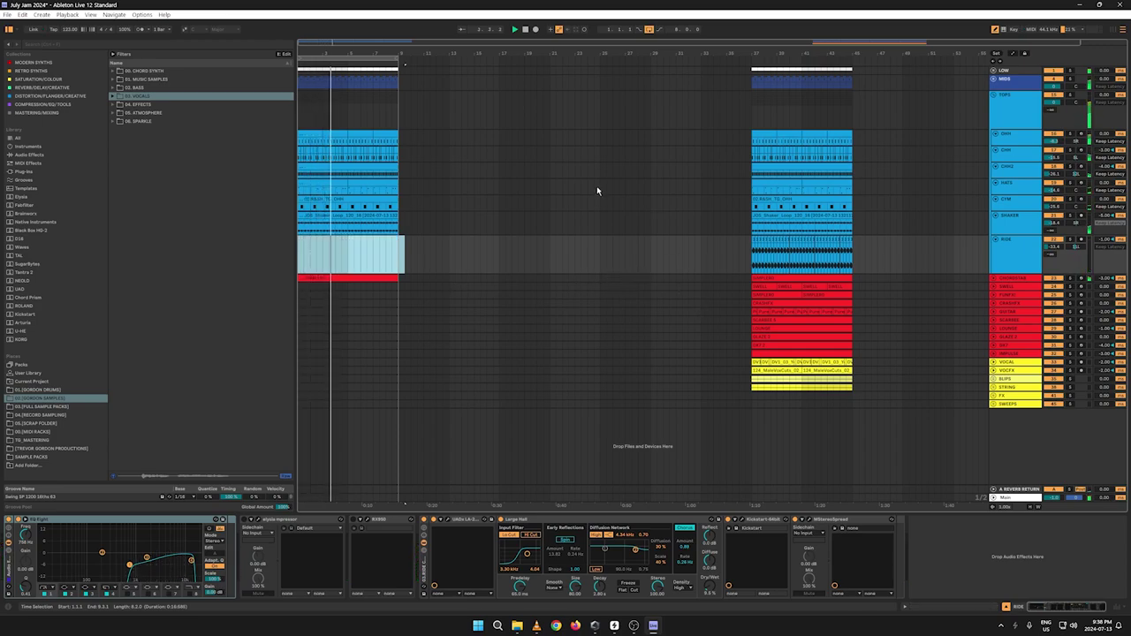
Step: Unfold LOW and duplicate the bars 1–8 block onward with Ctrl+D
click(992, 71)
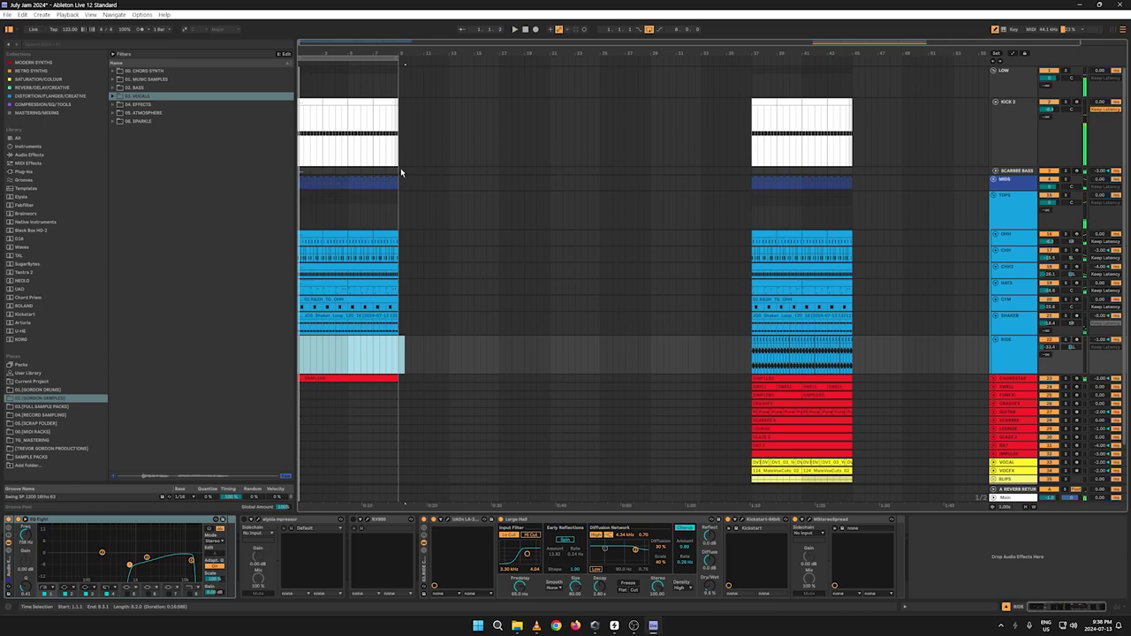
drag(400, 170, 287, 171)
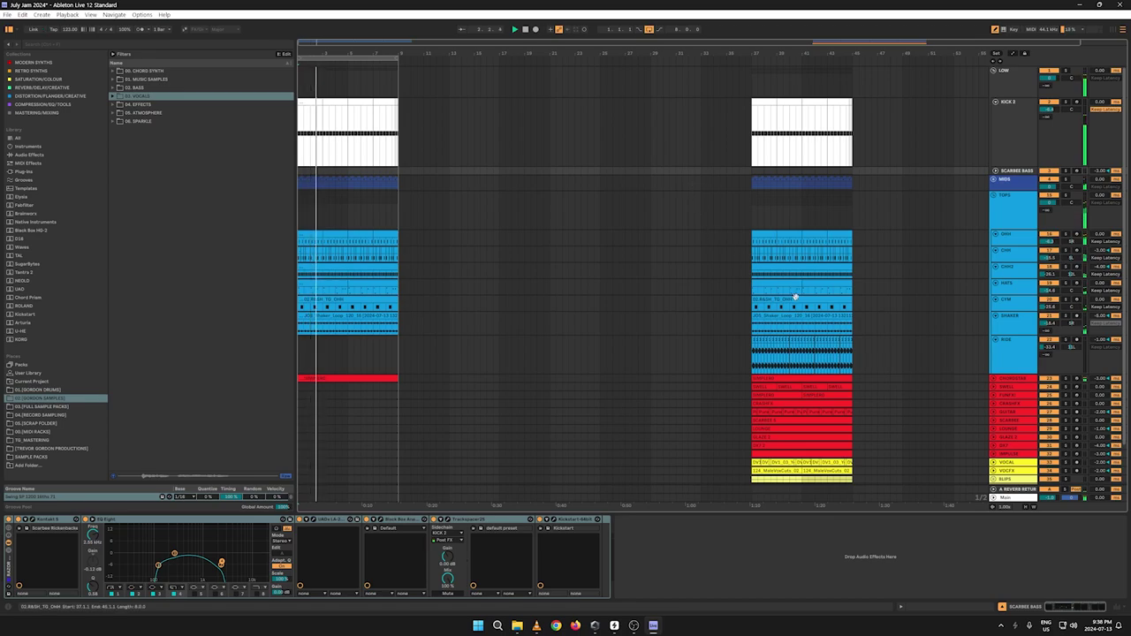
drag(398, 389, 300, 69)
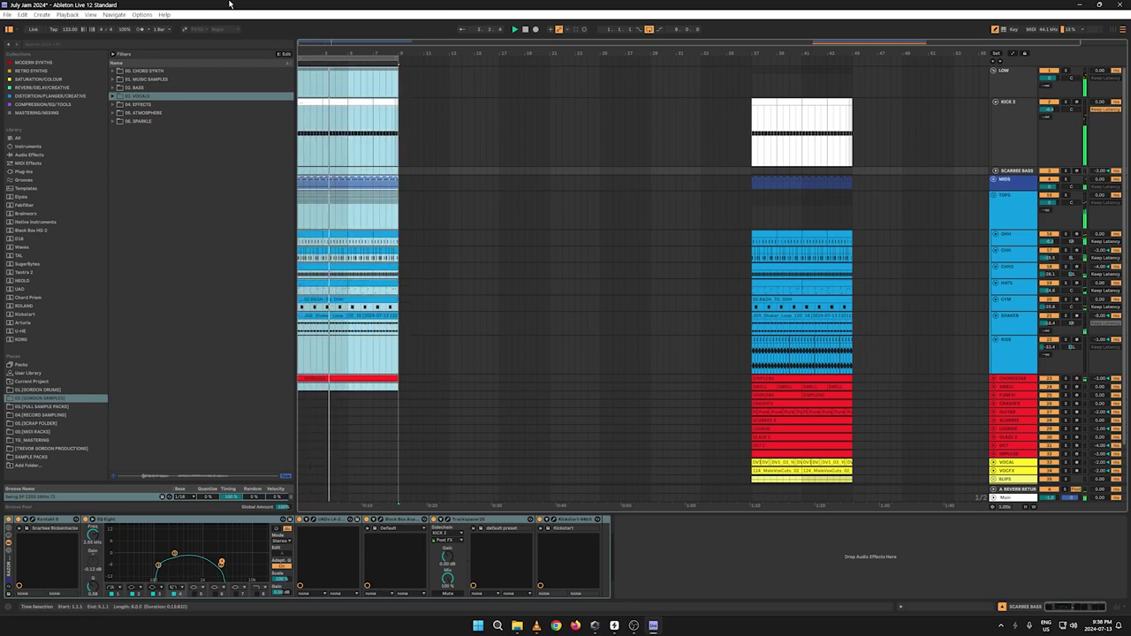
key(ctrl+d)
key(ctrl+d)
key(ctrl+d)
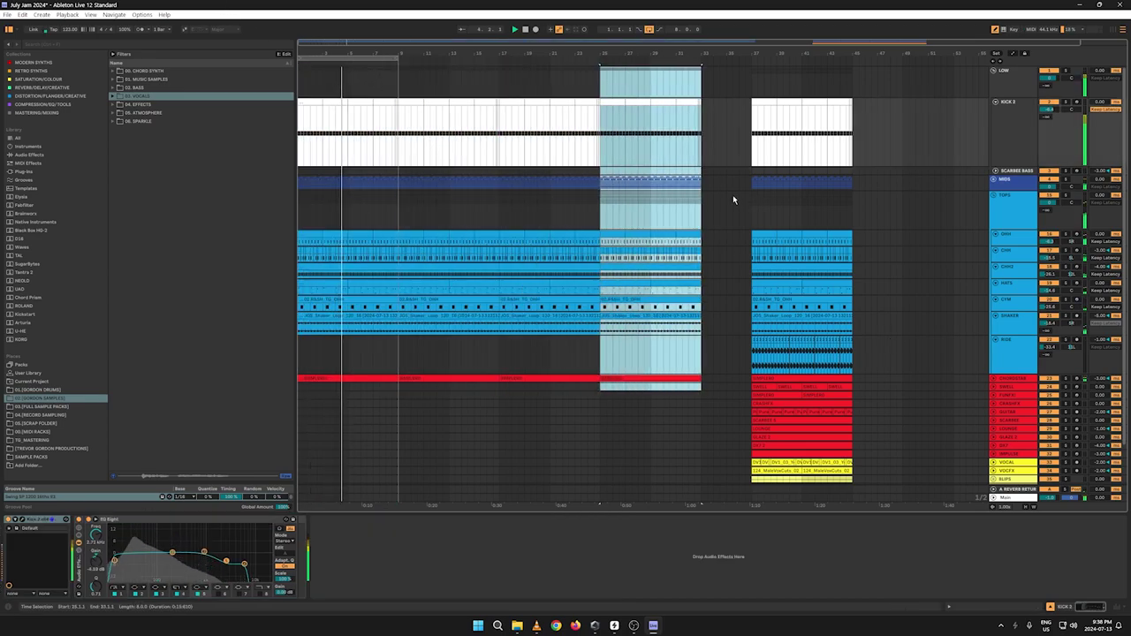
Step: Draw a rising Auto Filter frequency ramp on CHORDSTAB up to bar 33, then play from the start
scroll(734, 199, down, 3)
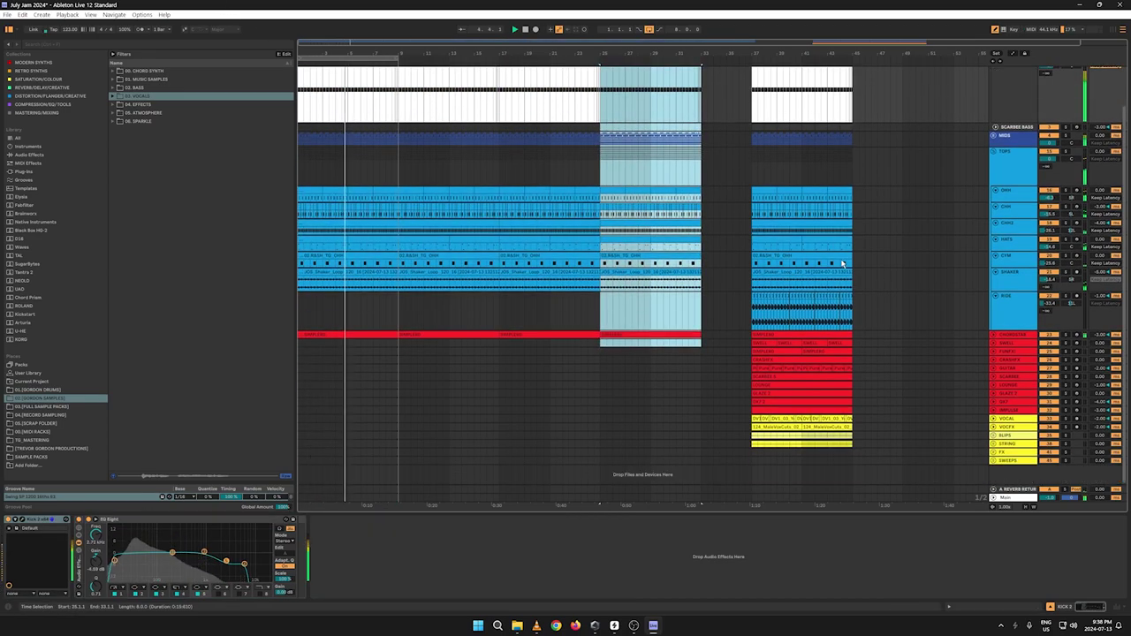
click(992, 336)
click(1012, 343)
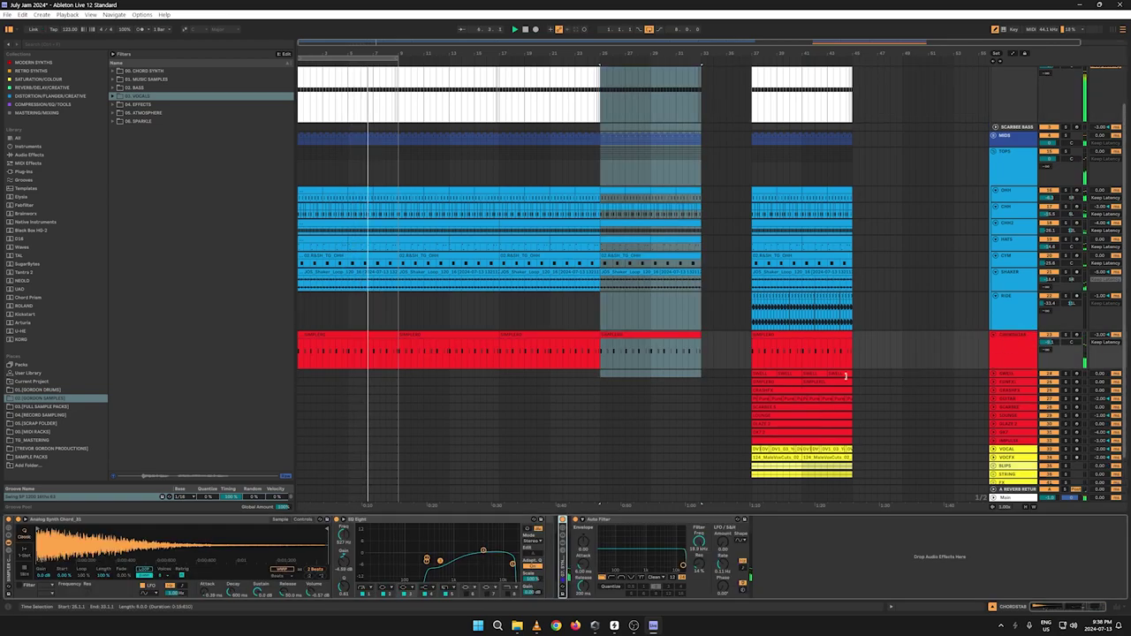
right_click(701, 542)
click(705, 547)
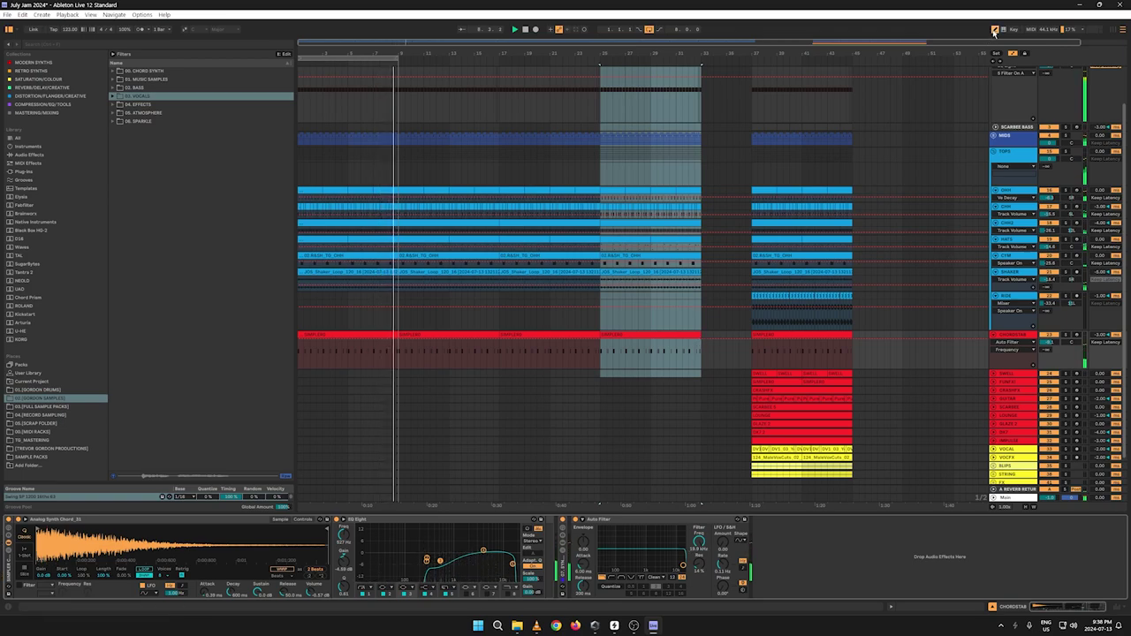
click(703, 341)
drag(540, 341, 297, 356)
click(300, 349)
key(space)
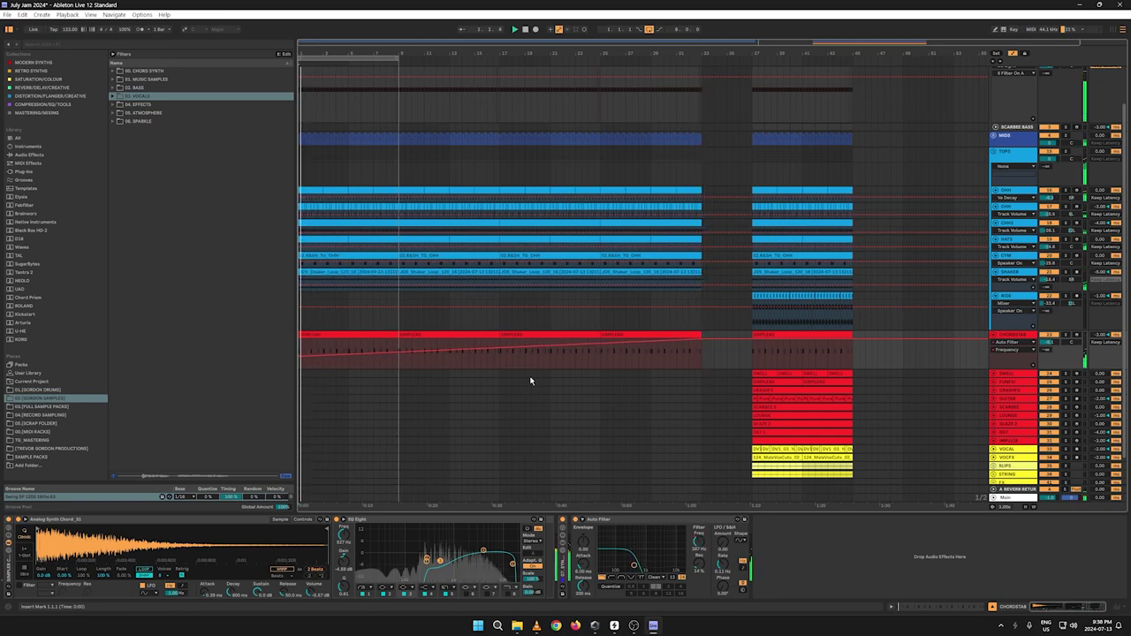
key(a)
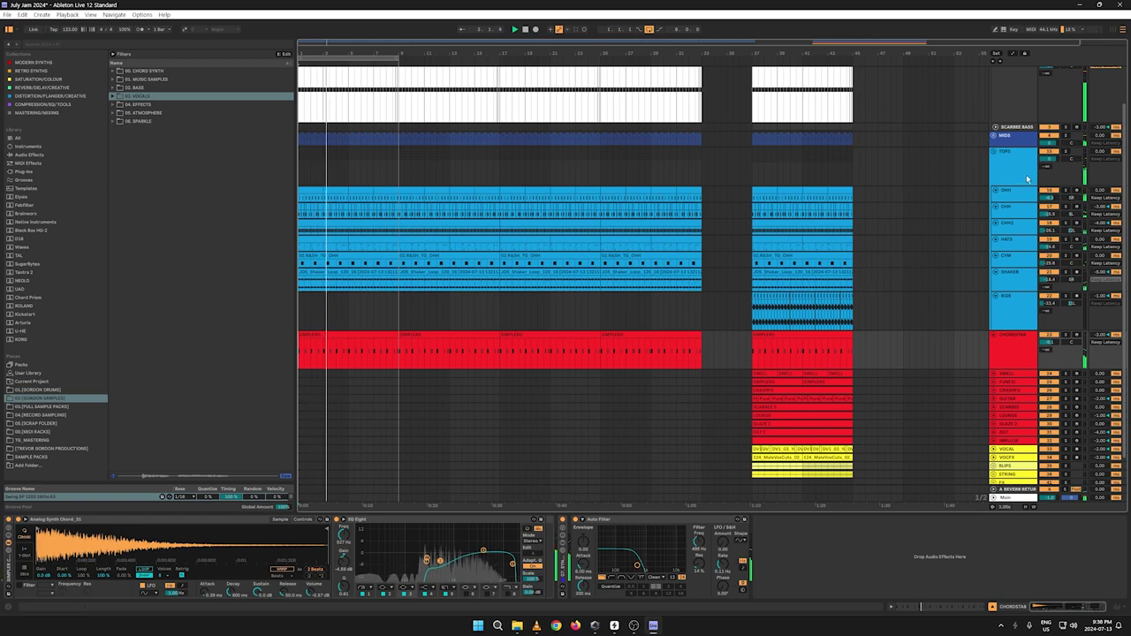
click(994, 153)
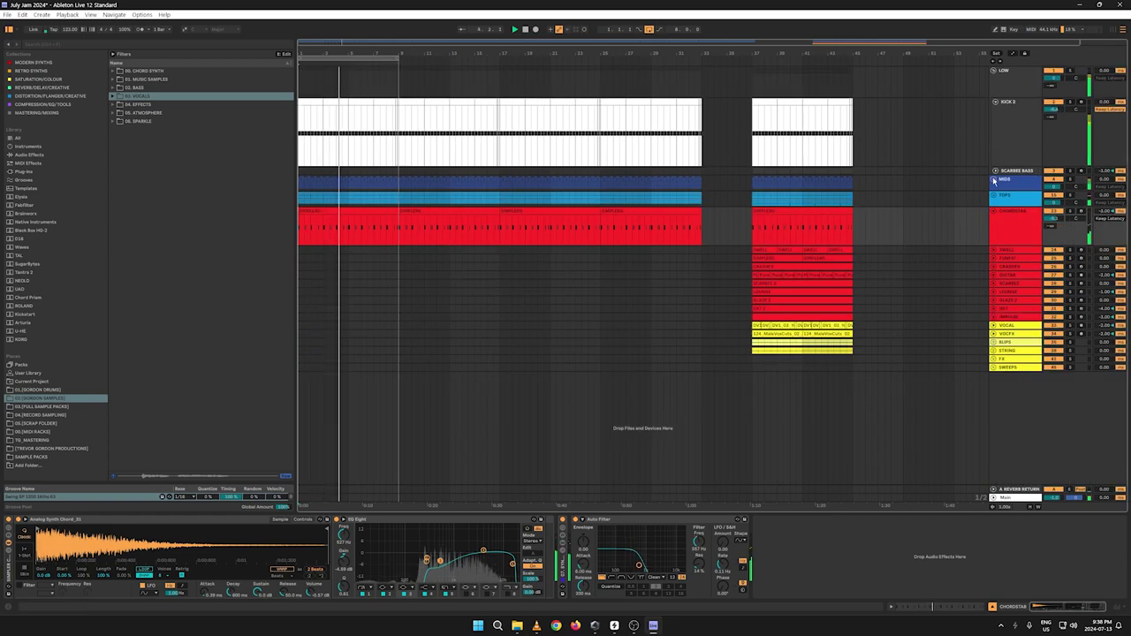
Step: Unfold MIDS, move the loop region later, select bars 1–25 on MAINSNARE and zoom in
click(995, 180)
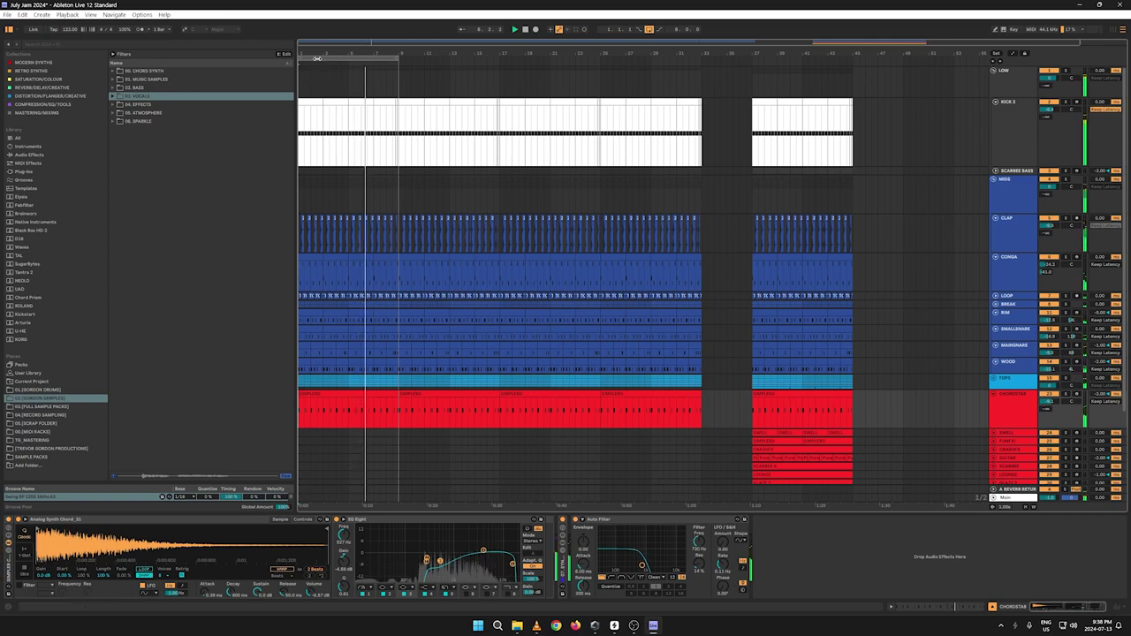
drag(320, 53, 623, 78)
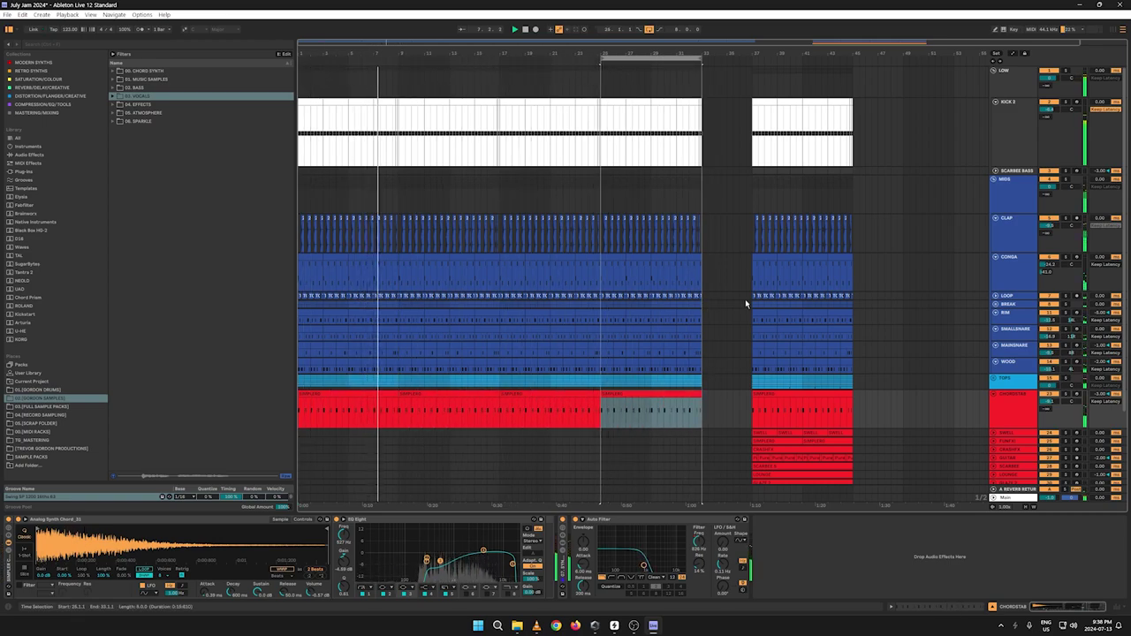
click(596, 352)
drag(580, 355, 273, 350)
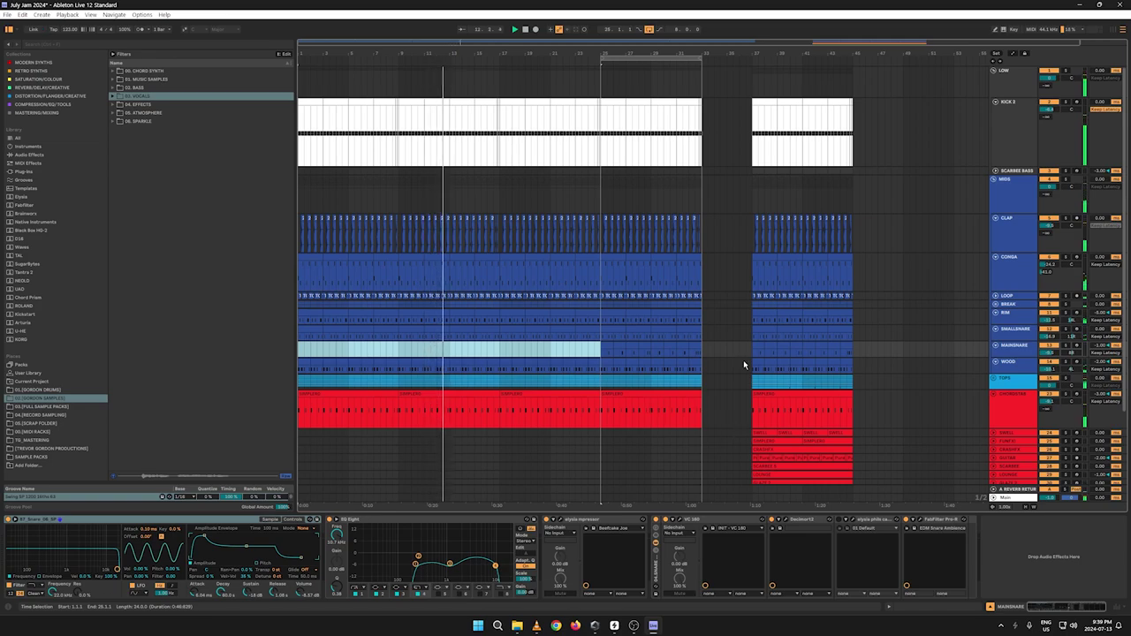
scroll(751, 354, down, 3)
scroll(704, 240, up, 3)
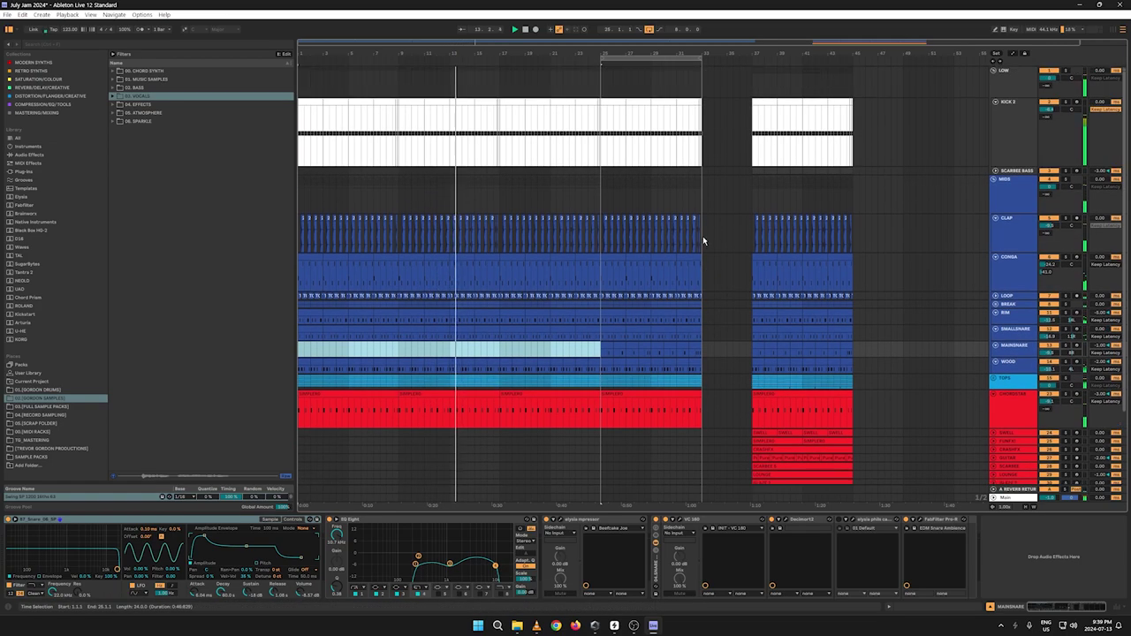
drag(488, 52, 643, 122)
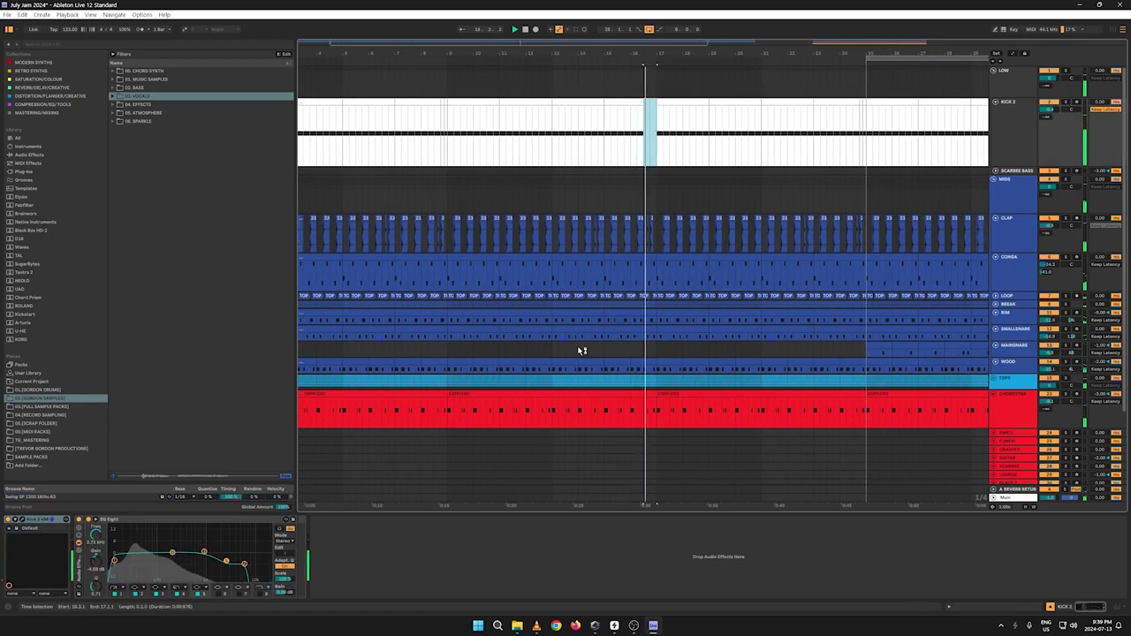
scroll(759, 384, down, 3)
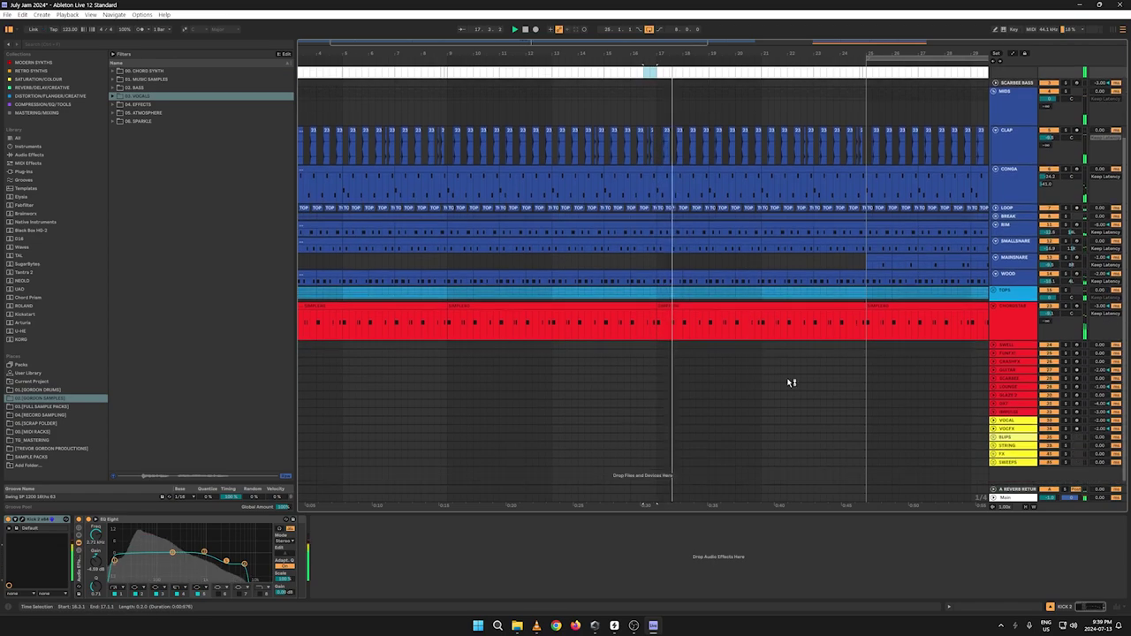
scroll(554, 151, up, 3)
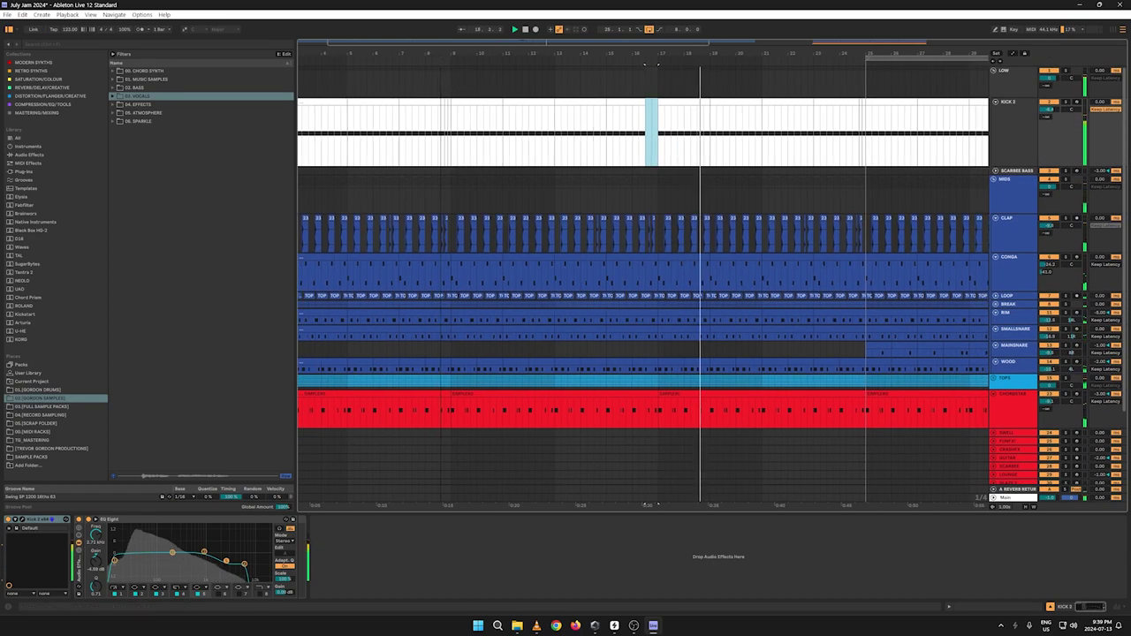
key(minus)
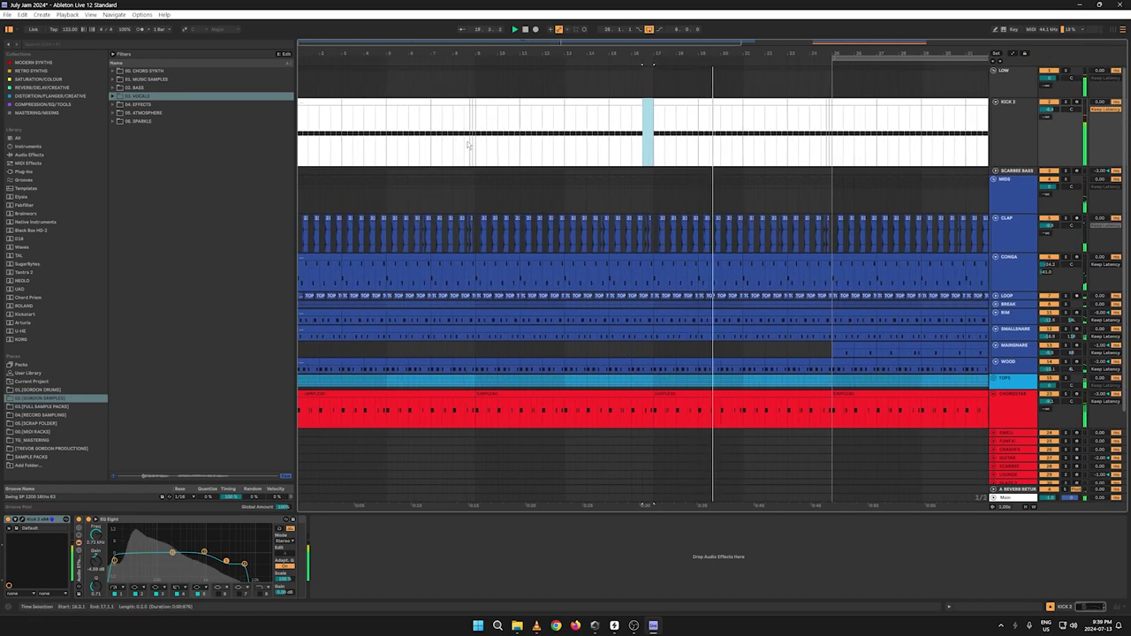
Step: Shift the time selection to bars 7–9 on KICK 2, unfold TOPS and select the RIDE clip
drag(431, 128, 476, 131)
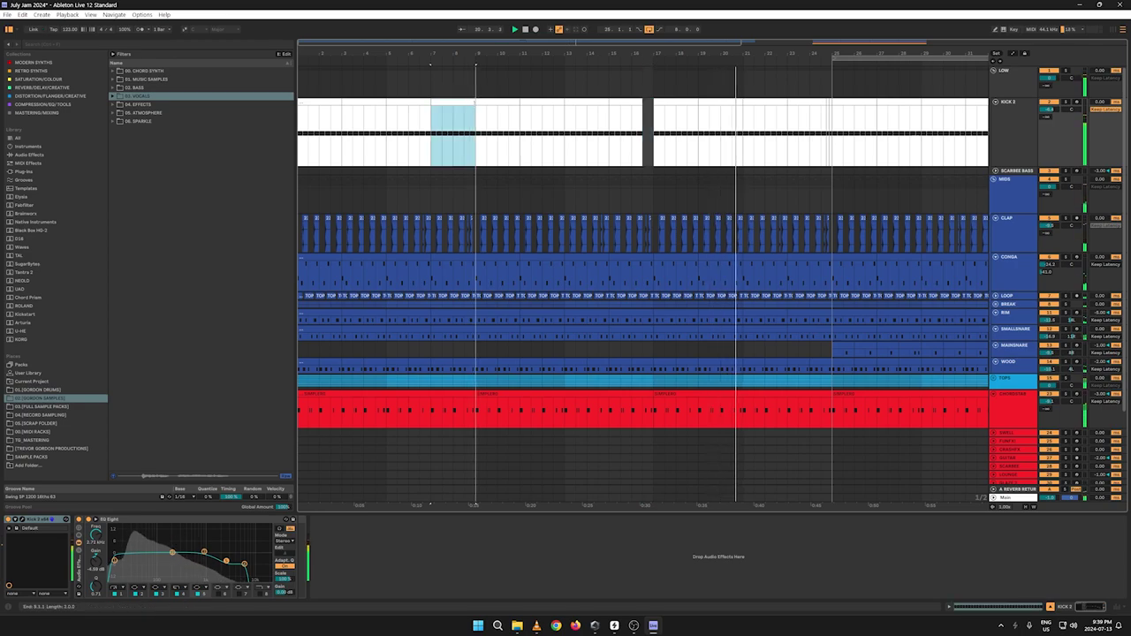
drag(605, 54, 620, 85)
drag(602, 48, 603, 14)
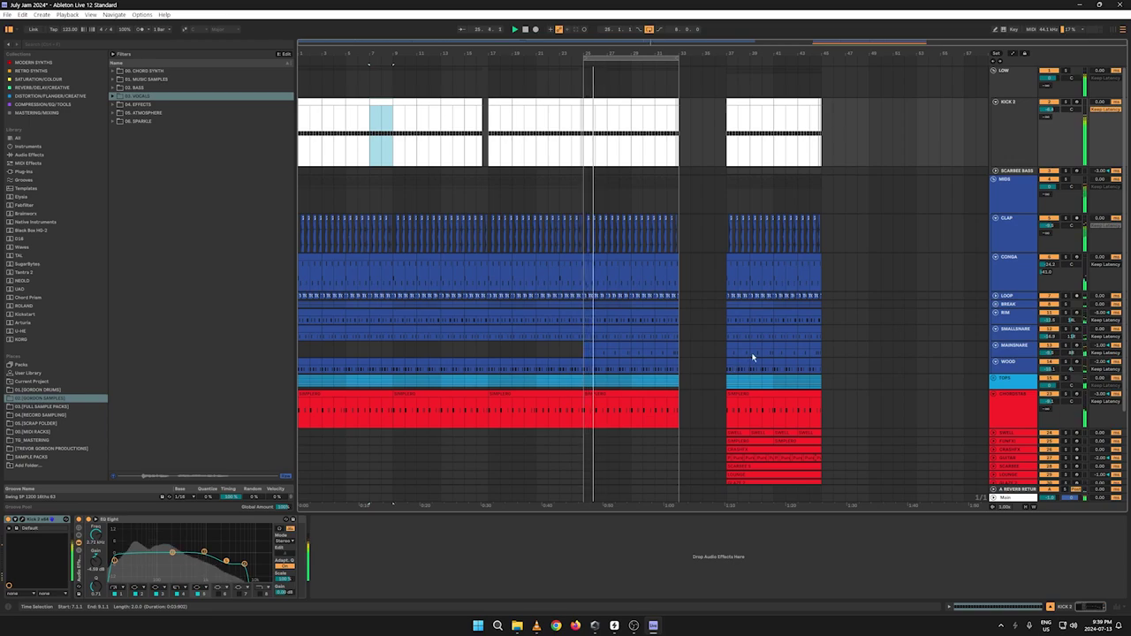
scroll(877, 383, down, 3)
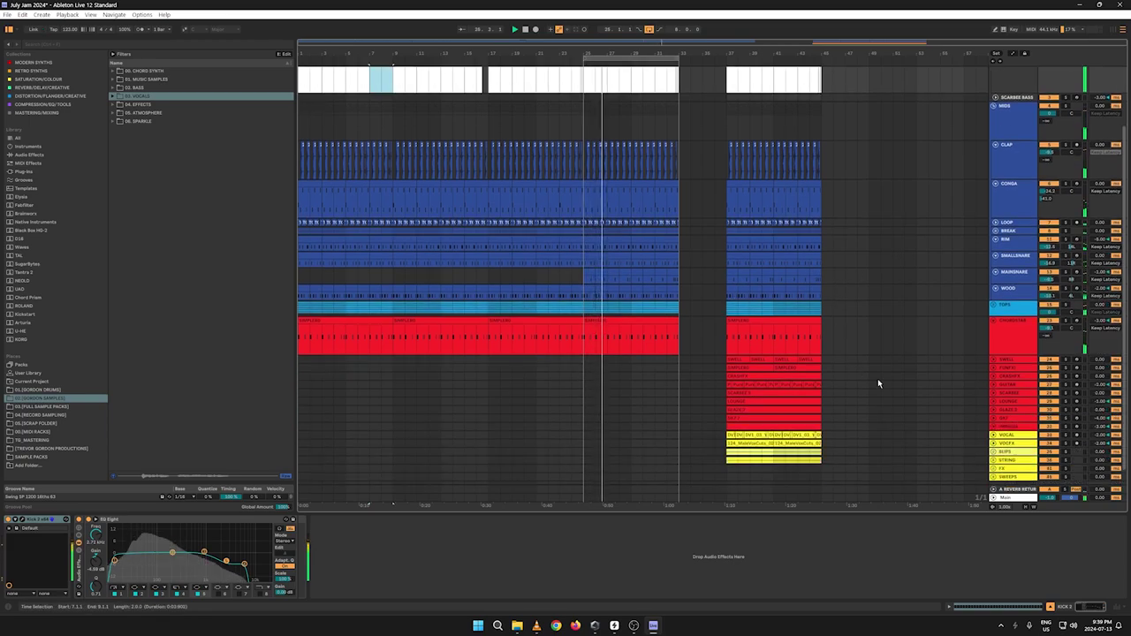
click(992, 306)
scroll(898, 356, down, 6)
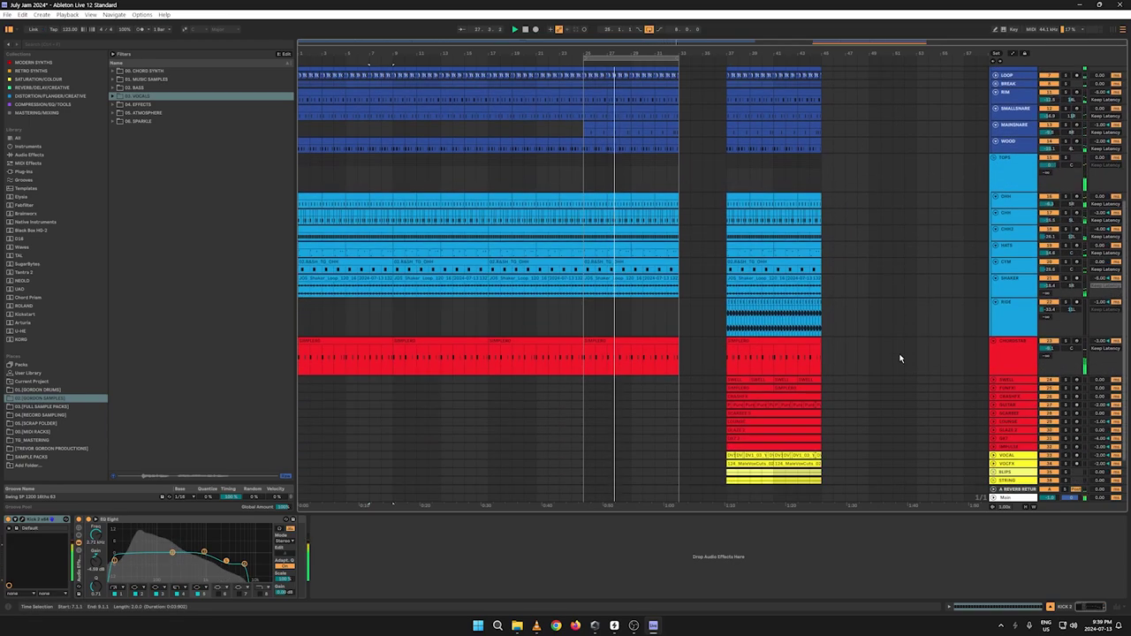
click(819, 323)
Step: Copy the RIDE clip into earlier bars on the RIDE track, undoing one surplus copy
right_click(737, 306)
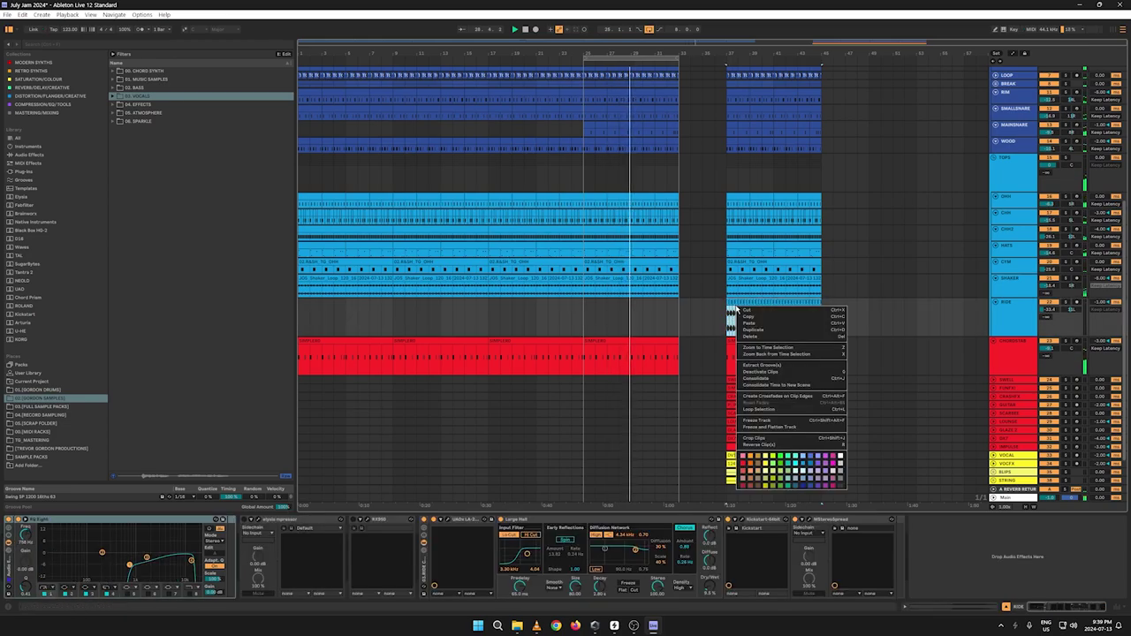
click(746, 316)
click(490, 318)
key(ctrl+v)
key(ctrl+v)
key(ctrl+v)
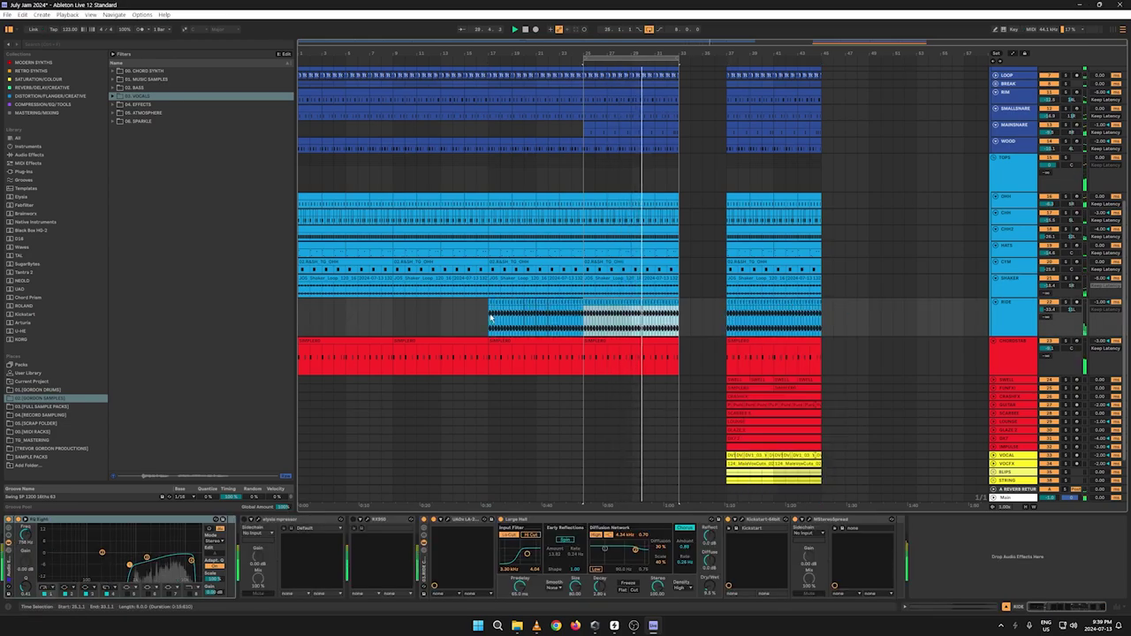
key(ctrl+z)
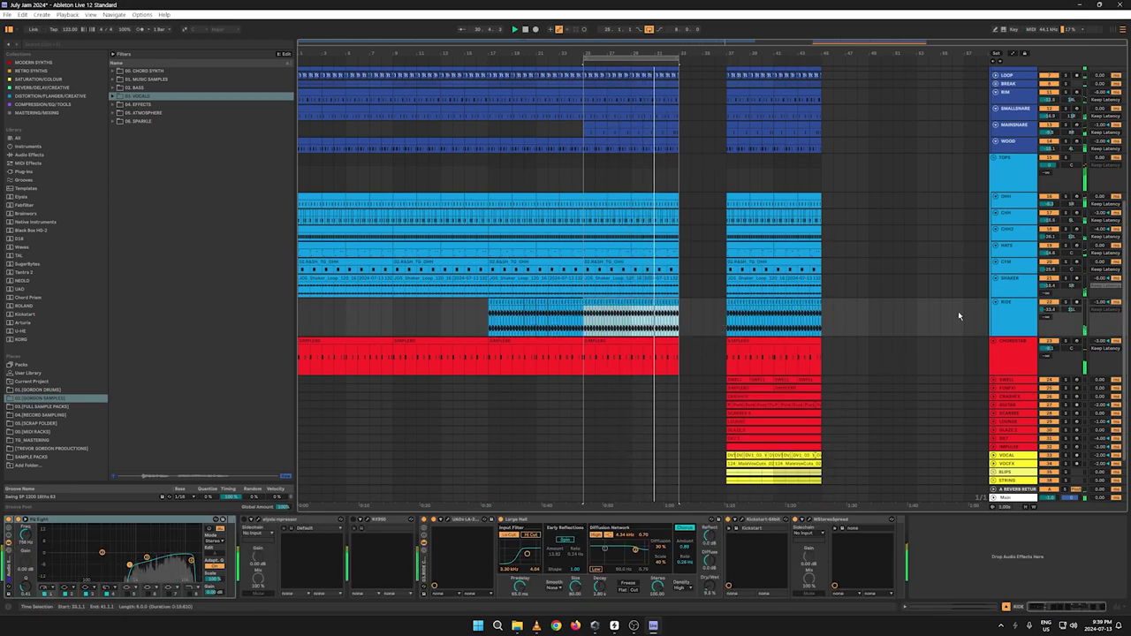
Step: Fold TOPS and MIDS, then move the bars 37–45 section to bar 57
scroll(1015, 214, up, 2)
scroll(1016, 214, up, 1)
click(993, 232)
scroll(1007, 215, up, 4)
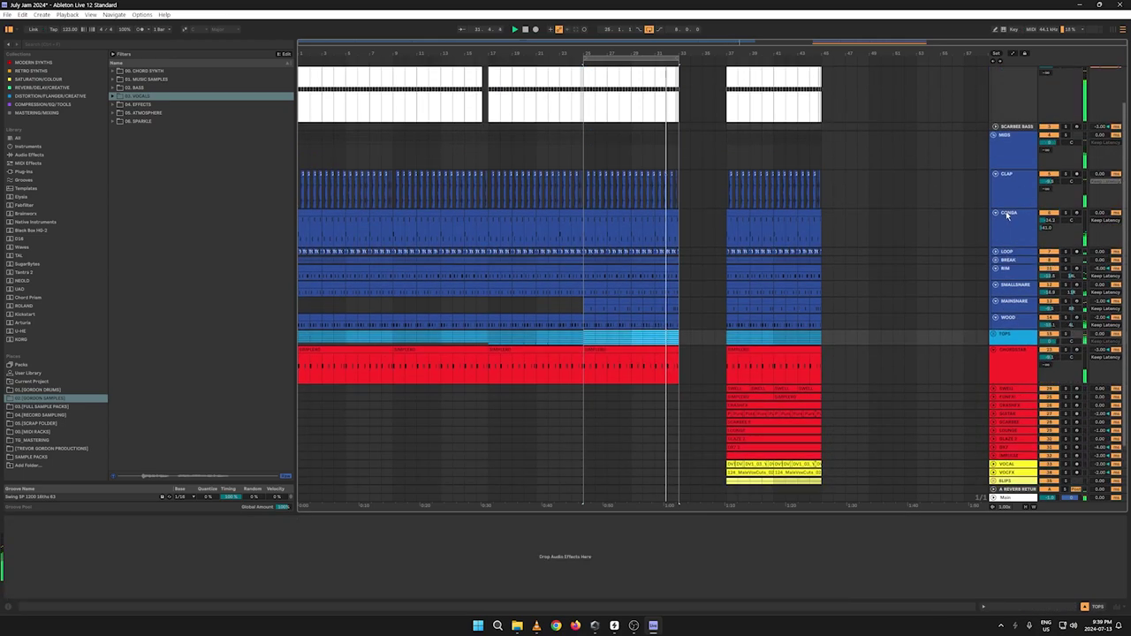
click(994, 179)
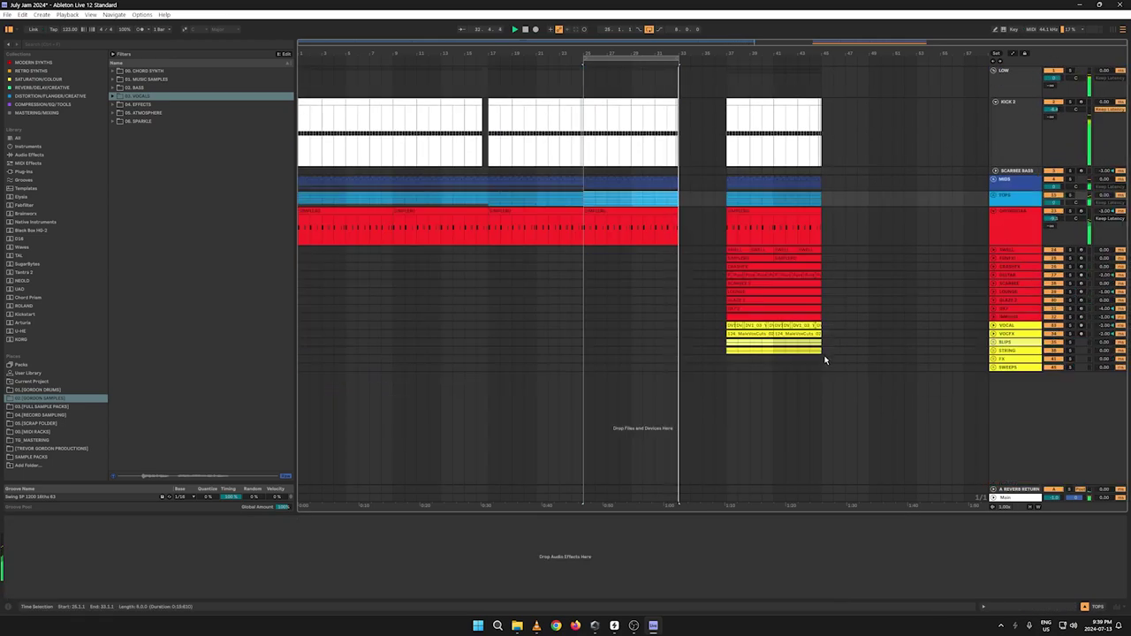
drag(822, 367, 730, 37)
right_click(749, 87)
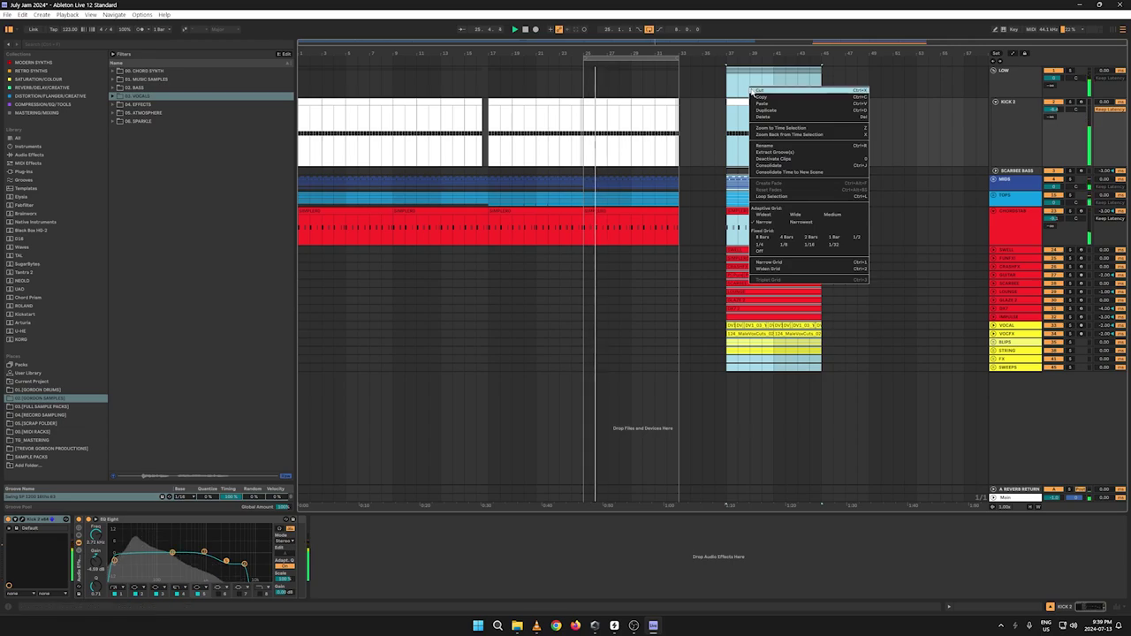
click(753, 91)
click(967, 83)
key(ctrl+v)
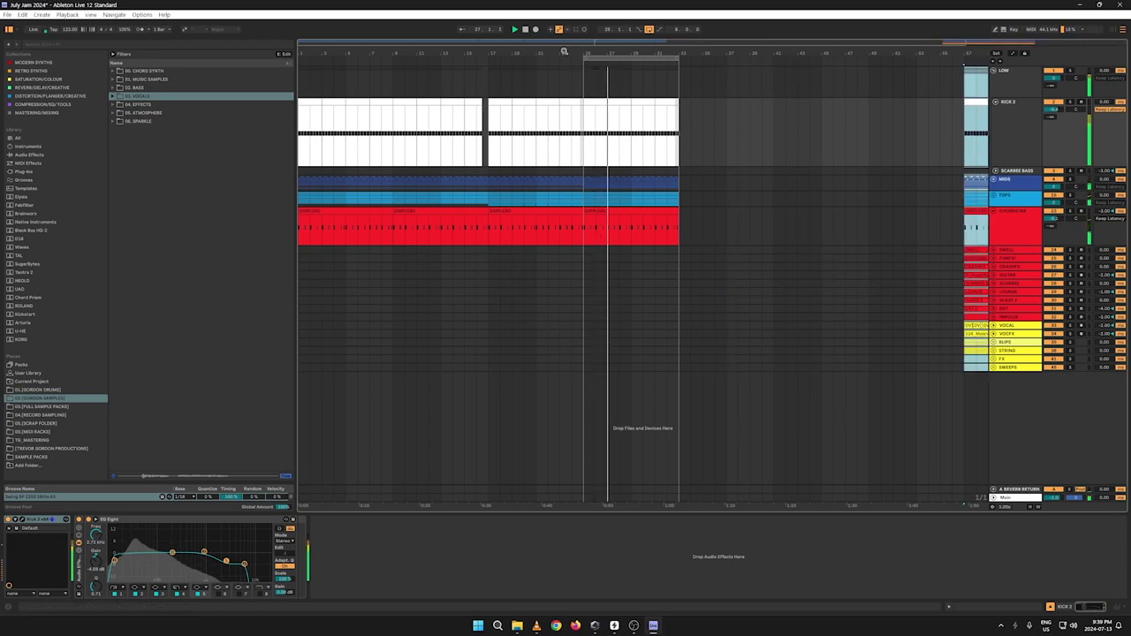
click(526, 30)
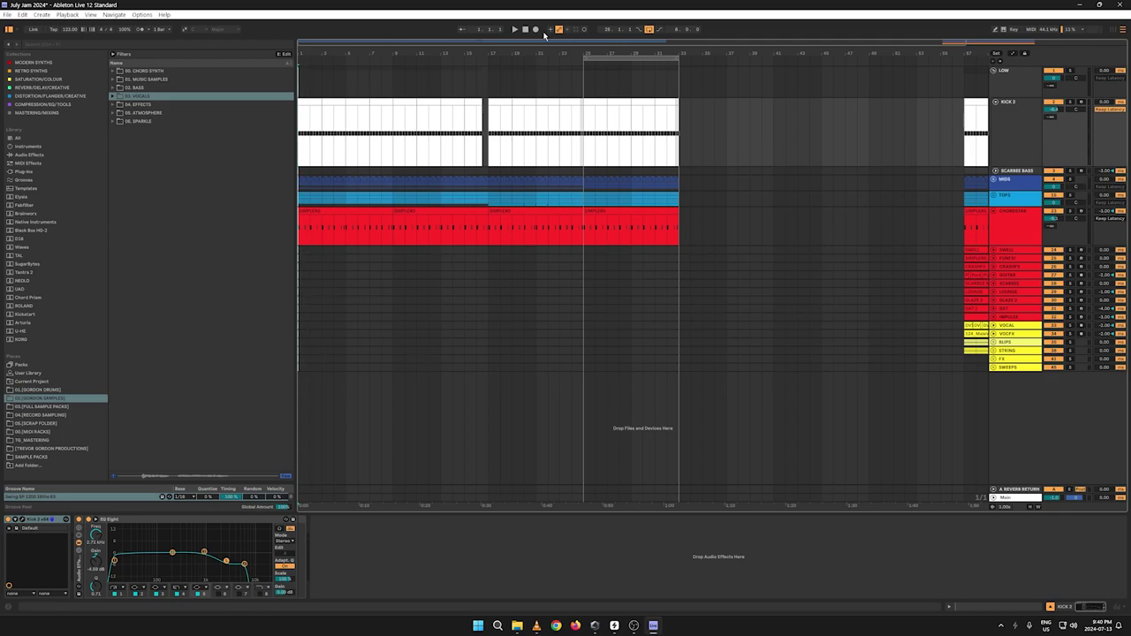
key(space)
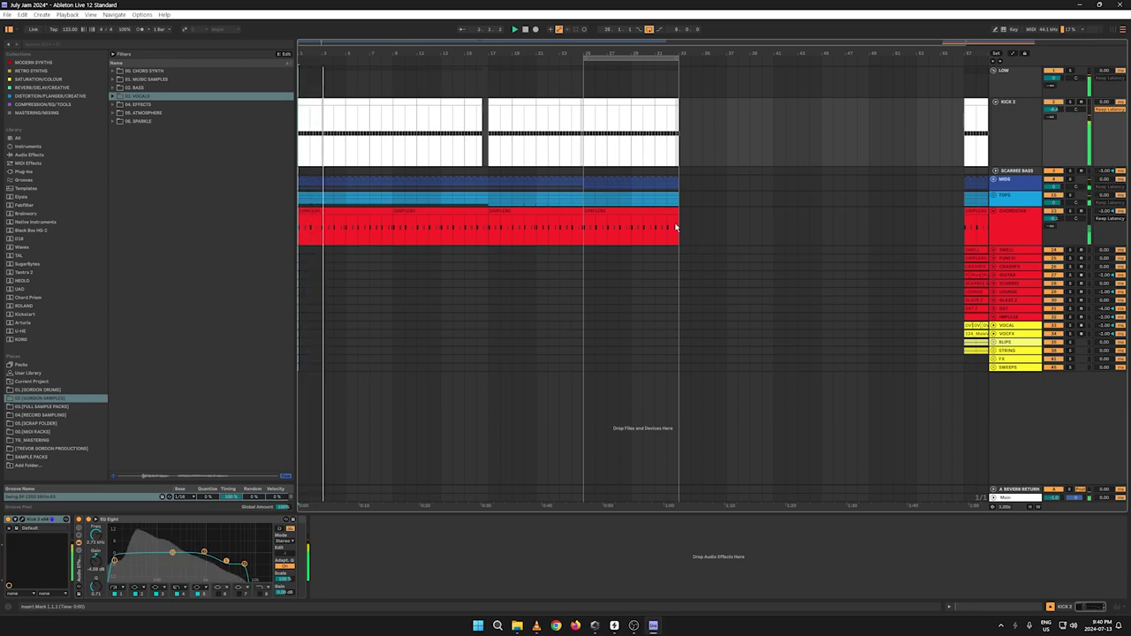
Step: Duplicate bars 25–33 twice to fill through bar 49, then unfold MIDS
drag(904, 54, 904, 41)
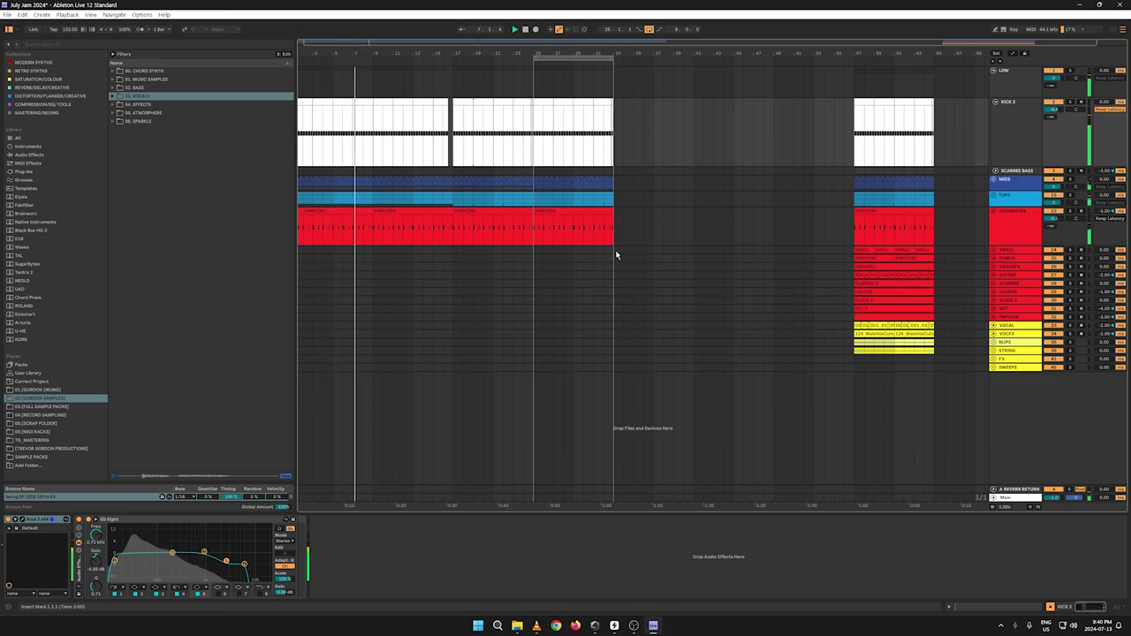
drag(616, 255, 534, 68)
key(ctrl+d)
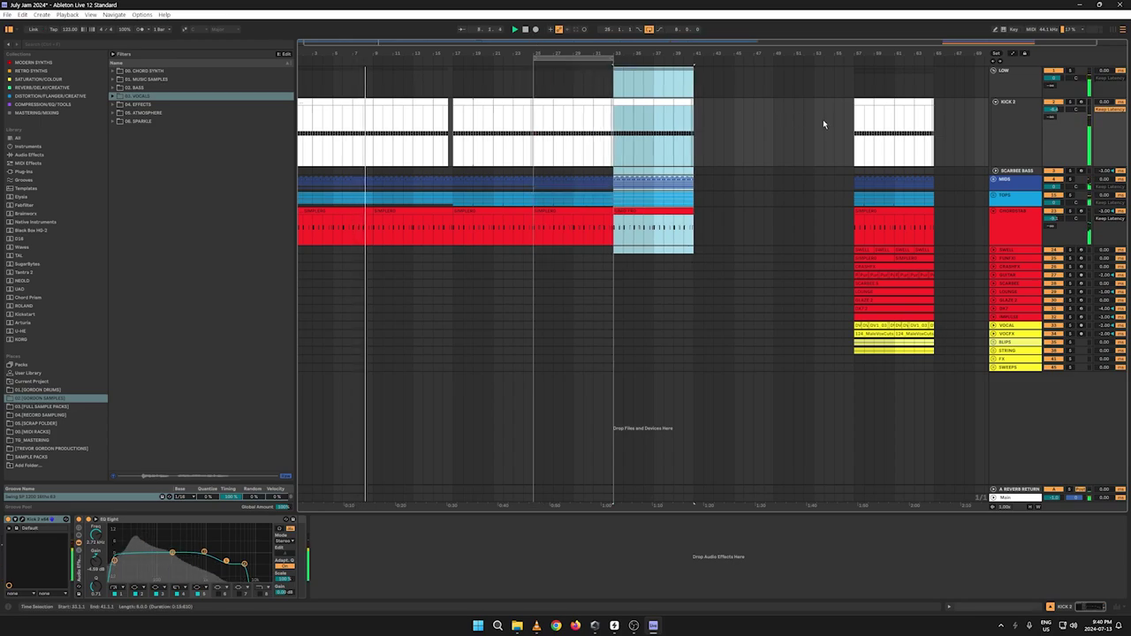
key(ctrl+d)
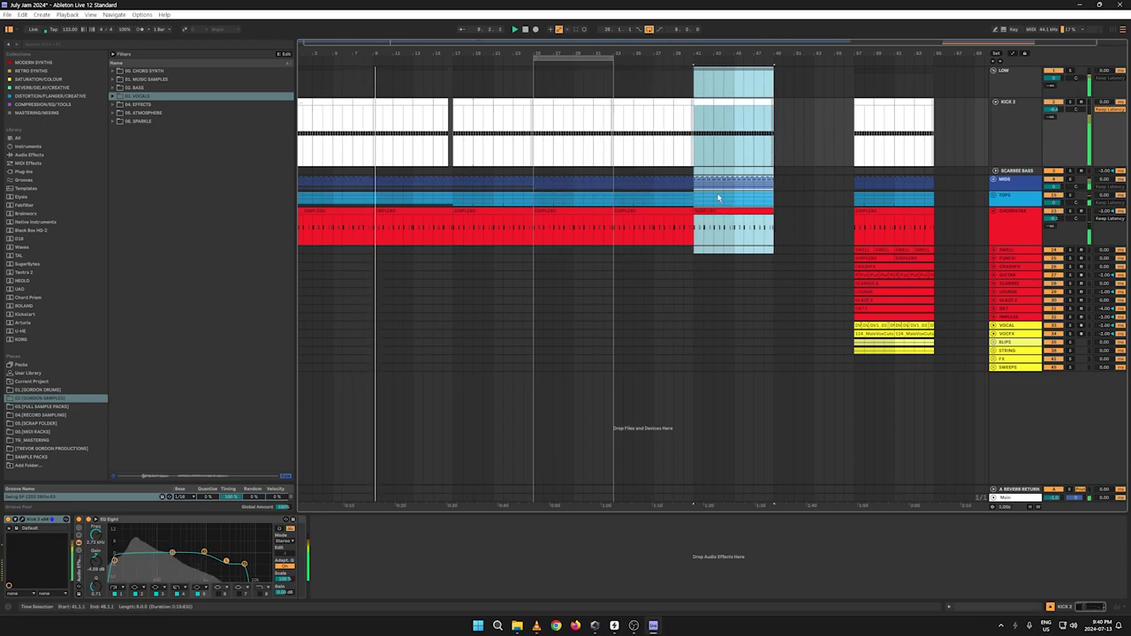
click(993, 179)
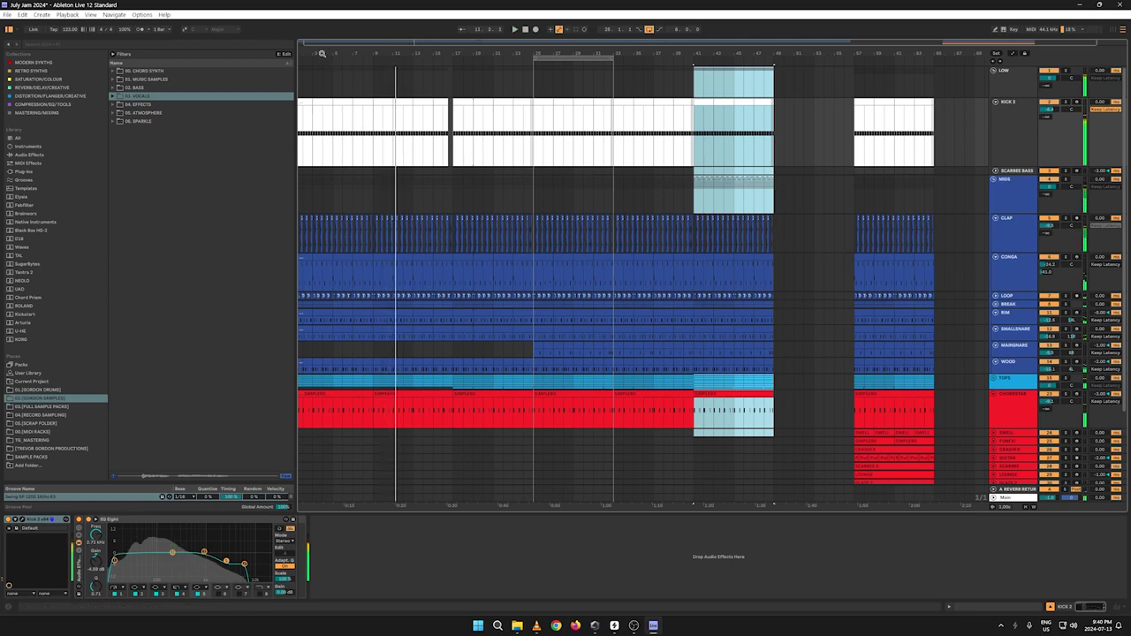
Step: Consolidate the CLAP clips in bars 1–3 into one clip and duplicate it repeatedly
drag(322, 54, 533, 62)
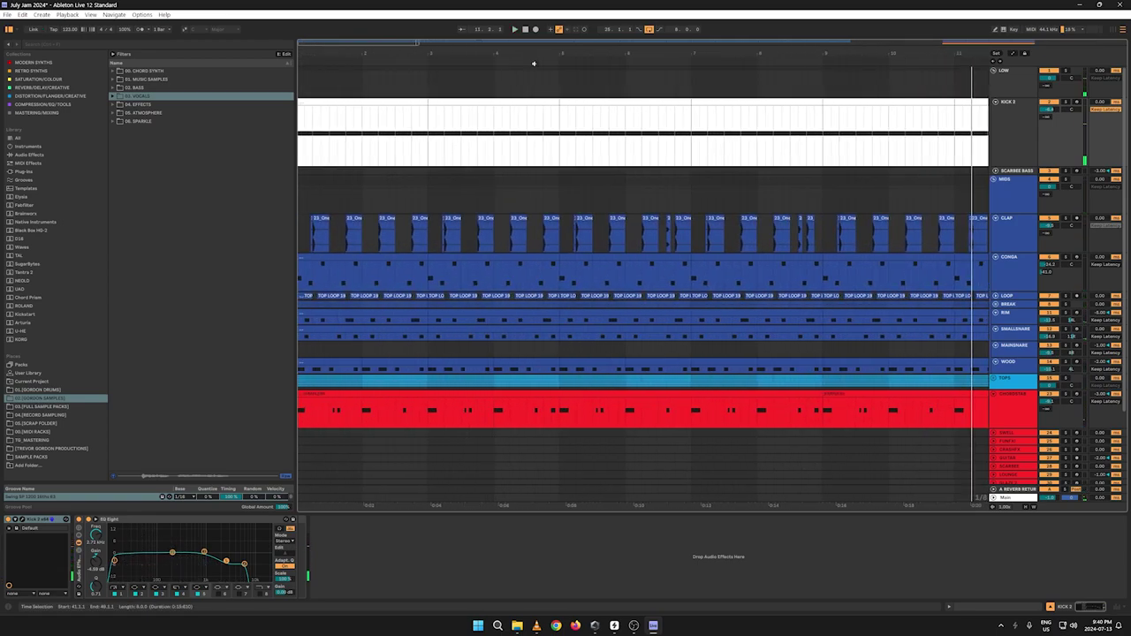
drag(423, 242, 260, 239)
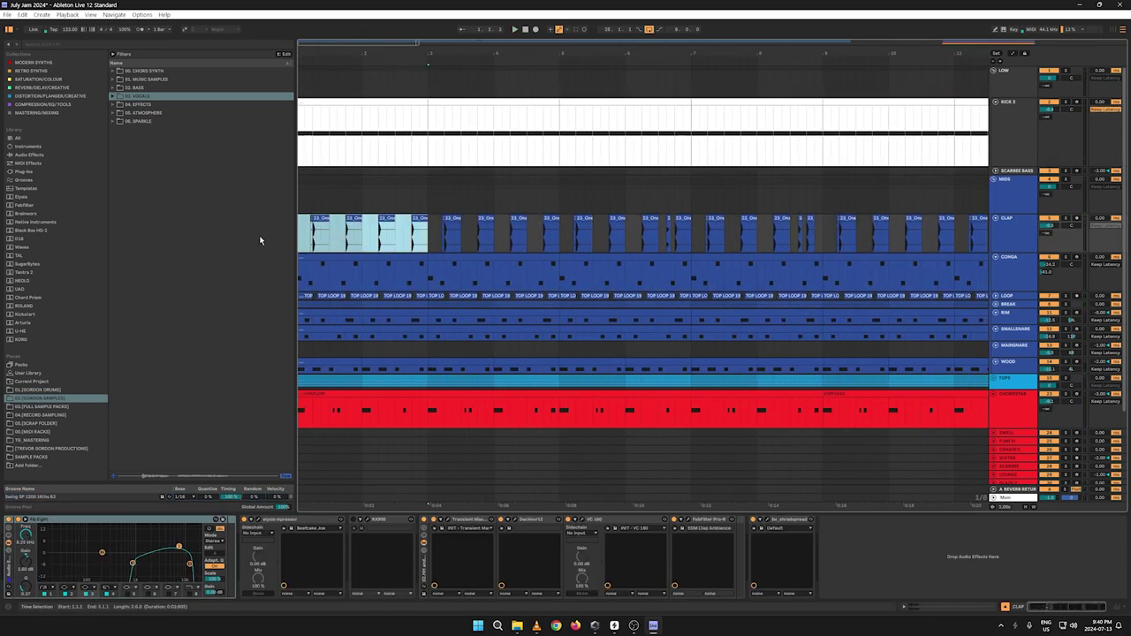
right_click(321, 223)
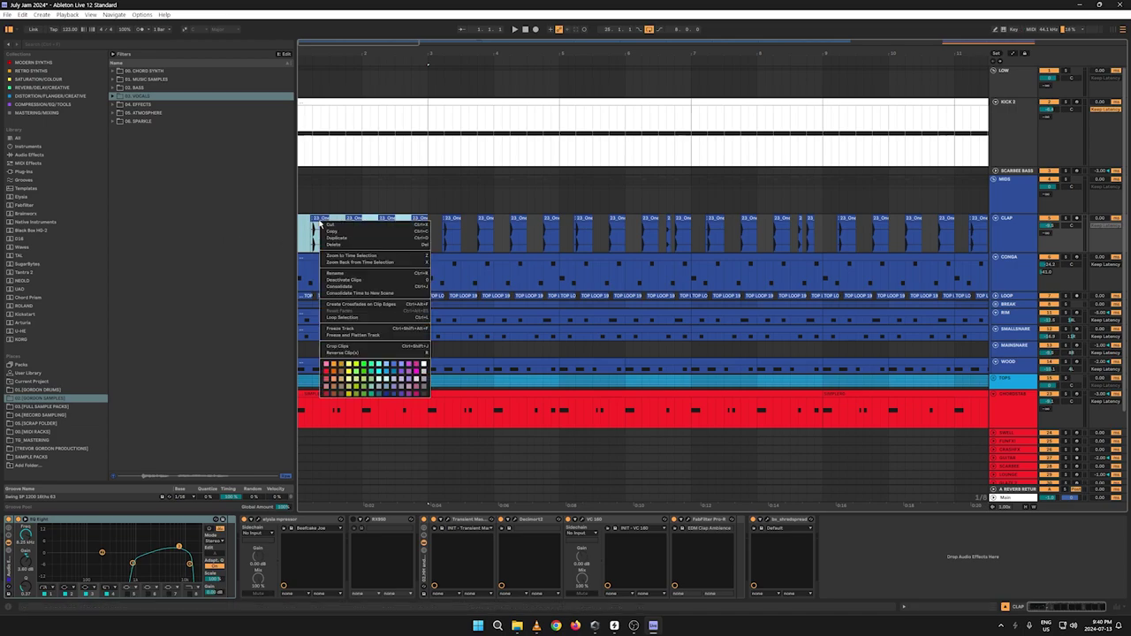
click(339, 287)
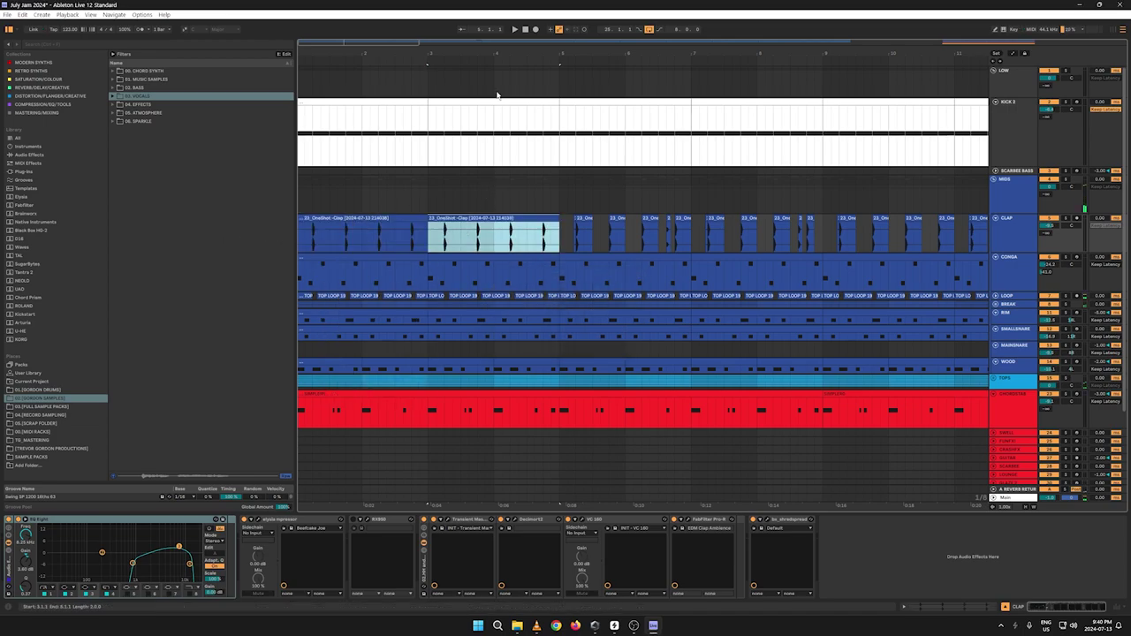
drag(483, 49, 483, 25)
key(ctrl+d)
key(ctrl+d)
key(ctrl+d)
key(ctrl+d)
key(ctrl+d)
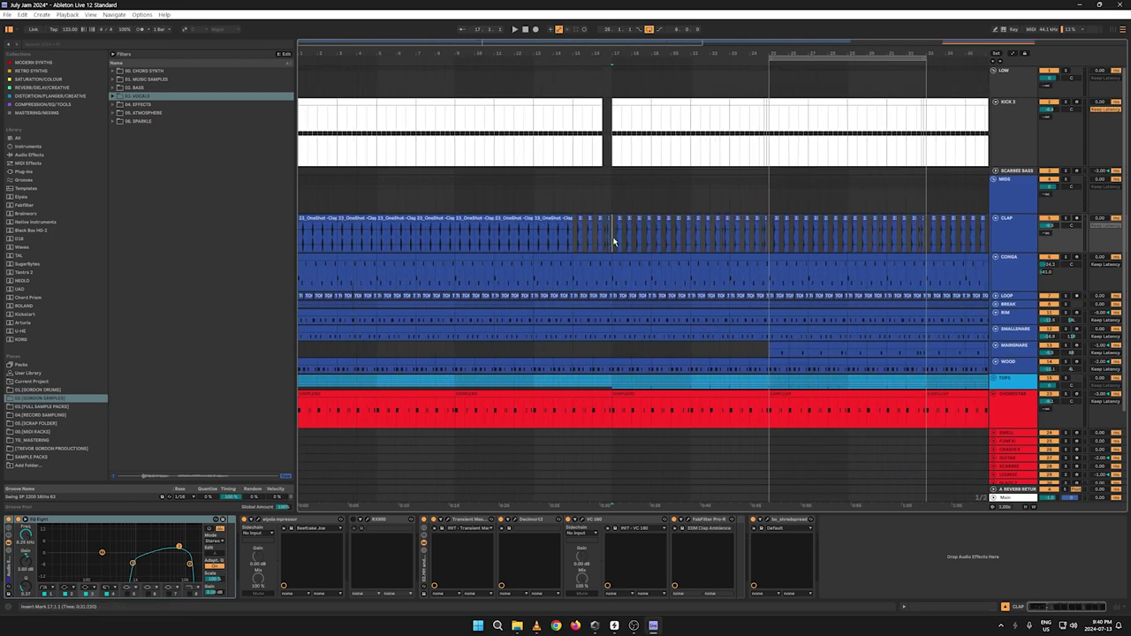
Step: Copy the first CLAP clip and paste it from bar 17 through bars 25–33
right_click(321, 219)
click(348, 236)
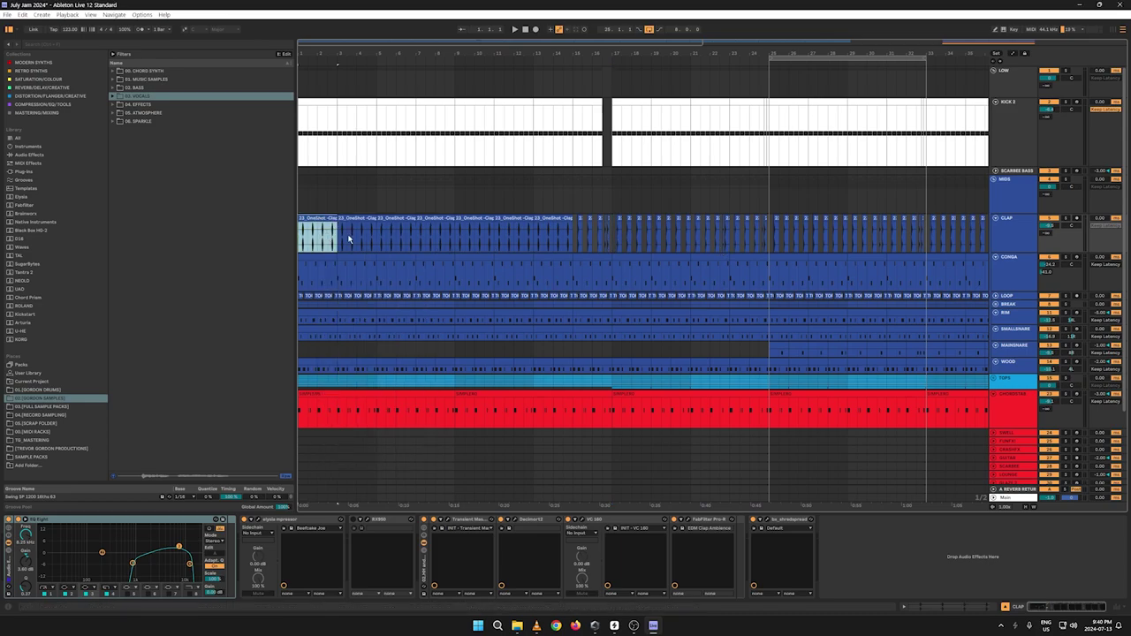
click(614, 241)
key(ctrl+v)
key(ctrl+v)
key(ctrl+v)
key(ctrl+v)
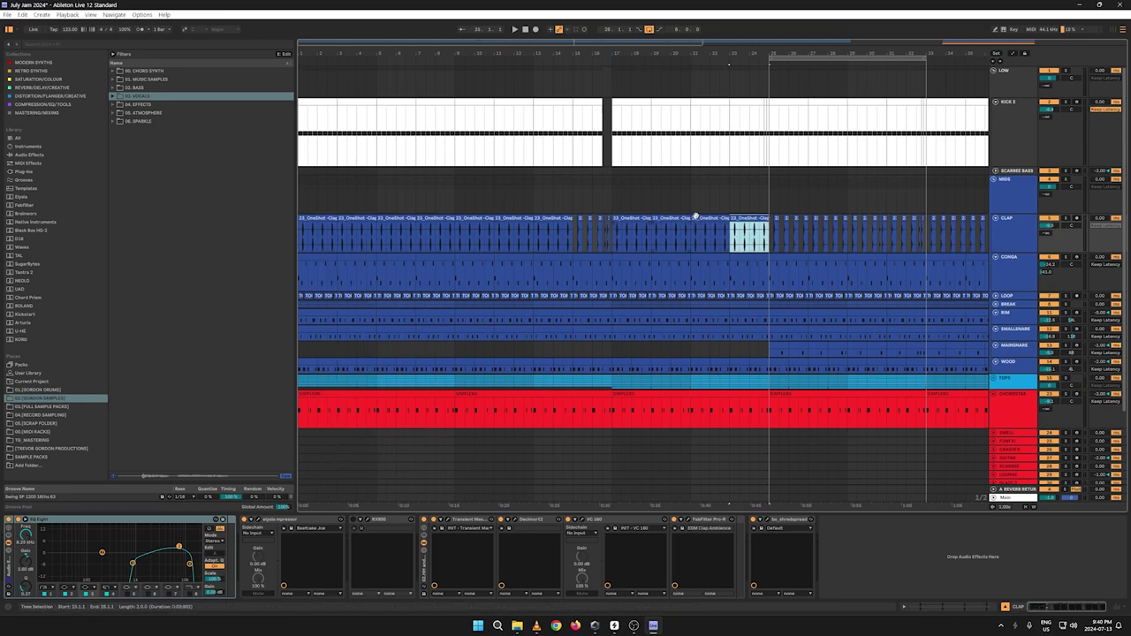
drag(739, 56, 738, 26)
key(ctrl+v)
key(ctrl+v)
key(ctrl+v)
key(ctrl+v)
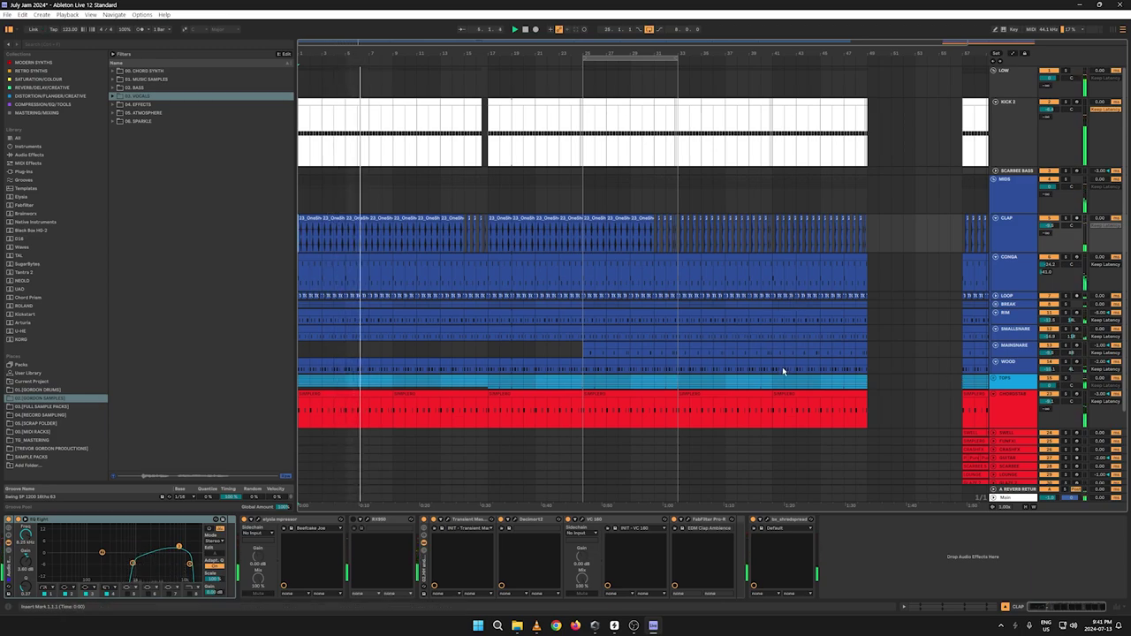
Step: Move the loop region to bars 33–41 and zoom in around bars 16–17
drag(616, 61, 710, 63)
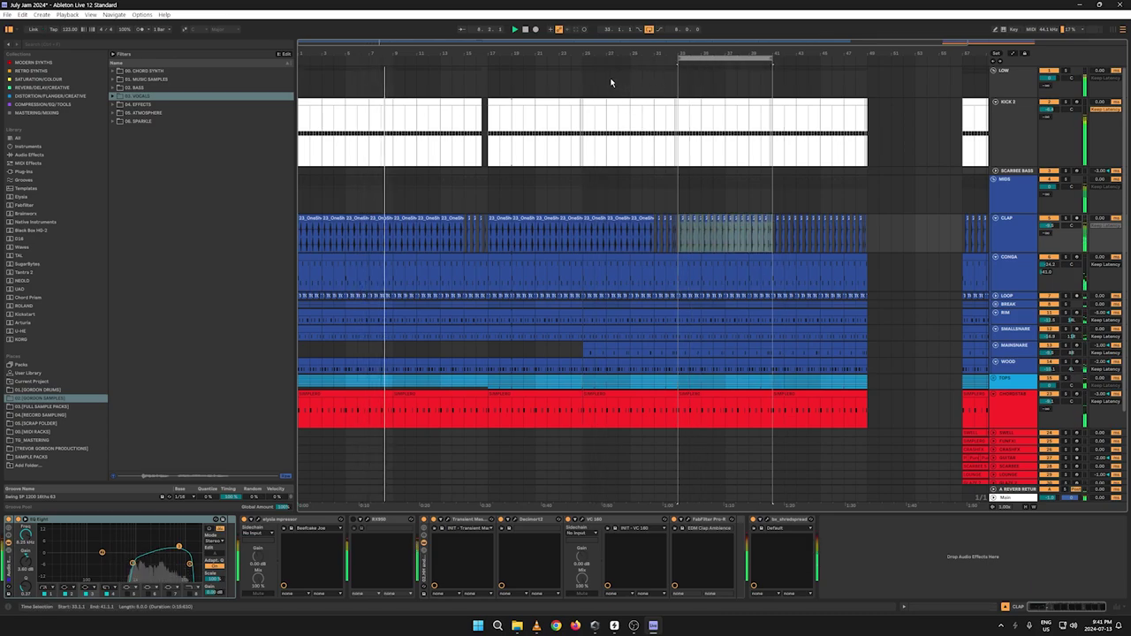
mouse_move(580, 53)
mouse_down()
mouse_move(591, 115)
mouse_move(578, 74)
mouse_up()
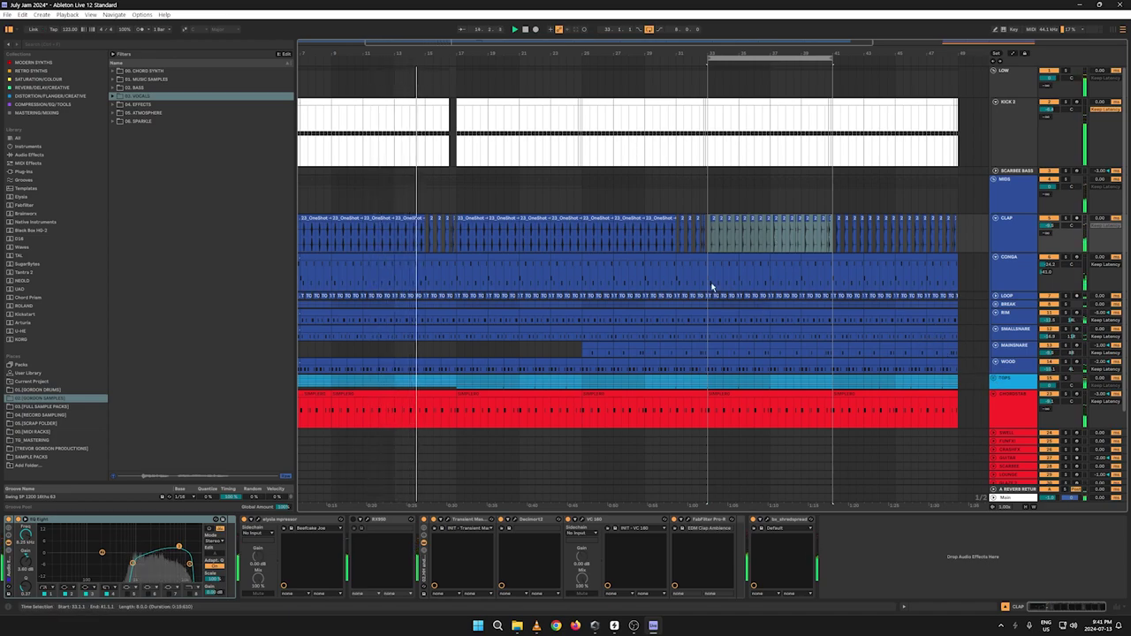
drag(451, 54, 472, 133)
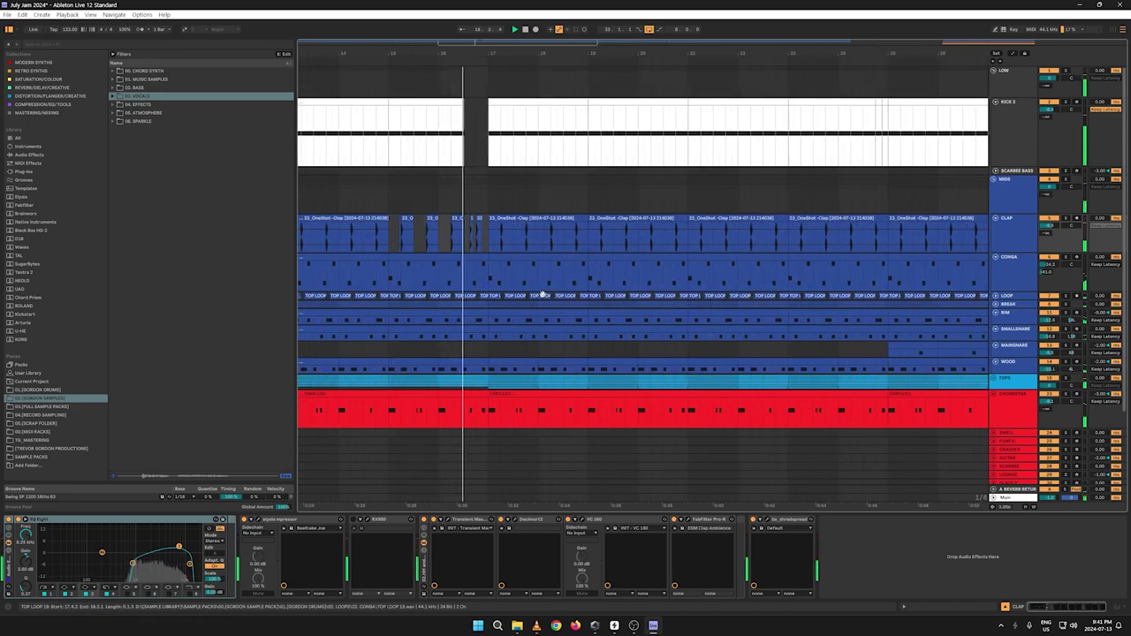
click(470, 245)
key(space)
key(space)
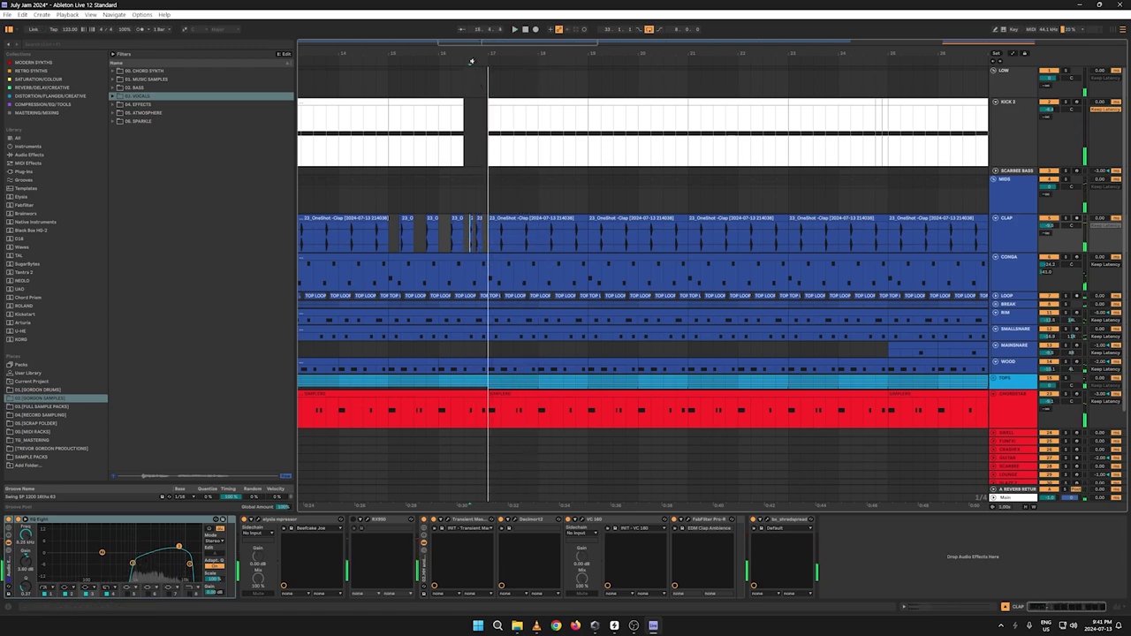
key(space)
drag(494, 54, 568, 198)
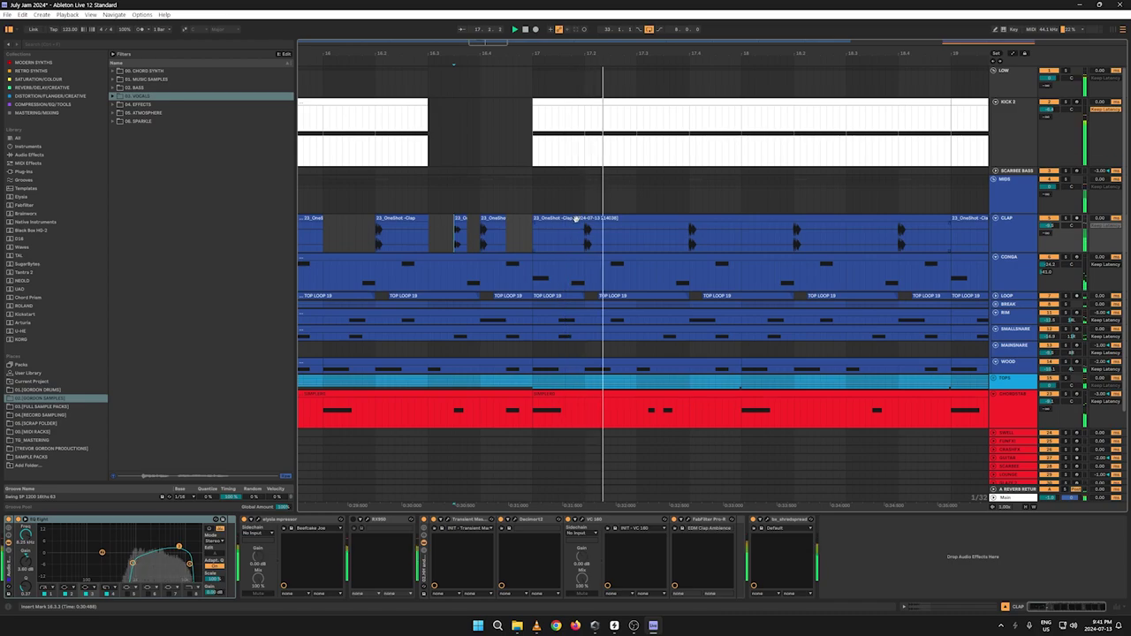
drag(705, 54, 457, 1)
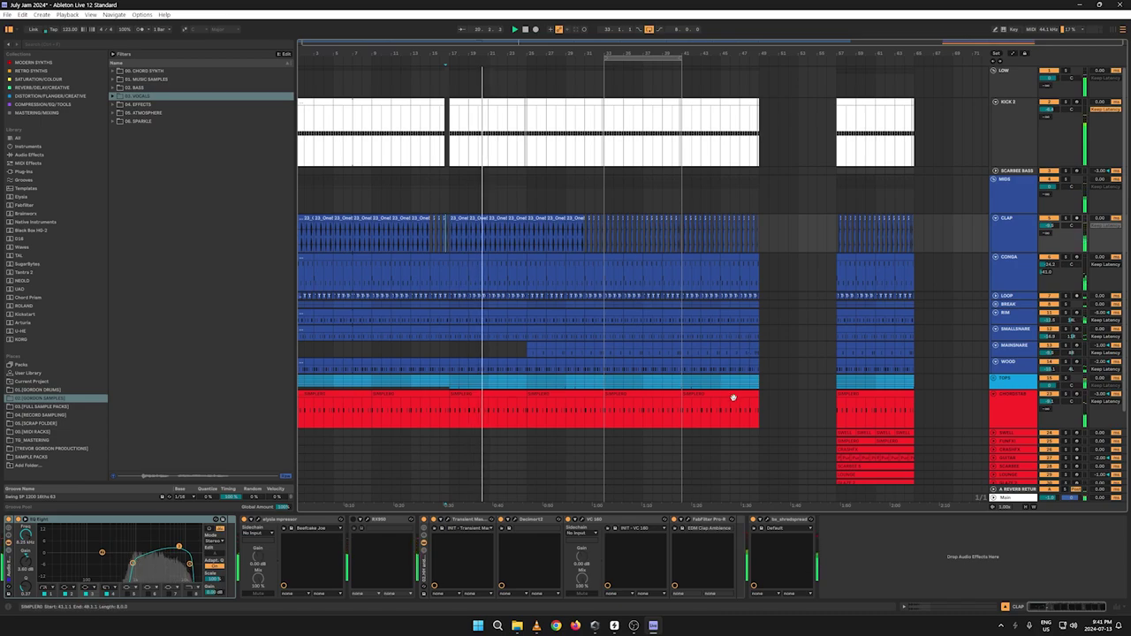
scroll(703, 333, down, 3)
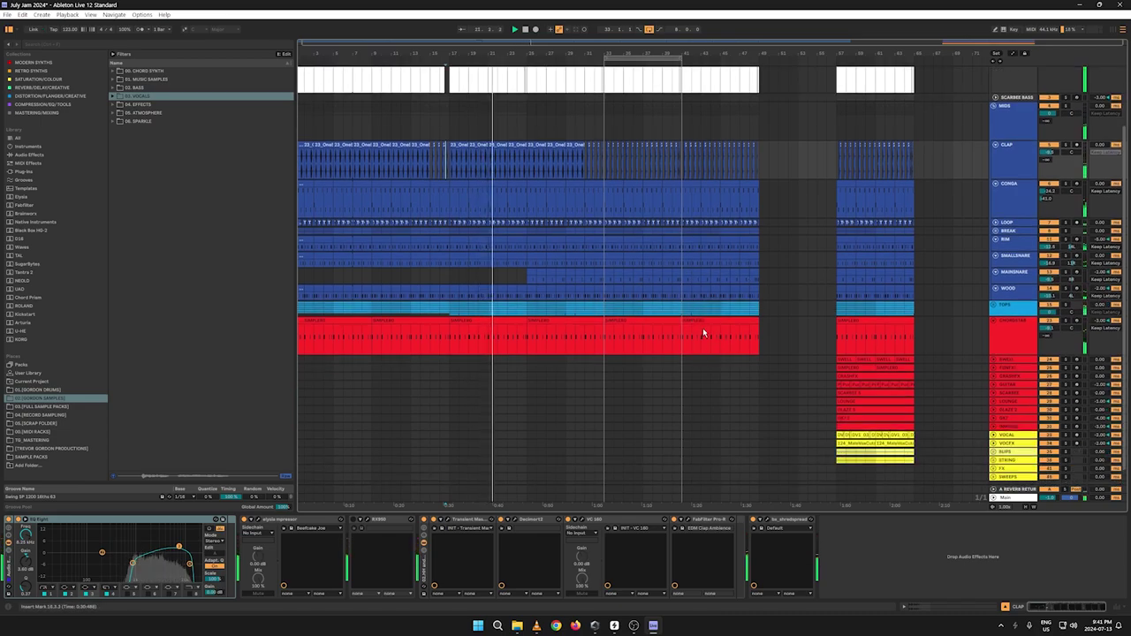
scroll(703, 333, down, 1)
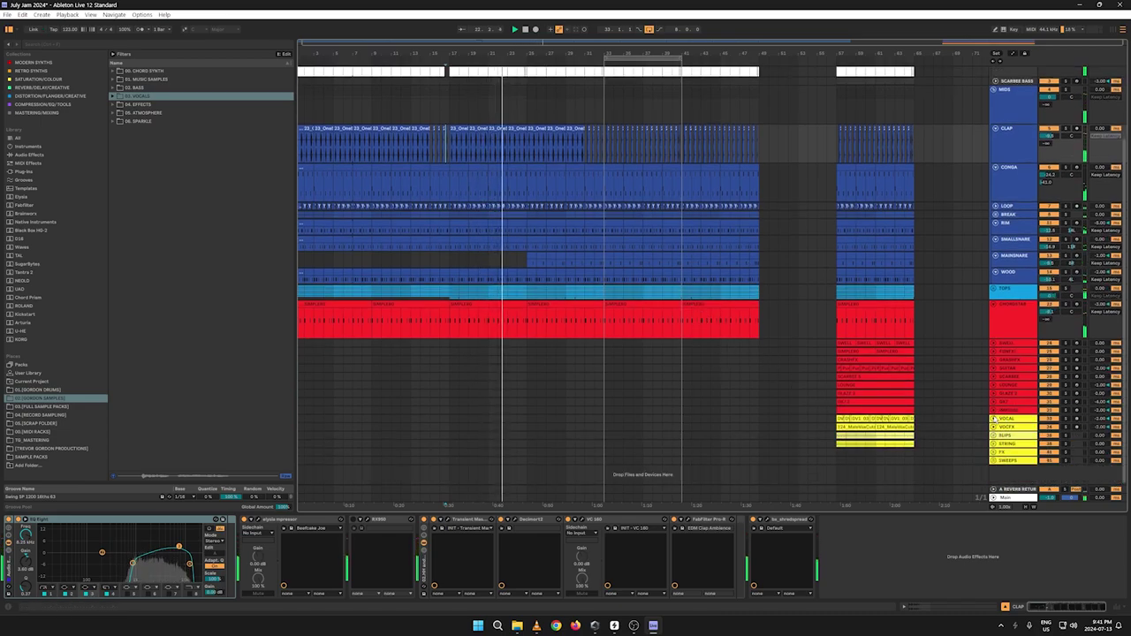
click(1005, 435)
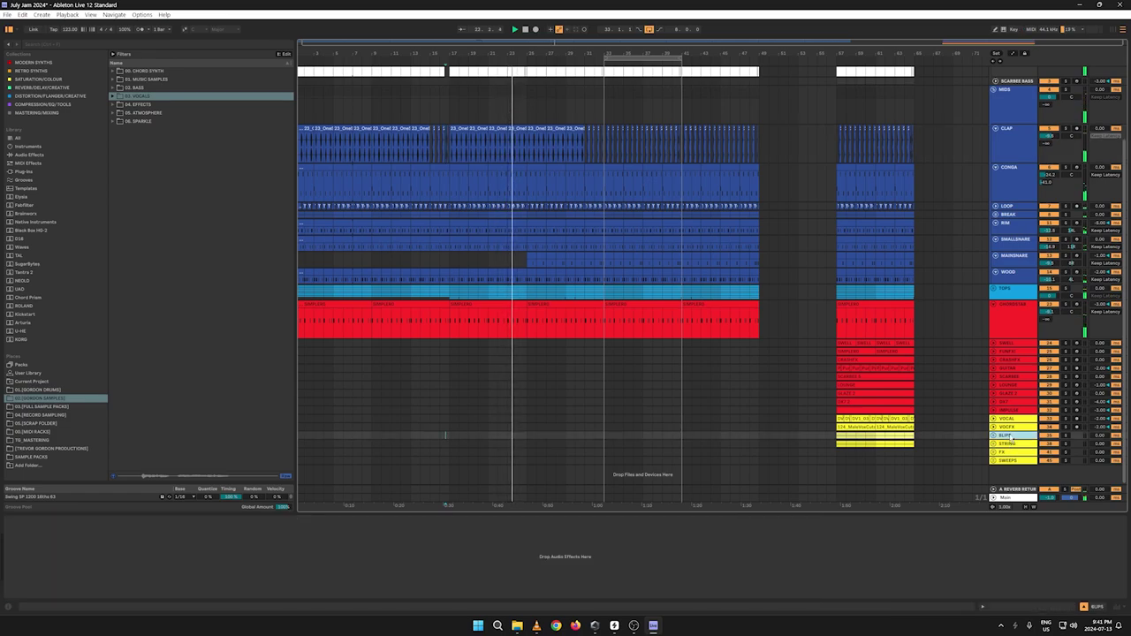
click(1014, 444)
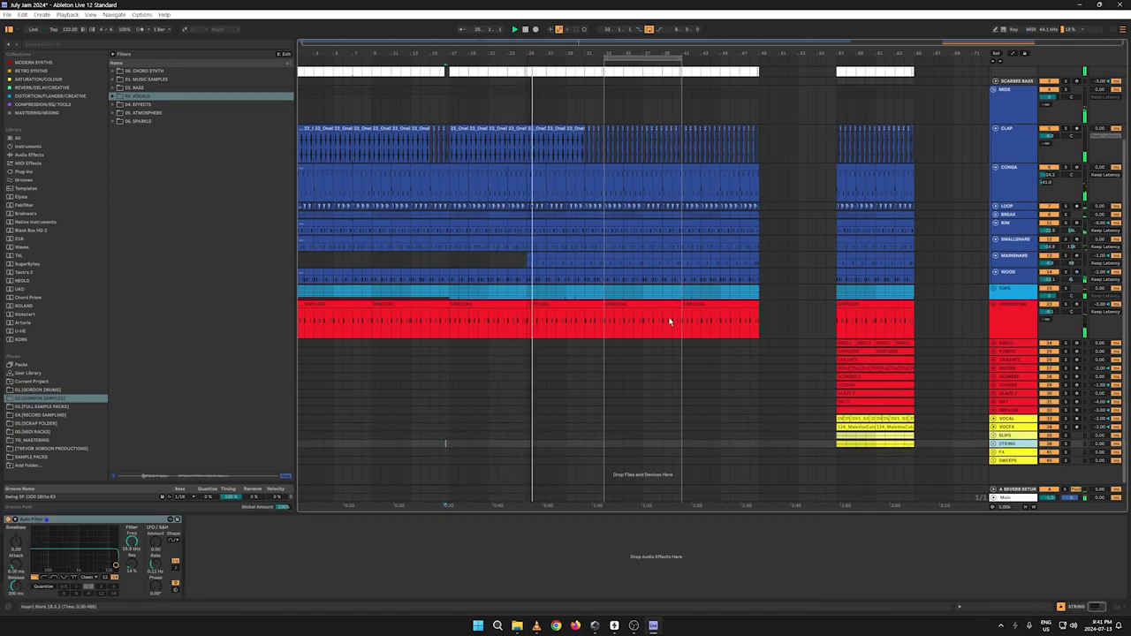
scroll(669, 317, up, 5)
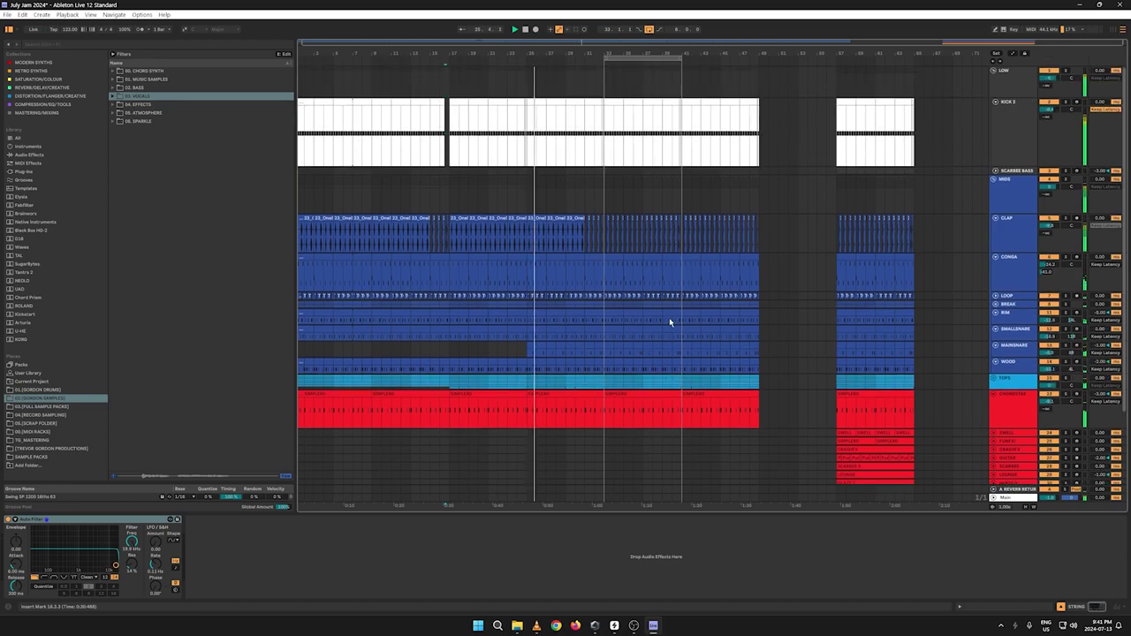
click(512, 102)
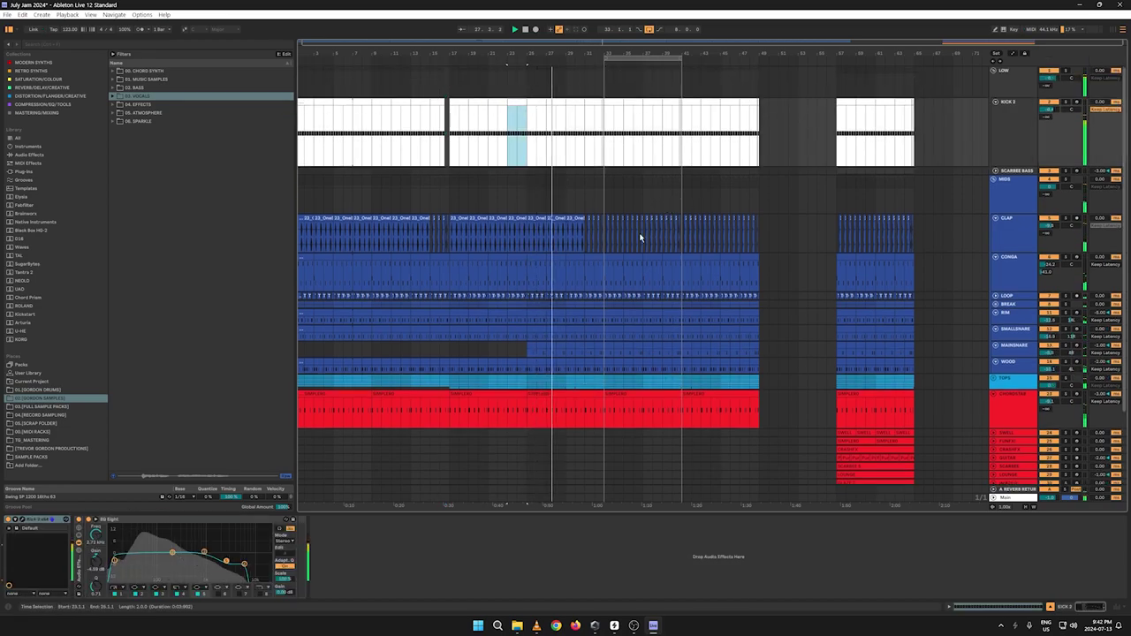
Step: Copy the MAINSNARE section and paste it at bar 17
drag(603, 350, 528, 353)
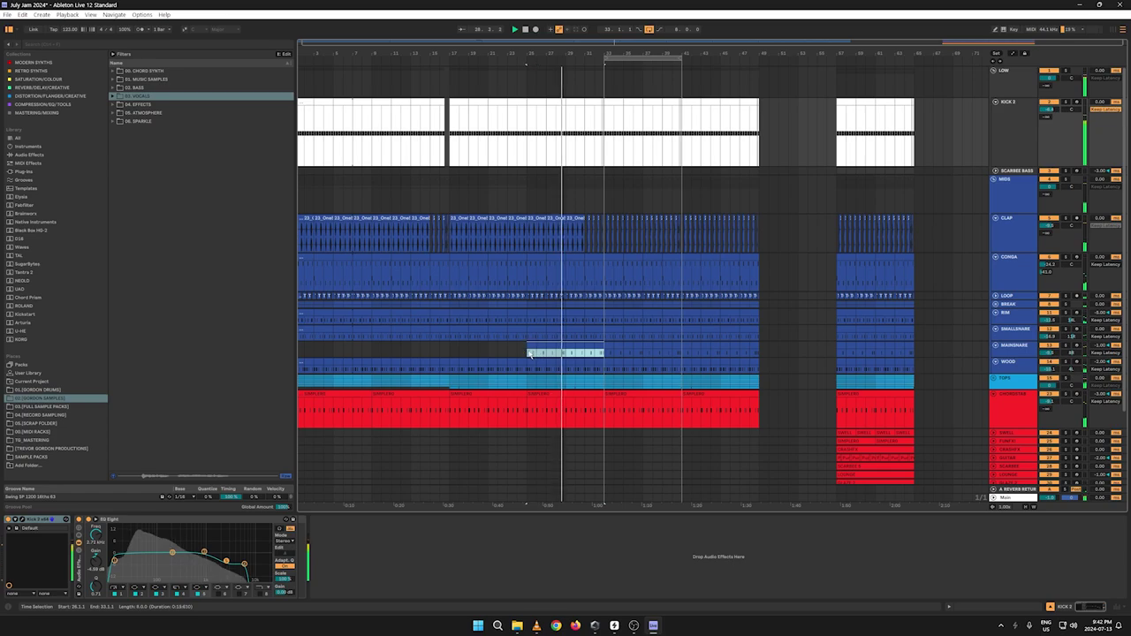
right_click(530, 351)
click(532, 359)
click(451, 351)
key(ctrl+v)
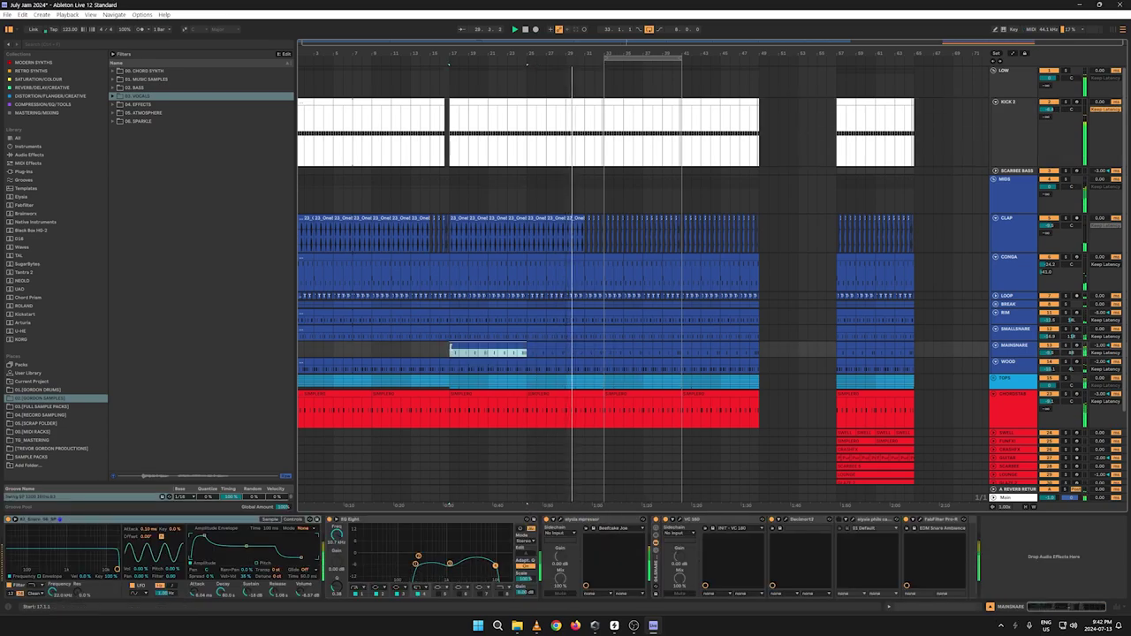
key(space)
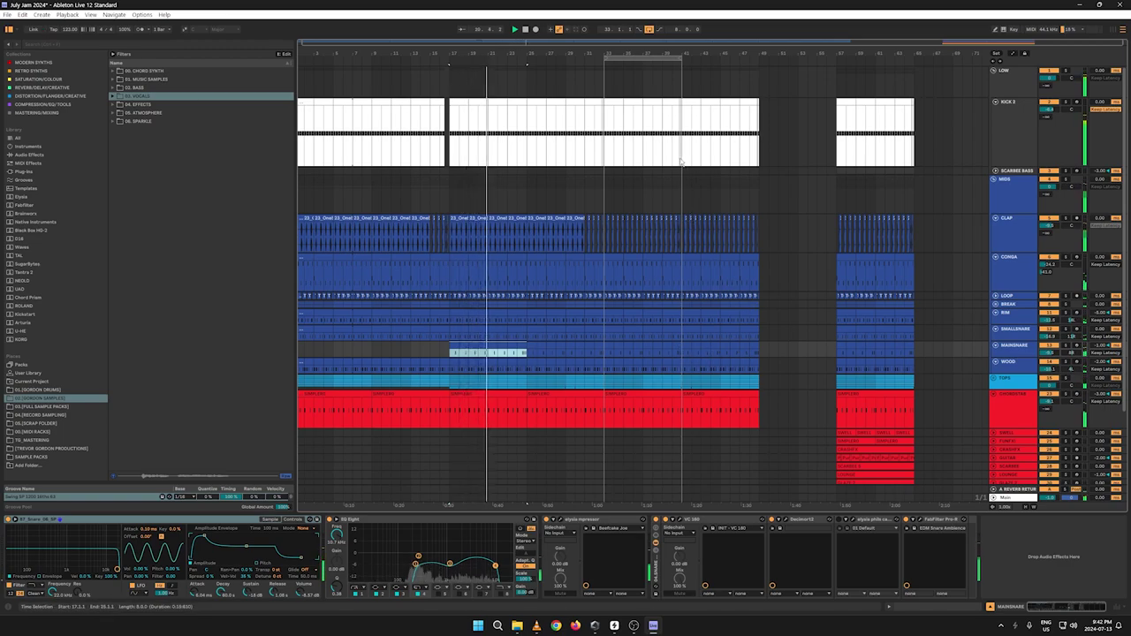
Step: Delete the KICK 2 clip from bars 33–41
drag(638, 53, 573, 152)
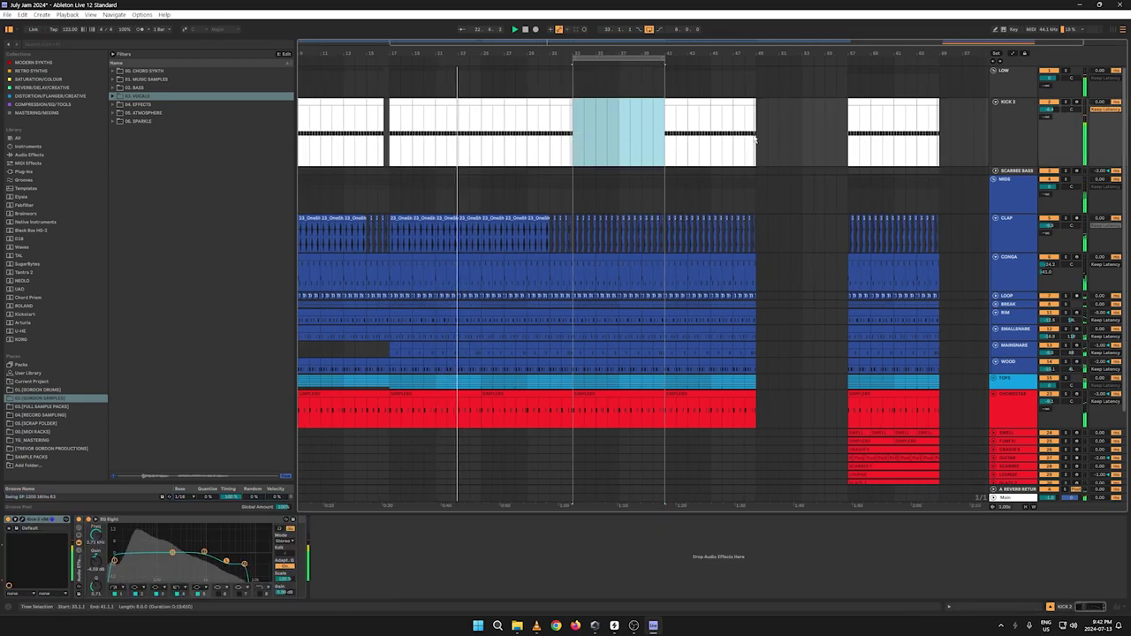
key(Delete)
drag(755, 143, 664, 143)
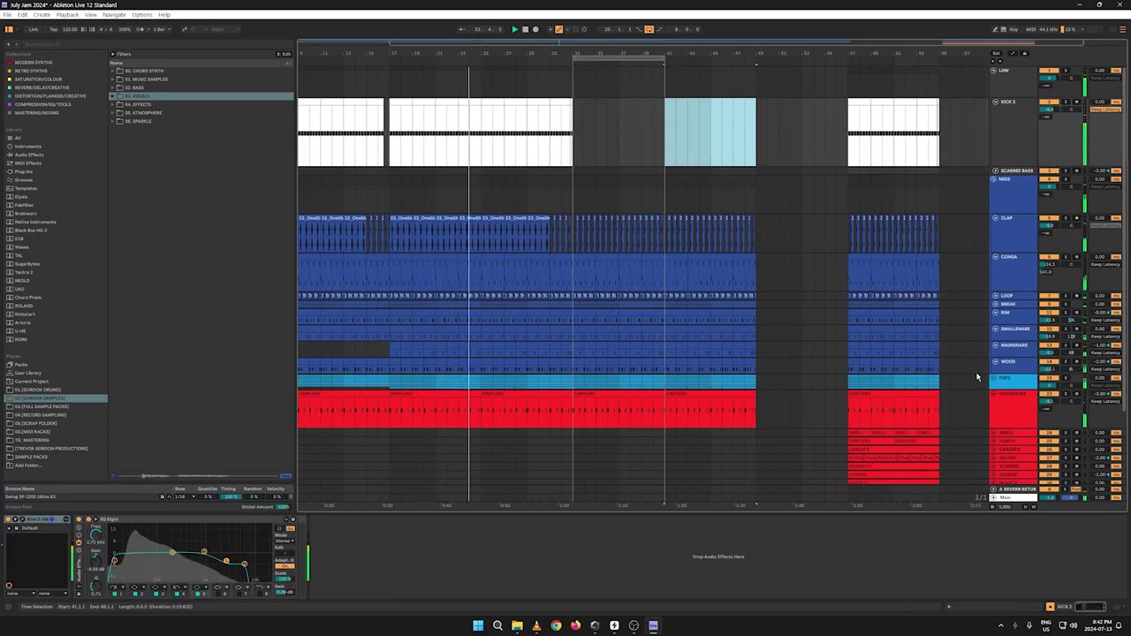
scroll(737, 322, down, 5)
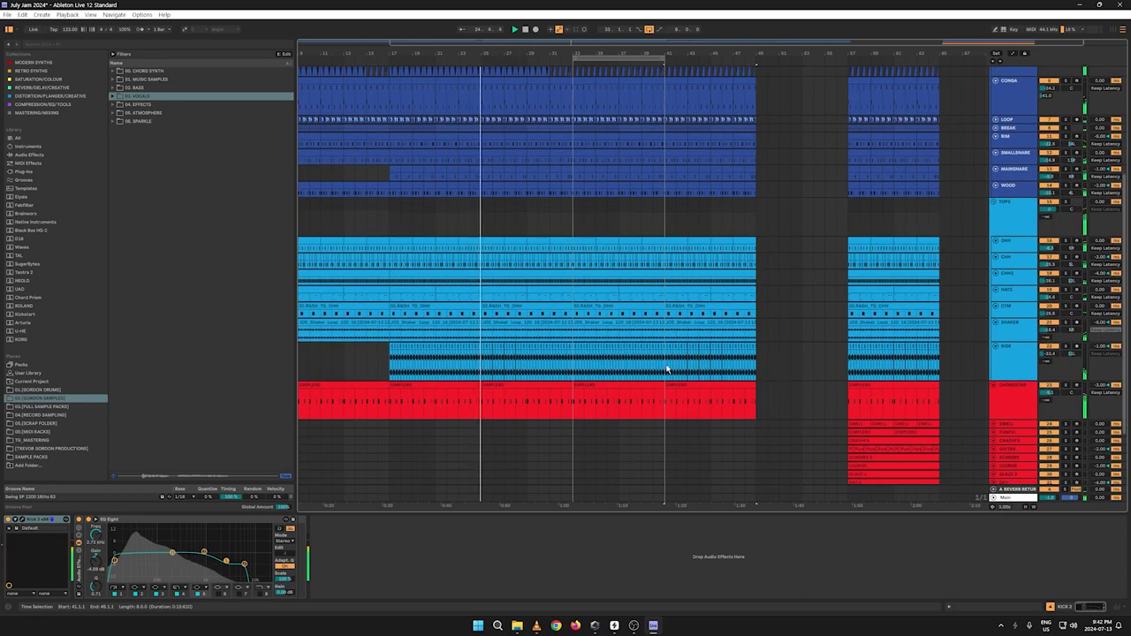
Step: Consolidate the RIDE section at bars 33–41 into one clip
drag(666, 366, 574, 362)
right_click(574, 363)
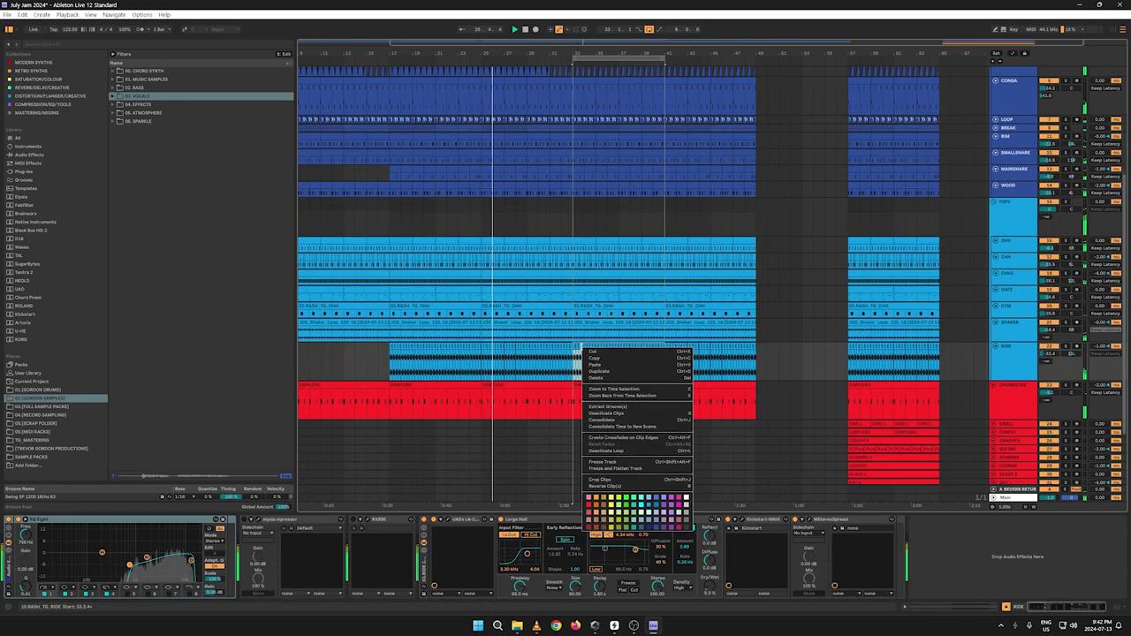
click(609, 421)
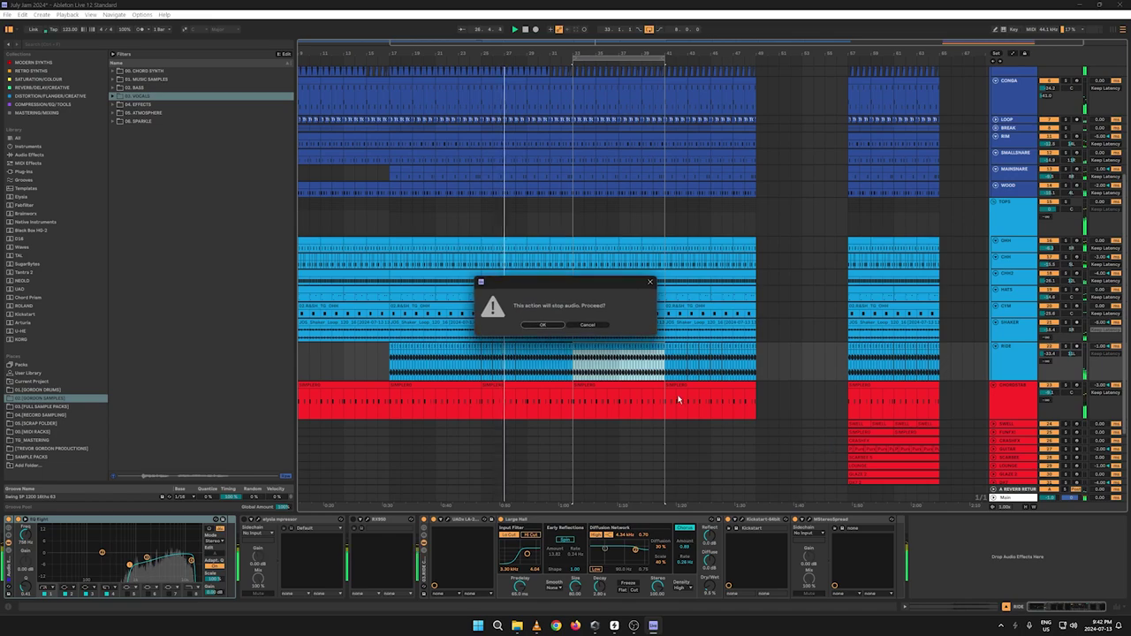
click(551, 323)
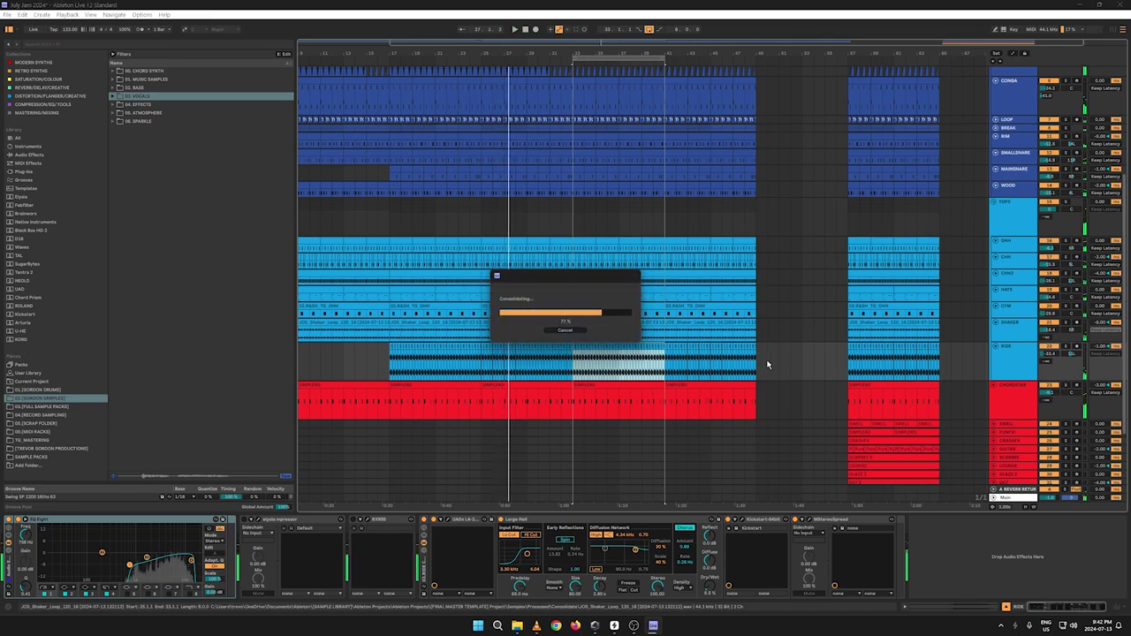
Step: Clear the RIDE audio after bar 41, then select the OHH track
drag(767, 364, 677, 362)
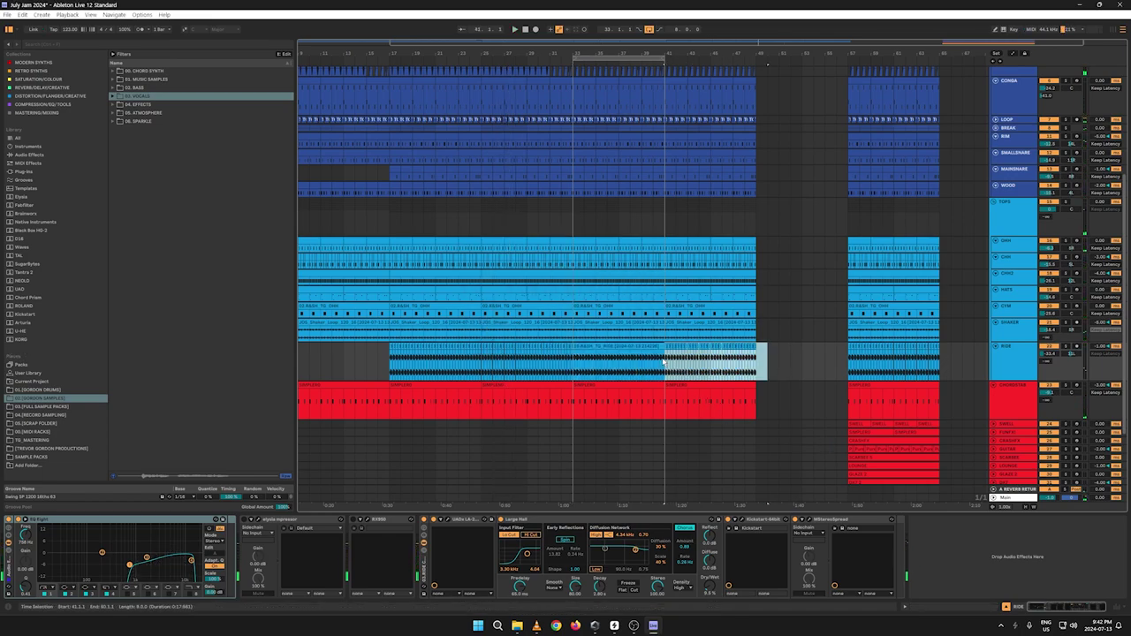
key(Delete)
click(627, 348)
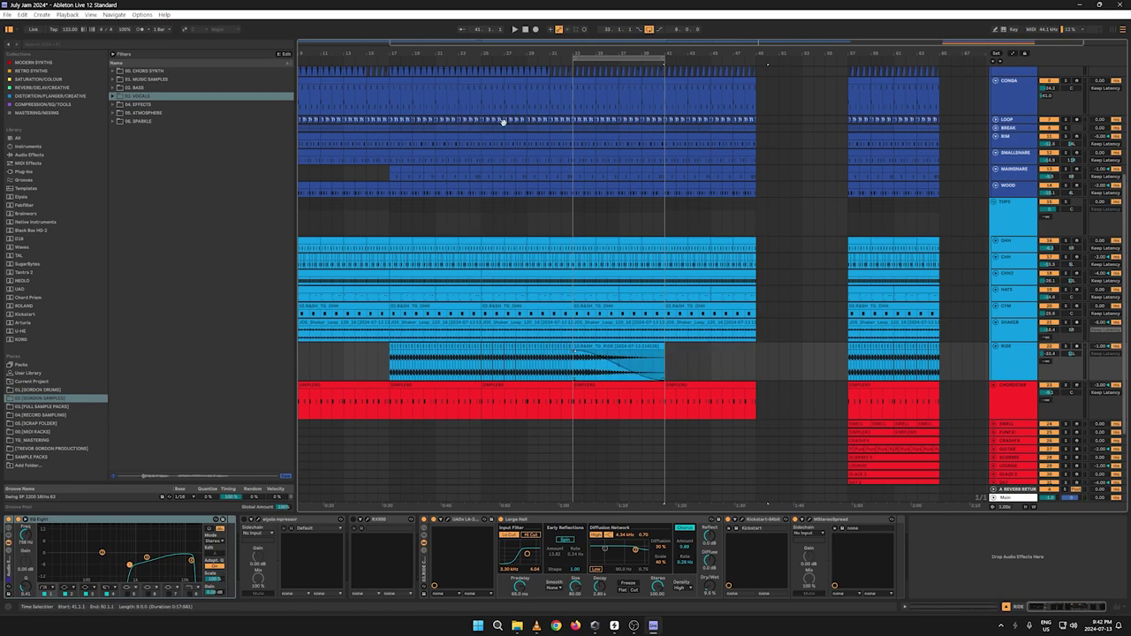
scroll(1016, 151, up, 4)
click(1012, 350)
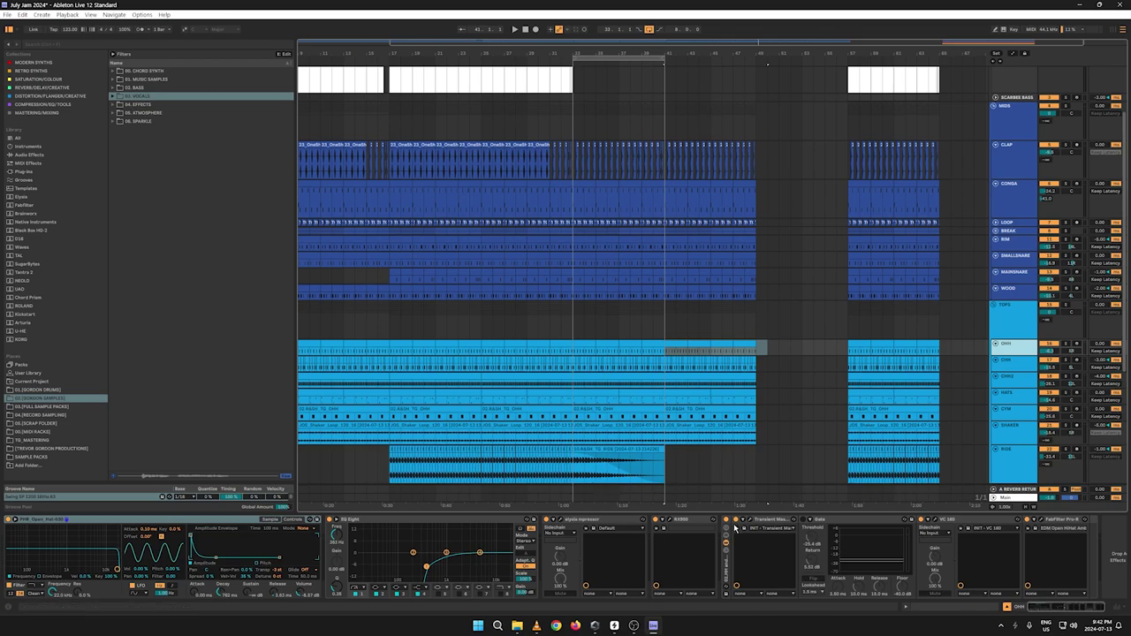
Step: Show the Gate device's on/off automation on the OHH track and enlarge its lane
right_click(806, 523)
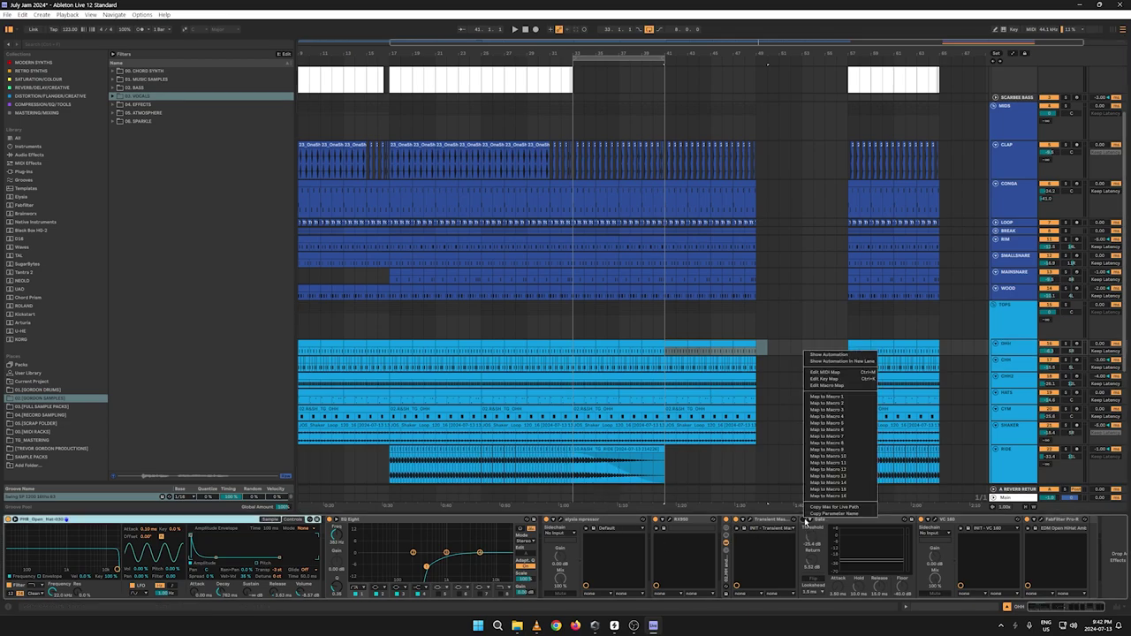
click(821, 356)
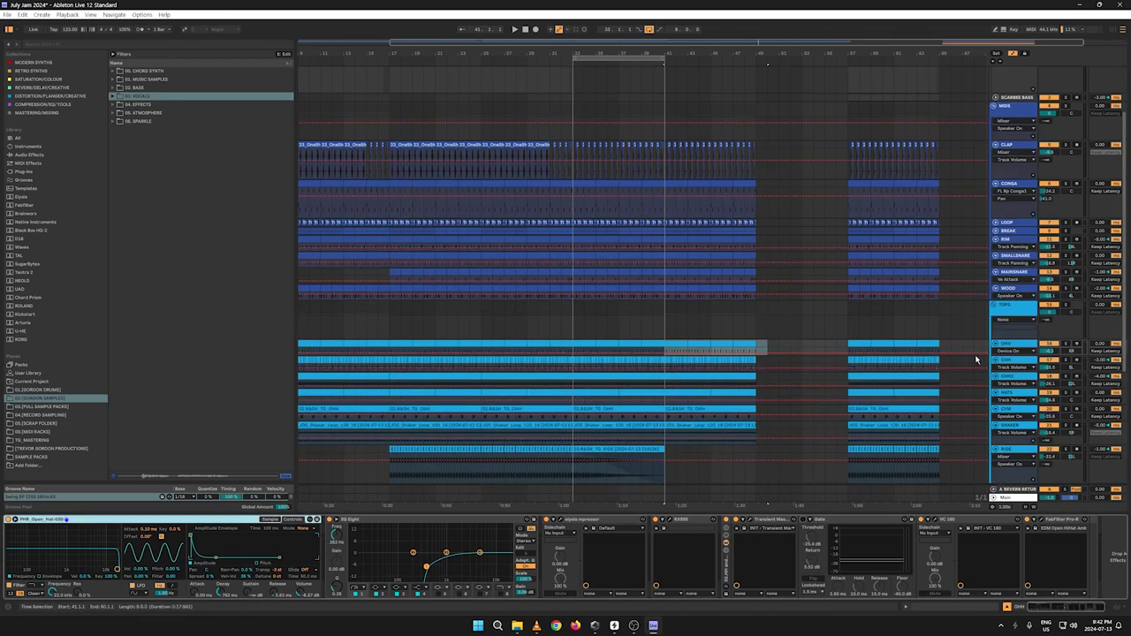
drag(1026, 355, 1018, 415)
Step: Play the arrangement from bar 1, then select all clips and zoom out
drag(341, 57, 459, 64)
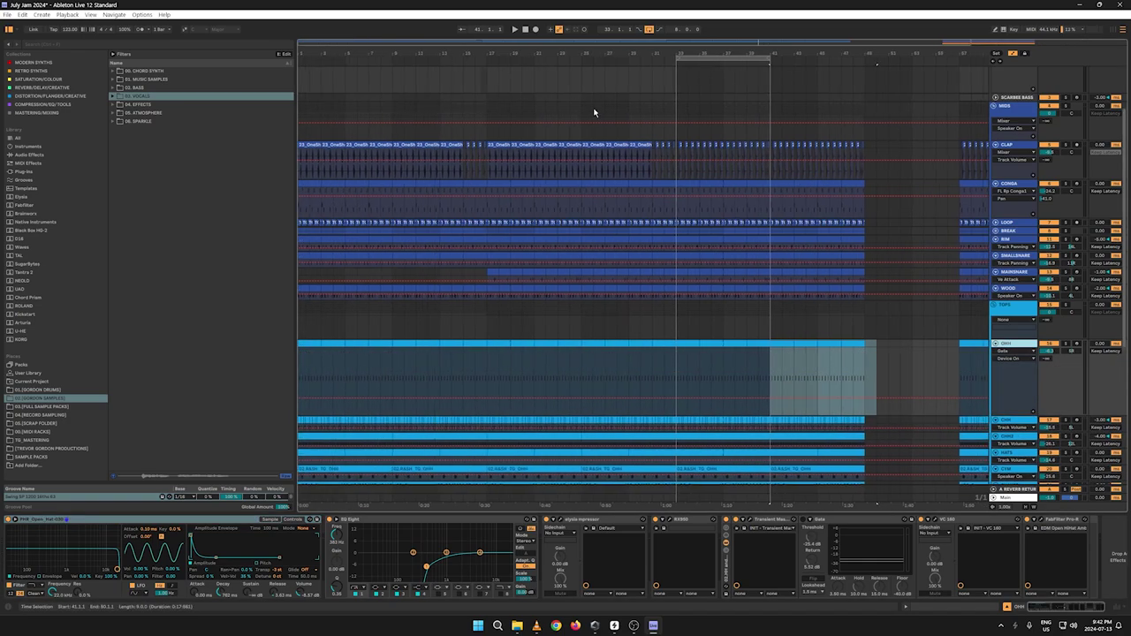
click(526, 29)
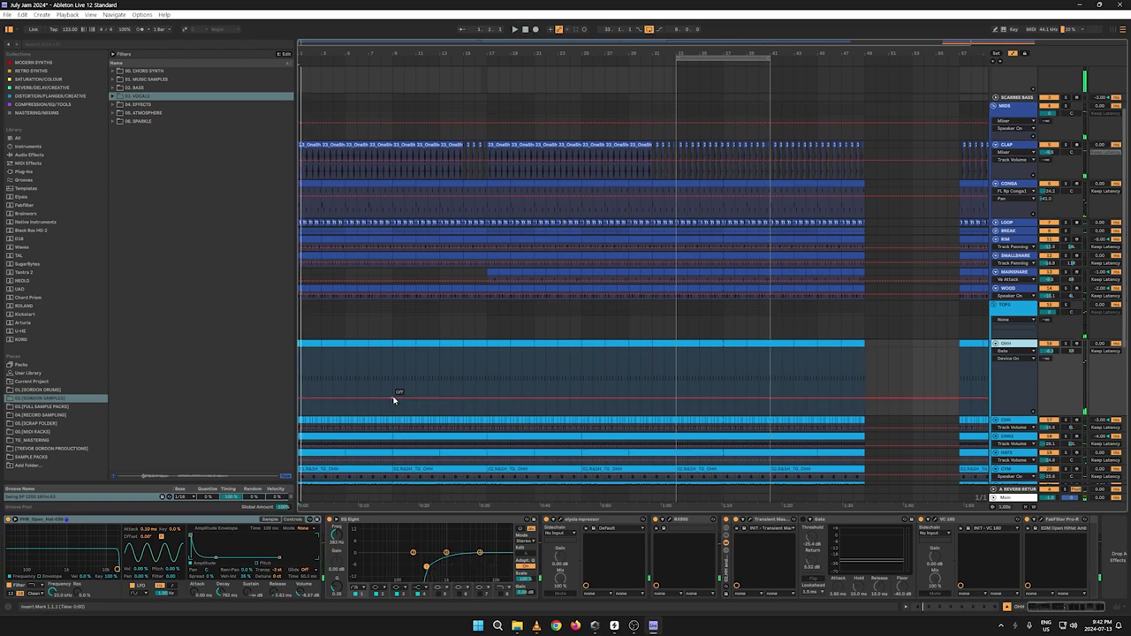
key(space)
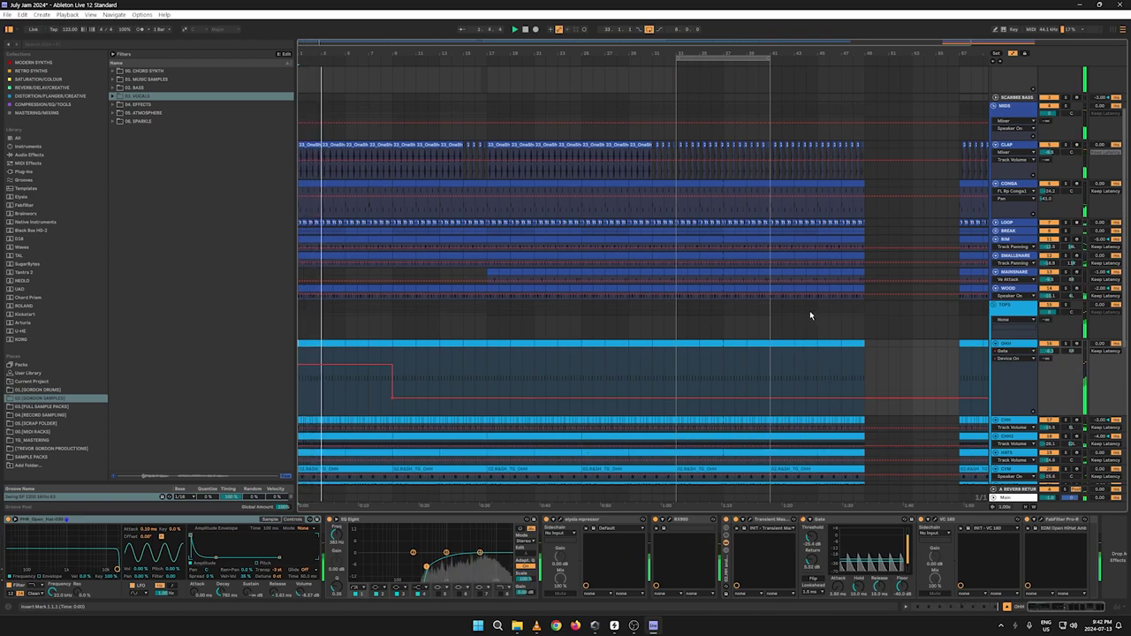
key(ctrl+a)
drag(576, 47, 576, 28)
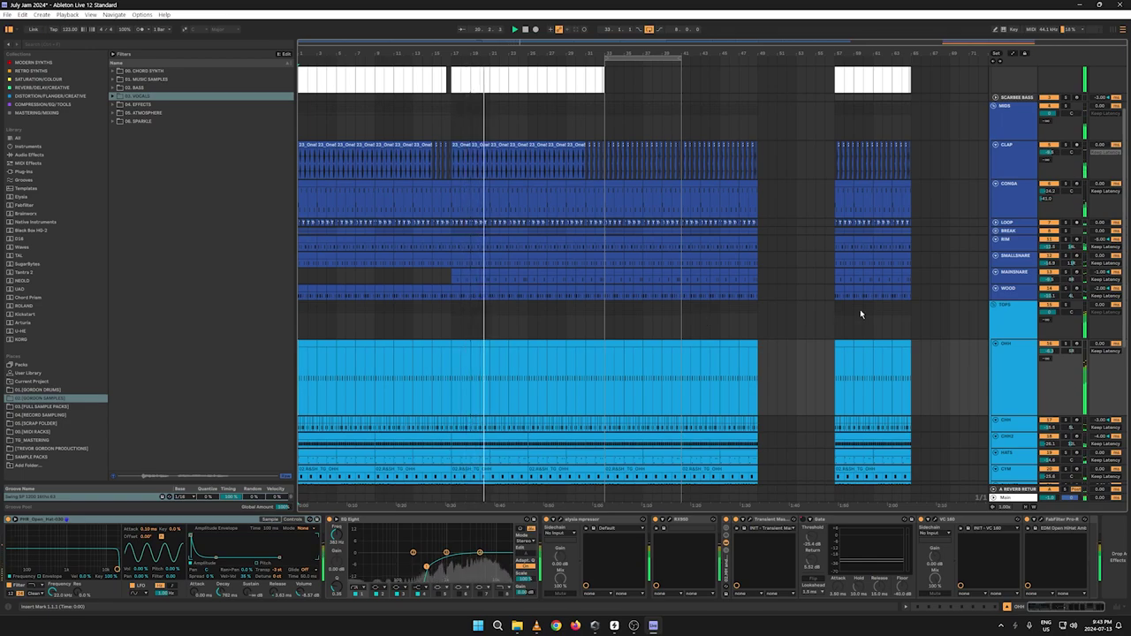
Step: Make the MAINSNARE lane slightly taller and zoom in on the LOW and KICK clips
drag(1002, 282, 1001, 292)
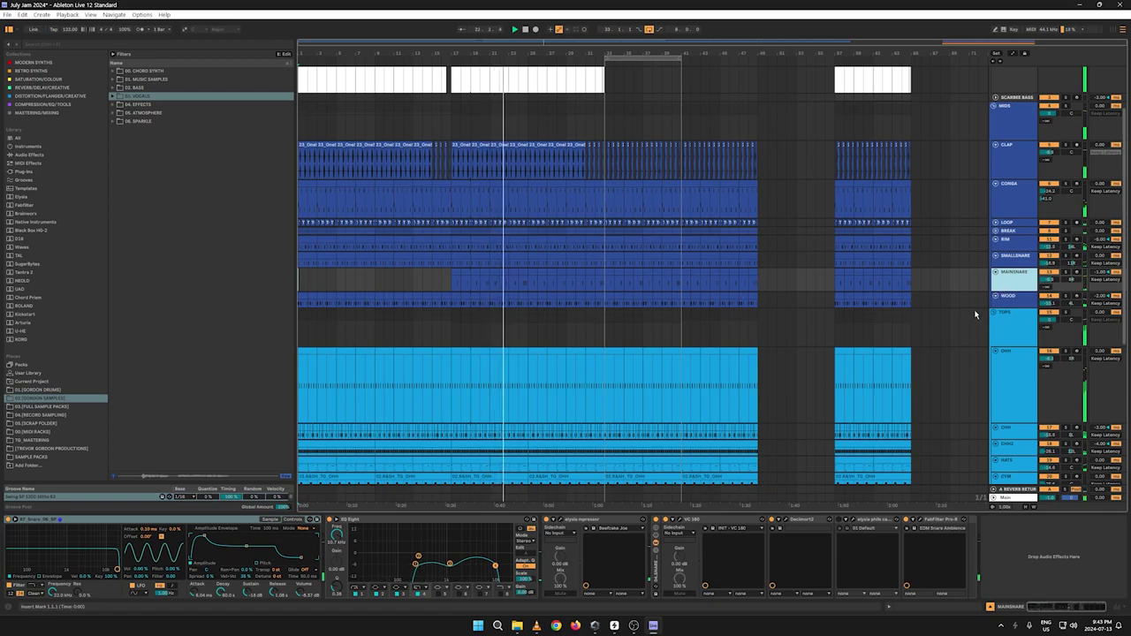
drag(687, 184, 689, 257)
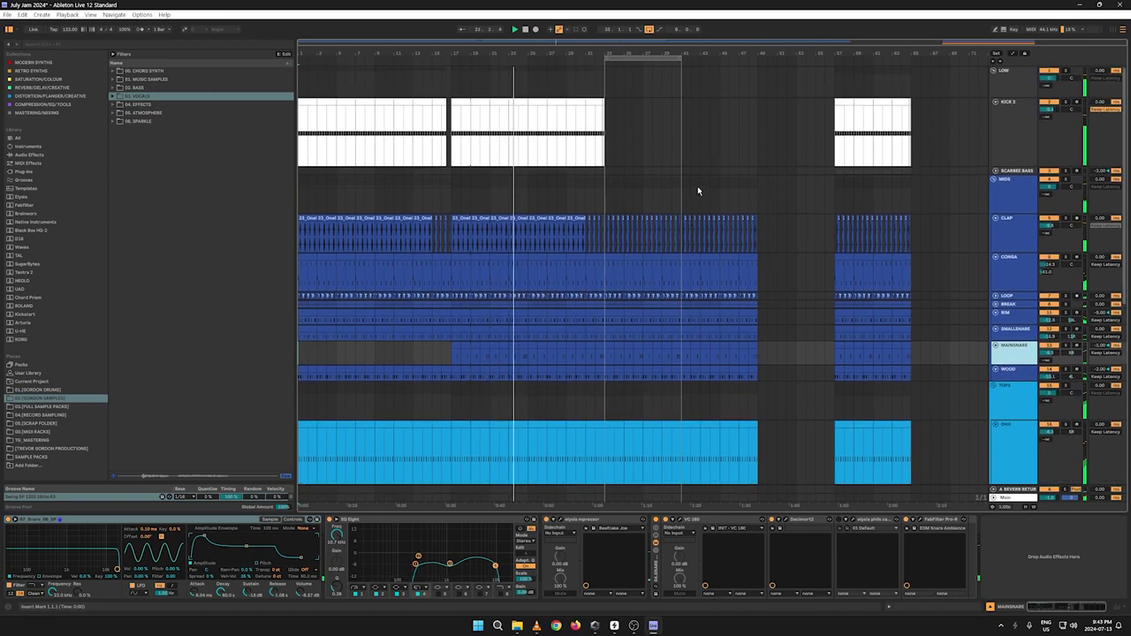
drag(529, 55, 530, 104)
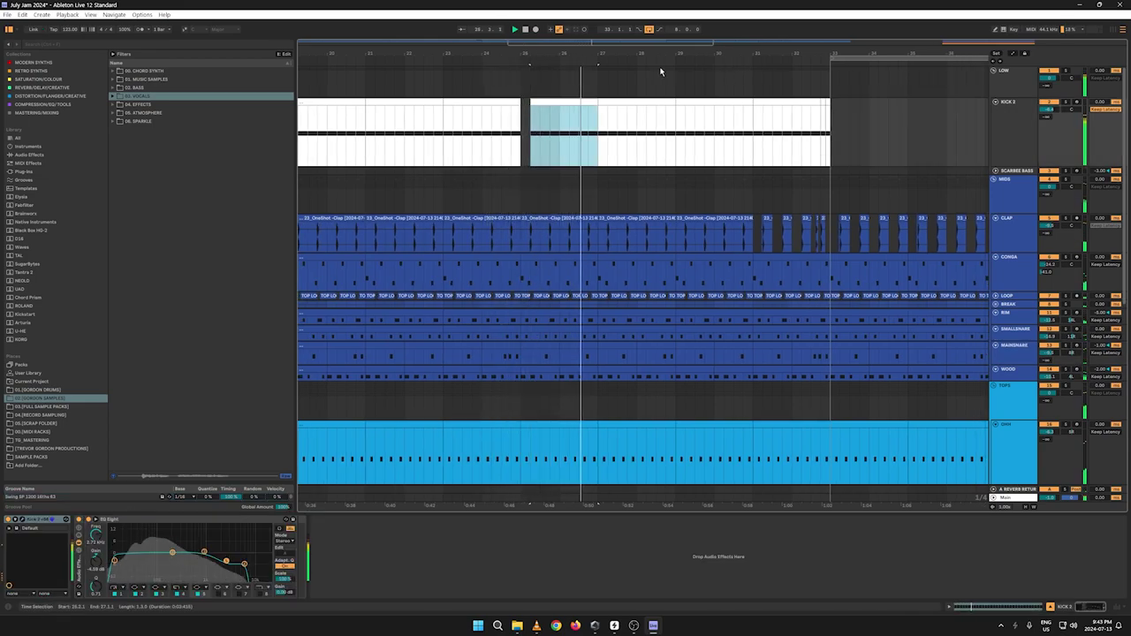
mouse_move(662, 54)
mouse_down()
mouse_move(620, 19)
mouse_move(653, 49)
mouse_up()
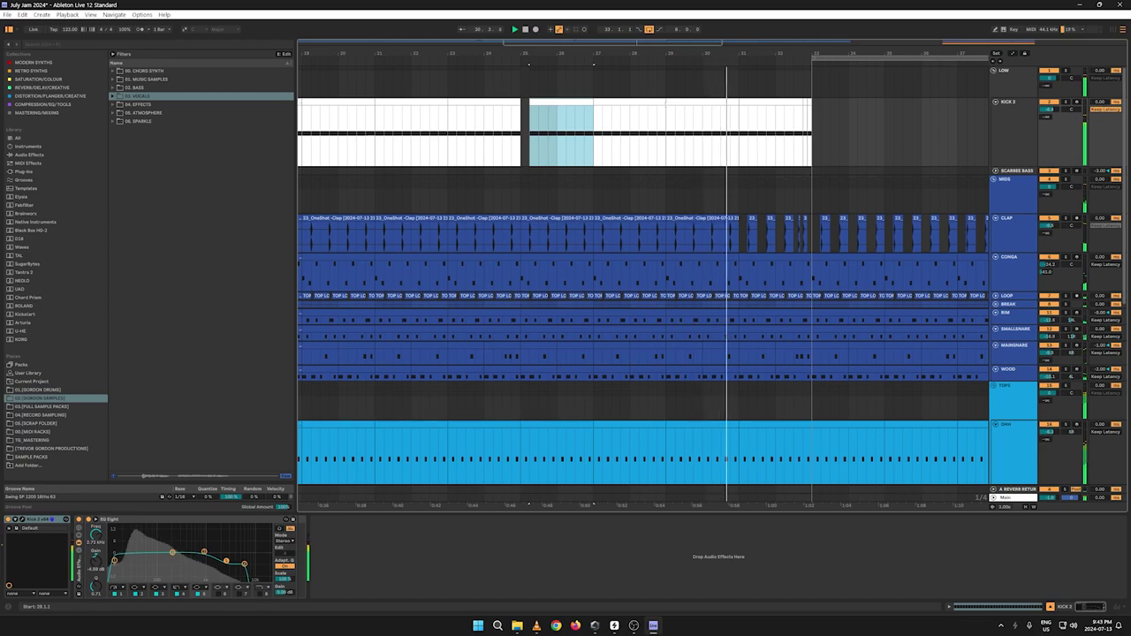
scroll(751, 176, up, 5)
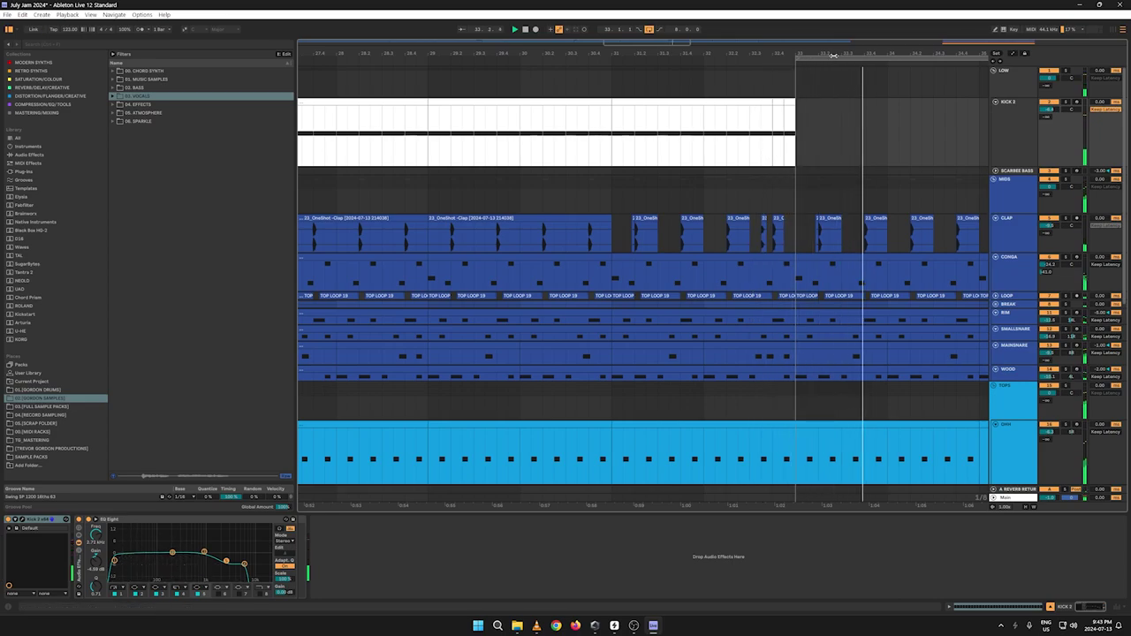
drag(833, 55, 548, 10)
Step: Lower the CHORDSTAB filter automation breakpoint to reshape its dip
scroll(745, 187, down, 5)
key(a)
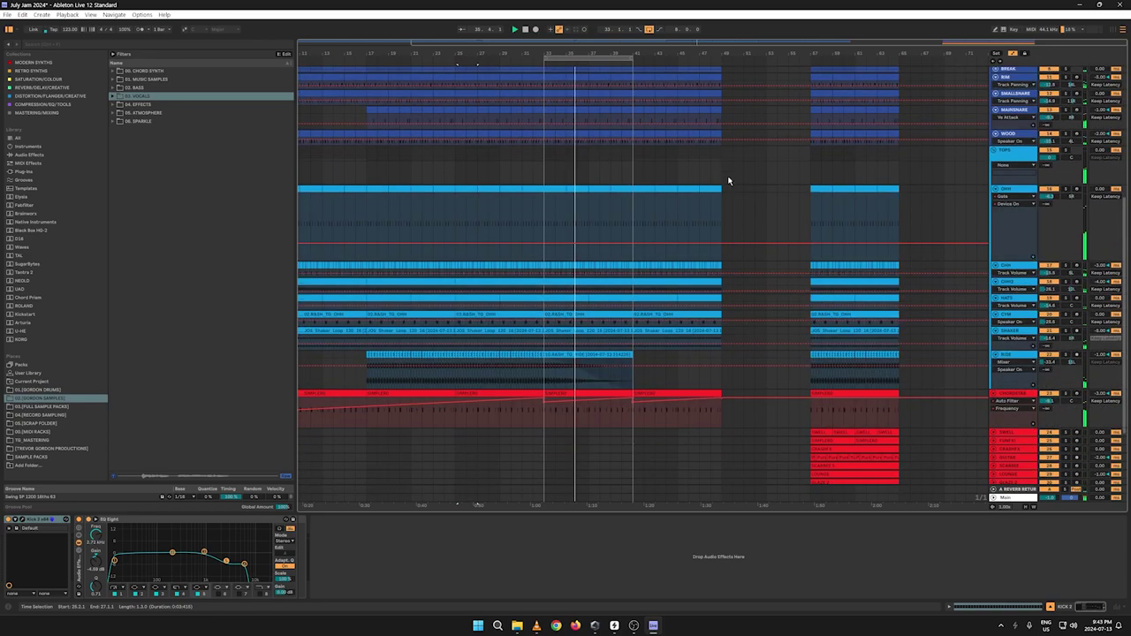
drag(544, 403, 743, 403)
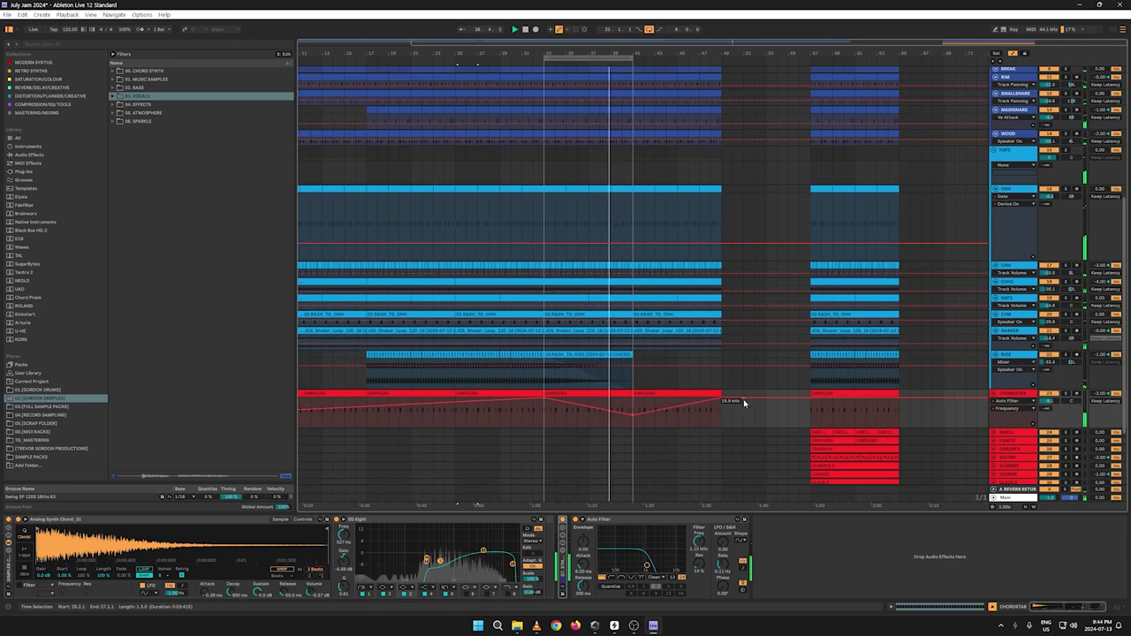
key(a)
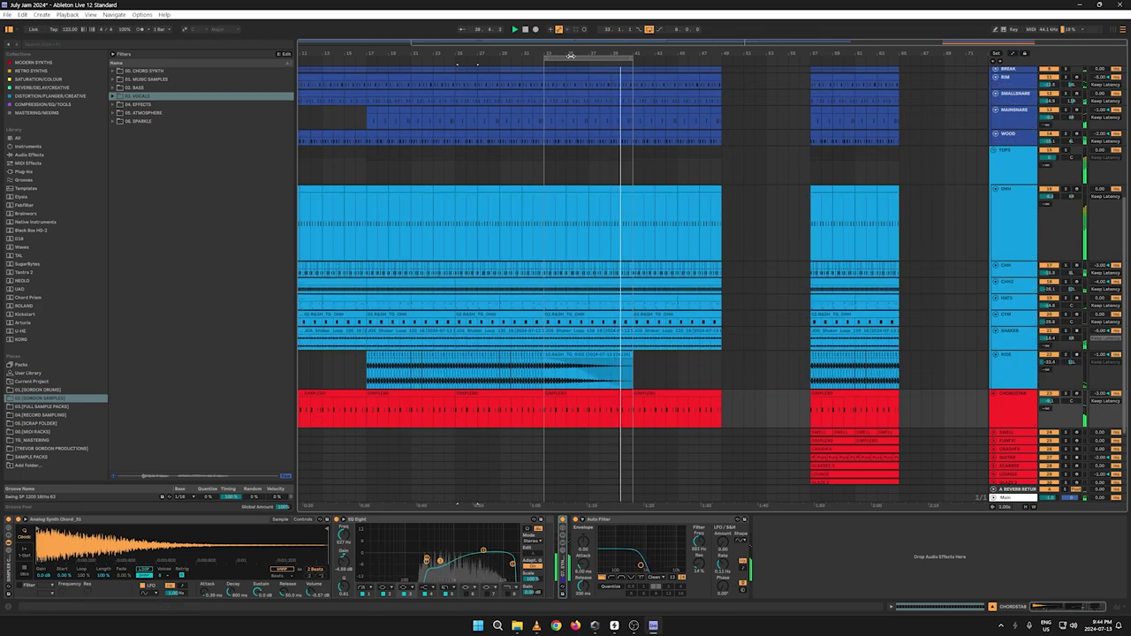
Step: Move the Kick 2 clip from bar 57 into the empty bars 41–49
drag(632, 55, 721, 56)
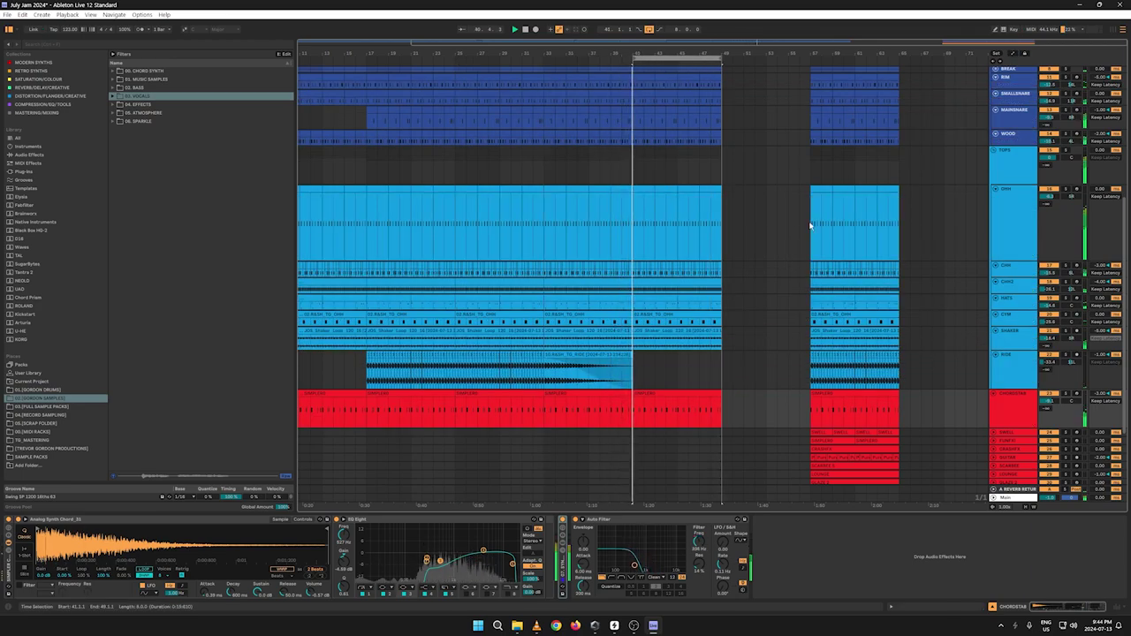
scroll(802, 220, up, 5)
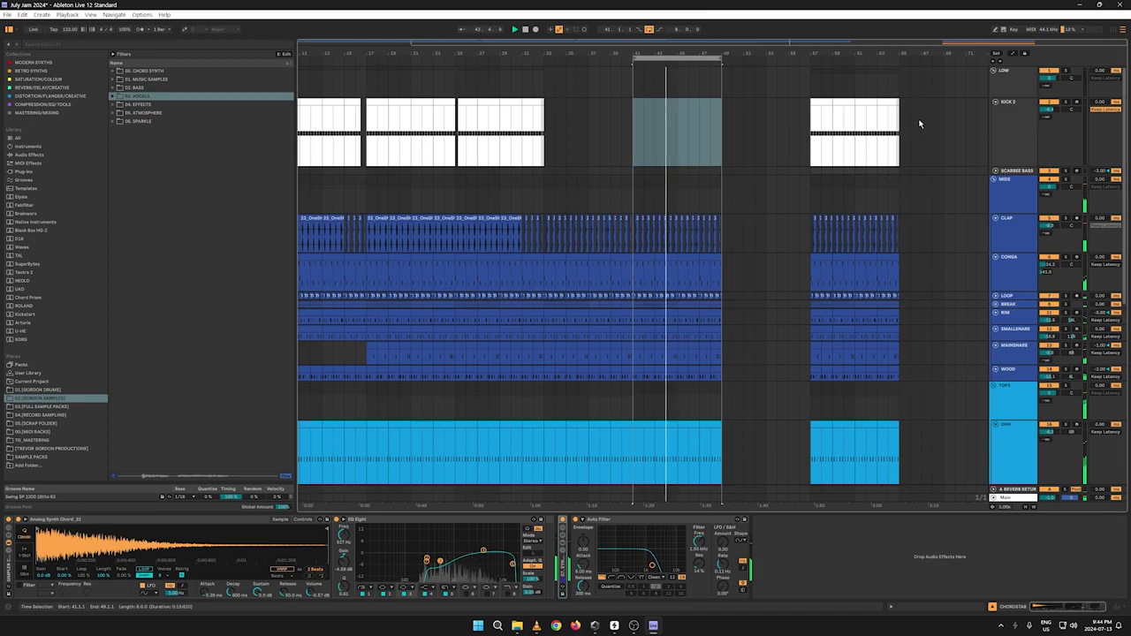
drag(919, 124, 636, 106)
right_click(820, 104)
key(space)
key(space)
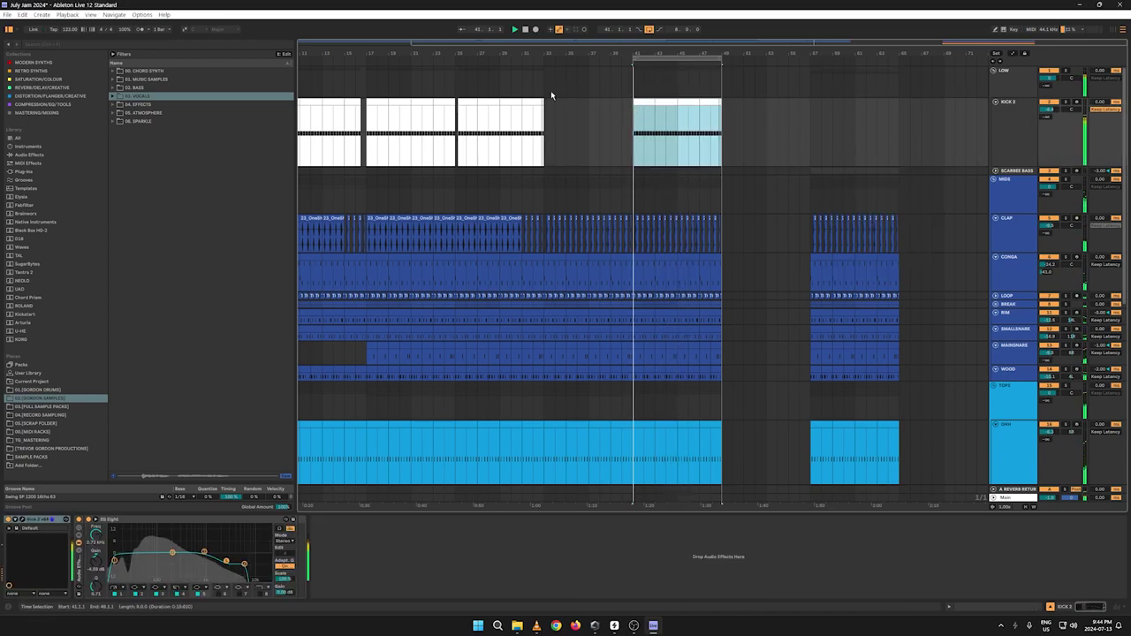
scroll(712, 241, down, 6)
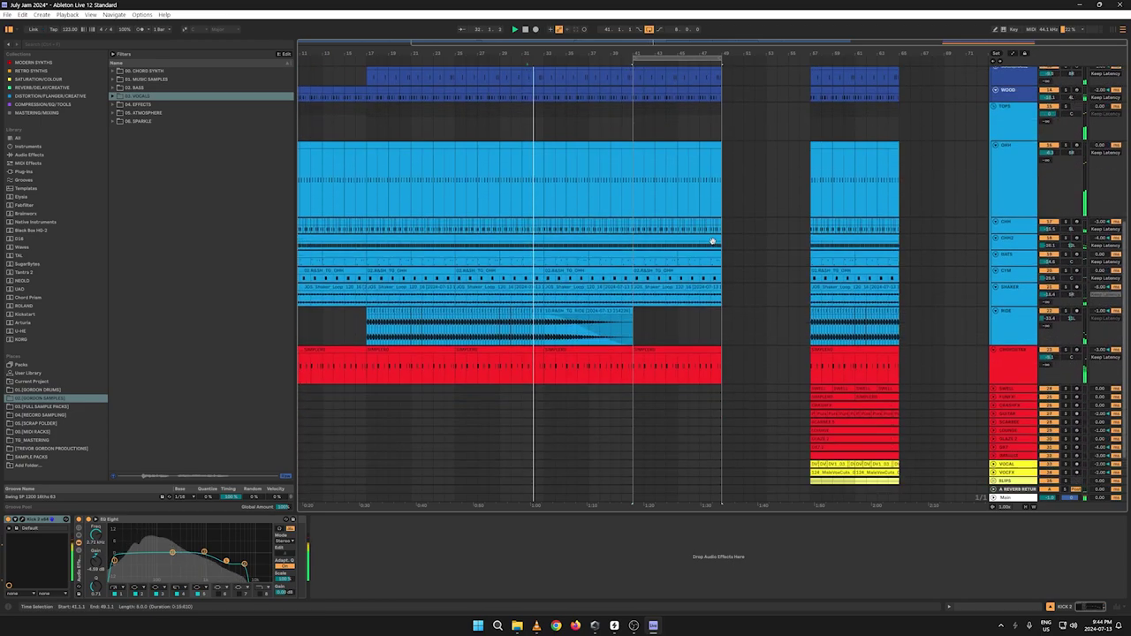
scroll(712, 241, down, 2)
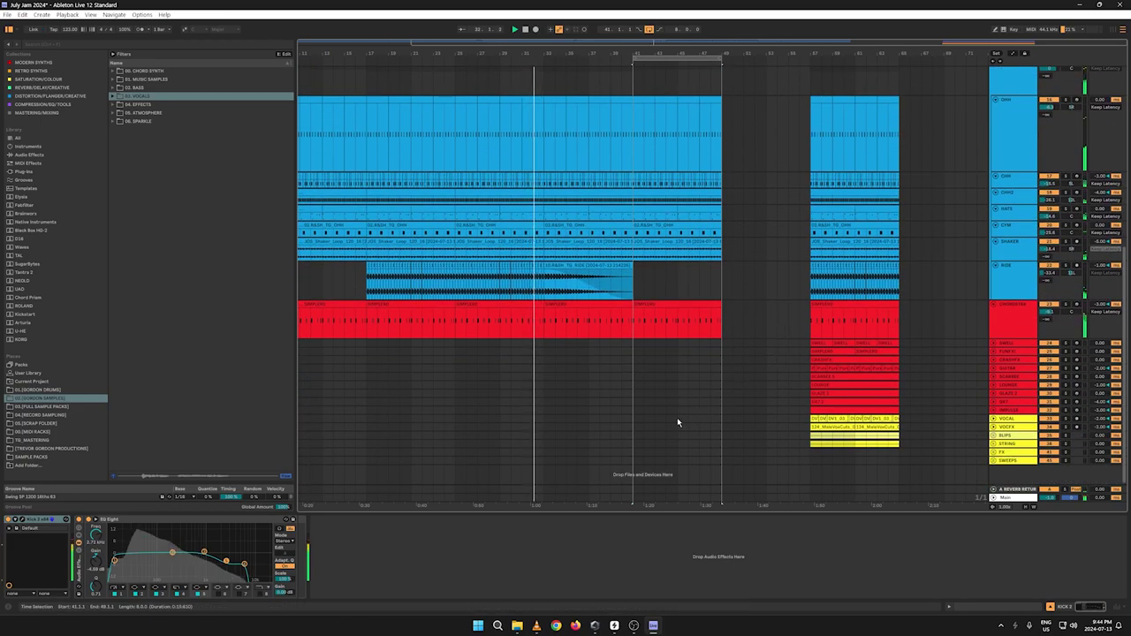
click(992, 343)
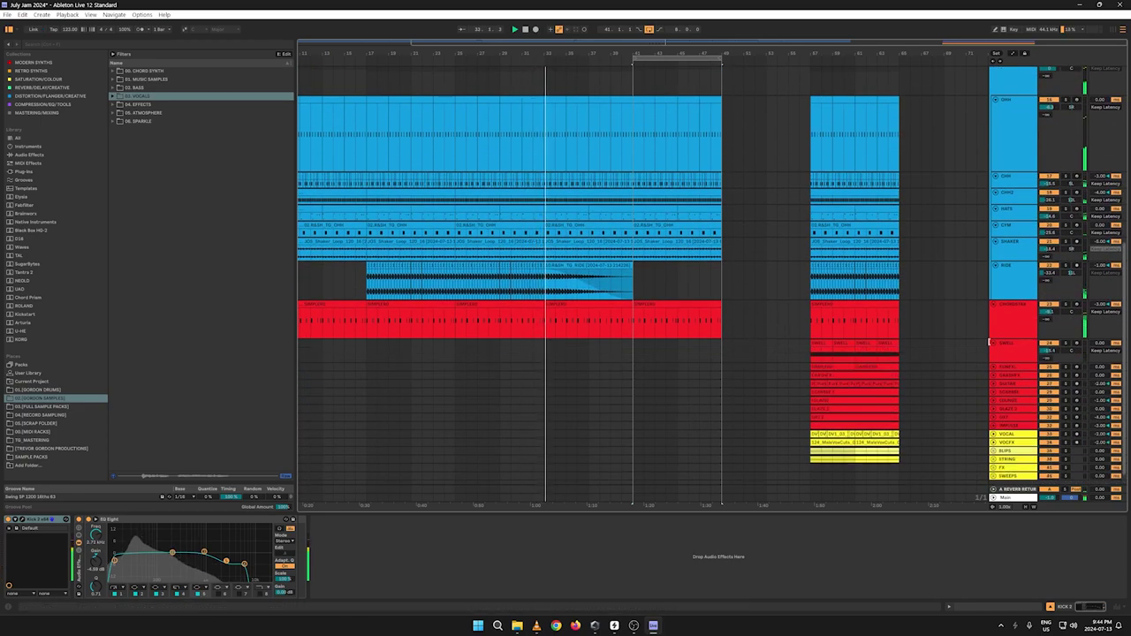
Step: Copy the SWELL clip and paste it at bar 33
click(812, 353)
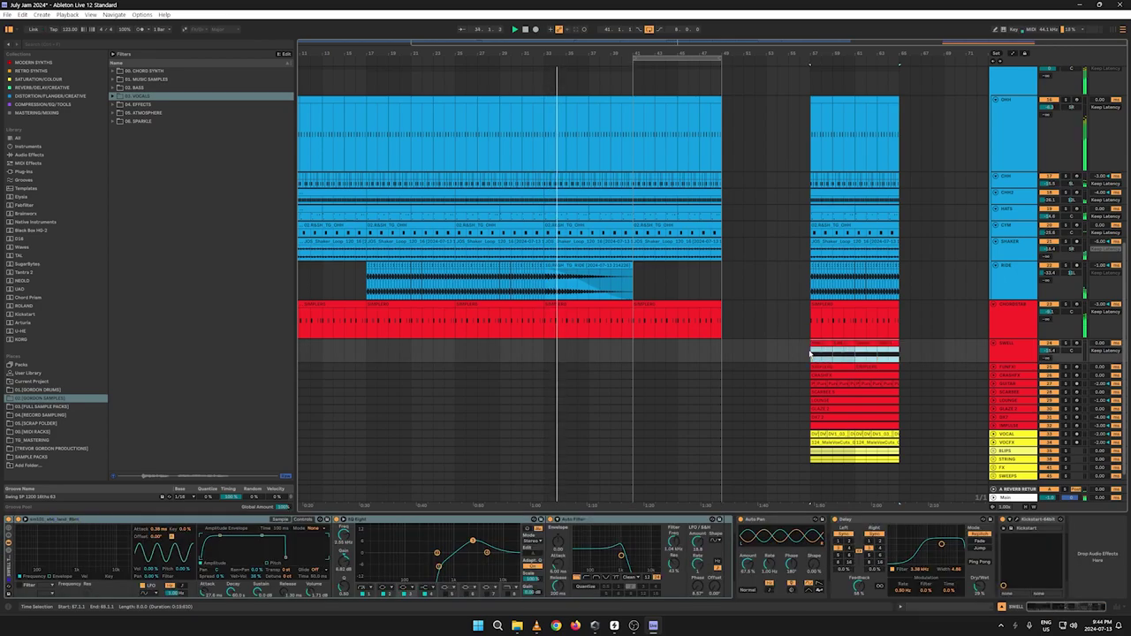
right_click(811, 353)
click(765, 364)
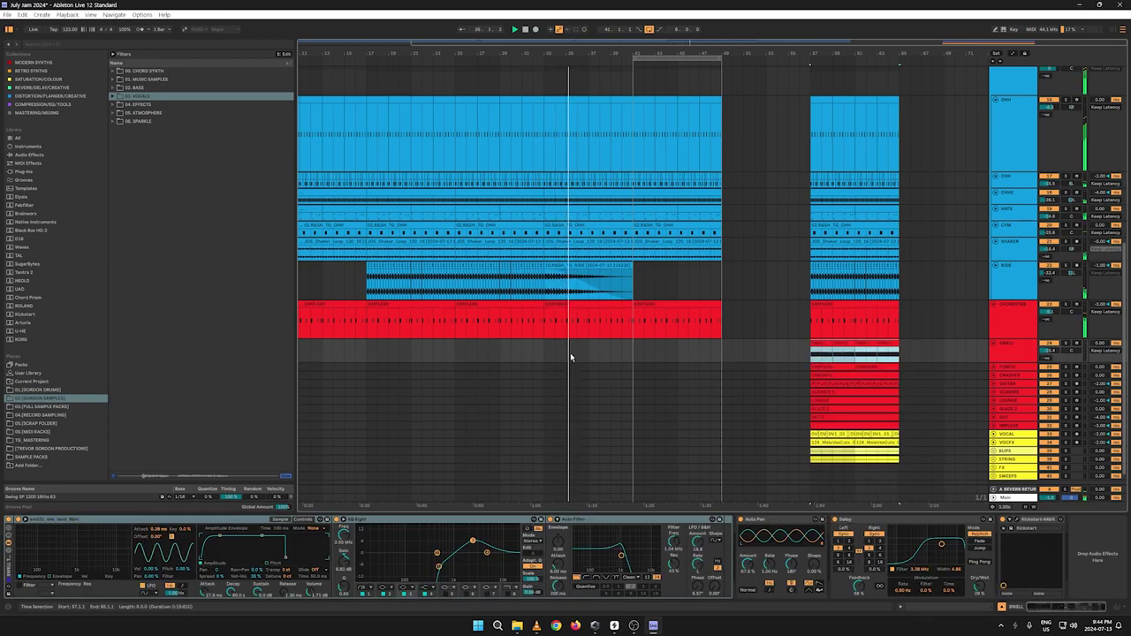
click(546, 356)
key(ctrl+v)
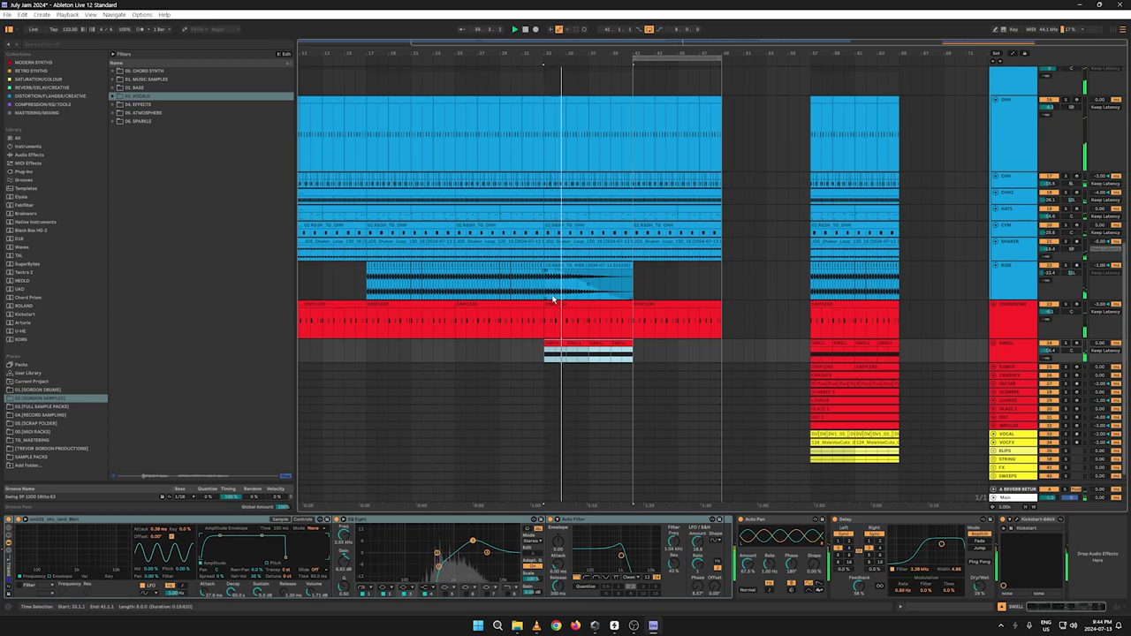
Step: Turn on the Simpler filter and show Filter Frequency automation in a new lane
click(287, 519)
click(295, 520)
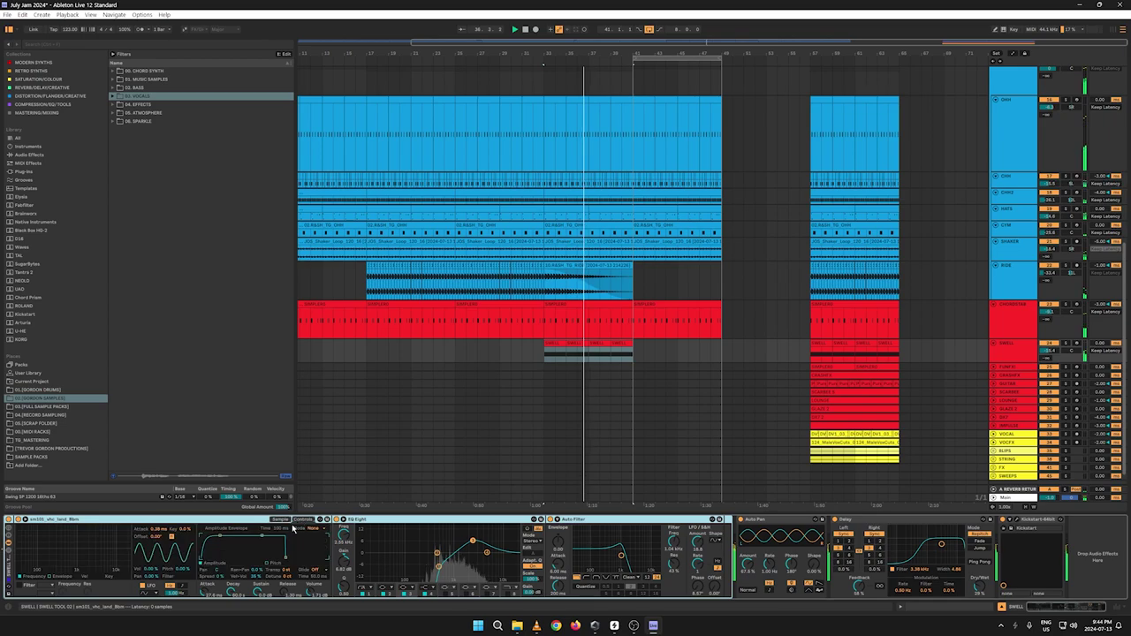
click(21, 586)
right_click(64, 593)
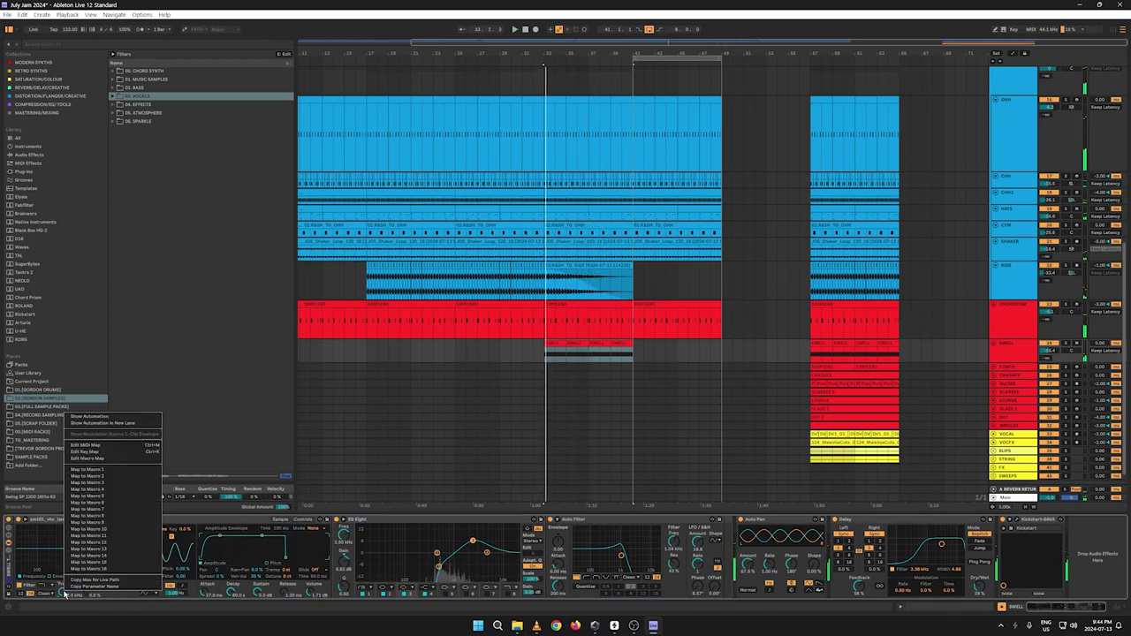
click(80, 424)
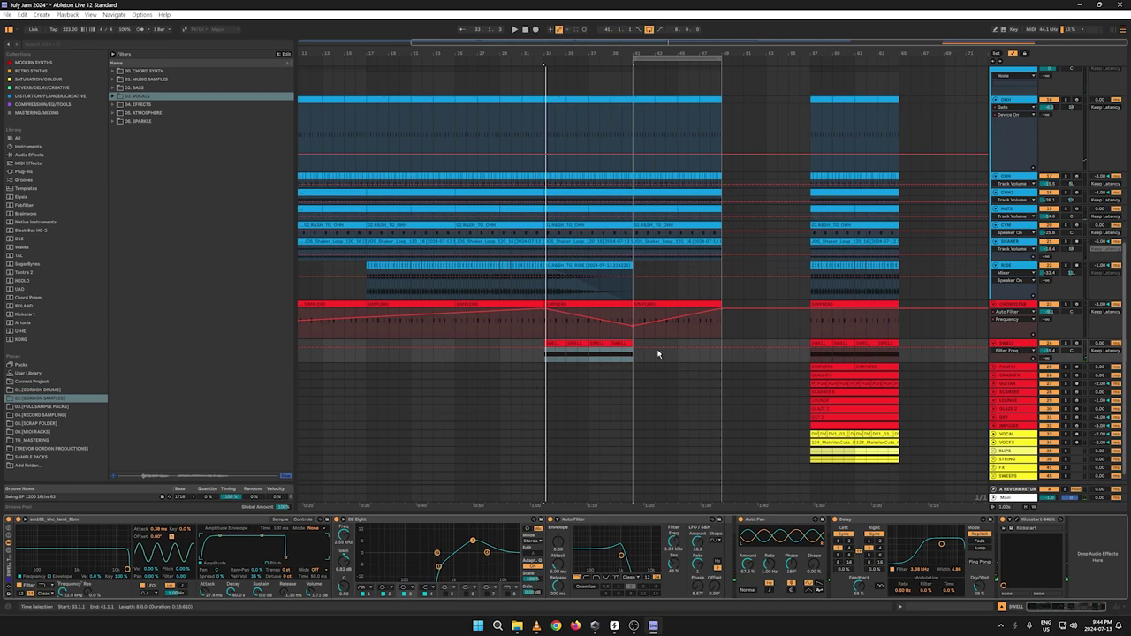
Step: Draw a rising filter-frequency ramp across the SWELL copy at bars 33–41
click(578, 303)
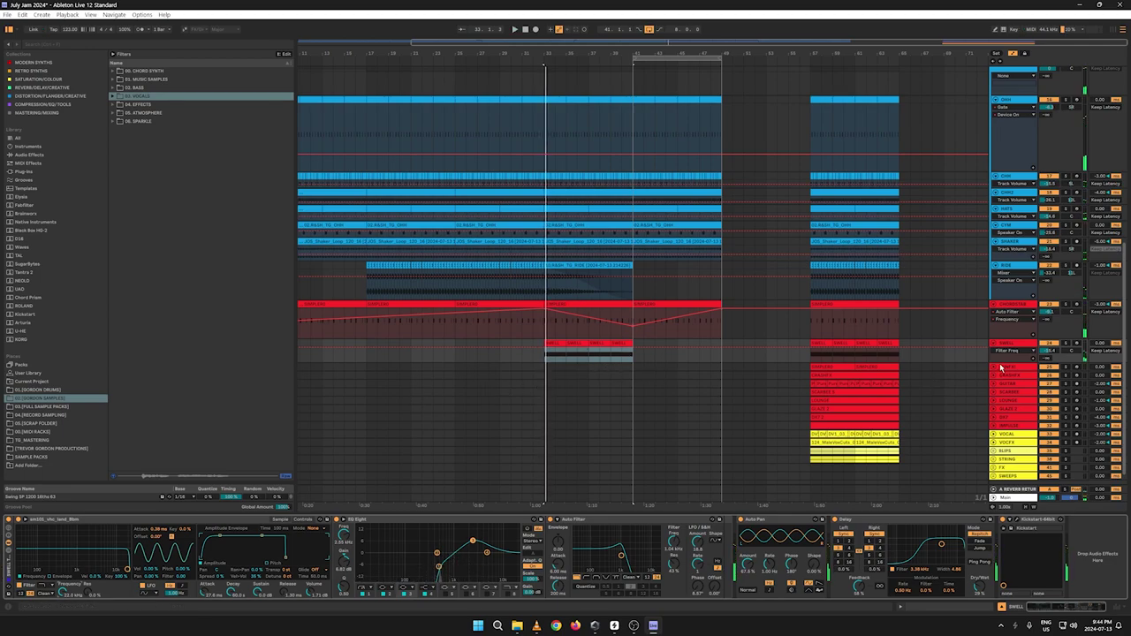
drag(998, 362, 883, 398)
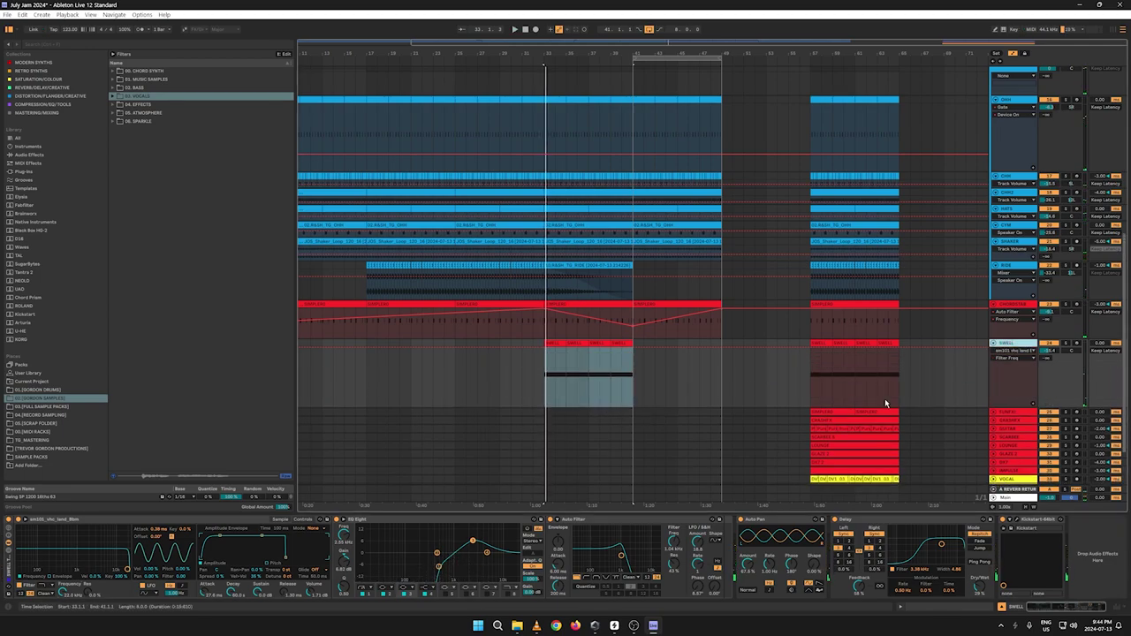
click(632, 351)
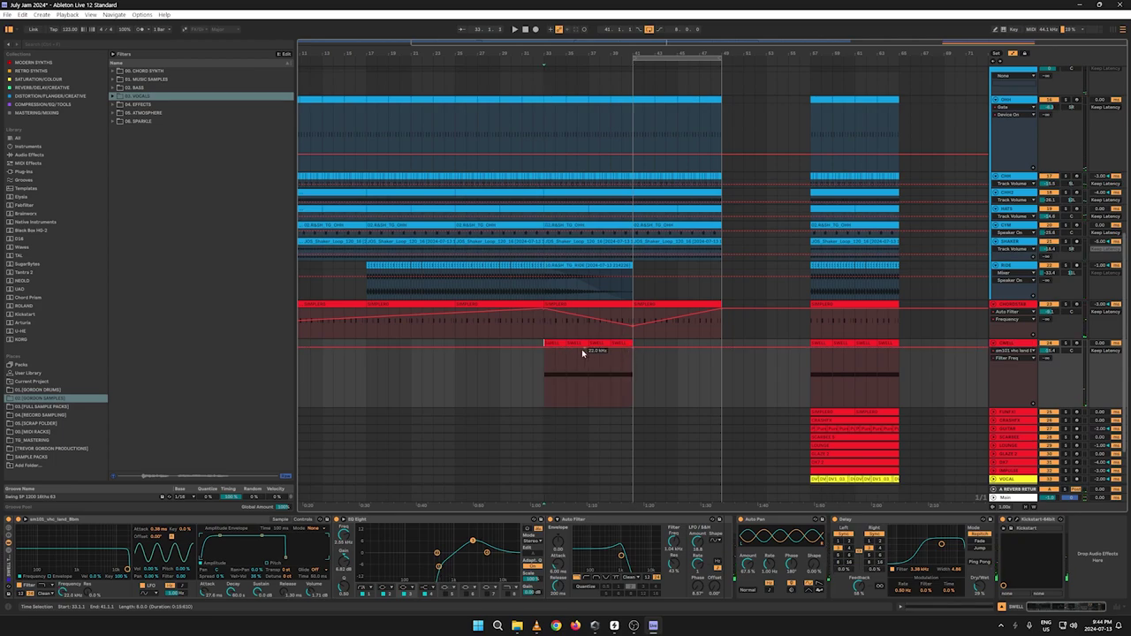
drag(566, 348, 545, 379)
key(space)
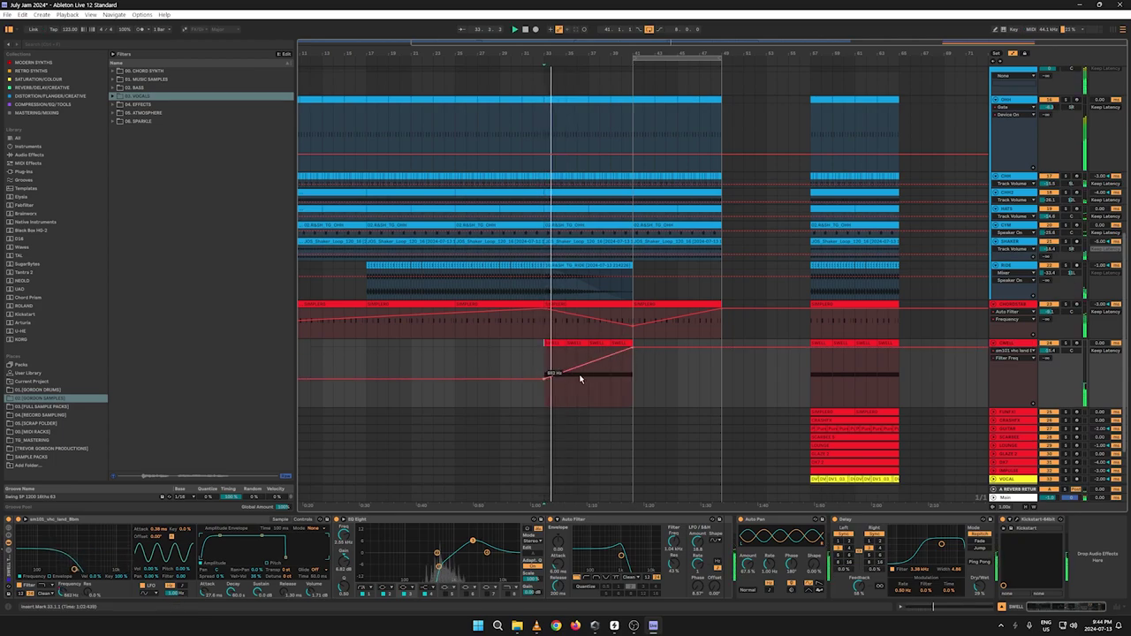
drag(633, 345, 625, 377)
Step: Copy the SWELL section from bars 57–61 and paste it at bar 41
key(a)
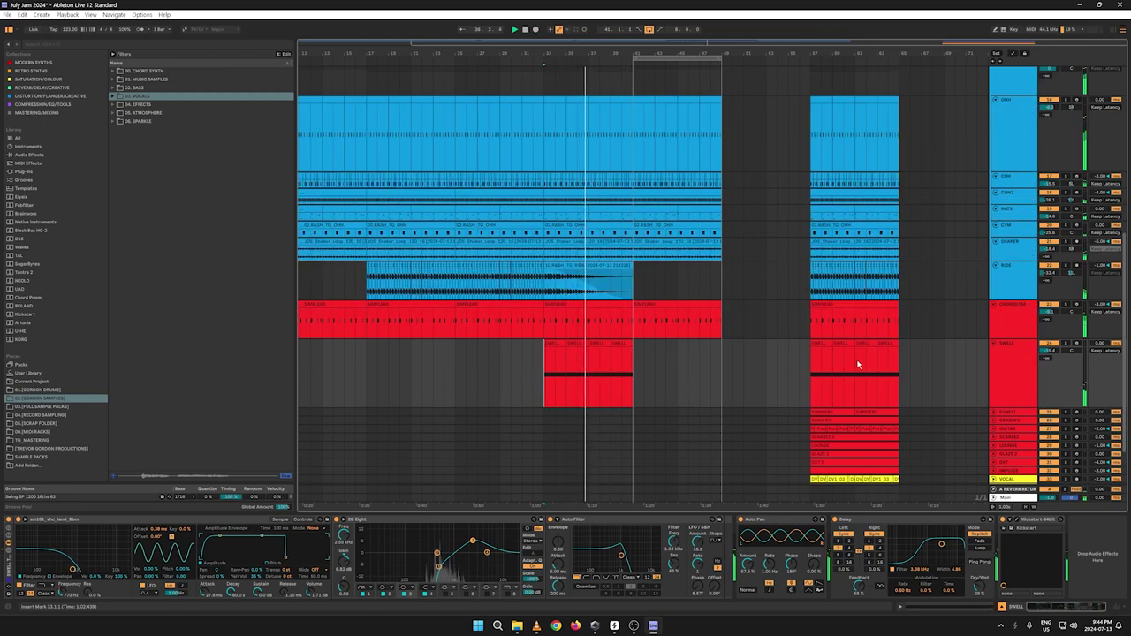
drag(900, 369, 811, 371)
right_click(822, 347)
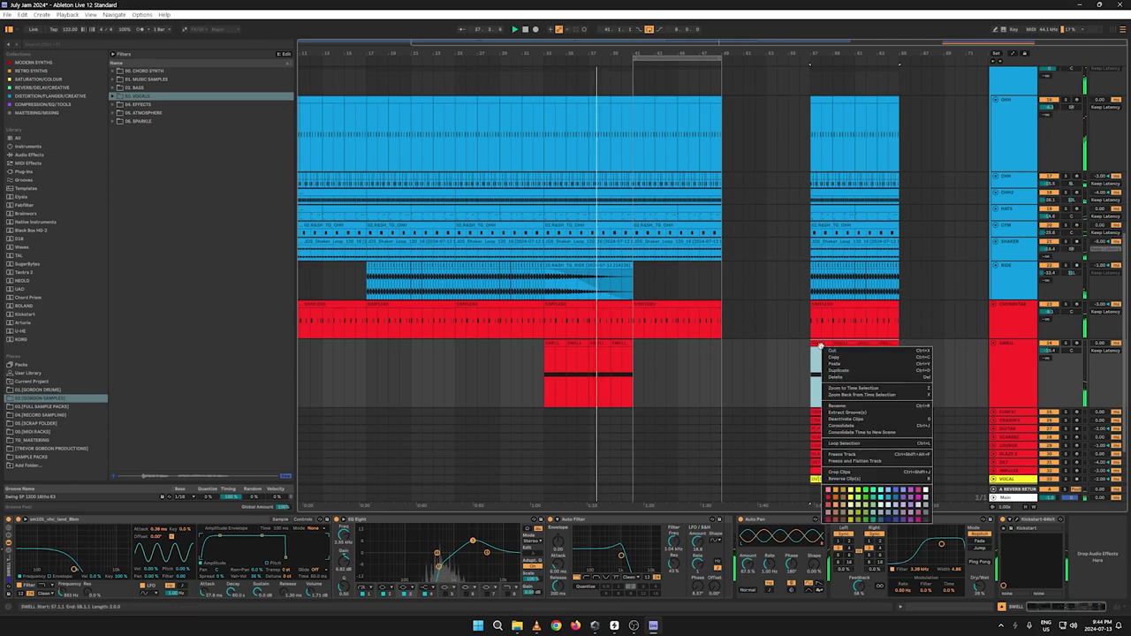
click(825, 357)
click(636, 361)
key(ctrl+v)
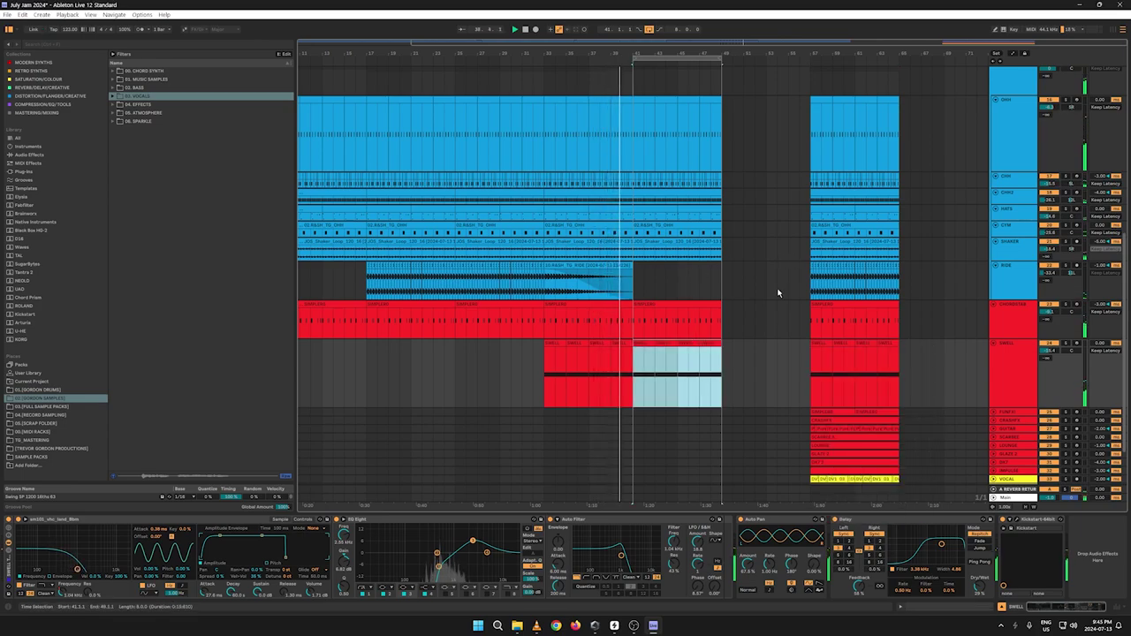
Step: Zoom in around bar 41 and select its start across the drum tracks
scroll(778, 270, up, 6)
scroll(788, 269, down, 5)
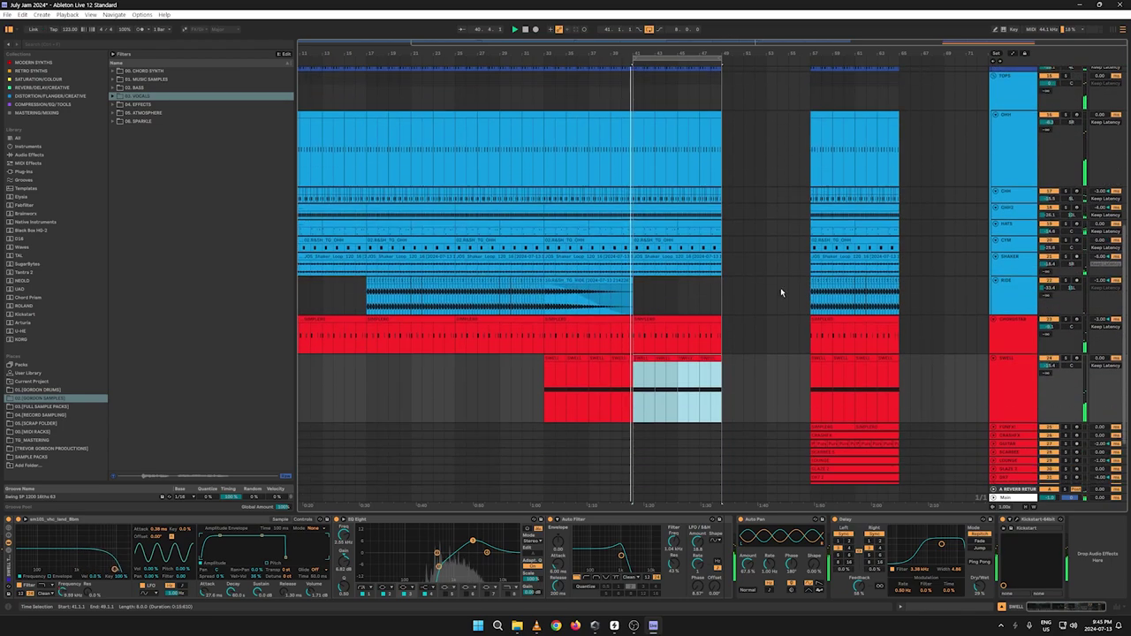
scroll(767, 283, up, 5)
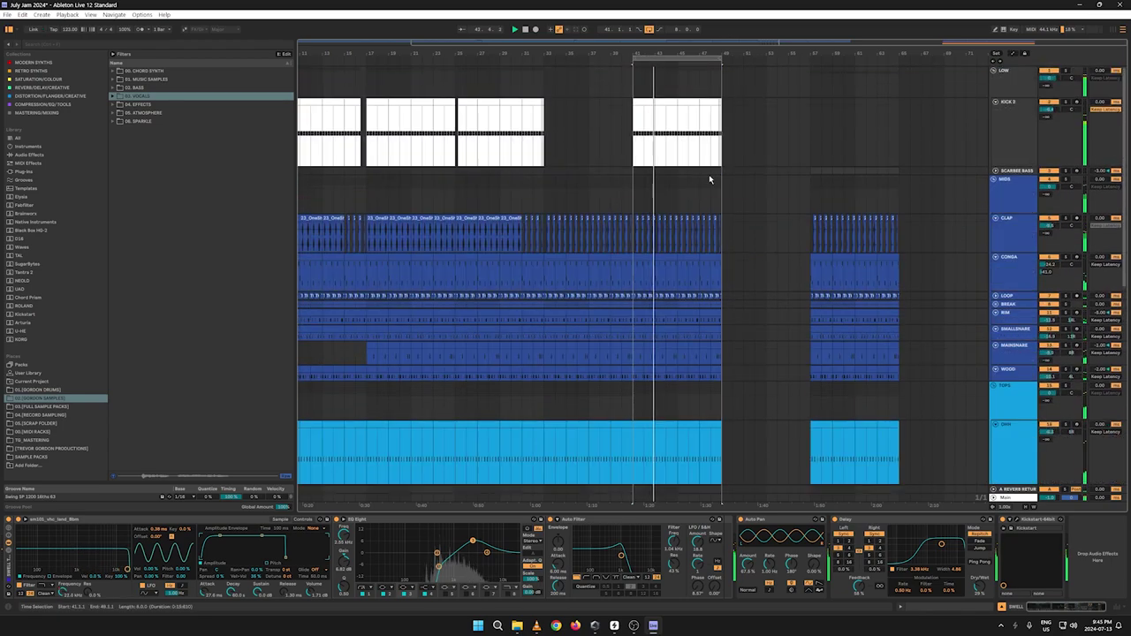
scroll(777, 265, down, 4)
scroll(792, 261, up, 4)
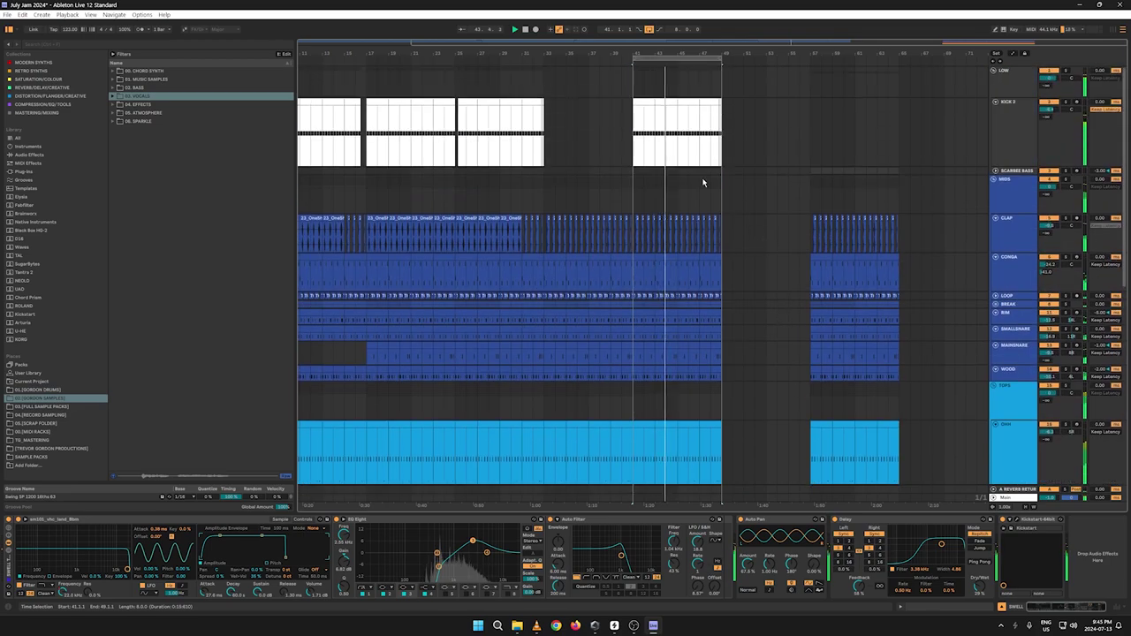
drag(587, 59, 680, 106)
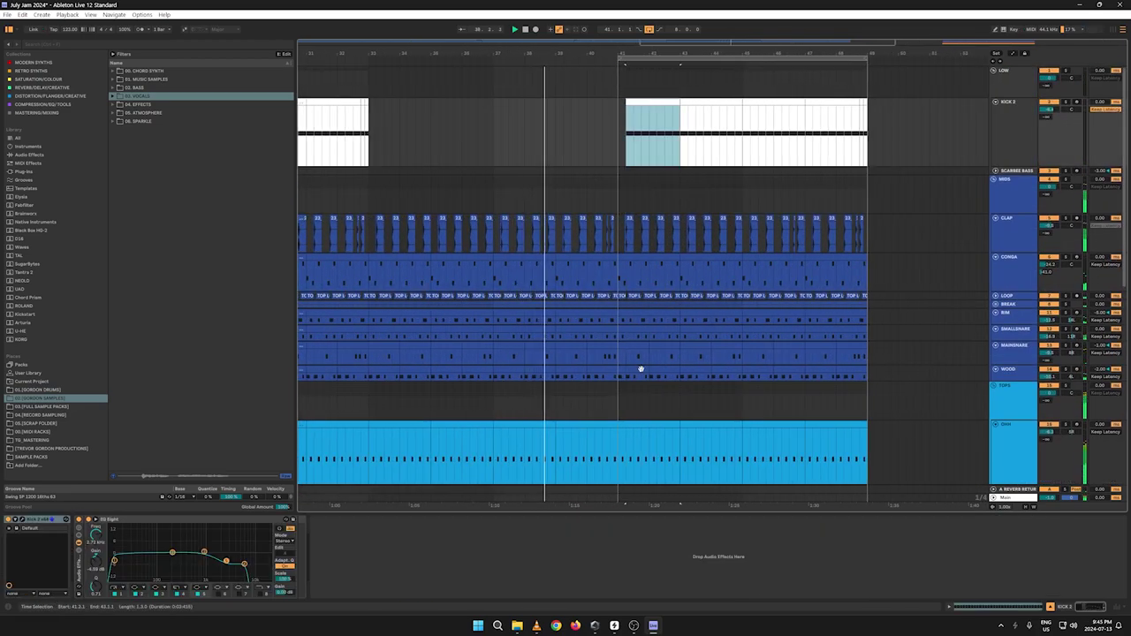
drag(631, 396, 620, 234)
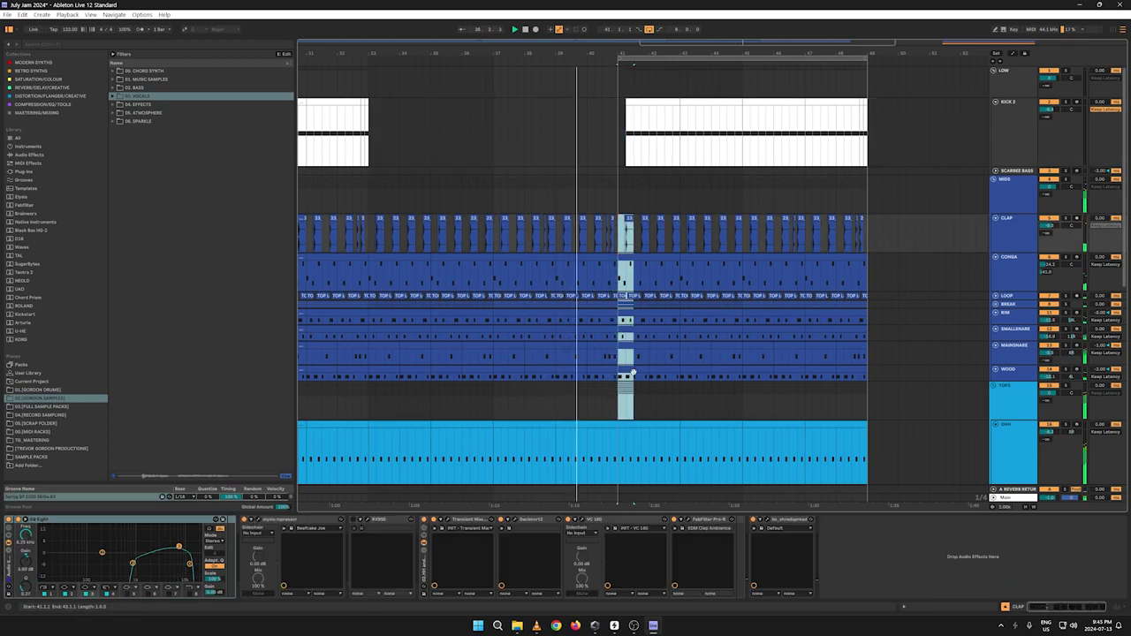
click(631, 369)
Step: Narrow the selection to the first beat of bar 41 across drums and OHH through RIDE
drag(623, 54, 626, 123)
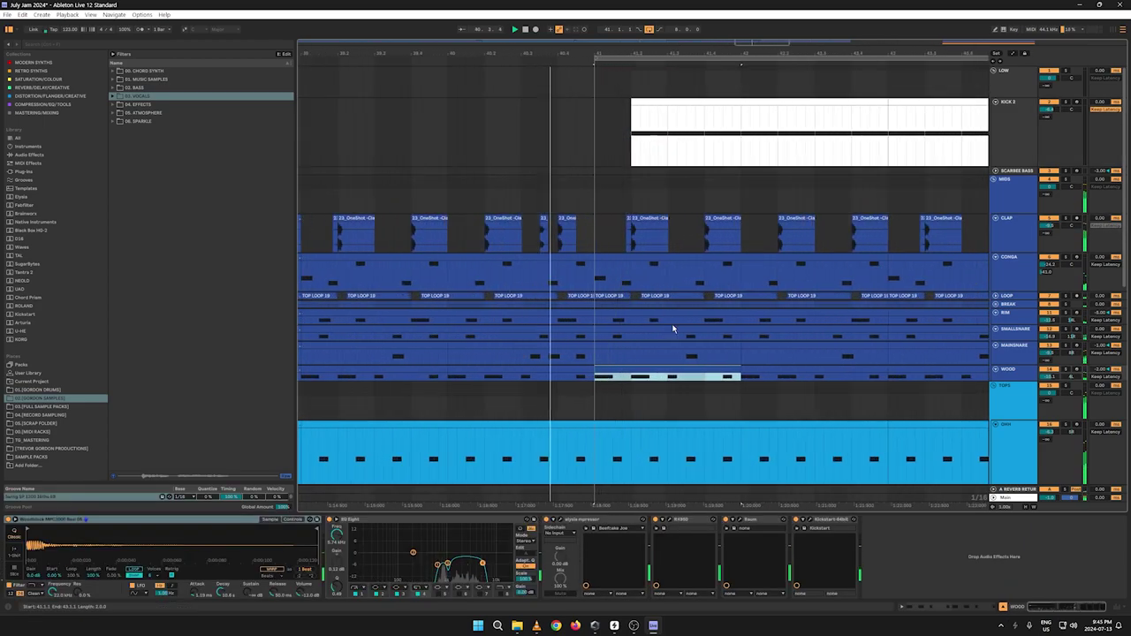
drag(625, 388, 632, 227)
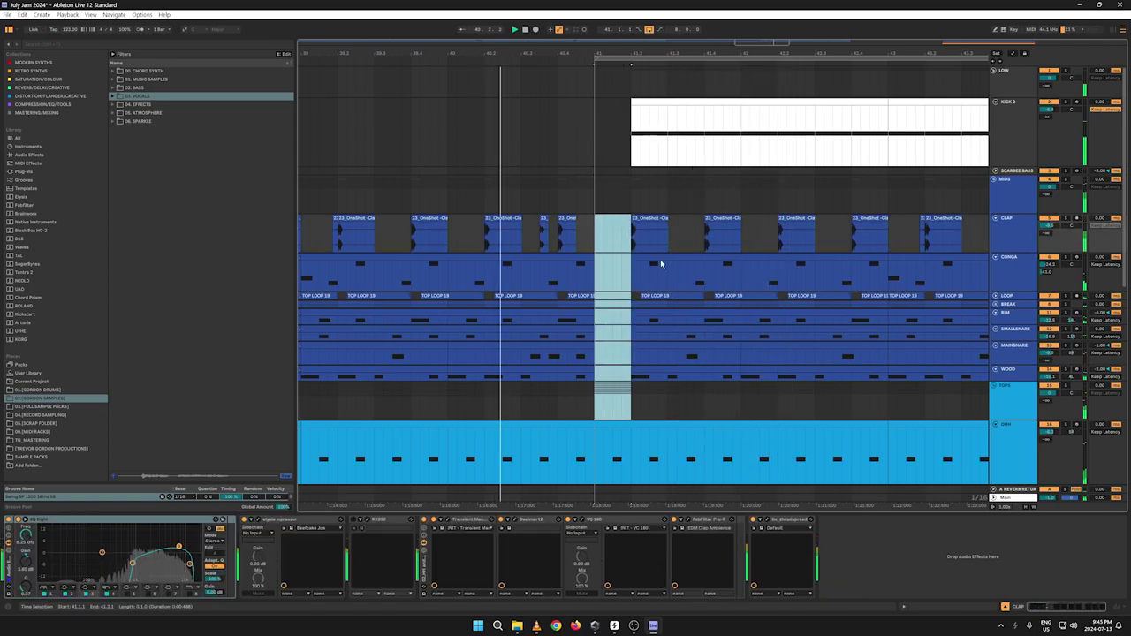
scroll(609, 282, down, 5)
scroll(607, 292, down, 1)
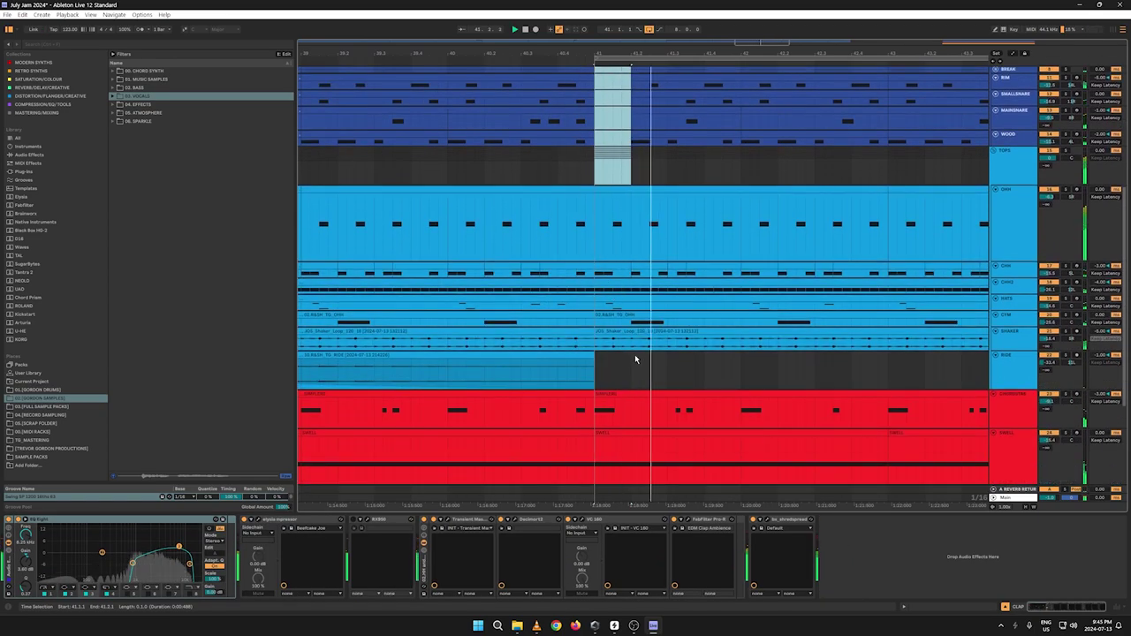
drag(633, 360, 629, 226)
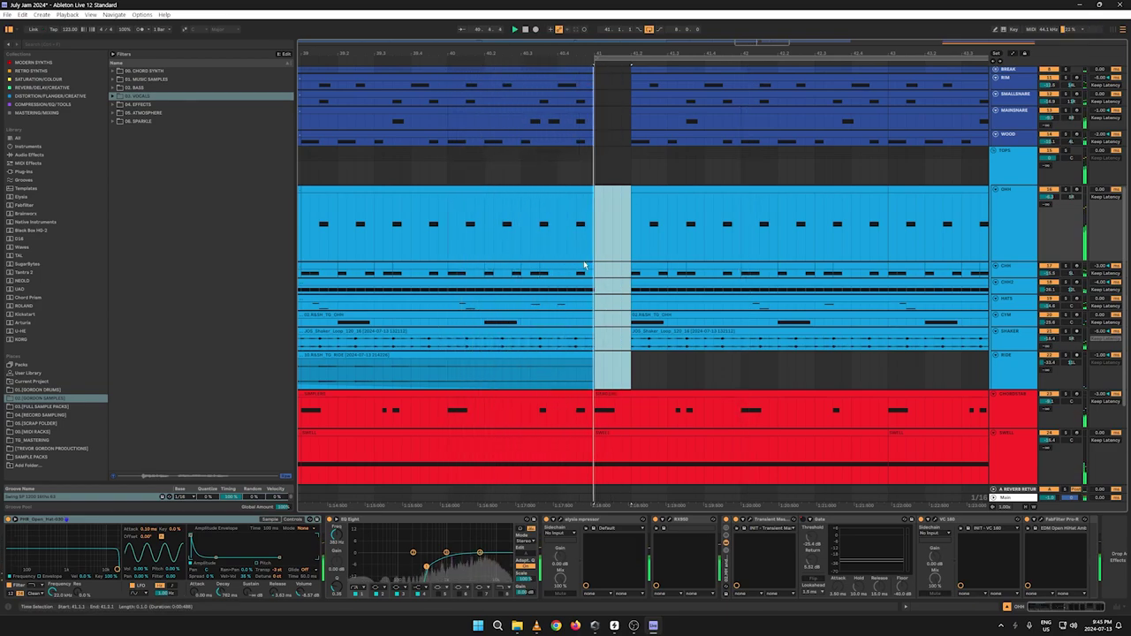
scroll(653, 265, down, 4)
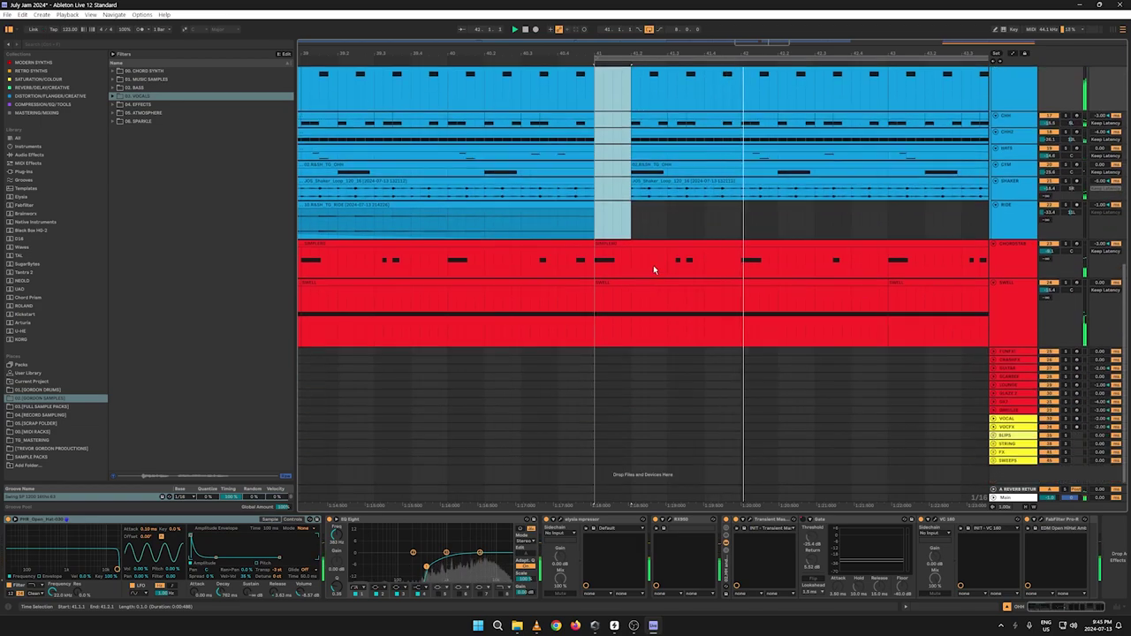
Step: Shape the SWELL filter-frequency rise into bar 41, with a low point near 688 Hz
key(a)
key(a)
key(a)
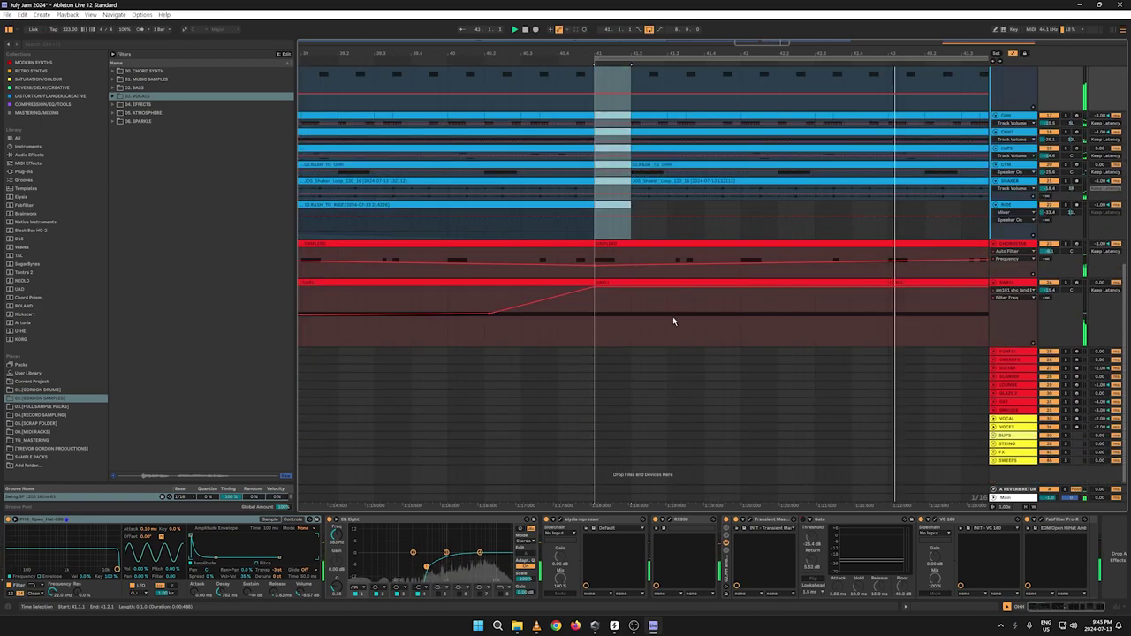
click(439, 329)
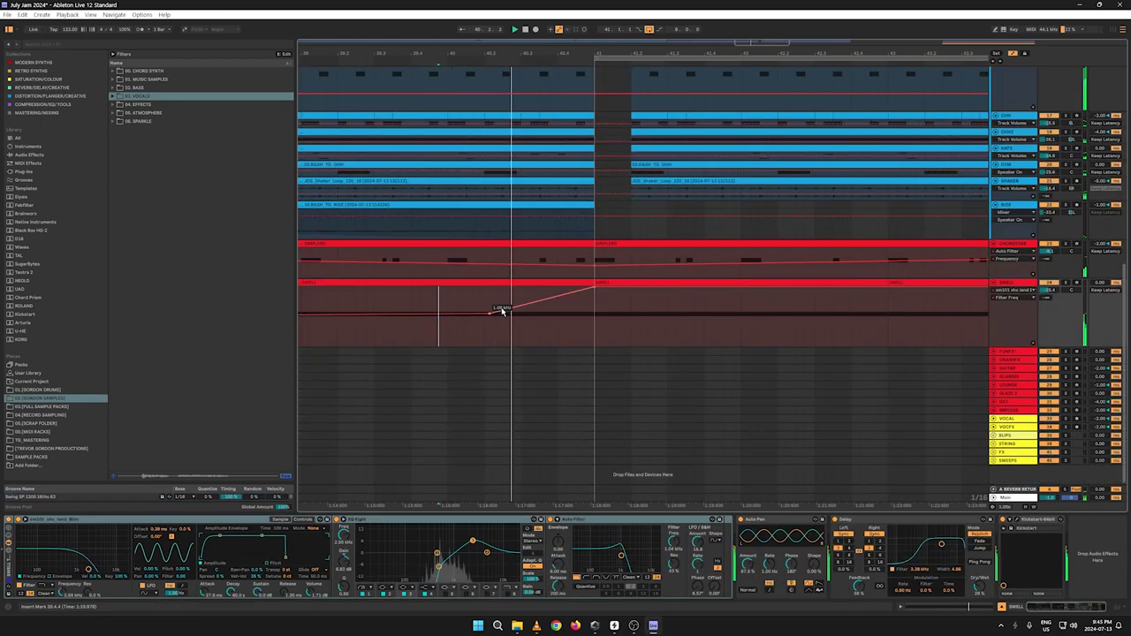
key(space)
key(space)
key(space)
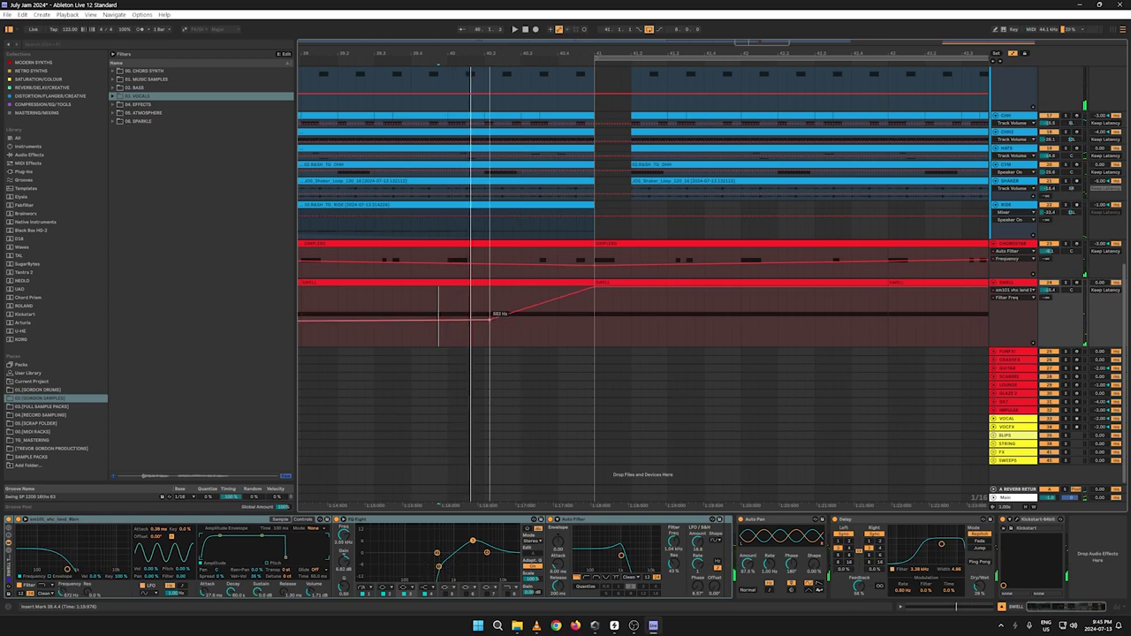
key(space)
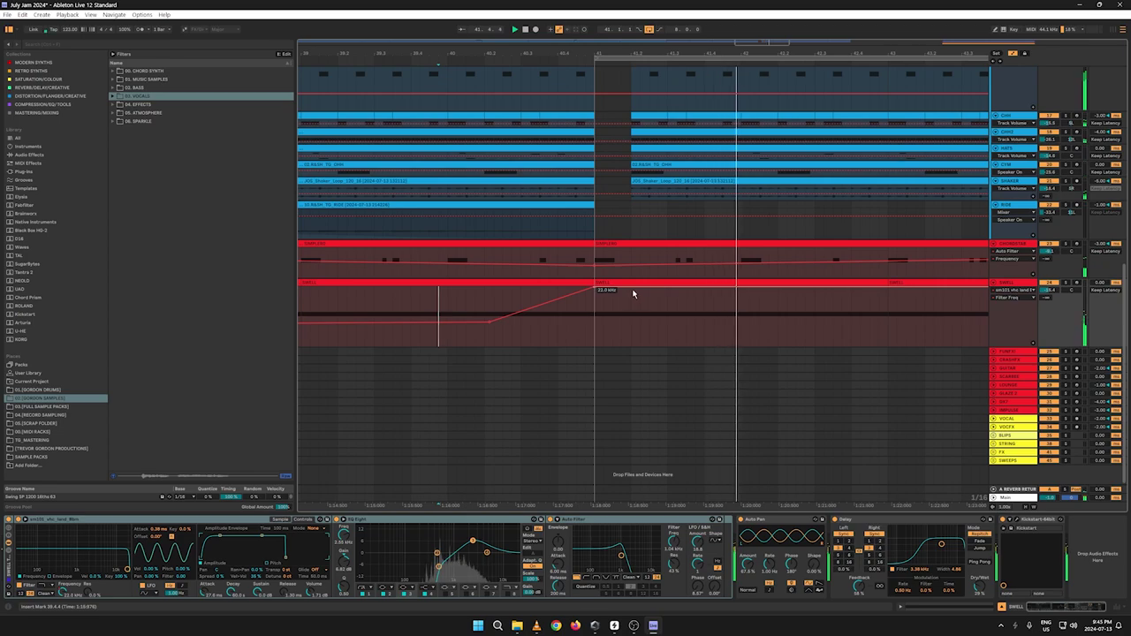
click(631, 287)
key(space)
key(space)
mouse_move(594, 287)
mouse_down()
mouse_move(594, 318)
mouse_move(613, 320)
mouse_move(632, 288)
mouse_move(671, 292)
mouse_up()
click(635, 291)
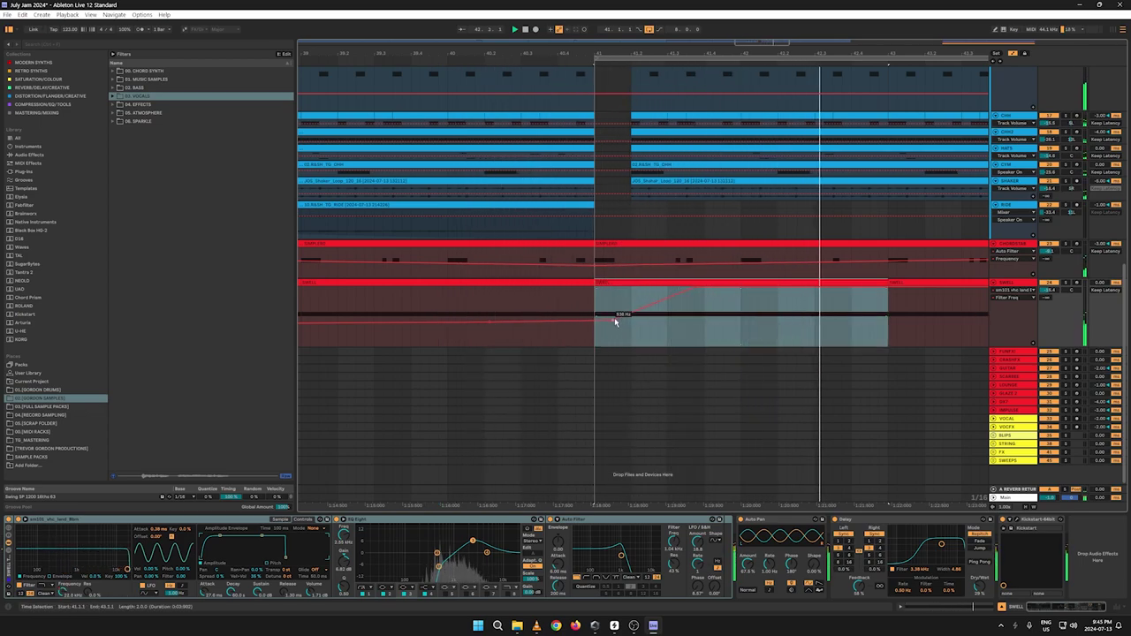
drag(616, 321, 575, 320)
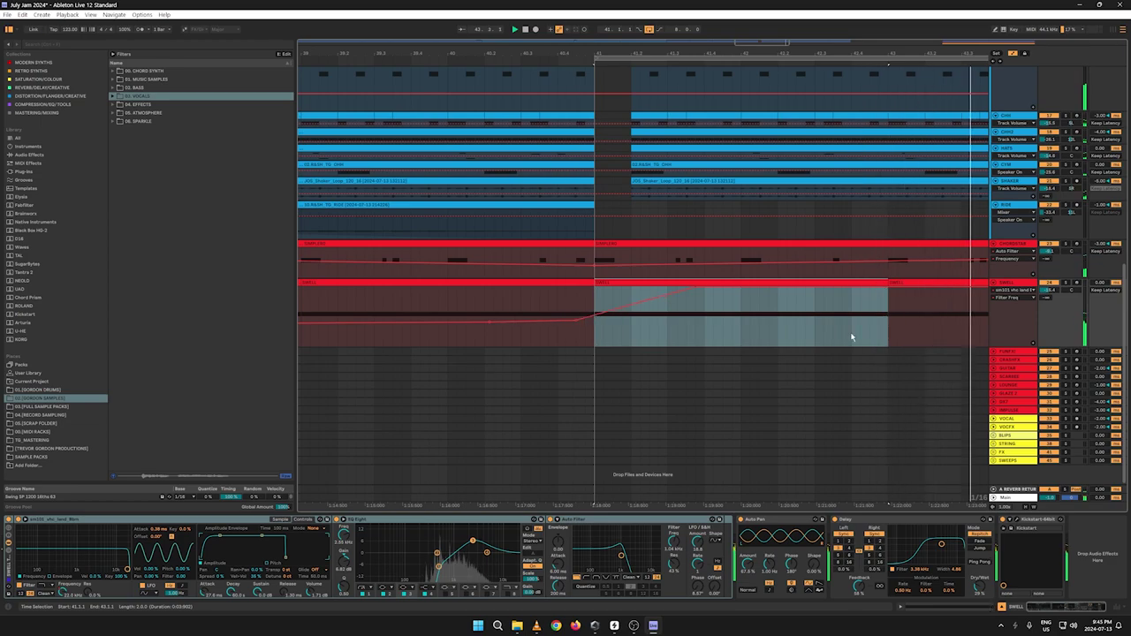
Step: Raise the CHORDSTAB filter-frequency breakpoint to 5.00 kHz
key(a)
drag(545, 54, 717, 106)
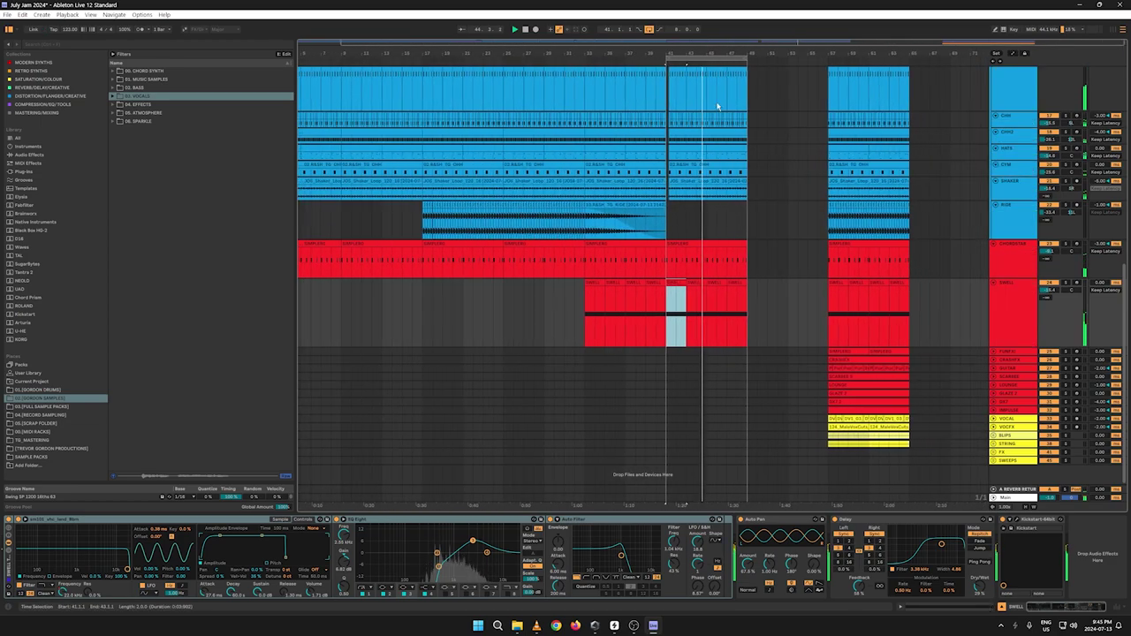
key(a)
click(664, 267)
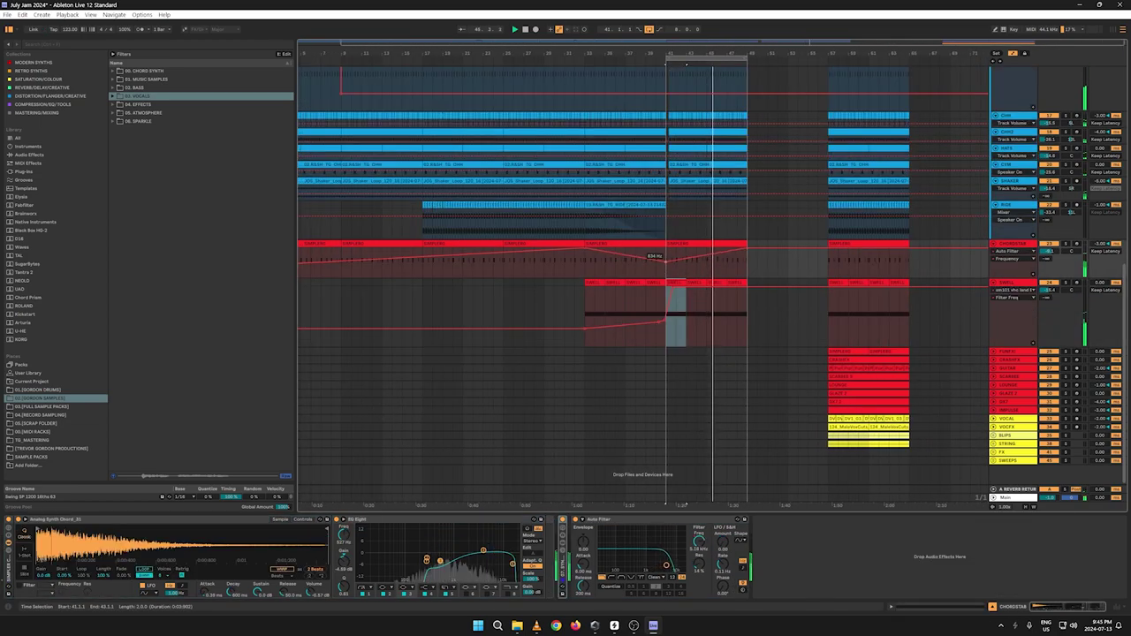
drag(664, 259, 682, 256)
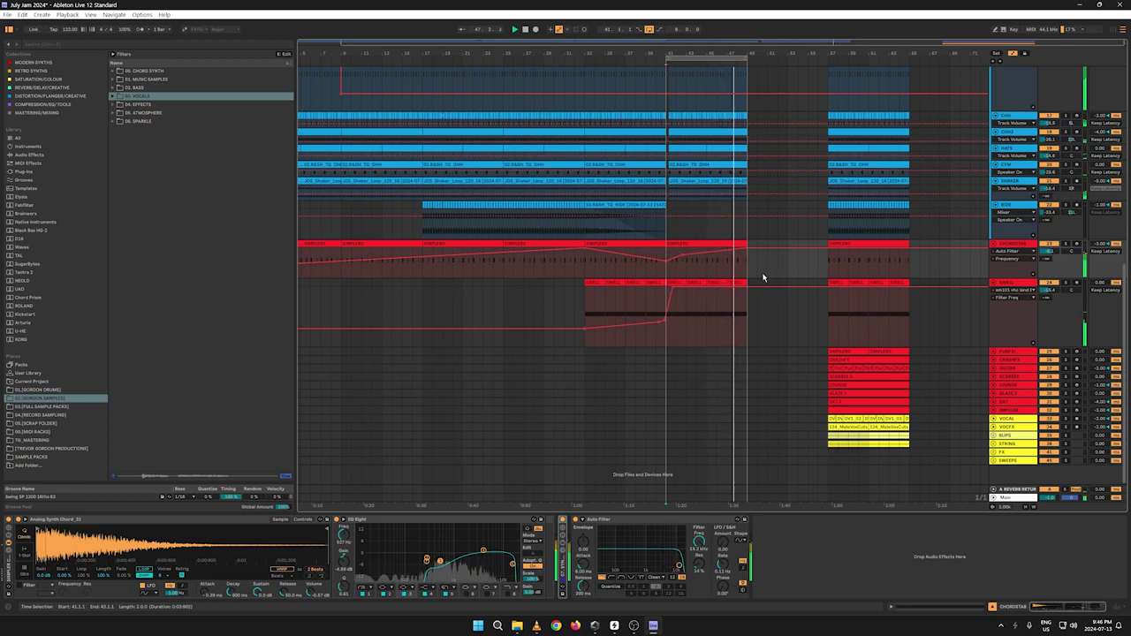
key(a)
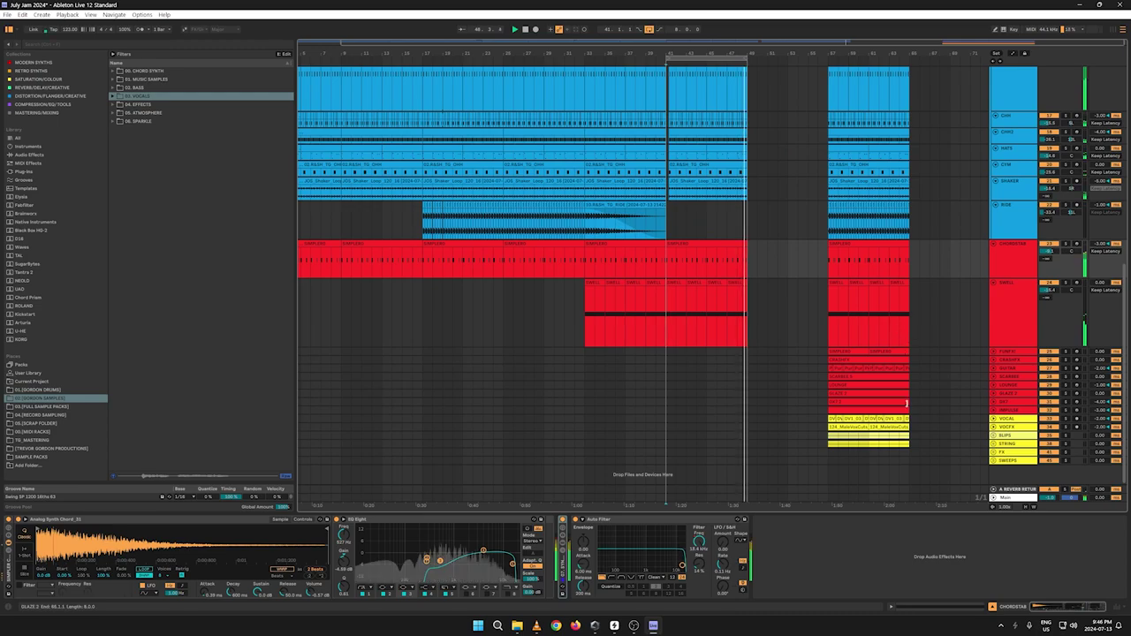
Step: Make trial selections across bars 57–65 and on KICK 2 around bars 29–49
drag(912, 455, 849, 199)
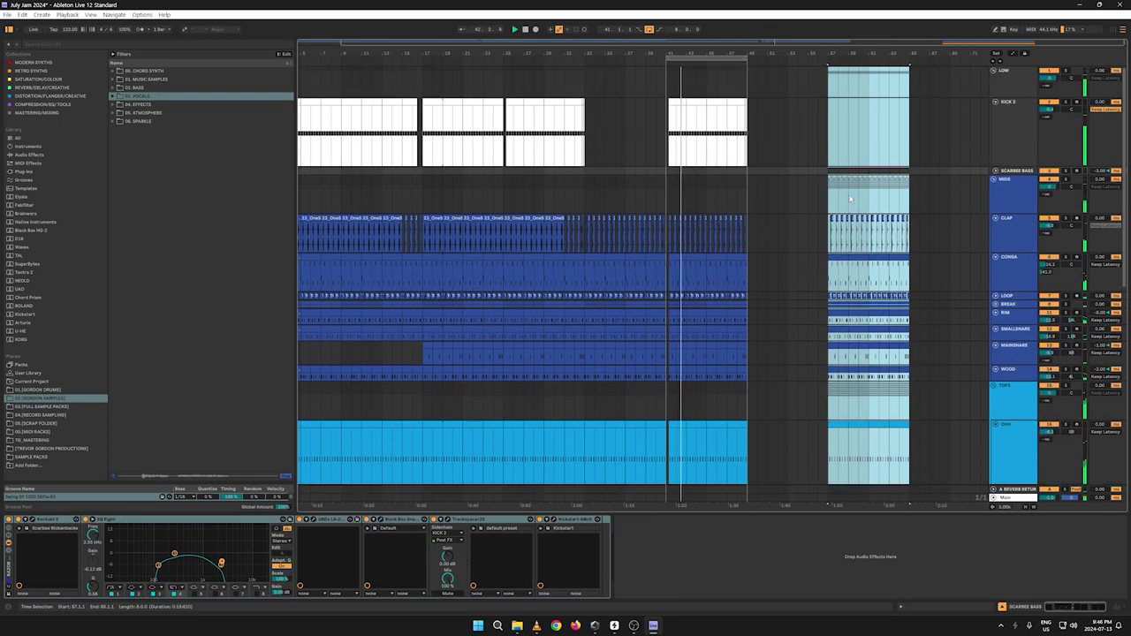
right_click(847, 82)
key(Escape)
click(871, 135)
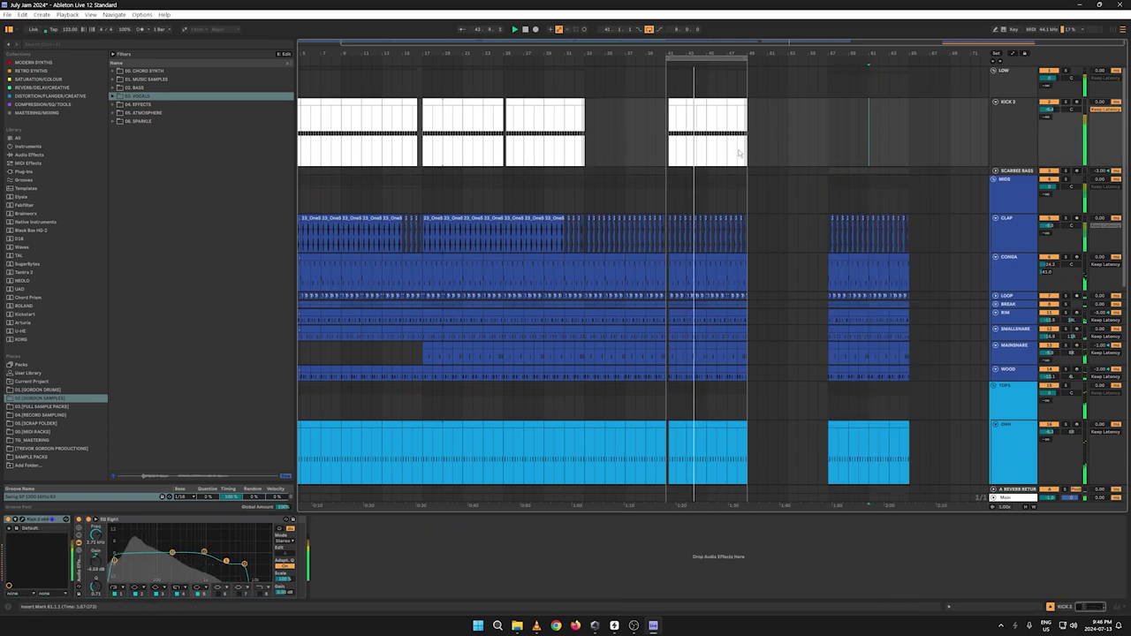
drag(748, 152, 656, 147)
click(550, 141)
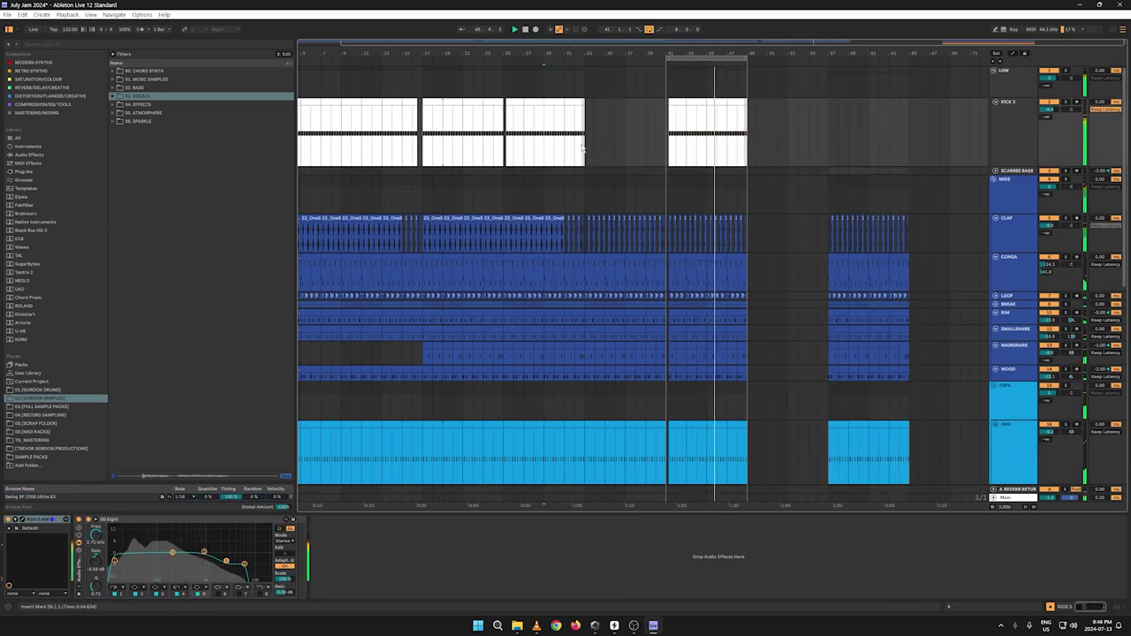
drag(584, 148, 516, 144)
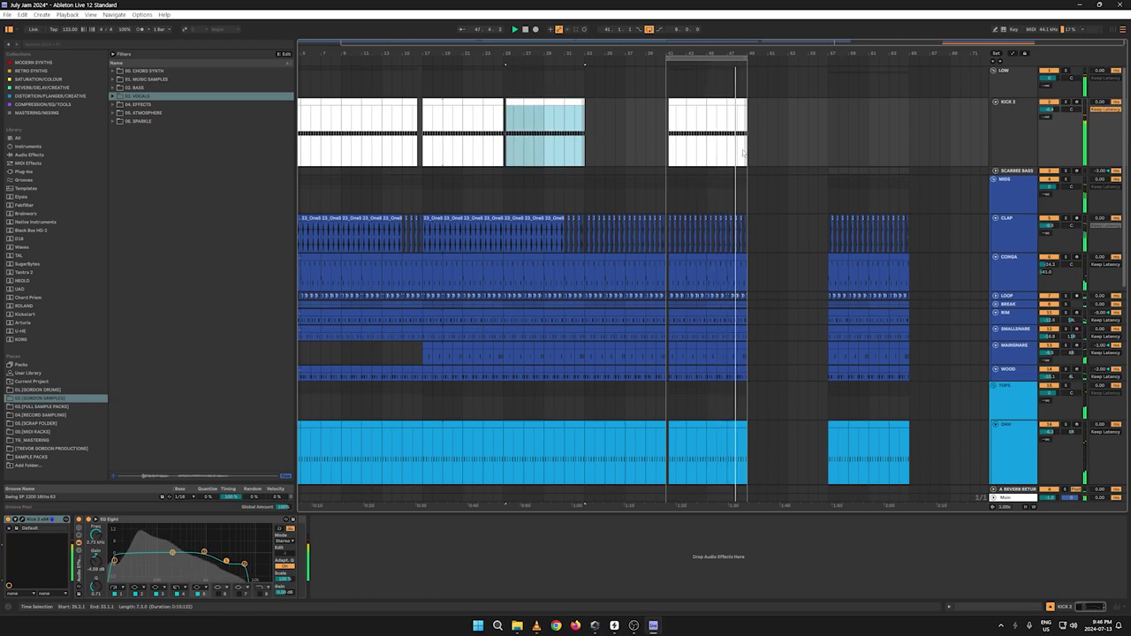
Step: Copy the KICK 2 clip from bars 41–49 and paste it at bar 57
drag(750, 152, 667, 152)
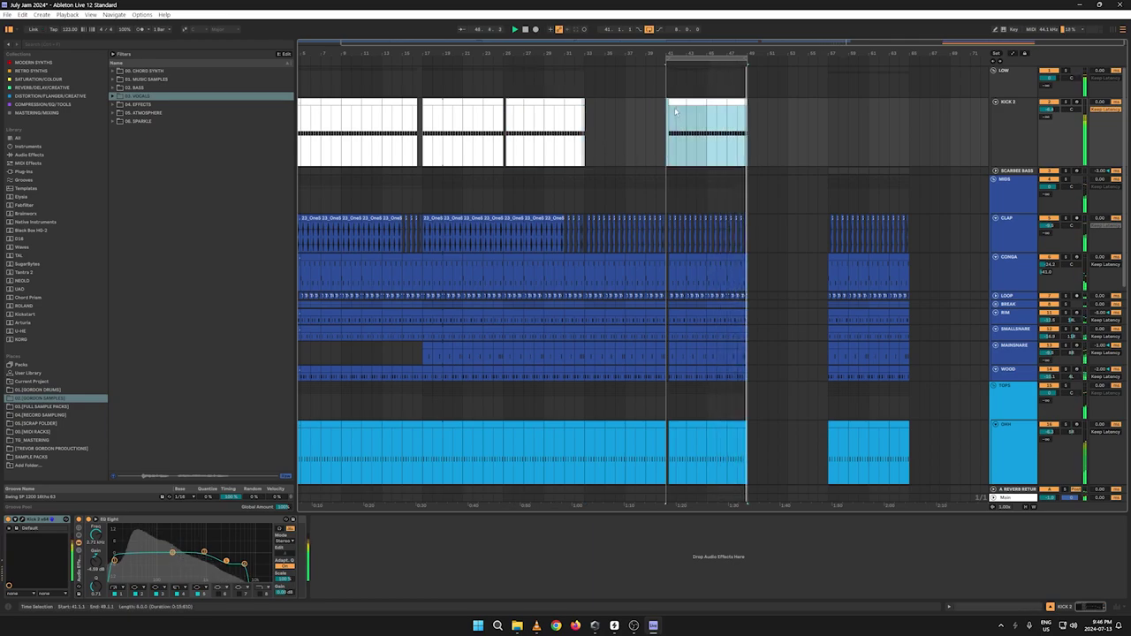
right_click(675, 111)
click(687, 113)
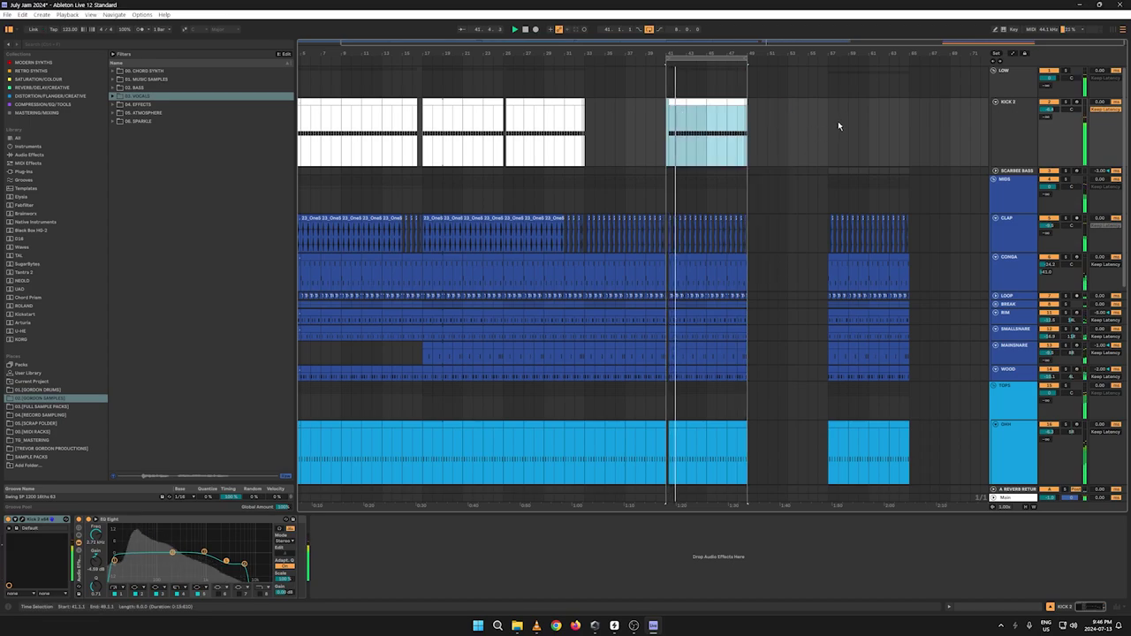
scroll(845, 94, up, 3)
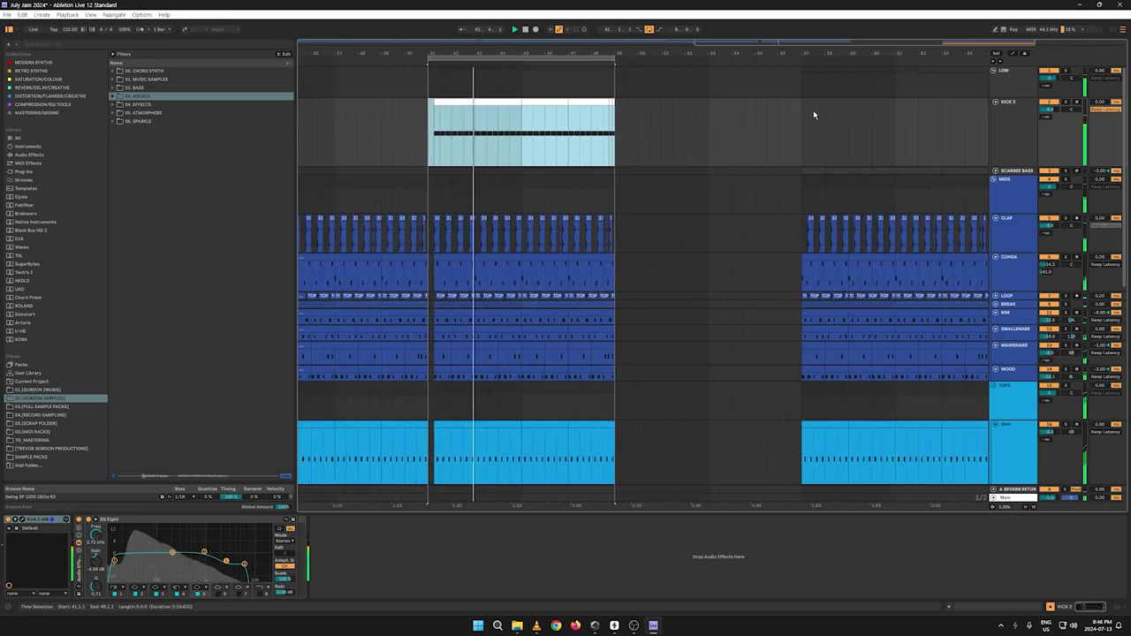
click(813, 113)
key(ctrl+v)
drag(807, 116, 800, 117)
click(786, 132)
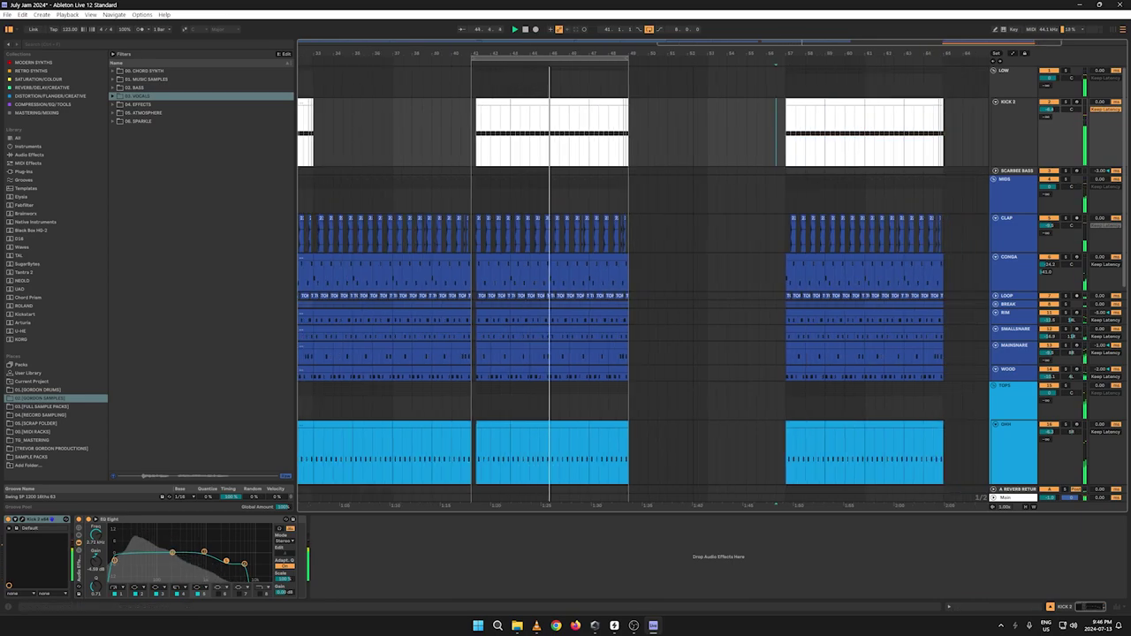
Step: Fold the LOW, MIDS and TOPS groups and select bars 57–65 across all tracks
scroll(822, 150, down, 4)
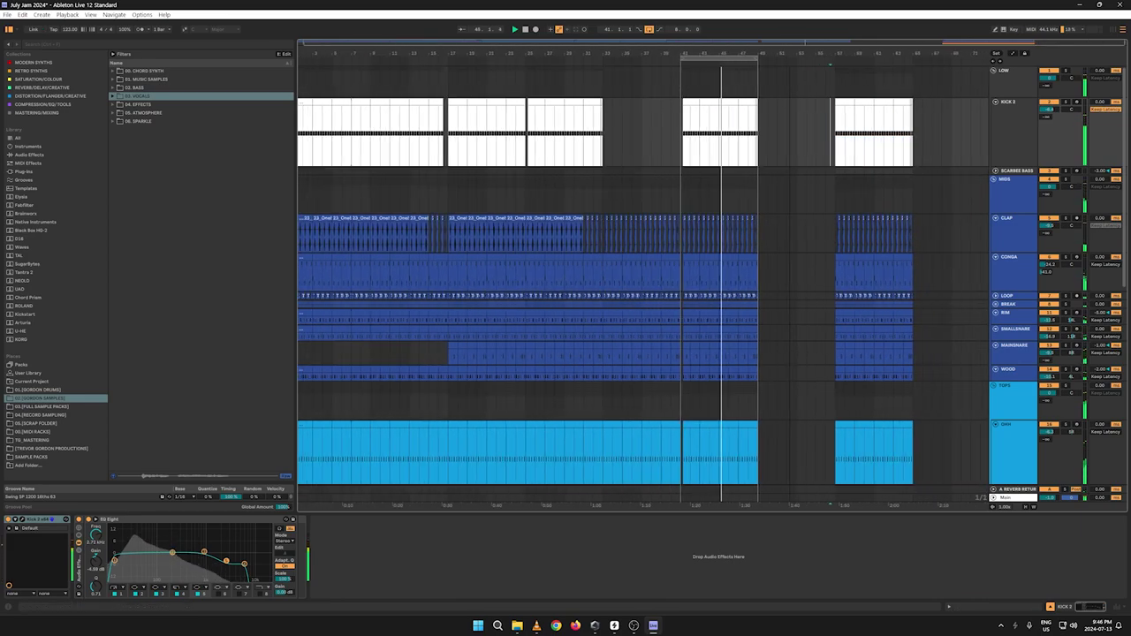
click(993, 71)
click(992, 78)
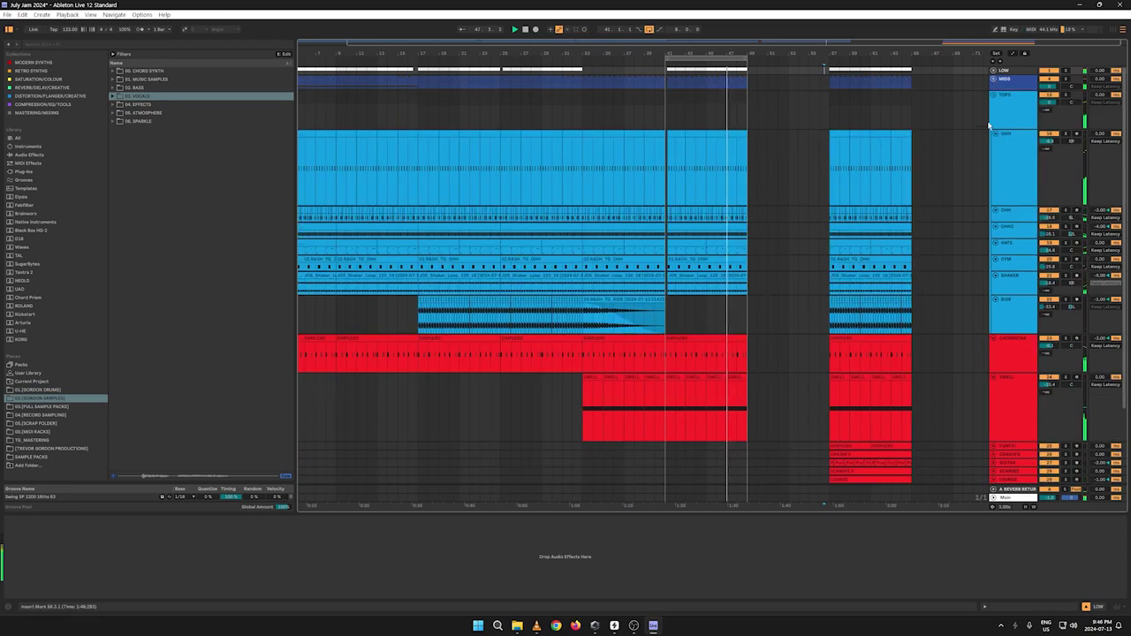
click(993, 95)
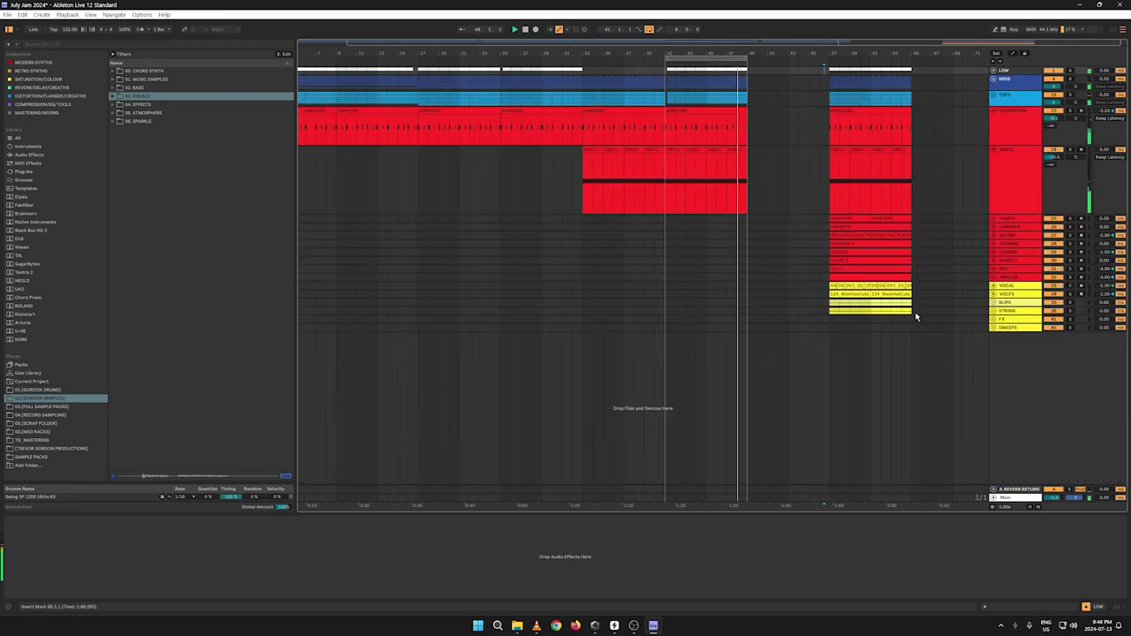
drag(912, 284, 828, 29)
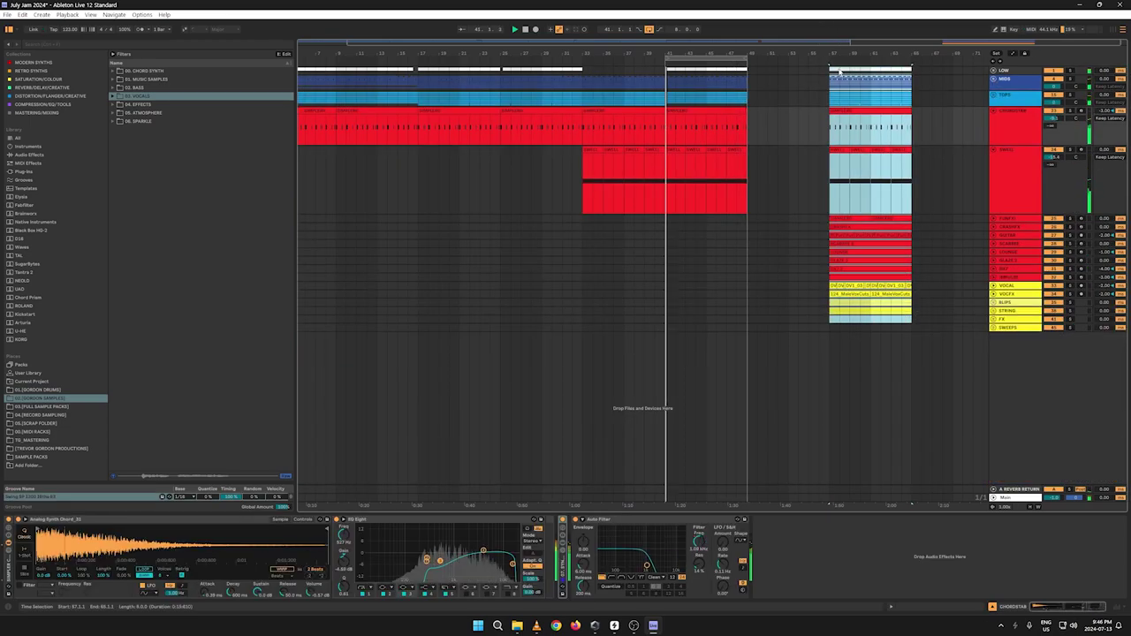
right_click(839, 70)
Step: Remove the bars 57–65 clips and paste that section at bar 71
key(Delete)
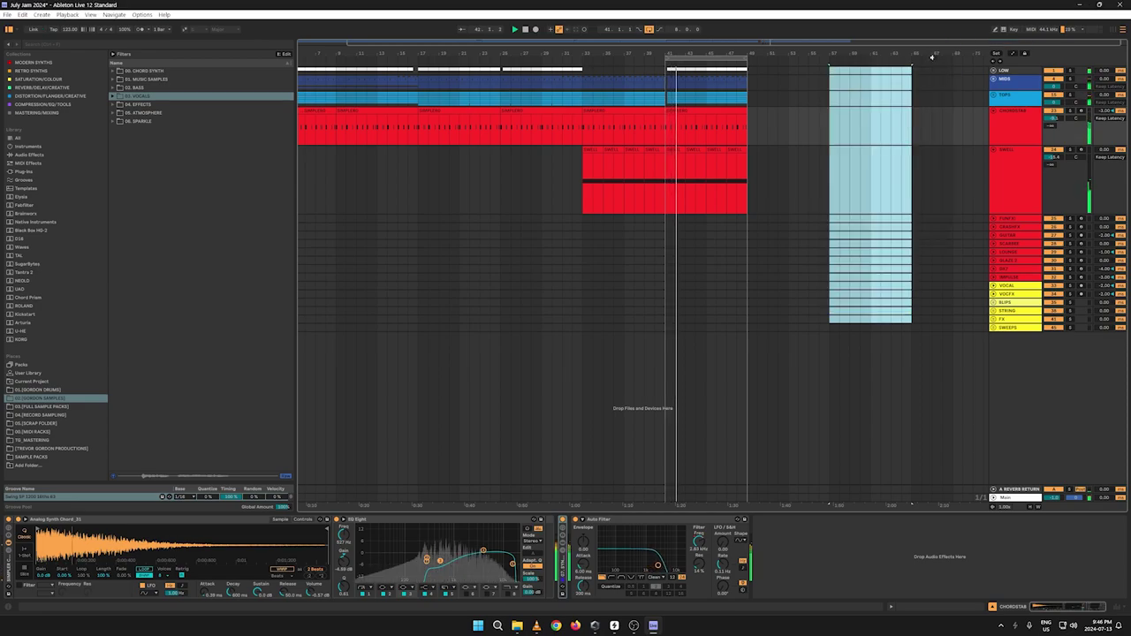
click(971, 70)
key(ctrl+v)
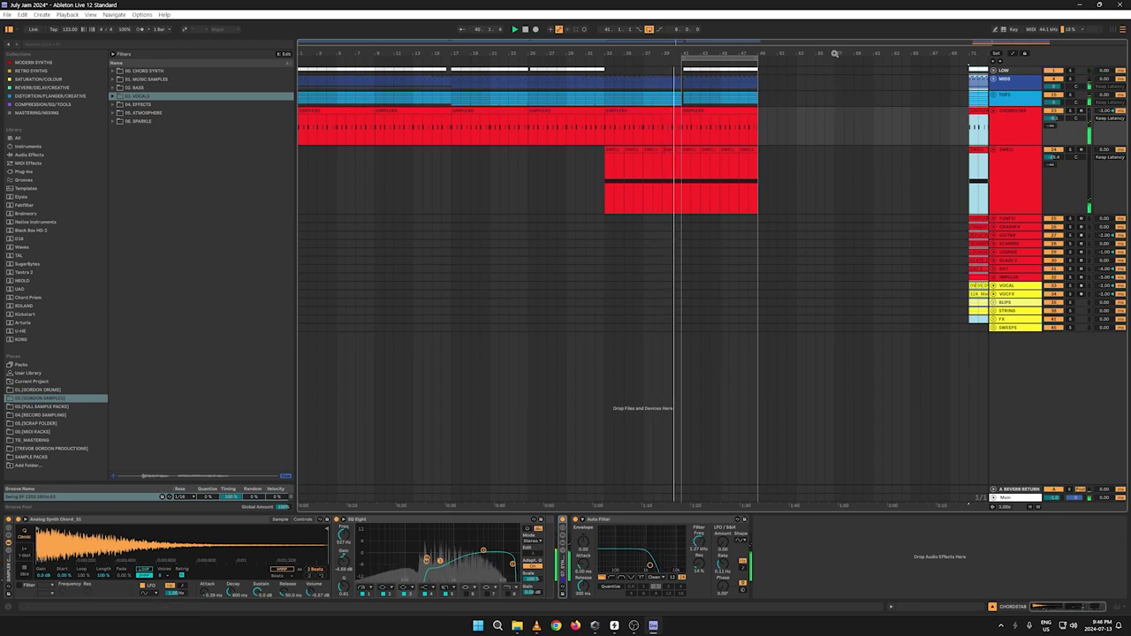
Step: Zoom and play through bars 30–80 to check the rearranged sections
drag(834, 53, 725, 70)
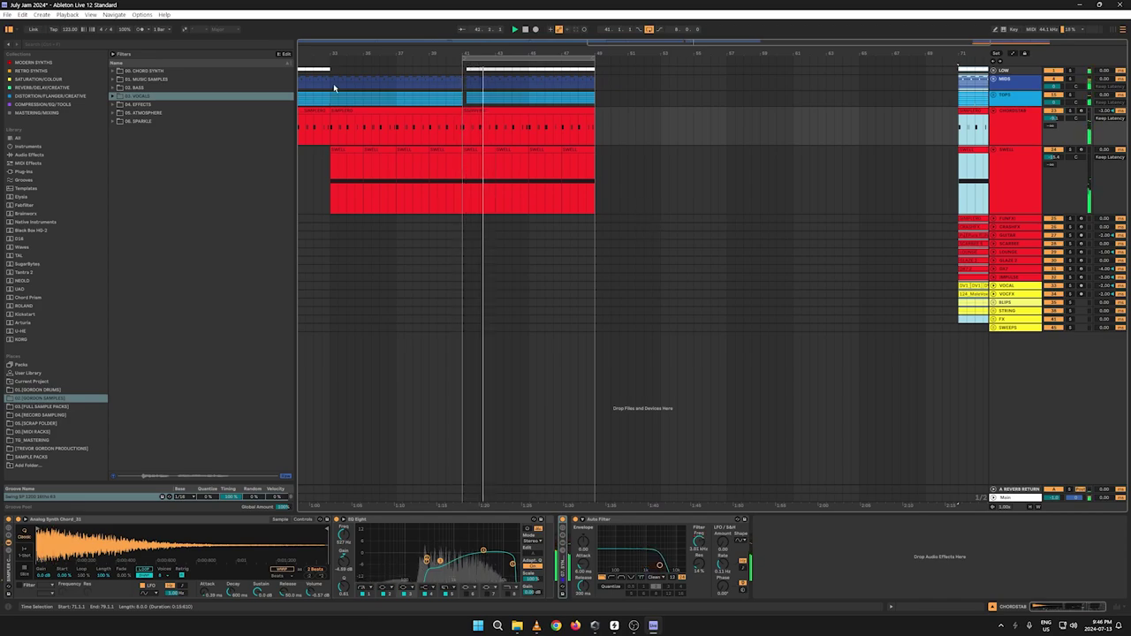
key(space)
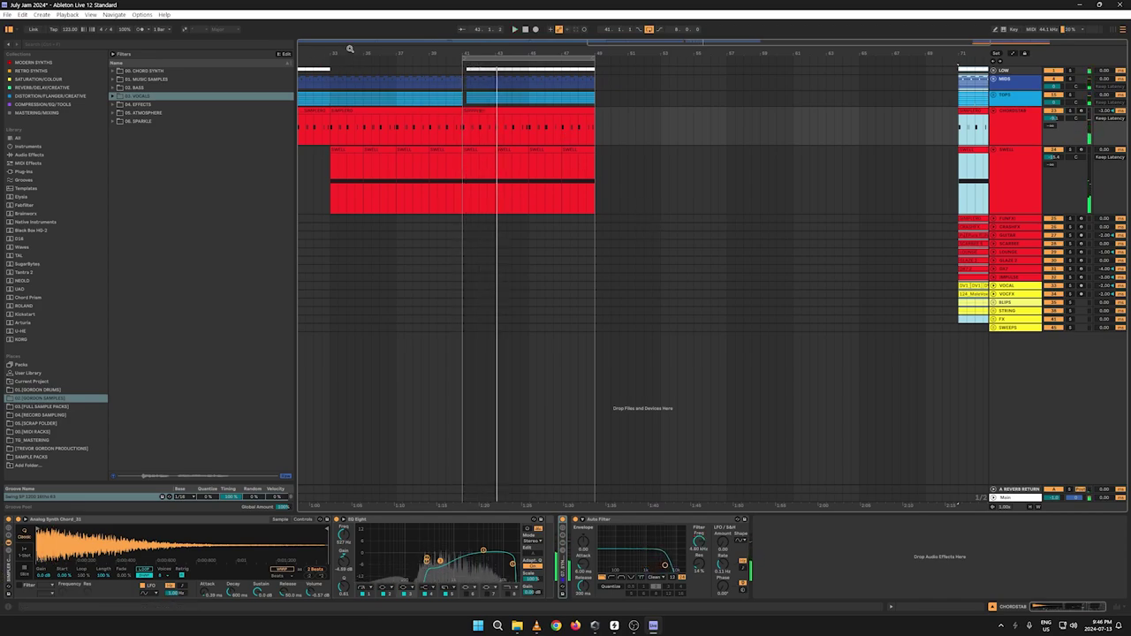
drag(349, 47, 442, 59)
key(space)
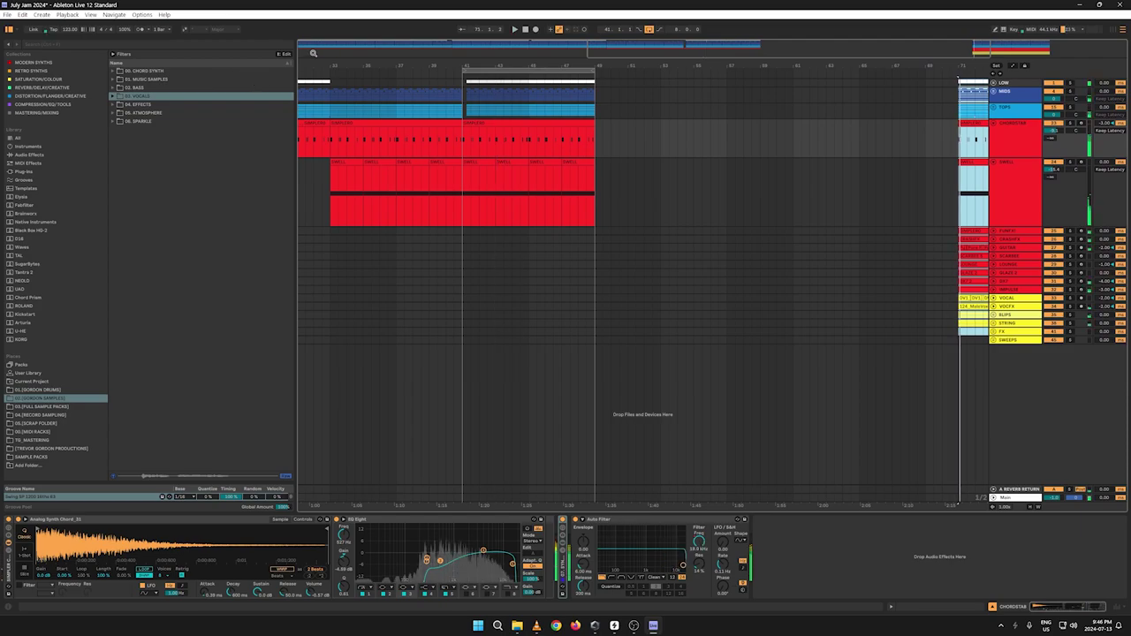
key(space)
drag(317, 65, 515, 65)
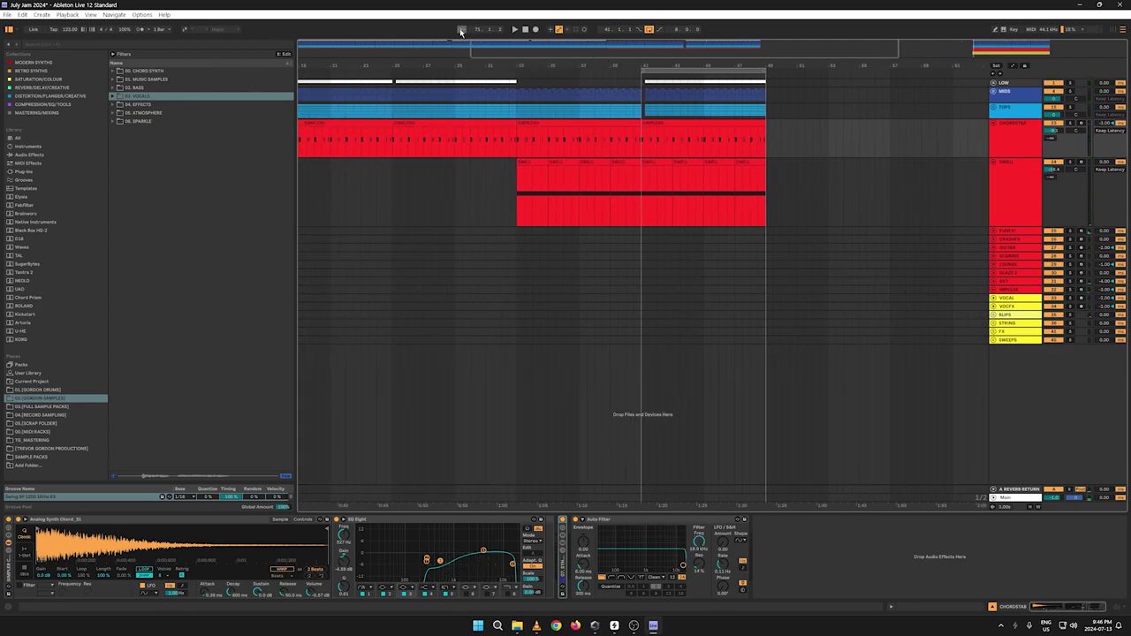
click(468, 69)
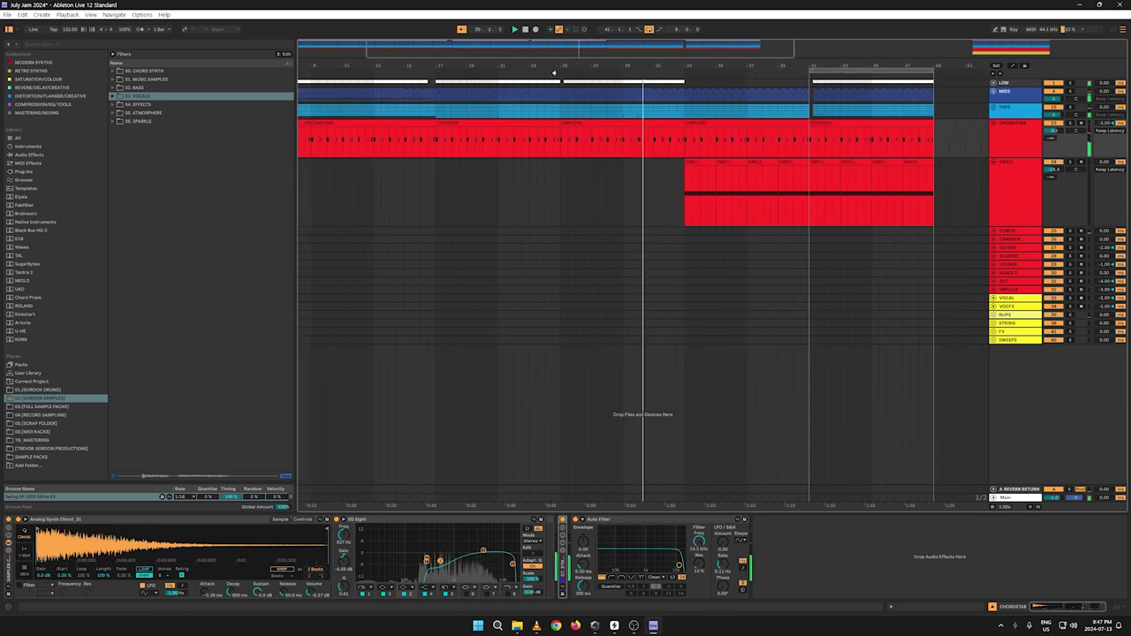
key(space)
key(space)
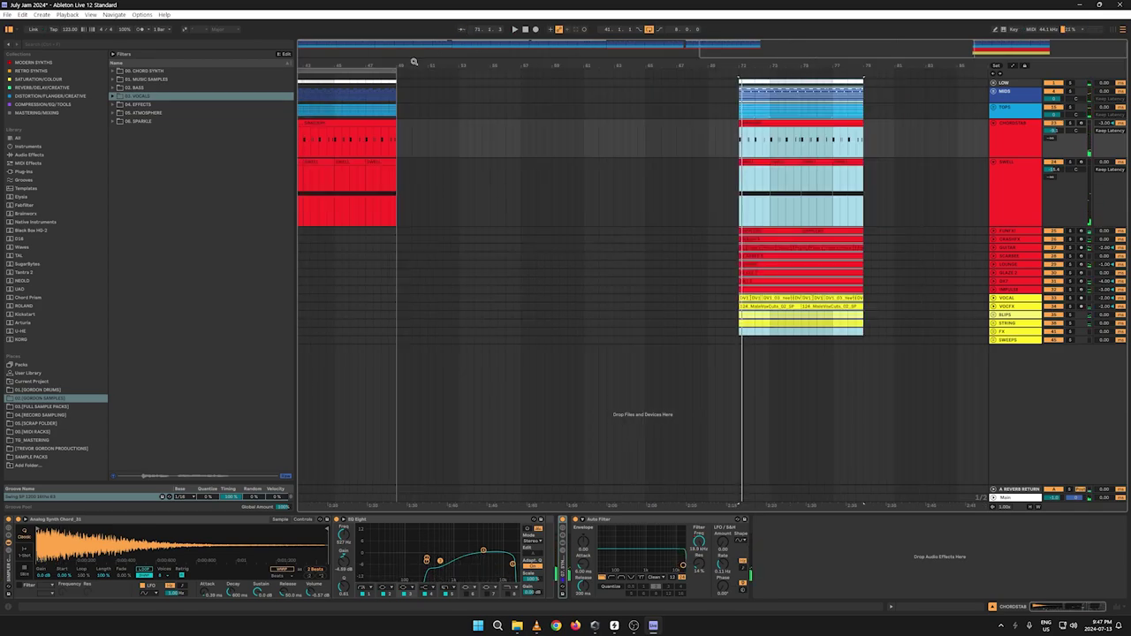
drag(414, 62, 411, 74)
click(364, 74)
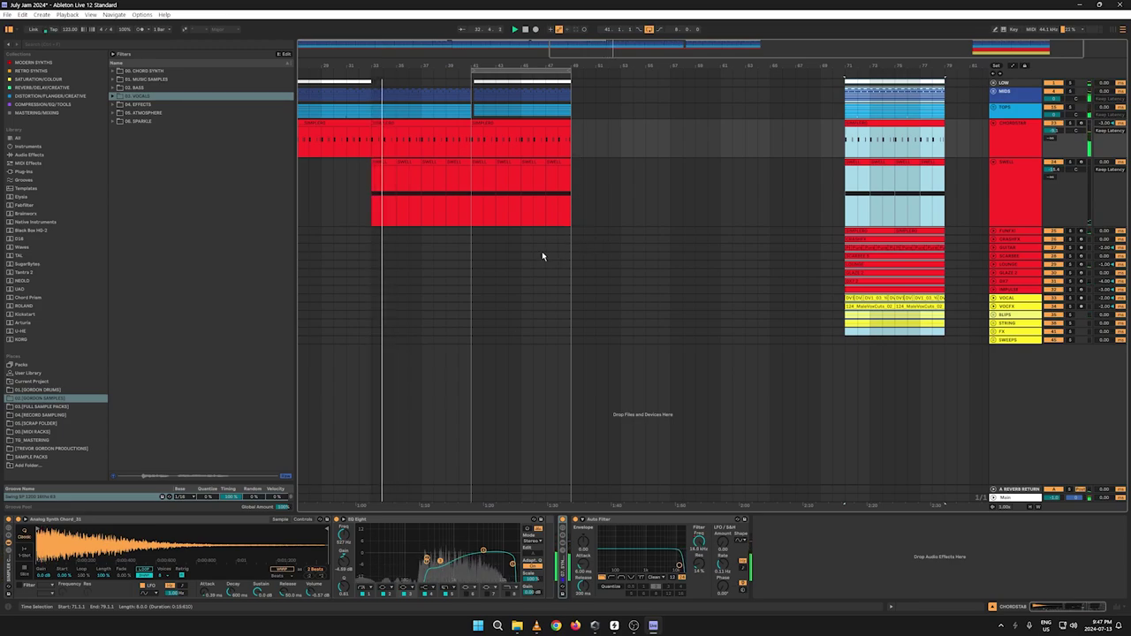
Step: Toggle automation view, select the SWELL track and unfold the FUNFX lane
key(a)
key(a)
key(a)
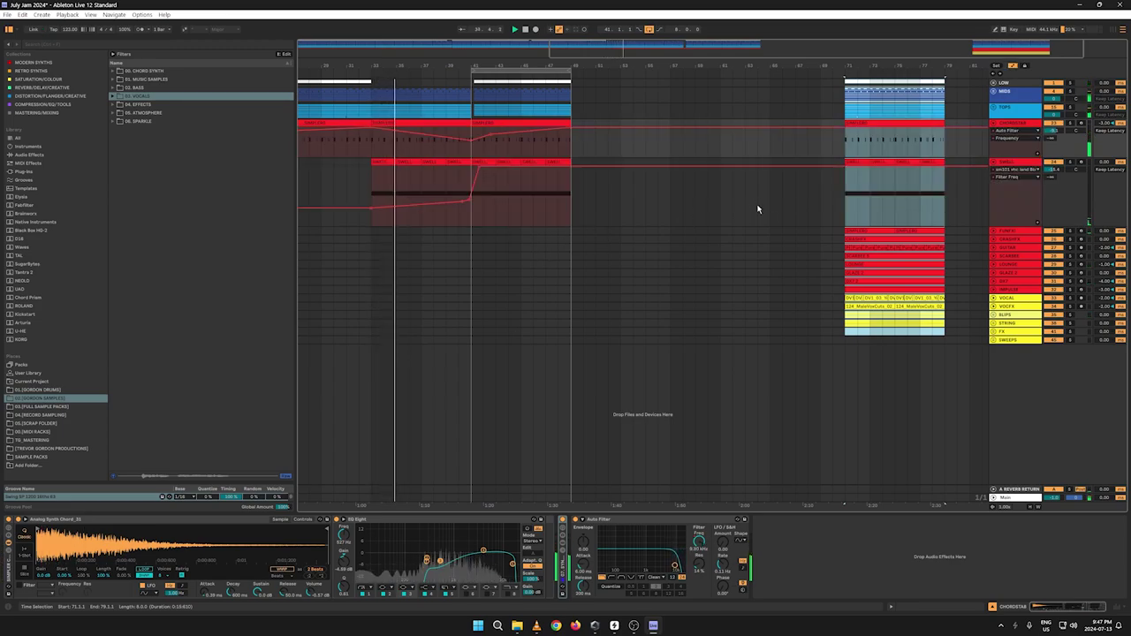
key(a)
key(a)
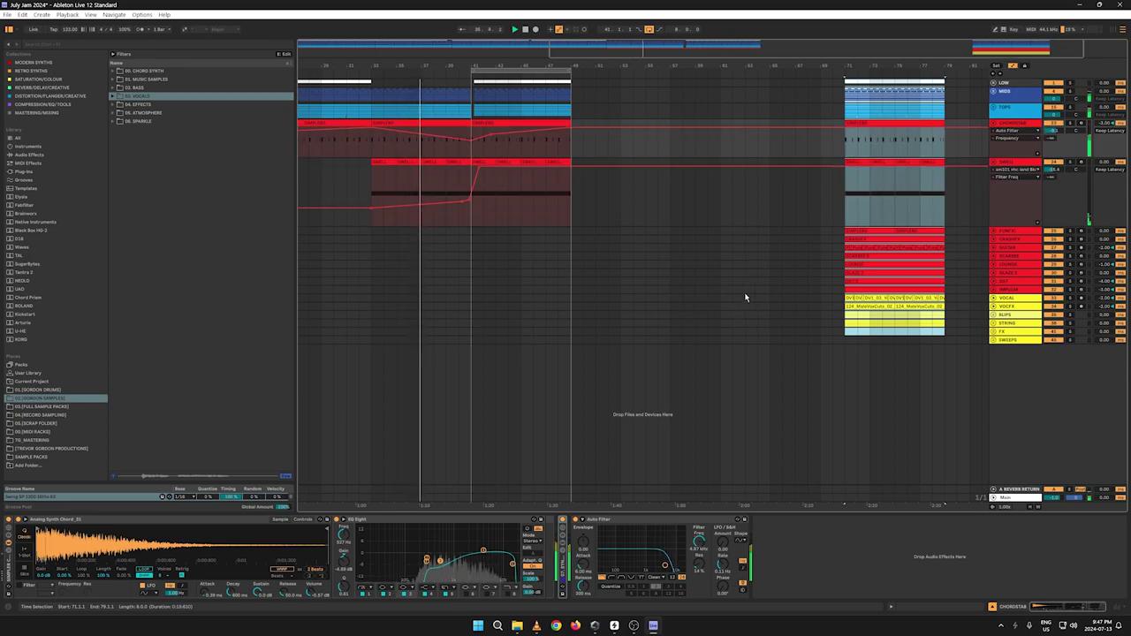
key(a)
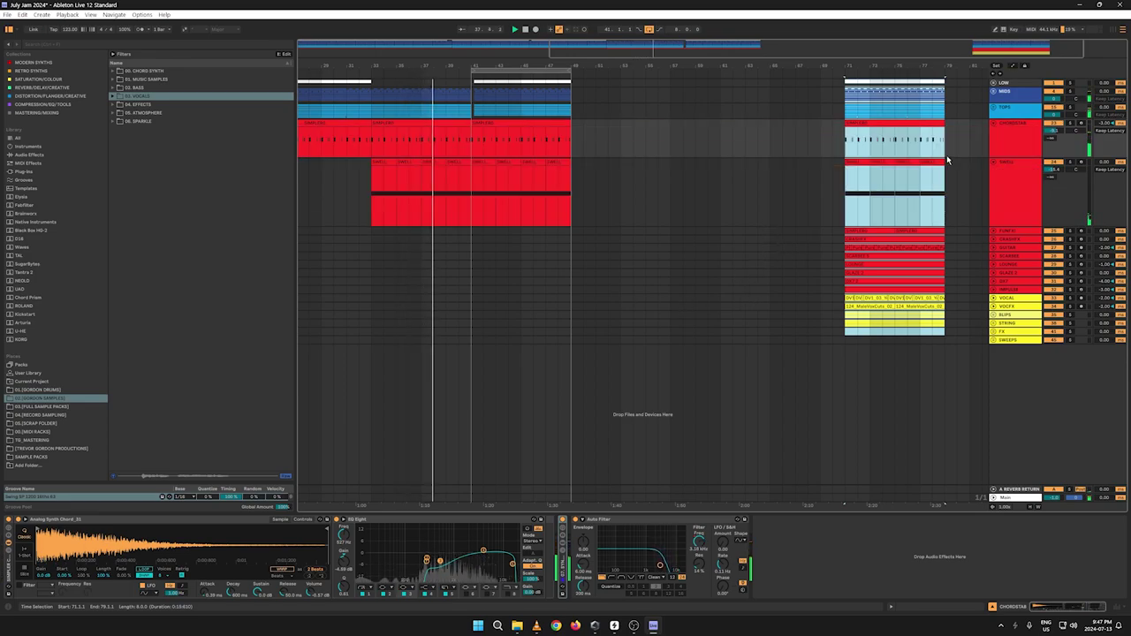
click(1020, 205)
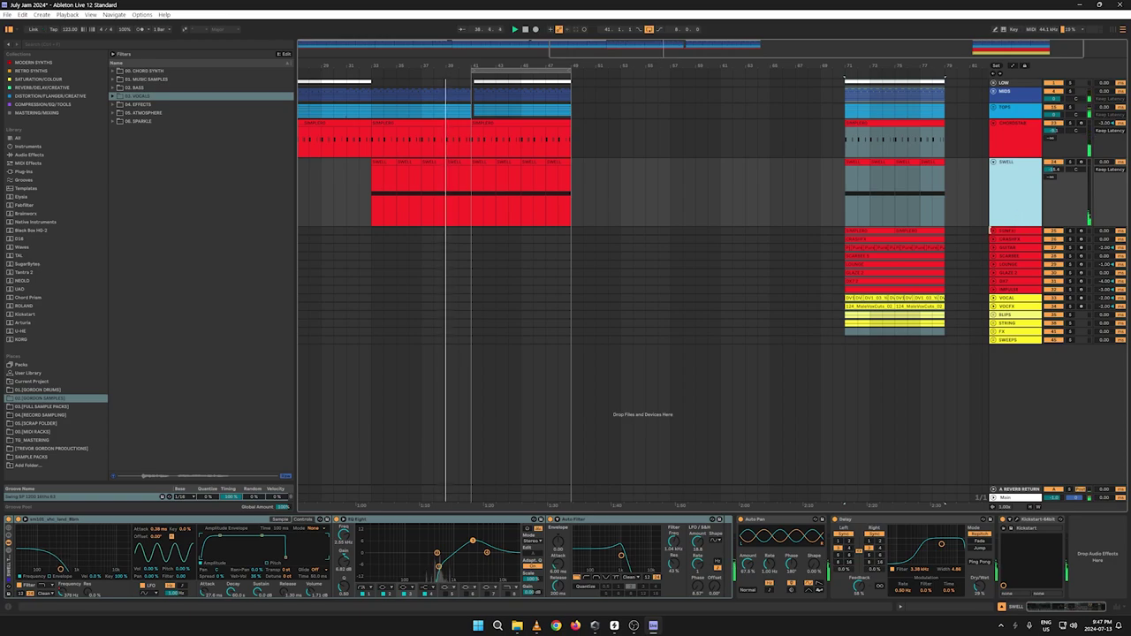
click(993, 232)
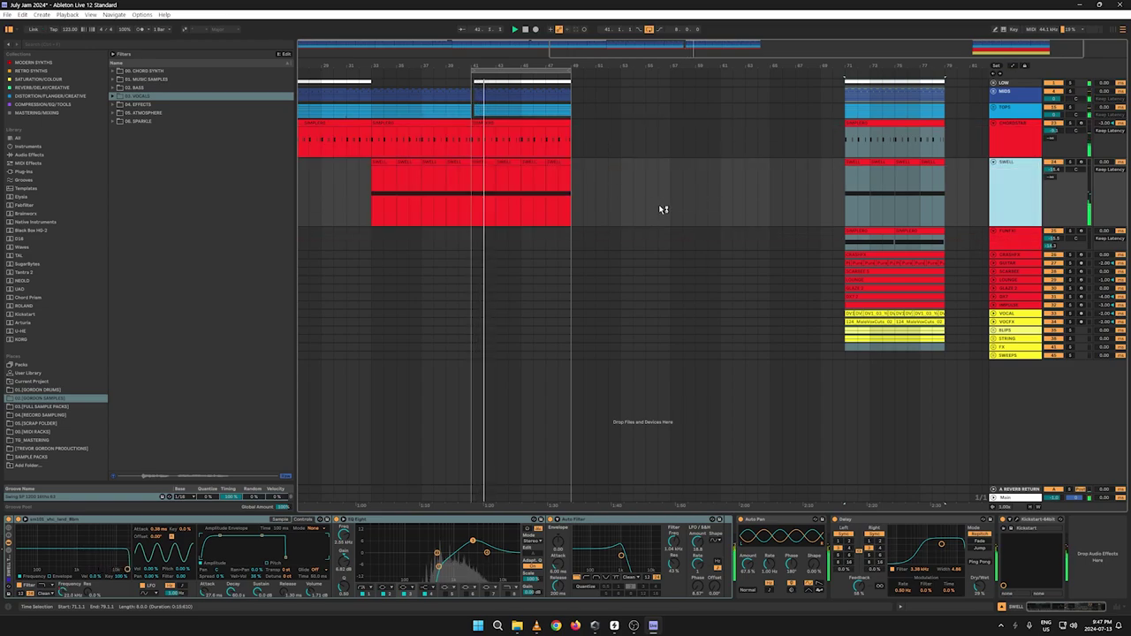
Step: Reshape SWELL's filter-frequency automation into a sweep rising from about 1.73 kHz across bars 41–49
key(a)
drag(481, 170, 479, 189)
drag(572, 191, 515, 193)
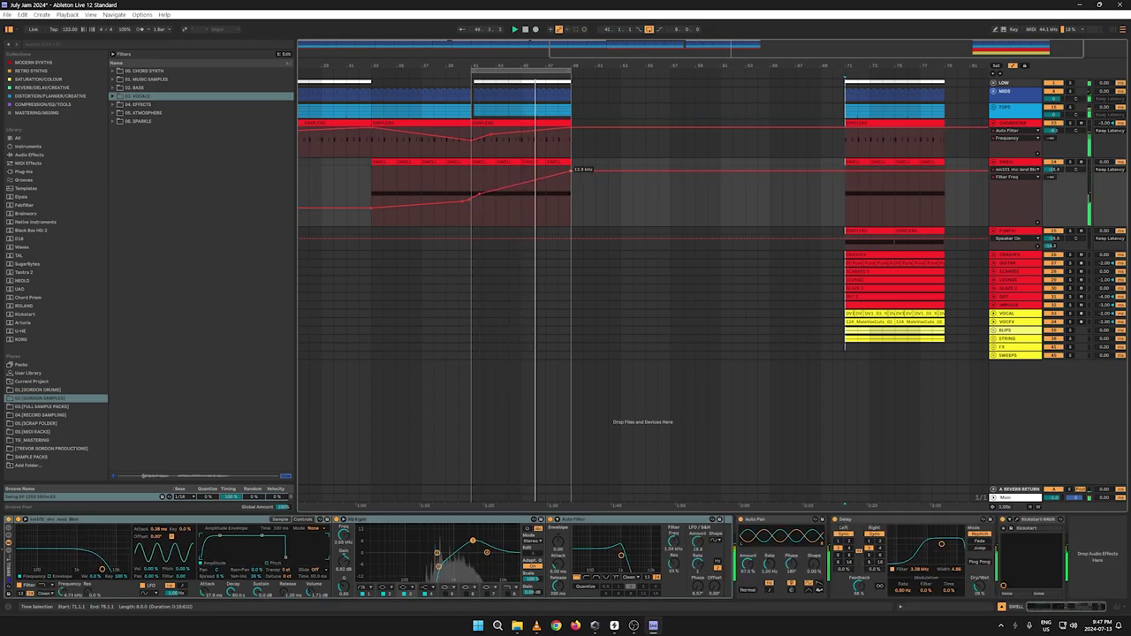
key(a)
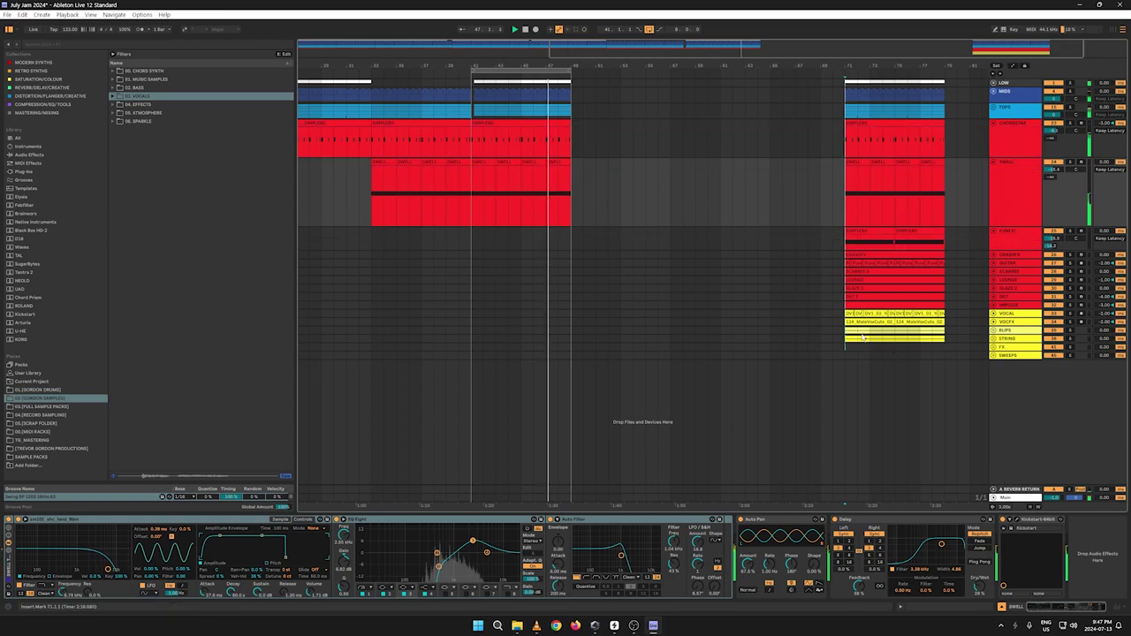
Step: Unfold the CRASHFX and GUITAR tracks and select the guitar clips across bars 71–79
click(993, 255)
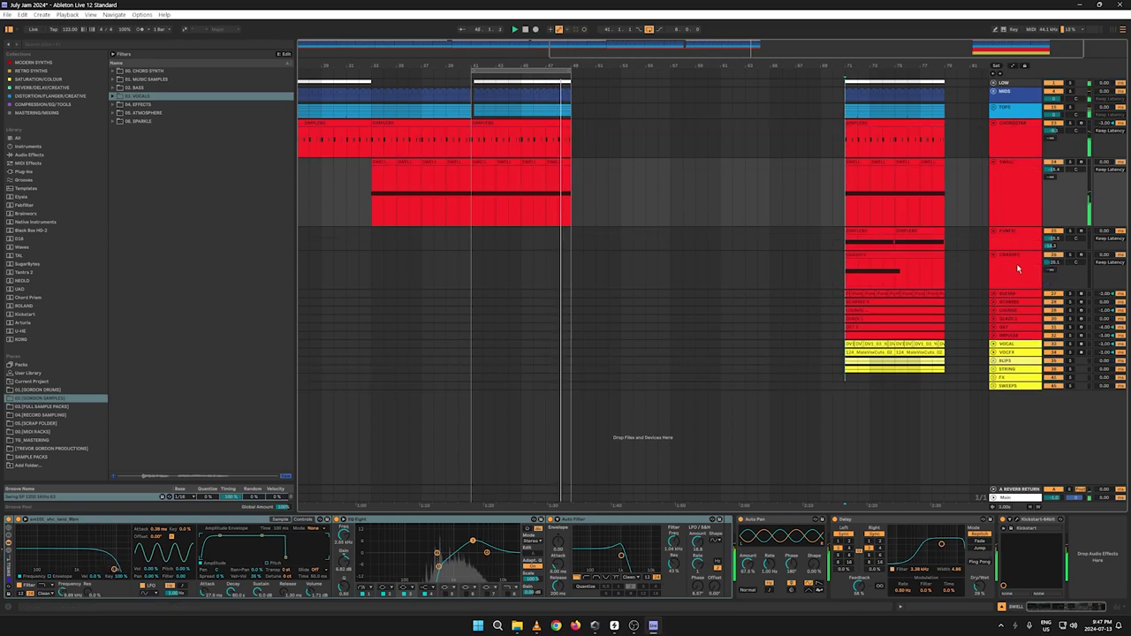
click(993, 294)
drag(945, 314, 845, 311)
Step: Copy the bar-71 guitar clip and paste it at bar 41
right_click(855, 305)
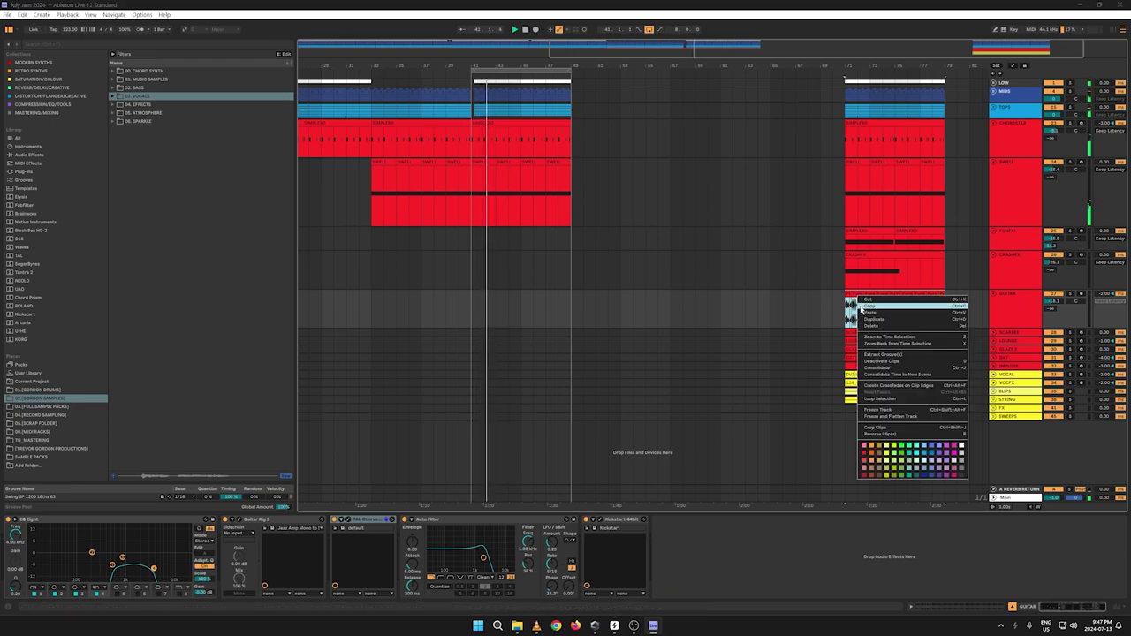
click(540, 304)
click(480, 304)
key(ctrl+v)
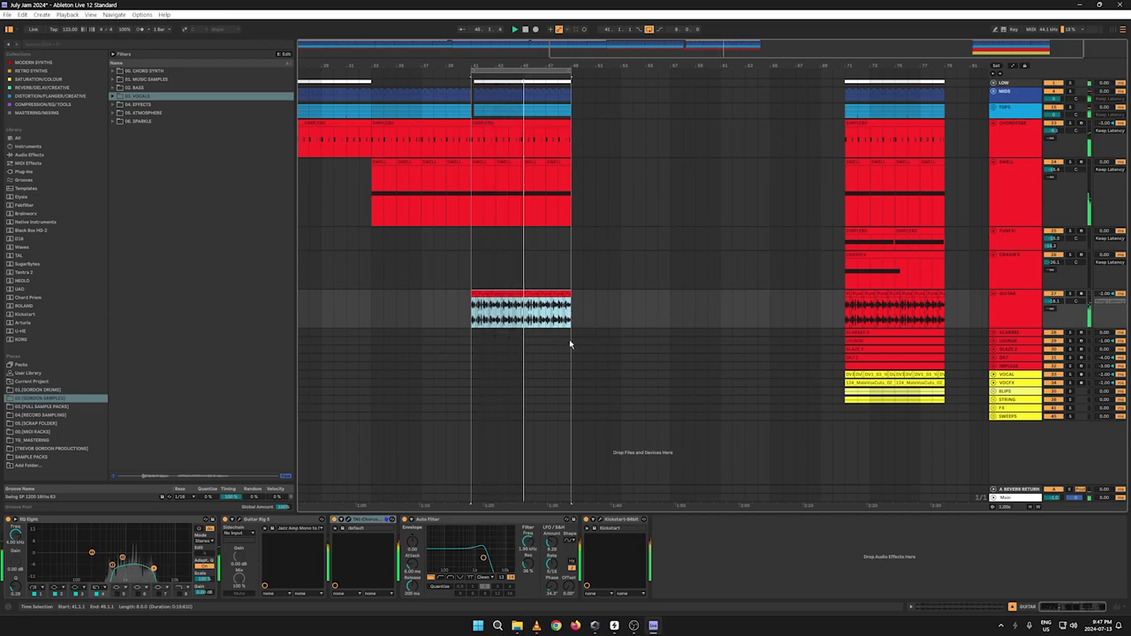
Step: Copy the bar 41–49 guitar clip into bar 33 and play back to hear it
drag(570, 315, 473, 314)
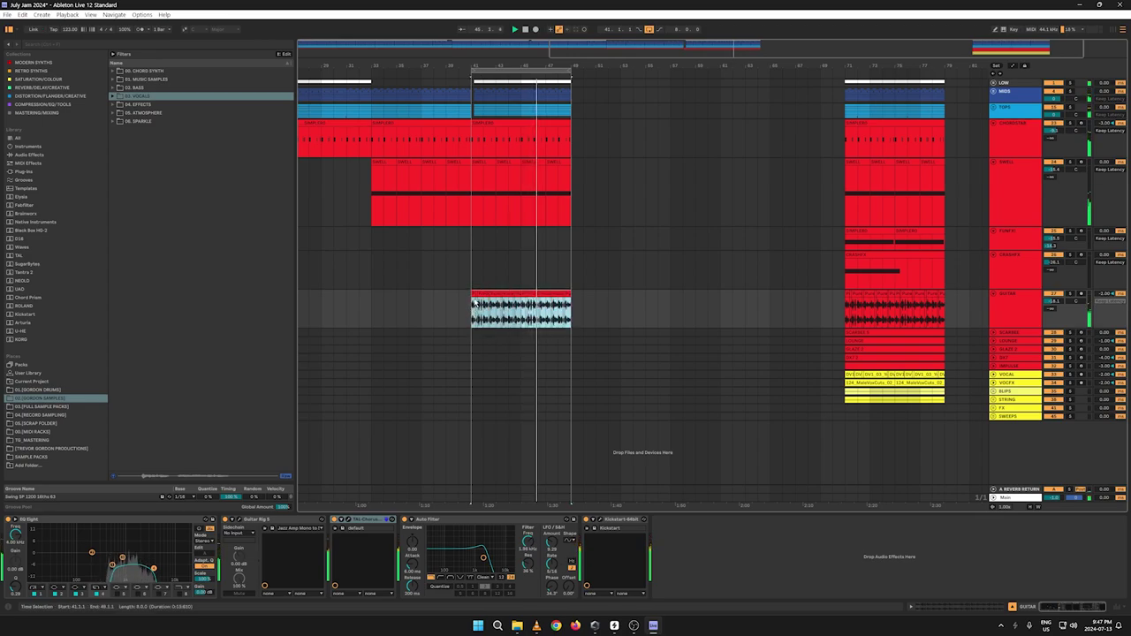
right_click(484, 293)
click(498, 306)
click(372, 314)
key(ctrl+v)
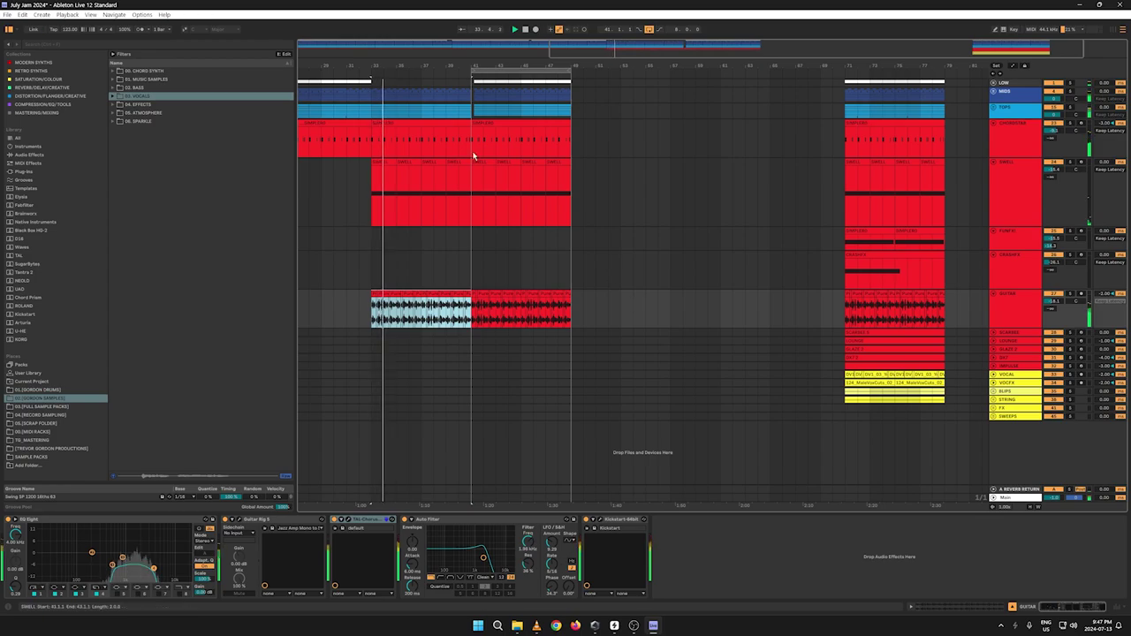
click(347, 73)
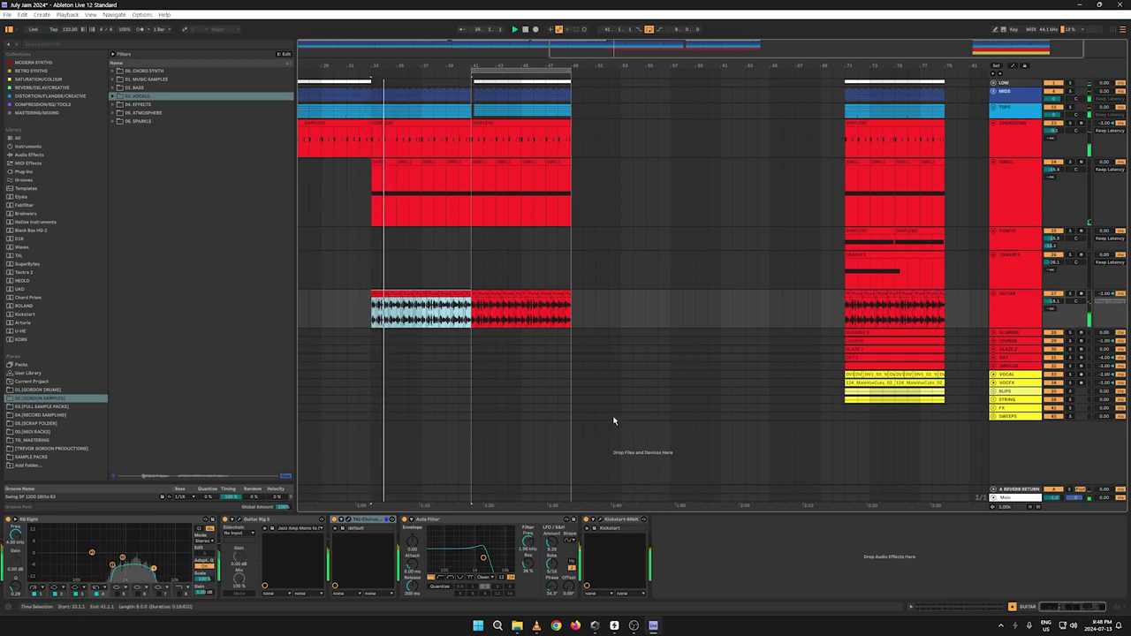
click(871, 259)
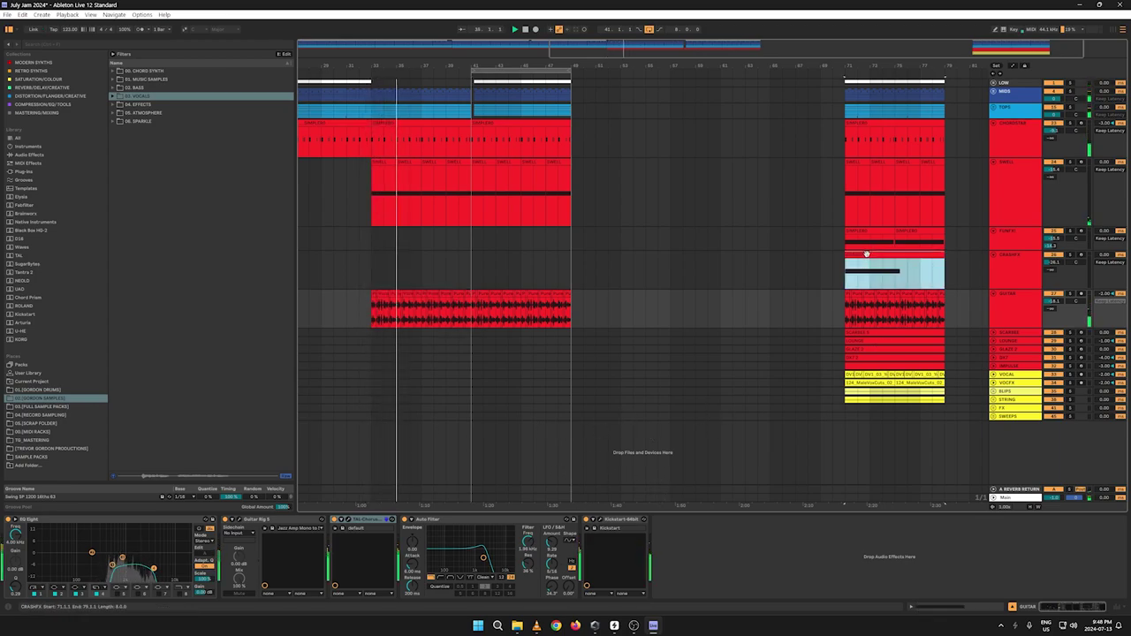
Step: Paste the bar-71 CRASHFX clip at bar 33 and copy that pasted crash clip
right_click(871, 258)
click(878, 265)
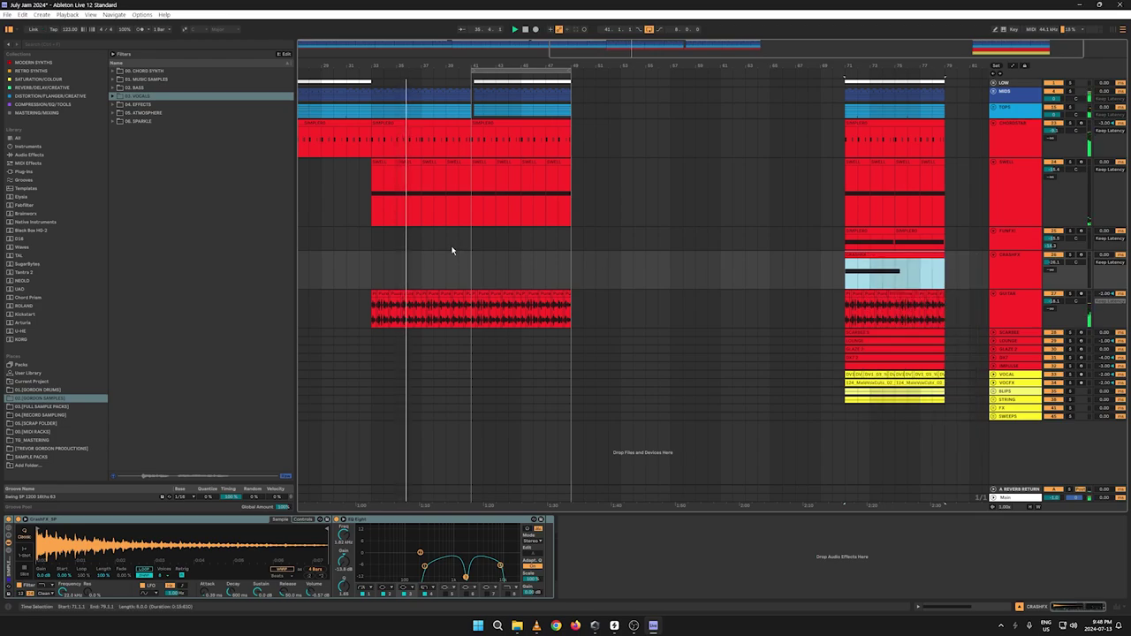
click(373, 265)
key(ctrl+v)
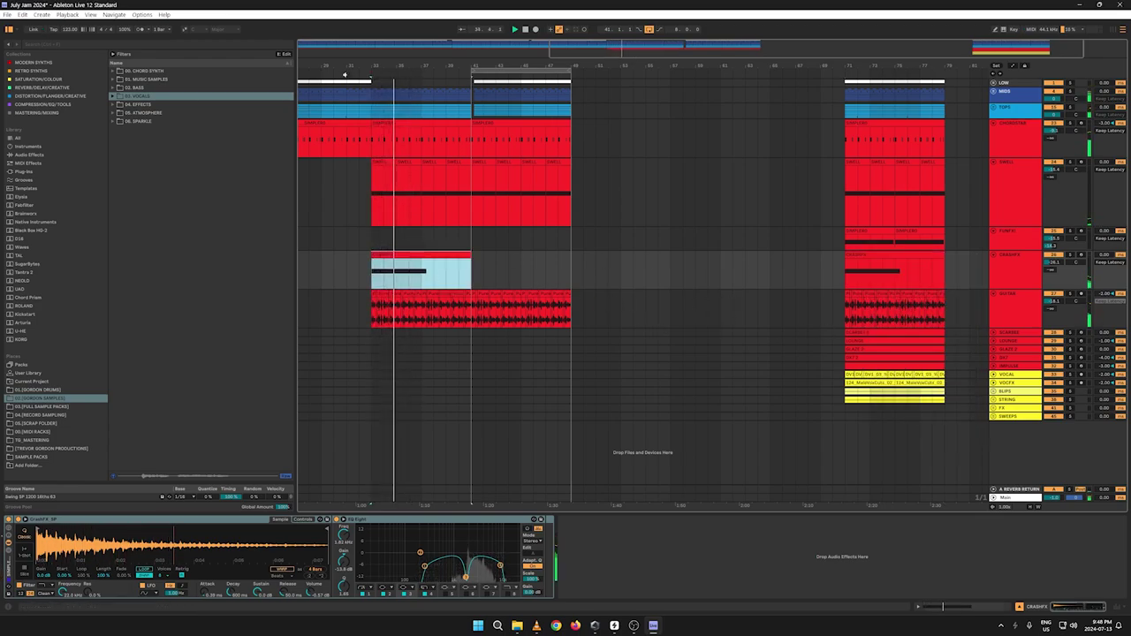
right_click(405, 257)
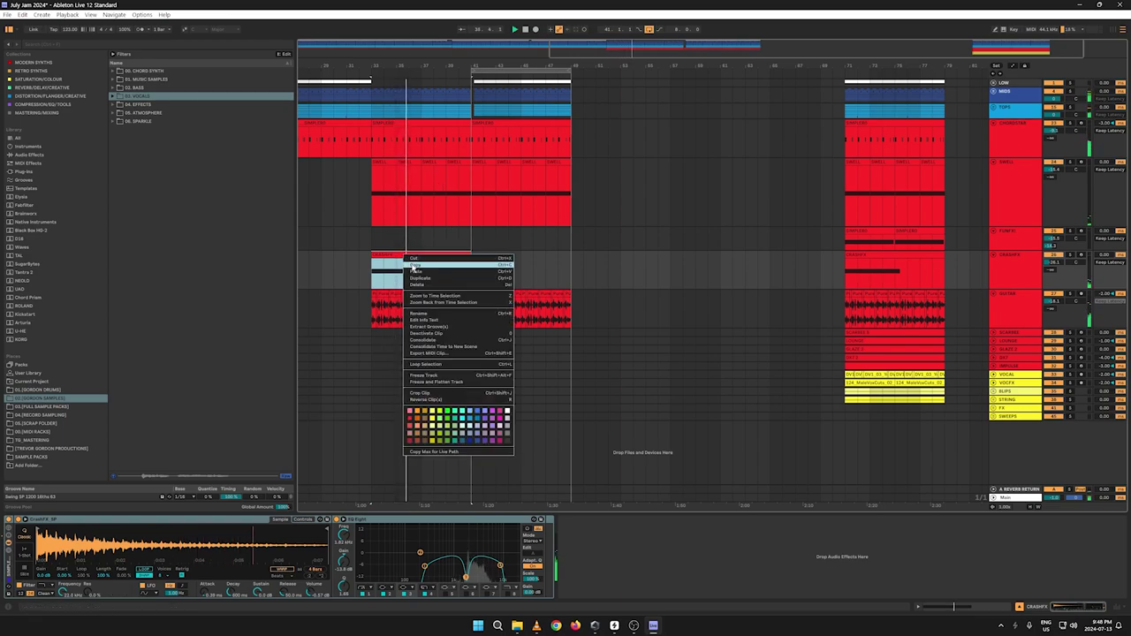
click(412, 266)
Step: Paste the crash clip at bars 1 and 17, correcting one misplaced copy
drag(338, 67, 533, 55)
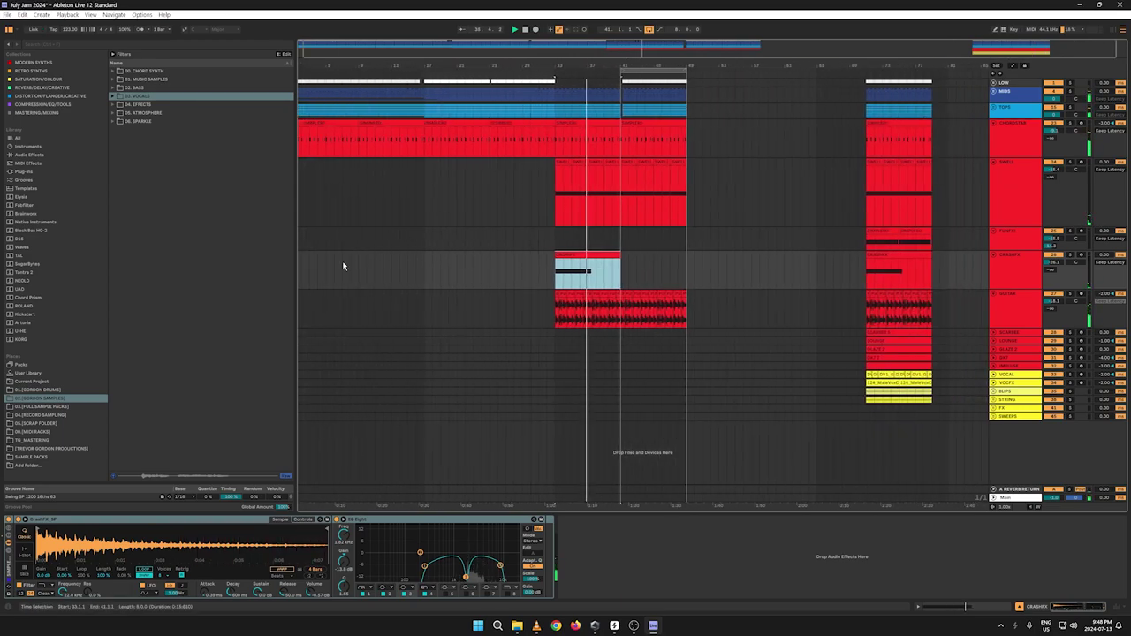
drag(309, 53, 324, 72)
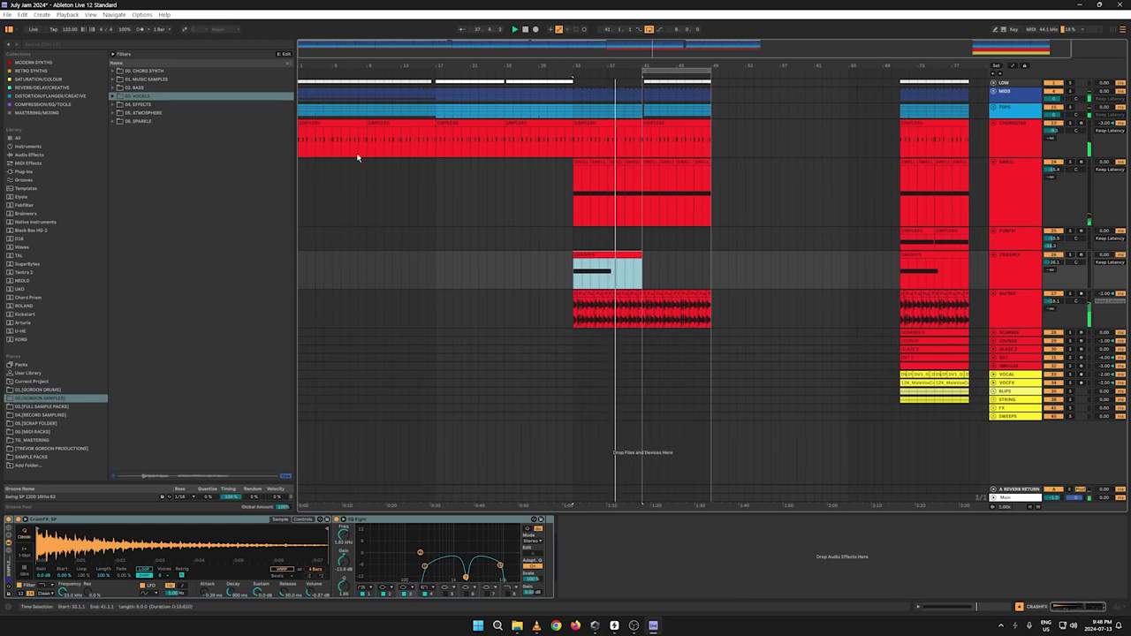
click(300, 269)
key(ctrl+v)
click(435, 288)
key(ctrl+v)
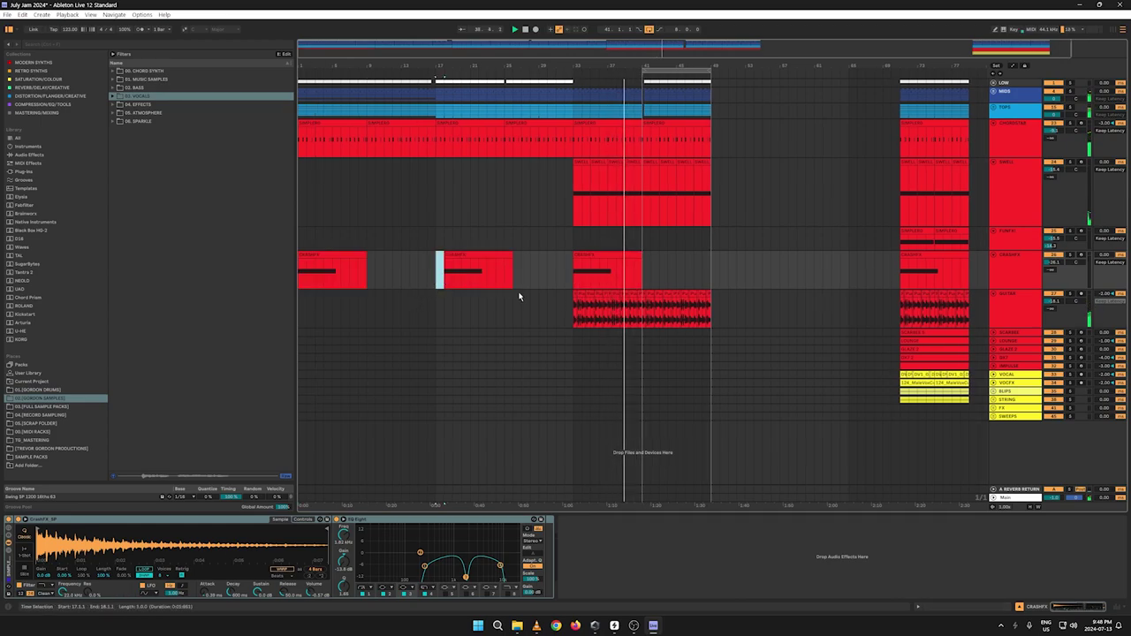
key(ctrl+z)
click(437, 274)
key(ctrl+v)
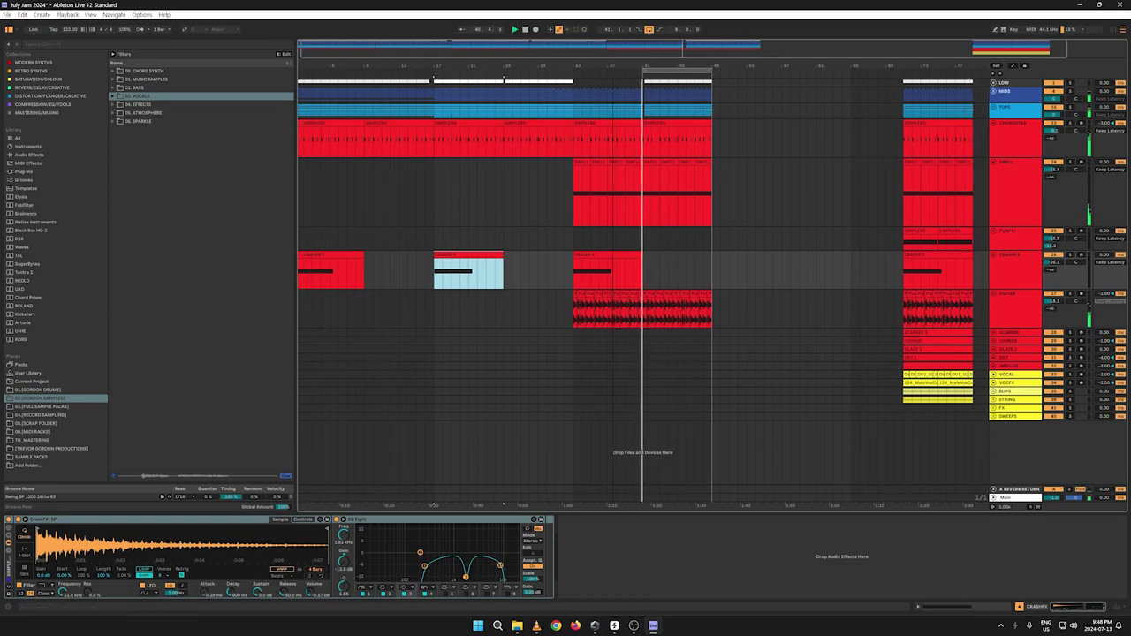
Step: Paste the crash clip at bar 41 and trim its end back to bar 49
drag(646, 69, 620, 305)
click(580, 268)
key(ctrl+v)
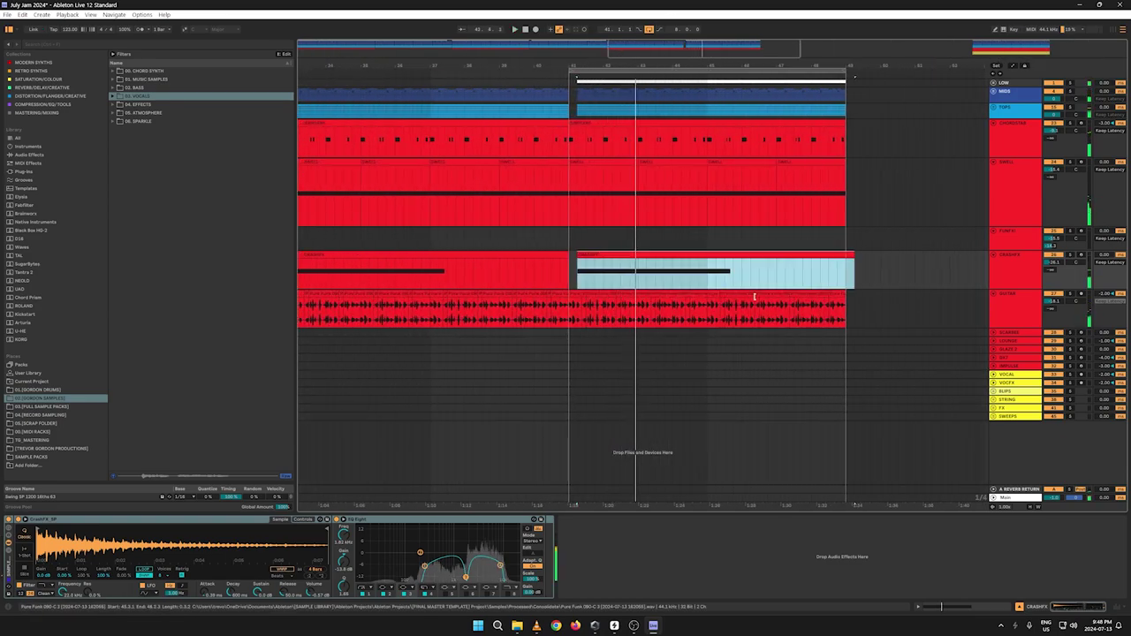
click(856, 259)
drag(854, 258, 840, 257)
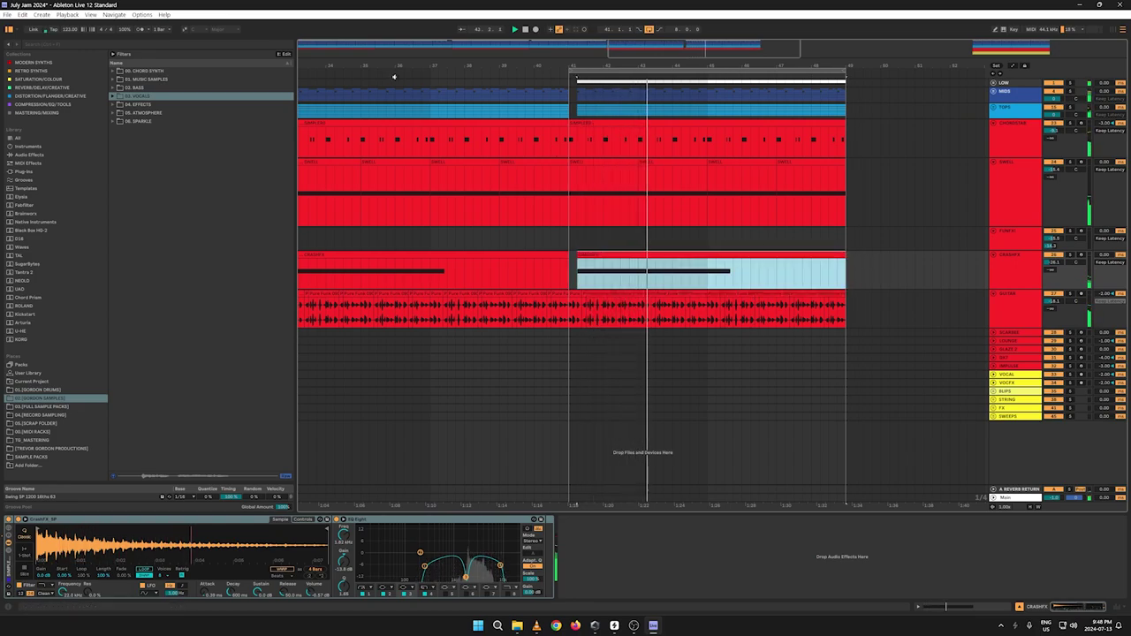
drag(394, 65, 466, 15)
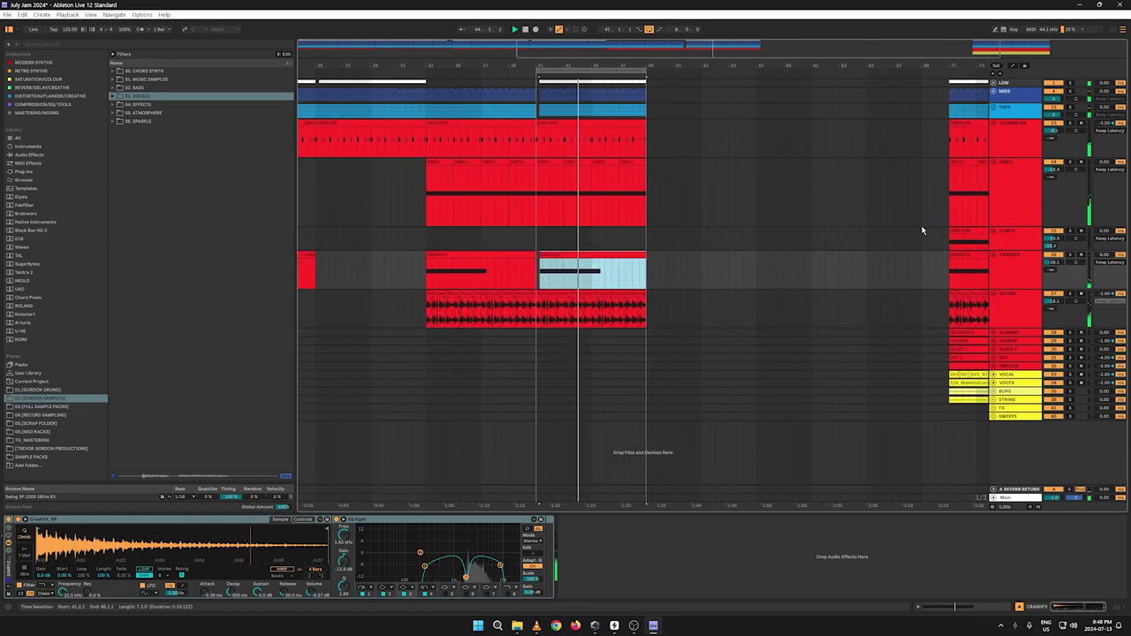
Step: Copy the bar-71 FUNFX clip, paste it at bar 41.2, then undo the paste
right_click(974, 231)
click(984, 244)
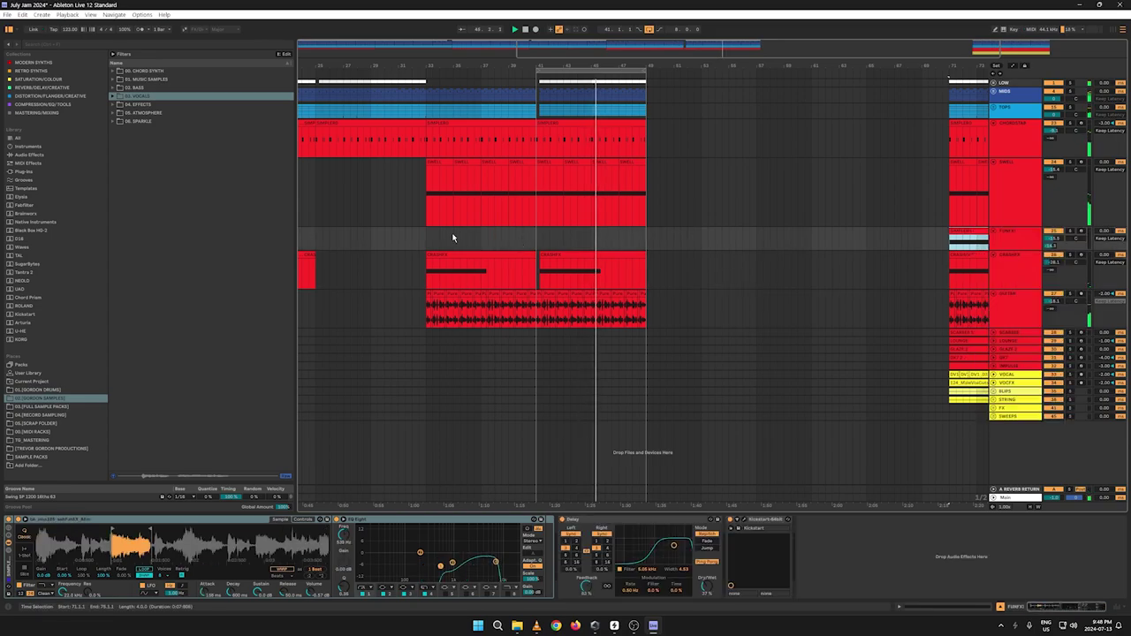
drag(551, 65, 551, 97)
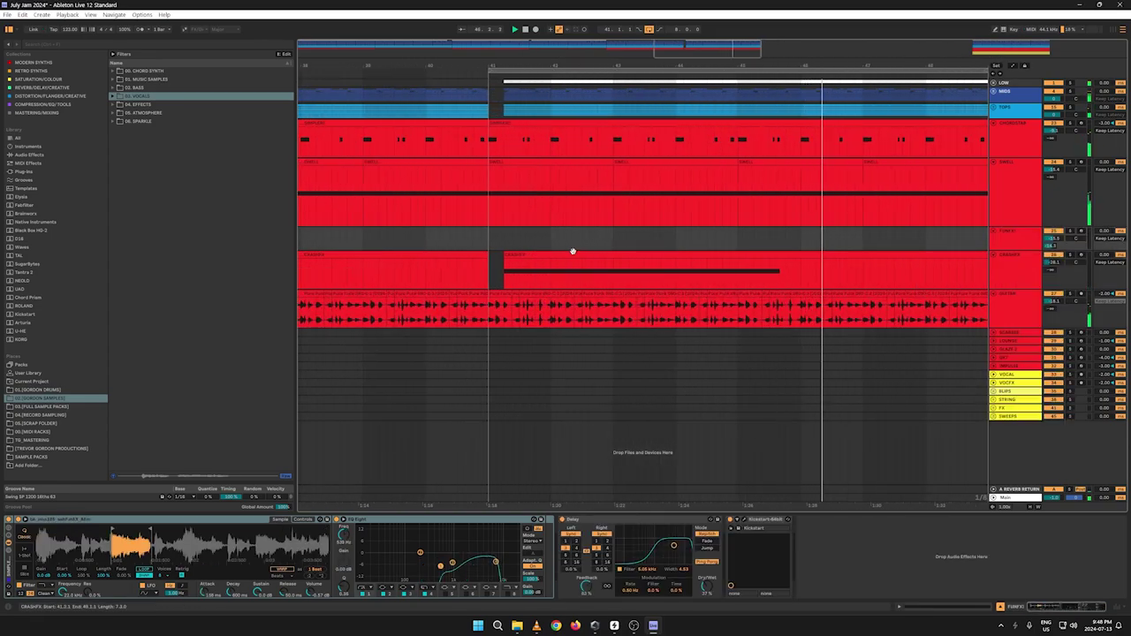
key(ctrl+v)
click(506, 241)
key(ctrl+v)
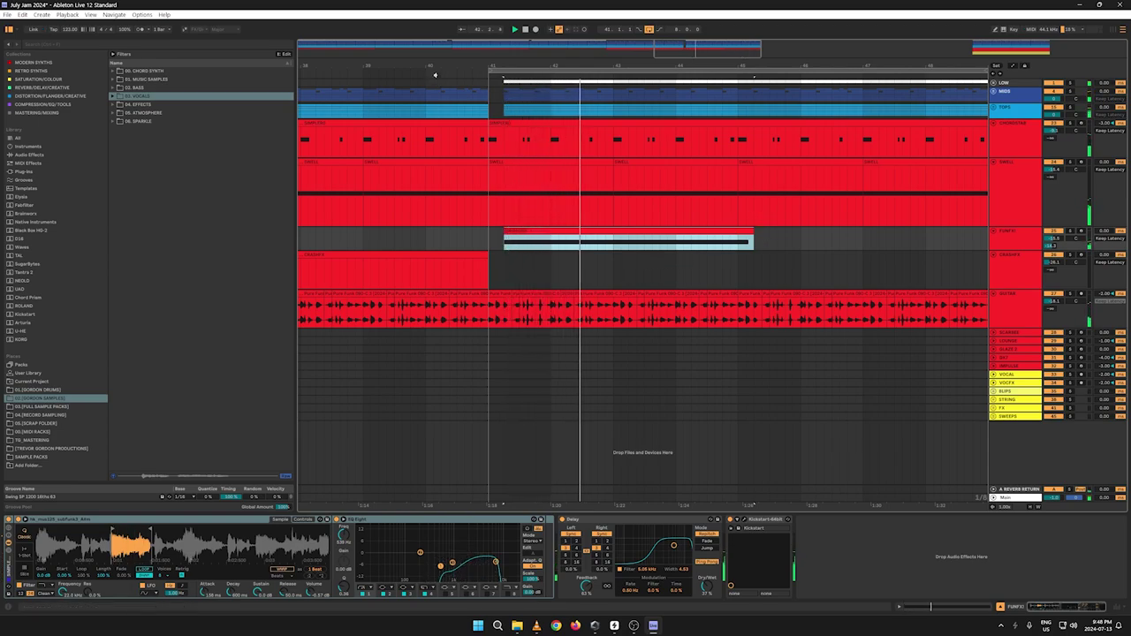
key(ctrl+z)
Step: Move the CRASHFX clip to start at bar 41 and paste the FUNFX clip at bar 33
drag(344, 63, 573, 64)
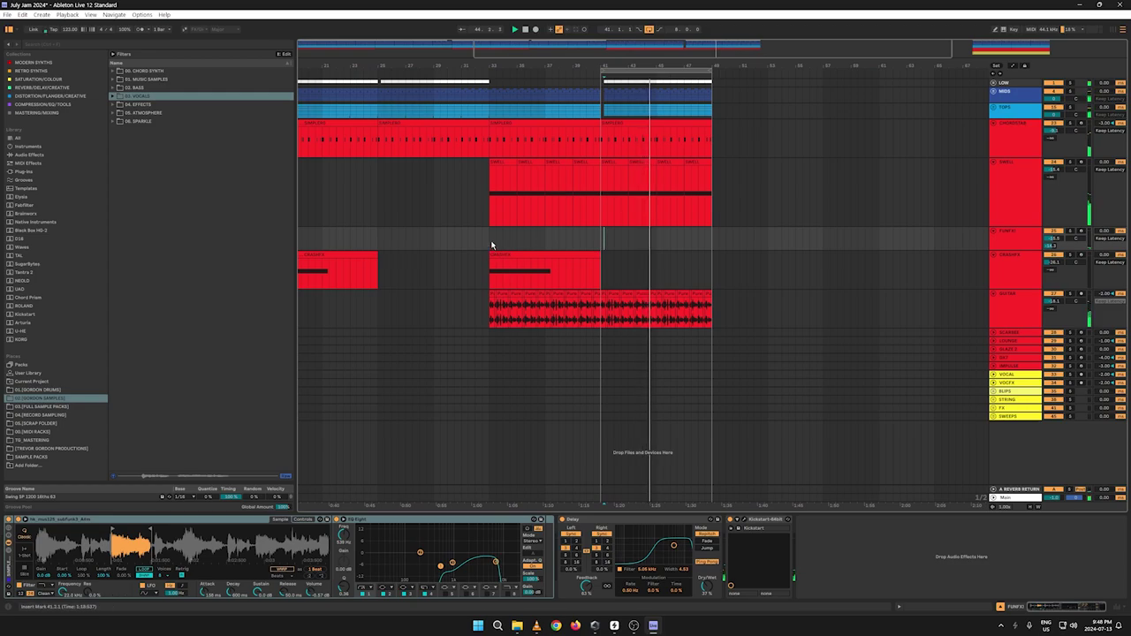
drag(561, 262, 611, 262)
click(490, 247)
key(ctrl+v)
key(space)
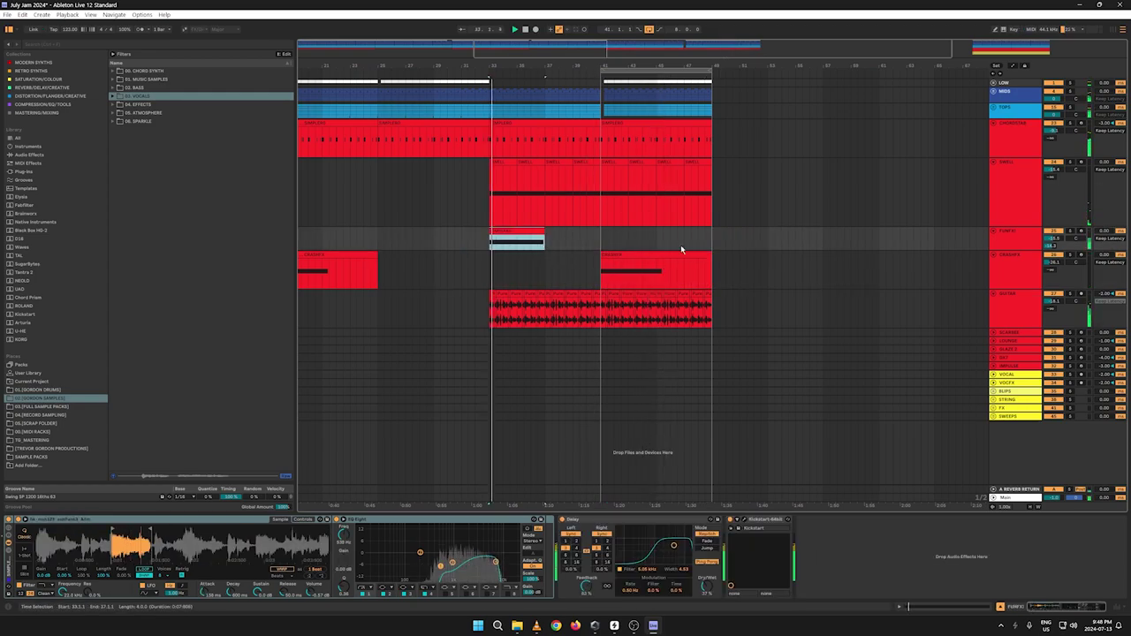
Step: Zoom to show bars 37–80 and select the FX clip on the FUNFX track
drag(613, 67, 597, 238)
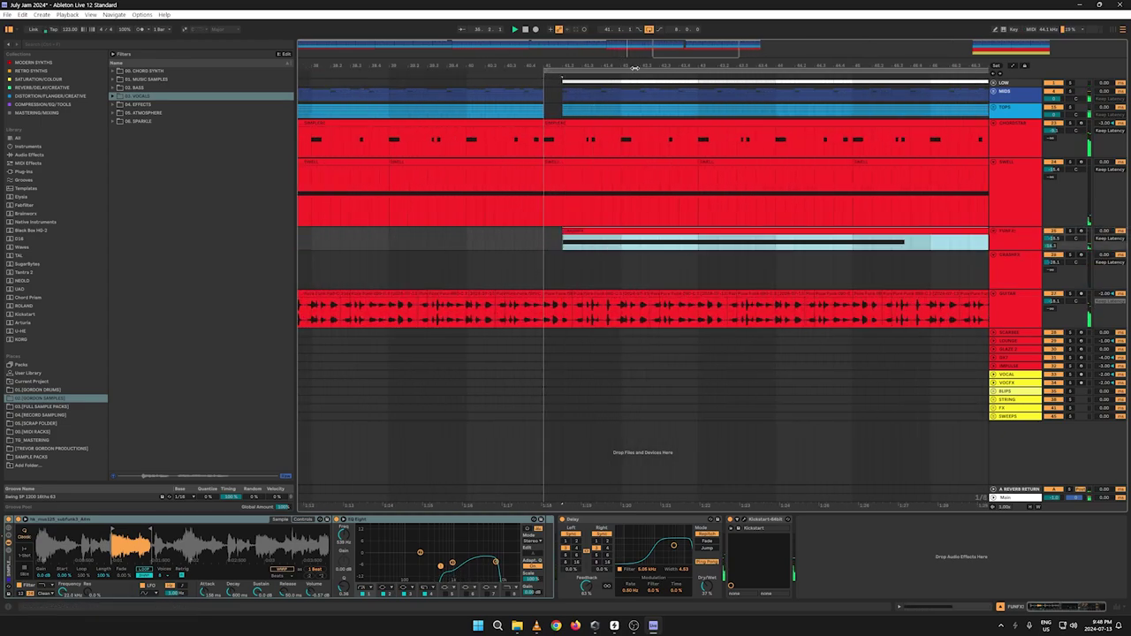
drag(634, 68, 376, 7)
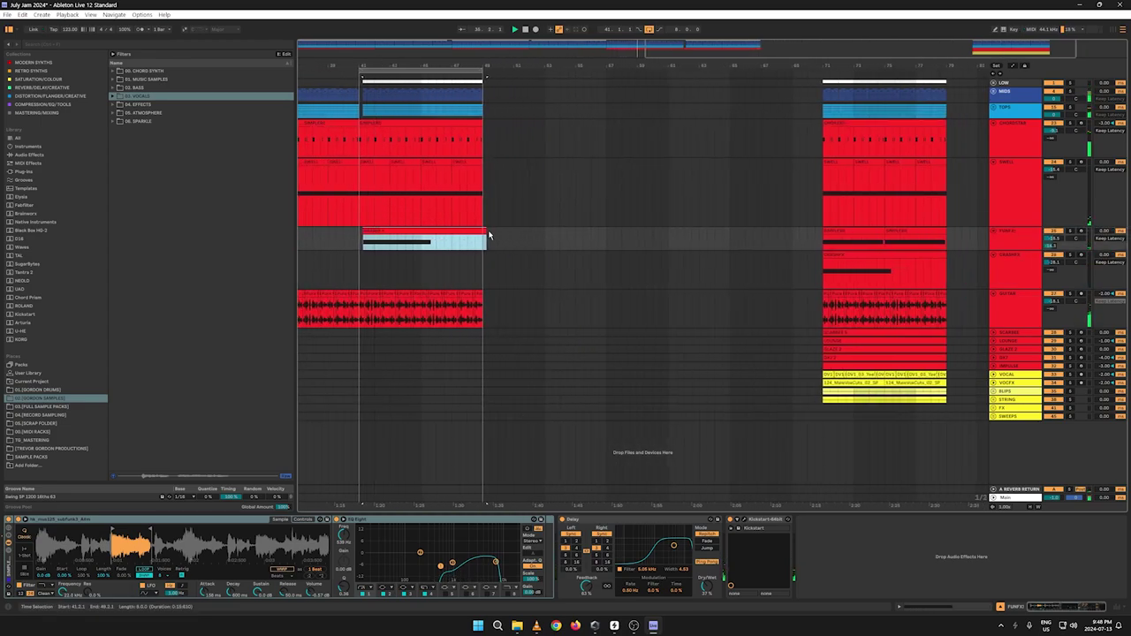
click(487, 234)
click(483, 233)
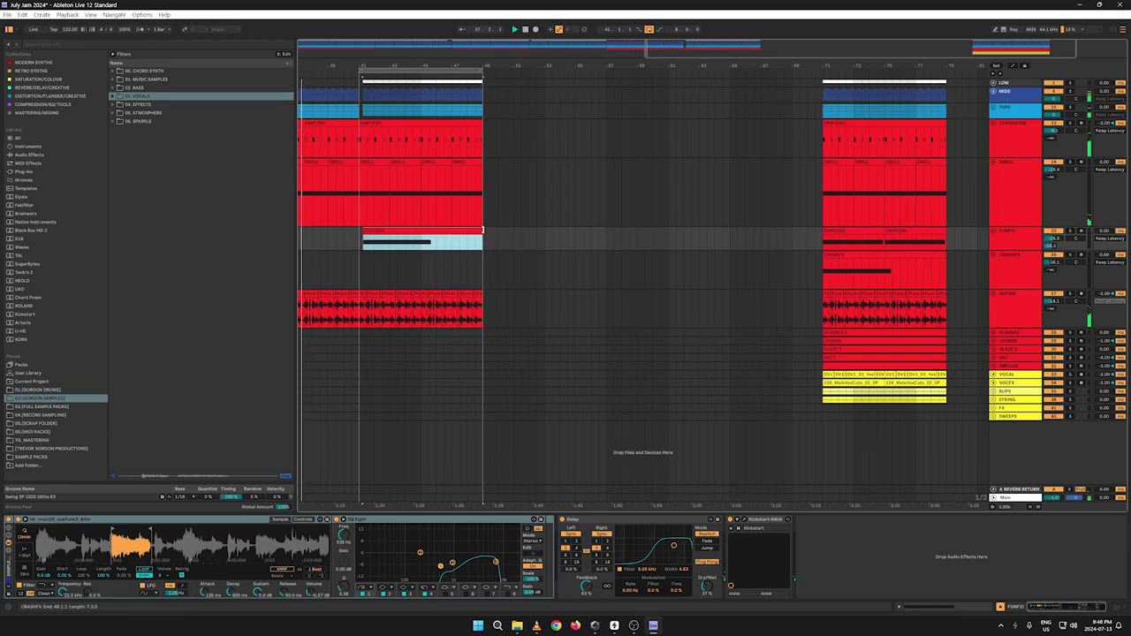
click(575, 270)
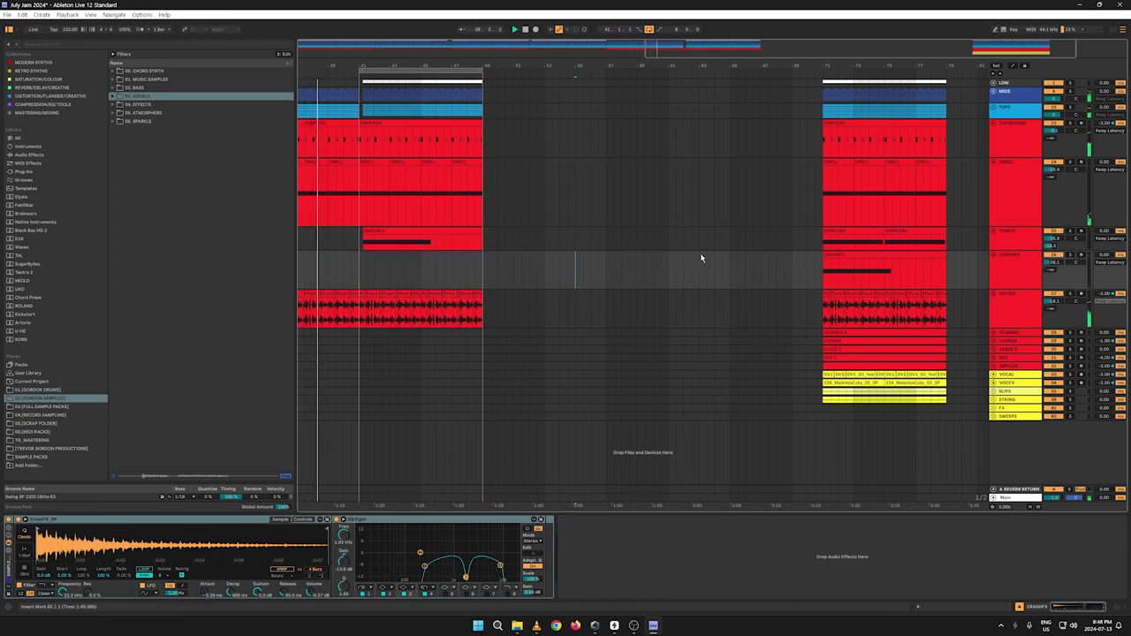
Step: Unfold the SCARSE lane, inspect the GUITAR and FUNFX devices, and zoom out to bars 1–81
click(995, 336)
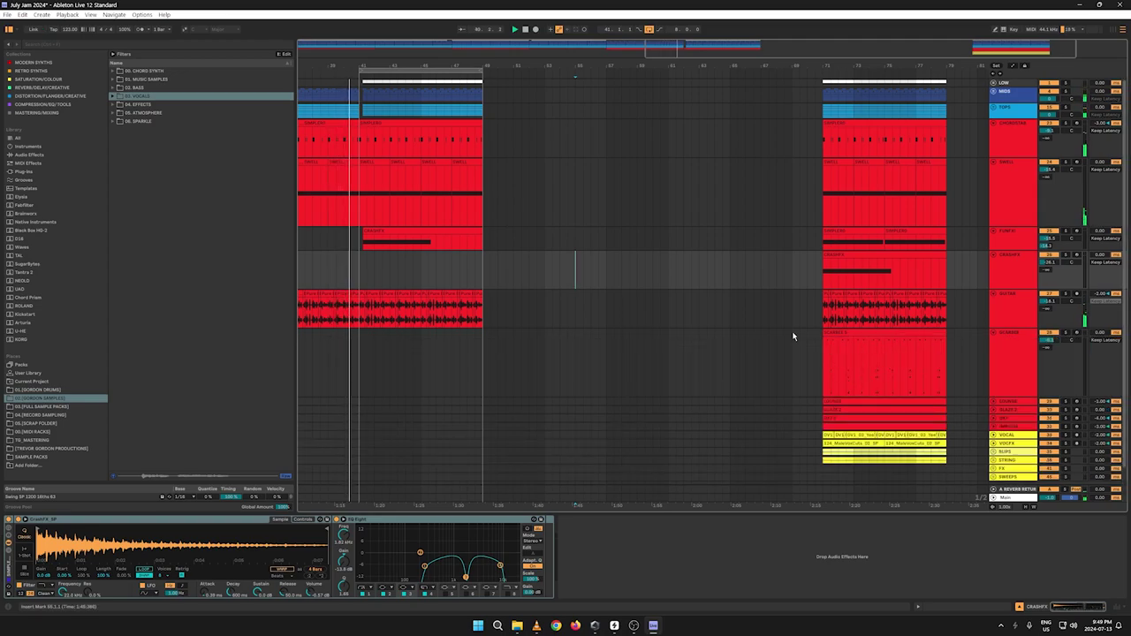
click(1010, 309)
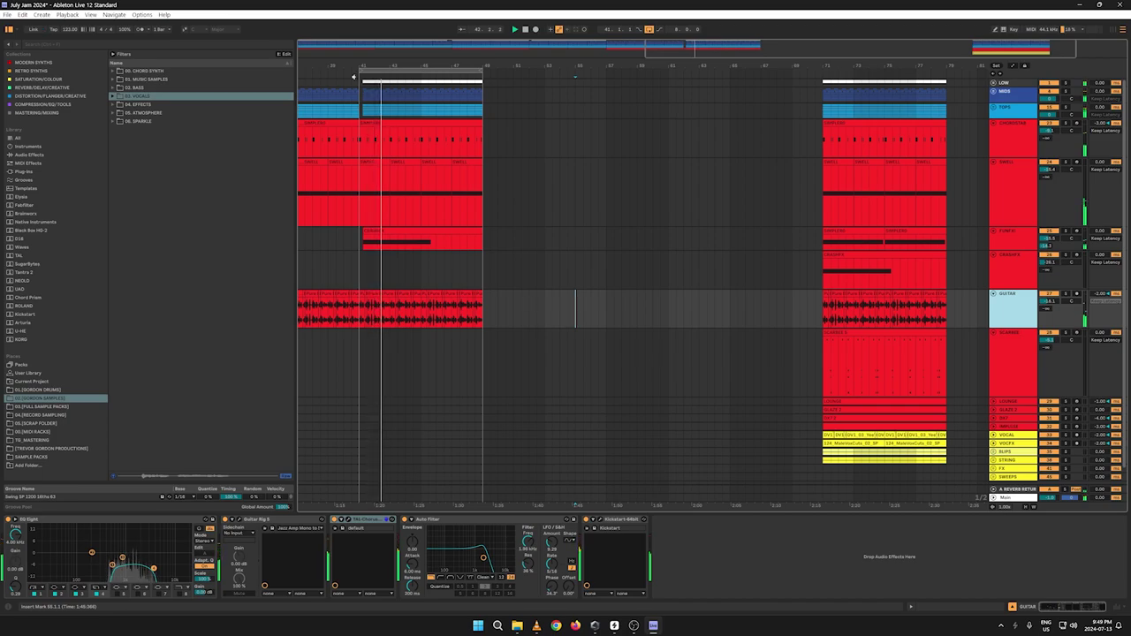
drag(359, 60, 359, 106)
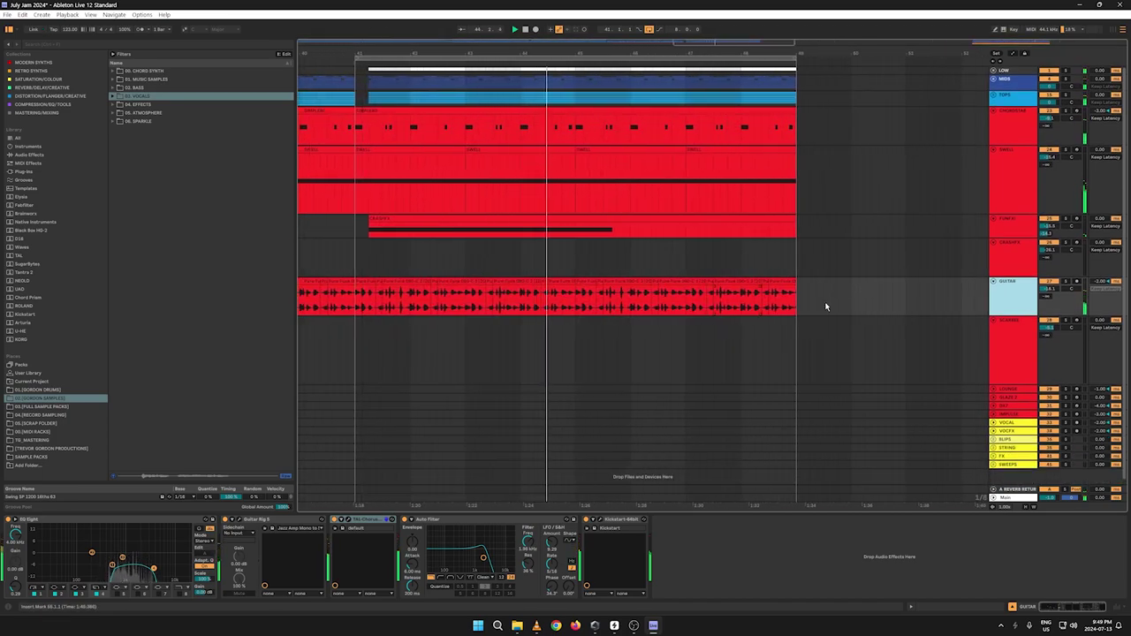
click(1015, 231)
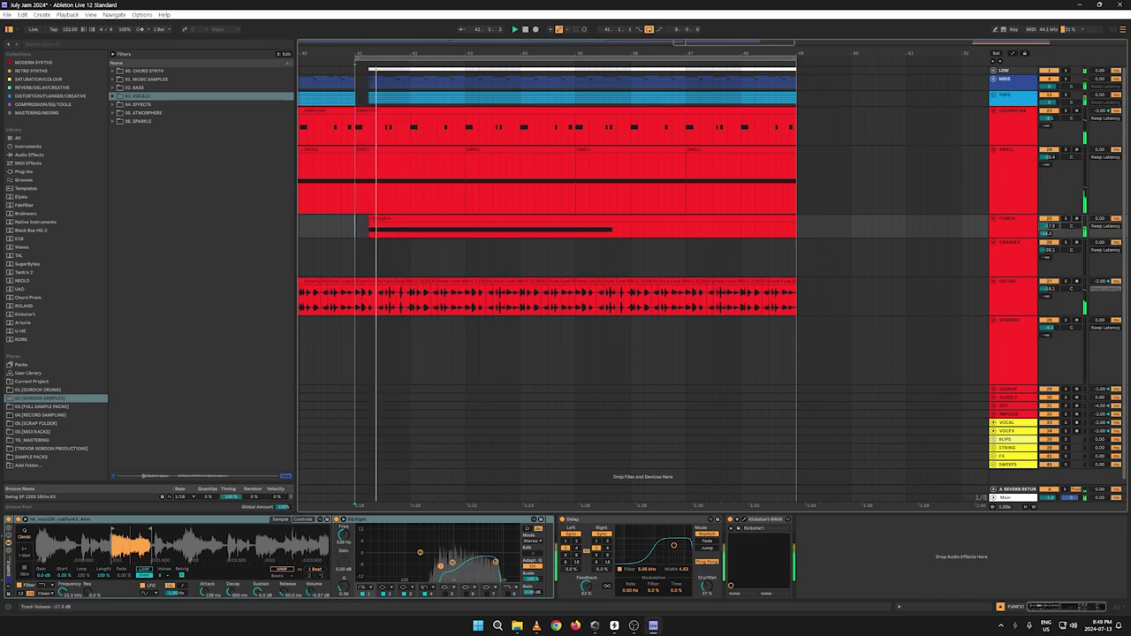
click(1007, 236)
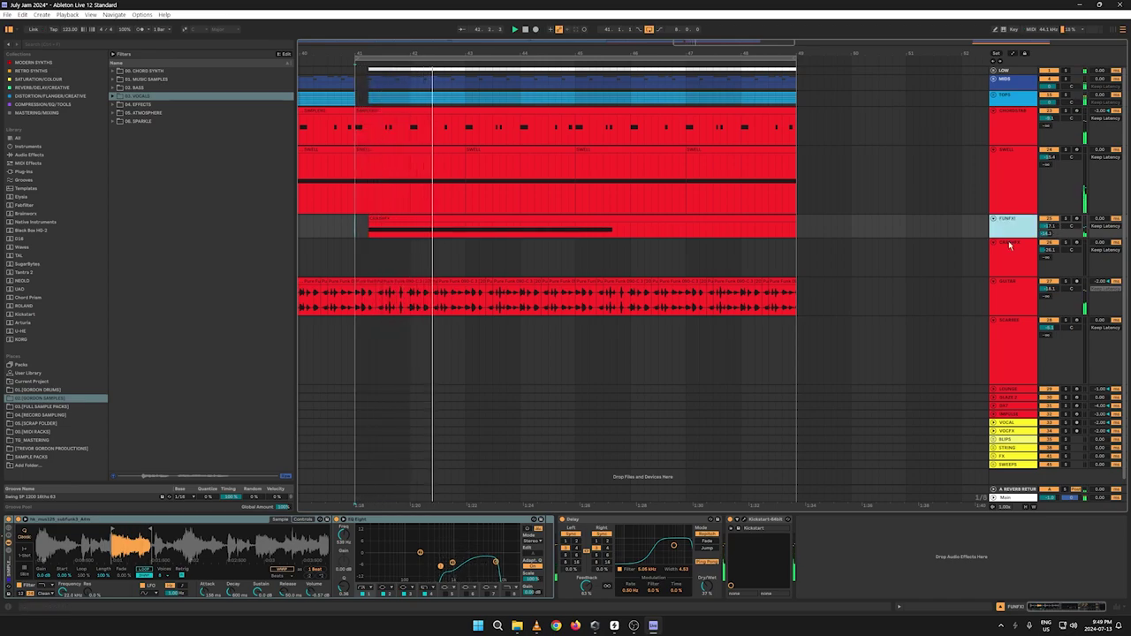
scroll(568, 79, down, 1)
scroll(783, 231, down, 6)
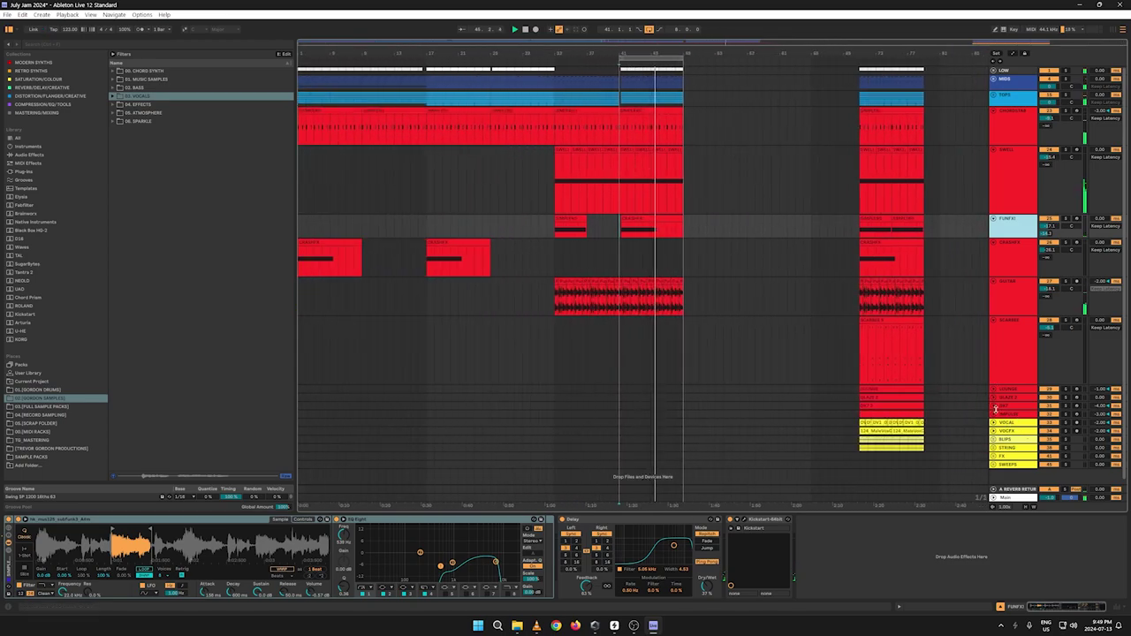
Step: Unfold GLAZE 2, copy its bar 71–79 clip, and paste it at bar 33
click(993, 397)
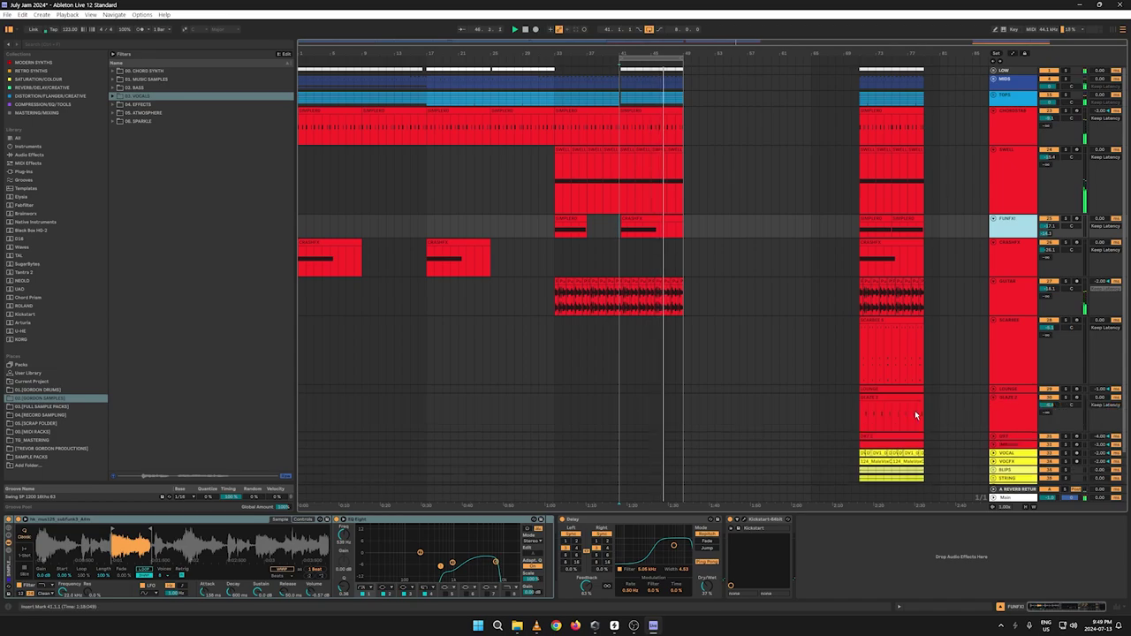
drag(923, 412, 860, 411)
right_click(865, 405)
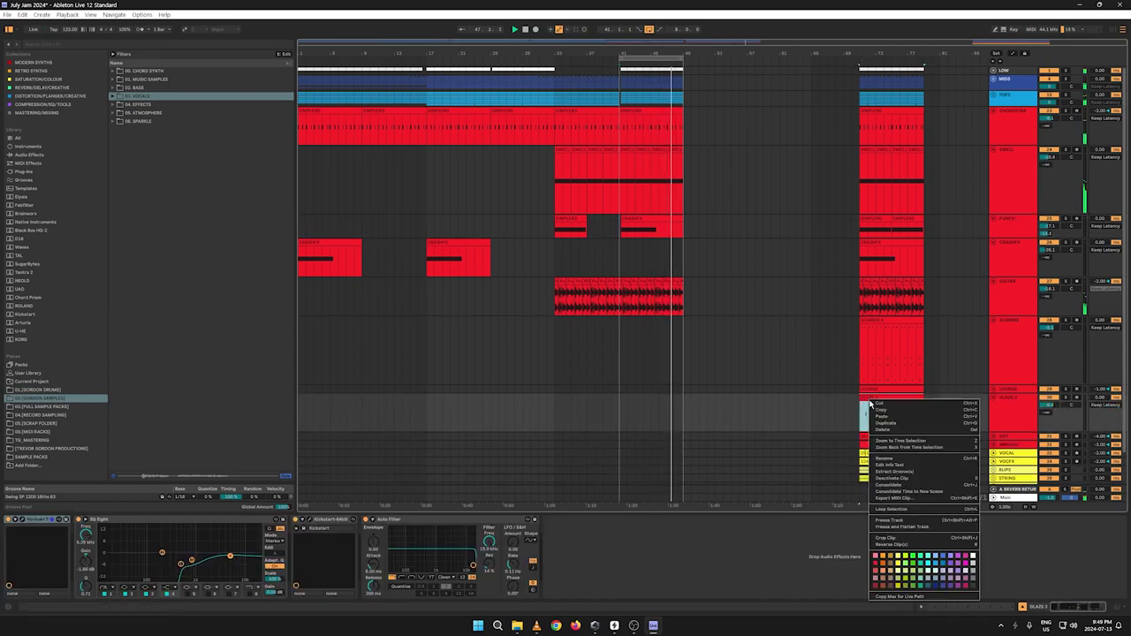
click(749, 452)
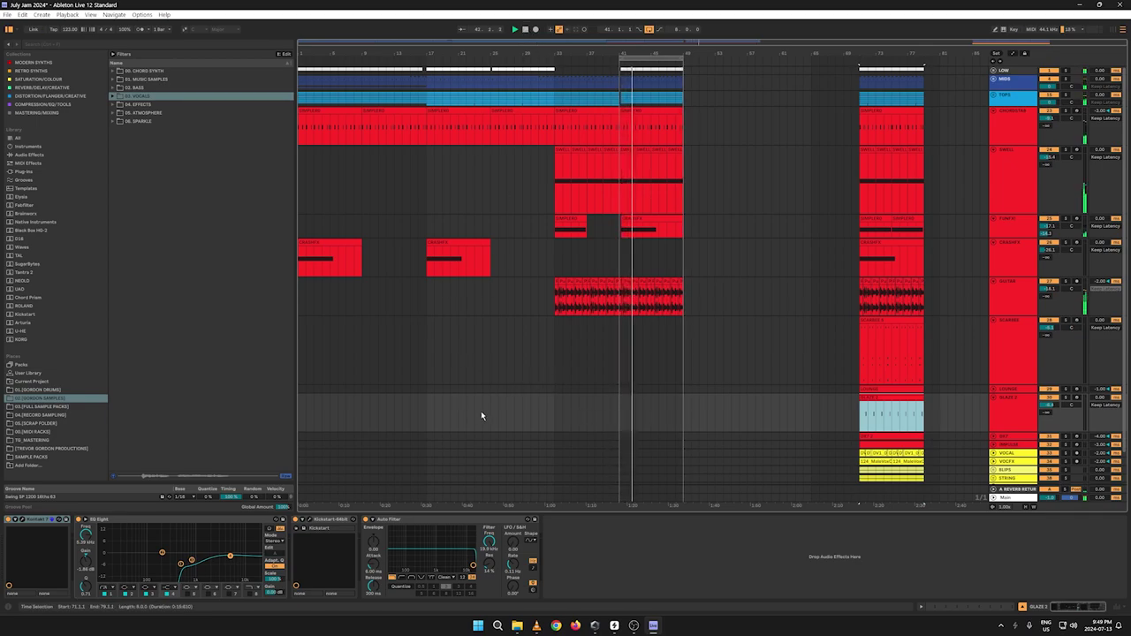
click(554, 412)
key(ctrl+v)
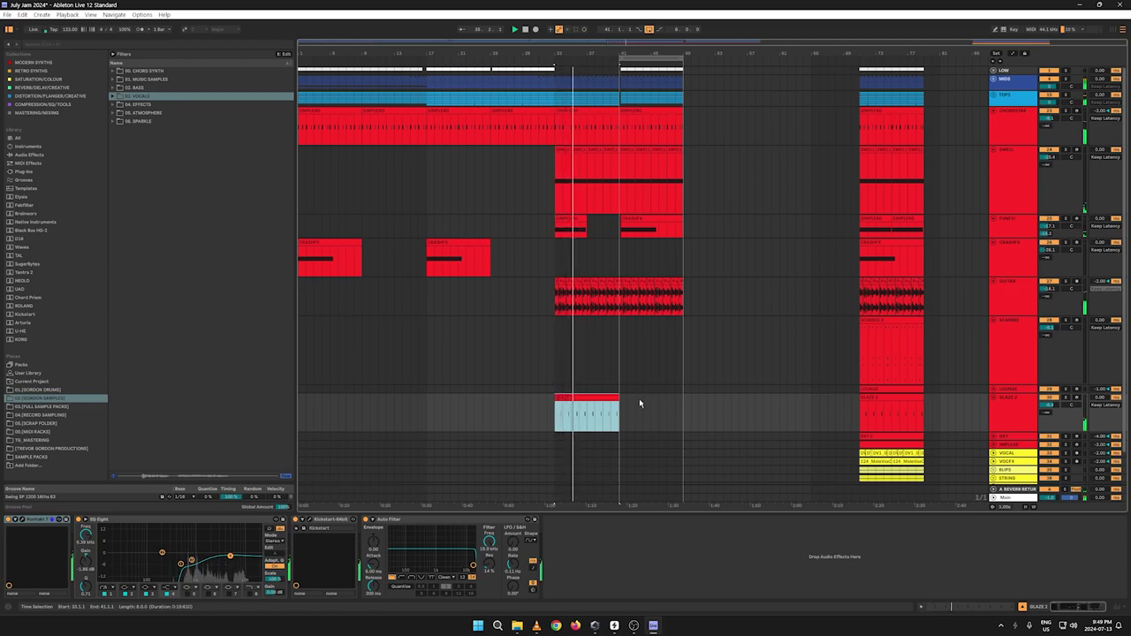
right_click(486, 548)
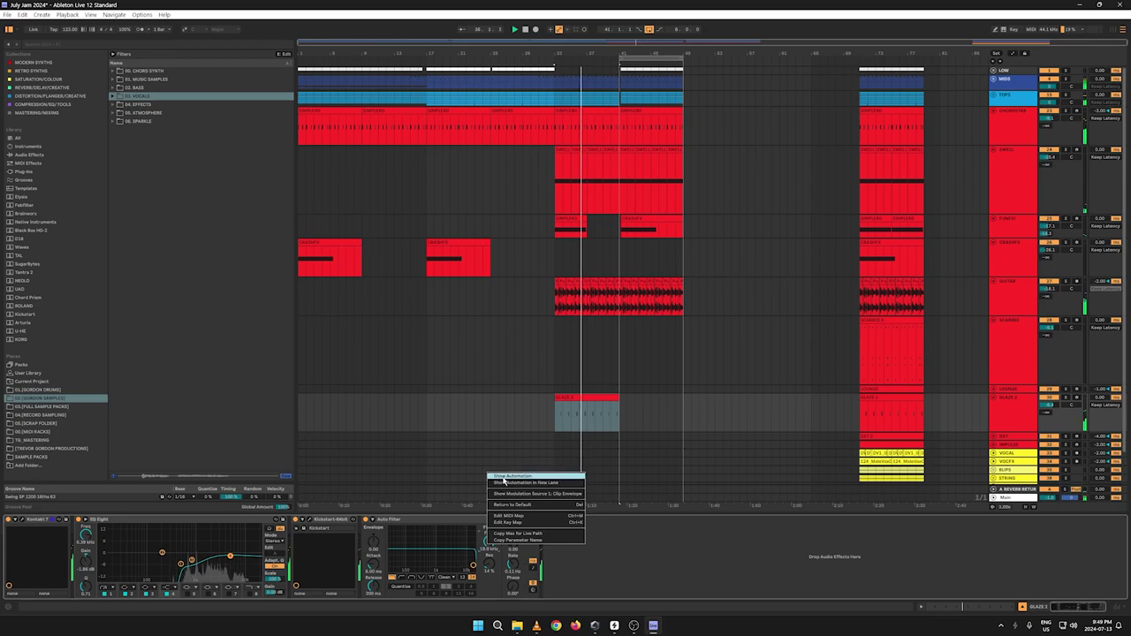
Step: Show GLAZE 2's Auto Filter frequency automation and lower it to 1.24 kHz at bar 41
click(496, 475)
click(556, 399)
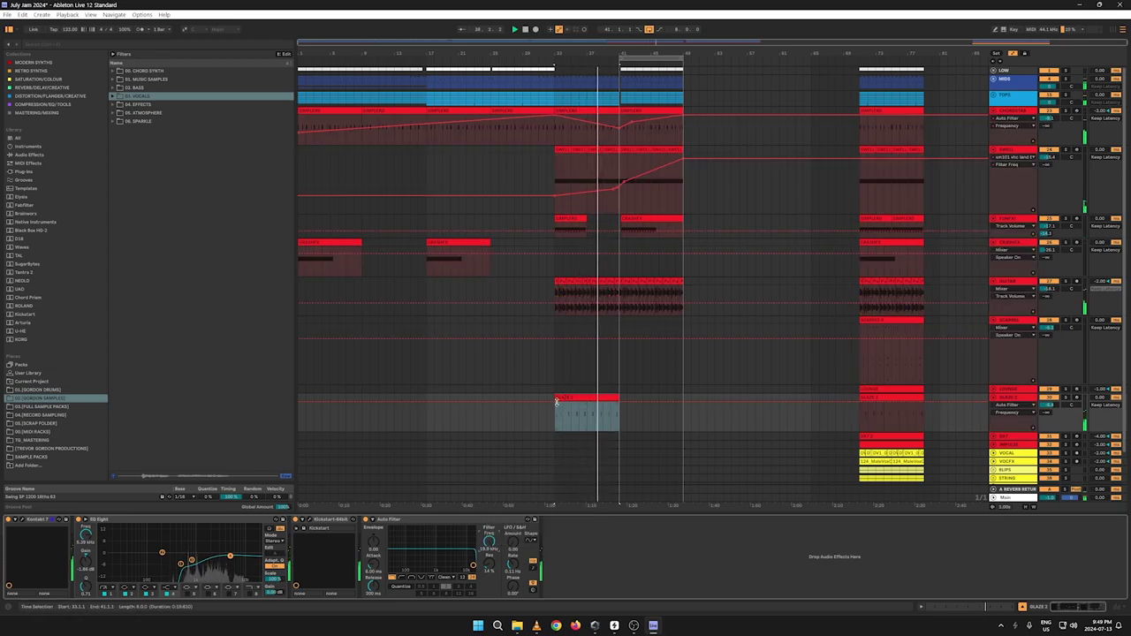
click(555, 403)
key(space)
key(space)
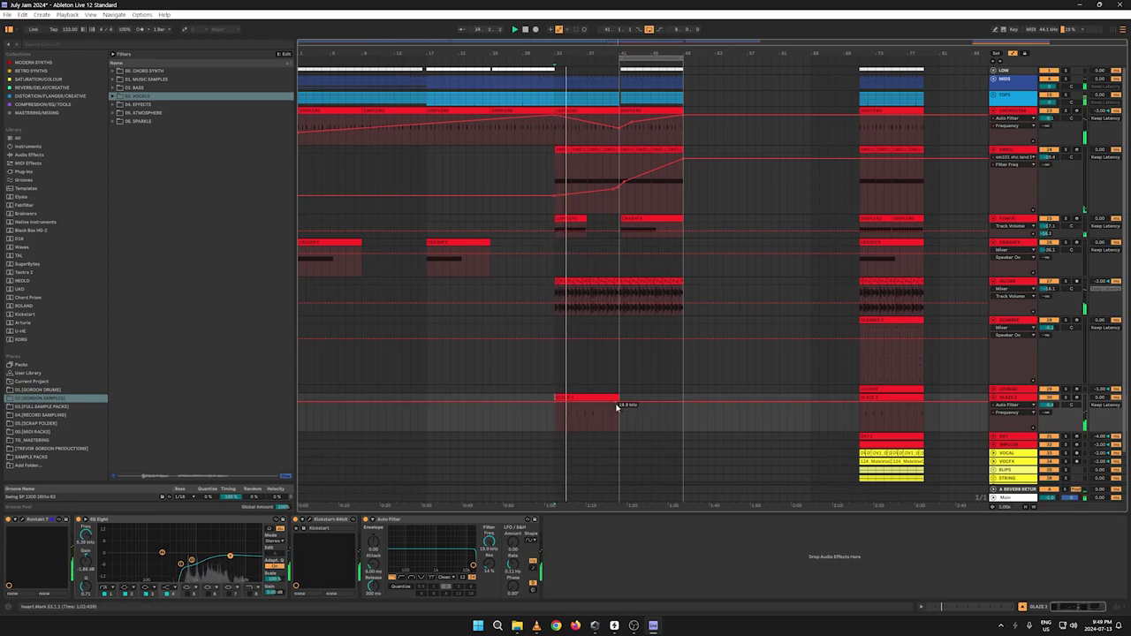
drag(616, 406, 618, 413)
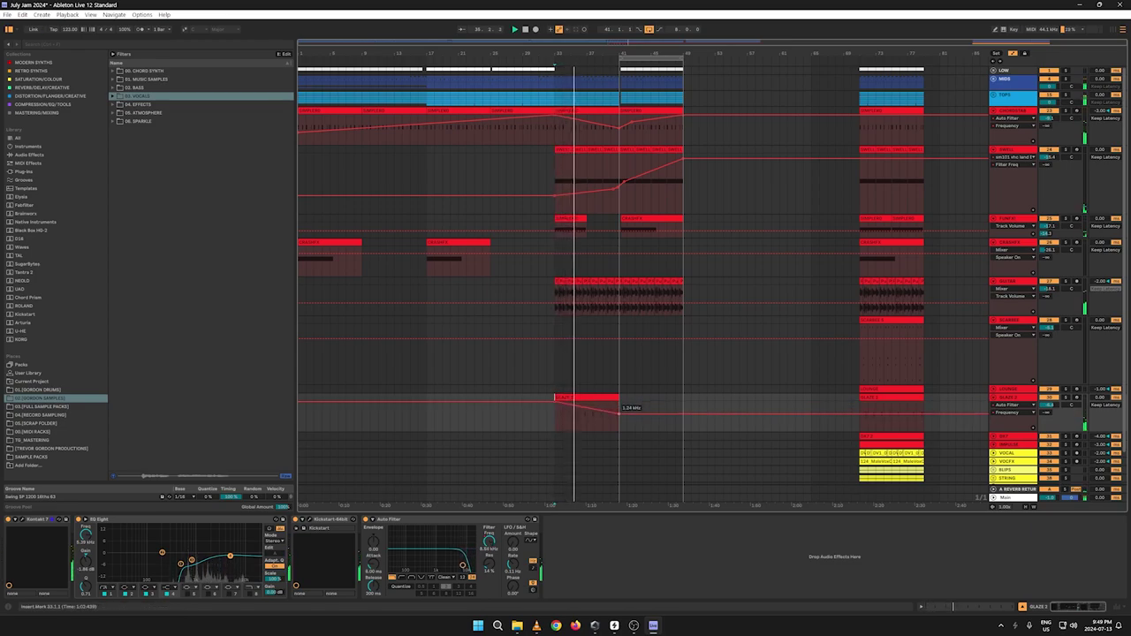
key(a)
Step: Duplicate the Glaze clip to bars 41–49 and shape its filter breakpoints to 6.83 and 4.97 kHz
click(590, 409)
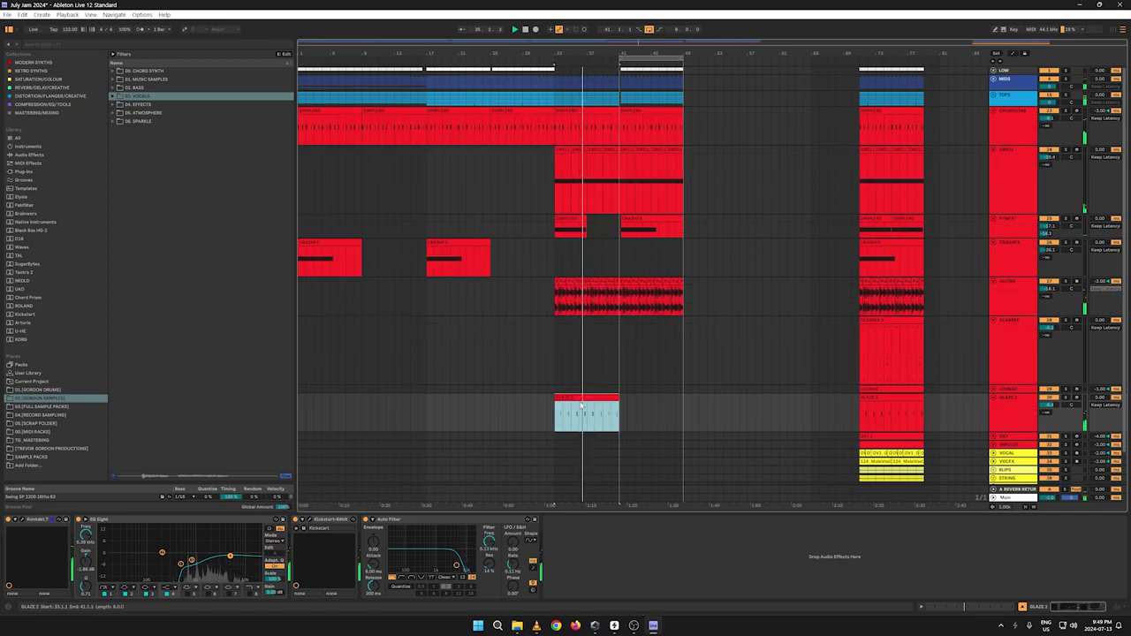
key(ctrl+d)
key(a)
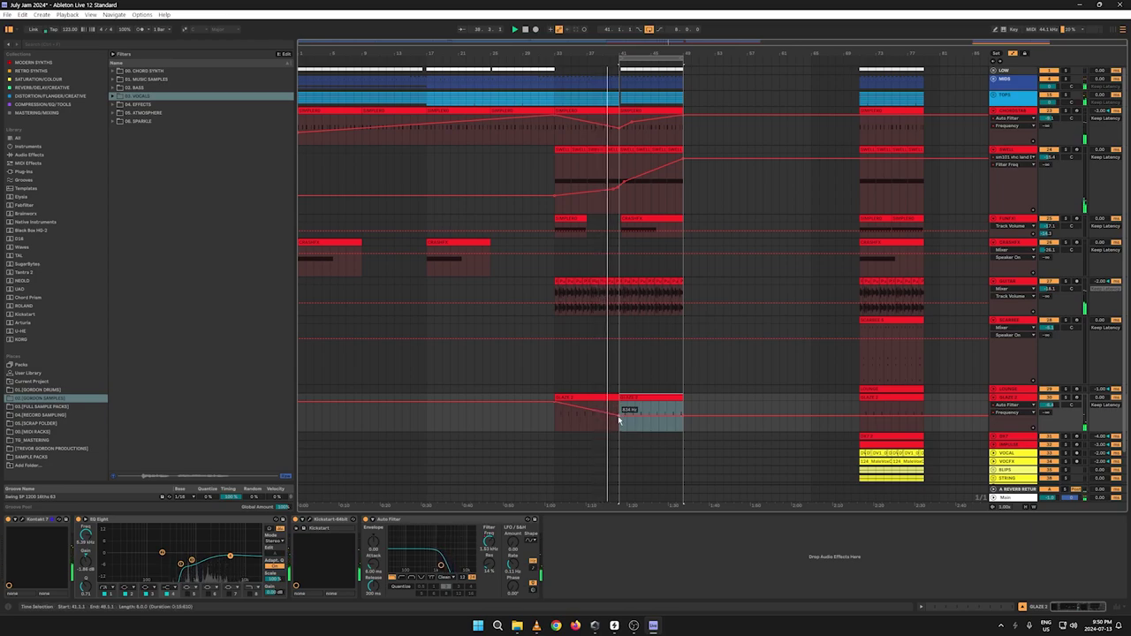
drag(559, 404, 557, 407)
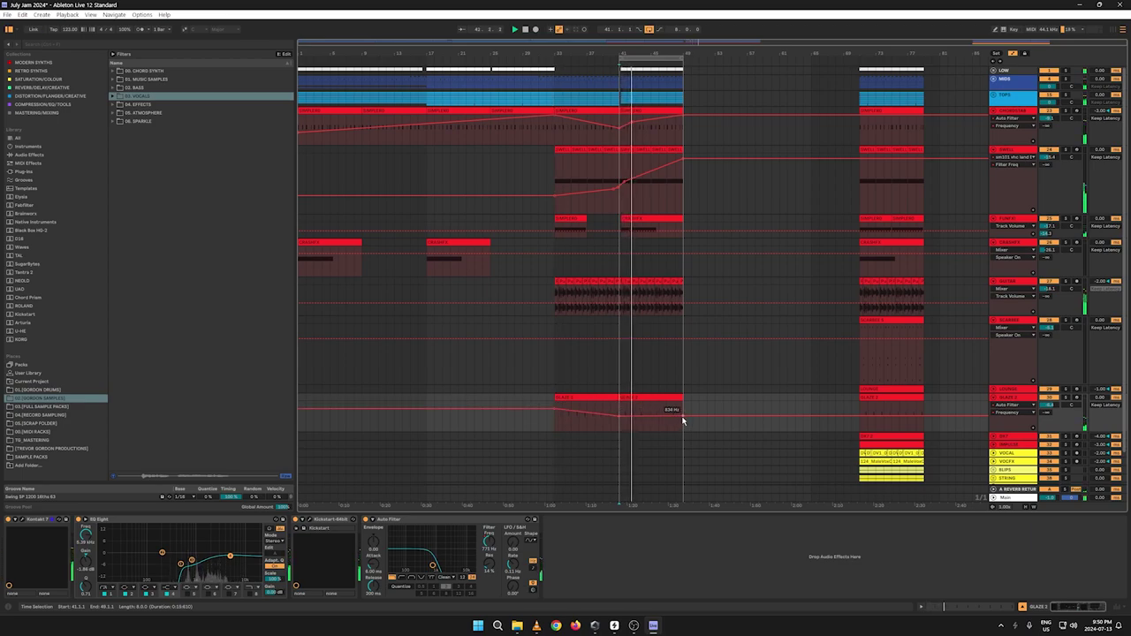
drag(682, 415, 682, 407)
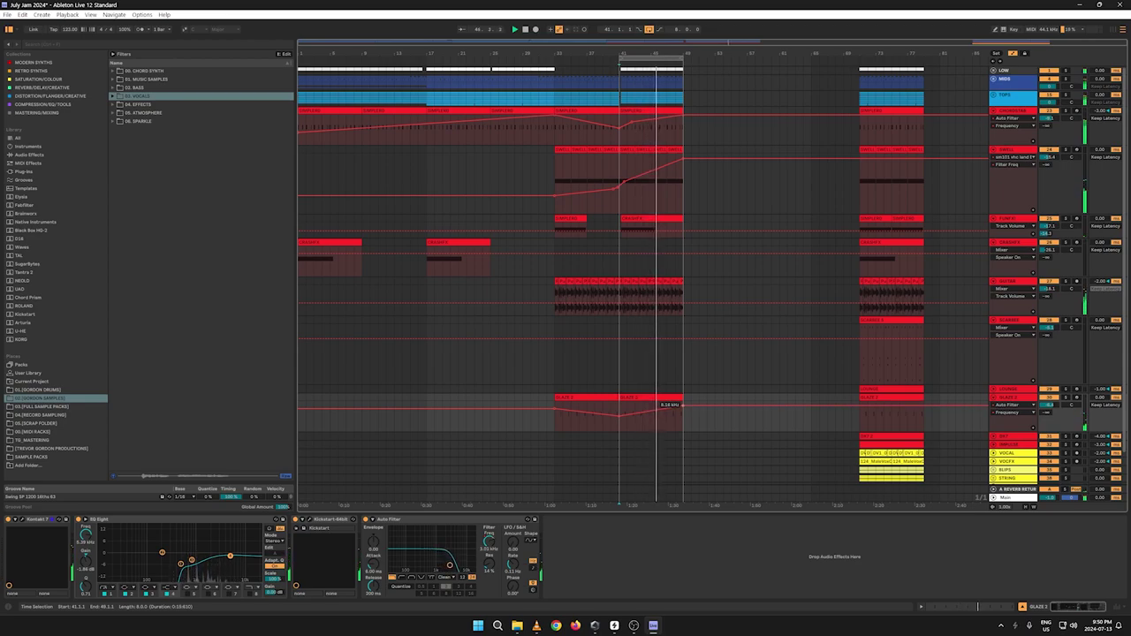
key(a)
drag(685, 423, 621, 72)
drag(925, 419, 859, 71)
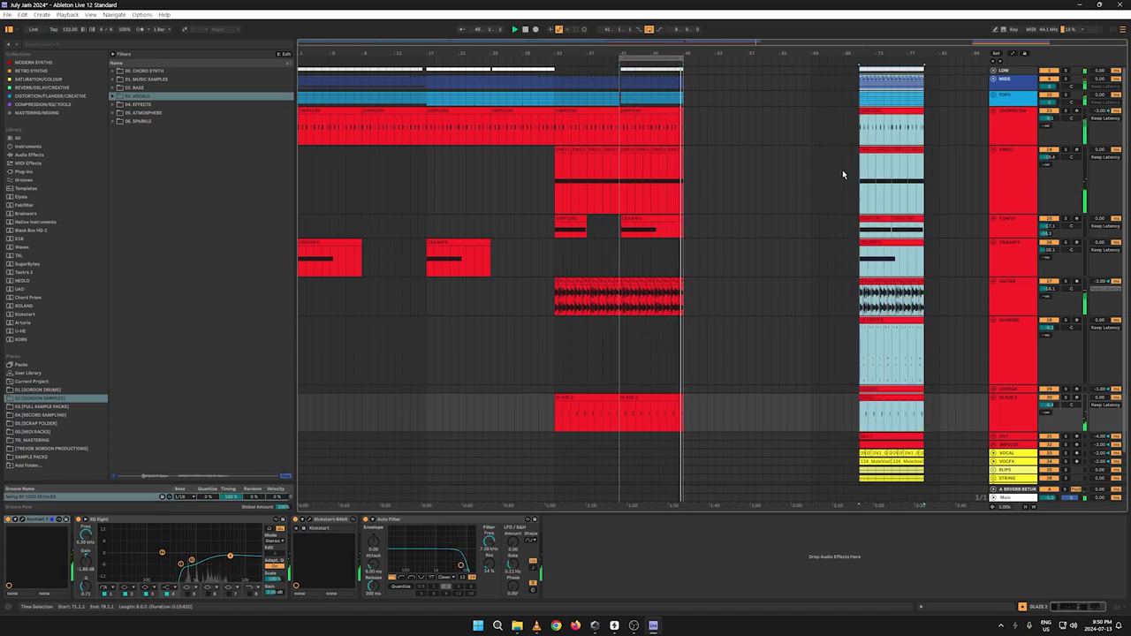
Step: Paste the copied bar 71–79 clips at bar 49 and loop bars 49–57
click(686, 72)
key(ctrl+v)
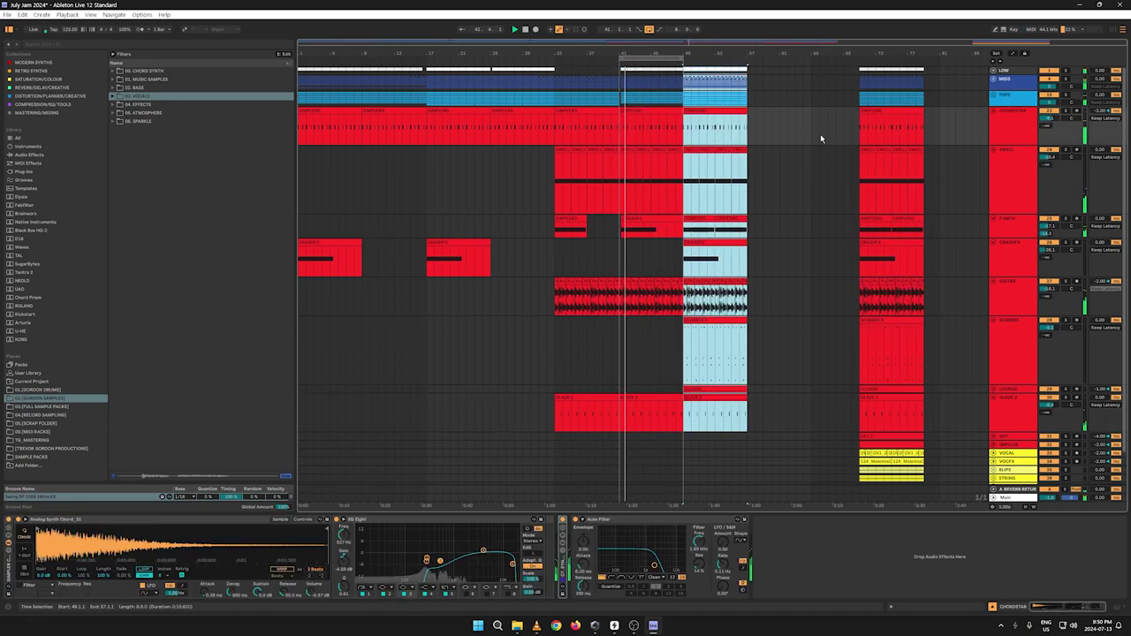
drag(638, 59, 700, 59)
key(a)
key(a)
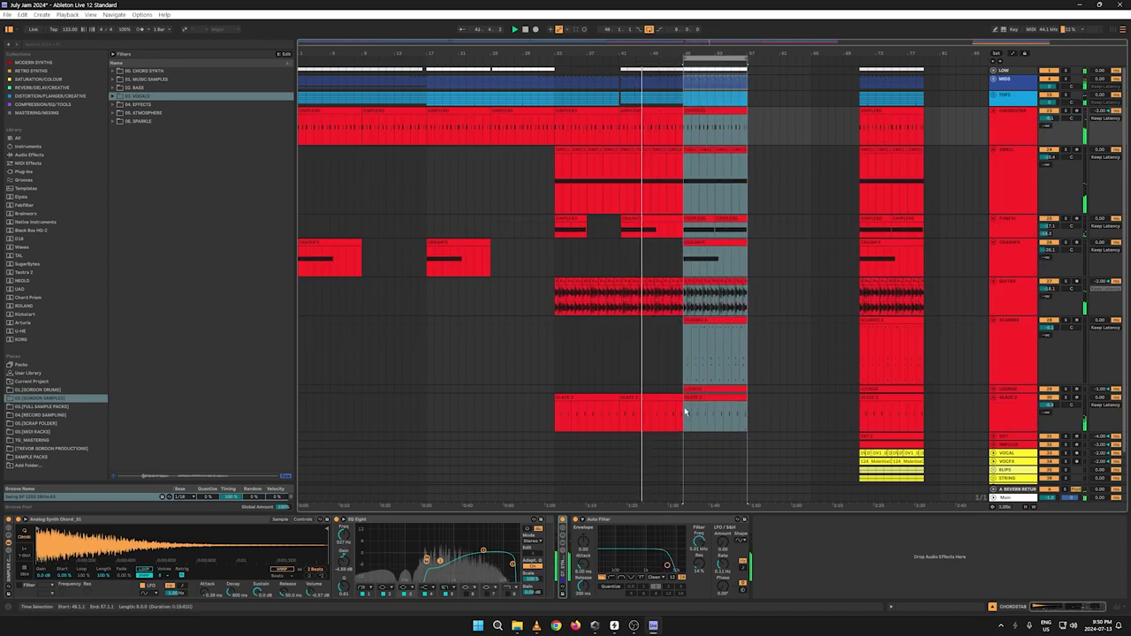
key(a)
click(685, 407)
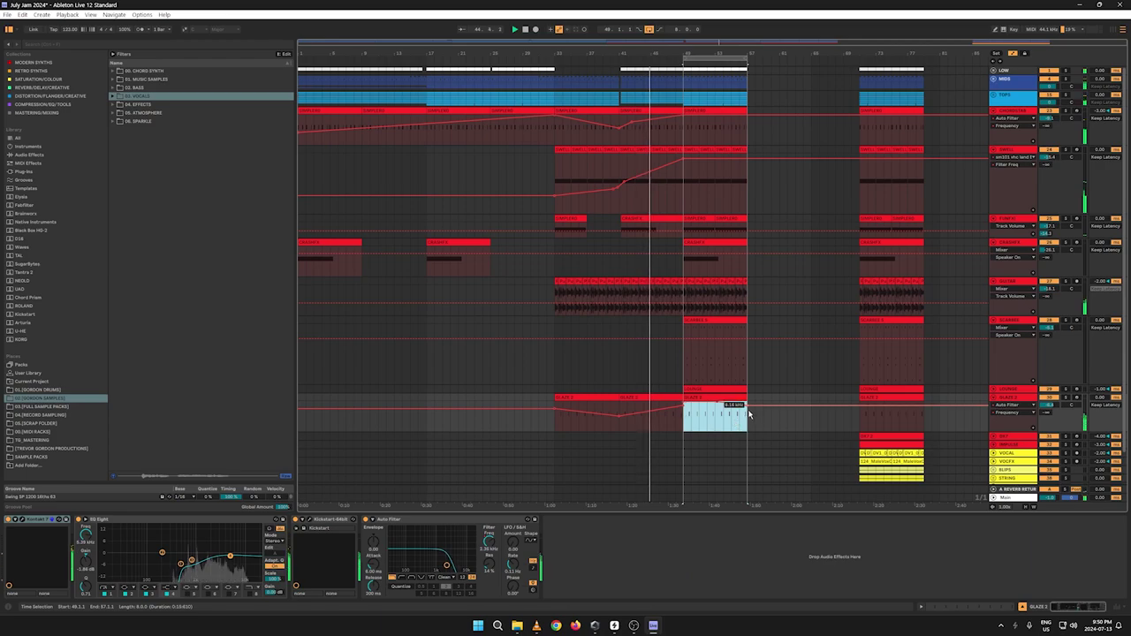
Step: Unfold the LOUNGE track and the LOW group to reveal its tracks
key(a)
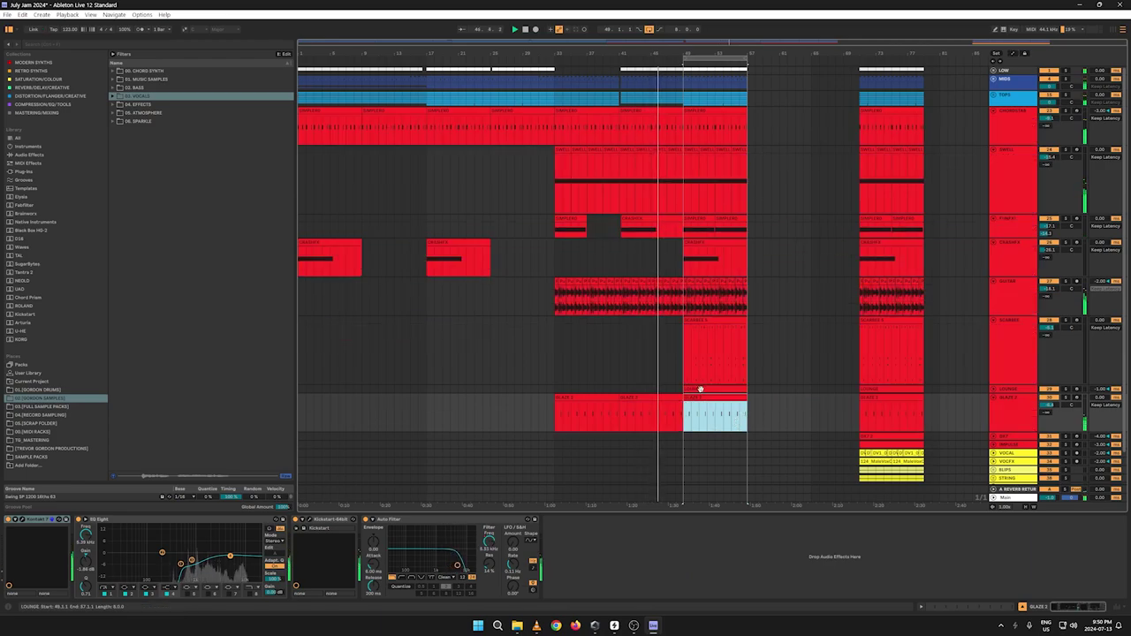
click(997, 391)
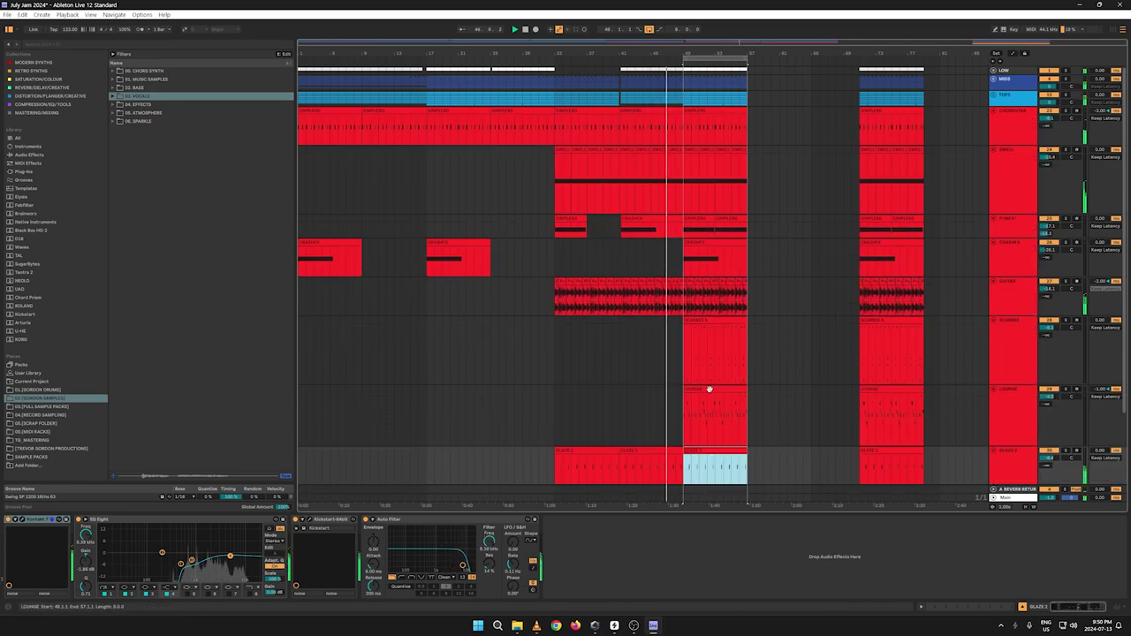
key(Up)
key(Up)
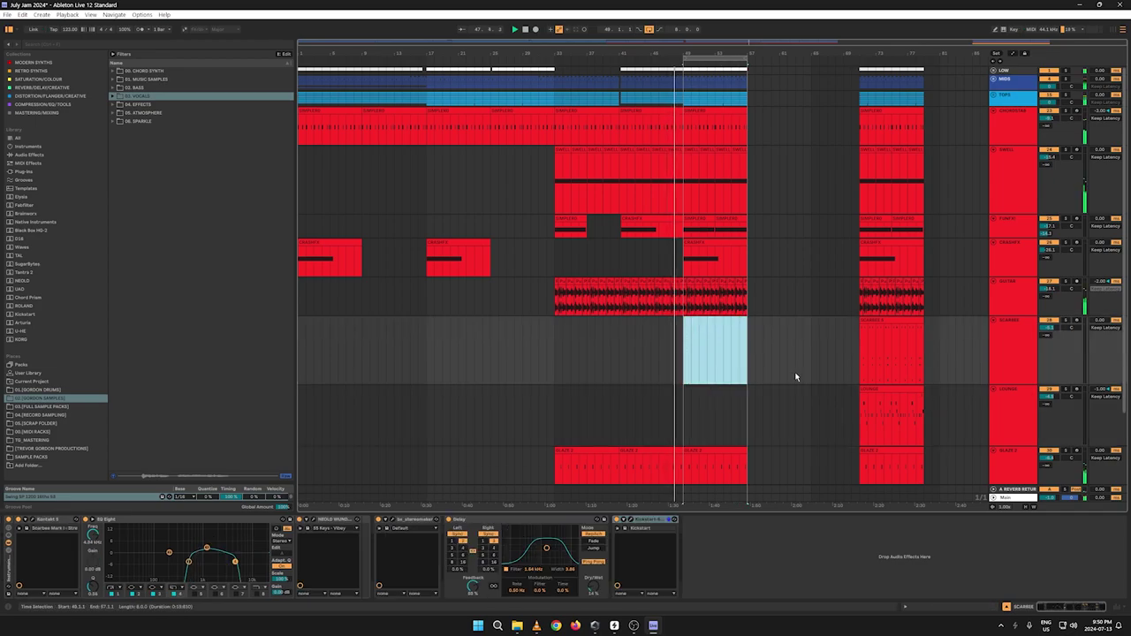
key(a)
key(a)
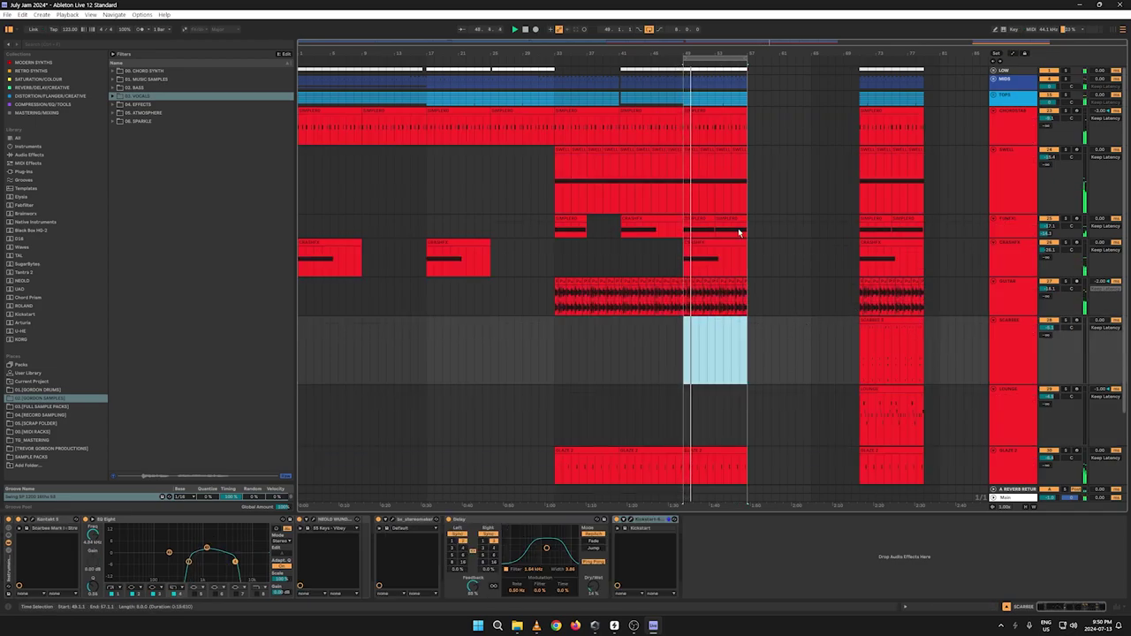
click(992, 71)
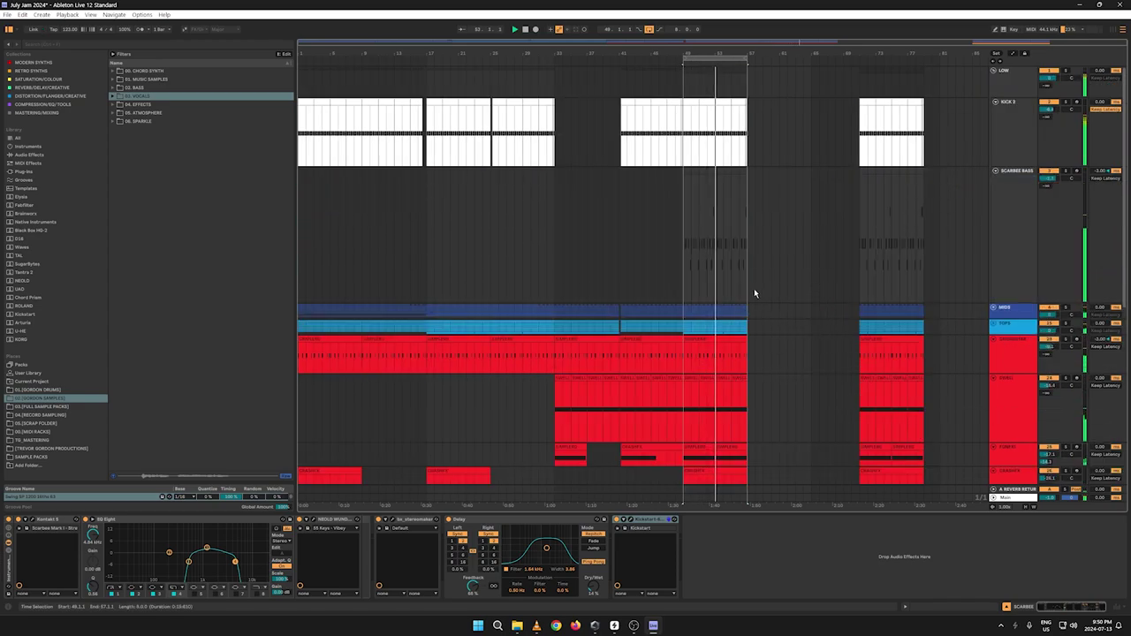
Step: Copy the Scarbee Bass part from bars 49–57 and paste it at bar 41
click(569, 61)
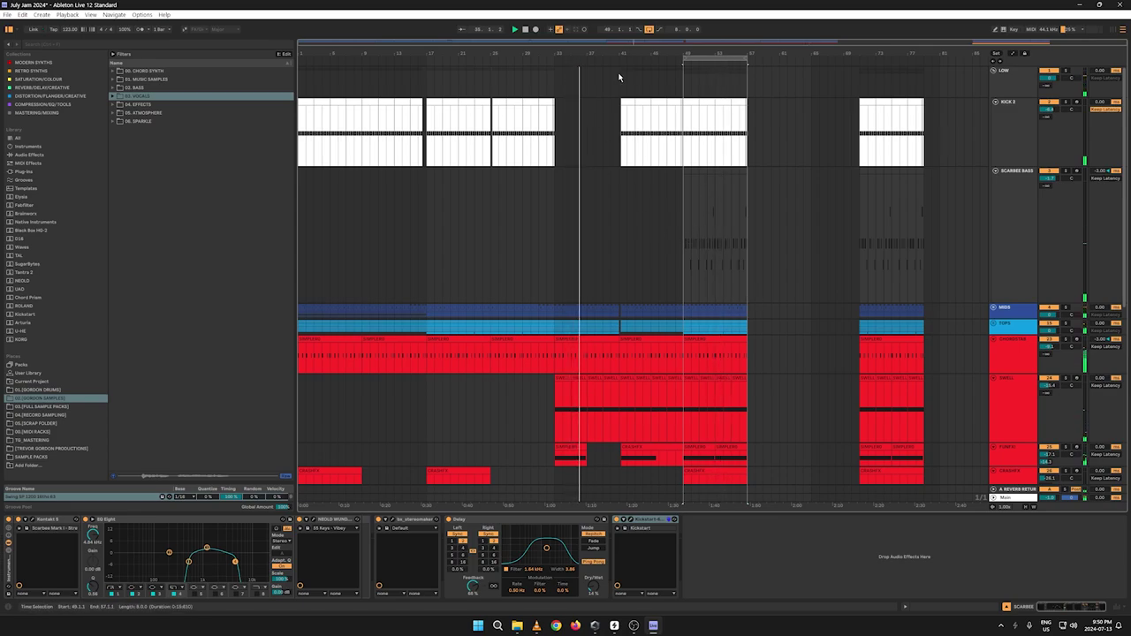
click(610, 62)
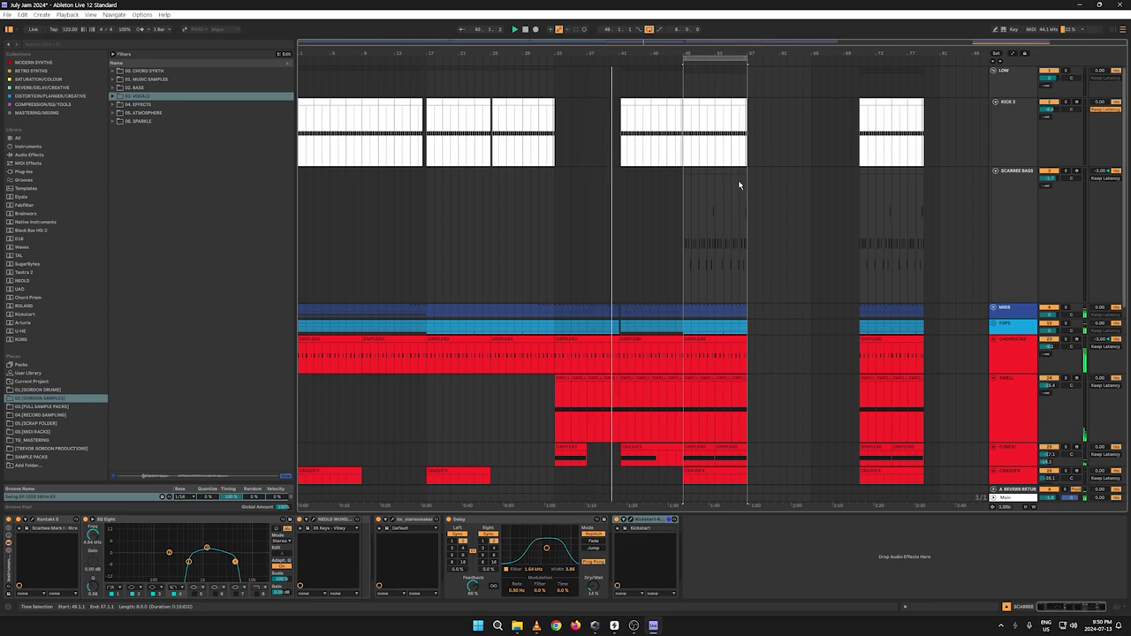
drag(746, 184, 682, 175)
right_click(687, 173)
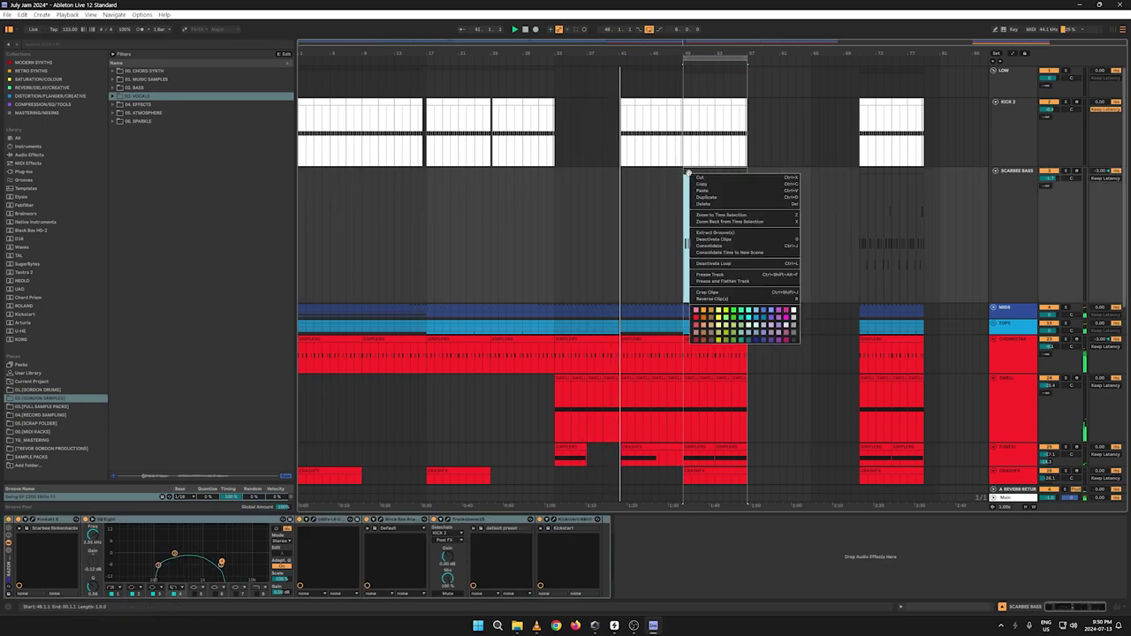
click(702, 183)
click(622, 191)
key(ctrl+v)
key(space)
key(space)
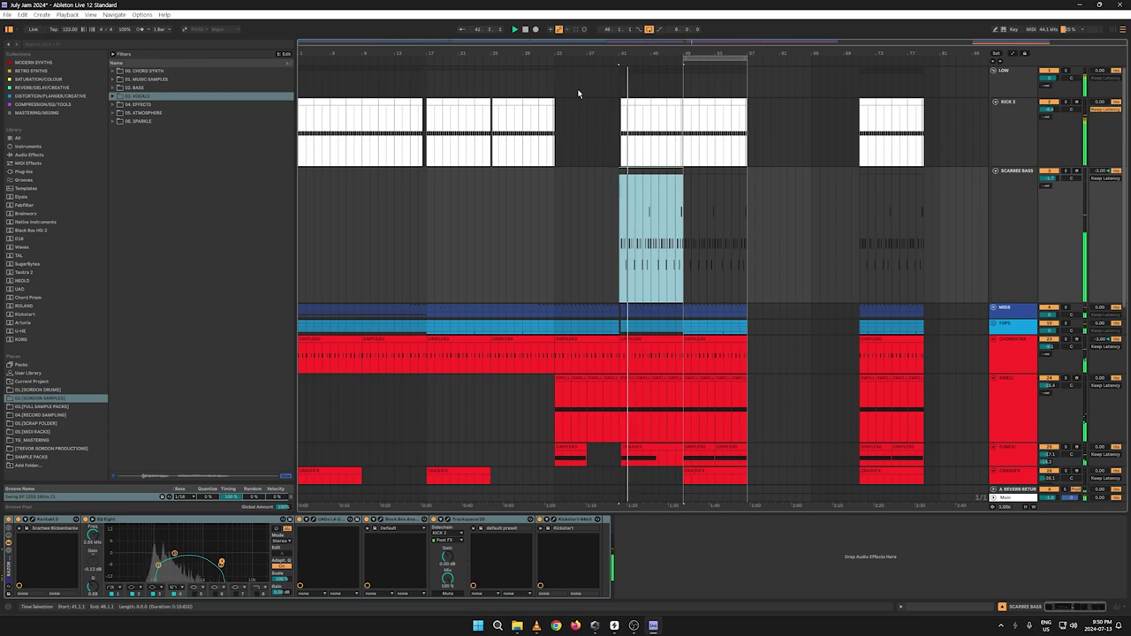
Step: Shrink the Scarbee Bass track height and zoom in around bar 49
drag(592, 55, 504, 55)
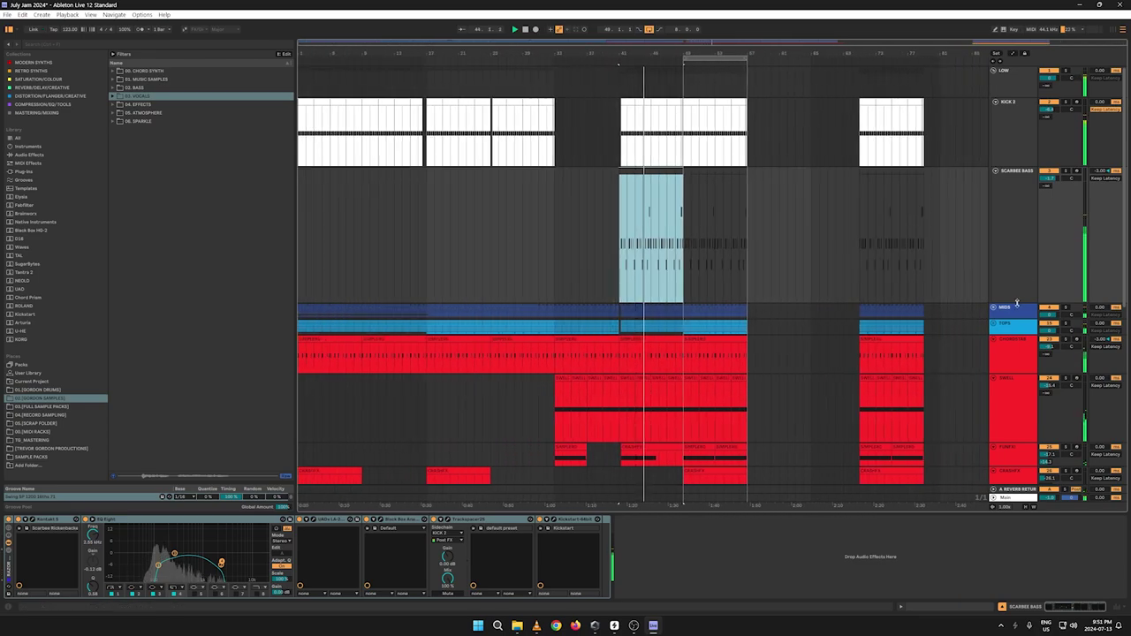
drag(1016, 303, 1015, 212)
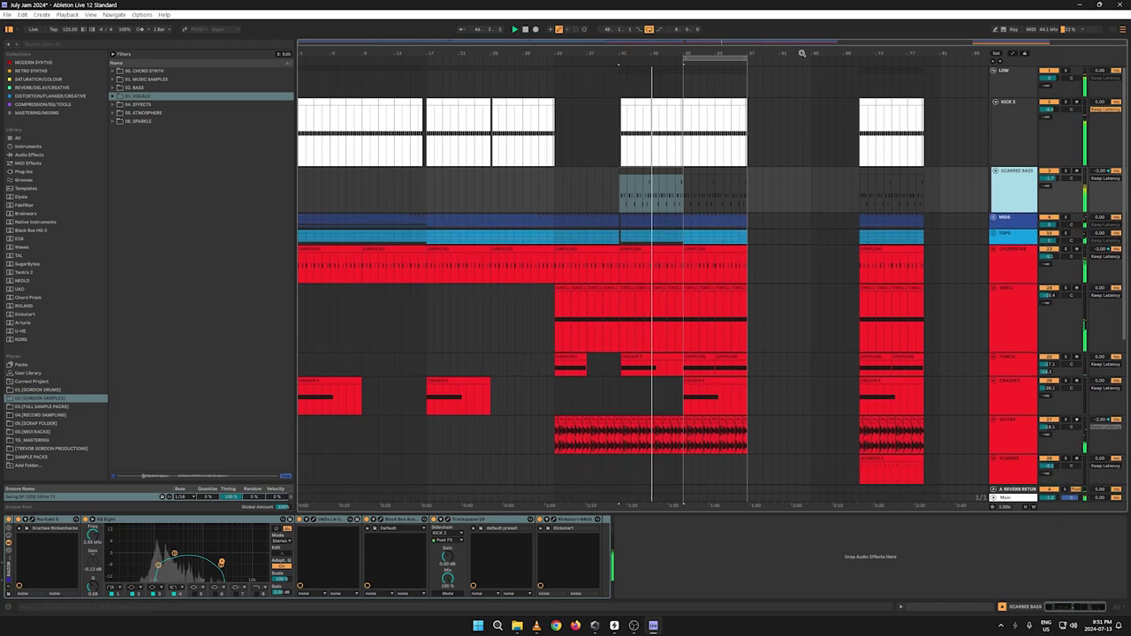
drag(801, 53, 694, 135)
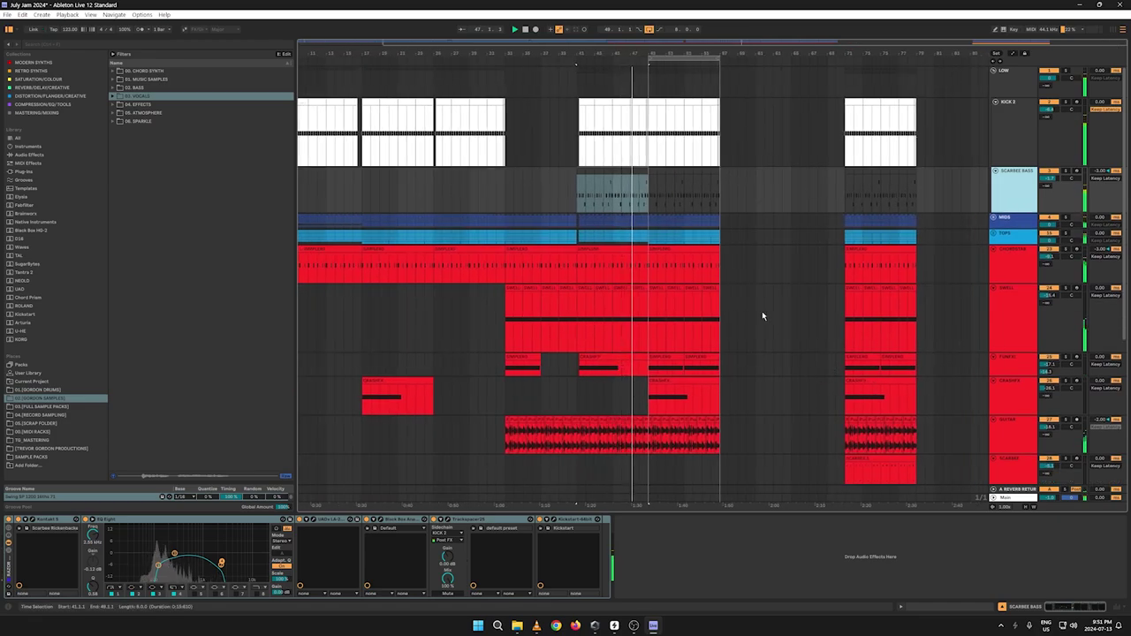
drag(646, 55, 621, 58)
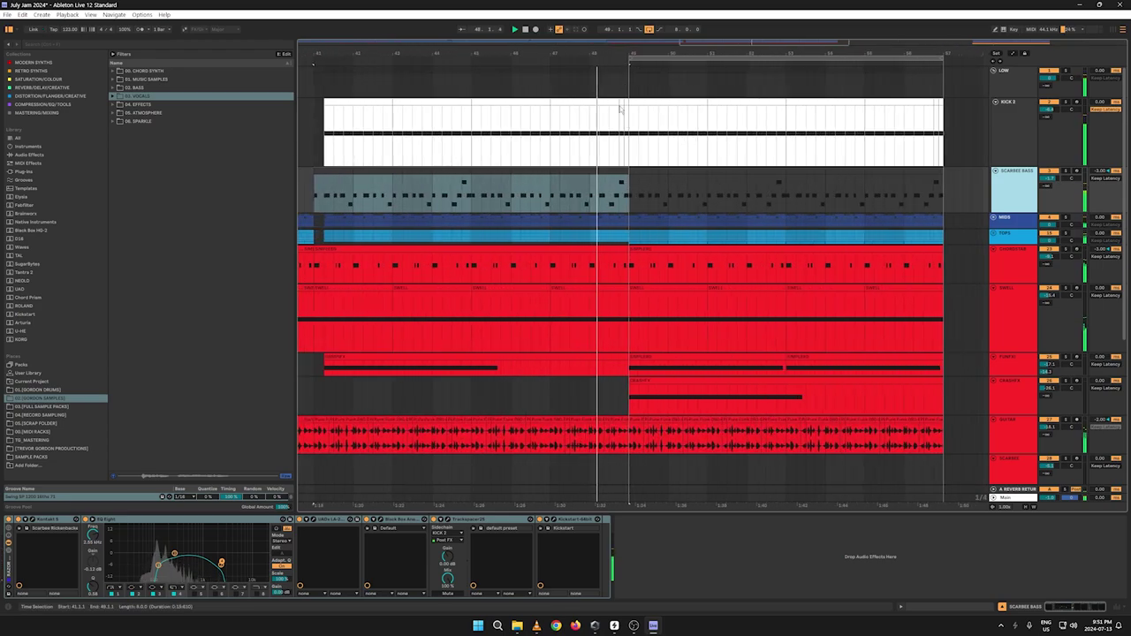
Step: Shift the bar-49 CRASHFX clip to 49.2.1 and trim it to end at bar 57
drag(549, 113, 638, 104)
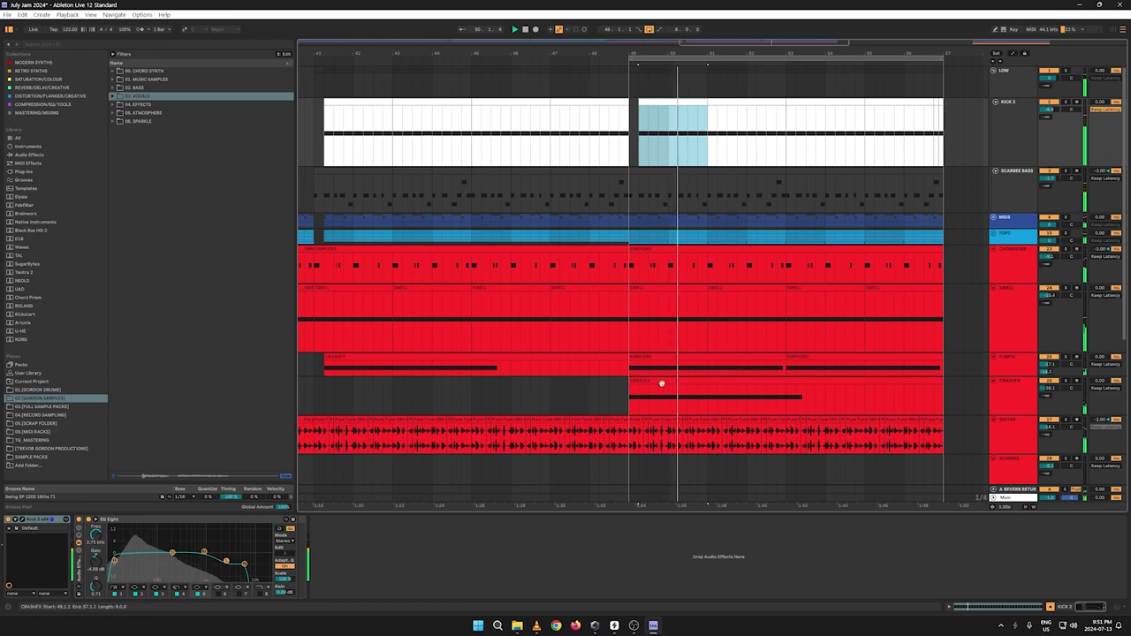
drag(661, 382, 671, 387)
click(636, 402)
key(space)
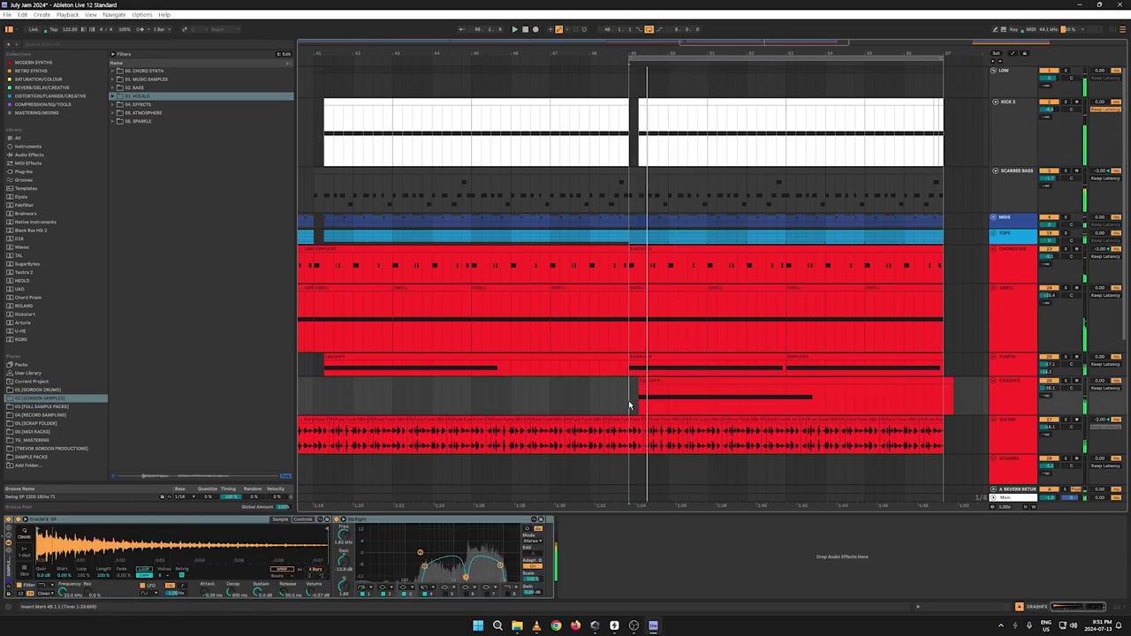
key(space)
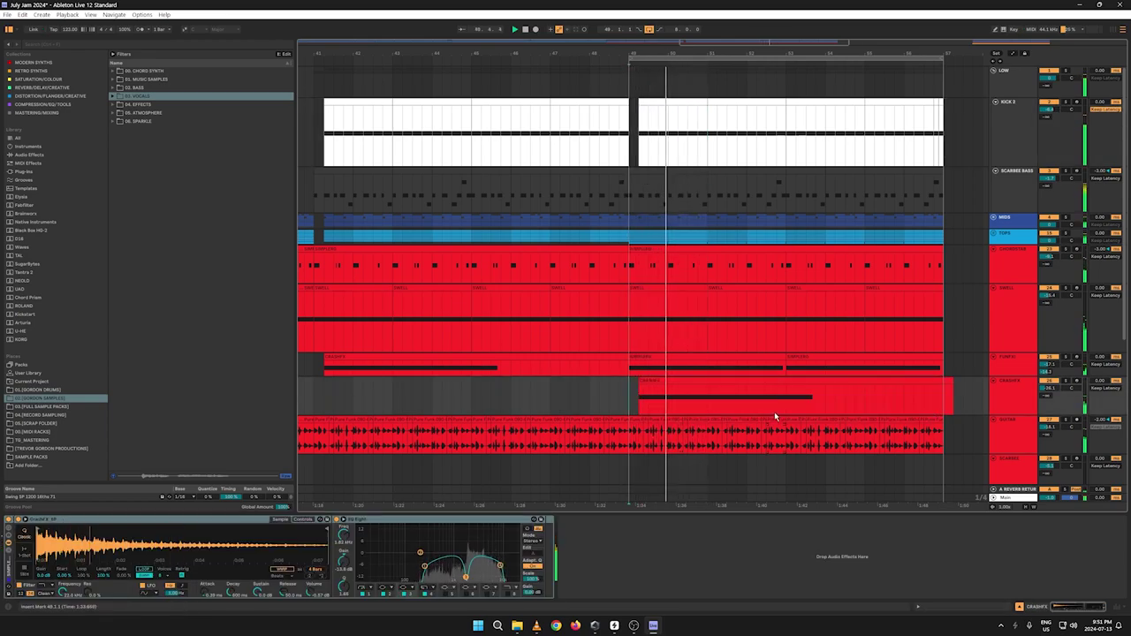
drag(950, 380, 865, 372)
Step: Delete the FUNFX clips in bars 49–57
click(943, 371)
drag(943, 371, 628, 375)
key(Delete)
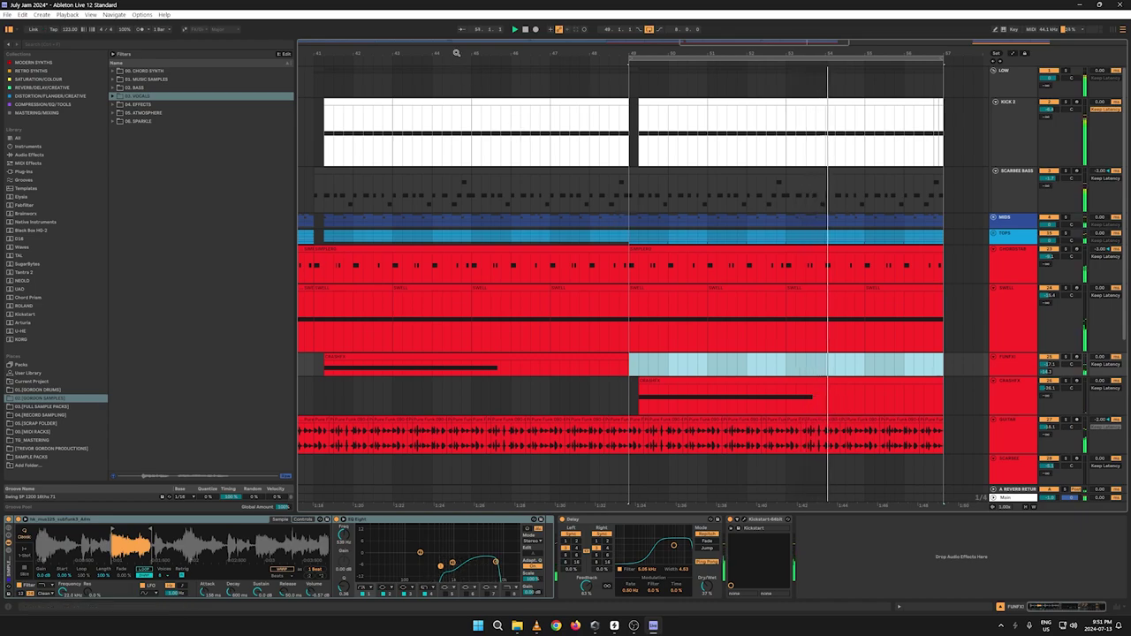
drag(457, 54, 565, 18)
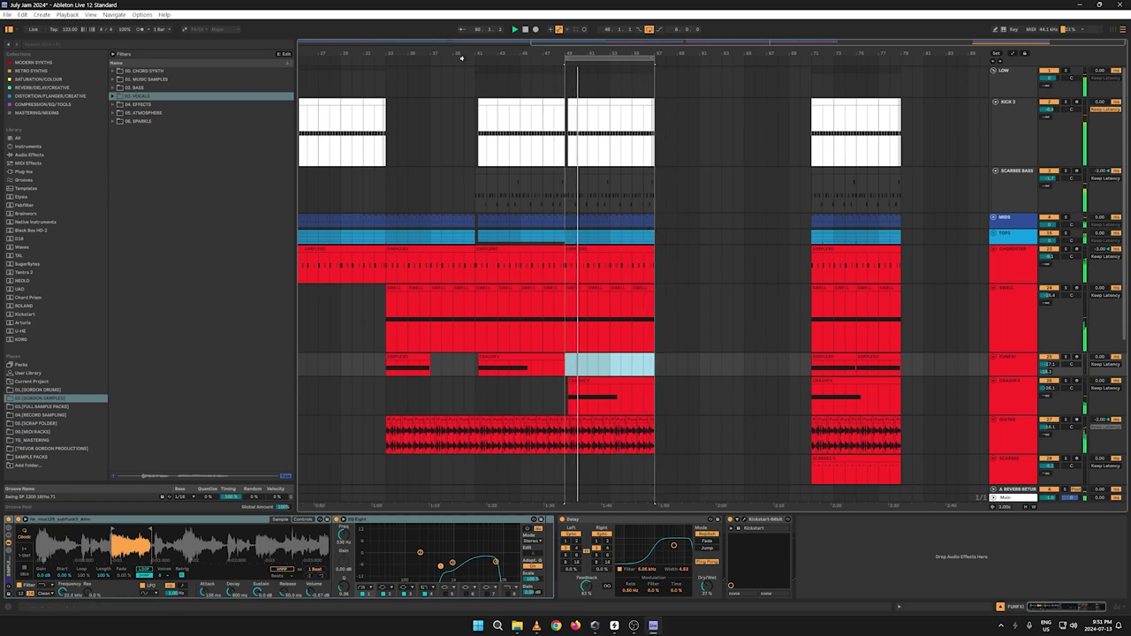
drag(461, 58, 511, 198)
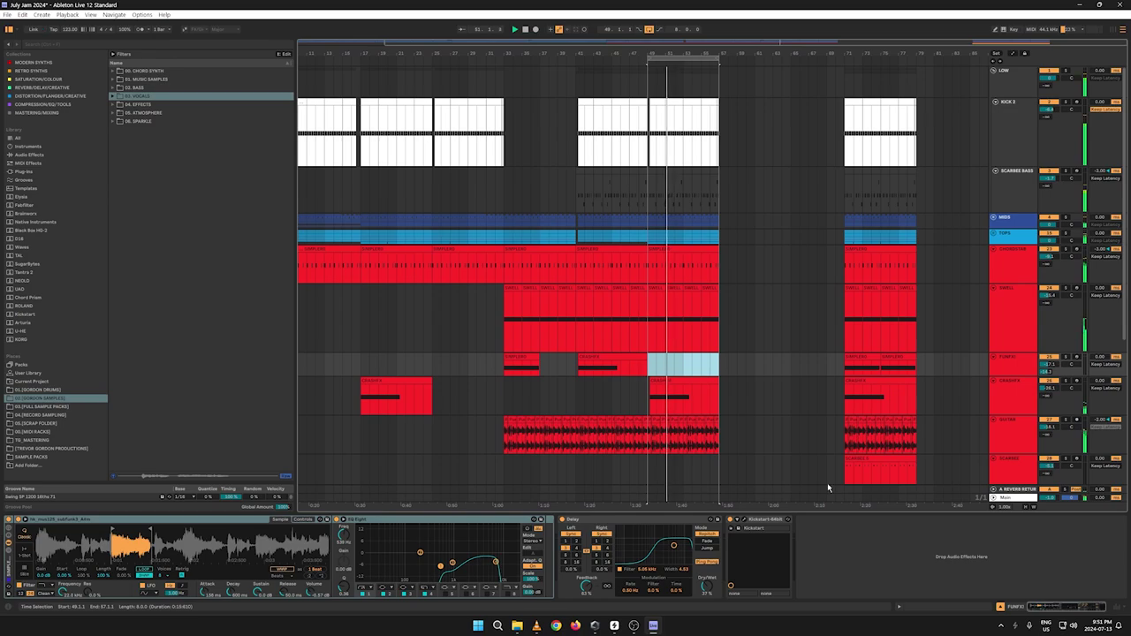
Step: Lower the GUITAR Auto Filter cutoff to 1.56 kHz and return to the song start
click(1025, 436)
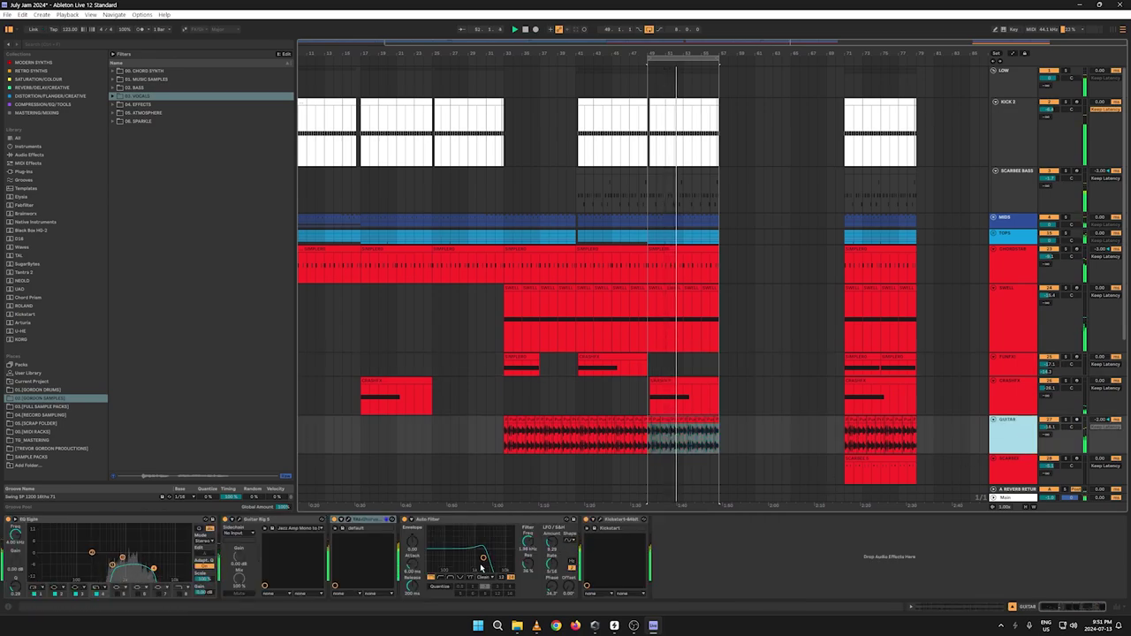
drag(482, 565, 478, 565)
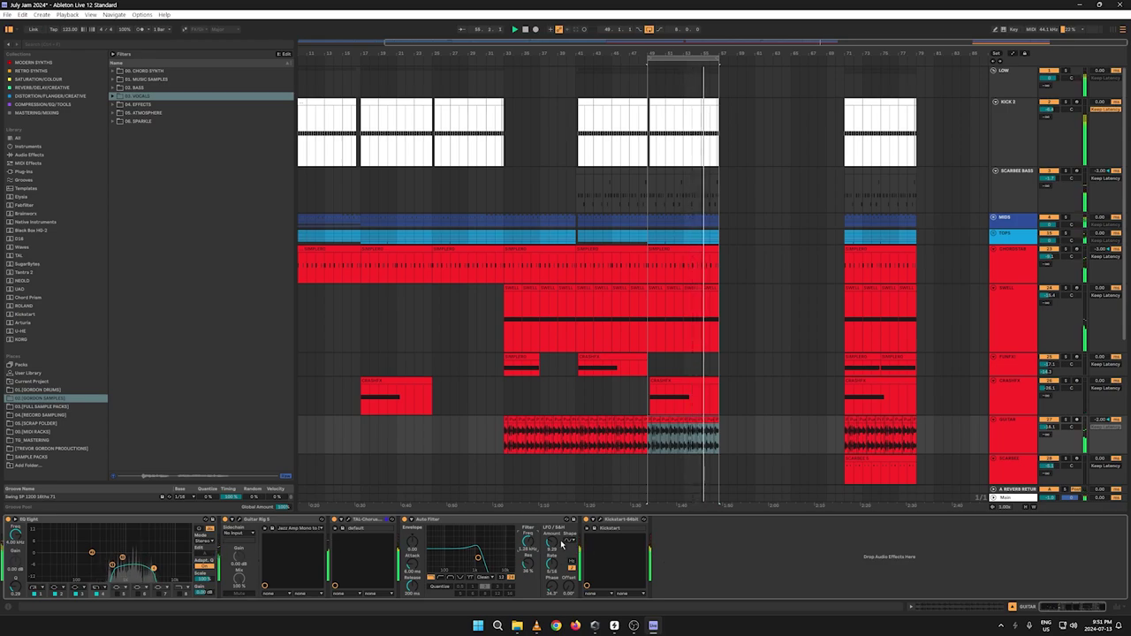
drag(465, 54, 520, 47)
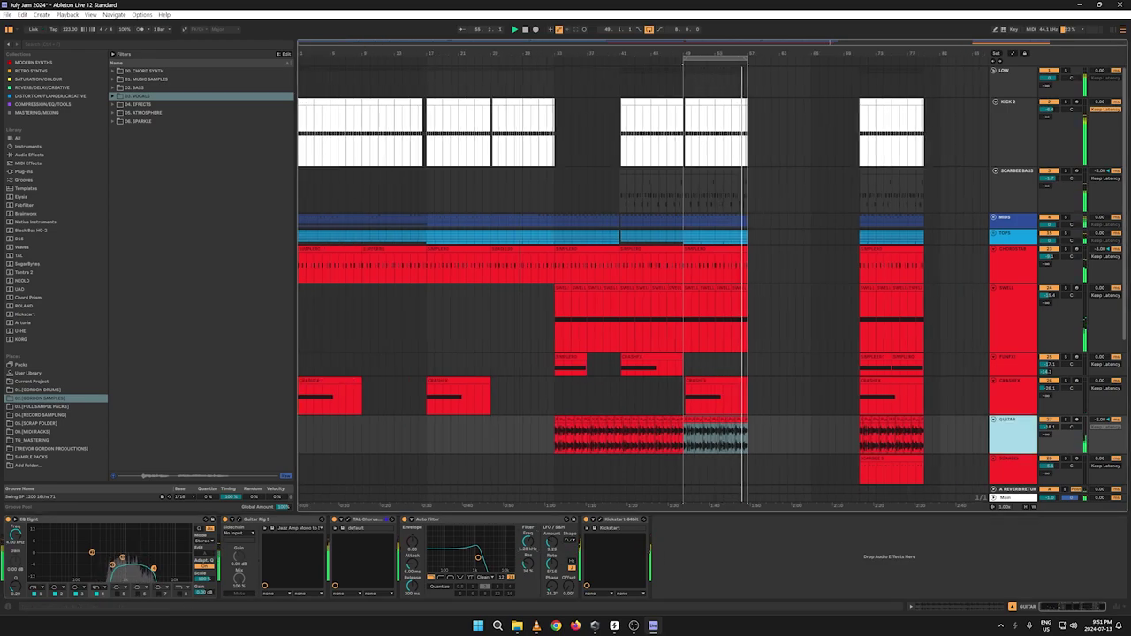
click(525, 29)
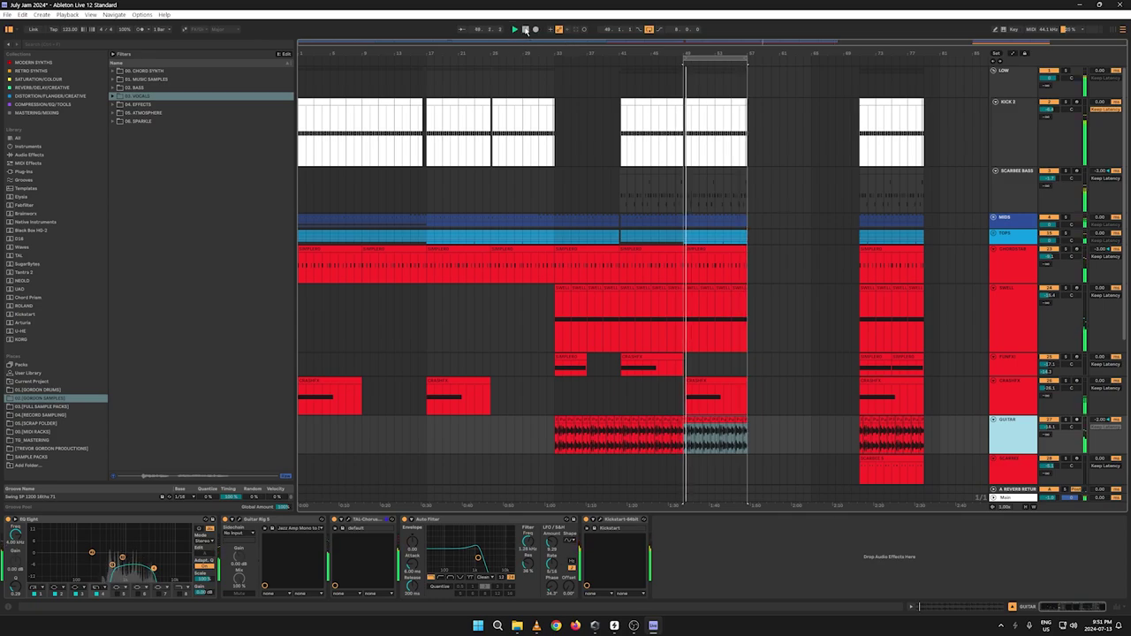
click(525, 29)
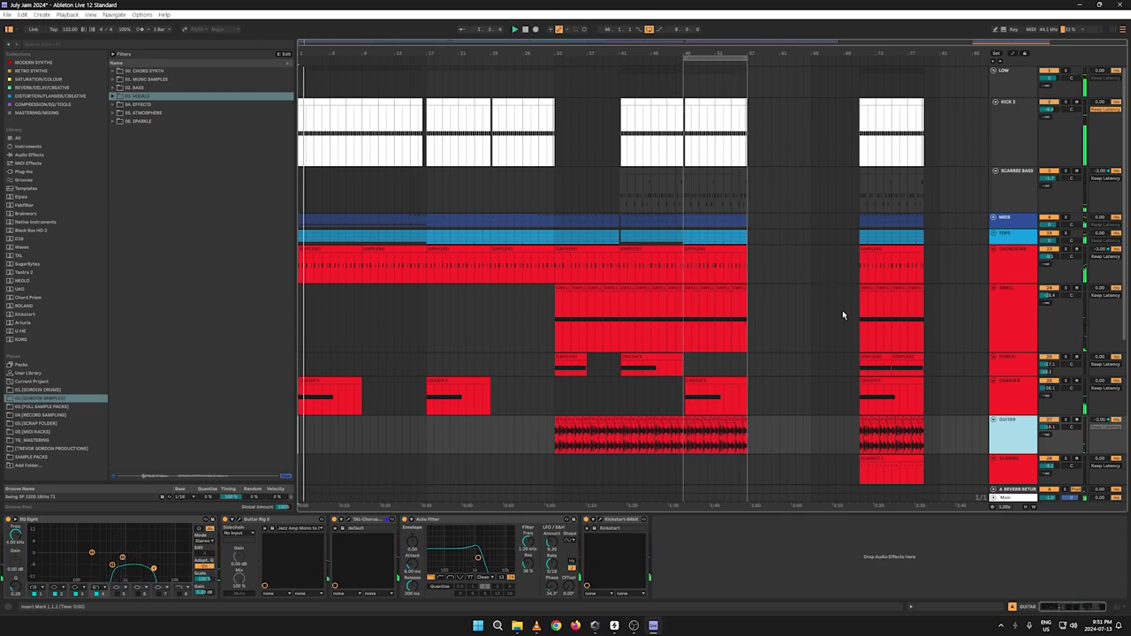
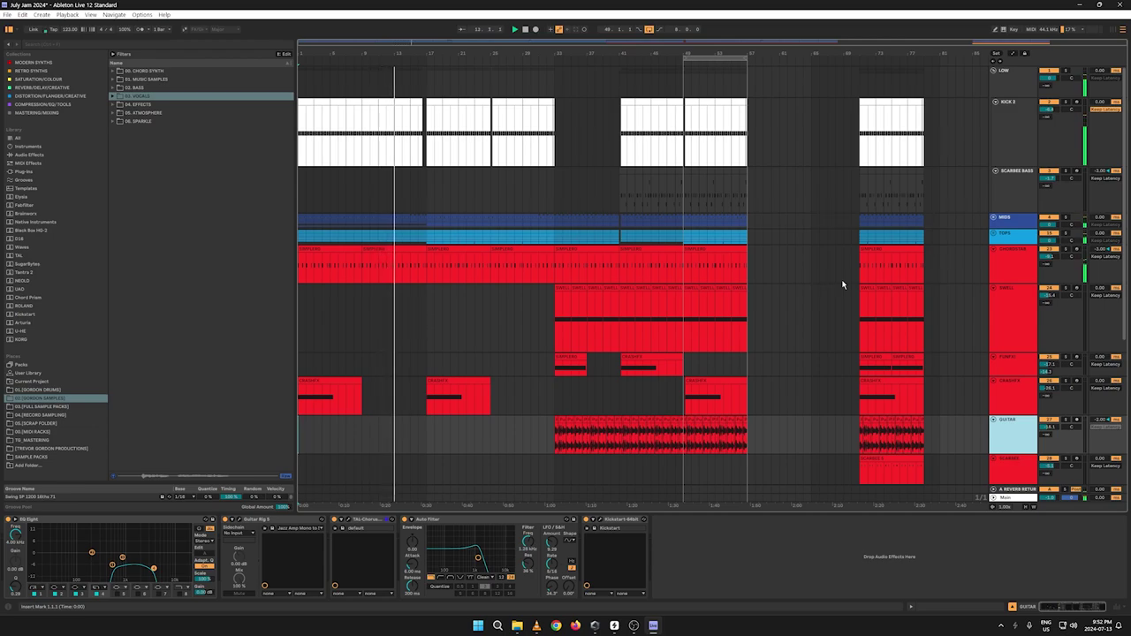
Step: Unfold the MIDS group to reveal its drum tracks and shrink the CONGA lane to minimal height
drag(425, 52, 426, 145)
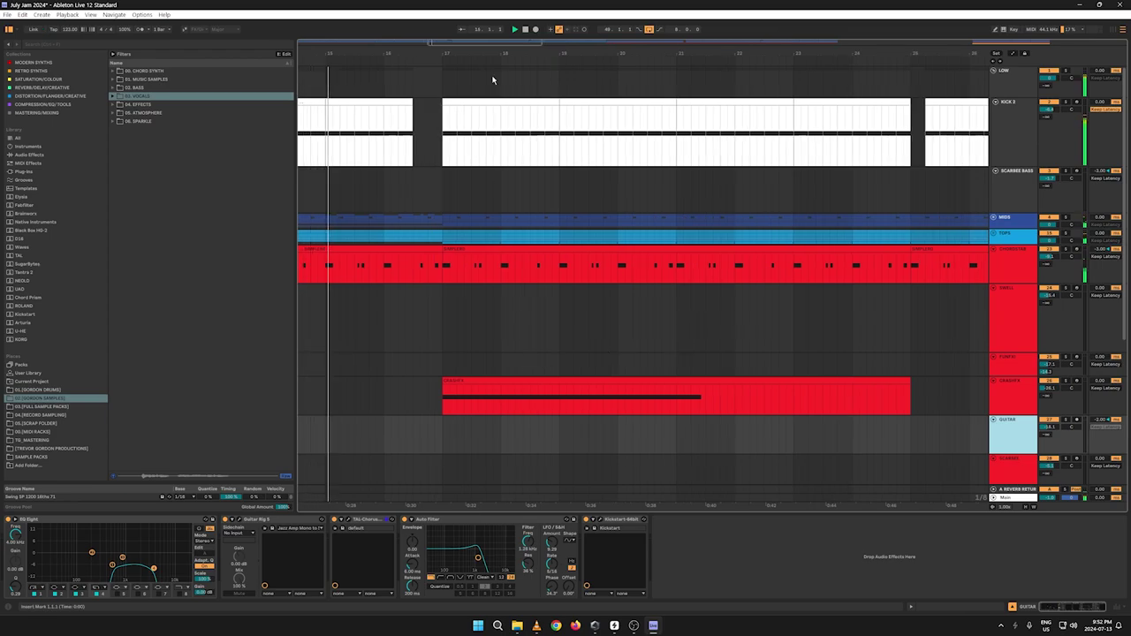
drag(473, 54, 421, 0)
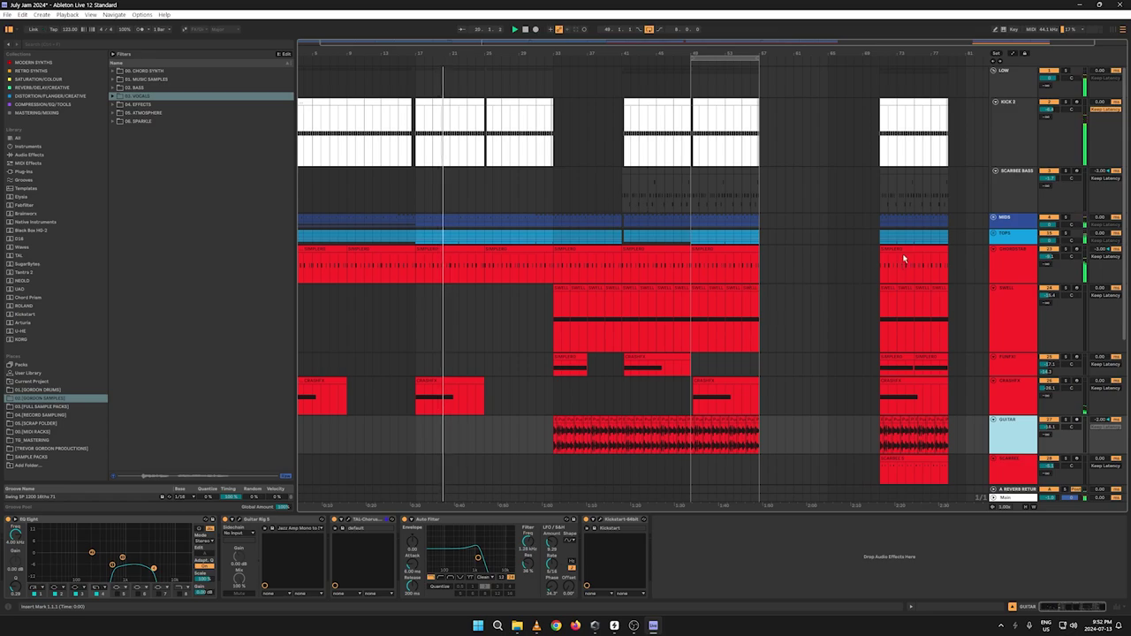
click(993, 218)
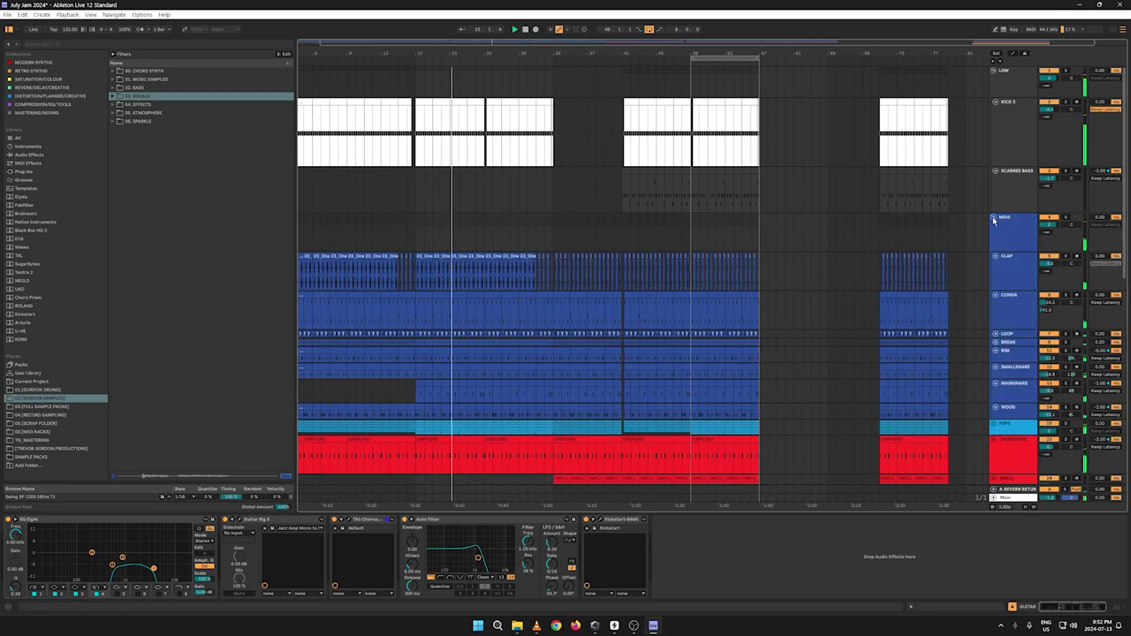
scroll(919, 223, down, 3)
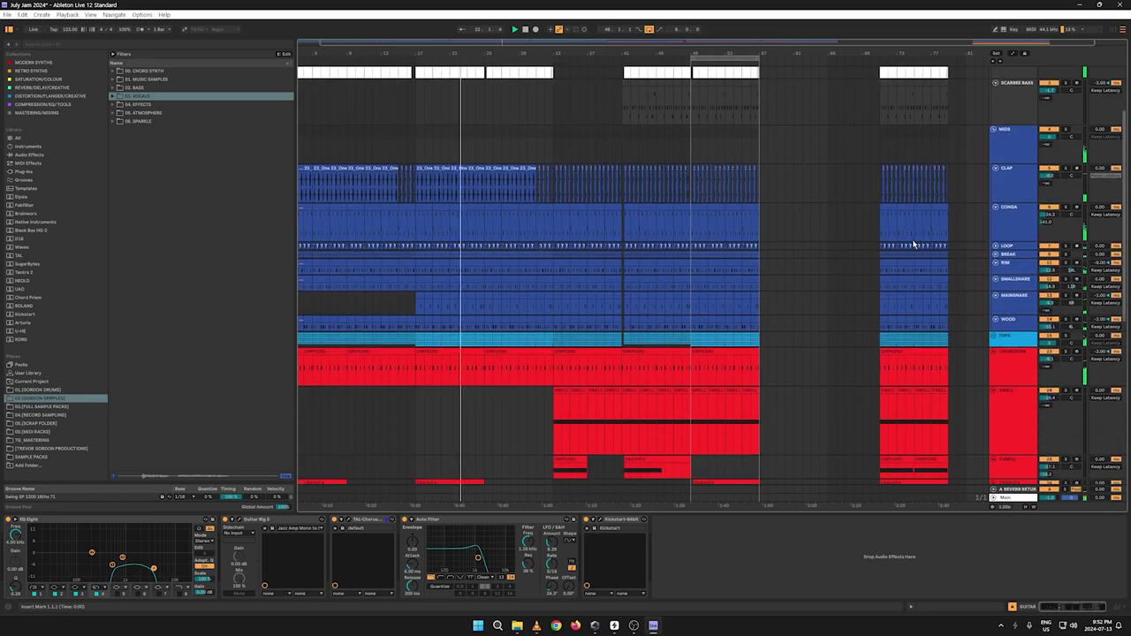
scroll(914, 245, up, 1)
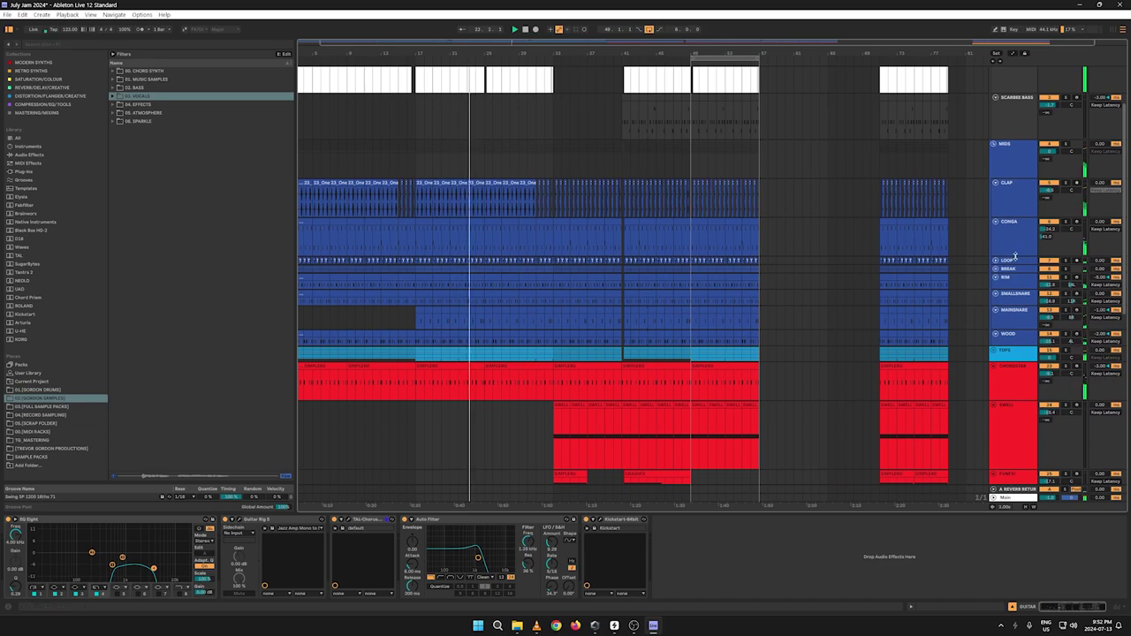
drag(1012, 256, 1016, 214)
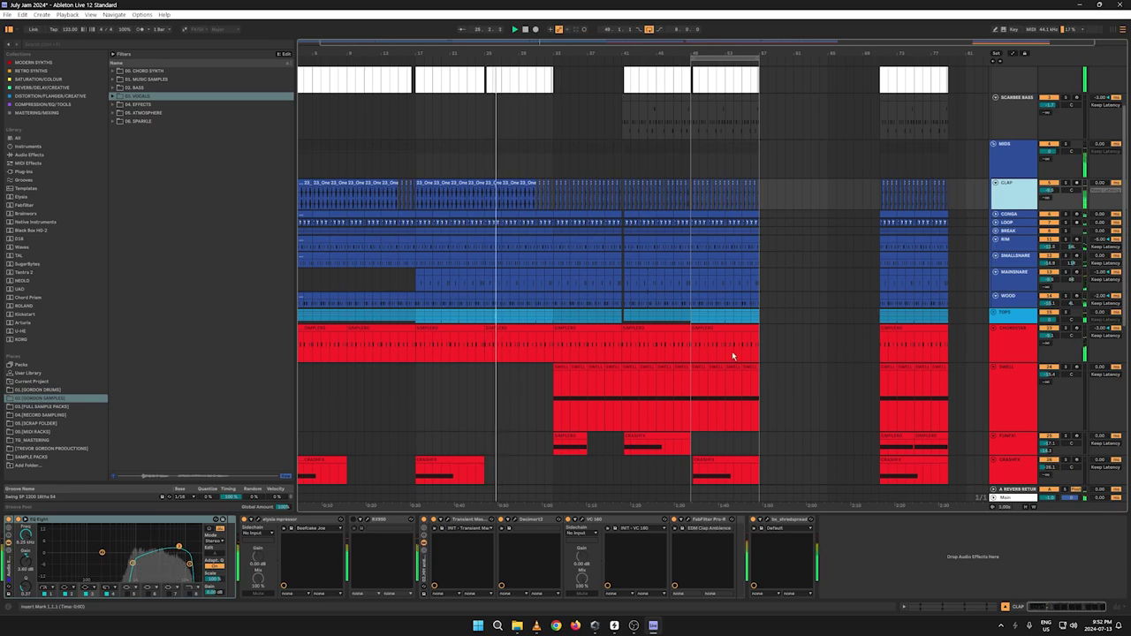
drag(488, 53, 492, 135)
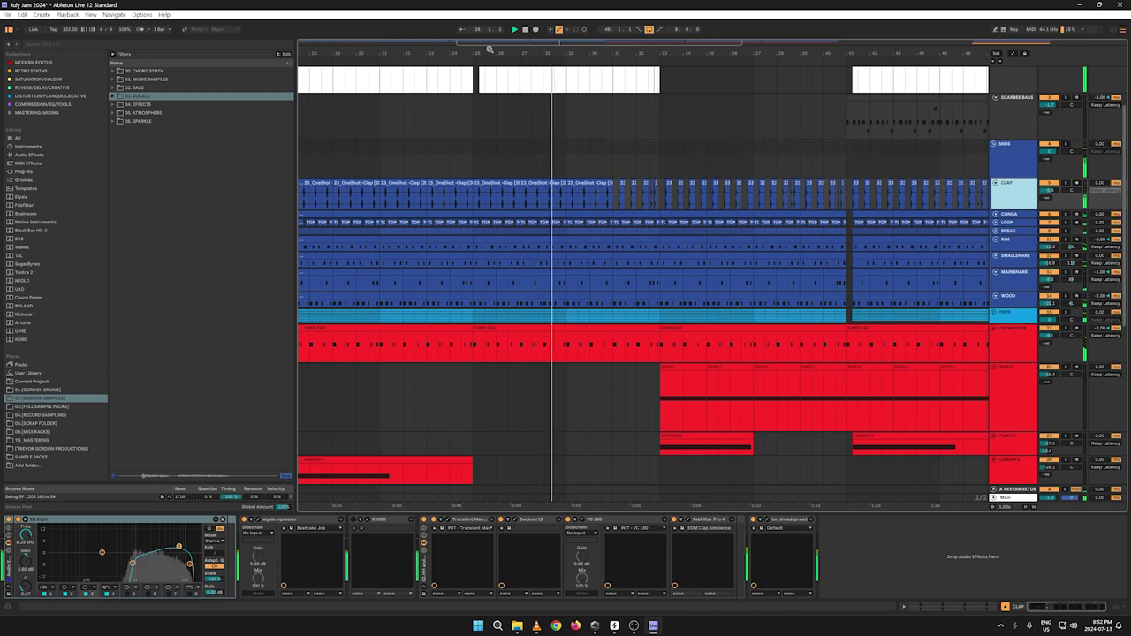
Step: Copy the FUNFX clip, paste a copy near bar 25, and play from bar 25
drag(506, 53, 506, 64)
right_click(872, 439)
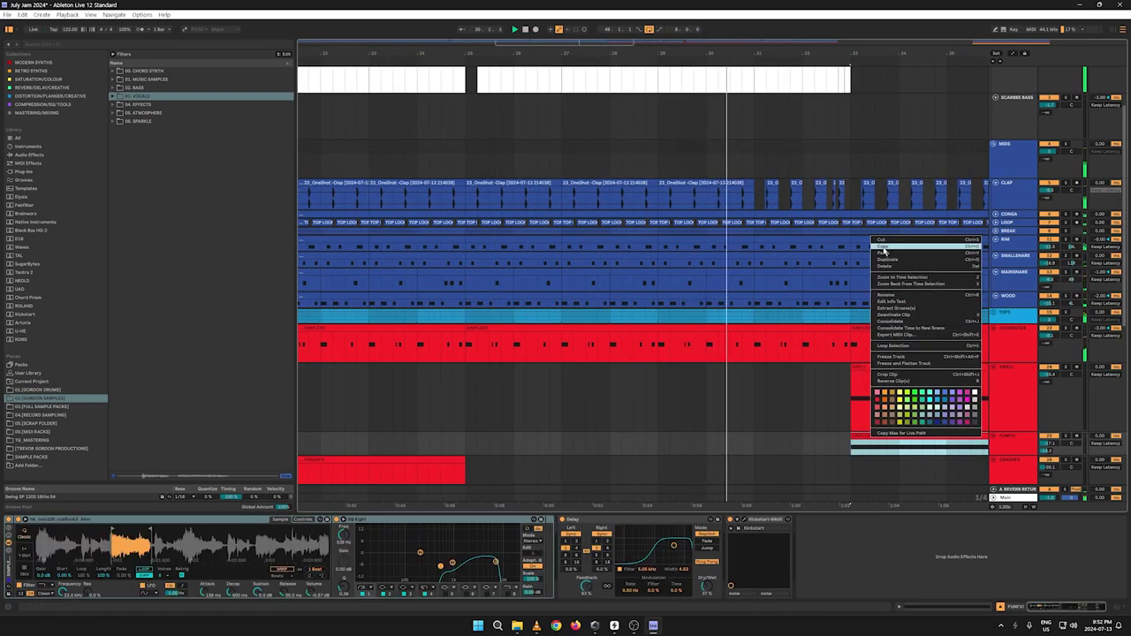
click(883, 247)
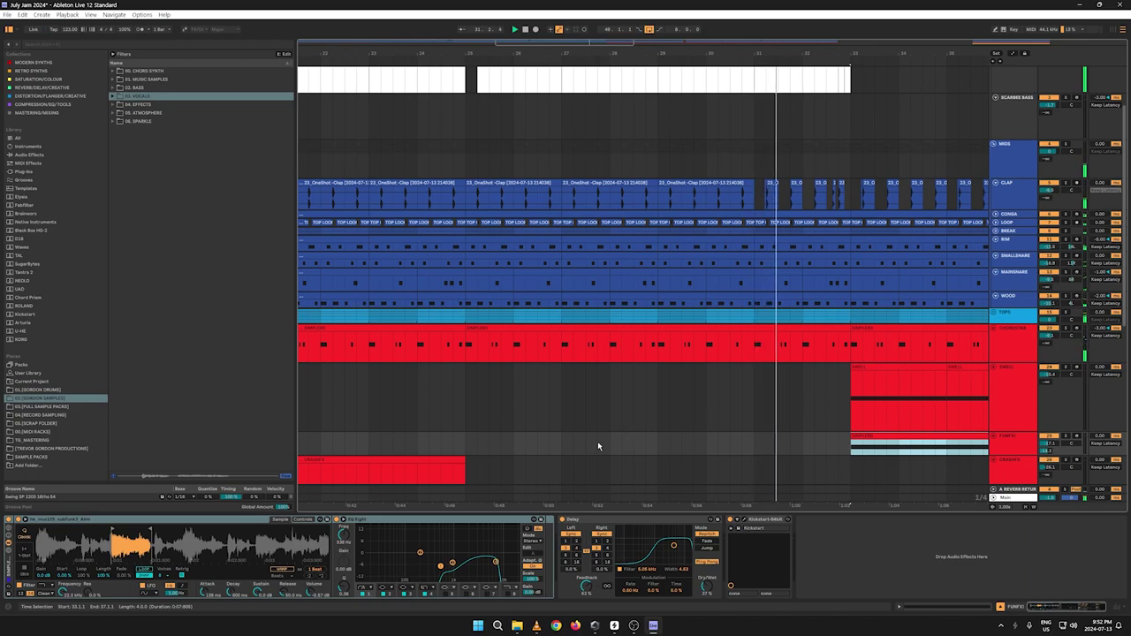
drag(466, 57, 461, 87)
click(483, 440)
key(ctrl+v)
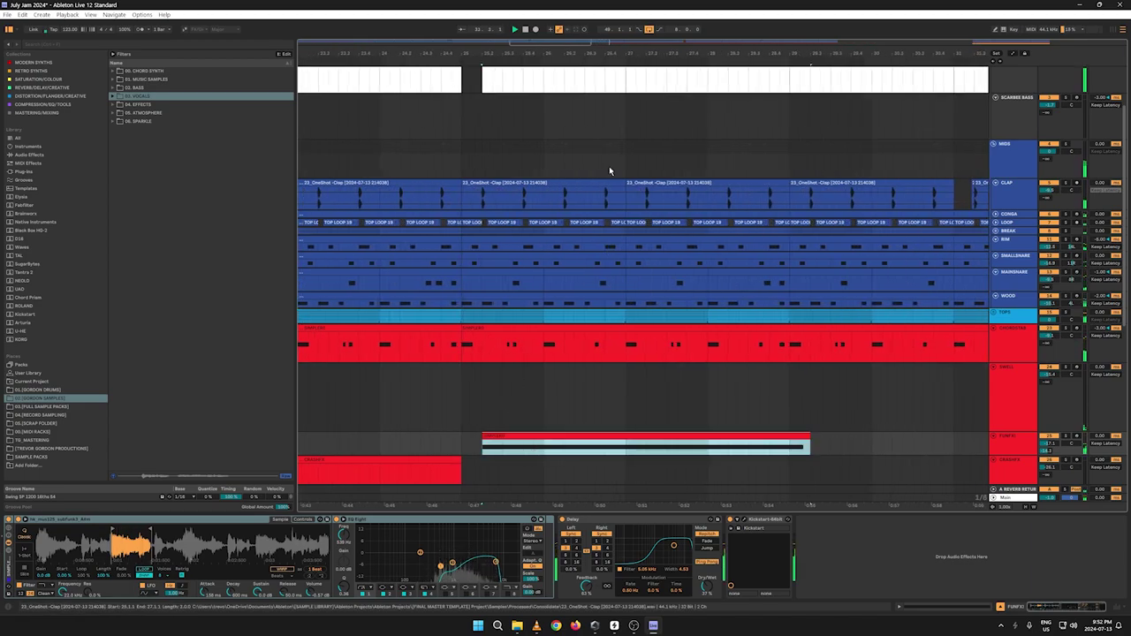
drag(626, 53, 560, 23)
click(522, 445)
key(space)
key(space)
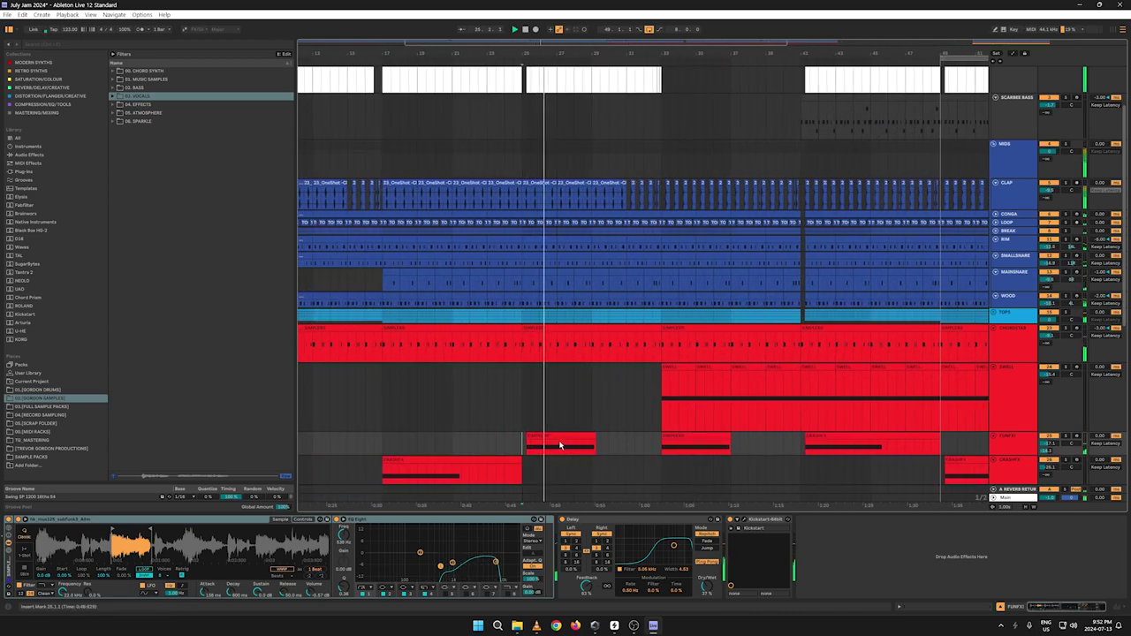
Step: Paste another FUNFX copy earlier around bars 9–13, deleting the extra duplicate in bars 13–17
drag(361, 55, 517, 48)
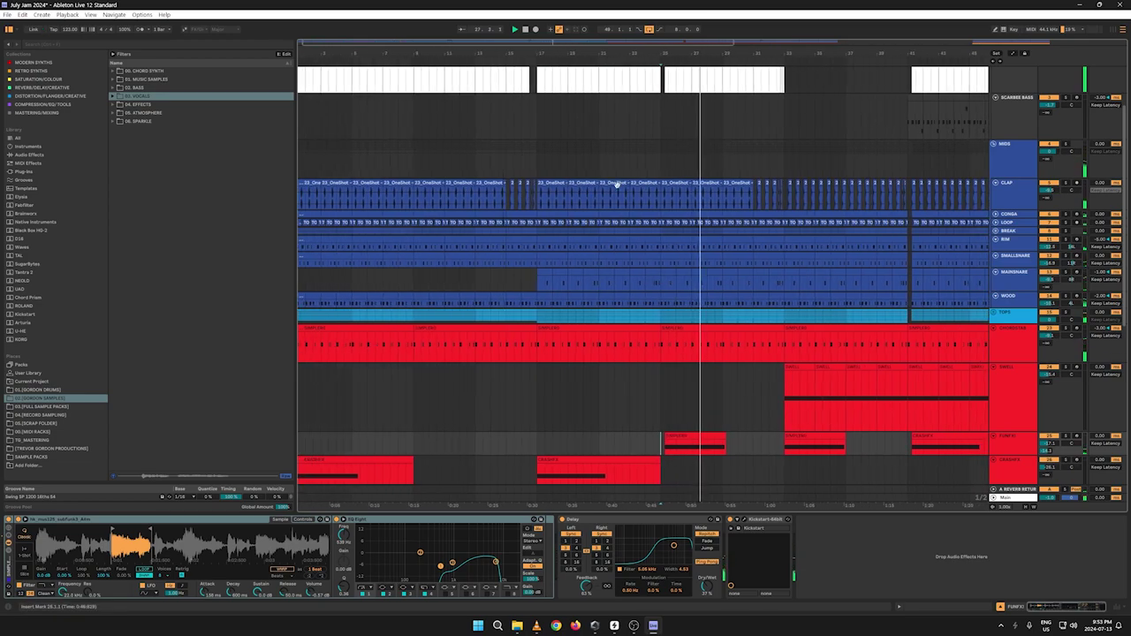
right_click(813, 436)
click(833, 247)
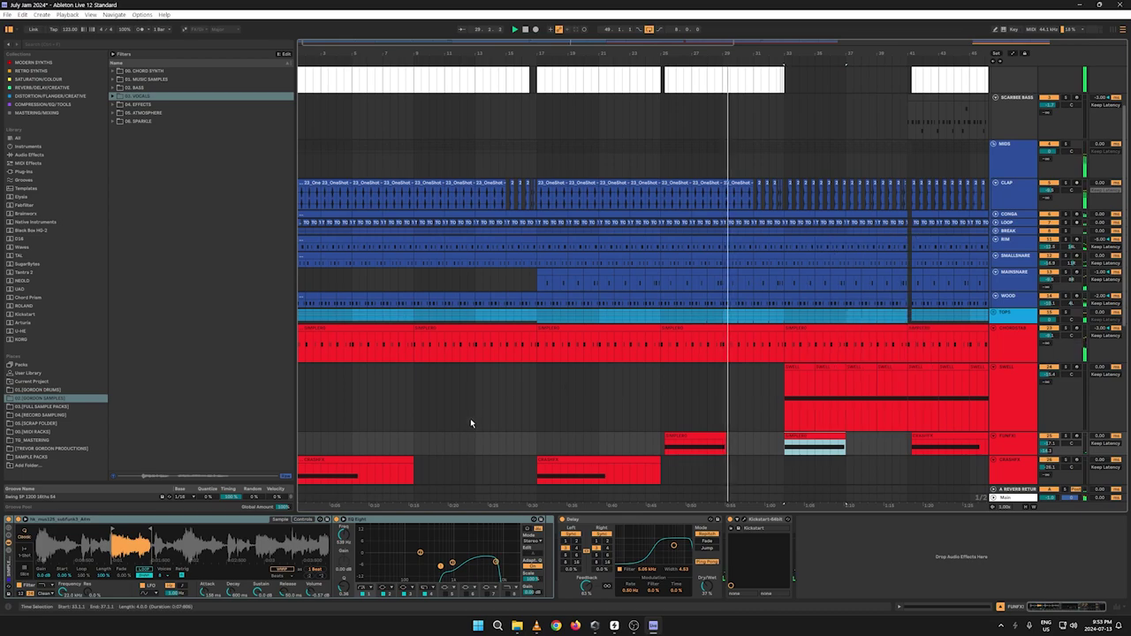
click(418, 446)
key(ctrl+v)
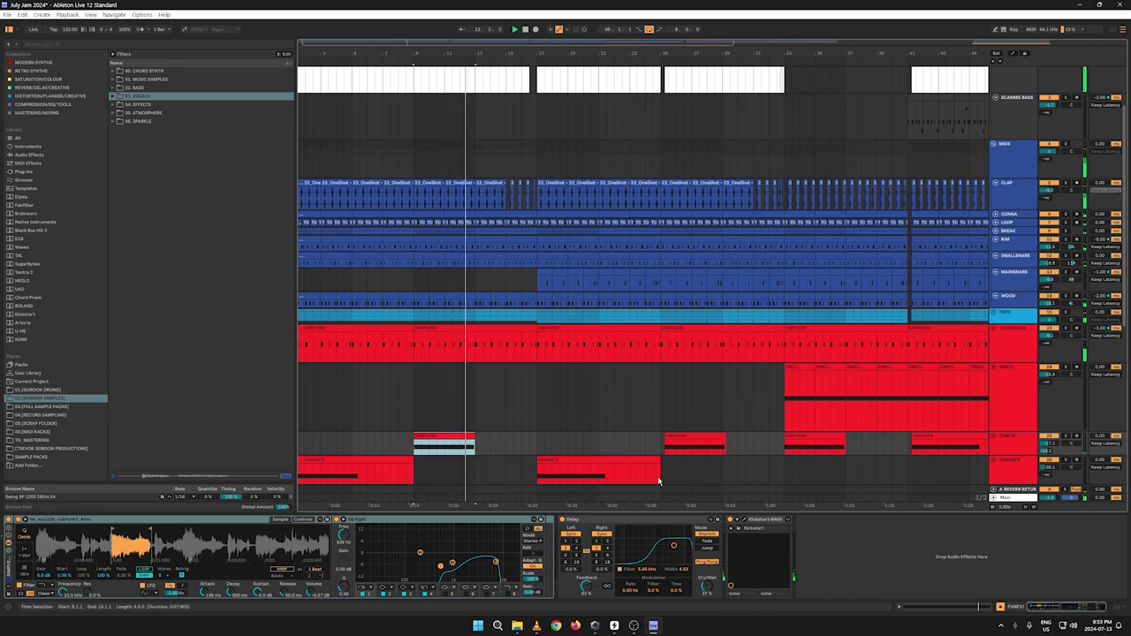
key(ctrl+d)
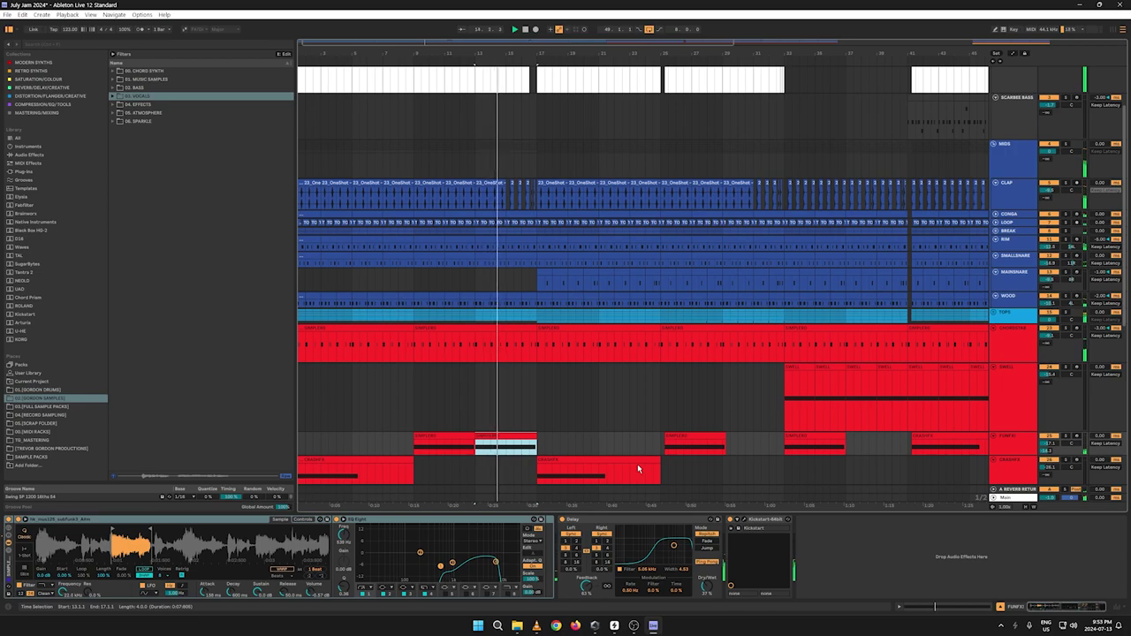
key(Delete)
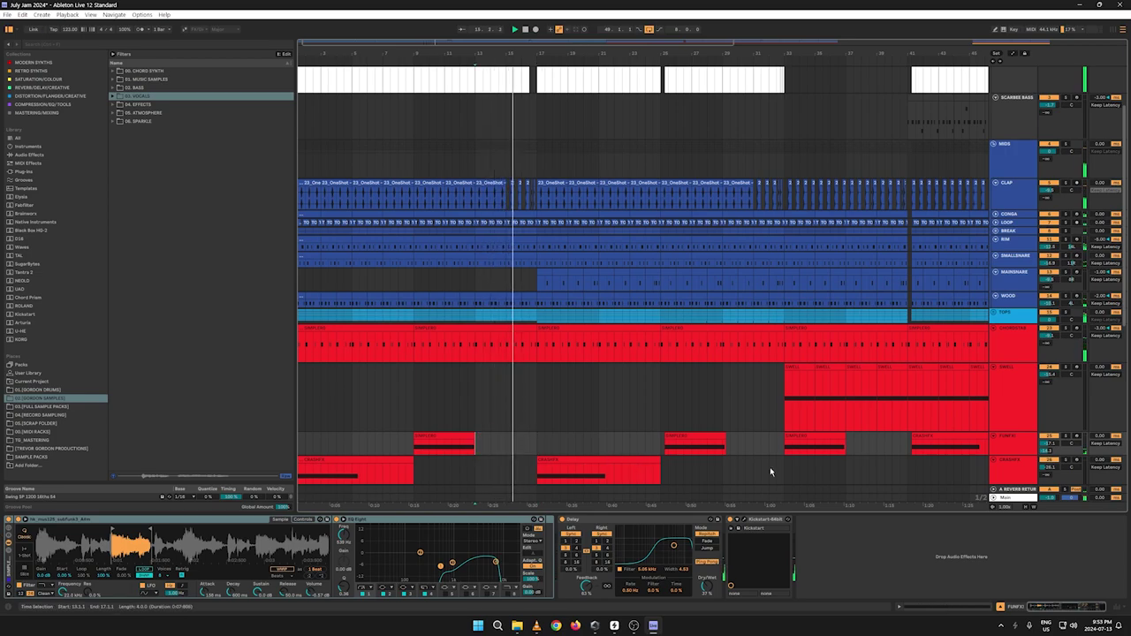
scroll(618, 168, right, 10)
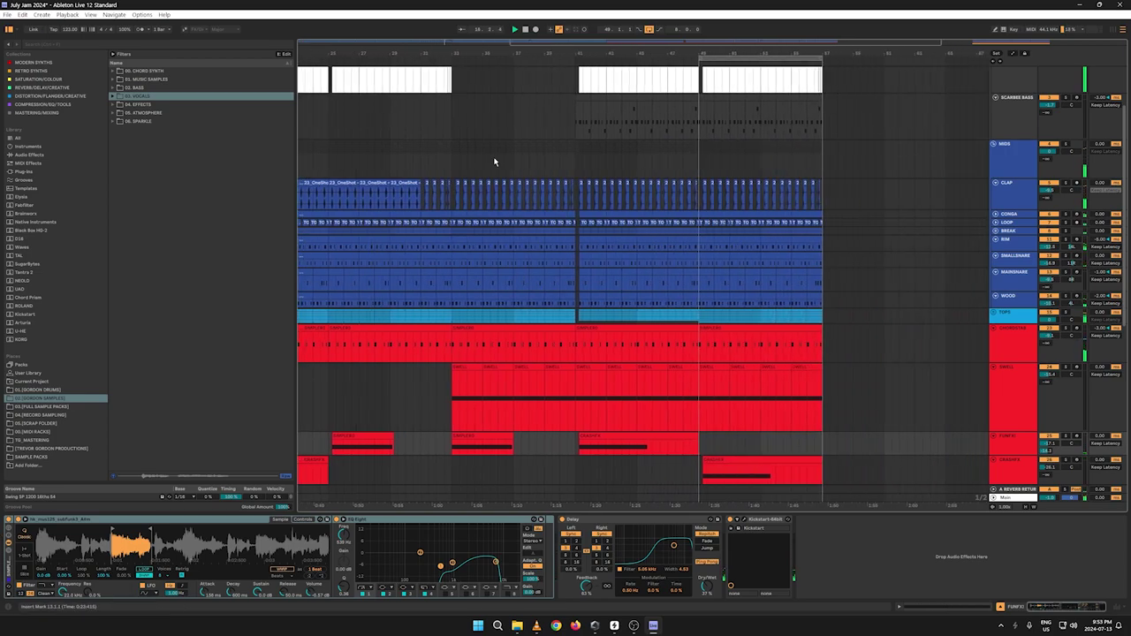
Step: Zoom out to bars 1–85 and delete the extra FUNFX clip copy
drag(396, 51, 525, 21)
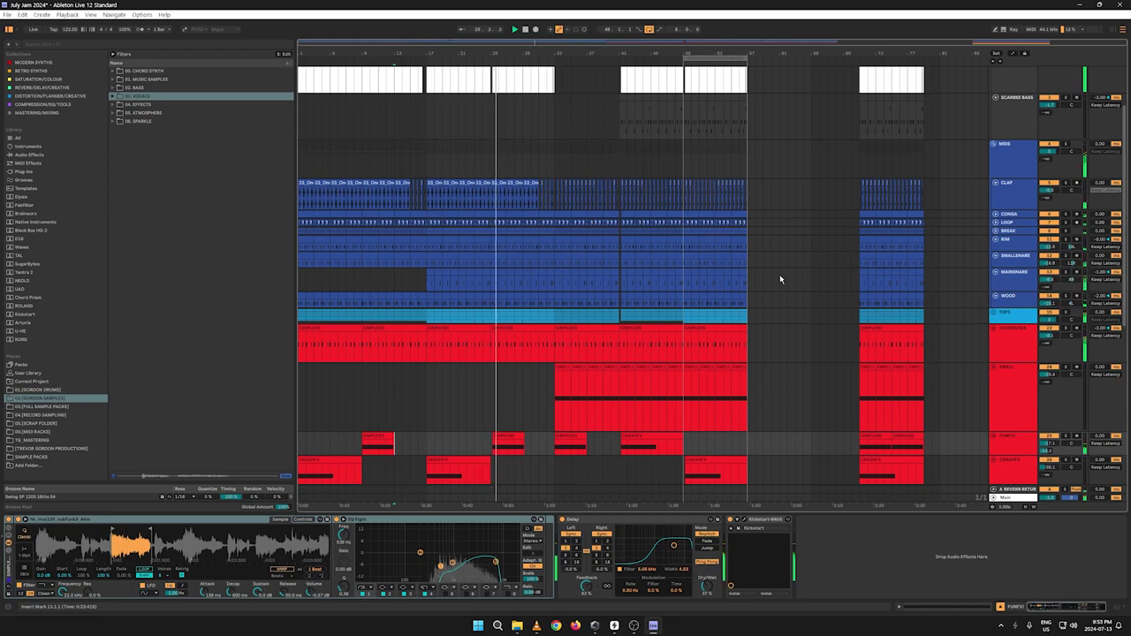
scroll(610, 135, up, 3)
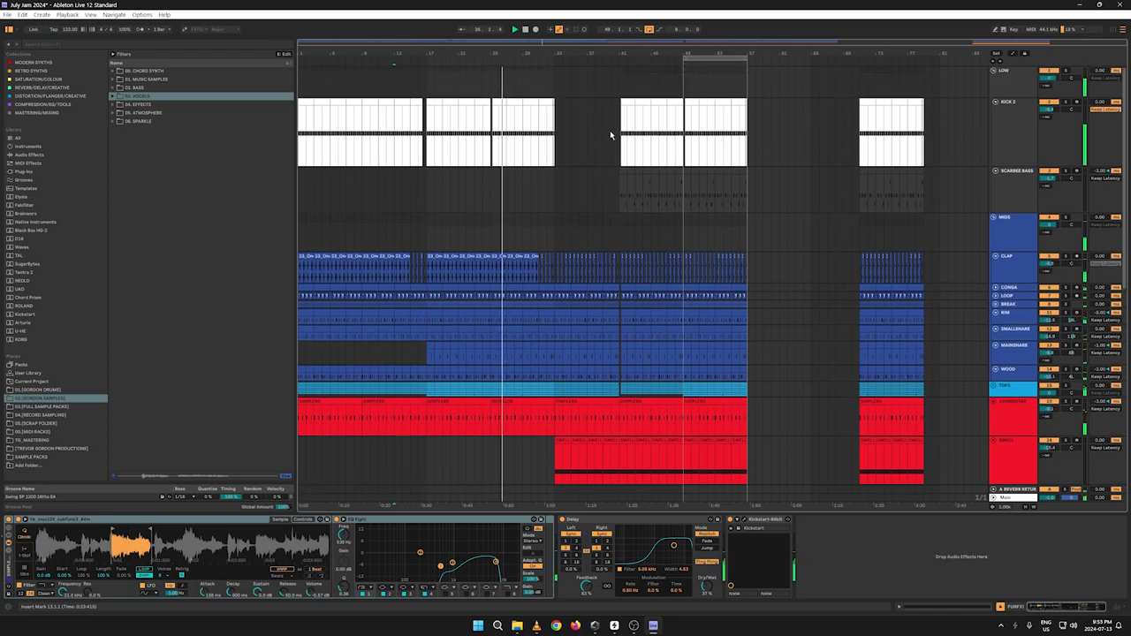
click(493, 99)
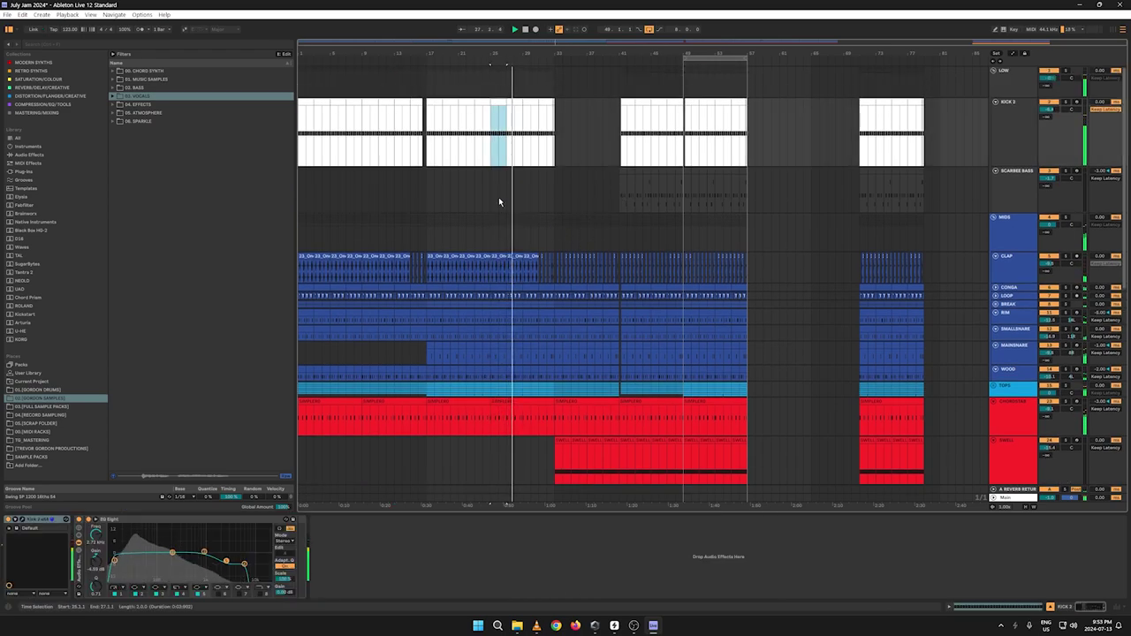
scroll(506, 222, down, 4)
scroll(506, 222, down, 4)
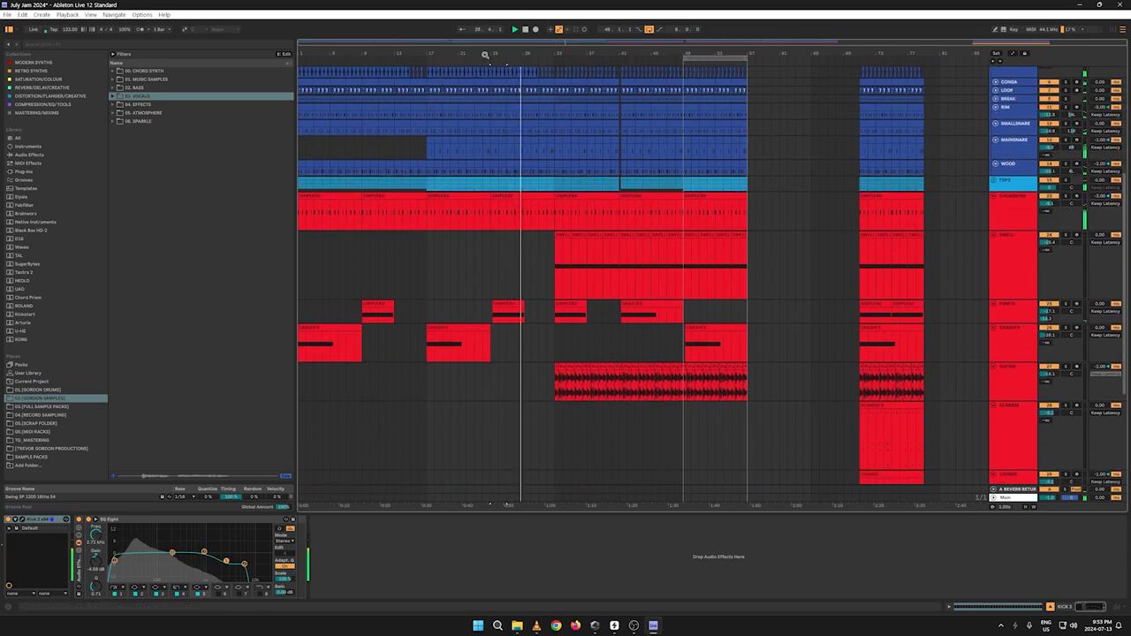
scroll(483, 72, up, 3)
click(538, 306)
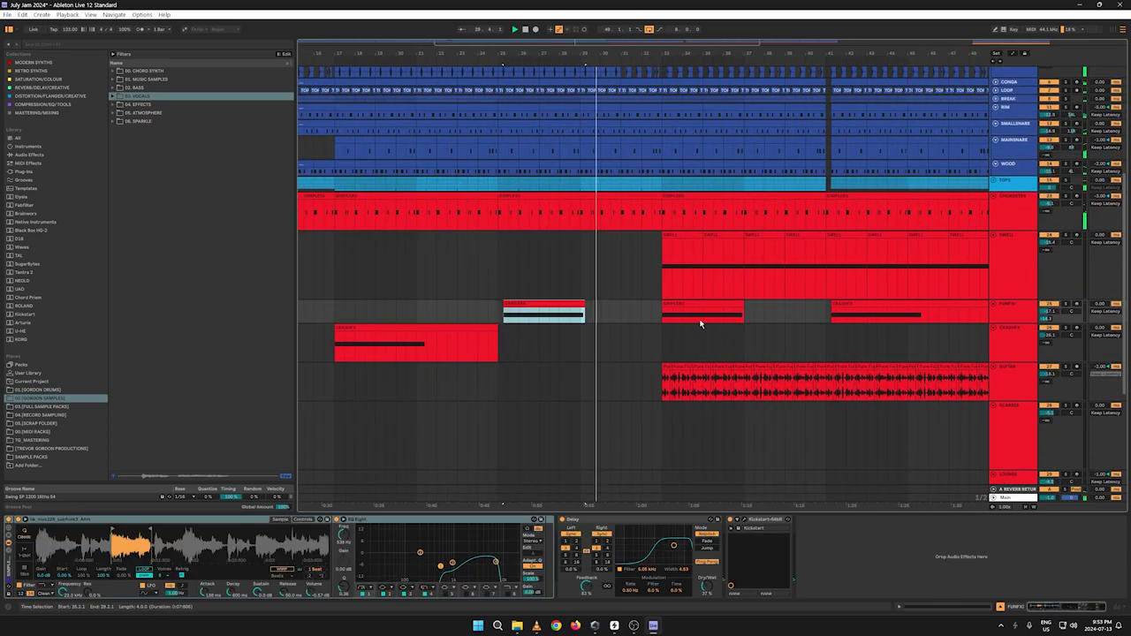
key(Delete)
Step: Switch on Automation Mode to show the filter envelopes across the arrangement
click(573, 360)
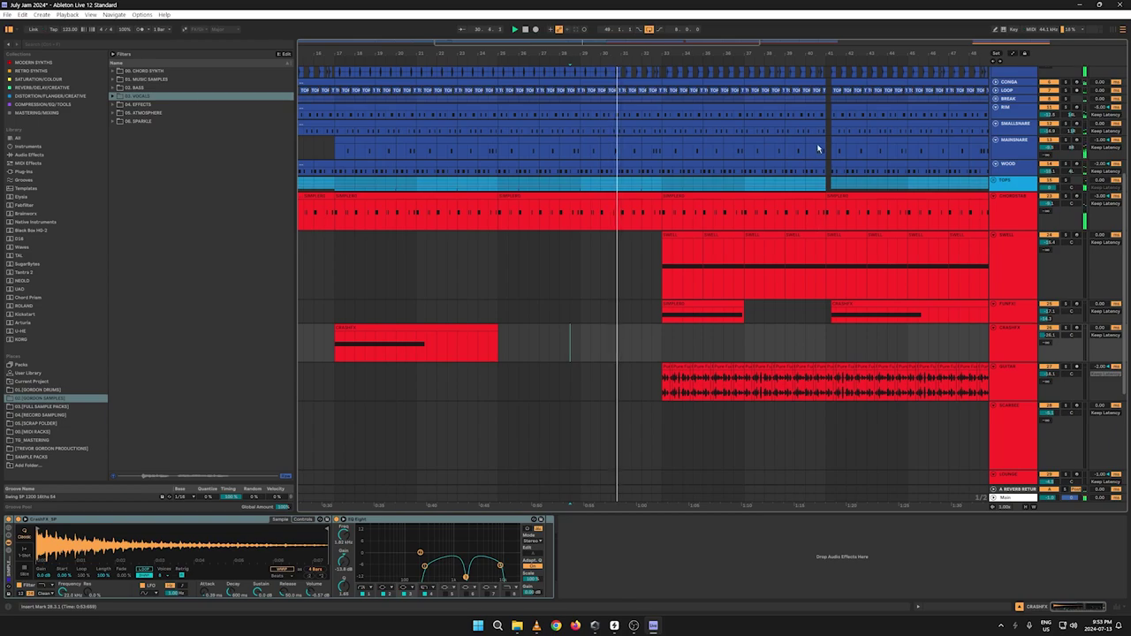
scroll(780, 55, down, 5)
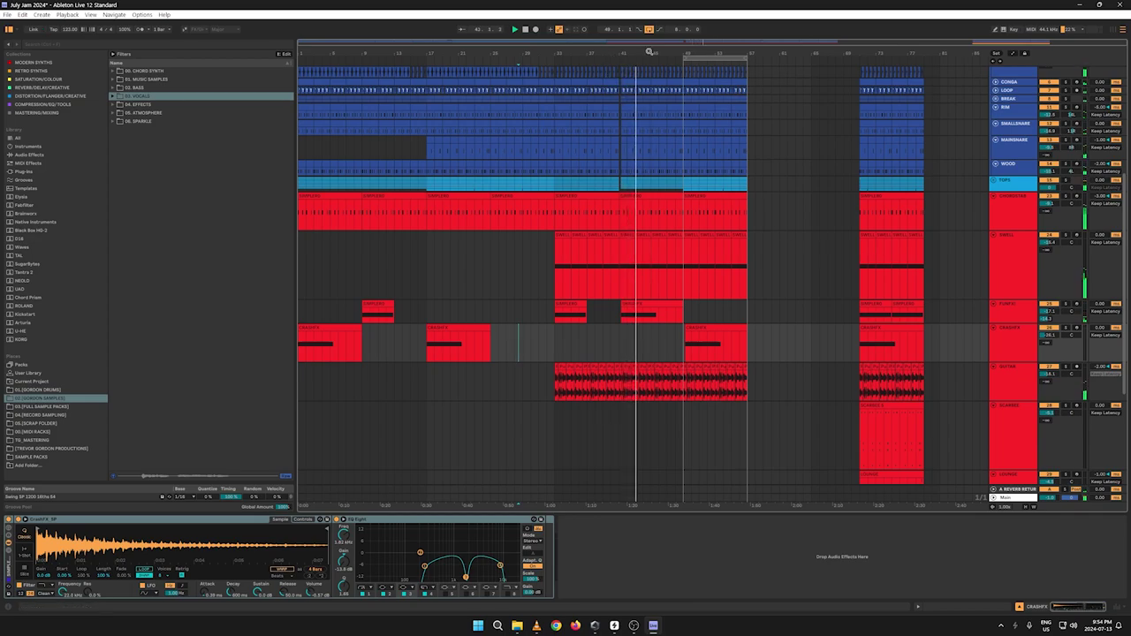
drag(650, 51, 599, 50)
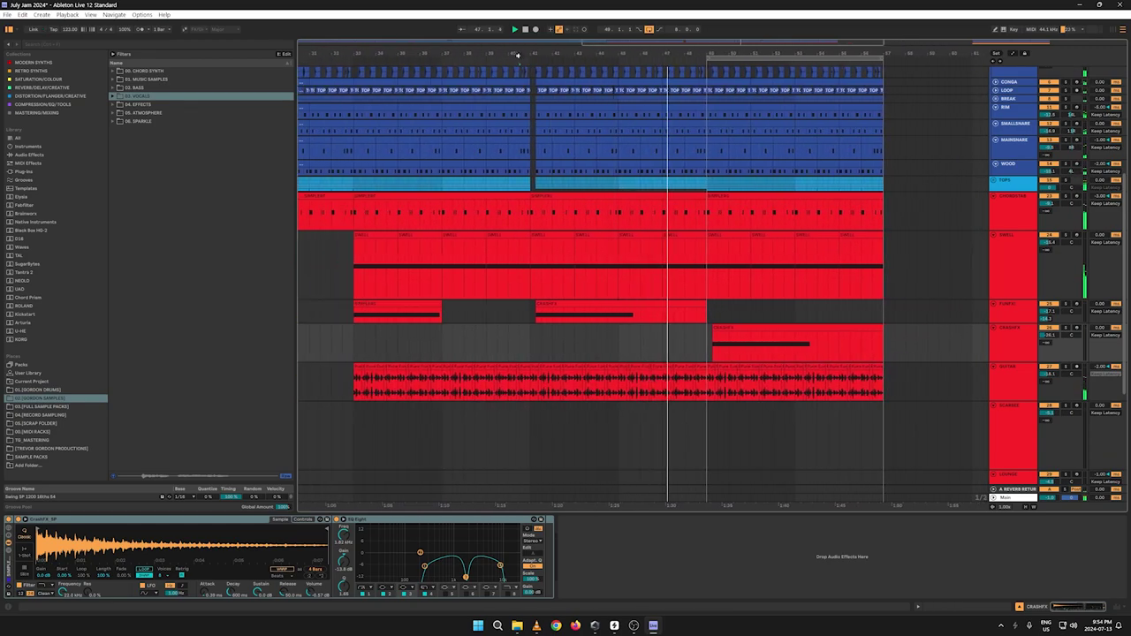
click(517, 55)
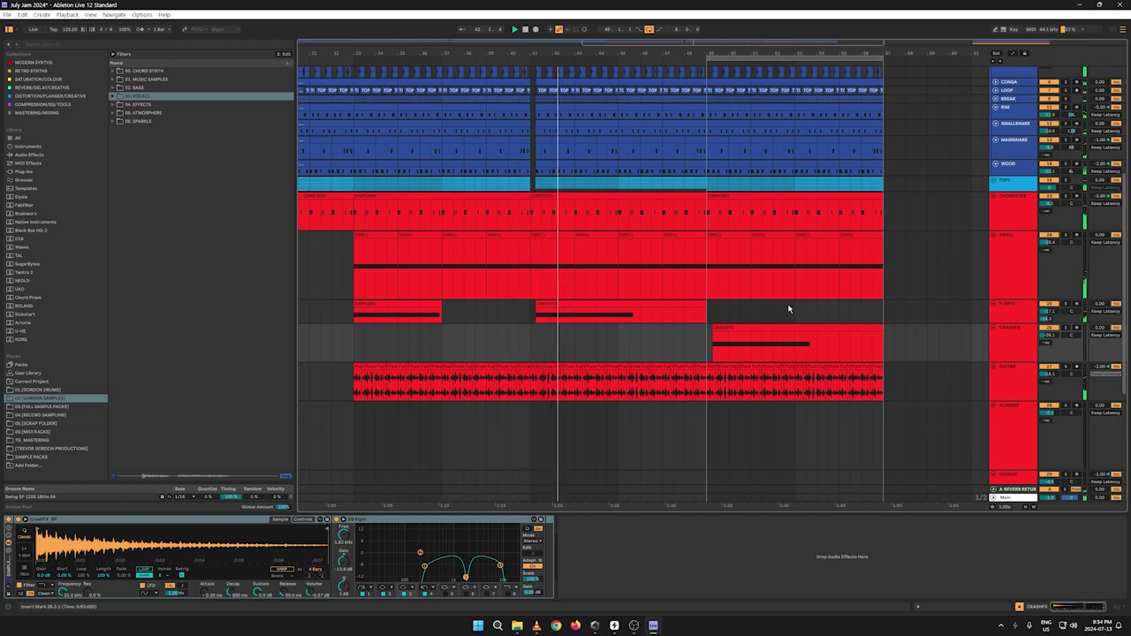
scroll(833, 283, up, 5)
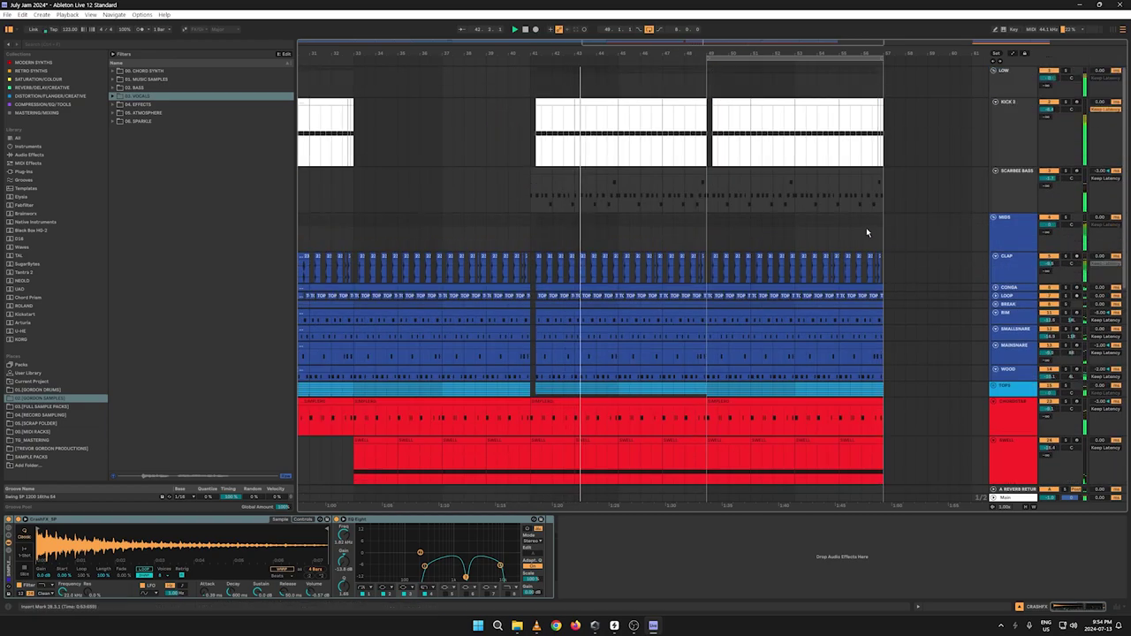
scroll(815, 251, down, 6)
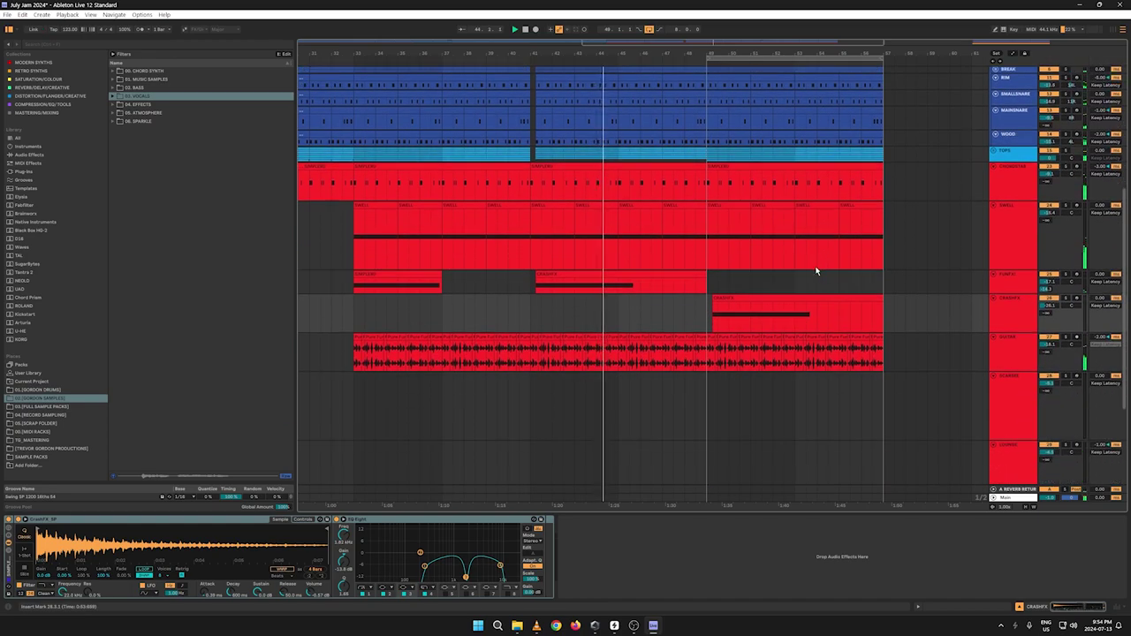
key(a)
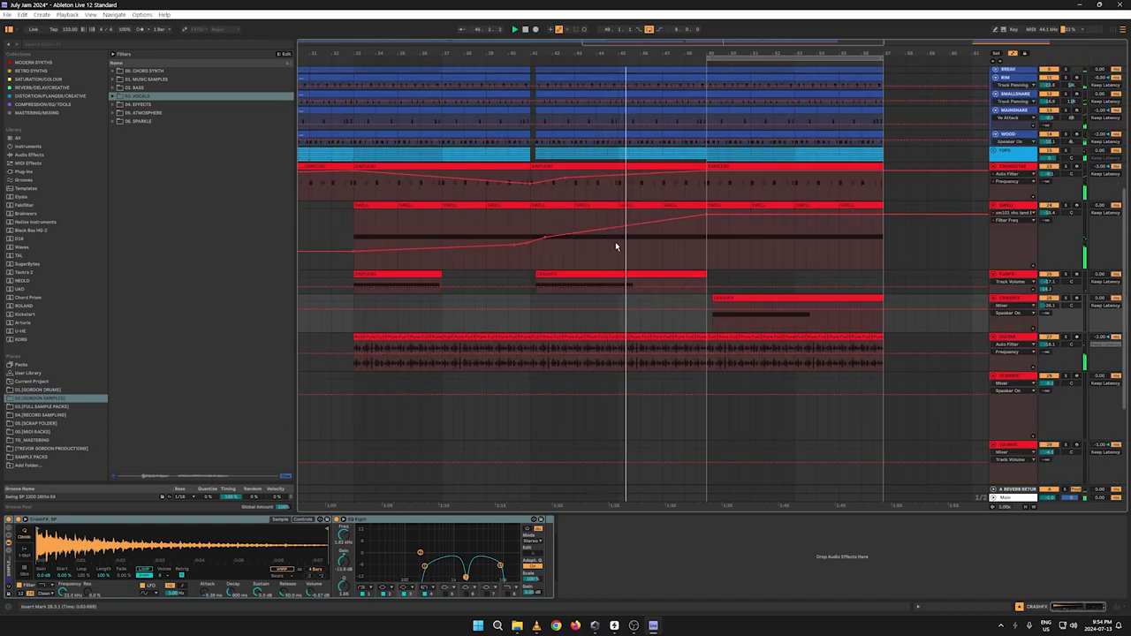
Step: Lower SWELL filter breakpoints to 400 Hz and 329 Hz and raise one to about 6.08 kHz
drag(622, 236, 622, 245)
mouse_move(545, 244)
mouse_down()
mouse_move(530, 242)
mouse_move(545, 247)
mouse_up()
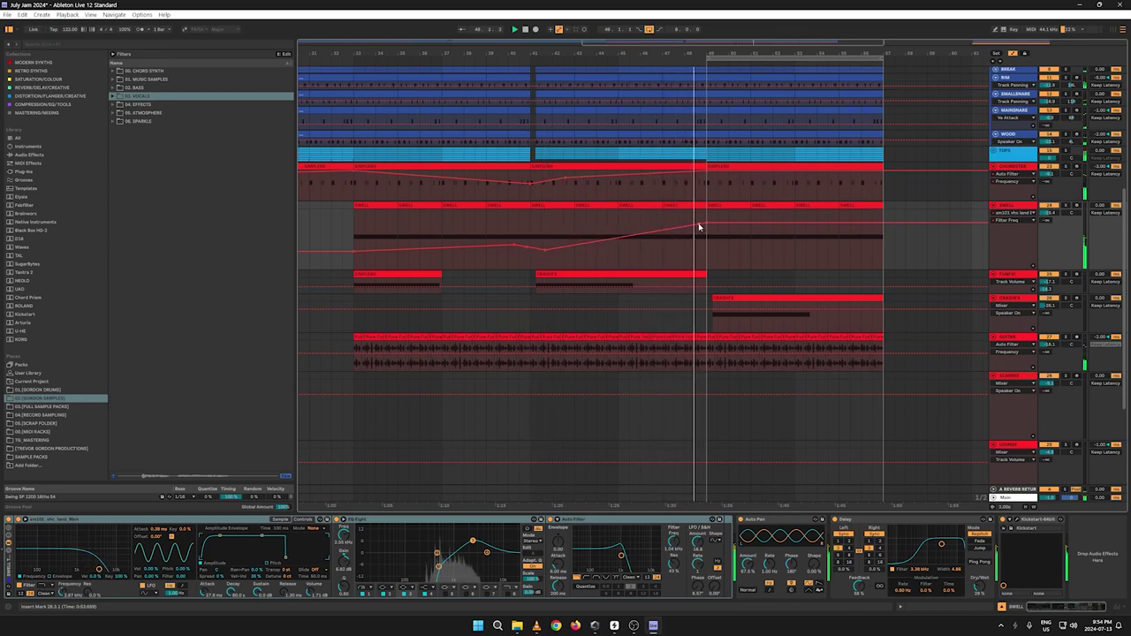
drag(702, 227, 700, 237)
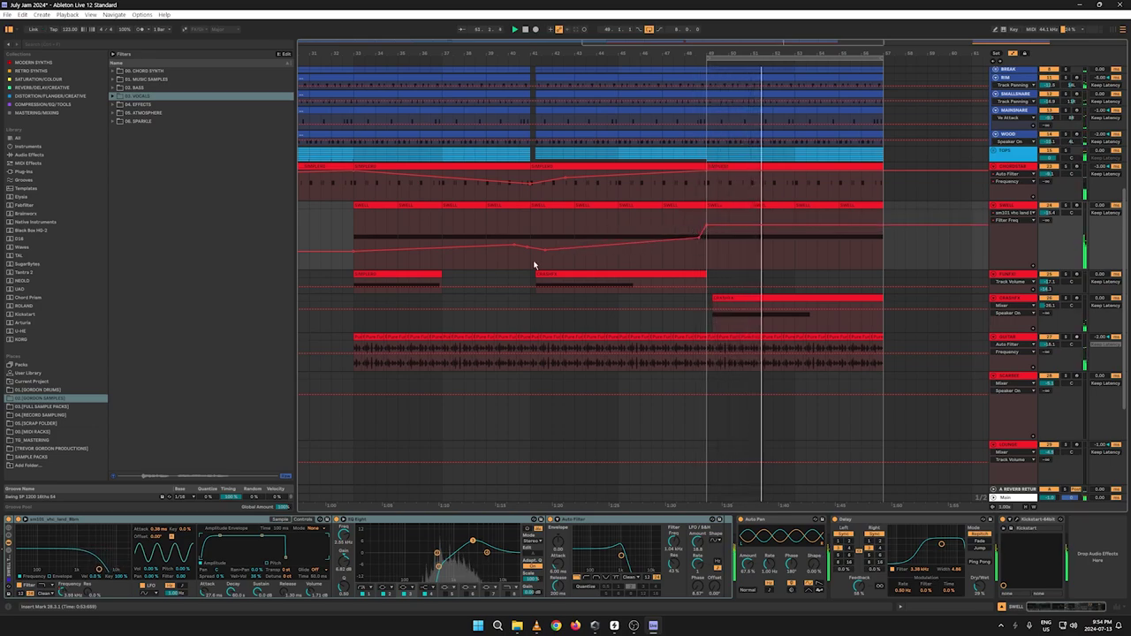
click(528, 262)
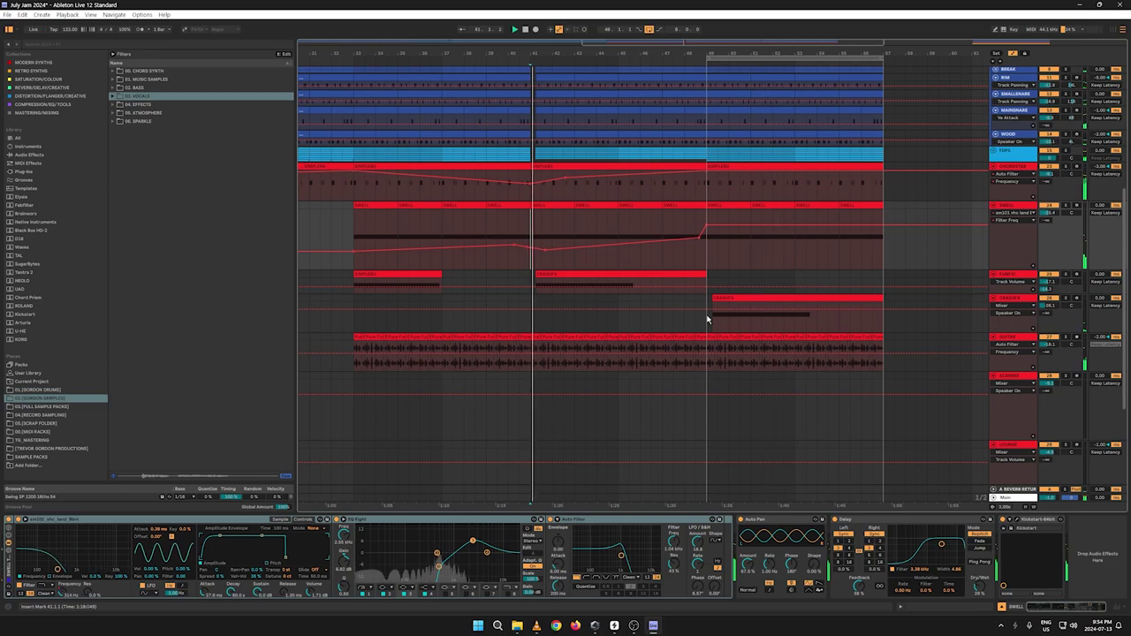
Step: Delete the 246 Hz point, set one to 381 Hz, raise the end to 3.43 kHz, and add a point near bar 49
click(546, 251)
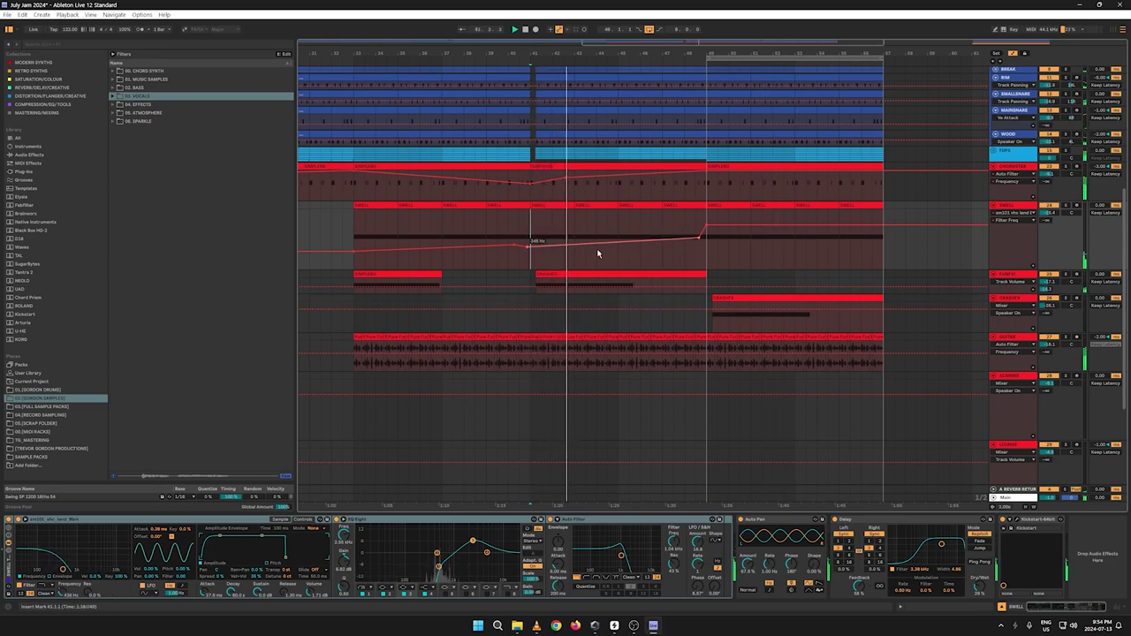
drag(527, 243, 527, 245)
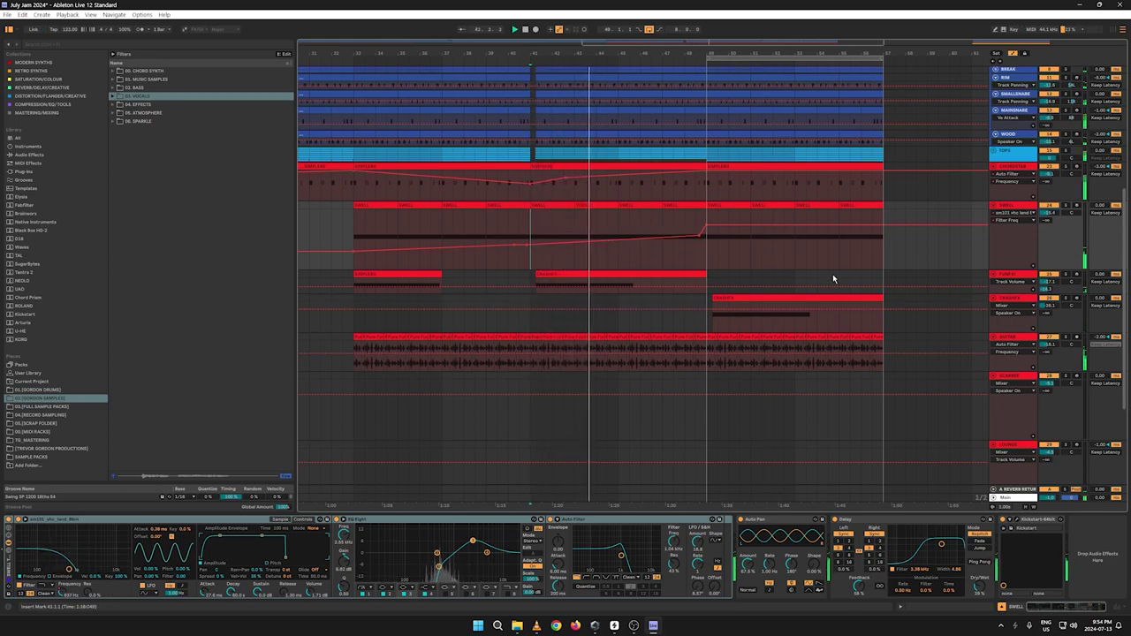
click(707, 226)
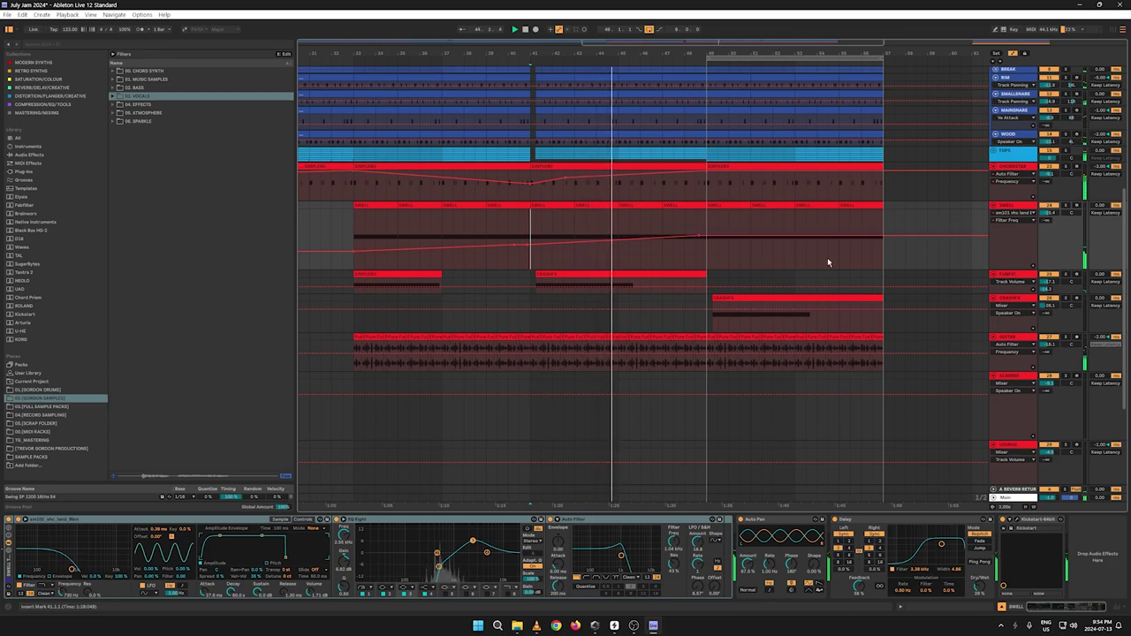
drag(881, 237, 881, 232)
drag(707, 234, 707, 230)
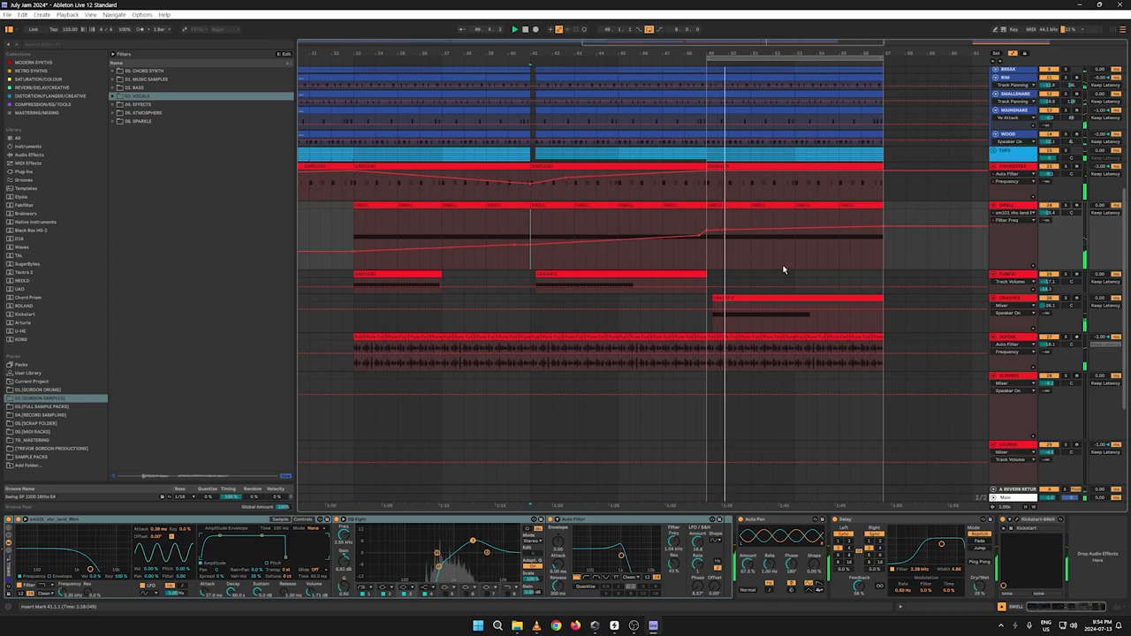
Step: Hide the automation lanes and consolidate the selected kick clips around bar 49
scroll(820, 285, up, 5)
scroll(818, 284, up, 1)
key(a)
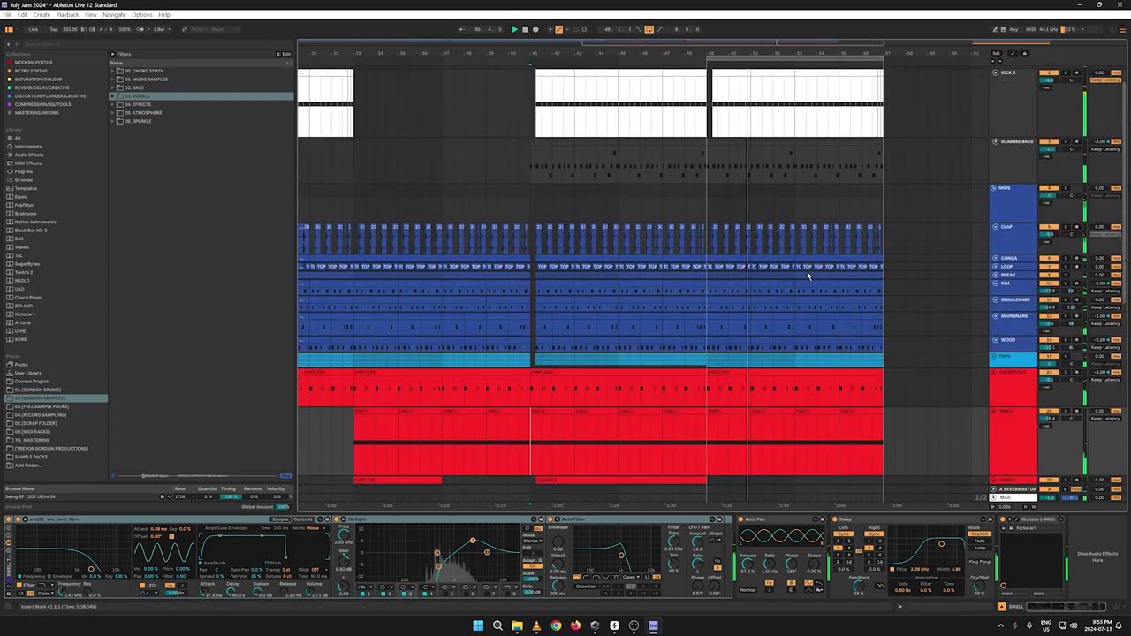
scroll(813, 270, up, 2)
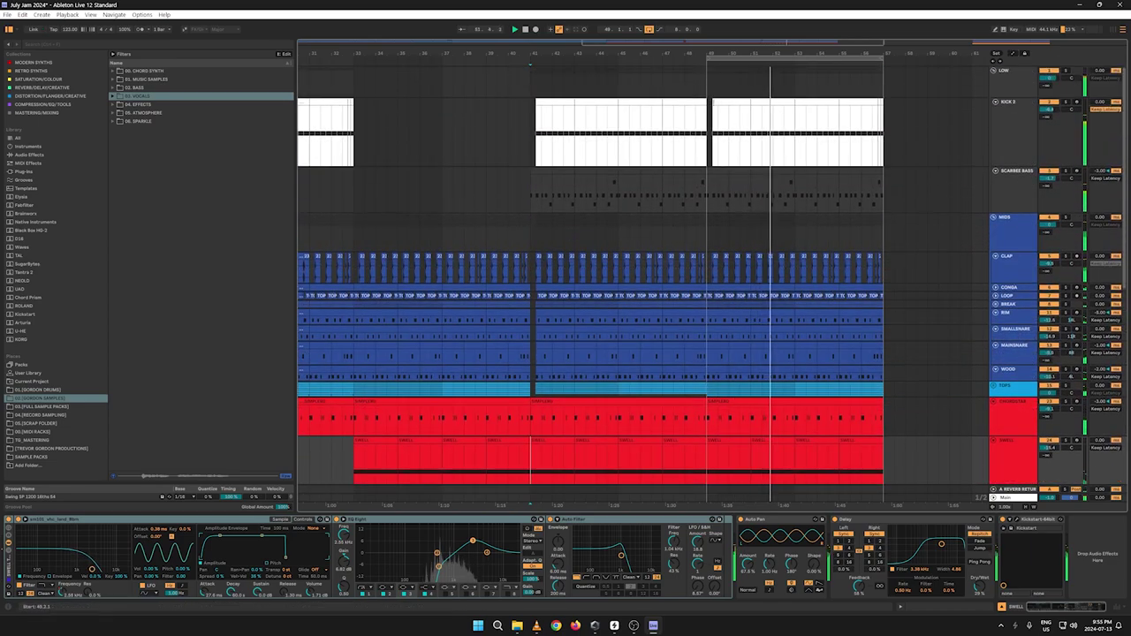
drag(751, 146, 708, 146)
key(ctrl+j)
Step: Fold CHORDSTAB, SWELL, GUITAR, SCARBEE, GLAZE 2 and the other clip tracks into single rows
scroll(769, 199, down, 3)
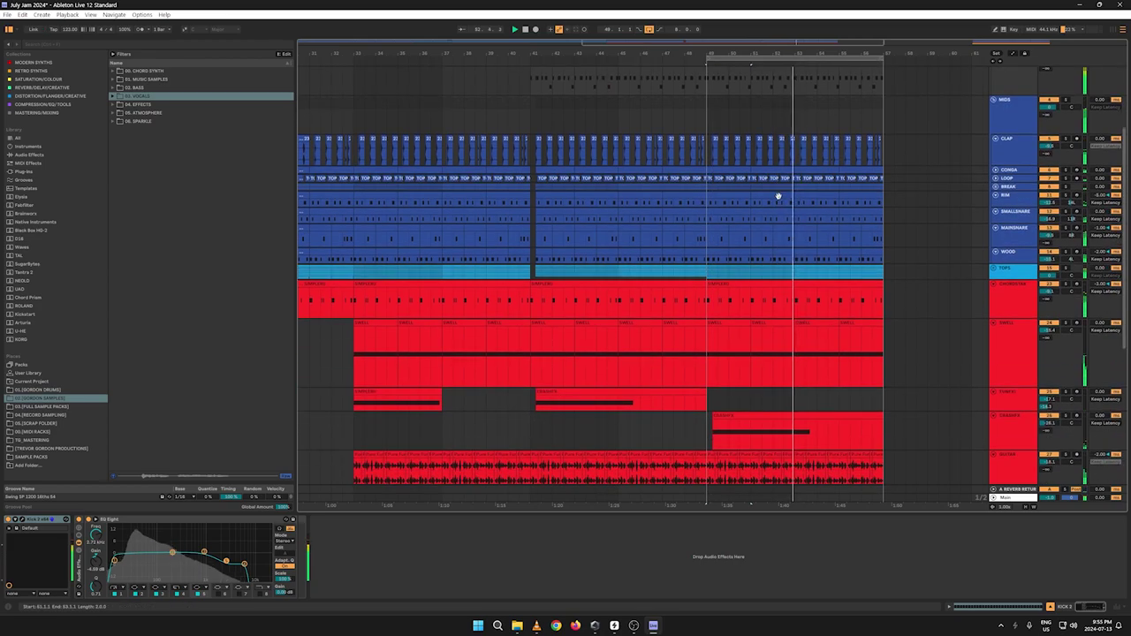
scroll(778, 196, down, 3)
drag(945, 53, 640, 54)
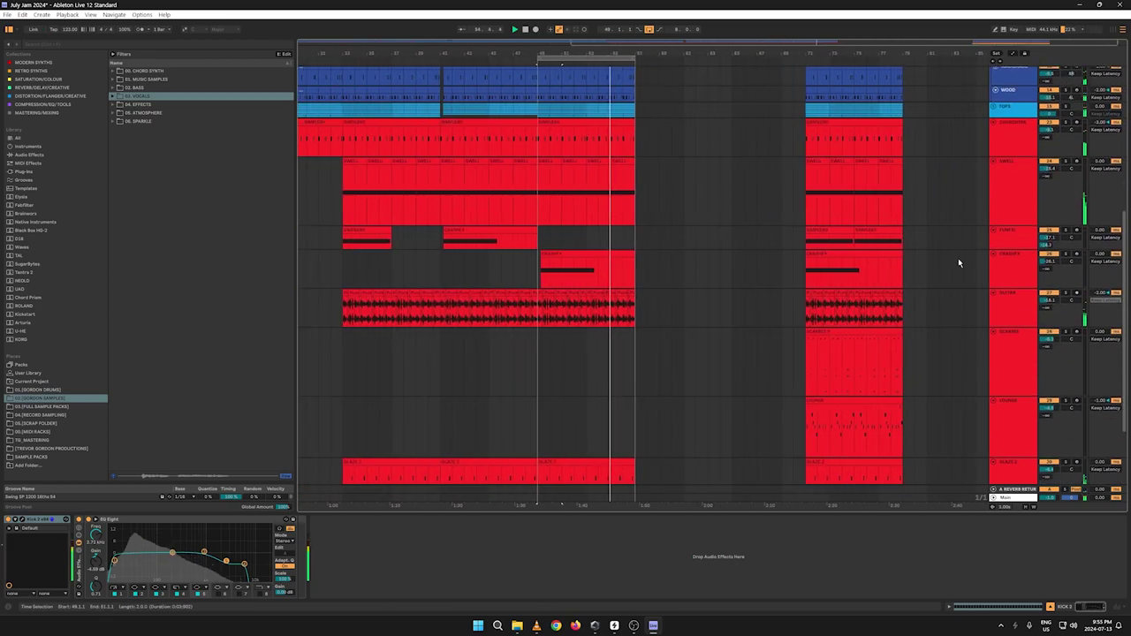
click(993, 123)
click(994, 132)
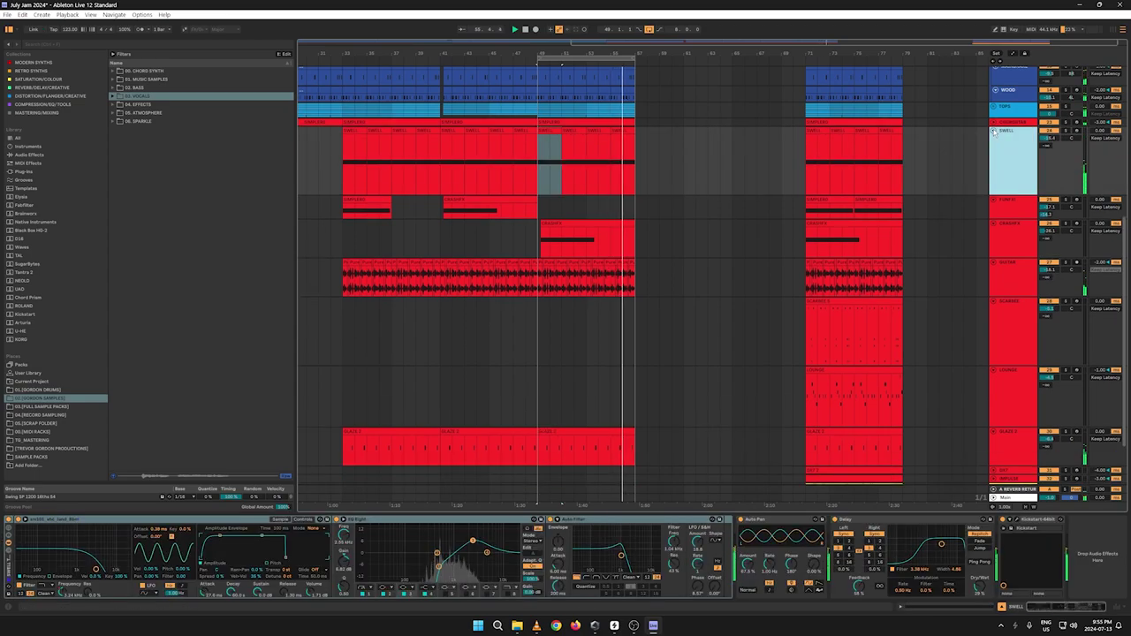
click(993, 130)
click(993, 138)
click(992, 147)
click(993, 155)
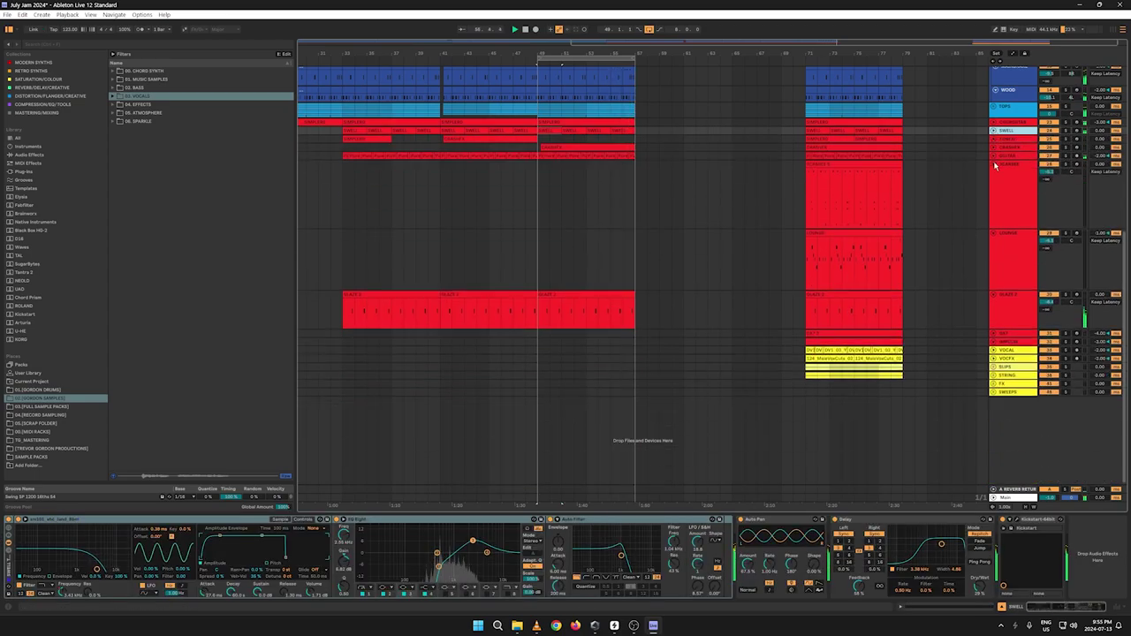
click(994, 165)
click(993, 172)
click(993, 180)
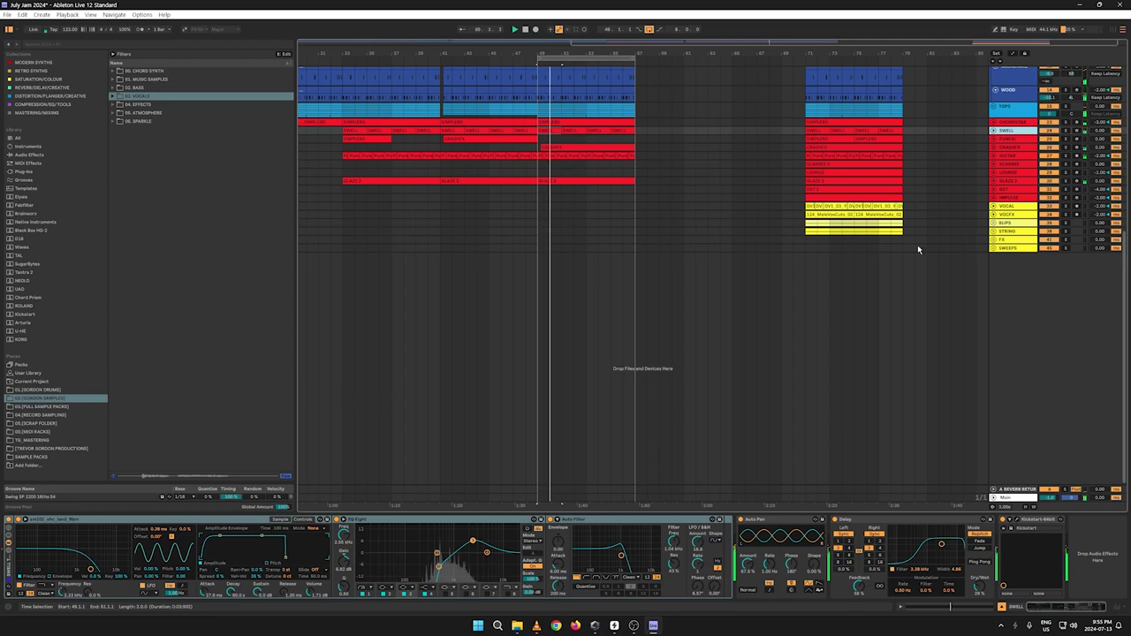
Step: Select bars 71–79 across every track
drag(901, 240, 805, 2)
scroll(983, 142, up, 3)
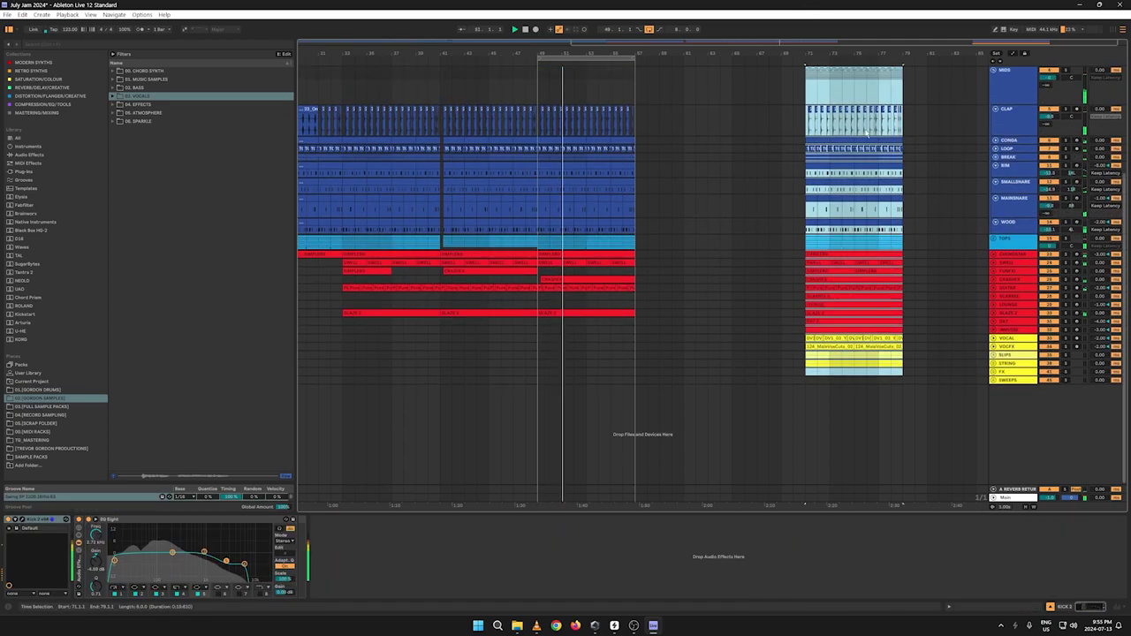
scroll(987, 152, up, 3)
Step: Fold the MIDS and LOW groups, then cut the bars 71–79 clips and paste them at bar 85
click(993, 219)
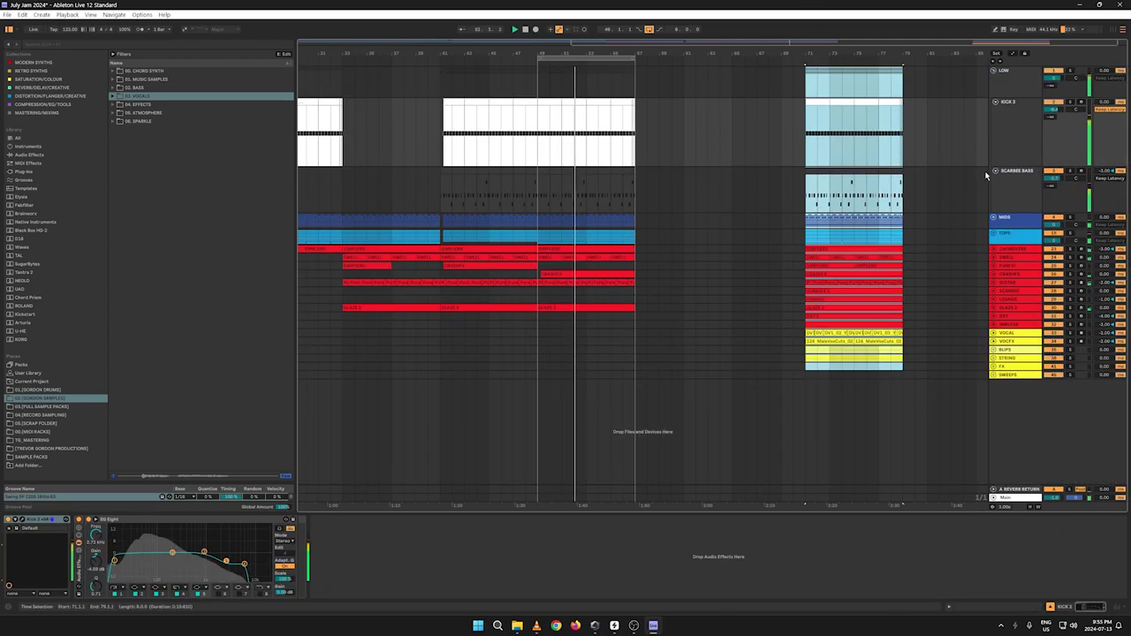
click(993, 71)
right_click(830, 69)
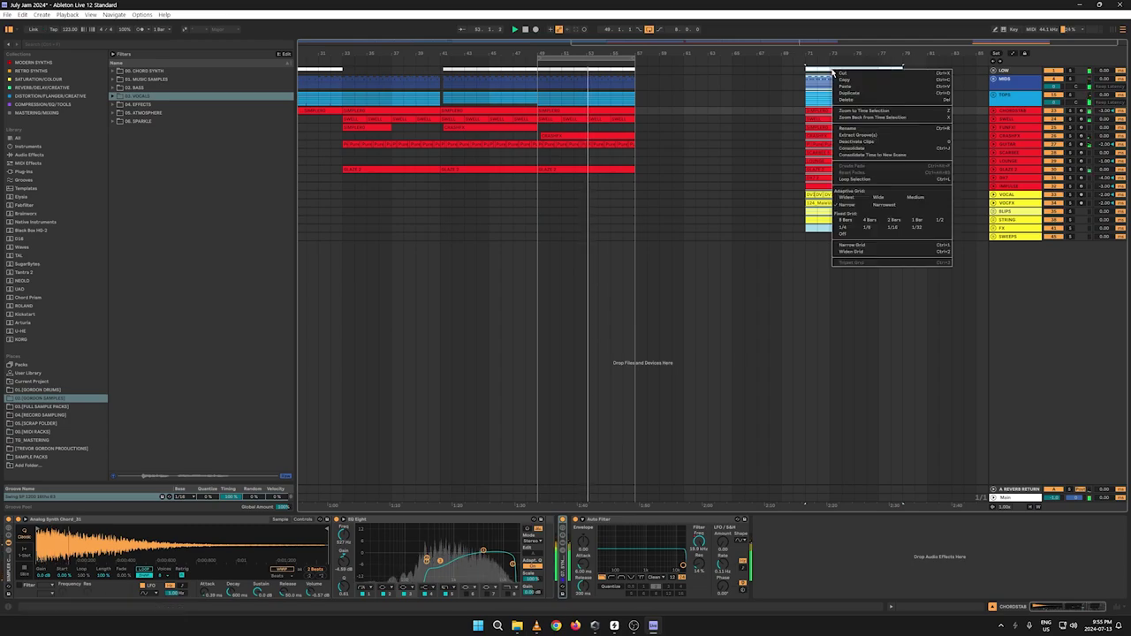
click(842, 81)
click(839, 78)
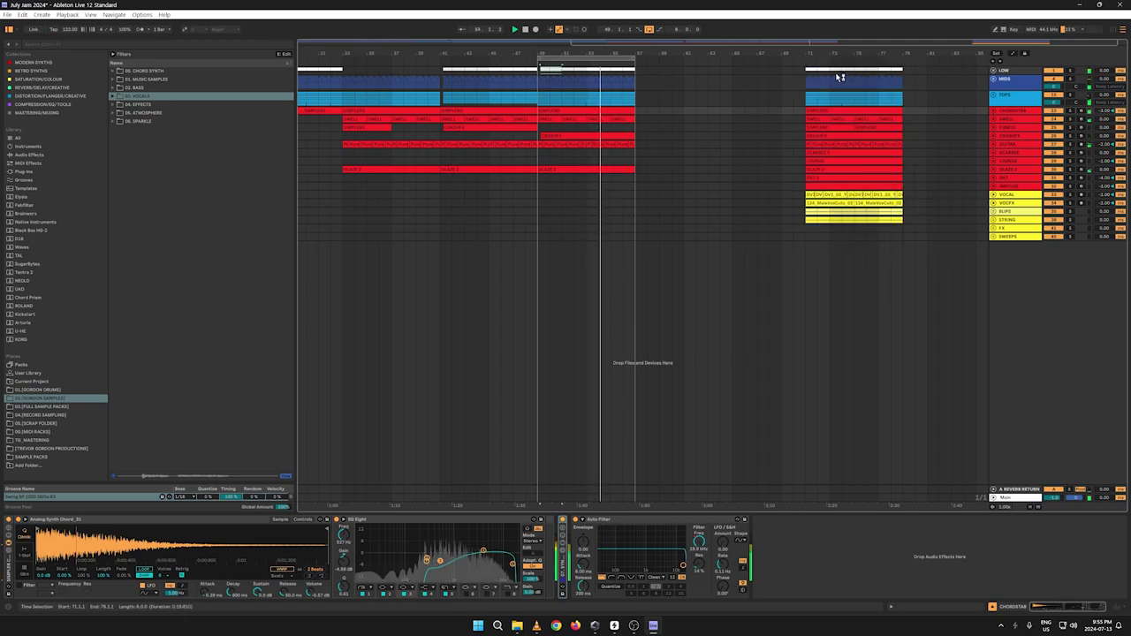
drag(904, 230, 809, 70)
click(826, 74)
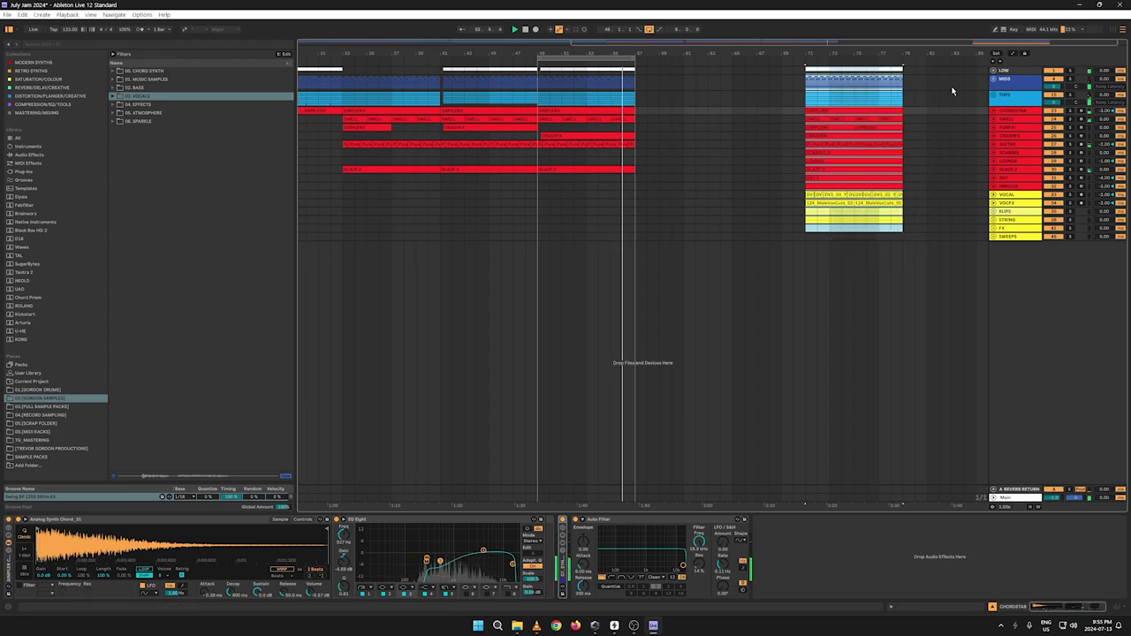
click(975, 70)
key(ctrl+v)
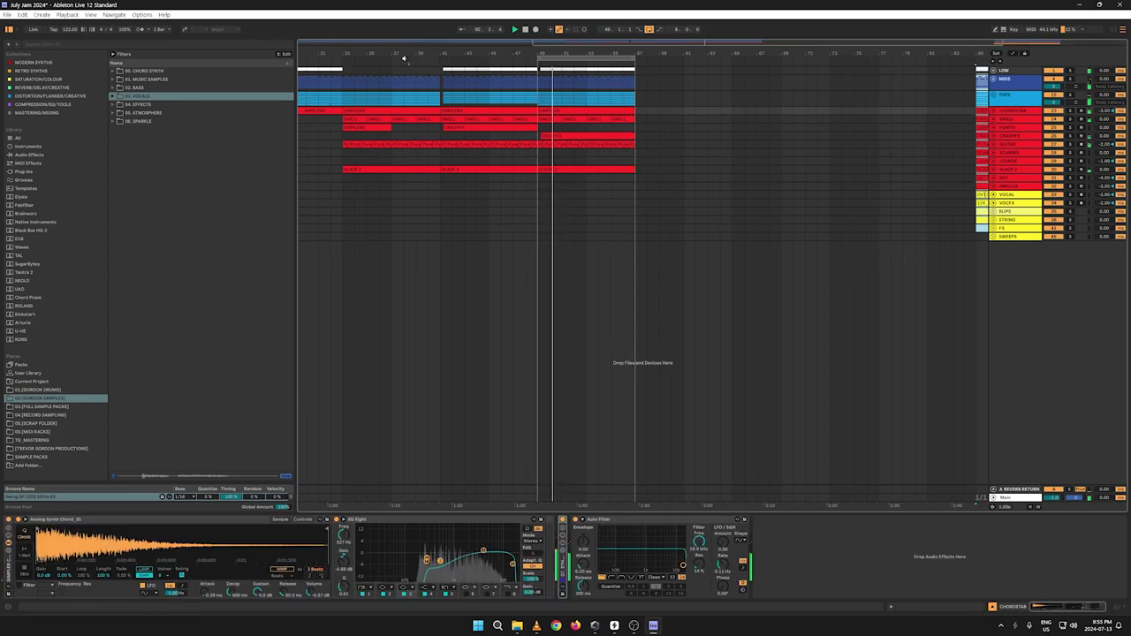
Step: Play the arrangement back from several earlier bars to check the result
click(407, 59)
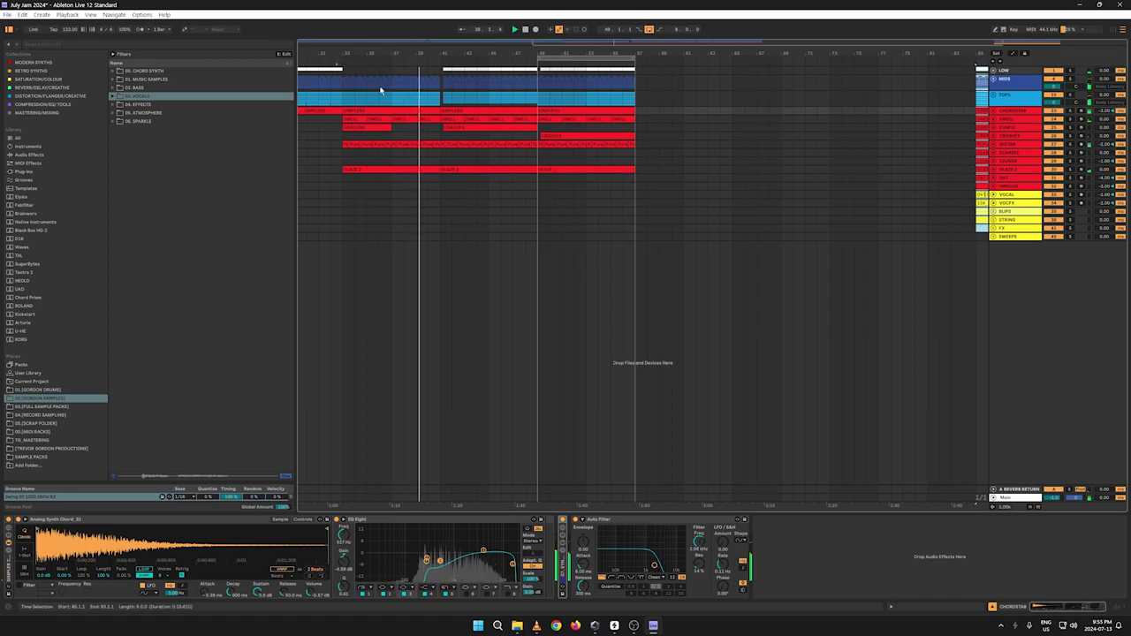
click(337, 59)
key(space)
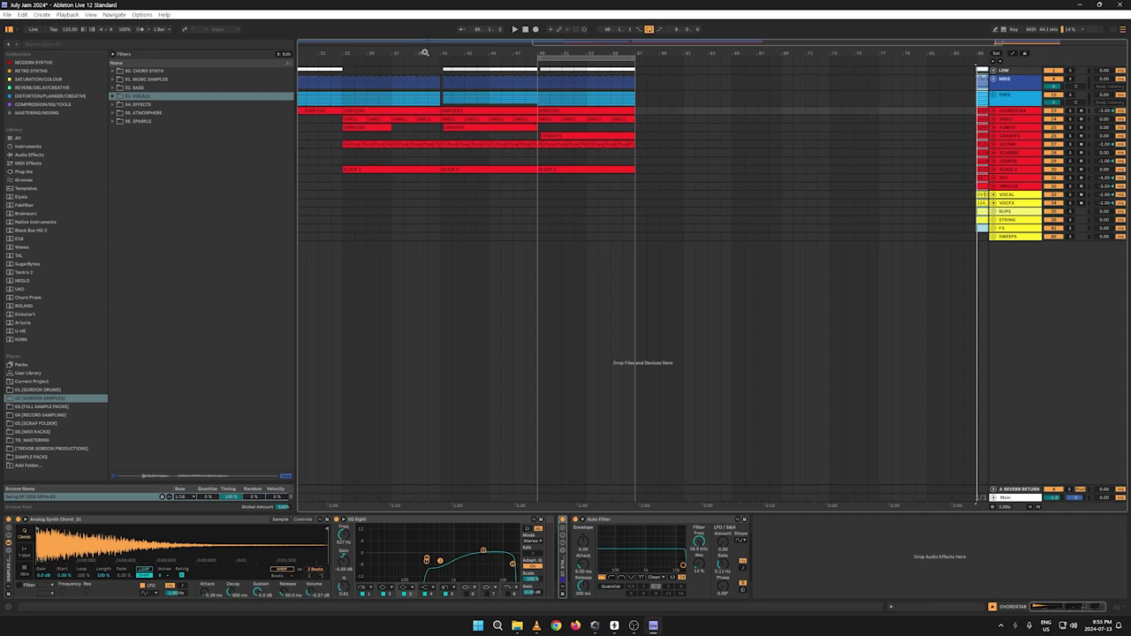
click(424, 53)
click(393, 56)
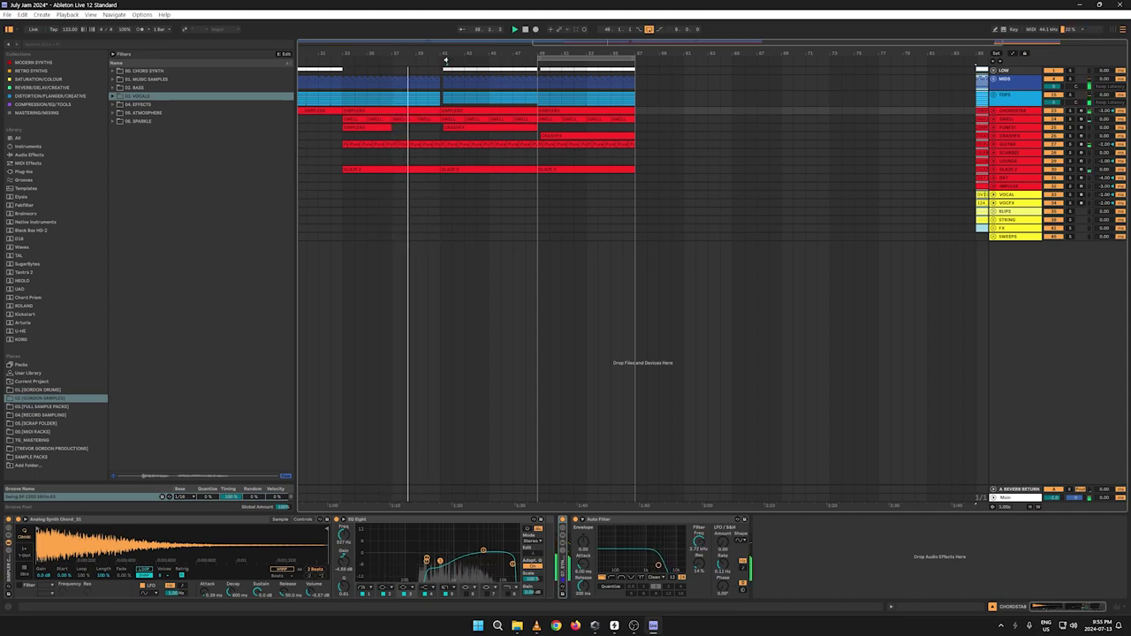
click(445, 60)
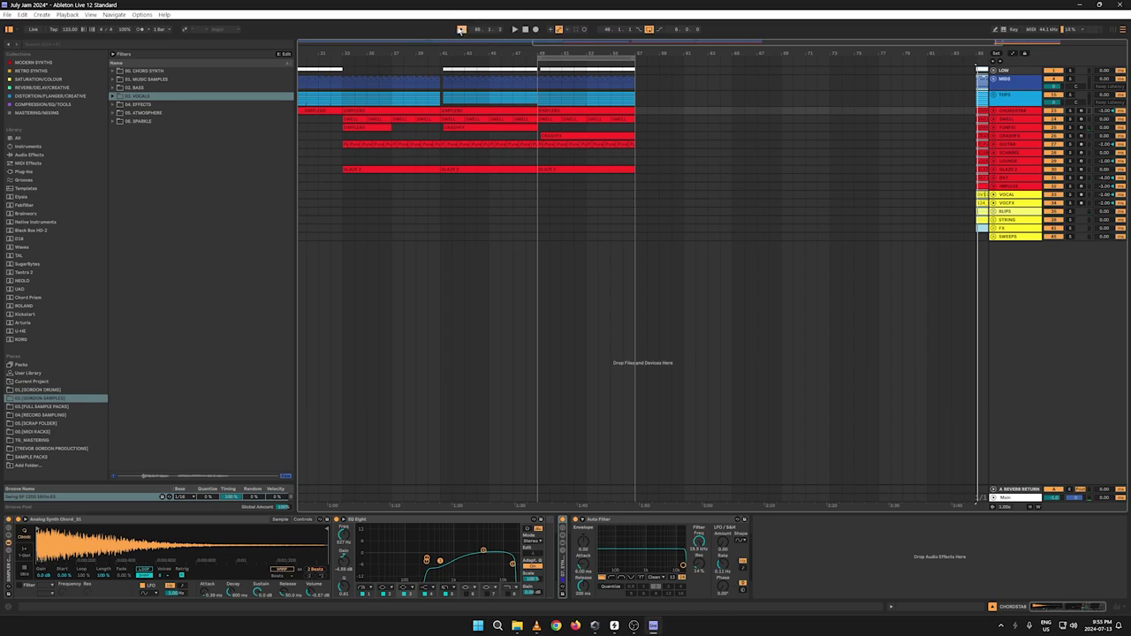
Step: Zoom out to the whole song, turn grid quantization off, and play from bar 17
click(418, 59)
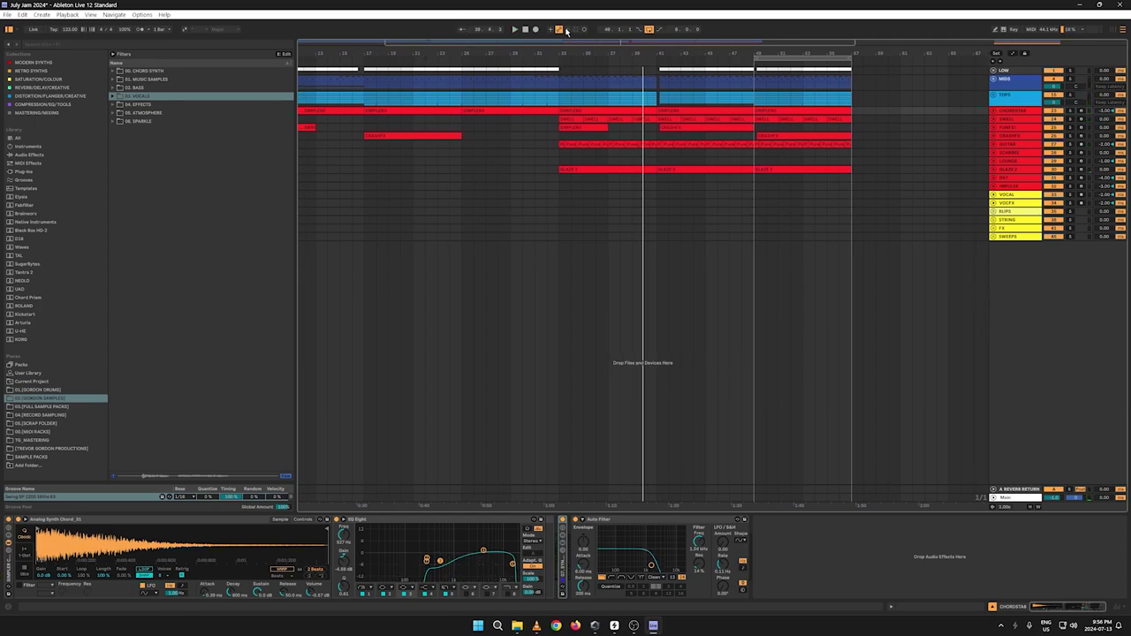
key(w)
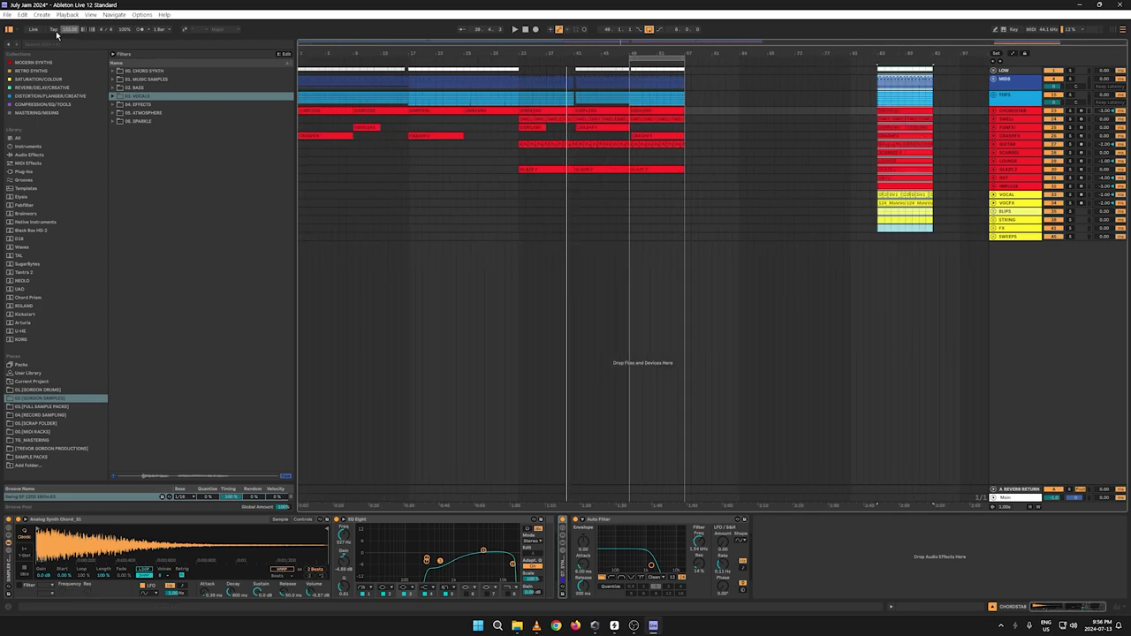
click(9, 31)
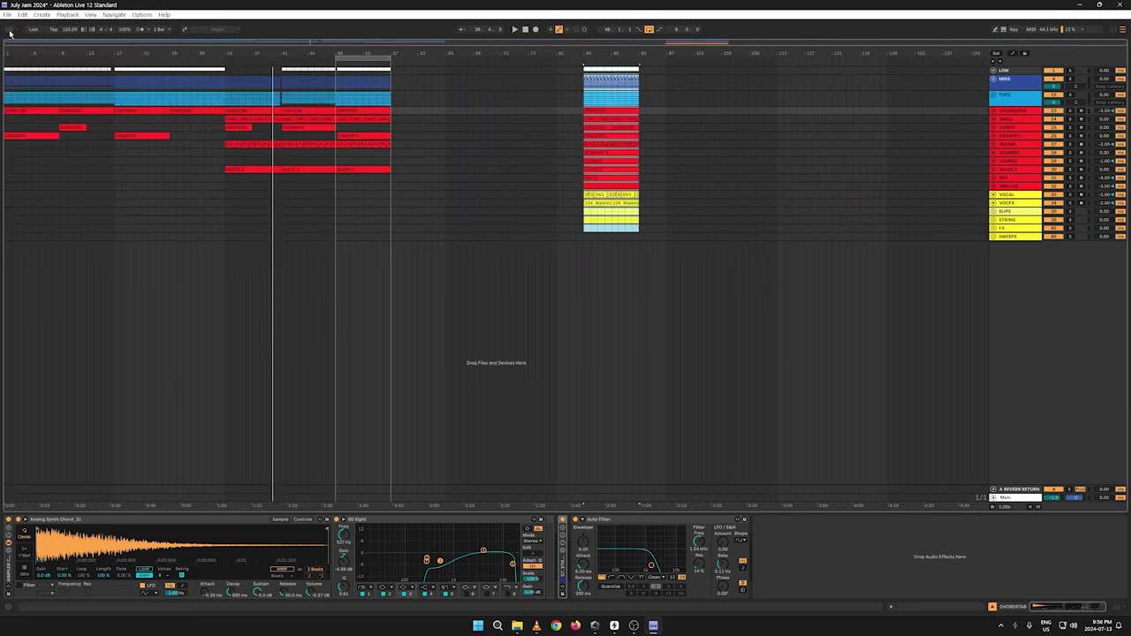
click(9, 31)
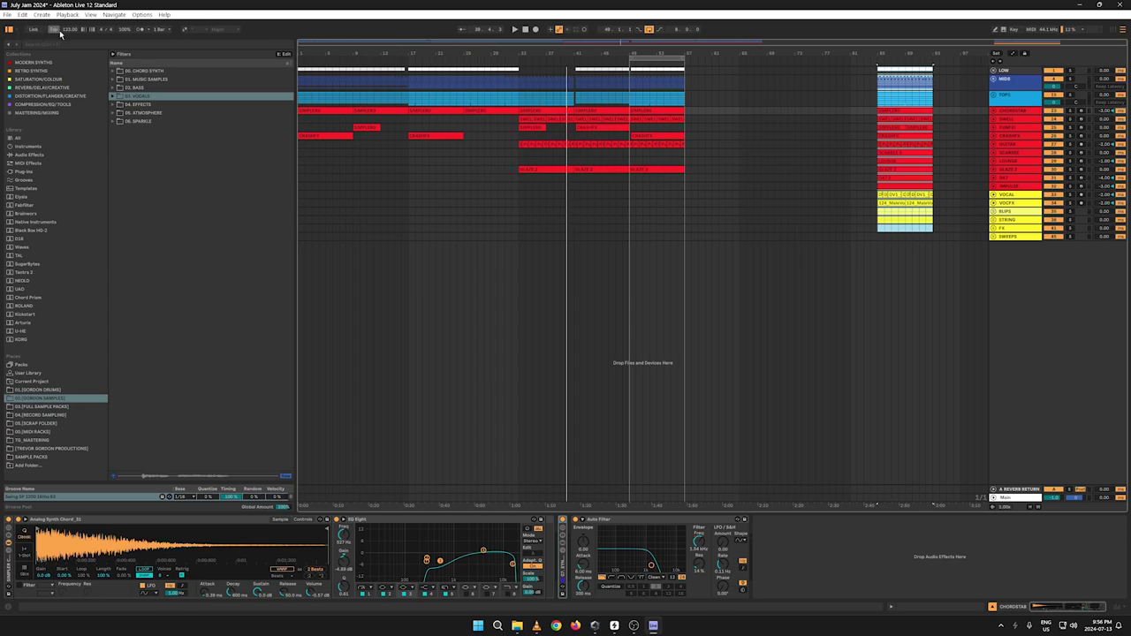
click(163, 30)
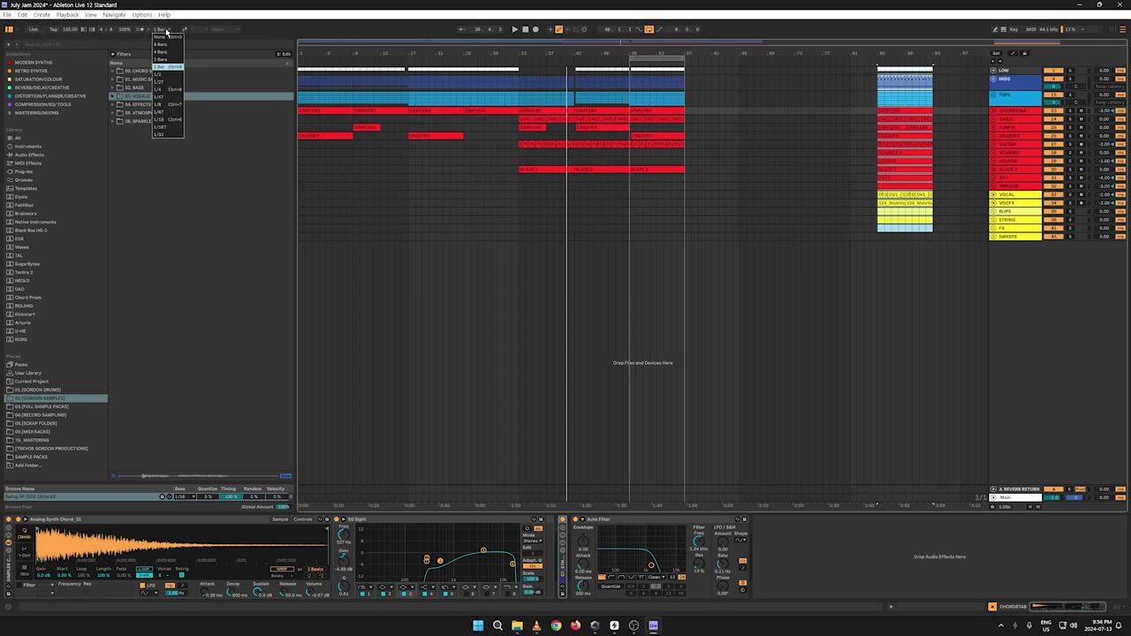
click(167, 36)
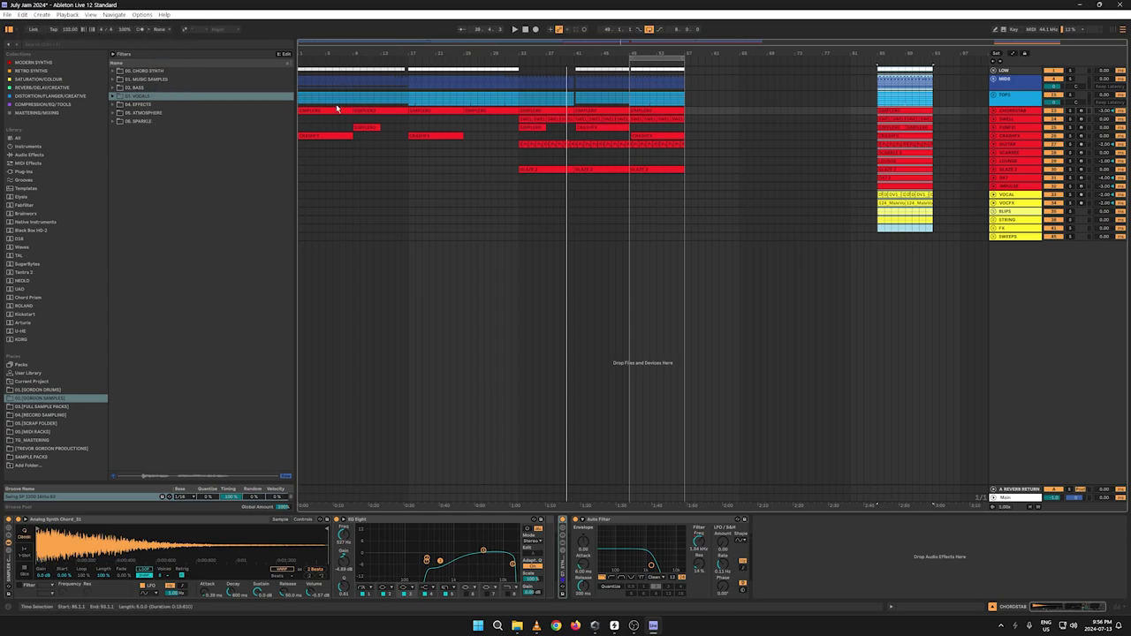
click(409, 61)
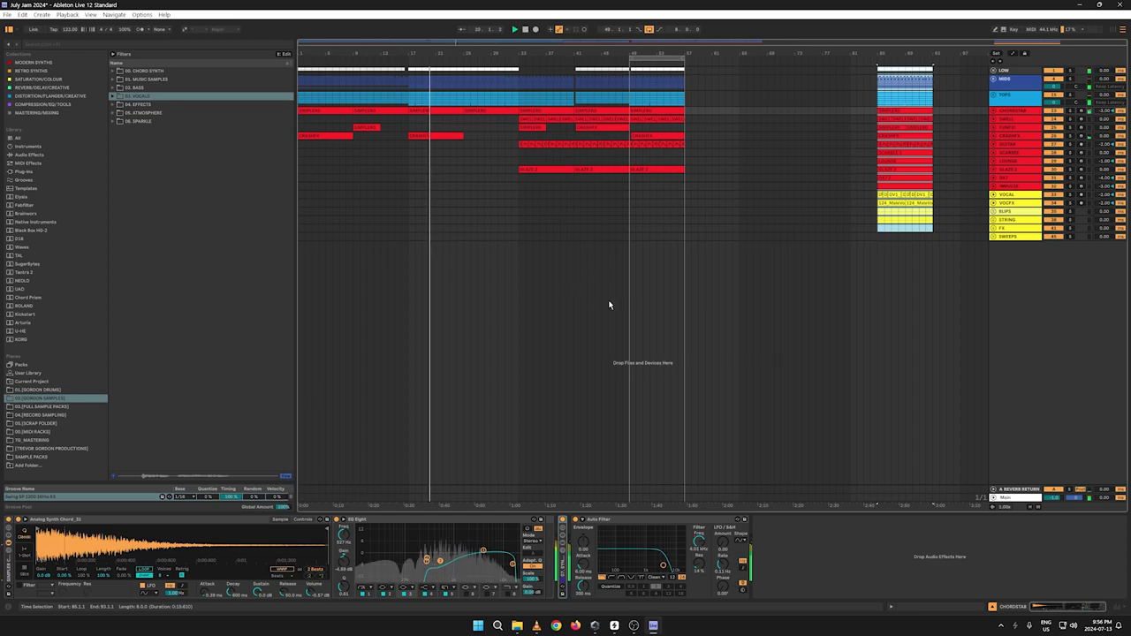
Step: Save the July Jam 2024 Live Set and select the GUITAR track to show its devices
click(8, 15)
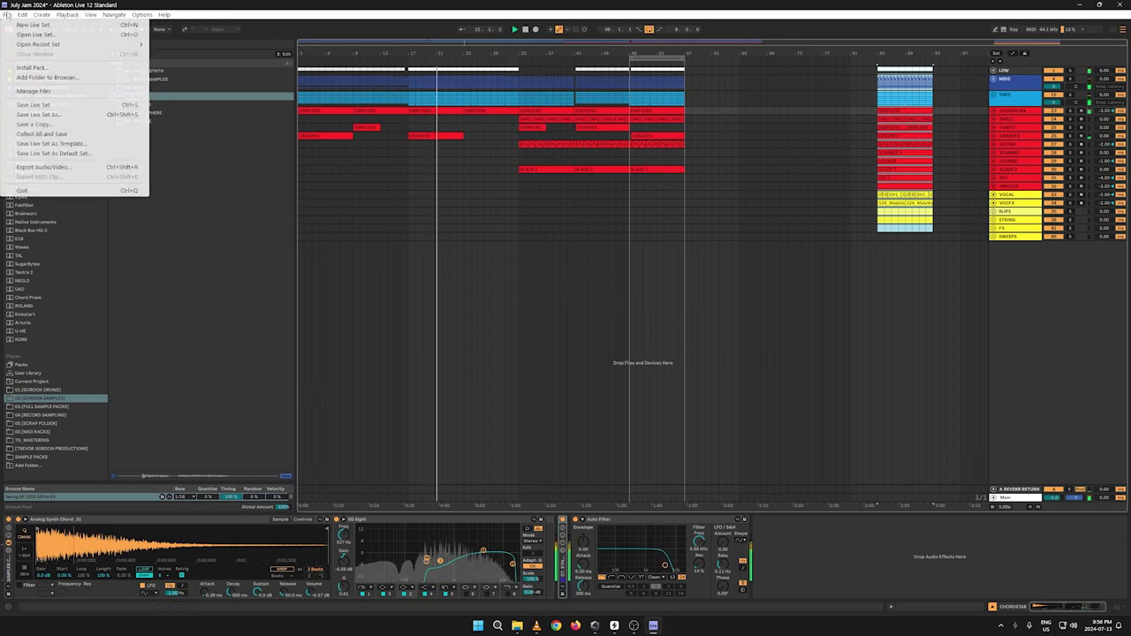
click(33, 104)
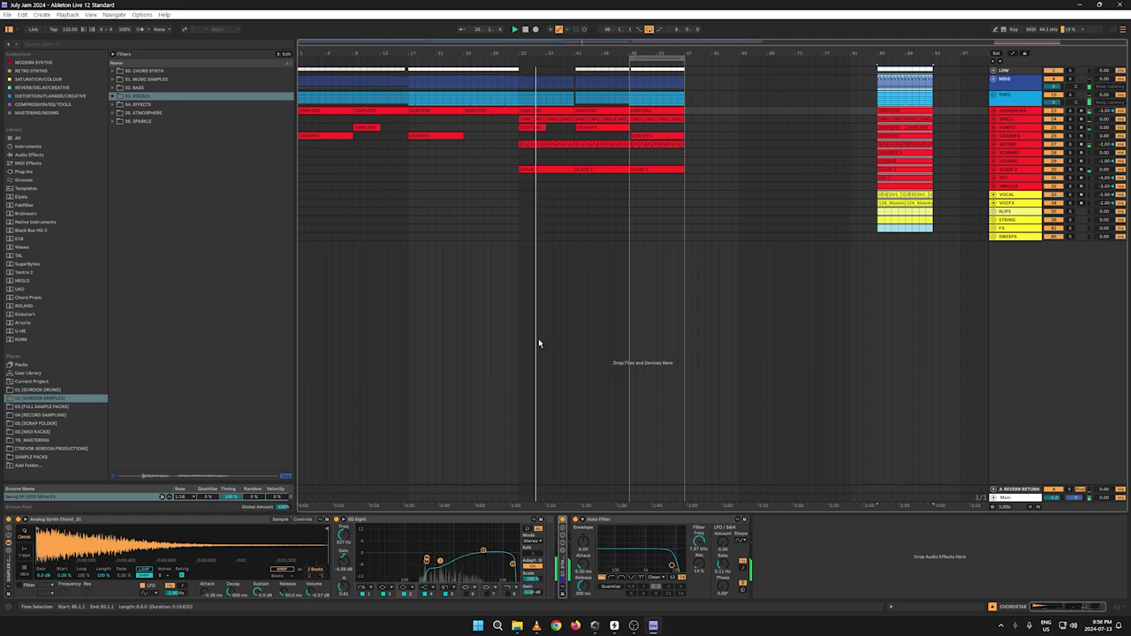
click(1011, 144)
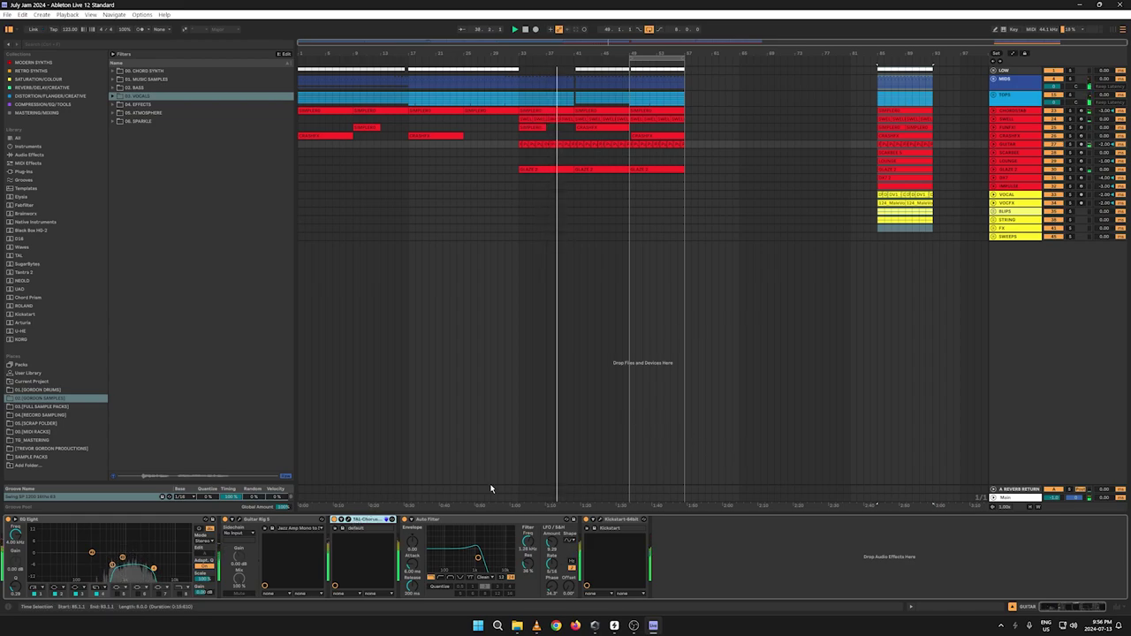
Step: Add a Reverb from Audio Effects to the GUITAR chain after Auto Filter
click(992, 144)
click(1015, 171)
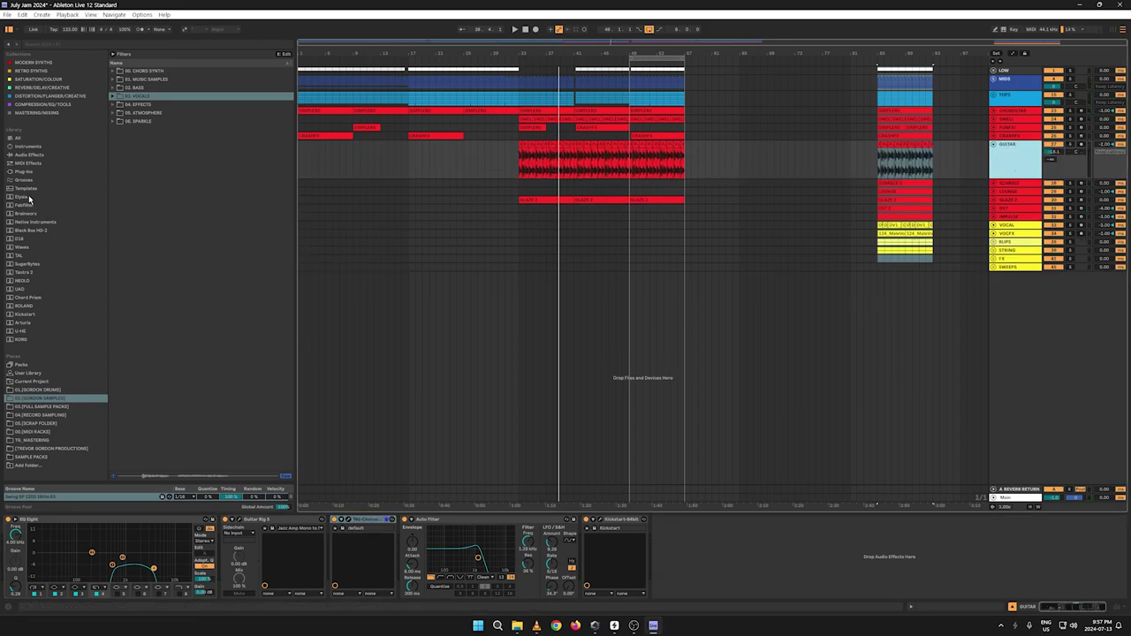
click(26, 155)
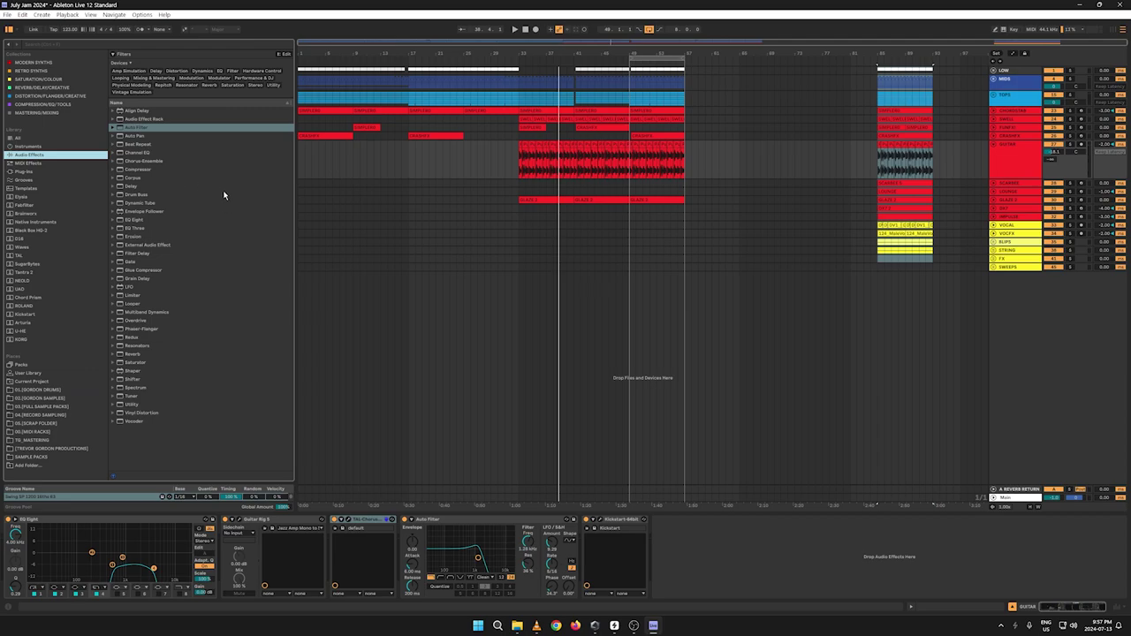
click(129, 354)
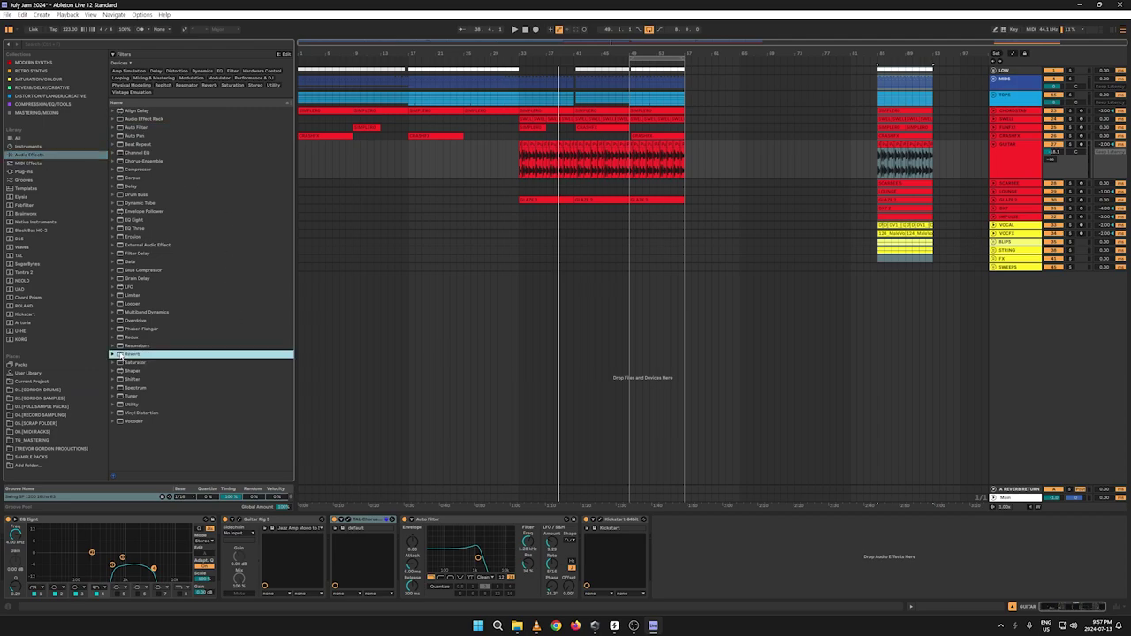
drag(121, 352, 533, 530)
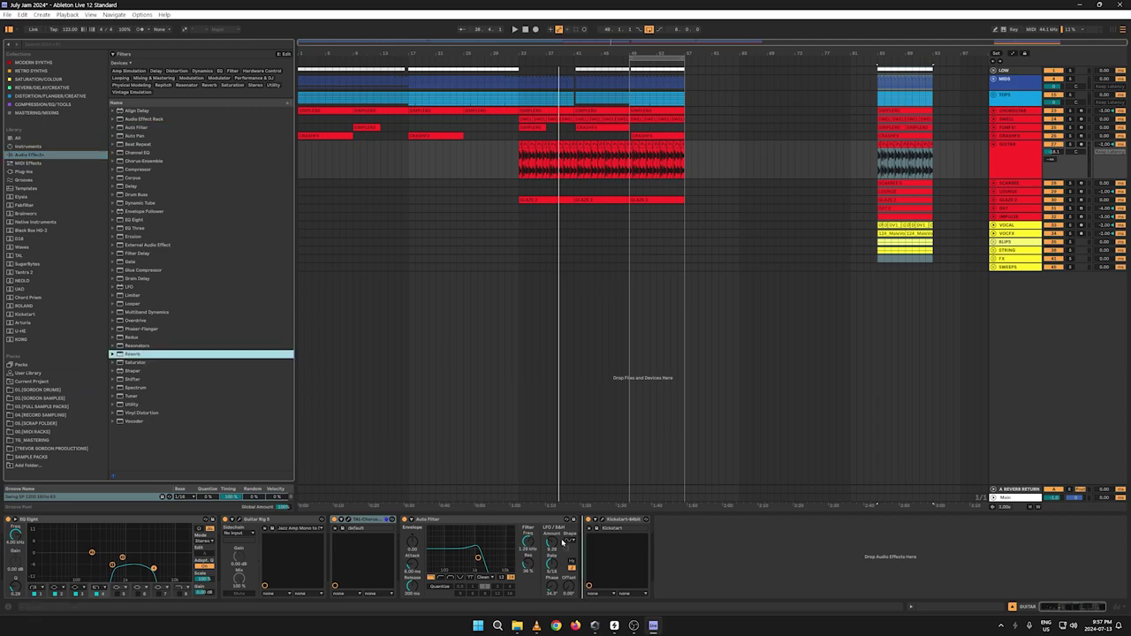
drag(666, 551, 671, 553)
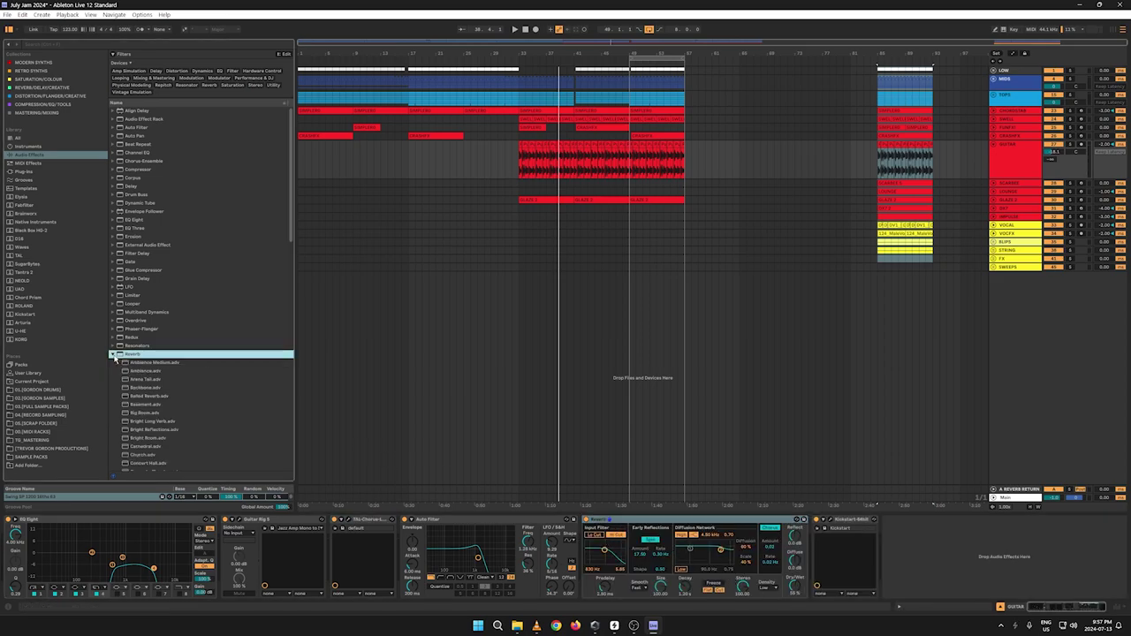
Step: Load the Large Hall preset onto the reverb, enable its input high-cut, and audition from bar 33
click(114, 354)
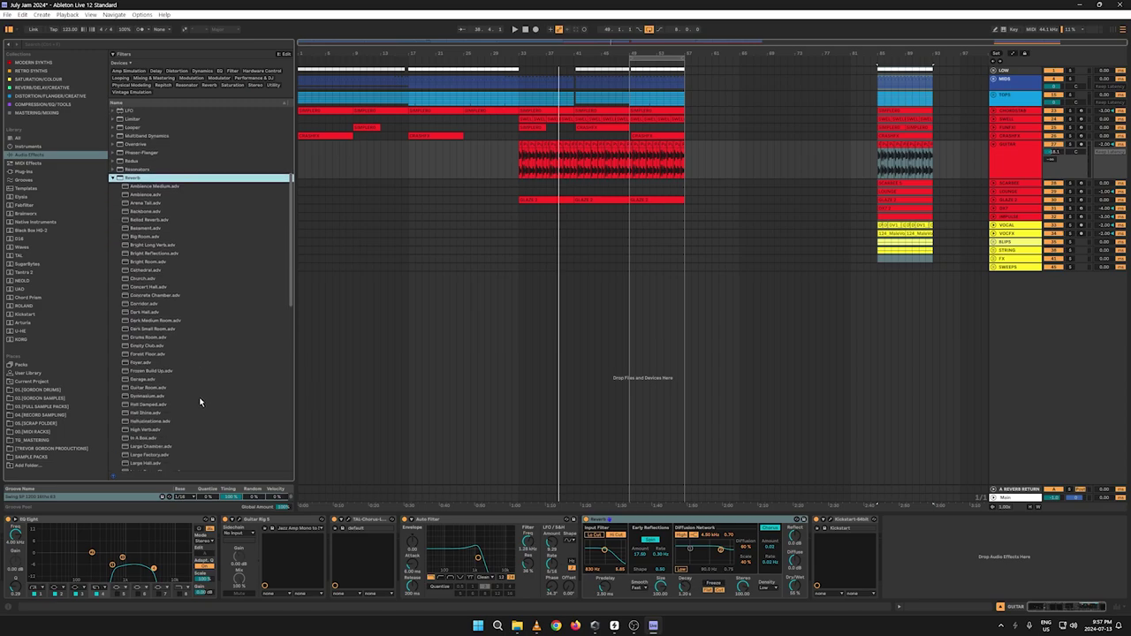
scroll(200, 402, down, 1)
drag(155, 434, 672, 533)
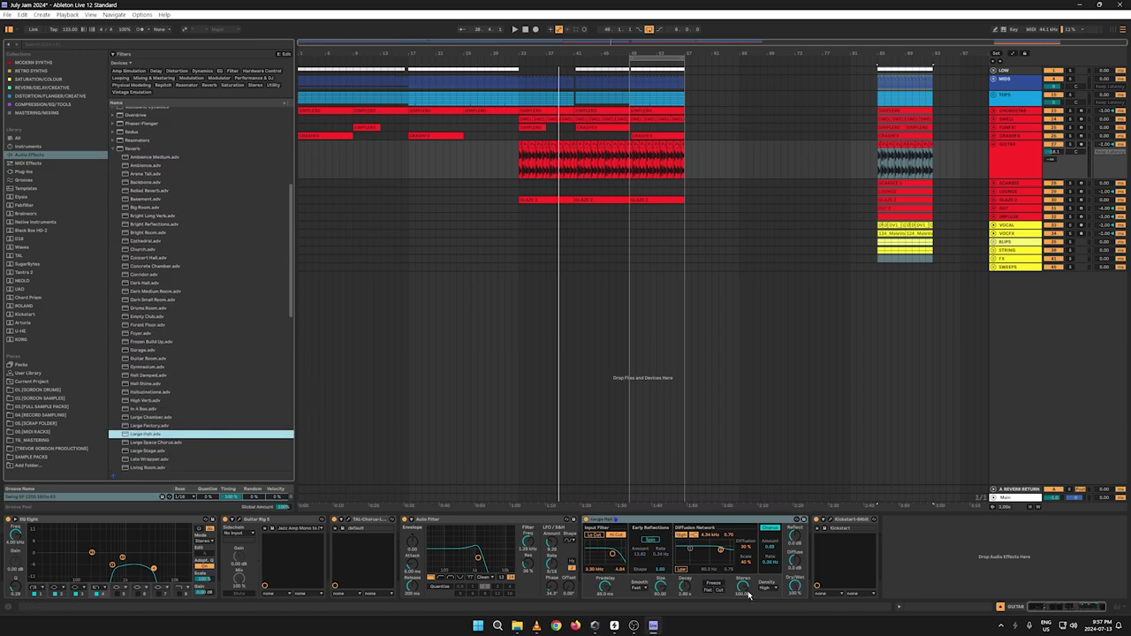
click(615, 536)
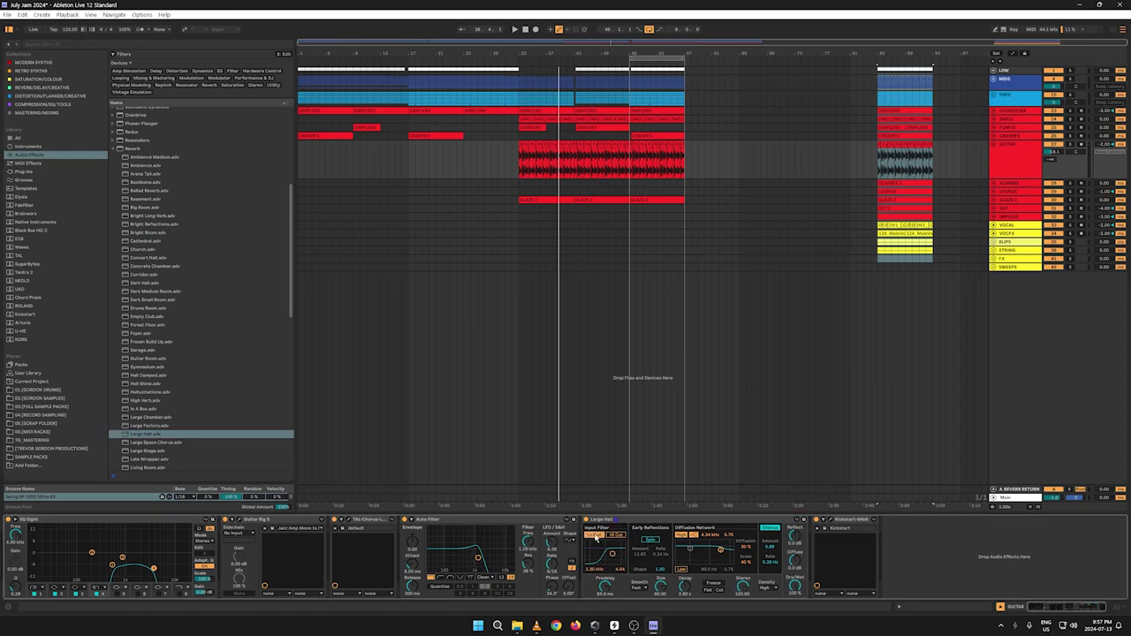
key(space)
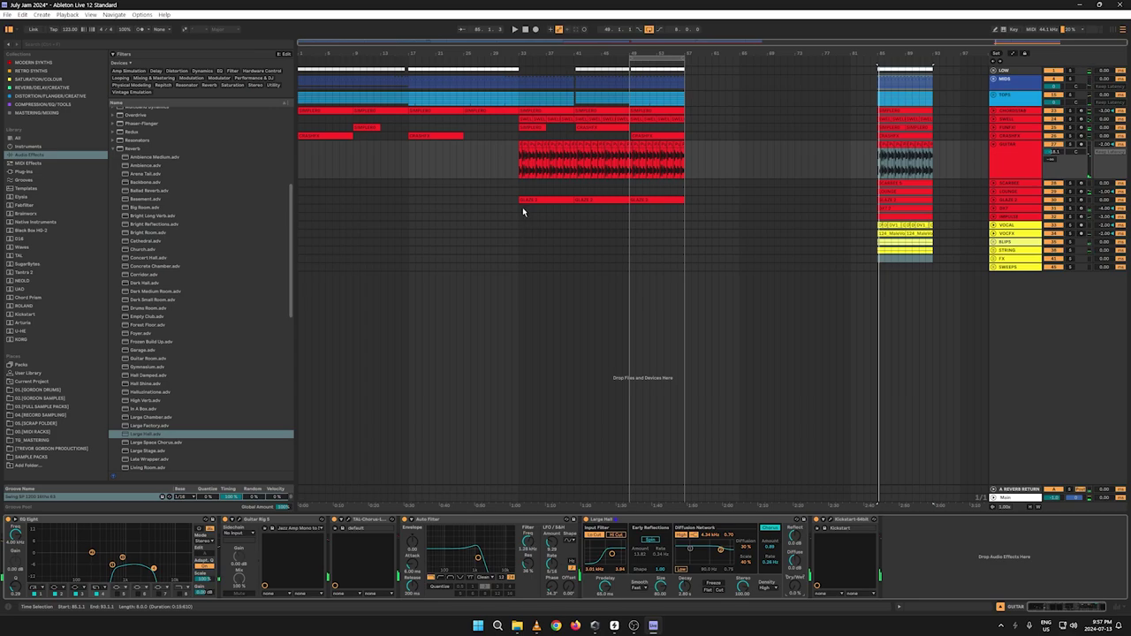
key(space)
click(519, 165)
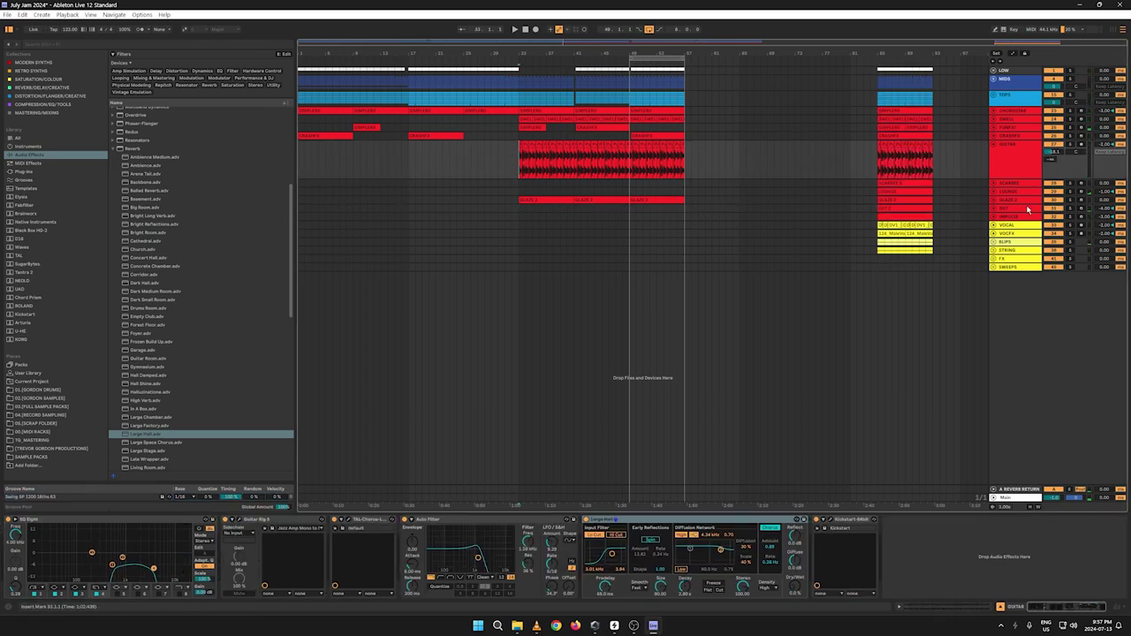
key(space)
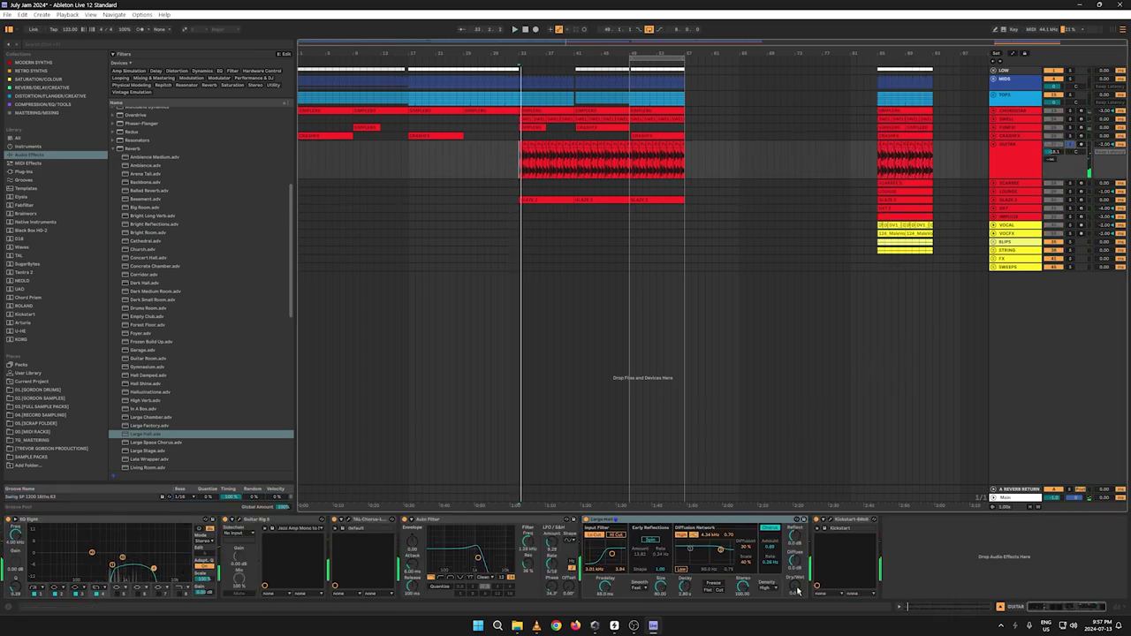
Step: Add a reverb Dry/Wet automation ramp on the GUITAR track and move its end point later
right_click(798, 587)
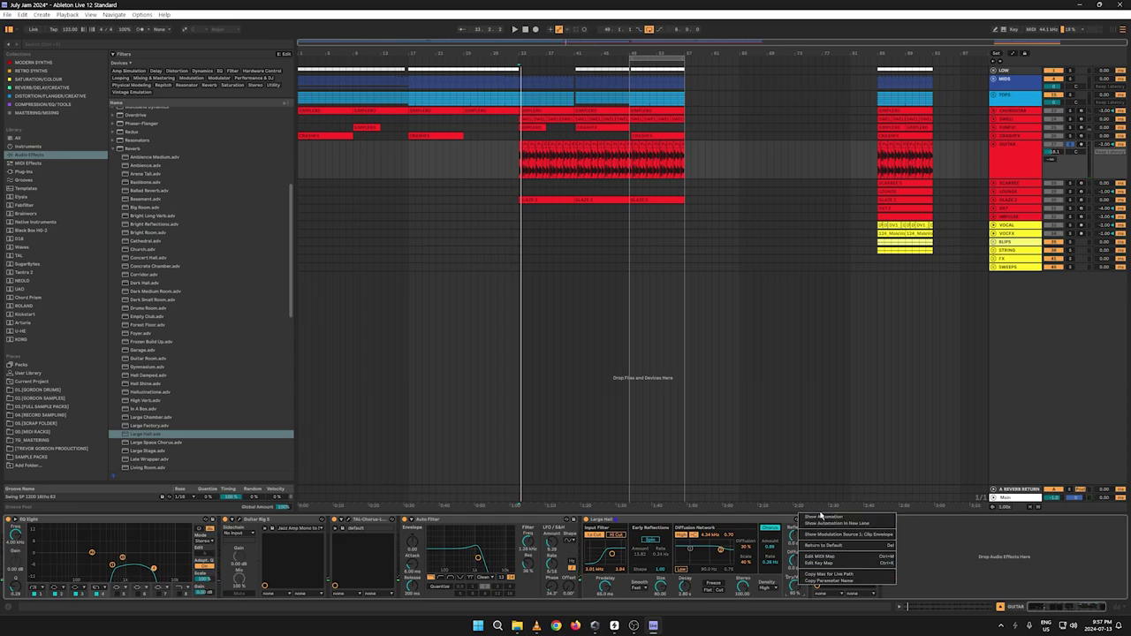
click(820, 516)
right_click(793, 590)
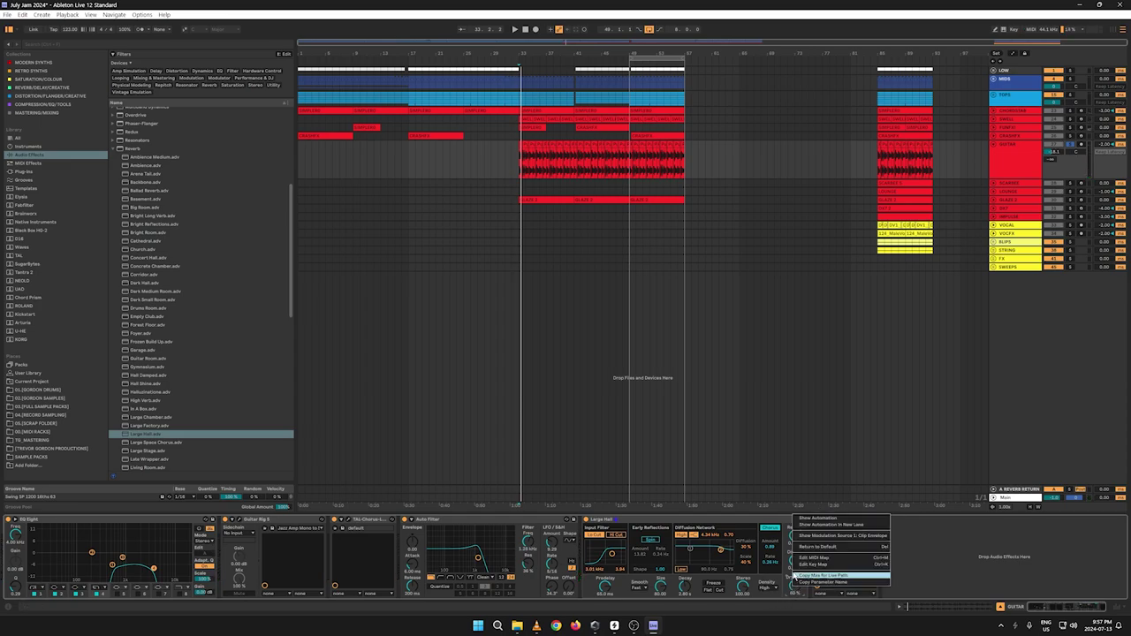
click(803, 520)
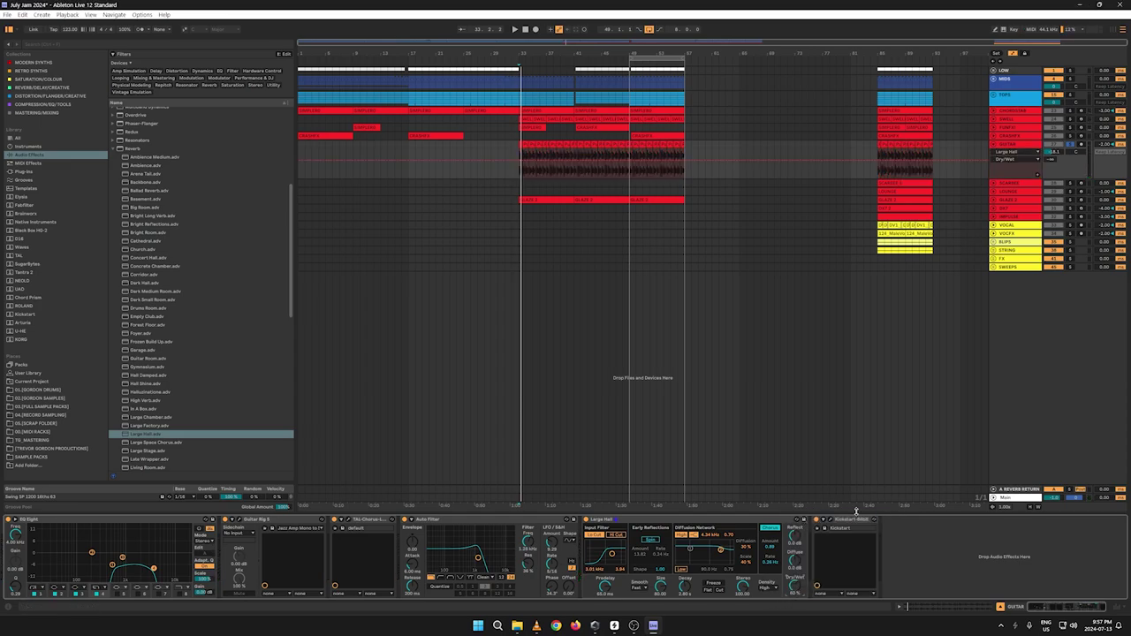
click(576, 163)
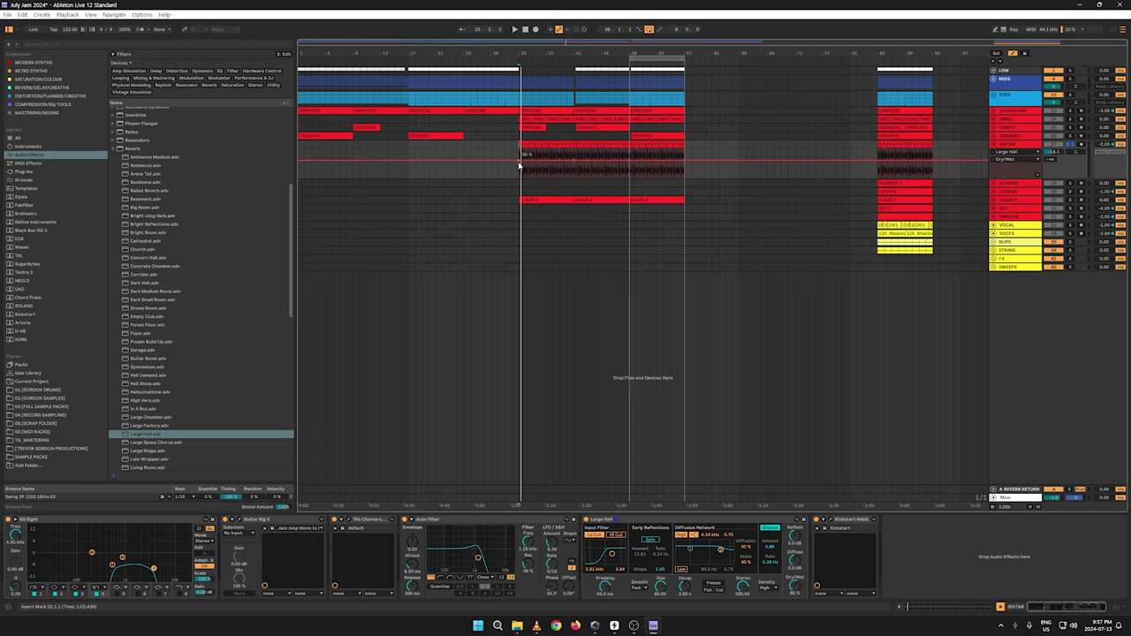
drag(574, 161, 574, 180)
key(space)
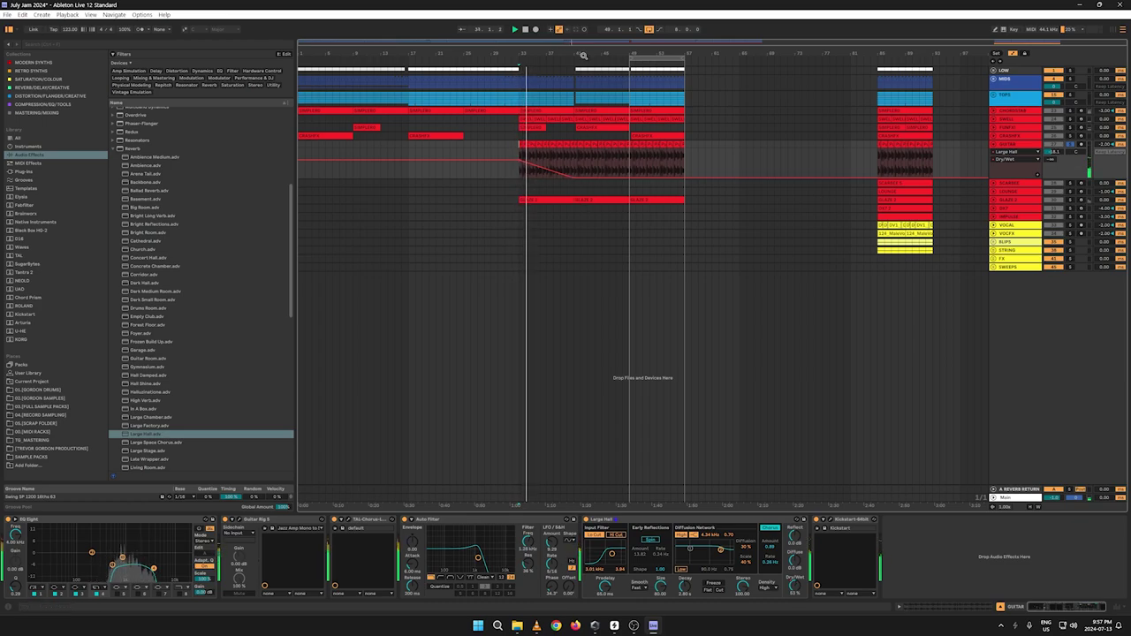
drag(574, 53, 715, 144)
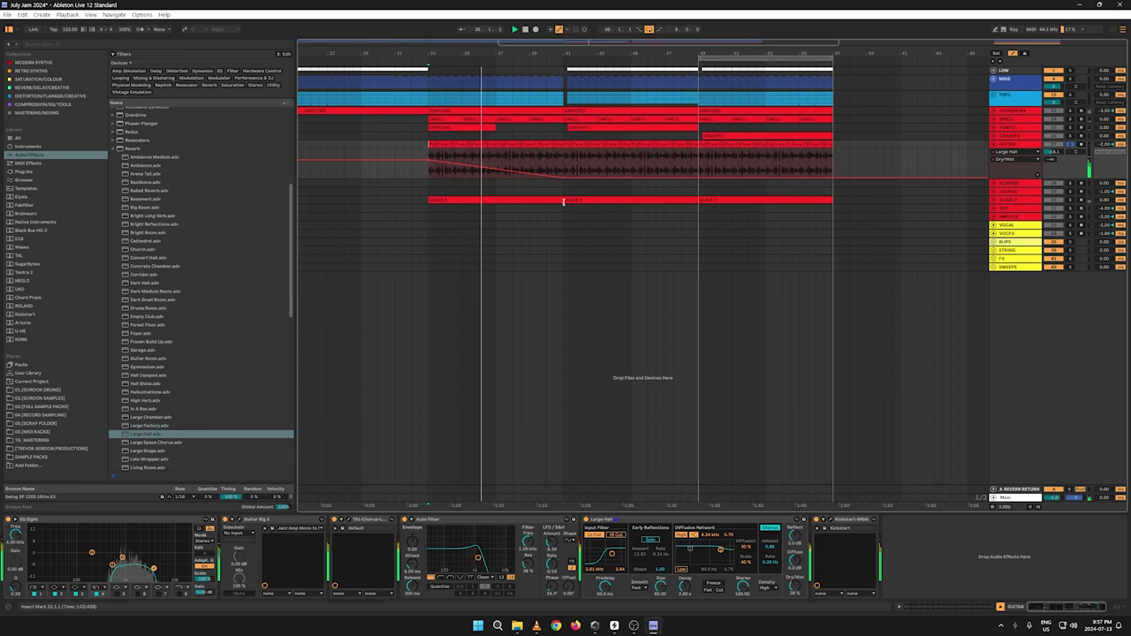
drag(565, 177, 588, 178)
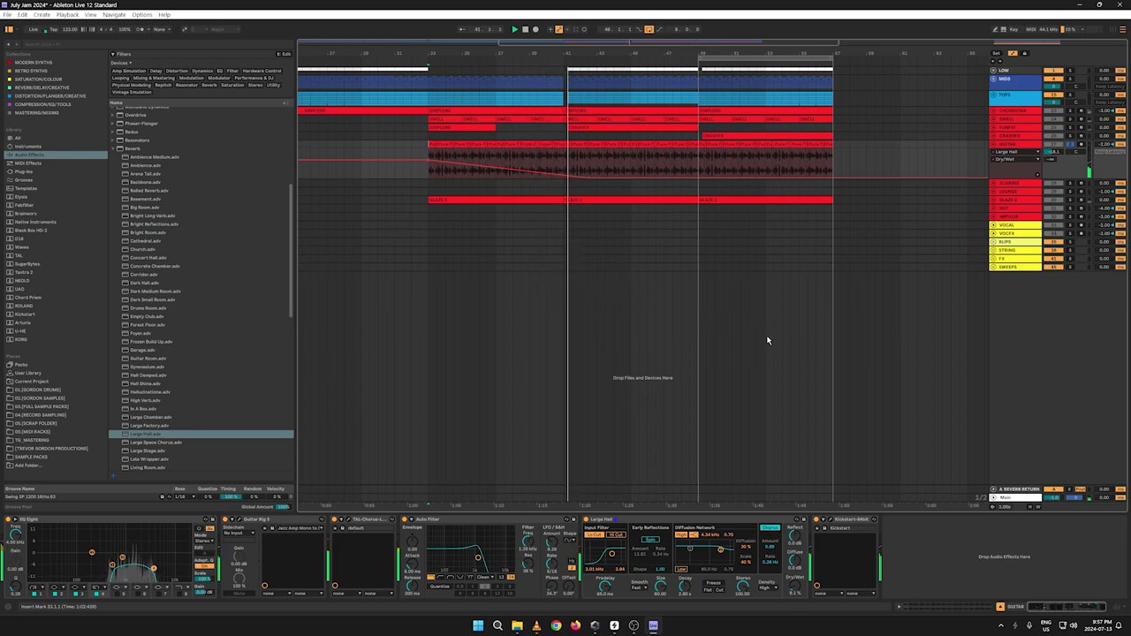
click(395, 62)
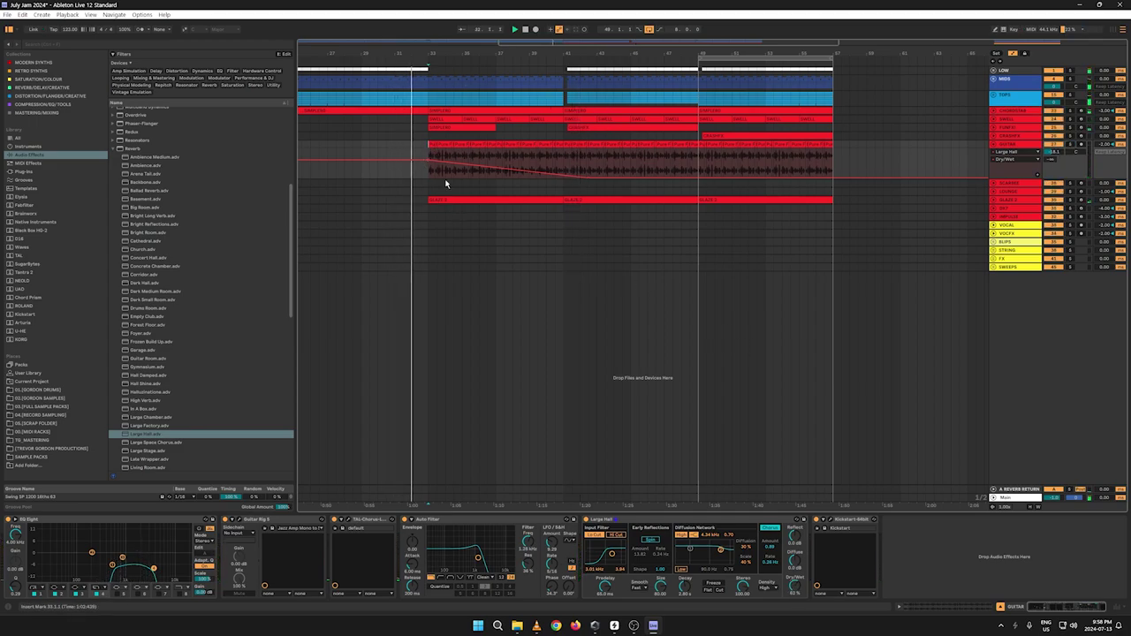
Step: Cut the clips in bars 85–93 across all tracks and paste them at bar 97
key(a)
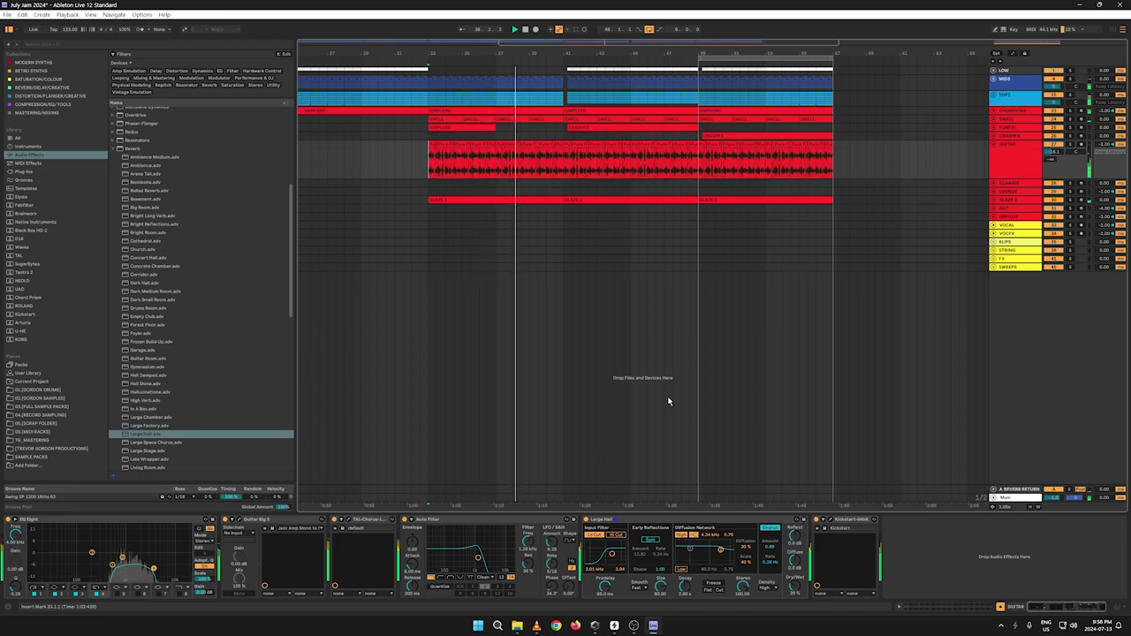
key(a)
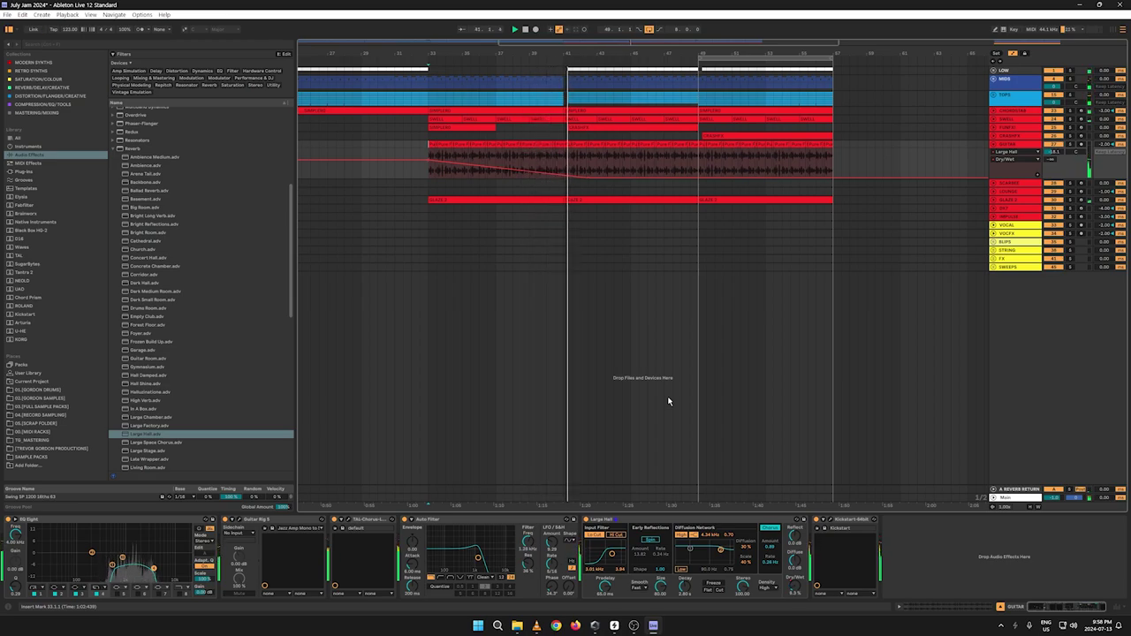
key(a)
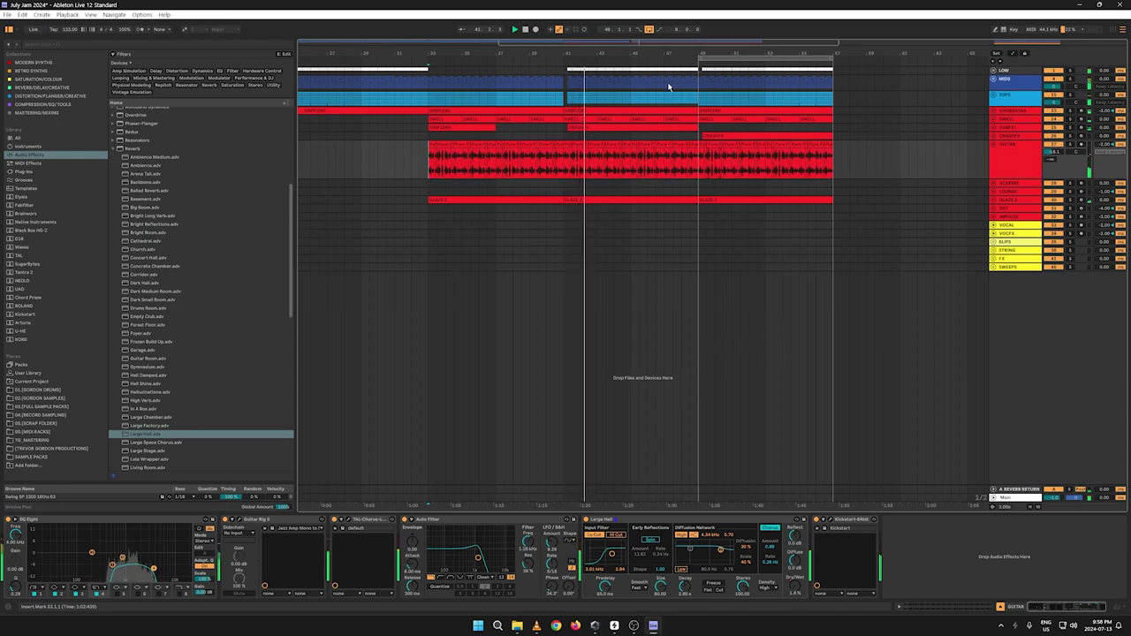
drag(648, 57, 523, 140)
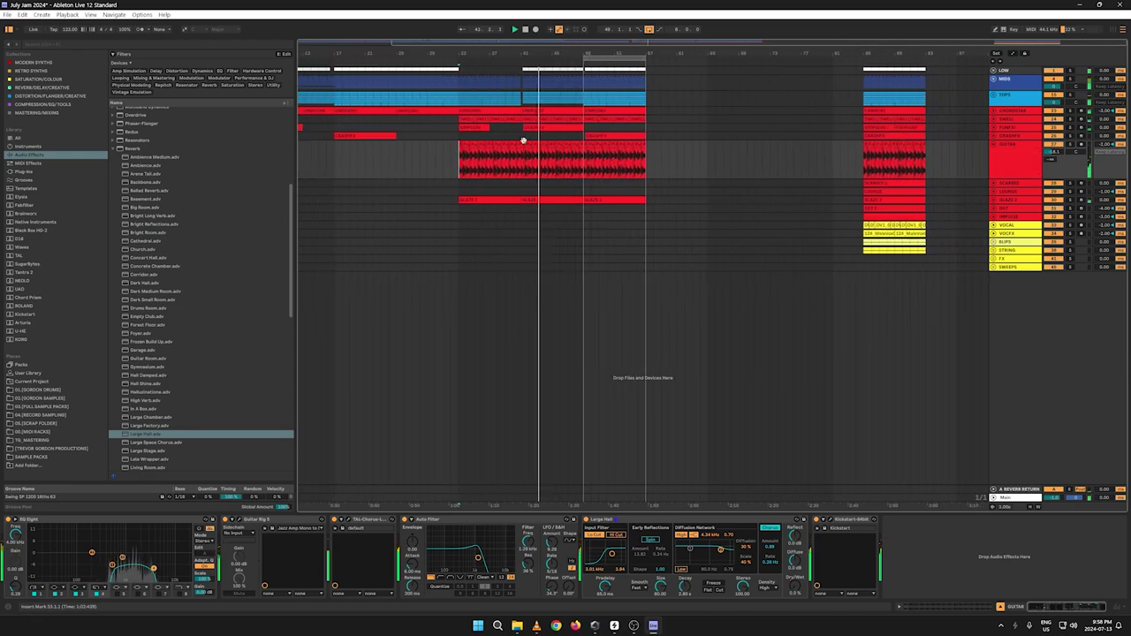
drag(927, 258, 866, 44)
right_click(871, 69)
click(891, 78)
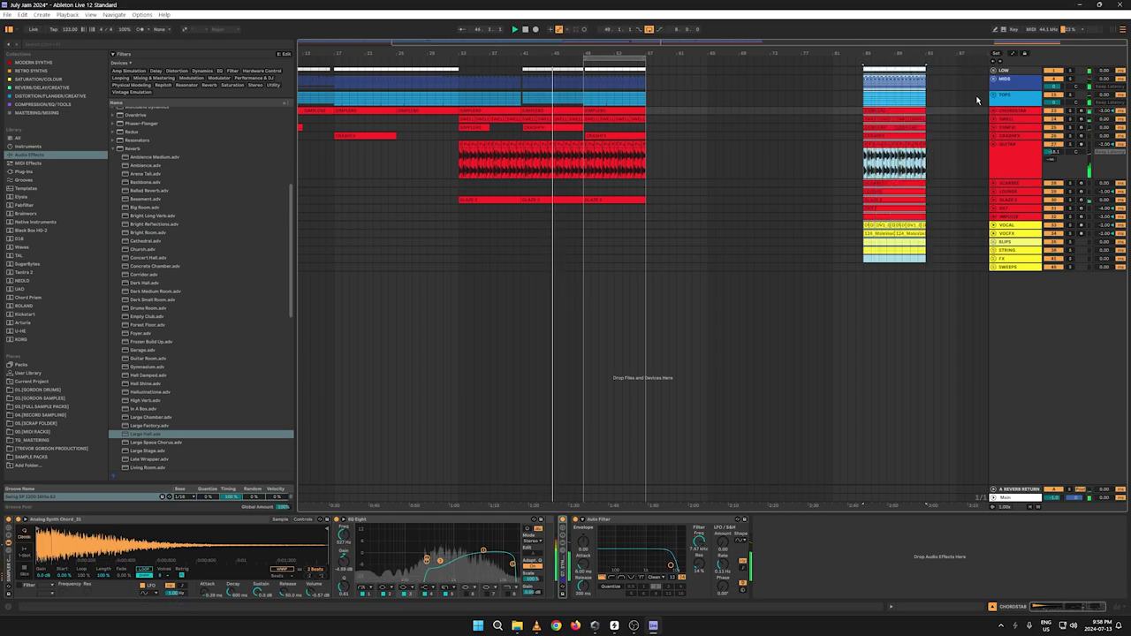
key(ctrl+x)
click(960, 71)
key(ctrl+v)
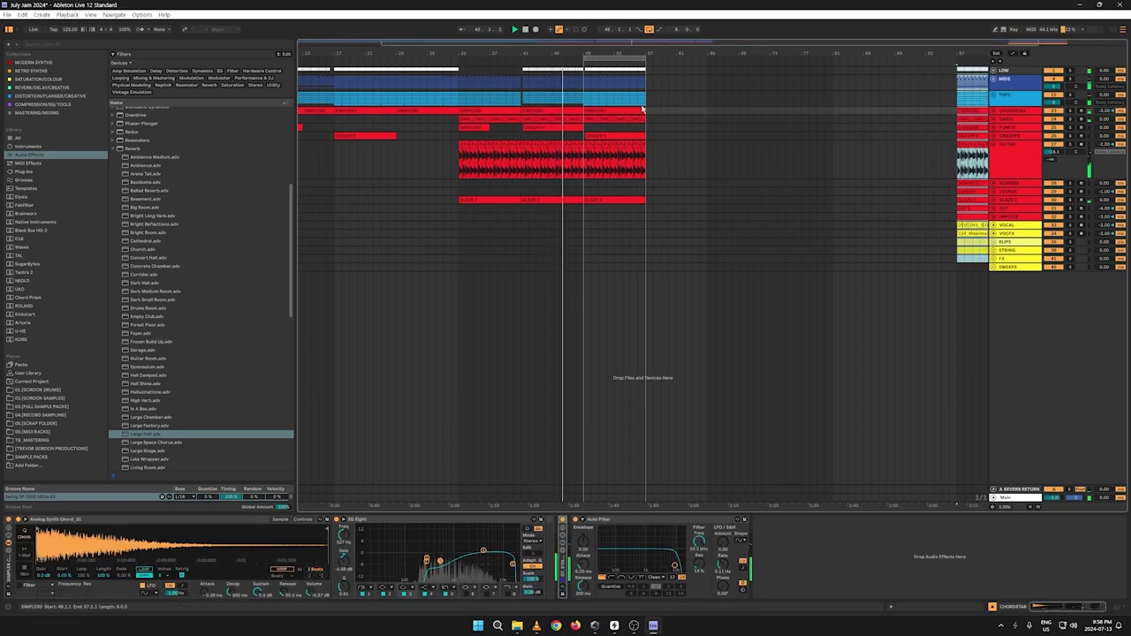
Step: Unfold the TOPS and LOW groups so all their tracks are visible, then stop playback
drag(701, 51, 565, 55)
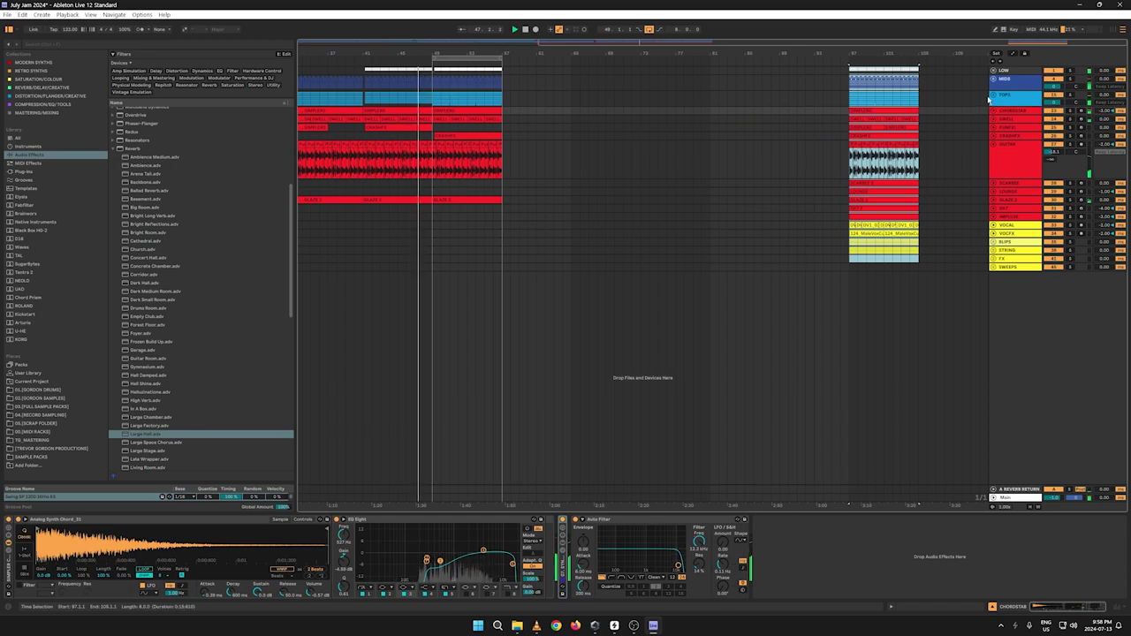
click(992, 95)
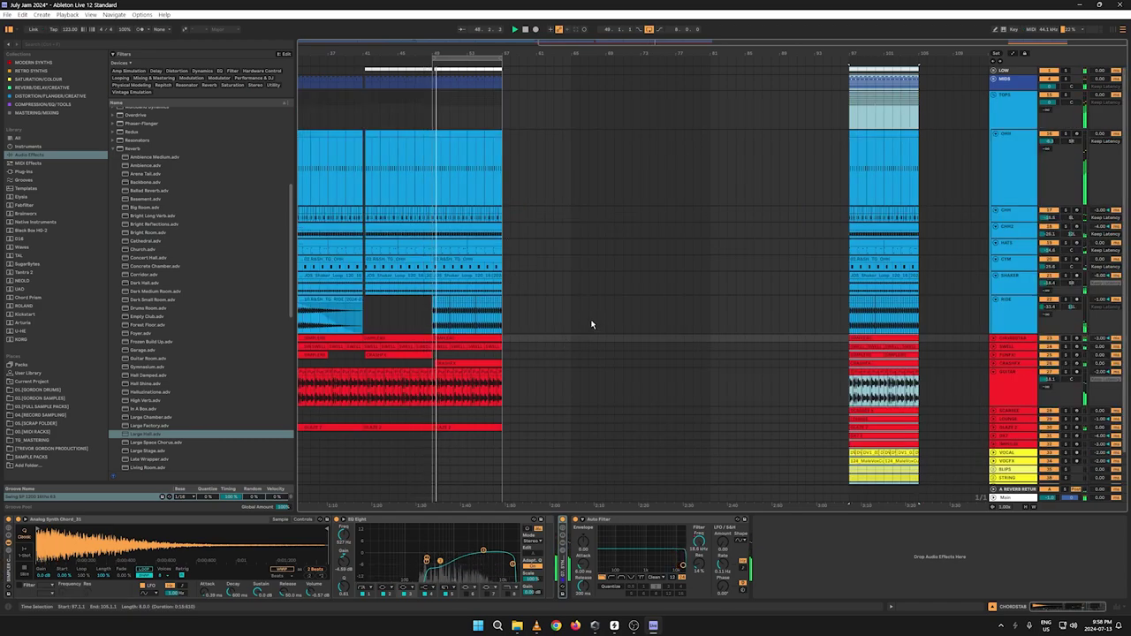
click(993, 70)
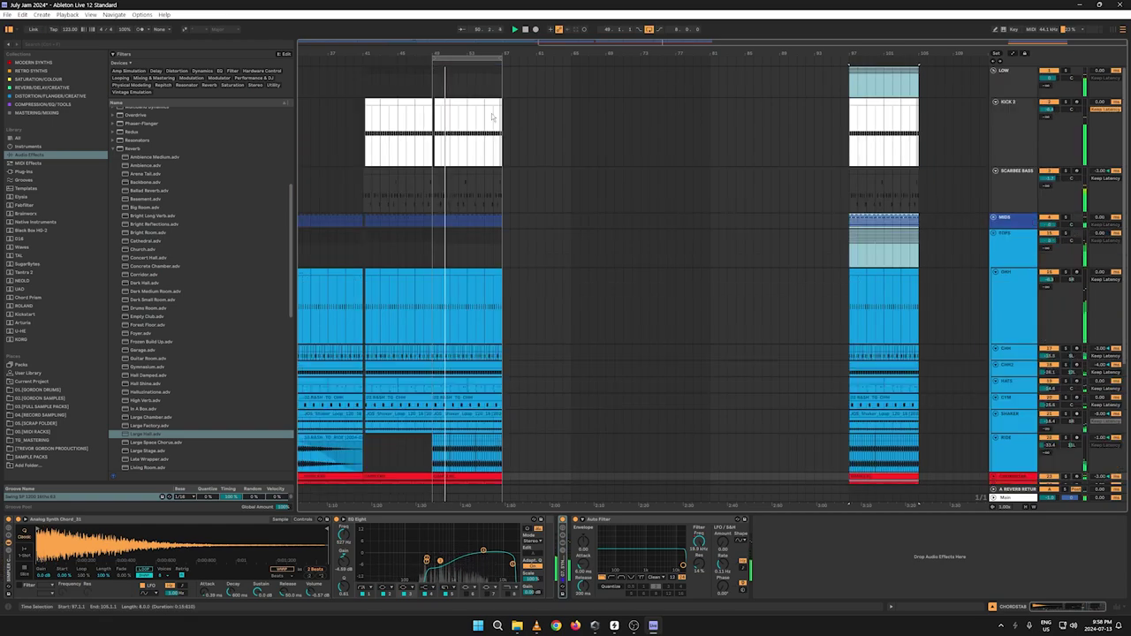
drag(434, 142, 448, 142)
scroll(545, 212, down, 2)
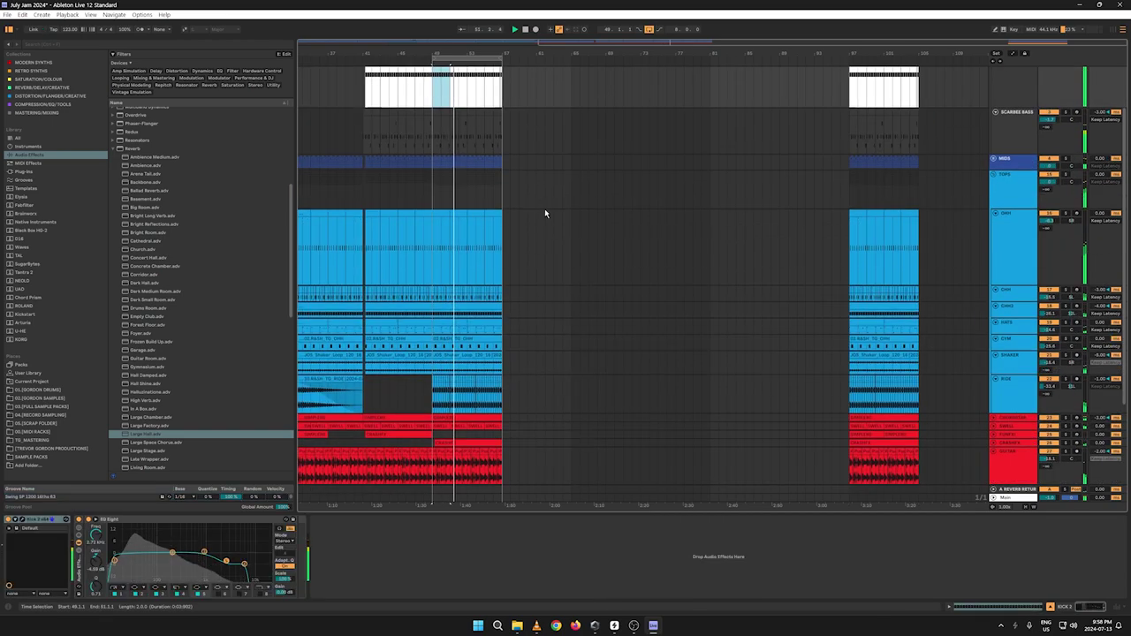
scroll(545, 212, down, 2)
drag(521, 282, 389, 273)
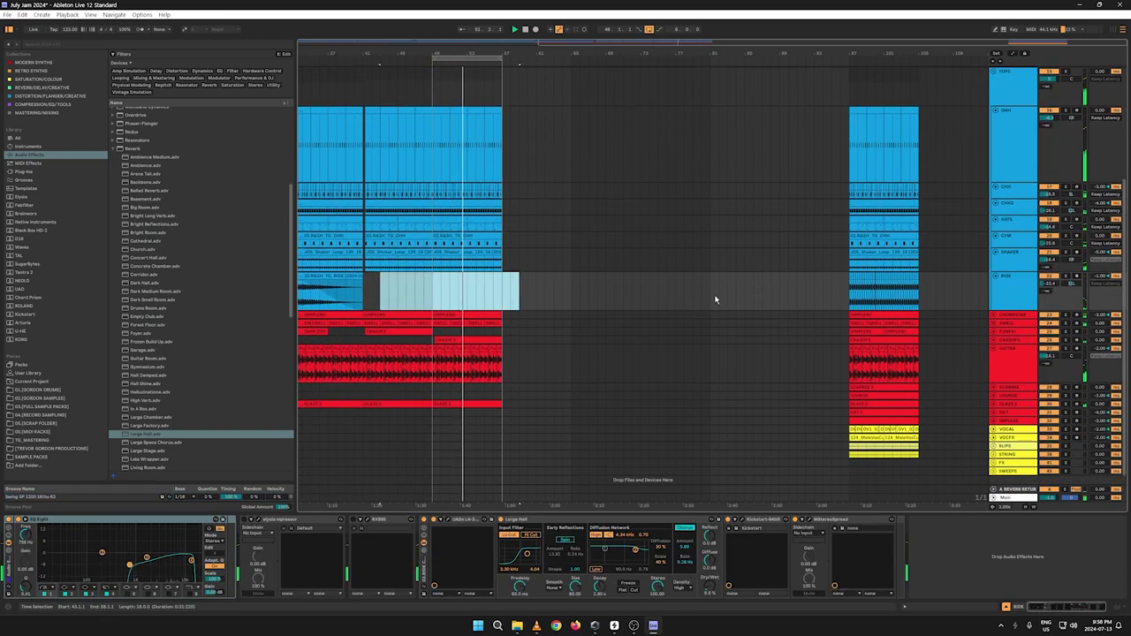
click(597, 296)
key(a)
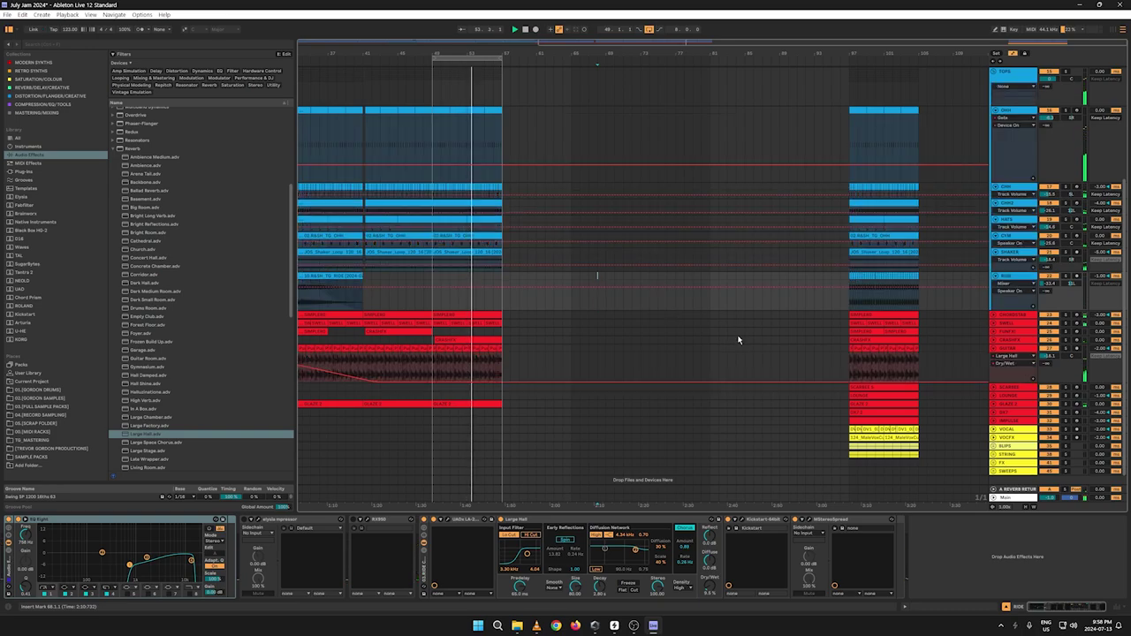
key(a)
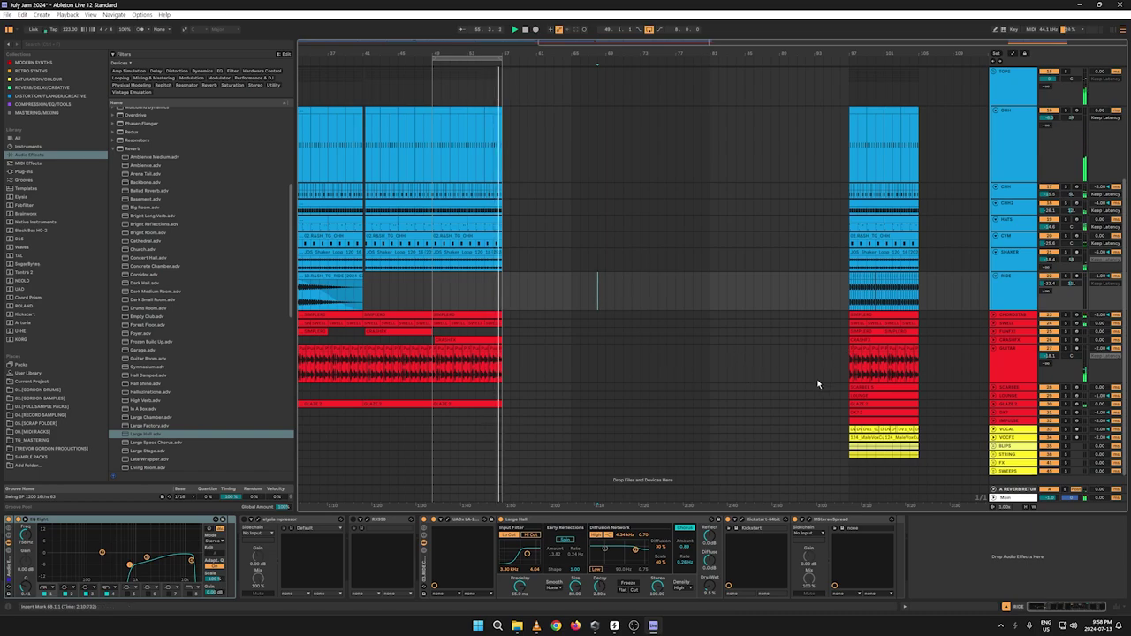
key(space)
Step: Copy the bars 97–105 section across all tracks and paste it at bar 57
mouse_move(919, 386)
mouse_down()
mouse_move(905, 150)
mouse_move(850, 35)
mouse_up()
scroll(888, 164, up, 3)
scroll(887, 164, up, 2)
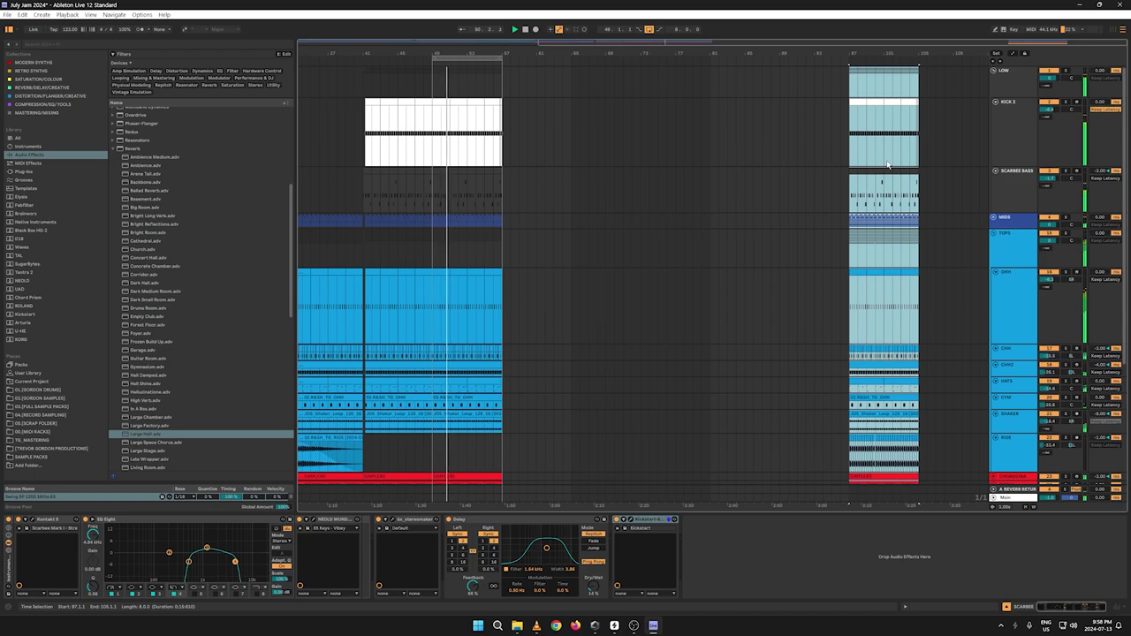
right_click(866, 86)
click(875, 94)
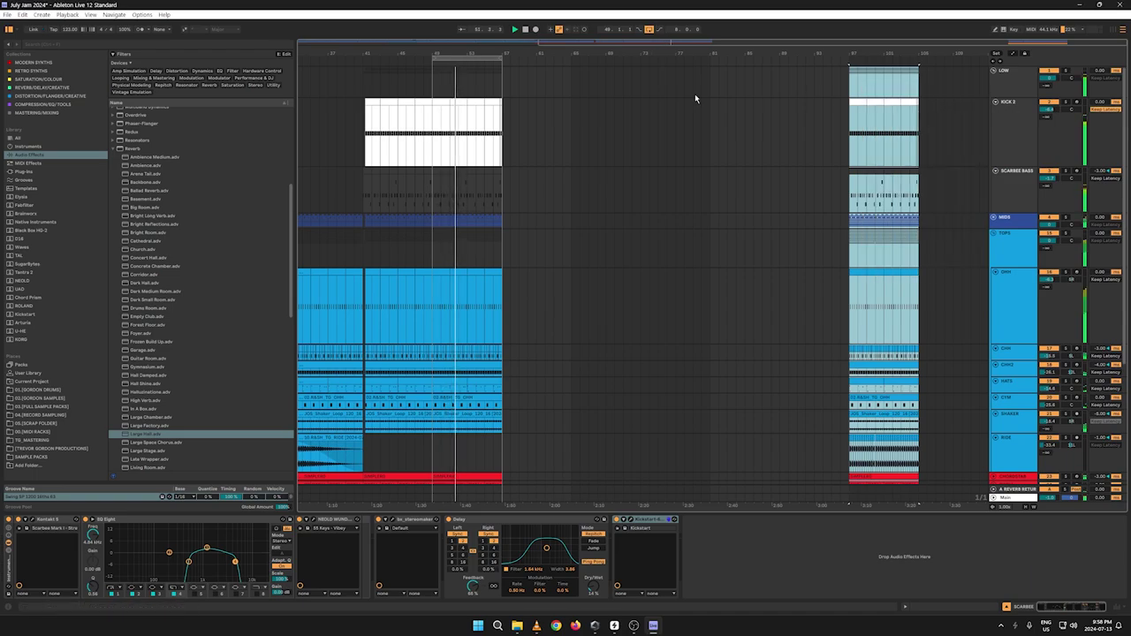
click(504, 91)
key(ctrl+v)
drag(375, 59, 552, 55)
scroll(636, 177, down, 5)
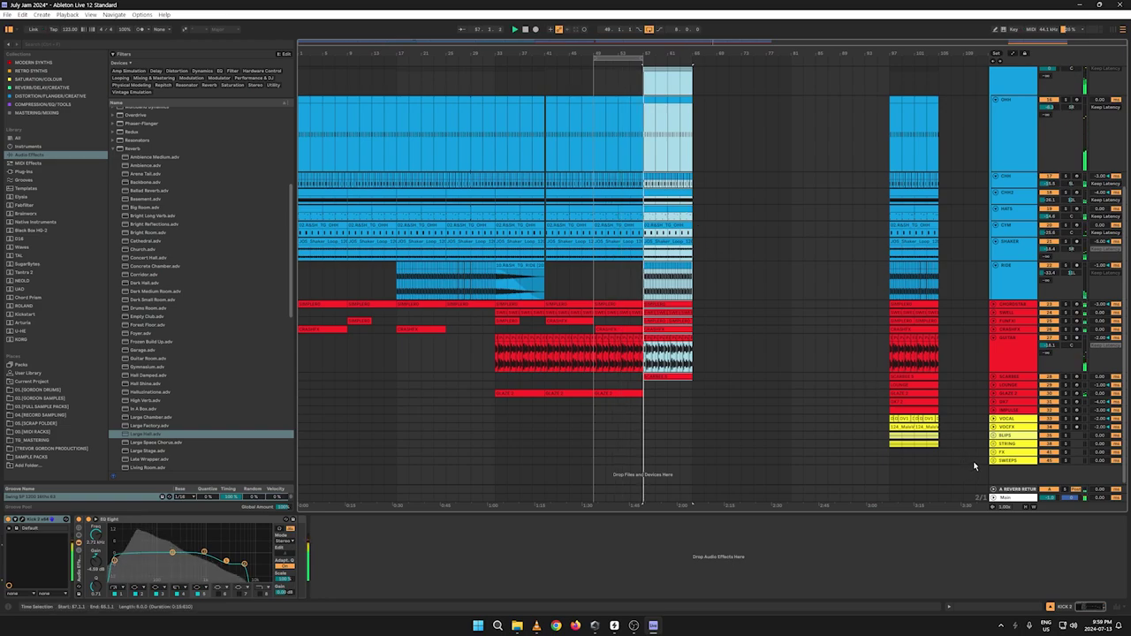
Step: Copy the STRING clip and paste two copies into the STRING row from bar 17
right_click(897, 449)
click(907, 458)
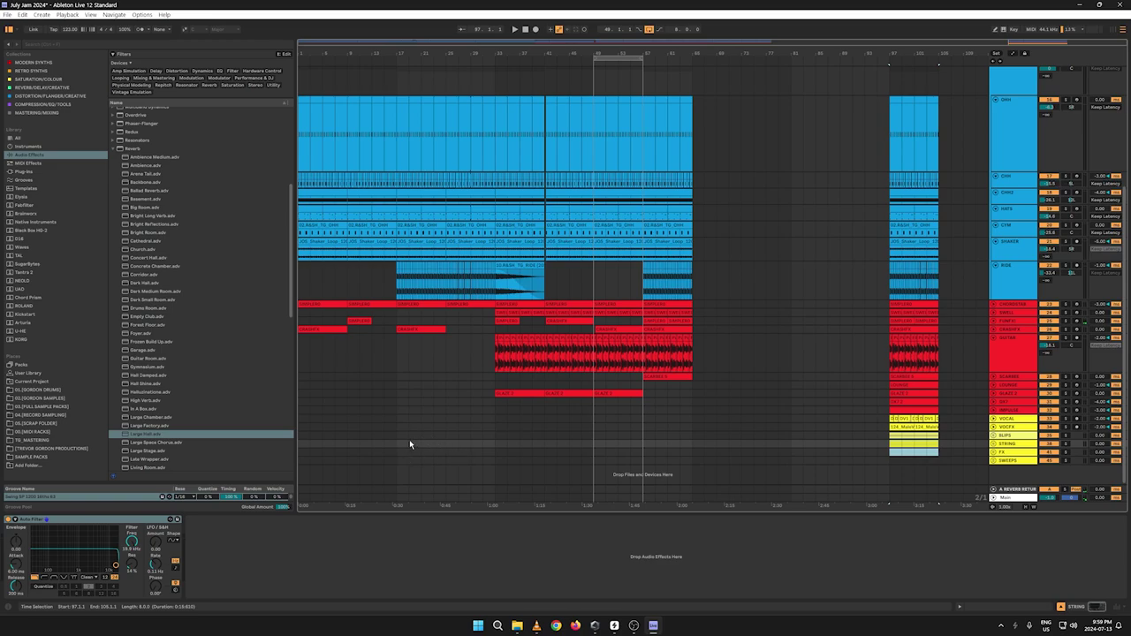
key(ctrl+v)
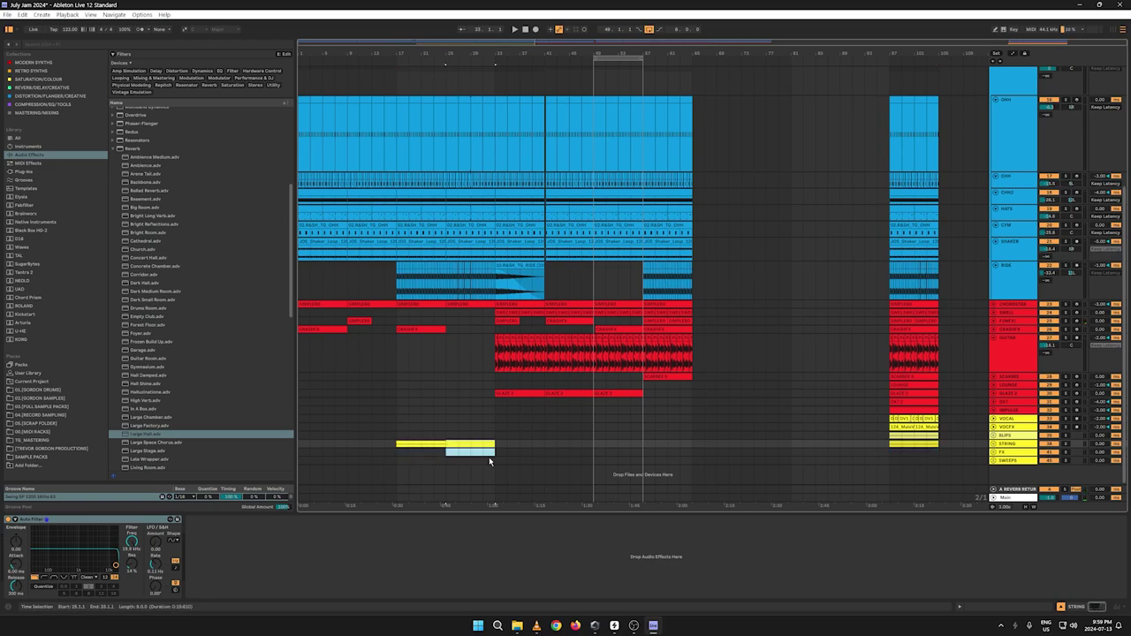
key(ctrl+v)
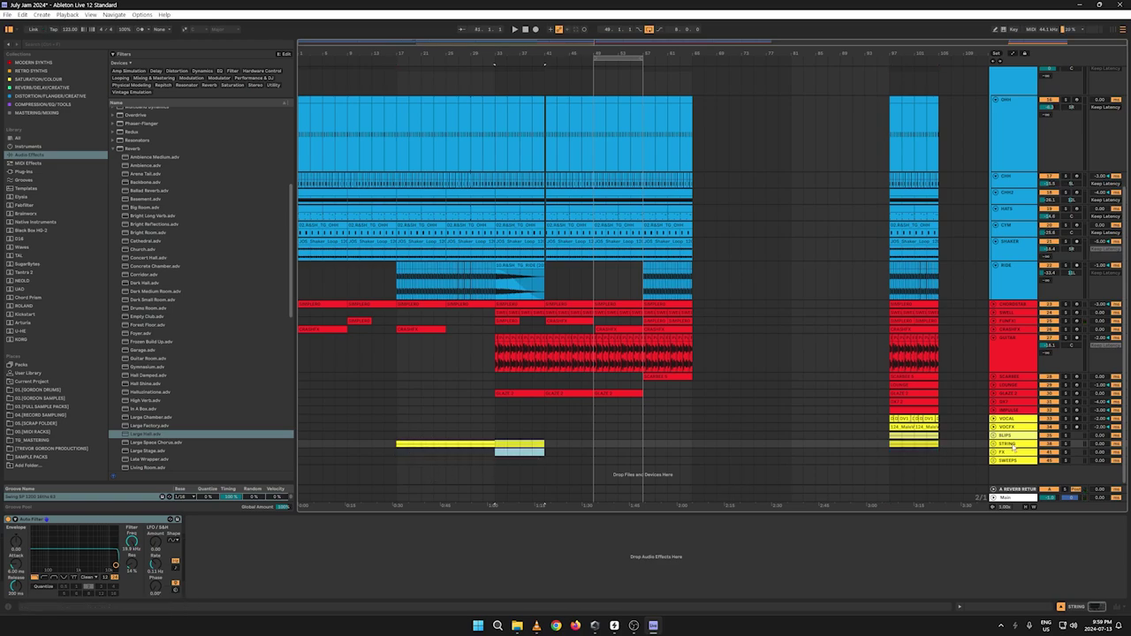
Step: Show the STRING Auto Filter frequency automation and add a breakpoint near bar 17 at about 370 Hz
click(1012, 446)
right_click(131, 542)
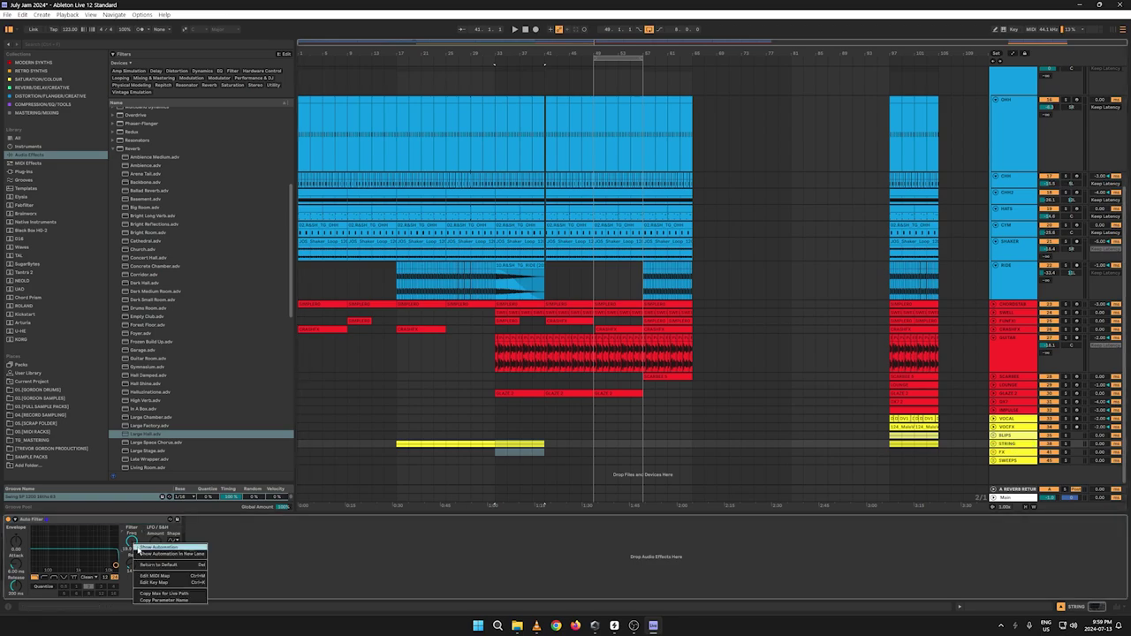
click(144, 545)
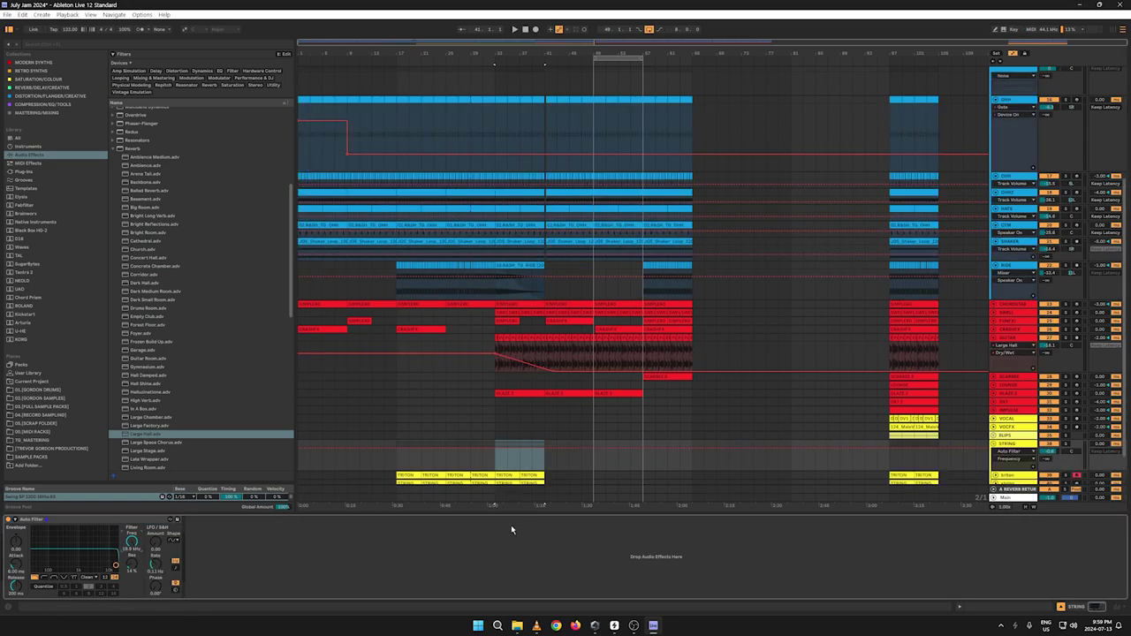
click(545, 450)
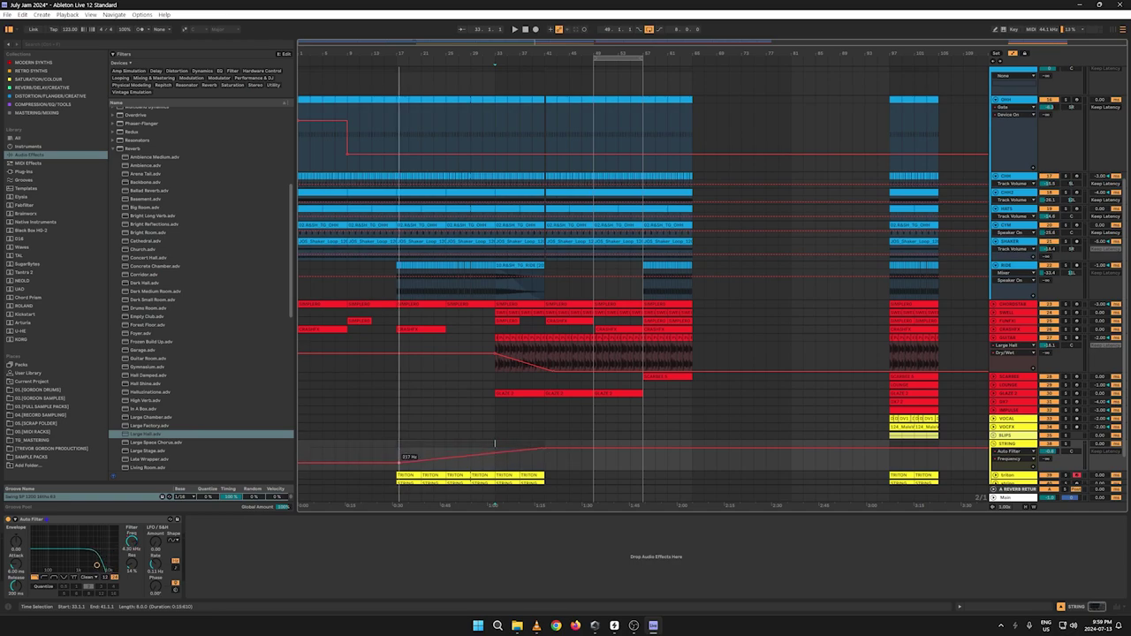
drag(544, 450, 632, 471)
key(space)
click(399, 450)
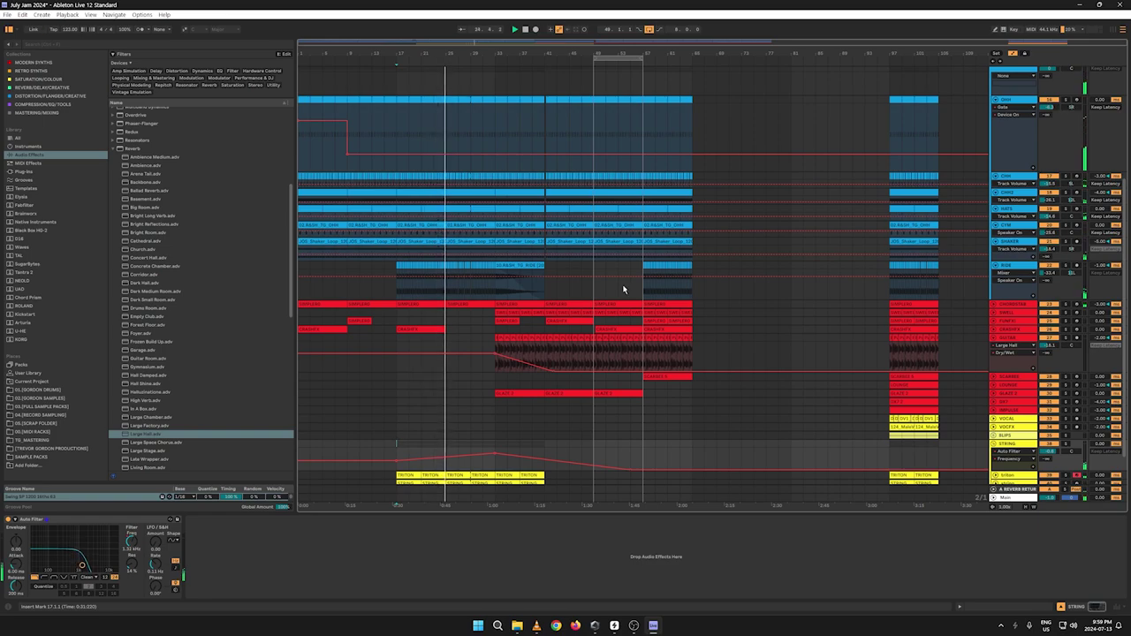
Step: Raise the Triton filter frequency breakpoint from 383 Hz to 588 Hz
key(a)
key(a)
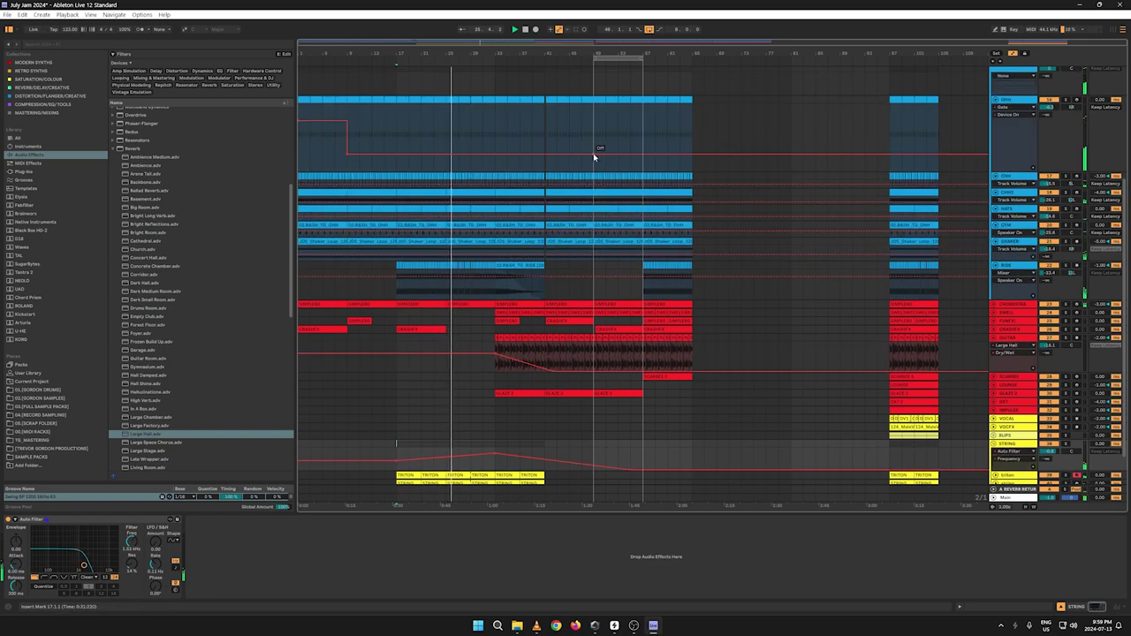
click(589, 152)
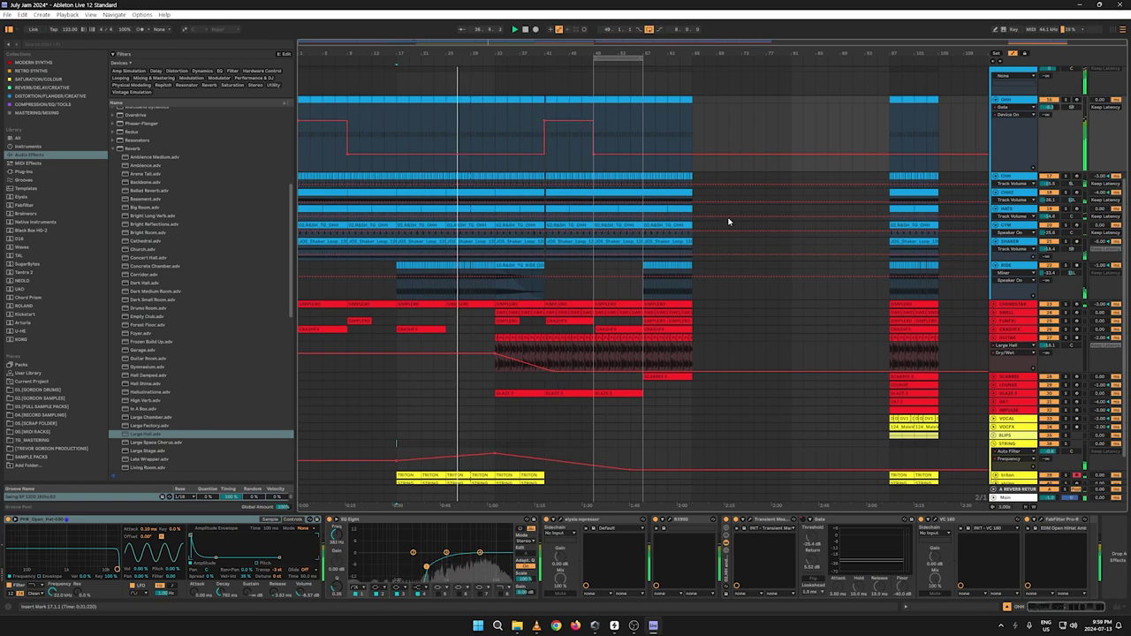
key(a)
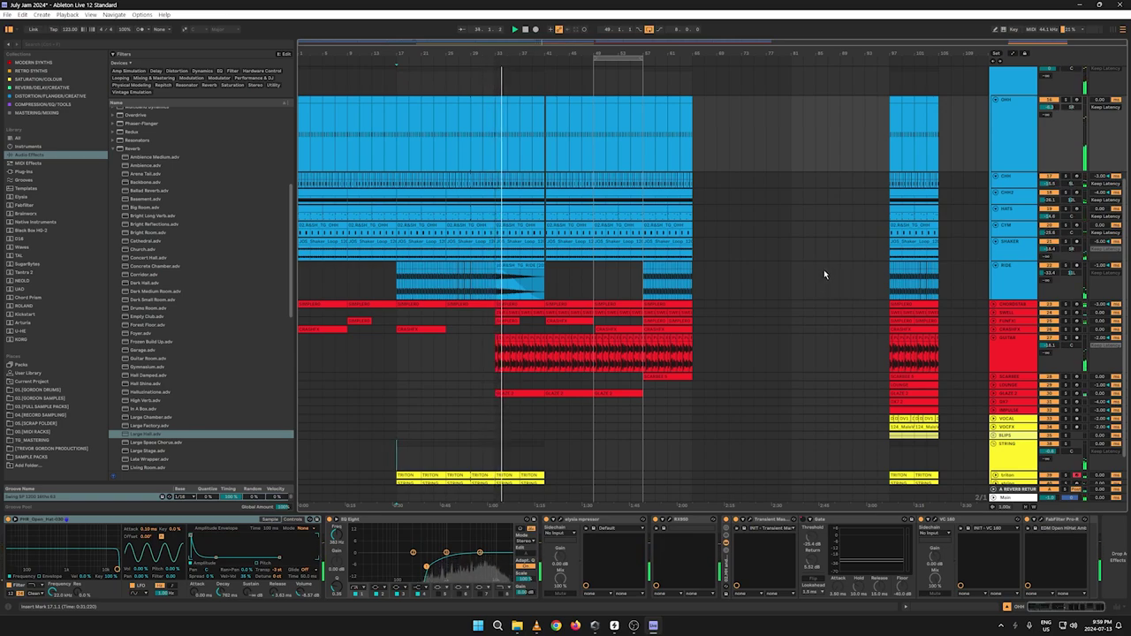
key(a)
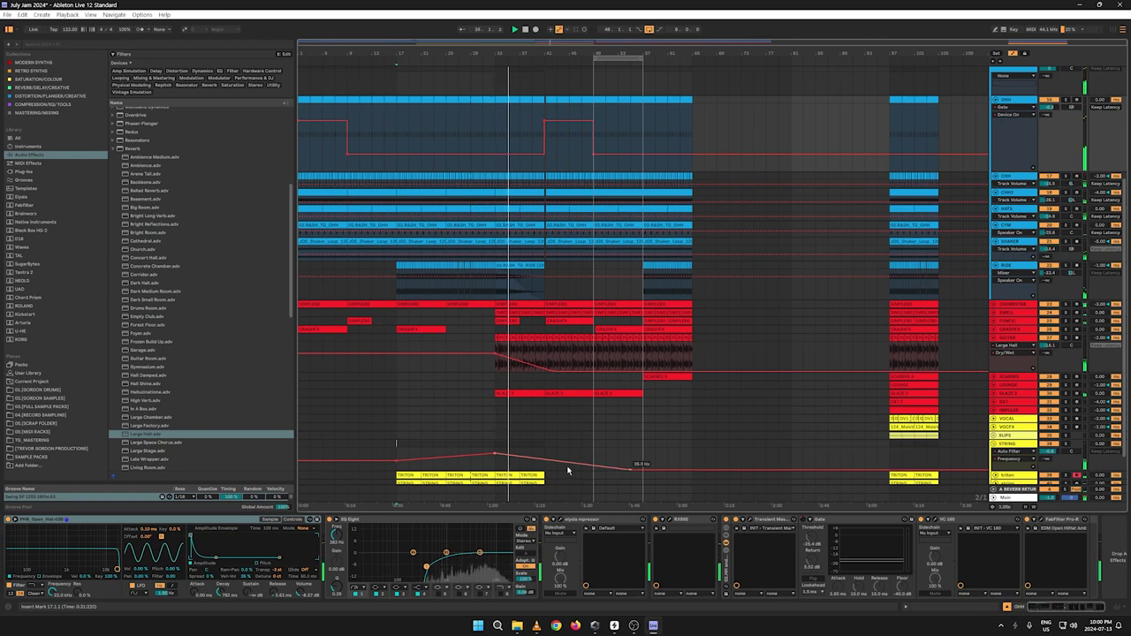
click(568, 471)
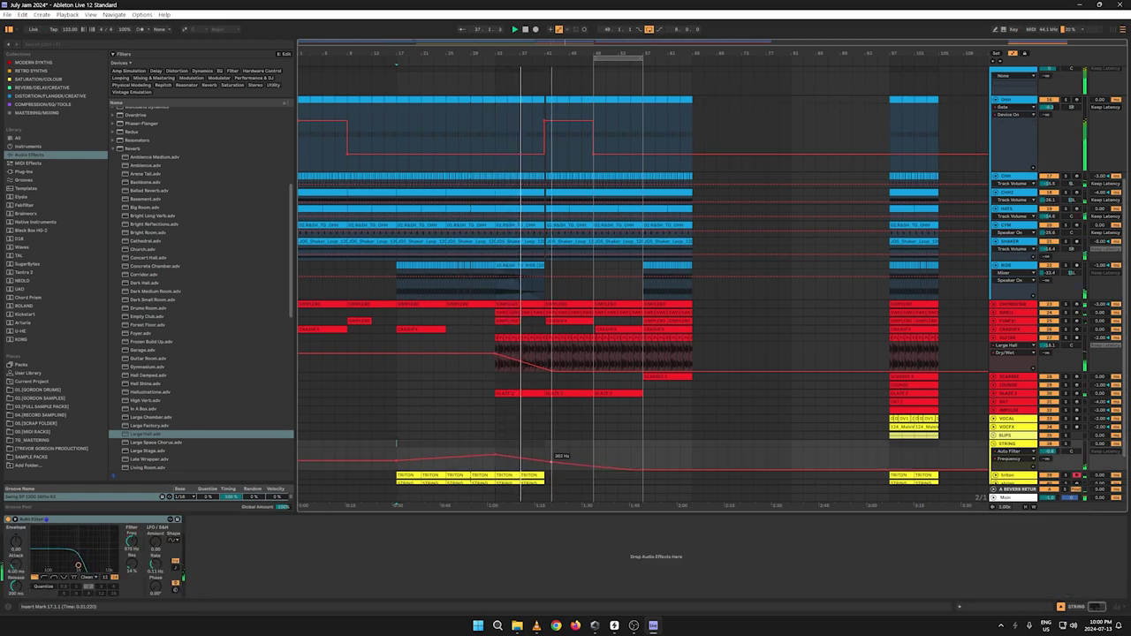
drag(552, 462, 551, 472)
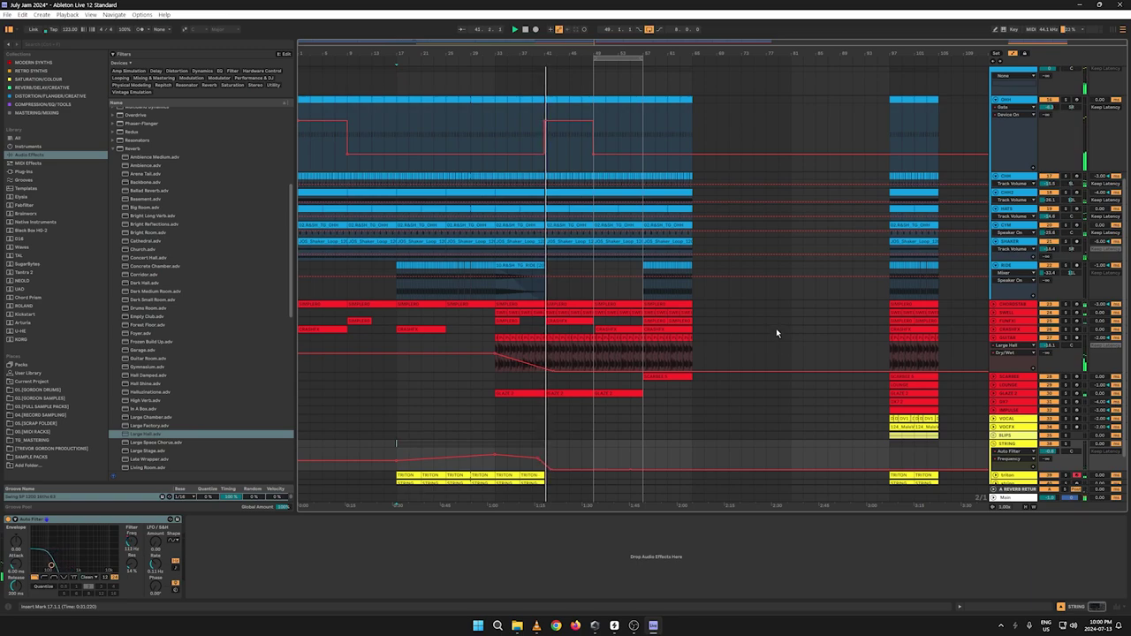
Step: Move the OHH gate's Device On breakpoint earlier to bar 33 and replay from bar 17
key(a)
key(a)
key(a)
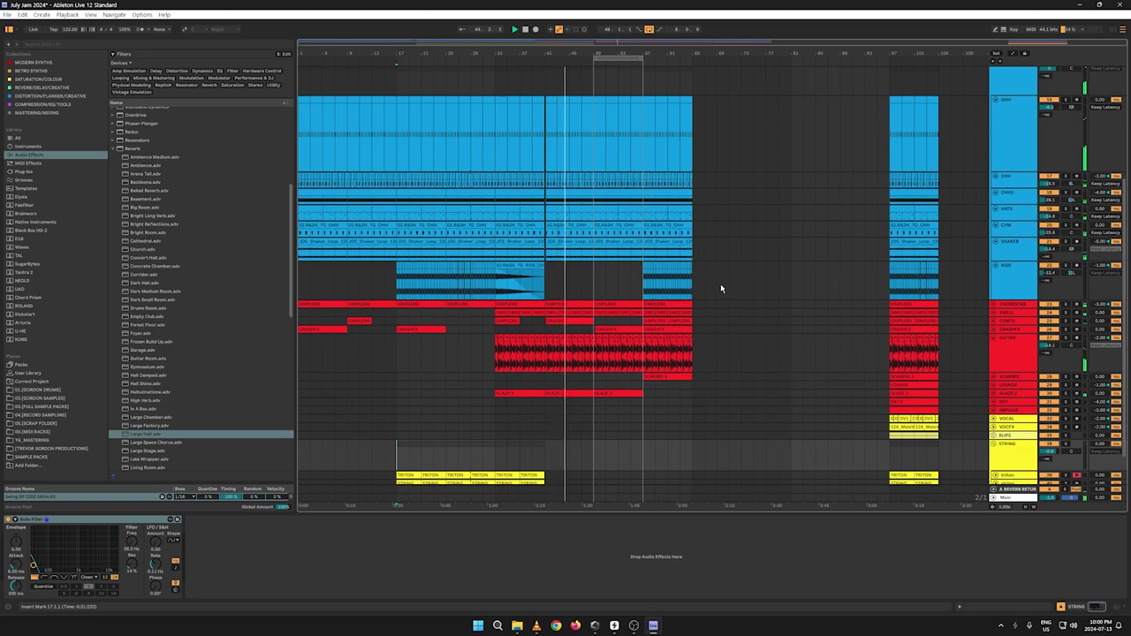
key(a)
click(544, 121)
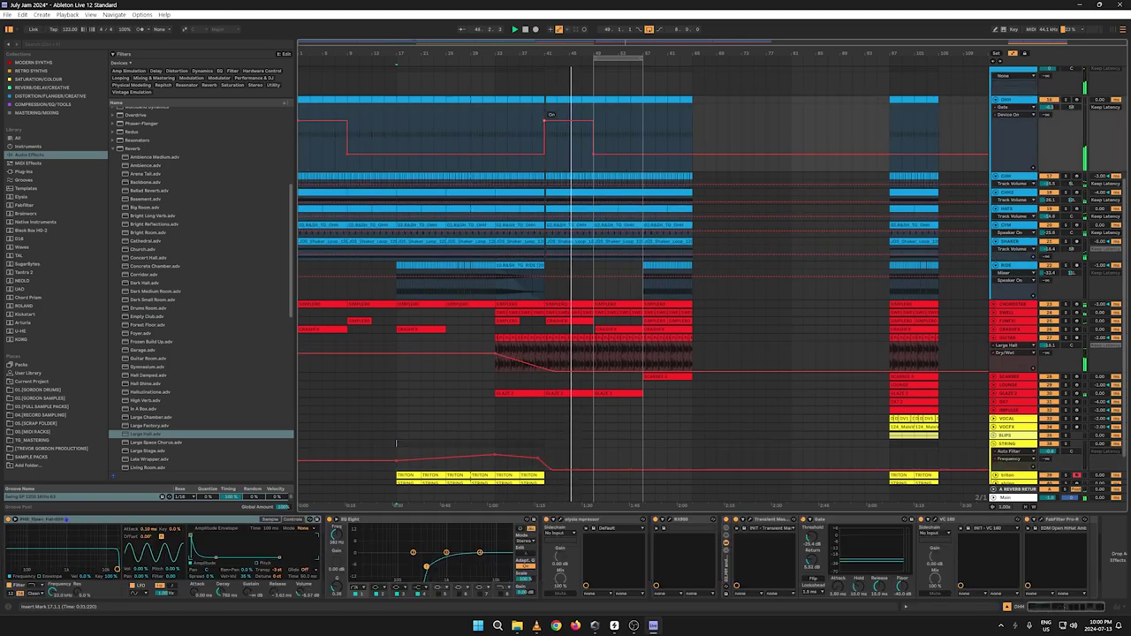
drag(544, 121, 494, 121)
key(space)
key(space)
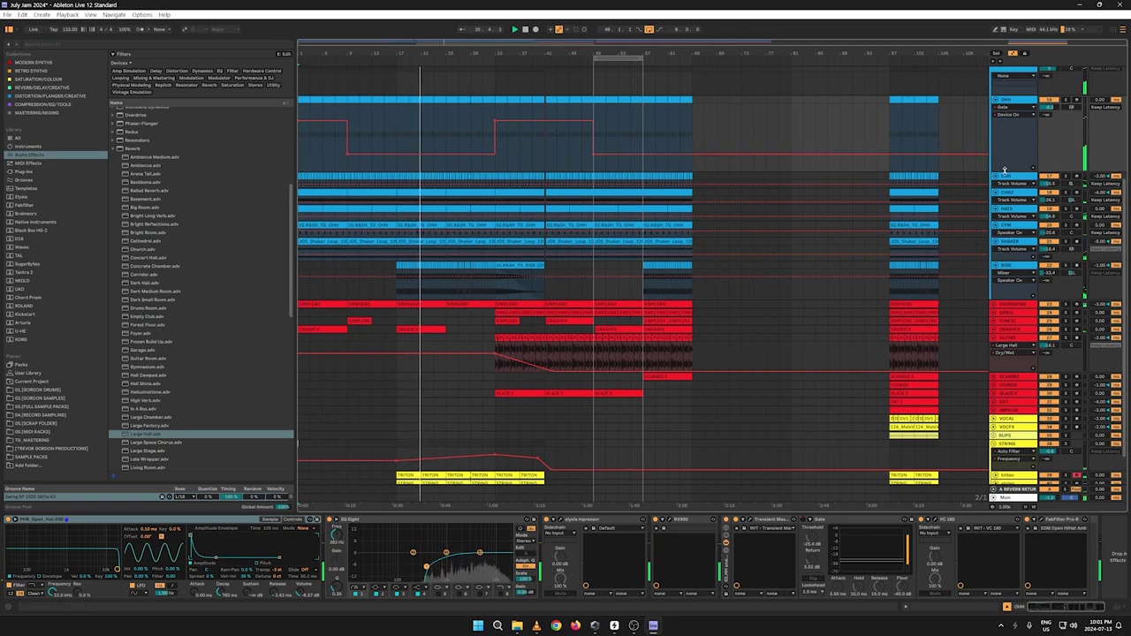
Step: Drag the CHORDSTAB Auto Filter frequency breakpoint right so the ramp ends at bar 57
drag(1005, 170, 1005, 137)
scroll(810, 204, up, 4)
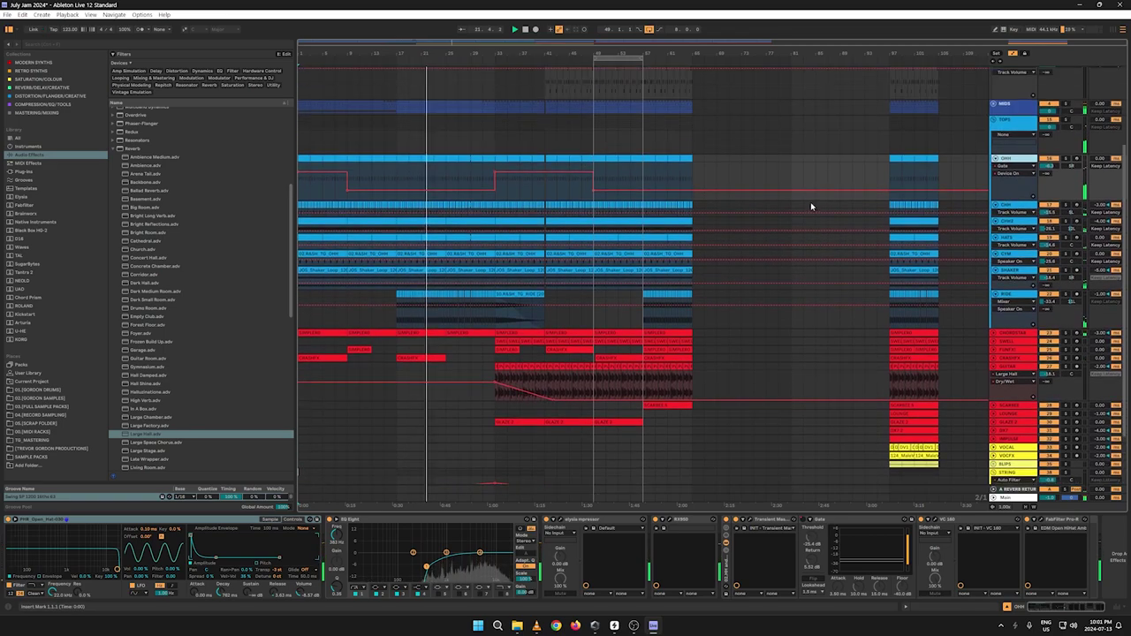
scroll(811, 213, up, 2)
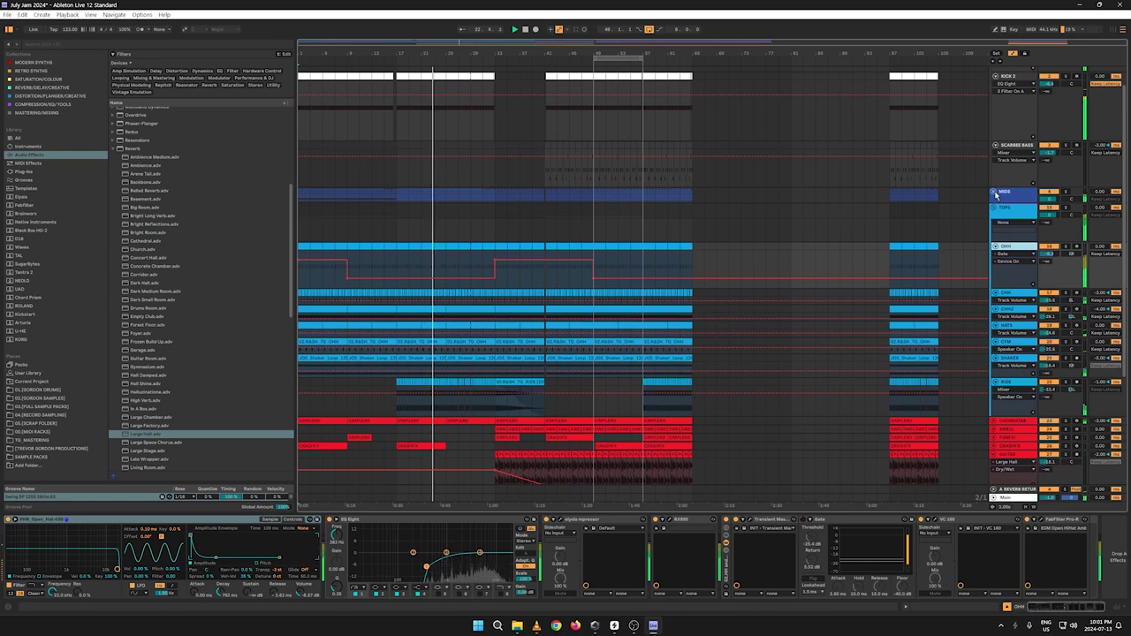
click(994, 193)
click(993, 193)
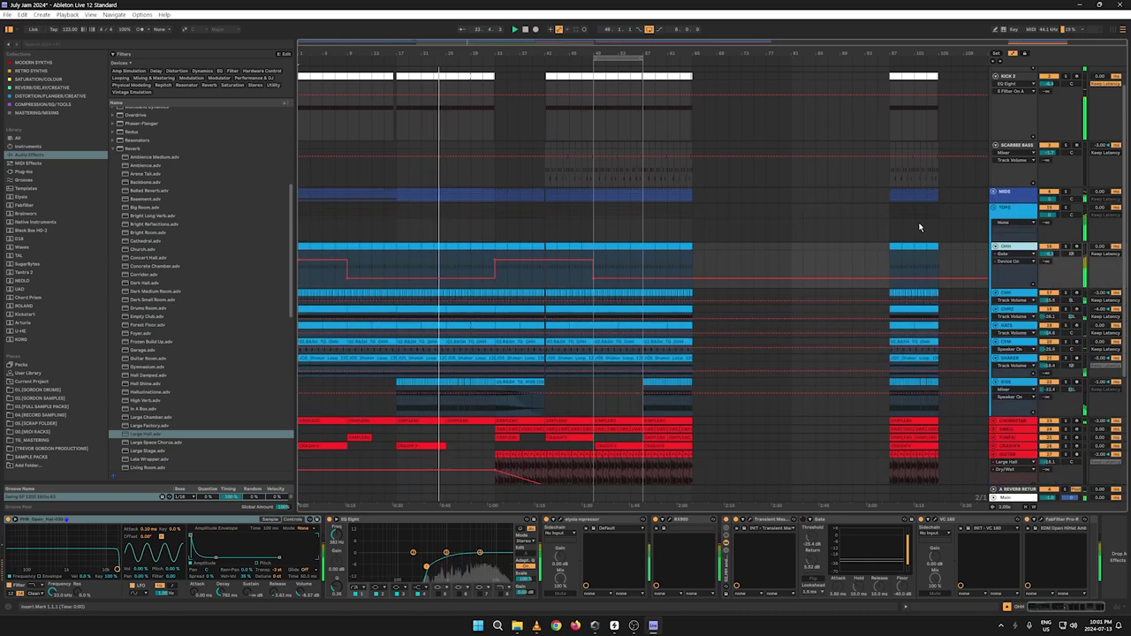
key(h)
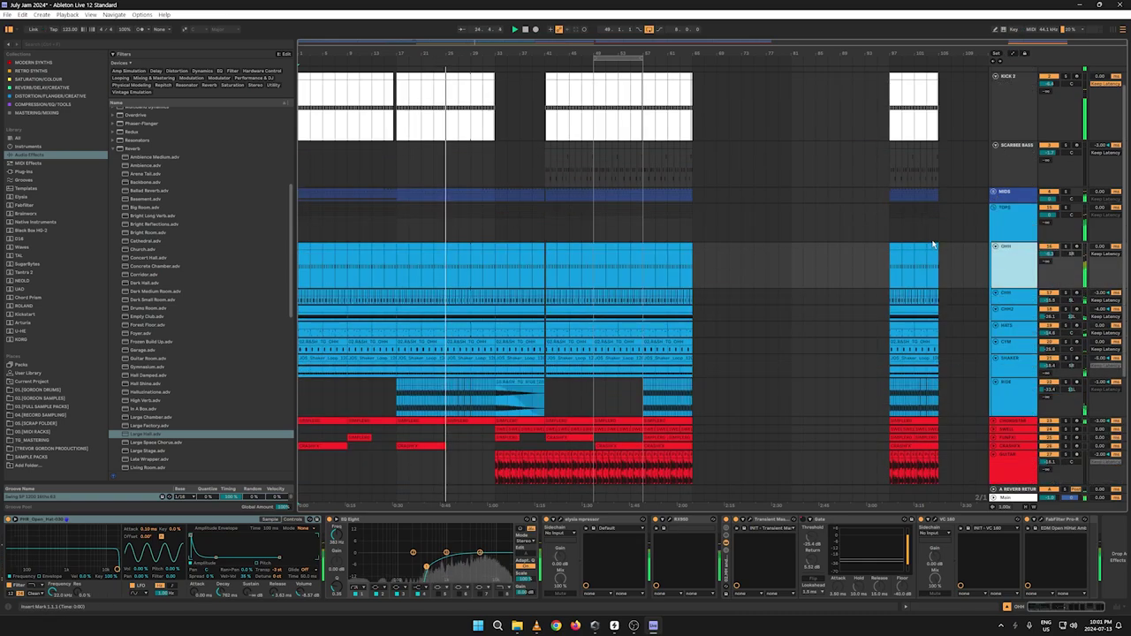
key(a)
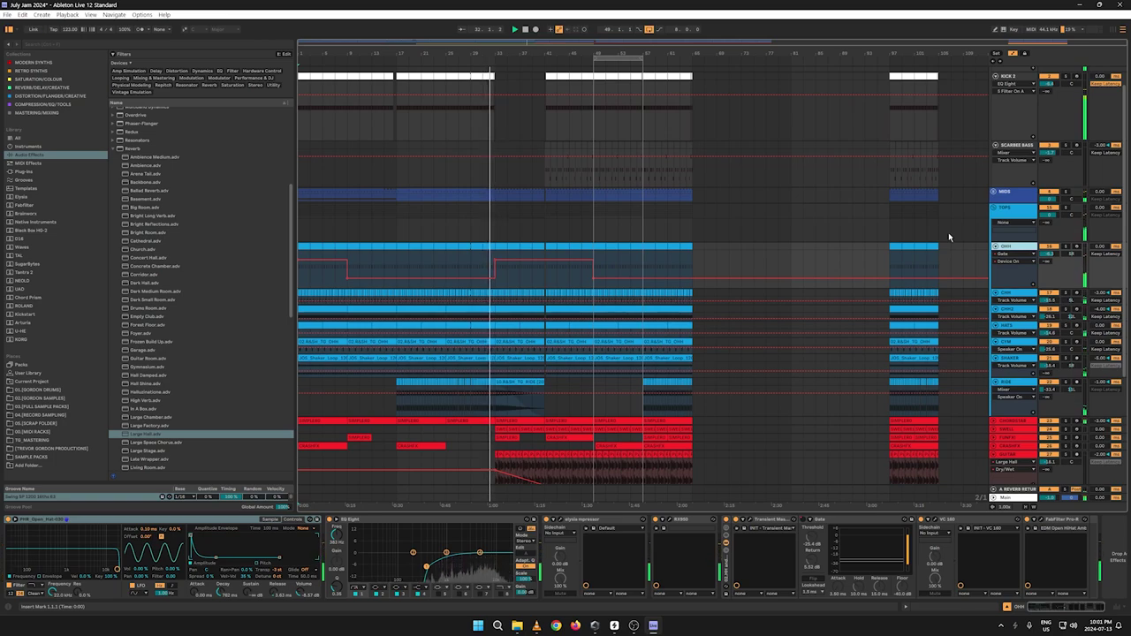
click(992, 422)
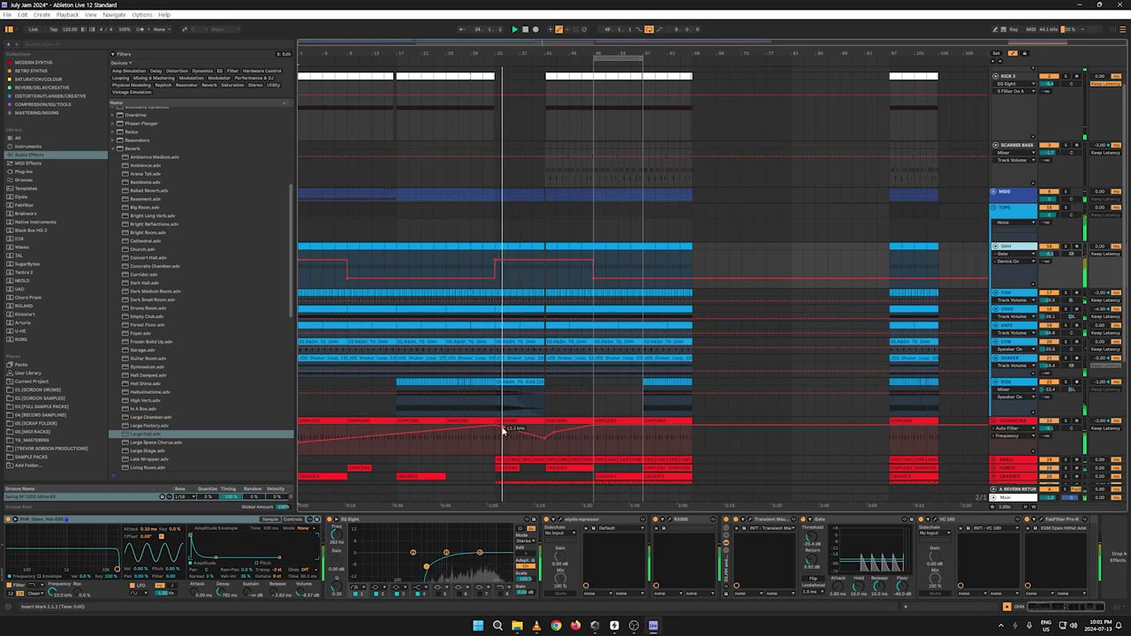
click(541, 435)
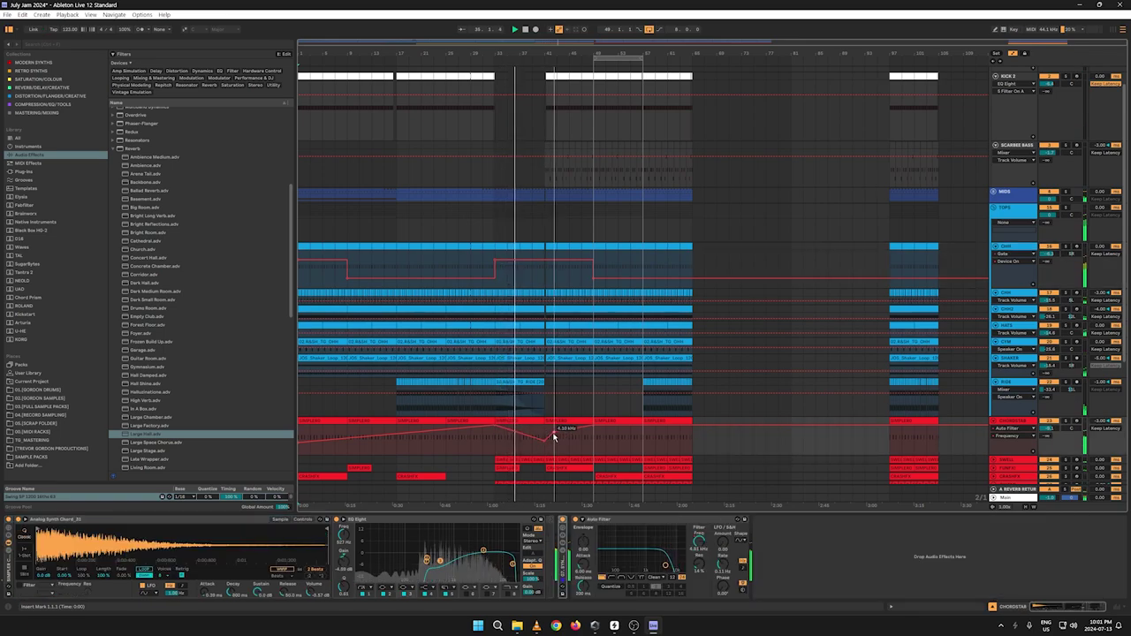
drag(554, 434, 681, 422)
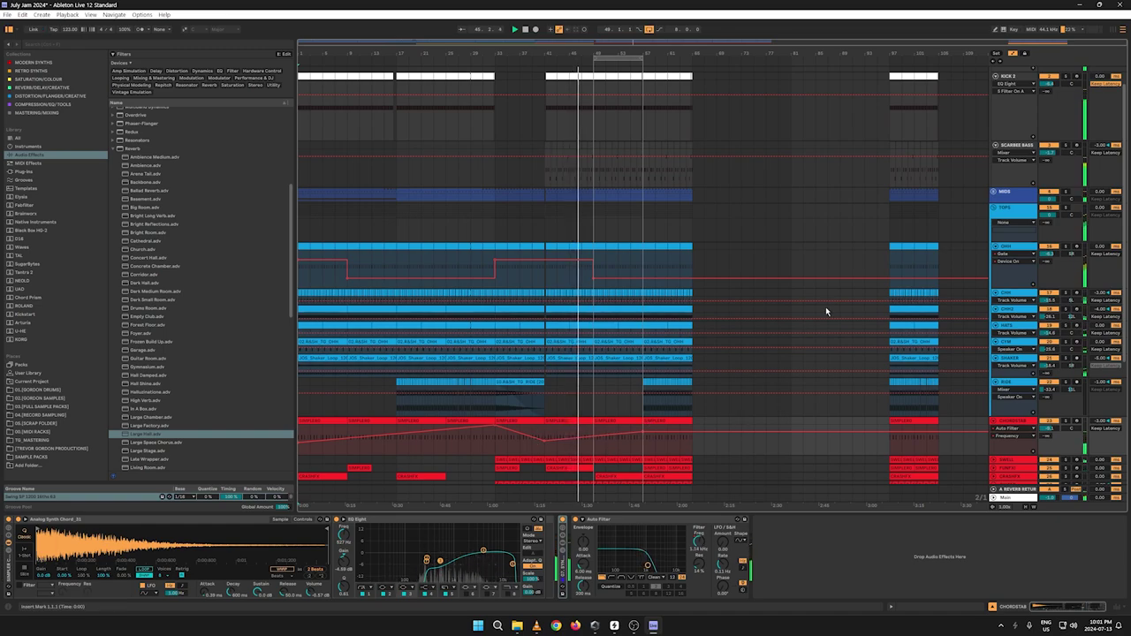
Step: Duplicate the last GLAZE 2 clip onto bar 57 and ramp its filter from 3.28 kHz to 18.9 kHz at bar 65
drag(706, 51, 677, 73)
scroll(704, 144, down, 4)
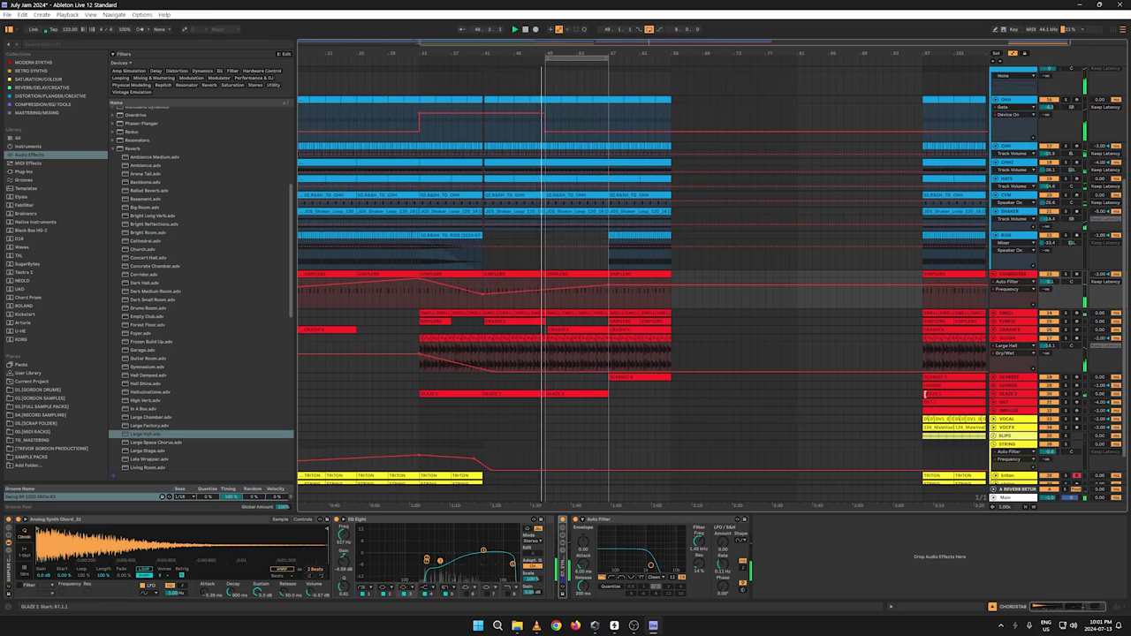
click(996, 399)
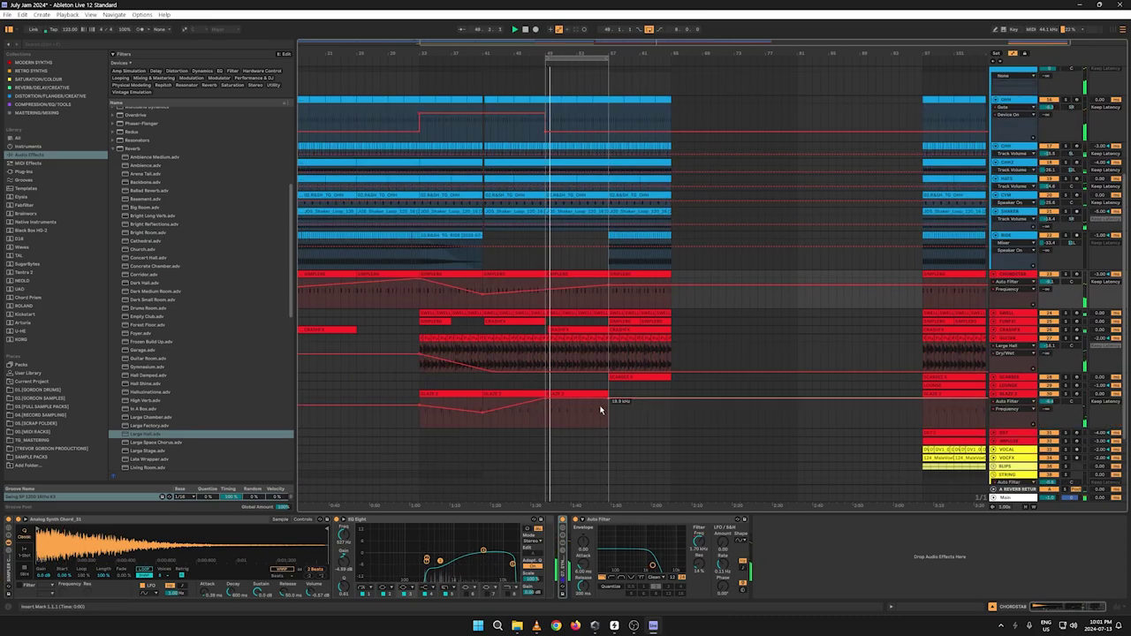
click(547, 402)
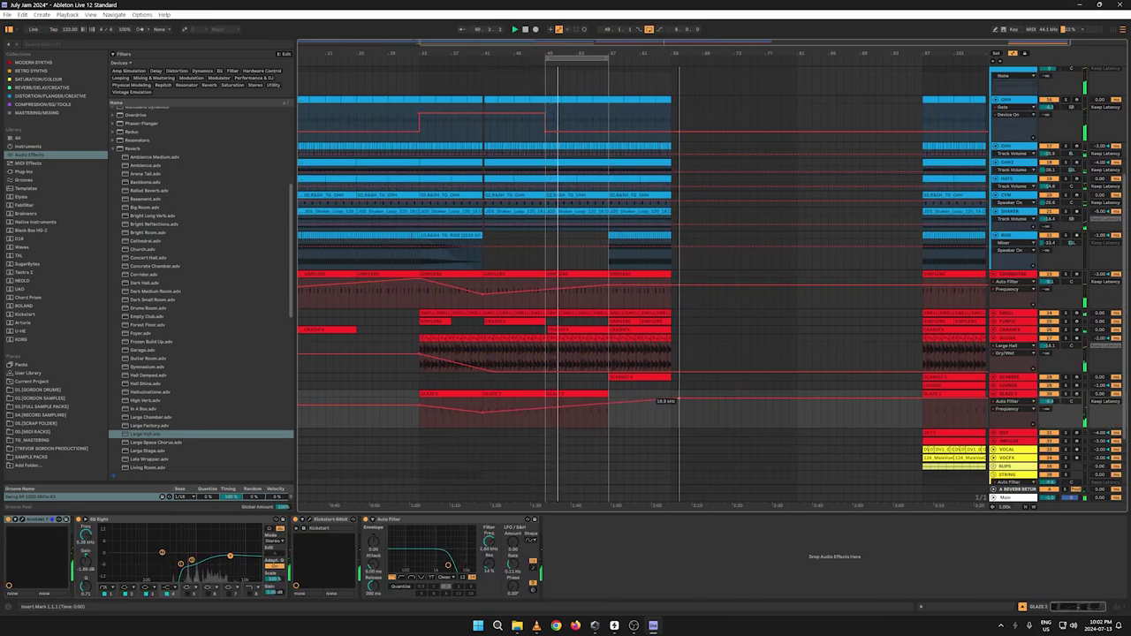
drag(678, 398, 671, 398)
key(a)
click(570, 402)
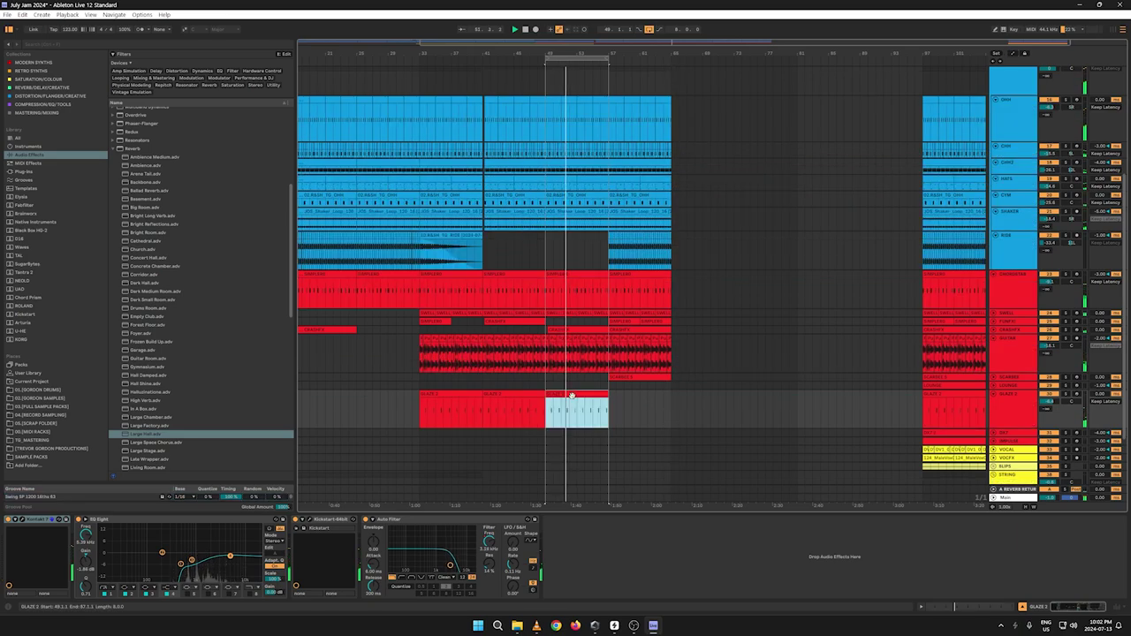
key(ctrl+d)
key(a)
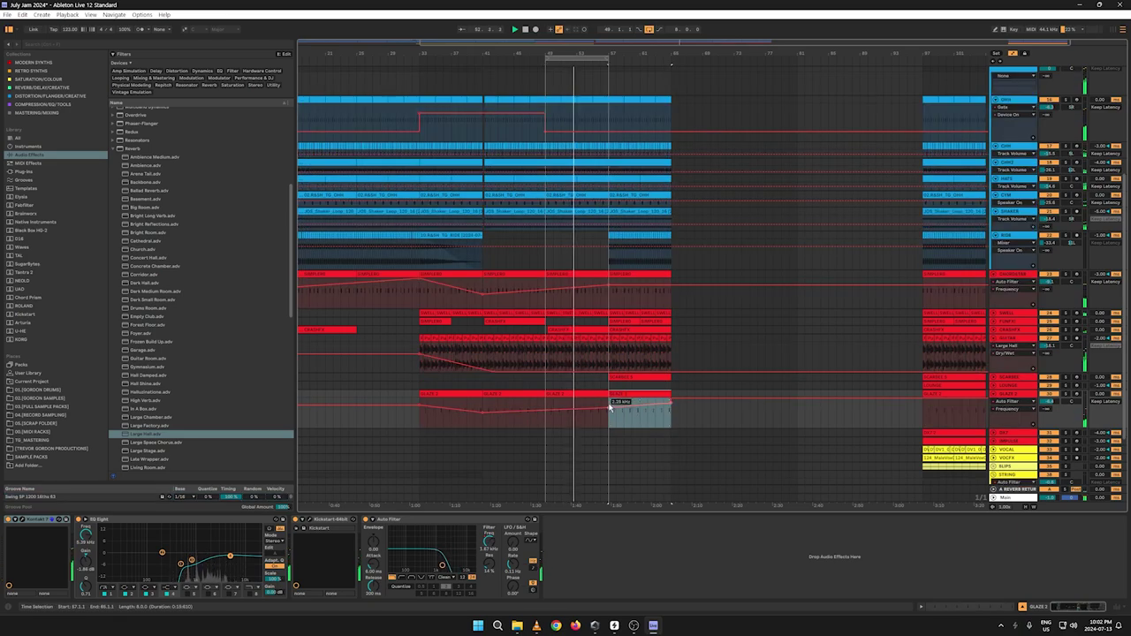
drag(609, 407, 671, 399)
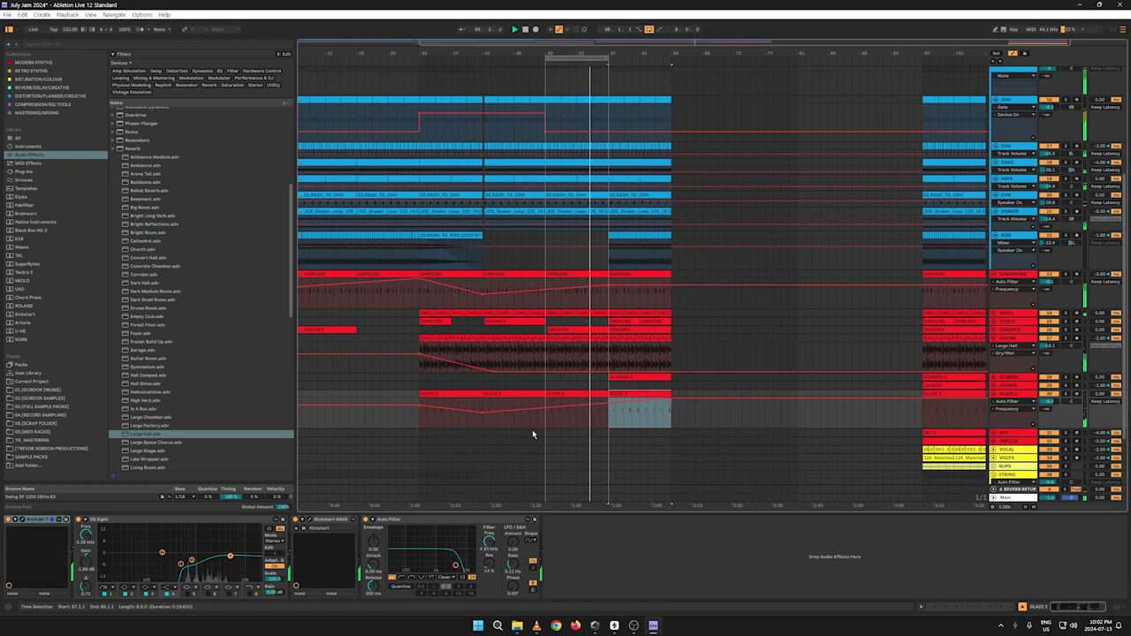
drag(418, 404, 417, 408)
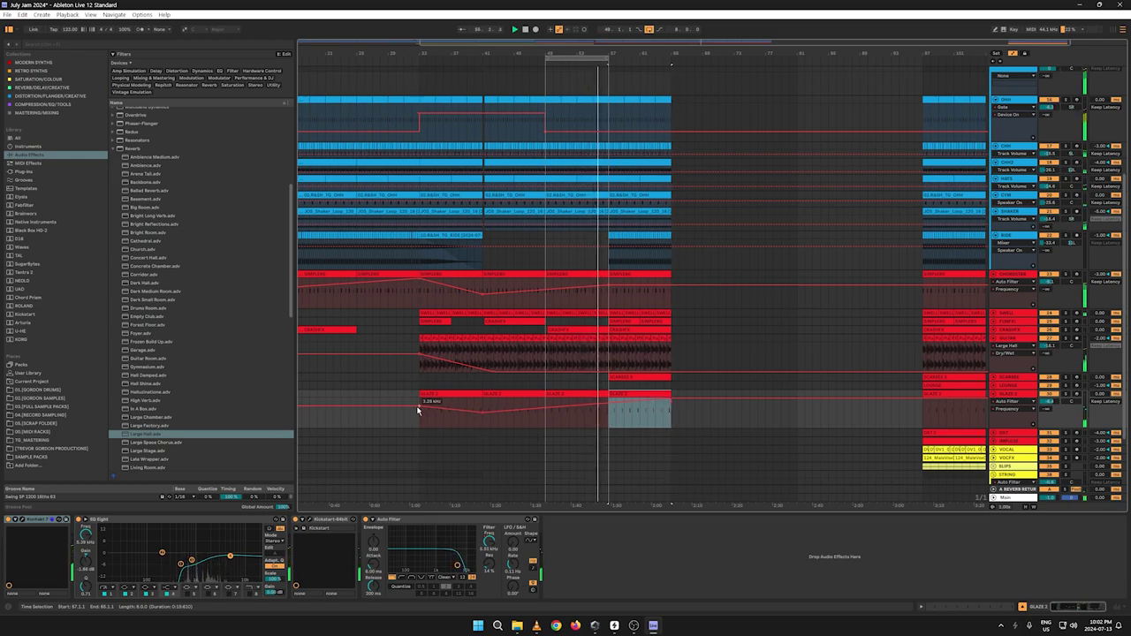
click(420, 426)
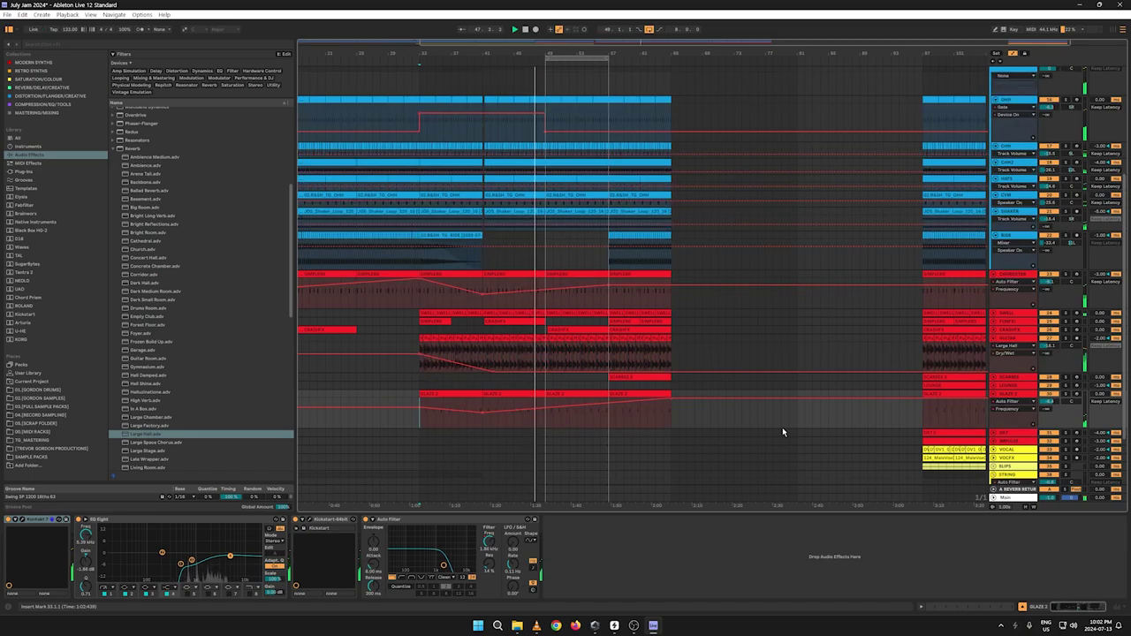
Step: Unfold the CRASHFX track, hide automation, and select its clip at bar 49
click(990, 377)
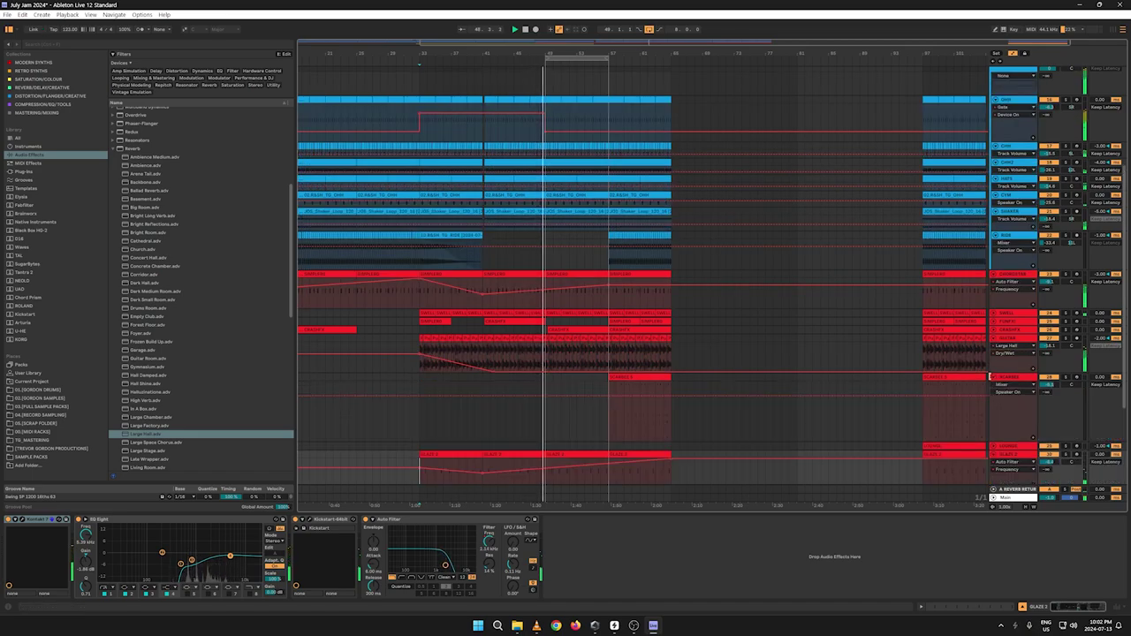
click(990, 377)
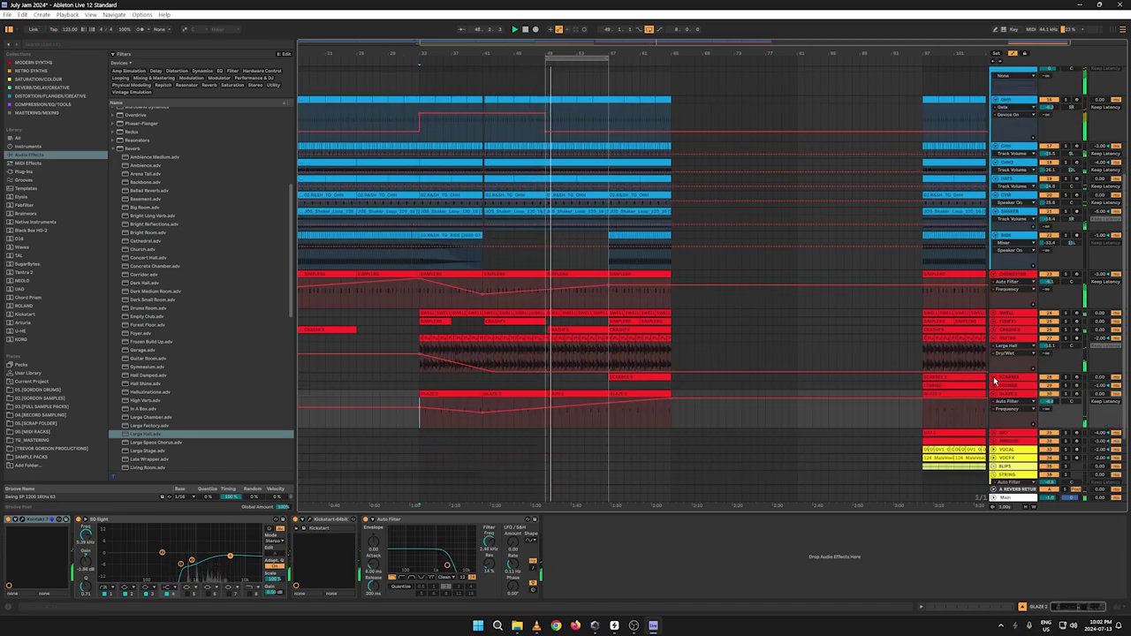
scroll(804, 291, up, 3)
scroll(834, 305, down, 2)
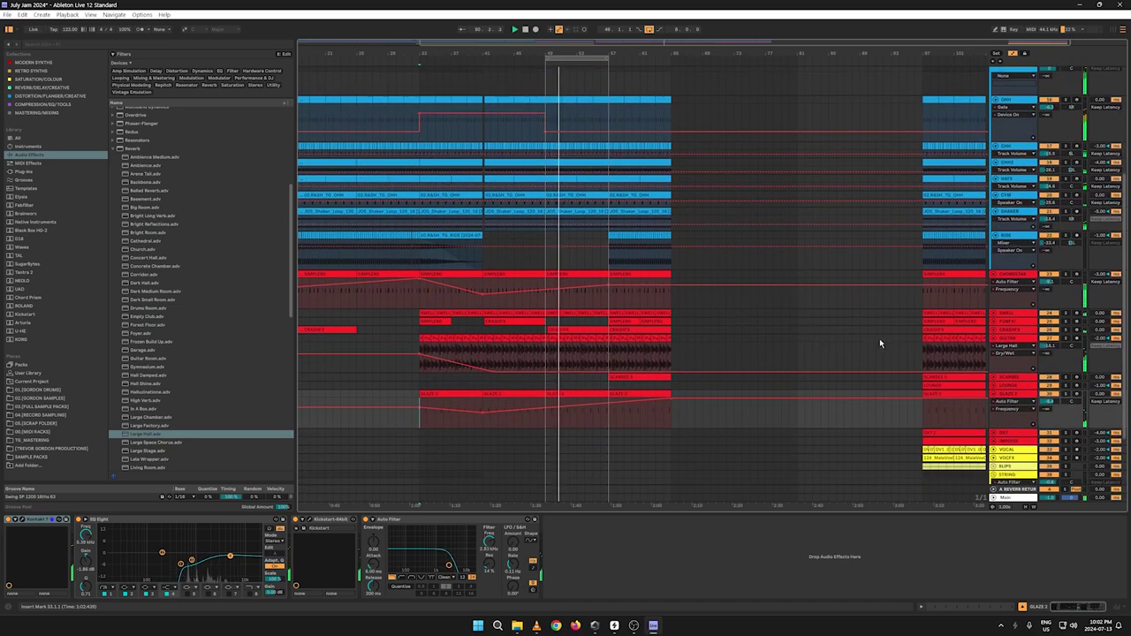
click(993, 331)
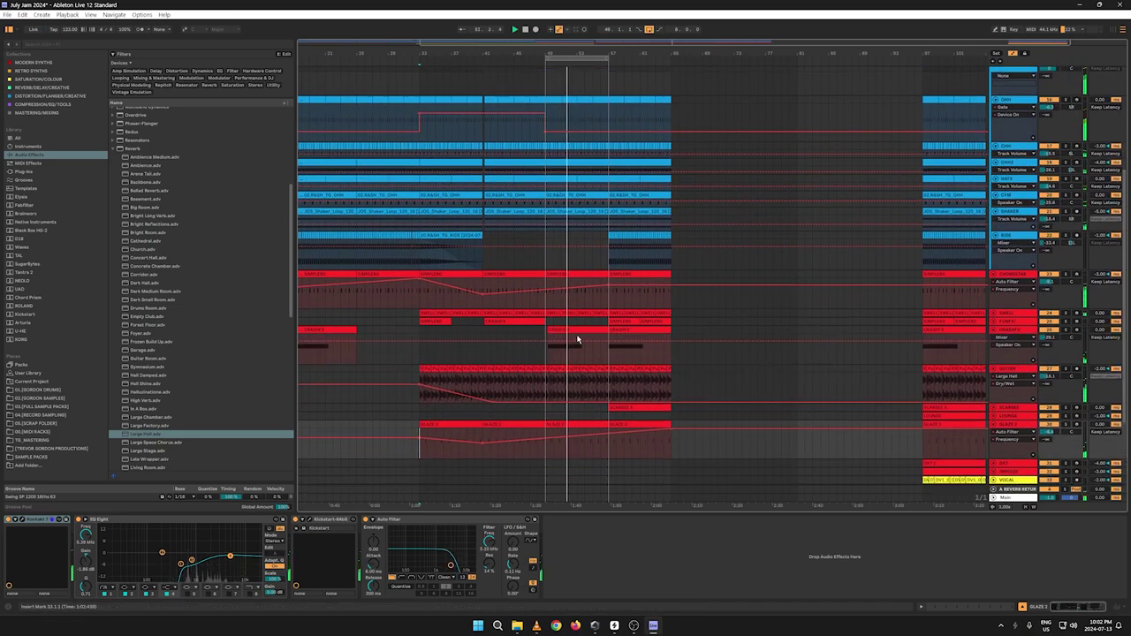
key(a)
drag(580, 329, 578, 332)
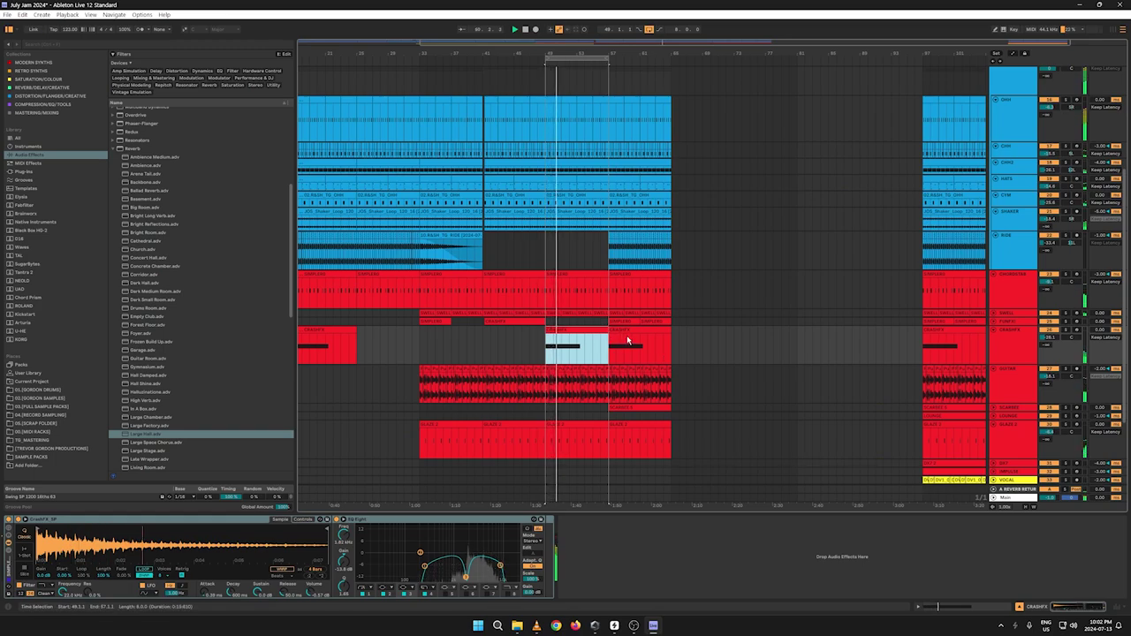
Step: Delete the extra CRASHFX clip at bar 57
click(628, 342)
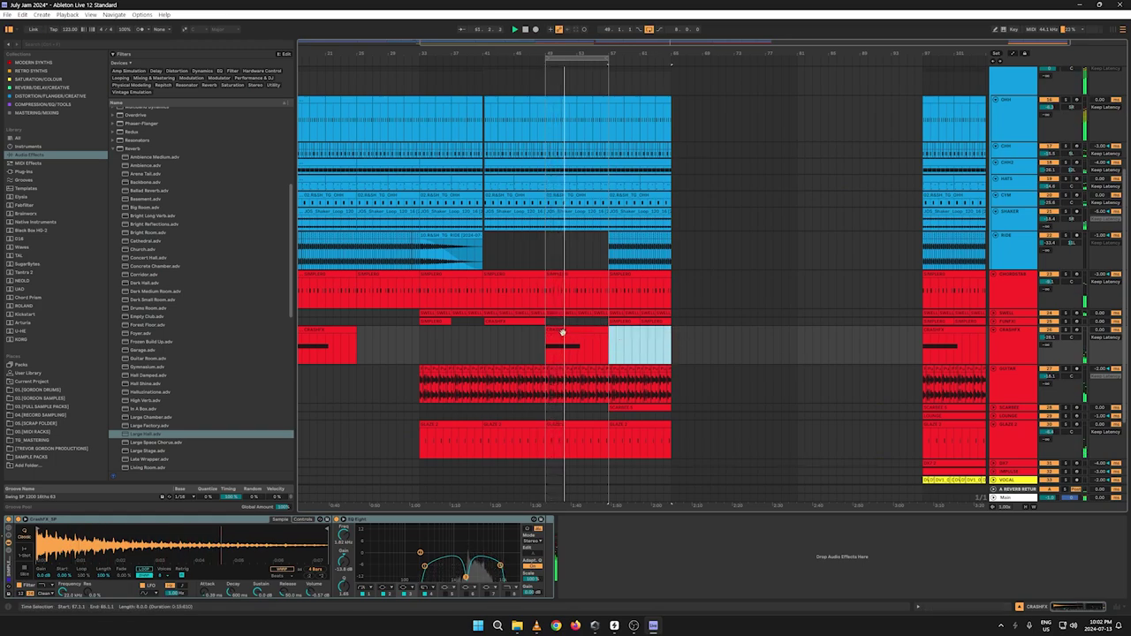
key(Delete)
click(525, 321)
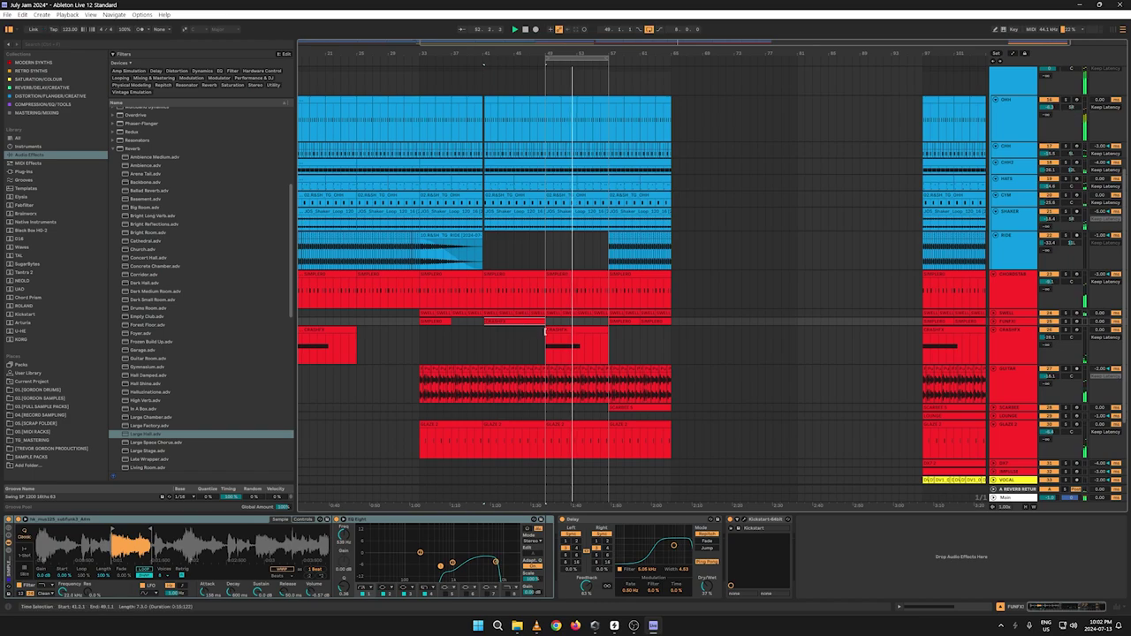
click(979, 323)
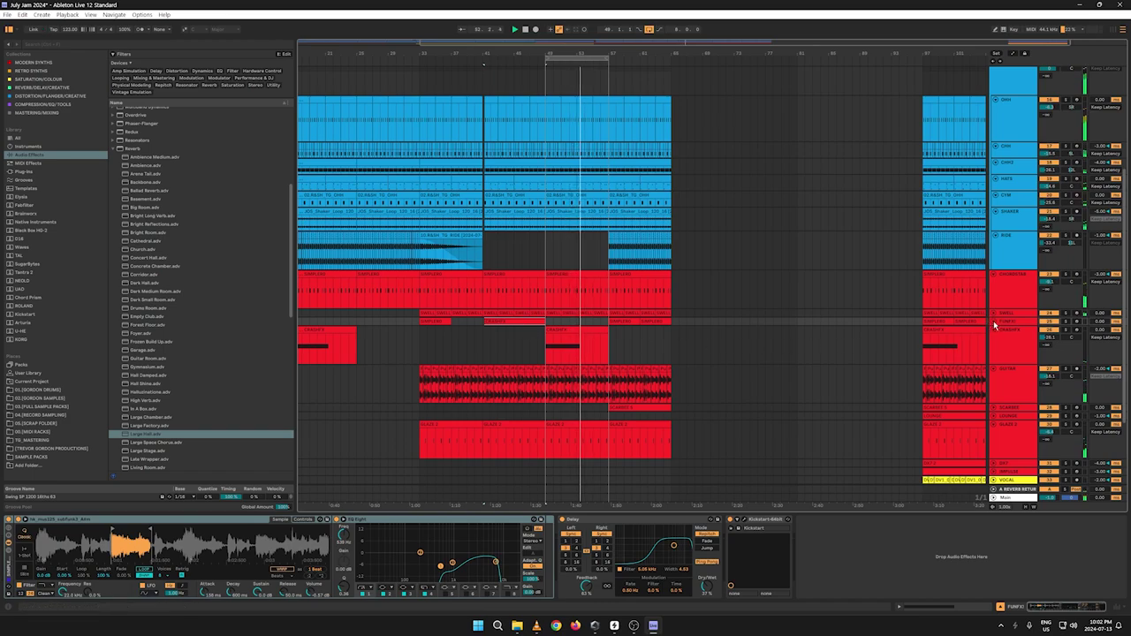
click(994, 323)
click(510, 336)
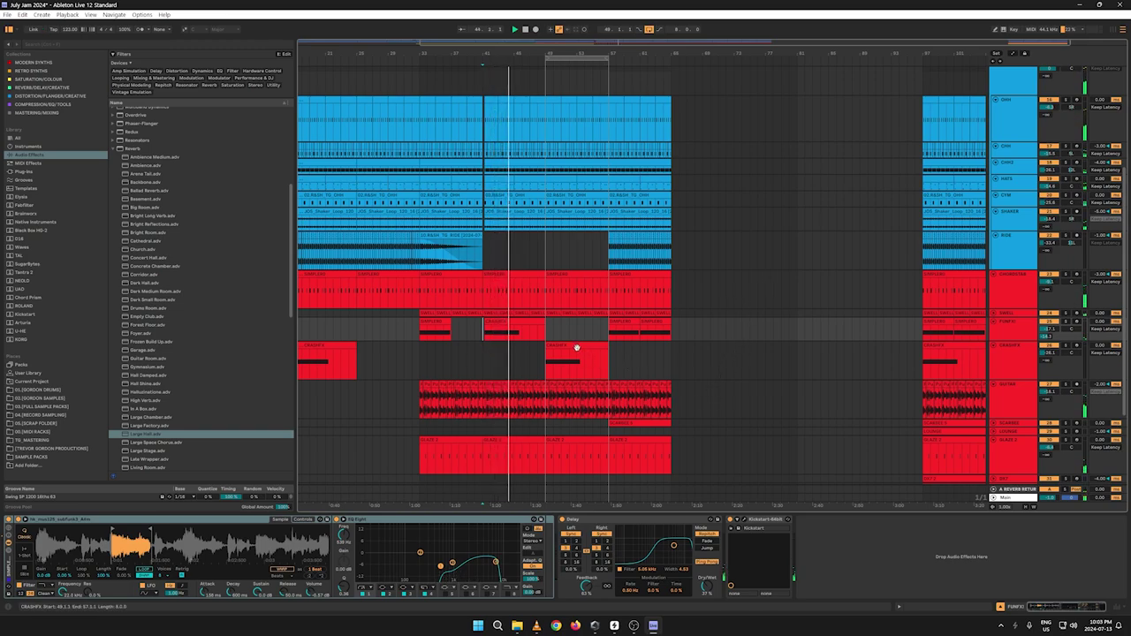
Step: Move the remaining CRASHFX clip to start at bar 57 and show automation again
mouse_move(576, 348)
mouse_down()
mouse_move(639, 348)
mouse_move(559, 337)
mouse_up()
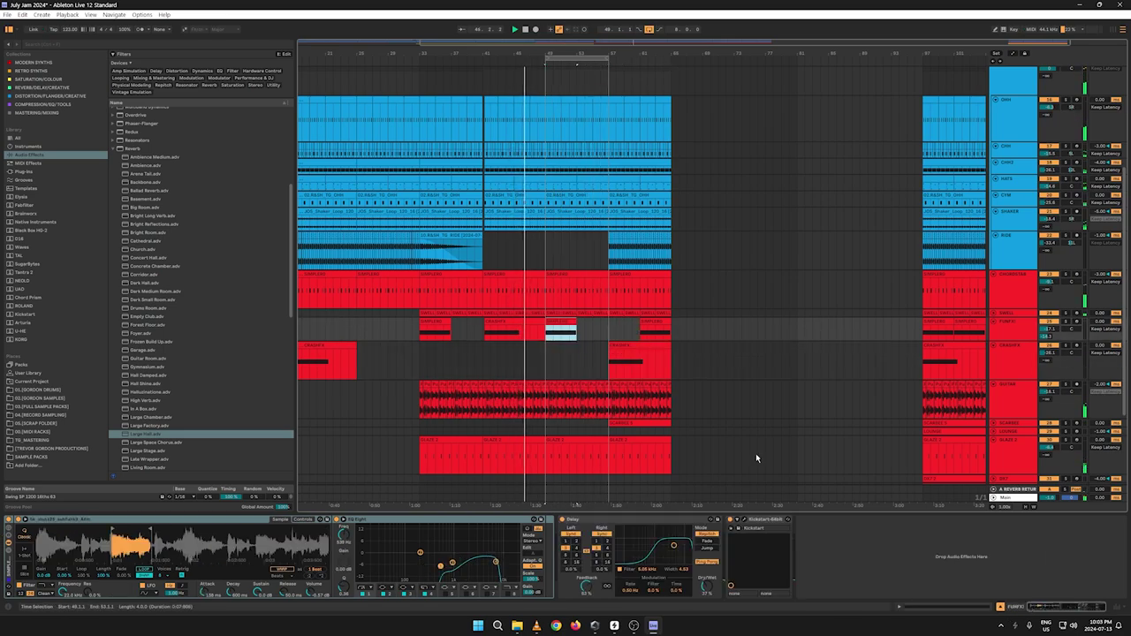
scroll(782, 319, down, 3)
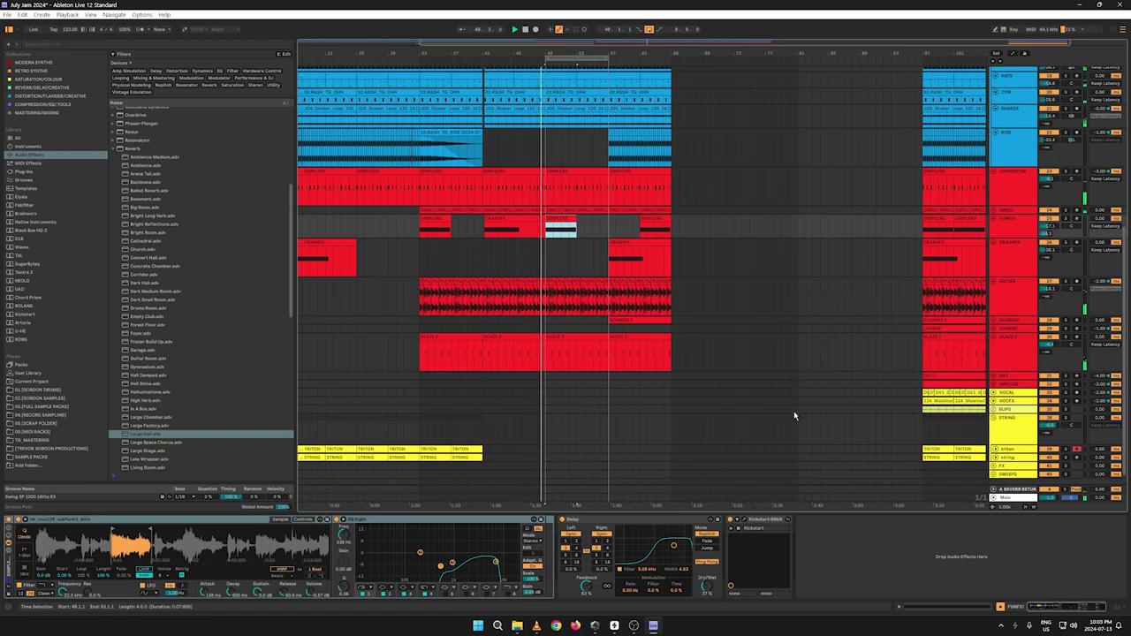
scroll(799, 304, up, 5)
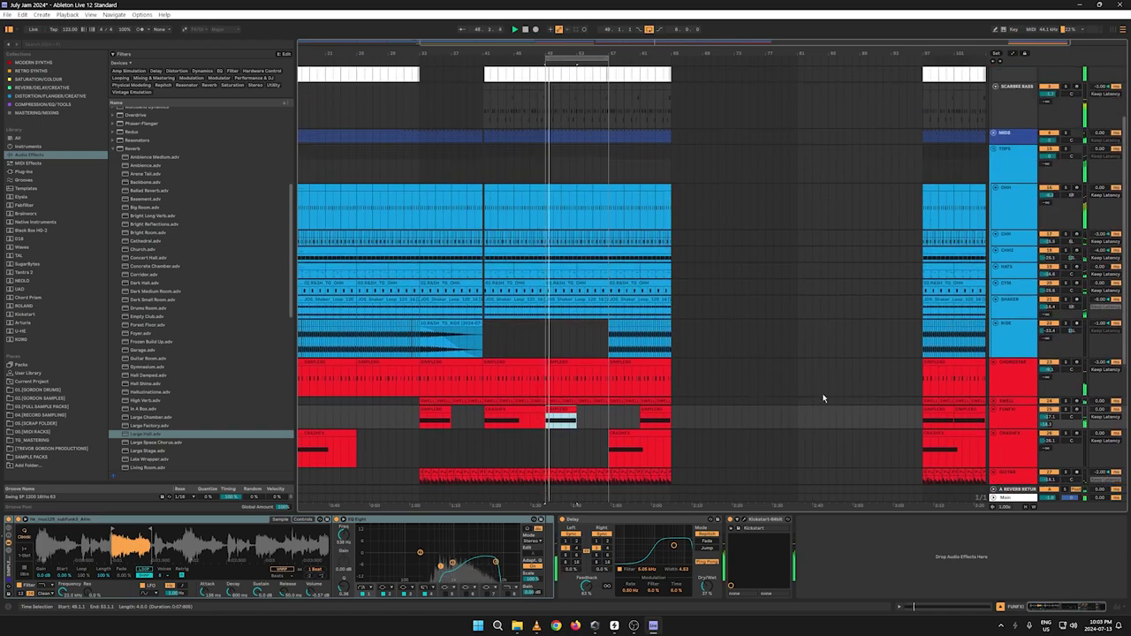
scroll(804, 361, down, 4)
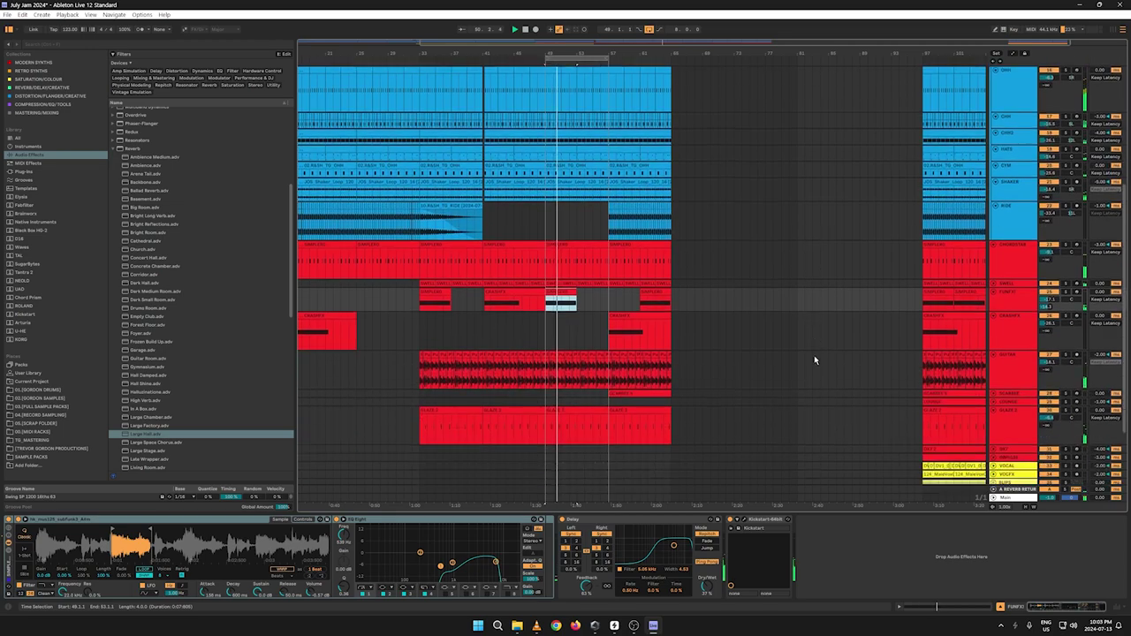
key(a)
key(a)
key(a)
key(a)
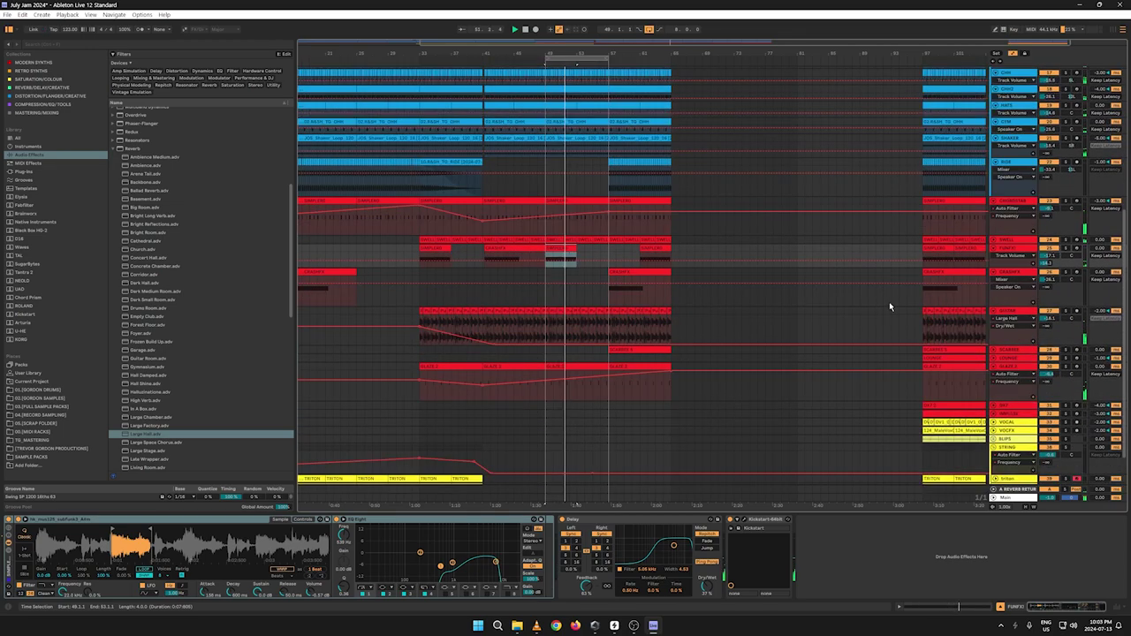
Step: Loop bars 57–65, unfold the SCARBEE and LOUNGE tracks, and zoom out to the whole arrangement
scroll(785, 123, up, 5)
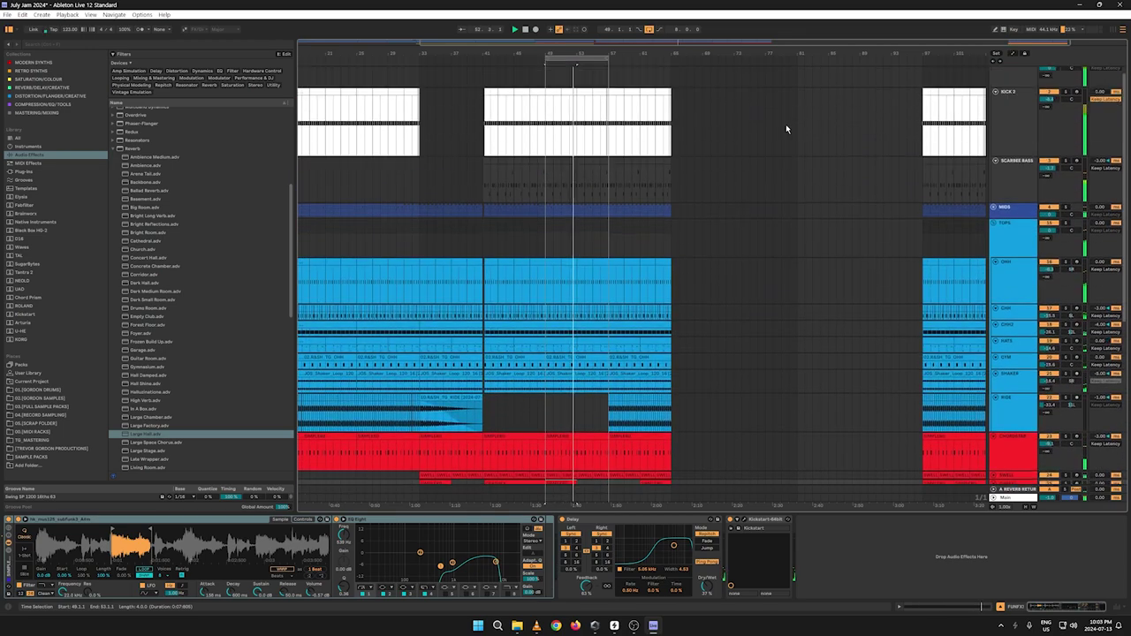
drag(574, 56, 498, 146)
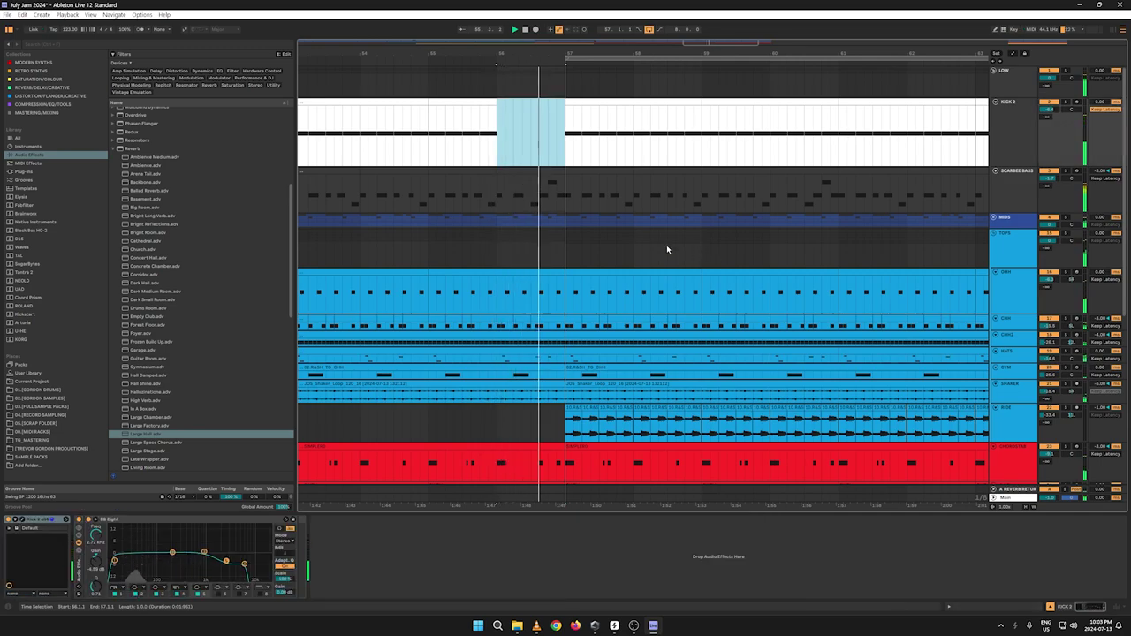
scroll(768, 336, down, 5)
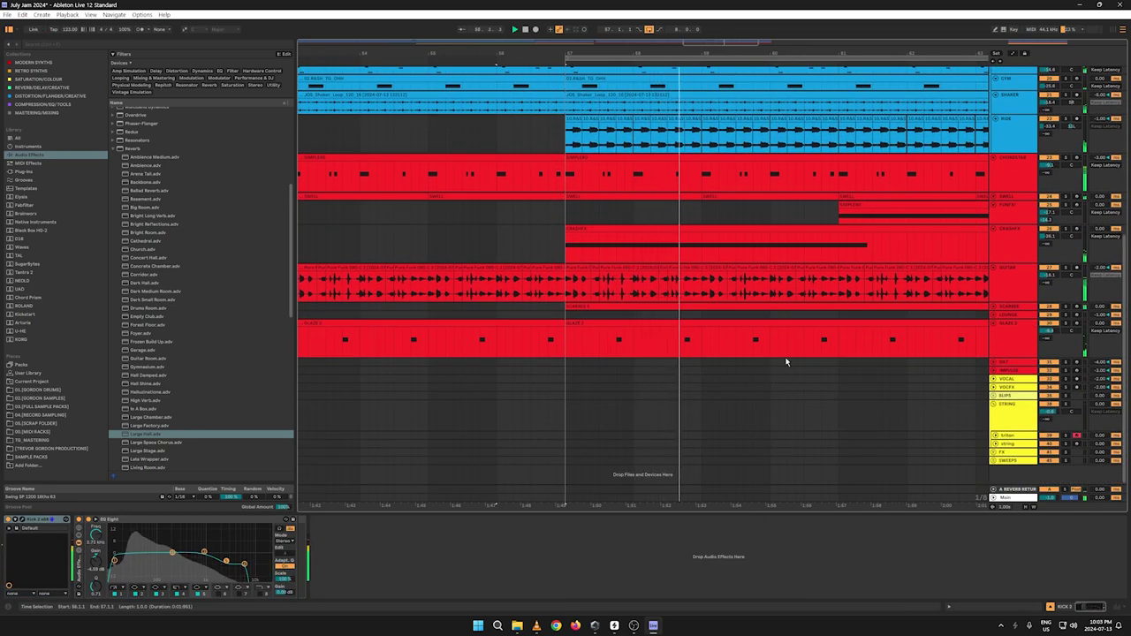
click(991, 304)
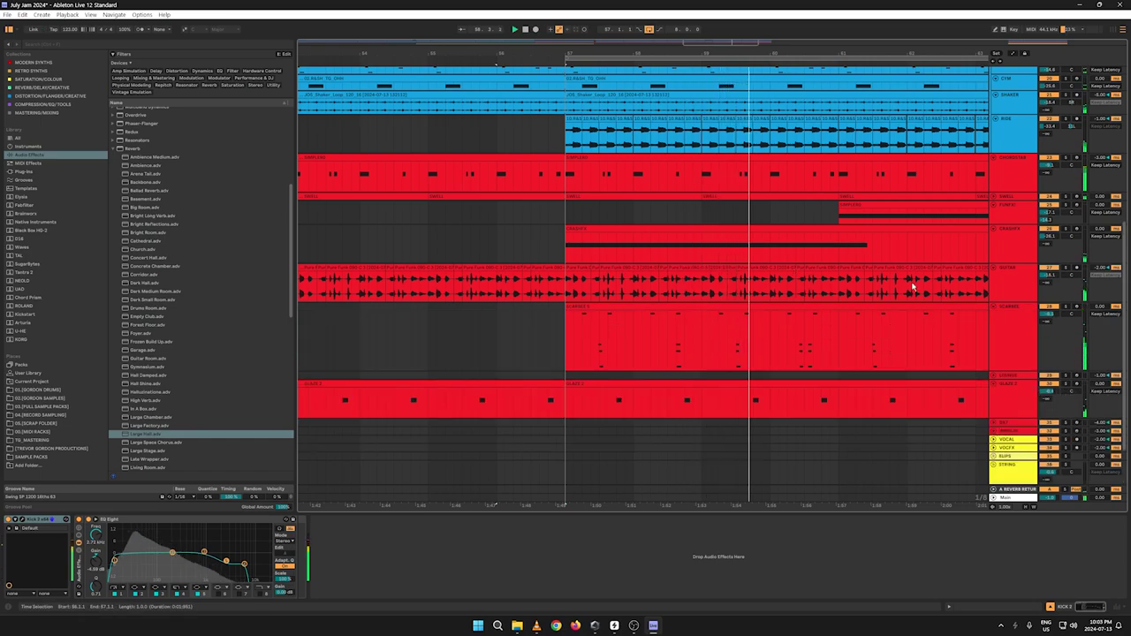
drag(477, 53, 477, 27)
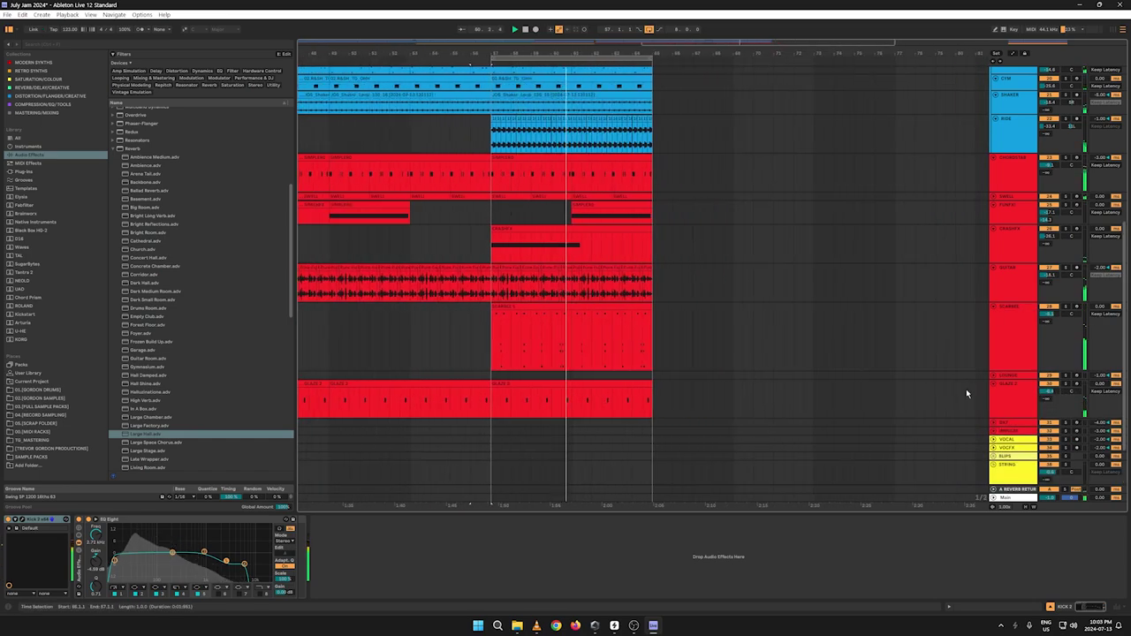
click(1000, 376)
click(993, 376)
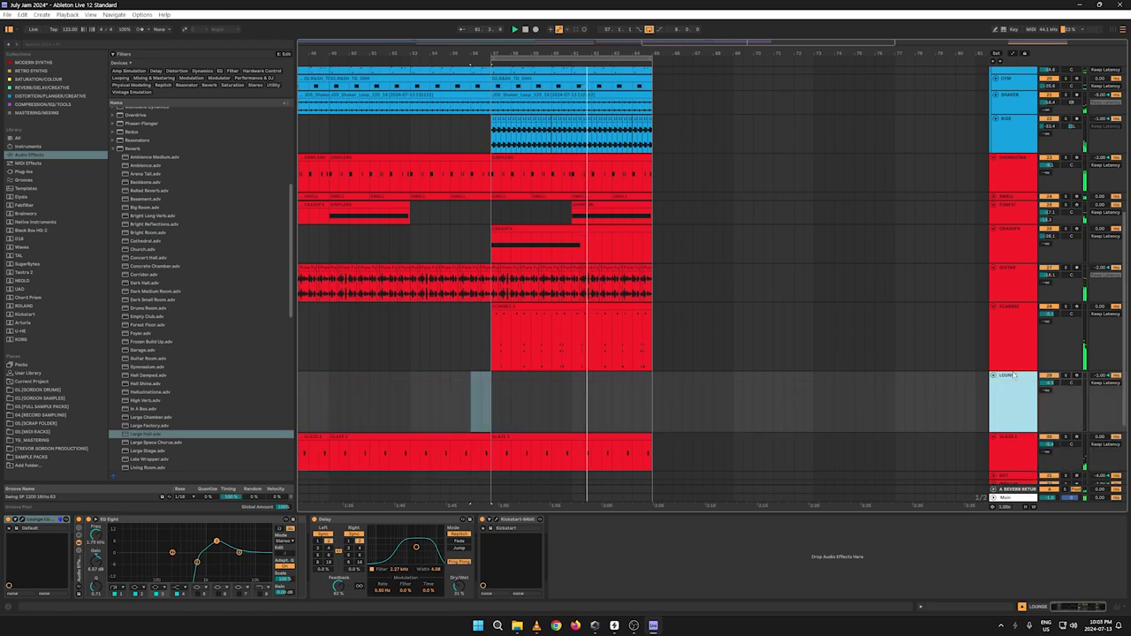
key(space)
drag(707, 53, 707, 25)
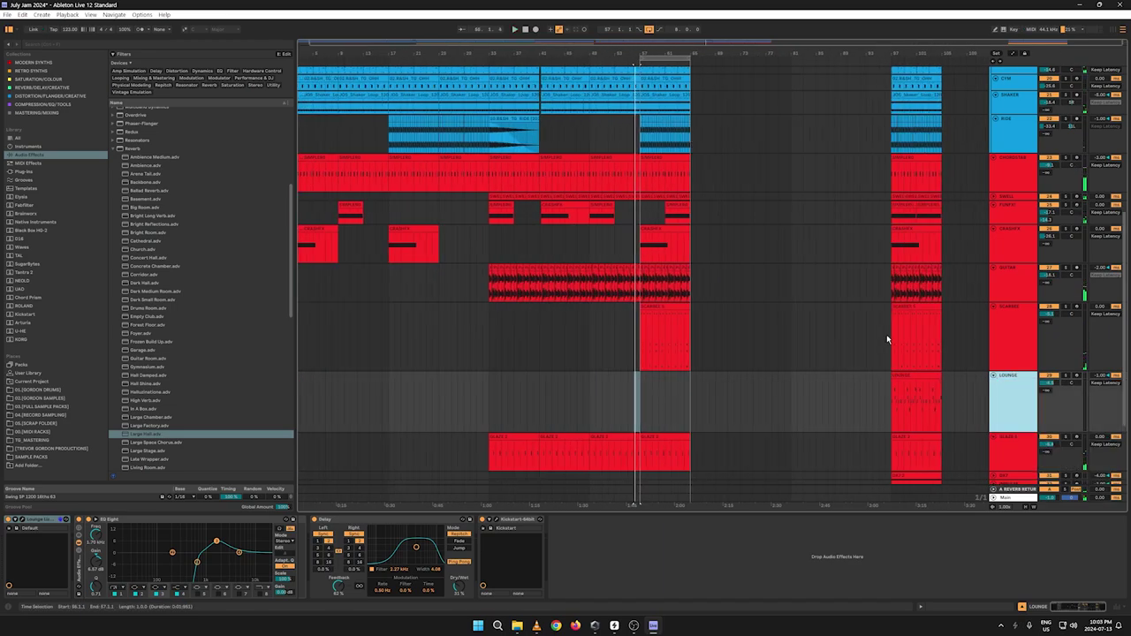
Step: Copy bars 99–103 of the LOUNGE clip and paste it at bar 57 in the LOUNGE lane
drag(943, 387, 903, 391)
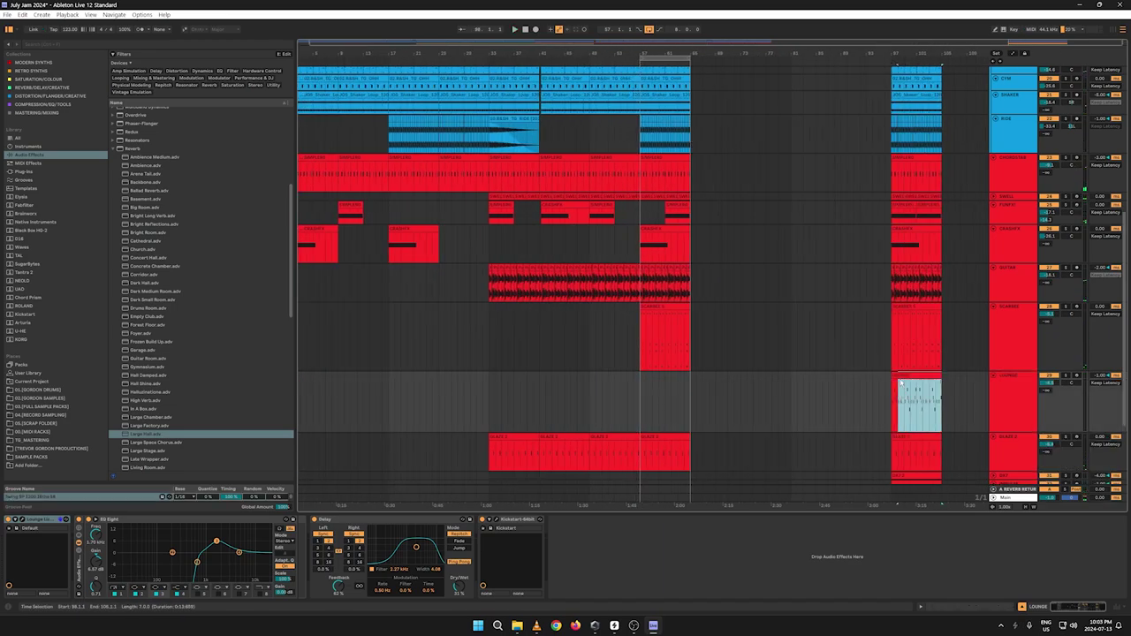
click(928, 406)
right_click(903, 377)
click(914, 393)
key(ctrl+v)
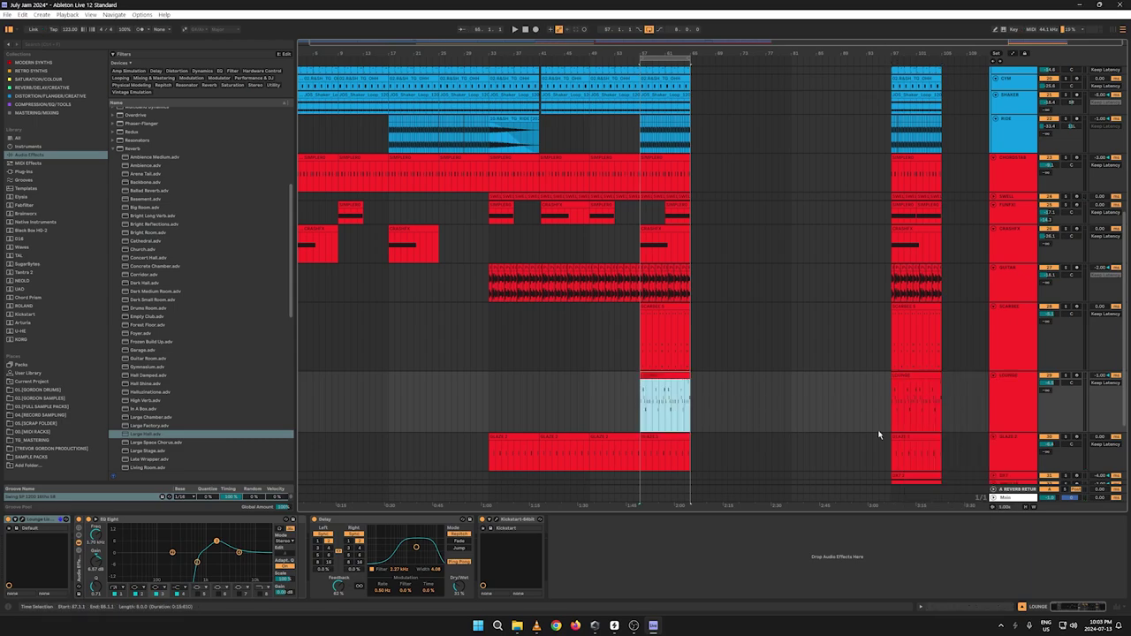
key(space)
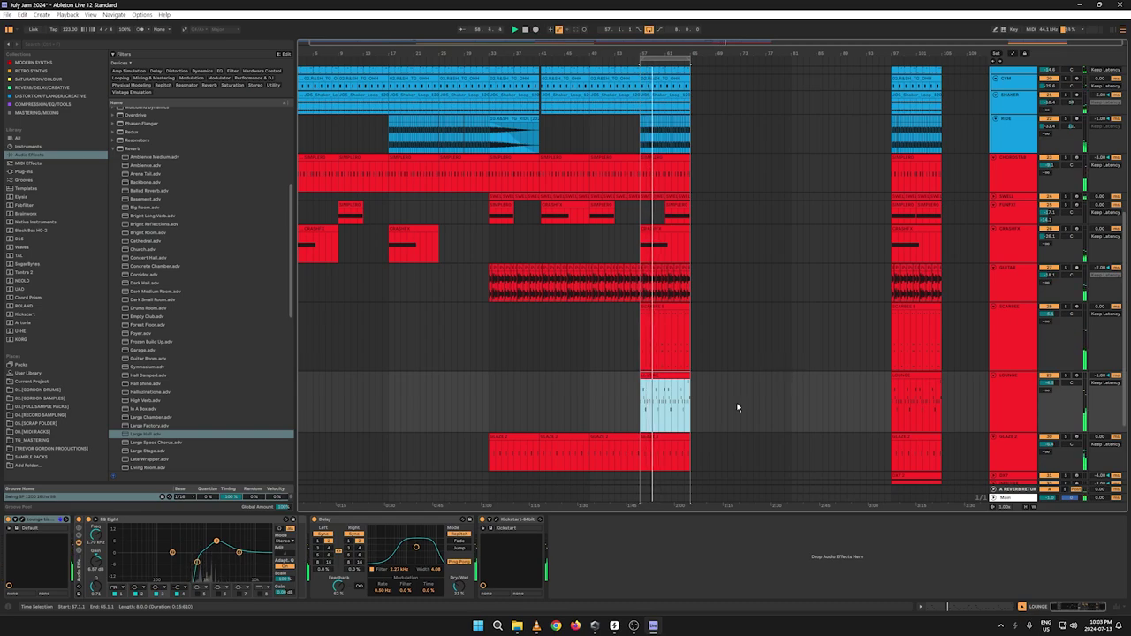
drag(693, 463, 642, 35)
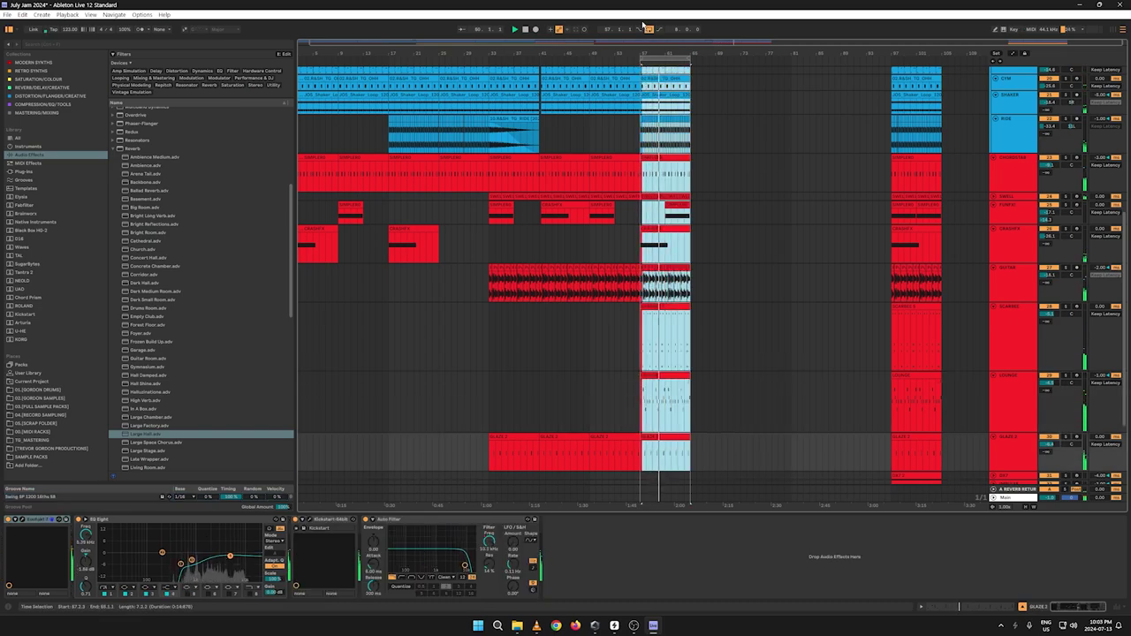
Step: Duplicate the bars 57–65 section across all tracks into bars 65–73
key(ctrl+d)
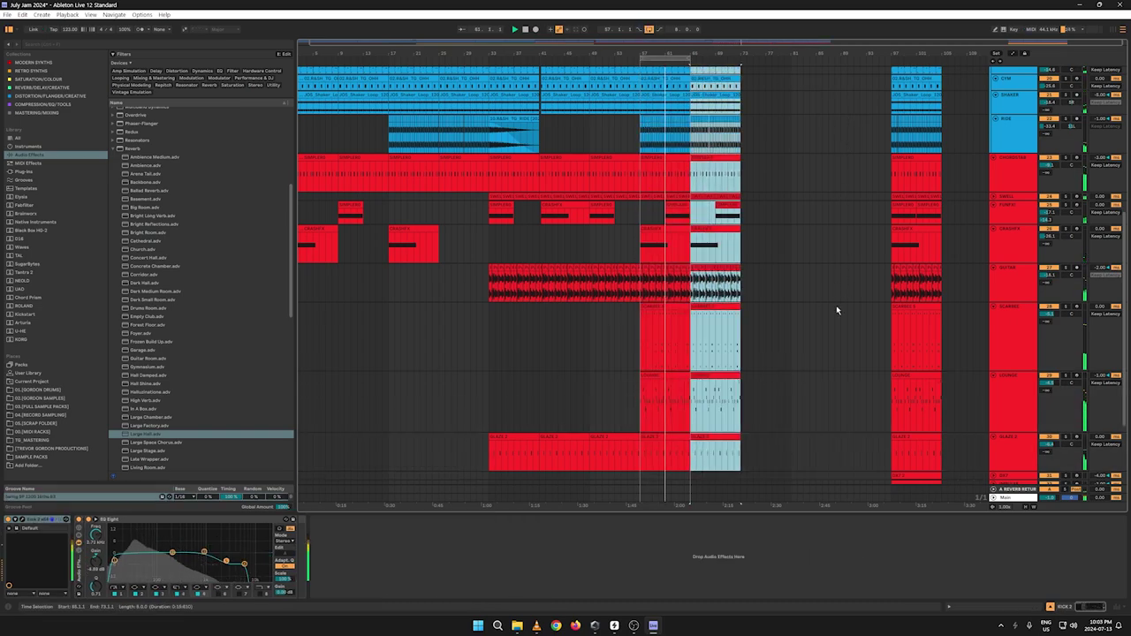
scroll(813, 291, down, 5)
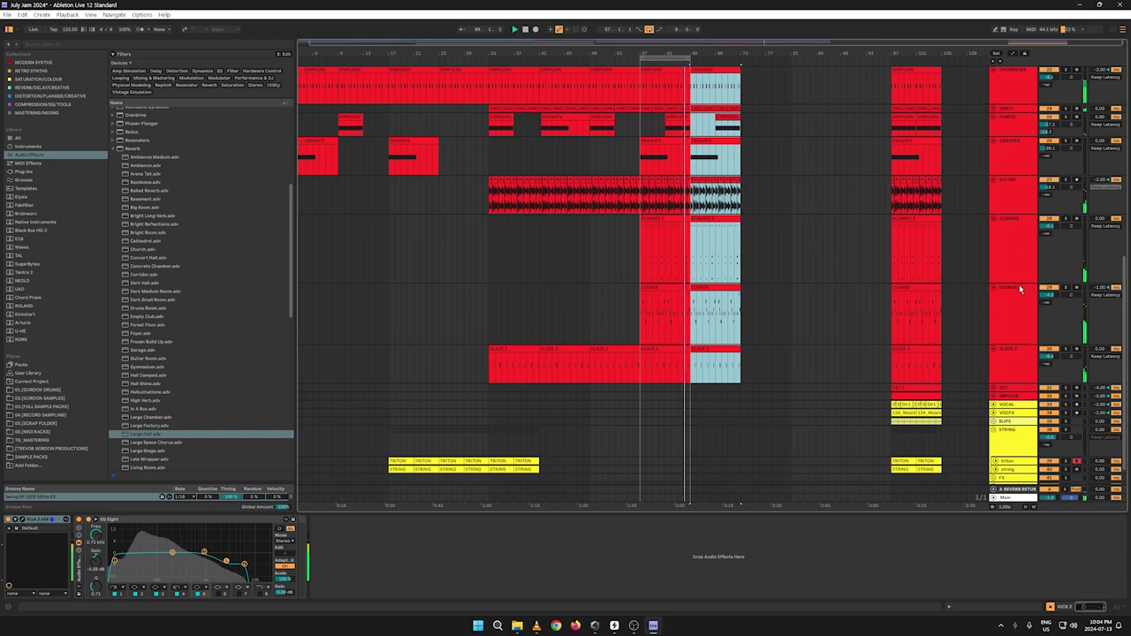
double_click(1003, 259)
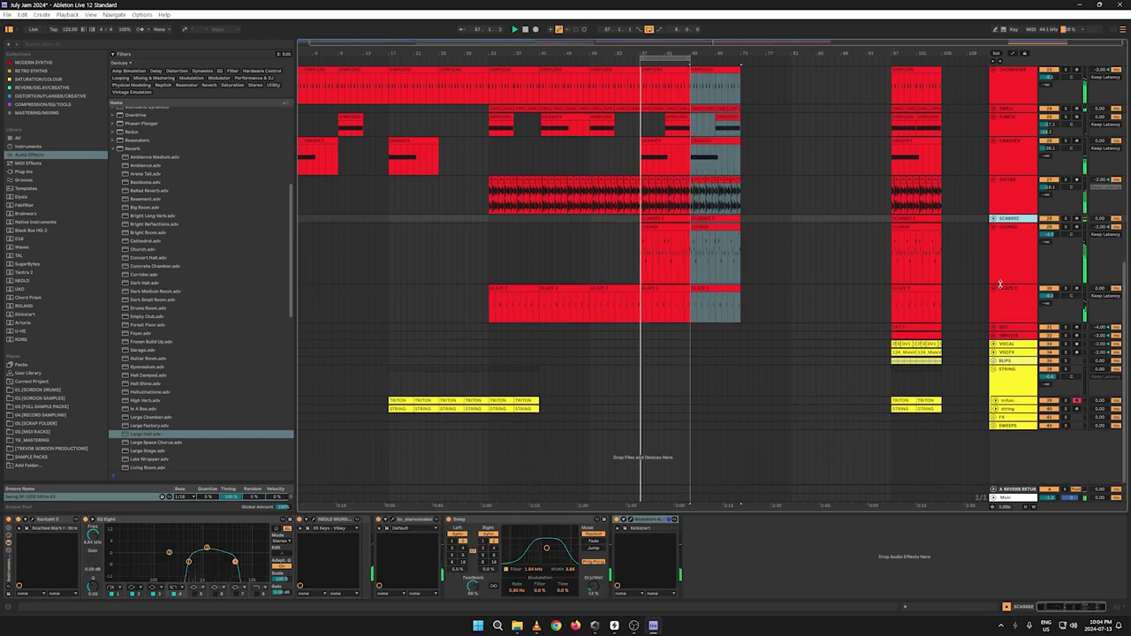
double_click(1002, 265)
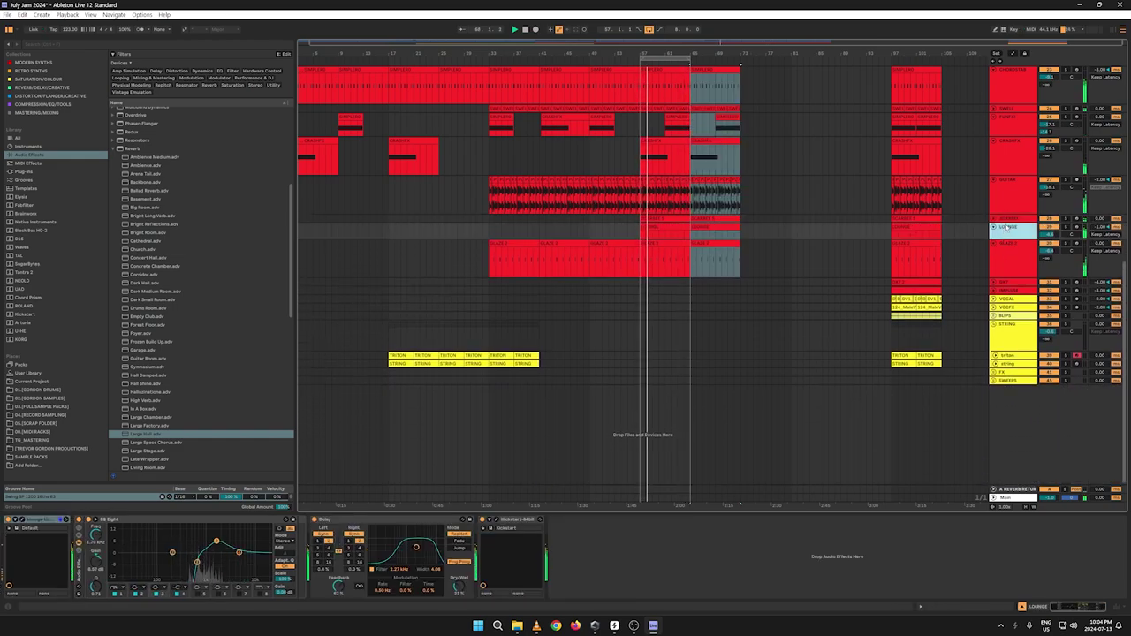
double_click(1005, 219)
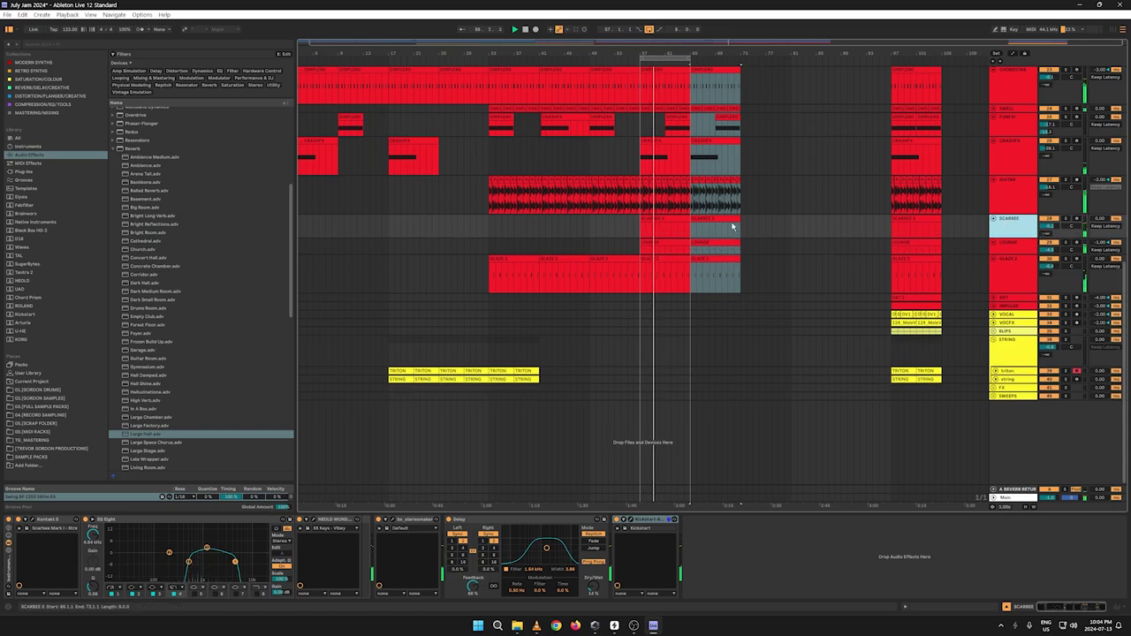
Step: Delete the SCARBEE clips in bars 57–73
drag(738, 228, 641, 229)
key(Delete)
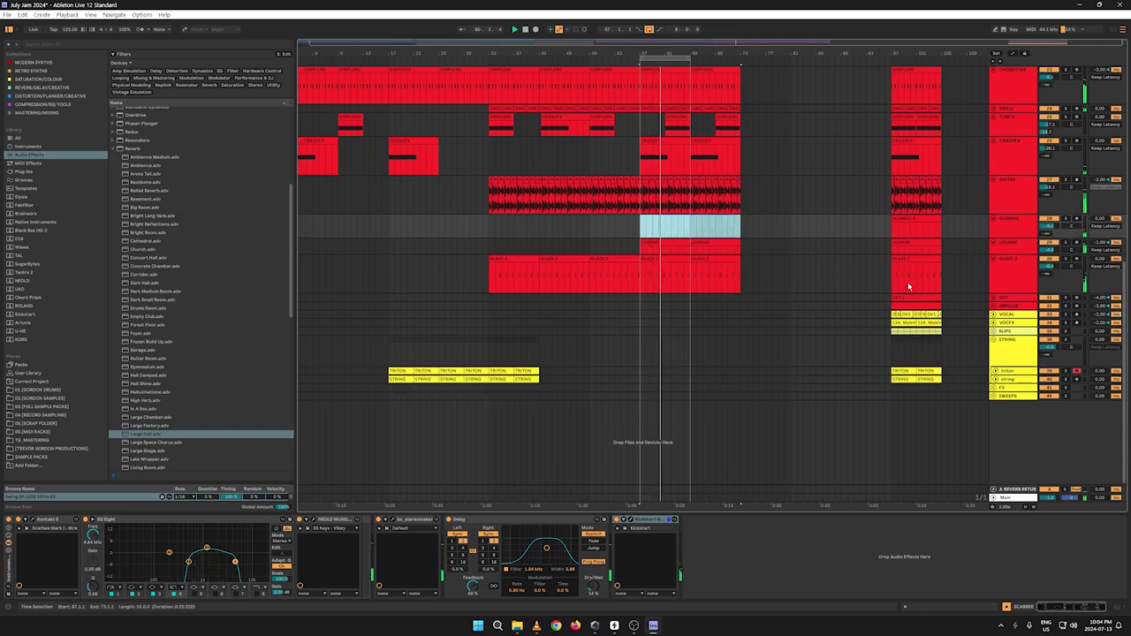
click(772, 323)
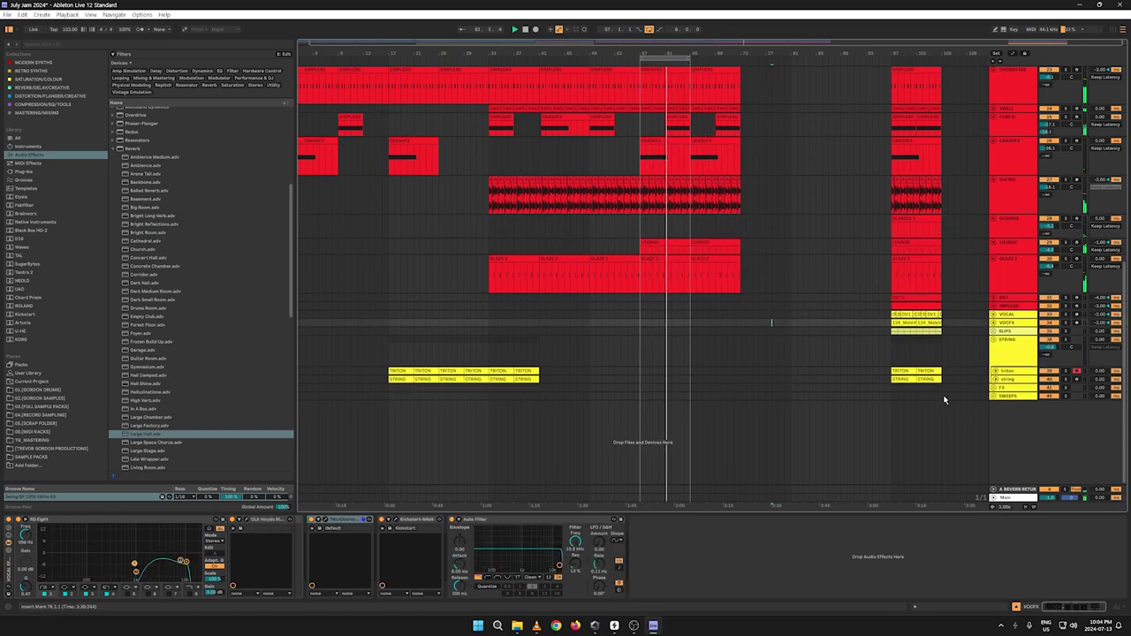
Step: Cut the final section at bars 97–105 and paste it at bar 109
drag(942, 397, 890, 4)
scroll(817, 165, up, 4)
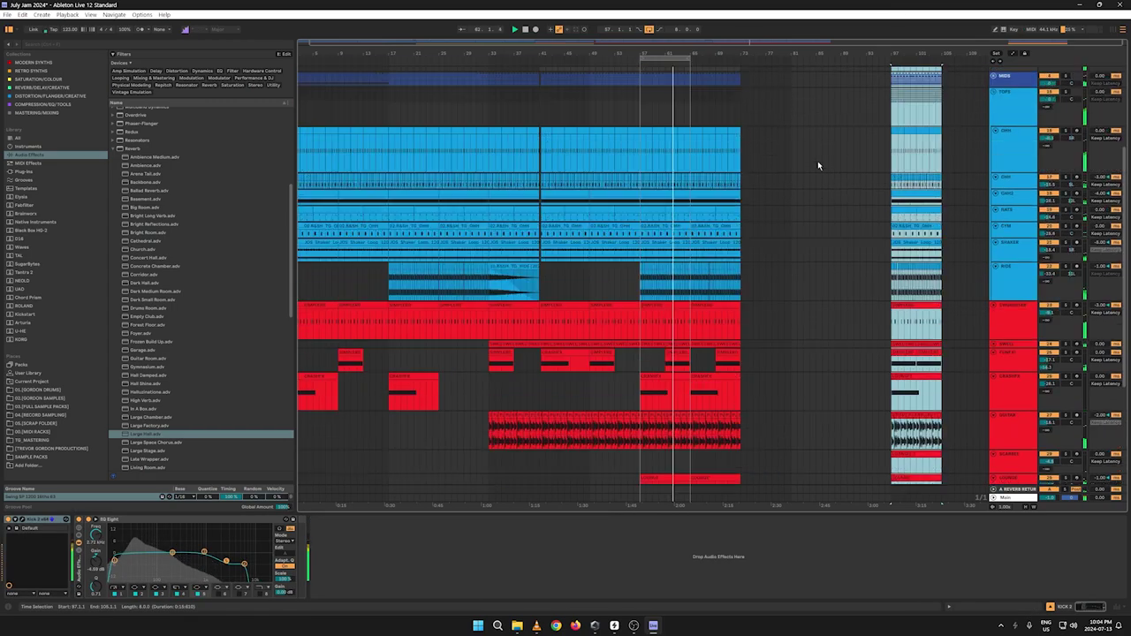
scroll(818, 165, up, 3)
right_click(895, 81)
click(943, 88)
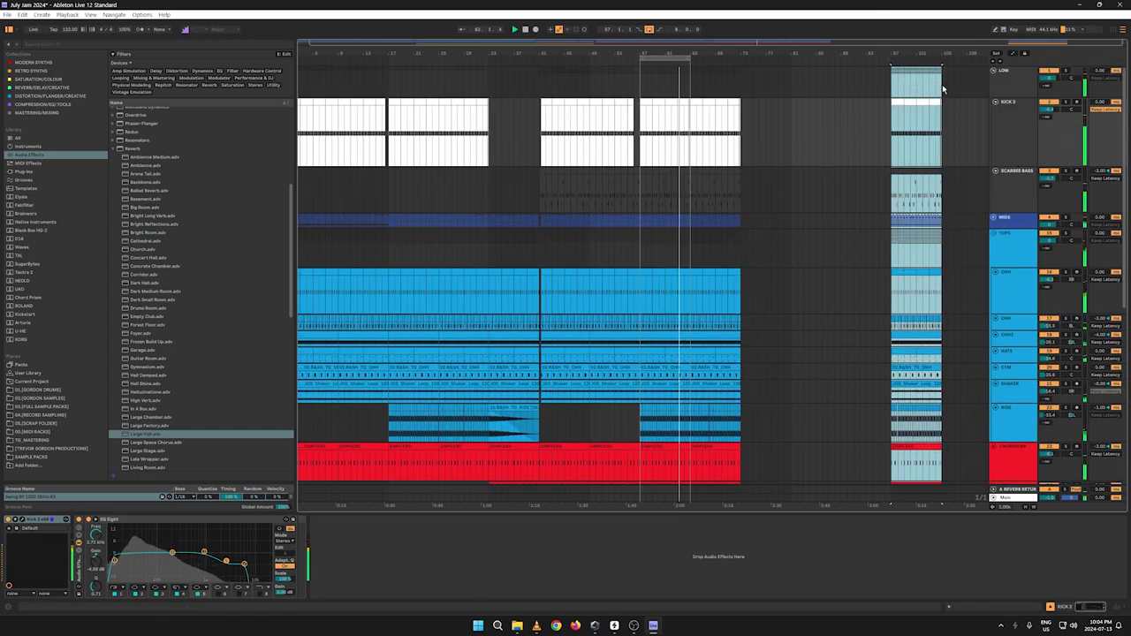
click(971, 80)
key(ctrl+v)
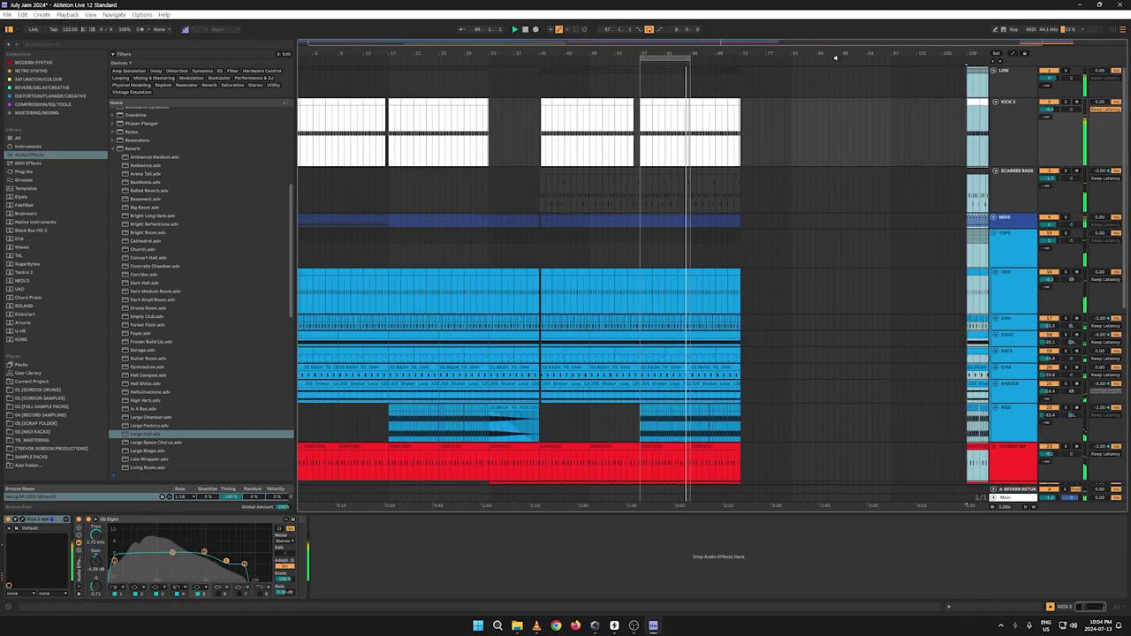
Step: Move the loop range to bars 65–73 and zoom around the looped section
drag(664, 56, 714, 61)
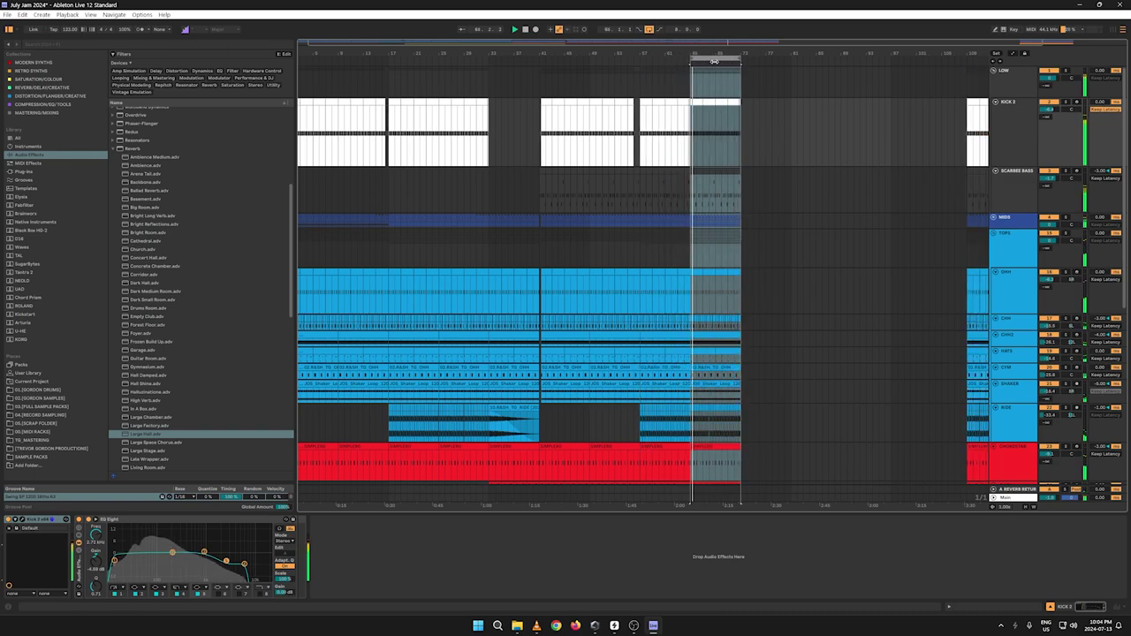
drag(784, 53, 748, 48)
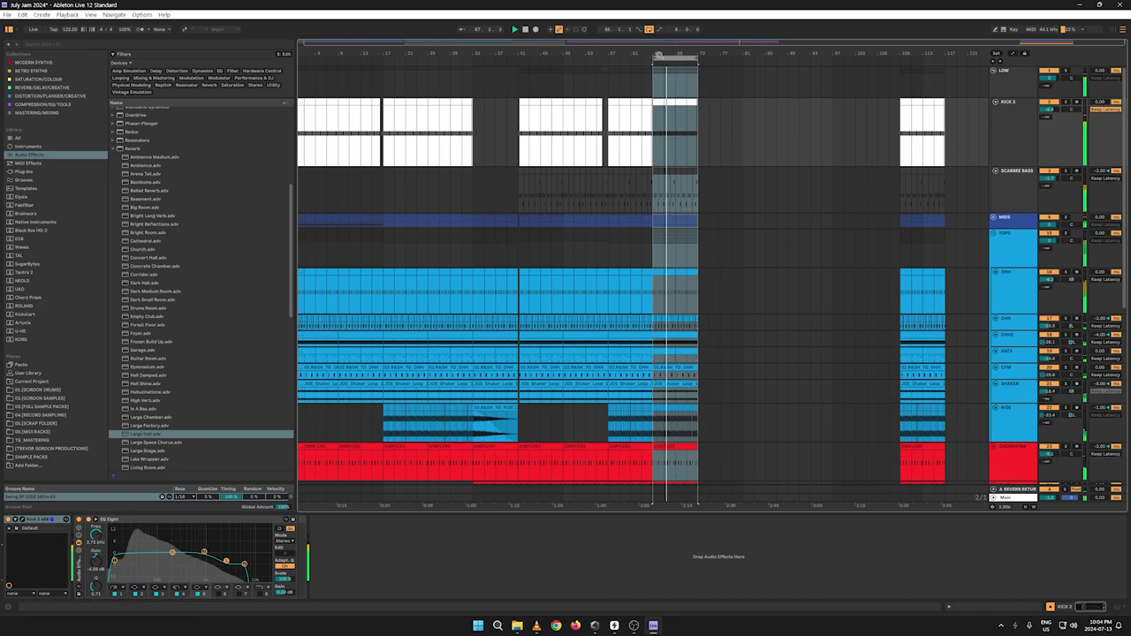
drag(659, 55, 656, 120)
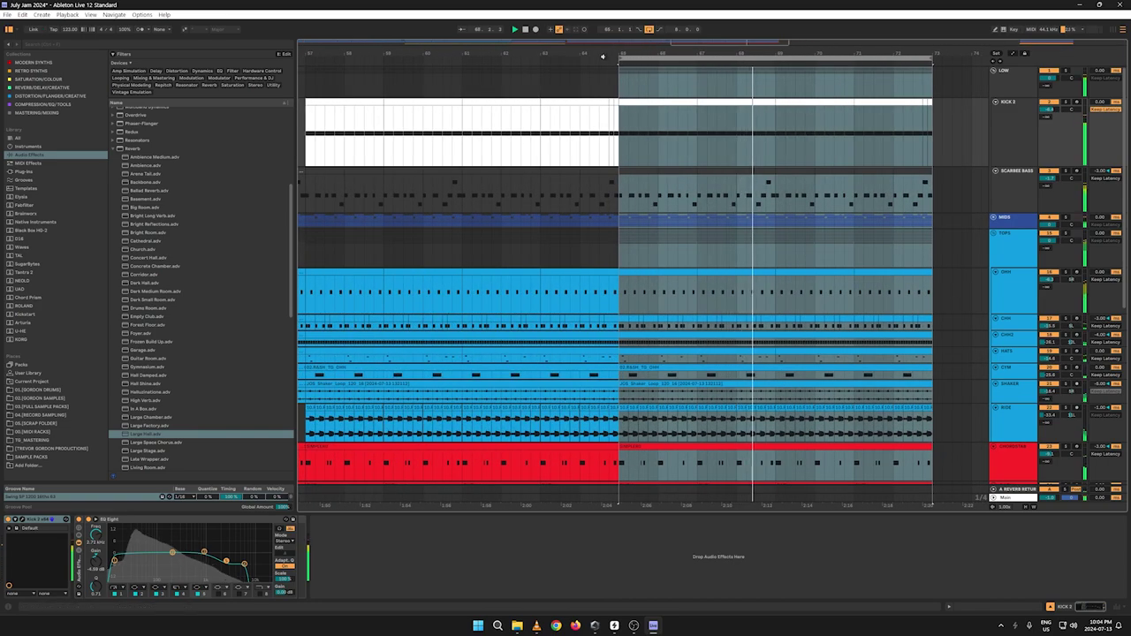
drag(603, 53, 814, 179)
scroll(815, 179, down, 6)
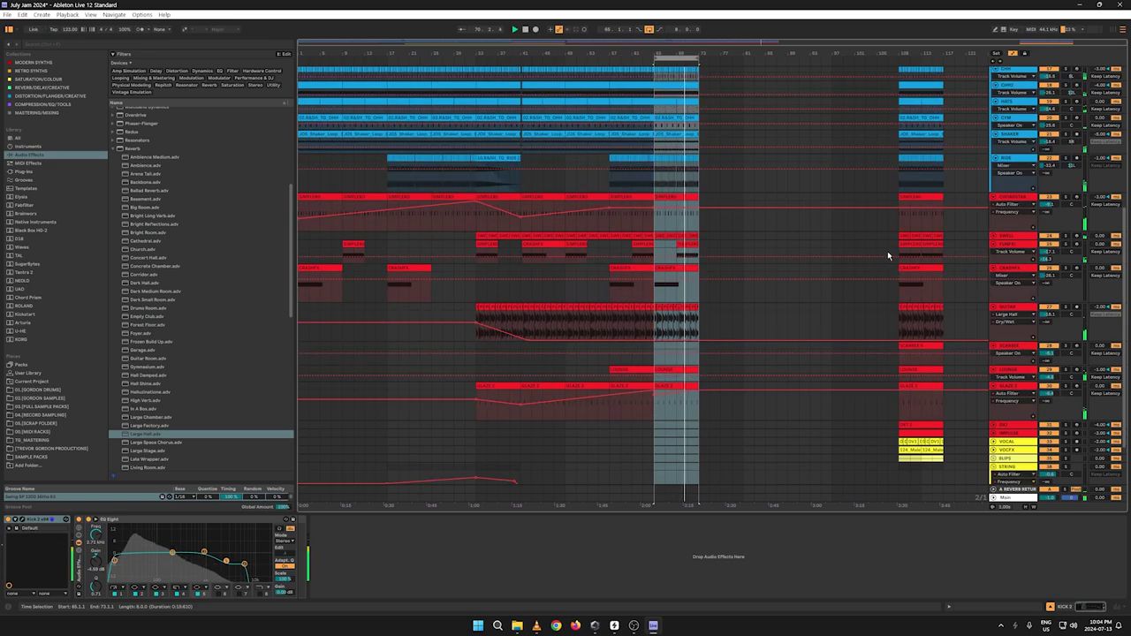
click(781, 184)
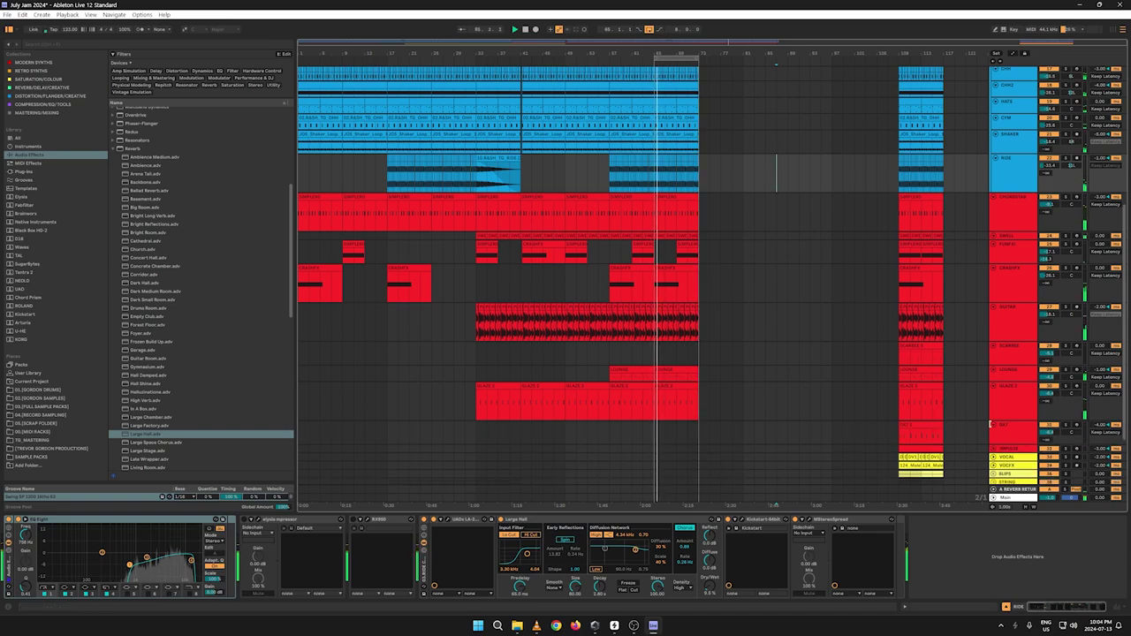
right_click(913, 433)
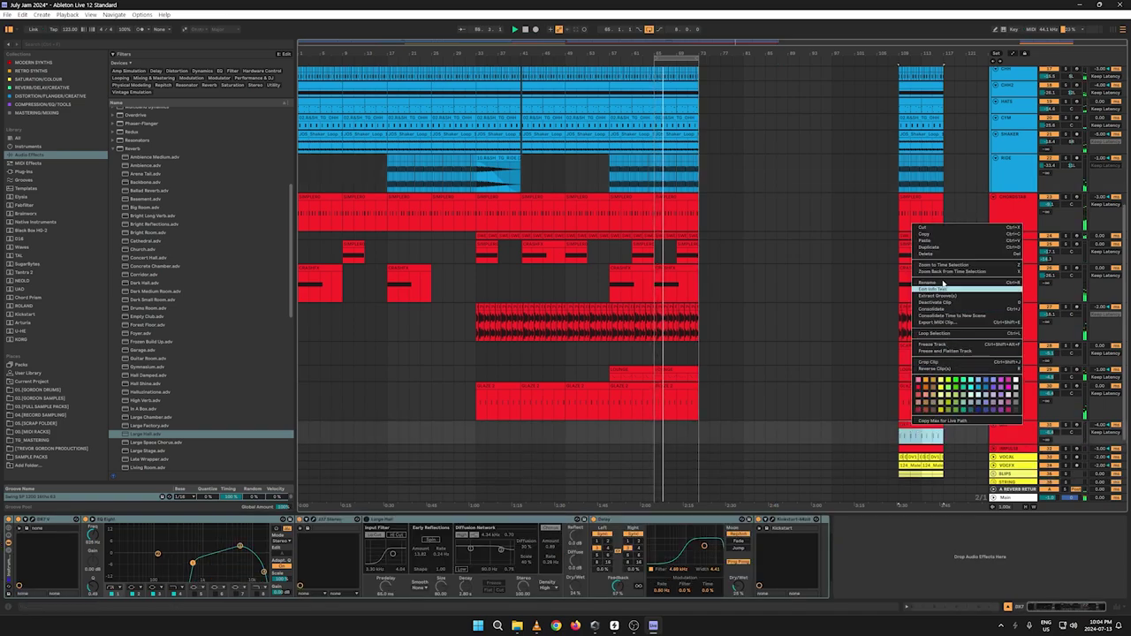
click(929, 235)
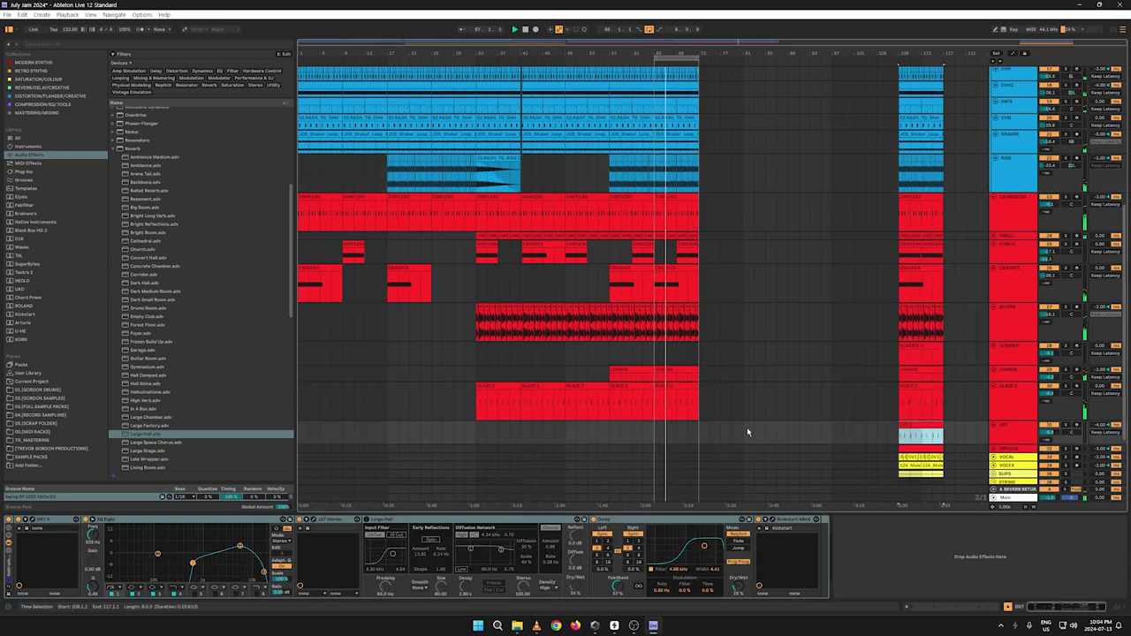
click(609, 429)
key(ctrl+v)
key(space)
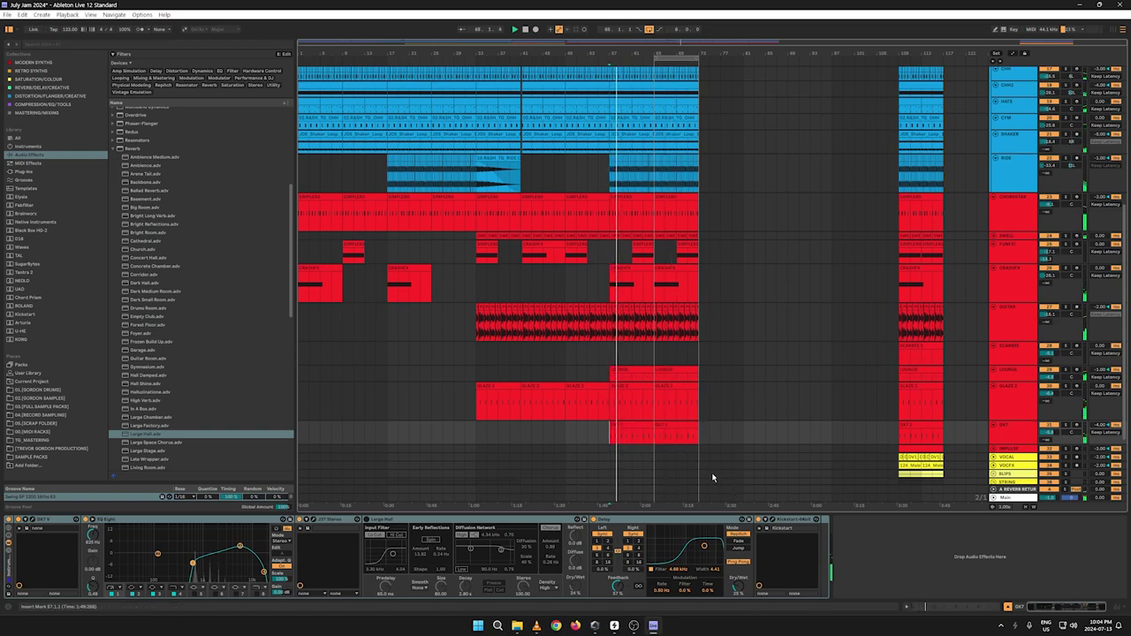
click(1013, 435)
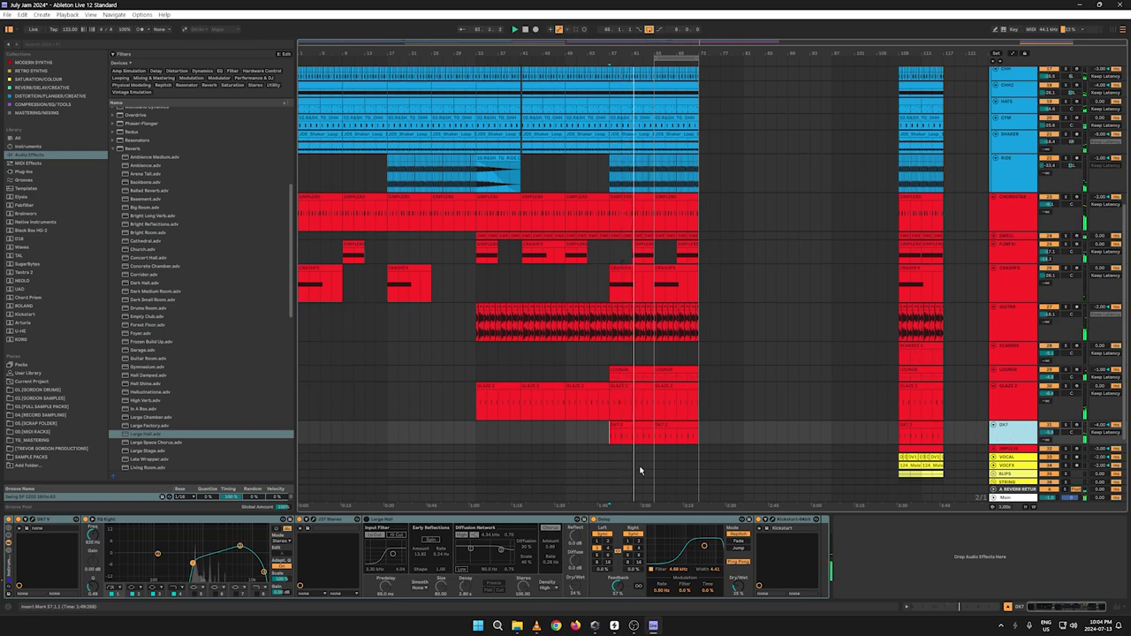
click(633, 424)
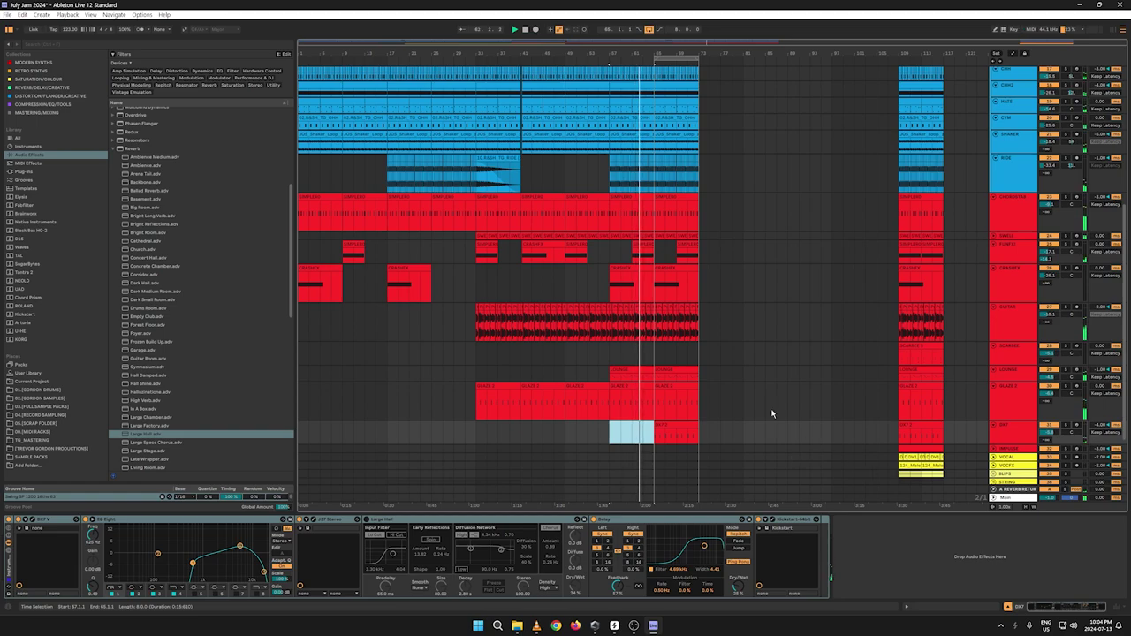
key(space)
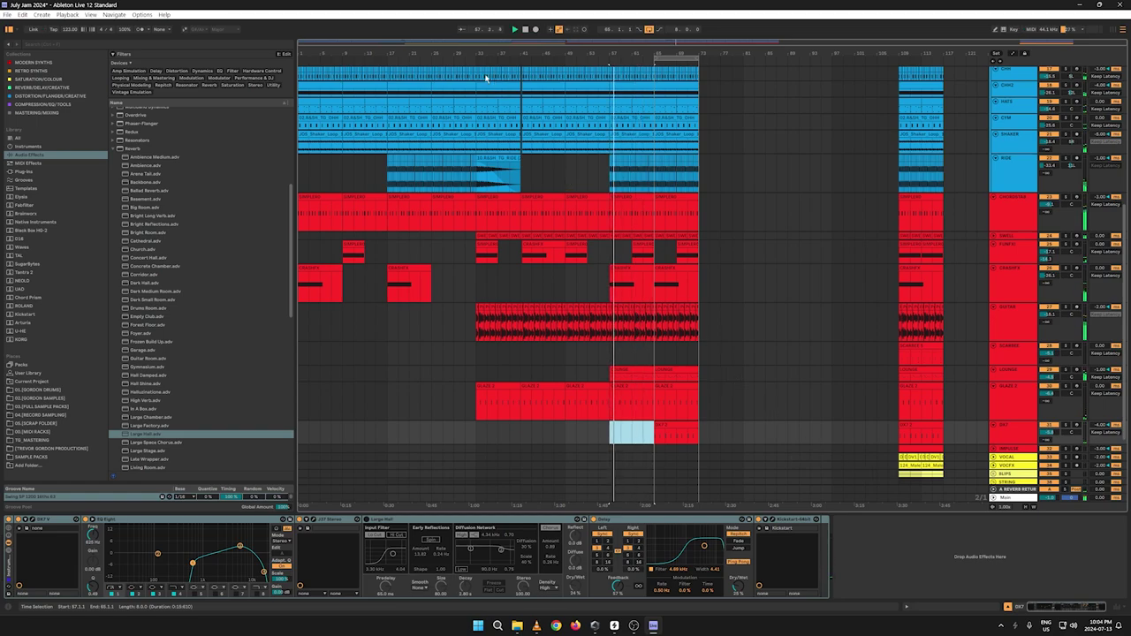
click(472, 62)
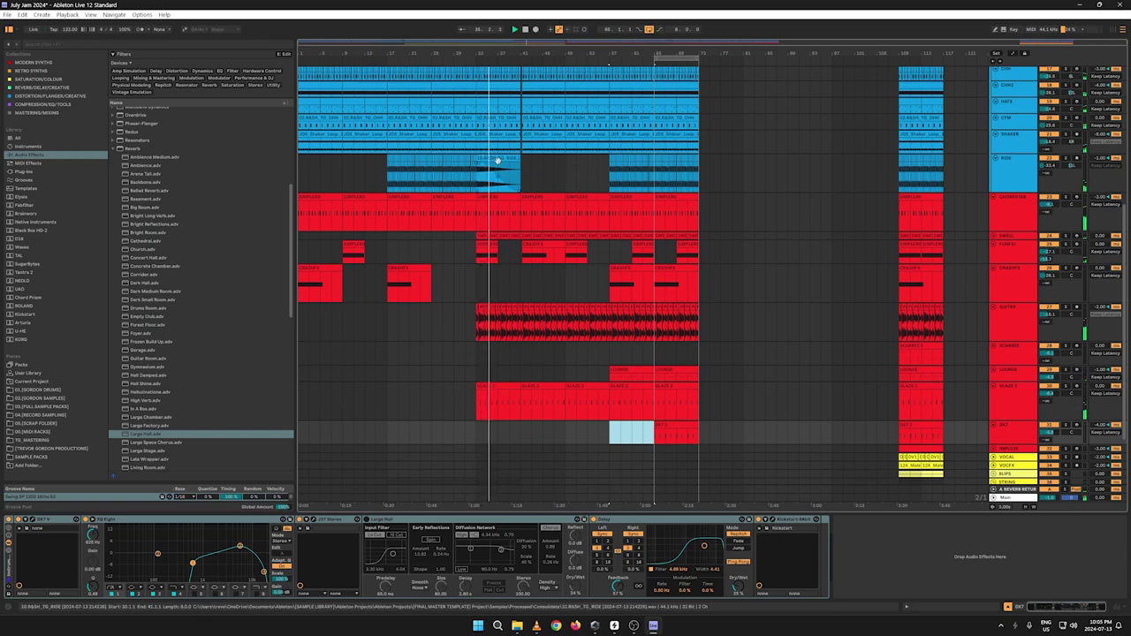
right_click(498, 160)
click(546, 175)
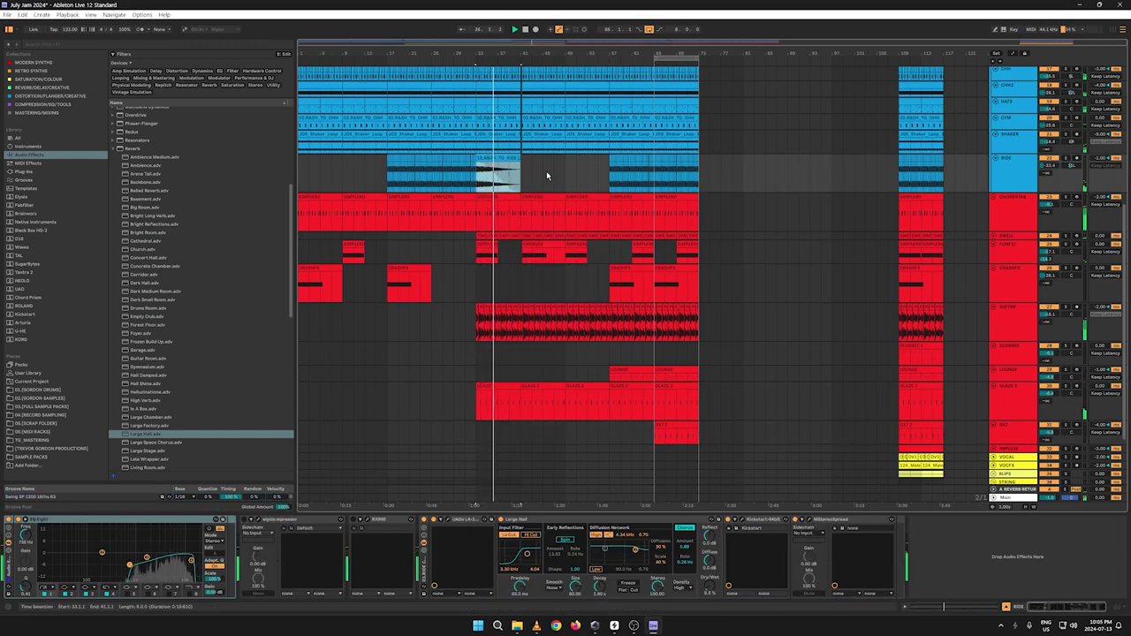
click(610, 168)
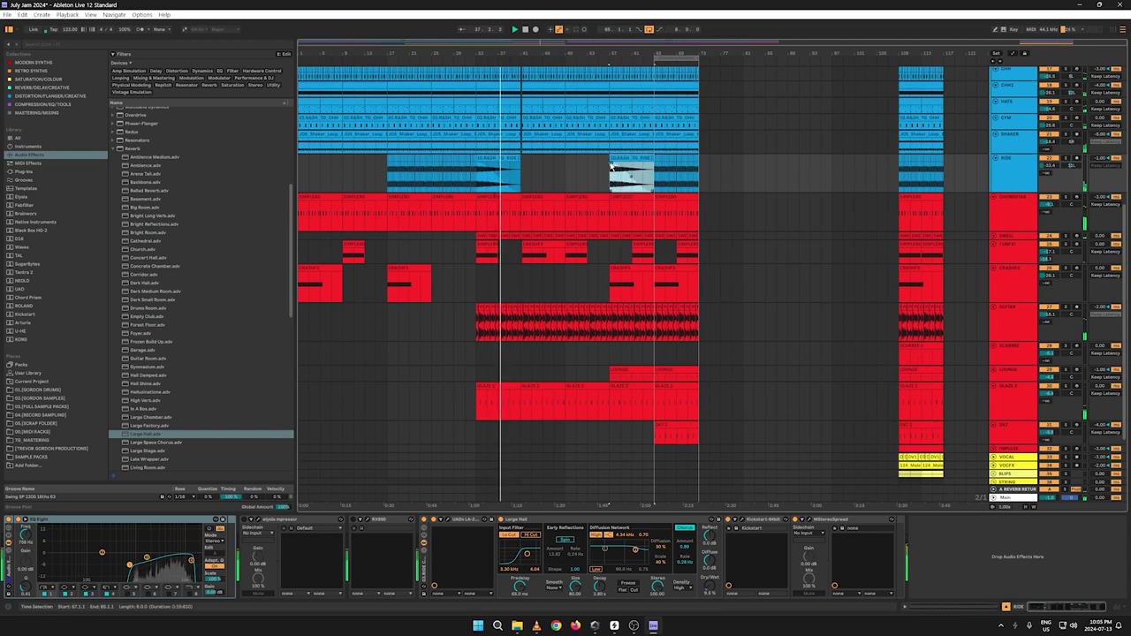
mouse_move(610, 166)
mouse_down()
mouse_move(655, 161)
mouse_move(616, 165)
mouse_up()
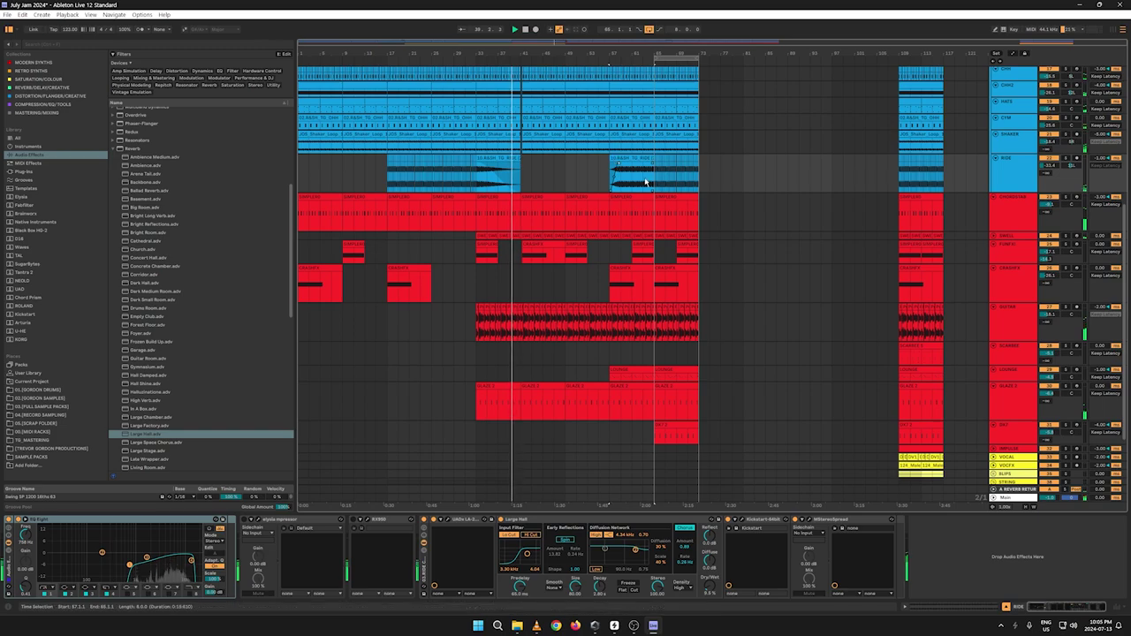
scroll(824, 208, up, 3)
scroll(823, 208, down, 2)
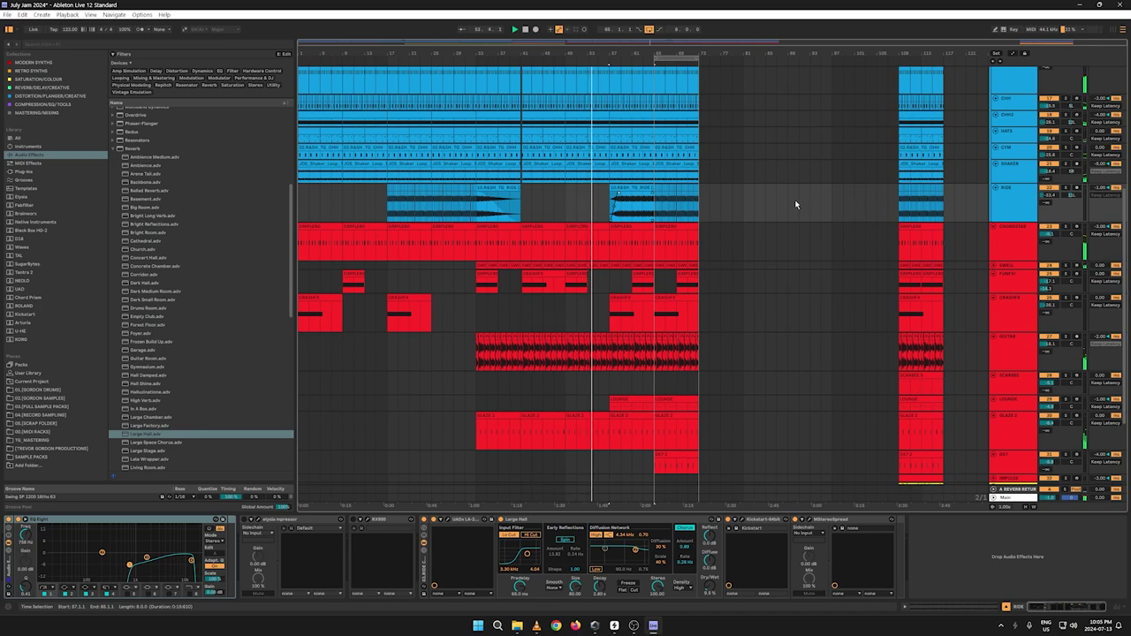
Step: Delete the later RIDE clip, both the selected part and the remaining piece
key(a)
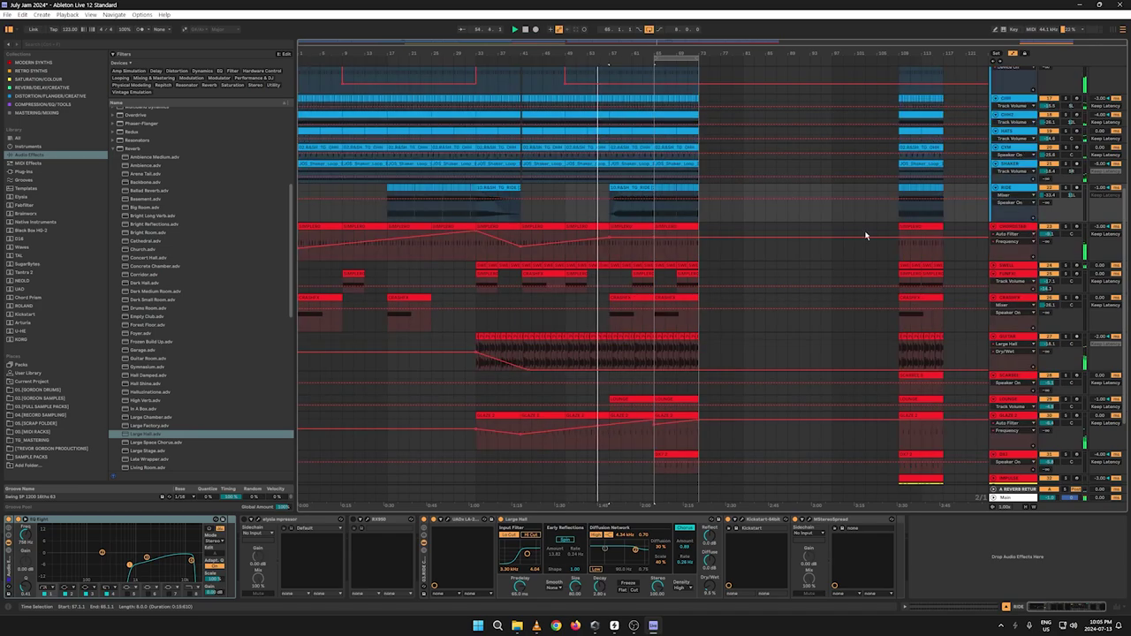
click(659, 430)
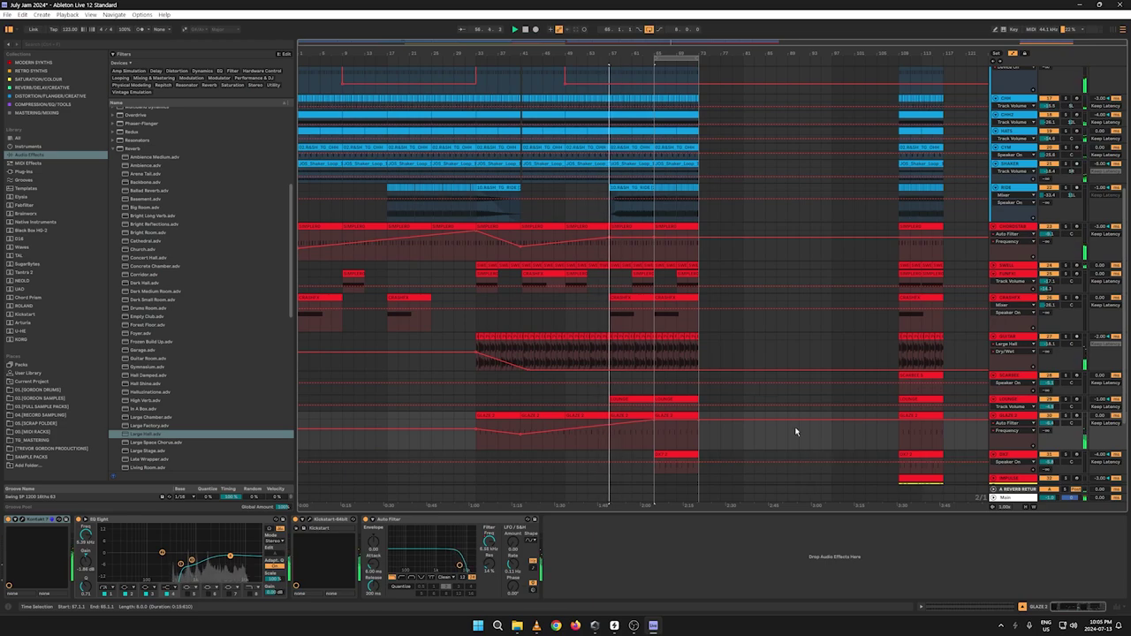
key(a)
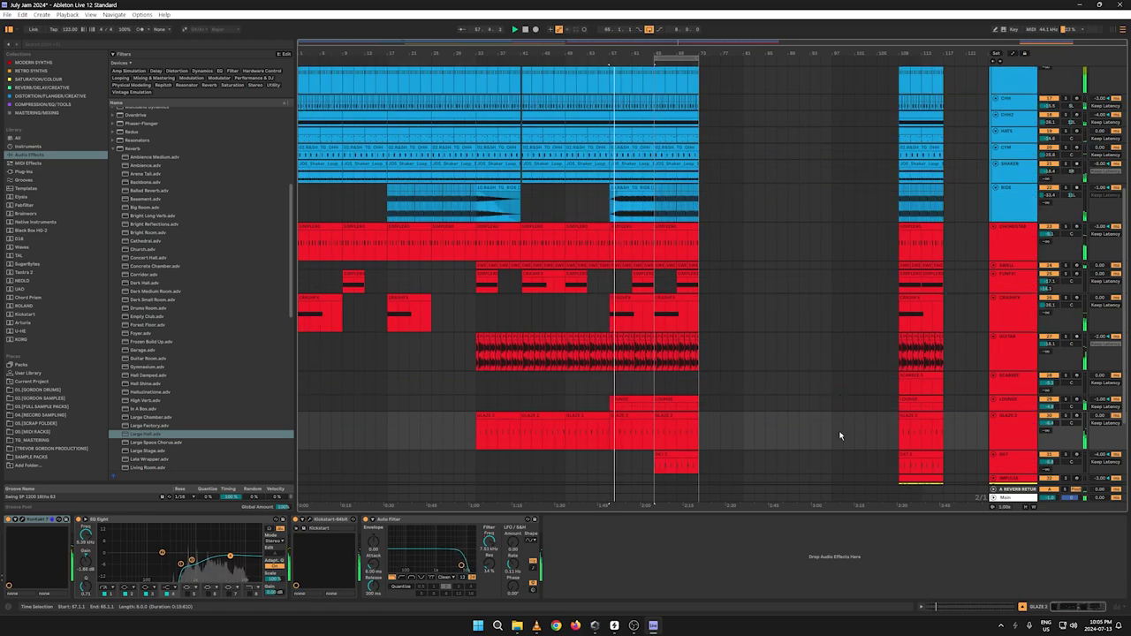
scroll(813, 359, down, 3)
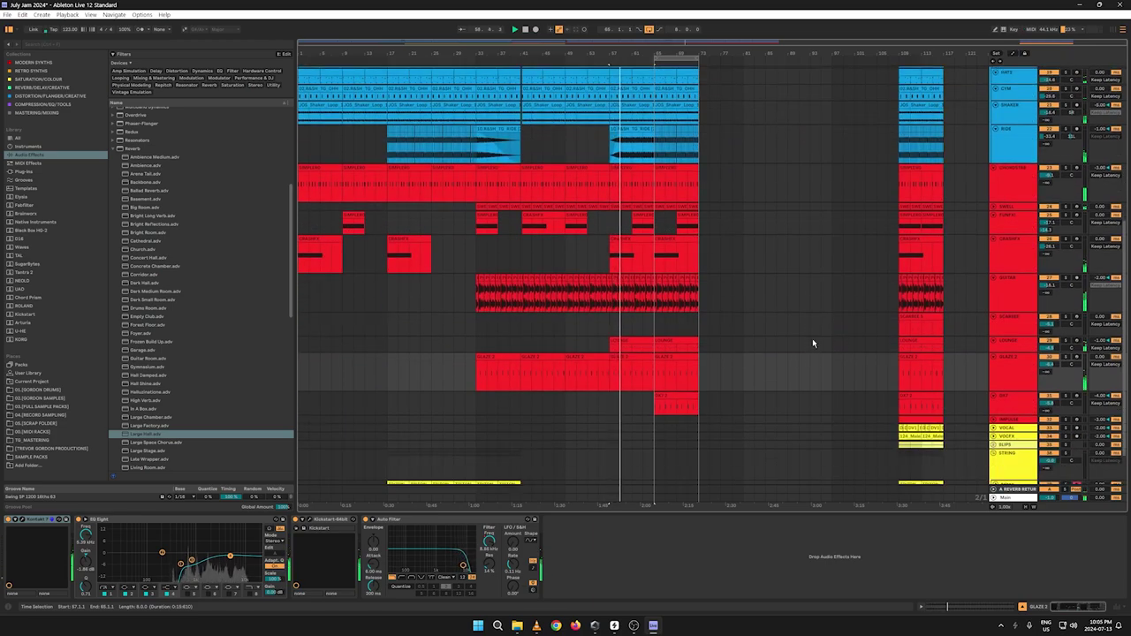
key(a)
key(a)
mouse_move(653, 146)
mouse_down()
mouse_move(634, 145)
mouse_move(655, 147)
mouse_up()
key(Delete)
click(661, 147)
key(Delete)
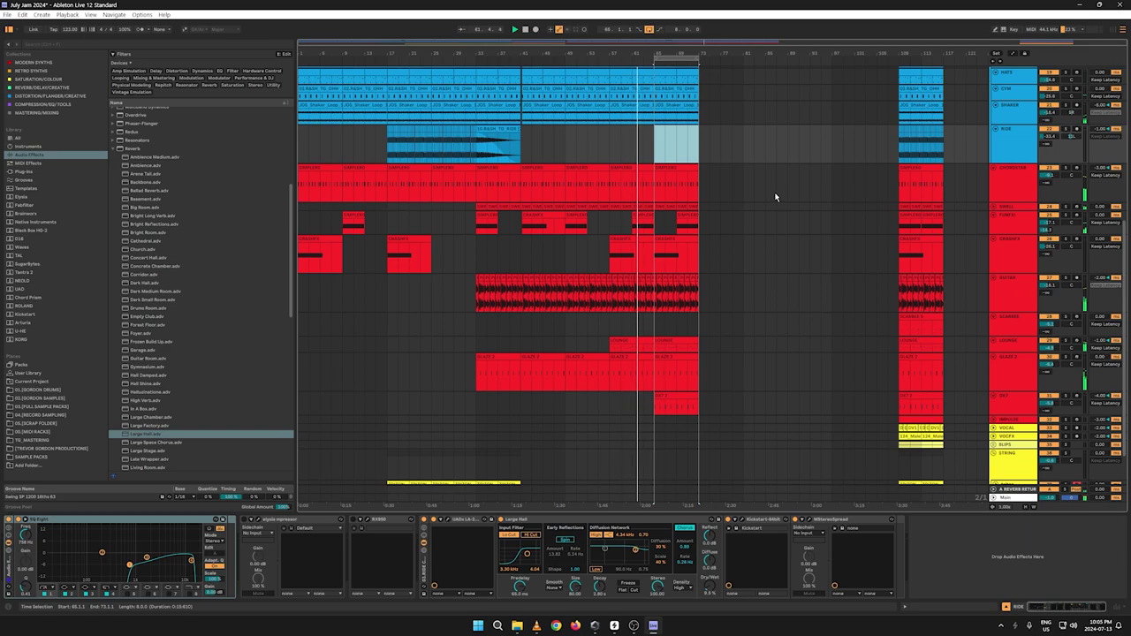
Step: Duplicate bars 65–73 on all tracks into bars 73–81 with Ctrl+D, then show automation envelopes
key(a)
key(a)
key(a)
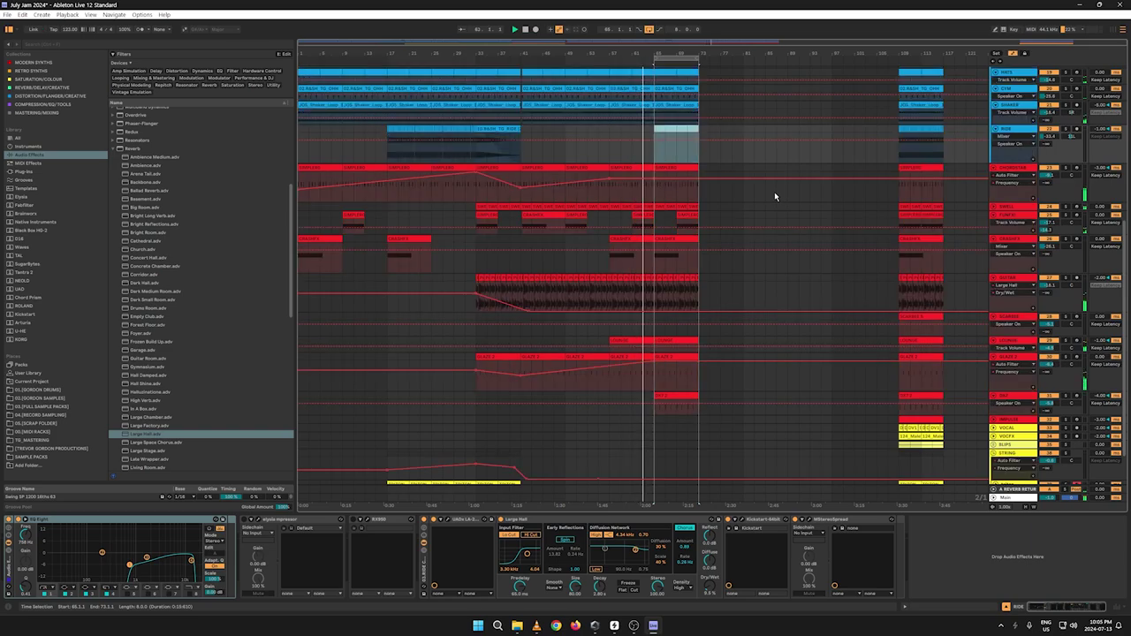
key(a)
key(a)
key(a)
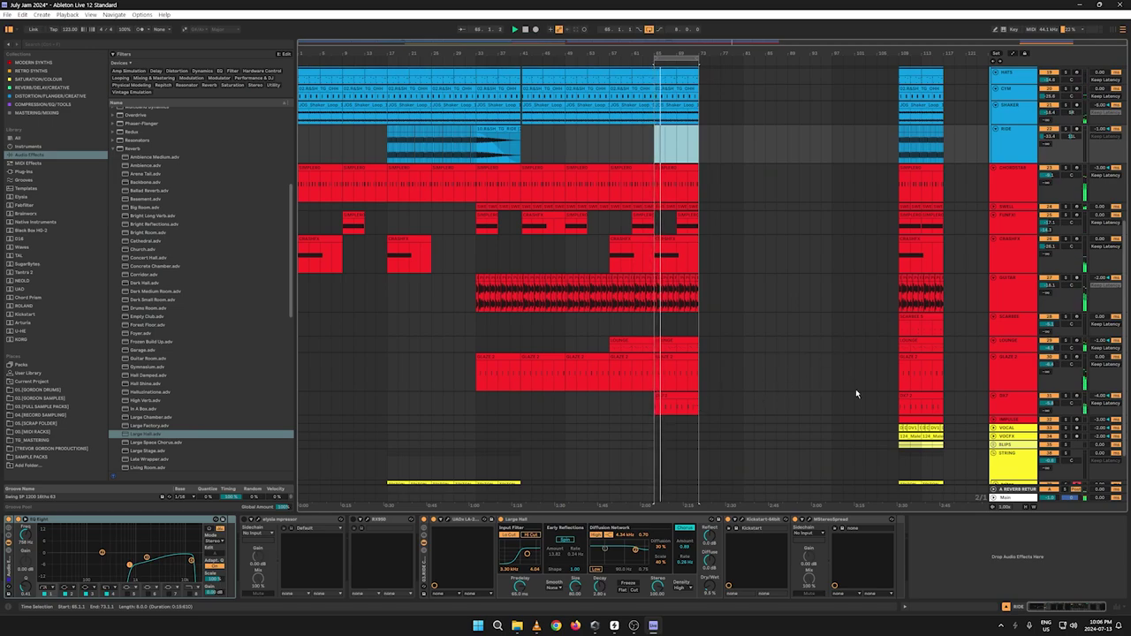
key(a)
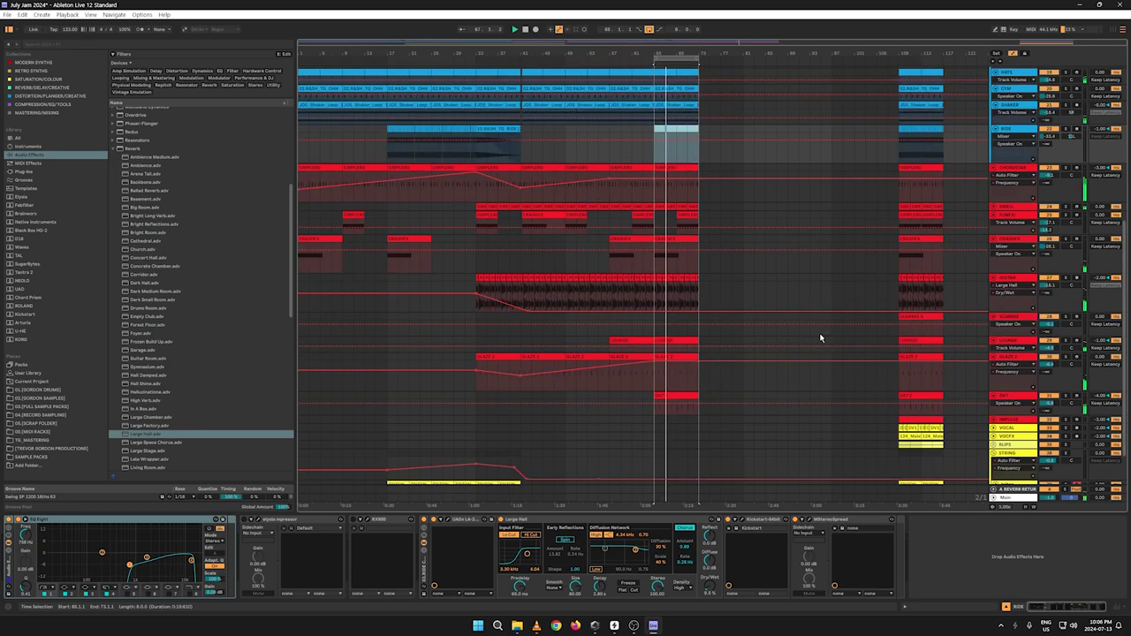
key(a)
scroll(828, 338, down, 2)
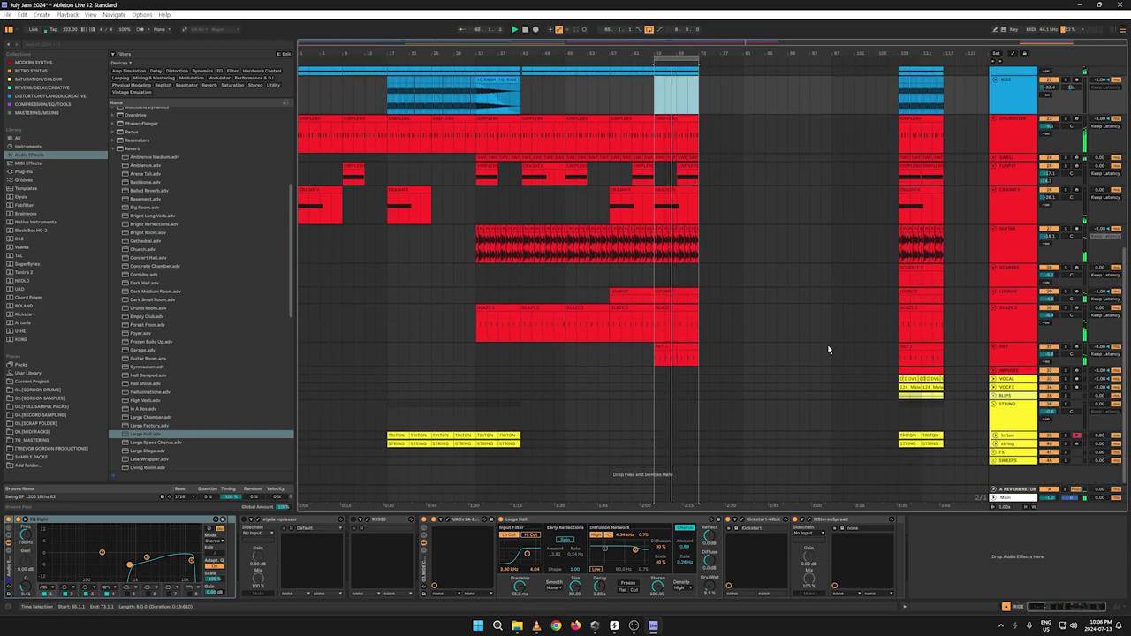
click(992, 371)
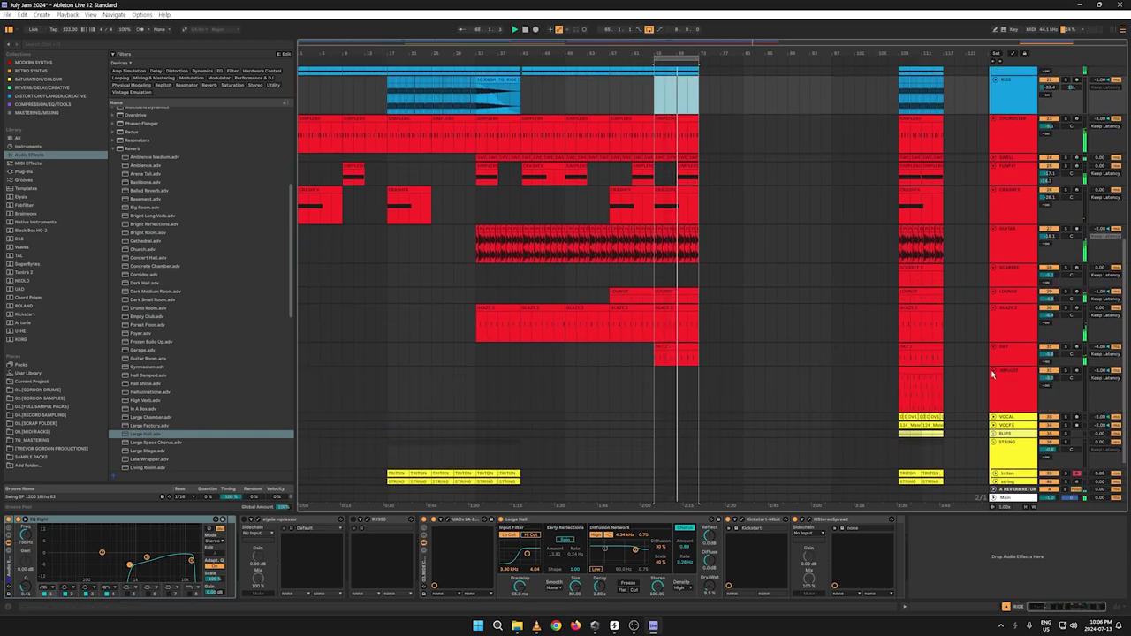
click(942, 389)
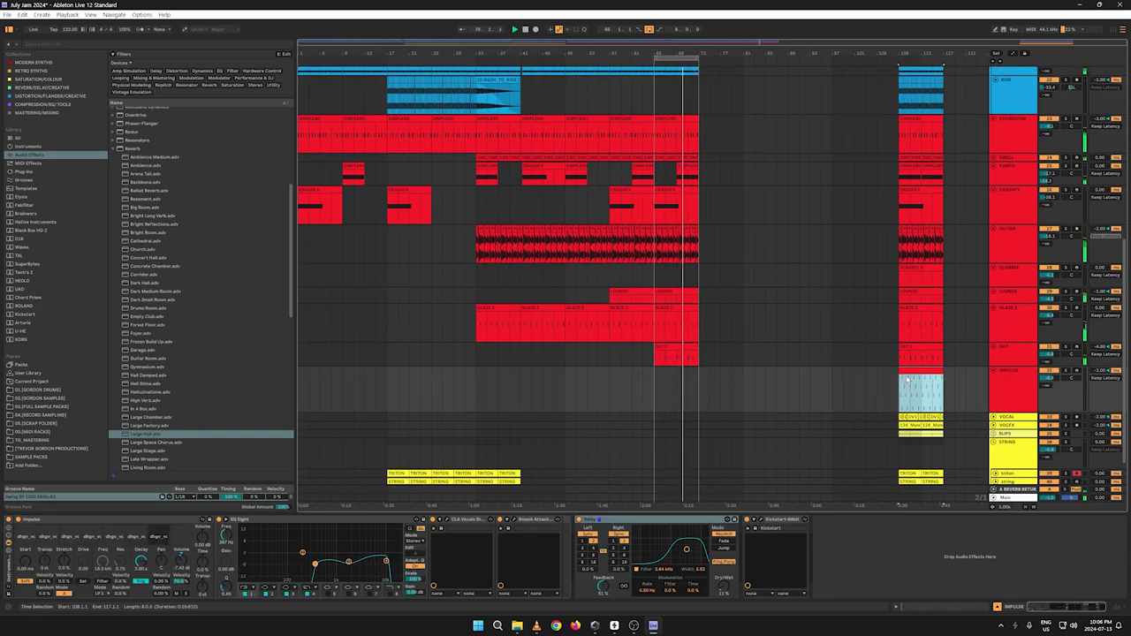
drag(702, 369, 655, 69)
key(ctrl+d)
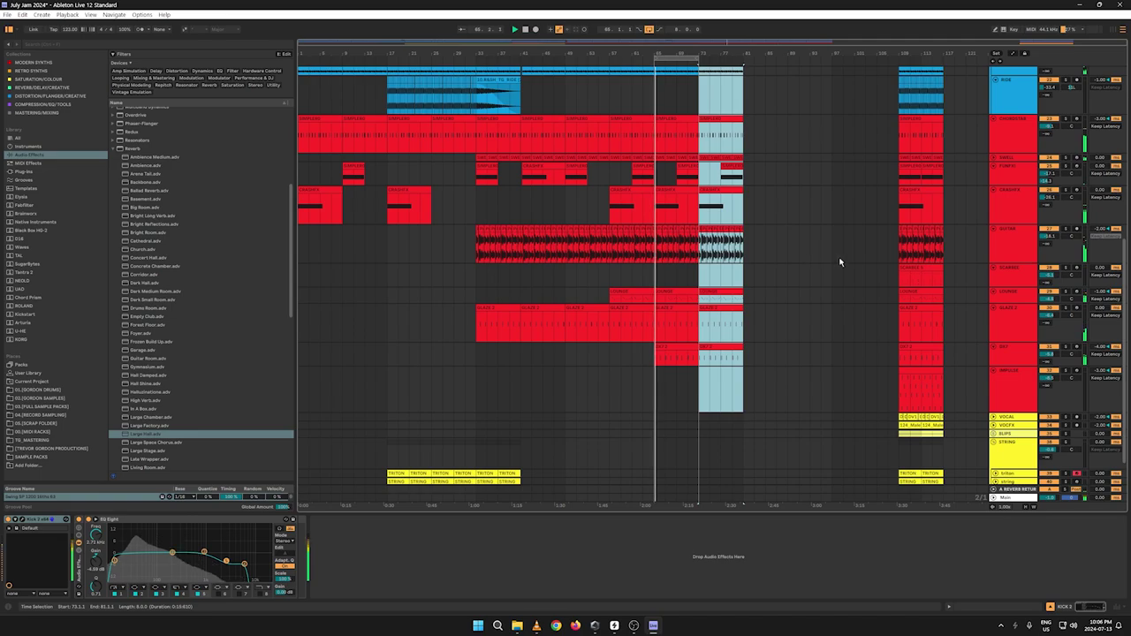
scroll(836, 256, up, 5)
key(a)
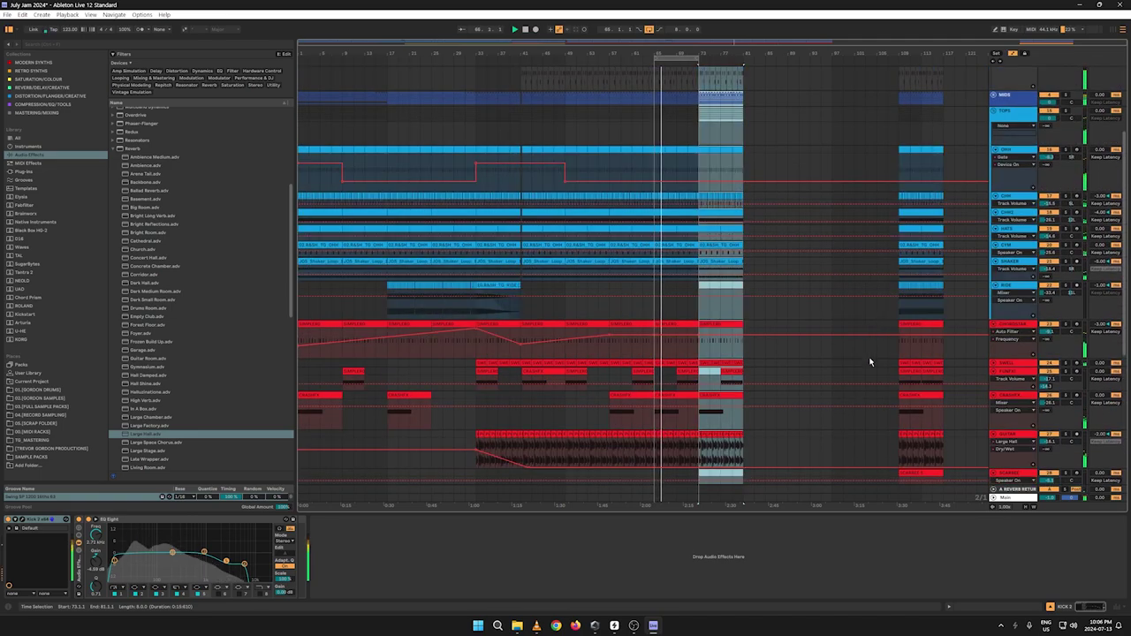
Step: Raise the CHORDSTAB Auto Filter frequency breakpoint near bar 57
click(606, 337)
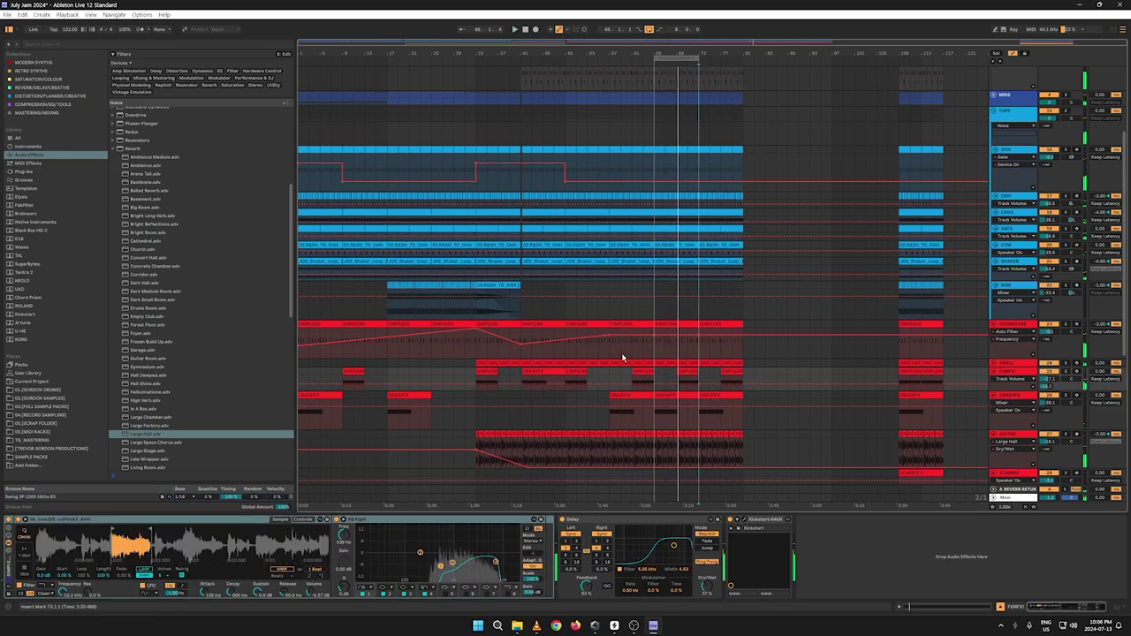
click(609, 348)
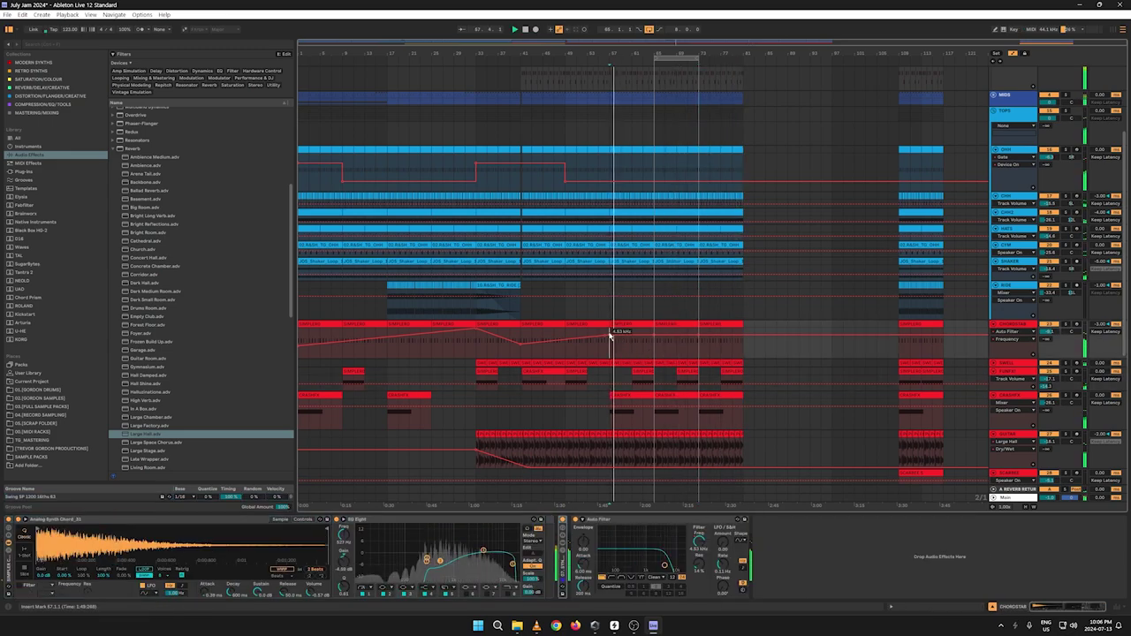
drag(611, 335, 621, 331)
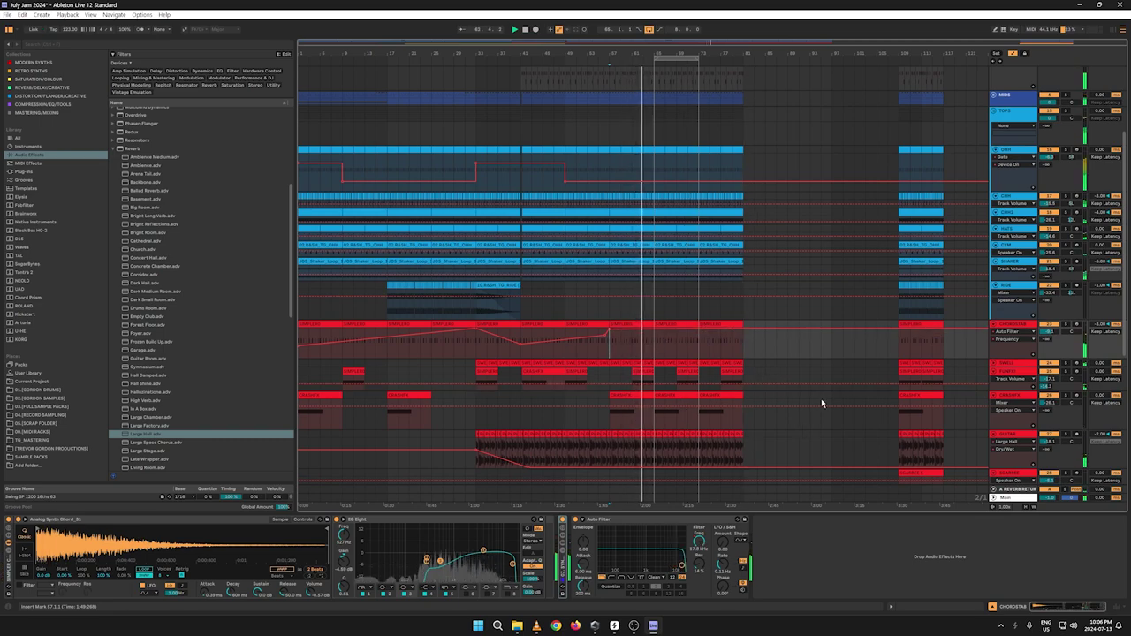
Step: Move the SWELL Filter Freq breakpoint later to flatten its ramp, then hide envelopes
click(993, 366)
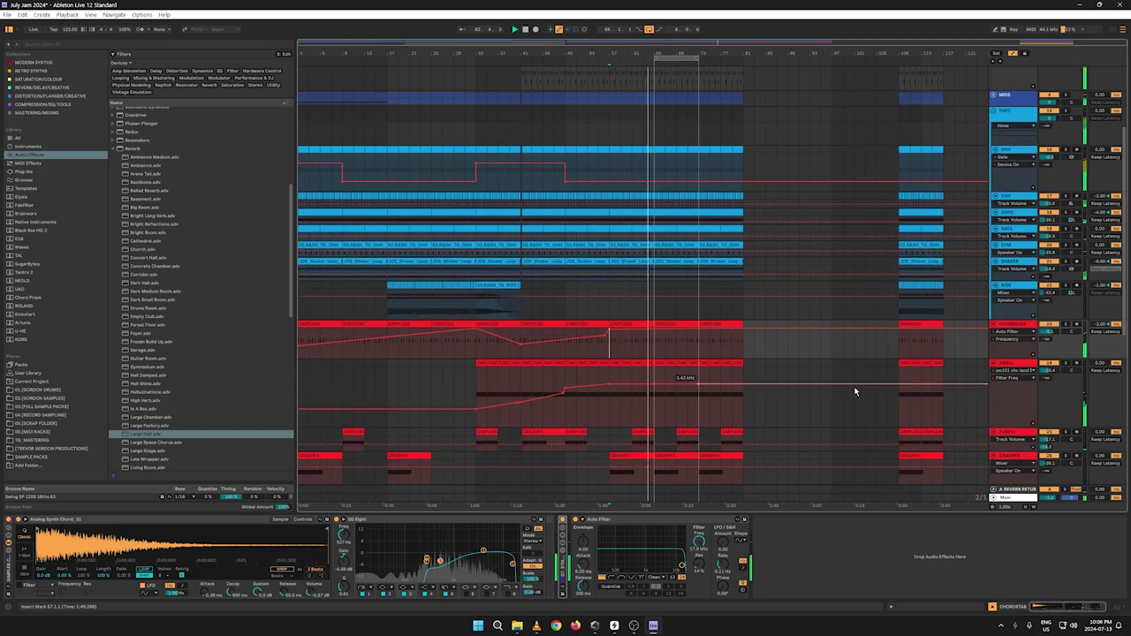
click(603, 387)
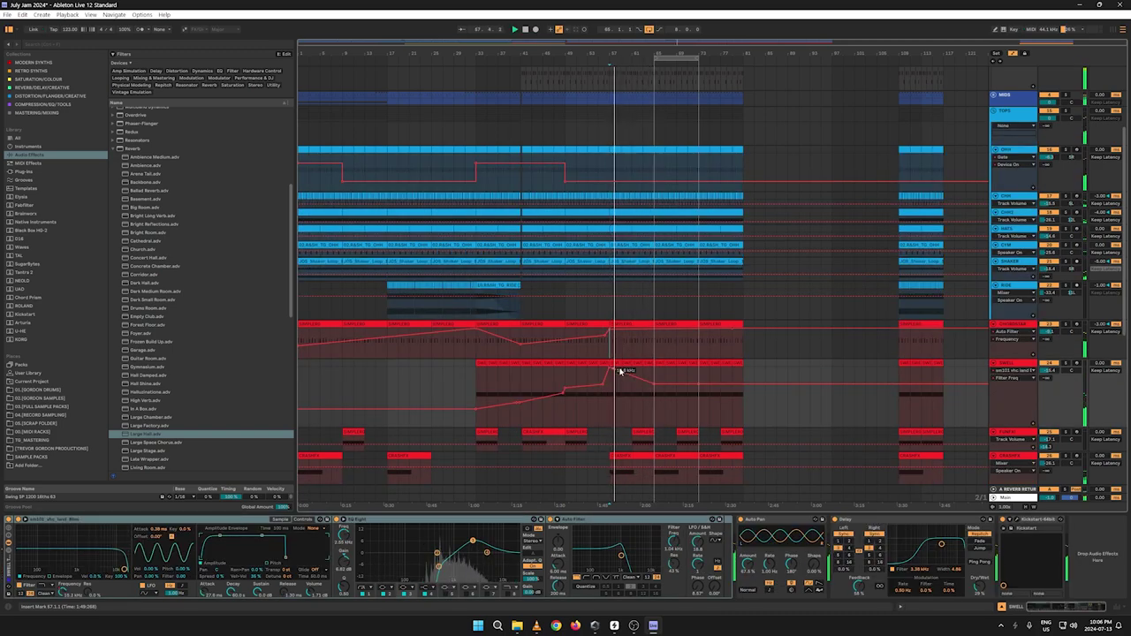
drag(677, 367, 743, 367)
key(a)
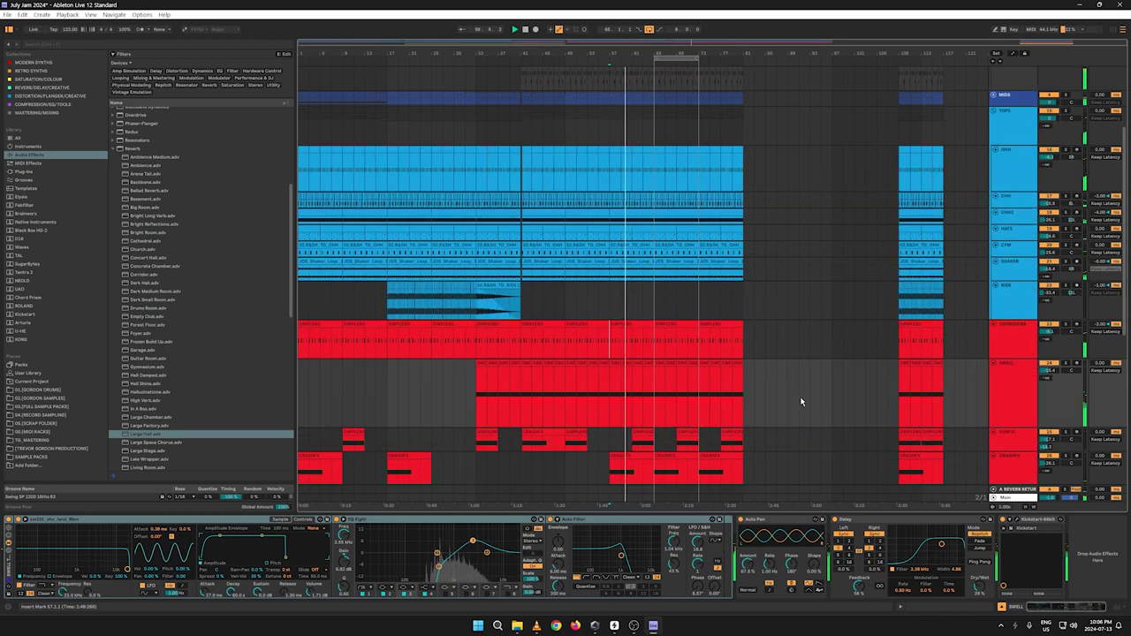
key(a)
key(a)
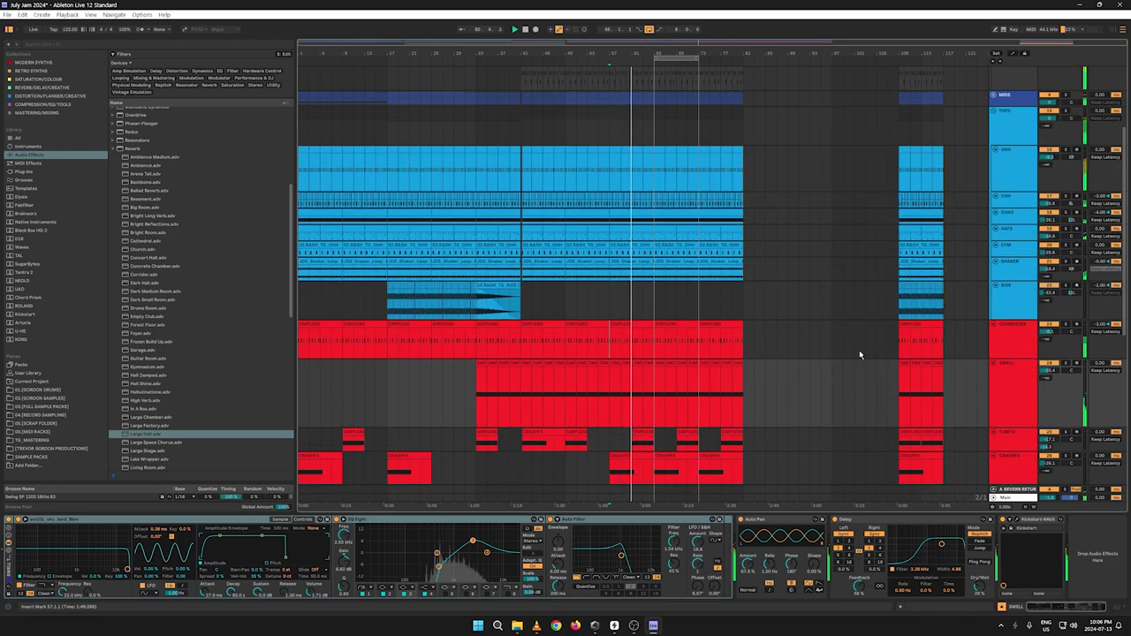
scroll(856, 353, down, 10)
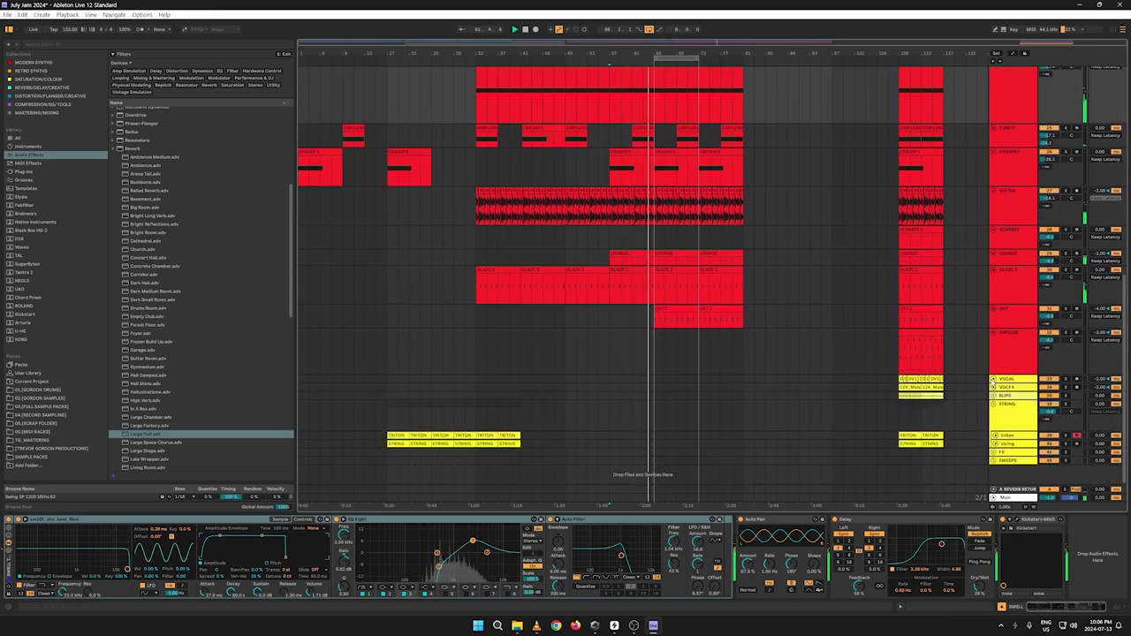
click(919, 404)
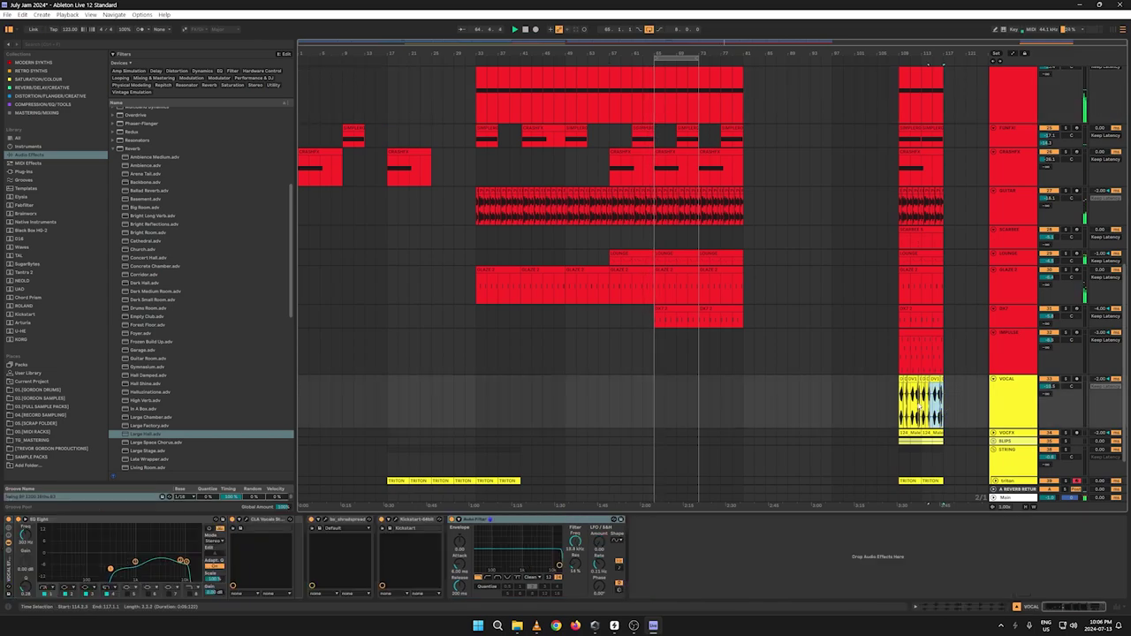
right_click(912, 385)
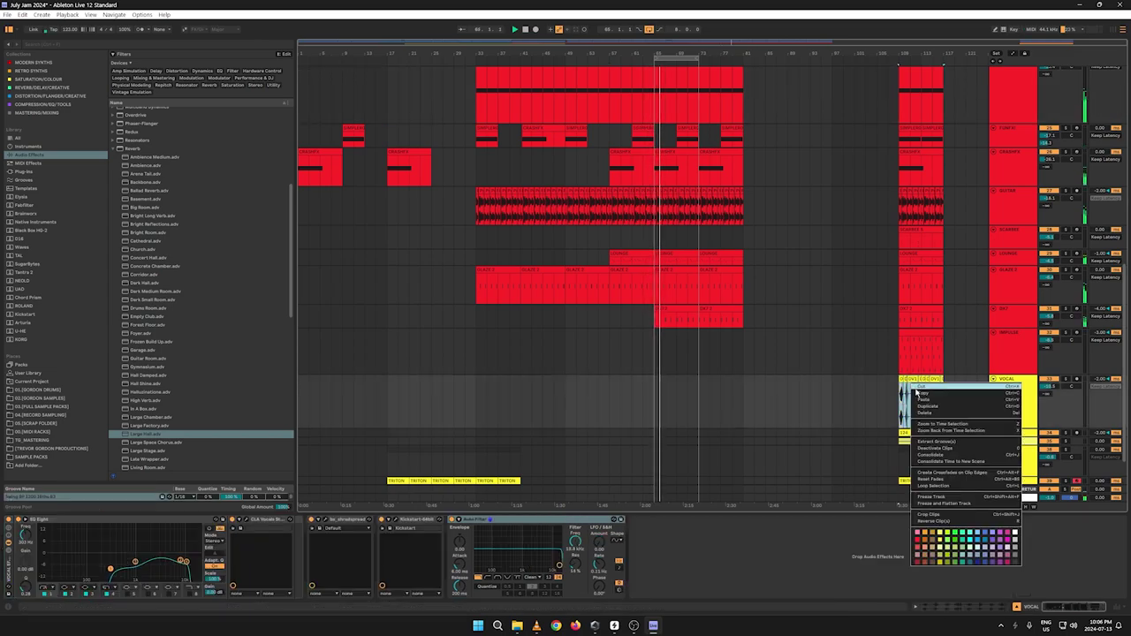
click(923, 393)
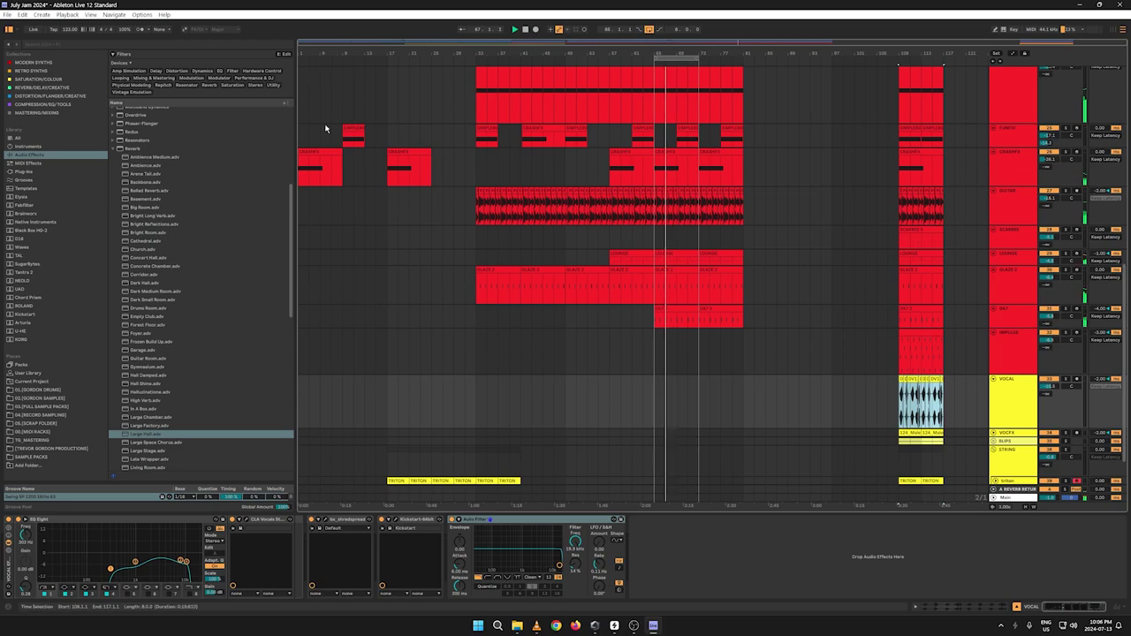
click(304, 391)
key(ctrl+v)
key(space)
key(space)
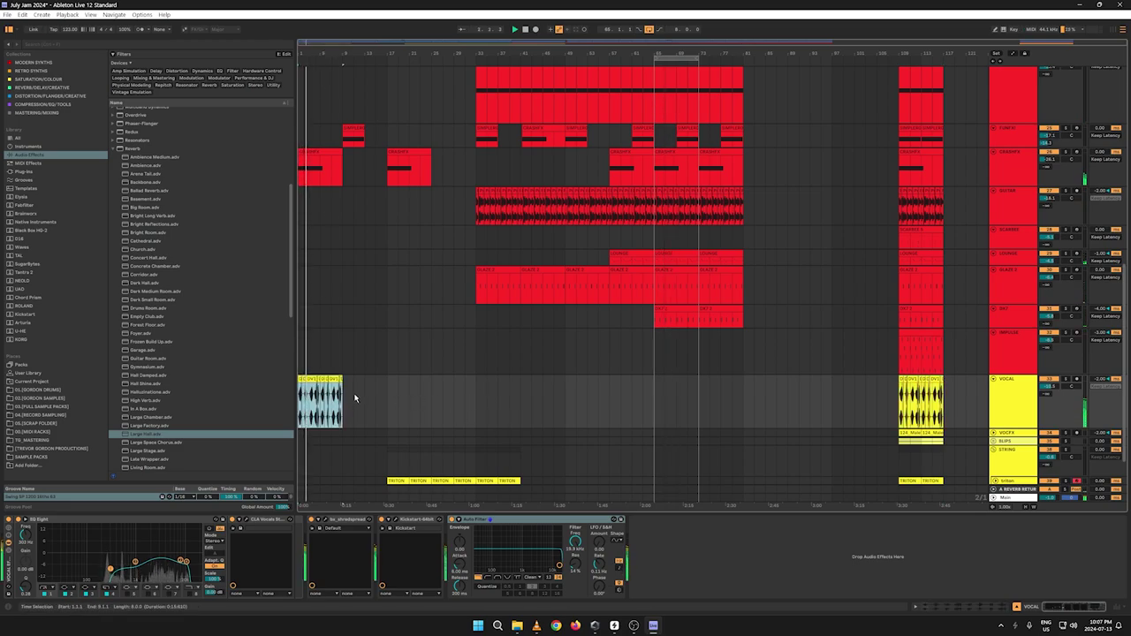
key(Delete)
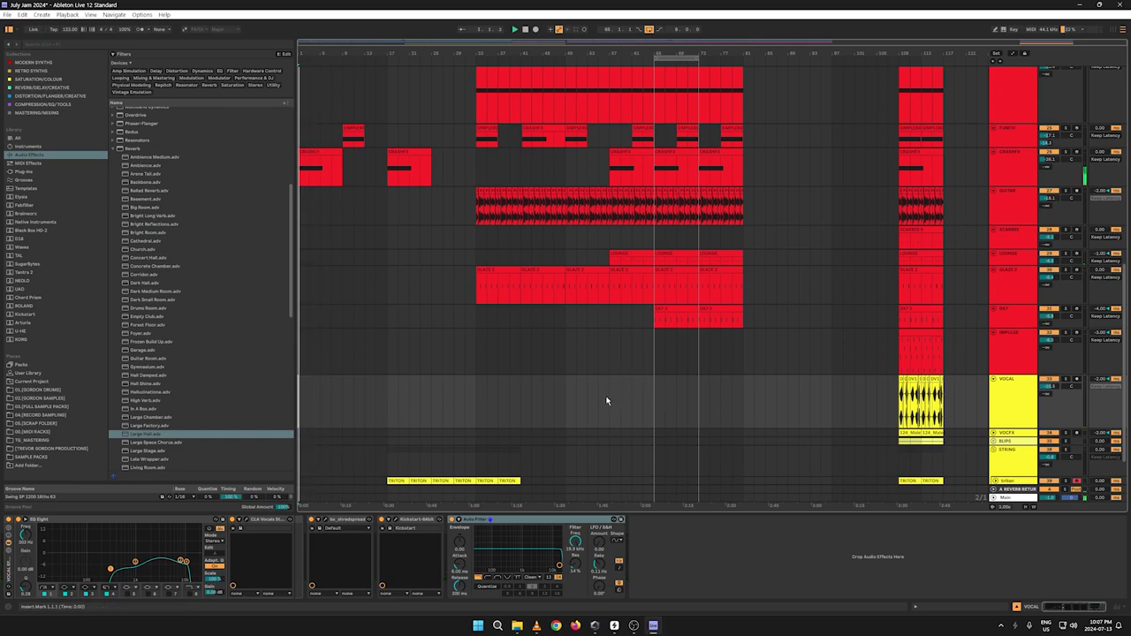
click(611, 402)
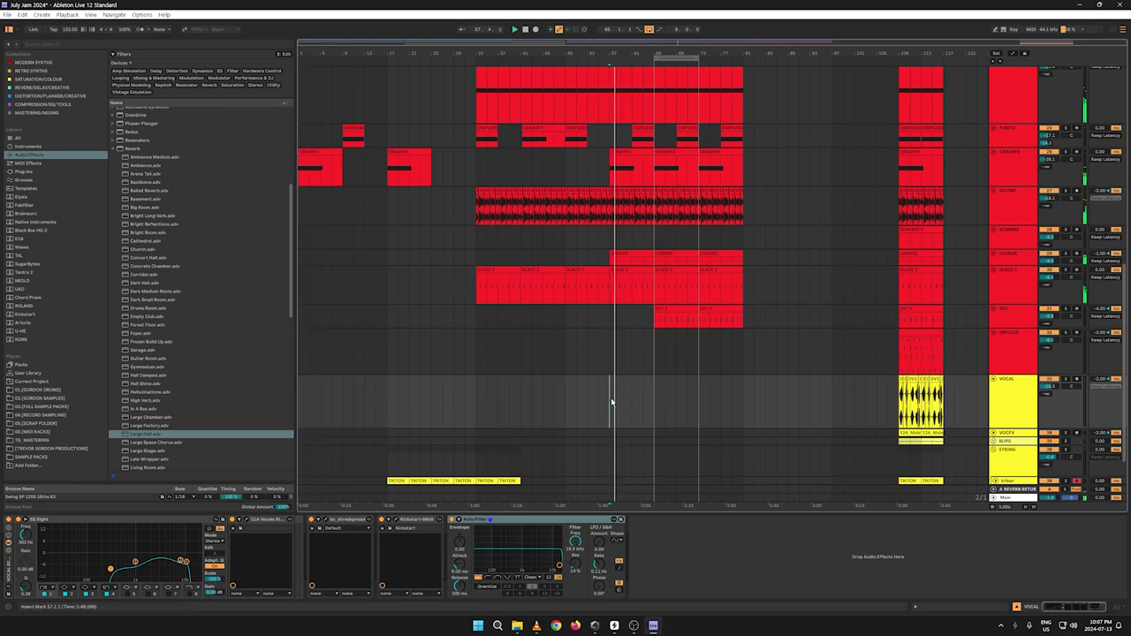
key(ctrl+v)
key(ctrl+v)
key(ctrl+v)
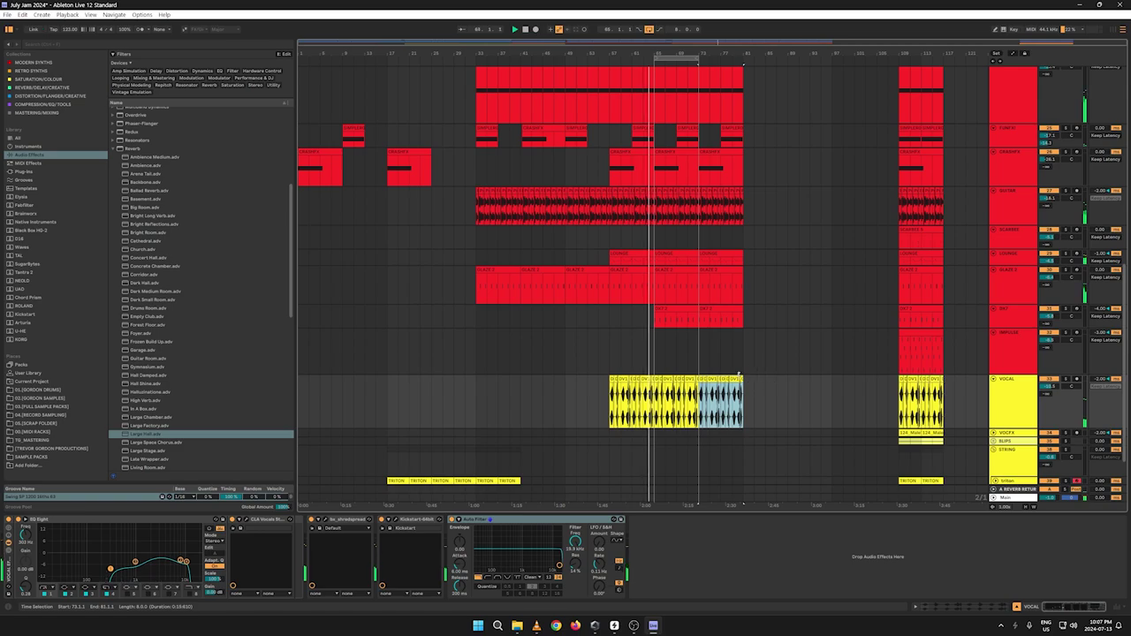
drag(740, 404, 609, 396)
key(Delete)
click(756, 415)
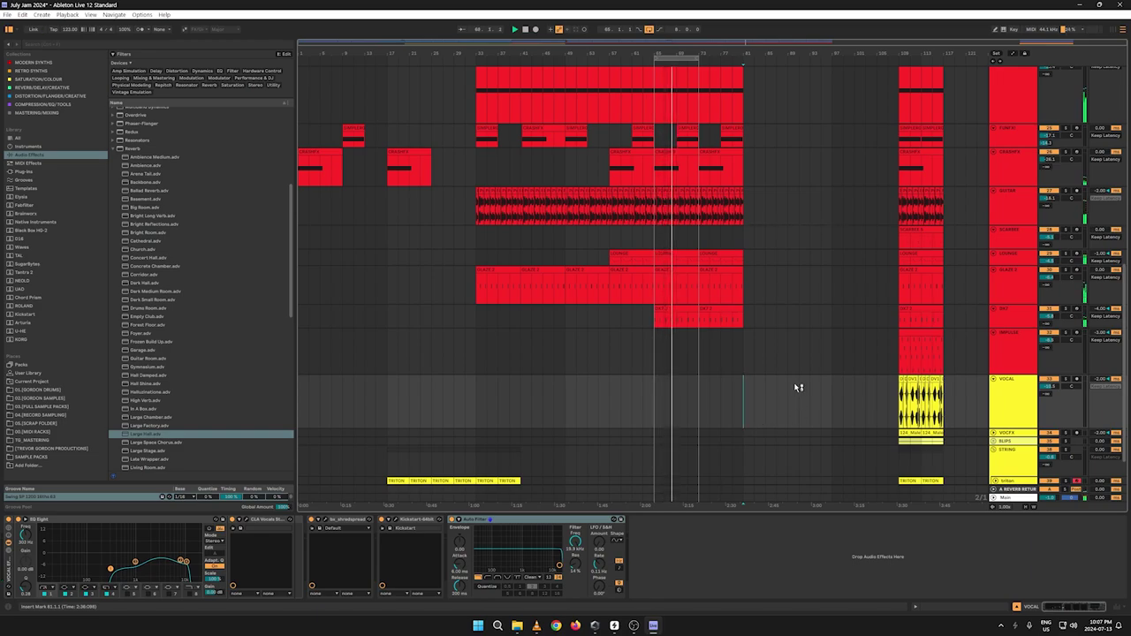
scroll(797, 388, down, 1)
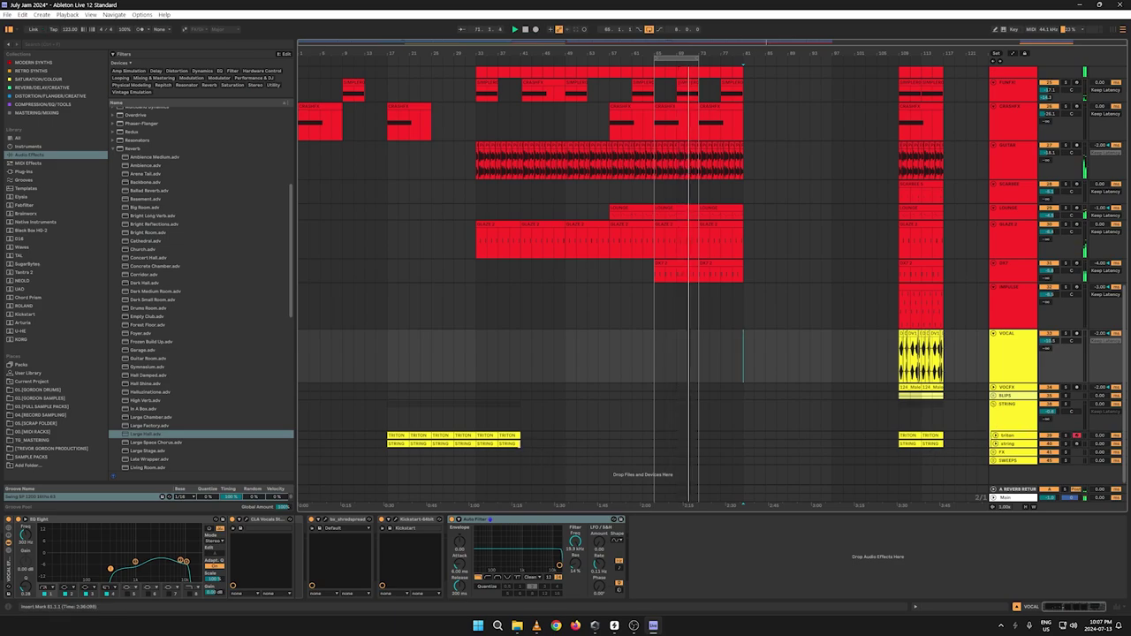
Step: Select the time range across the TRITON and STRING clips and inspect the TRITON and VOCFX device chains
drag(521, 445, 389, 436)
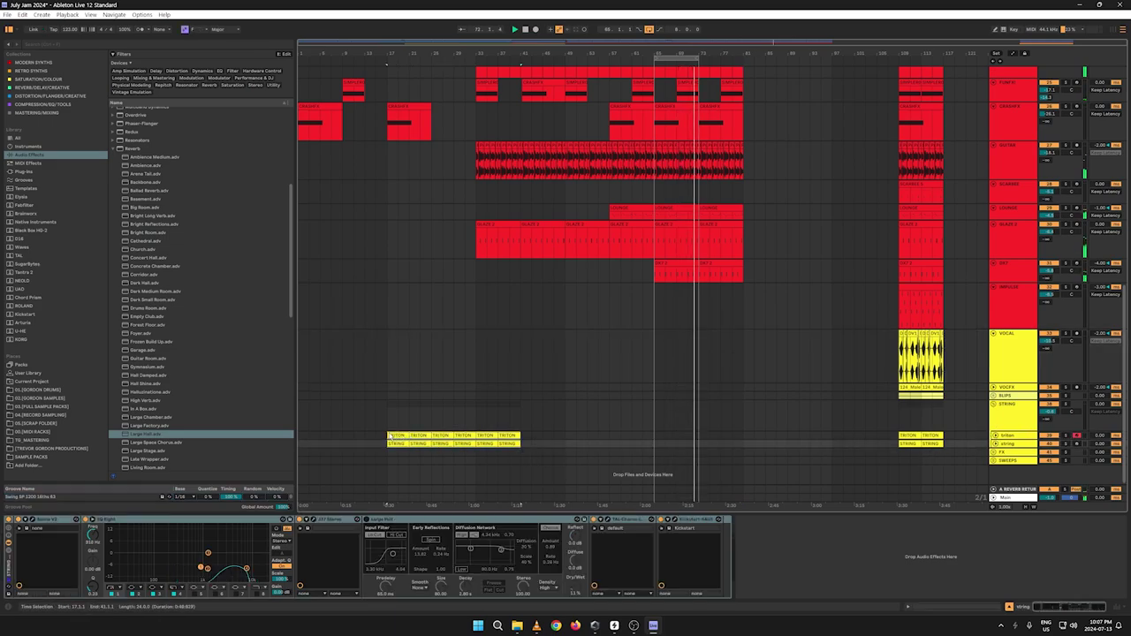
click(597, 434)
click(588, 387)
Step: Stop playback and return to 1.1.1, scrolling up to the drum tracks
click(525, 30)
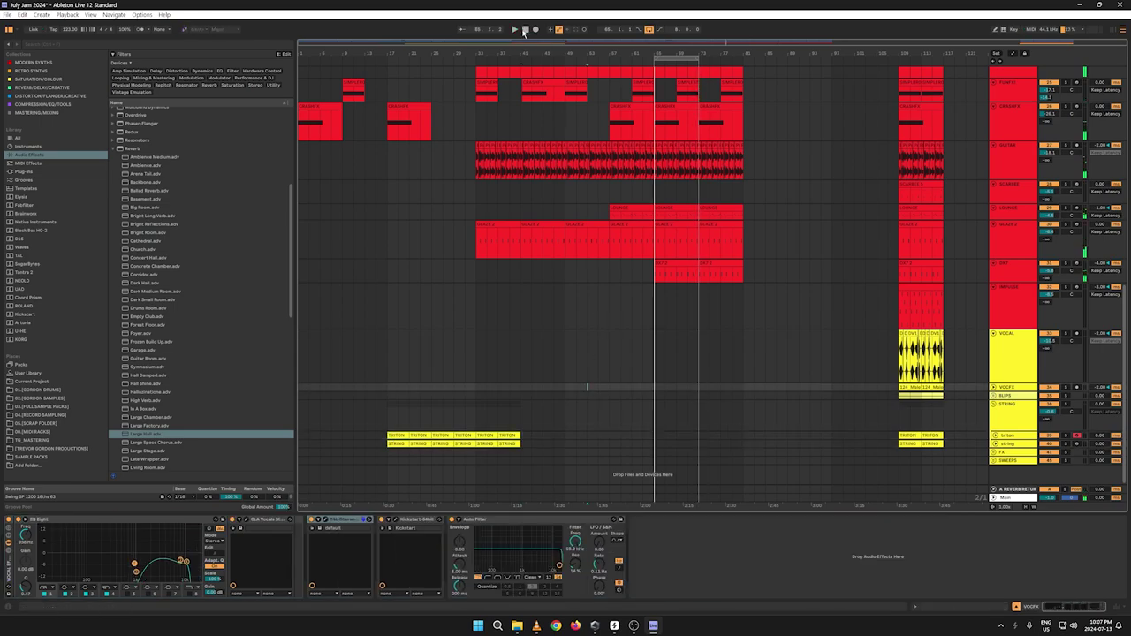
click(524, 30)
scroll(846, 280, up, 5)
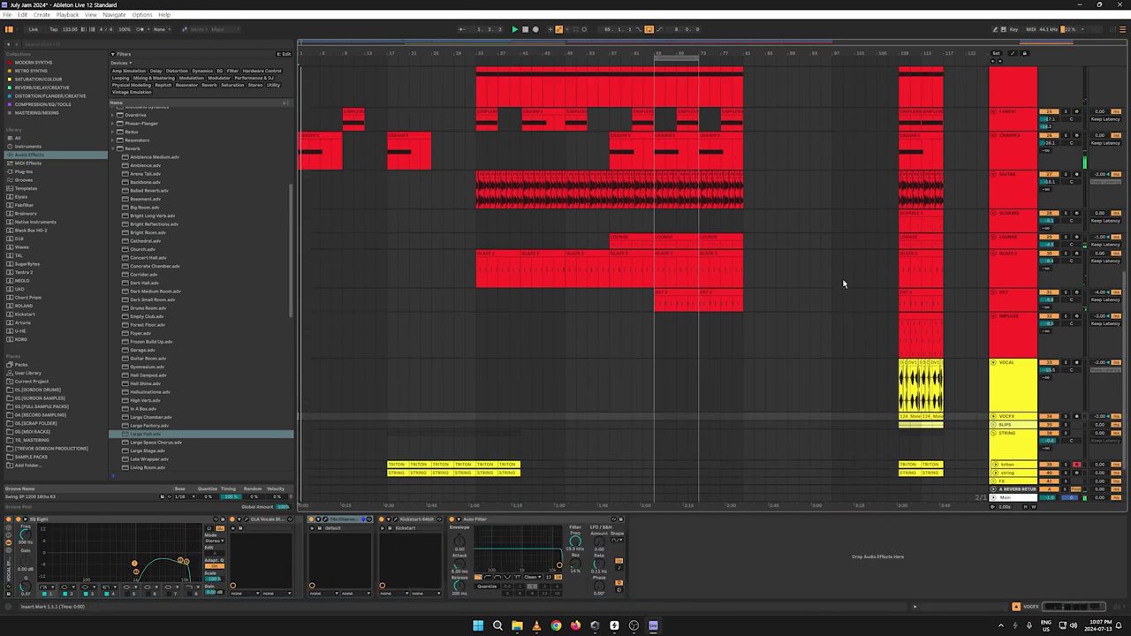
scroll(829, 270, up, 6)
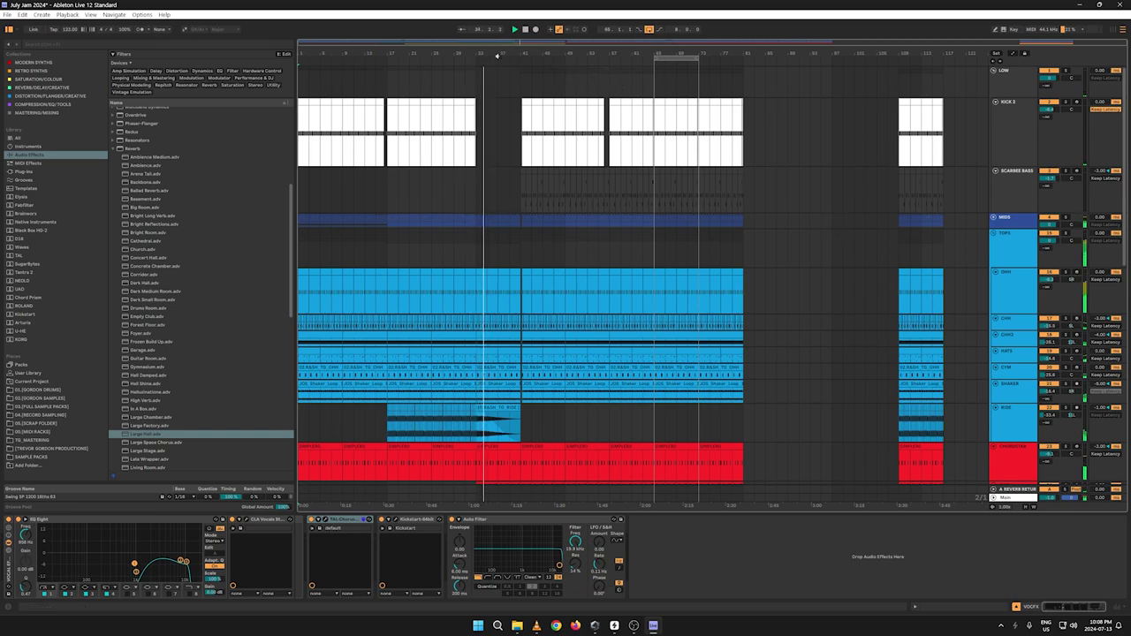
Step: Extend the KICK 2 clip's end from bar 33 to 33.2.1
drag(497, 55, 502, 117)
drag(517, 109, 522, 103)
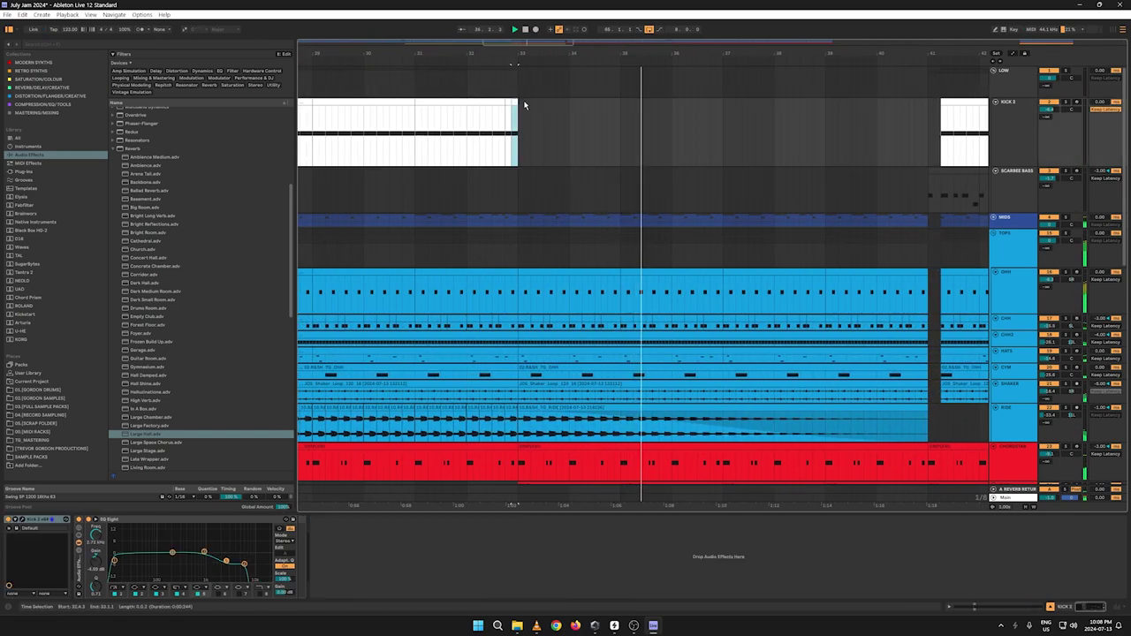
key(shift+Tab)
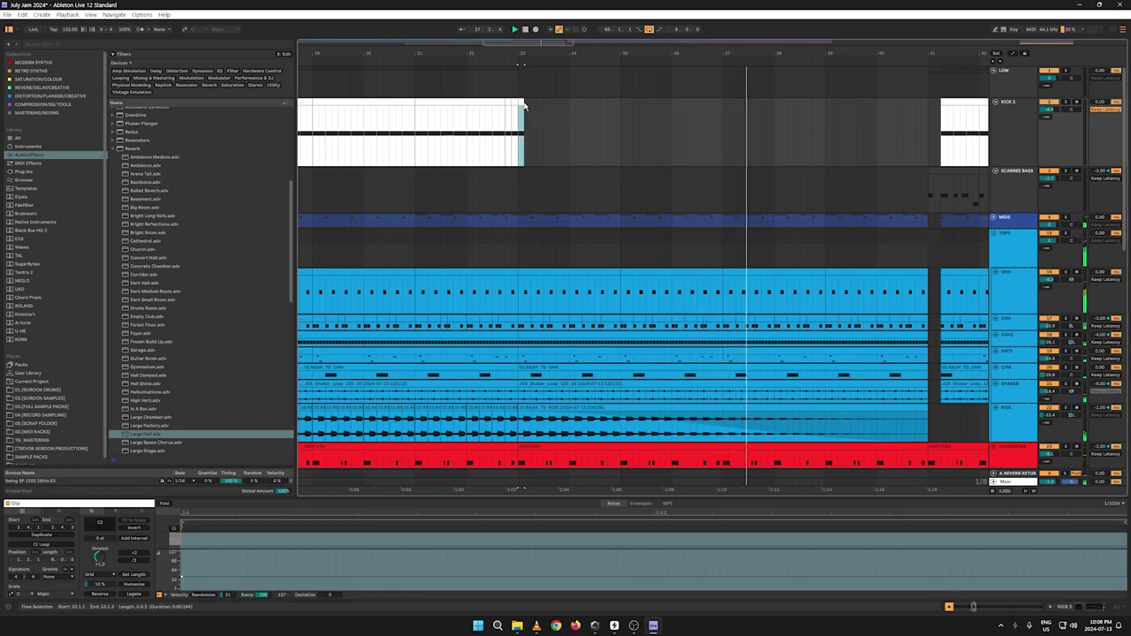
drag(524, 105, 531, 104)
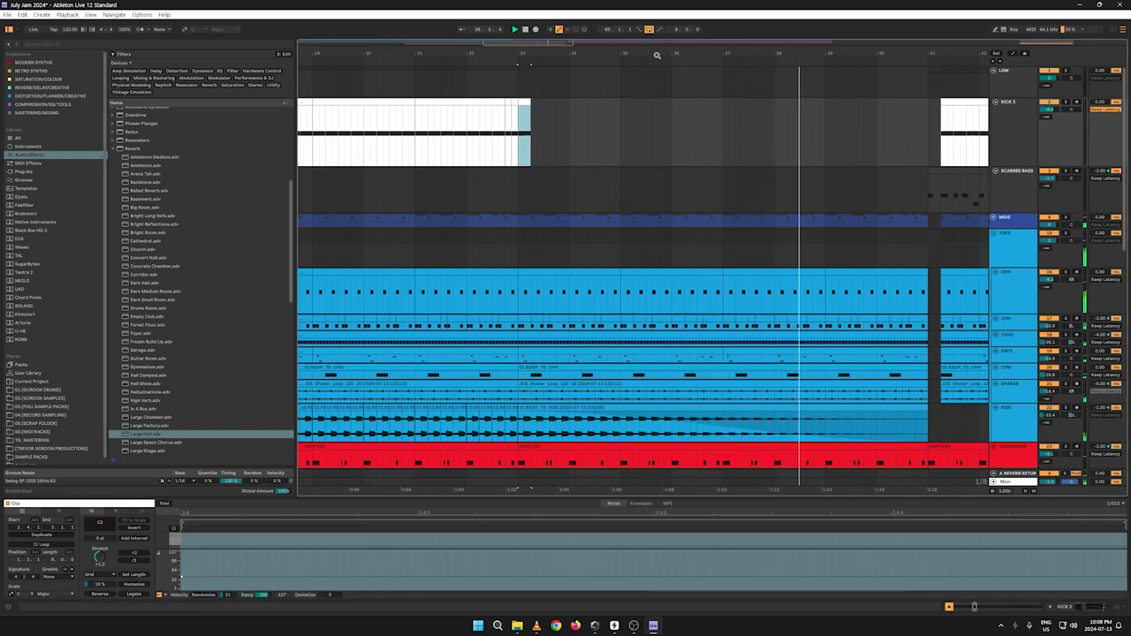
Step: Show the automation lanes and start playback from bar 49 on SWELL
drag(657, 55, 392, 1)
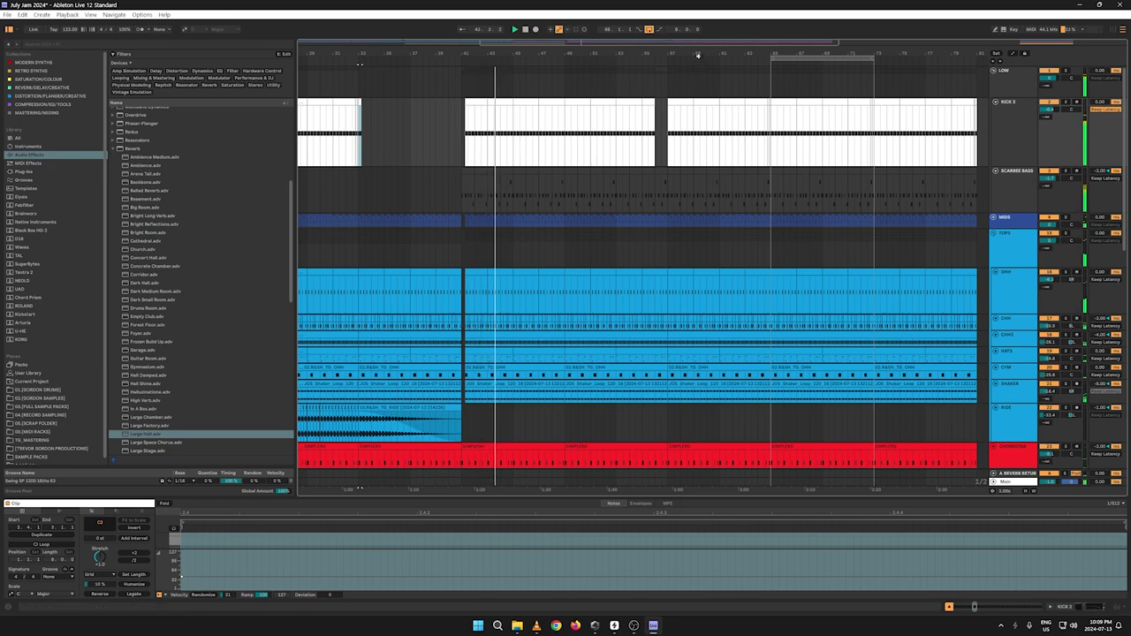
drag(700, 55, 539, 50)
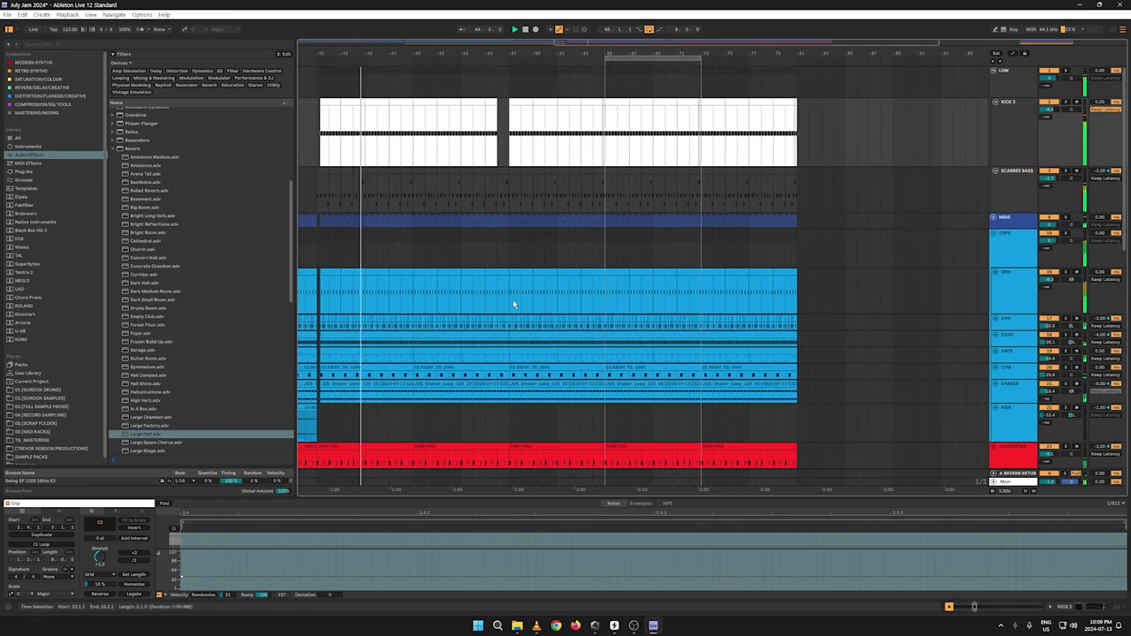
scroll(470, 288, down, 10)
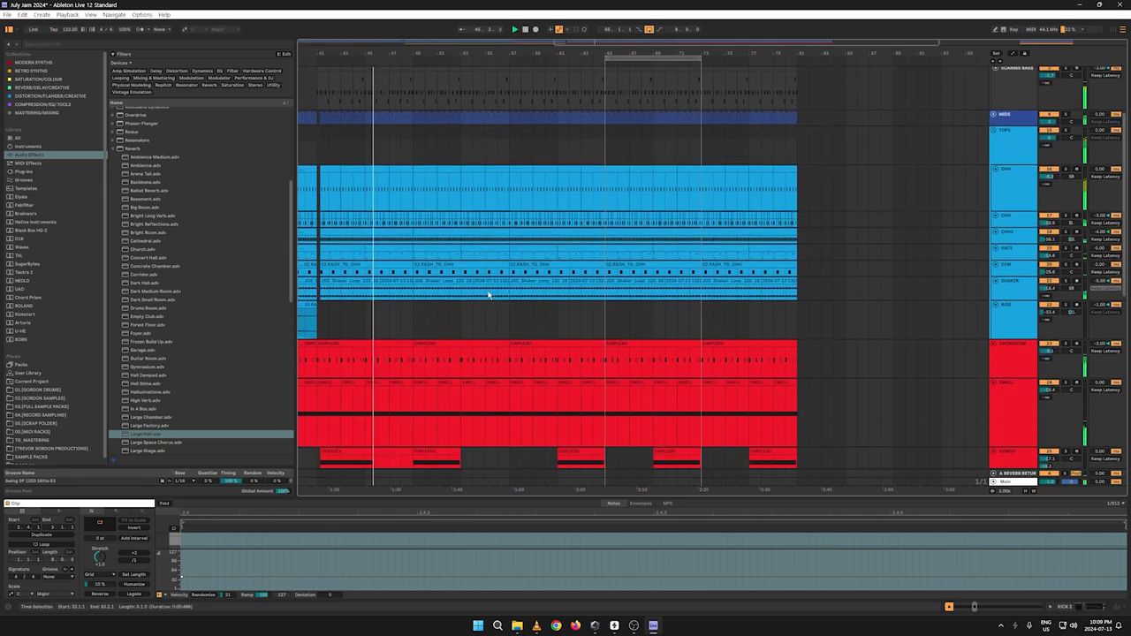
scroll(481, 299, up, 10)
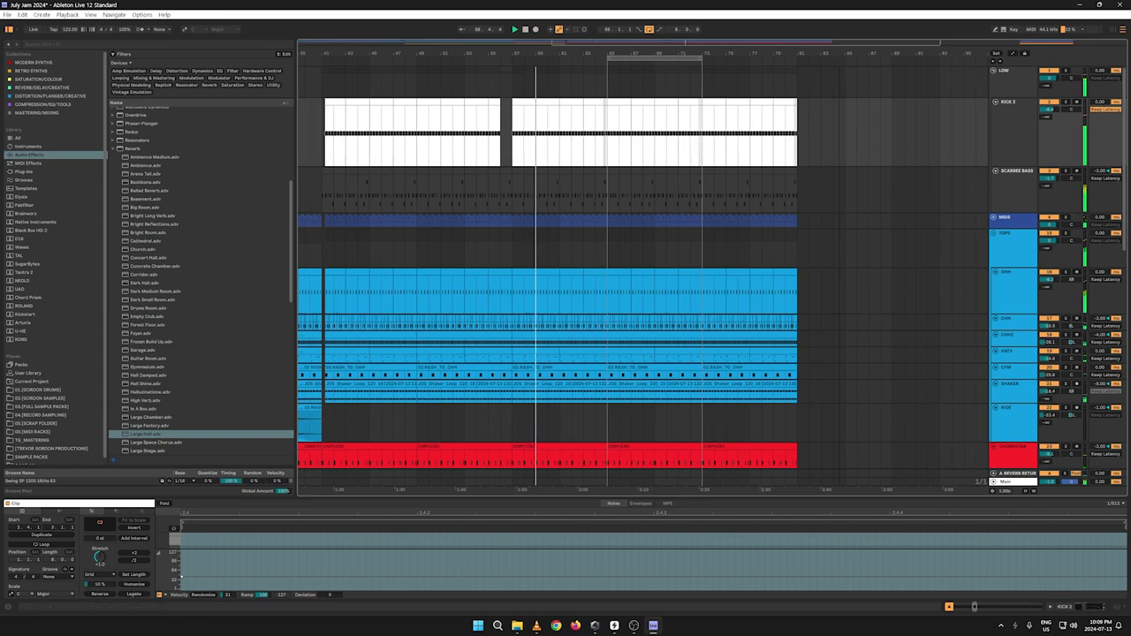
scroll(640, 250, right, 5)
scroll(655, 271, down, 3)
scroll(657, 265, down, 6)
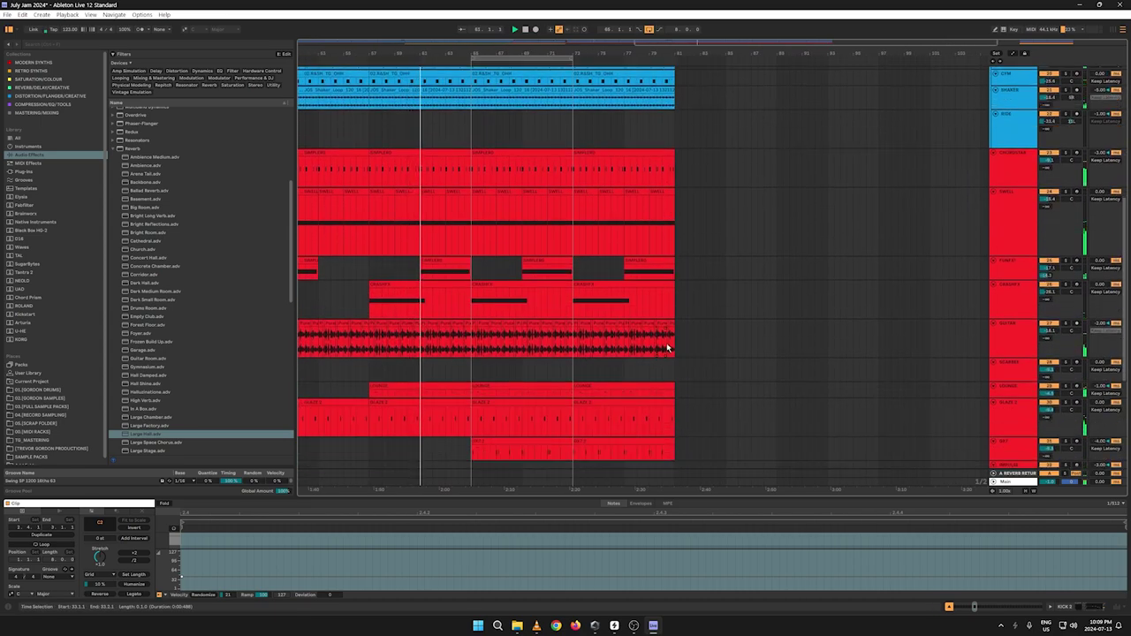
key(a)
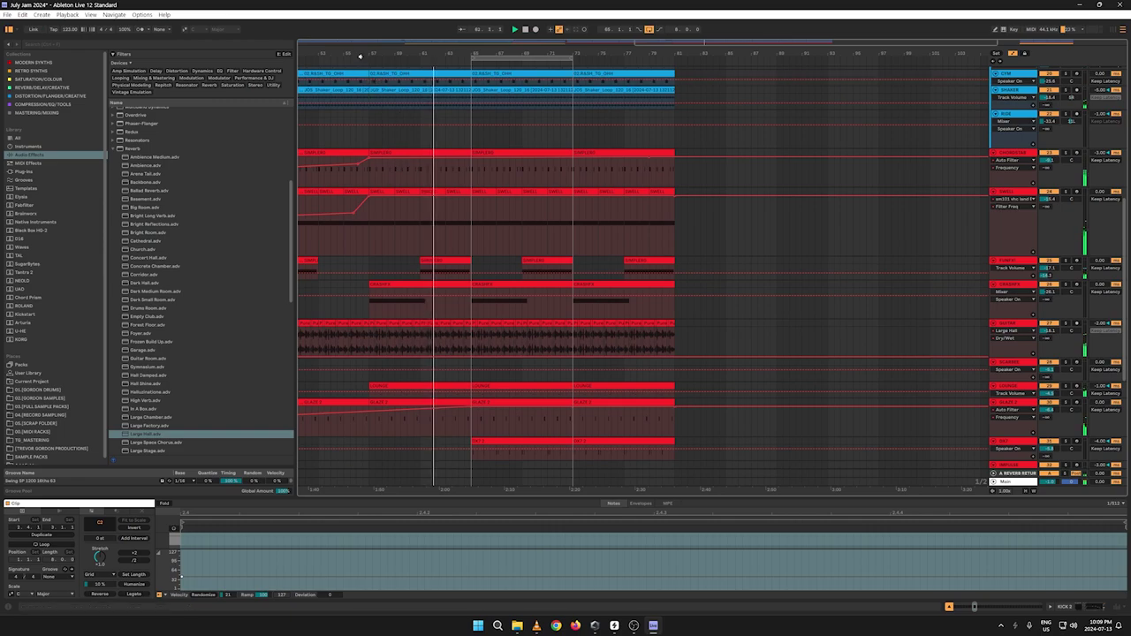
drag(361, 57, 479, 51)
click(407, 248)
key(space)
key(space)
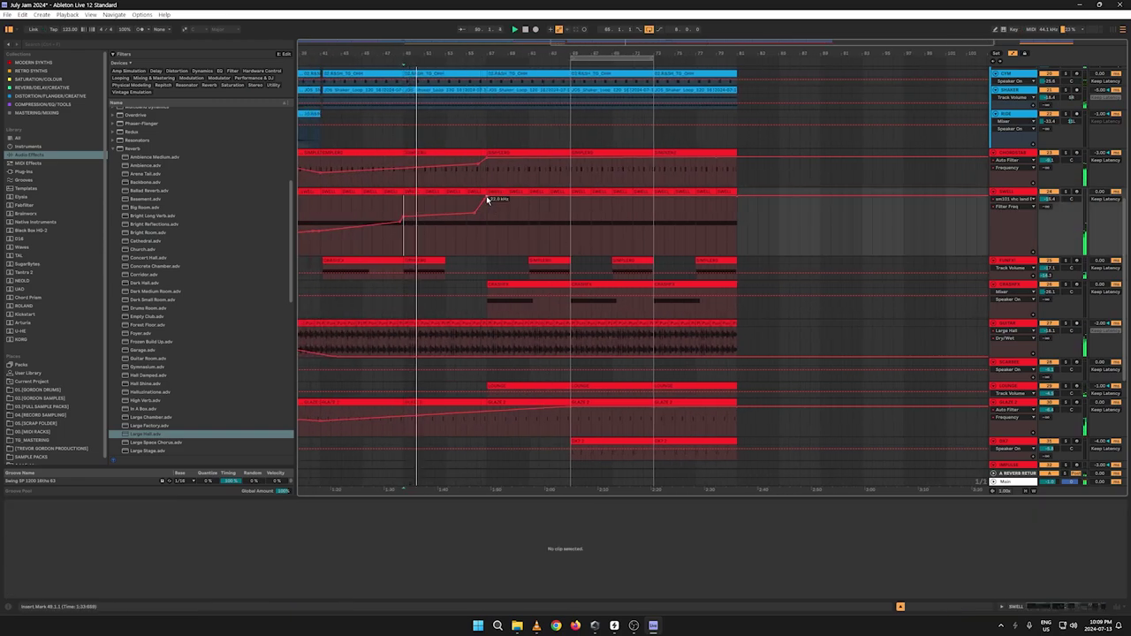
Step: Lower a SWELL filter breakpoint to 498 Hz and raise the bar-57 point to 1.23 kHz
drag(486, 200, 486, 229)
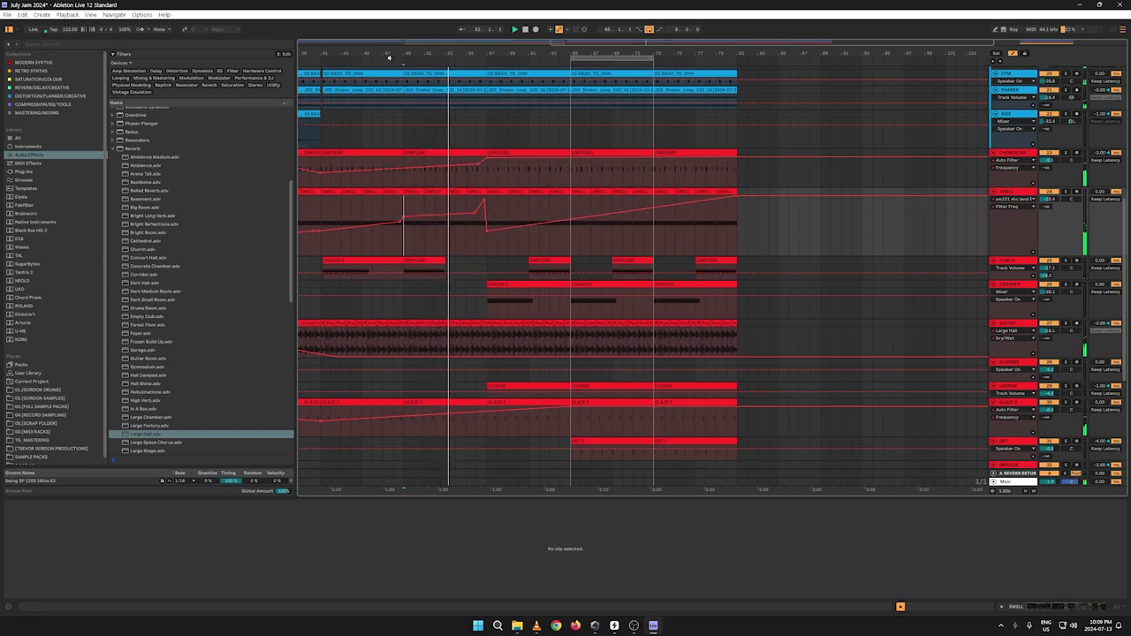
drag(388, 58, 436, 50)
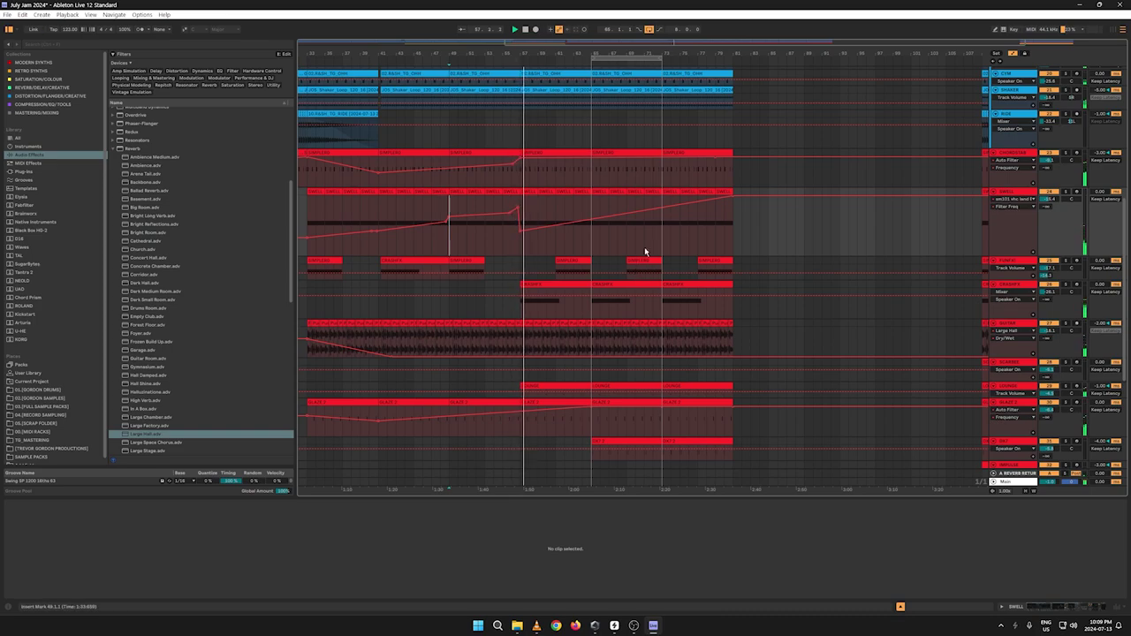
drag(520, 231, 520, 221)
key(space)
key(space)
Step: Play from bar 55, remove the extra peak, and lift the bar-57 breakpoint to 1.73 kHz
click(505, 235)
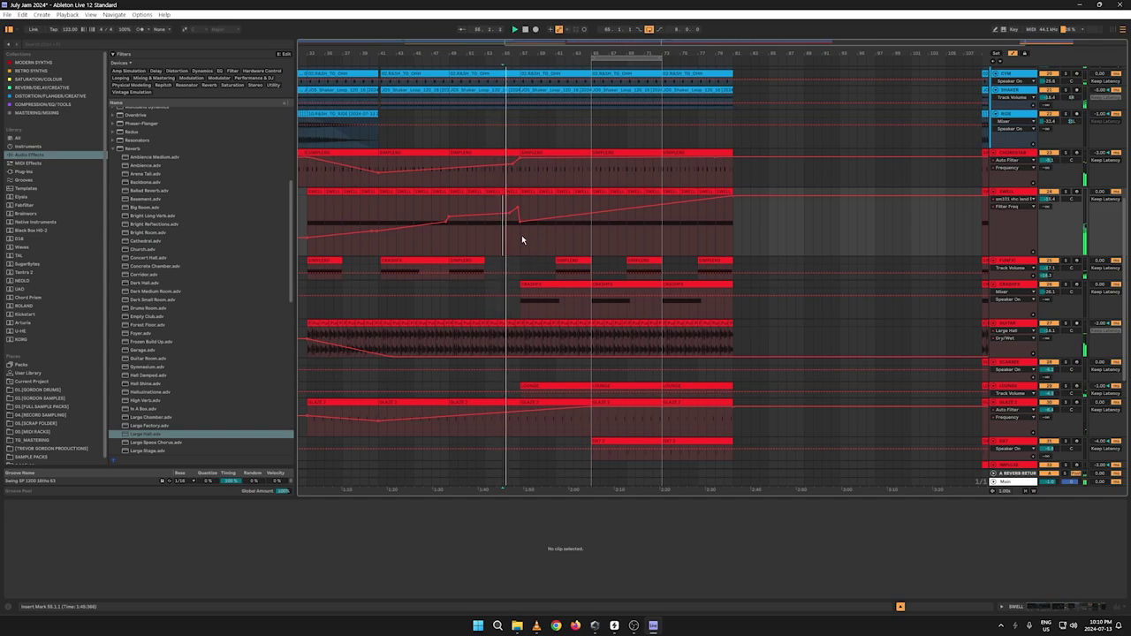
click(518, 208)
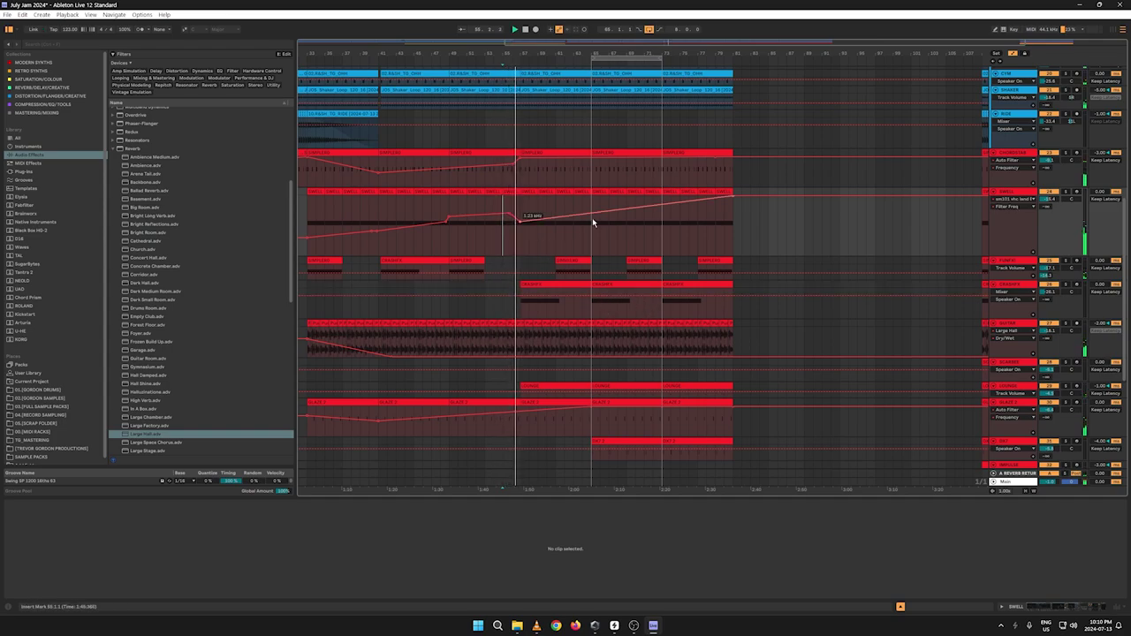
drag(521, 221, 520, 219)
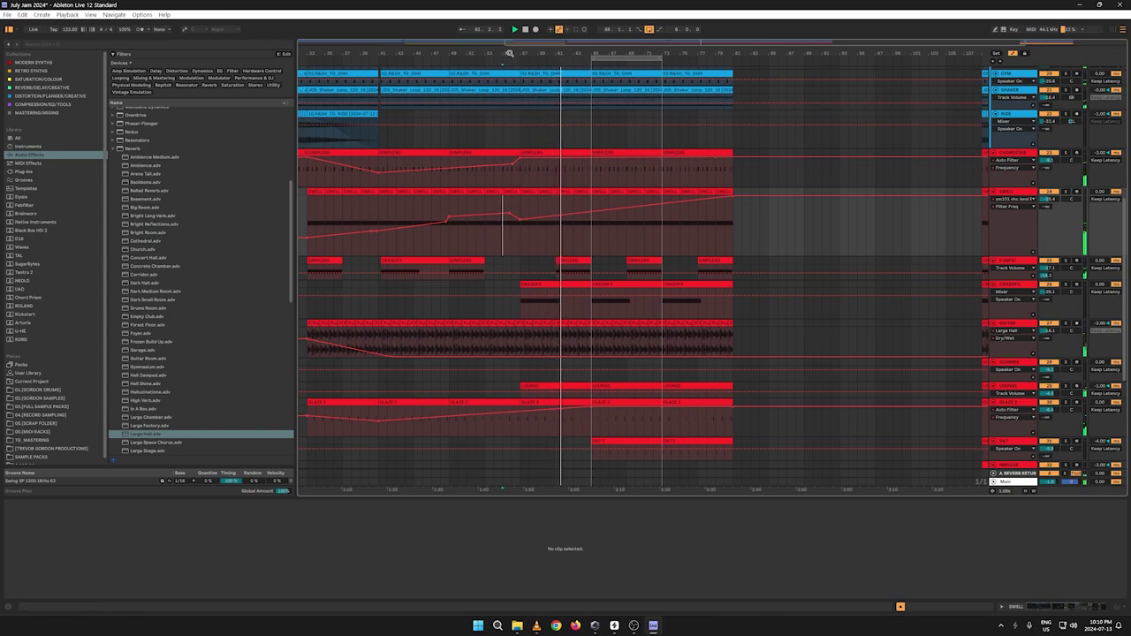
drag(408, 52, 470, 33)
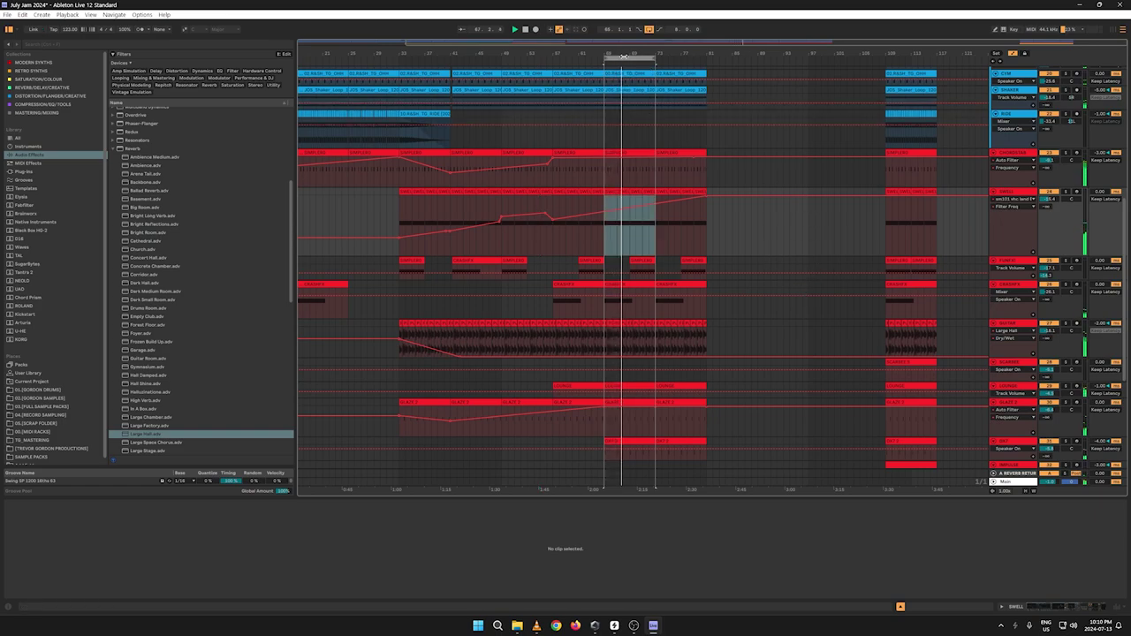
Step: Delete the short KICK 2 piece before bar 73 and trim the clip's end back
drag(623, 56, 674, 56)
scroll(769, 171, up, 5)
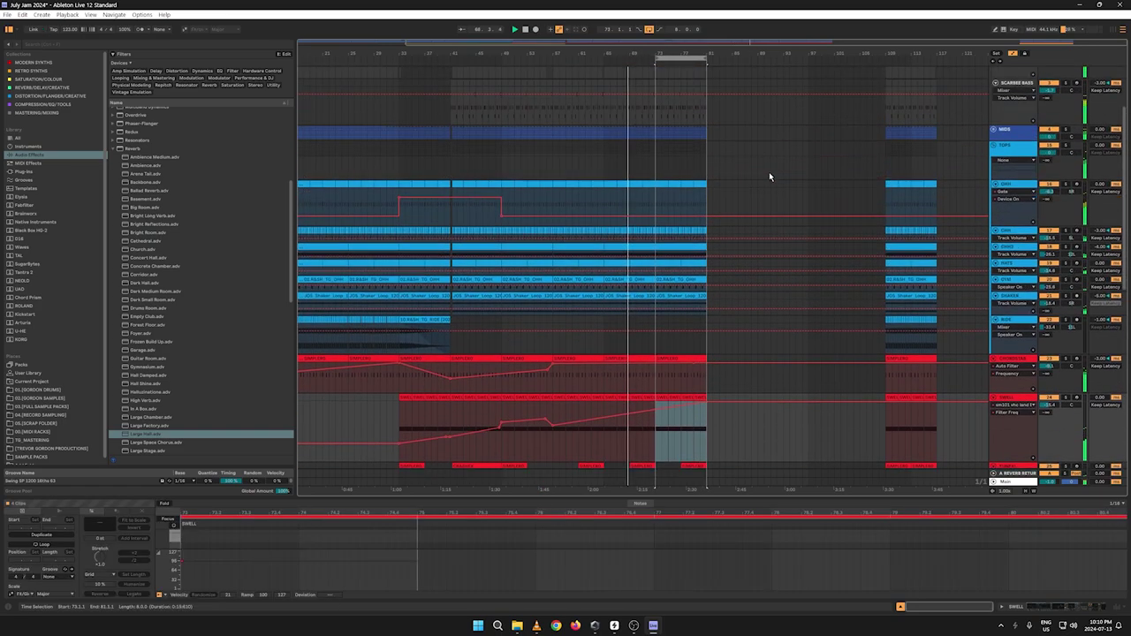
scroll(769, 177, up, 3)
key(a)
drag(647, 54, 636, 104)
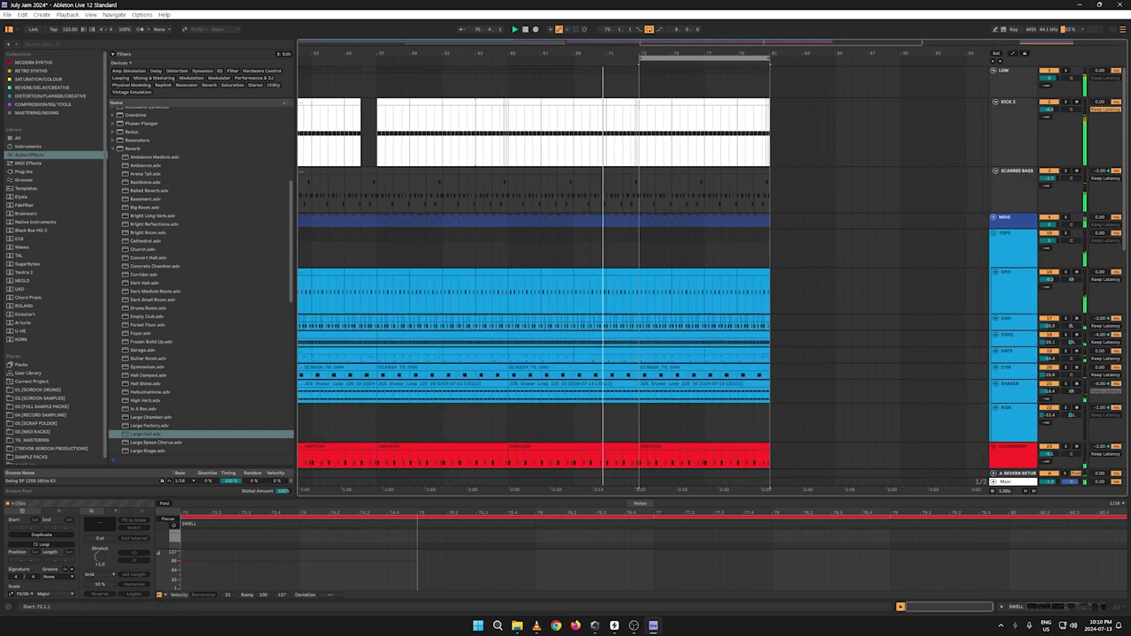
click(640, 102)
click(636, 102)
key(Delete)
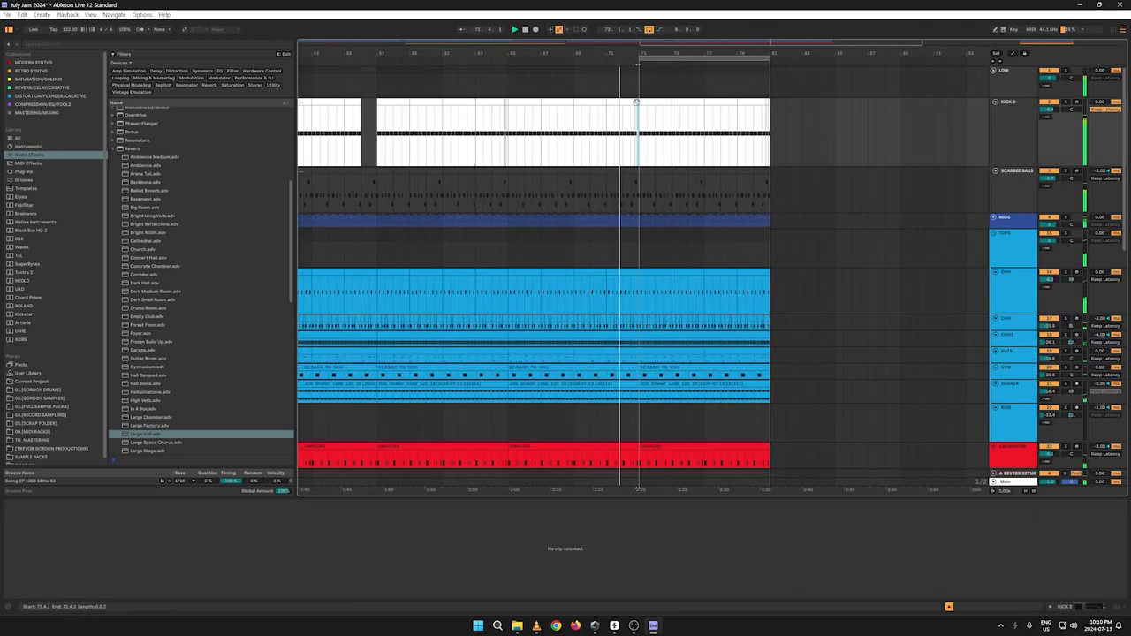
key(Delete)
drag(636, 104, 631, 104)
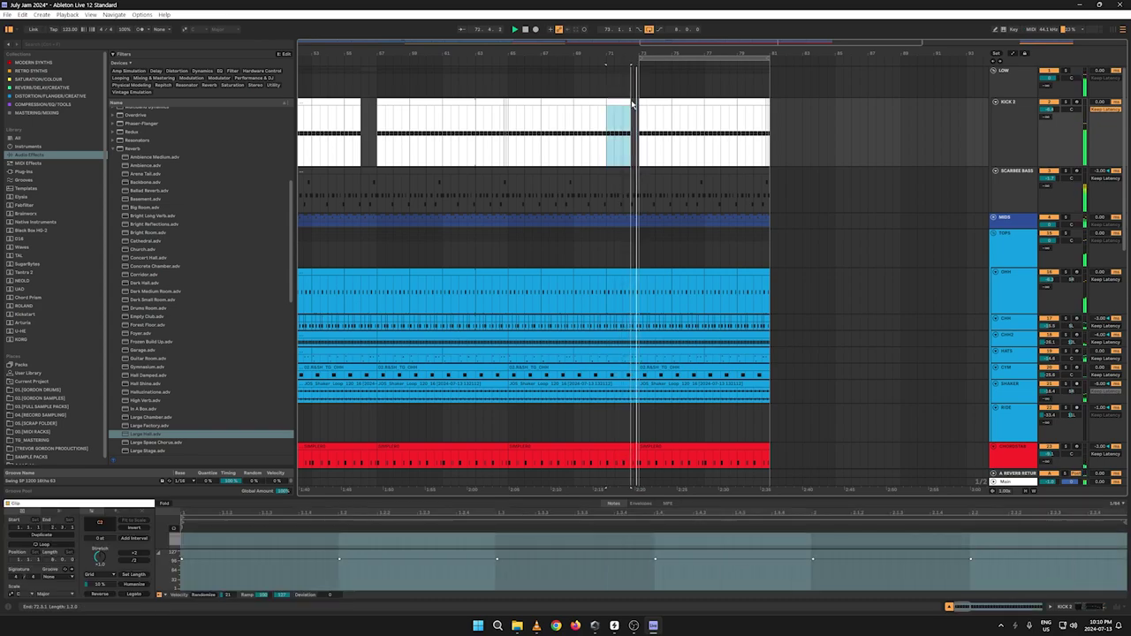
Step: Delete the second LOUNGE clip, then undo to restore it
drag(686, 58, 543, 76)
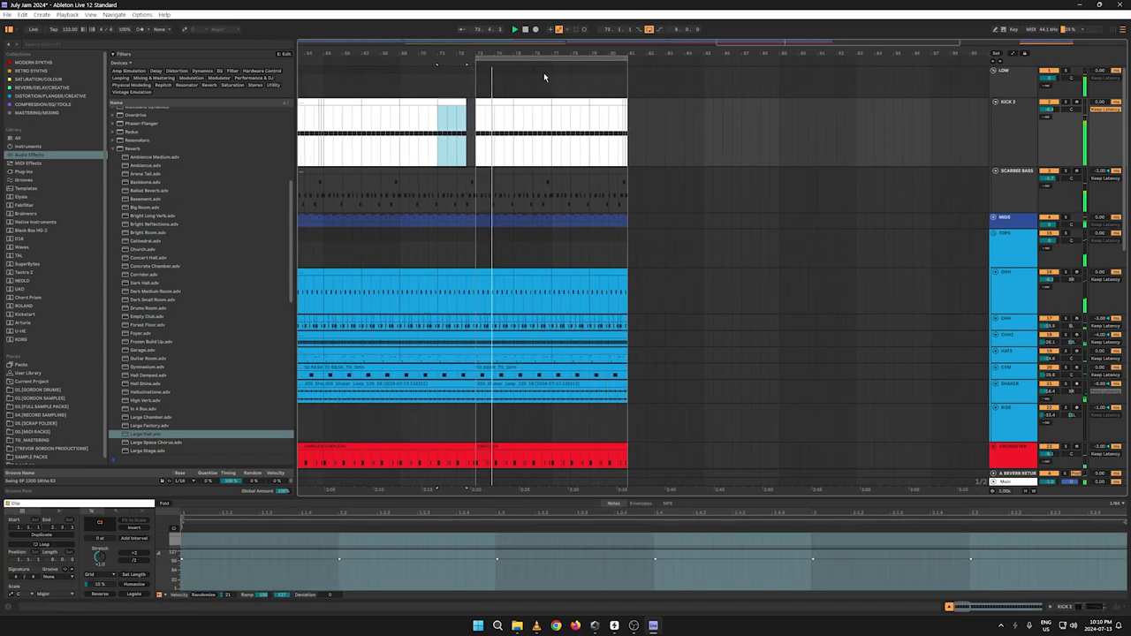
scroll(616, 171, down, 5)
scroll(600, 159, down, 5)
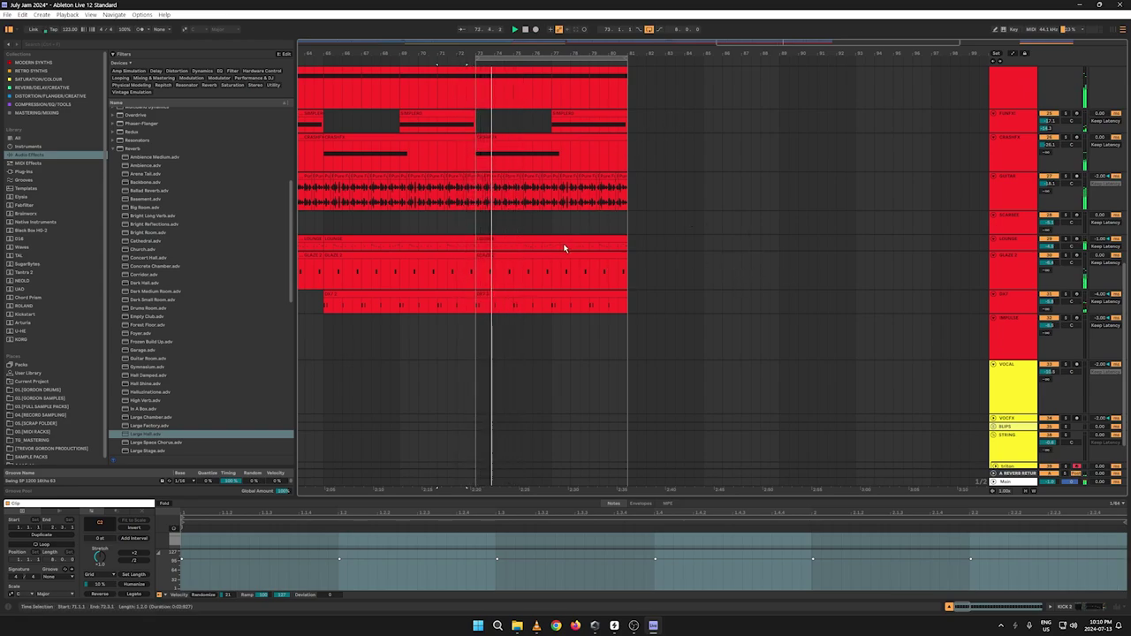
click(534, 240)
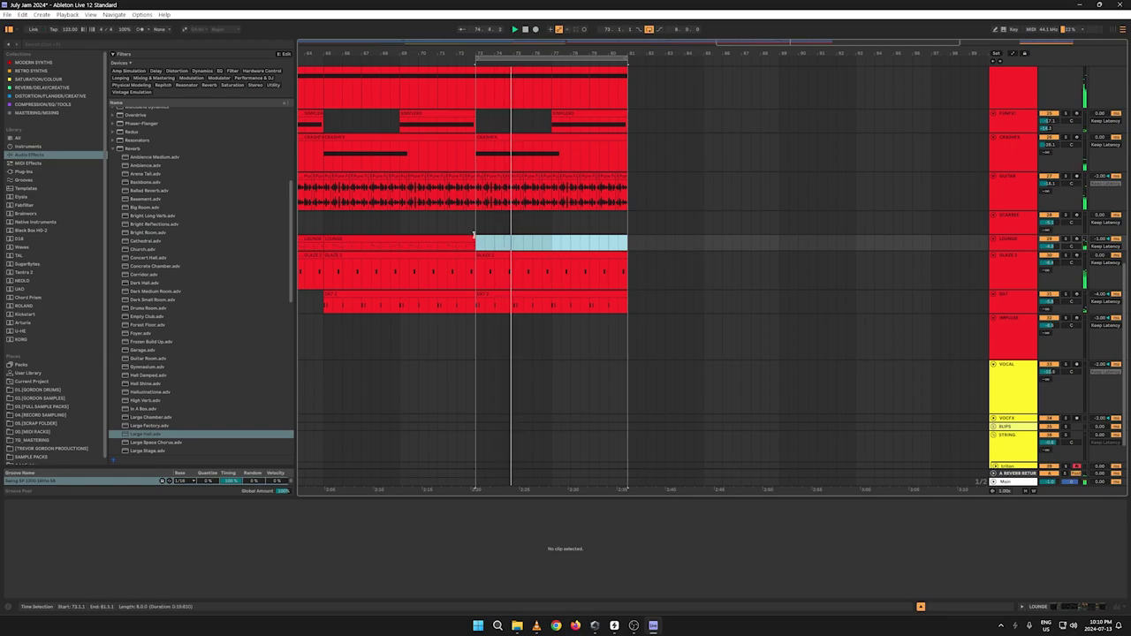
key(Delete)
click(449, 222)
key(ctrl+z)
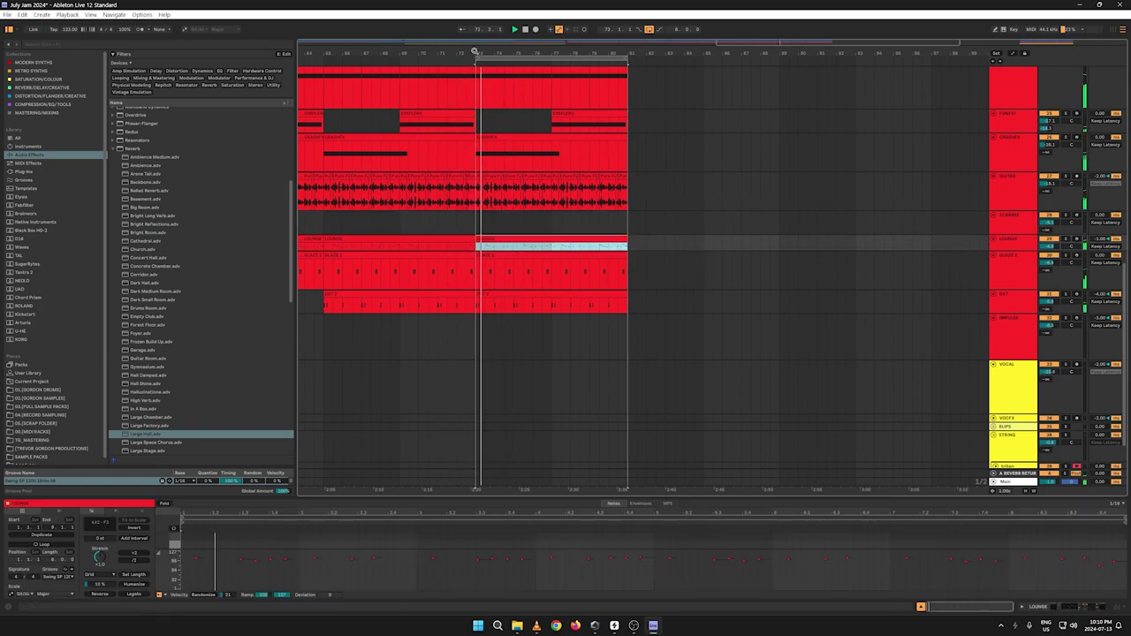
Step: Copy the later SCARBEE clip into bars 73–81 and delete the earlier SCARBEE clip
drag(552, 54, 619, 26)
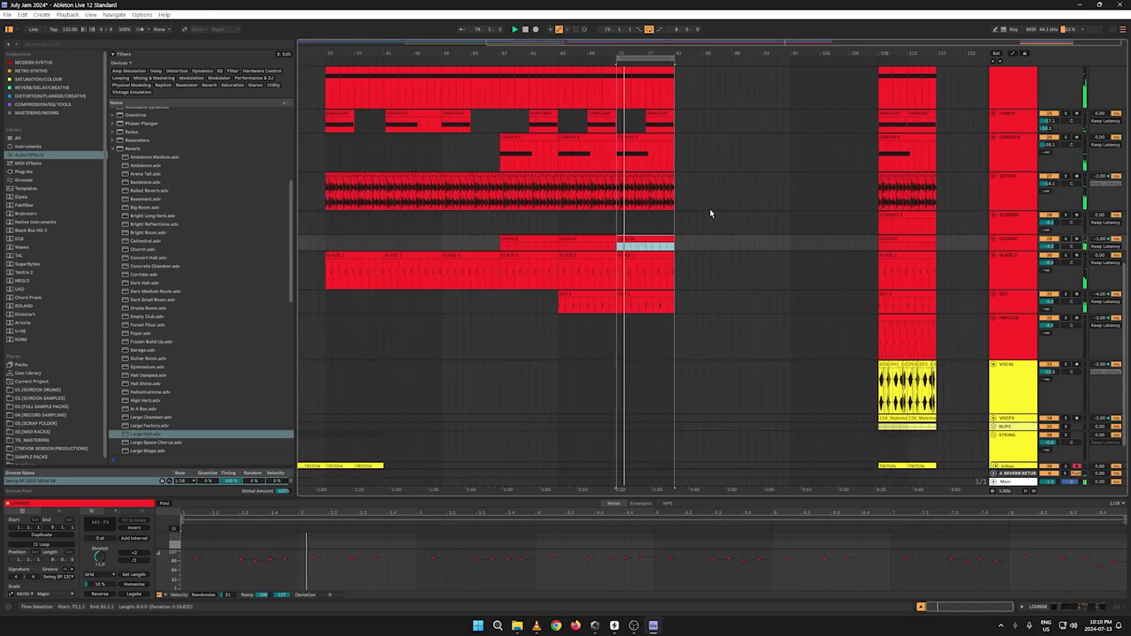
right_click(915, 225)
click(920, 227)
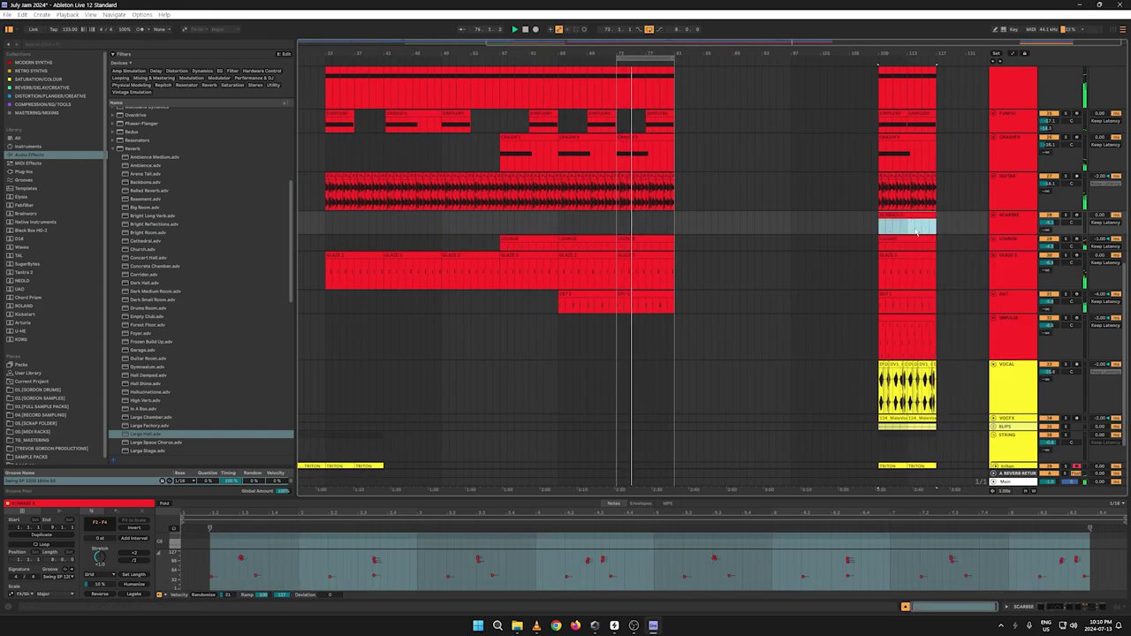
click(557, 219)
key(ctrl+v)
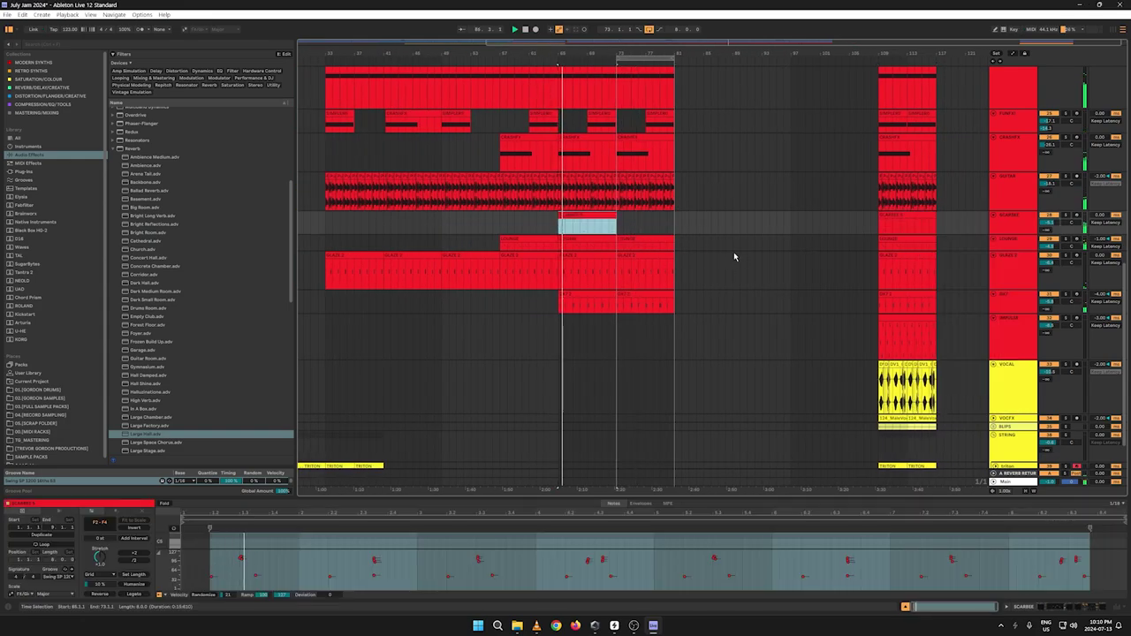
key(ctrl+v)
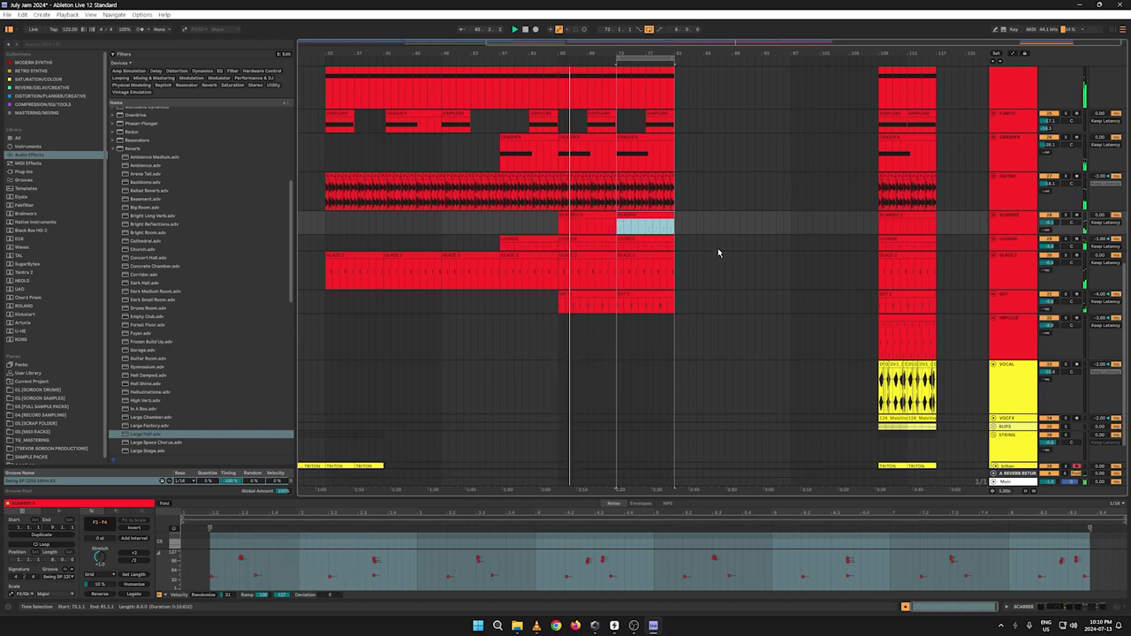
click(606, 223)
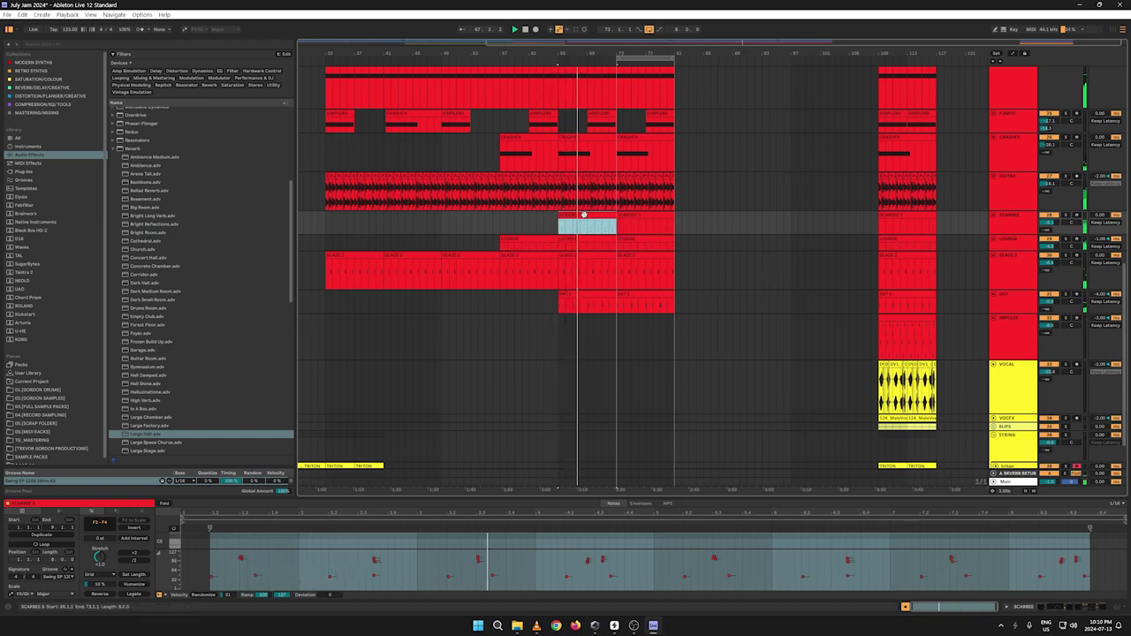
key(Delete)
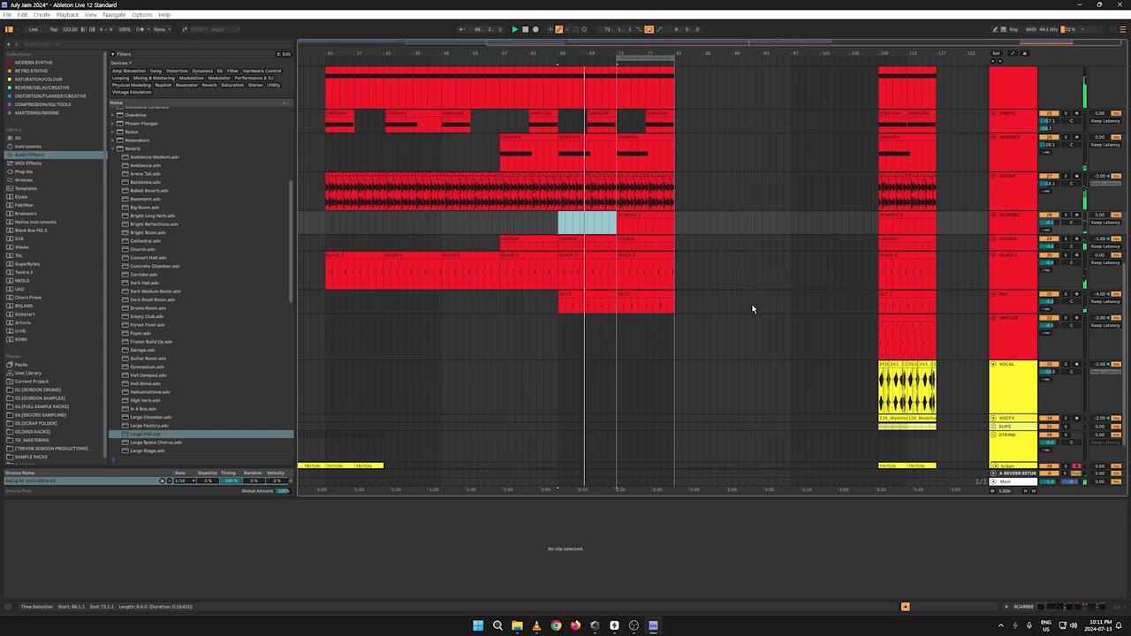
Step: Pull the CHORDSTAB filter frequency down to about 1.06 kHz near bar 73
scroll(807, 280, up, 8)
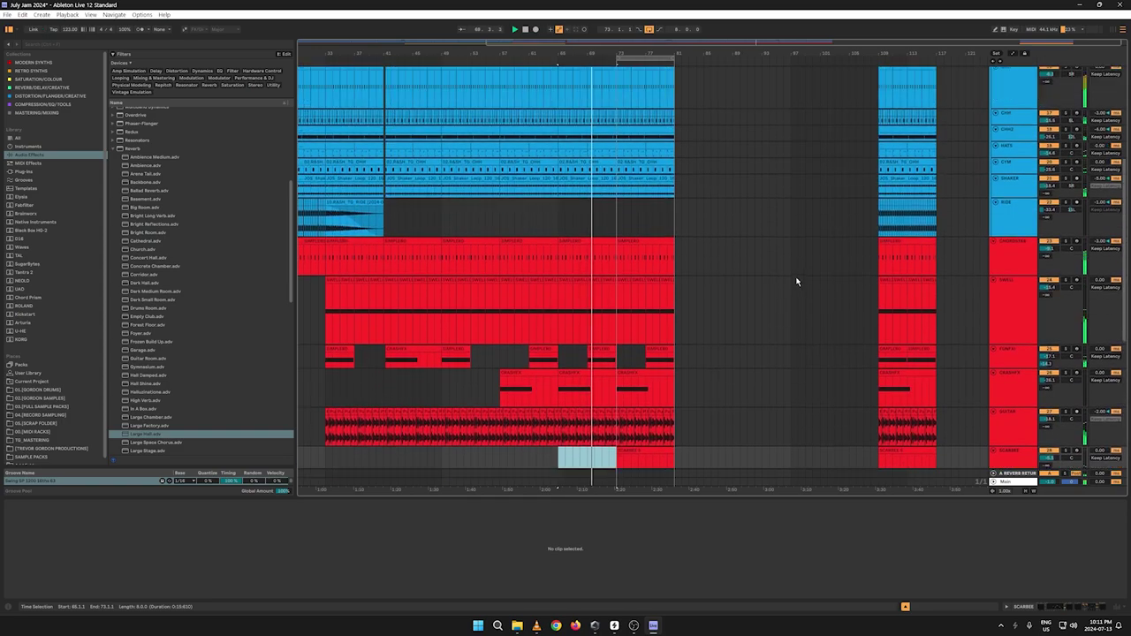
key(a)
click(610, 247)
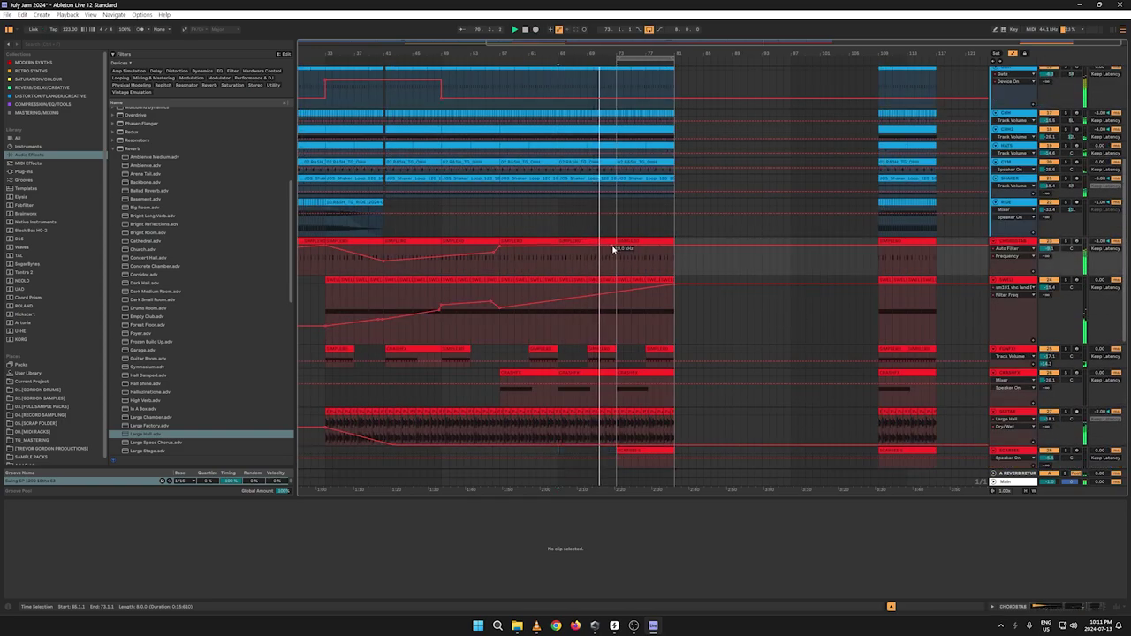
mouse_move(616, 247)
mouse_down()
mouse_move(616, 258)
mouse_move(674, 256)
mouse_move(619, 261)
mouse_up()
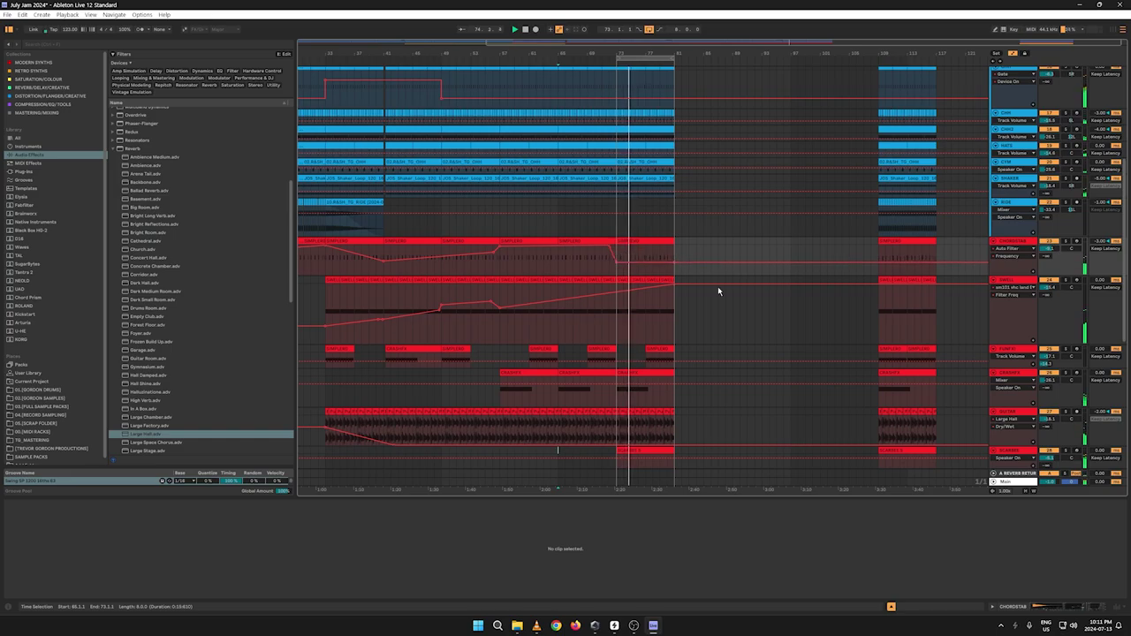
key(a)
key(a)
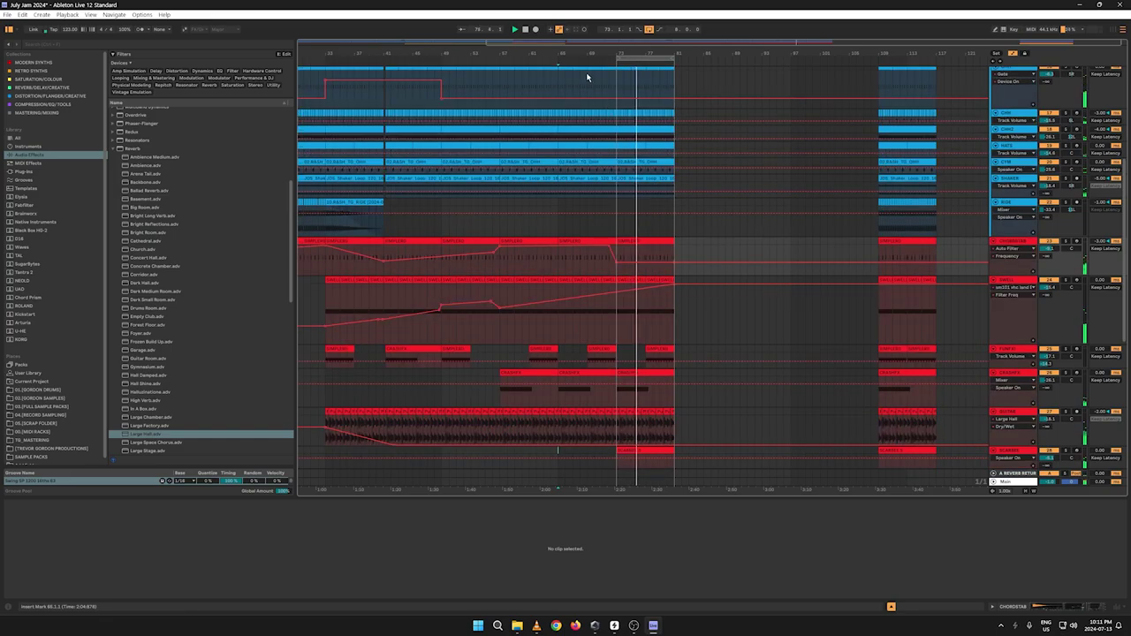
scroll(697, 245, down, 8)
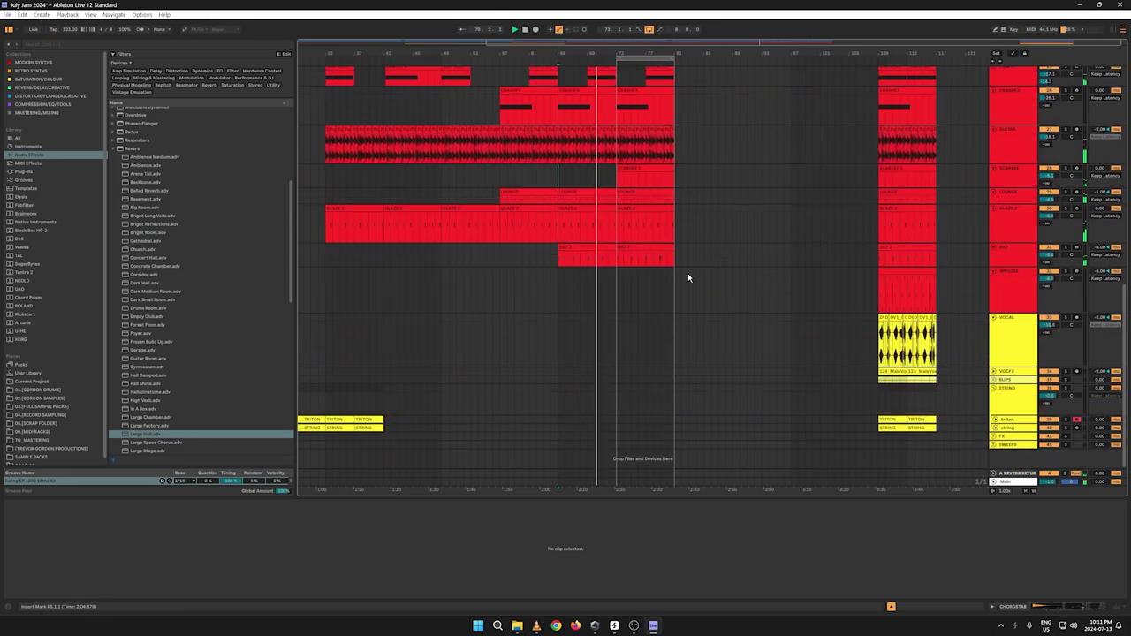
key(a)
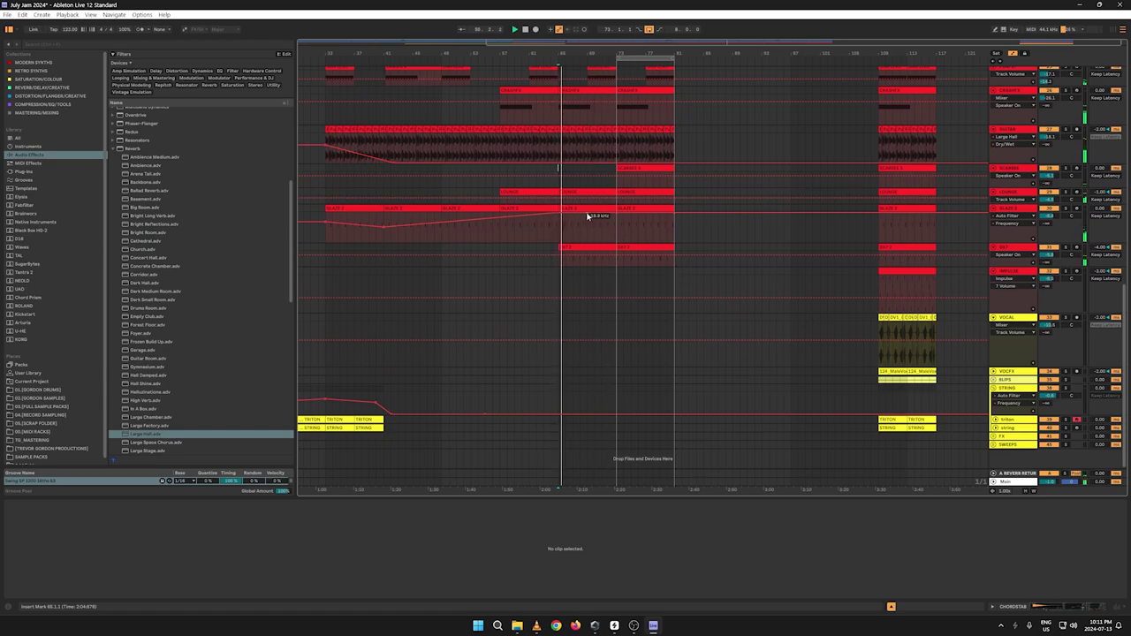
Step: Lower the GLAZE 2 Frequency breakpoint to 115 Hz after bar 73 and select the bar-73 LOUNGE clip
click(616, 215)
drag(615, 224, 704, 235)
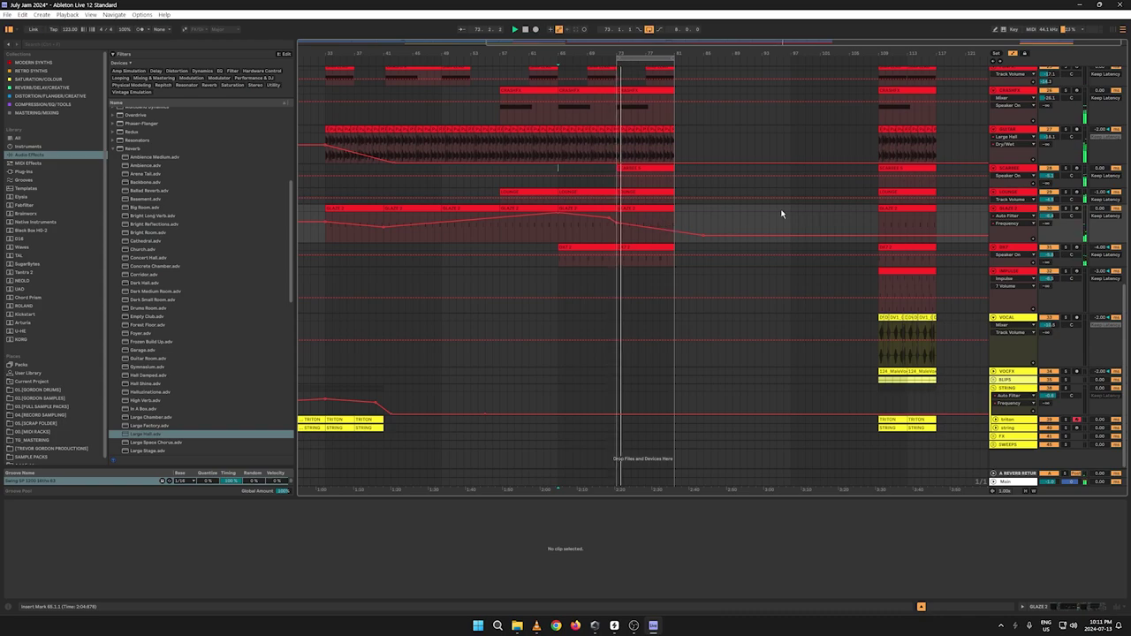
key(a)
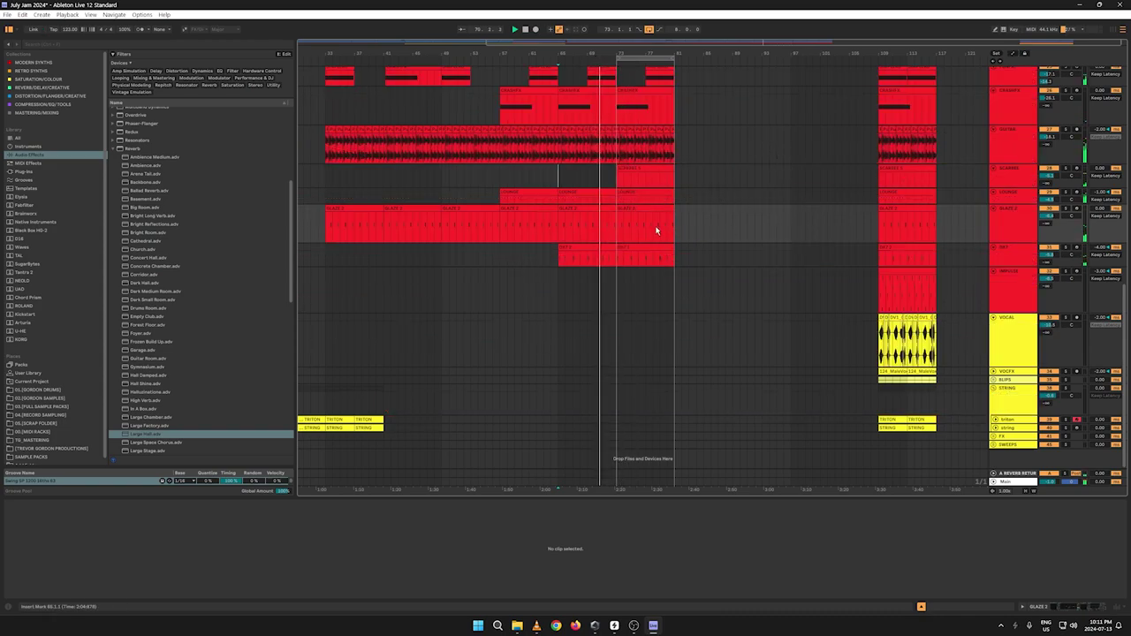
key(a)
key(a)
click(633, 193)
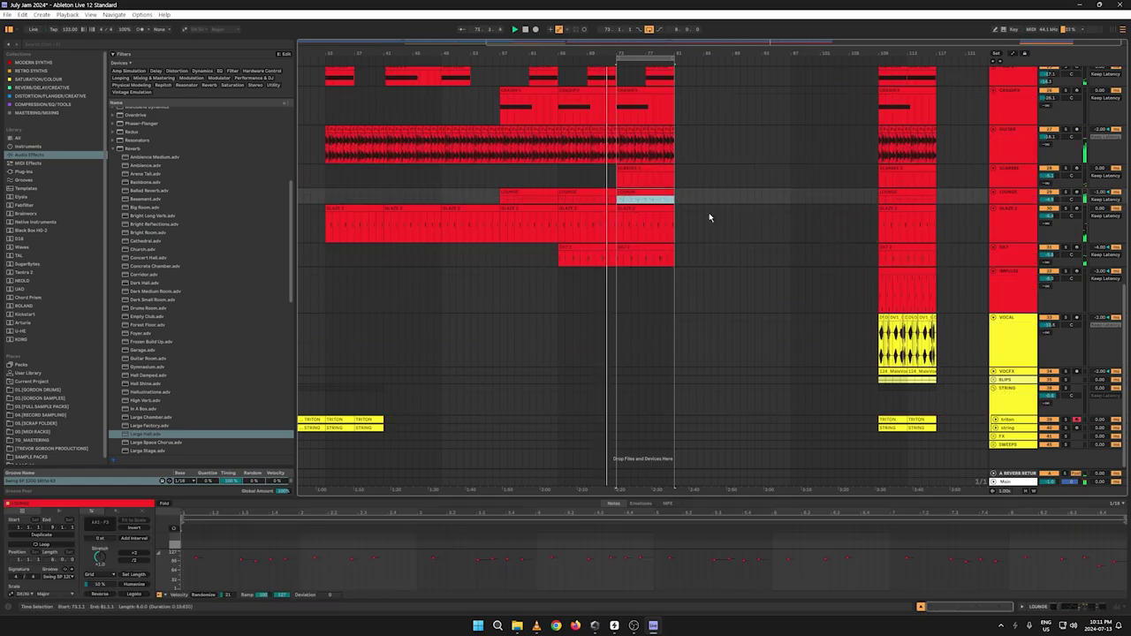
Step: Delete the LOUNGE clip at bar 73 and SCARBEE from bar 74 onward
key(Delete)
drag(674, 178, 621, 179)
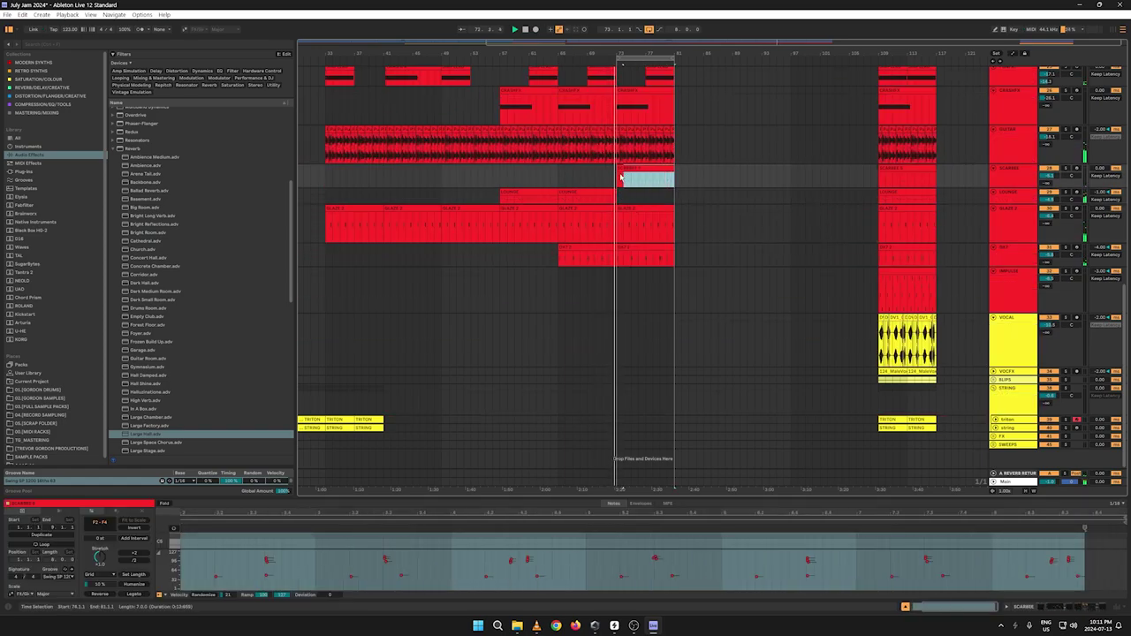
key(Delete)
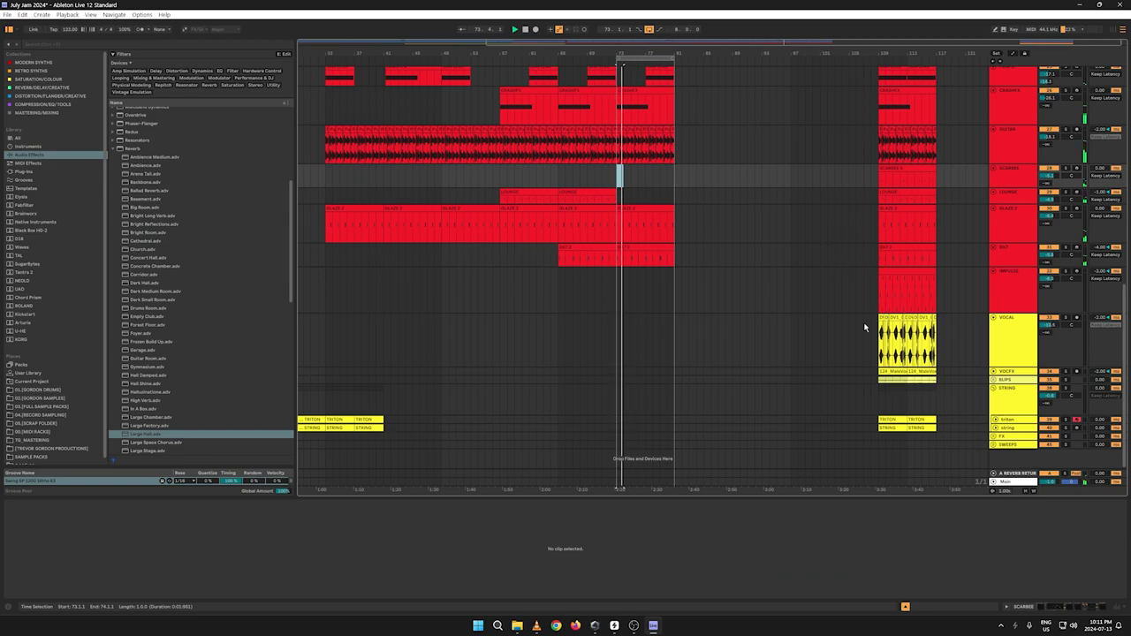
Step: Copy the later VOCAL and IMPULSE clips and paste them at bar 73
click(910, 336)
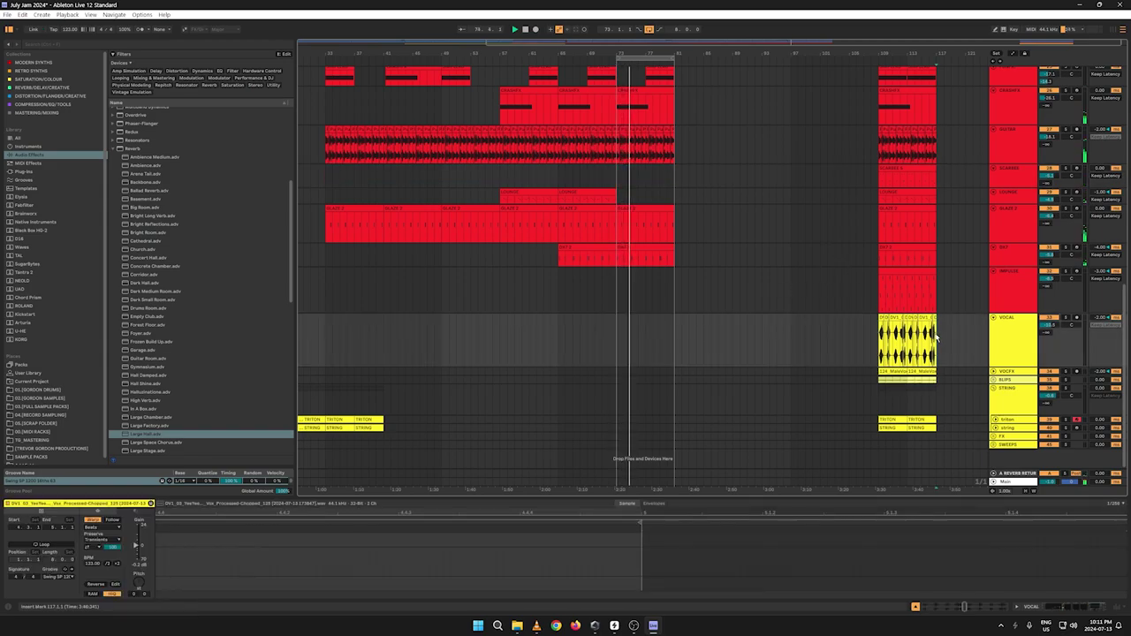
right_click(881, 318)
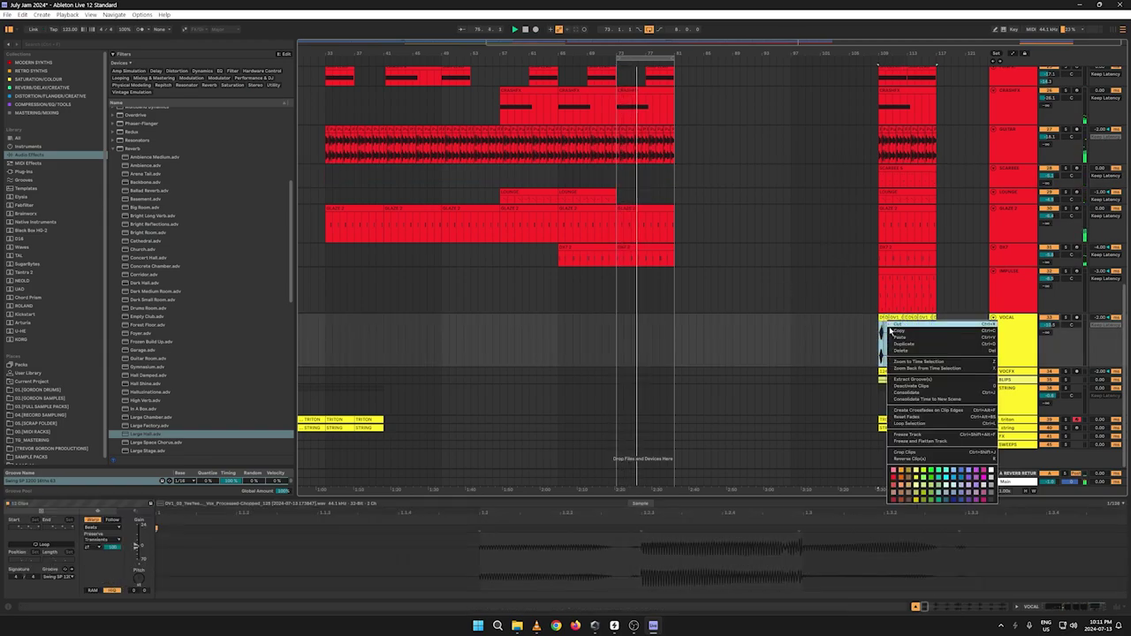
click(894, 330)
key(ctrl+v)
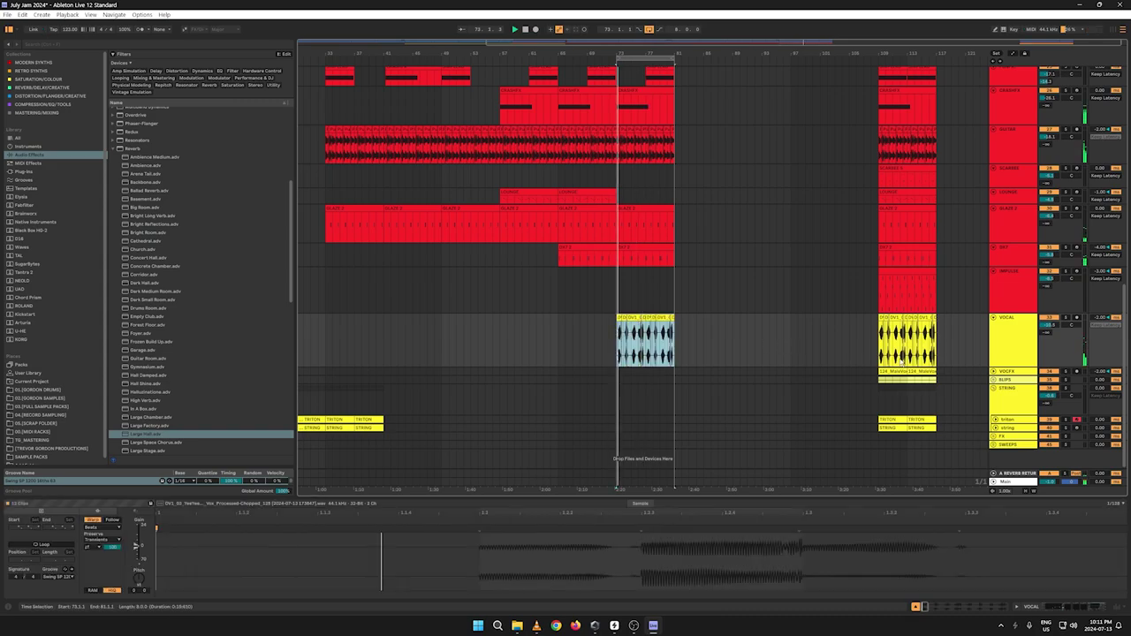
right_click(916, 272)
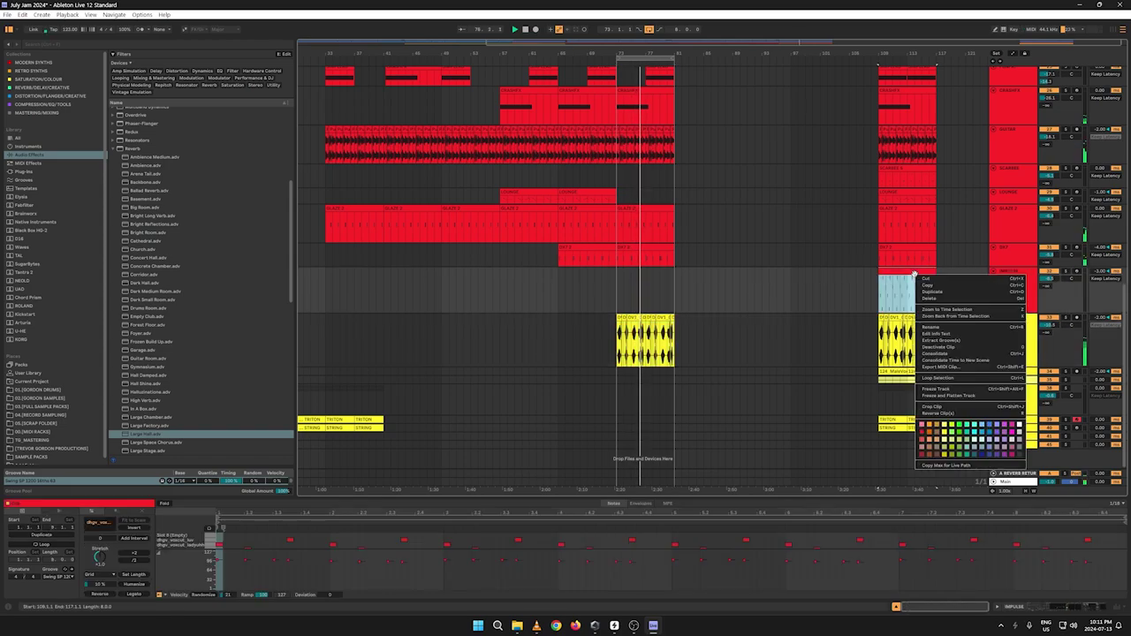
click(925, 286)
click(621, 282)
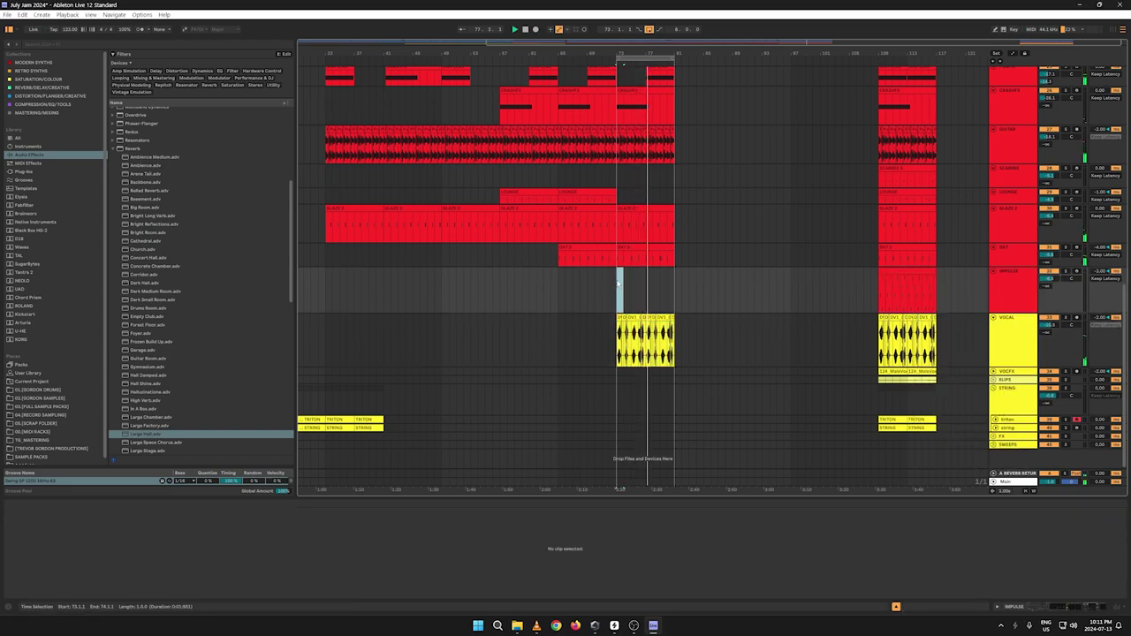
key(ctrl+v)
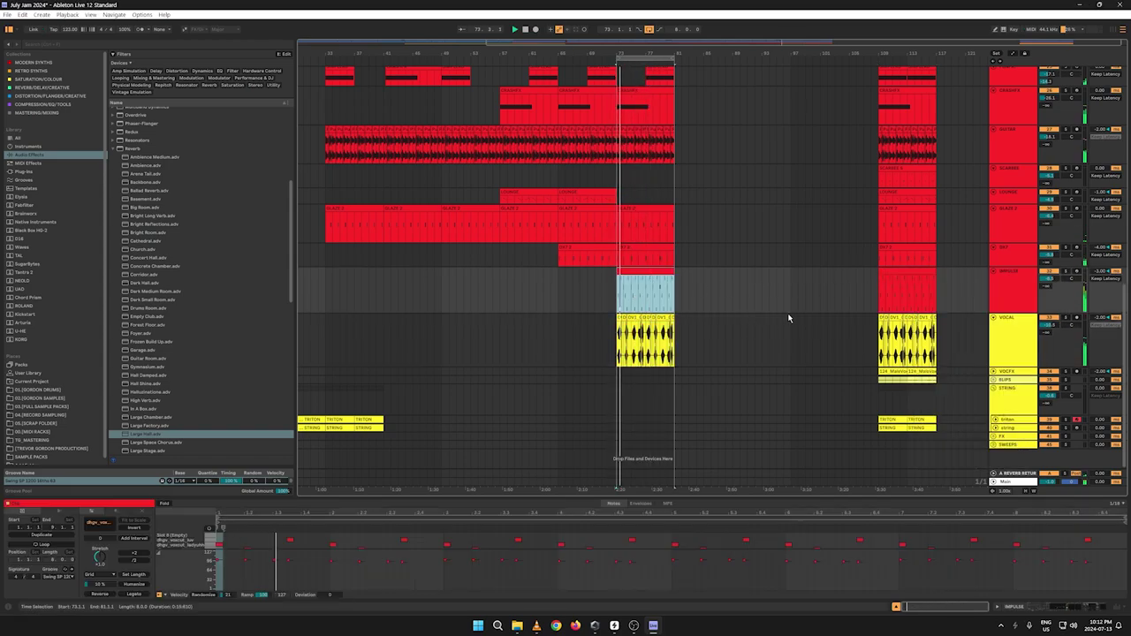
Step: Remove the pasted vocal clips from bars 70–82 and show the IMPULSE track's devices
drag(683, 346, 595, 353)
key(Delete)
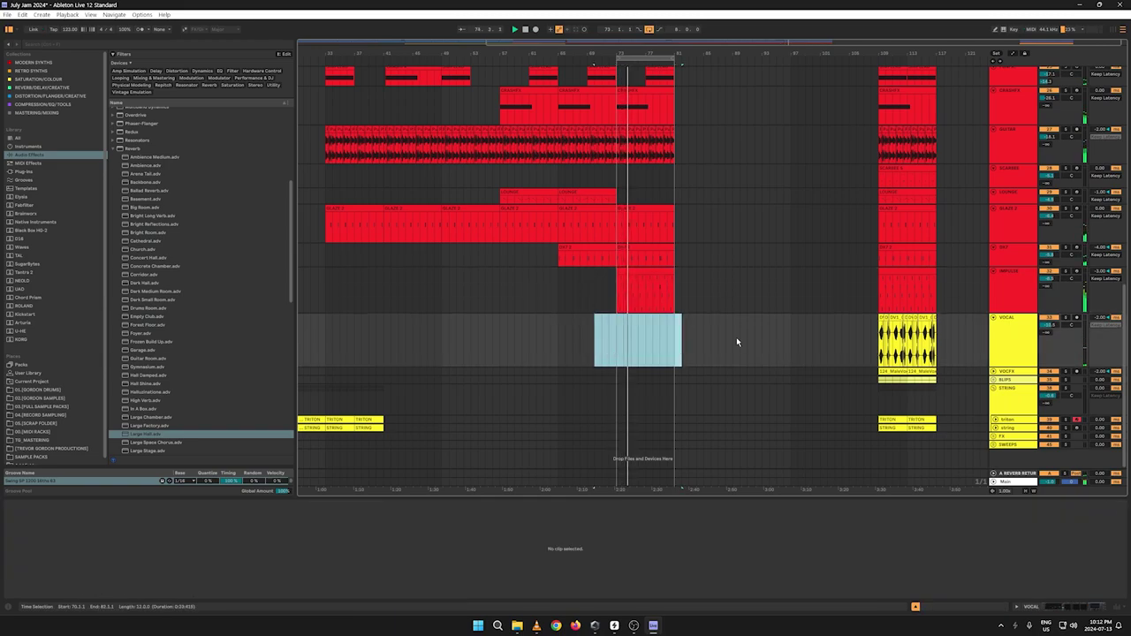
double_click(999, 284)
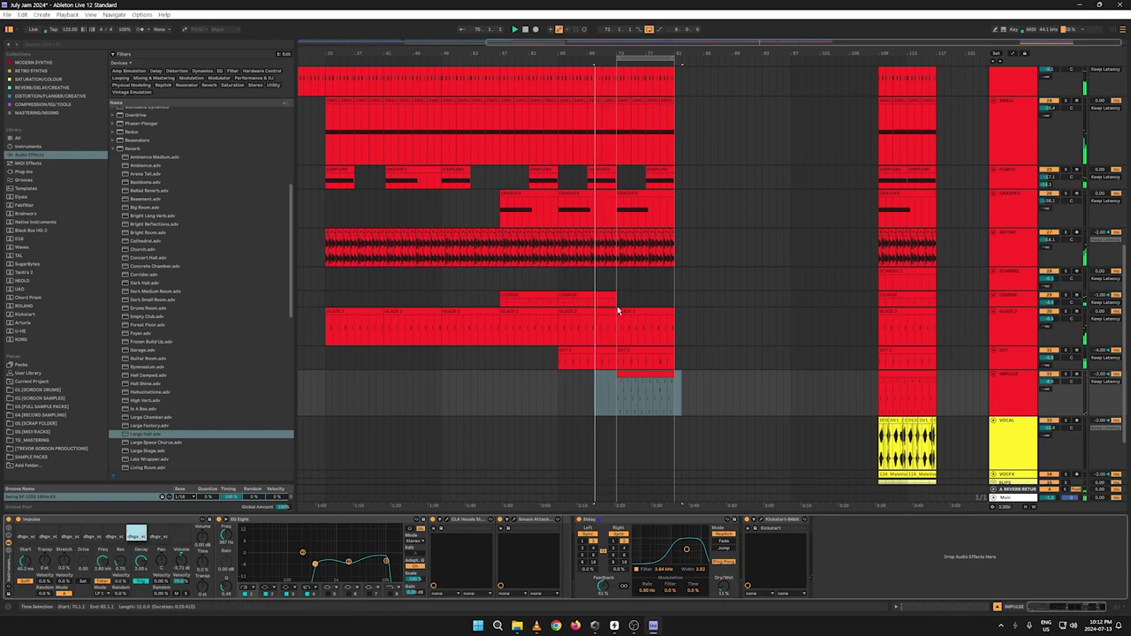
Step: Play from near bar 74 and raise the Reverb fader in the IMPULSE track's CLA Vocals plug-in
click(617, 402)
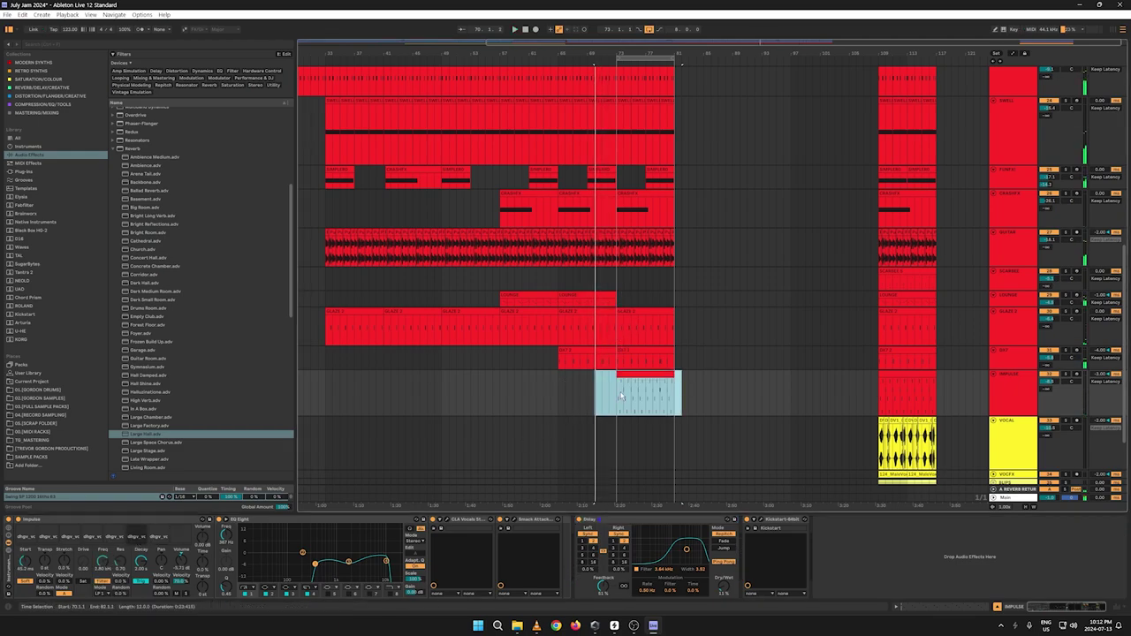
click(621, 396)
key(space)
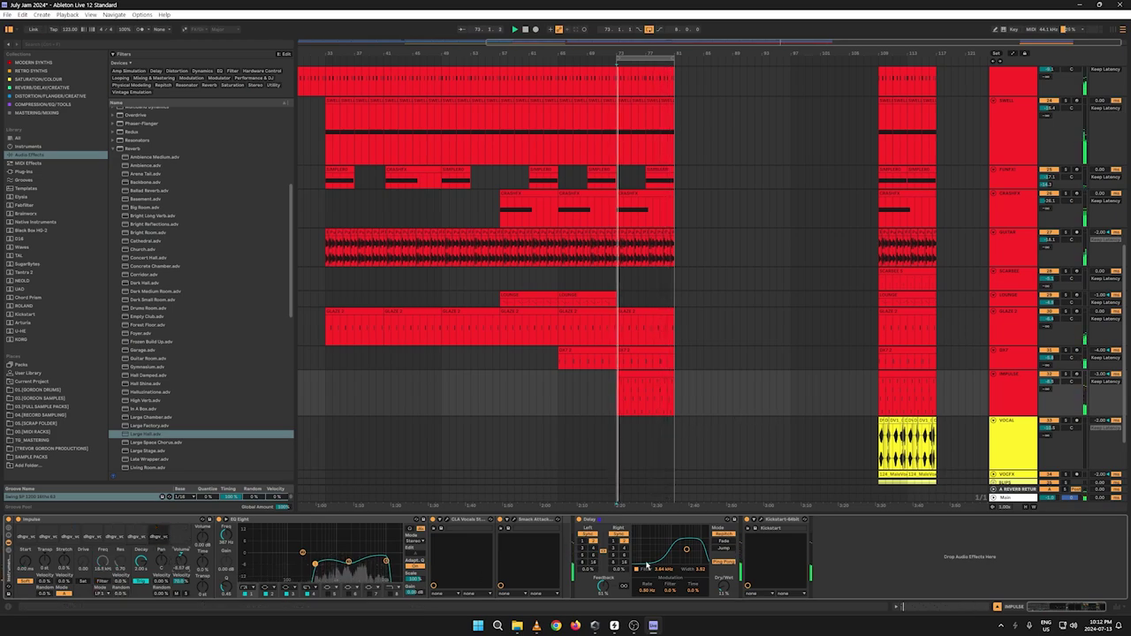
click(447, 521)
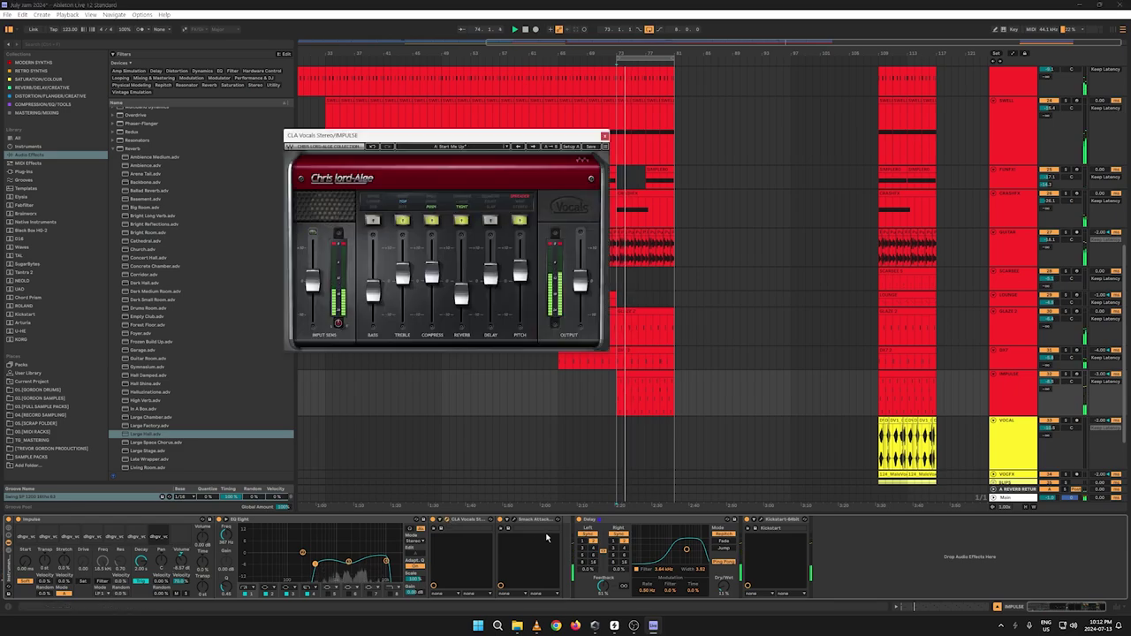
mouse_move(460, 296)
mouse_down()
mouse_move(462, 272)
mouse_move(462, 282)
mouse_up()
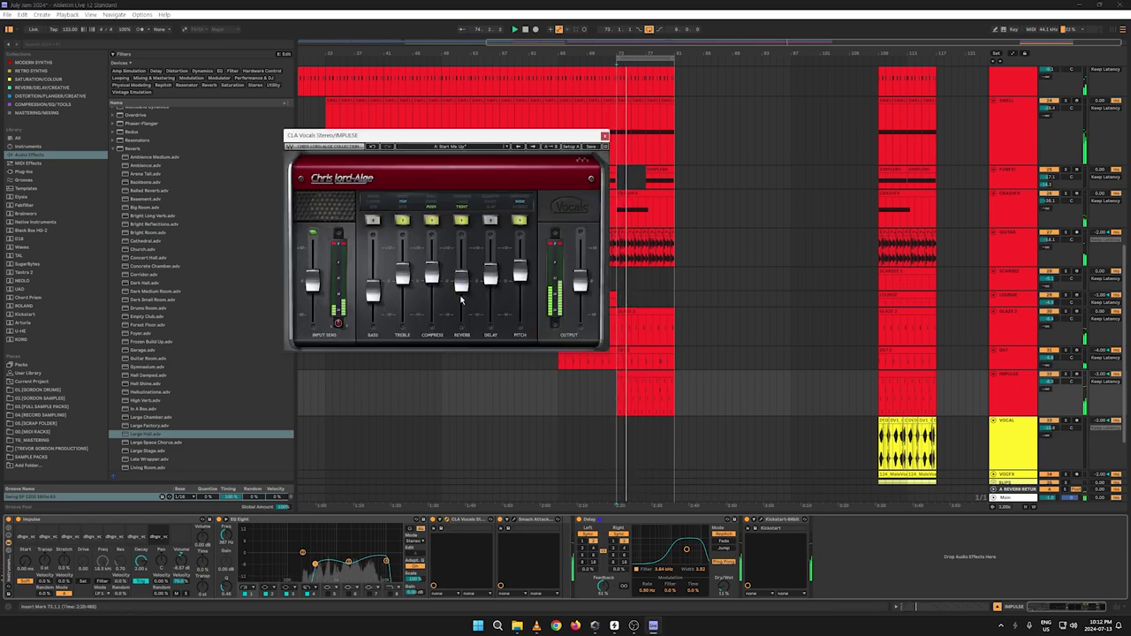
click(604, 136)
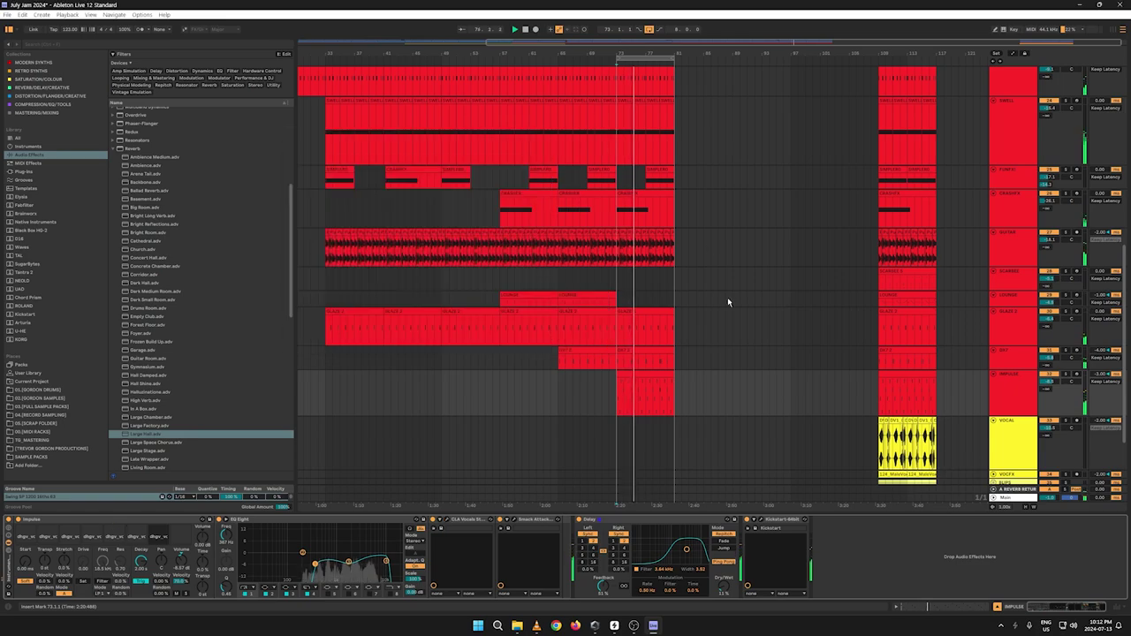
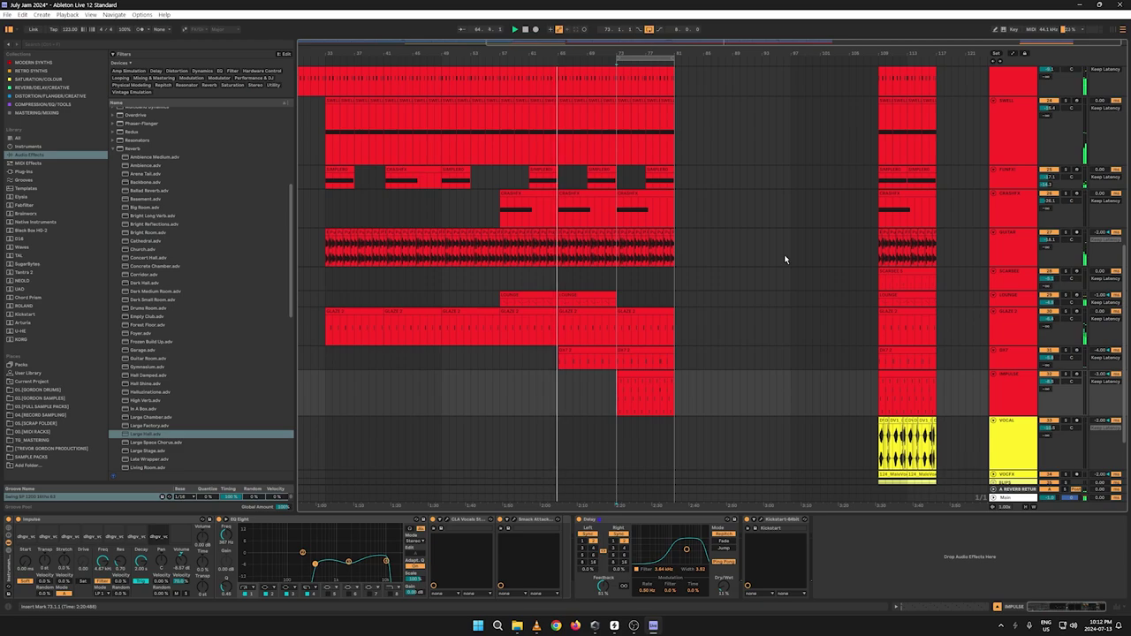
Step: Select bars 73–81 on the KICK 2 track and check the LOUNGE track's effects
key(a)
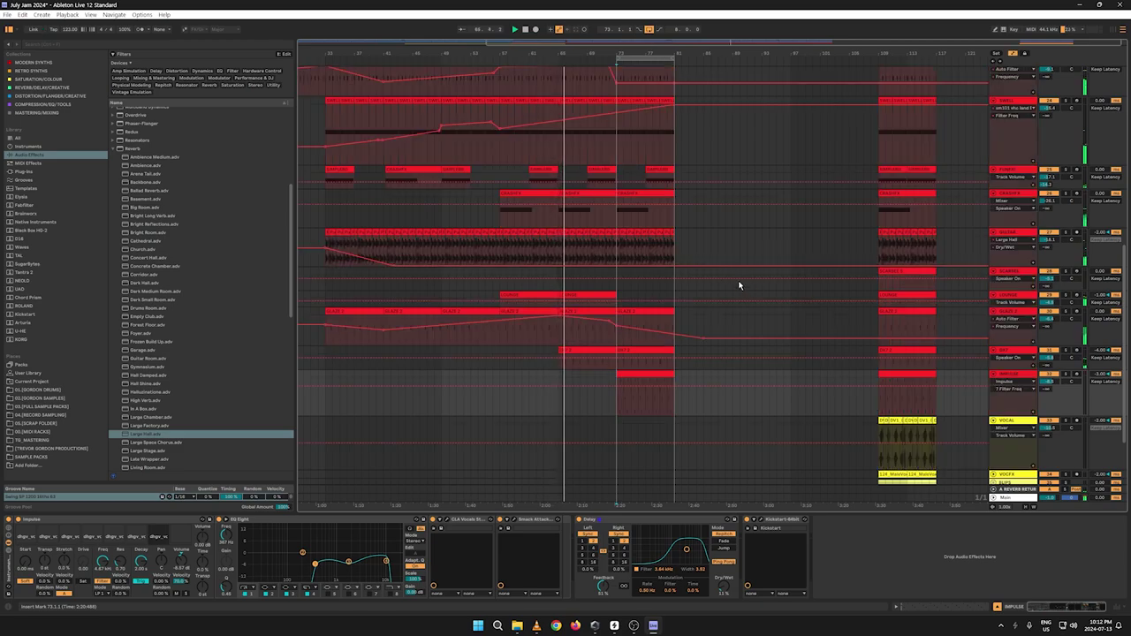
key(a)
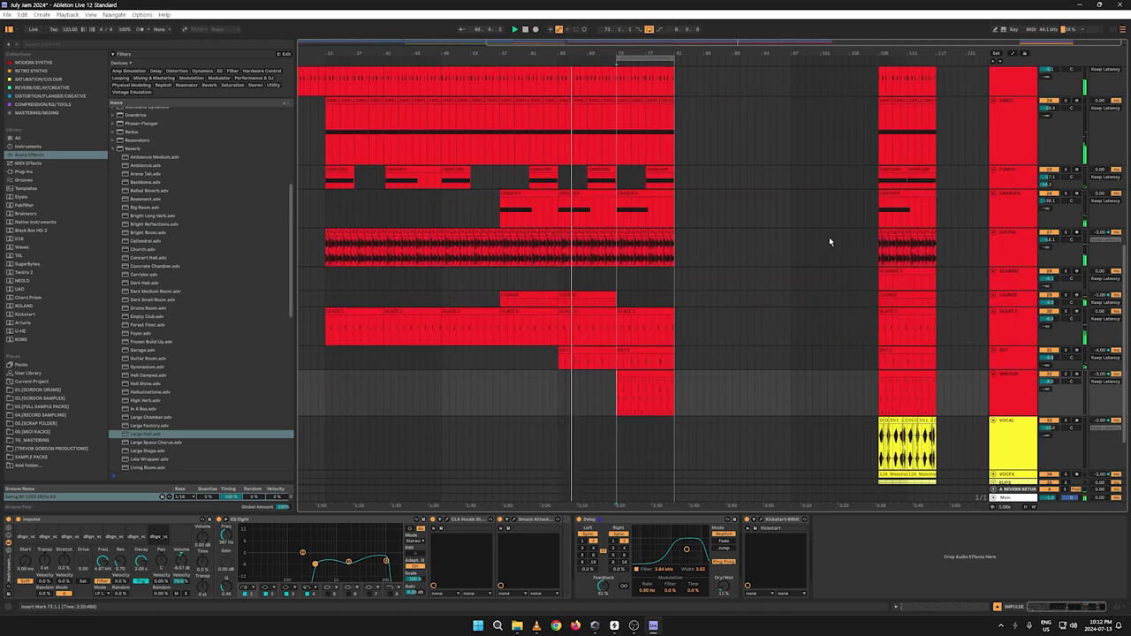
scroll(797, 173, up, 10)
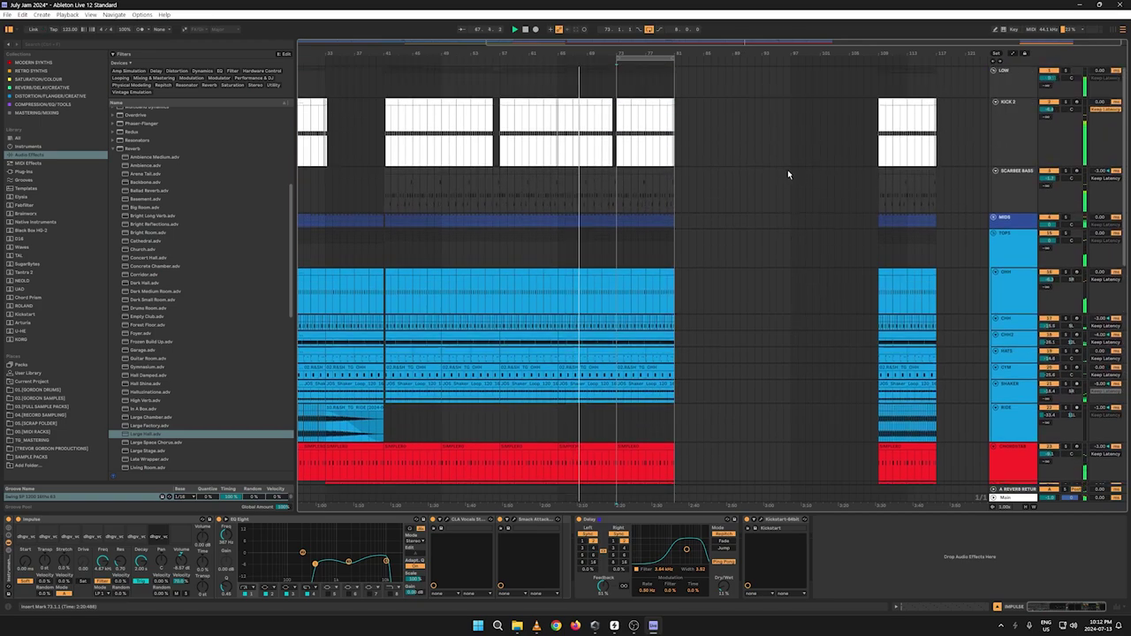
drag(682, 129, 617, 130)
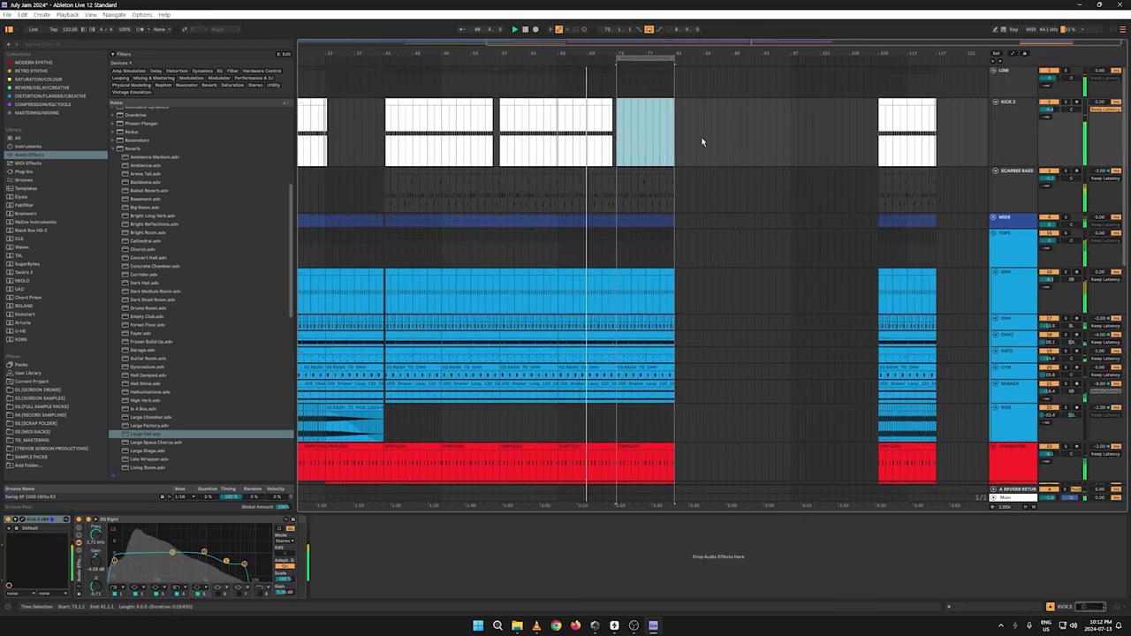
scroll(740, 156, down, 10)
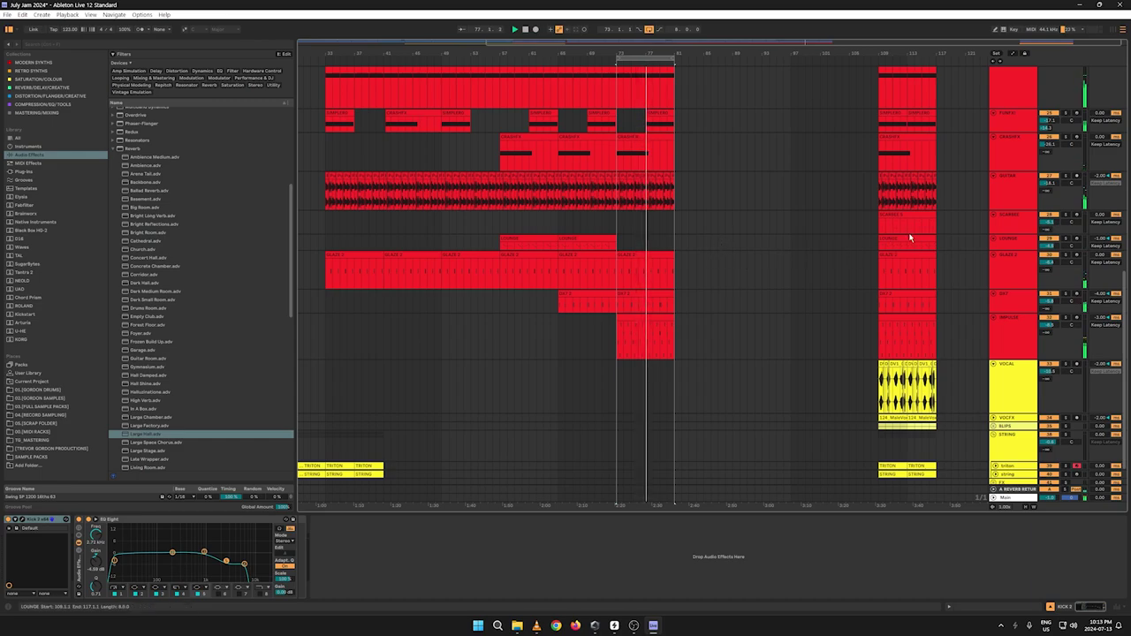
click(606, 240)
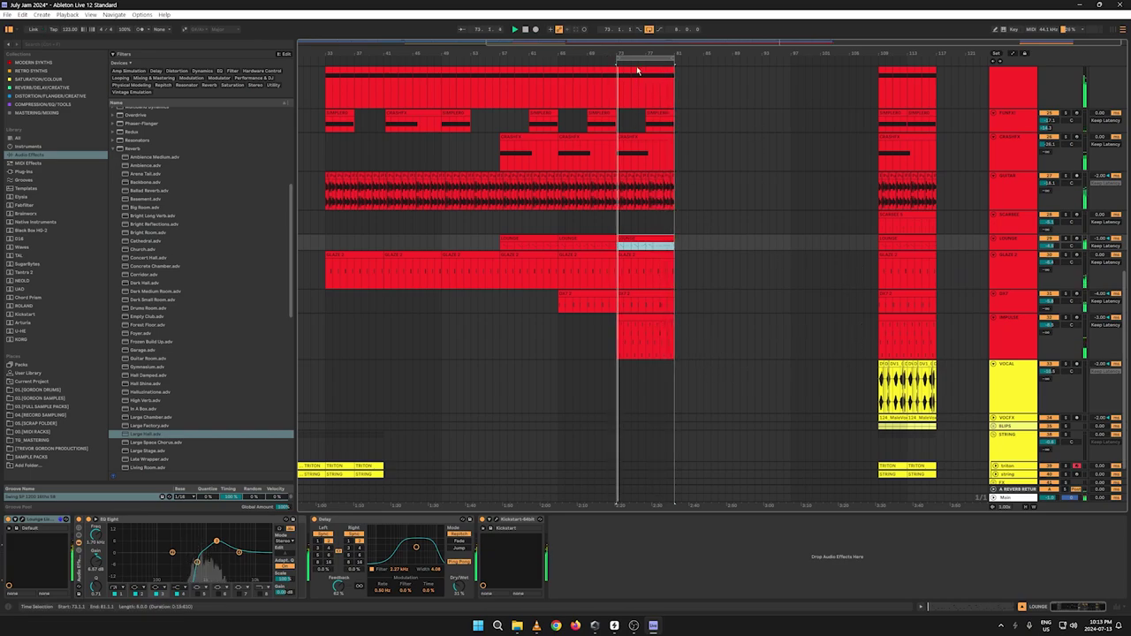
scroll(632, 354, up, 3)
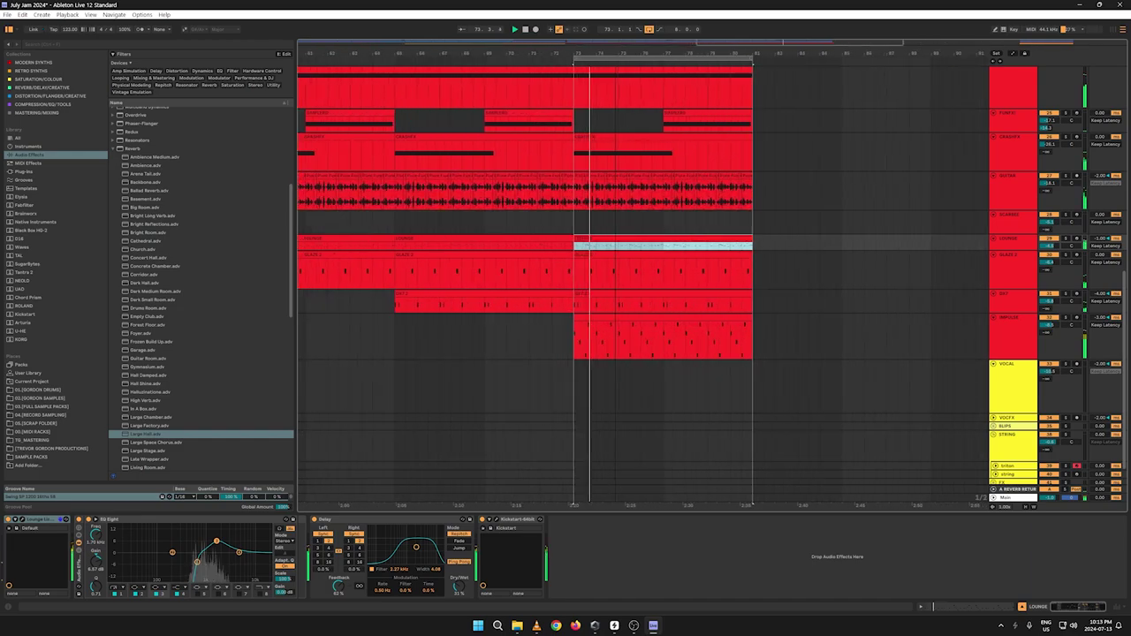
Step: Delete the seven dhgv_voxcut_lux notes from the IMPULSE clip at bar 73, then collapse the Clip View
click(628, 323)
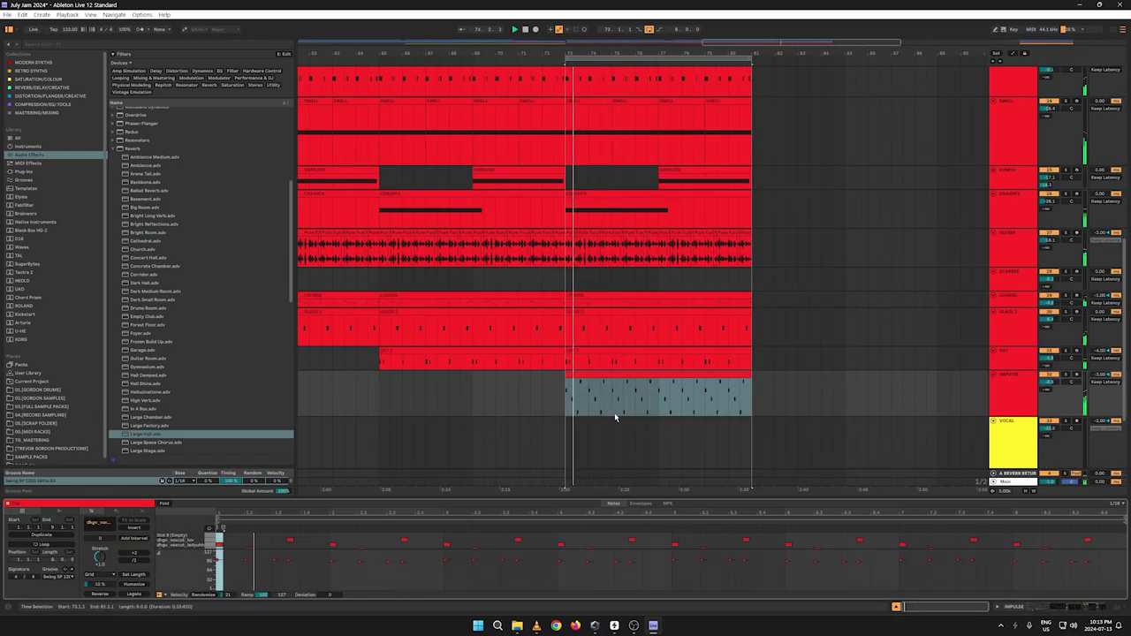
drag(360, 499, 373, 302)
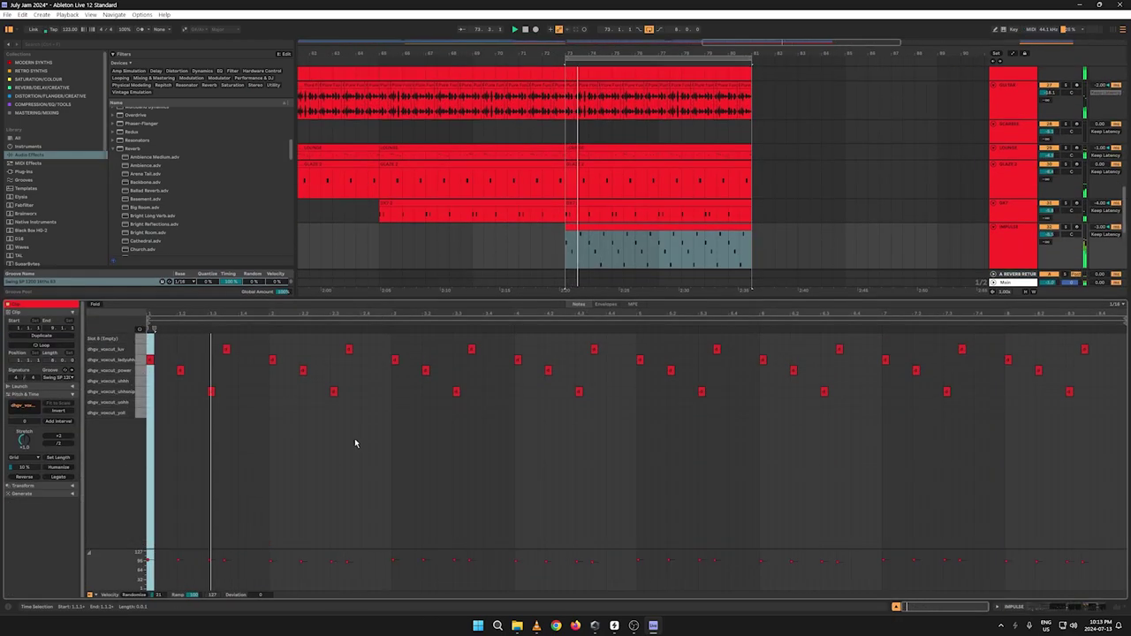
drag(206, 353, 1047, 339)
key(Delete)
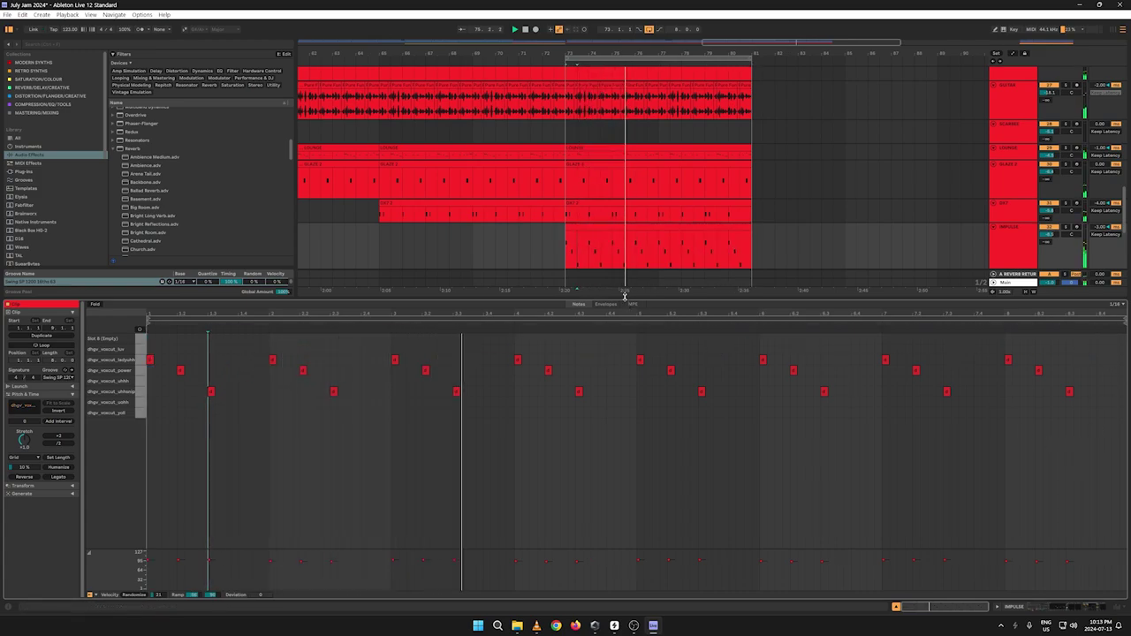
mouse_move(624, 292)
mouse_down()
mouse_move(611, 540)
mouse_move(622, 398)
mouse_up()
drag(627, 297, 629, 601)
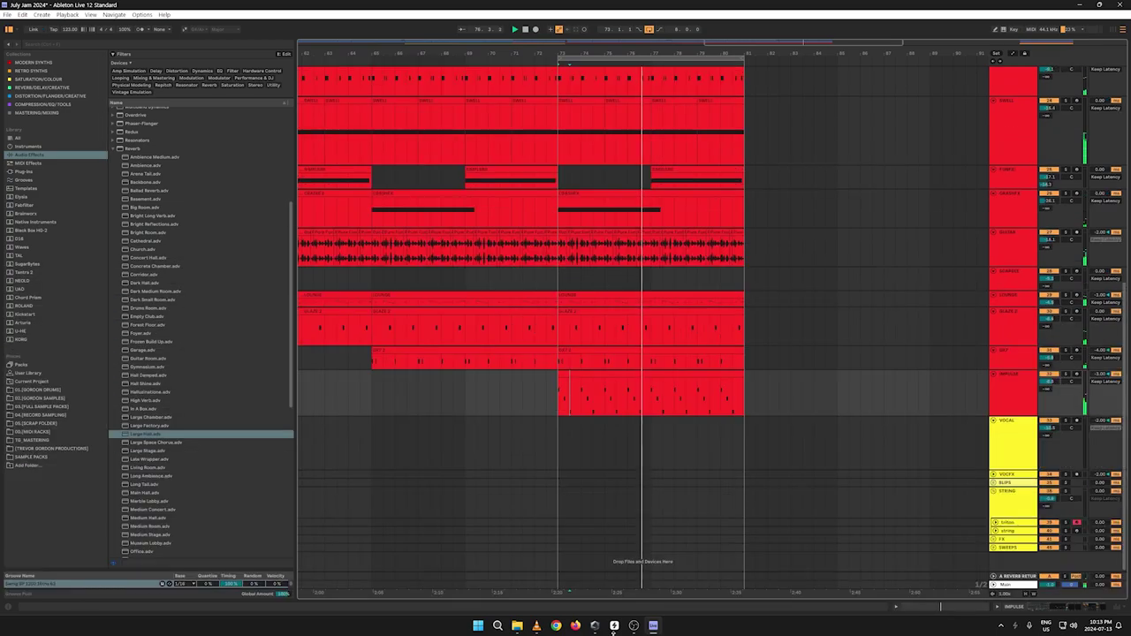
drag(748, 55, 631, 45)
scroll(783, 267, up, 1)
key(a)
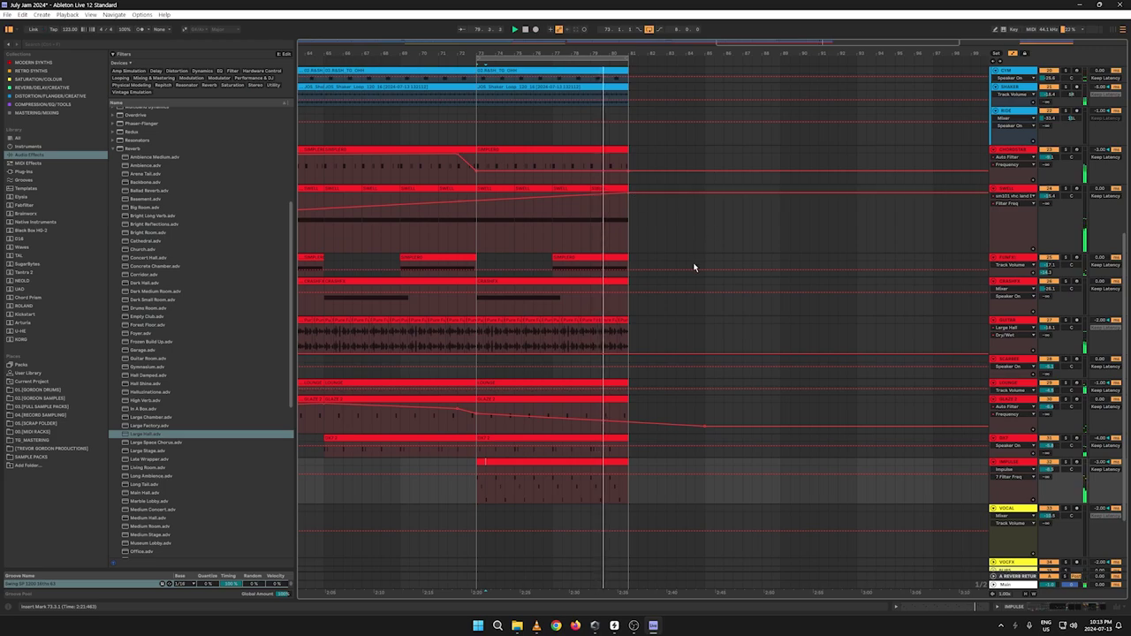
Step: Duplicate bars 73–81 of all tracks into bars 81–89 and move the loop there
key(a)
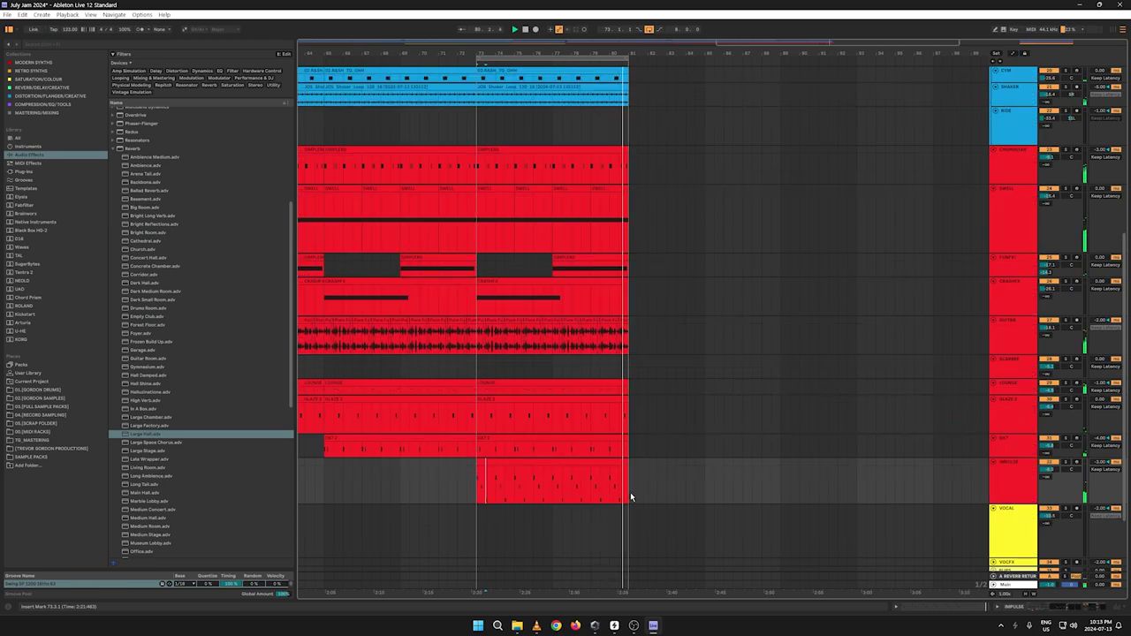
drag(630, 492, 481, 5)
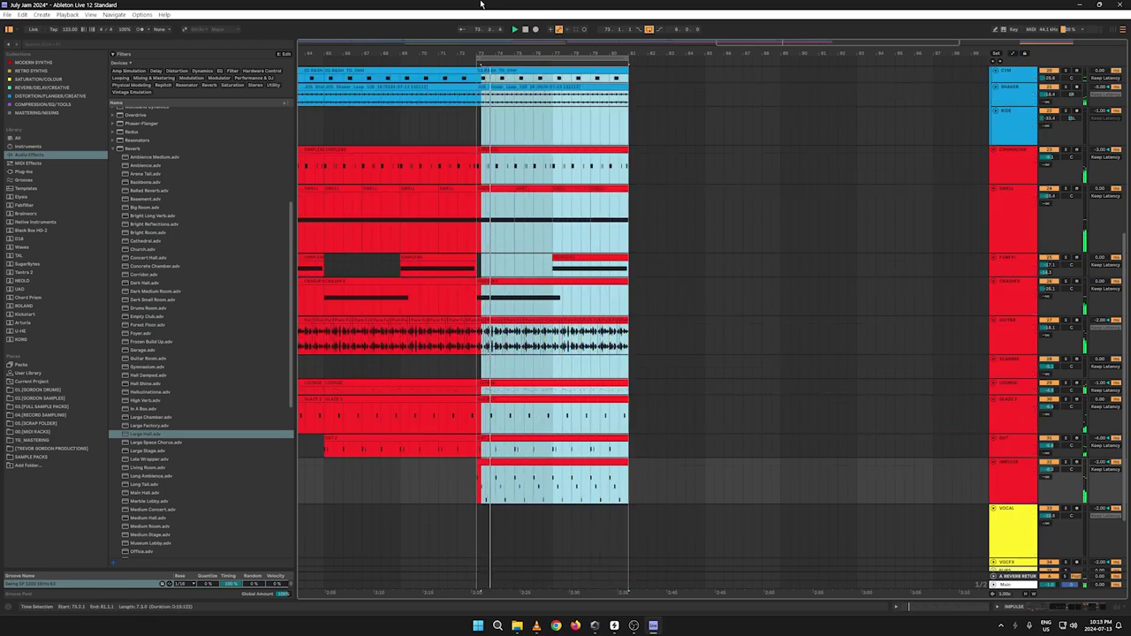
key(ctrl+d)
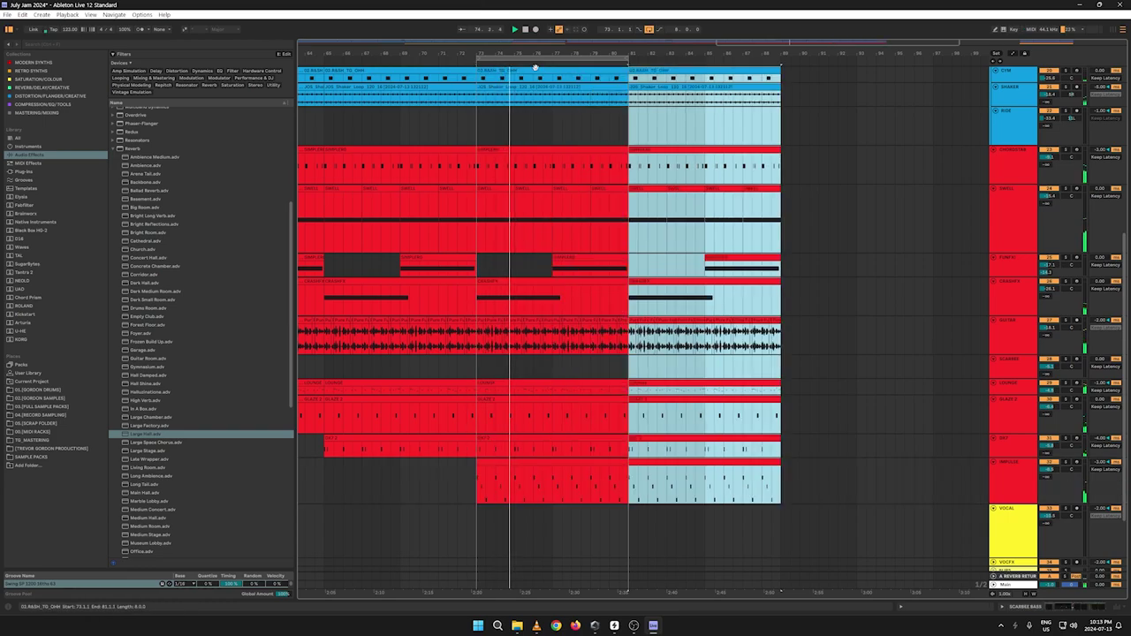
drag(519, 59, 678, 68)
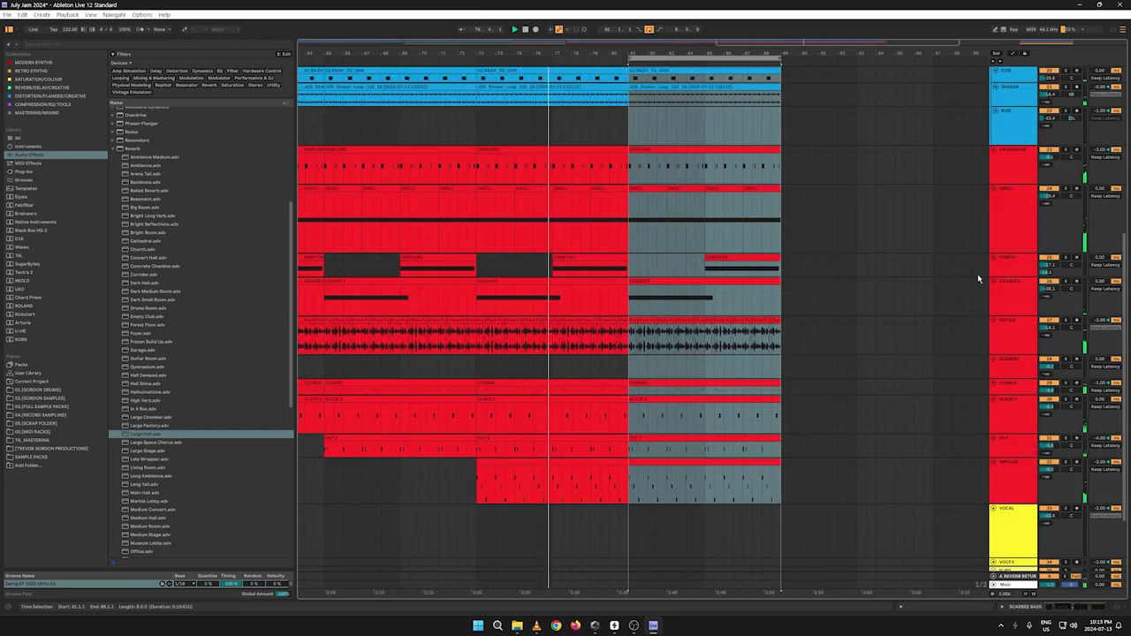
Step: Remove the two GLAZE 2 filter breakpoints at bar 81
key(a)
key(a)
key(a)
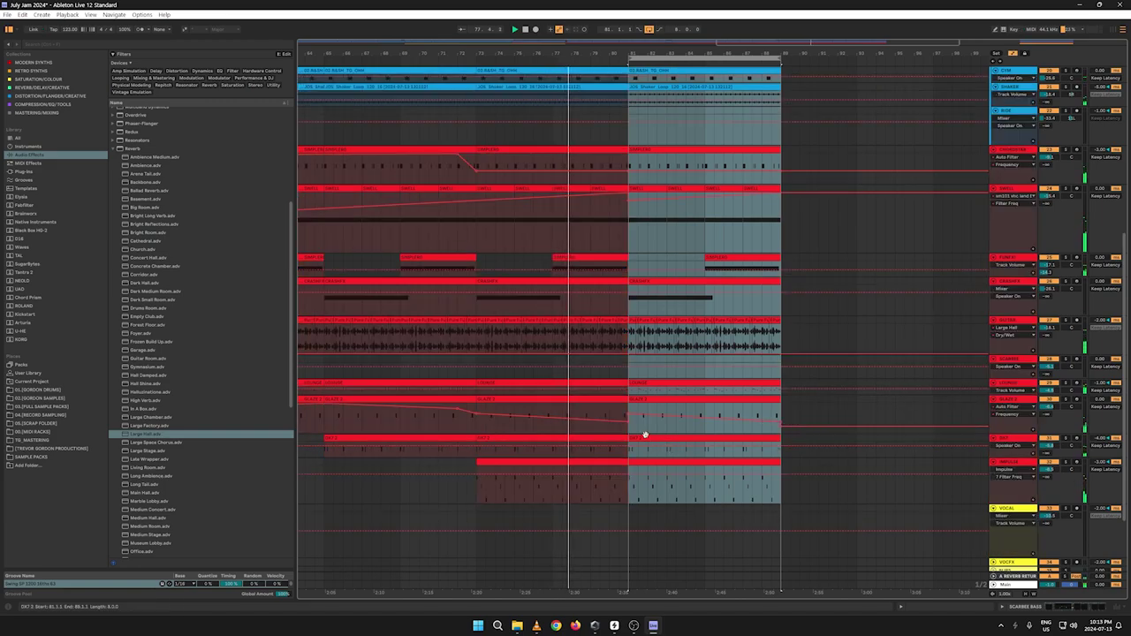
key(a)
key(a)
click(628, 423)
click(628, 415)
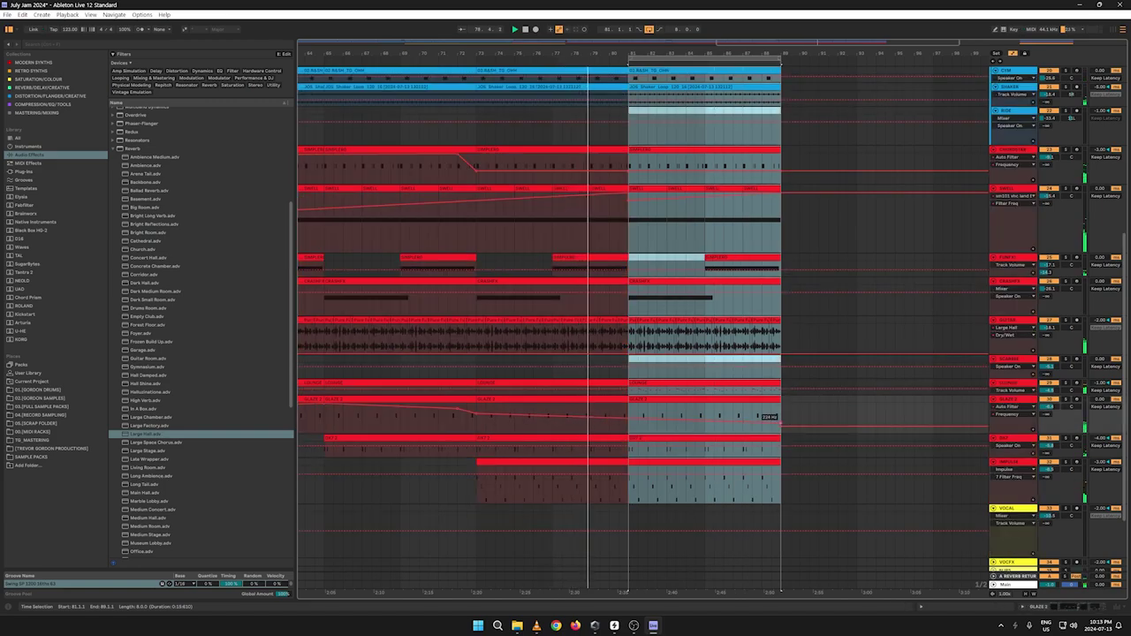
key(a)
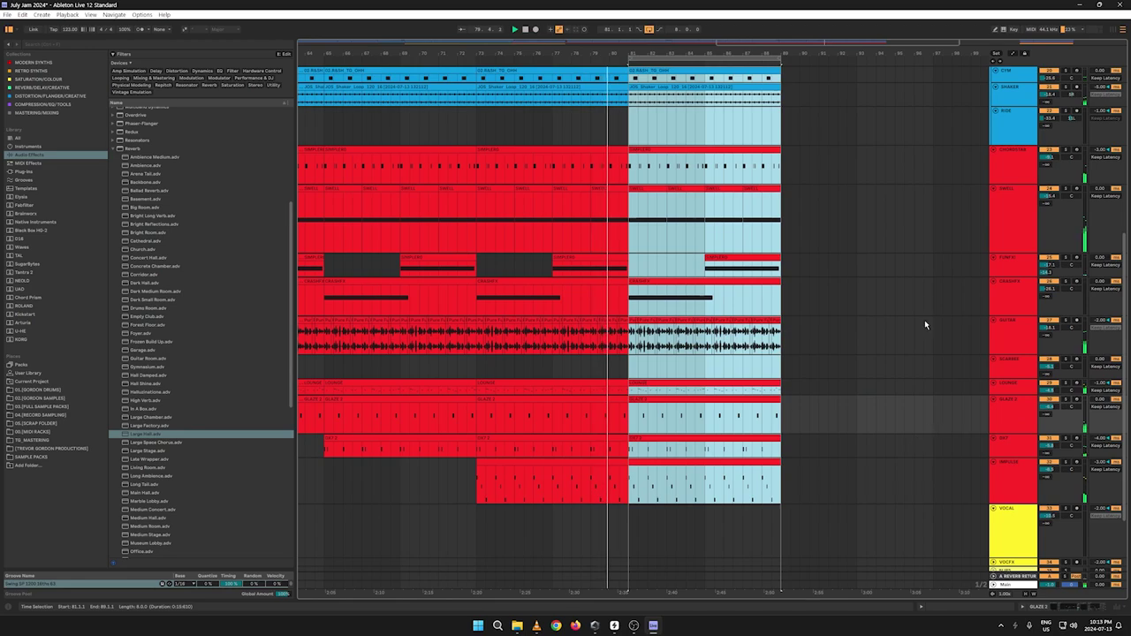
key(a)
key(a)
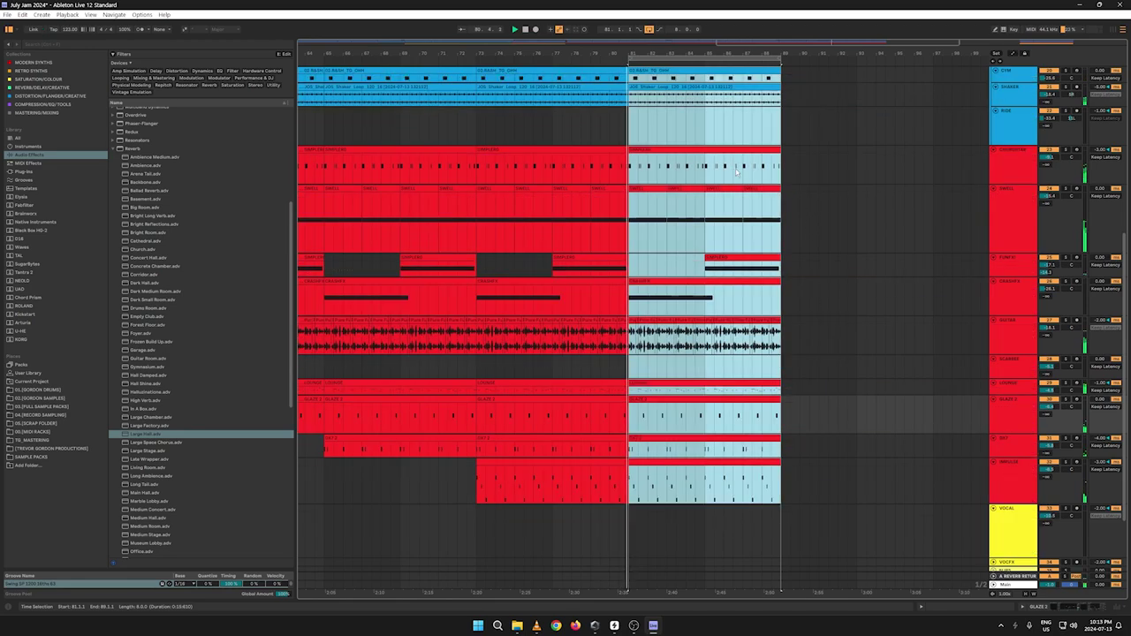
Step: Select the LOUNGE clip in bars 81–89 and the kick clip at bars 109–111
scroll(813, 369, up, 3)
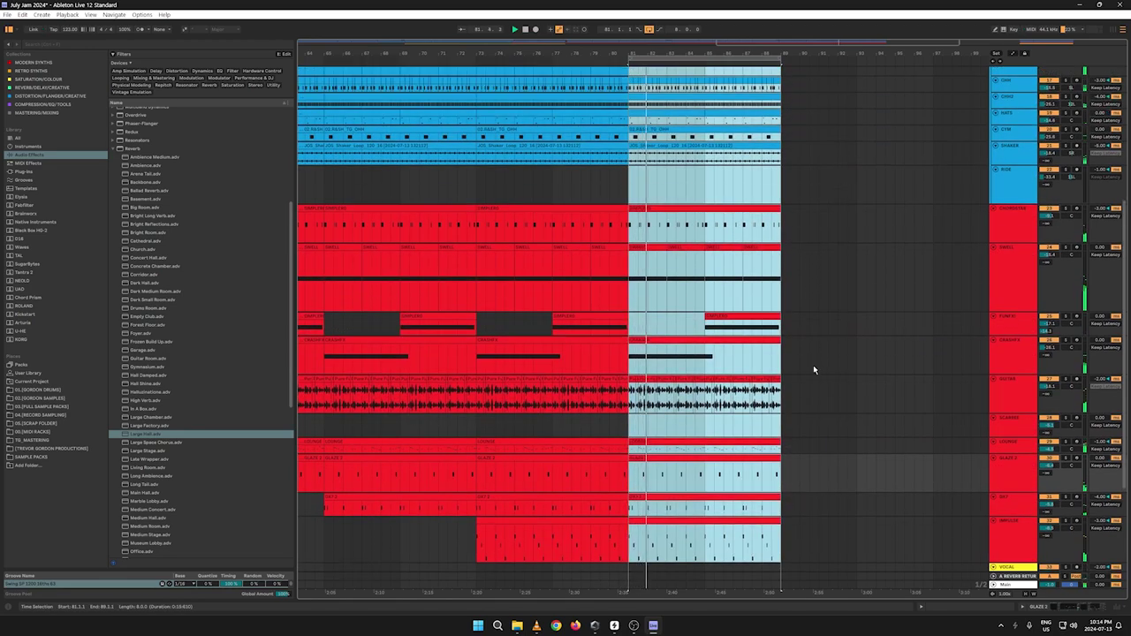
click(757, 440)
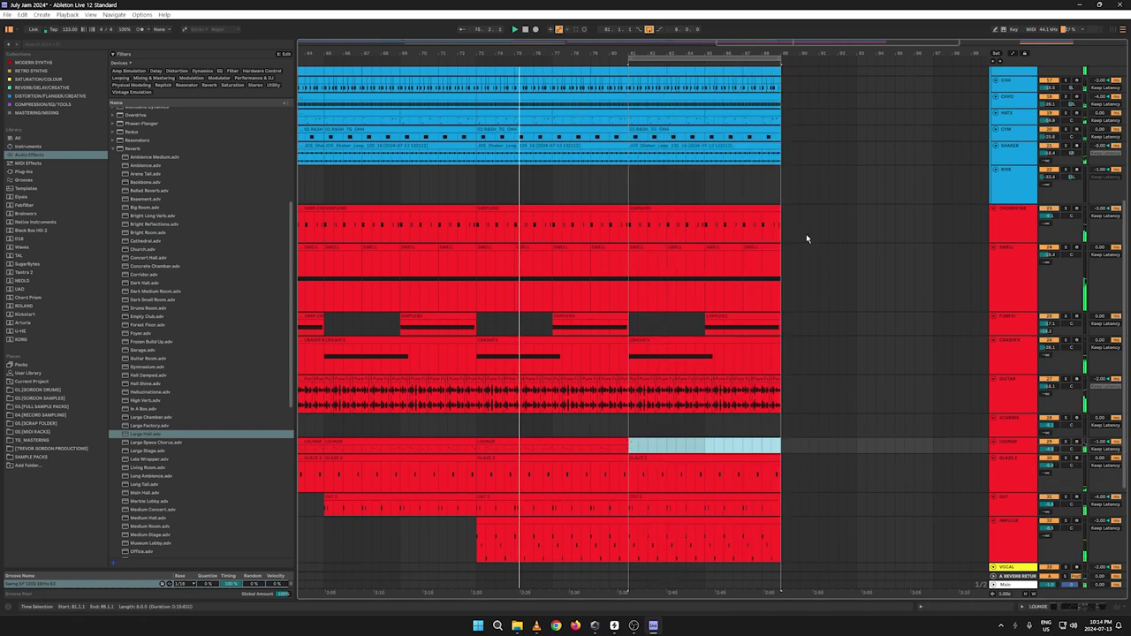
scroll(806, 233, up, 8)
drag(822, 54, 689, 37)
click(916, 142)
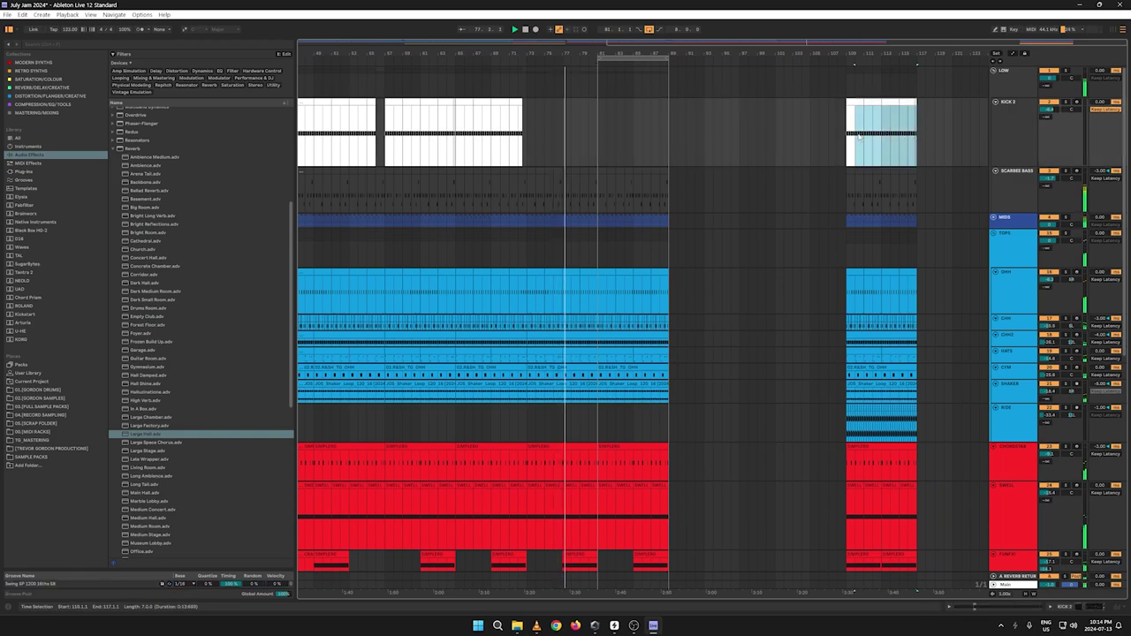
Step: Copy the kick clip from bar 109 and paste it at bar 81 on the kick track
right_click(850, 104)
click(860, 115)
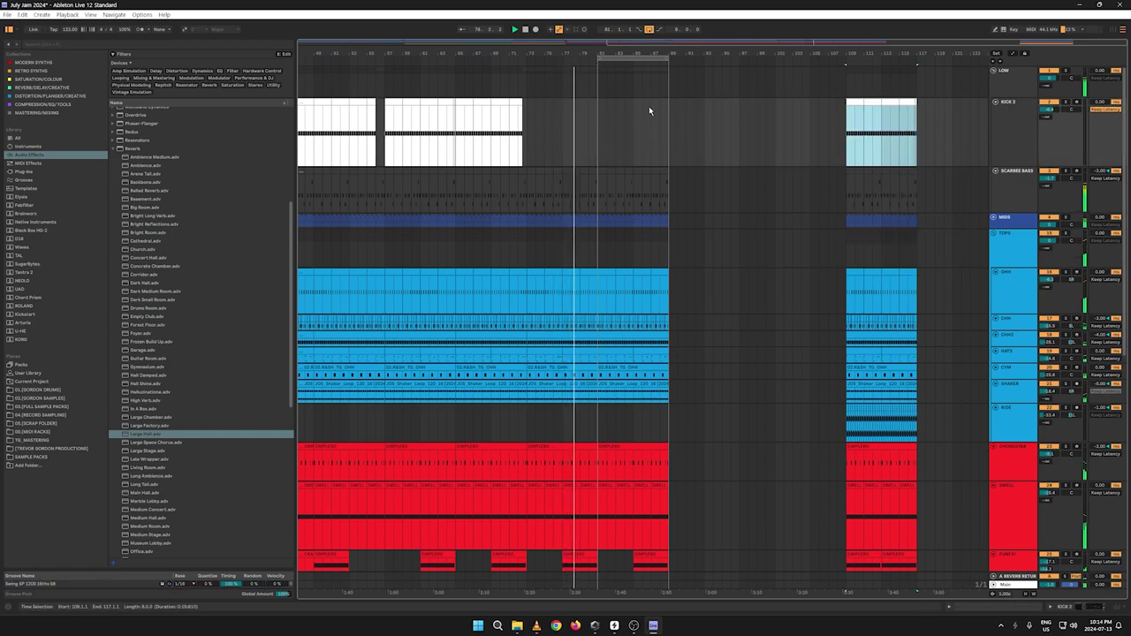
click(600, 115)
key(ctrl+v)
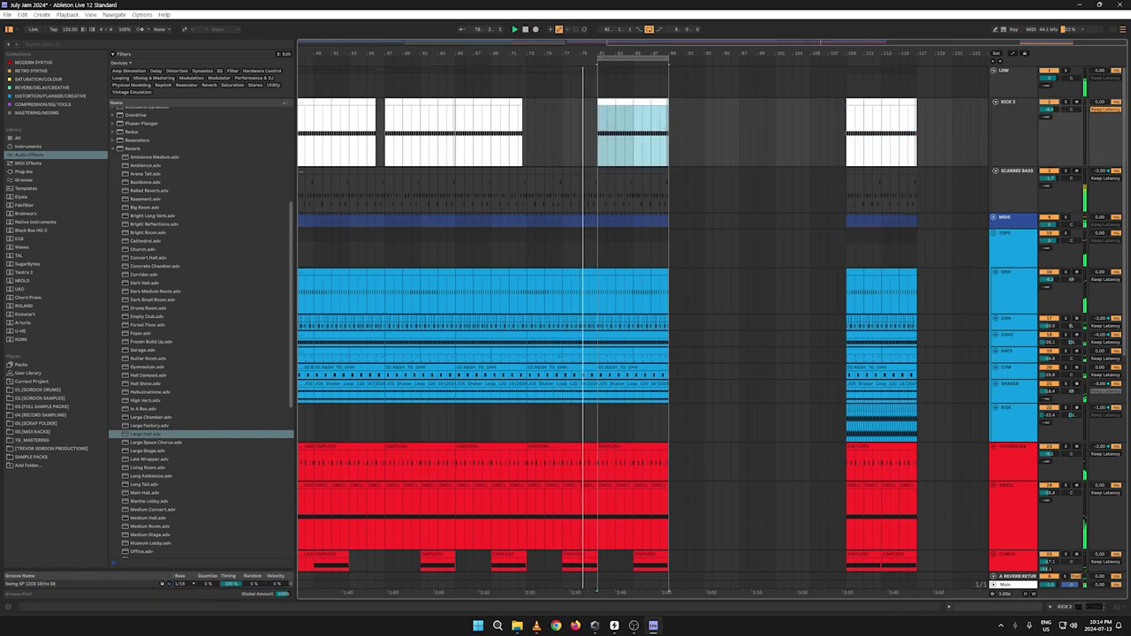
drag(601, 54, 615, 49)
click(517, 57)
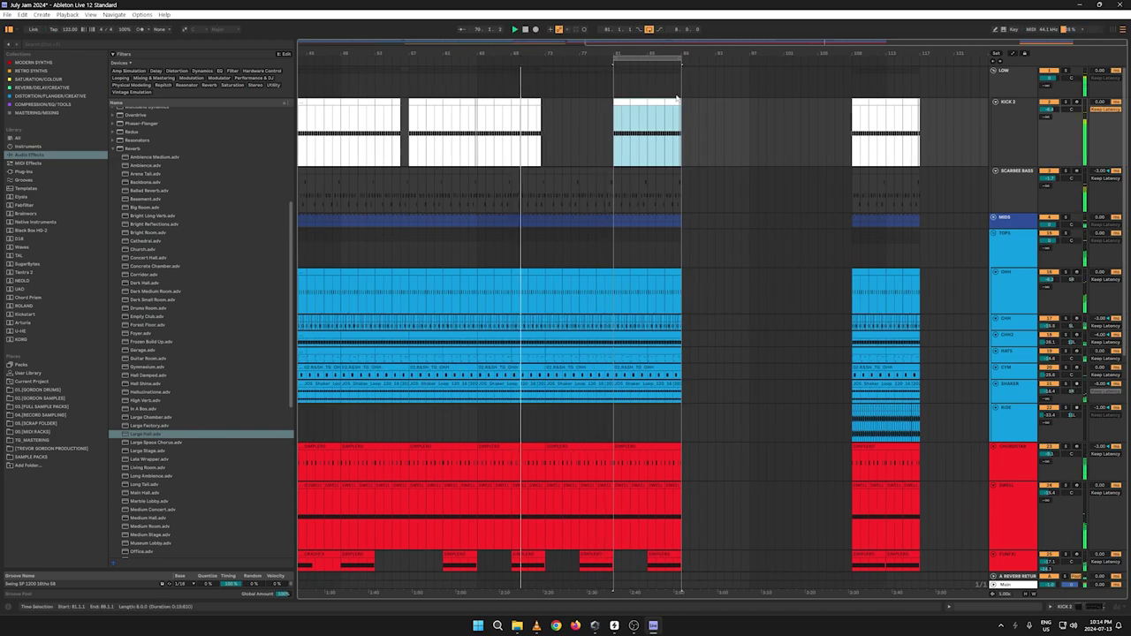
Step: Draw OHH Gate on/off automation so the Gate is on from bar 74 to bar 81
key(a)
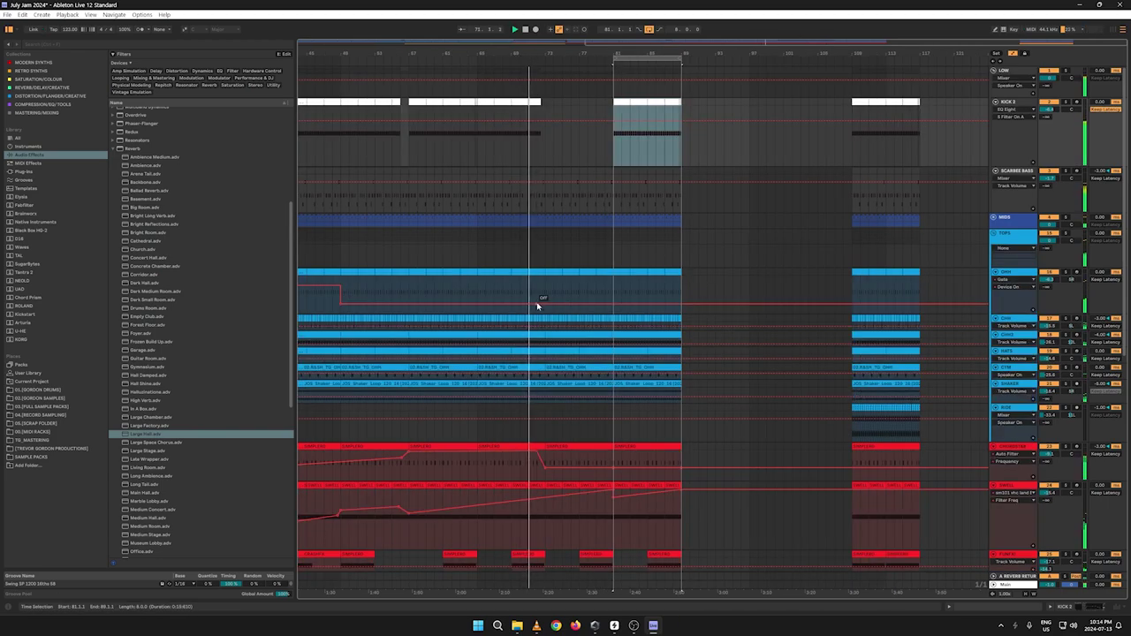
click(545, 307)
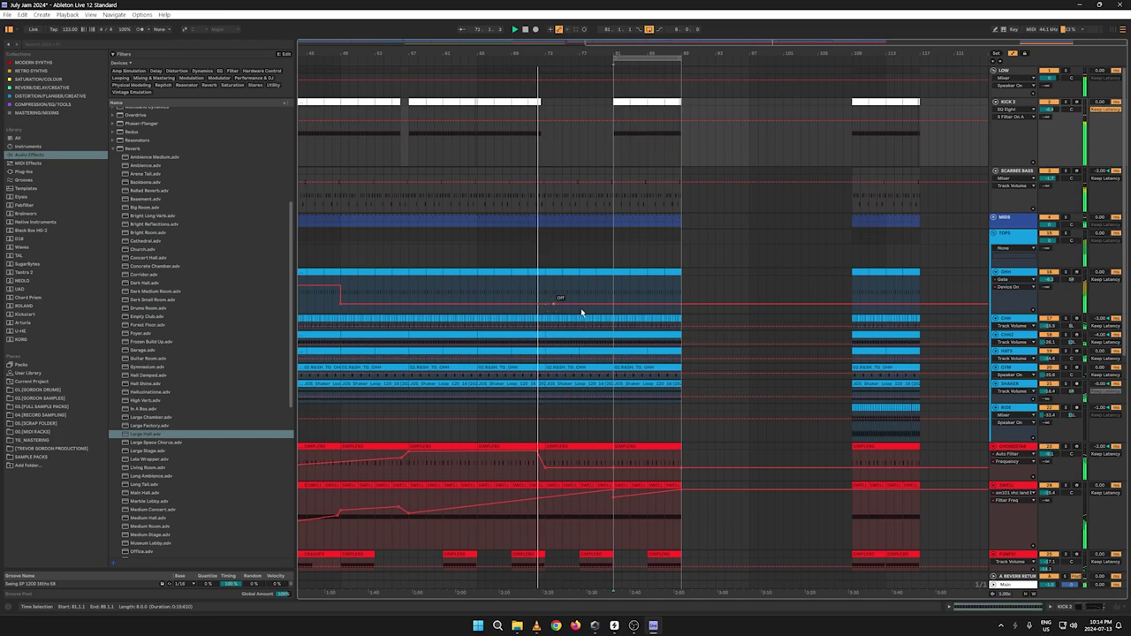
click(613, 305)
drag(606, 305, 545, 284)
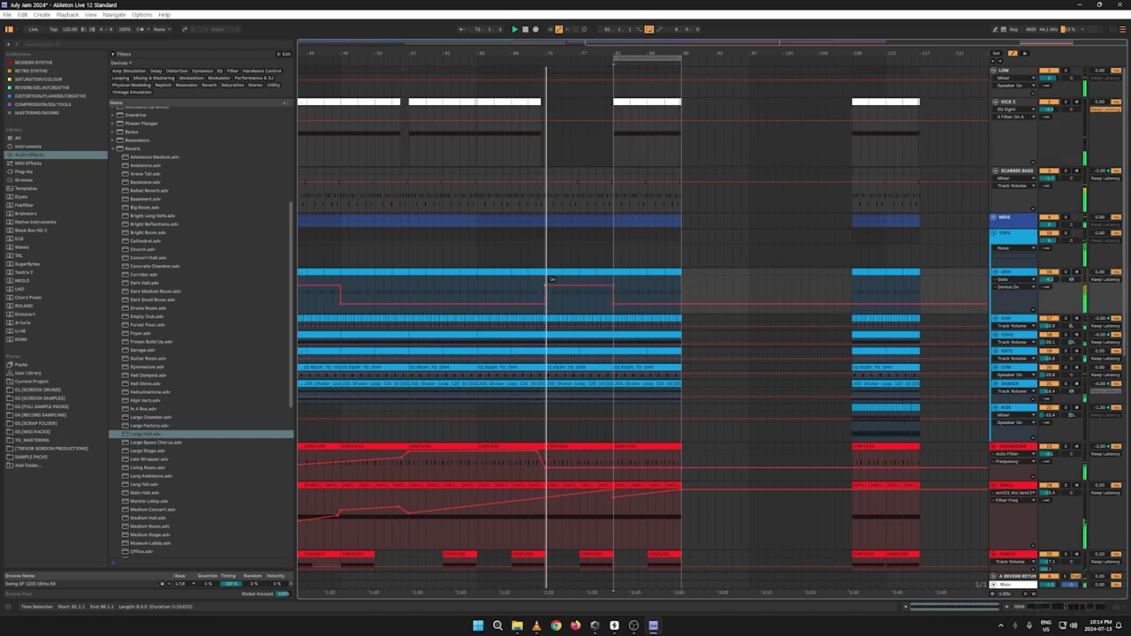
key(a)
key(a)
key(a)
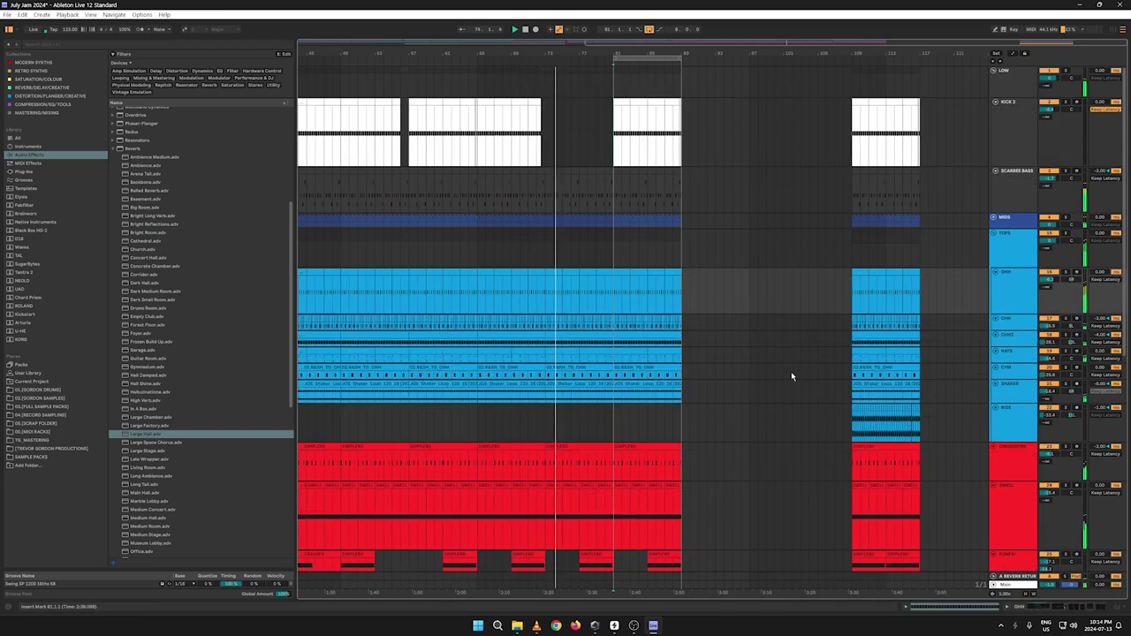
key(a)
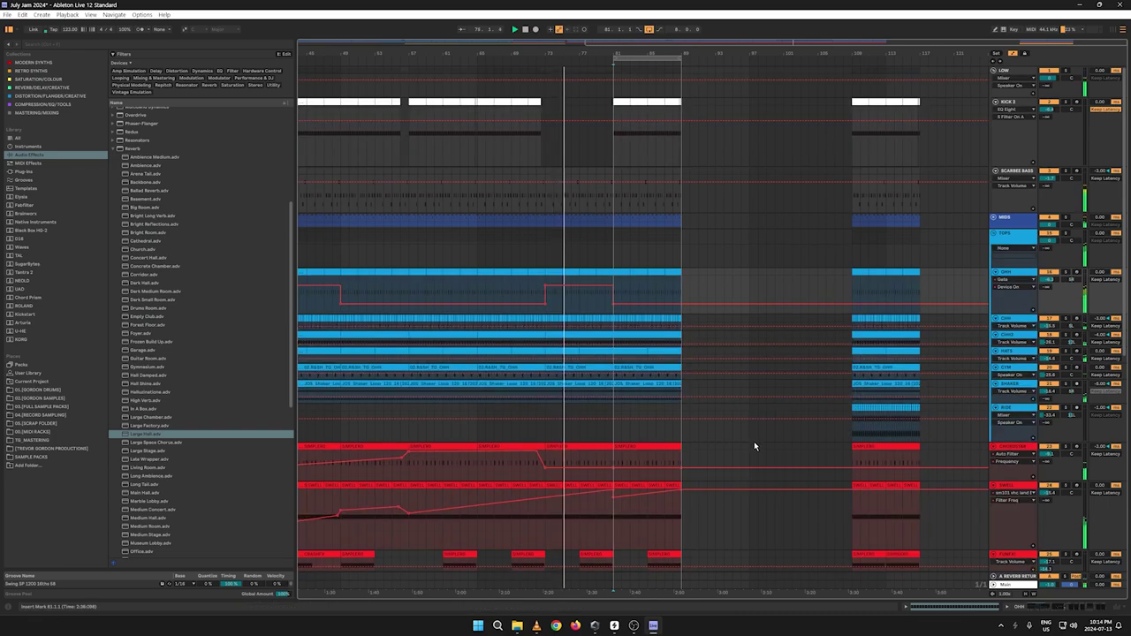
key(a)
scroll(770, 408, down, 6)
scroll(747, 432, down, 3)
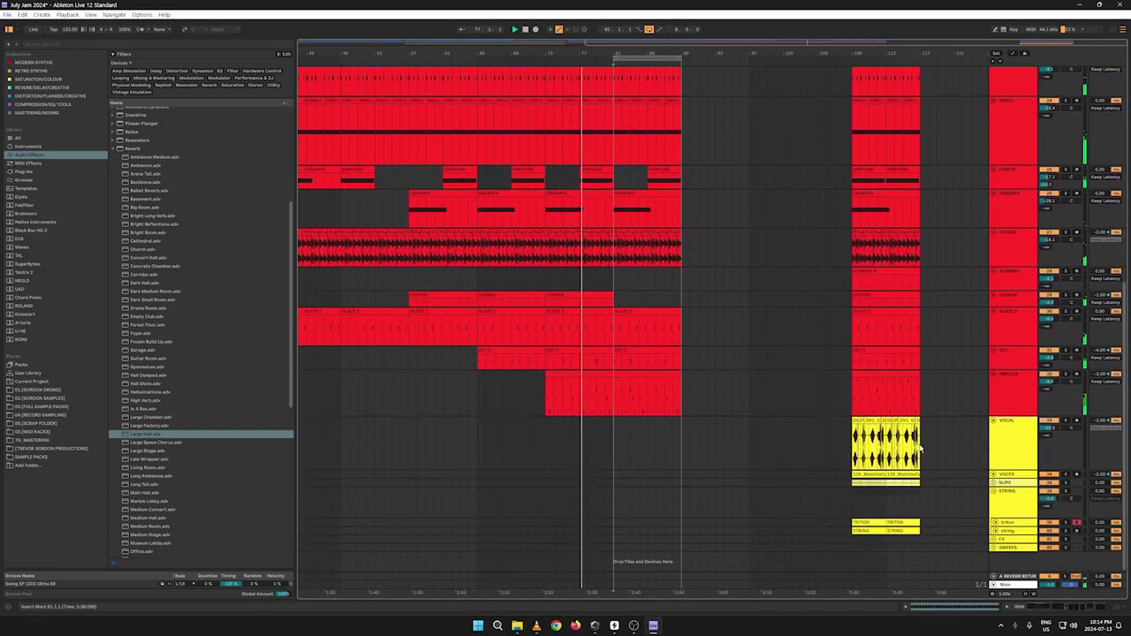
drag(919, 449, 852, 446)
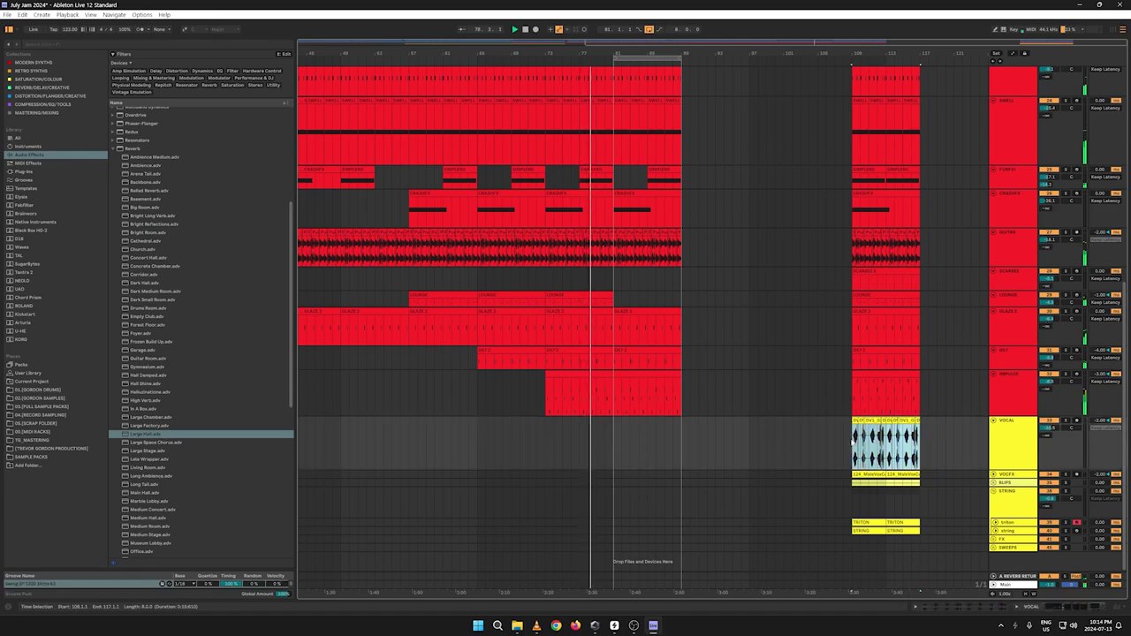
Step: Reshape the Filter Freq envelope so it drops to a flat ~846 Hz at bar 81
scroll(714, 345, up, 3)
key(a)
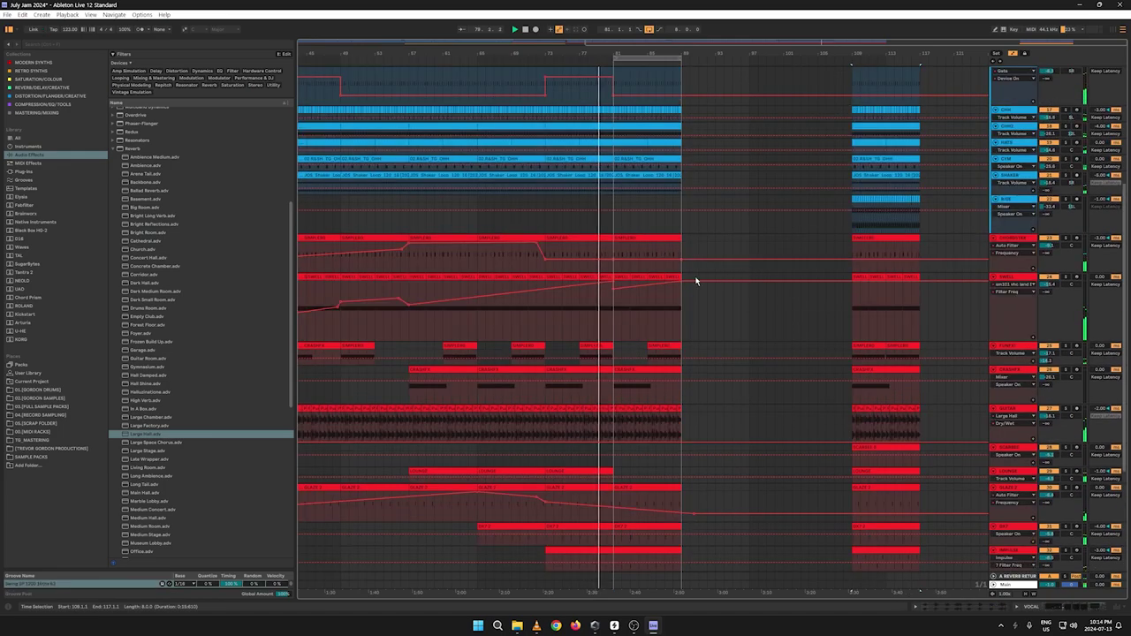
key(space)
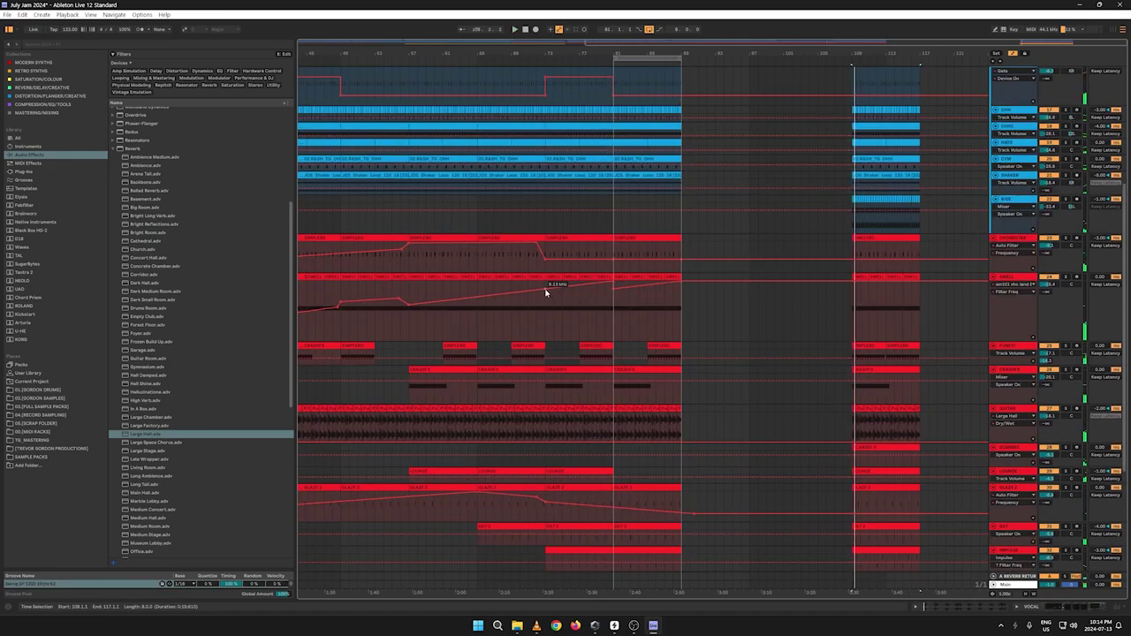
click(544, 288)
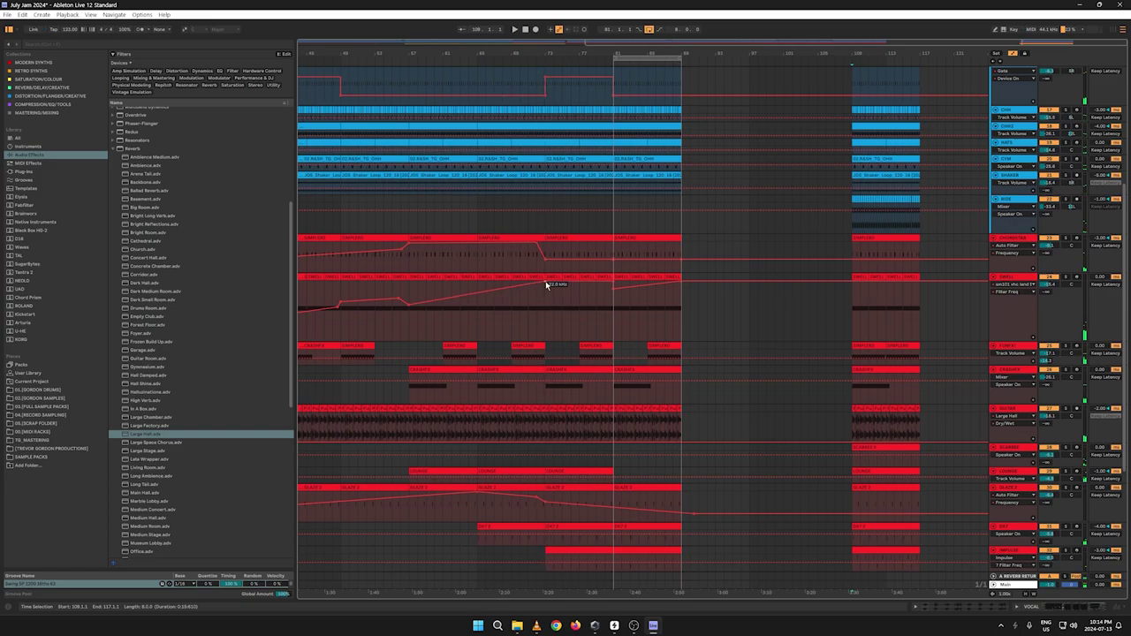
click(613, 285)
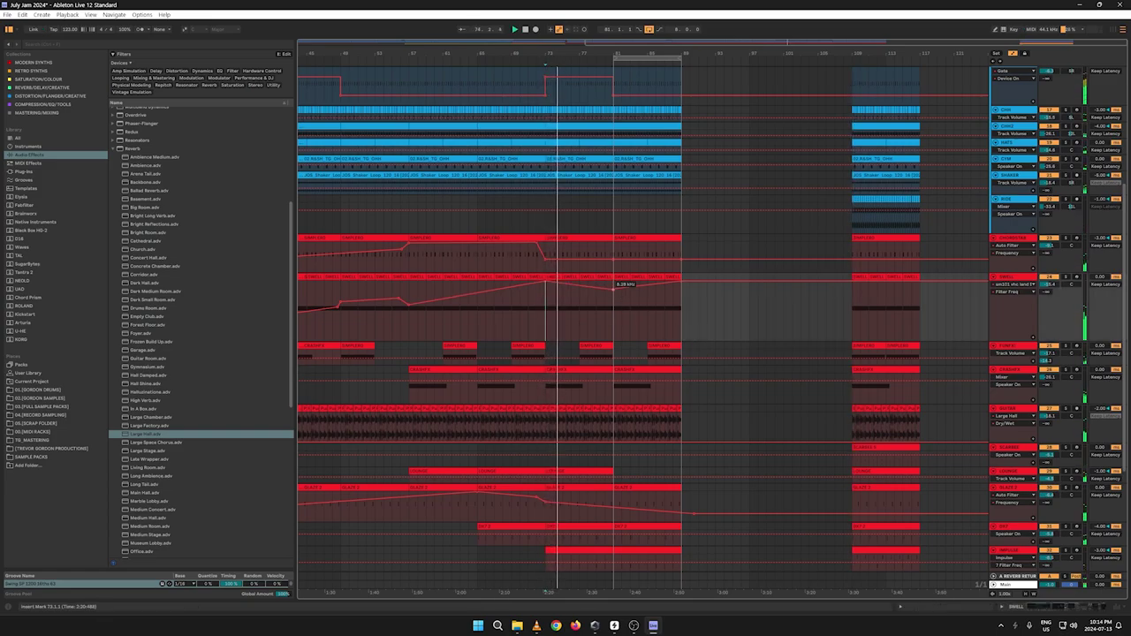
mouse_move(612, 283)
mouse_down()
mouse_move(613, 309)
mouse_move(614, 293)
mouse_up()
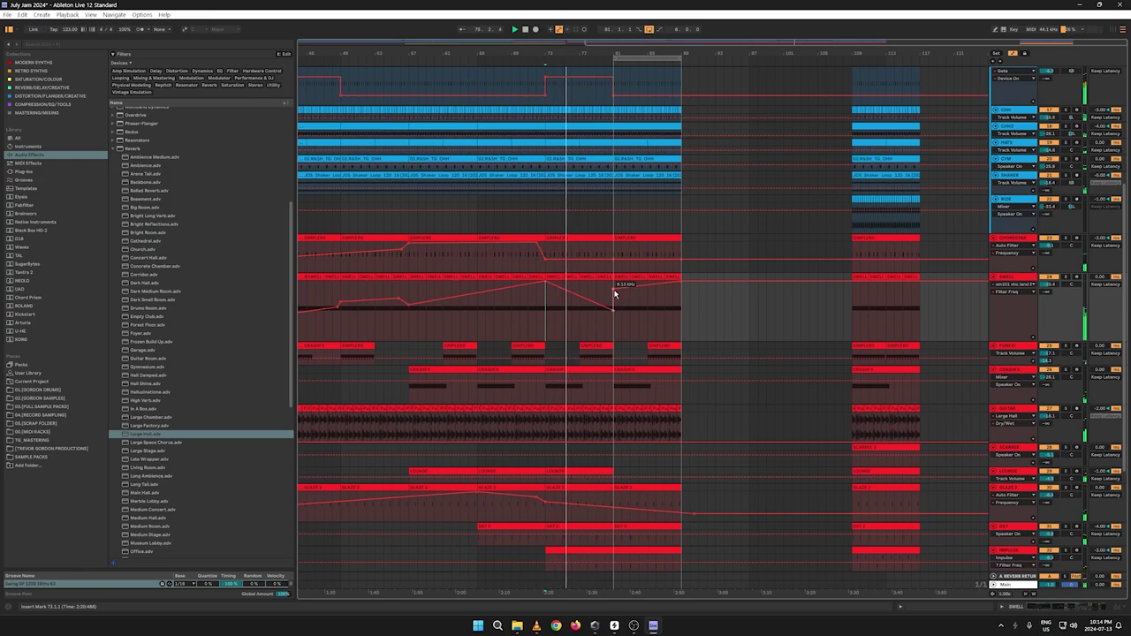
click(614, 291)
drag(681, 282, 723, 308)
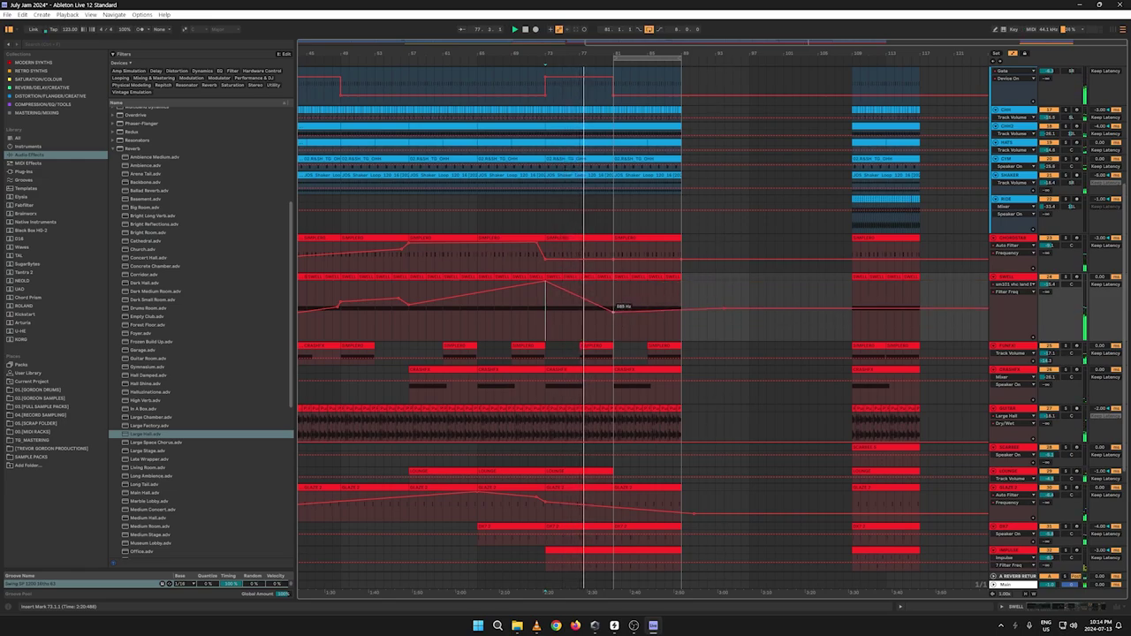
drag(613, 312, 613, 313)
drag(681, 310, 681, 313)
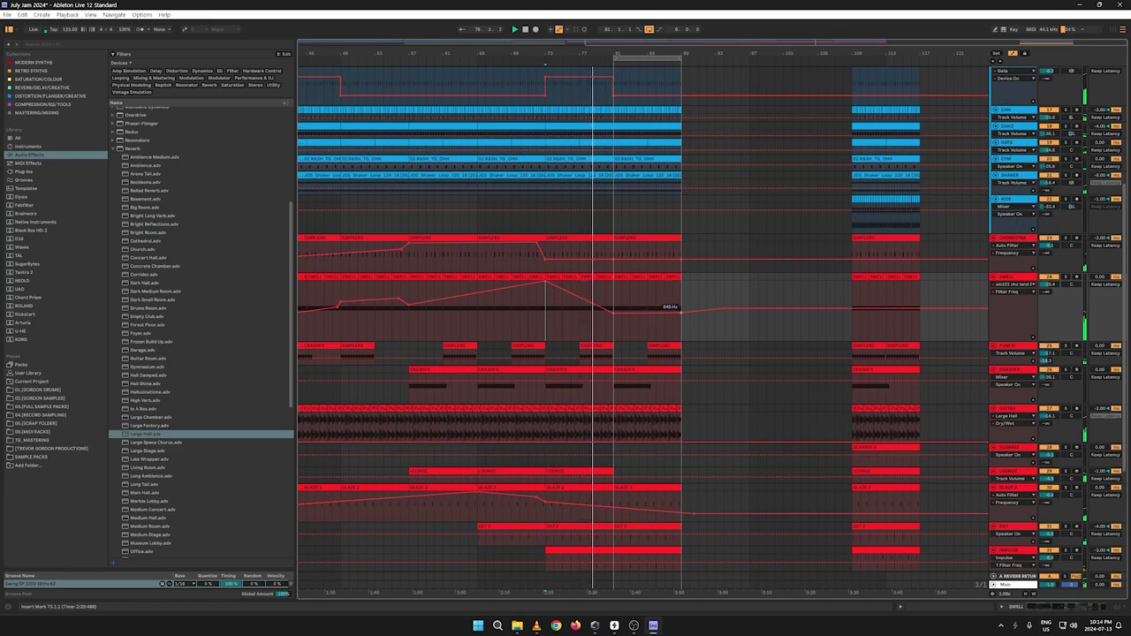
key(a)
Step: Copy the vocal clip from near bar 109 and paste it at bar 81 in the VOCAL lane
scroll(921, 445, down, 6)
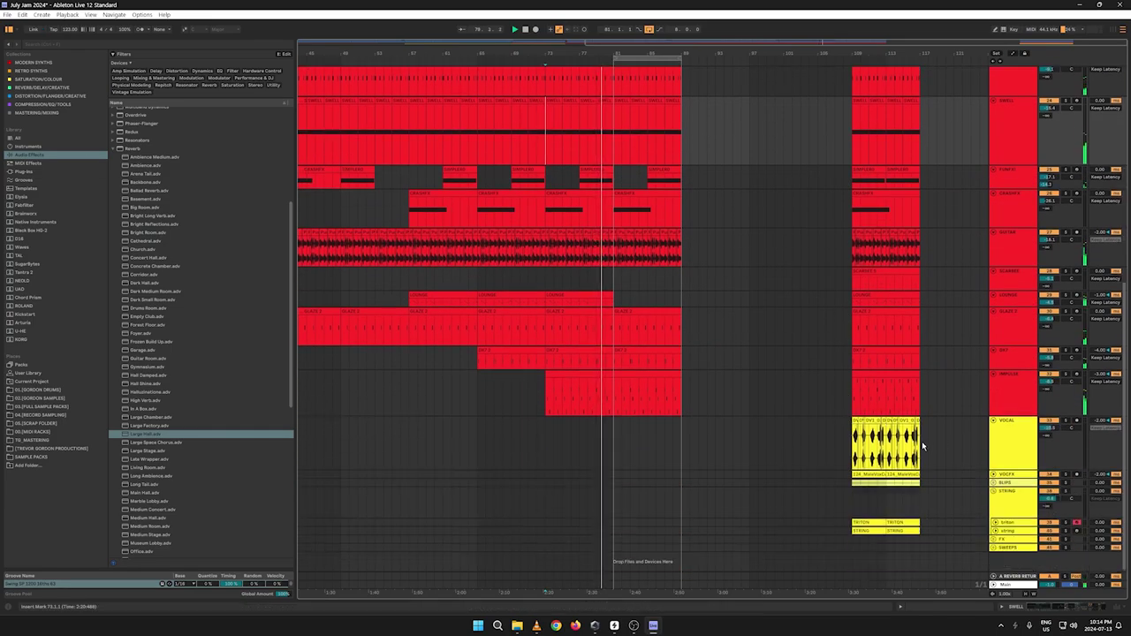
click(919, 444)
right_click(857, 425)
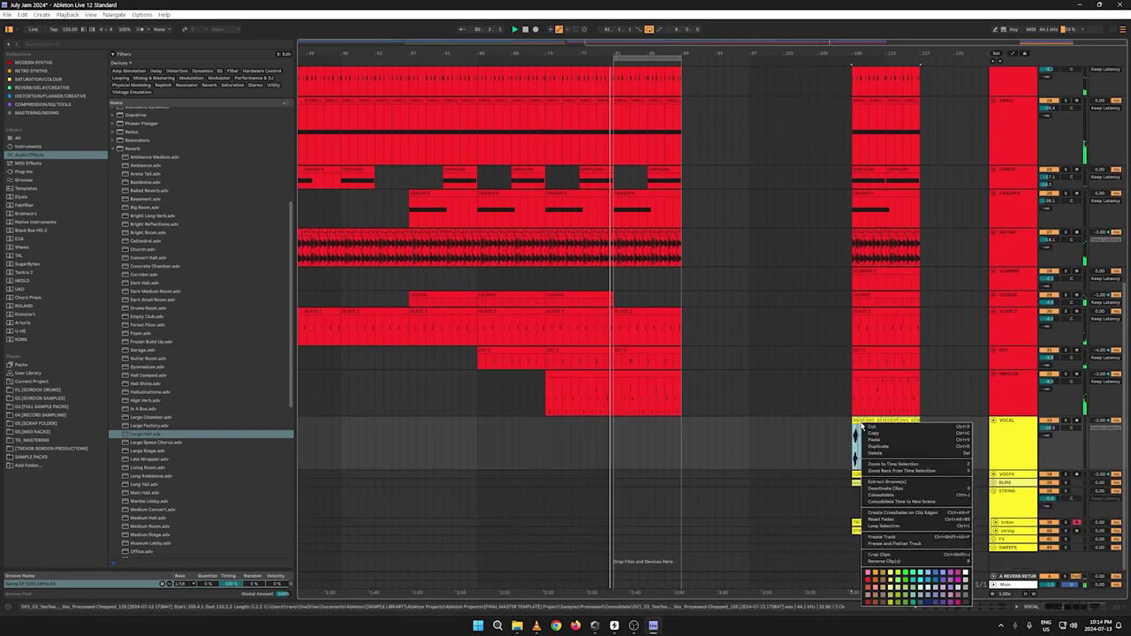
click(874, 432)
key(ctrl+v)
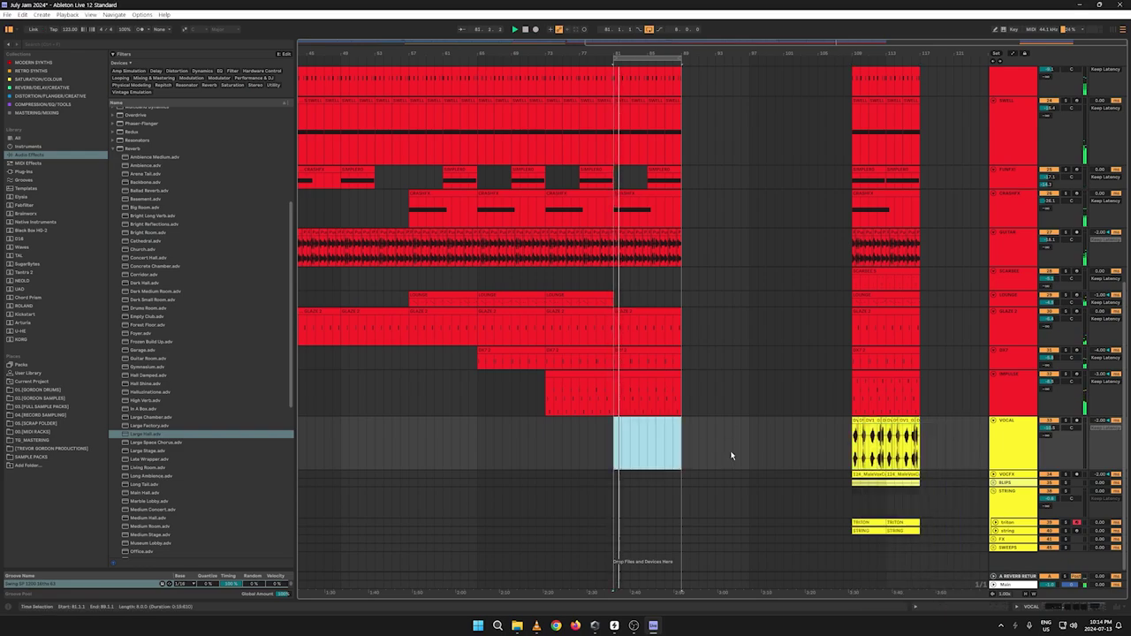
click(616, 430)
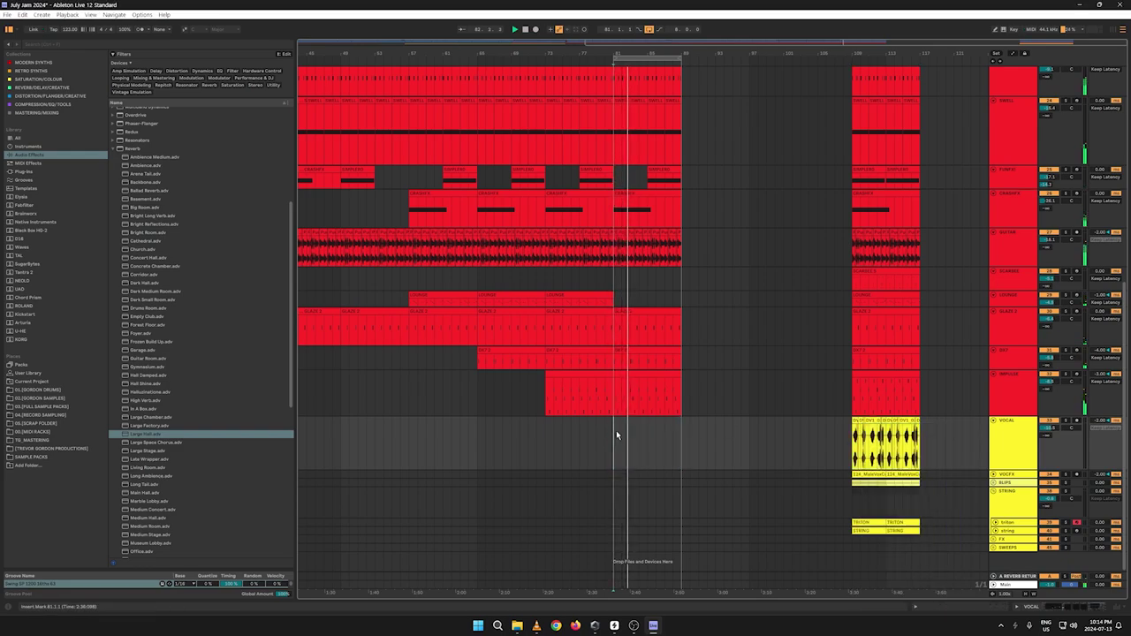
key(ctrl+v)
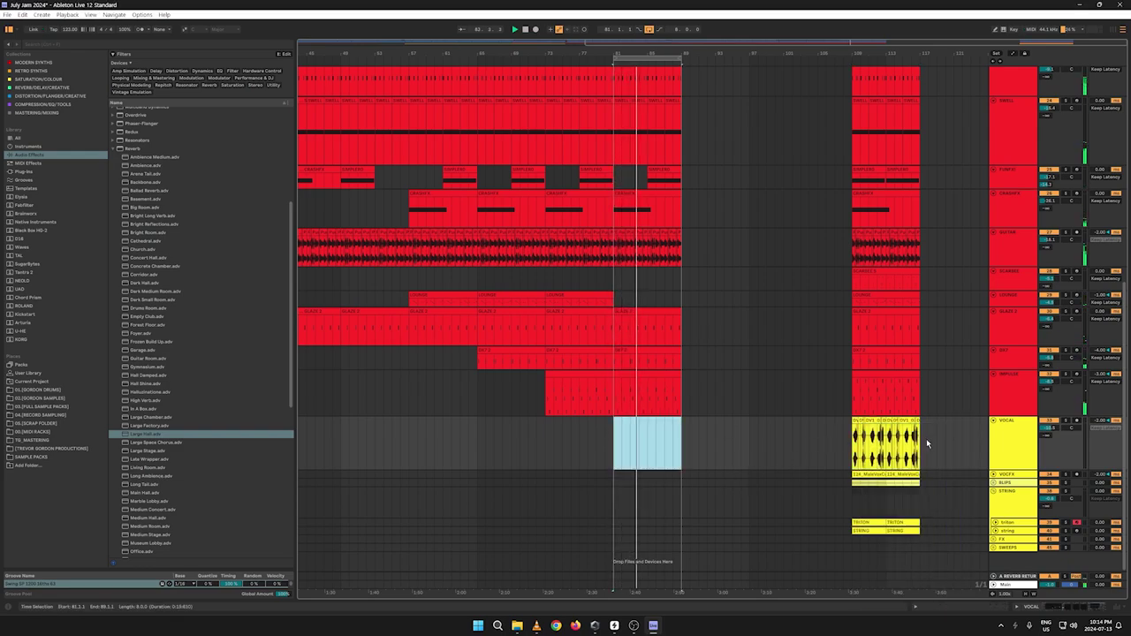
drag(923, 443, 852, 439)
right_click(856, 423)
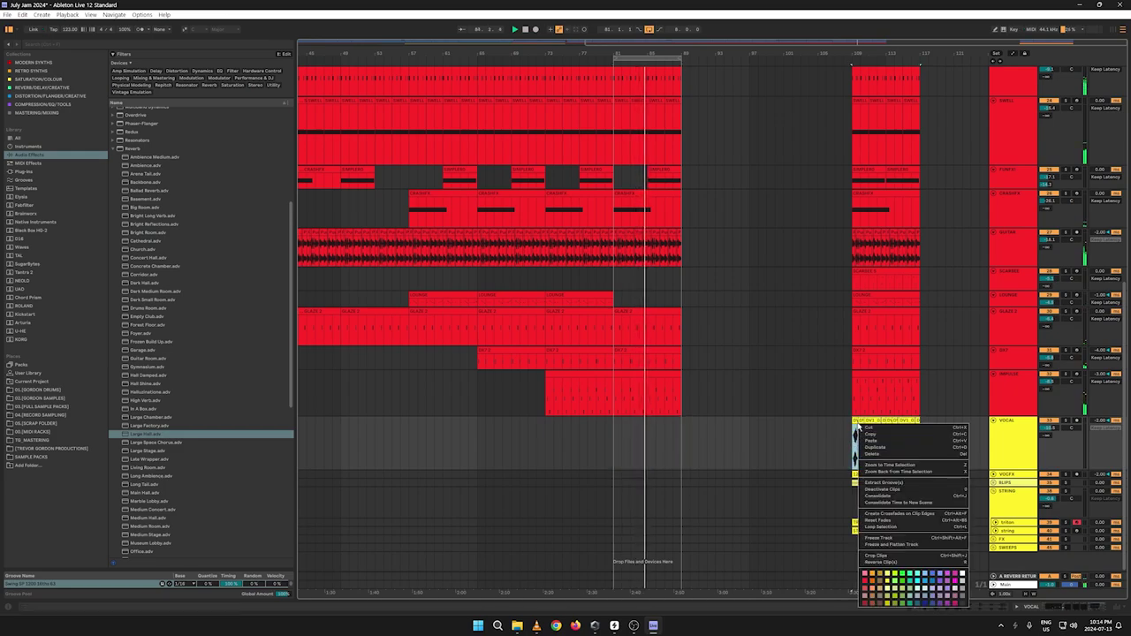
click(860, 435)
click(616, 434)
key(ctrl+v)
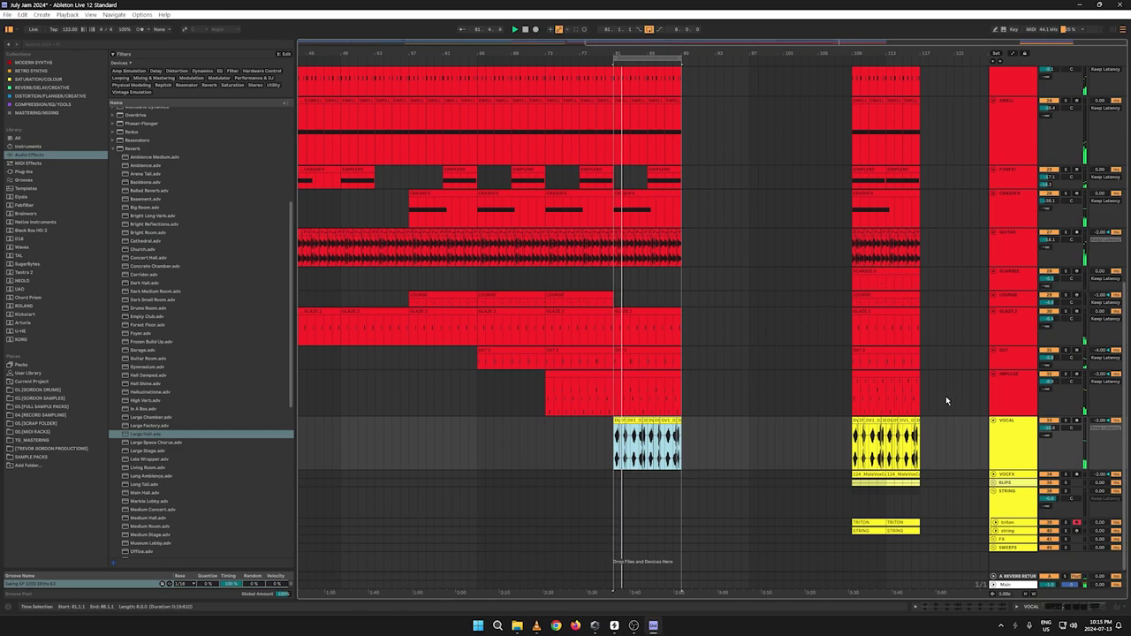
Step: Copy the IMPULSE clip from near bar 109 and paste it at bar 81 in the IMPULSE lane
drag(919, 397, 841, 395)
right_click(856, 380)
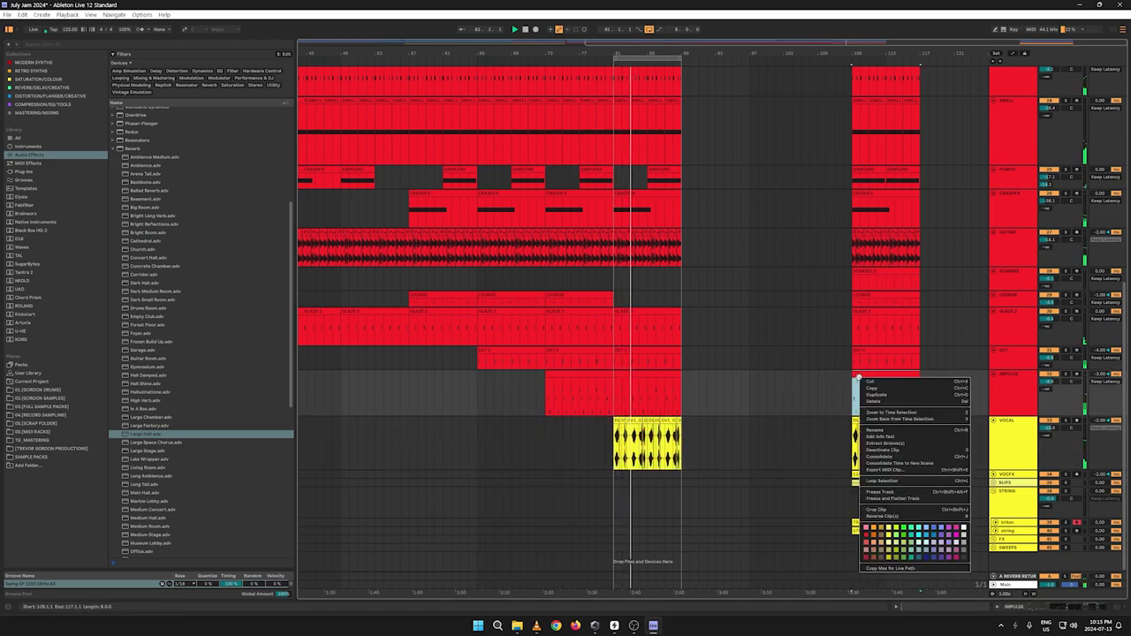
click(865, 389)
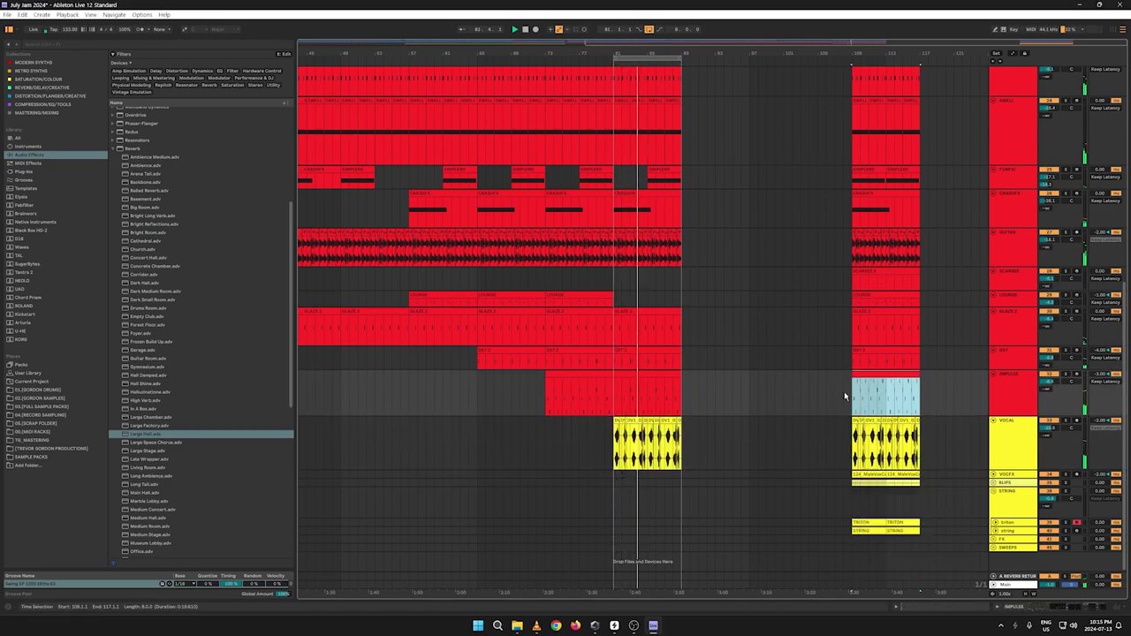
click(615, 385)
key(ctrl+v)
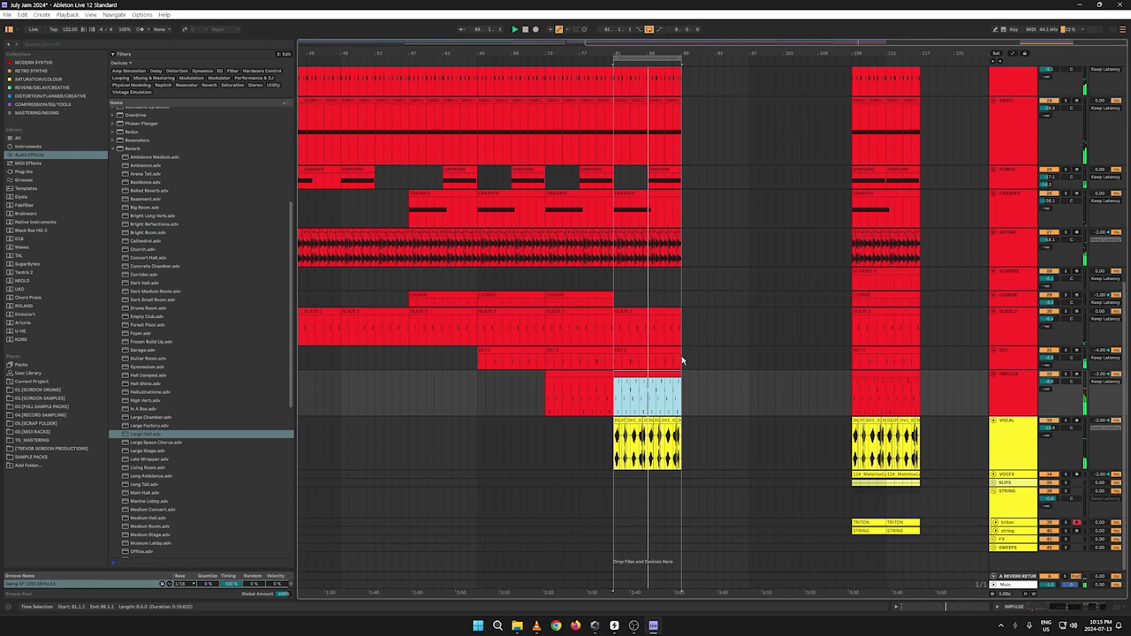
key(Up)
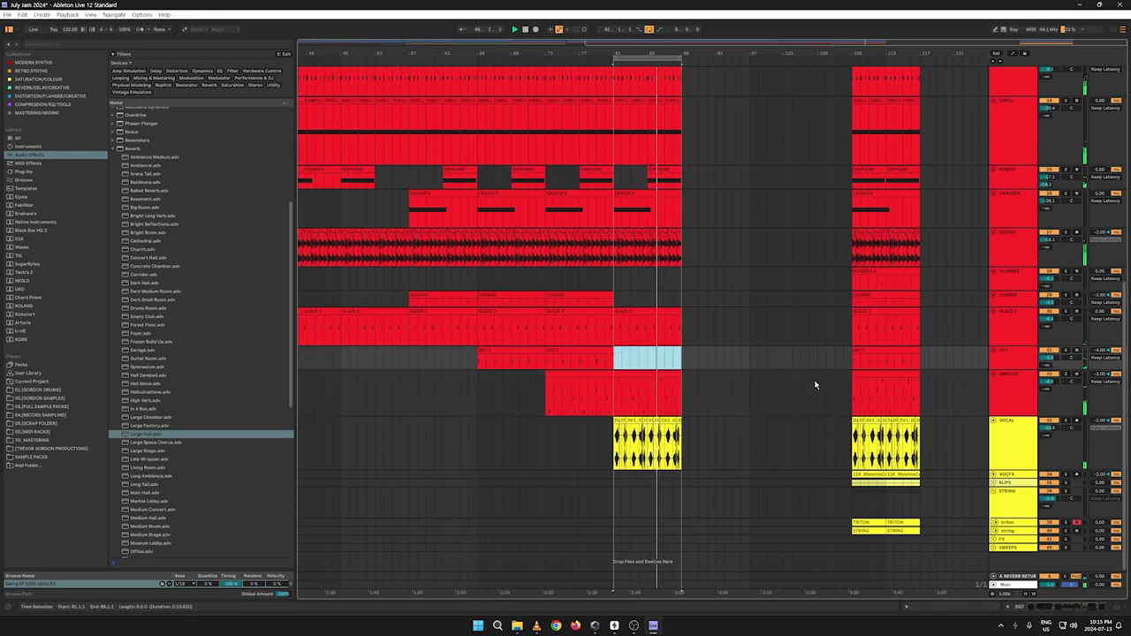
key(a)
key(a)
key(Up)
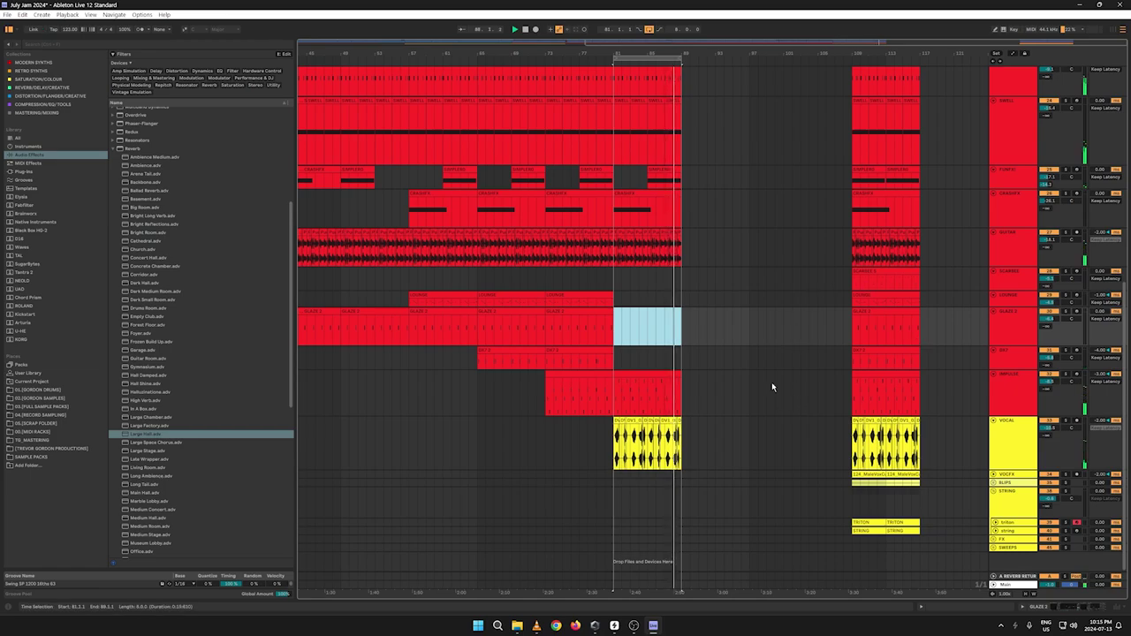
drag(684, 452, 617, 4)
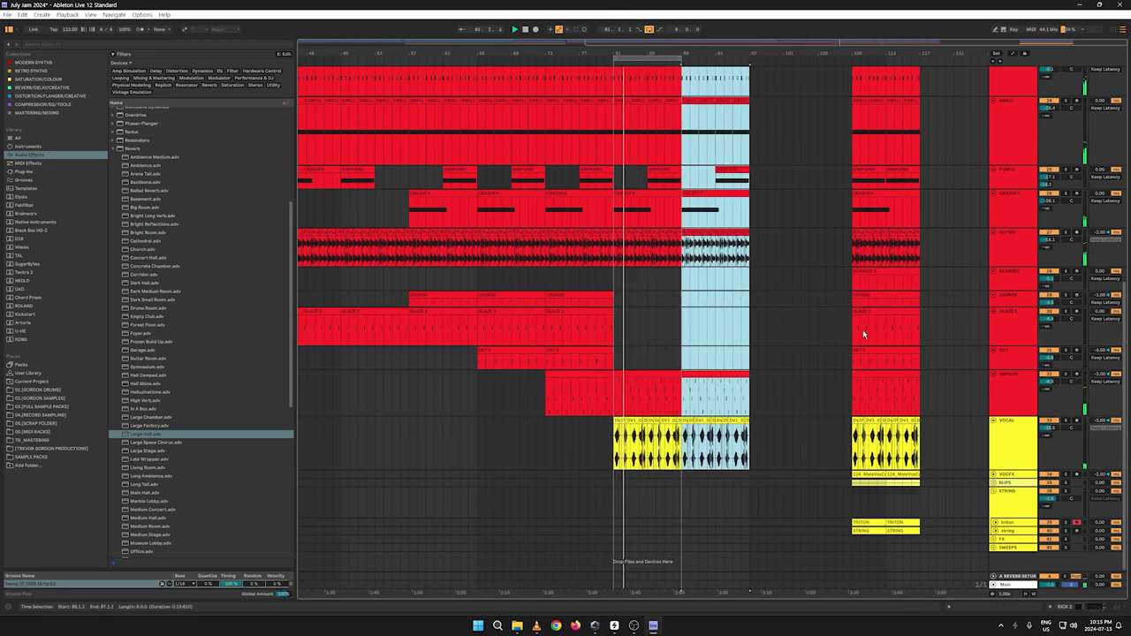
Step: Duplicate bars 81–89 across all tracks into bars 89–97
key(ctrl+d)
key(a)
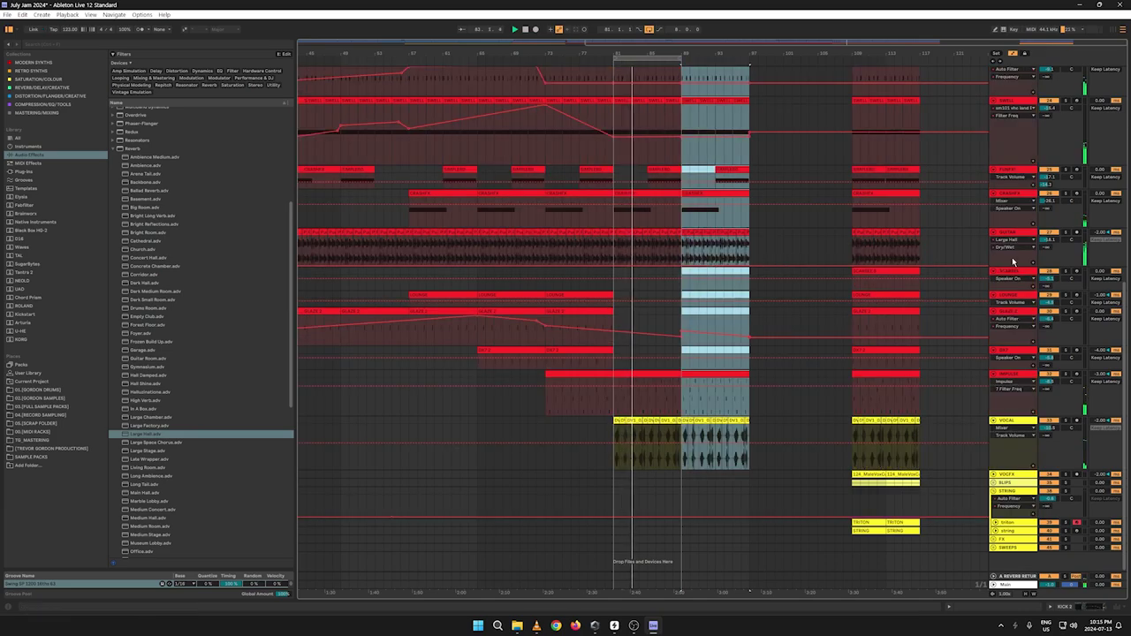
key(a)
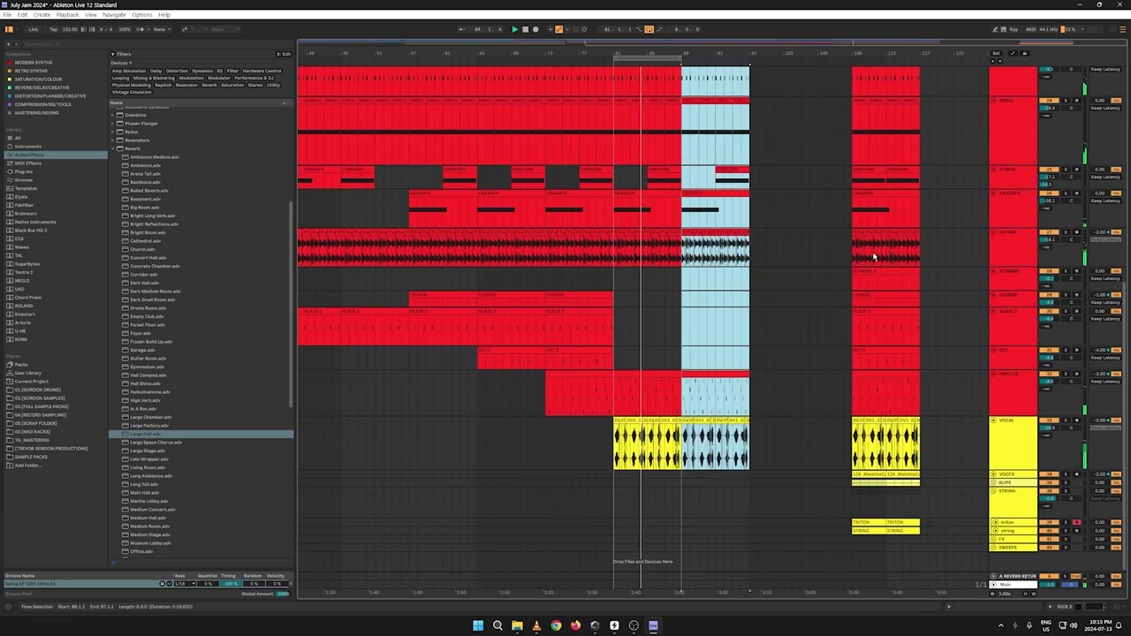
Step: Add Auto Filter after Kickstart on the GUITAR track and show its frequency automation
click(1048, 233)
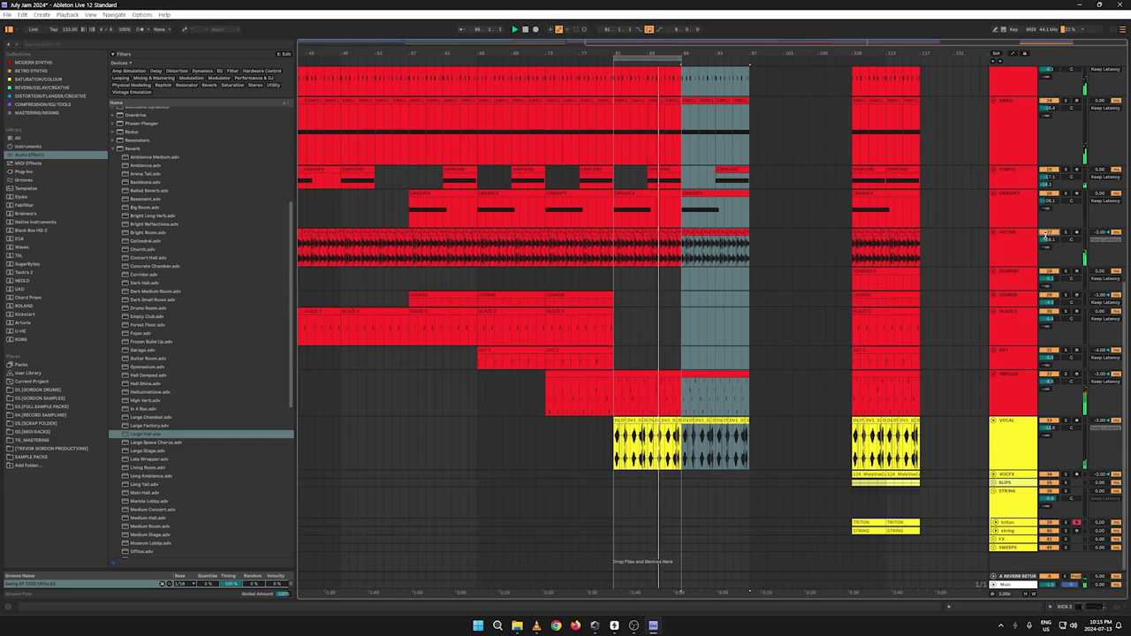
double_click(1006, 240)
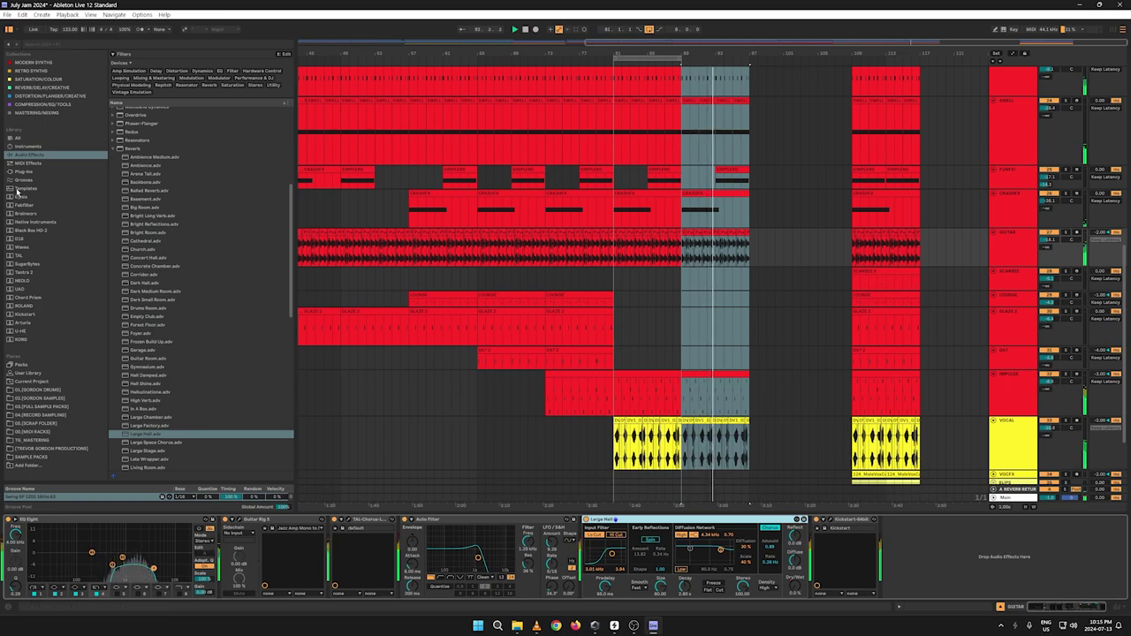
click(115, 150)
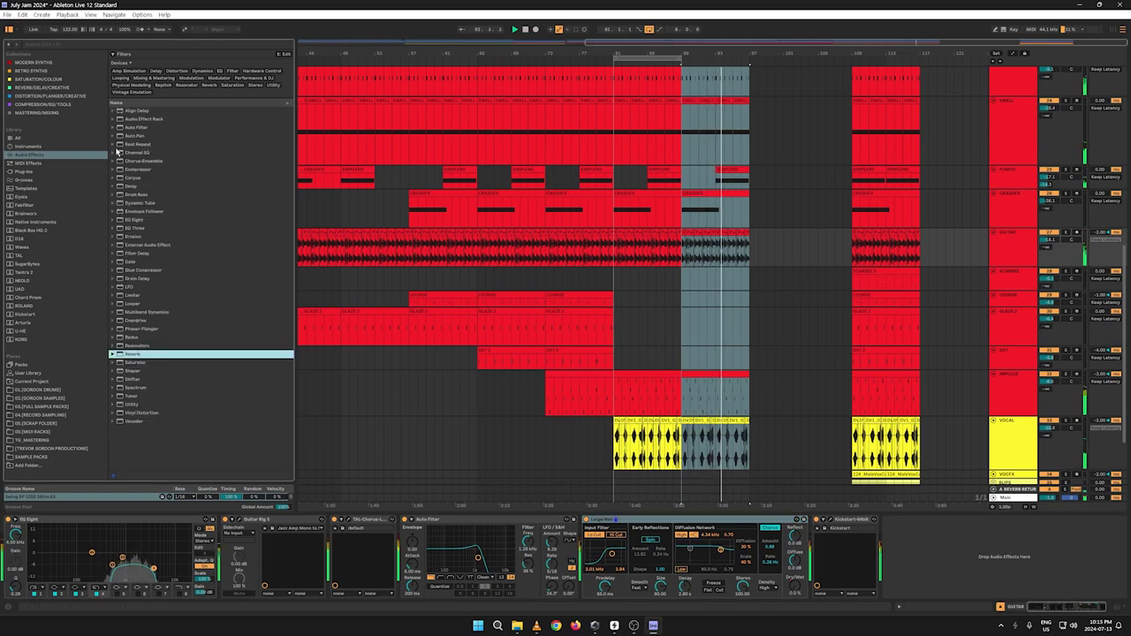
click(137, 127)
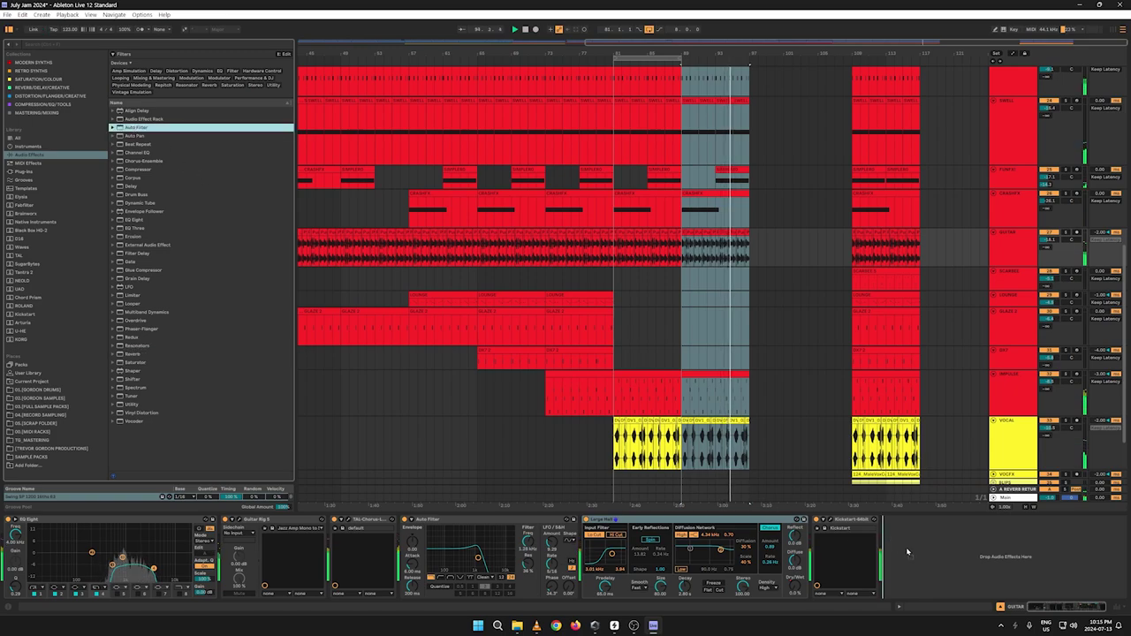
drag(887, 495, 1003, 530)
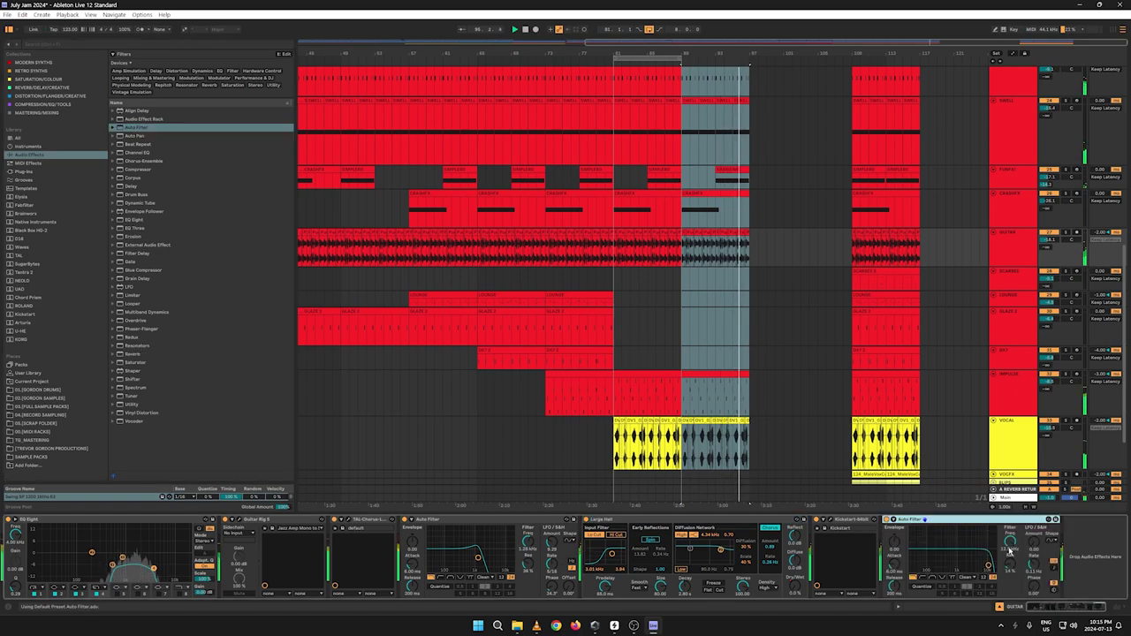
right_click(1012, 544)
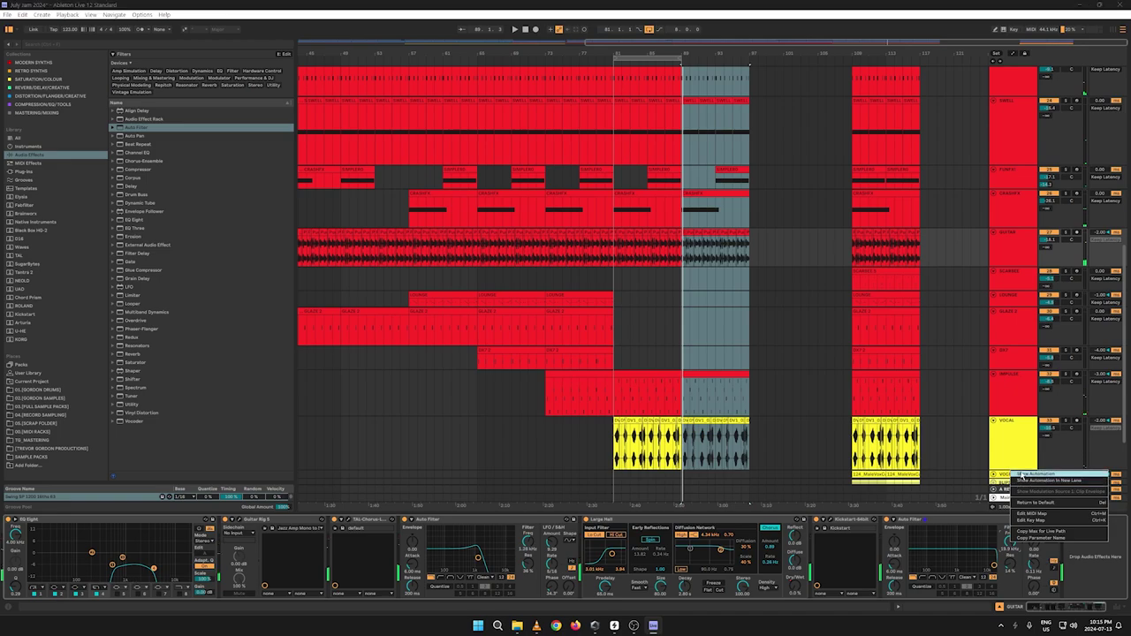
click(1035, 474)
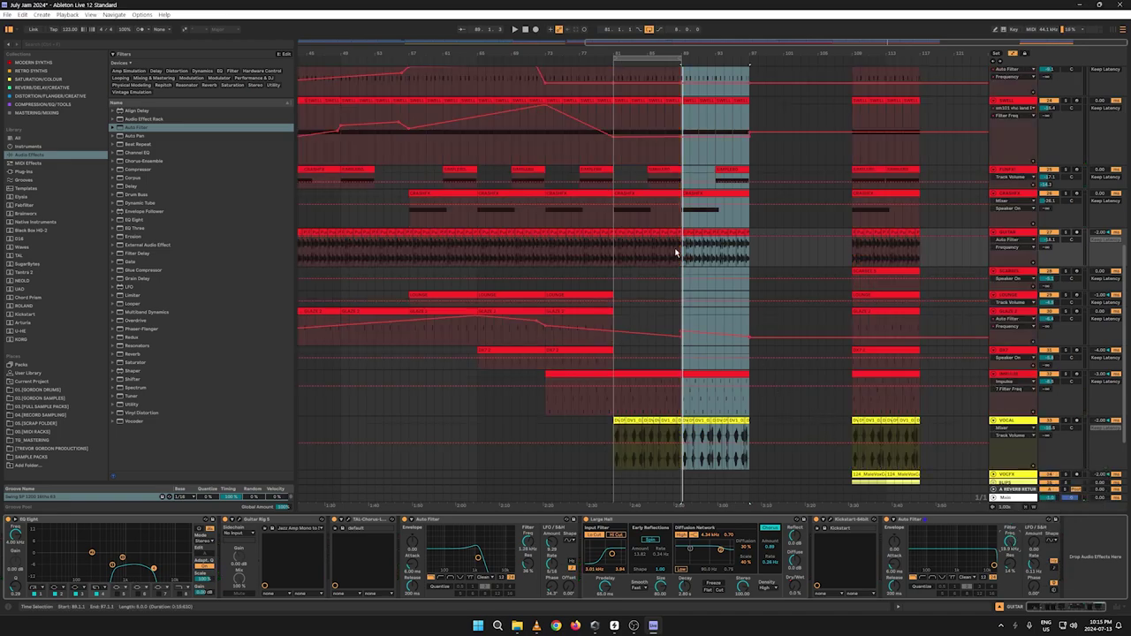
Step: Add GUITAR filter frequency breakpoints at bars 73 and 81, dropping bar 81 to 2.28 kHz
click(614, 260)
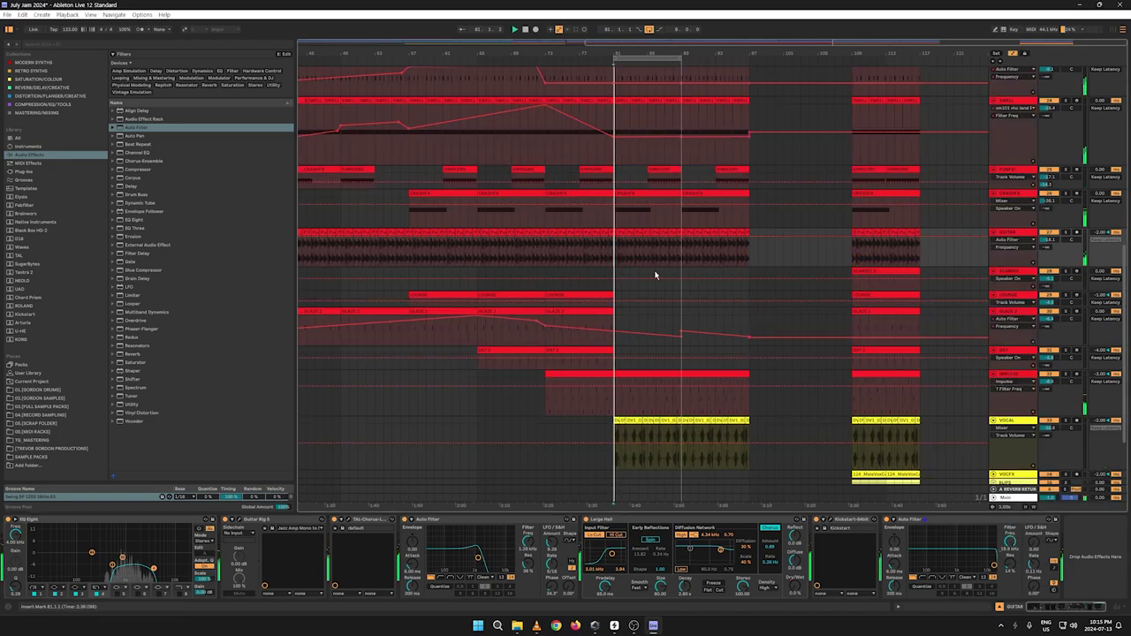
key(space)
click(546, 253)
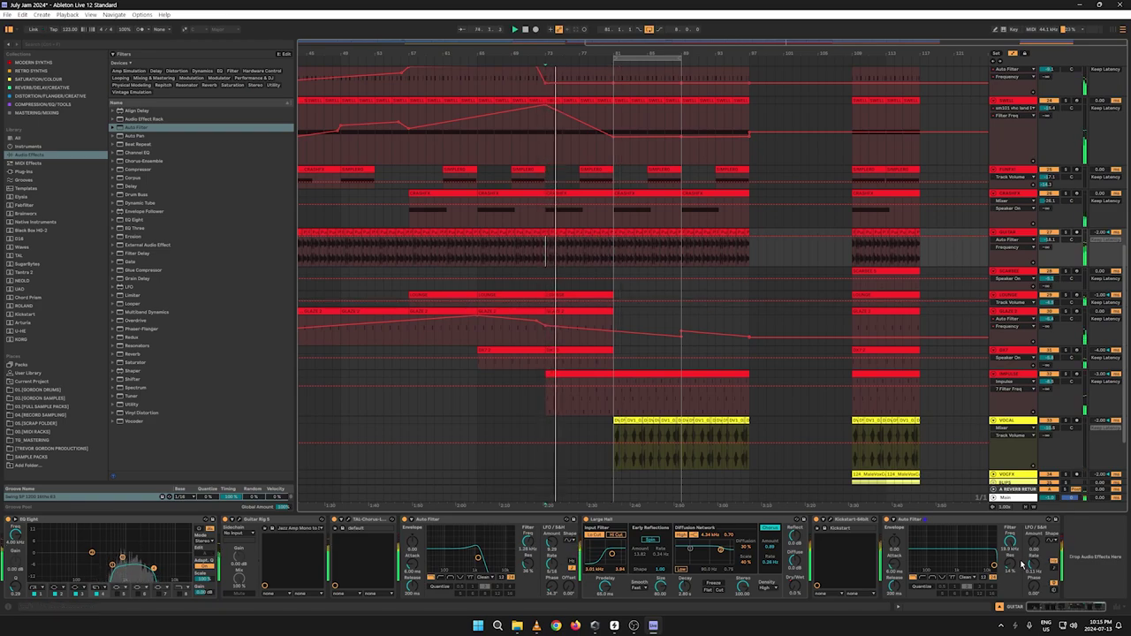
right_click(1012, 541)
click(1033, 545)
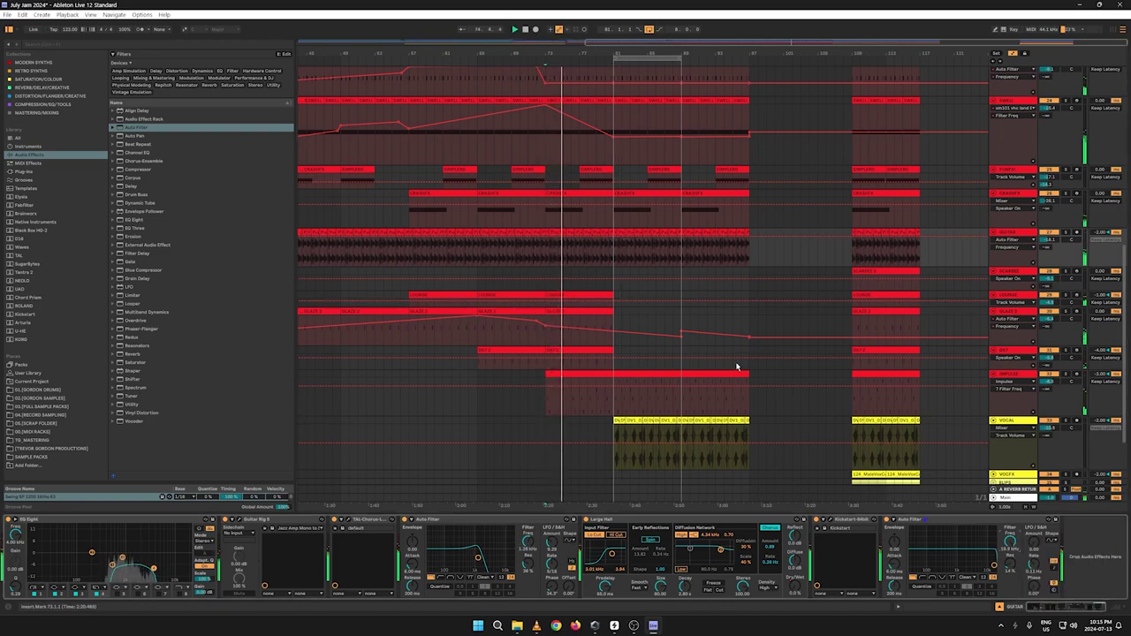
click(546, 237)
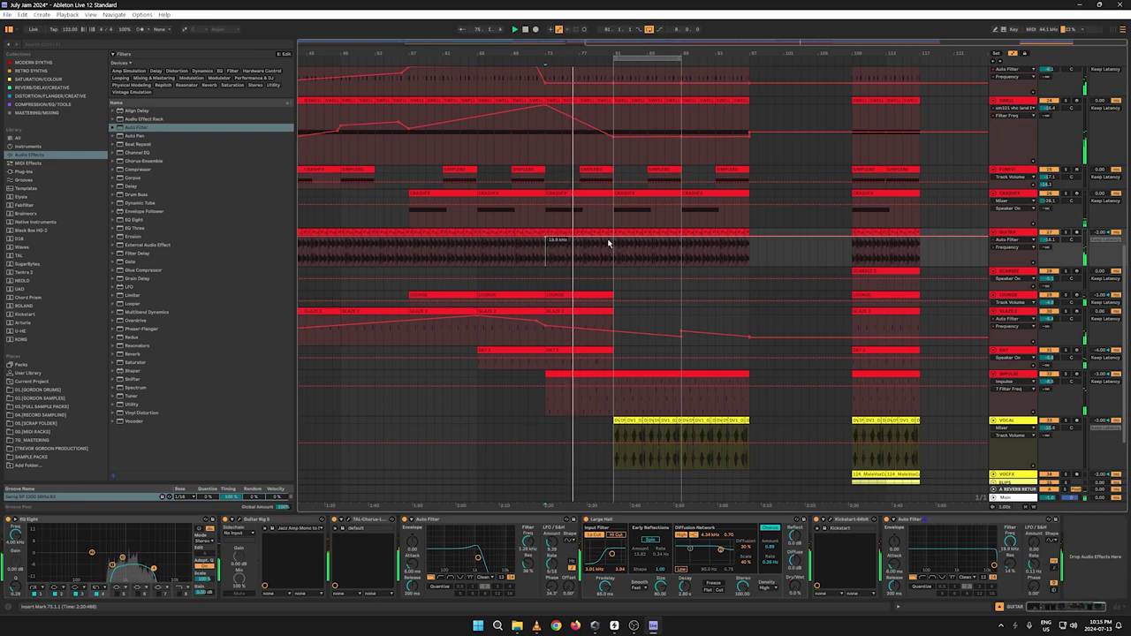
drag(612, 238, 613, 252)
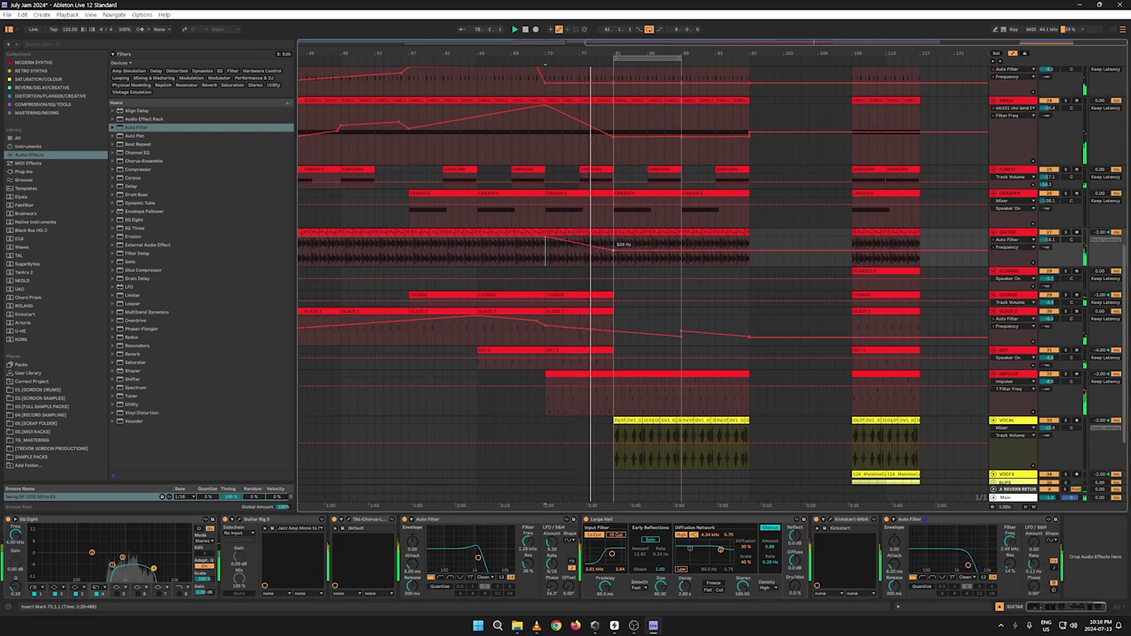
Step: Delete the GUITAR audio from bar 81 to bar 97
key(a)
key(a)
click(748, 255)
key(space)
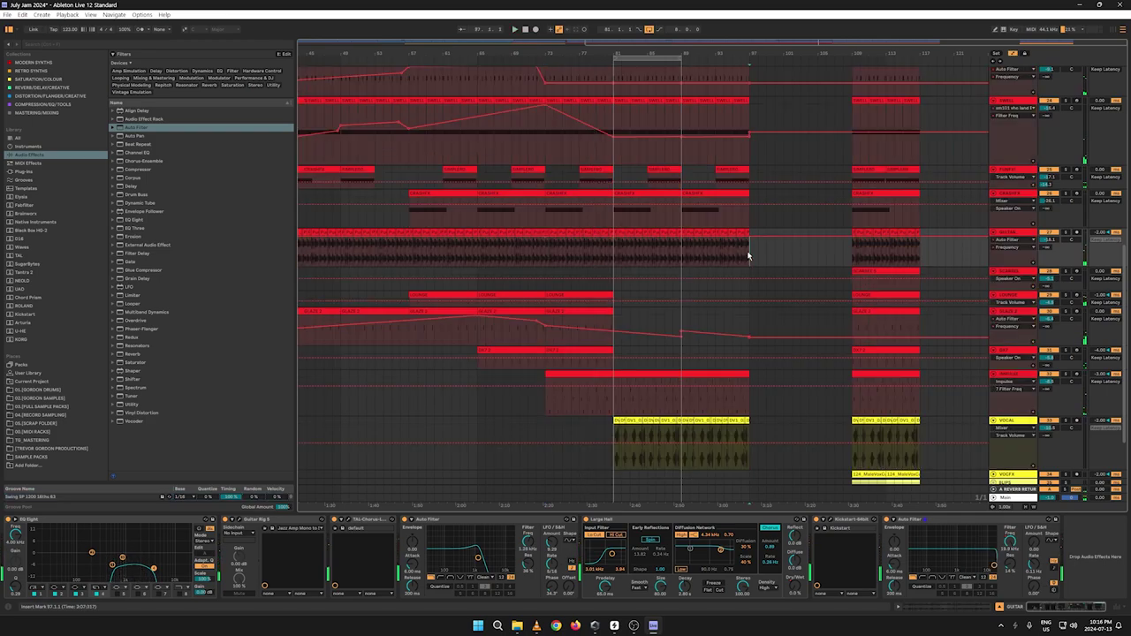
key(a)
drag(749, 255, 653, 254)
key(Delete)
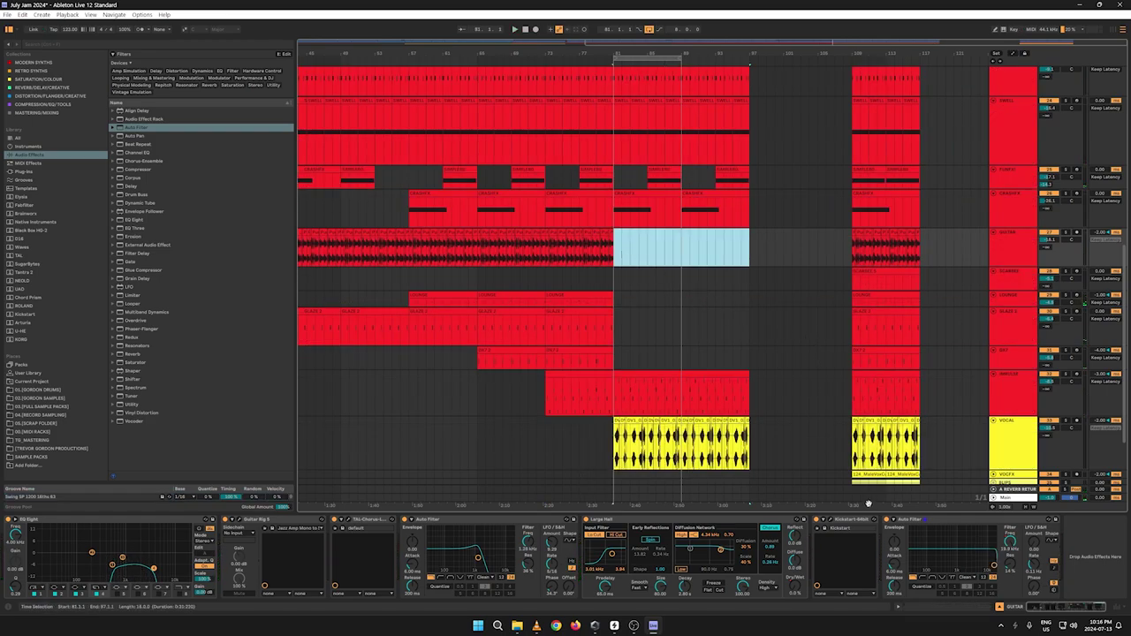
Step: Ramp the reverb Dry/Wet automation up into bar 81 and play back from bar 73
right_click(794, 587)
click(805, 510)
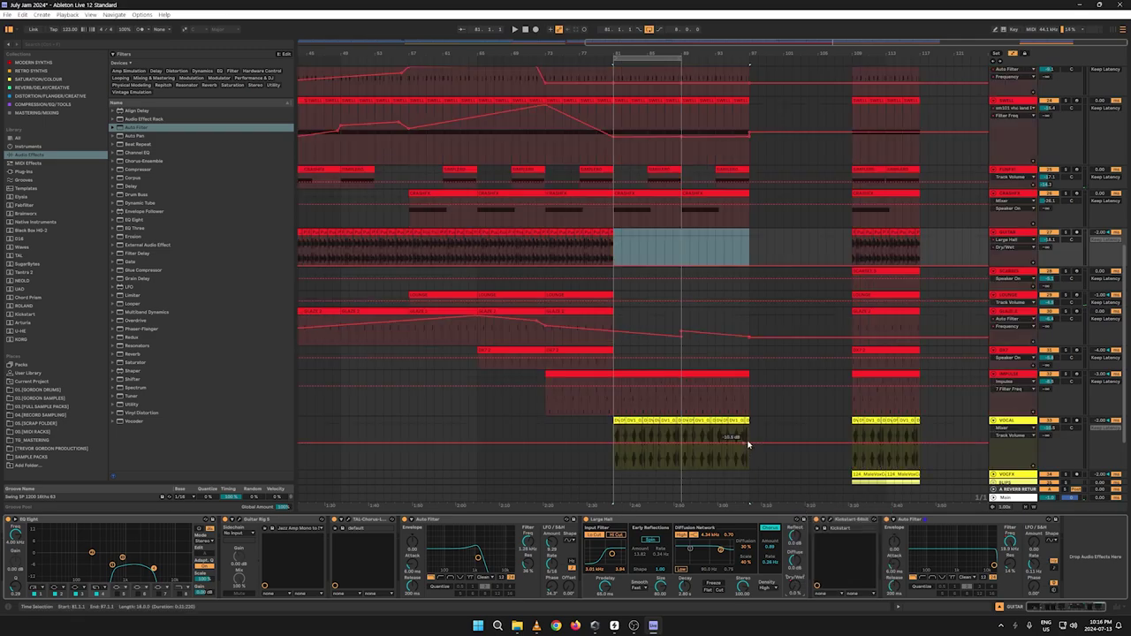
click(566, 267)
drag(611, 267, 613, 245)
key(space)
click(550, 252)
key(space)
key(space)
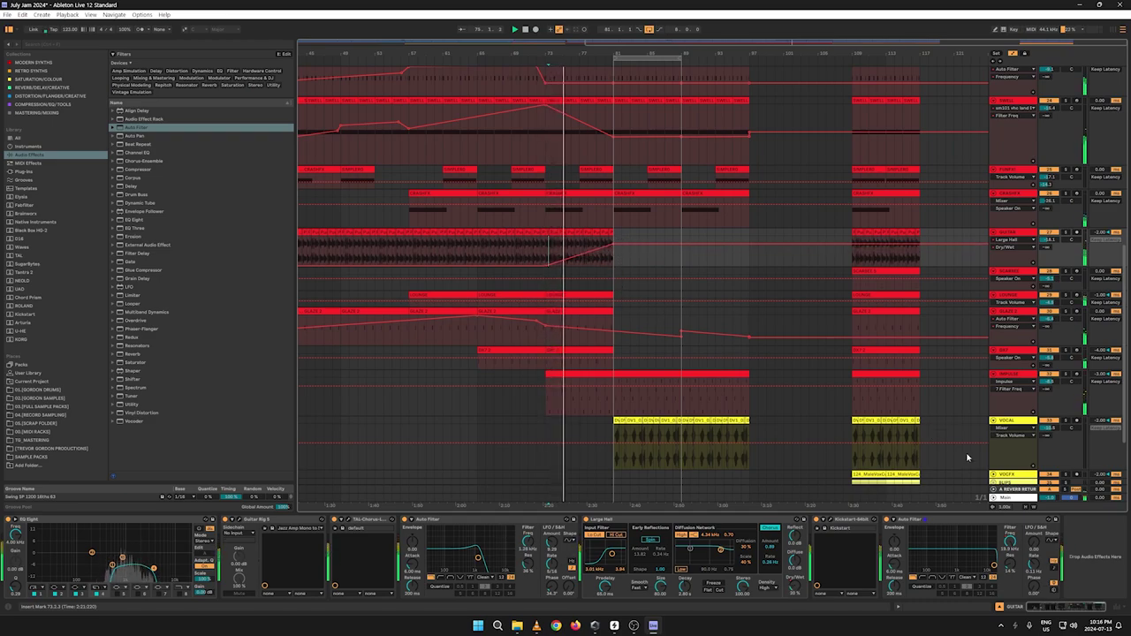
Step: Lower the bar-81 GUITAR filter frequency point to about 2.04 kHz
right_click(1009, 546)
click(1042, 467)
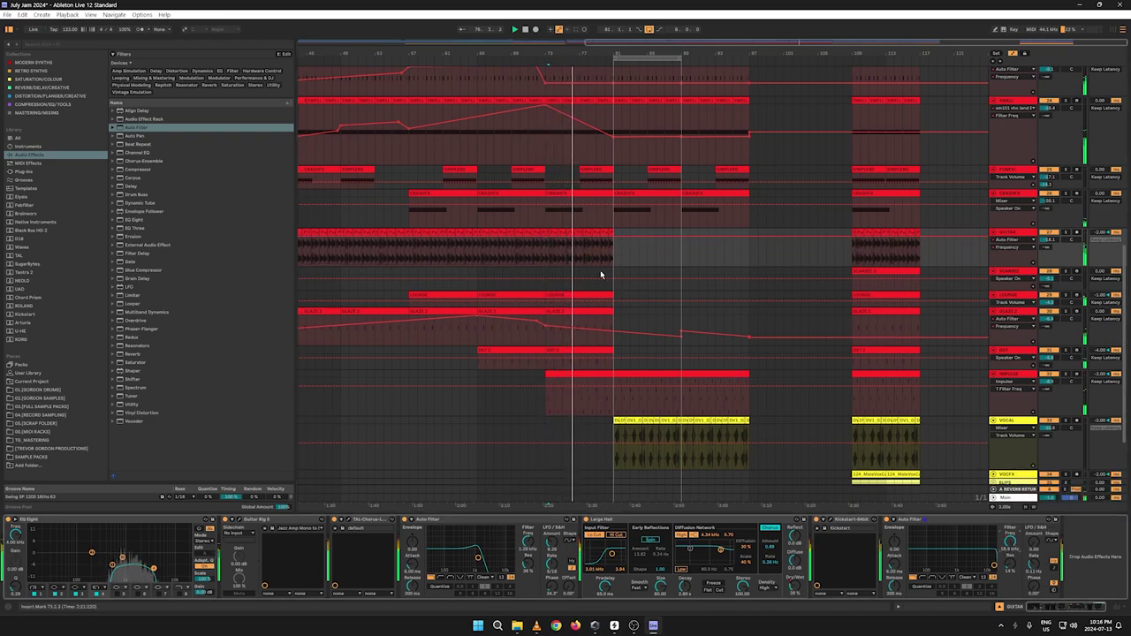
drag(613, 235, 749, 265)
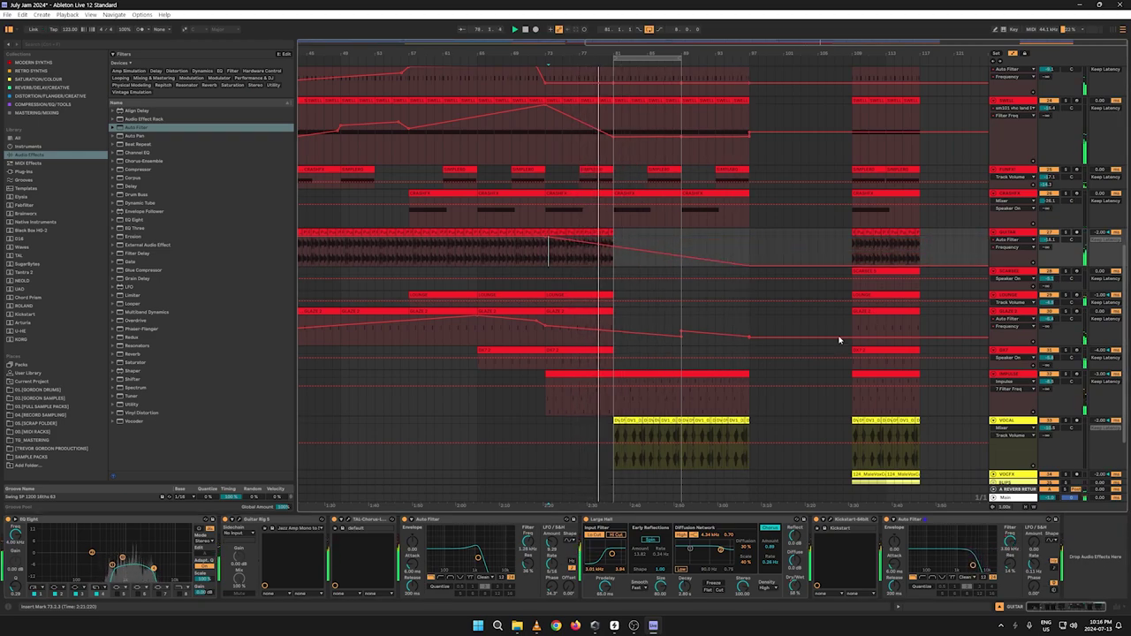
click(681, 332)
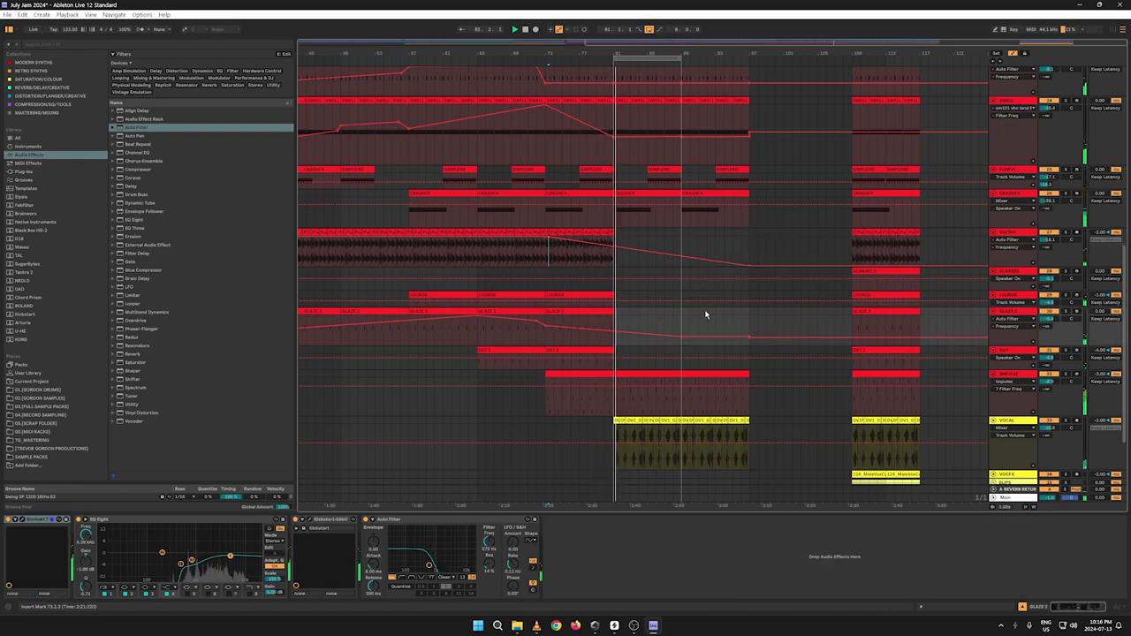
Step: Select the VOCAL clip across bars 81–89 and duplicate it into bars 89–97 with Ctrl+D
key(a)
key(a)
key(a)
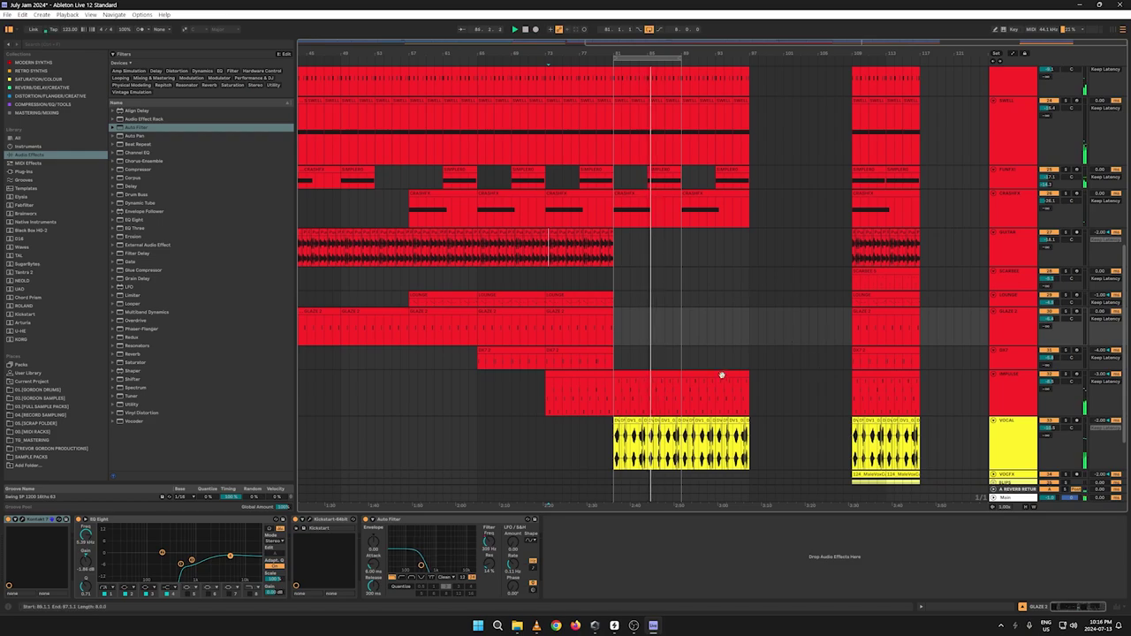
drag(633, 51, 633, 128)
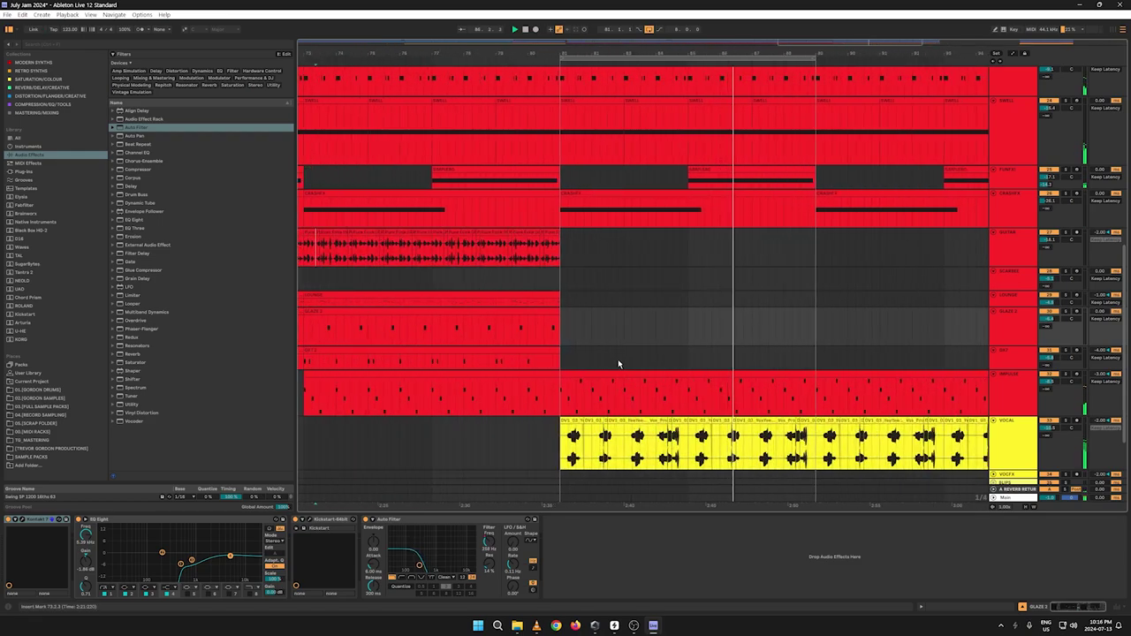
drag(624, 447, 689, 448)
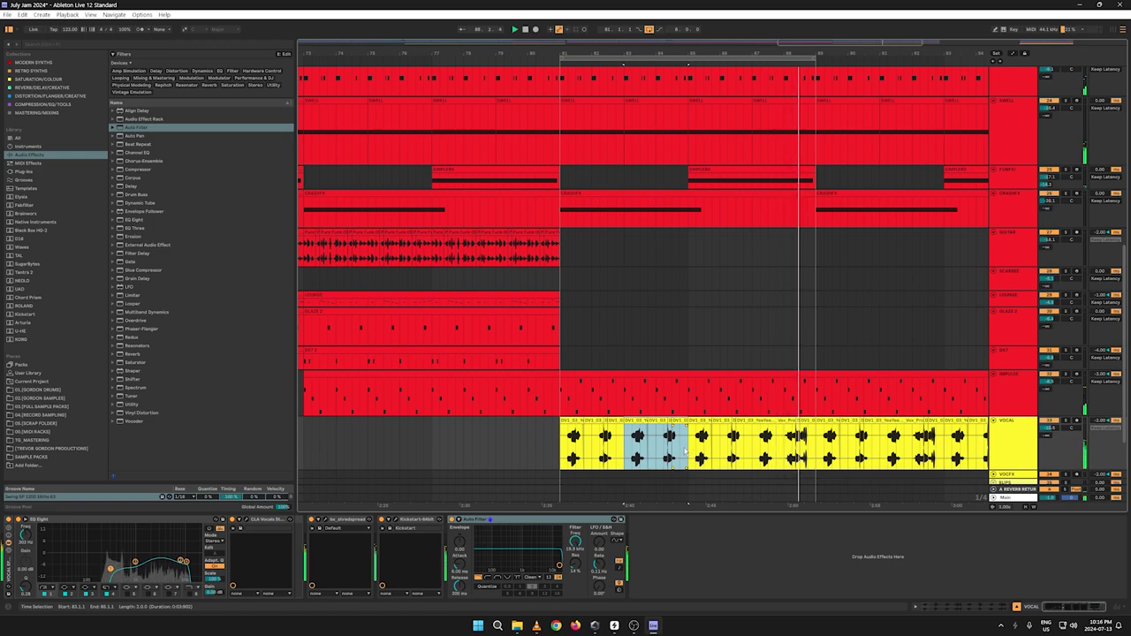
drag(661, 54, 573, 14)
drag(628, 444, 538, 448)
key(ctrl+d)
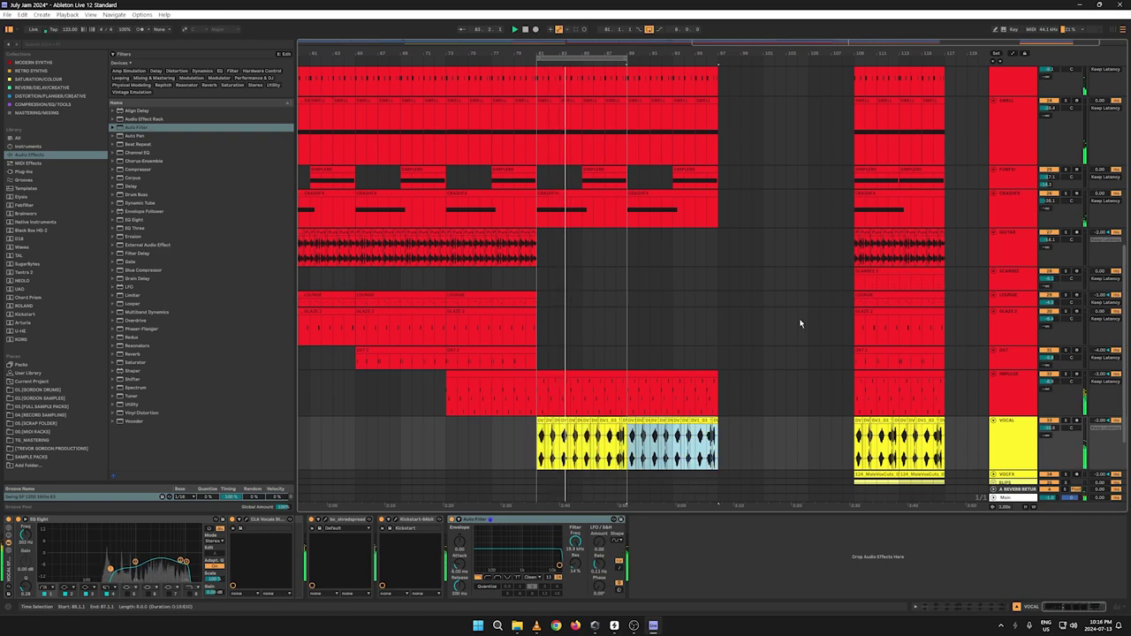
key(a)
key(a)
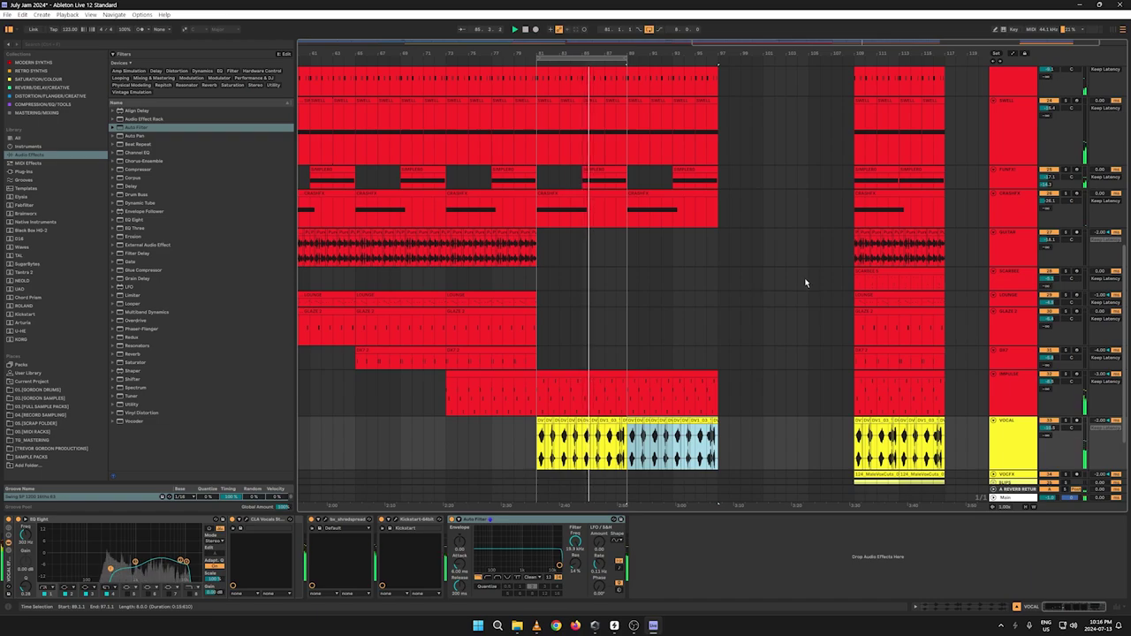
scroll(774, 213, up, 6)
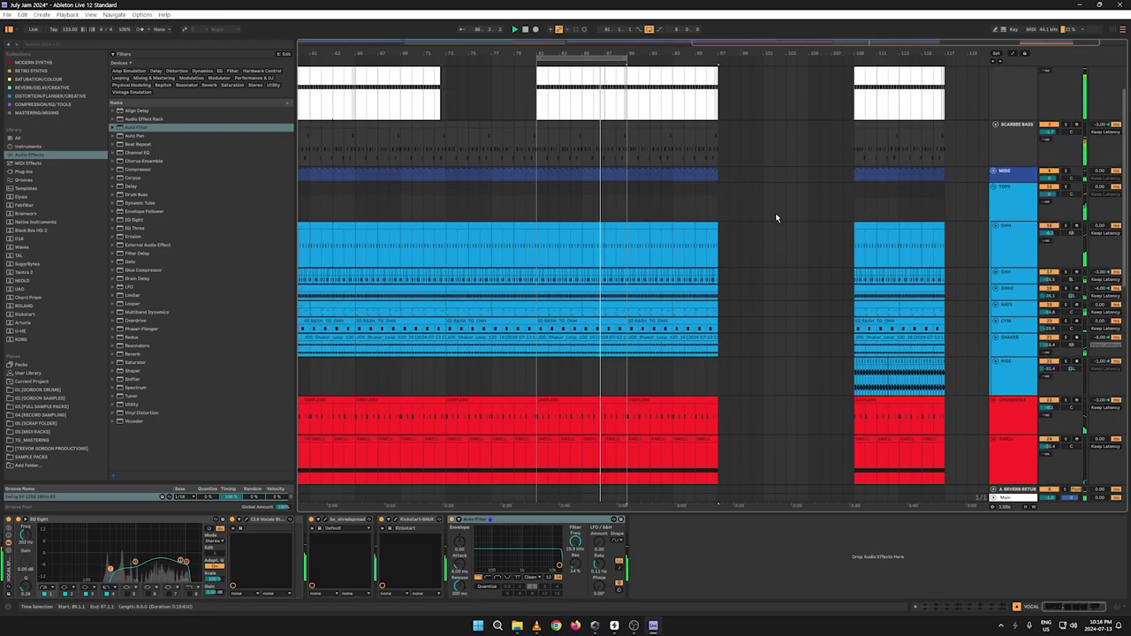
key(a)
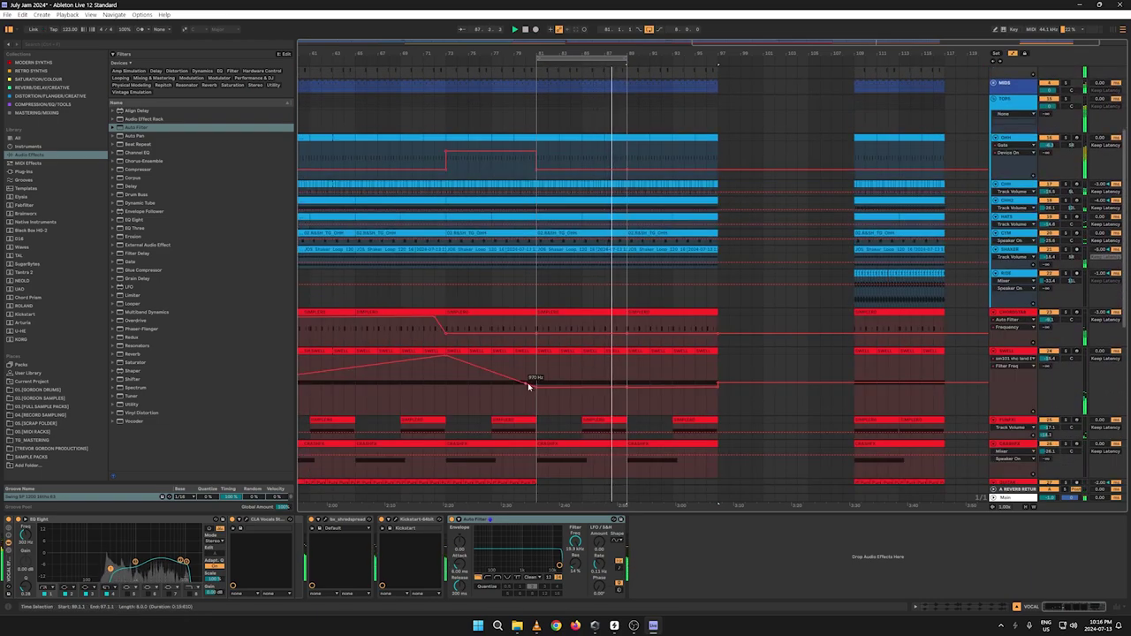
mouse_move(526, 385)
click(446, 399)
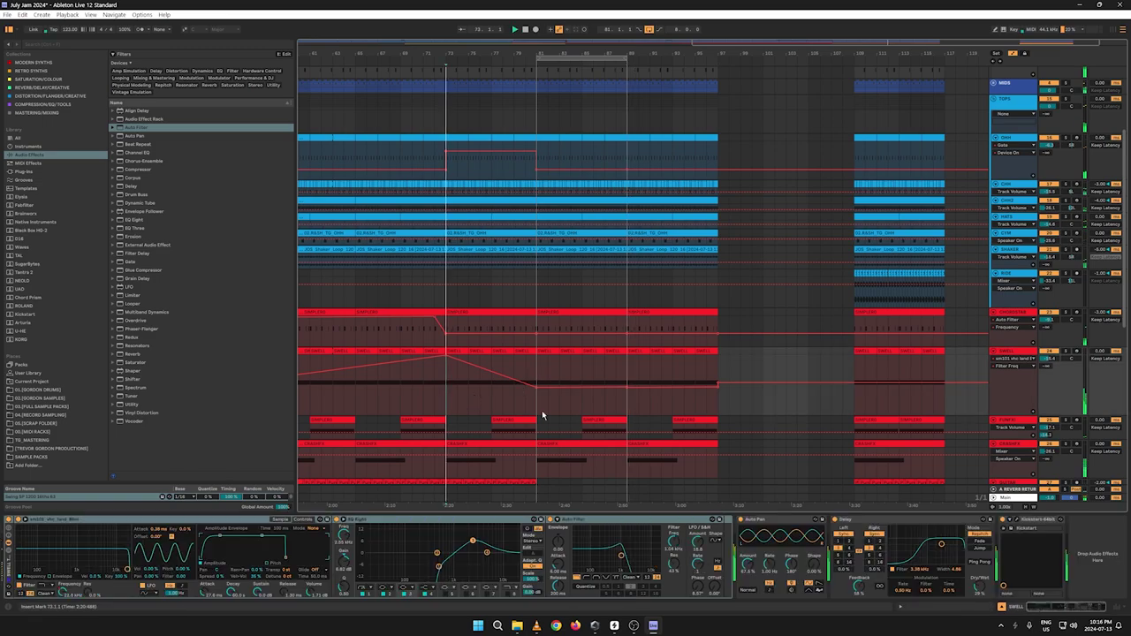
mouse_move(706, 391)
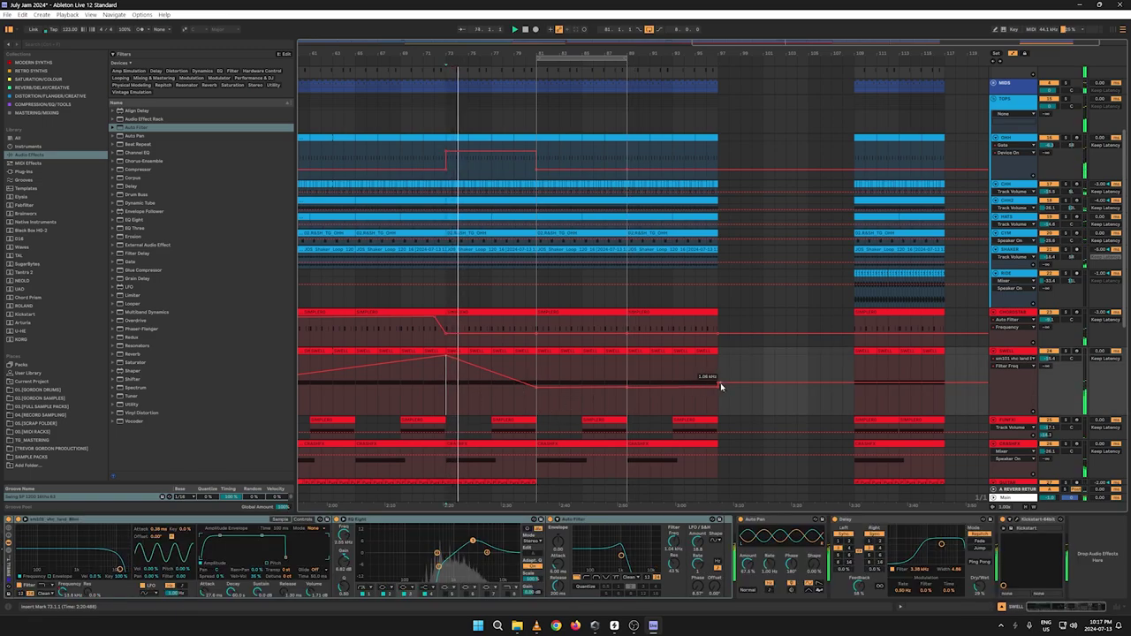
mouse_move(834, 333)
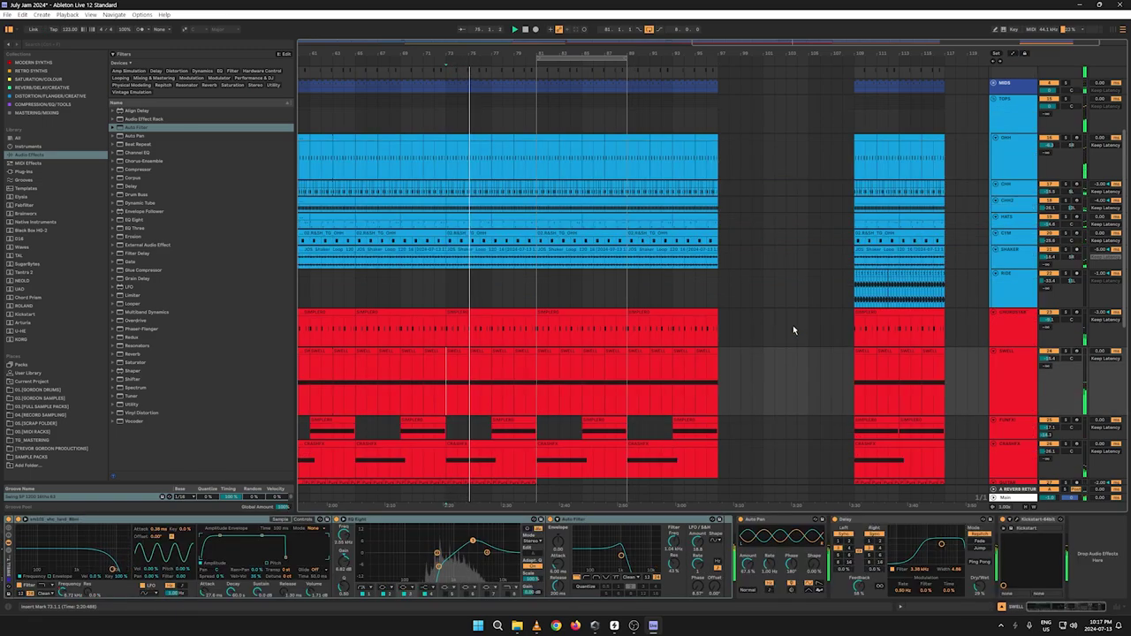
key(a)
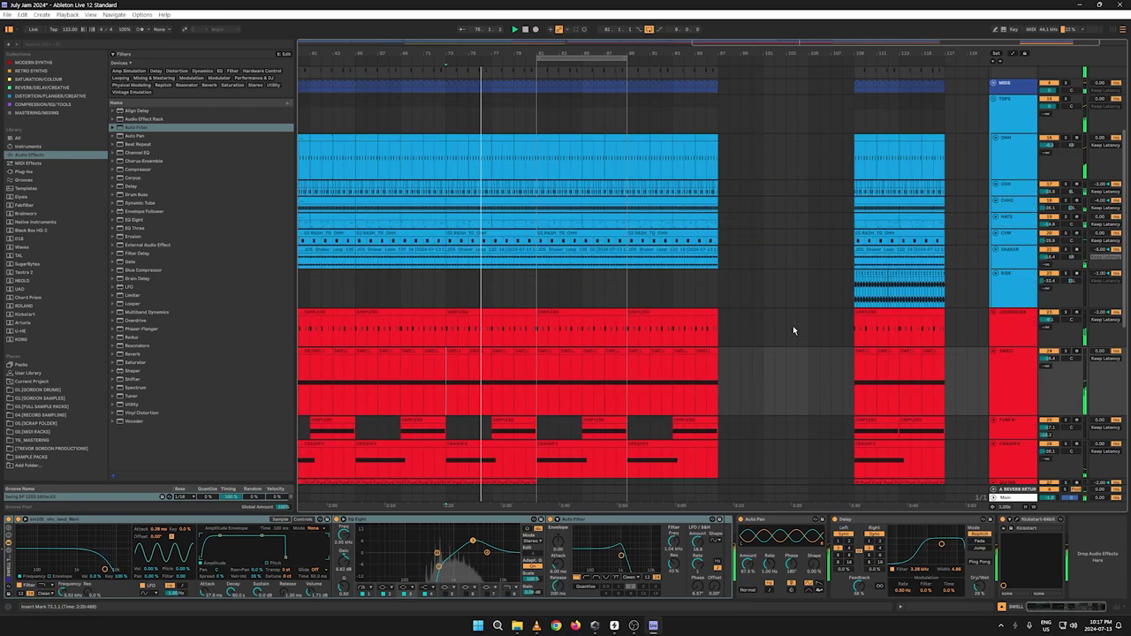
key(a)
key(a)
drag(945, 293, 853, 289)
right_click(867, 276)
click(869, 289)
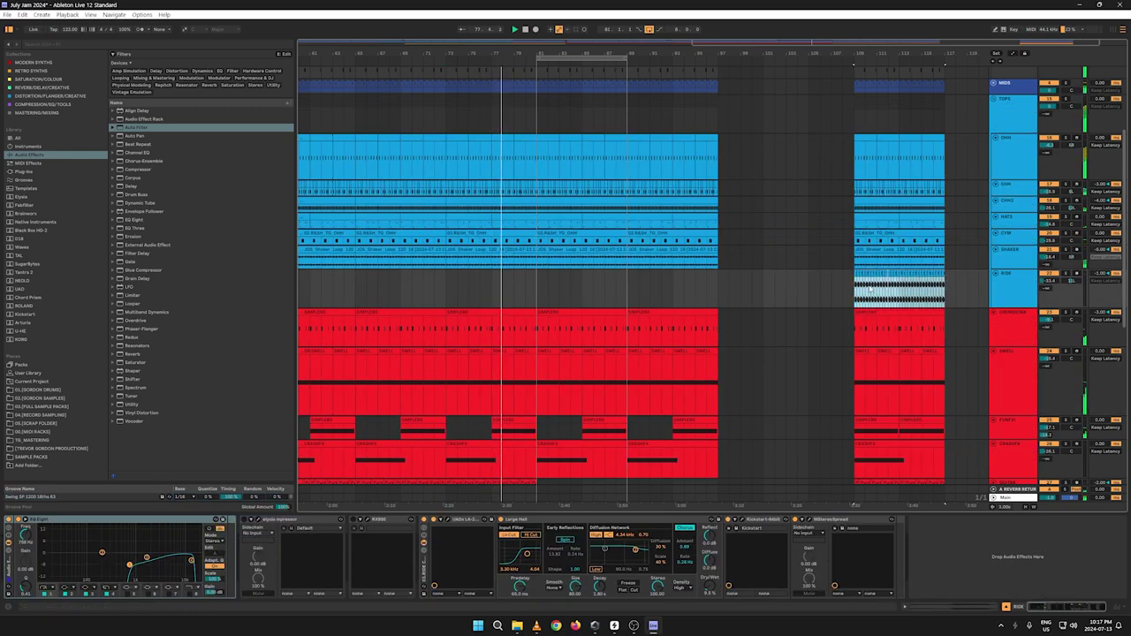
click(540, 278)
key(ctrl+v)
key(ctrl+v)
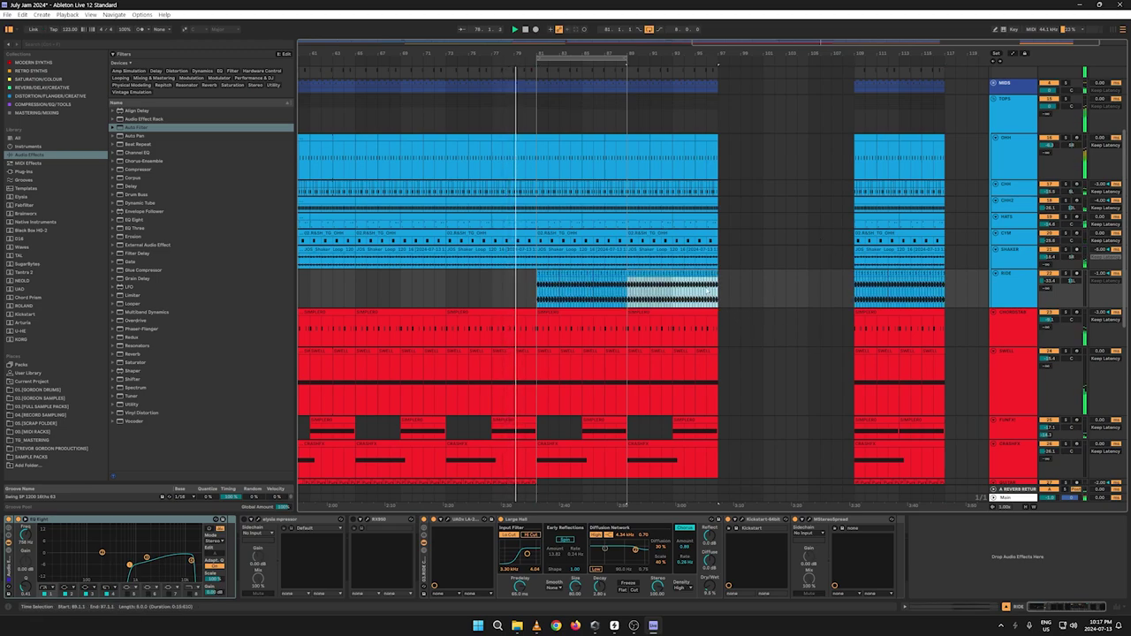
scroll(641, 208, up, 5)
scroll(664, 224, down, 3)
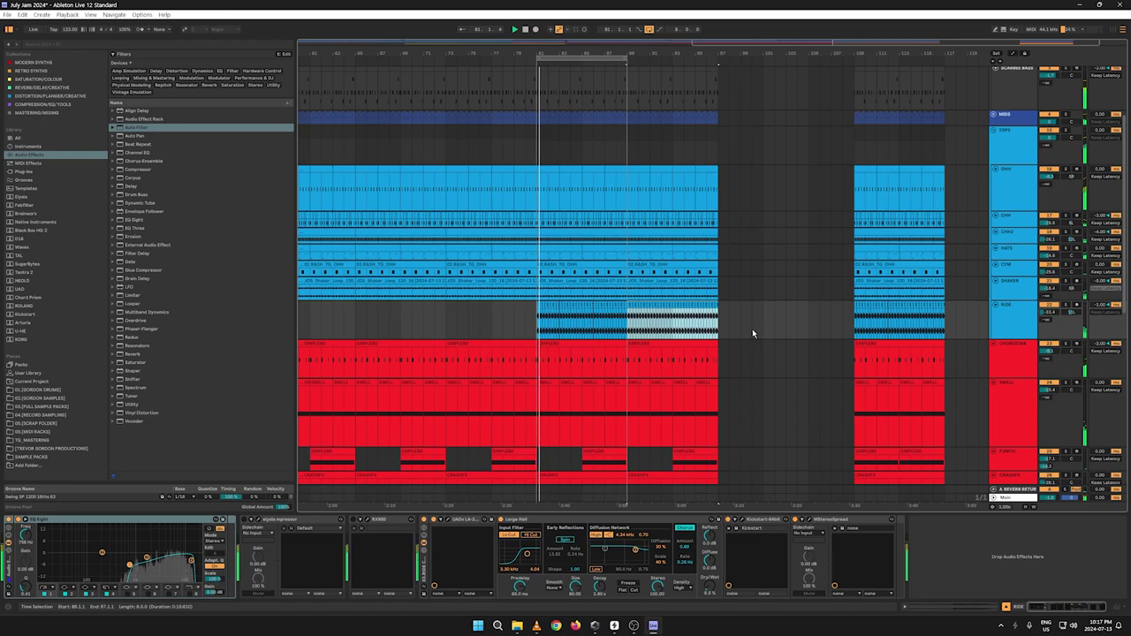
scroll(717, 345, down, 5)
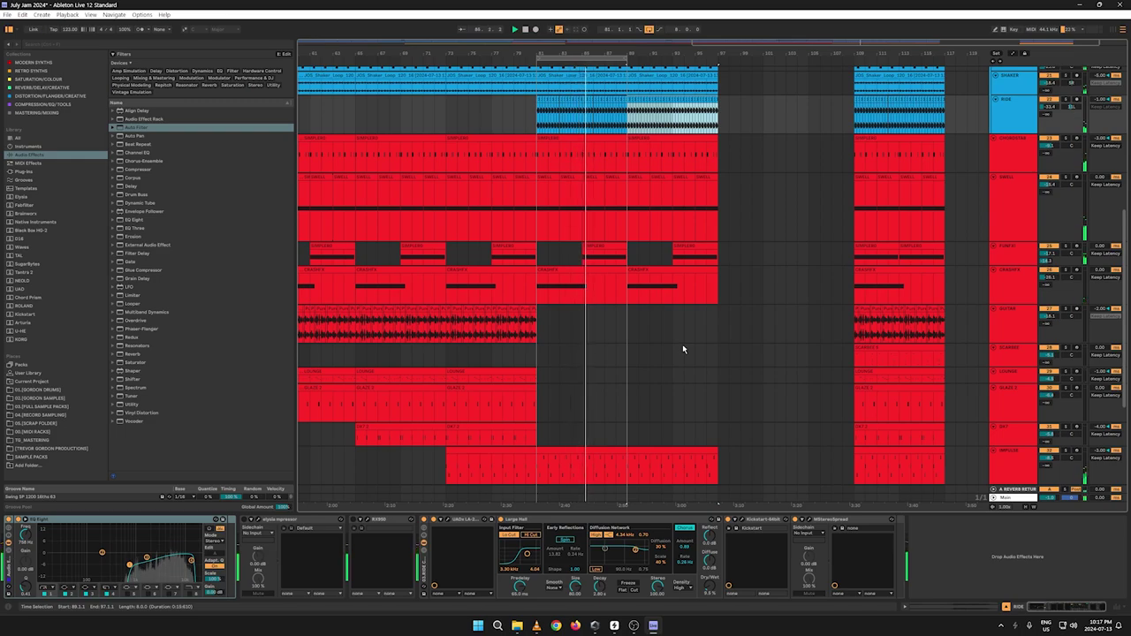
Step: Review the FUNFX clip and its empty four-bar gaps, including bars 69–73
click(591, 253)
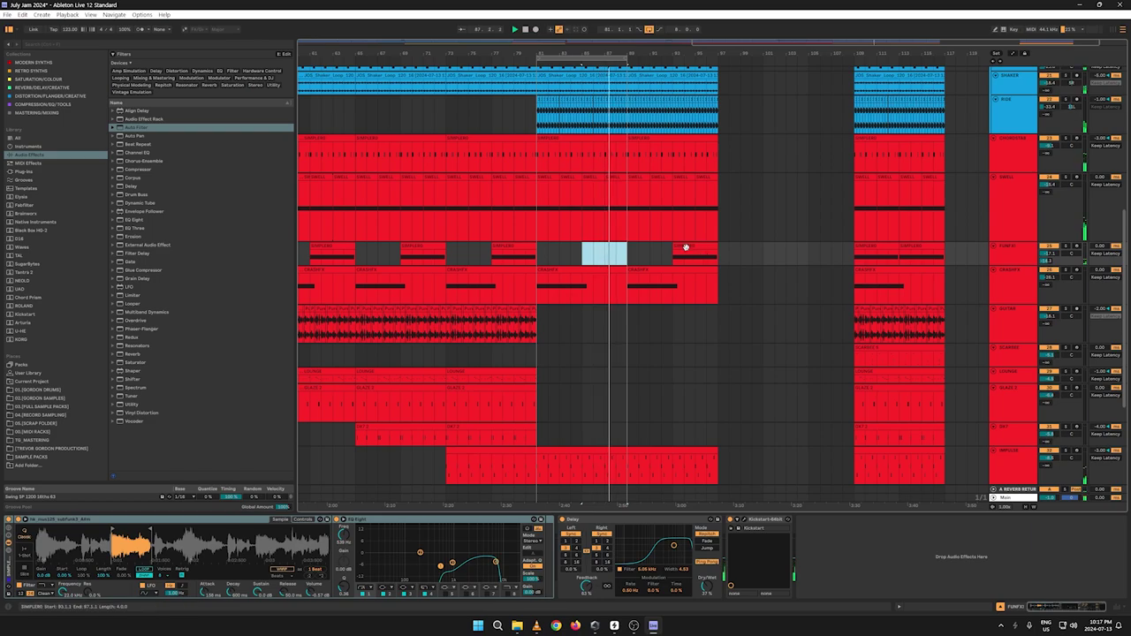
drag(361, 55, 606, 59)
key(space)
click(395, 256)
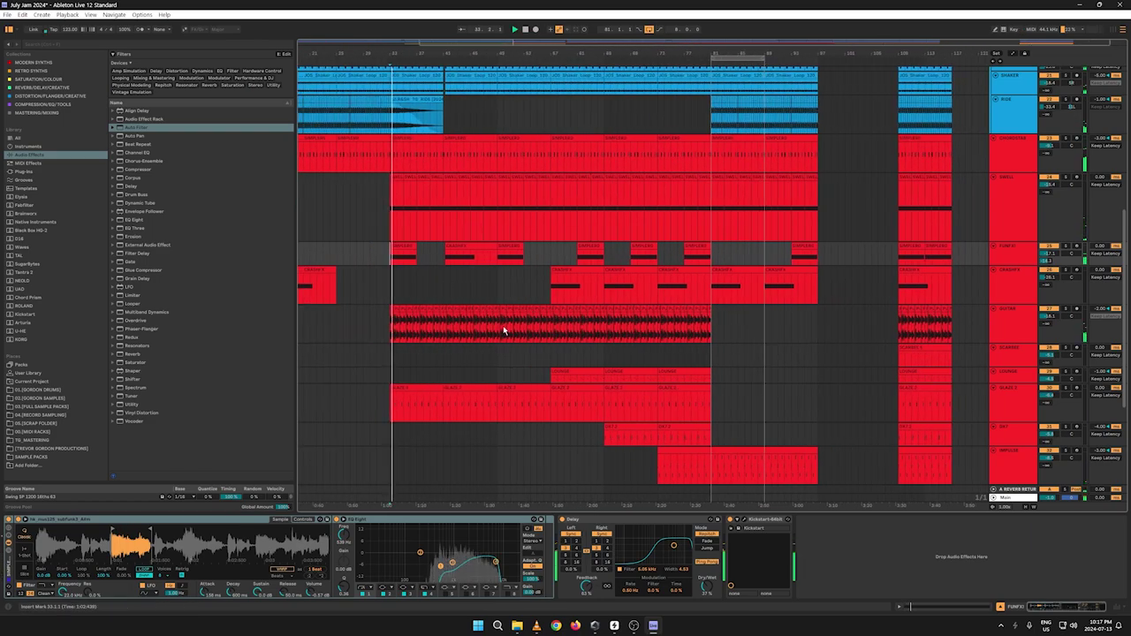
drag(500, 254, 522, 254)
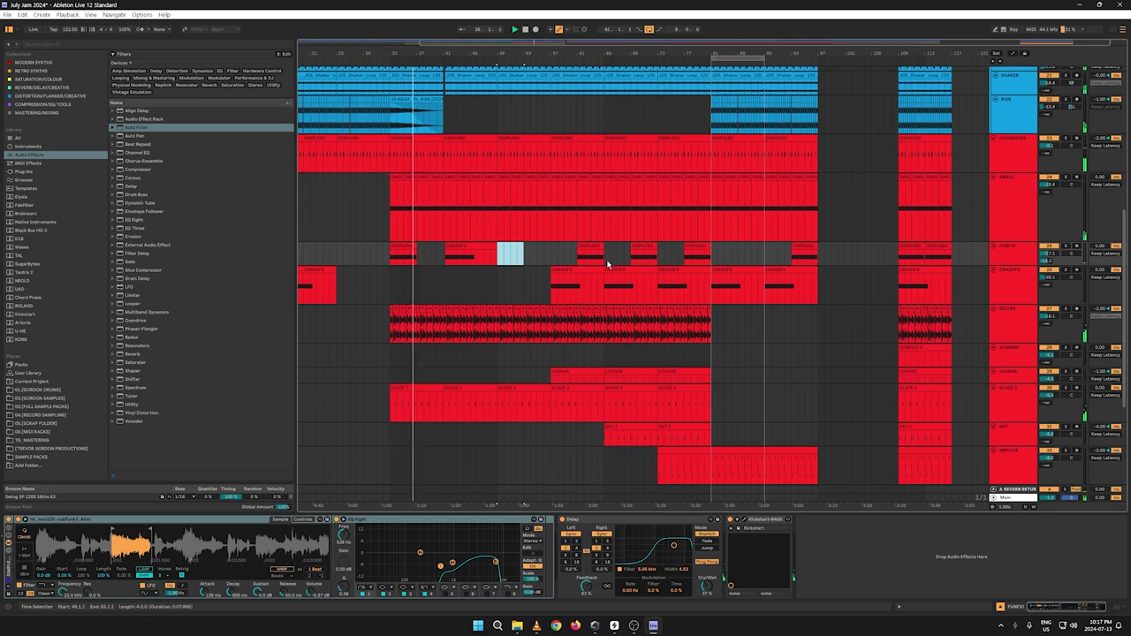
drag(631, 254, 657, 254)
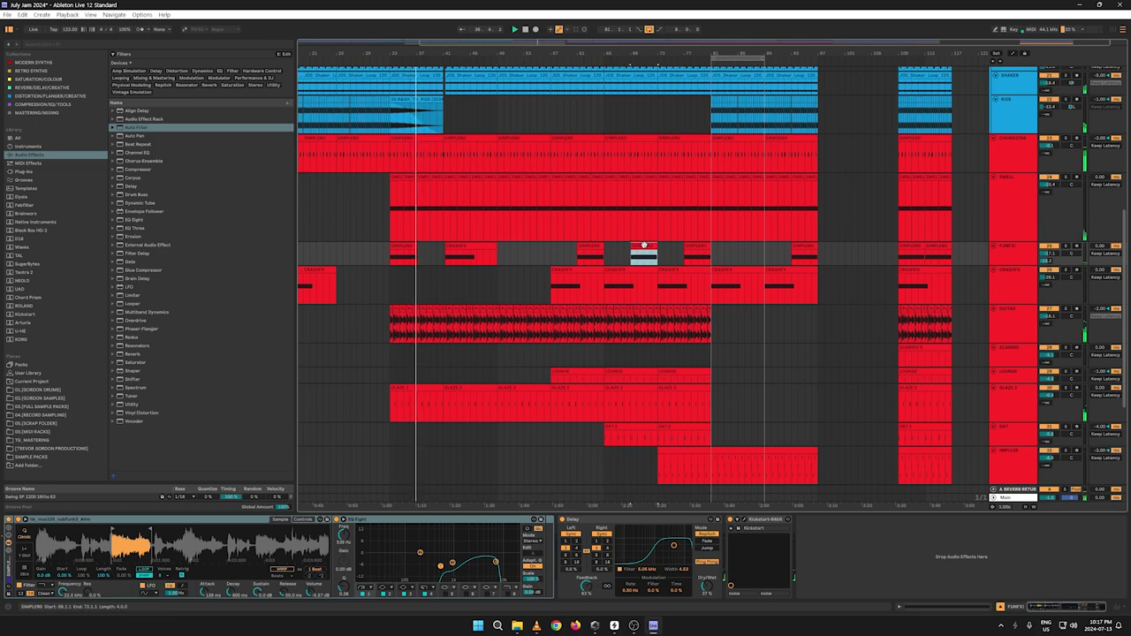
Step: Check the SIMPLER and CRASHFX clips in the breakdown gaps, then show automation on all tracks
click(590, 249)
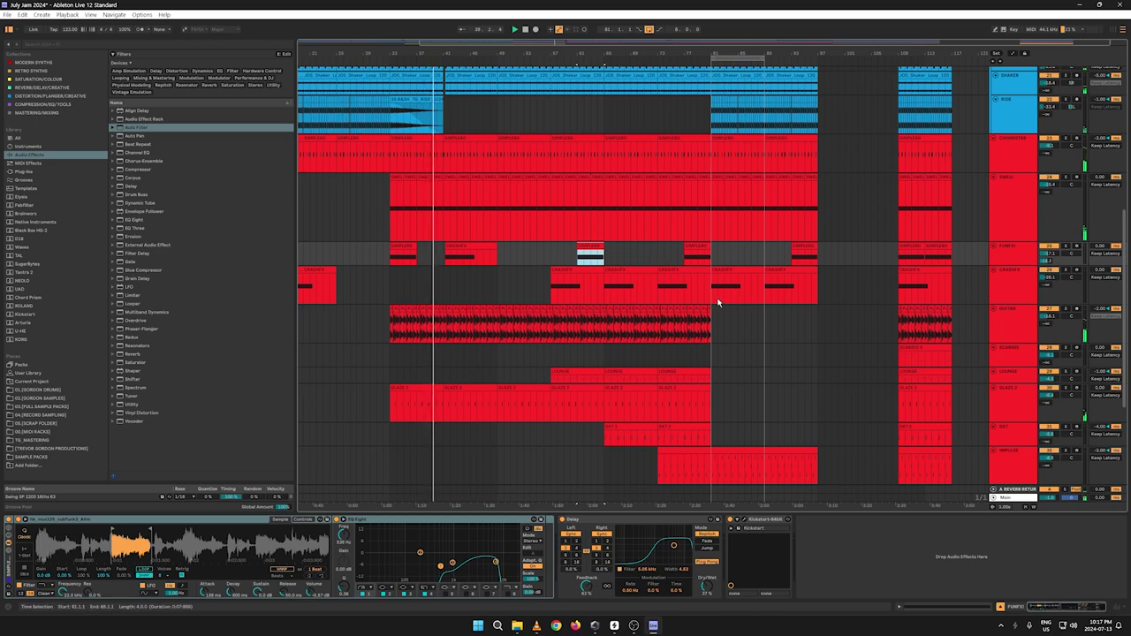
click(621, 272)
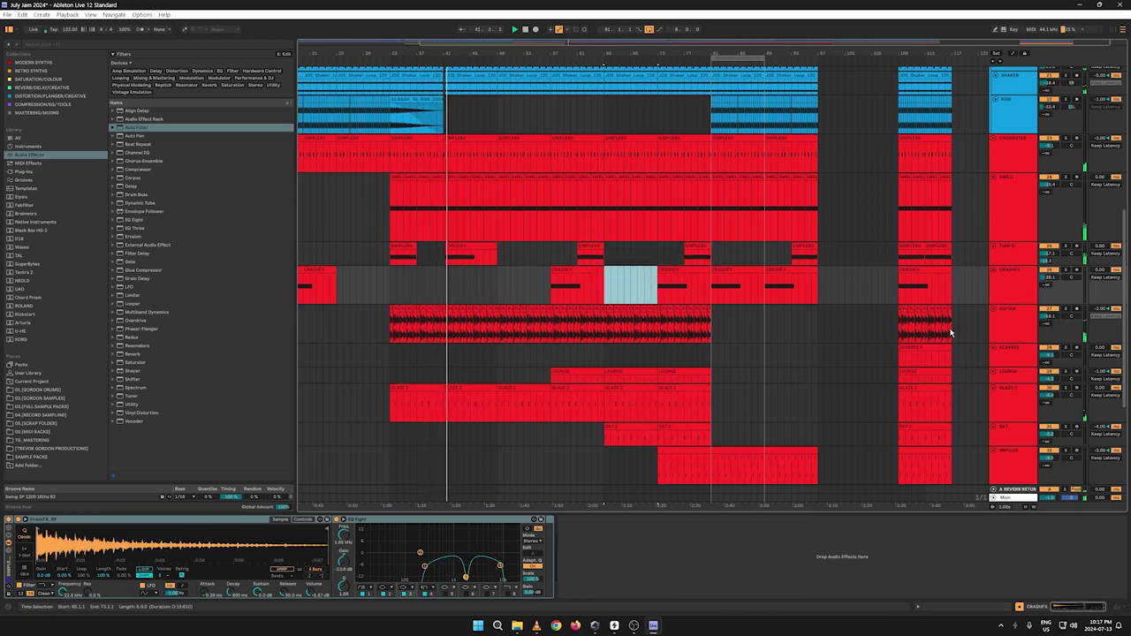
click(792, 269)
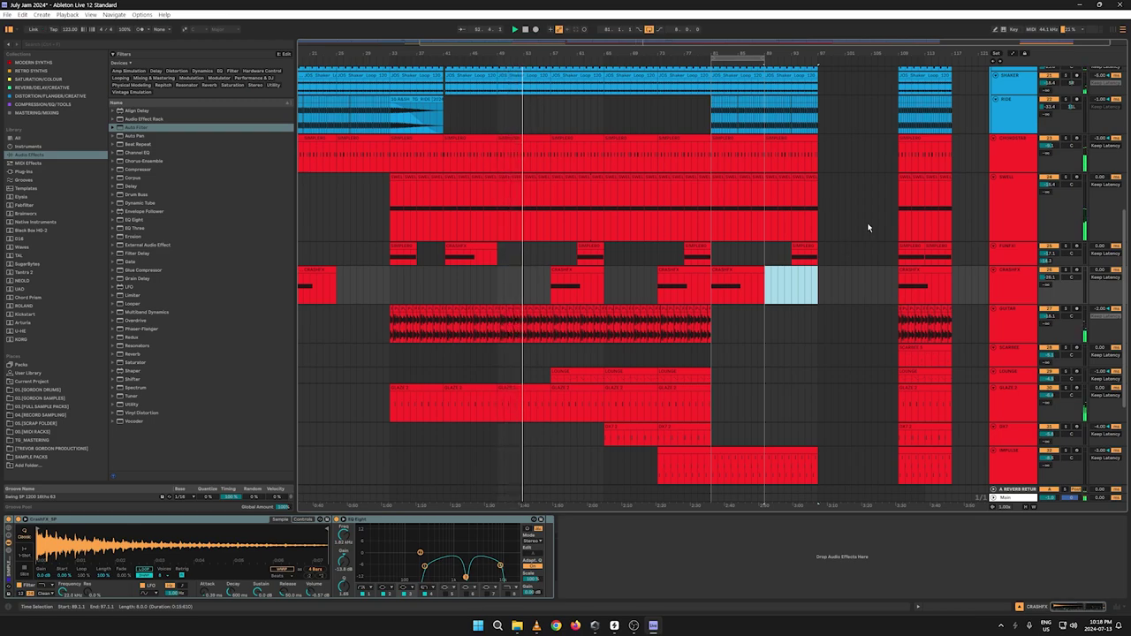
key(a)
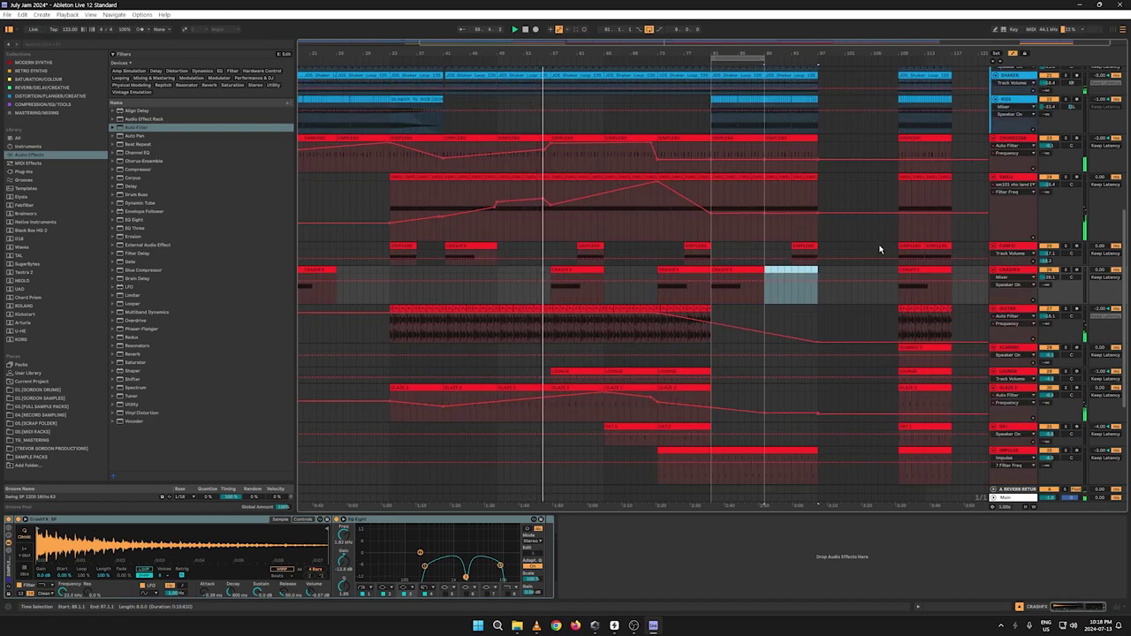
Step: Reshape the SWELL filter sweep by removing its small bump and adding a peak breakpoint
click(548, 205)
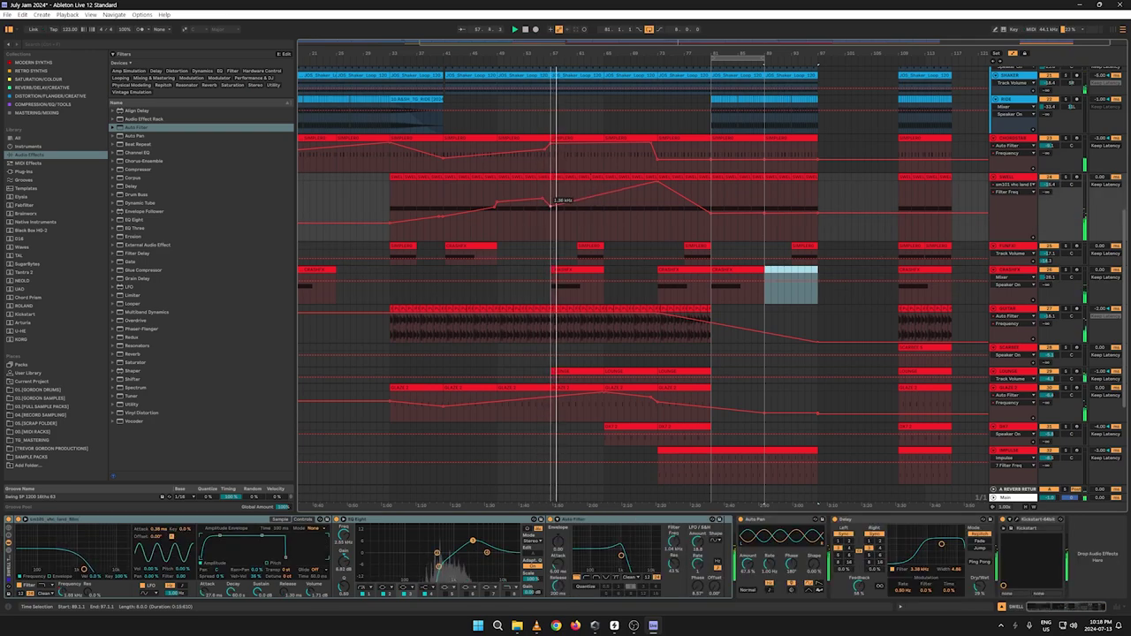
click(499, 205)
click(542, 202)
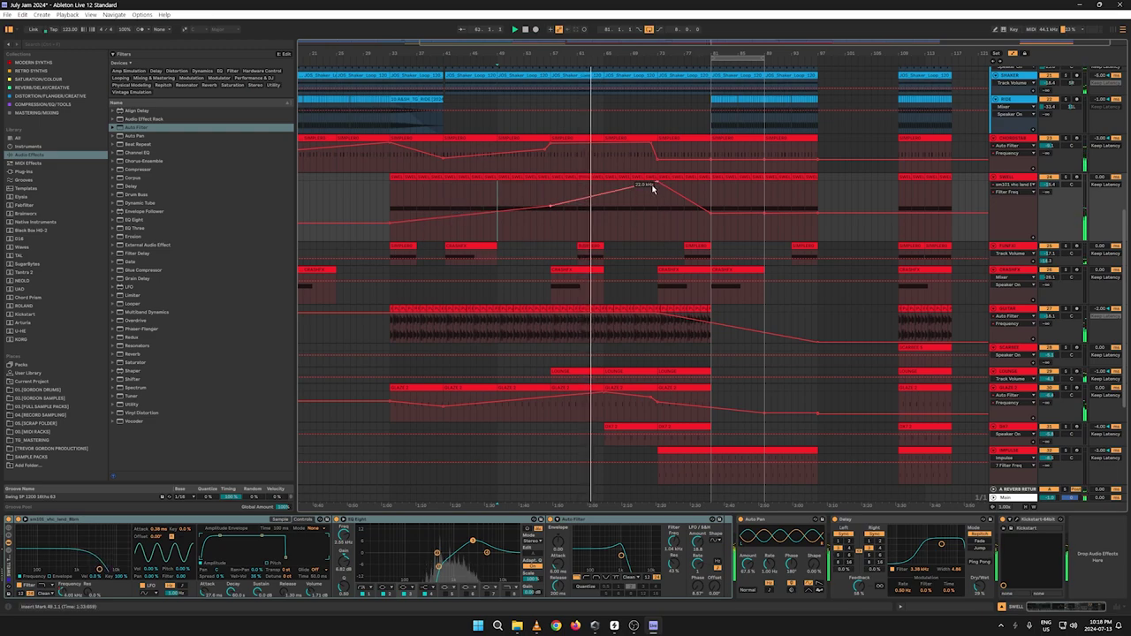
drag(646, 185, 644, 193)
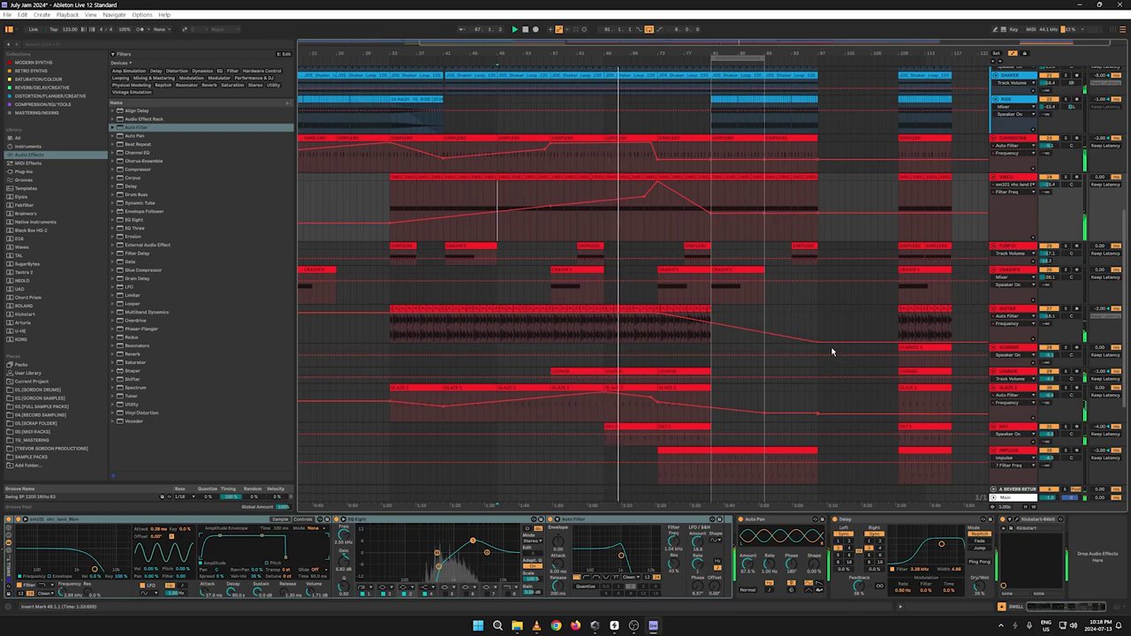
key(a)
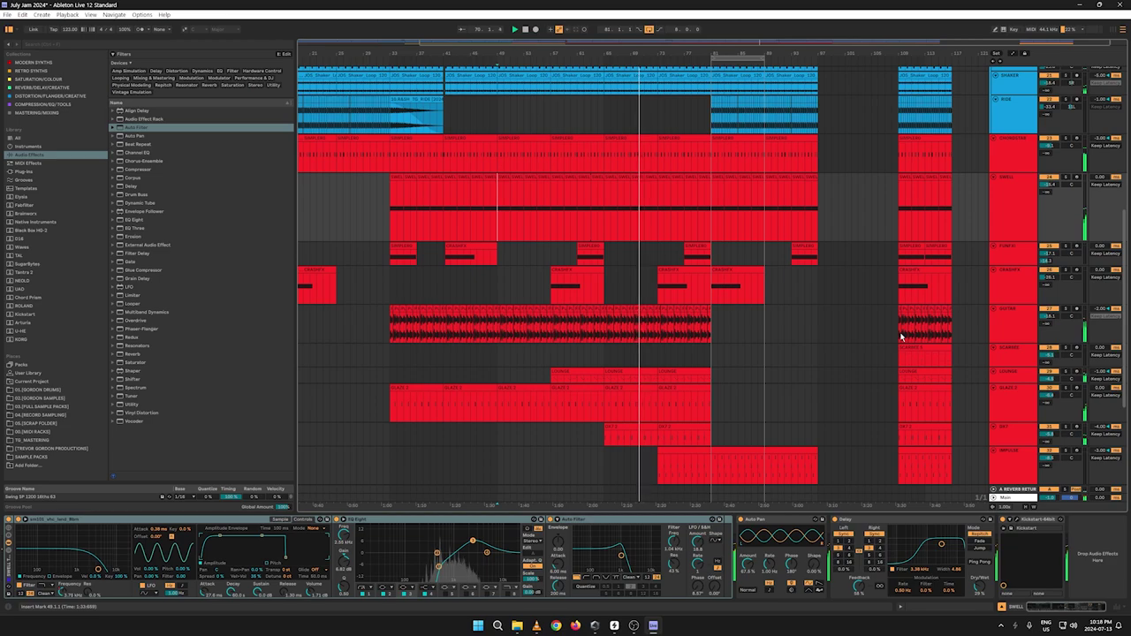
key(a)
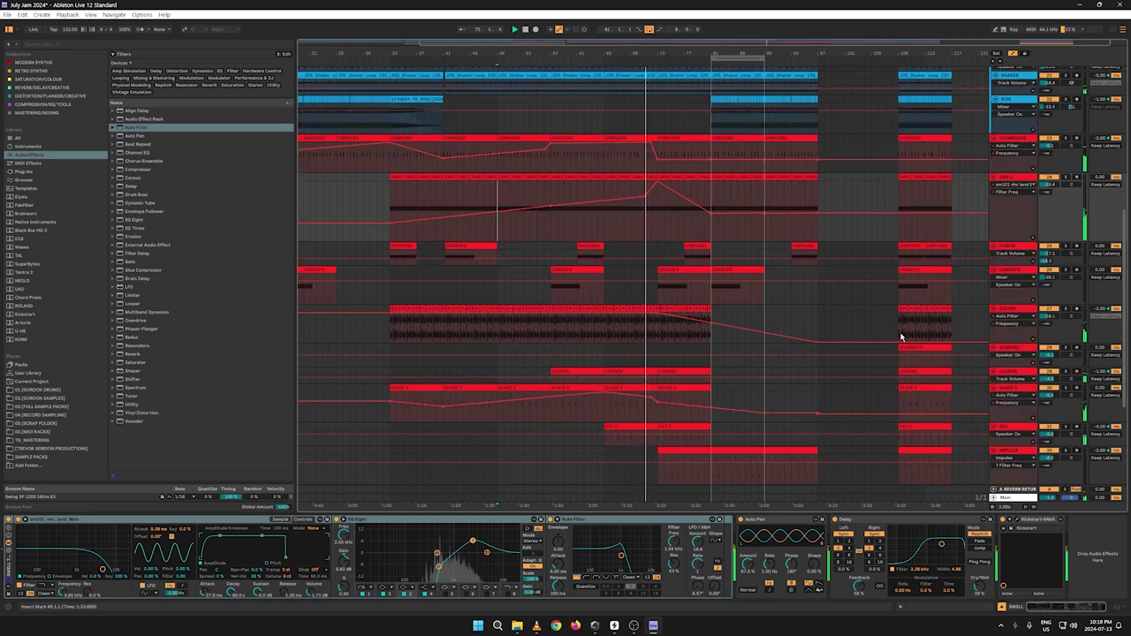
Step: Show the GUITAR Large Hall Dry/Wet automation and drag its breakpoints to rise before bar 81
click(824, 349)
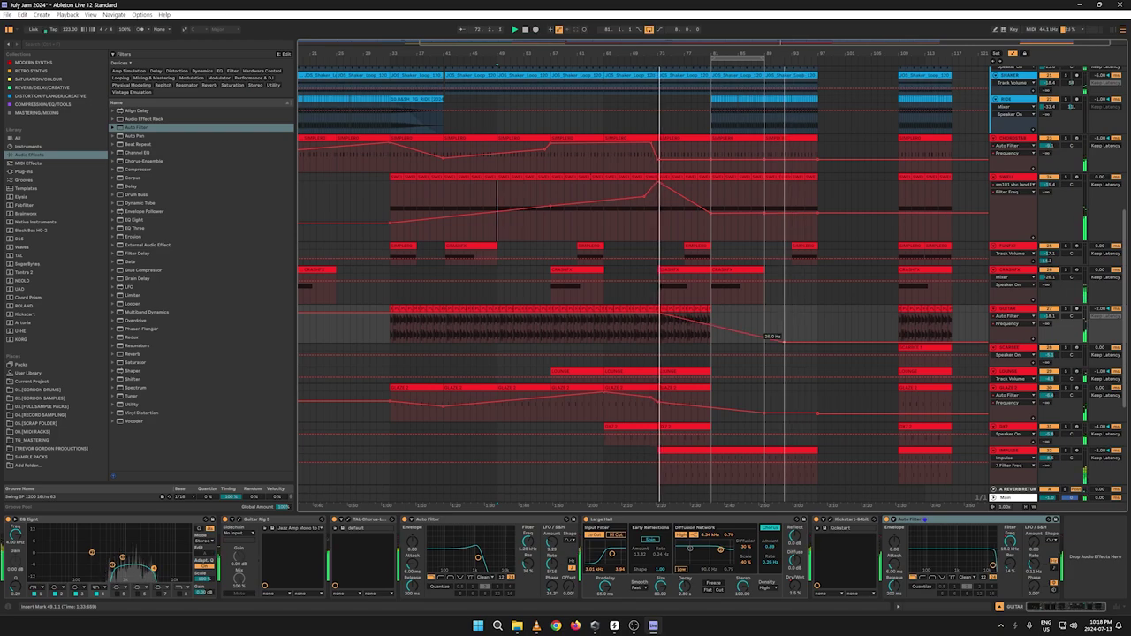
right_click(793, 583)
click(809, 507)
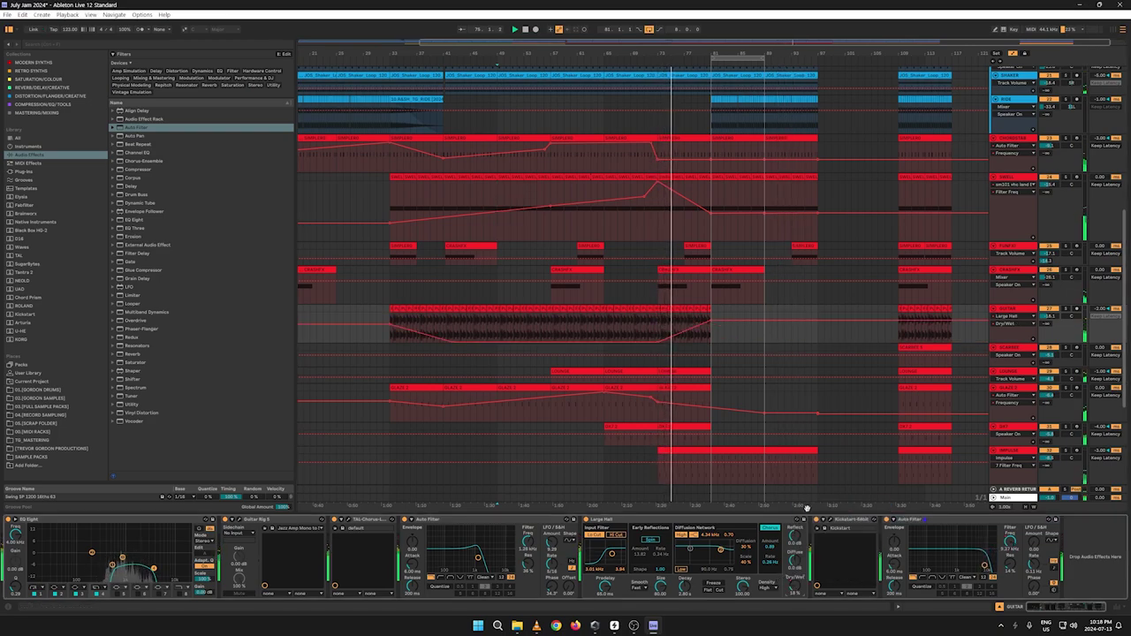
right_click(790, 586)
click(796, 510)
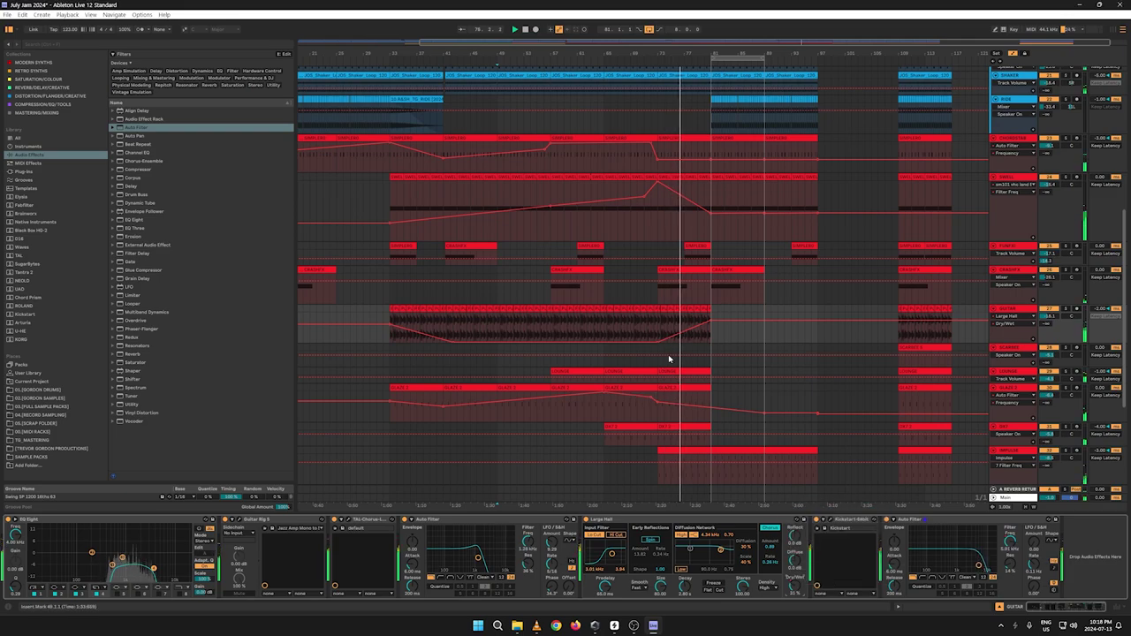
drag(658, 348, 651, 342)
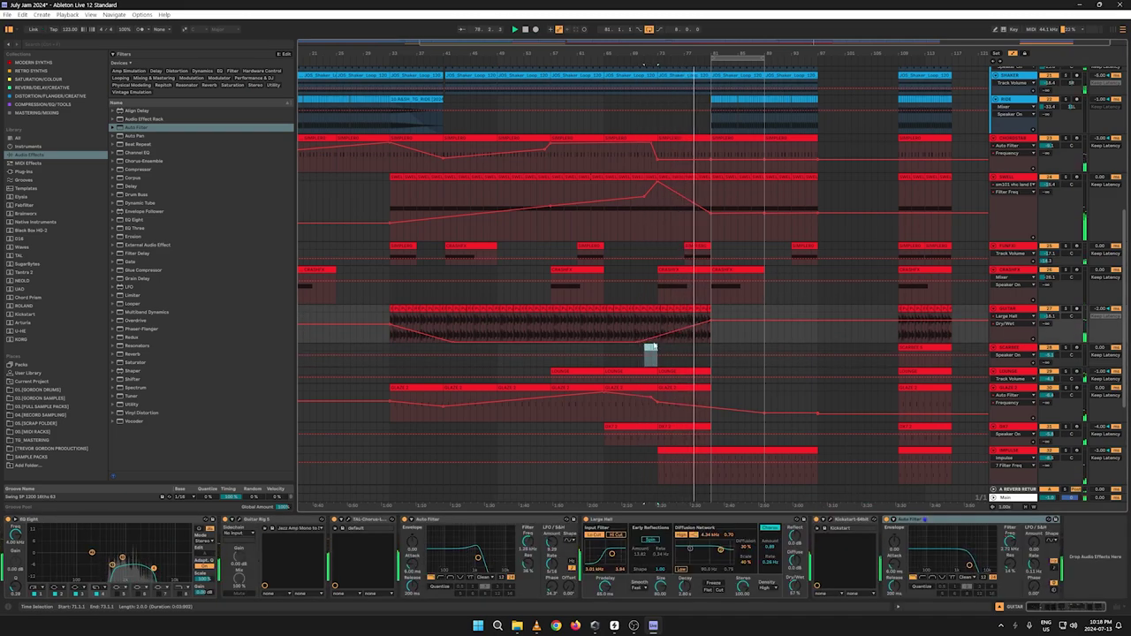
drag(712, 321, 712, 328)
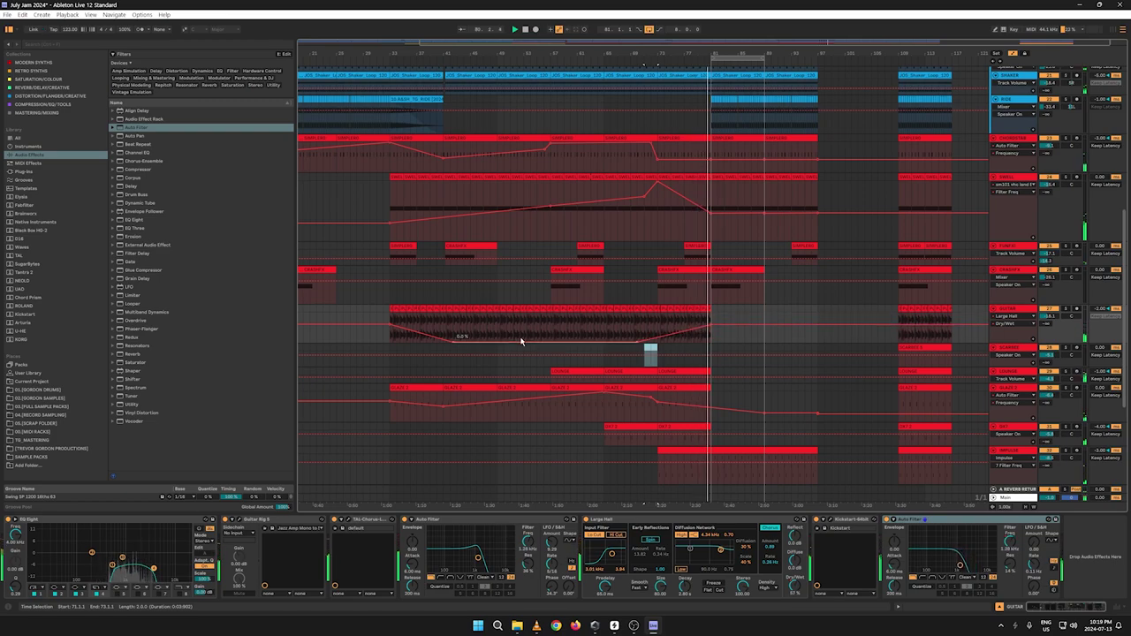
key(a)
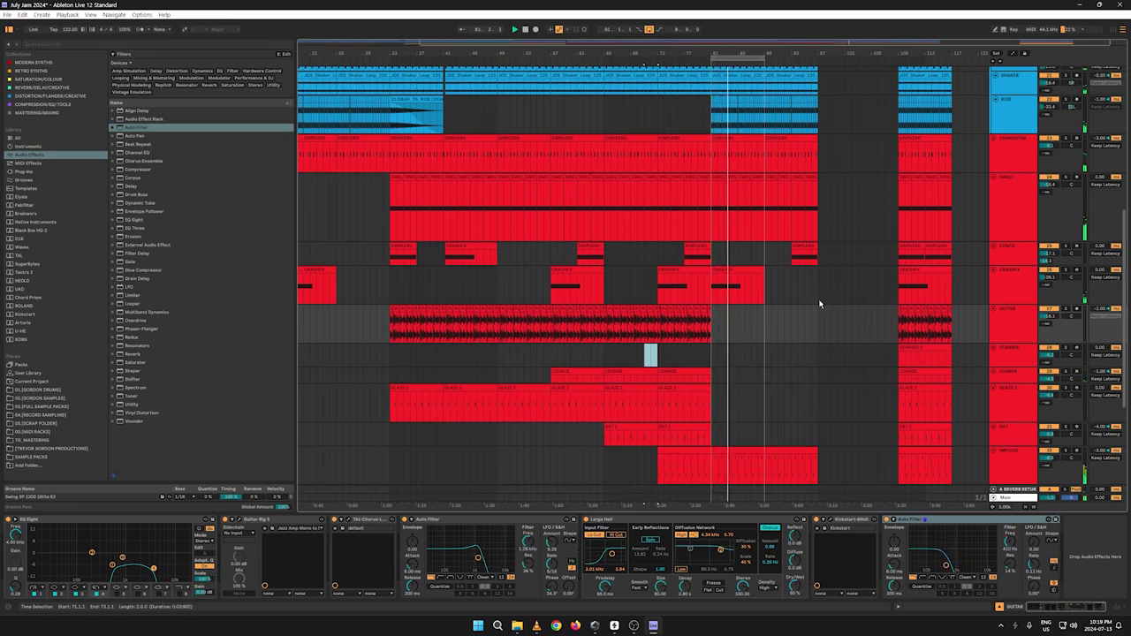
Step: Select the IMPULSE track and move the loop region to bars 89–93
scroll(825, 318, down, 3)
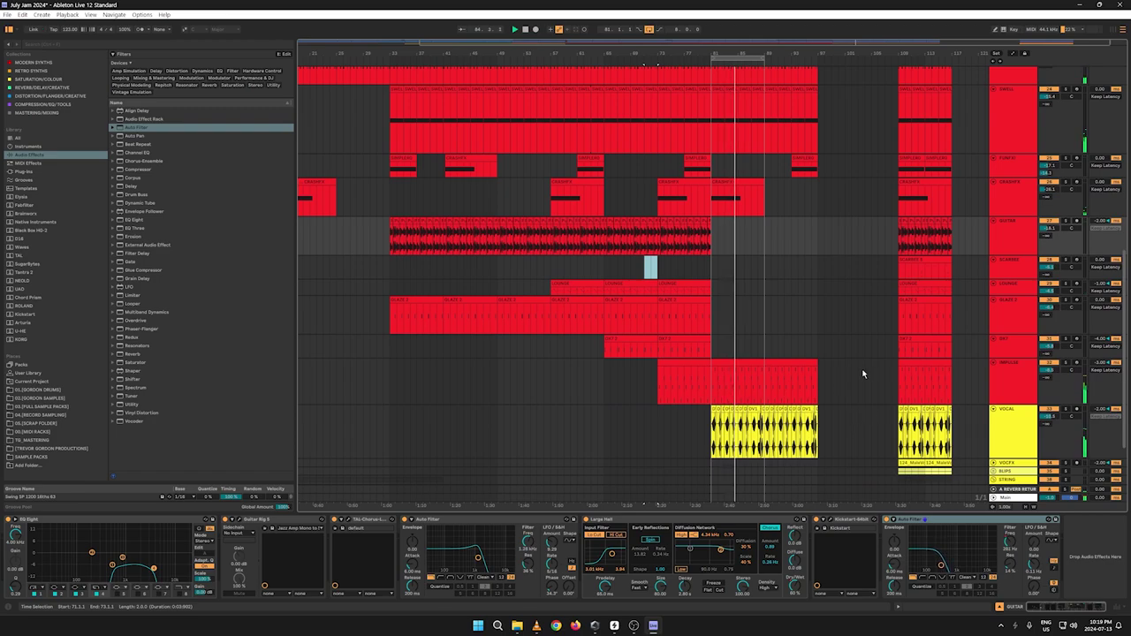
click(1011, 378)
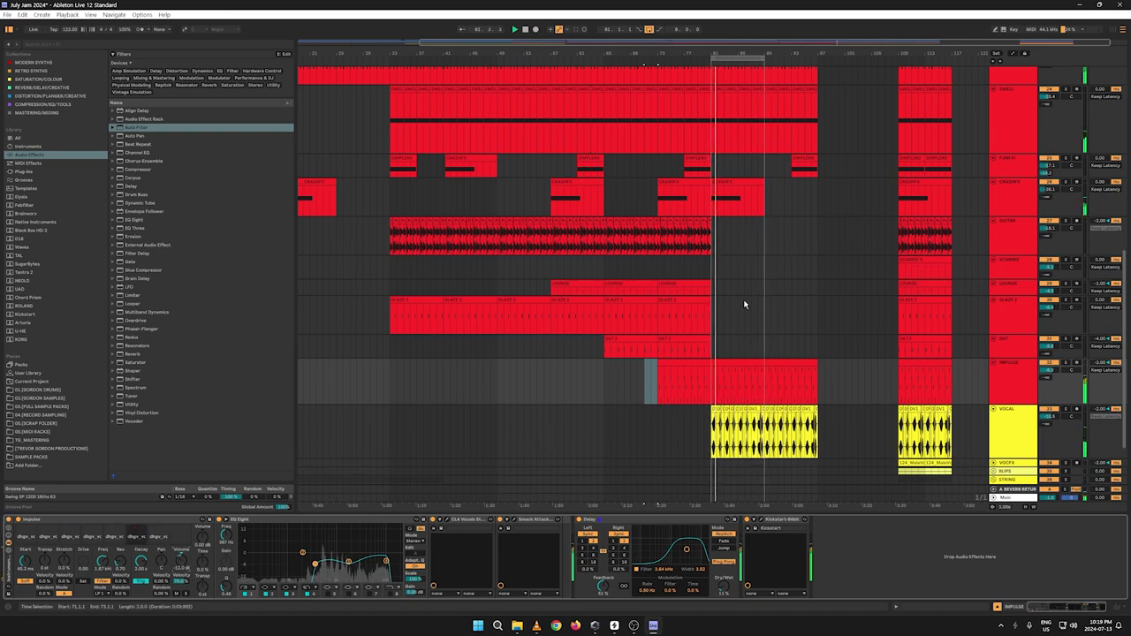
scroll(795, 265, up, 10)
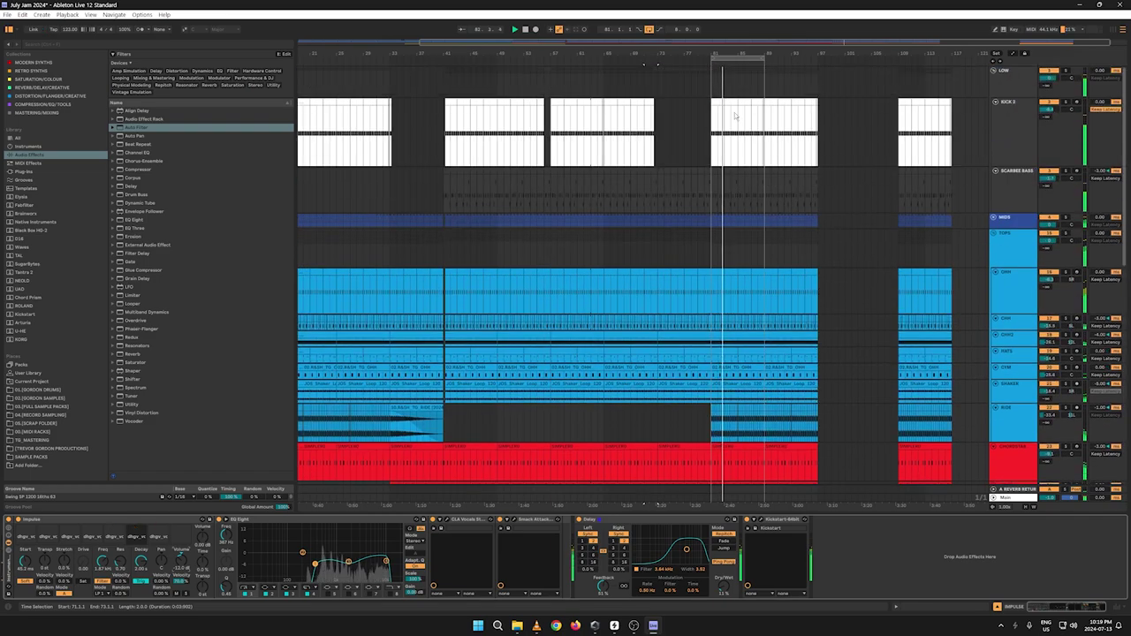
click(735, 115)
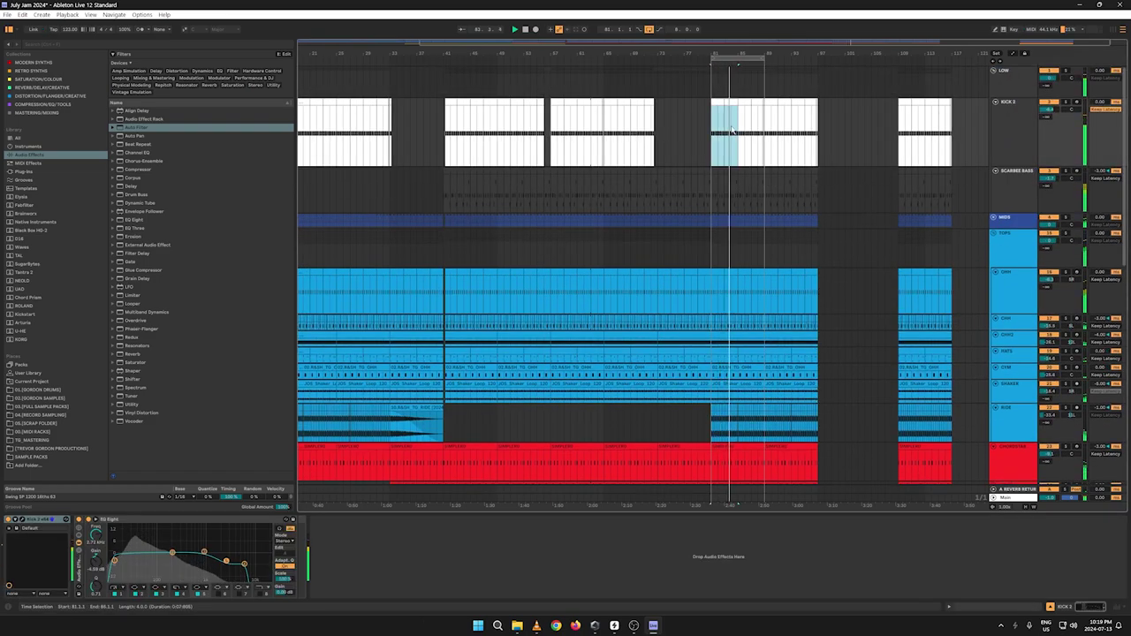
drag(731, 130, 760, 163)
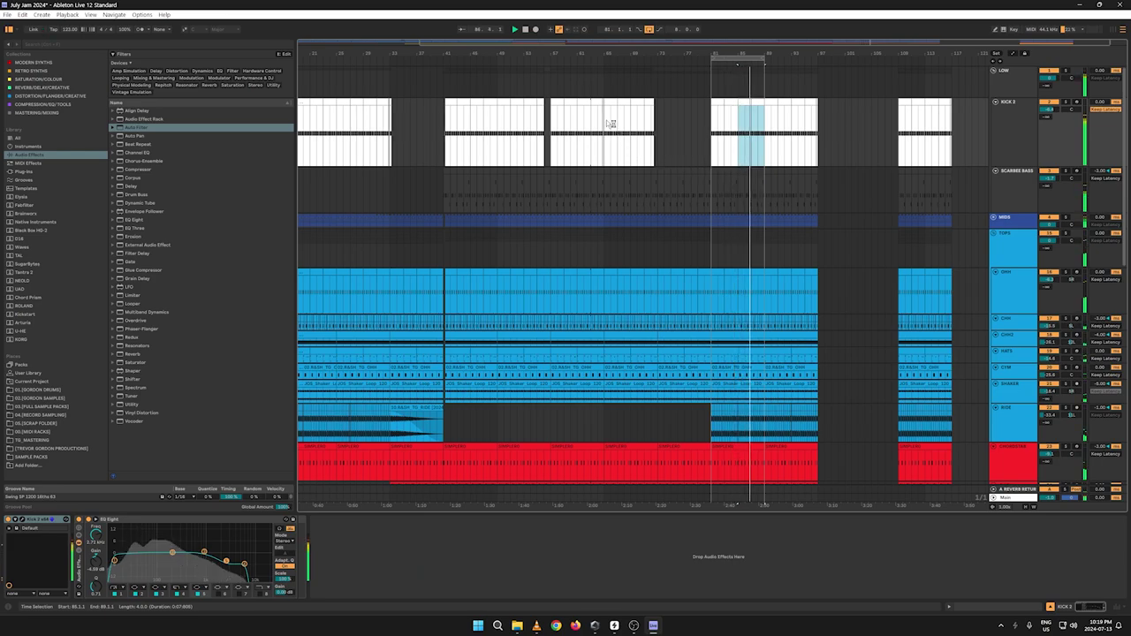
drag(749, 71, 795, 58)
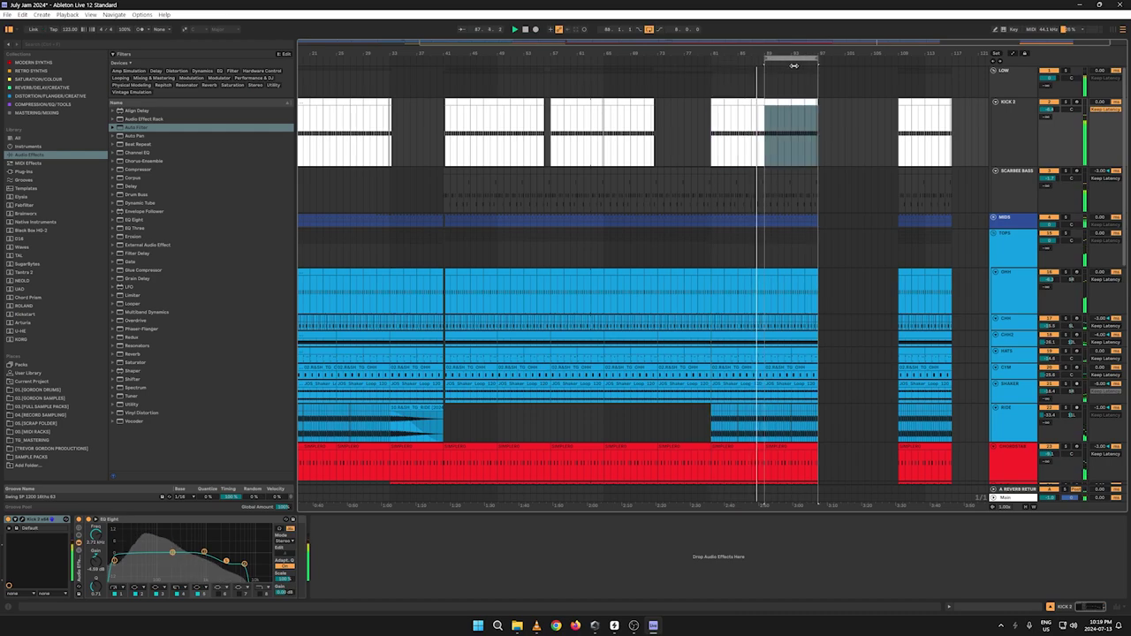
Step: Fold the LOW and TOPS groups to hide their tracks
key(a)
key(a)
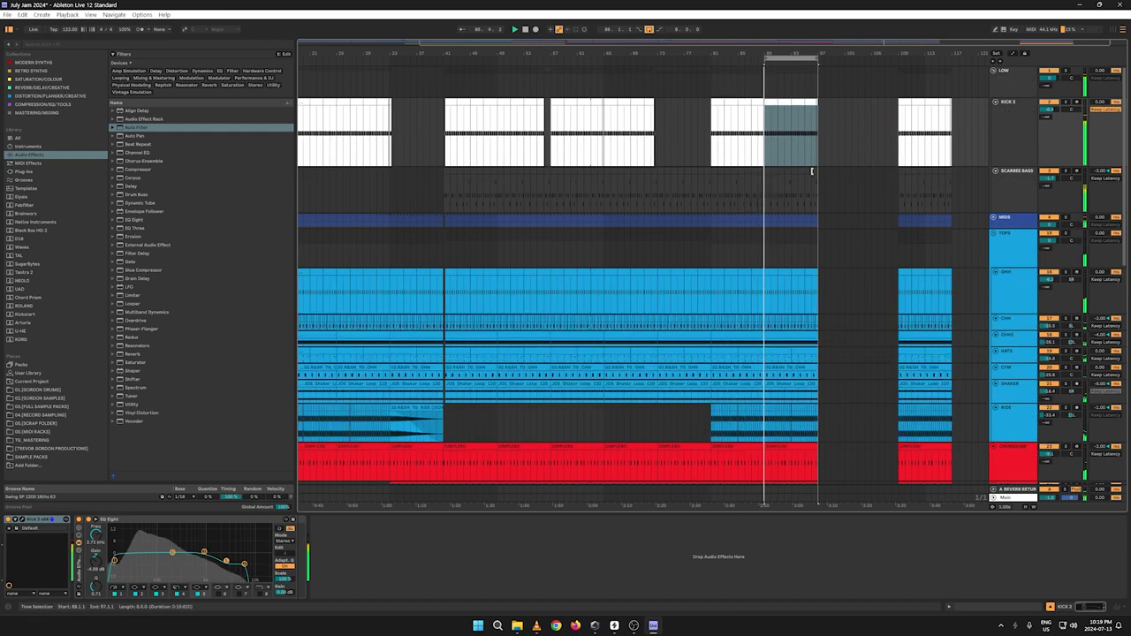
click(993, 70)
click(993, 95)
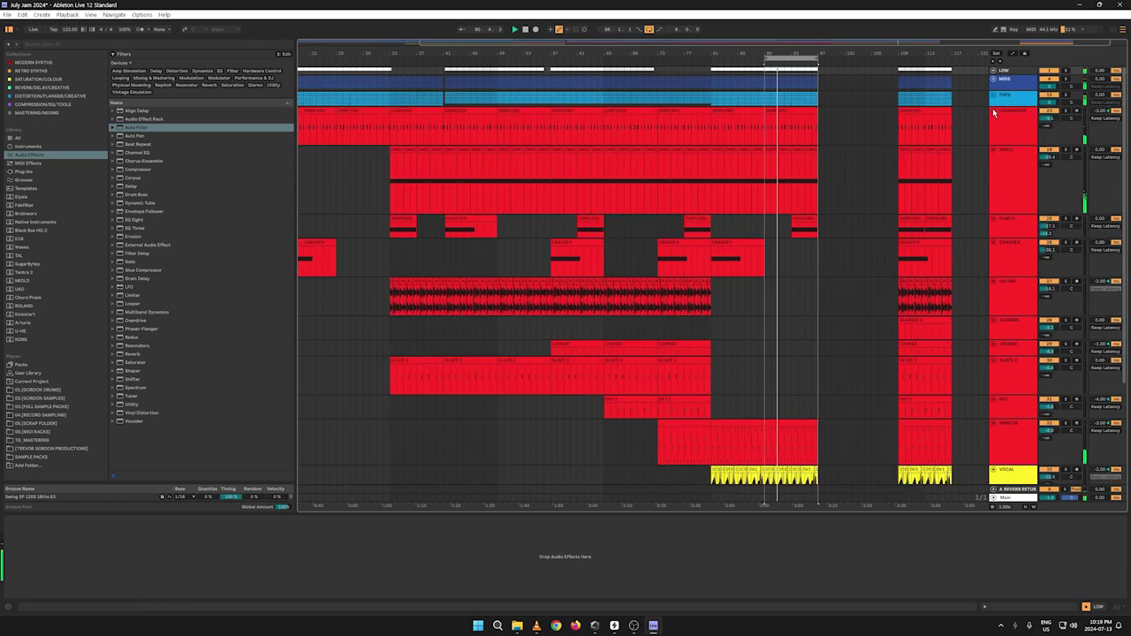
Step: Add a breakpoint to the SWELL filter envelope and raise the following point to 22.0 kHz
scroll(899, 232, down, 1)
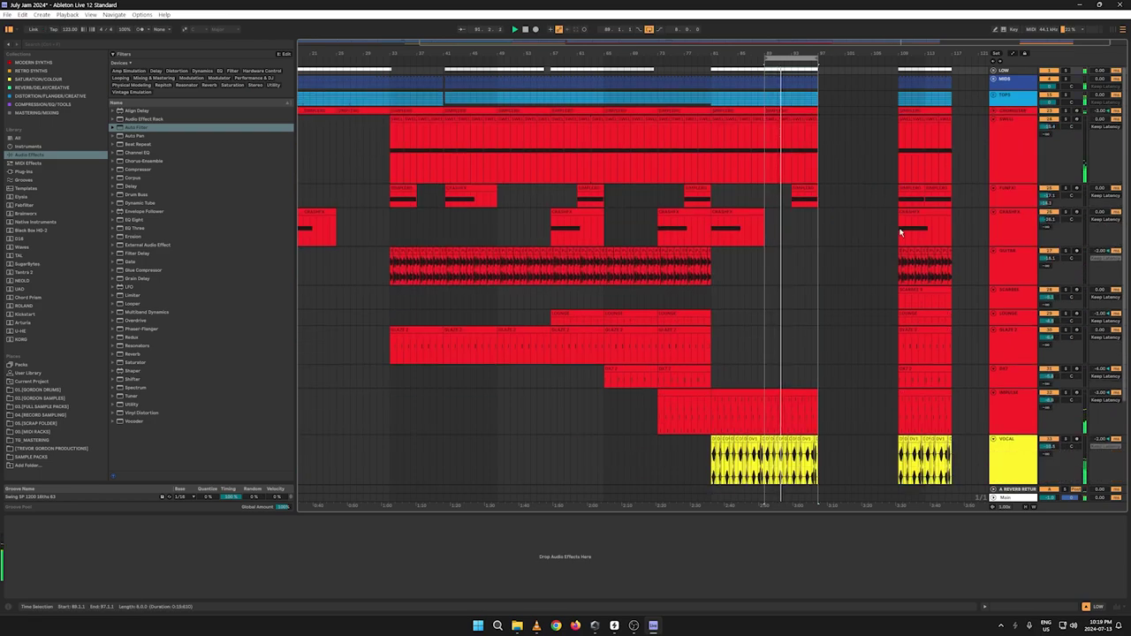
click(677, 64)
key(a)
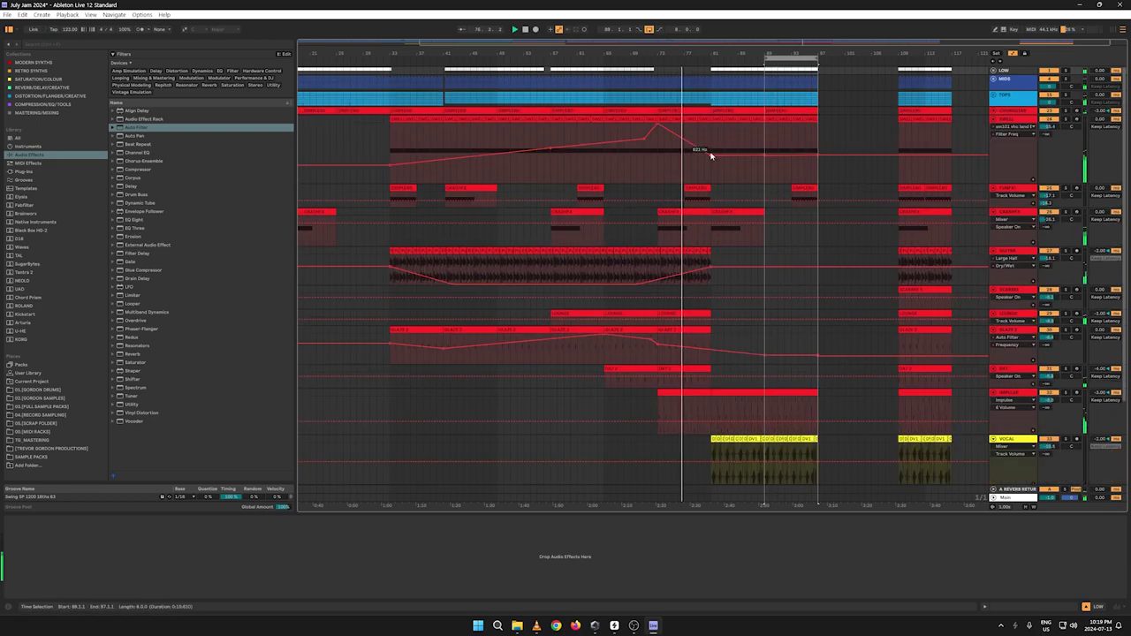
click(707, 156)
drag(711, 156, 817, 123)
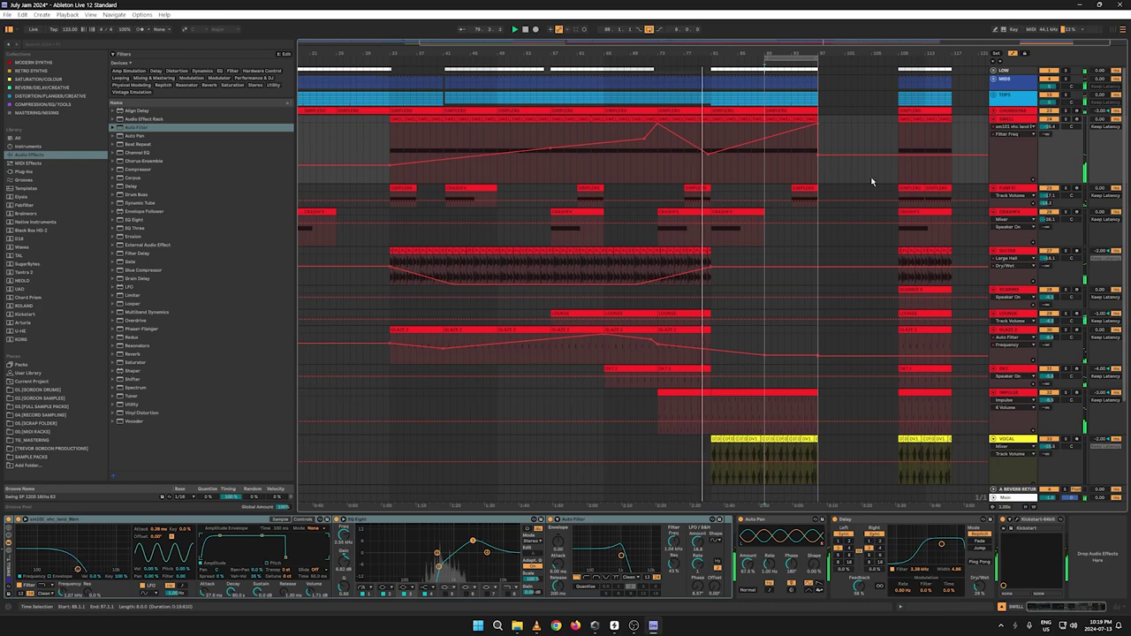
key(a)
key(a)
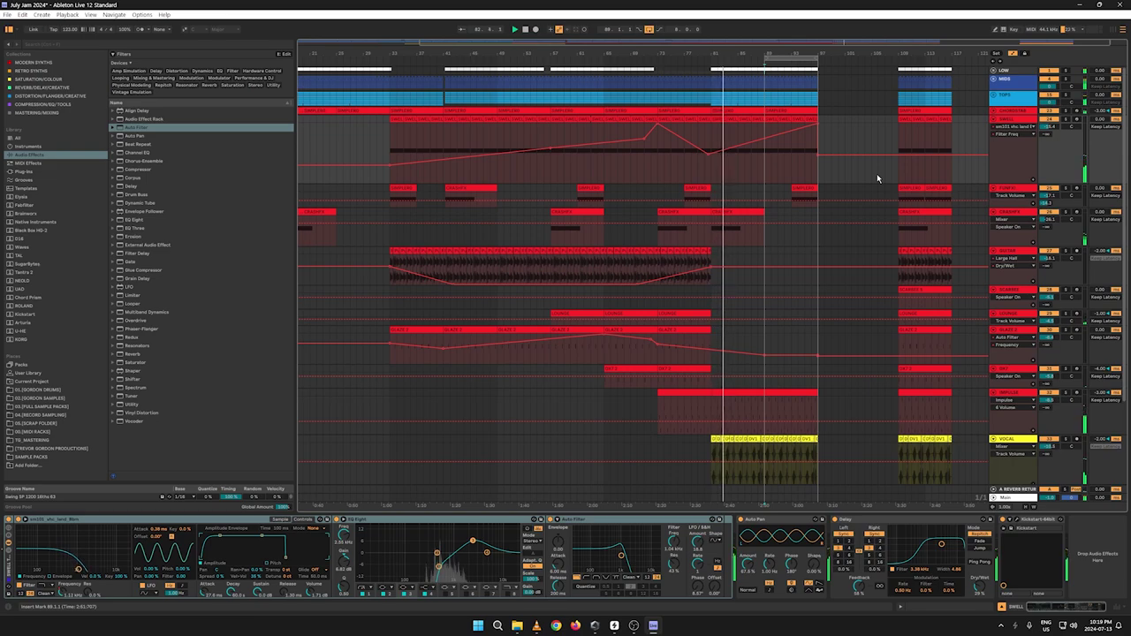
key(a)
key(a)
key(a)
scroll(842, 196, down, 3)
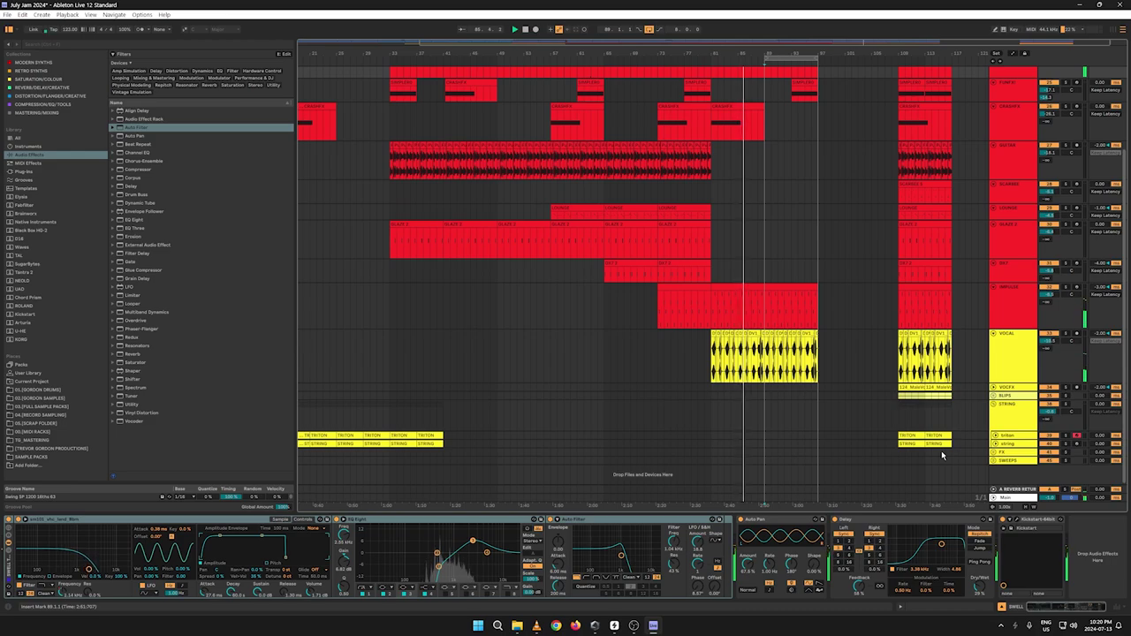
Step: Unfold VOCFX, copy its bars 108–117 clip, paste it at bar 17 and duplicate it
click(1000, 387)
click(993, 387)
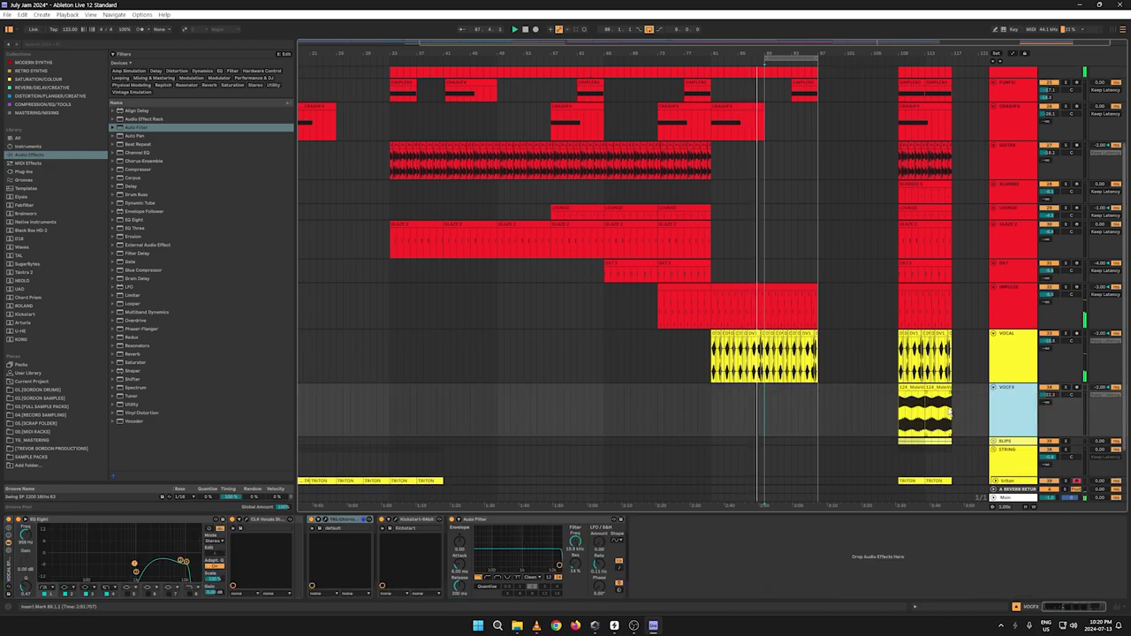
drag(951, 414, 893, 409)
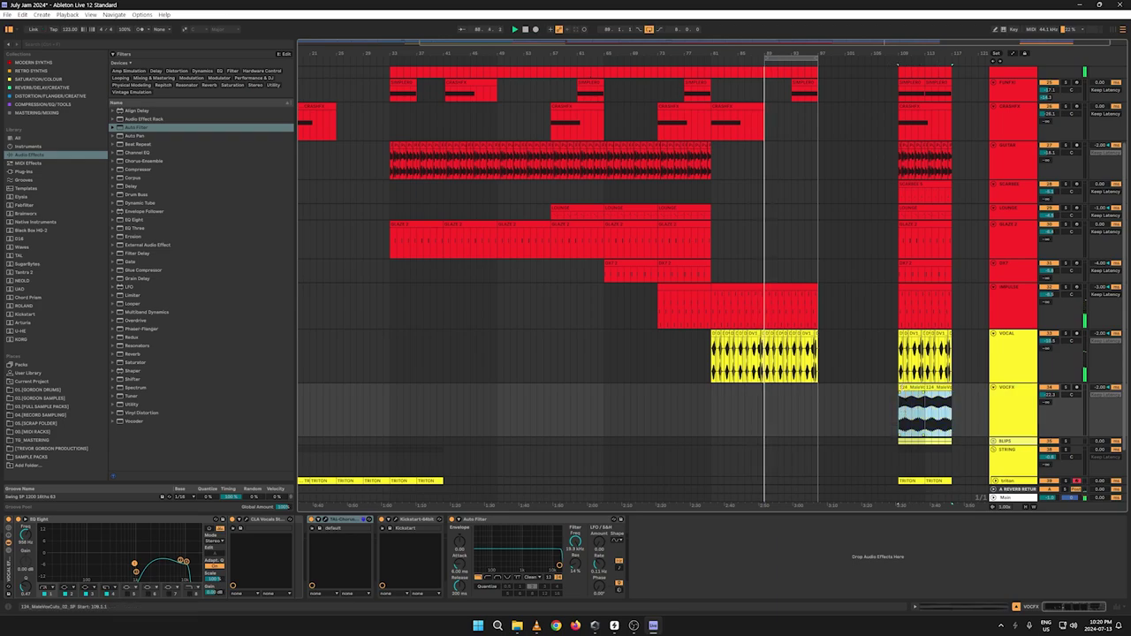
right_click(903, 389)
click(908, 400)
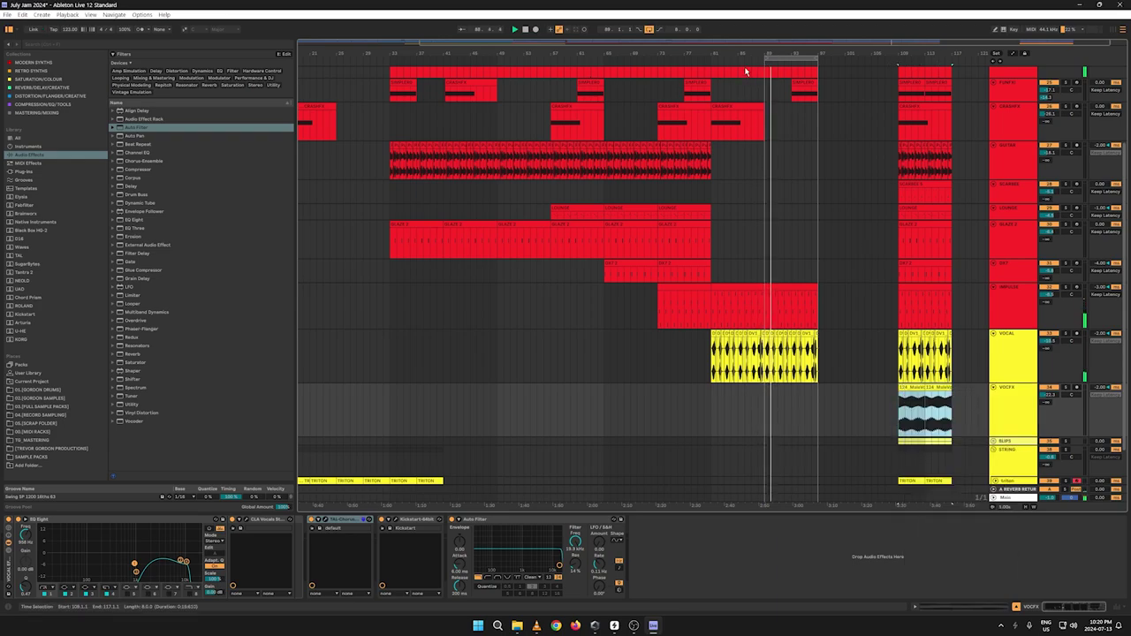
drag(735, 55, 764, 52)
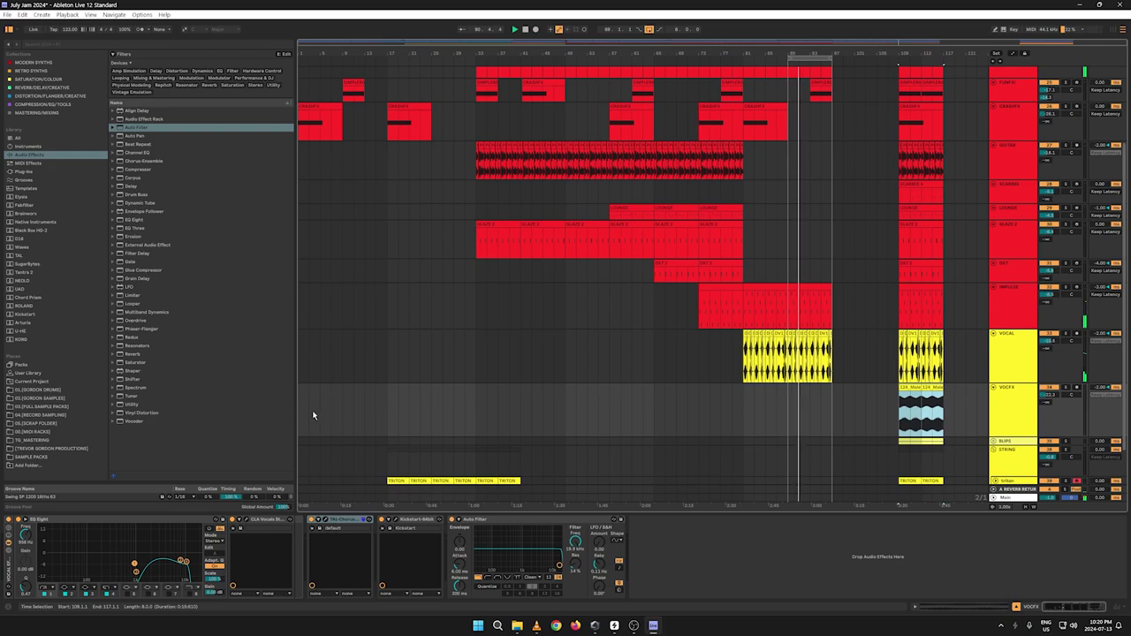
click(388, 404)
key(ctrl+v)
key(ctrl+d)
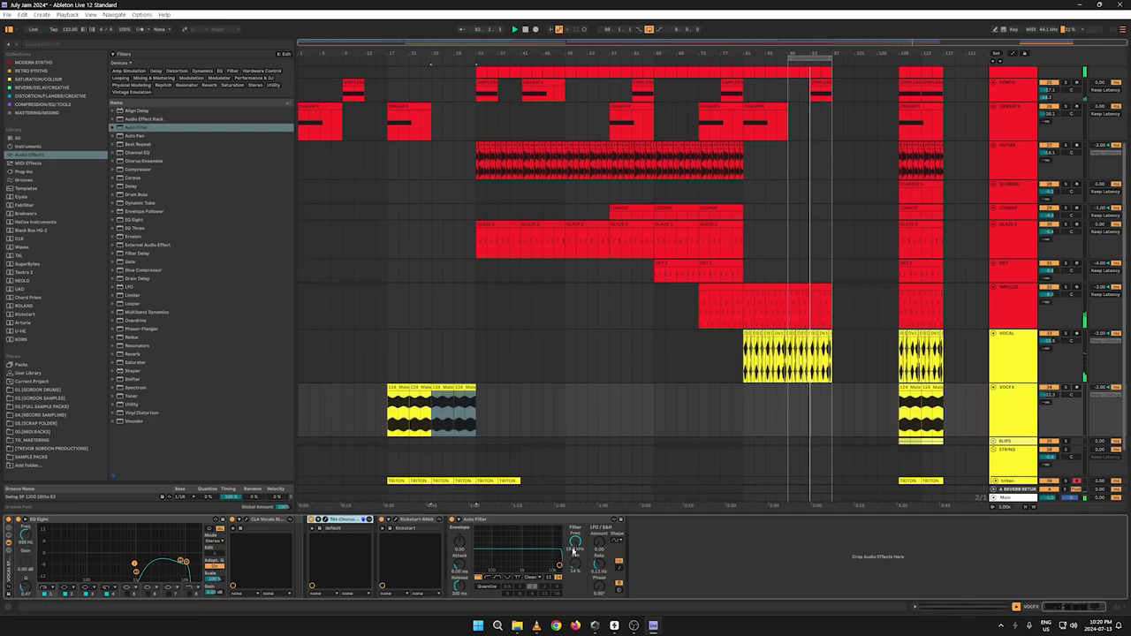
Step: Show the Auto Filter frequency automation lanes and play back from bar 17
right_click(576, 548)
click(604, 477)
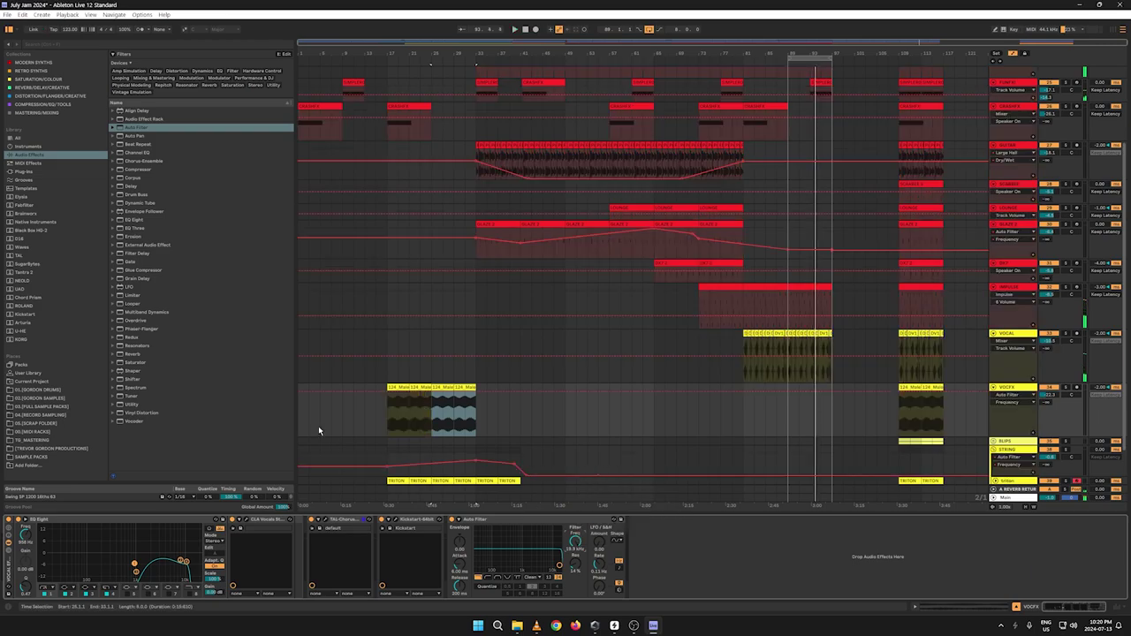
click(300, 418)
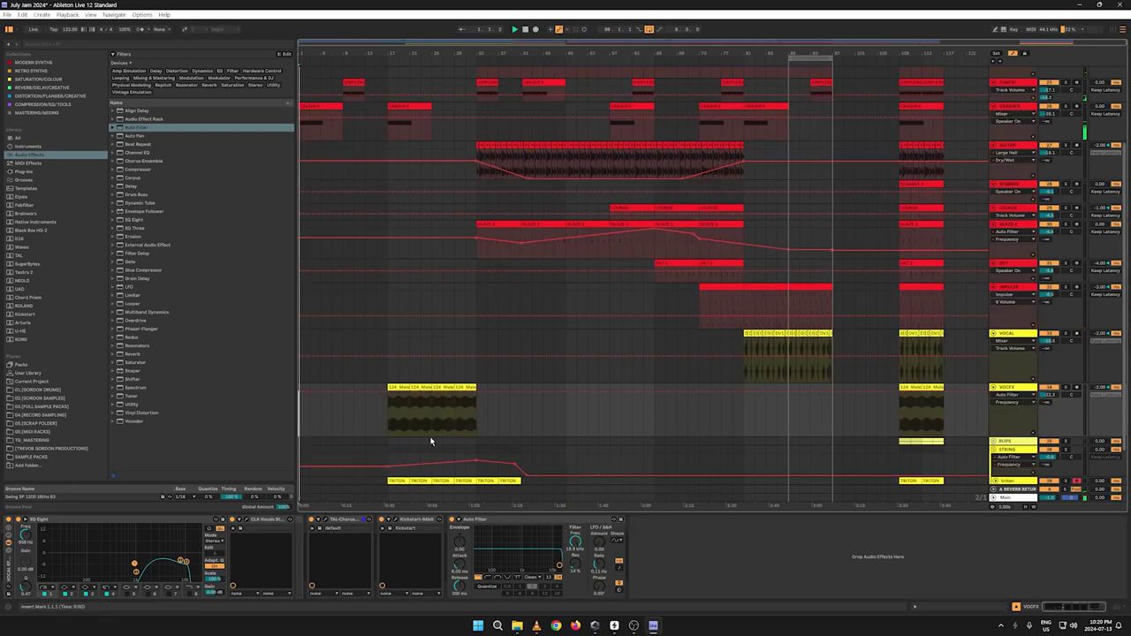
click(386, 415)
key(space)
key(a)
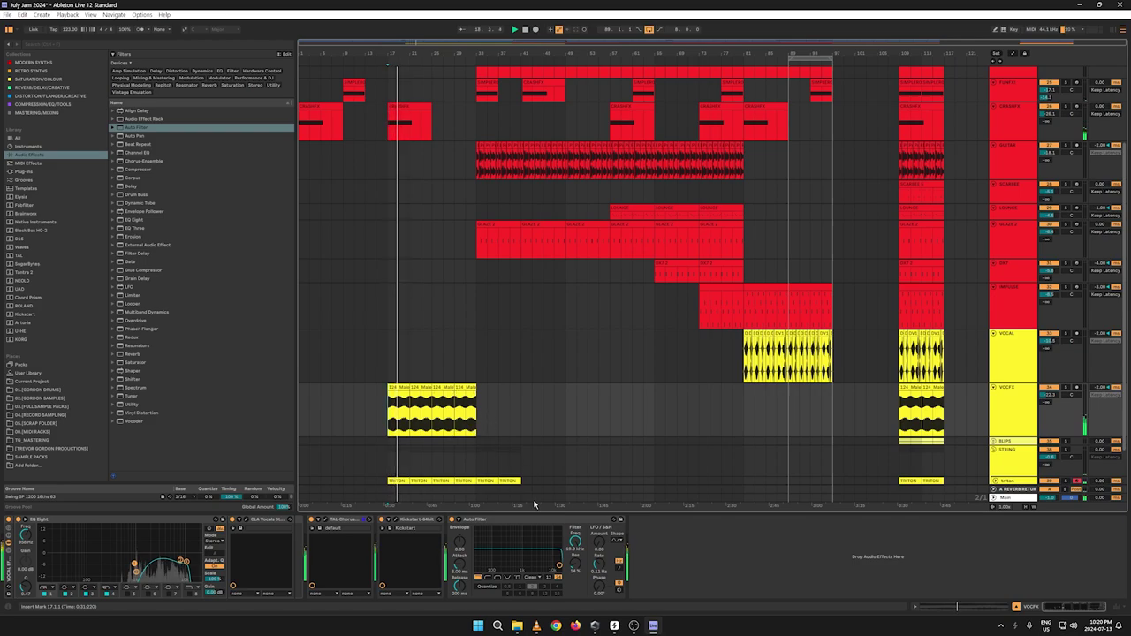
Step: Audition the VOCFX intro from bar 19, then stop playback
key(a)
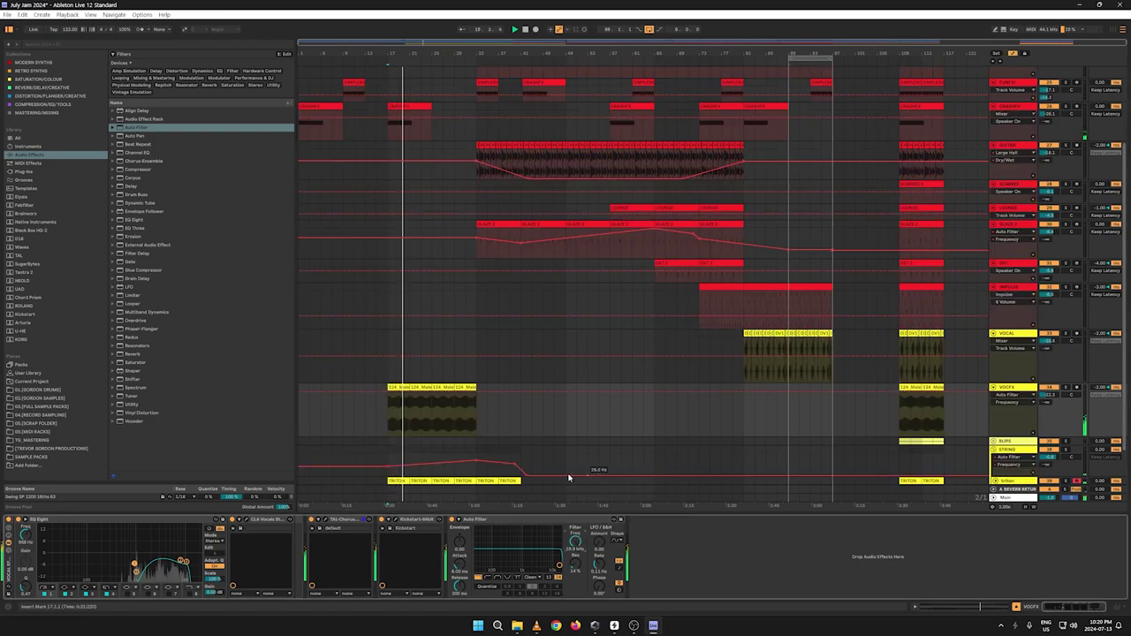
click(466, 405)
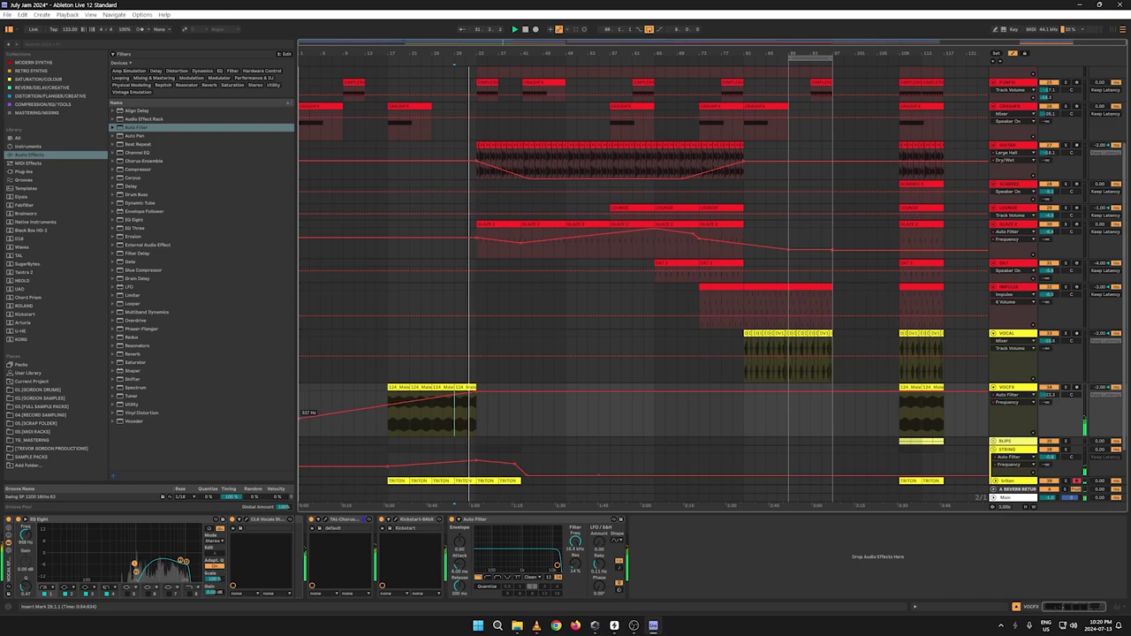
key(a)
key(space)
Step: Copy the VOCFX clips from bars 21–33 and paste them at the song start
drag(478, 405, 403, 409)
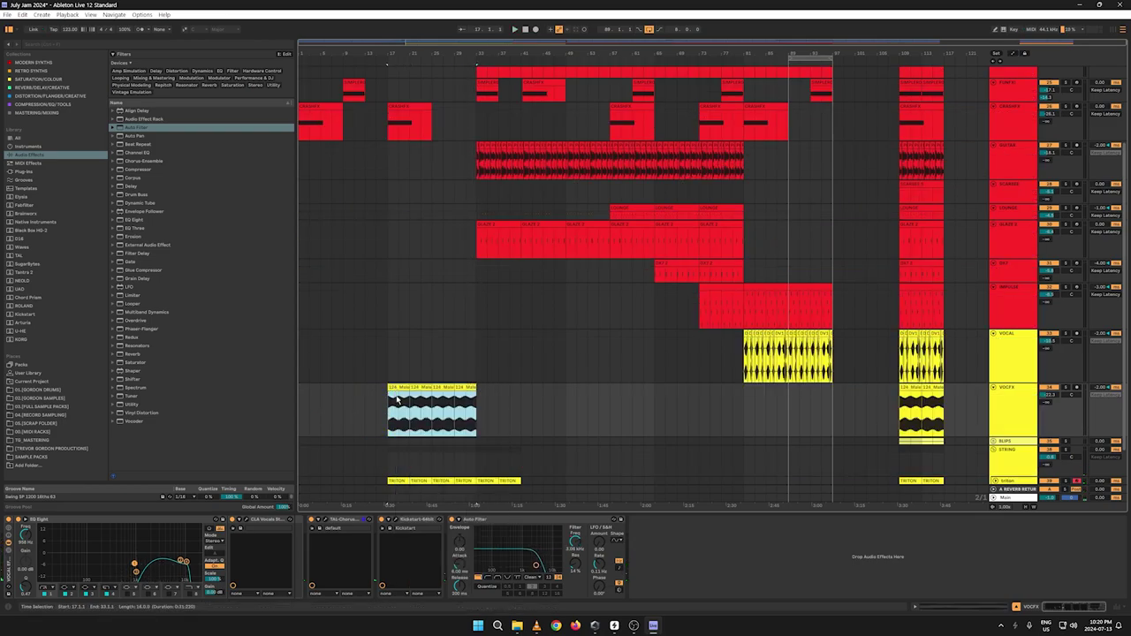
right_click(394, 391)
click(405, 402)
click(301, 408)
key(ctrl+v)
Step: Delete the bar 17 VOCFX breakpoints and redraw the filter-frequency ramp lower
key(a)
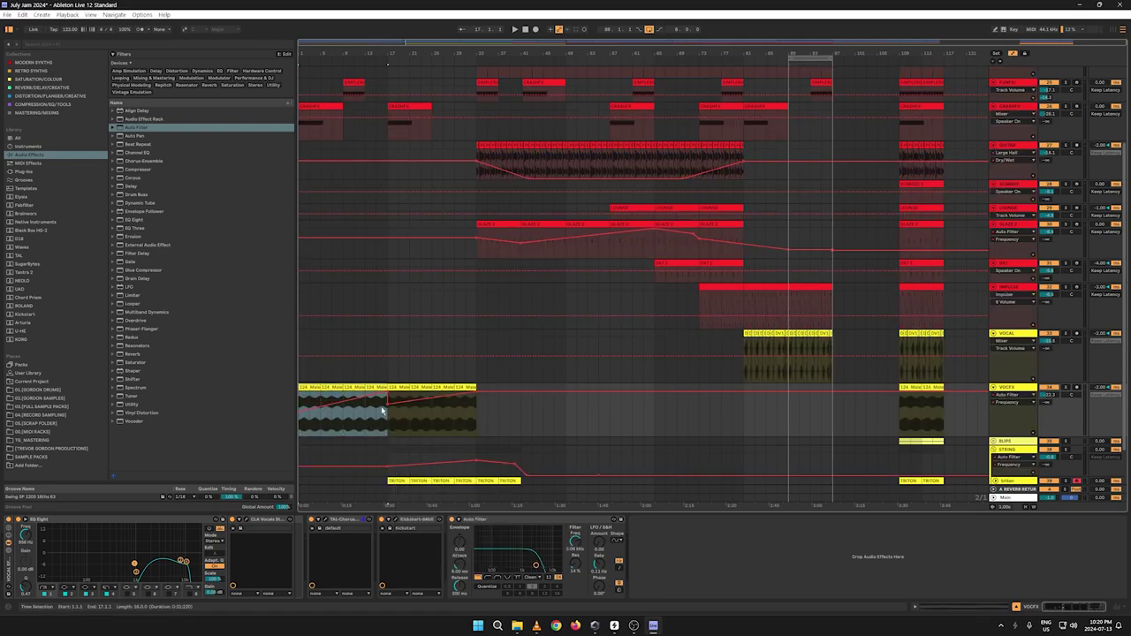
click(389, 394)
click(388, 404)
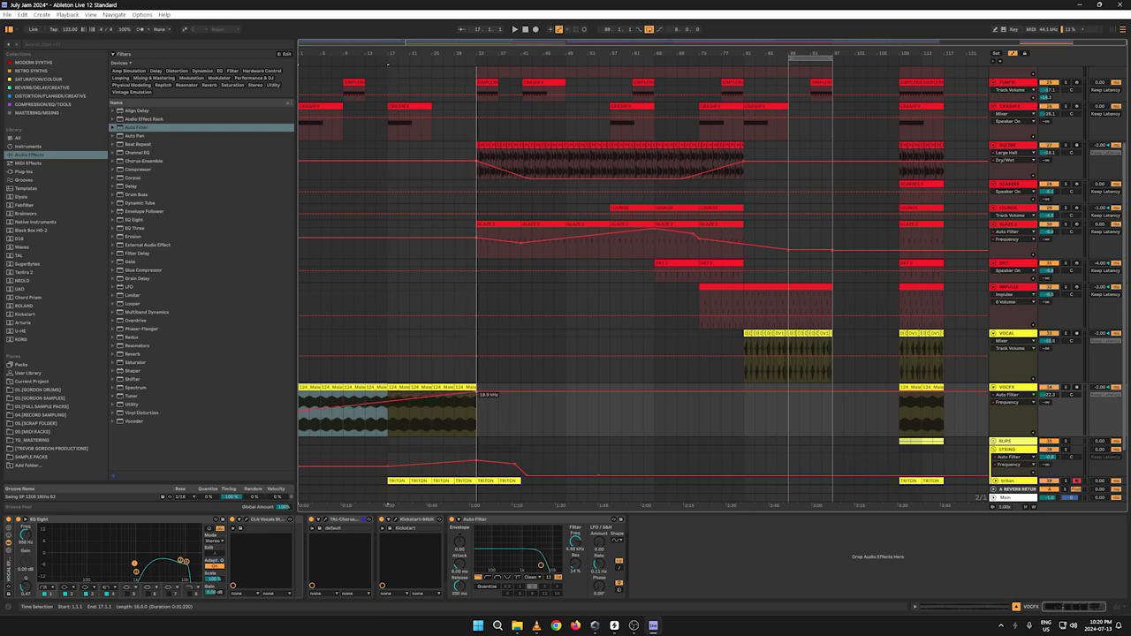
key(space)
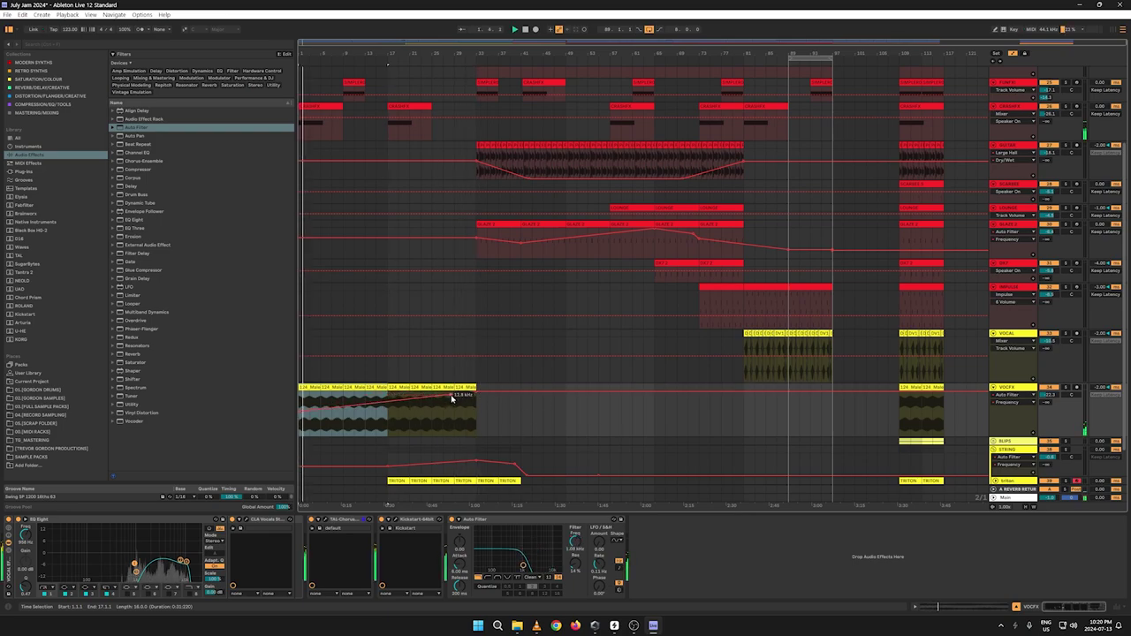
click(403, 411)
drag(403, 411, 362, 425)
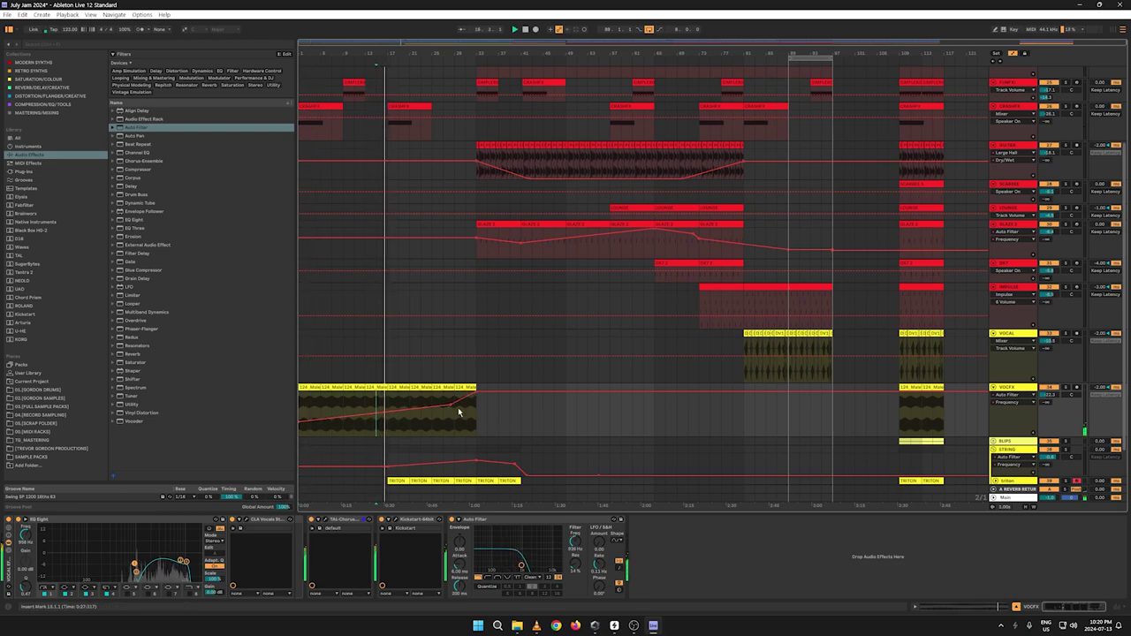
drag(368, 414, 623, 434)
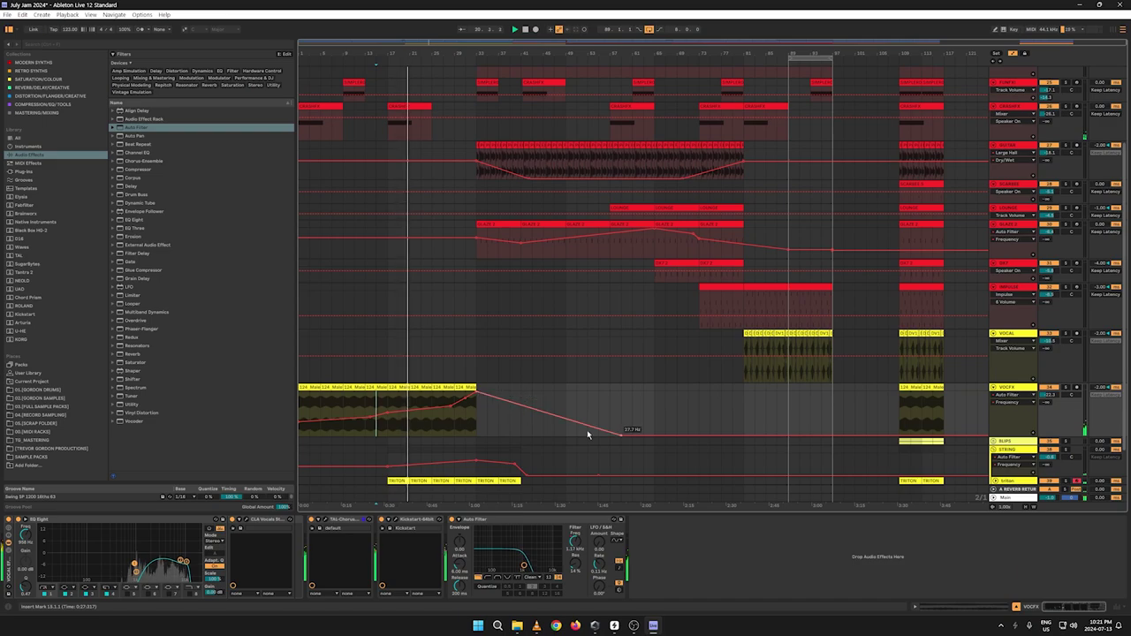
Step: Duplicate the last VOCFX clip section to lengthen the part
key(a)
drag(481, 416, 458, 415)
key(ctrl+d)
key(ctrl+d)
key(ctrl+d)
key(ctrl+d)
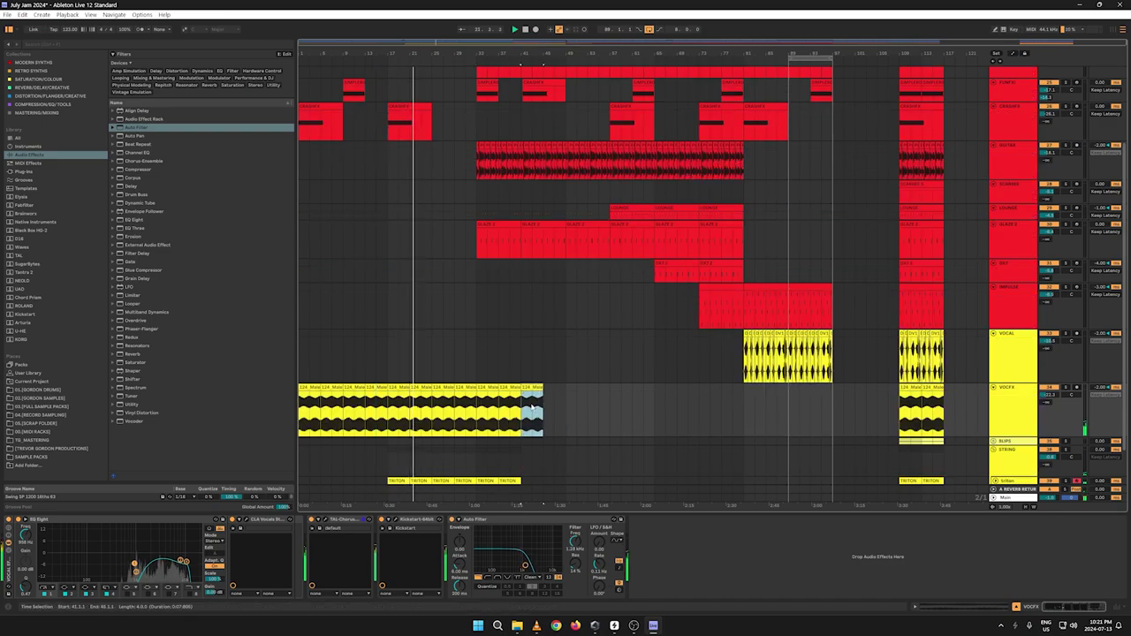
key(a)
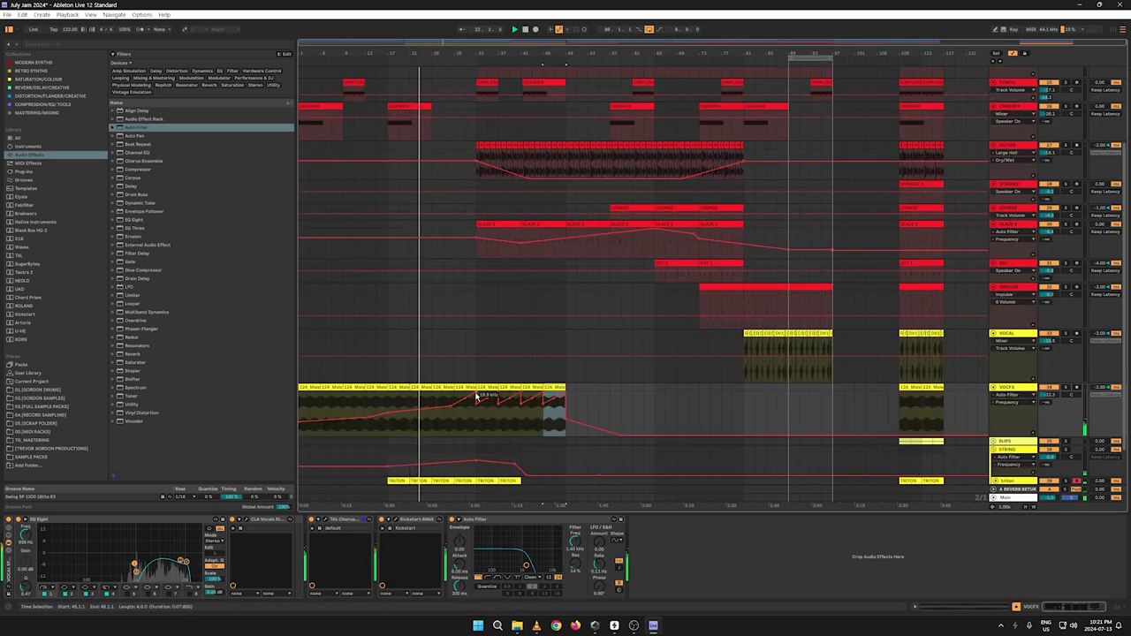
Step: Flatten the sawtooth VOCFX filter envelope into one slope with a 6.78 kHz peak
drag(478, 397, 609, 435)
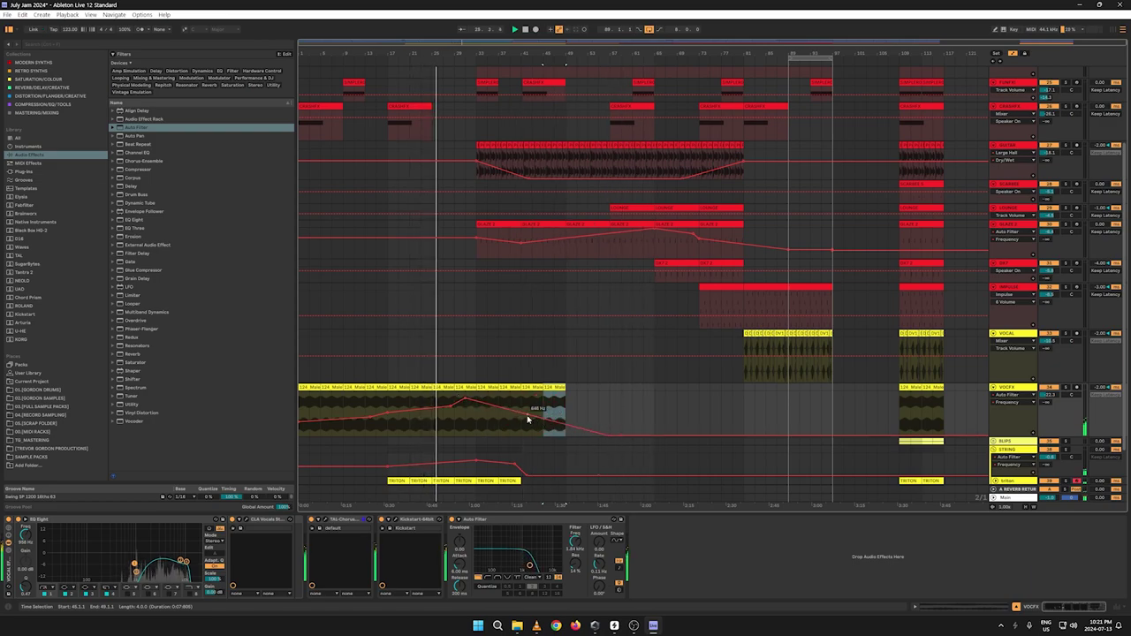
key(a)
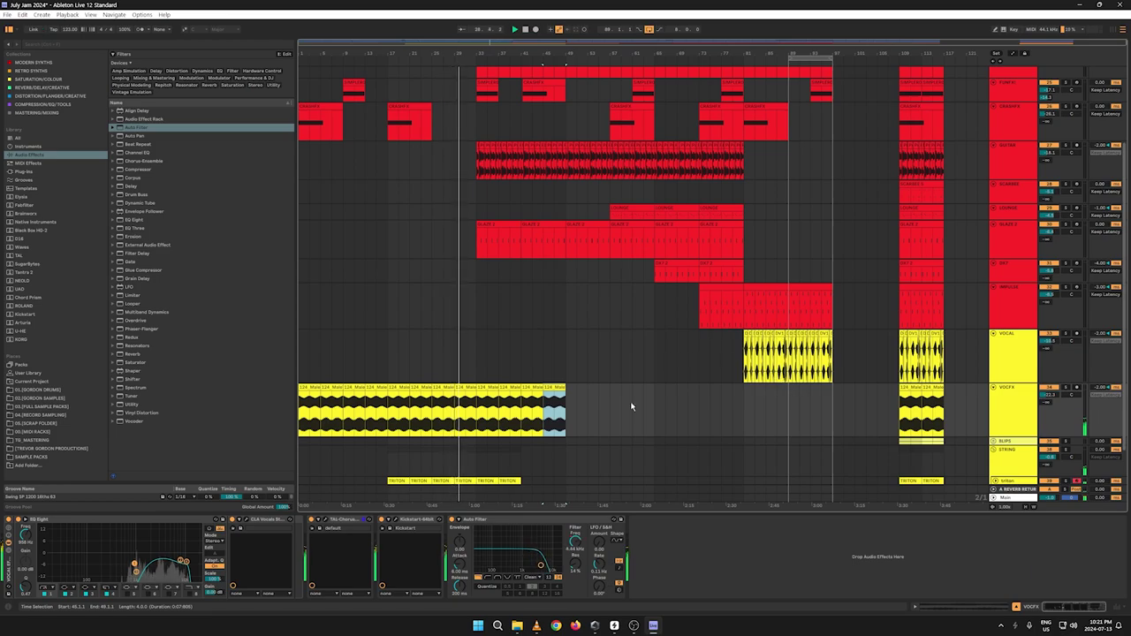
key(a)
key(a)
key(a)
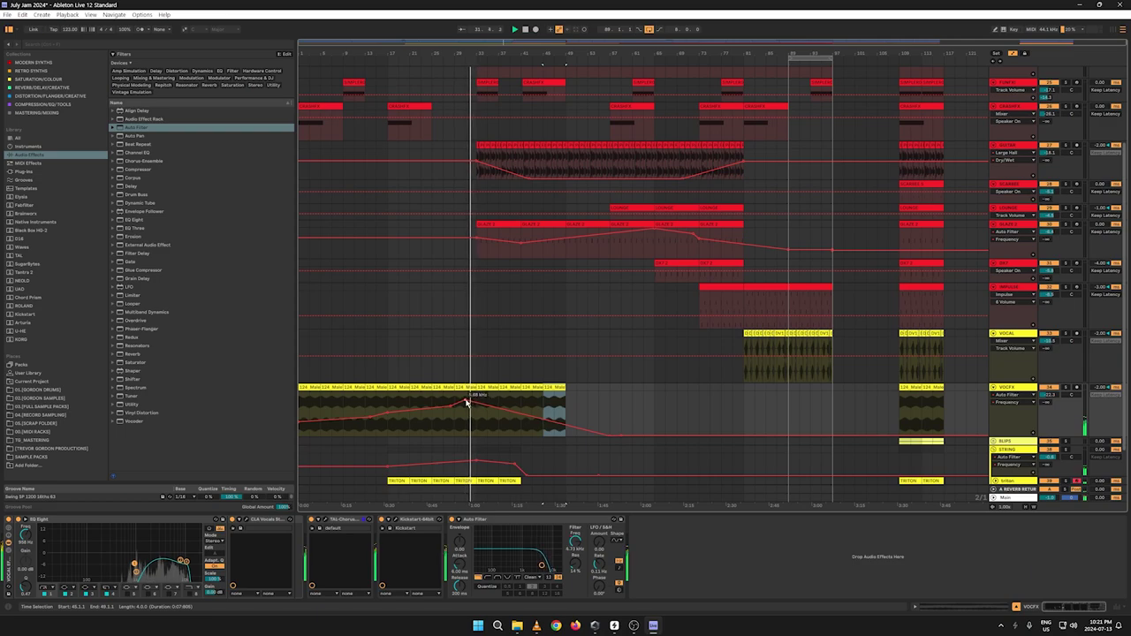
drag(471, 402, 542, 417)
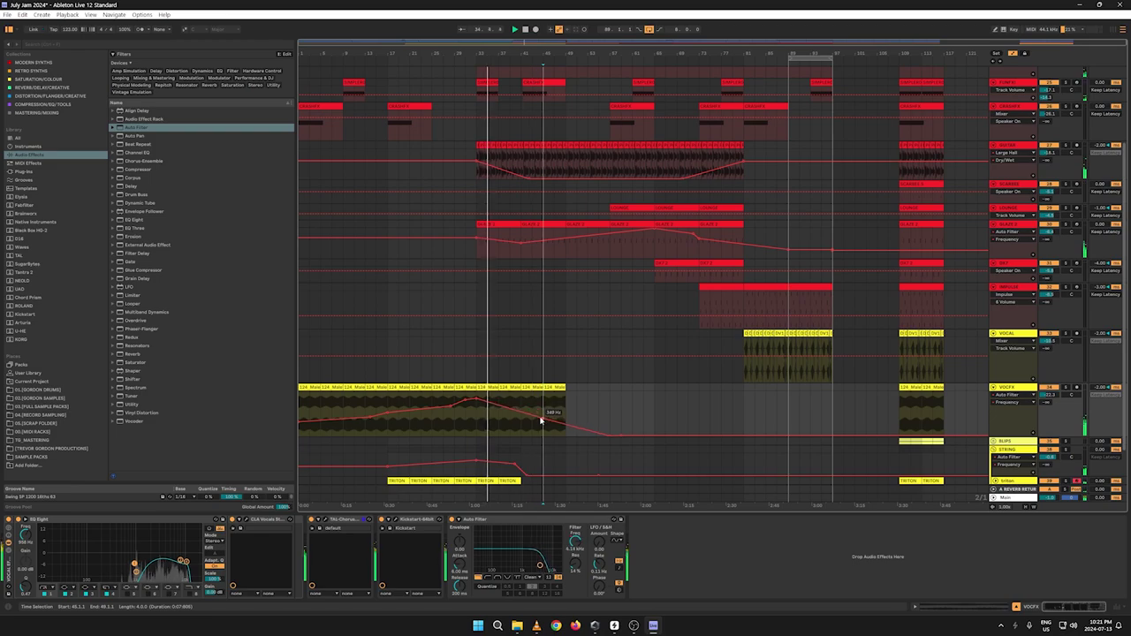
Step: Duplicate the VOCFX vocal clip to extend it toward bar 97
key(a)
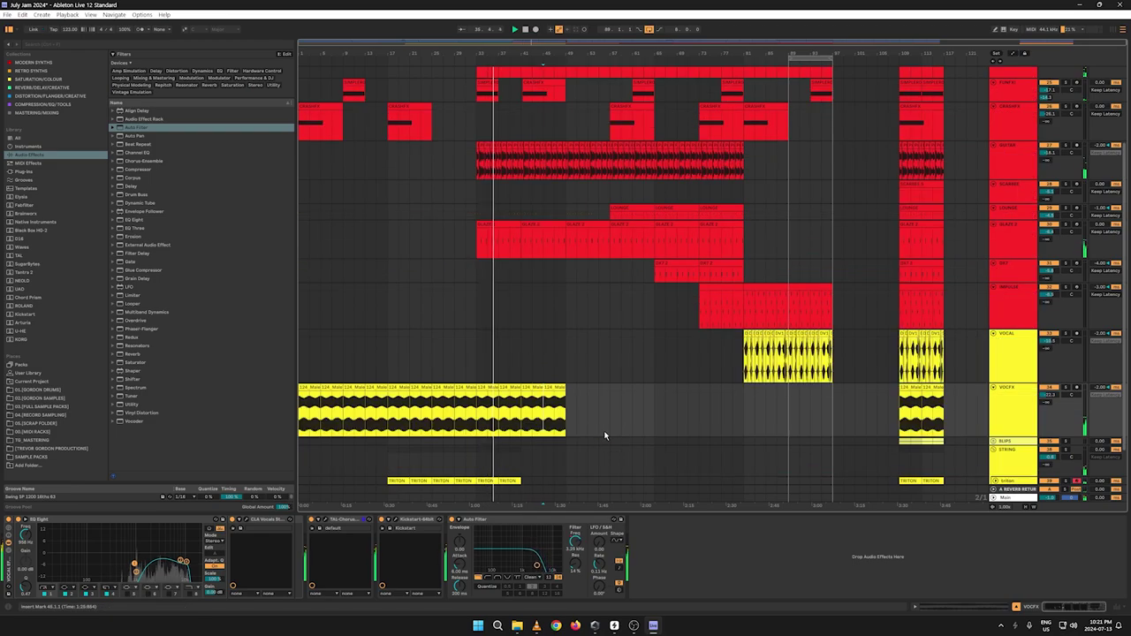
click(556, 411)
key(ctrl+d)
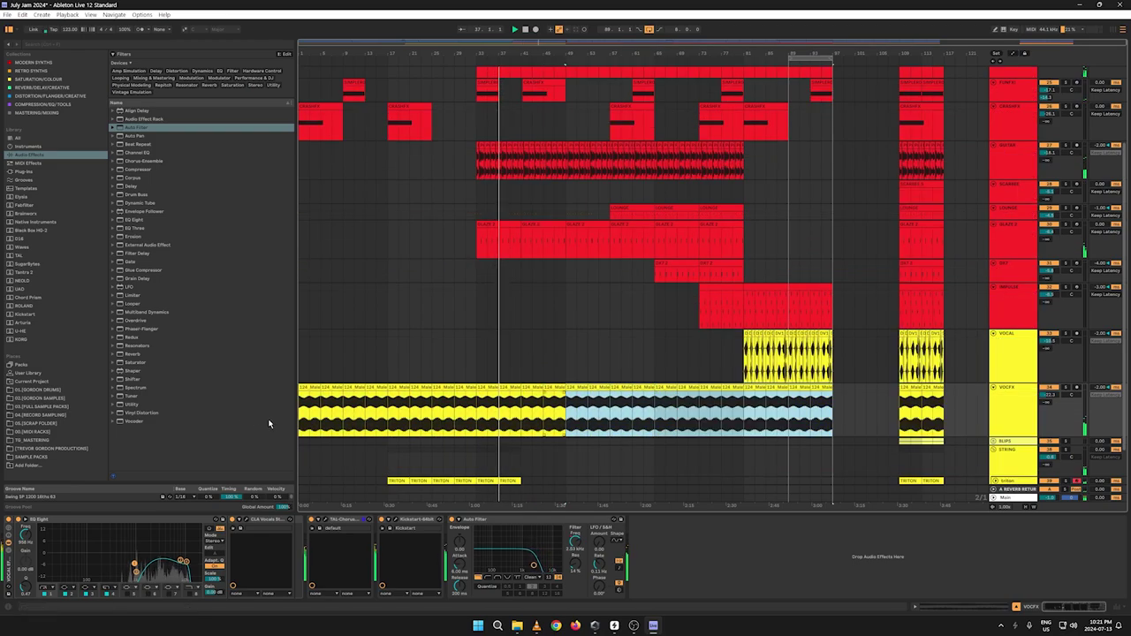
key(a)
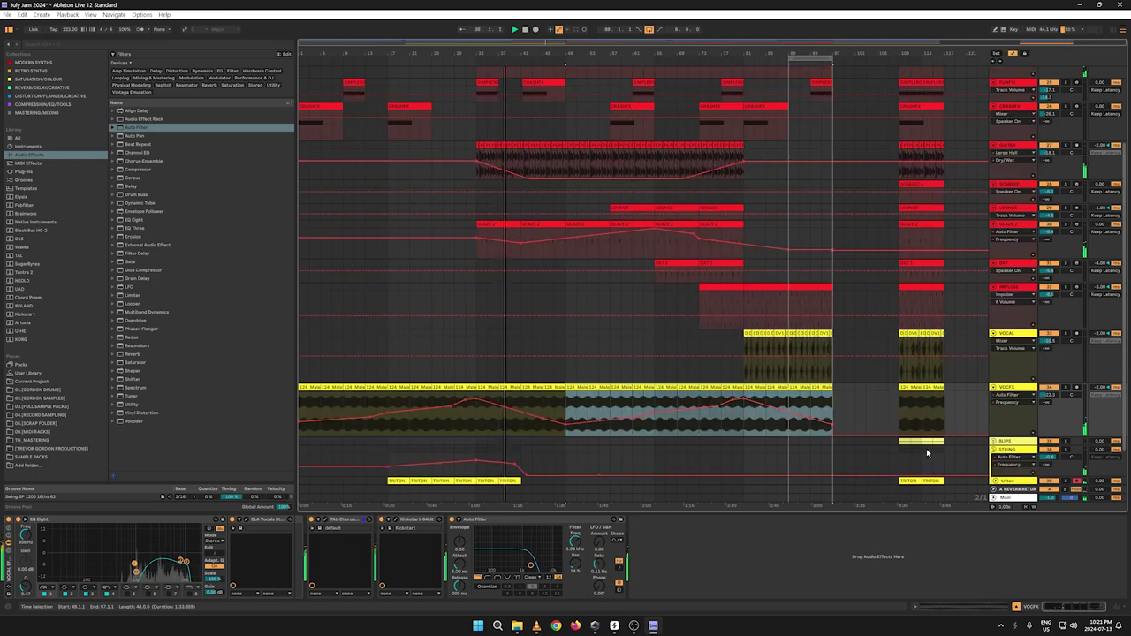
Step: Switch GLAZE 2's automation lane to Track Volume
key(a)
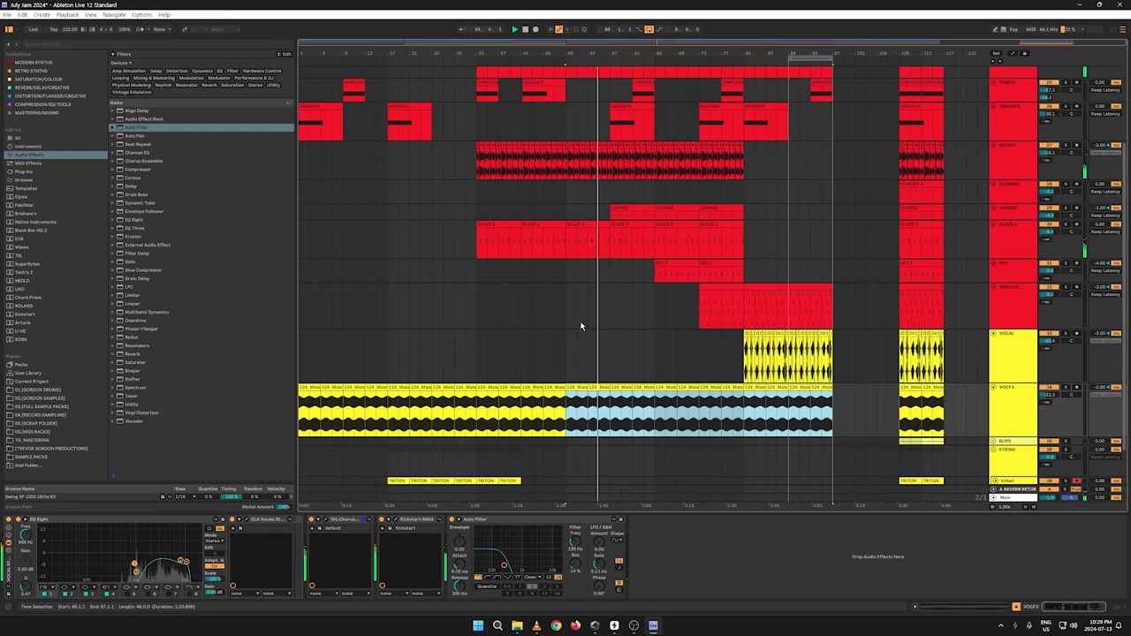
key(a)
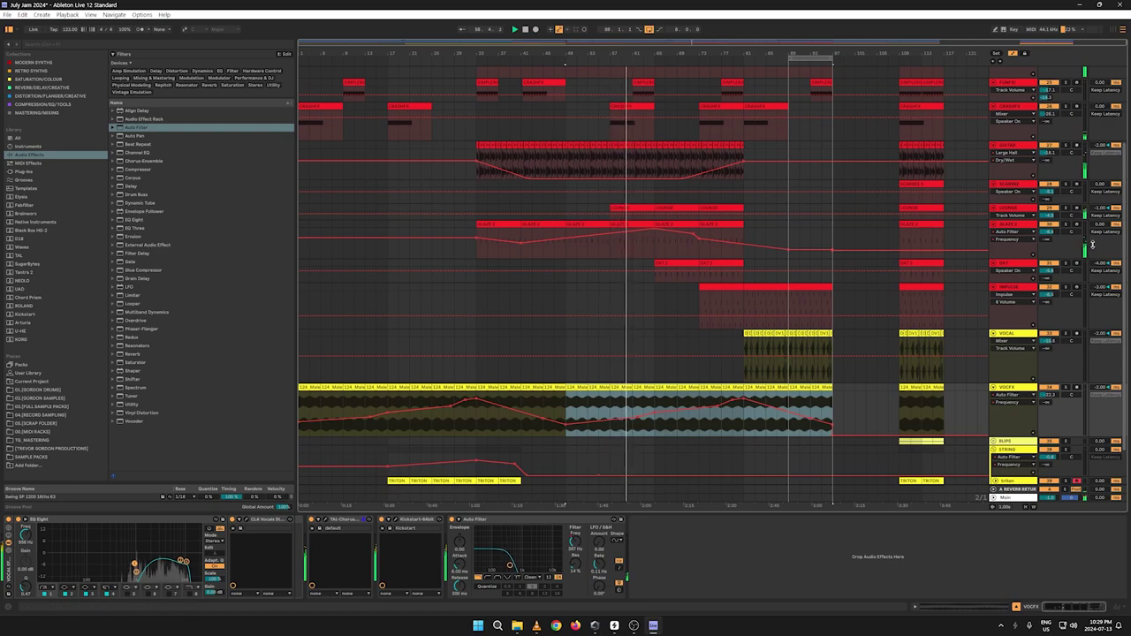
click(1049, 232)
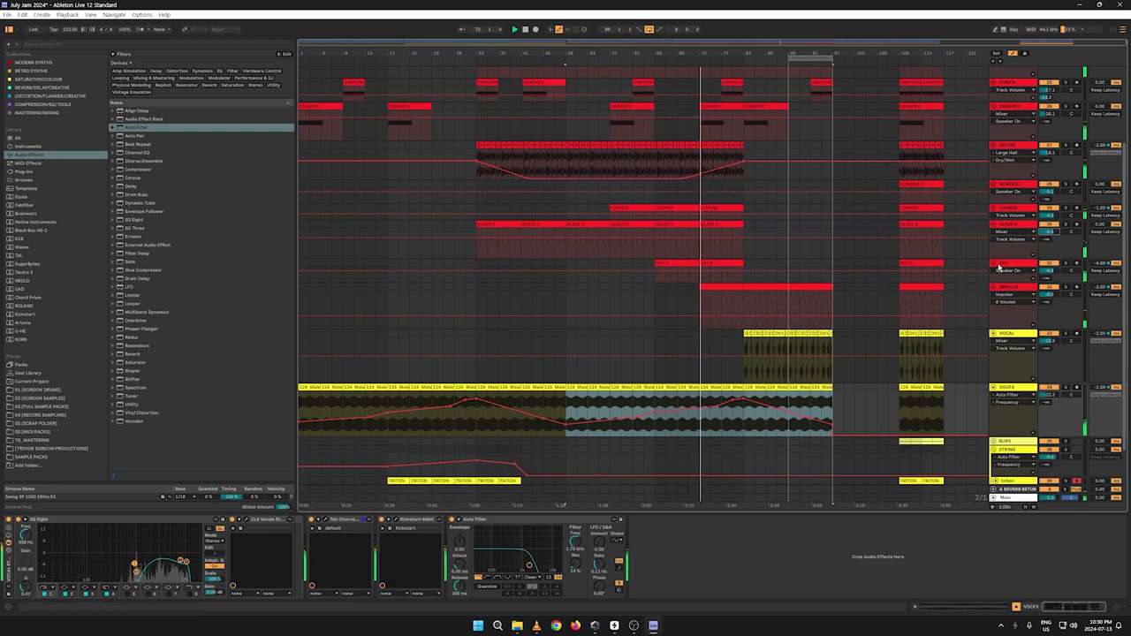
Step: Enable SoundID Reference on Main, then pull the VOCFX filter breakpoints down to about 1.88 kHz
click(1015, 497)
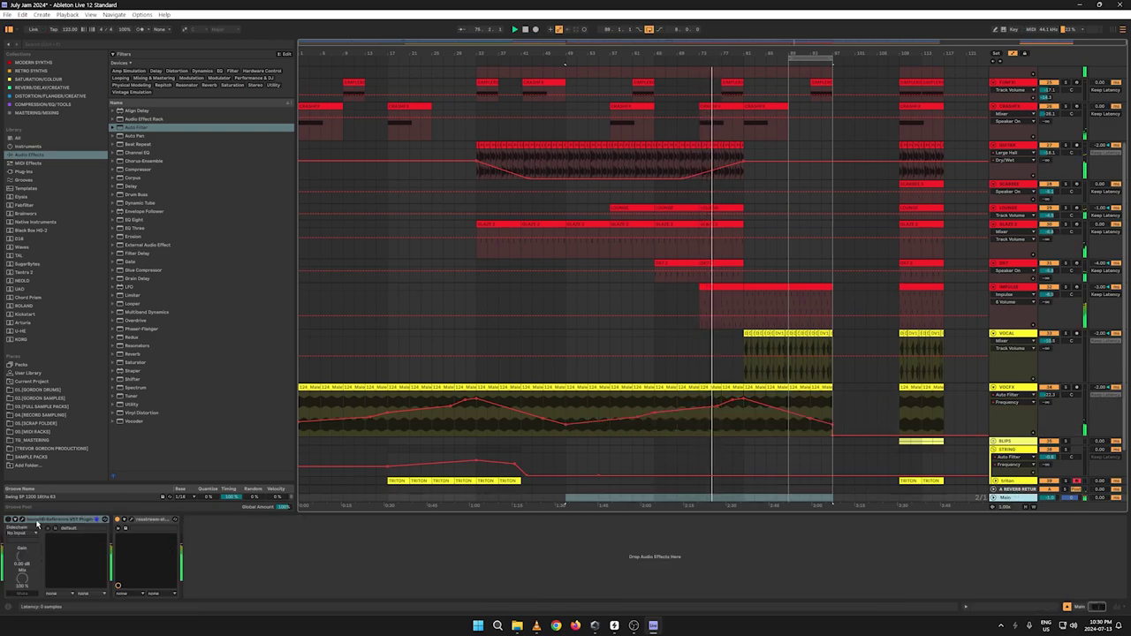
click(9, 520)
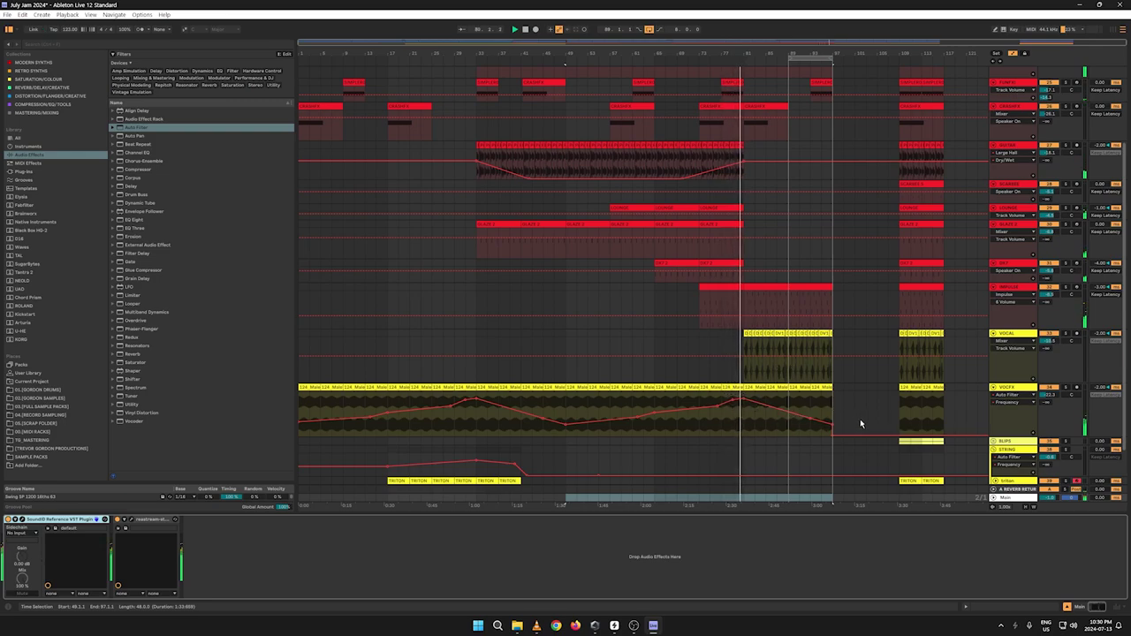
click(742, 402)
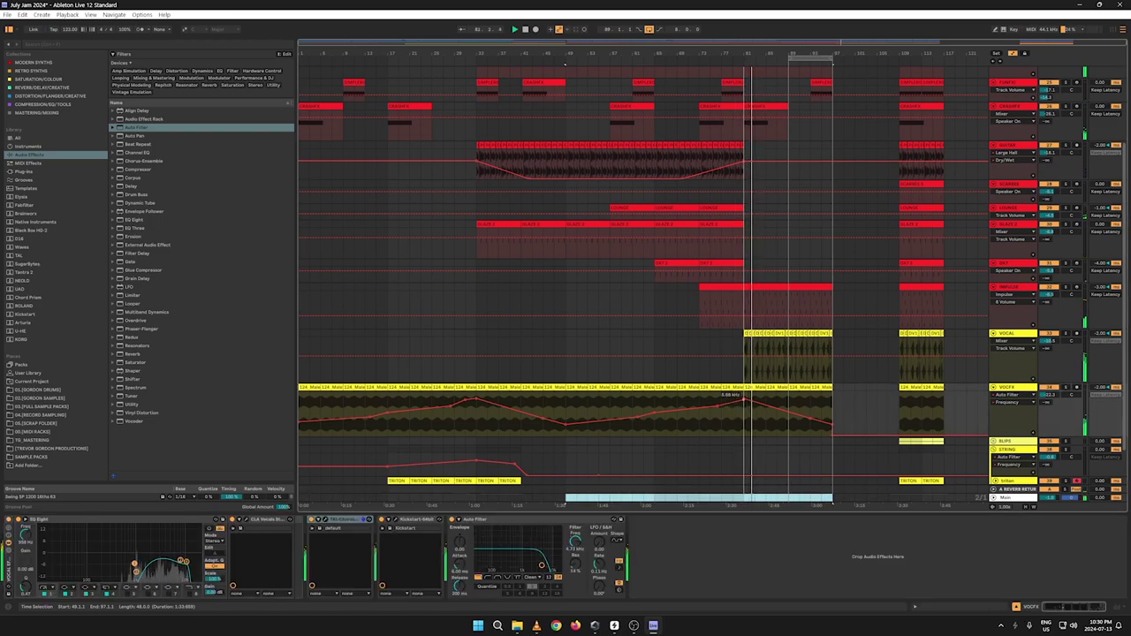
drag(744, 400, 832, 407)
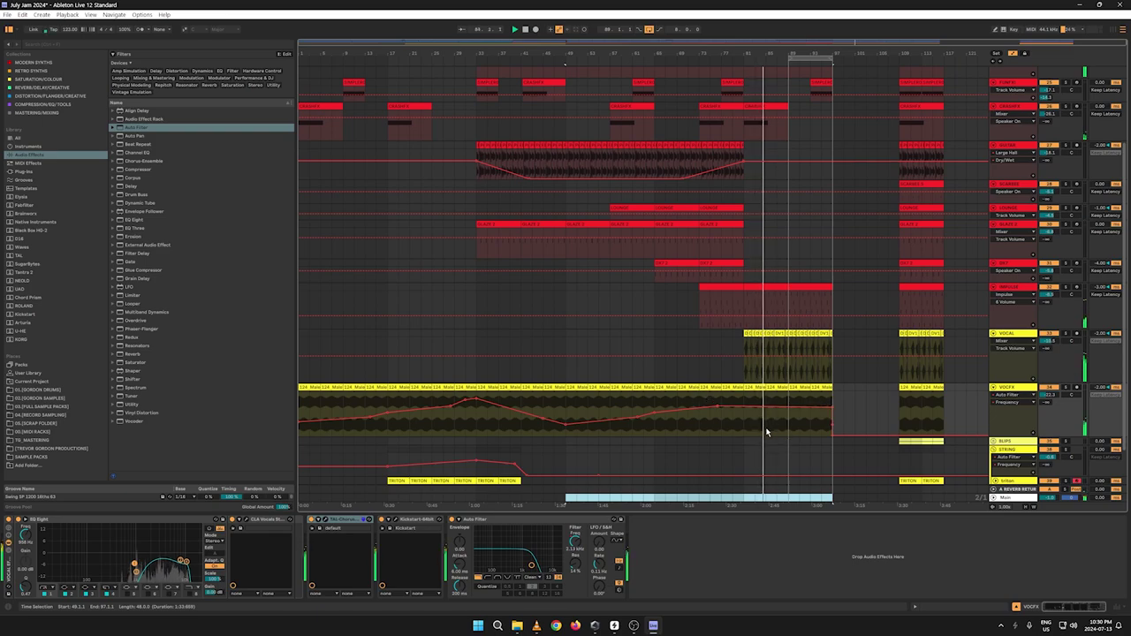
click(1062, 389)
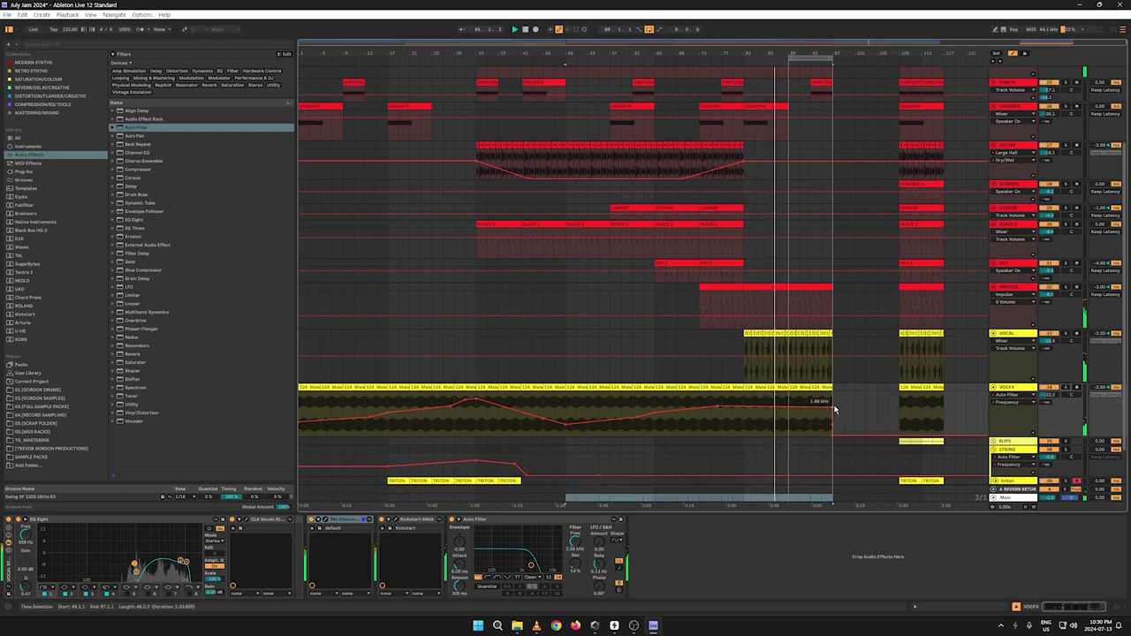
drag(833, 408, 833, 404)
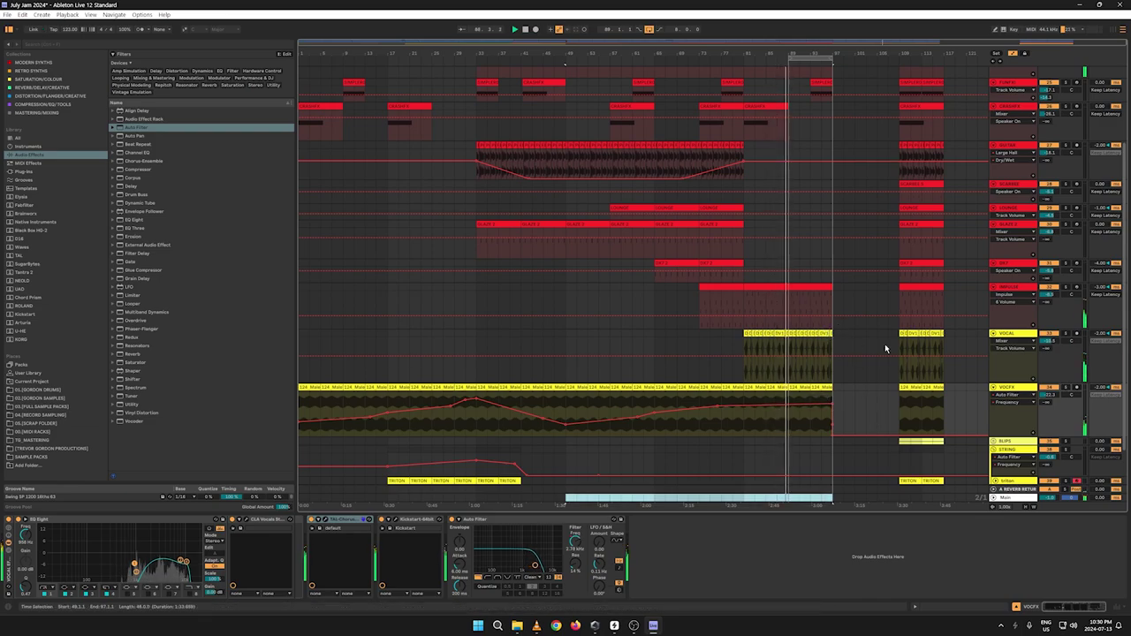
key(a)
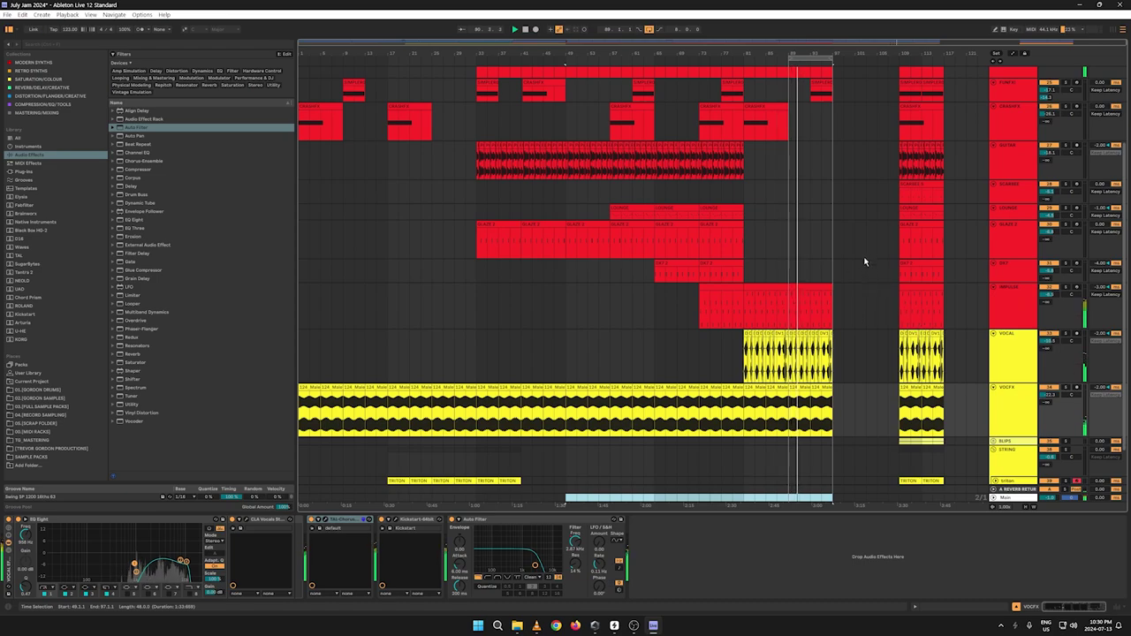
Step: Copy the TRITON and STRING clips from bars 17–41 and paste them at bar 73
scroll(865, 279, down, 1)
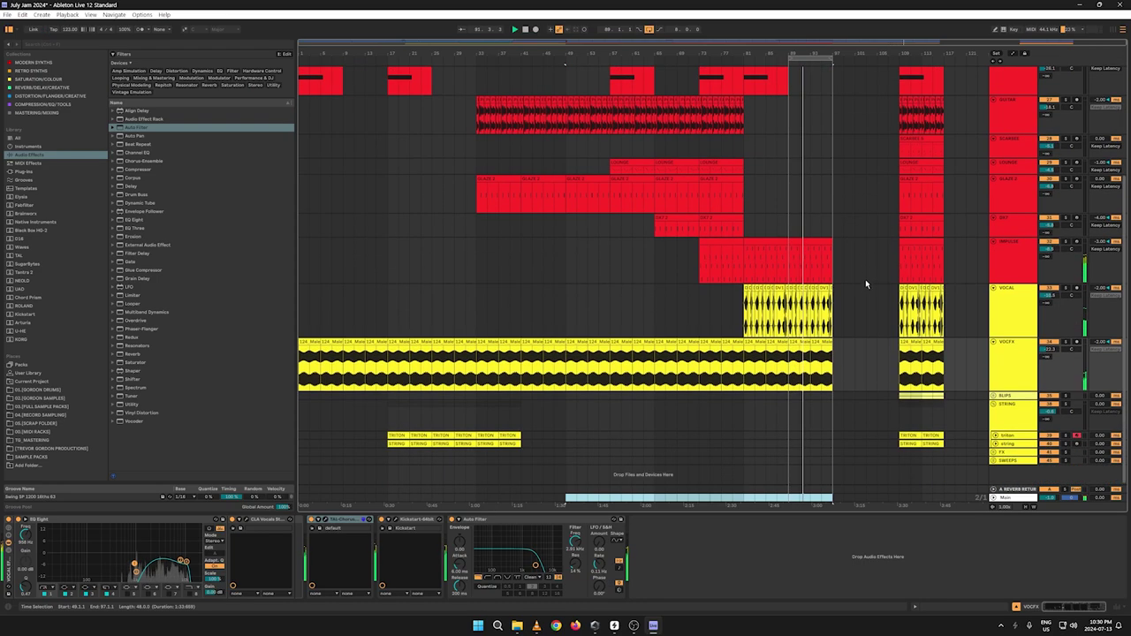
drag(522, 451, 388, 435)
right_click(391, 435)
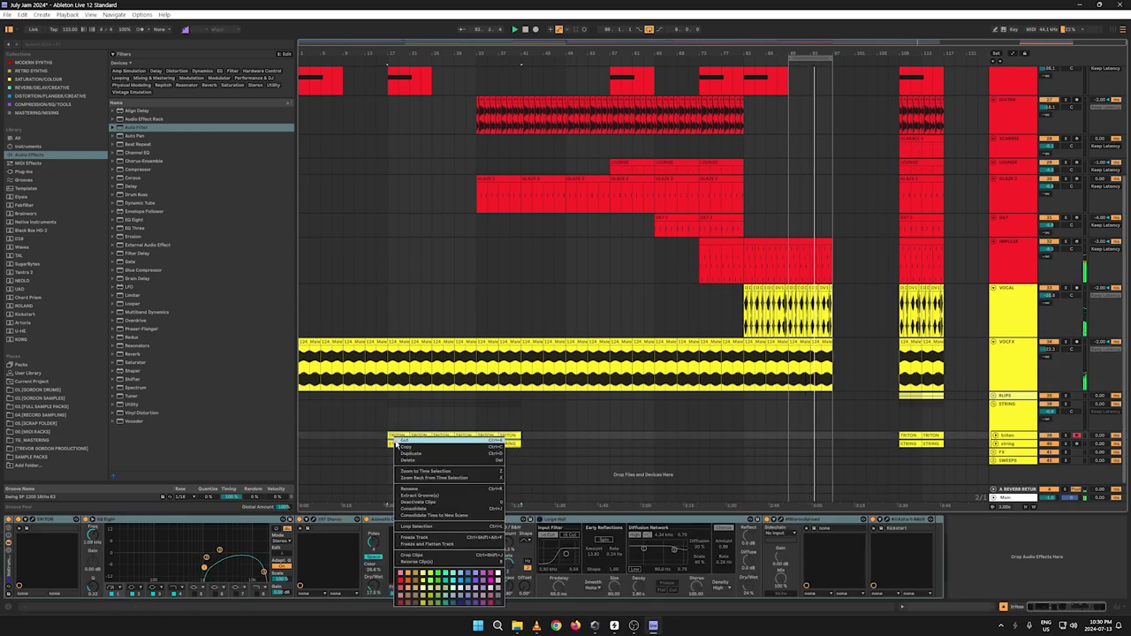
click(399, 447)
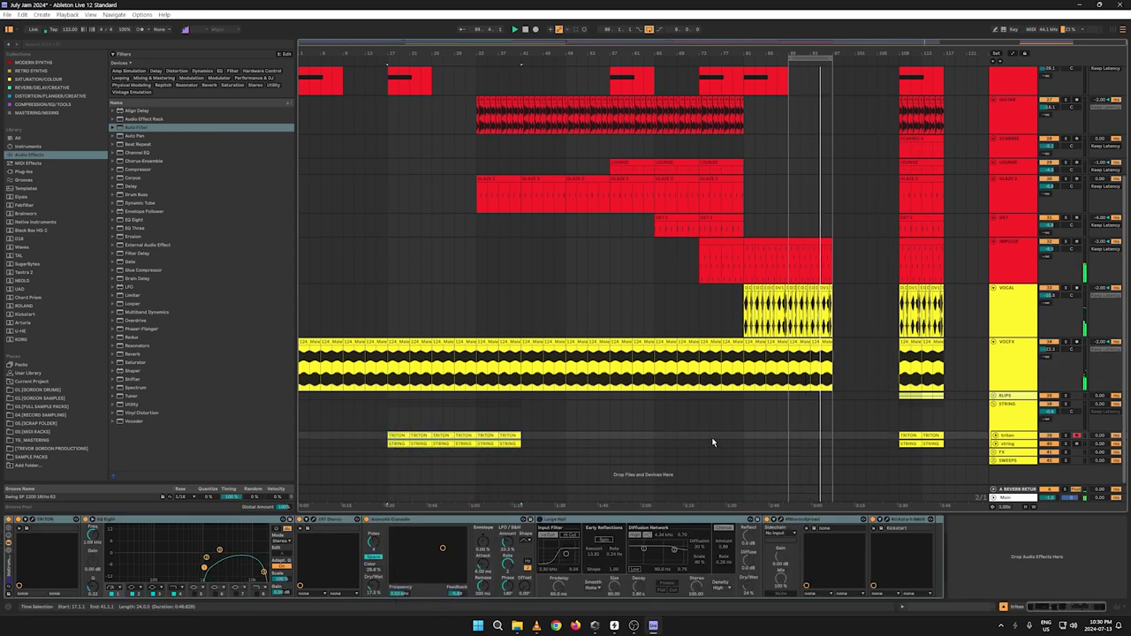
click(657, 438)
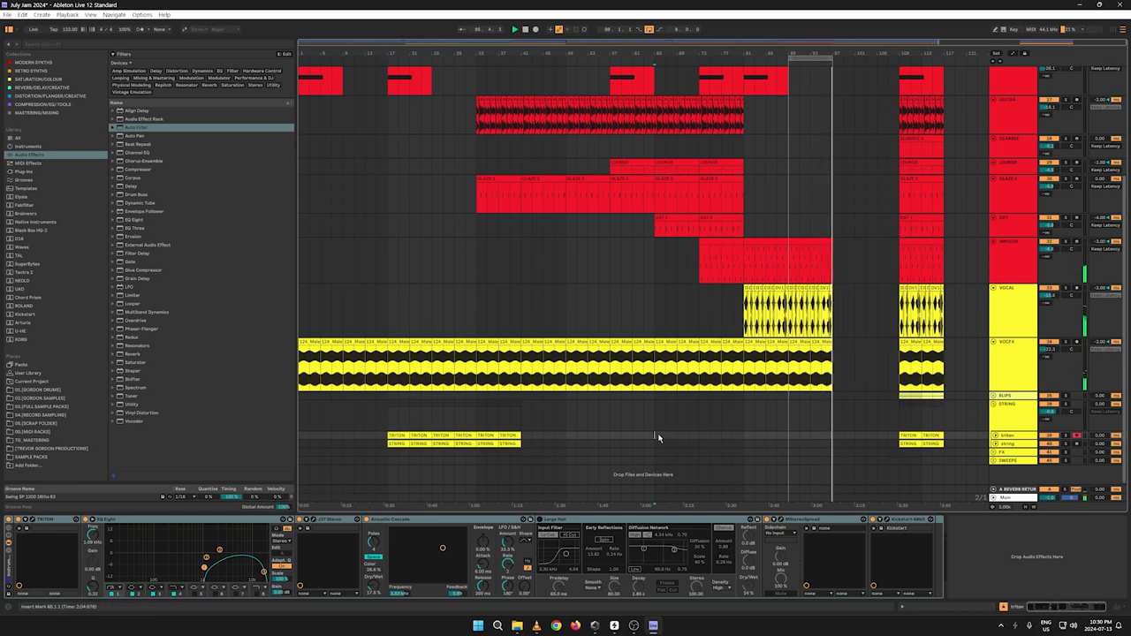
click(697, 433)
key(ctrl+v)
Step: Copy the STRING filter automation shape and paste it at bar 73
key(a)
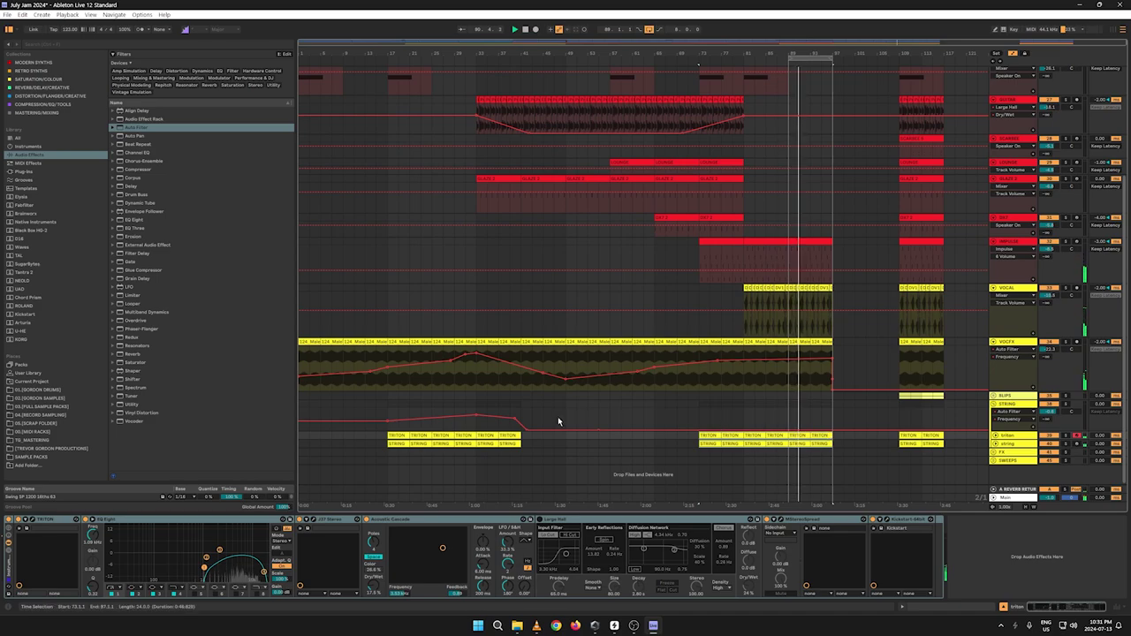
drag(563, 415, 427, 413)
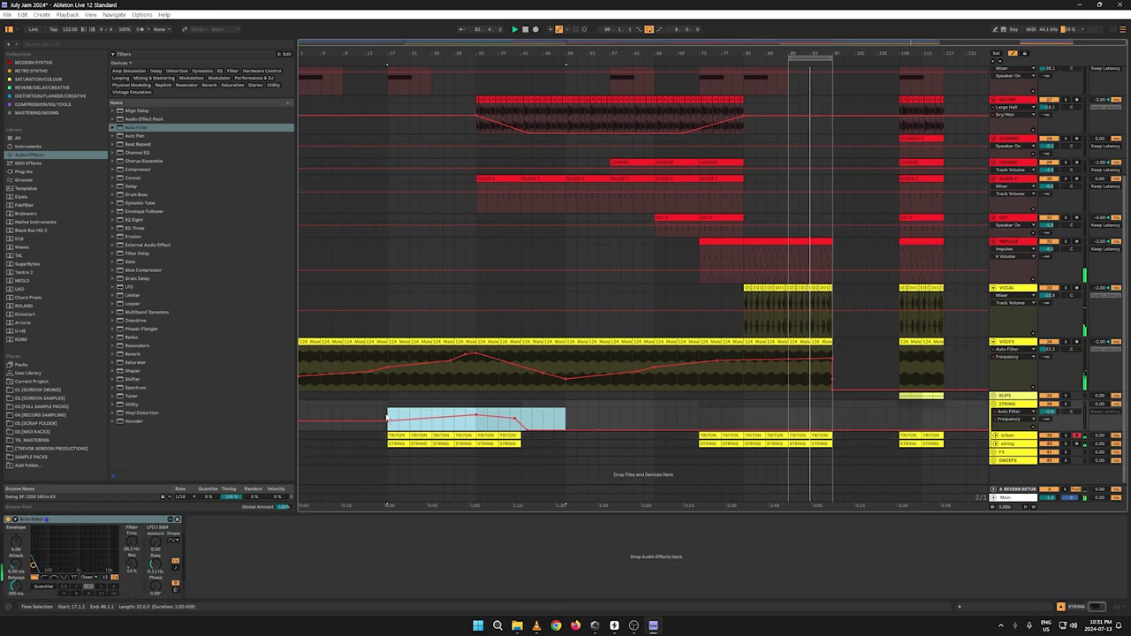
right_click(421, 412)
click(430, 434)
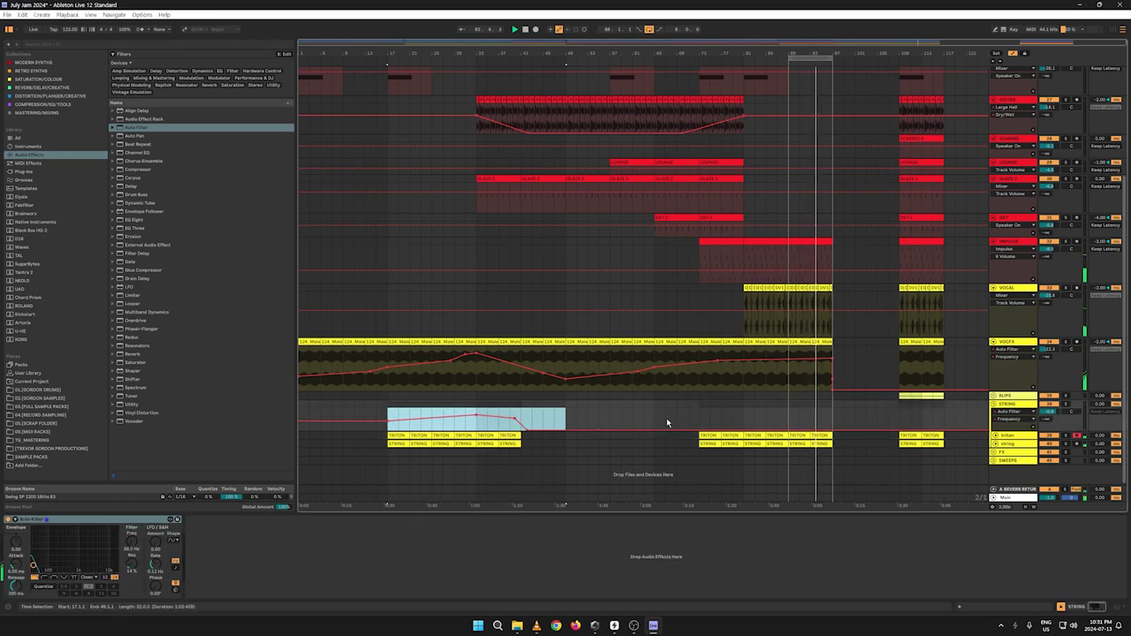
click(699, 413)
key(ctrl+v)
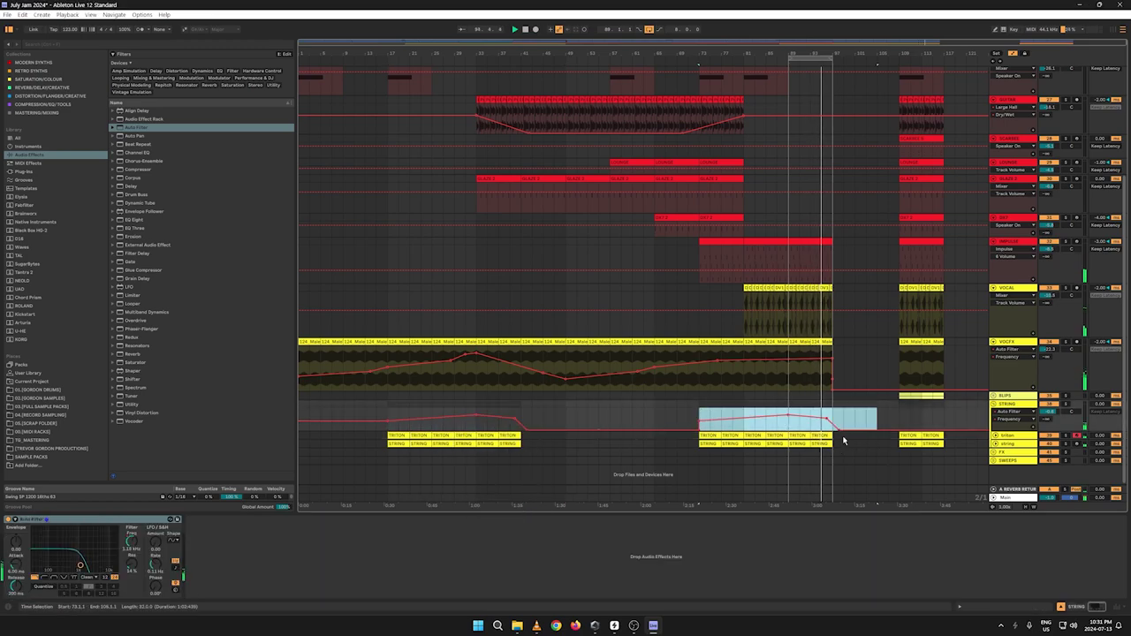
key(a)
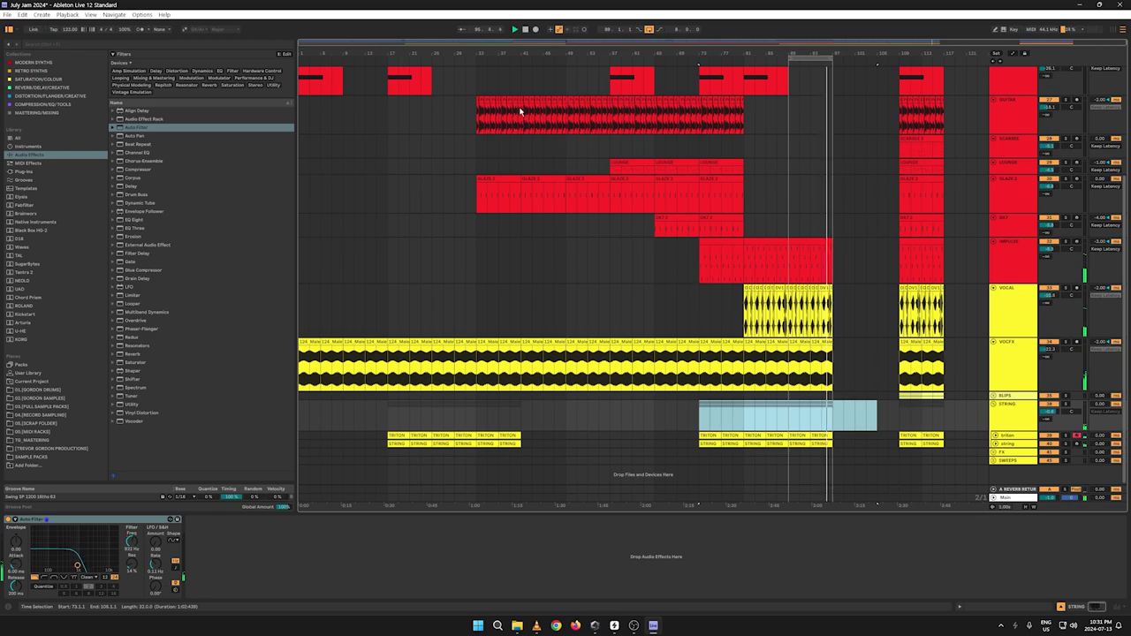
key(space)
click(526, 29)
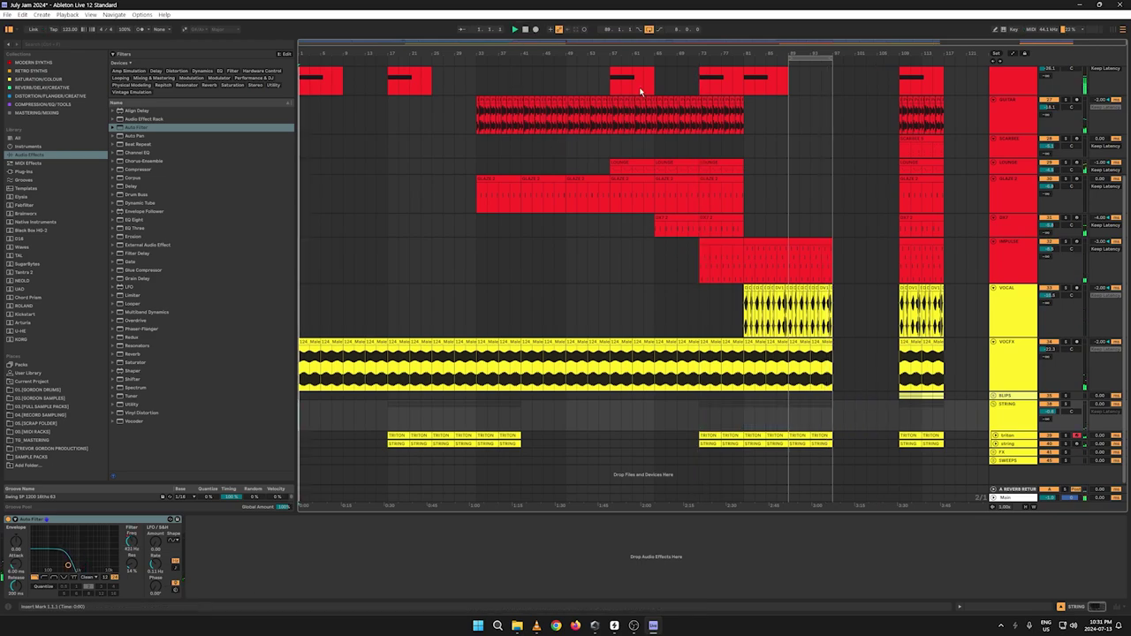
scroll(694, 244, up, 5)
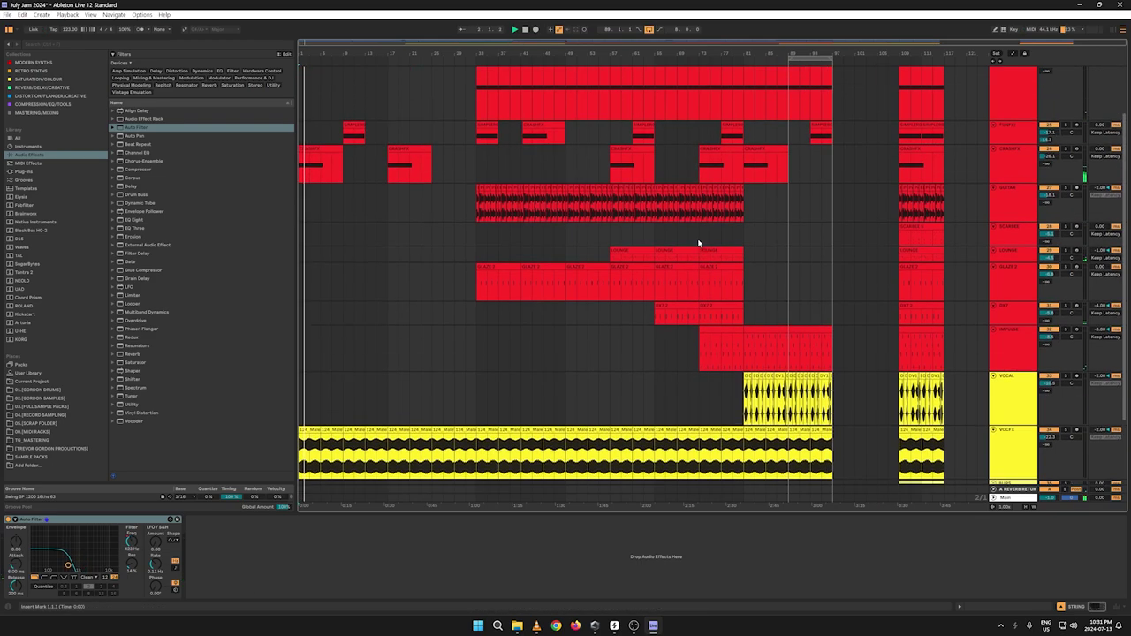
Step: Lower the VOCFX track volume by about 2 dB
key(a)
key(a)
key(a)
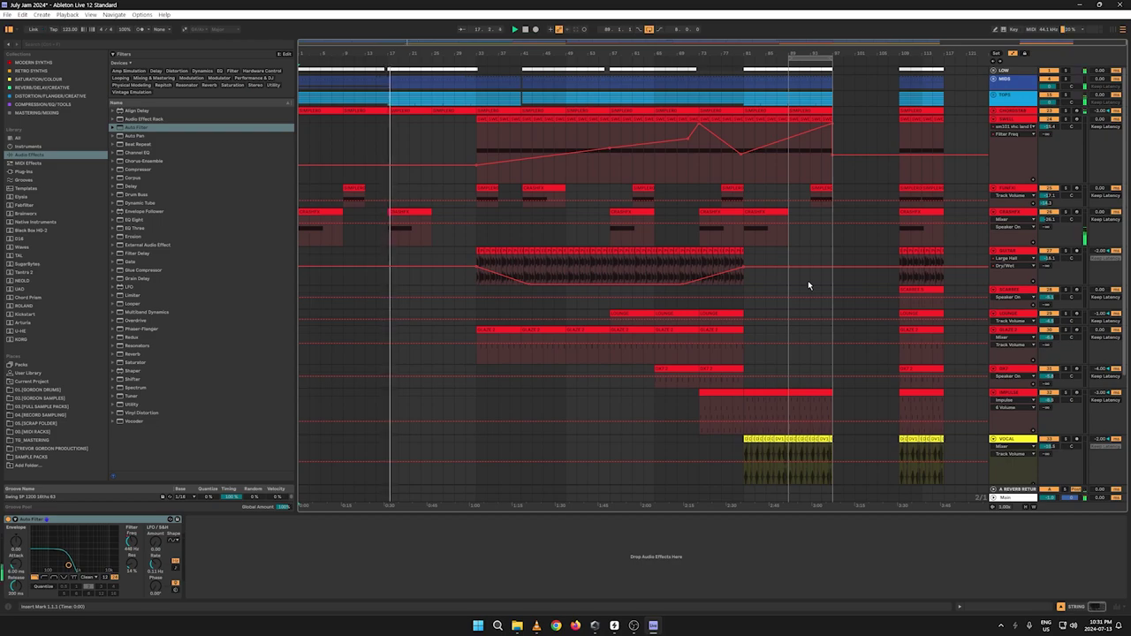
scroll(776, 302, down, 5)
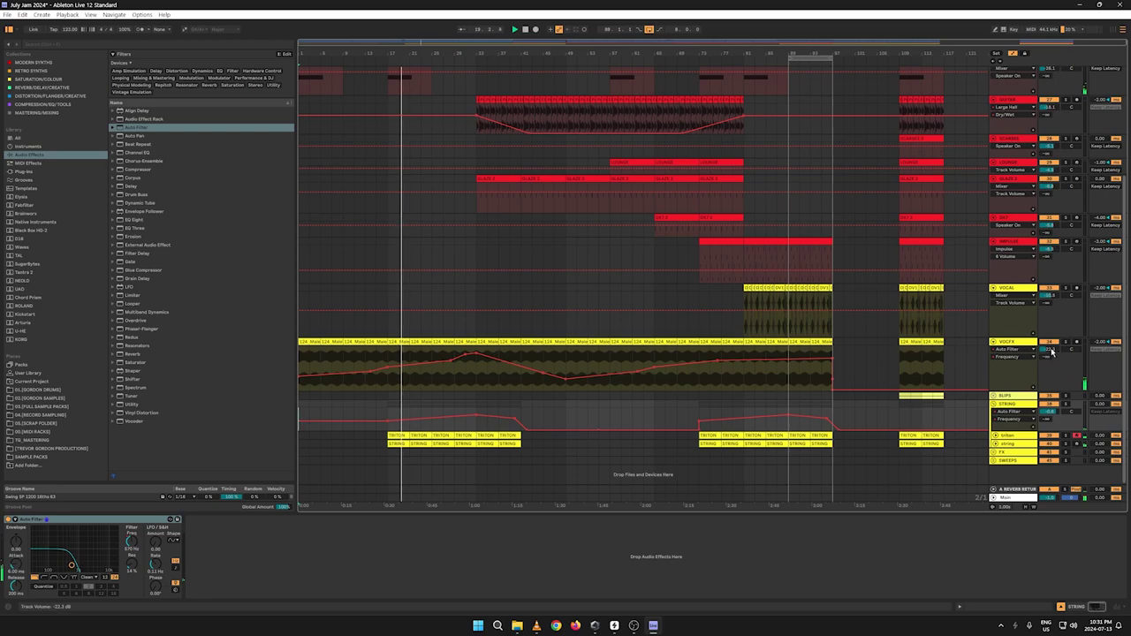
drag(1049, 349, 1048, 355)
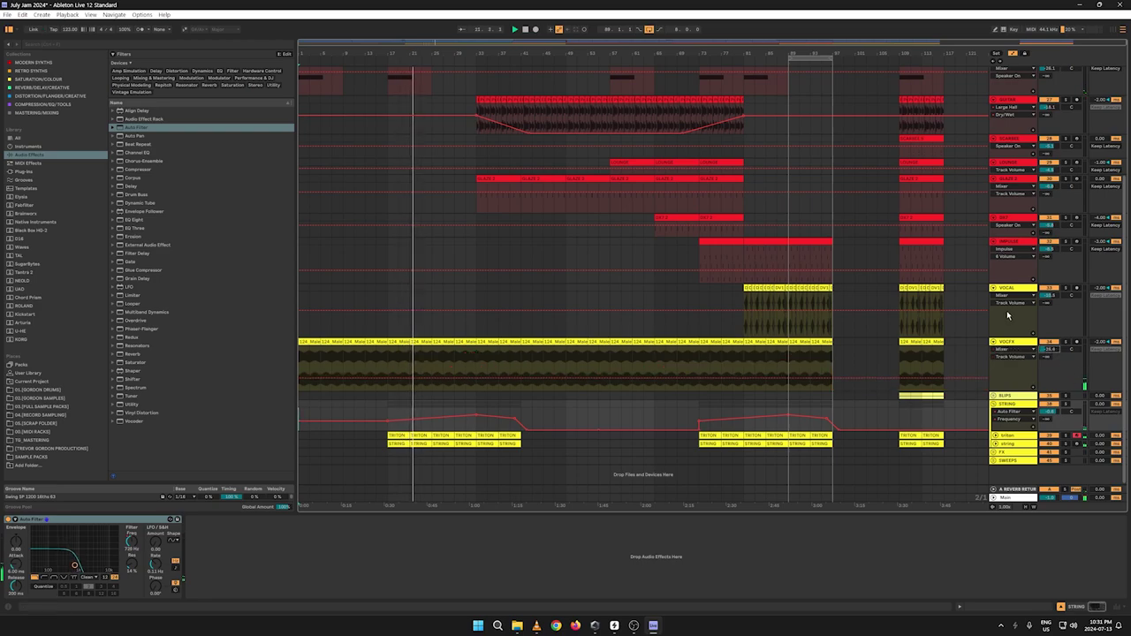
Step: Show the VOCFX filter-frequency lane, add an 845 Hz breakpoint, then switch the lane to Track Volume
click(1035, 362)
right_click(576, 547)
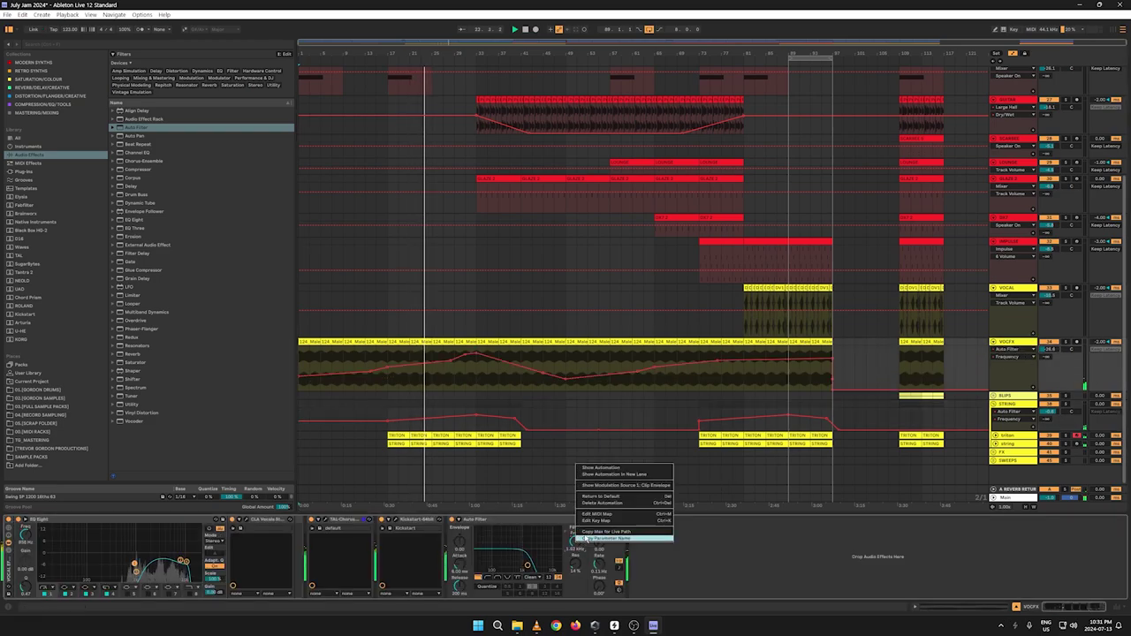
click(619, 468)
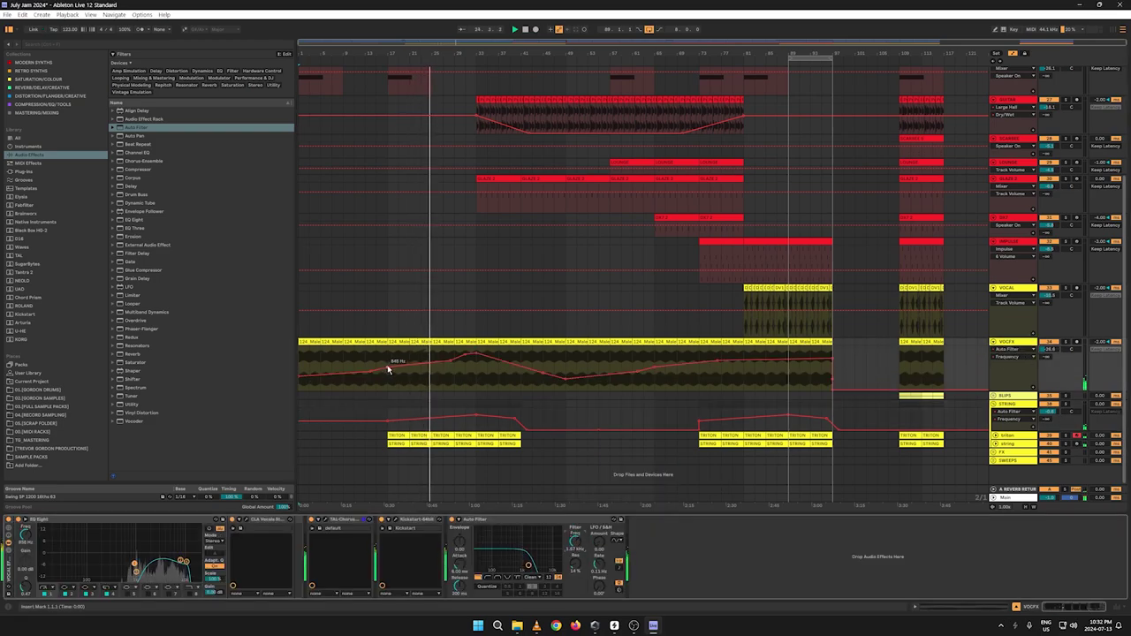
click(451, 366)
mouse_move(450, 361)
mouse_down()
mouse_move(477, 353)
mouse_move(475, 368)
mouse_up()
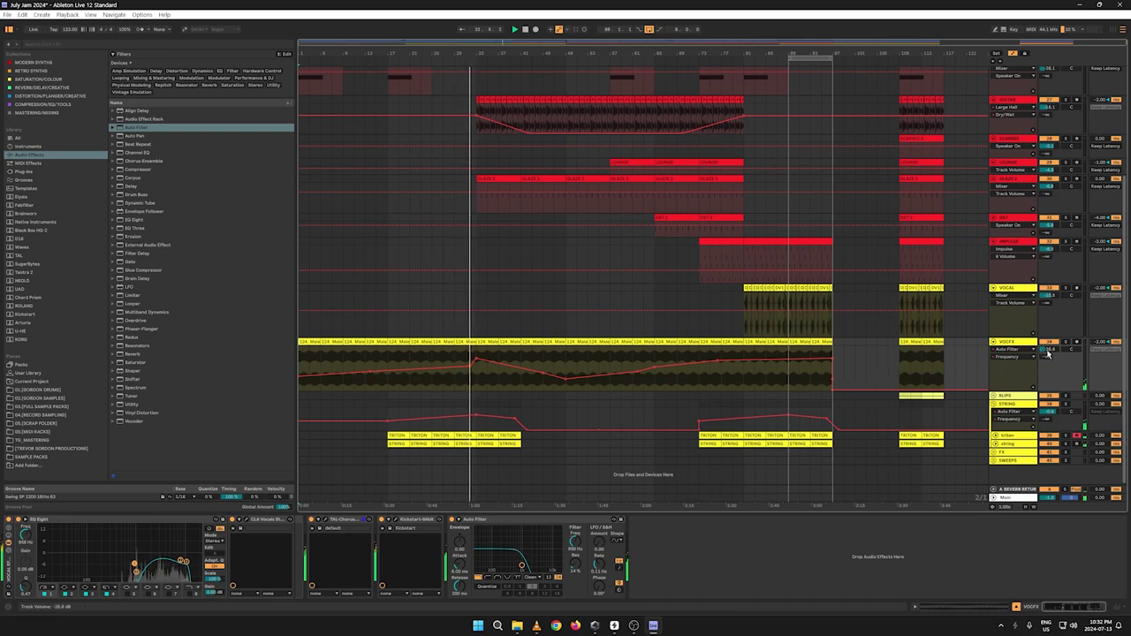
click(1047, 347)
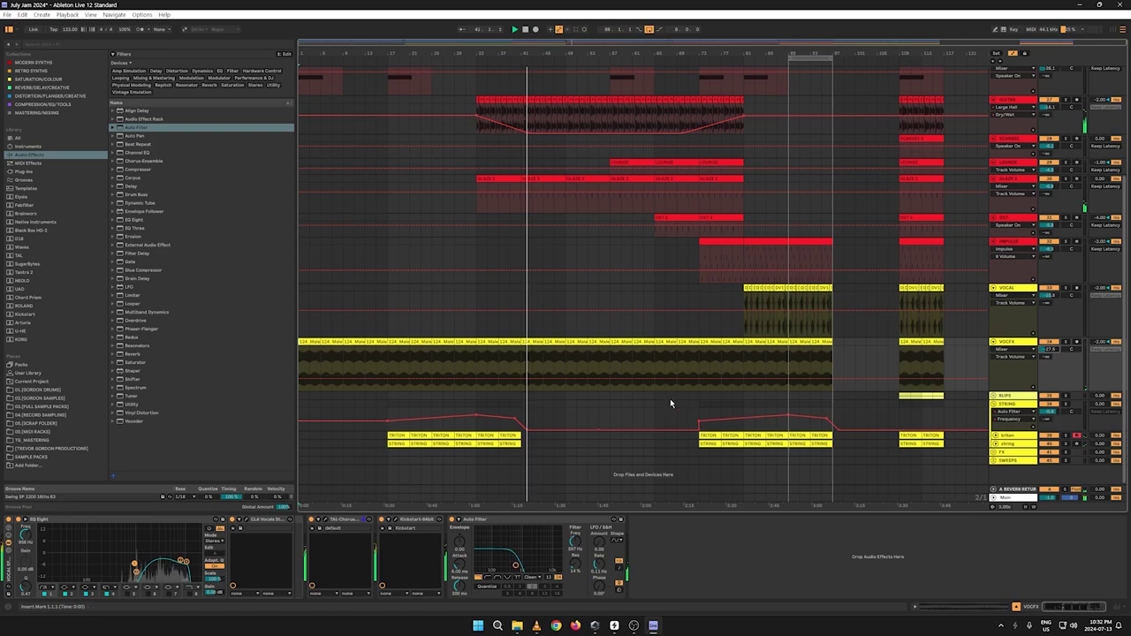
Step: Show the Auto Filter Frequency automation lane on the GLAZE 2 track
key(a)
key(a)
key(a)
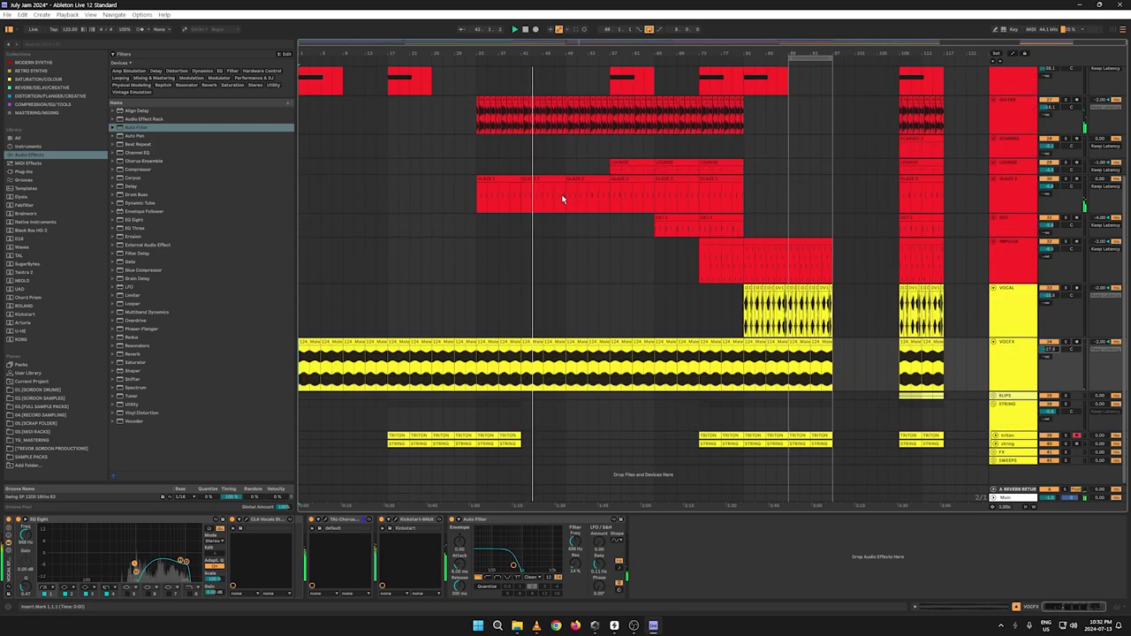
key(a)
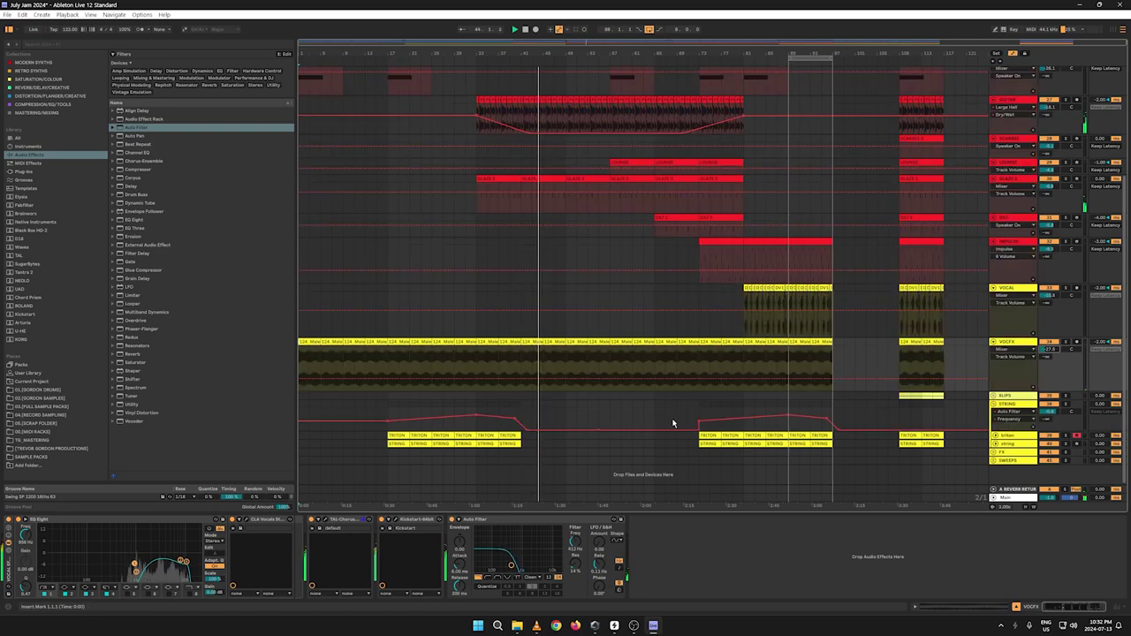
click(1013, 179)
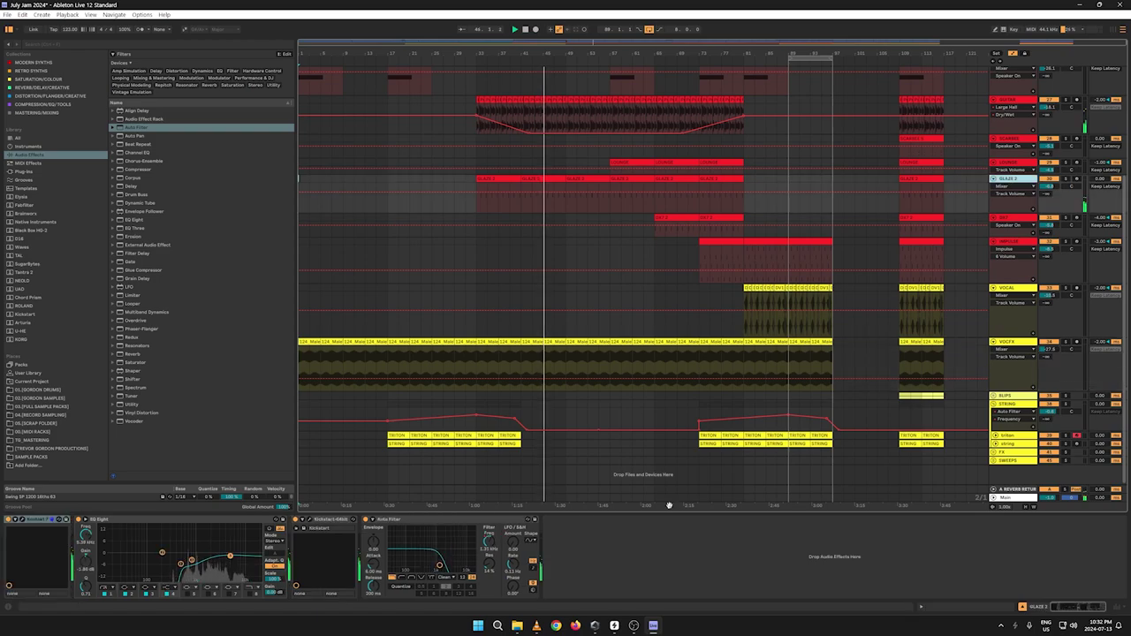
right_click(487, 542)
click(504, 468)
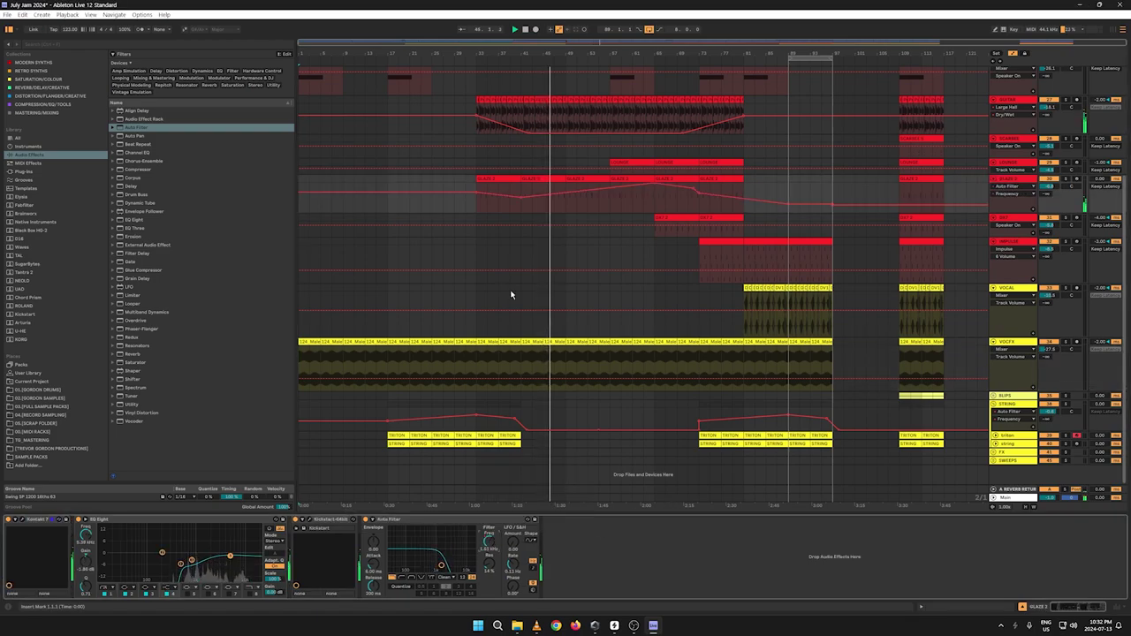
Step: Copy the first GLAZE 2 clips and paste them at bar 17
key(a)
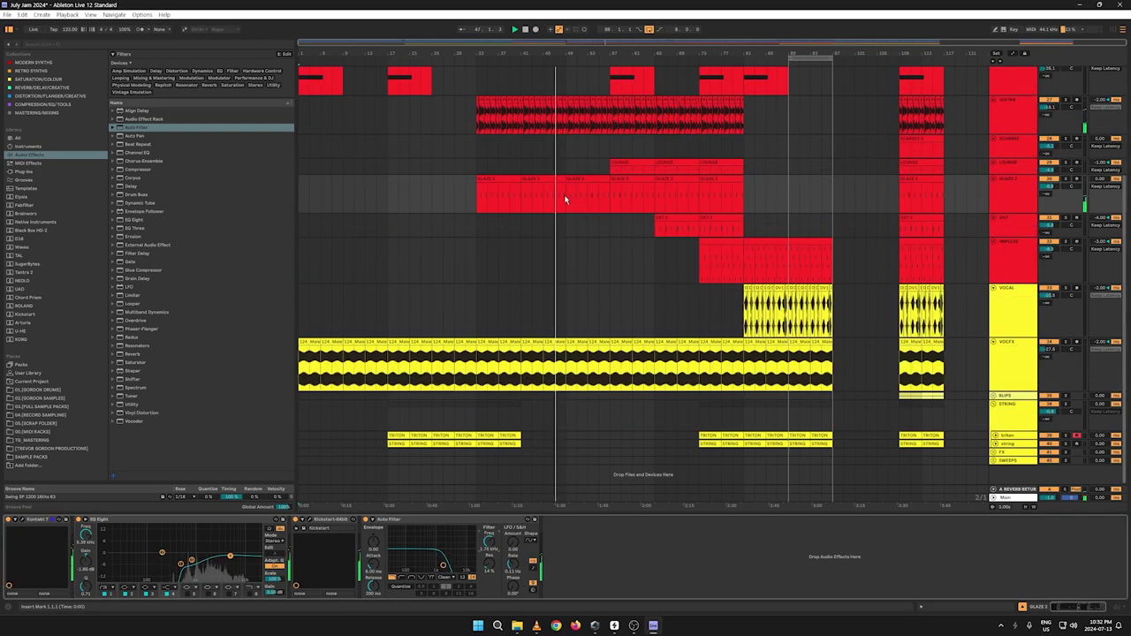
drag(566, 200, 478, 191)
right_click(484, 184)
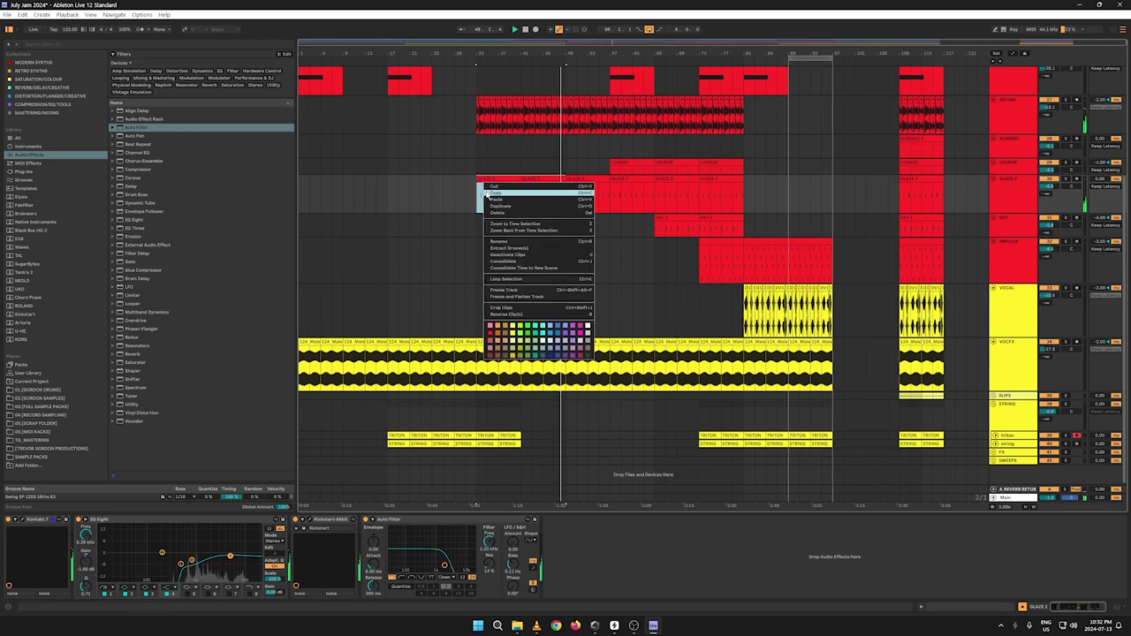
click(488, 193)
click(388, 189)
key(ctrl+v)
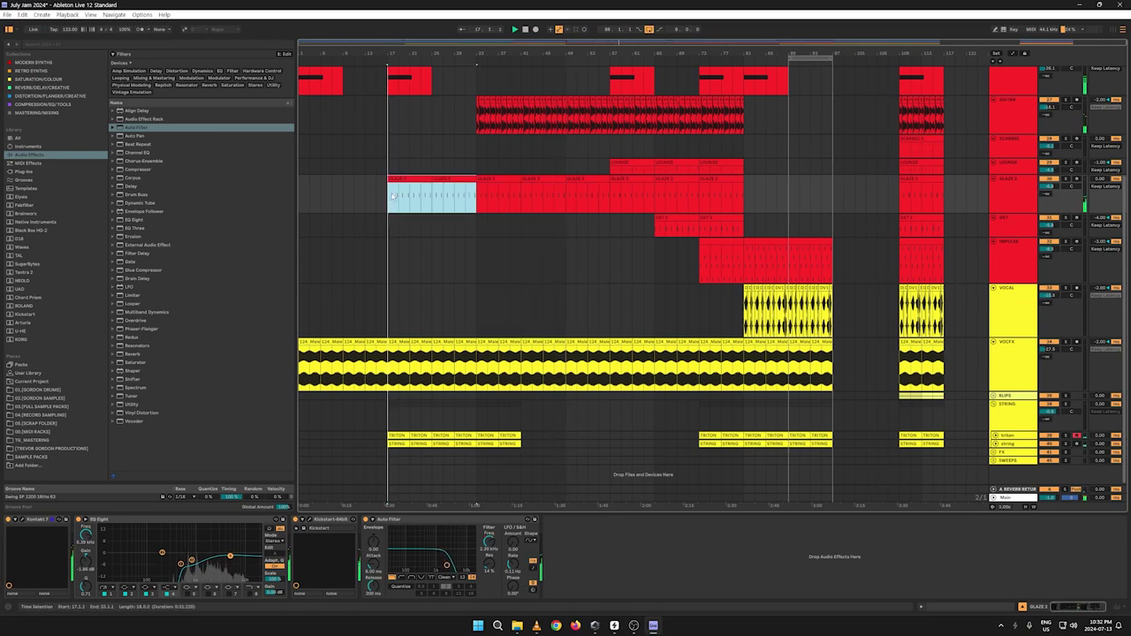
Step: Play from bar 17 and add a GLAZE 2 frequency breakpoint near bar 33 at about 2.08 kHz
key(a)
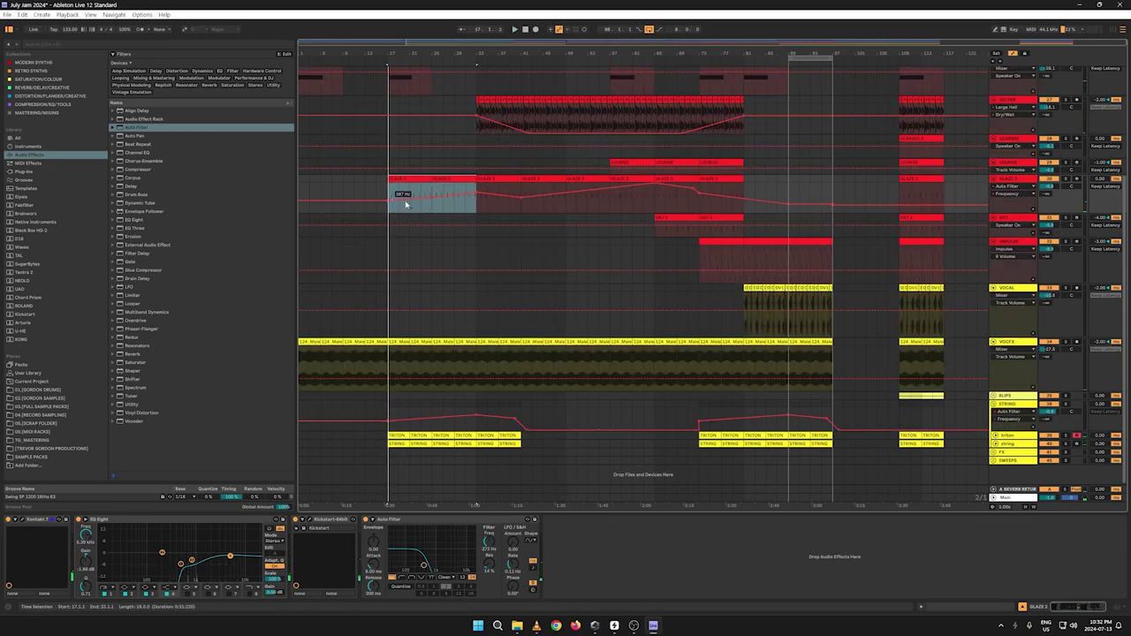
key(Left)
key(space)
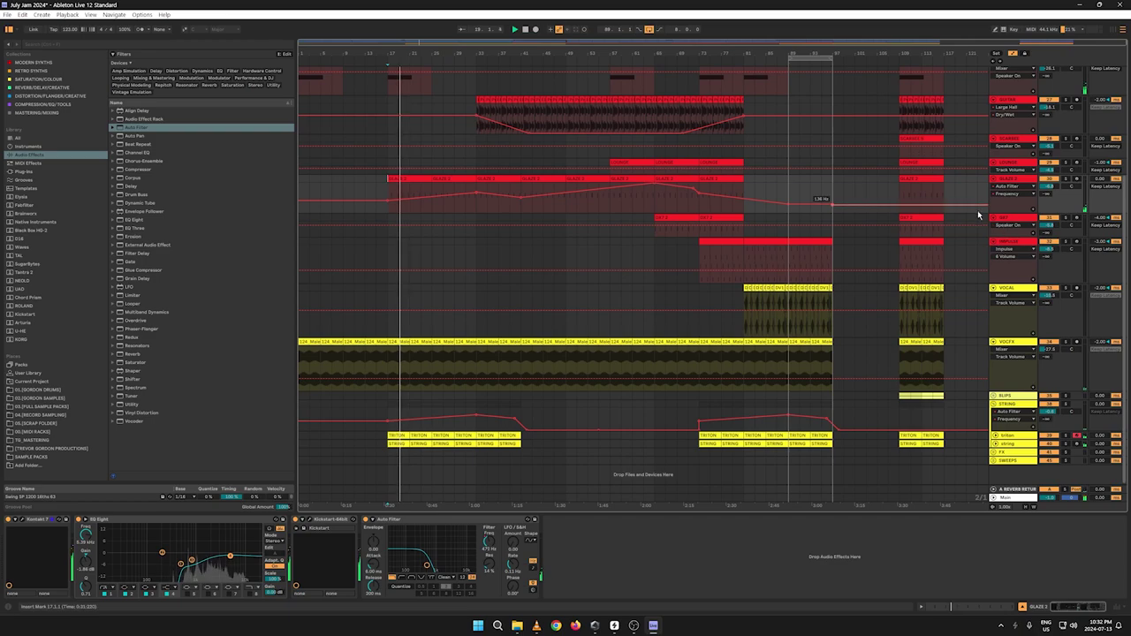
drag(1005, 210, 1005, 217)
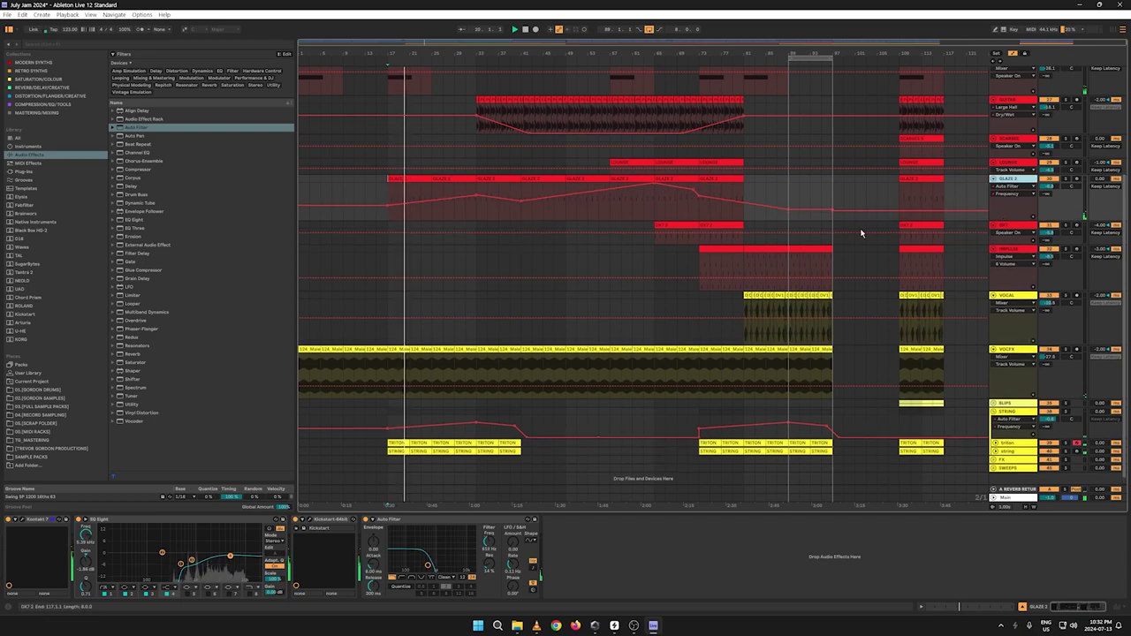
click(472, 196)
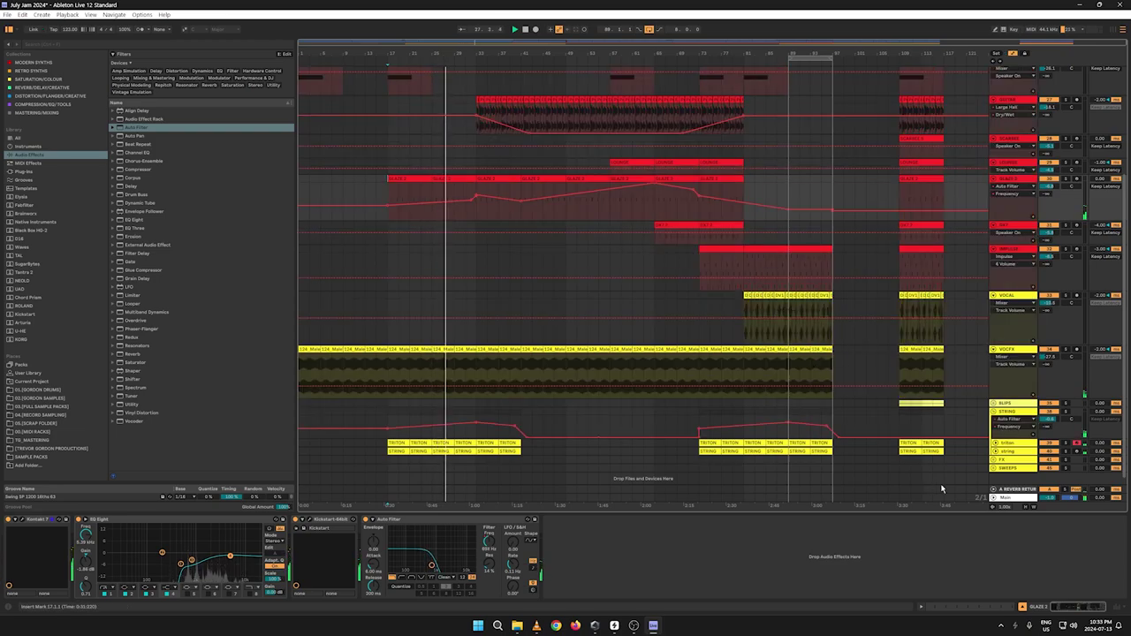
Step: Select the Main track and inspect its SoundID Reference plugin window
click(1006, 497)
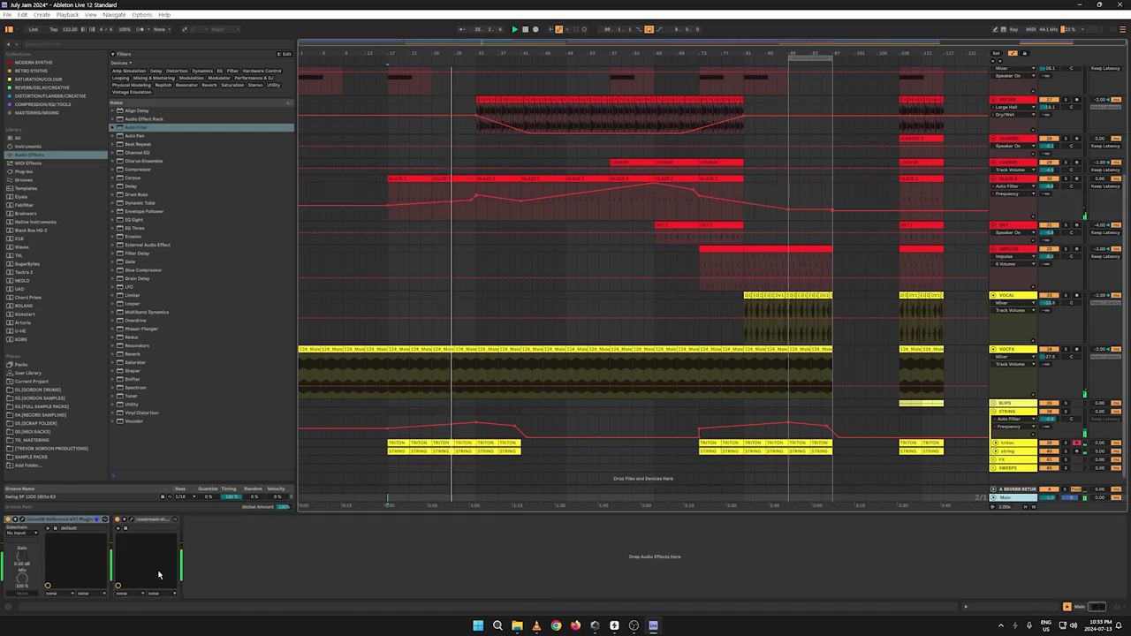
click(23, 520)
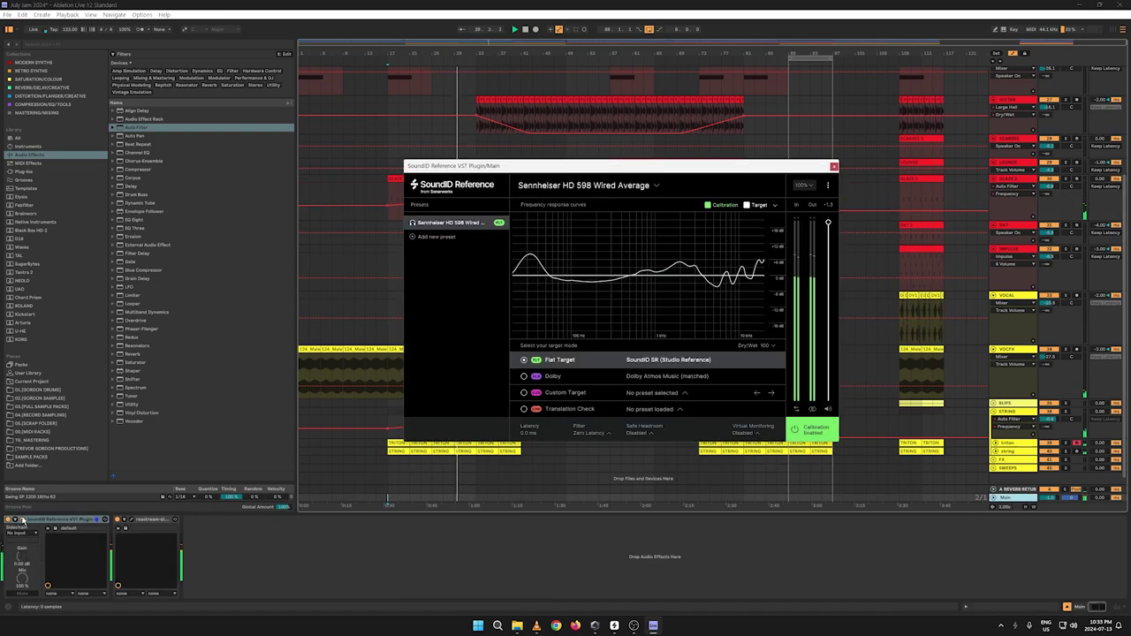
click(23, 520)
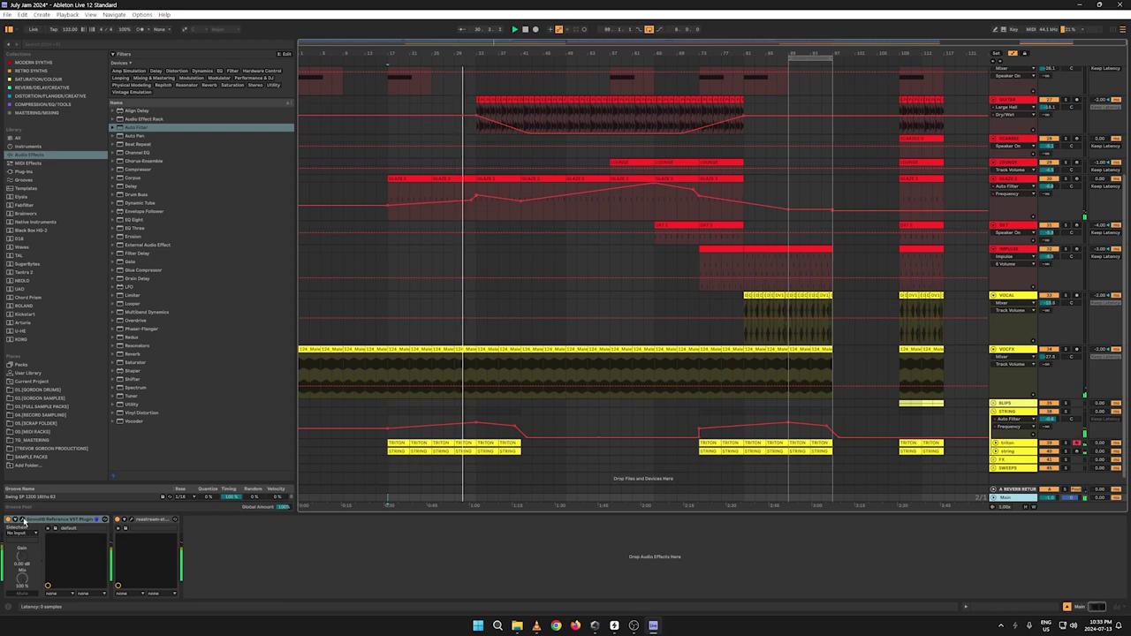
click(23, 520)
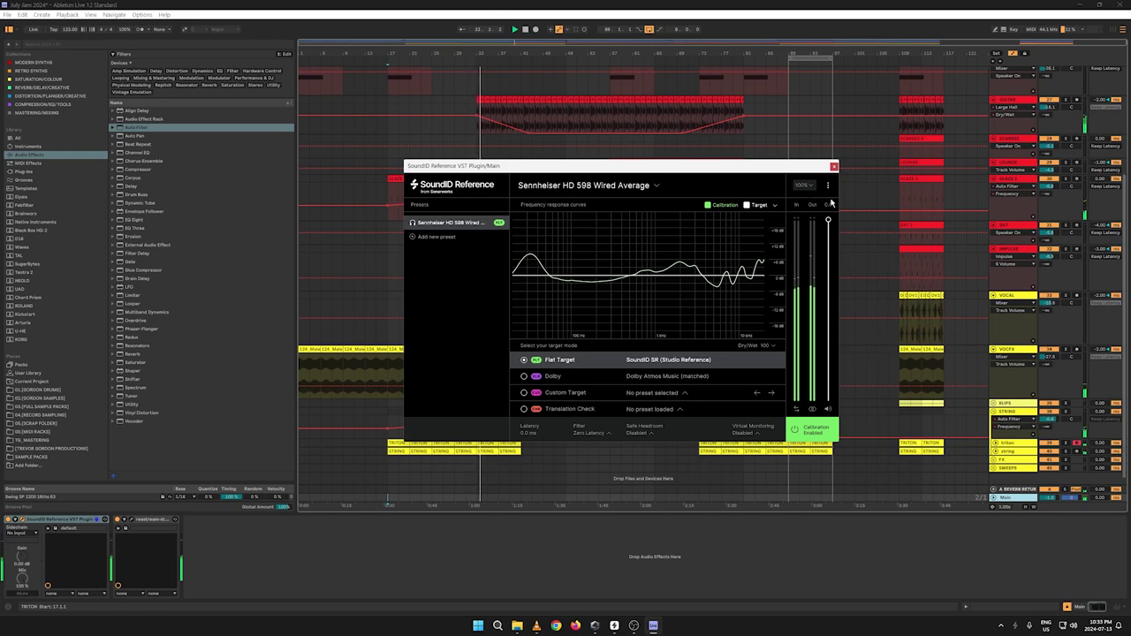
click(833, 167)
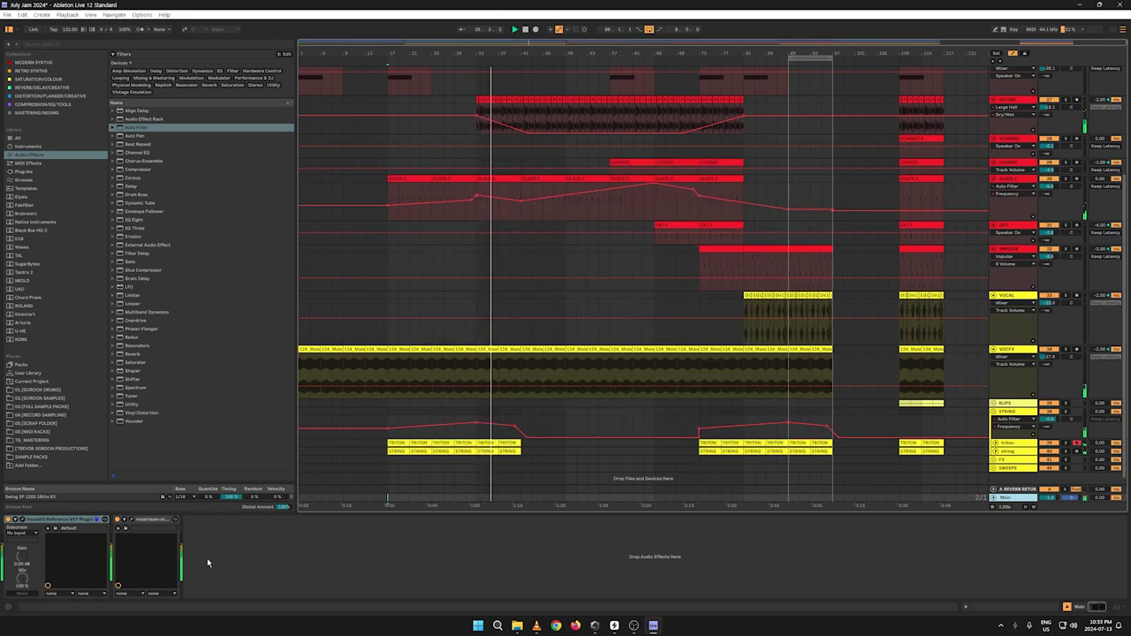
Step: Check Main's ReaStream plugin window, then select the VOCFX track
click(132, 519)
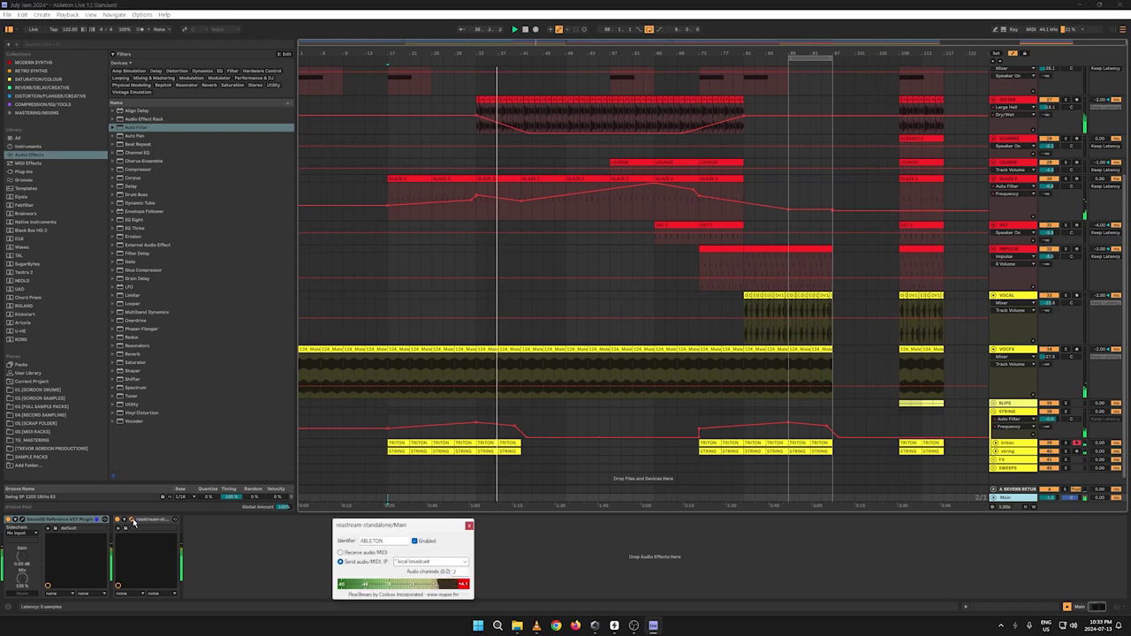
click(469, 525)
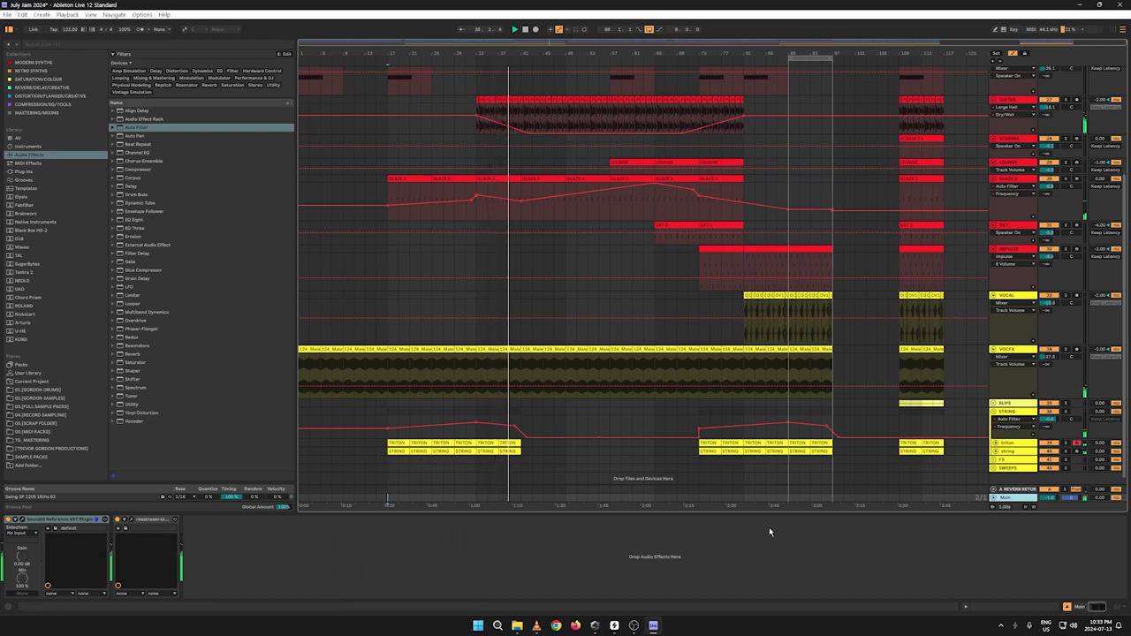
click(1018, 351)
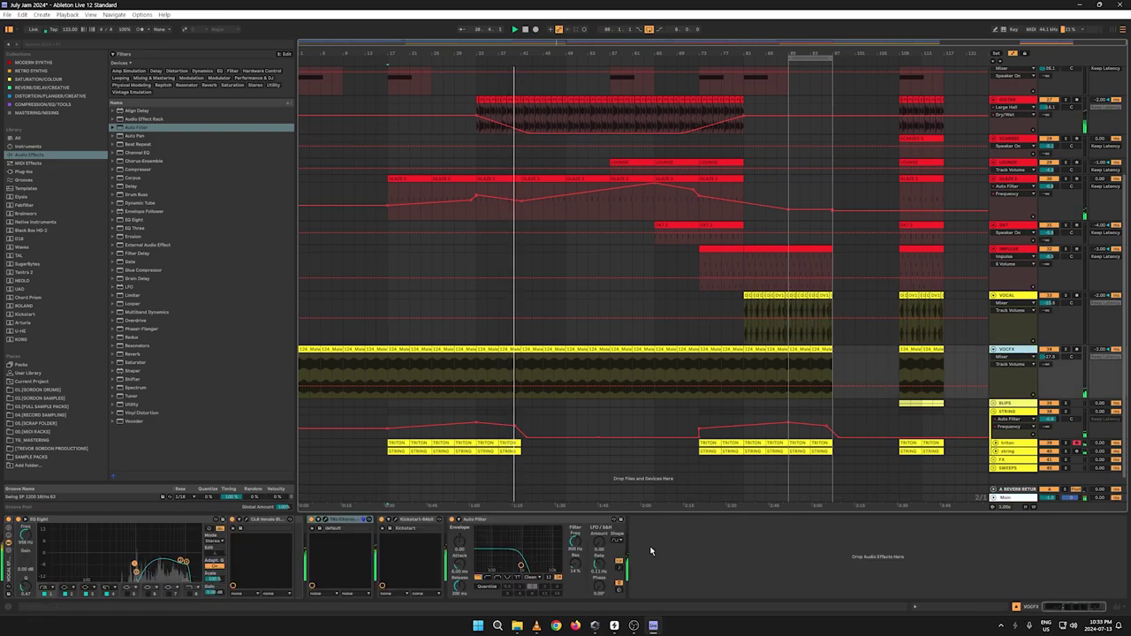
Step: Show VOCFX's Auto Filter Frequency automation and zoom in on bars 39–47
right_click(574, 545)
click(589, 466)
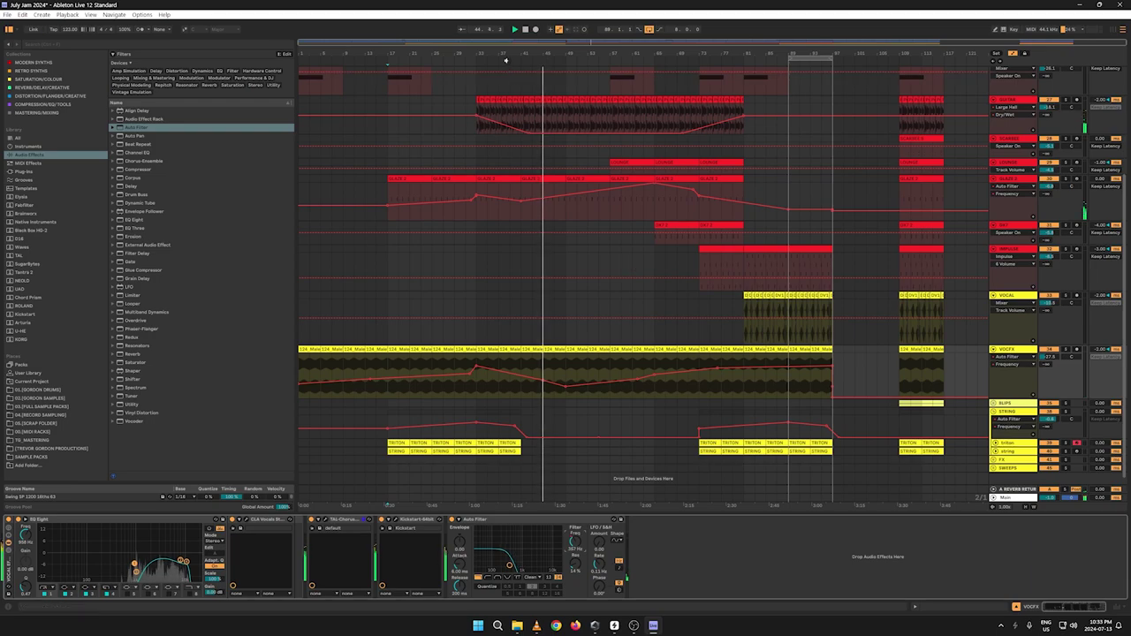
click(506, 60)
drag(515, 53, 646, 172)
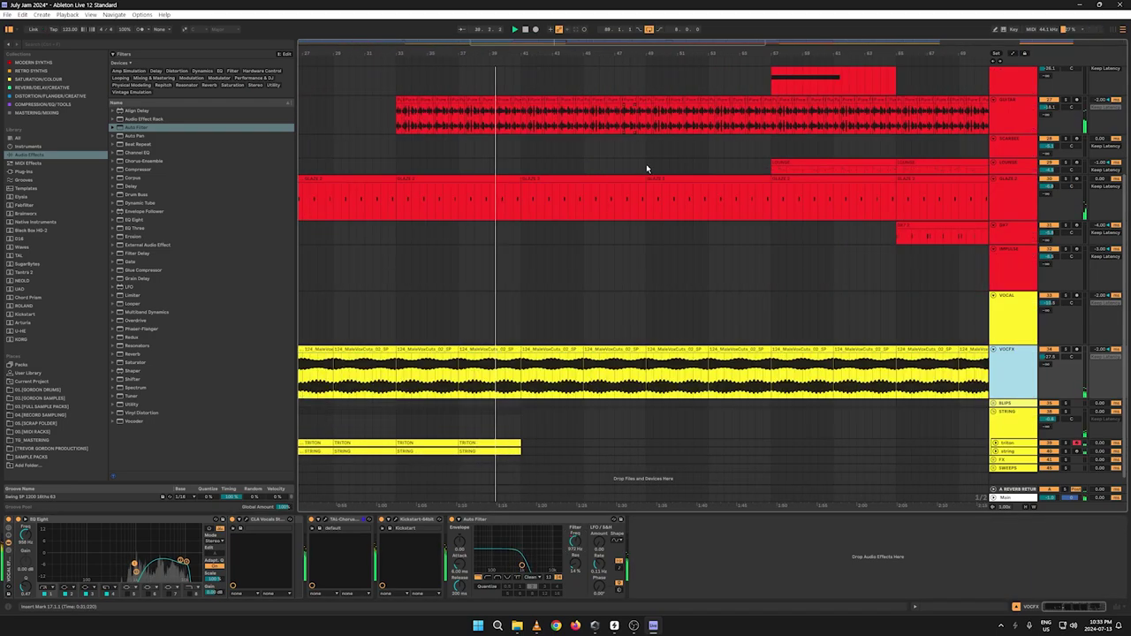
key(a)
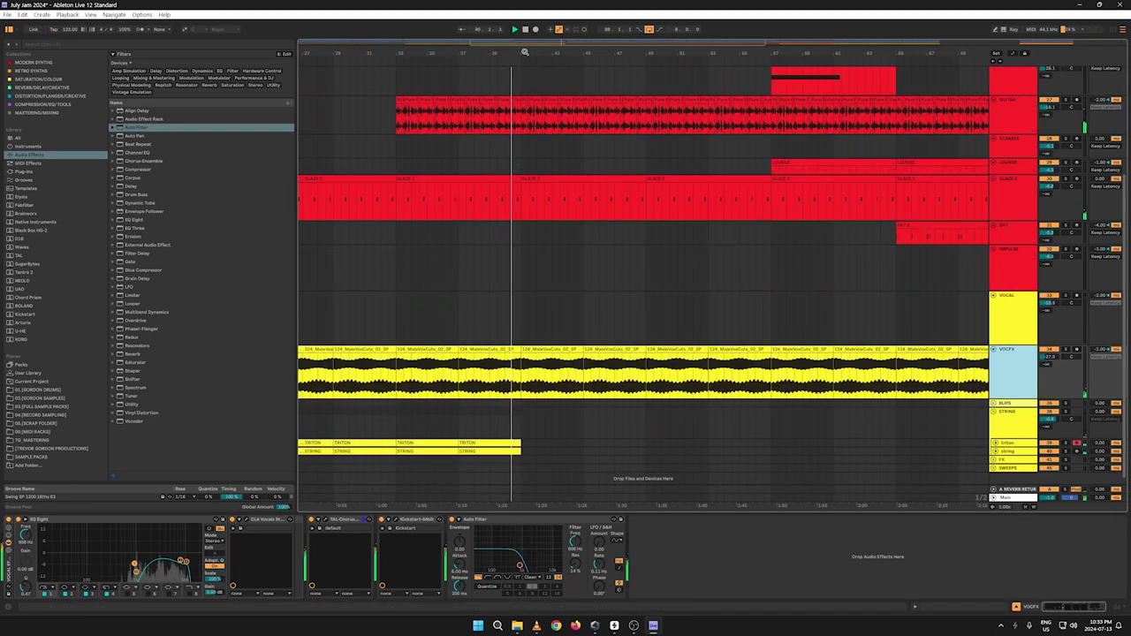
mouse_move(524, 53)
mouse_down()
mouse_move(510, 110)
mouse_move(534, 64)
mouse_up()
Step: Delete a short slice of the guitar clip just before bar 41 and replay the gap
key(space)
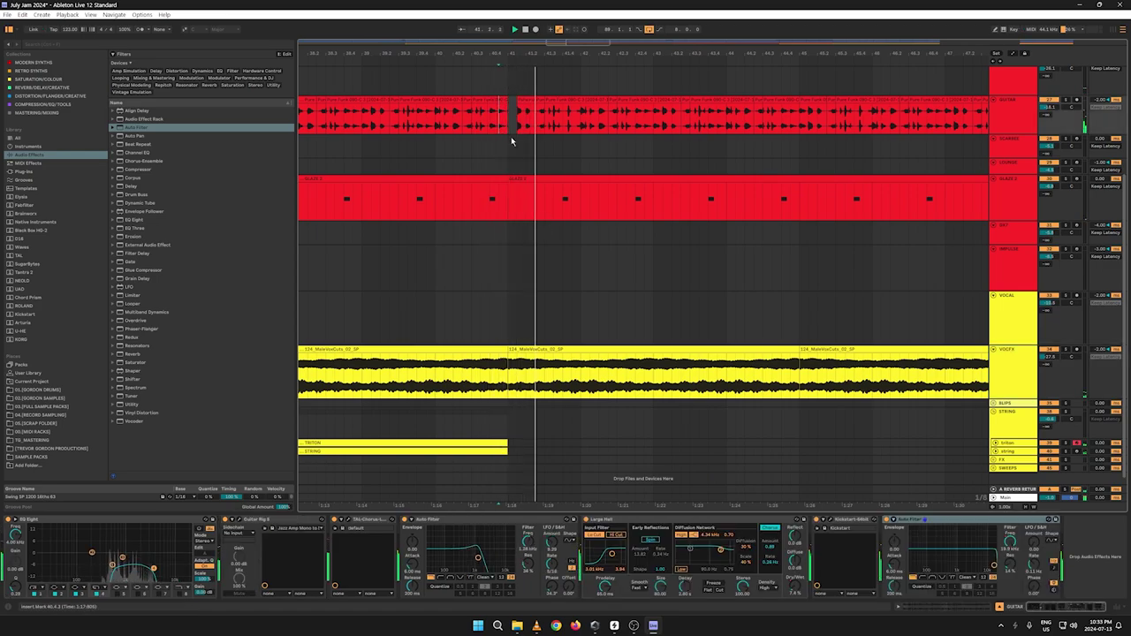
key(space)
click(480, 120)
key(space)
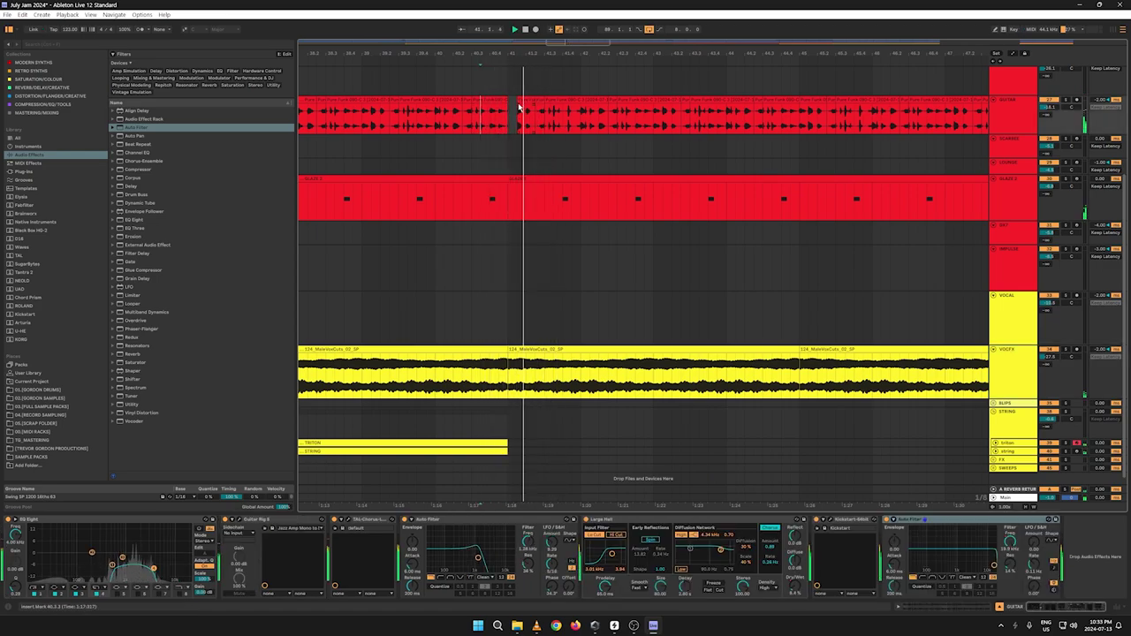
mouse_move(518, 110)
mouse_down()
mouse_move(534, 123)
mouse_move(527, 101)
mouse_up()
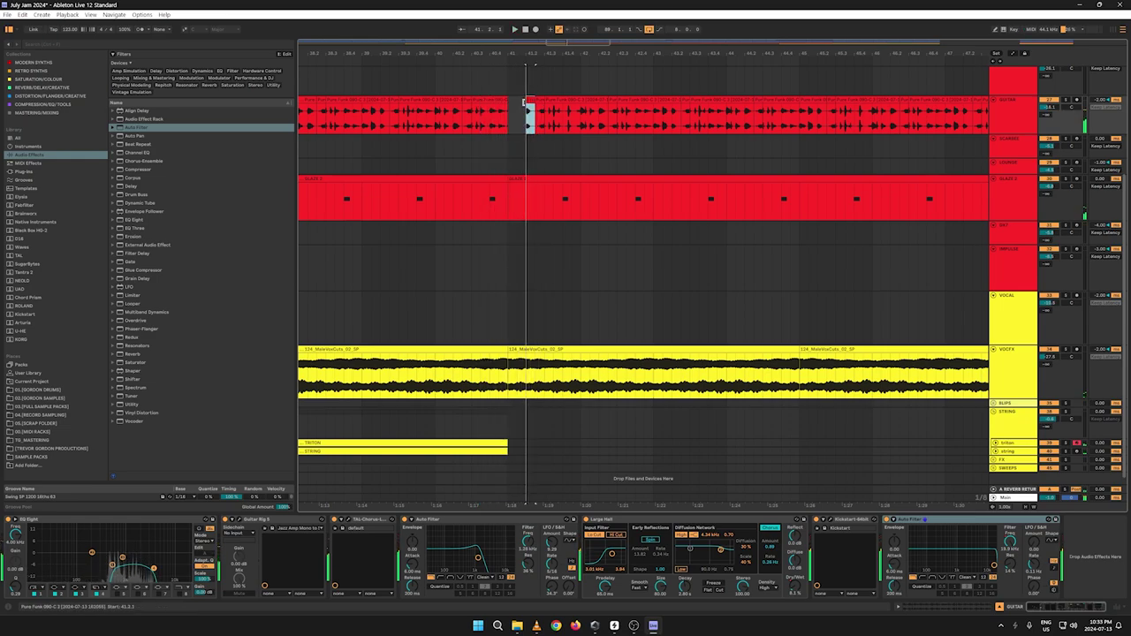
key(space)
click(471, 126)
key(space)
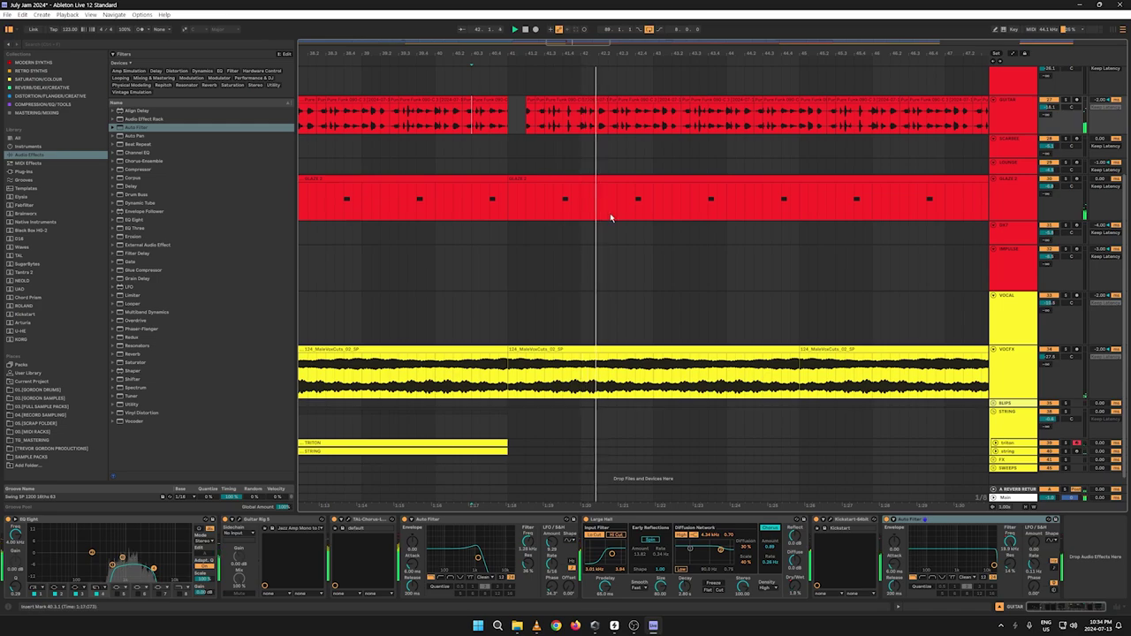
Step: Shorten the end of the SWELL clip at bars 41–43
scroll(606, 197, up, 5)
scroll(601, 198, up, 1)
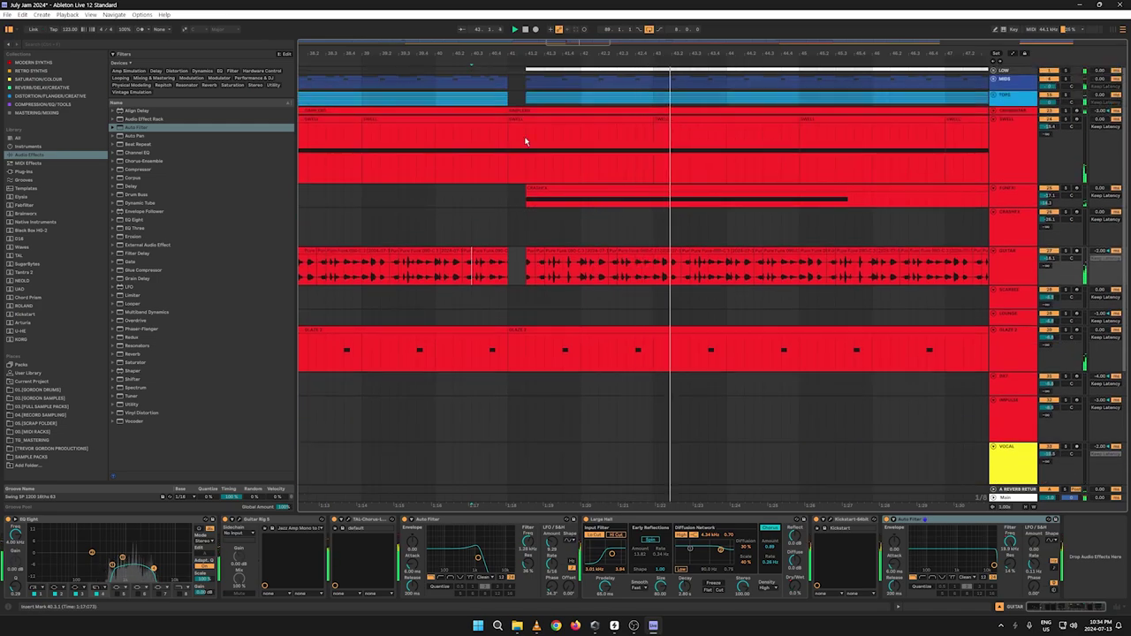
click(510, 120)
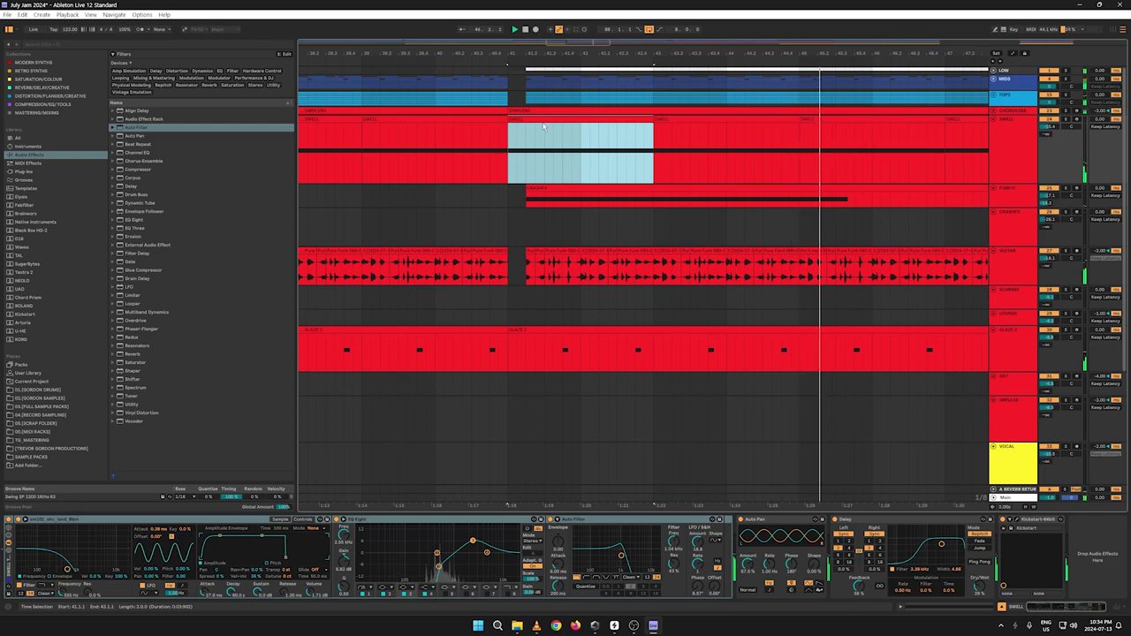
right_click(541, 123)
click(510, 120)
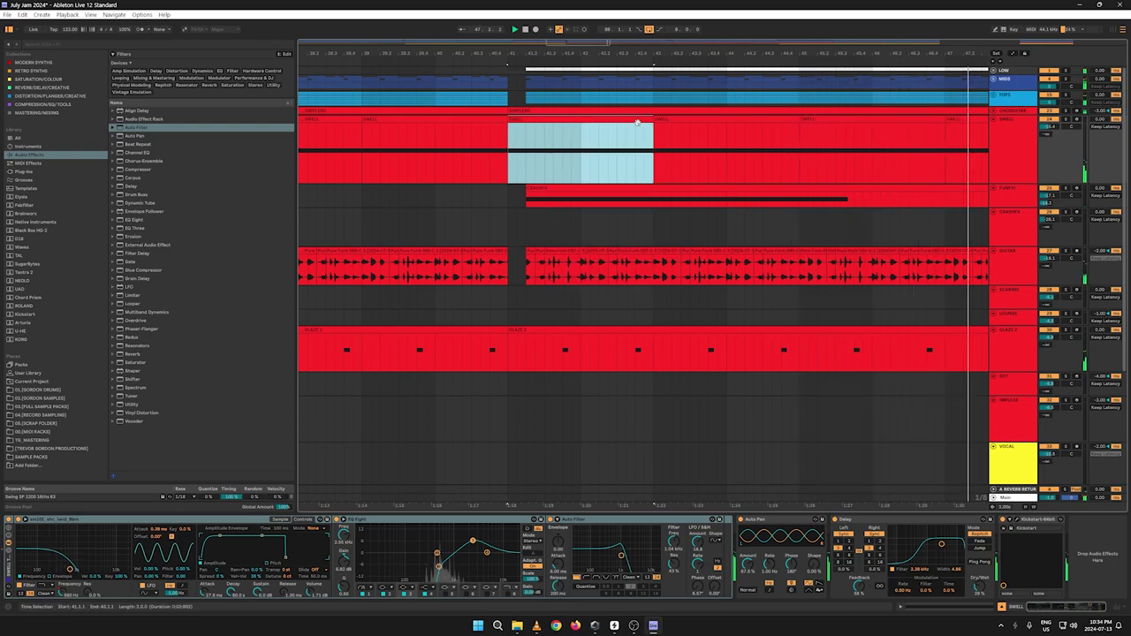
drag(653, 120, 606, 117)
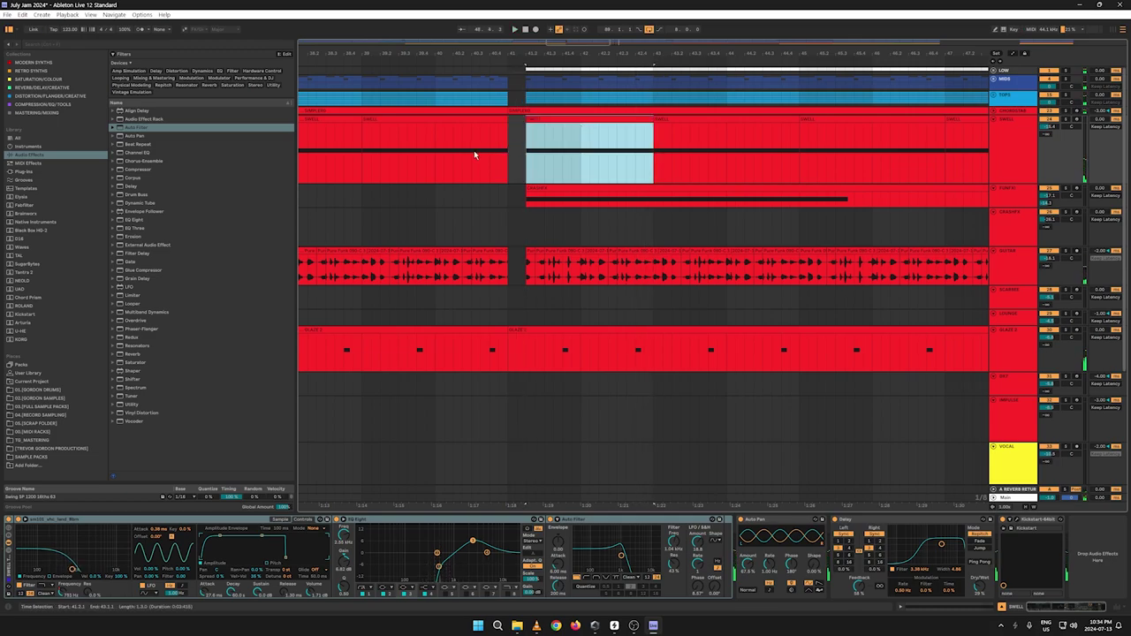
click(475, 154)
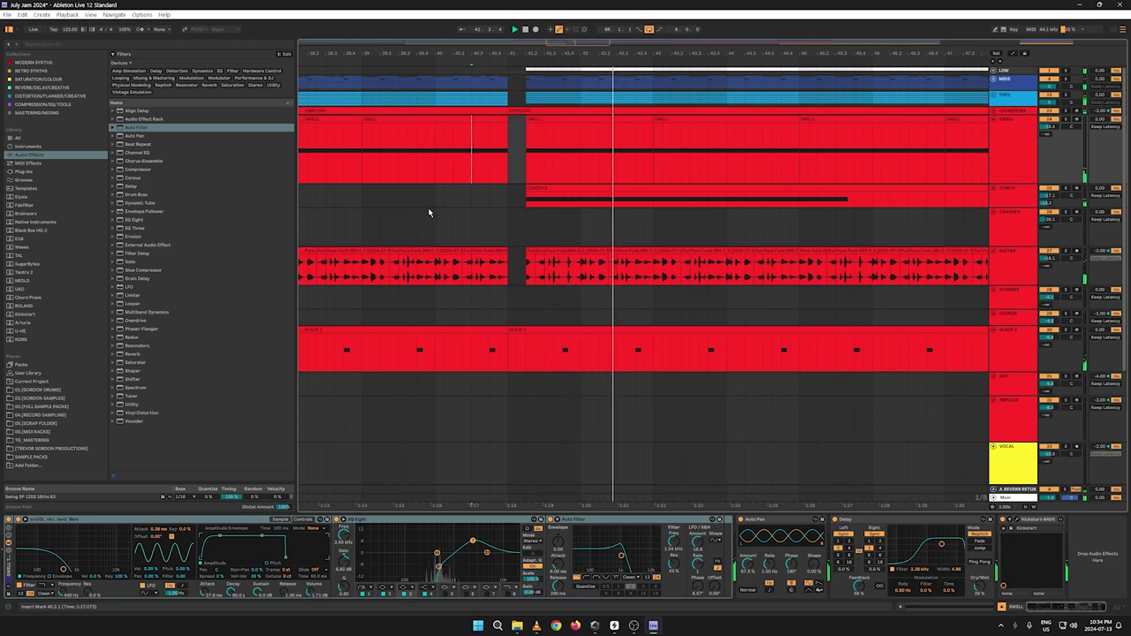
Step: Select bars 41–43 of the SWELL track with automation envelopes shown
key(a)
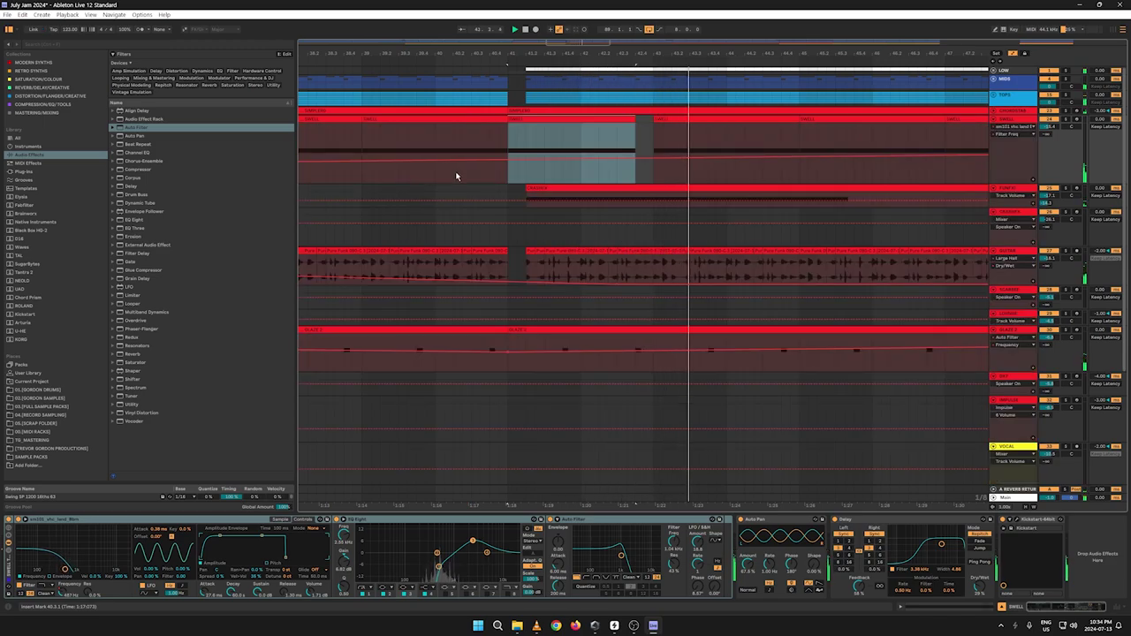
key(a)
key(space)
key(space)
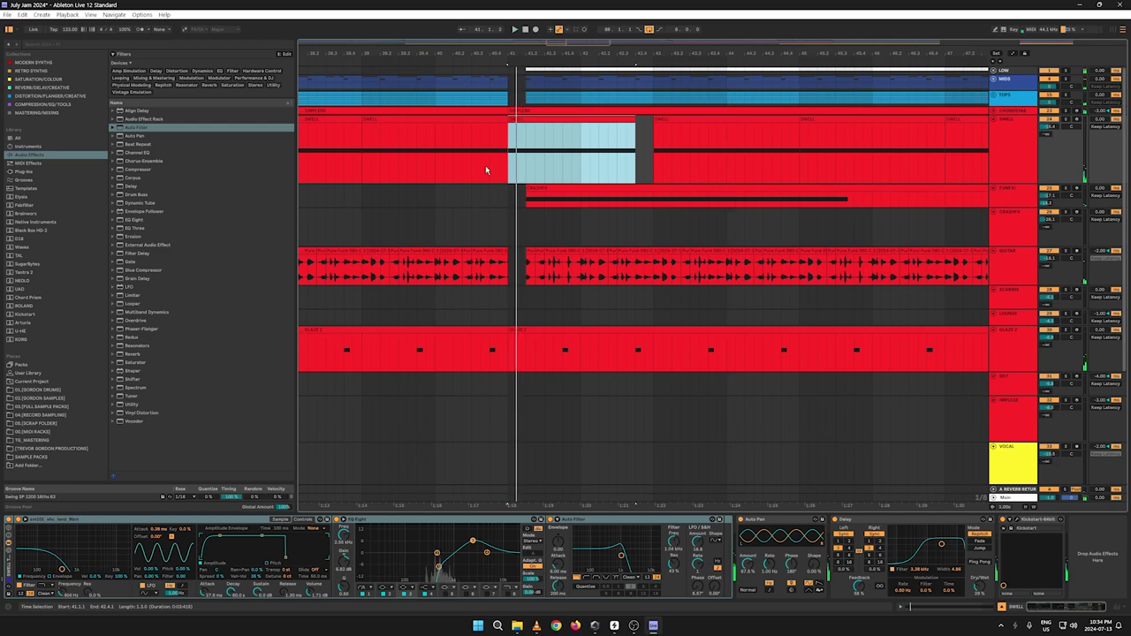
click(487, 168)
key(a)
key(a)
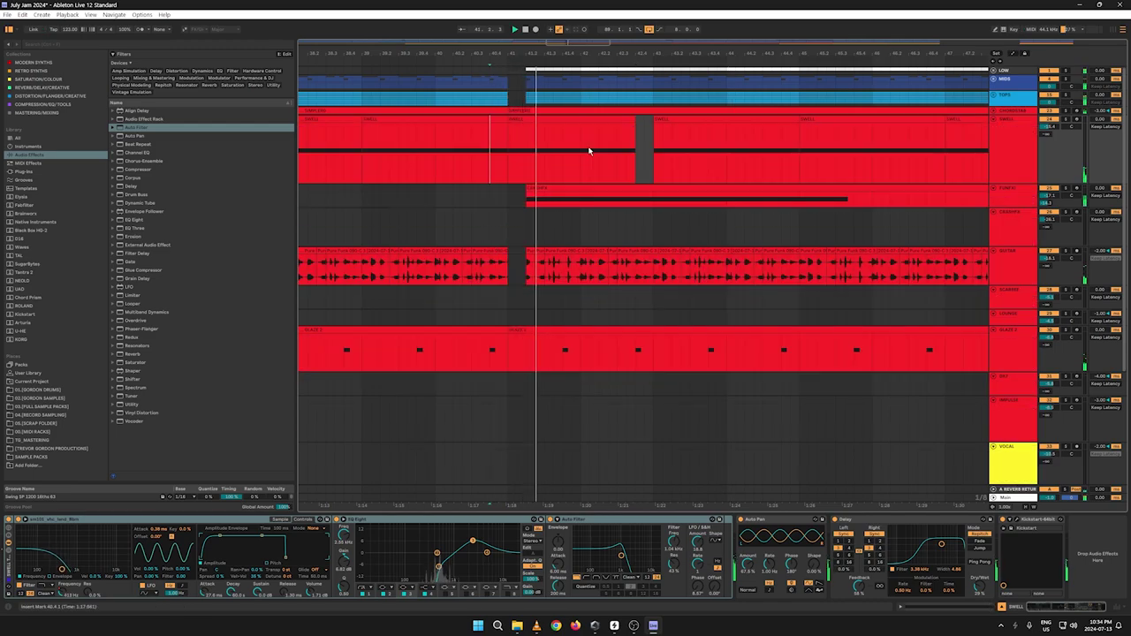
click(534, 157)
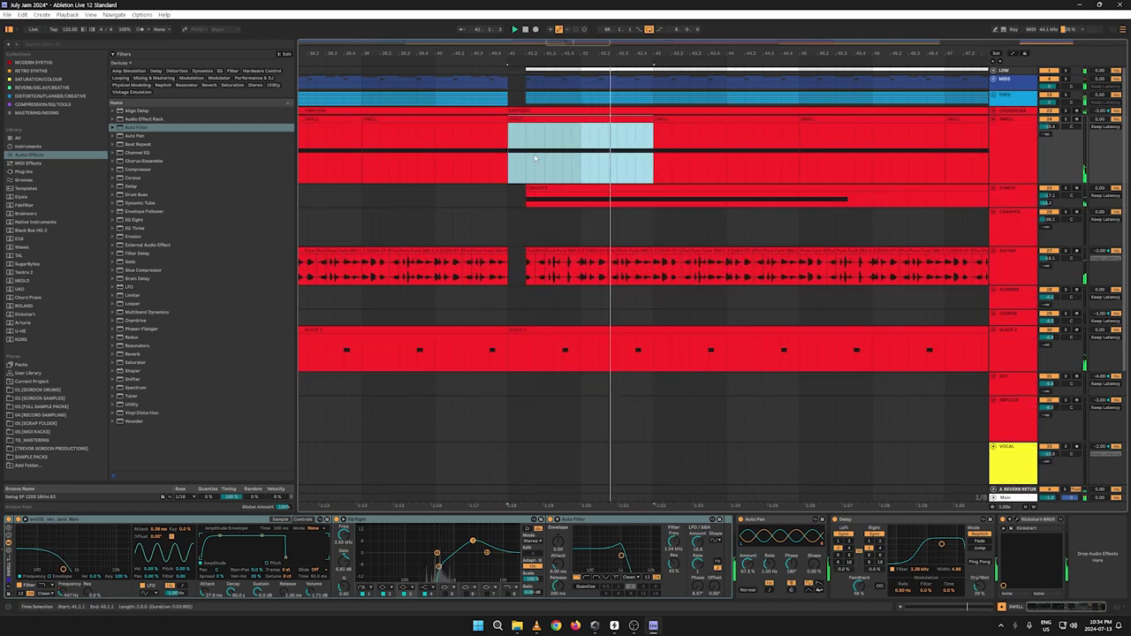
key(a)
Step: Pull the SWELL filter automation down after bar 41 and play to hear the dip
key(space)
key(space)
click(507, 161)
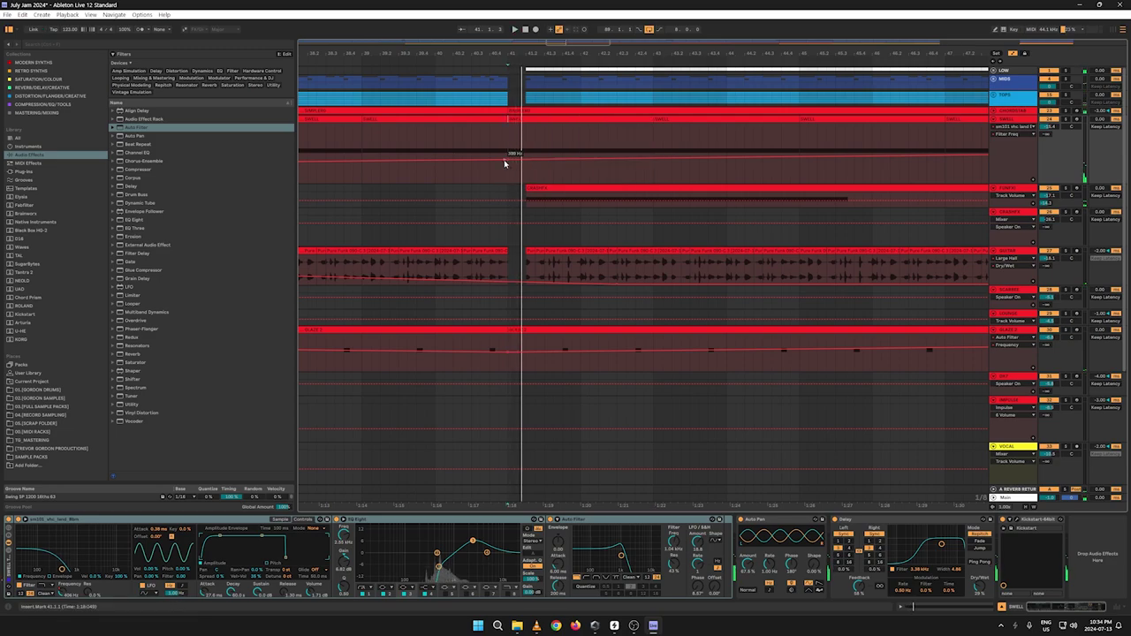
key(space)
key(space)
drag(506, 161, 509, 165)
key(ctrl+z)
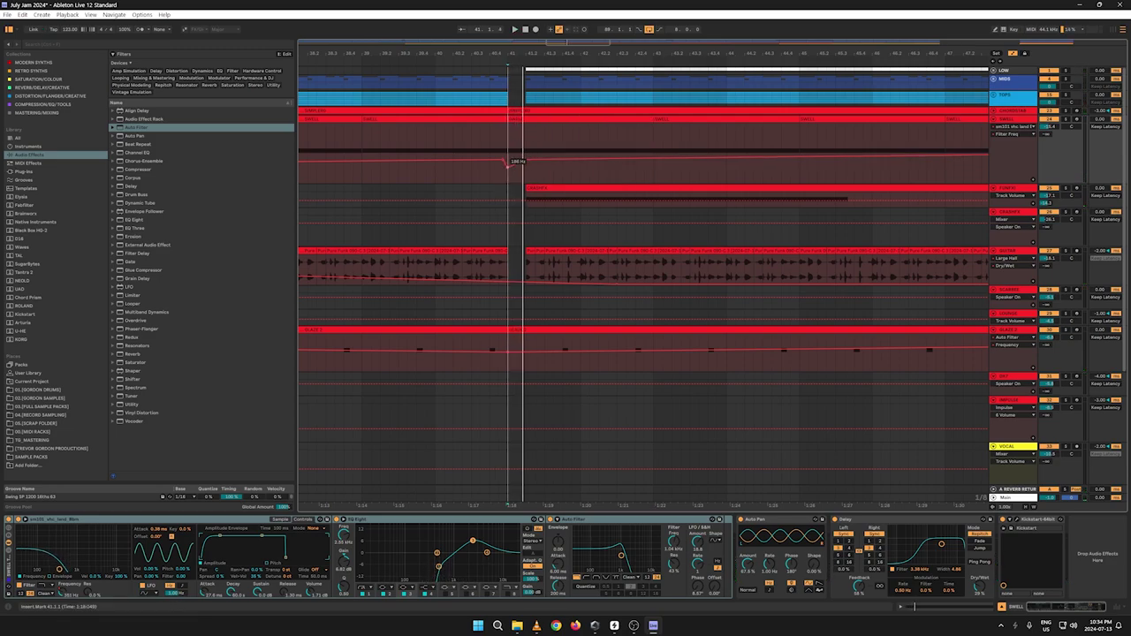
key(space)
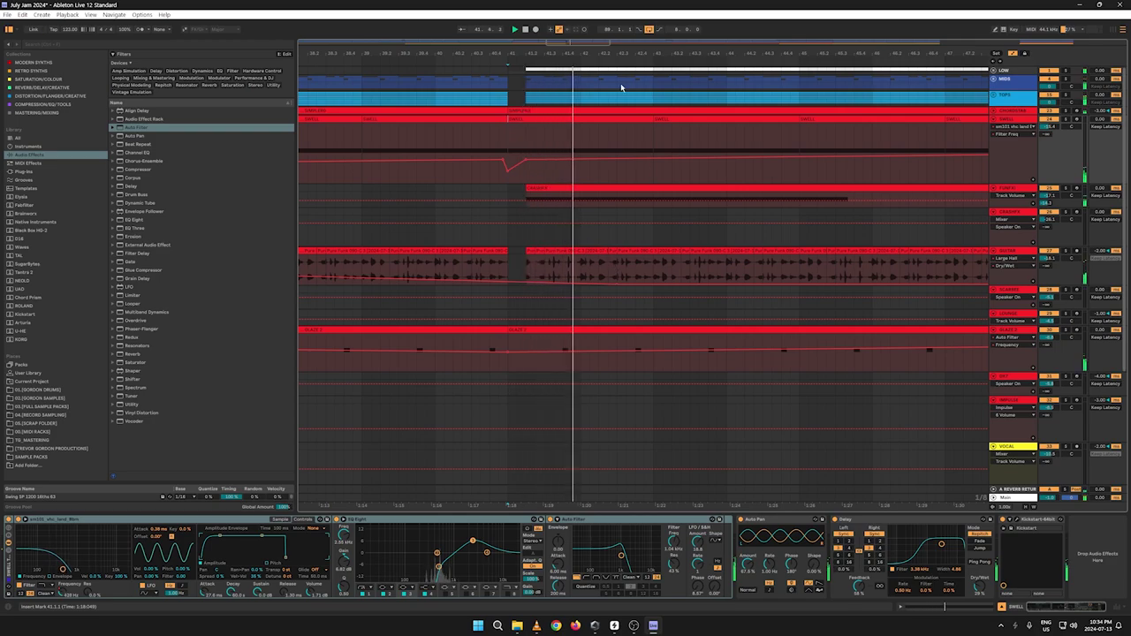
Step: Zoom out to the whole song with every track's automation envelopes visible
key(a)
drag(547, 53, 521, 53)
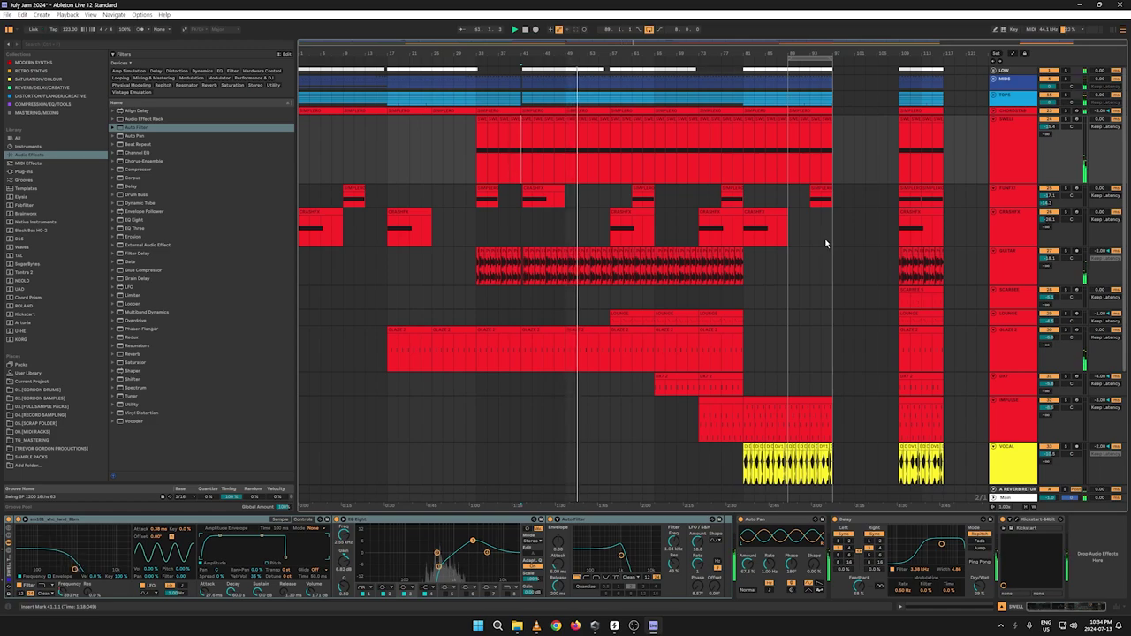
key(a)
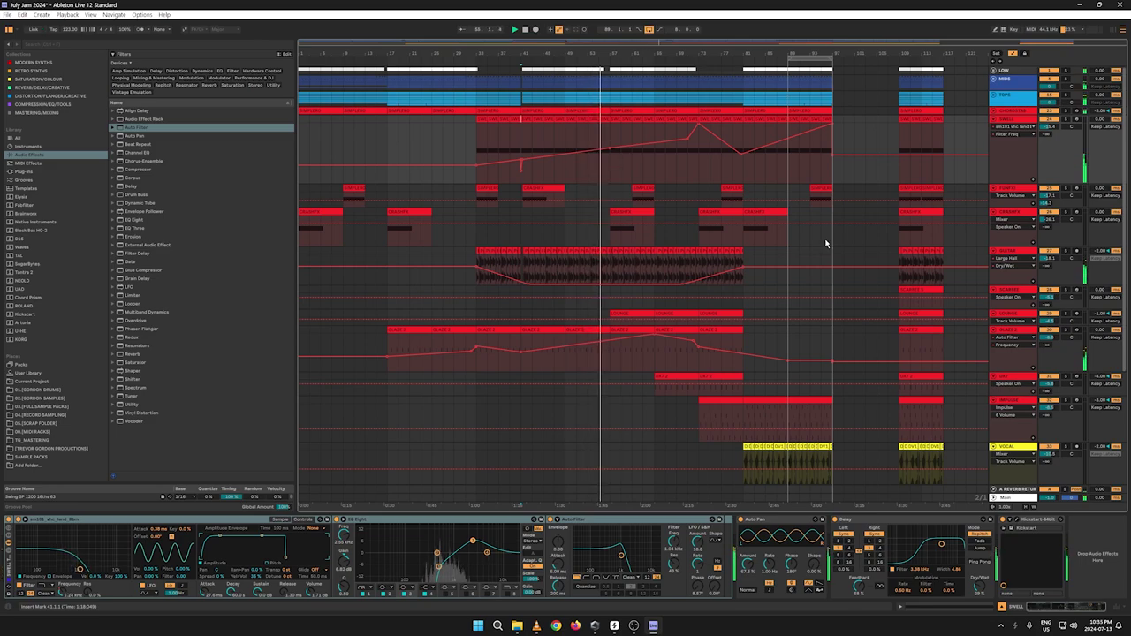
Step: Reveal the CHORDSTAB track's Auto Filter automation lane
click(1012, 323)
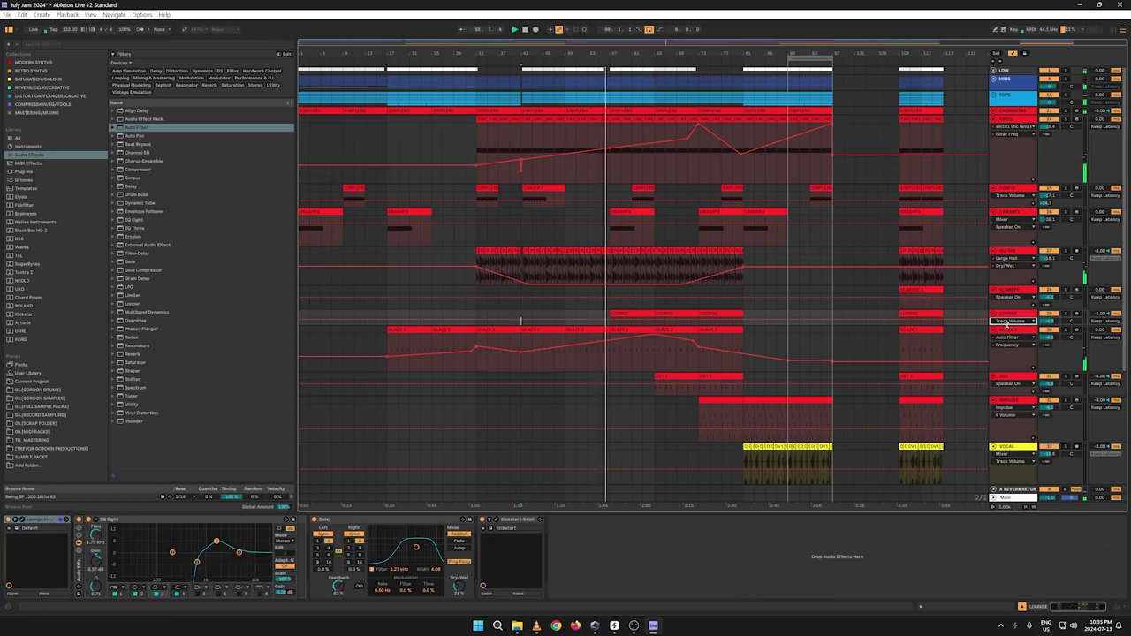
key(a)
key(a)
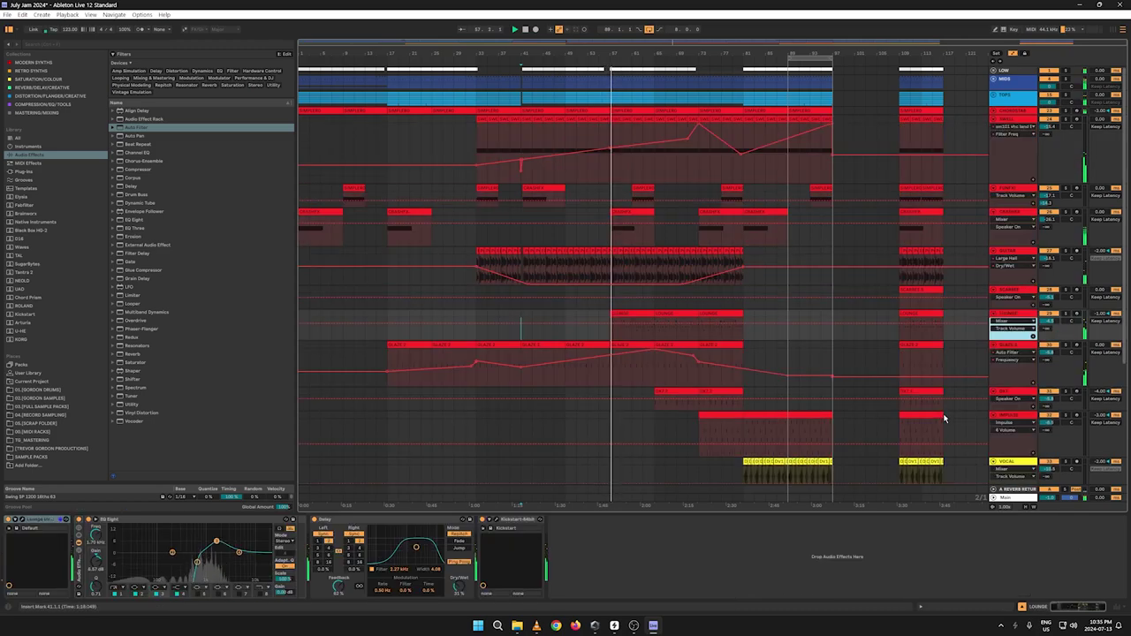
key(a)
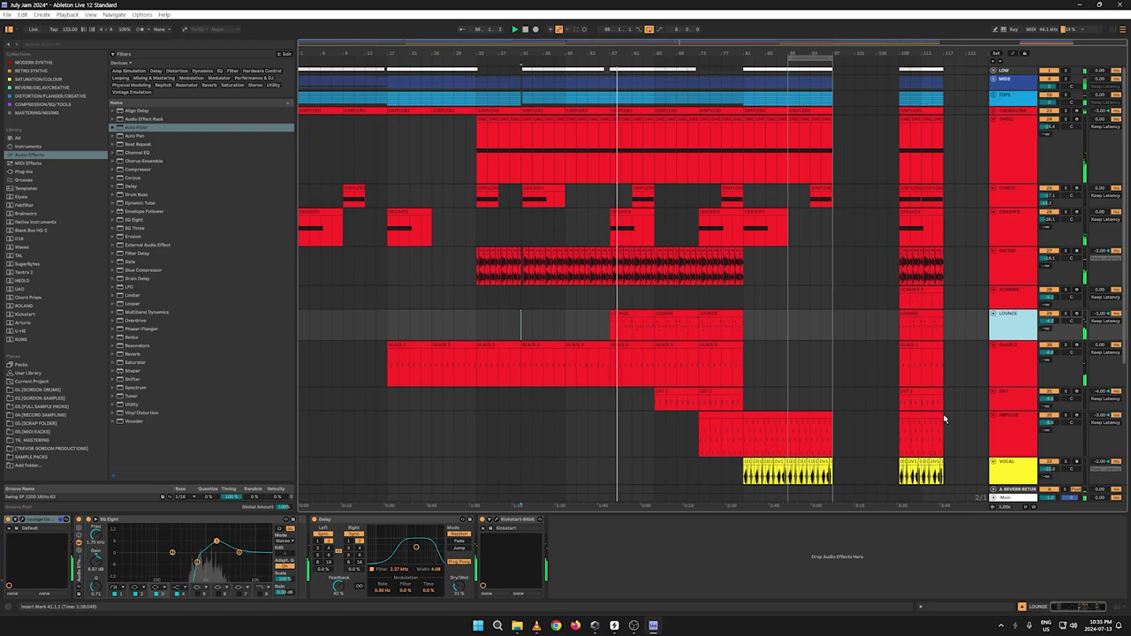
key(a)
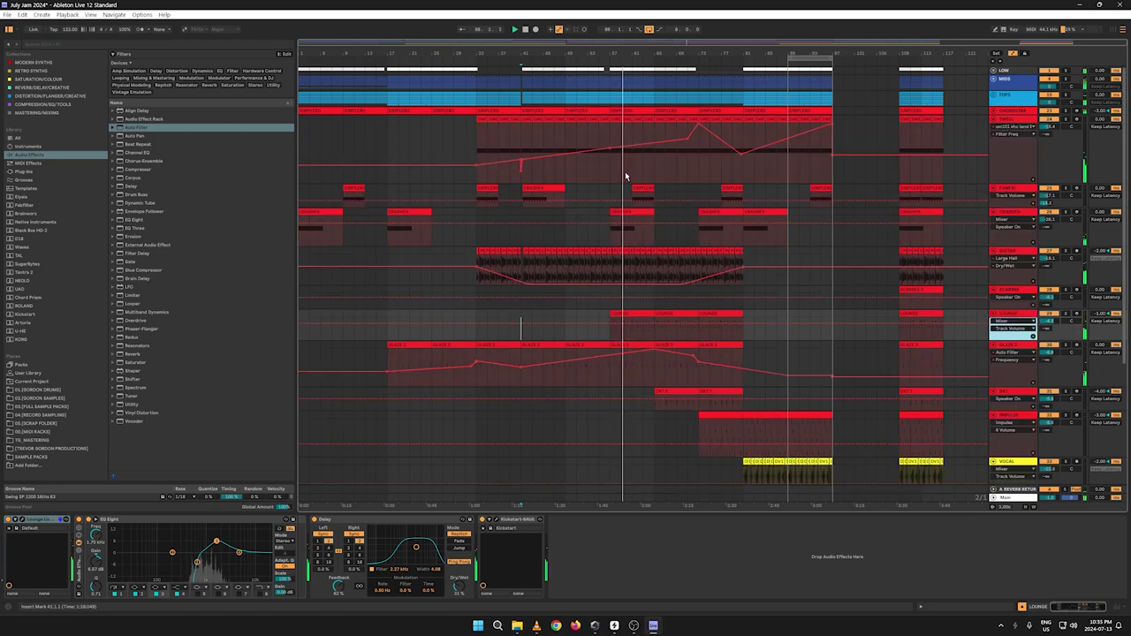
click(993, 111)
key(a)
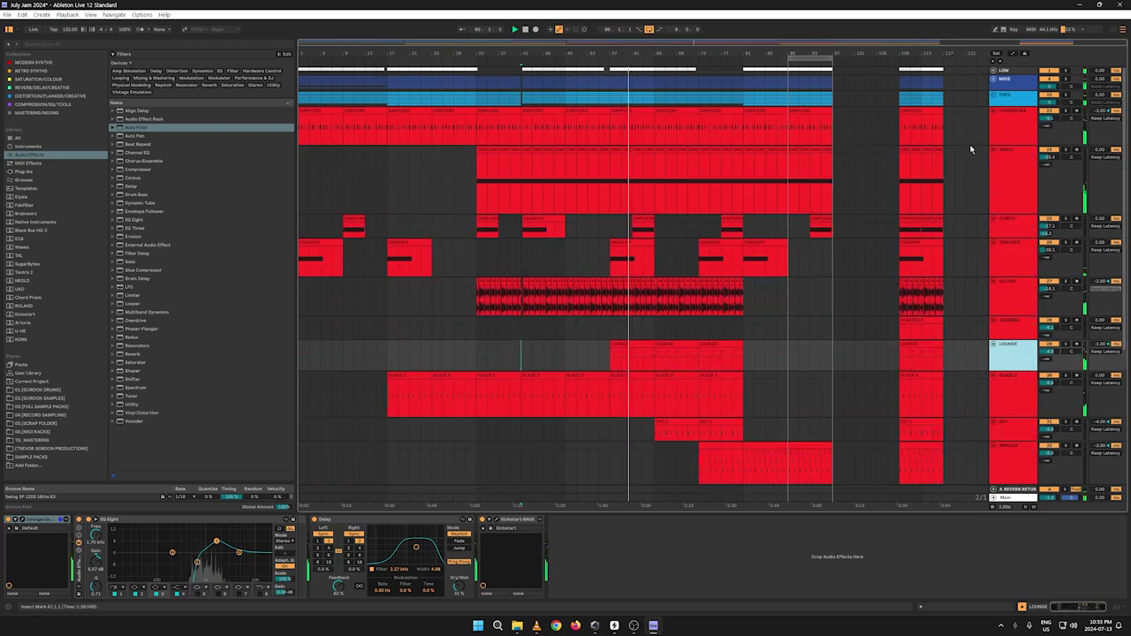
key(a)
Step: Lower one CHORDSTAB Frequency breakpoint and raise another from 400 Hz to 18.9 kHz
click(611, 120)
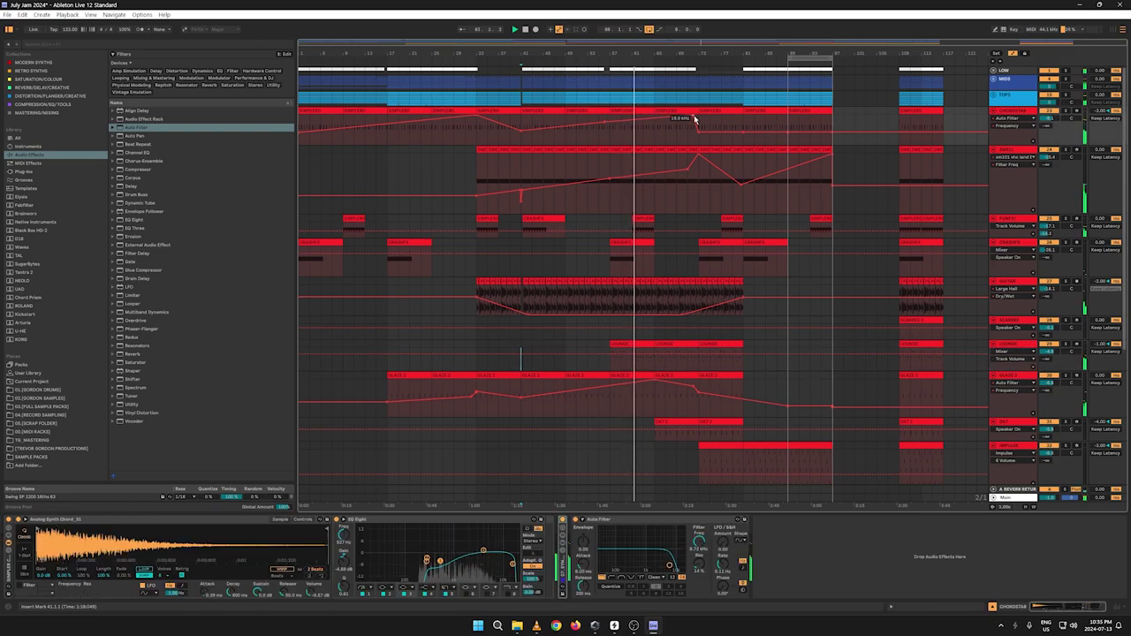
drag(695, 114, 694, 122)
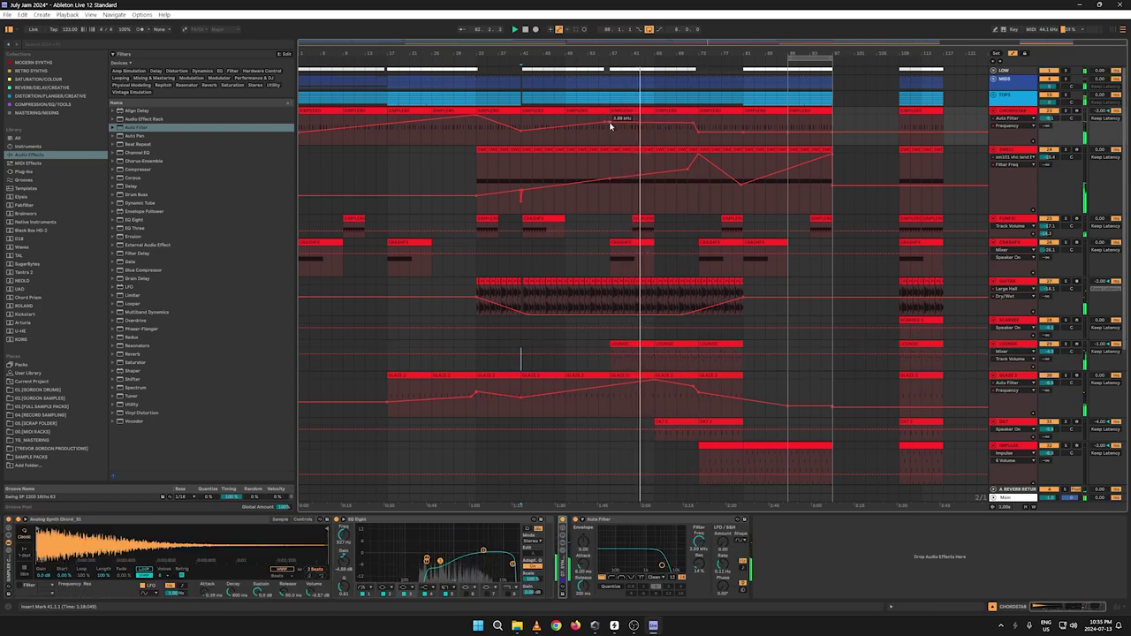
click(694, 141)
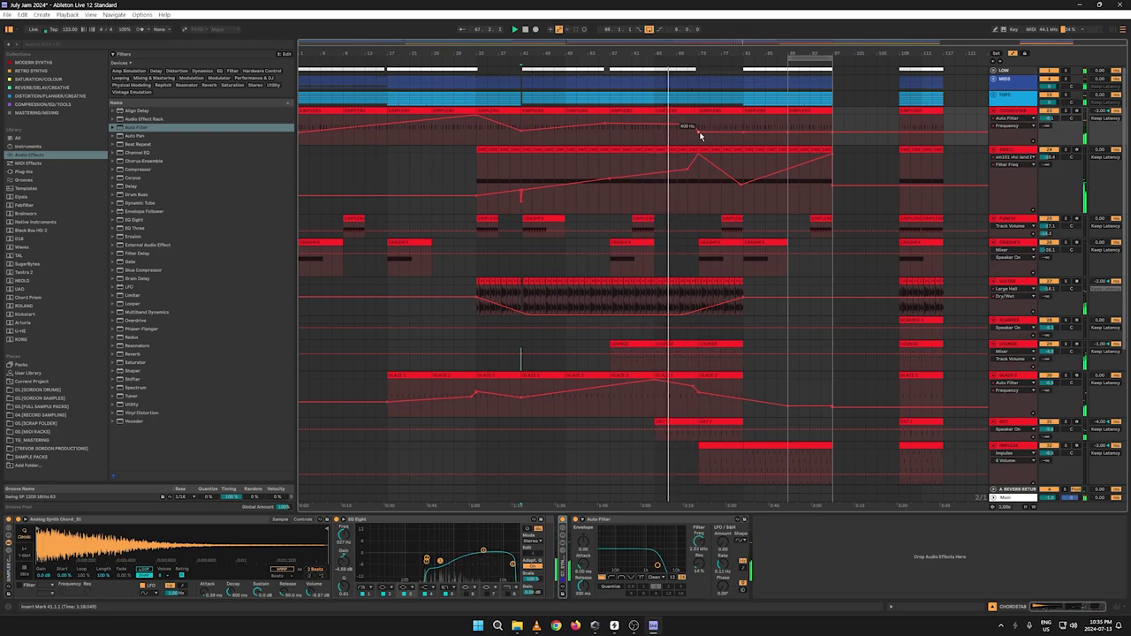
drag(743, 135, 743, 118)
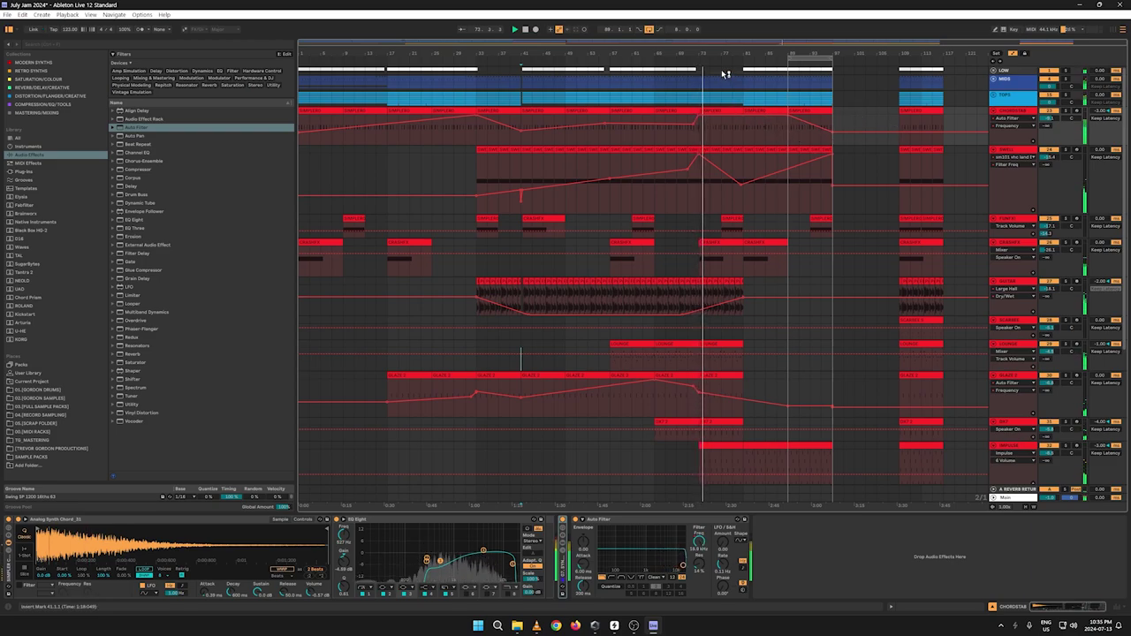
drag(715, 52, 654, 121)
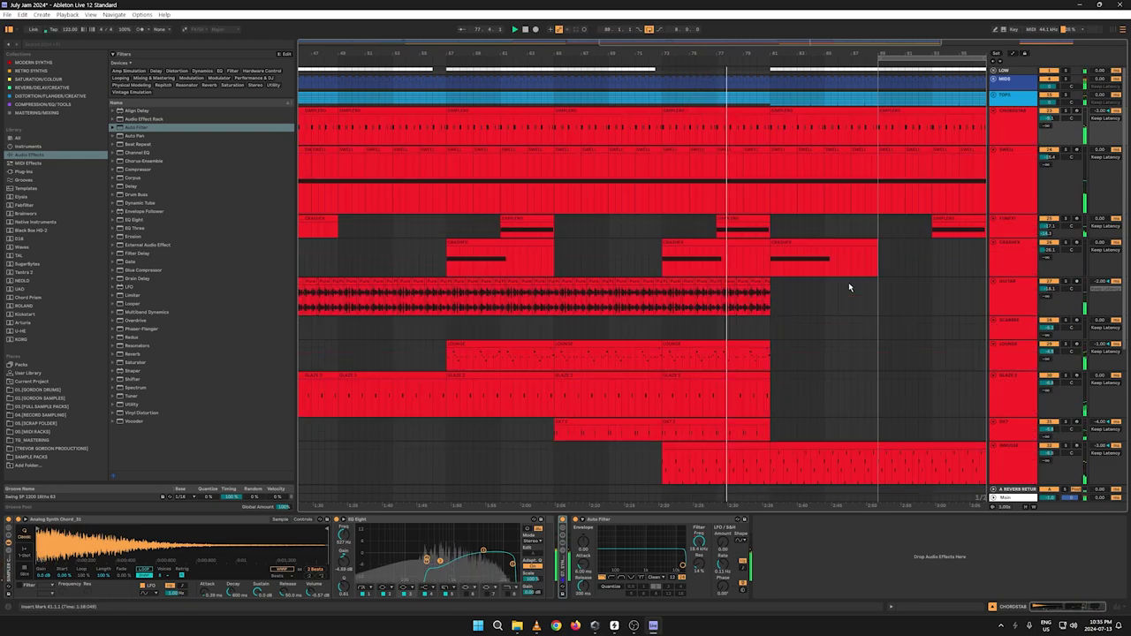
Step: Review the automation envelopes across the timeline, around the triton and string clips
scroll(845, 291, down, 5)
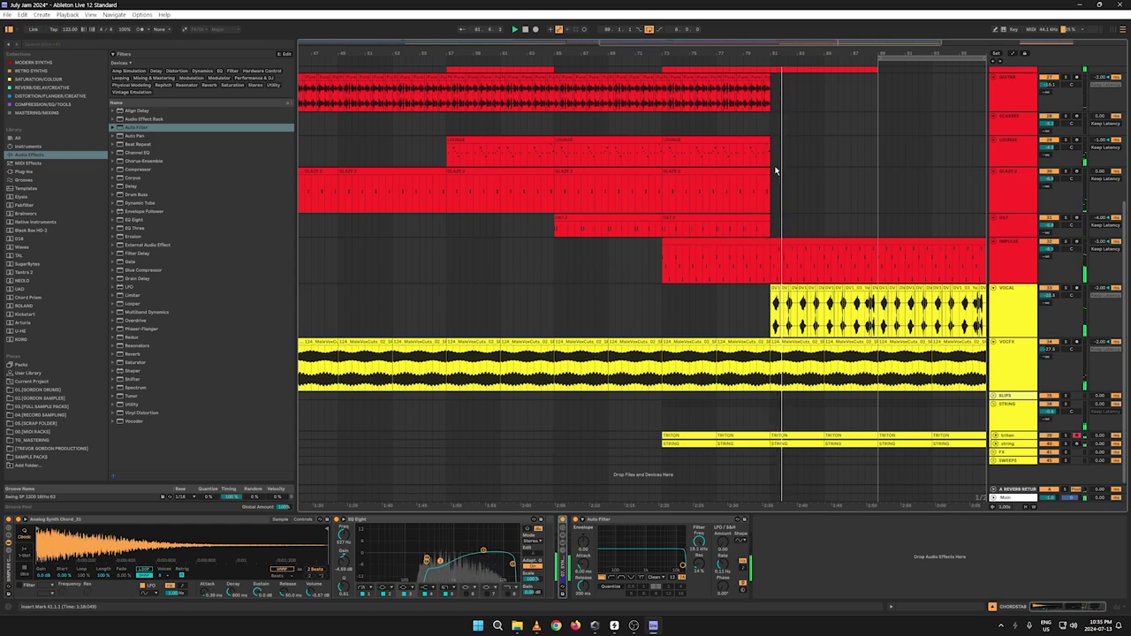
key(a)
key(a)
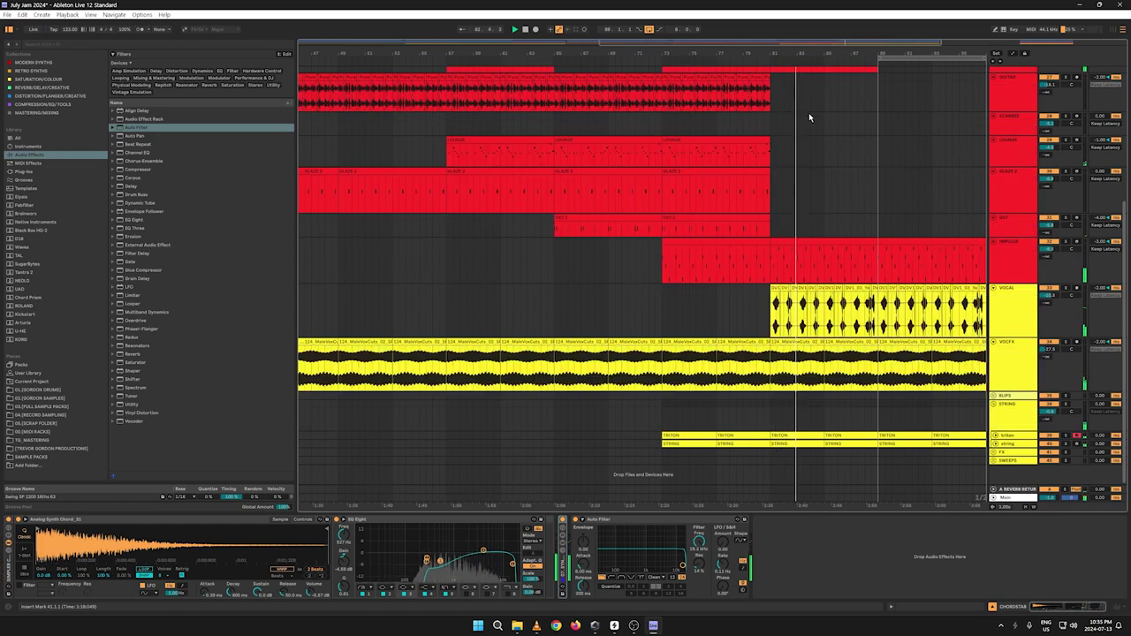
drag(831, 54, 598, 46)
drag(752, 444, 424, 437)
click(704, 417)
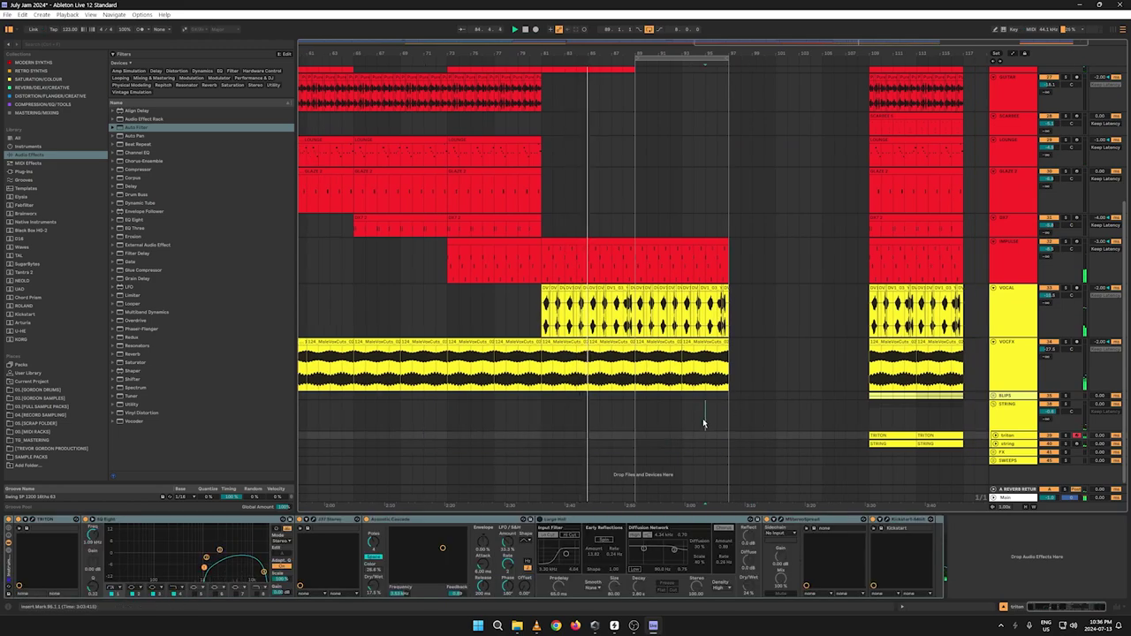
key(a)
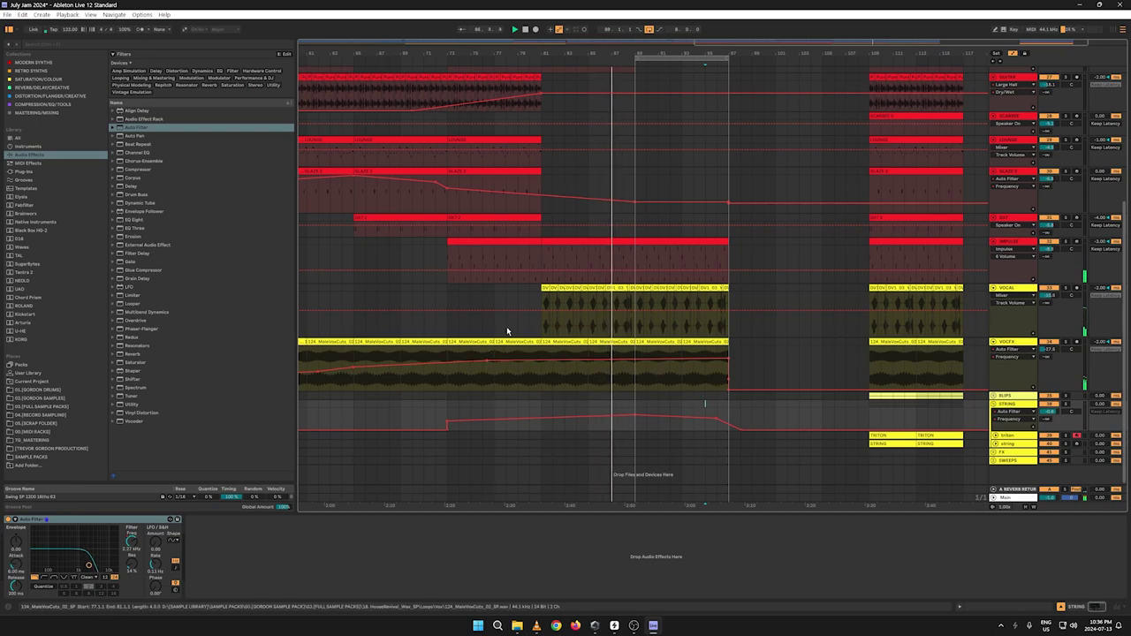
drag(459, 54, 630, 26)
key(a)
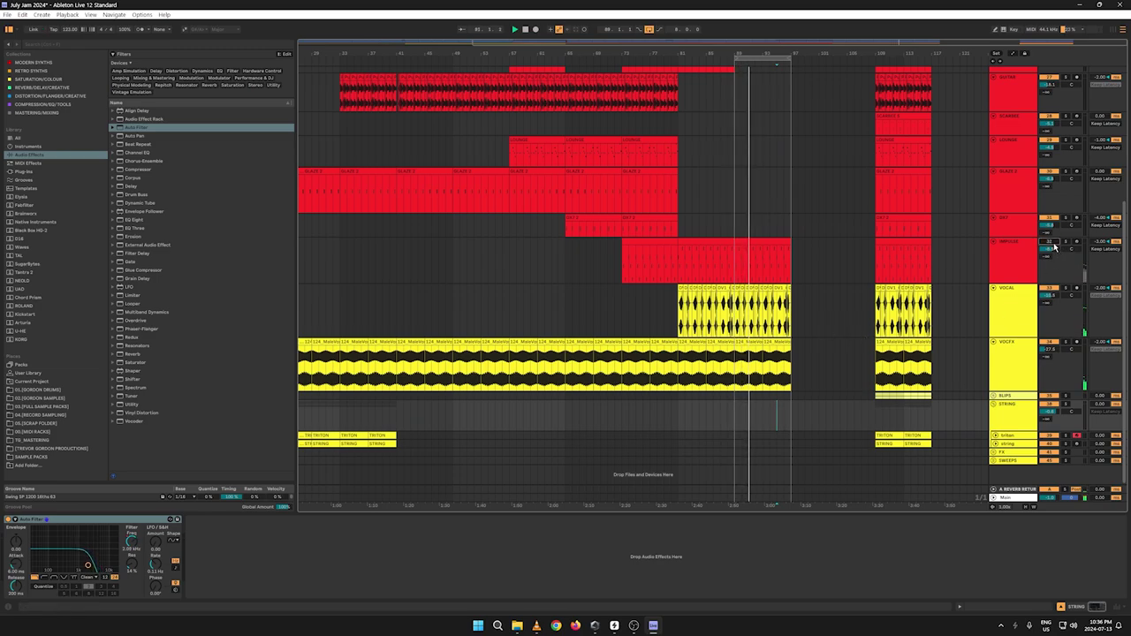
Step: Check the IMPULSE track's sample slots, then save the Live Set from the File menu
click(1002, 252)
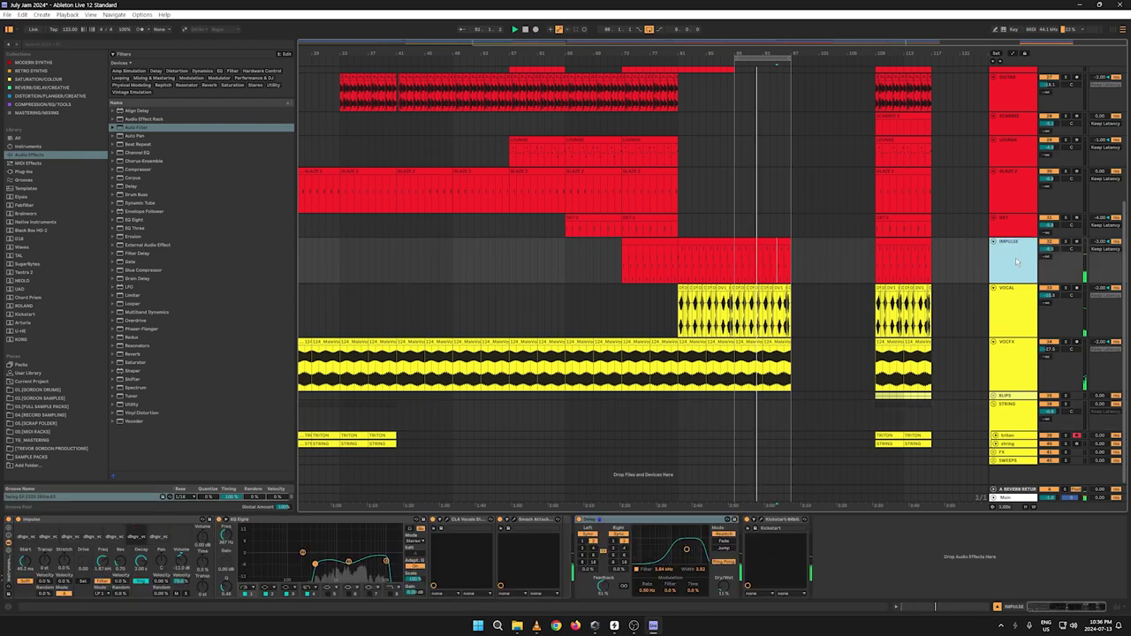
click(110, 534)
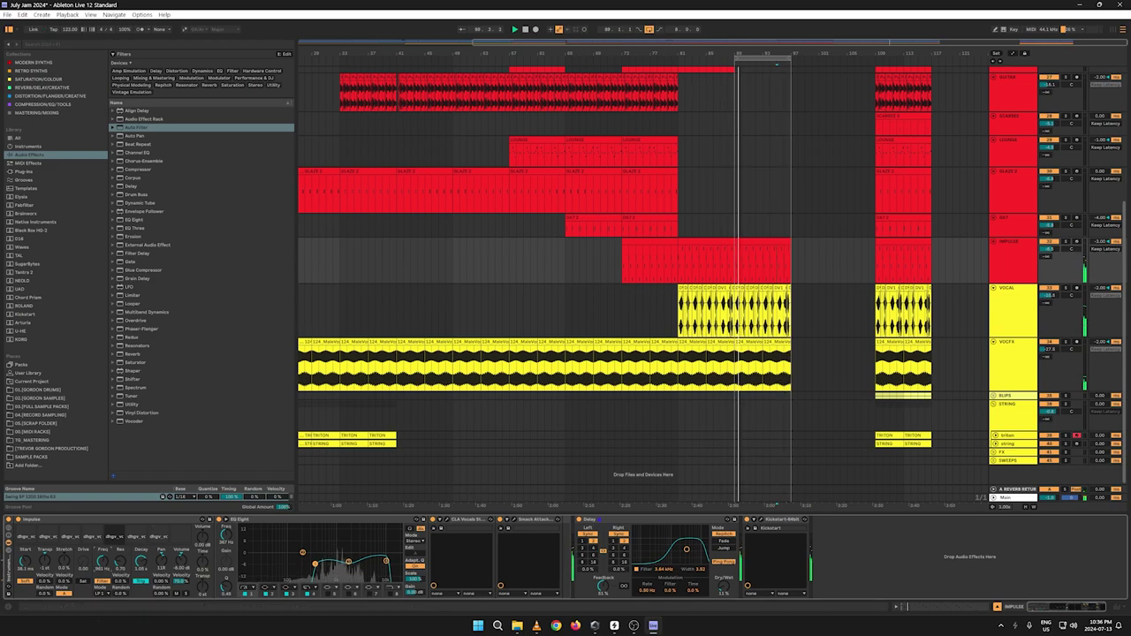
key(a)
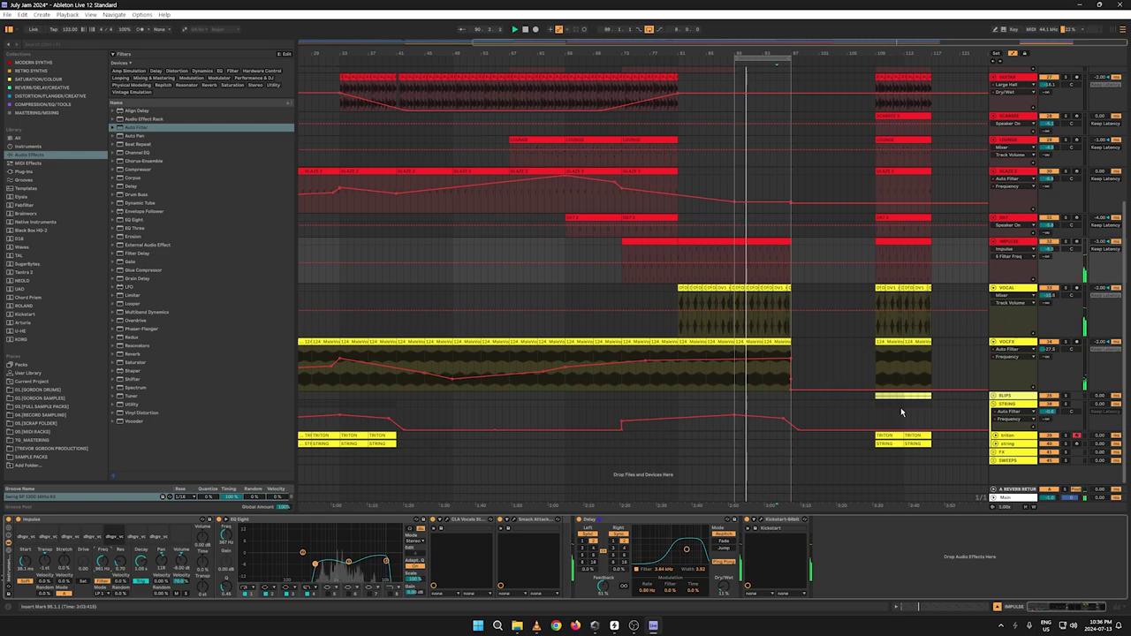
key(a)
key(a)
key(a)
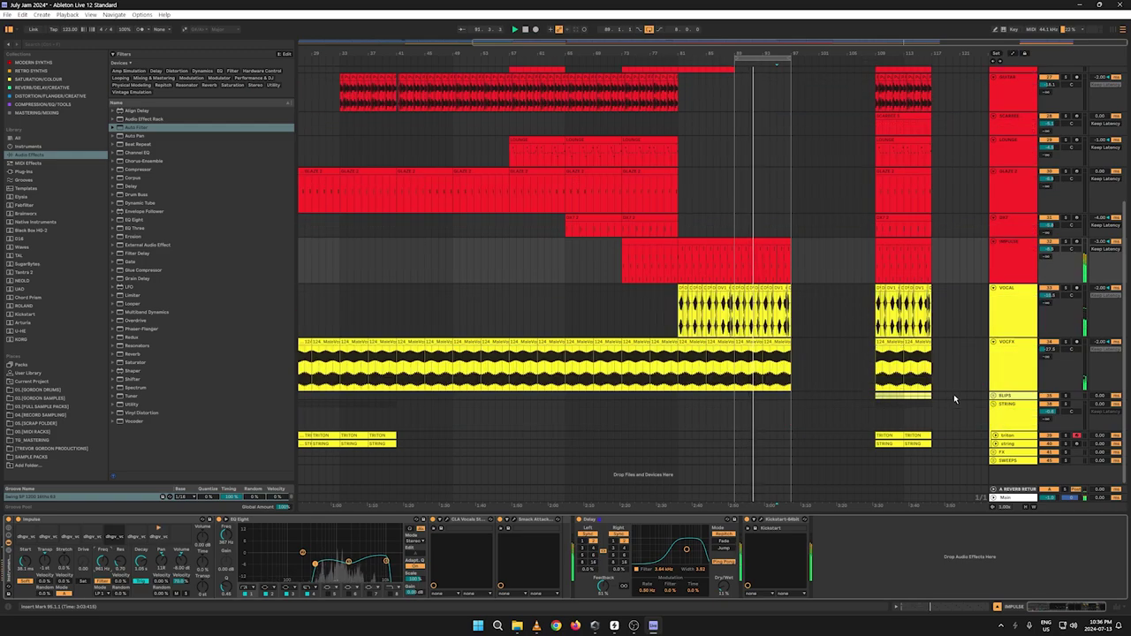
click(6, 15)
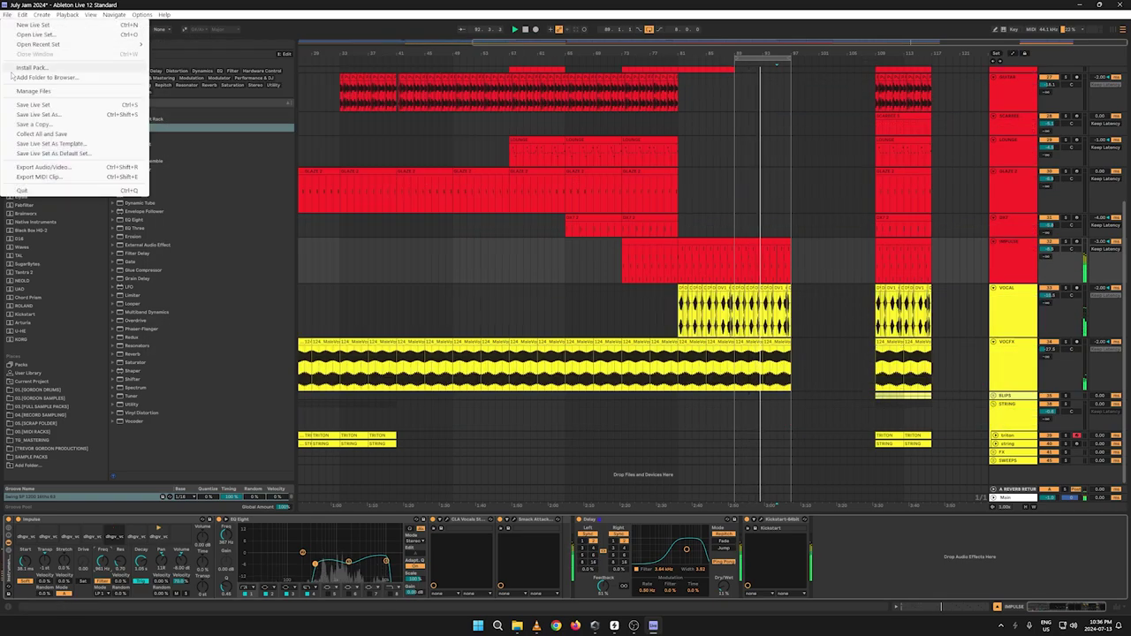
click(10, 105)
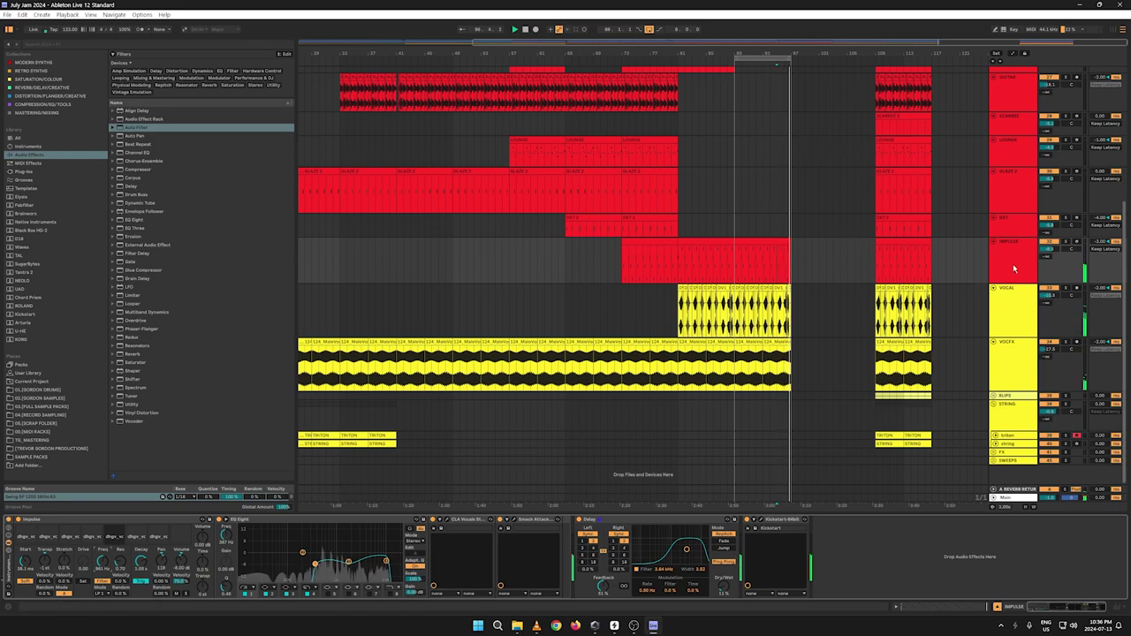
Step: Duplicate the SCARBEE clip into bars 81–97 and play from bar 81
scroll(1013, 268, up, 5)
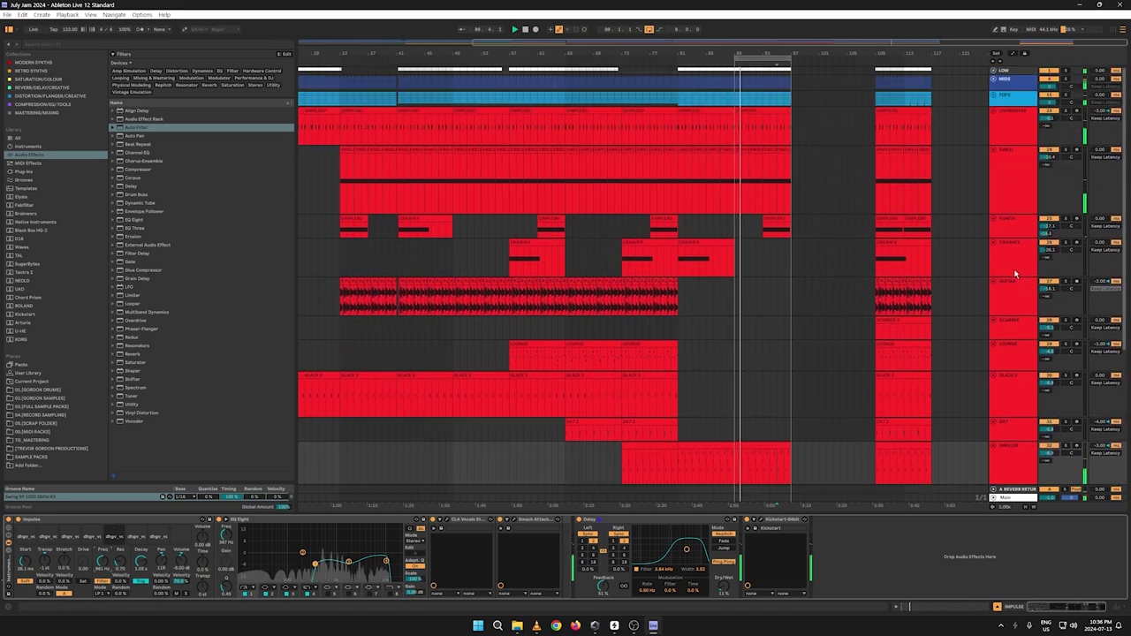
key(a)
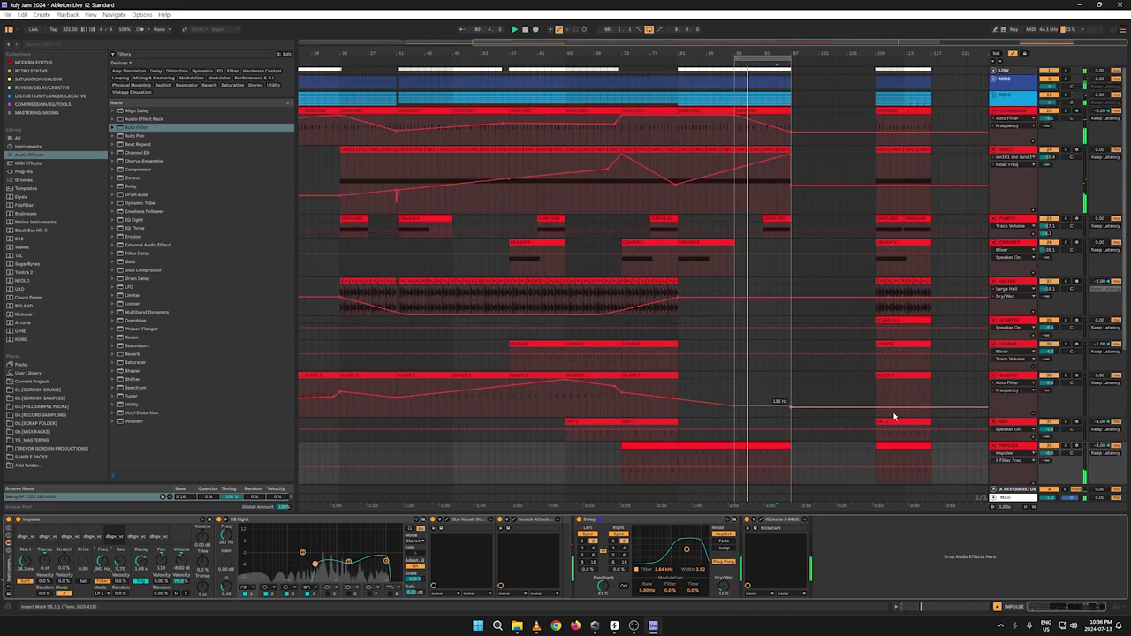
key(a)
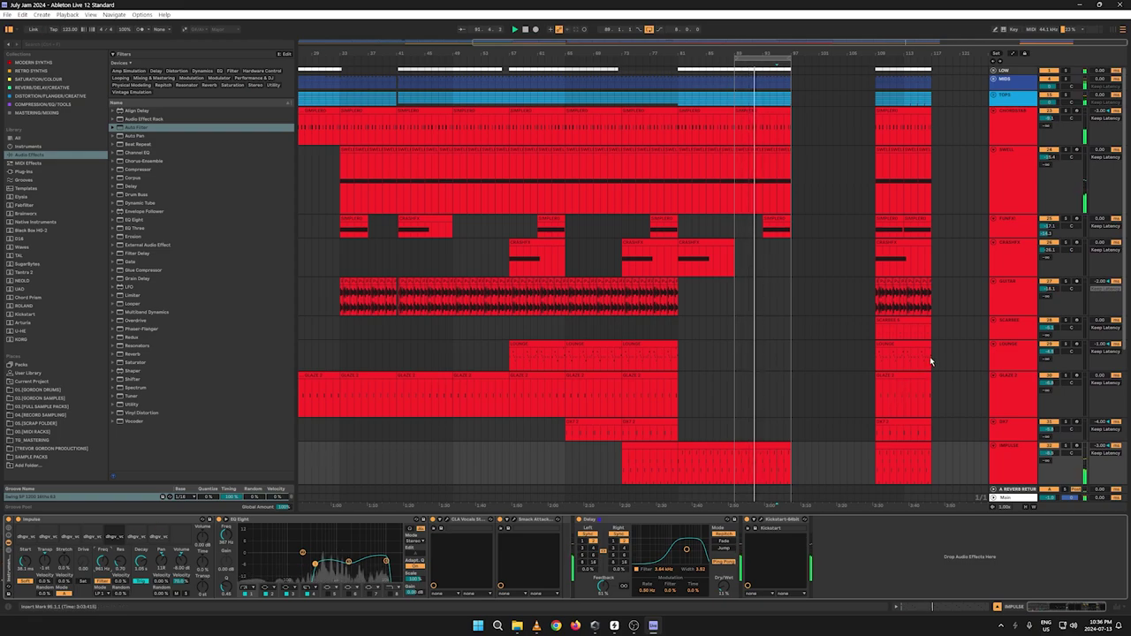
key(a)
key(a)
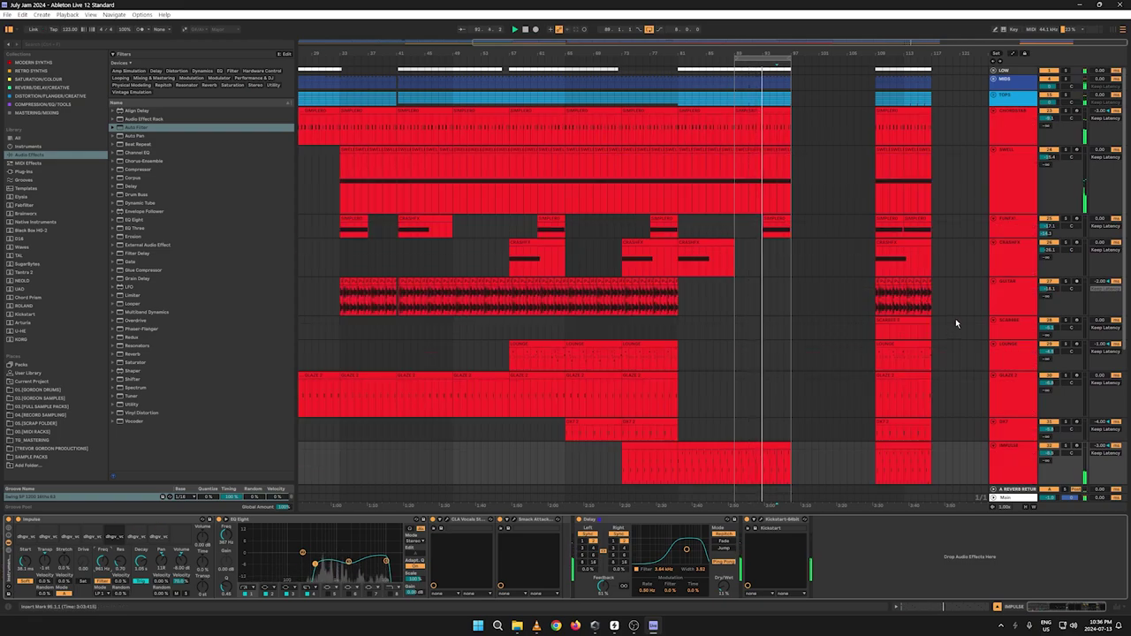
right_click(904, 318)
click(671, 325)
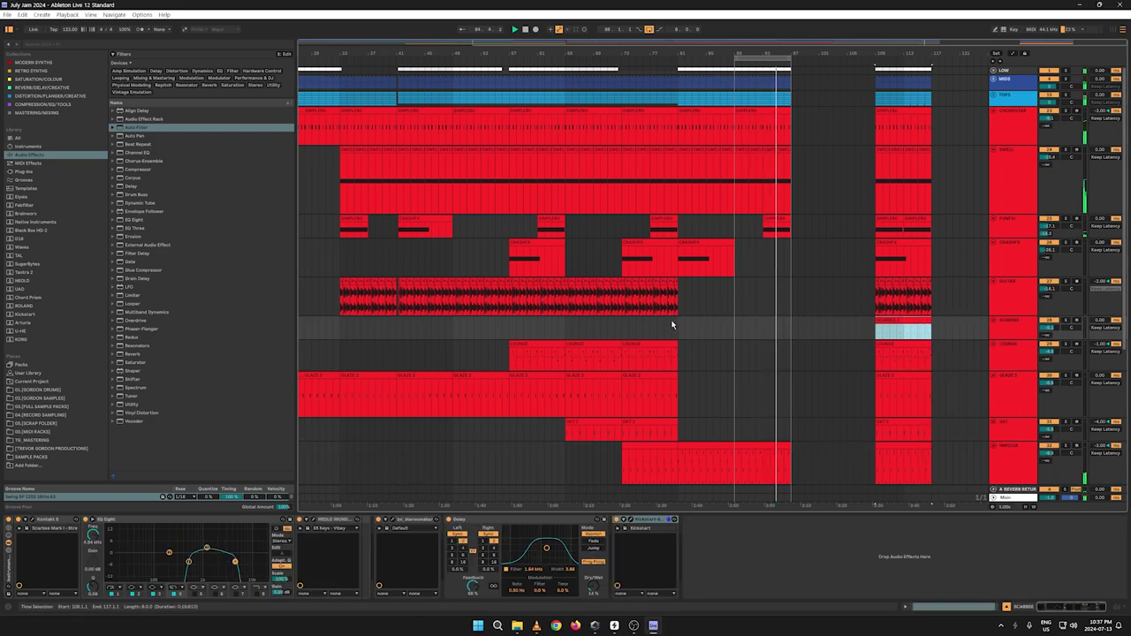
click(678, 327)
key(ctrl+v)
key(ctrl+d)
click(678, 331)
key(space)
key(space)
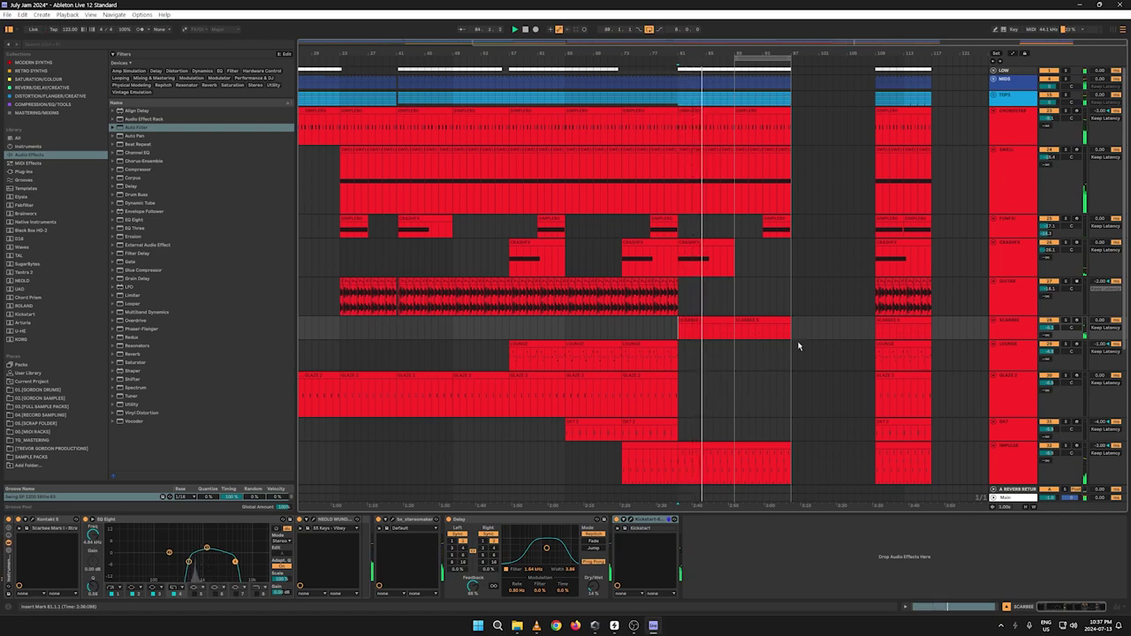
Step: Move a SCARBEE clip copy back to start at bar 73 and play from there
drag(792, 329, 679, 329)
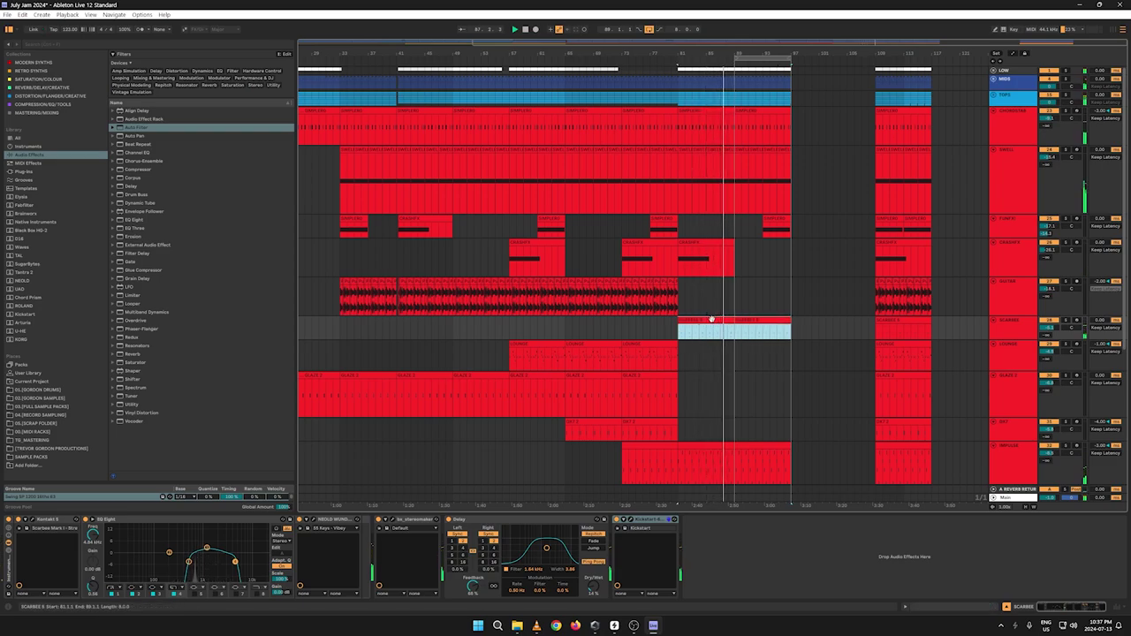
drag(712, 319, 662, 329)
drag(767, 320, 765, 323)
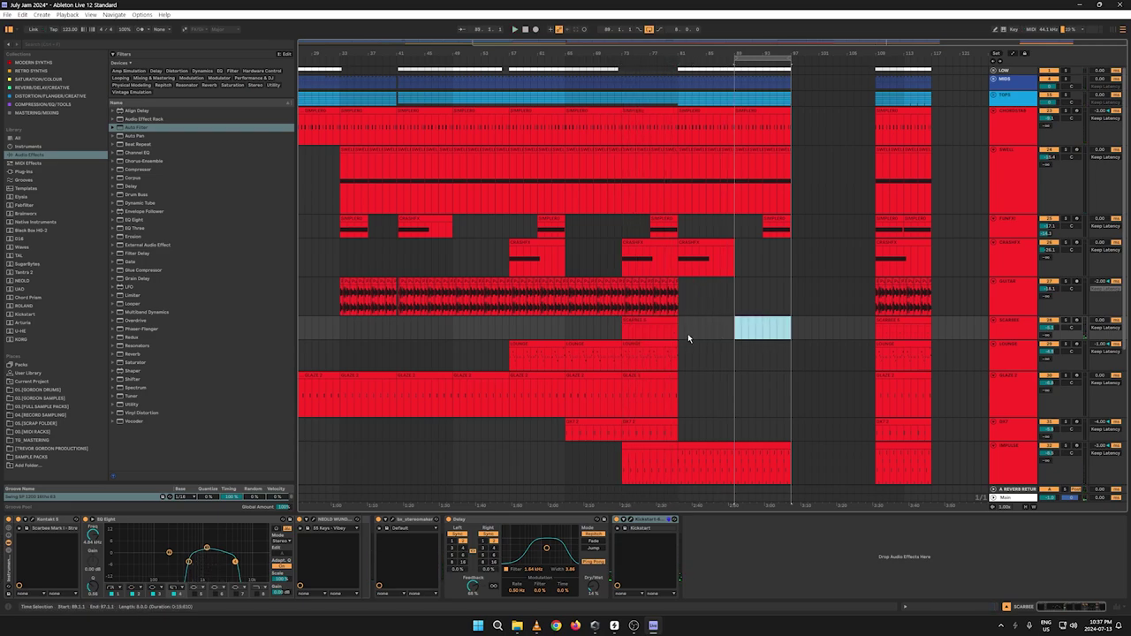
click(626, 330)
key(space)
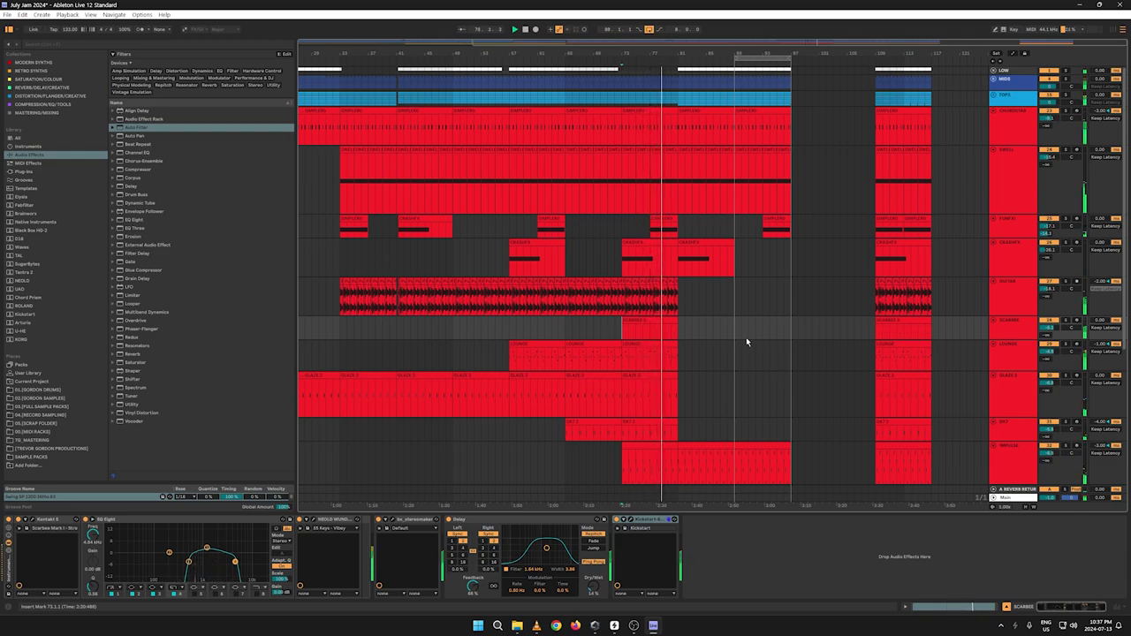
Step: Unfold the LOW group and raise CHORDSTAB's Frequency sweep end to 19.9 kHz
click(993, 71)
drag(677, 54, 678, 146)
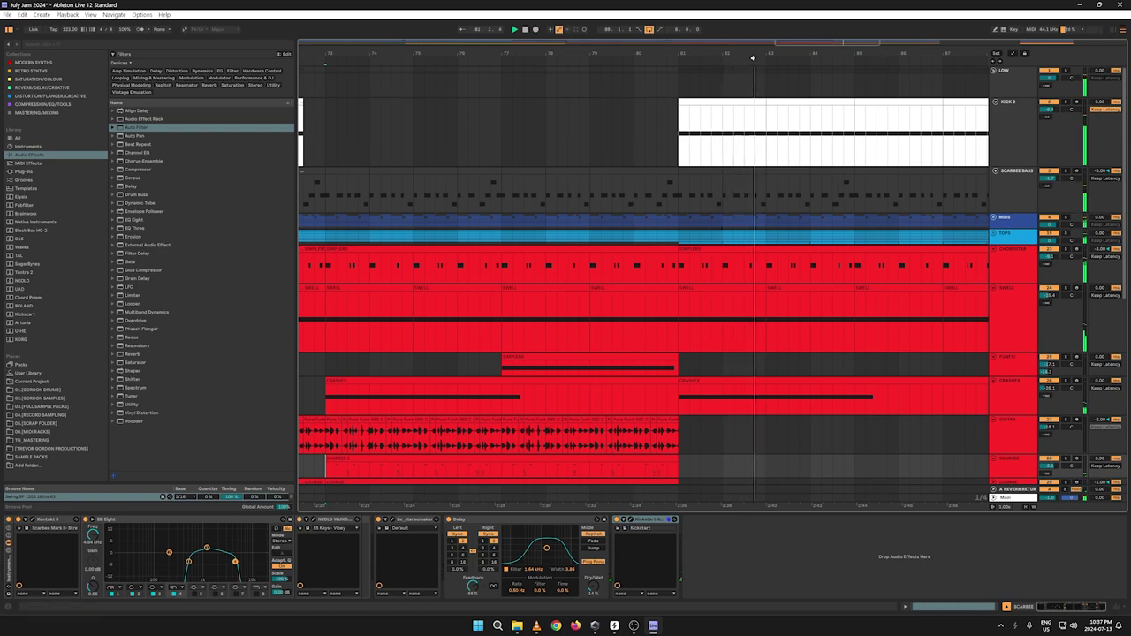
drag(751, 55, 522, 13)
scroll(804, 289, down, 5)
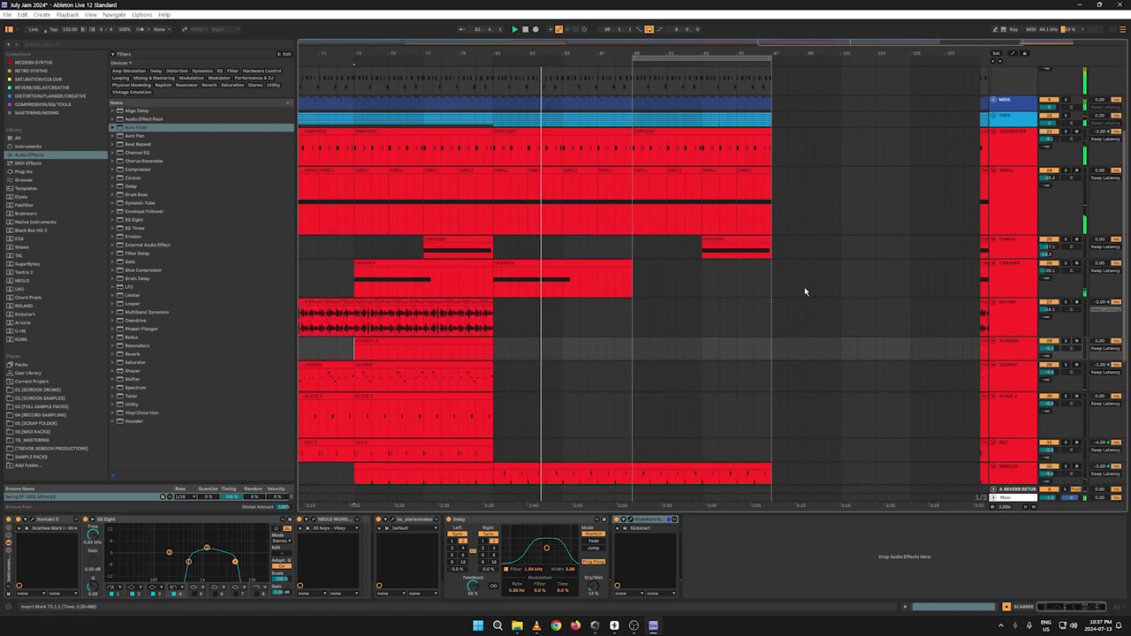
key(a)
scroll(778, 260, up, 2)
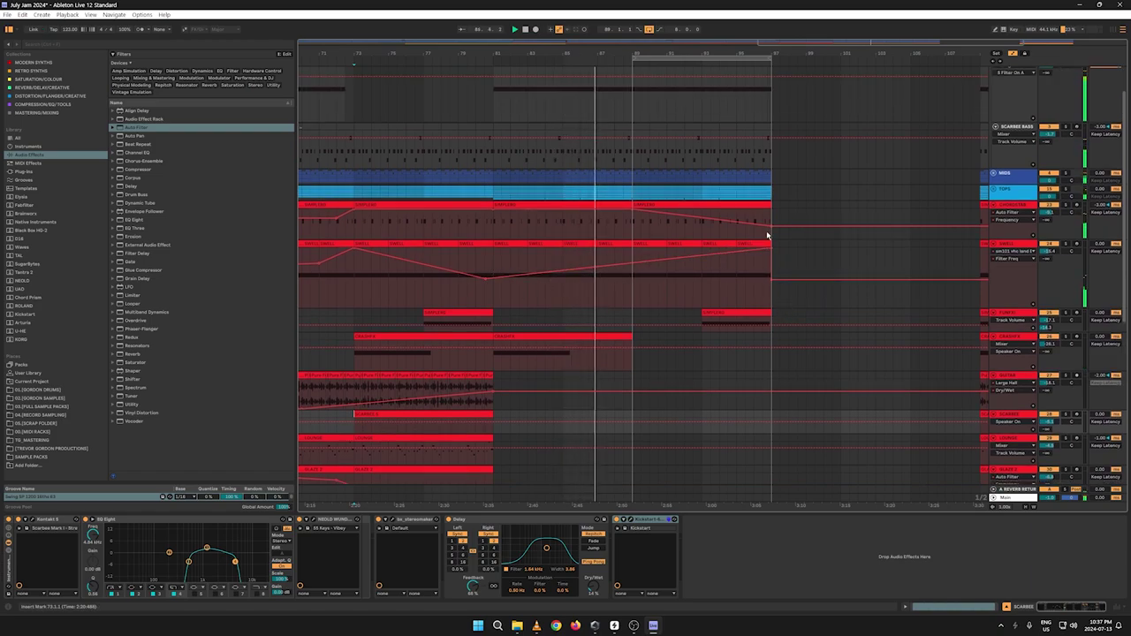
drag(769, 226, 769, 213)
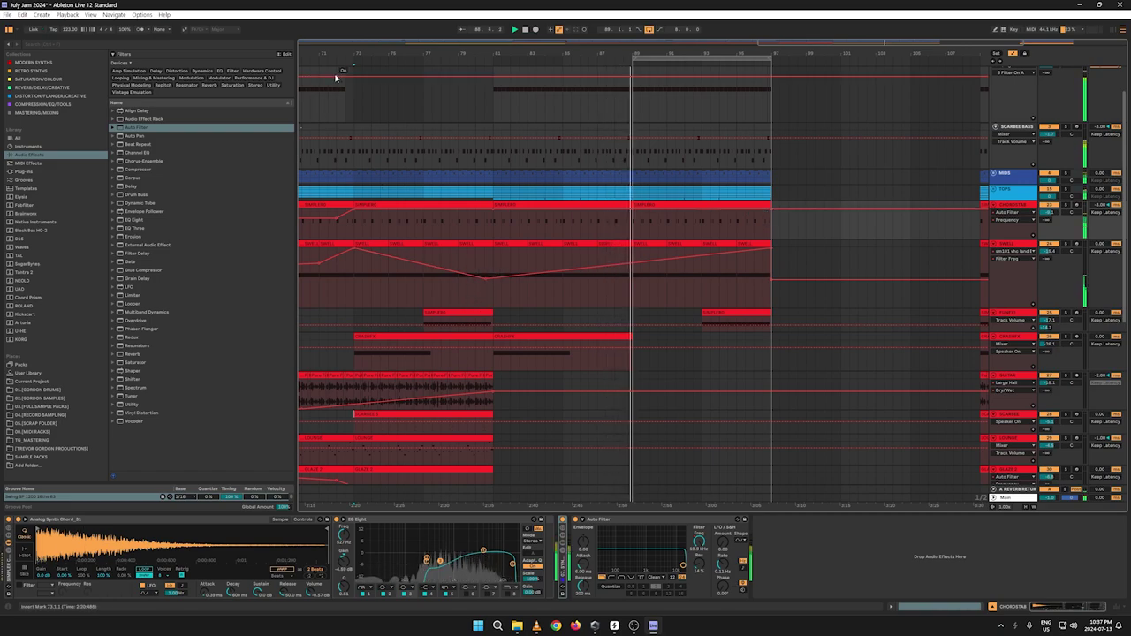
Step: Zoom out to nearly the whole song and replay it from the beginning
drag(340, 53, 404, 48)
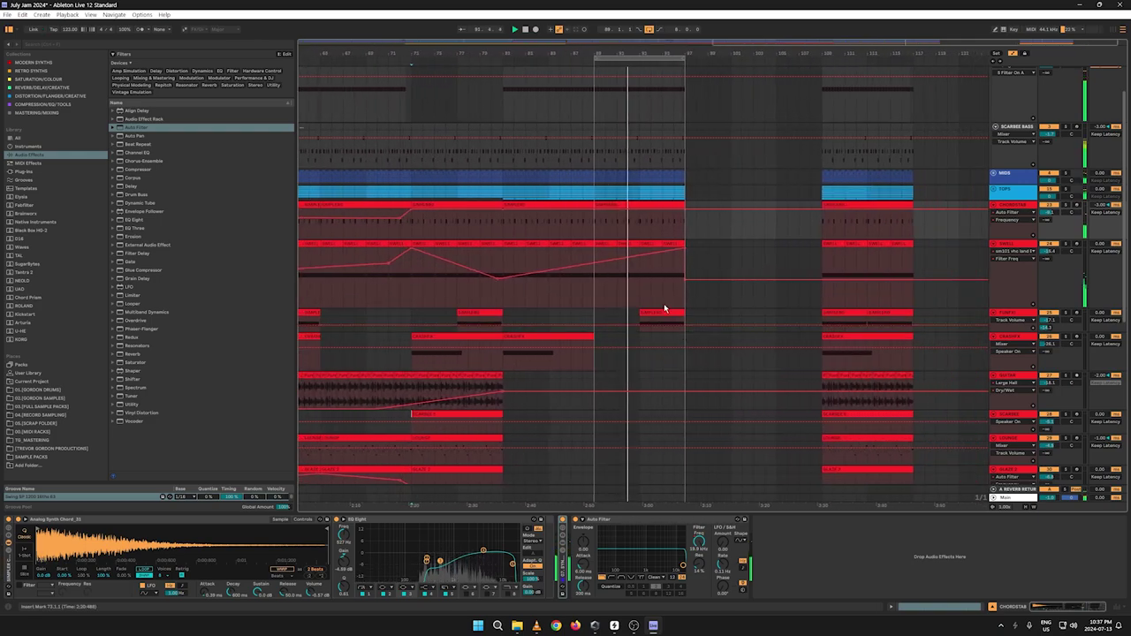
key(a)
key(a)
key(a)
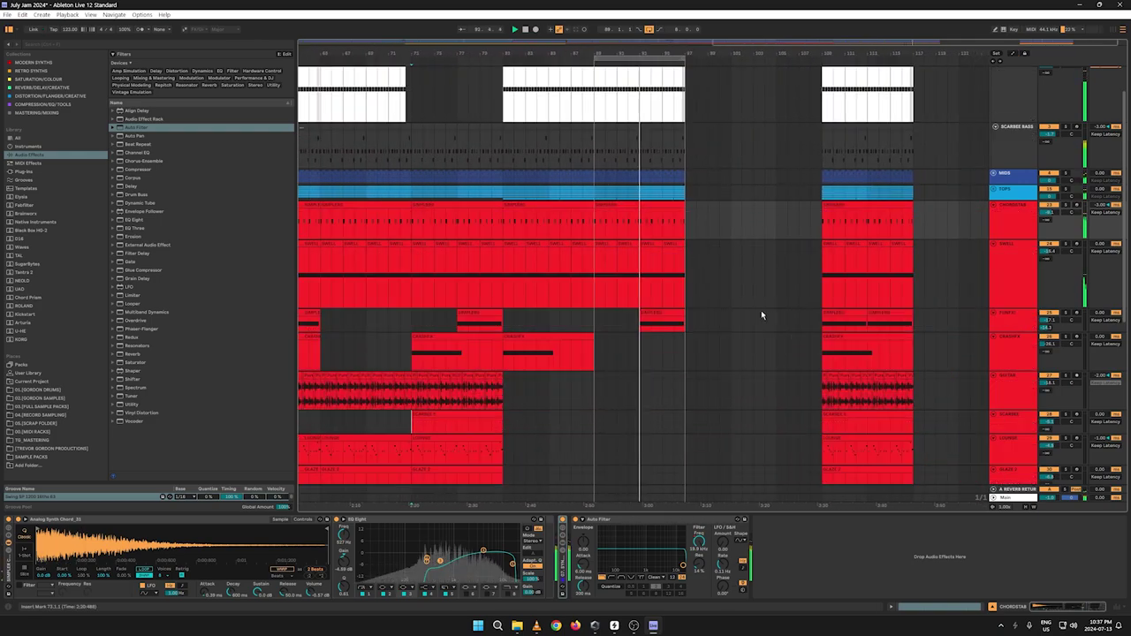
key(a)
key(a)
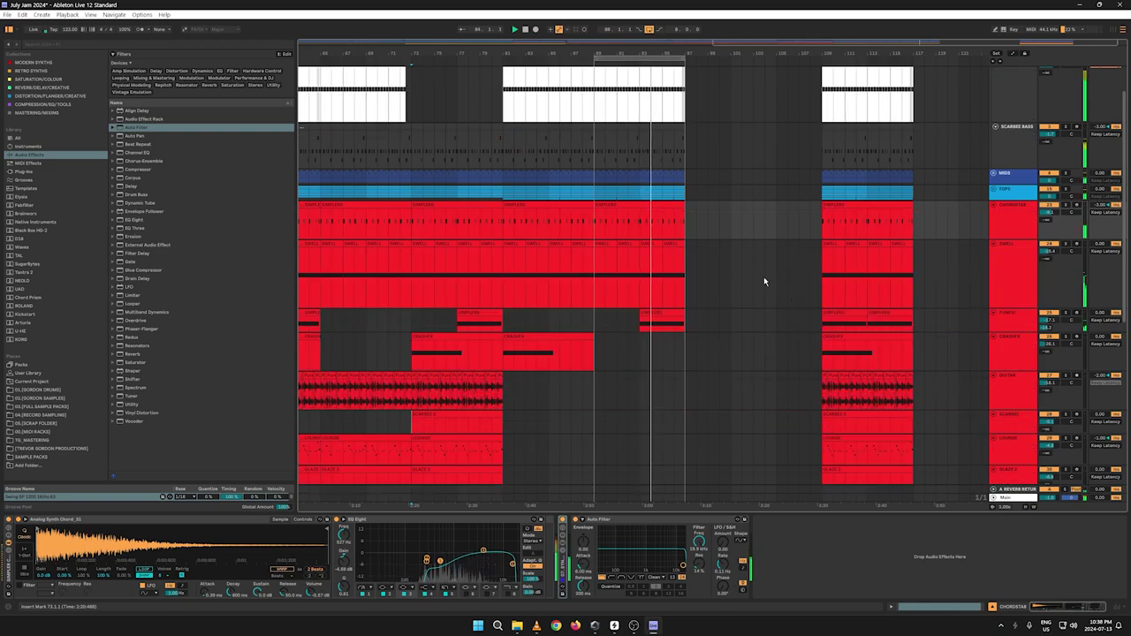
scroll(691, 136, up, 5)
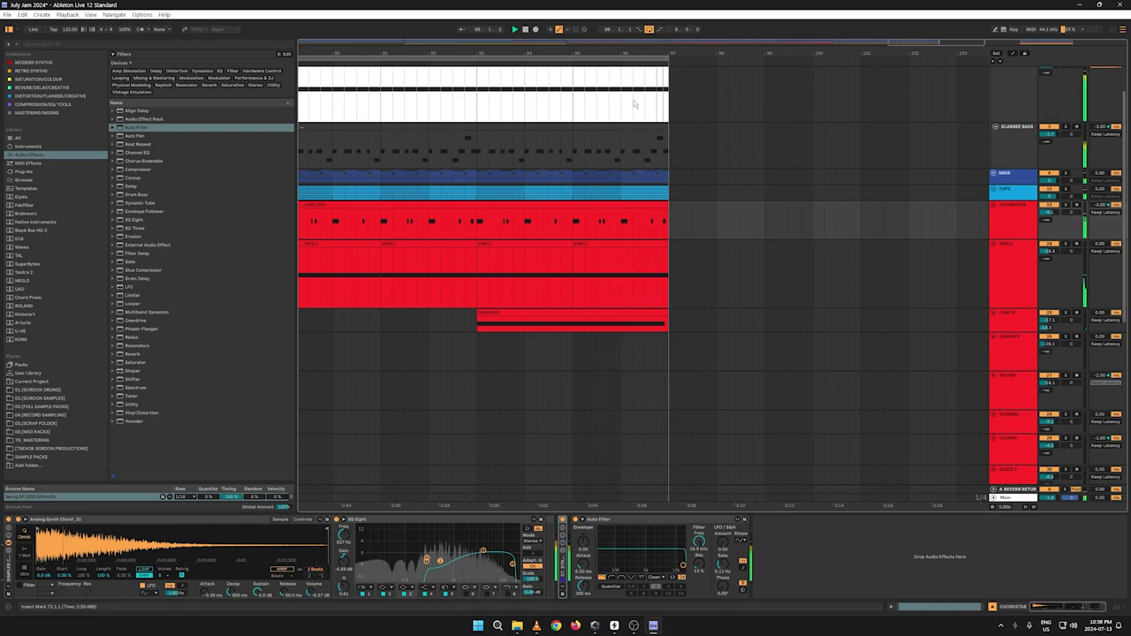
drag(606, 50, 605, 18)
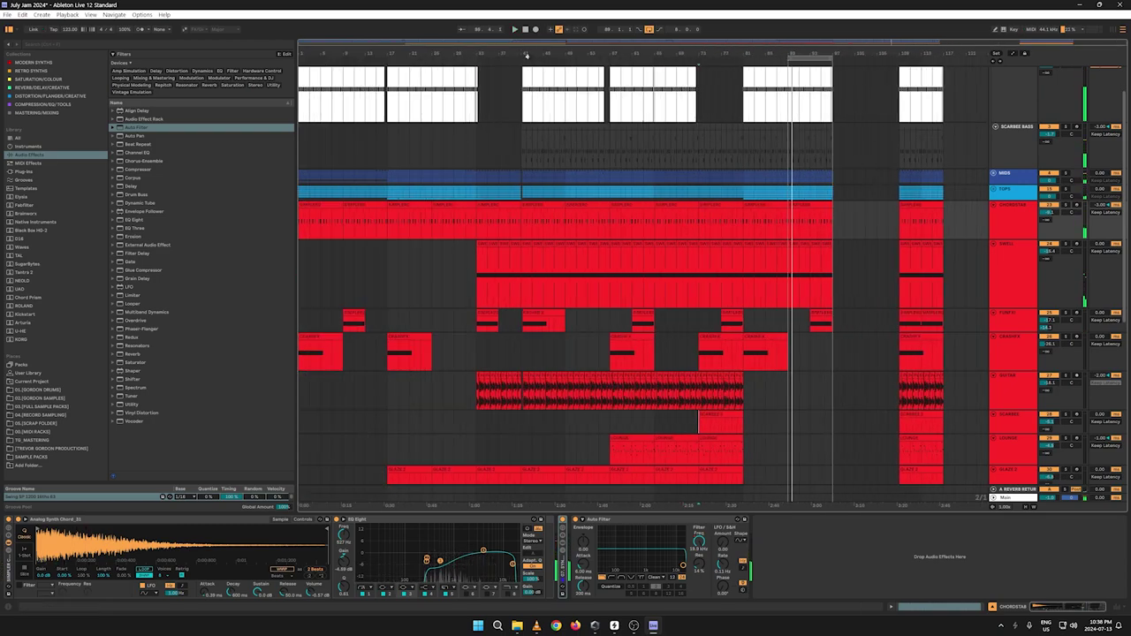
click(524, 30)
key(space)
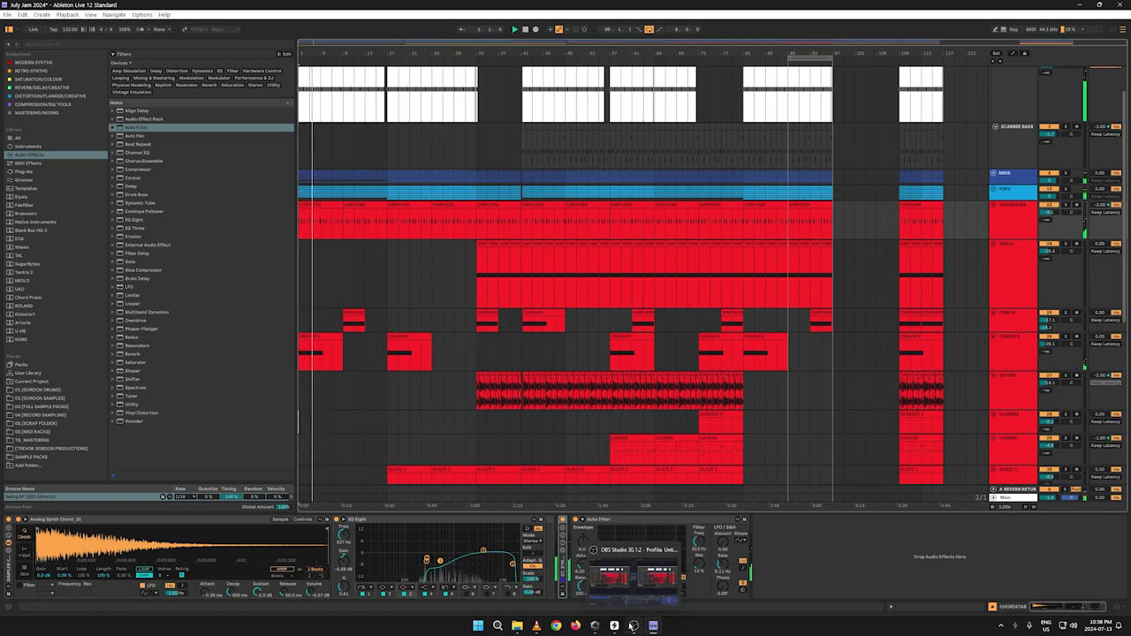
click(633, 626)
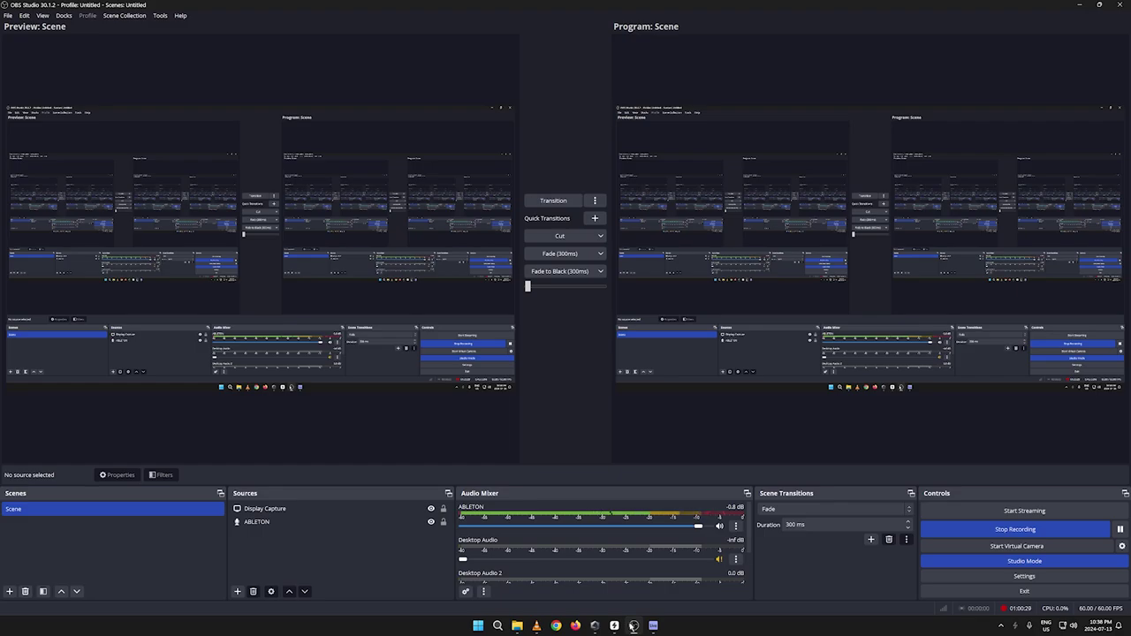
click(633, 625)
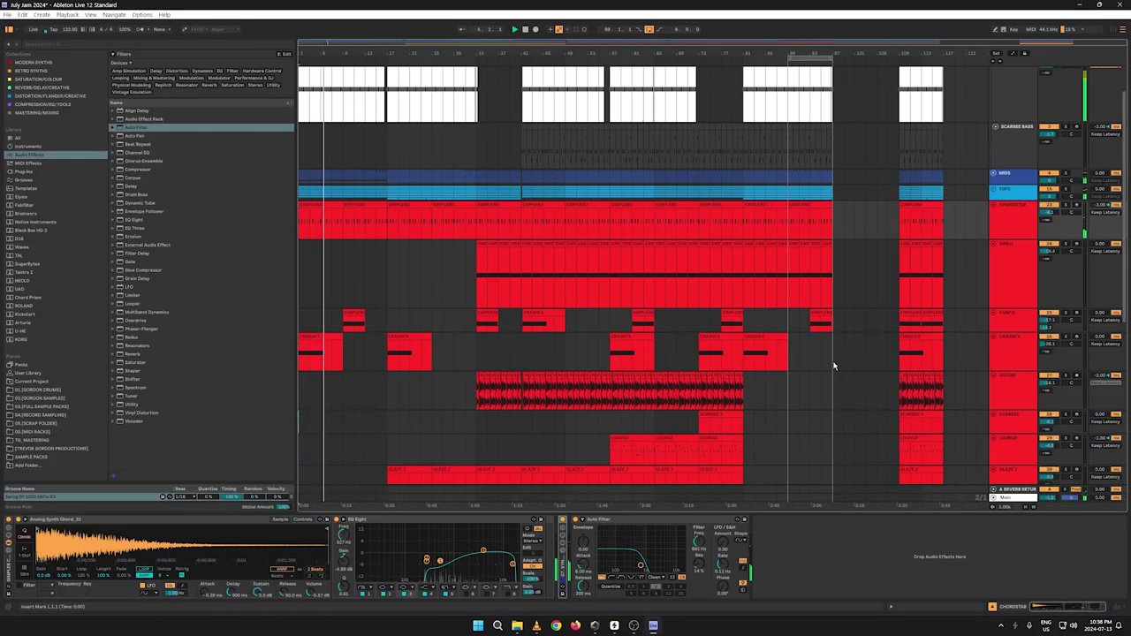
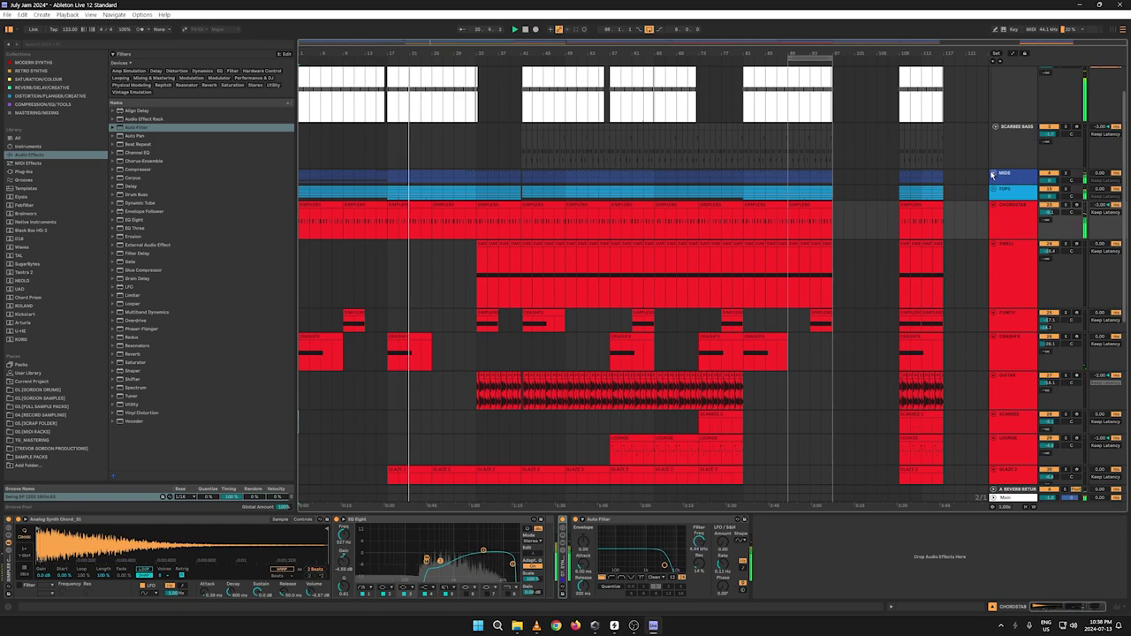
Step: Expand the MIDS and TOPS groups and resize the OHH track
click(993, 173)
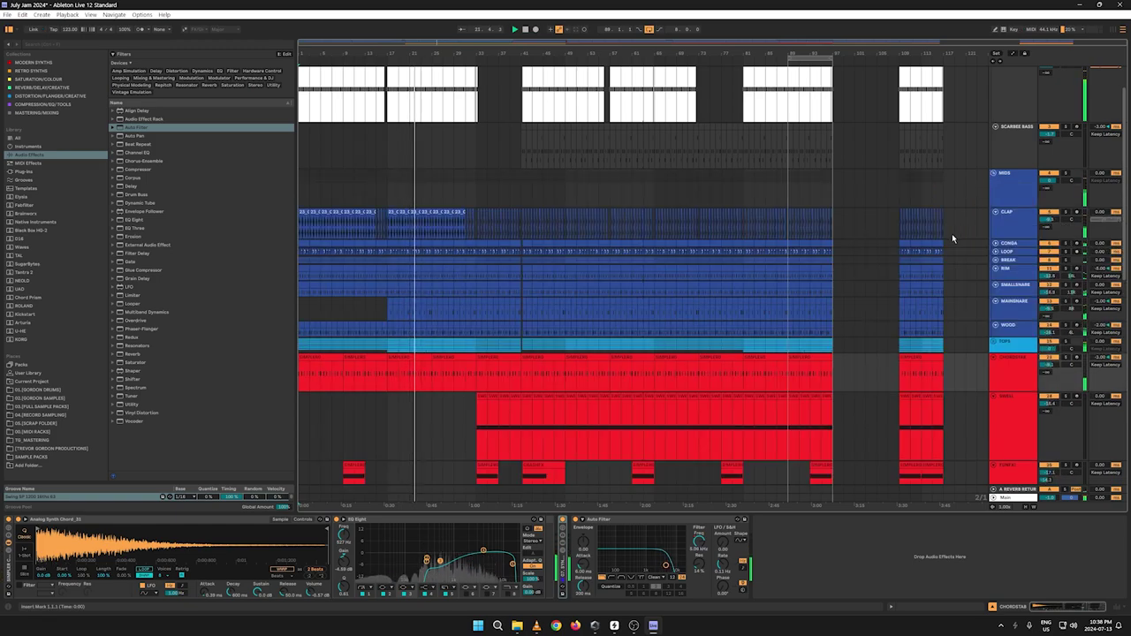
click(994, 344)
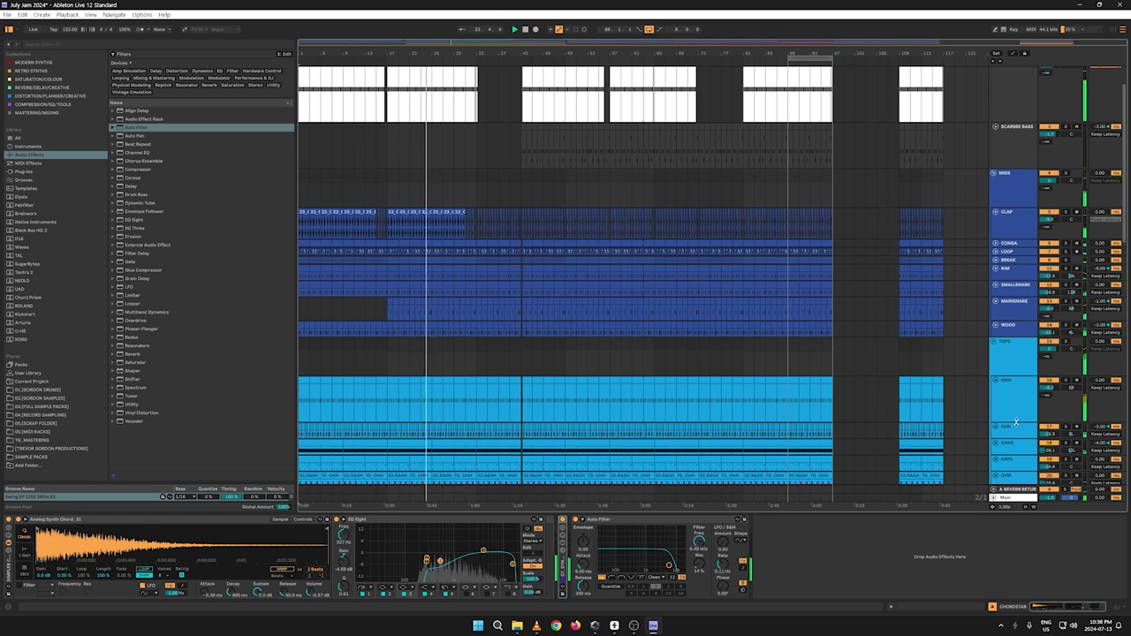
drag(1016, 422, 1016, 407)
scroll(983, 395, down, 4)
scroll(983, 395, up, 1)
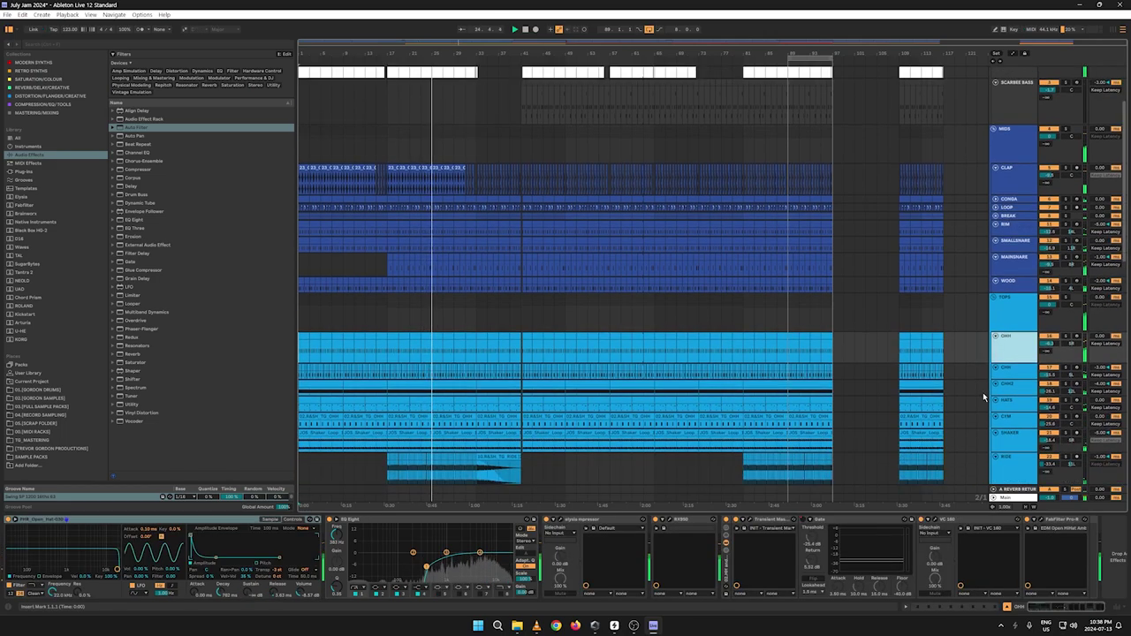
key(a)
key(a)
scroll(988, 360, up, 1)
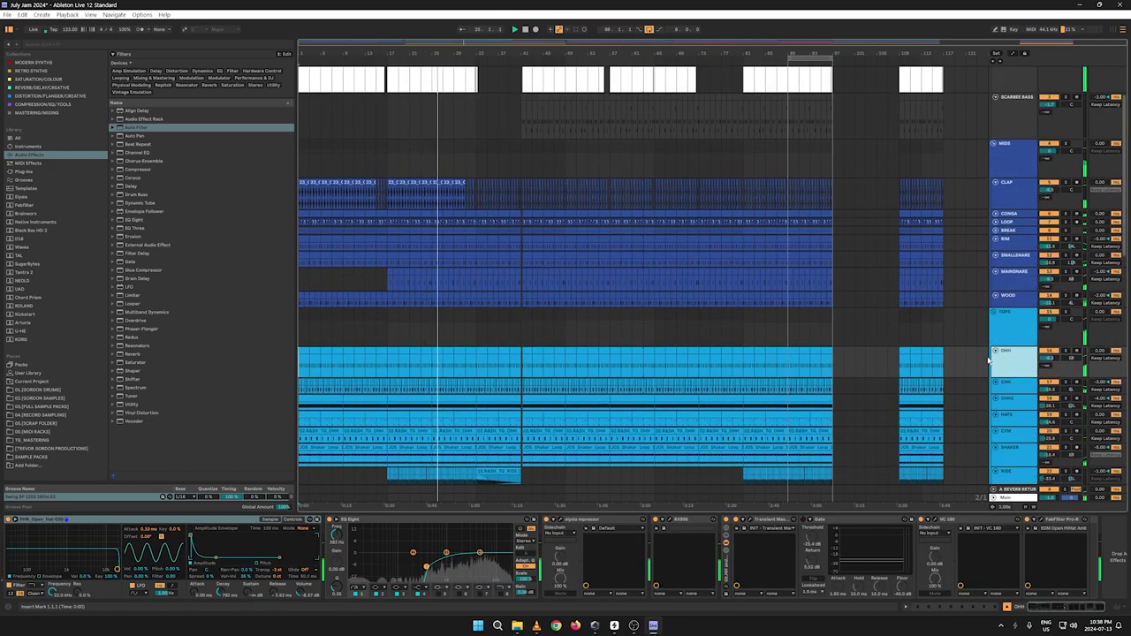
scroll(987, 359, up, 2)
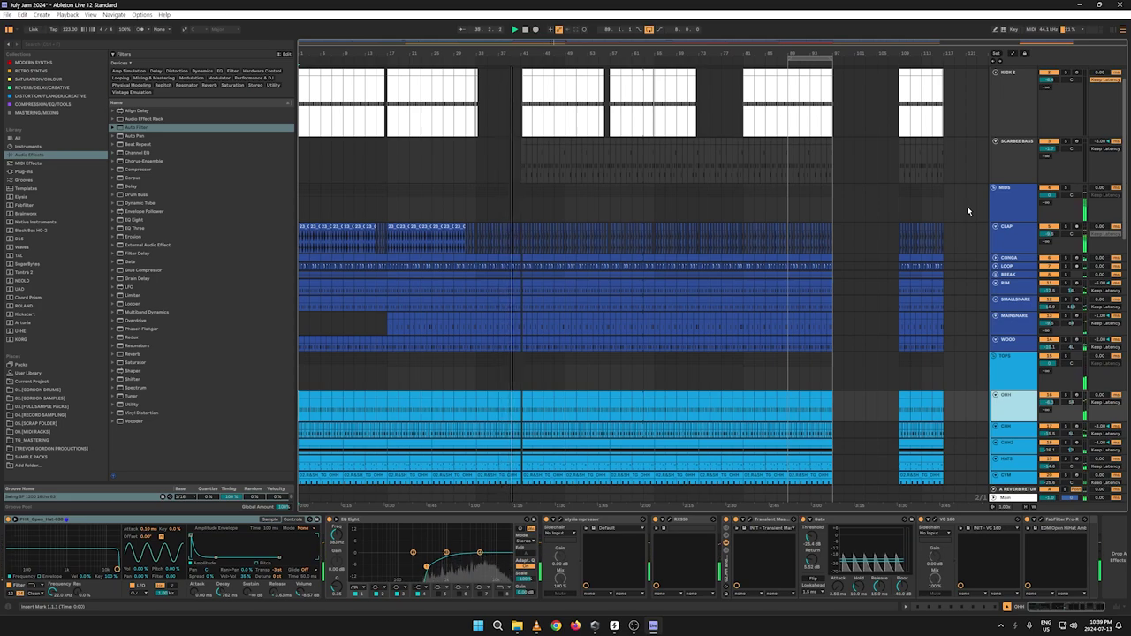
Step: Check the KICK 2 and SCARBEE BASS devices, zooming near bar 41 with insert point 39.4.3
click(1022, 133)
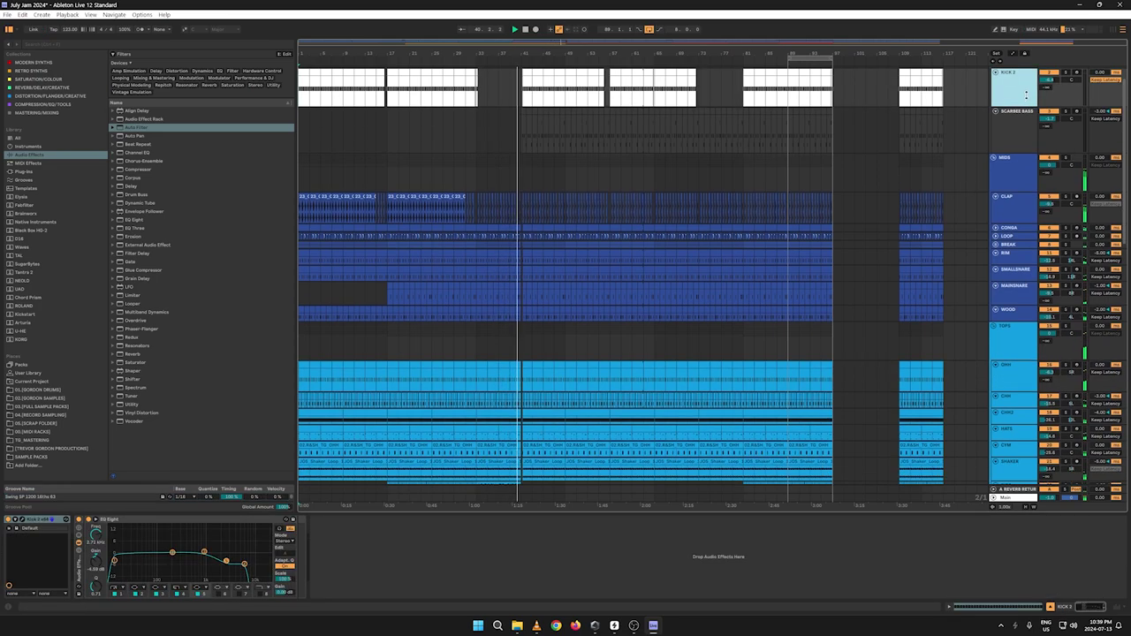
click(1015, 136)
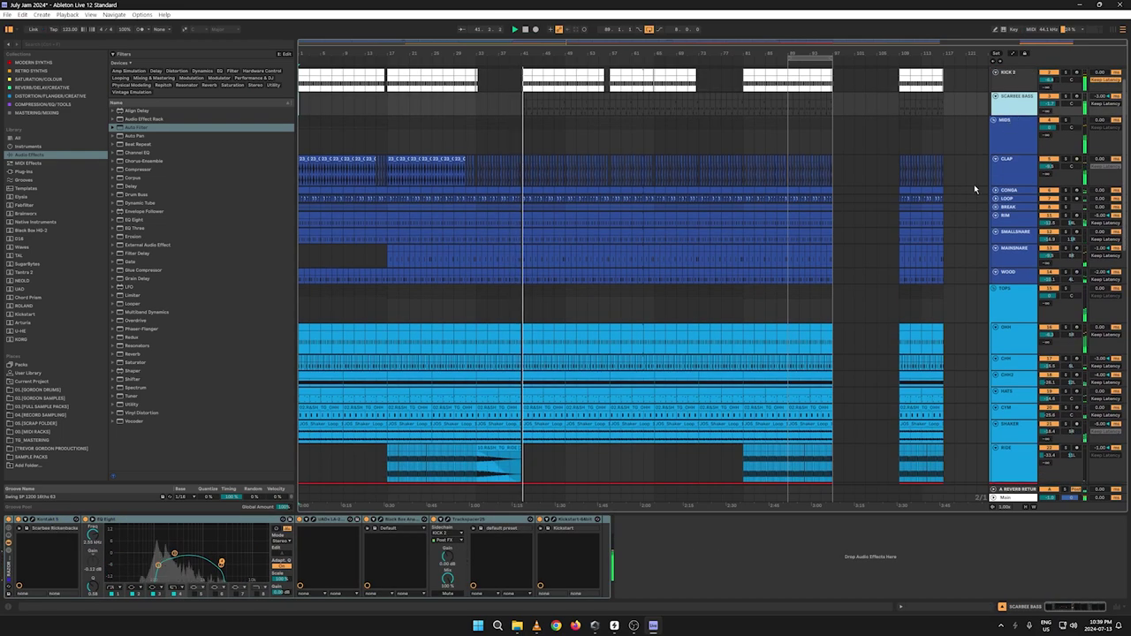
scroll(884, 253, down, 3)
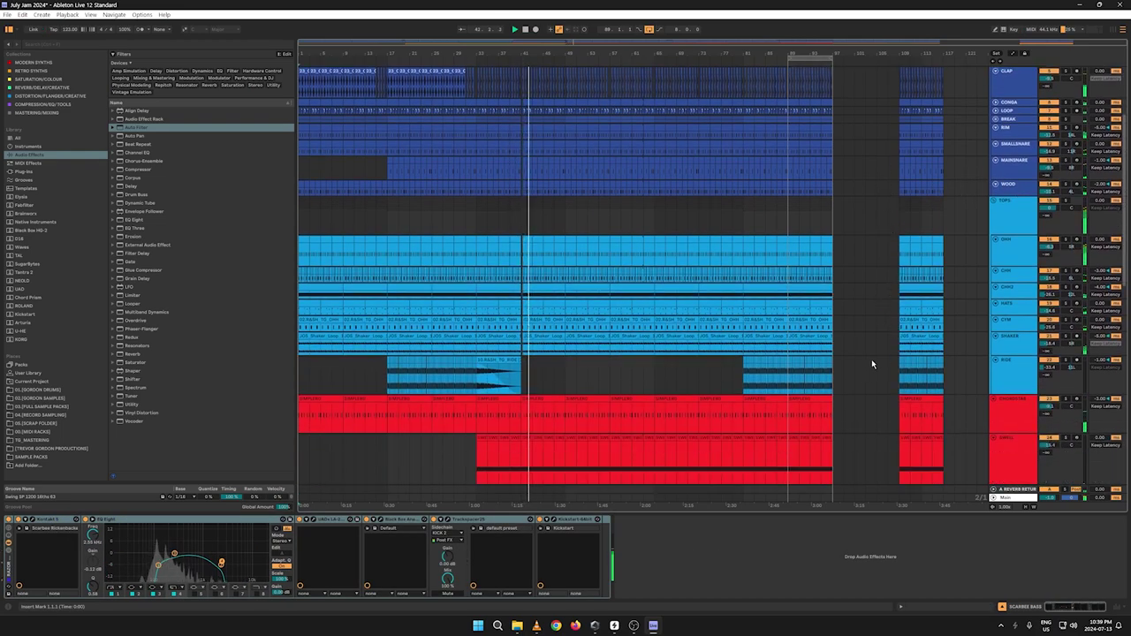
scroll(690, 298, up, 4)
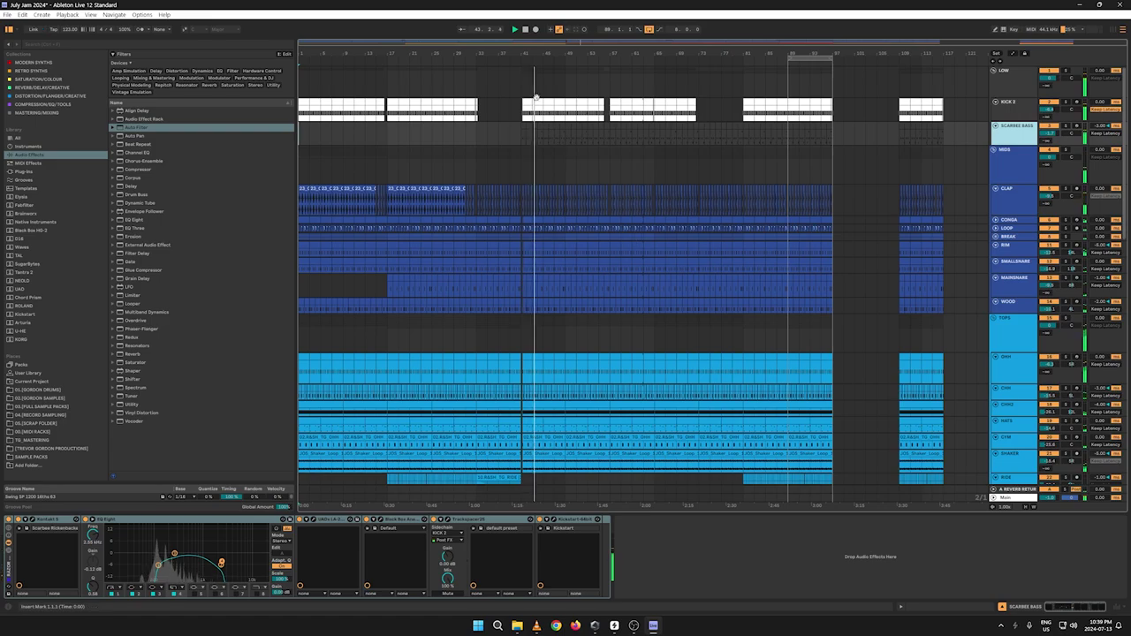
drag(520, 53, 567, 129)
click(467, 132)
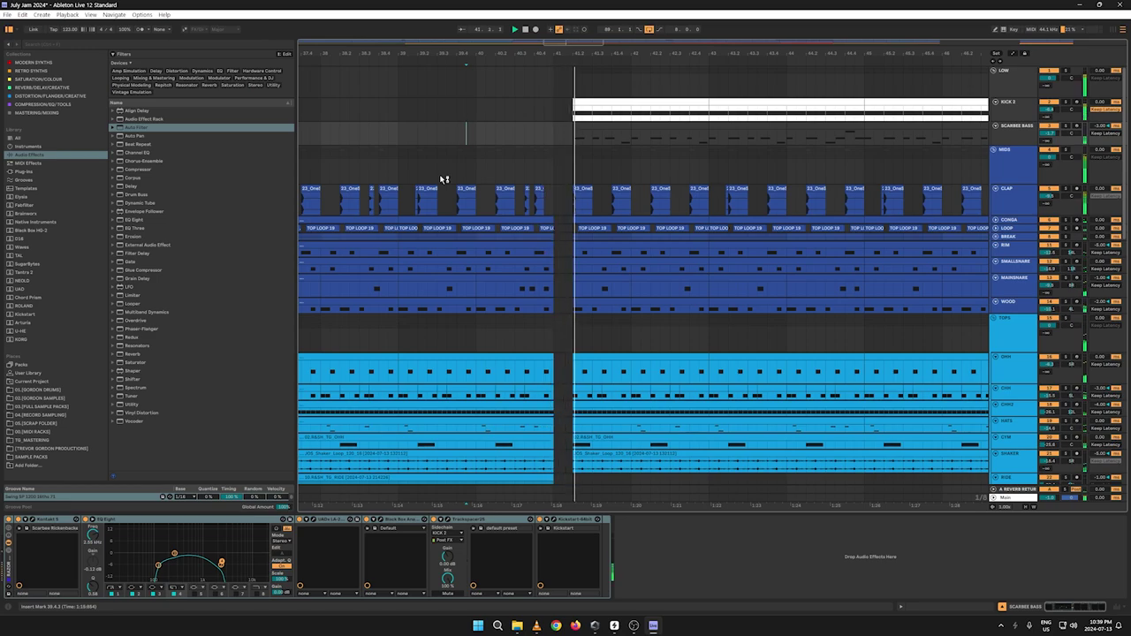
drag(577, 55, 516, 6)
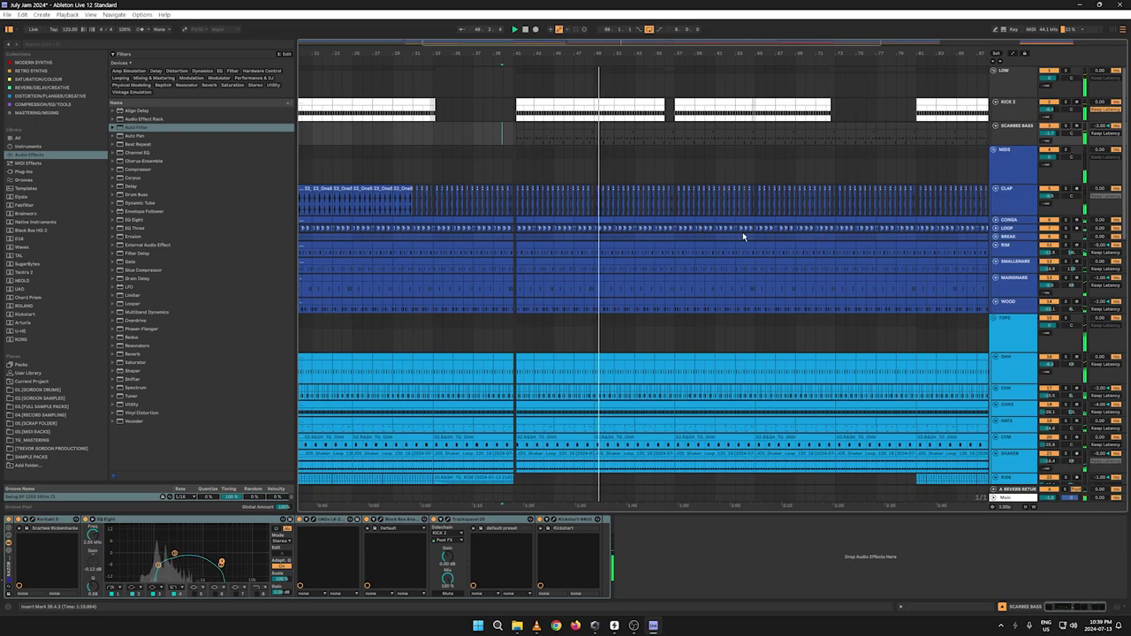
Step: Toggle the automation envelopes, then select CRASHFX to show its sampler and EQ
key(a)
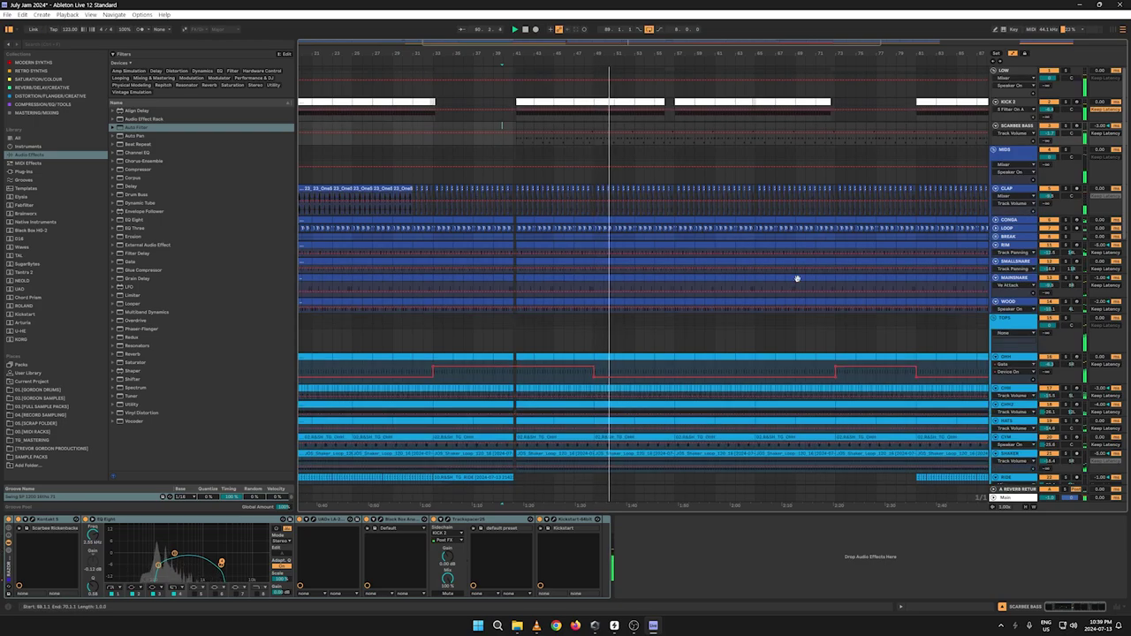
key(a)
scroll(792, 266, down, 5)
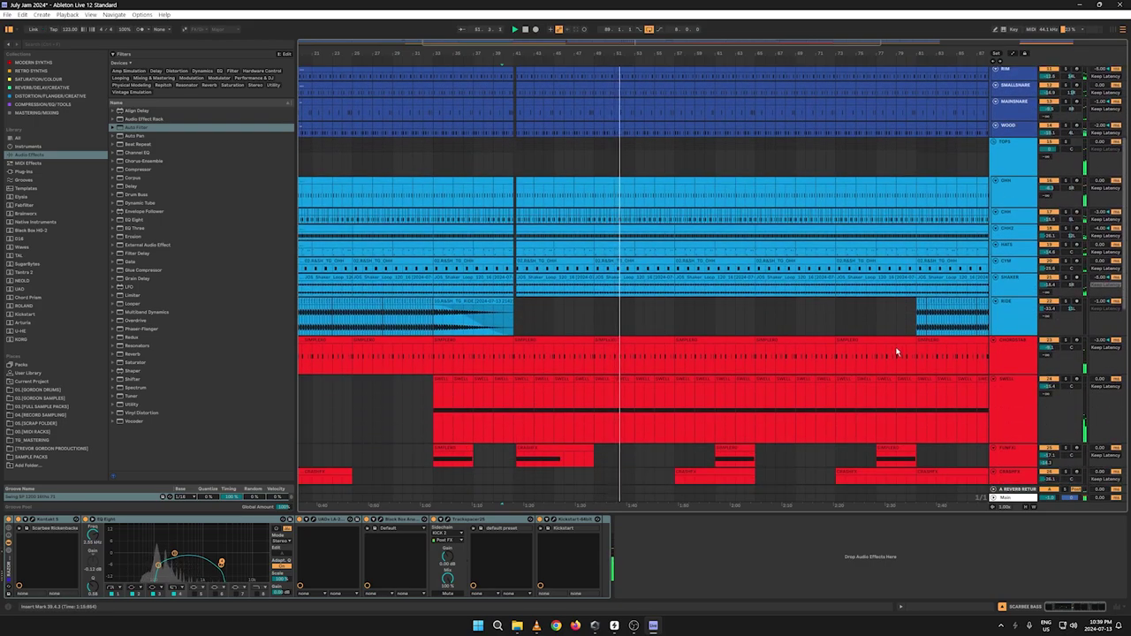
key(a)
key(a)
scroll(862, 332, down, 3)
key(a)
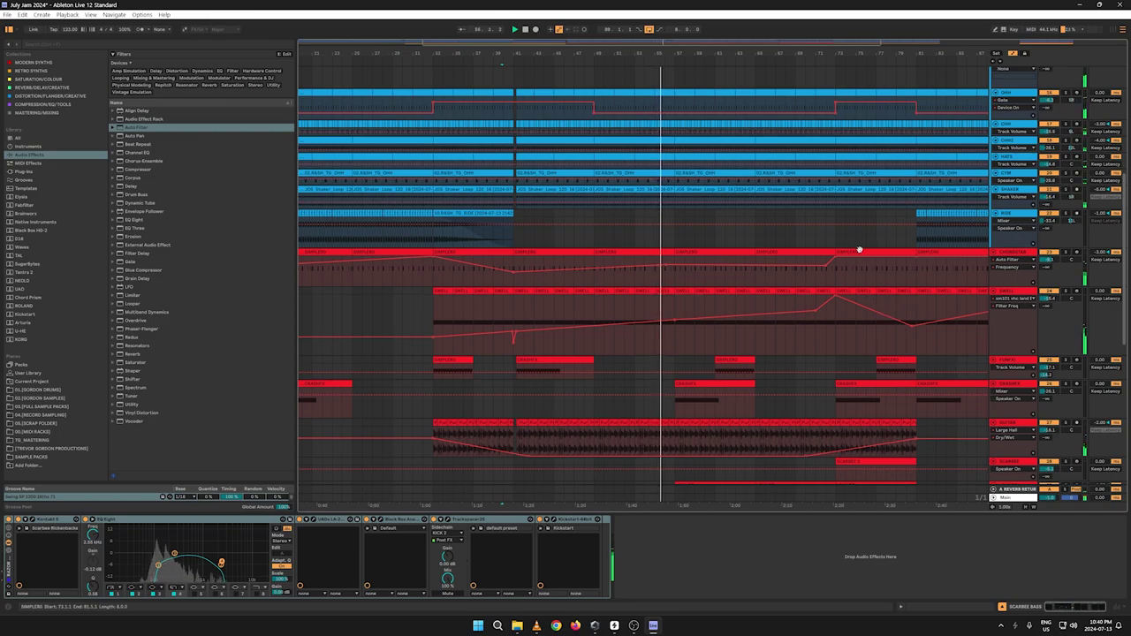
key(a)
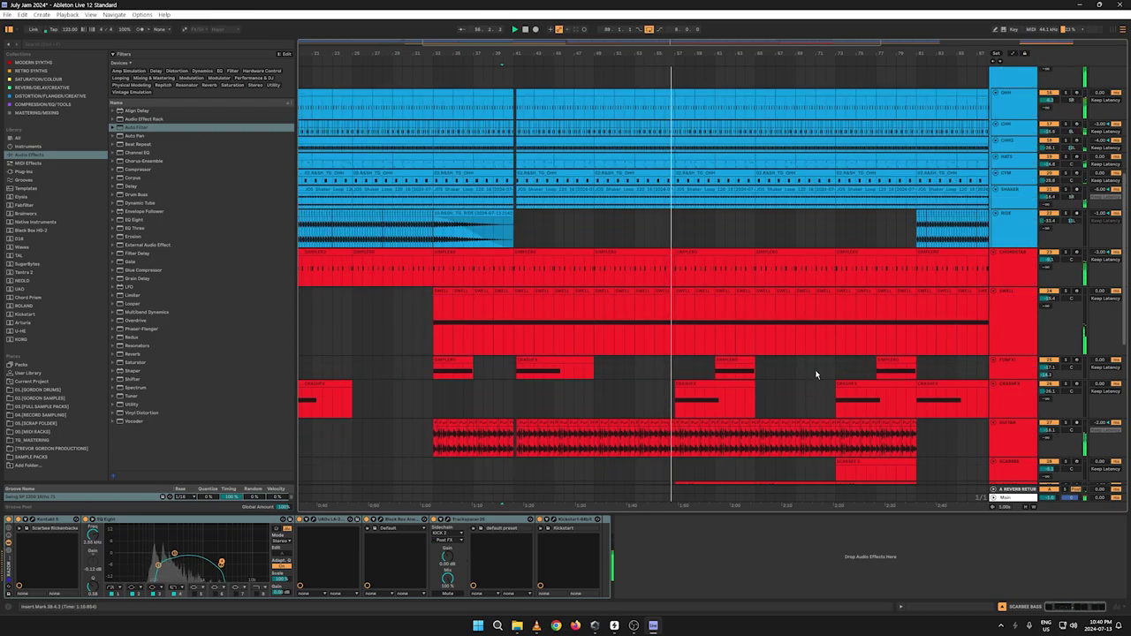
scroll(813, 375, down, 3)
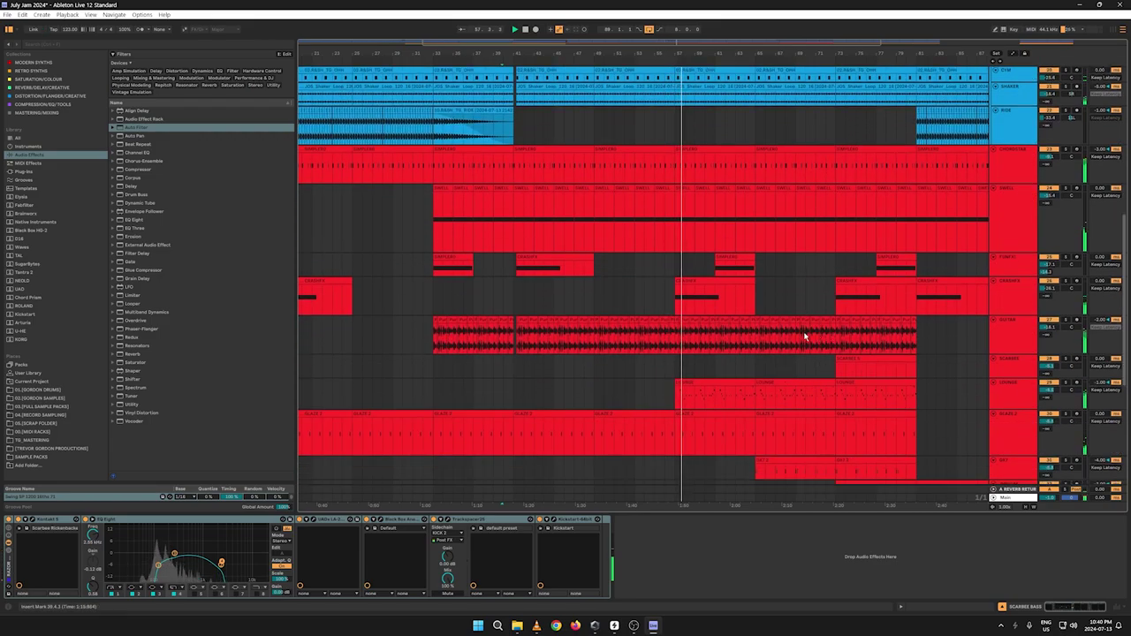
click(1011, 296)
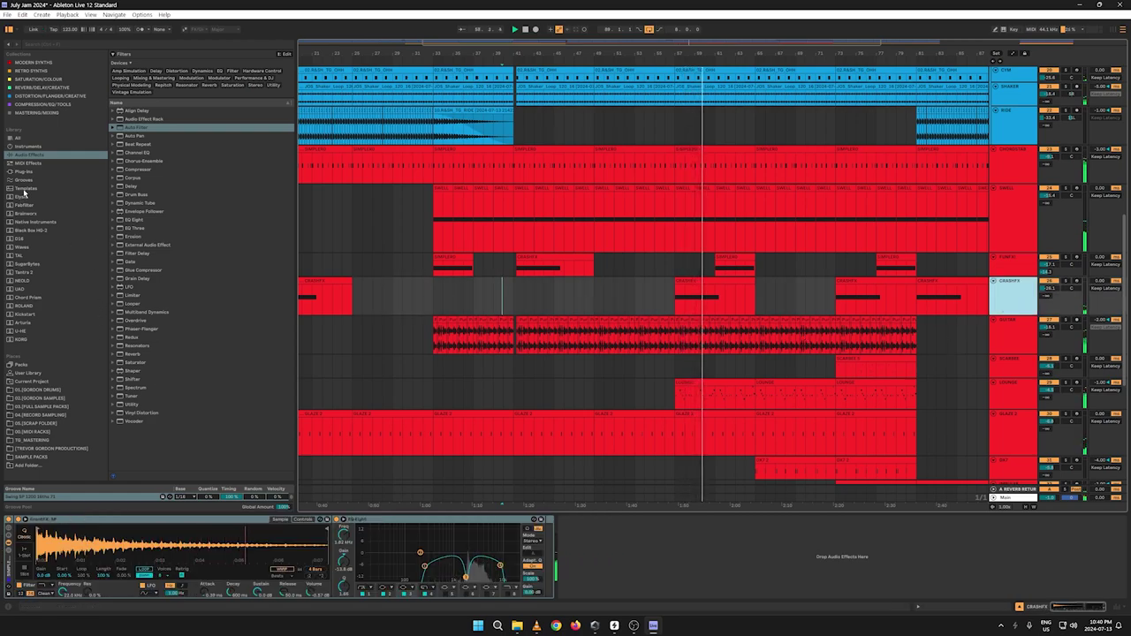
Step: Add Brainworx bx_stereomaker to the CRASHFX device chain and nudge a PUNFX clip later
click(26, 214)
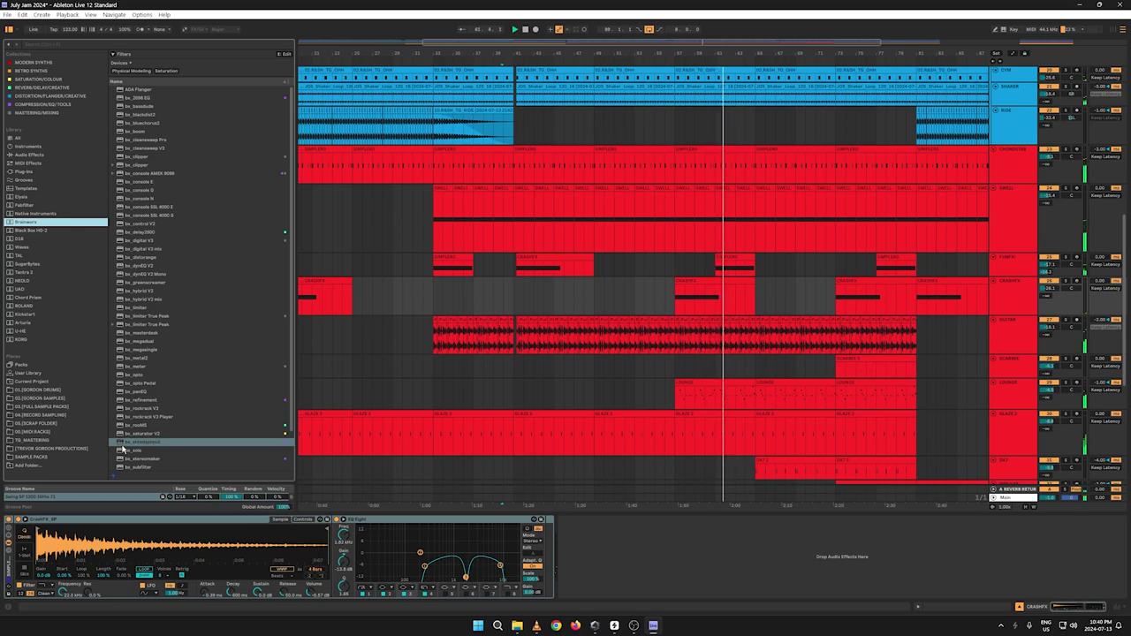
drag(130, 460, 585, 545)
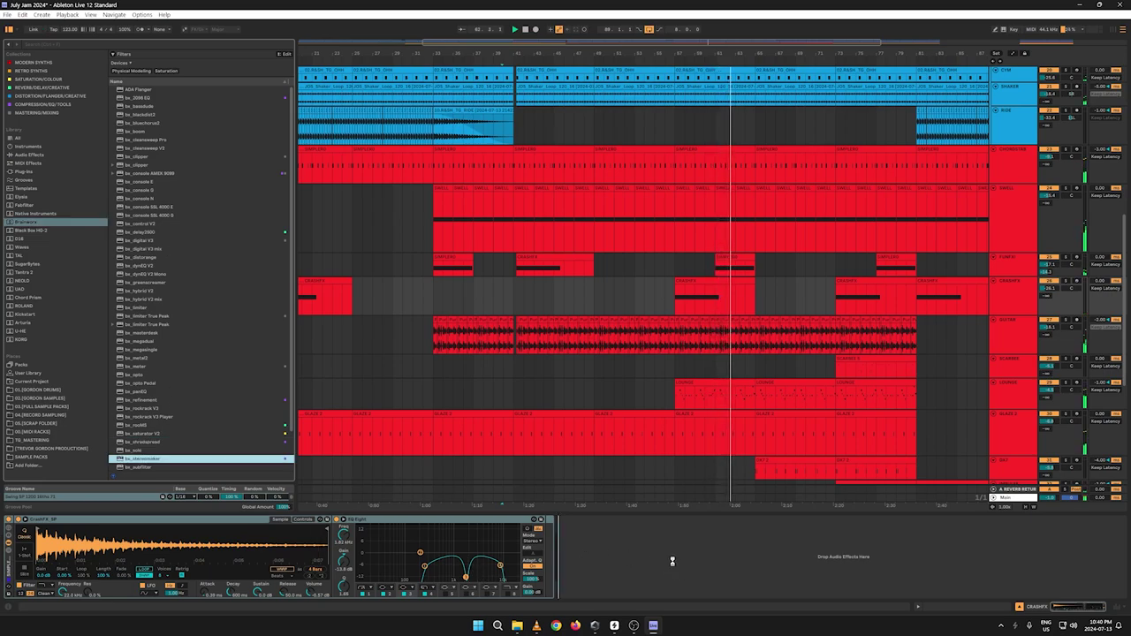
drag(672, 560, 663, 556)
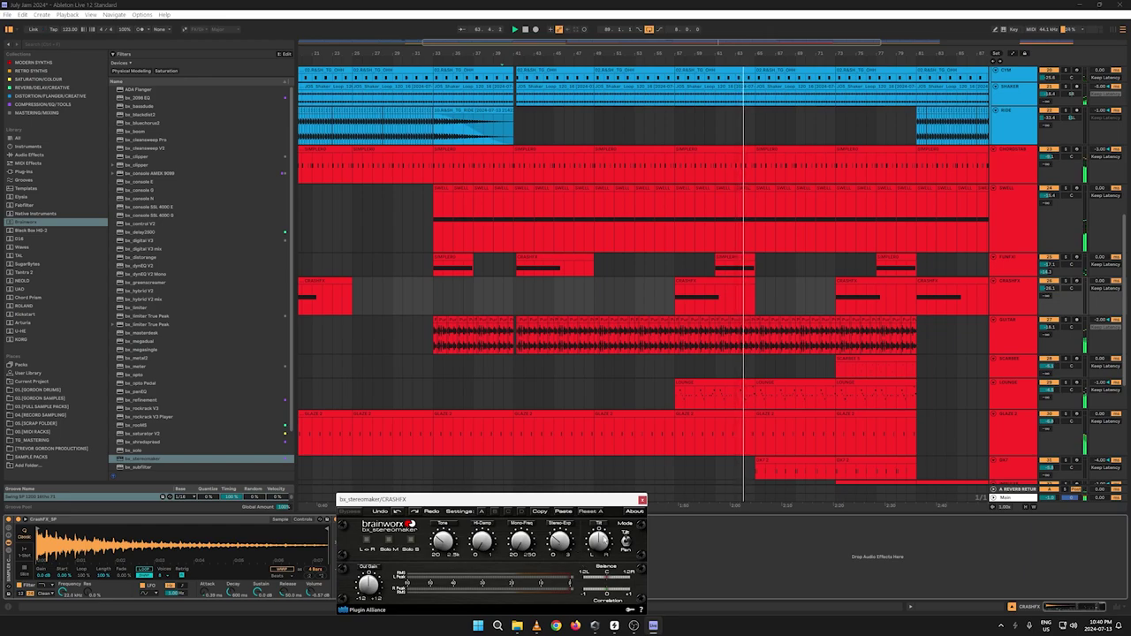
drag(610, 502, 817, 475)
click(849, 474)
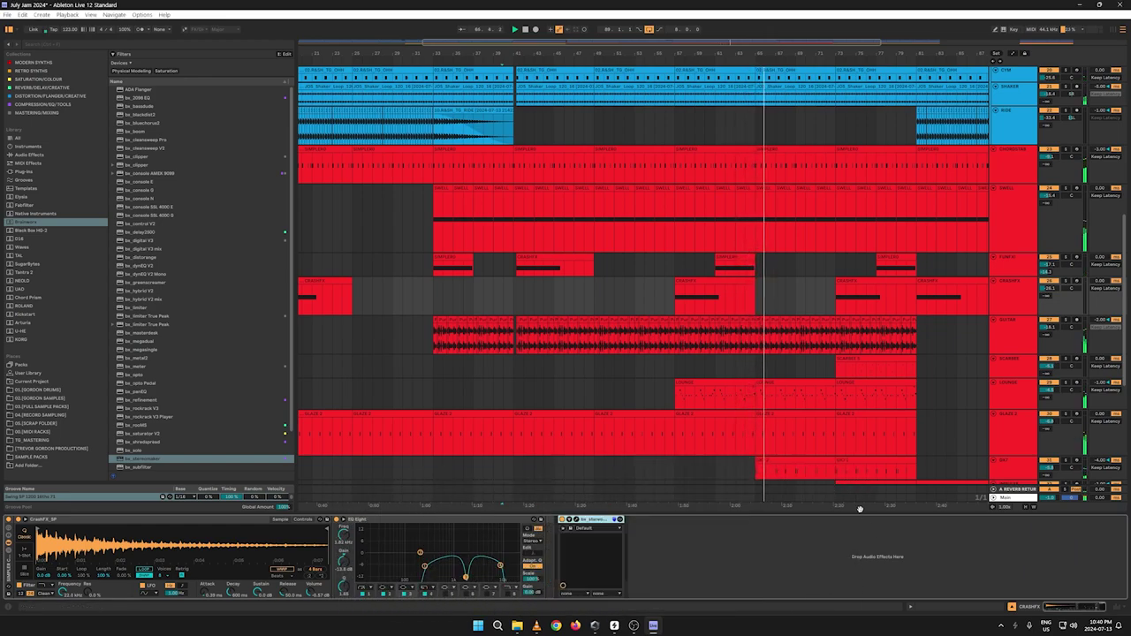
drag(745, 265, 785, 265)
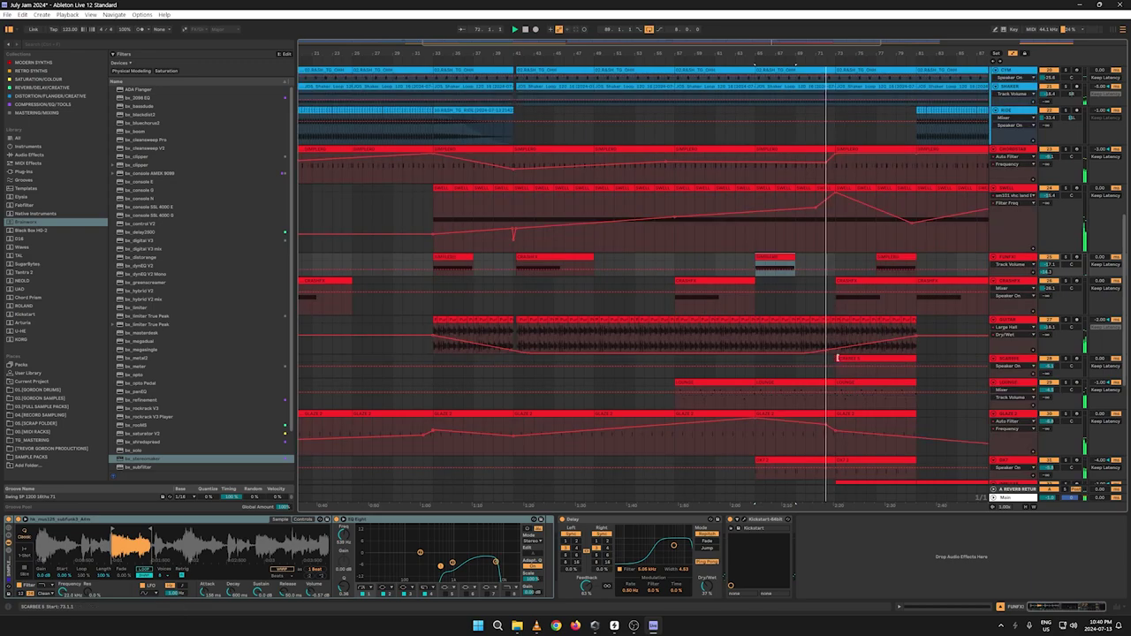
Step: Lower SWELL's Filter Freq points (7.61 kHz to 3.42 kHz, about 698 Hz) and add a 5.25 kHz point
scroll(890, 300, up, 3)
key(a)
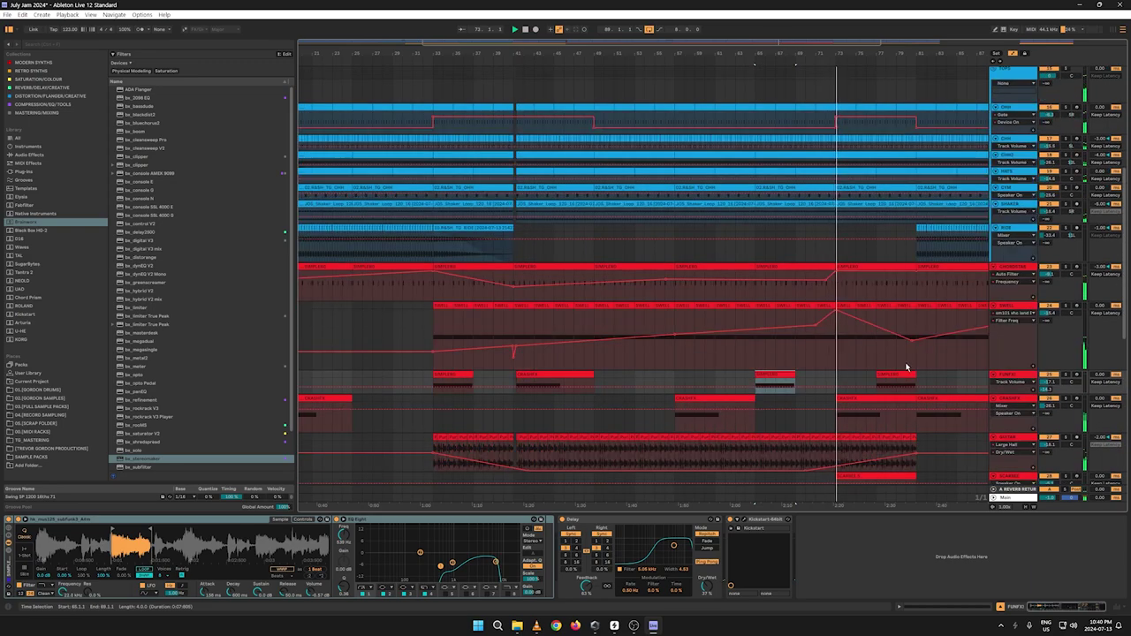
click(814, 329)
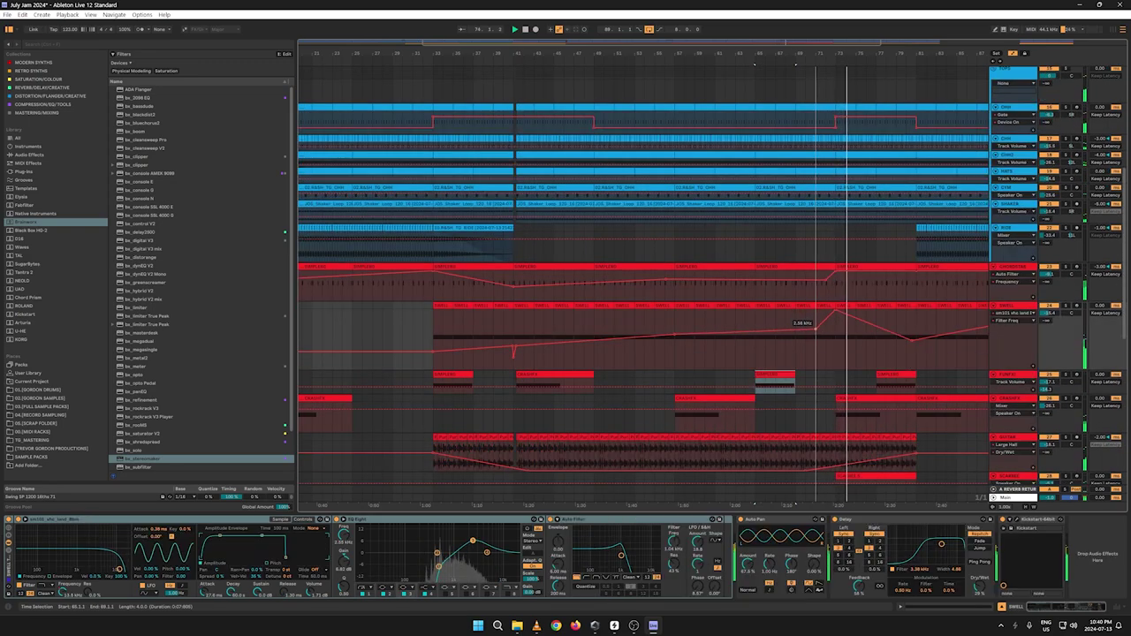
drag(675, 334, 675, 336)
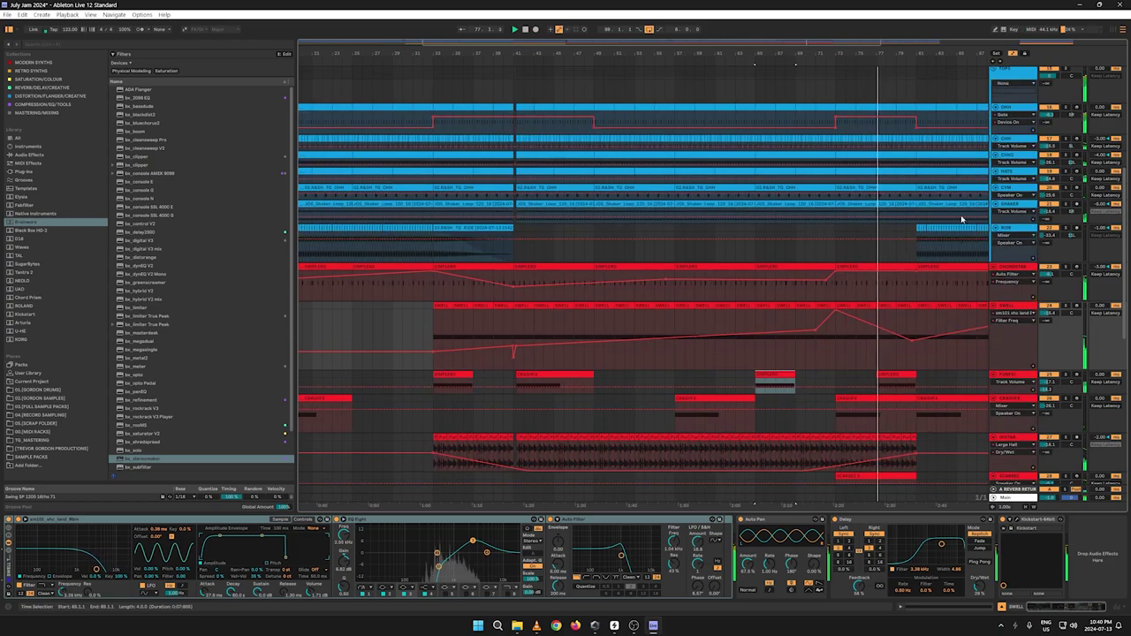
drag(954, 58, 643, 51)
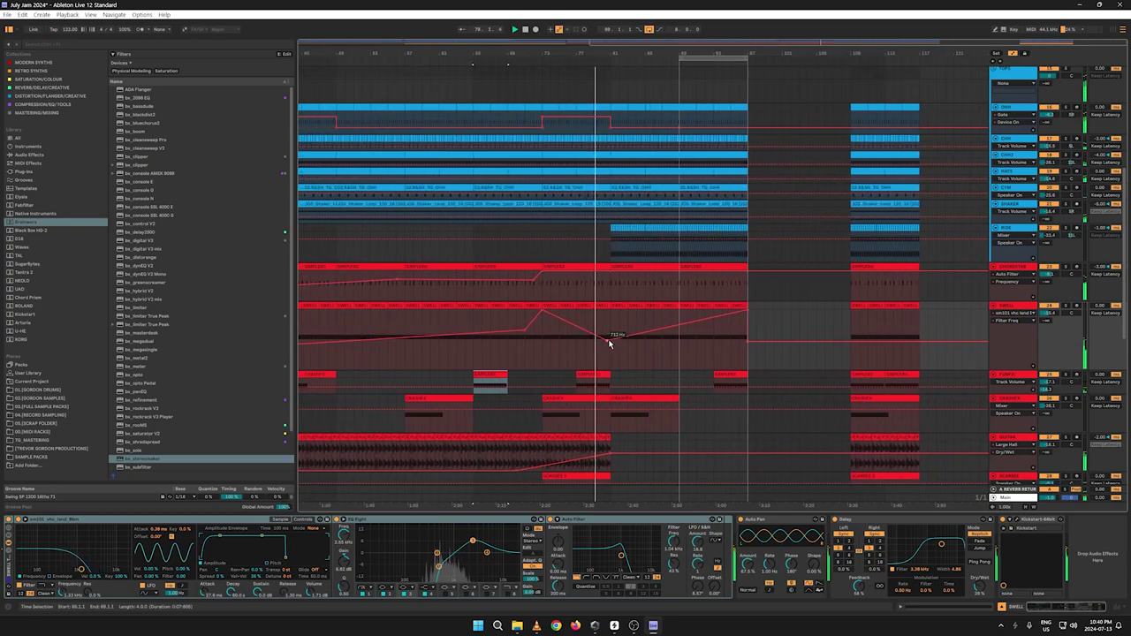
drag(608, 342, 607, 343)
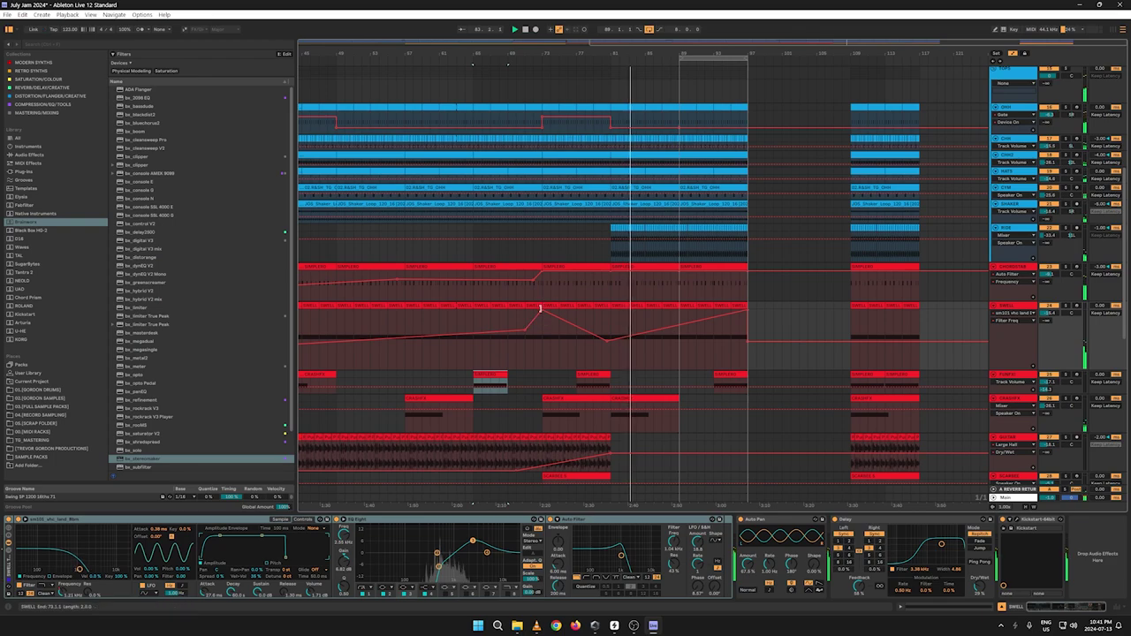
click(540, 309)
drag(541, 320, 541, 332)
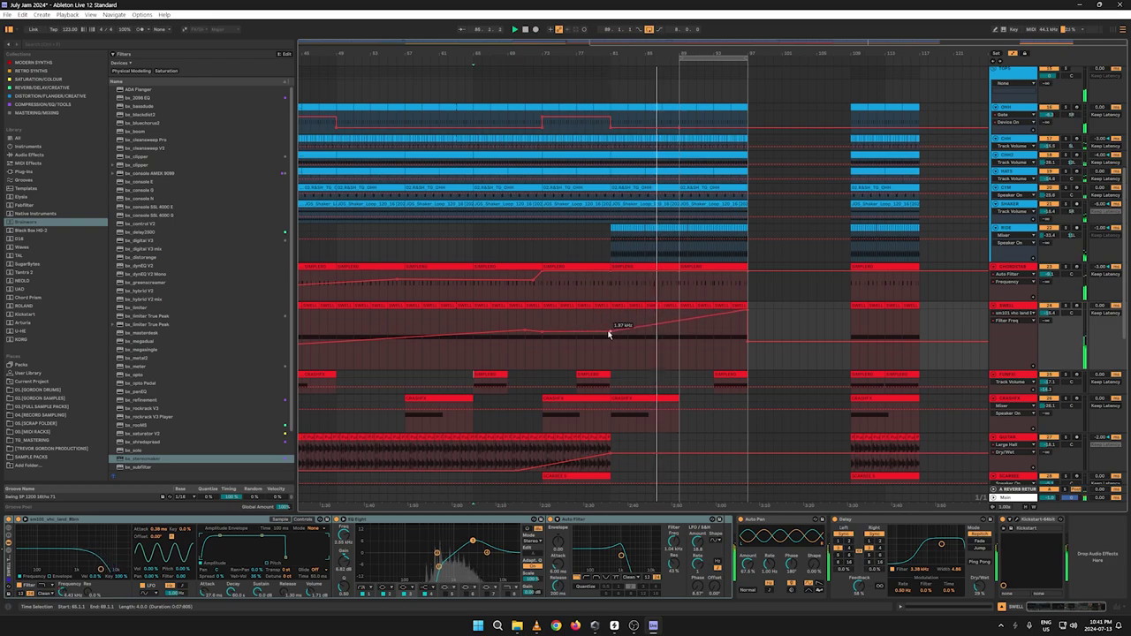
drag(607, 334, 609, 322)
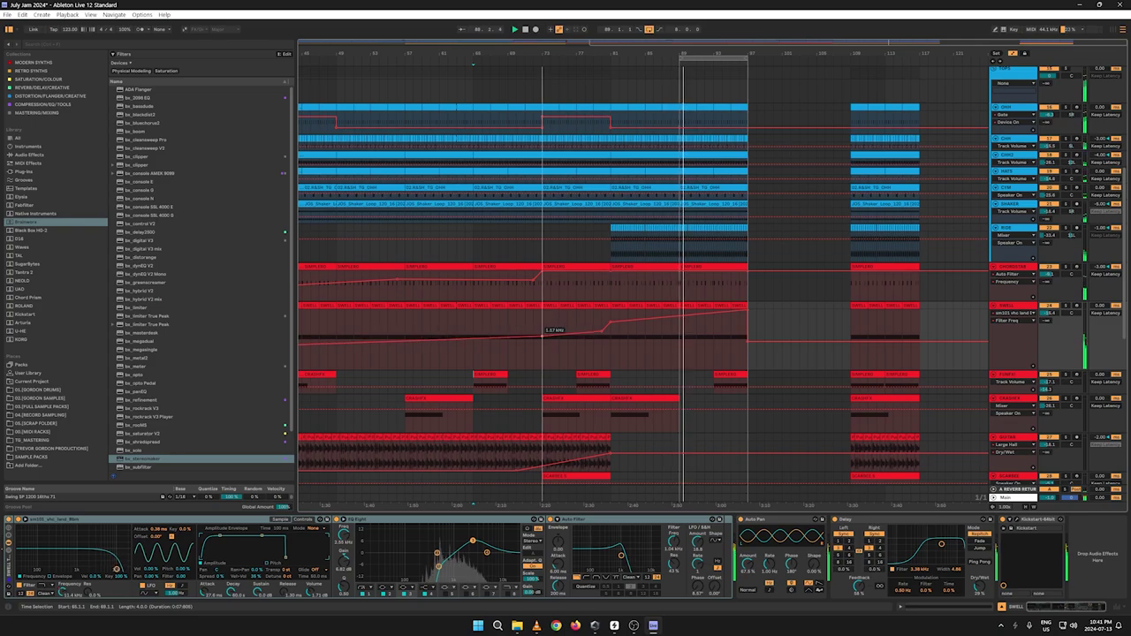
Step: Raise the VOCFX Auto Filter frequency breakpoint at the clip end toward bar 97
key(a)
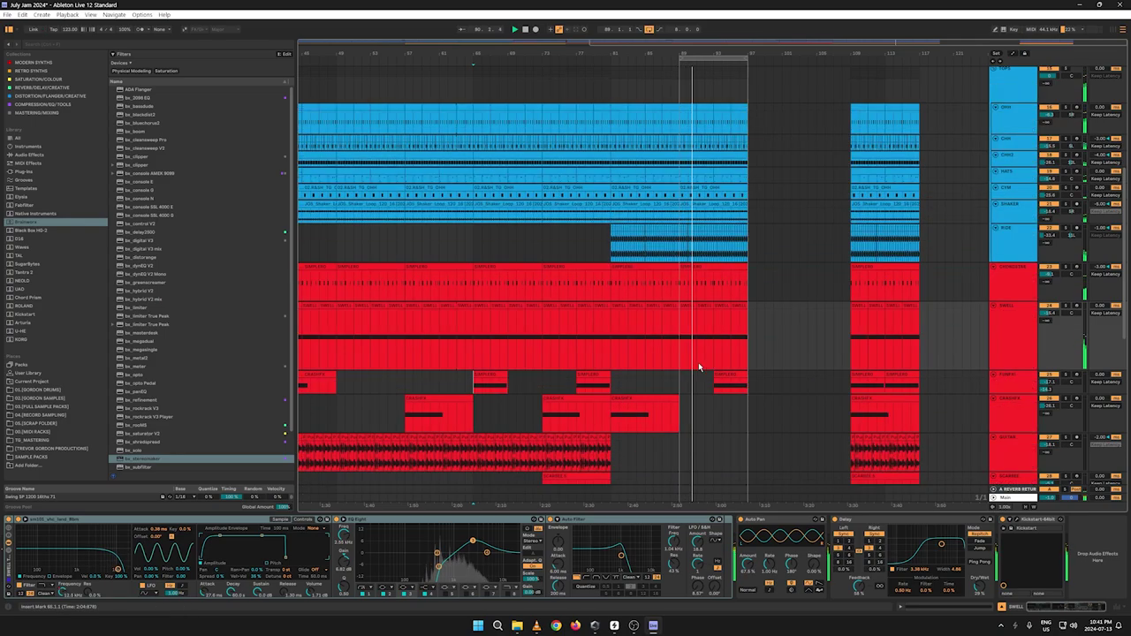
key(a)
key(a)
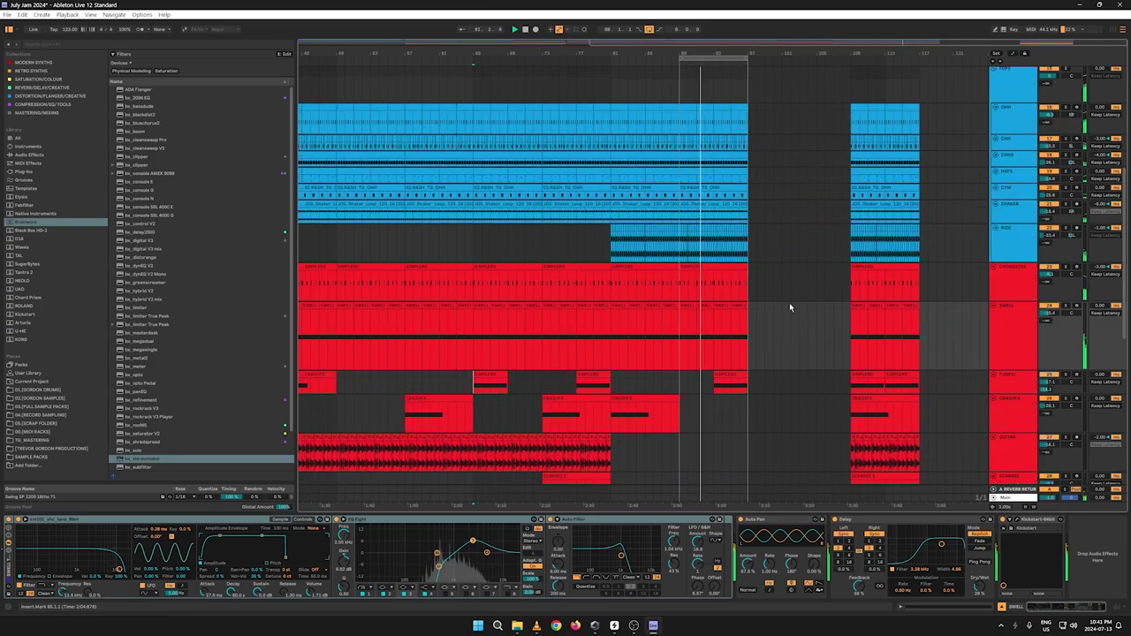
key(a)
key(a)
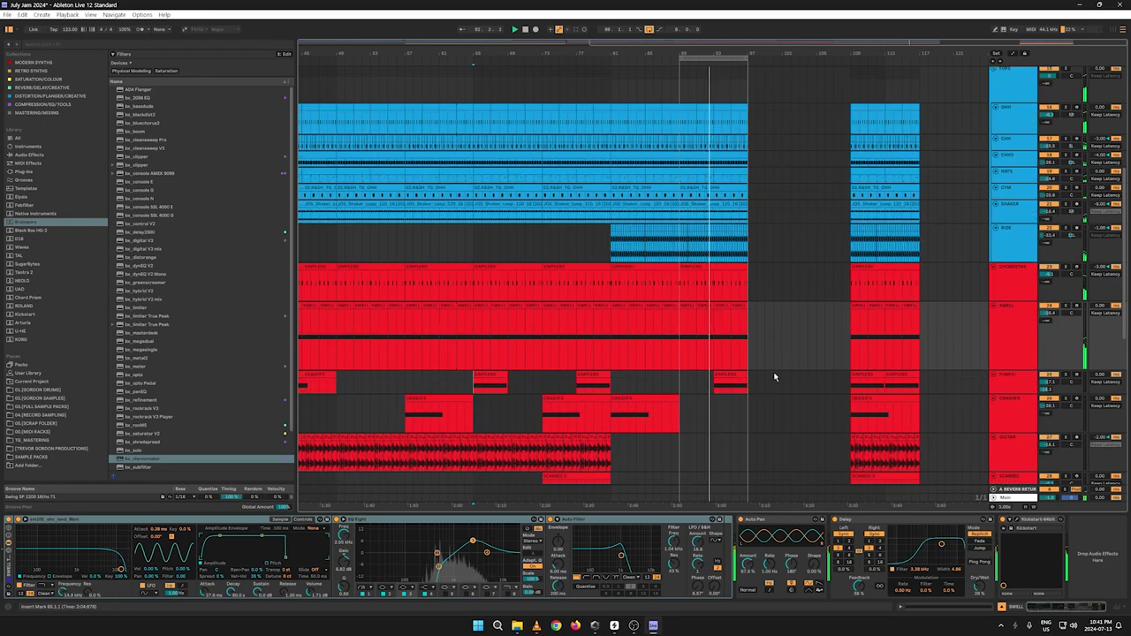
scroll(773, 377, down, 5)
scroll(800, 365, down, 3)
scroll(800, 365, up, 8)
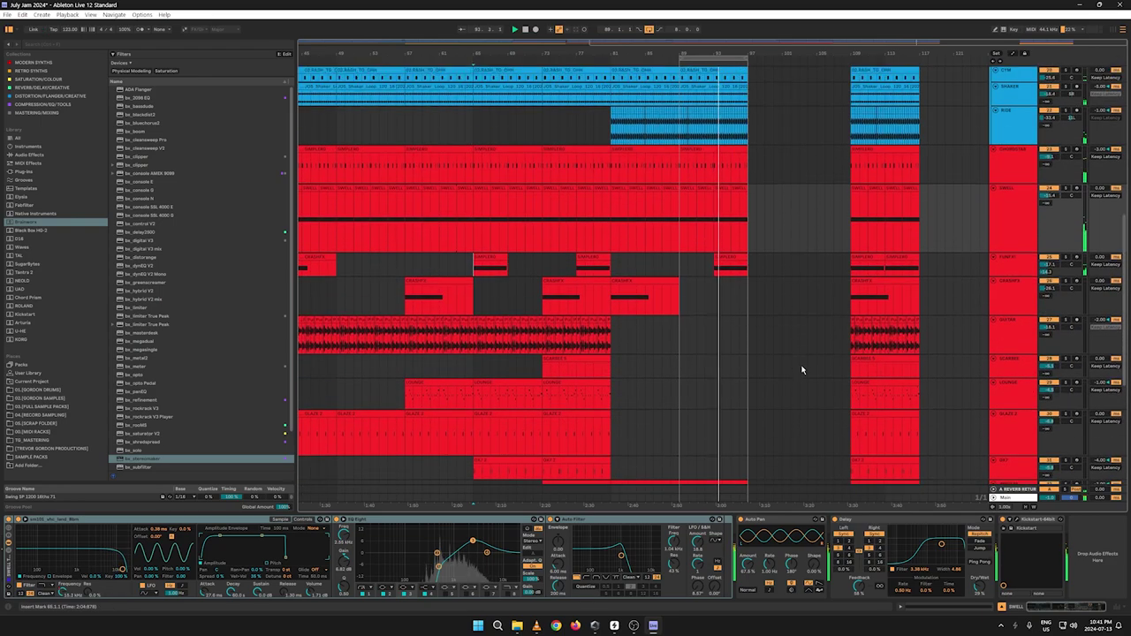
key(a)
scroll(804, 373, down, 10)
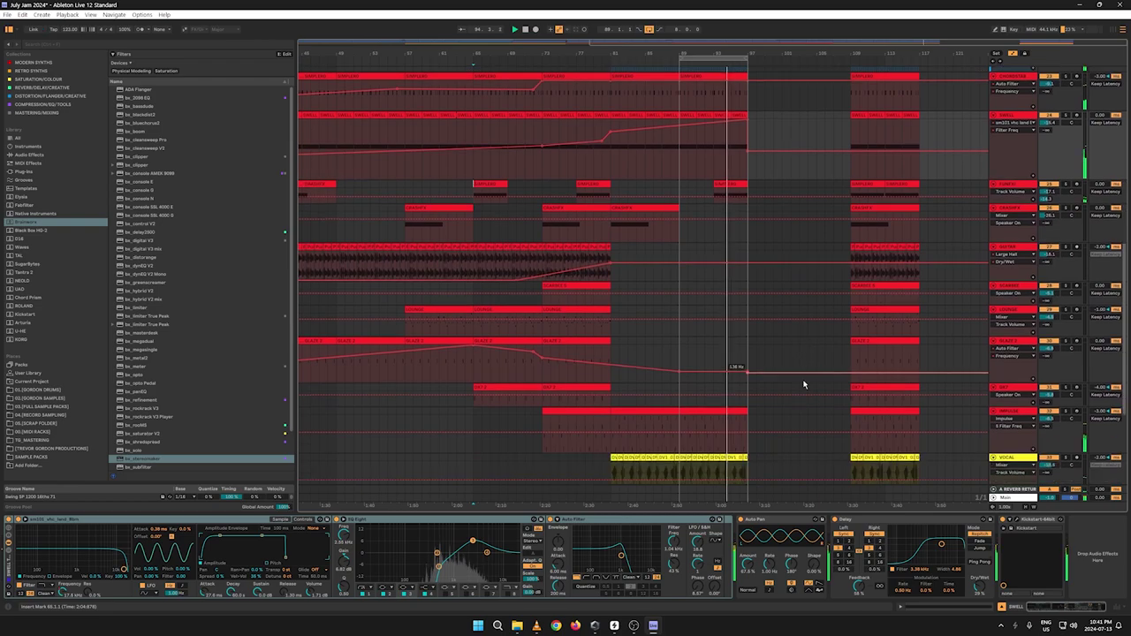
key(a)
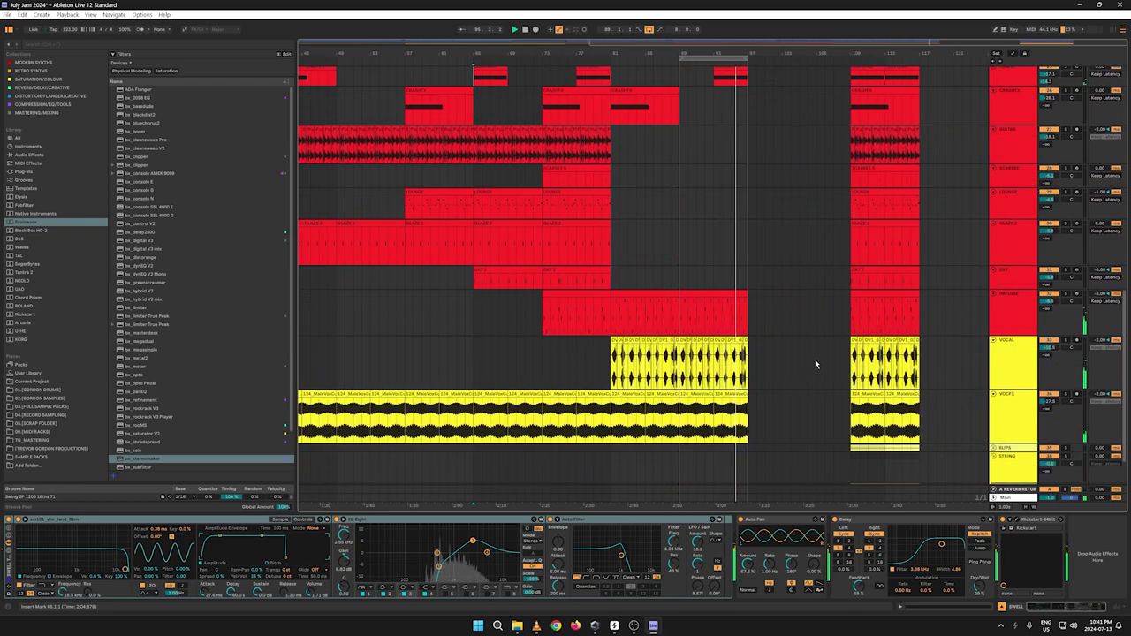
key(a)
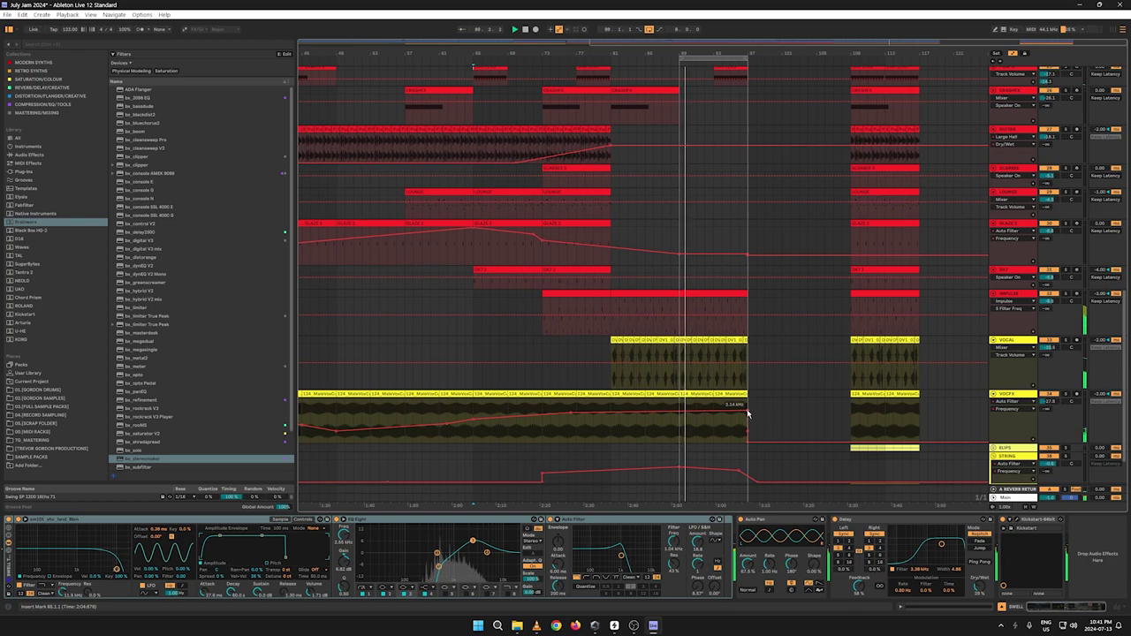
drag(747, 414, 747, 400)
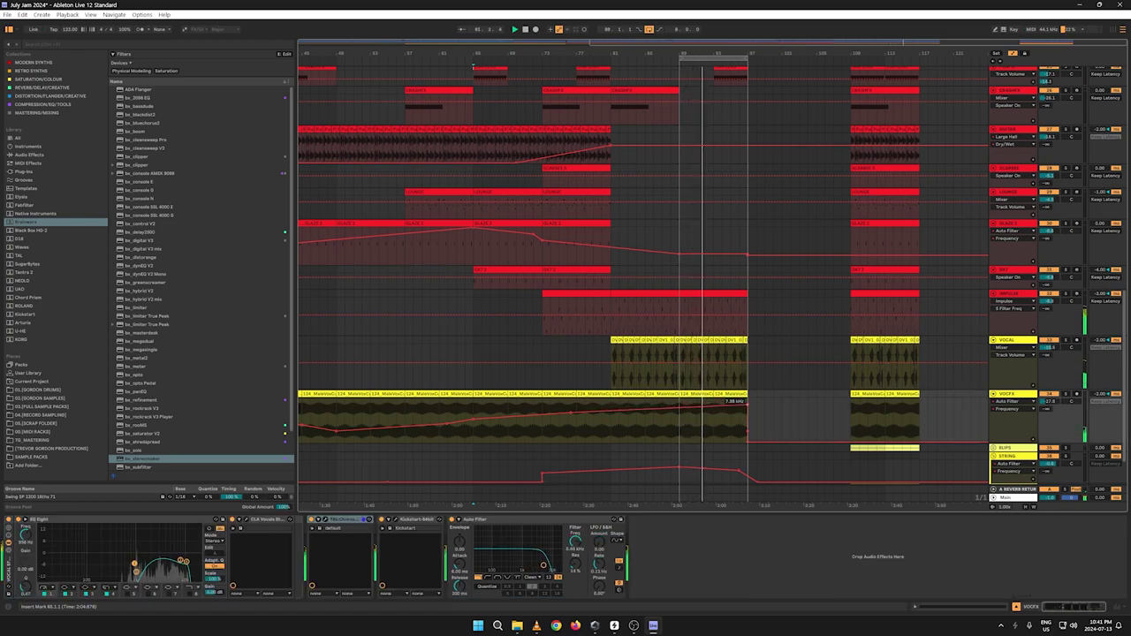
Step: Hide the automation envelopes and select the LOW group track
key(a)
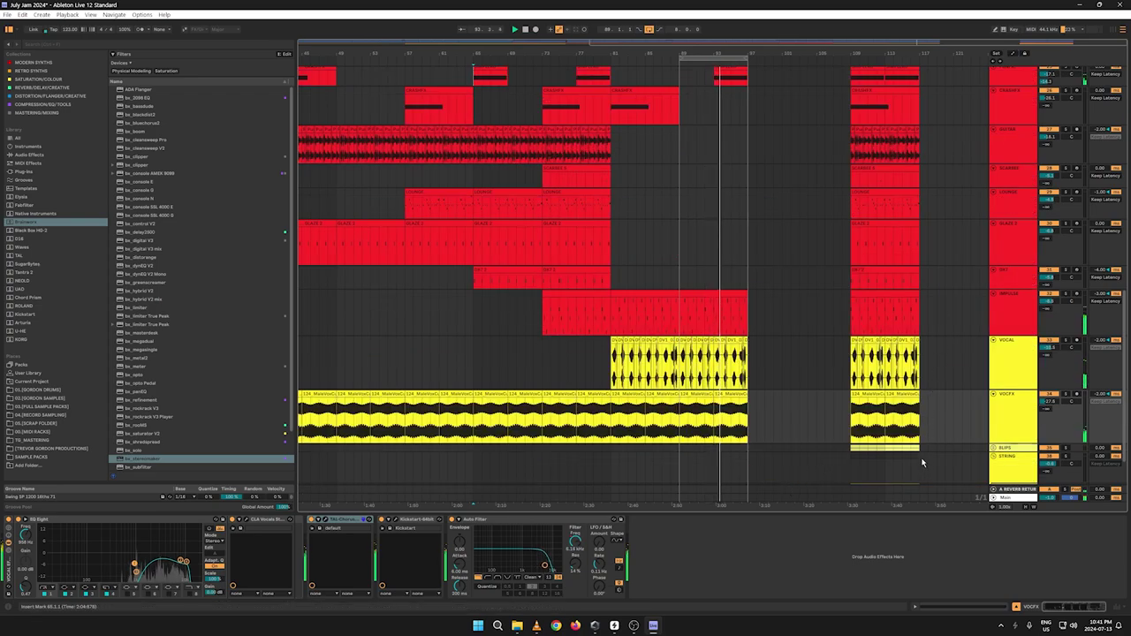
scroll(971, 301, up, 10)
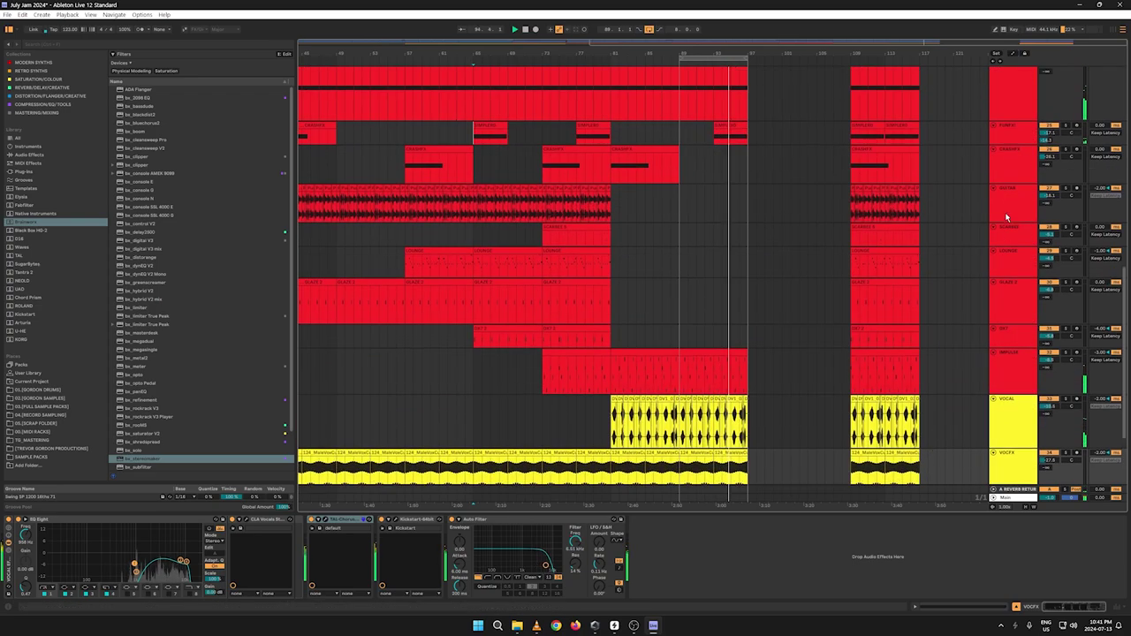
scroll(1004, 203, up, 5)
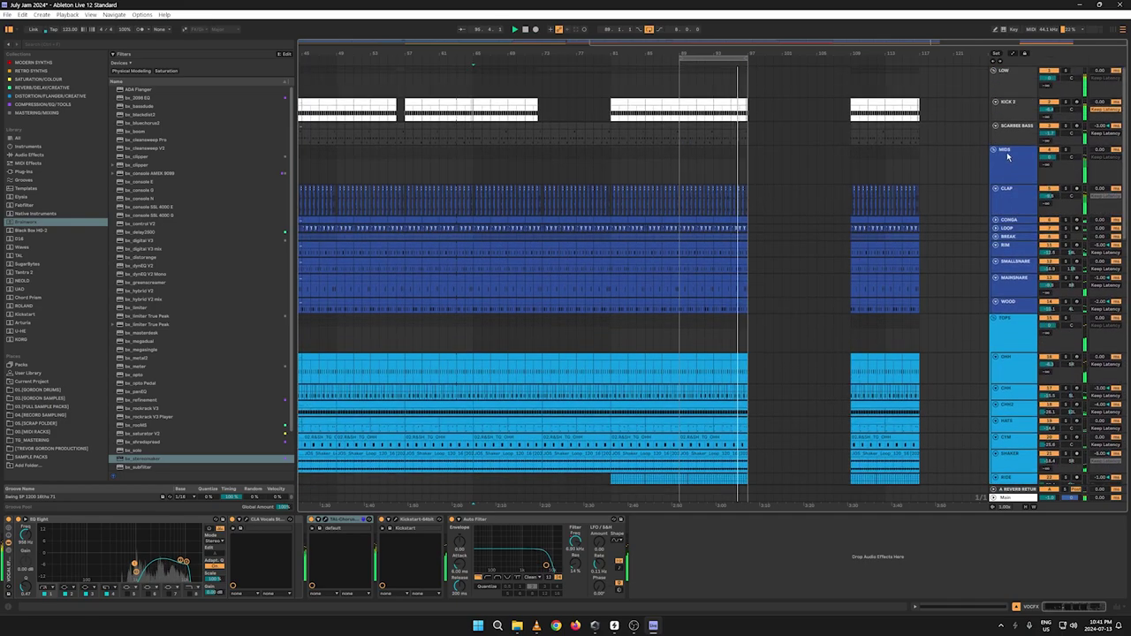
click(998, 77)
Step: Fold the LOW group and shrink the GUITAR–STRING tracks to minimal height
click(994, 74)
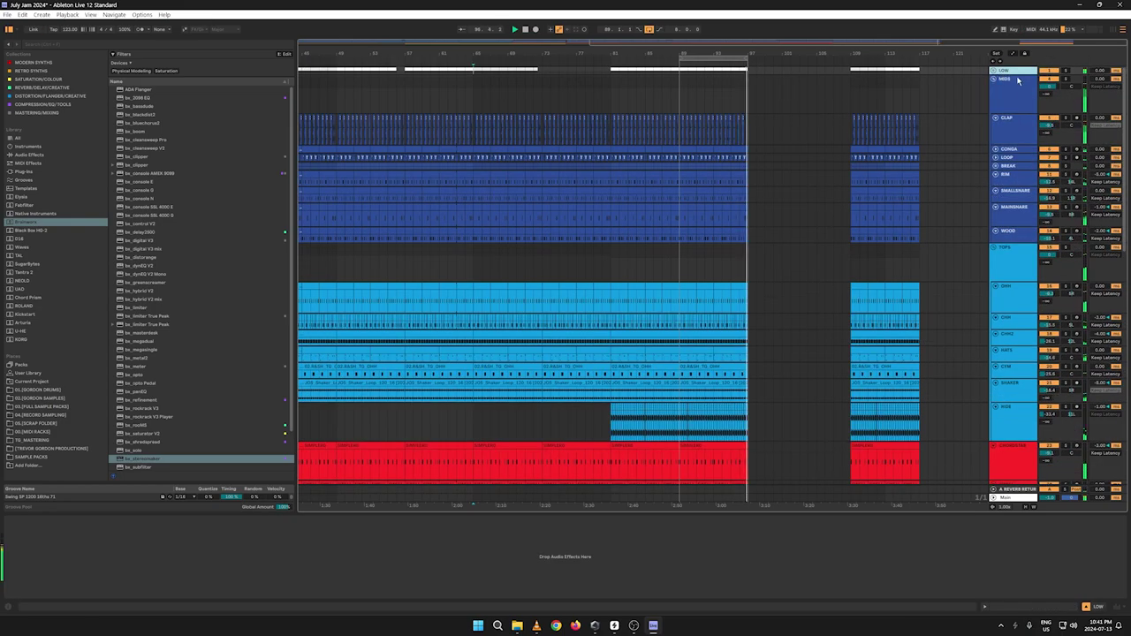
drag(1125, 136, 1127, 363)
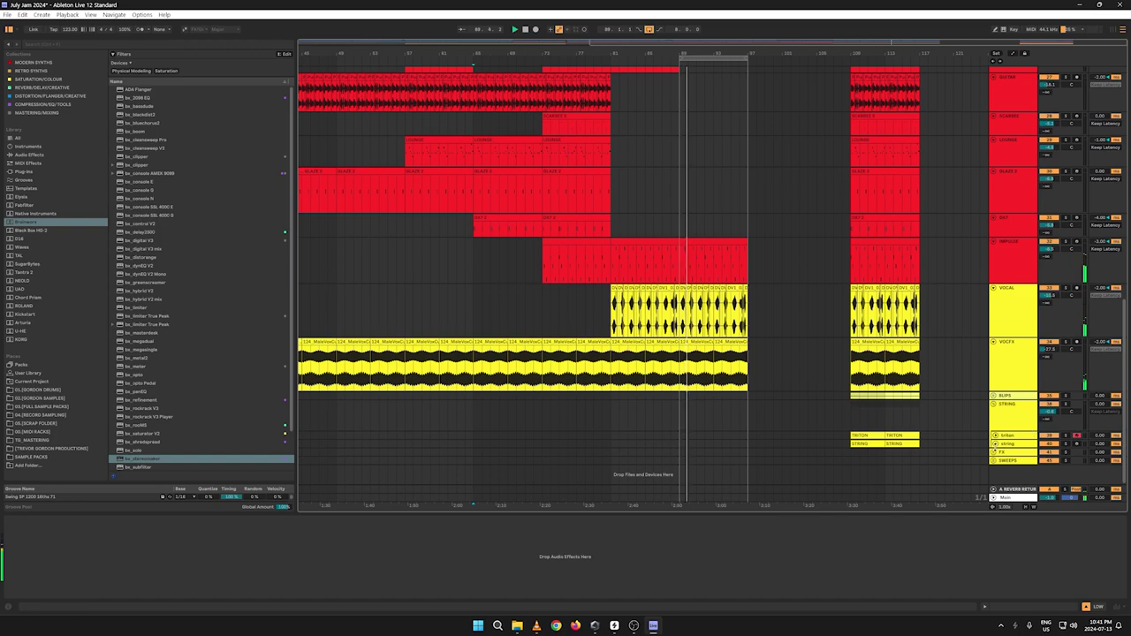
shift+click(1005, 413)
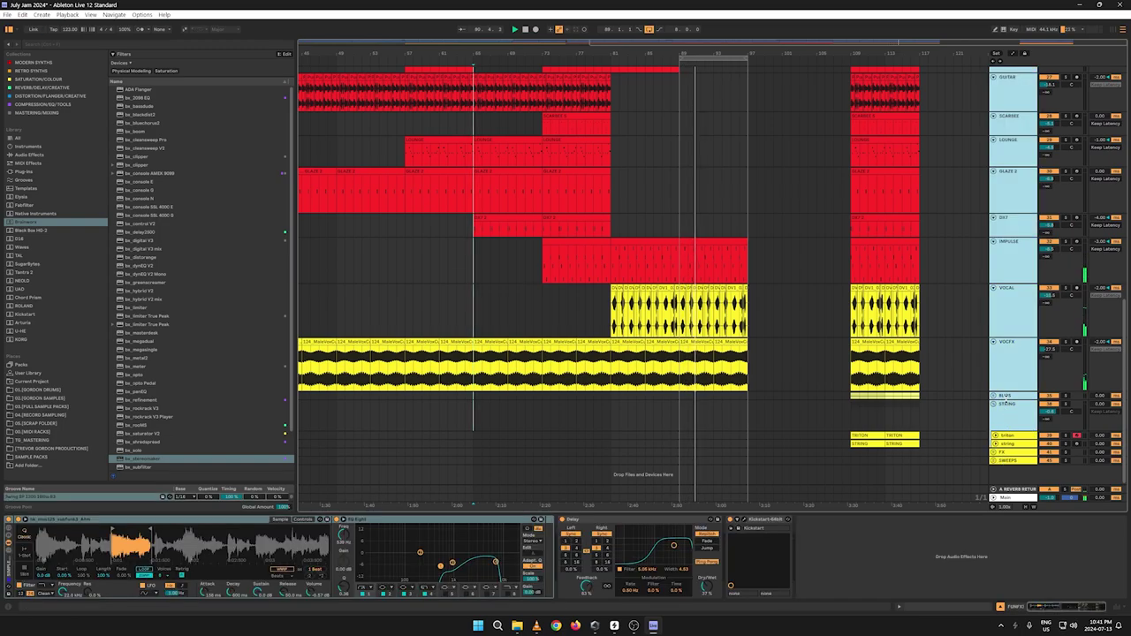
key(u)
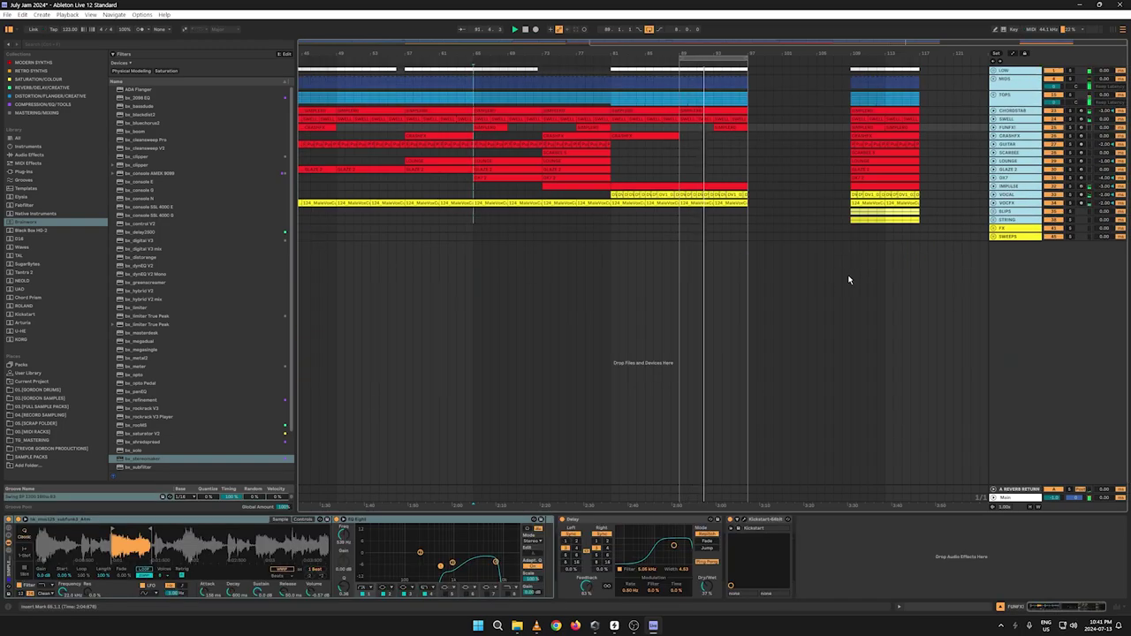
click(808, 265)
Step: Cut bars 109–117 across all tracks and paste them at bar 121
drag(918, 229, 848, 18)
right_click(855, 73)
click(870, 76)
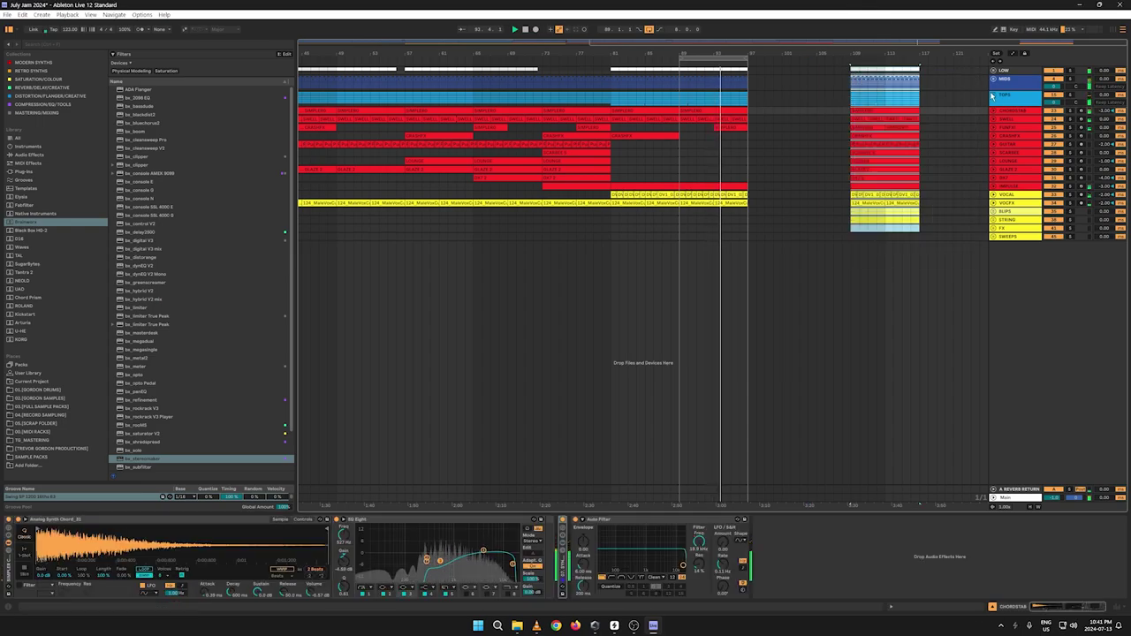
click(957, 74)
key(ctrl+v)
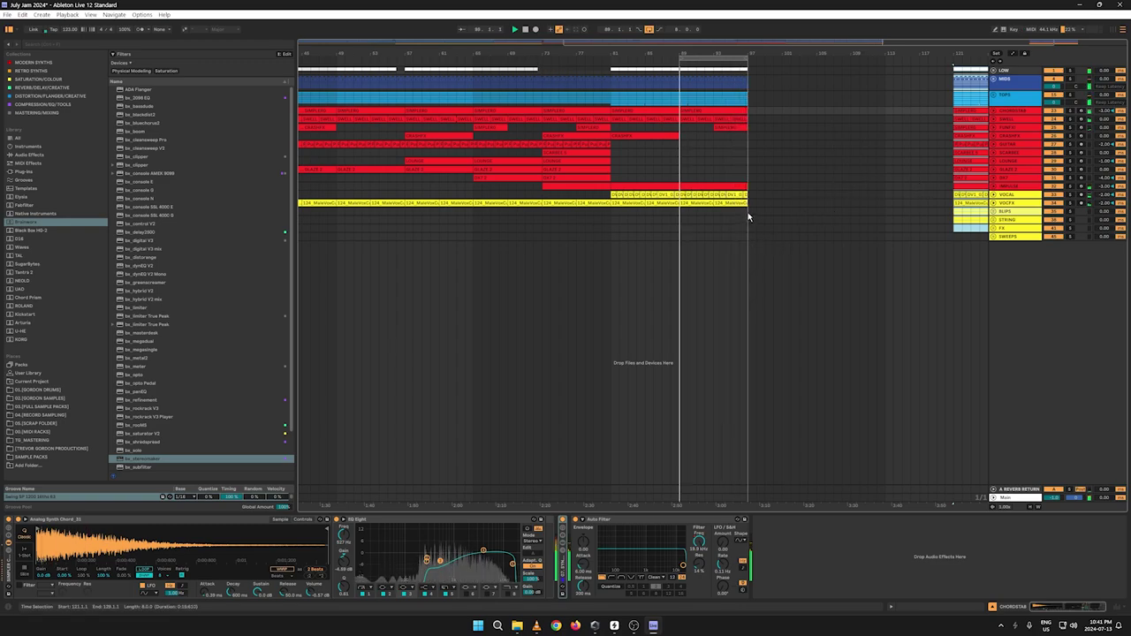
Step: Duplicate bars 89–97 into bars 97–105 and move the loop brace onto them
drag(748, 213, 681, 24)
key(ctrl+d)
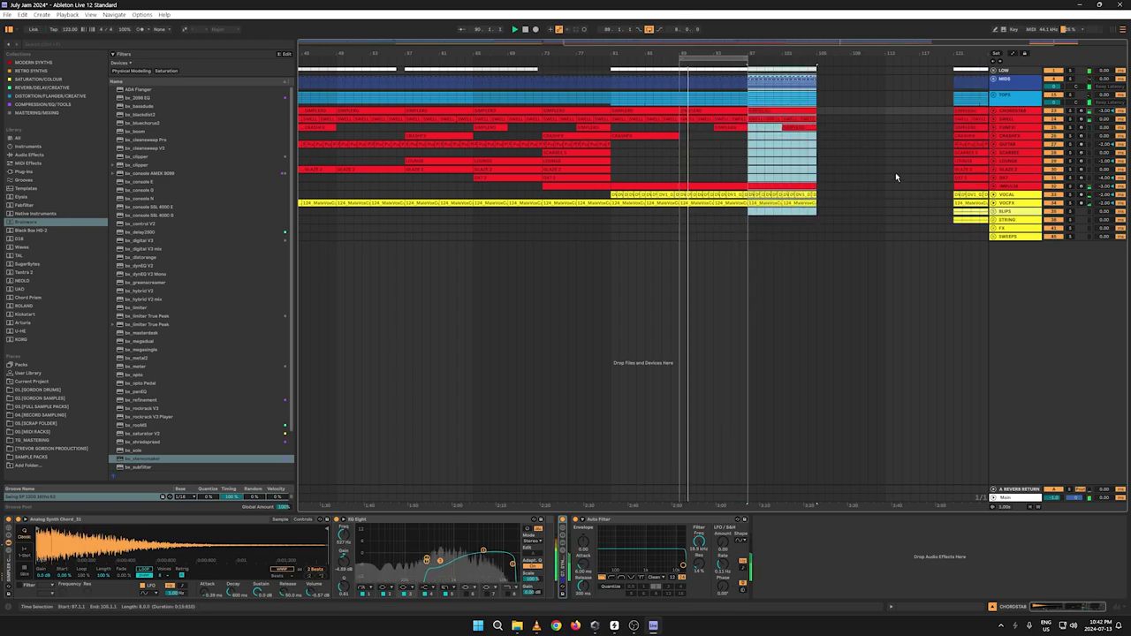
drag(725, 58, 636, 56)
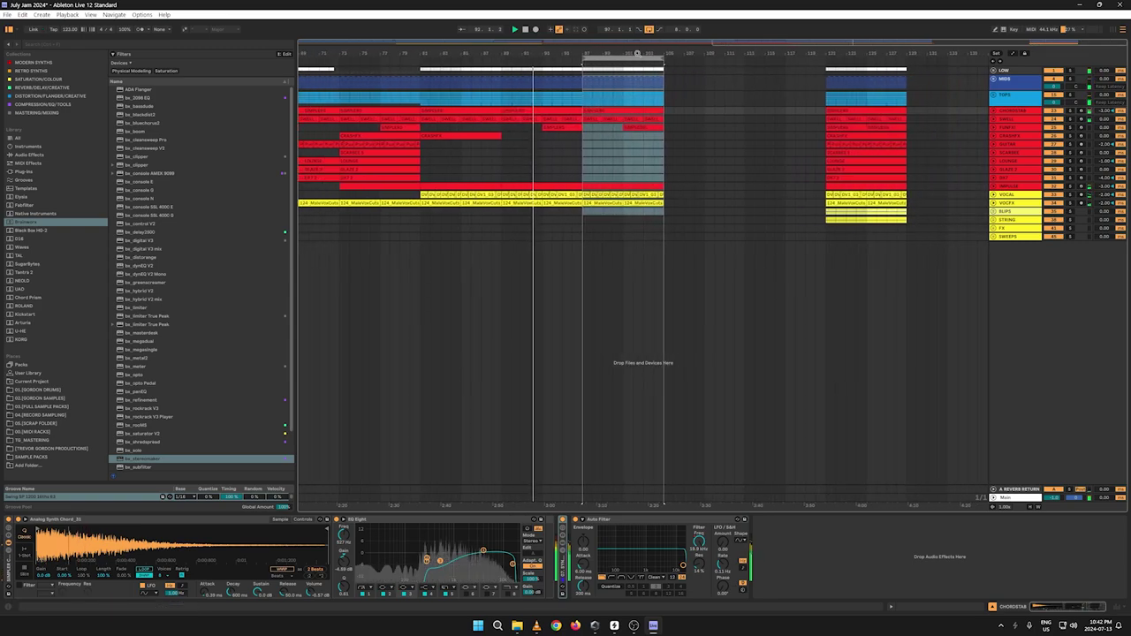
click(668, 98)
drag(668, 98, 583, 83)
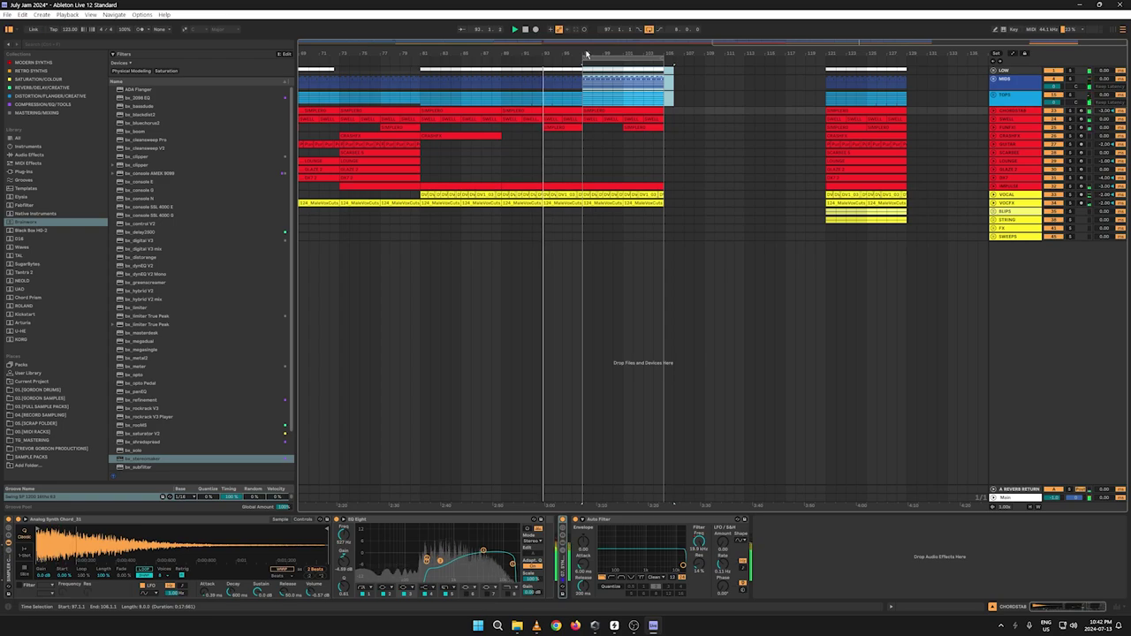
click(685, 170)
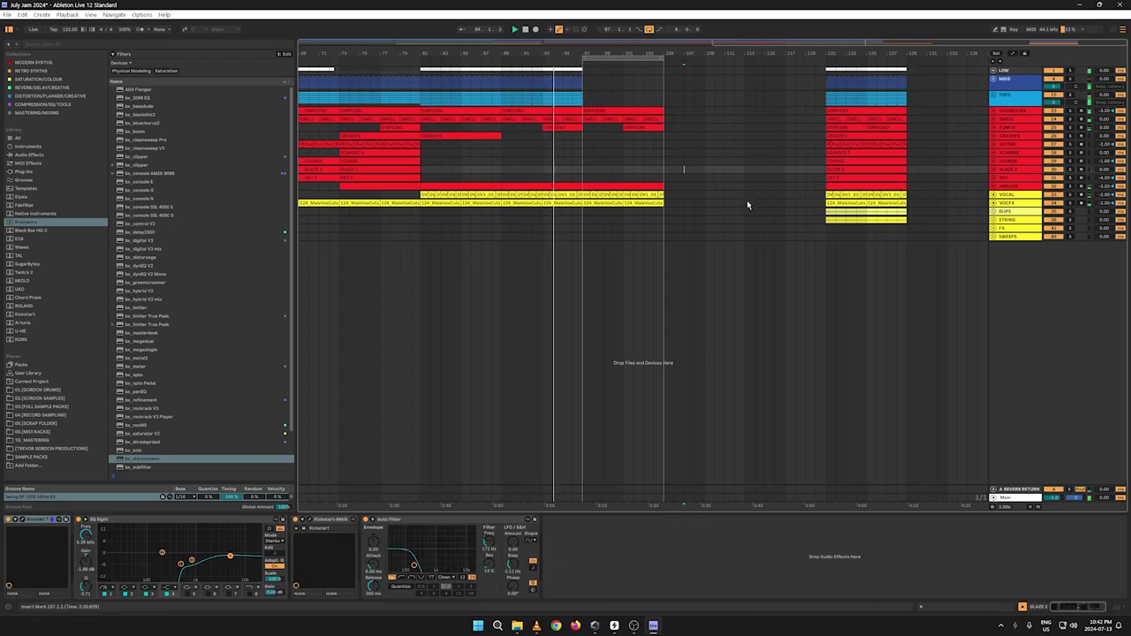
click(993, 111)
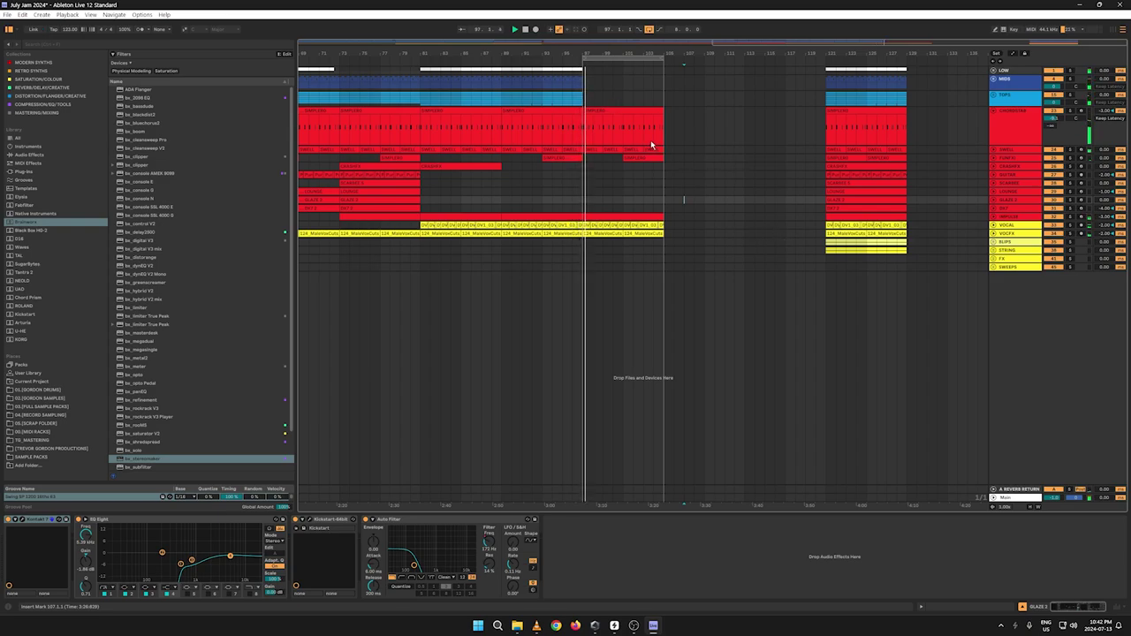
key(a)
key(a)
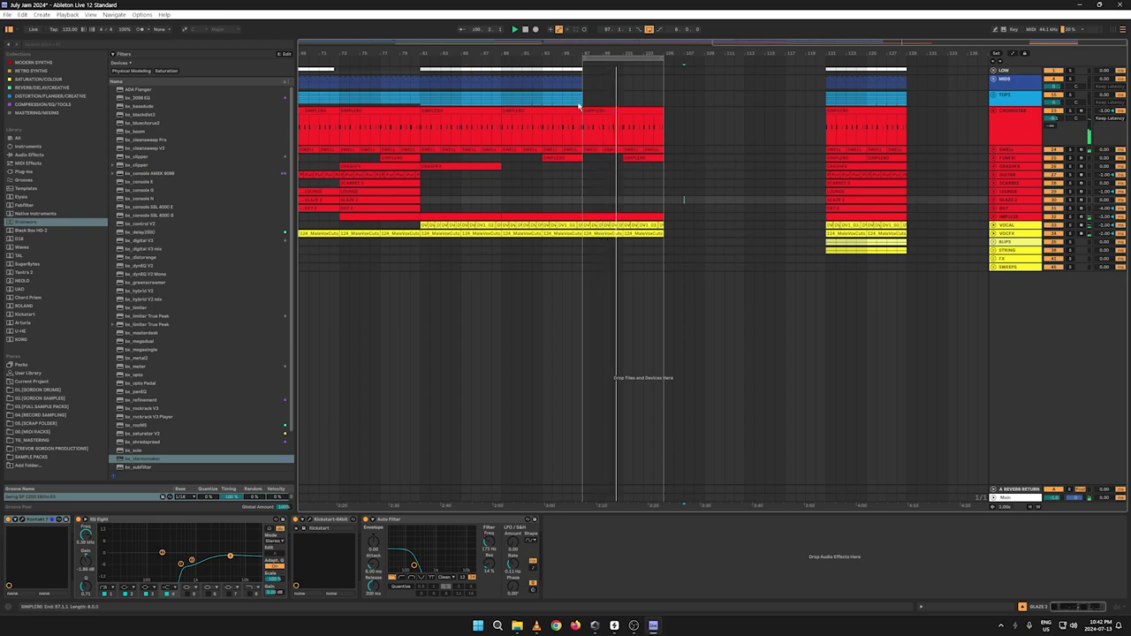
Step: Copy the KICK 2 clip to bar 97 and duplicate it through bar 103
click(994, 72)
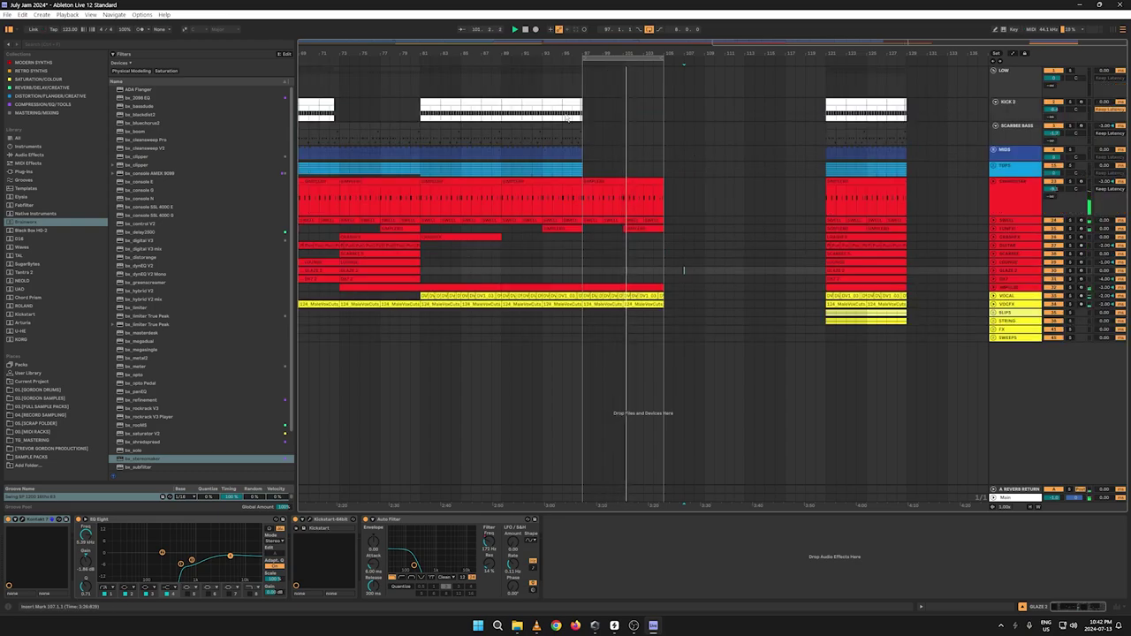
right_click(550, 104)
click(592, 109)
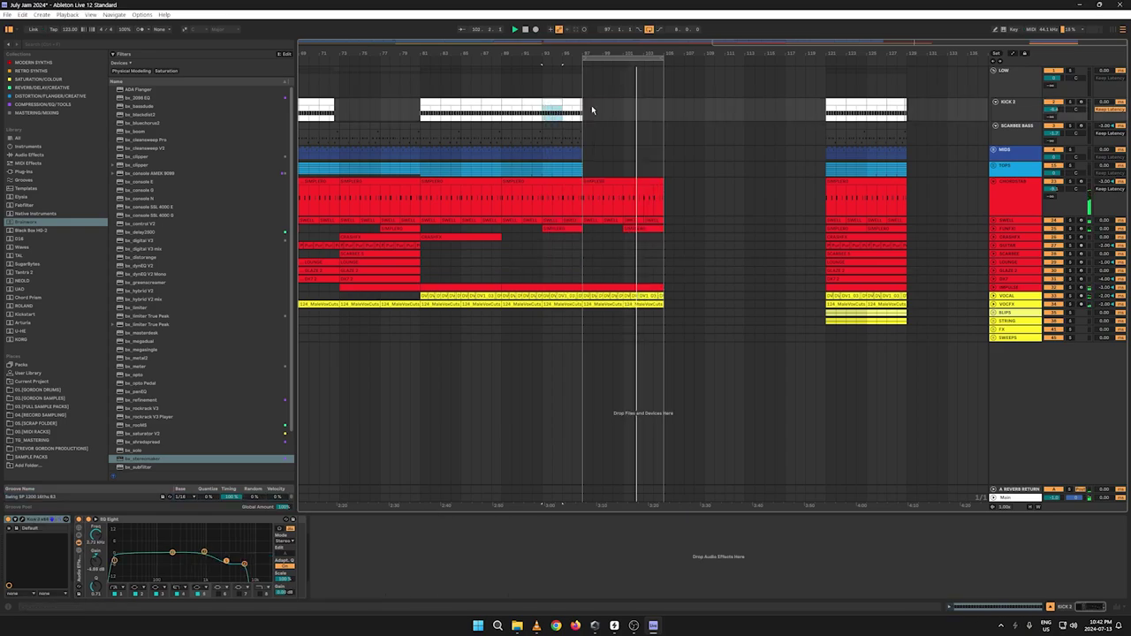
click(586, 109)
key(ctrl+v)
key(space)
key(space)
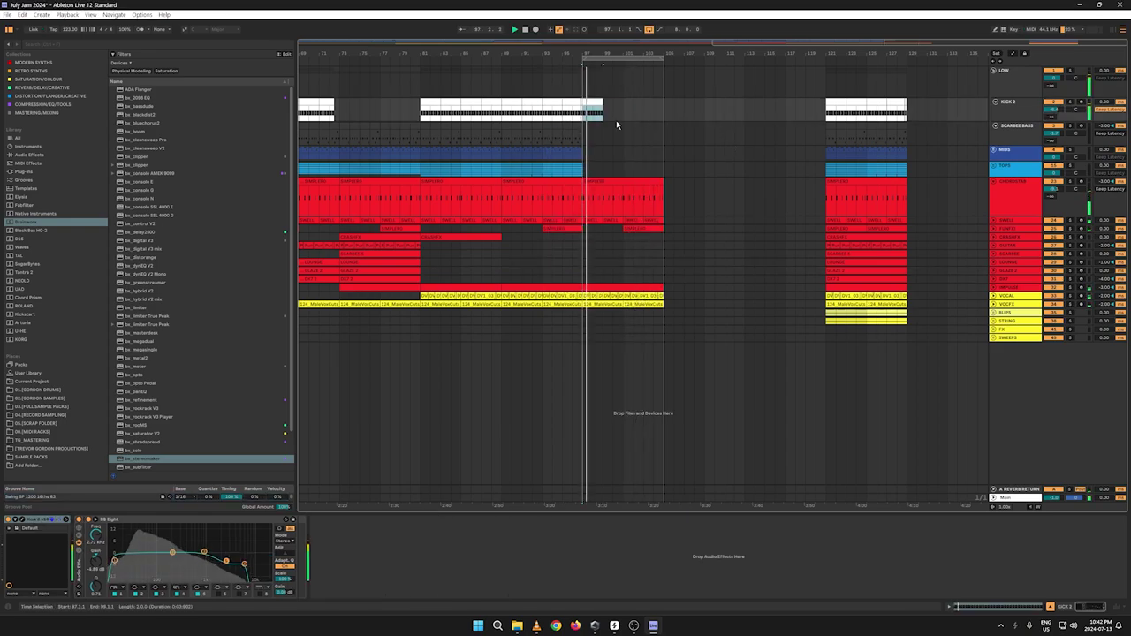
key(ctrl+d)
key(ctrl+d)
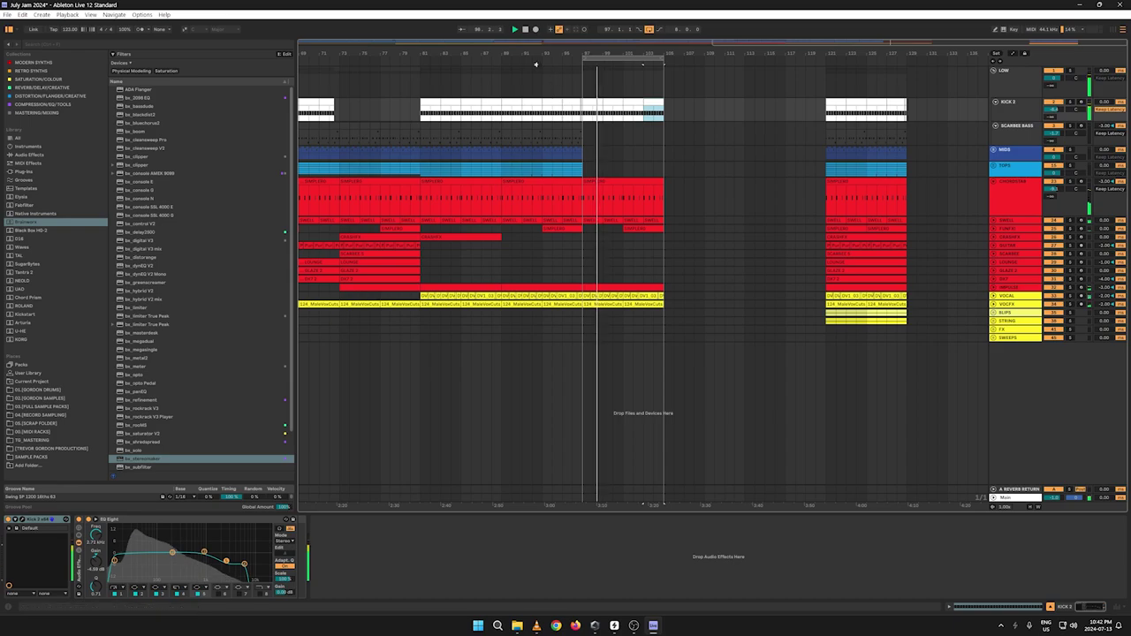
click(535, 64)
Step: Dip CHORDSTAB's Auto Filter frequency to about 884 Hz around bar 97 and lower it from bar 105
key(a)
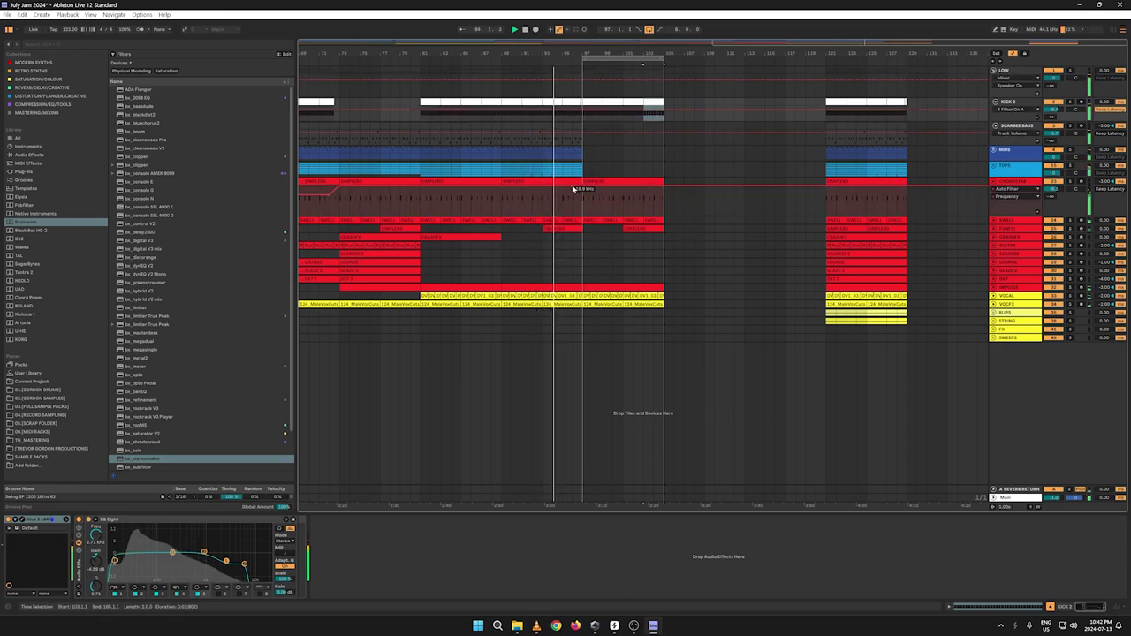
drag(572, 188, 583, 200)
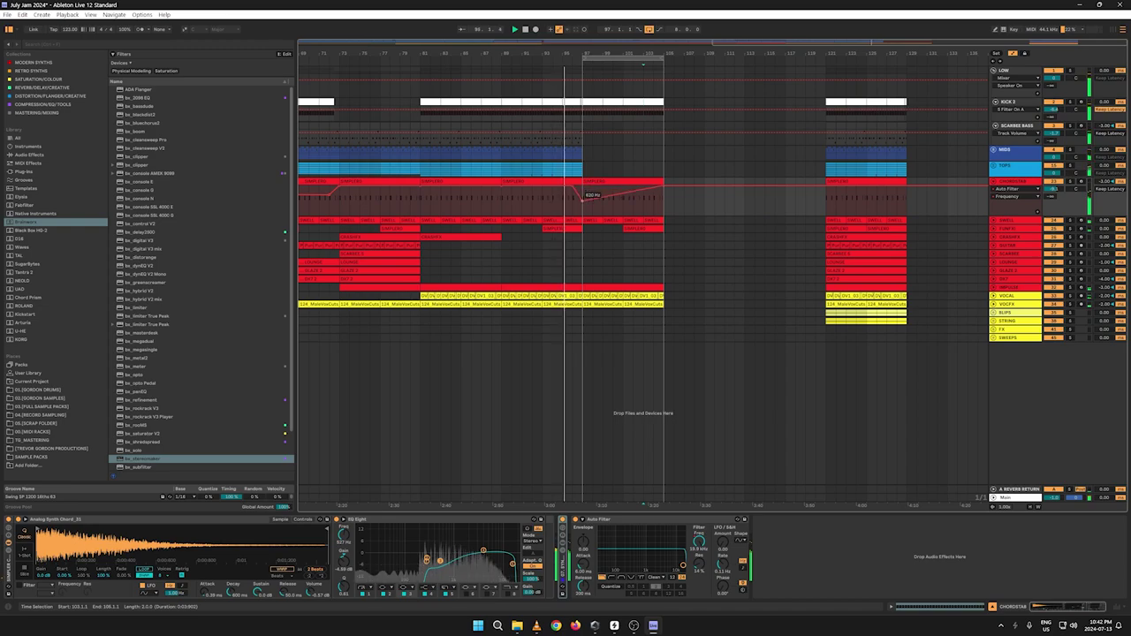
drag(664, 186, 664, 199)
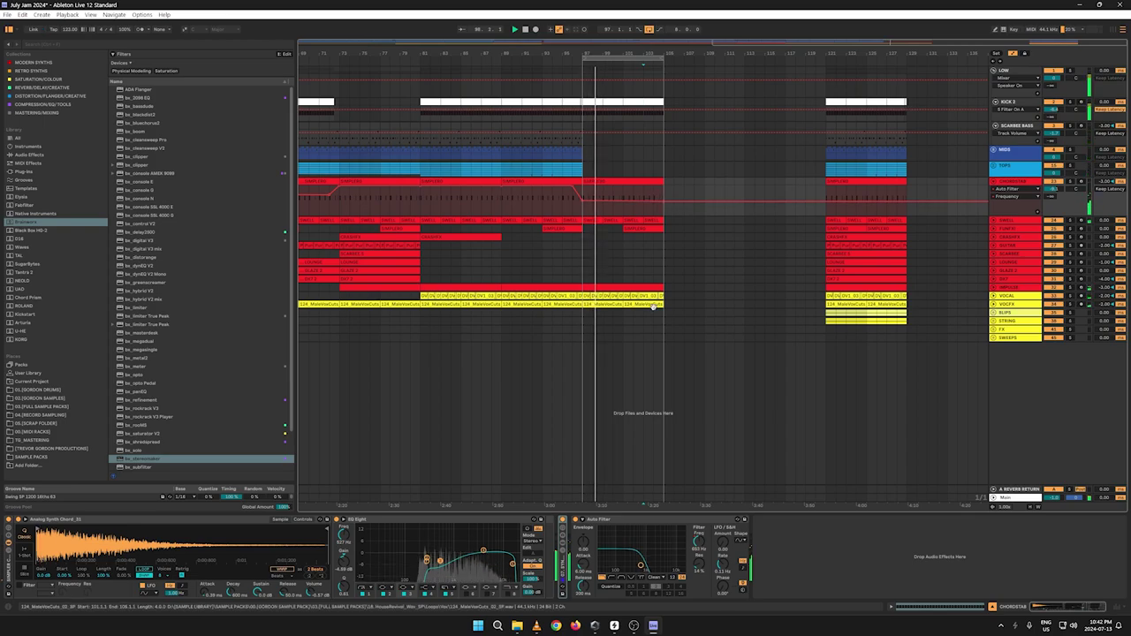
click(993, 296)
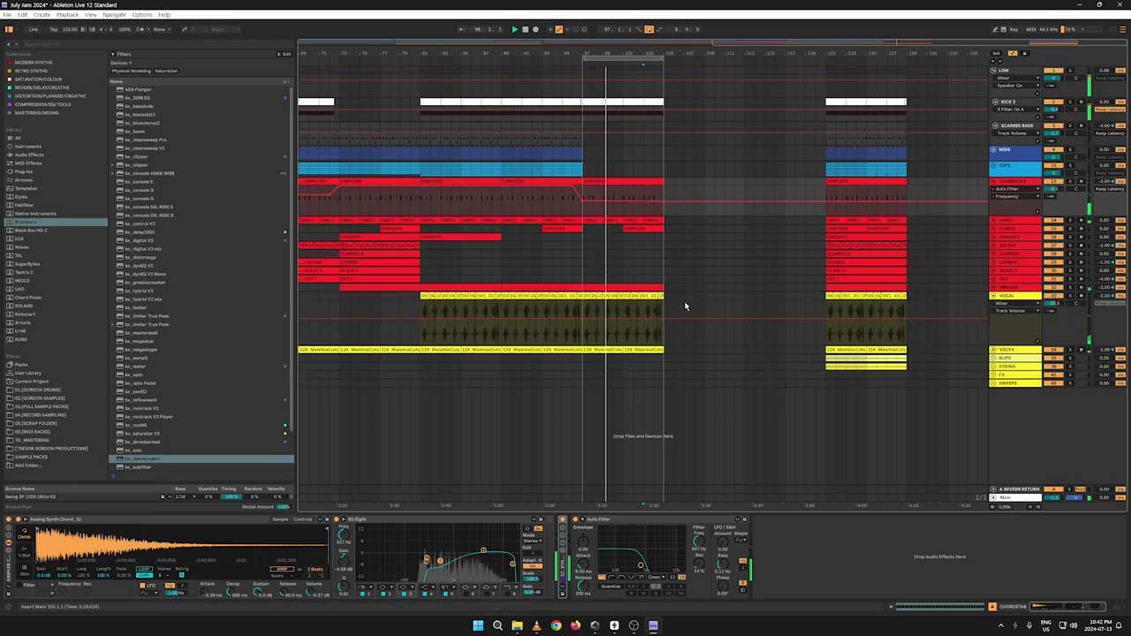
Step: Delete the VOCAL clips in bars 97–106
key(a)
drag(673, 320, 586, 322)
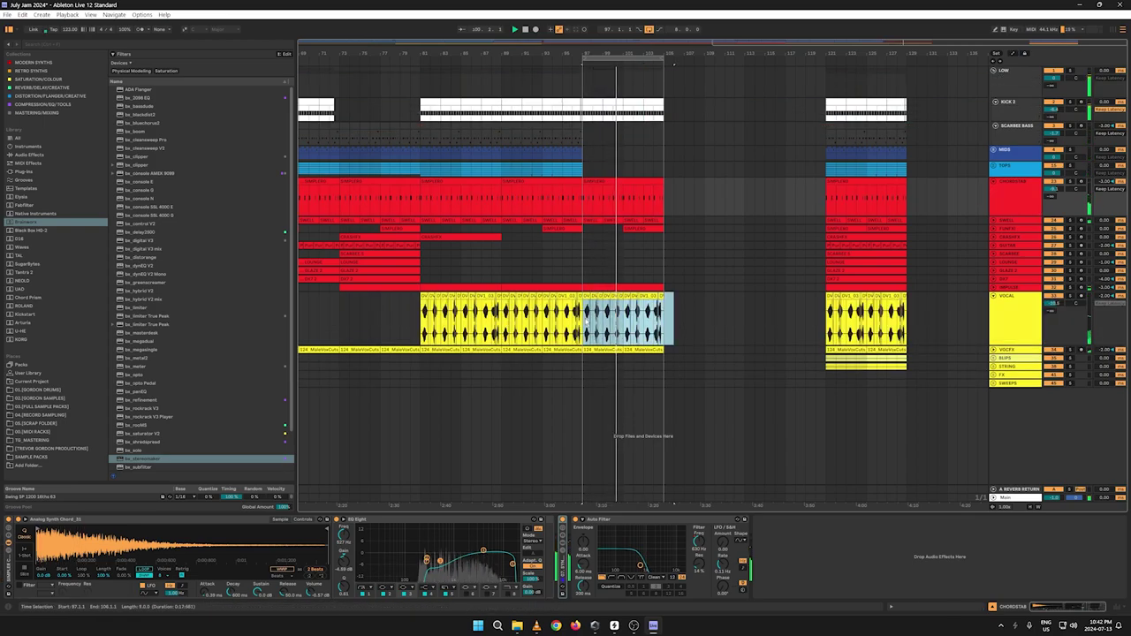
key(Delete)
click(645, 286)
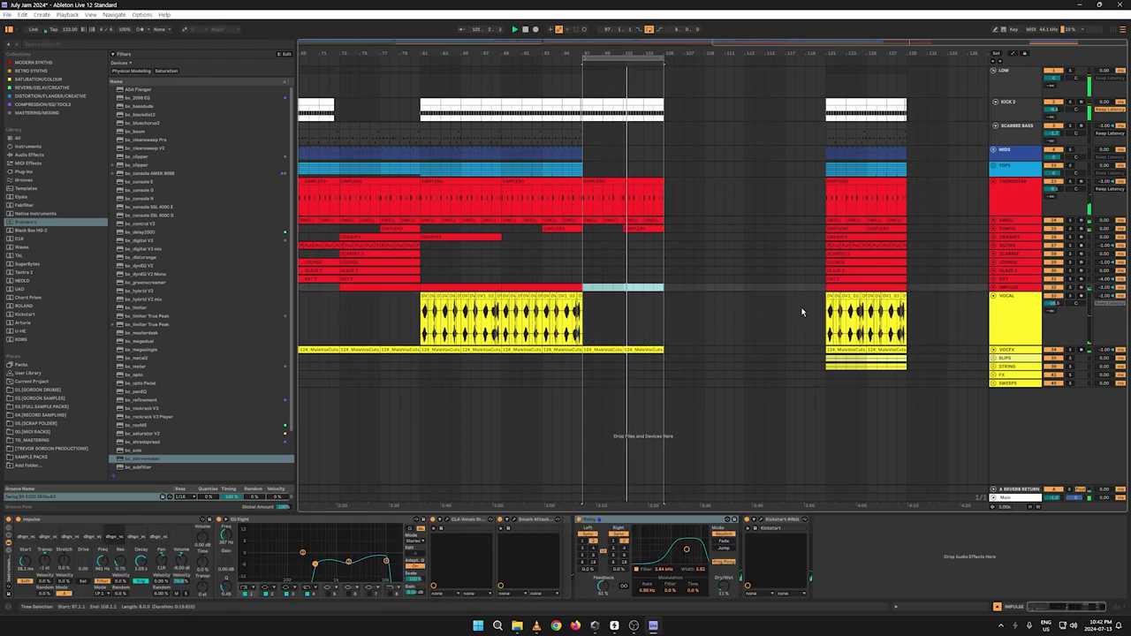
click(542, 62)
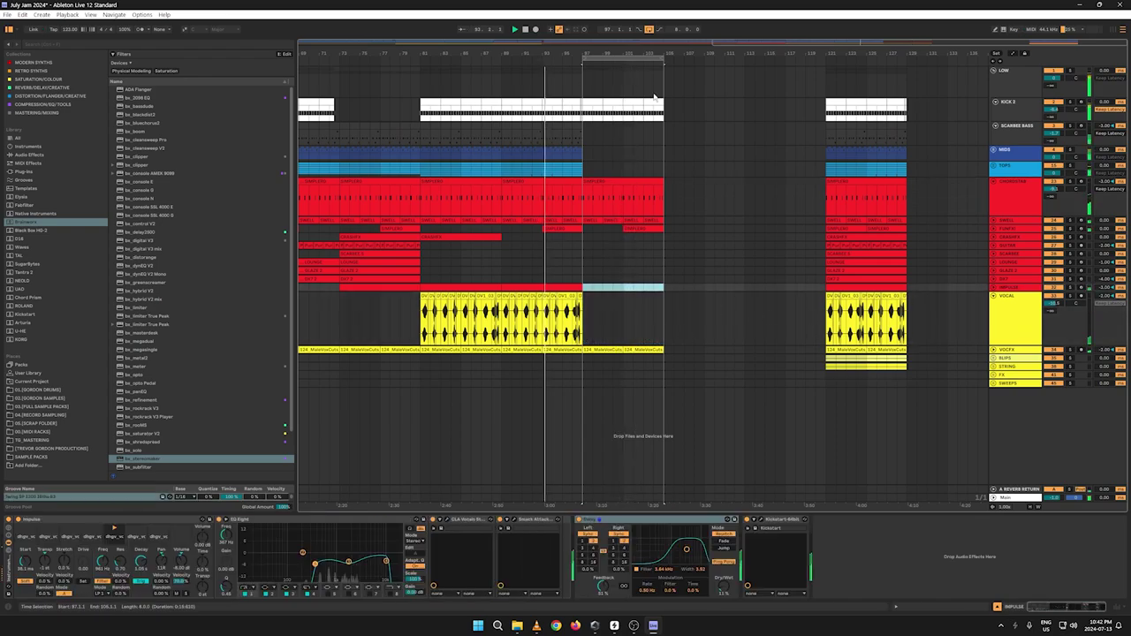
Step: Raise the VOCFX filter-frequency automation to about 19 kHz for bars 97–105
key(a)
key(a)
click(993, 350)
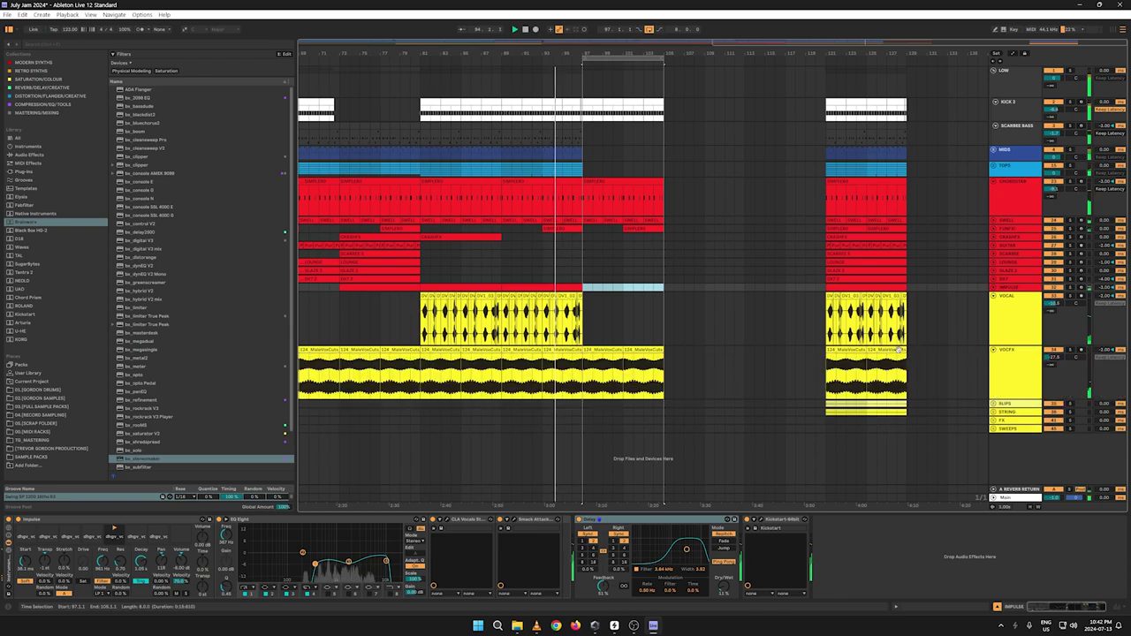
key(a)
click(580, 362)
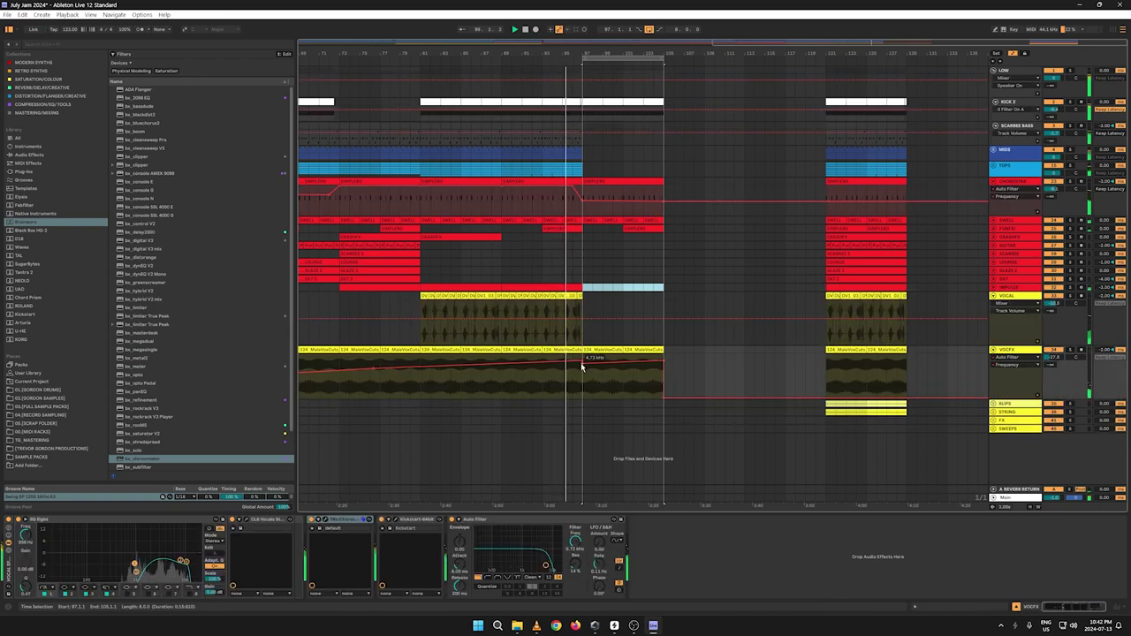
drag(612, 367, 578, 367)
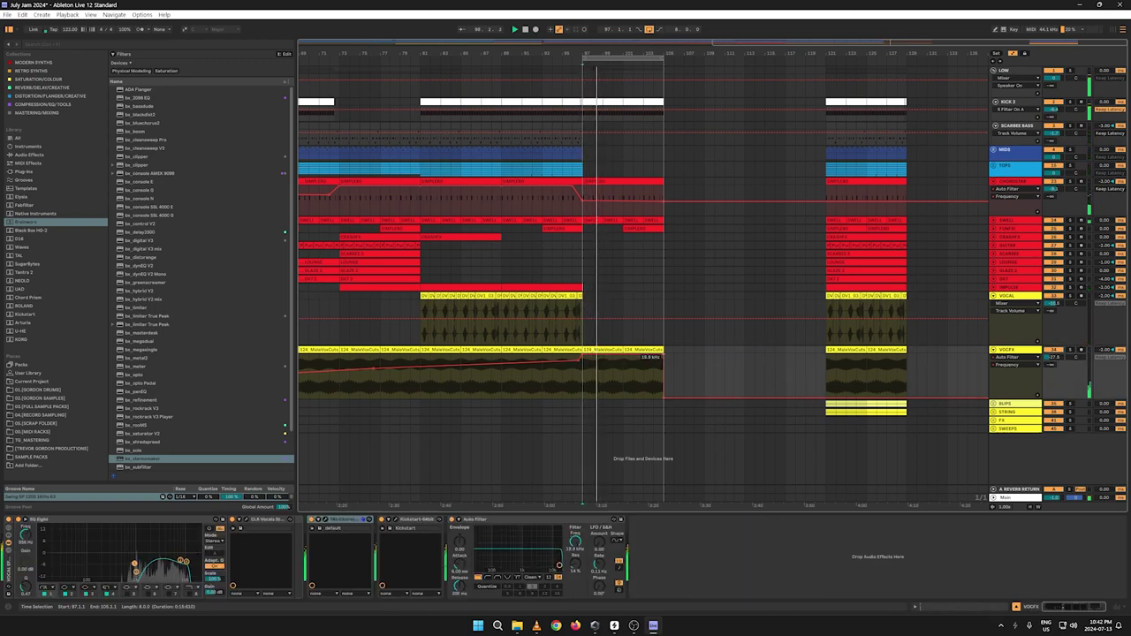
key(a)
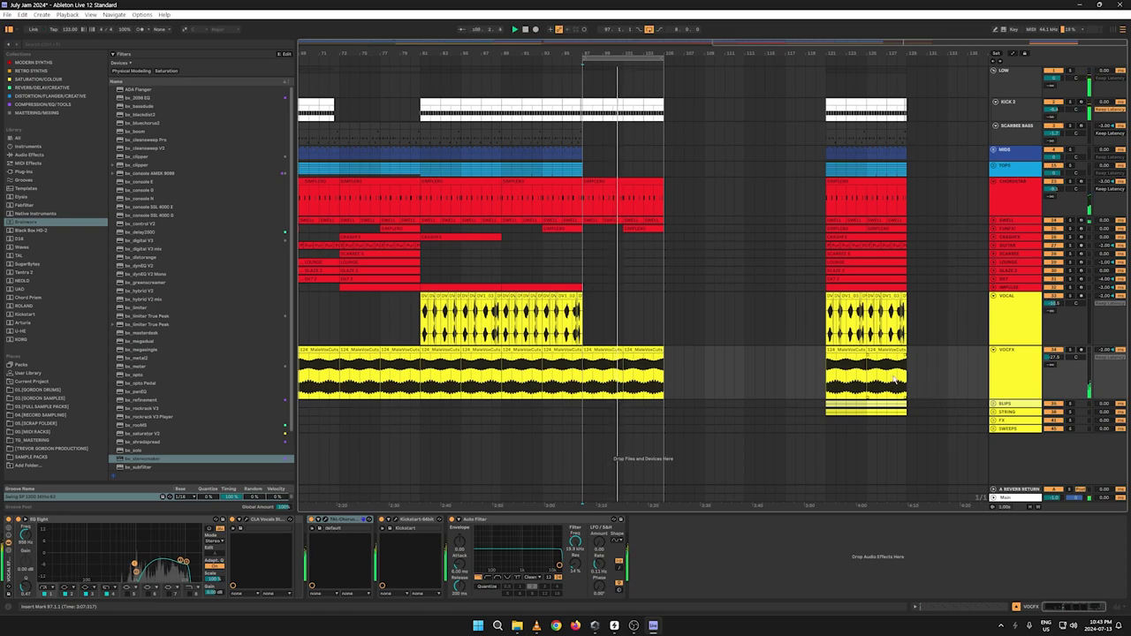
click(520, 59)
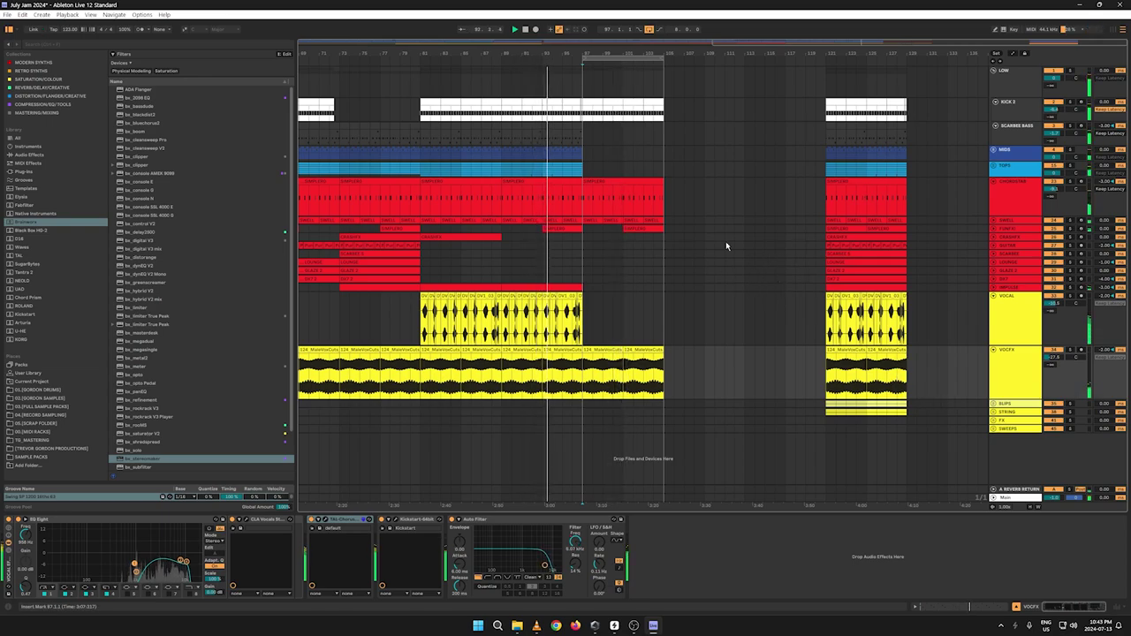
click(633, 228)
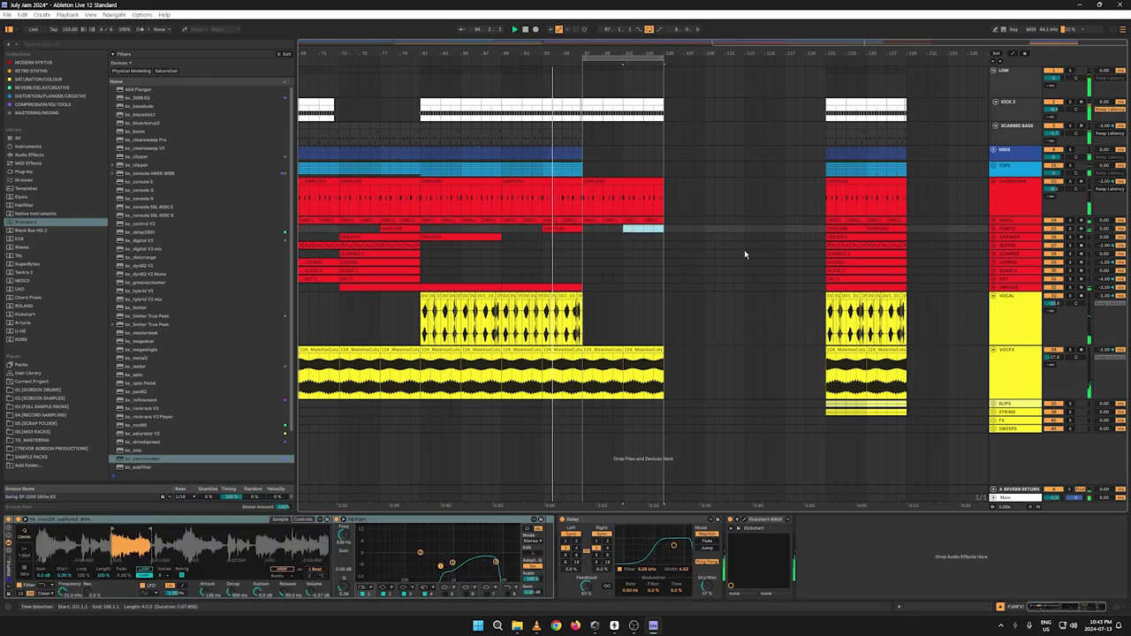
Step: Copy the crash FX clip and paste it at bar 97 on CRASHFX
click(992, 239)
click(888, 252)
right_click(848, 242)
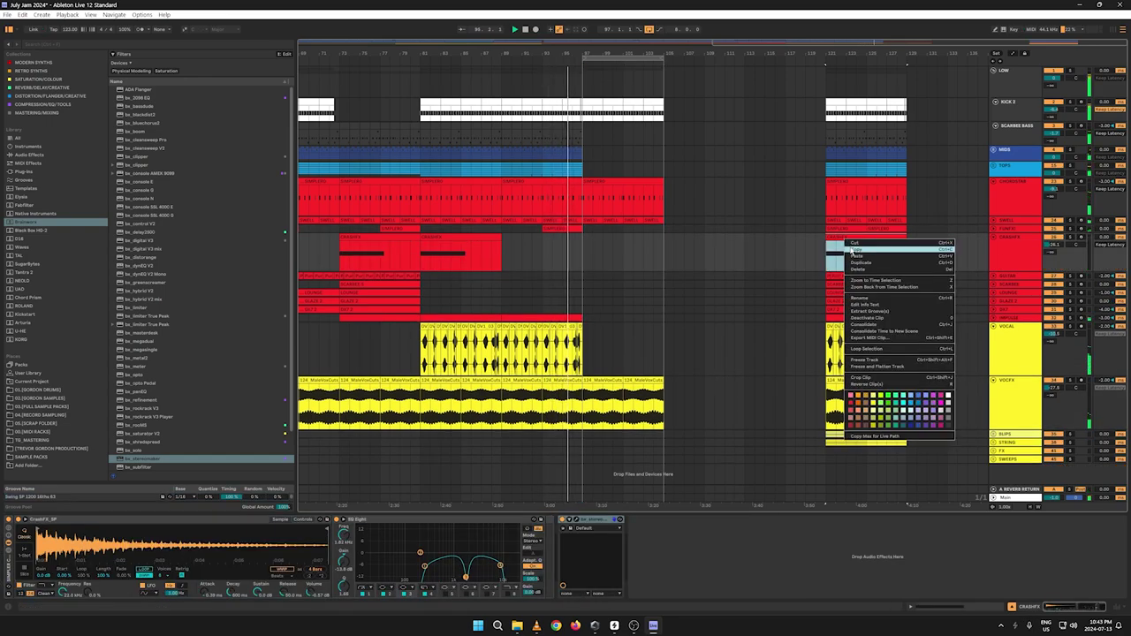
click(854, 249)
click(582, 248)
key(ctrl+v)
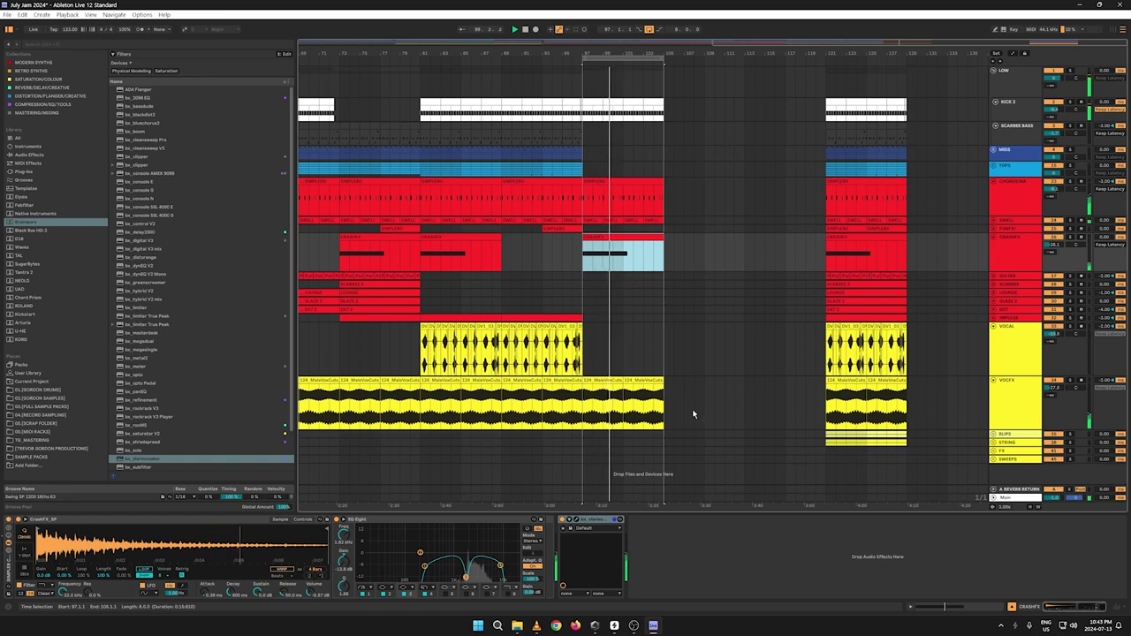
Step: Drag the VOCFX filter end breakpoint down to 37.7 Hz by bar 105
key(a)
click(665, 398)
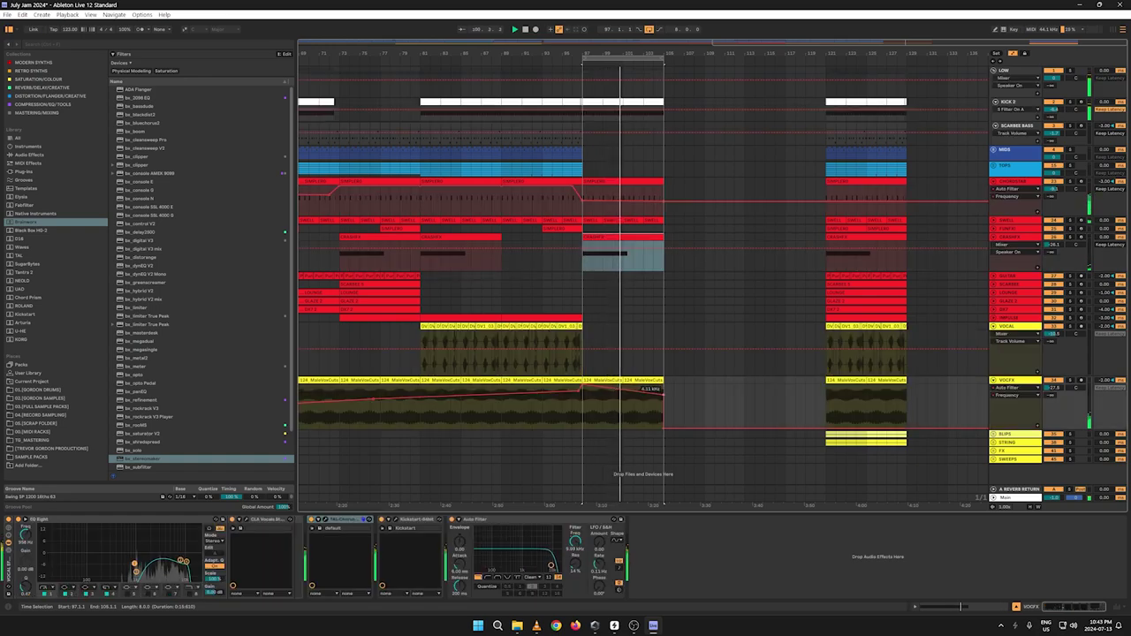
drag(665, 398, 583, 80)
key(a)
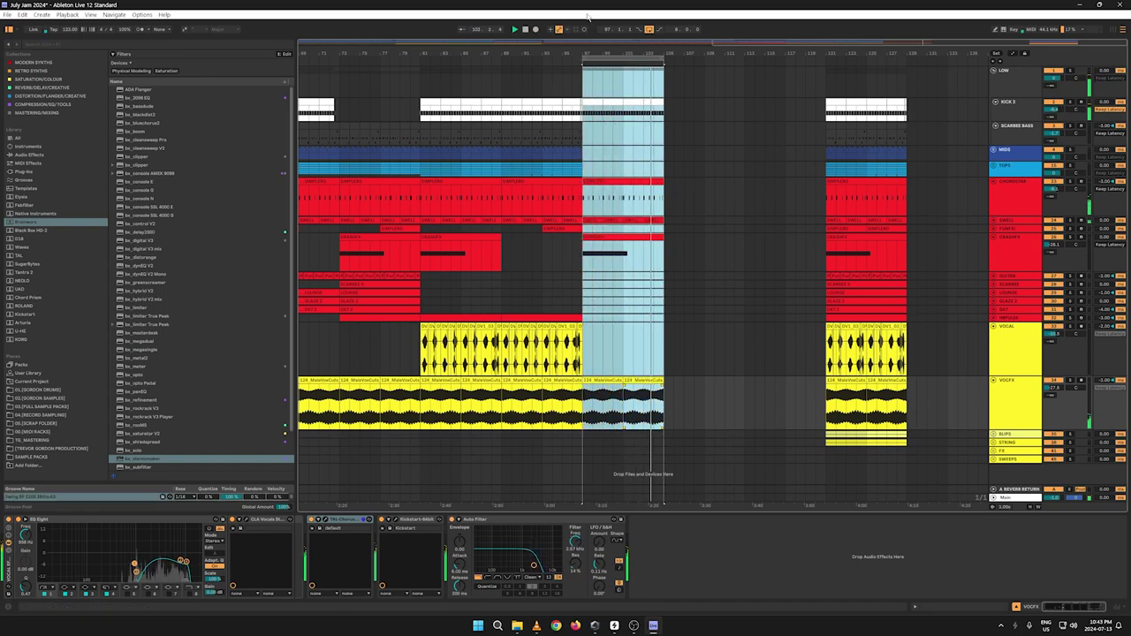
Step: Duplicate bars 97–105 on all tracks into bars 105–113
key(ctrl+d)
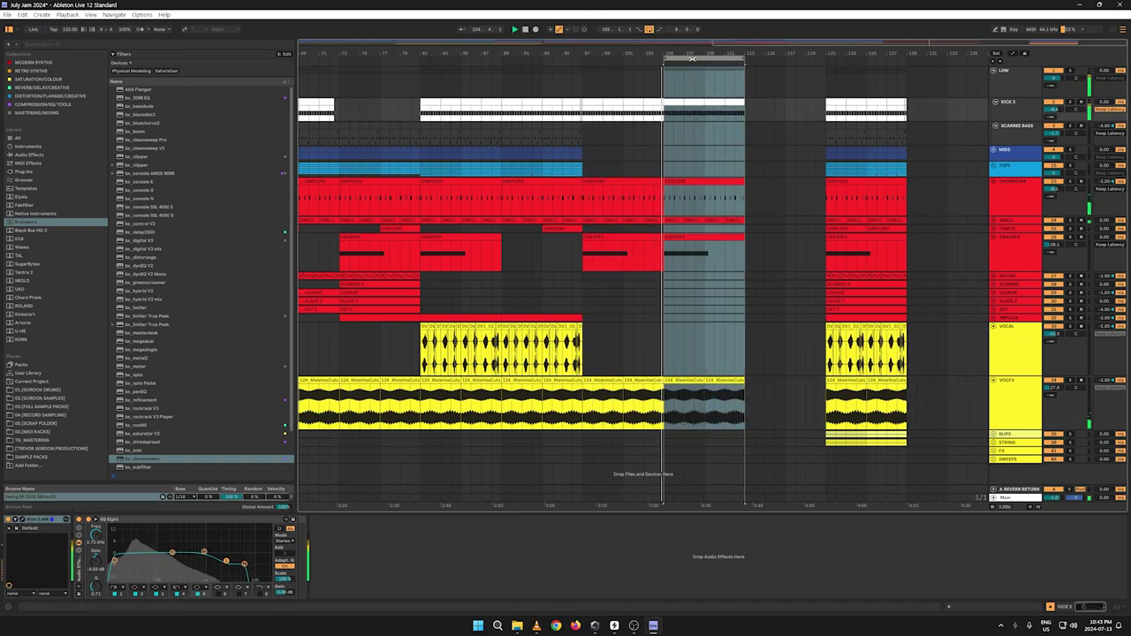
key(a)
click(666, 398)
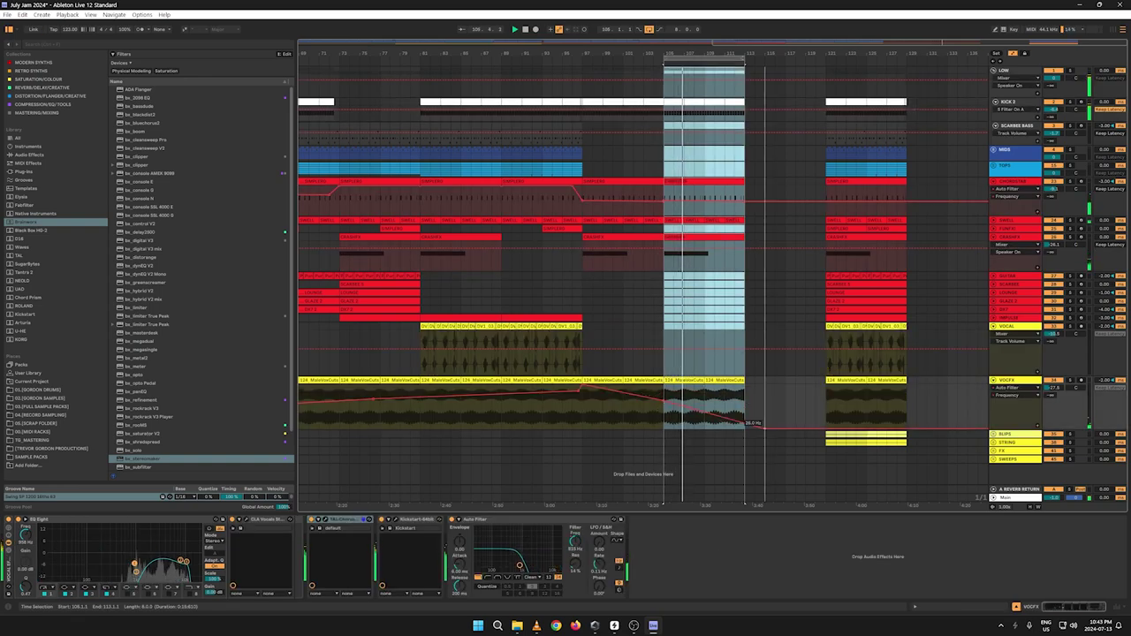
key(a)
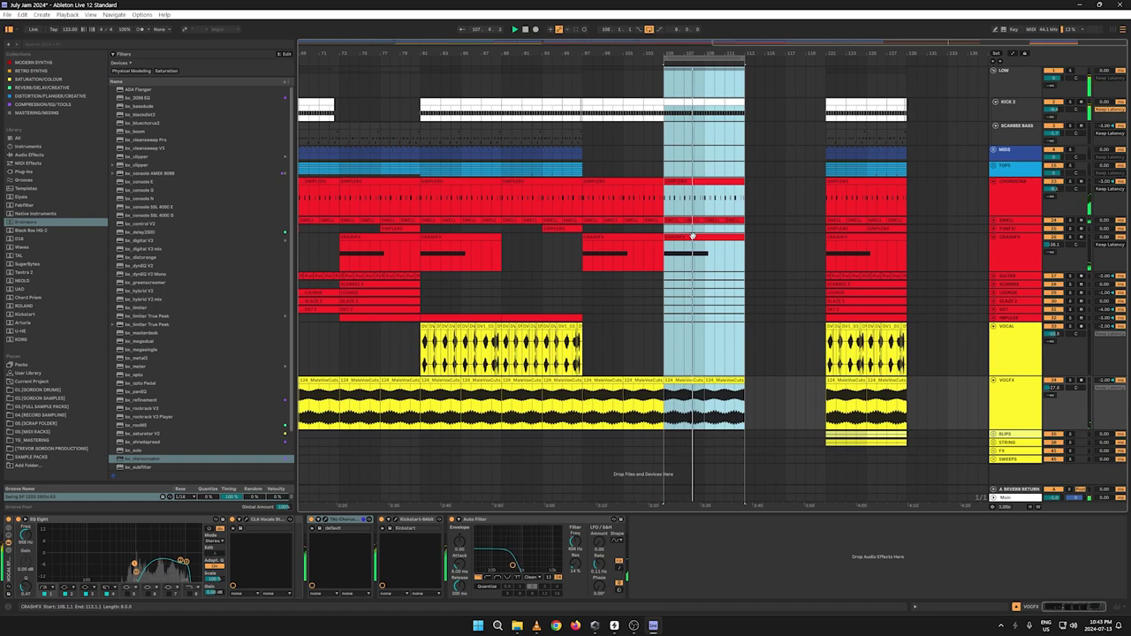
click(696, 247)
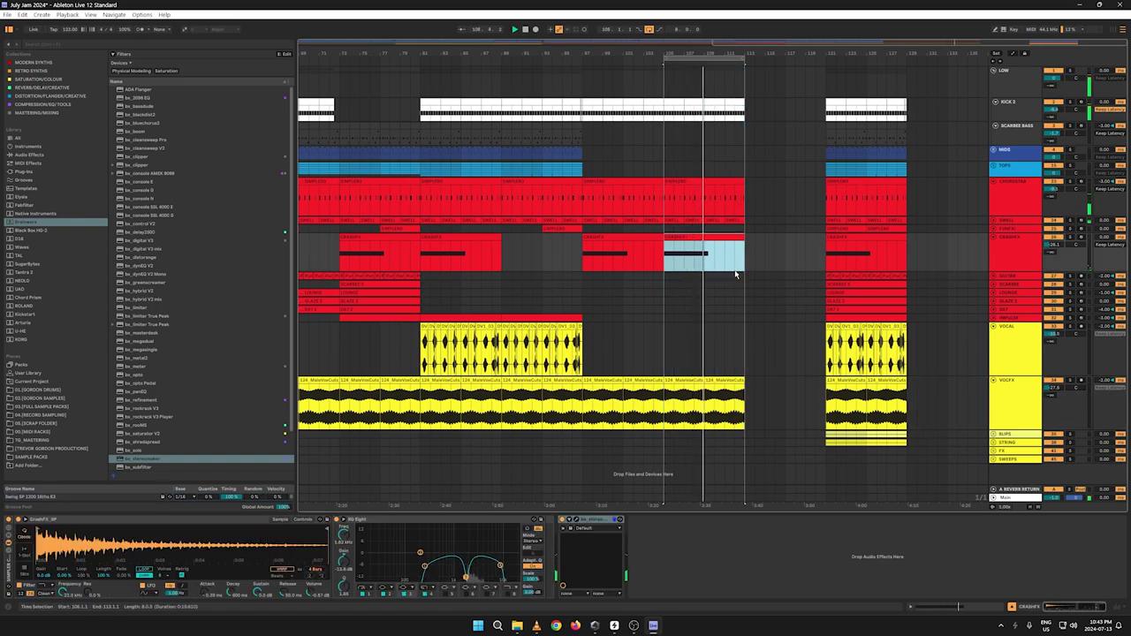
key(a)
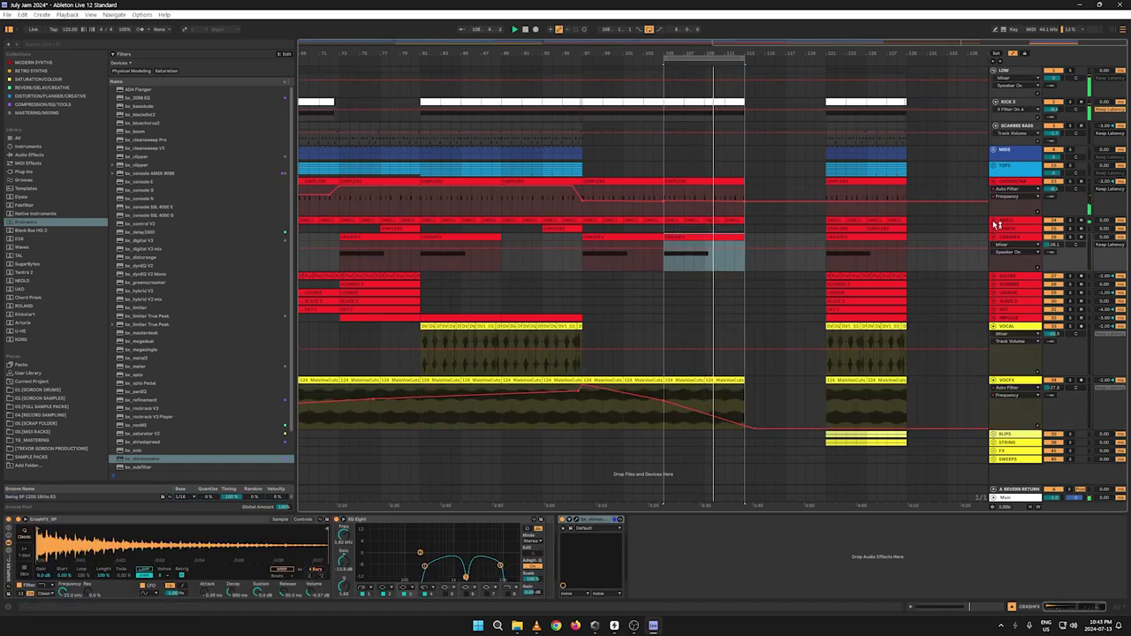
Step: Pull the SWELL filter automation down to 30 Hz and adjust CHORDSTAB's filter automation
click(993, 221)
key(a)
key(a)
click(562, 268)
key(space)
key(space)
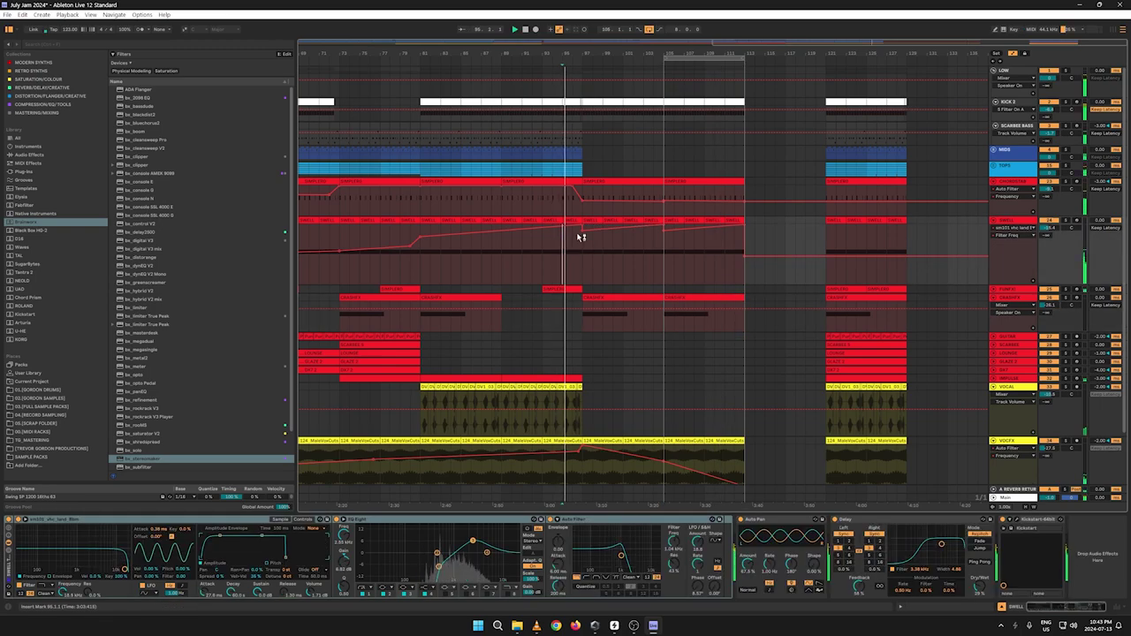
mouse_move(582, 230)
mouse_down()
mouse_move(775, 282)
mouse_move(765, 283)
mouse_up()
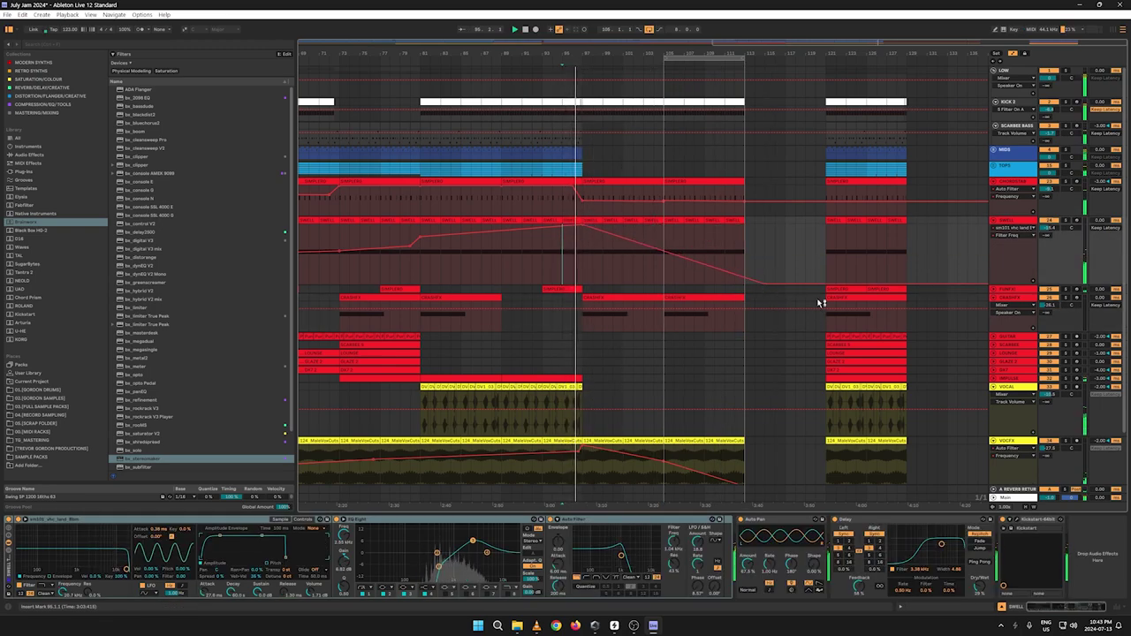
click(664, 201)
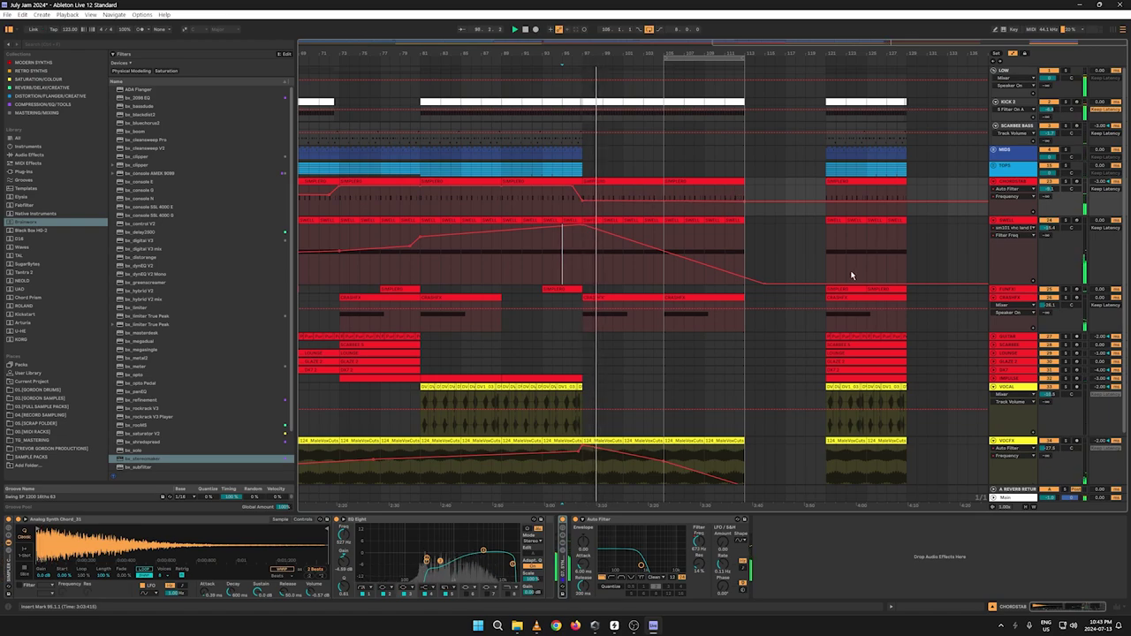
key(a)
key(a)
key(a)
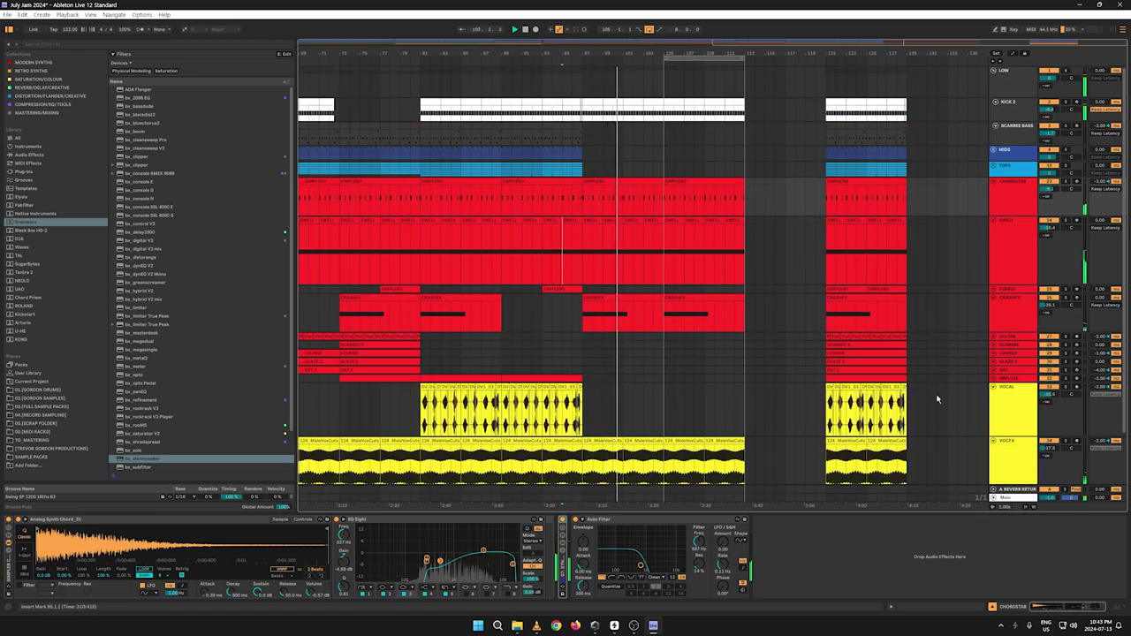
Step: Fold the VOCAL, VOCFX, CRASHFX, SWELL and CHORDSTAB tracks
scroll(989, 371, down, 2)
click(994, 328)
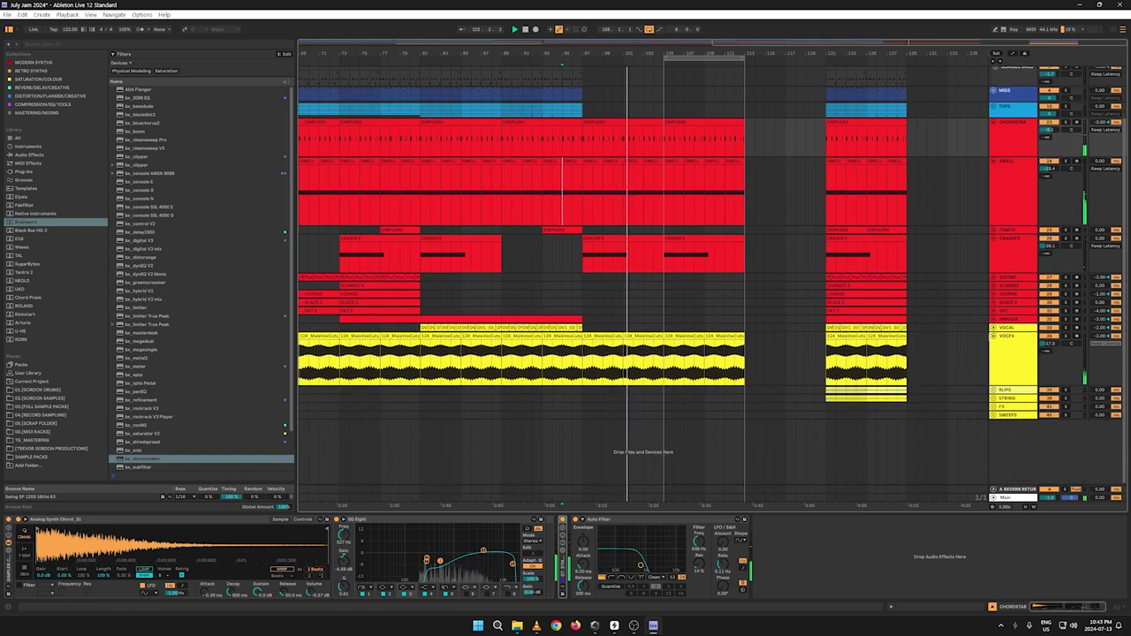
click(994, 337)
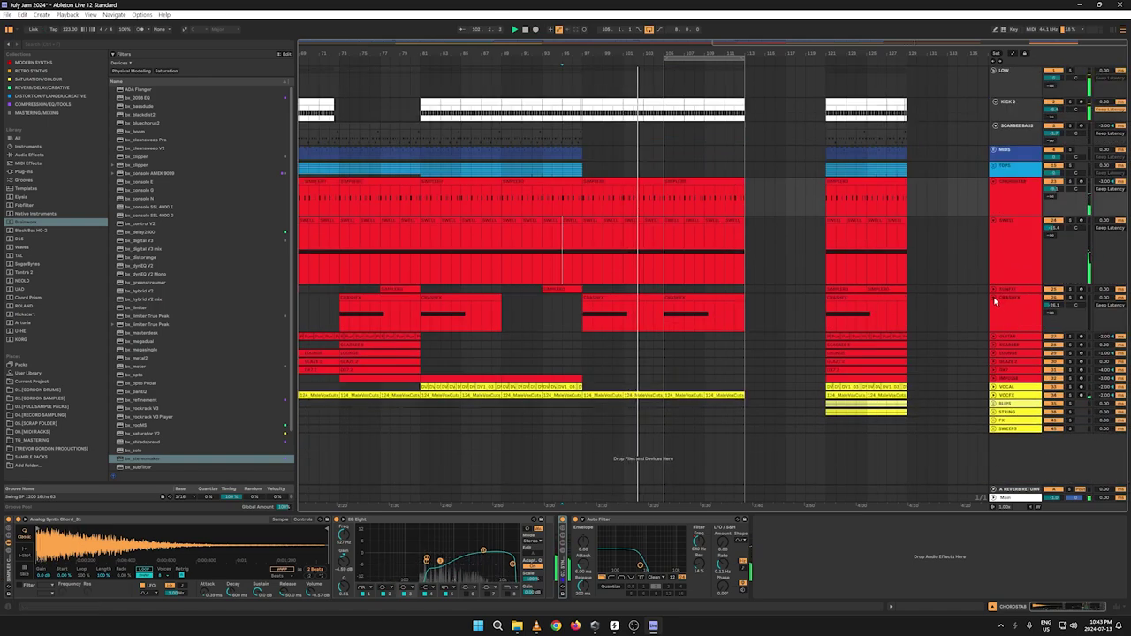
click(994, 298)
click(993, 220)
click(993, 182)
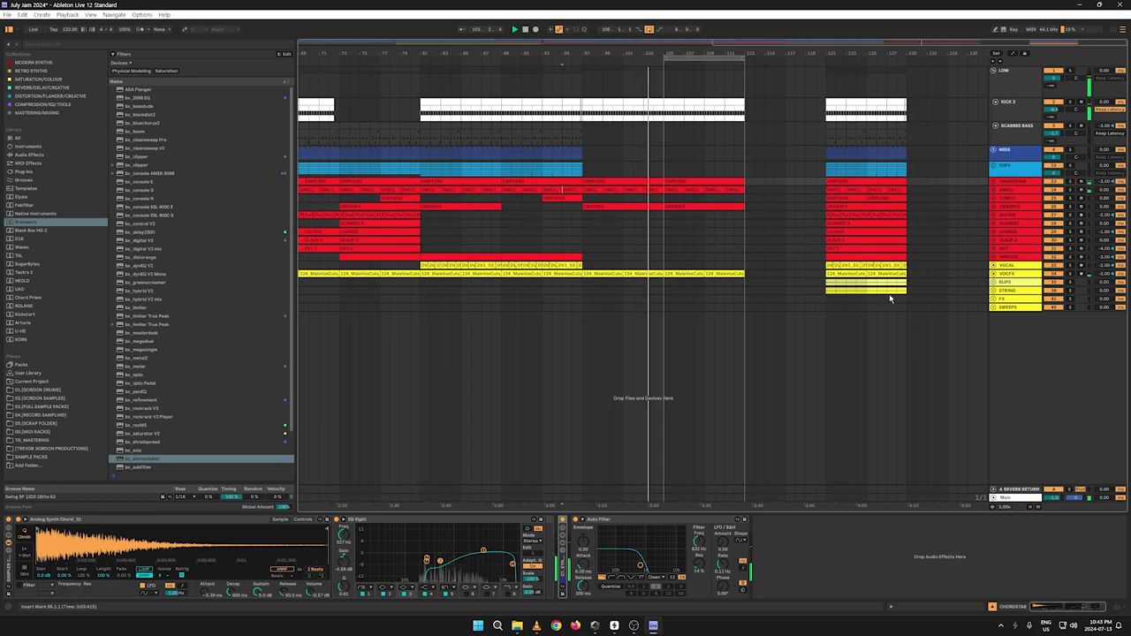
Step: Cut bars 121–129 on all tracks and paste them at bar 136
drag(906, 302, 827, 6)
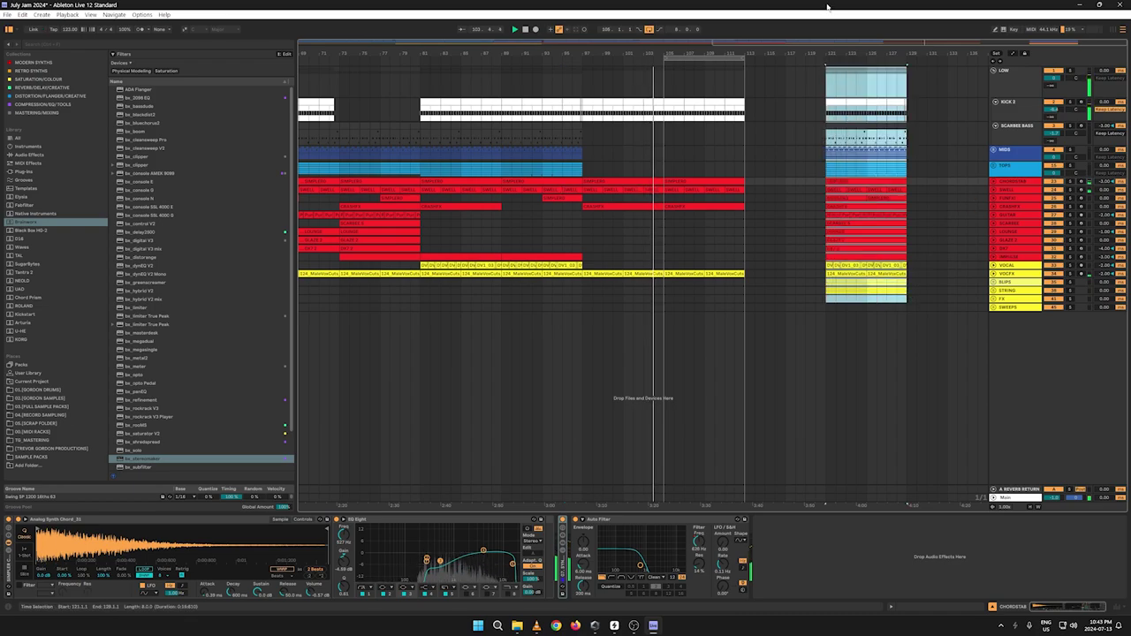
right_click(837, 79)
click(846, 84)
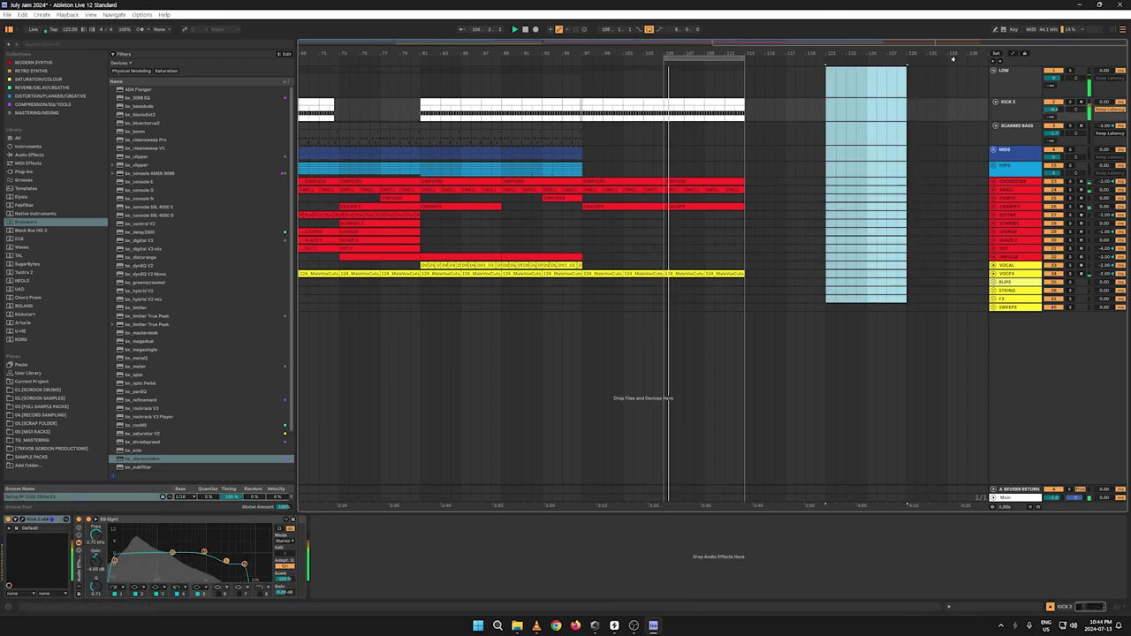
drag(968, 53, 964, 63)
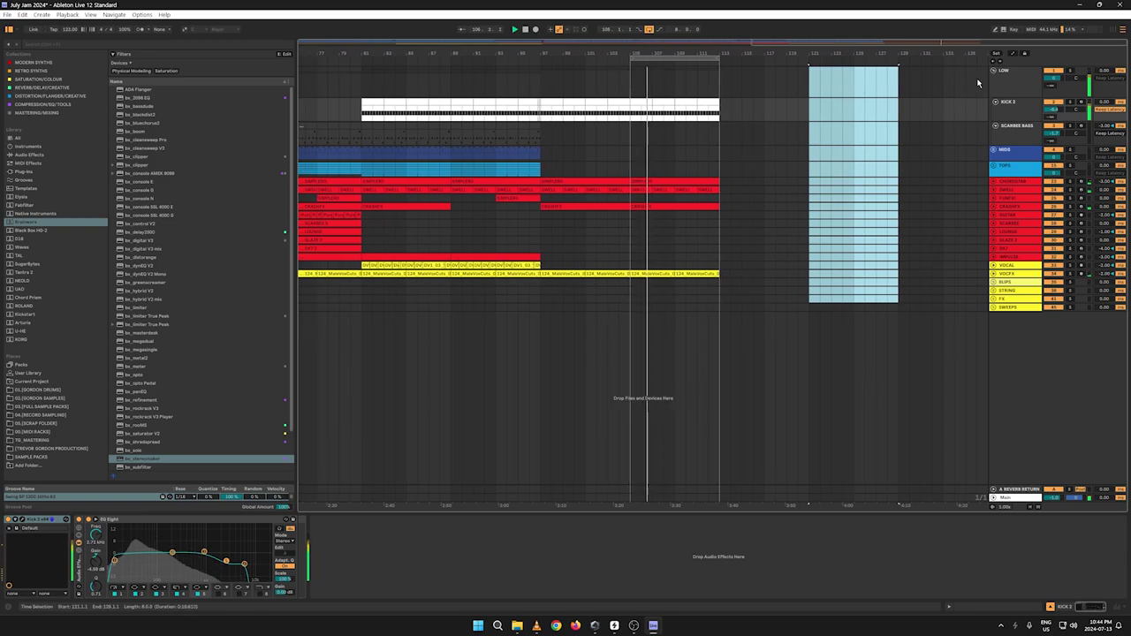
click(979, 81)
key(ctrl+v)
Step: Move the bars 136–144 section, including SWEEPS, so it starts at bar 149
drag(846, 55, 663, 58)
drag(891, 307, 802, 89)
right_click(802, 88)
click(808, 89)
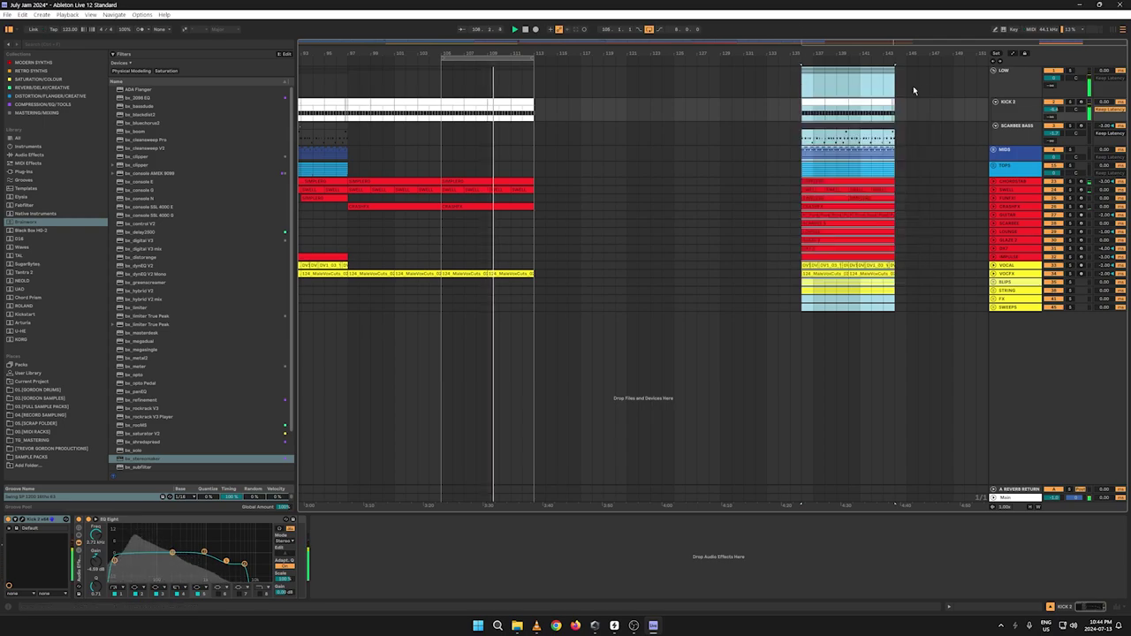
click(955, 75)
key(ctrl+v)
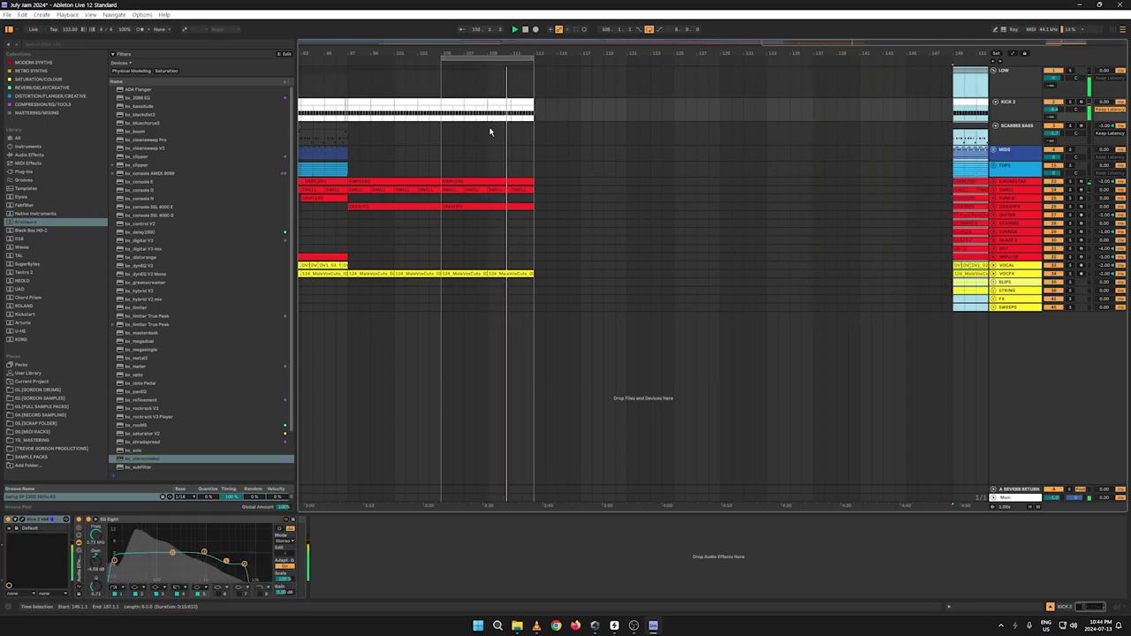
click(994, 206)
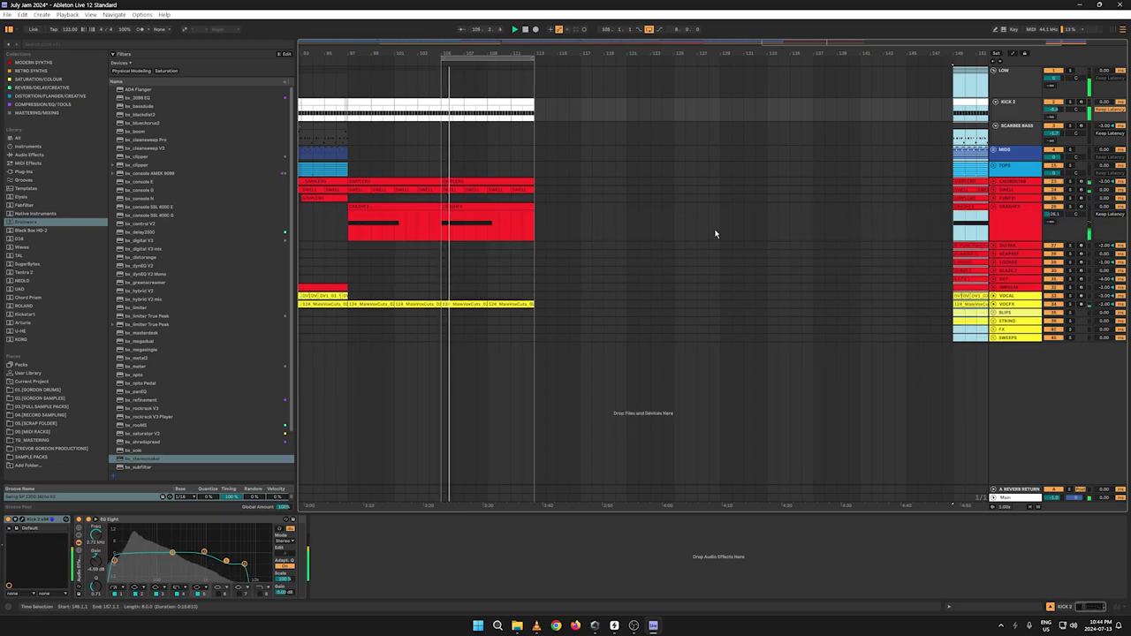
Step: Stretch the crash FX note to span its whole clip, then return to the CRASHFX devices
click(472, 207)
drag(705, 541, 1127, 541)
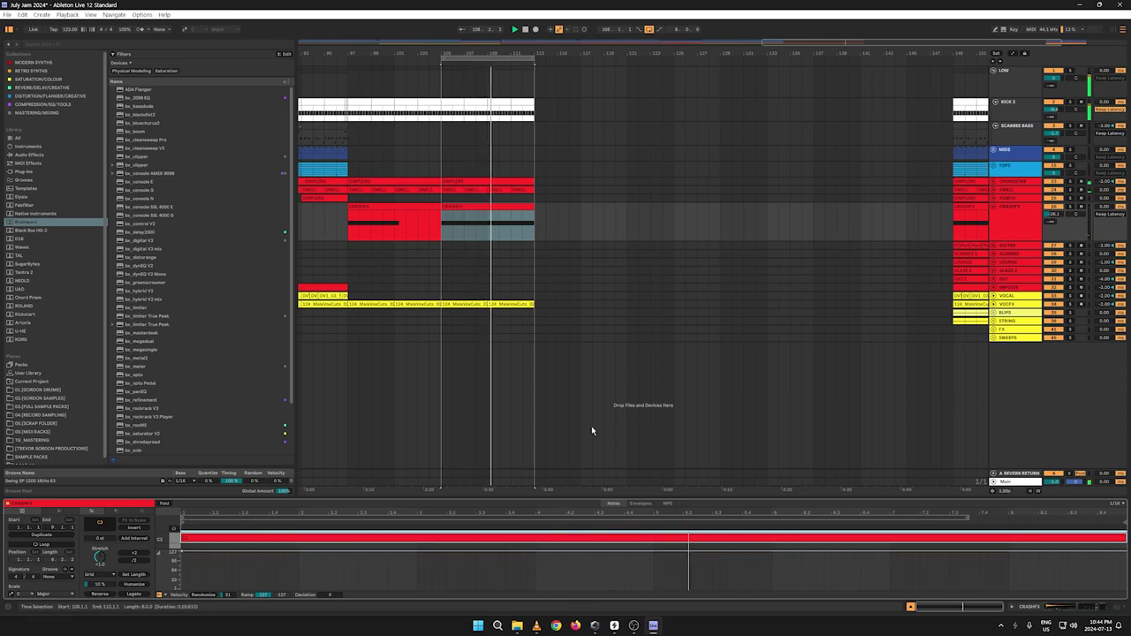
click(992, 224)
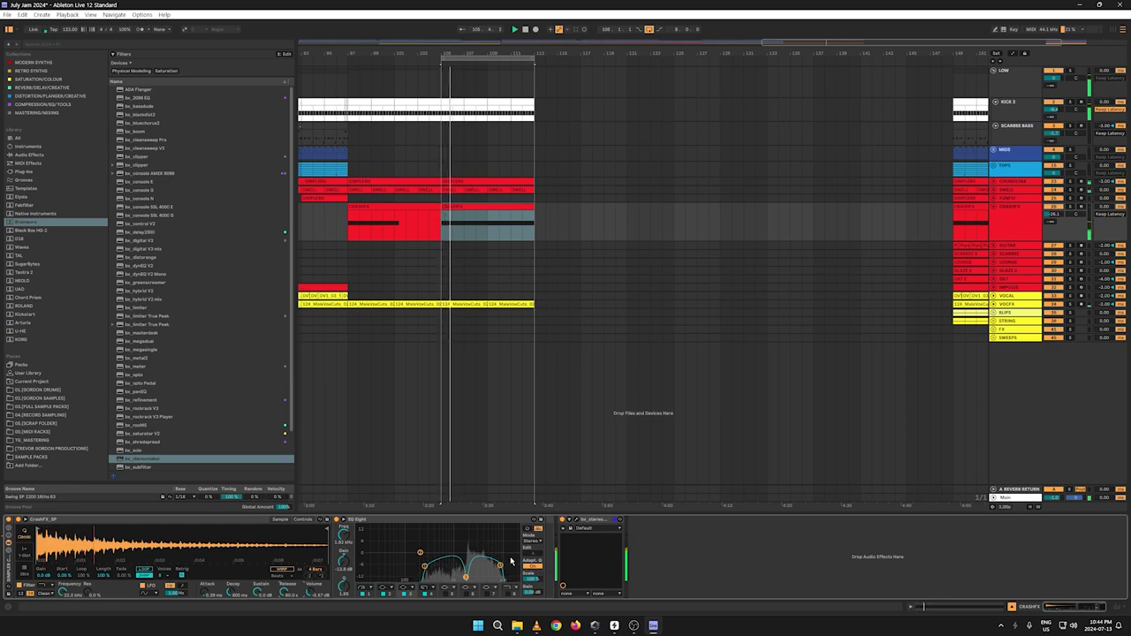
Step: Turn on warping for the crash sample in Simpler and try a 4 Bars length
click(303, 519)
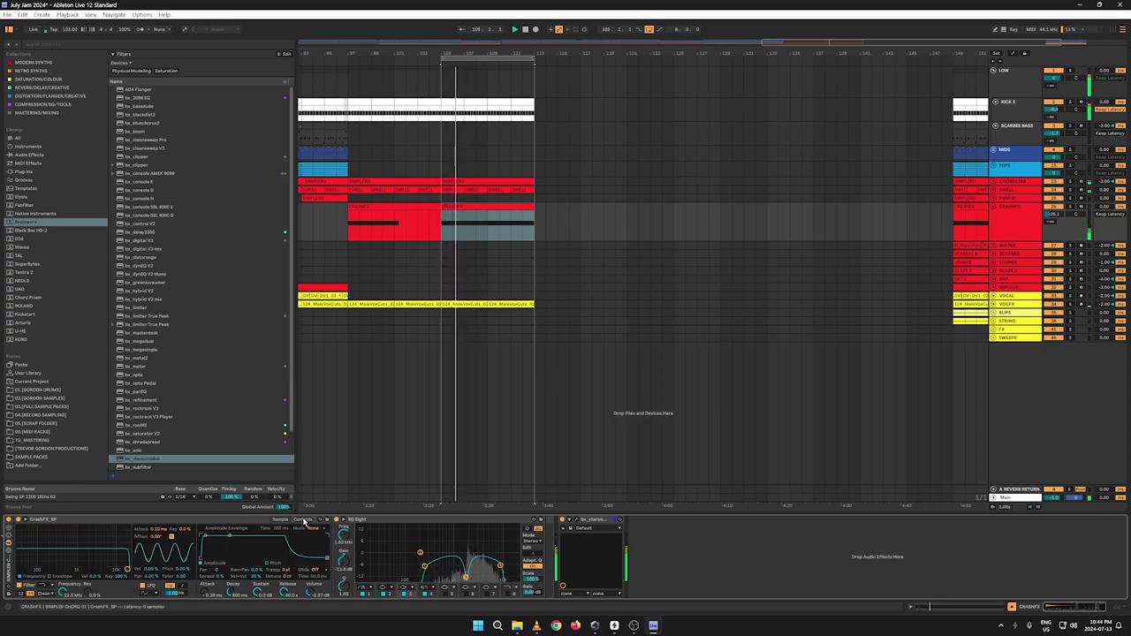
click(280, 520)
click(280, 570)
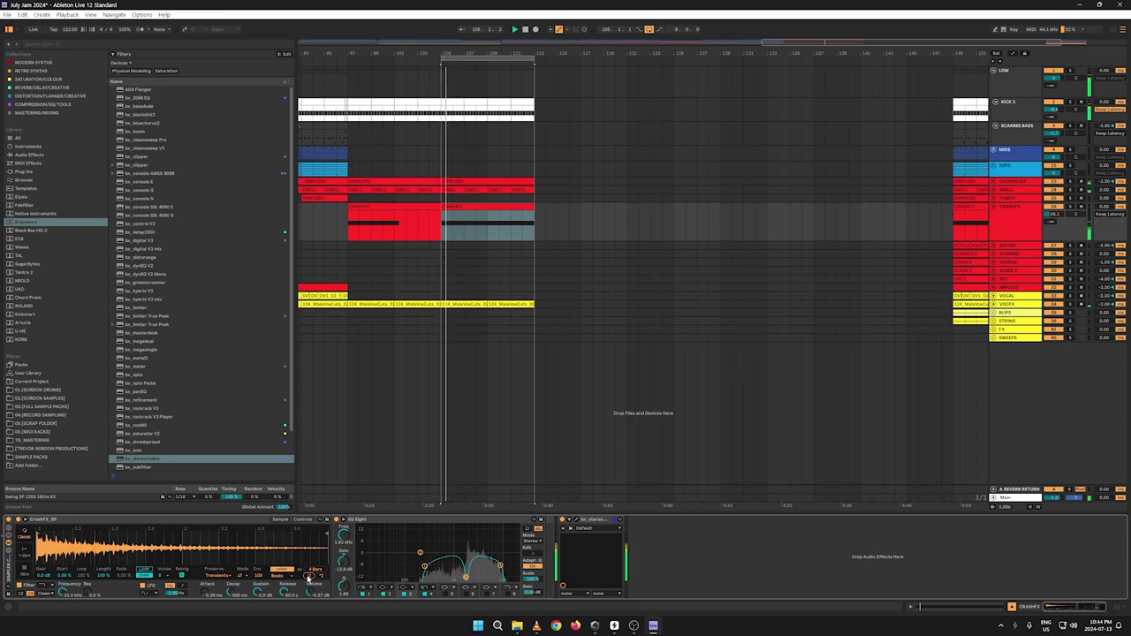
click(322, 579)
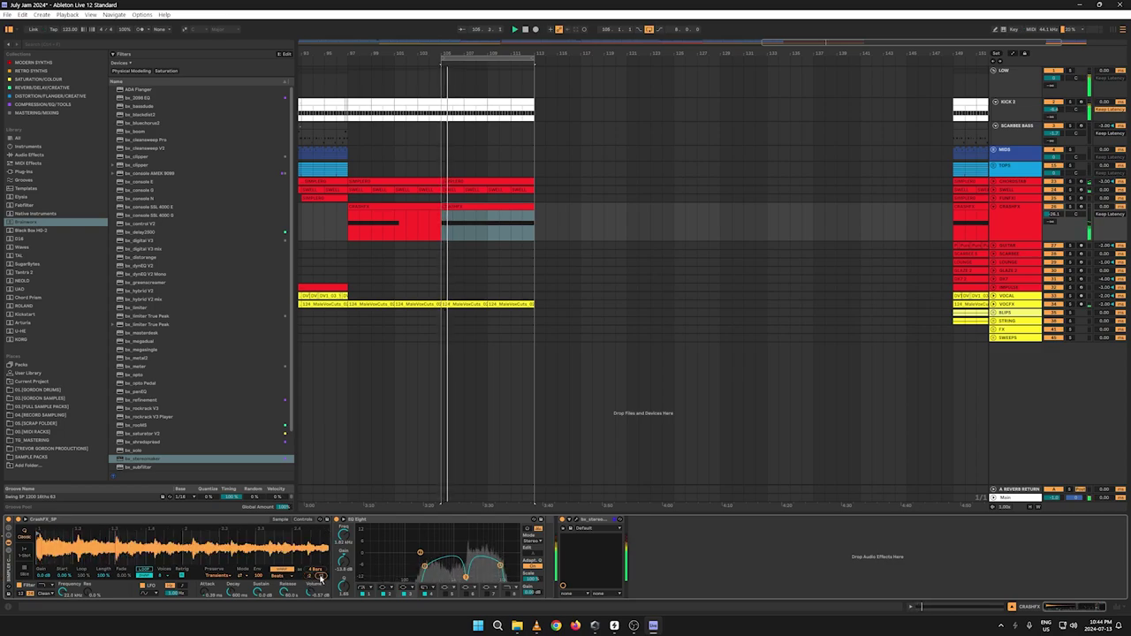
drag(311, 554, 311, 532)
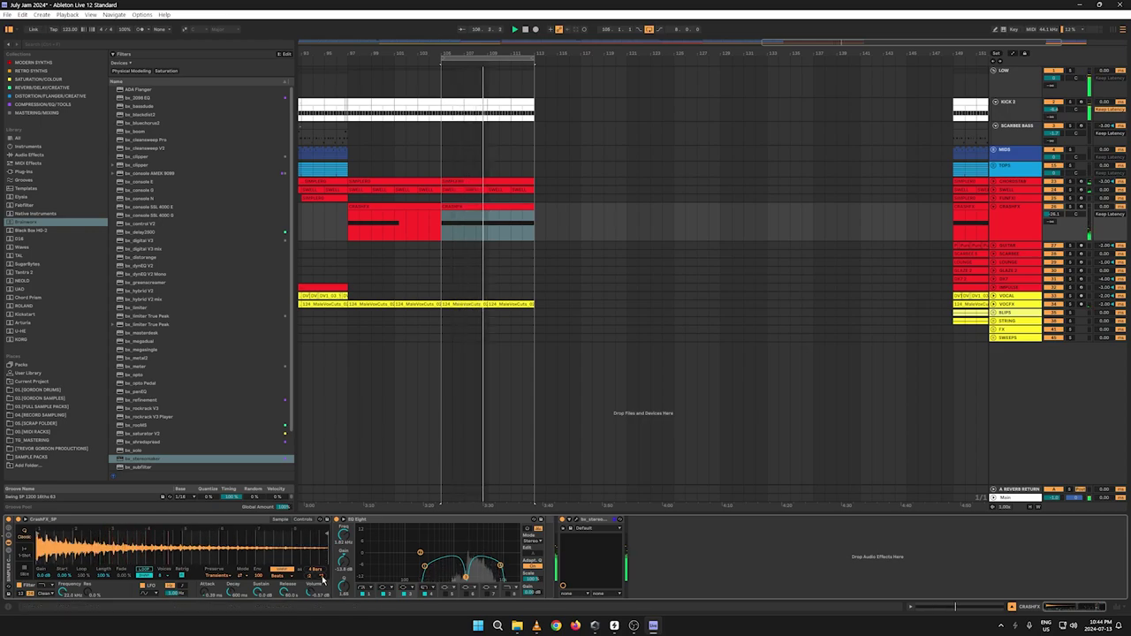
Step: Toggle Warp off and on, leave the crash sample unwarped, and replay from the loop start
click(282, 570)
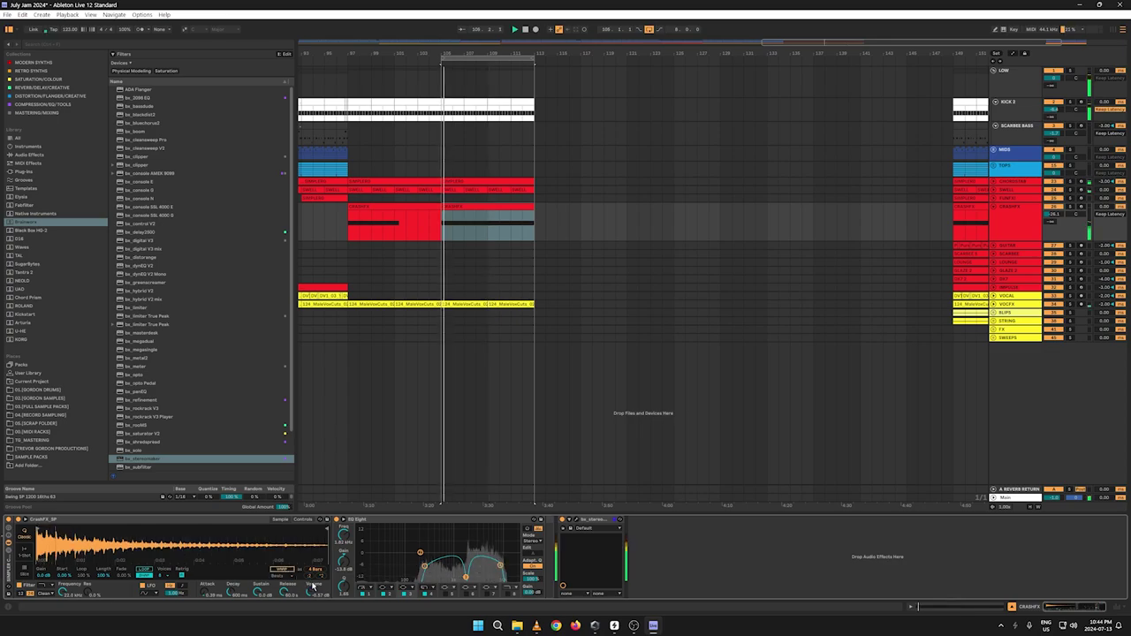
click(316, 570)
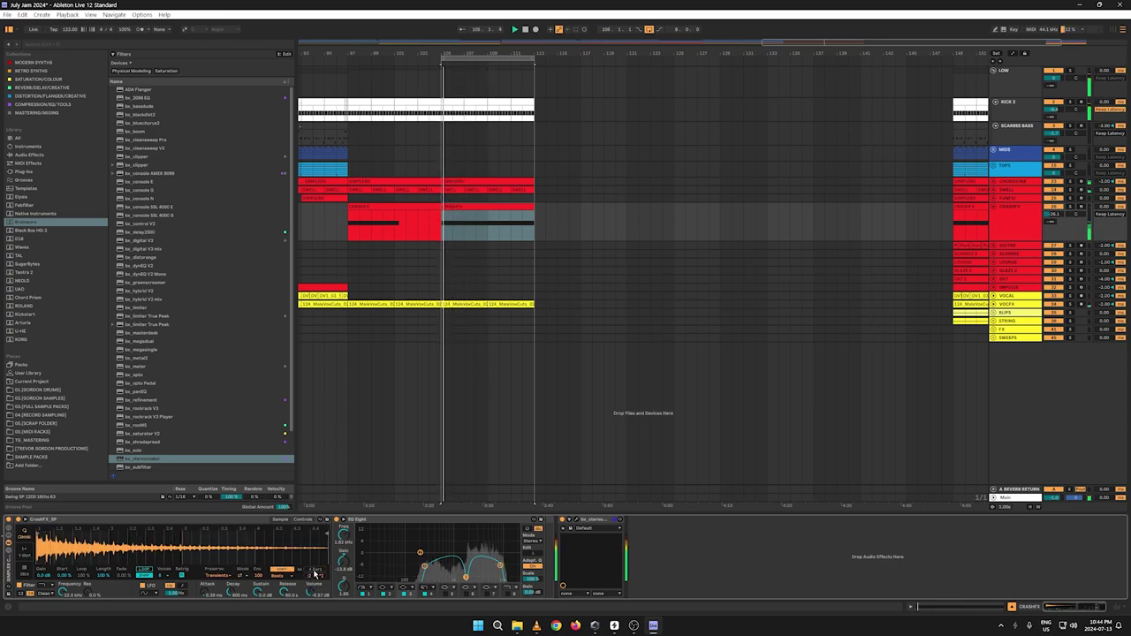
click(316, 571)
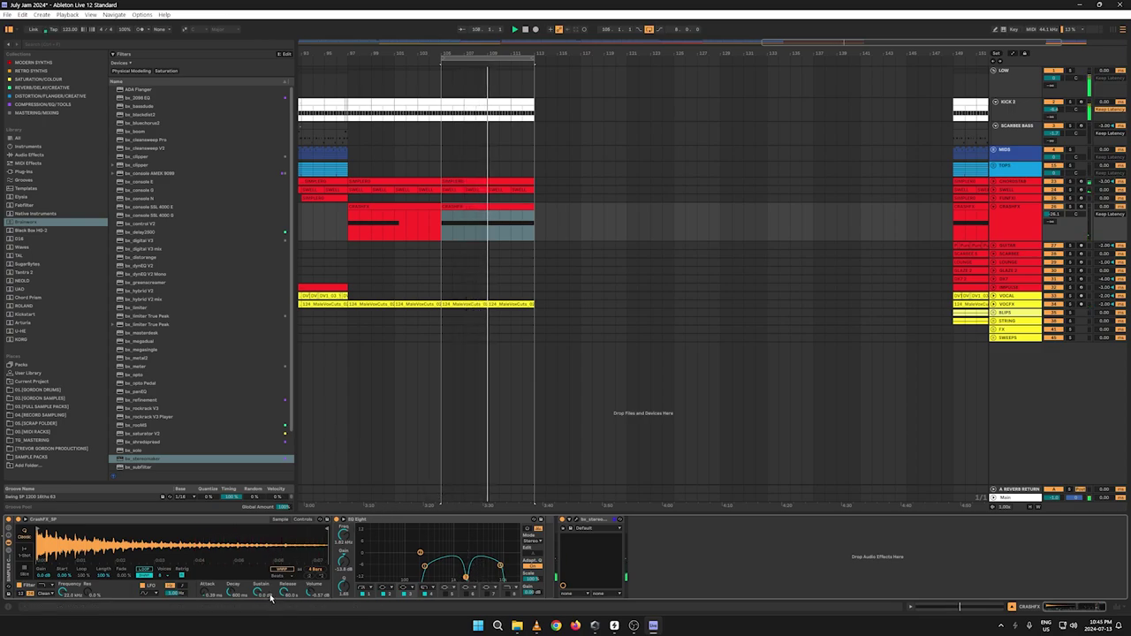
key(space)
key(space)
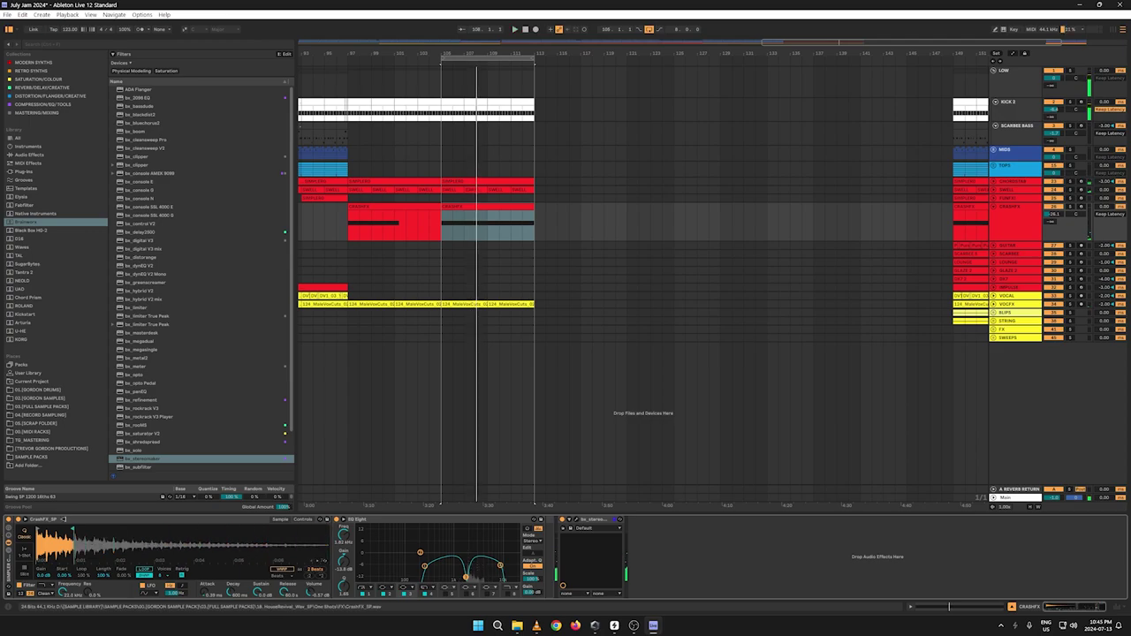
key(space)
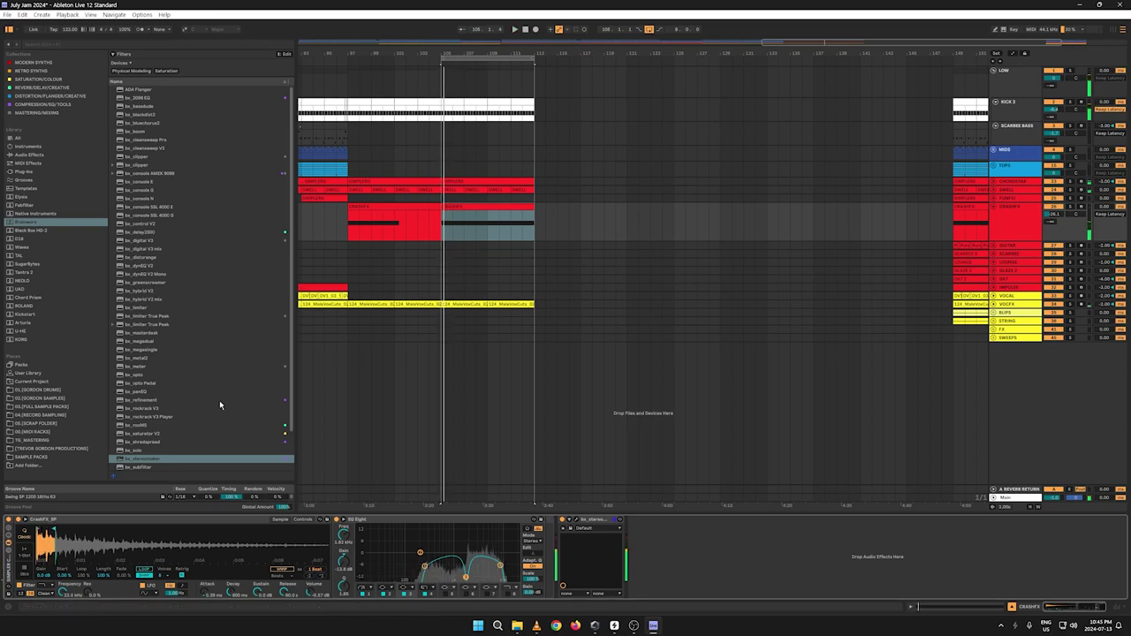
Step: Add a Delay after the stereo device on the CrashFX chain
click(27, 155)
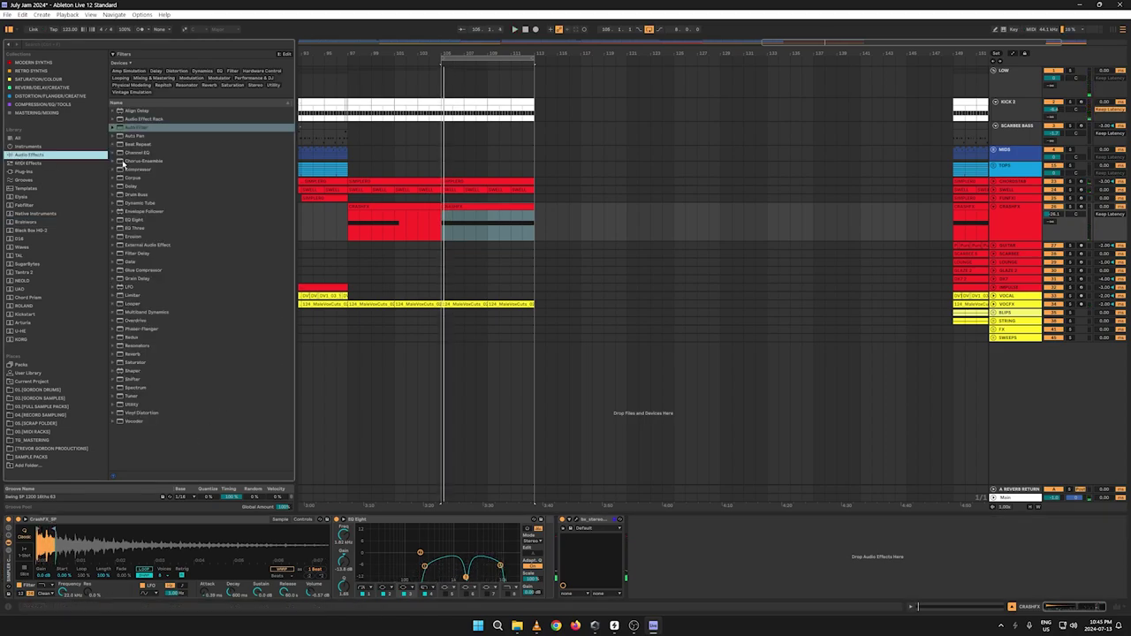
drag(133, 189, 707, 558)
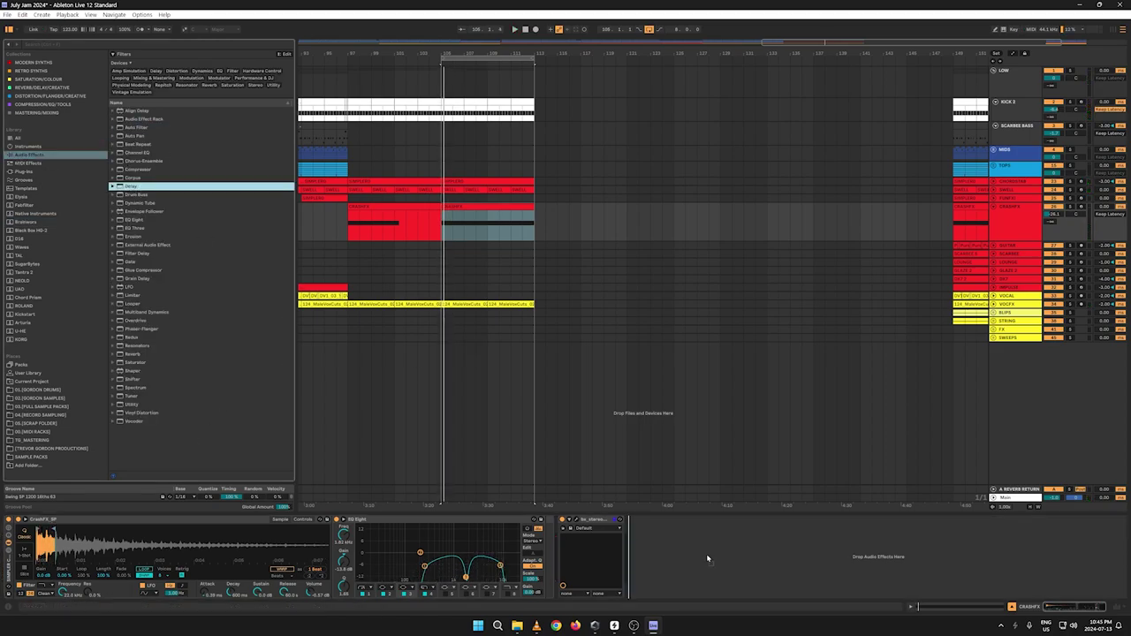
drag(774, 548, 786, 548)
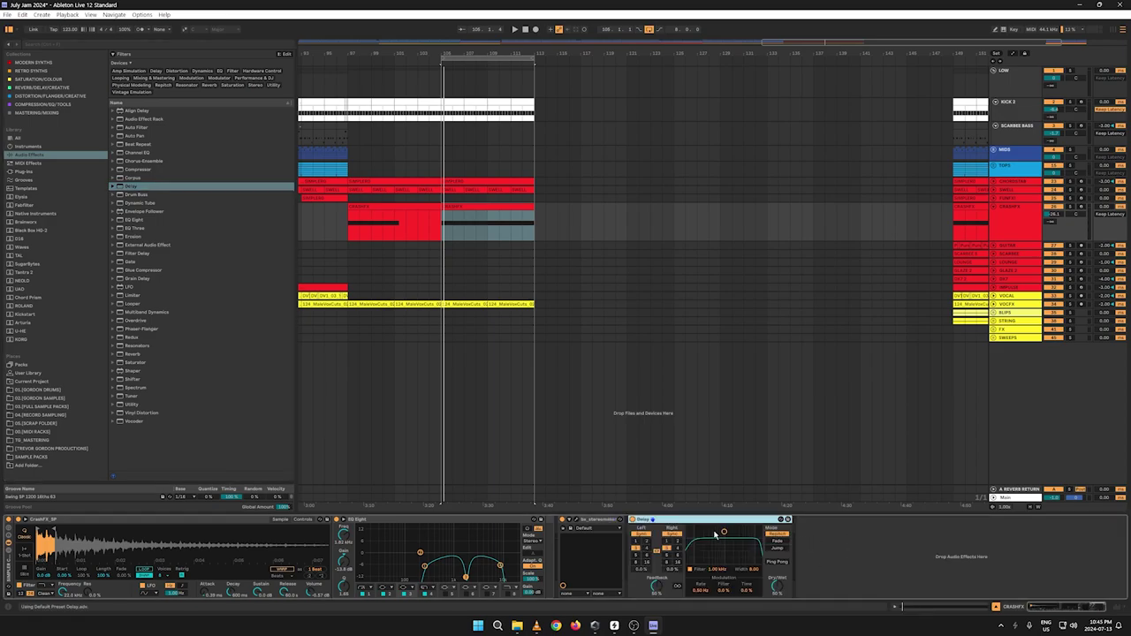
key(space)
Step: Raise the Delay filter, set Feedback 73% and Dry/Wet 56%, and enable Ping Pong
drag(716, 534, 735, 539)
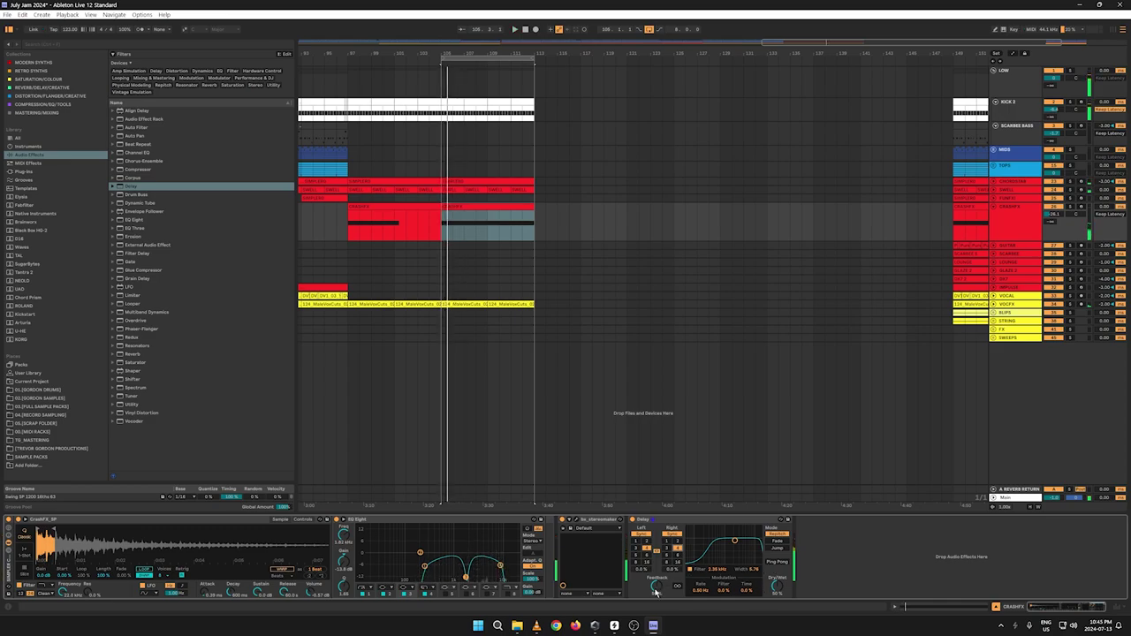
drag(655, 586, 656, 581)
key(space)
drag(776, 587, 776, 608)
drag(655, 587, 655, 583)
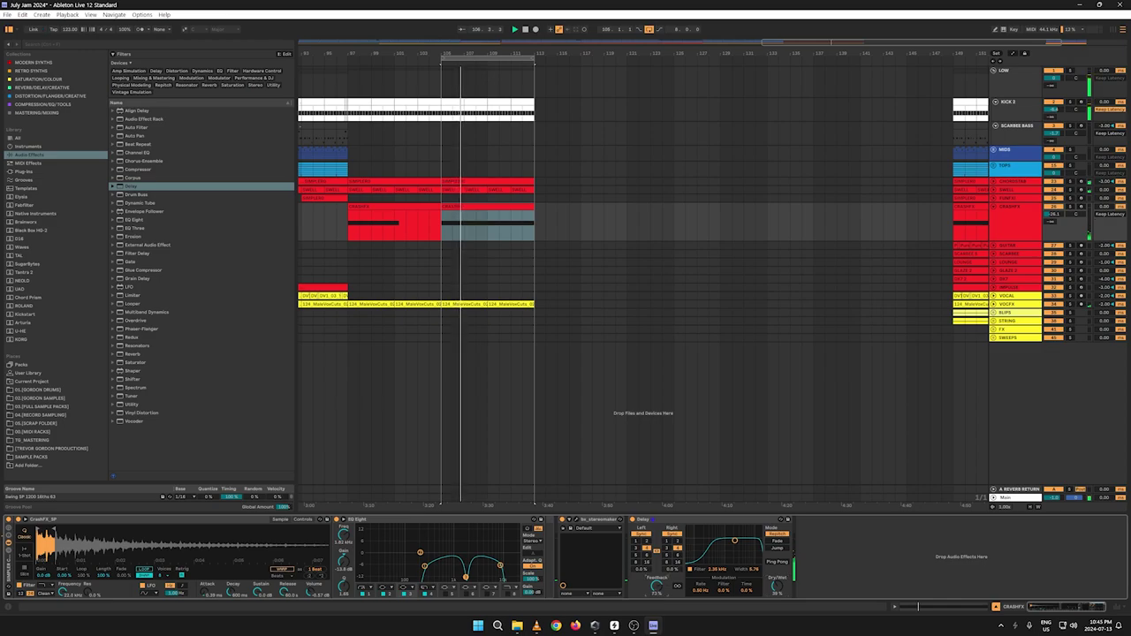
key(space)
key(space)
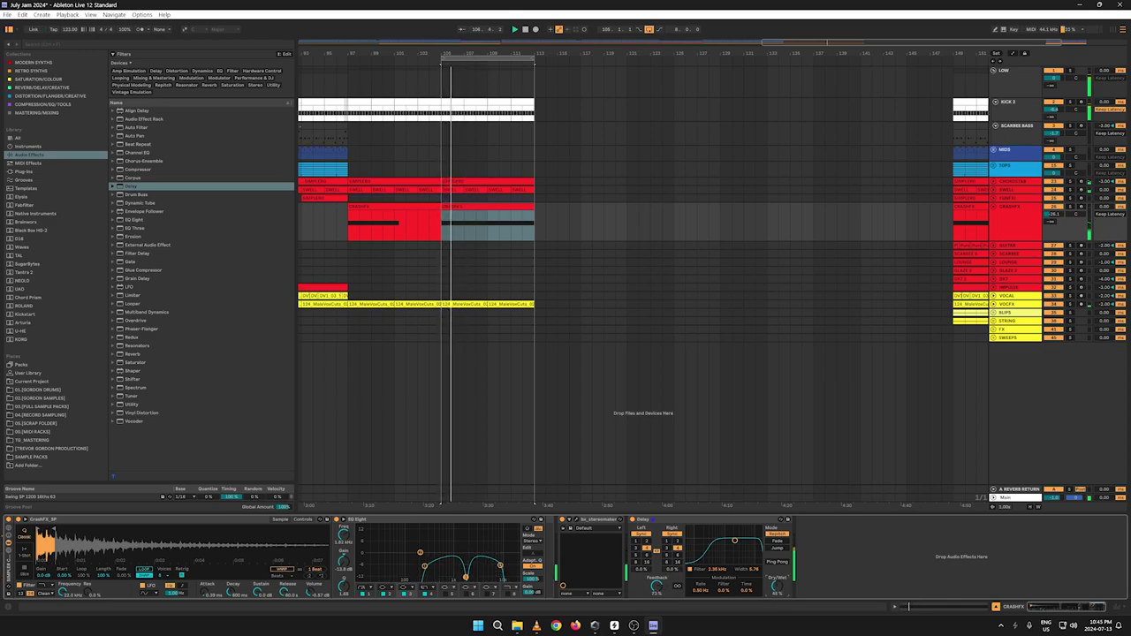
drag(777, 587, 777, 577)
click(776, 562)
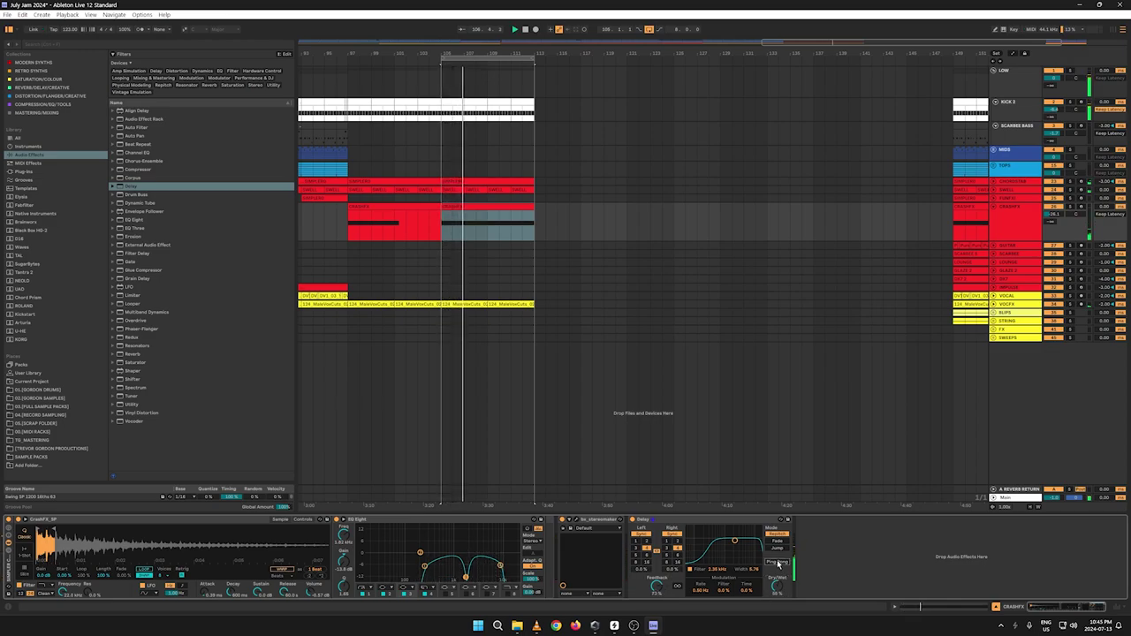
key(space)
key(space)
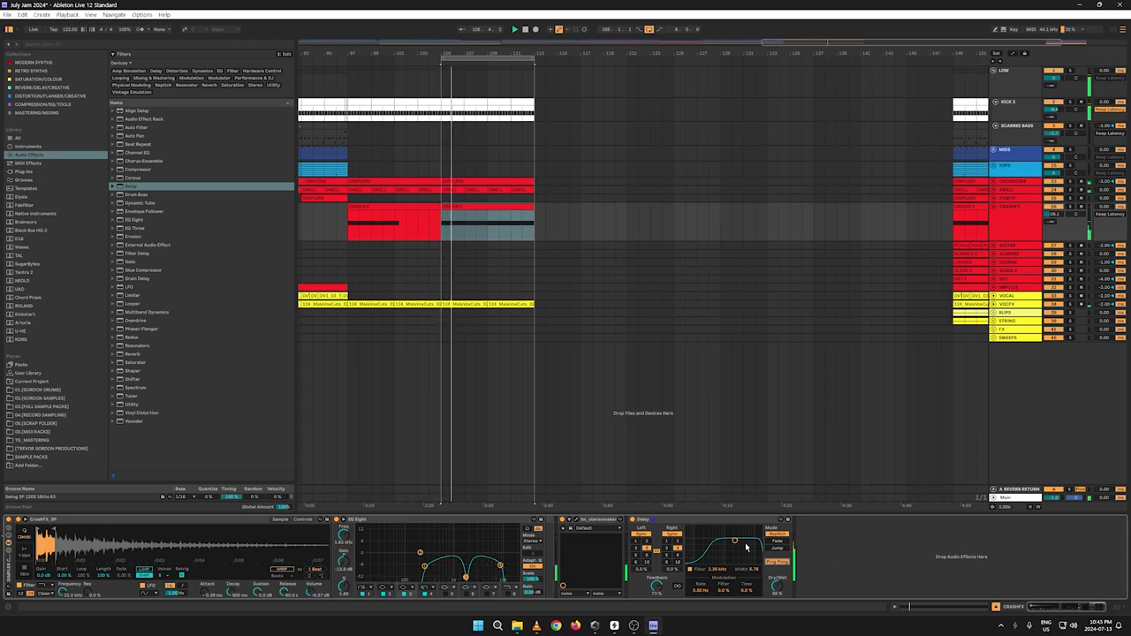
key(space)
key(space)
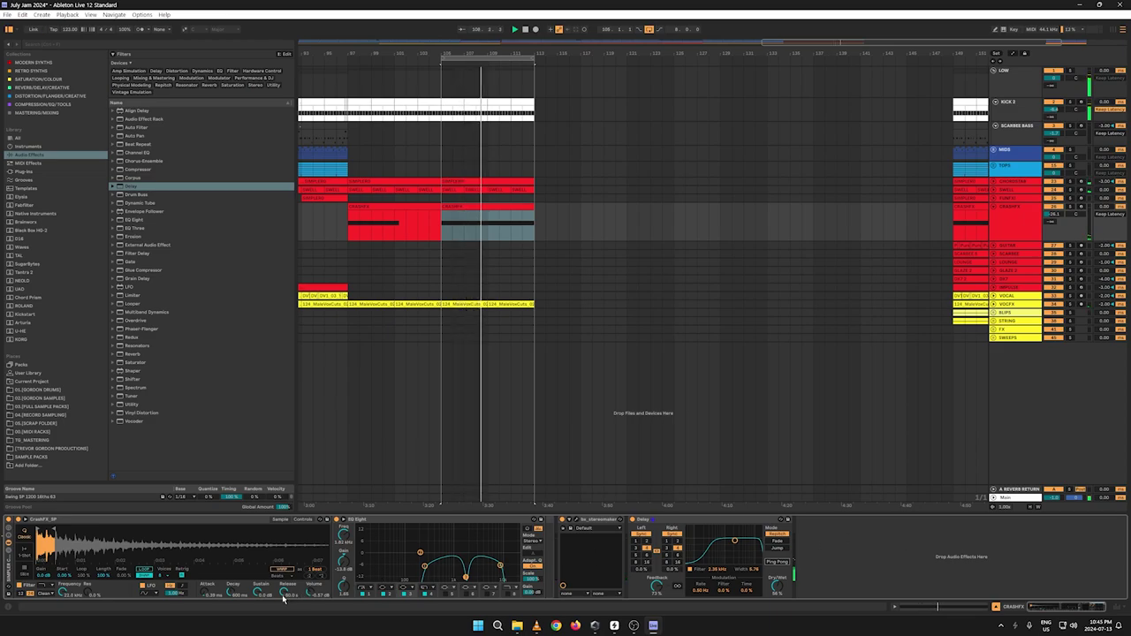
Step: Lengthen the crash sample's decay in Simpler
drag(234, 593, 234, 557)
key(space)
key(space)
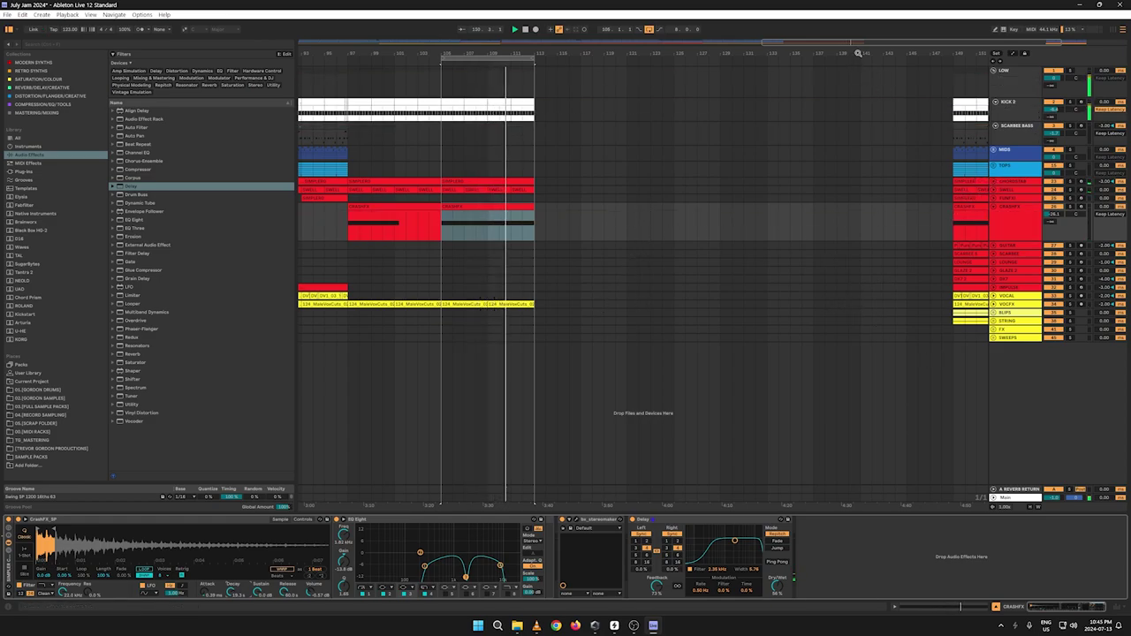
drag(858, 53, 855, 84)
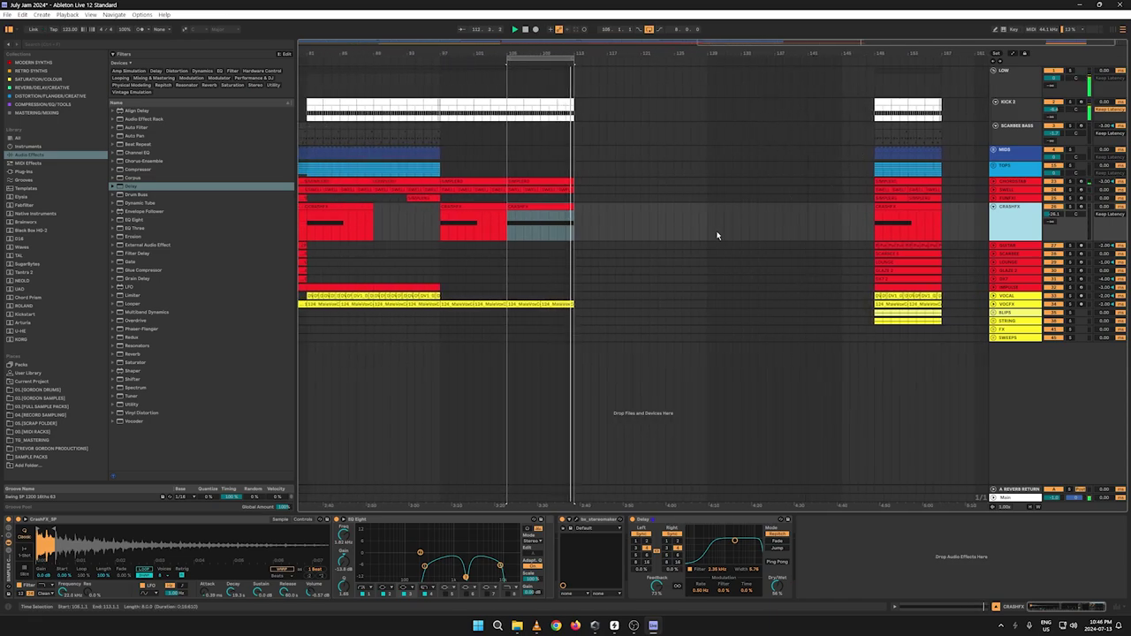
click(419, 61)
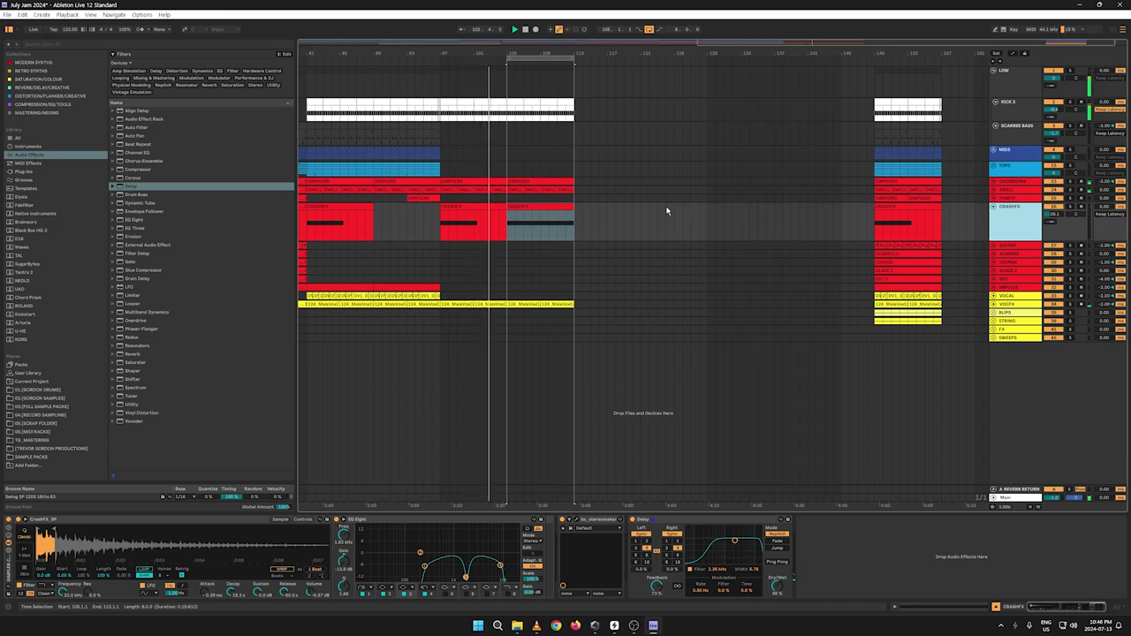
drag(365, 56, 665, 32)
key(space)
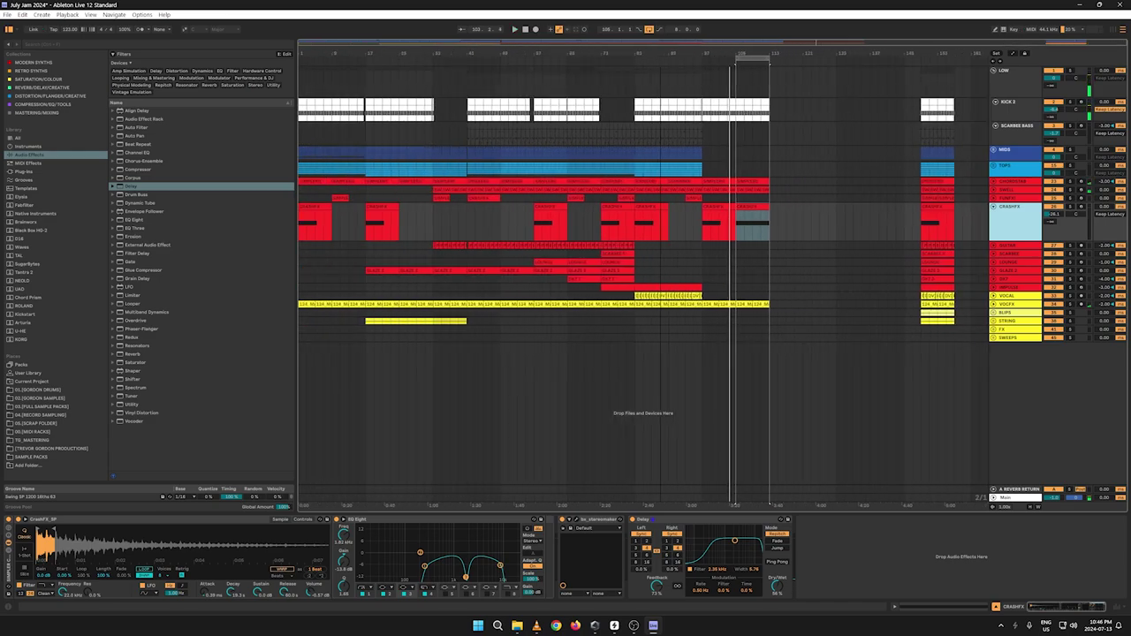
Step: Copy the GUITAR clip from bars 33–49 and paste it at bar 97
click(987, 238)
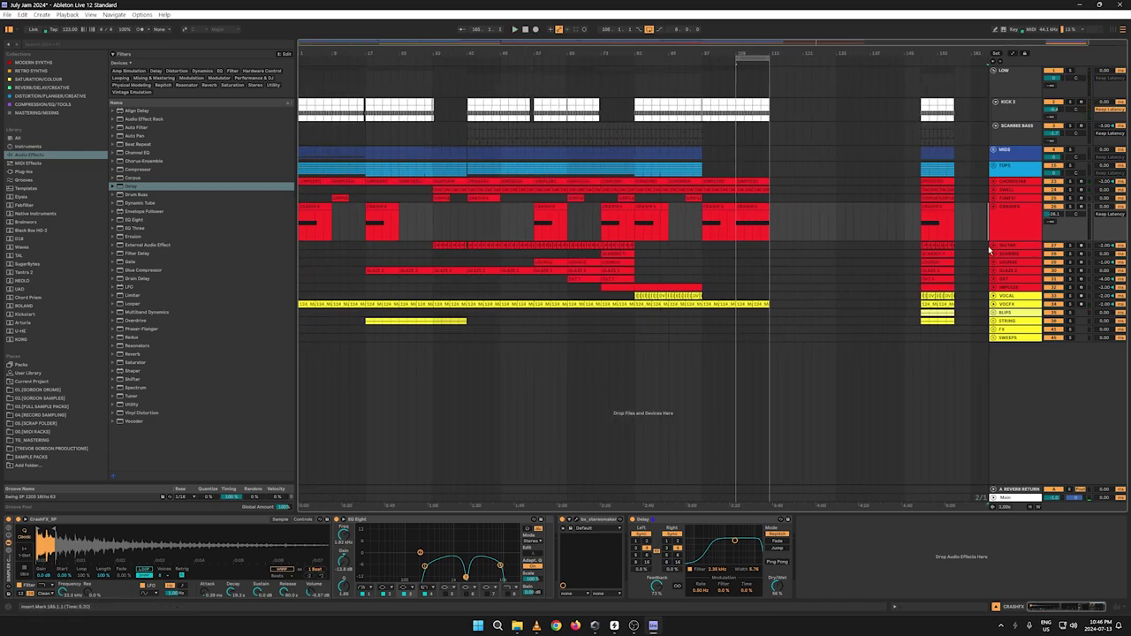
click(992, 249)
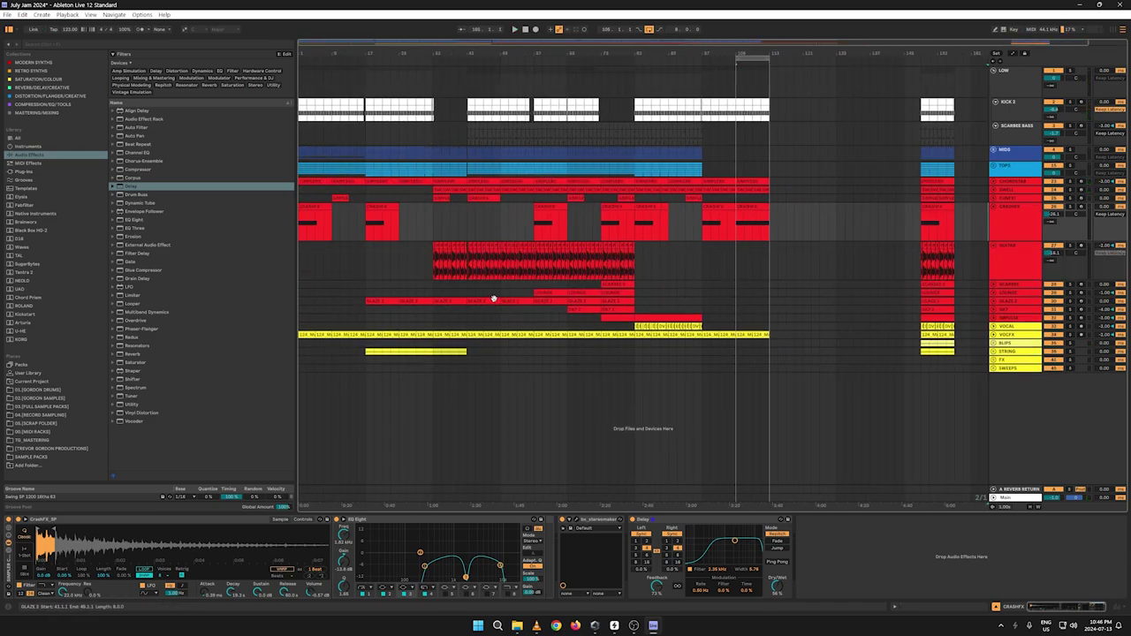
drag(501, 287, 434, 251)
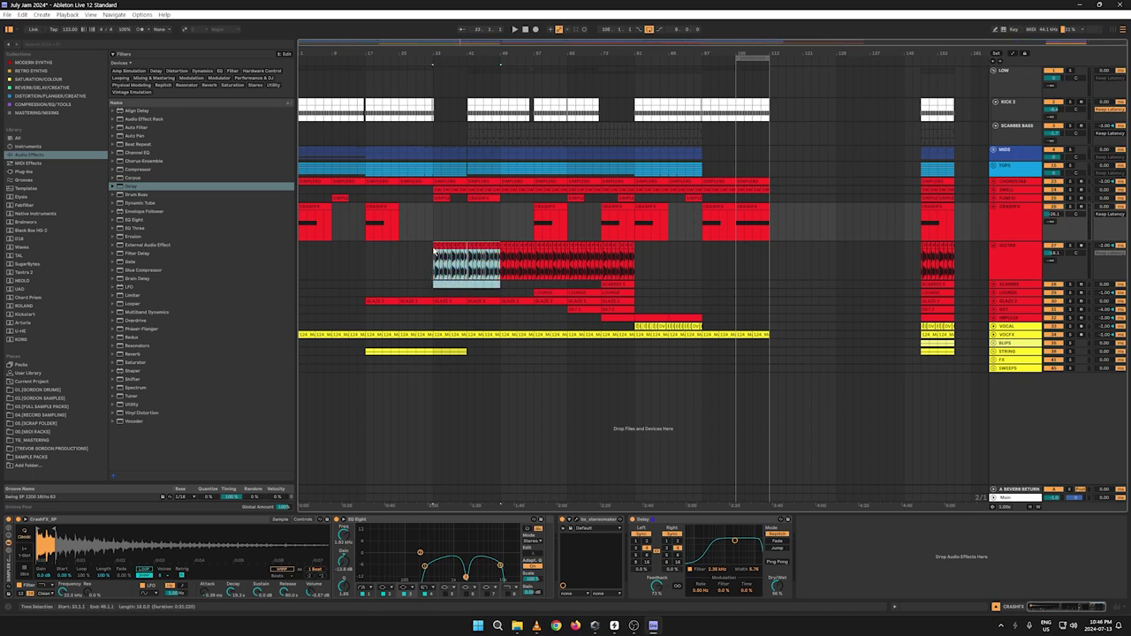
click(434, 251)
right_click(435, 248)
click(444, 261)
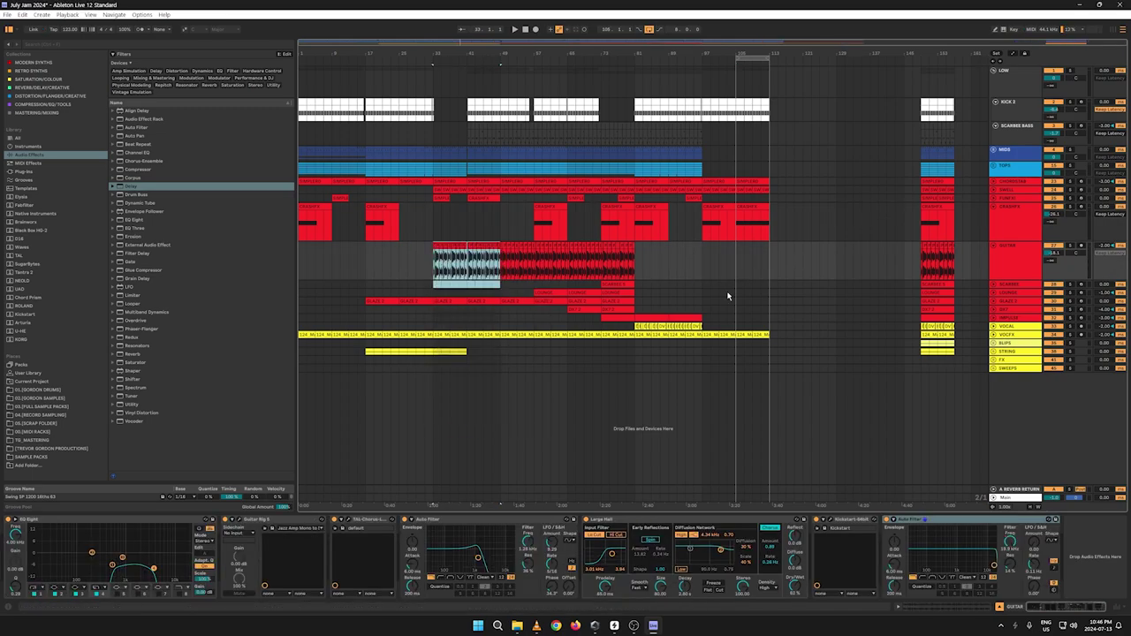
click(703, 257)
key(ctrl+v)
key(space)
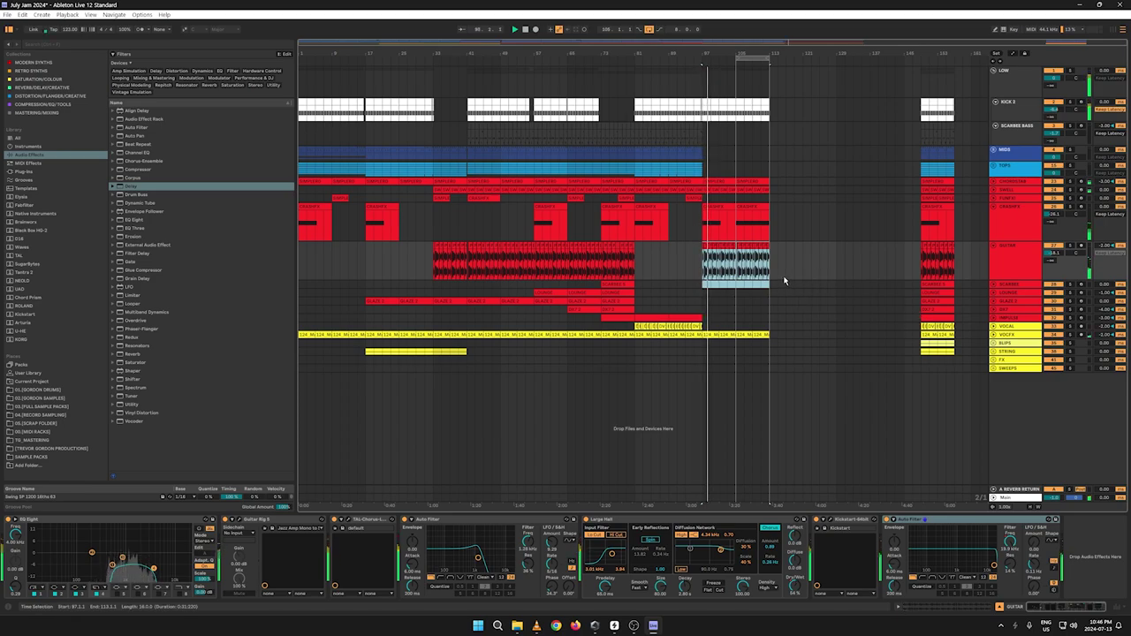
Step: Move the clips at bars 153–157 so they start at bar 161
click(819, 270)
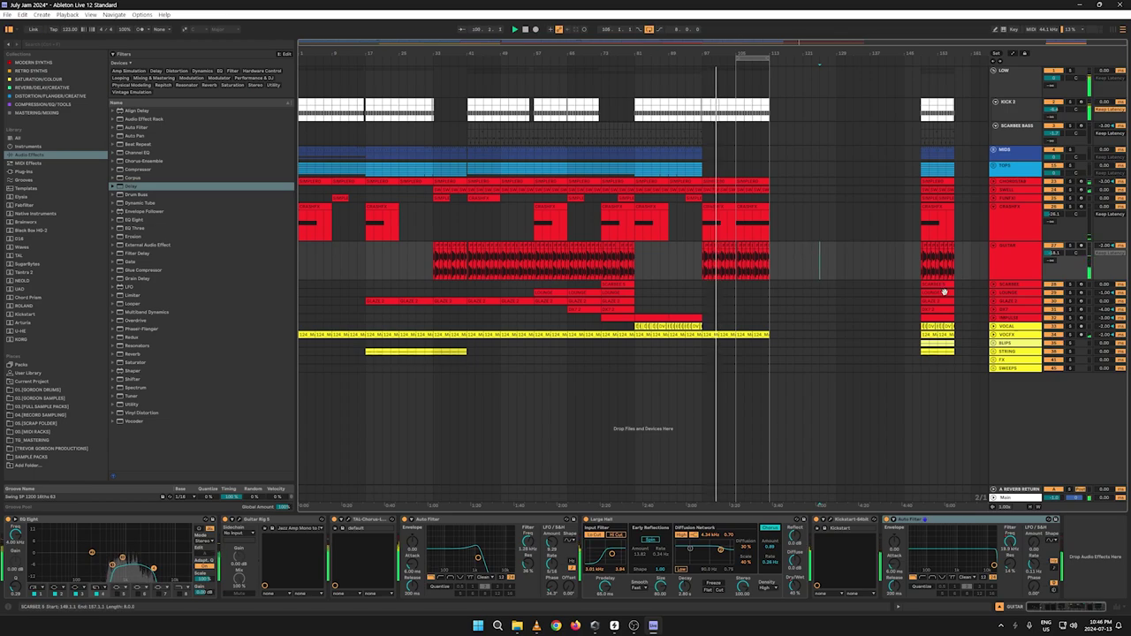
drag(954, 362, 921, 66)
right_click(925, 86)
click(975, 91)
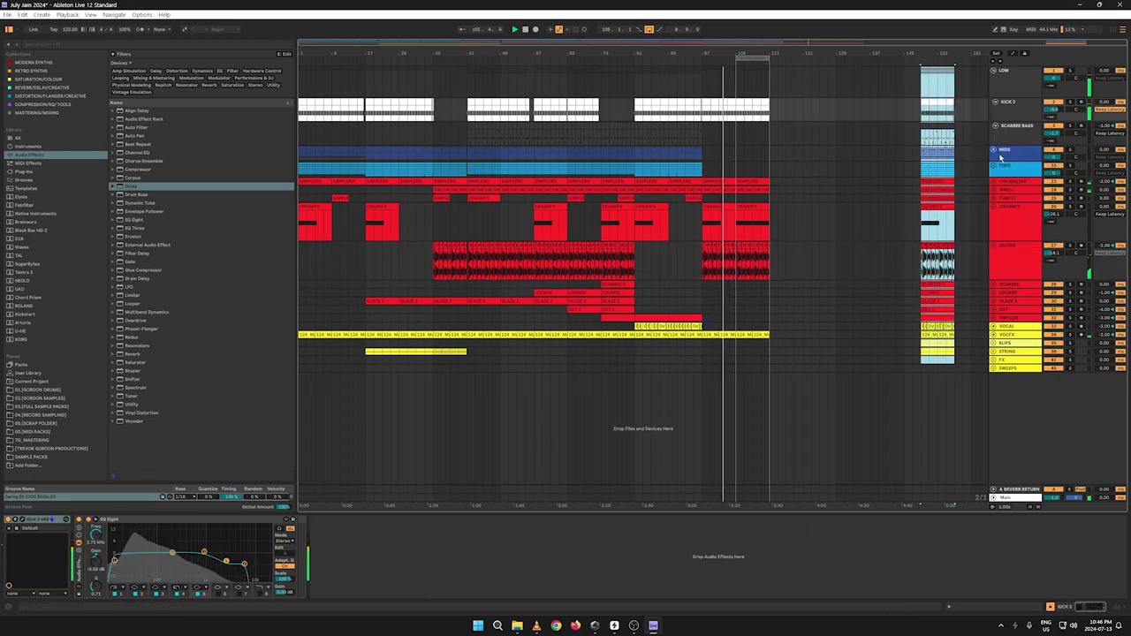
click(971, 91)
key(ctrl+v)
Step: Drag GUITAR's 0.0 % automation breakpoint later to stretch the ramp
key(a)
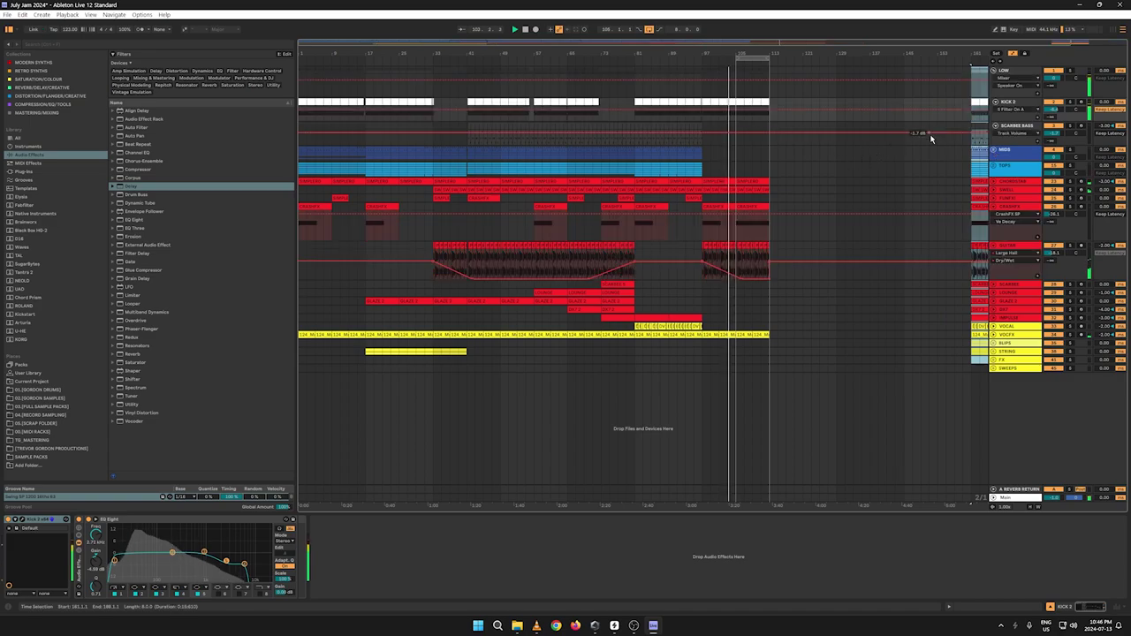
click(768, 265)
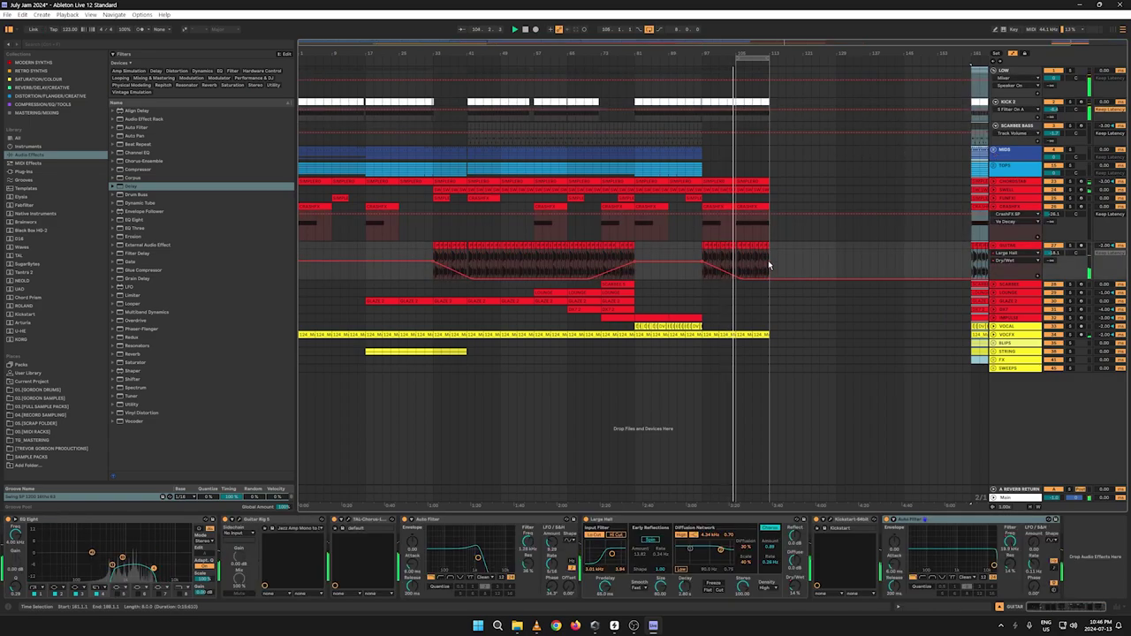
key(a)
key(a)
key(a)
drag(855, 52, 851, 44)
key(a)
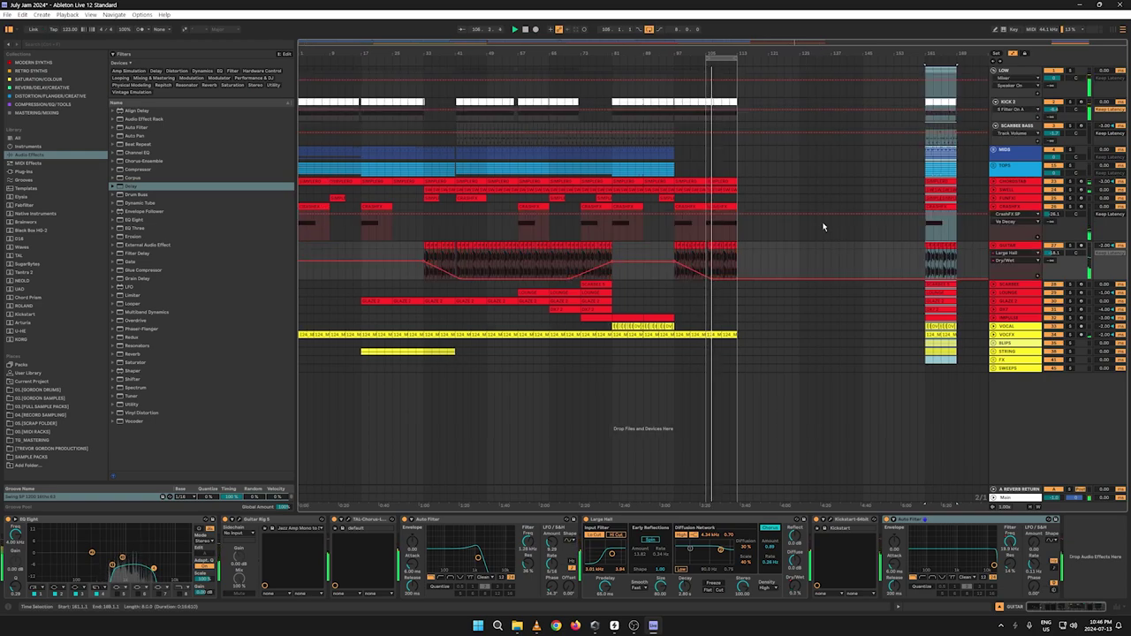
drag(736, 274, 791, 274)
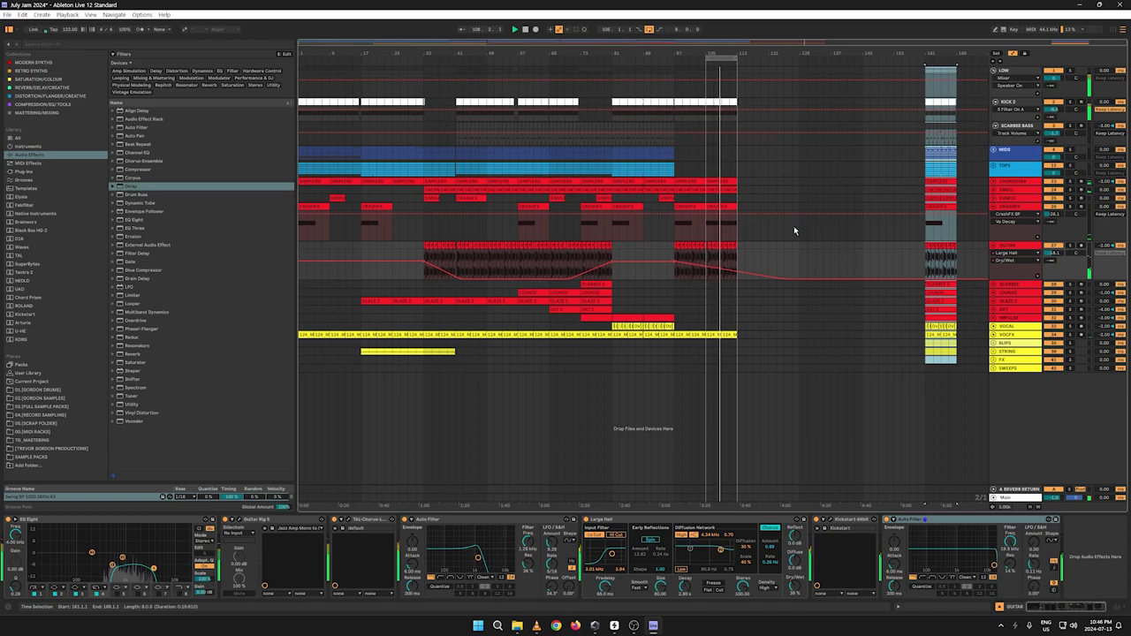
key(a)
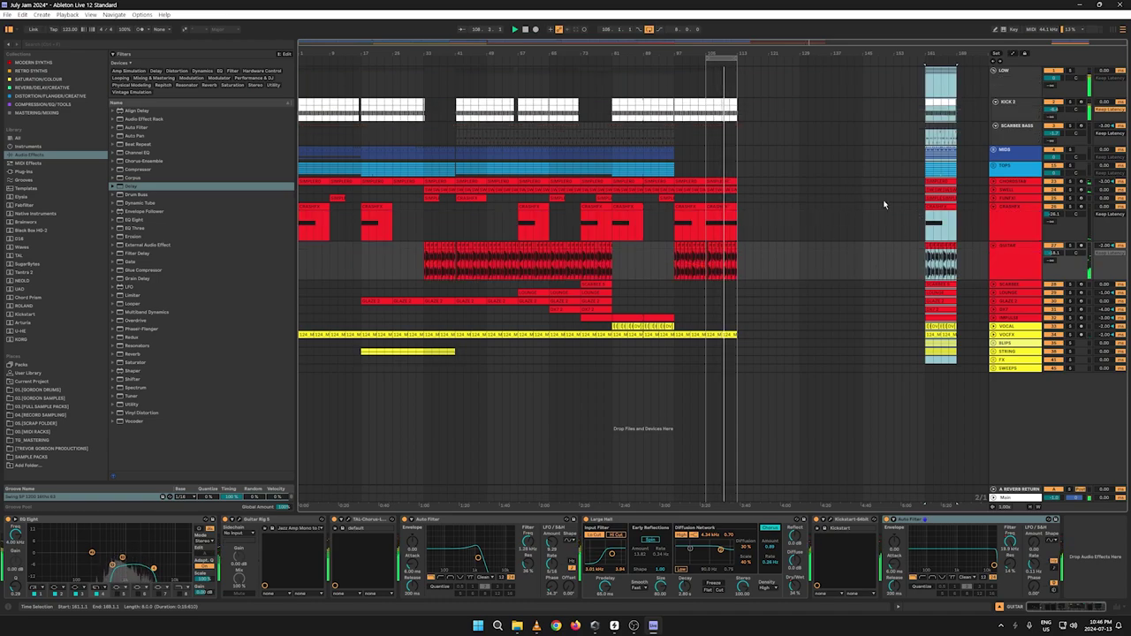
Step: Duplicate a one-beat selection across LOW to GUITAR just before bar 113
key(z)
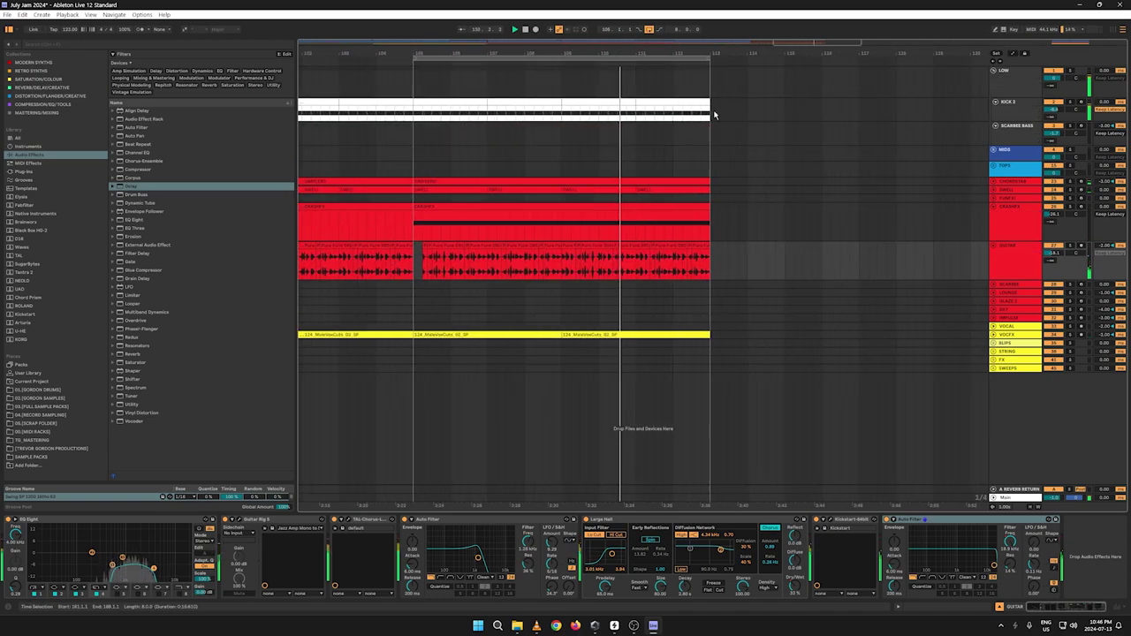
click(679, 276)
drag(682, 113, 676, 87)
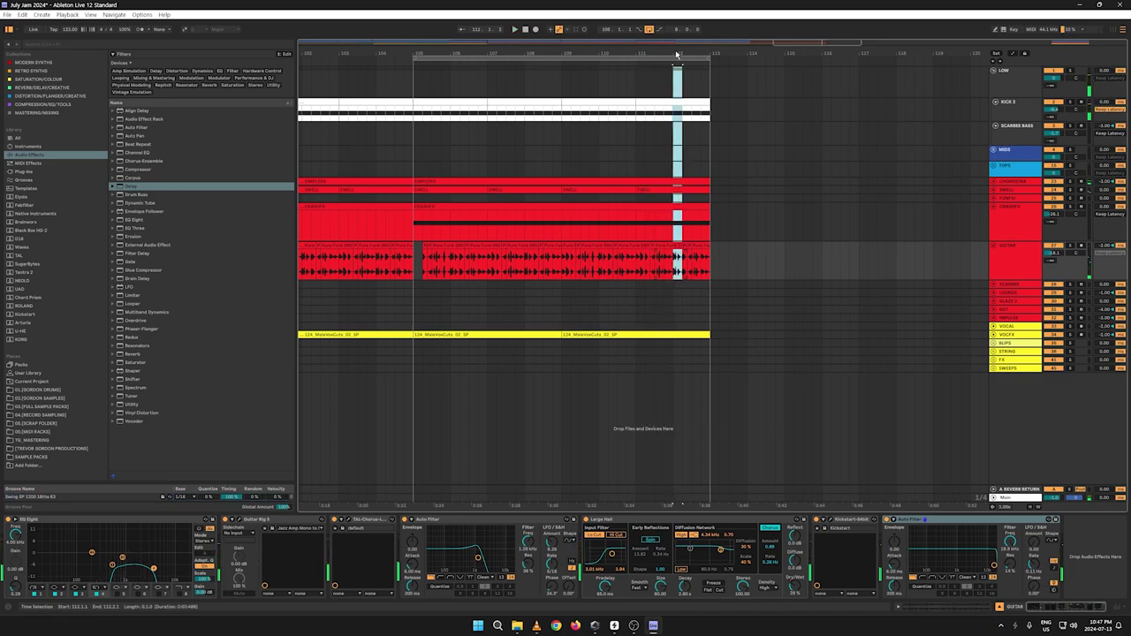
key(ctrl+d)
key(ctrl+d)
key(ctrl+d)
click(676, 268)
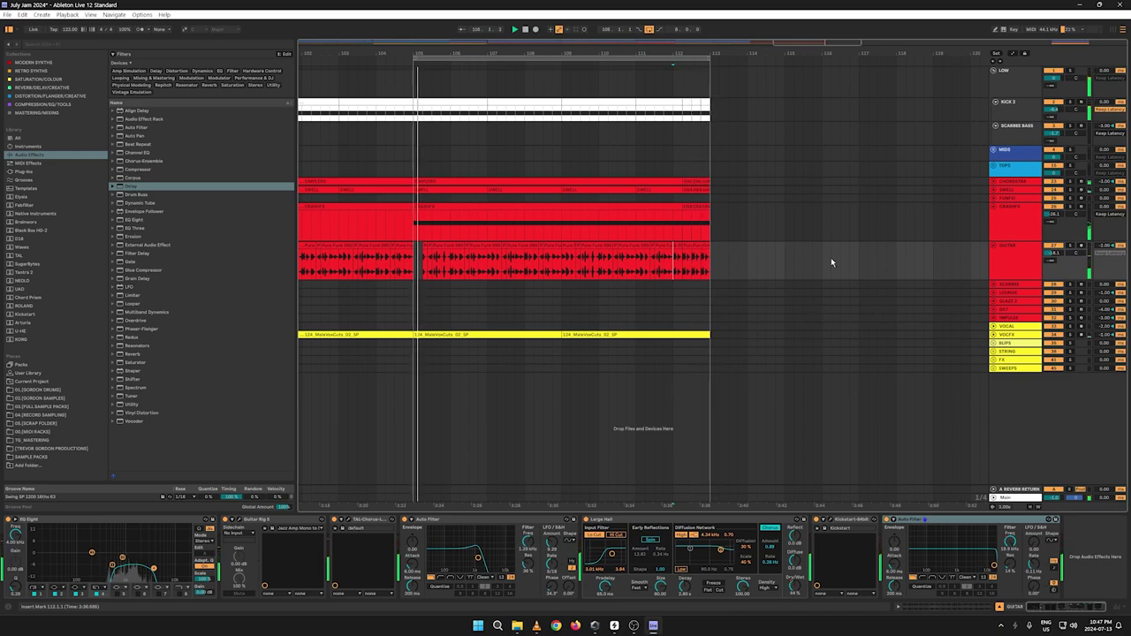
click(632, 60)
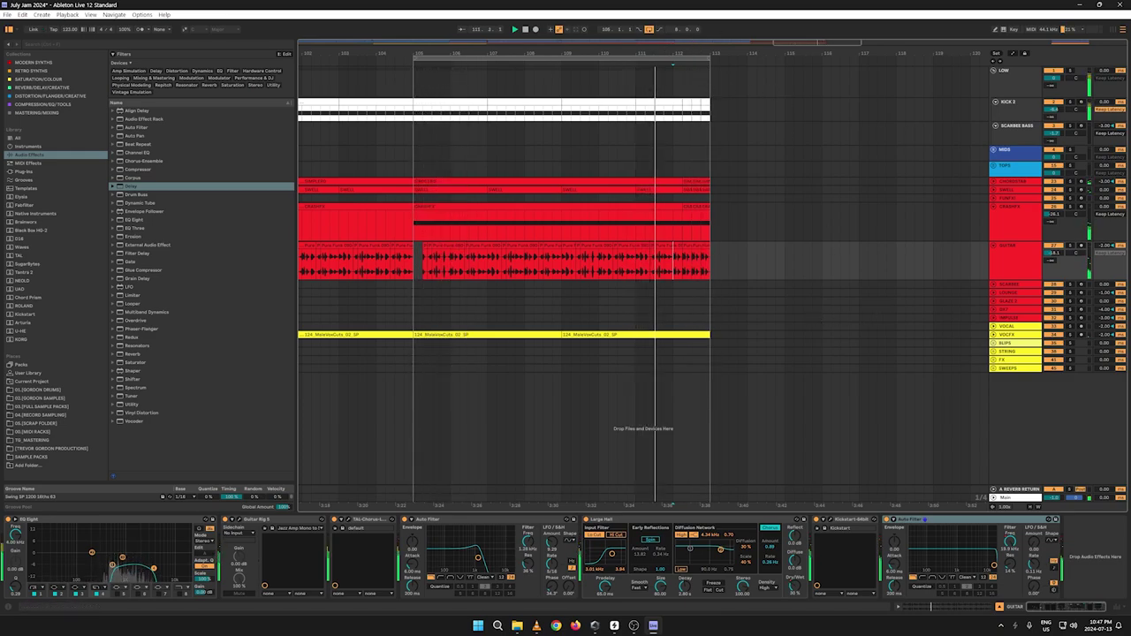
Step: Copy the closing section's clips and paste them at bar 113
drag(633, 54, 472, 12)
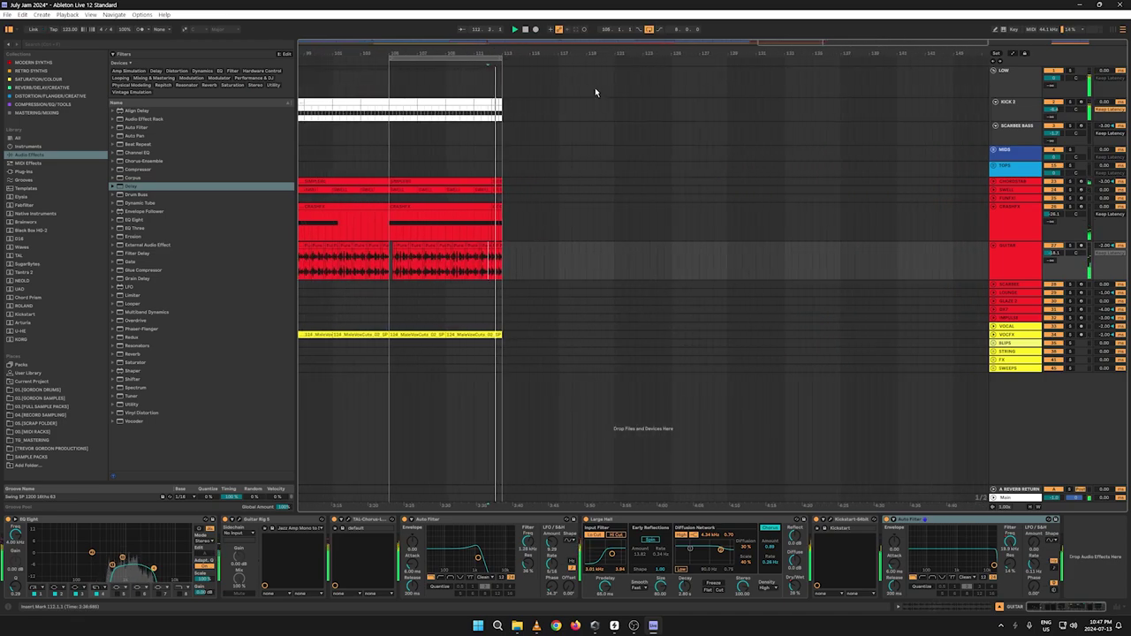
drag(447, 50, 674, 15)
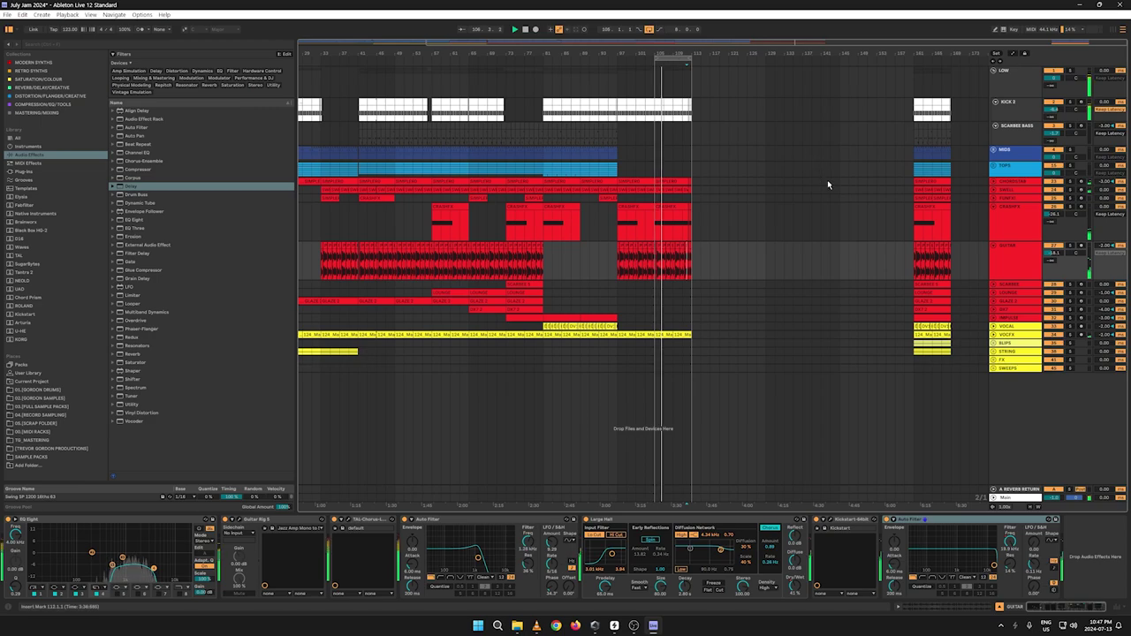
drag(940, 169, 921, 78)
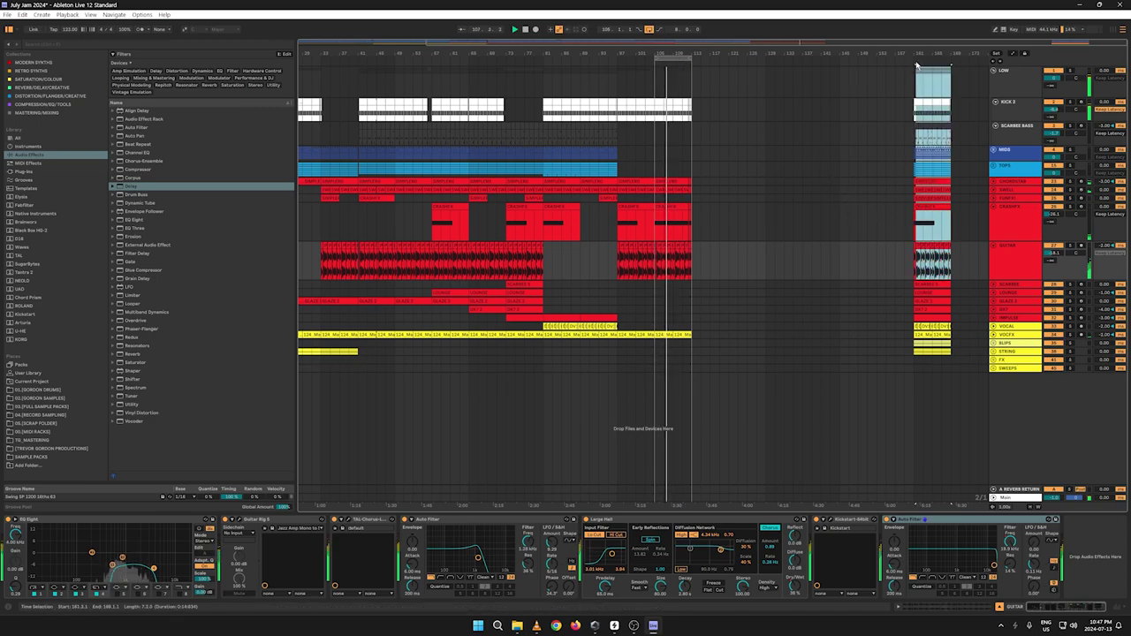
right_click(920, 78)
click(892, 94)
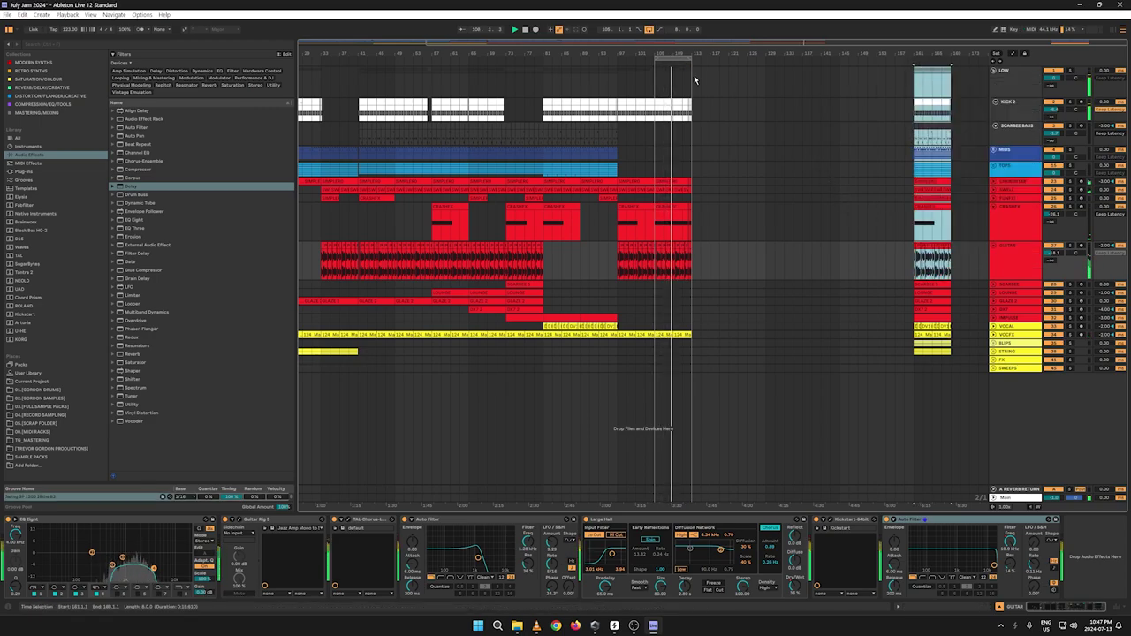
click(693, 75)
key(ctrl+v)
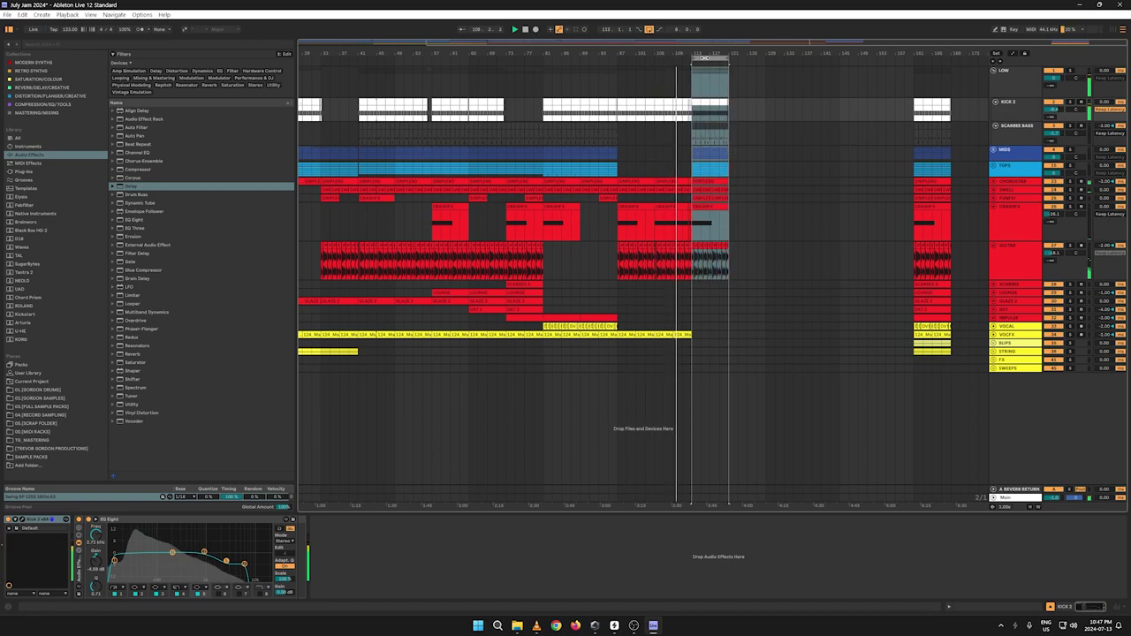
Step: Drag GUITAR's Dry/Wet point to 0.0 % at bar 113 and delete the middle breakpoint
drag(698, 54, 745, 185)
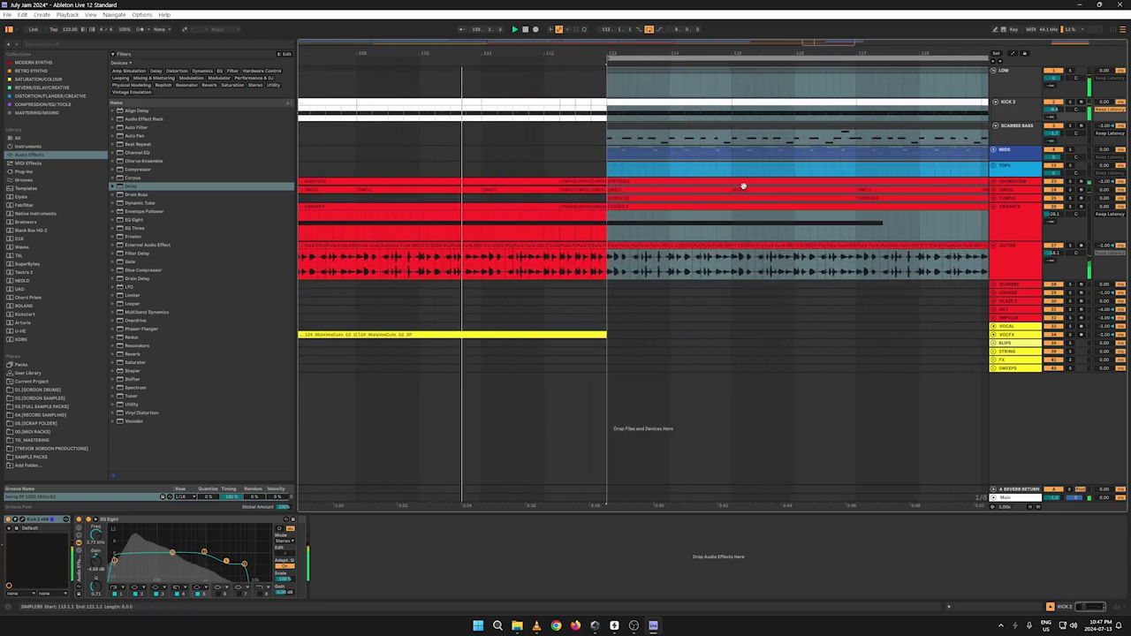
click(575, 271)
drag(575, 272, 607, 278)
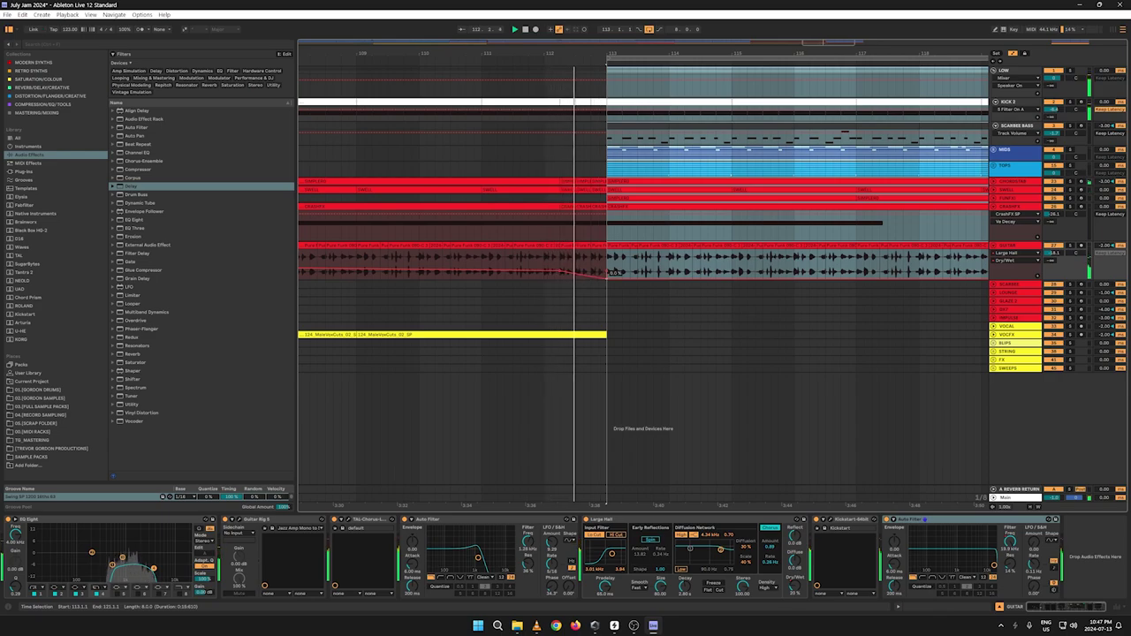
click(560, 272)
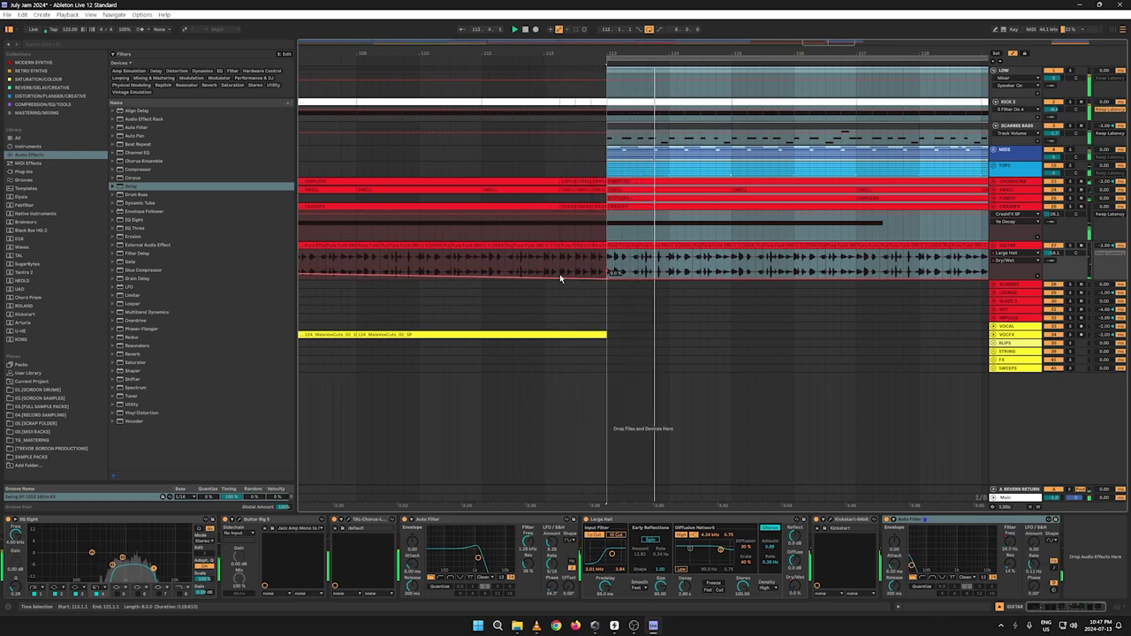
click(480, 61)
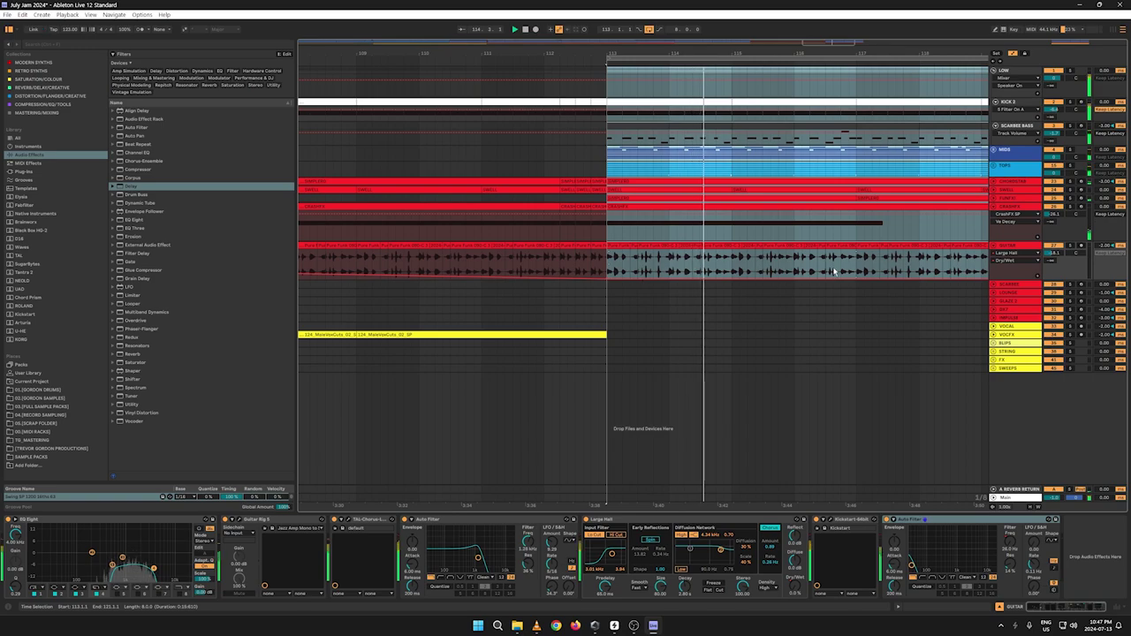
key(a)
key(space)
key(space)
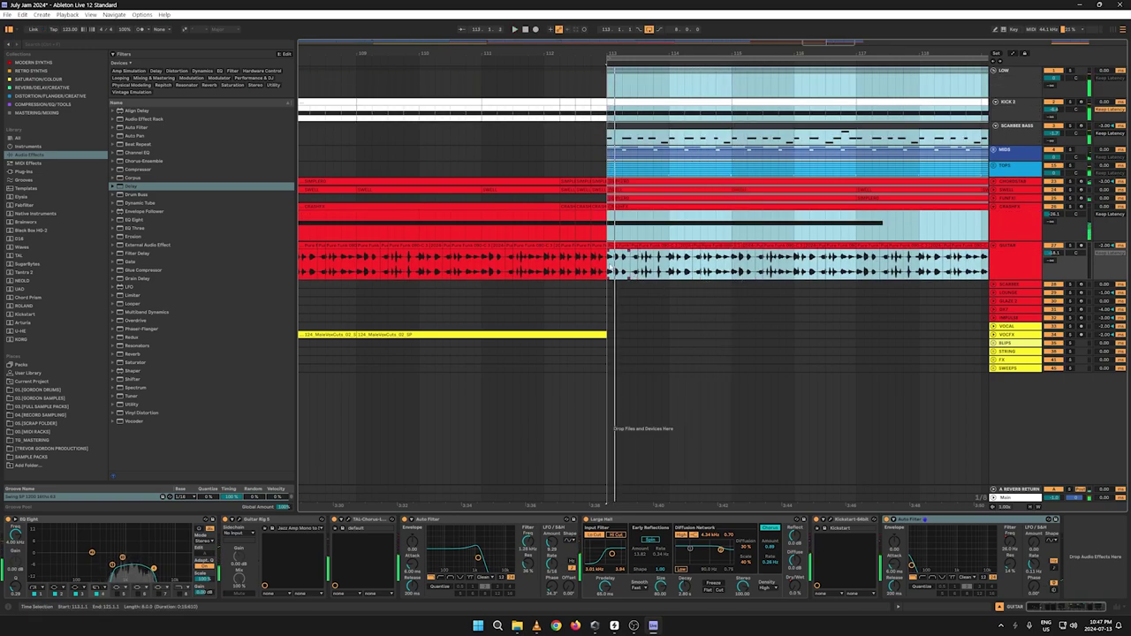
click(611, 263)
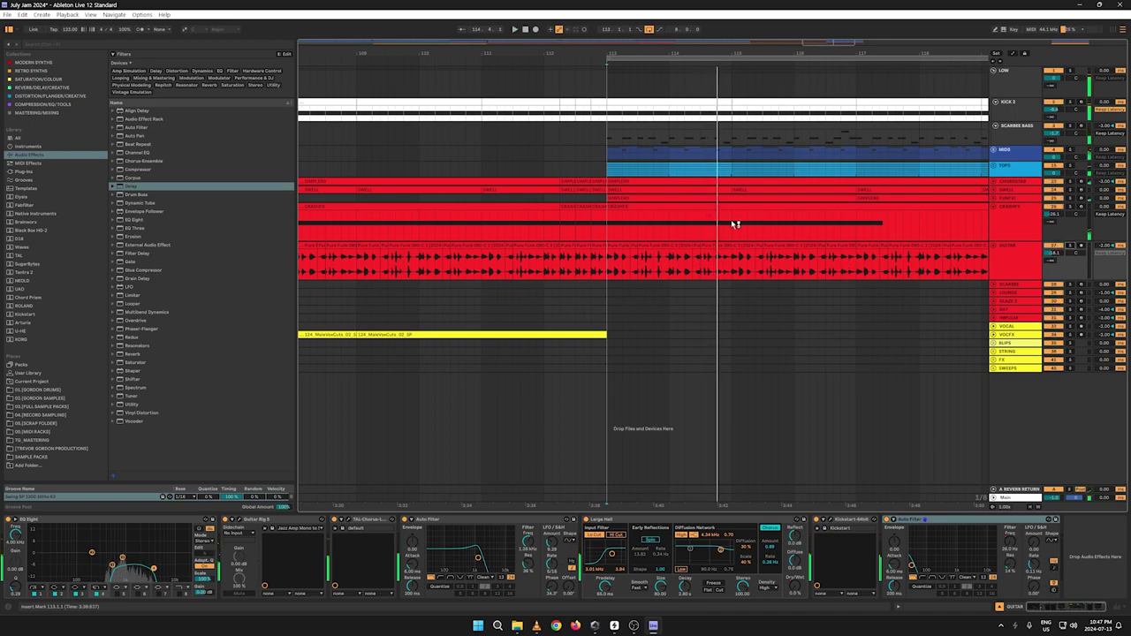
Step: Show Large Hall Dry/Wet automation on GUITAR and add a breakpoint near bar 113
key(a)
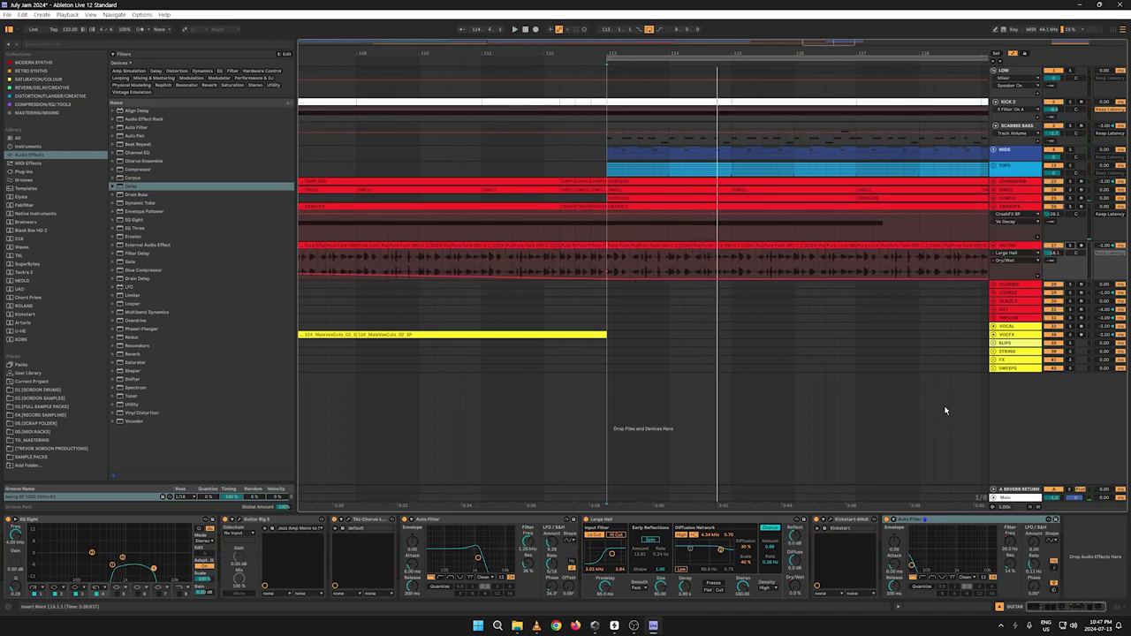
right_click(1007, 545)
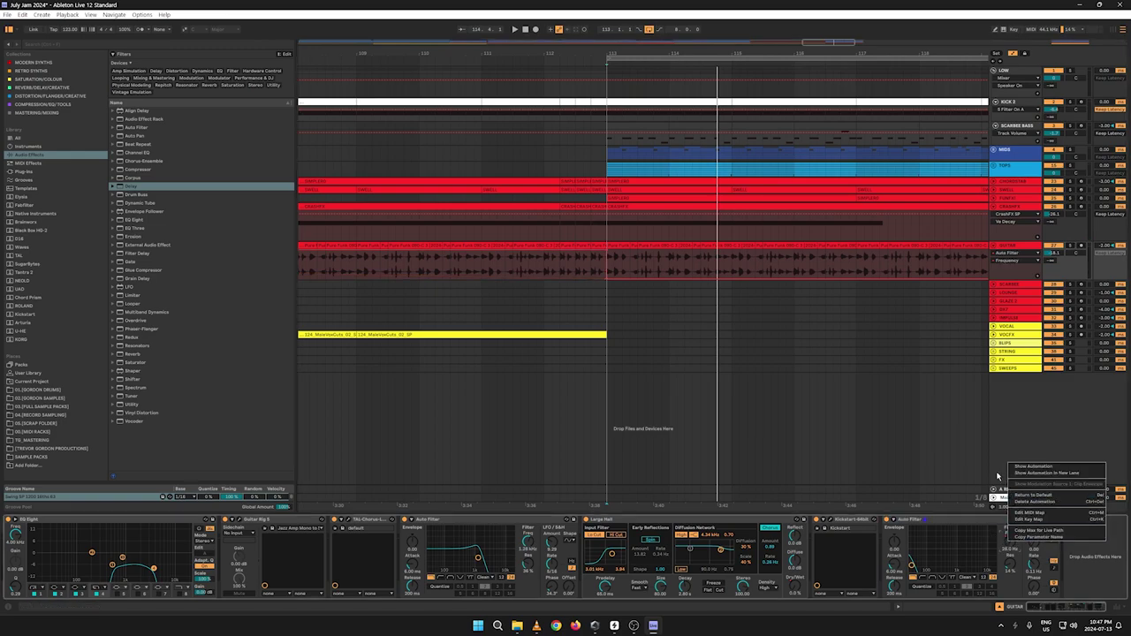
click(605, 277)
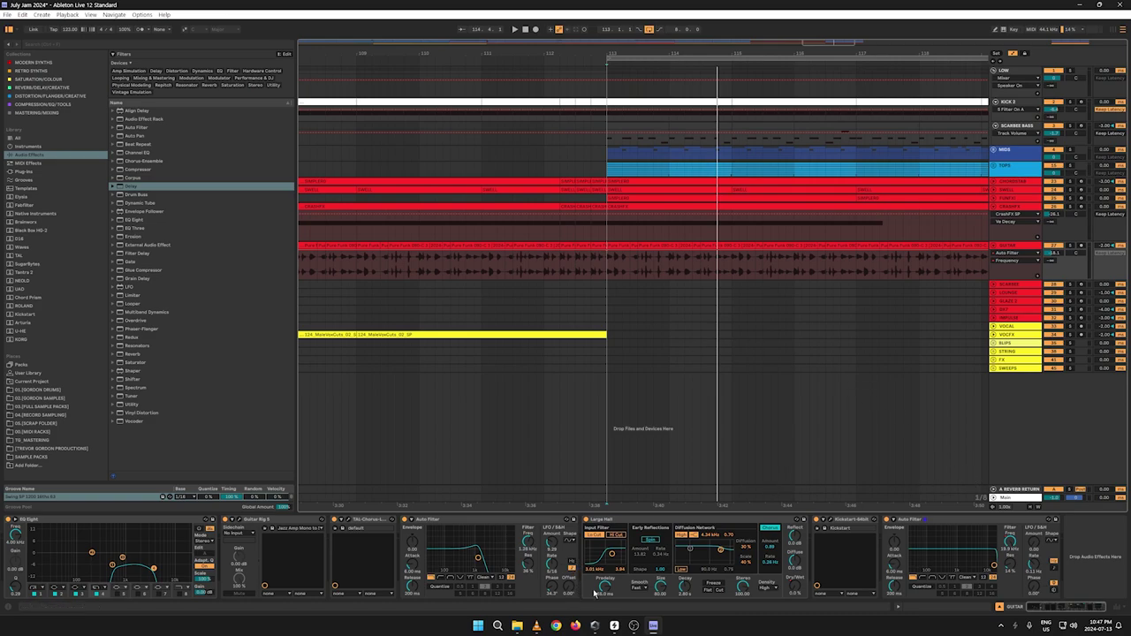
right_click(793, 587)
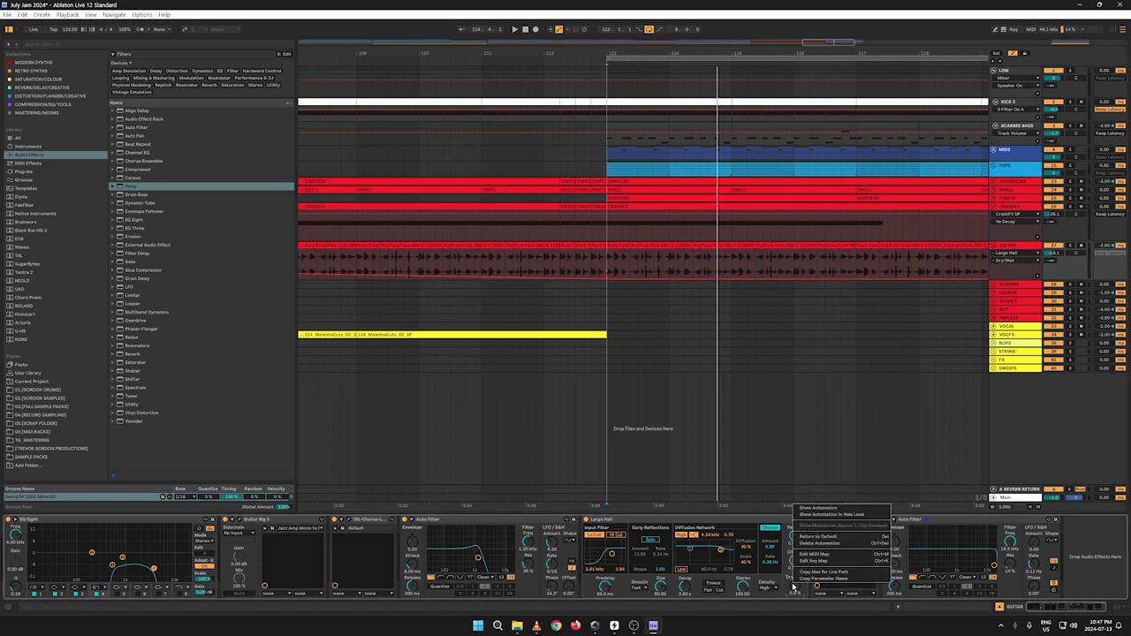
click(812, 507)
click(608, 274)
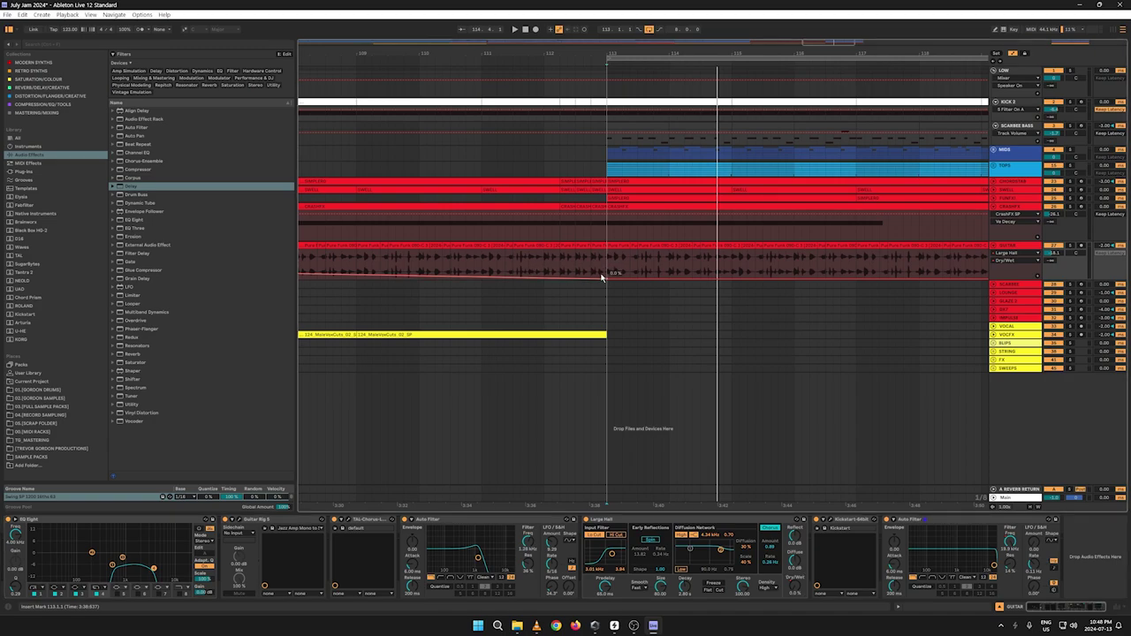
key(space)
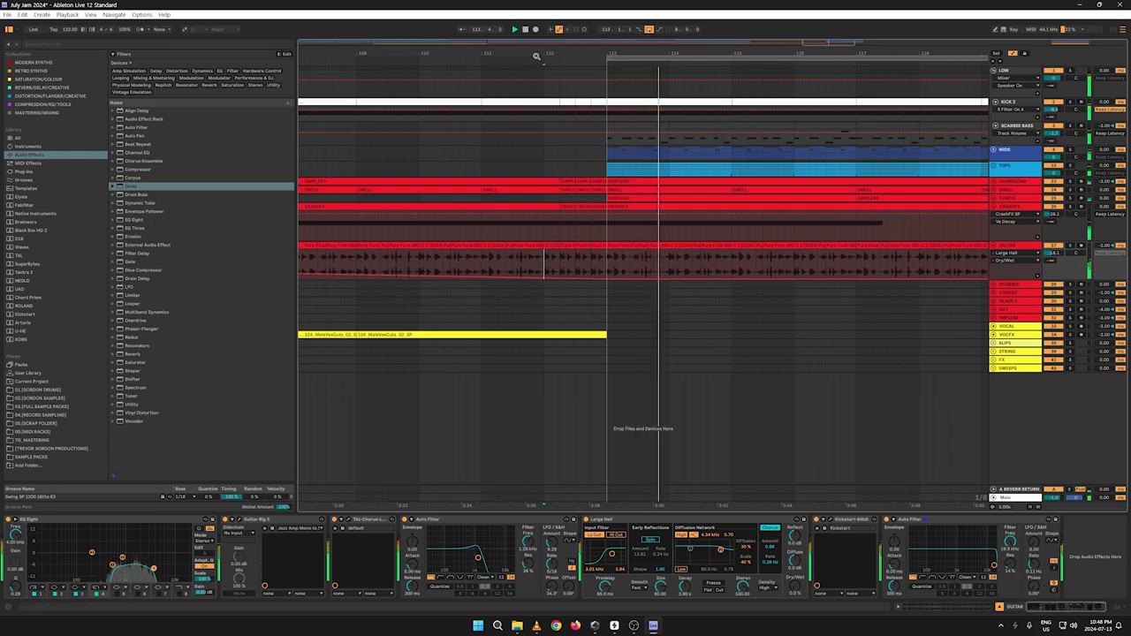
drag(537, 57, 595, 26)
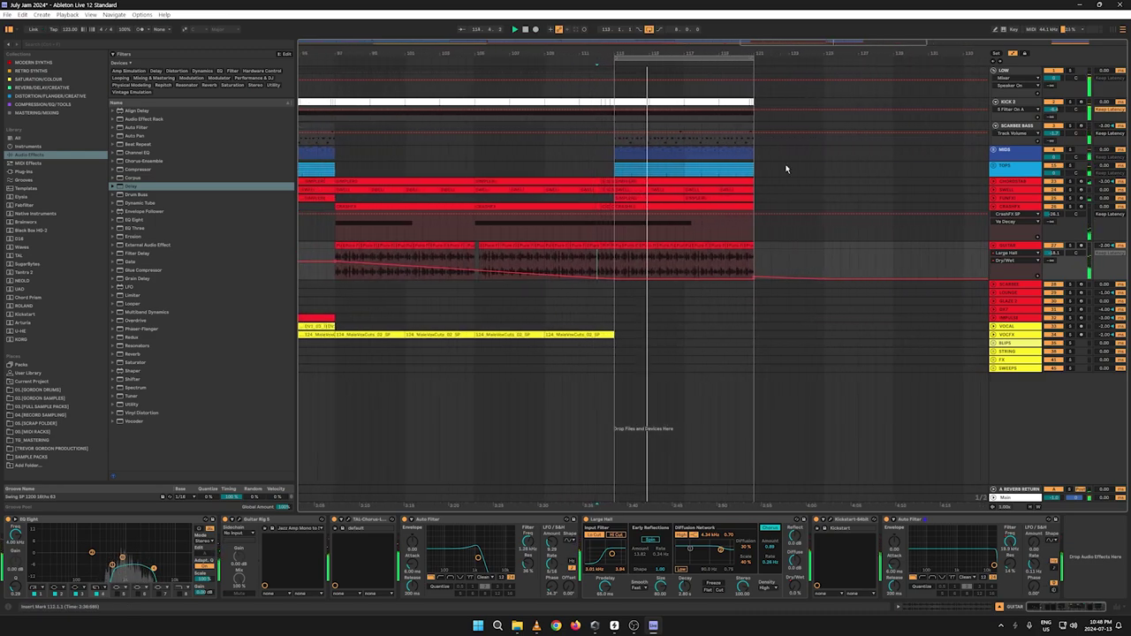
Step: Unfold FUNFX, select its bars 117–121 clip and the SWELL region after bar 113
click(993, 199)
key(a)
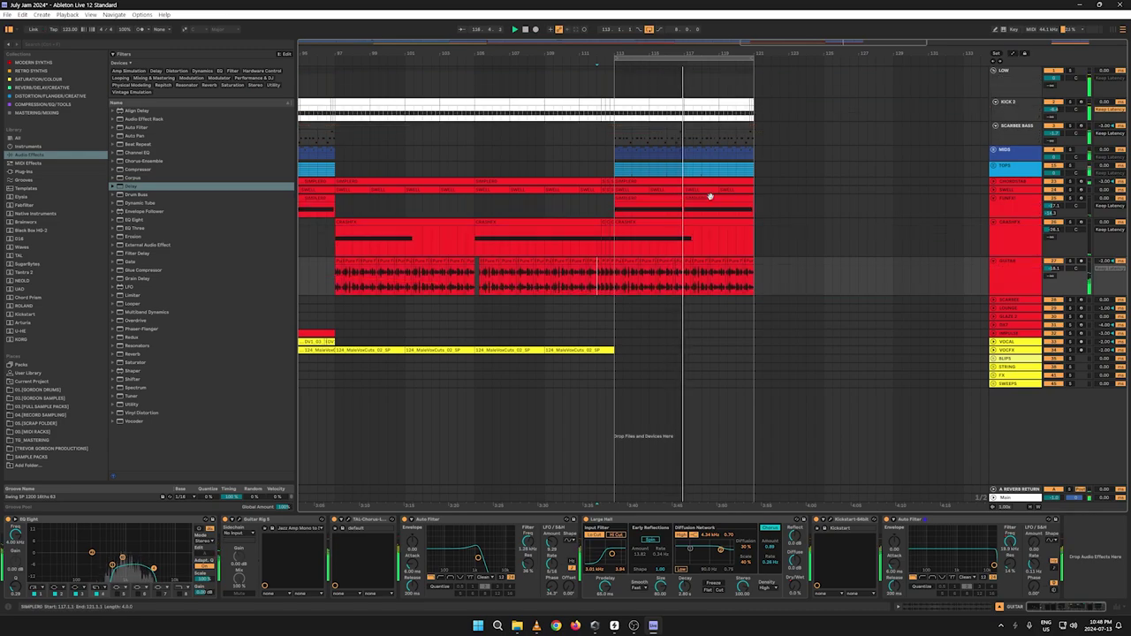
click(709, 196)
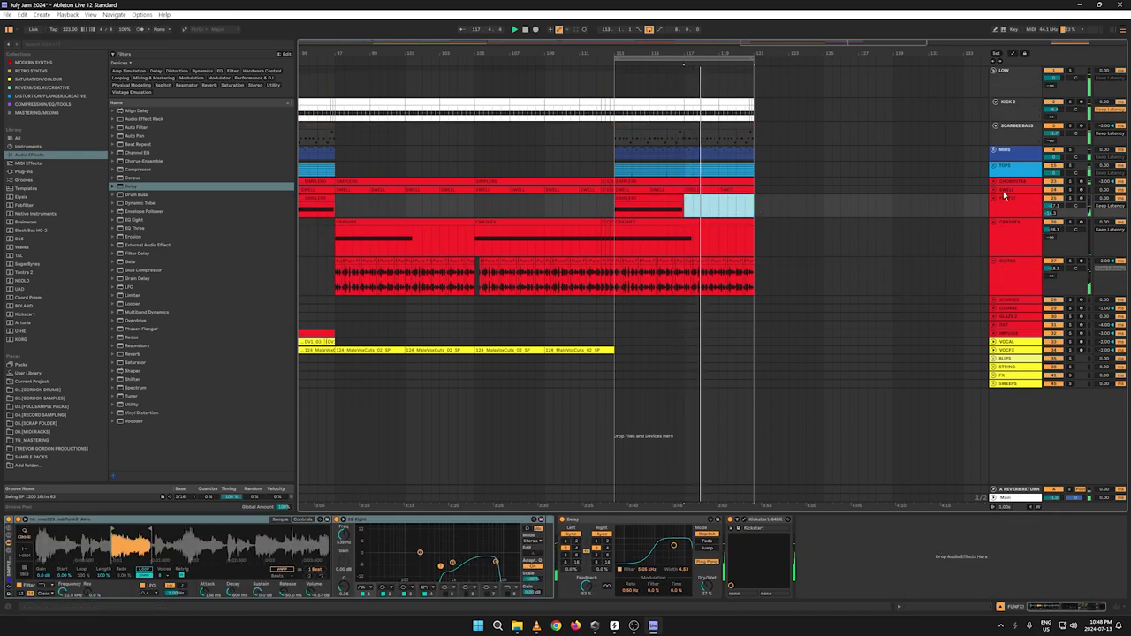
key(a)
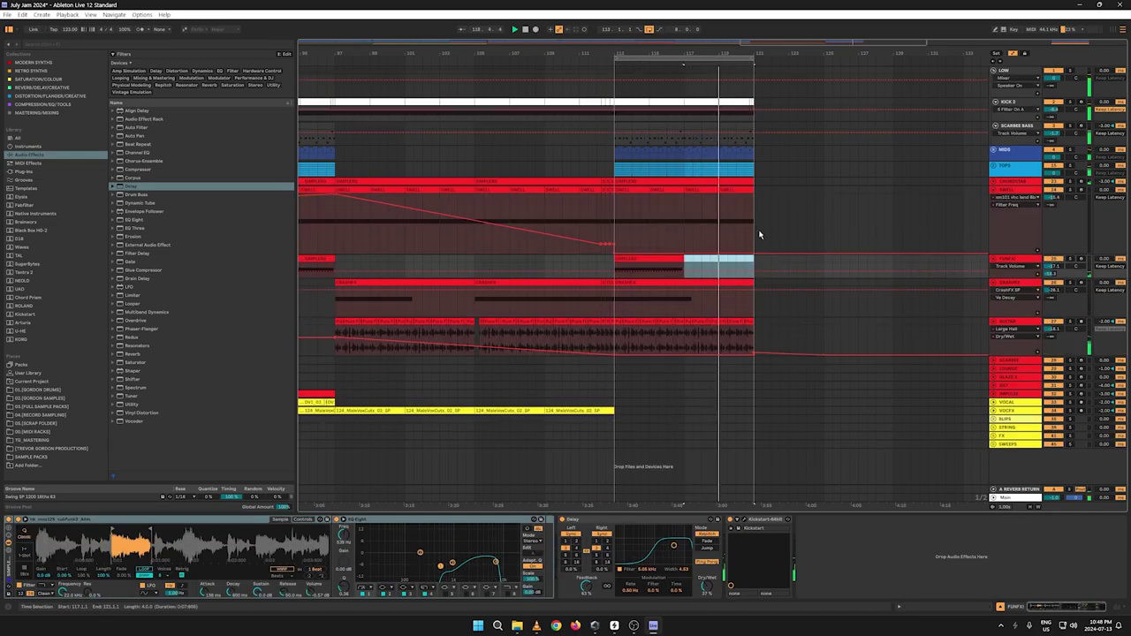
drag(752, 223, 684, 253)
key(a)
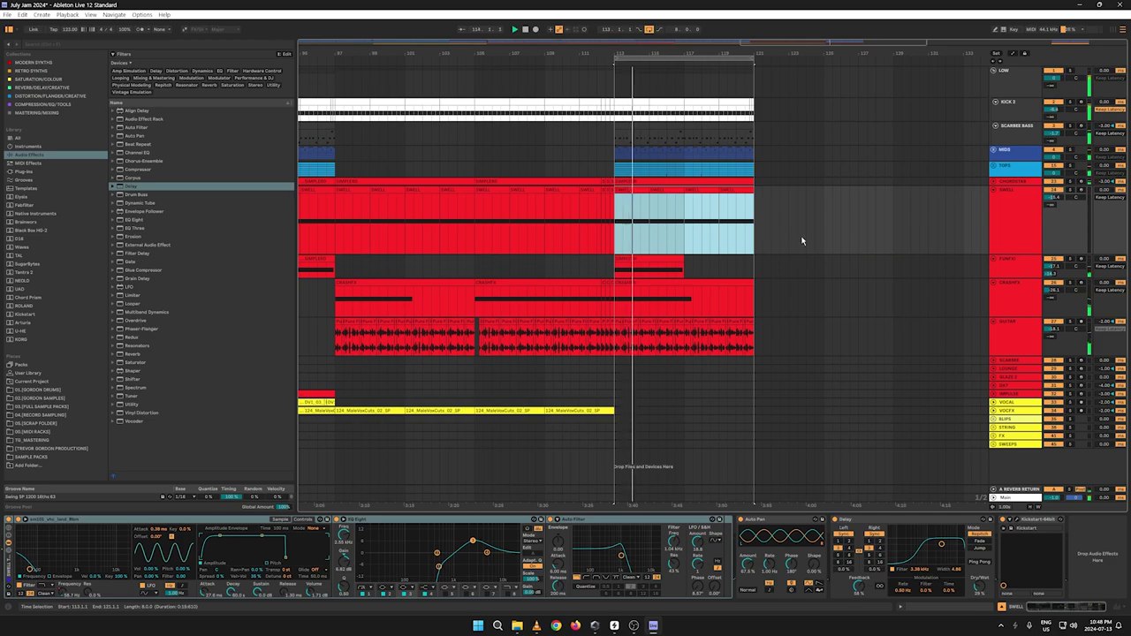
key(a)
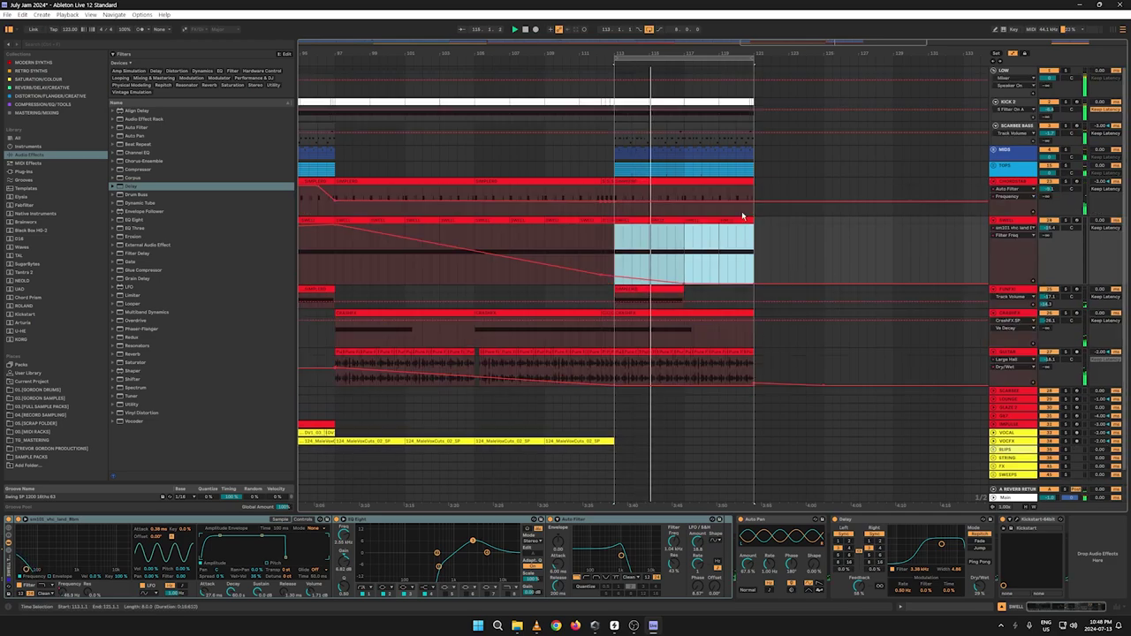
key(space)
key(space)
Step: Raise the CHORDSTAB filter point near bar 113 to about 173 Hz and play from bar 112
click(602, 203)
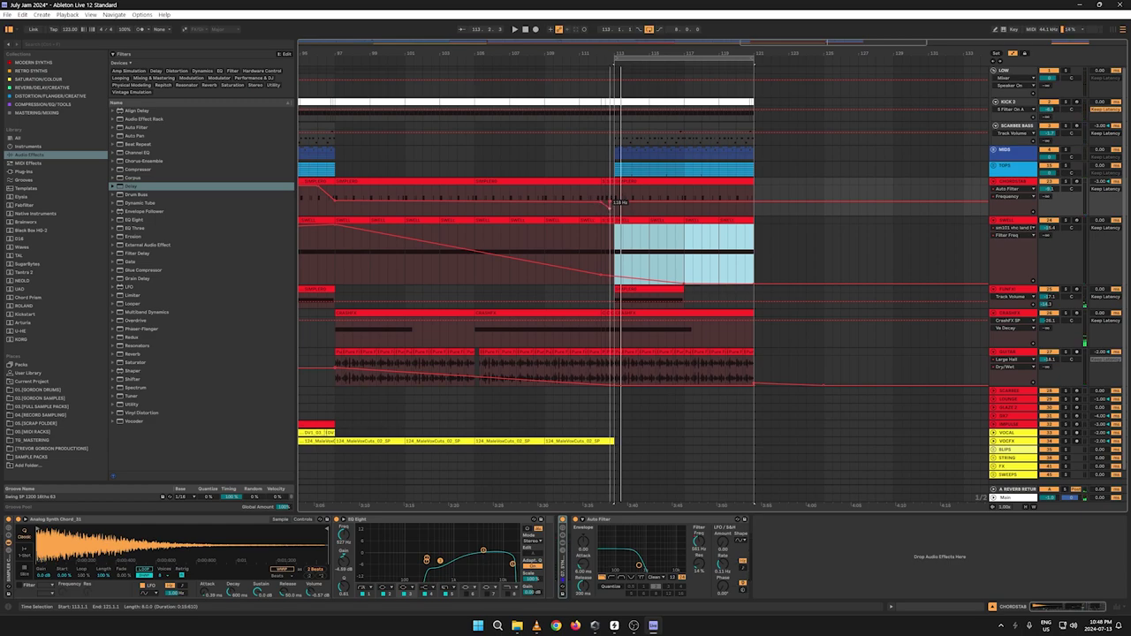
drag(616, 202, 632, 209)
key(space)
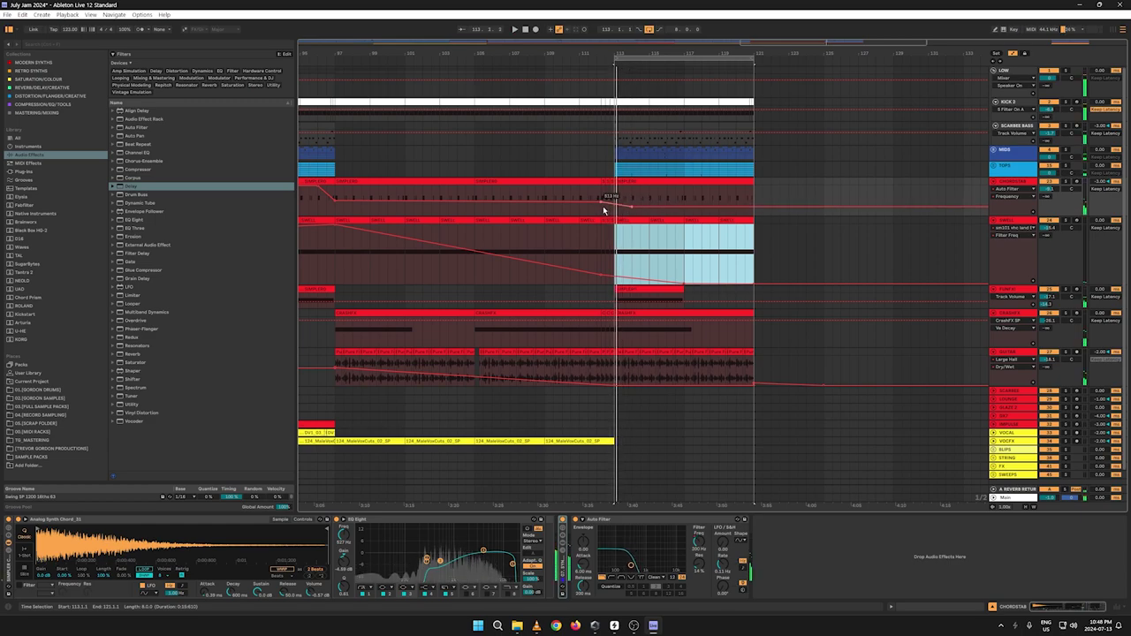
click(599, 209)
key(space)
key(space)
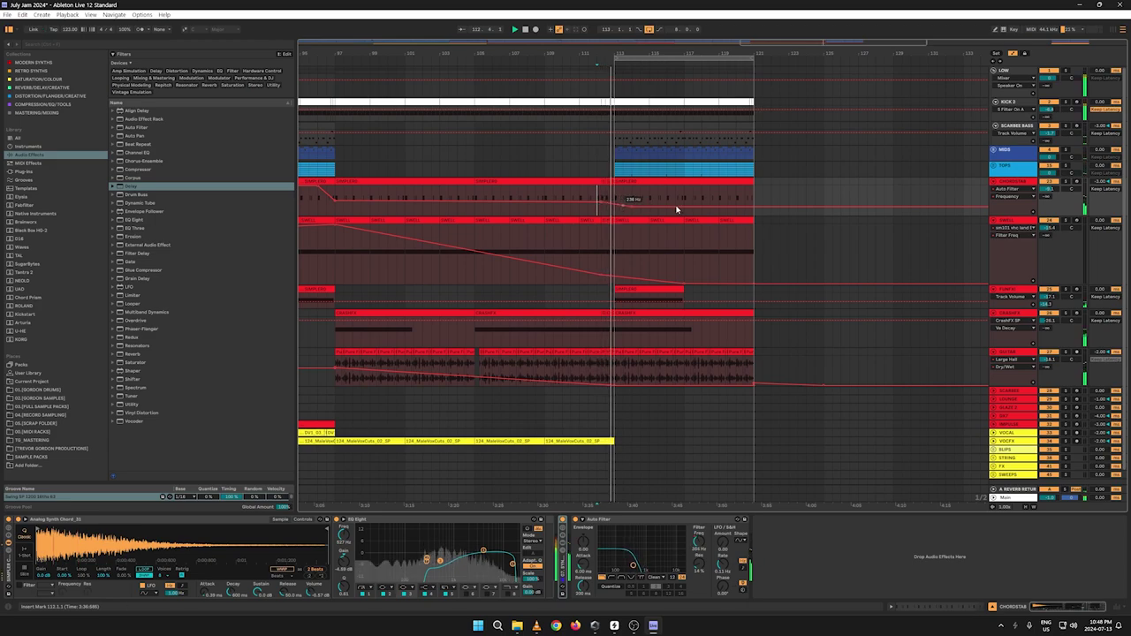
key(space)
Step: Unfold the MIDS and TOPS drum groups and select the first beats of bar 113
drag(618, 53, 658, 89)
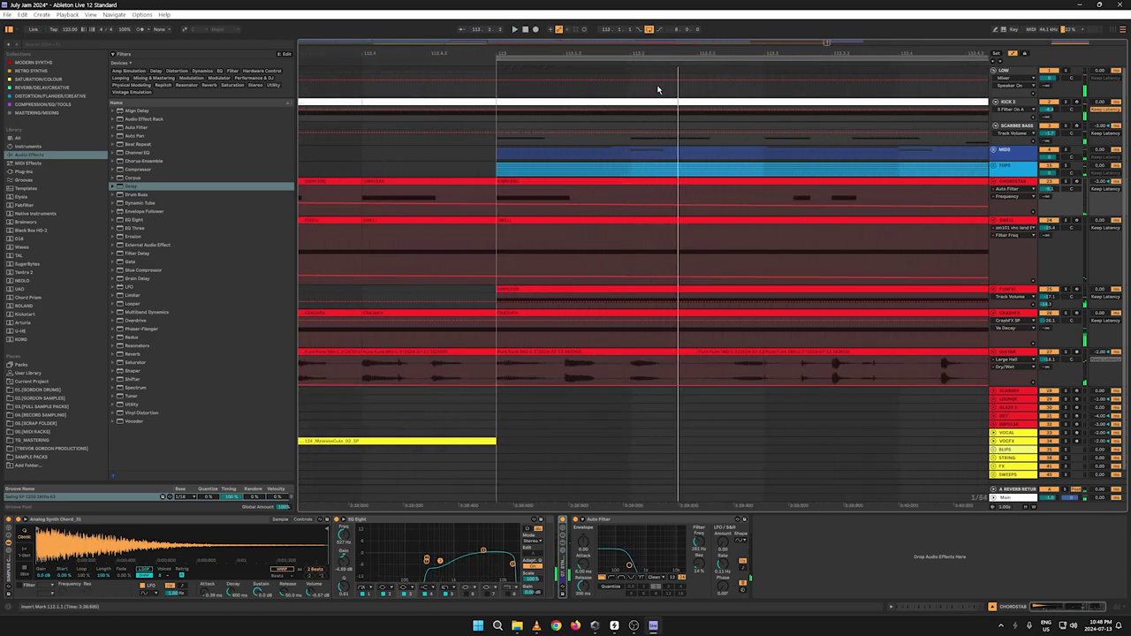
key(space)
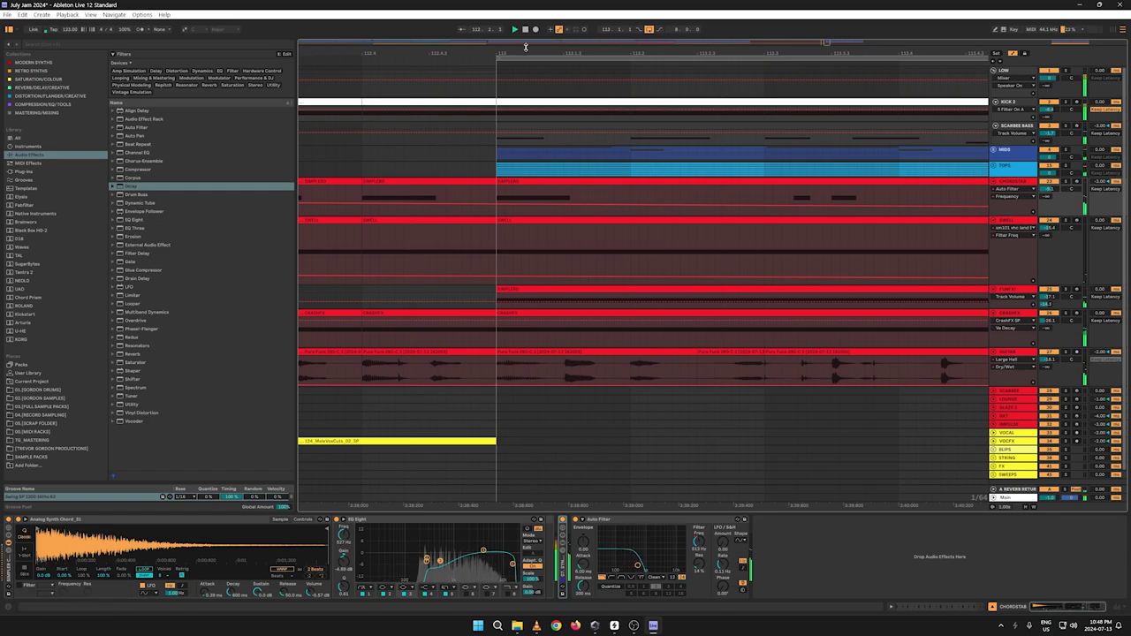
drag(523, 53, 546, 76)
key(space)
key(a)
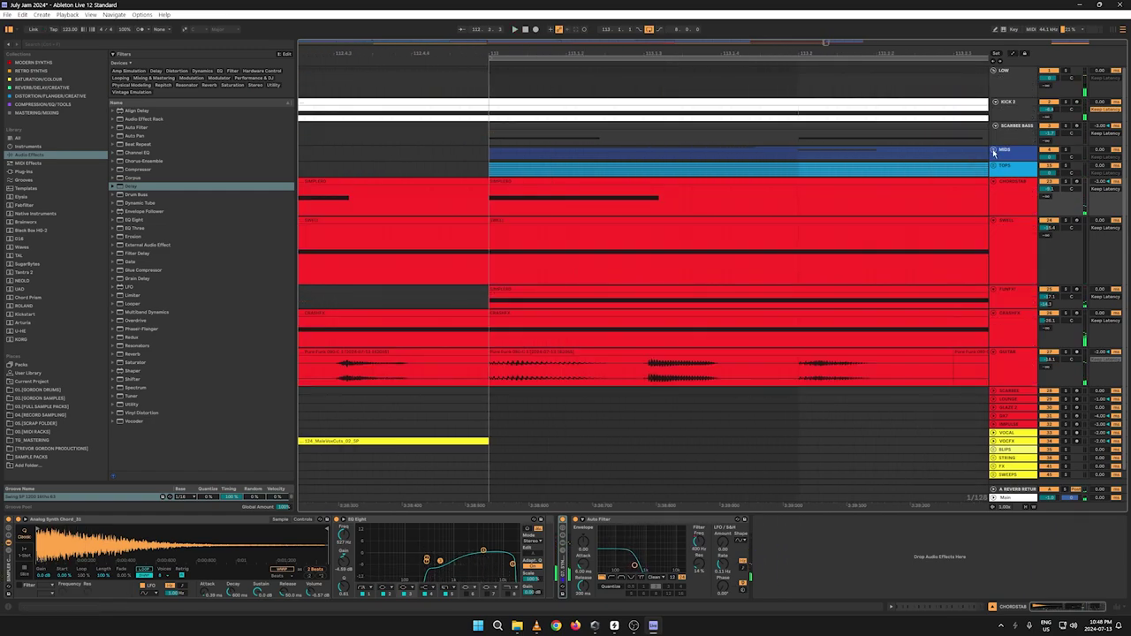
click(993, 151)
click(995, 257)
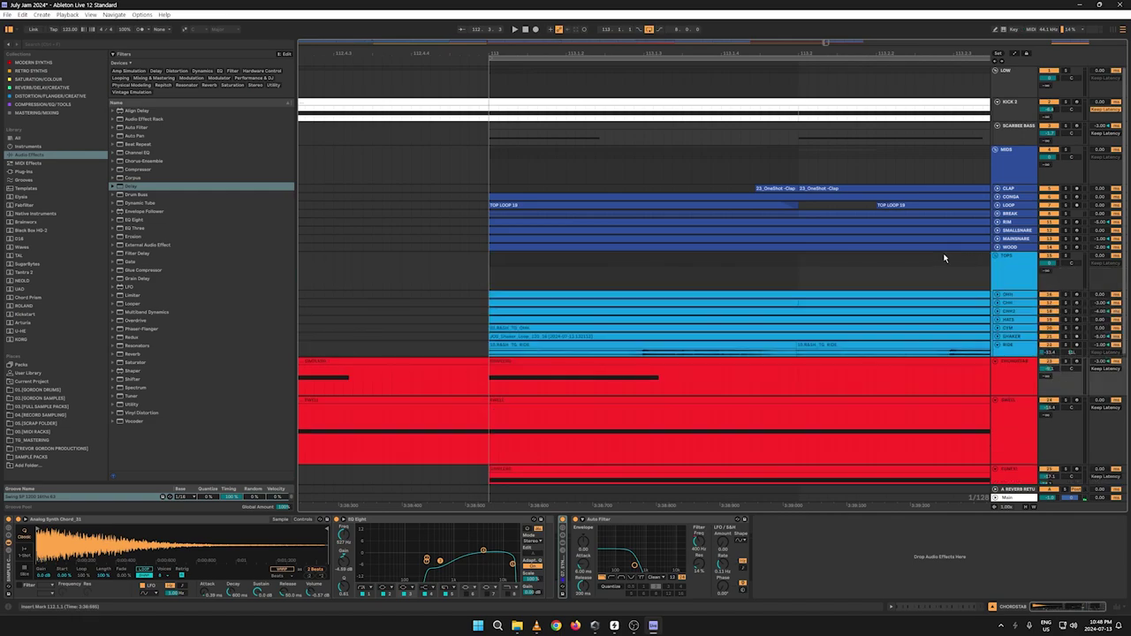
drag(522, 353, 487, 128)
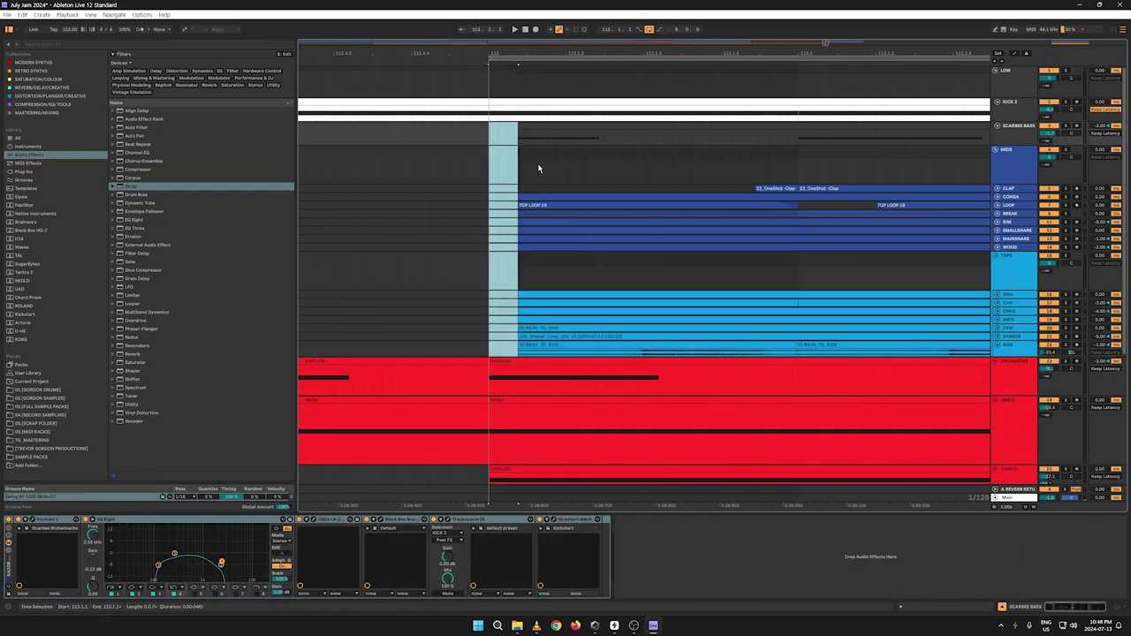
scroll(416, 237, down, 3)
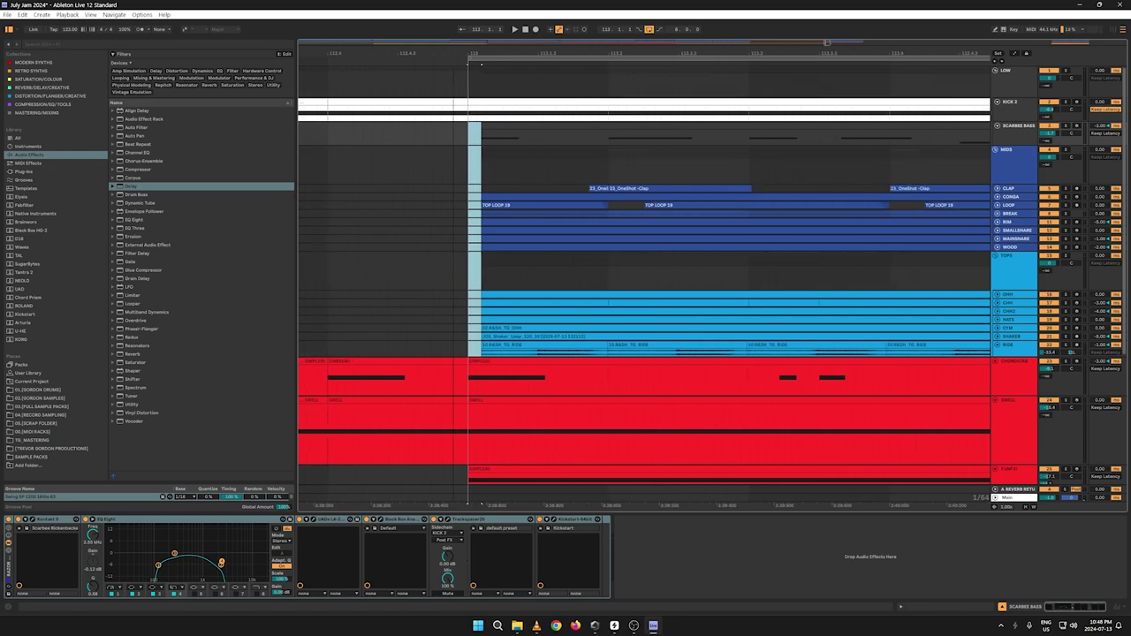
key(space)
key(space)
click(402, 238)
key(space)
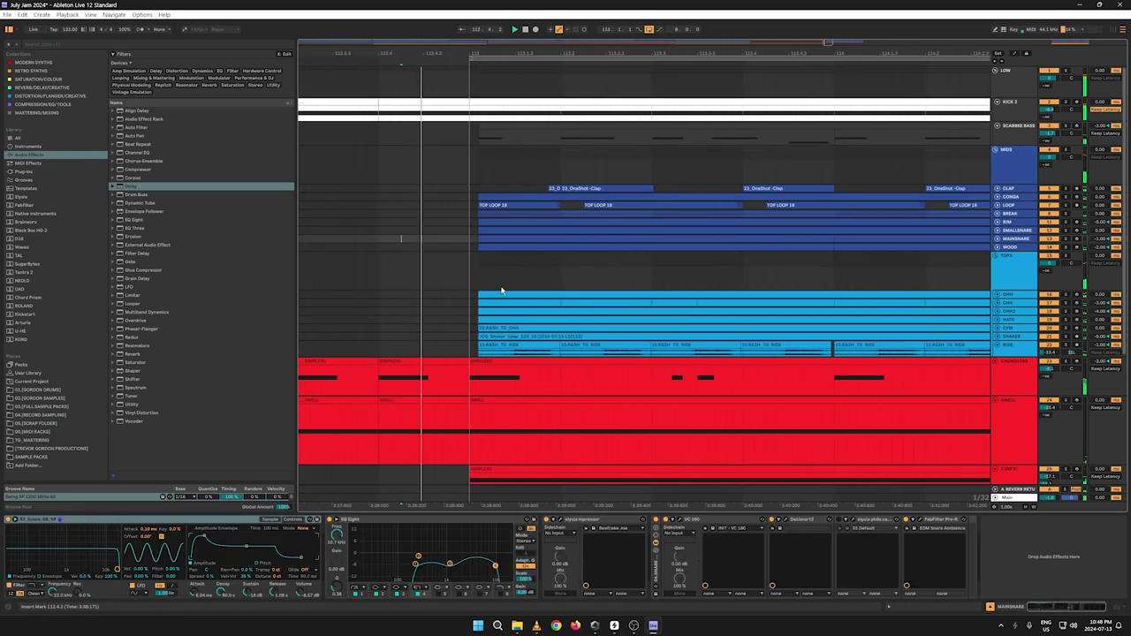
key(space)
Step: Delete two slices from the start of bar 113 across the drum tracks and audition the entry
drag(516, 354, 477, 132)
key(Delete)
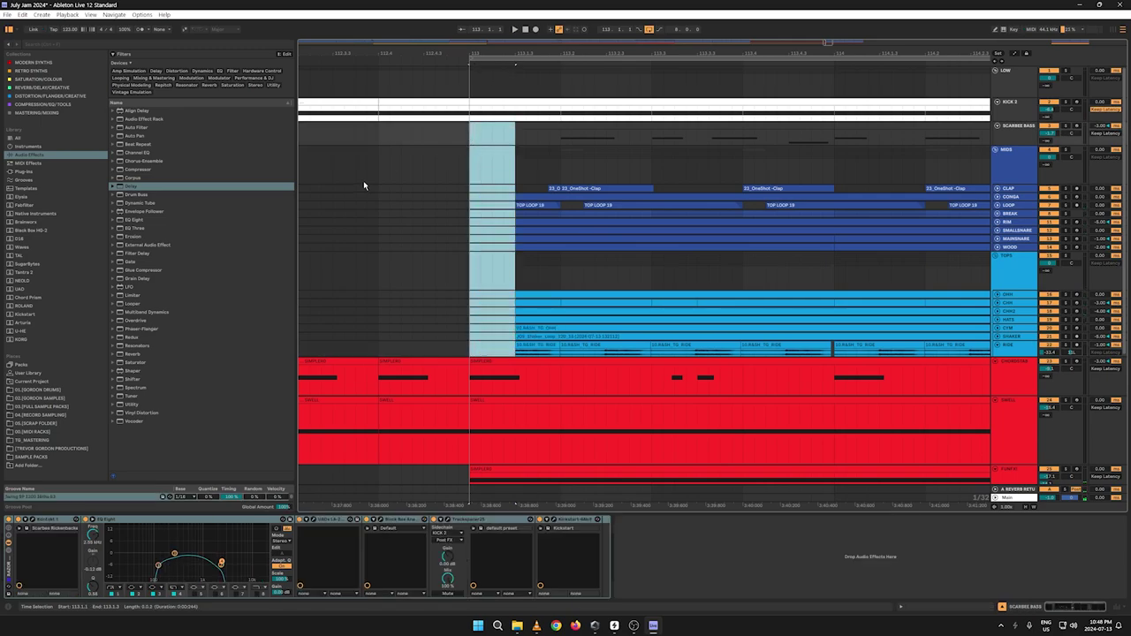
click(364, 176)
key(space)
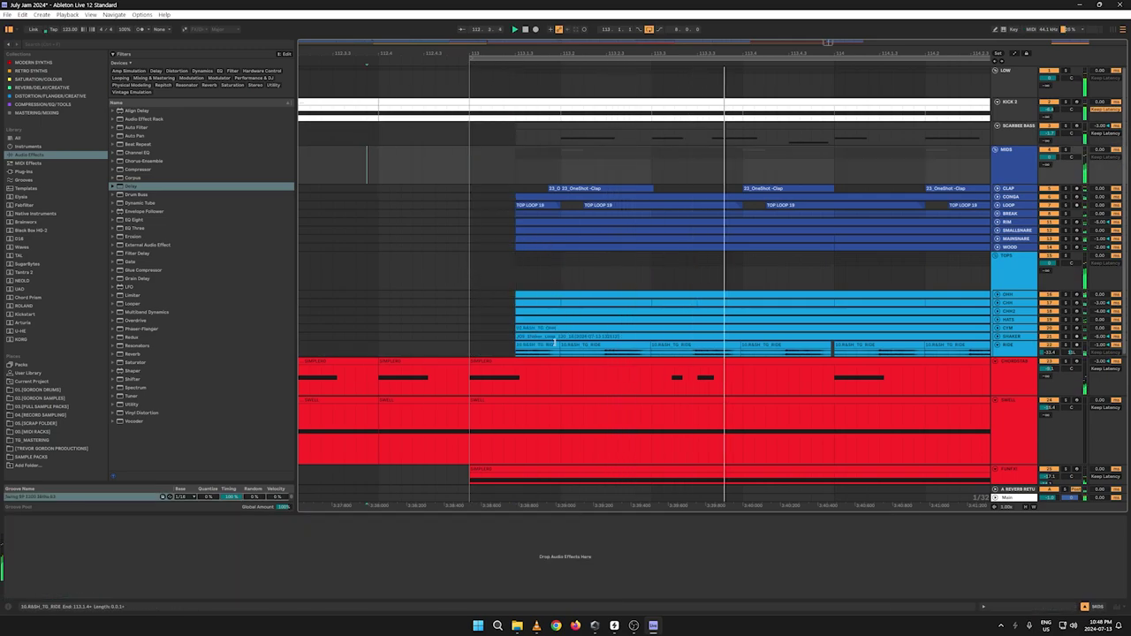
key(space)
drag(561, 353, 506, 179)
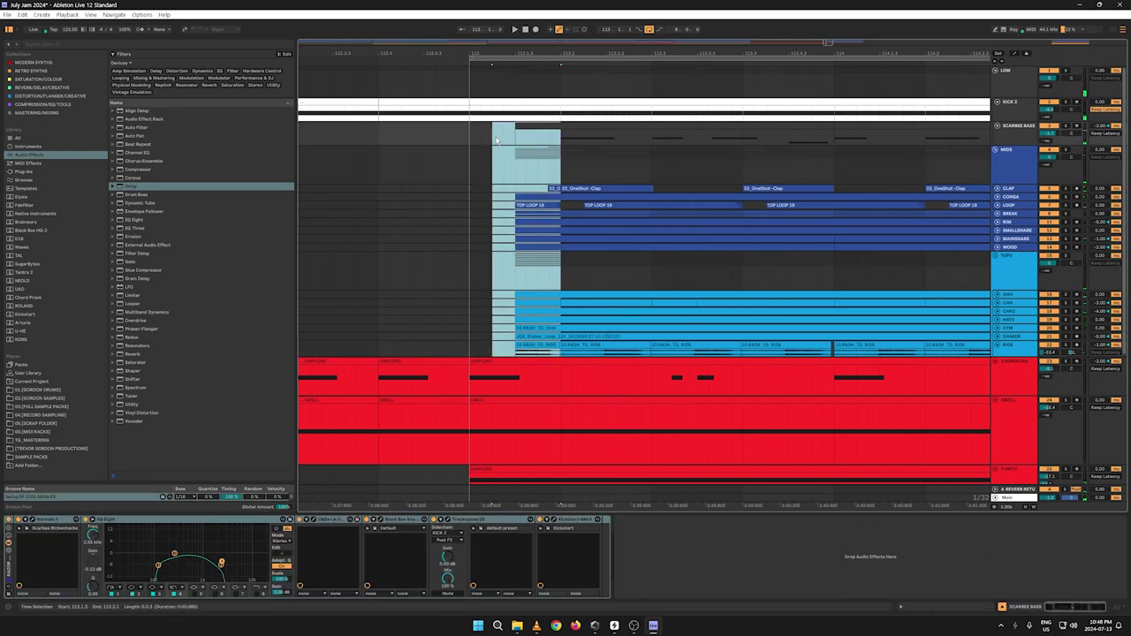
key(Delete)
click(356, 188)
key(space)
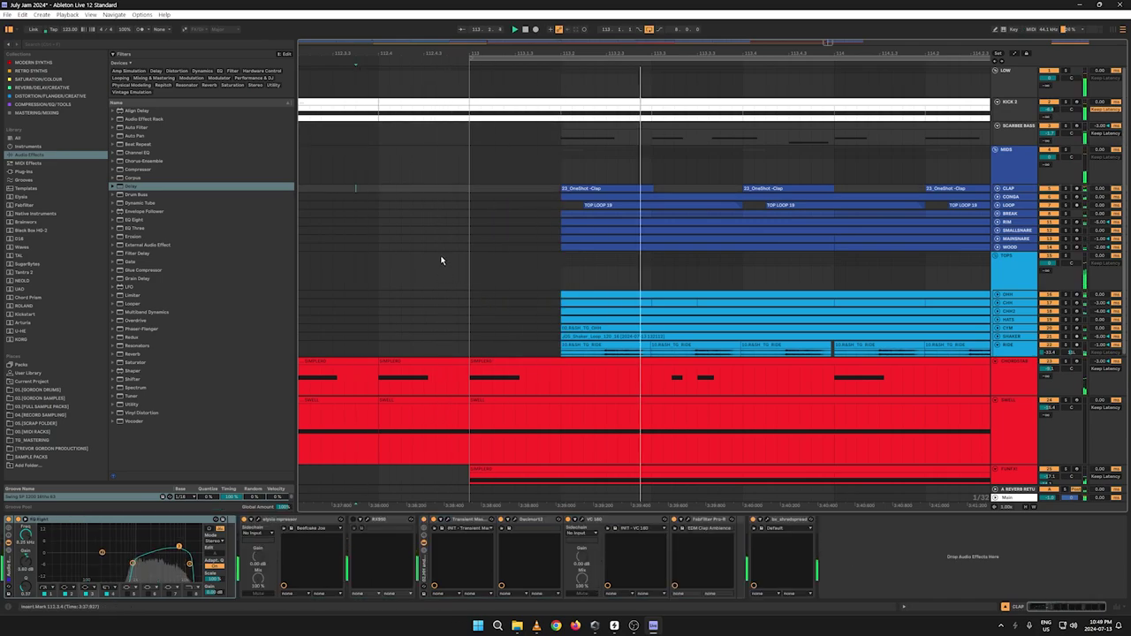
Step: Select the RISE clip at bars 113–121 and place the start marker at bar 121
drag(595, 55, 504, 3)
click(800, 352)
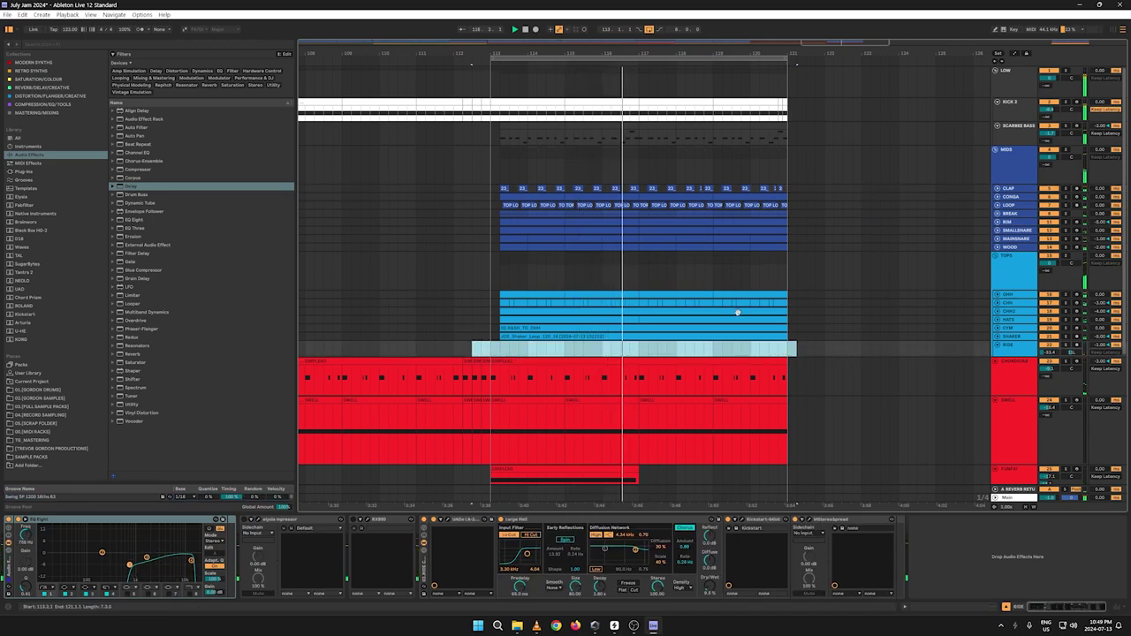
click(805, 351)
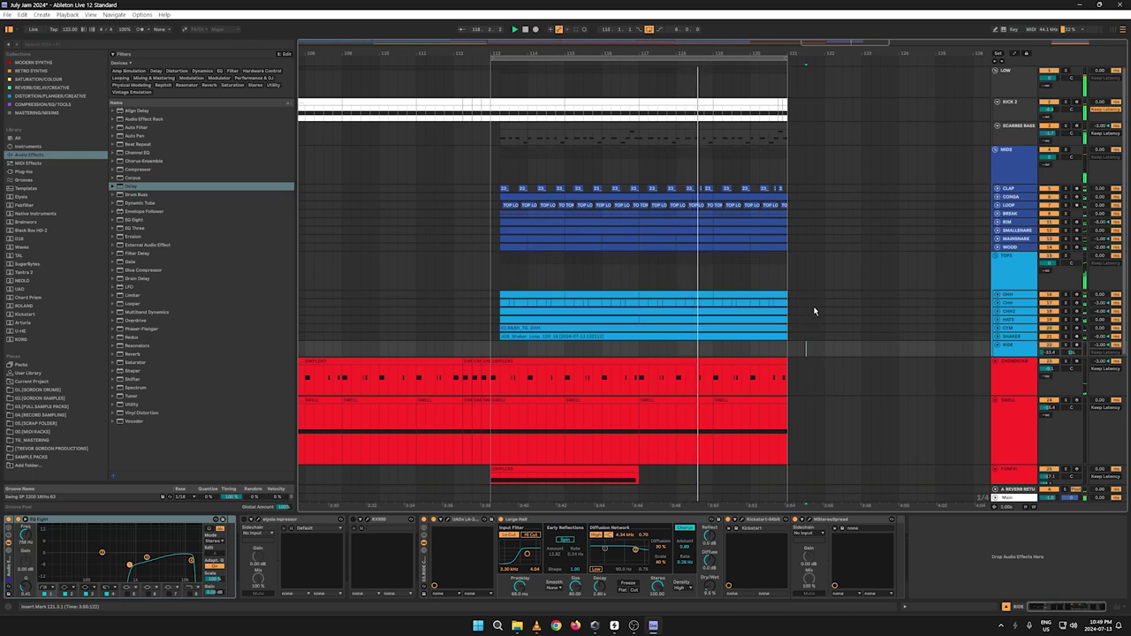
drag(668, 49, 488, 4)
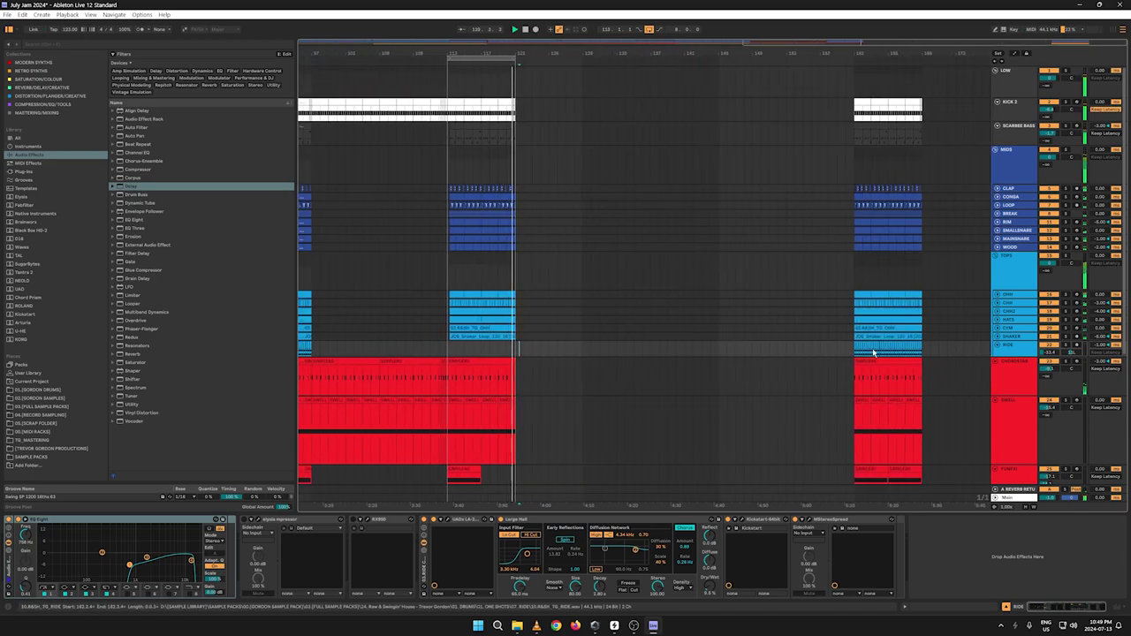
Step: Copy the later section's clips around bar 161, paste them at bar 121, and loop-play from bar 121
drag(928, 459, 863, 71)
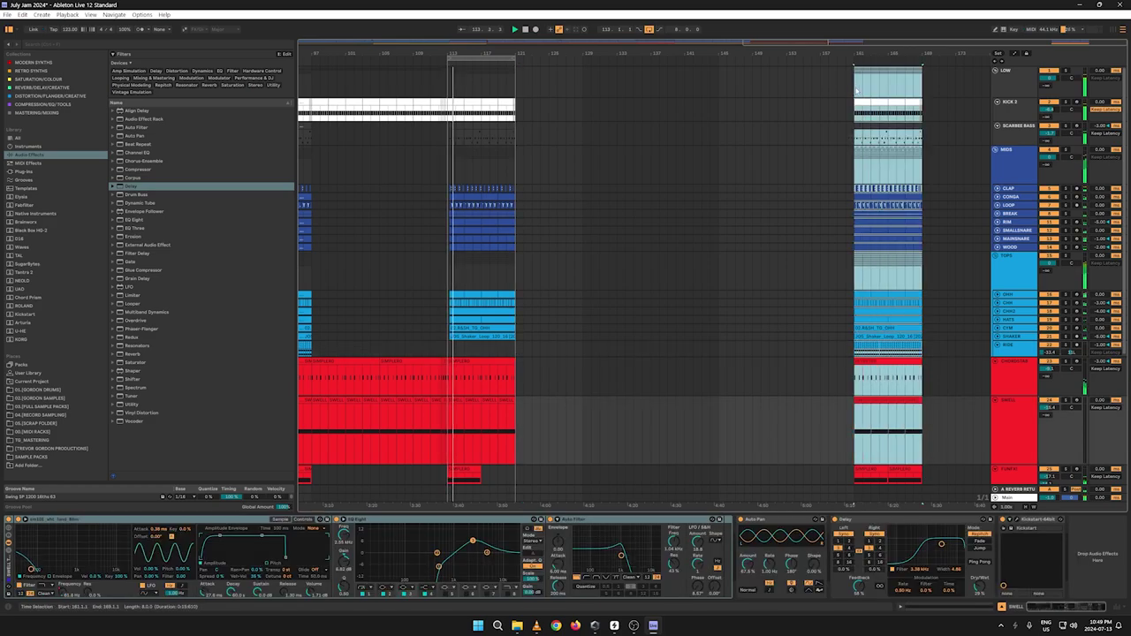
right_click(862, 86)
click(875, 94)
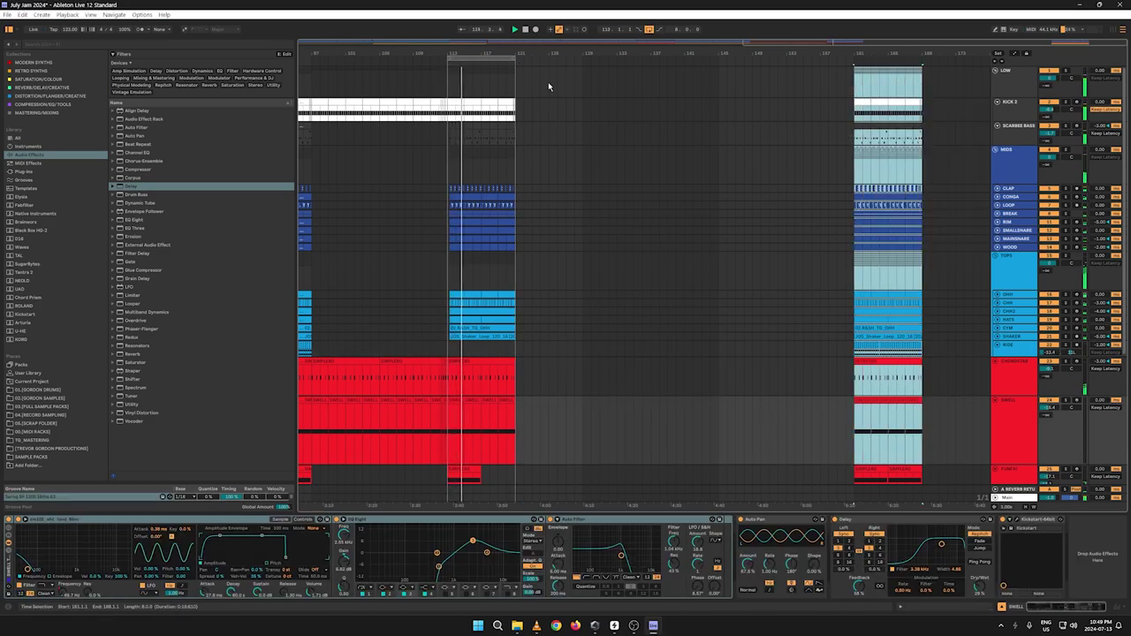
click(520, 76)
key(ctrl+v)
drag(467, 59, 525, 56)
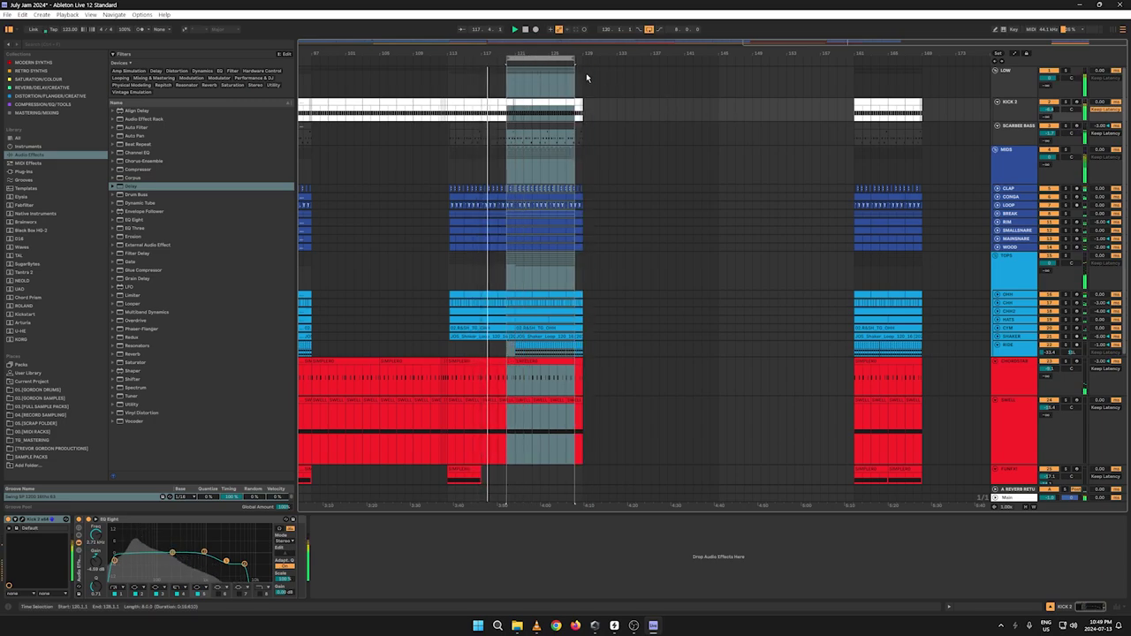
key(Right)
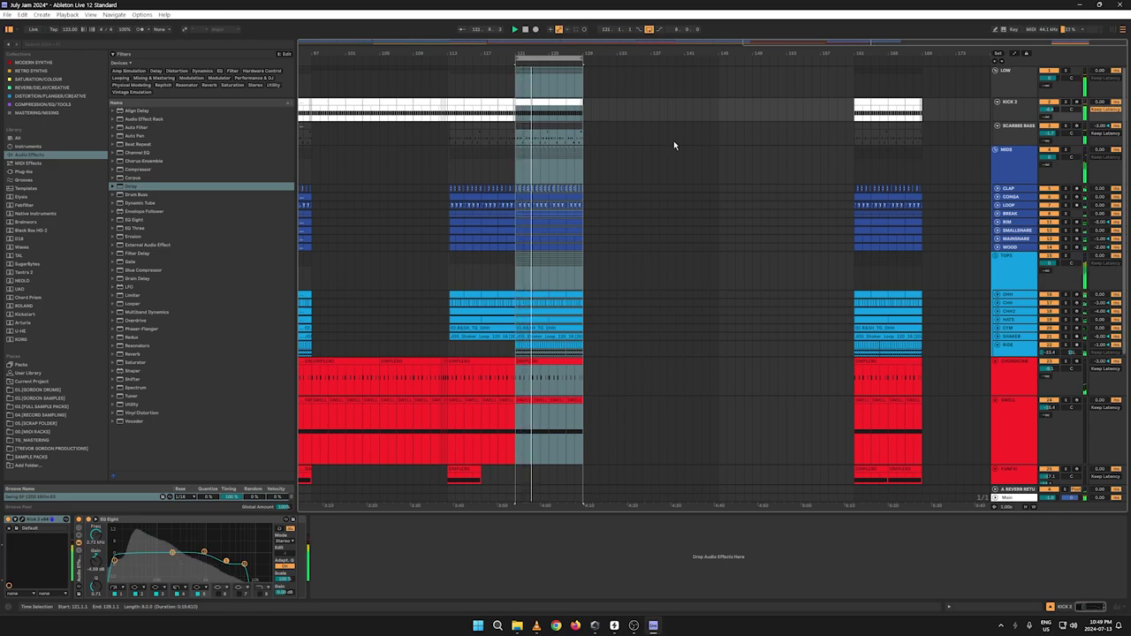
key(space)
key(space)
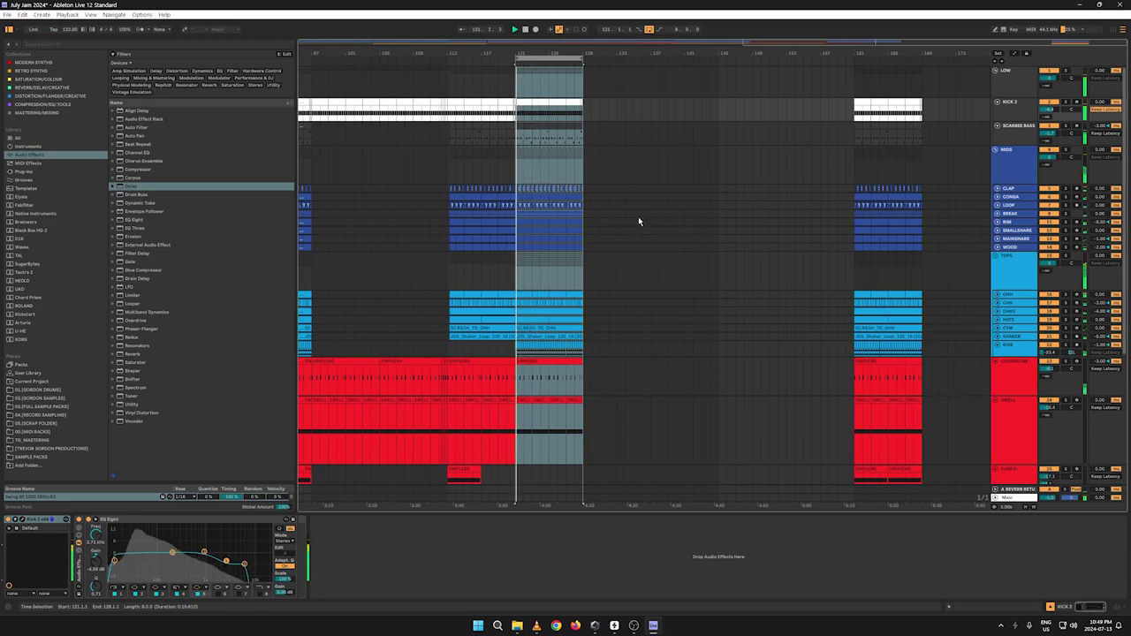
Step: Copy the later GUITAR clip and paste it at bar 121
scroll(641, 225, down, 3)
drag(518, 437, 479, 432)
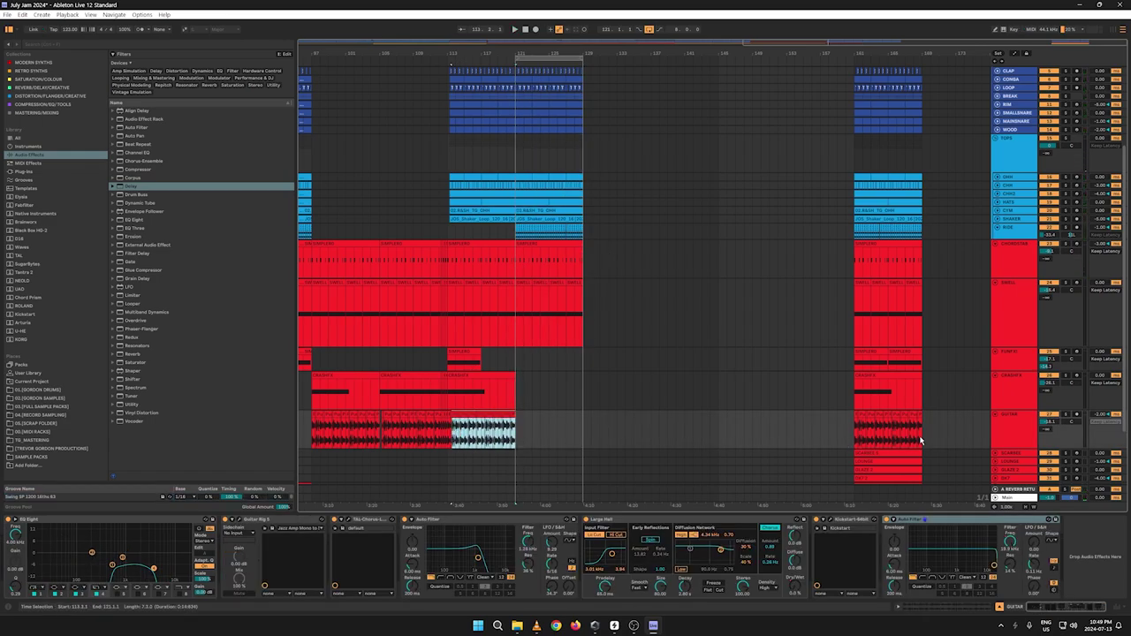
drag(919, 440, 910, 439)
right_click(856, 418)
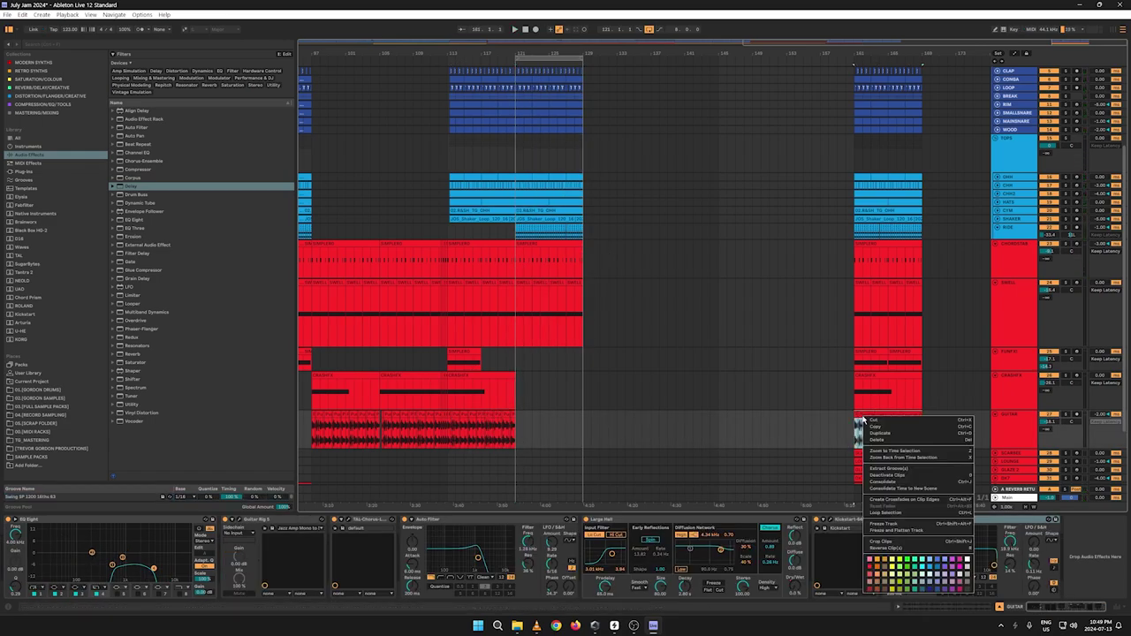
click(868, 422)
click(519, 428)
key(ctrl+v)
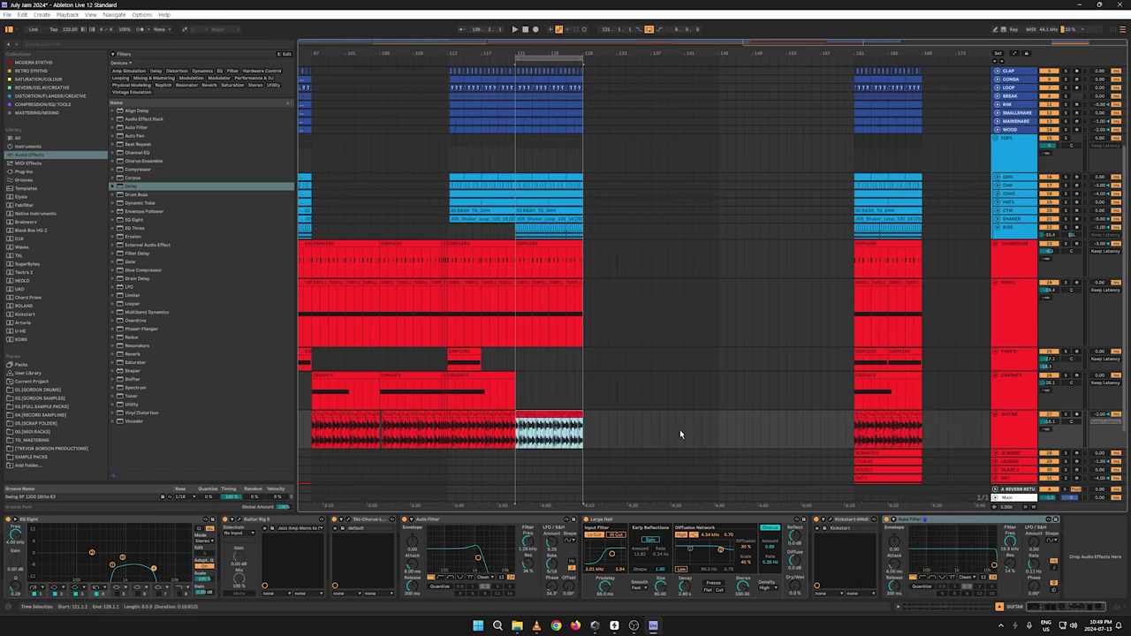
Step: Audition the extended section, selecting bars 113–134 on the RIDE track
key(space)
drag(452, 54, 525, 50)
key(space)
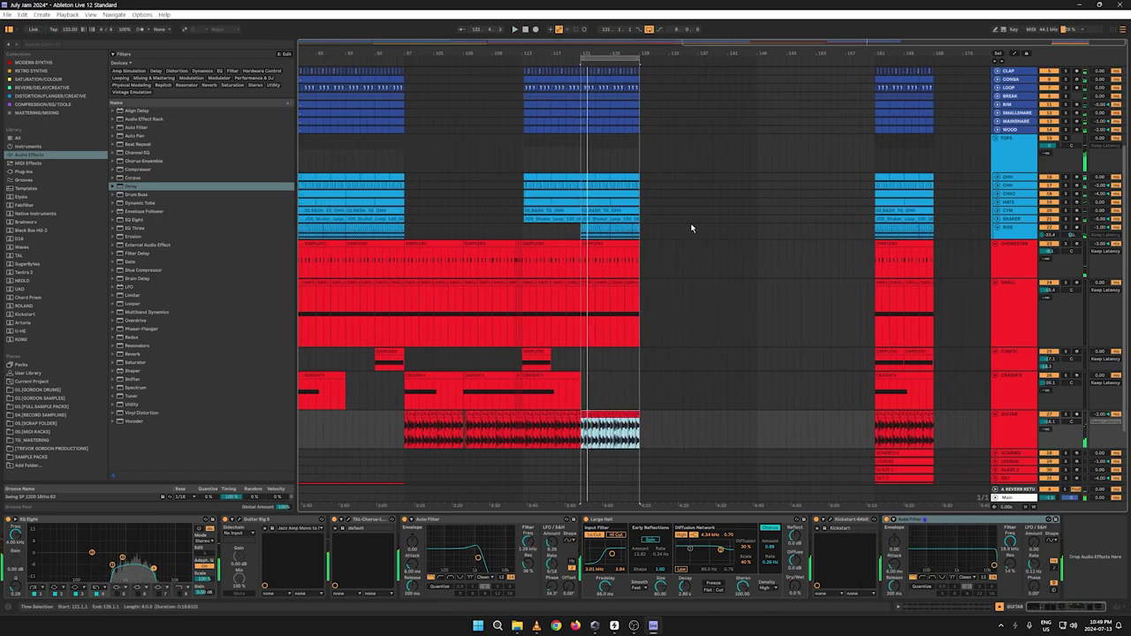
drag(523, 229, 676, 230)
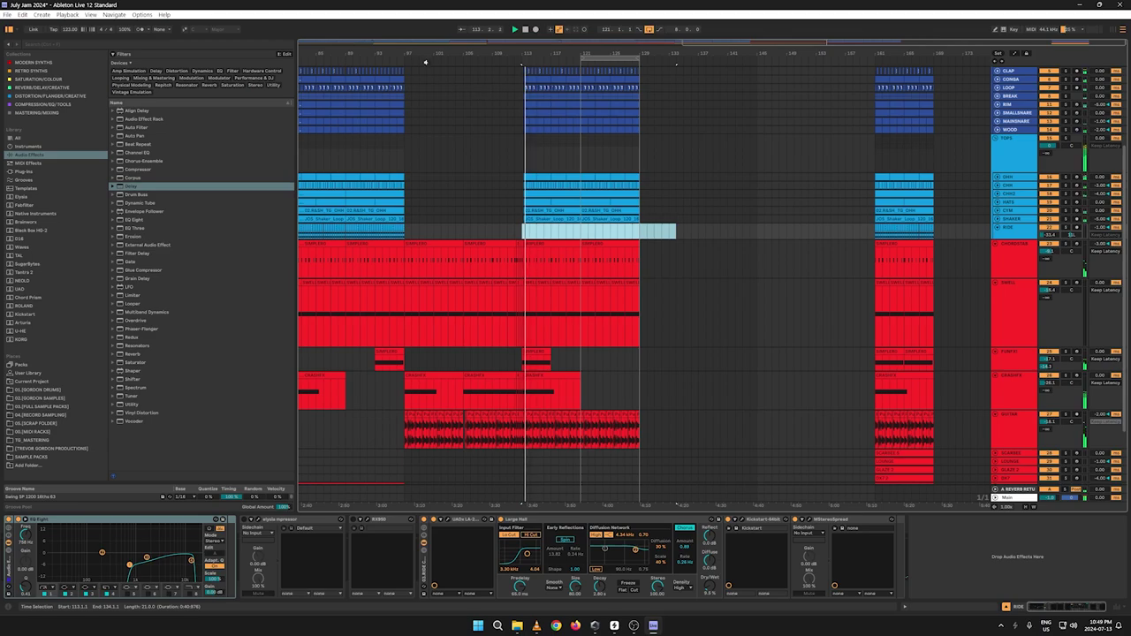
key(space)
drag(407, 55, 604, 54)
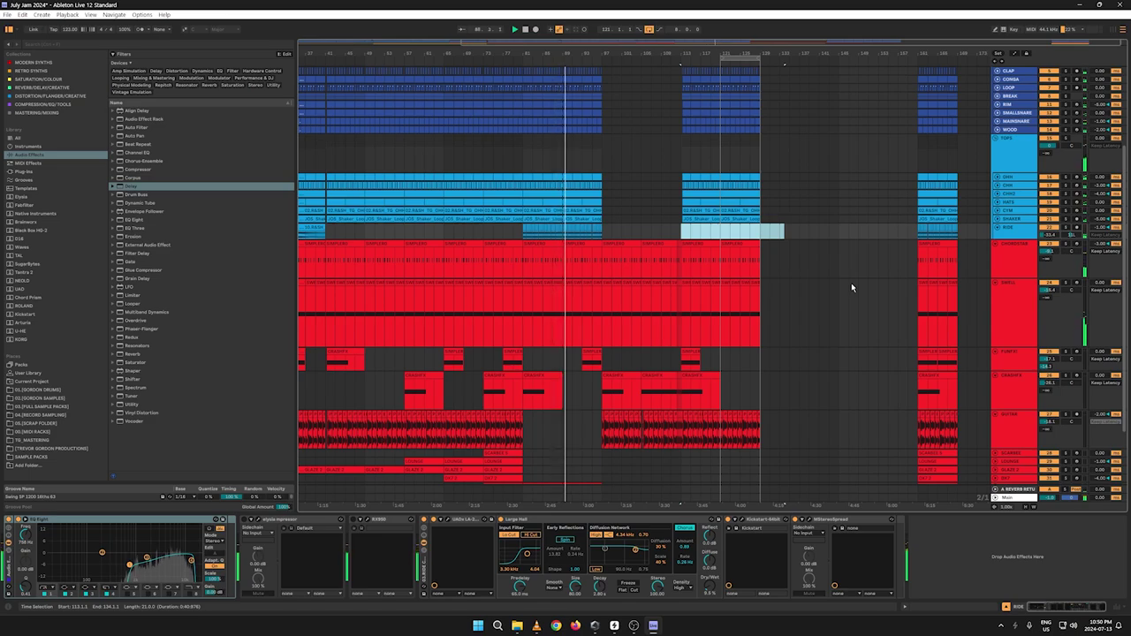
Step: Unfold the VOCAL track to show its vocal clips from bar 81 to bar 97
scroll(838, 330, down, 5)
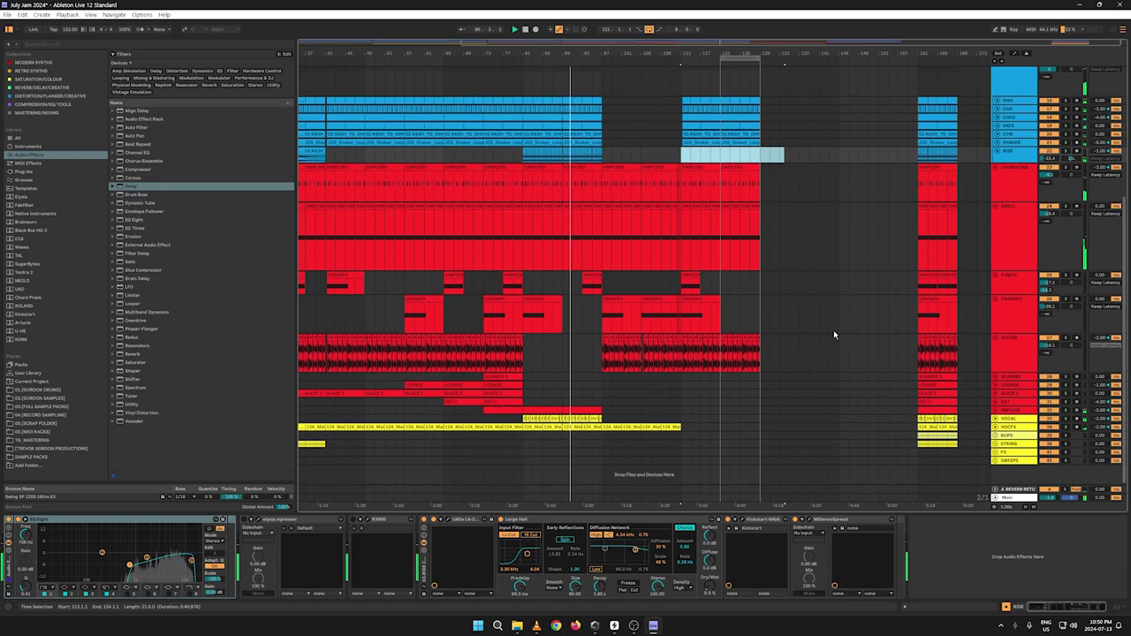
click(996, 420)
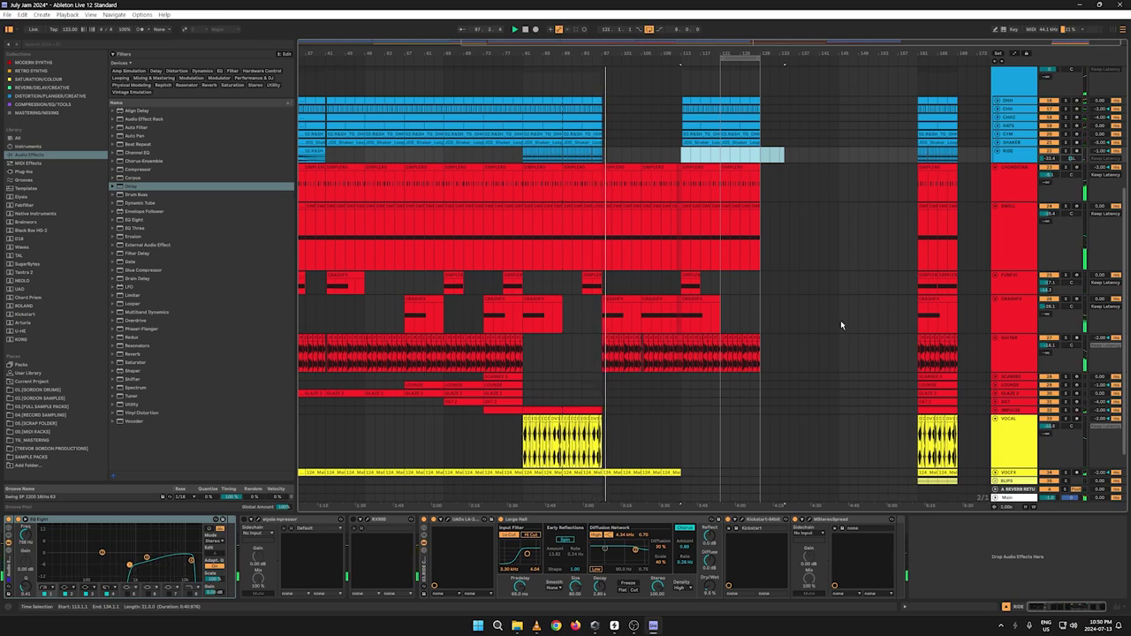
Step: Select the GUITAR track, leave automation mode, and scroll up to the Low and Kick tracks
key(a)
key(a)
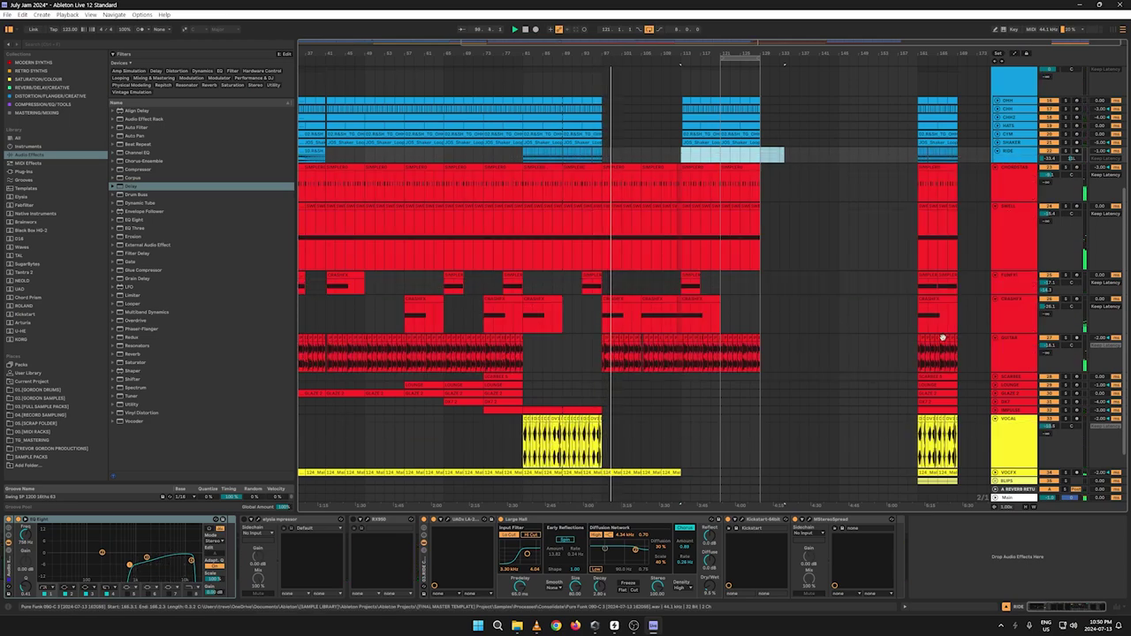
key(a)
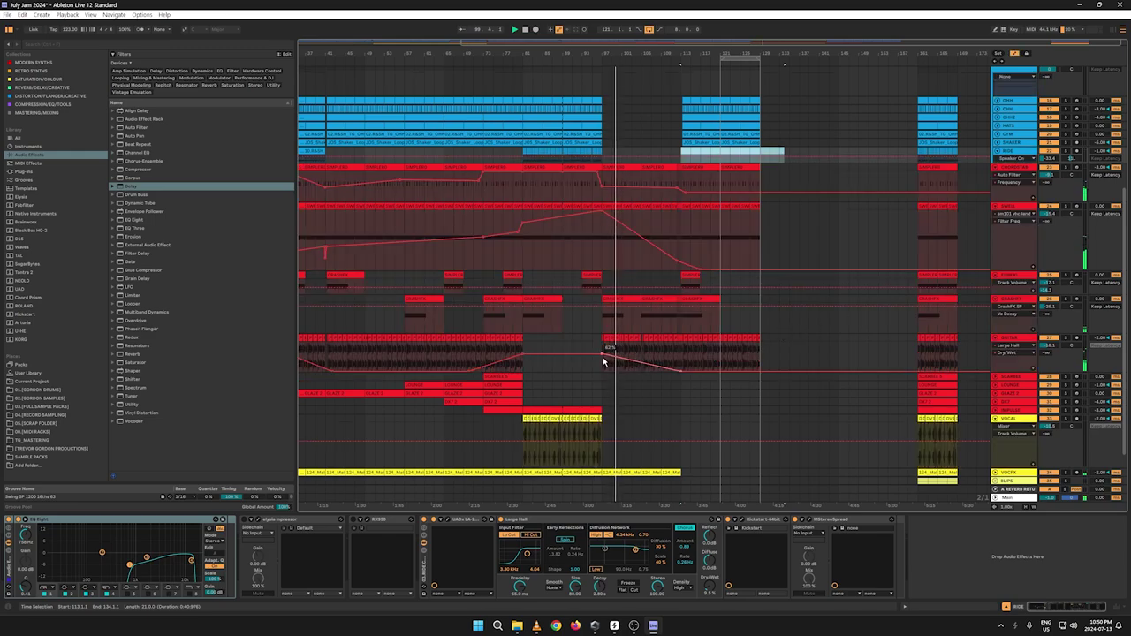
click(600, 353)
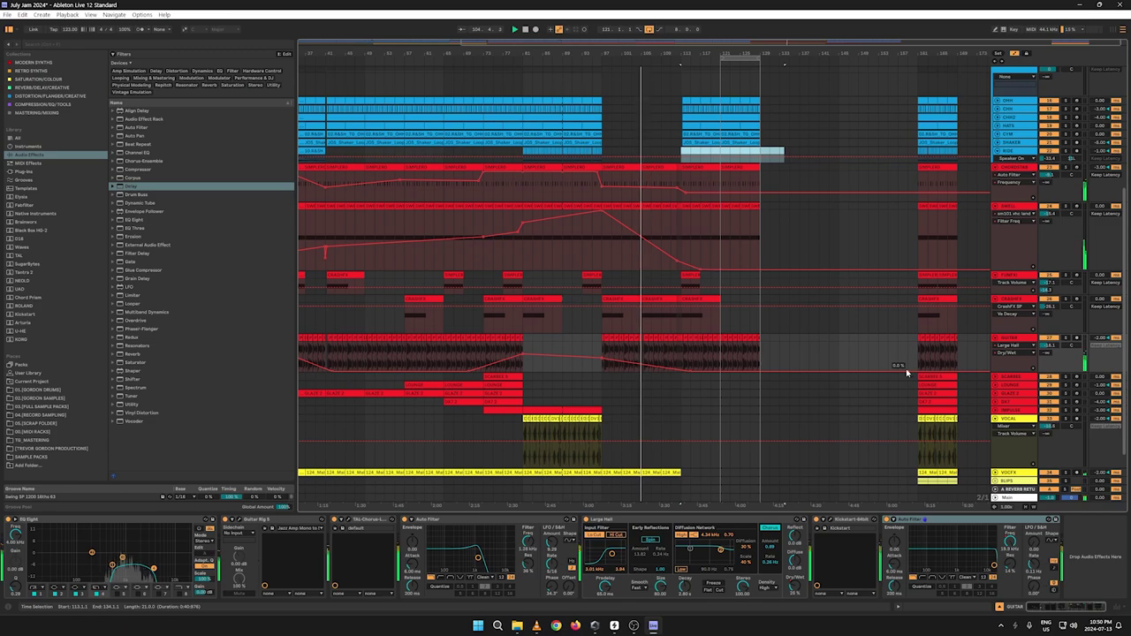
key(a)
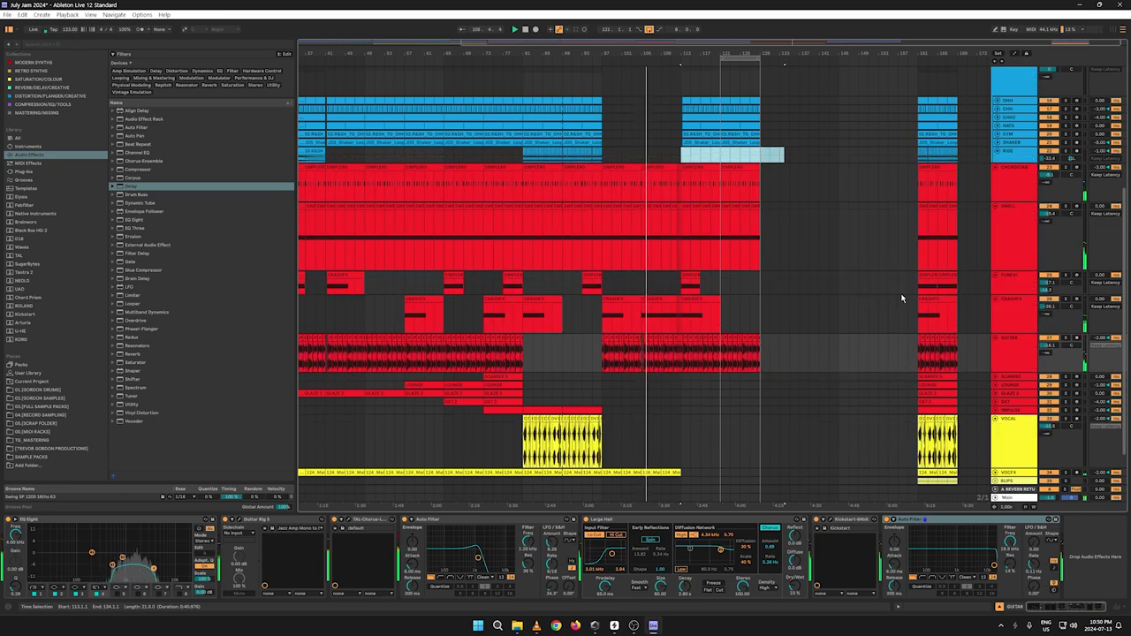
scroll(918, 170, up, 5)
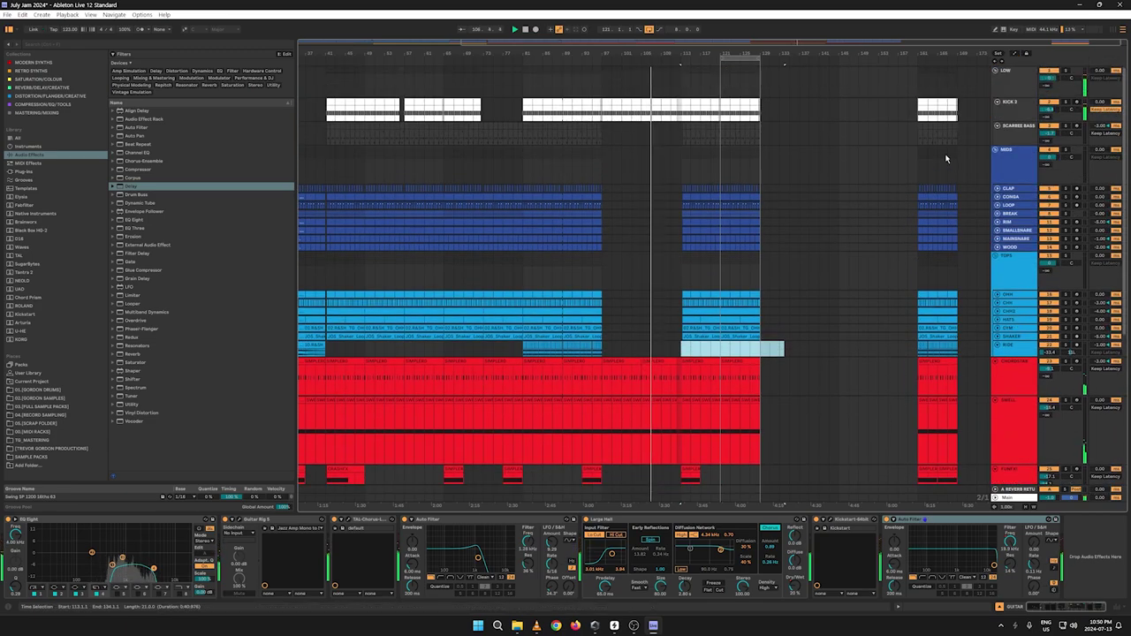
Step: Add a high-pass Auto Filter to KICK 2 and show its Filter Freq automation lane
click(1015, 109)
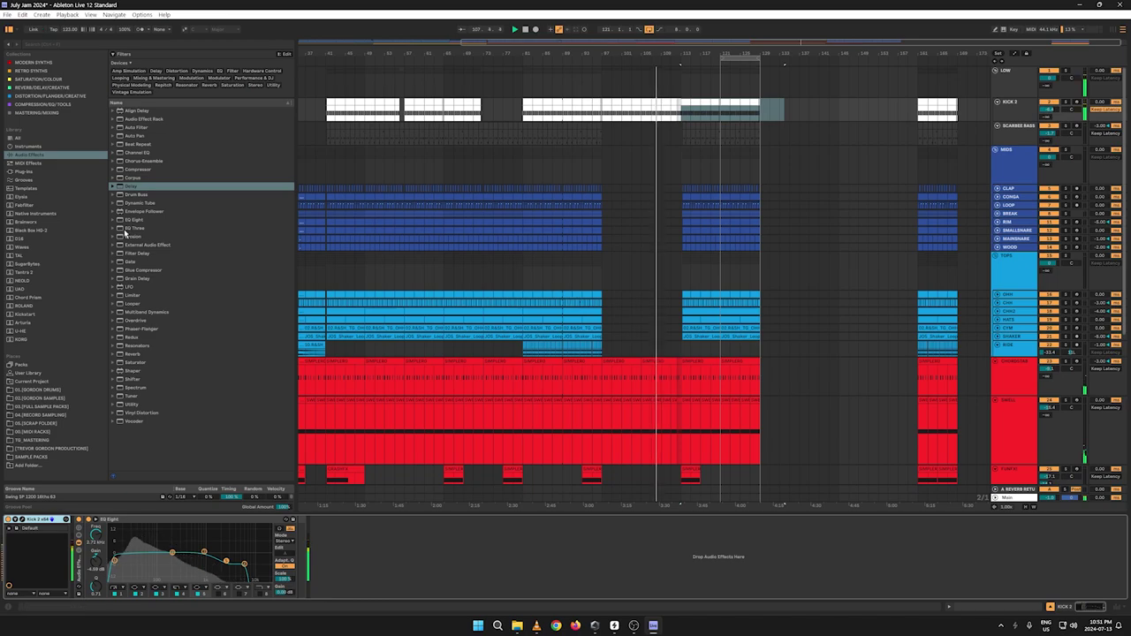
drag(140, 128, 452, 555)
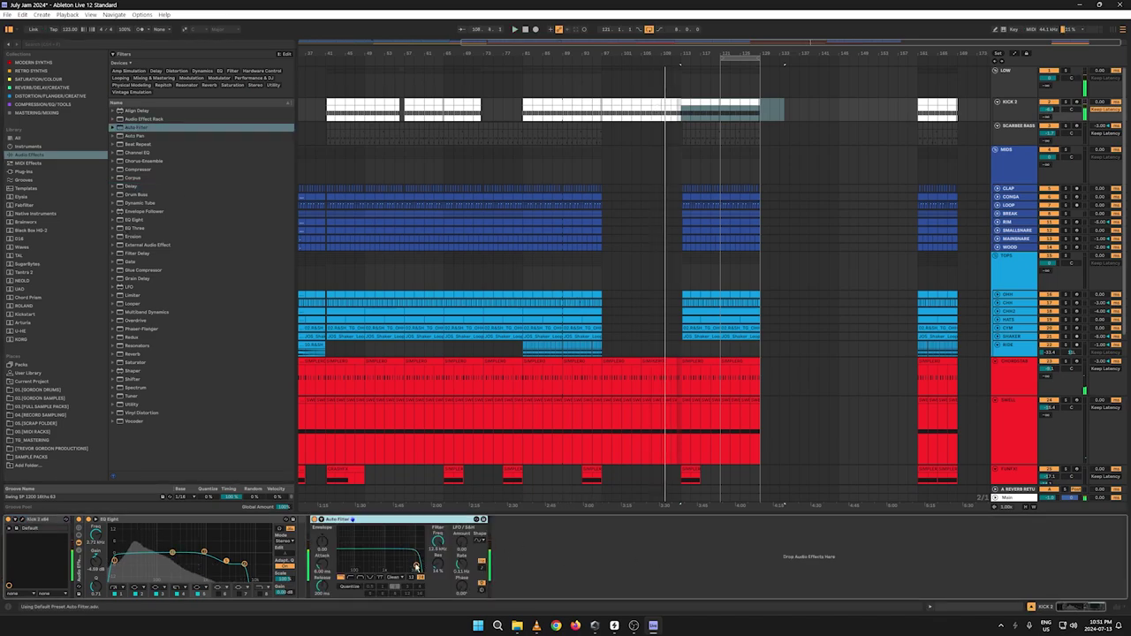
click(352, 578)
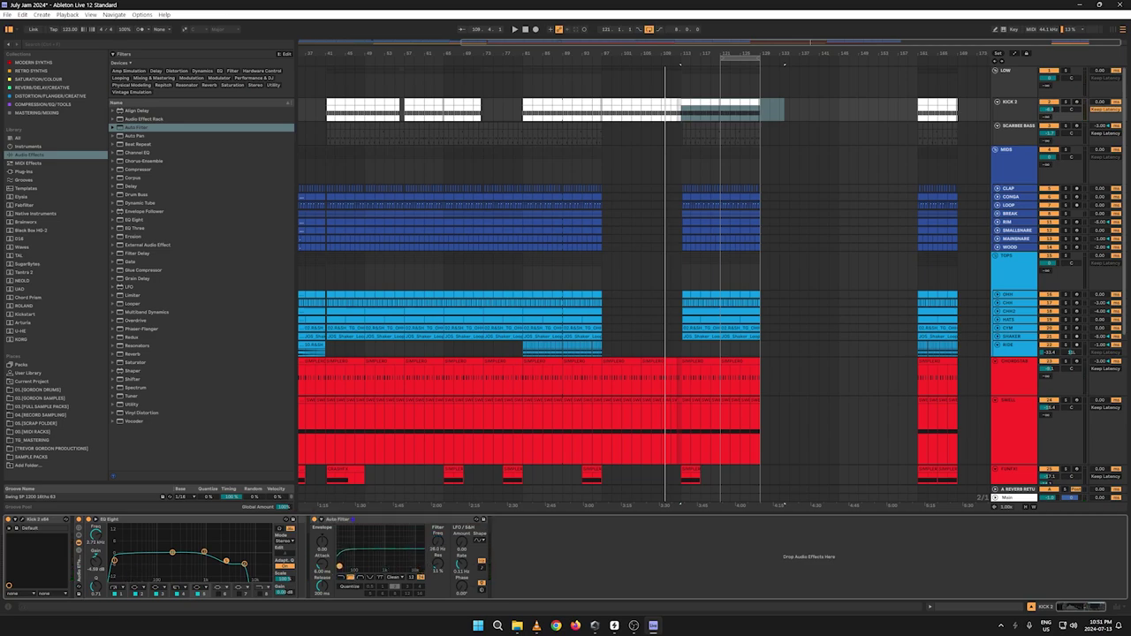
right_click(436, 546)
click(449, 546)
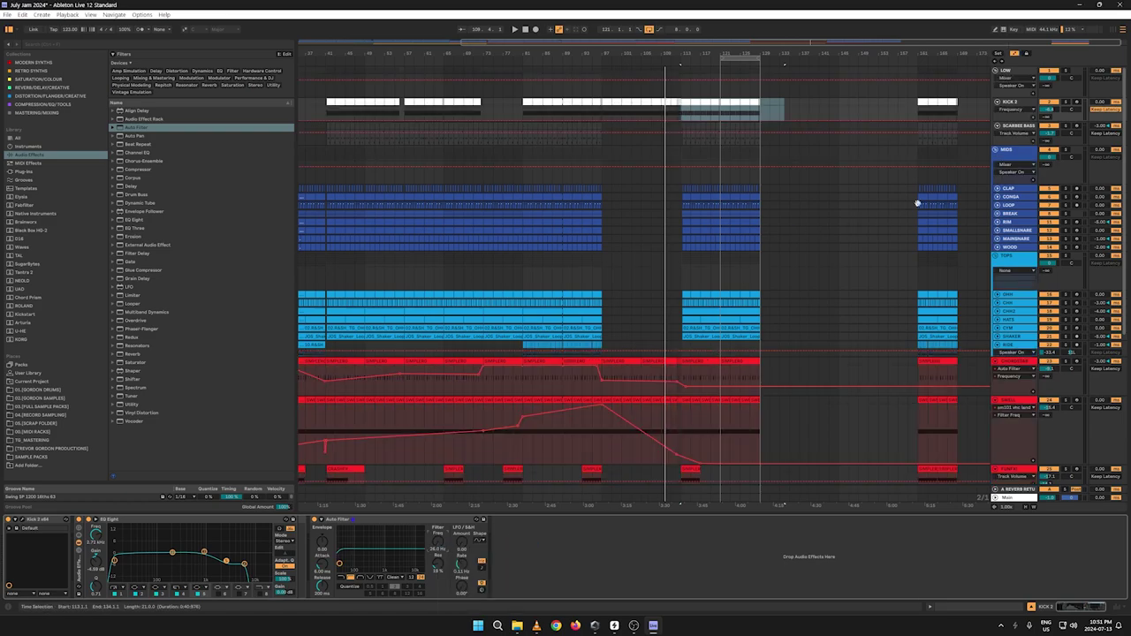
drag(1005, 121, 1004, 189)
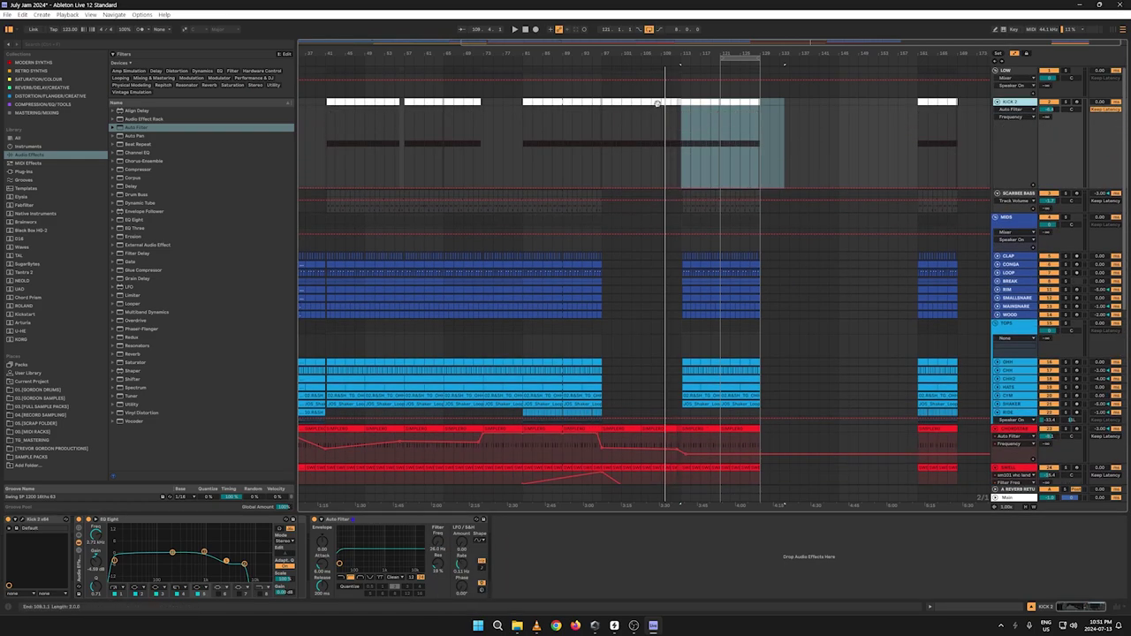
drag(608, 53, 657, 117)
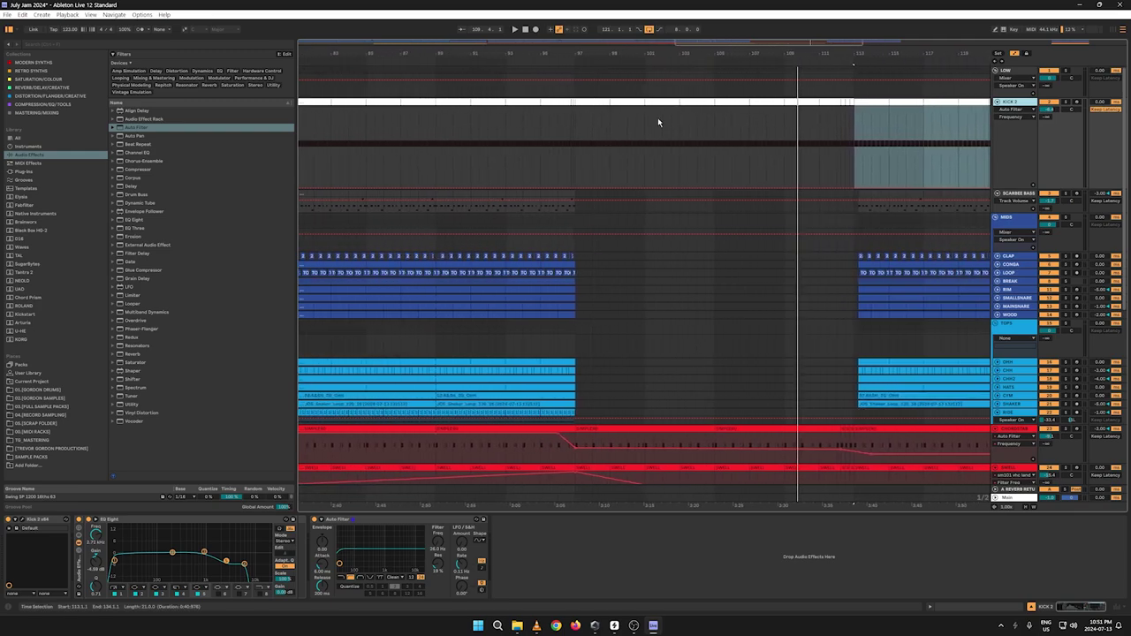
click(577, 190)
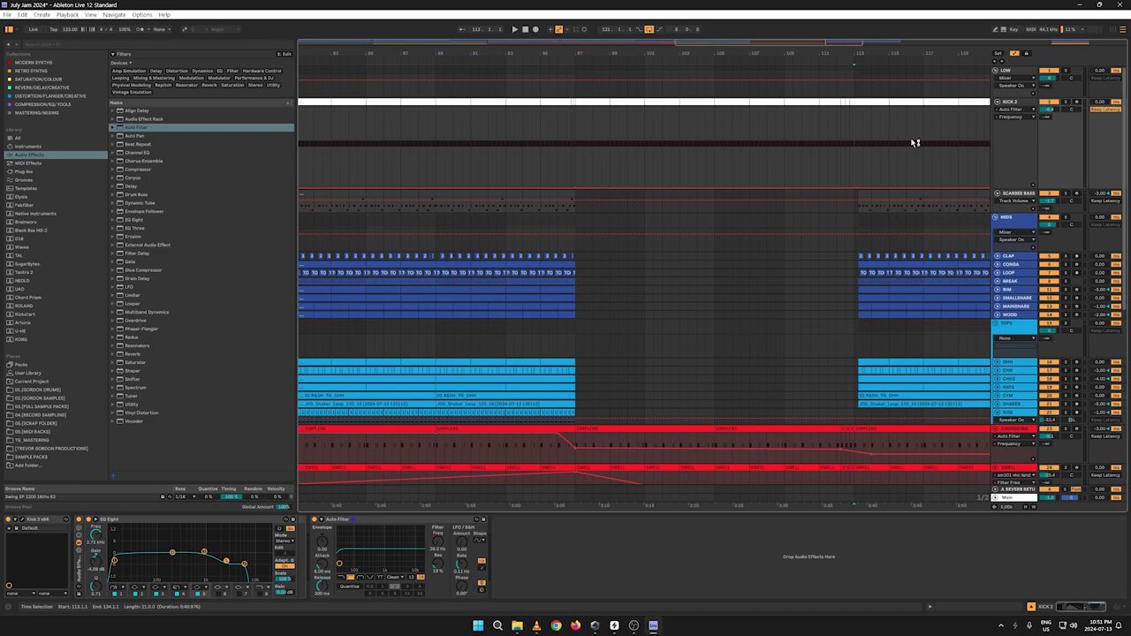
Step: Raise the kick filter frequency to 880 Hz at bar 97 and play from there
key(space)
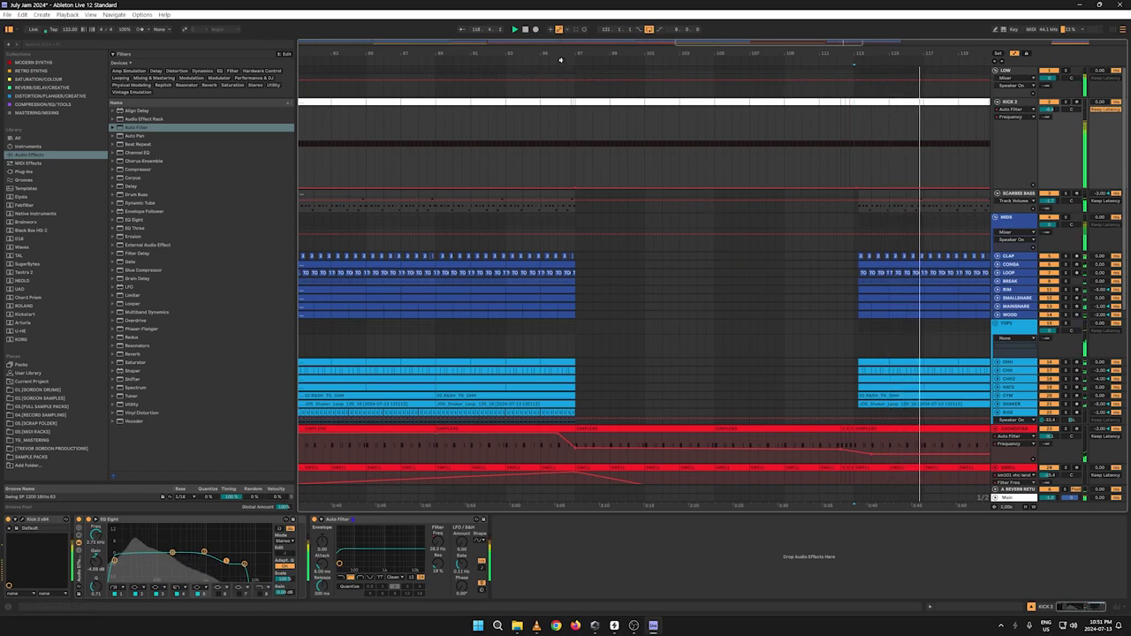
click(560, 61)
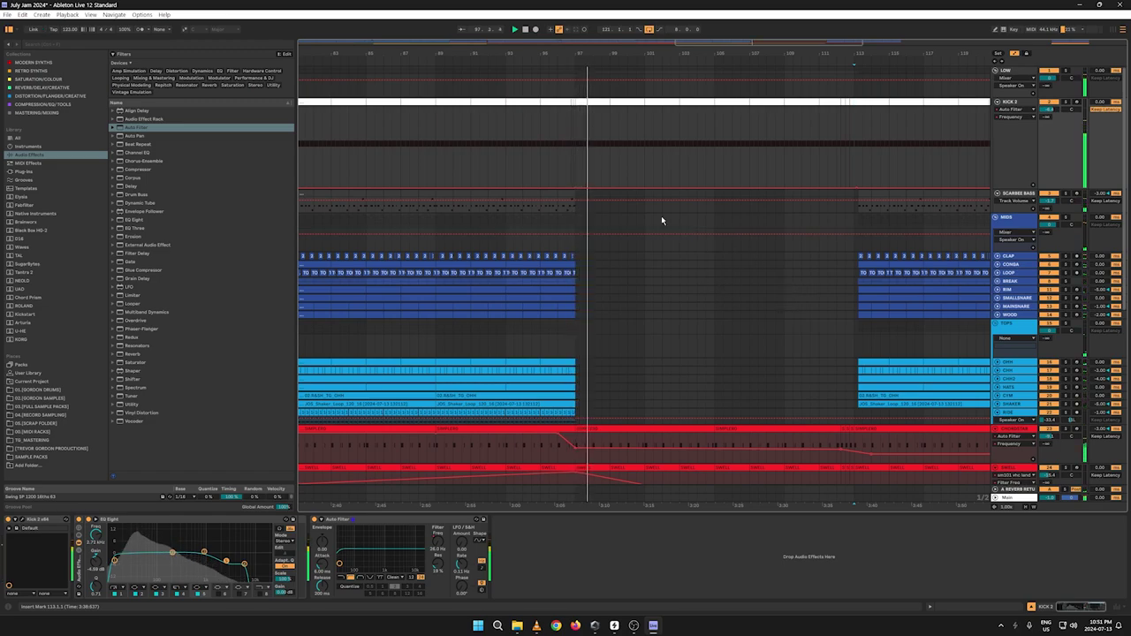
drag(581, 55, 546, 93)
drag(543, 189, 539, 148)
click(537, 174)
key(space)
key(space)
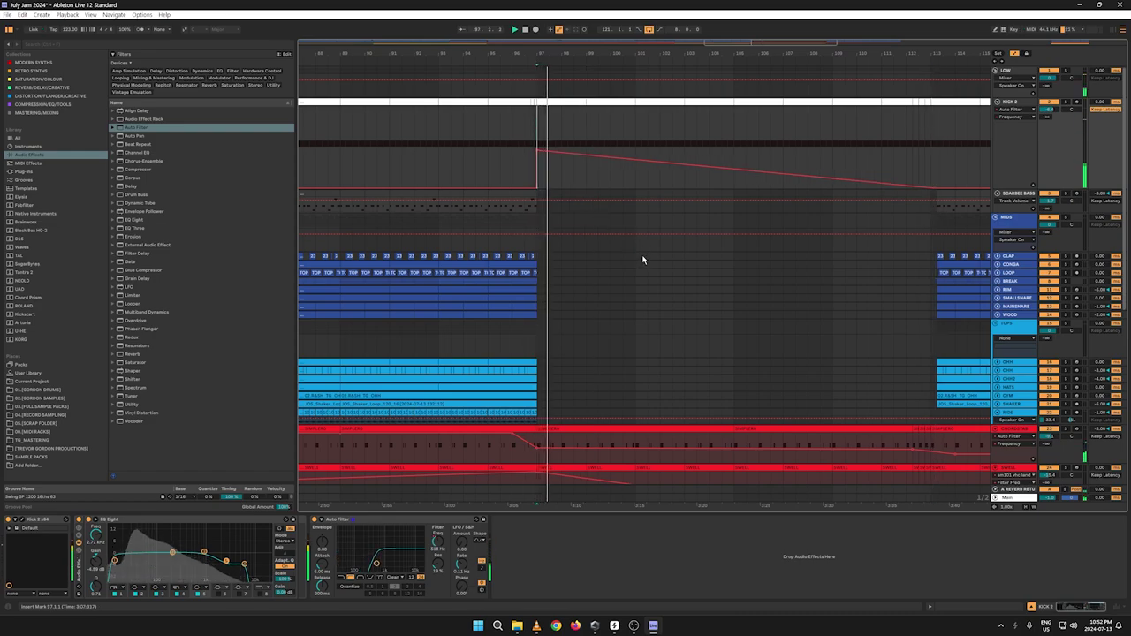
Step: Show the filter's Device On automation and switch the filter off before bar 97
right_click(314, 520)
click(341, 524)
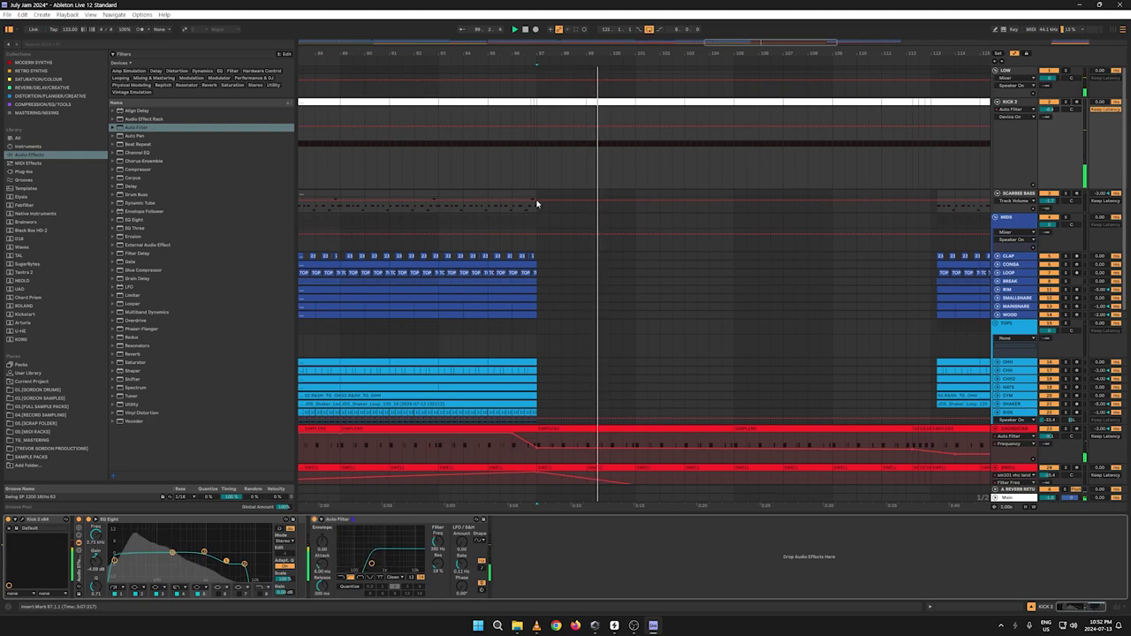
drag(533, 126, 521, 164)
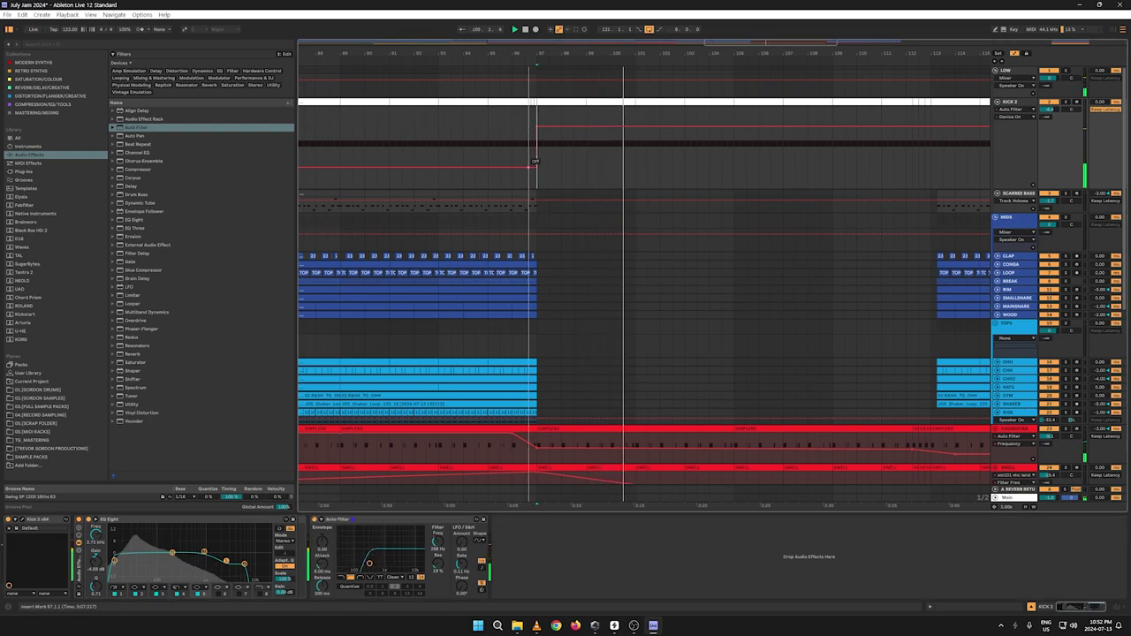
key(space)
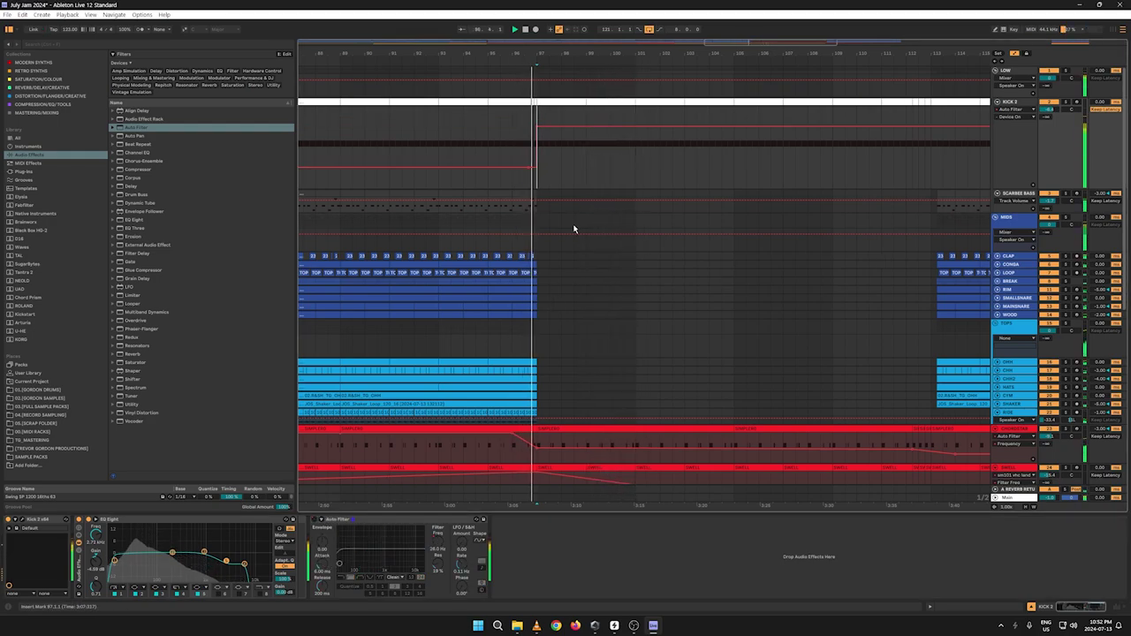
key(space)
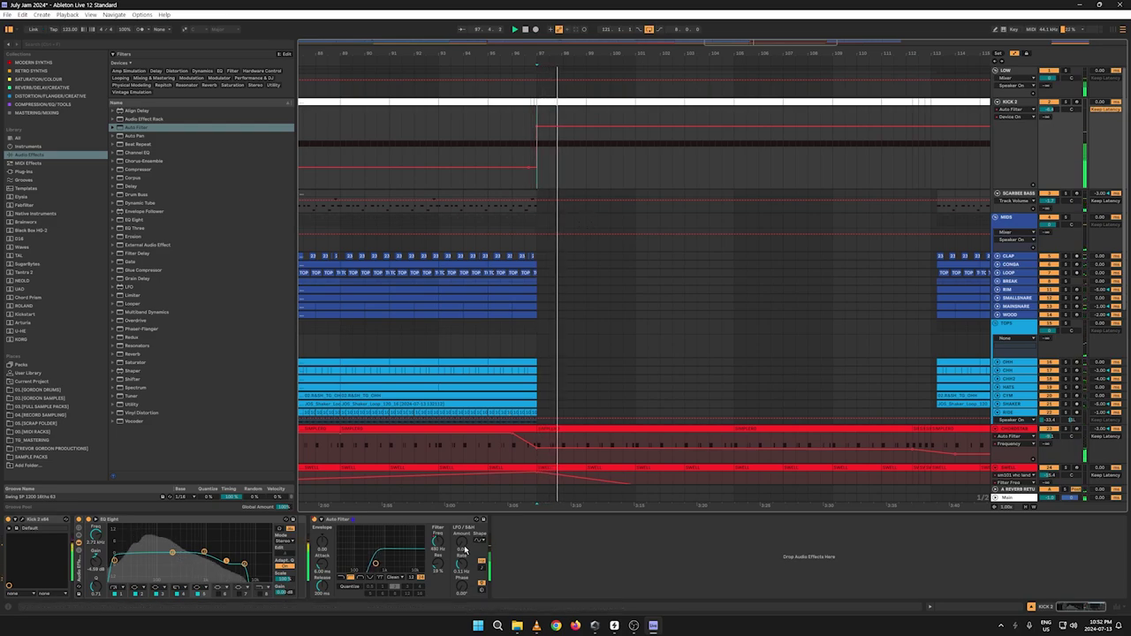
Step: Return to the frequency envelope and lower the bar 97 point to 246 Hz
right_click(434, 541)
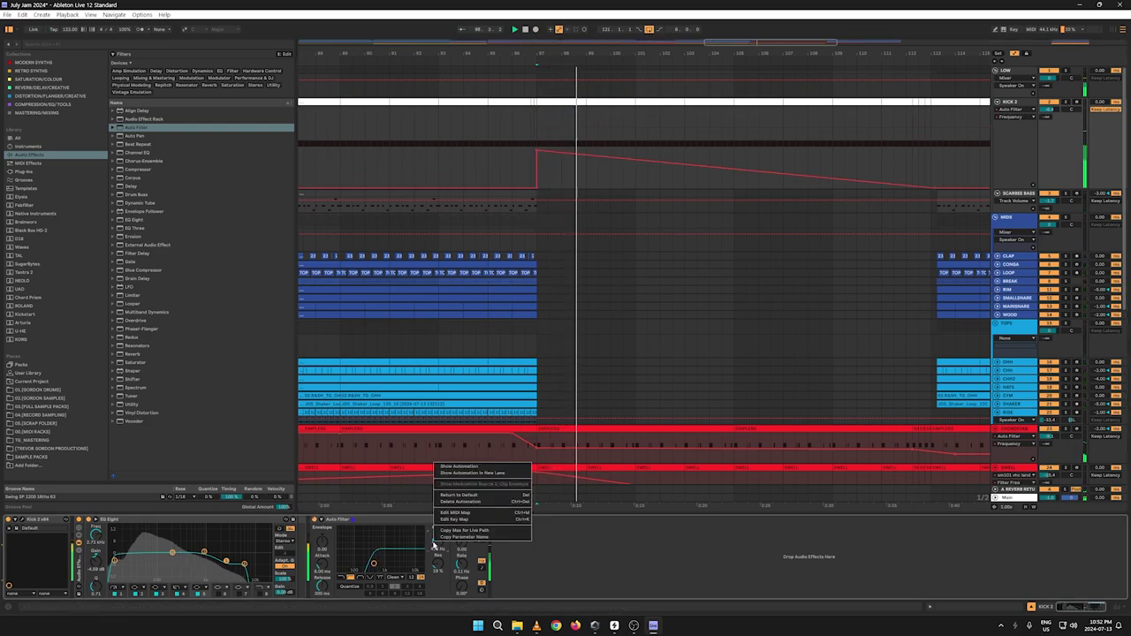
click(455, 467)
key(space)
key(space)
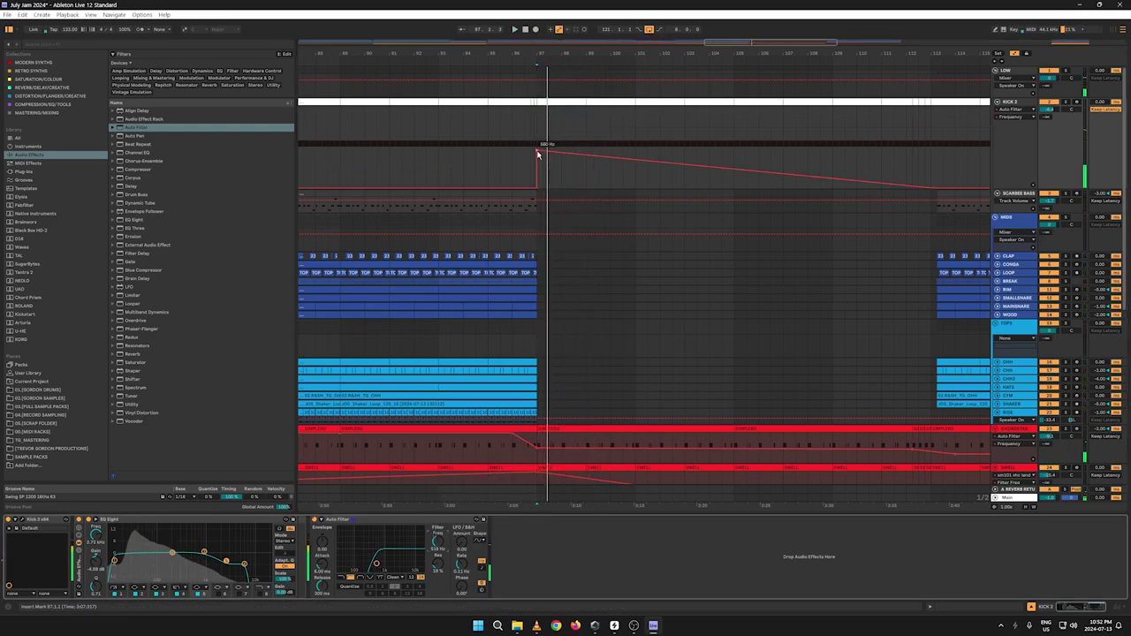
key(space)
drag(537, 151, 537, 160)
key(space)
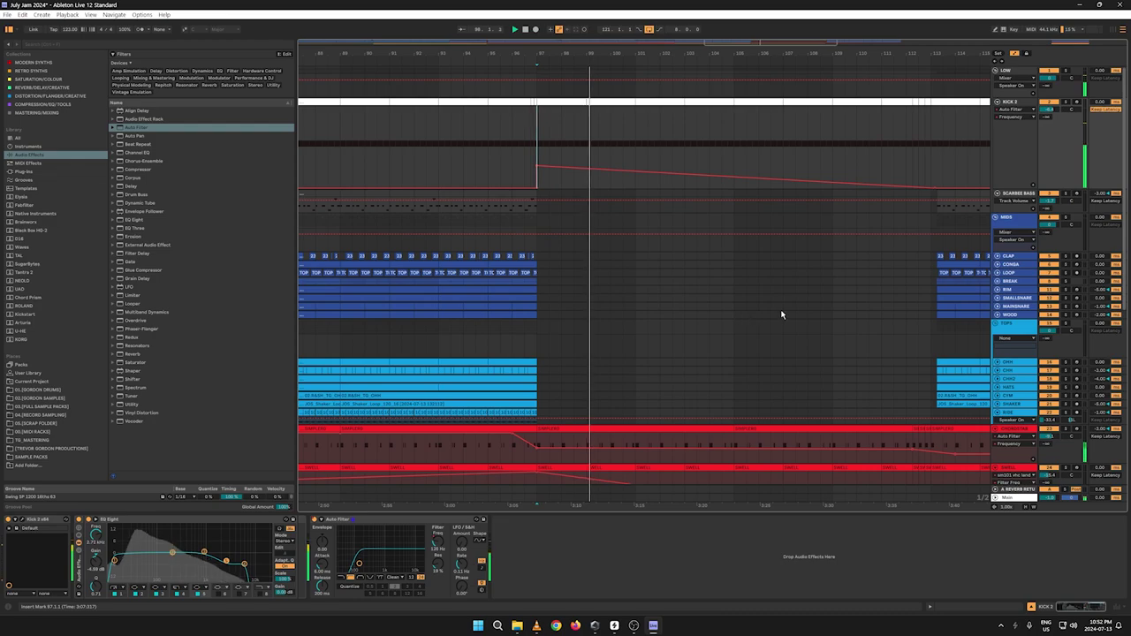
Step: Add a 41.8 Hz breakpoint on the kick frequency ramp down
drag(663, 50, 445, 7)
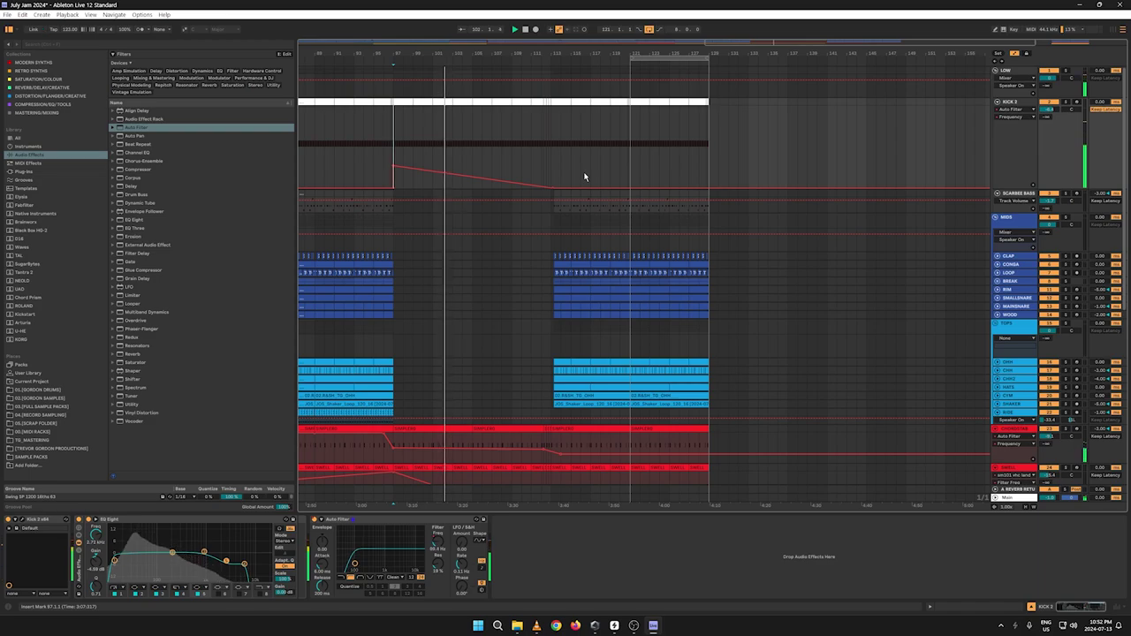
click(468, 176)
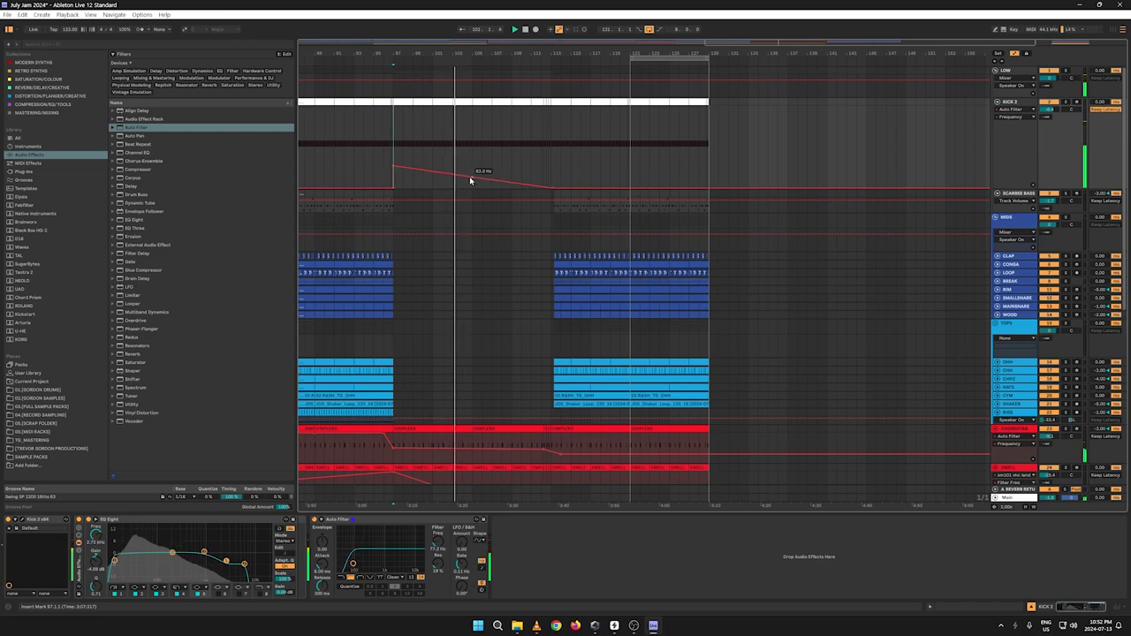
drag(471, 177, 471, 186)
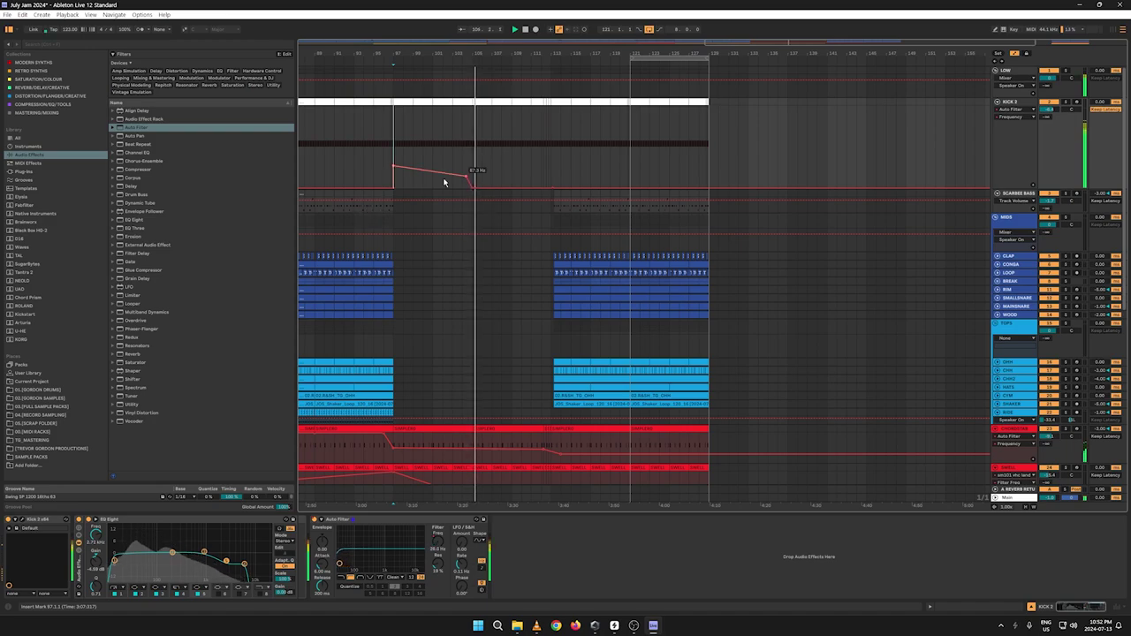
click(473, 187)
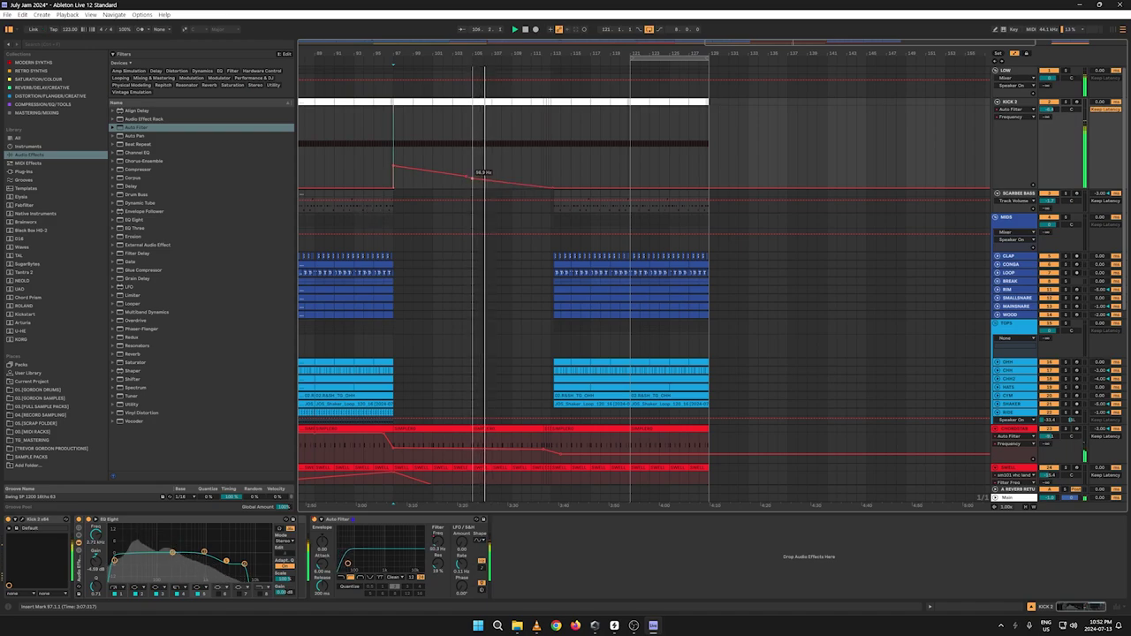
click(542, 182)
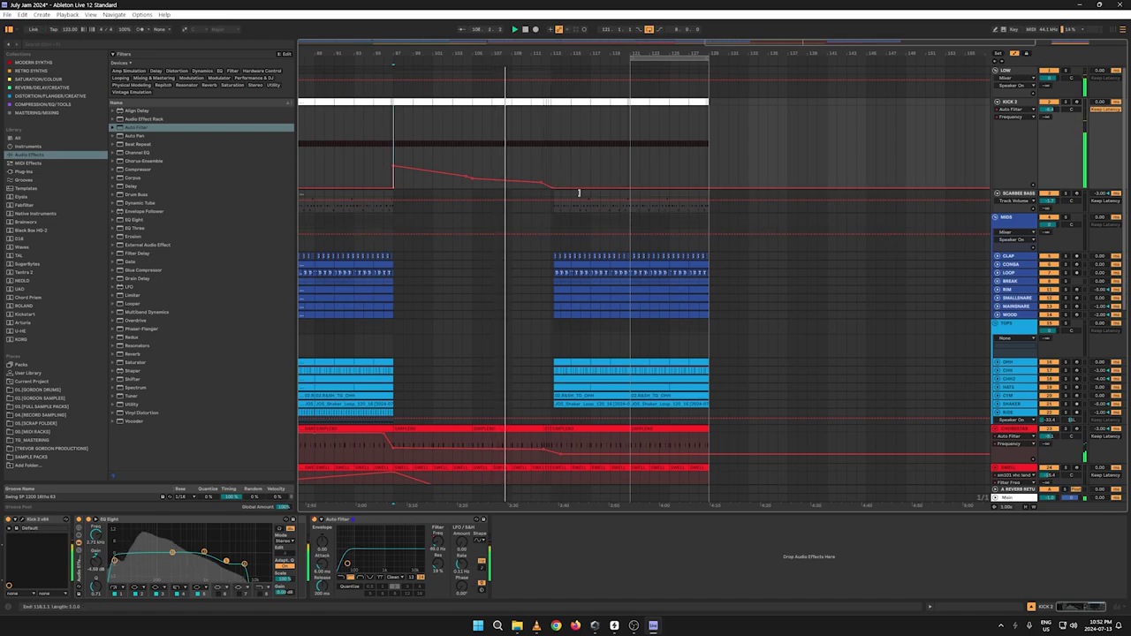
drag(548, 53, 550, 102)
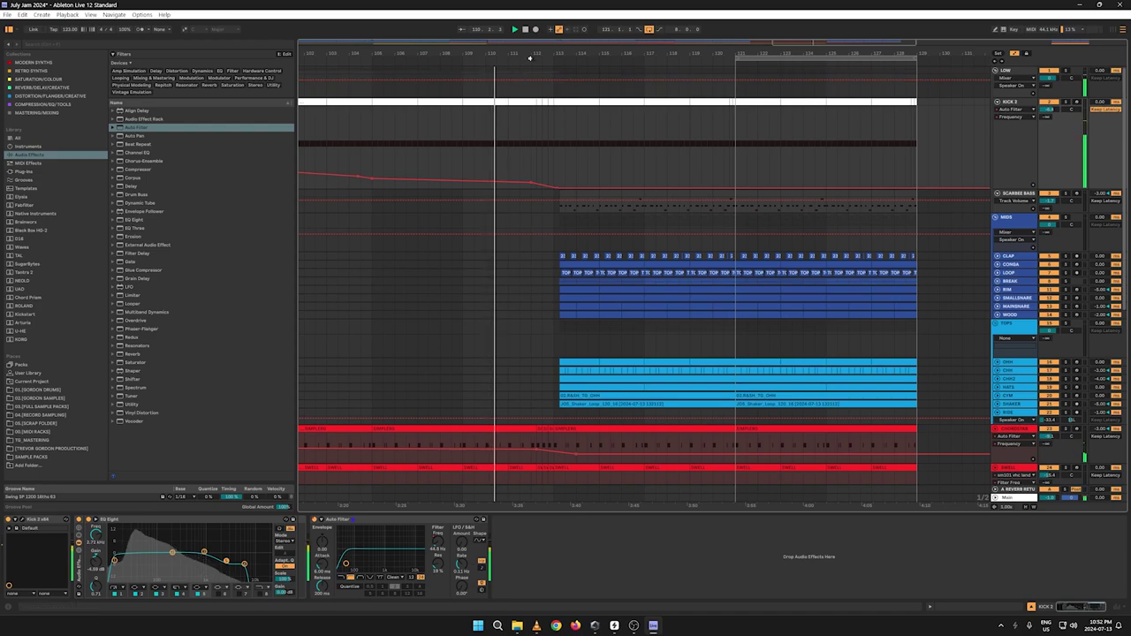
drag(532, 54, 533, 99)
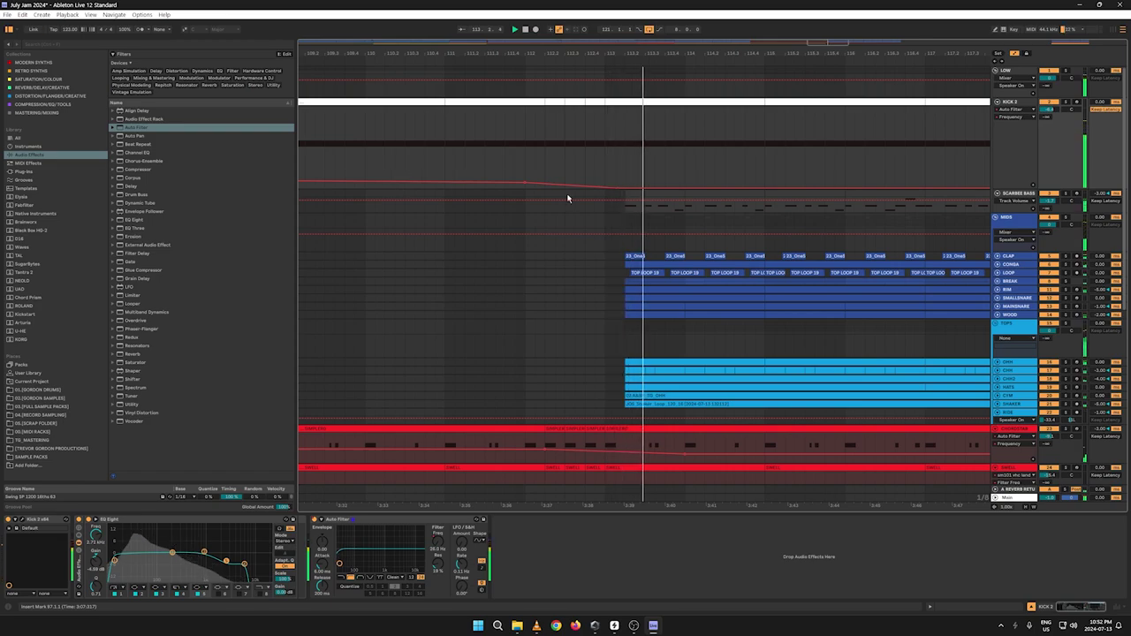
drag(661, 51, 575, 7)
Step: Move the FUNFX clip about two beats later and the crash FX clip slightly later
scroll(590, 359, down, 6)
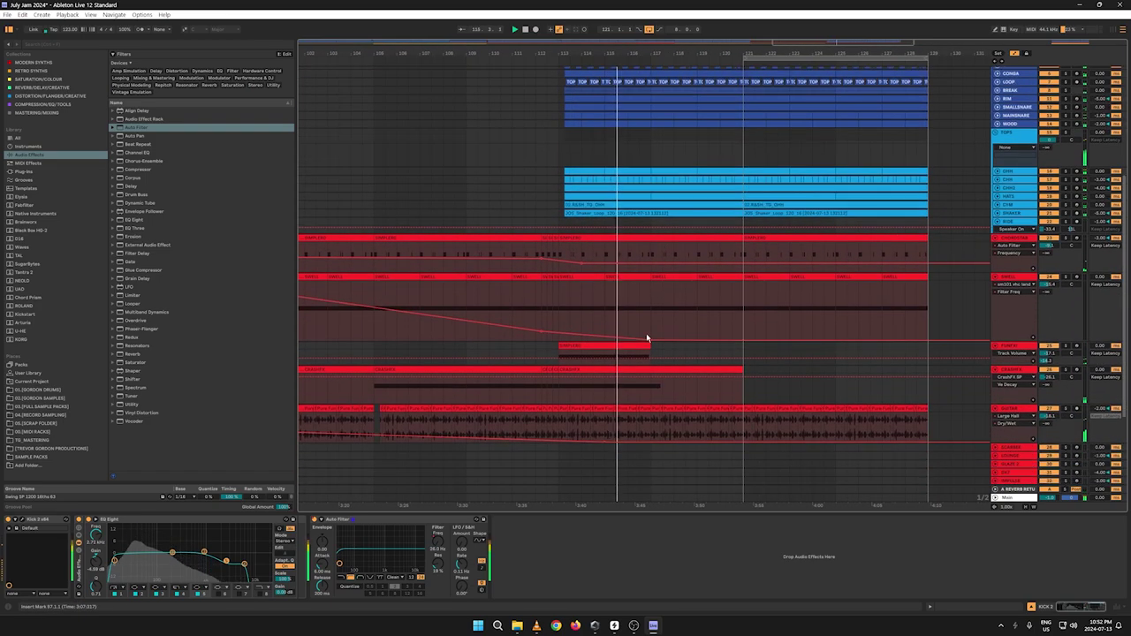
key(a)
drag(570, 346, 579, 347)
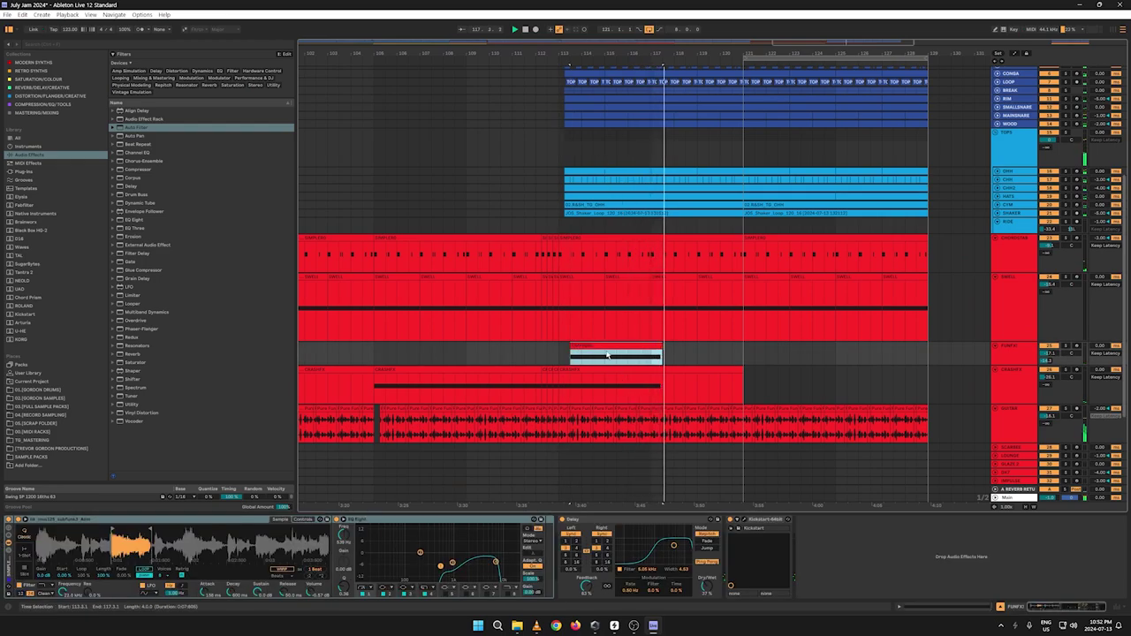
click(608, 348)
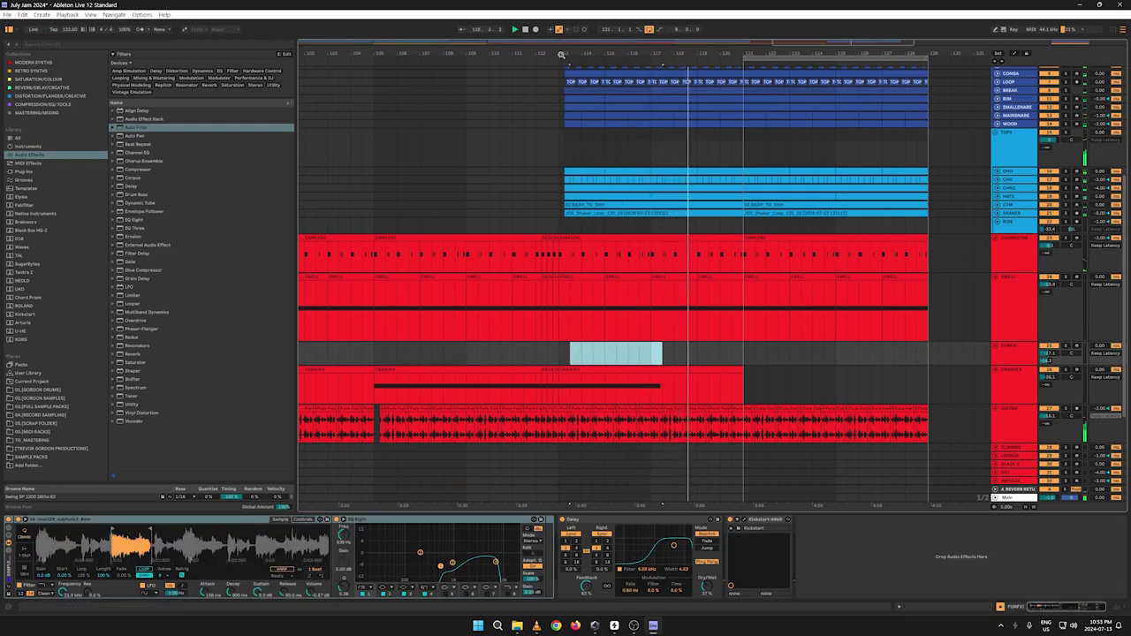
drag(562, 54, 553, 84)
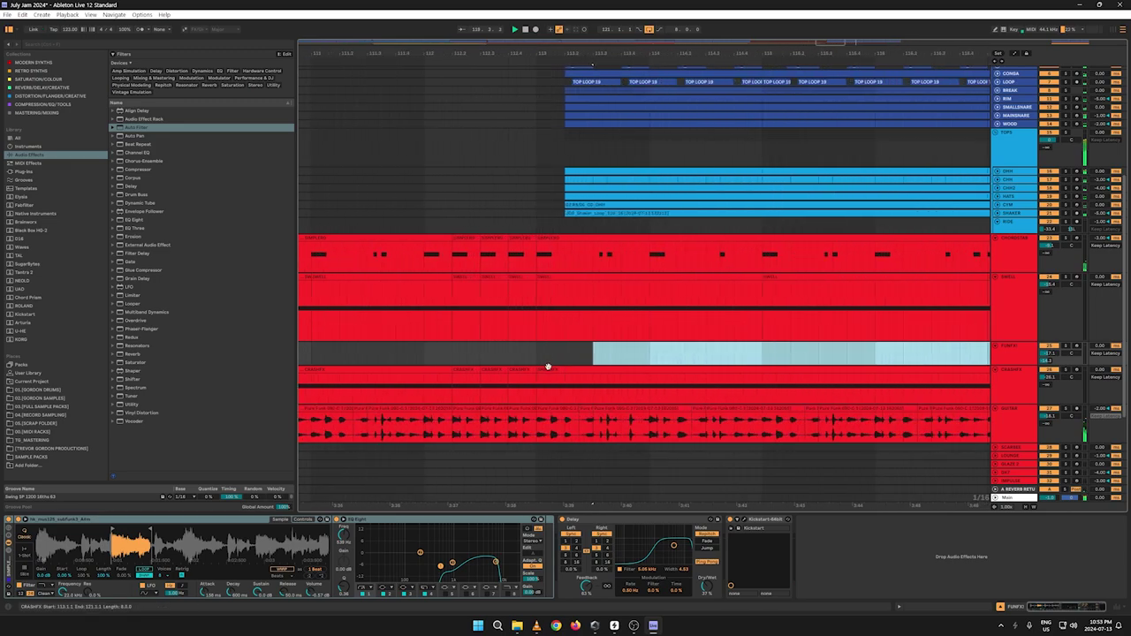
drag(547, 366, 573, 374)
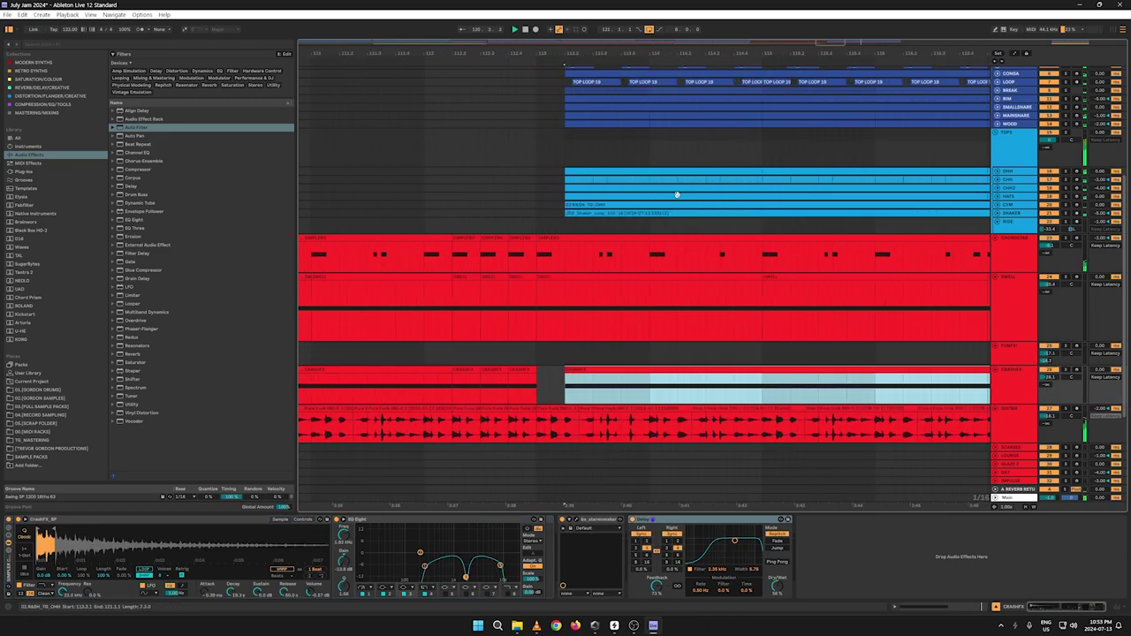
drag(588, 57, 589, 12)
Step: Play the arrangement, unfold the VOCFX track, and show automation envelopes
key(space)
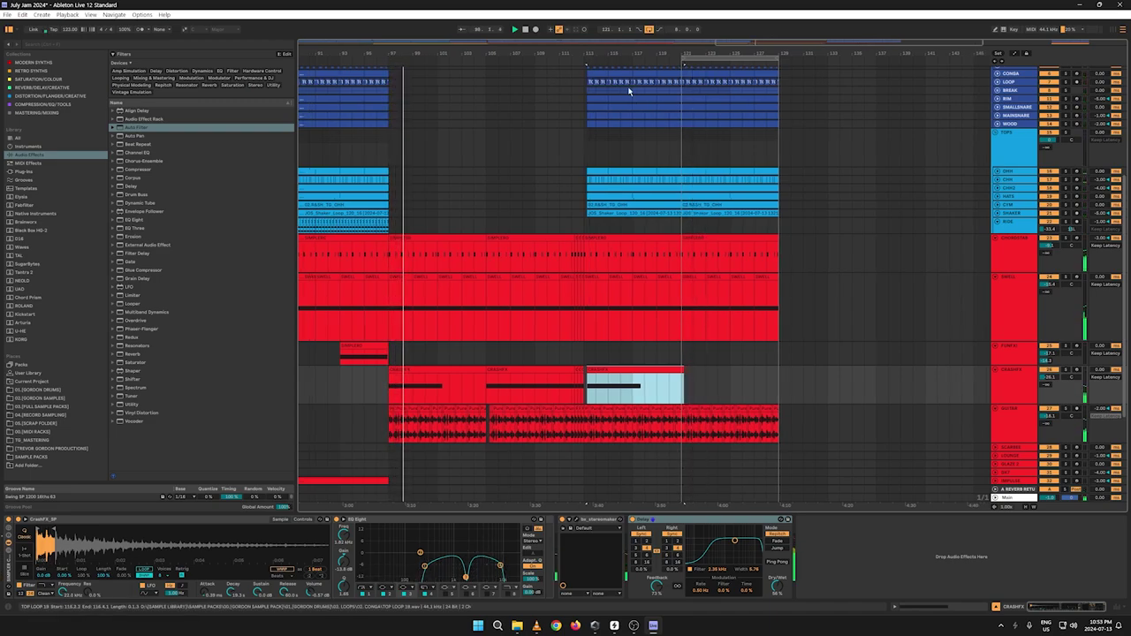
scroll(591, 185, down, 4)
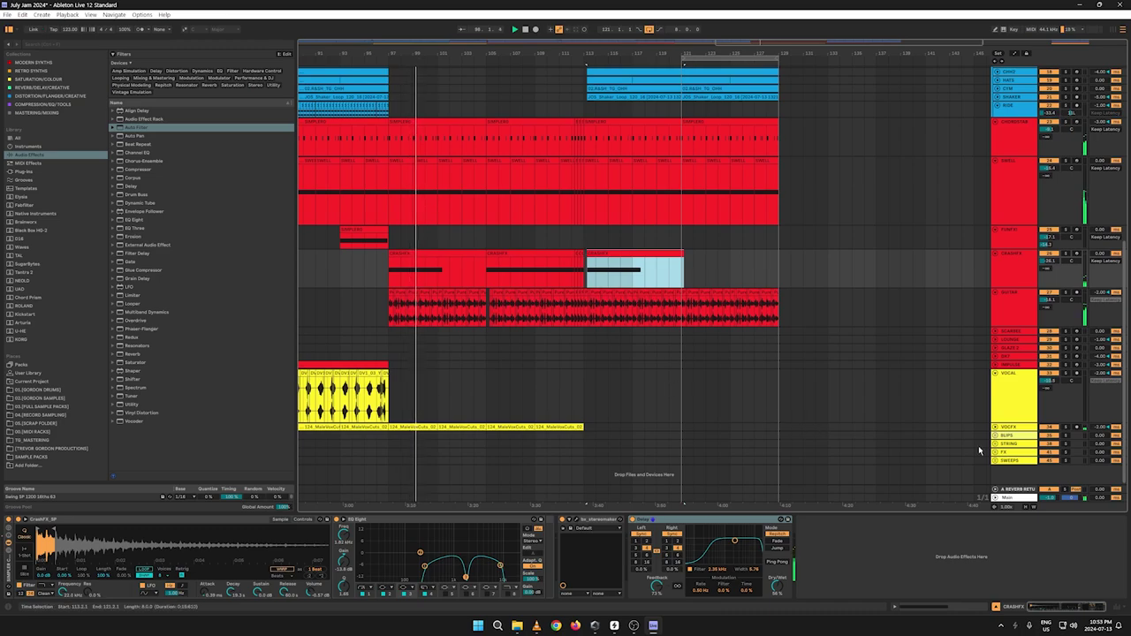
click(995, 426)
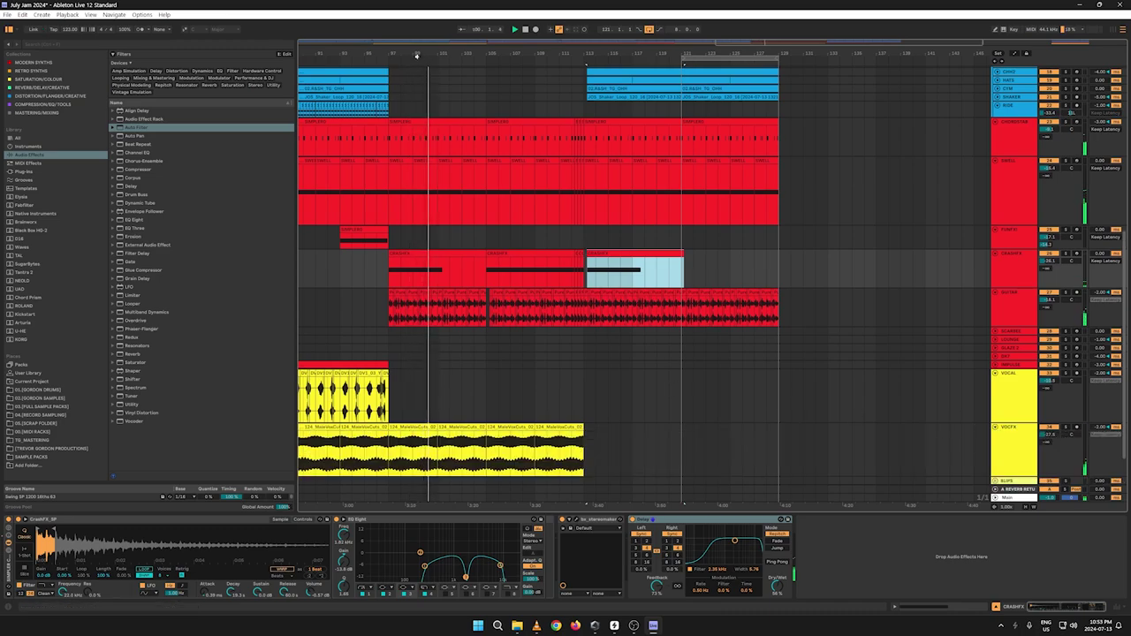
key(a)
drag(416, 54, 434, 7)
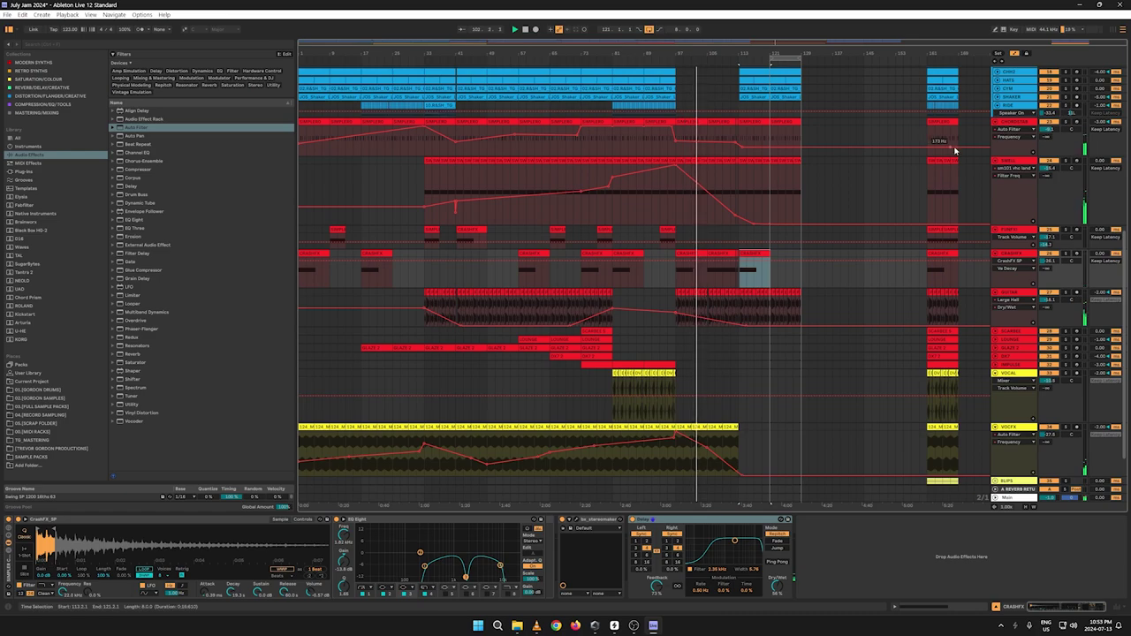
Step: Hide automation and collapse the FUNFX, CRASHFX, GUITAR, VOCAL and VOCFX tracks
key(a)
key(a)
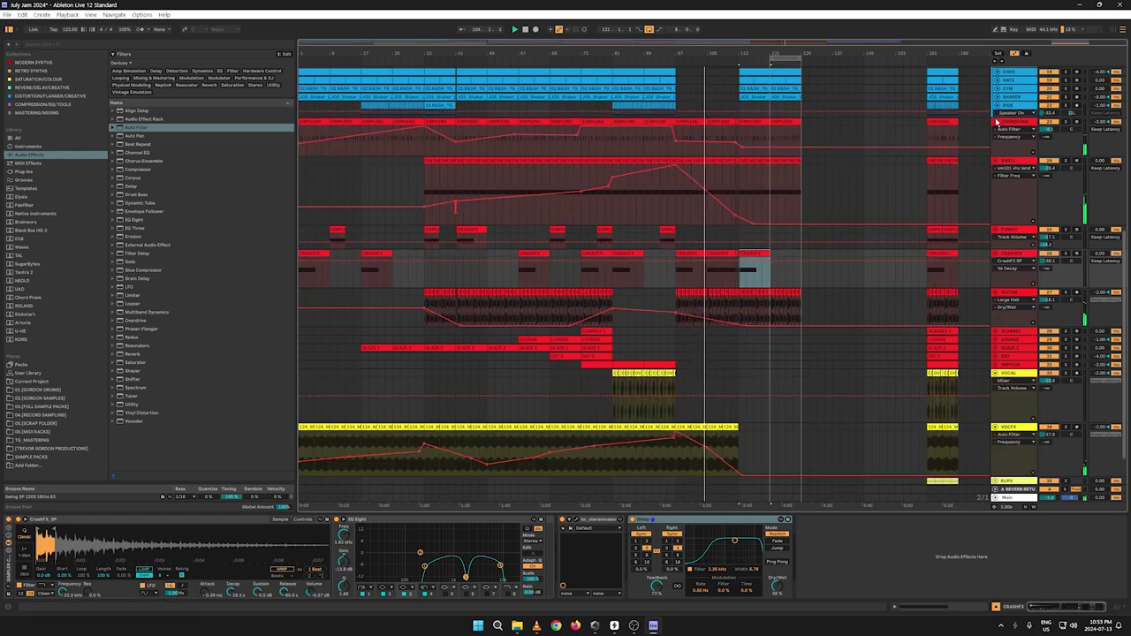
key(a)
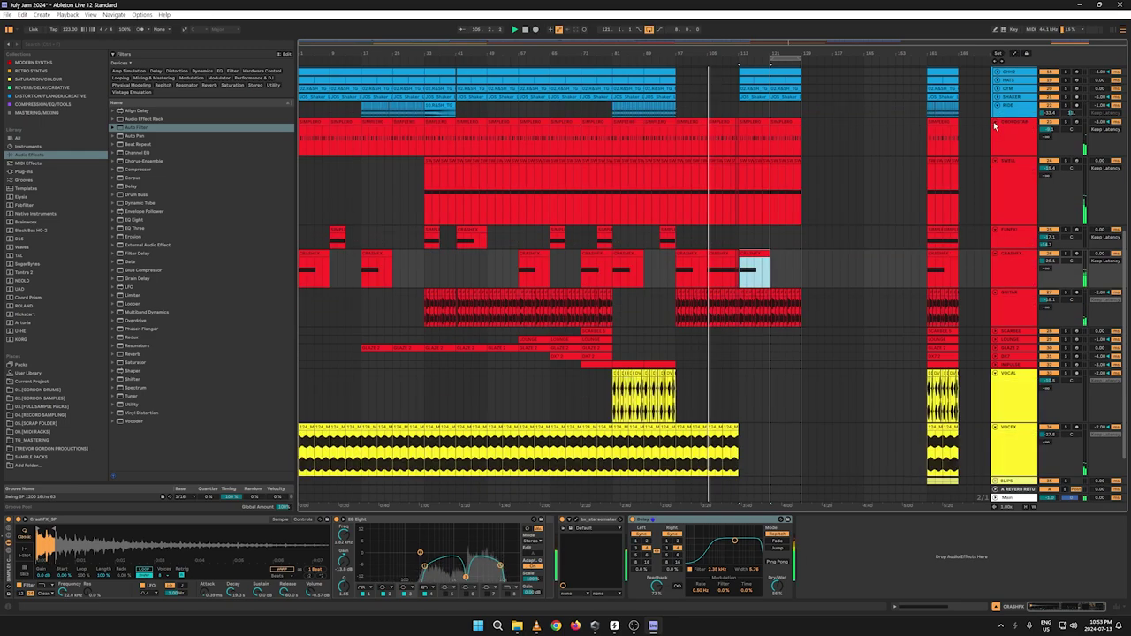
click(995, 140)
click(994, 147)
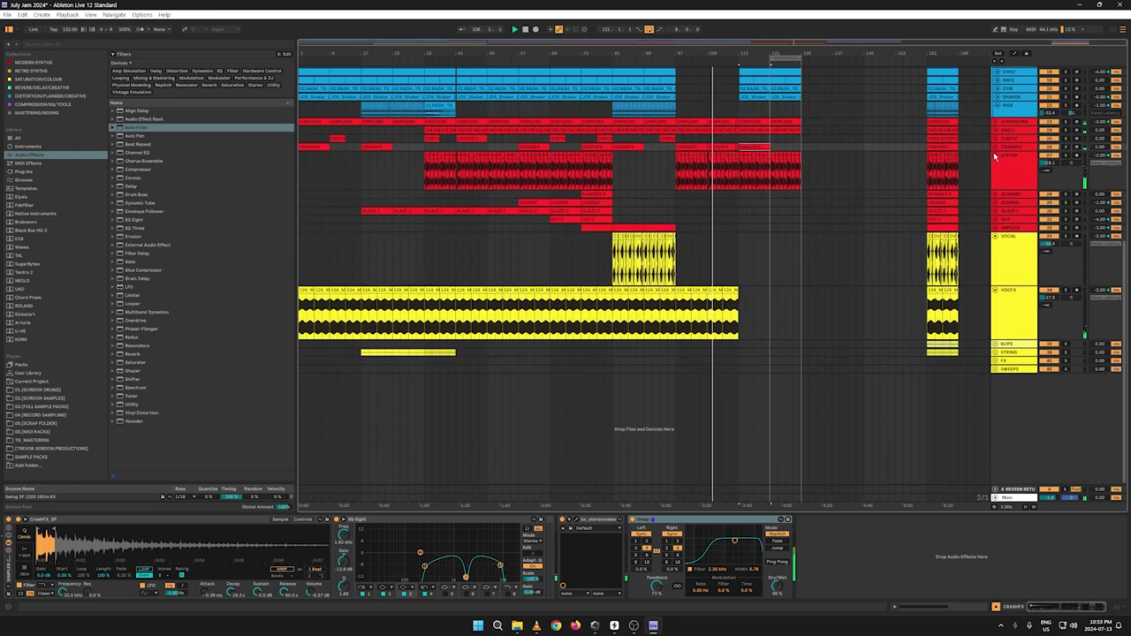
click(995, 155)
click(994, 205)
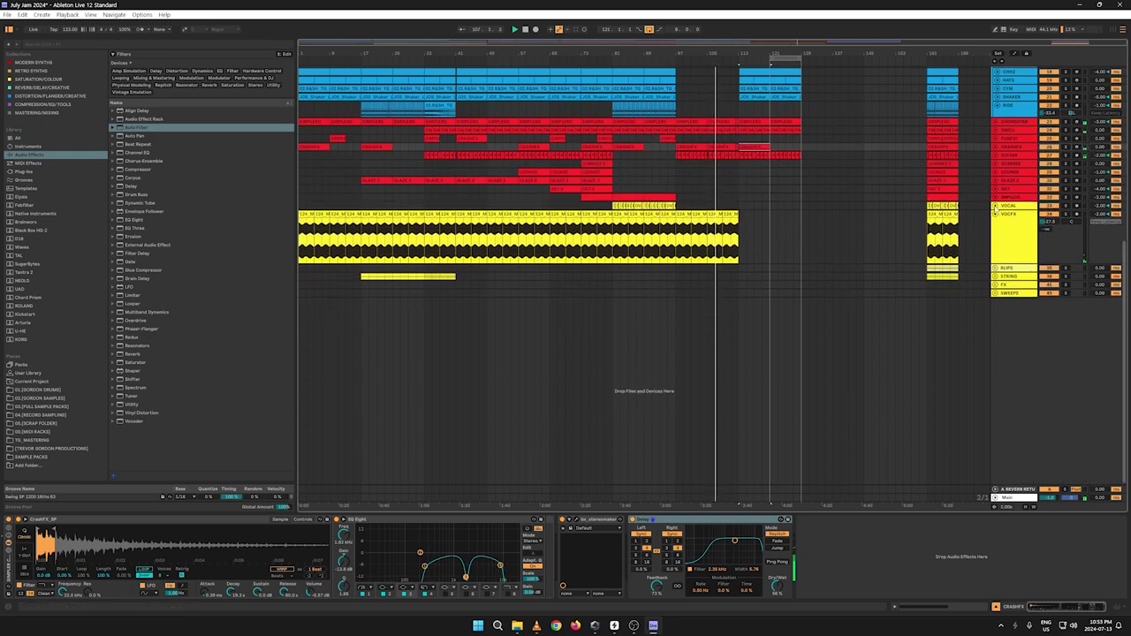
click(994, 214)
Step: Collapse the MIDS and TOPS groups, the KICK 3 track, and the LOW group
scroll(969, 146, up, 5)
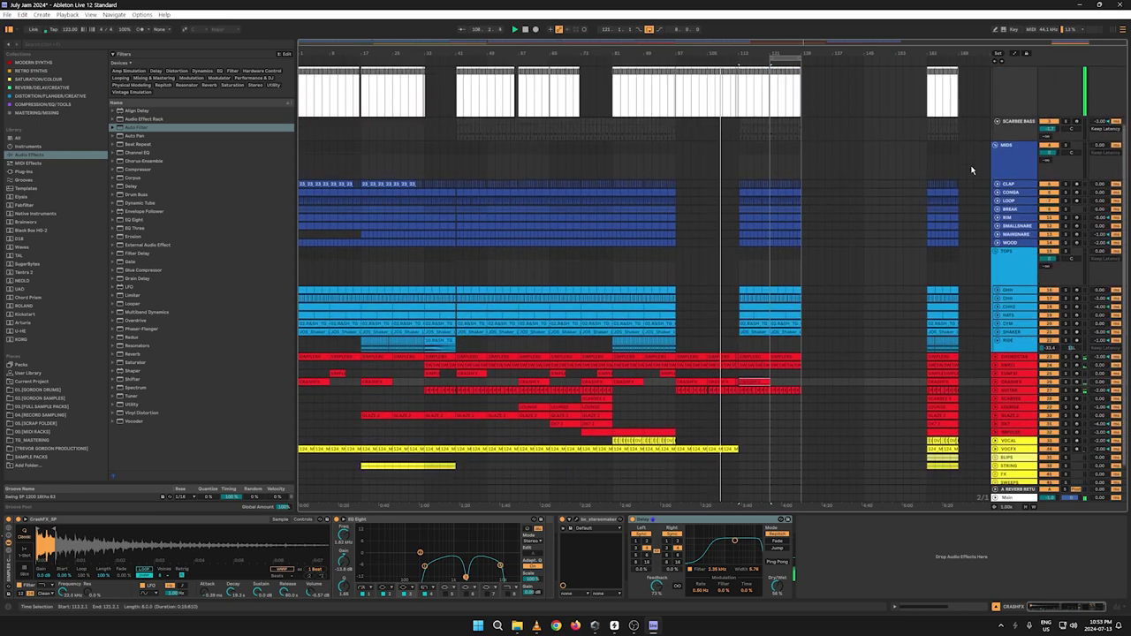
click(995, 146)
click(995, 162)
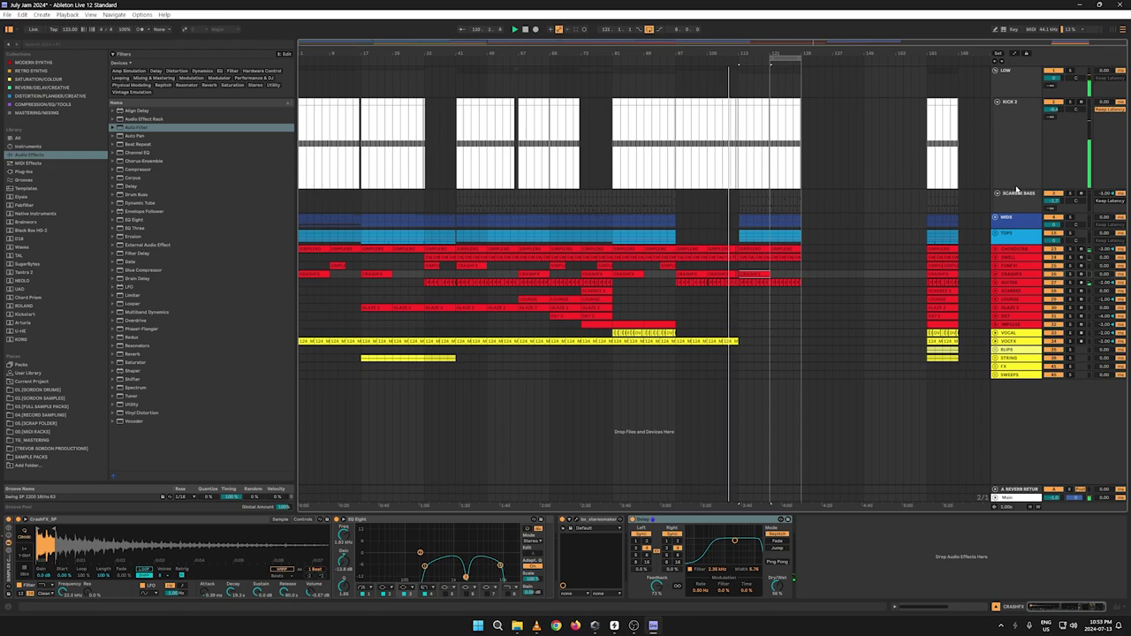
click(997, 102)
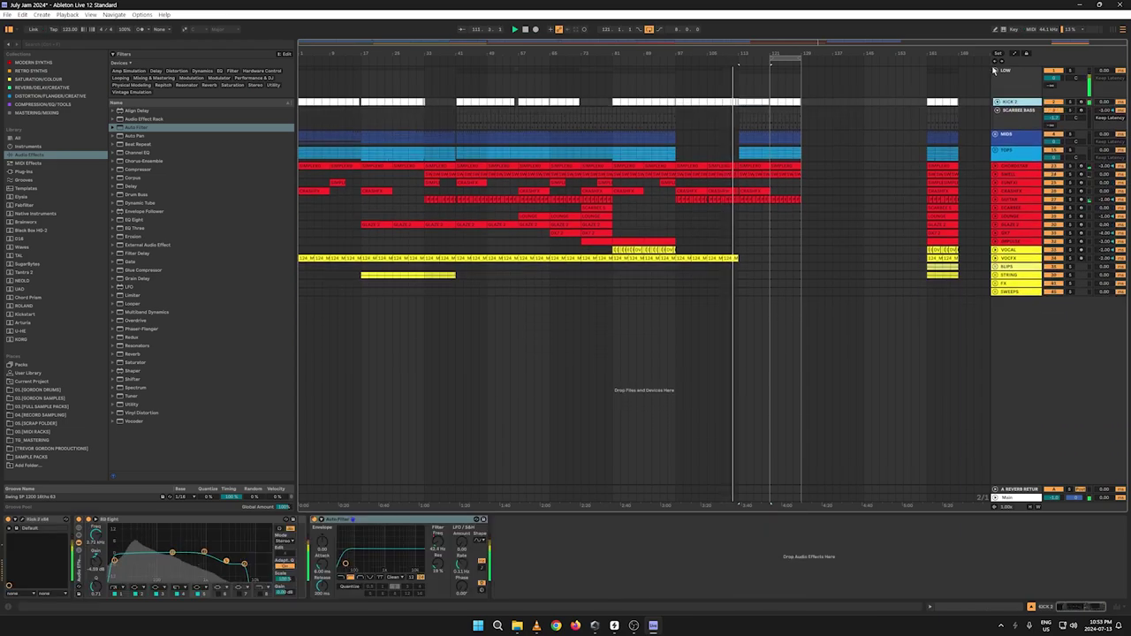
click(993, 70)
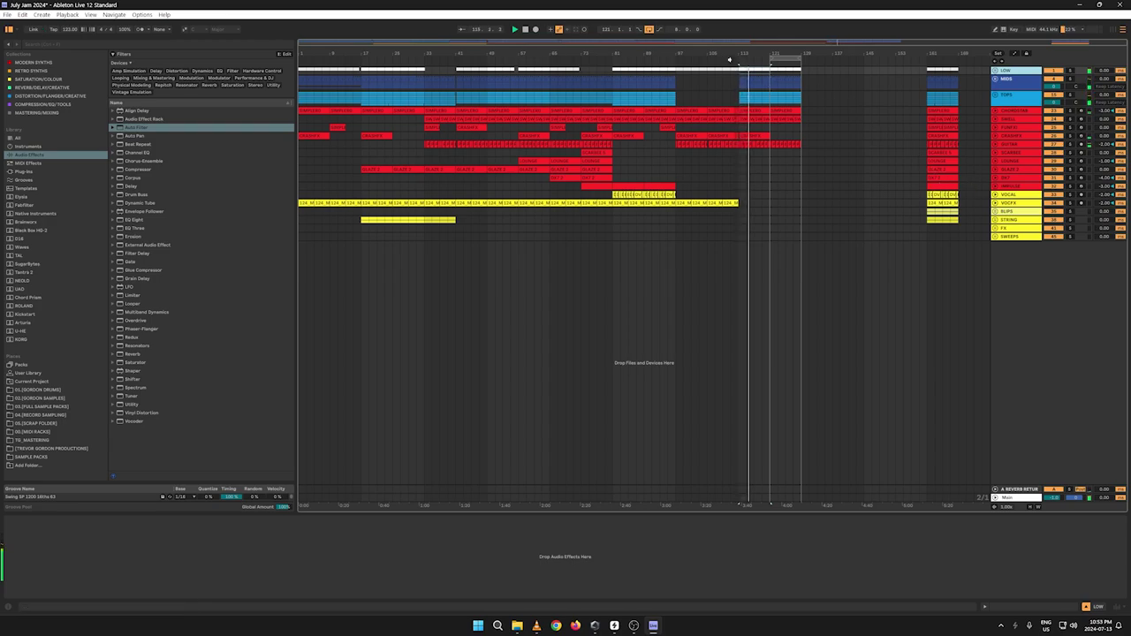
Step: Expand CHORDSTAB's Auto Filter lane and add a breakpoint lowered to 241 Hz after bar 97
click(994, 113)
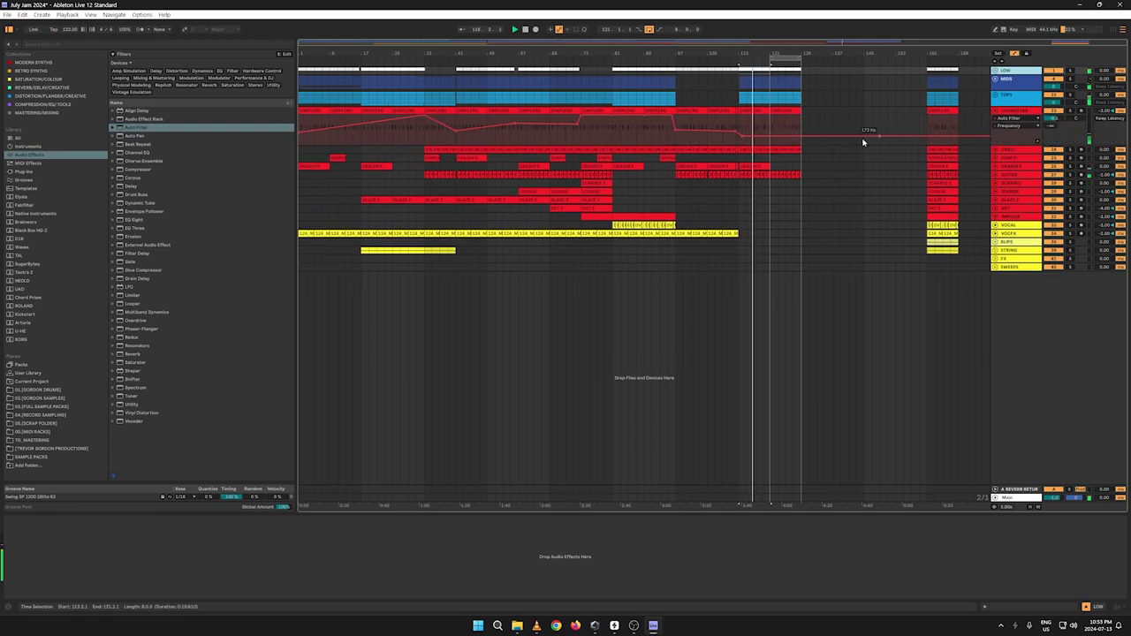
click(742, 137)
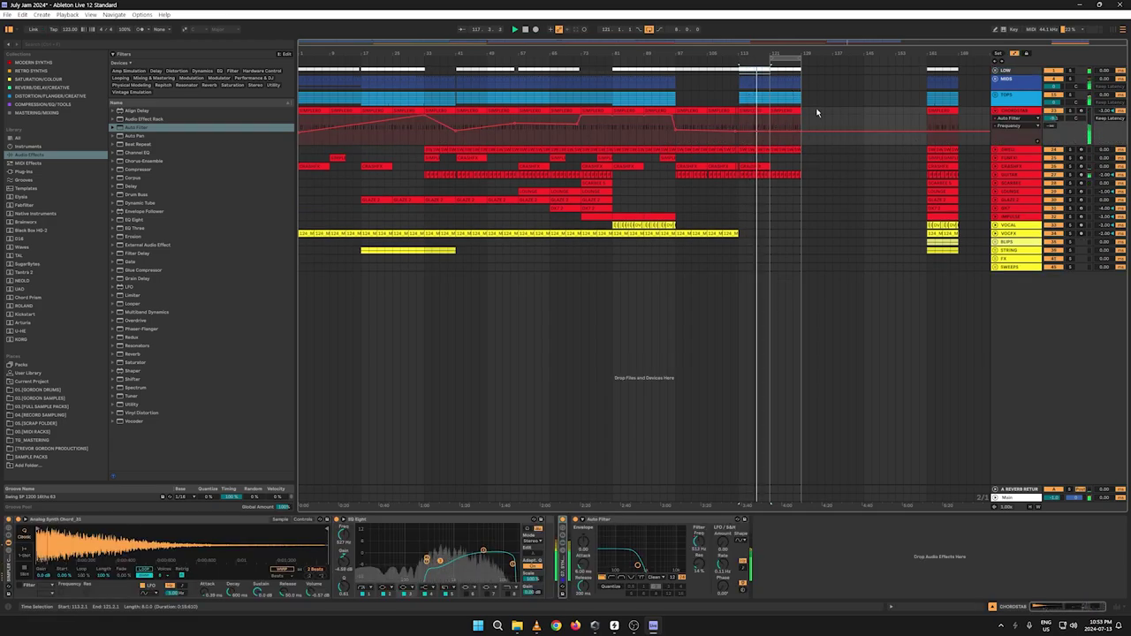
drag(758, 51, 573, 108)
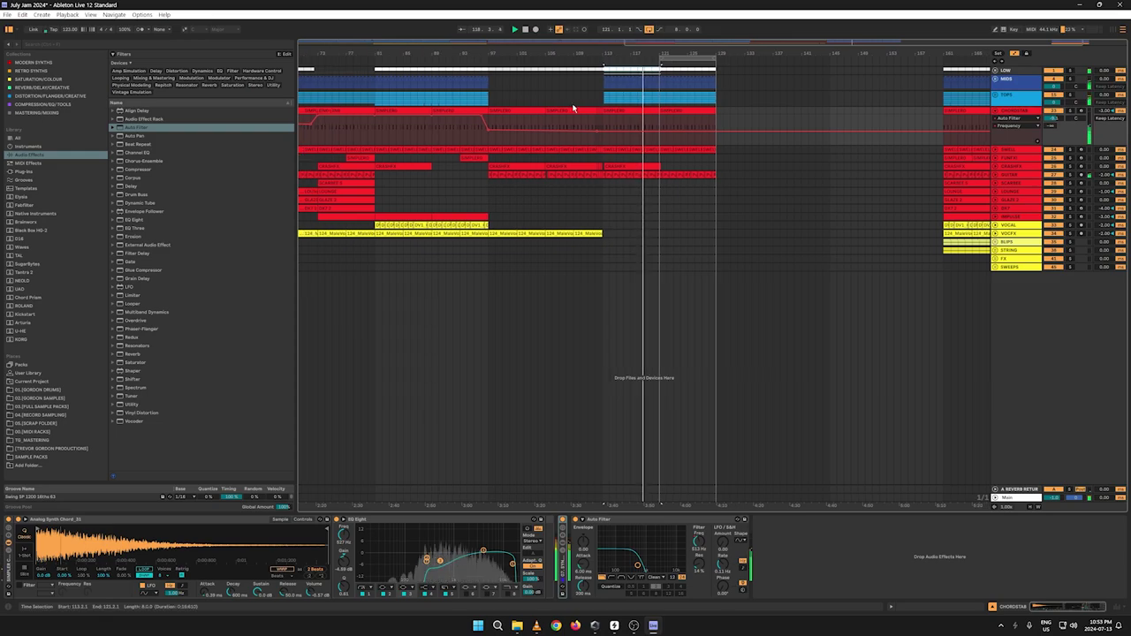
click(492, 124)
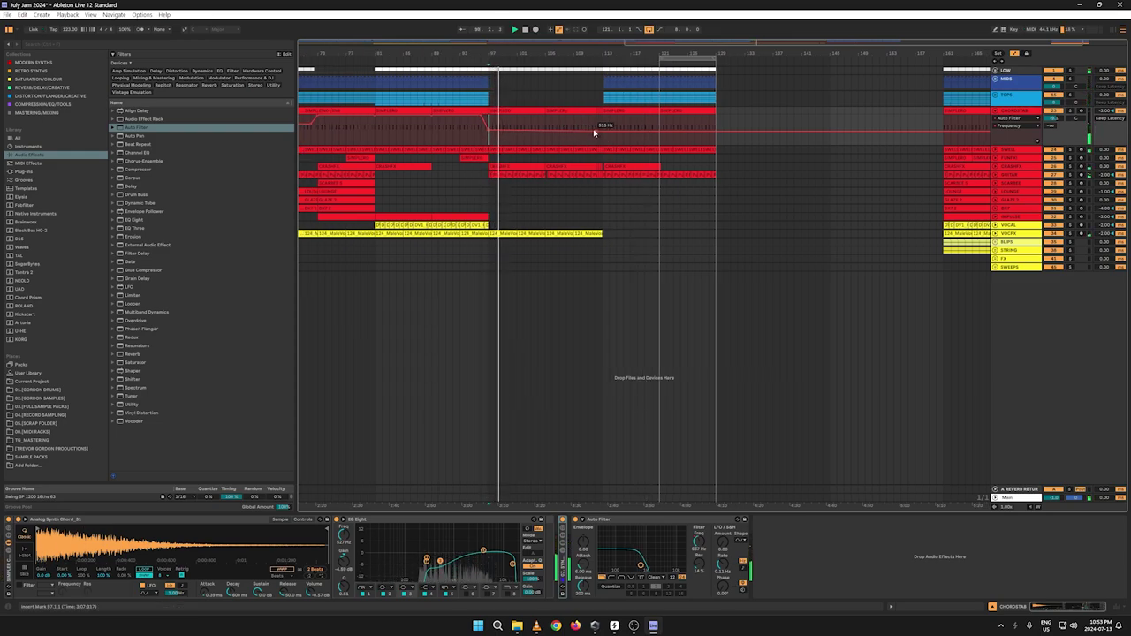
drag(545, 131, 545, 133)
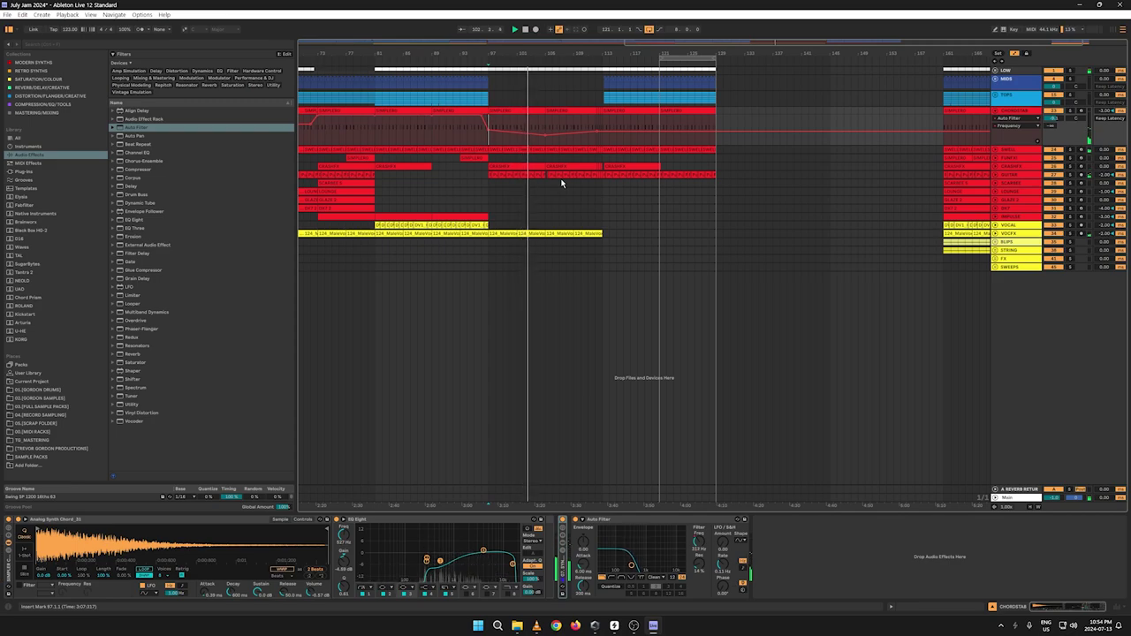
Step: Raise the next CHORDSTAB filter breakpoint to about 508 Hz
click(996, 152)
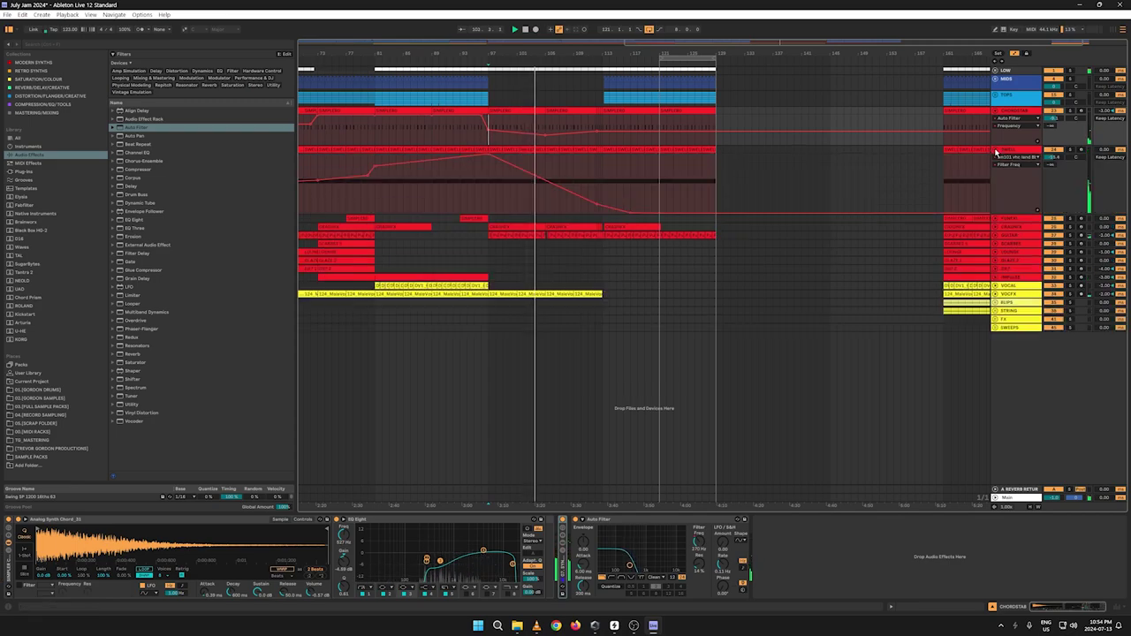
click(995, 152)
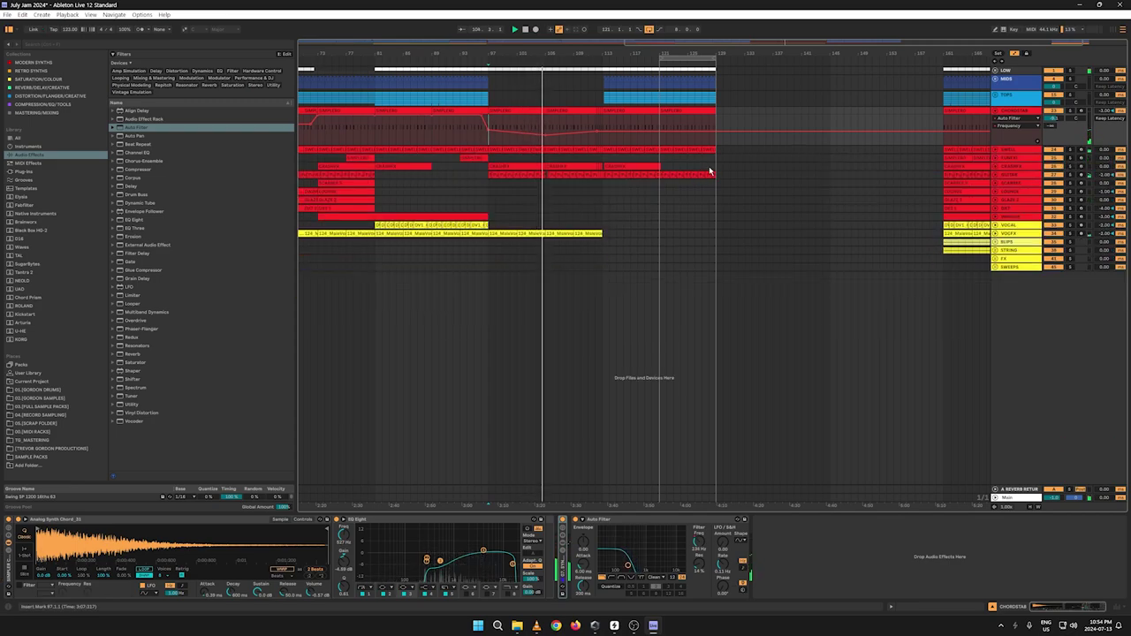
click(996, 152)
click(996, 152)
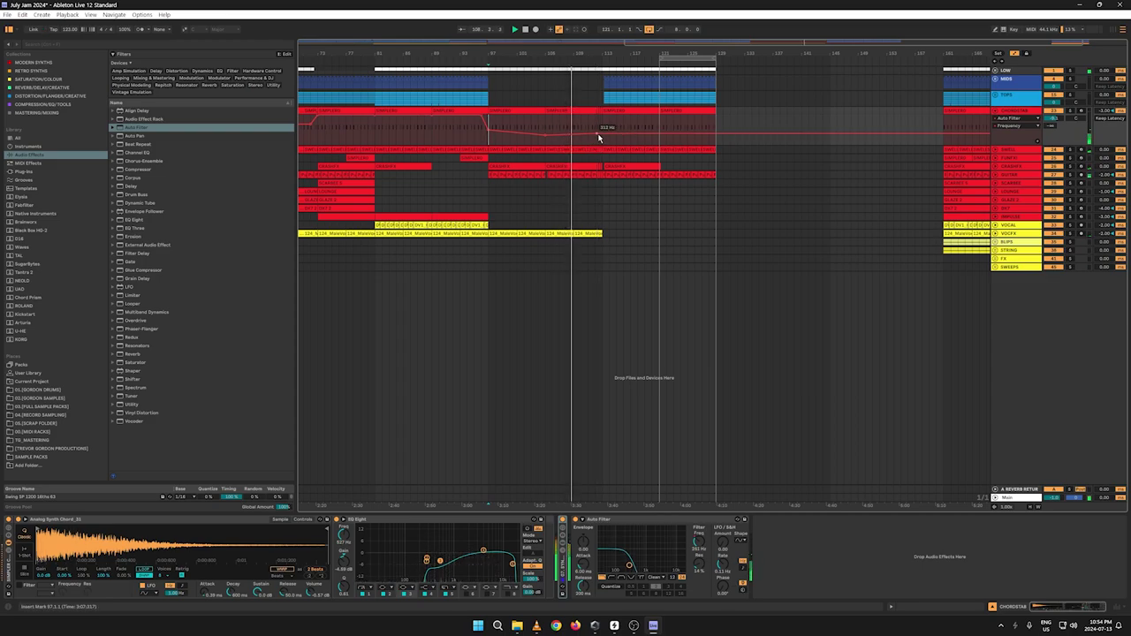
drag(598, 133, 598, 126)
Step: Open the CHORDSTAB filter fully at bar 113, audition from bar 111, then hide automation
scroll(626, 145, up, 4)
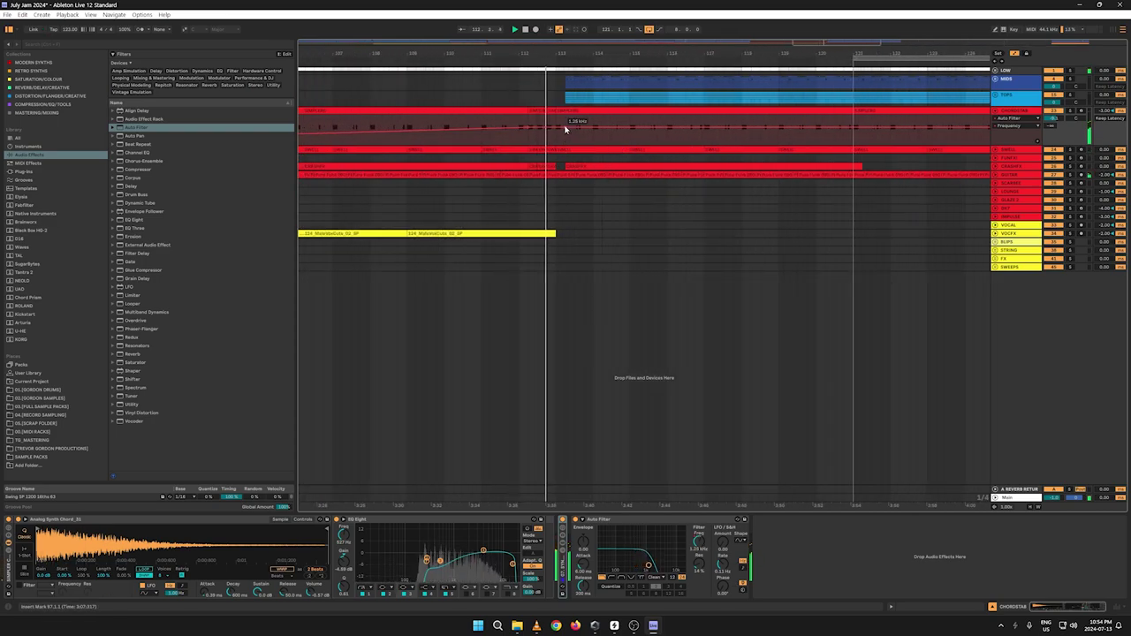
mouse_move(566, 127)
mouse_down()
mouse_move(565, 115)
mouse_move(555, 123)
mouse_up()
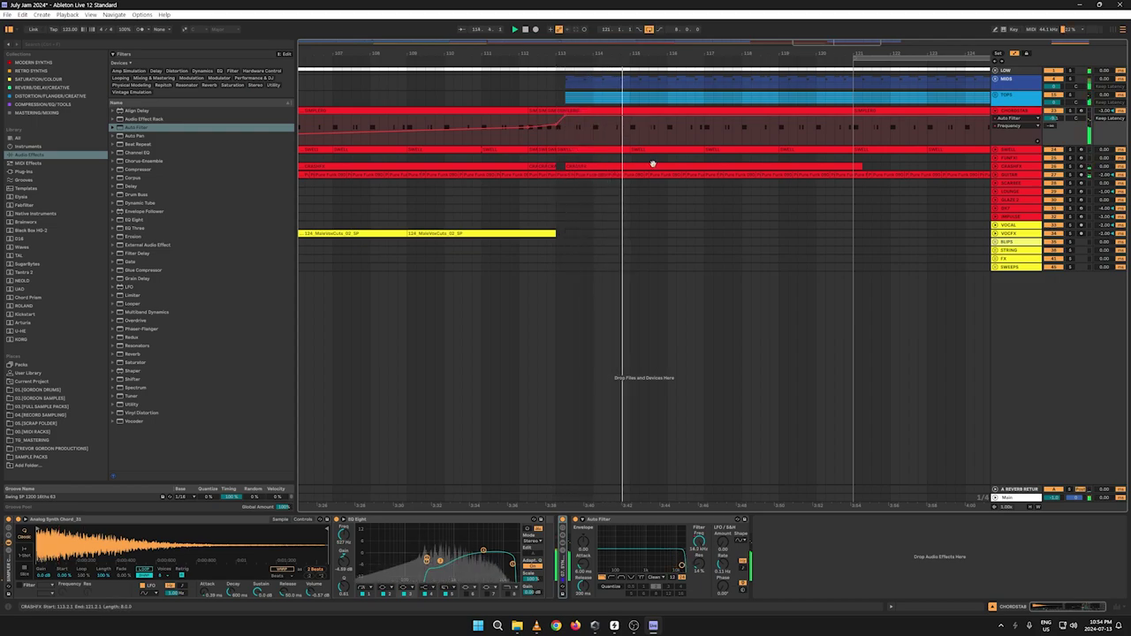
click(479, 60)
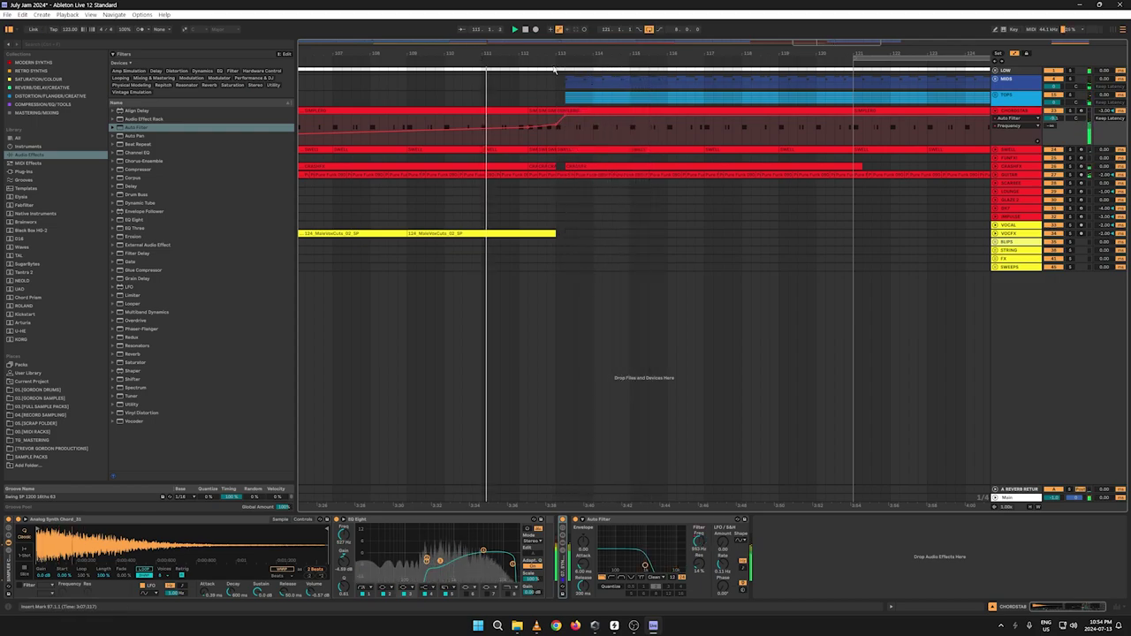
drag(459, 54, 592, 38)
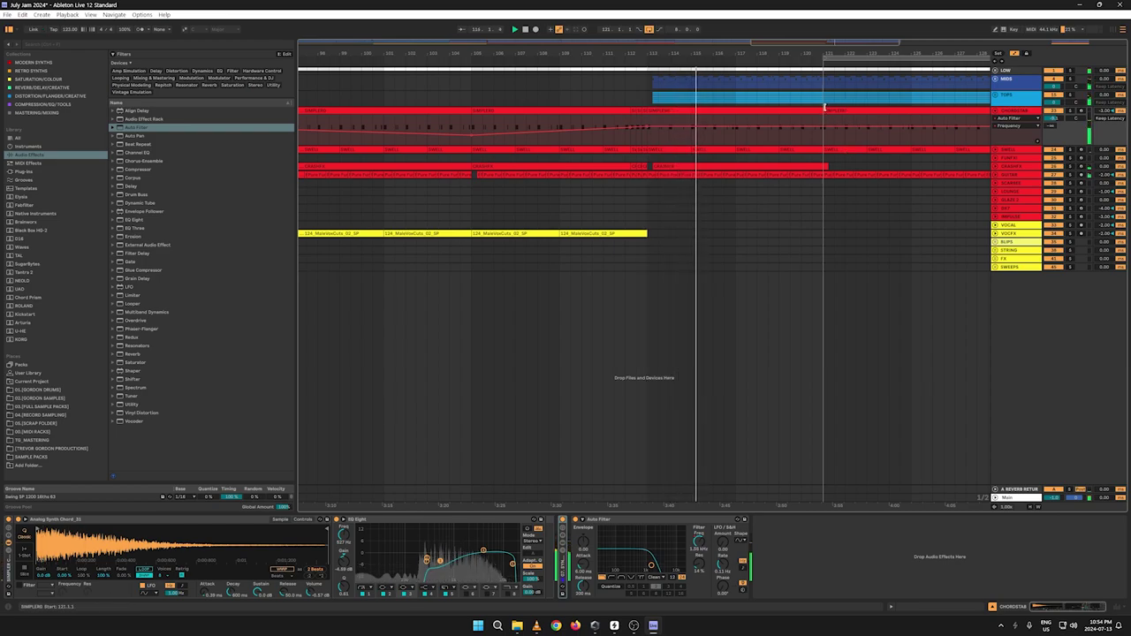
drag(805, 53, 641, 7)
key(a)
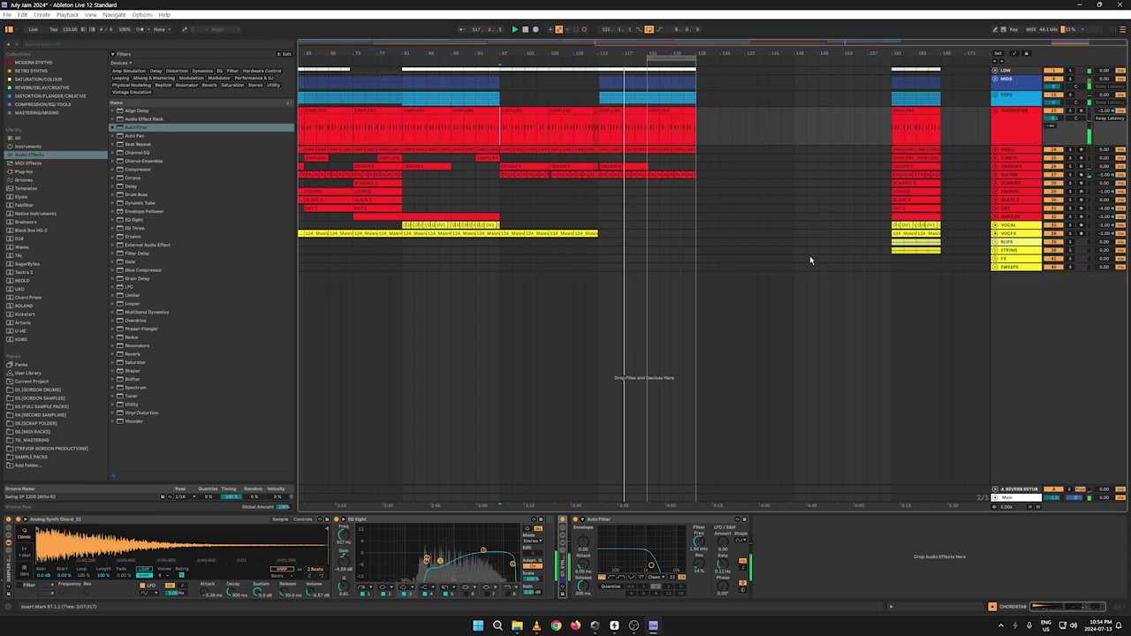
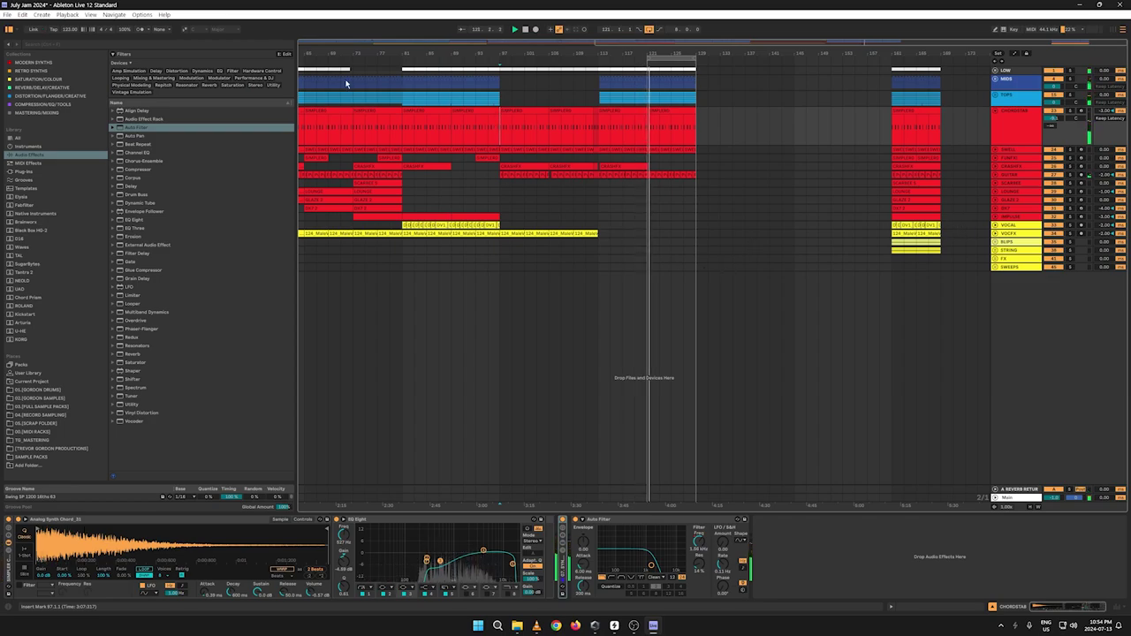
Step: Cut the clips in bars 161–169 across all tracks
drag(348, 54, 573, 40)
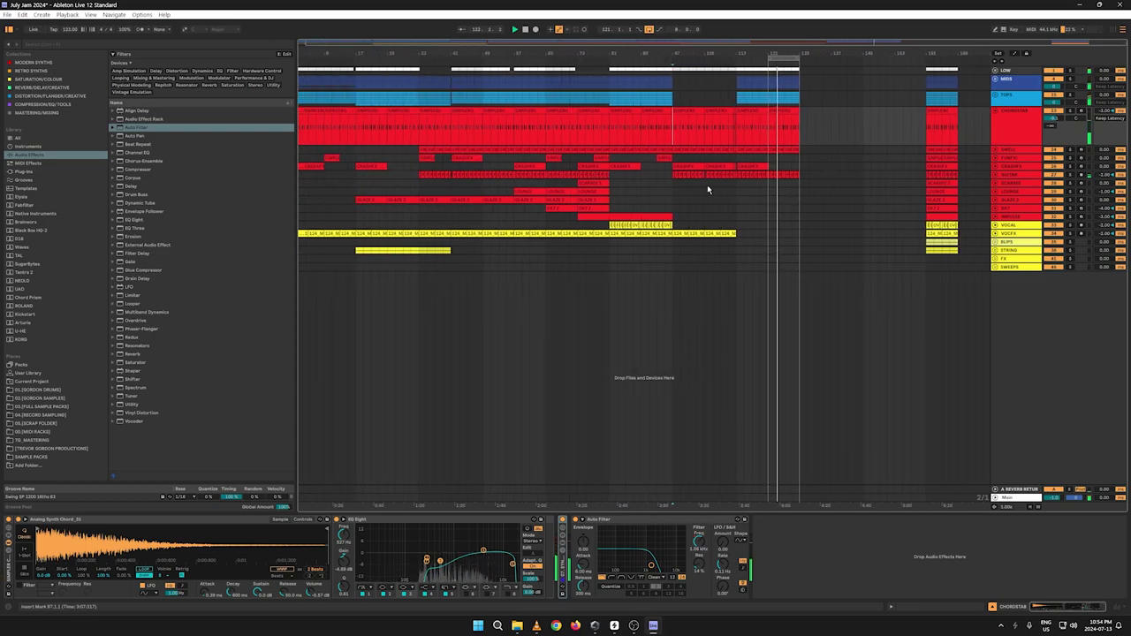
click(612, 203)
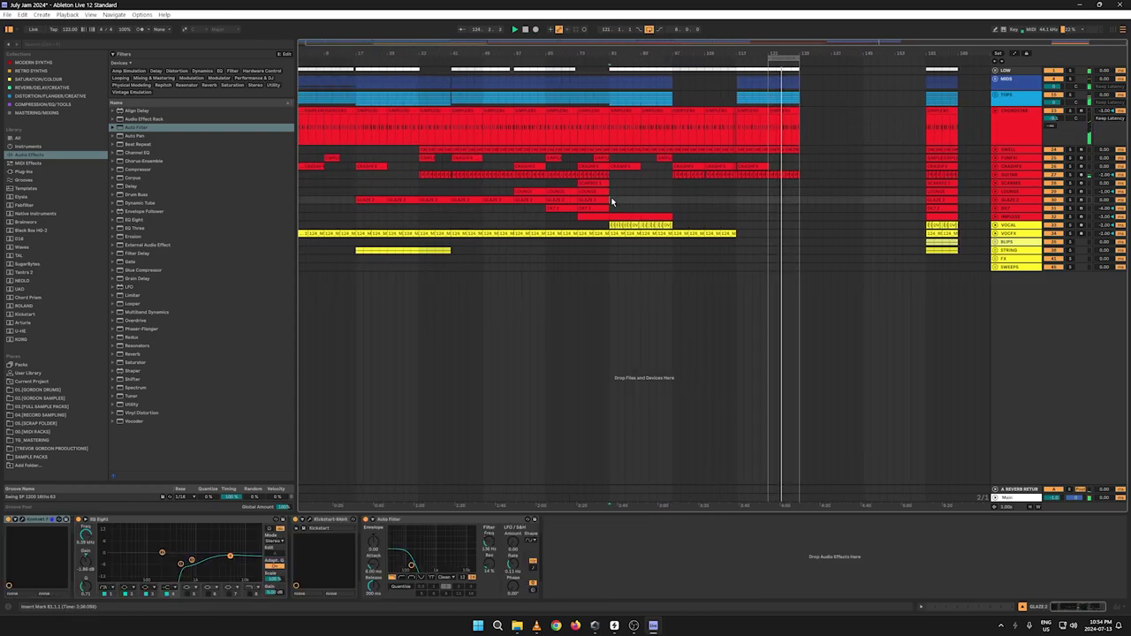
right_click(360, 200)
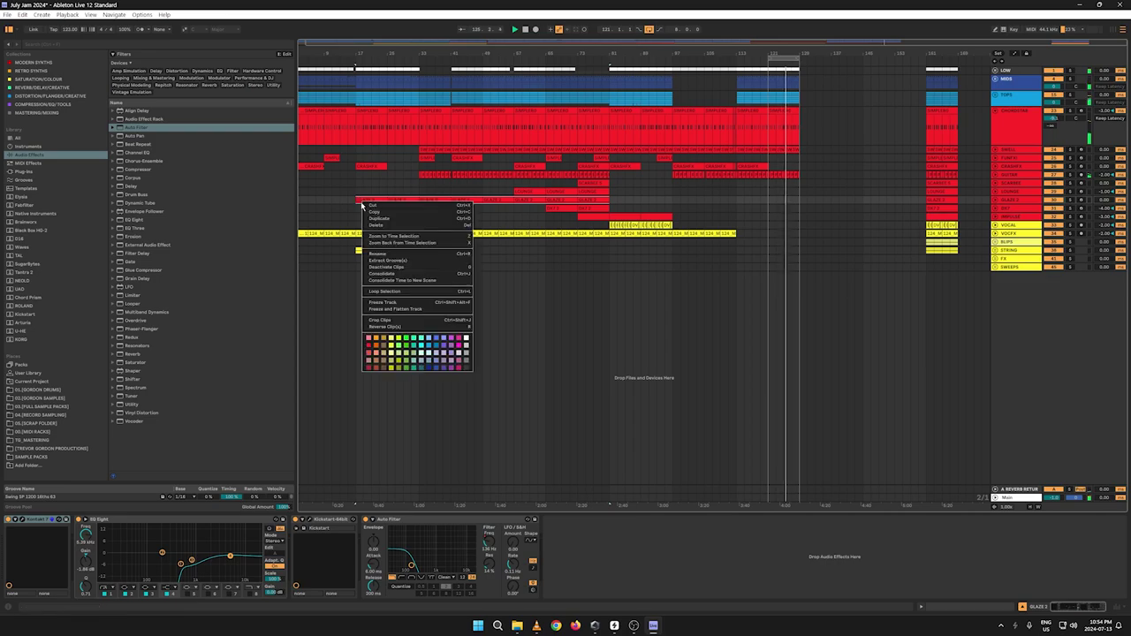
click(371, 213)
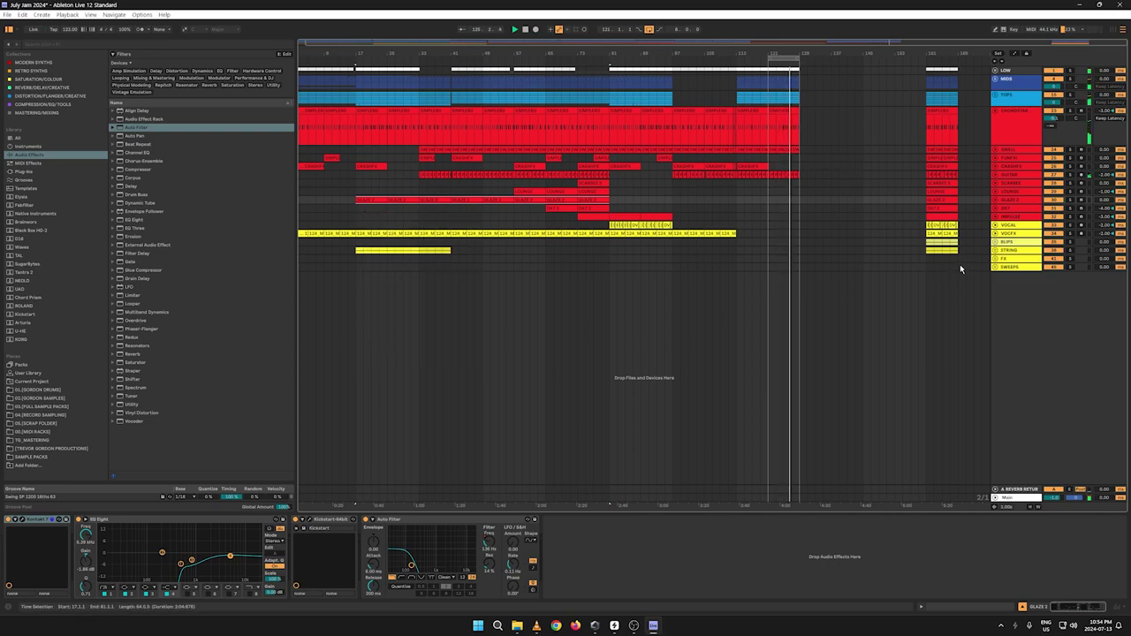
drag(959, 266, 957, 53)
right_click(935, 70)
click(946, 73)
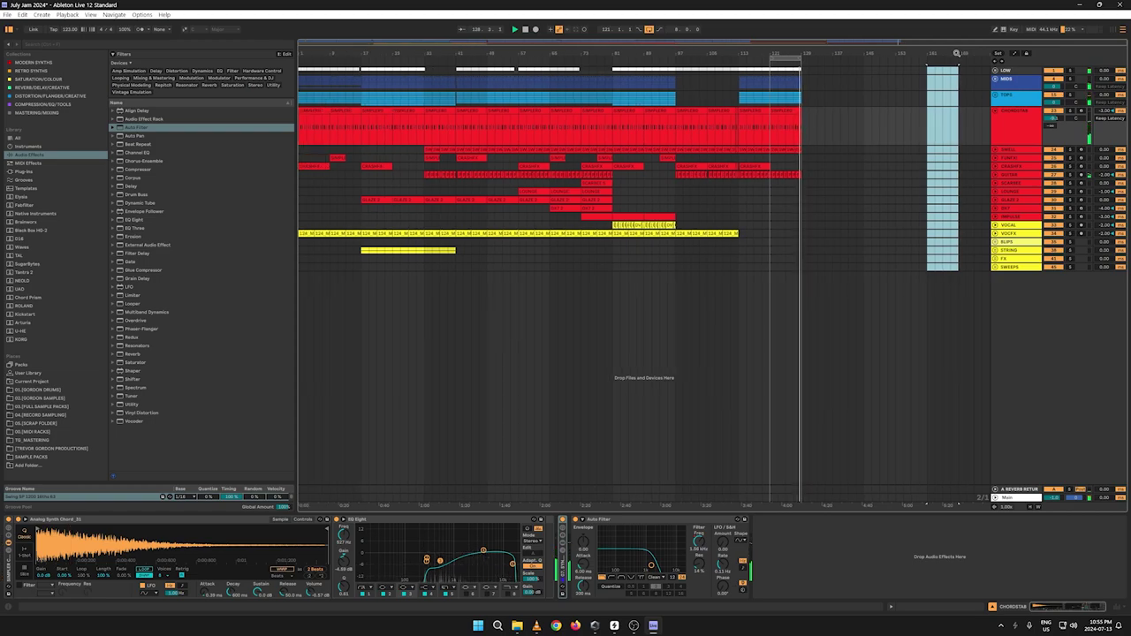
click(877, 142)
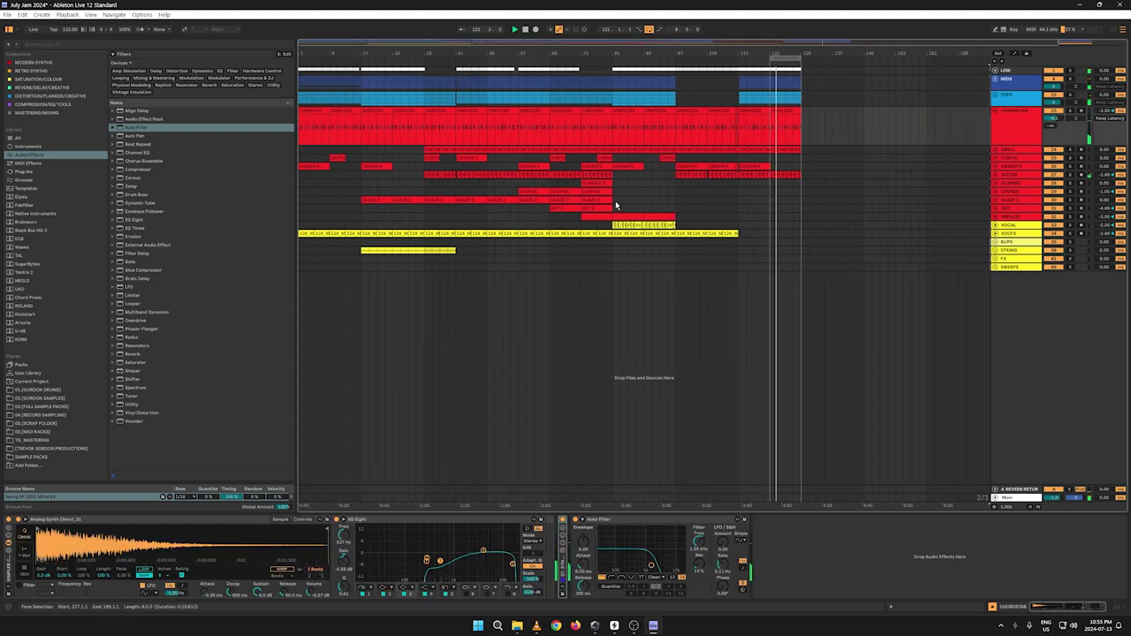
Step: Copy GLAZE 2's clips from bars 17–81, paste them at bar 97, and show automation
drag(615, 202, 348, 201)
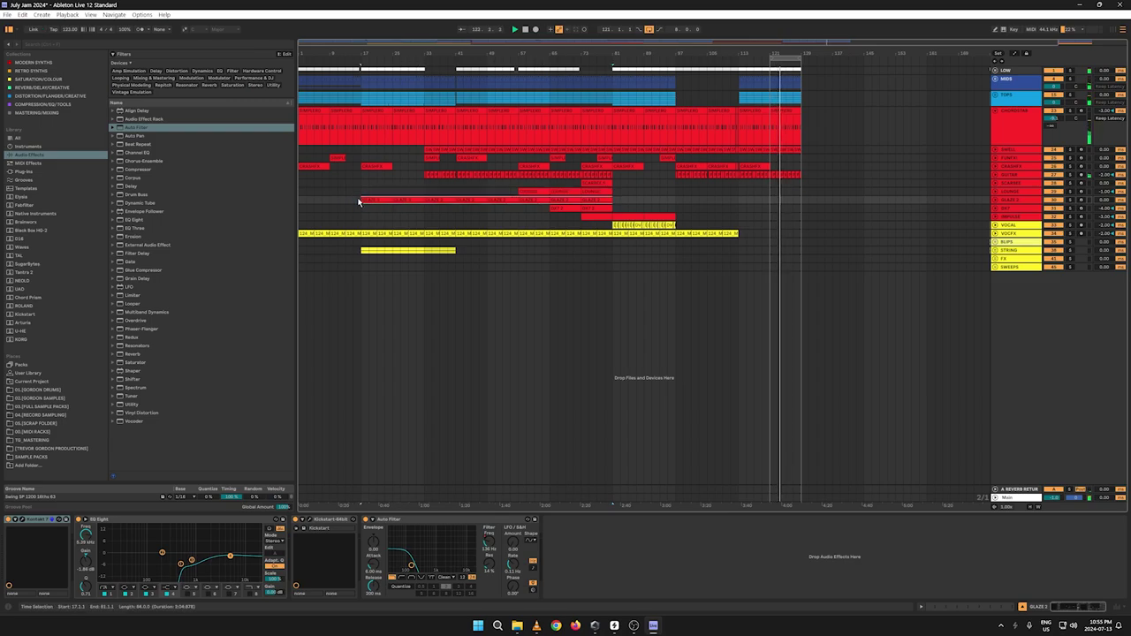
right_click(371, 202)
click(374, 216)
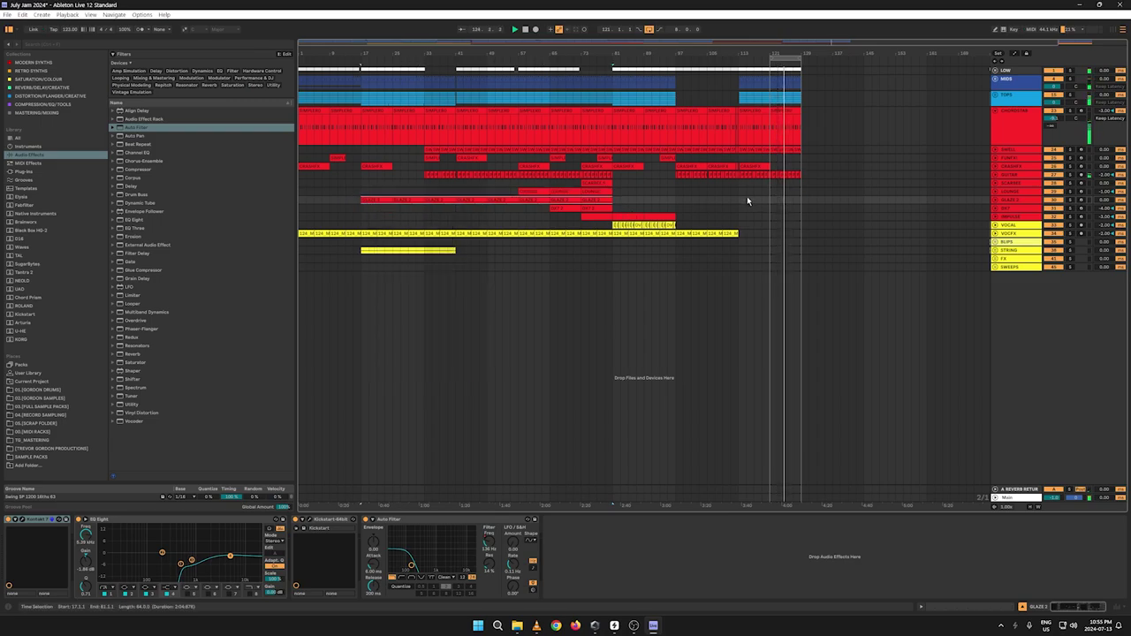
click(680, 204)
key(ctrl+v)
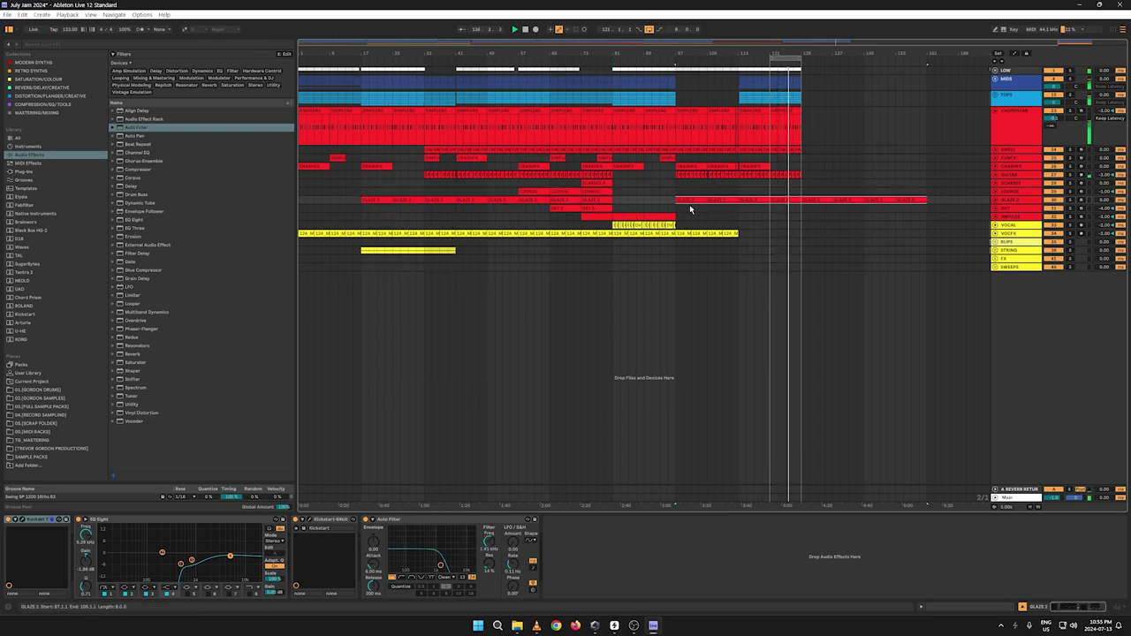
key(space)
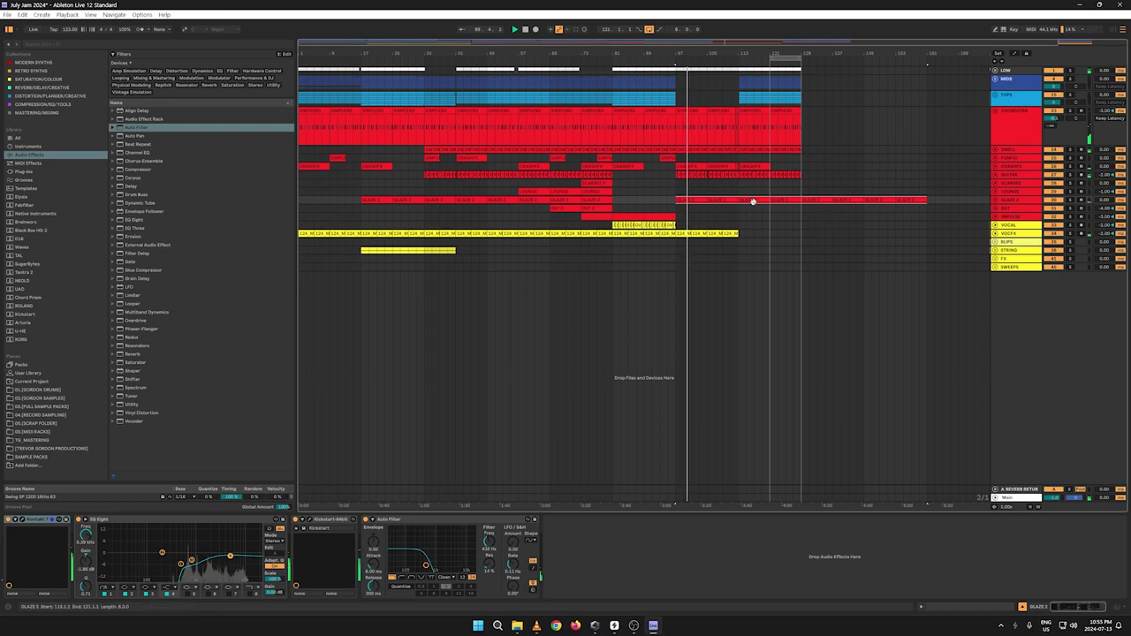
key(a)
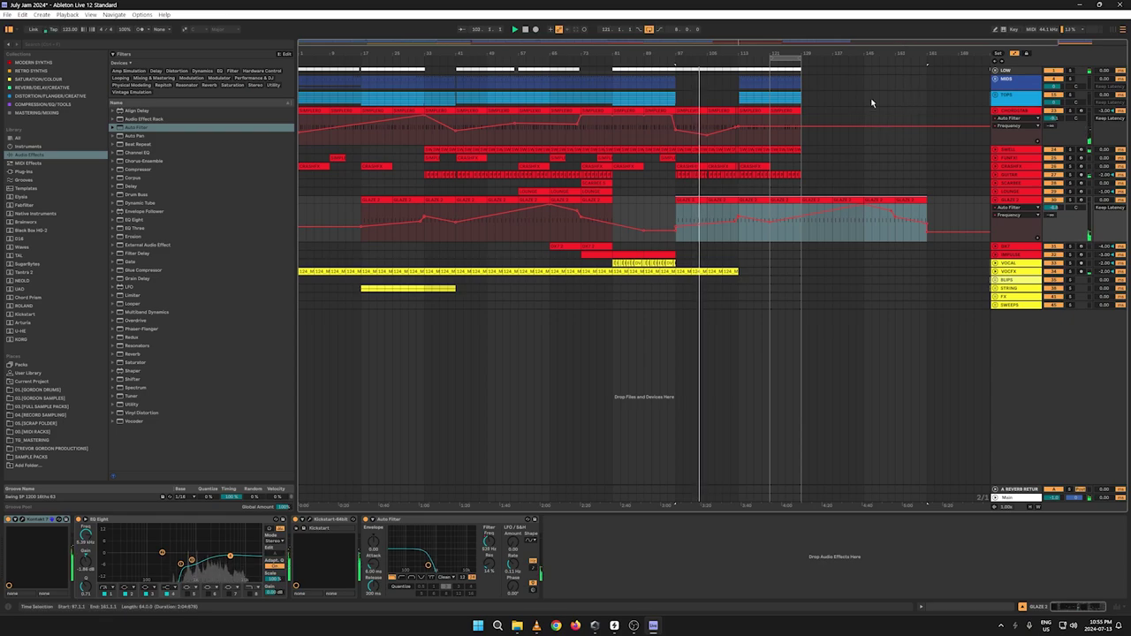
Step: Zoom in near bar 112 and copy a short slice of the GLAZE 2 clip
drag(901, 51, 835, 51)
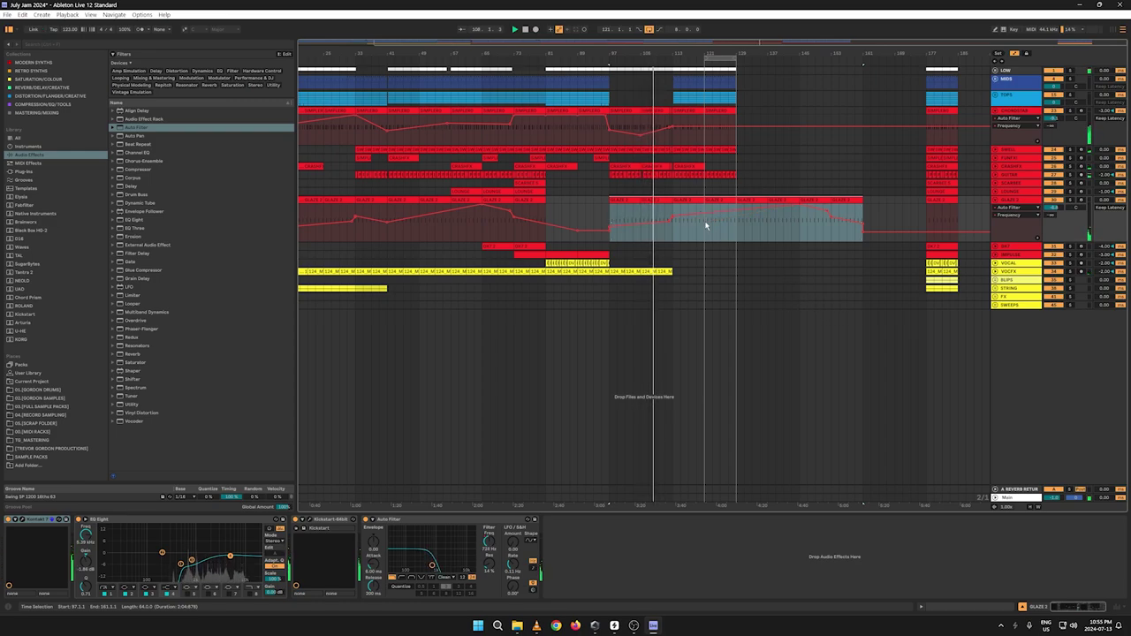
key(a)
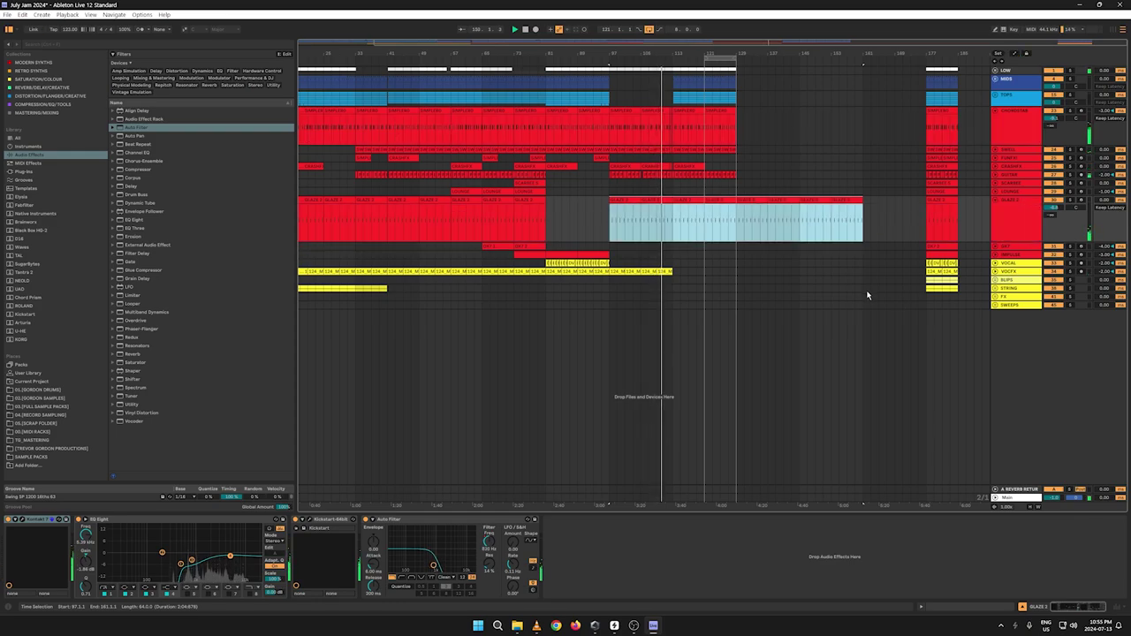
key(a)
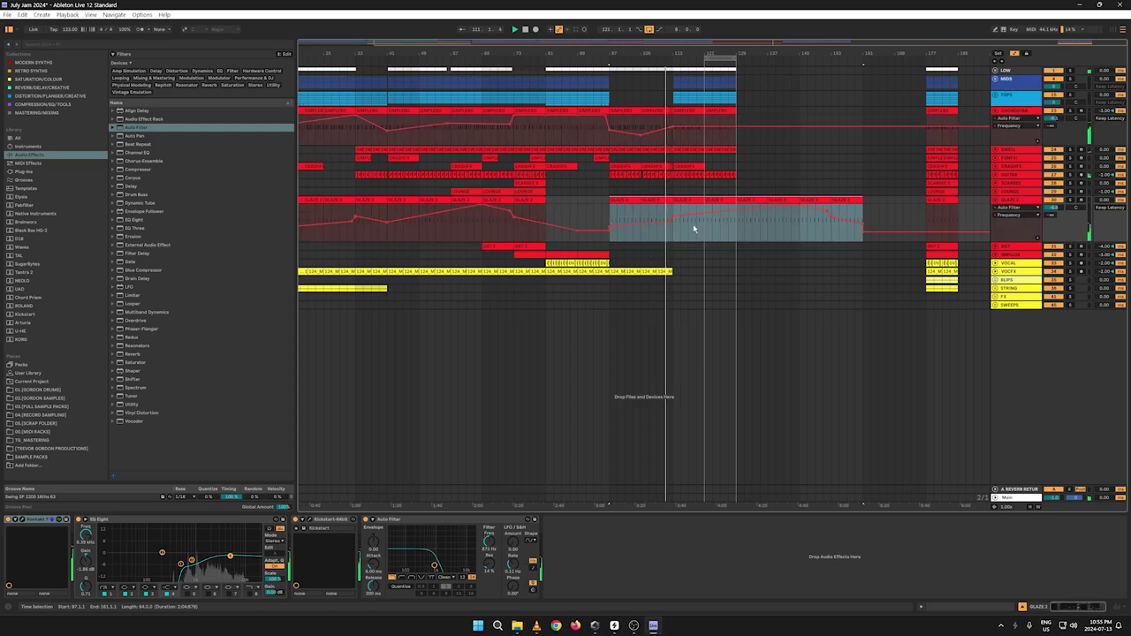
key(a)
drag(667, 55, 681, 93)
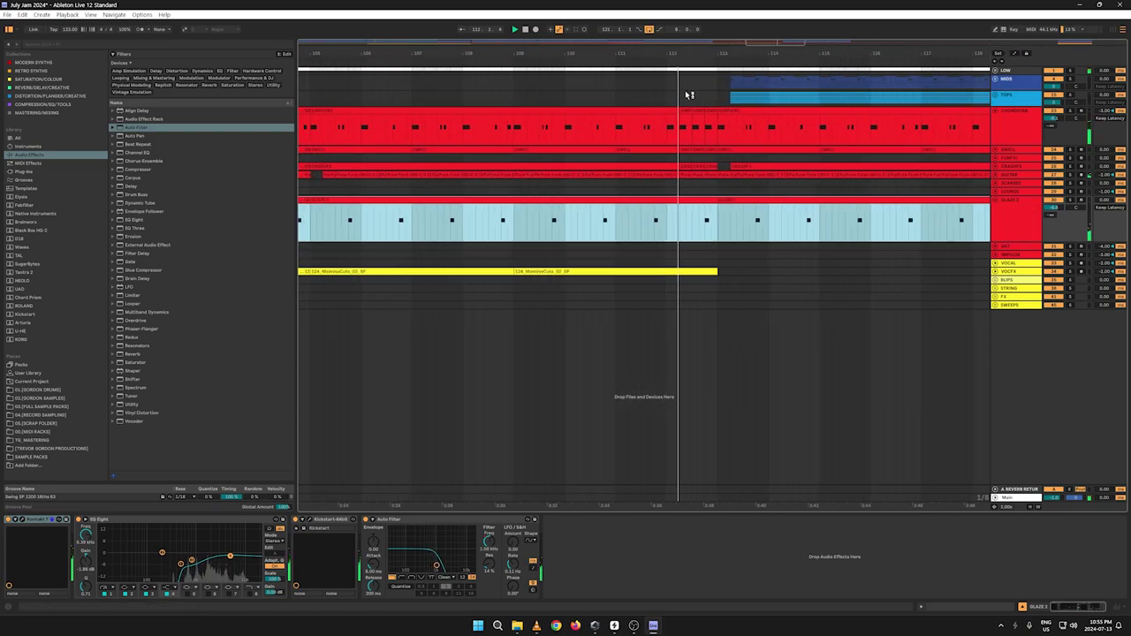
click(657, 221)
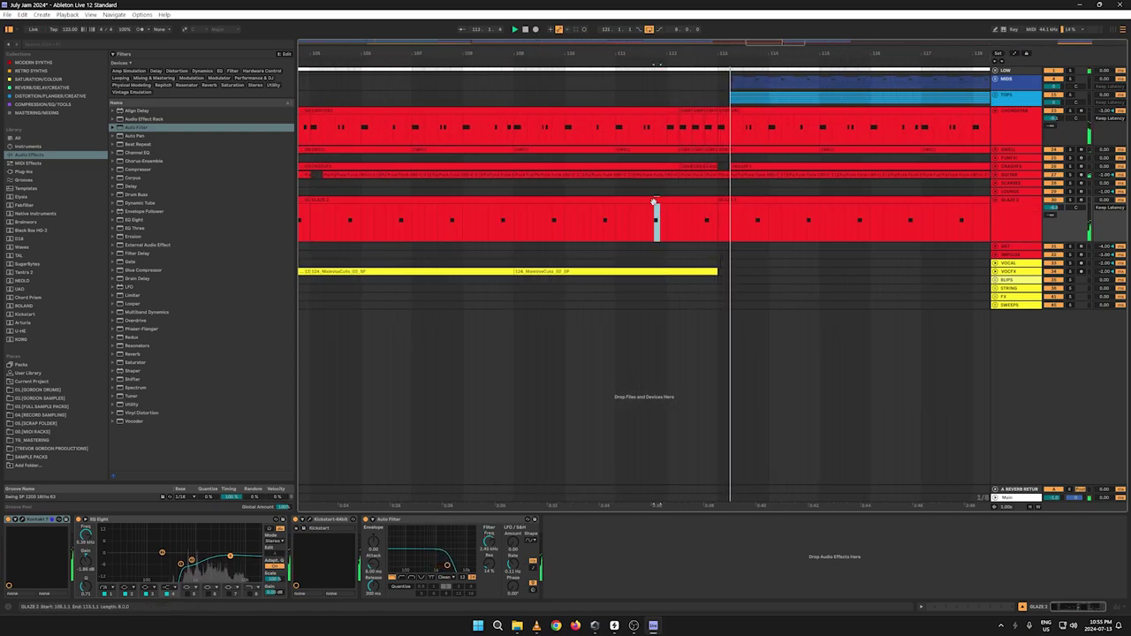
right_click(658, 223)
key(Escape)
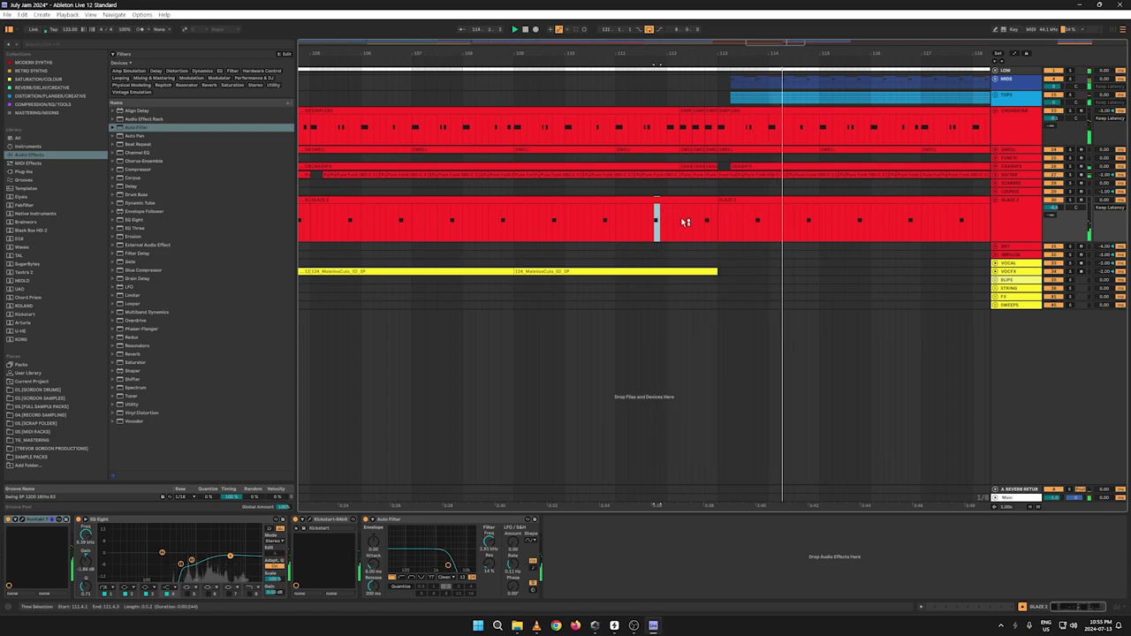
Step: Paste the GLAZE 2 slice at 112.2.1 and duplicate it into a stuttered repeat
click(679, 219)
key(ctrl+v)
key(ctrl+d)
key(ctrl+d)
key(ctrl+d)
key(ctrl+d)
key(ctrl+d)
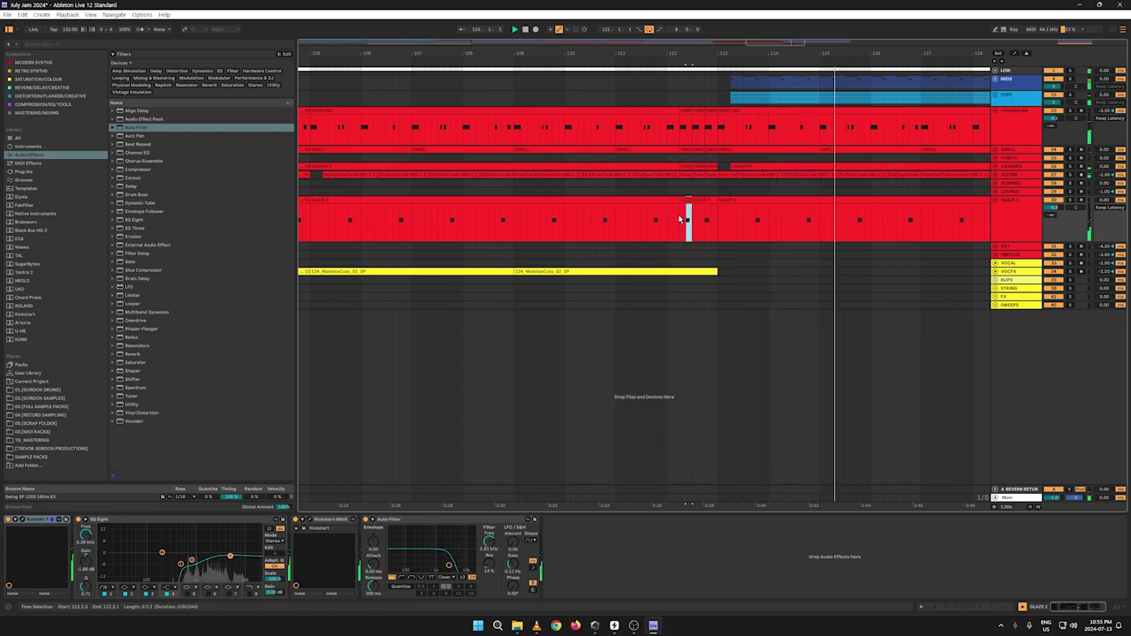
click(679, 224)
key(space)
key(space)
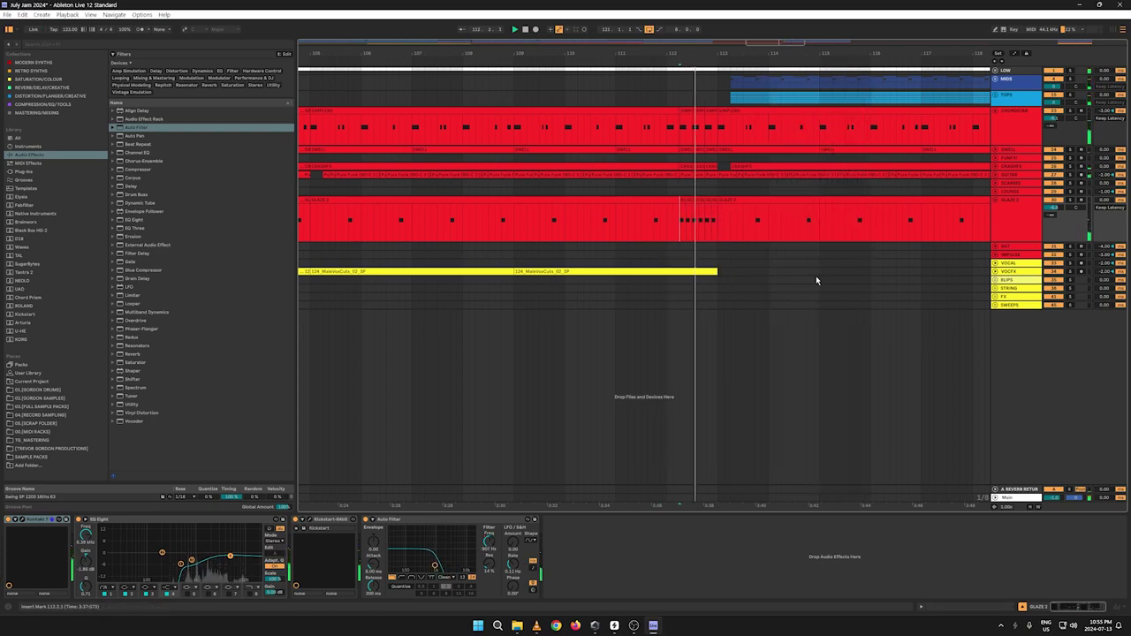
click(688, 201)
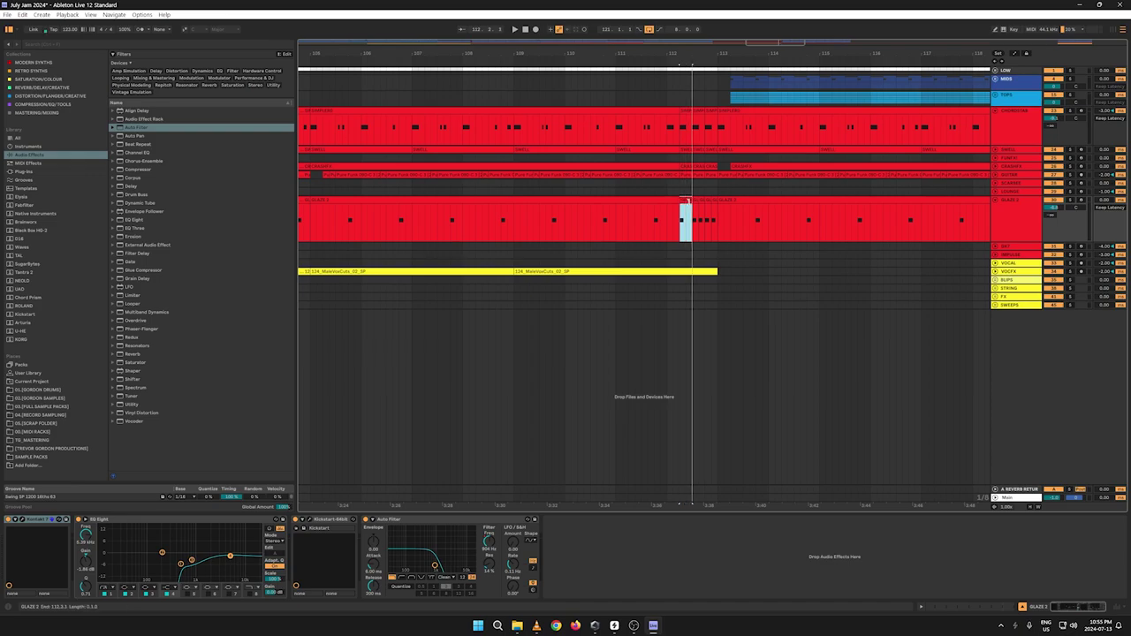
key(ctrl+d)
key(ctrl+d)
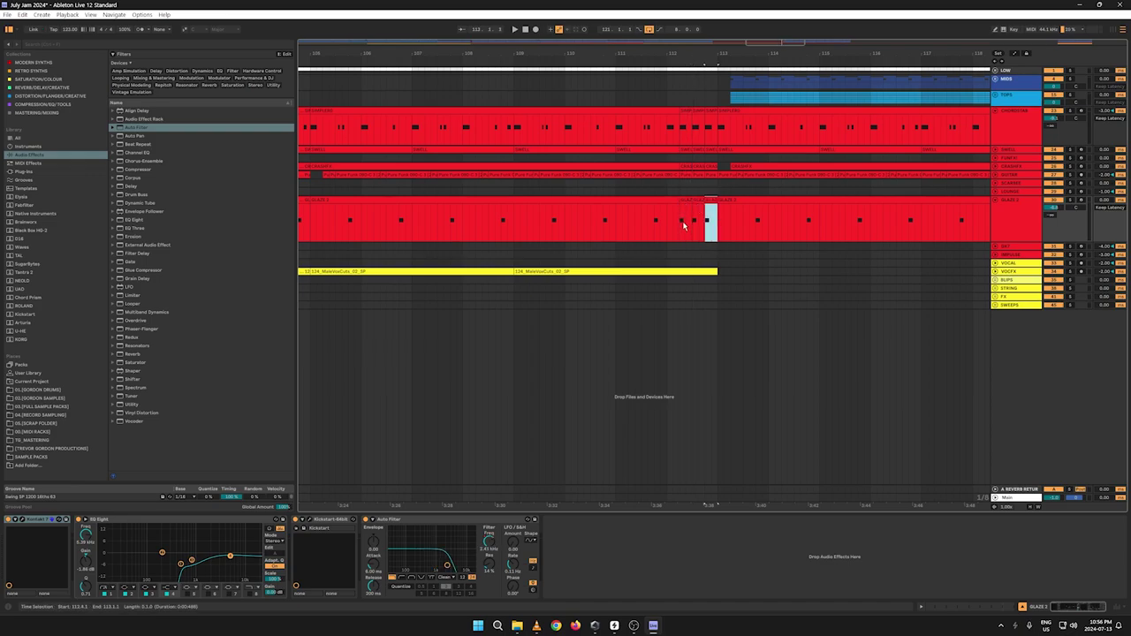
click(681, 235)
key(space)
key(space)
Step: Drag the GLAZE 2 Auto Filter frequency up into a ramp over the repeats
key(a)
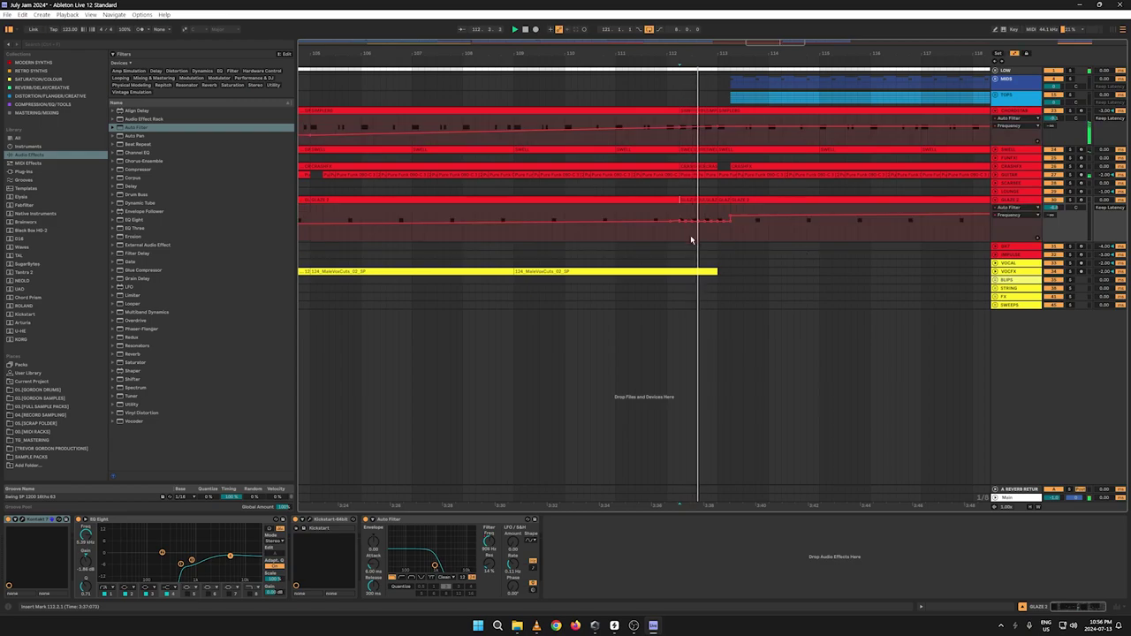
key(space)
drag(686, 220, 729, 215)
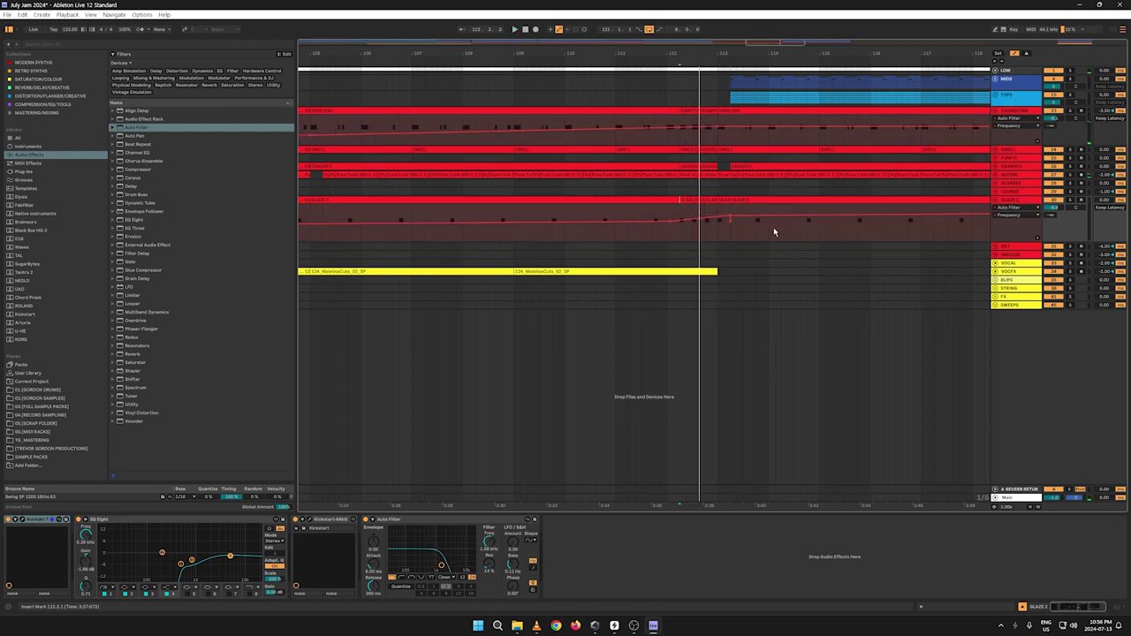
key(space)
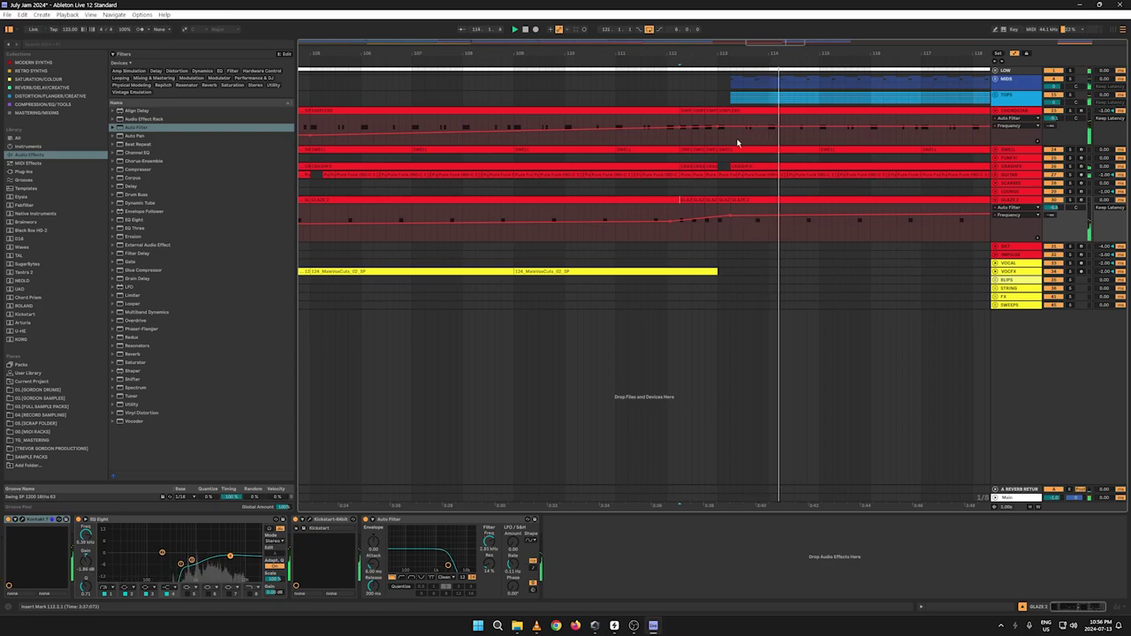
click(611, 63)
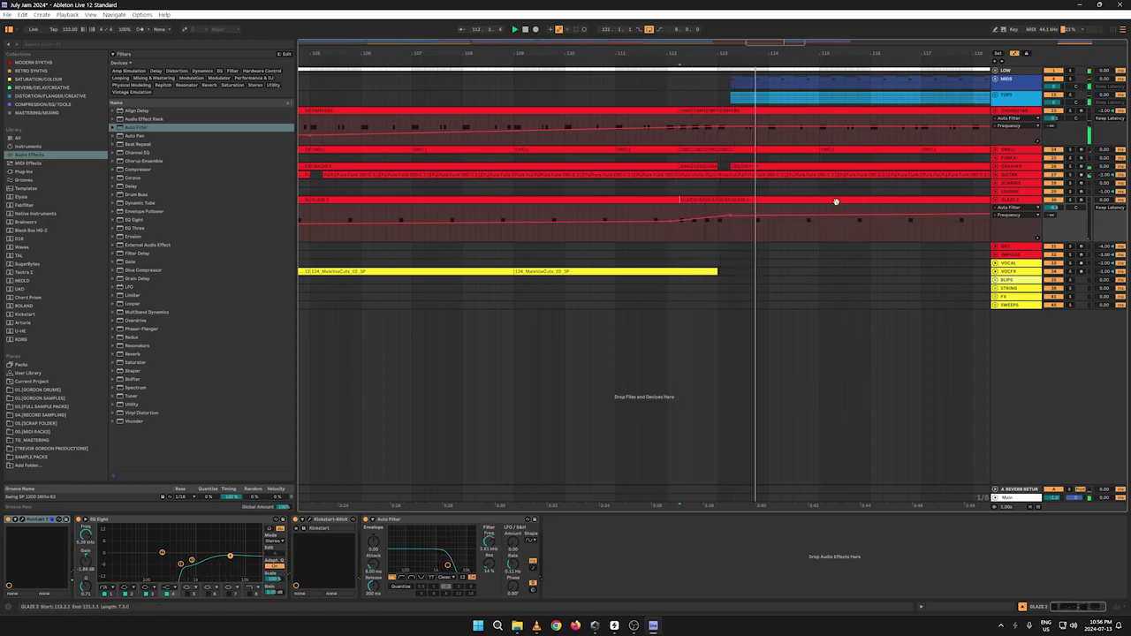
Step: Lower the GLAZE 2 Auto Filter frequency breakpoint near bar 113
key(a)
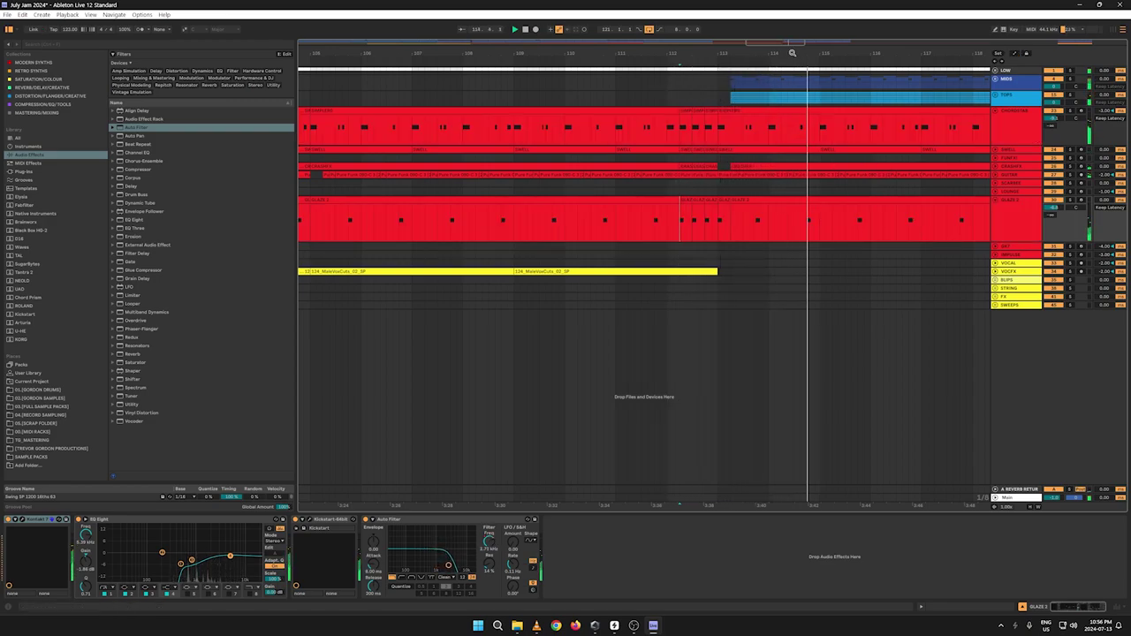
drag(792, 53, 527, 26)
key(a)
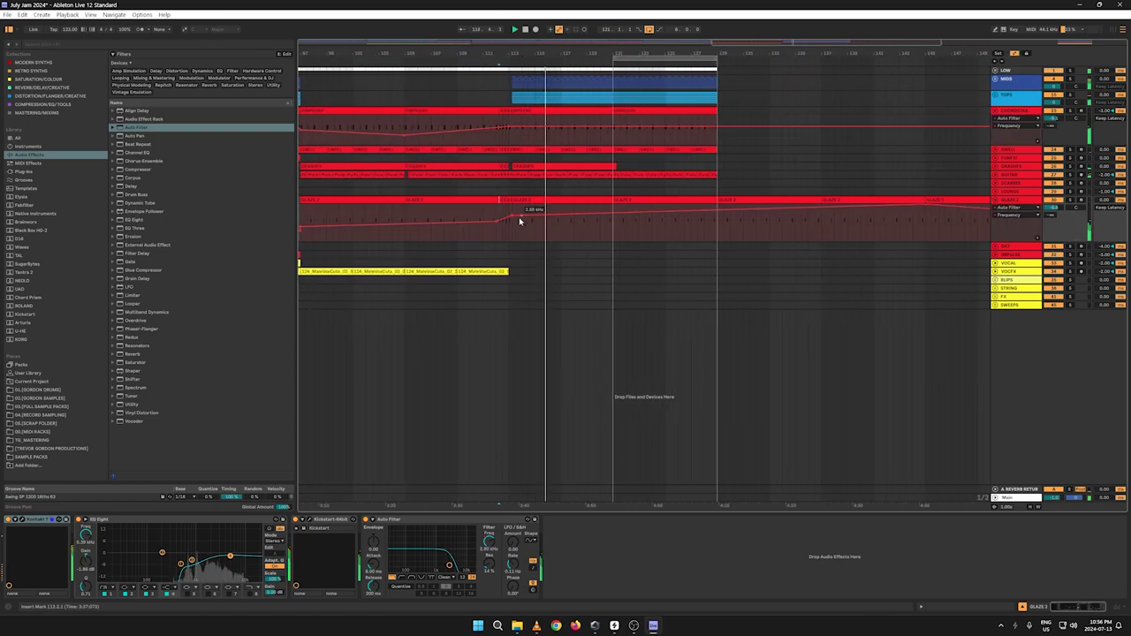
drag(519, 221, 512, 220)
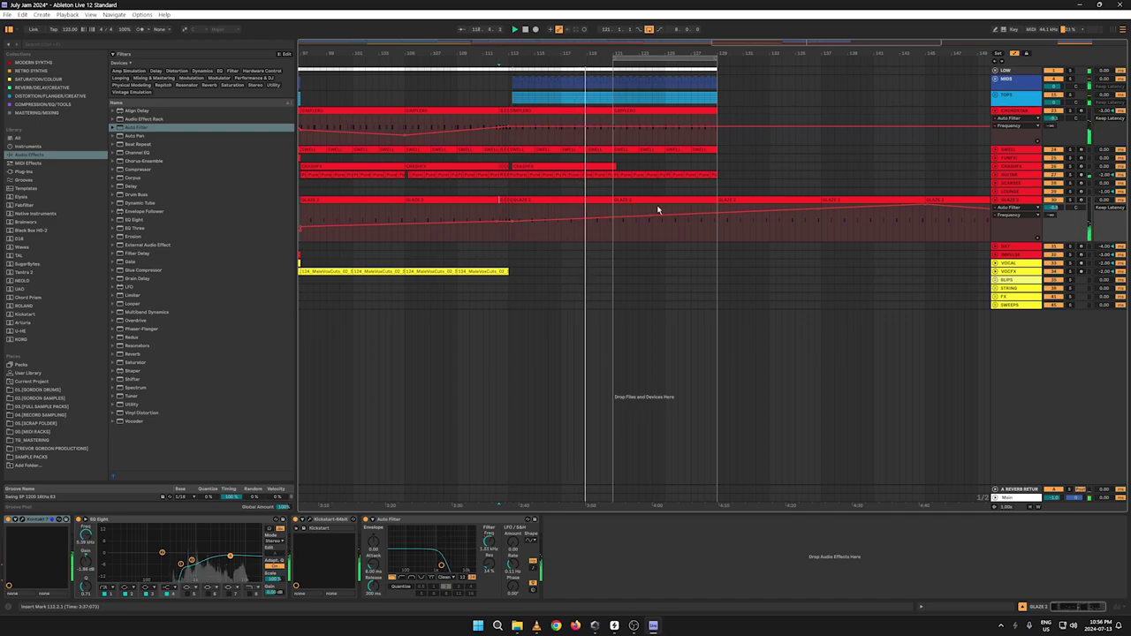
key(a)
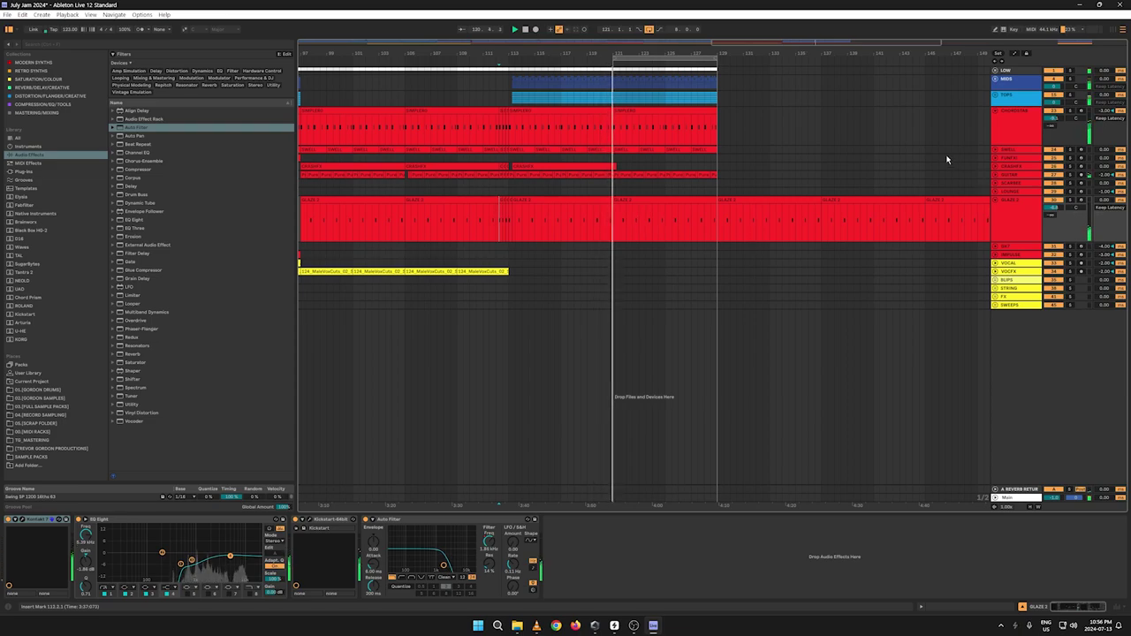
drag(692, 51, 611, 30)
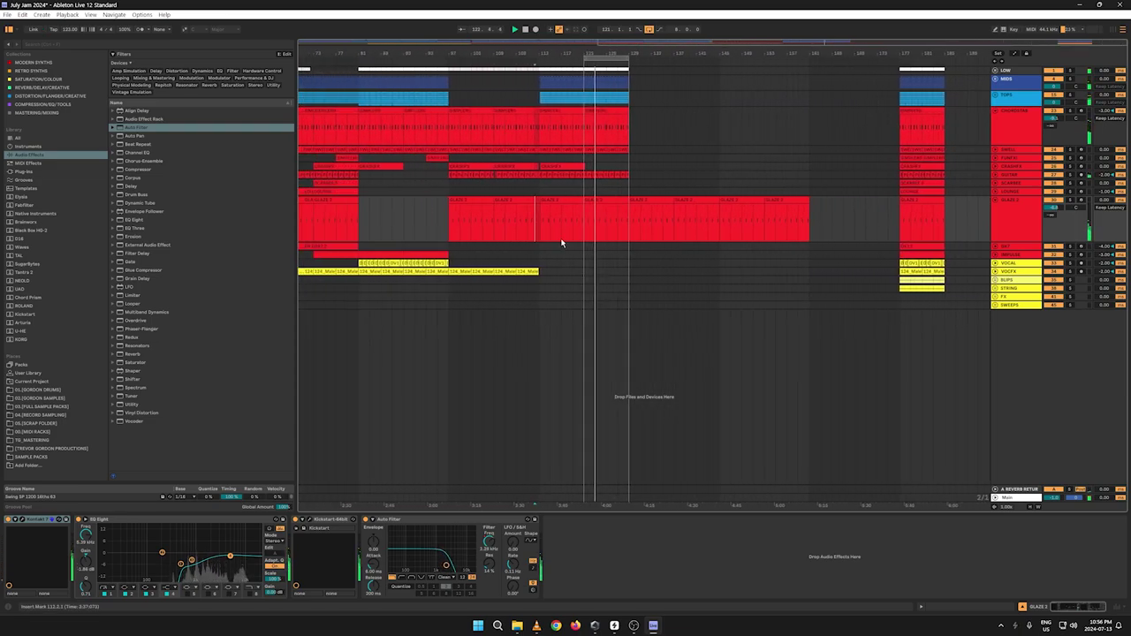
Step: Expand the VOCFX track and select bars 45–87 of its clip
click(994, 271)
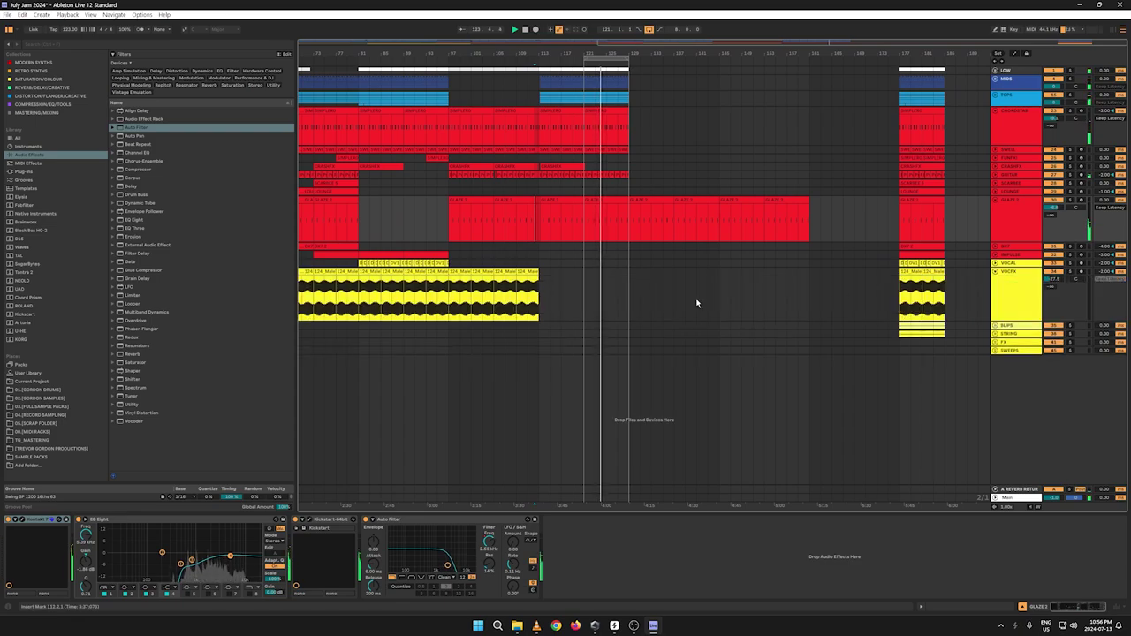
drag(371, 55, 595, 42)
key(a)
key(q)
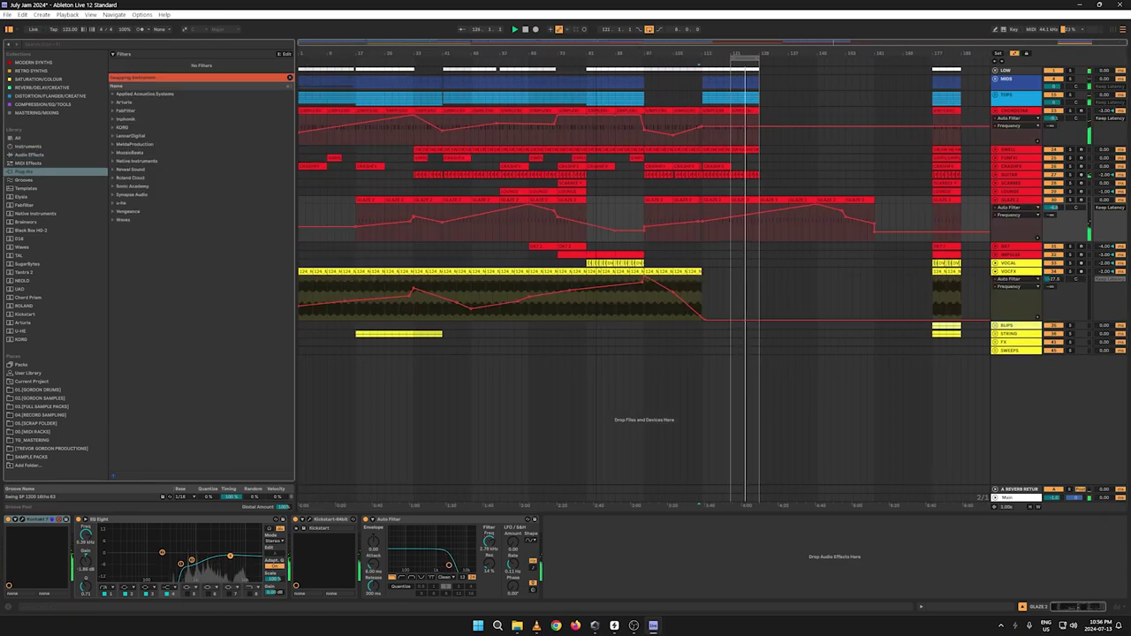
click(557, 300)
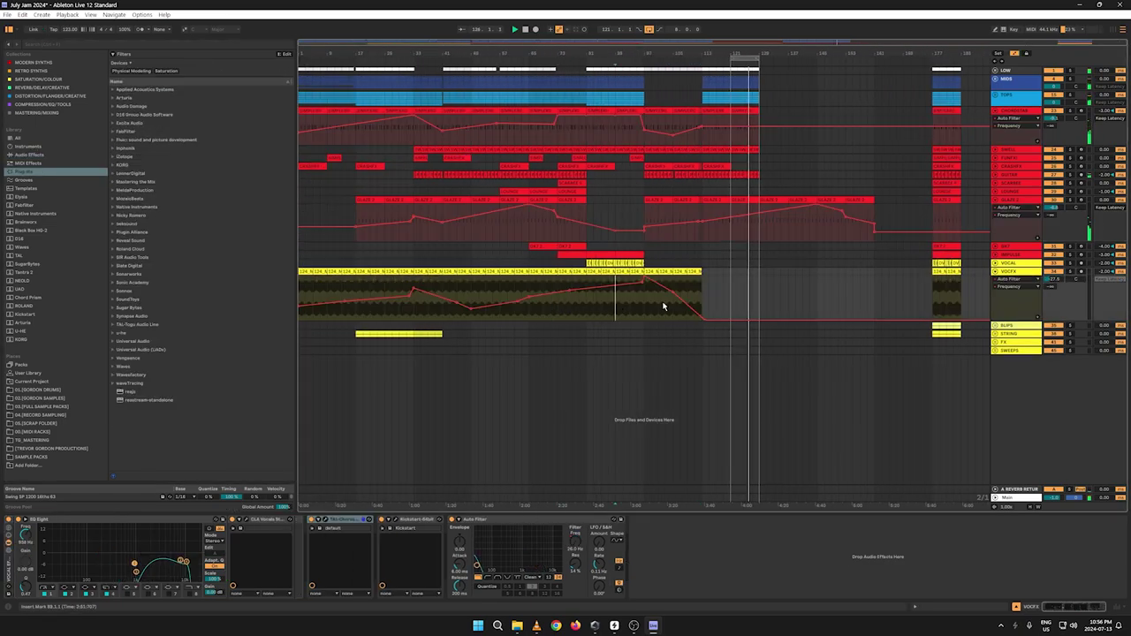
drag(643, 309, 456, 306)
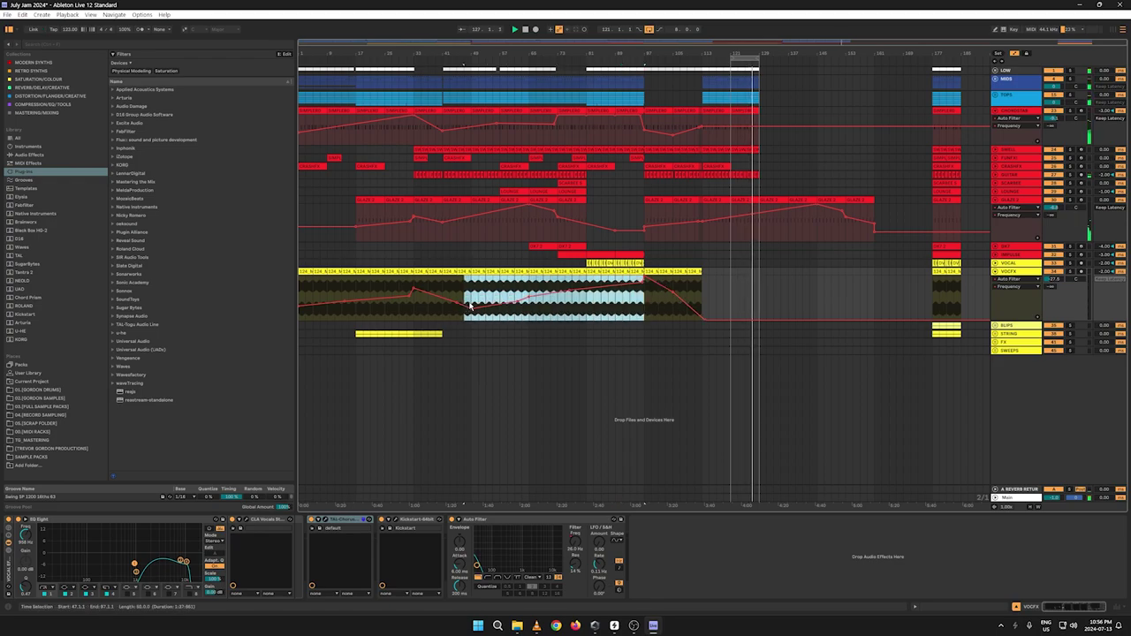
right_click(478, 277)
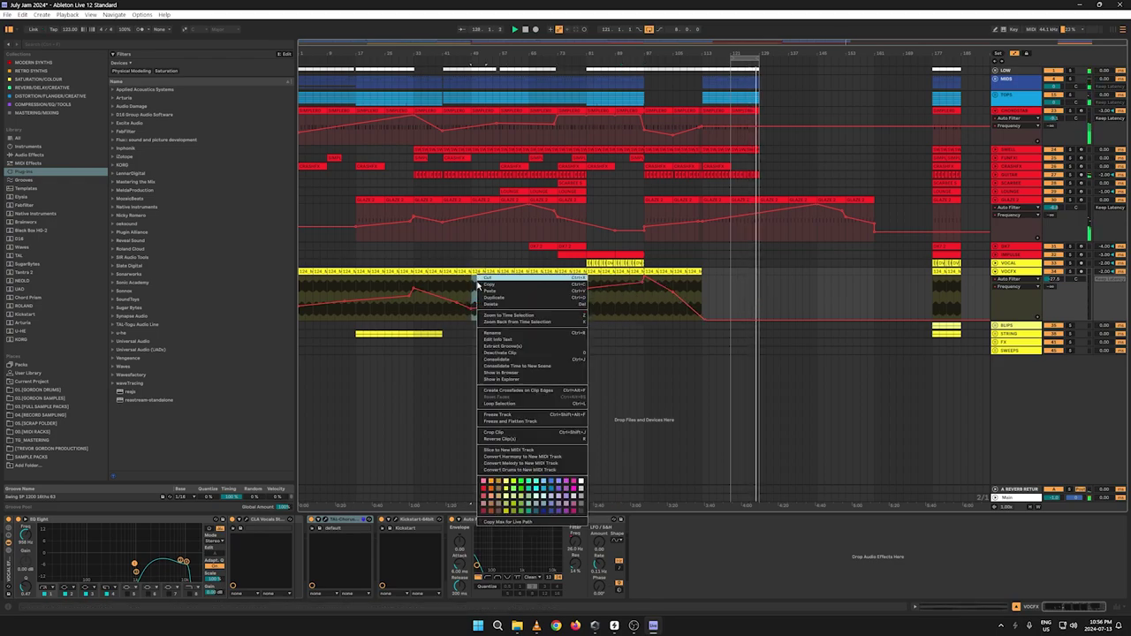
click(478, 281)
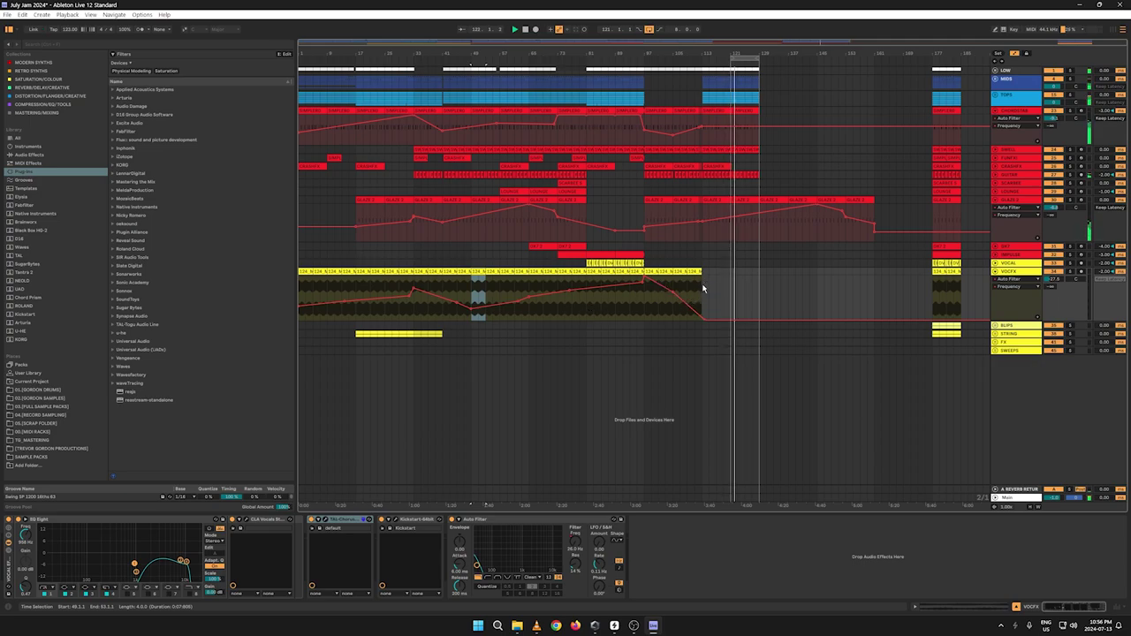
click(703, 288)
drag(701, 288, 715, 304)
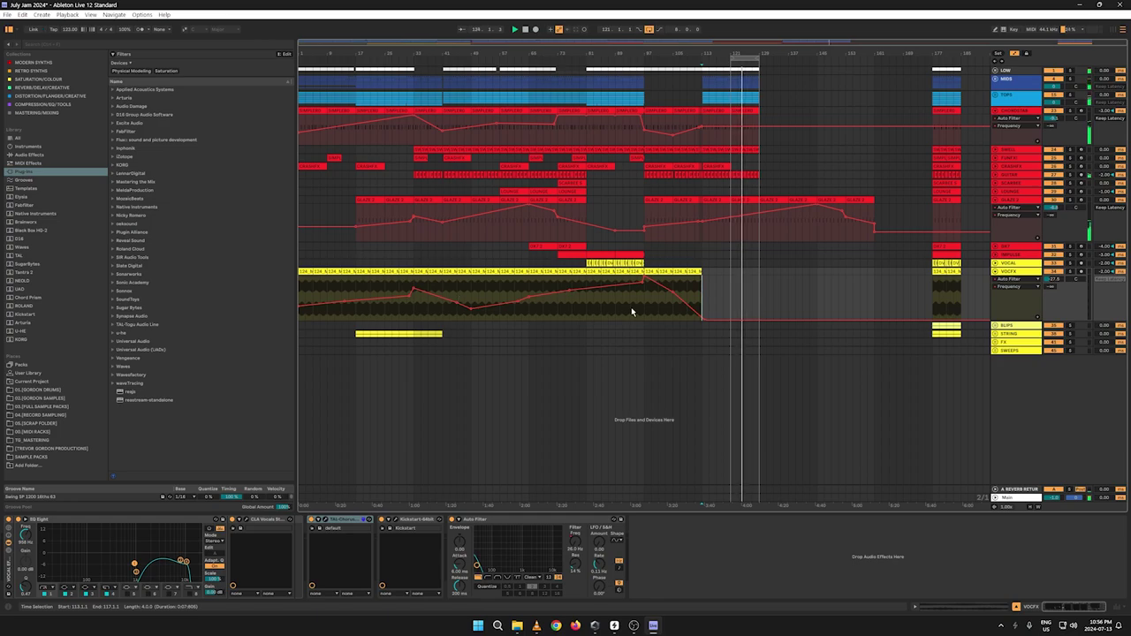
Step: Copy a stretch of the VOCFX clip and paste it at bar 113, after the clip's end
drag(643, 303, 485, 304)
key(a)
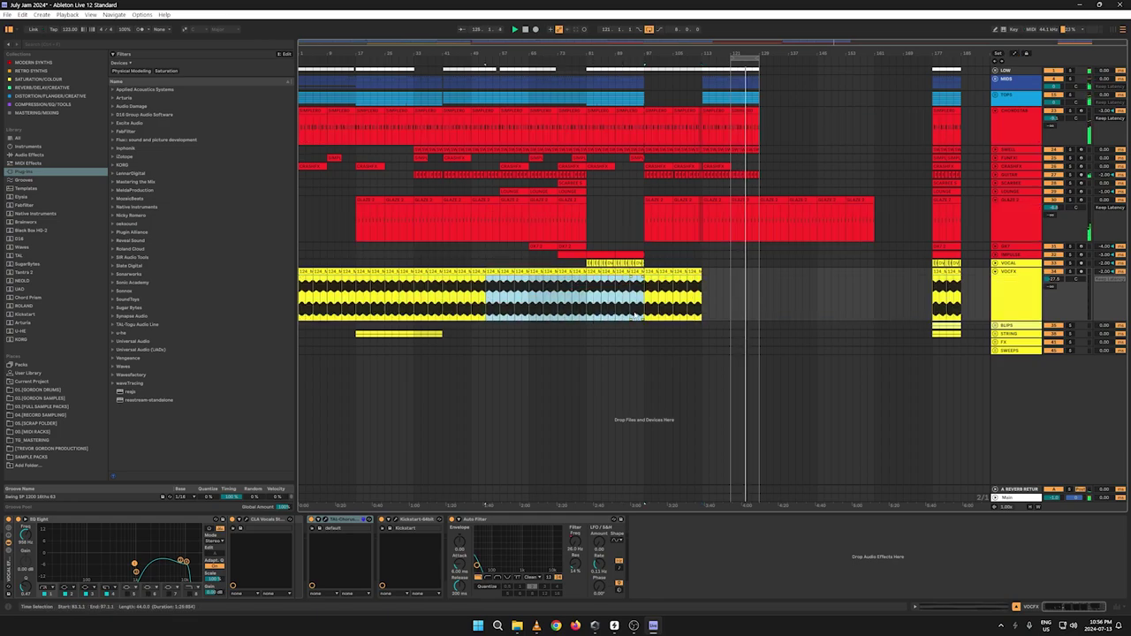
drag(642, 305, 473, 300)
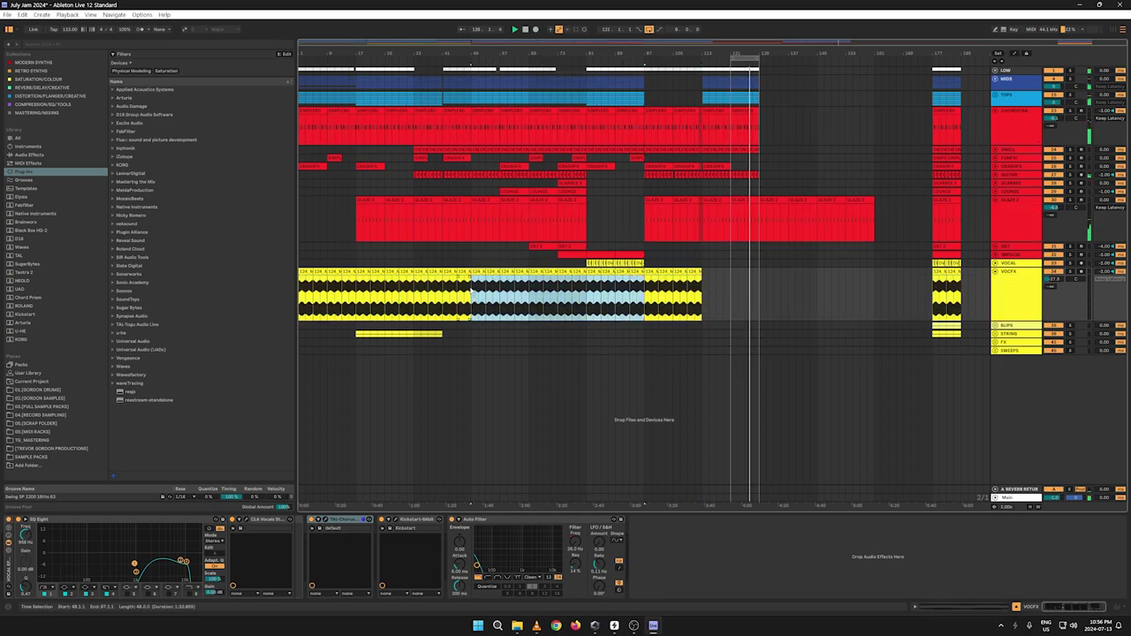
right_click(477, 272)
click(488, 284)
click(710, 301)
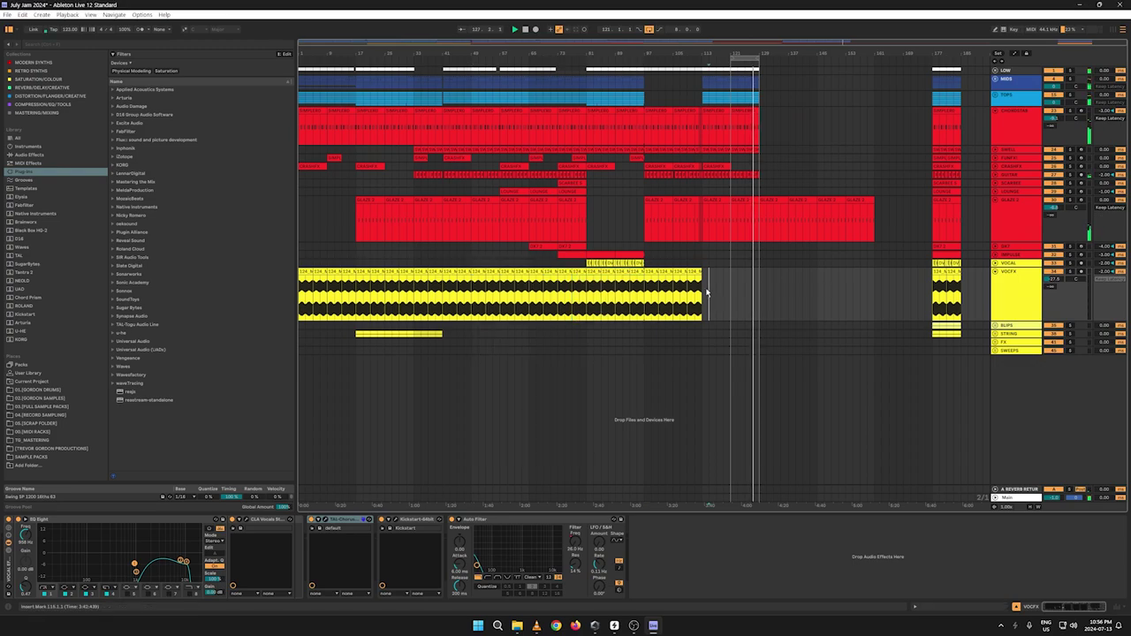
key(ctrl+v)
key(ctrl+z)
key(ctrl+v)
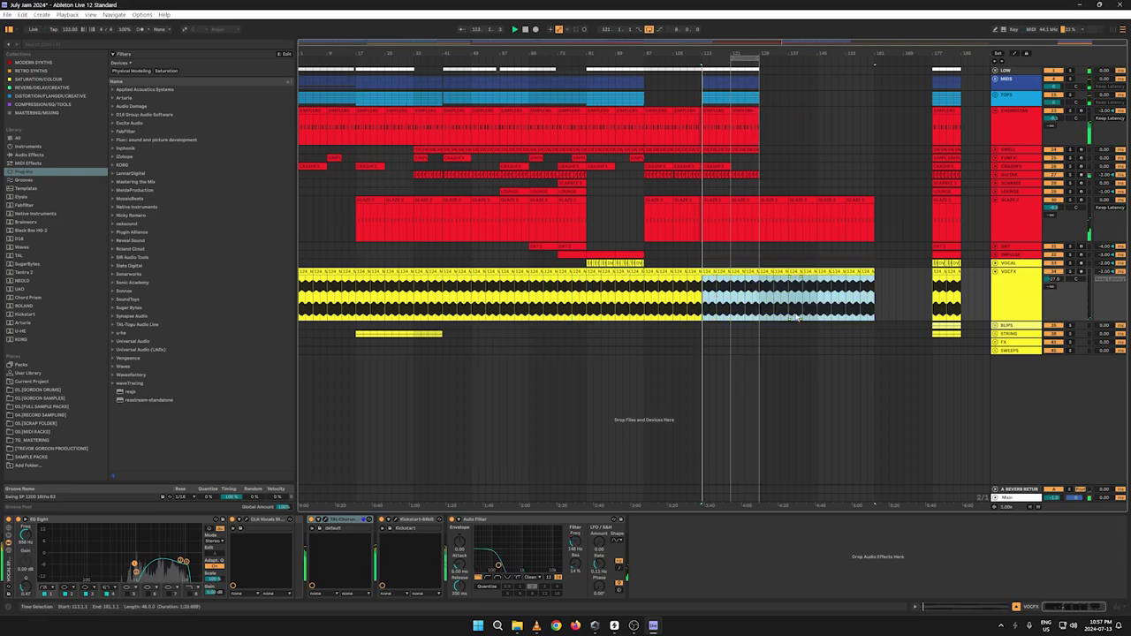
Step: Expand the VOCAL and CRASH'S tracks while checking their automation
key(a)
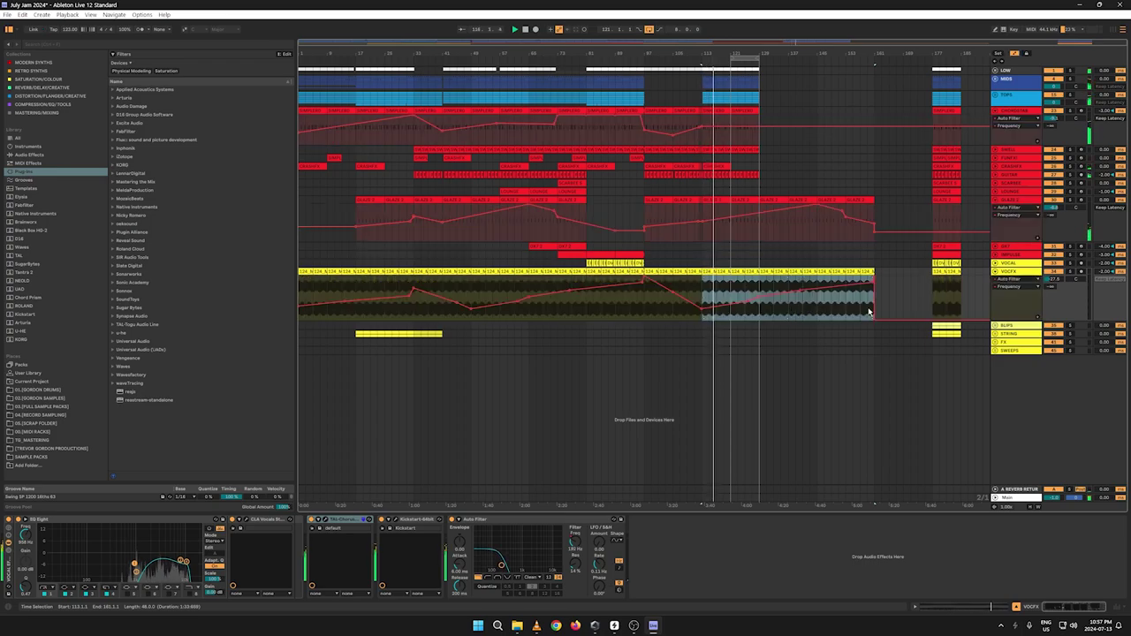
click(994, 264)
key(a)
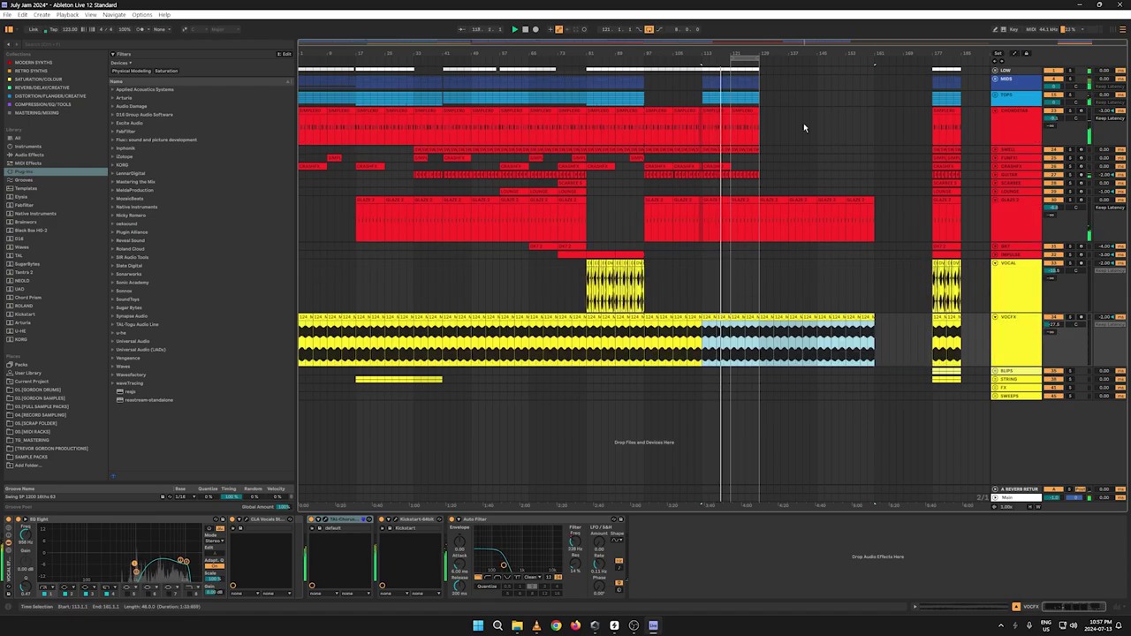
key(a)
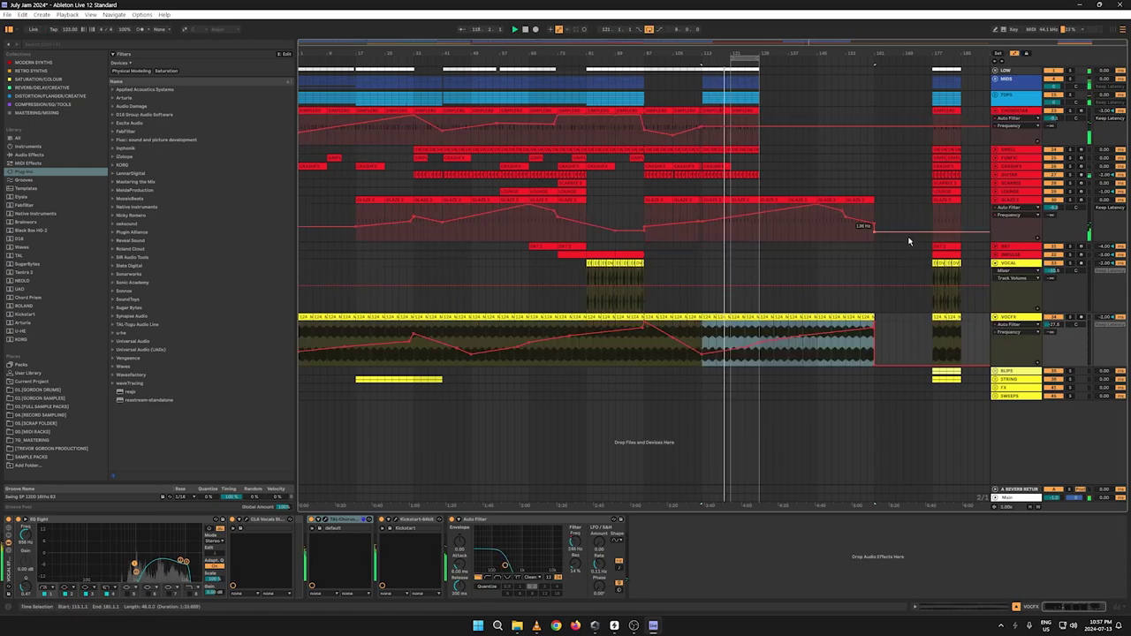
key(a)
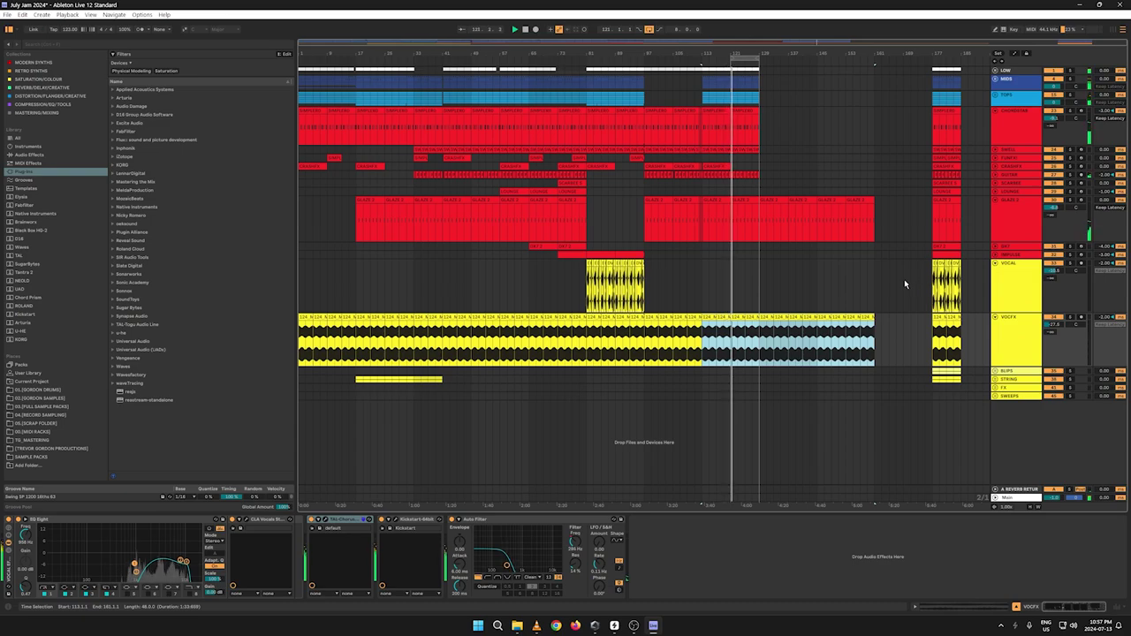
click(995, 167)
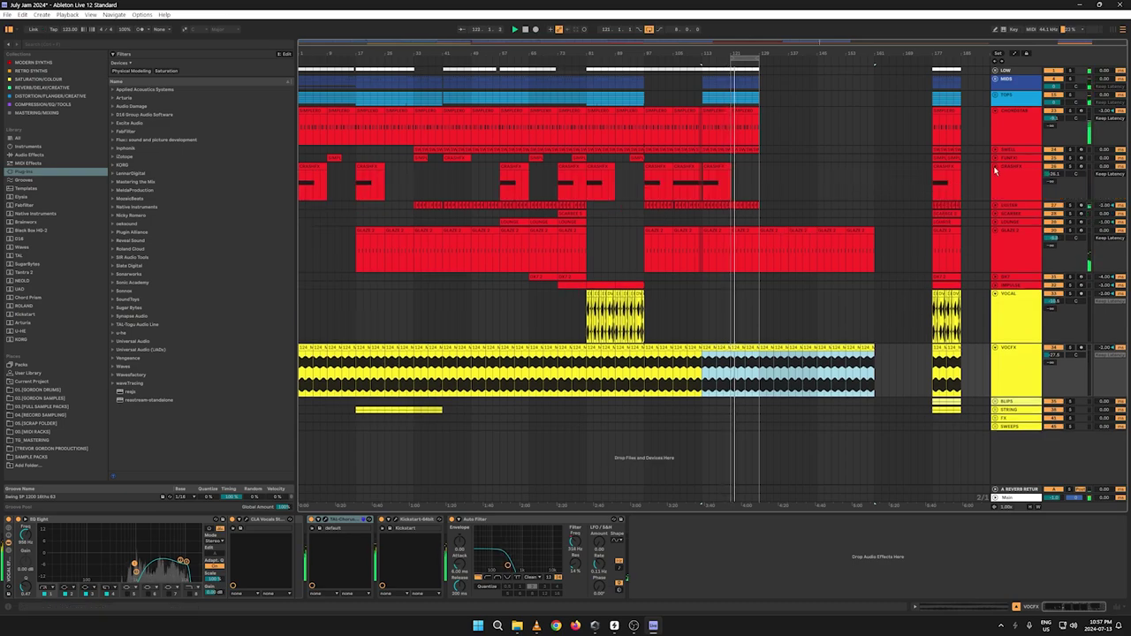
Step: Delete the last two CRASH'S clips
click(709, 176)
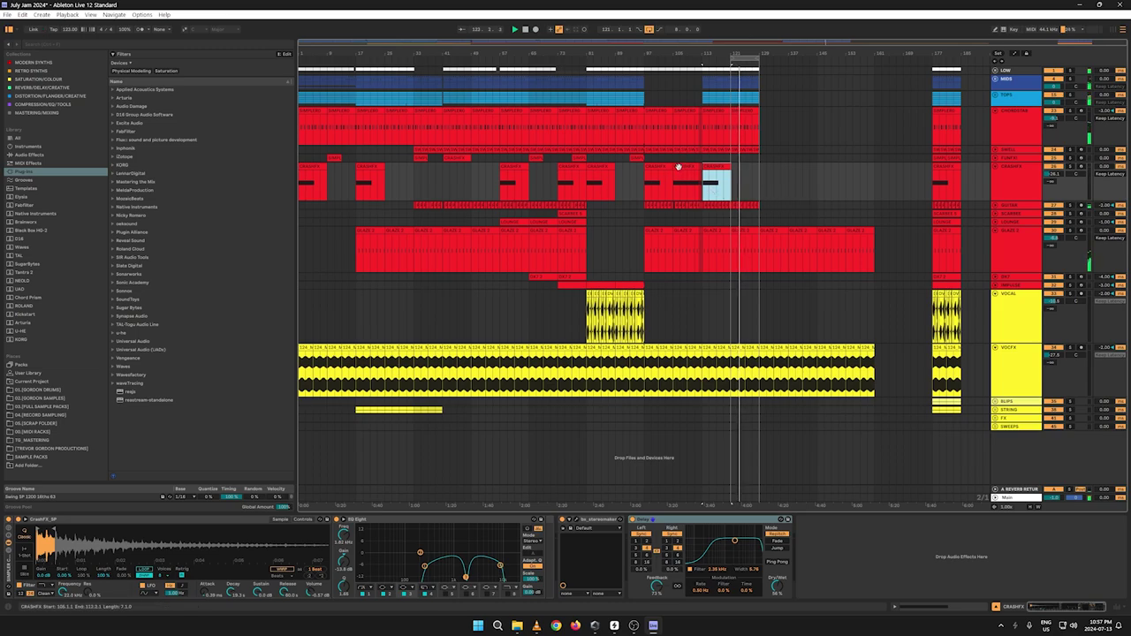
click(678, 173)
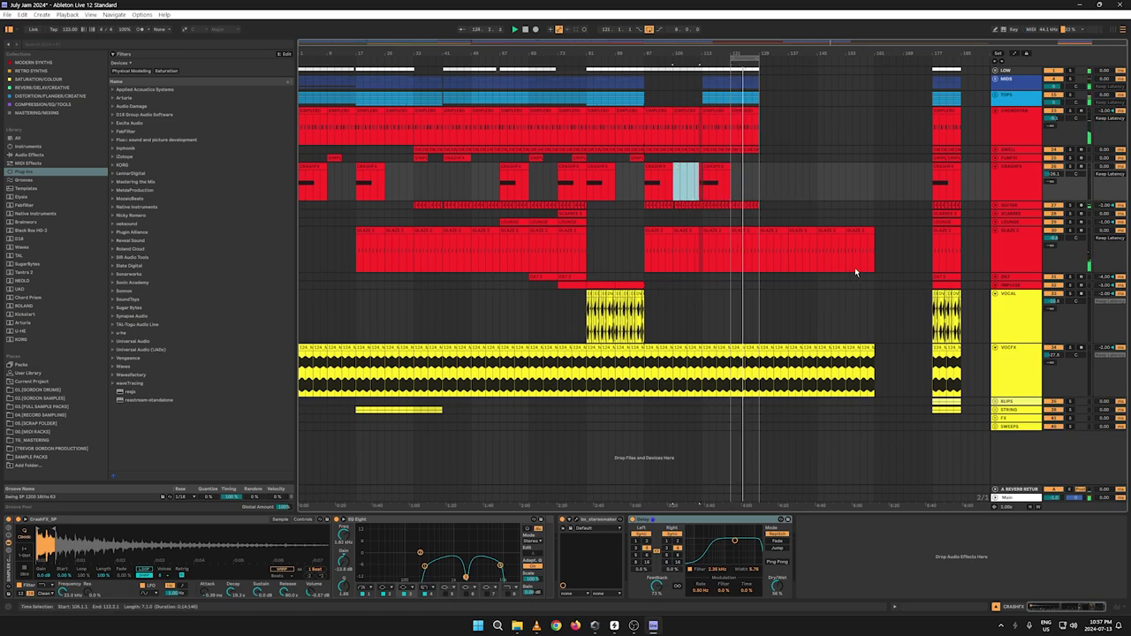
key(a)
key(a)
drag(819, 181, 831, 197)
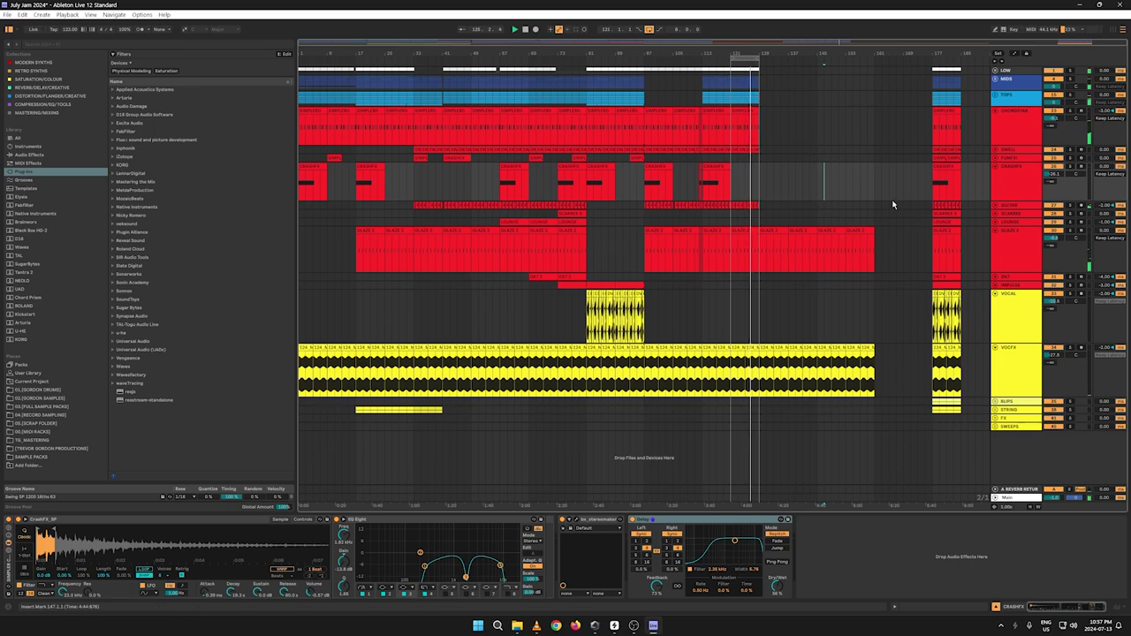
key(a)
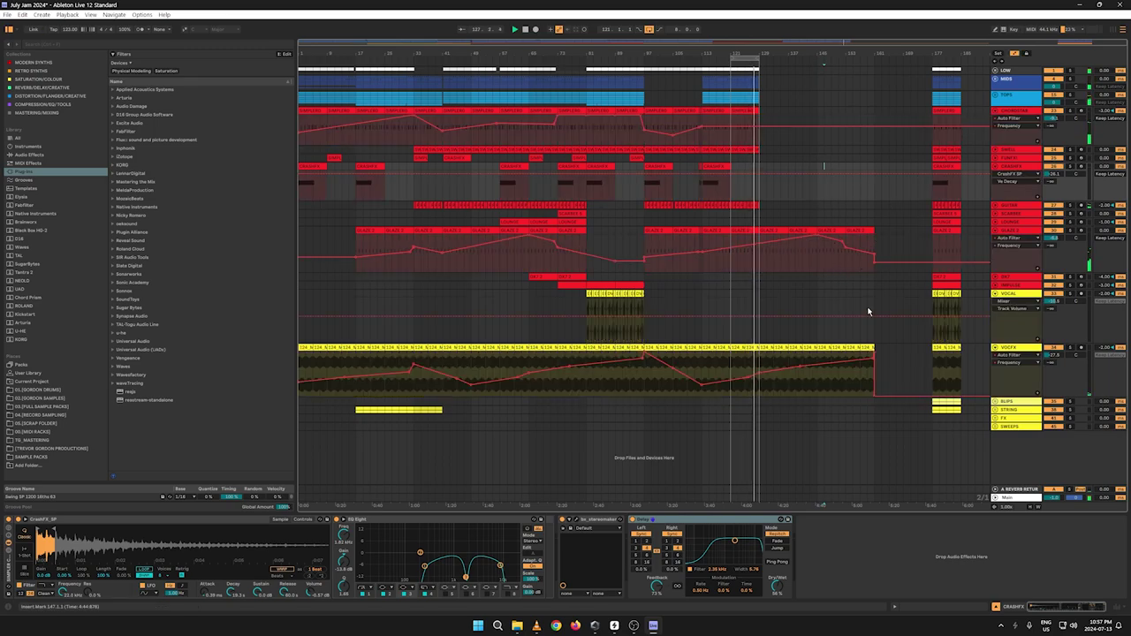
key(a)
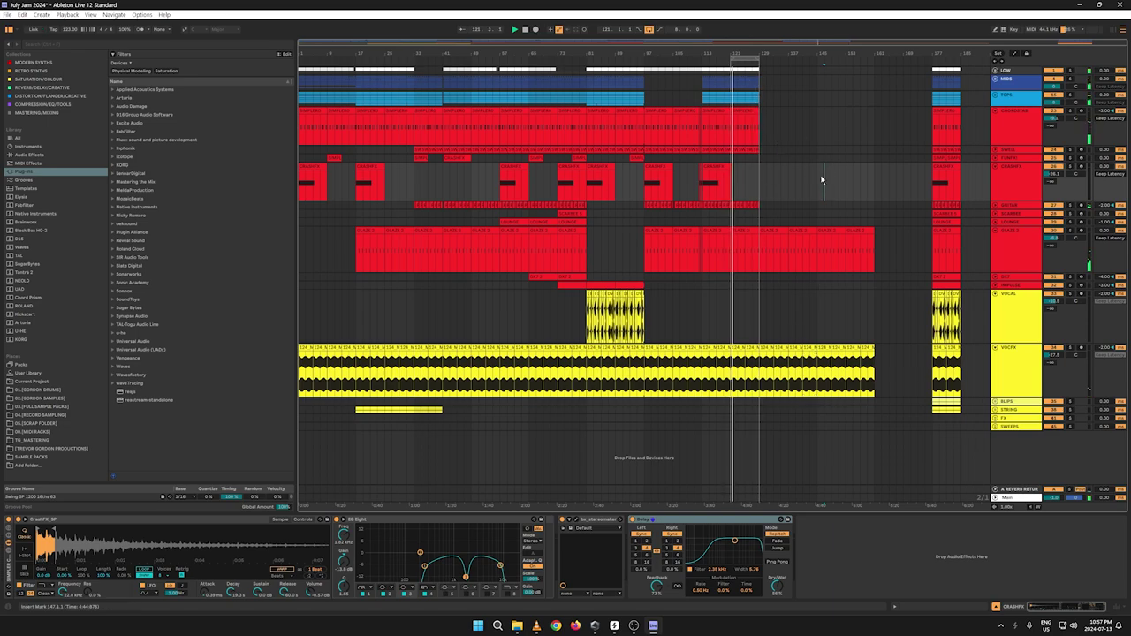
Step: Expand IMPULSE and SWELL, and duplicate a short SWELL-to-IMPULSE section right after itself
click(994, 286)
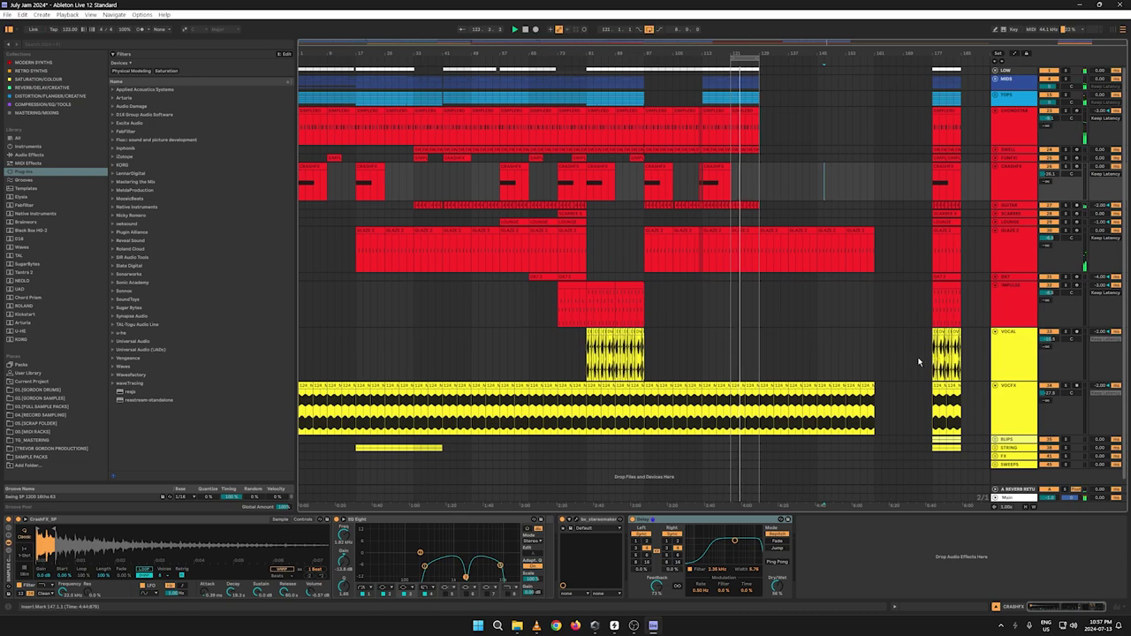
key(a)
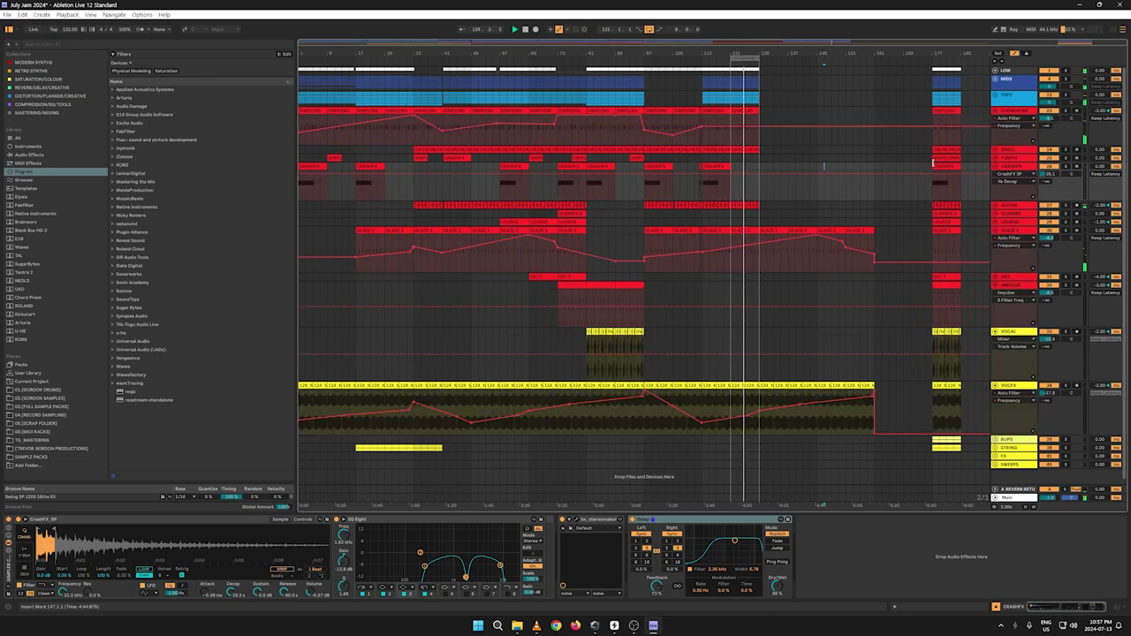
click(996, 152)
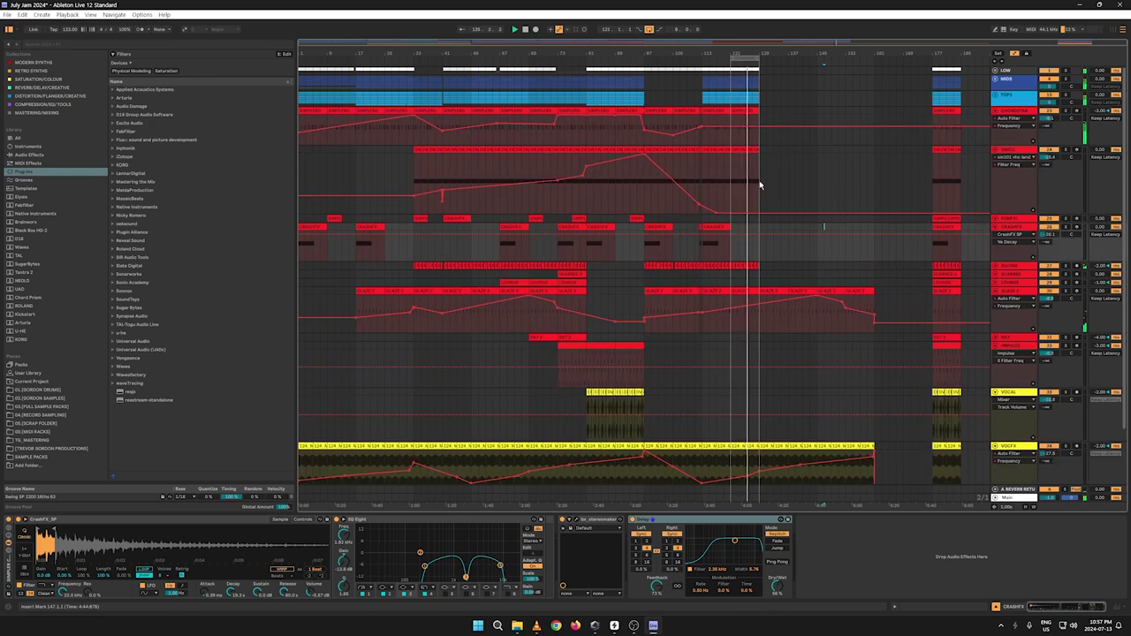
key(a)
drag(961, 187, 936, 187)
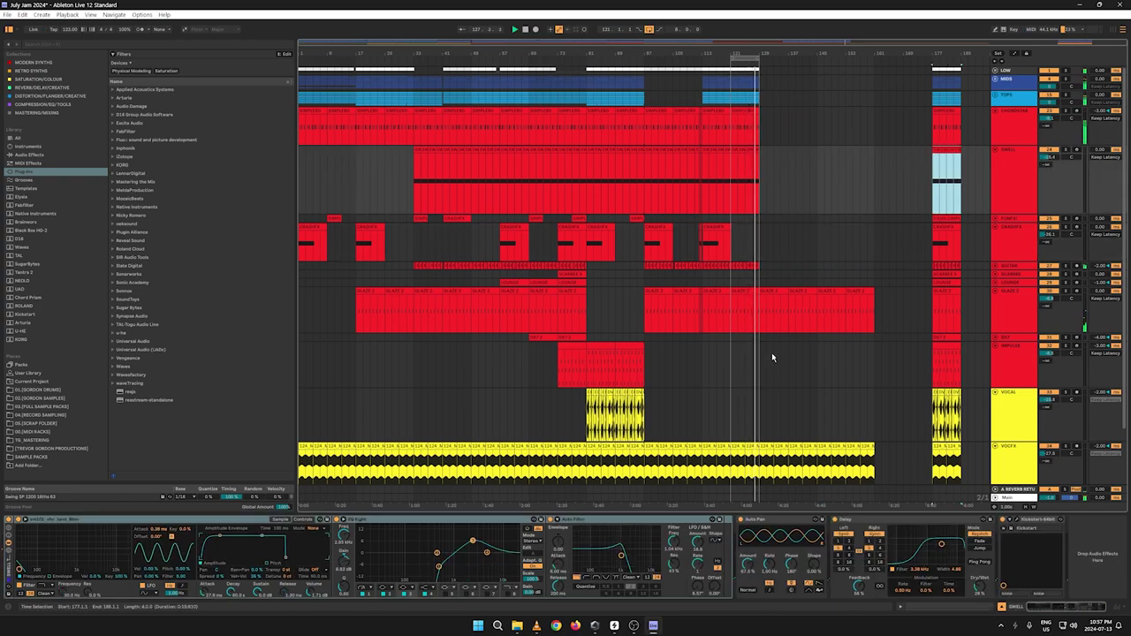
drag(762, 358, 731, 128)
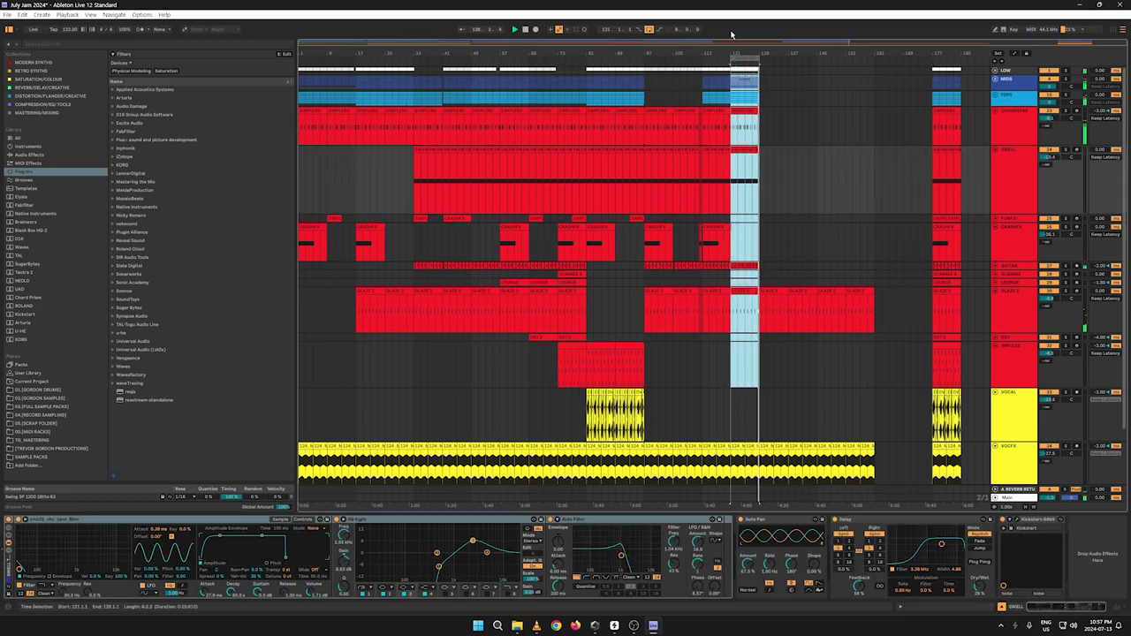
key(ctrl+d)
Step: Raise the SWELL filter-frequency breakpoint near bar 121 to about 1.73 kHz
key(a)
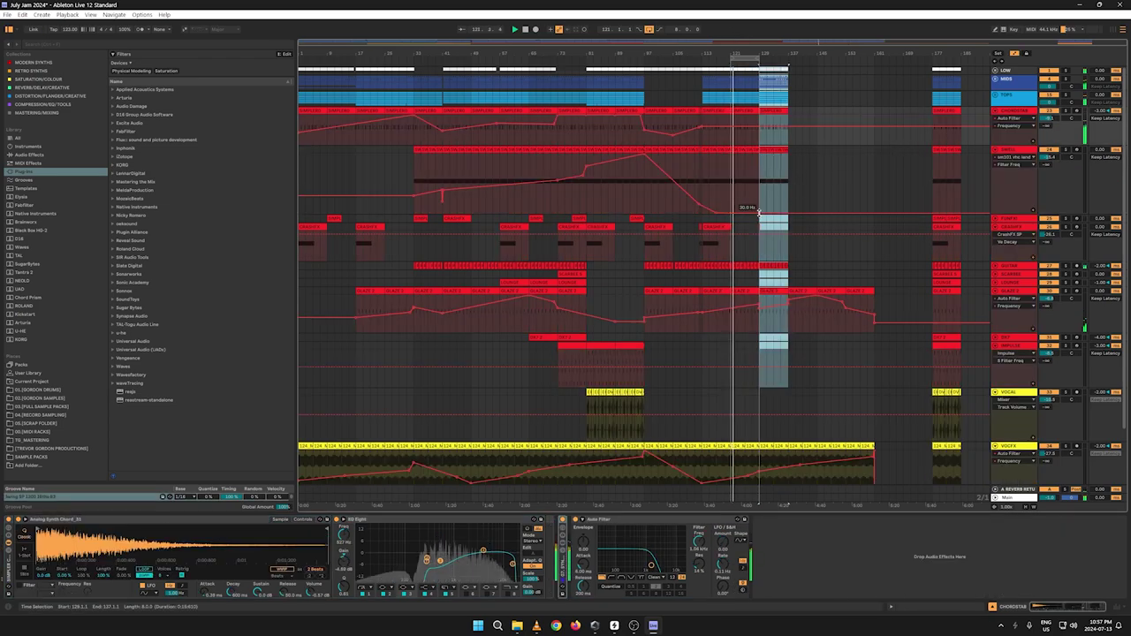
drag(759, 213, 759, 174)
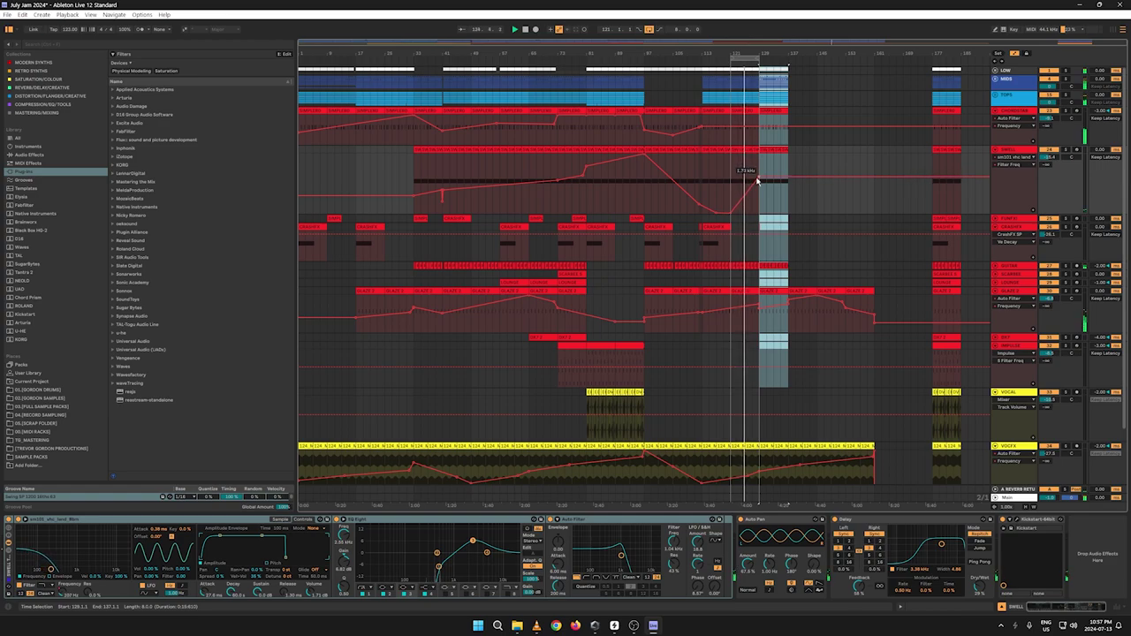
key(a)
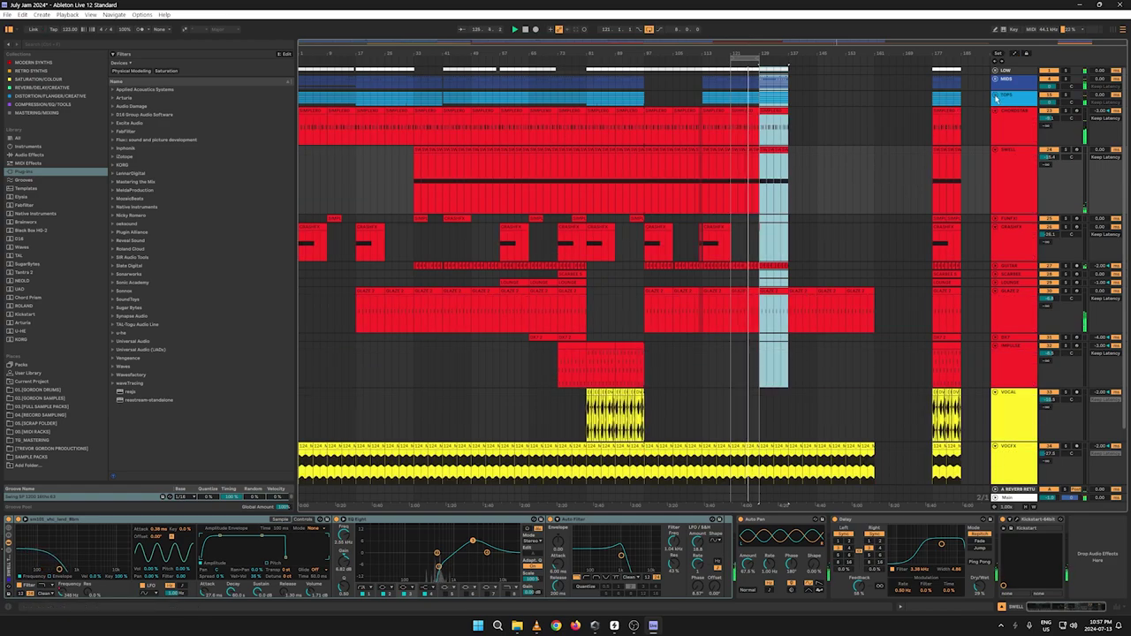
click(996, 96)
click(1007, 135)
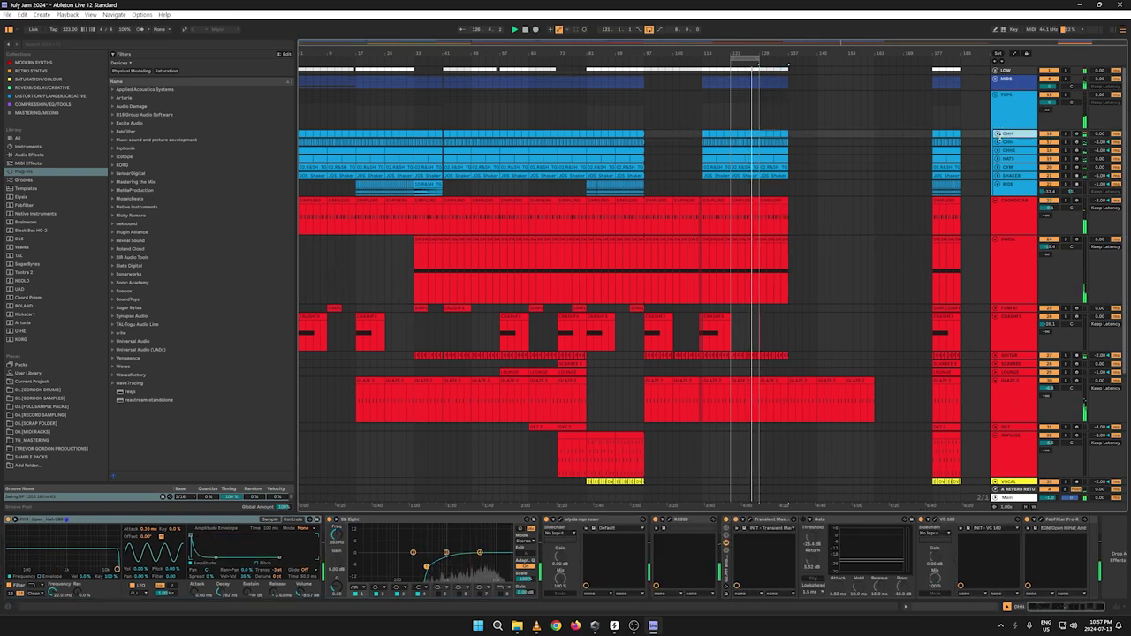
Step: Stop playback, move the loop brace to bars 129–137, and select the GLAZE track with automation showing
key(a)
key(a)
key(a)
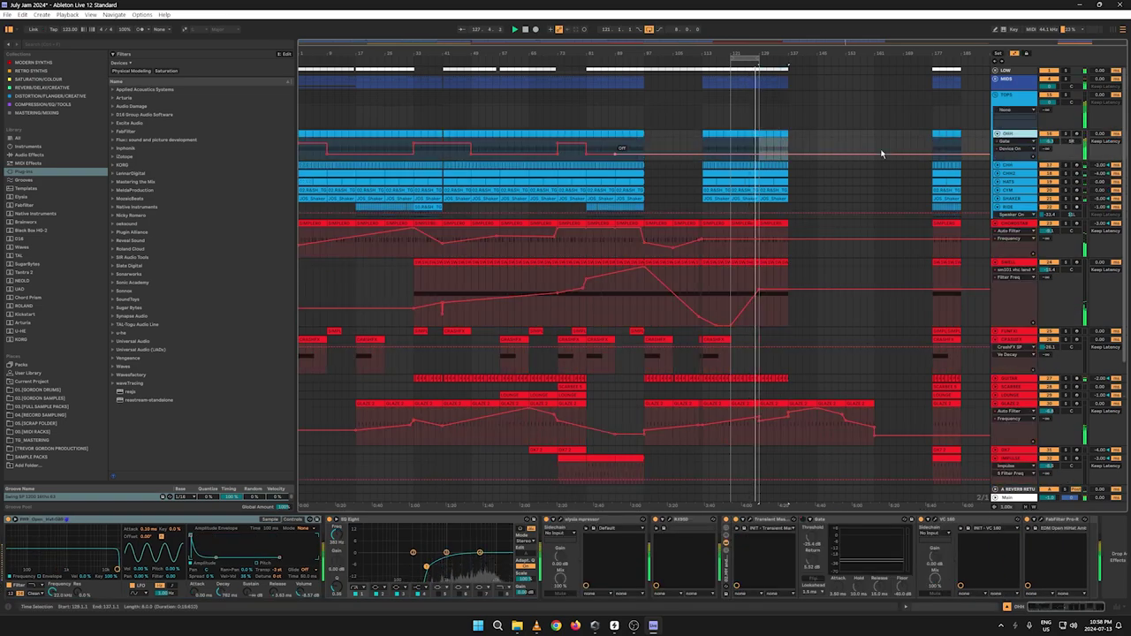
key(space)
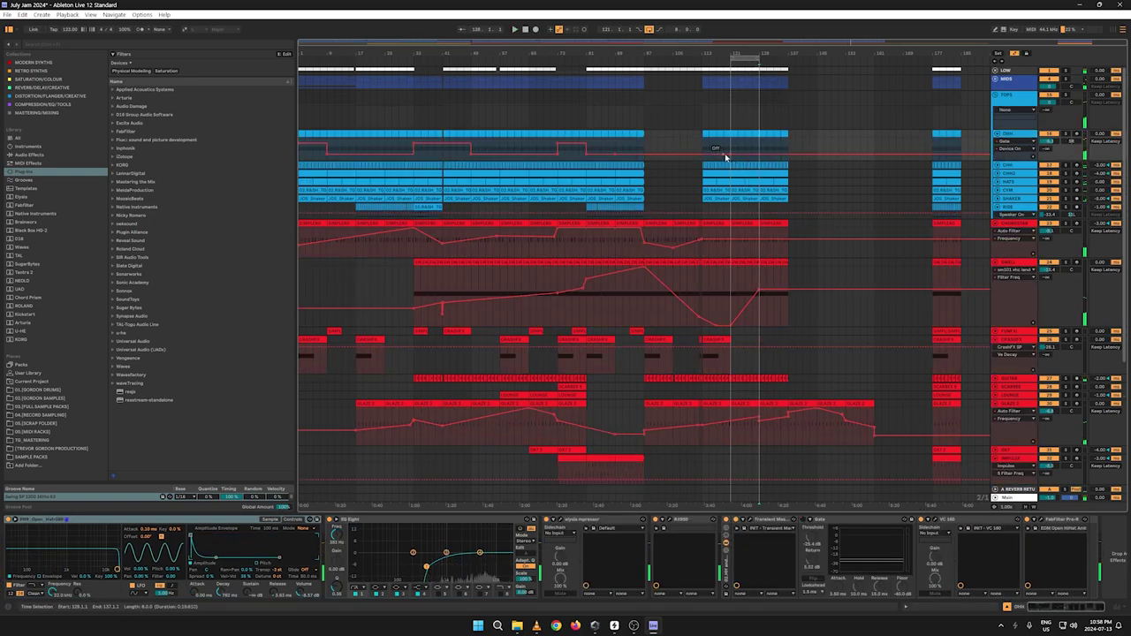
click(696, 144)
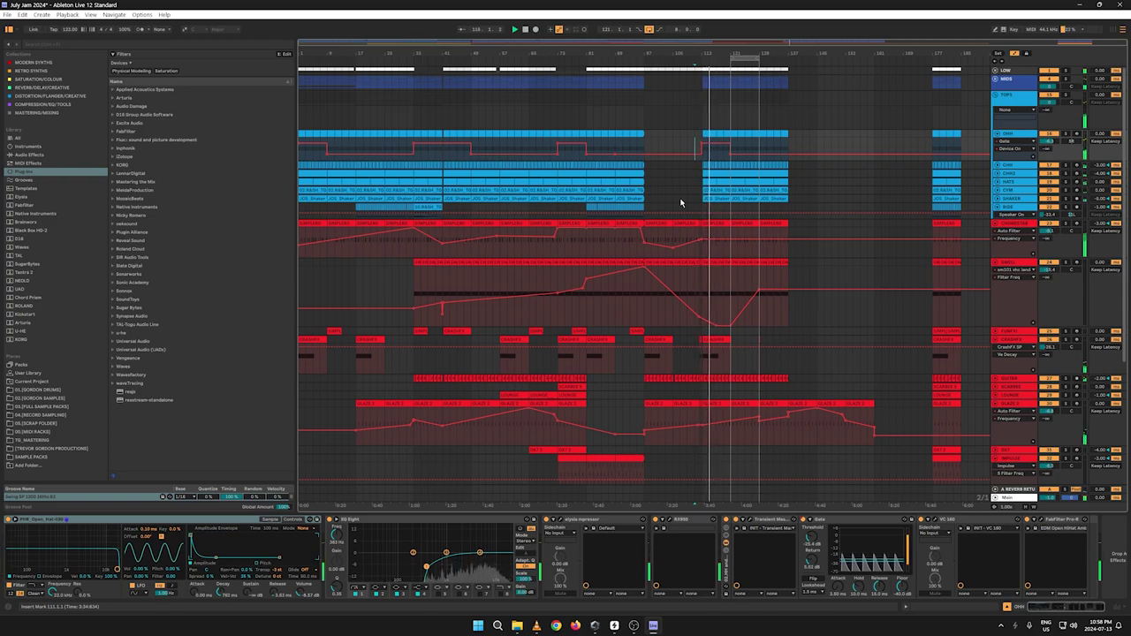
key(a)
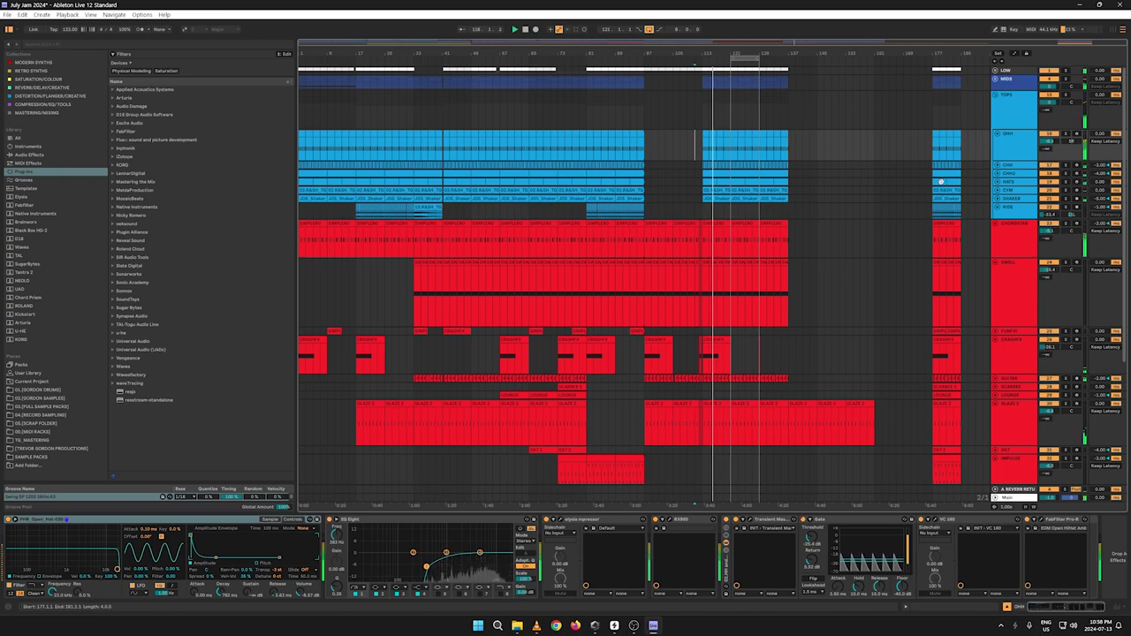
drag(924, 53, 900, 85)
drag(650, 59, 687, 59)
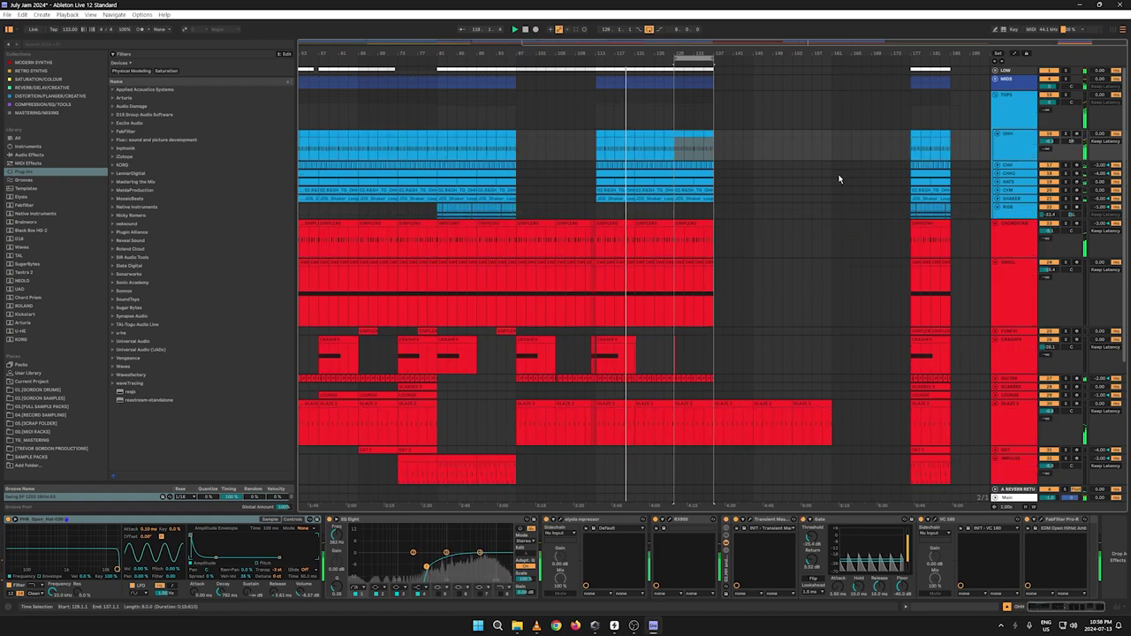
key(a)
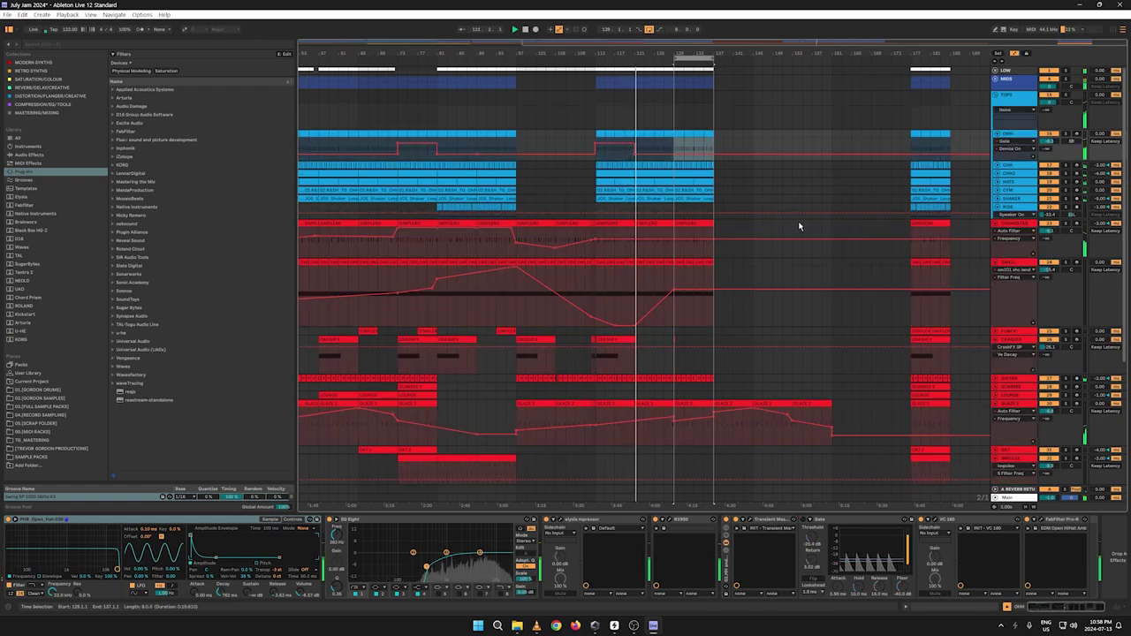
key(a)
key(a)
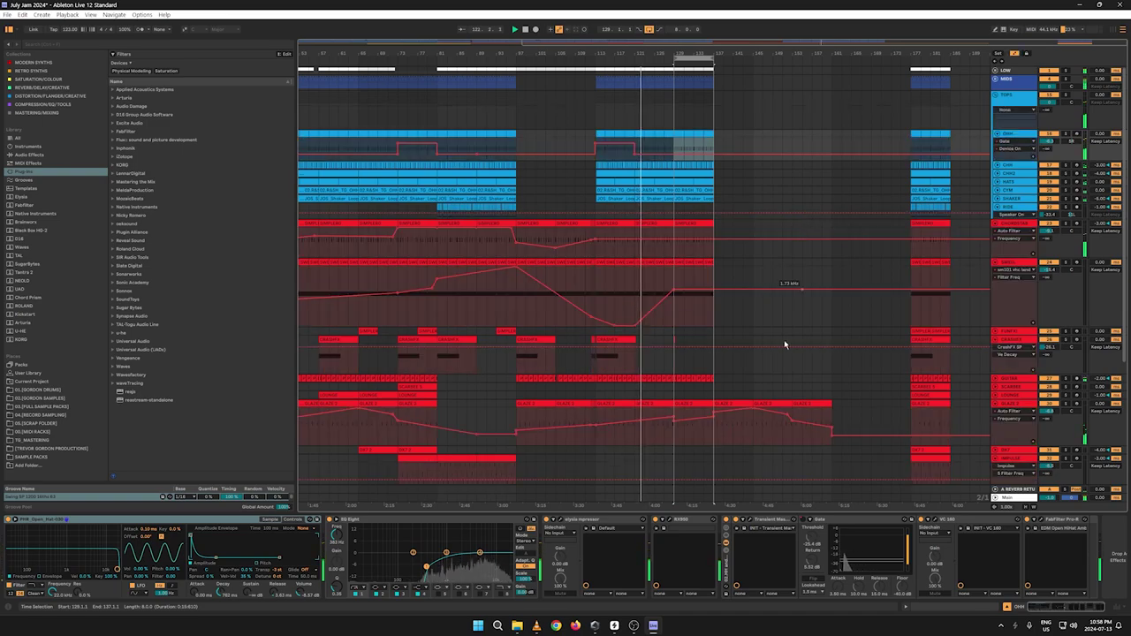
click(708, 412)
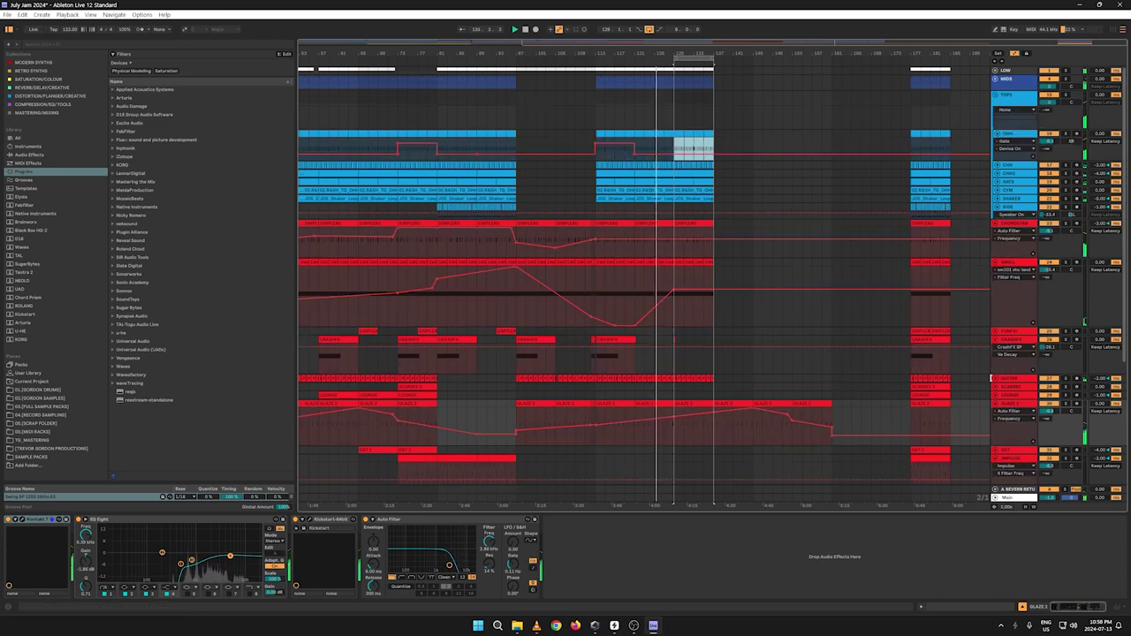
Step: Duplicate bars 129–137 of the upper tracks into bars 137–145
click(995, 379)
key(a)
key(a)
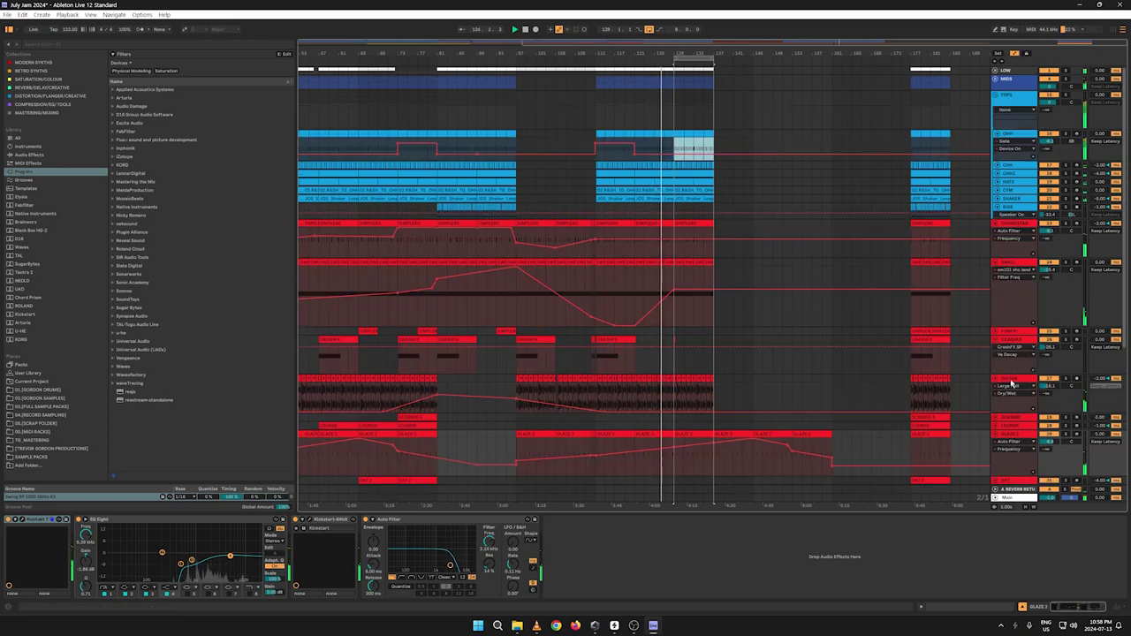
click(1012, 380)
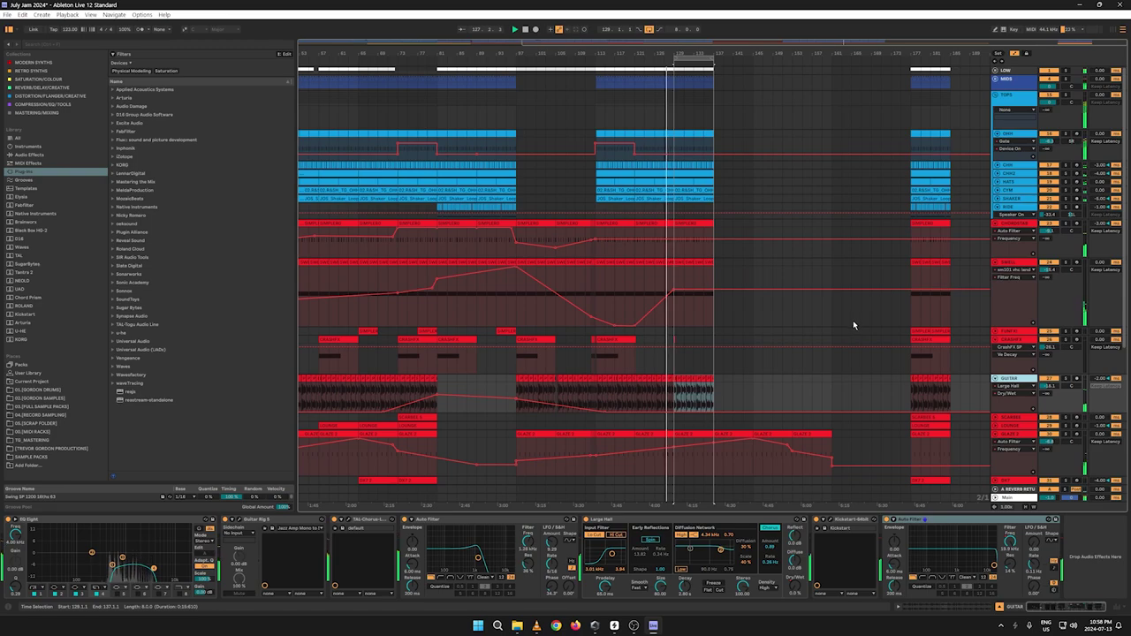
key(a)
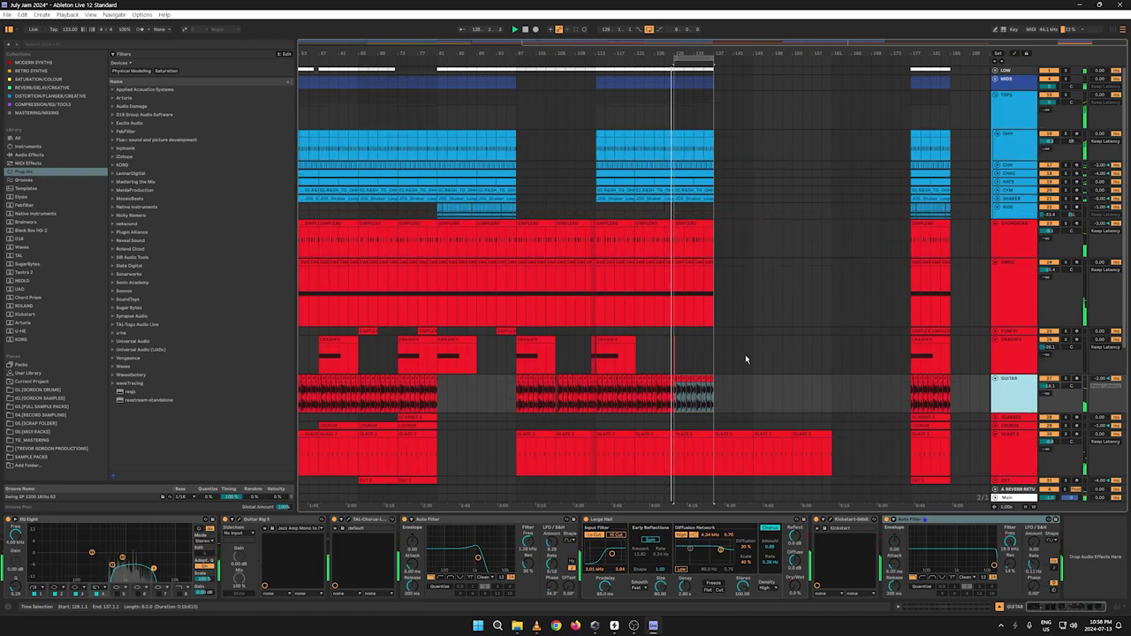
drag(691, 354, 679, 345)
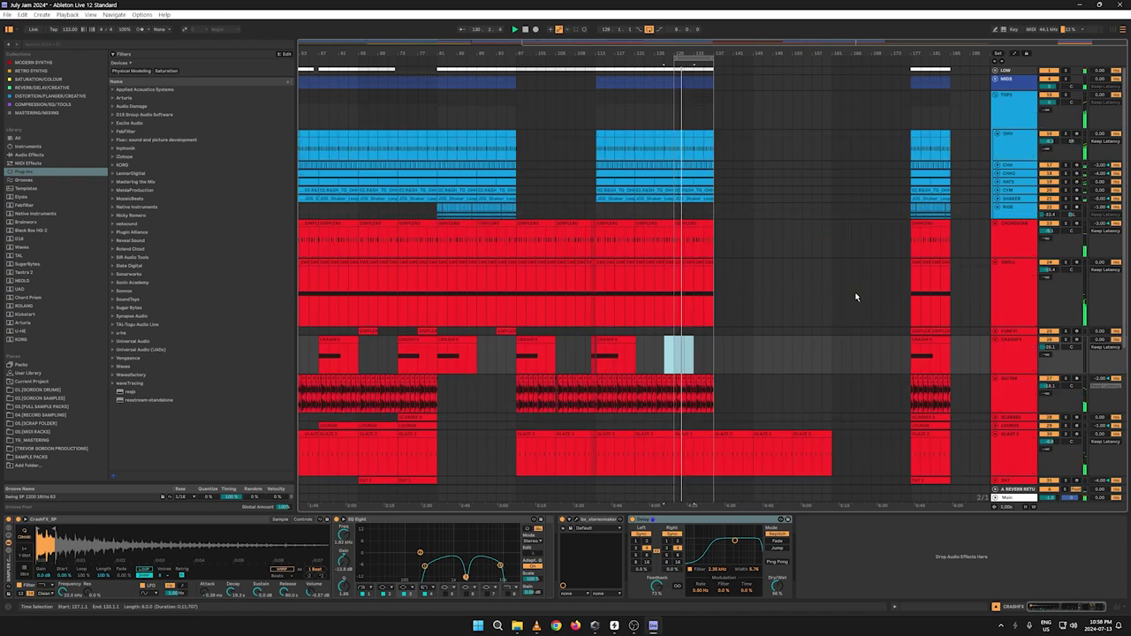
drag(834, 52, 840, 260)
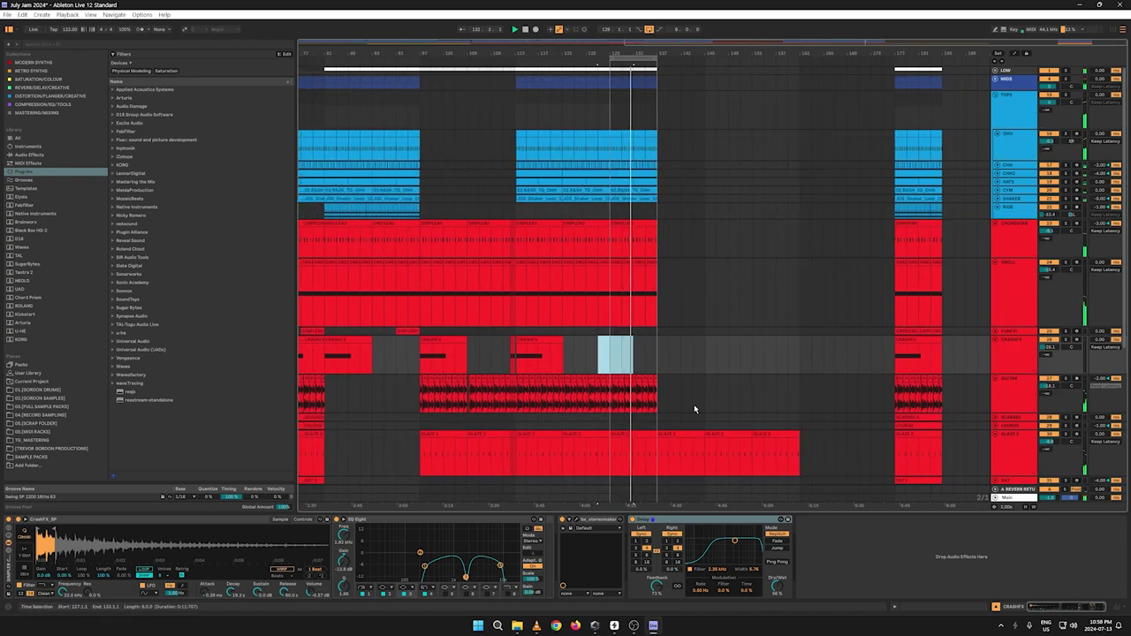
click(655, 407)
drag(657, 405, 616, 7)
key(ctrl+d)
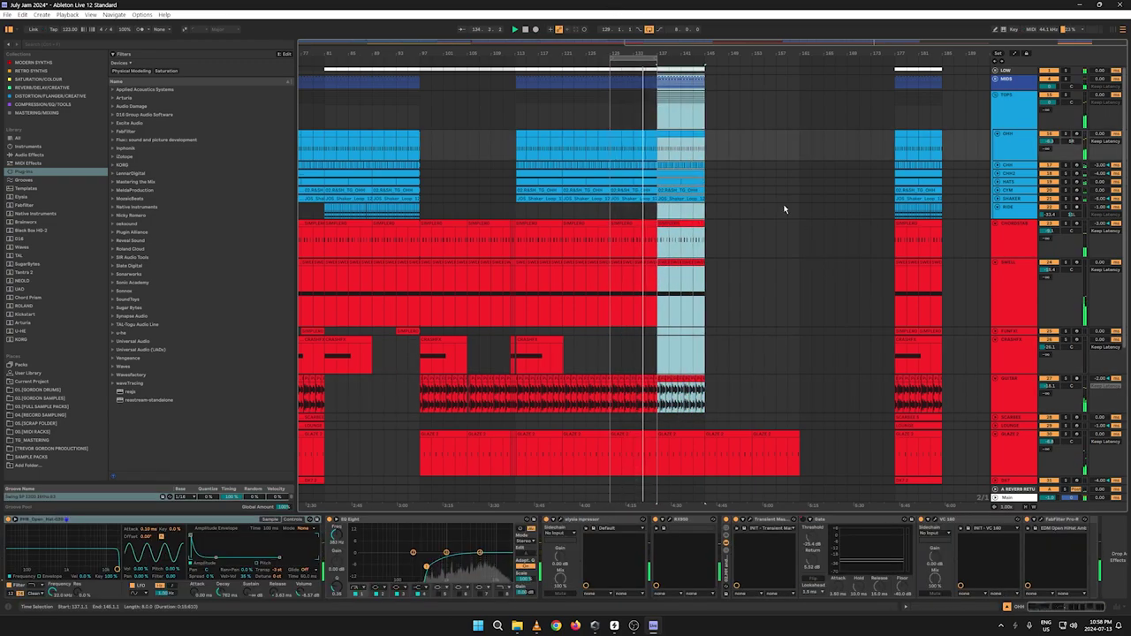
Step: Move the loop to bars 135–143 and copy the RISE clip to bar 137
drag(645, 53, 722, 62)
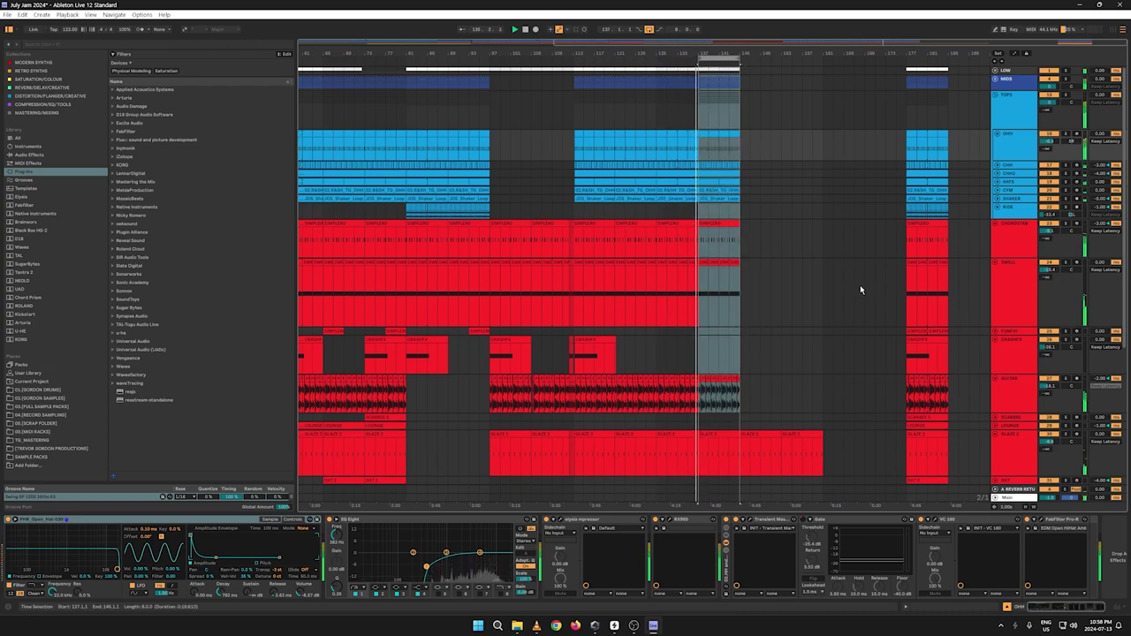
scroll(859, 284, down, 5)
scroll(896, 285, up, 5)
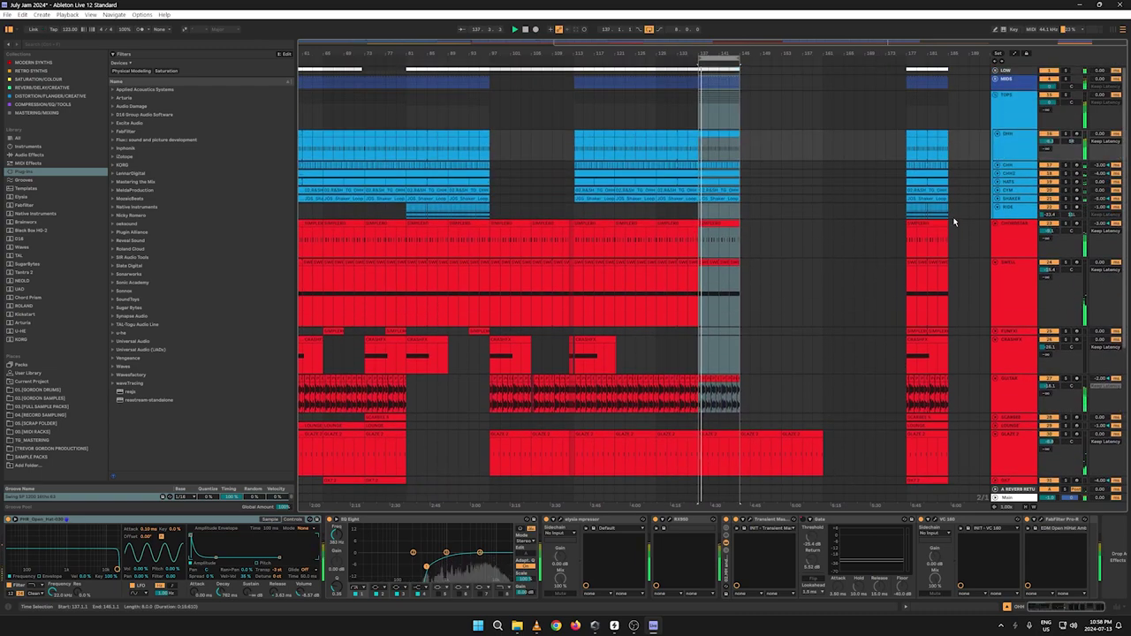
right_click(916, 210)
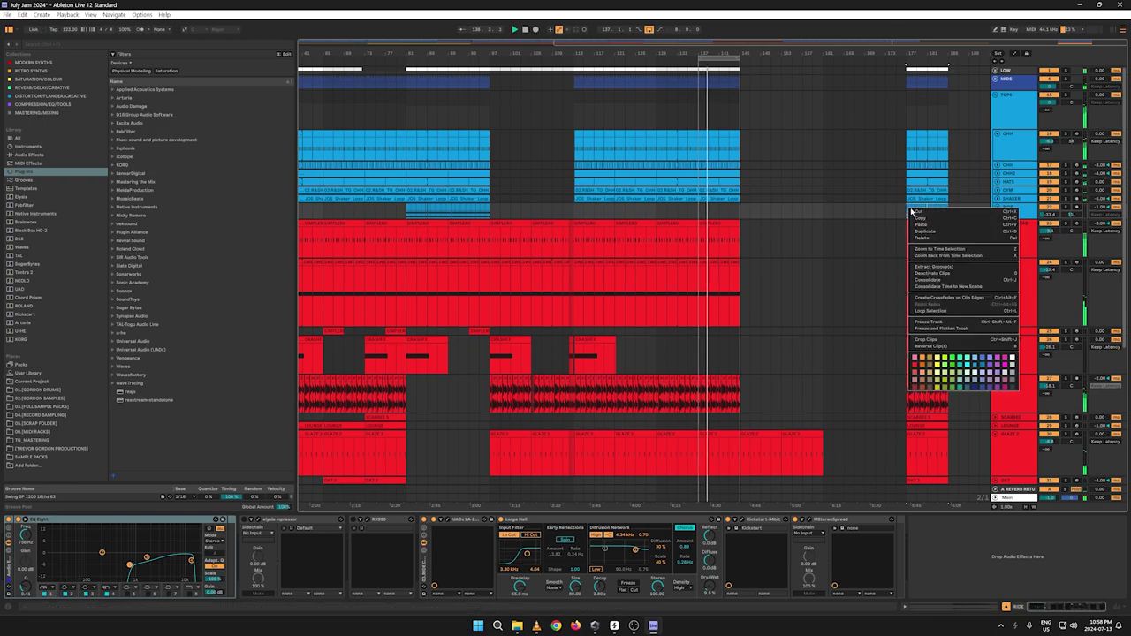
key(Escape)
click(699, 211)
key(ctrl+v)
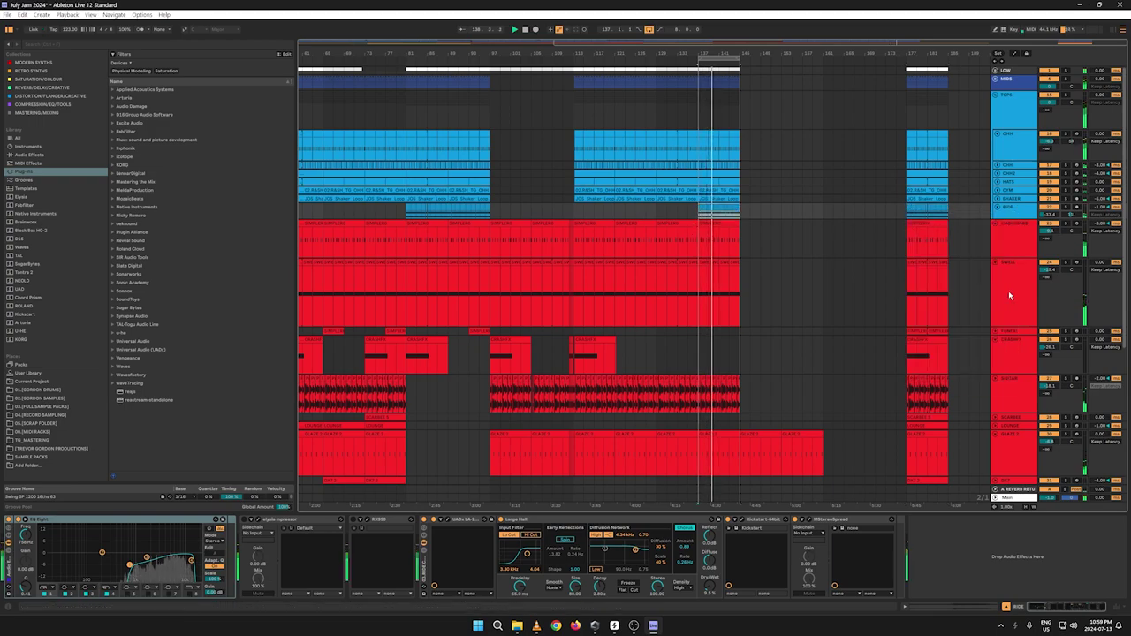
drag(845, 55, 814, 97)
scroll(795, 249, down, 5)
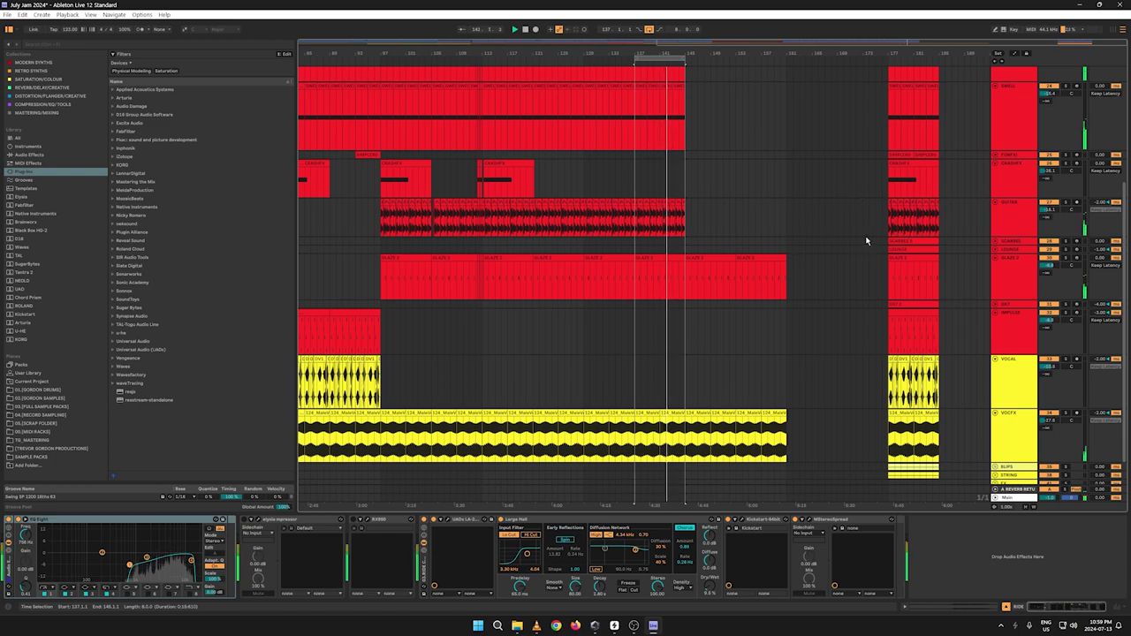
Step: Restart playback from around bar 110 and unfold the LOUNGE track
scroll(763, 212, up, 4)
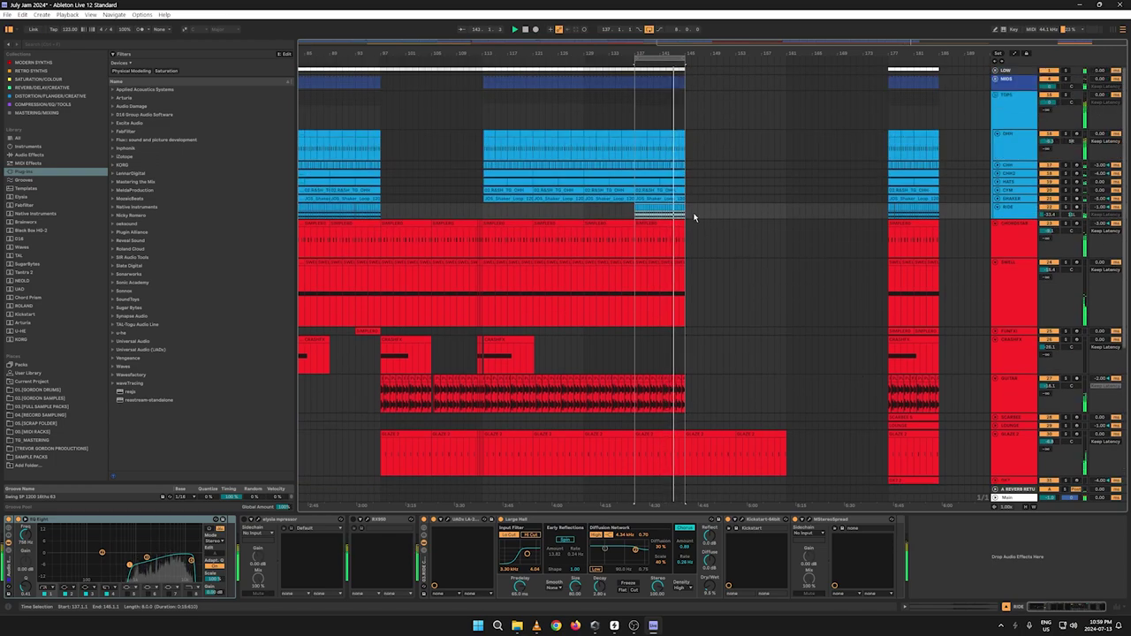
drag(691, 211, 602, 213)
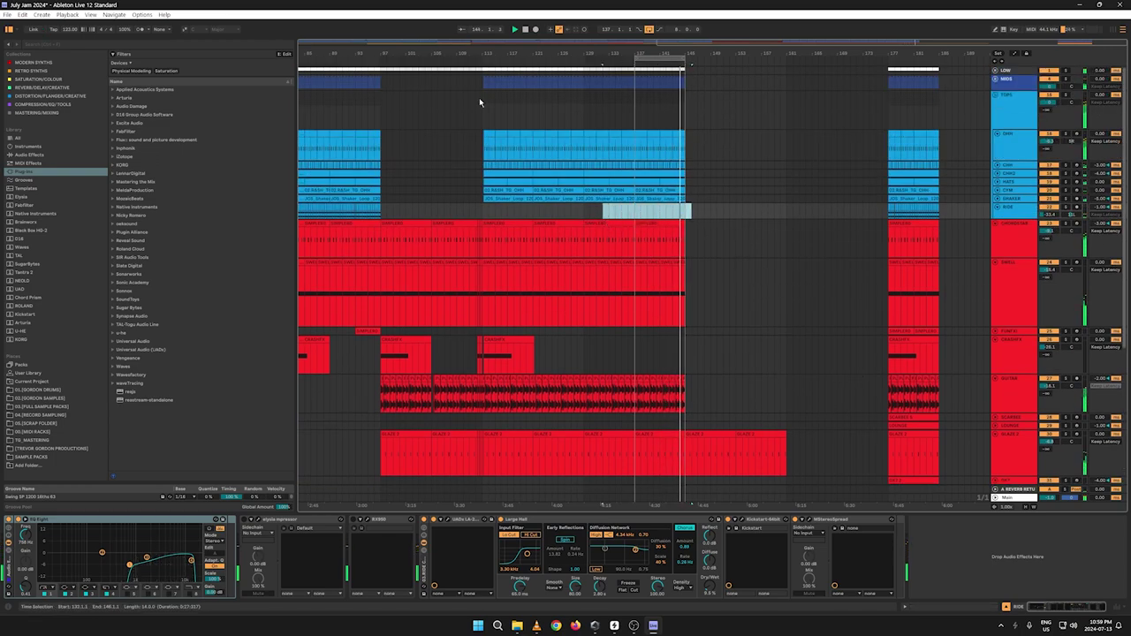
click(456, 58)
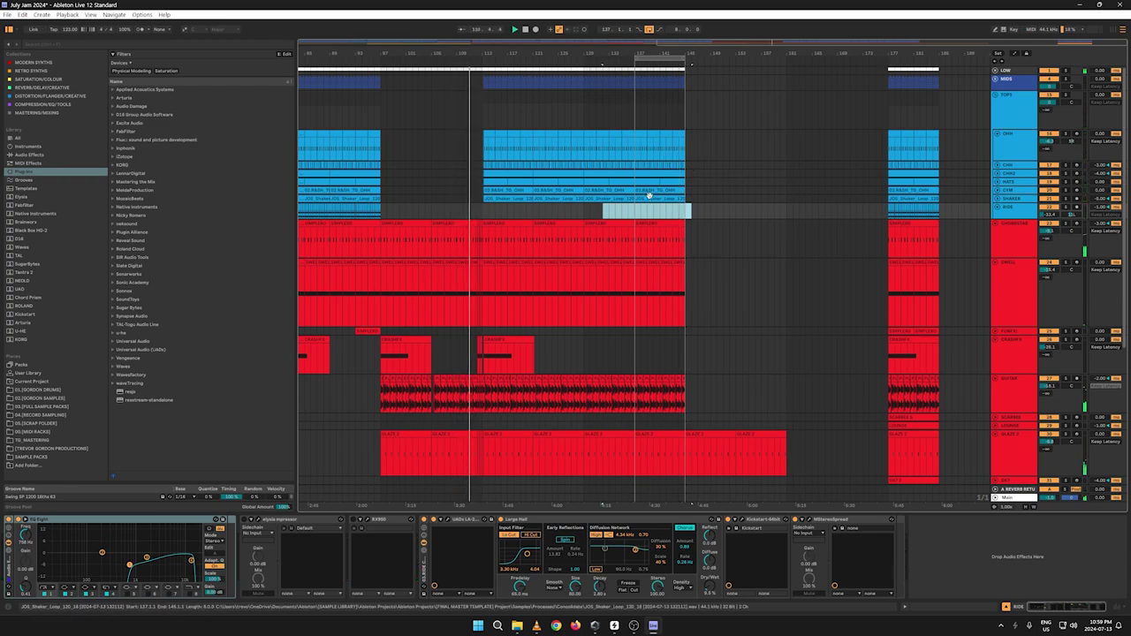
scroll(647, 206, down, 1)
scroll(631, 226, down, 5)
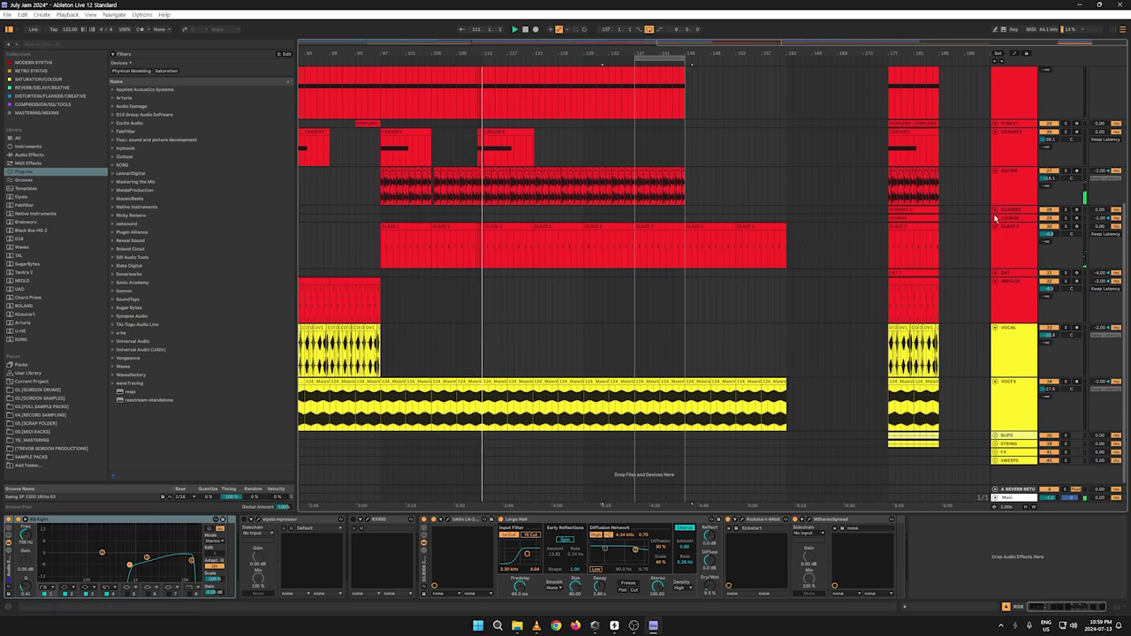
click(995, 219)
right_click(906, 219)
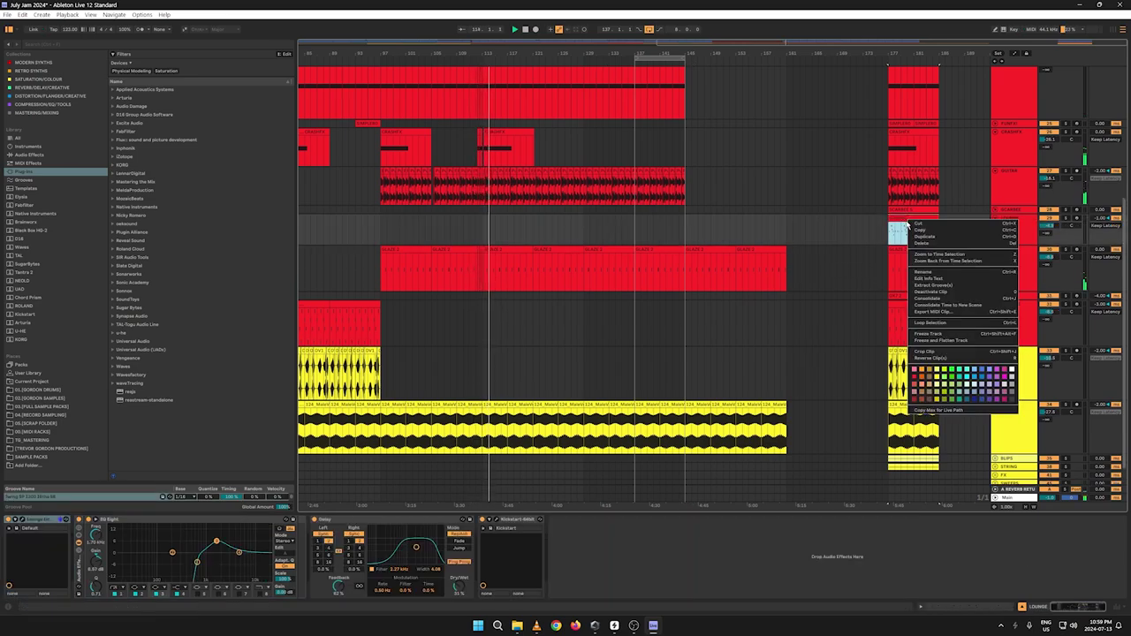
click(911, 229)
Step: Audition the arrangement from bar 81, then from bar 93
drag(353, 51, 428, 56)
key(space)
click(347, 235)
key(space)
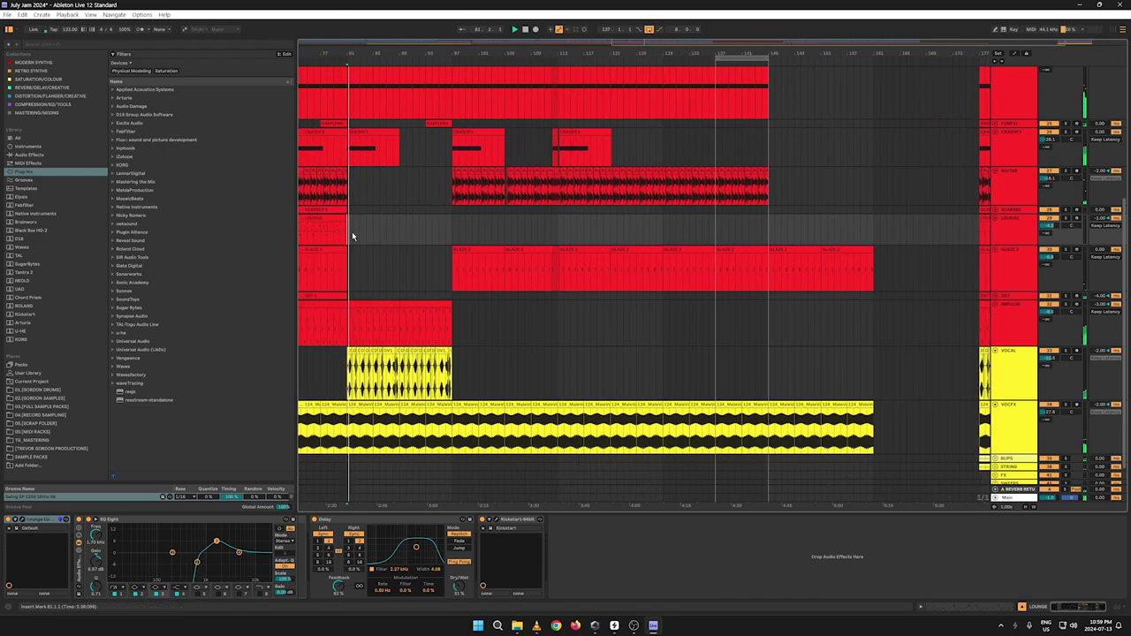
click(425, 234)
key(space)
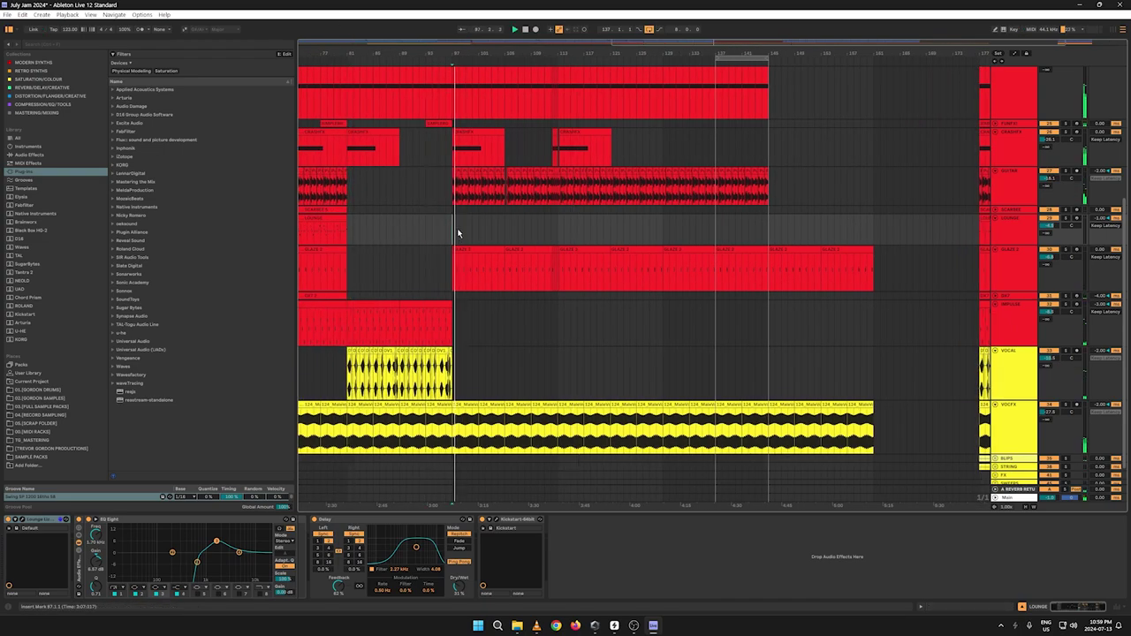
Step: Select bars 105–113 on LOUNGE and bring up the LOUNGE device chain
drag(508, 233, 546, 235)
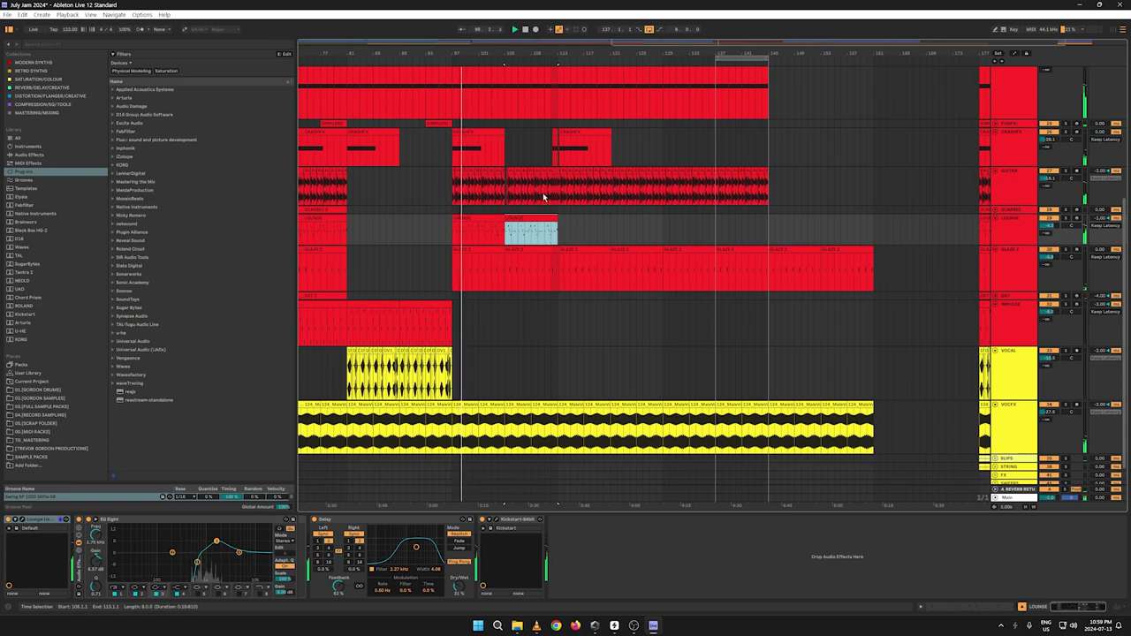
key(a)
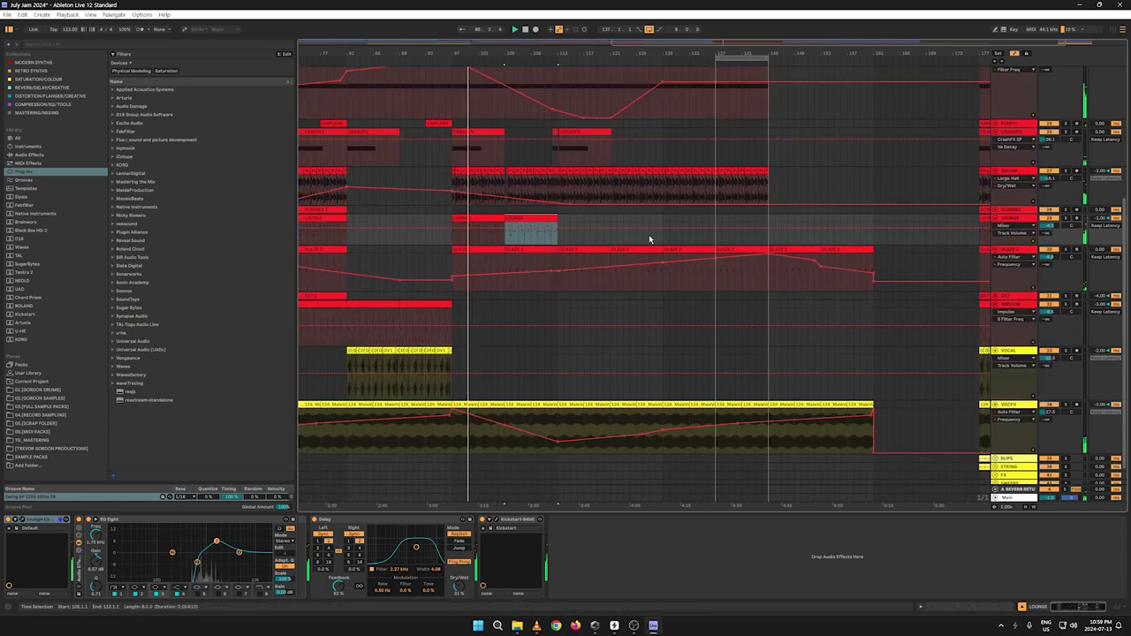
key(a)
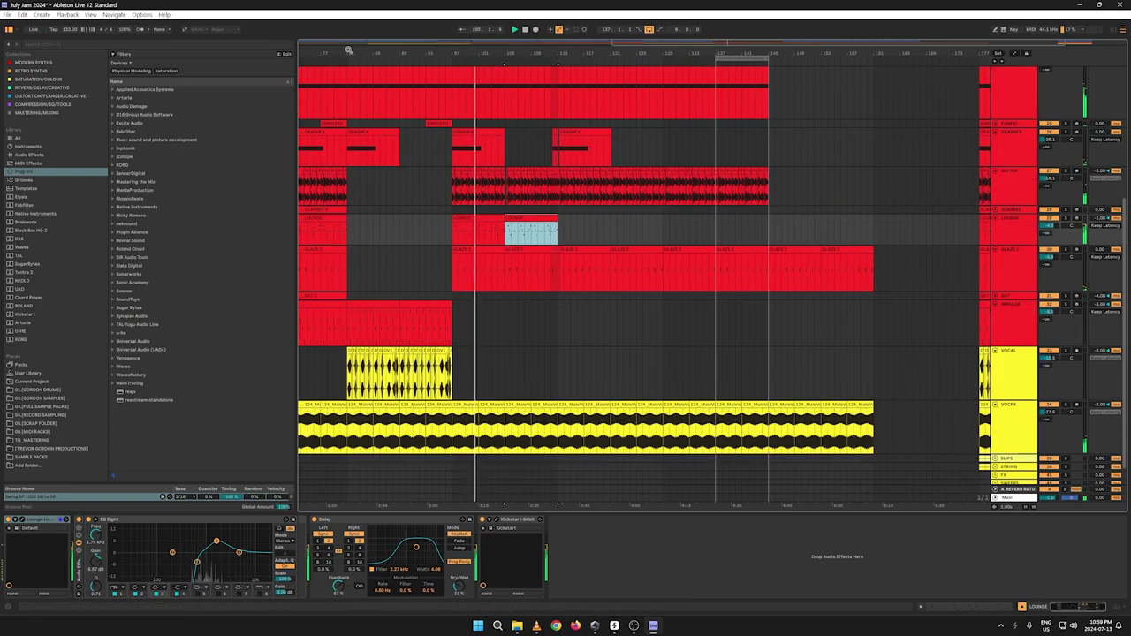
drag(346, 51, 406, 52)
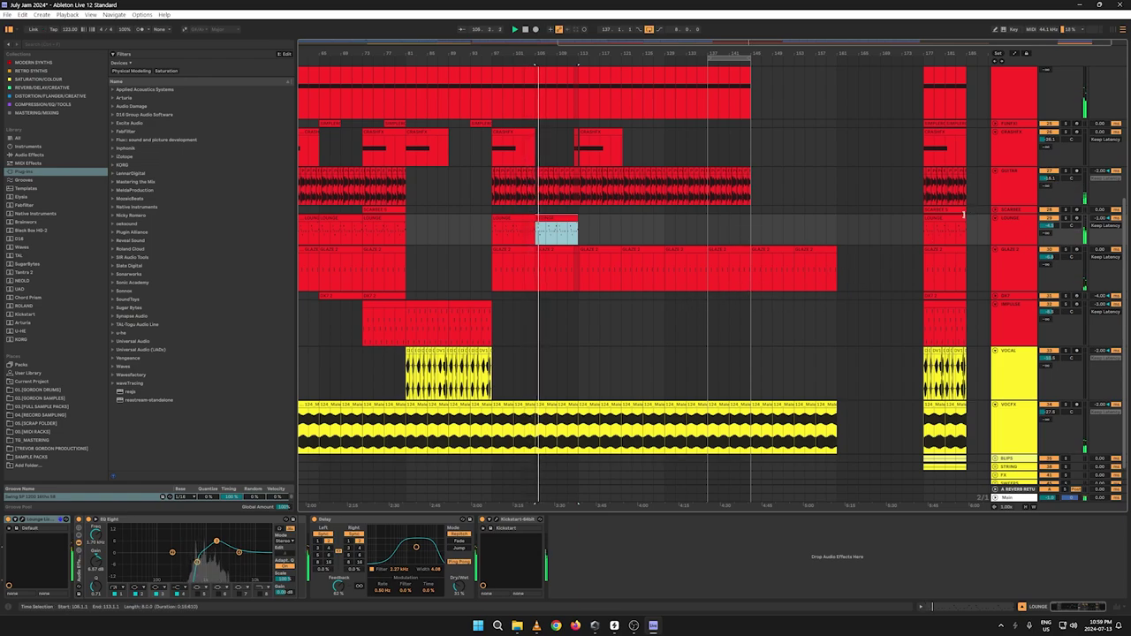
double_click(1009, 221)
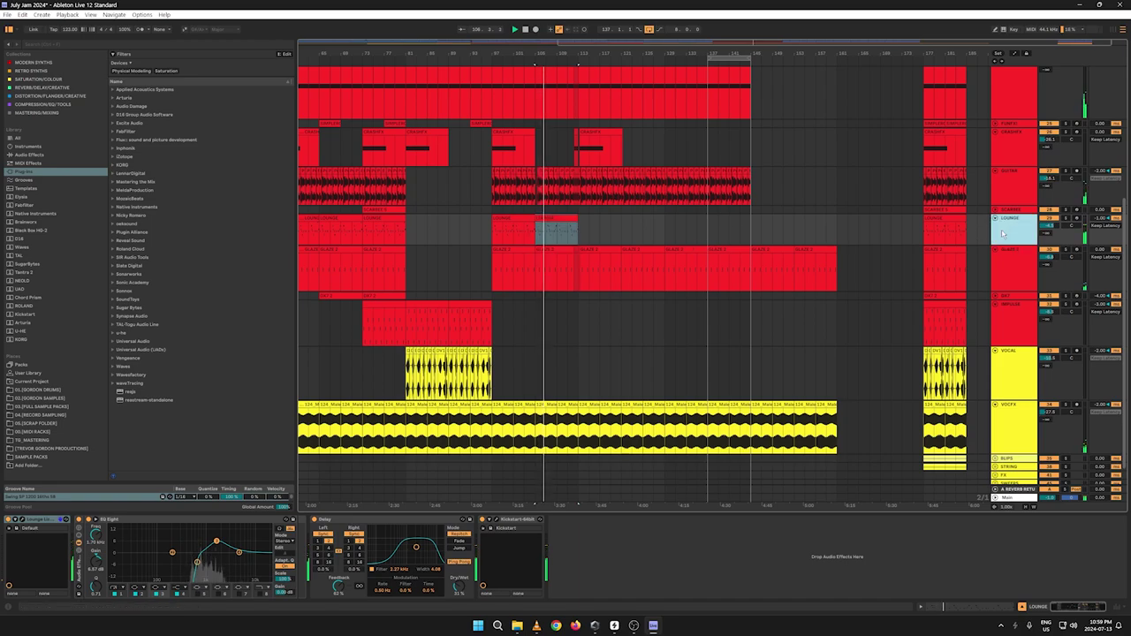
Step: Load Auto Filter onto the LOUNGE track and show its Frequency automation lane
click(29, 156)
click(147, 129)
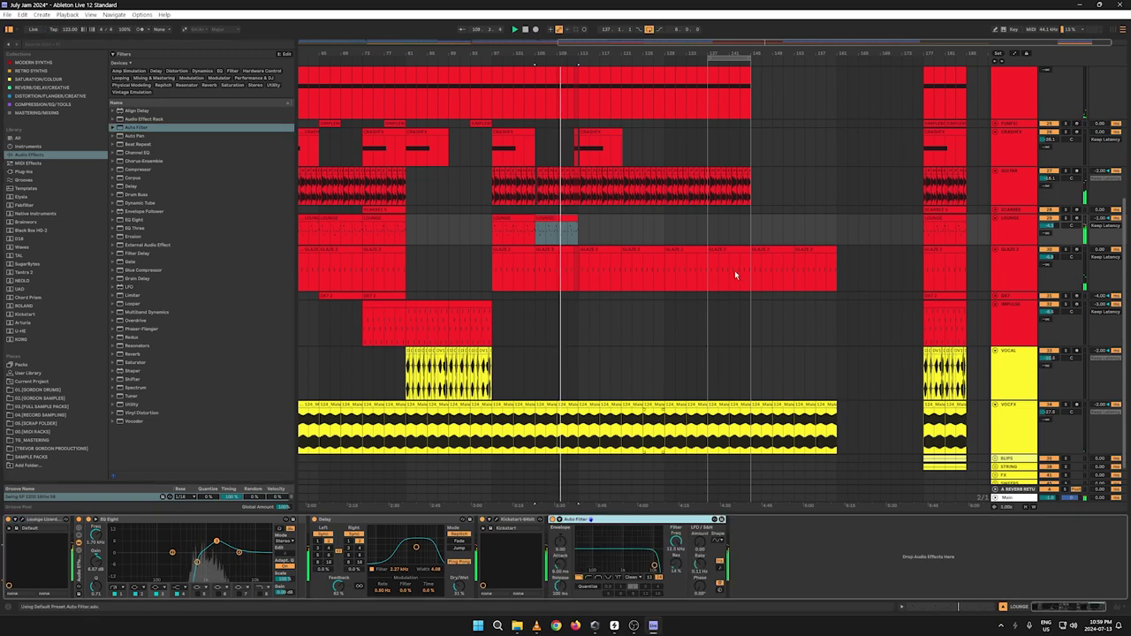
right_click(675, 546)
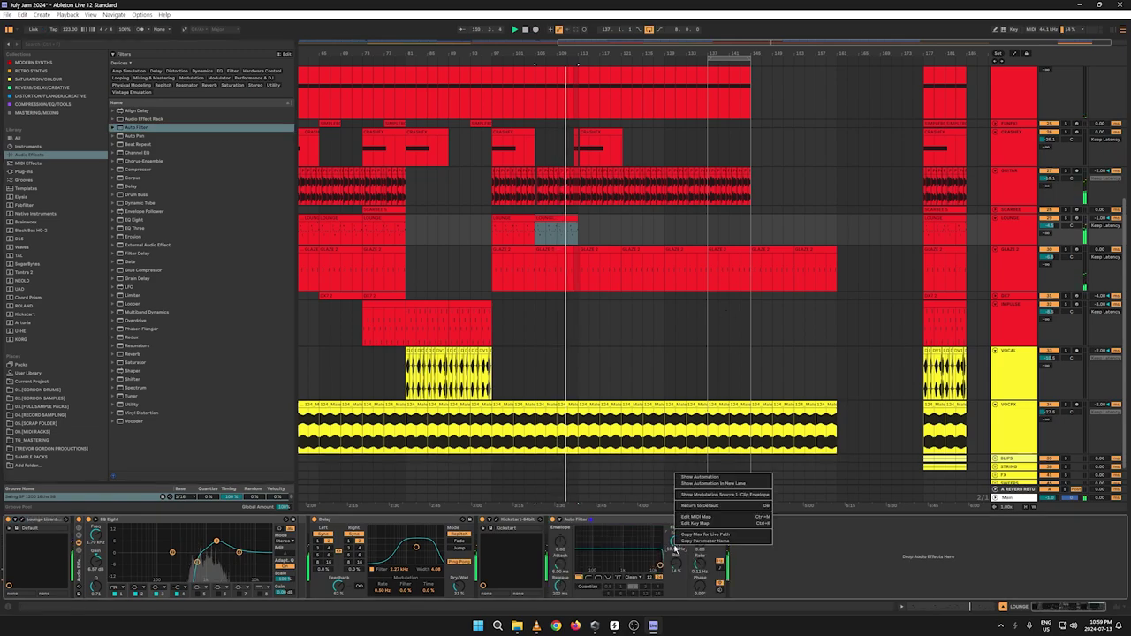
click(697, 479)
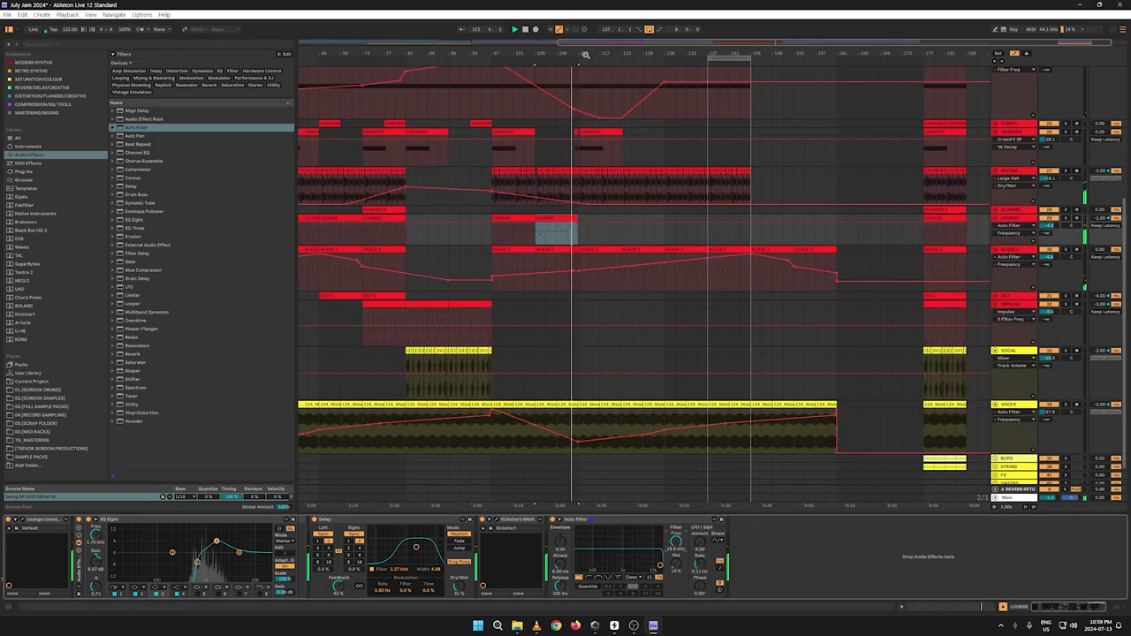
Step: Zoom in near bar 112 and isolate a one-beat slice of the LOUNGE clip before bar 113
drag(600, 55, 508, 148)
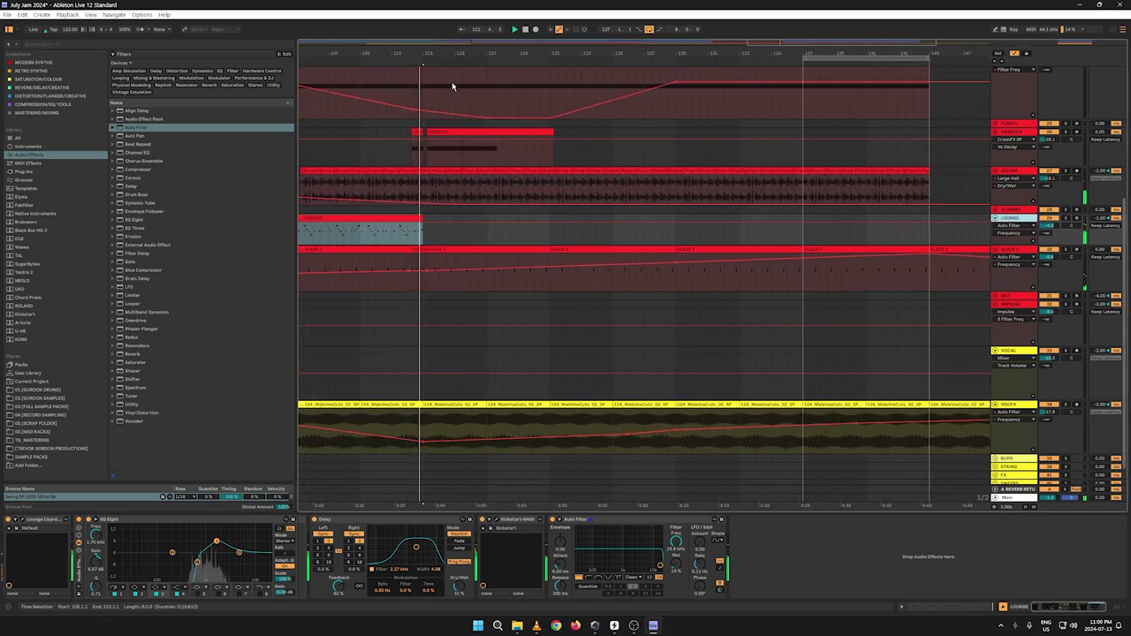
drag(415, 53, 608, 148)
key(space)
click(590, 238)
key(space)
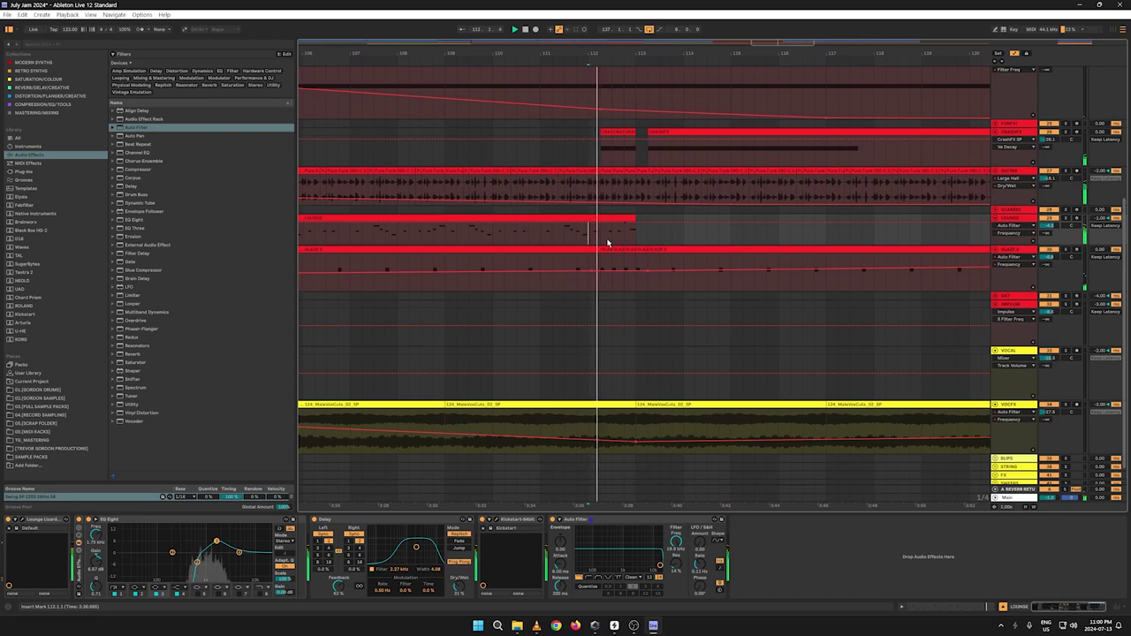
key(space)
key(space)
drag(603, 240, 590, 240)
key(ctrl+d)
key(ctrl+d)
key(ctrl+d)
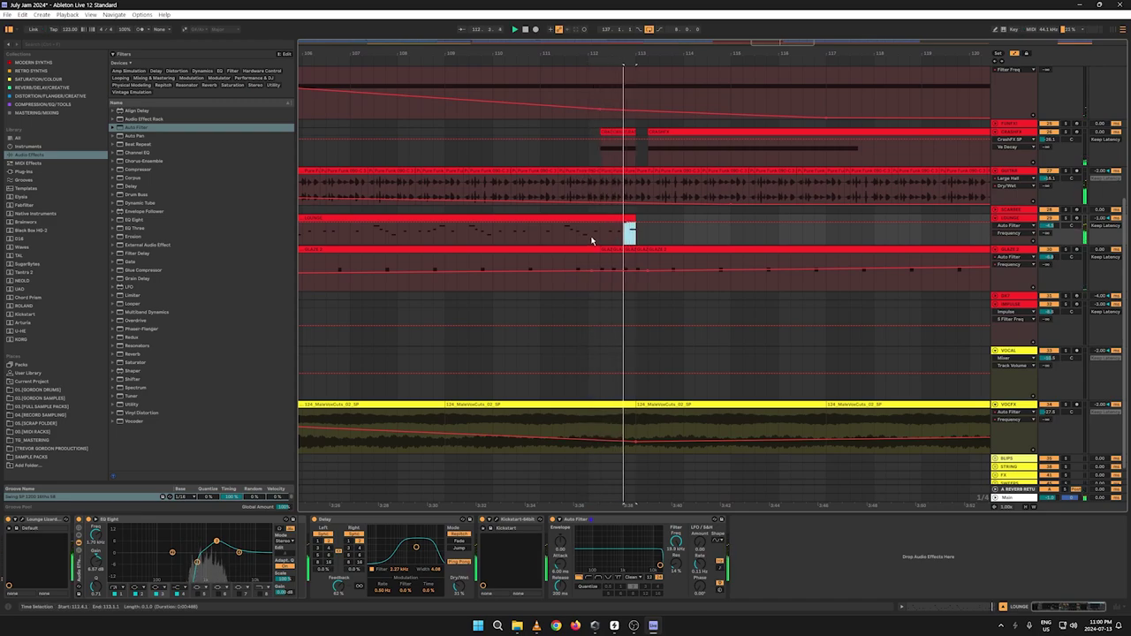
mouse_move(599, 239)
mouse_down()
mouse_move(609, 238)
mouse_move(591, 240)
mouse_up()
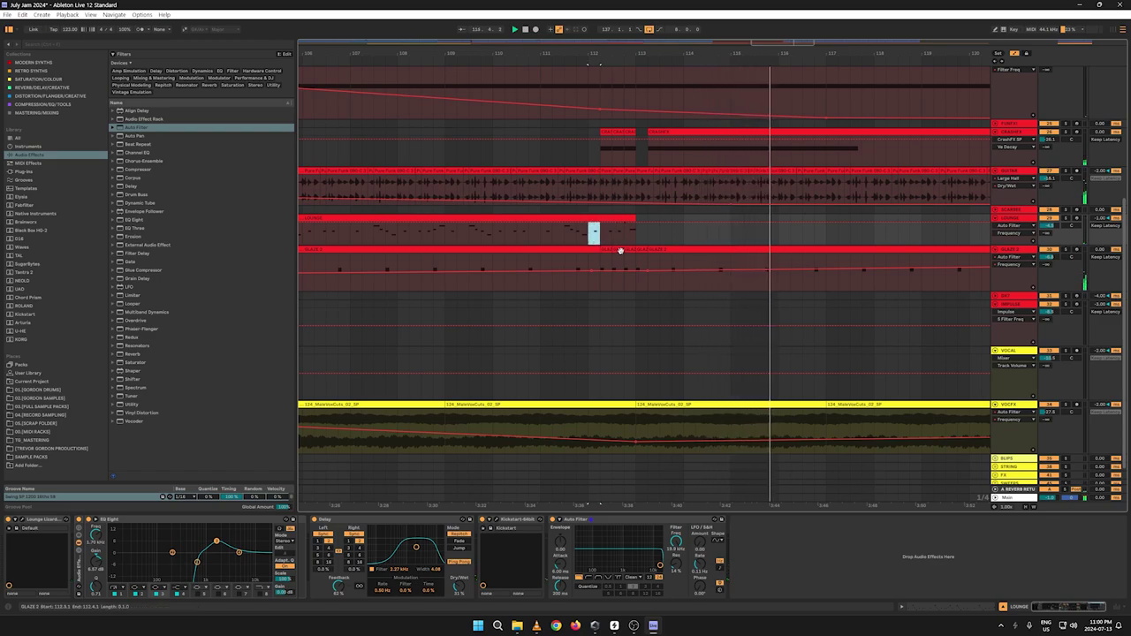
Step: Audition the selected LOUNGE beat from 111.4.1, then zoom back out
key(a)
key(space)
key(space)
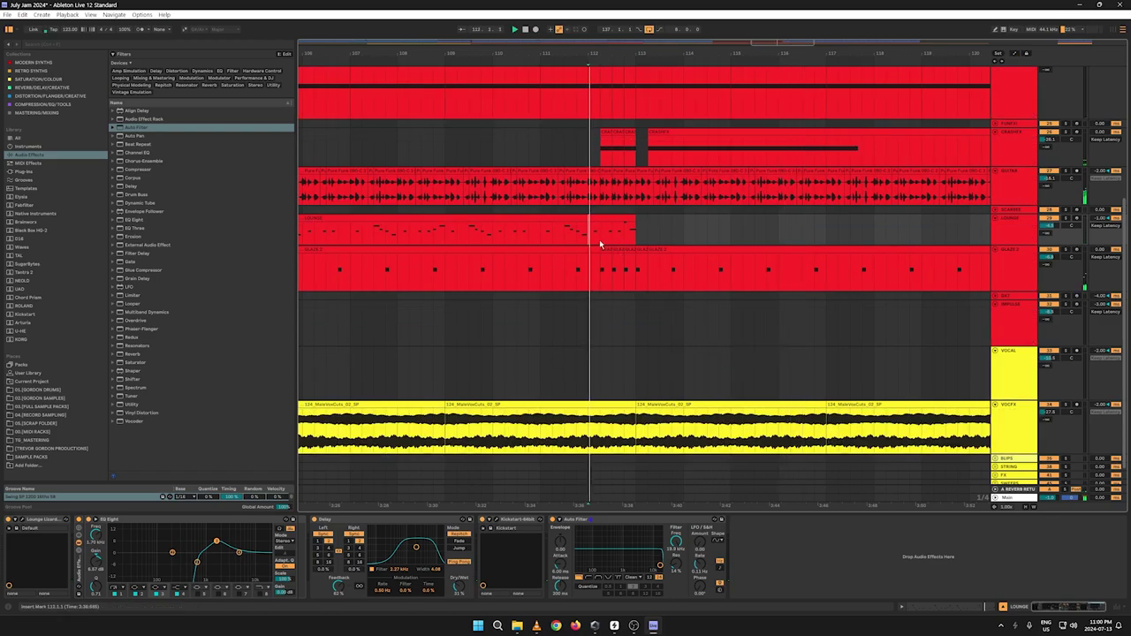
key(space)
key(space)
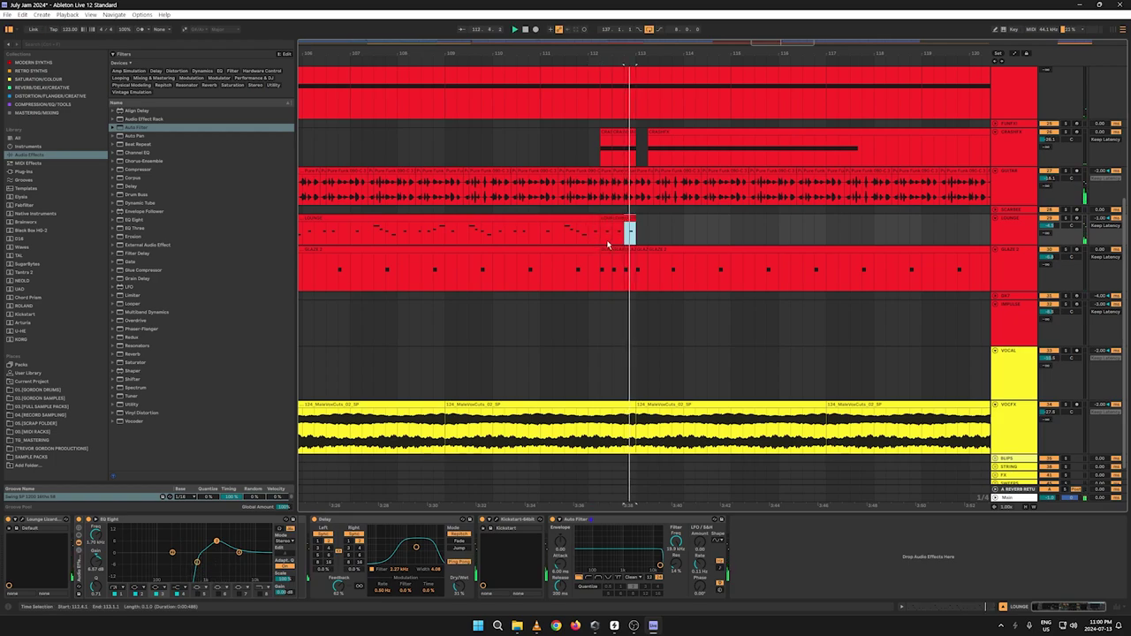
key(space)
click(579, 241)
key(space)
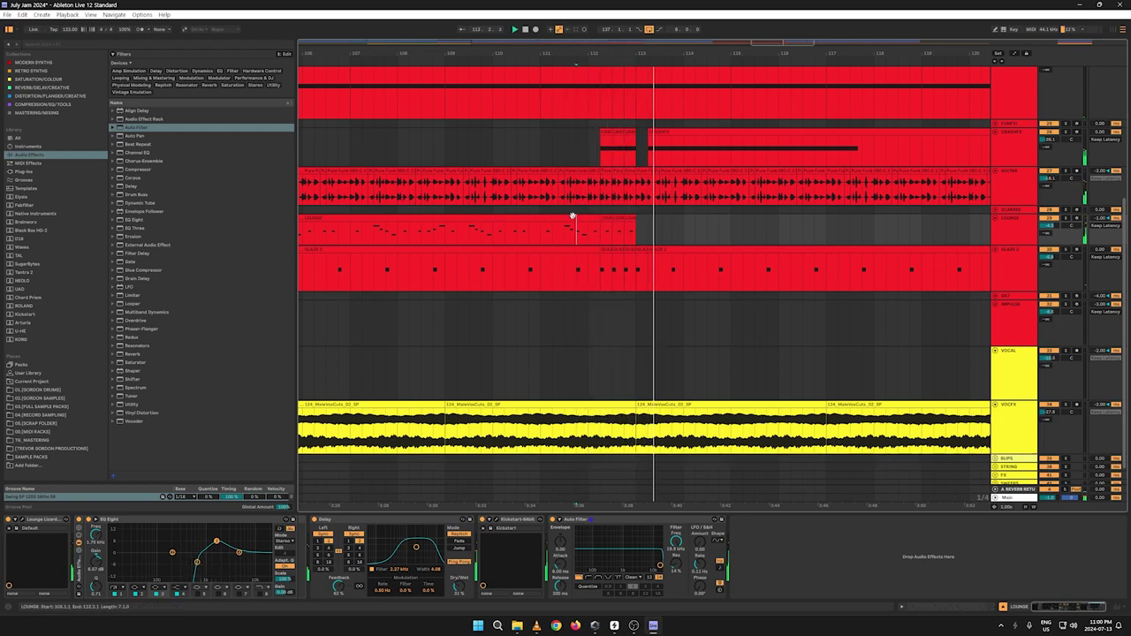
drag(659, 54, 636, 5)
click(1016, 235)
key(space)
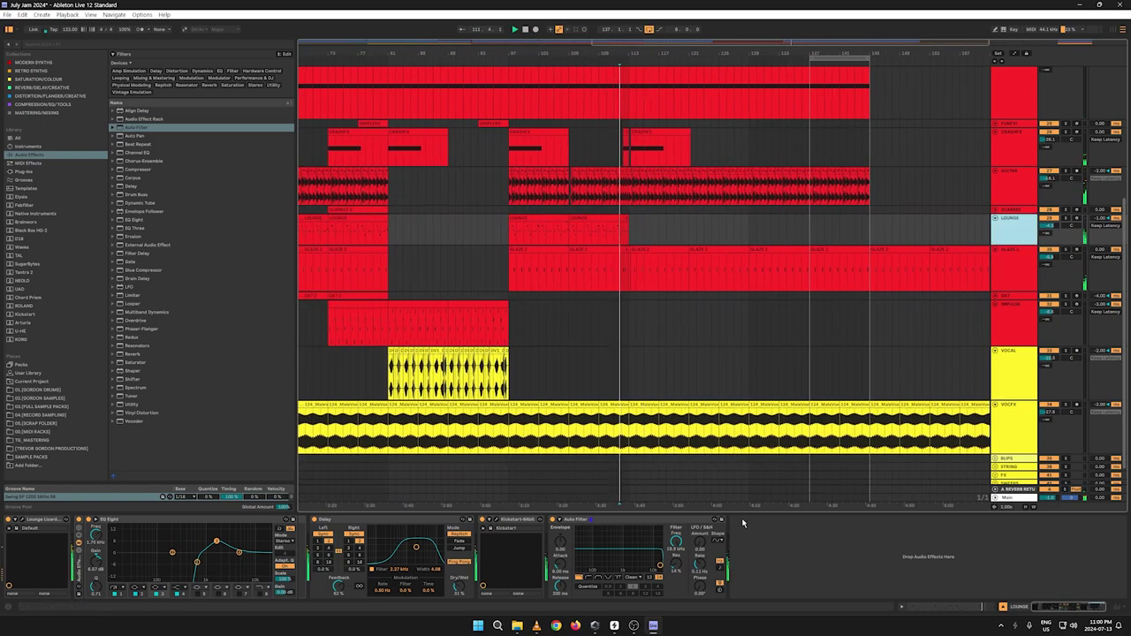
Step: Add a LOUNGE filter-frequency breakpoint at bar 97, pull it down, and settle it near 1 kHz
right_click(679, 543)
click(700, 475)
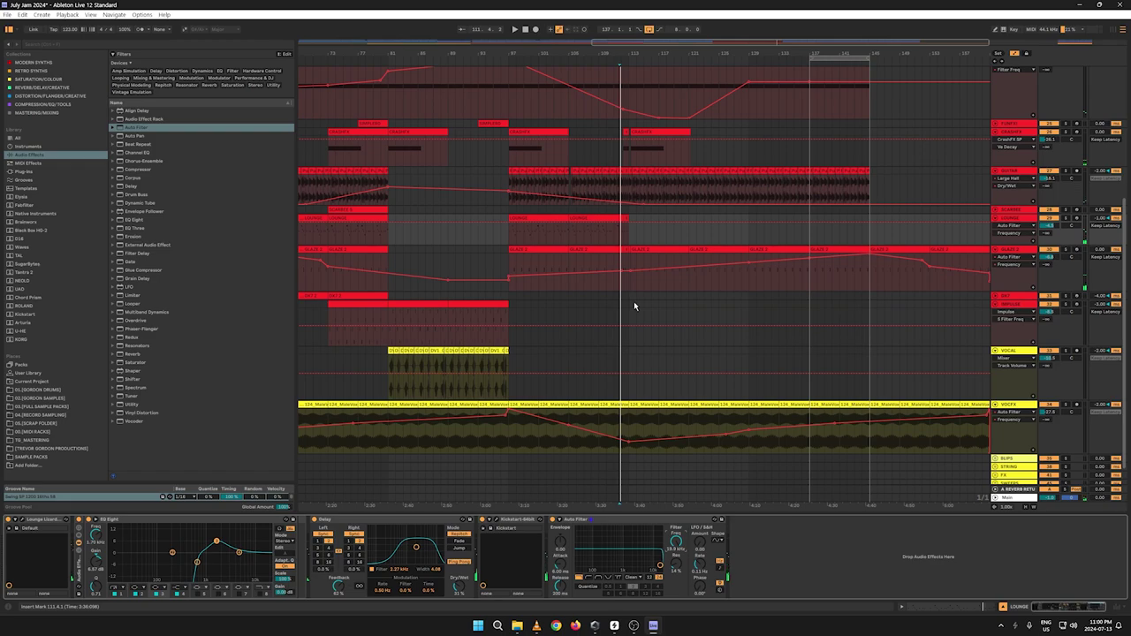
click(500, 225)
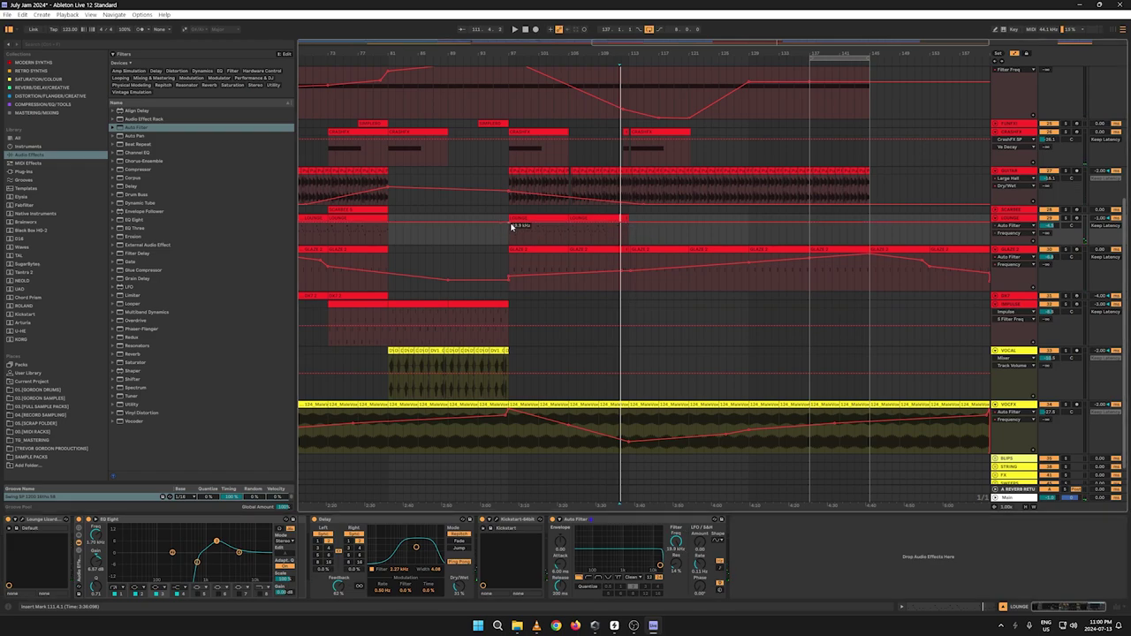
drag(509, 224, 508, 243)
key(space)
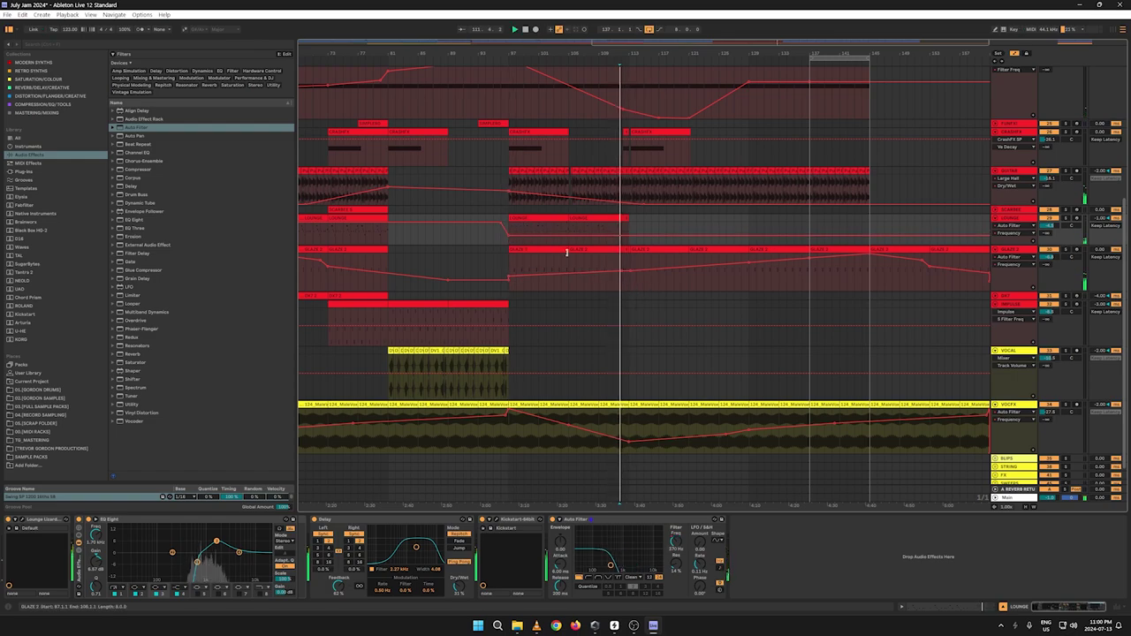
click(509, 226)
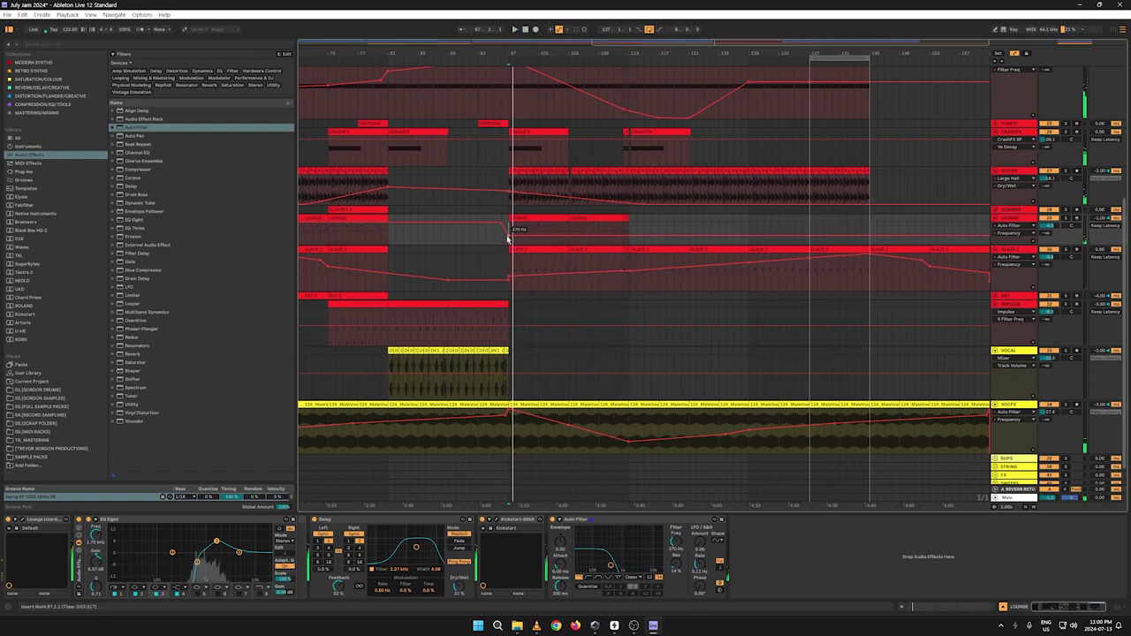
drag(508, 237, 508, 231)
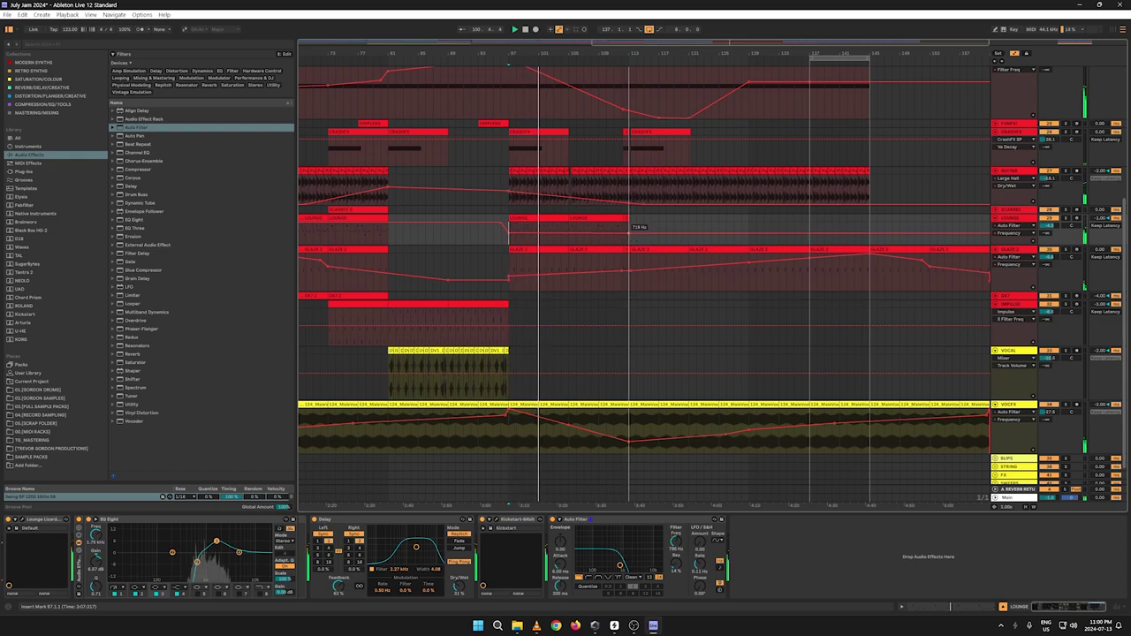
key(a)
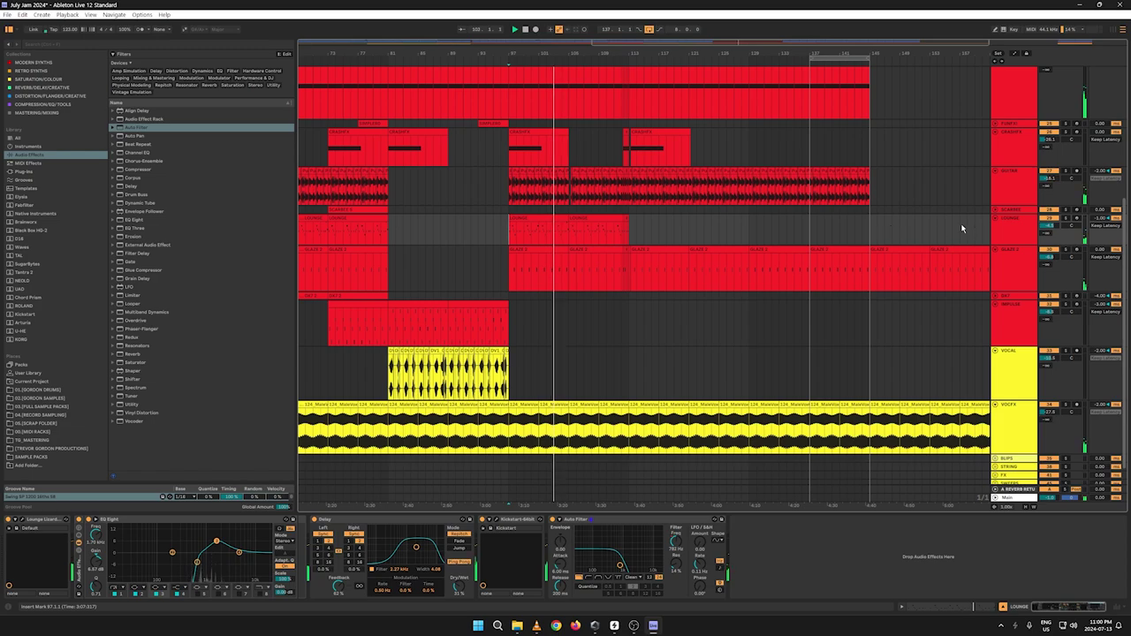
drag(908, 54, 747, 56)
Step: Lower the LOUNGE filter breakpoint to 433 Hz and replay from bar 97
key(a)
key(a)
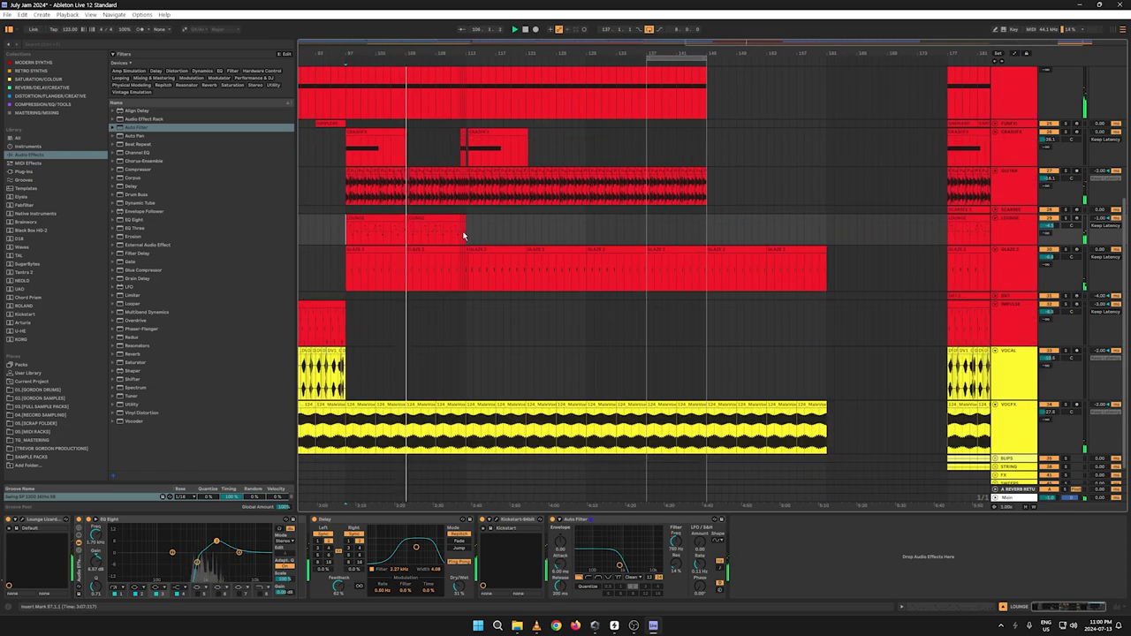
key(a)
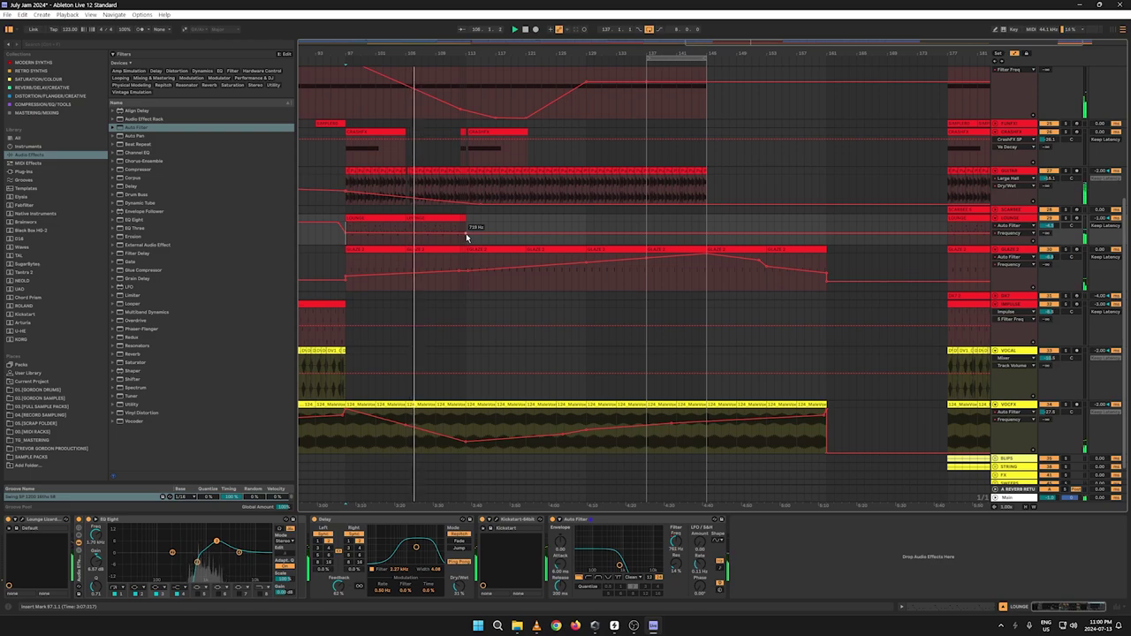
drag(466, 237, 467, 230)
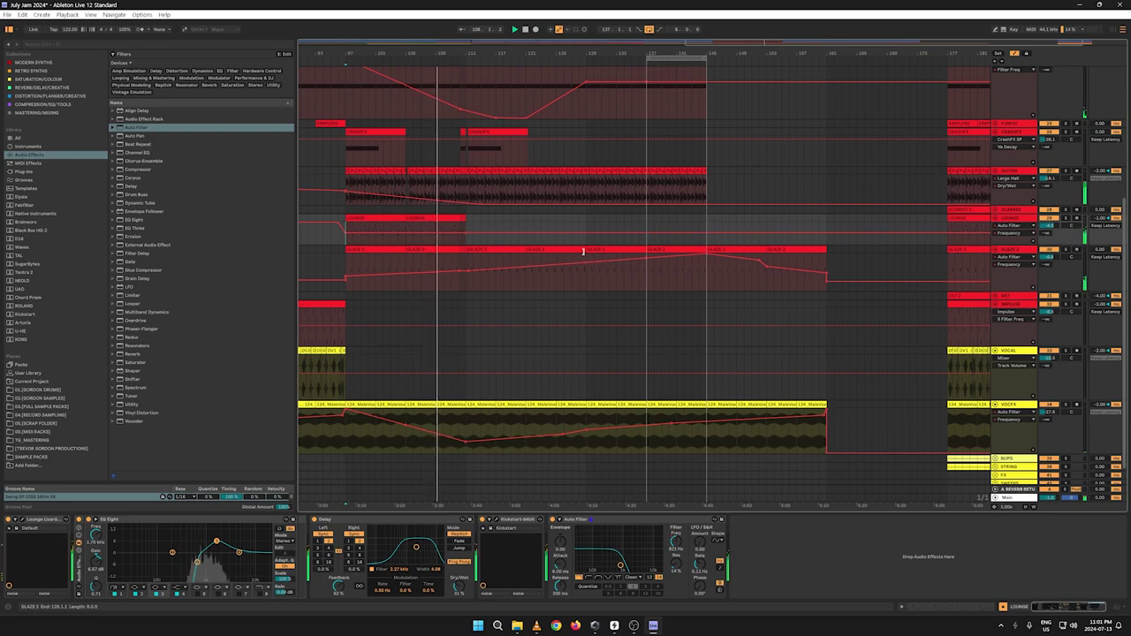
key(a)
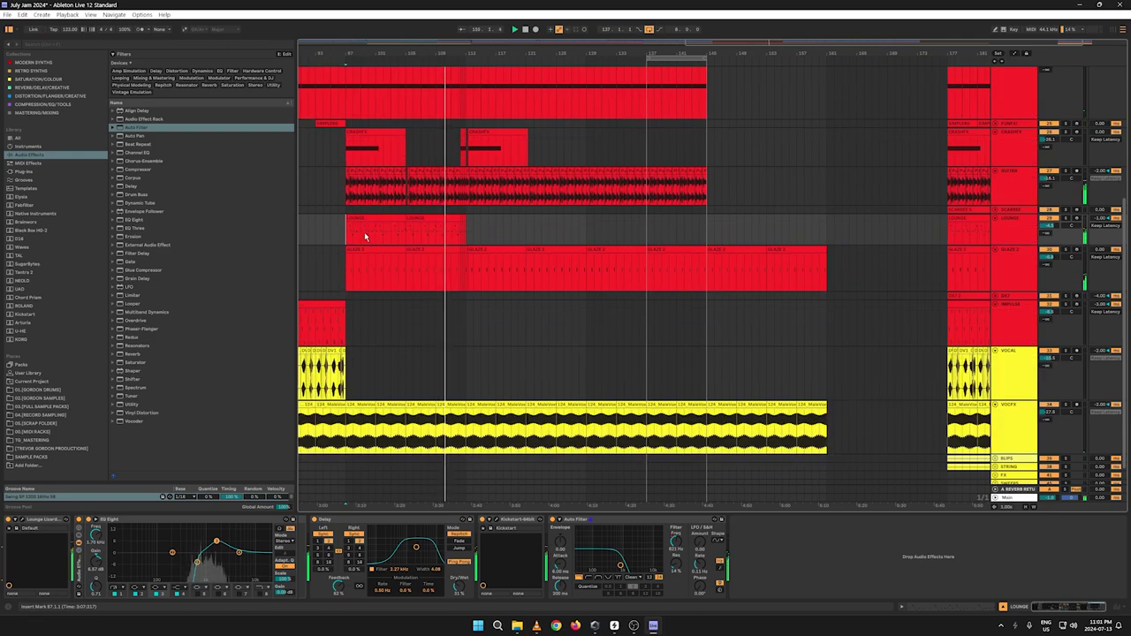
key(space)
key(space)
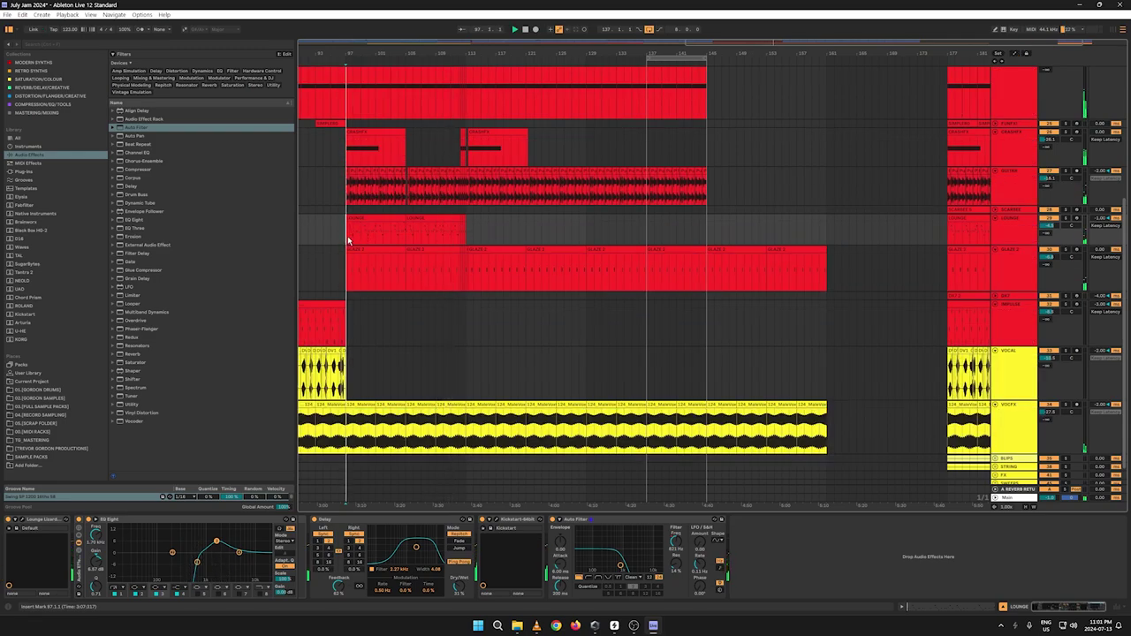
key(a)
key(a)
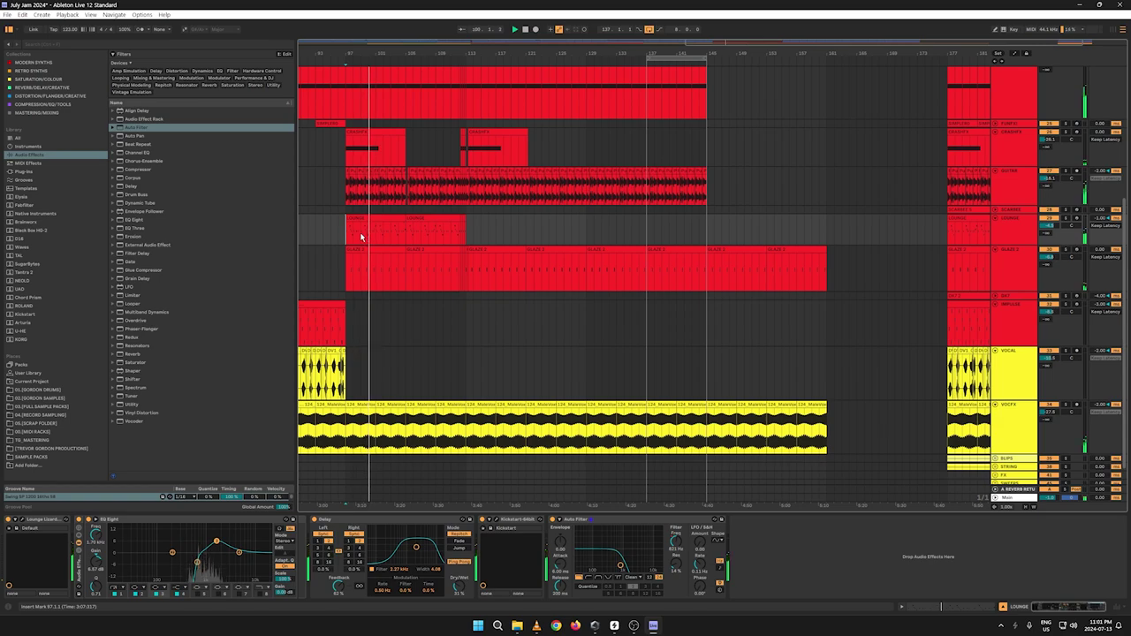
Step: Select bars 97–99 of the LOUNGE clip and duplicate them three times through bar 105
mouse_move(361, 236)
mouse_down()
mouse_move(374, 234)
mouse_move(348, 237)
mouse_up()
key(space)
click(351, 236)
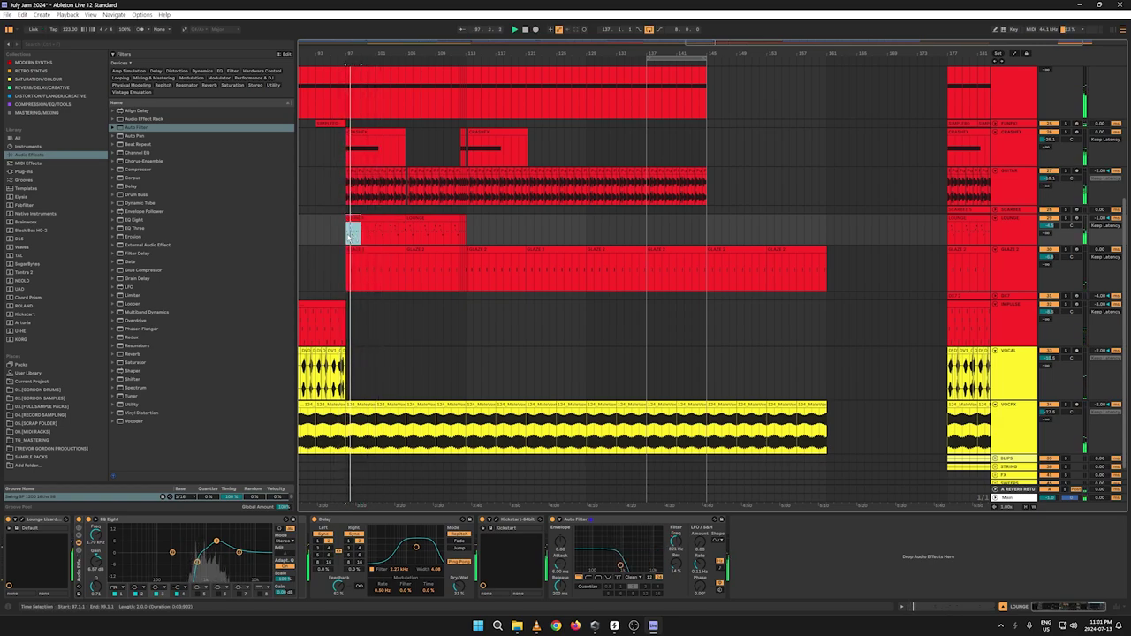
key(ctrl+d)
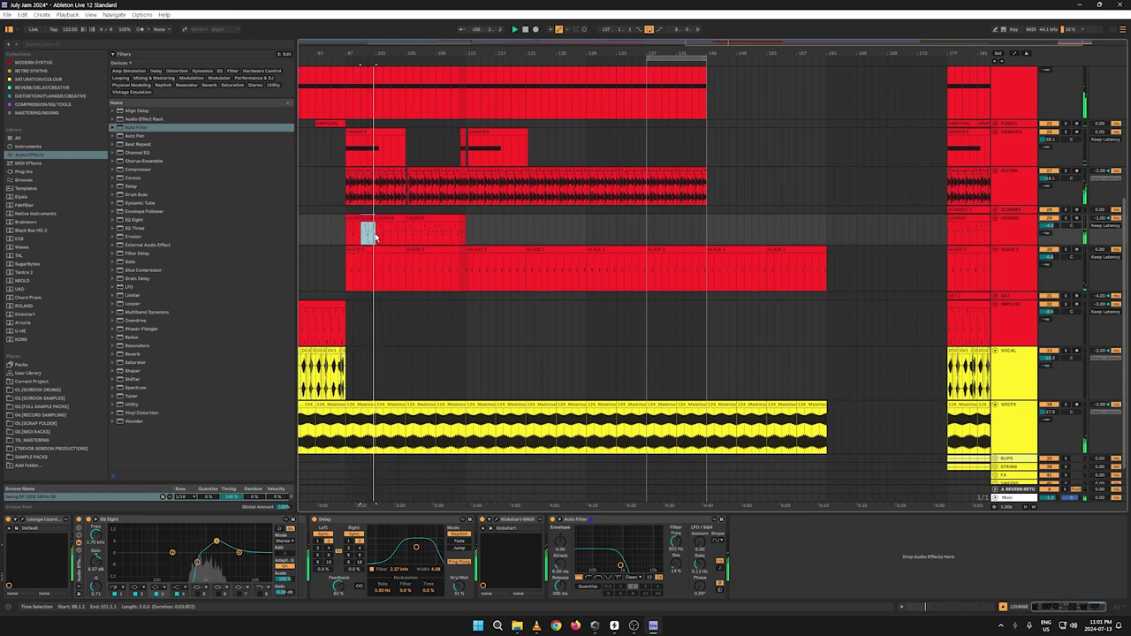
key(ctrl+d)
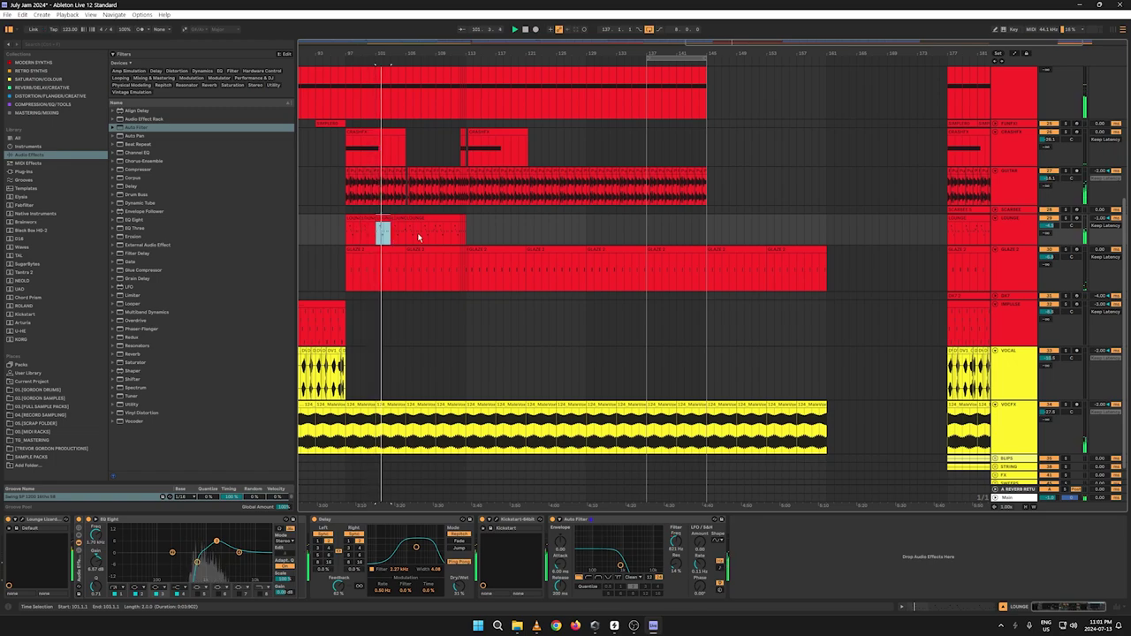
key(ctrl+d)
Step: Duplicate the selection forward again and display automation envelopes on every track
key(a)
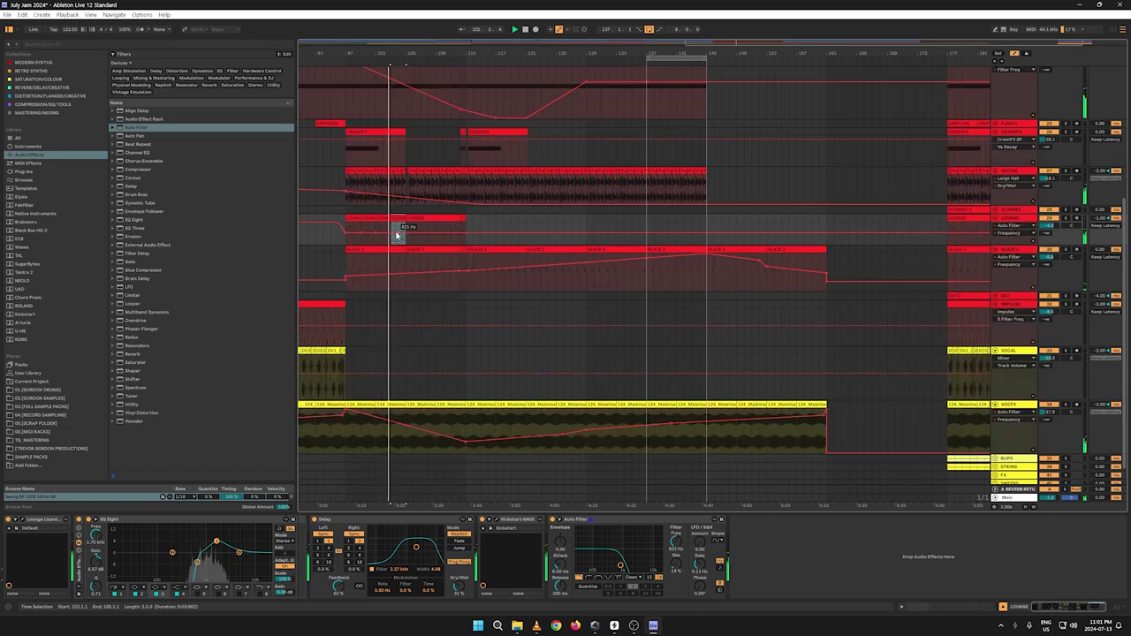
key(a)
key(a)
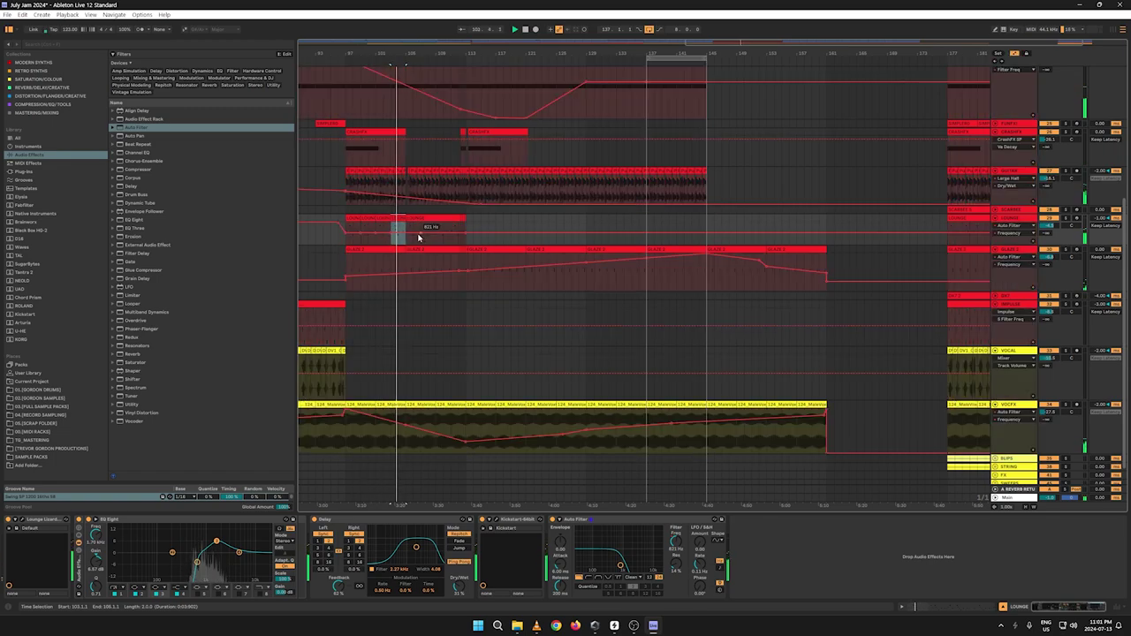
key(a)
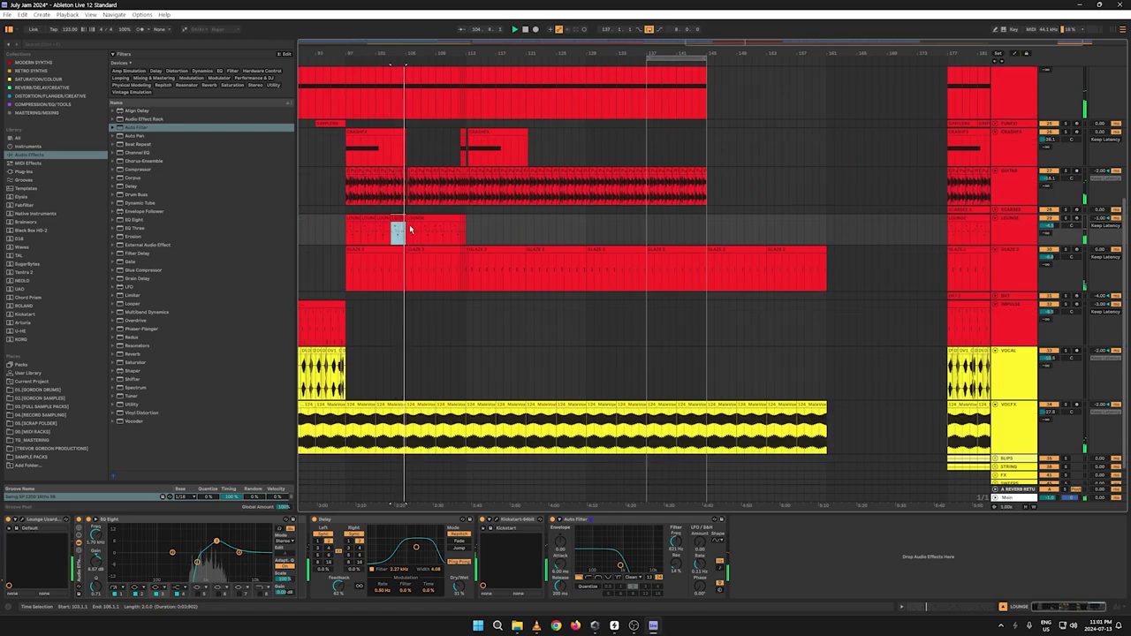
key(ctrl+d)
key(ctrl+d)
key(ctrl+d)
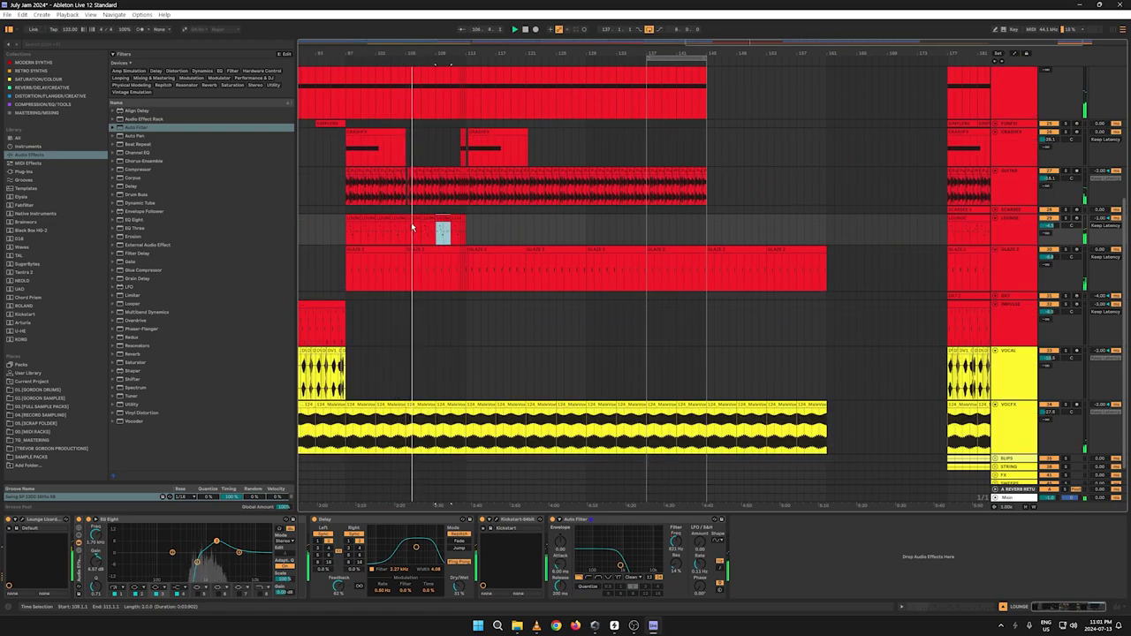
key(a)
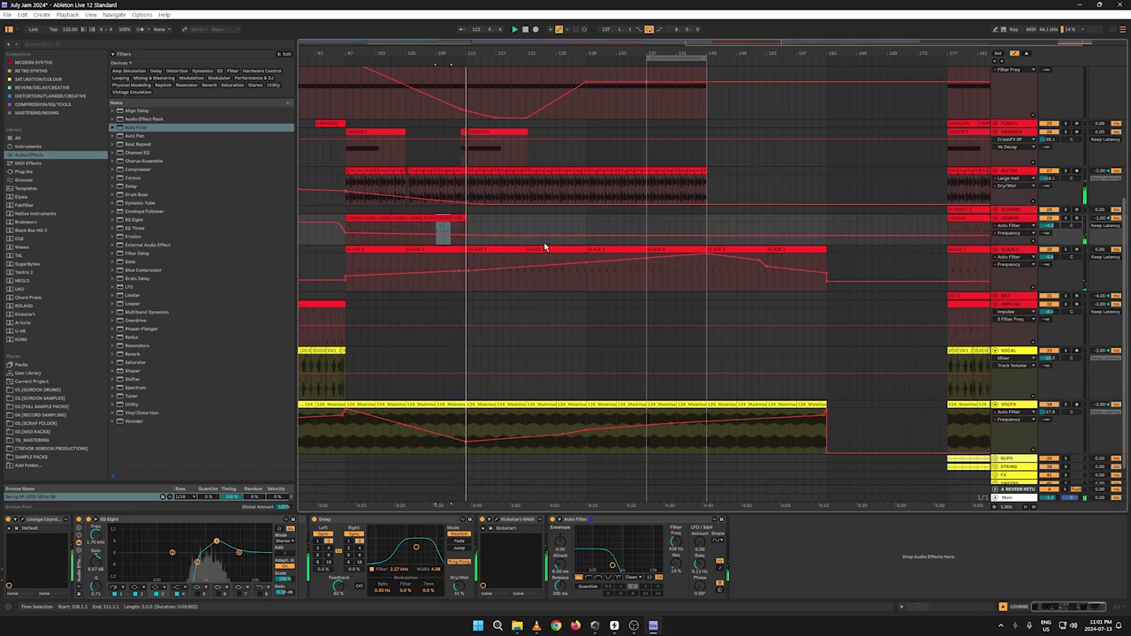
key(a)
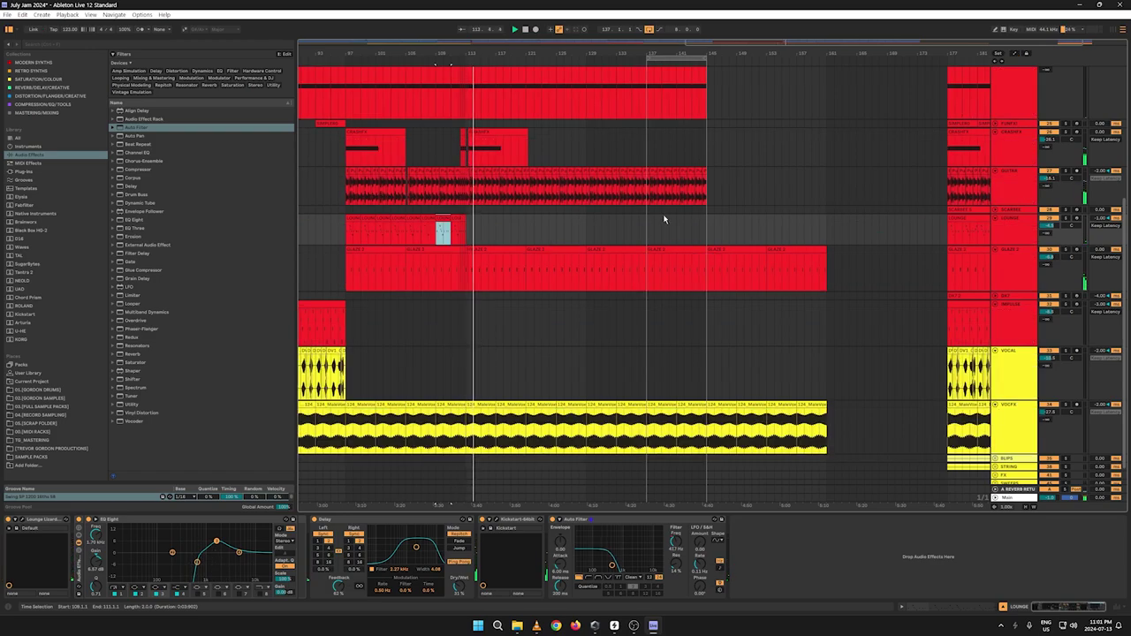
Step: Delete the GLAZE 2 clip section at bars 113–121 and set the insert mark at bar 97
key(a)
key(a)
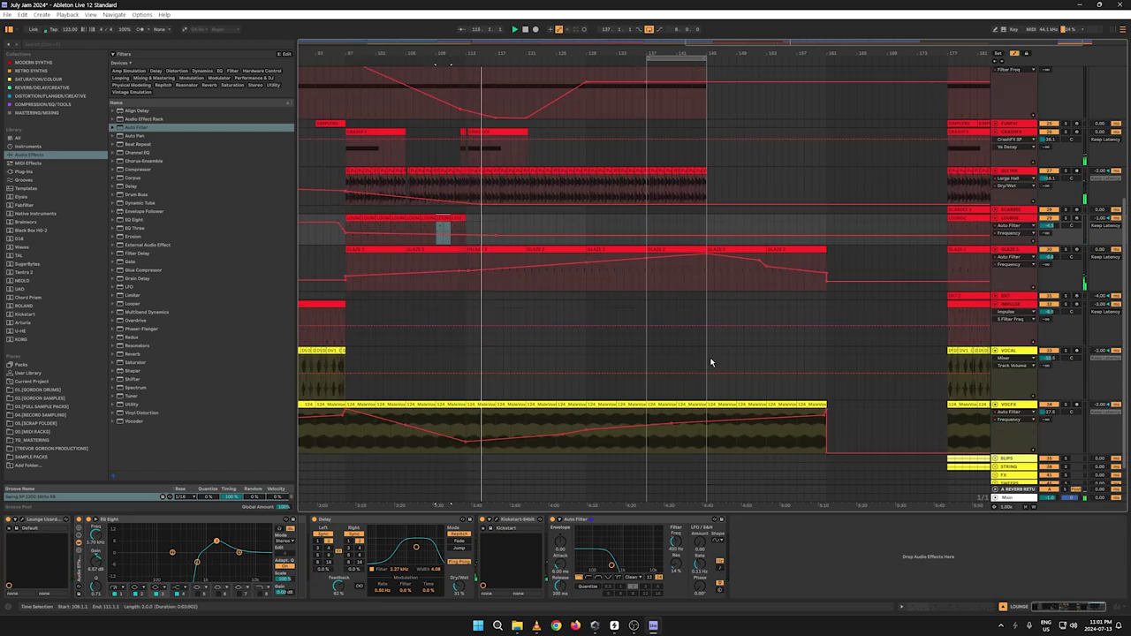
click(492, 246)
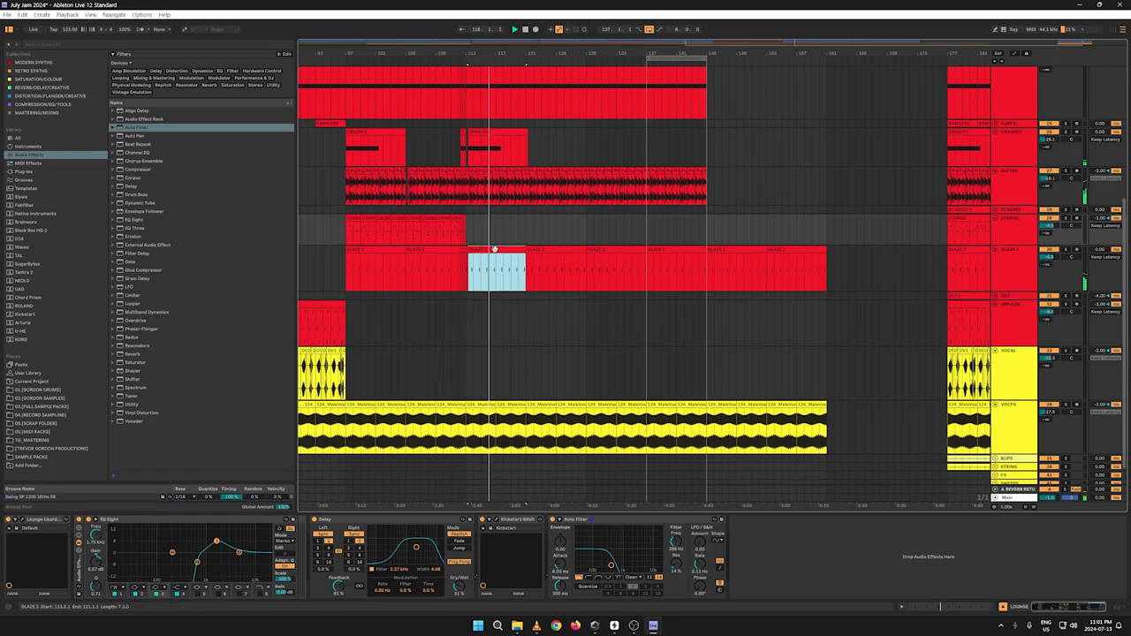
key(a)
key(a)
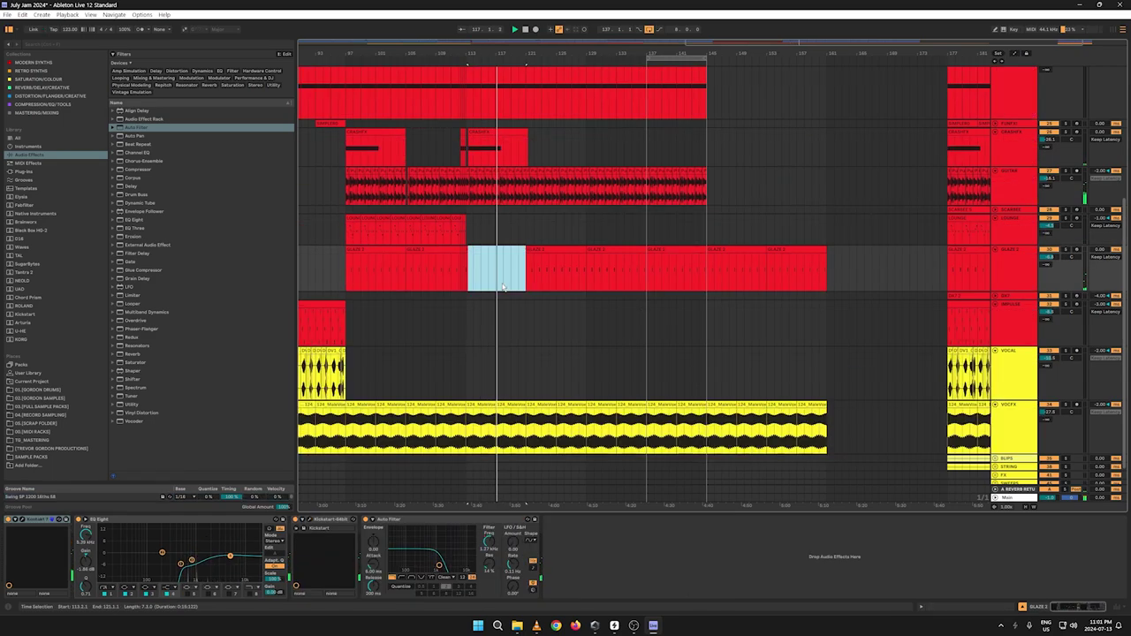
key(Delete)
click(348, 272)
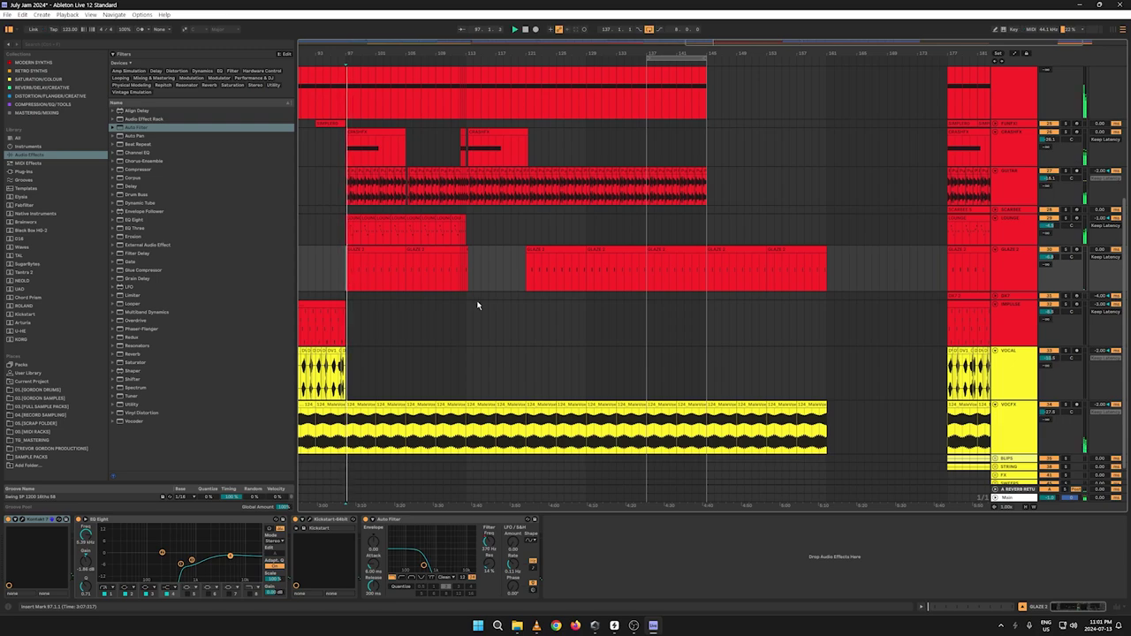
key(a)
key(a)
key(a)
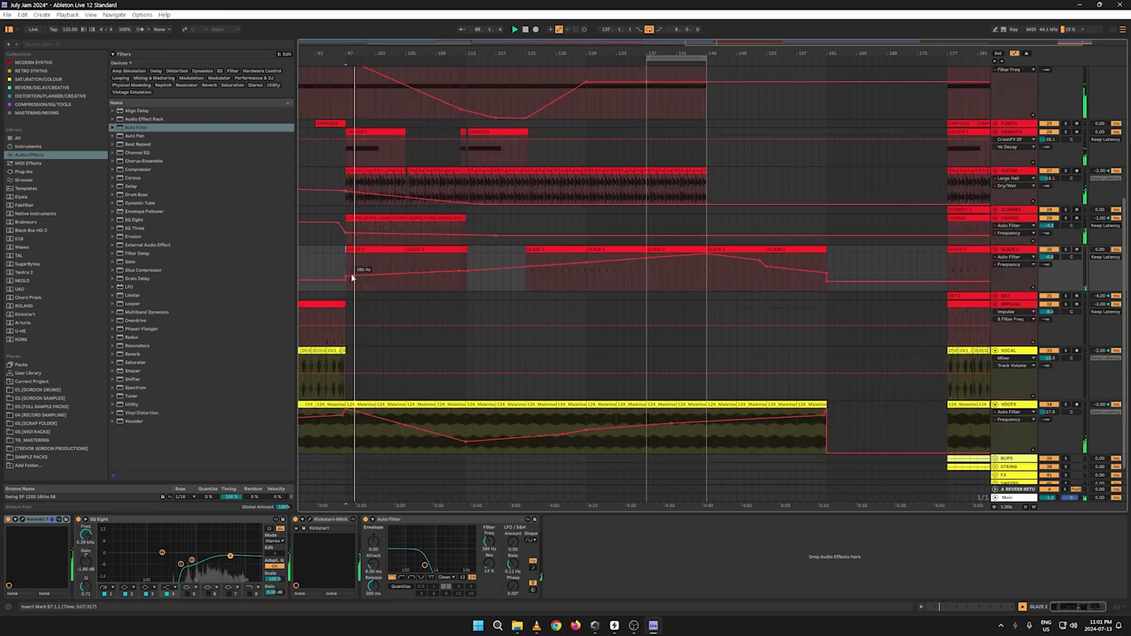
Step: Drag the GLAZE 2 filter breakpoints down to 138 Hz and 28.4 Hz, then exit automation mode
key(a)
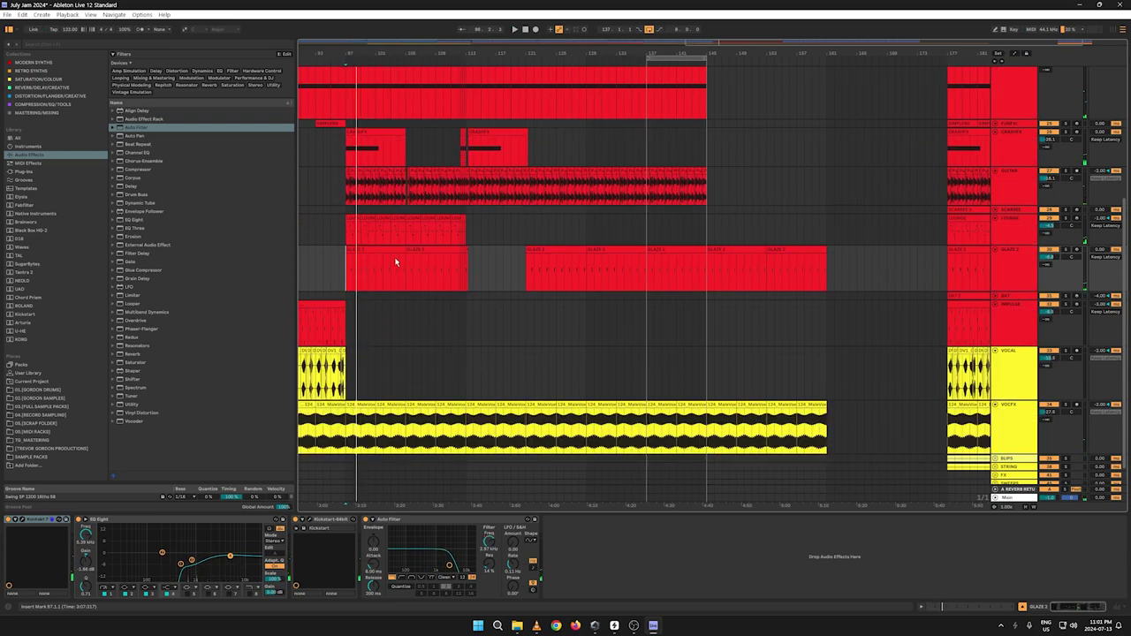
key(space)
key(a)
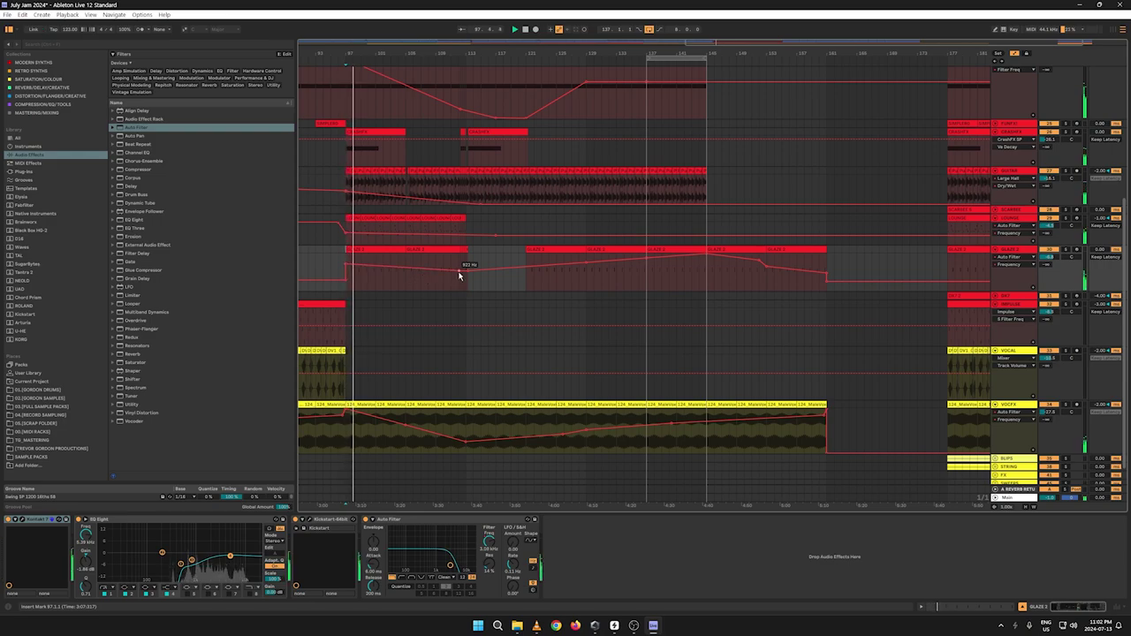
drag(467, 271, 495, 290)
drag(587, 266, 519, 289)
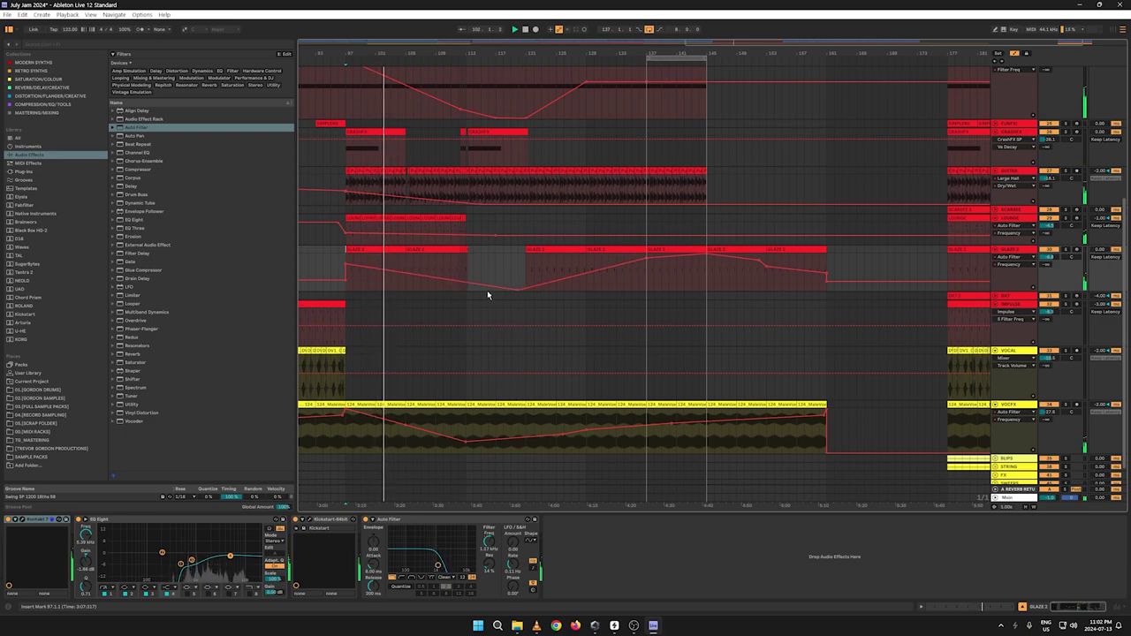
key(a)
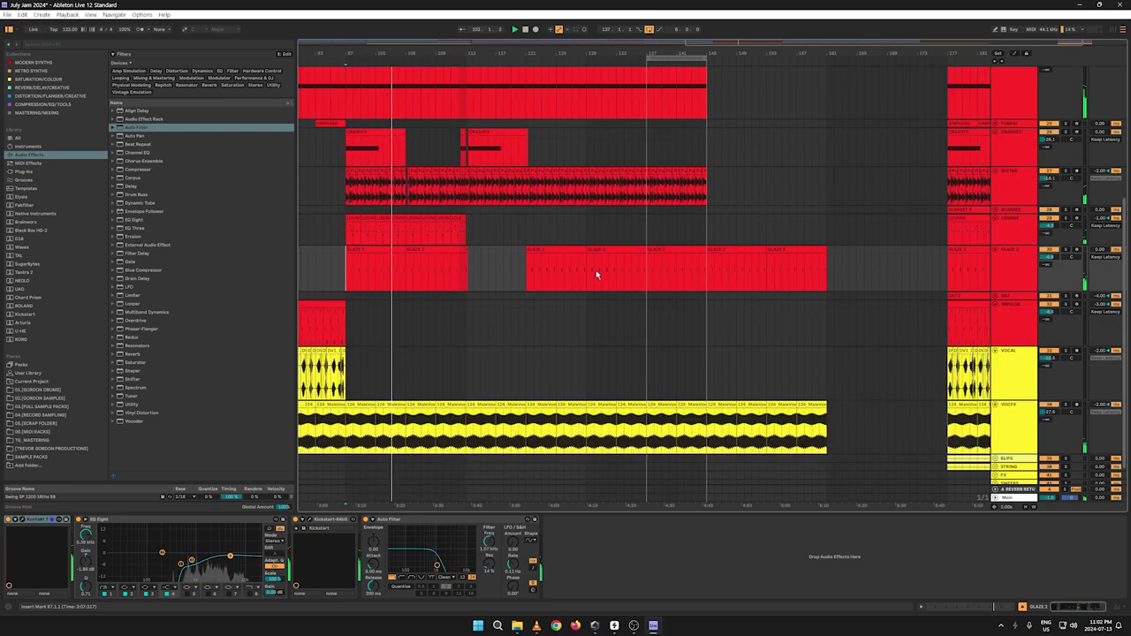
drag(459, 54, 393, 121)
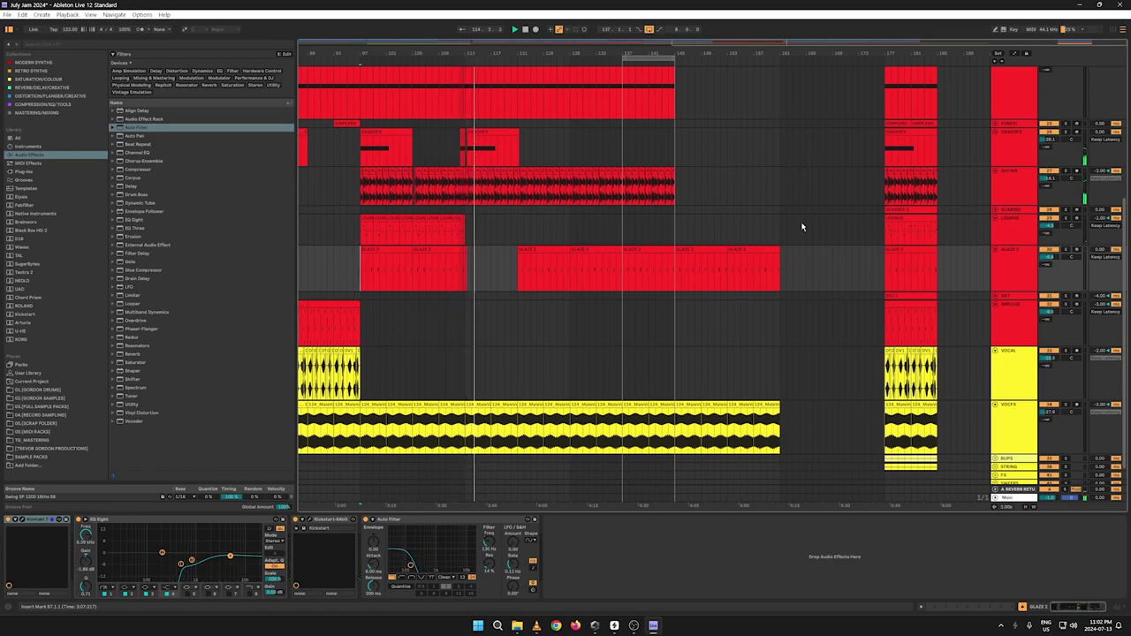
Step: Show the GUITAR Auto Filter Frequency lane and add a breakpoint near bar 113 at about 1.24 kHz
click(1003, 183)
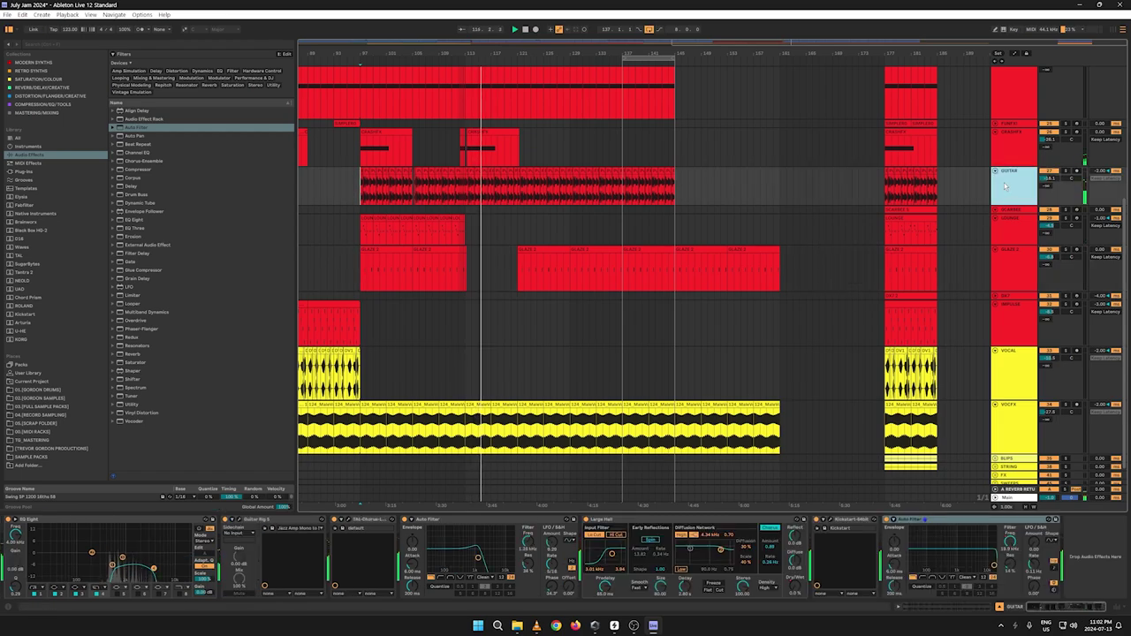
right_click(1008, 548)
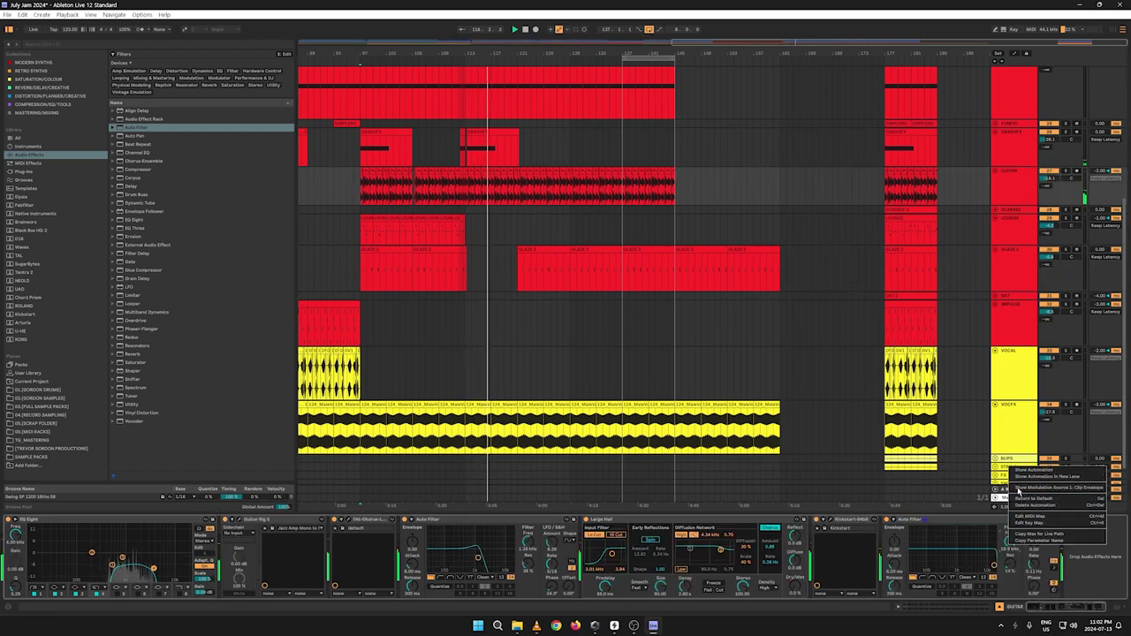
click(1051, 473)
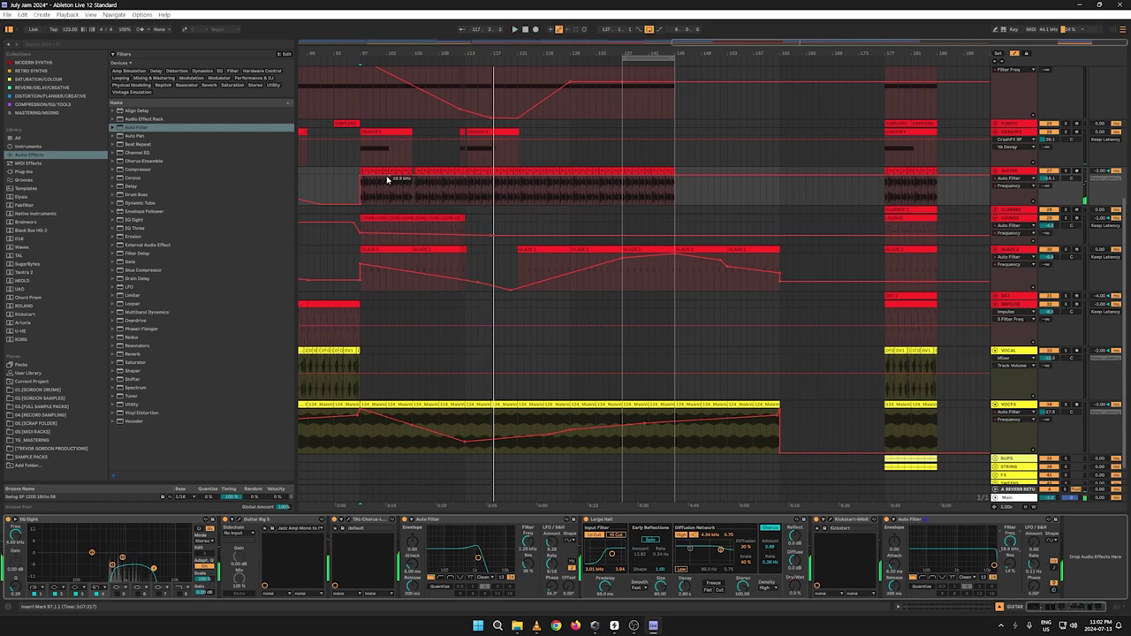
click(361, 188)
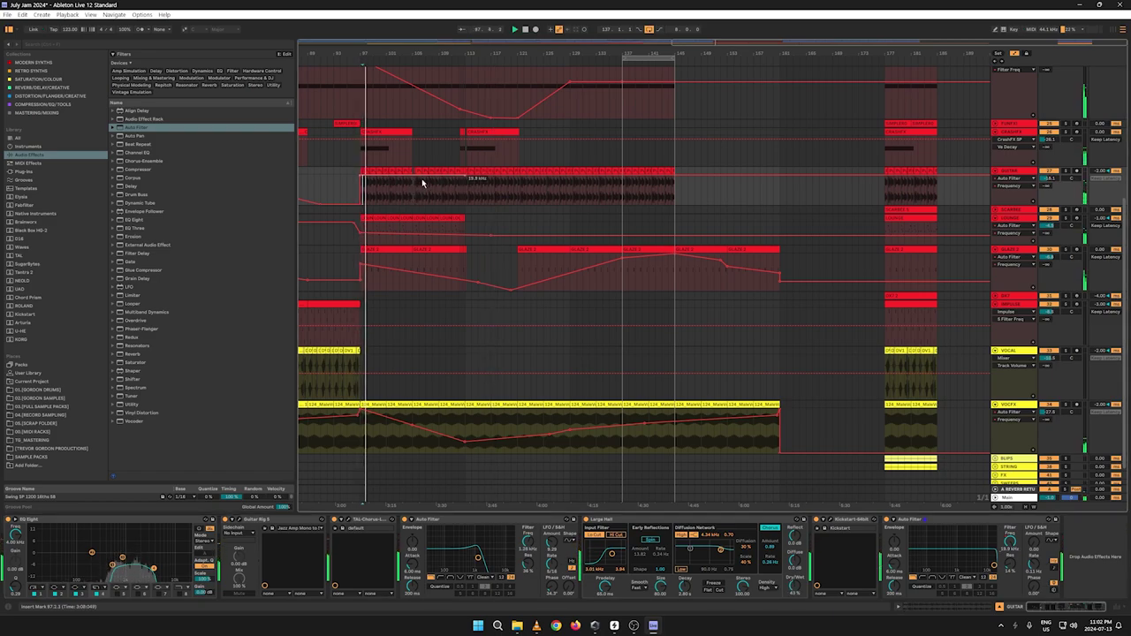
click(459, 181)
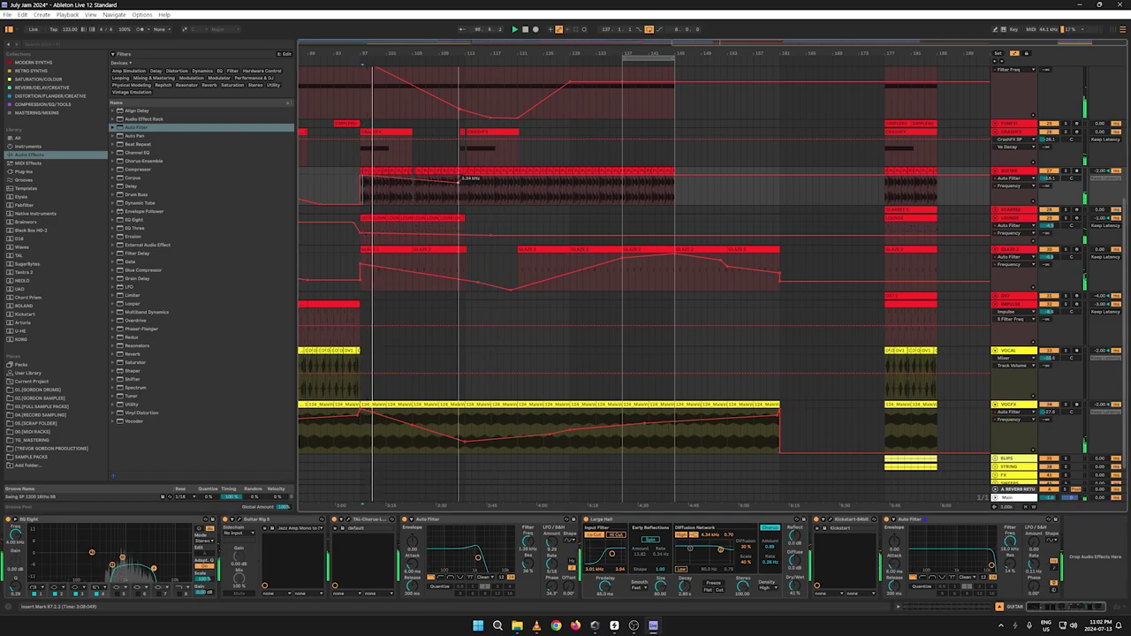
drag(458, 181, 518, 178)
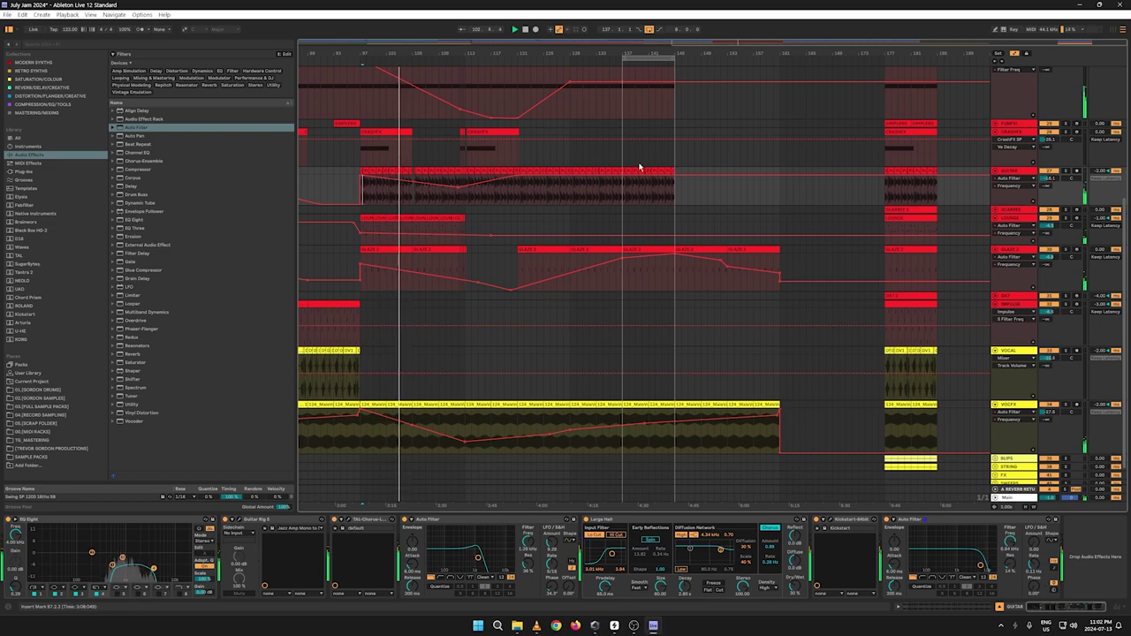
mouse_move(463, 184)
mouse_down()
mouse_move(481, 184)
mouse_move(465, 187)
mouse_up()
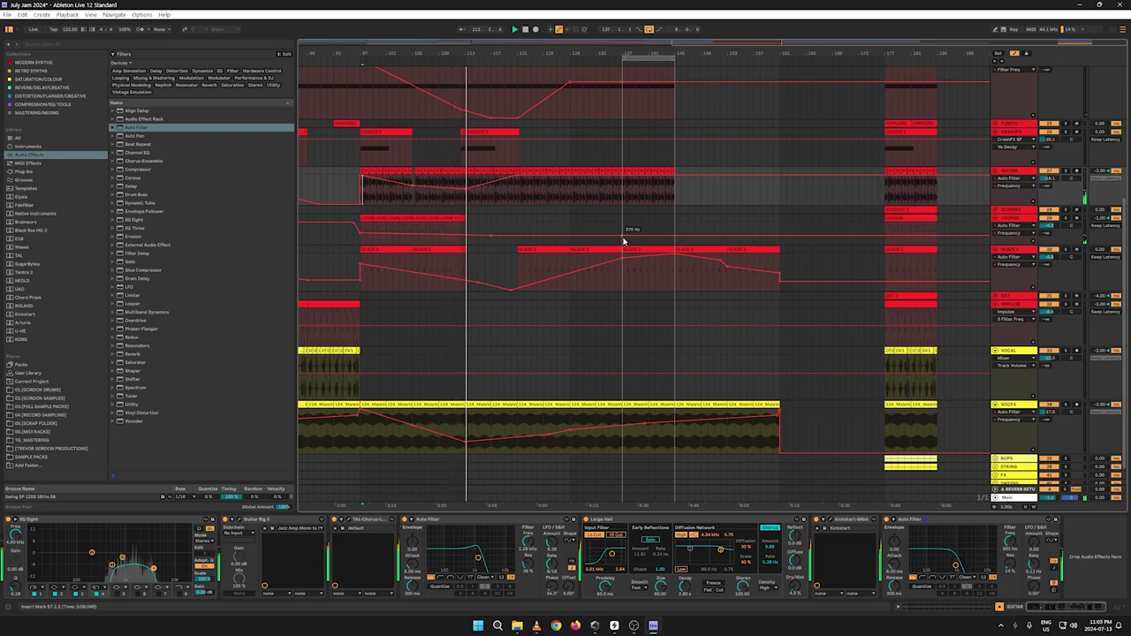
drag(473, 56, 463, 179)
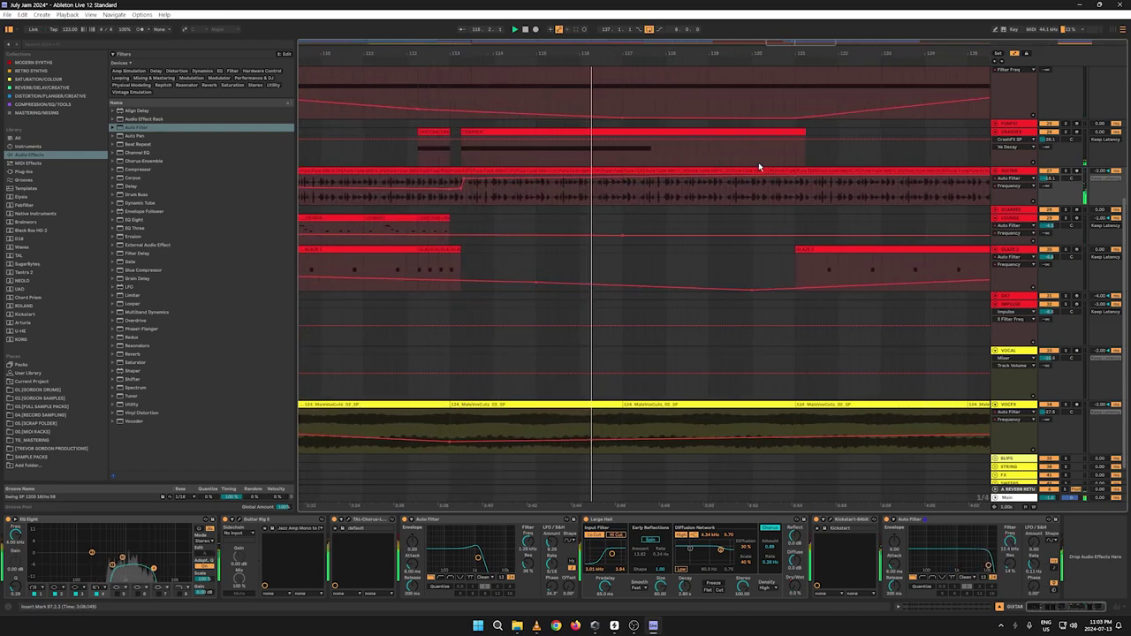
Step: Drop the guitar filter curve's starting value to 26.0 Hz
drag(634, 55, 635, 4)
click(372, 66)
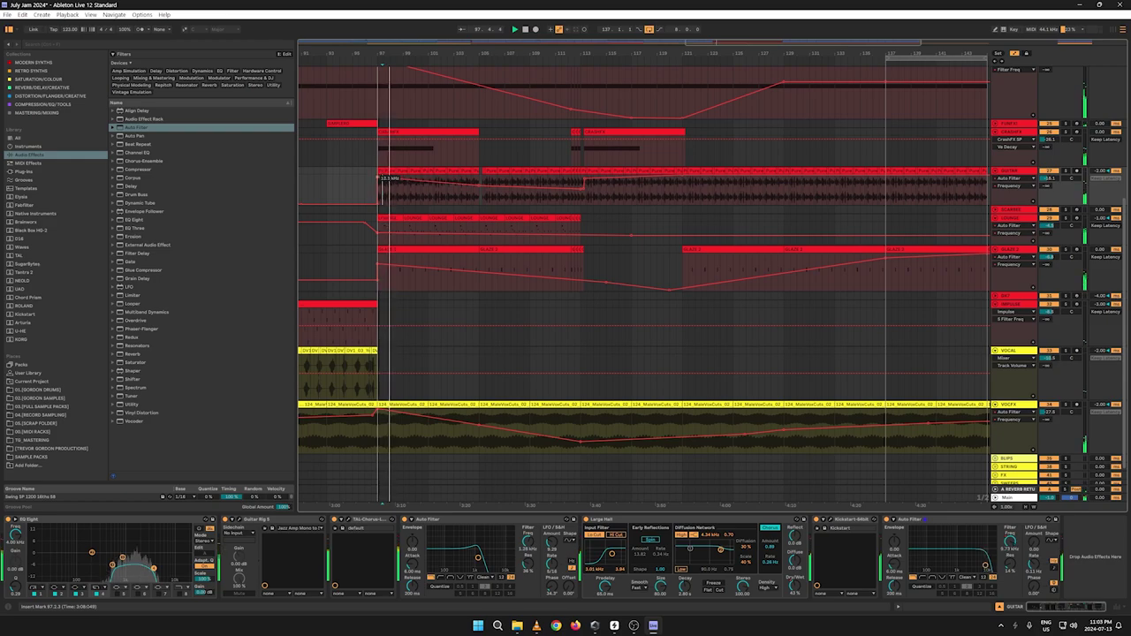
drag(380, 179, 371, 203)
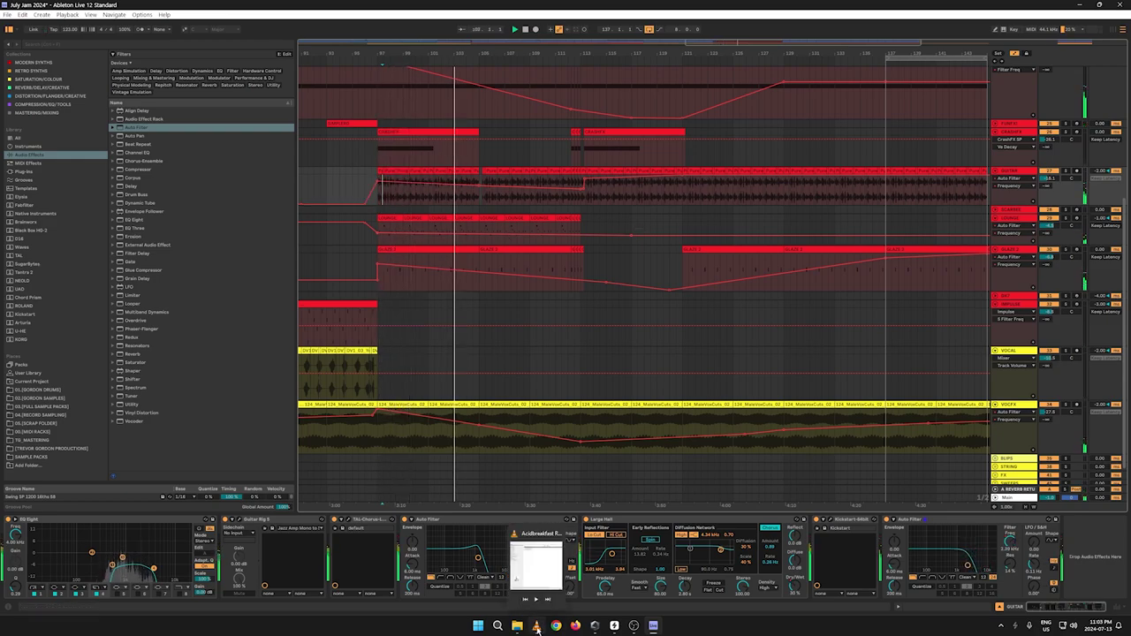
right_click(535, 626)
click(692, 583)
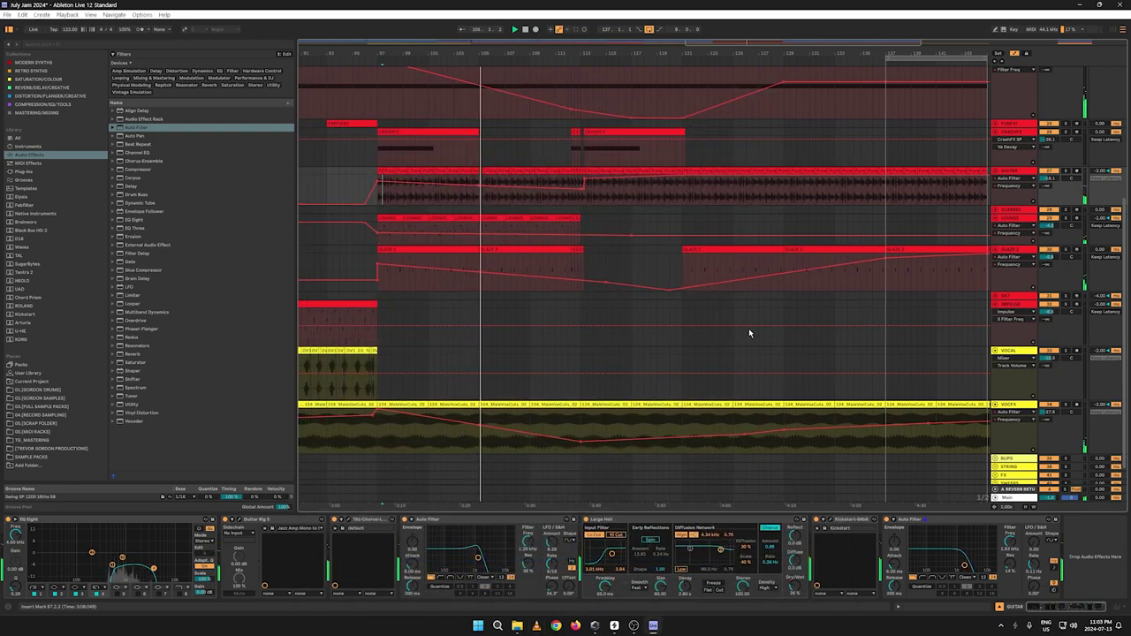
Step: Reshape the guitar filter curve so its end rises to 18.9 kHz
drag(593, 55, 618, 16)
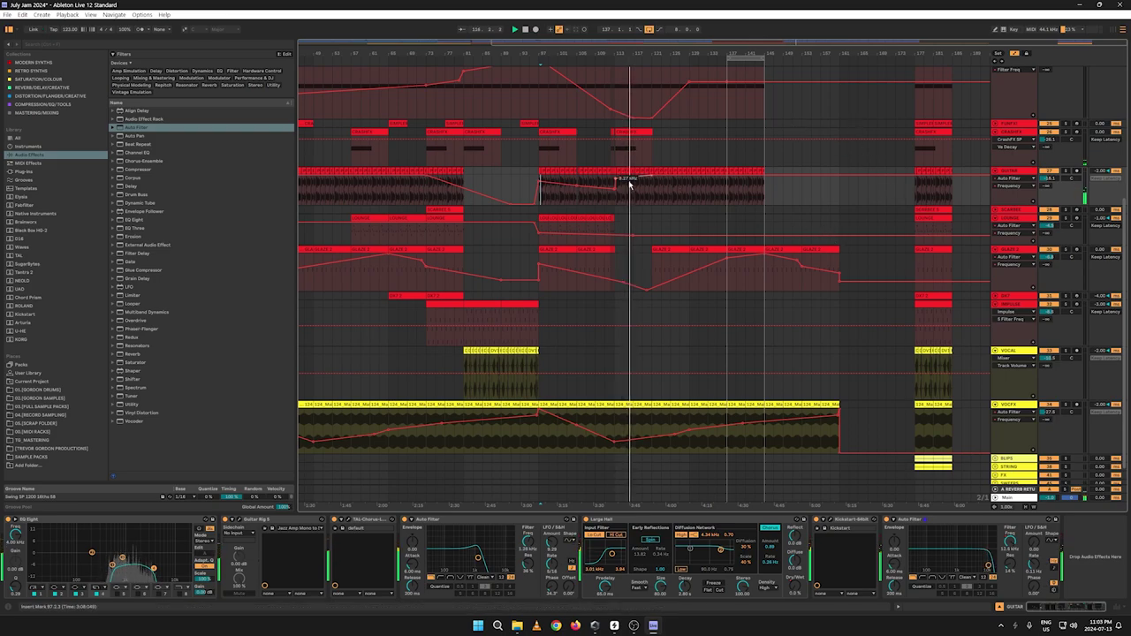
drag(616, 179, 689, 176)
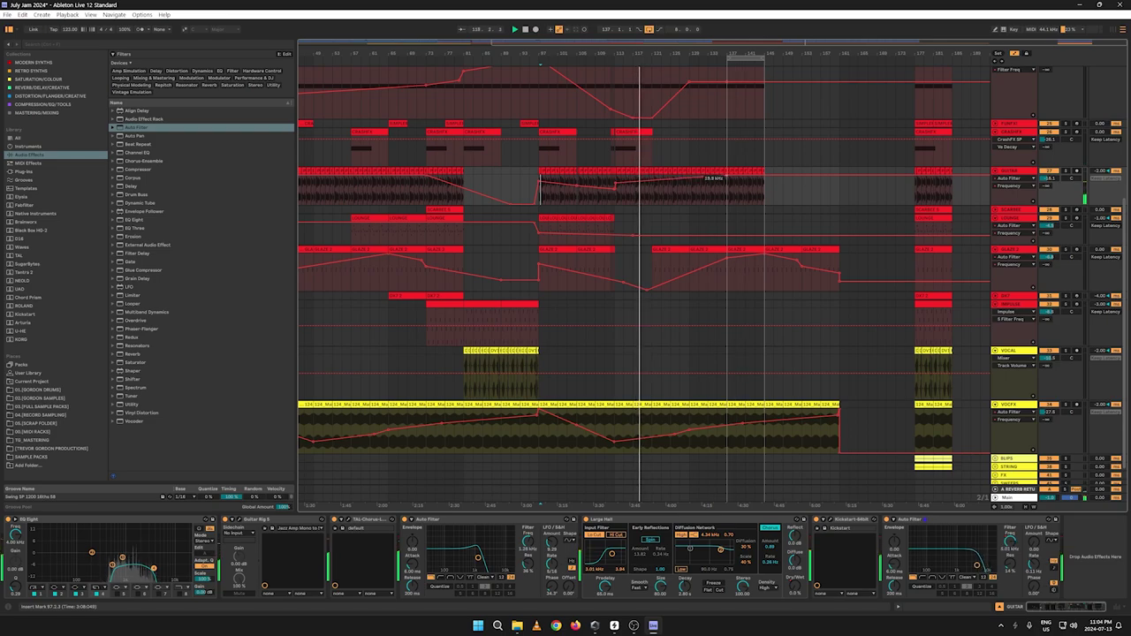
key(a)
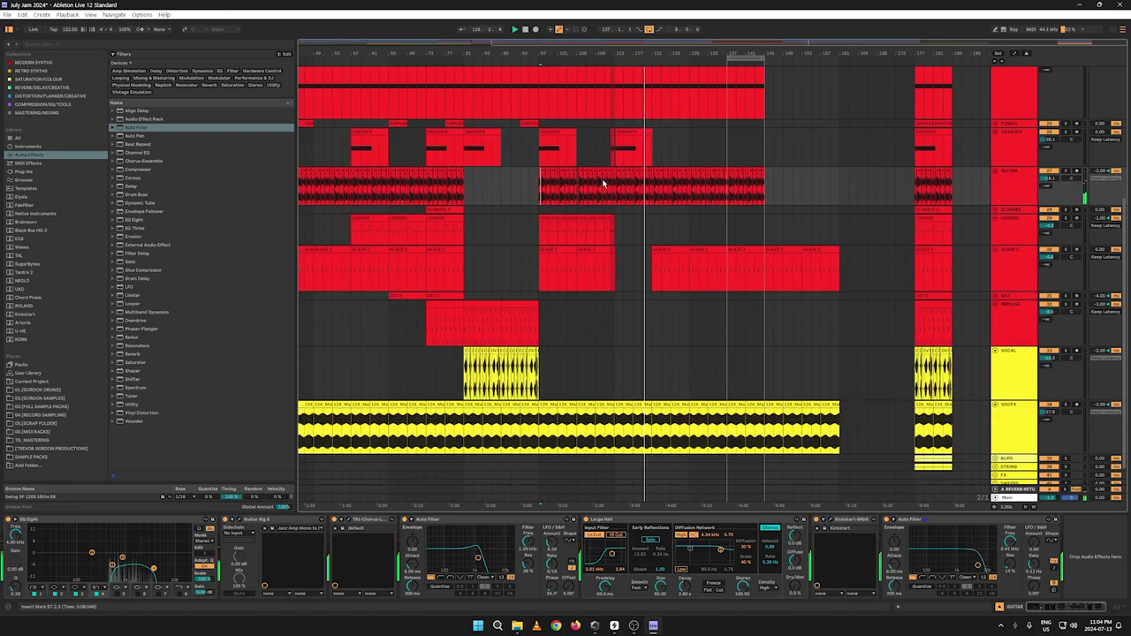
key(a)
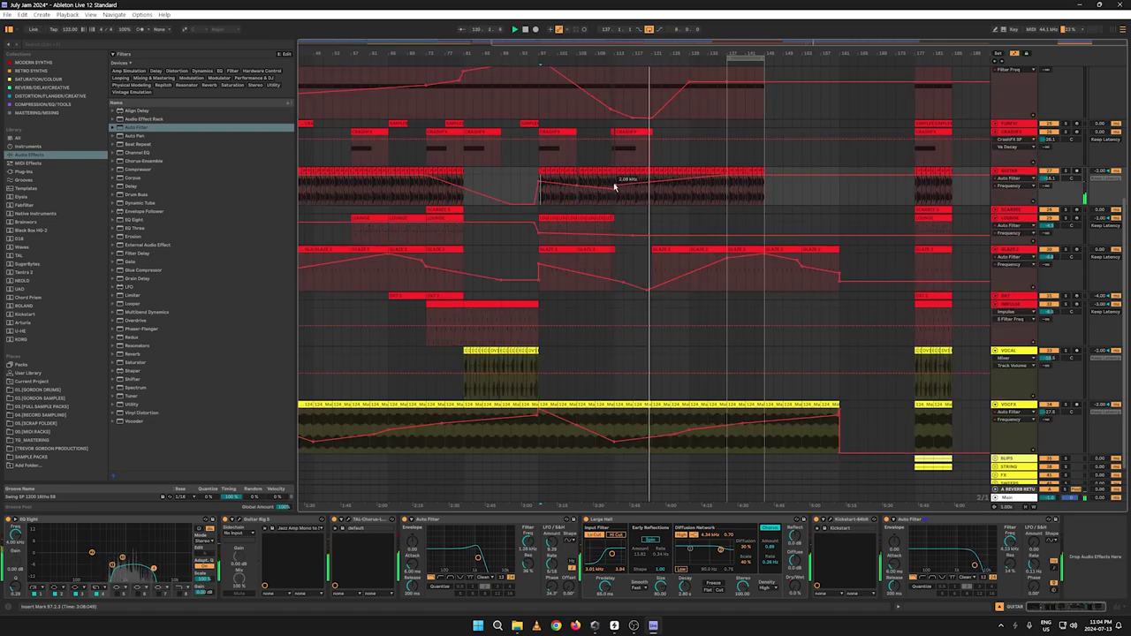
key(a)
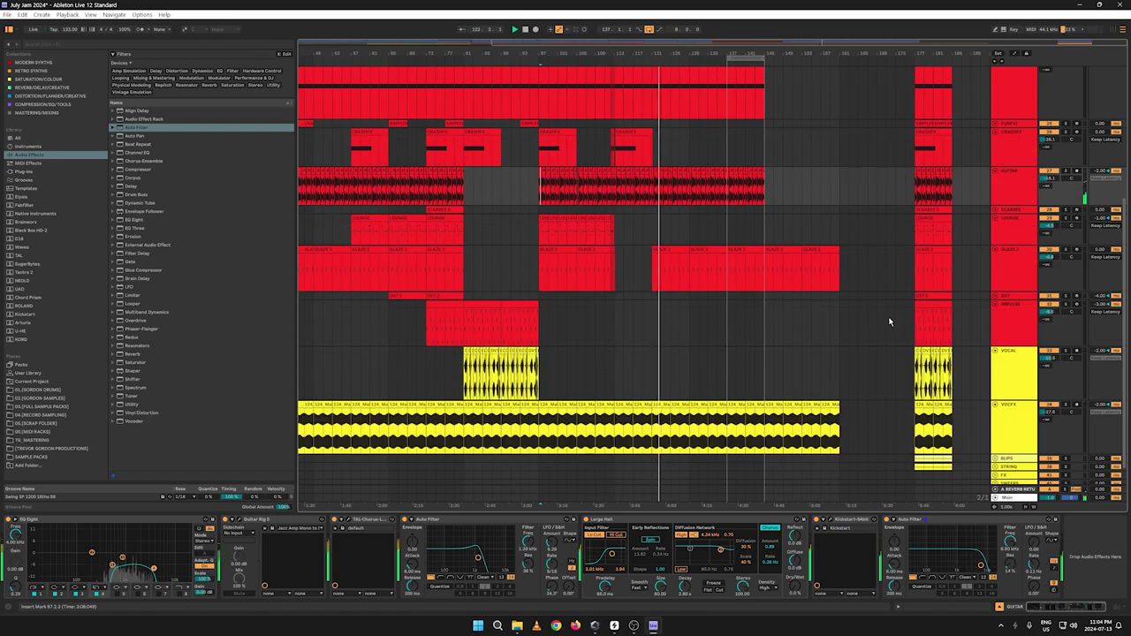
key(a)
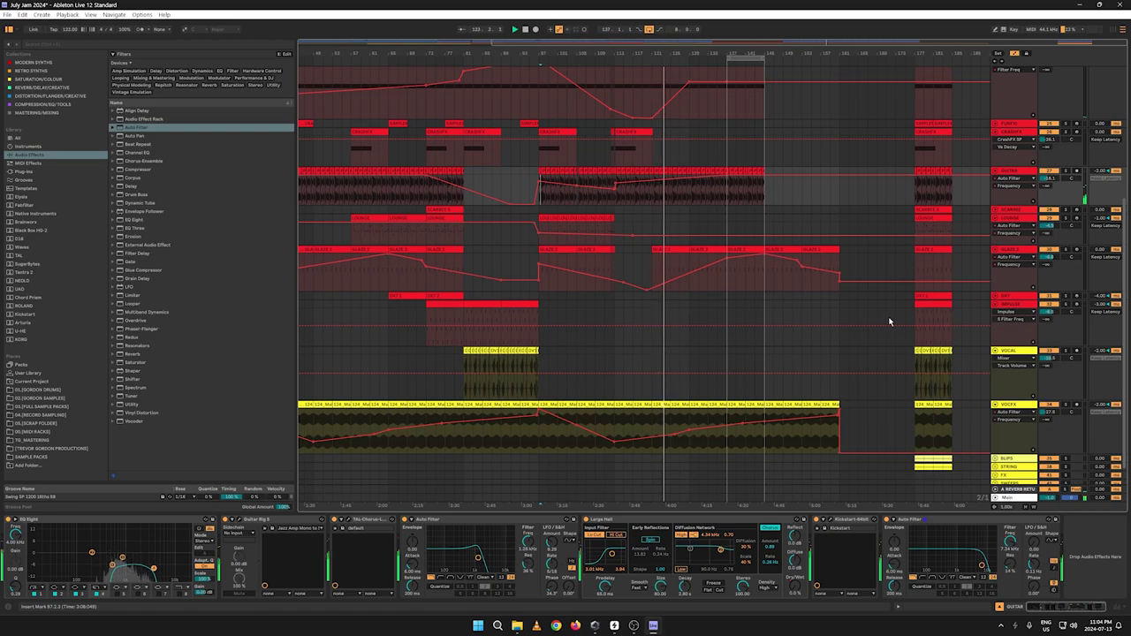
drag(893, 53, 896, 45)
Step: Raise the vhs land track's filter-frequency breakpoint to 7.88 kHz
scroll(992, 223, up, 4)
scroll(959, 221, up, 1)
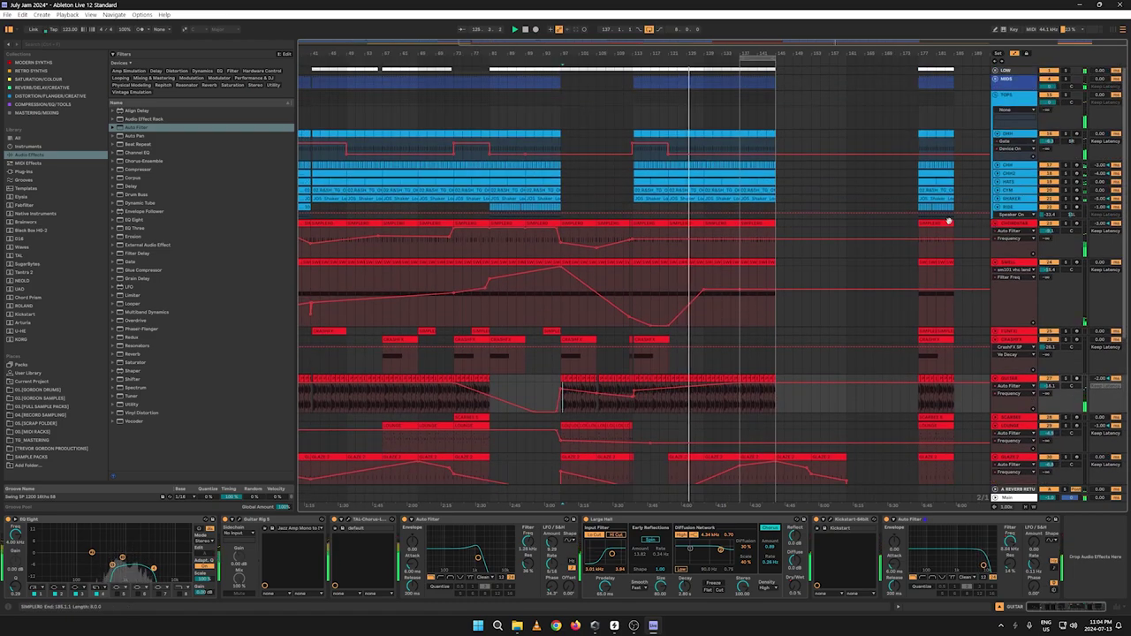
key(a)
key(a)
key(a)
key(a)
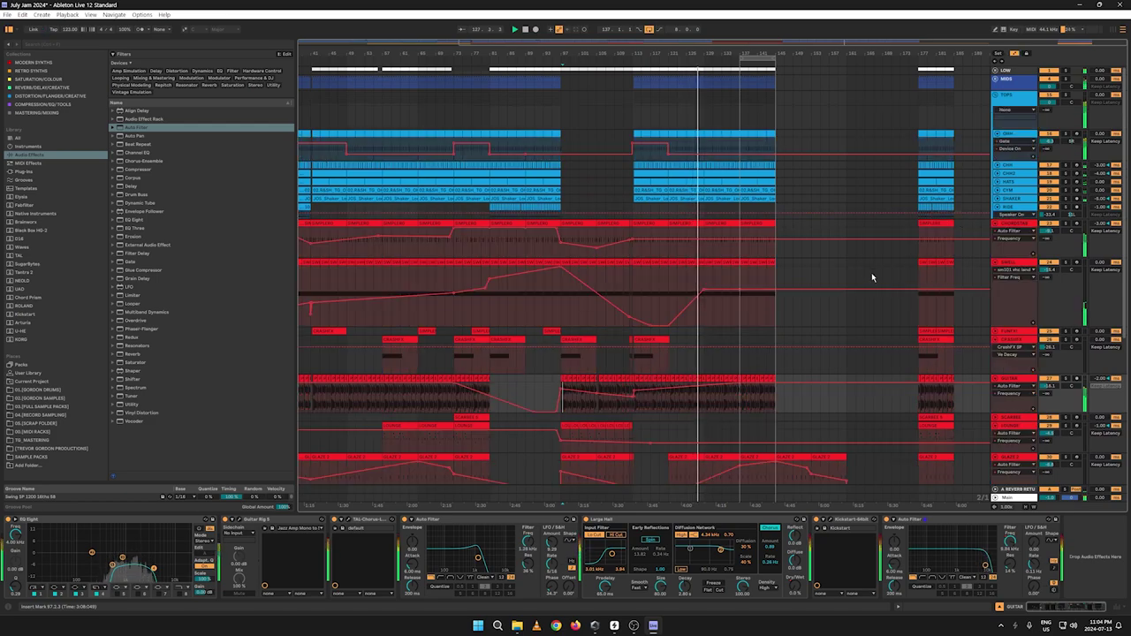
click(658, 325)
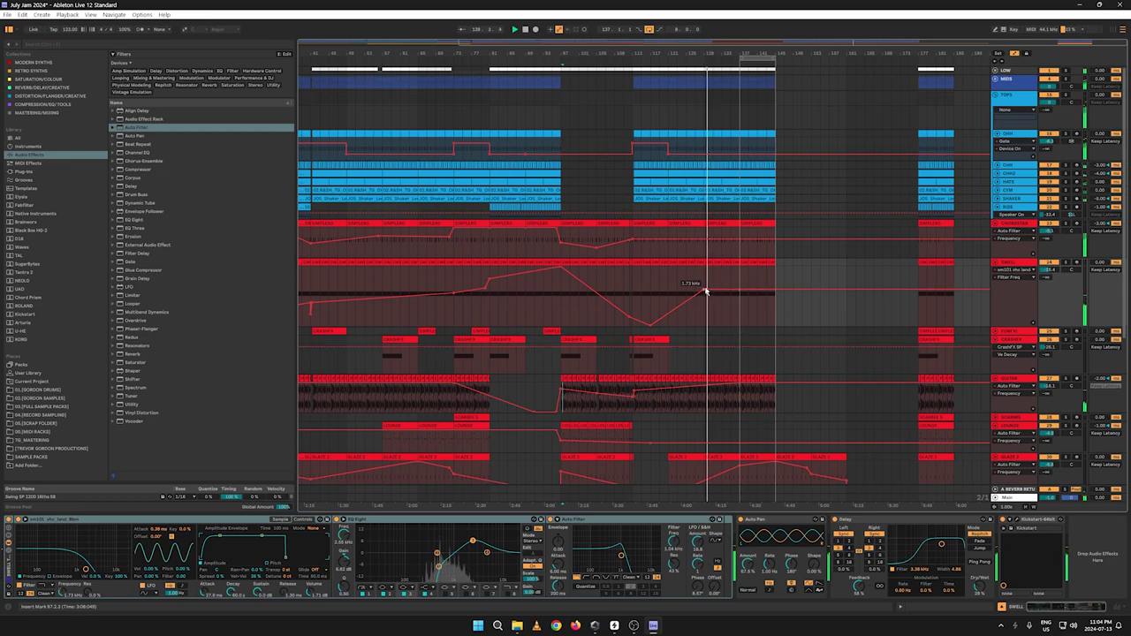
drag(704, 288, 978, 272)
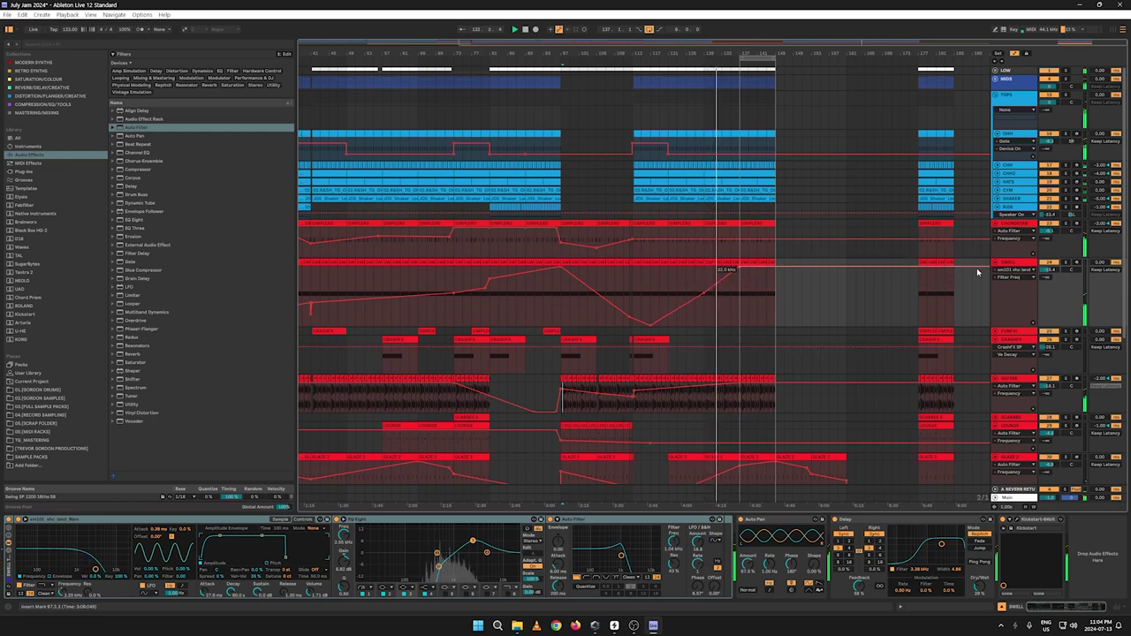
key(a)
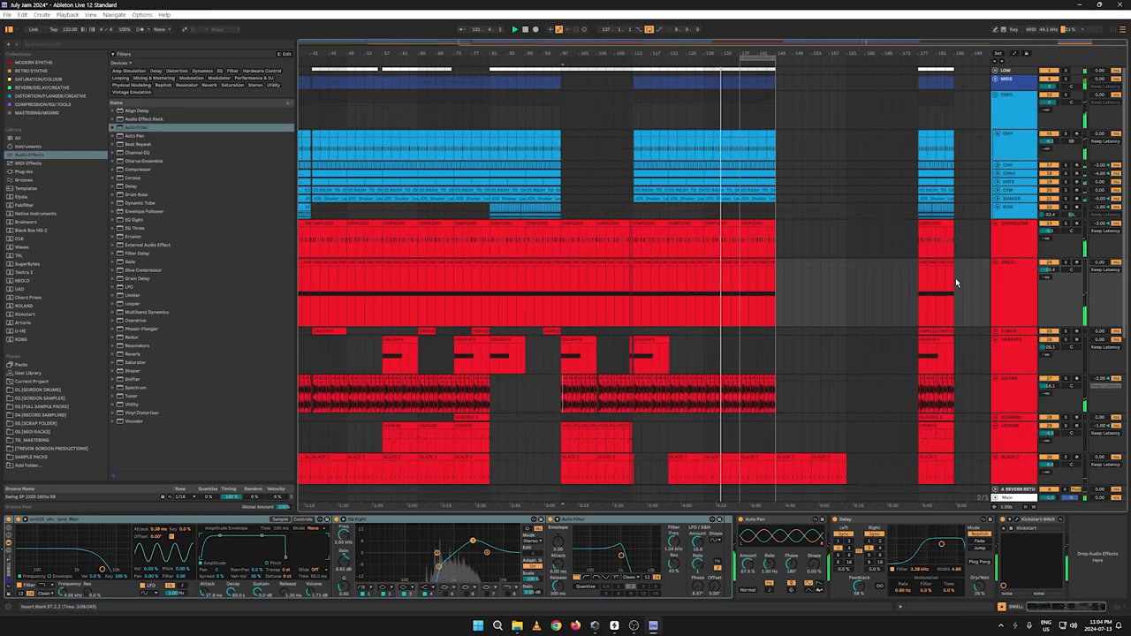
Step: Copy the LOUNGE clip to bar 137 and push its filter frequency to maximum
scroll(955, 283, down, 5)
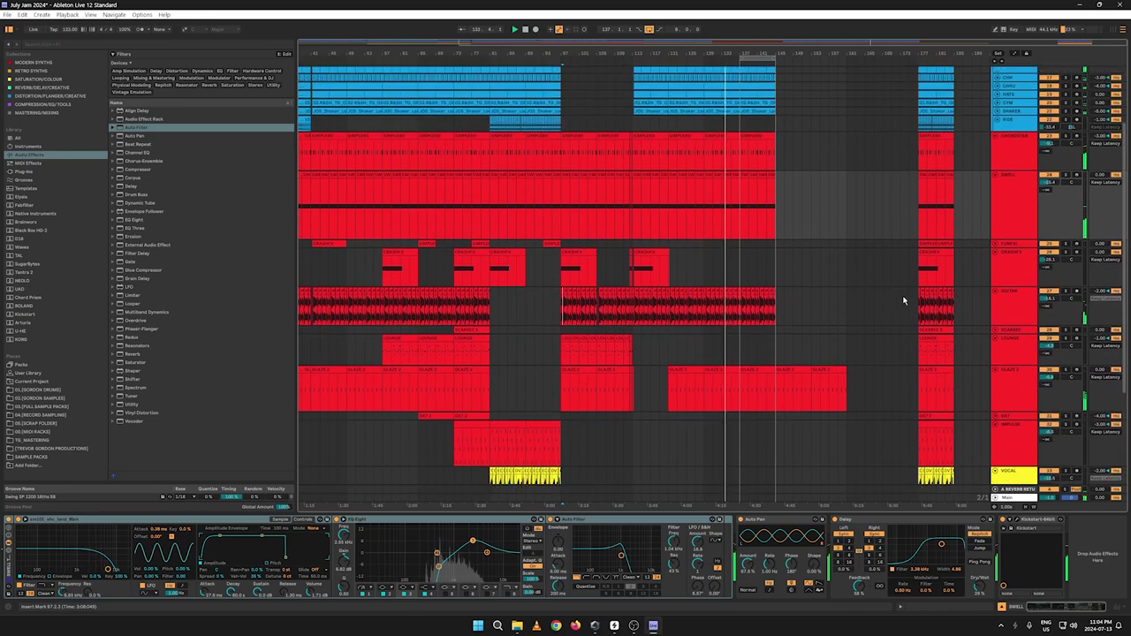
scroll(910, 314, down, 4)
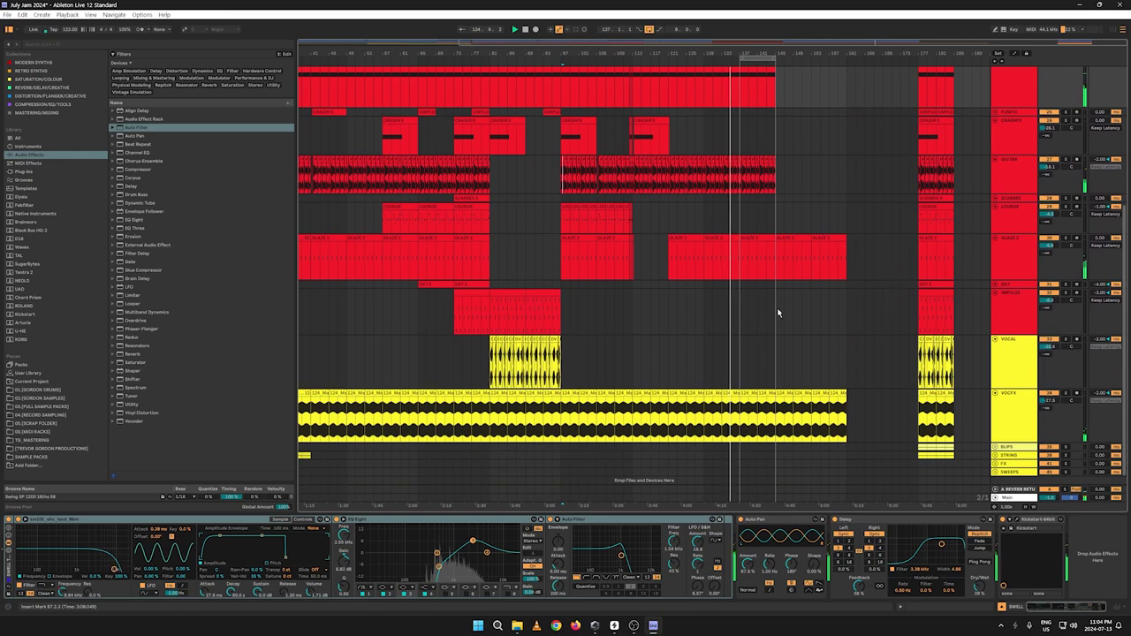
right_click(925, 210)
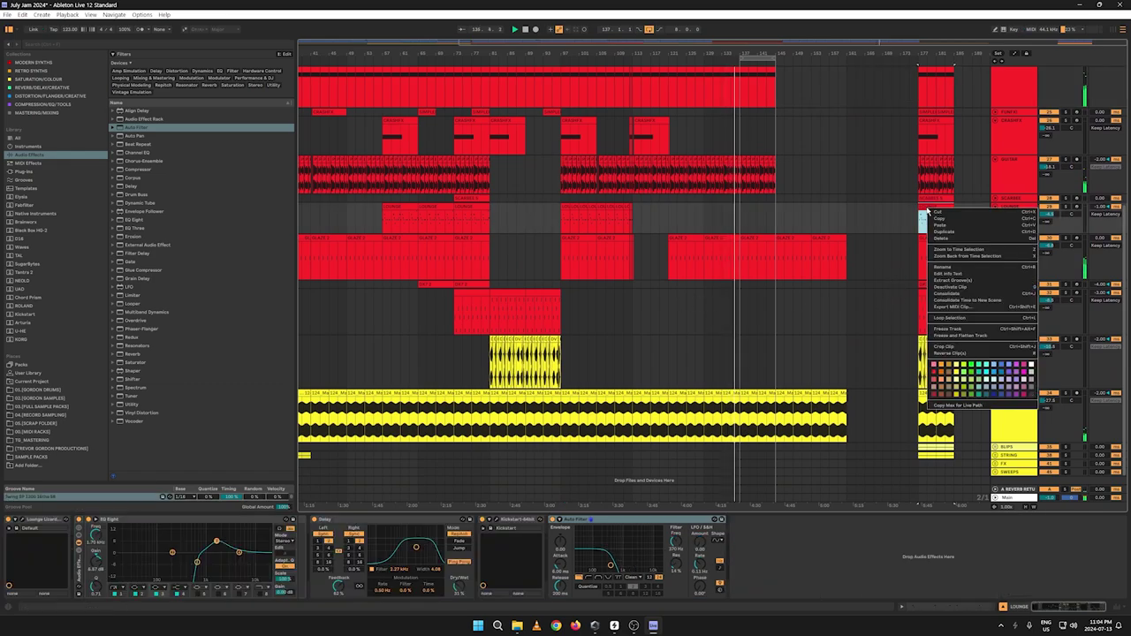
click(937, 218)
key(ctrl+v)
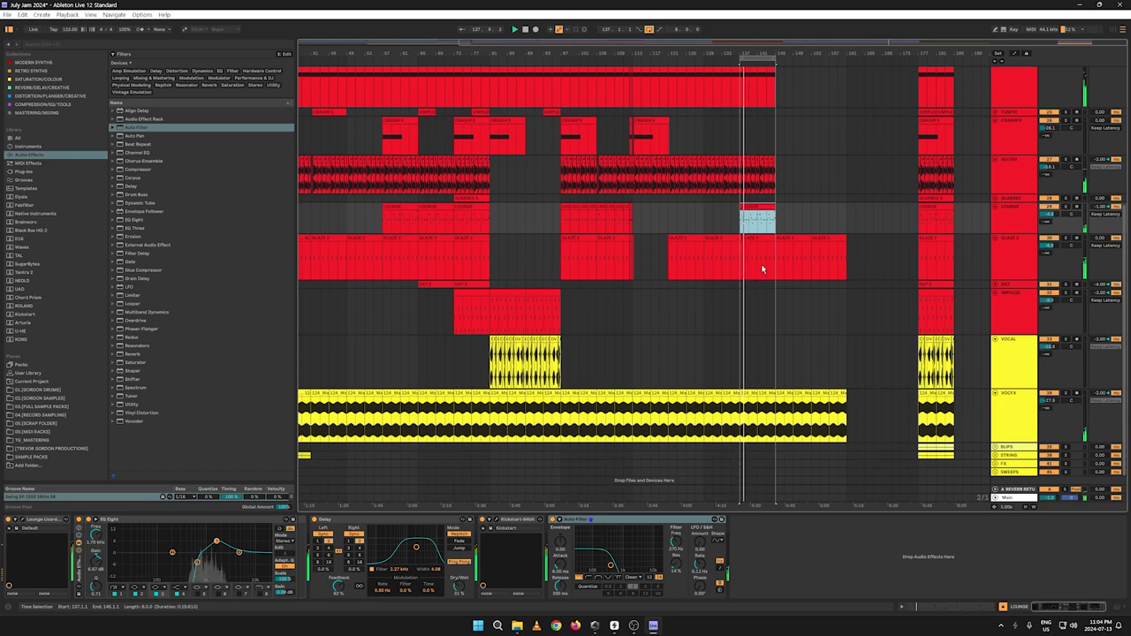
key(a)
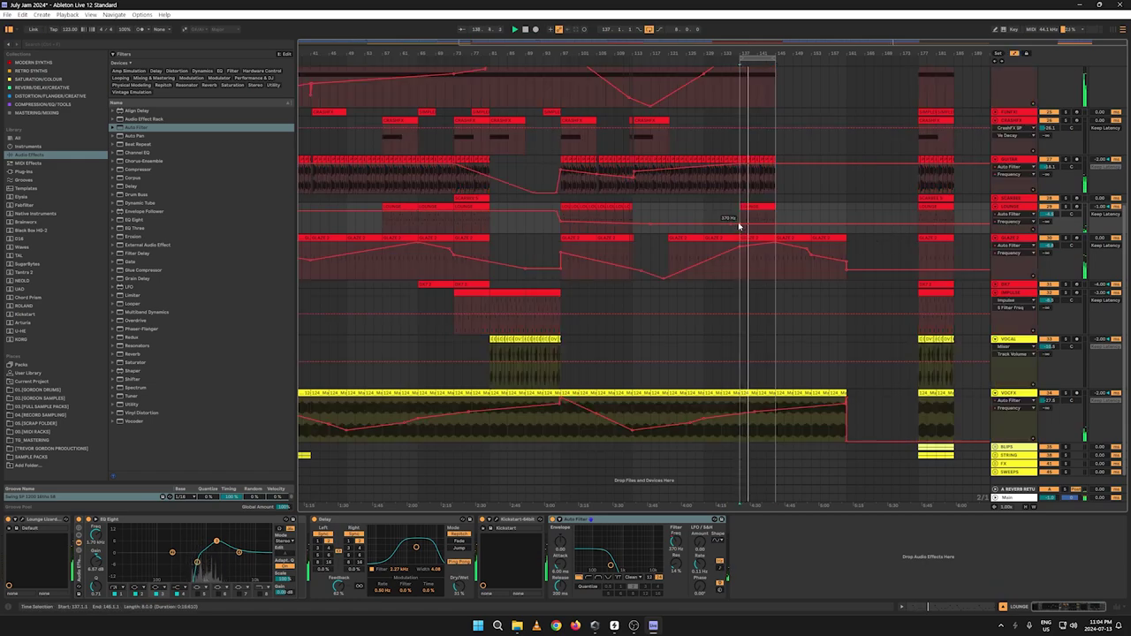
drag(739, 224, 740, 209)
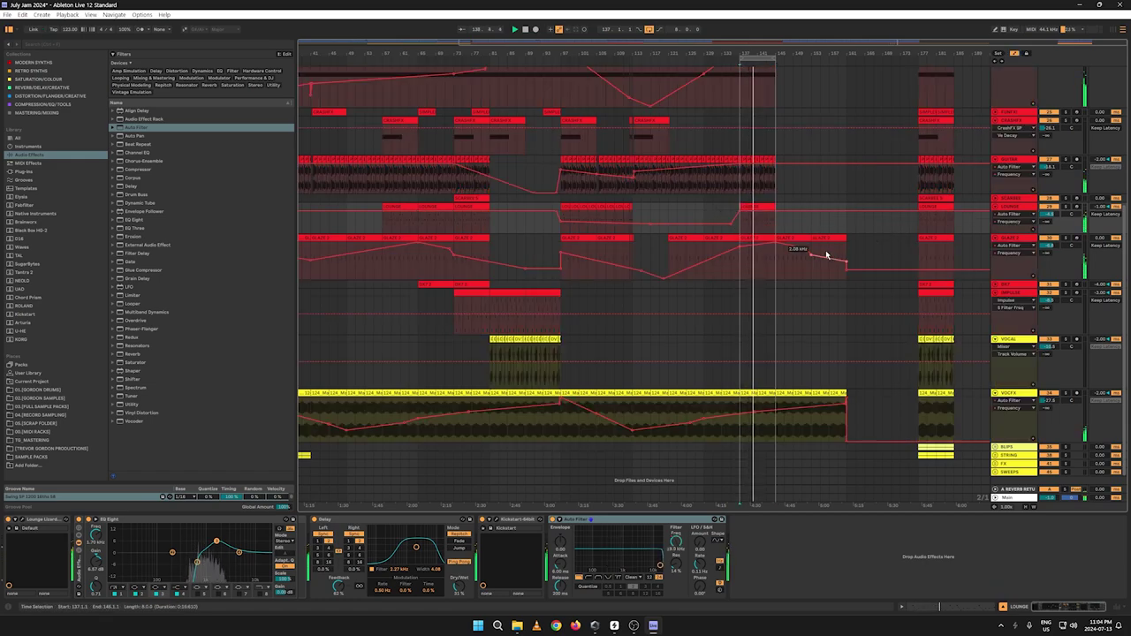
key(a)
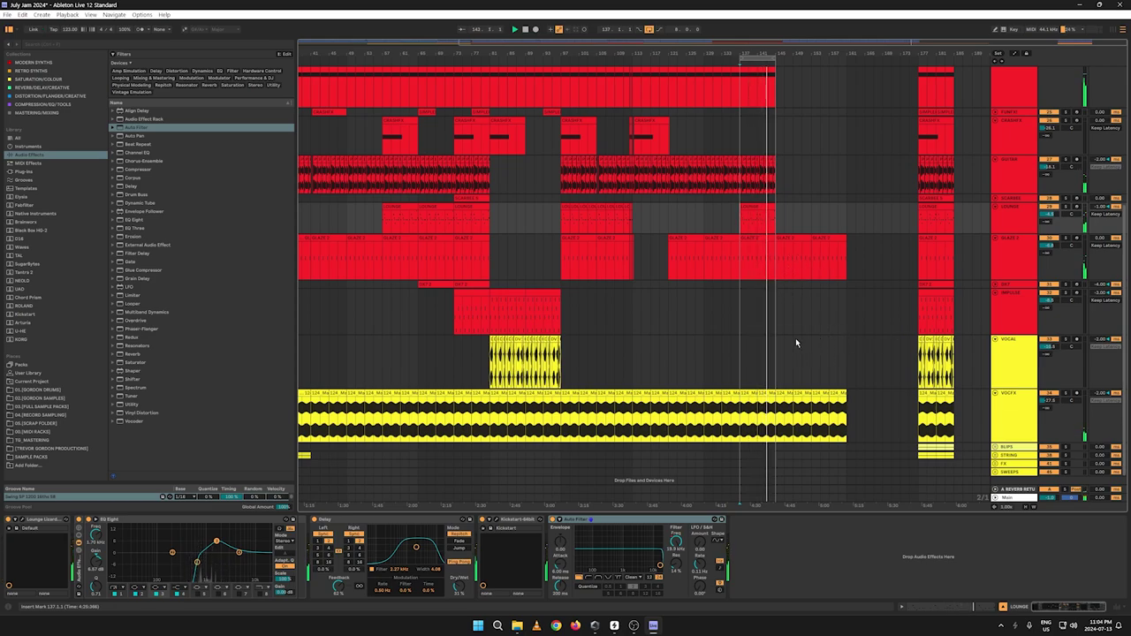
Step: Fold the VOCAL, VOCFX, IMPULSE, LOUNGE, GUITAR, CHORDSTAB and SWELL tracks and collapse the TOPS group
click(646, 311)
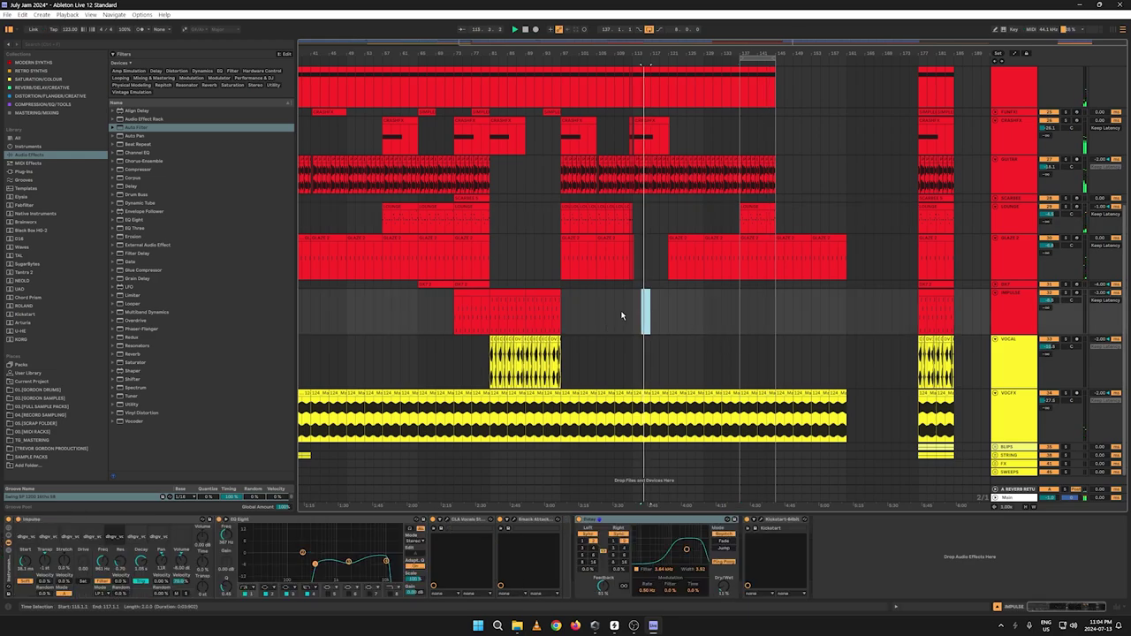
click(564, 312)
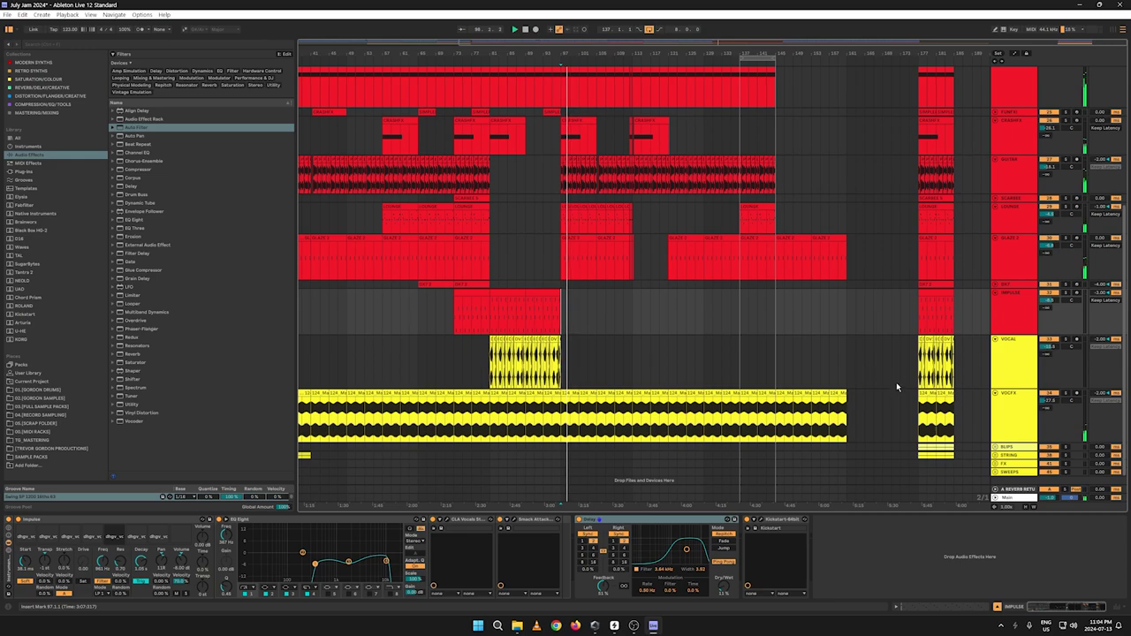
key(a)
key(a)
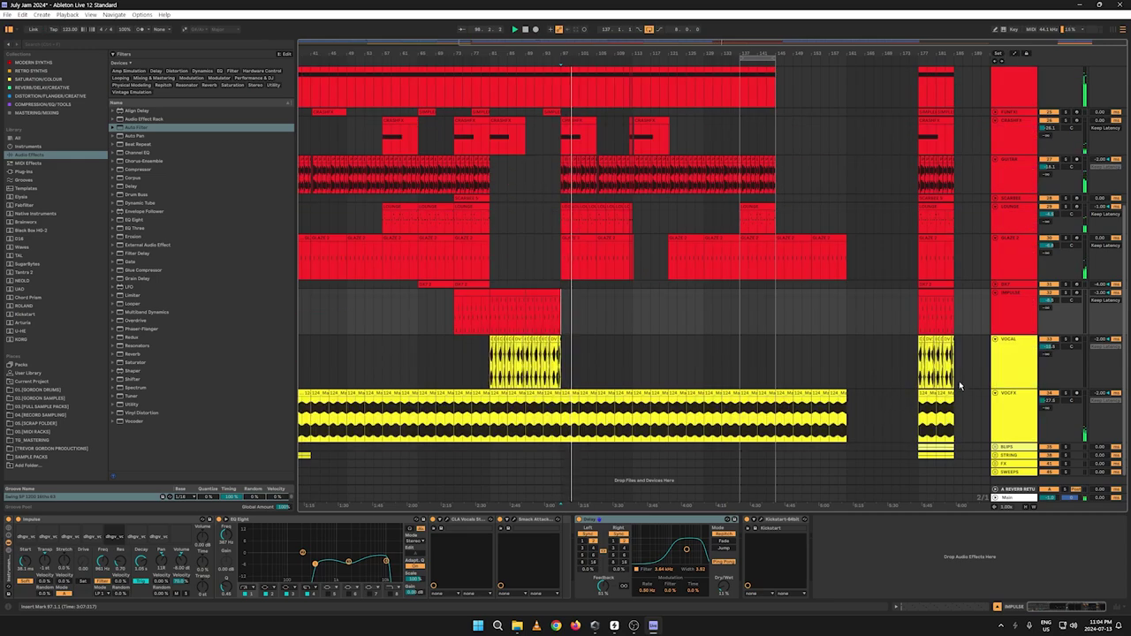
click(994, 339)
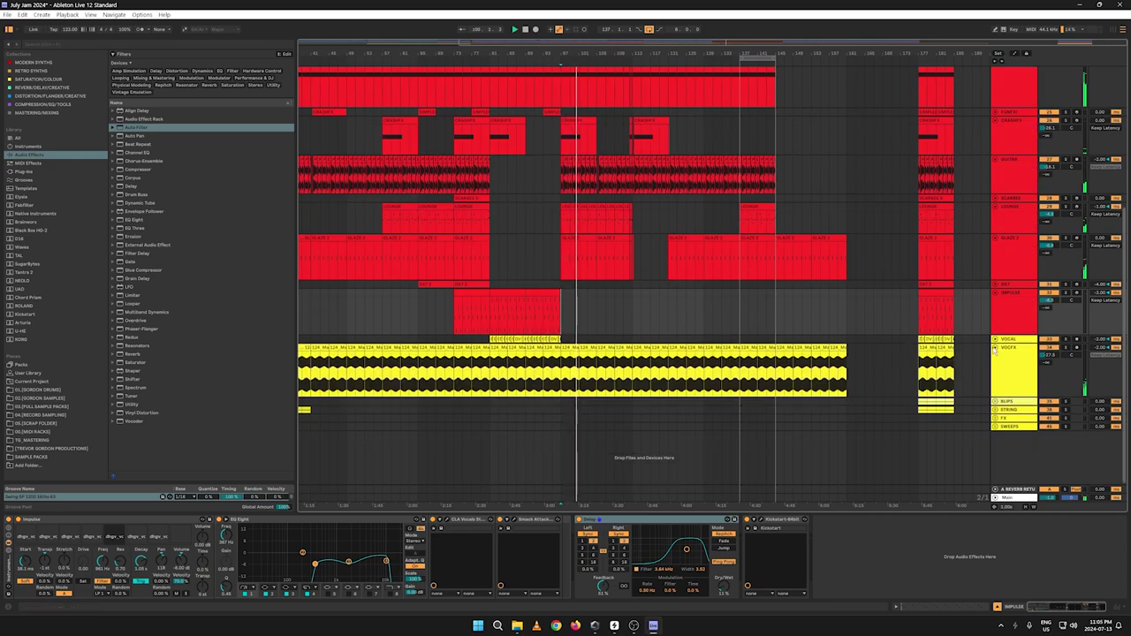
click(994, 347)
click(995, 293)
click(995, 237)
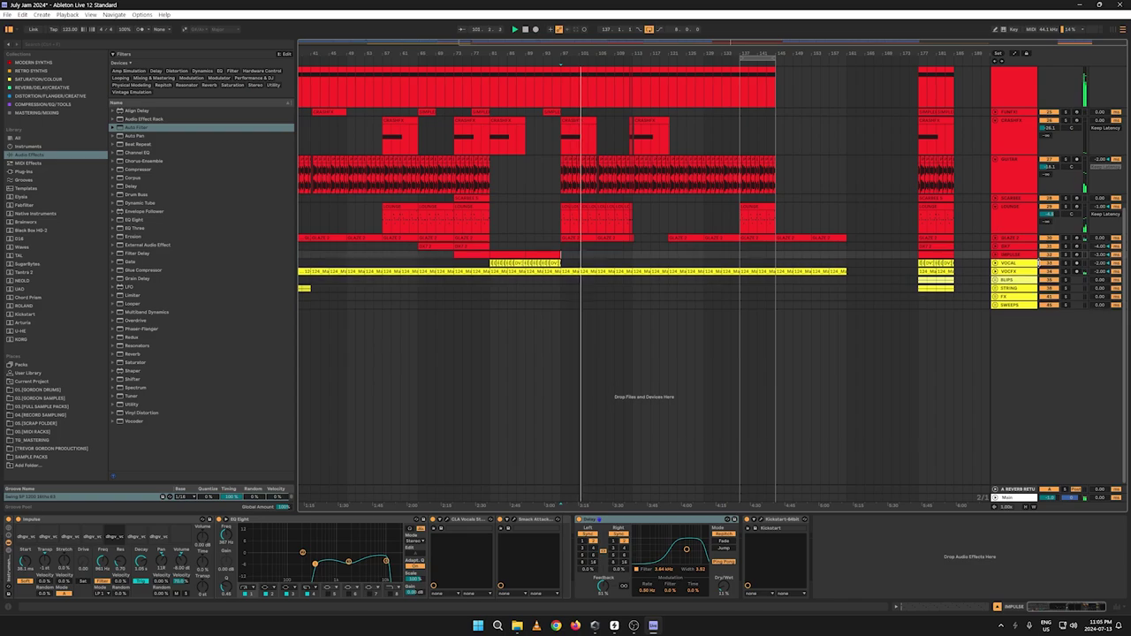
click(995, 207)
click(994, 160)
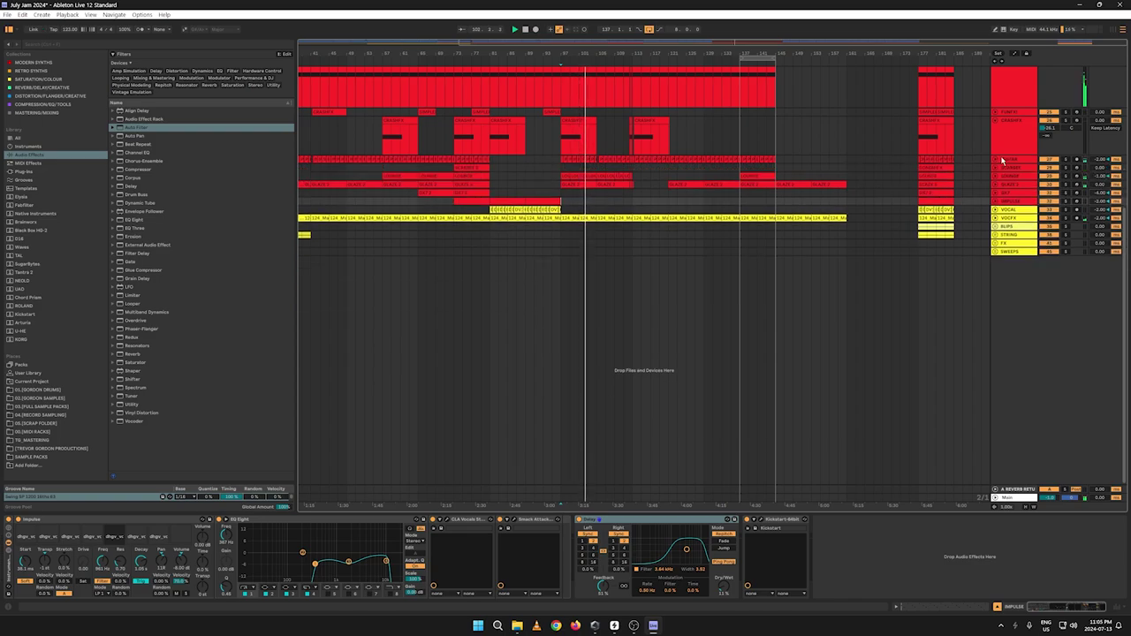
scroll(1018, 170, up, 4)
scroll(995, 236, up, 3)
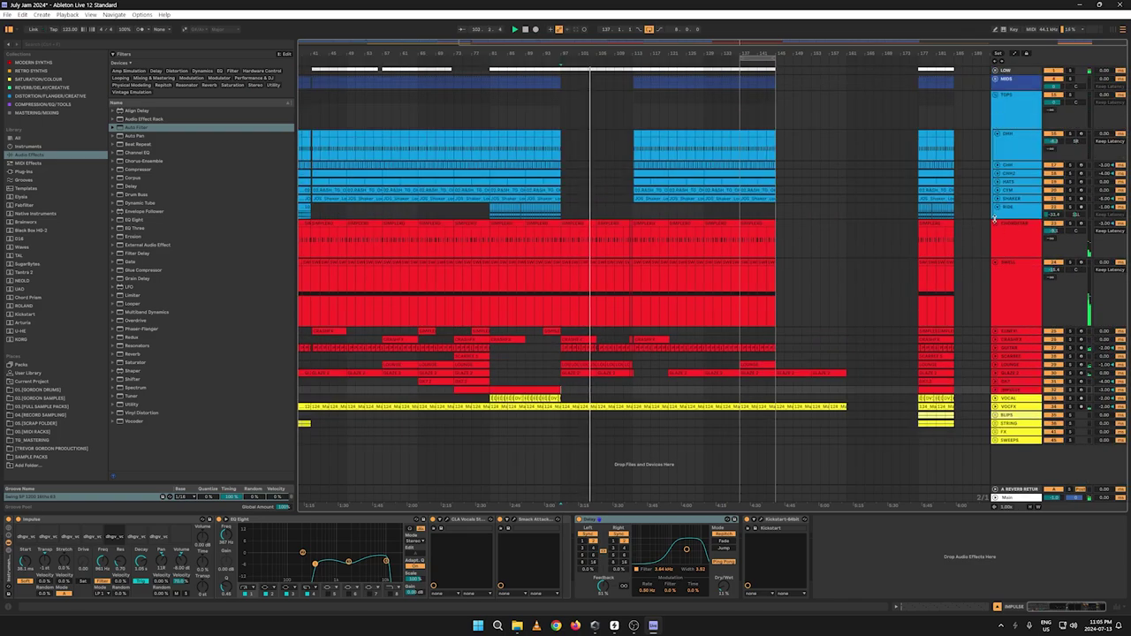
click(994, 228)
click(995, 231)
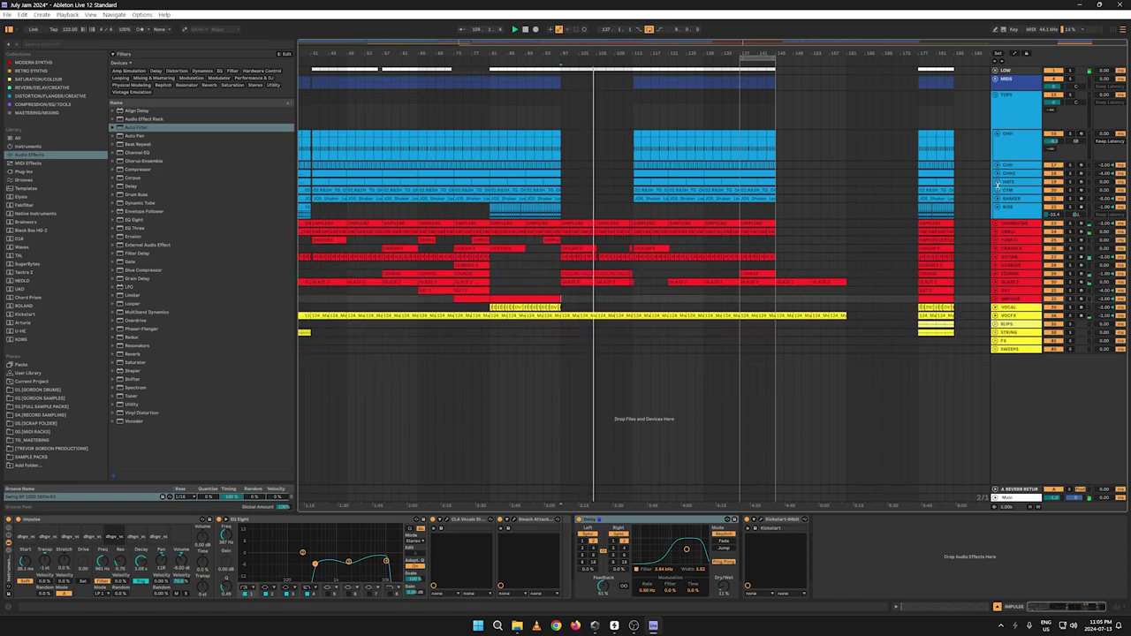
click(995, 95)
Step: Cut the closing section across all tracks and paste it at bar 193
drag(973, 228, 915, 35)
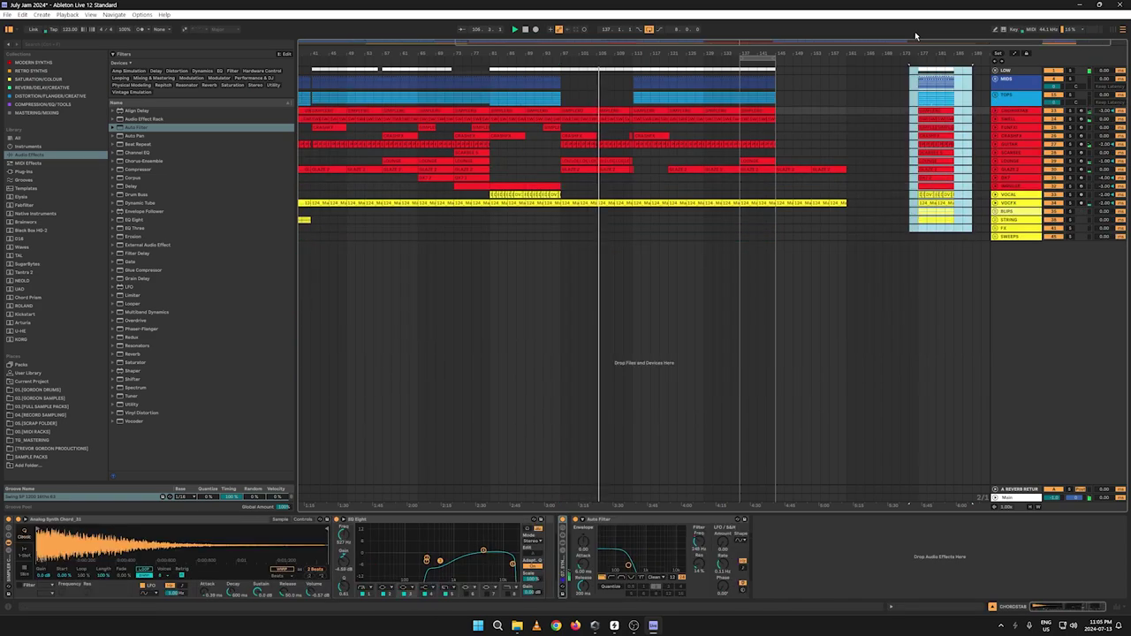
drag(961, 238, 920, 48)
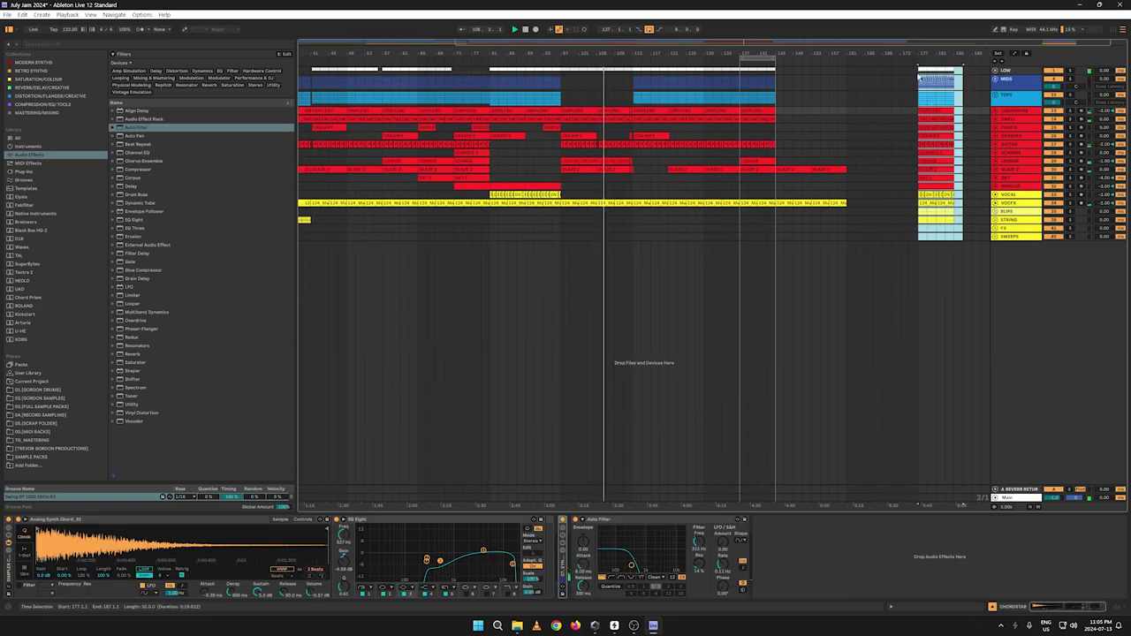
right_click(921, 70)
click(927, 74)
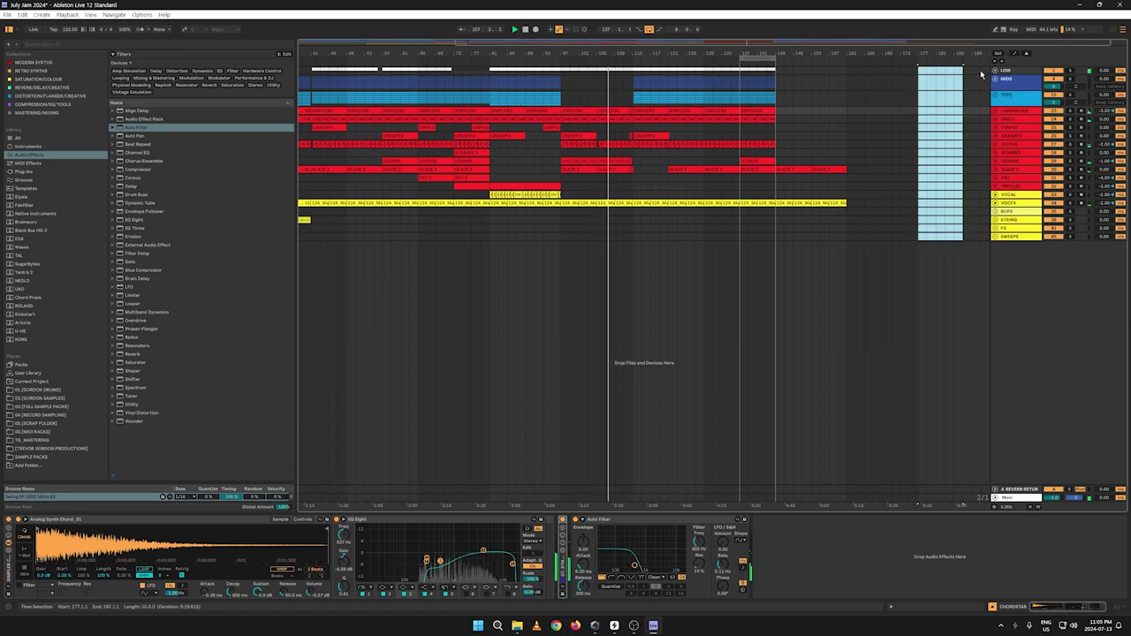
scroll(982, 53, up, 1)
scroll(969, 54, down, 1)
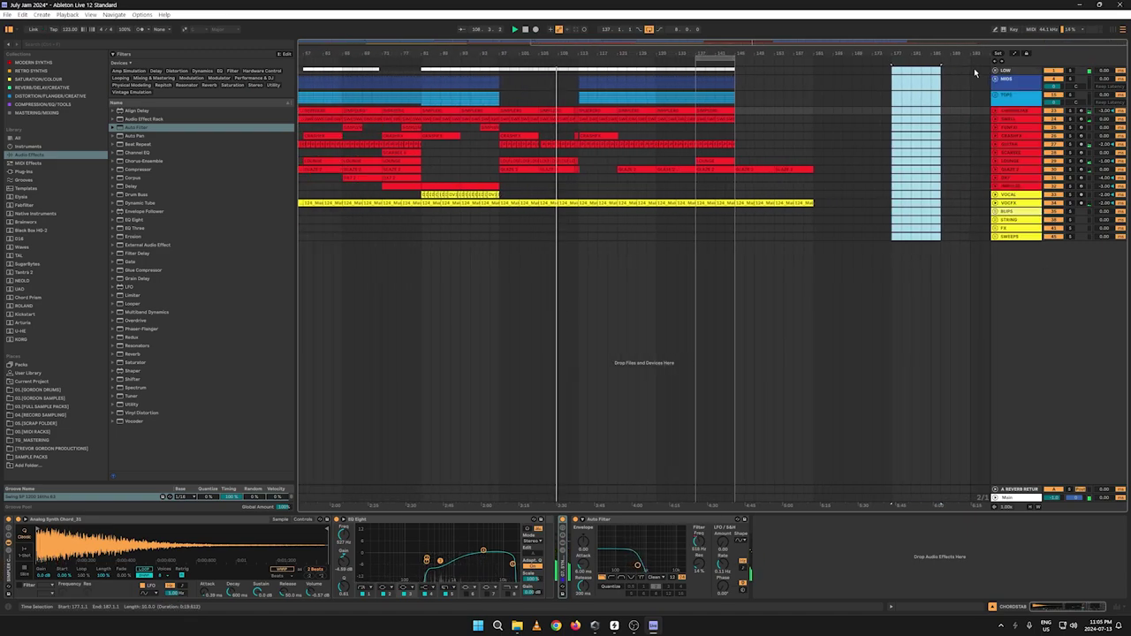
click(968, 71)
key(ctrl+v)
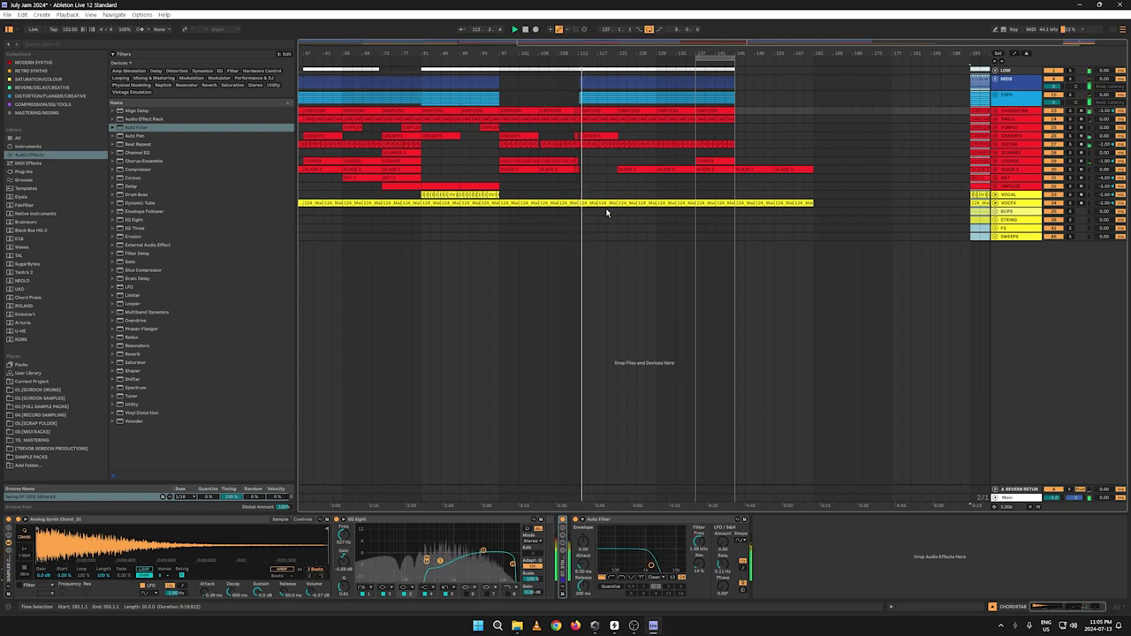
Step: Select the GLAZE 2 clip at bar 137, then place the insert mark at bar 129
drag(585, 160, 488, 157)
click(707, 168)
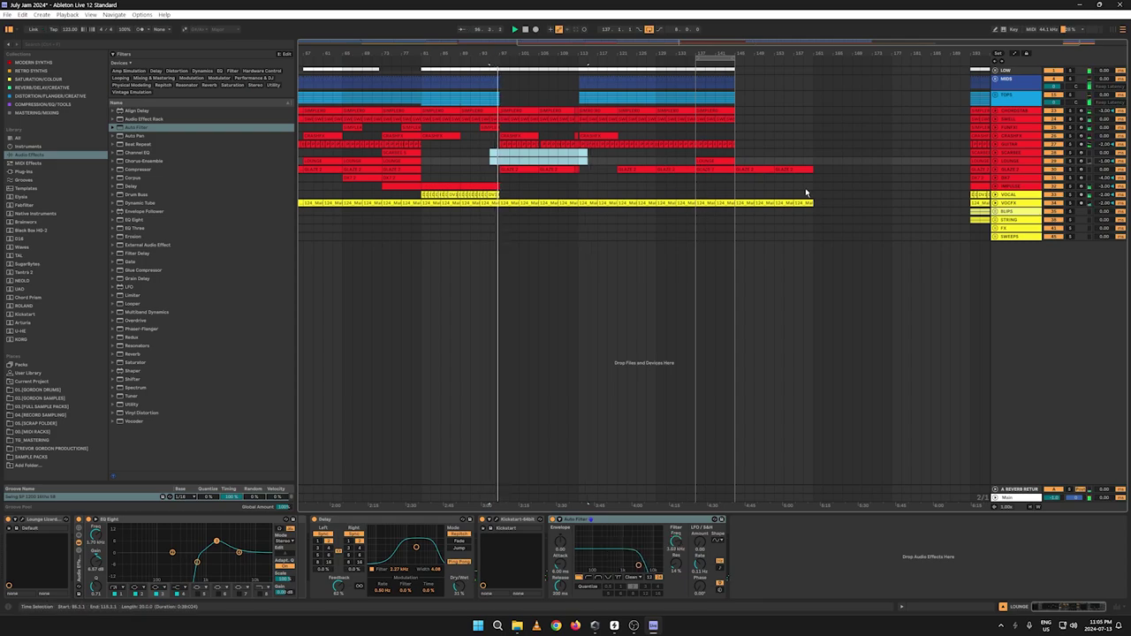
click(656, 236)
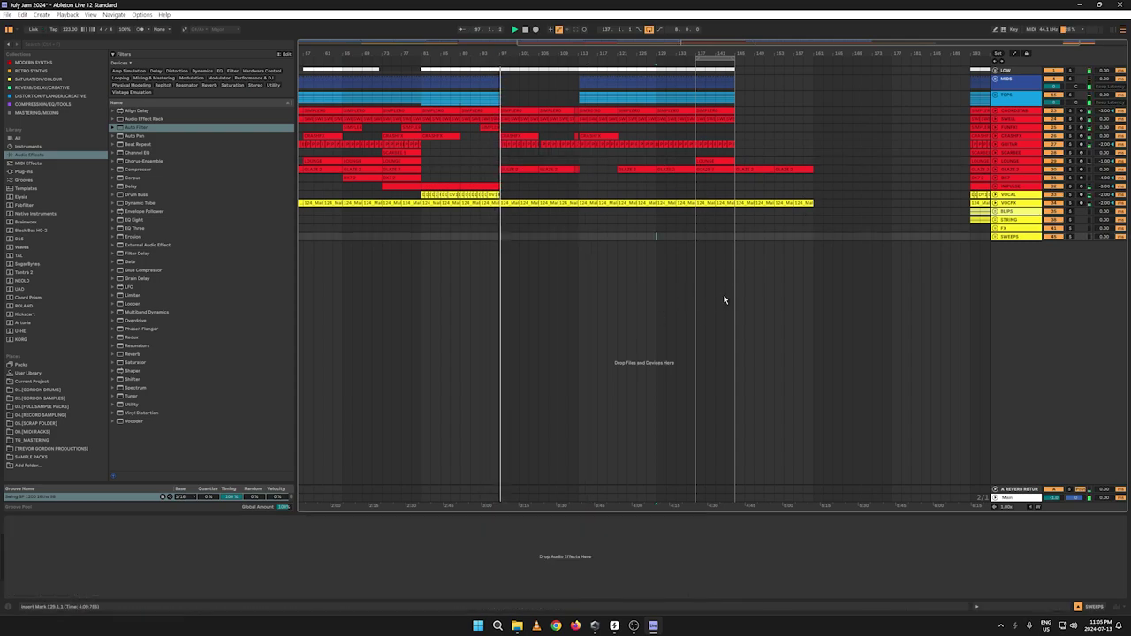
click(1079, 5)
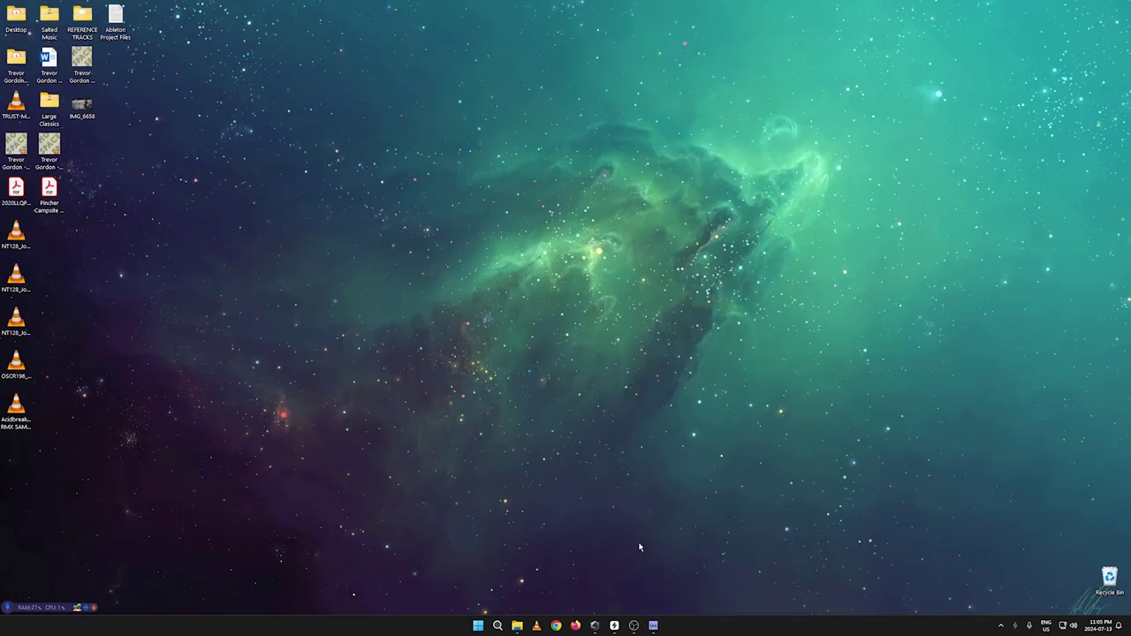
click(652, 626)
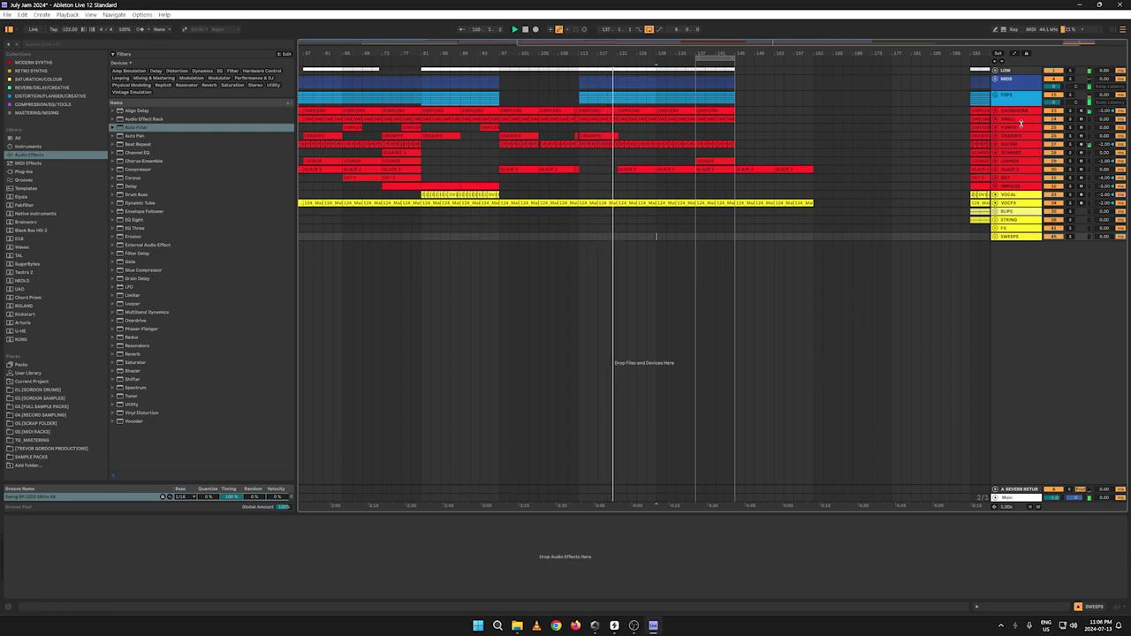
Step: Unfold the GUITAR and IMPULSE tracks and review their automation lanes
click(995, 144)
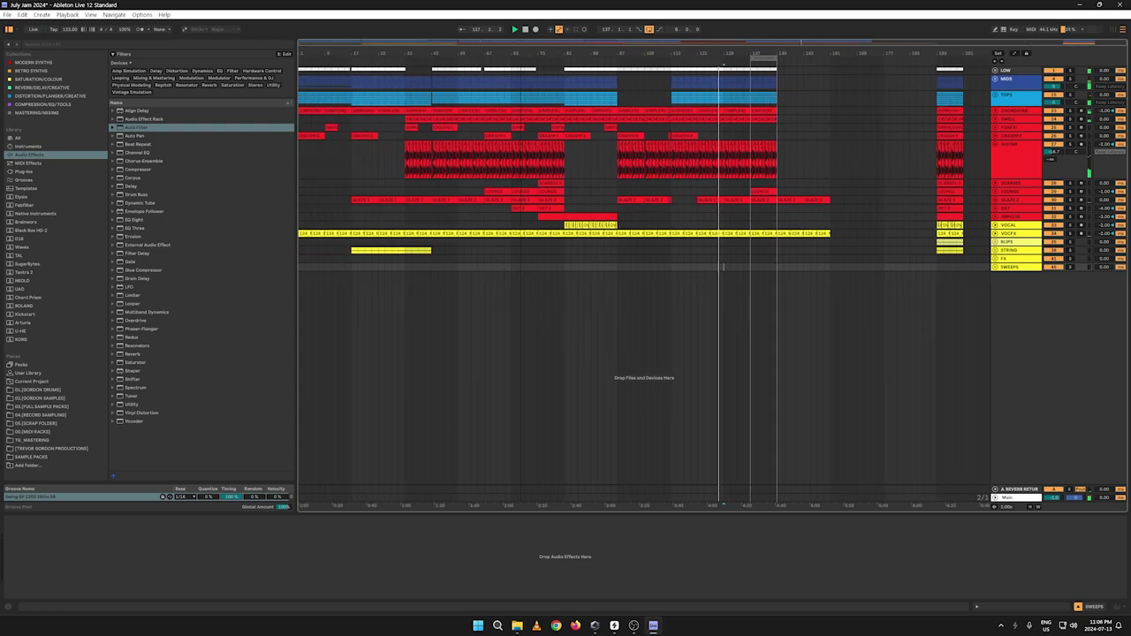
drag(782, 53, 782, 48)
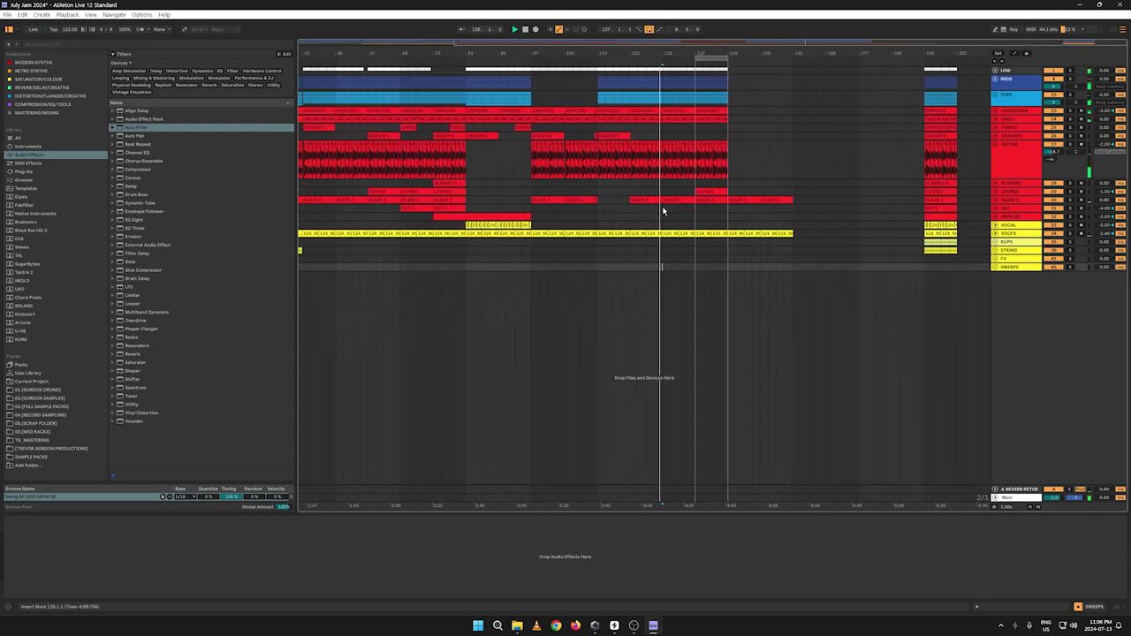
key(a)
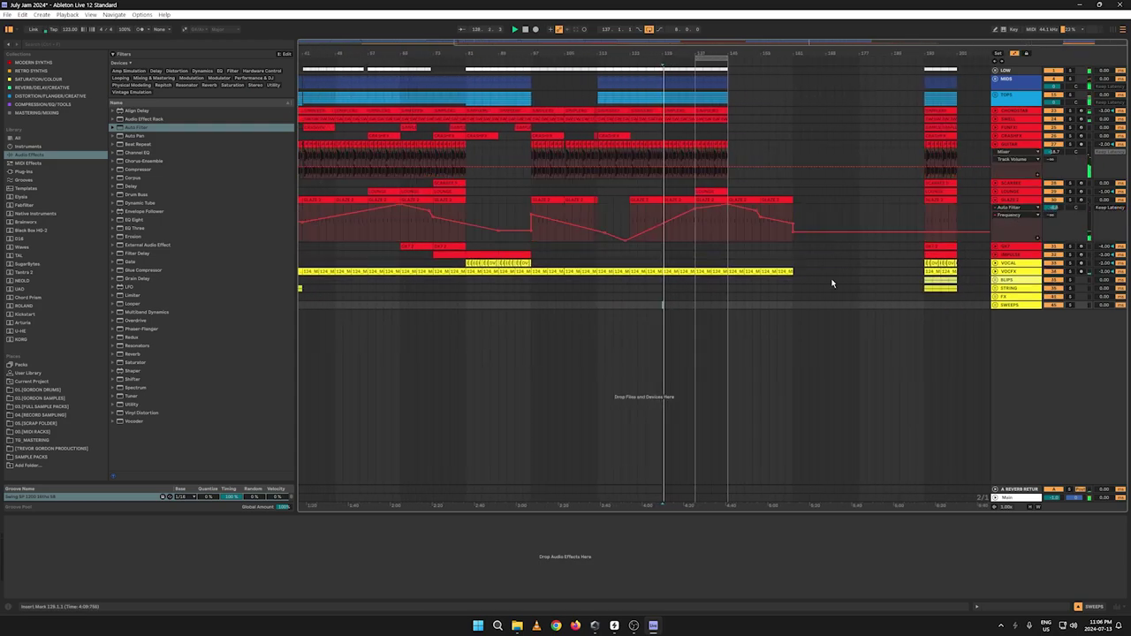
click(625, 244)
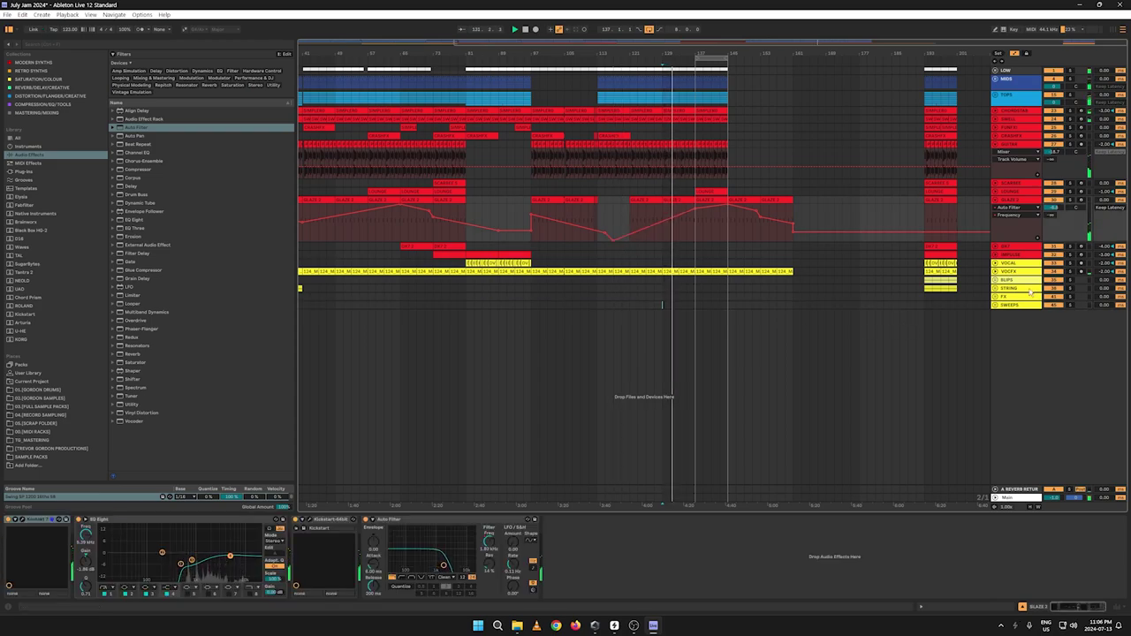
click(994, 254)
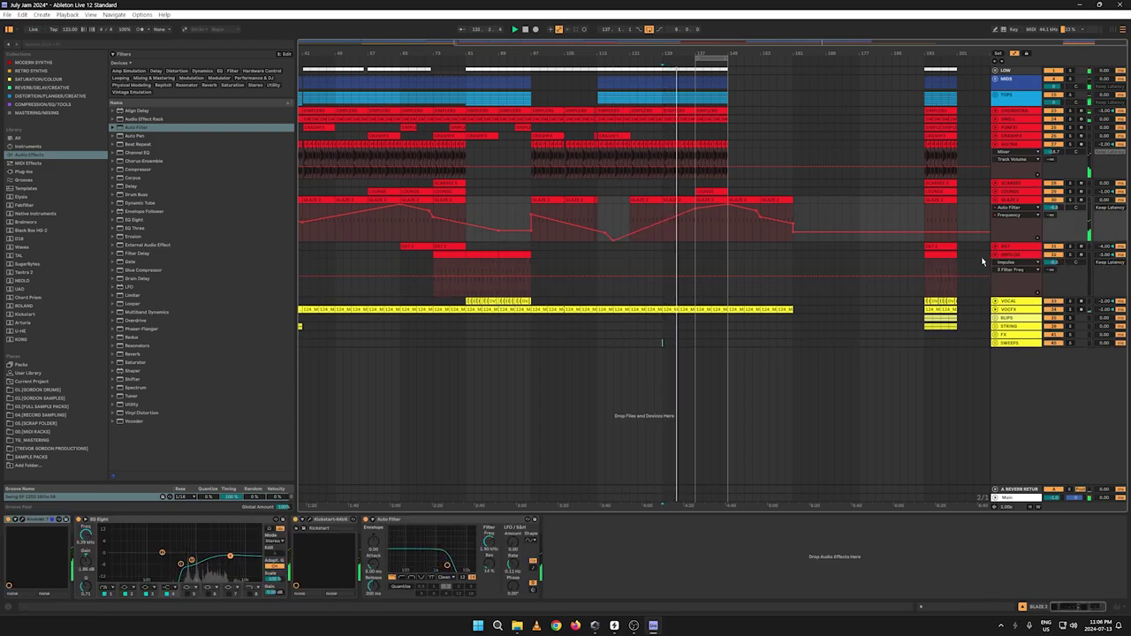
key(a)
Step: Repeat the IMPULSE clip several times to the right from bar 121
right_click(939, 256)
click(952, 271)
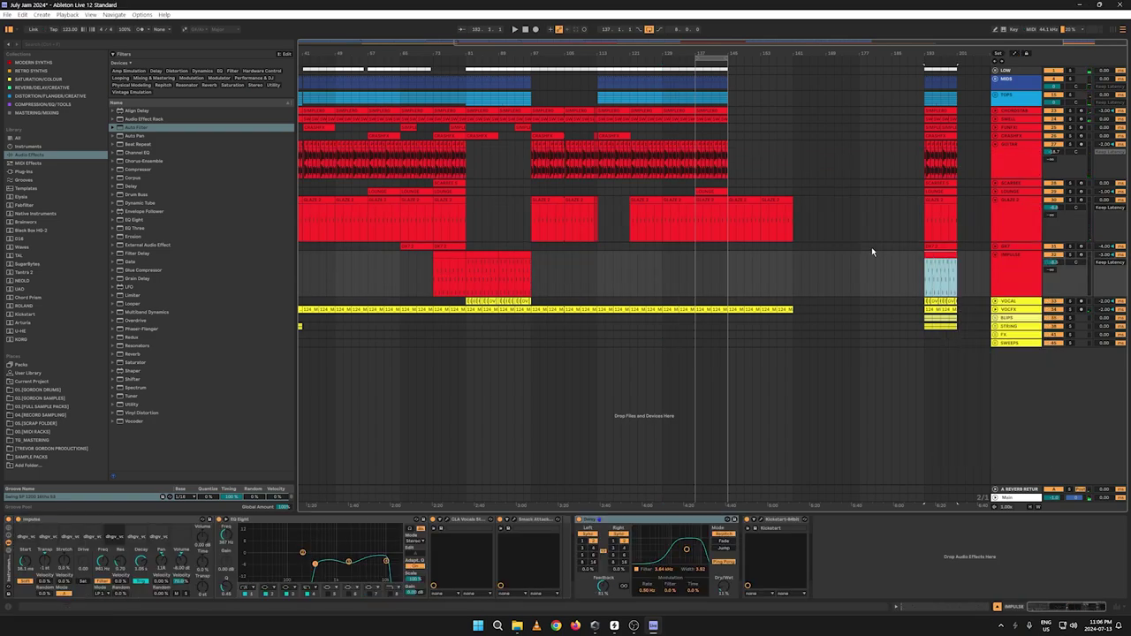
click(593, 59)
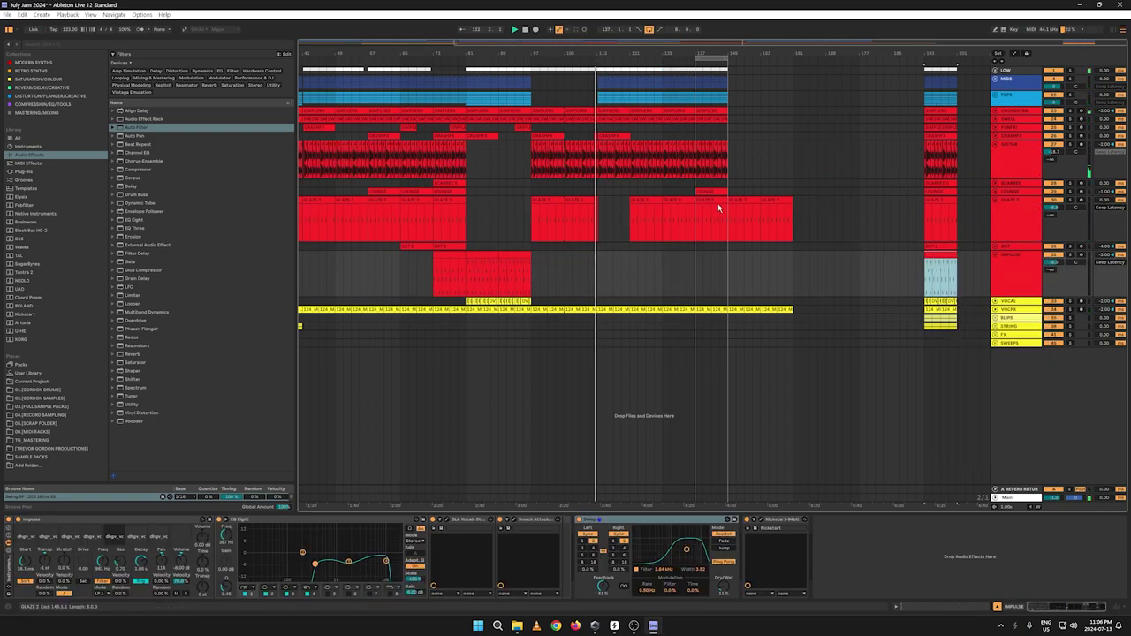
click(631, 265)
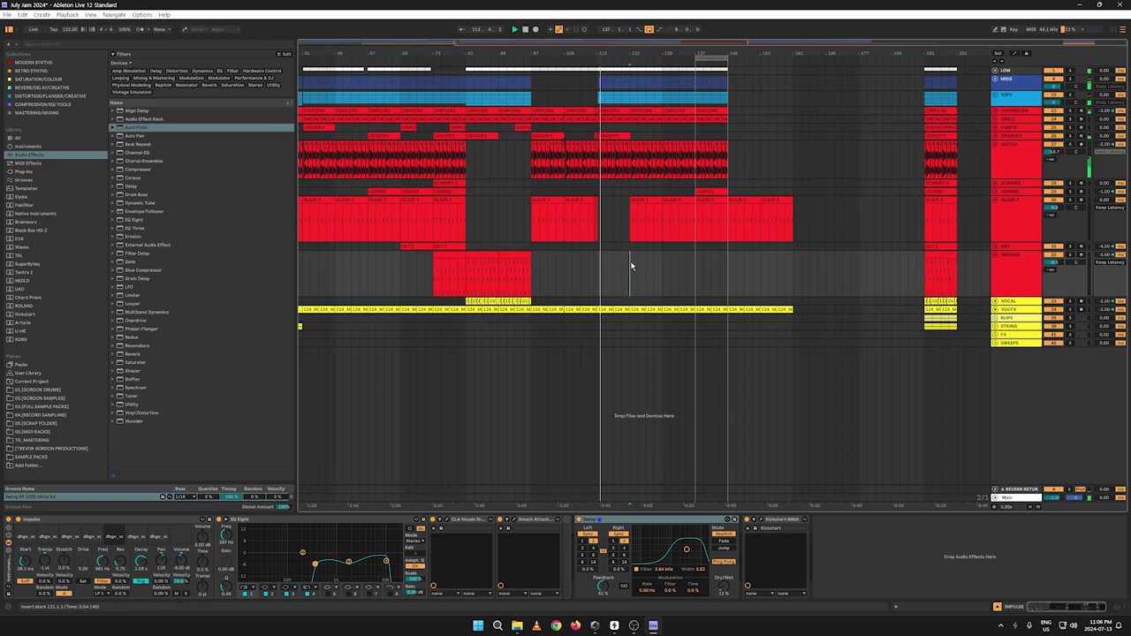
key(ctrl+d)
key(ctrl+d)
key(ctrl+d)
key(ctrl+d)
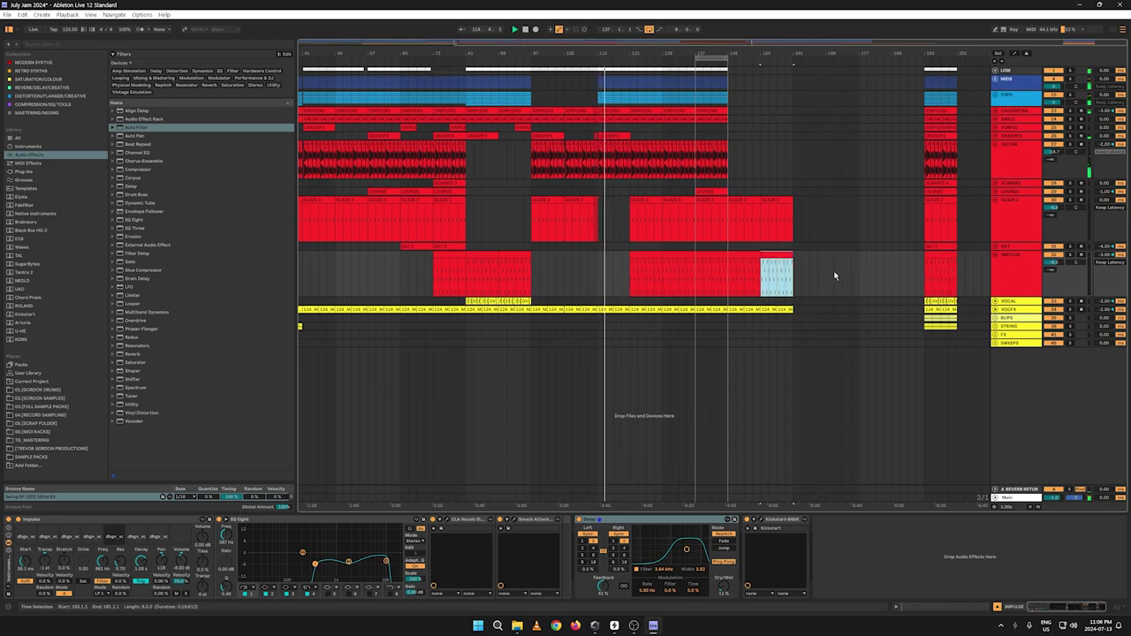
Step: Duplicate the bars 138–146 block across the upper tracks to the right
drag(731, 220, 704, 74)
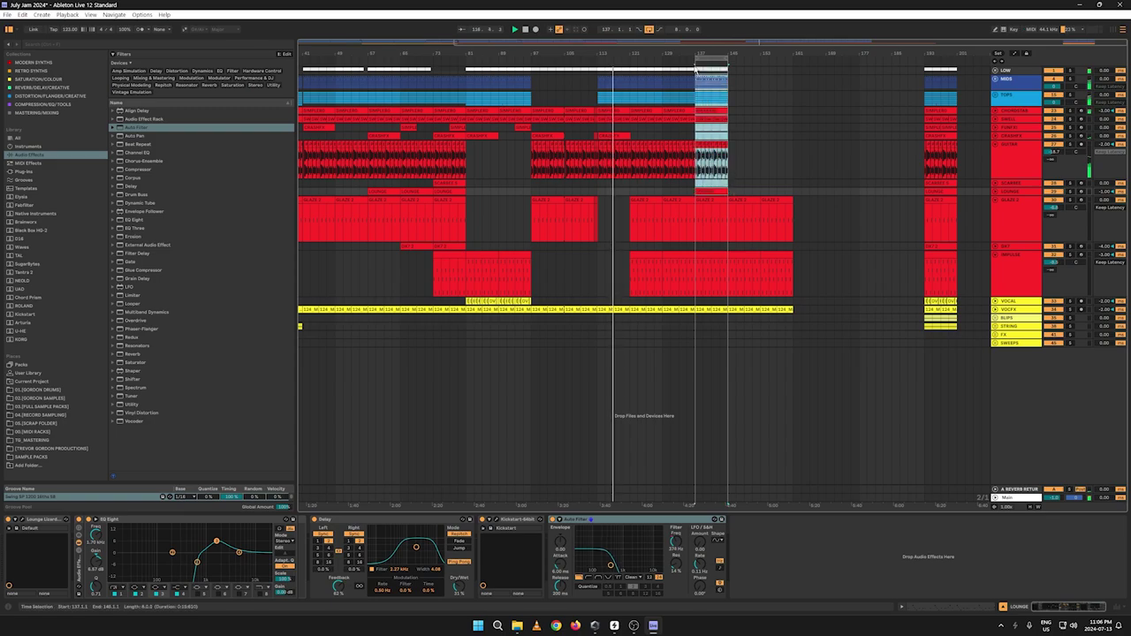
key(ctrl+d)
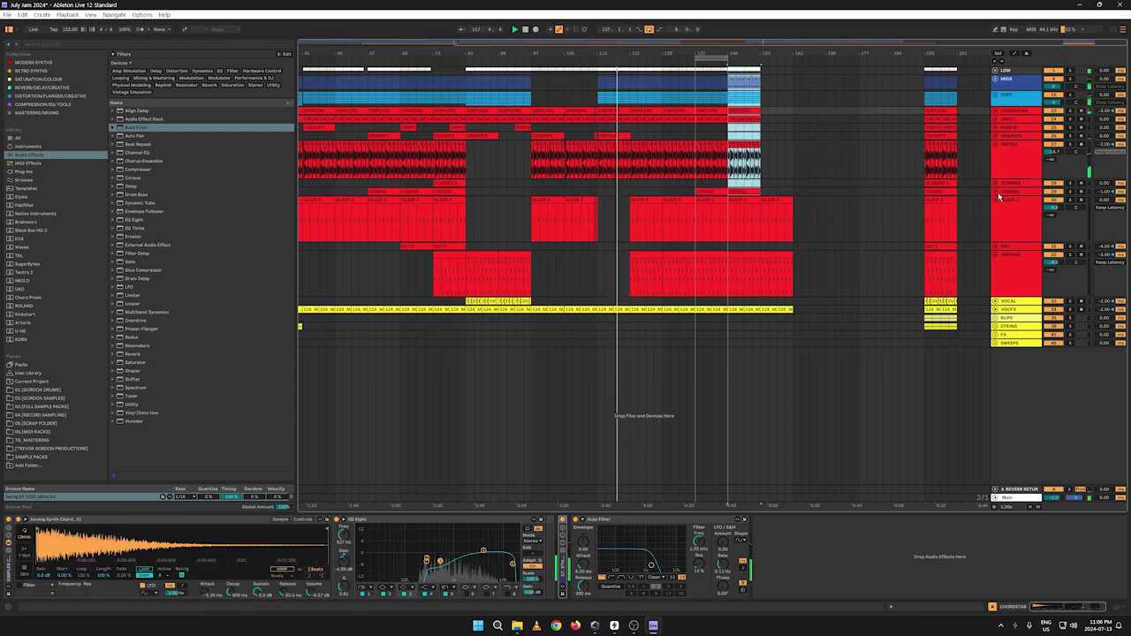
key(a)
key(a)
click(712, 196)
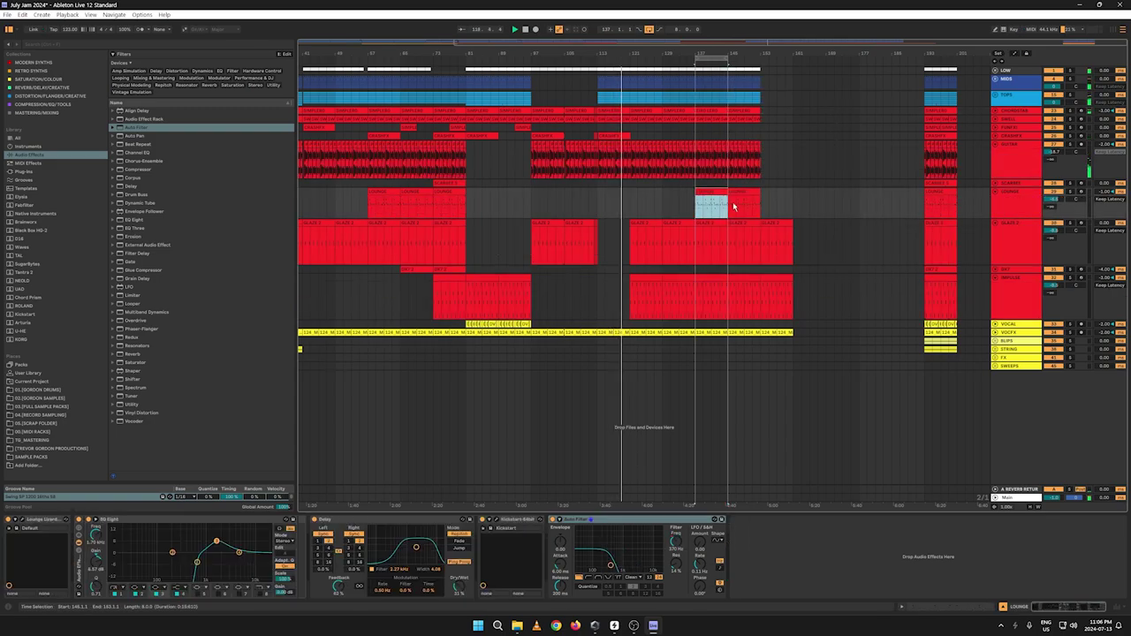
click(748, 189)
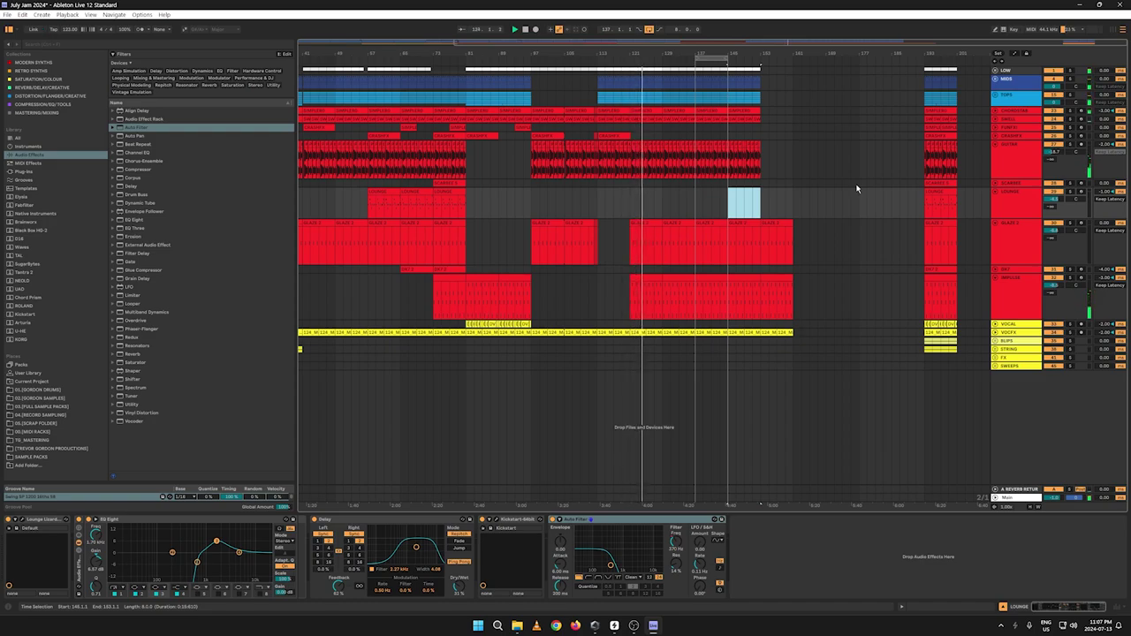
click(1051, 285)
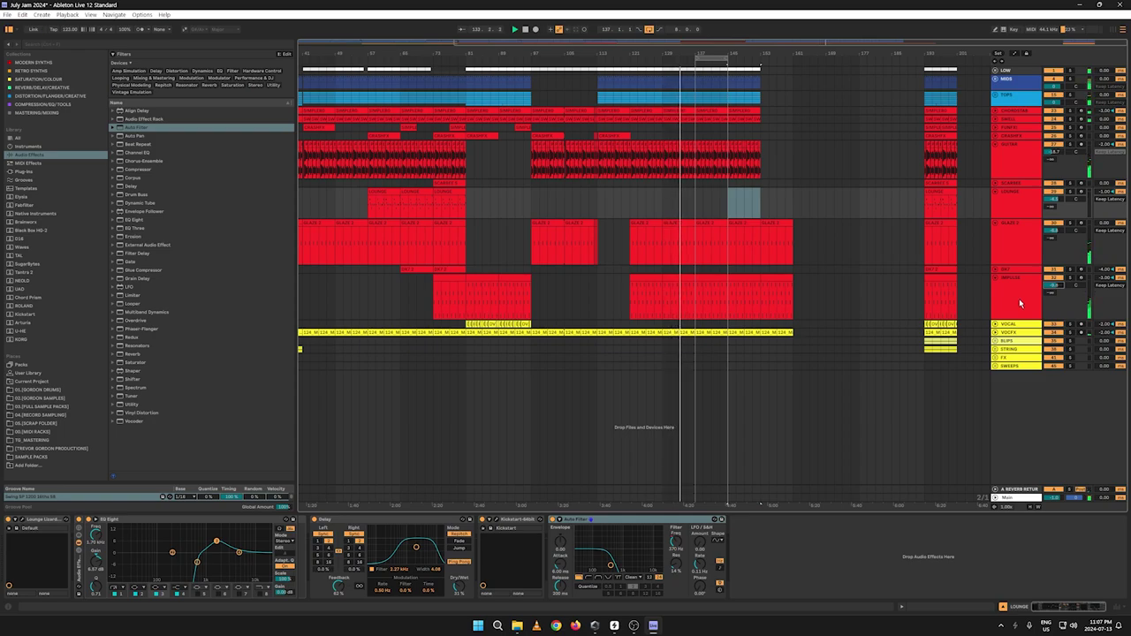
drag(698, 55, 714, 98)
Step: Unfold the LOW group, enlarge KICK 2, and extend its clip's end toward bar 137
click(994, 71)
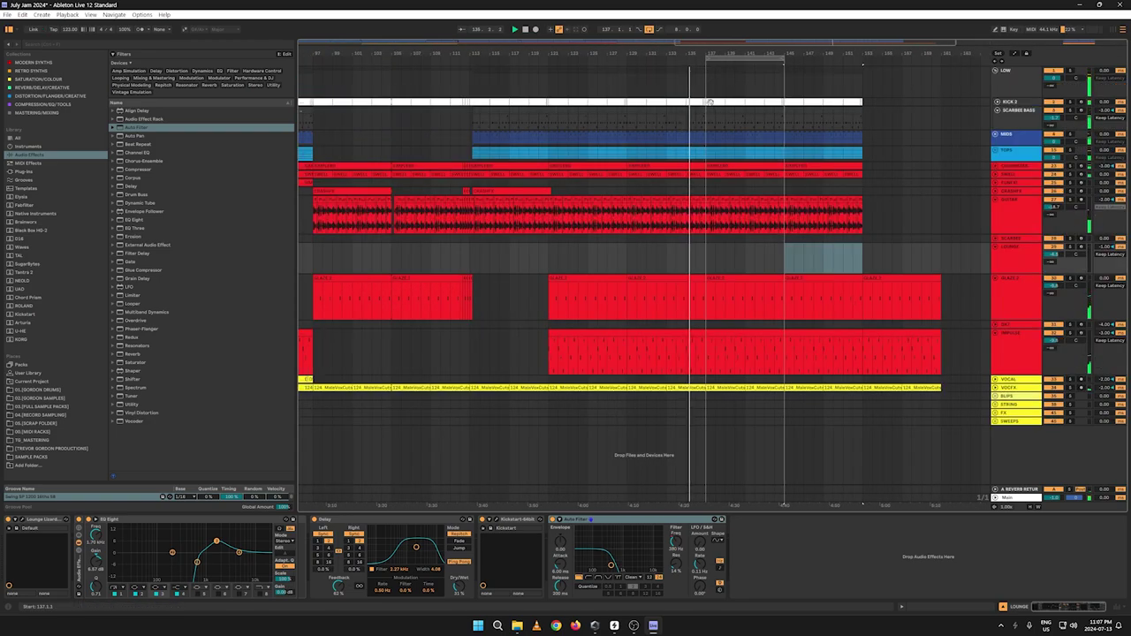
click(996, 101)
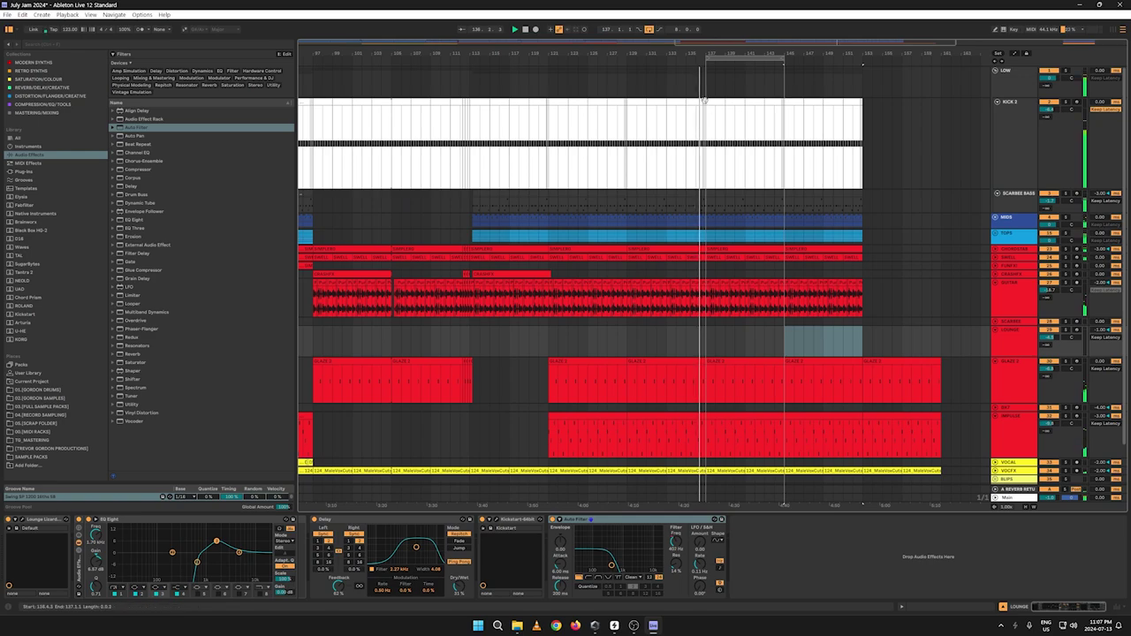
click(689, 100)
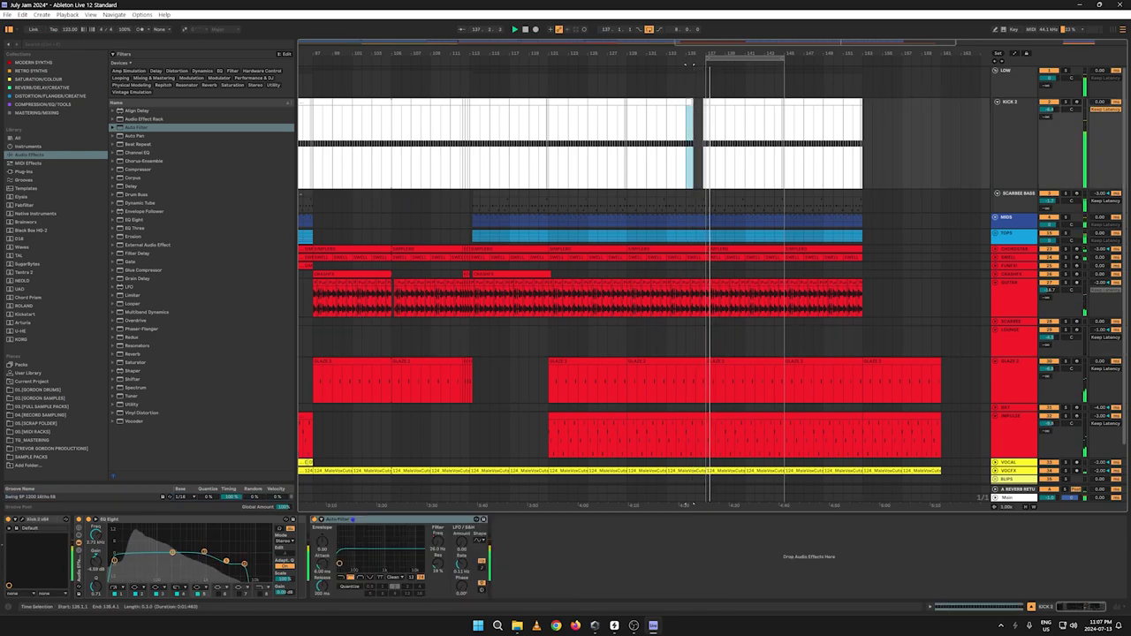
click(680, 62)
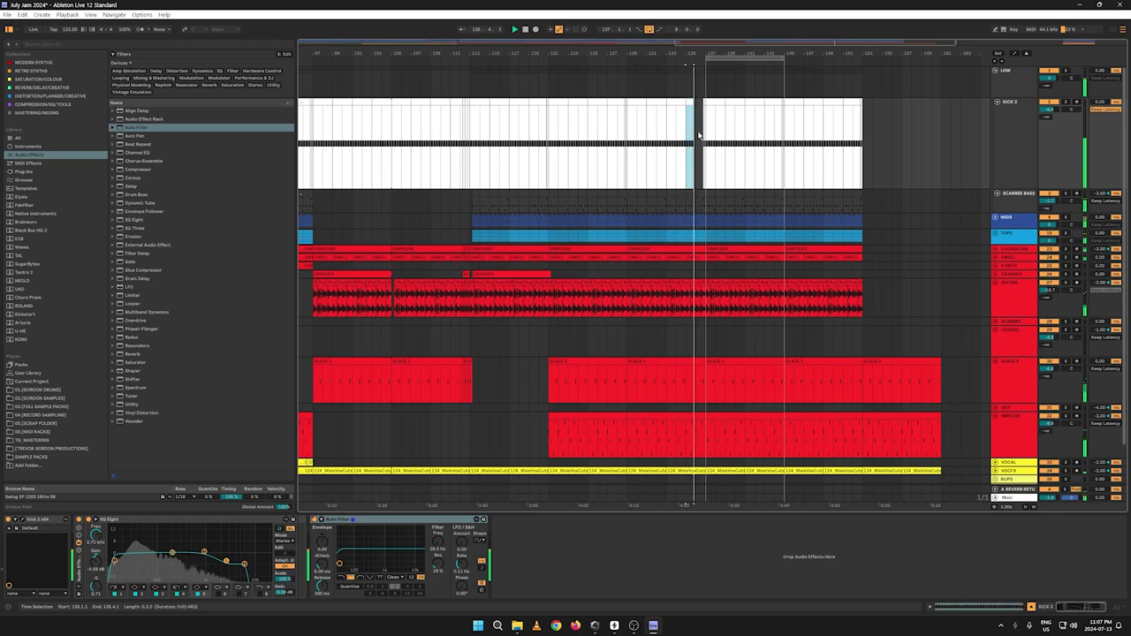
scroll(694, 62, up, 5)
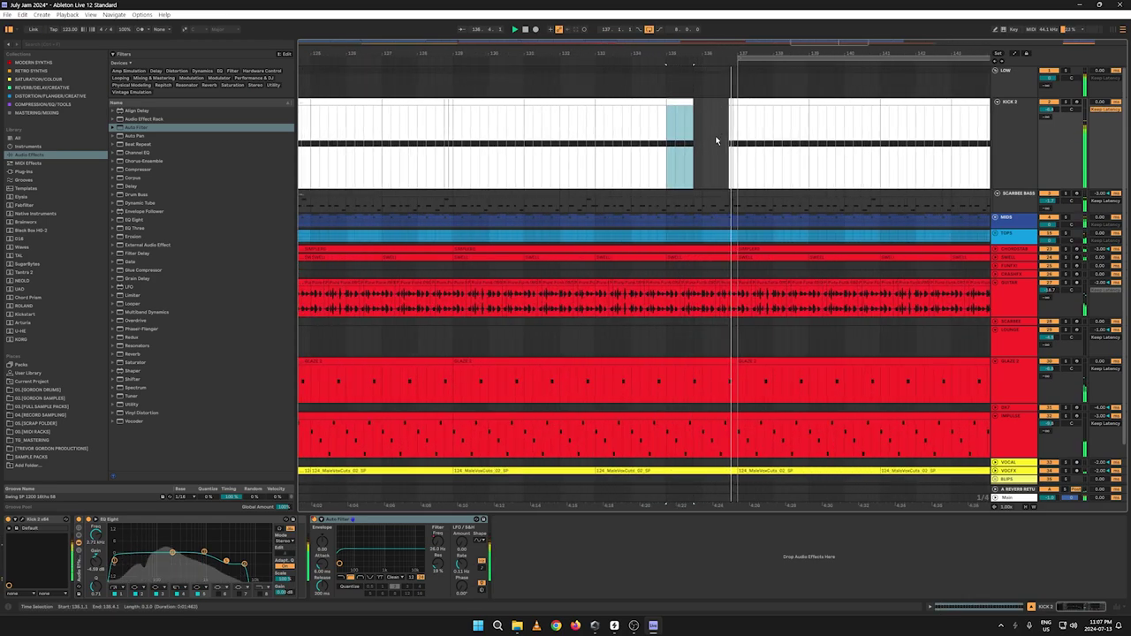
drag(691, 101, 702, 102)
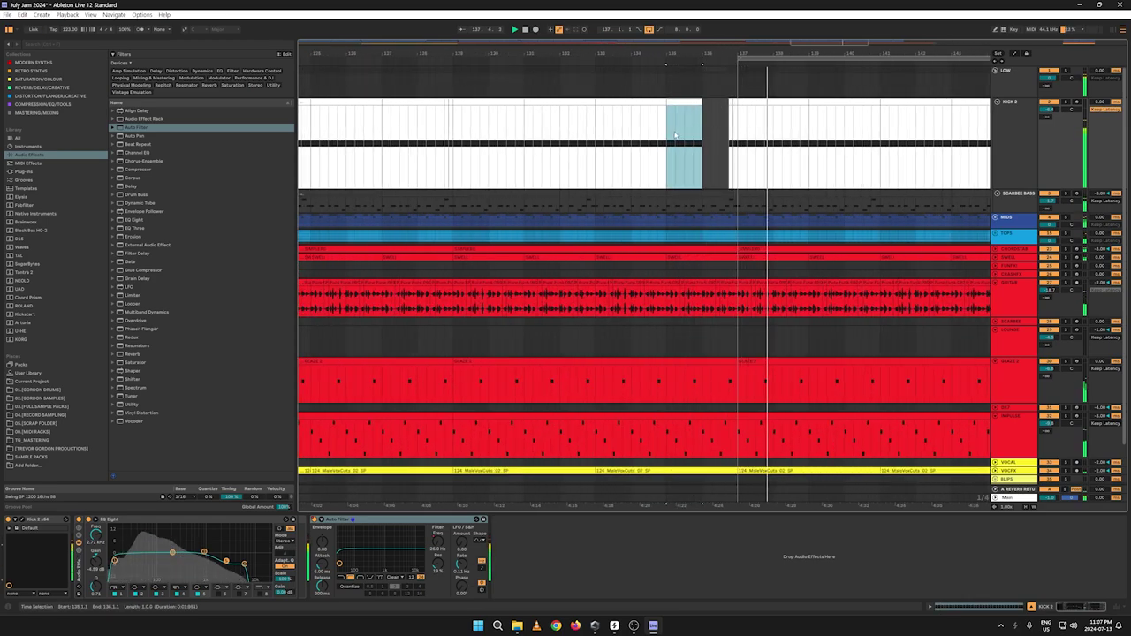
Step: Restart playback from bar 135 and zoom out to view the whole arrangement
key(space)
click(668, 159)
key(space)
scroll(745, 57, down, 5)
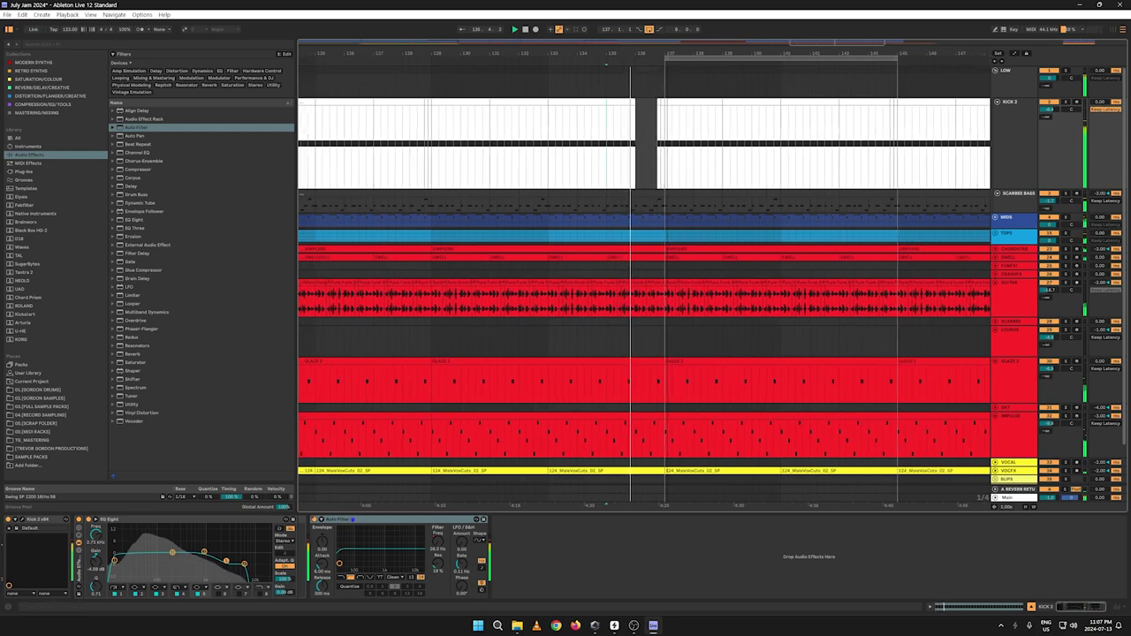
drag(619, 57, 621, 49)
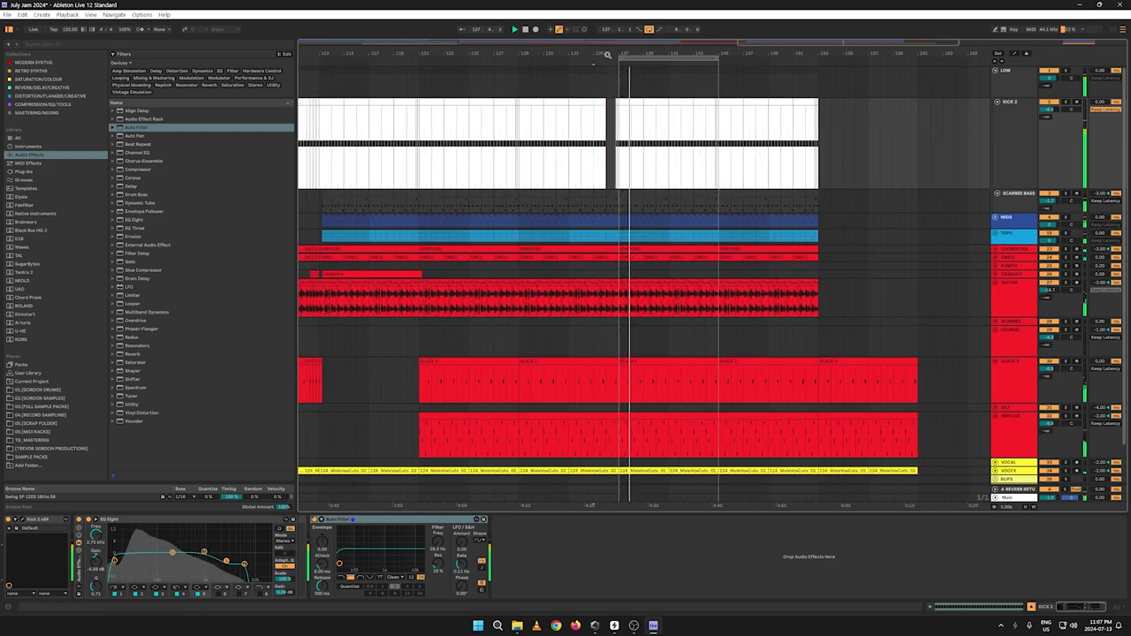
drag(607, 54, 563, 45)
scroll(592, 193, down, 2)
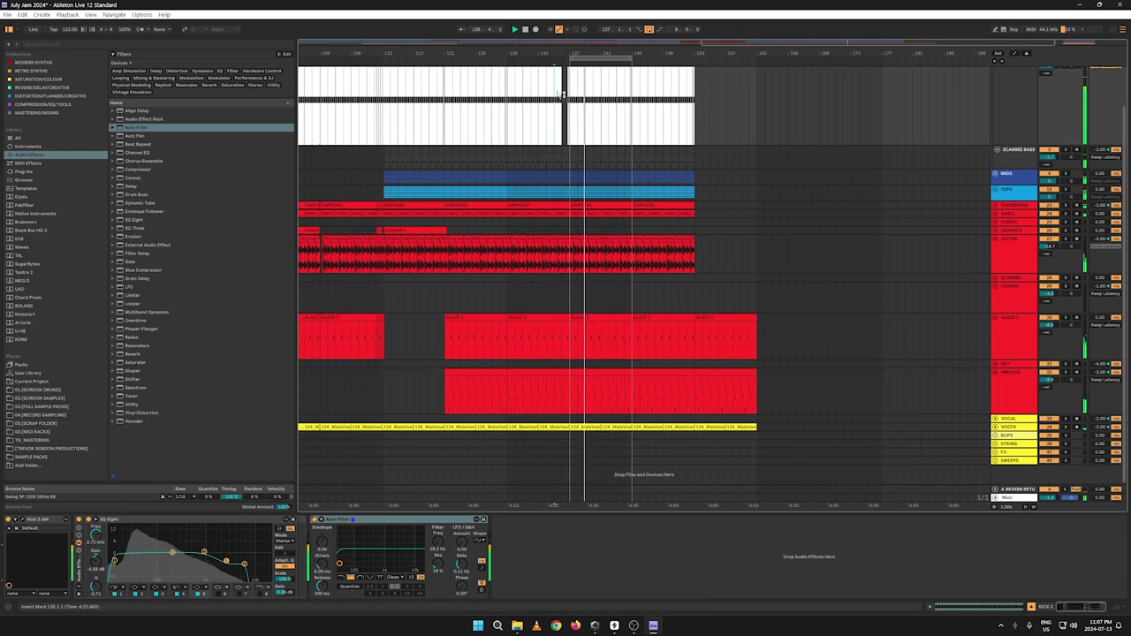
click(530, 56)
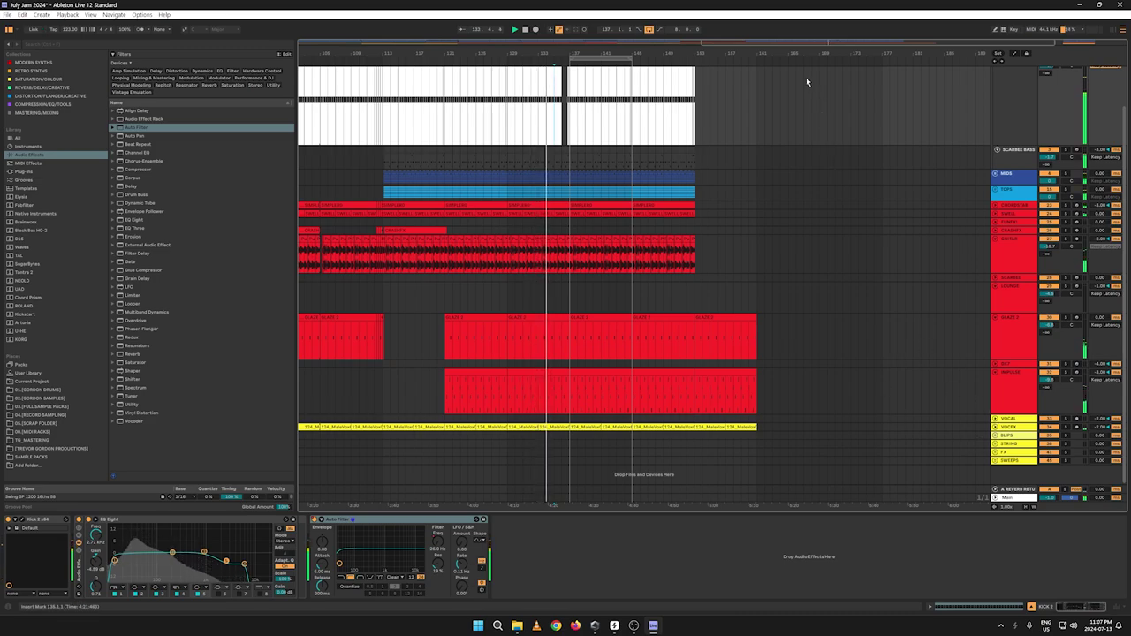
drag(790, 54, 833, 22)
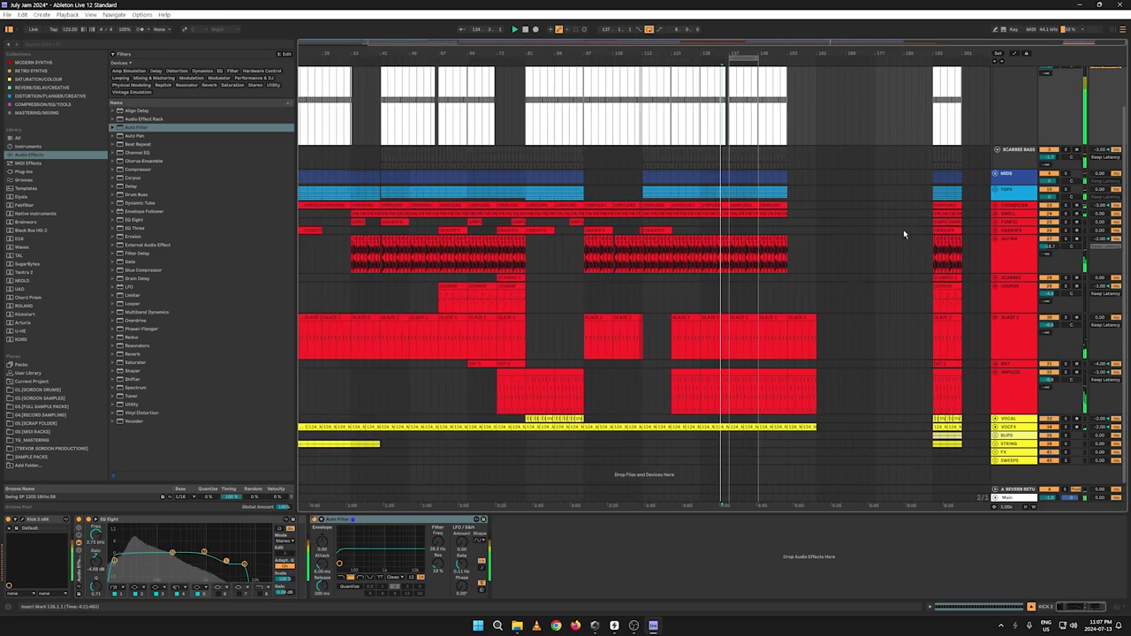
Step: Copy the vocal phrase near bar 200 and paste it twice at bar 137 on VOCAL
click(945, 419)
drag(947, 419, 933, 419)
right_click(938, 420)
click(951, 430)
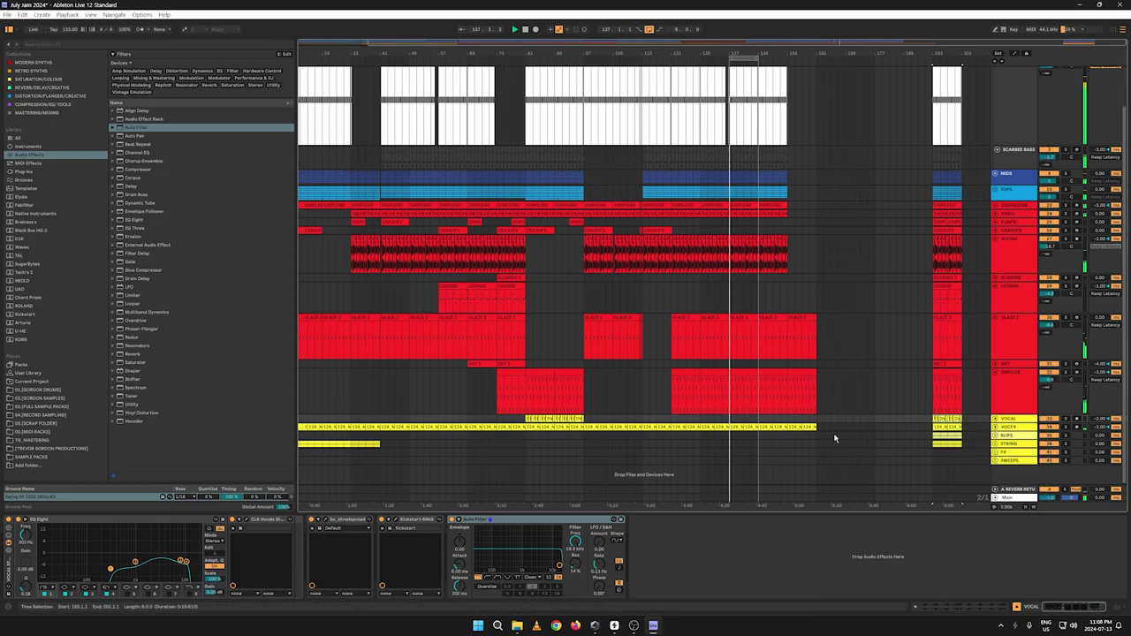
click(731, 420)
key(ctrl+v)
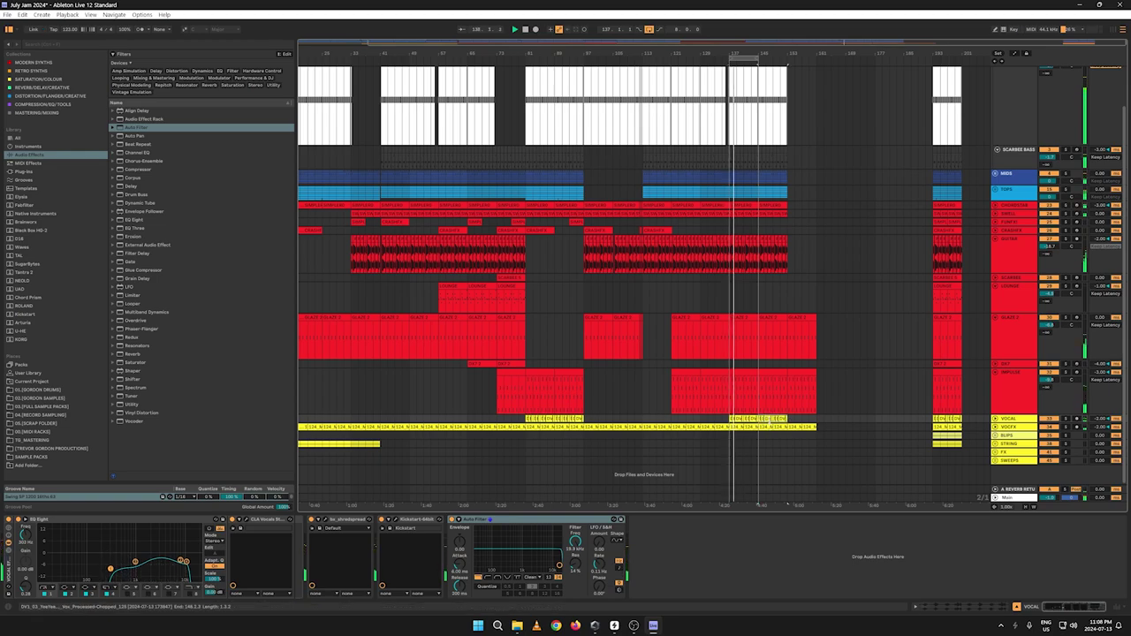
key(ctrl+v)
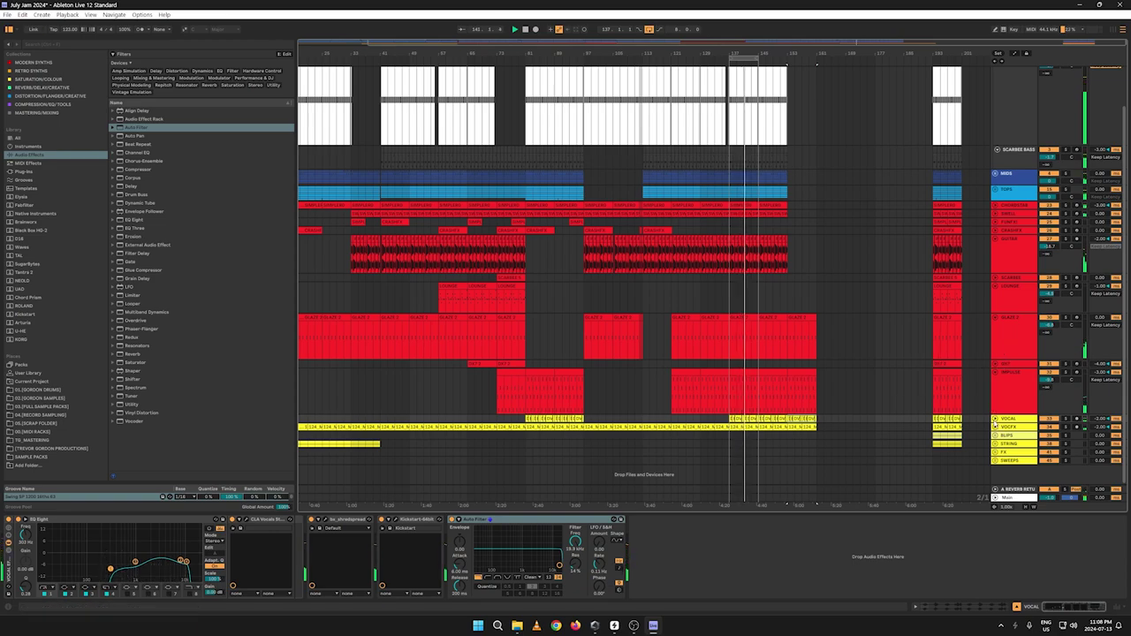
Step: Copy the VOCAL clips from bars 81–88 and paste them at bar 137
click(995, 420)
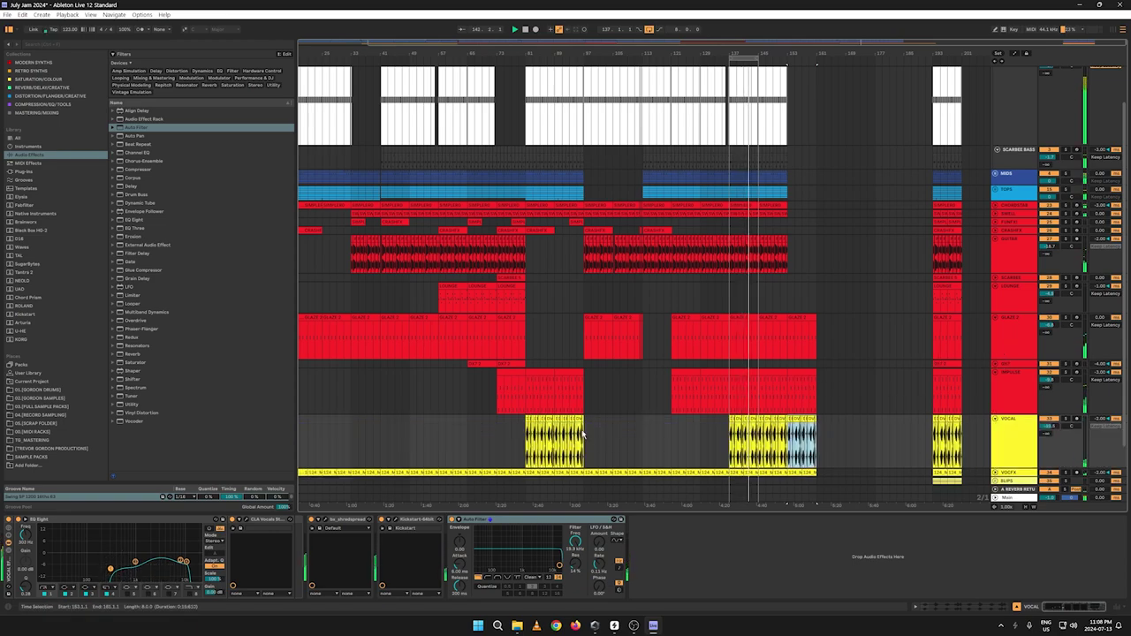
key(space)
key(space)
click(553, 439)
key(space)
key(space)
drag(553, 439, 526, 442)
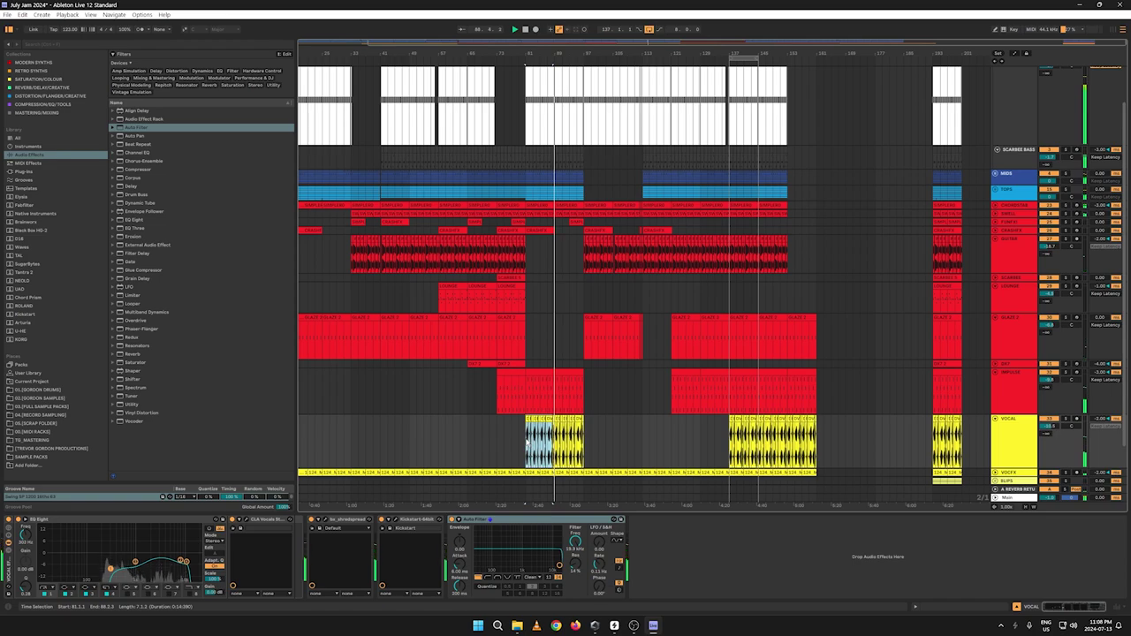
key(space)
right_click(532, 434)
click(549, 431)
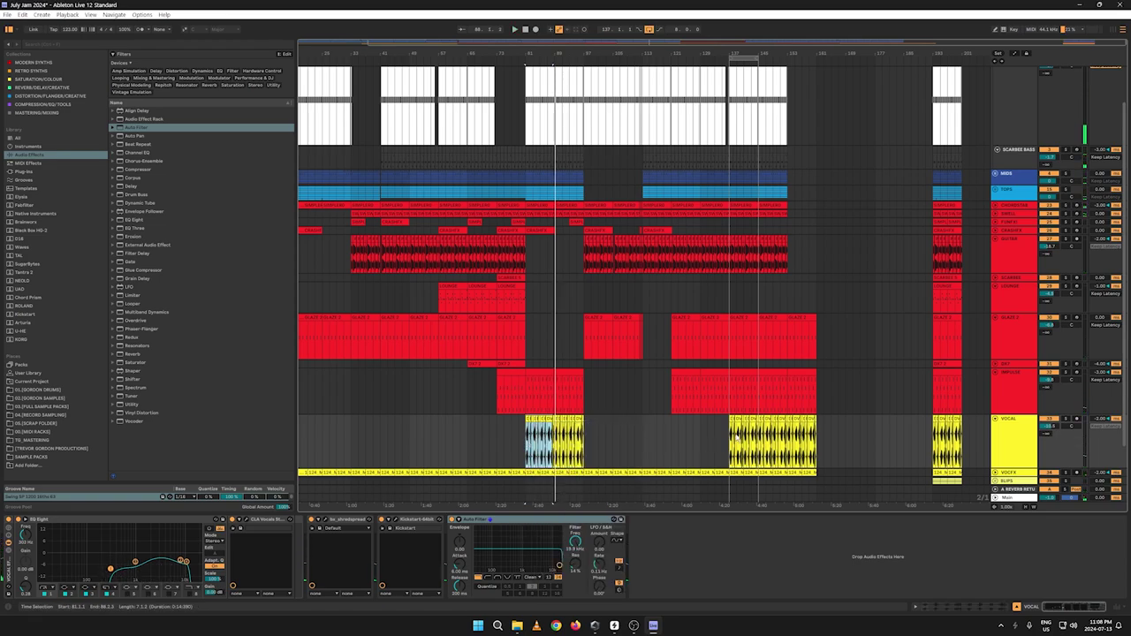
click(730, 439)
key(ctrl+v)
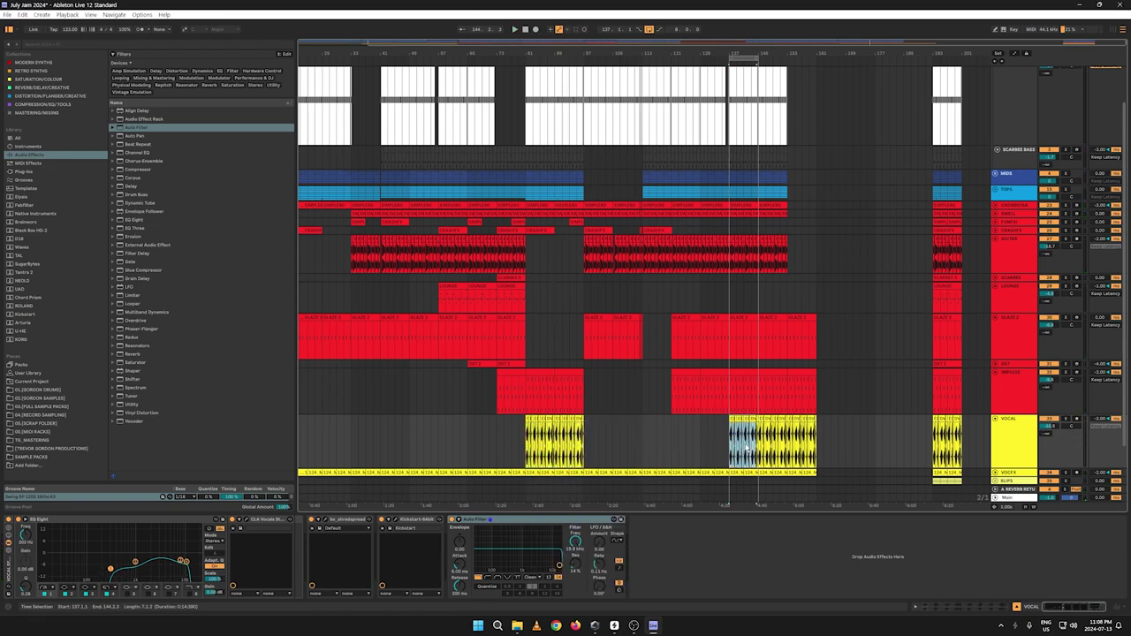
Step: Duplicate the VOCAL clips starting at bar 137 forward with Ctrl+D
drag(743, 53, 743, 106)
drag(811, 439, 692, 436)
key(ctrl+d)
key(ctrl+d)
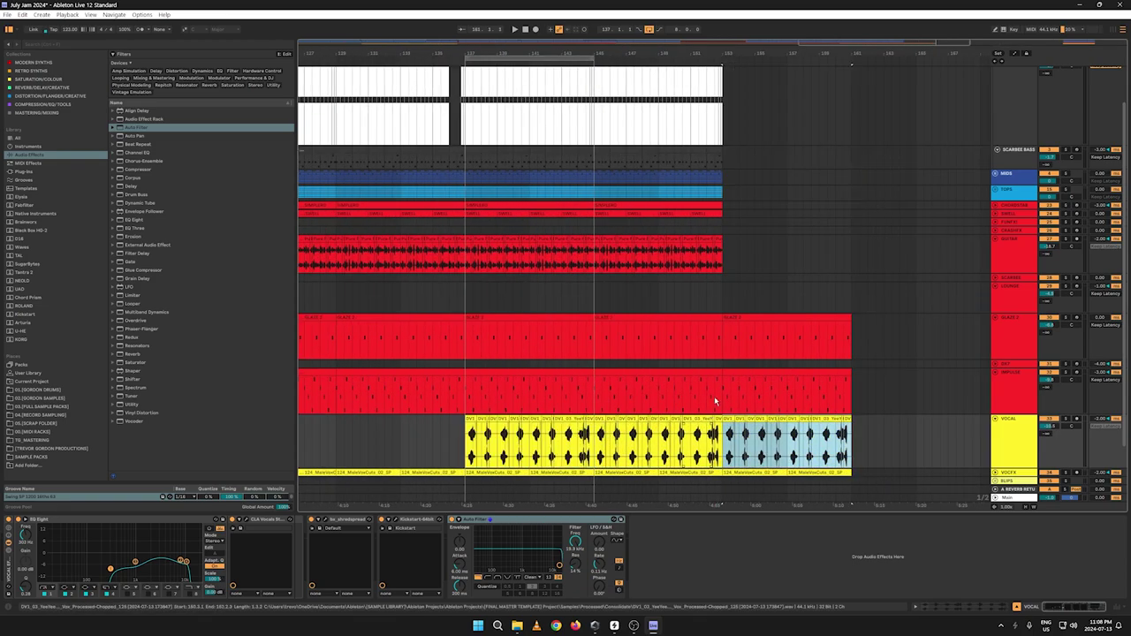
click(449, 55)
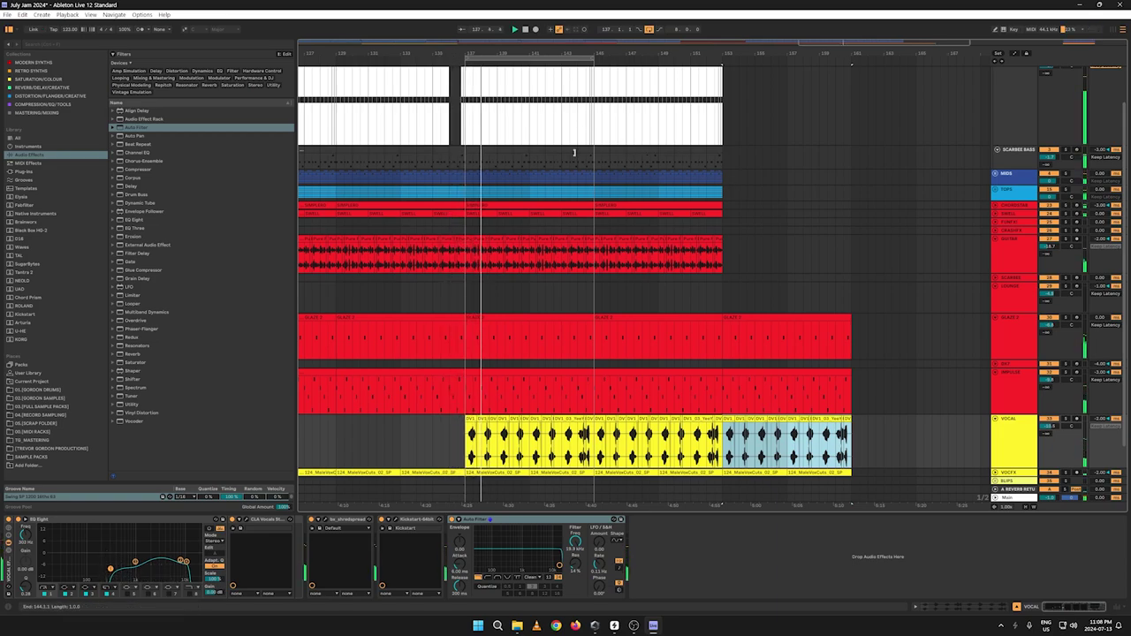
Step: Move the loop region later and unfold the TOPS group to reveal its drum tracks
click(1010, 288)
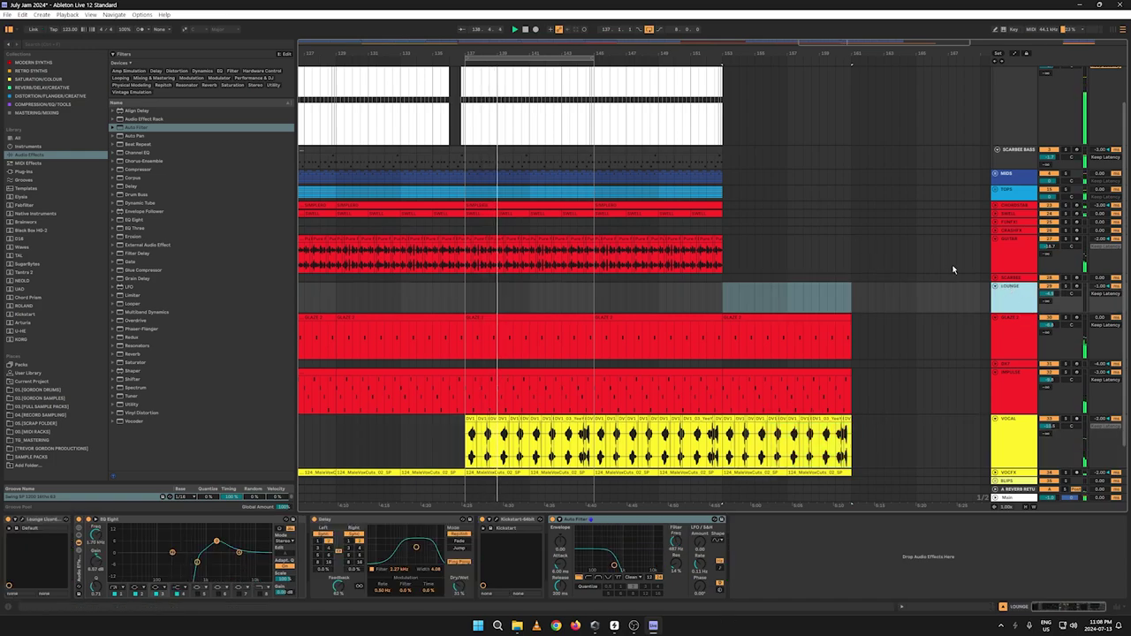
drag(572, 59, 577, 22)
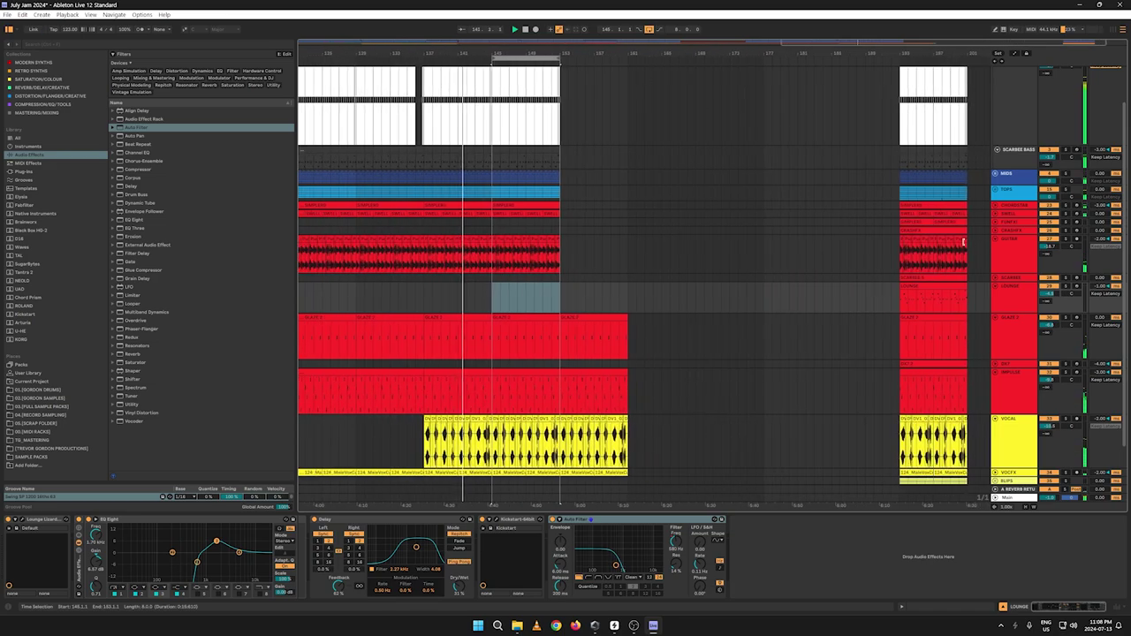
click(1008, 281)
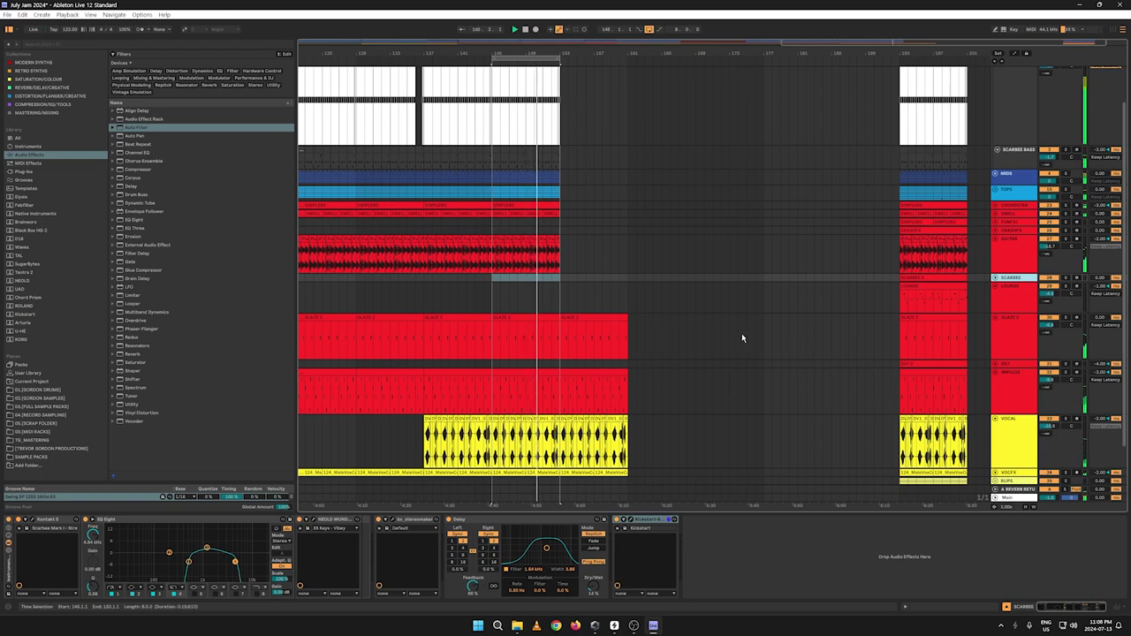
click(1000, 190)
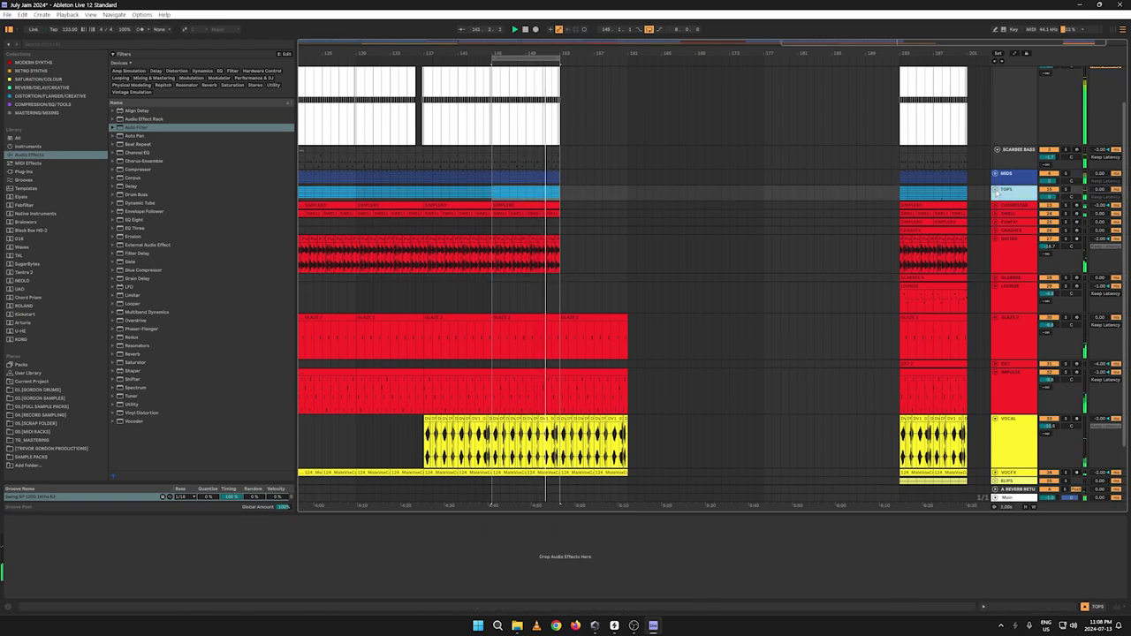
click(996, 190)
Step: Copy the RIDE clip and paste it once at bar 137
key(a)
key(a)
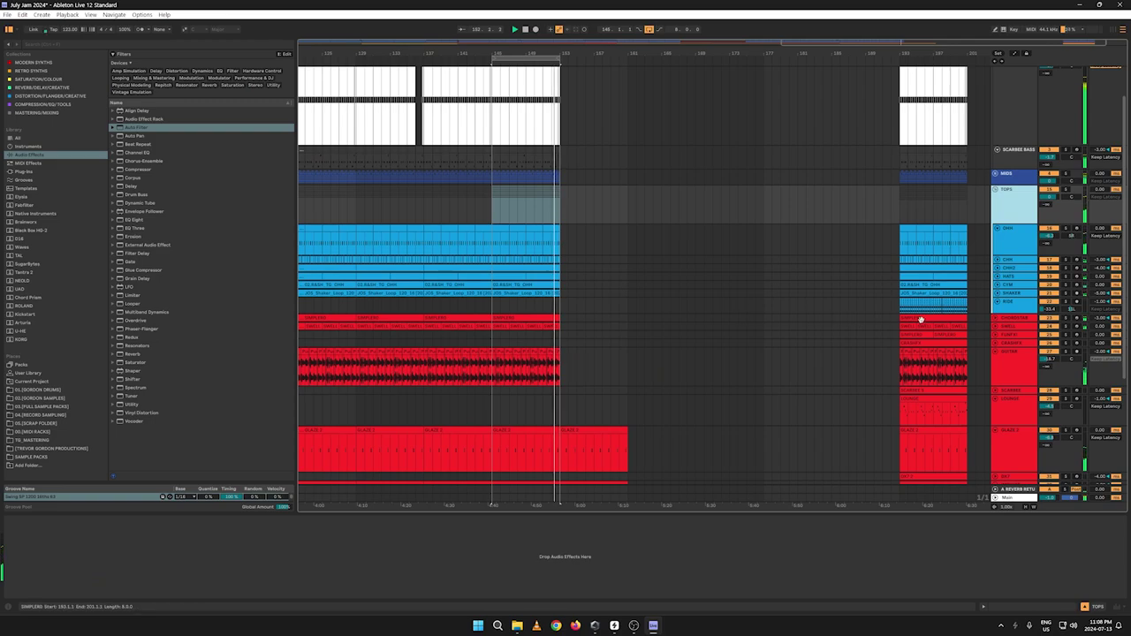
click(961, 308)
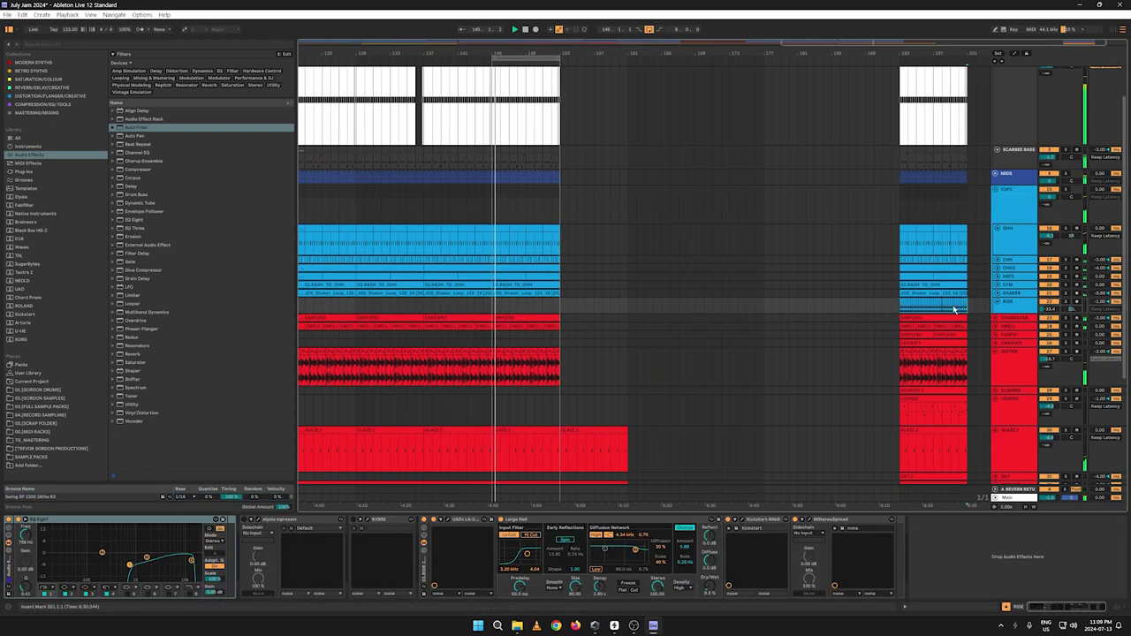
right_click(902, 309)
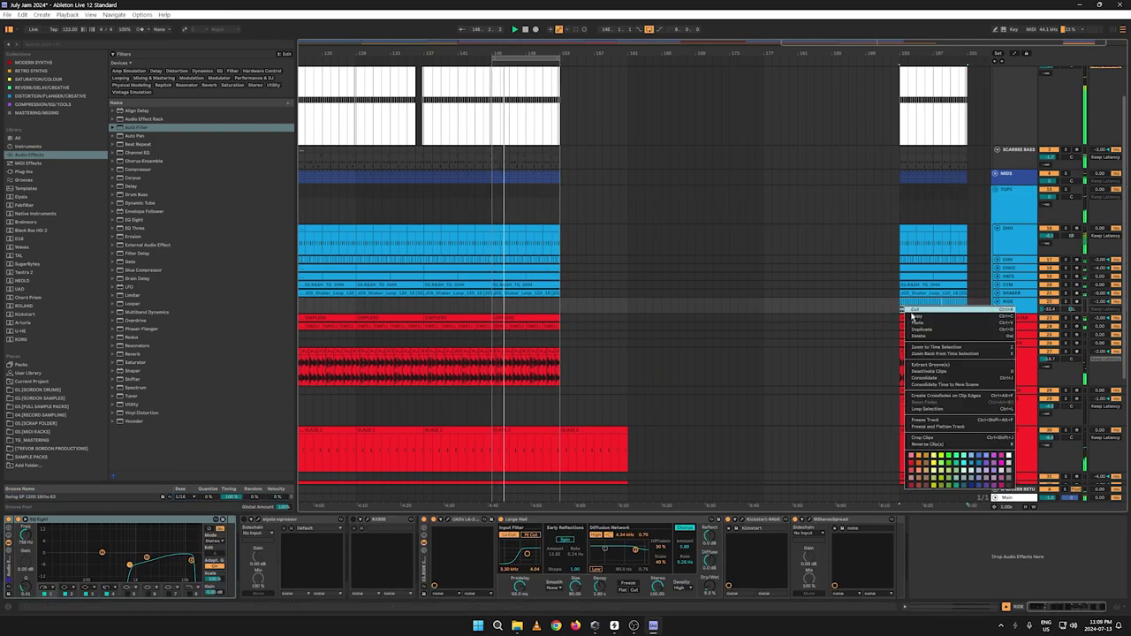
click(915, 316)
click(404, 58)
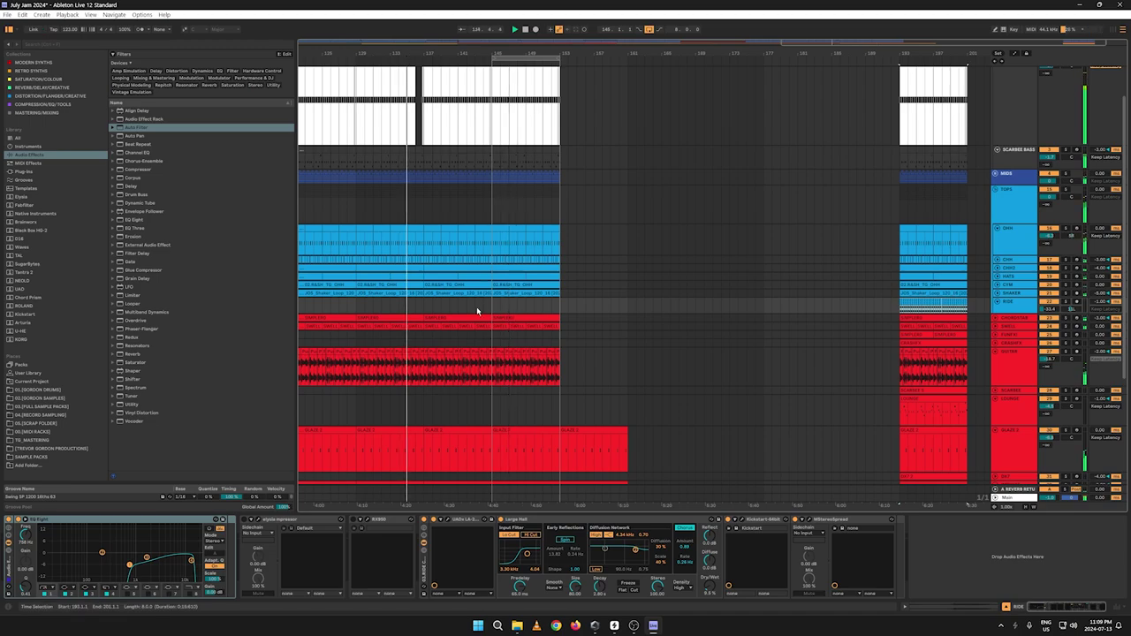
click(427, 309)
key(ctrl+v)
key(ctrl+d)
key(ctrl+d)
key(ctrl+z)
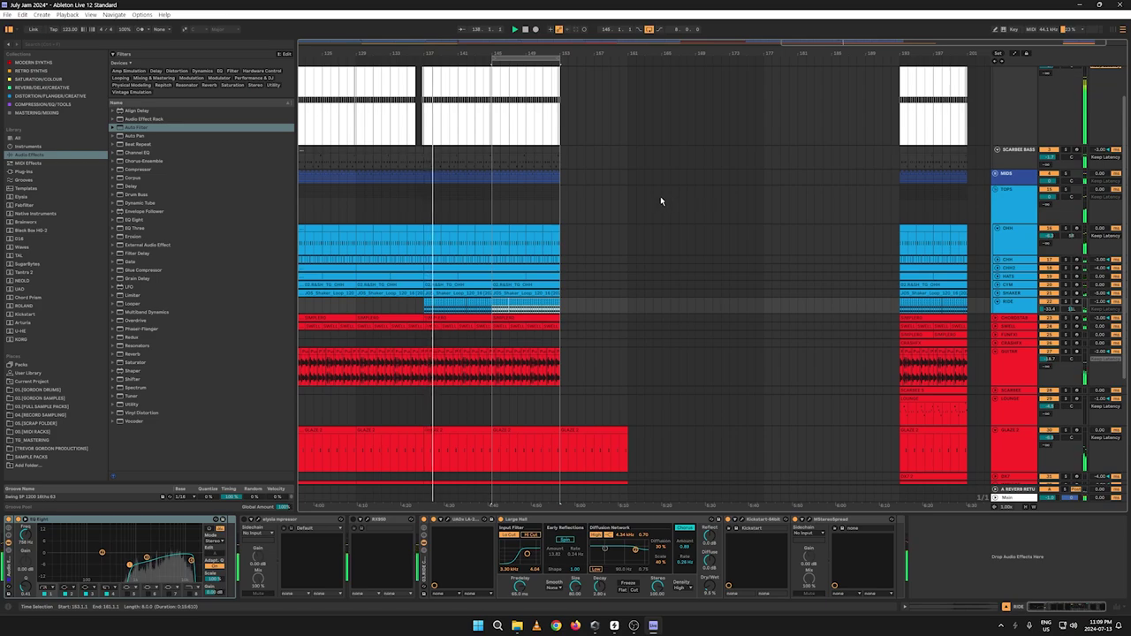
Step: Paste the right-hand LOUNGE clip at bar 137 and duplicate it to follow at bar 145
scroll(663, 199, down, 5)
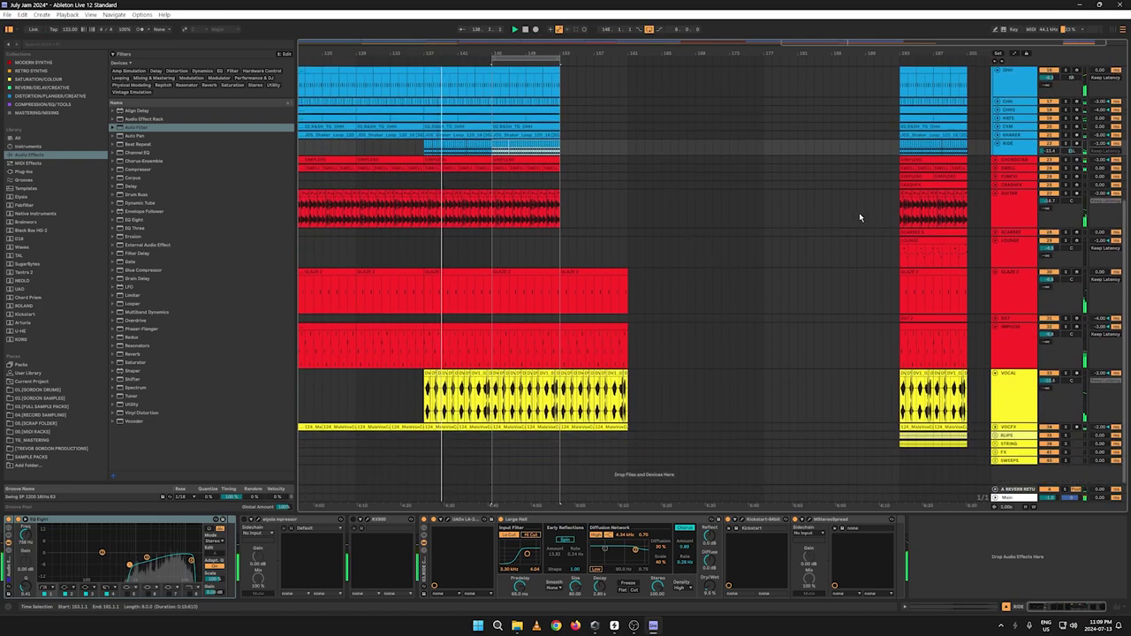
scroll(861, 237, up, 4)
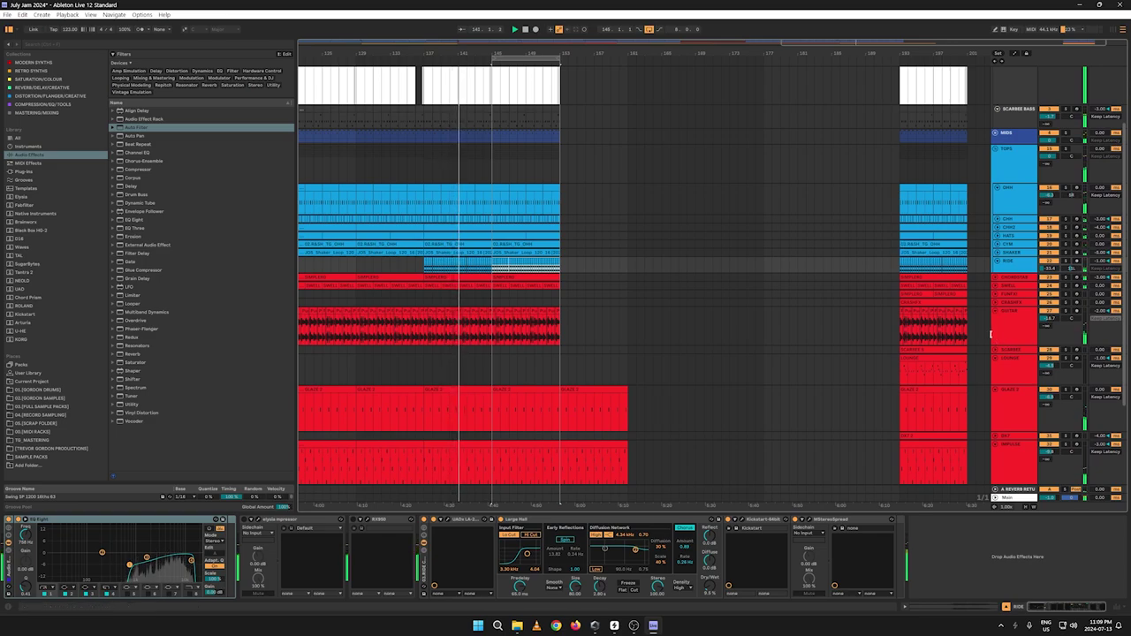
scroll(965, 320, down, 3)
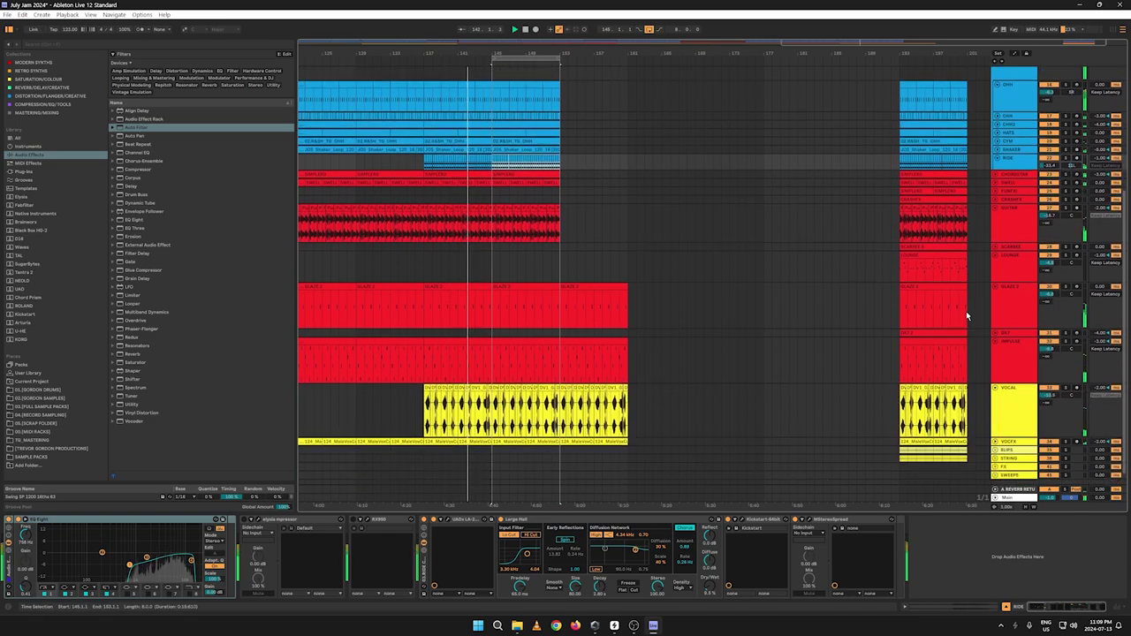
click(952, 262)
right_click(953, 265)
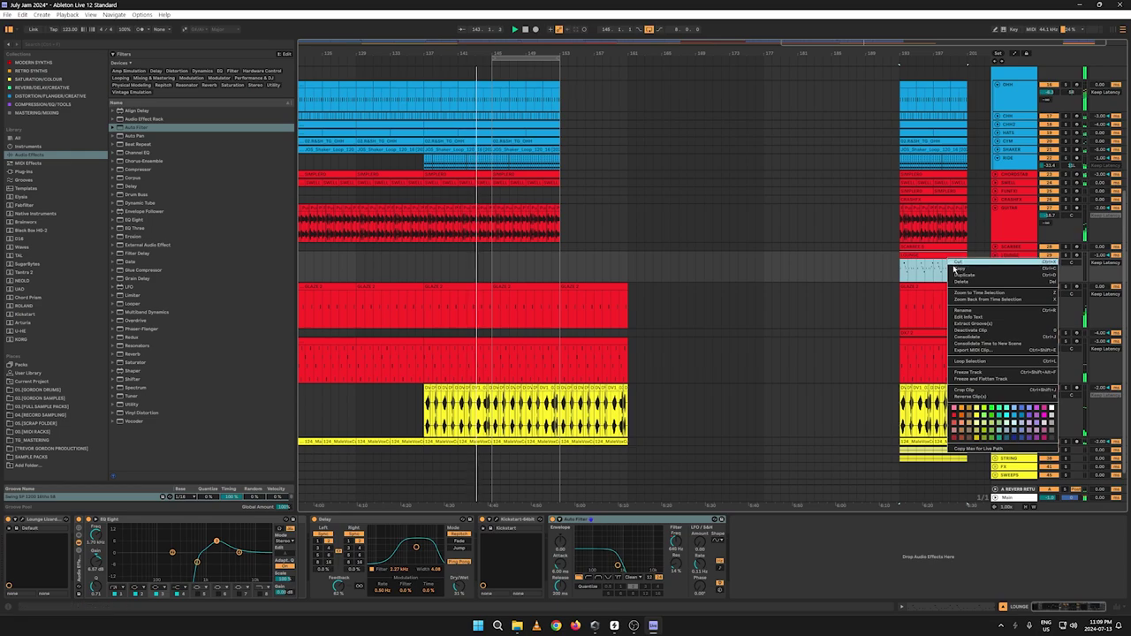
click(958, 269)
click(425, 260)
key(ctrl+v)
key(ctrl+d)
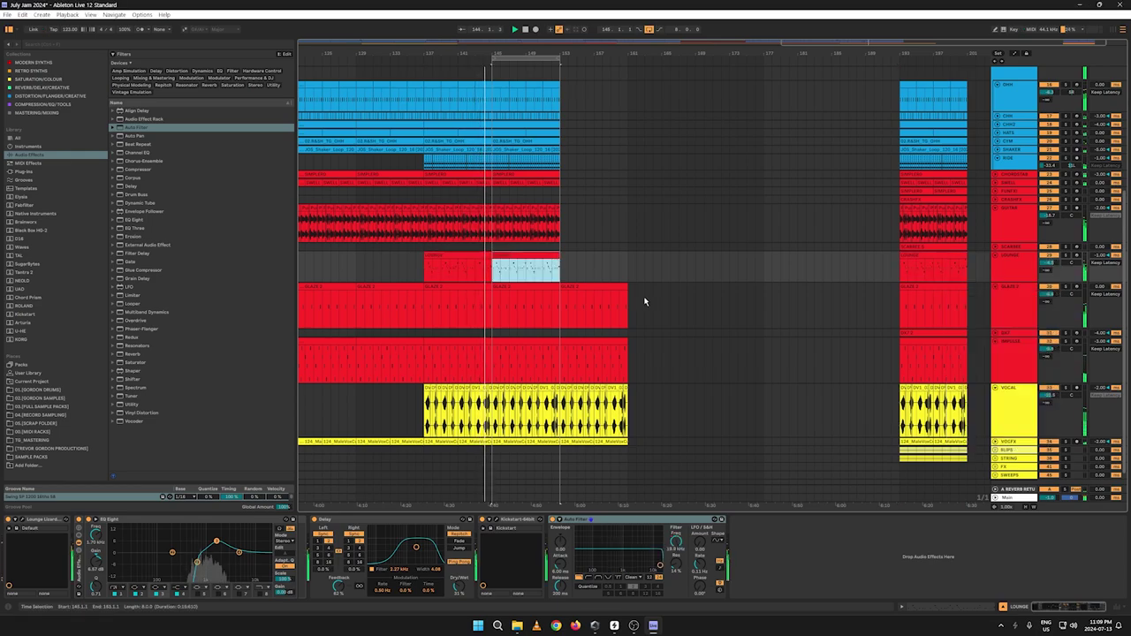
key(space)
key(space)
key(space)
drag(436, 54, 602, 43)
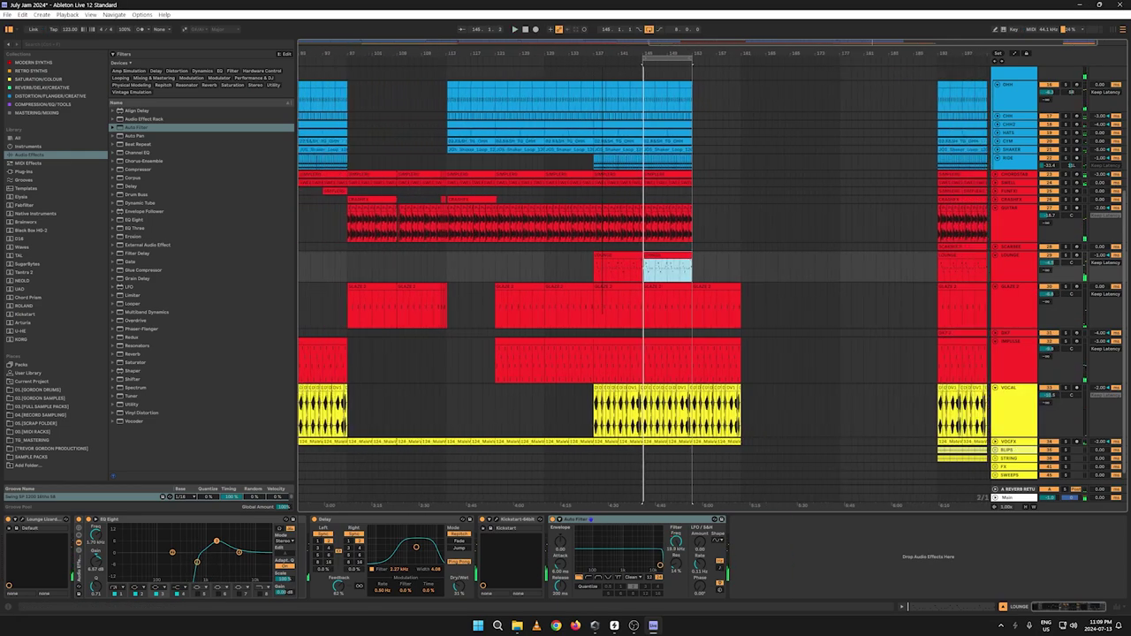
Step: Unfold FUNKFX and CRASHFX and paste copies of the FUNKFX clip at bar 113 and into its lane gap
scroll(935, 206, down, 2)
click(997, 193)
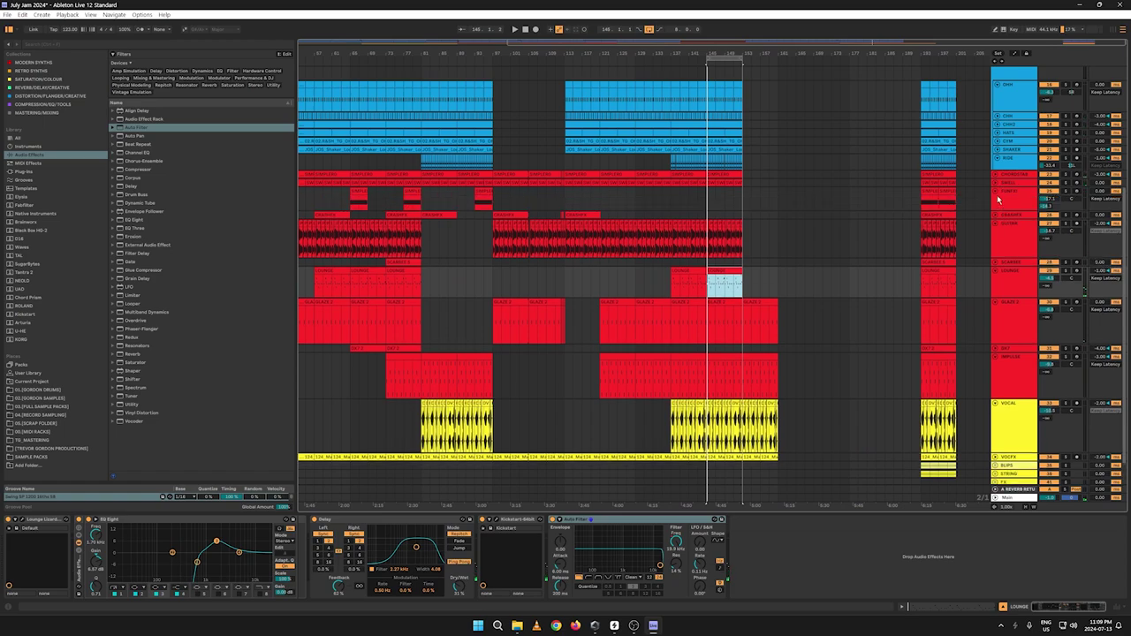
click(996, 215)
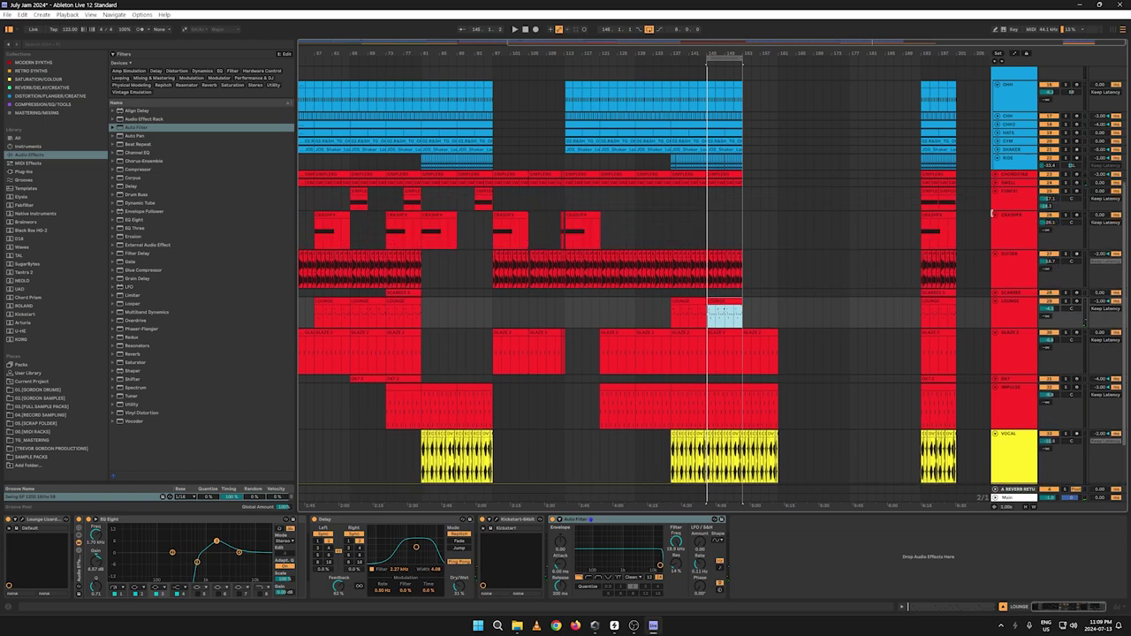
right_click(412, 191)
click(426, 204)
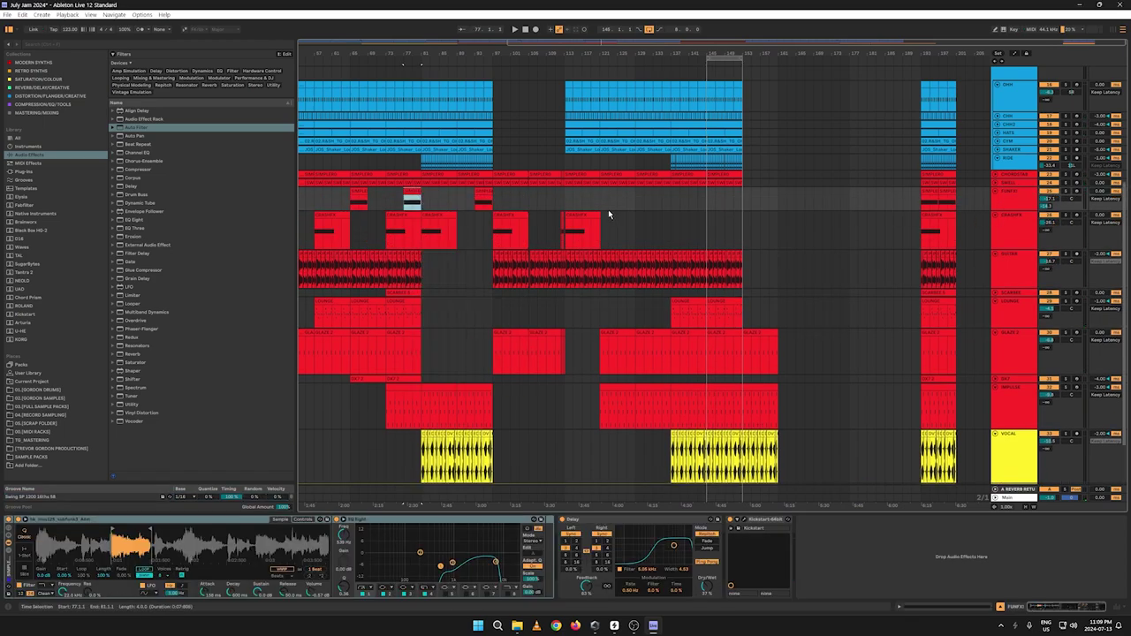
click(570, 238)
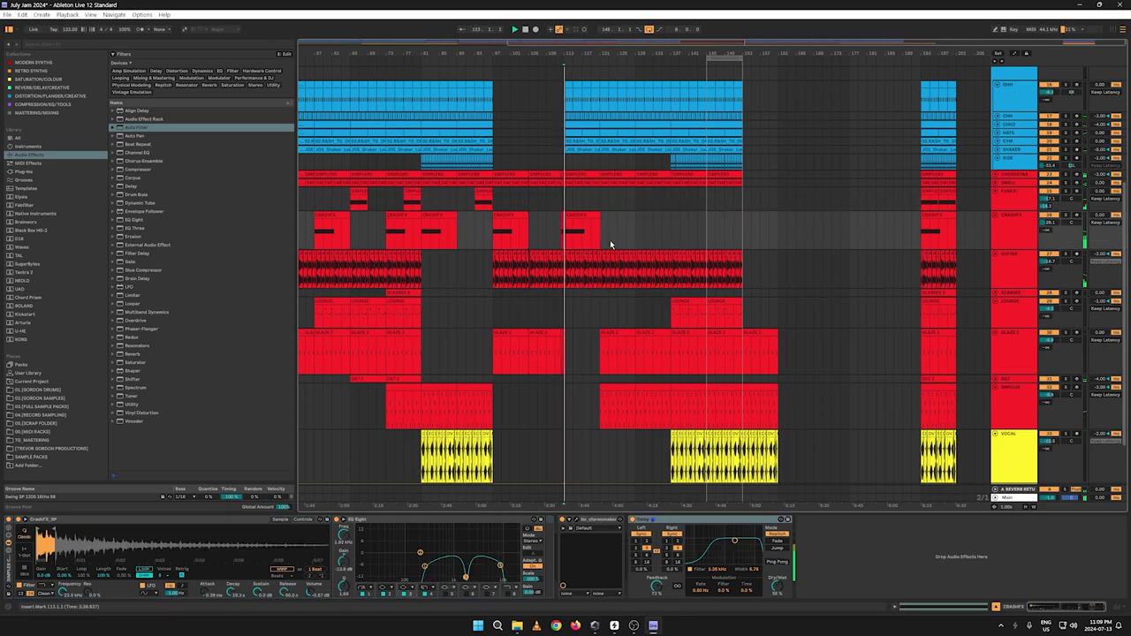
key(ctrl+v)
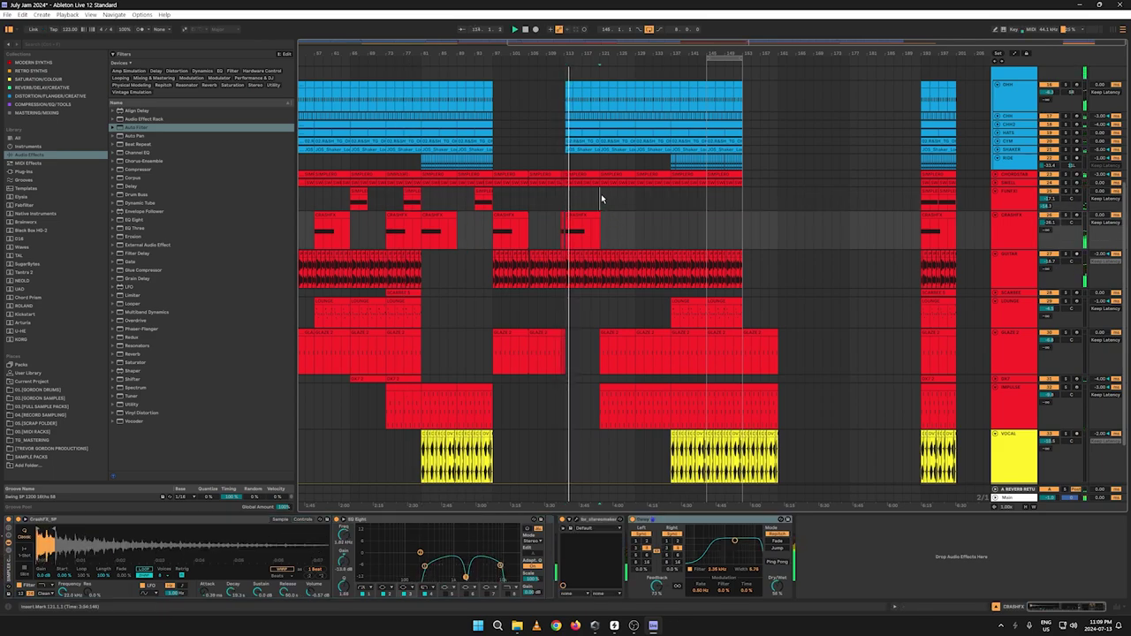
click(601, 198)
key(ctrl+v)
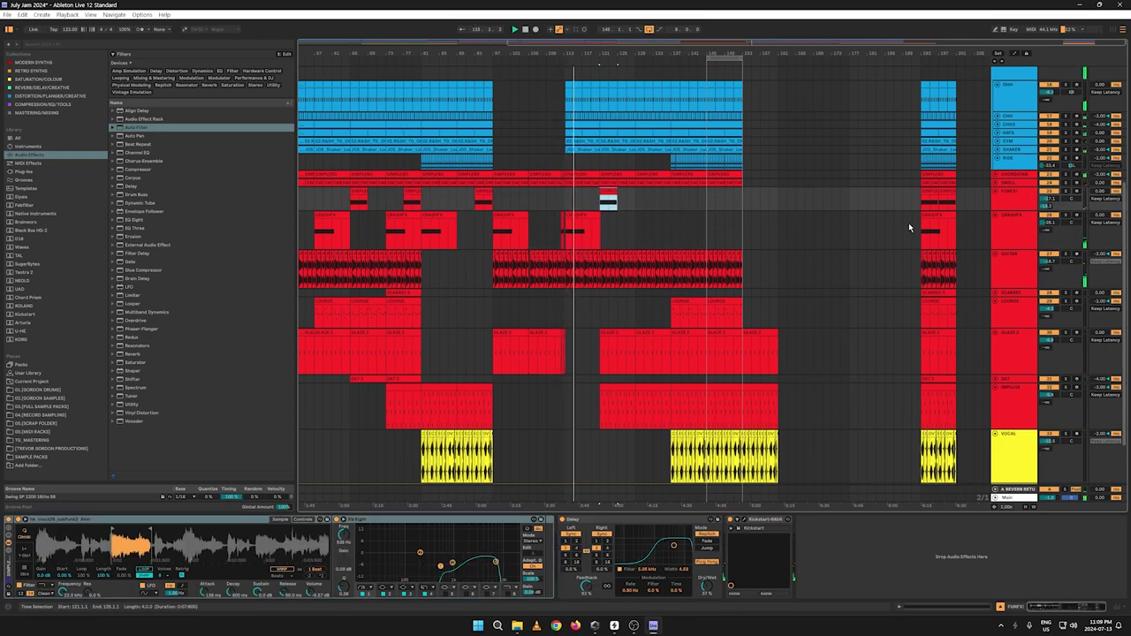
Step: Paste a copy of the CRASHFX clip into its lane gap at bars 129–137, then copy the small FUNKFX clip
right_click(927, 225)
click(650, 235)
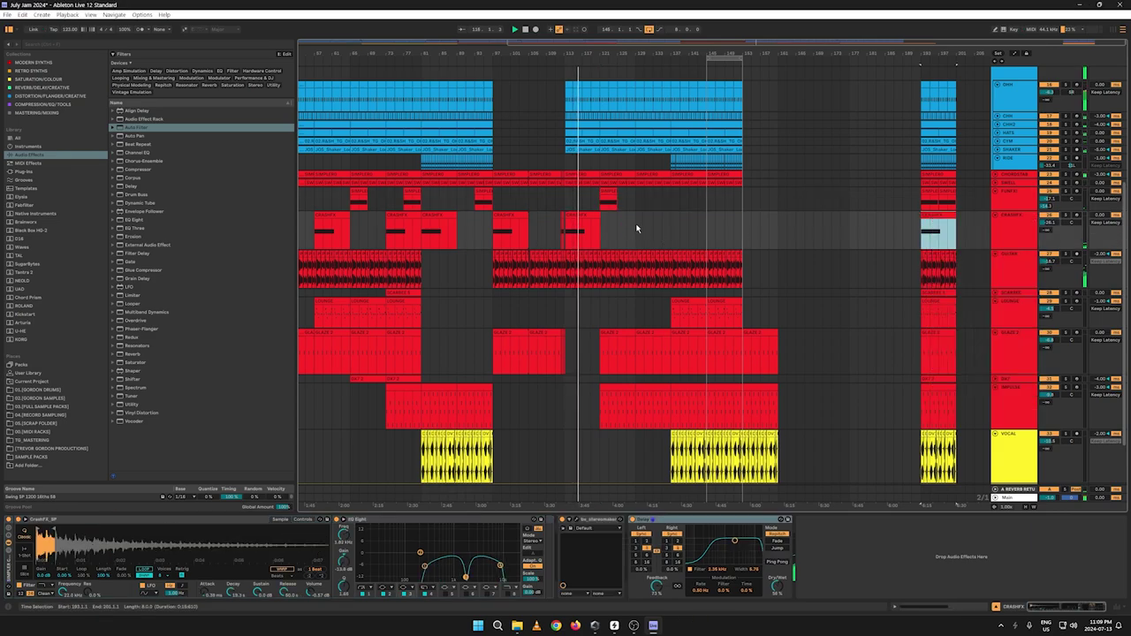
click(636, 228)
key(ctrl+v)
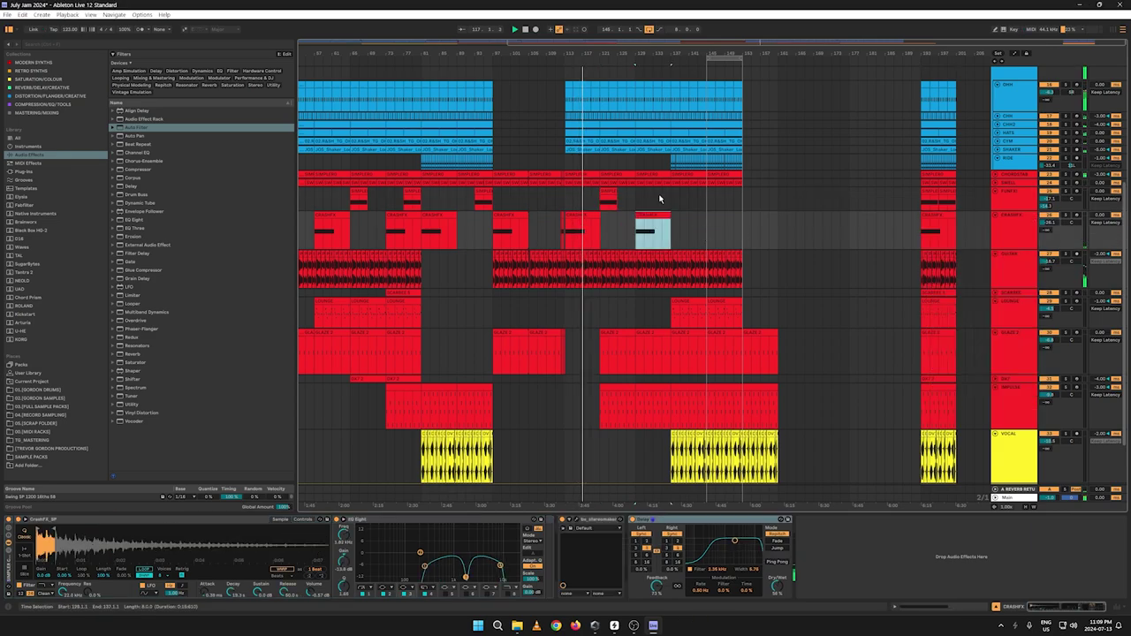
right_click(612, 192)
click(622, 205)
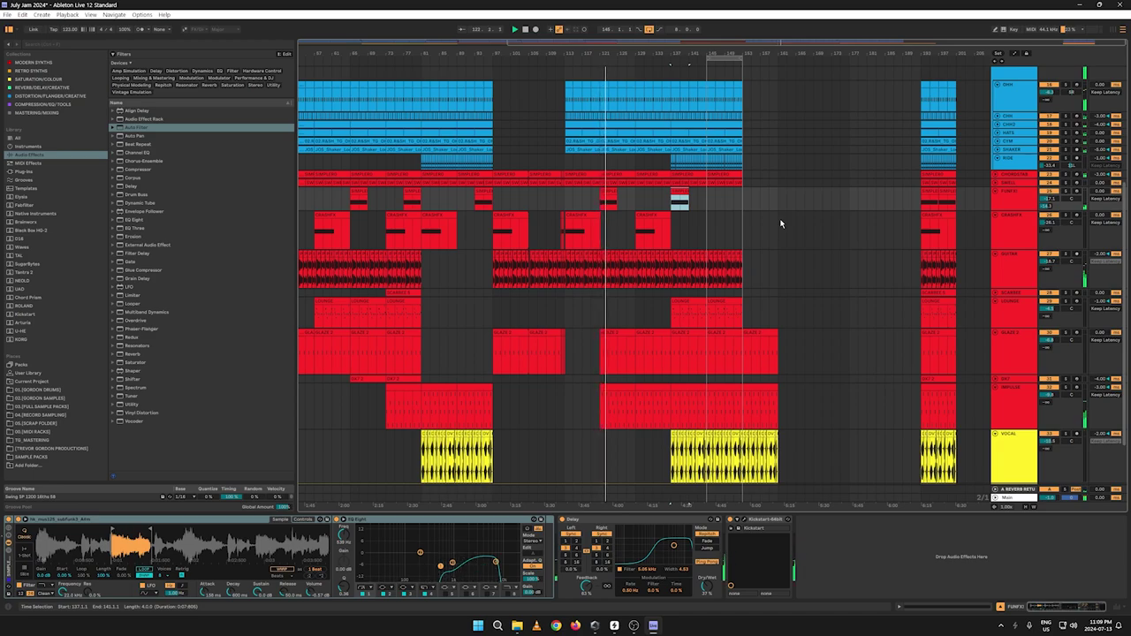
Step: Expand SWELL and delete the lowest Filter Freq breakpoint so its swell rises straight up
key(a)
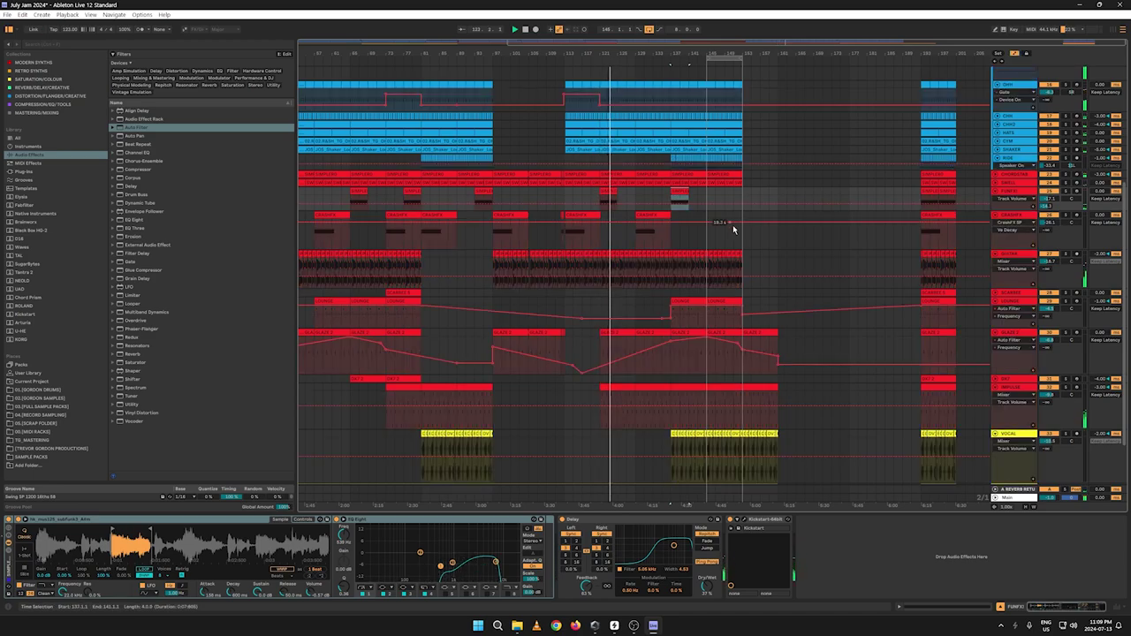
key(a)
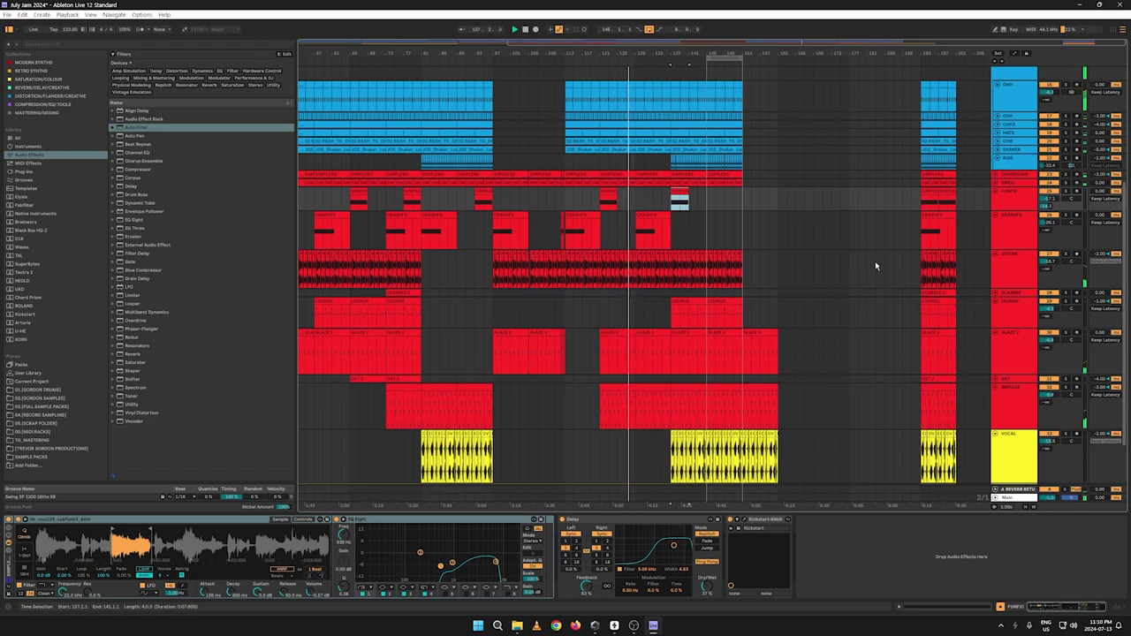
click(995, 182)
key(a)
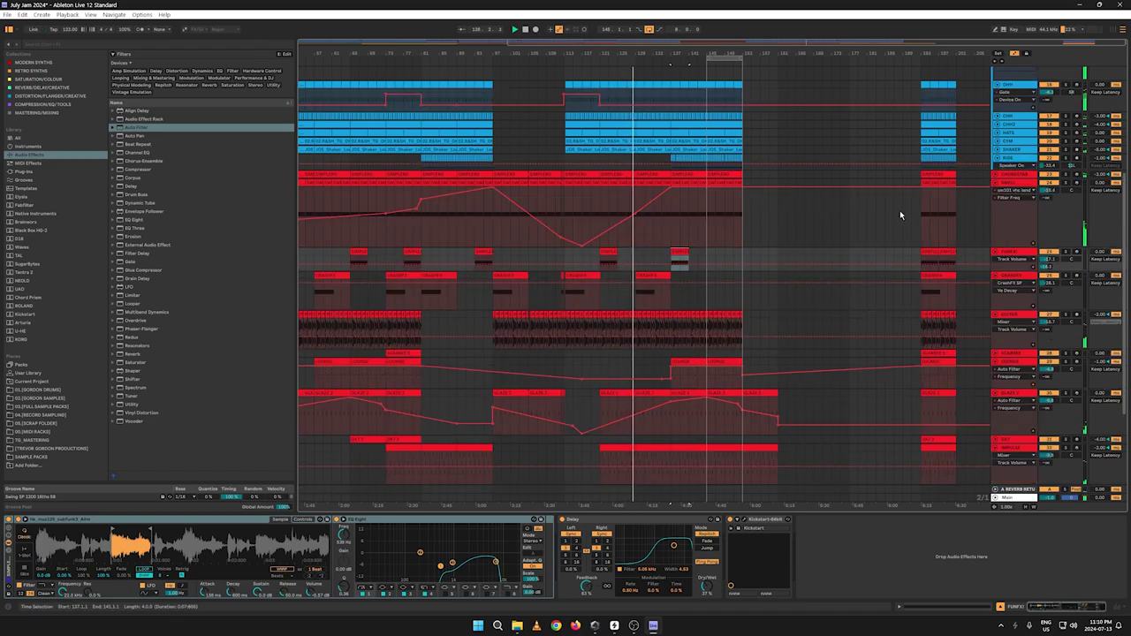
drag(673, 191, 600, 238)
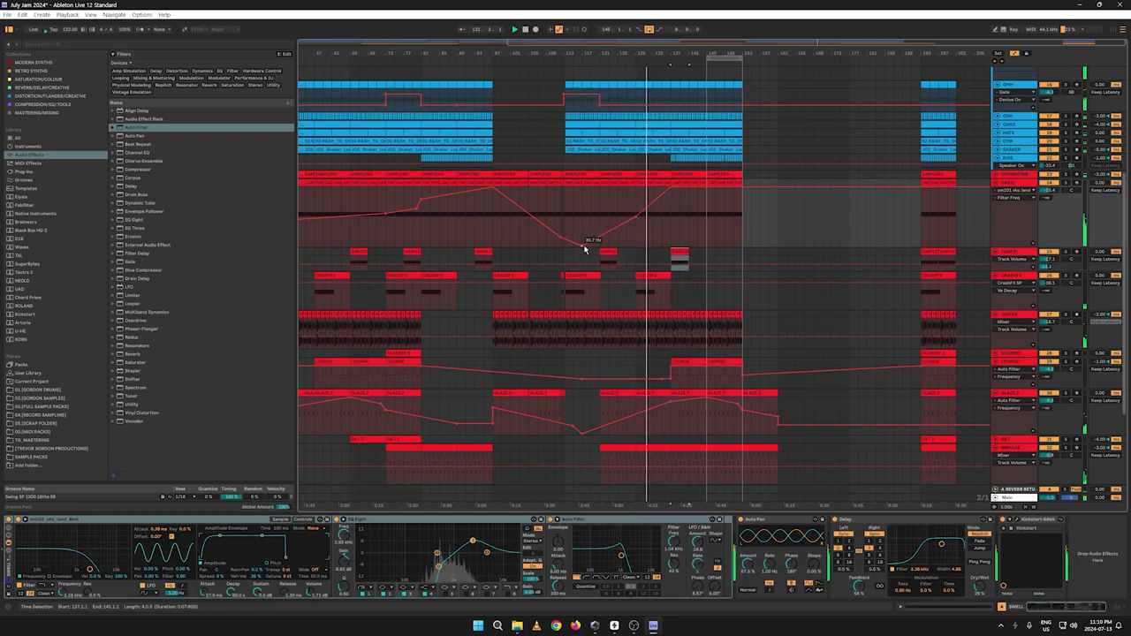
click(583, 245)
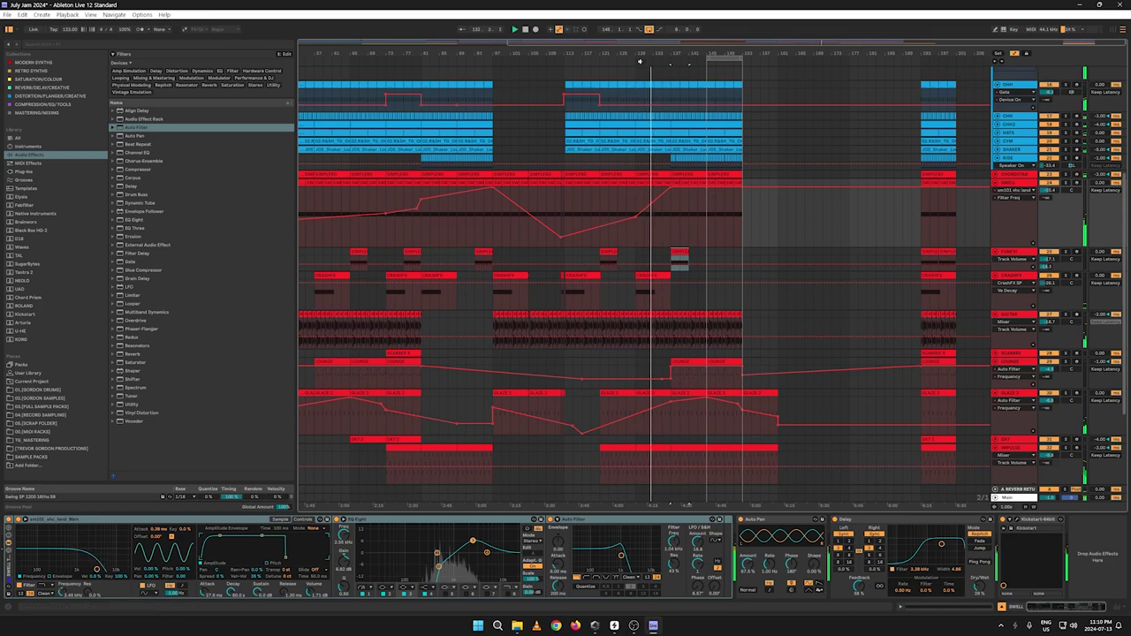
mouse_move(640, 56)
mouse_down()
mouse_move(643, 46)
mouse_move(644, 56)
mouse_up()
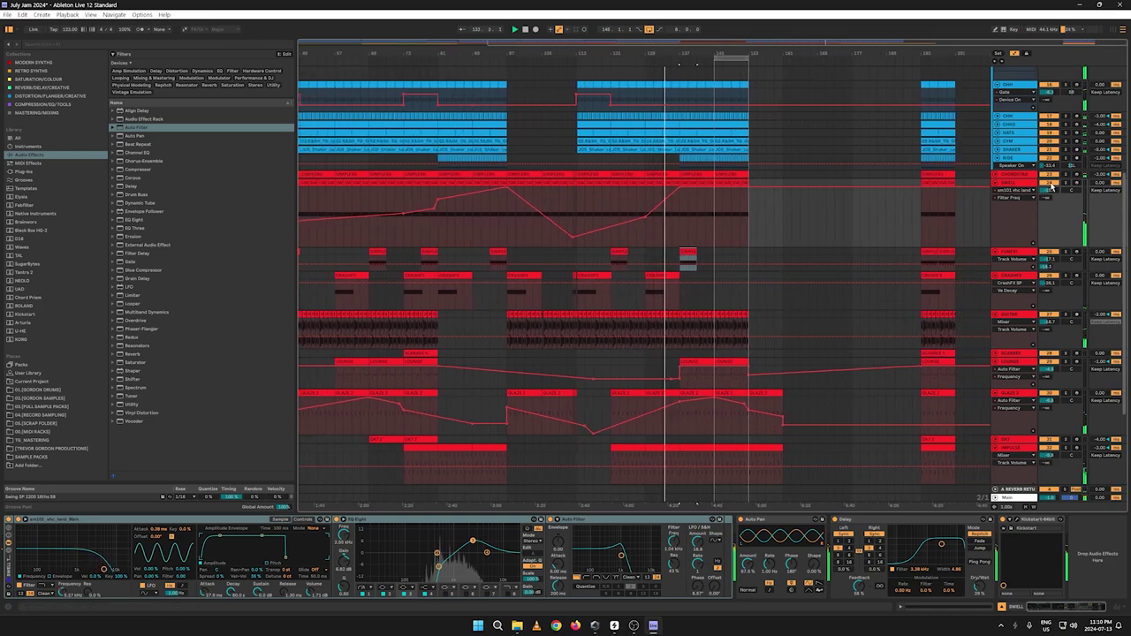
drag(1048, 190, 1049, 193)
key(a)
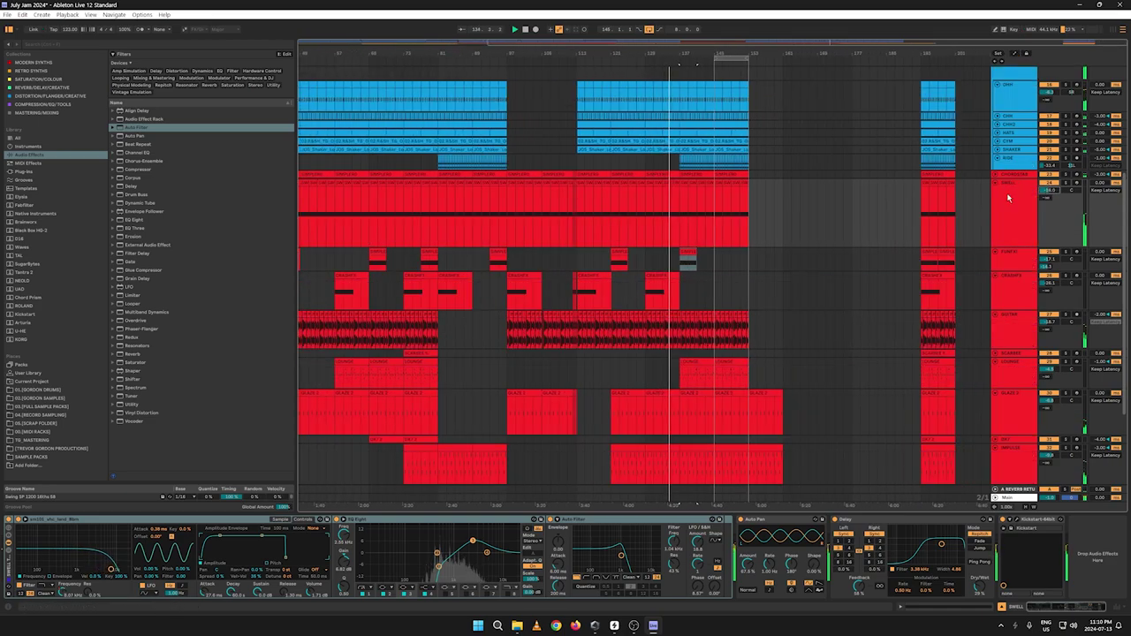
drag(765, 53, 663, 61)
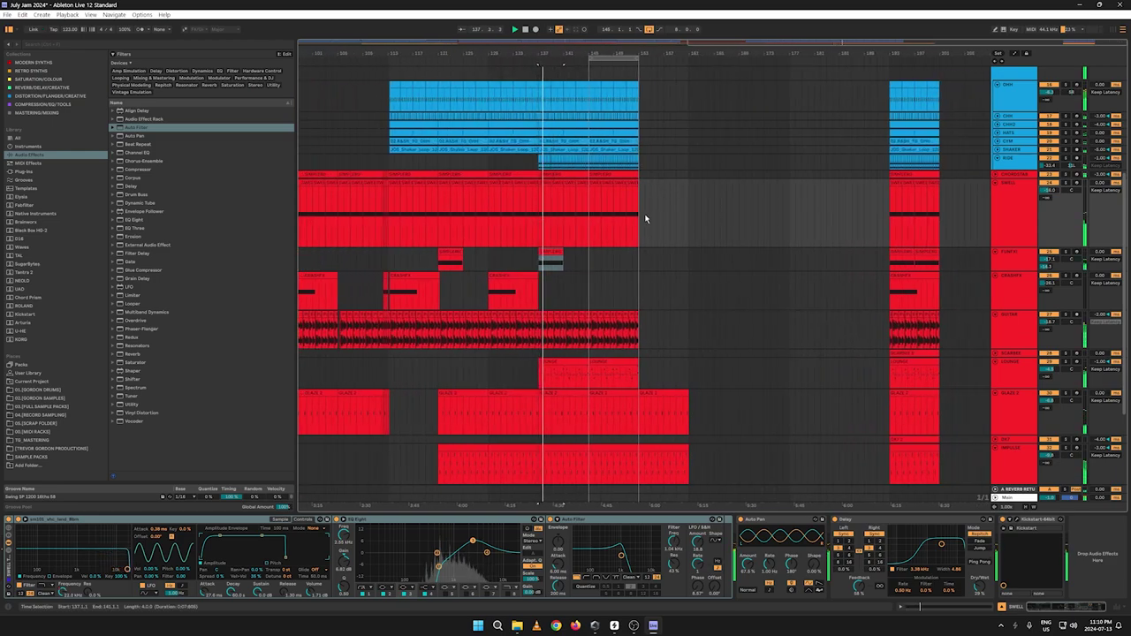
Step: Select the later stretch of the VOCAL track and delete the clip inside it
scroll(774, 253, down, 4)
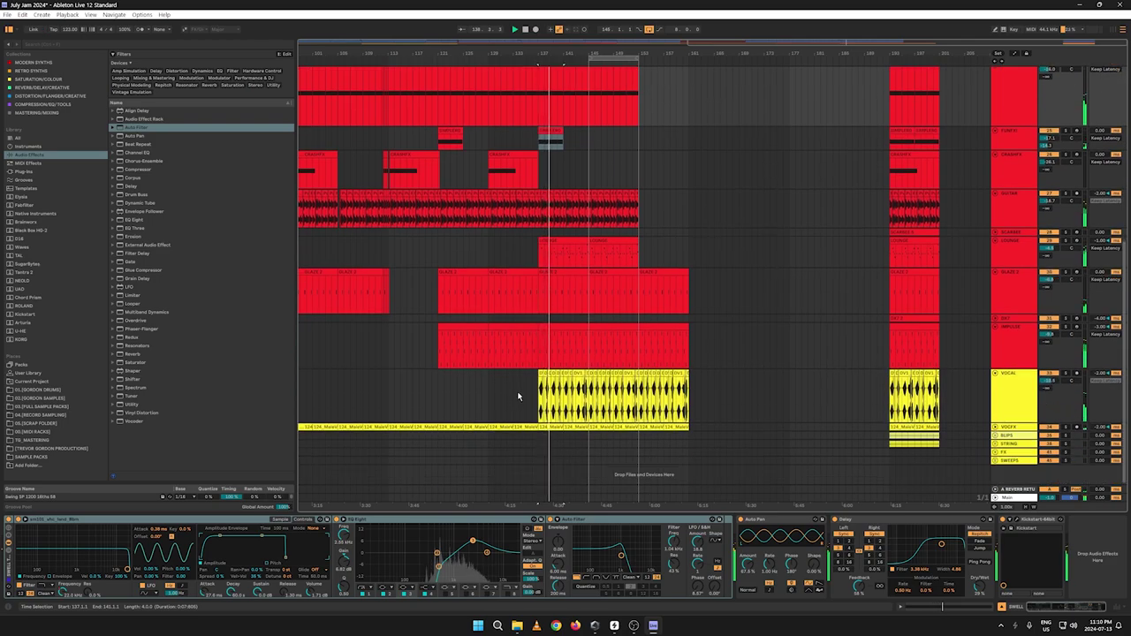
drag(521, 396, 700, 397)
key(Delete)
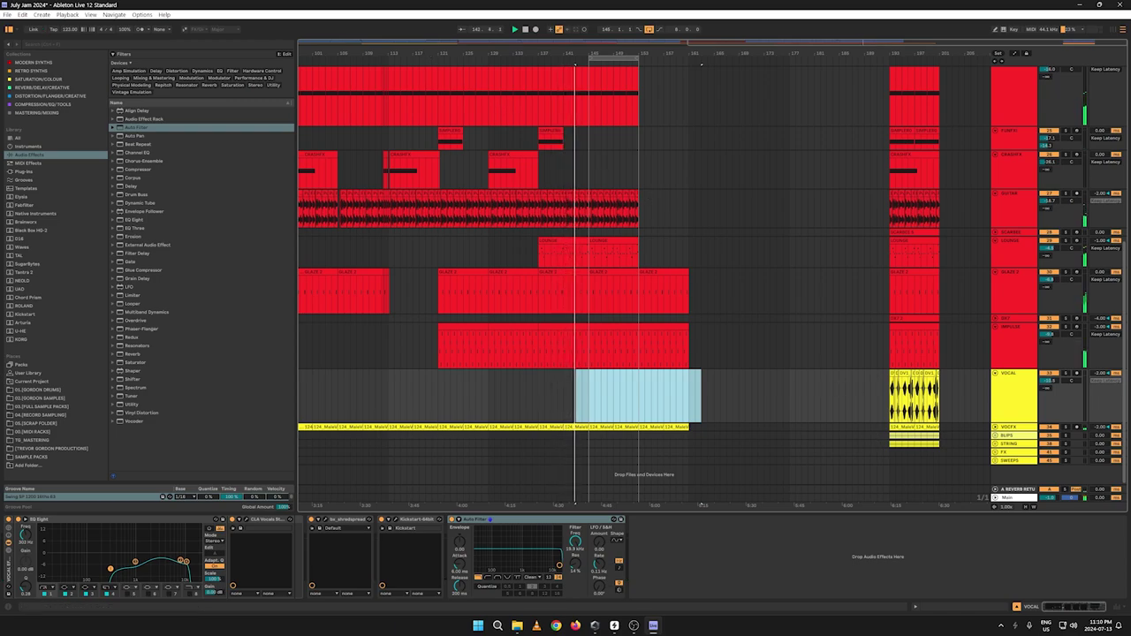
scroll(508, 112, left, 5)
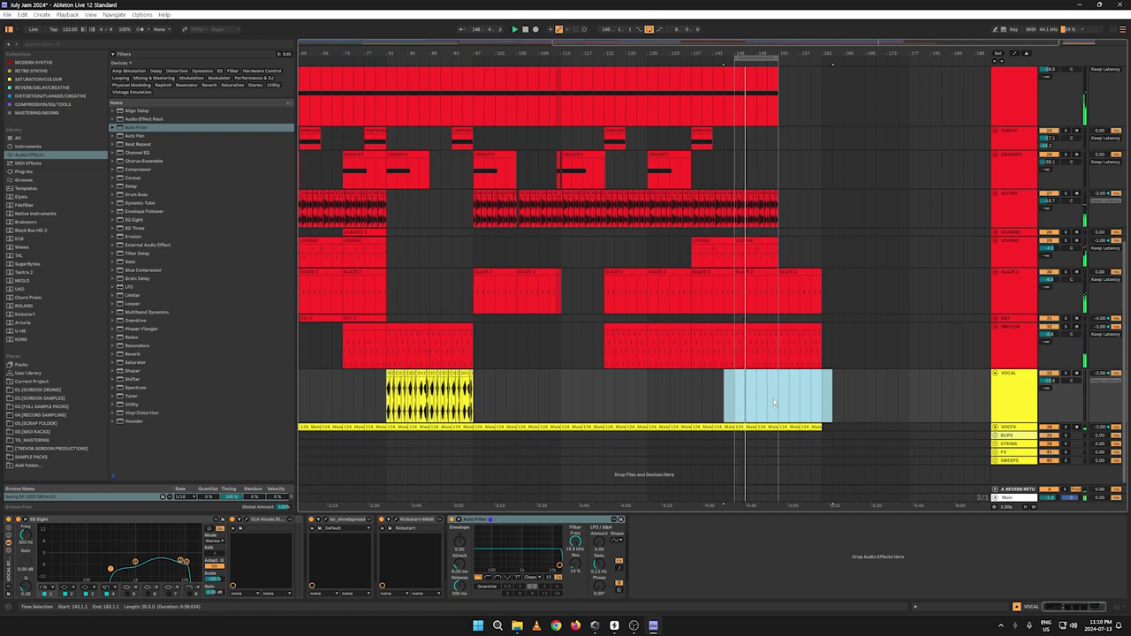
Step: Expand the VOCFX track to show its envelope and zoom toward the later bars
key(a)
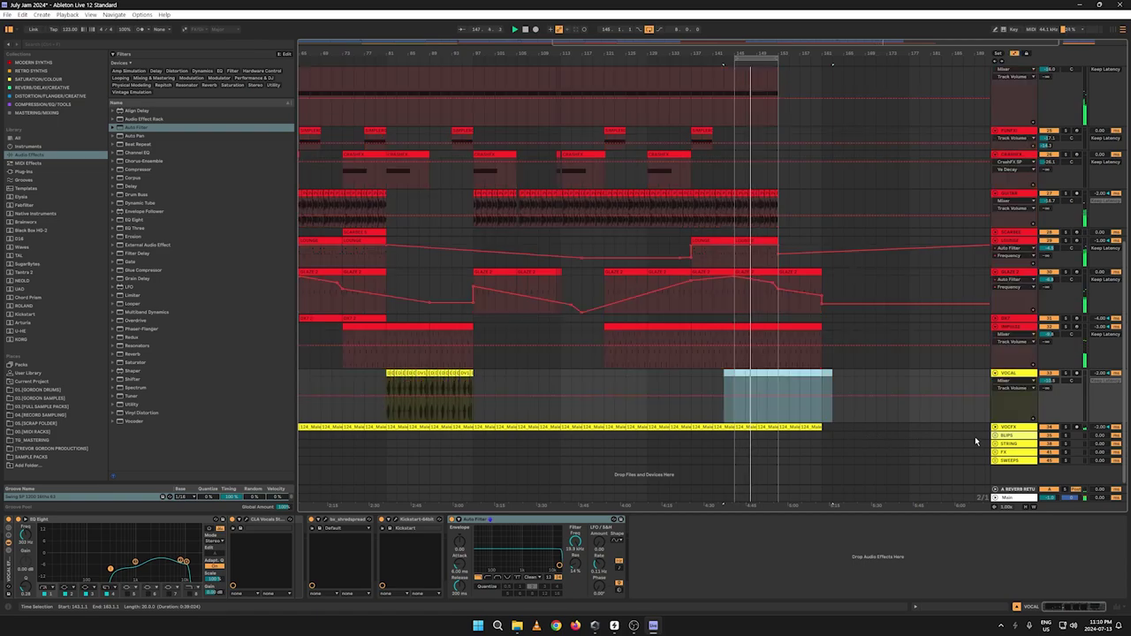
key(a)
click(994, 426)
key(a)
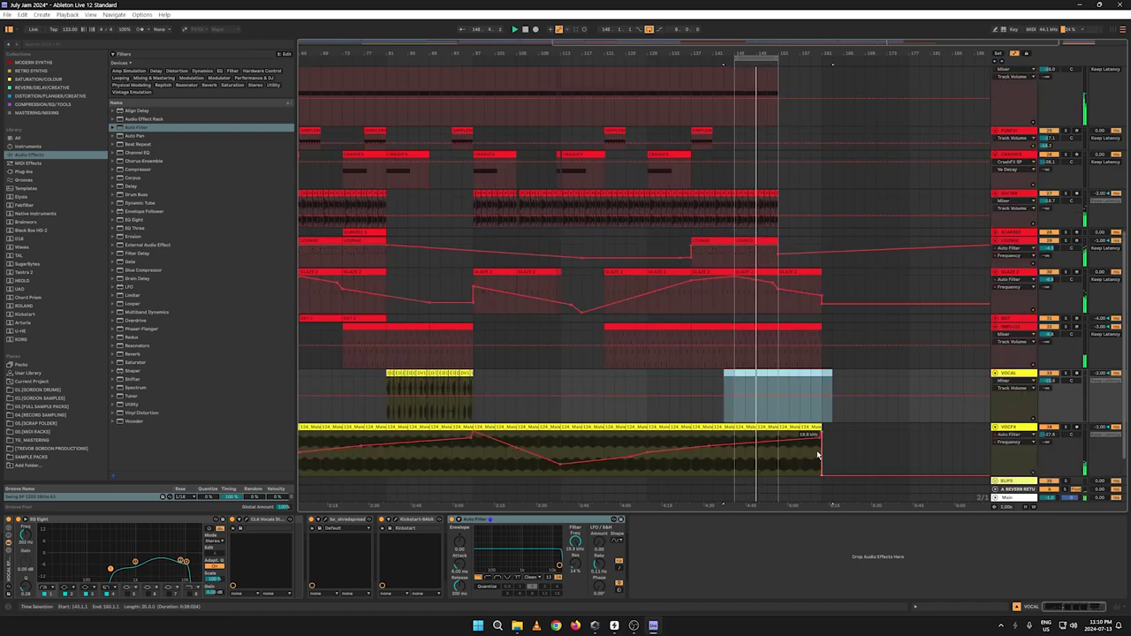
key(a)
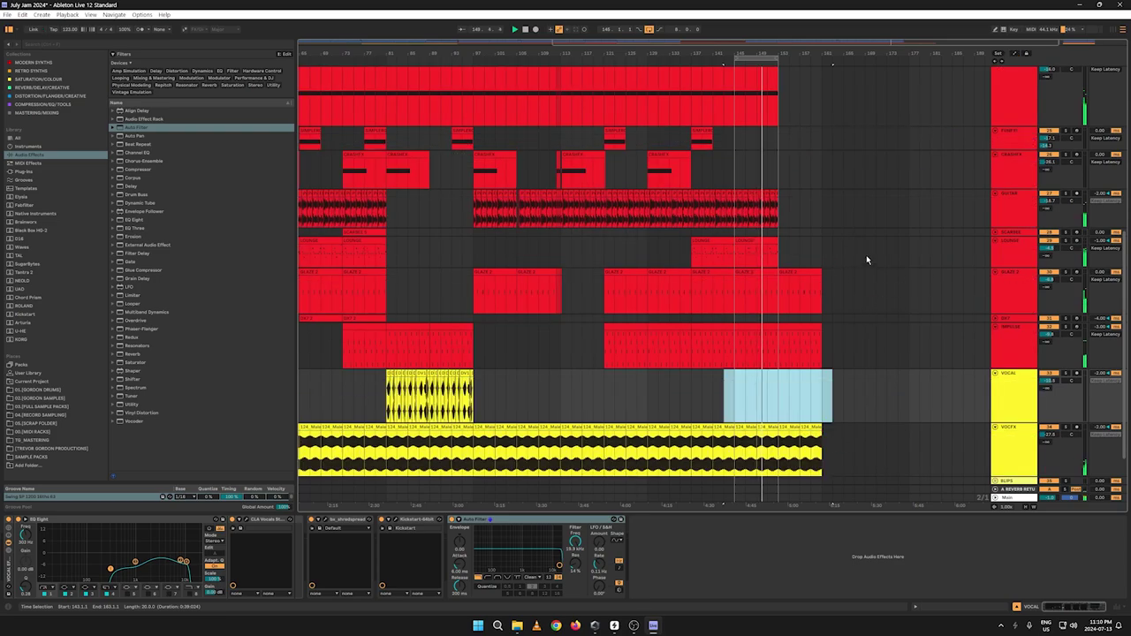
scroll(883, 252, down, 2)
key(a)
key(a)
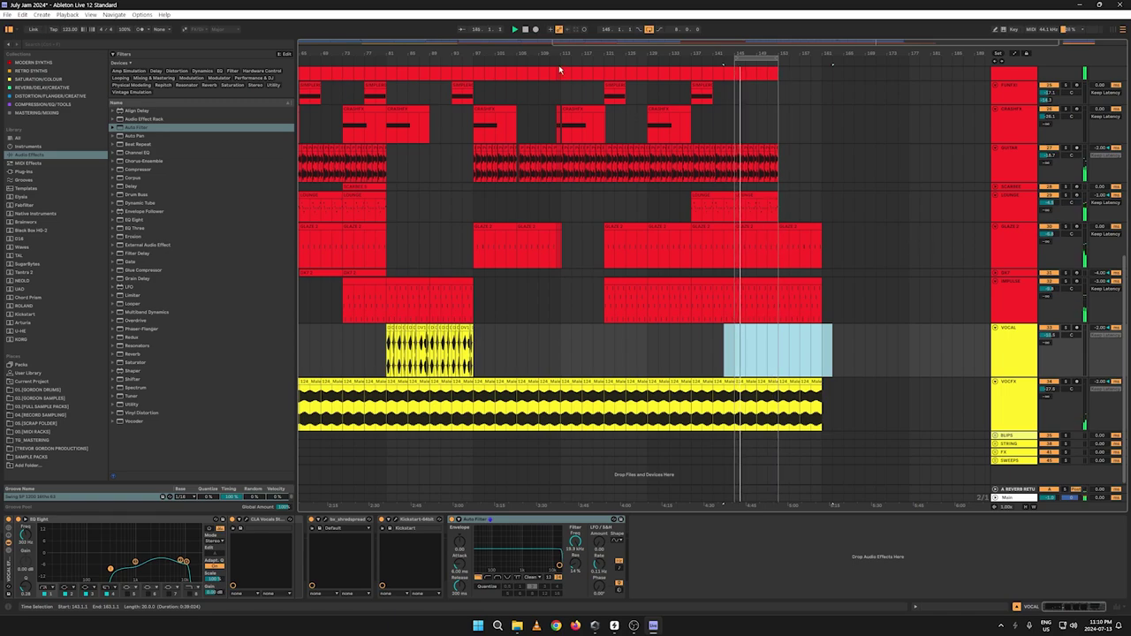
drag(795, 53, 642, 55)
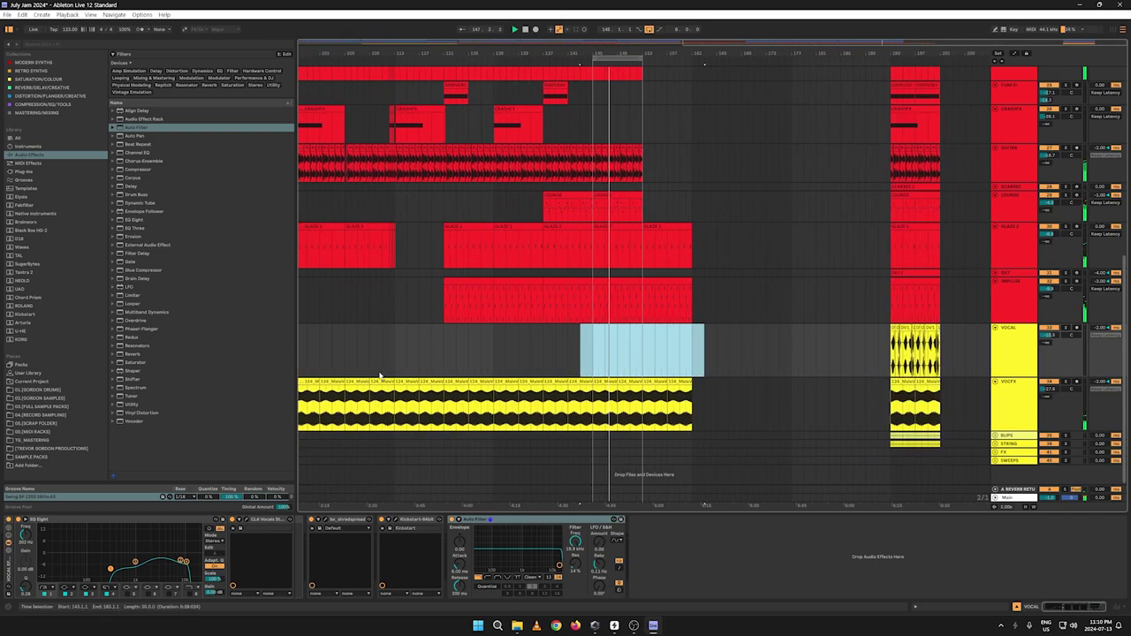
click(633, 625)
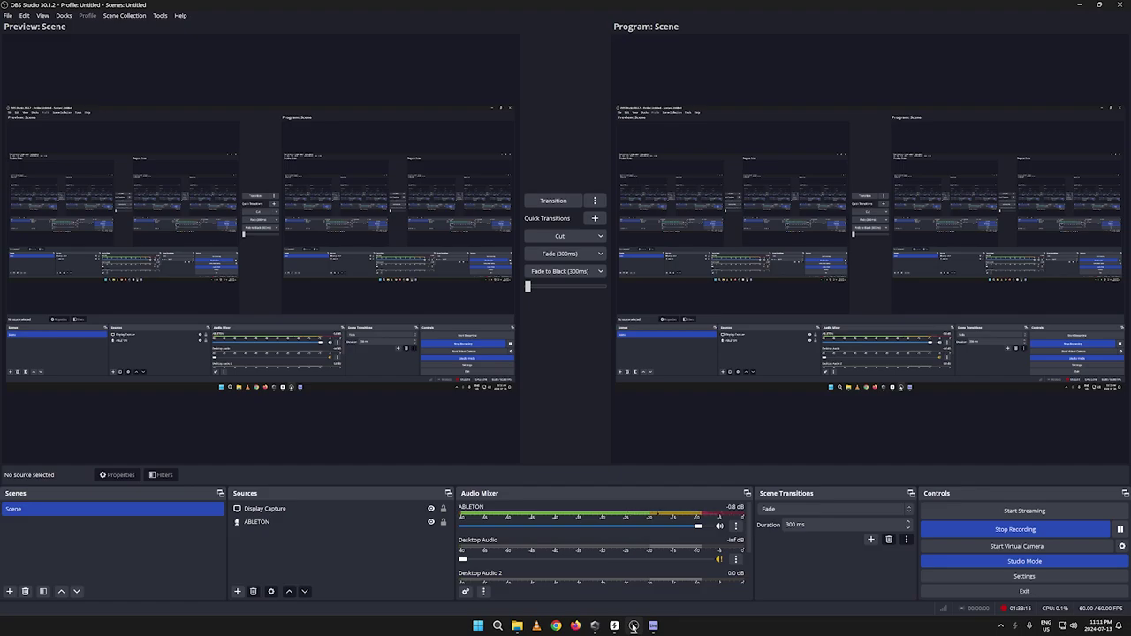
click(652, 625)
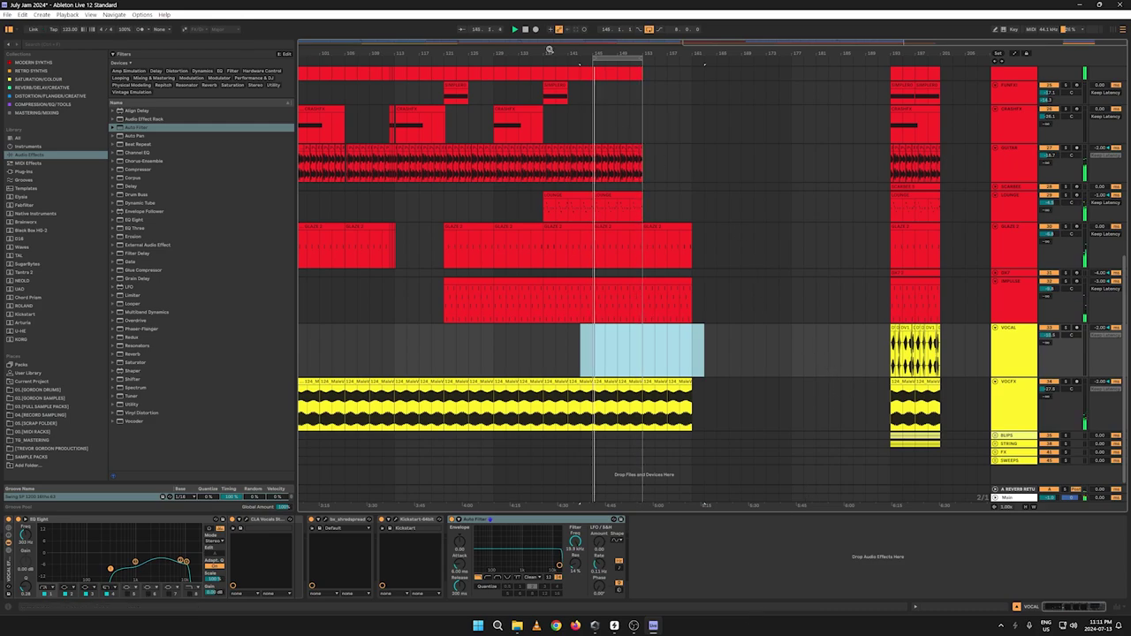
Step: Zoom out and restart playback from the beginning of the song
drag(550, 50, 462, 42)
key(space)
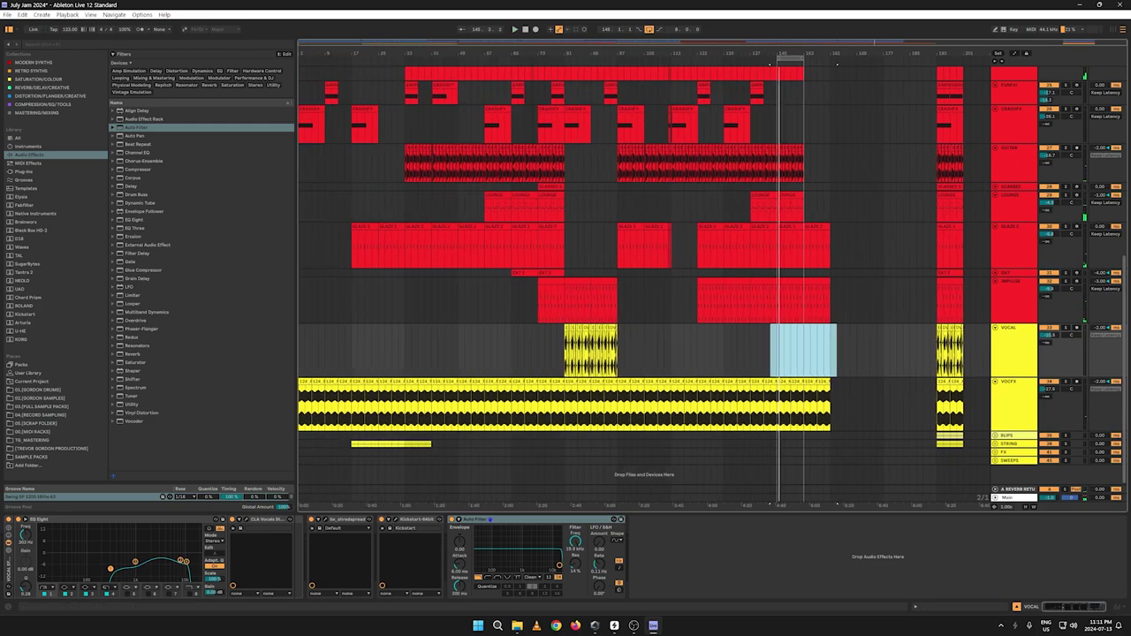
click(525, 30)
key(space)
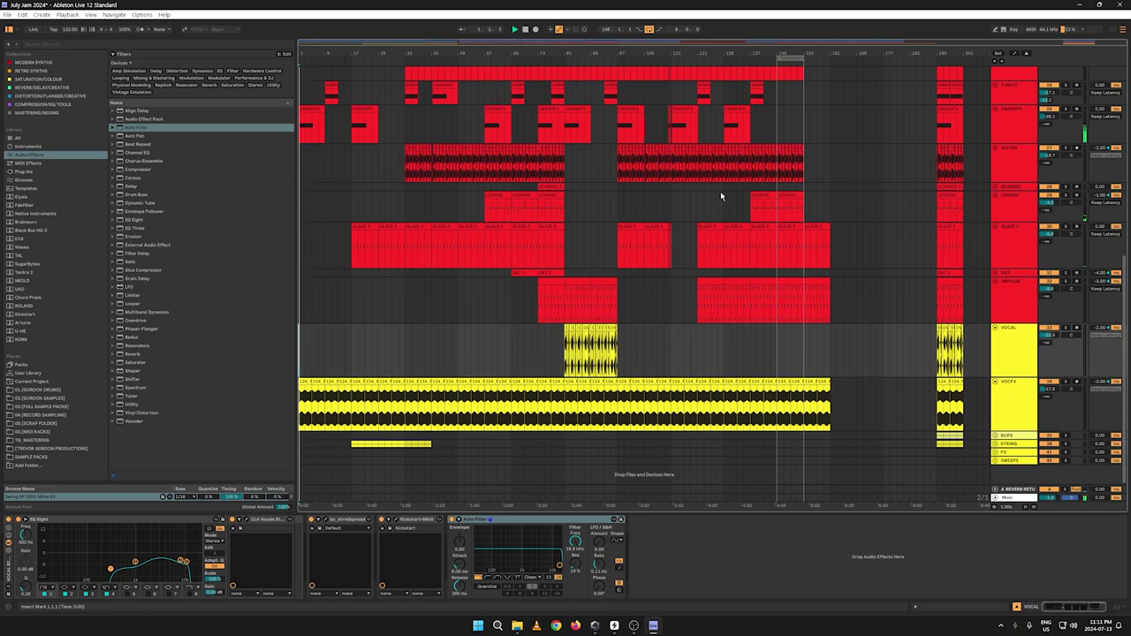
key(a)
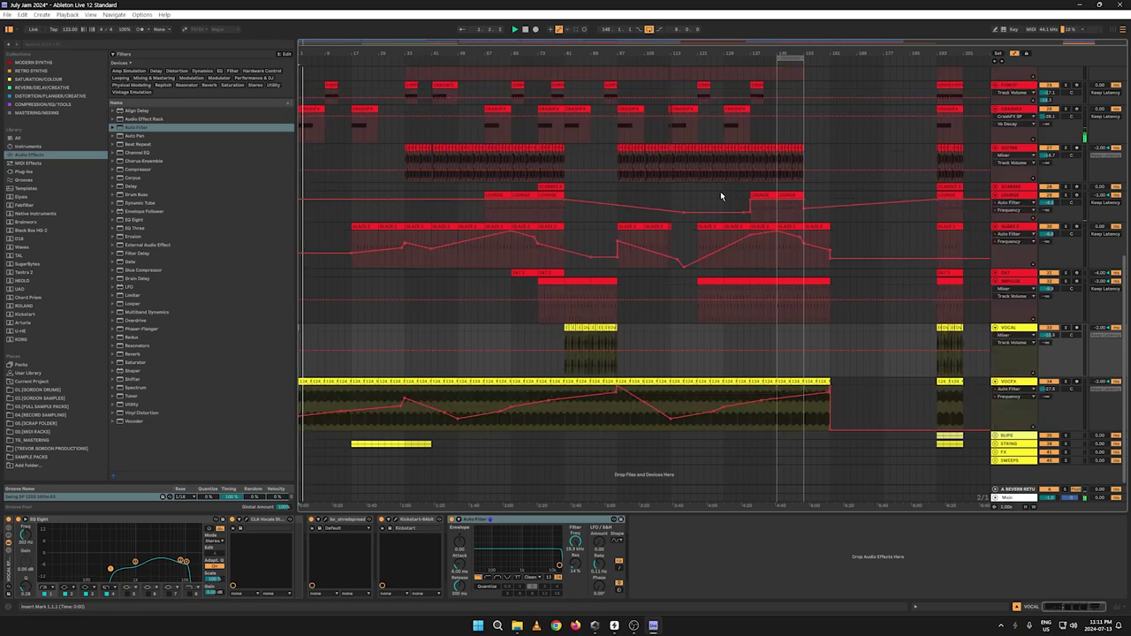
key(a)
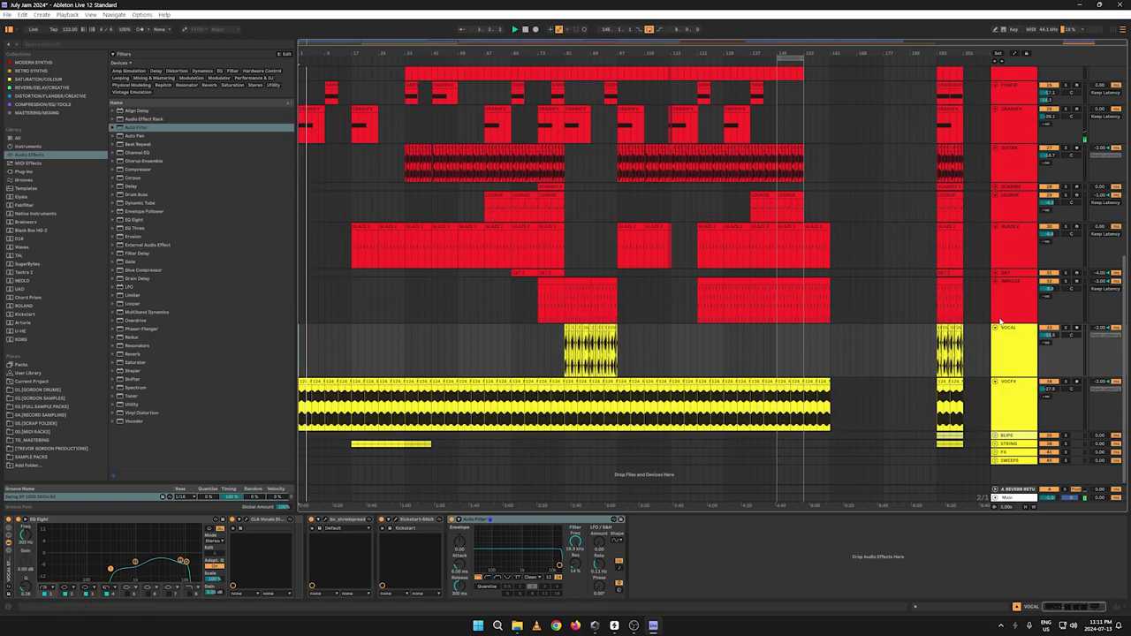
Step: Shrink the IMPULSE, VOCAL, LOUNGE and SWELL track heights
click(1004, 294)
drag(1004, 298, 1005, 291)
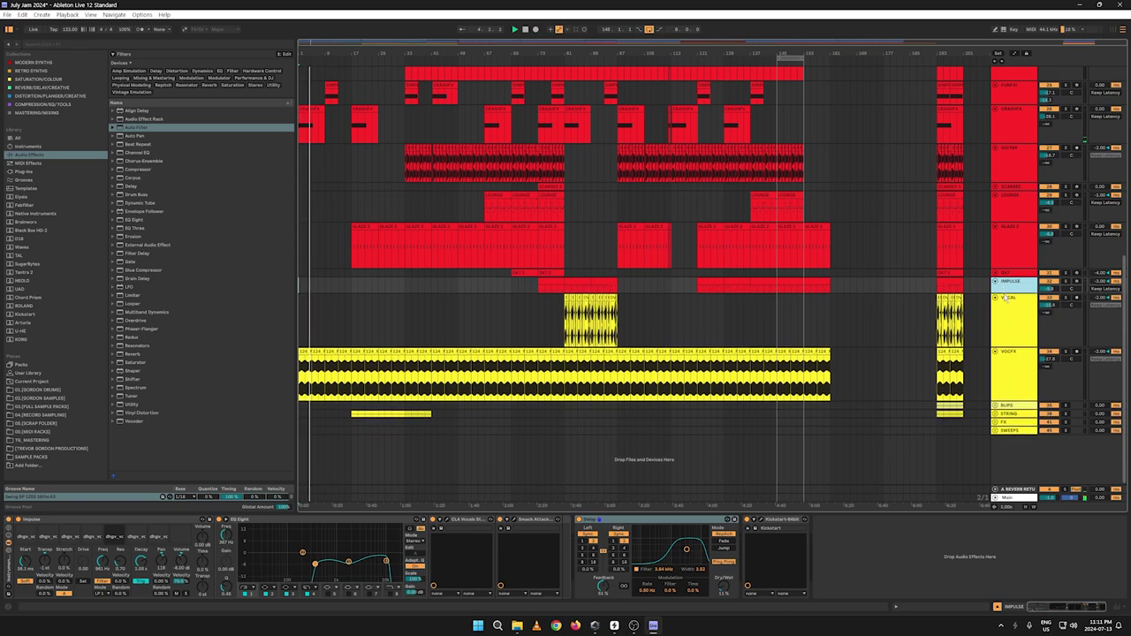
drag(1003, 345, 1003, 306)
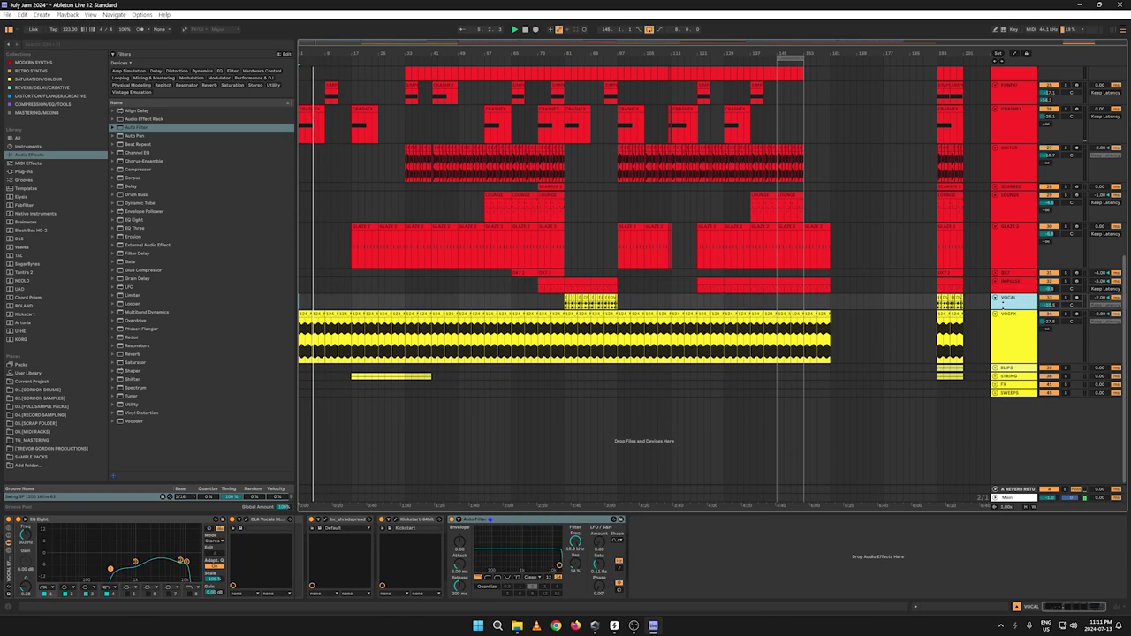
click(1017, 267)
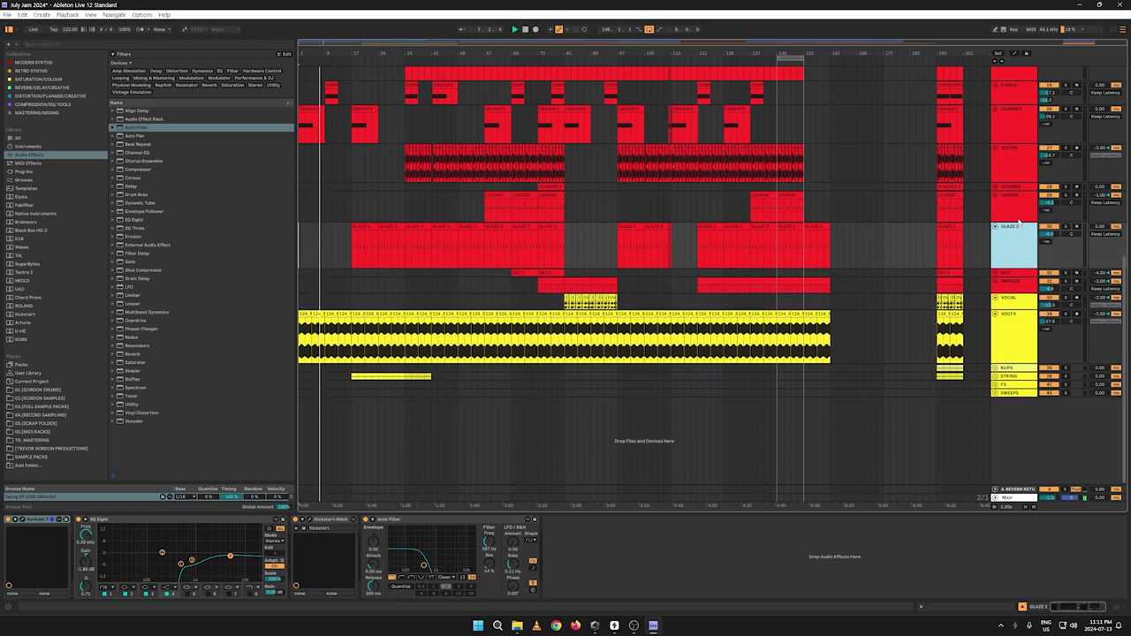
click(1017, 219)
drag(1017, 215, 1025, 124)
scroll(1028, 127, up, 5)
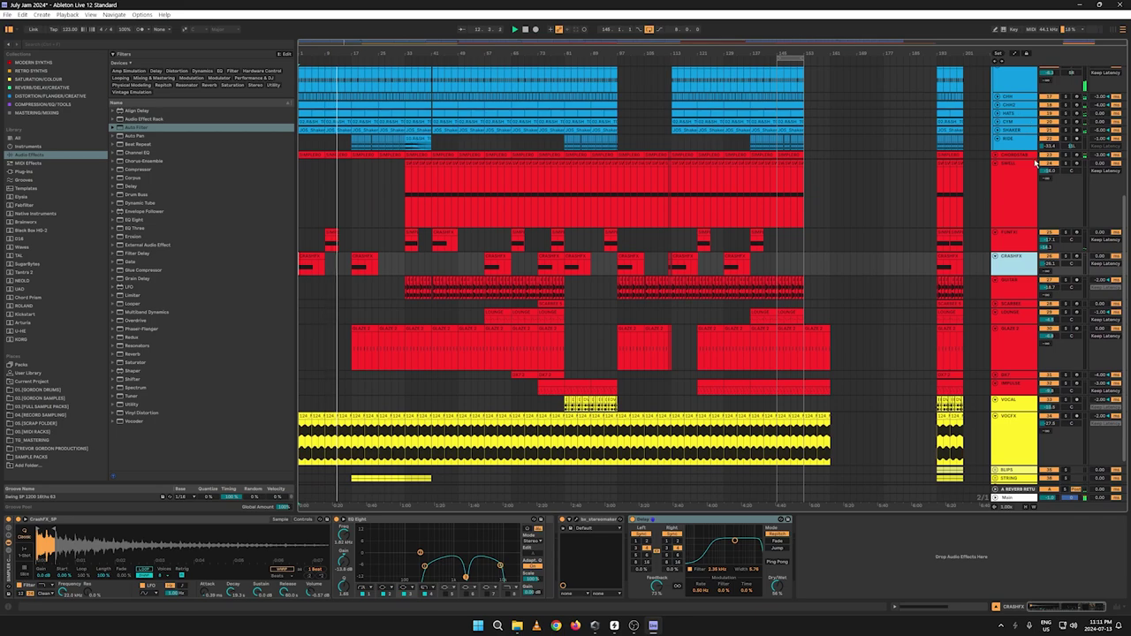
drag(1012, 227, 1016, 172)
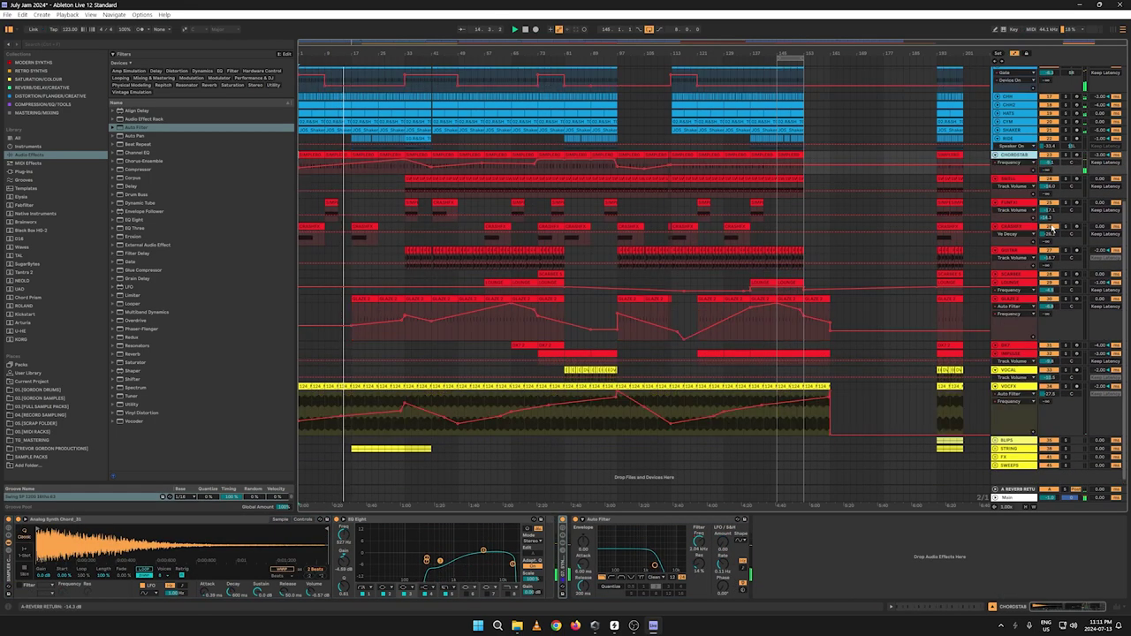
Step: Select KICK 2 and show automation on all tracks, revealing the GLAZE 2 filter curve
key(a)
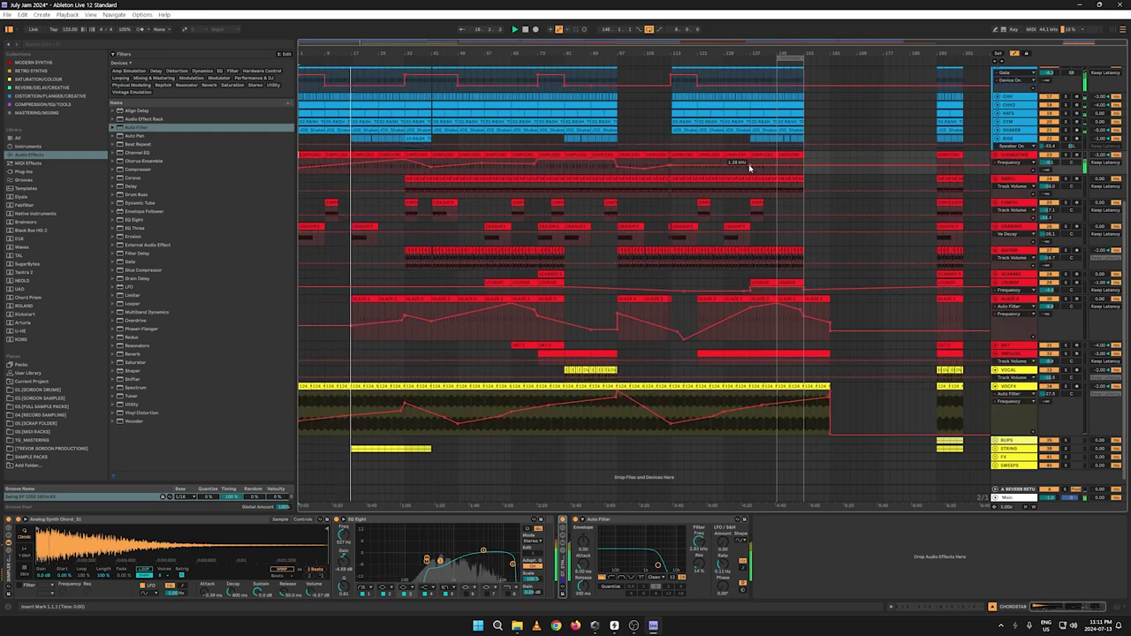
key(a)
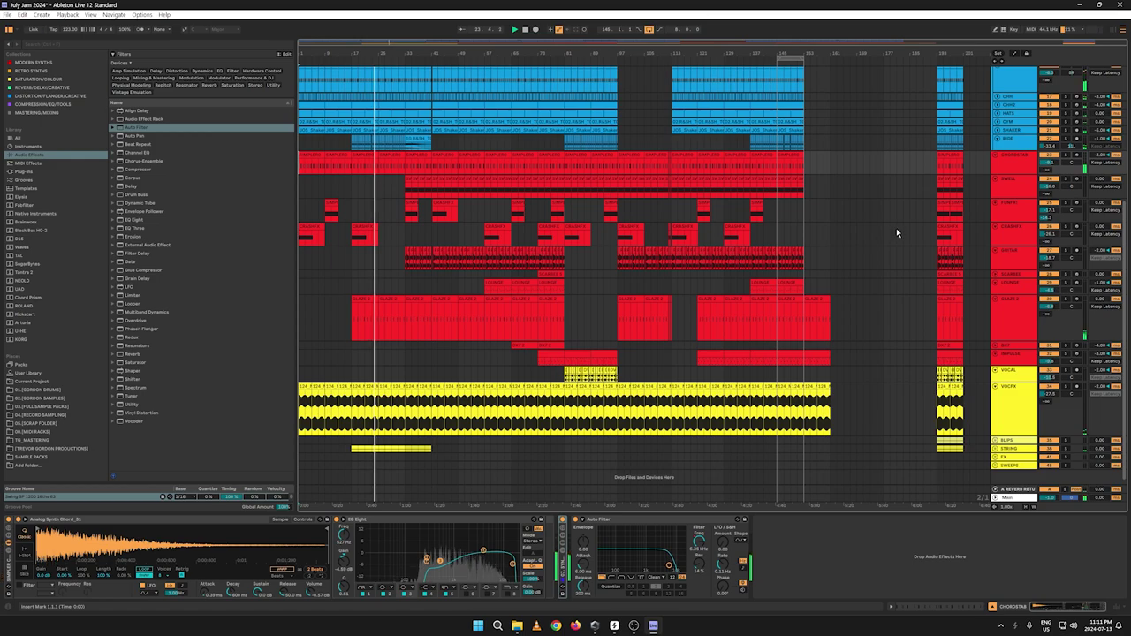
scroll(892, 230, up, 8)
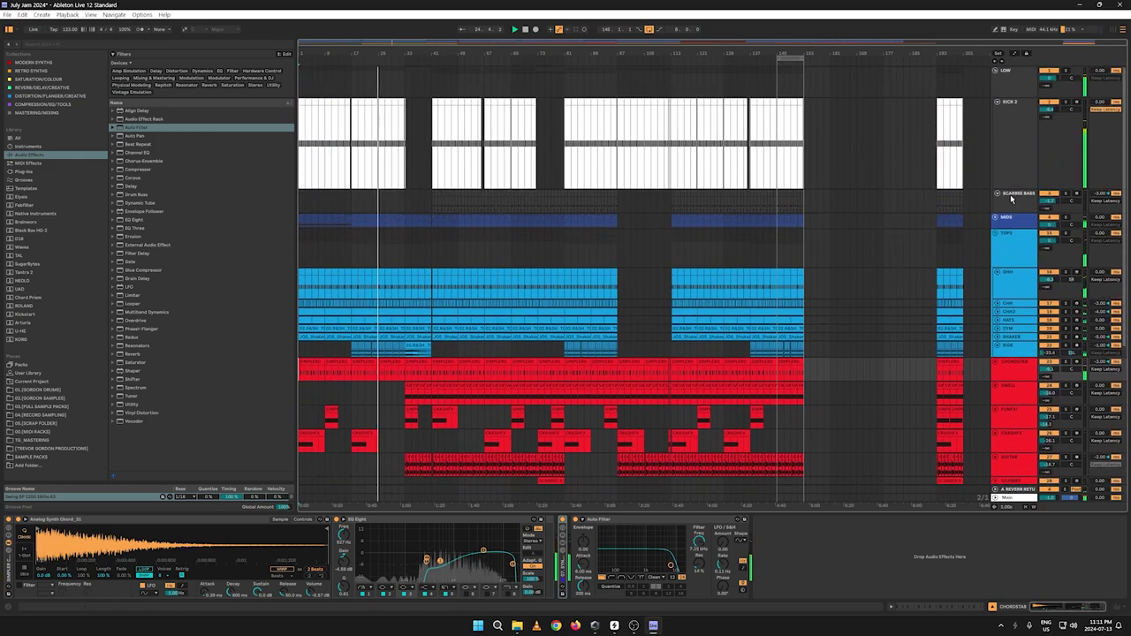
click(1016, 137)
scroll(1016, 137, down, 1)
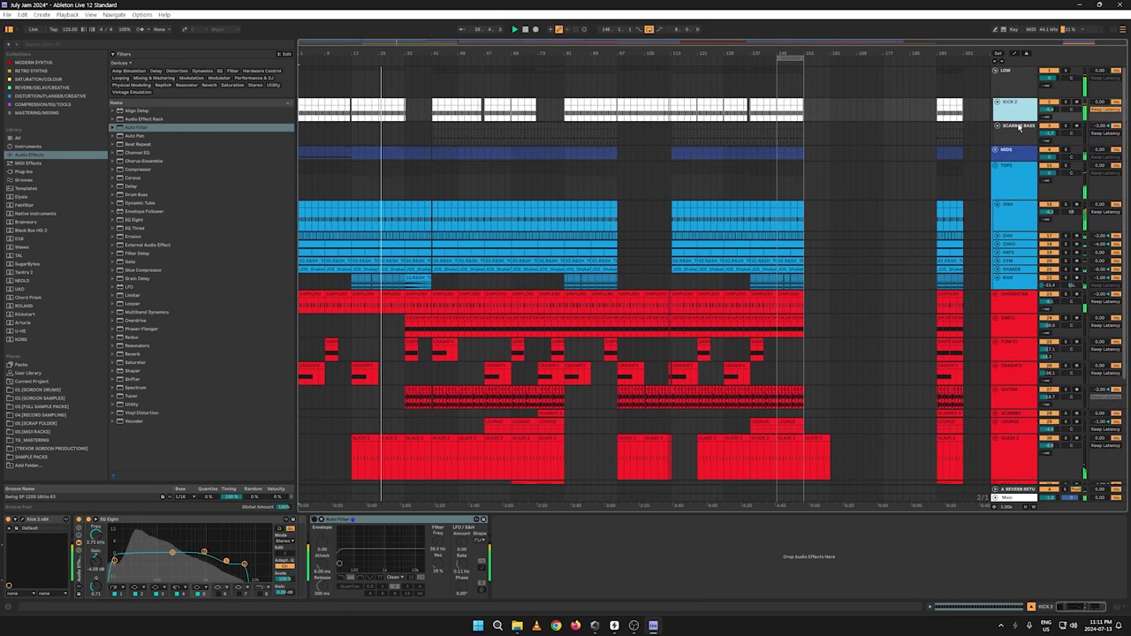
scroll(961, 175, down, 1)
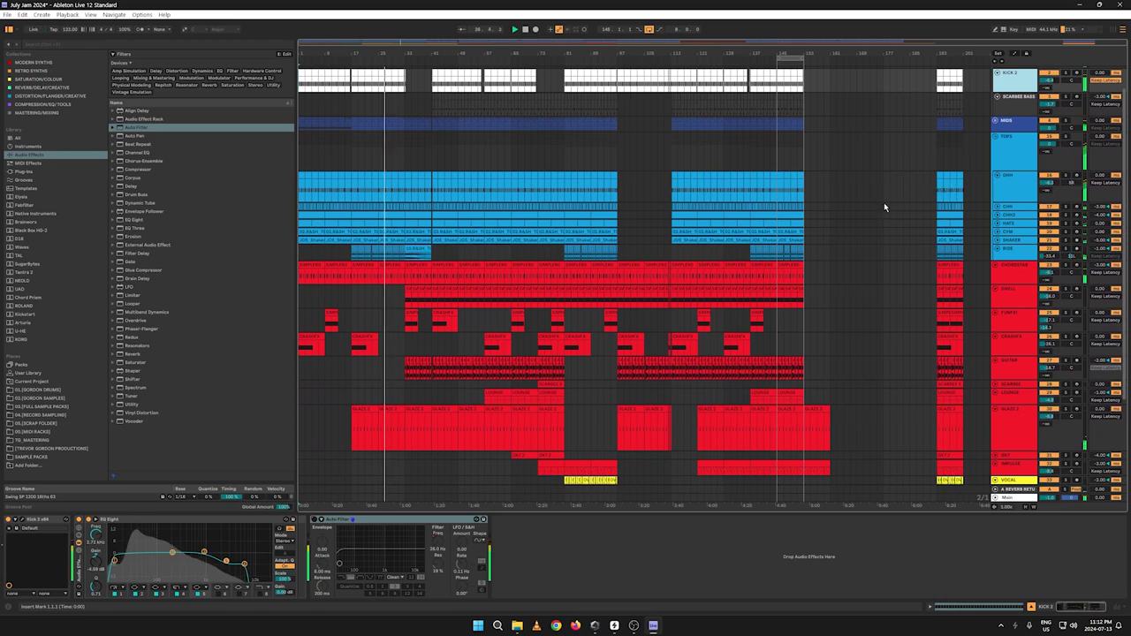
key(a)
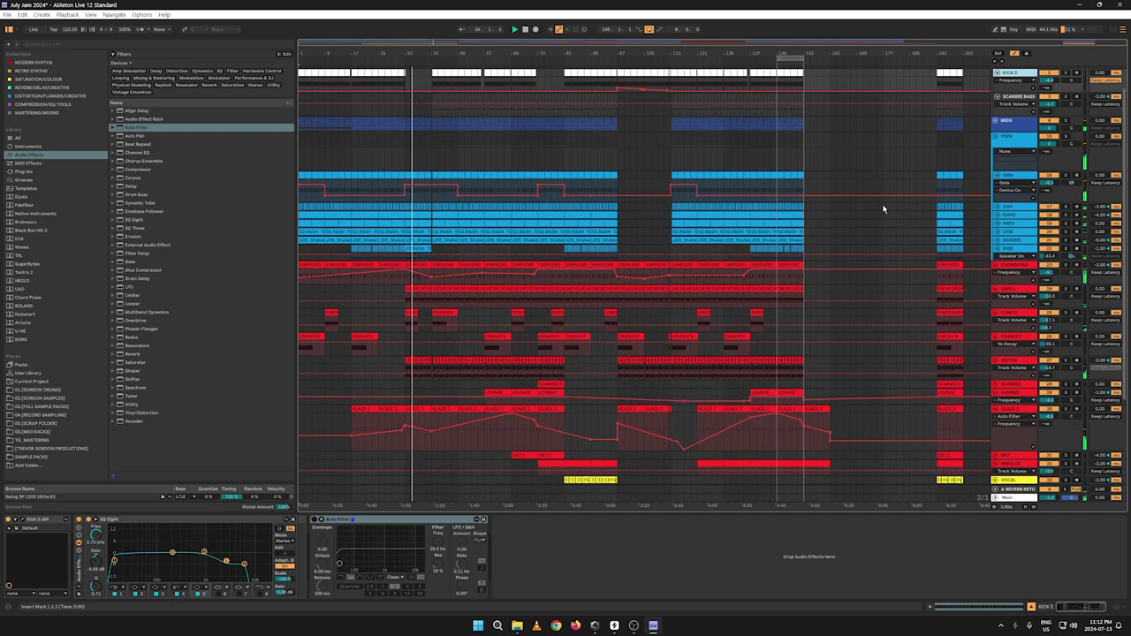
Step: Show the Large Hall reverb Dry/Wet automation lane on the GUITAR track
click(1015, 360)
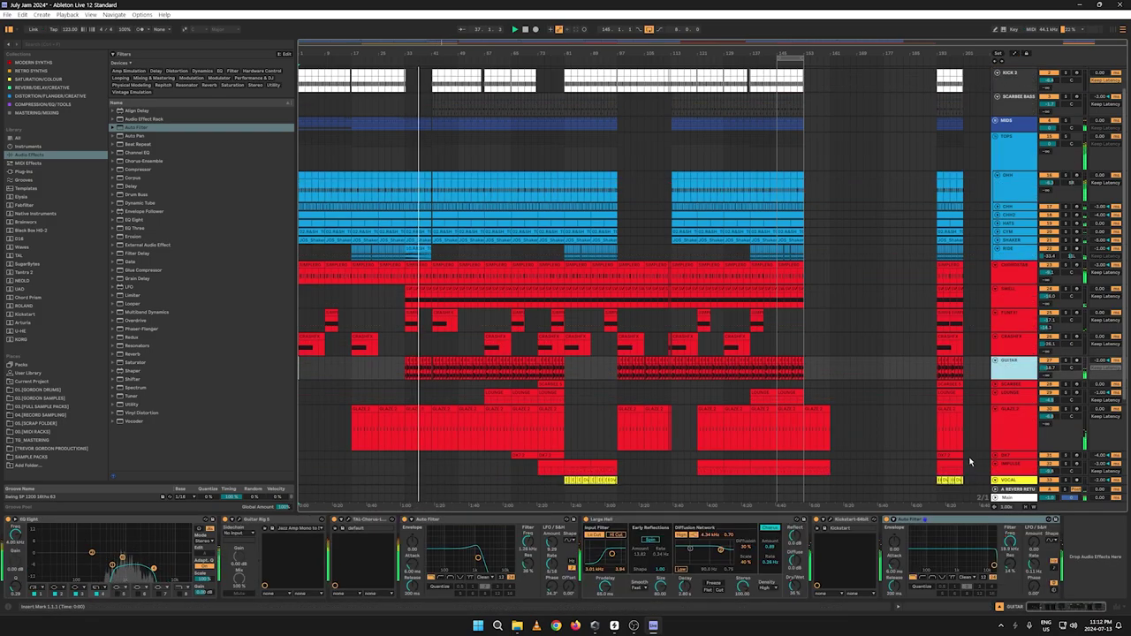
right_click(794, 589)
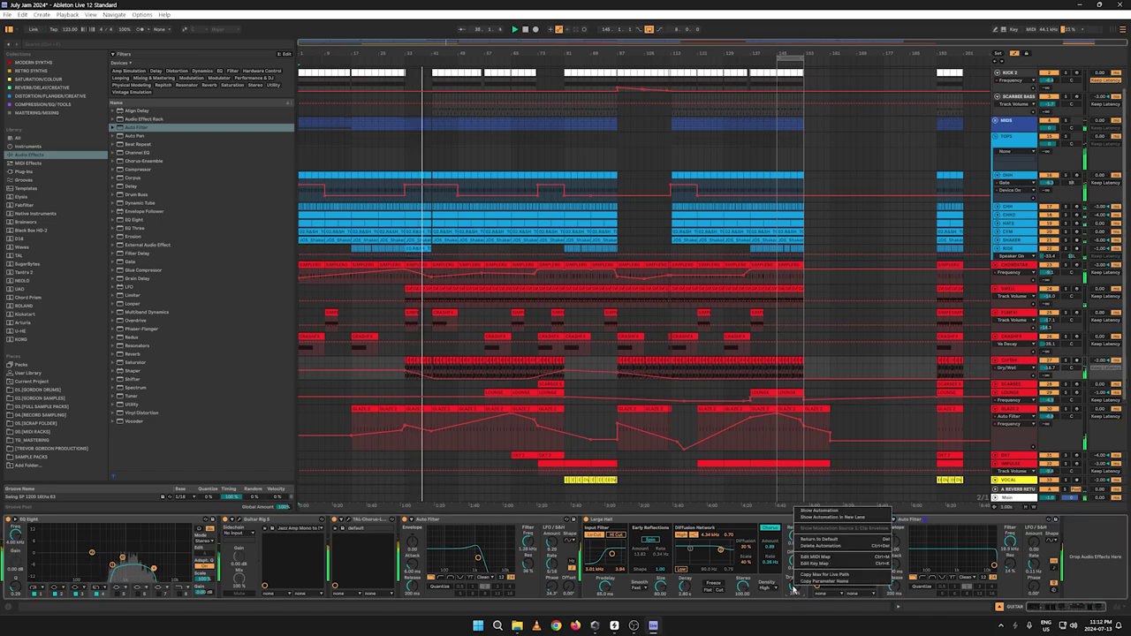
click(327, 376)
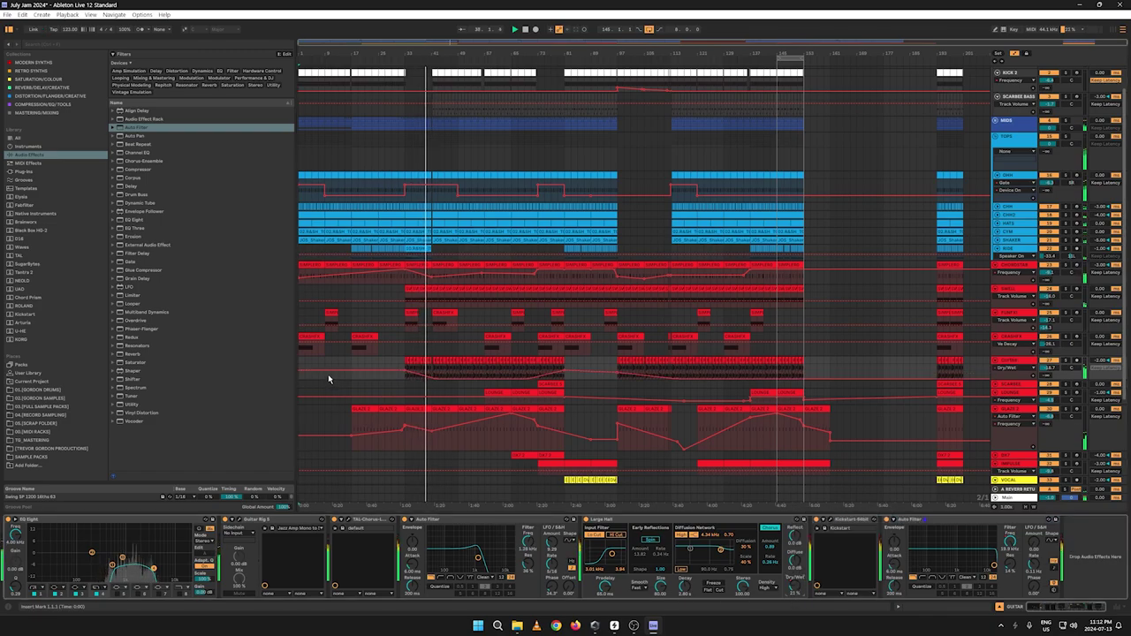
Step: Lower the 70 % Dry/Wet breakpoint to 48 %, then settle it at 64 %
click(618, 375)
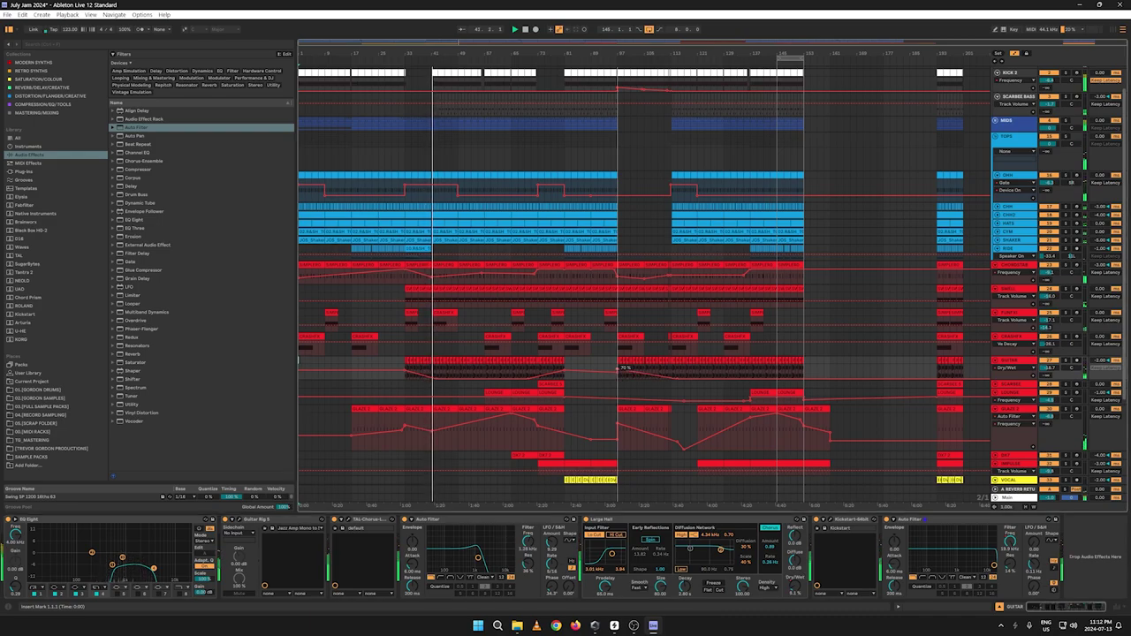
drag(618, 369, 618, 372)
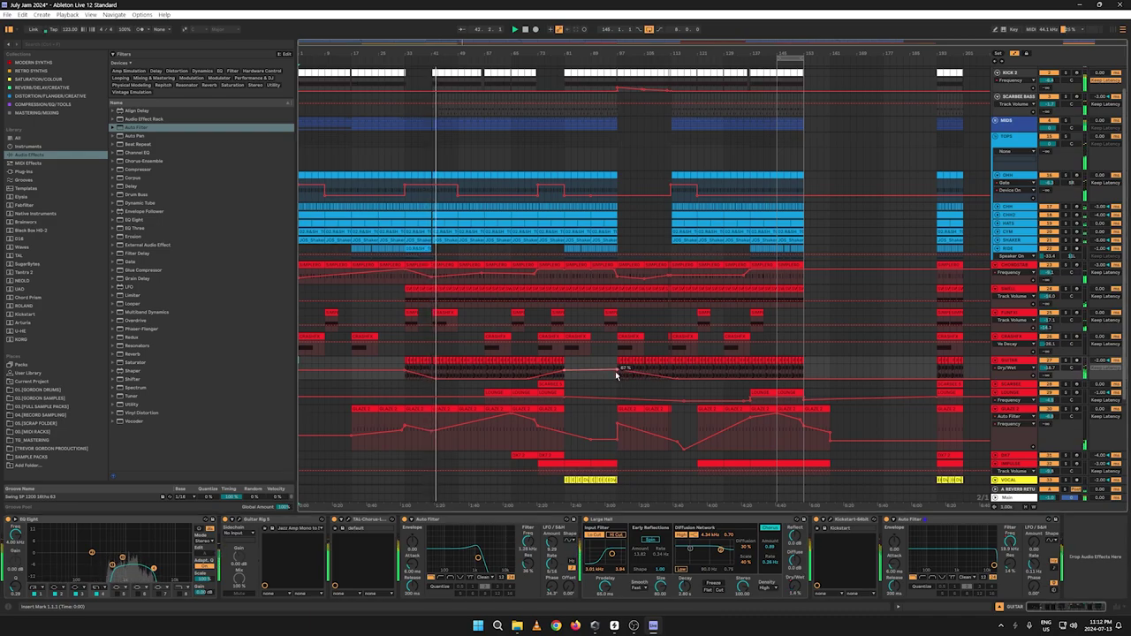
click(617, 373)
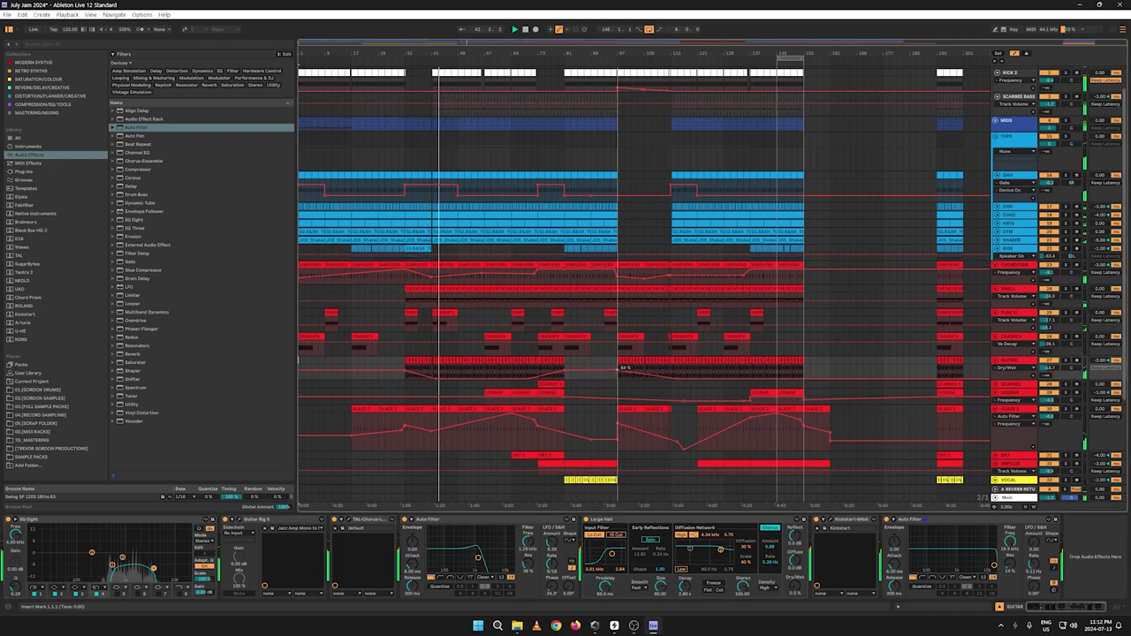
drag(618, 373, 618, 369)
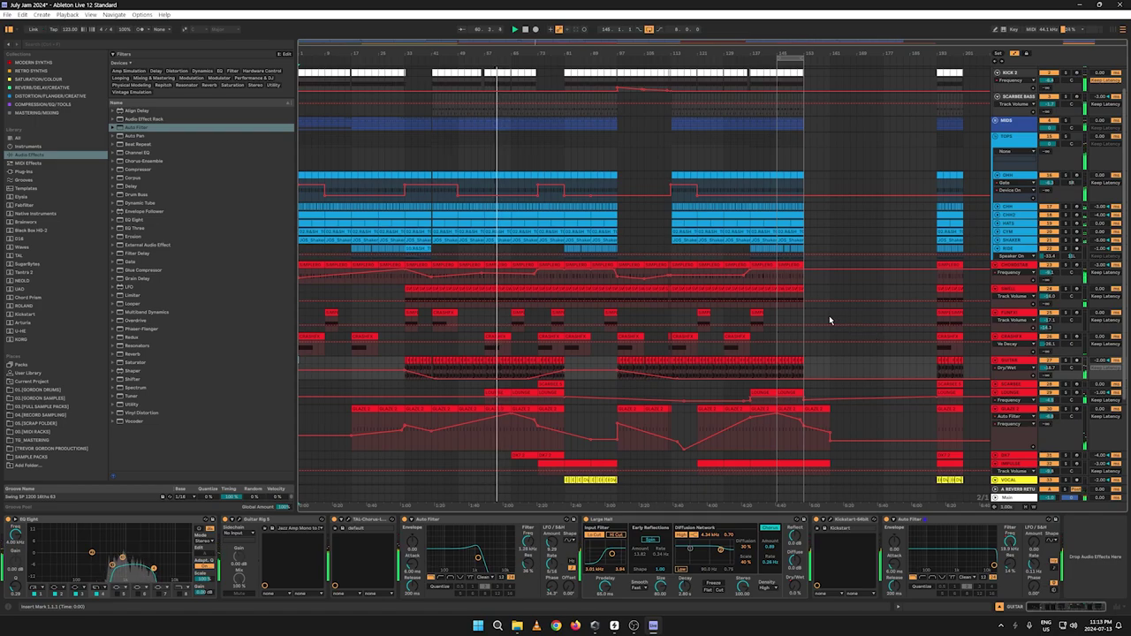
click(512, 417)
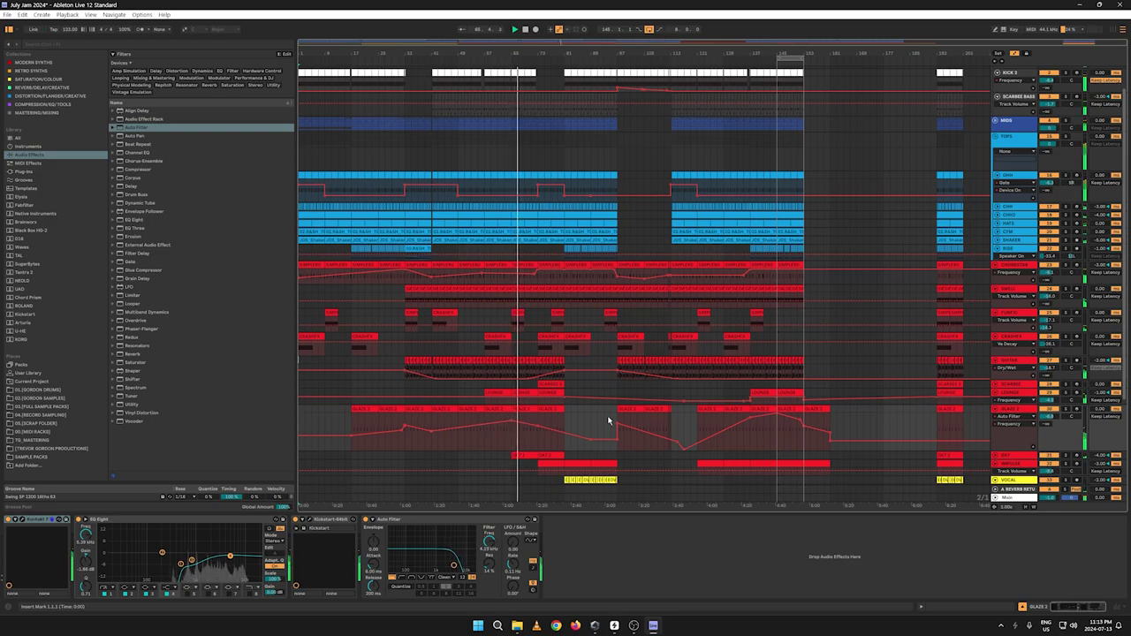
Step: Raise a GLAZE 2 filter-frequency breakpoint to 6.38 kHz
drag(539, 430, 537, 417)
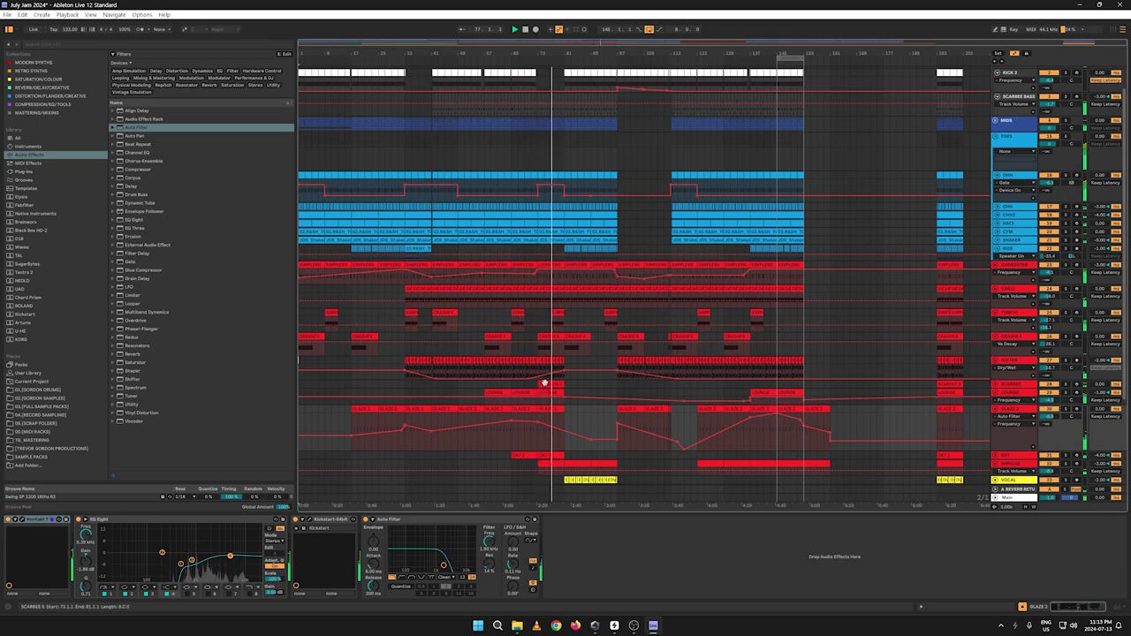
scroll(560, 424, down, 3)
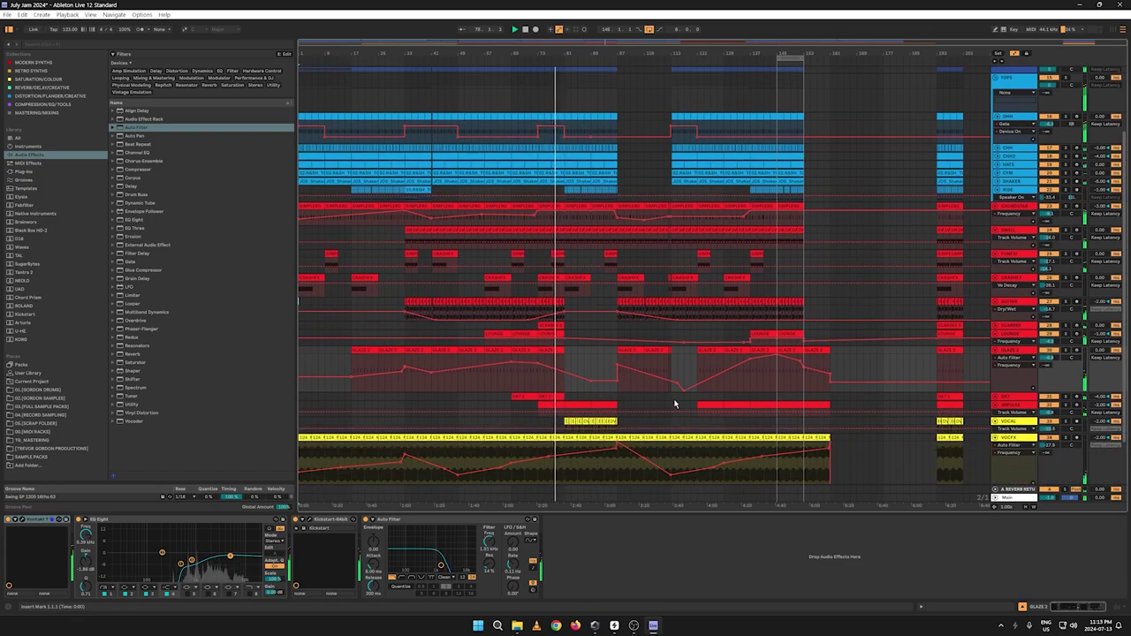
key(a)
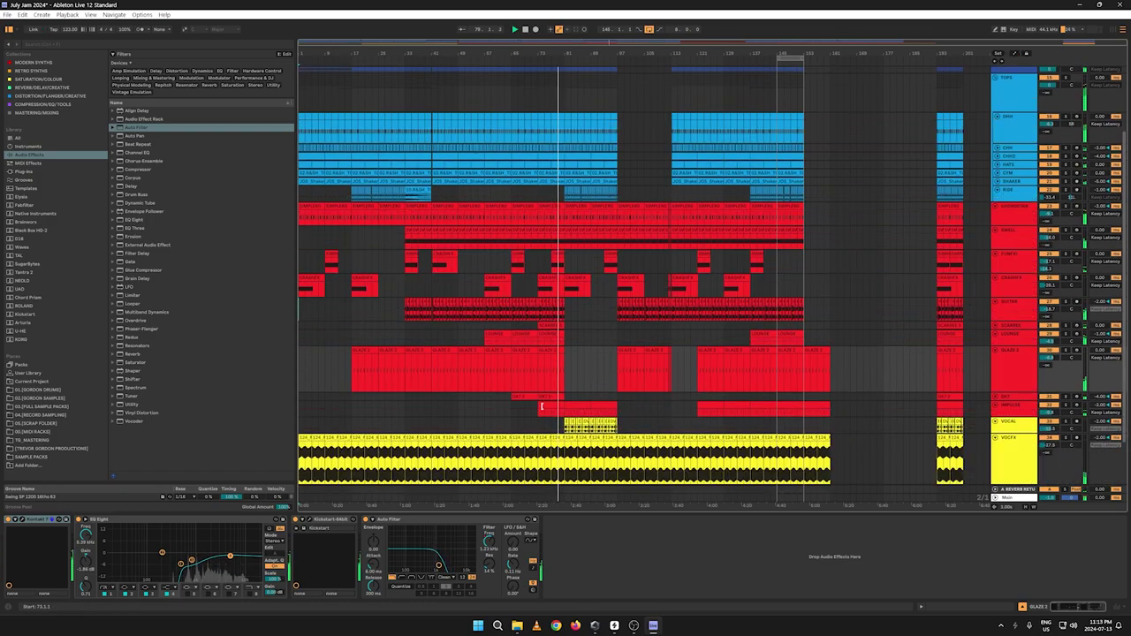
Step: Delete the short IMPULSE clip from the later section and bring back the automation lanes
click(545, 408)
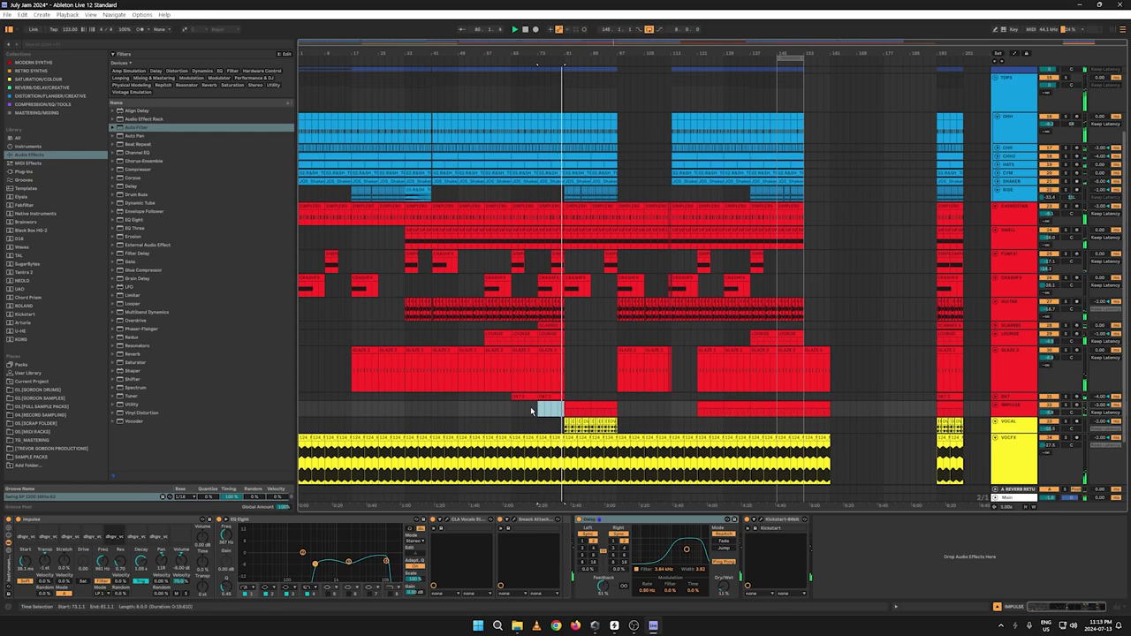
key(Delete)
click(532, 409)
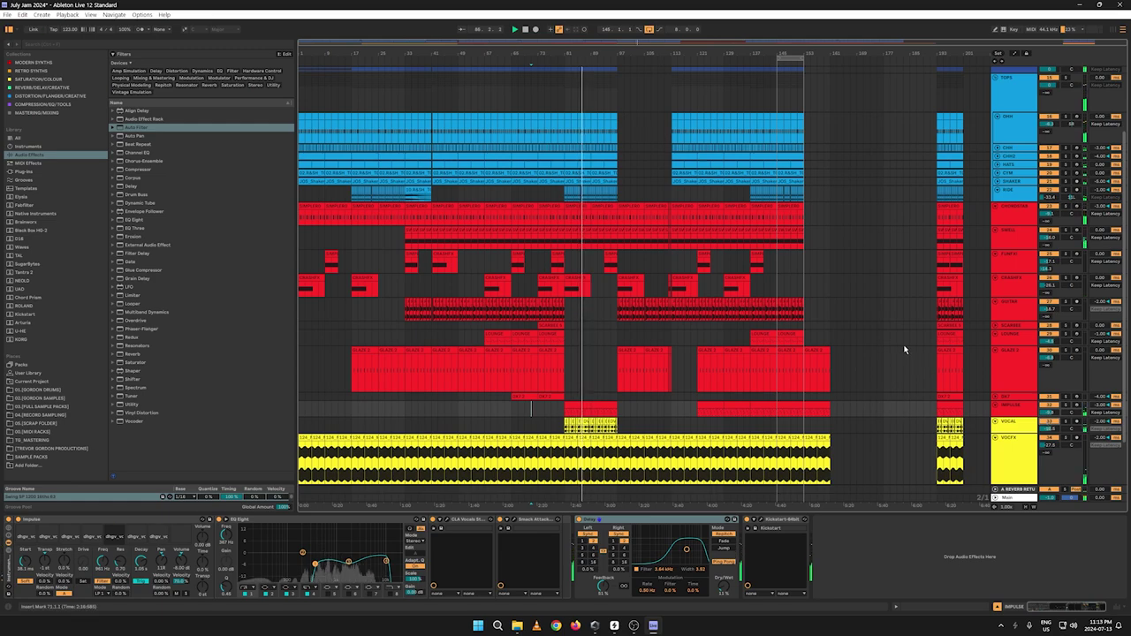
scroll(867, 324, up, 3)
key(a)
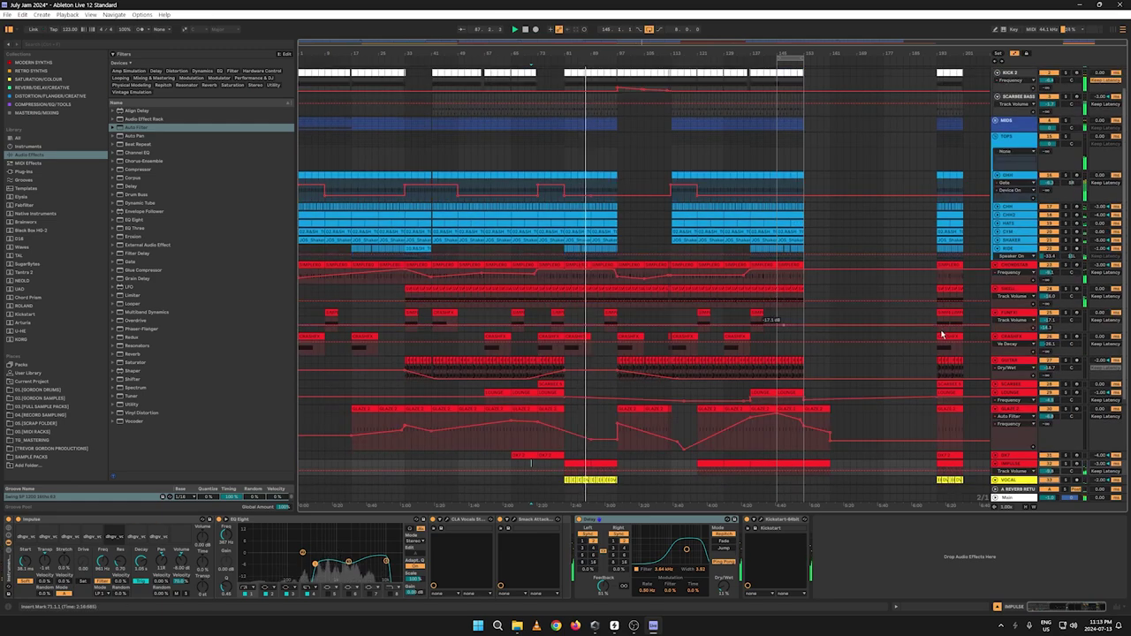
click(1006, 301)
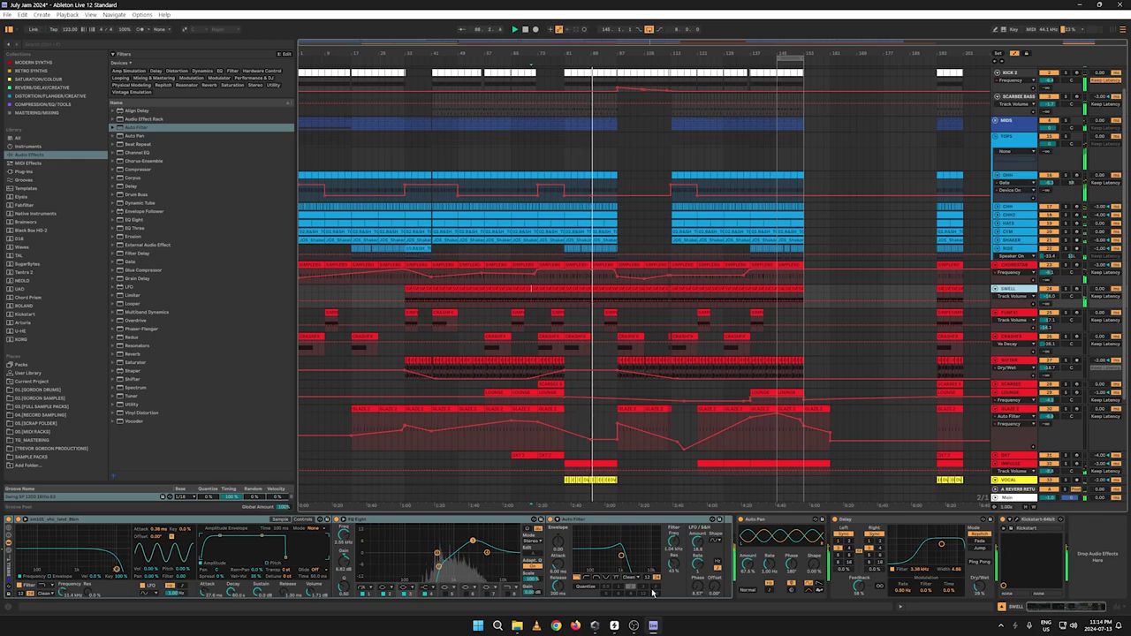
Step: Show Simpler's Filter Frequency automation on the SWELL track and enlarge the track height
right_click(63, 594)
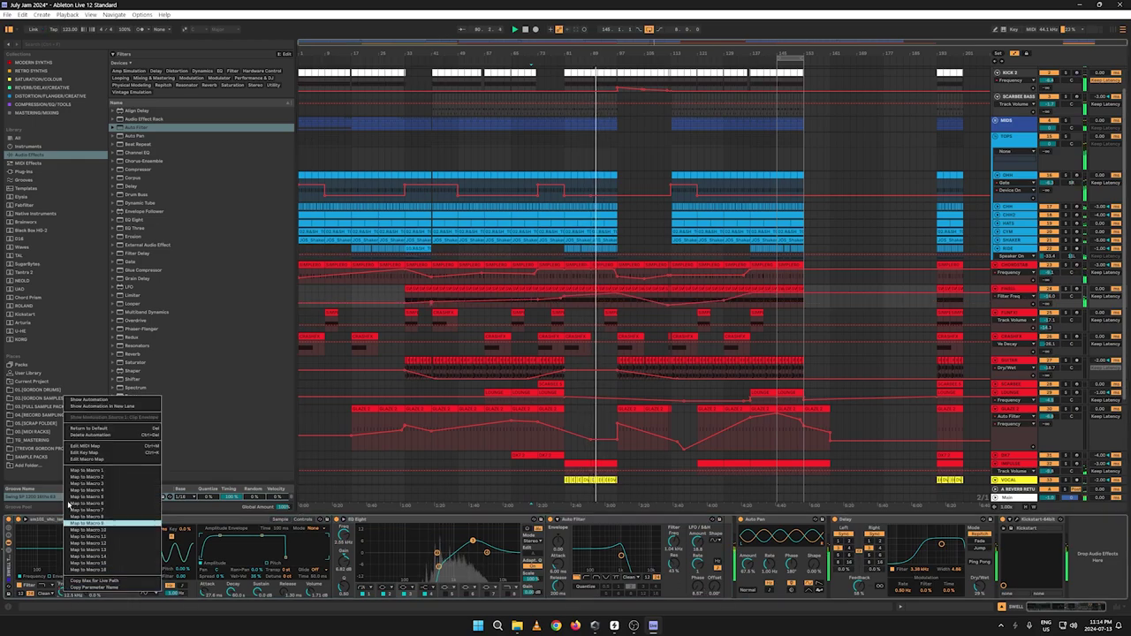
click(72, 399)
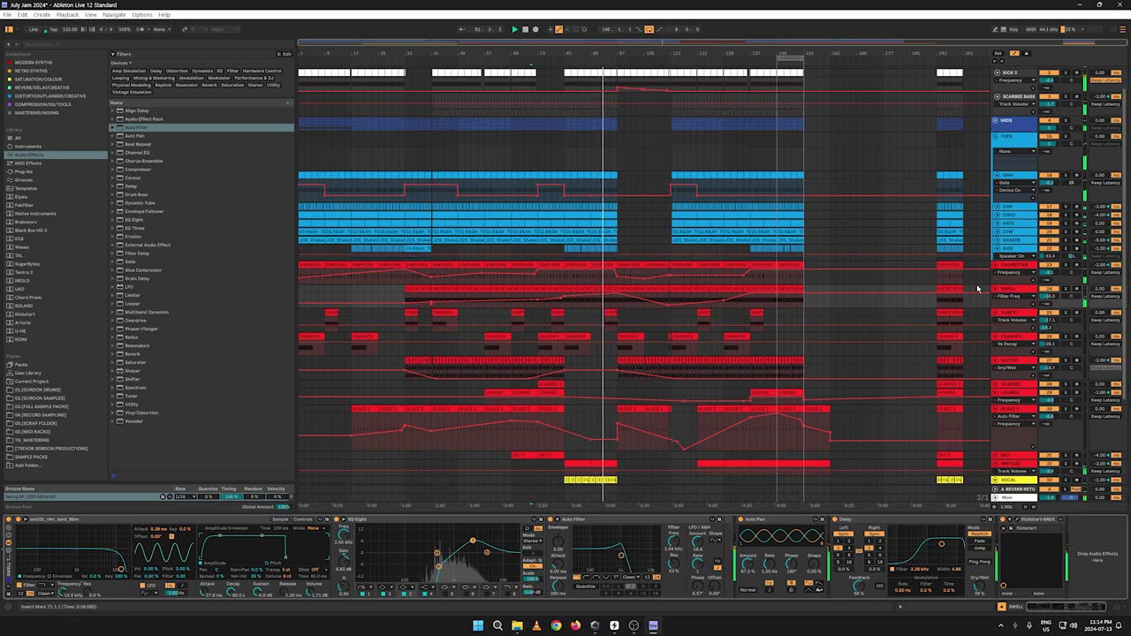
drag(998, 309, 996, 369)
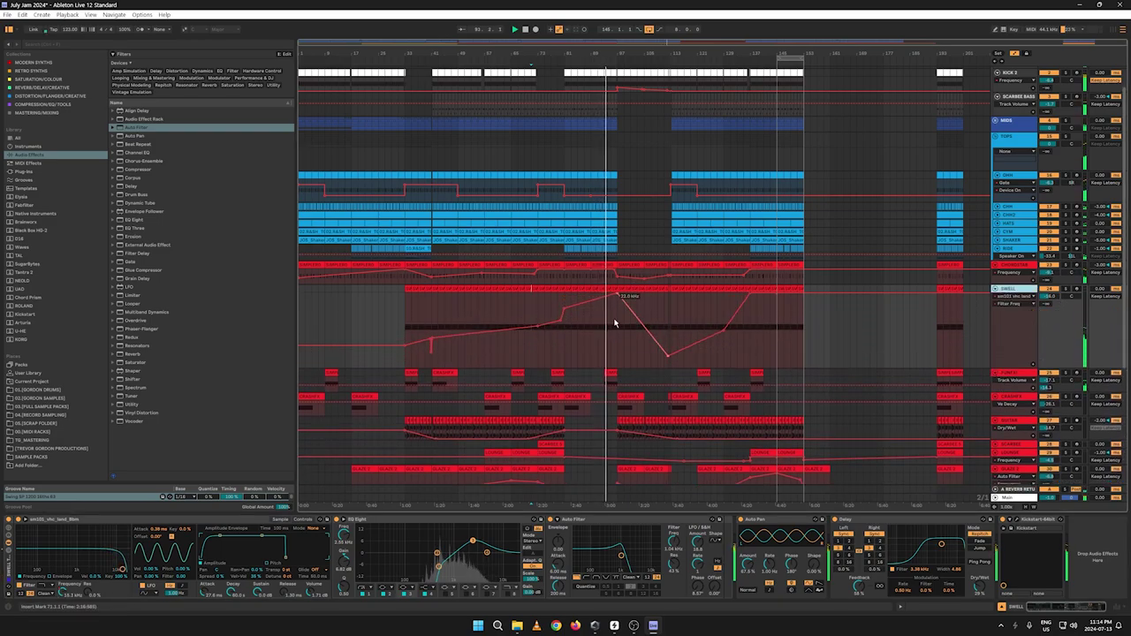
Step: Shape the filter sweep, dragging a breakpoint down to 2.01 kHz and the peak to 4.11 kHz
click(558, 351)
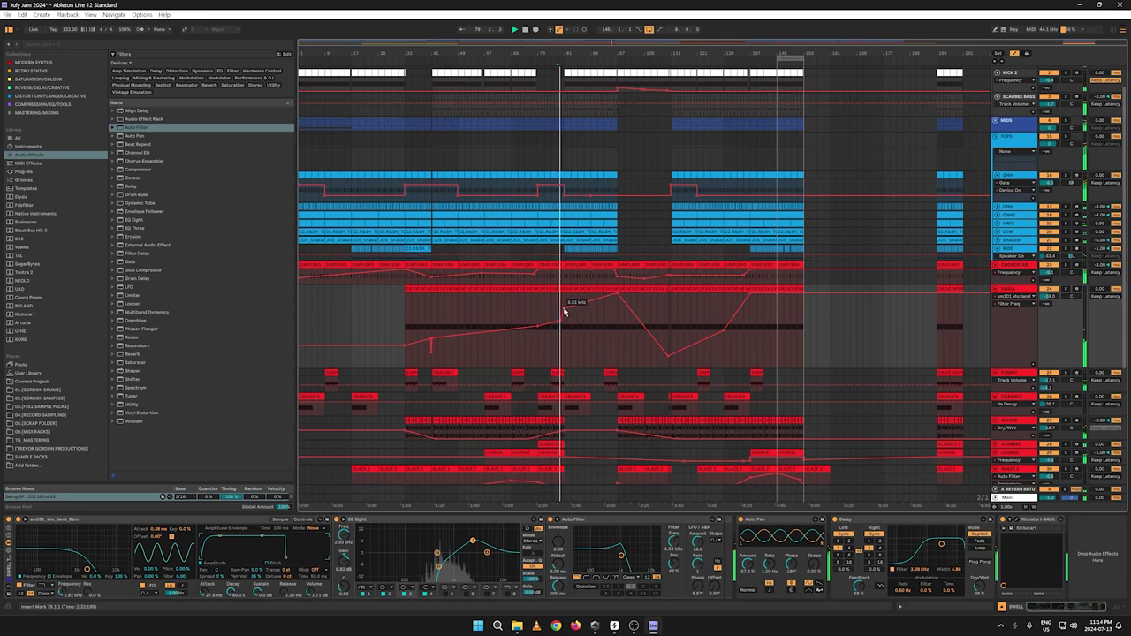
drag(563, 311, 598, 324)
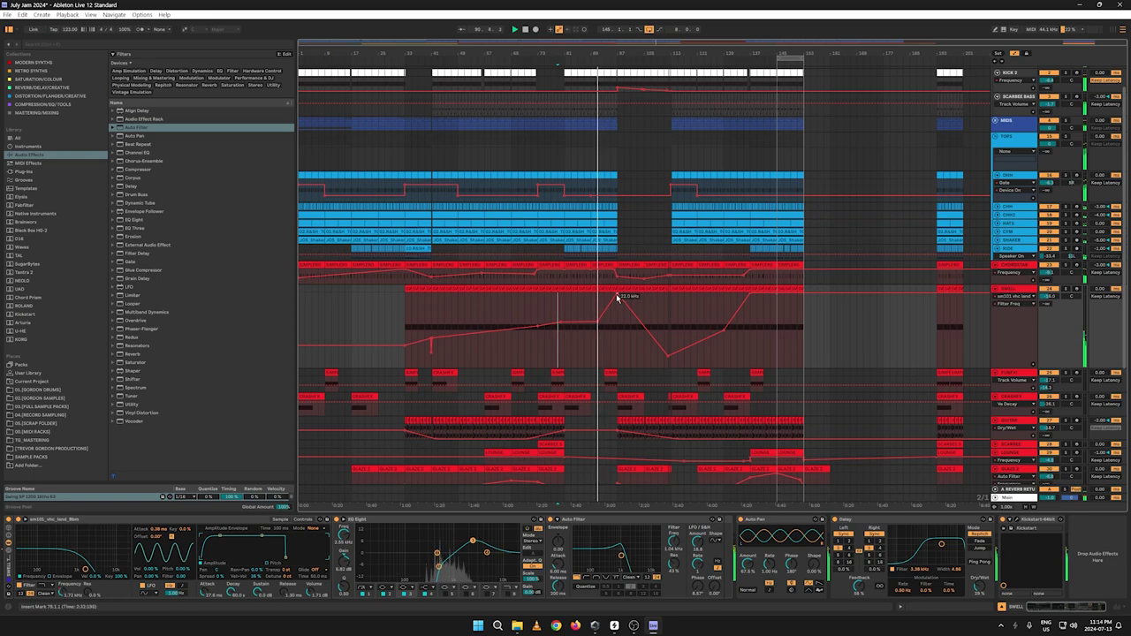
drag(618, 294, 617, 311)
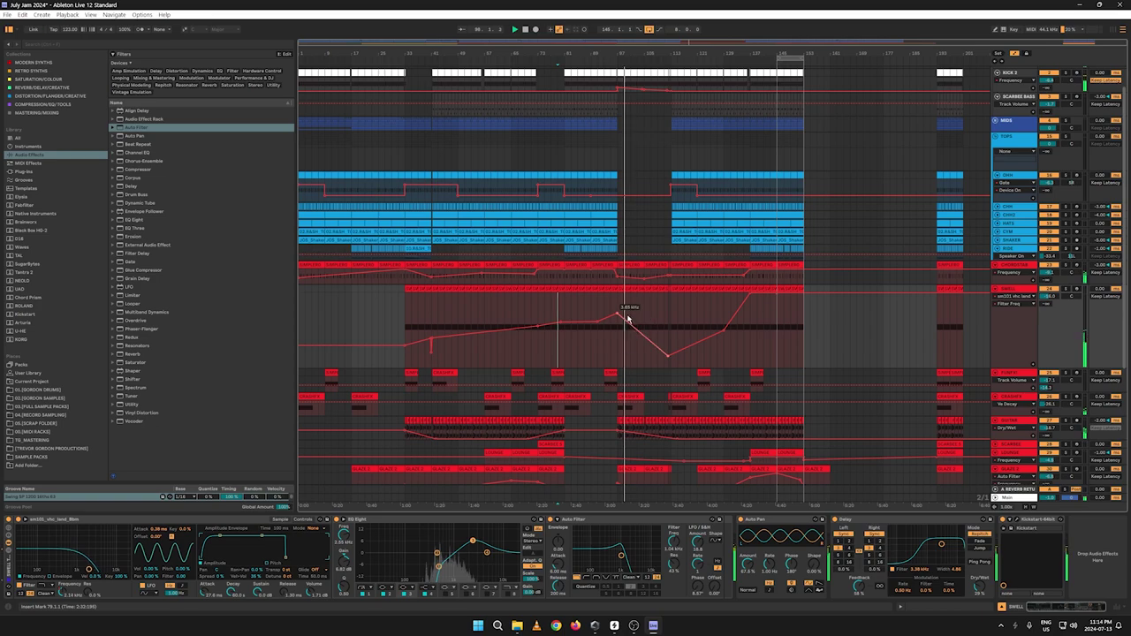
mouse_move(618, 315)
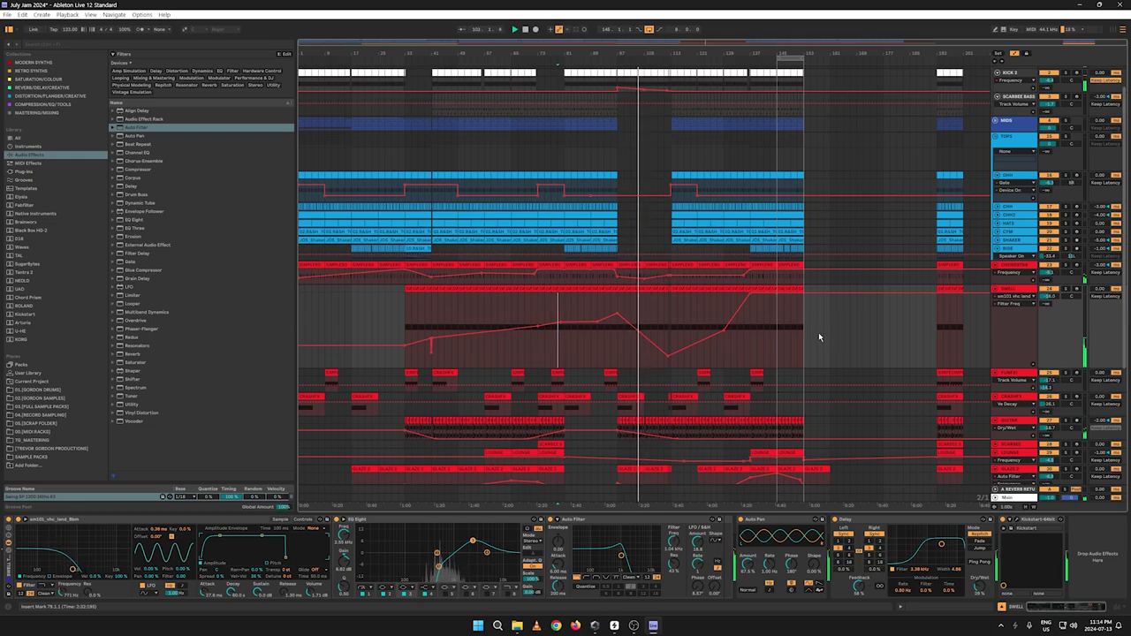
scroll(812, 332, down, 1)
scroll(811, 333, down, 8)
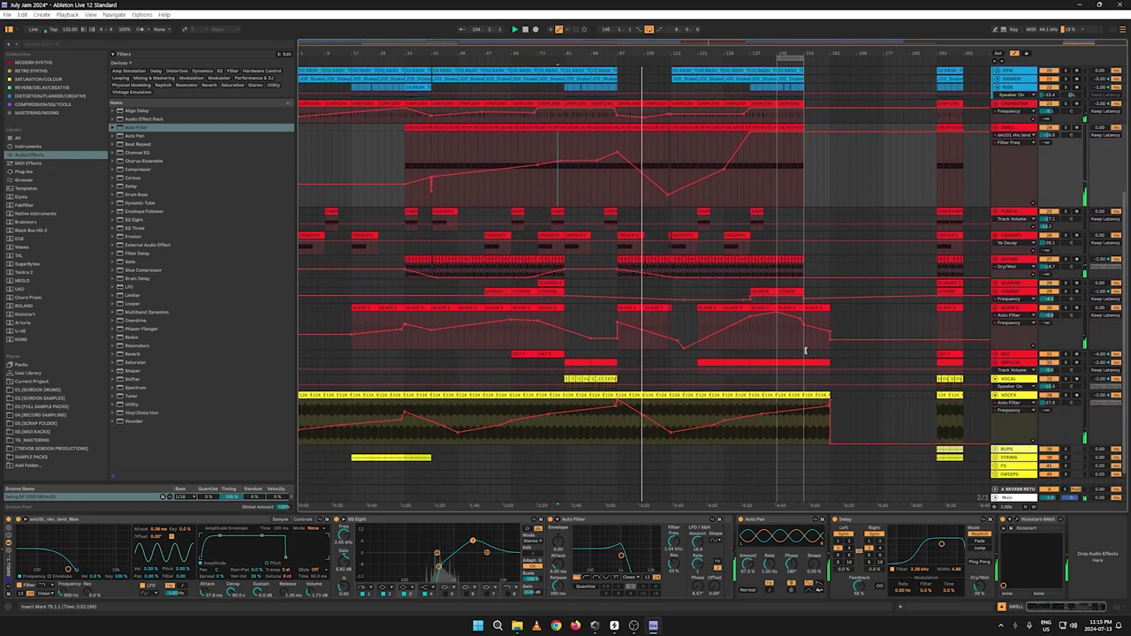
scroll(805, 353, up, 12)
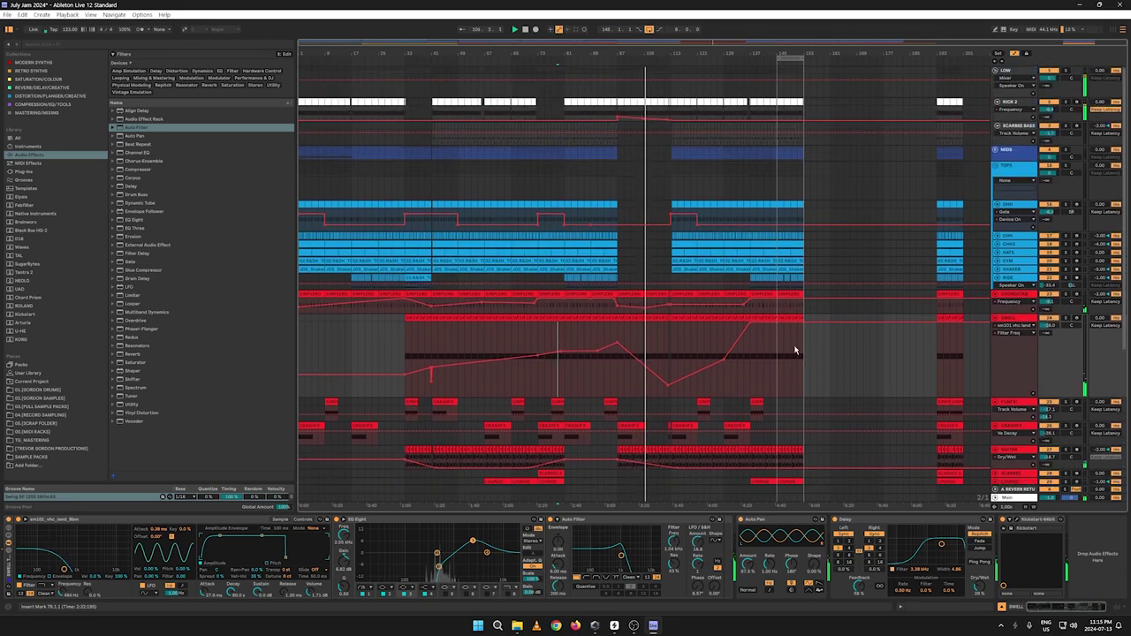
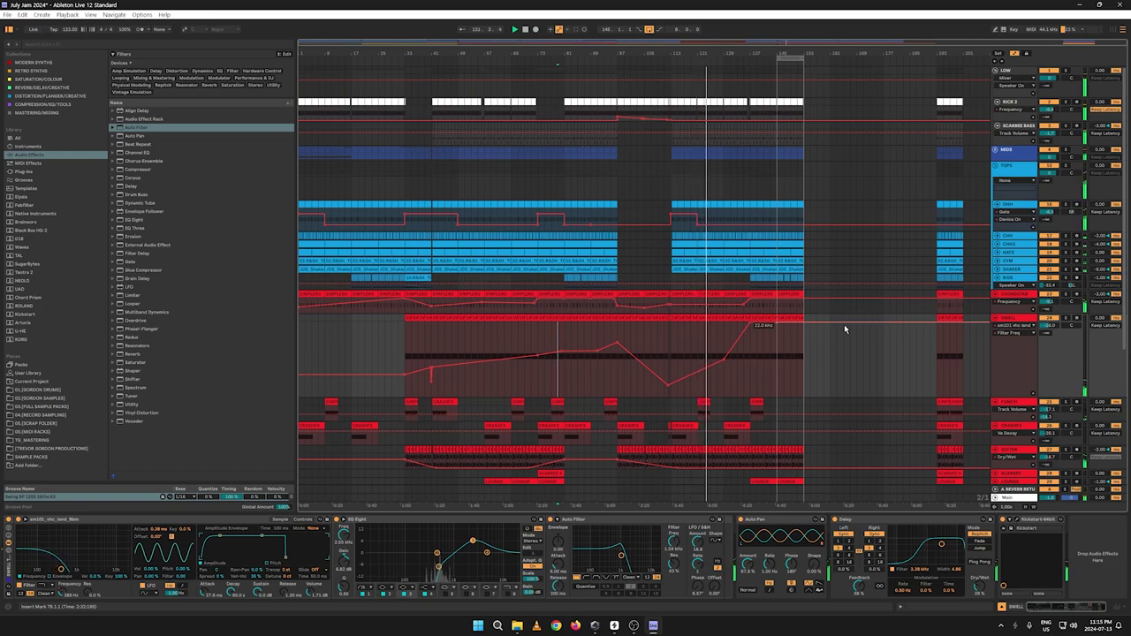
Step: Add a 3.38 kHz breakpoint to the SWELL filter ramp, then switch its lane to Track Volume
scroll(803, 351, down, 5)
scroll(863, 354, down, 1)
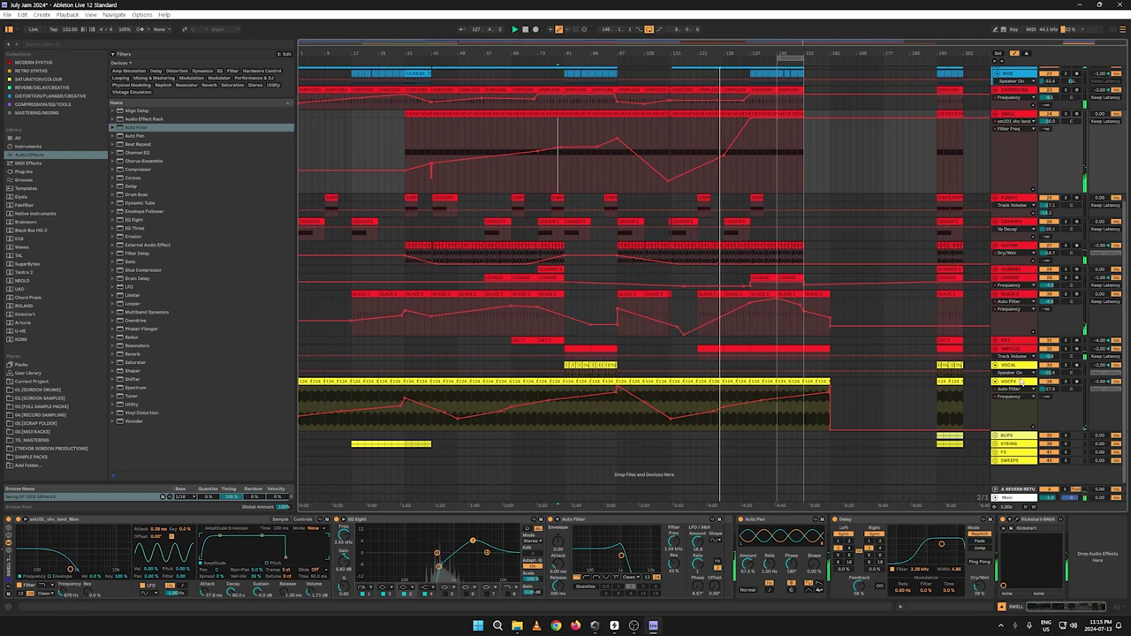
click(1017, 371)
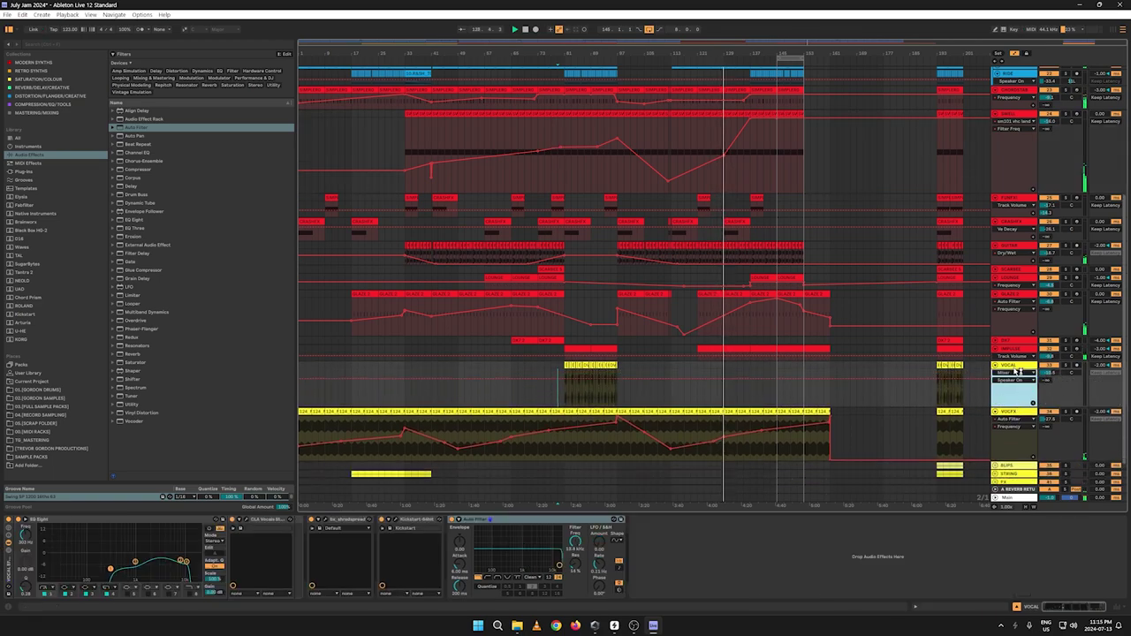
scroll(1016, 366, up, 5)
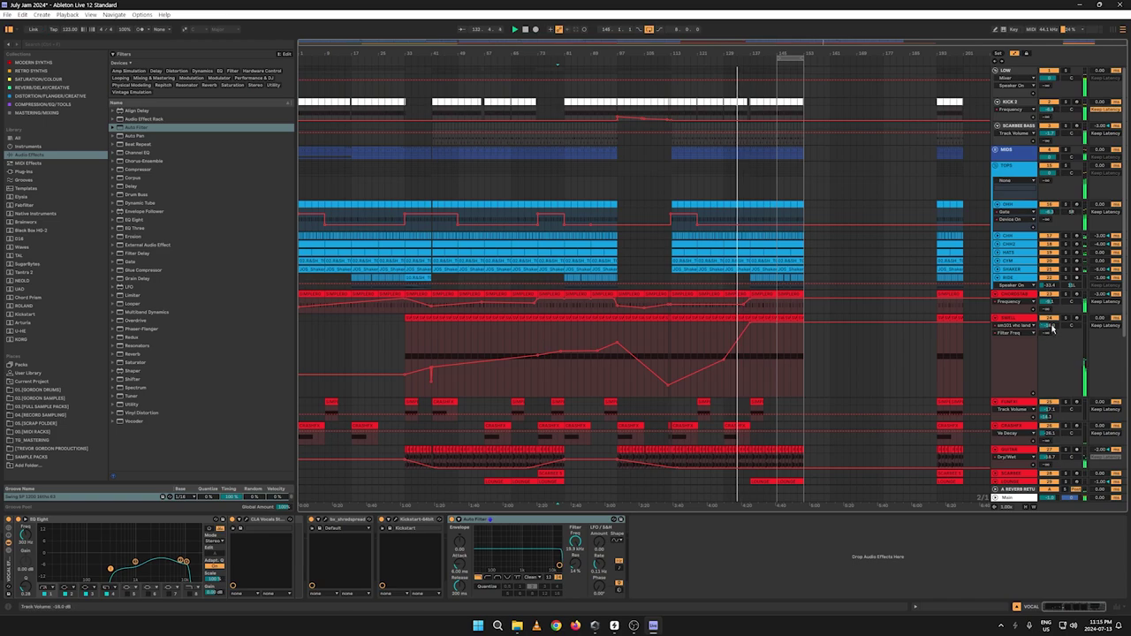
drag(751, 327, 777, 352)
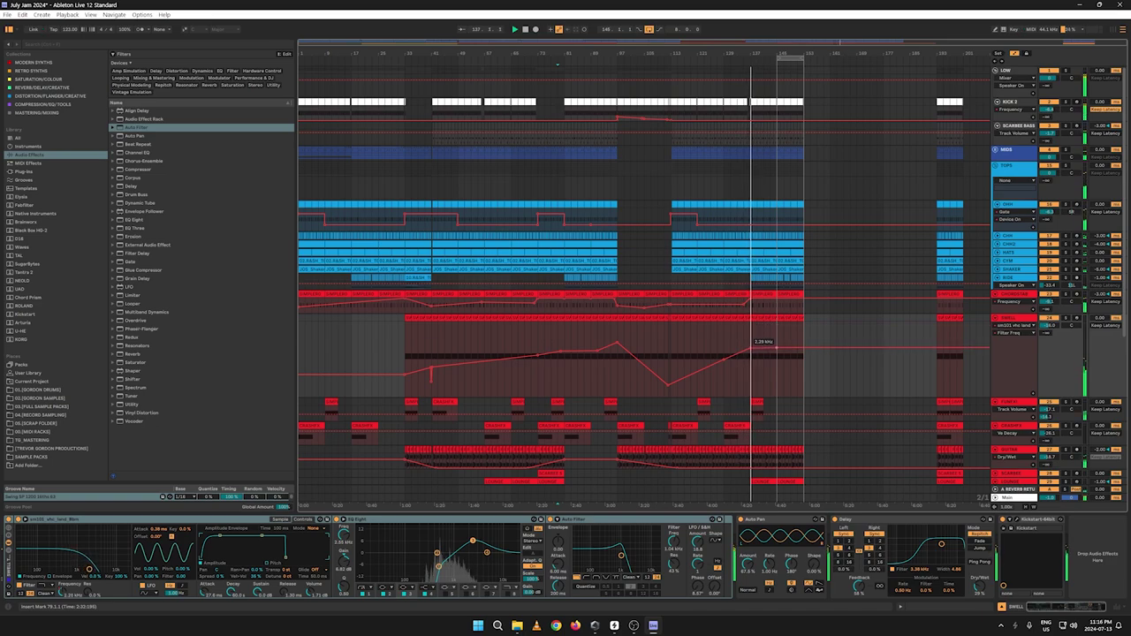
click(1050, 325)
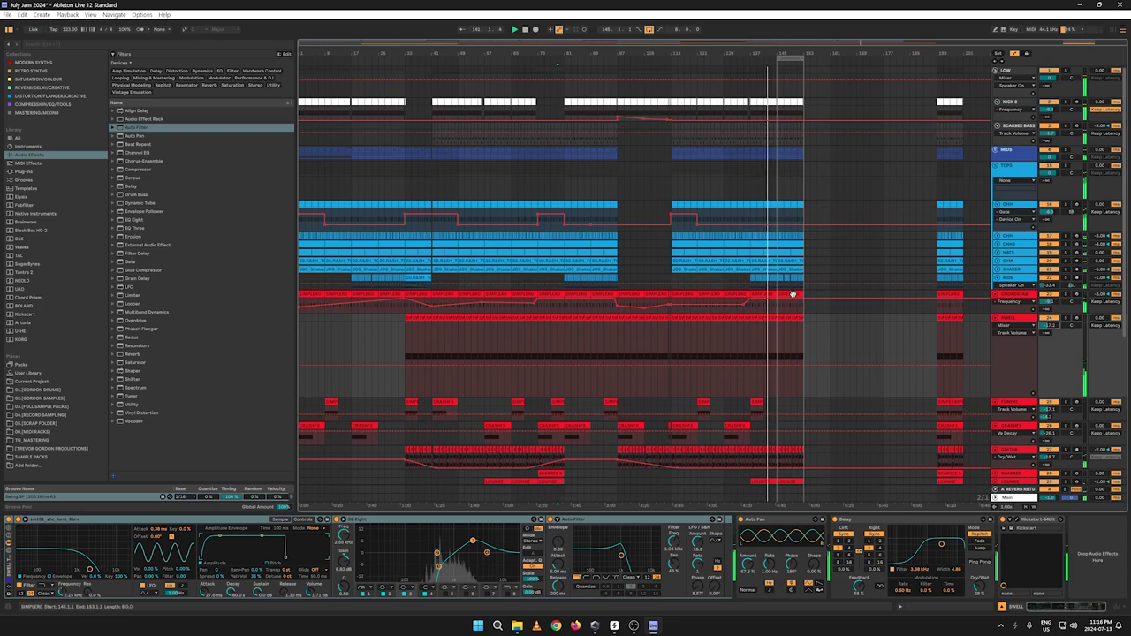
Step: Hide the automation envelopes and place the insert marker at bar 167 on the Ride track
key(a)
drag(748, 285, 807, 283)
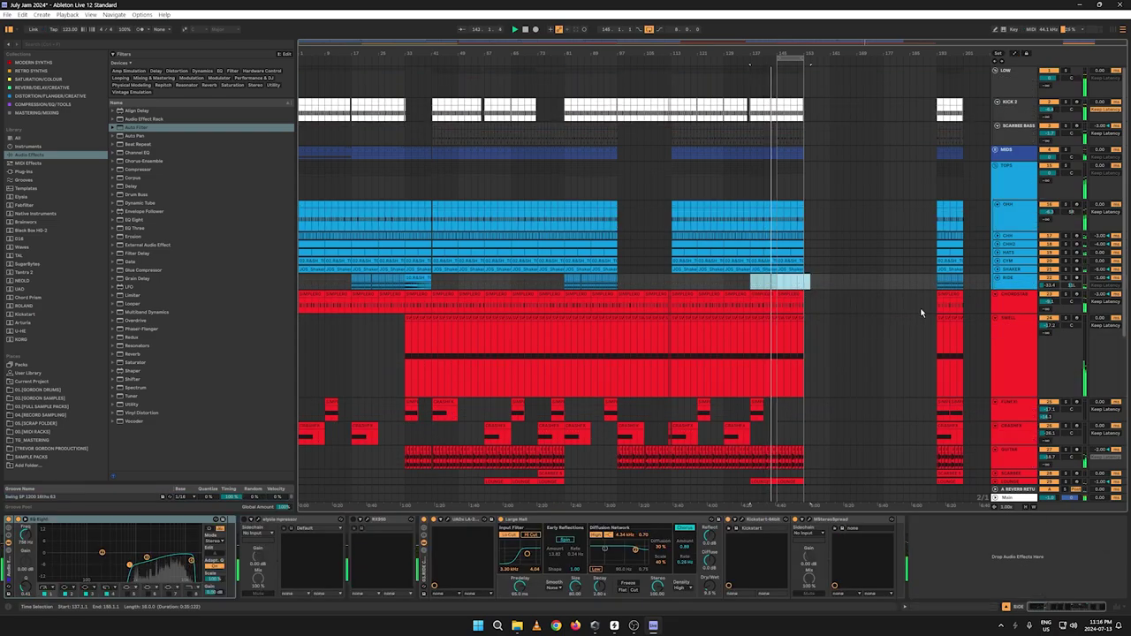
click(849, 281)
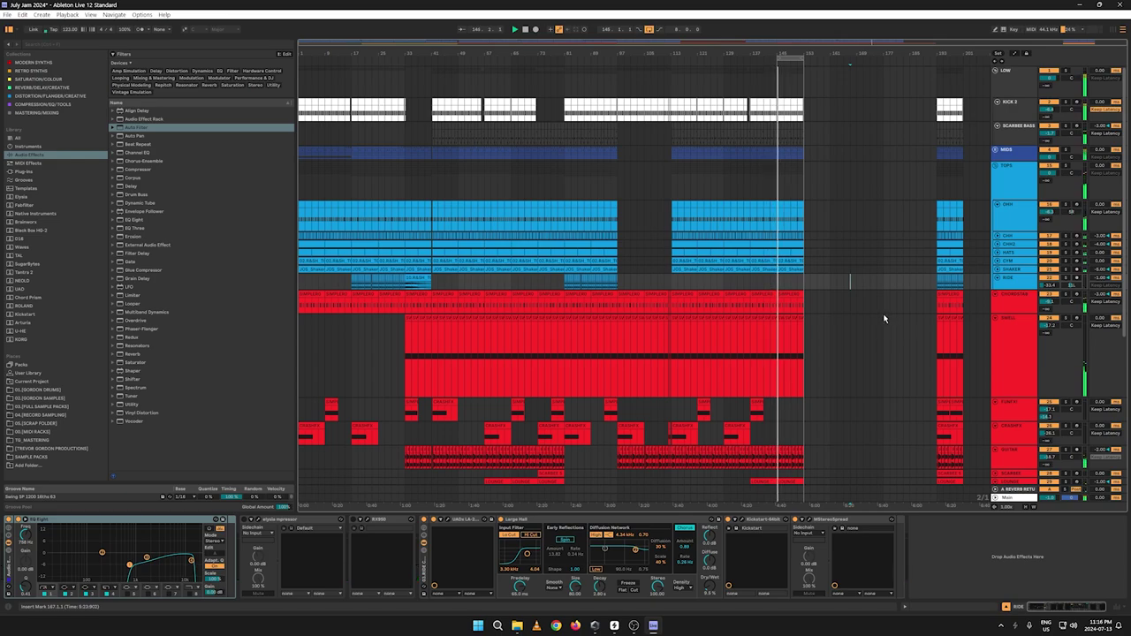
Step: Make the SCARBEE BASS track taller and show its device chain
scroll(890, 305, down, 1)
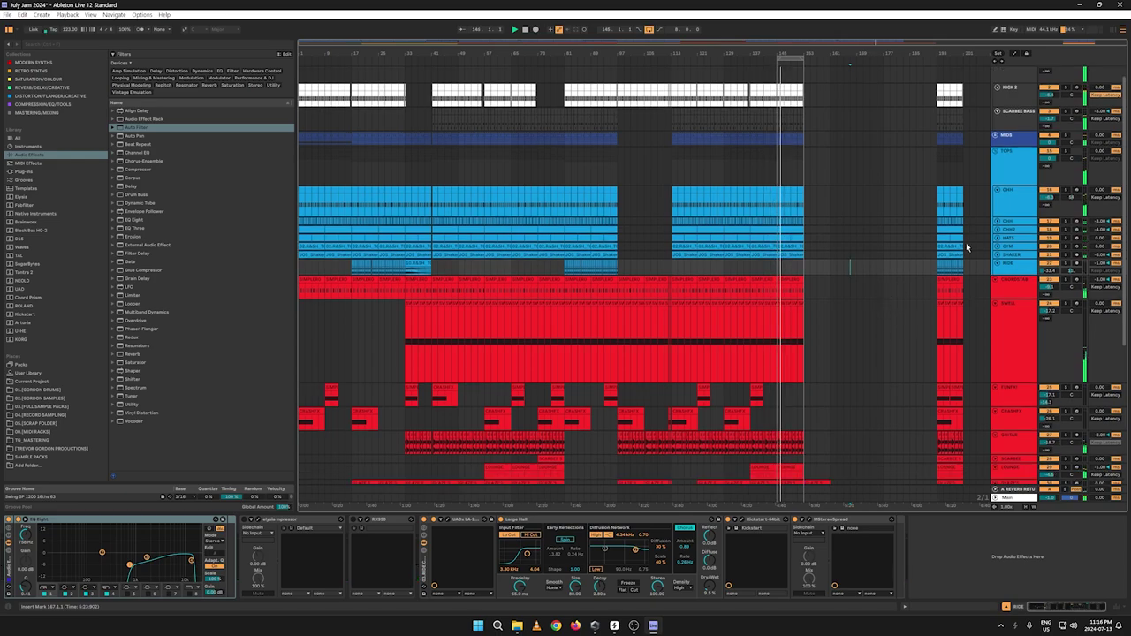
click(1005, 112)
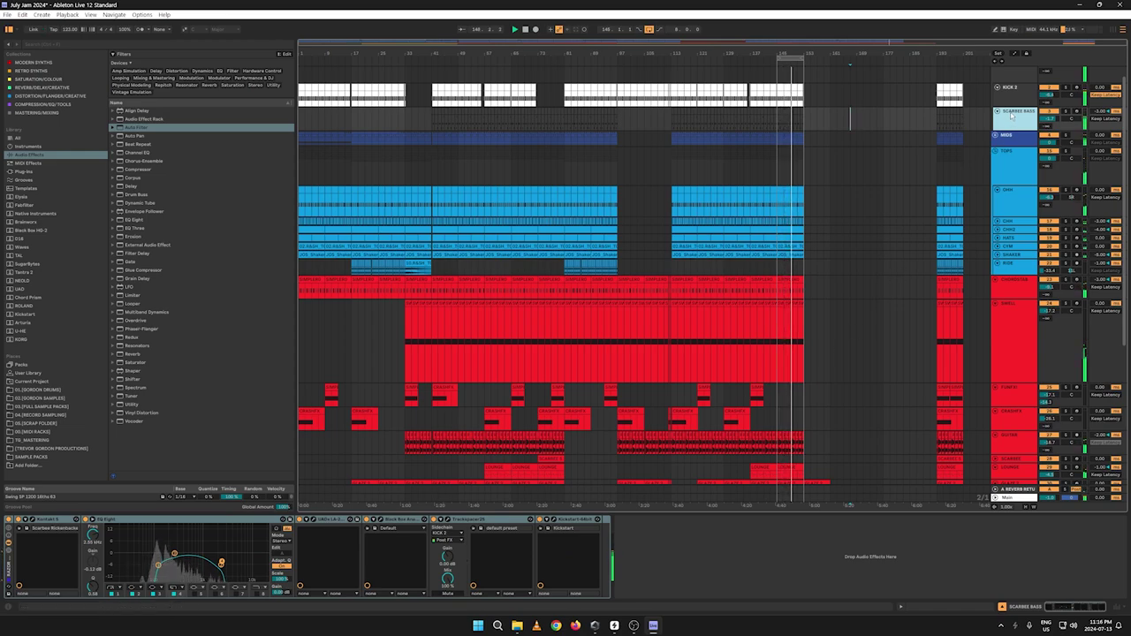
drag(1011, 129, 1011, 190)
double_click(1014, 133)
Step: Play from bar 136 and switch to the Session View mixer
key(space)
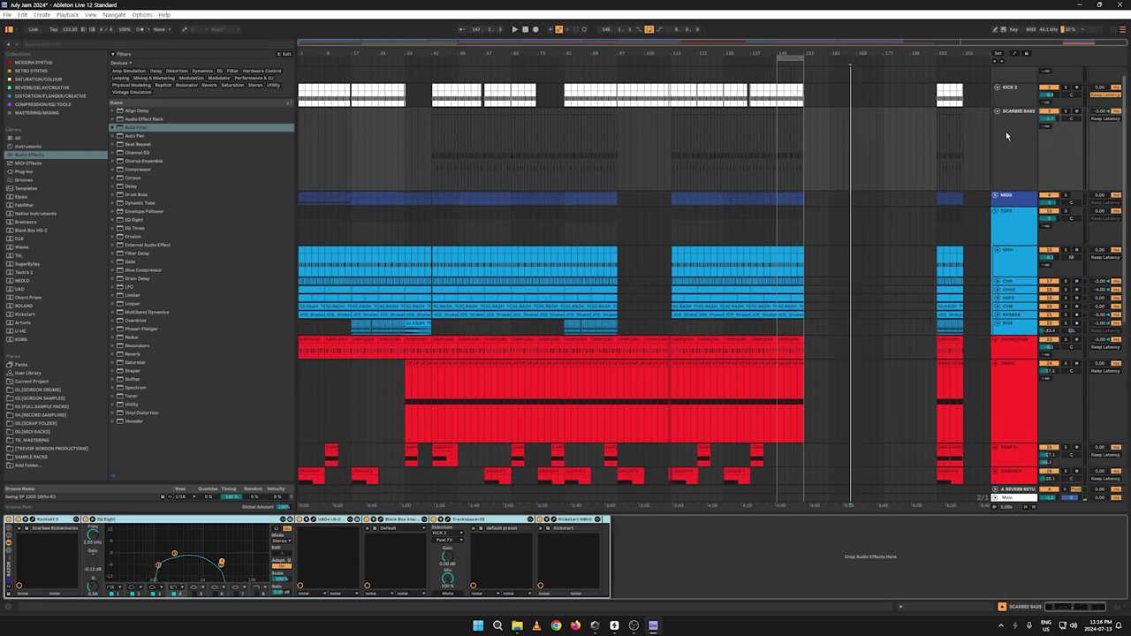
click(747, 177)
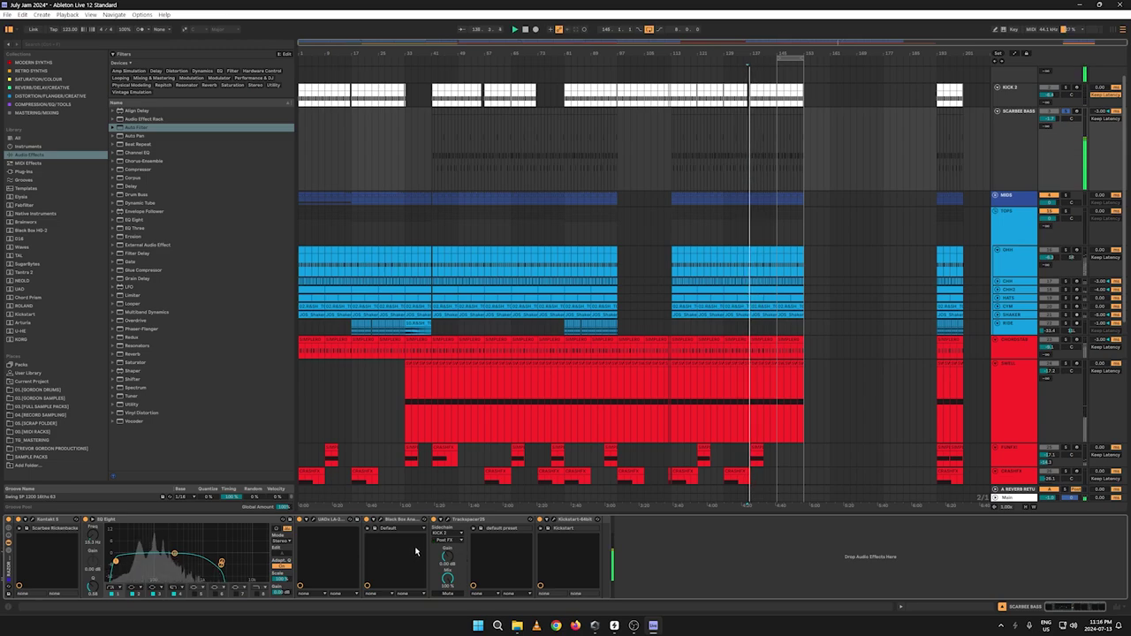
key(Tab)
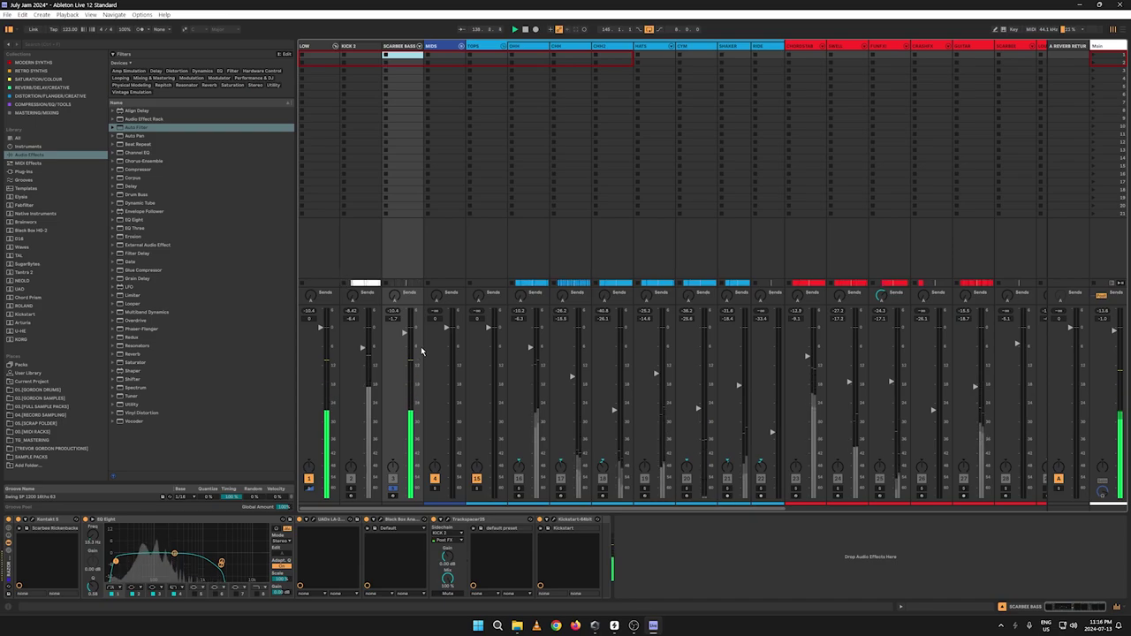
Step: Lower the SCARBEE BASS fader below -2.6 dB and unsolo the LOW group
drag(409, 340, 409, 346)
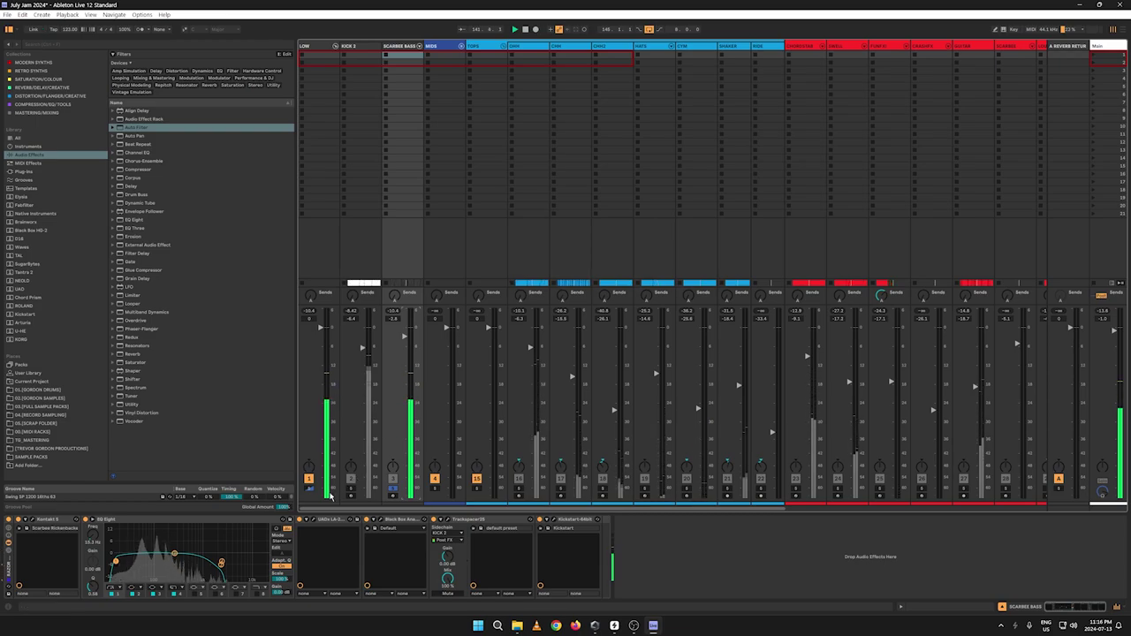
click(310, 490)
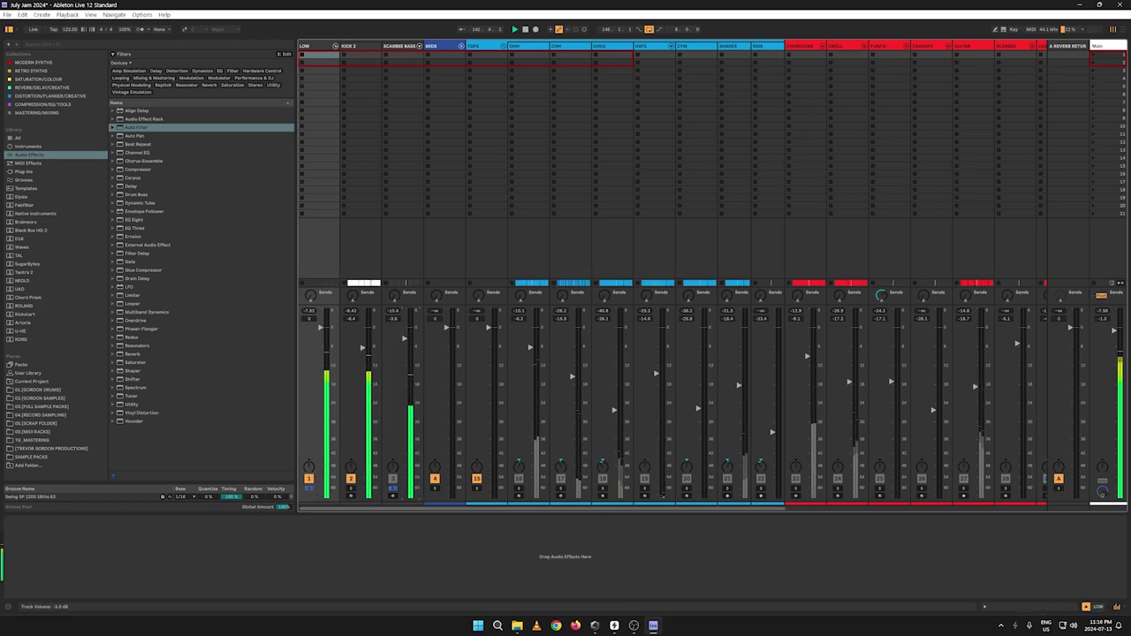
click(309, 488)
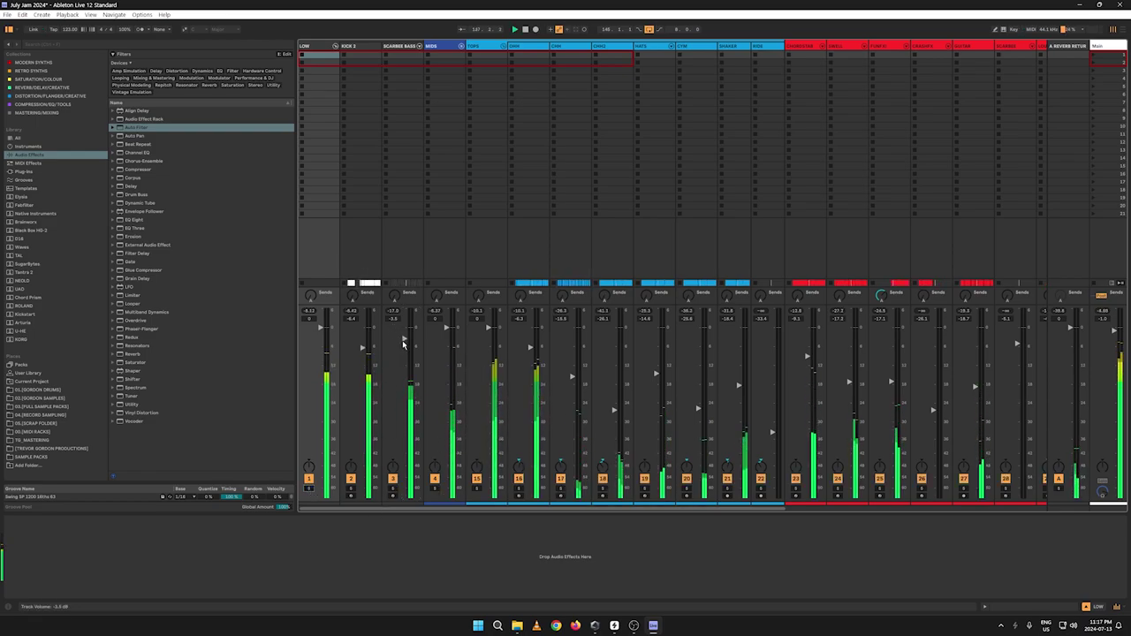
drag(404, 341, 402, 344)
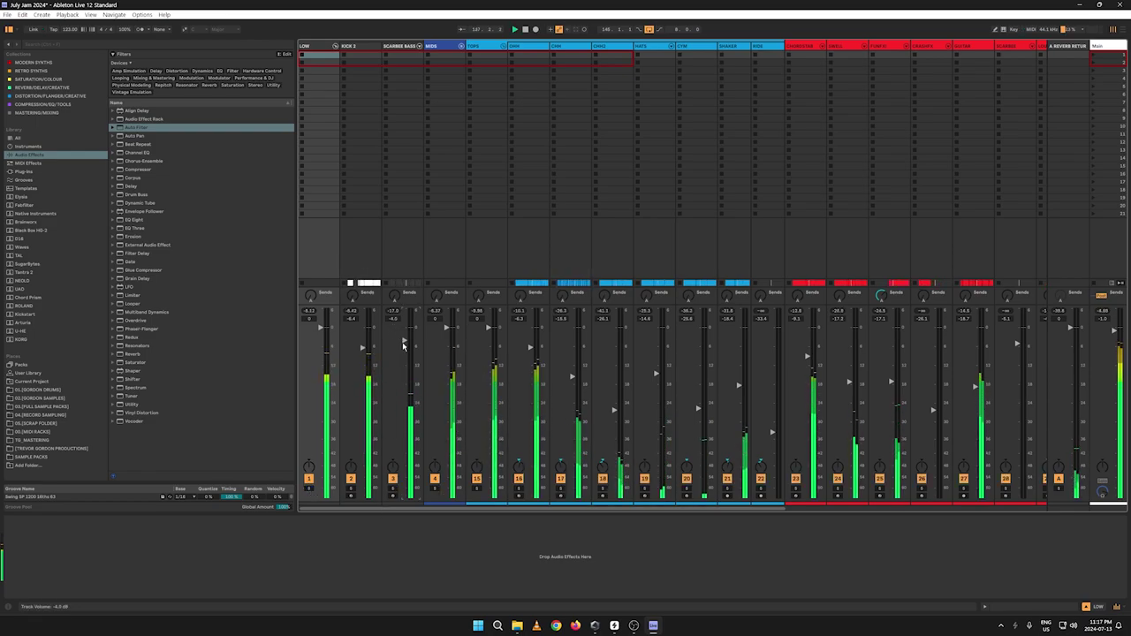
click(395, 46)
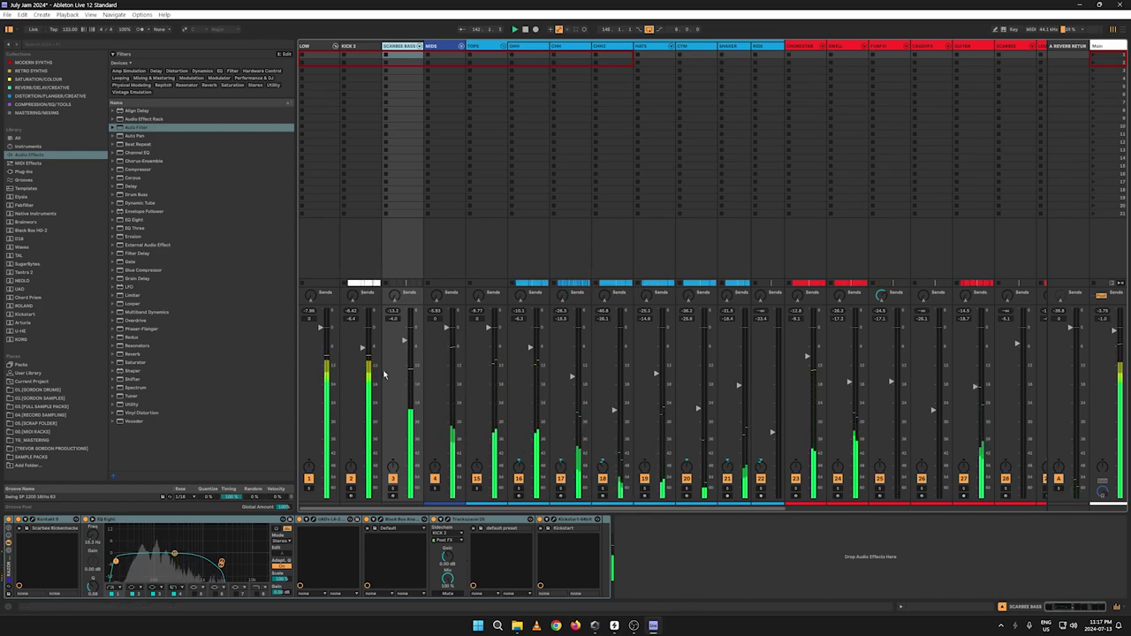
Step: Save the Live Set, unfold the MIDS group, and return to Arrangement View
click(7, 15)
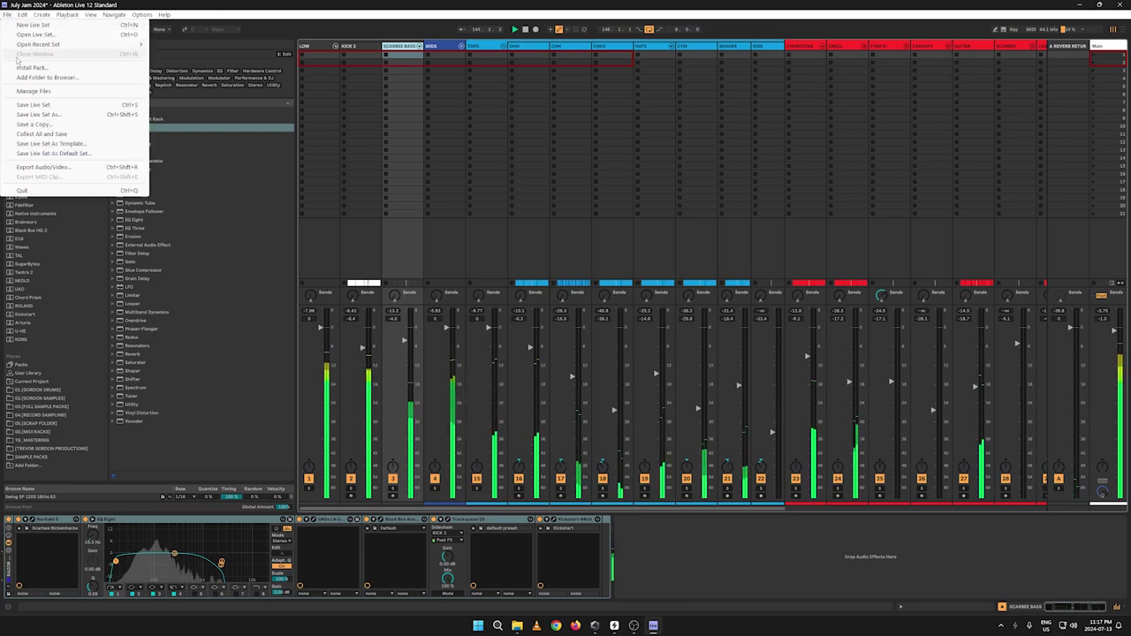
click(44, 104)
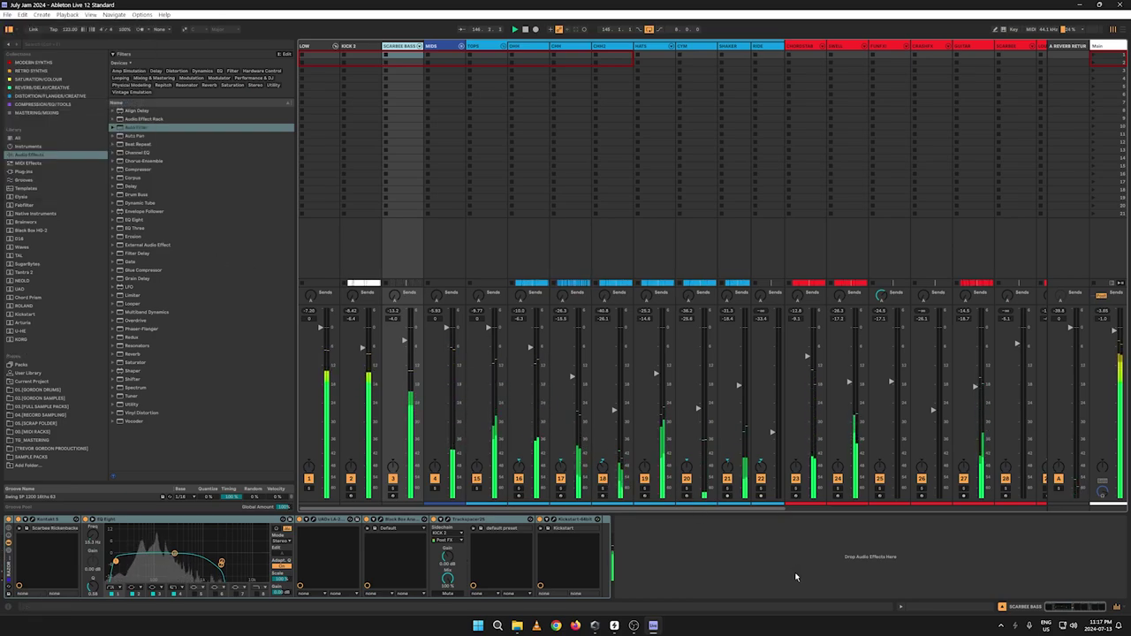
click(460, 45)
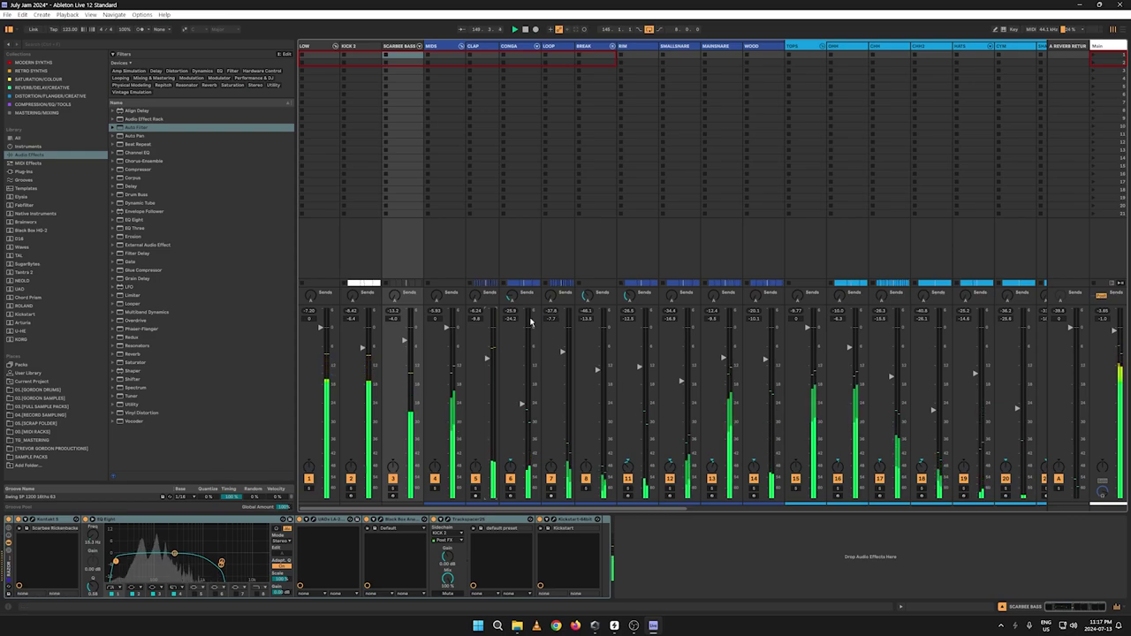
key(Tab)
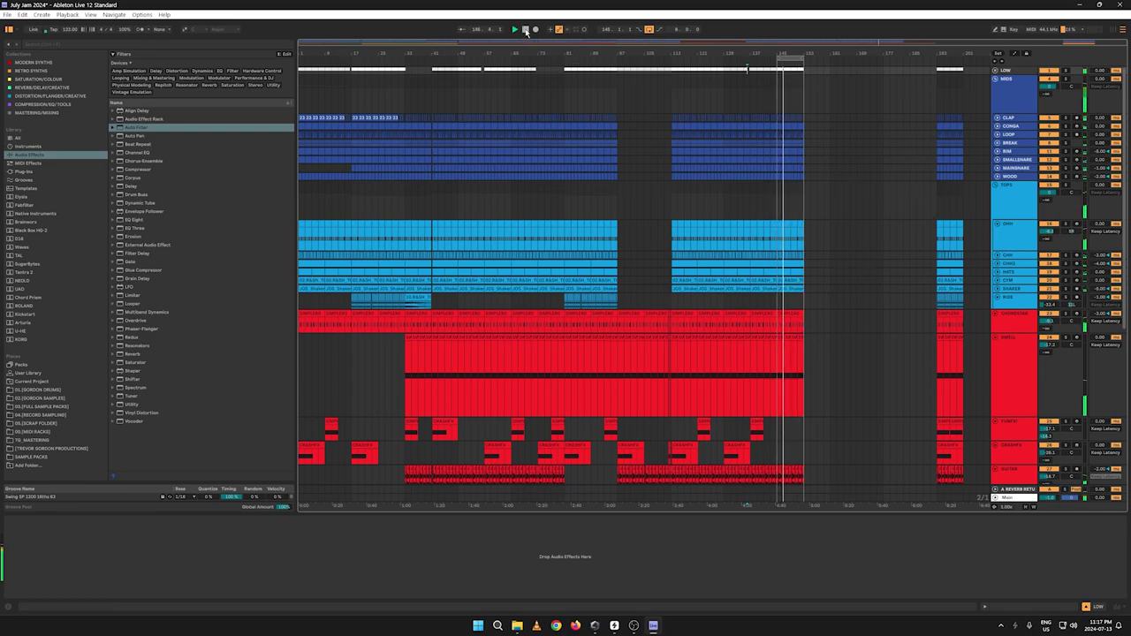
Step: Play the arrangement from bar 95, then jump back to around bar 36
click(612, 70)
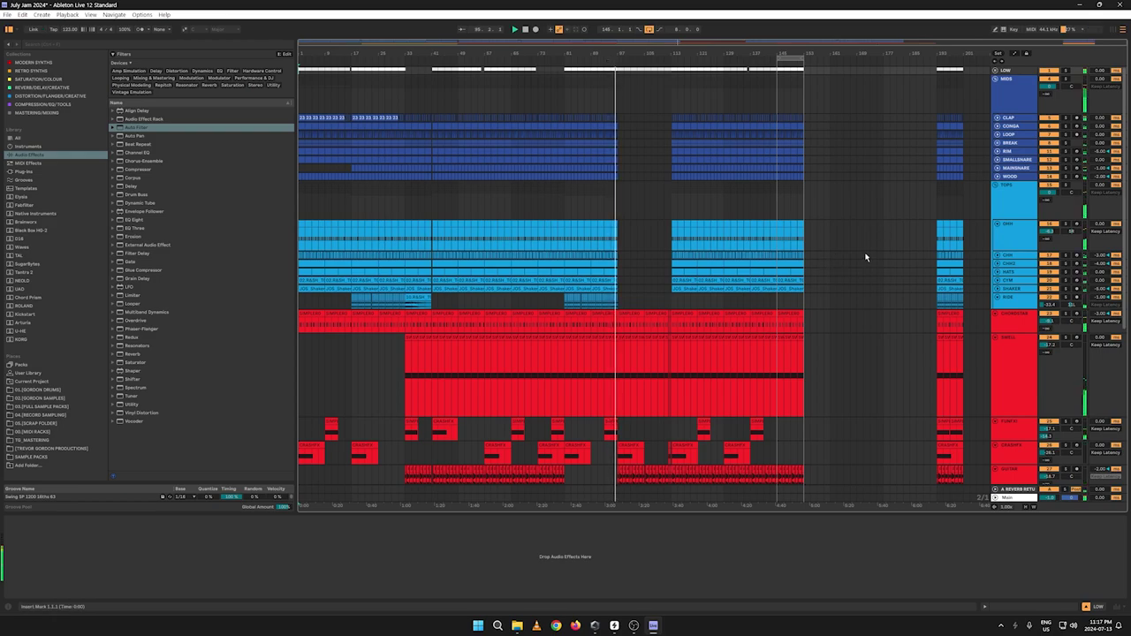
scroll(862, 247, down, 5)
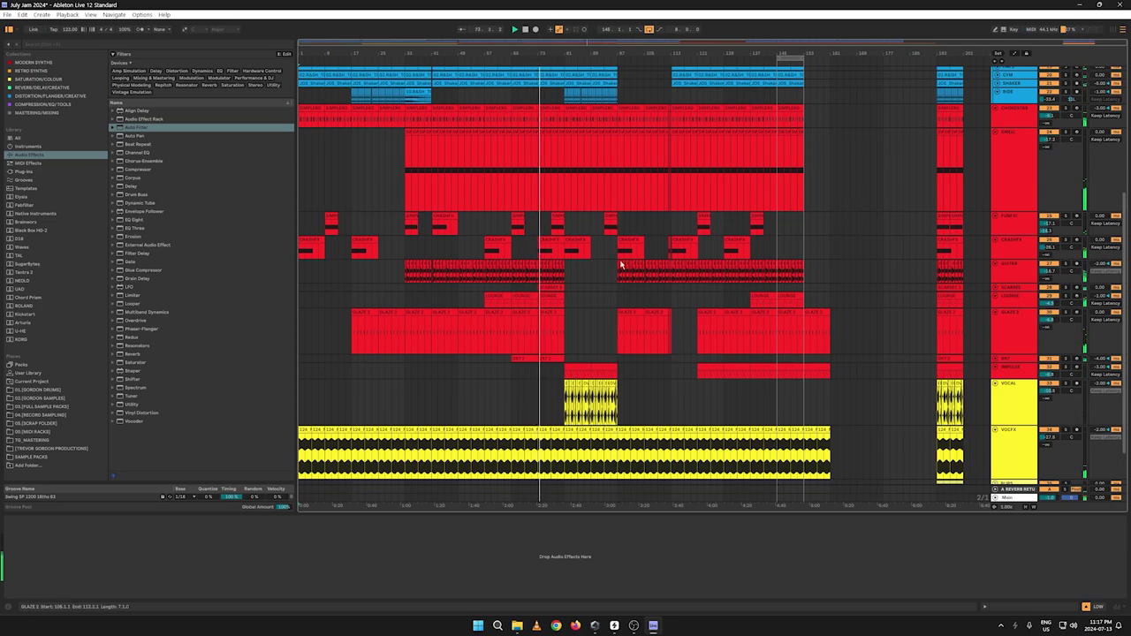
click(424, 55)
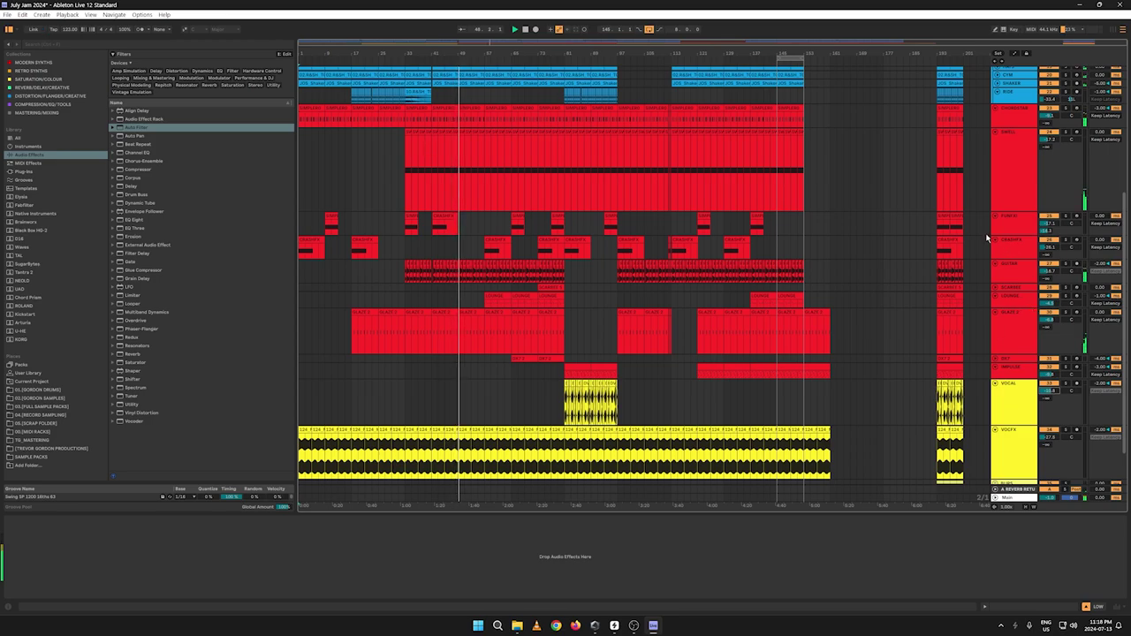
scroll(987, 237, up, 5)
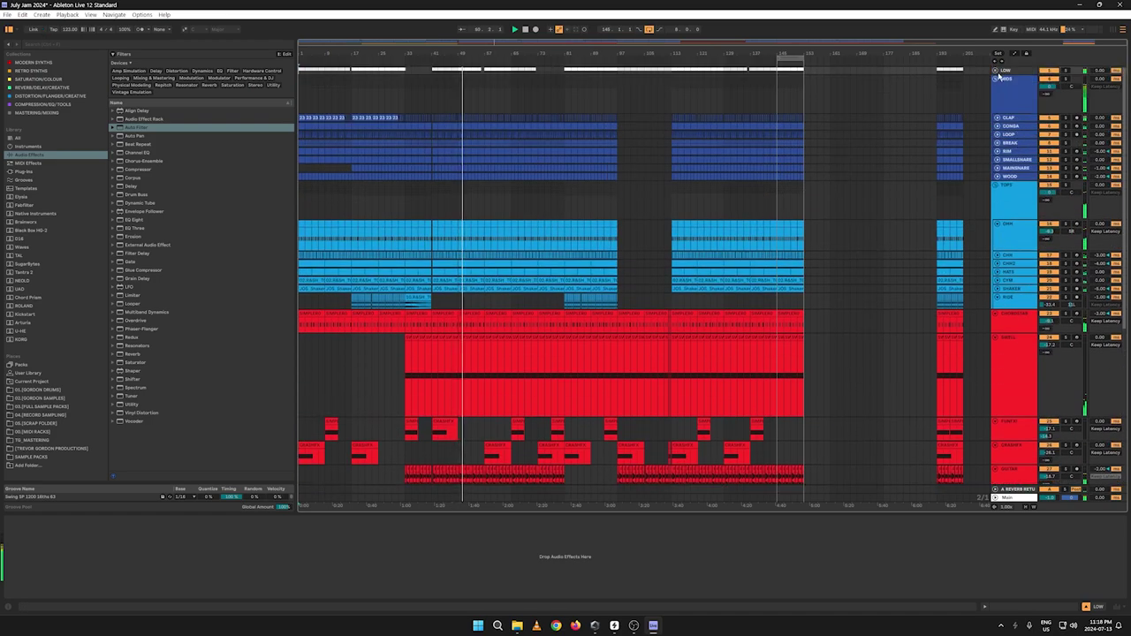
Step: Unfold the LOW group, select SCARBEE BASS, and toggle Automation Mode on and off
click(997, 71)
click(1009, 154)
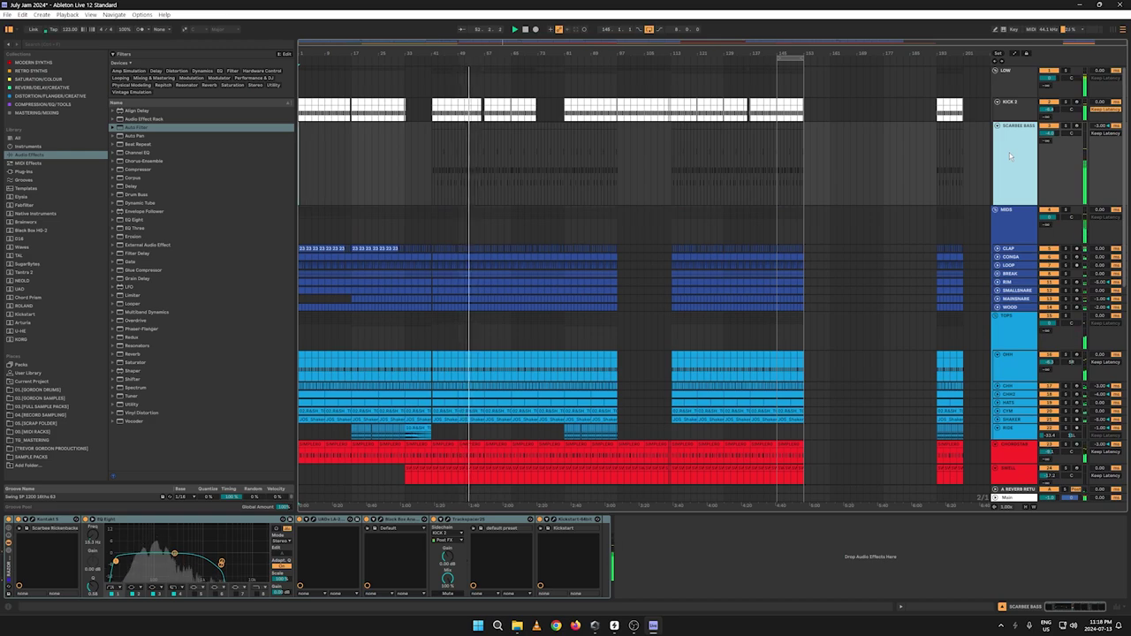
scroll(1016, 176, down, 8)
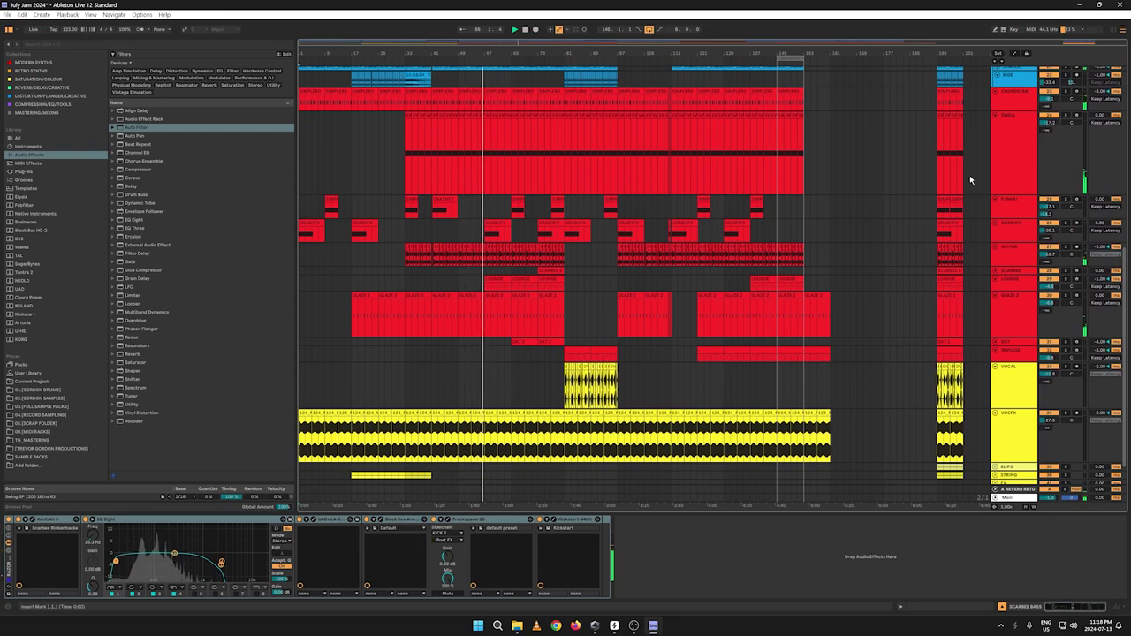
key(a)
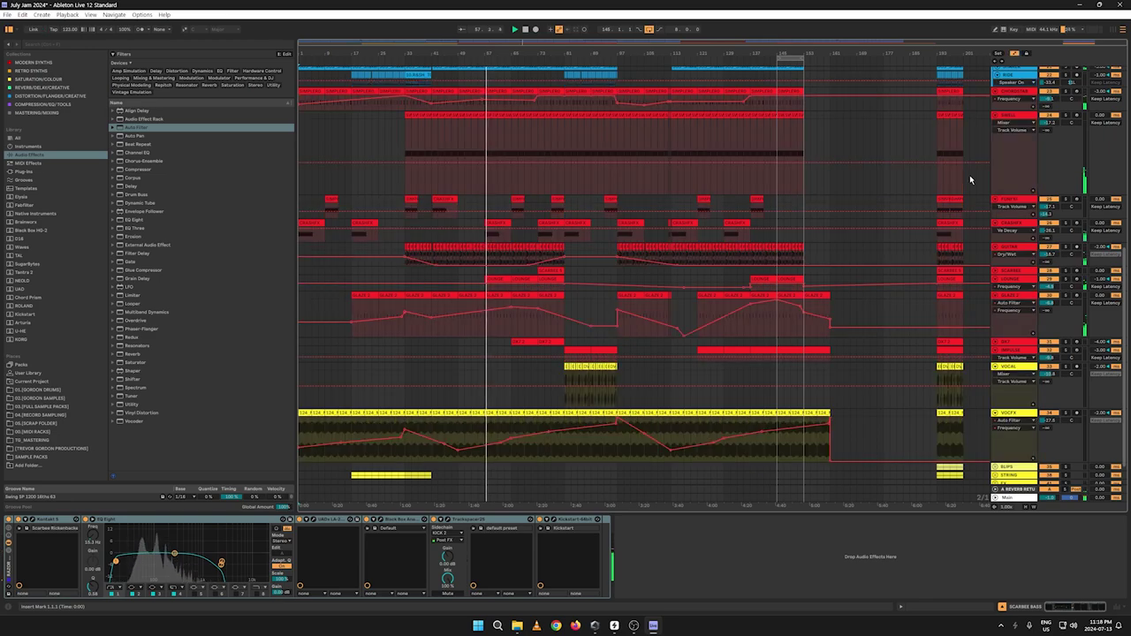
key(a)
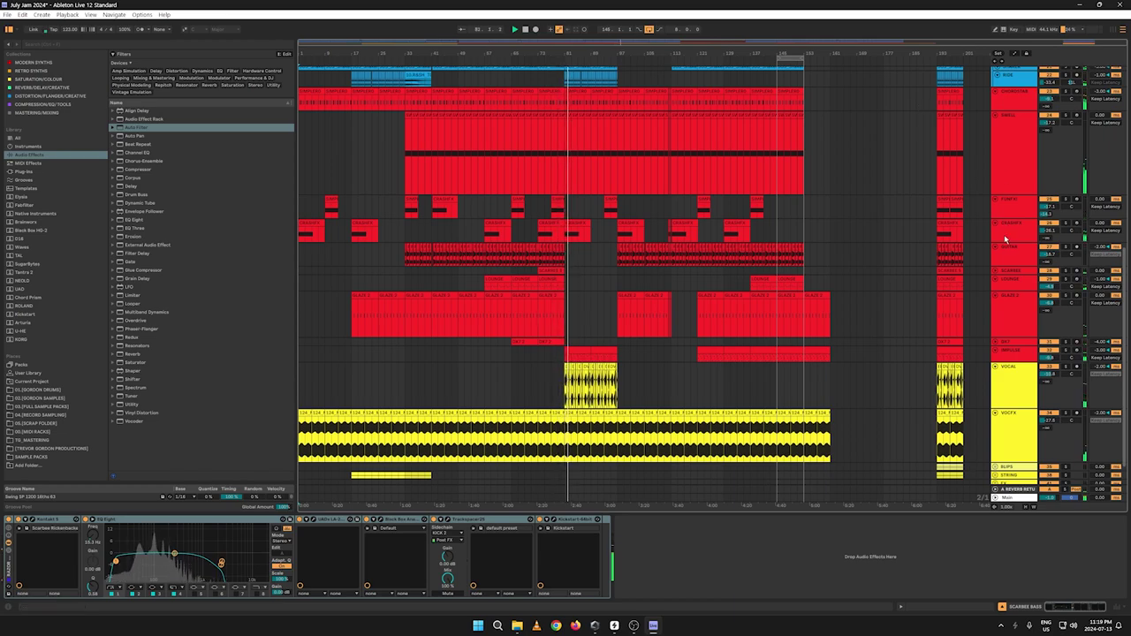
Step: Select the SCARBEE track and cut an EQ Eight band to about -4.34 dB
click(996, 270)
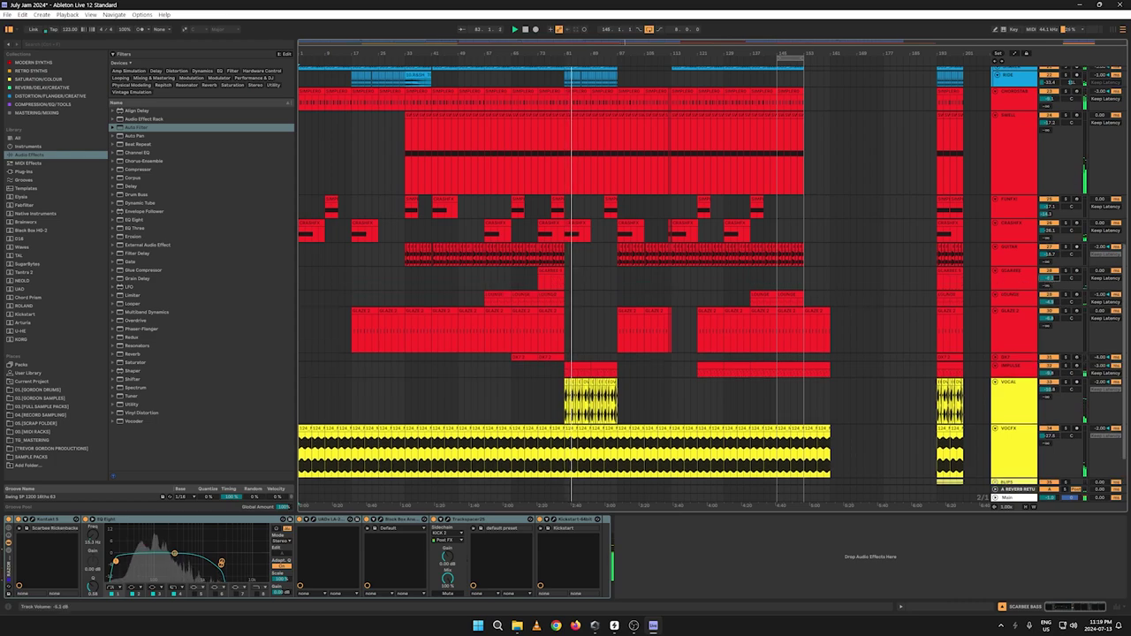
click(537, 281)
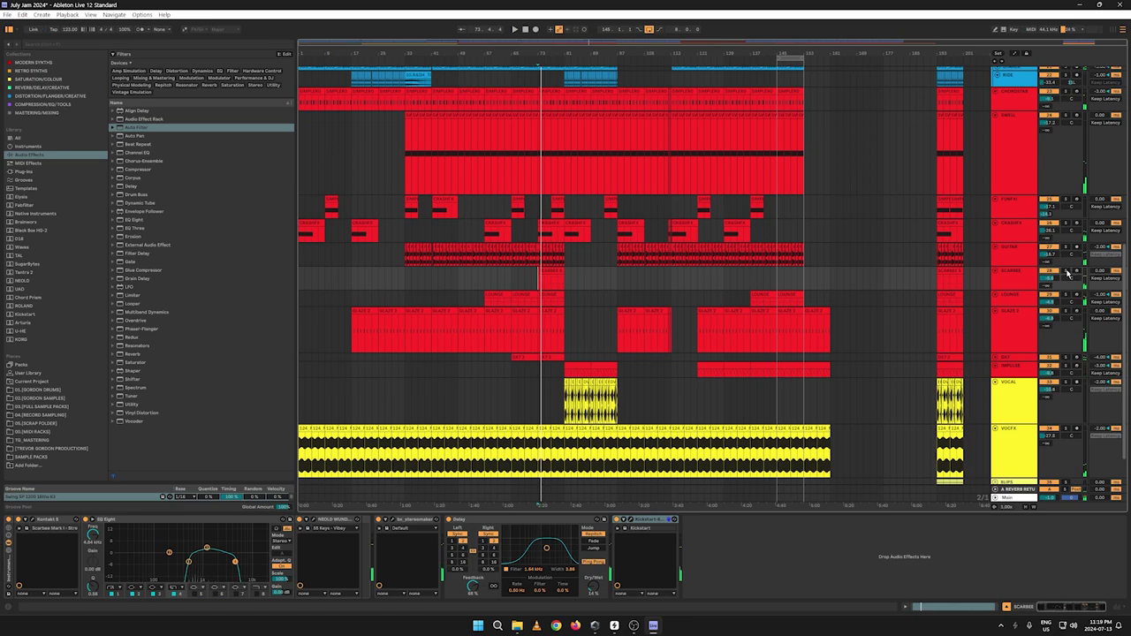
click(1016, 276)
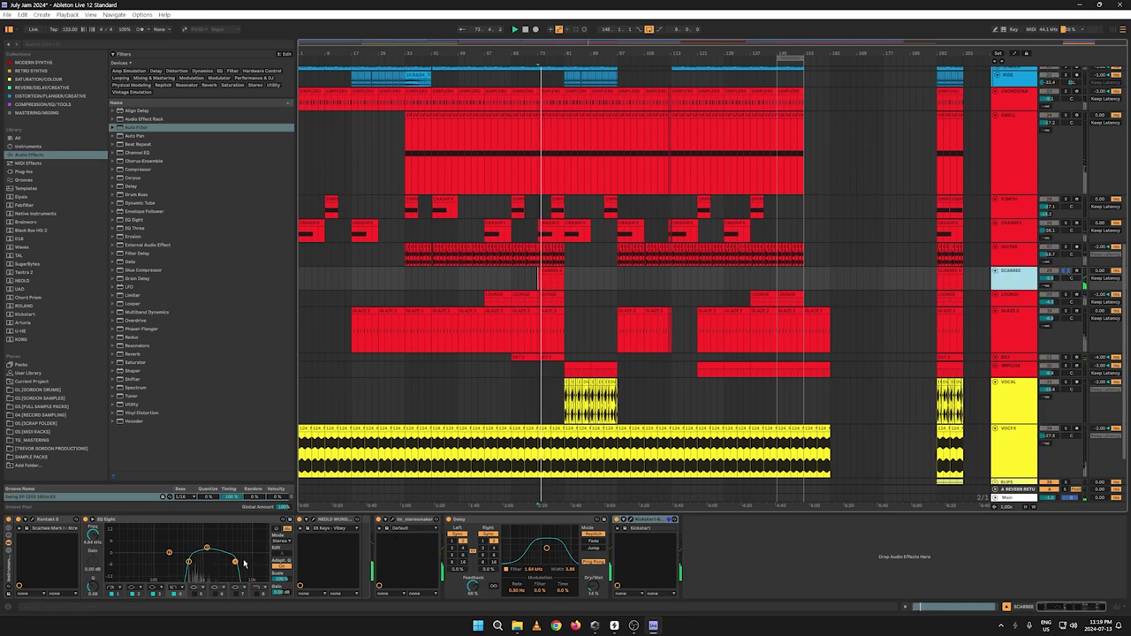
drag(207, 548, 191, 561)
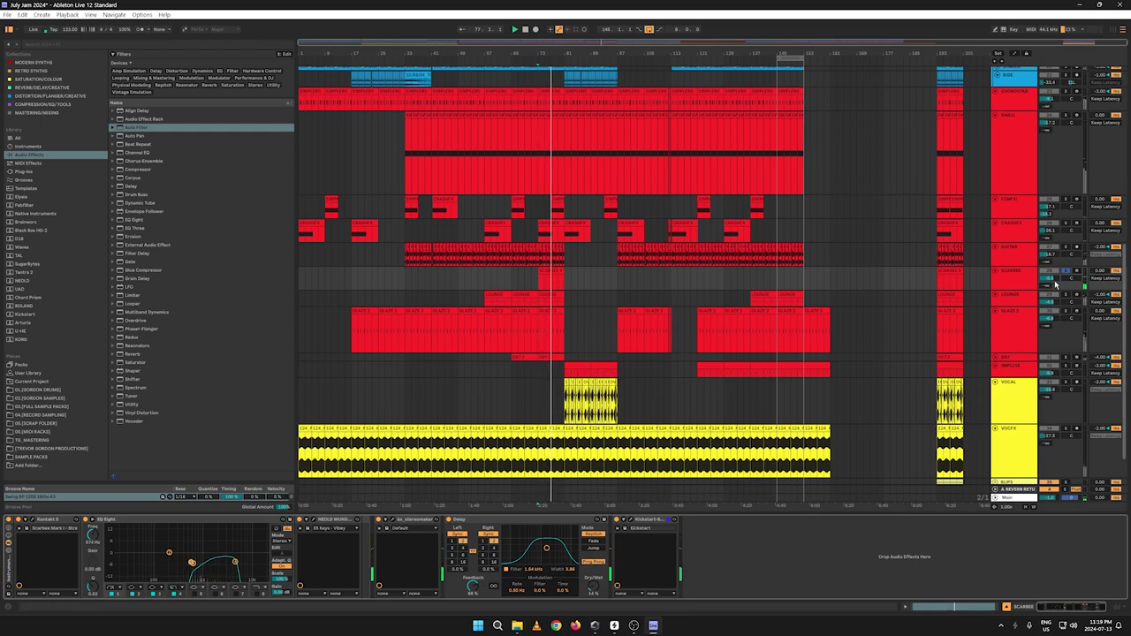
Step: Set SCARBEE volume to -7.3 dB, nudge Delay filter and feedback up, and restart playback
drag(1050, 279, 1051, 283)
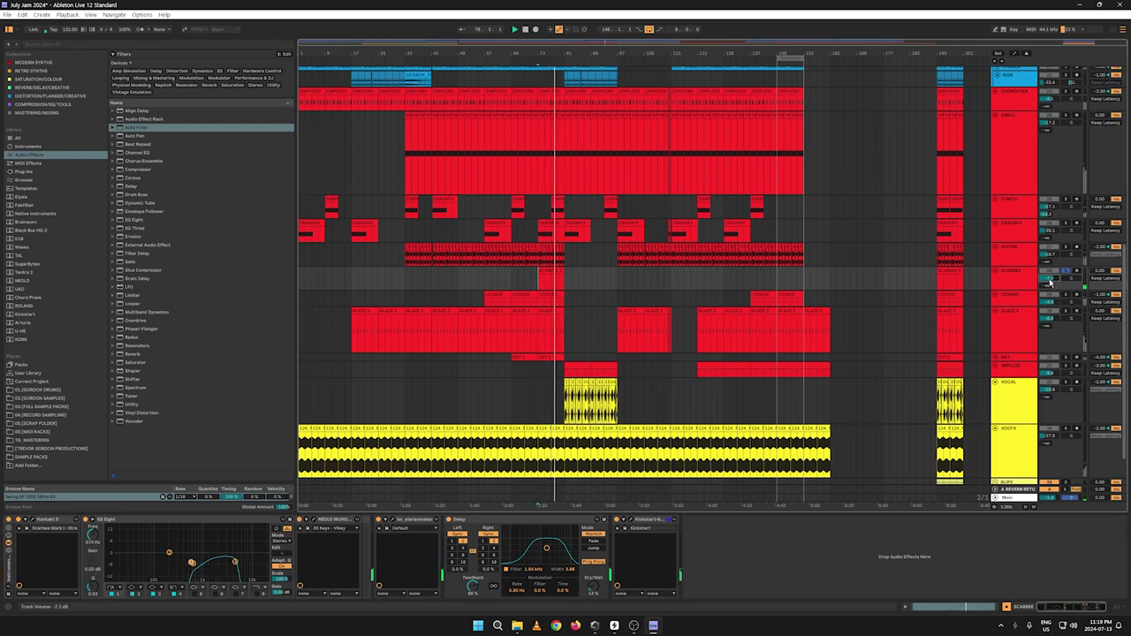
drag(546, 548, 551, 547)
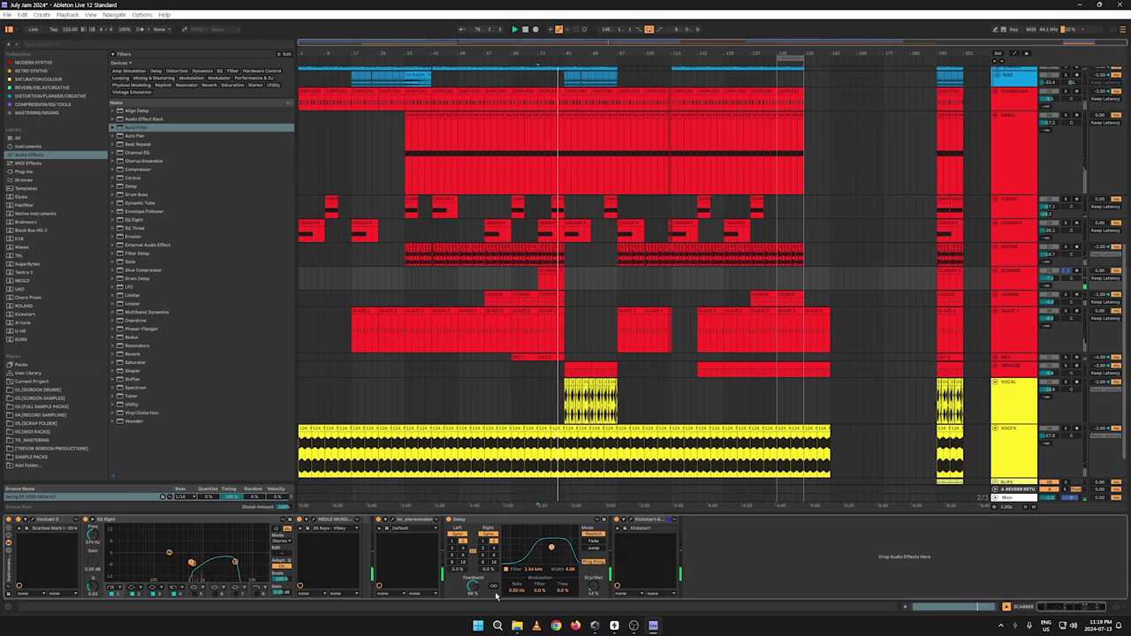
drag(474, 586, 473, 584)
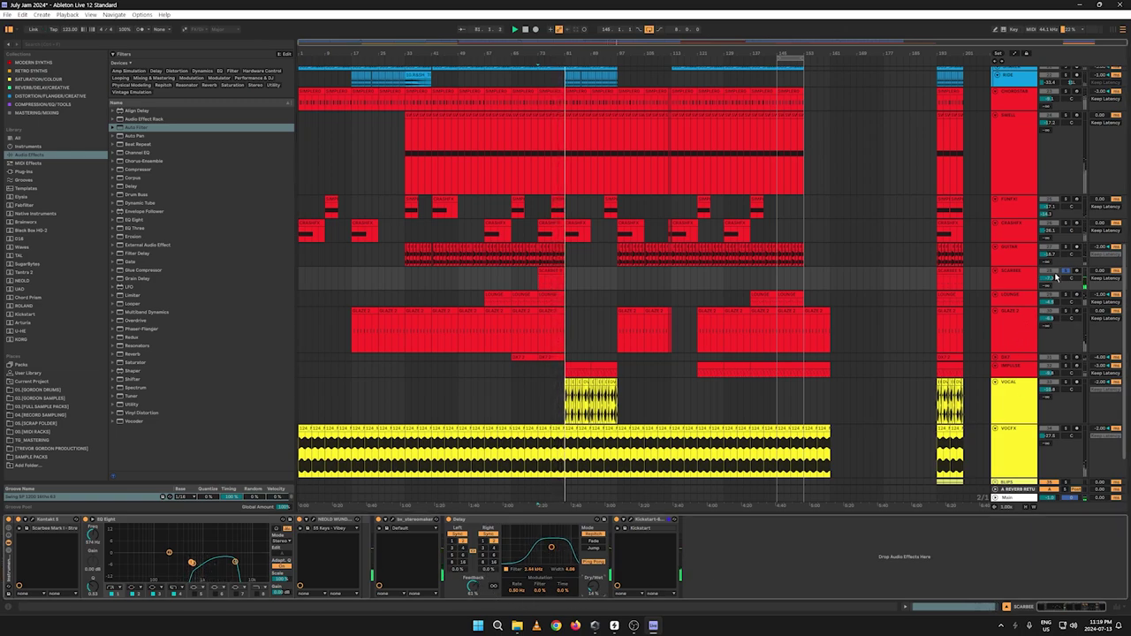
drag(1054, 278, 1055, 274)
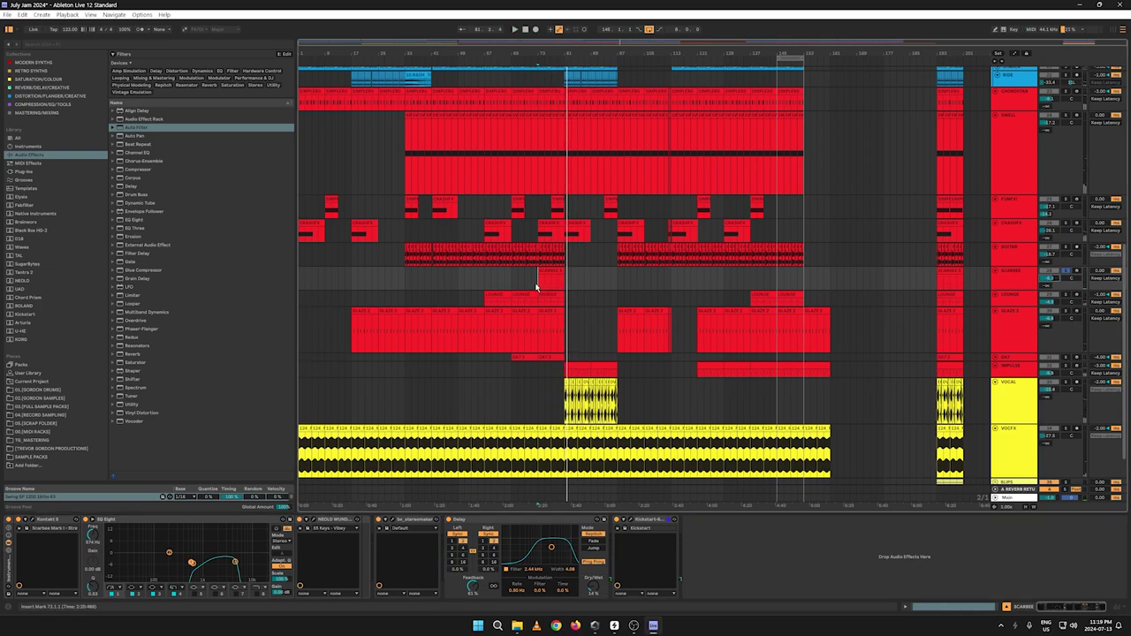
key(space)
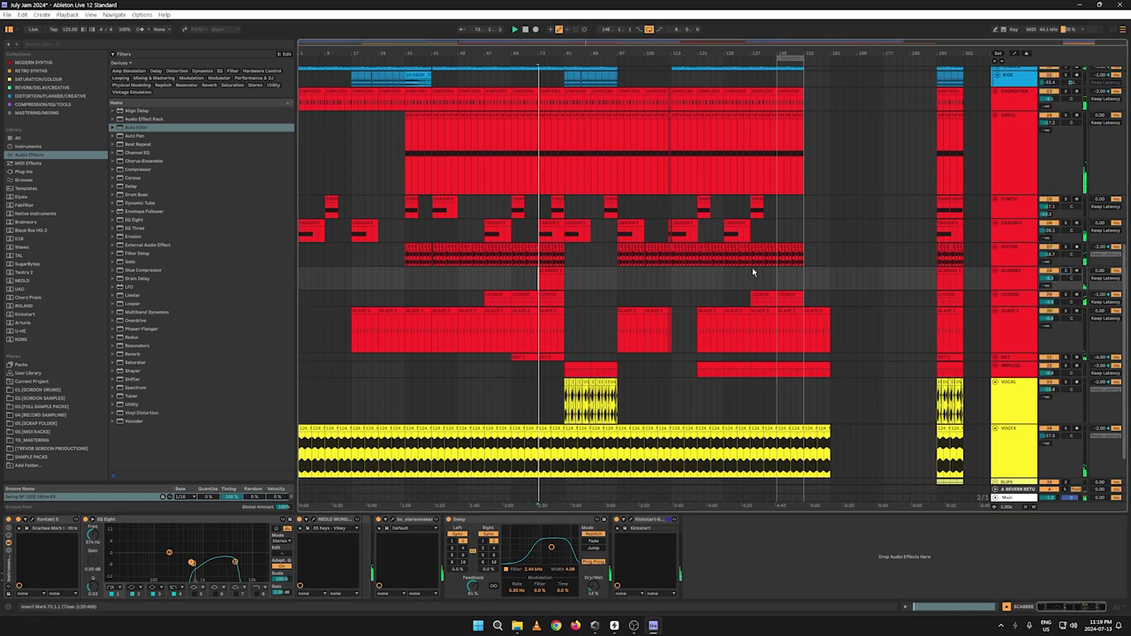
key(space)
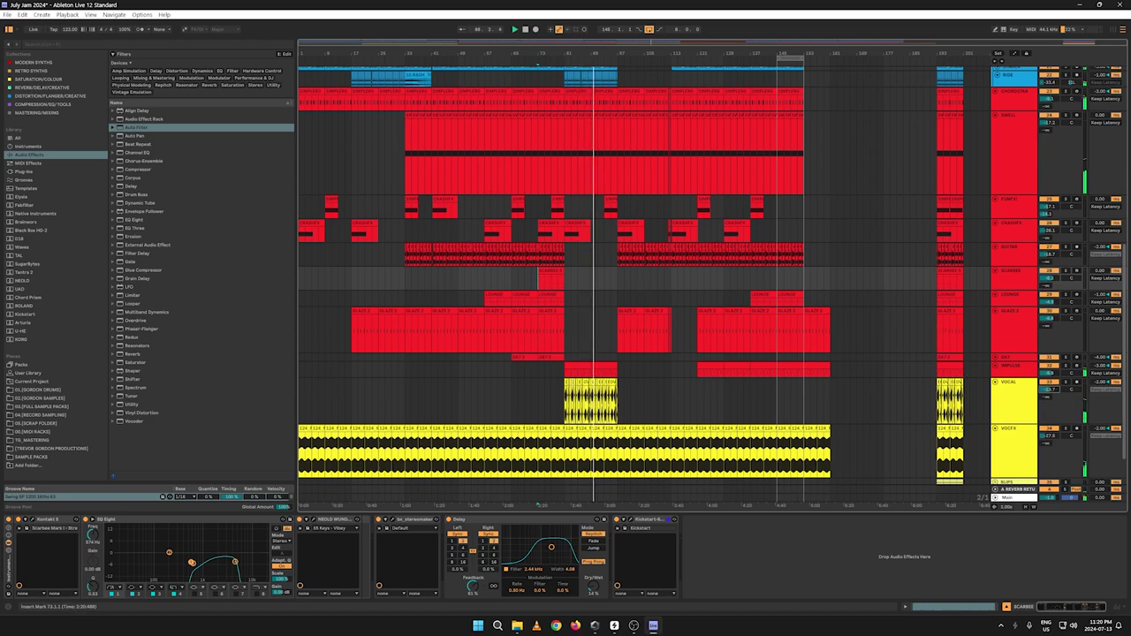
Step: Duplicate VOCAL bars 81–85 into bars 85–89 with Ctrl+D
drag(579, 408, 567, 411)
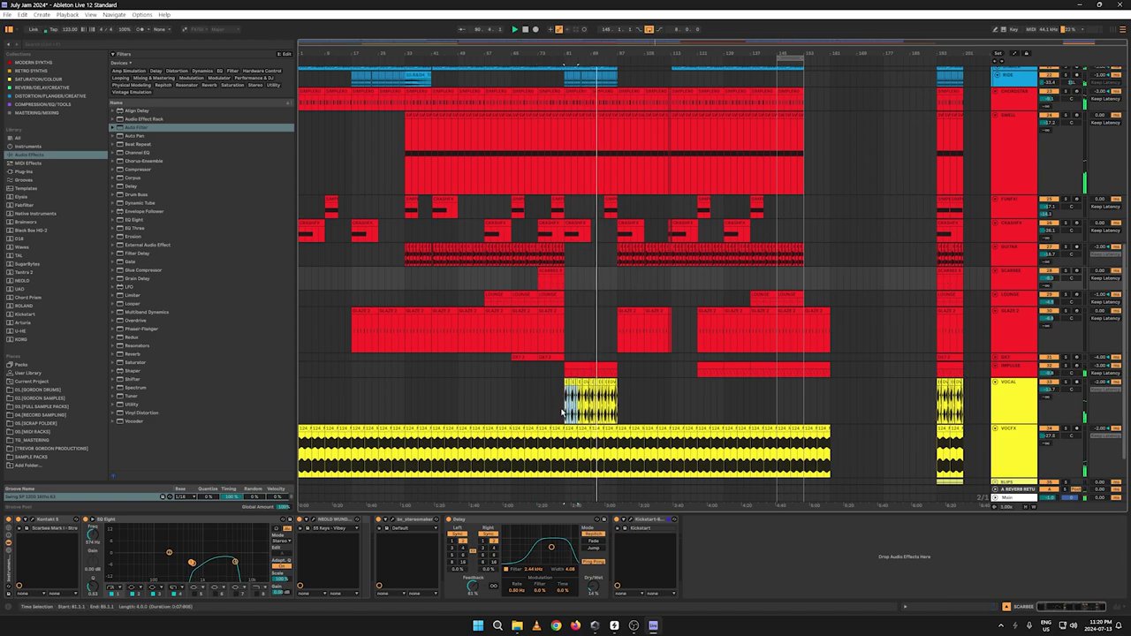
key(ctrl+d)
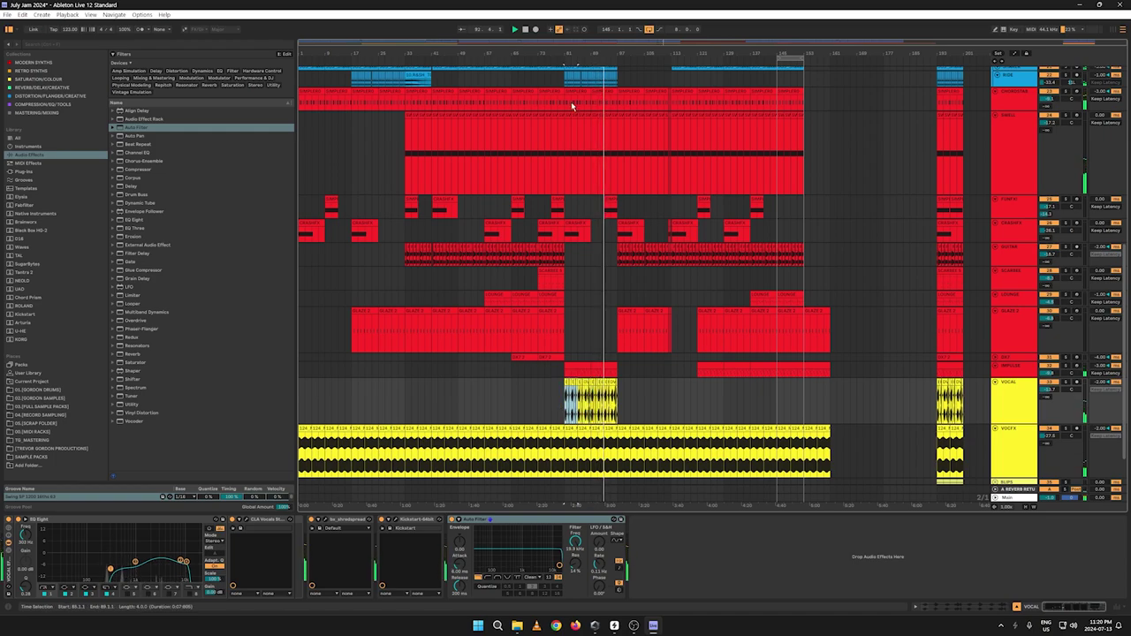
drag(572, 50, 574, 82)
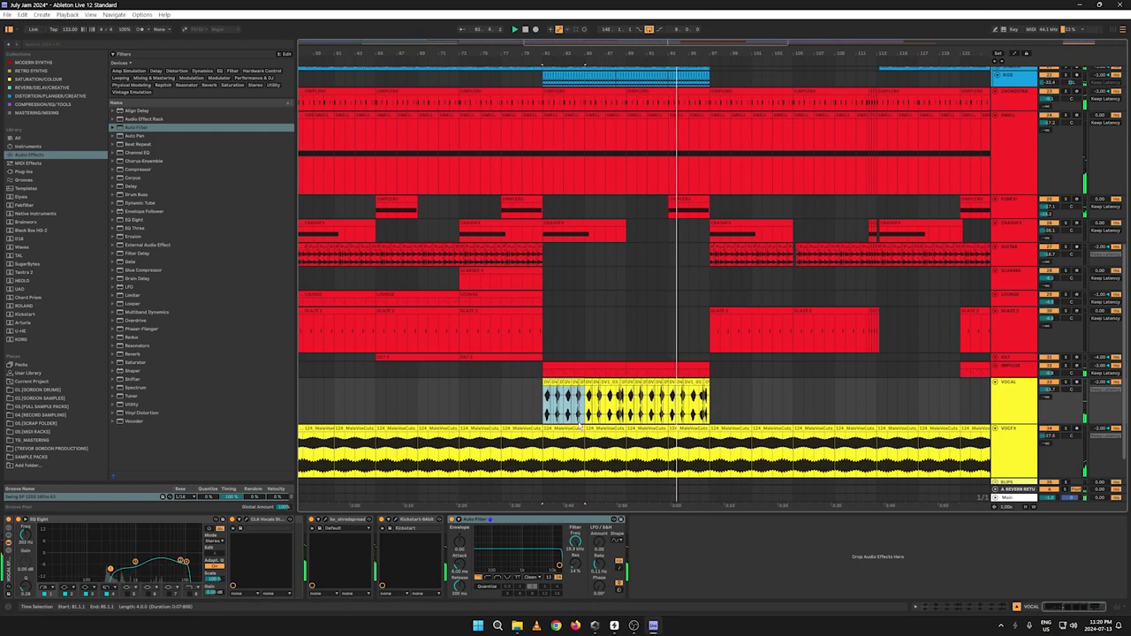
drag(584, 419, 544, 419)
key(ctrl+d)
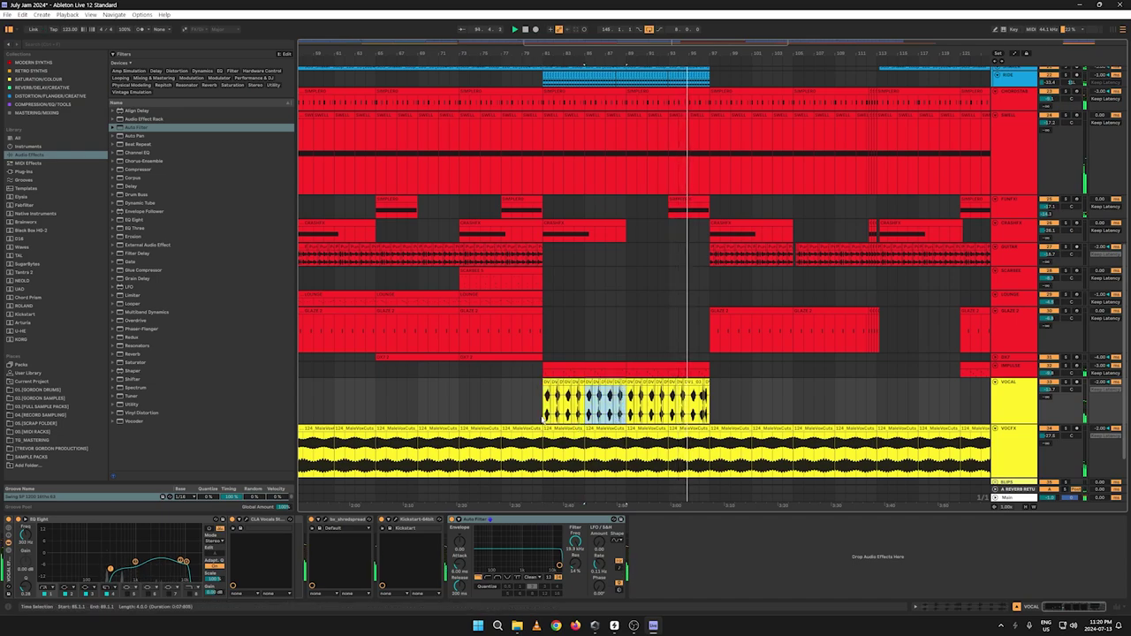
drag(632, 54, 632, 17)
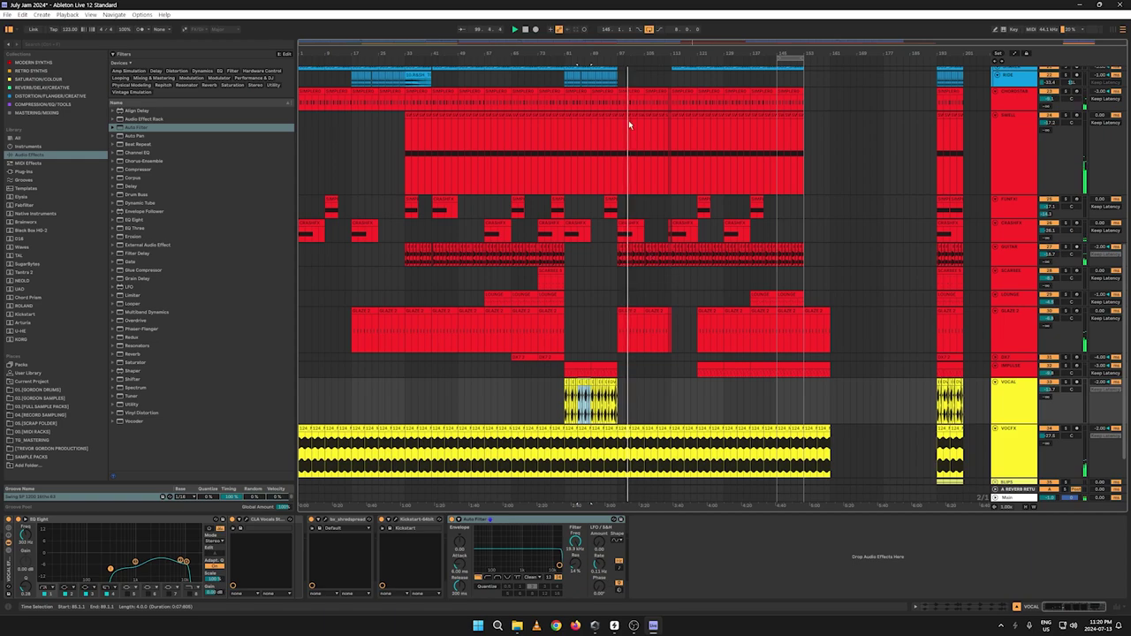
Step: Duplicate a GUITAR range, delete the clips in it, and set the insert mark at bar 96
drag(633, 54, 633, 151)
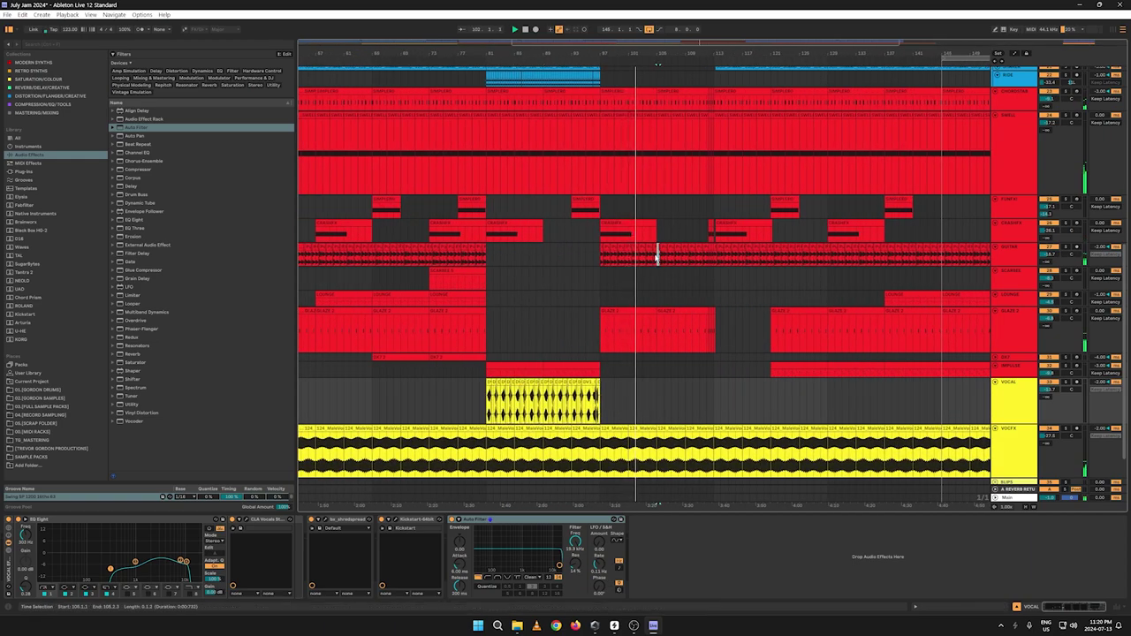
drag(658, 255, 601, 261)
key(ctrl+d)
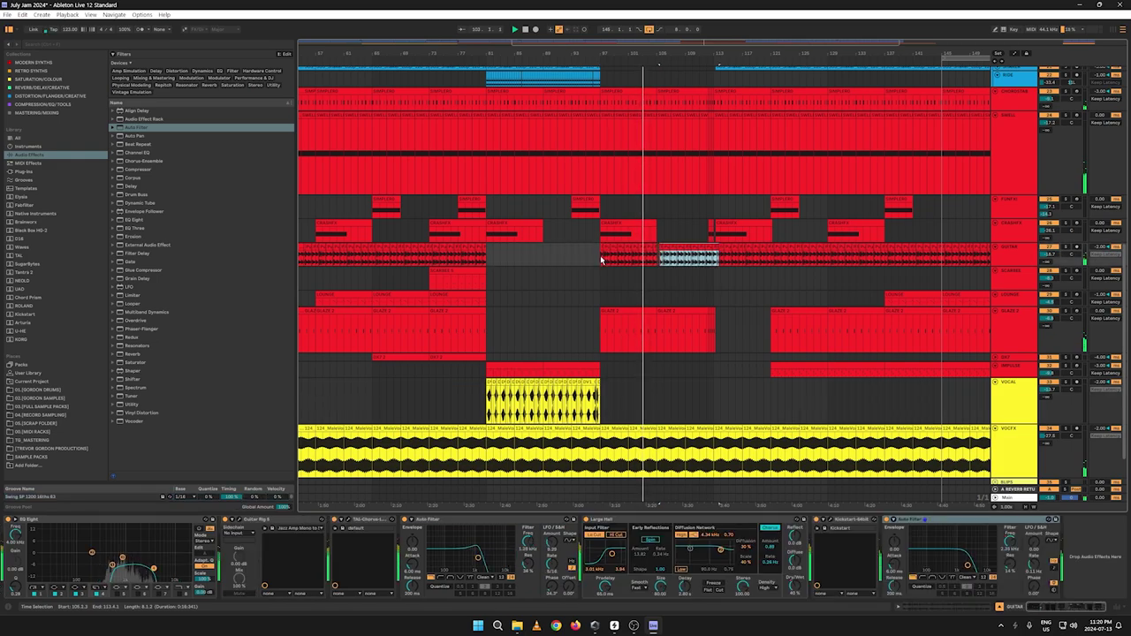
drag(657, 259, 593, 257)
key(Delete)
click(586, 60)
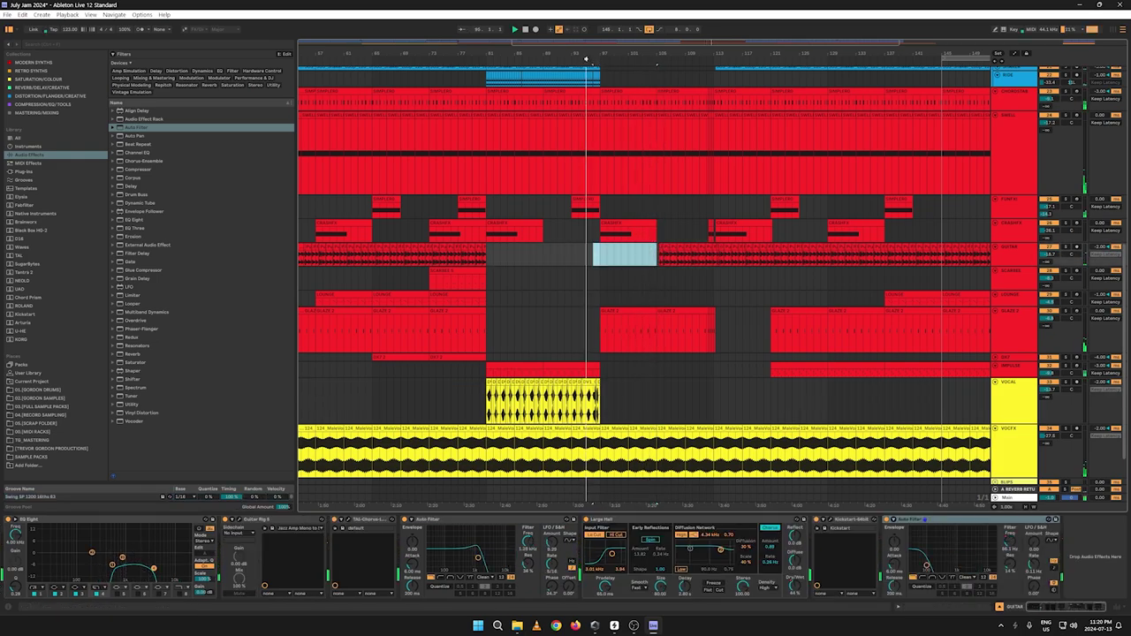
click(592, 273)
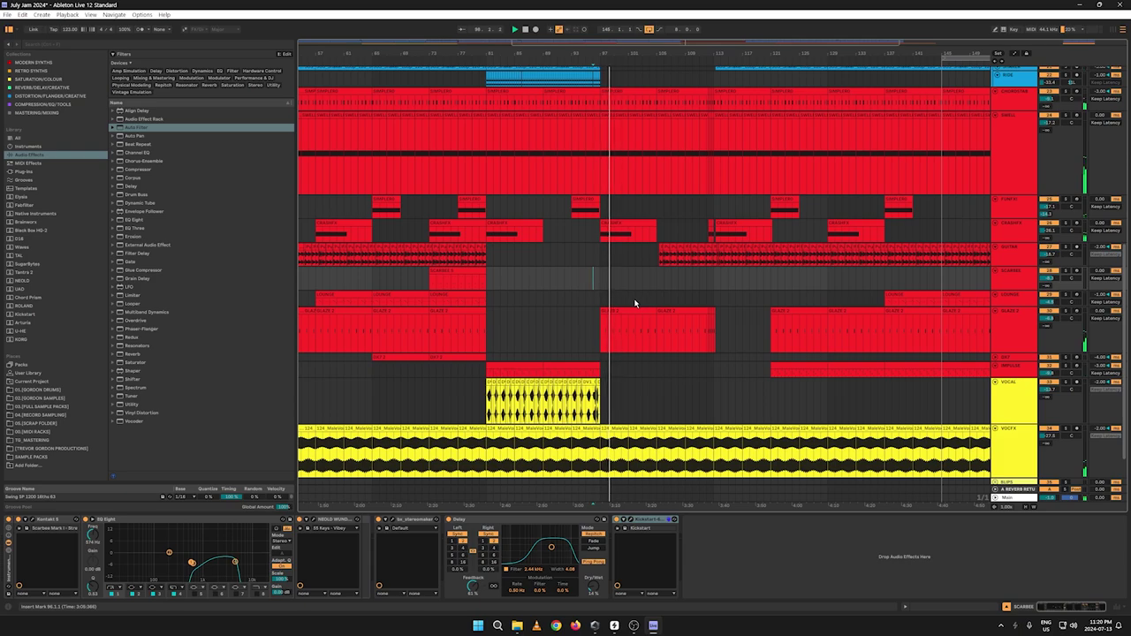
Step: Show automation envelopes, select the GUITAR envelope, and bring the outro bars into view
key(a)
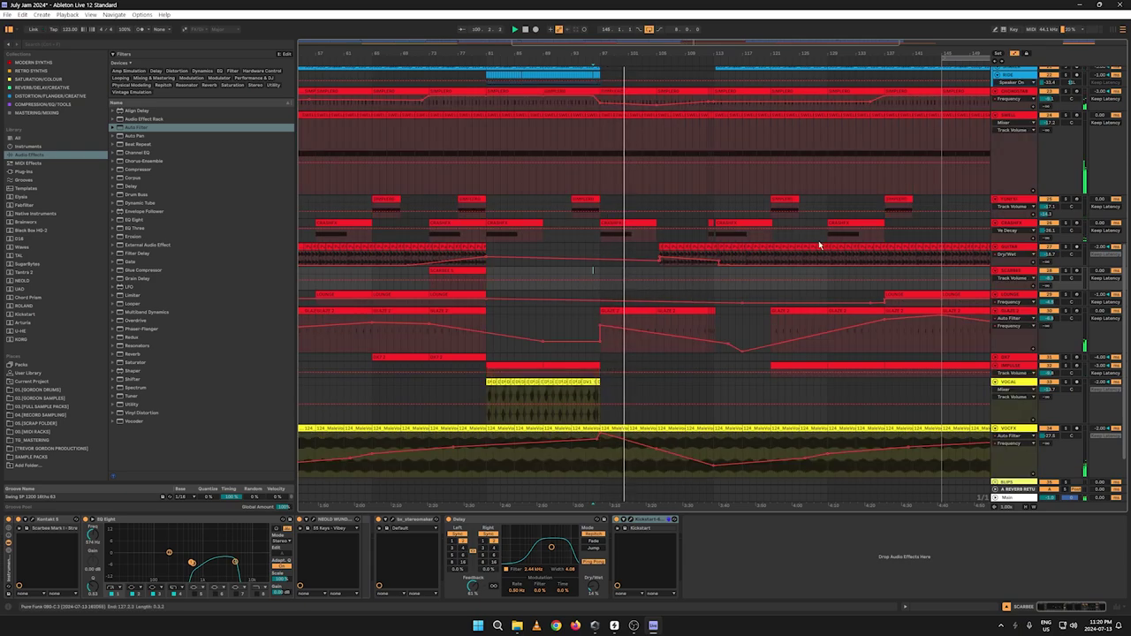
click(658, 264)
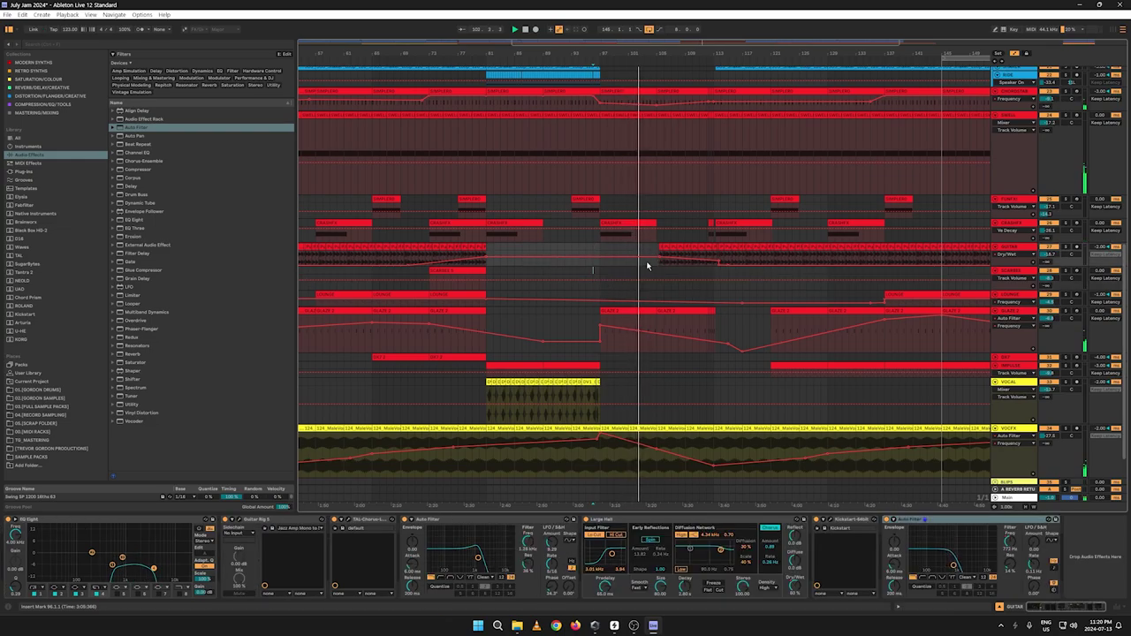
key(a)
key(a)
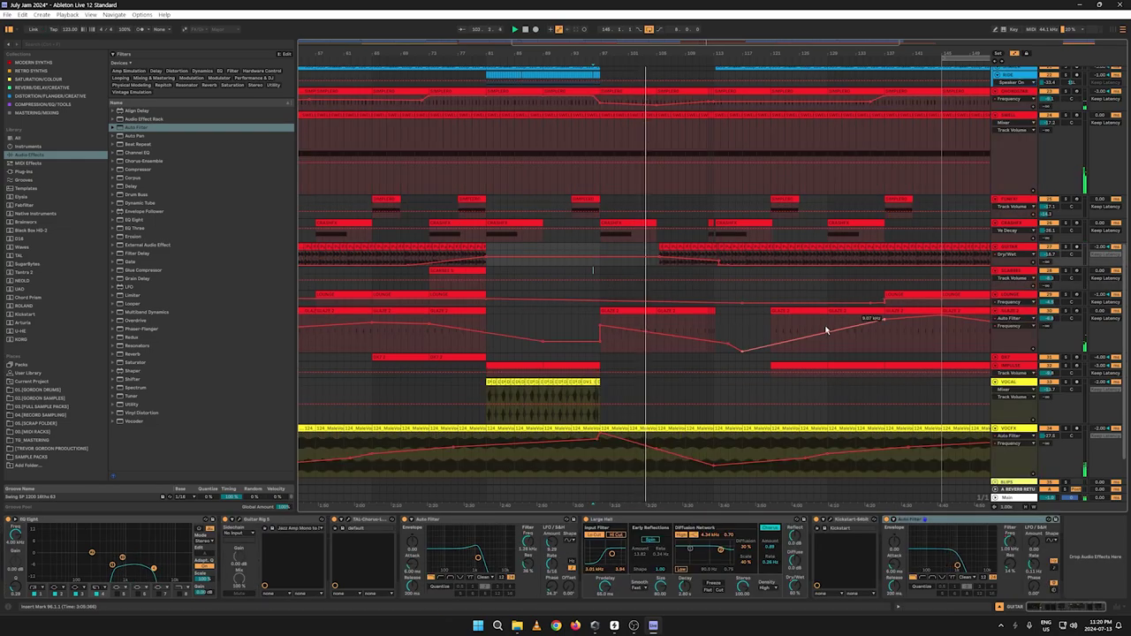
key(a)
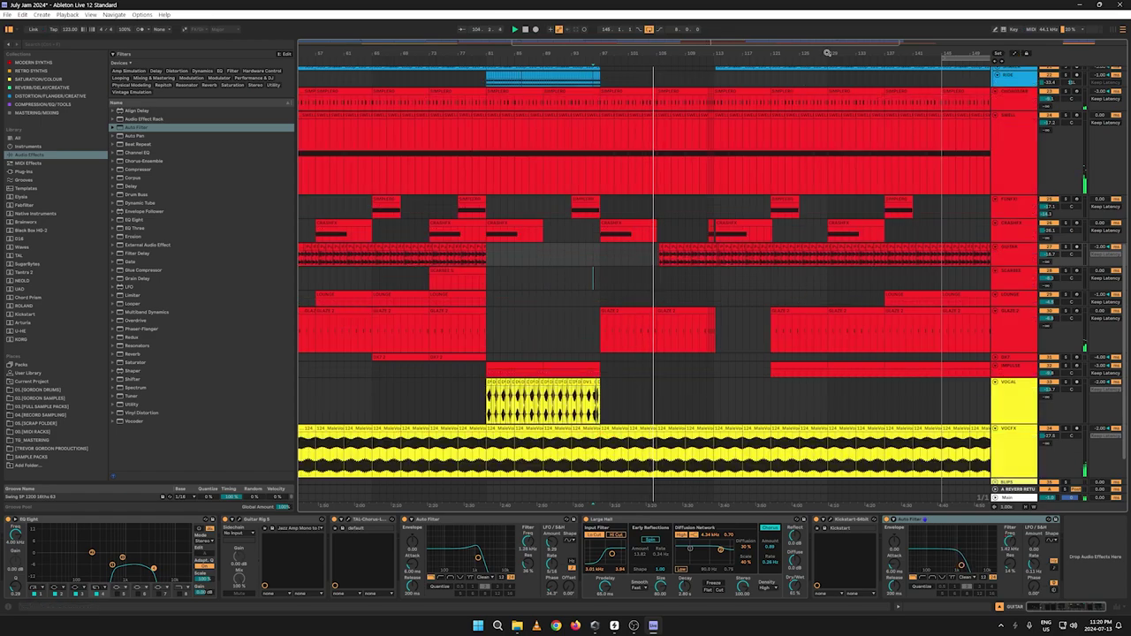
drag(831, 53, 583, 34)
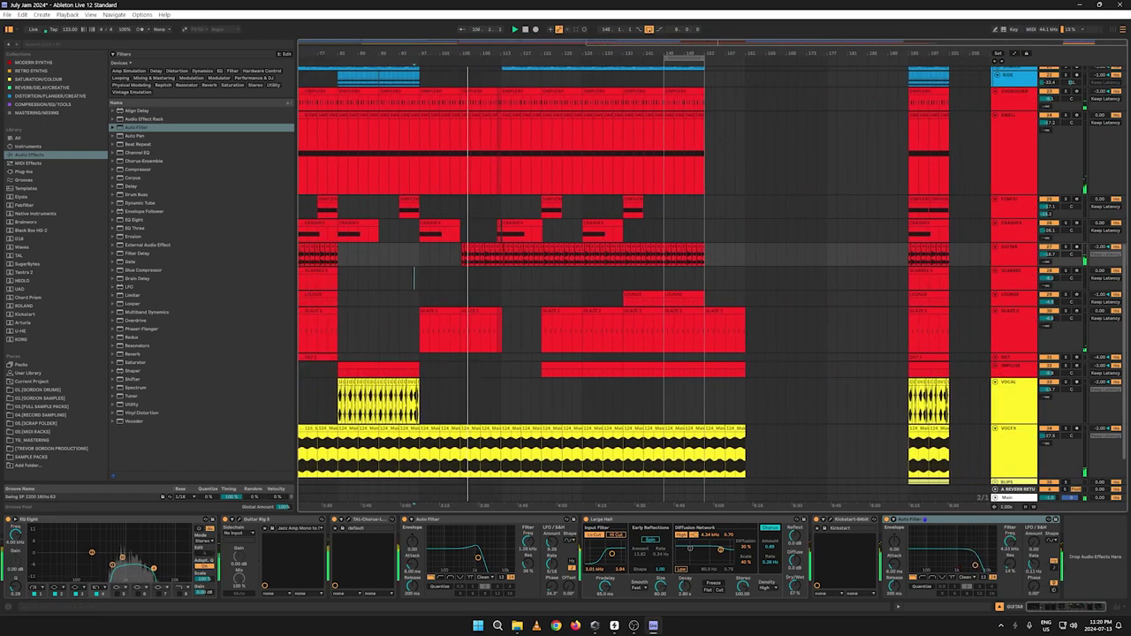
Step: Select a short GUITAR slice near bar 105 and restart playback from an earlier point
drag(459, 54, 492, 61)
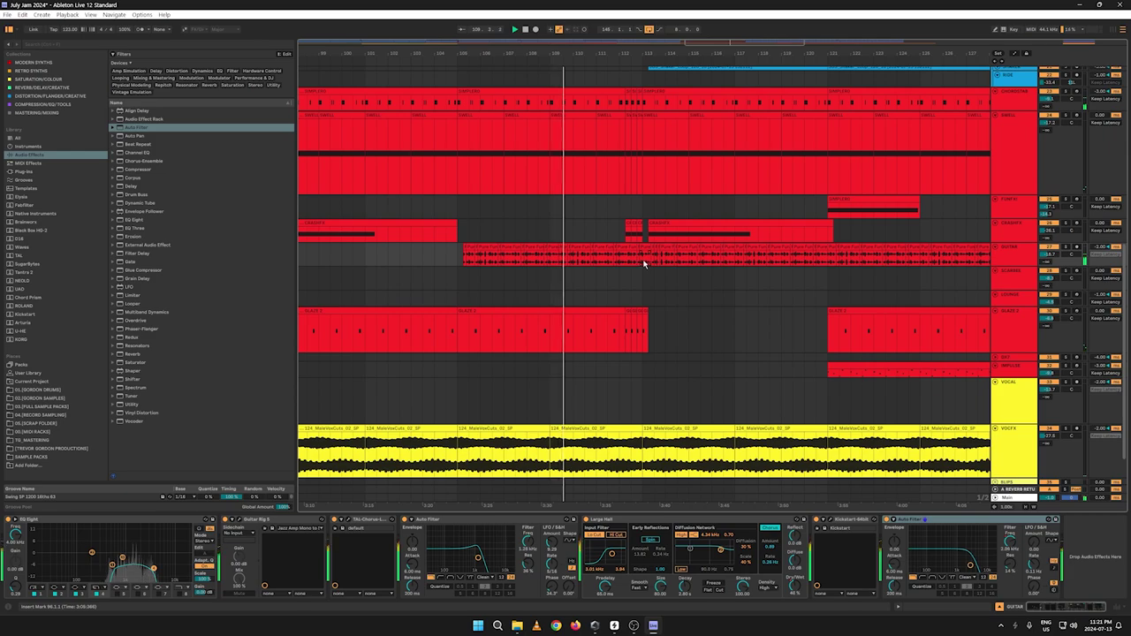
key(space)
drag(640, 262, 456, 287)
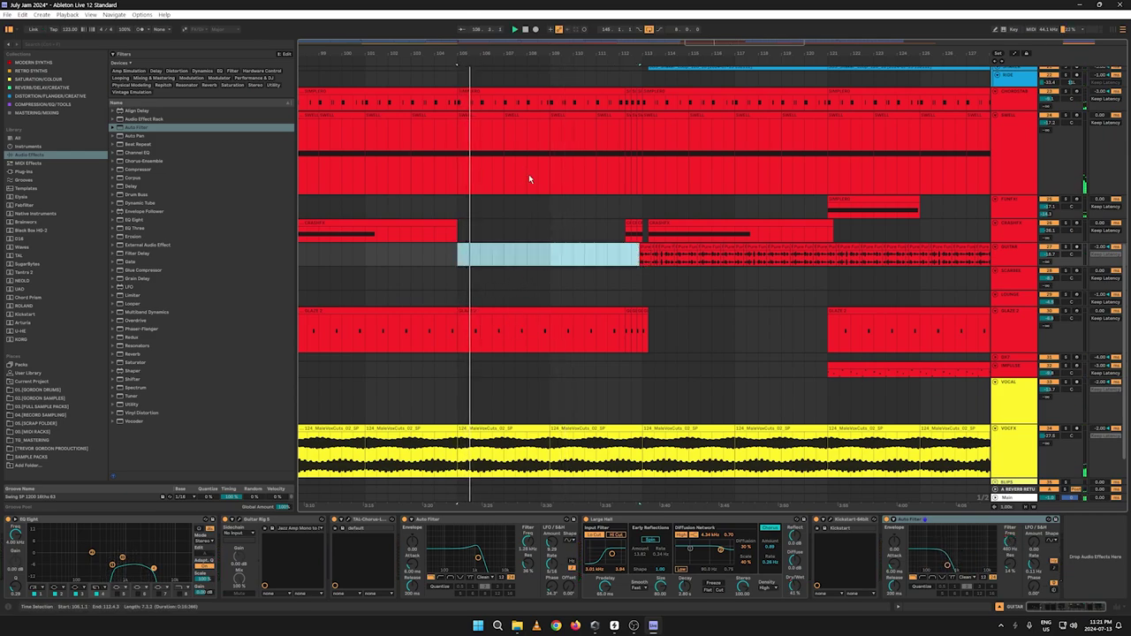
drag(651, 273, 607, 265)
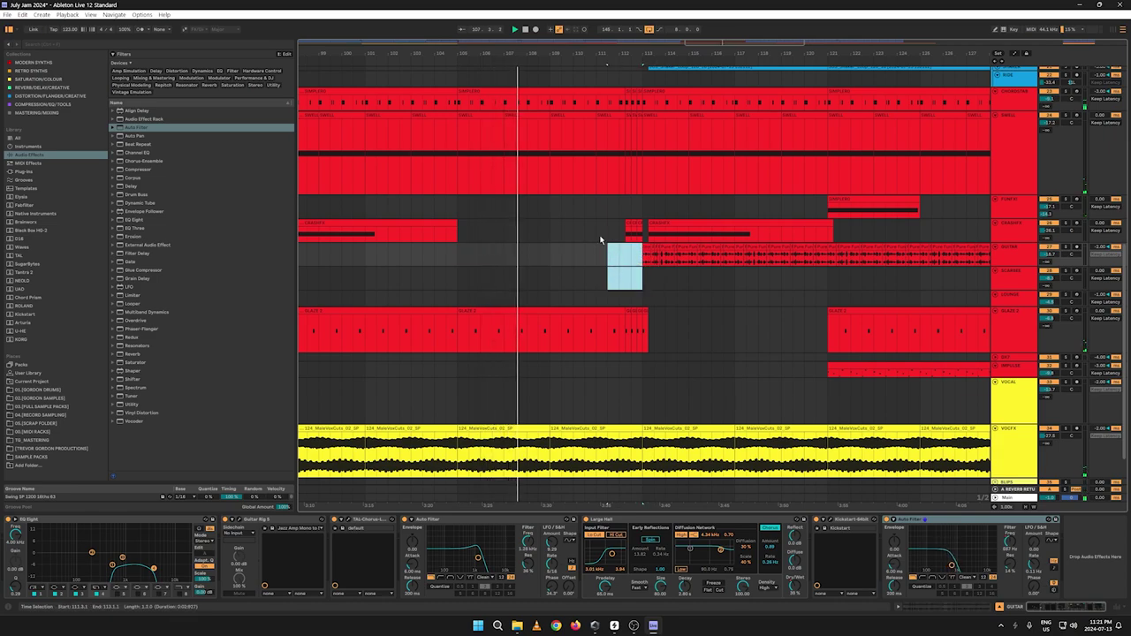
drag(520, 54, 638, 19)
key(space)
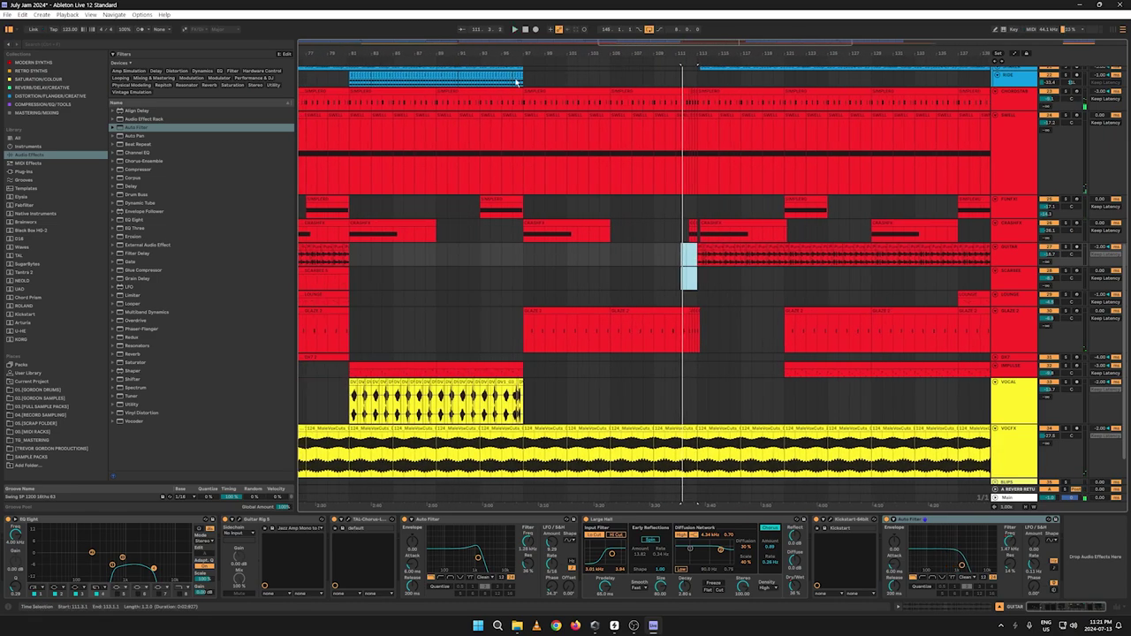
click(499, 65)
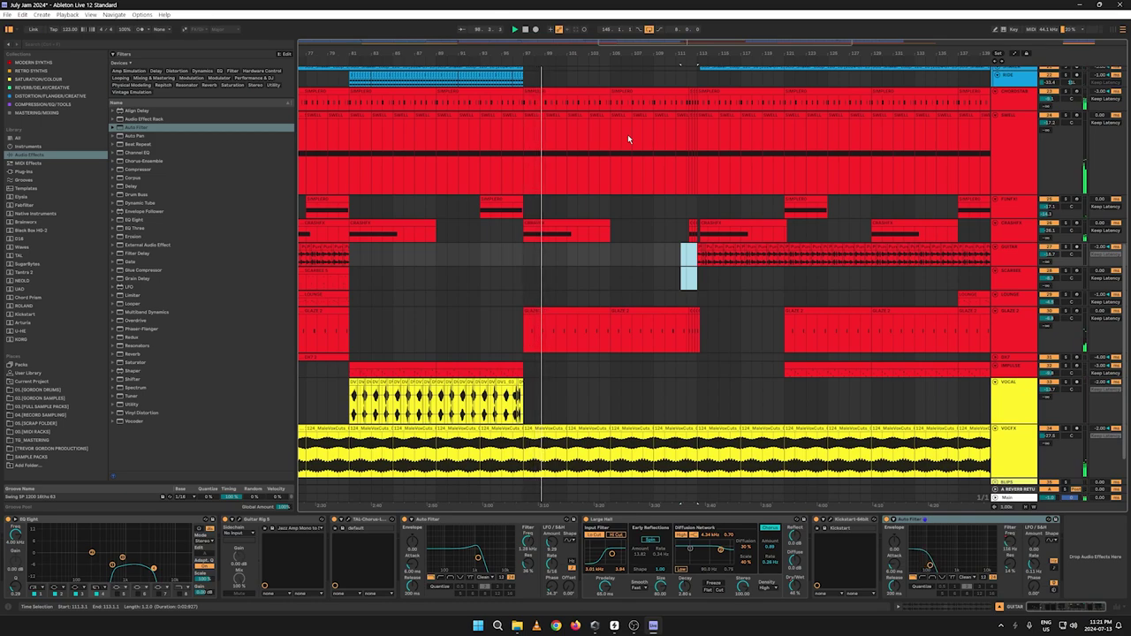
Step: Turn the automation envelopes back on and zoom out to show the whole song
key(a)
key(a)
key(a)
key(a)
key(a)
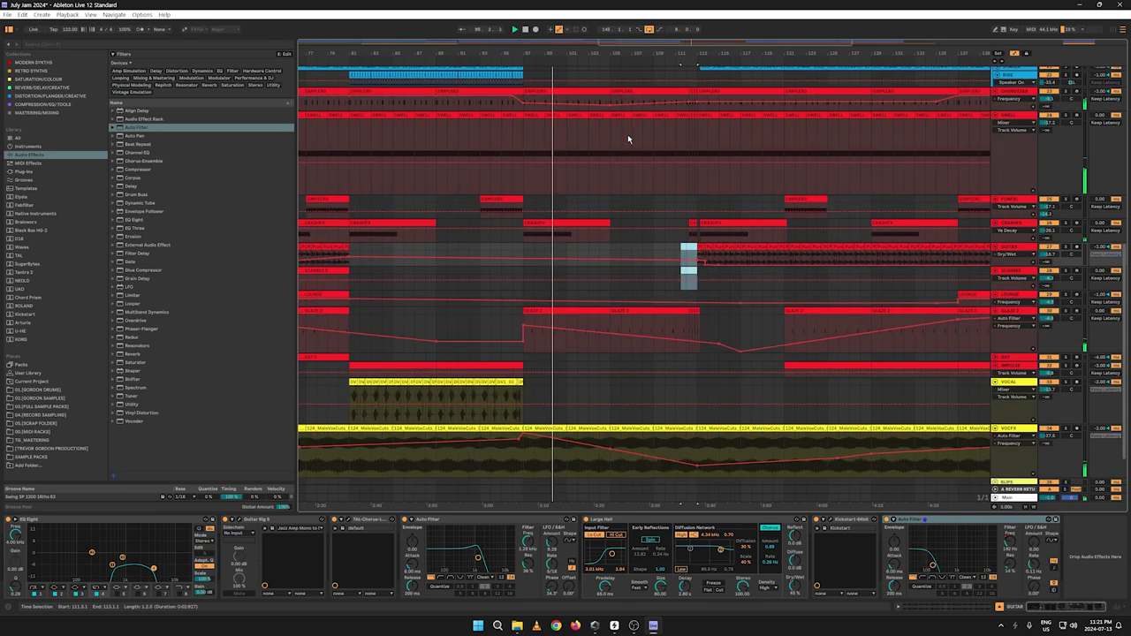
key(a)
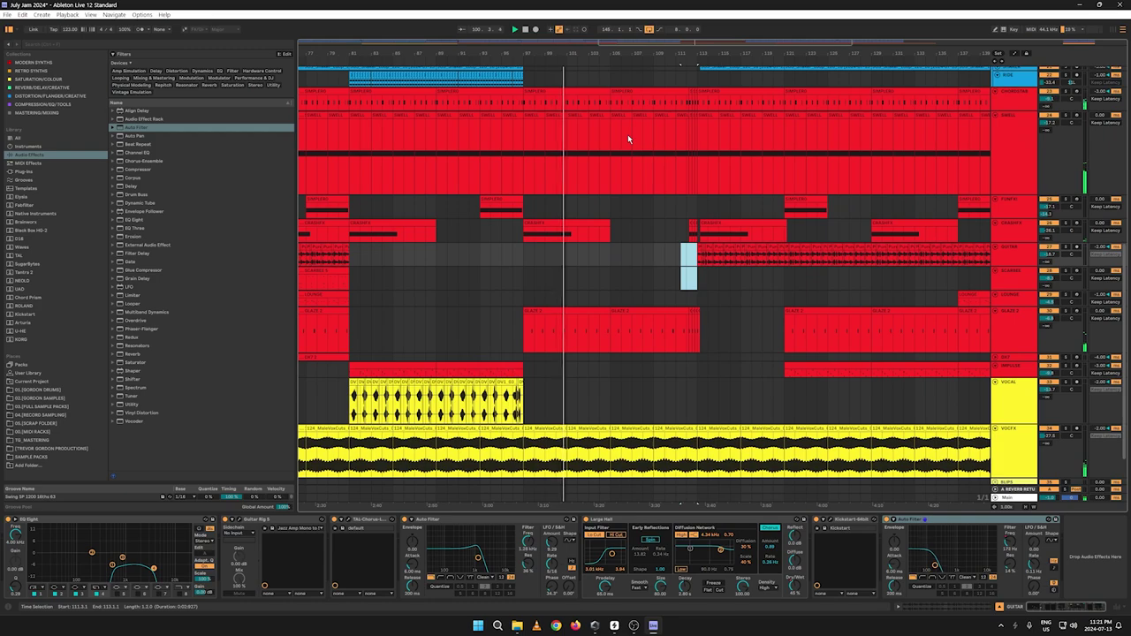
key(a)
key(a)
key(a)
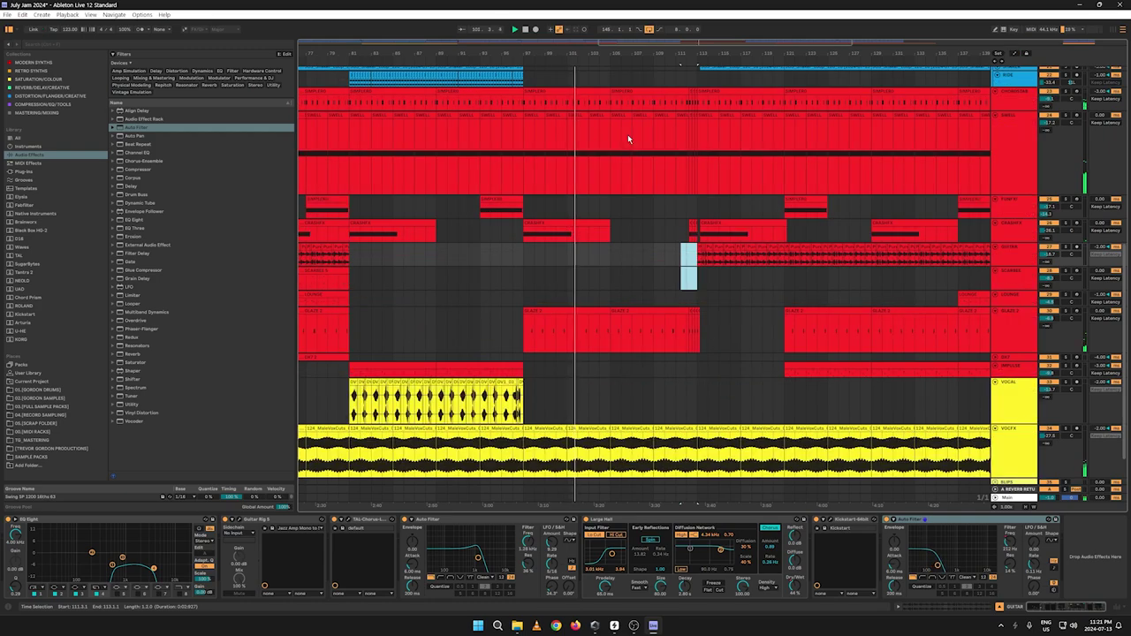
key(a)
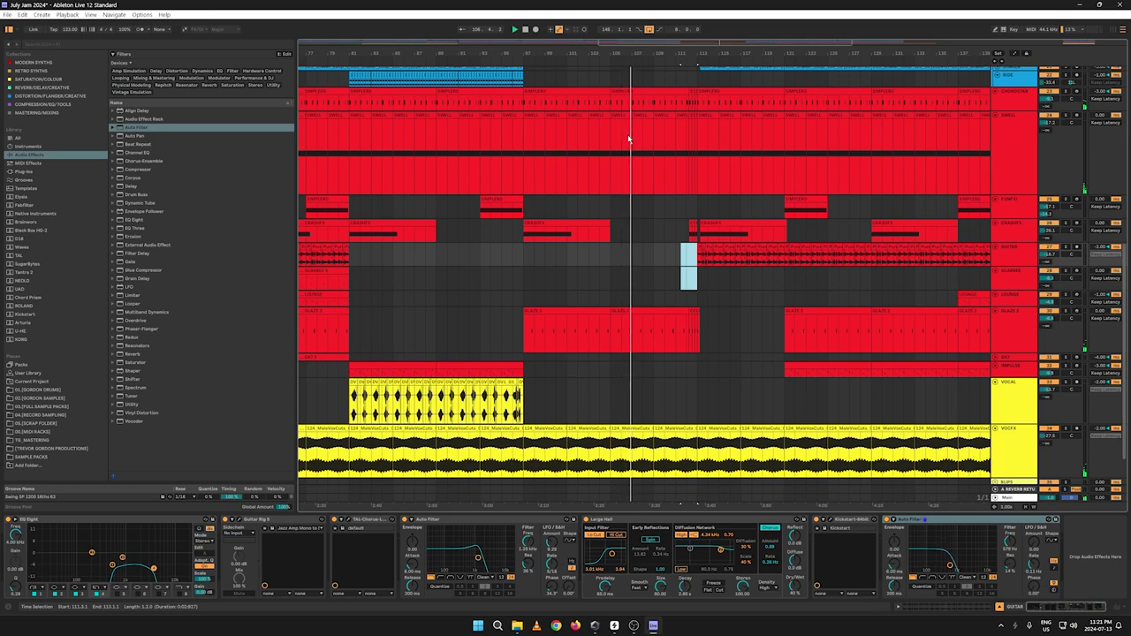
drag(530, 52, 527, 39)
drag(650, 64, 668, 65)
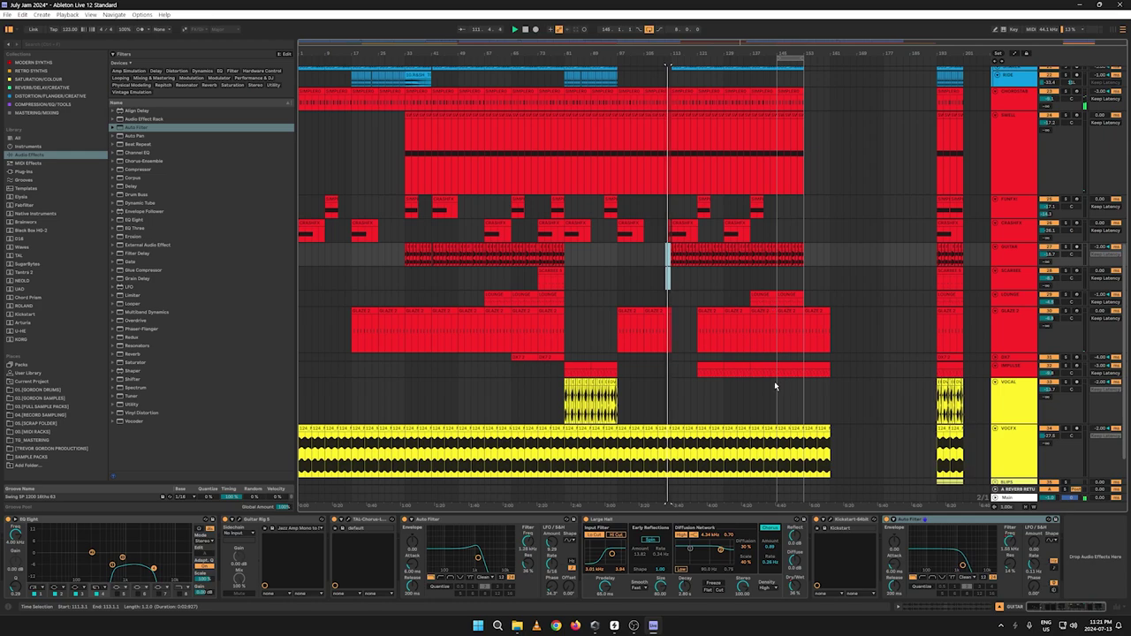
Step: Raise VOCFX Auto Filter breakpoints to 218 Hz and 760 Hz, then pull one down to 420 Hz
key(a)
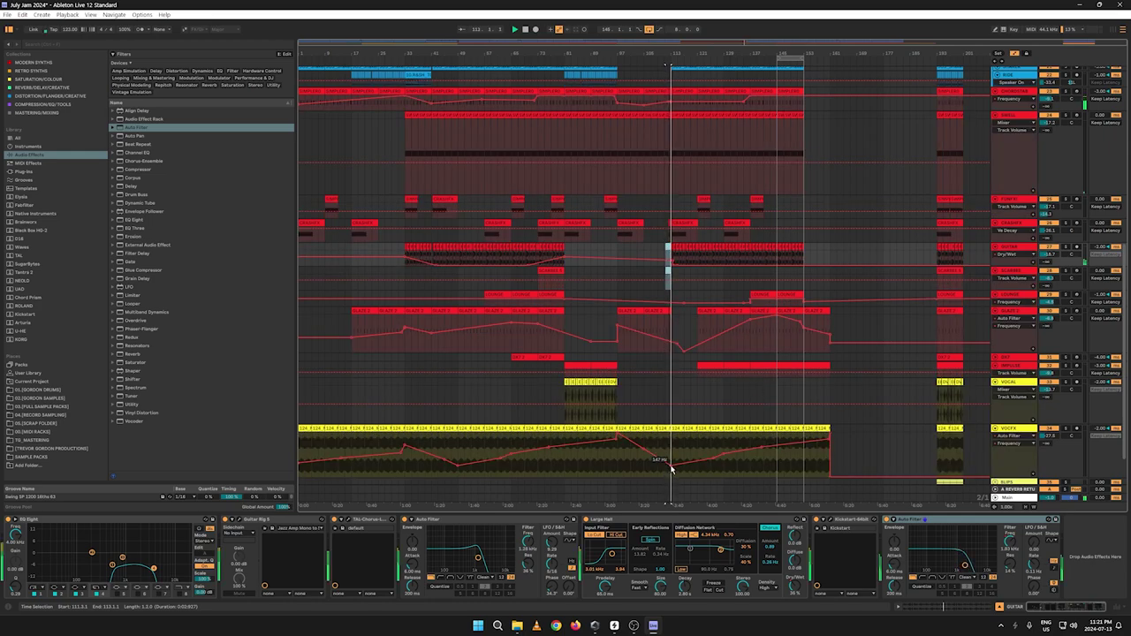
drag(669, 468, 670, 457)
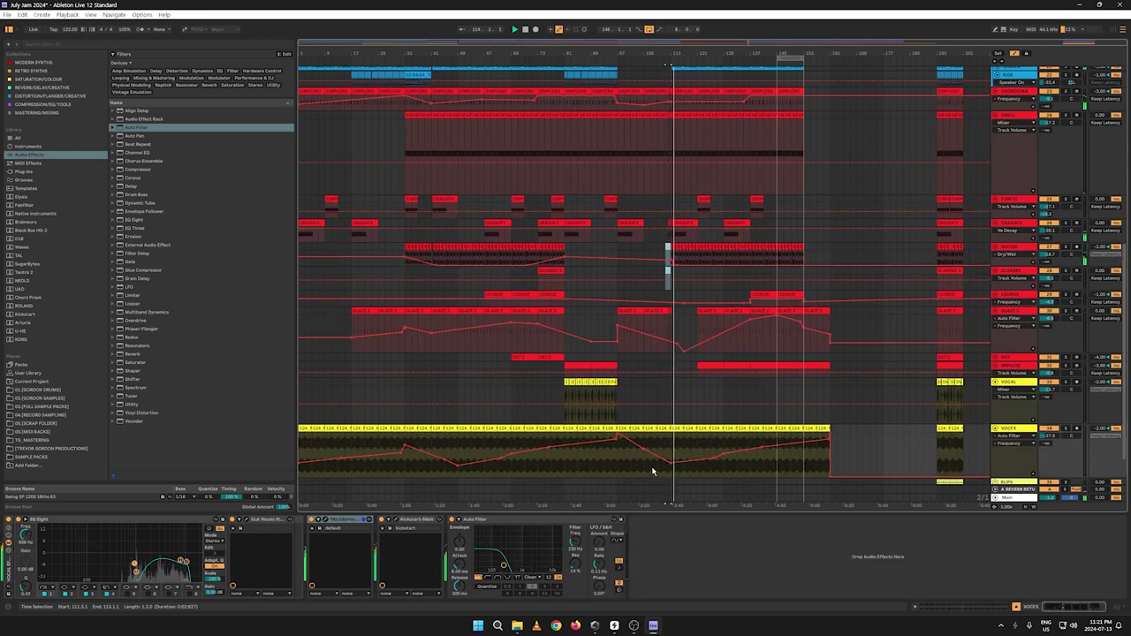
key(space)
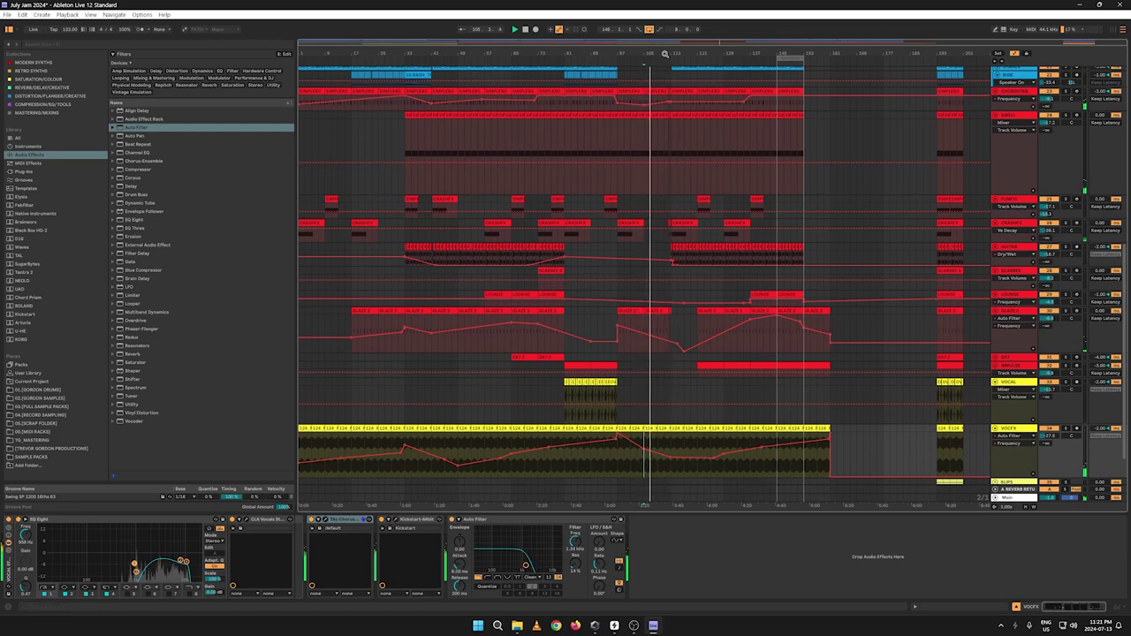
drag(664, 54, 651, 111)
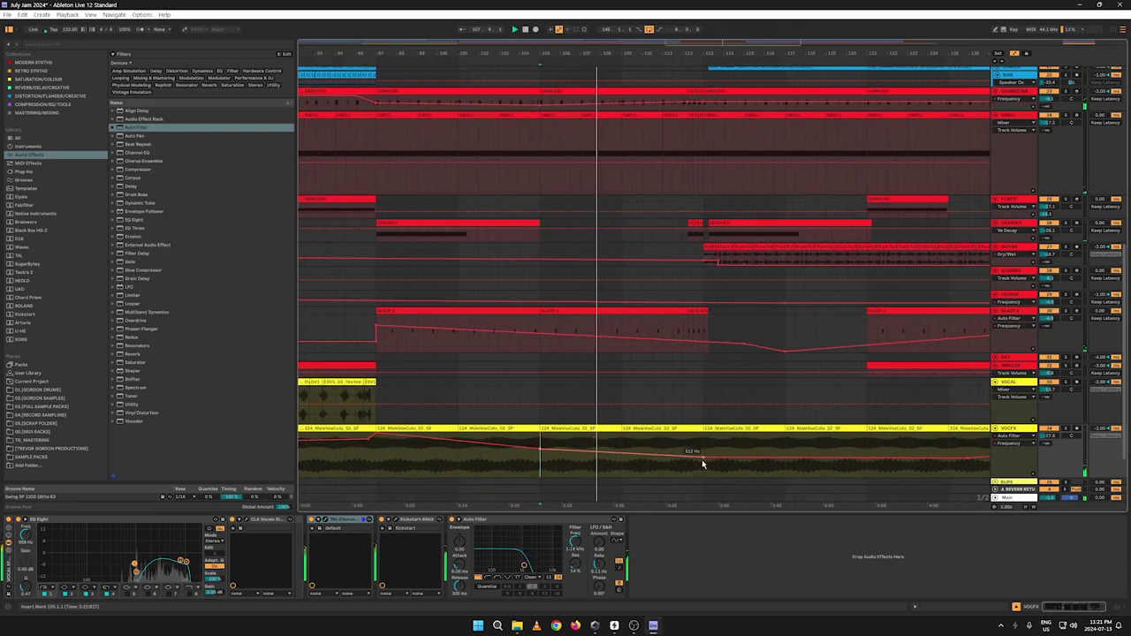
drag(702, 459, 703, 451)
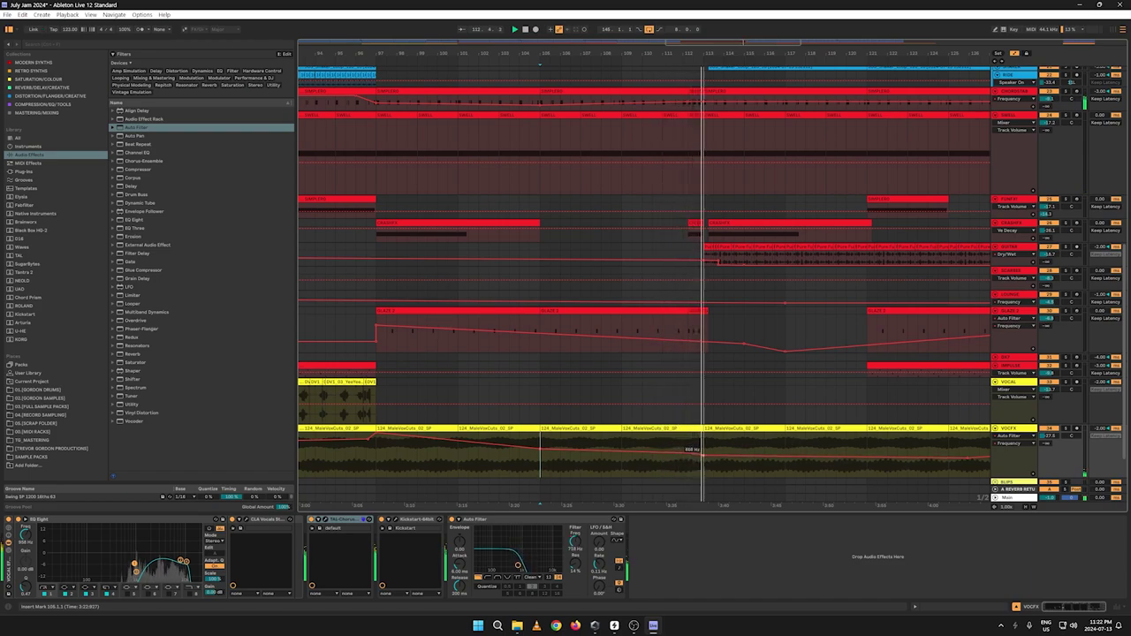
drag(702, 453, 712, 468)
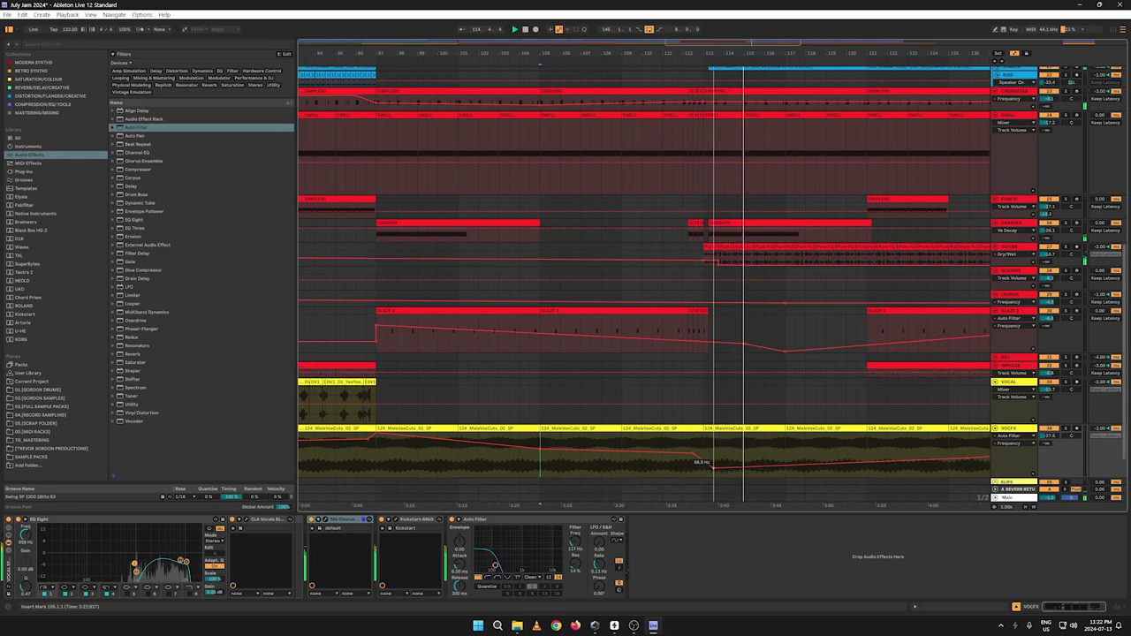
Step: Hide the automation envelopes and zoom out around the outro
drag(788, 59, 530, 36)
key(a)
key(a)
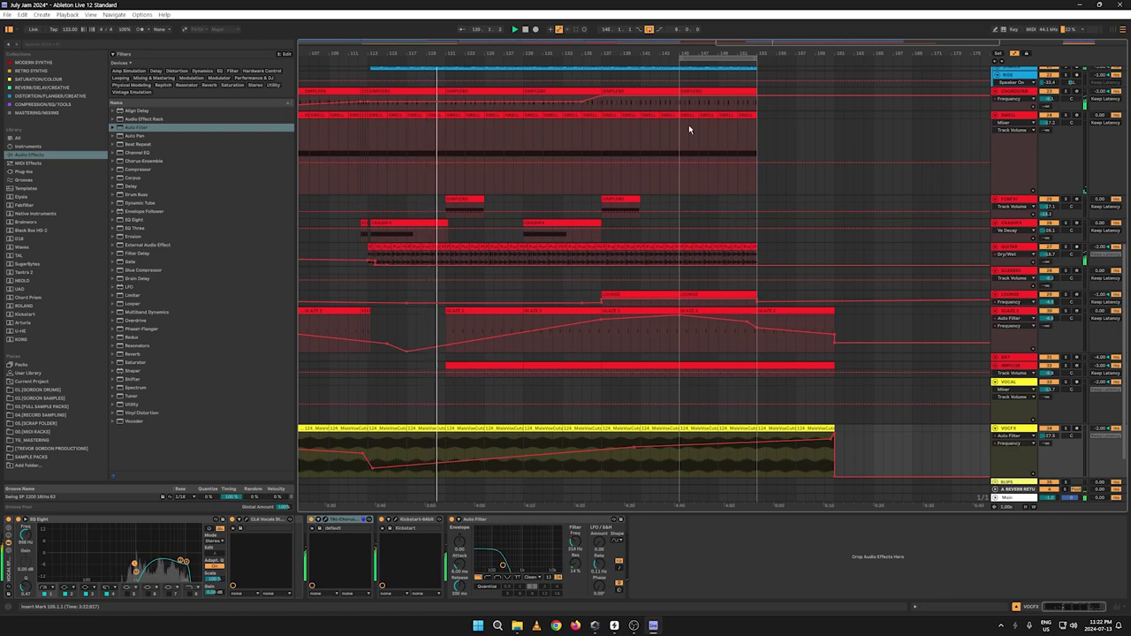
drag(469, 51, 472, 19)
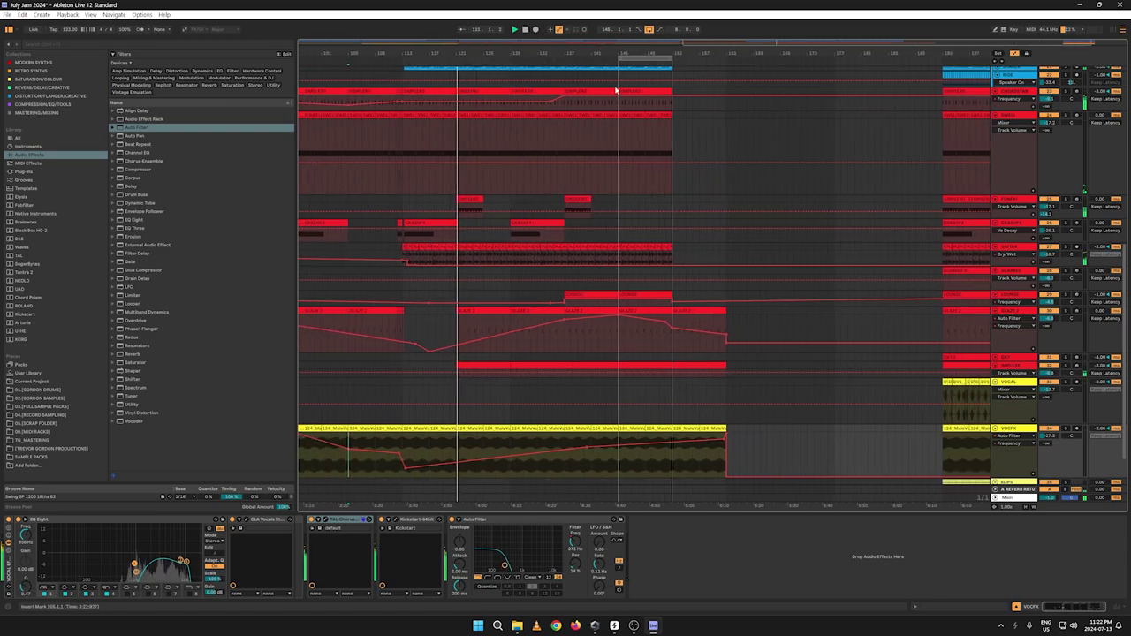
Step: Move the loop region to the next section and nudge the GUITAR volume down slightly
key(a)
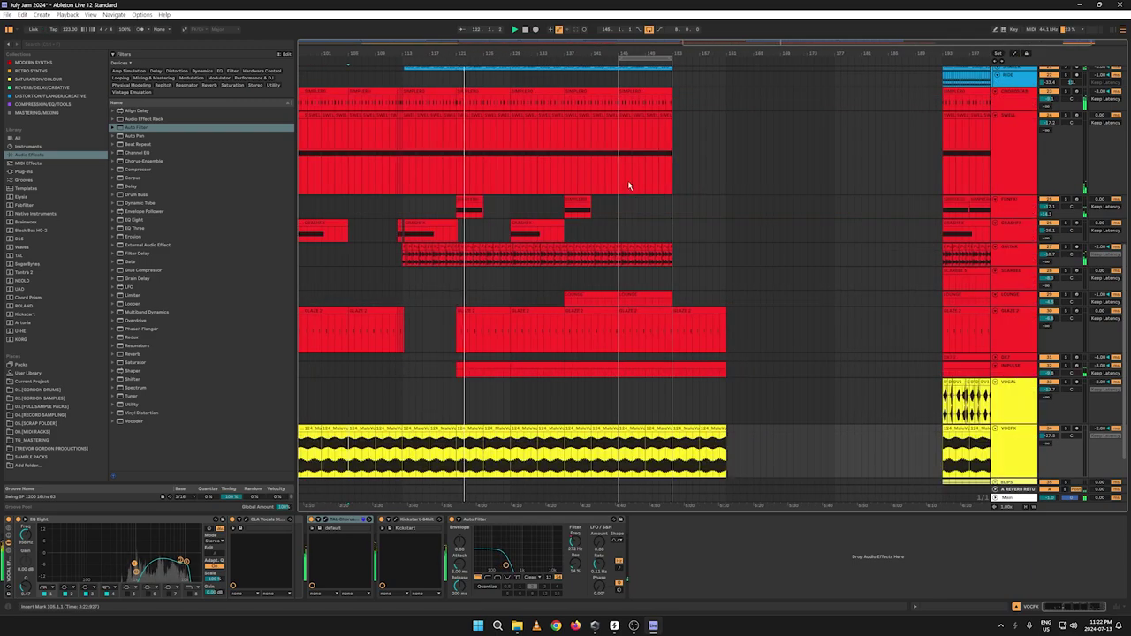
key(a)
key(a)
scroll(736, 264, down, 2)
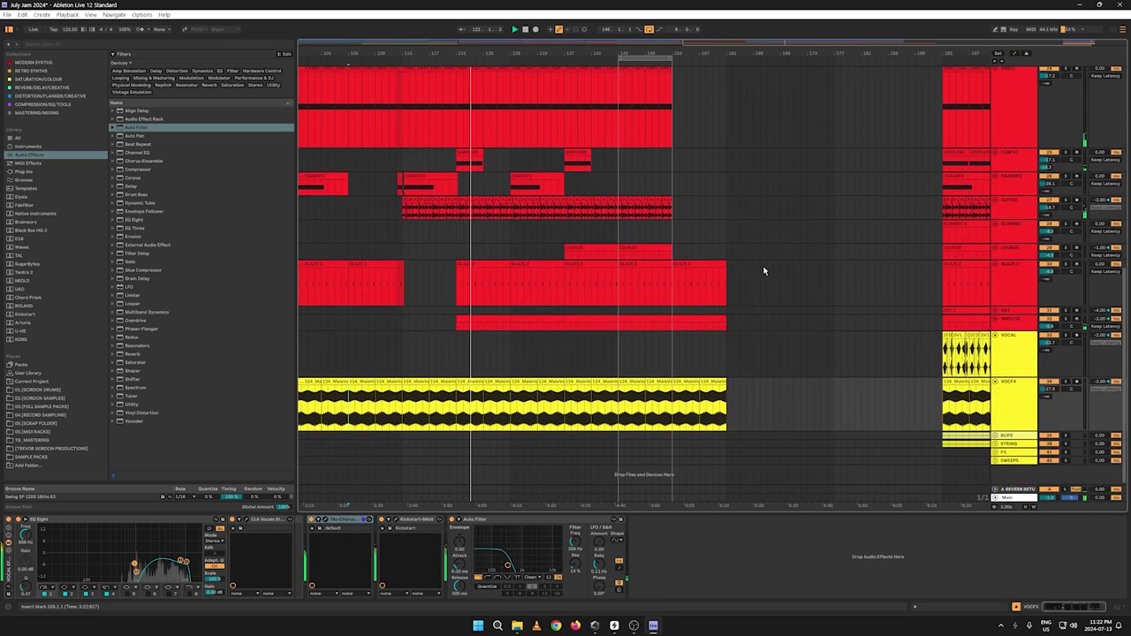
key(a)
key(a)
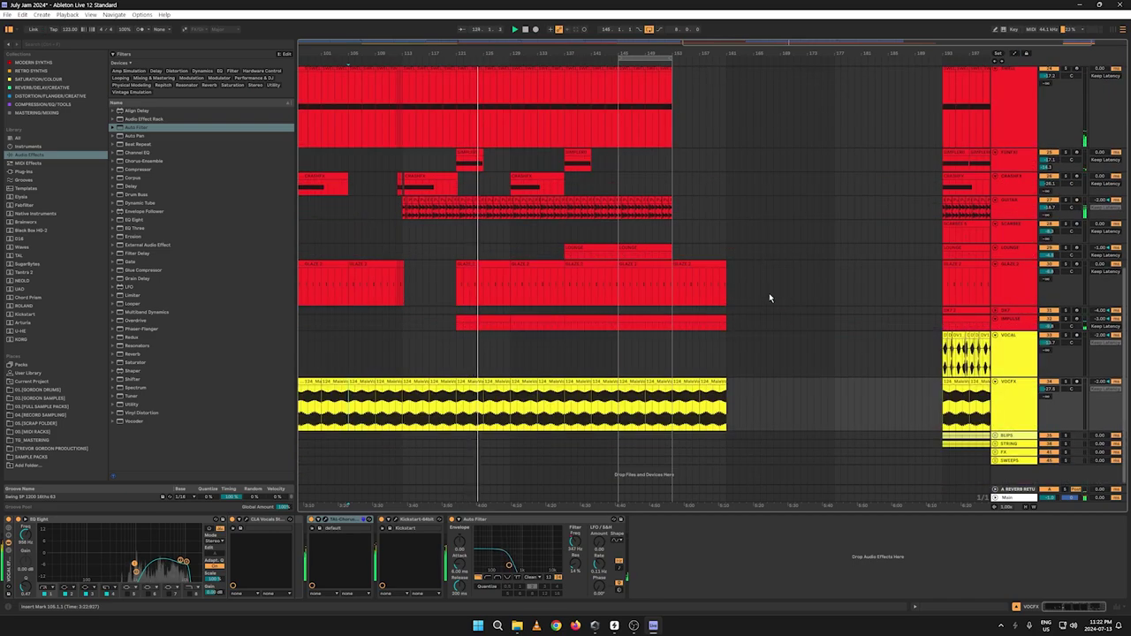
drag(644, 58, 698, 60)
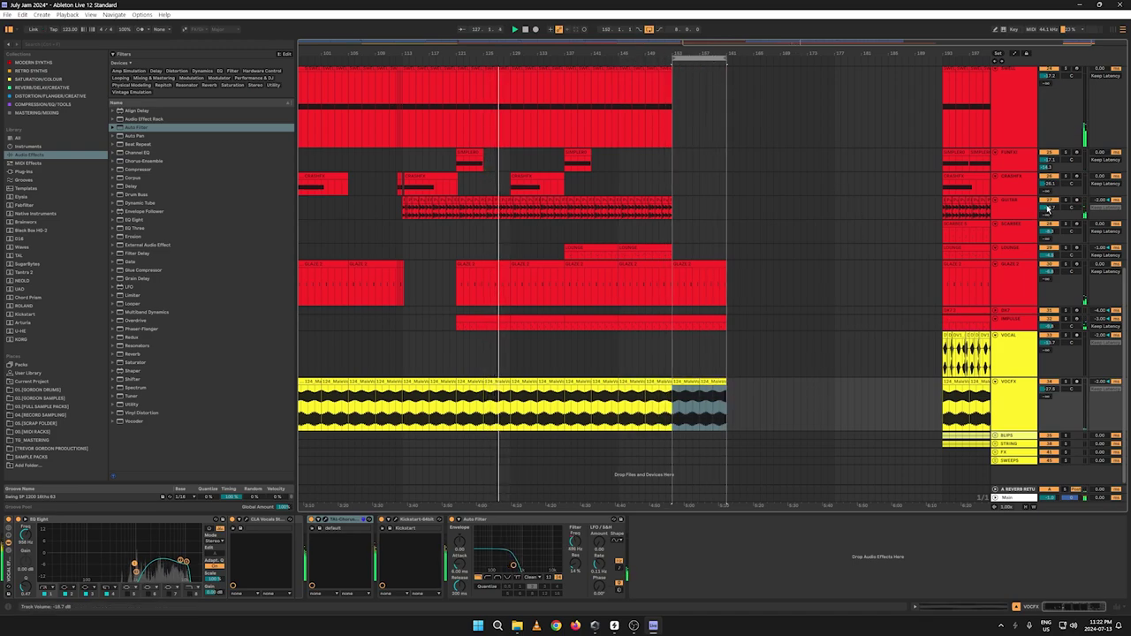
drag(1047, 209, 1048, 211)
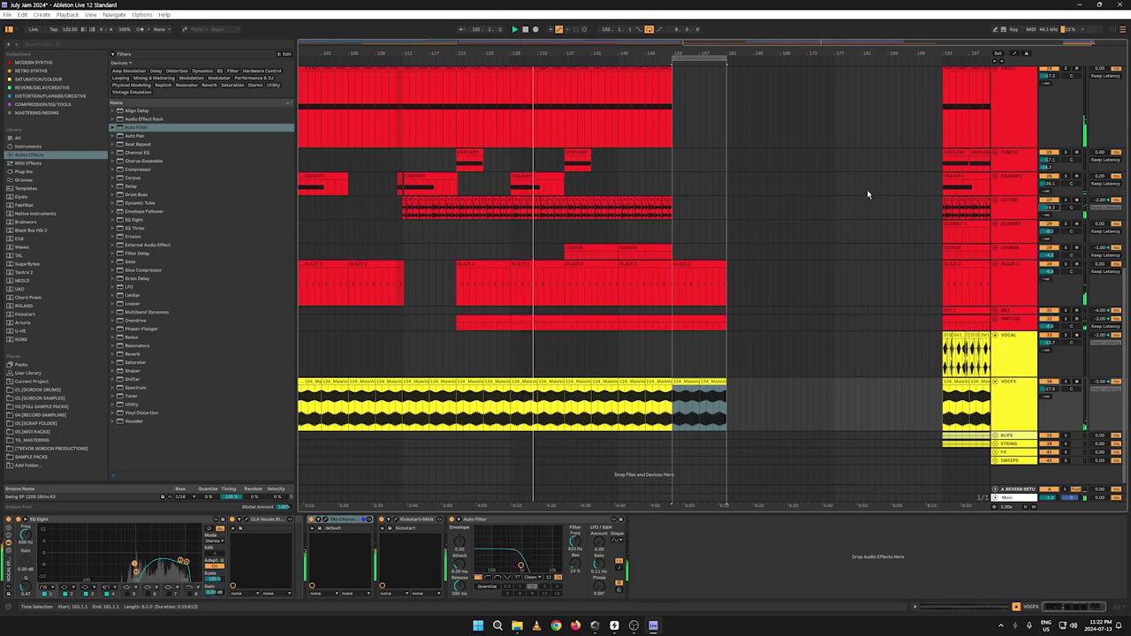
Step: Copy the end SCARBEE clip, paste it at bar 145, then remove the misplaced paste
right_click(965, 226)
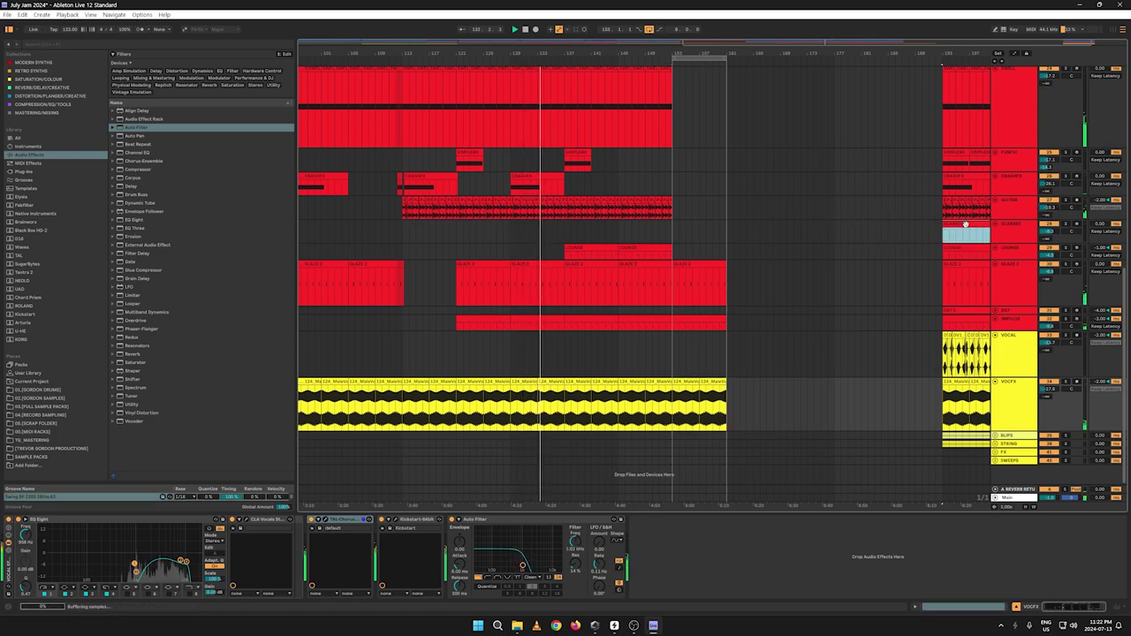
click(972, 240)
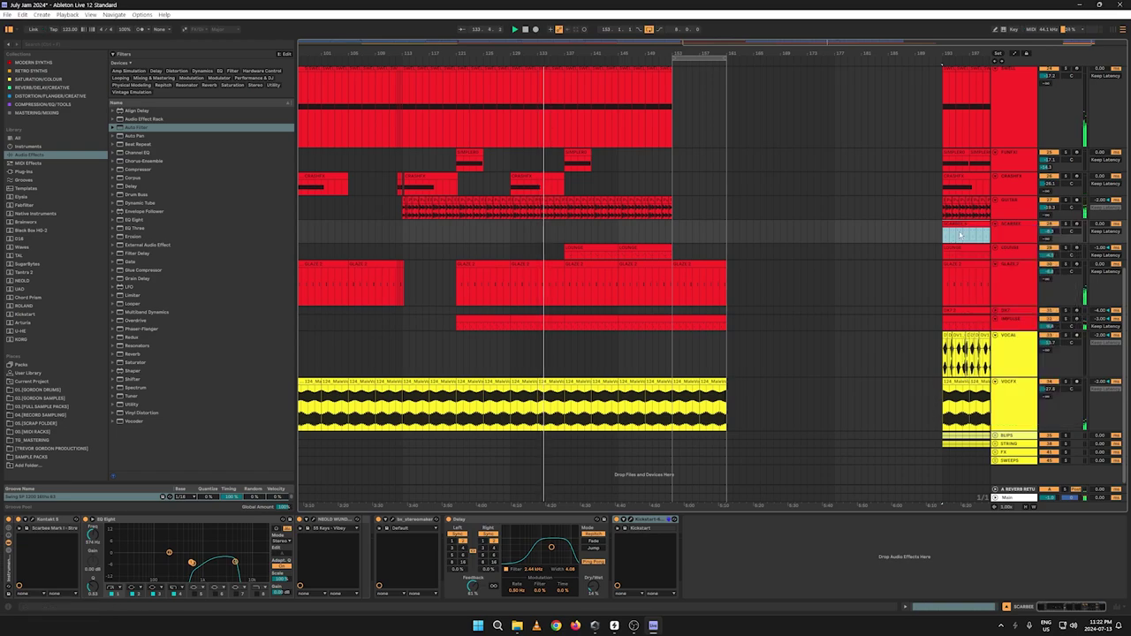
click(619, 231)
key(ctrl+v)
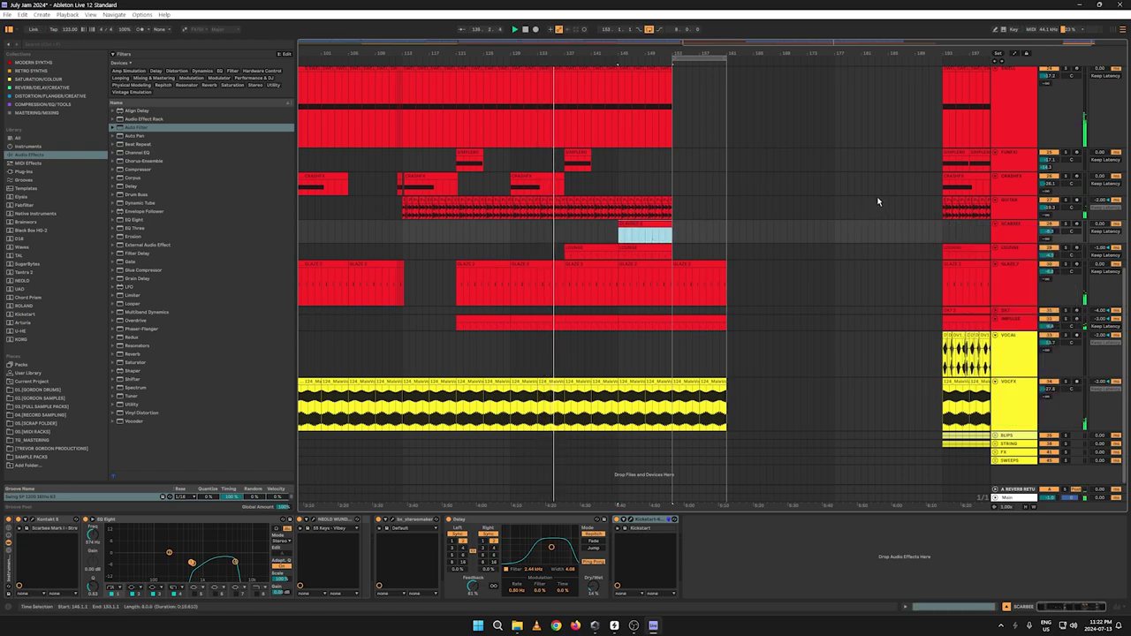
key(Delete)
Step: Copy the end SCARBEE clip again and paste it into the SCARBEE outro lane
click(967, 233)
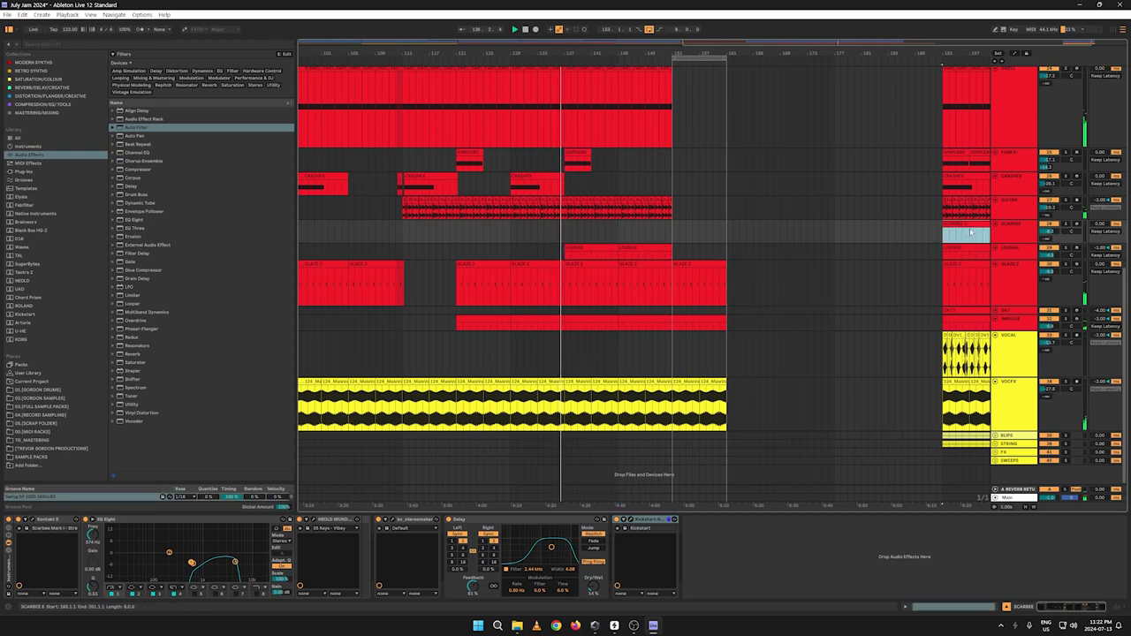
right_click(967, 234)
click(972, 235)
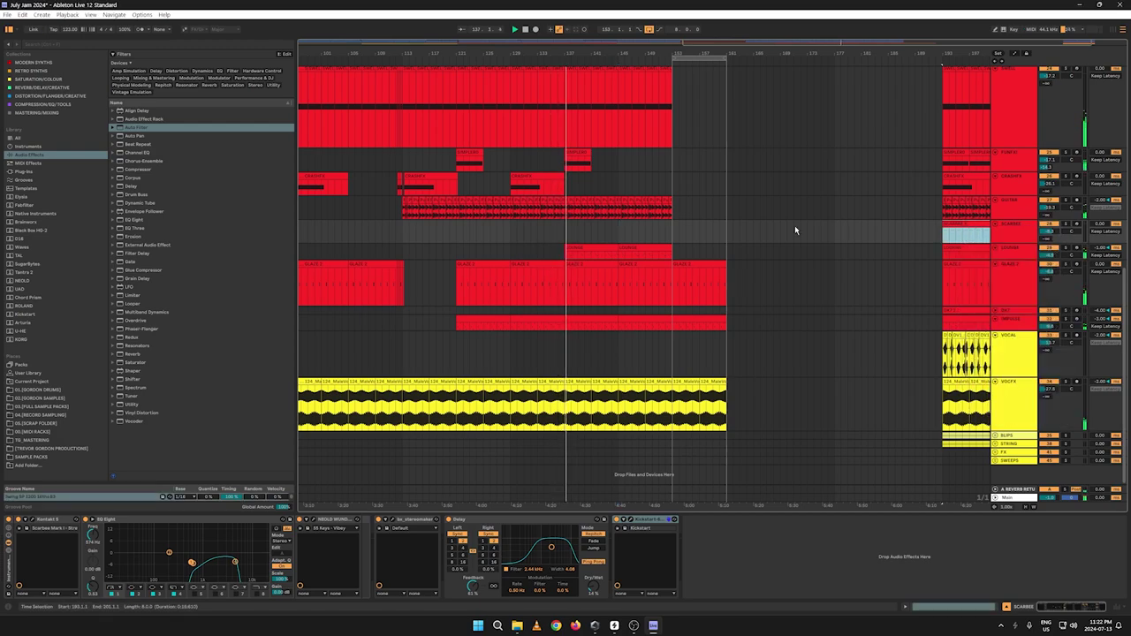
click(620, 226)
key(ctrl+v)
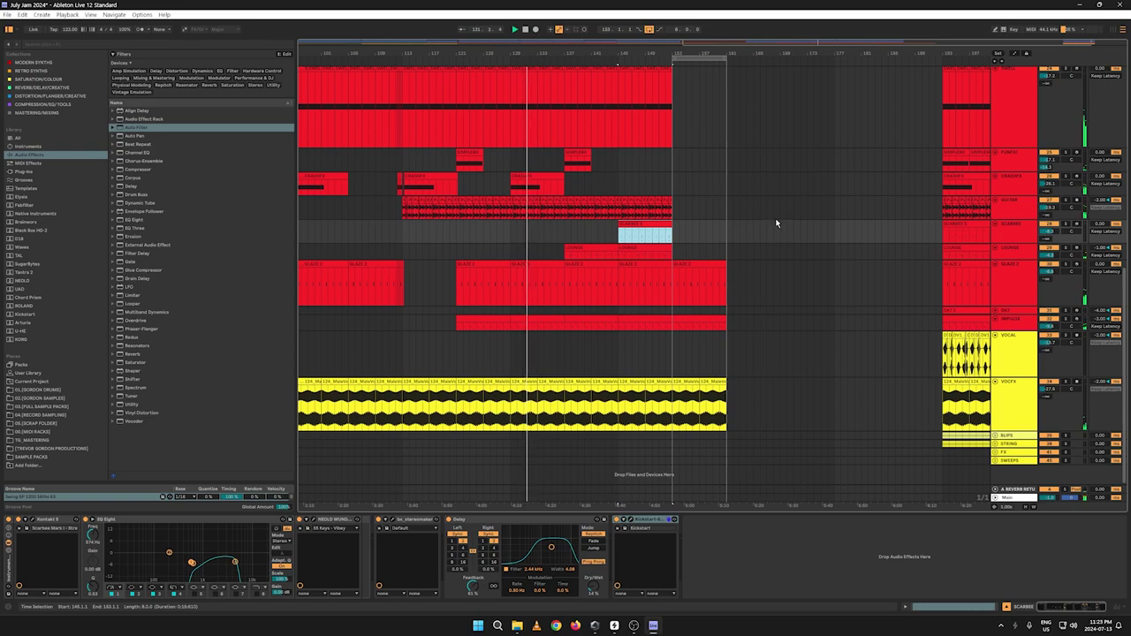
scroll(776, 222, up, 5)
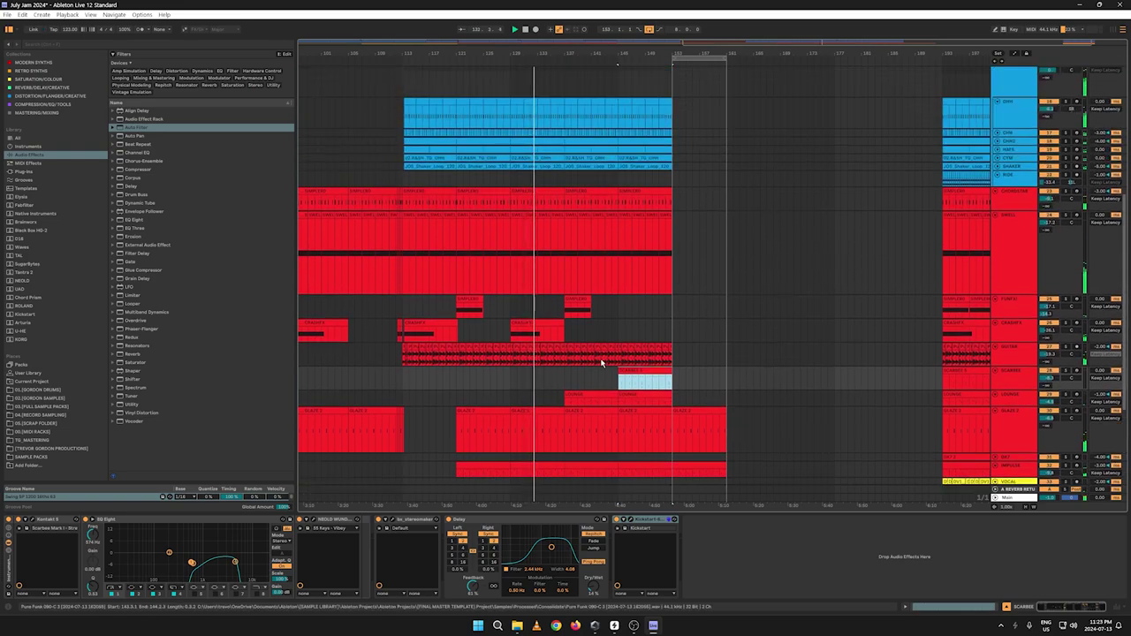
drag(575, 399, 618, 399)
scroll(768, 288, down, 2)
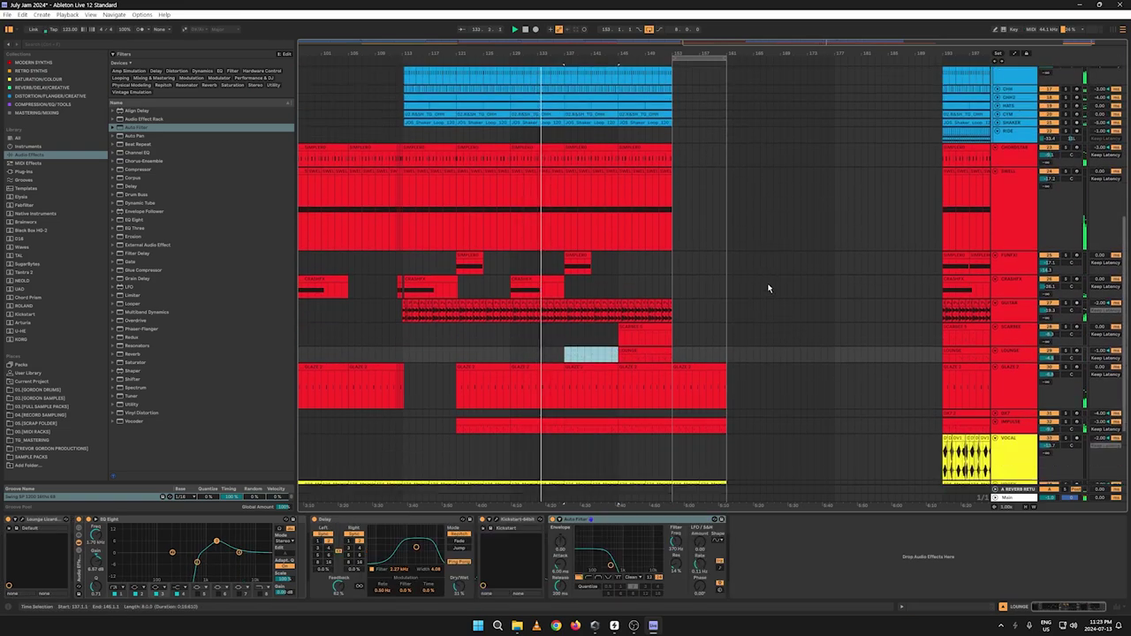
scroll(767, 288, down, 1)
scroll(883, 300, down, 2)
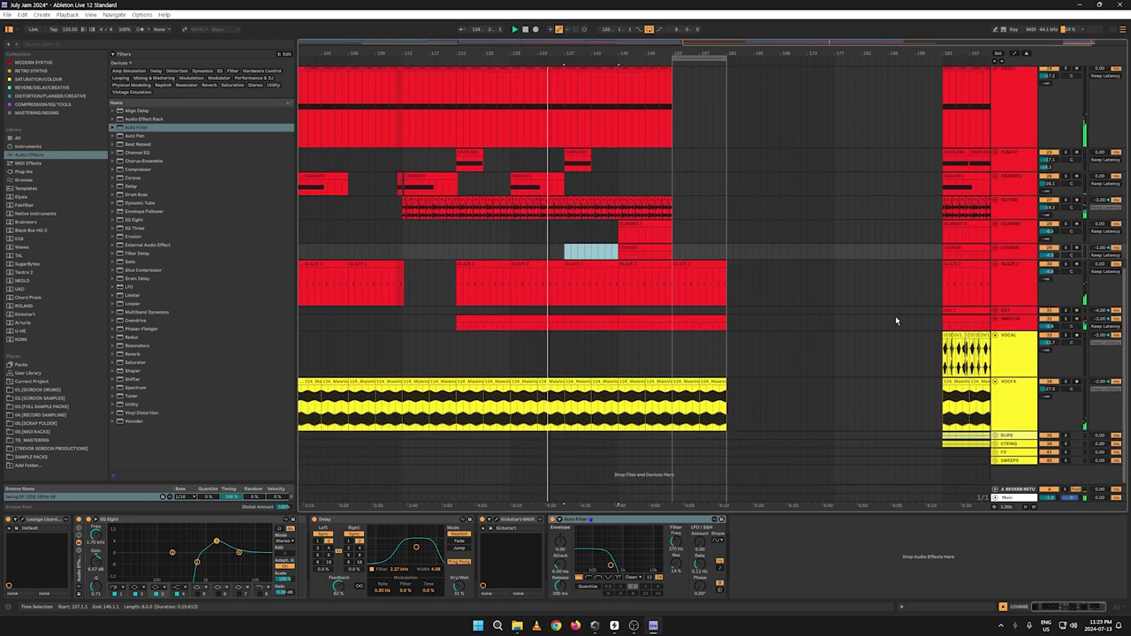
key(a)
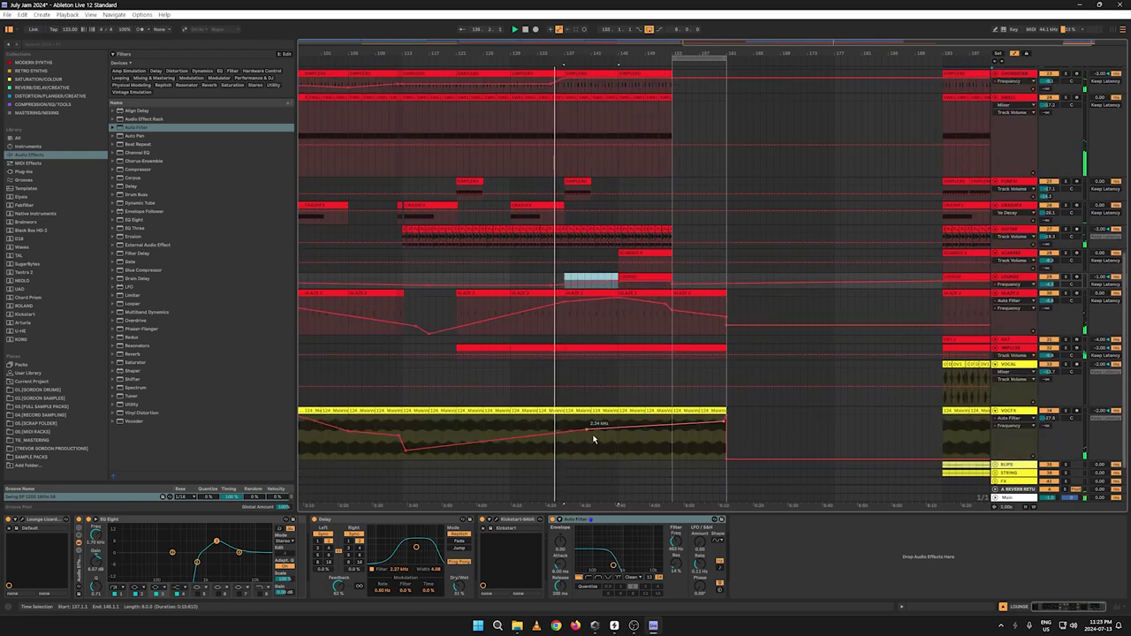
click(584, 429)
key(a)
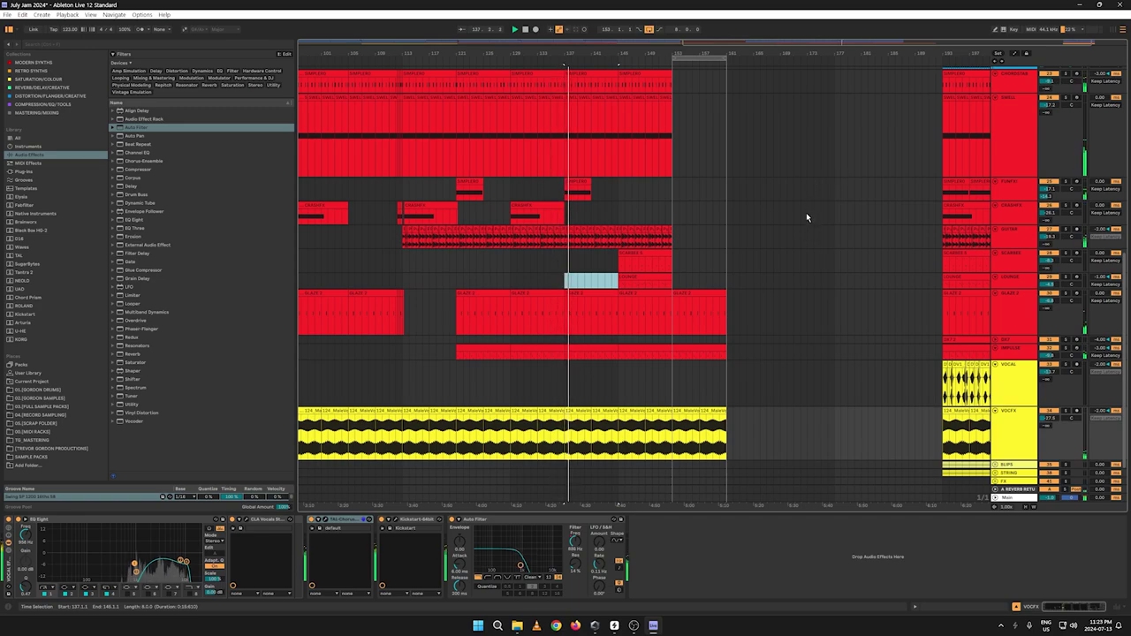
scroll(884, 195, up, 5)
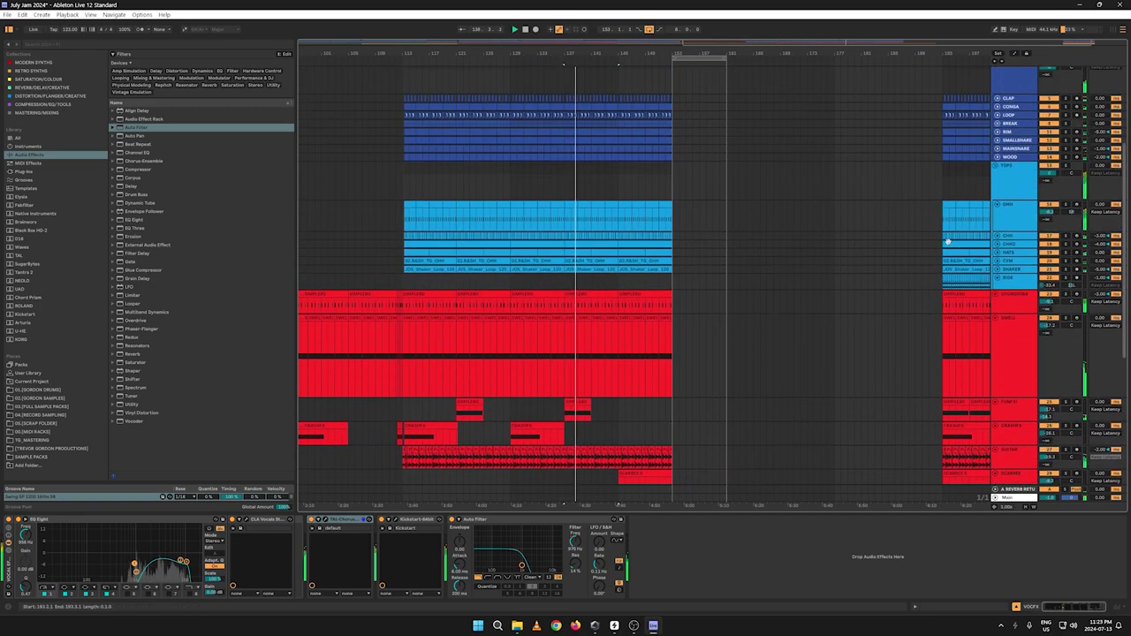
drag(707, 53, 707, 42)
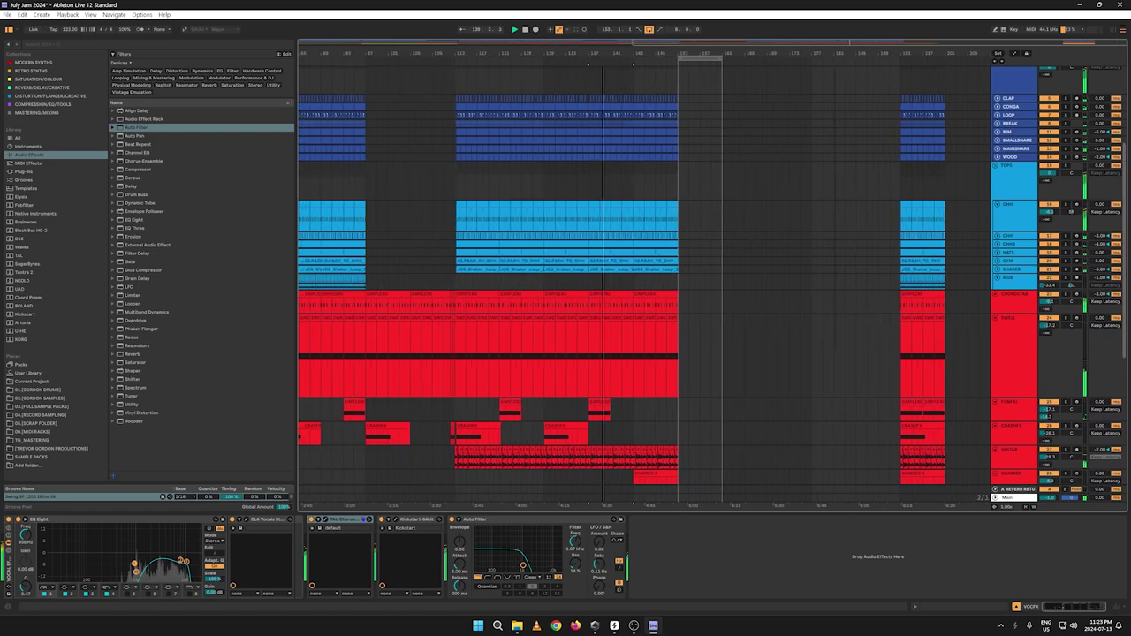
Step: Copy the RIDE clip from the arrangement's end and paste it at bar 153
click(910, 285)
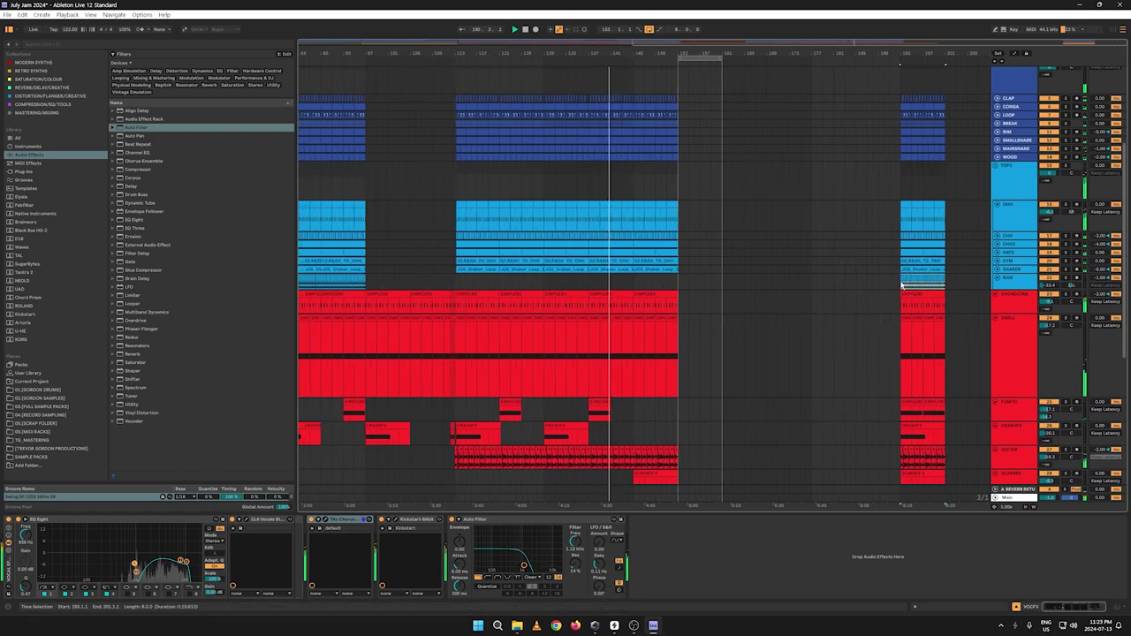
right_click(903, 285)
click(709, 295)
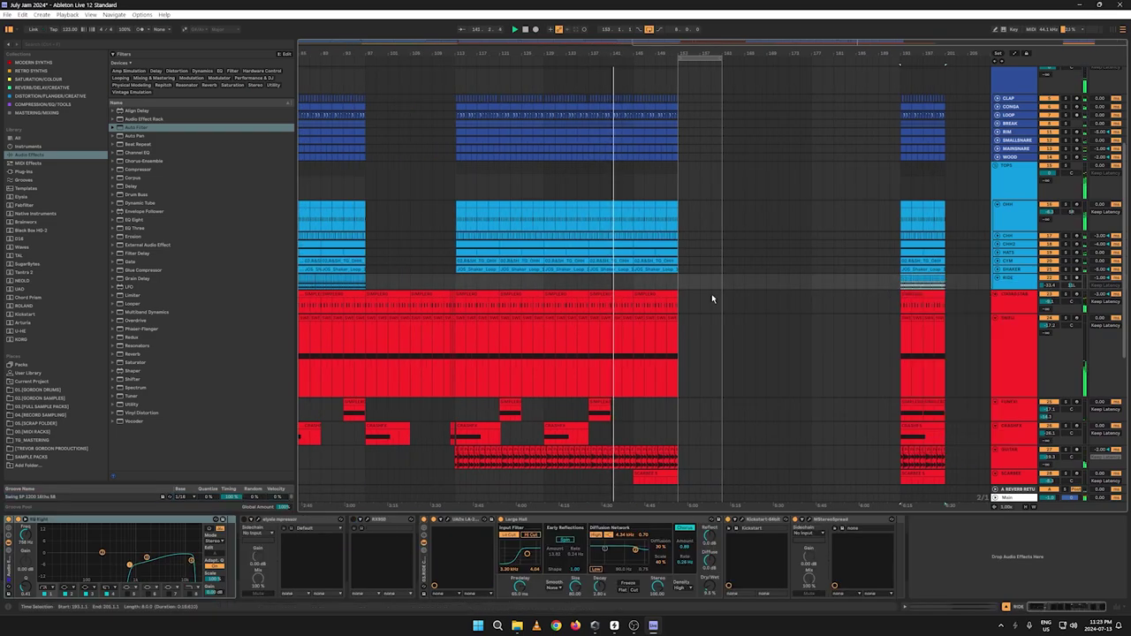
click(590, 281)
key(ctrl+v)
key(ctrl+d)
key(ctrl+d)
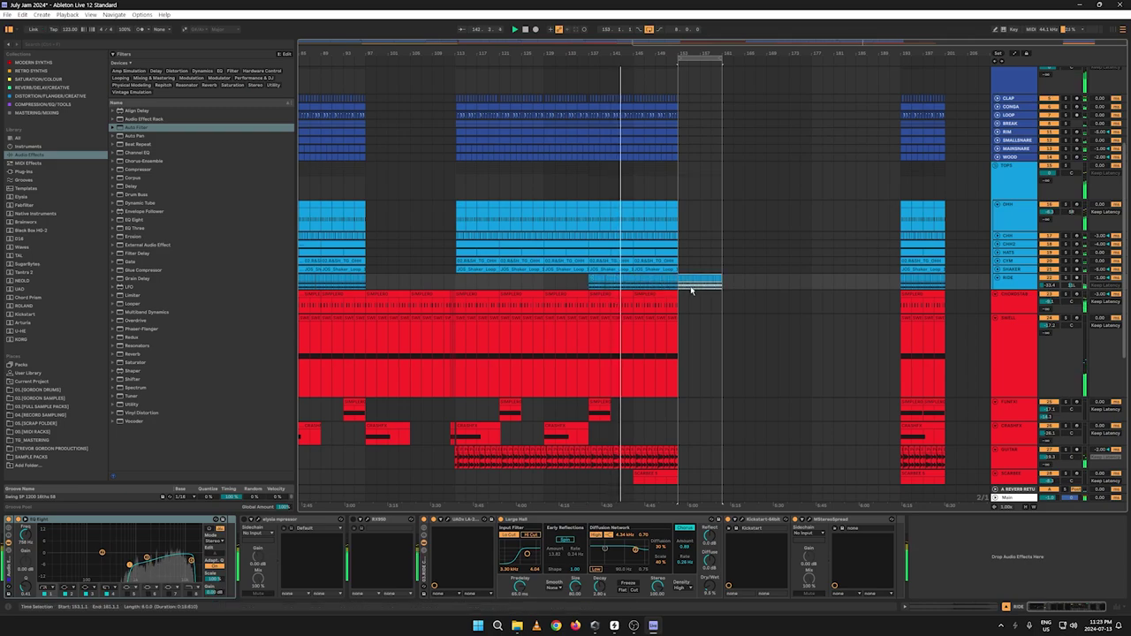
key(ctrl+z)
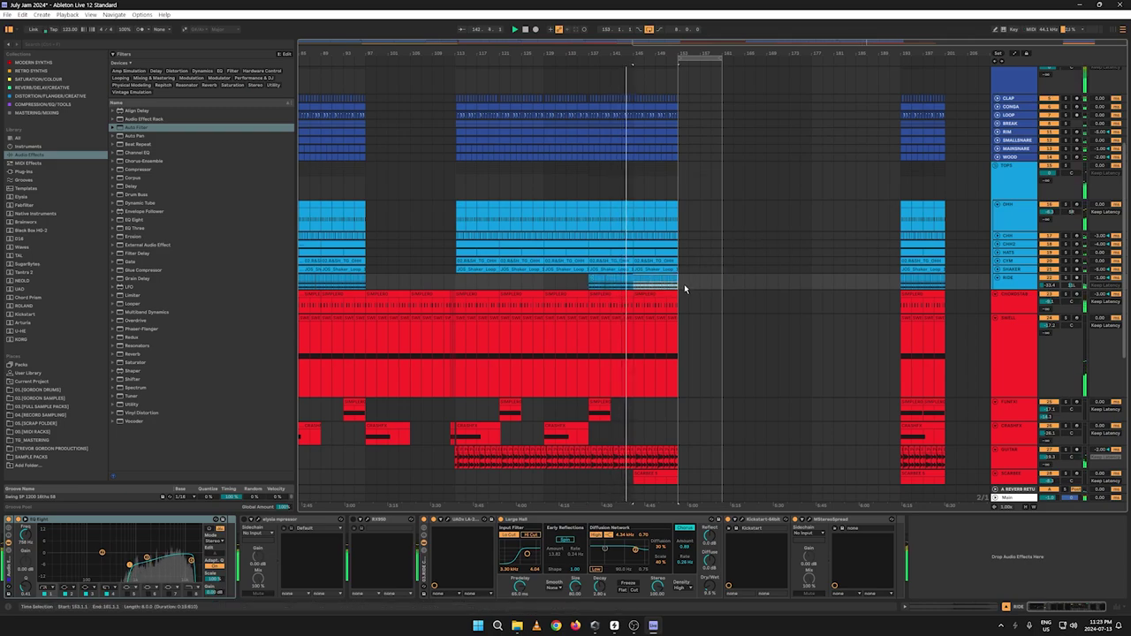
drag(474, 51, 634, 51)
Step: Delete the SCARBEE and LOUNGE clips in bars 137–155
scroll(649, 124, down, 3)
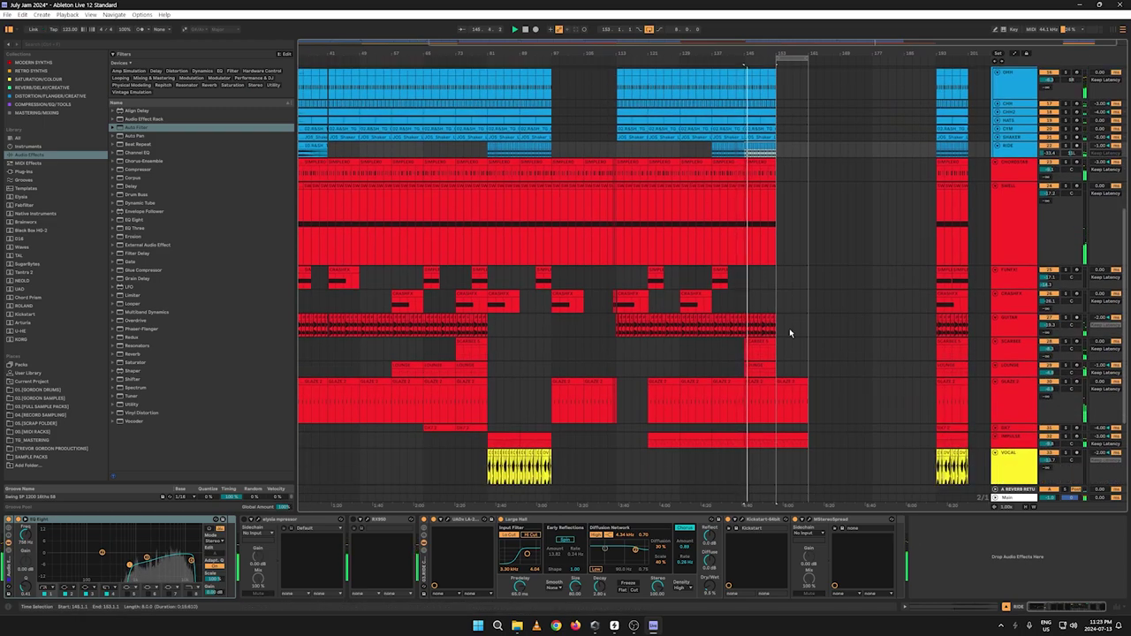
drag(707, 318, 713, 349)
key(ctrl+z)
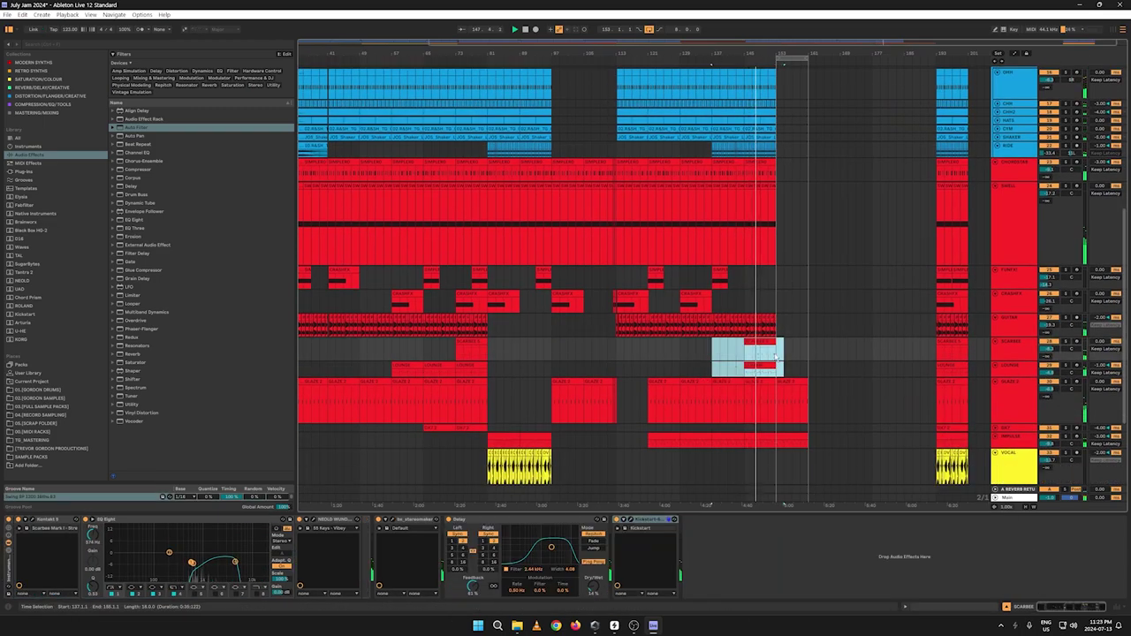
key(Delete)
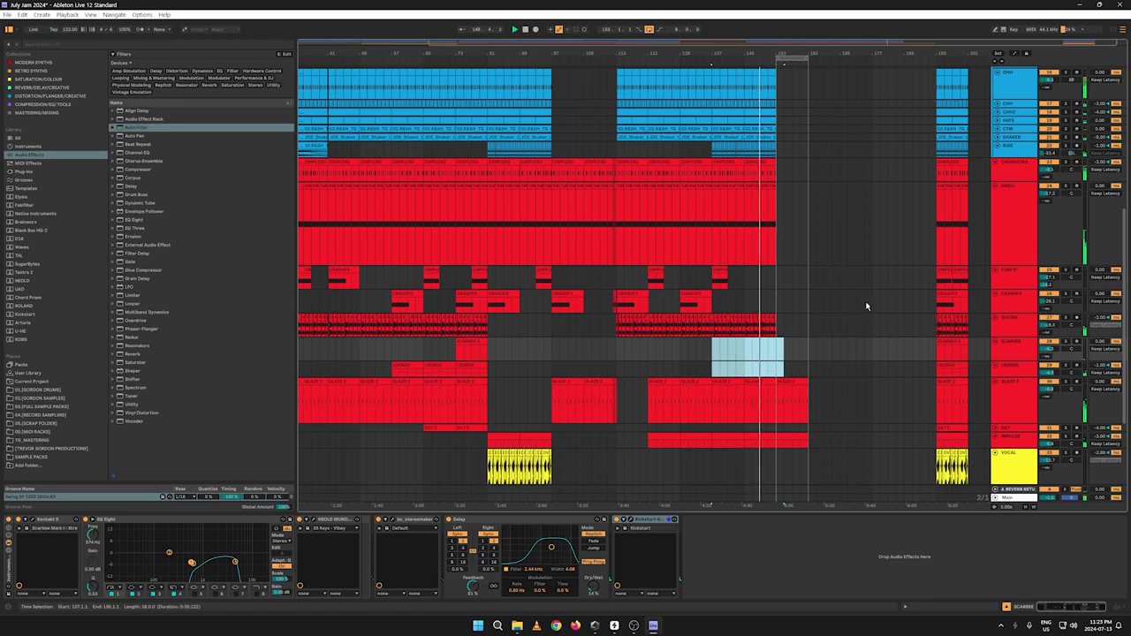
Step: Copy the DLY 2 clip and paste it at bar 137 on DK7, then play from there
scroll(820, 298, down, 3)
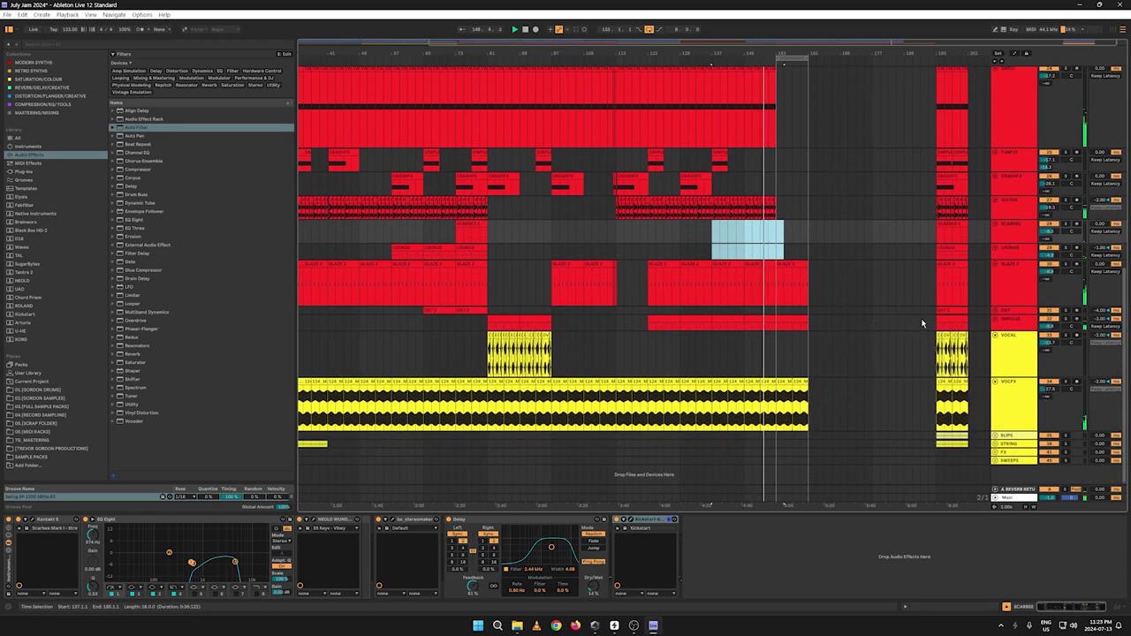
click(468, 312)
right_click(444, 311)
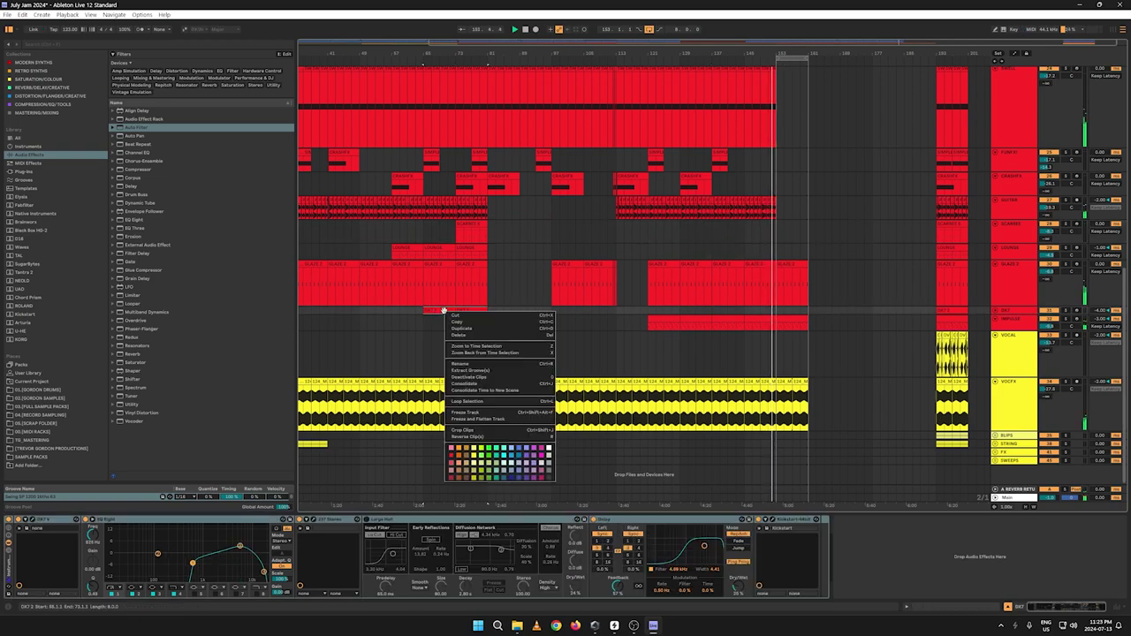
key(Escape)
right_click(437, 312)
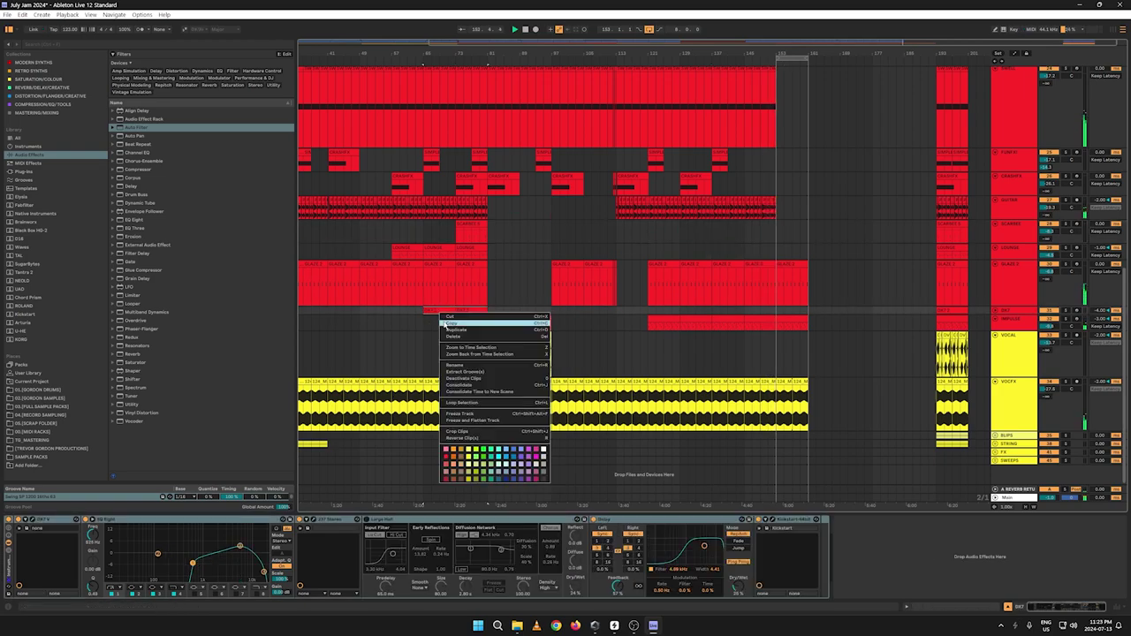
click(456, 330)
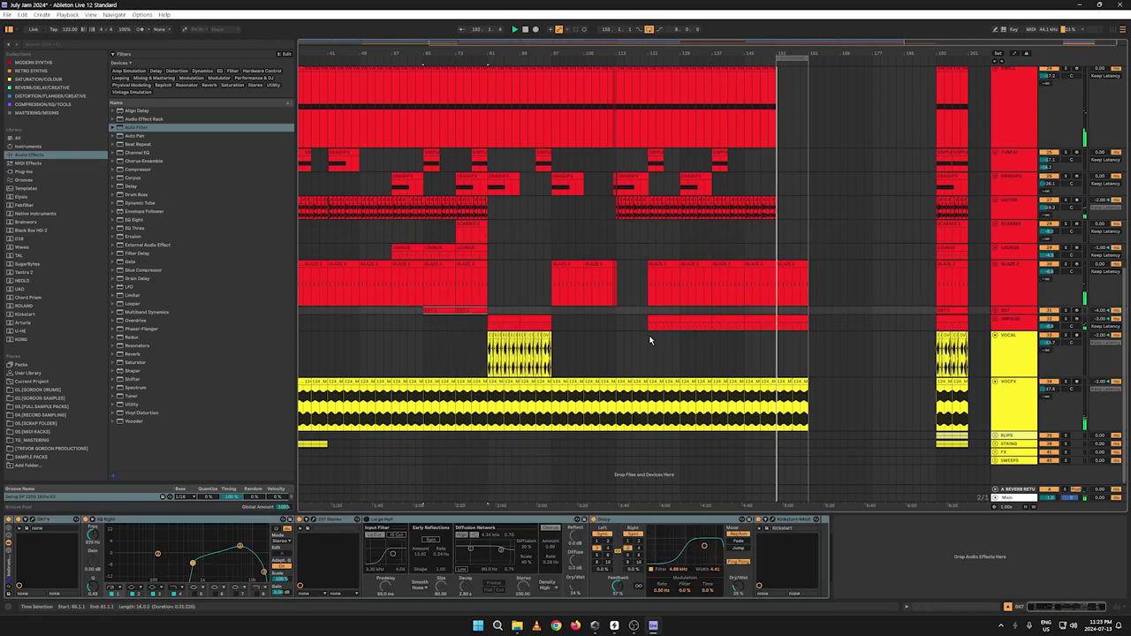
click(713, 312)
key(ctrl+v)
key(space)
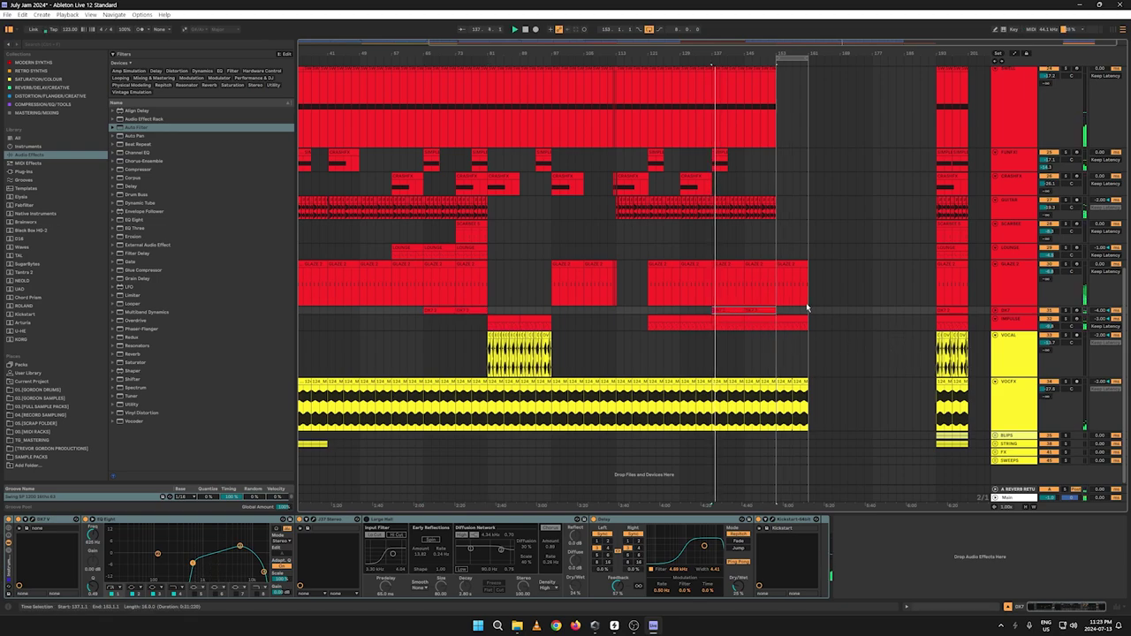
Step: Lower the DK7 track volume to -8.3 dB and zoom out to bar 1
click(994, 311)
drag(1048, 318, 1048, 321)
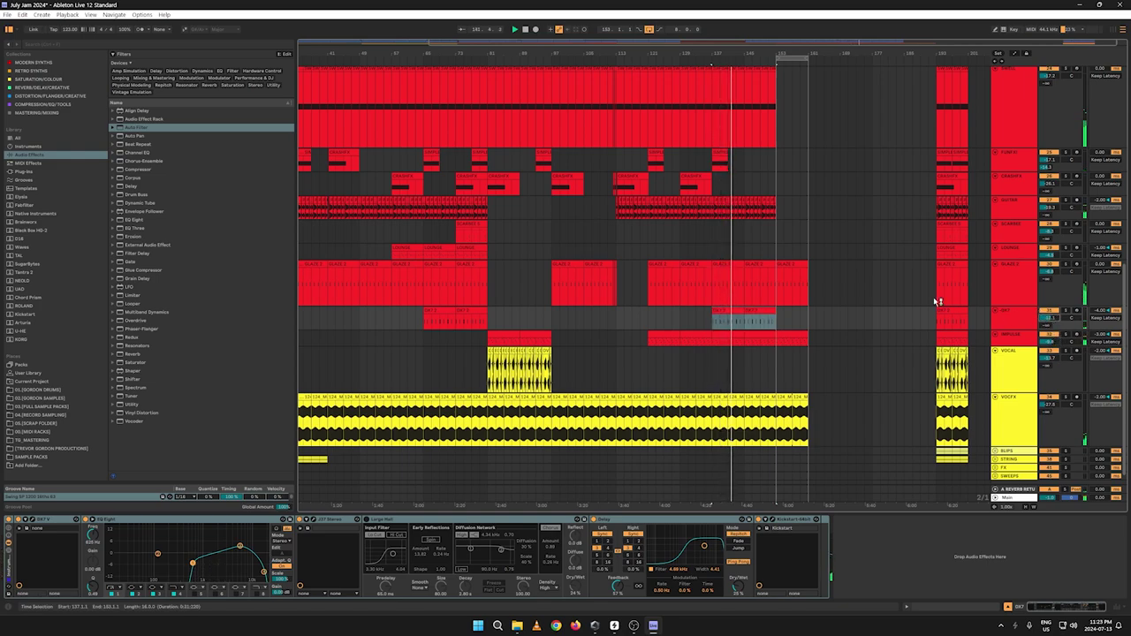
drag(744, 52, 744, 40)
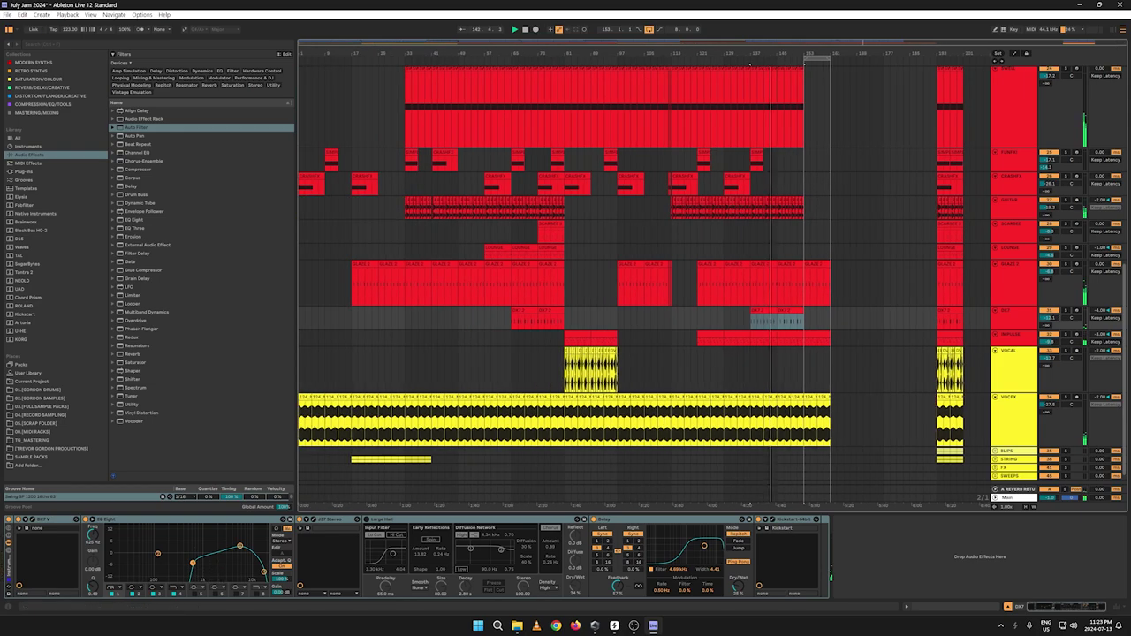
scroll(1004, 141, up, 3)
key(a)
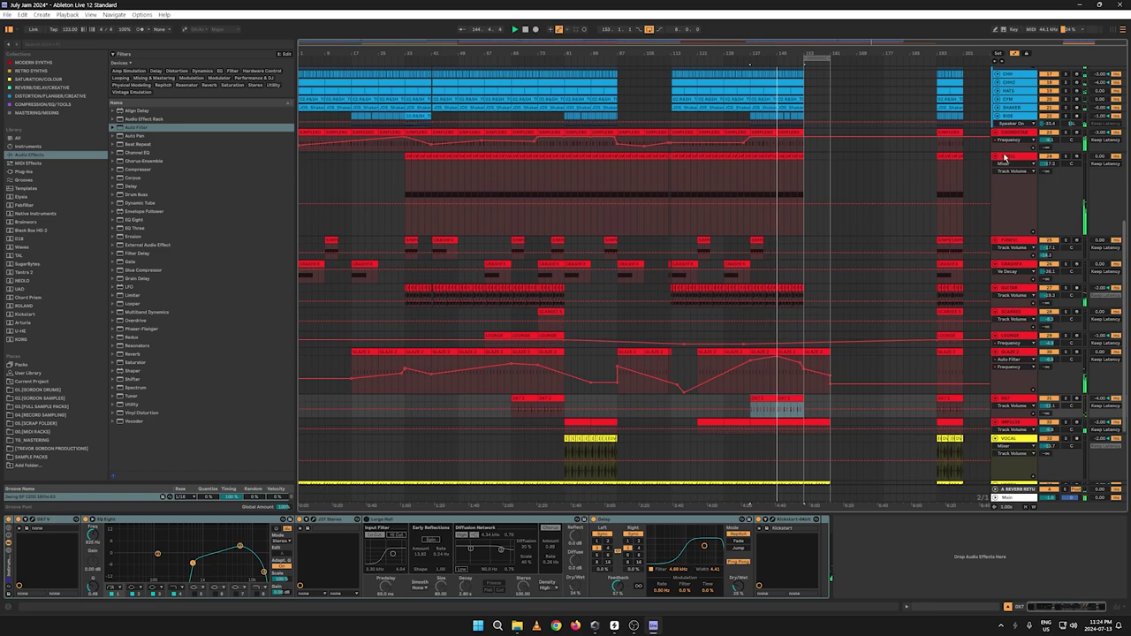
click(1005, 158)
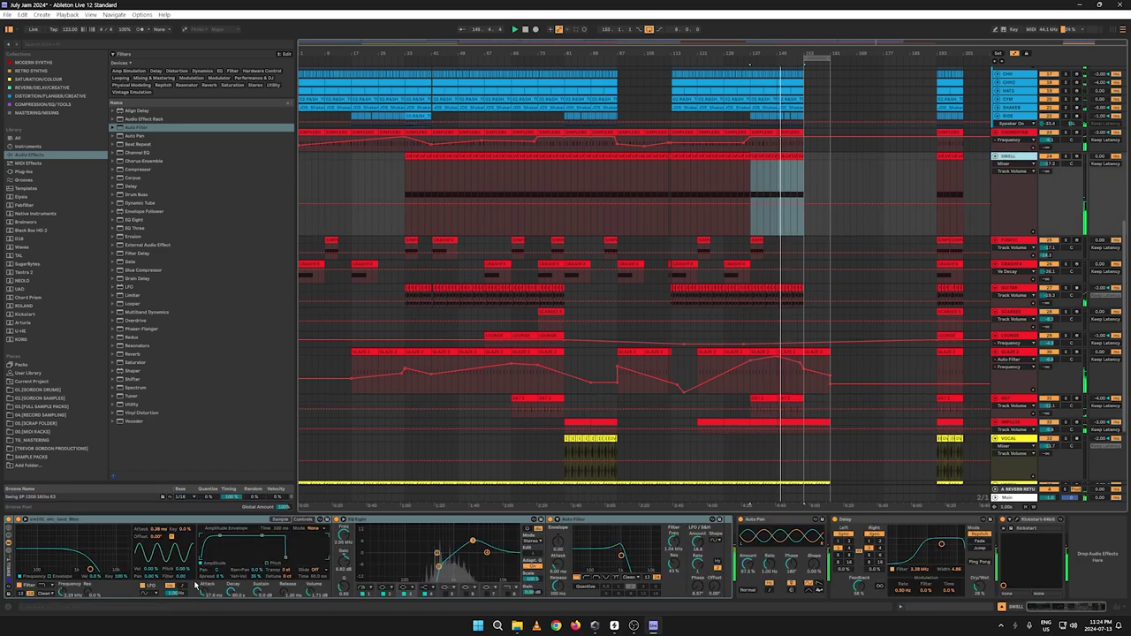
click(69, 591)
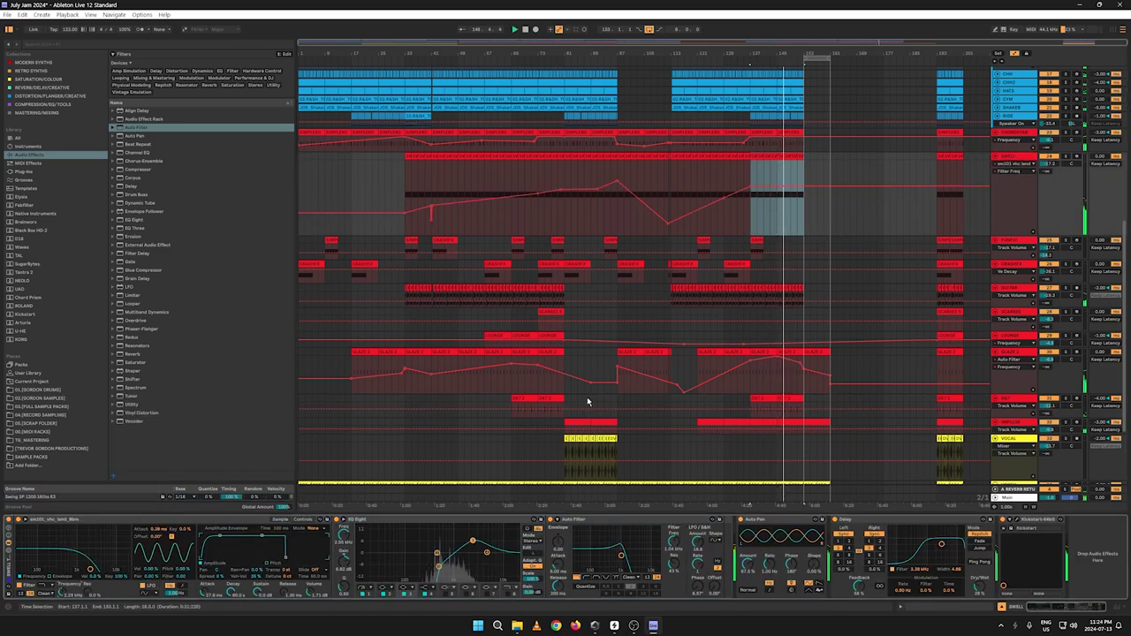
click(768, 56)
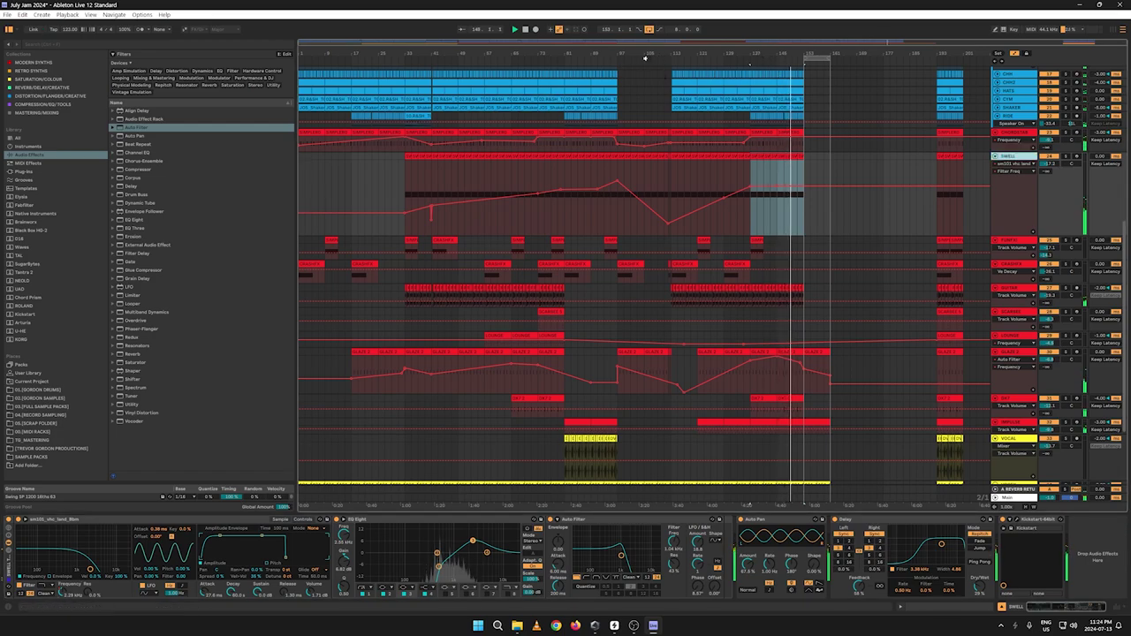
click(646, 59)
click(523, 61)
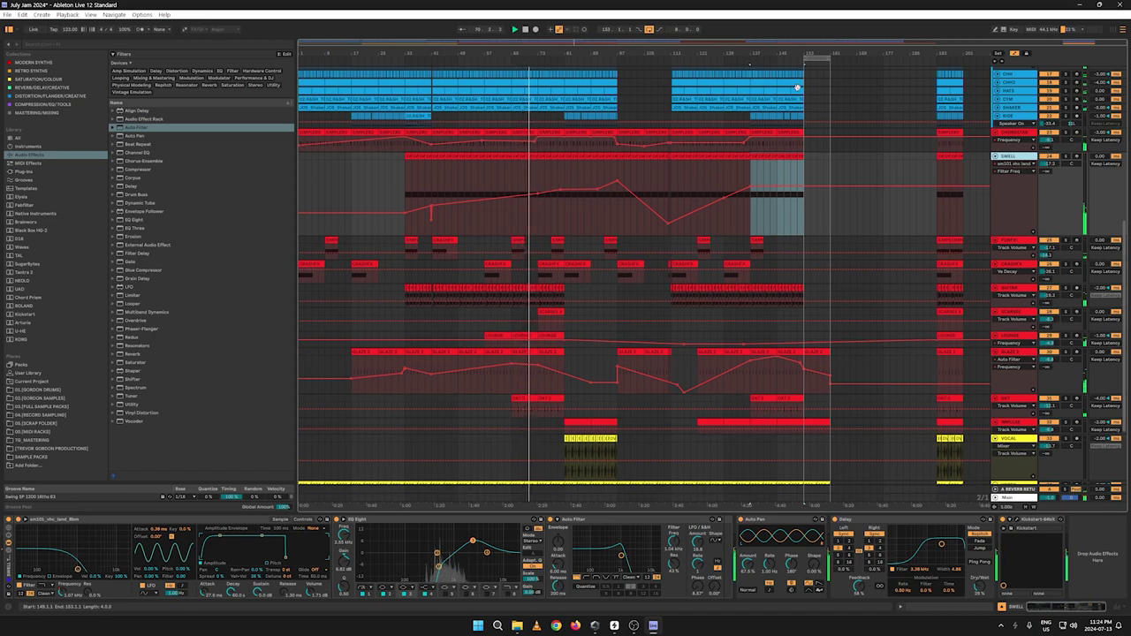
key(a)
scroll(807, 348, down, 4)
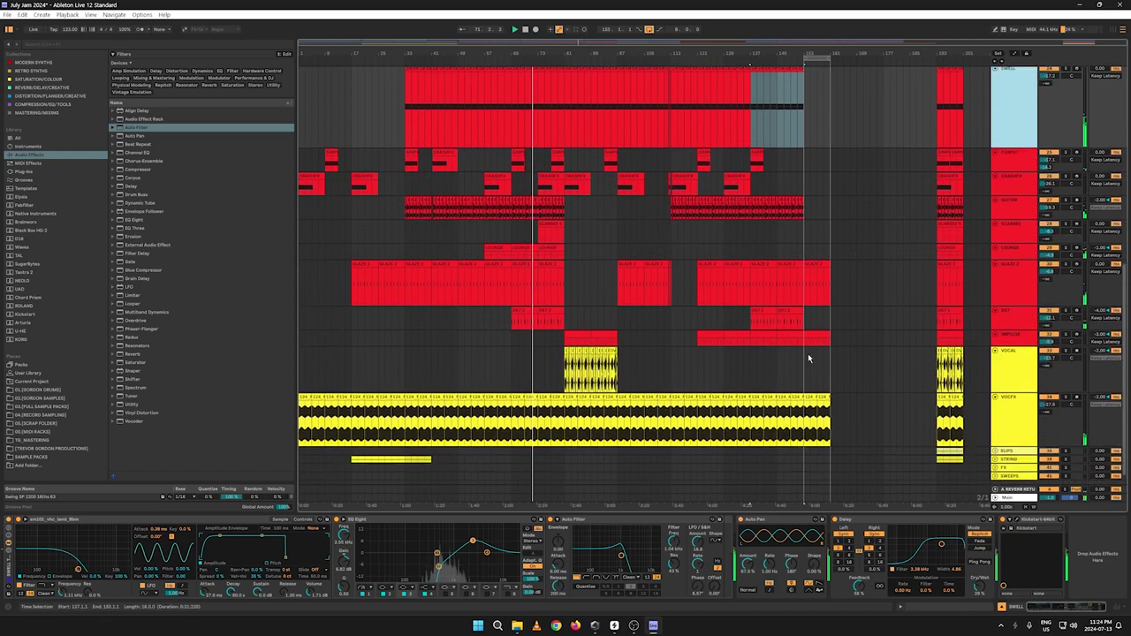
Step: Copy the VOCAL clip and paste it at bar 137 on the VOCAL track
click(616, 356)
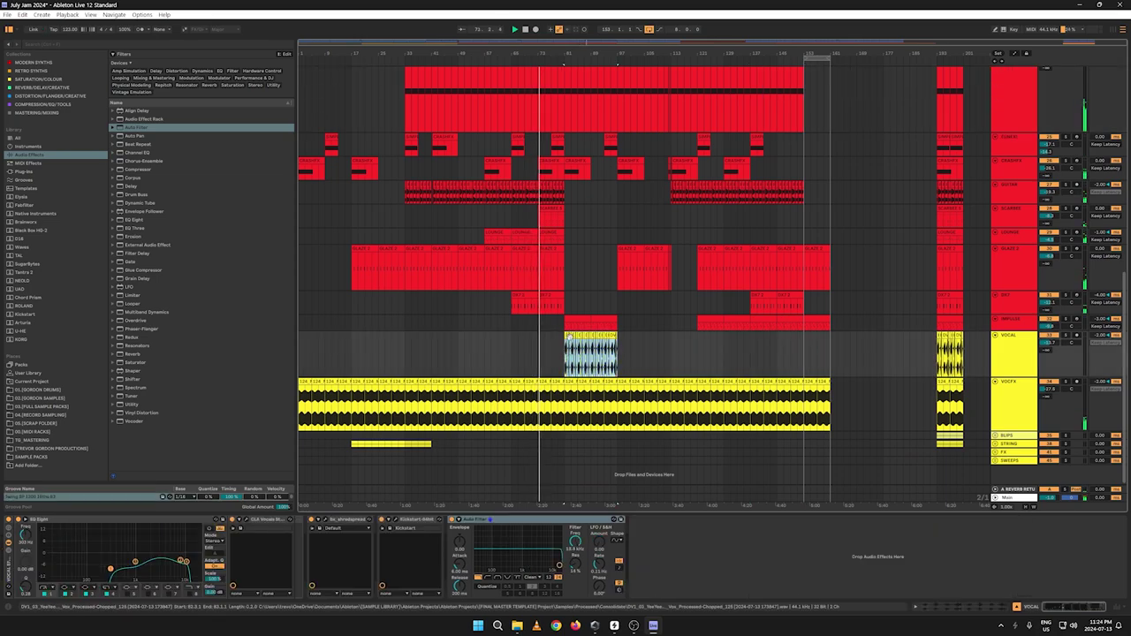
right_click(570, 340)
click(580, 348)
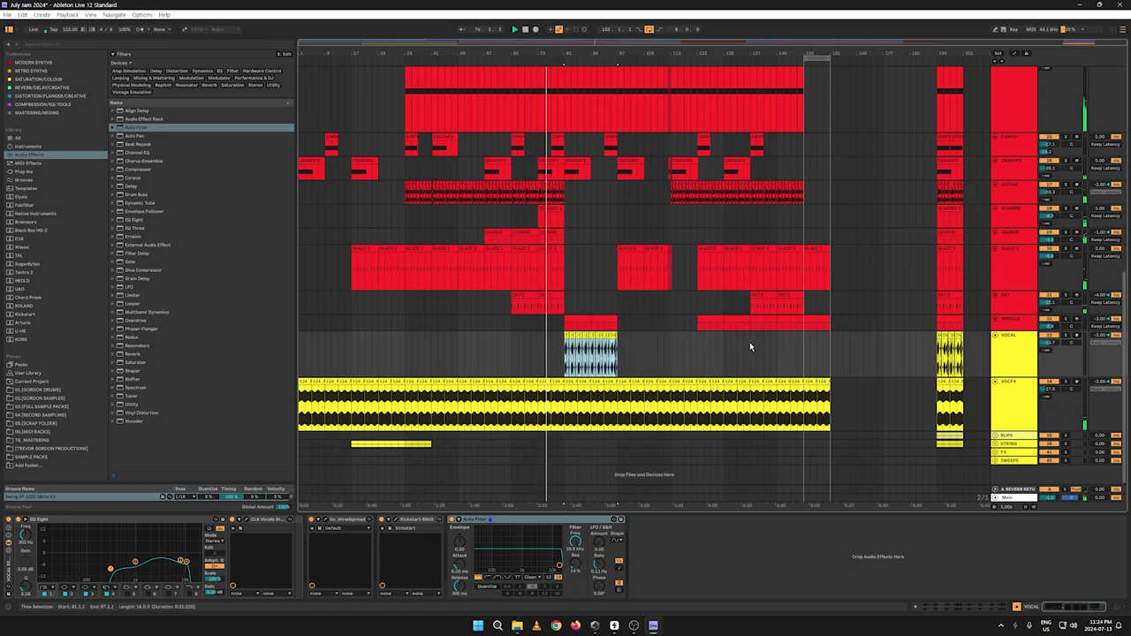
click(750, 347)
key(ctrl+v)
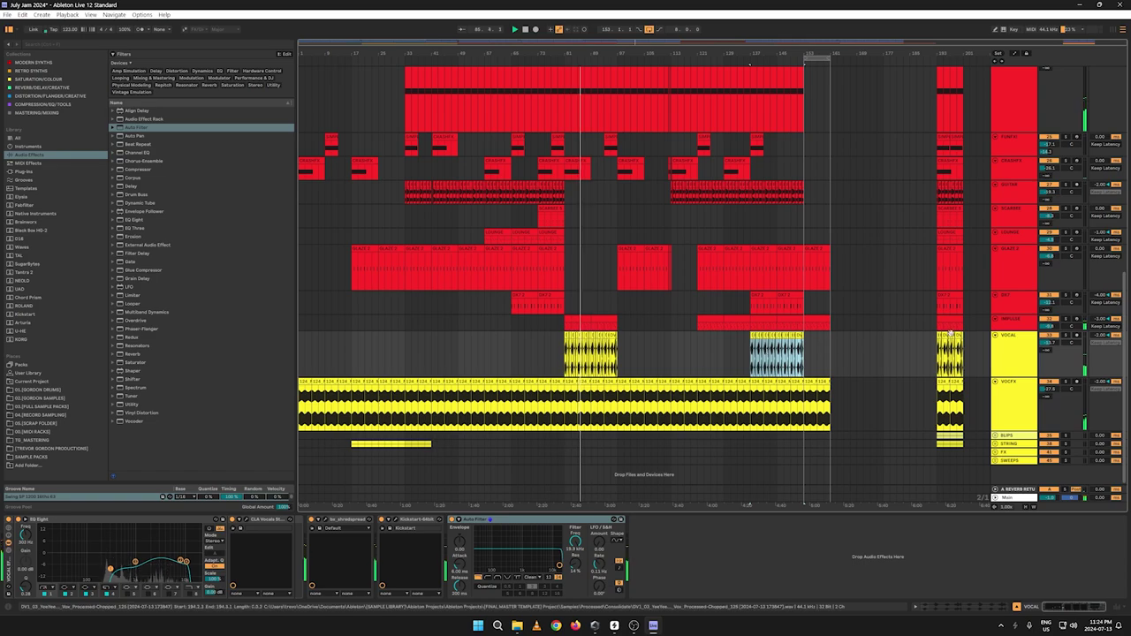
Step: Lower the Impulse drum volume to about -12.6 dB
click(1005, 323)
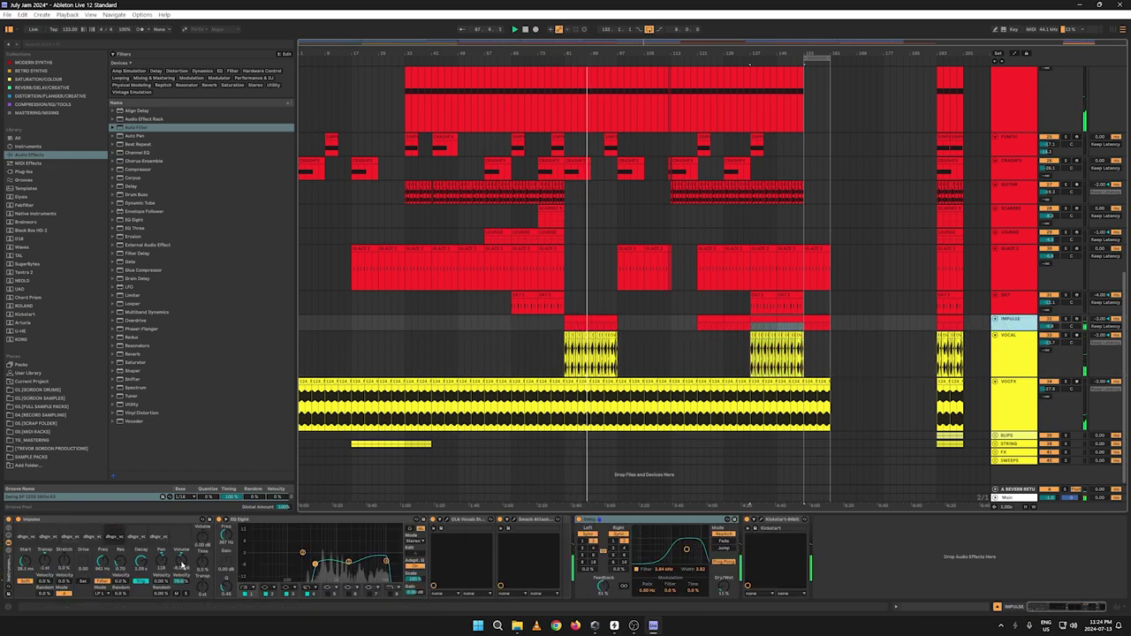
drag(182, 564, 182, 575)
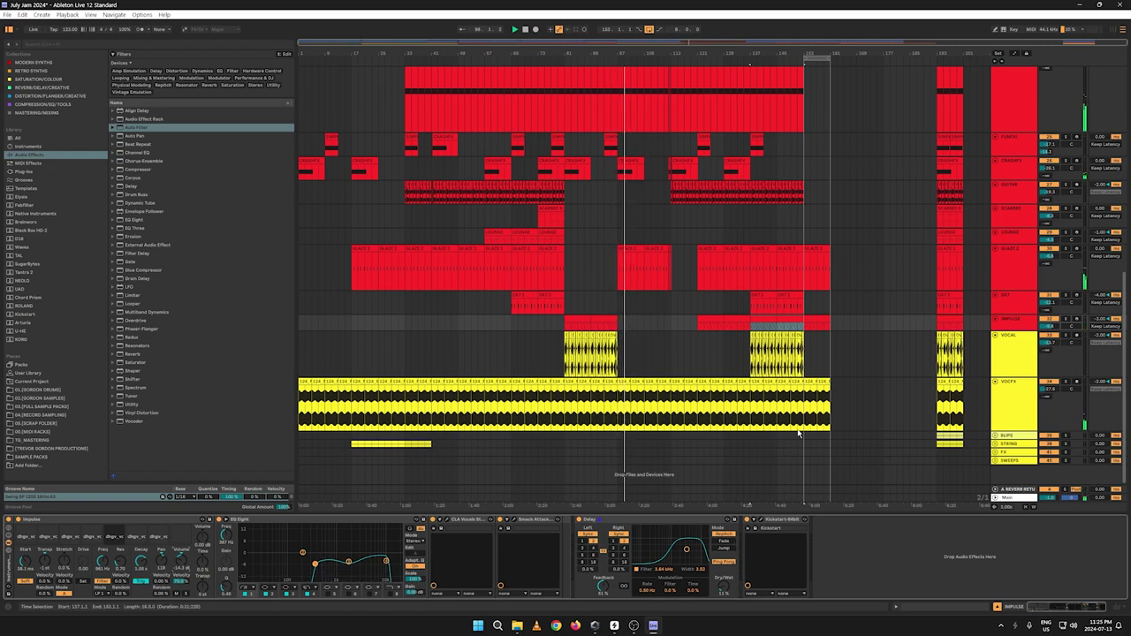
click(1019, 261)
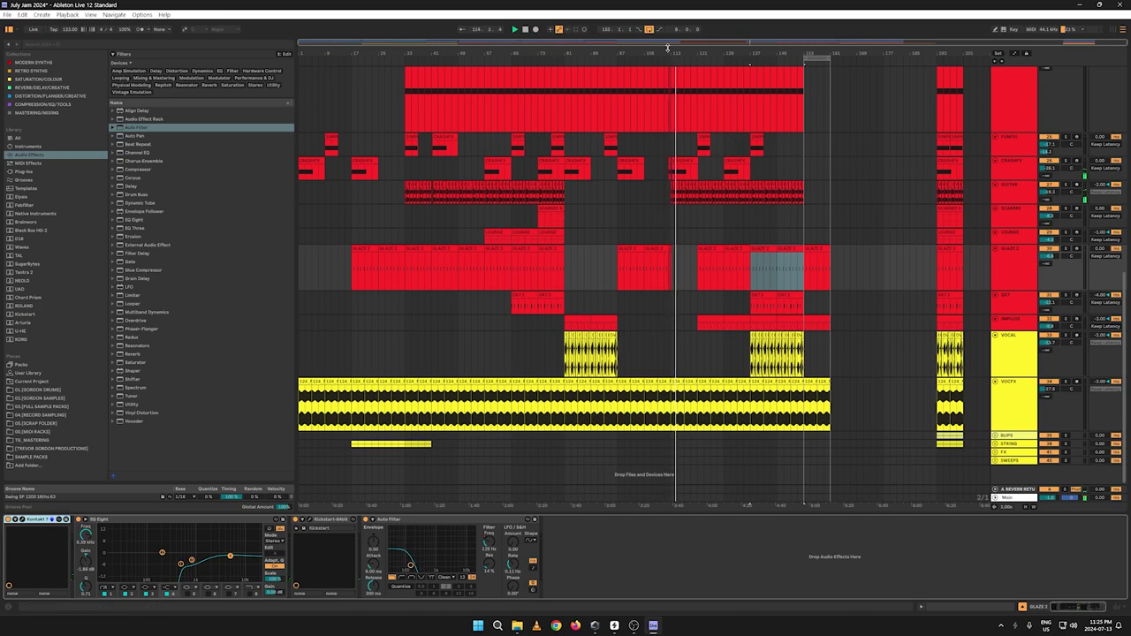
Step: Inspect the GUITAR track around bars 105–171 with automation envelopes shown
drag(667, 53, 674, 201)
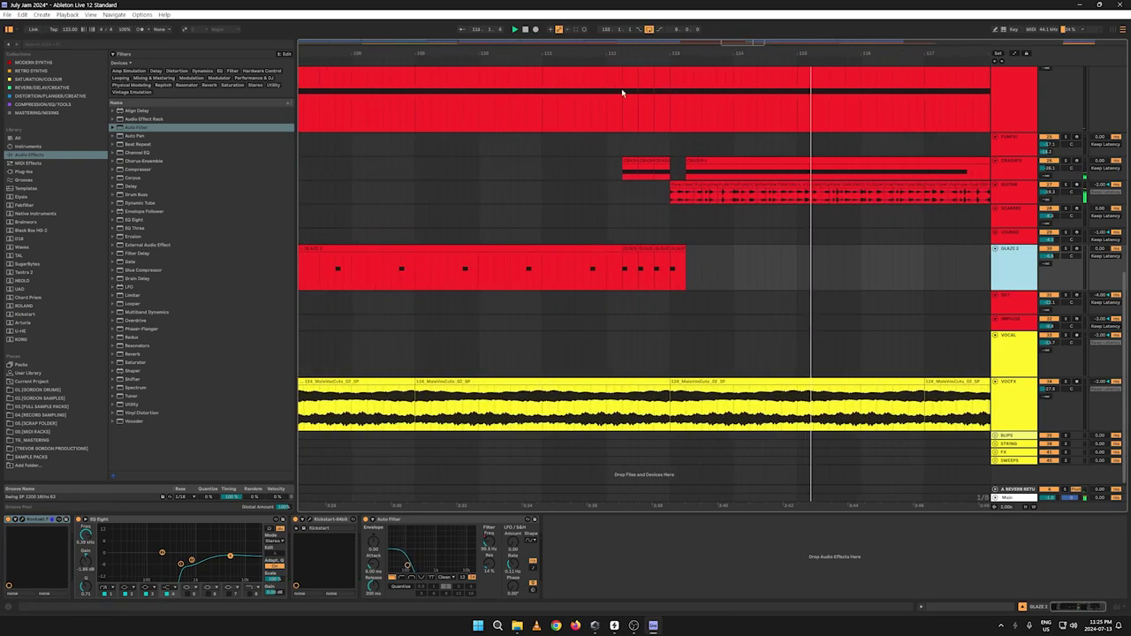
click(685, 187)
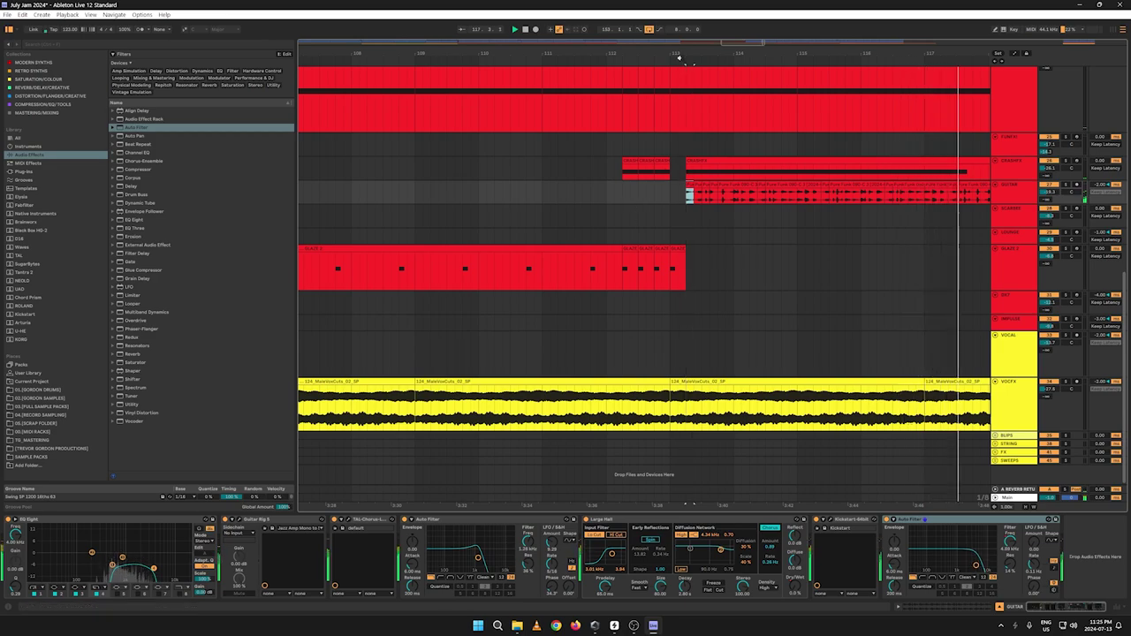
drag(862, 55, 397, 55)
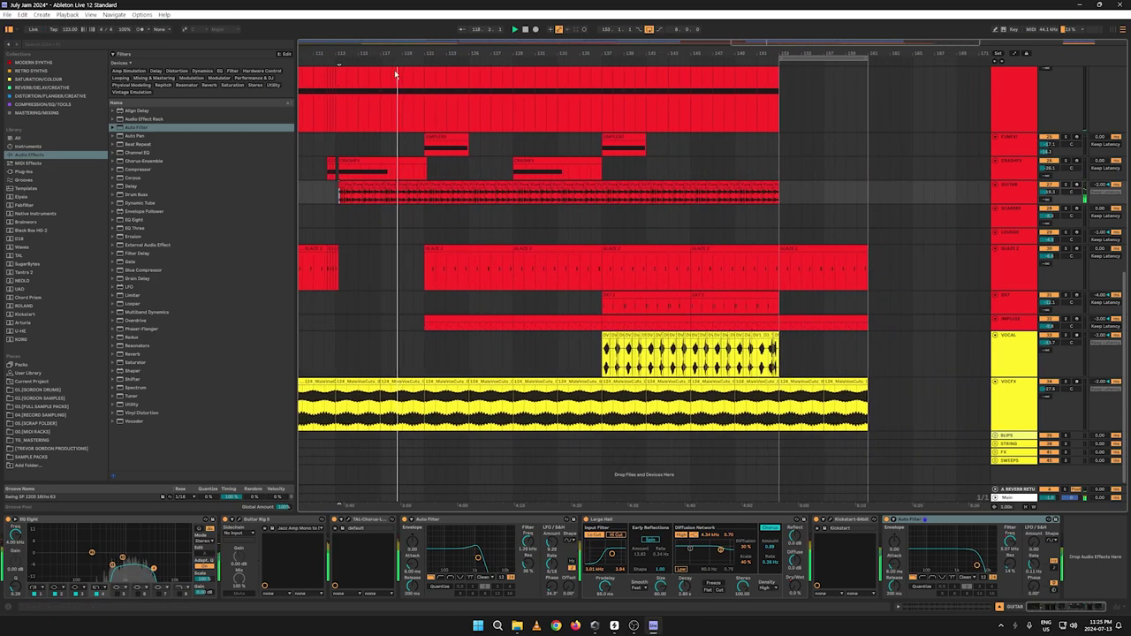
key(a)
key(a)
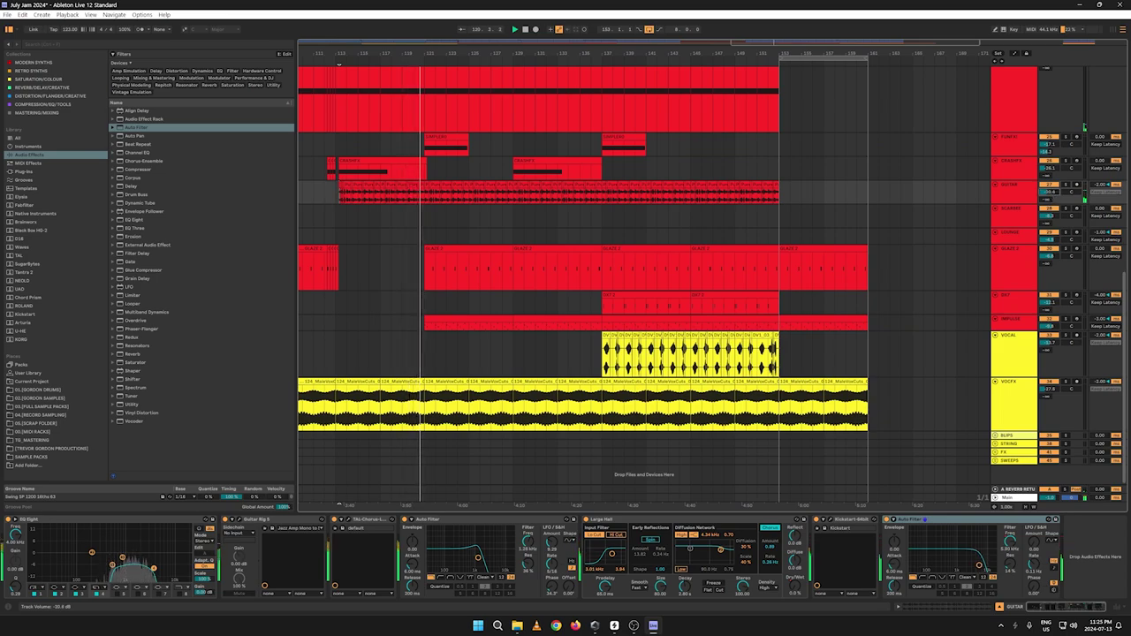
click(1000, 193)
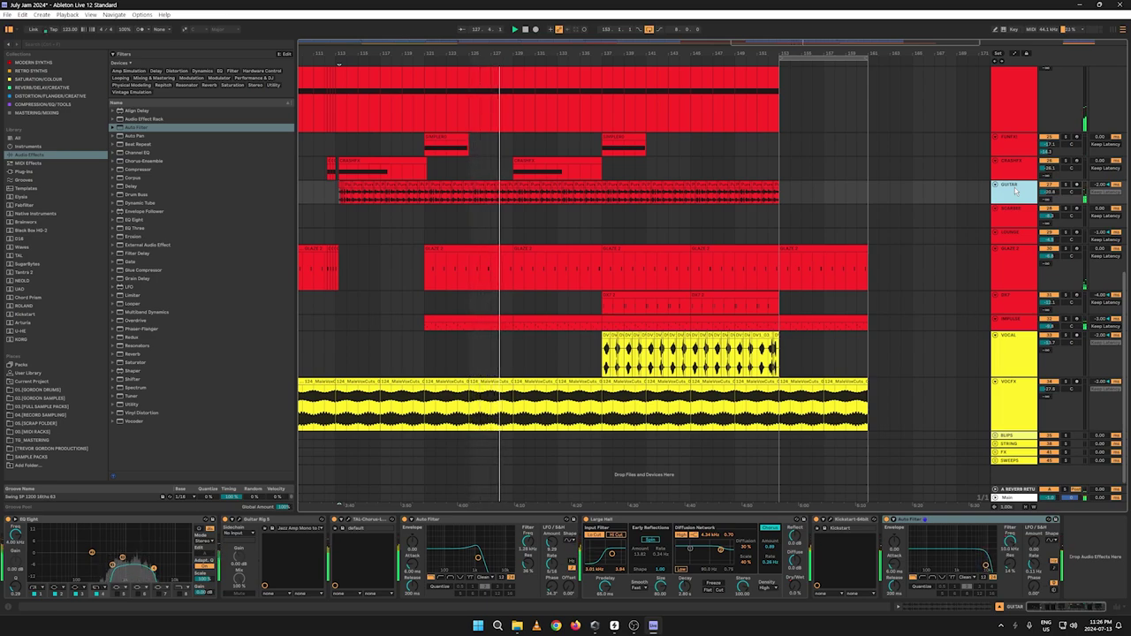
Step: Lower the VOCAL track's volume from -13.7 dB to -14.1 dB
drag(907, 54, 737, 34)
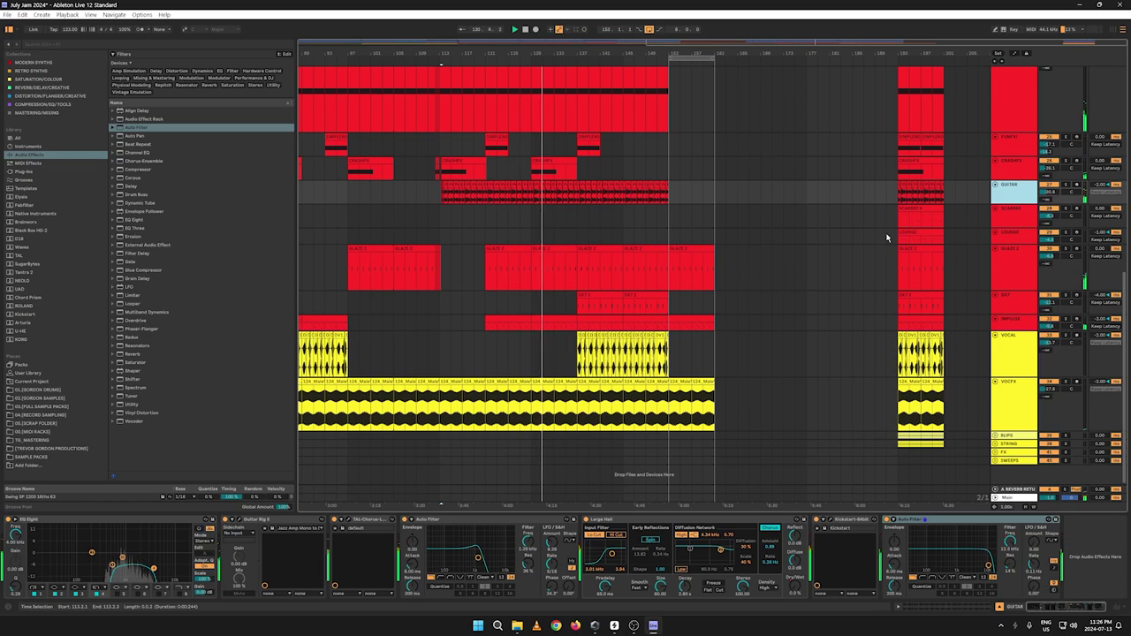
drag(609, 54, 771, 39)
drag(688, 39, 571, 54)
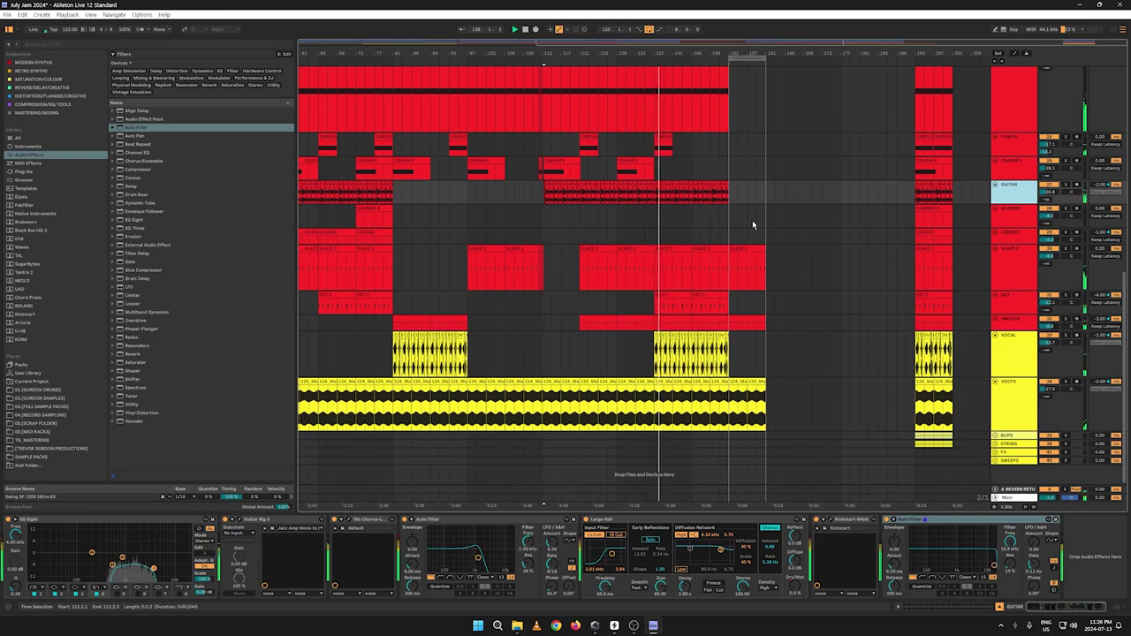
drag(1049, 343, 1048, 345)
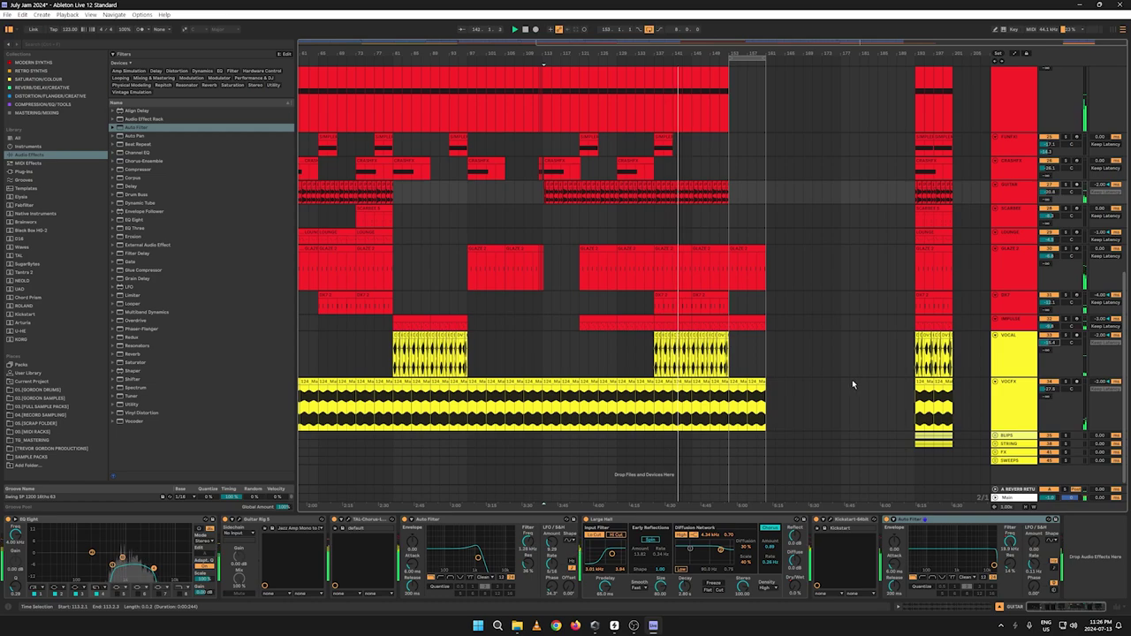
scroll(866, 224, up, 3)
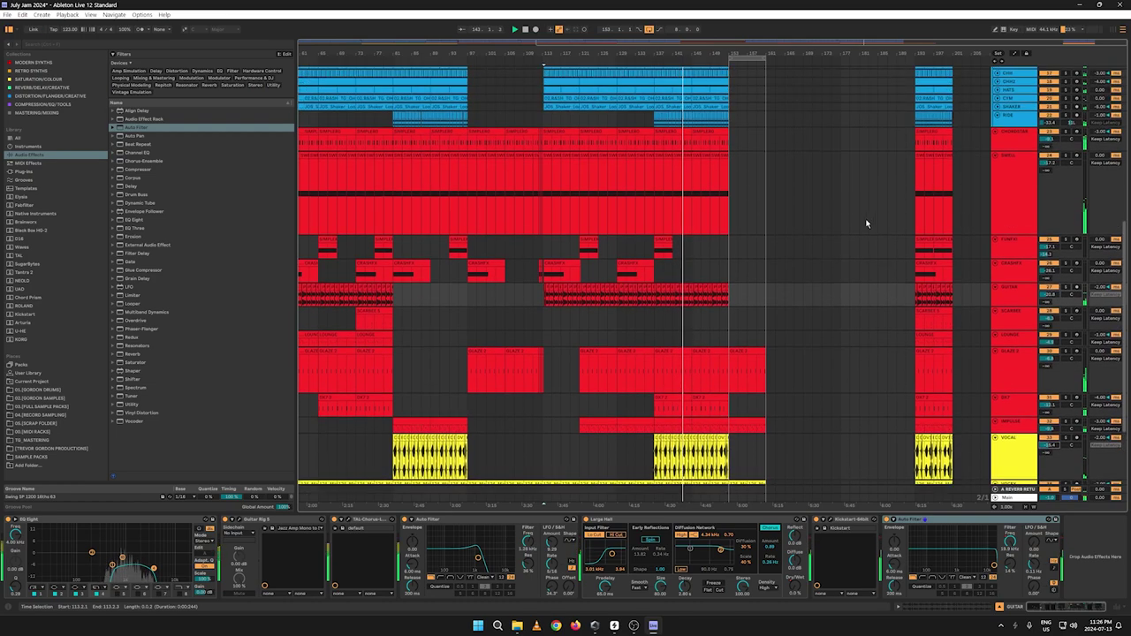
scroll(865, 224, up, 1)
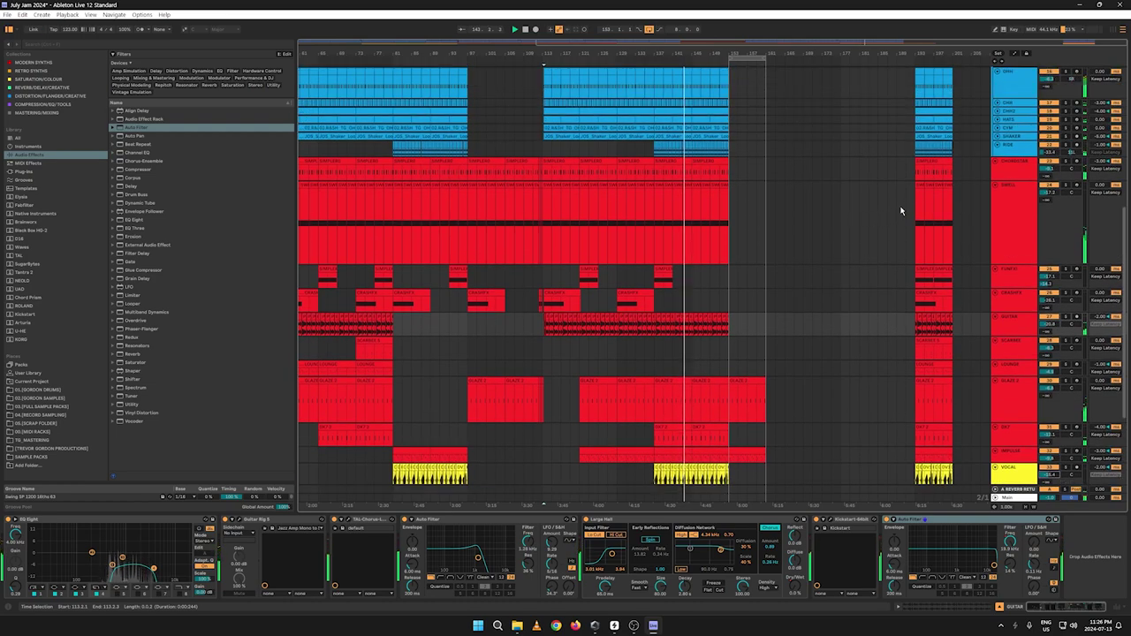
Step: Inspect the SAMPLERS clip around bars 136–137 with automation envelopes briefly shown
click(1007, 180)
key(a)
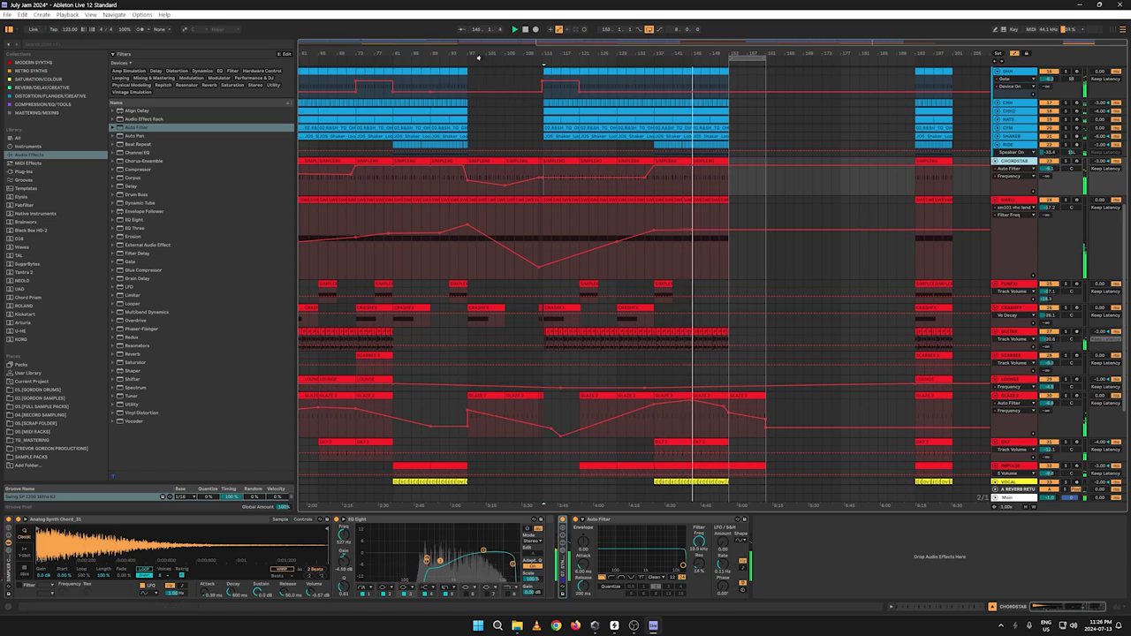
drag(478, 54, 600, 44)
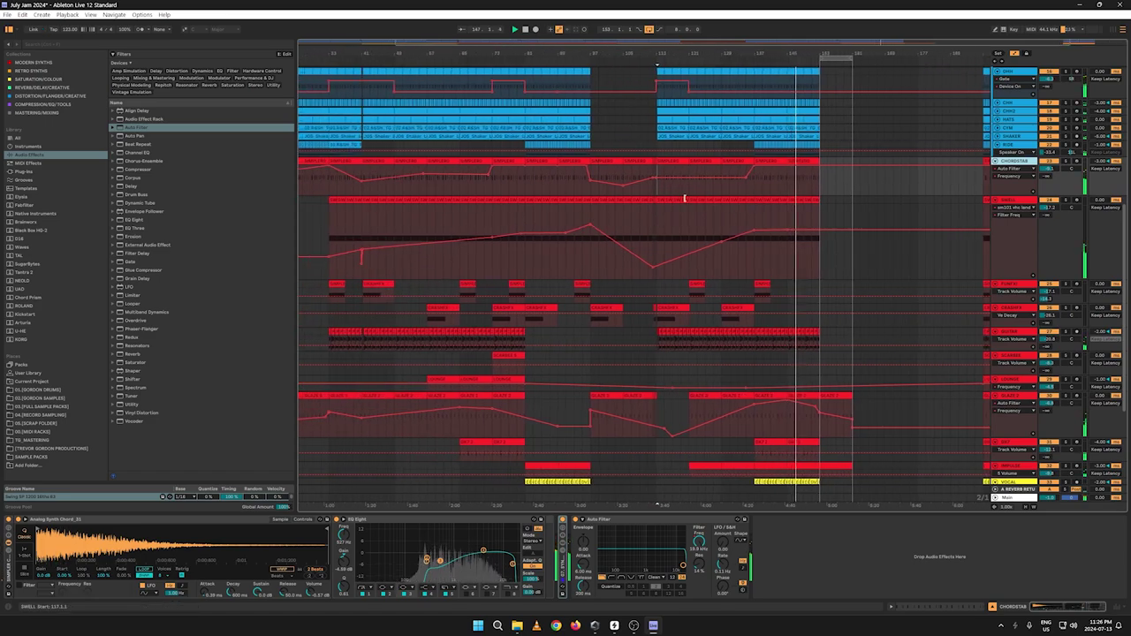
click(746, 195)
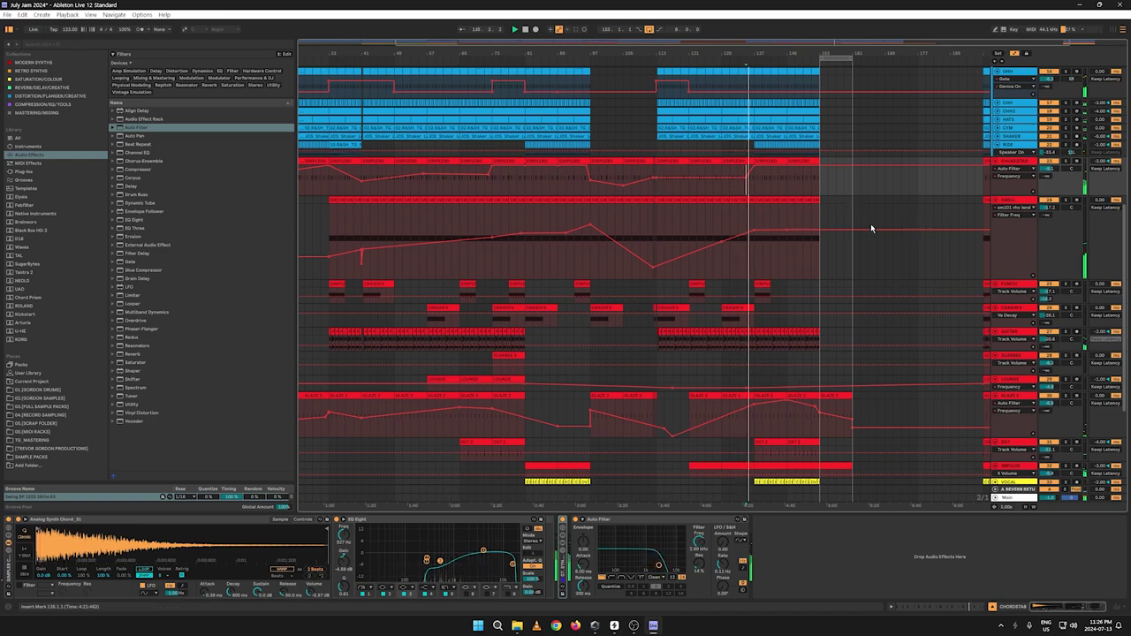
click(754, 164)
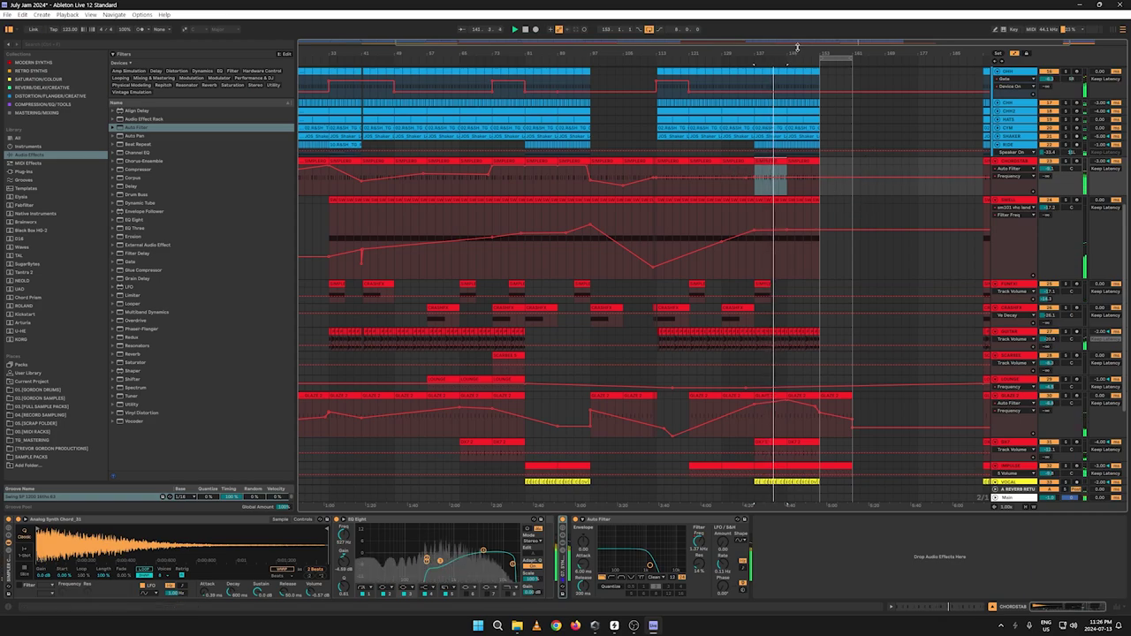
drag(798, 50, 741, 48)
scroll(902, 322, down, 4)
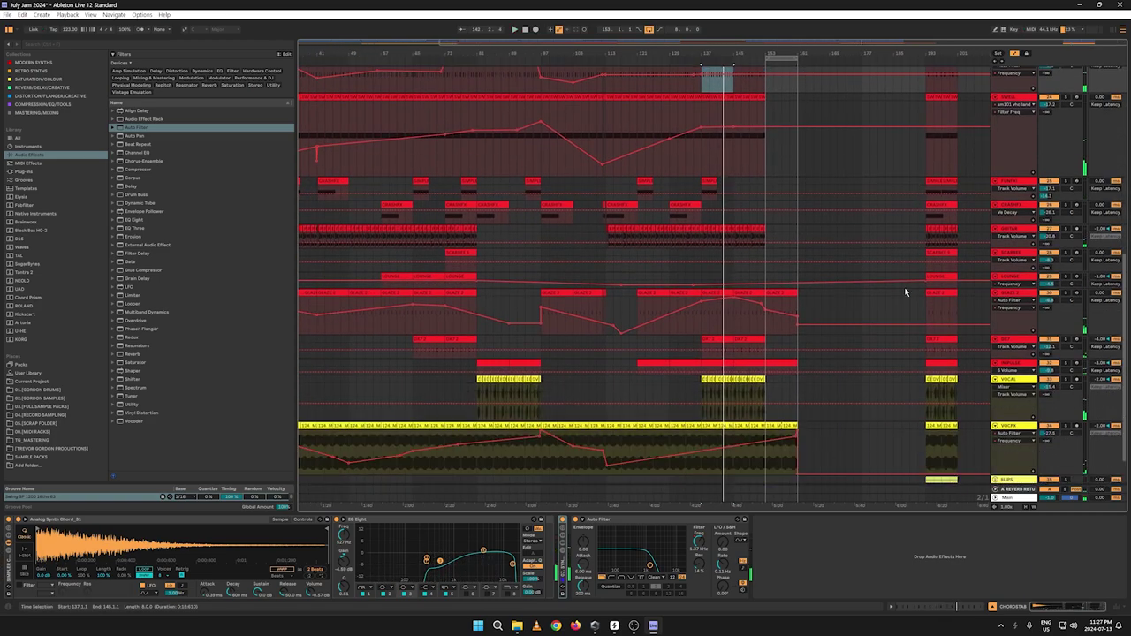
key(a)
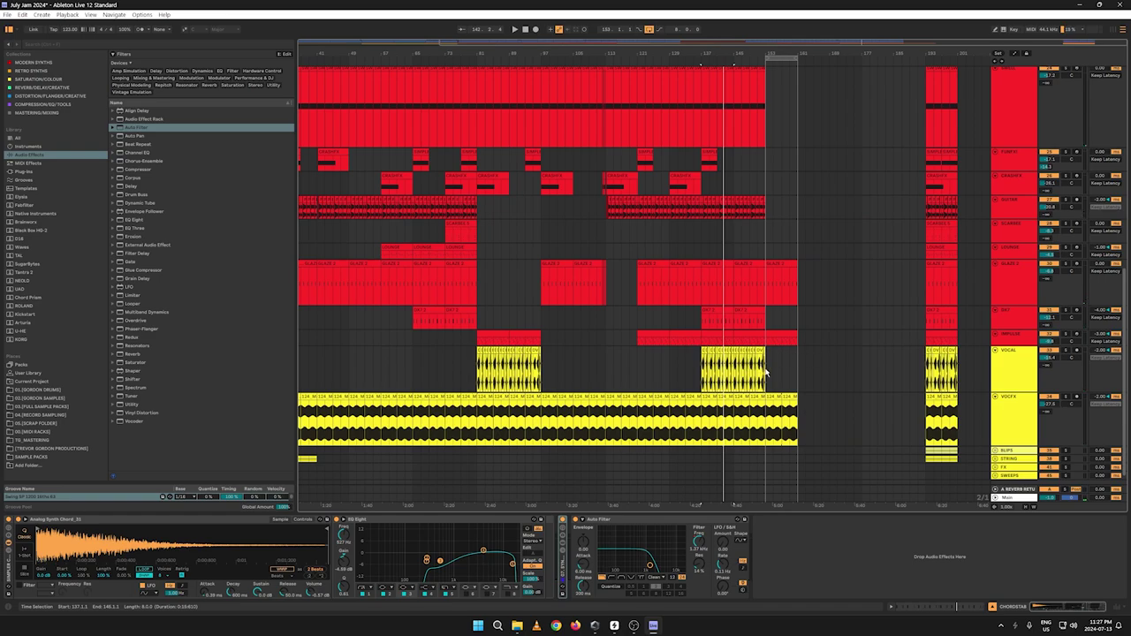
Step: Copy the LOUNGE clip and paste two copies at bars 137 and 145
drag(765, 373, 694, 374)
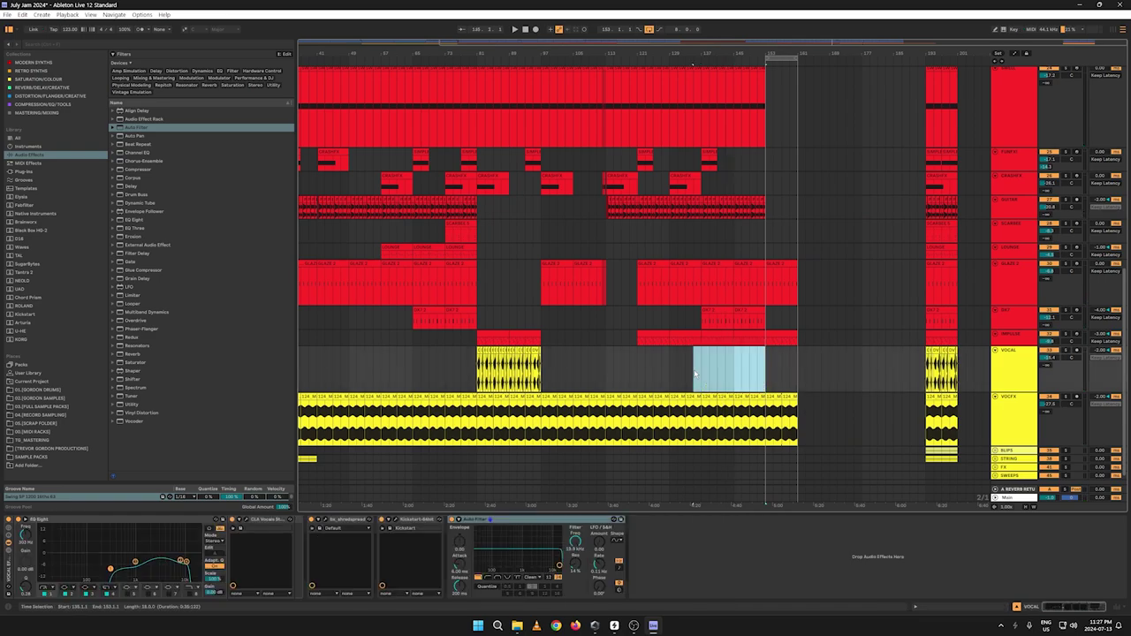
right_click(934, 247)
click(944, 255)
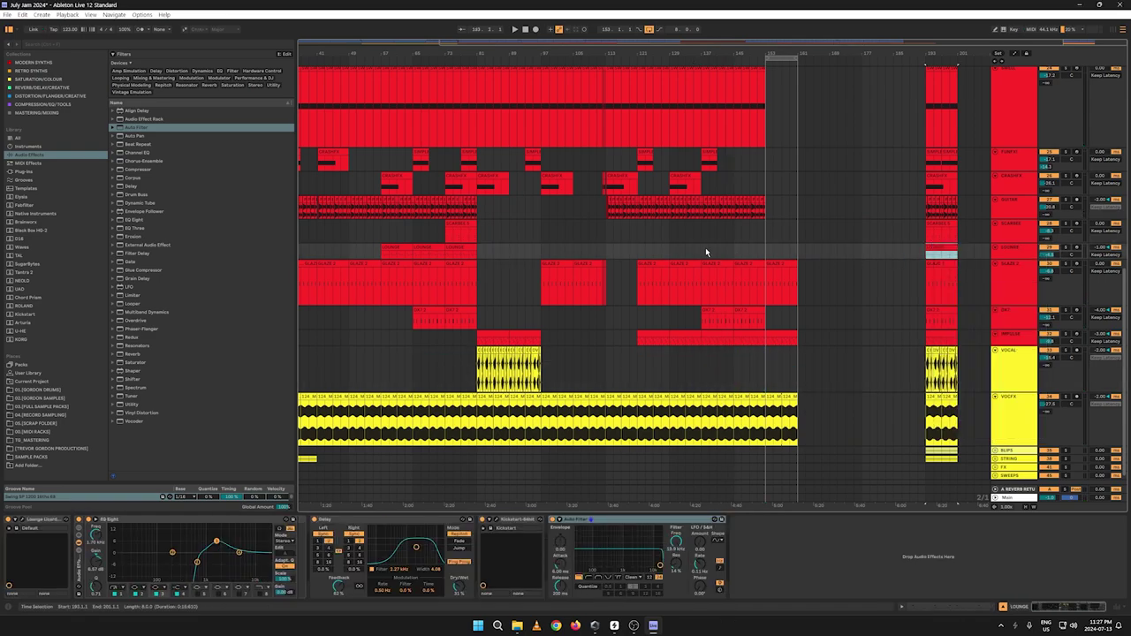
click(703, 250)
key(ctrl+v)
key(space)
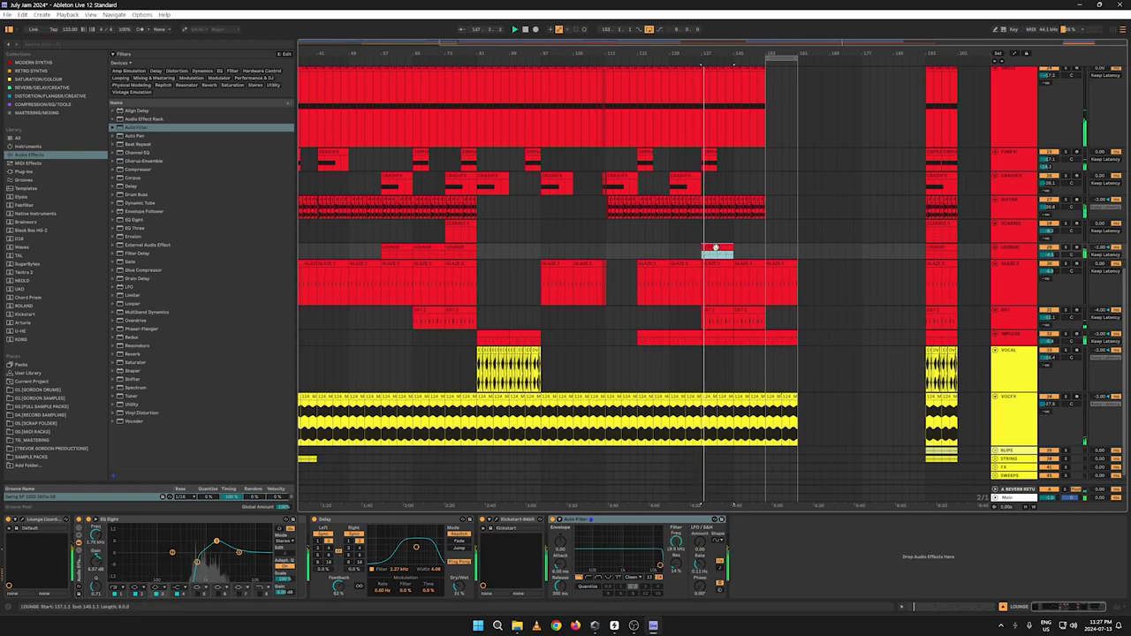
key(ctrl+v)
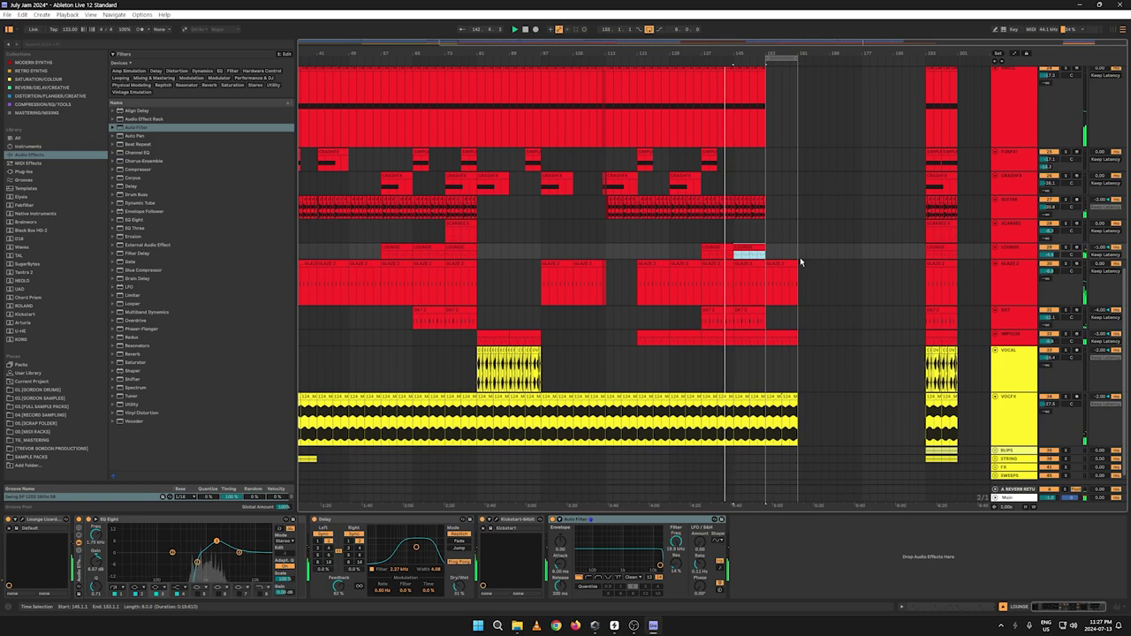
Step: Duplicate bars 143–153 across the top tracks, then undo the duplication
drag(764, 229, 726, 33)
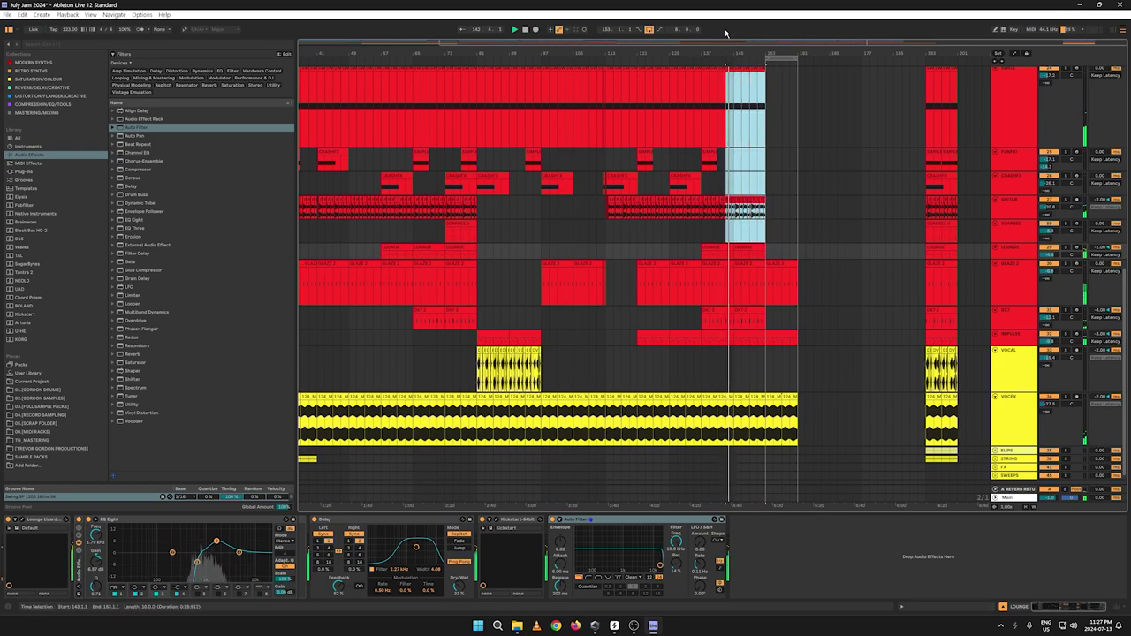
key(ctrl+d)
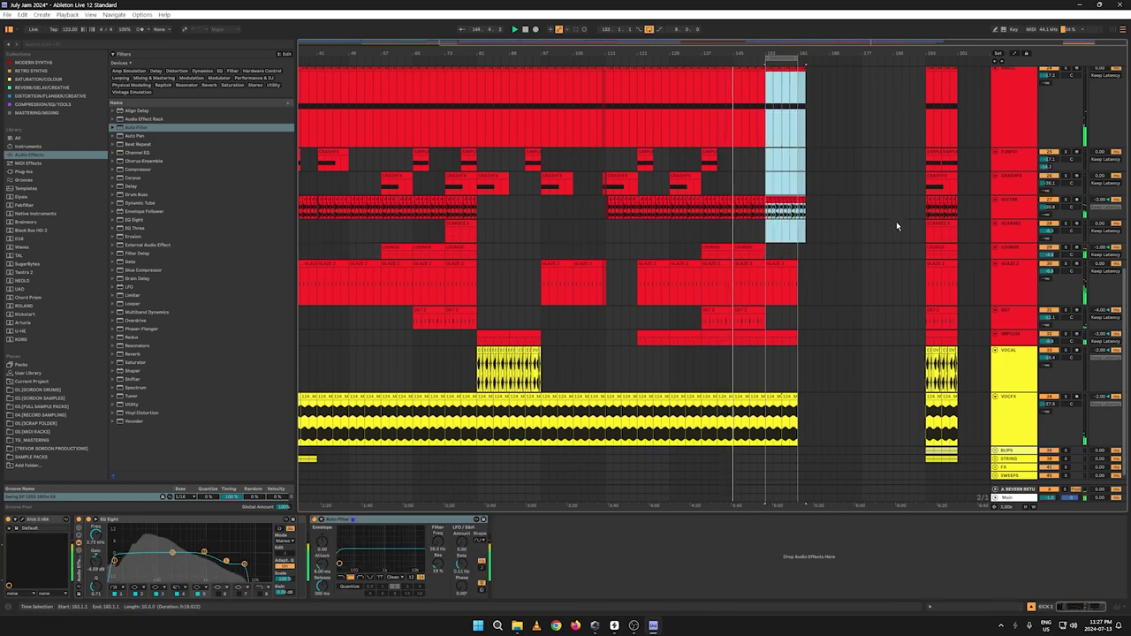
key(ctrl+z)
scroll(805, 105, up, 5)
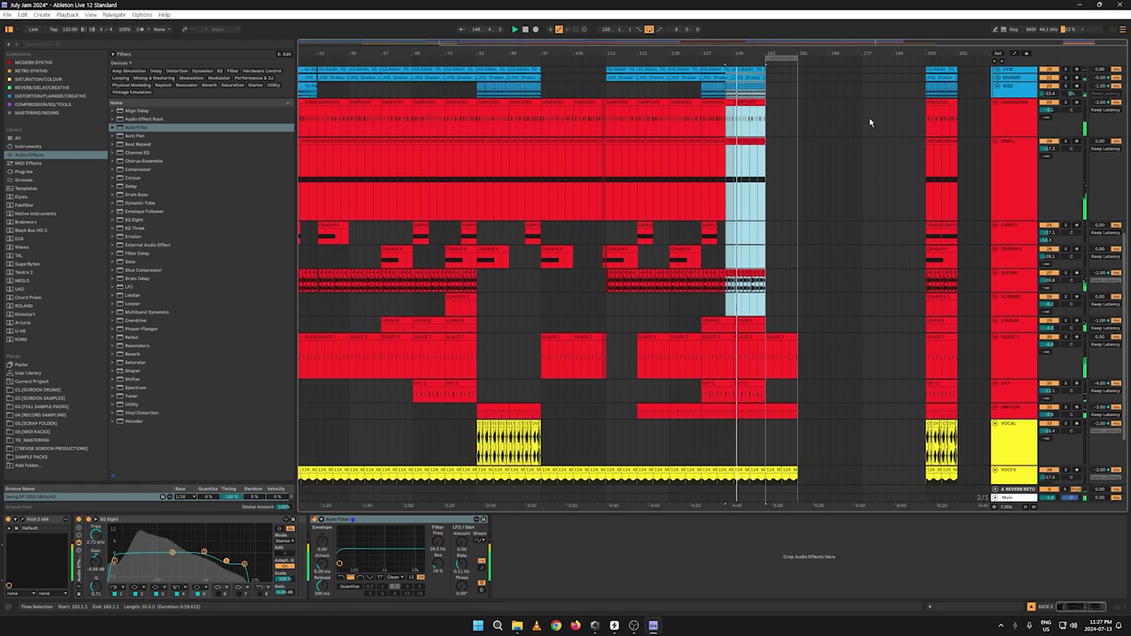
scroll(794, 300, down, 4)
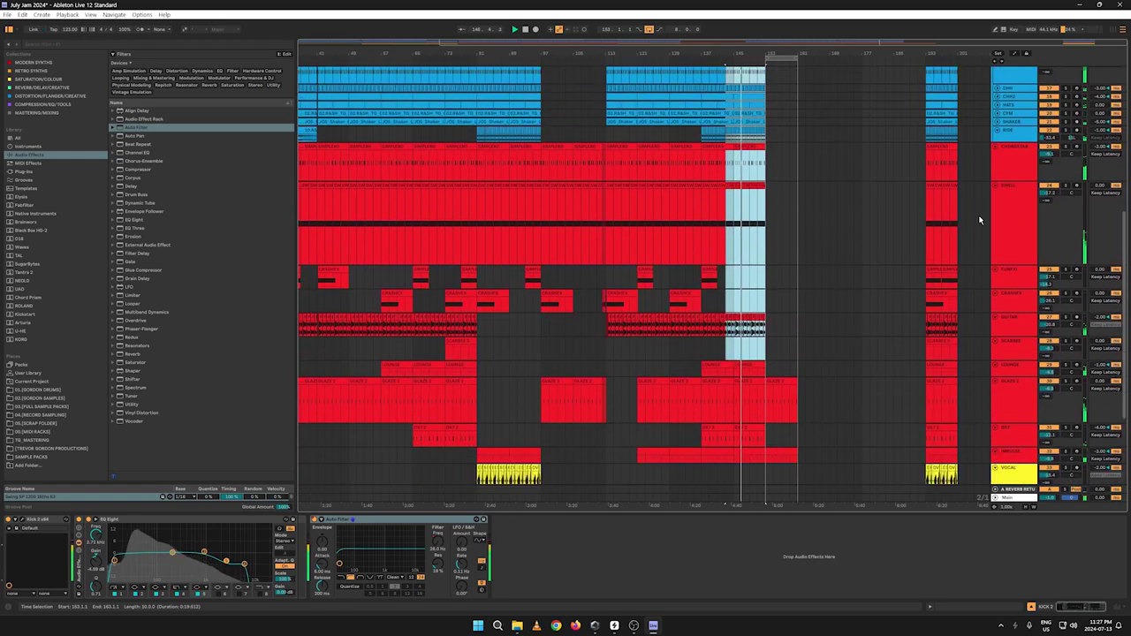
Step: Fold the ORCHESTRA through IMPULSE tracks and reselect the final section's time range
click(993, 147)
click(993, 155)
click(993, 164)
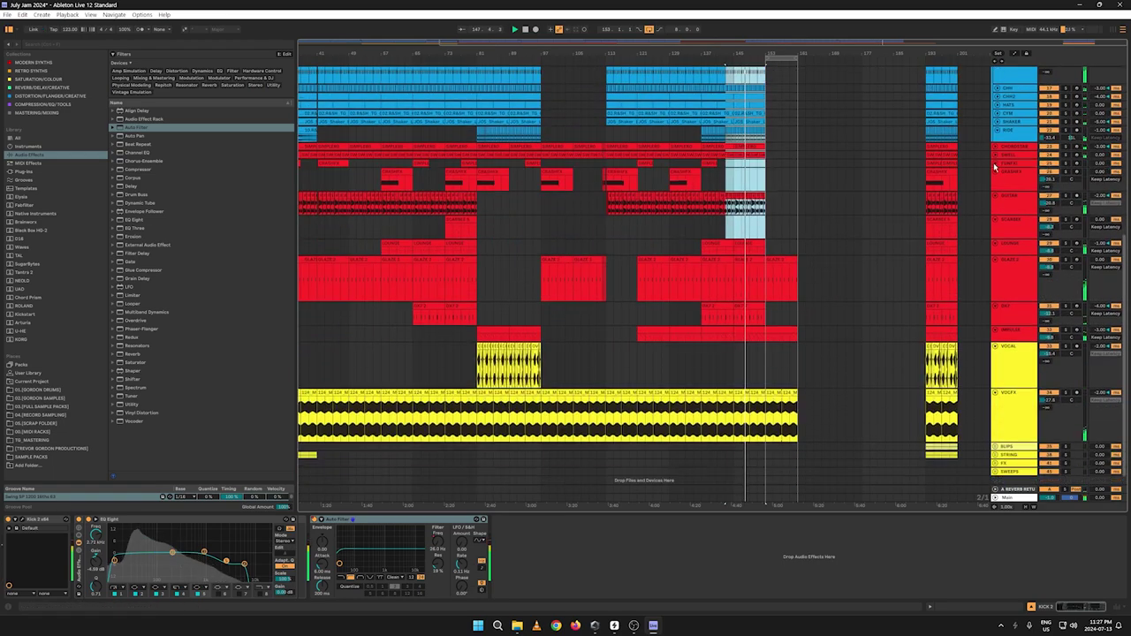
click(993, 171)
click(993, 180)
click(993, 188)
click(993, 196)
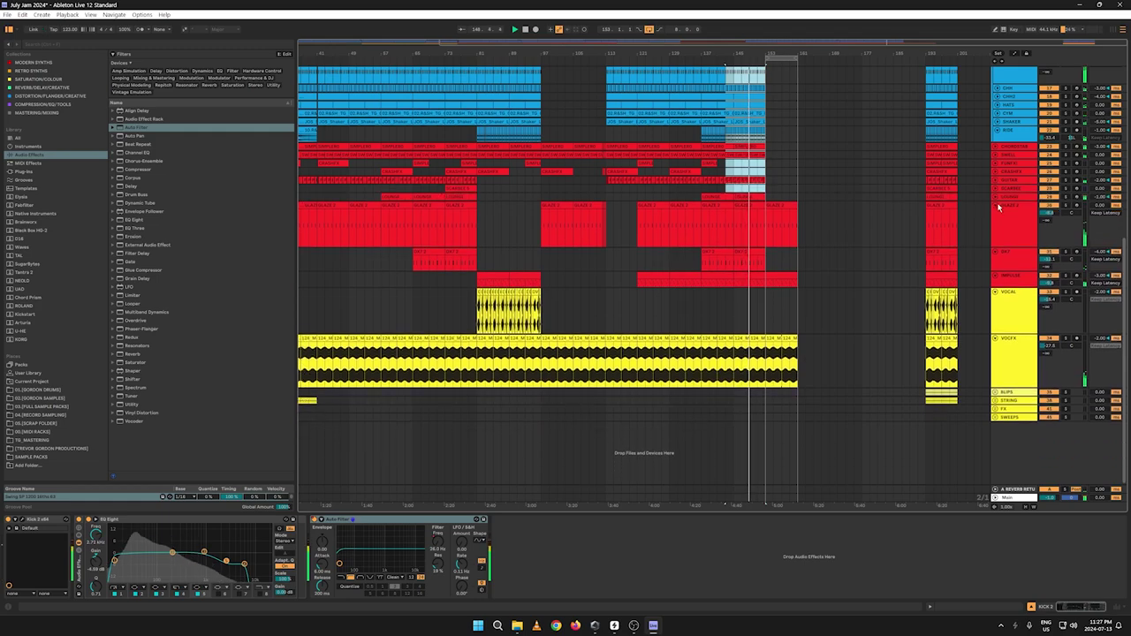
click(993, 205)
click(993, 213)
click(993, 221)
scroll(772, 371, up, 4)
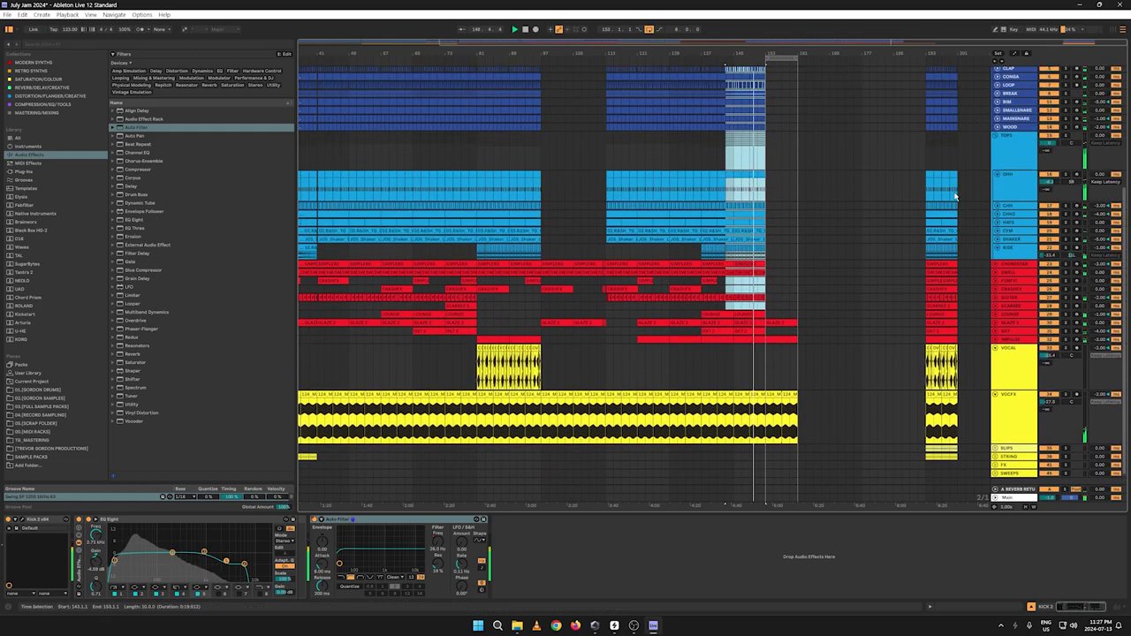
drag(765, 431, 732, 31)
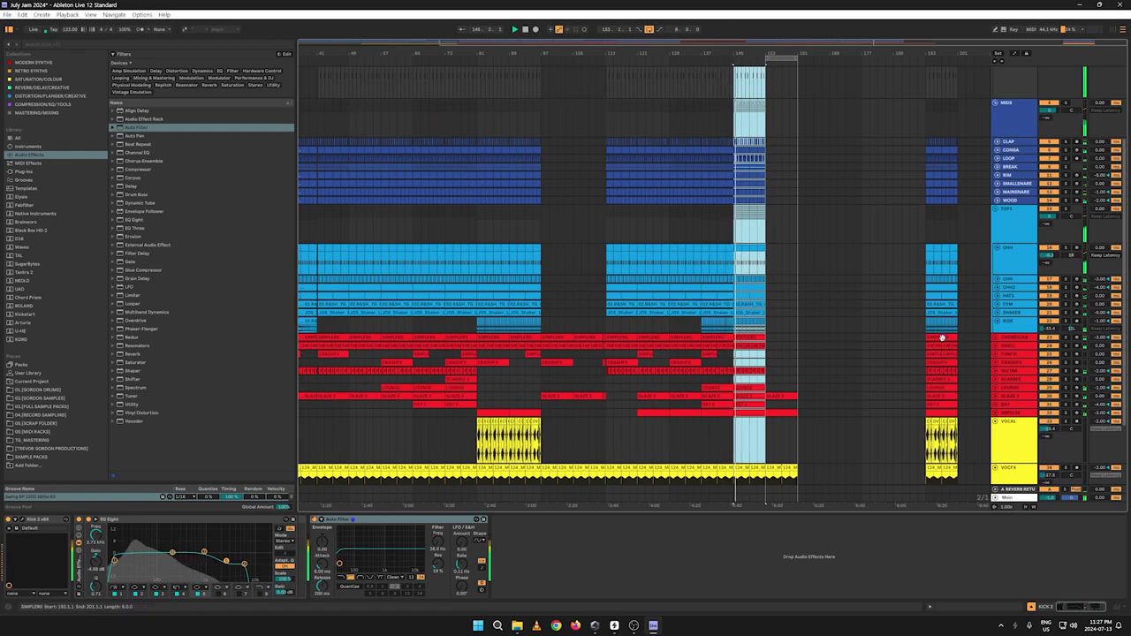
key(ctrl+d)
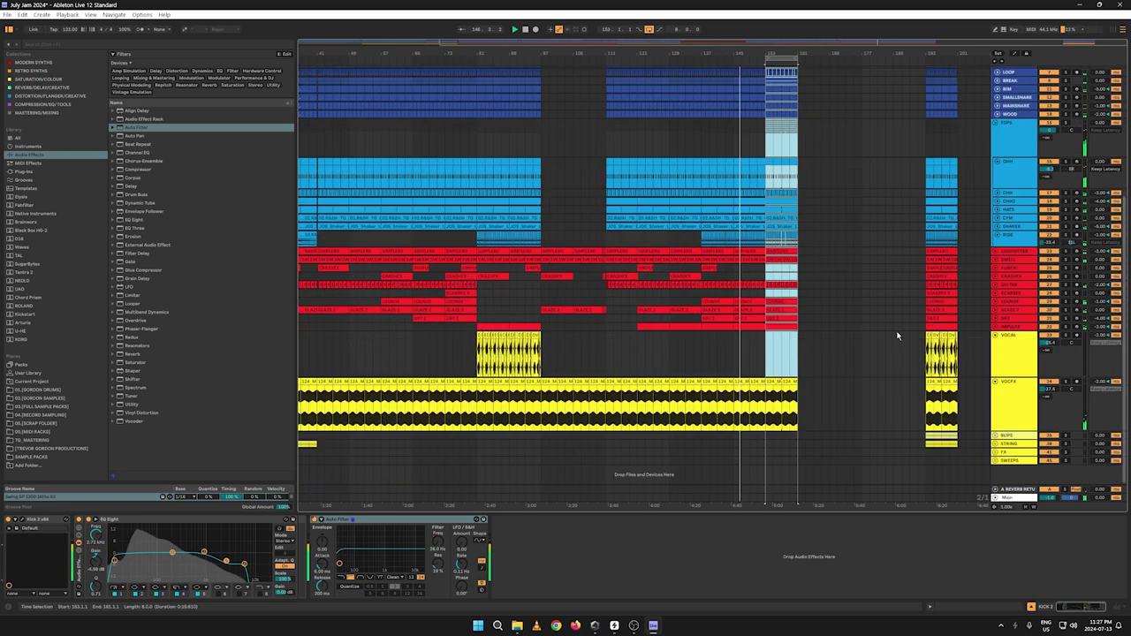
key(a)
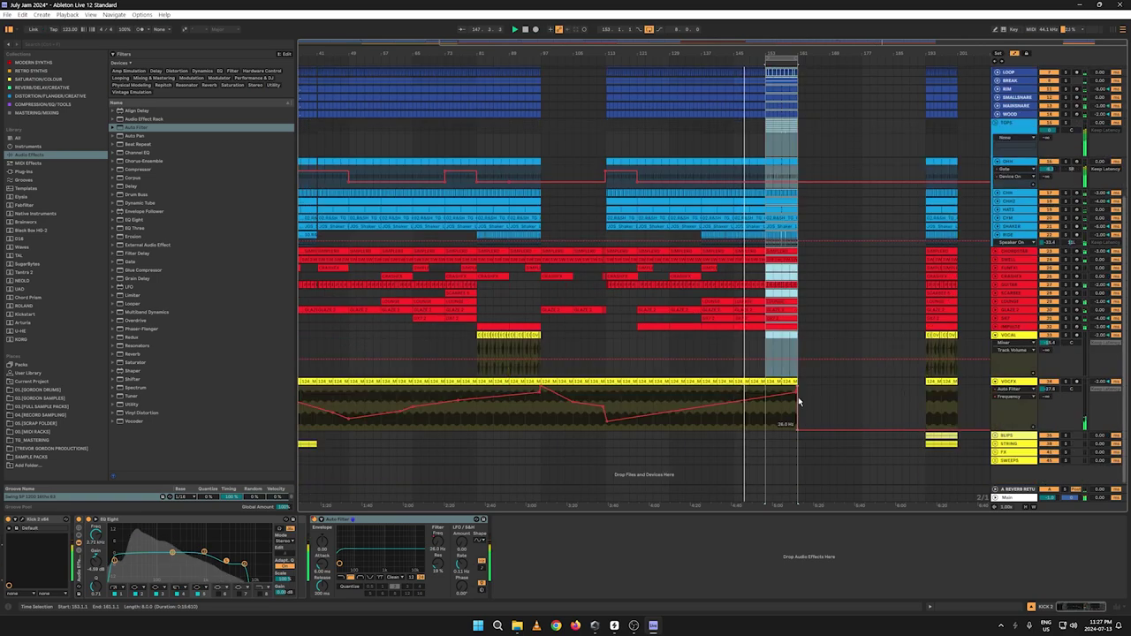
click(795, 398)
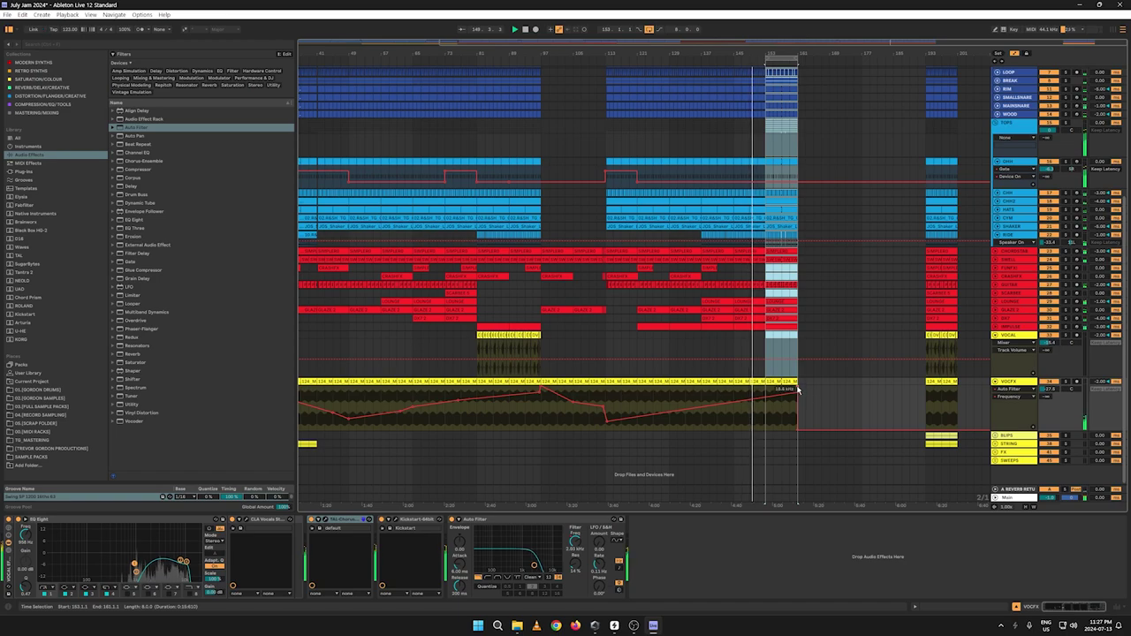
key(a)
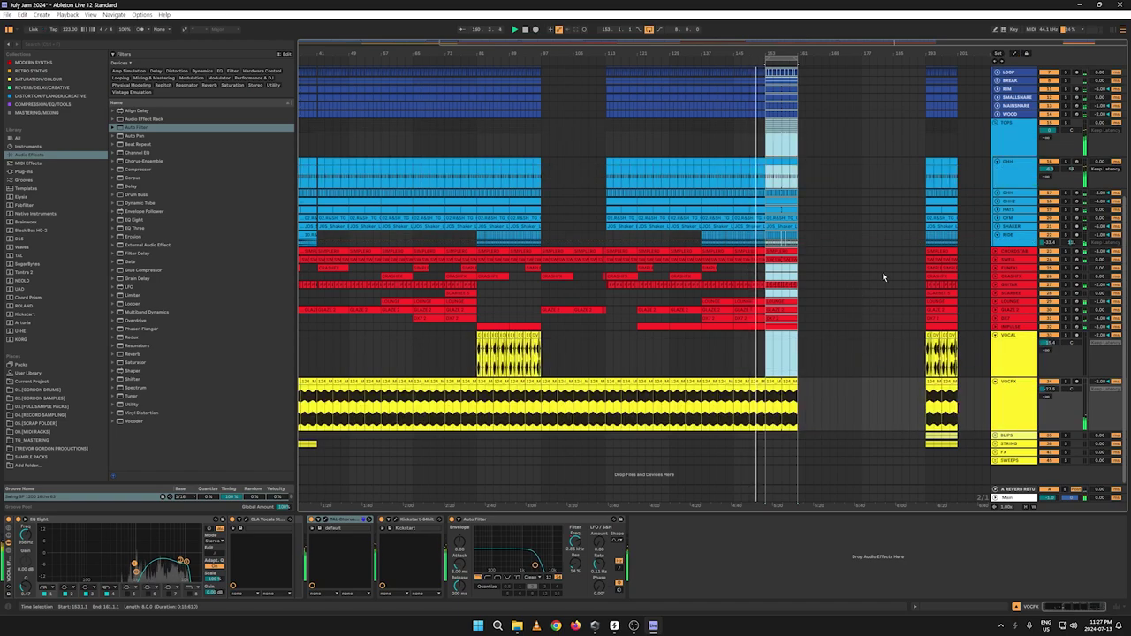
click(877, 295)
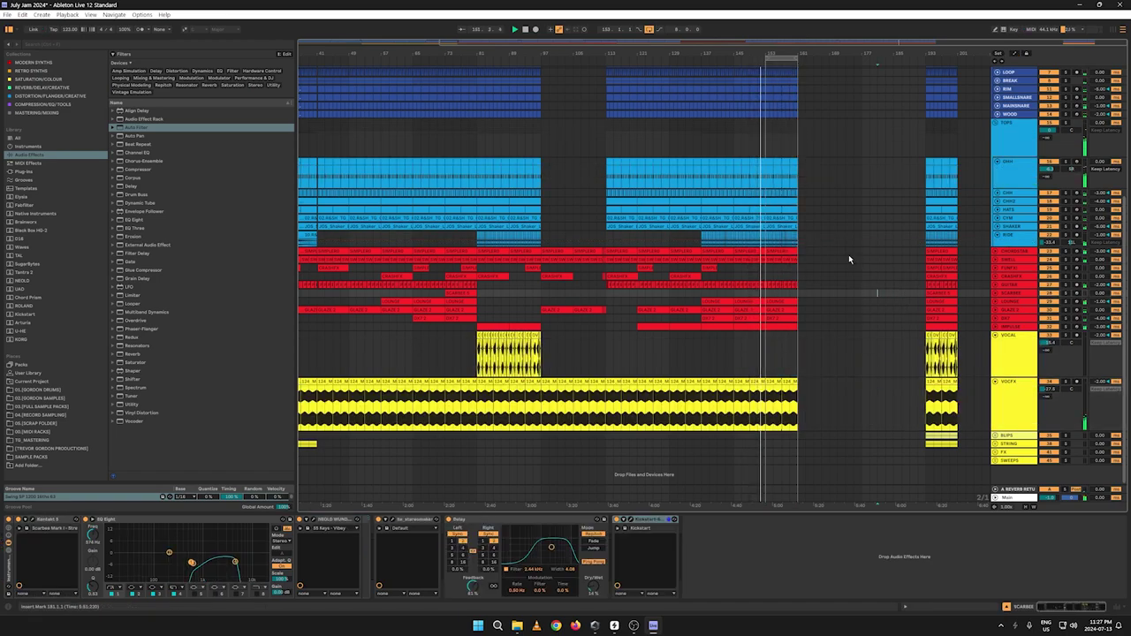
shift+click(802, 238)
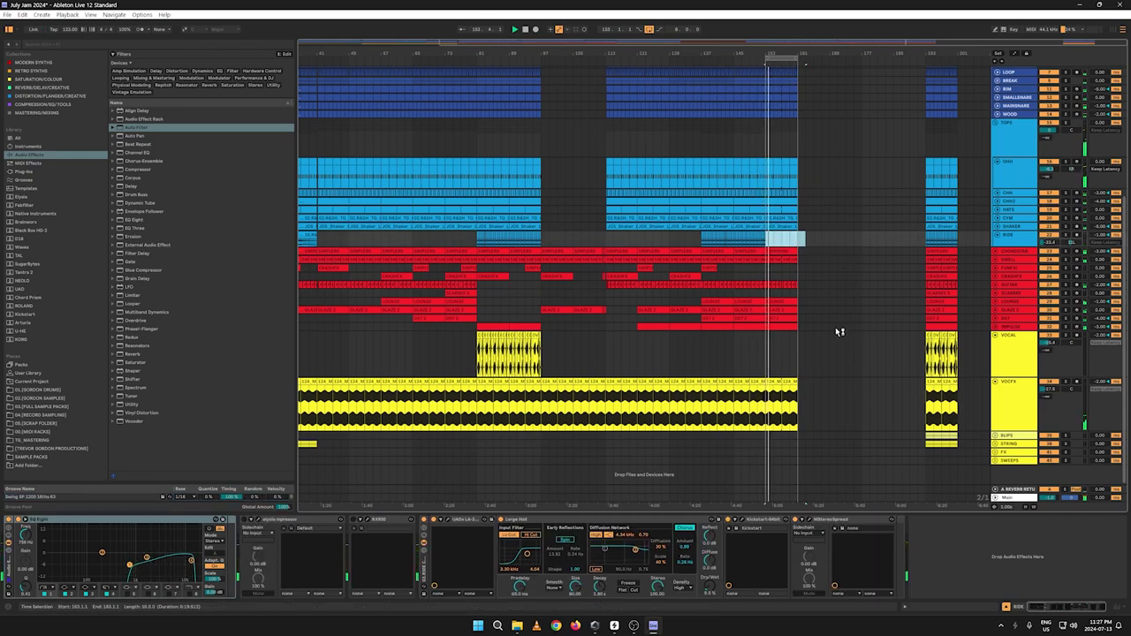
click(828, 268)
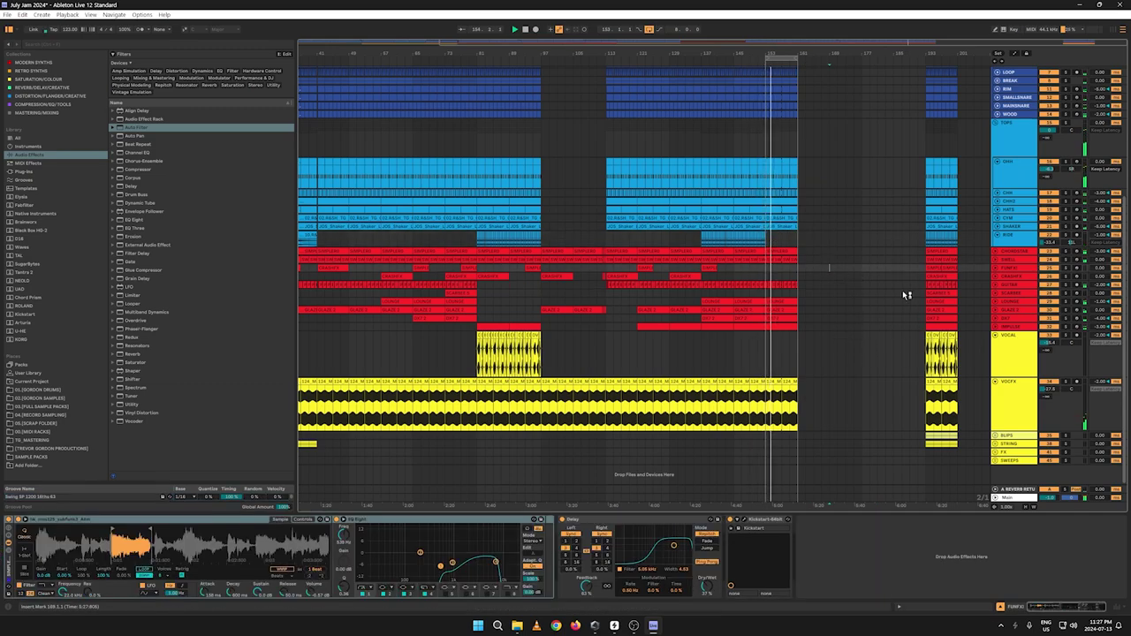
click(825, 291)
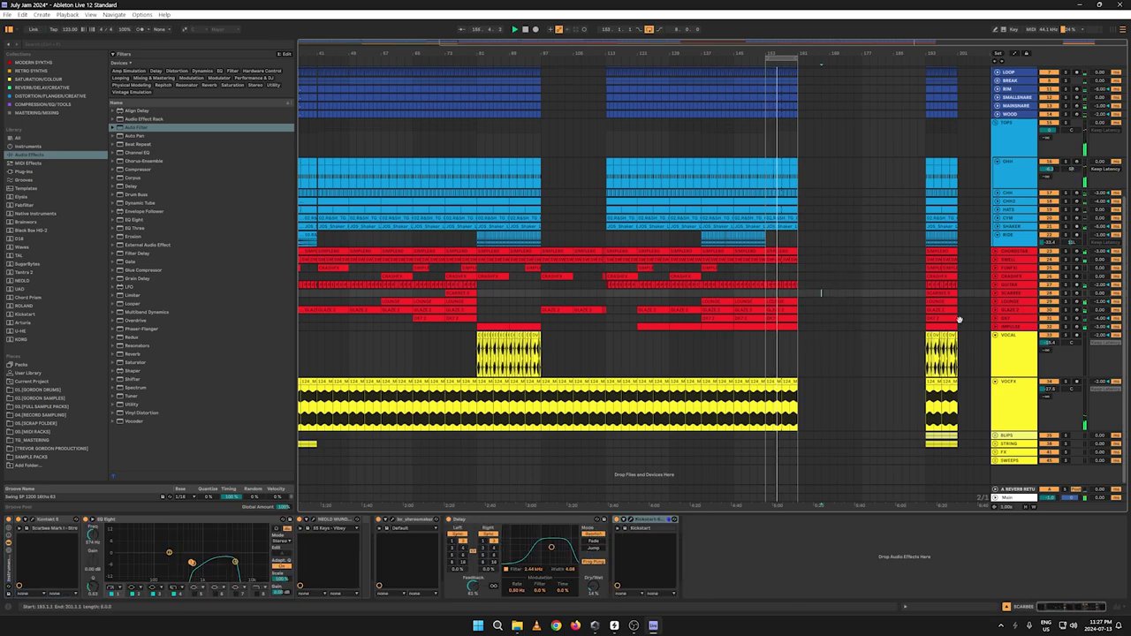
key(a)
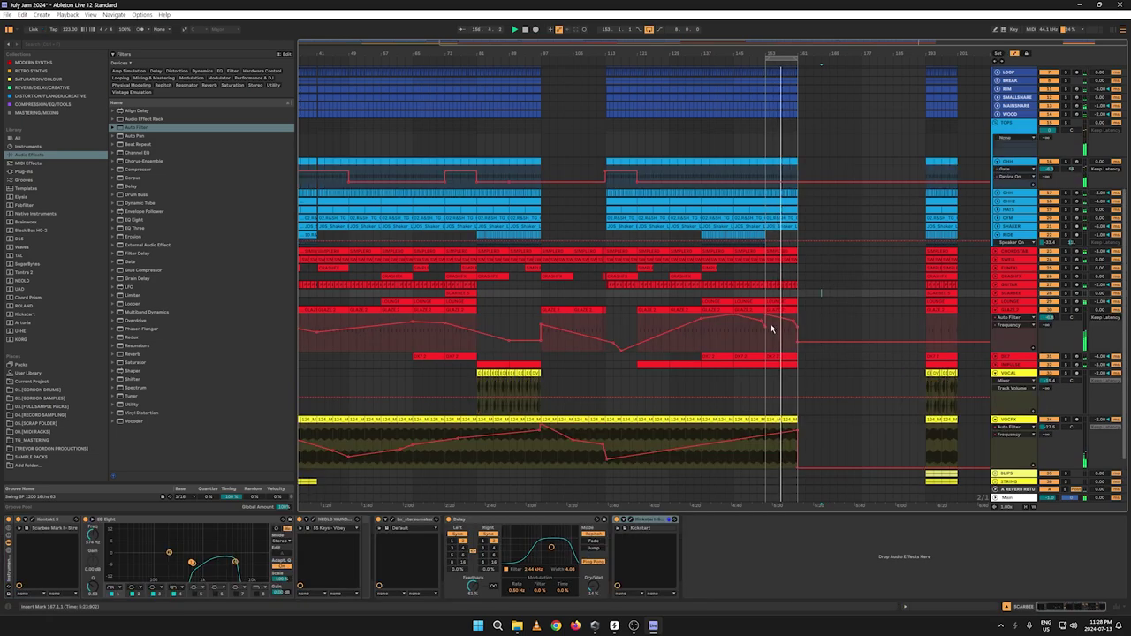
click(765, 328)
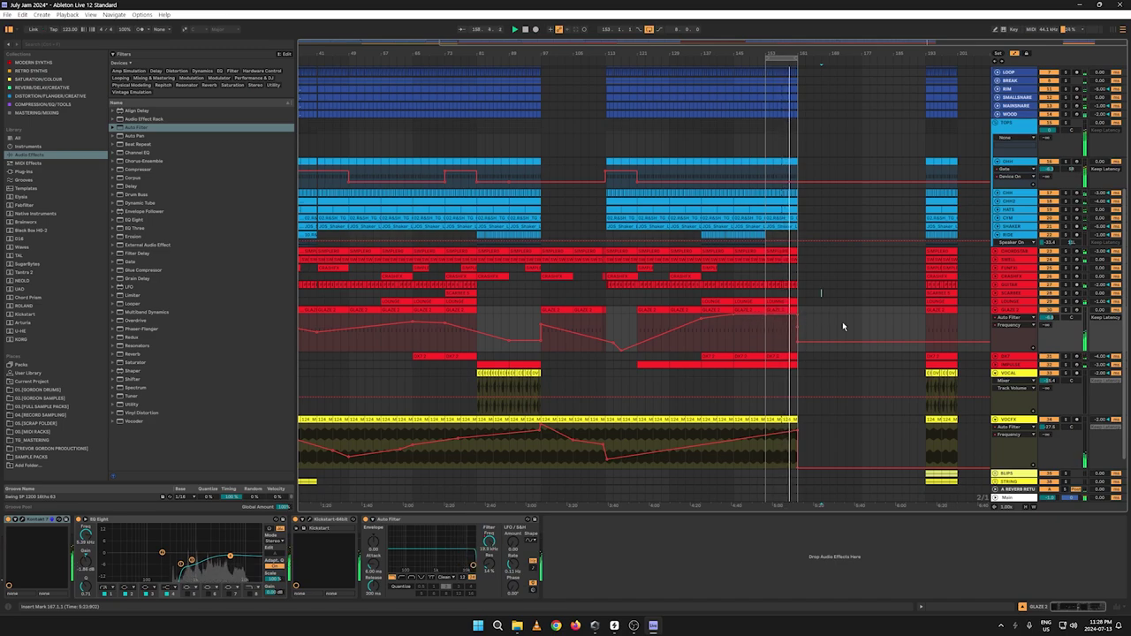
key(a)
scroll(907, 362, down, 1)
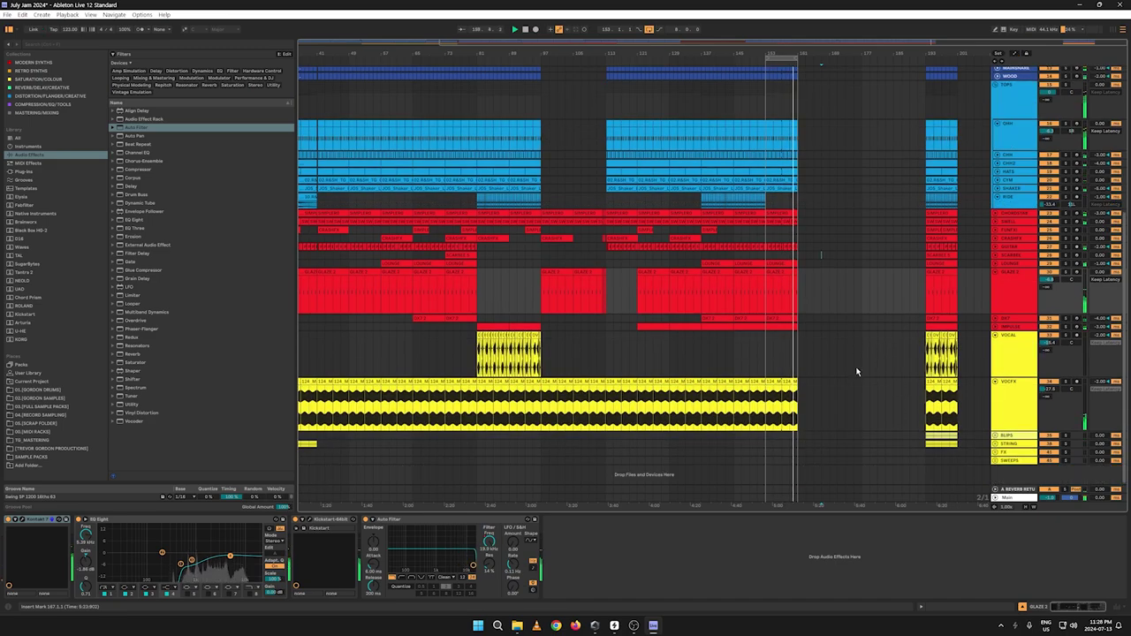
key(a)
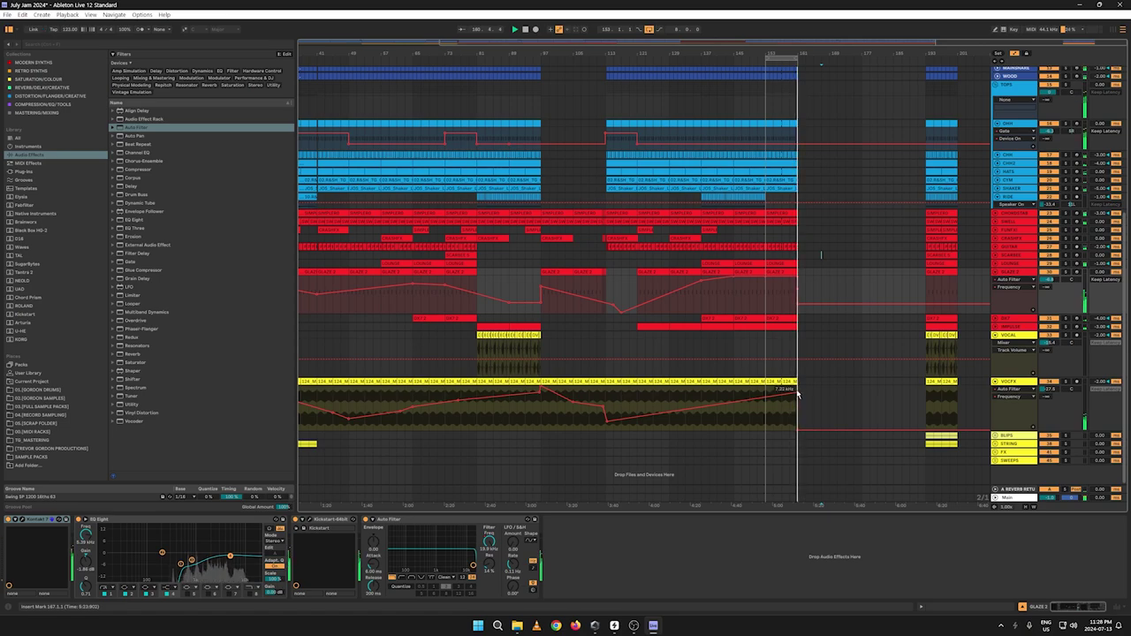
click(797, 394)
key(a)
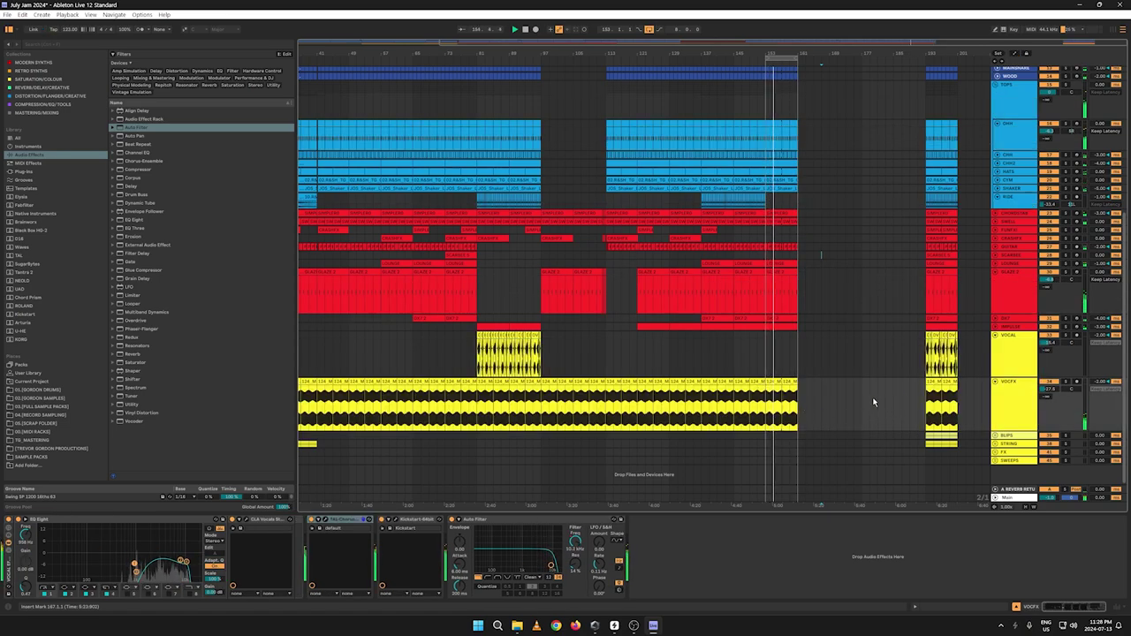
drag(323, 58, 439, 56)
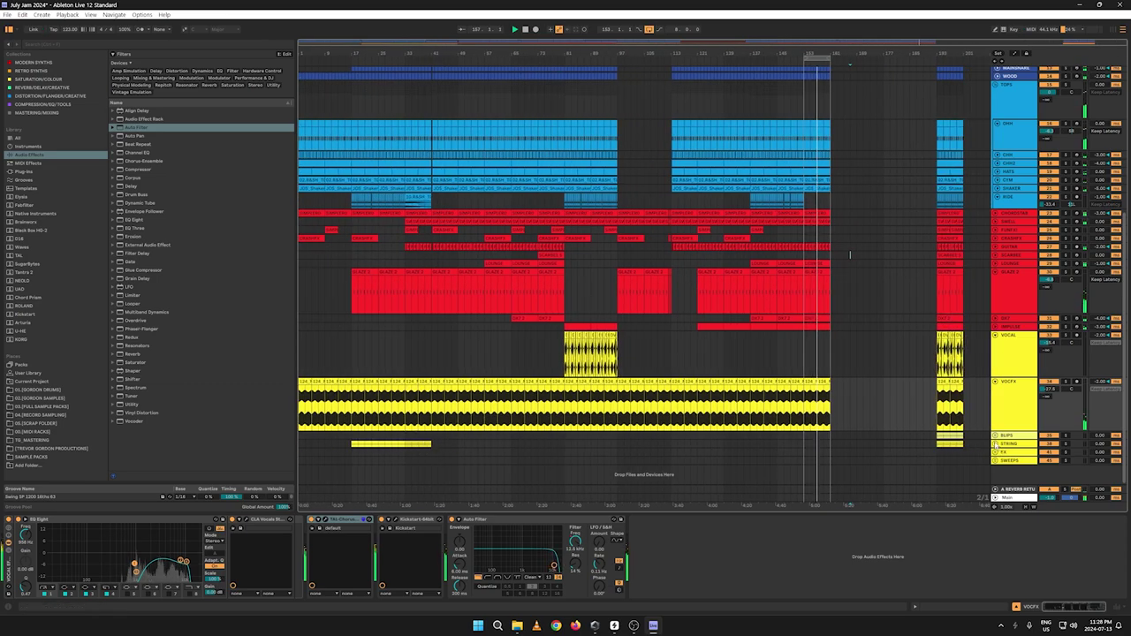
Step: Select the string clips' range back to bar 17 inside the STRING group, then fold it
click(995, 444)
key(a)
scroll(494, 424, down, 1)
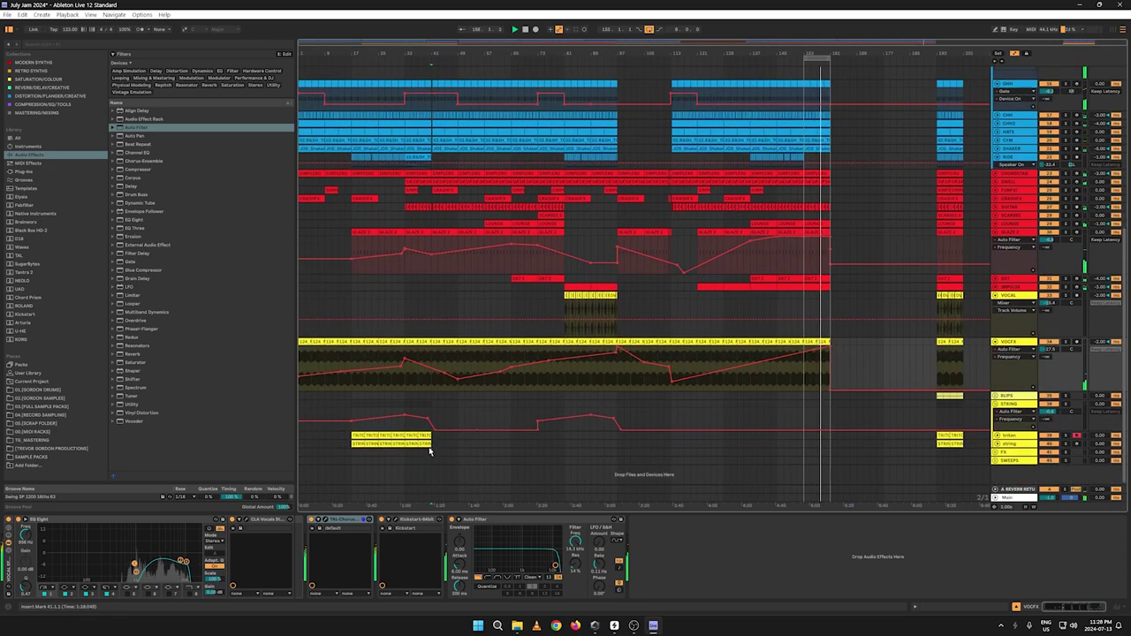
click(355, 402)
drag(355, 402, 355, 419)
key(a)
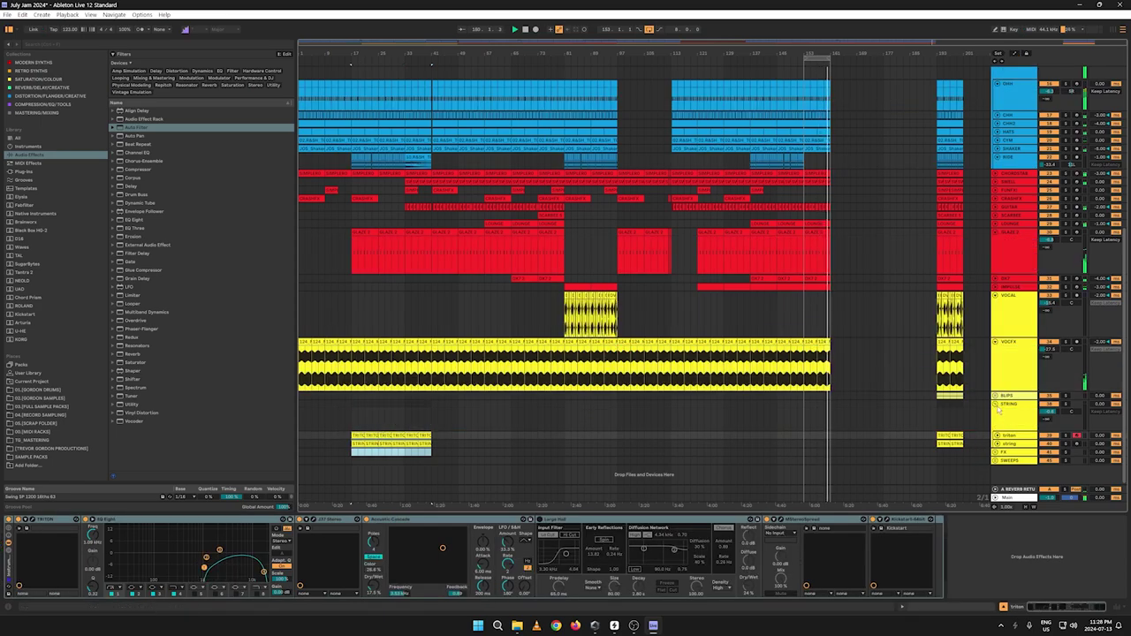
click(995, 404)
Step: Copy bars 17–41 of the STRING track and paste them at bar 141
drag(430, 415, 353, 405)
right_click(353, 405)
click(358, 419)
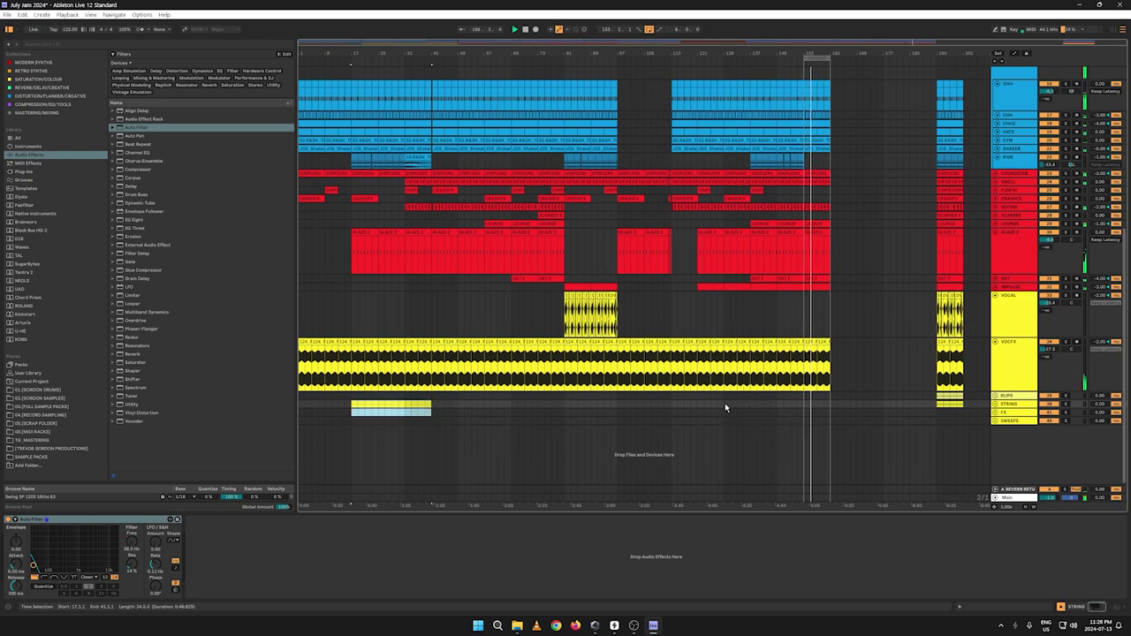
click(765, 405)
key(ctrl+v)
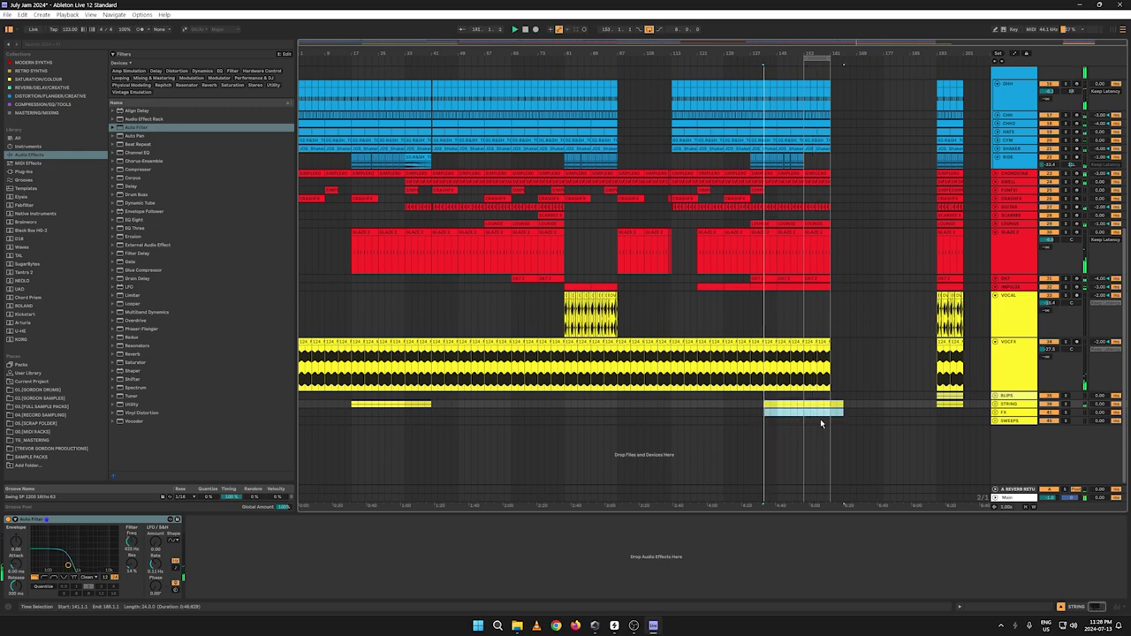
key(a)
key(a)
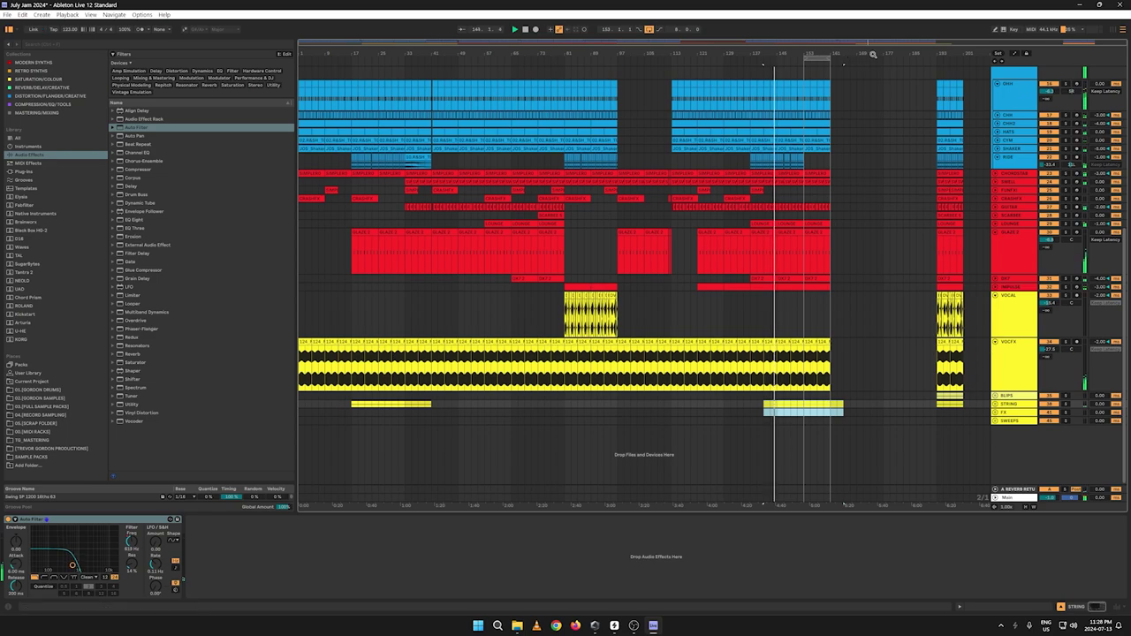
drag(865, 54, 764, 63)
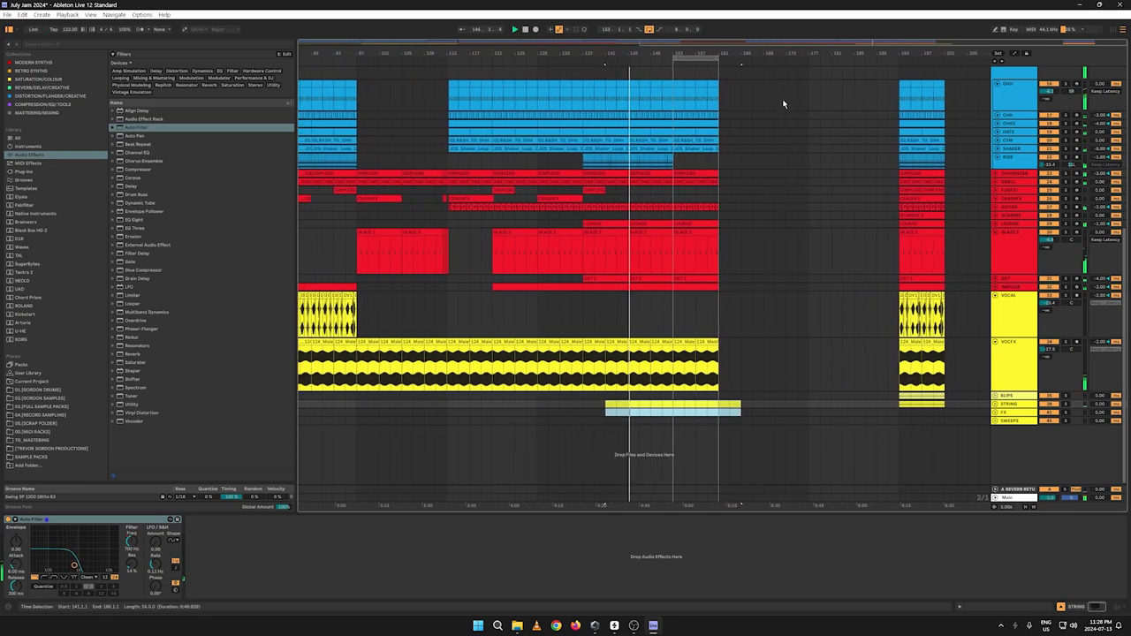
Step: Unfold the LOUNGE track and restart playback from around bar 108
key(a)
key(a)
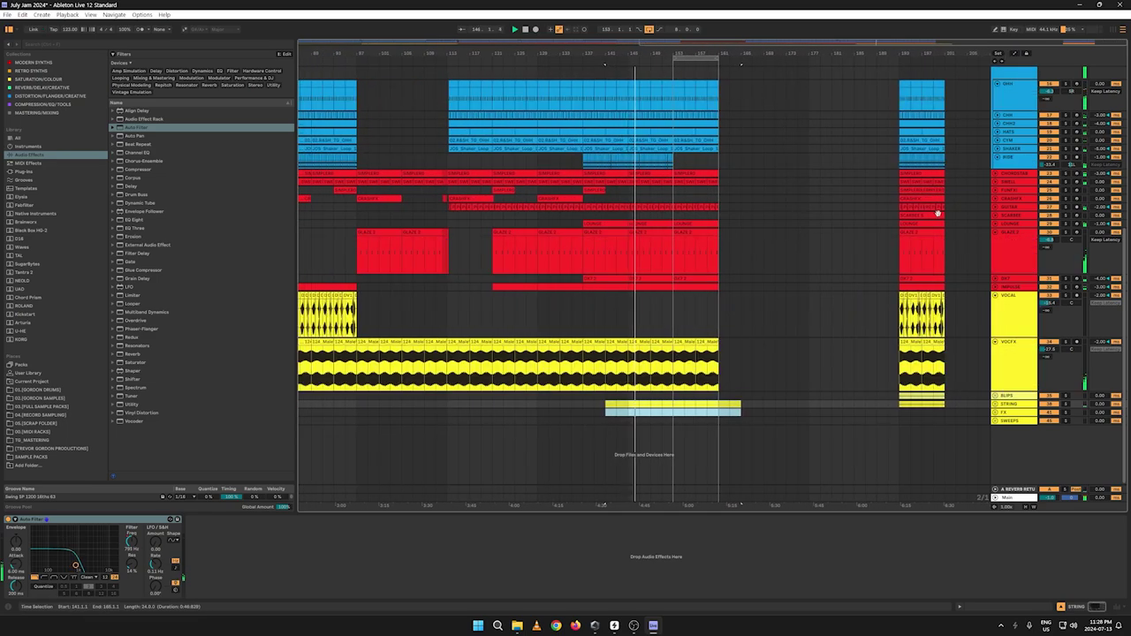
click(994, 225)
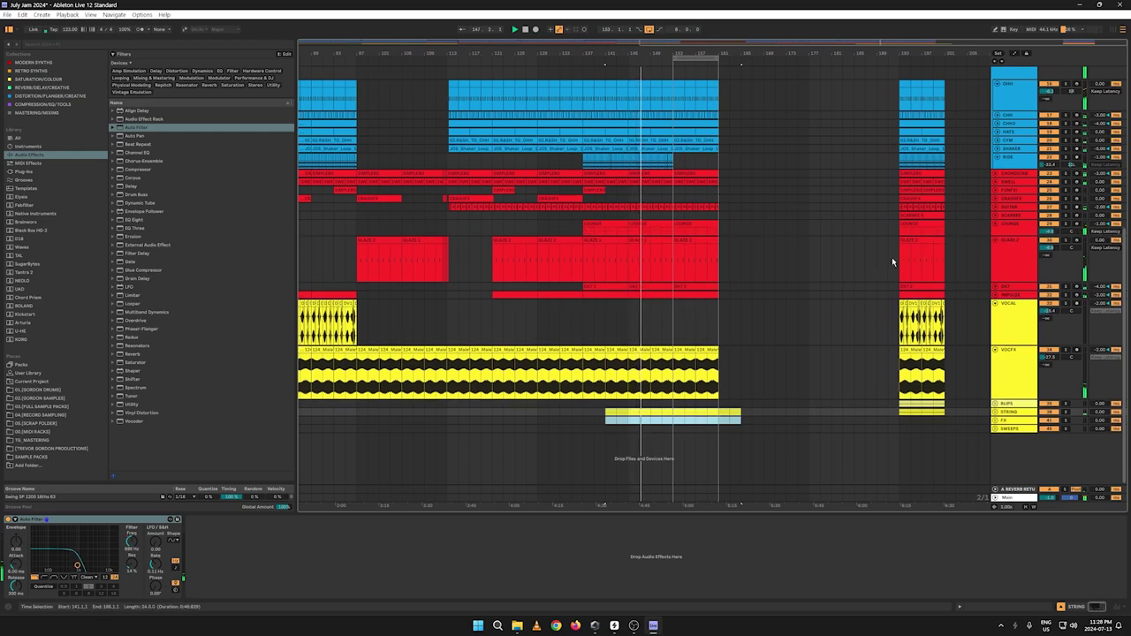
key(a)
key(a)
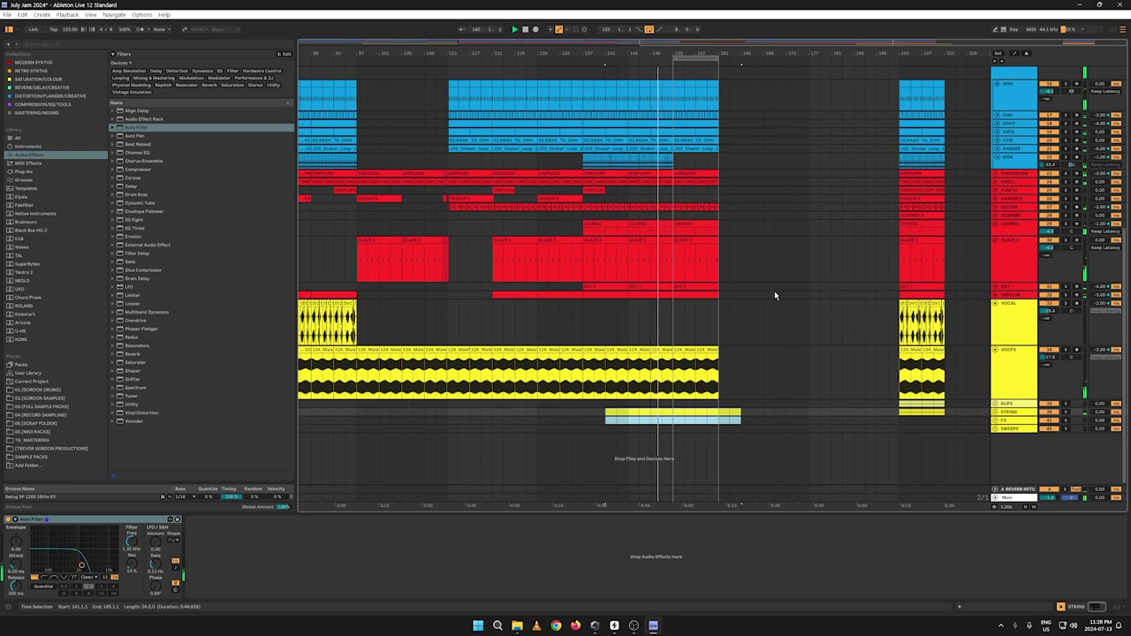
click(420, 64)
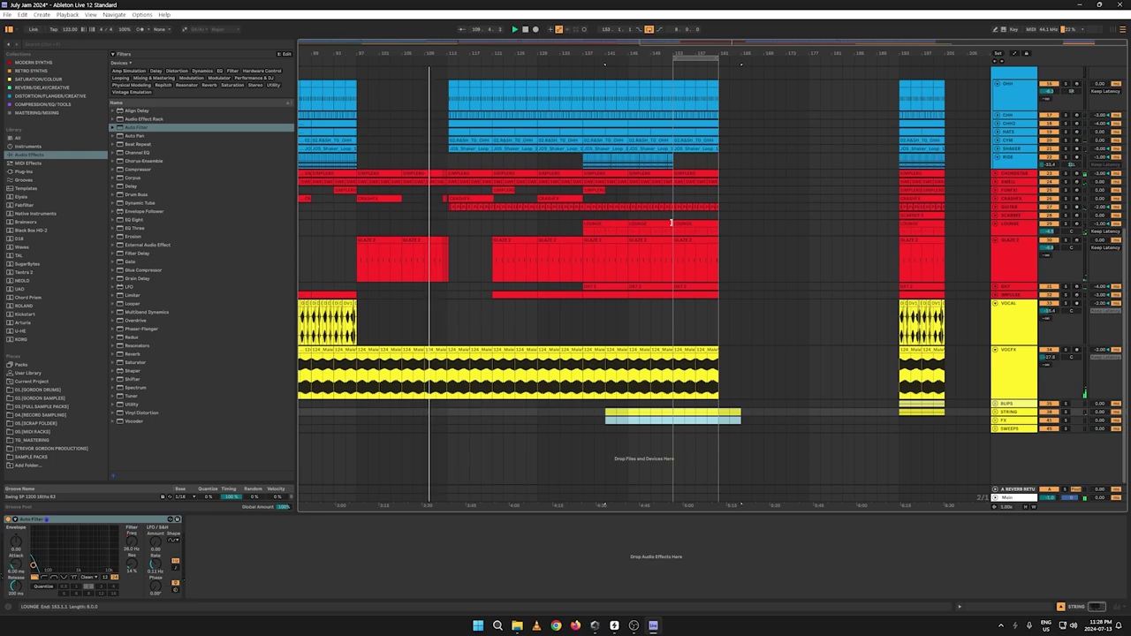
scroll(663, 221, up, 6)
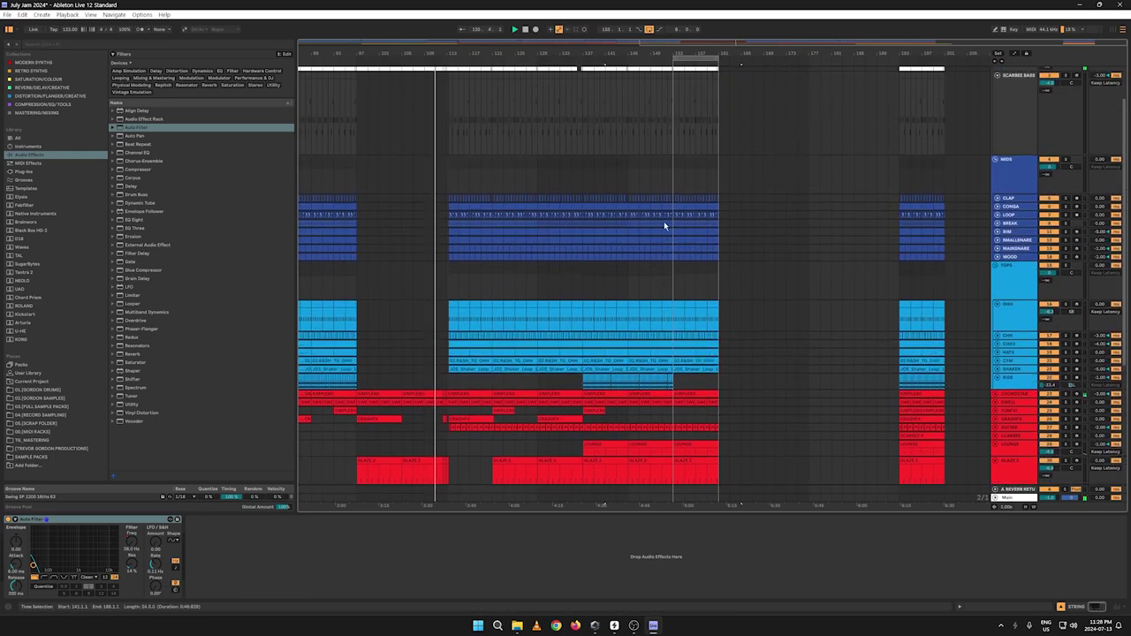
scroll(661, 226, down, 5)
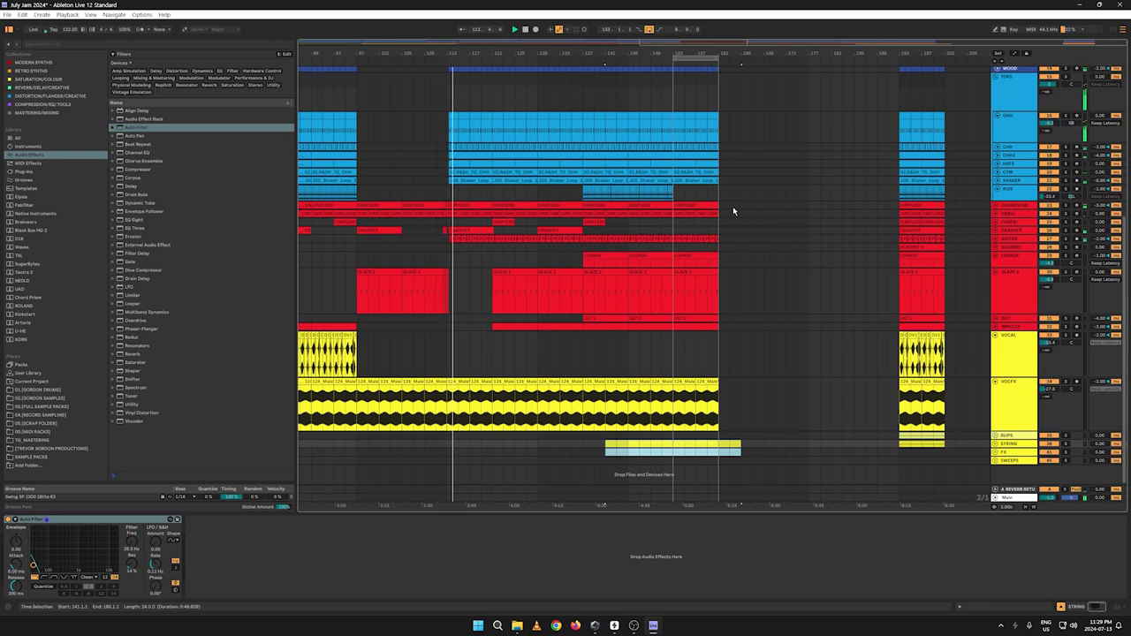
scroll(732, 206, up, 3)
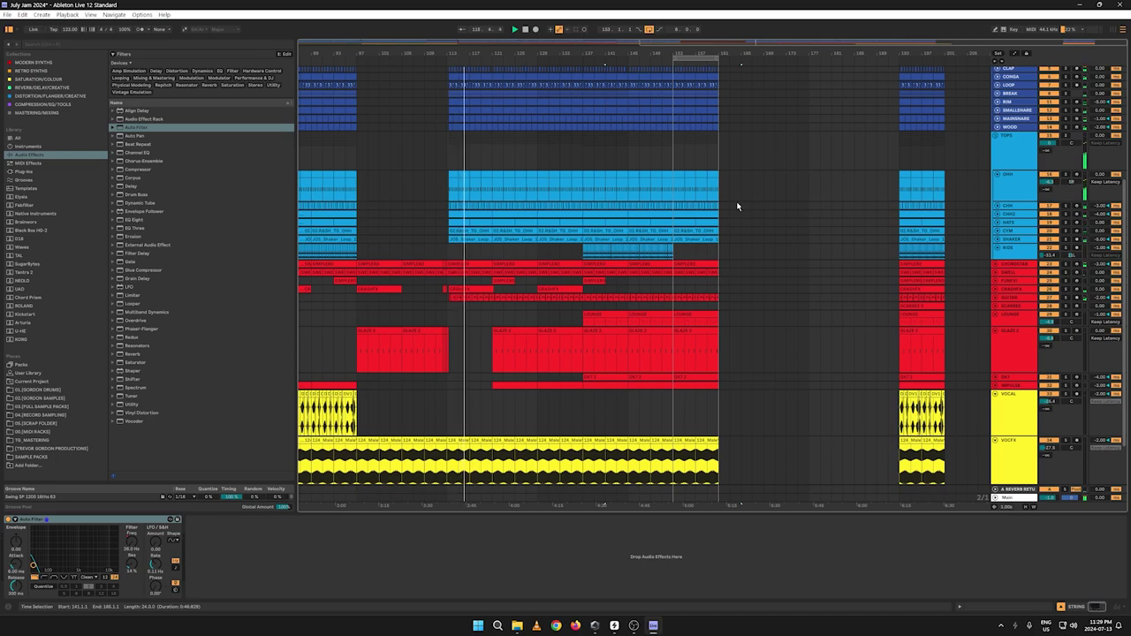
Step: Copy the CRASHFX and FUNFX clips, marking insert points at bars 146 and 153
click(549, 289)
right_click(552, 289)
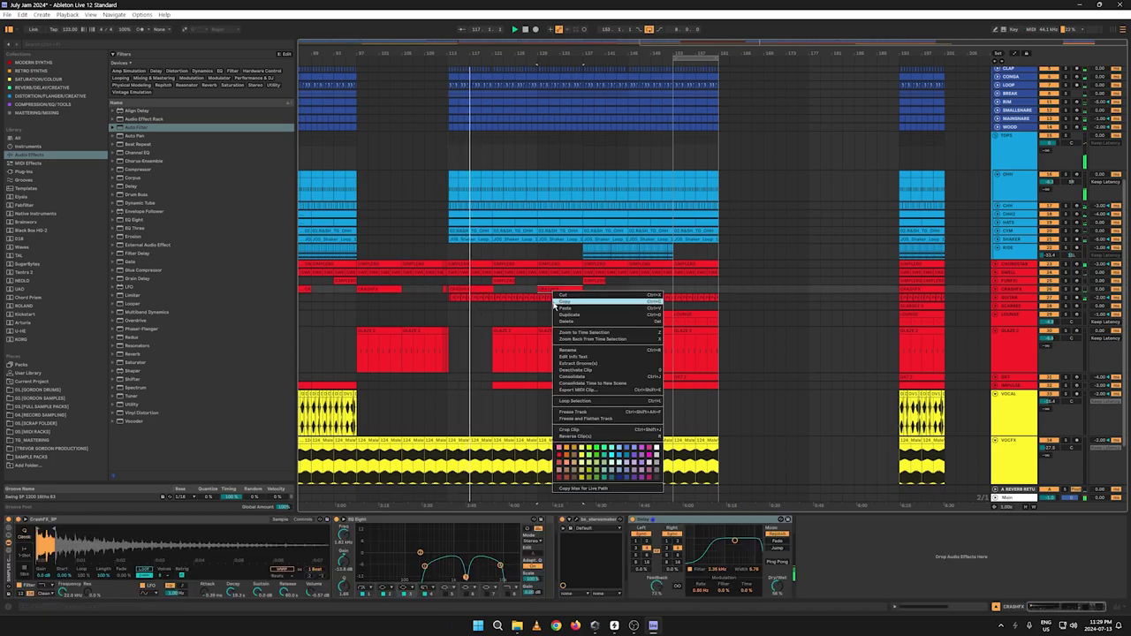
click(644, 308)
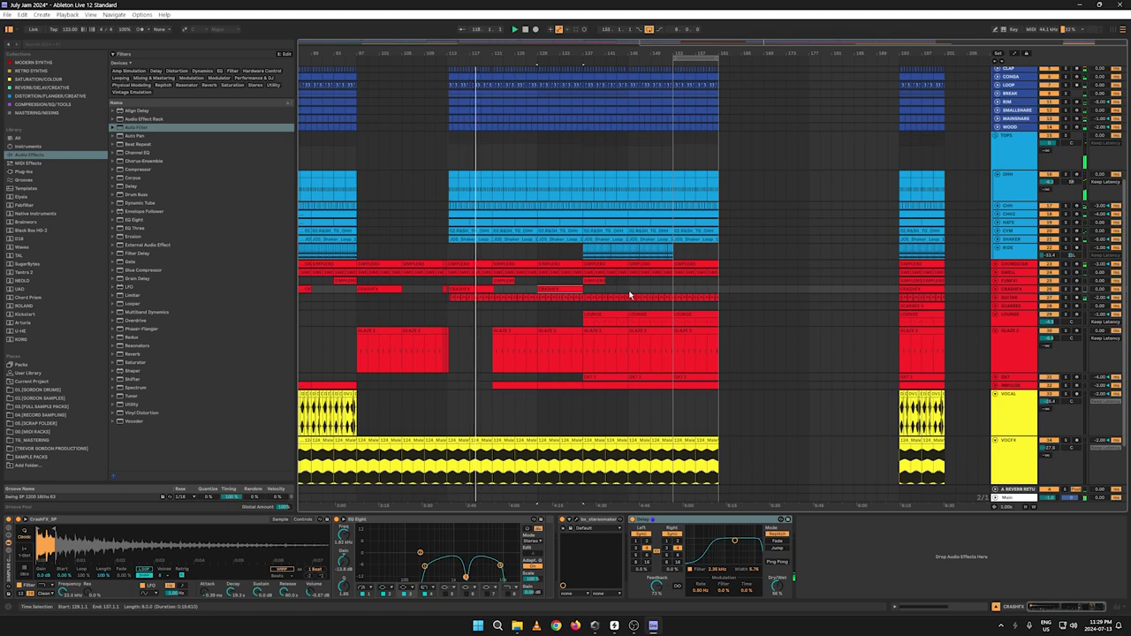
click(629, 289)
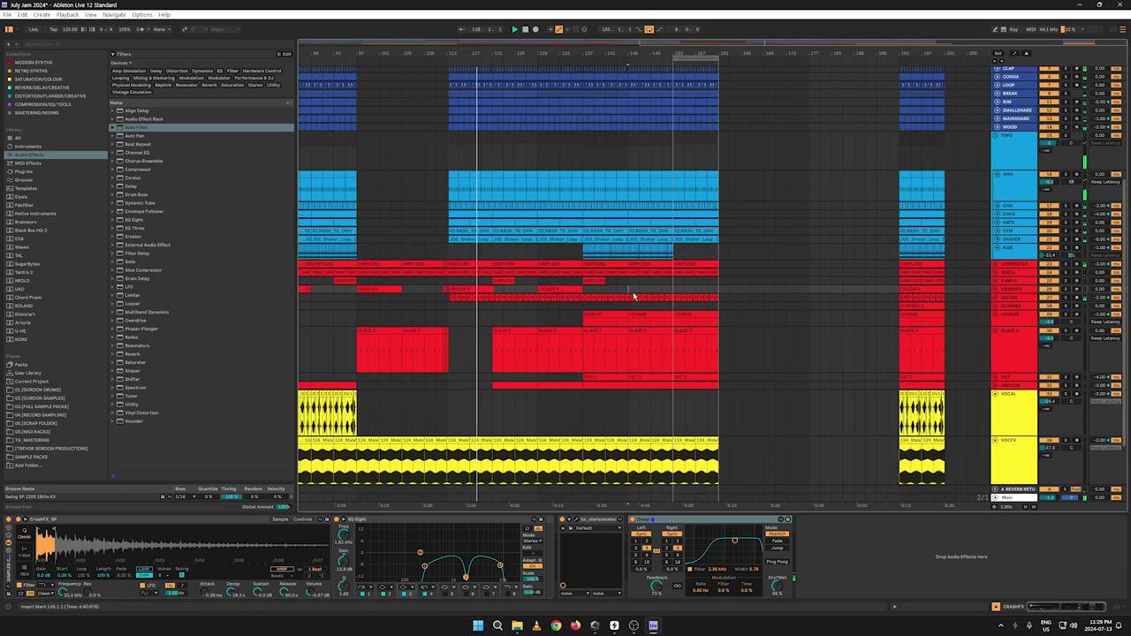
click(678, 295)
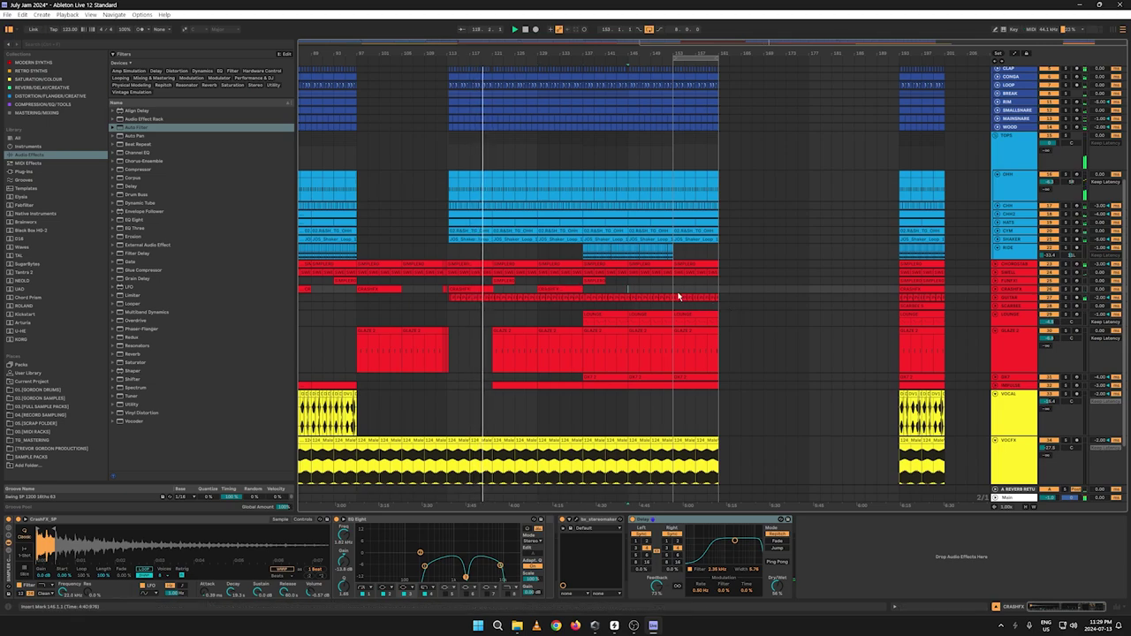
right_click(594, 282)
click(601, 293)
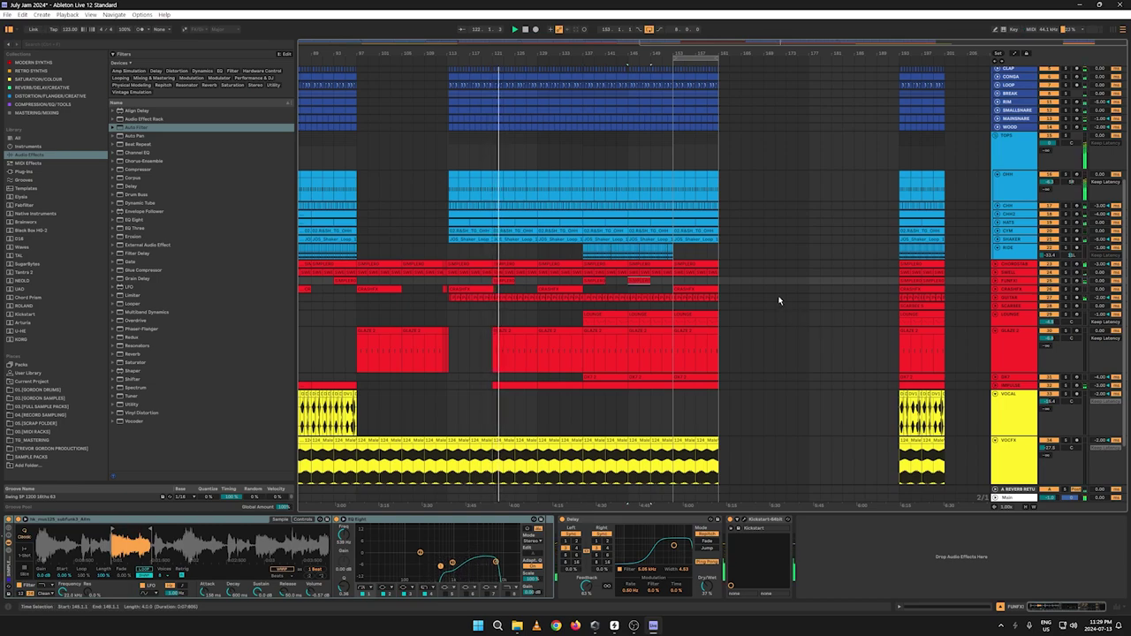
Step: Select the ride clip at bars 137–141, extend the selection to 16 bars, and mark bar 177
scroll(773, 305, down, 2)
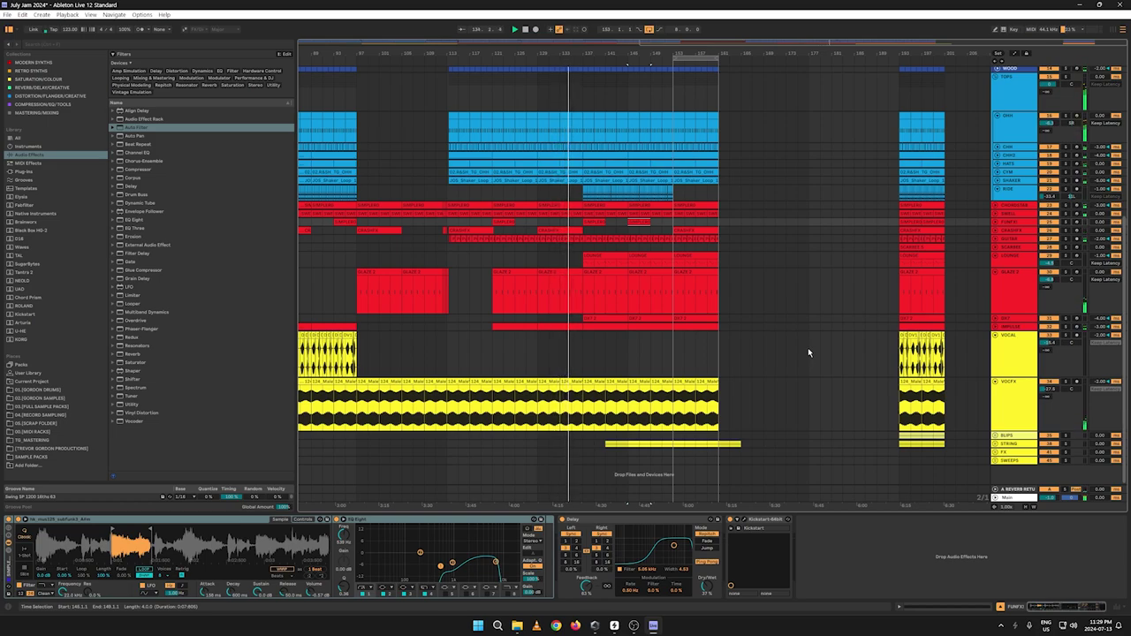
scroll(857, 286, up, 5)
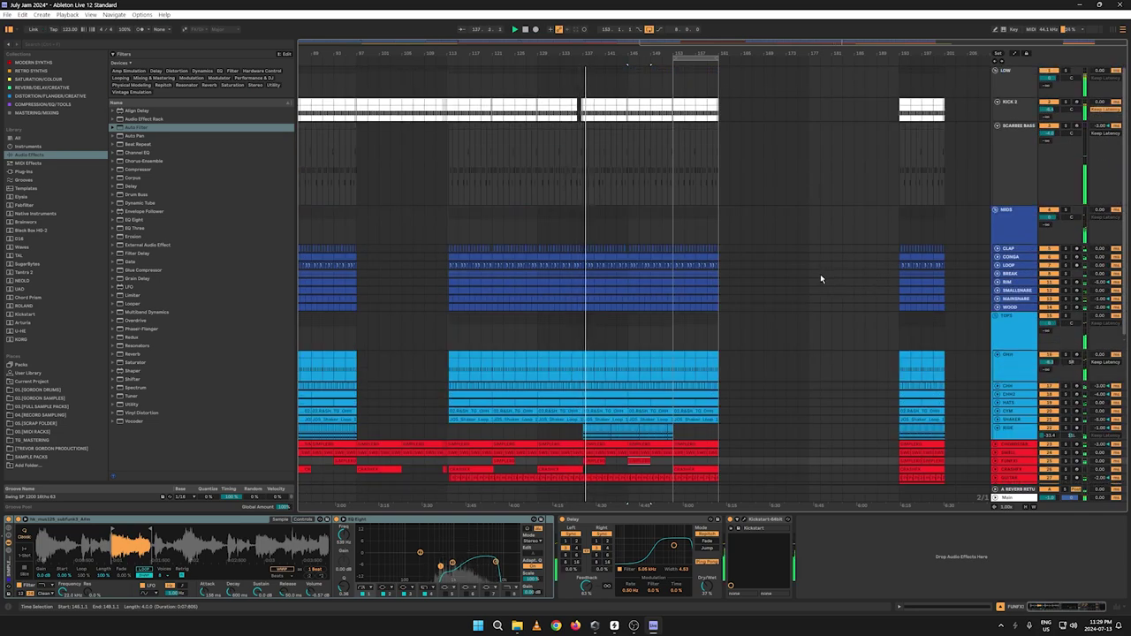
scroll(820, 273, down, 4)
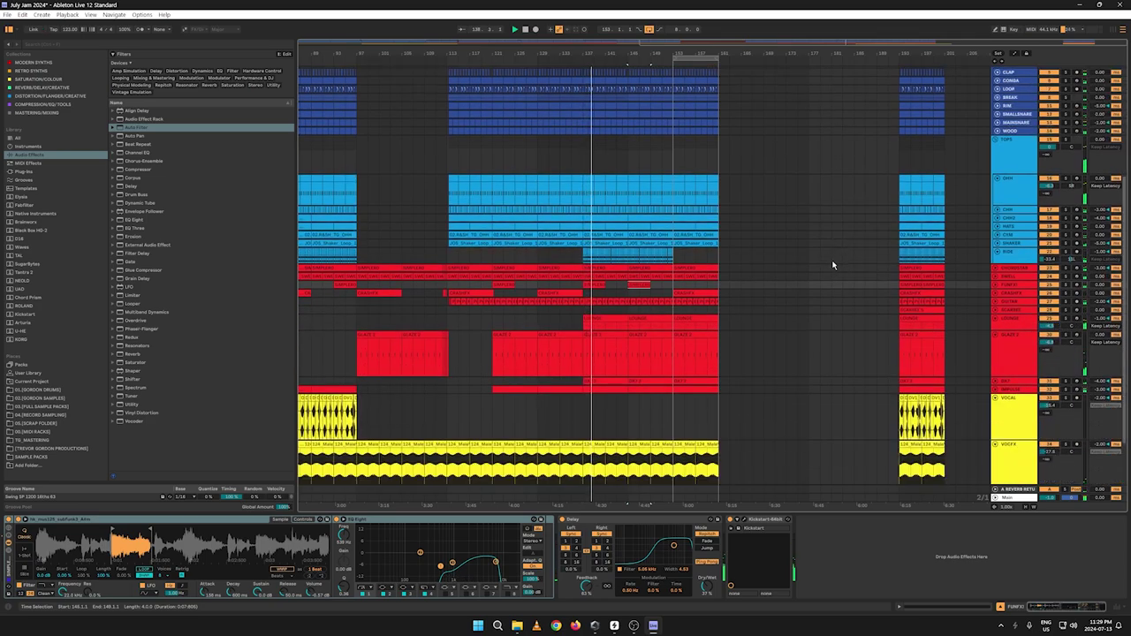
click(592, 257)
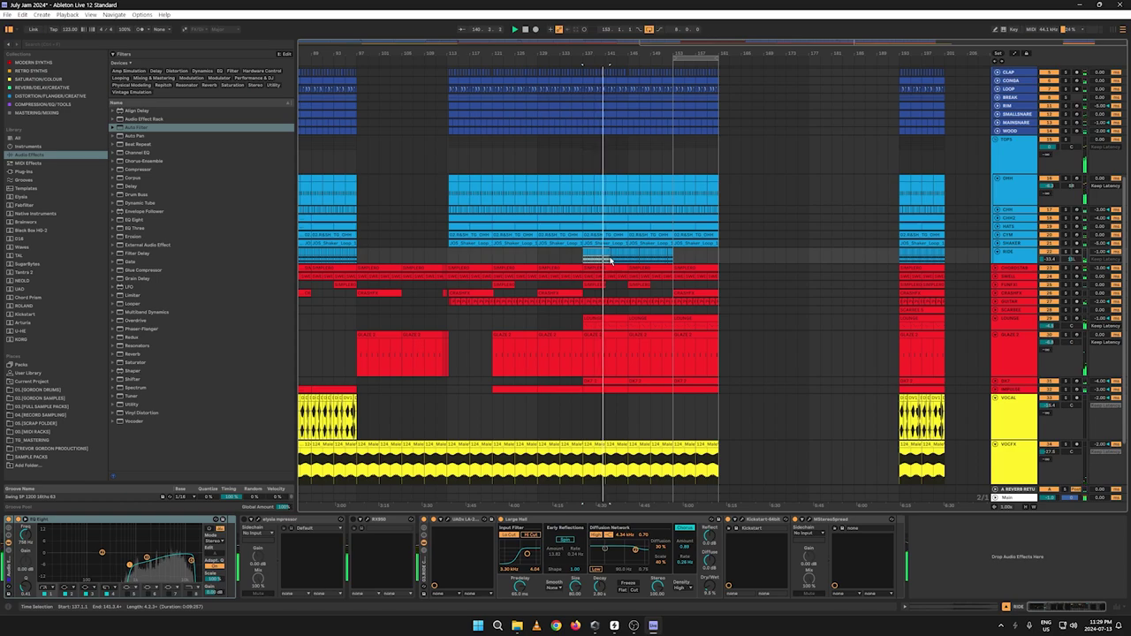
drag(643, 259, 692, 260)
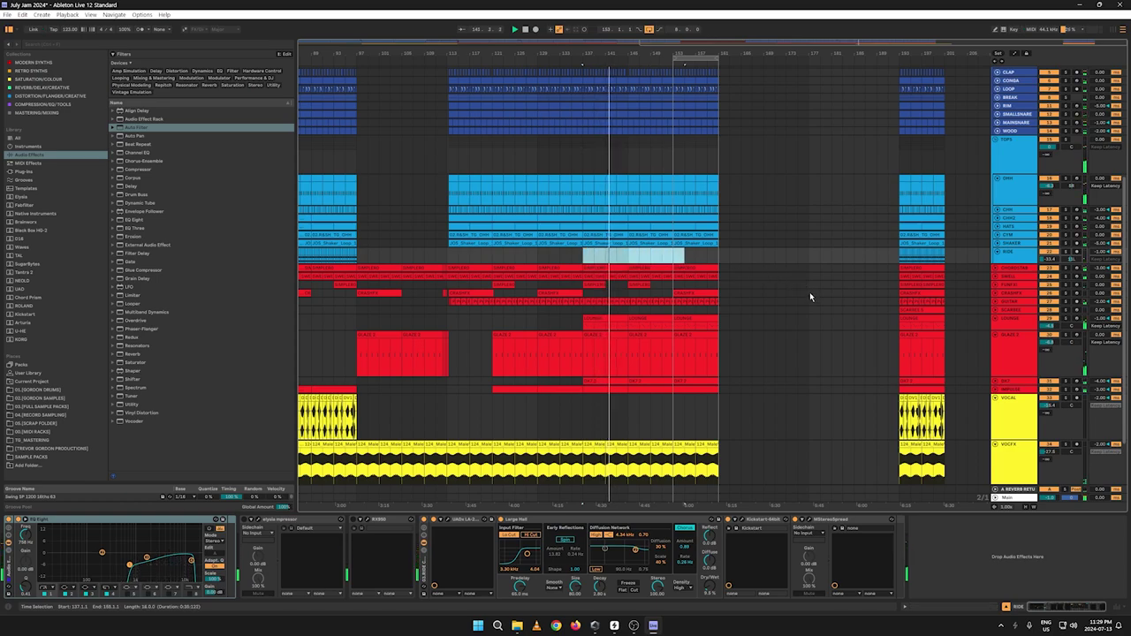
click(808, 258)
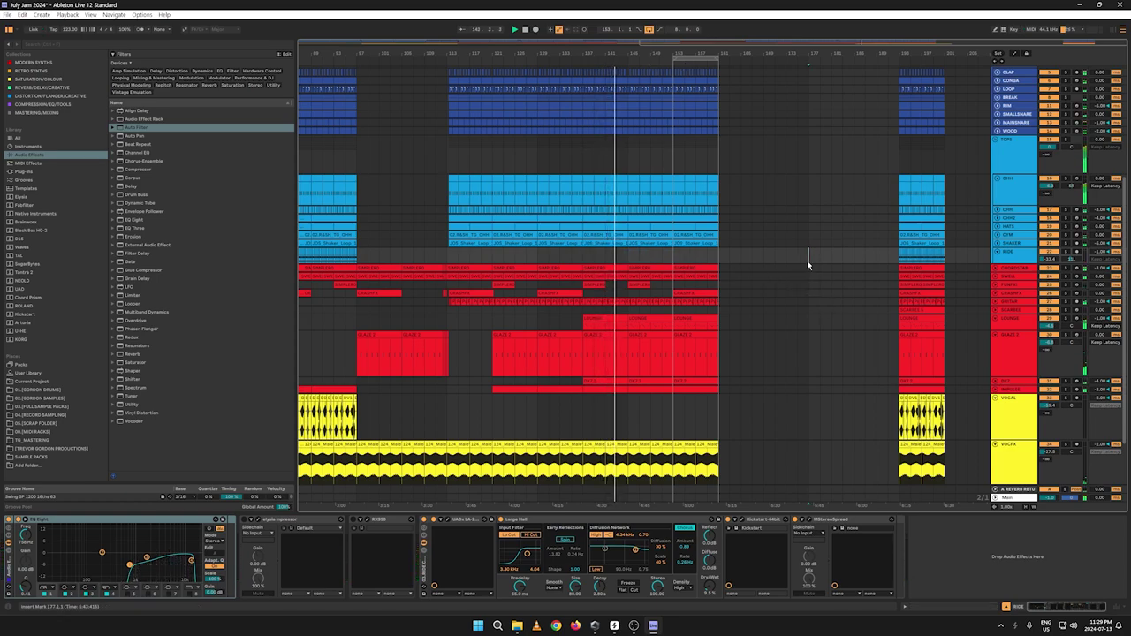
scroll(830, 301, down, 2)
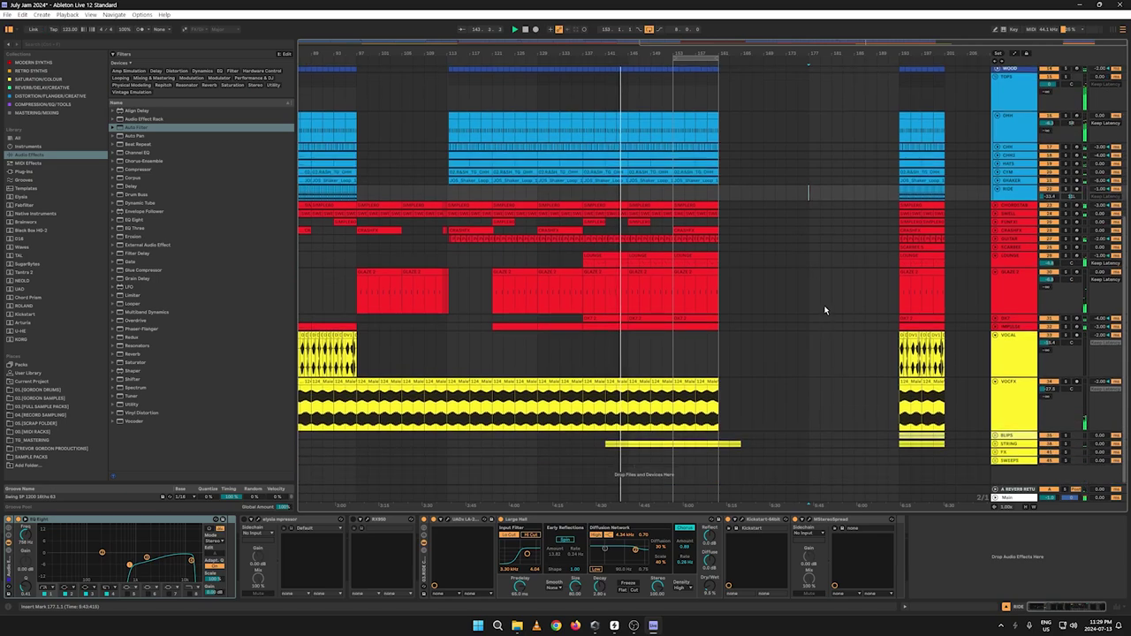
scroll(829, 355, up, 2)
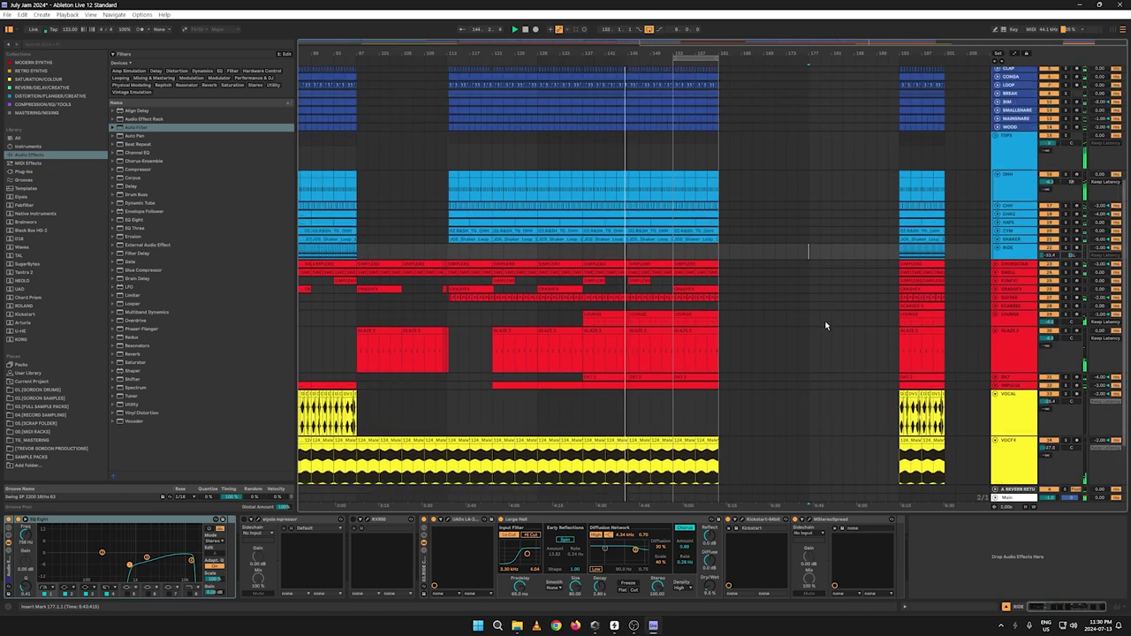
Step: Stretch the SWELL filter-frequency ramp later, rising to about 1.32 kHz near the outro
click(995, 272)
scroll(889, 305, down, 3)
key(a)
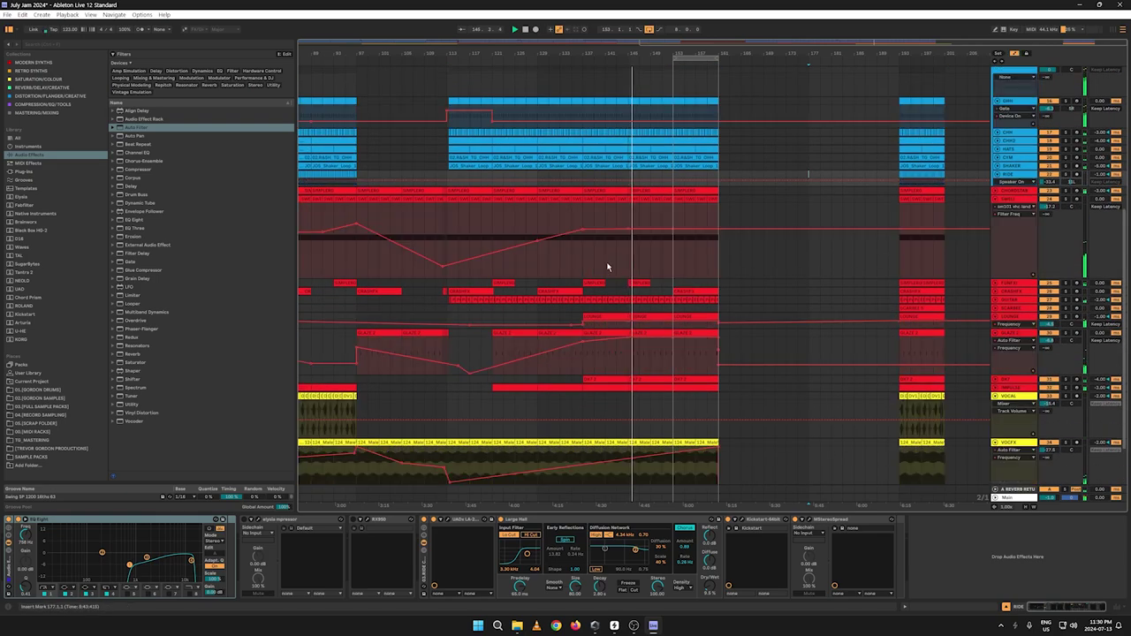
drag(538, 242, 667, 237)
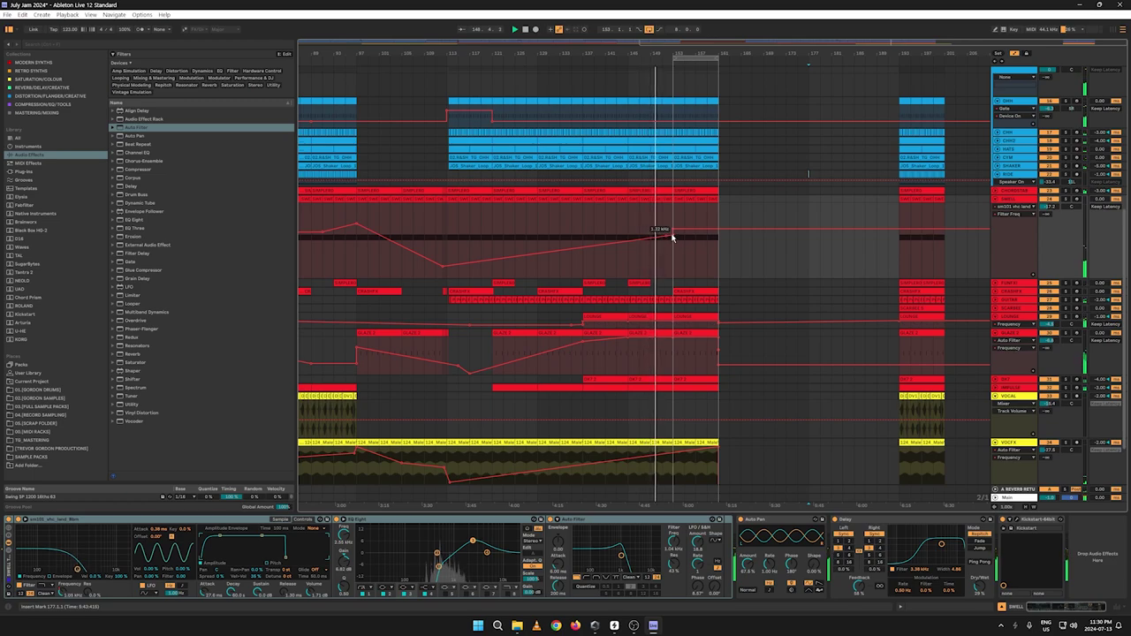
key(a)
click(680, 324)
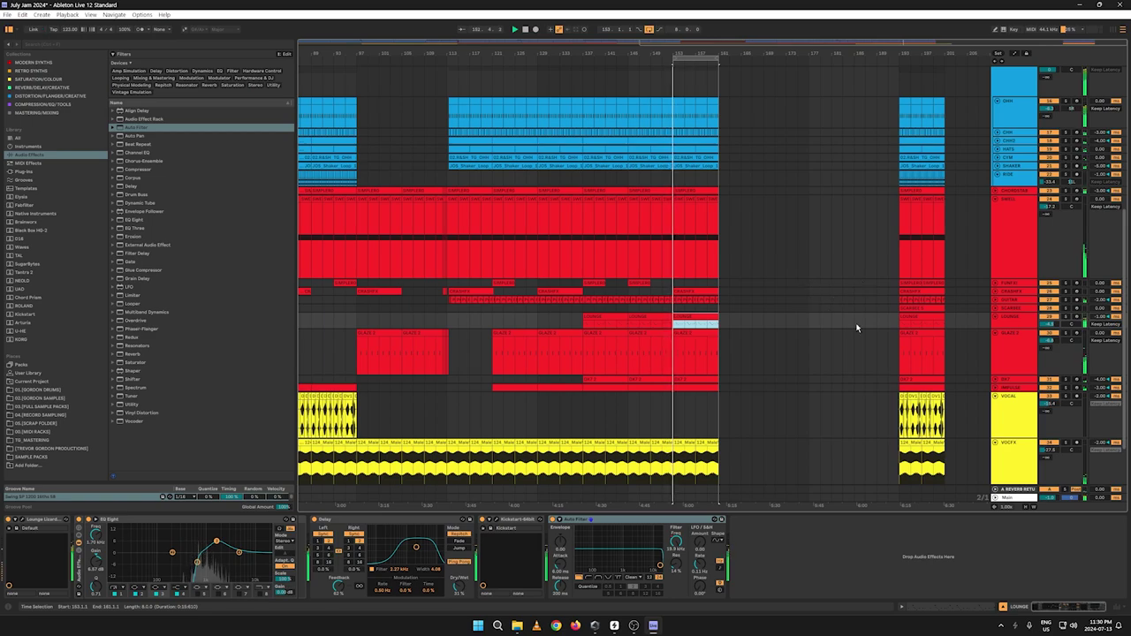
Step: Copy the outro vocal clips and paste them at bar 153 on the VOCAL track
scroll(788, 339, down, 3)
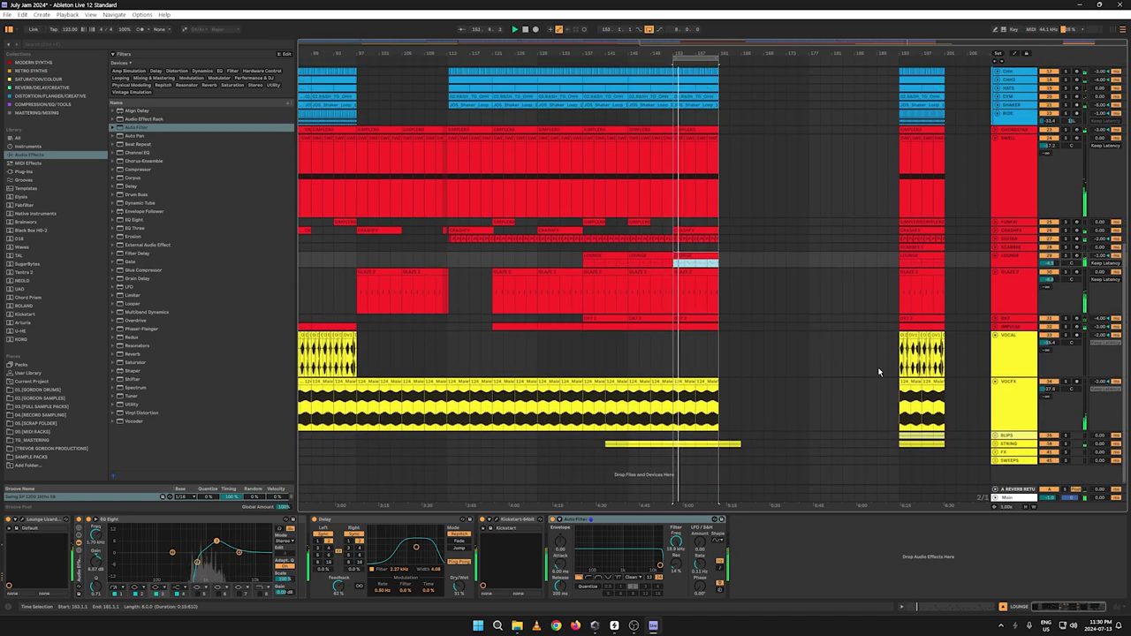
click(906, 357)
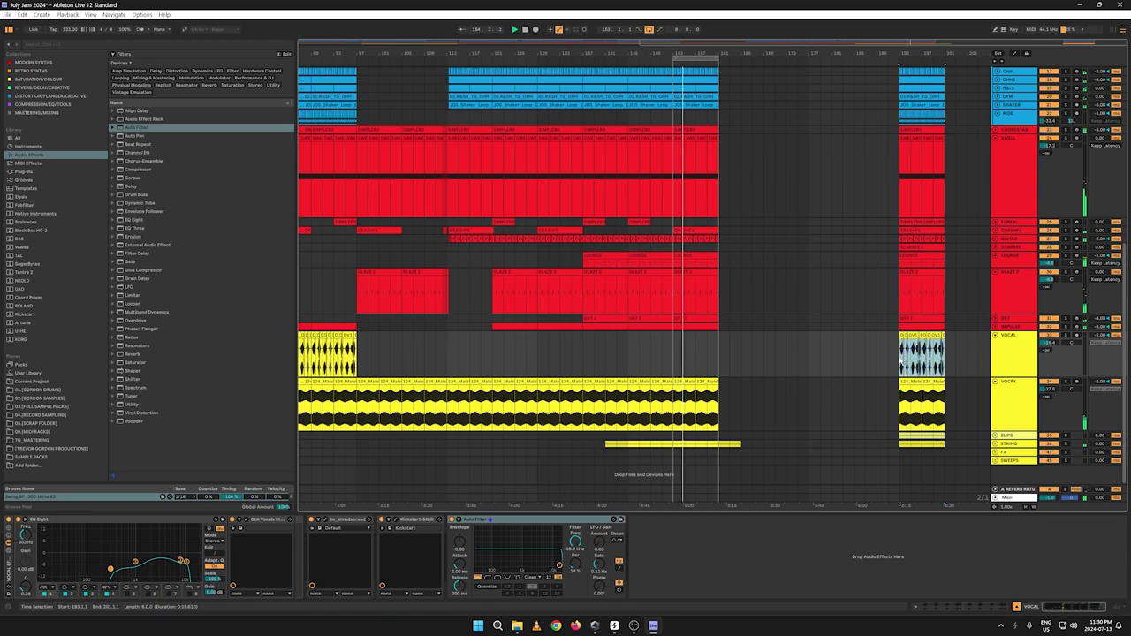
right_click(906, 337)
click(919, 350)
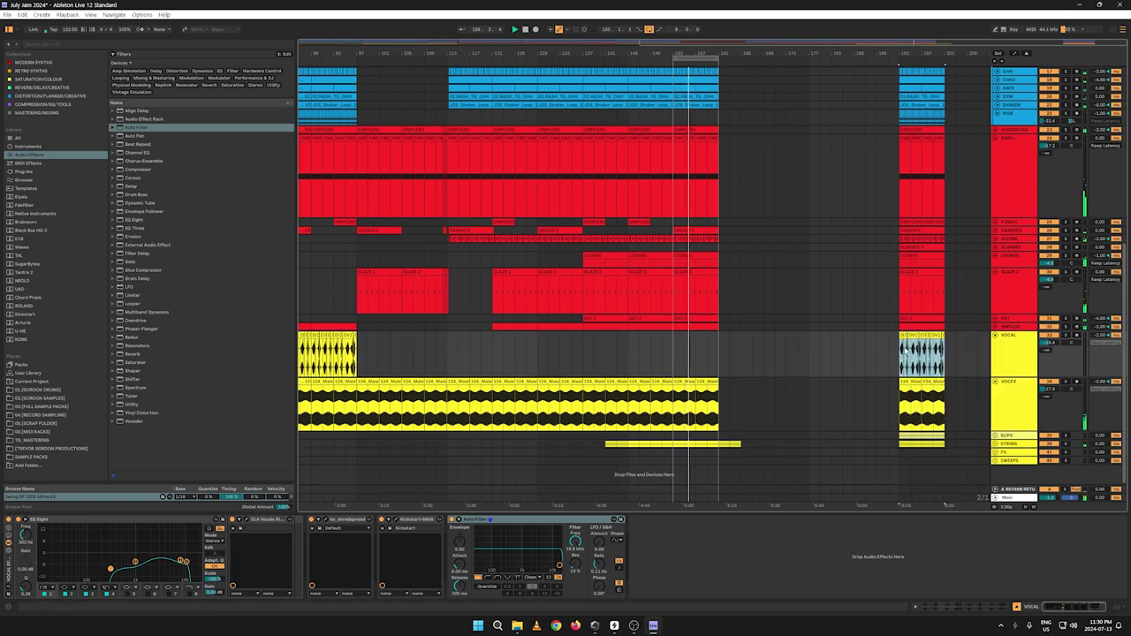
click(674, 348)
key(ctrl+v)
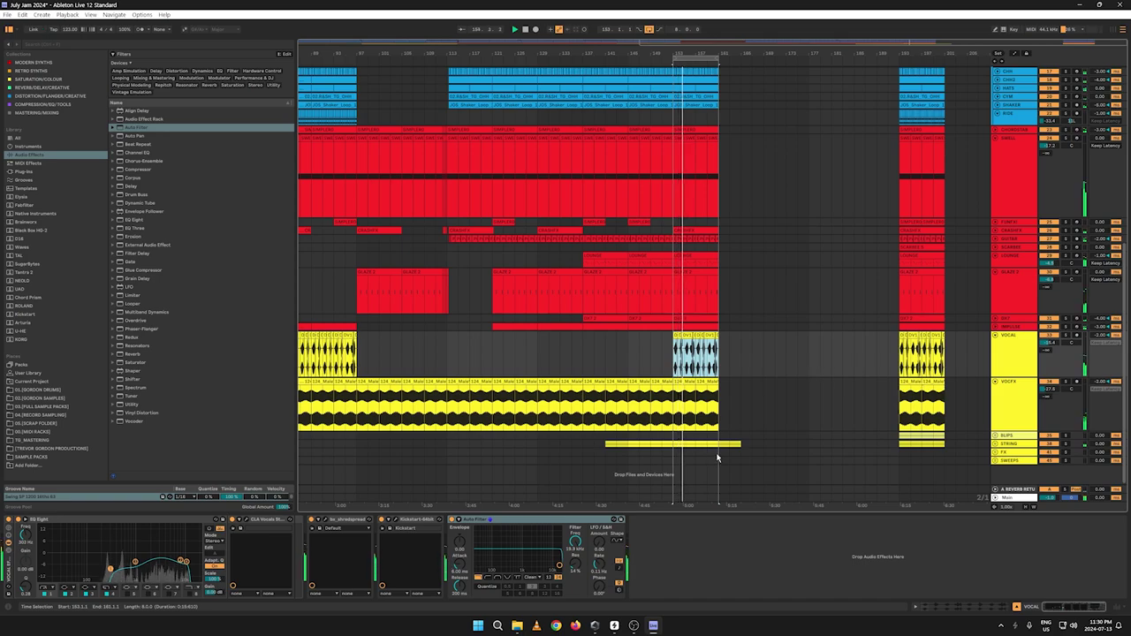
Step: Duplicate bars 153–161 across all tracks into bars 161–169
drag(717, 457, 671, 4)
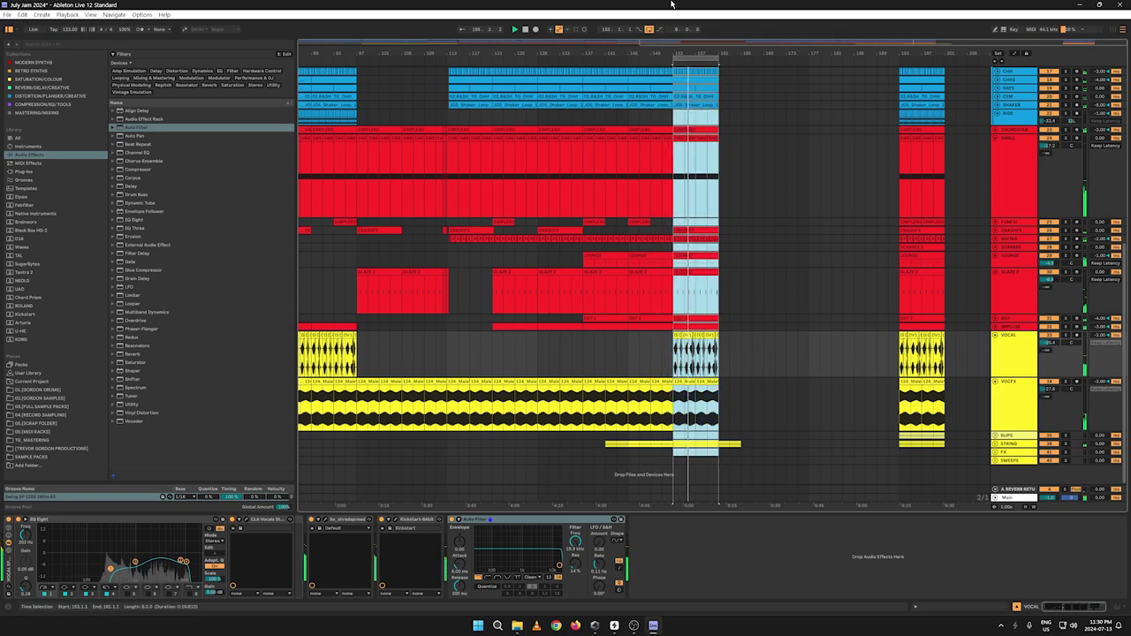
key(ctrl+d)
key(a)
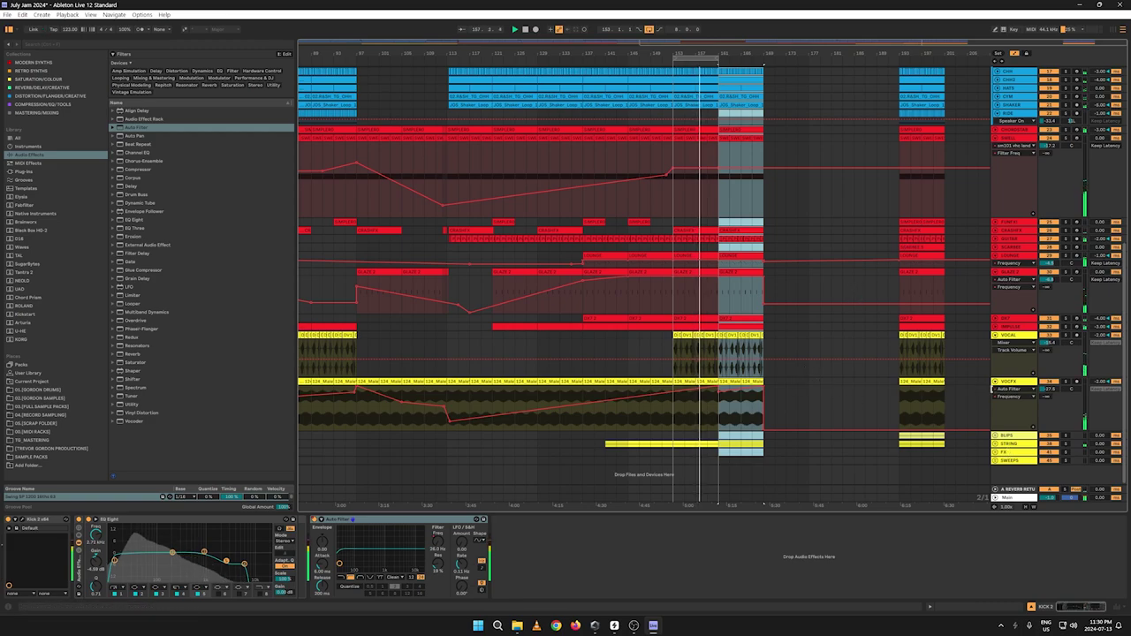
key(a)
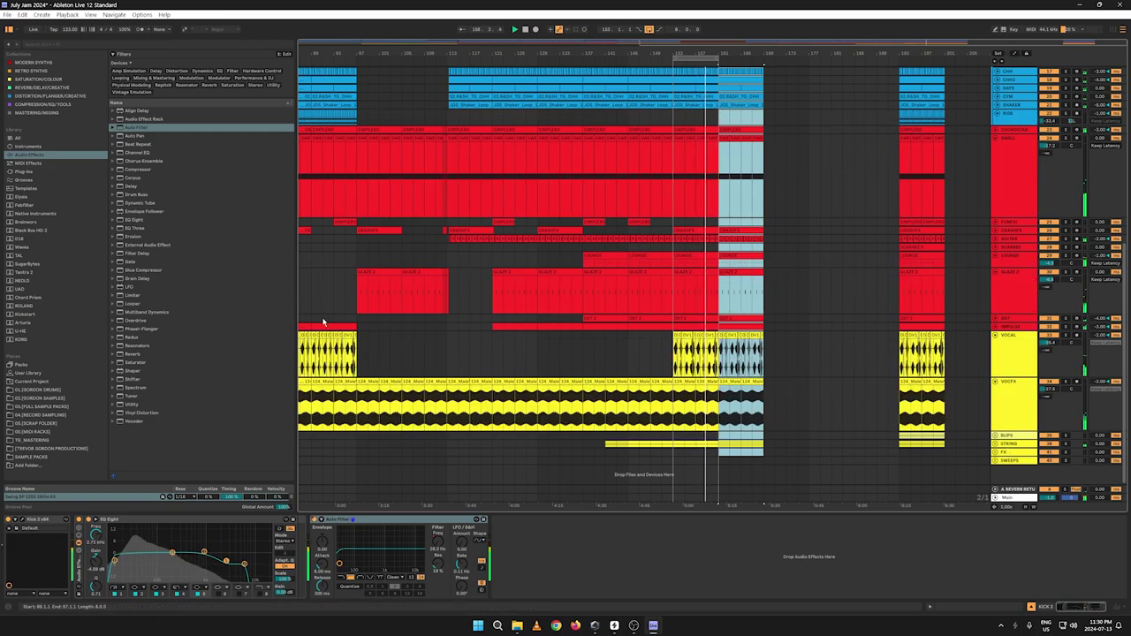
scroll(481, 362, left, 5)
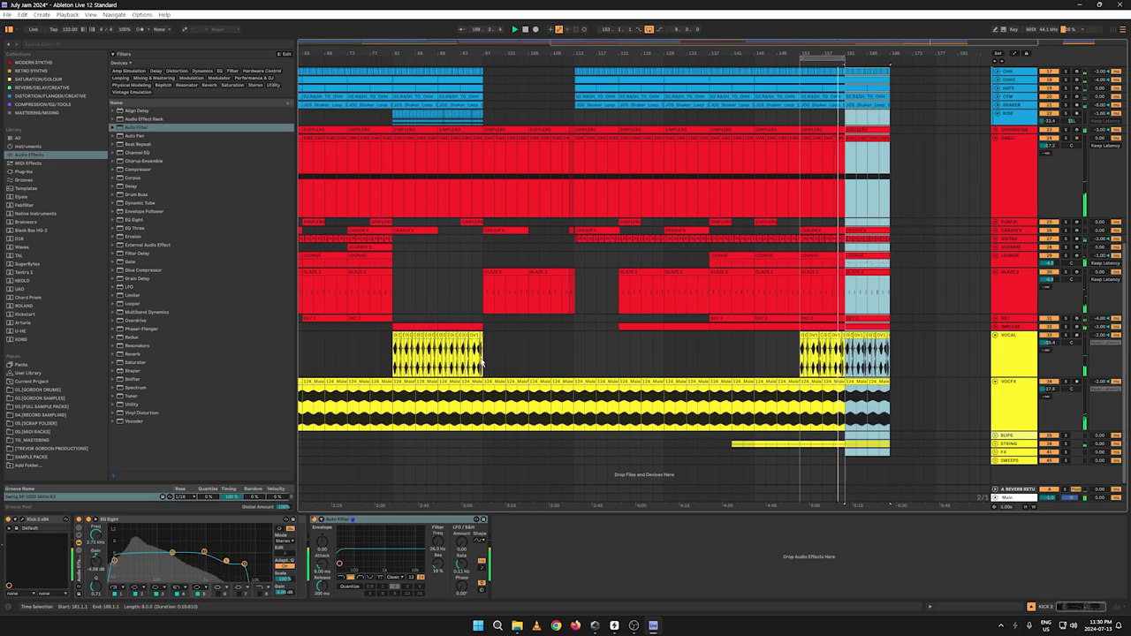
Step: Copy the earlier vocal clip and paste it at bar 153 on VOCAL
click(477, 362)
right_click(406, 340)
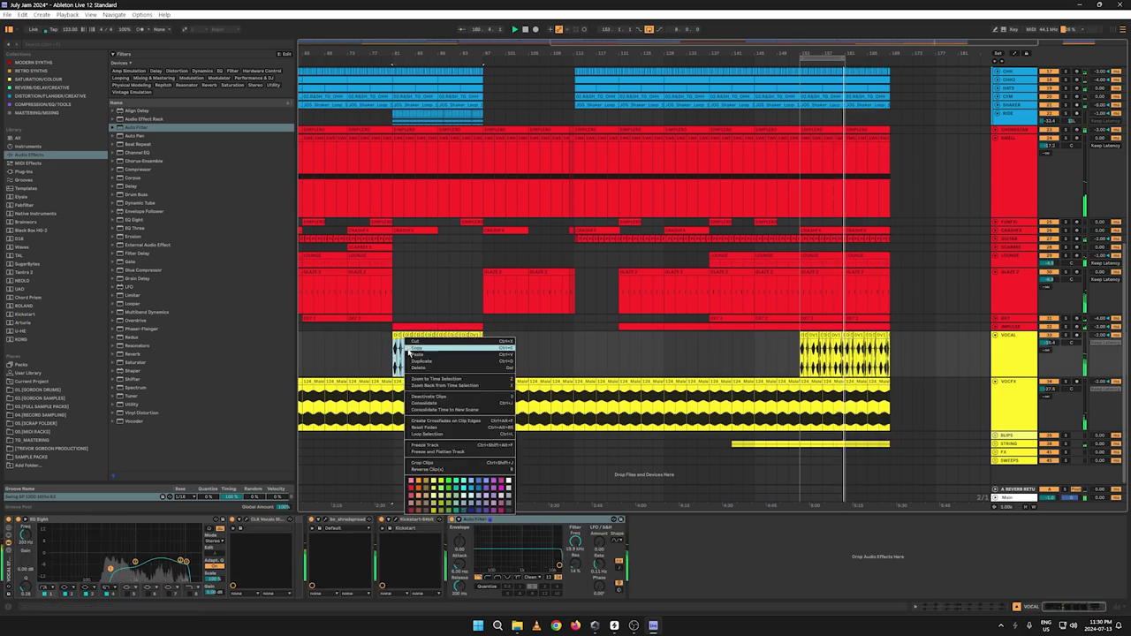
click(409, 349)
click(801, 356)
key(ctrl+v)
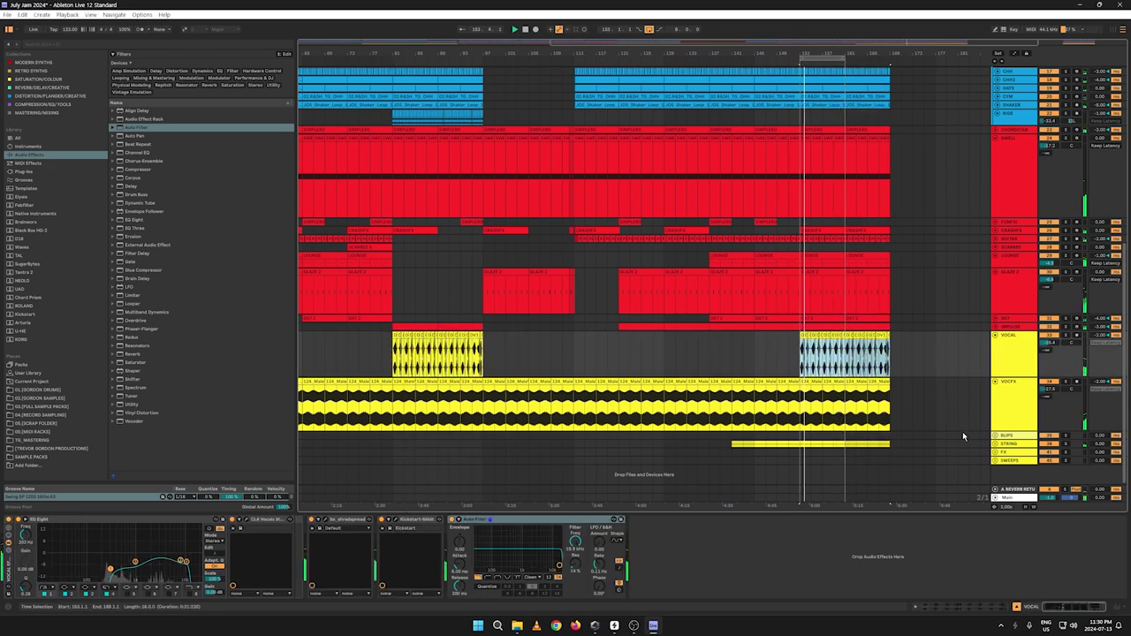
Step: Copy the FX clip and paste it near bar 161 on the FUNFX track
drag(833, 53, 757, 59)
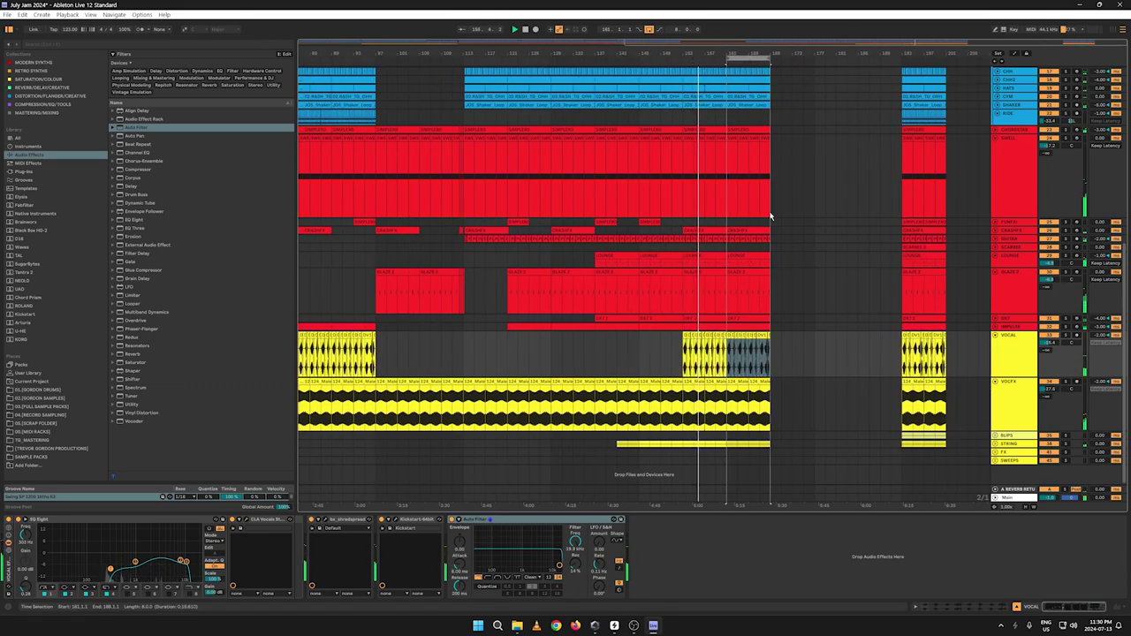
click(742, 228)
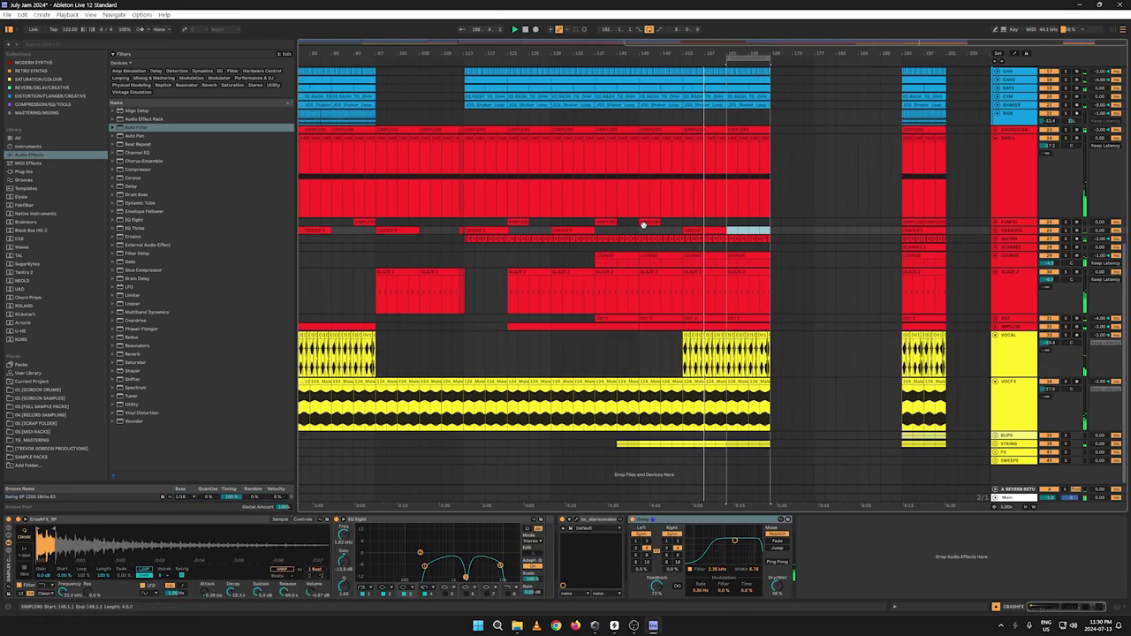
right_click(647, 225)
click(657, 237)
click(729, 223)
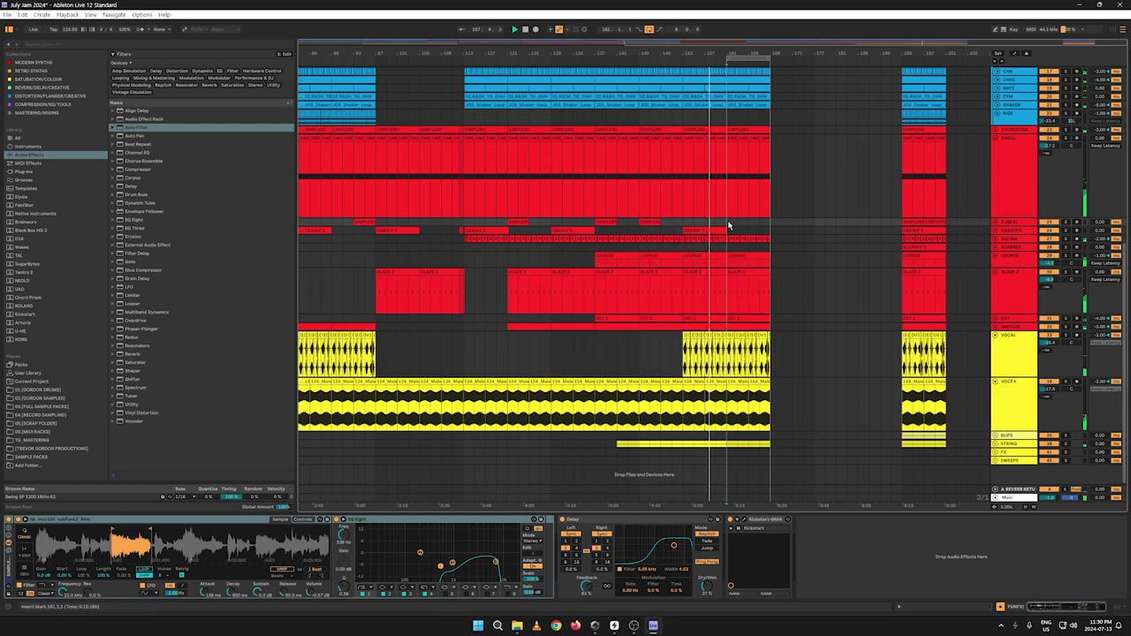
key(ctrl+v)
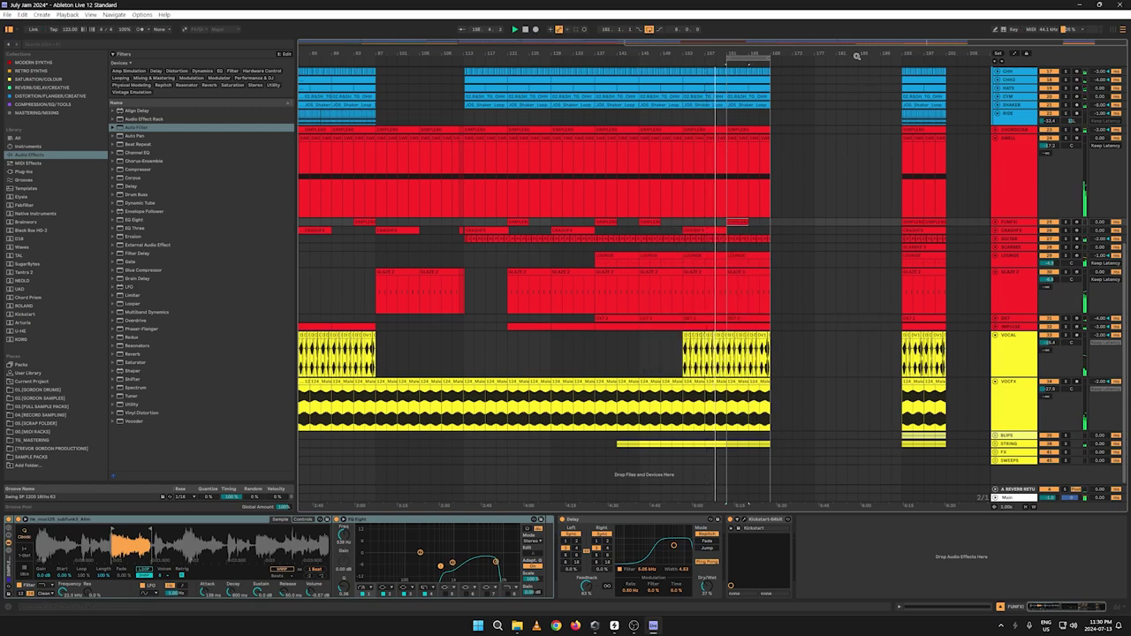
drag(857, 54, 730, 80)
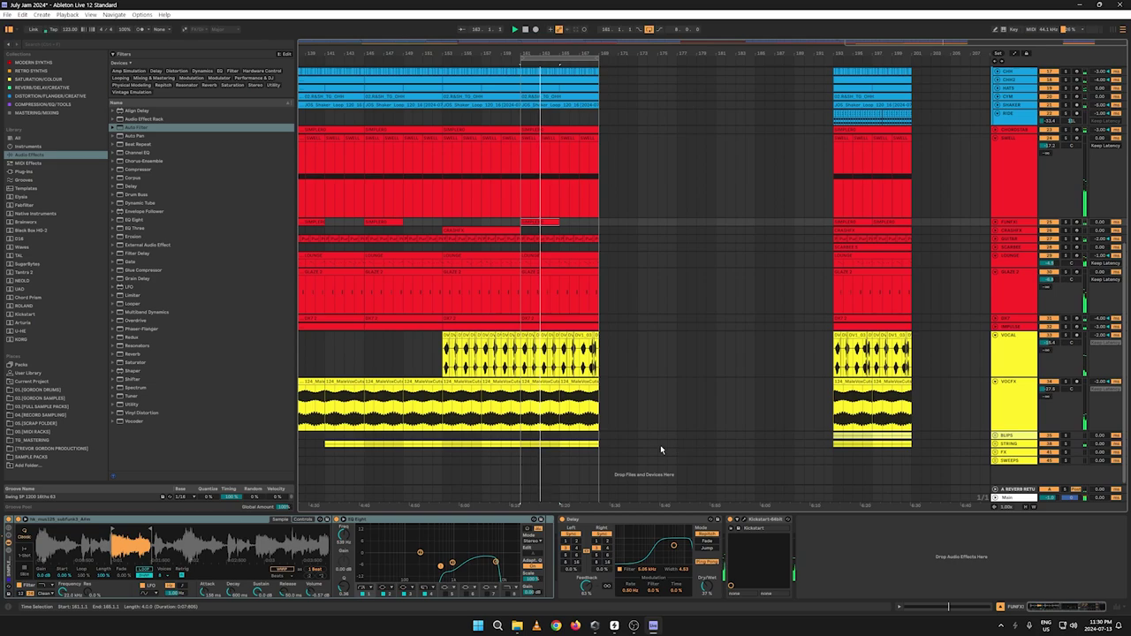
Step: Stop playback and raise the STRING filter-frequency breakpoint to 18.9 kHz
key(a)
click(520, 394)
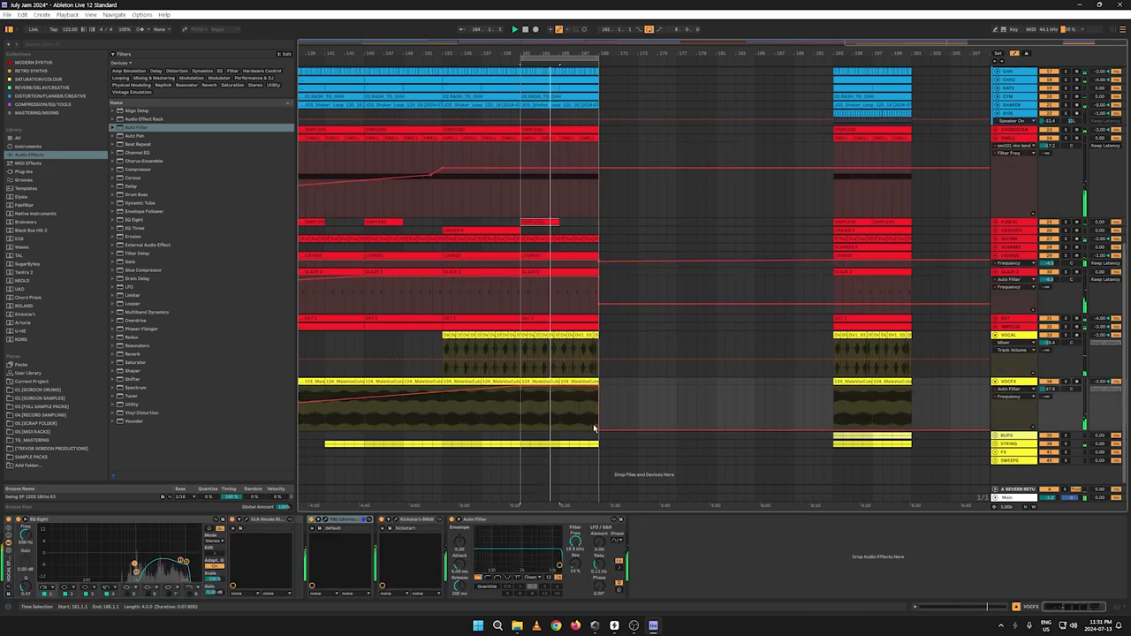
click(996, 443)
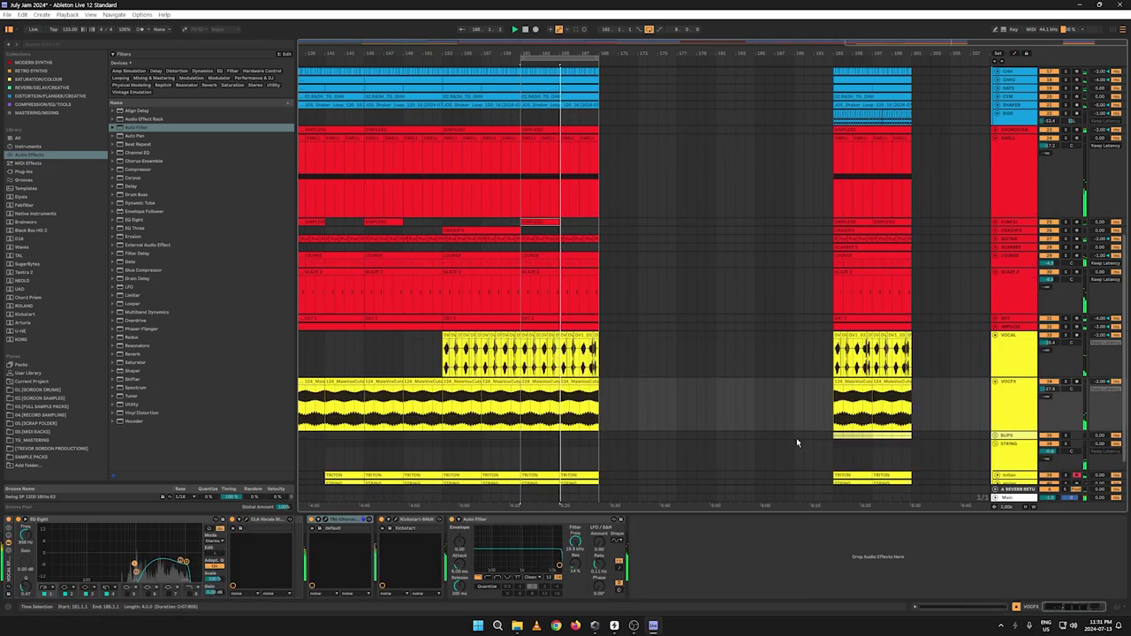
key(space)
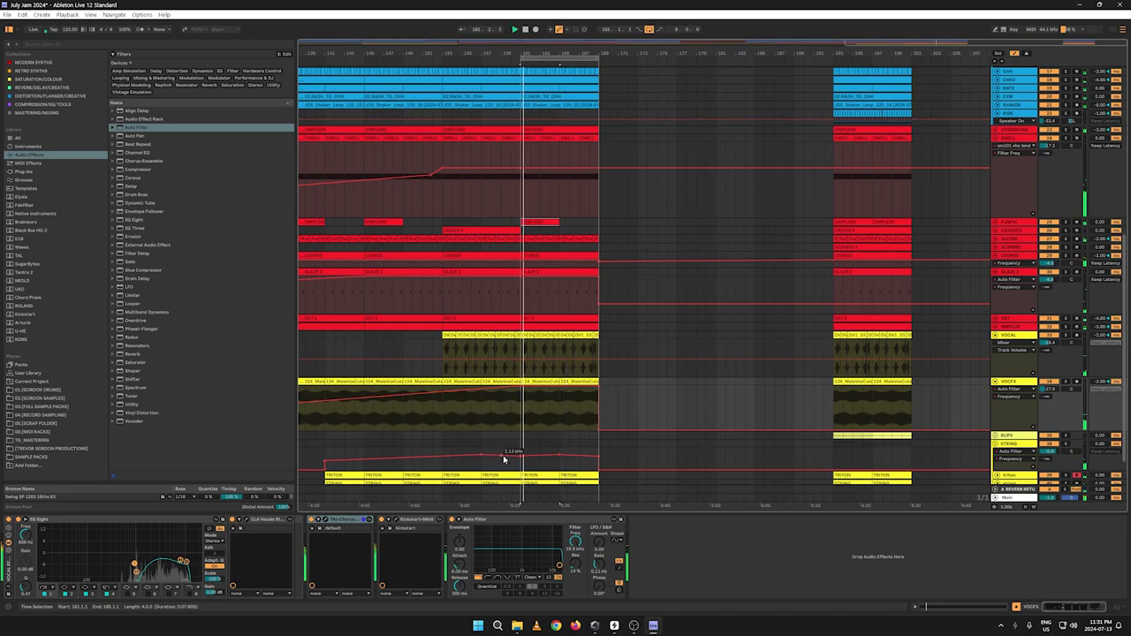
click(521, 458)
drag(520, 458, 521, 449)
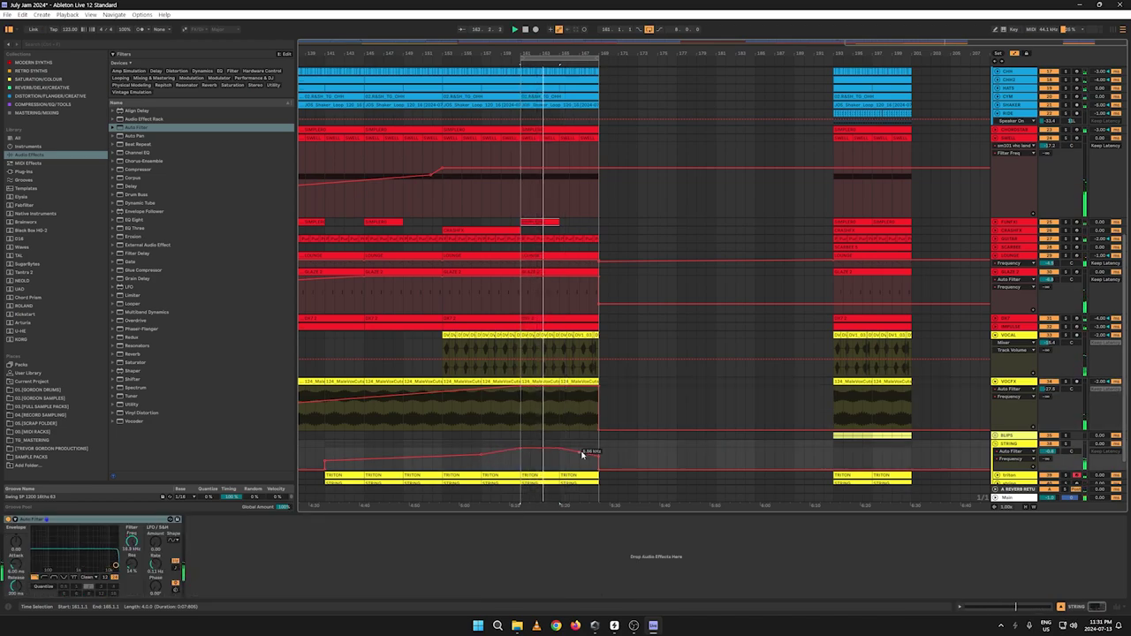
click(1049, 451)
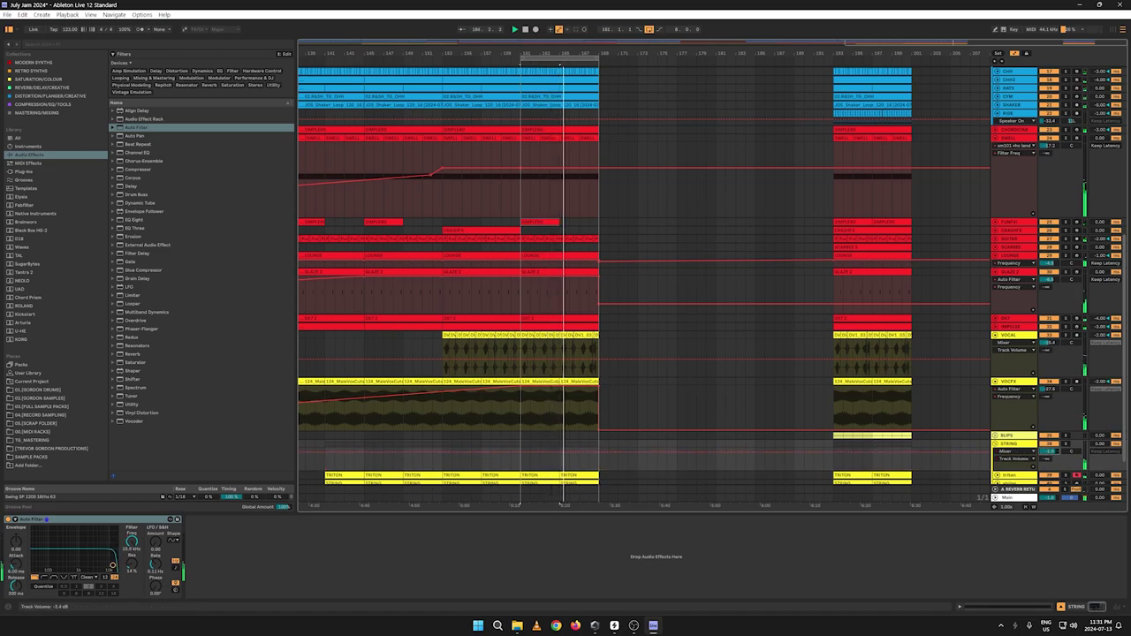
key(a)
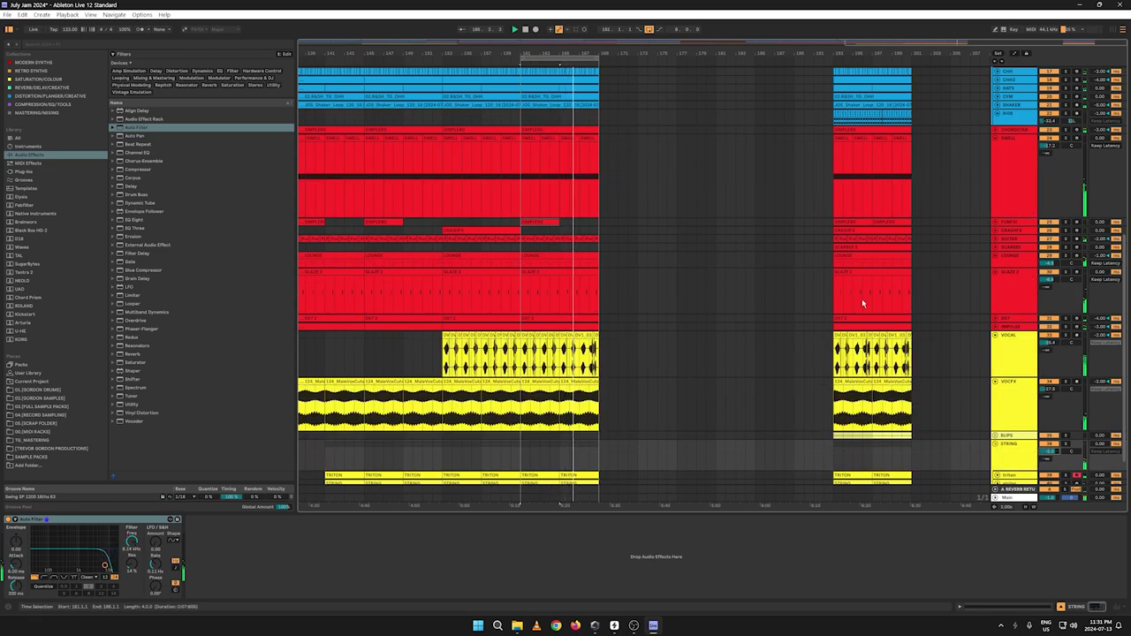
Step: Paste a copy of the clip at bar 153 on SCARBEE and restart playback near bar 91
click(531, 150)
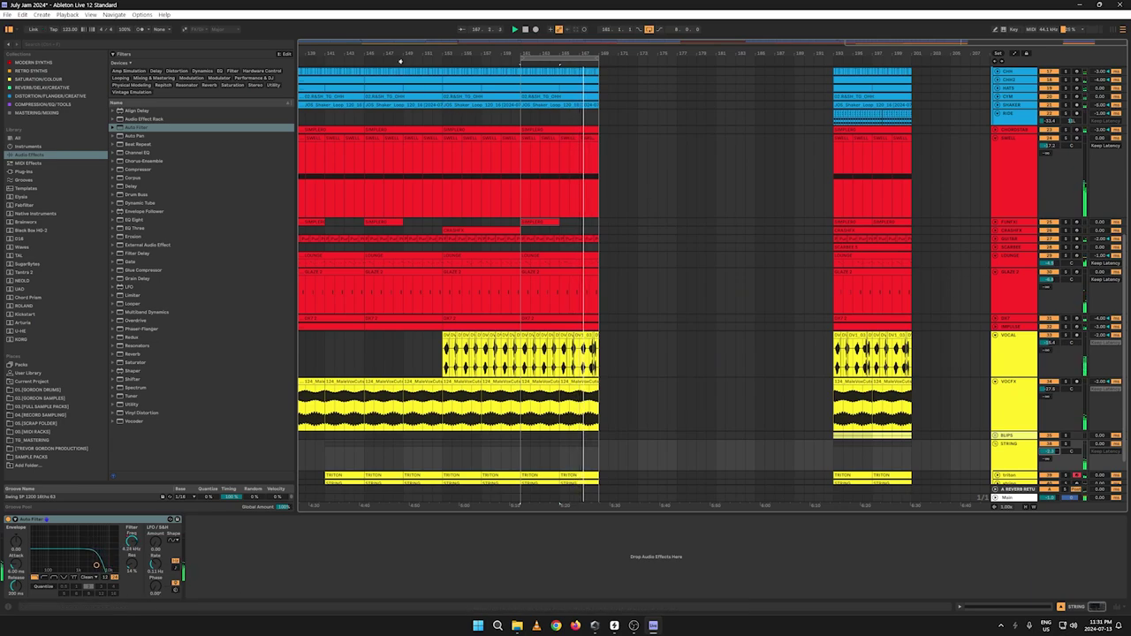
drag(403, 54, 505, 43)
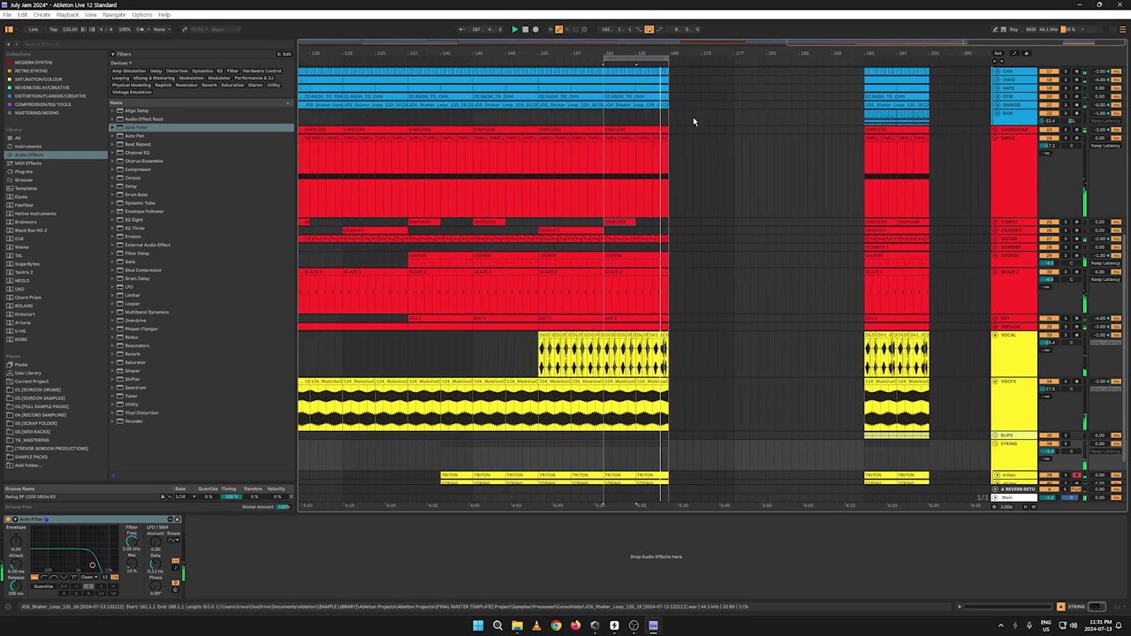
click(883, 253)
right_click(882, 251)
click(893, 261)
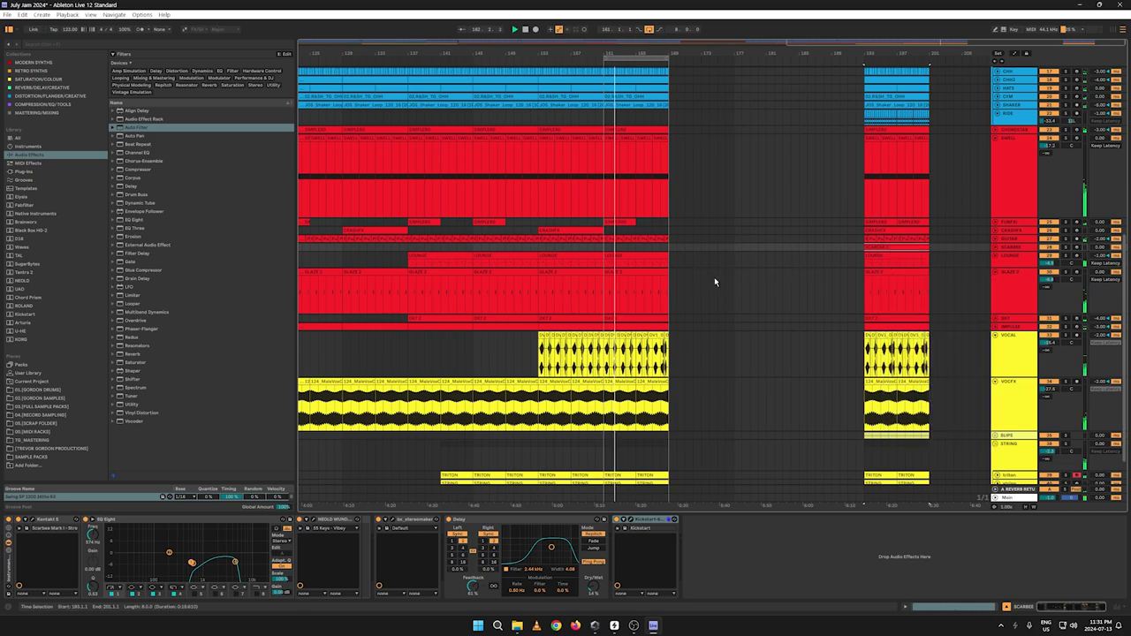
click(540, 247)
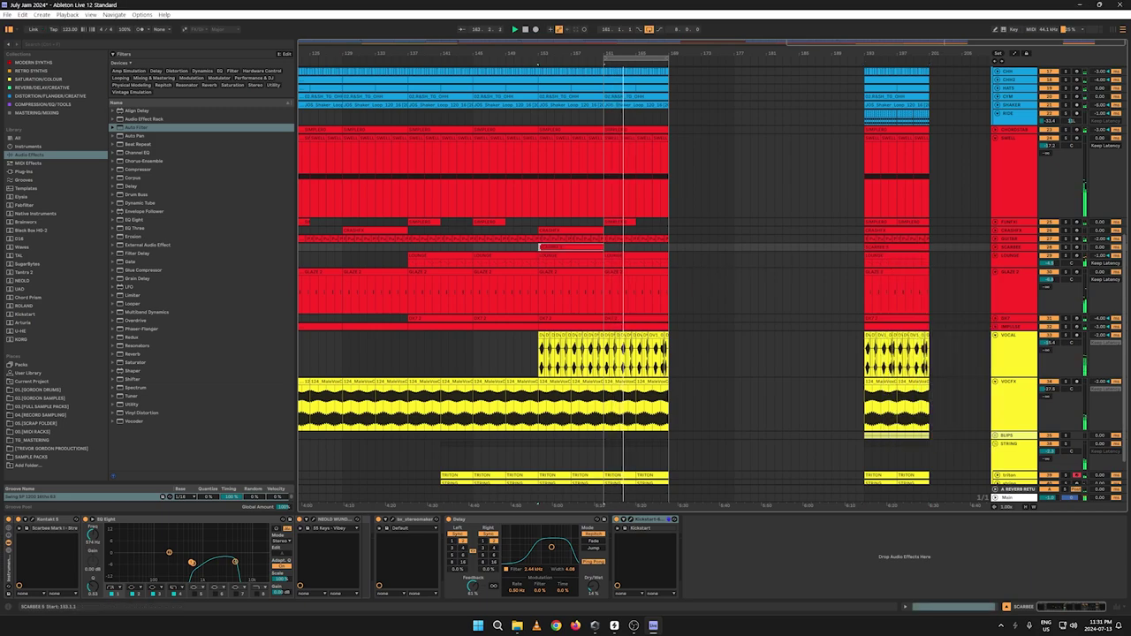
key(ctrl+v)
drag(456, 55, 642, 54)
click(346, 60)
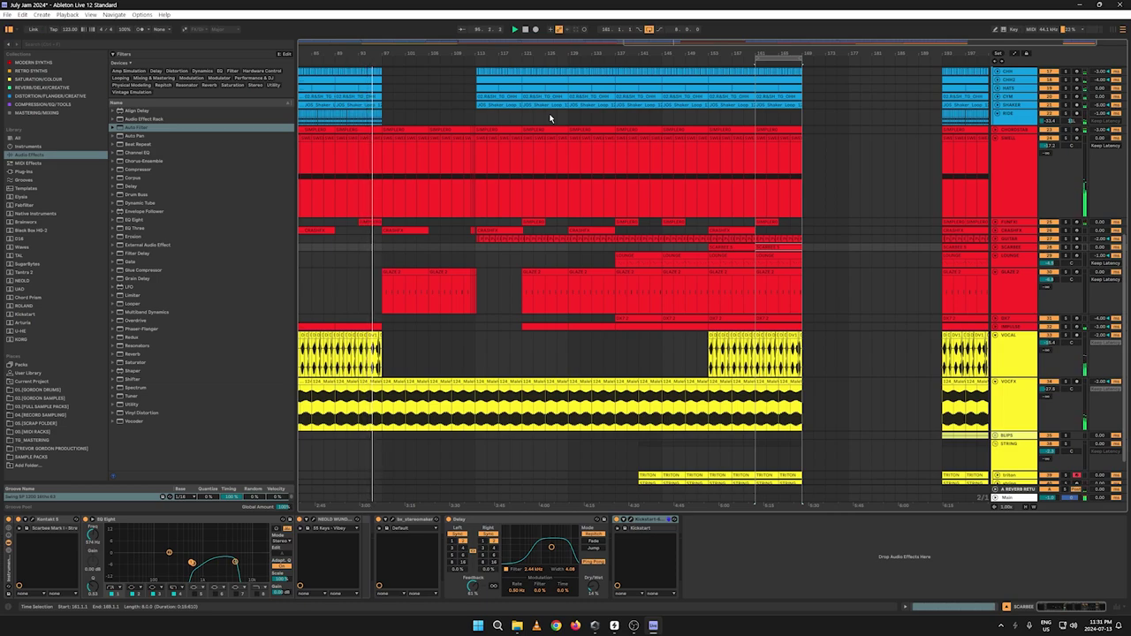
Step: Shrink the GLAZE 2 track lane to a shorter height
scroll(861, 265, down, 2)
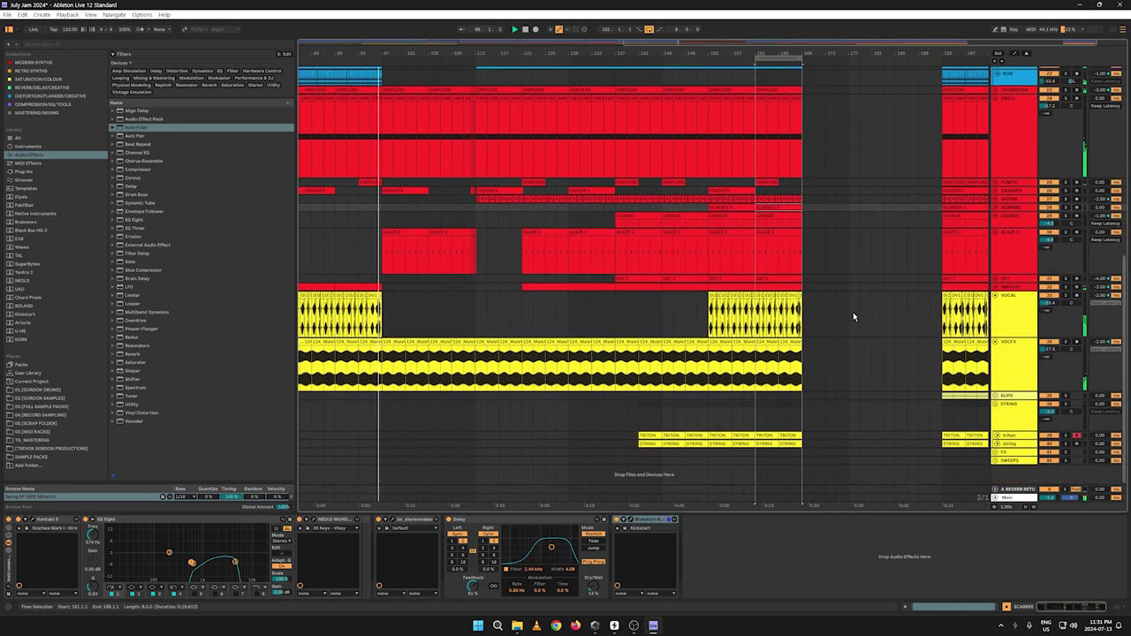
drag(433, 53, 645, 35)
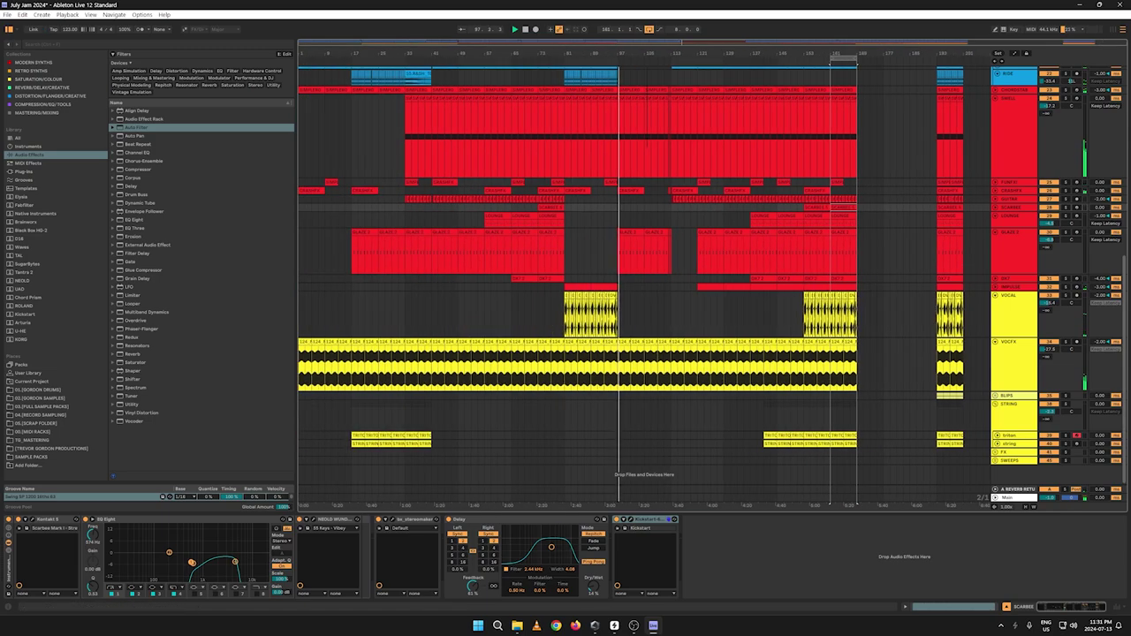
drag(1009, 275, 1001, 242)
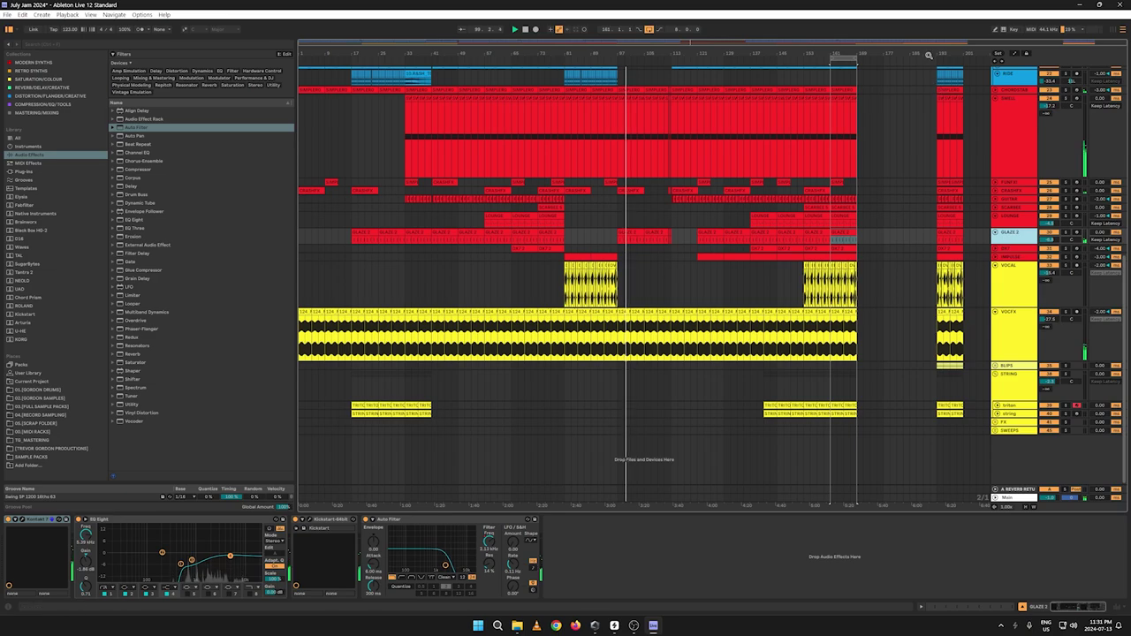
mouse_move(930, 55)
mouse_down()
mouse_move(906, 79)
mouse_move(883, 183)
mouse_up()
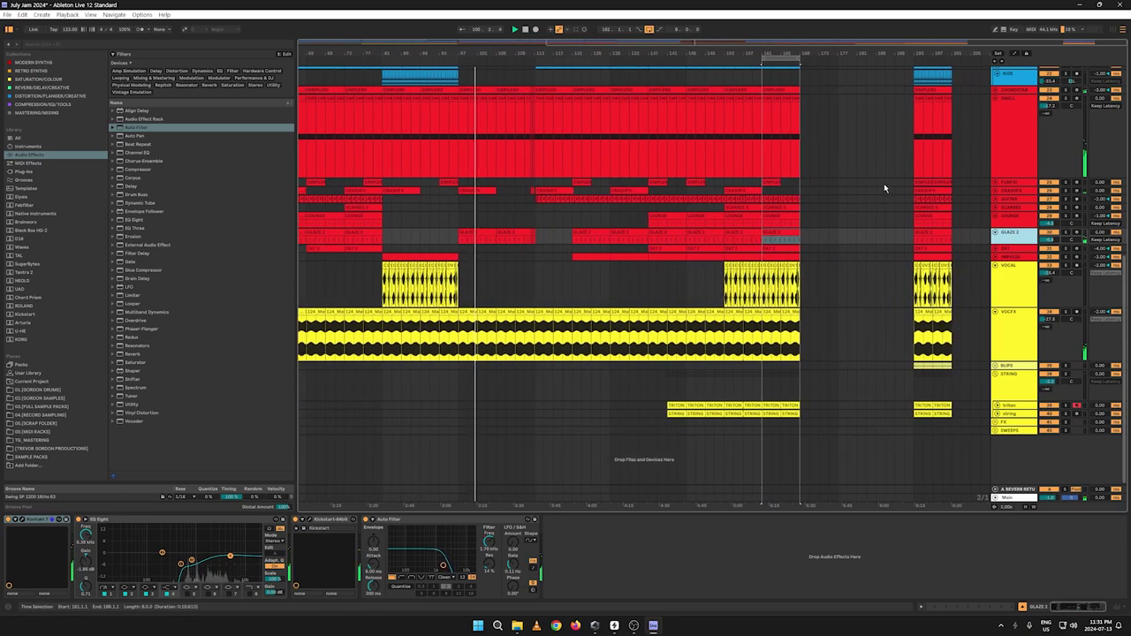
click(856, 235)
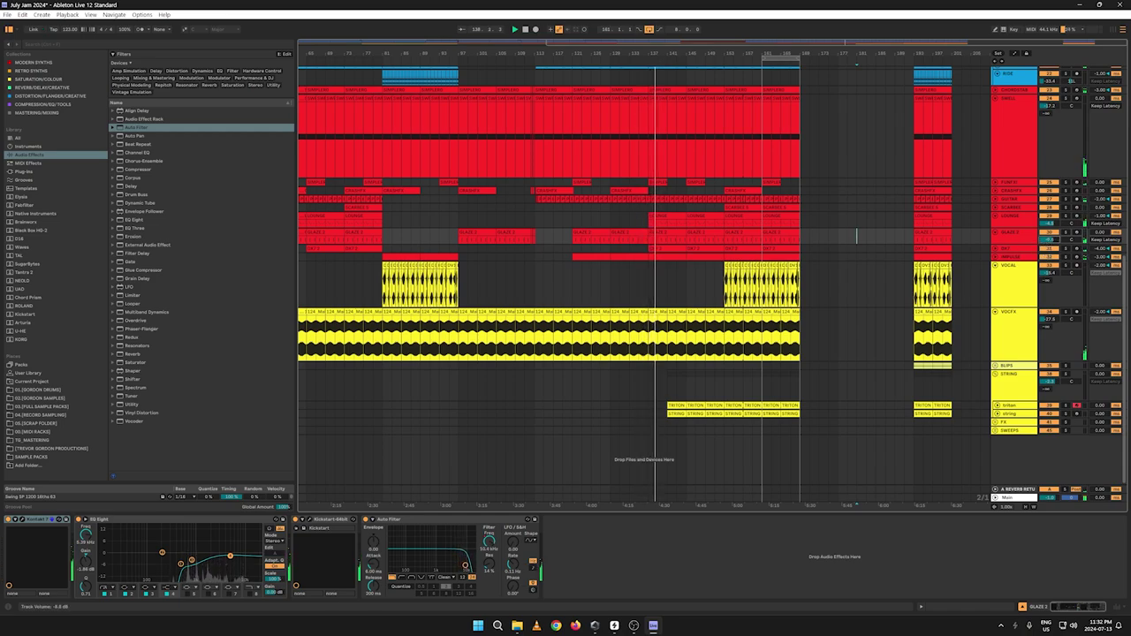
Step: Select the GLAZE 2 track and switch to the Session View mixer
click(1008, 232)
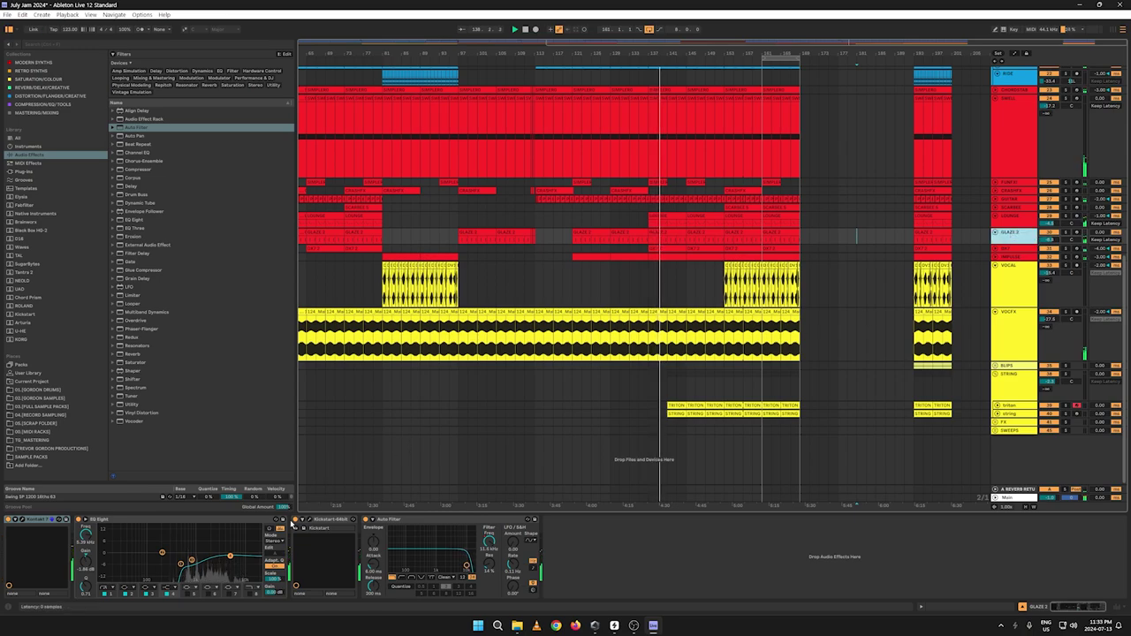
click(185, 571)
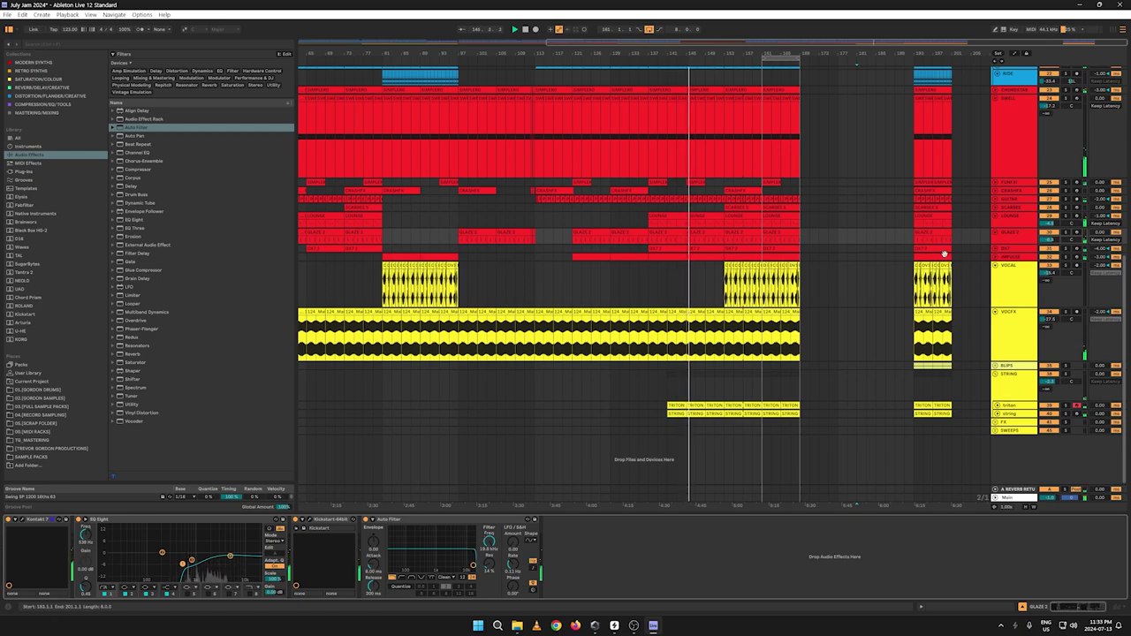
key(Tab)
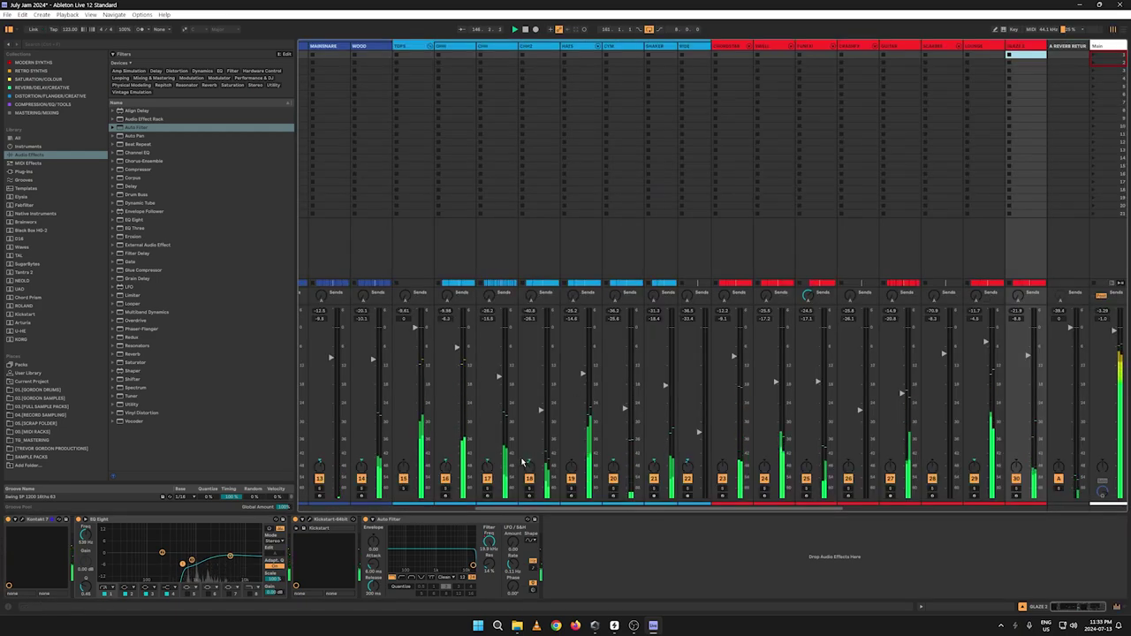
Step: Return to Arrangement View and scroll up to the outro's top tracks
scroll(493, 508, left, 12)
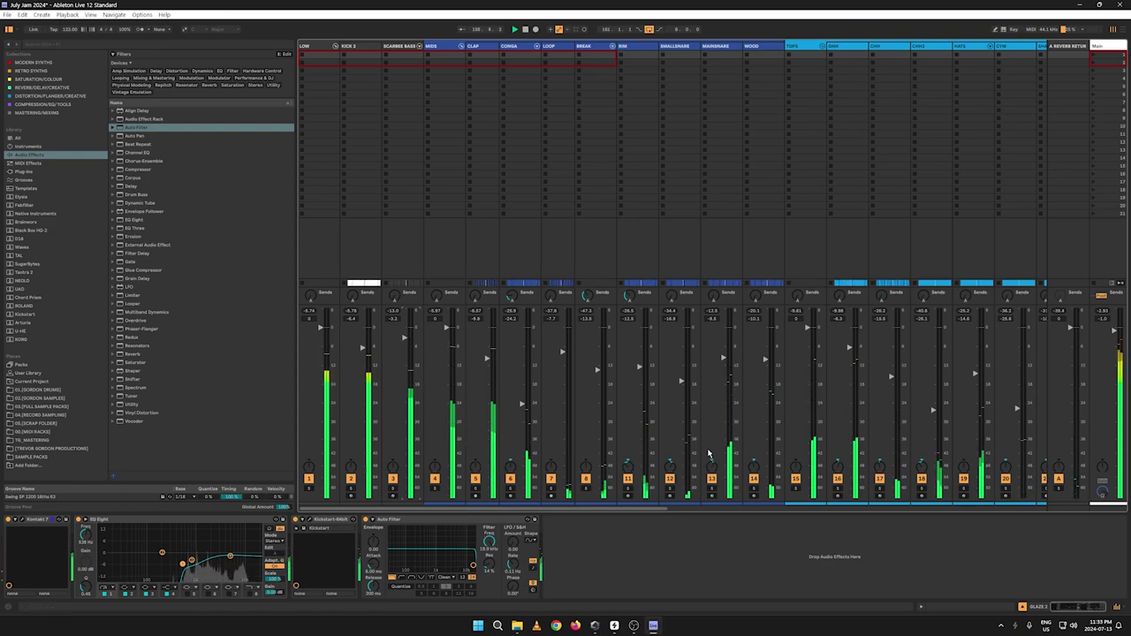
key(Tab)
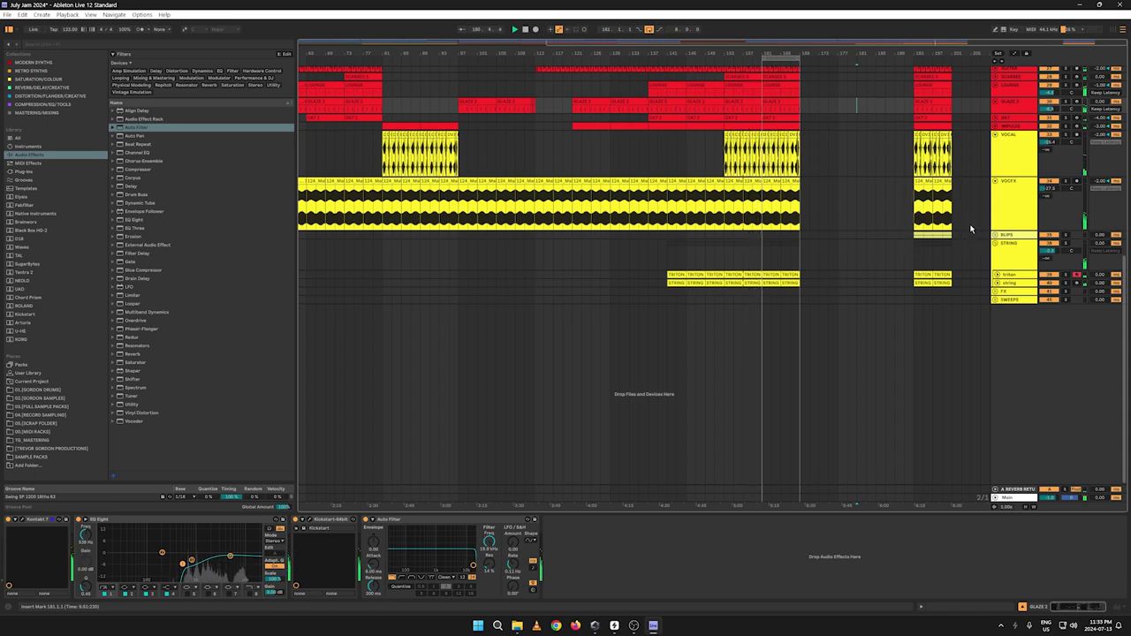
ctrl+scroll(978, 158, up, 5)
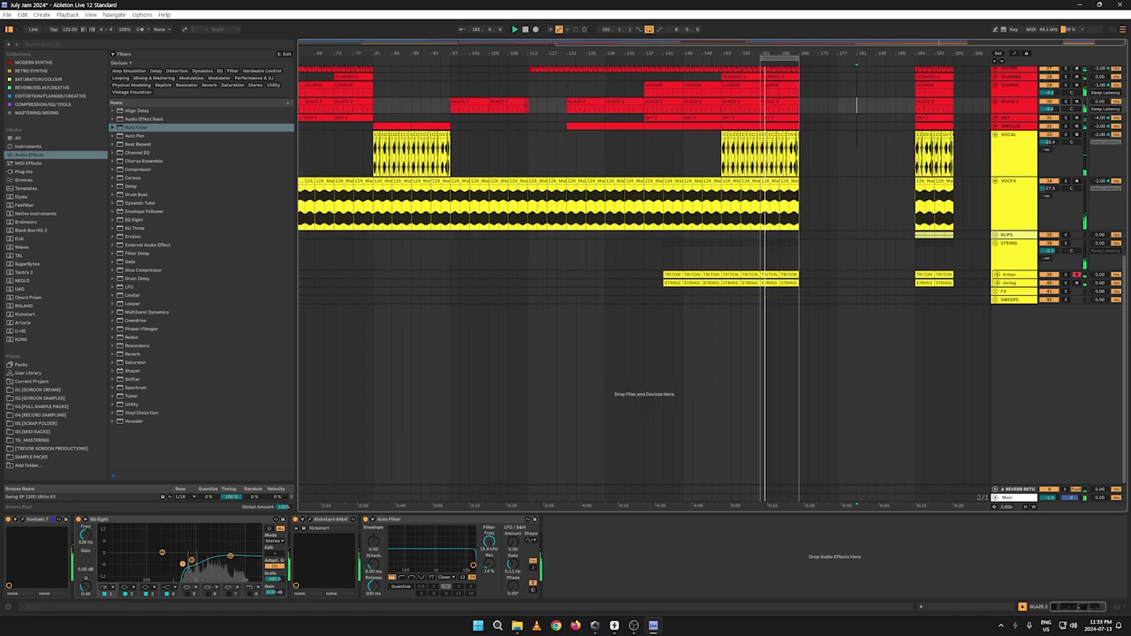
scroll(790, 232, up, 10)
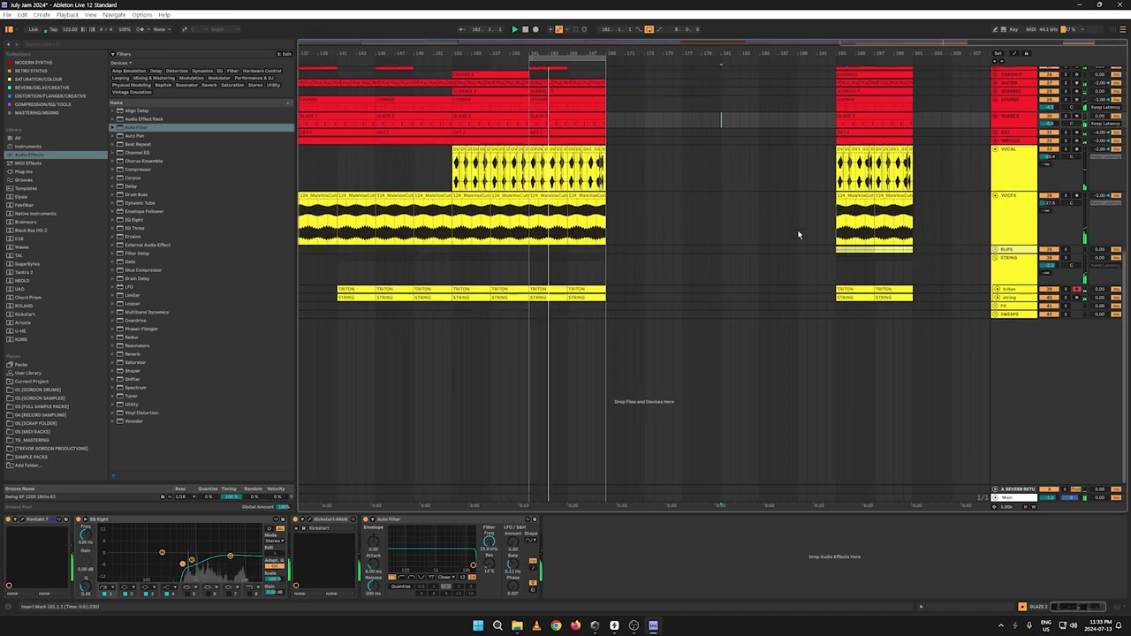
Step: Copy the outro section at bars 193–201 across tracks and paste it at bar 169
scroll(774, 220, up, 3)
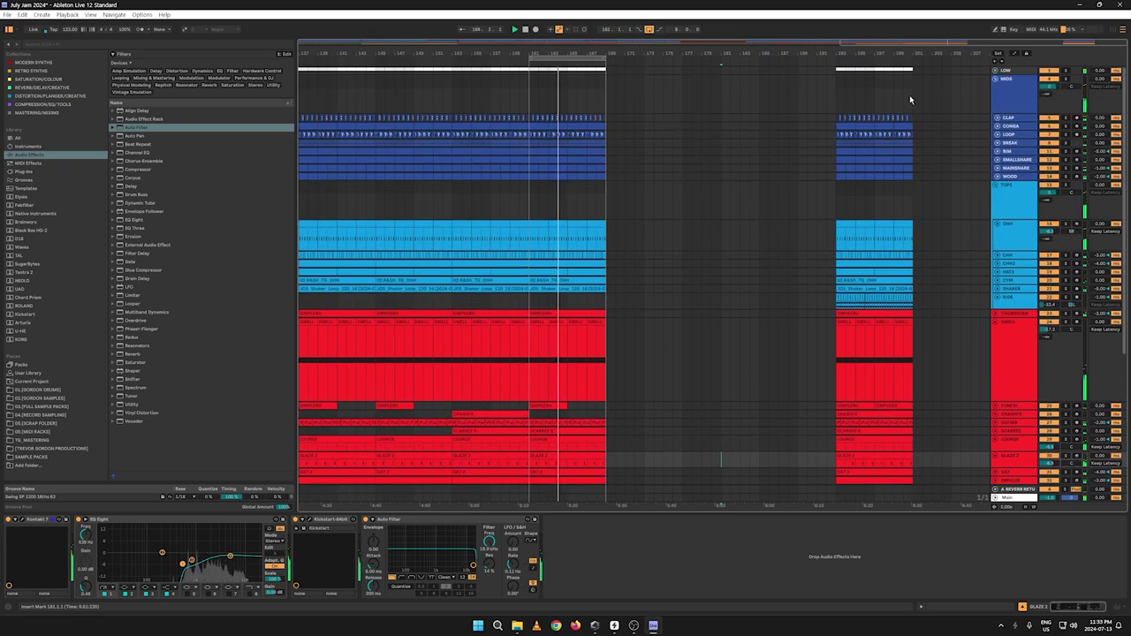
scroll(798, 101, up, 3)
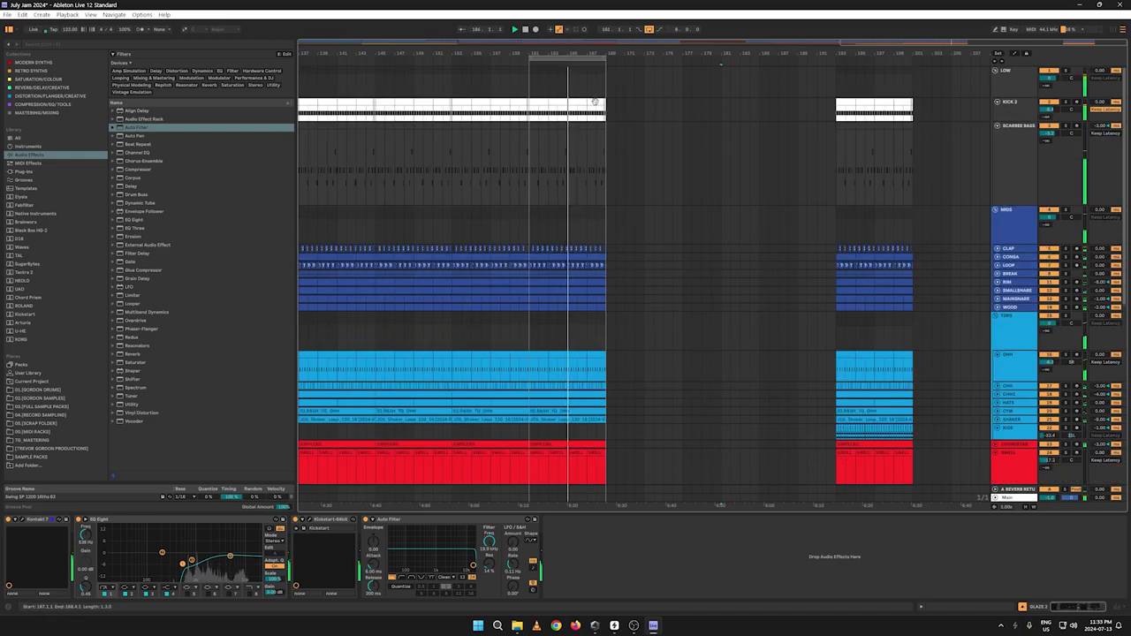
drag(605, 112, 586, 112)
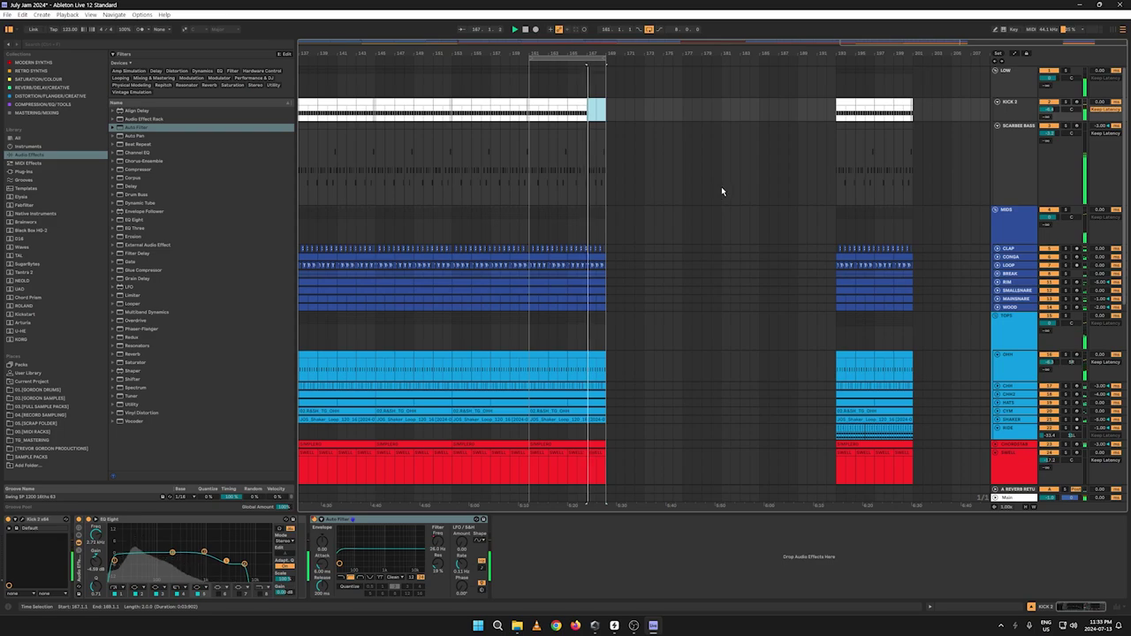
scroll(720, 186, down, 8)
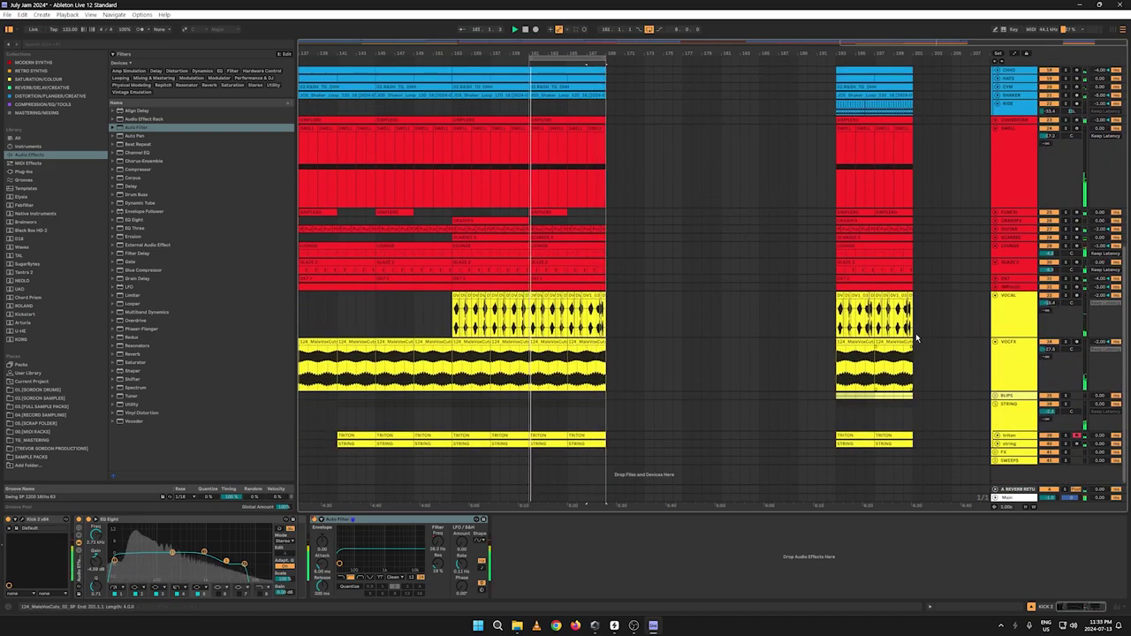
key(a)
key(a)
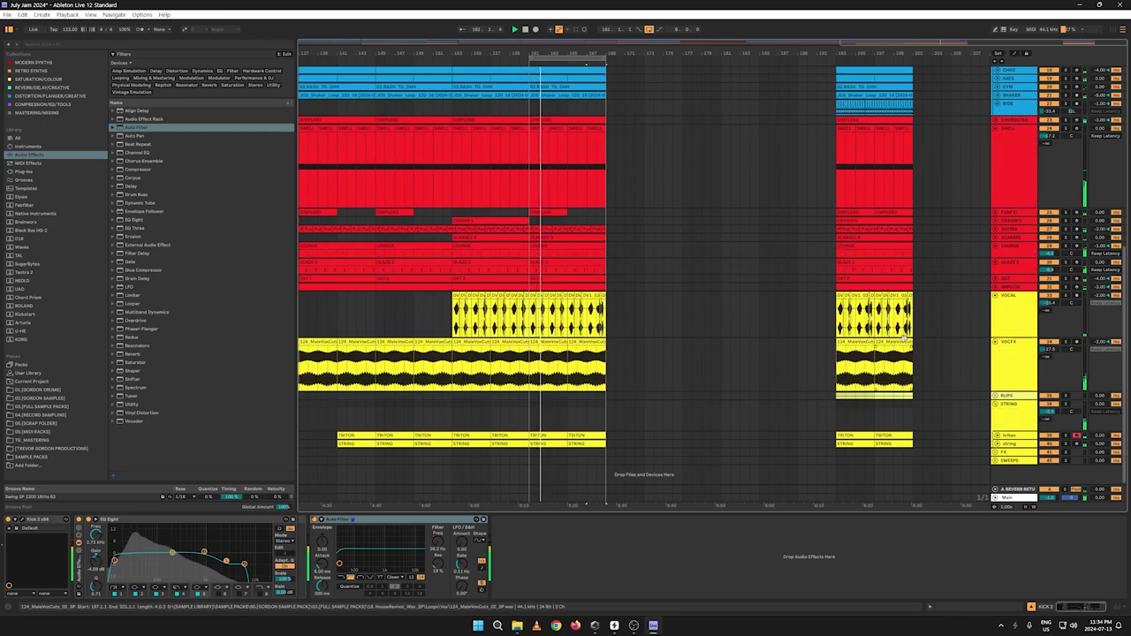
drag(913, 323, 832, 10)
right_click(853, 82)
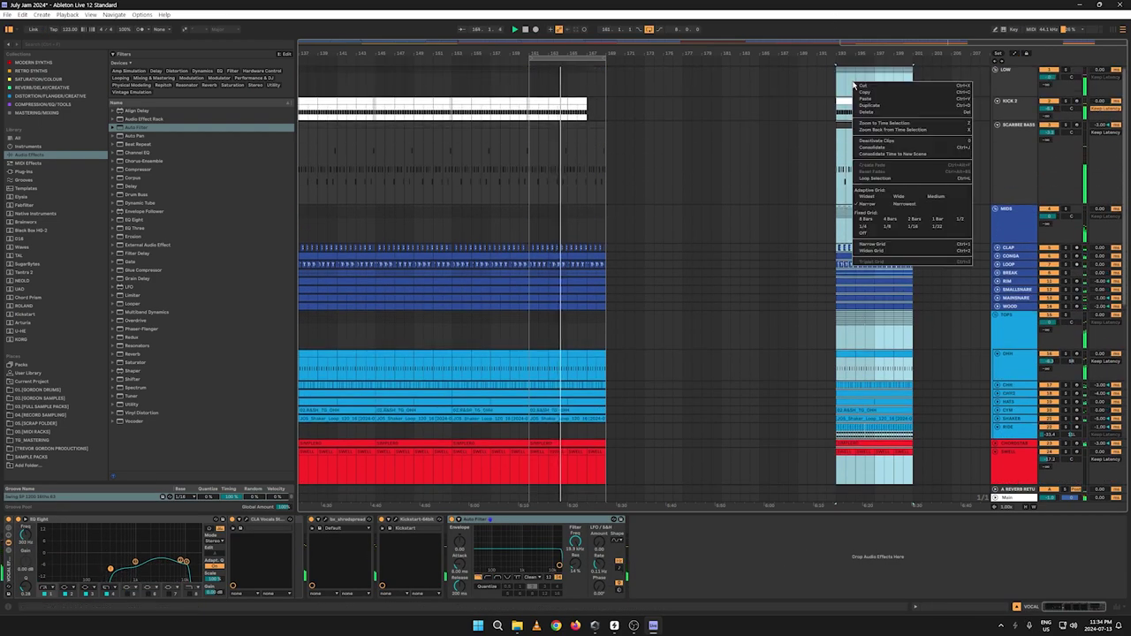
click(862, 94)
click(608, 77)
key(ctrl+v)
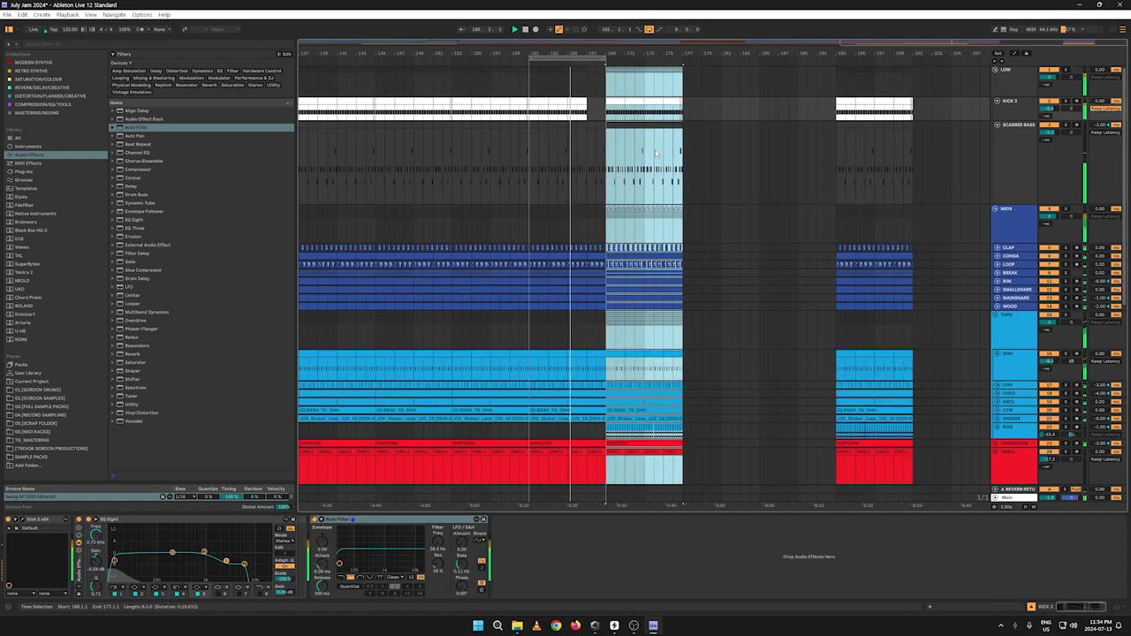
Step: Move the loop brace to bars 169–177
scroll(742, 247, down, 5)
click(747, 184)
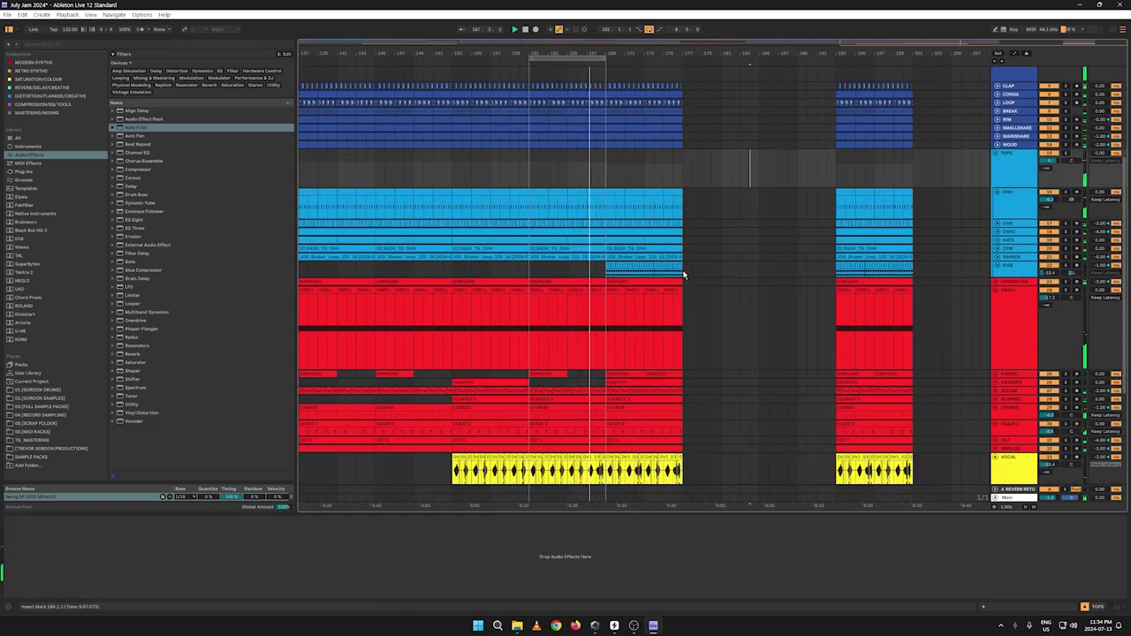
drag(679, 270, 606, 268)
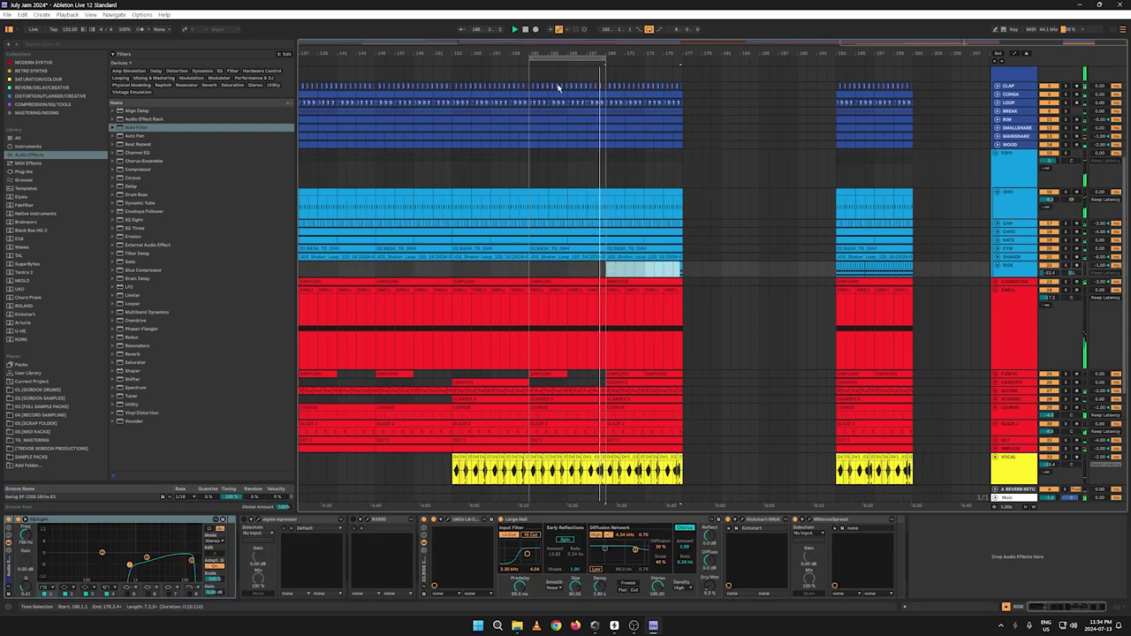
drag(556, 59, 631, 59)
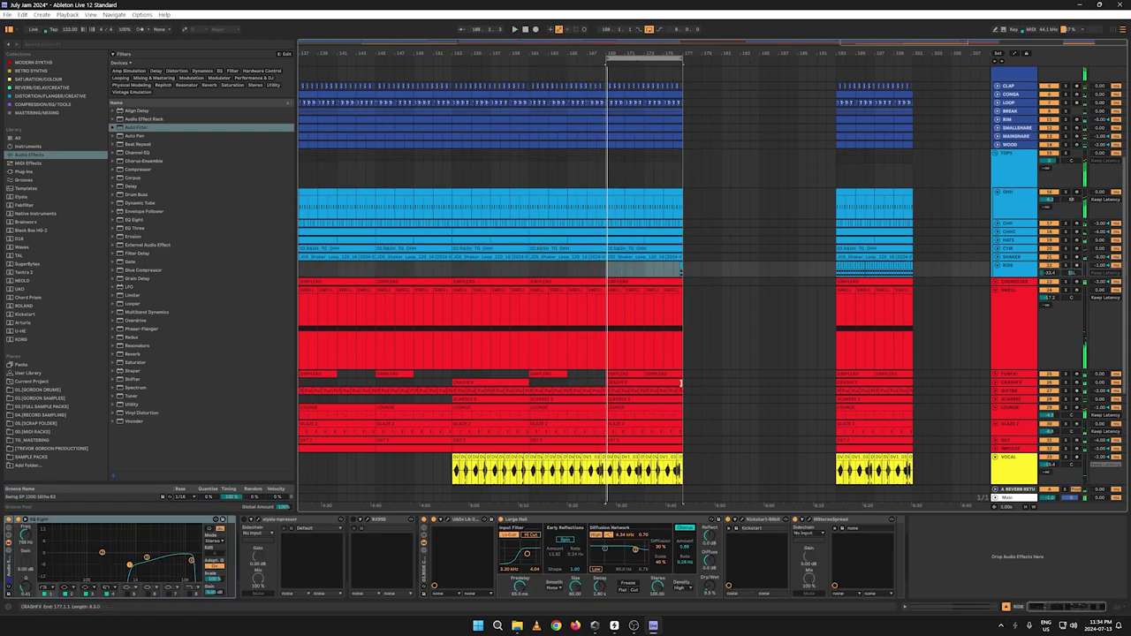
Step: Delete the LOUNGE and SCARBEE clips at bar 169 and start playback
drag(689, 383, 606, 374)
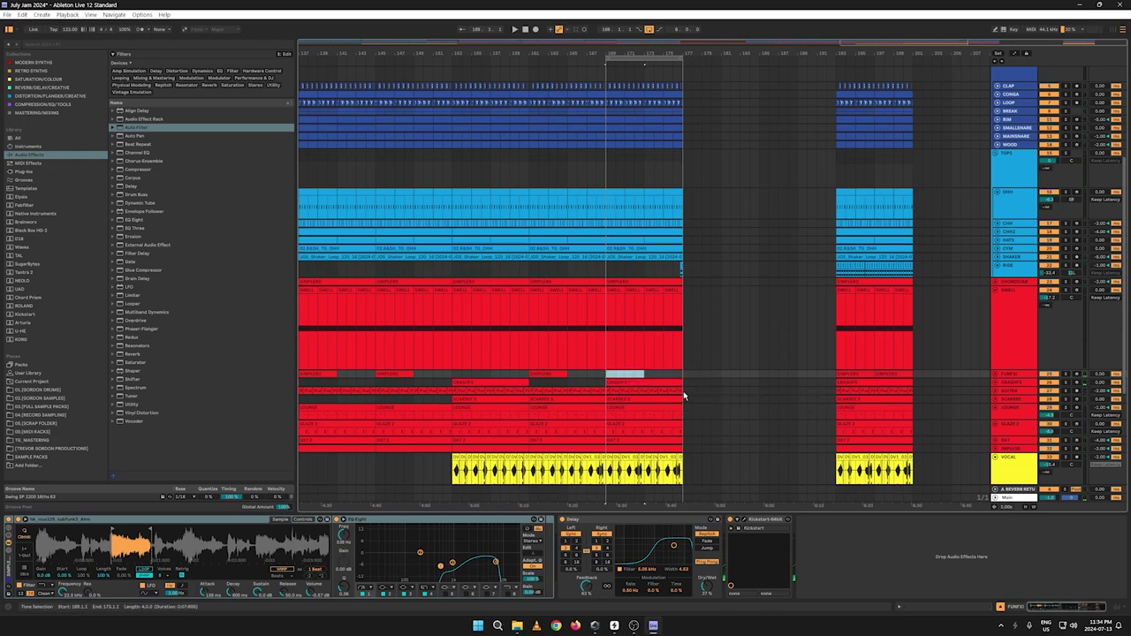
scroll(735, 397, down, 3)
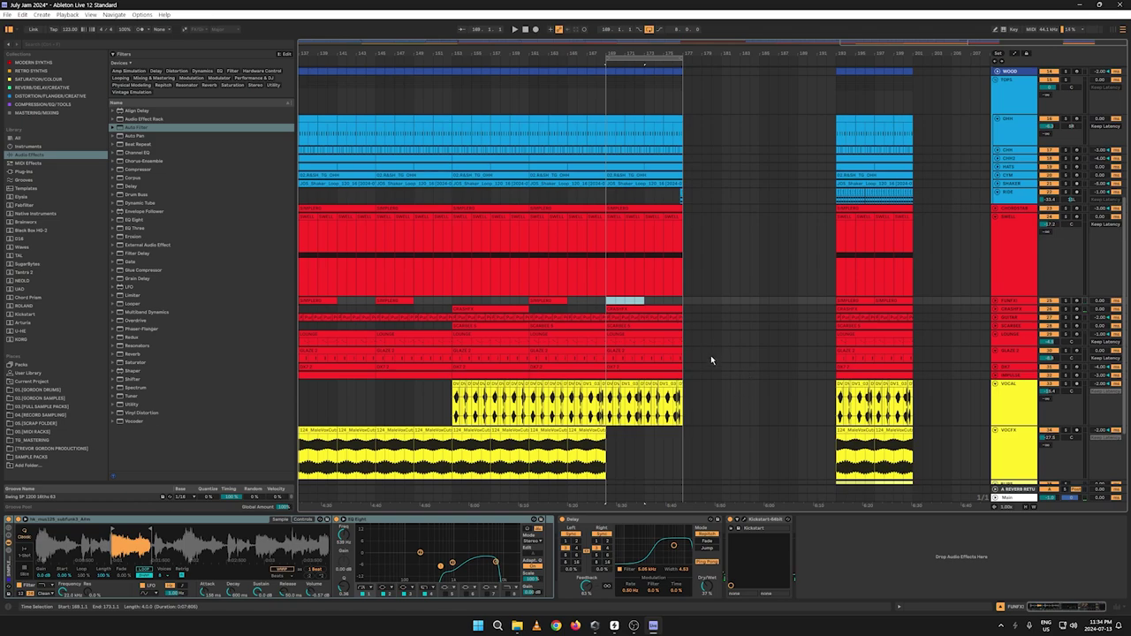
key(Delete)
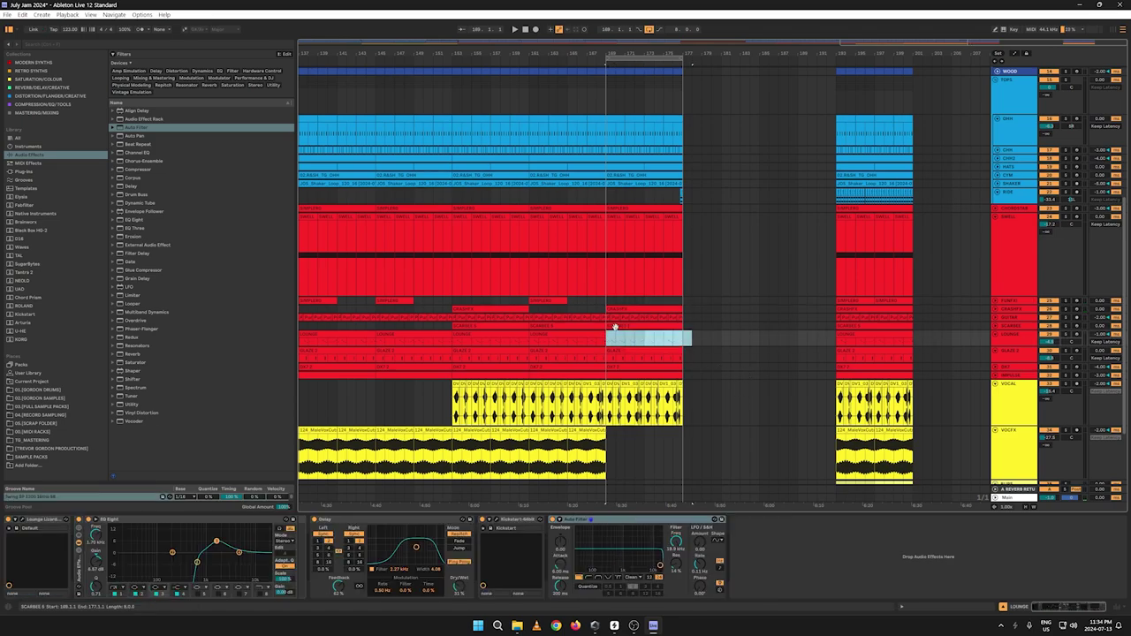
click(614, 326)
key(Delete)
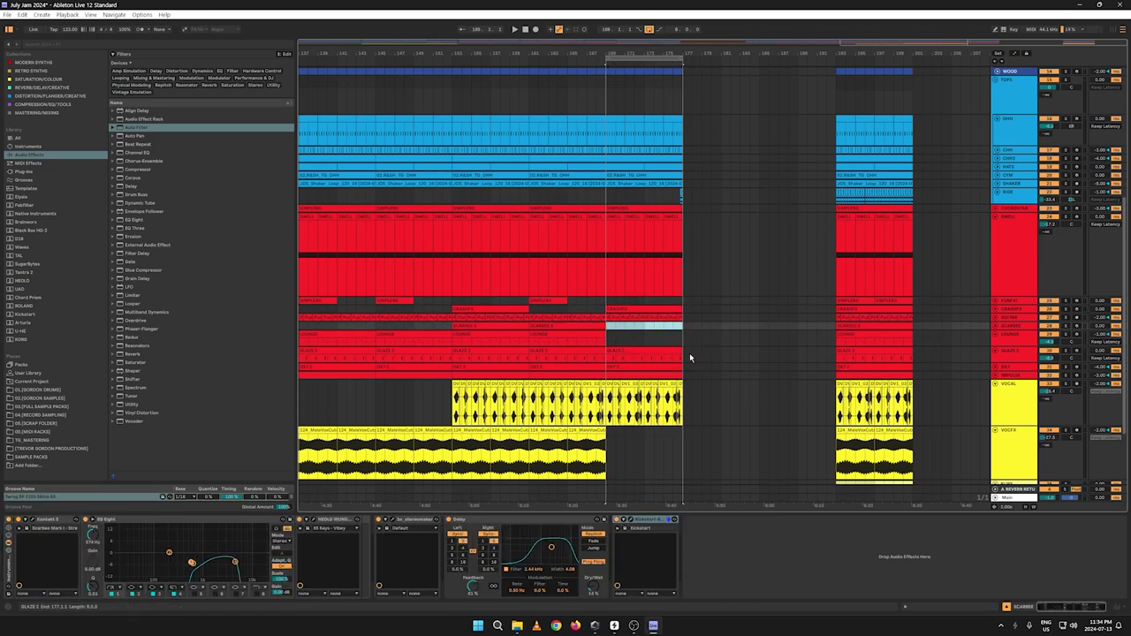
key(space)
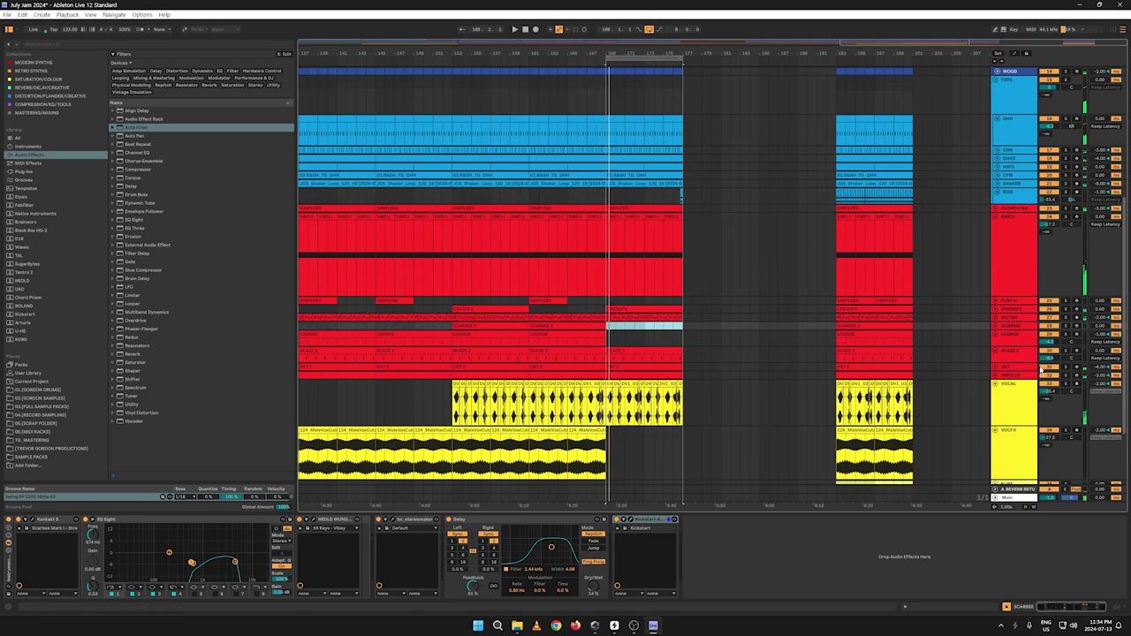
Step: Draw a GLAZE 2 Auto Filter frequency ramp down to 881 Hz, then 489 Hz
click(1010, 361)
key(a)
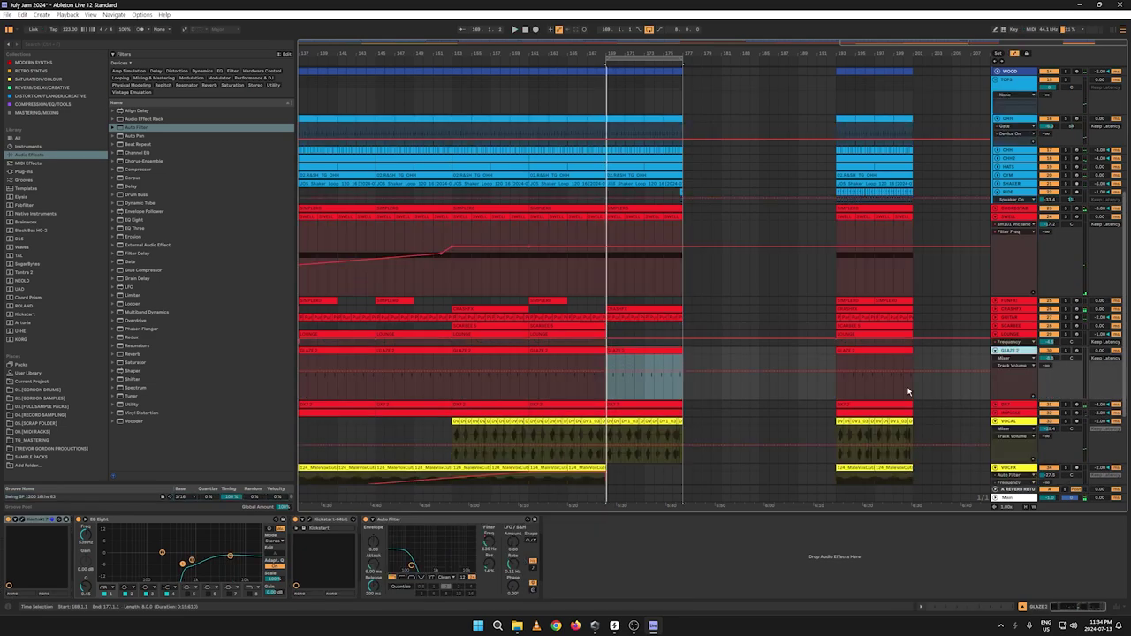
key(Up)
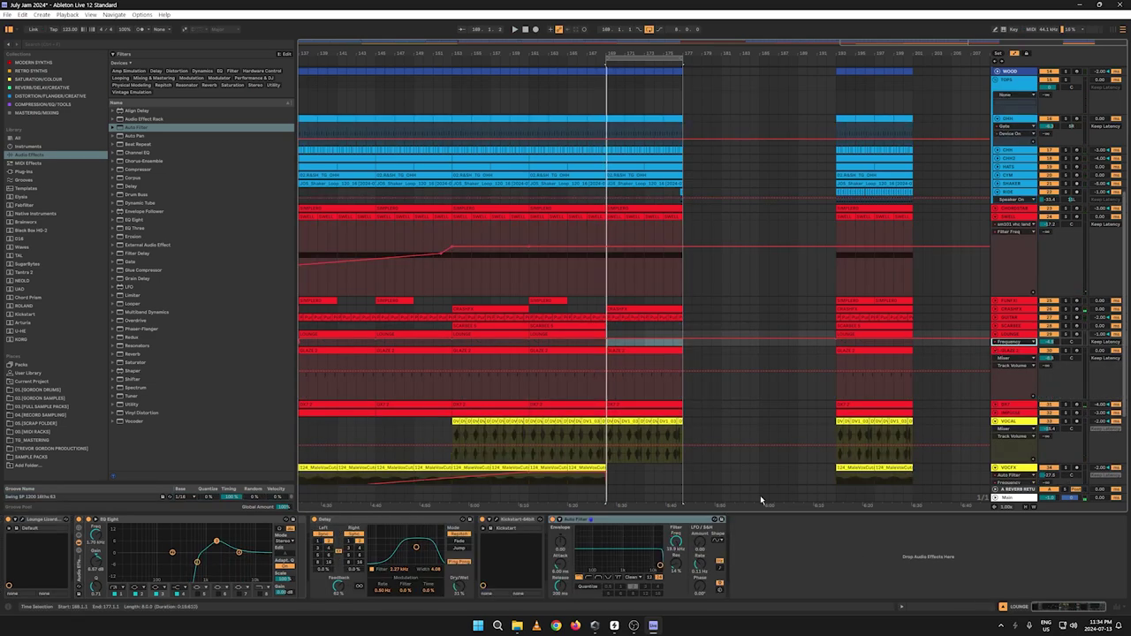
key(Down)
right_click(487, 548)
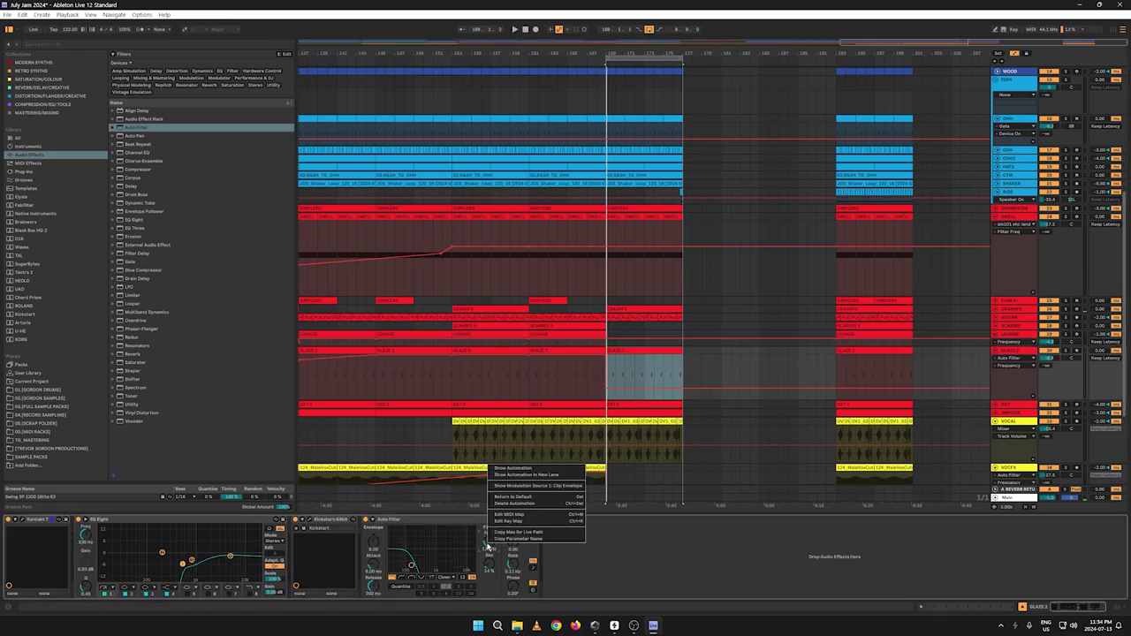
click(509, 477)
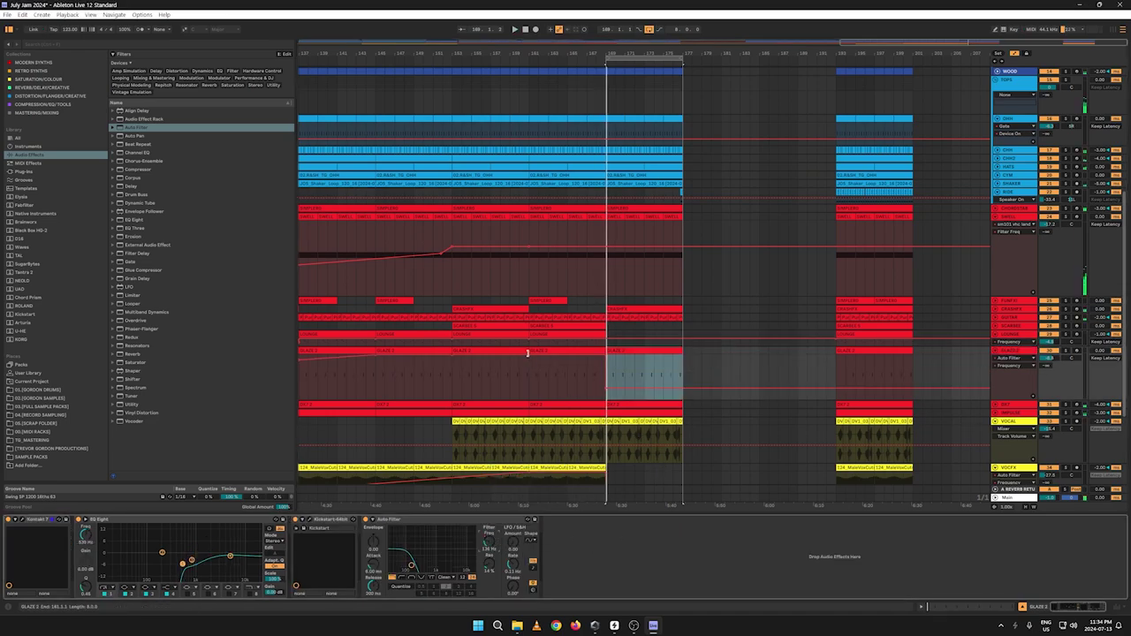
drag(528, 355, 568, 355)
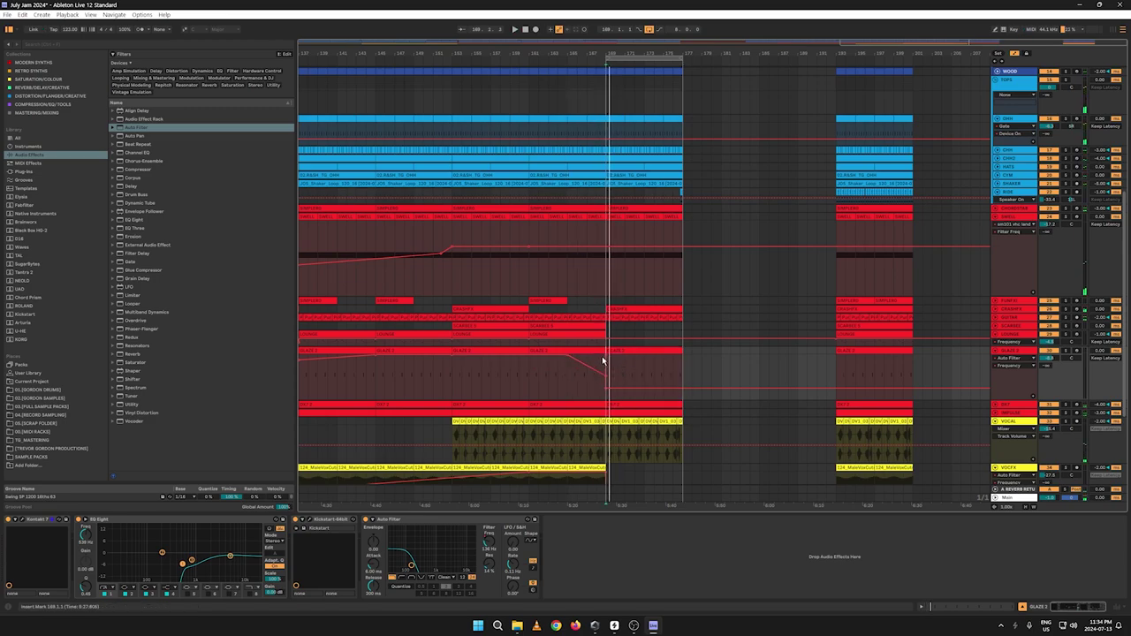
drag(606, 376, 776, 380)
key(space)
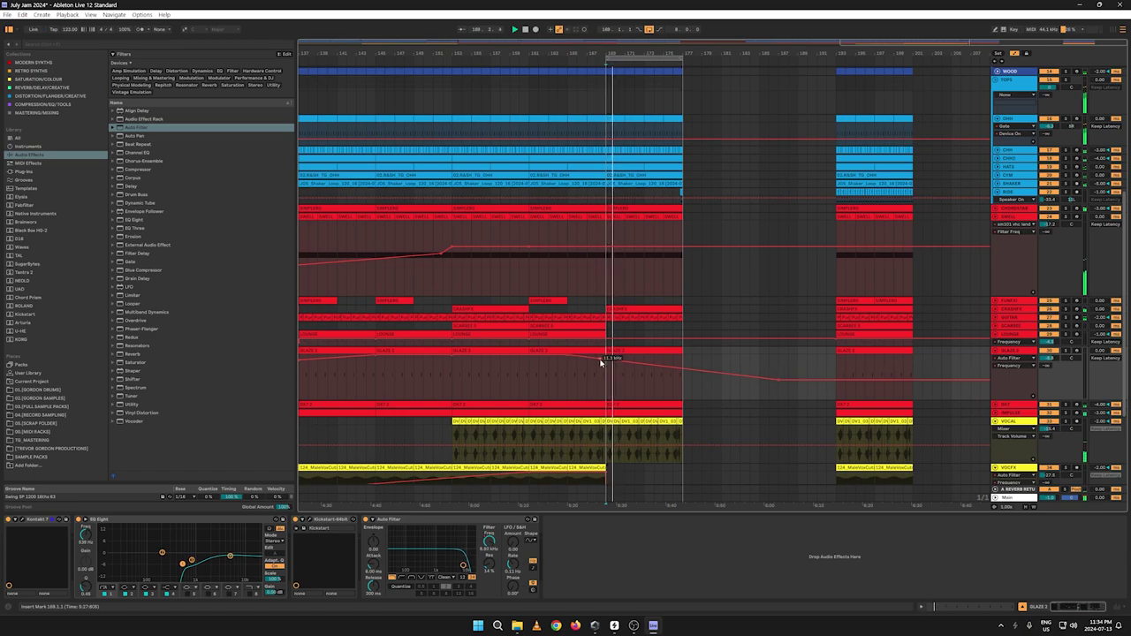
key(a)
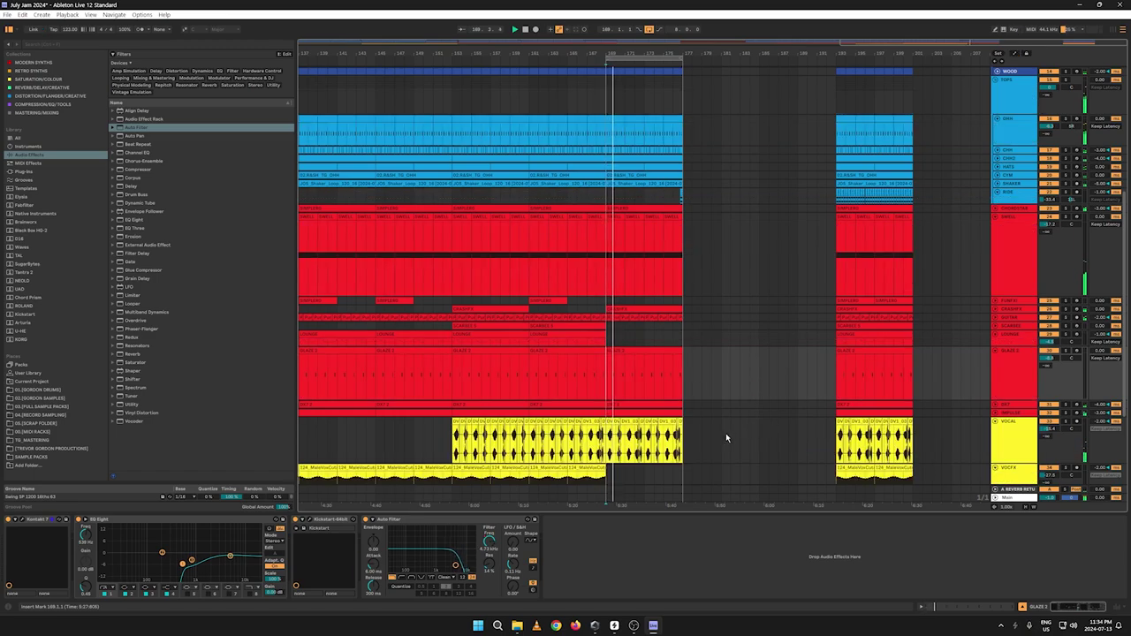
key(space)
click(545, 65)
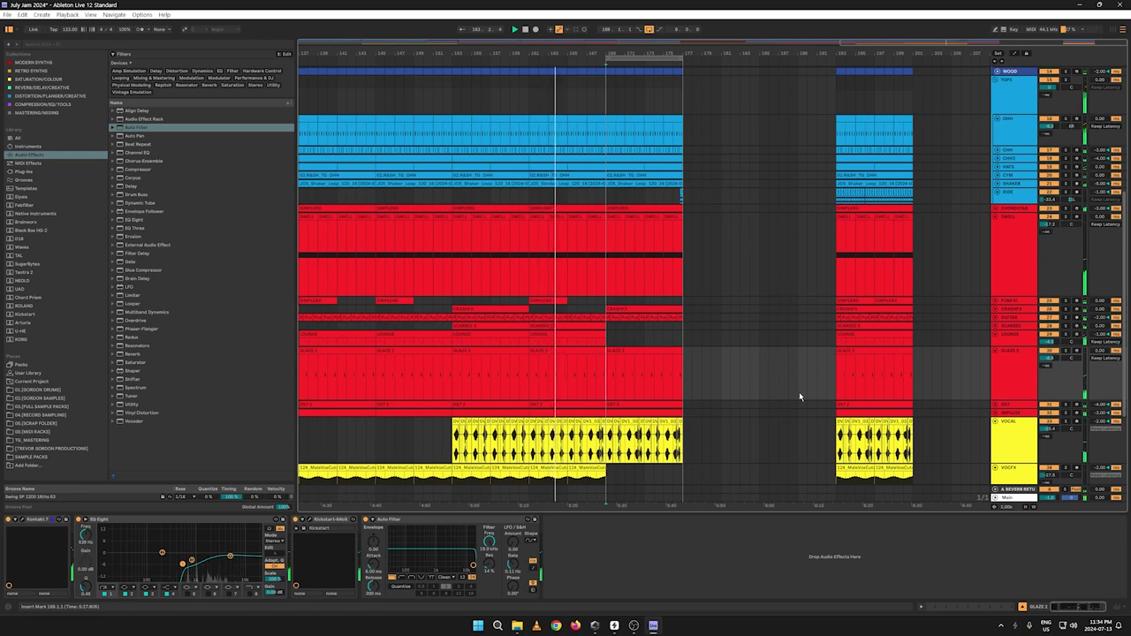
Step: Duplicate the VOCFX clip into bars 169–177 and ramp its filter from 18.8 kHz to 36.0 Hz
scroll(799, 397, down, 3)
key(a)
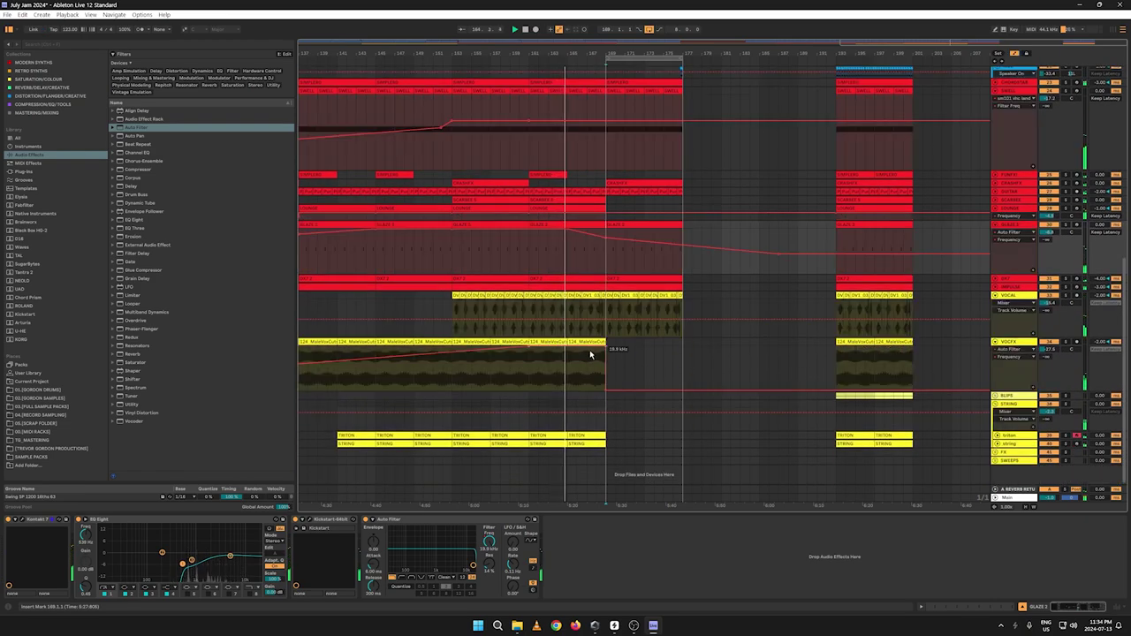
key(a)
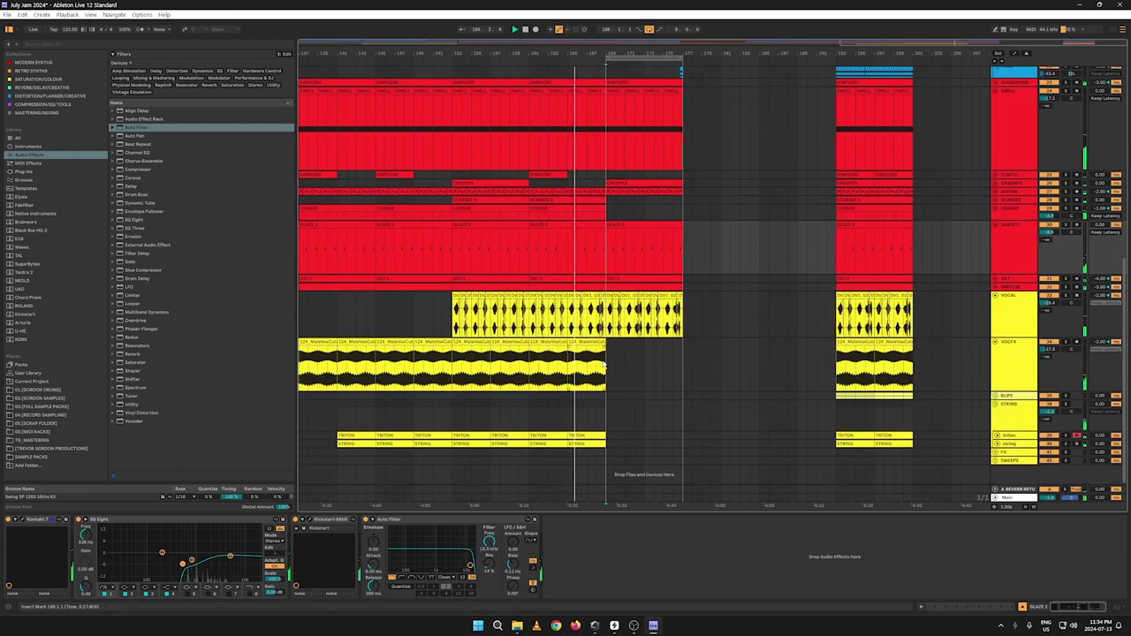
drag(604, 363, 533, 363)
key(ctrl+d)
key(a)
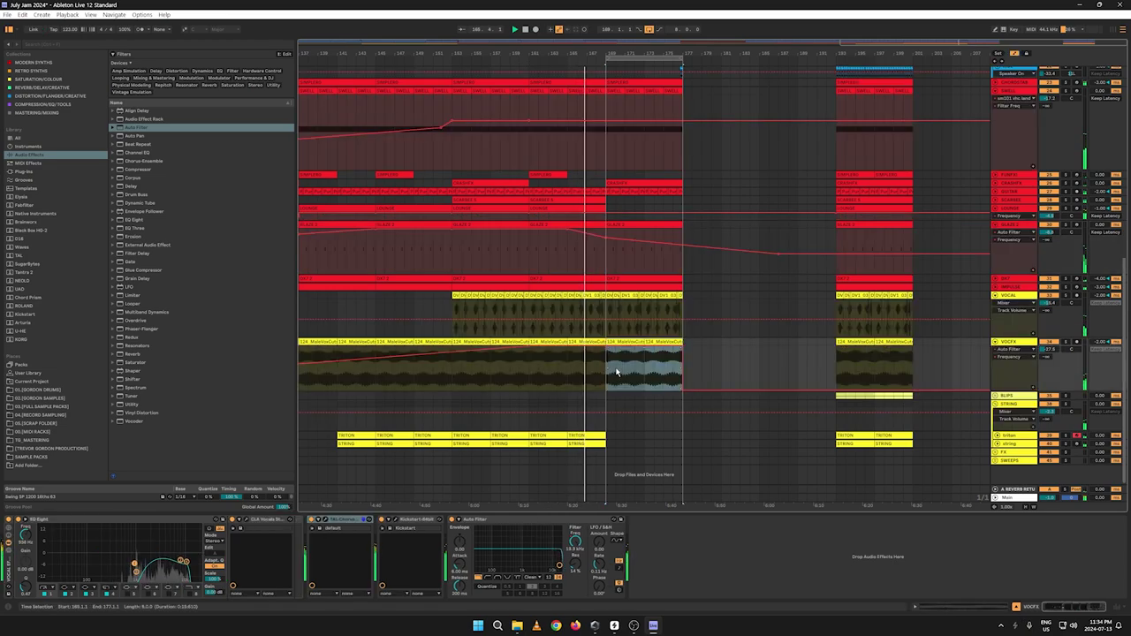
click(592, 350)
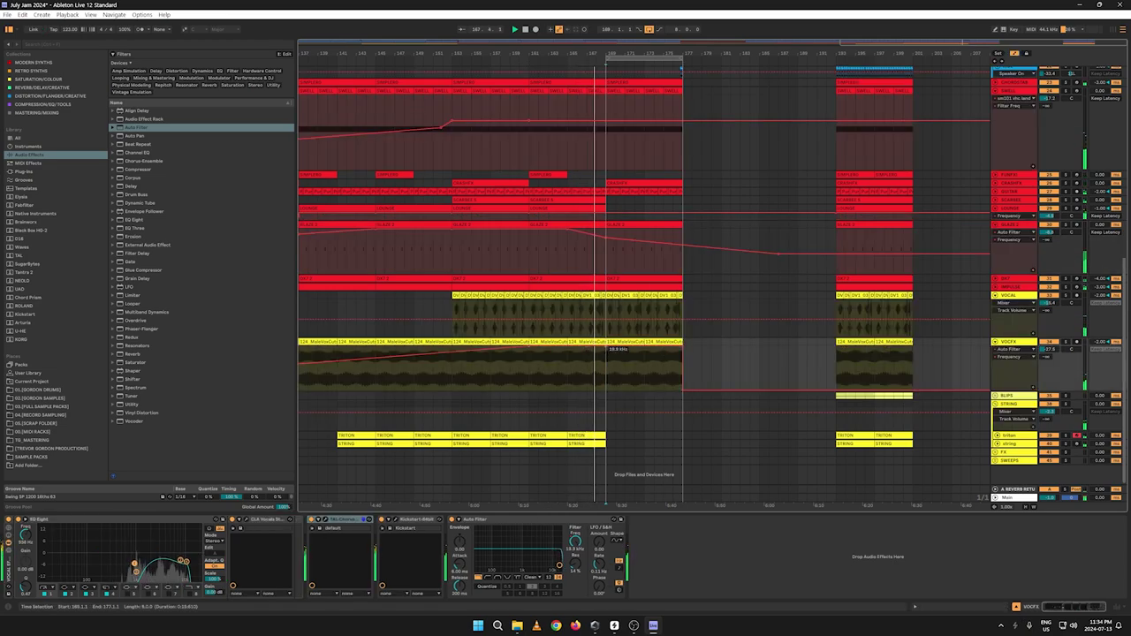
drag(606, 345, 682, 389)
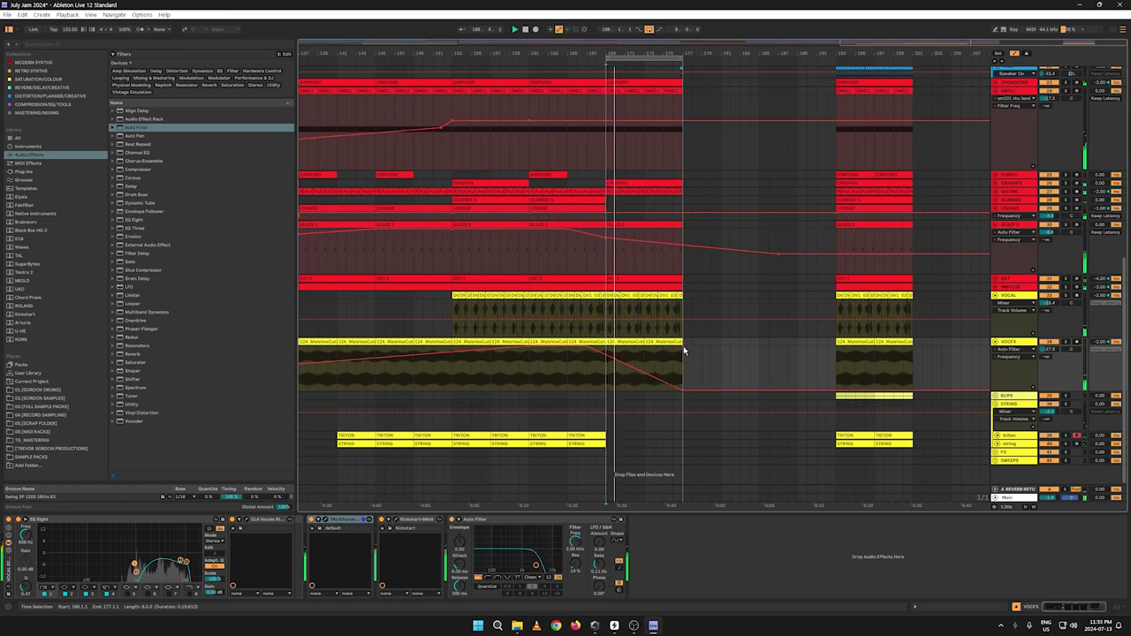
drag(588, 346, 588, 347)
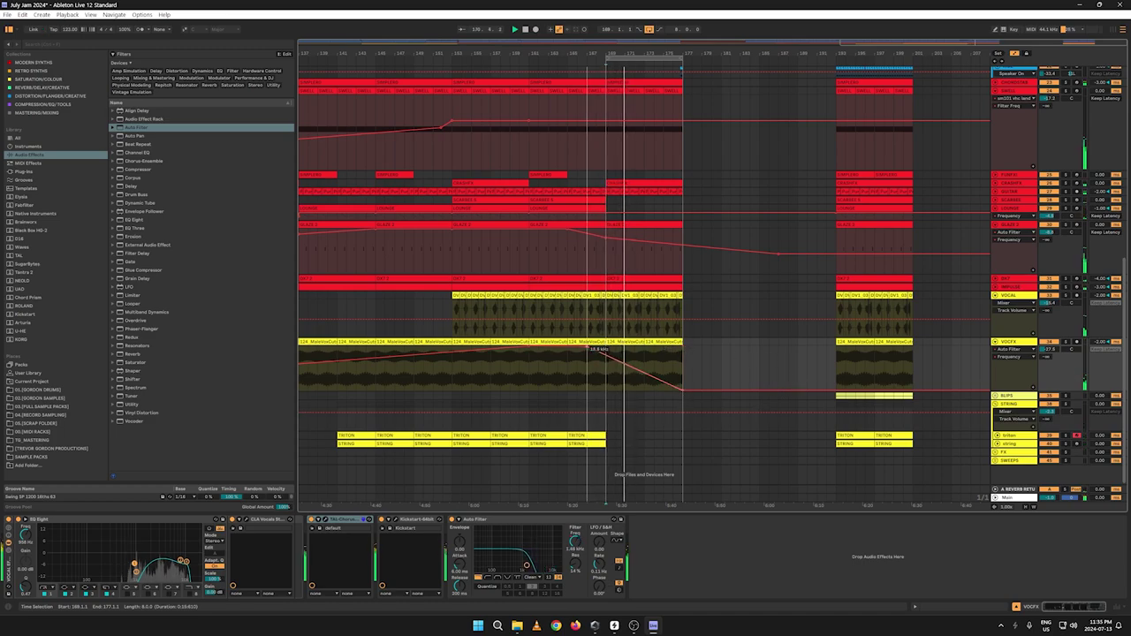
key(a)
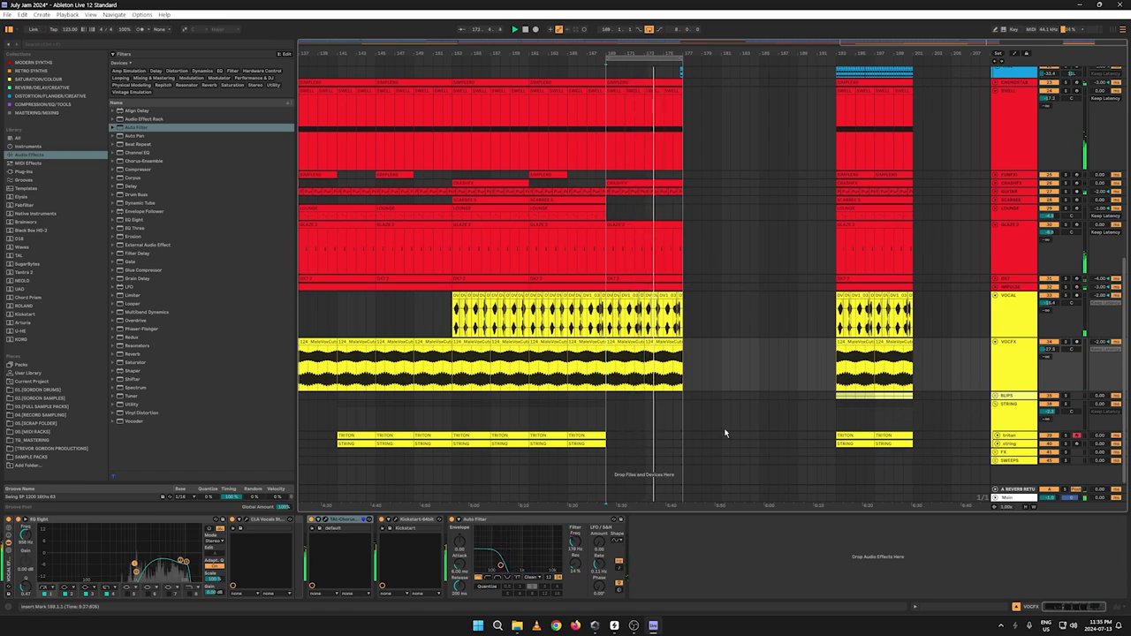
Step: Duplicate the triton and string clips into bars 169–177 and ramp the STRING filter to 26.0 Hz
drag(606, 417, 529, 436)
key(ctrl+d)
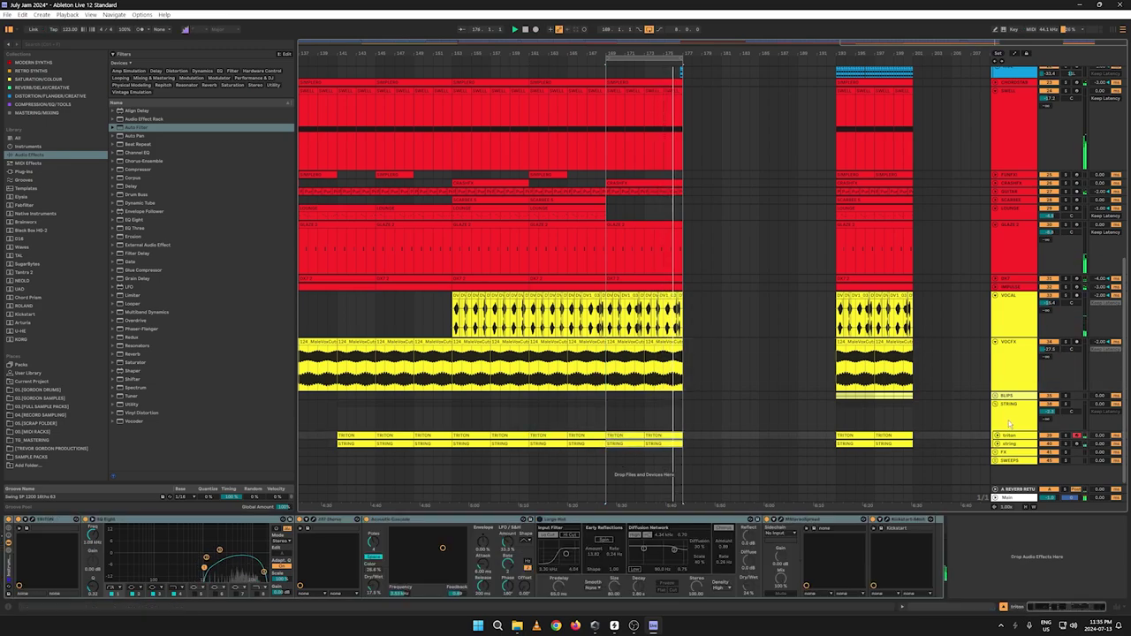
click(1008, 424)
key(a)
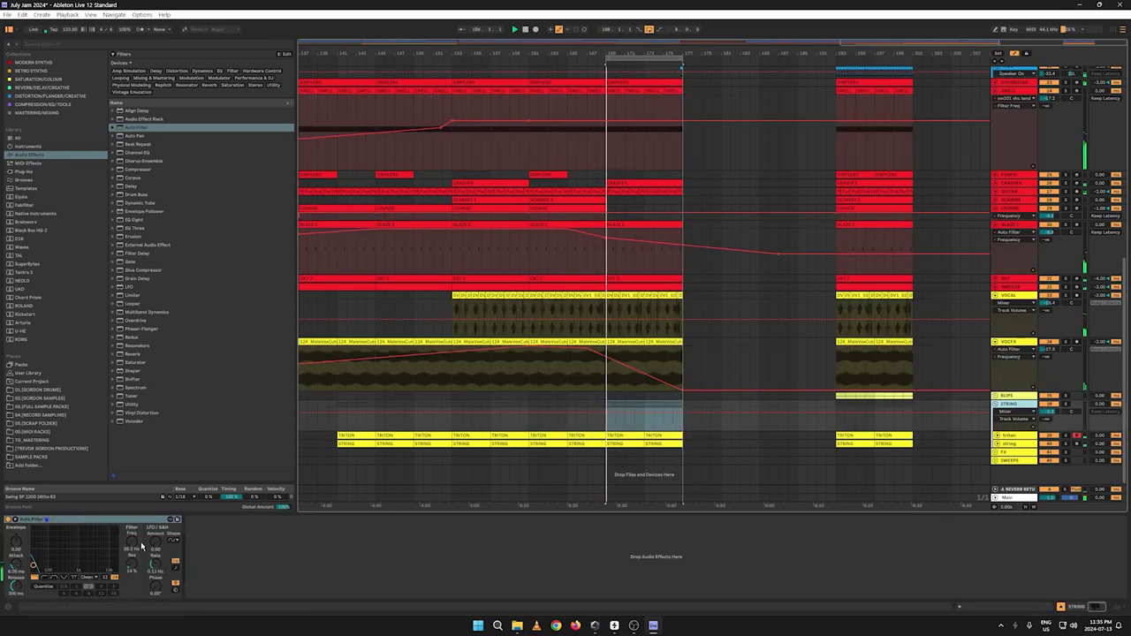
right_click(141, 542)
click(172, 546)
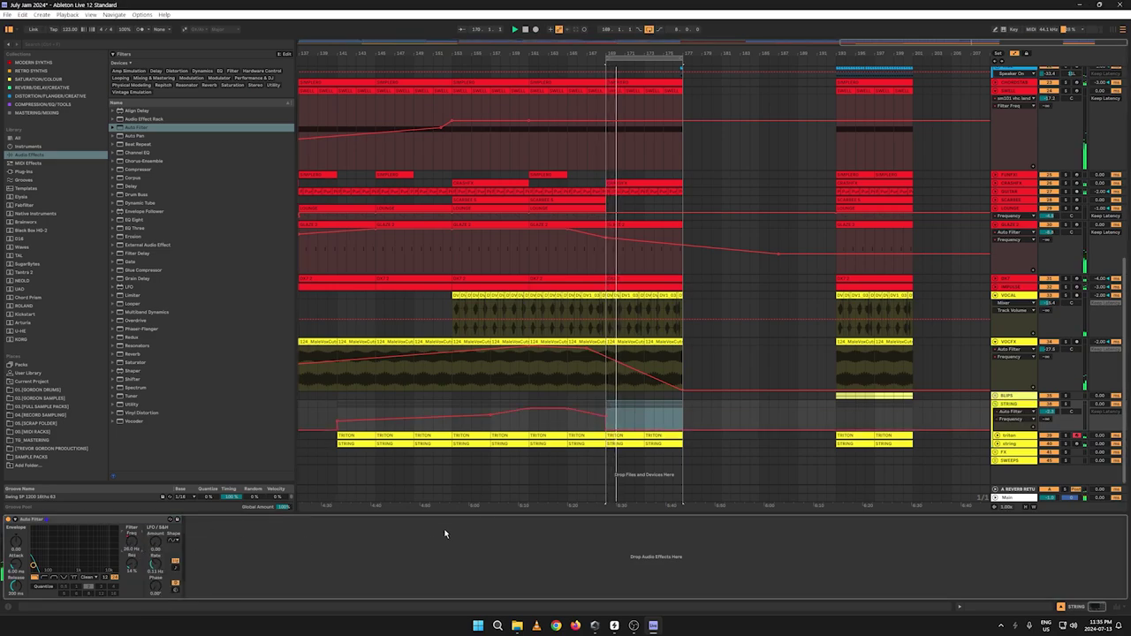
drag(606, 417, 725, 431)
key(space)
key(space)
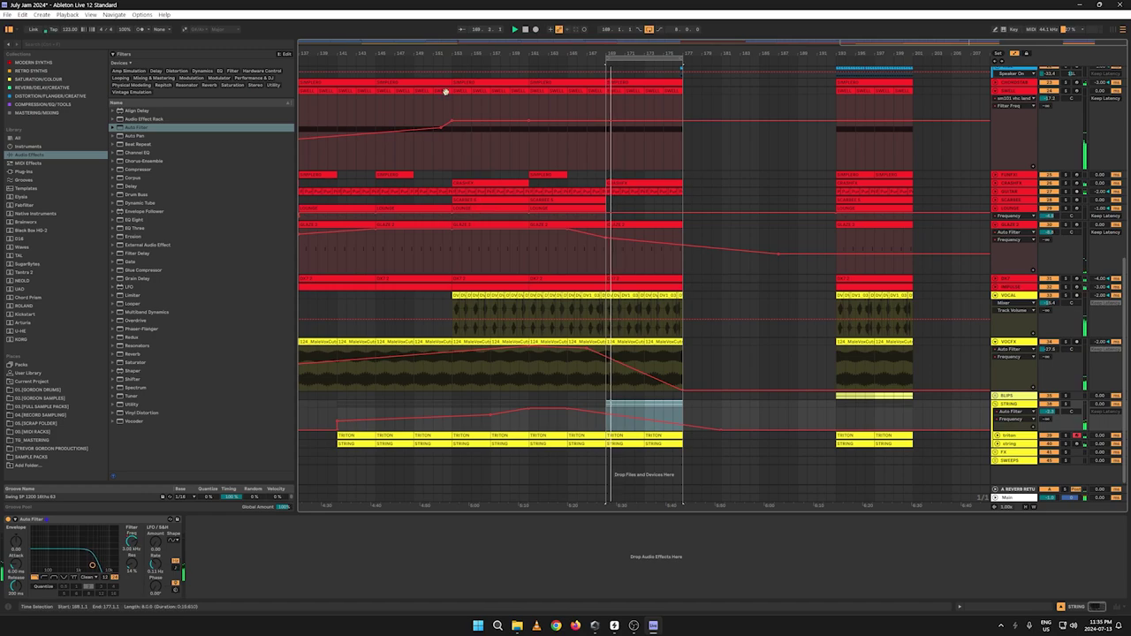
click(442, 63)
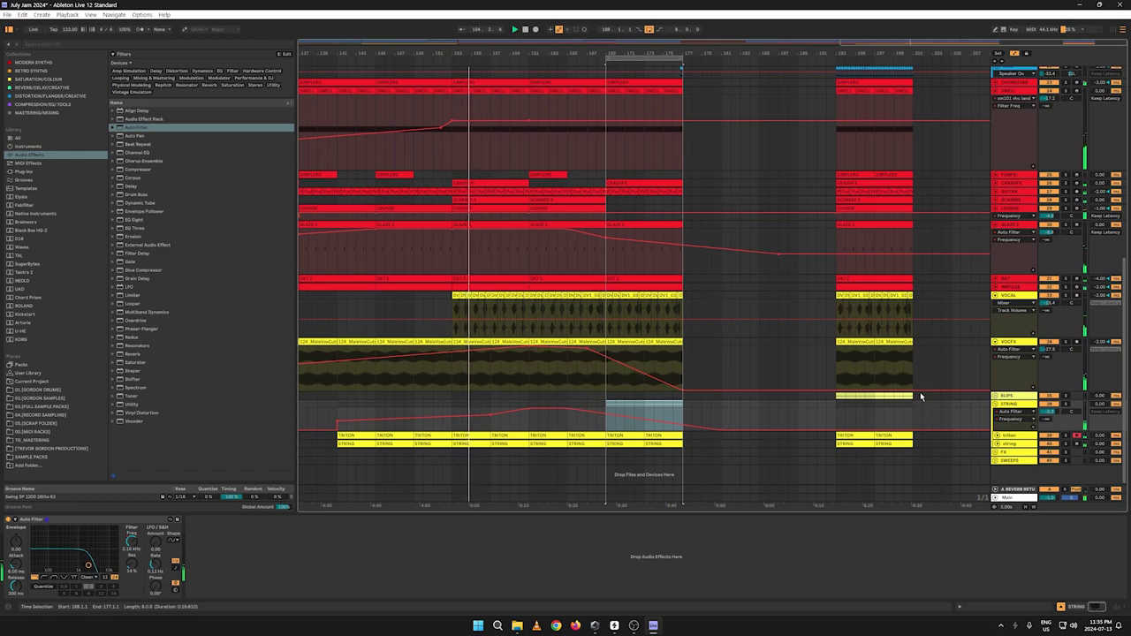
click(995, 287)
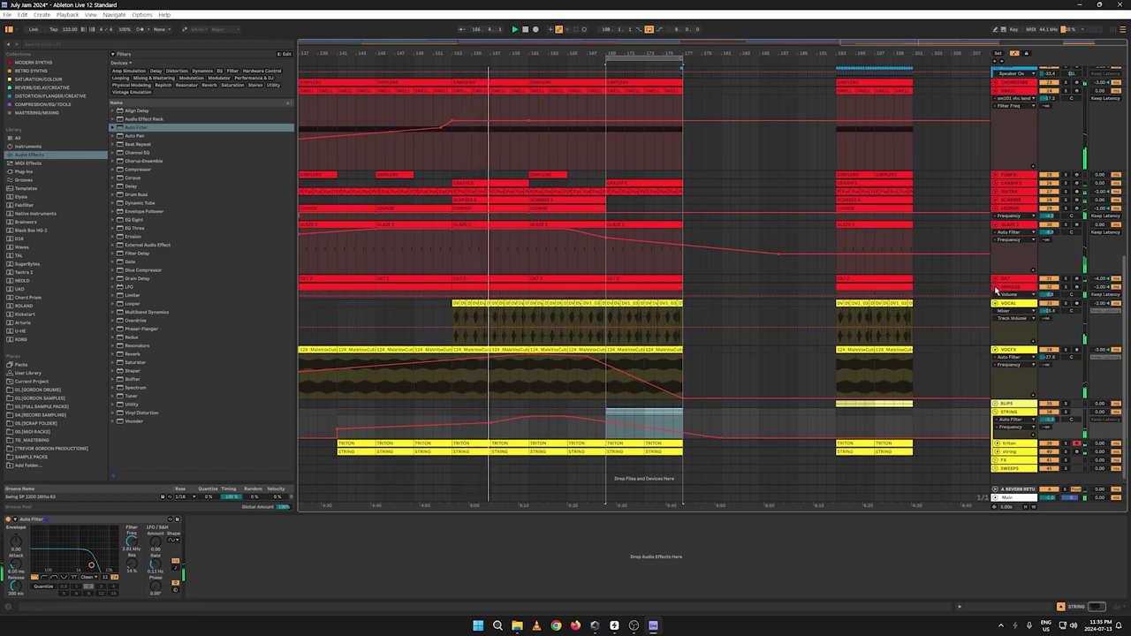
click(995, 287)
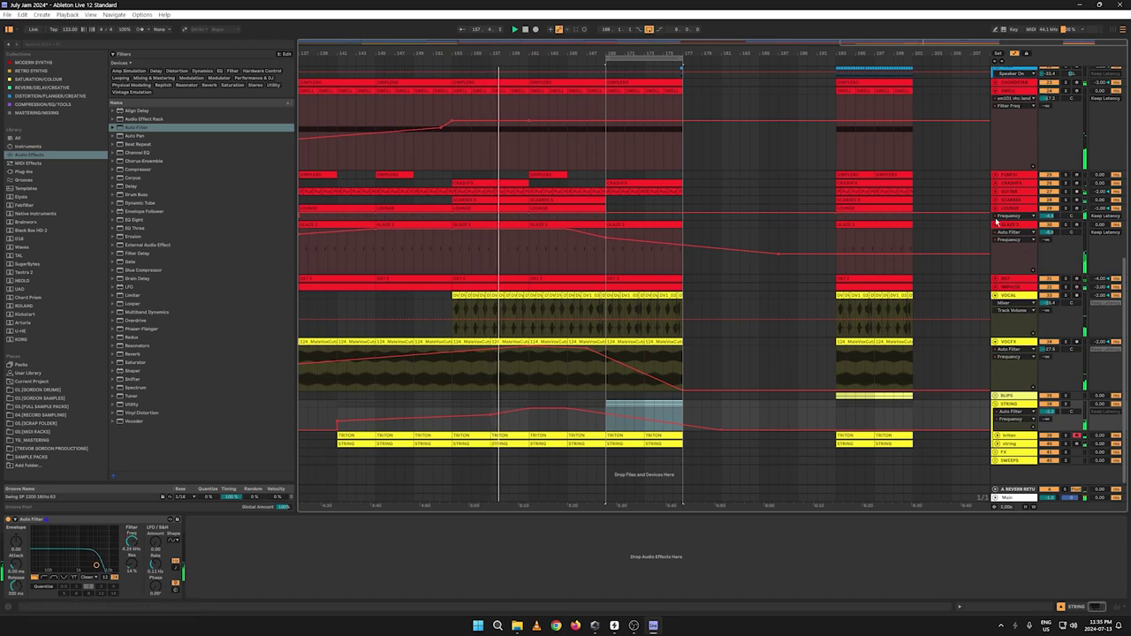
Step: Lower the SCARBEE track's volume in its header to -8.7 dB
key(a)
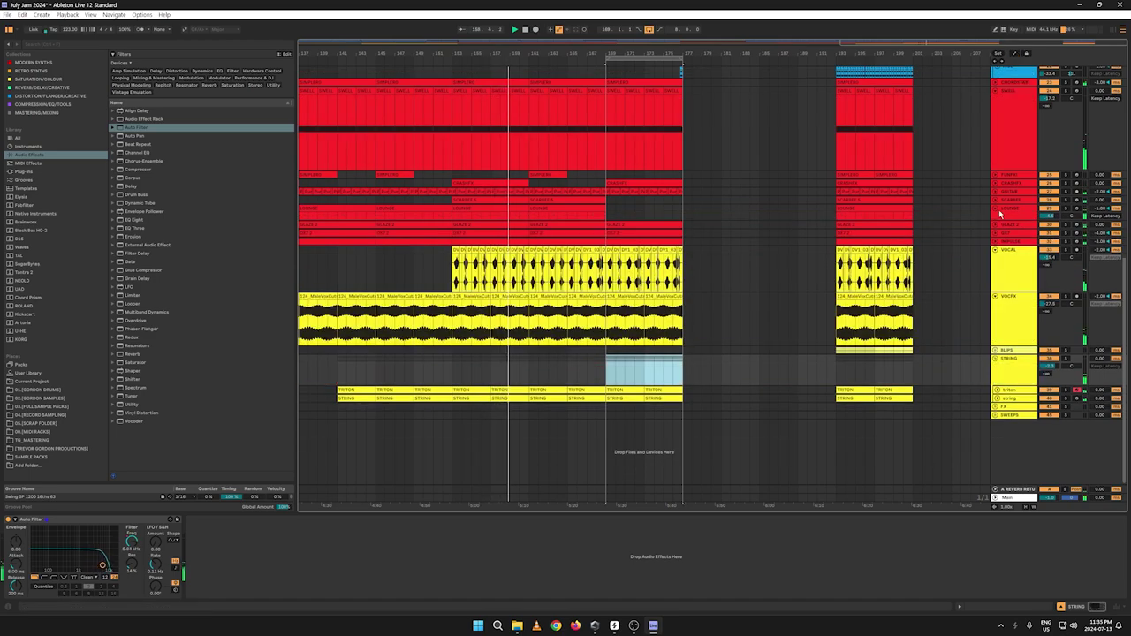
click(1000, 215)
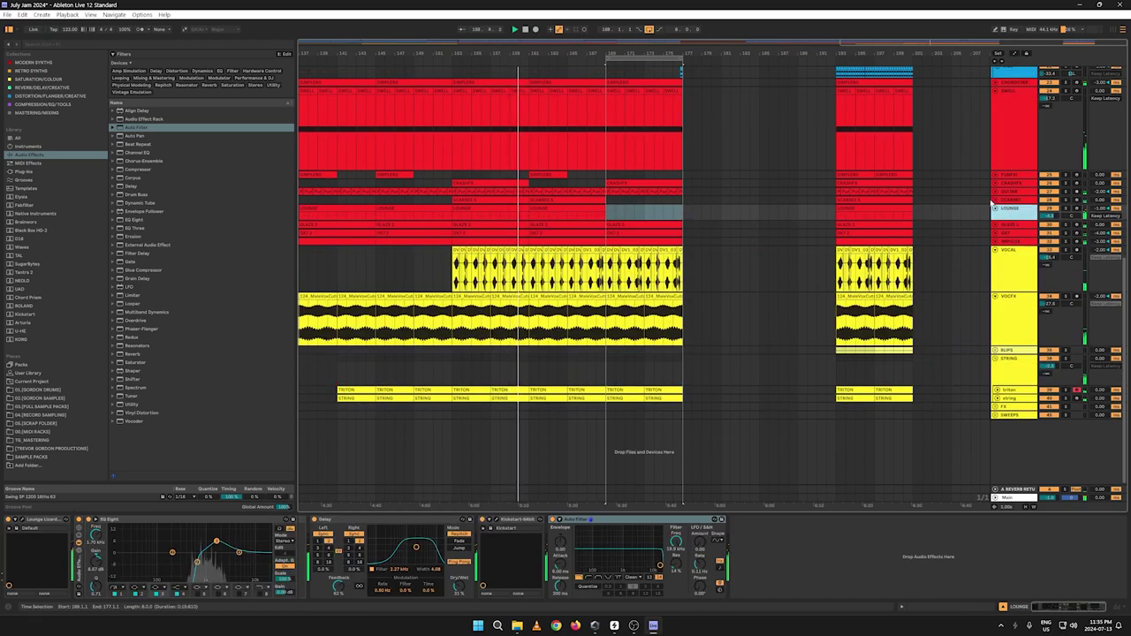
click(996, 202)
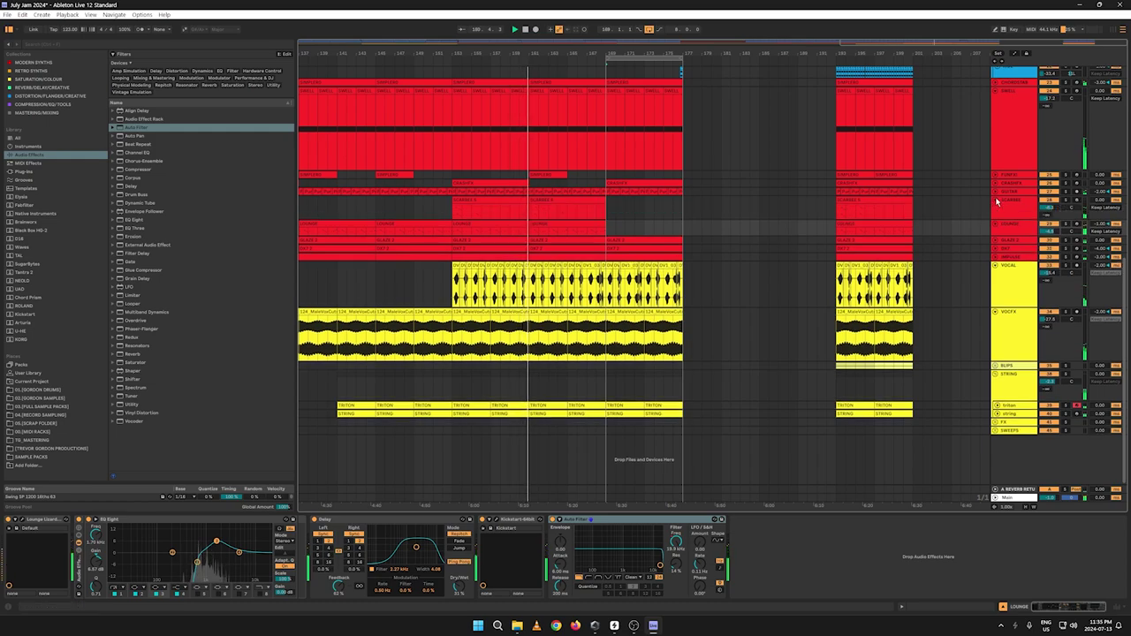
click(1009, 207)
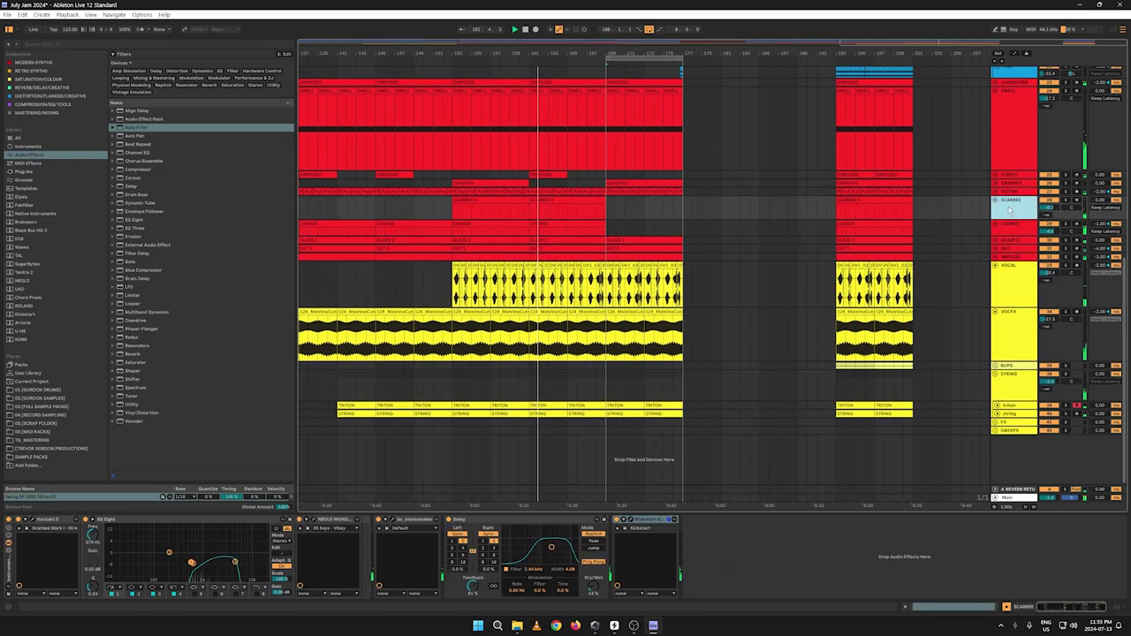
click(1050, 208)
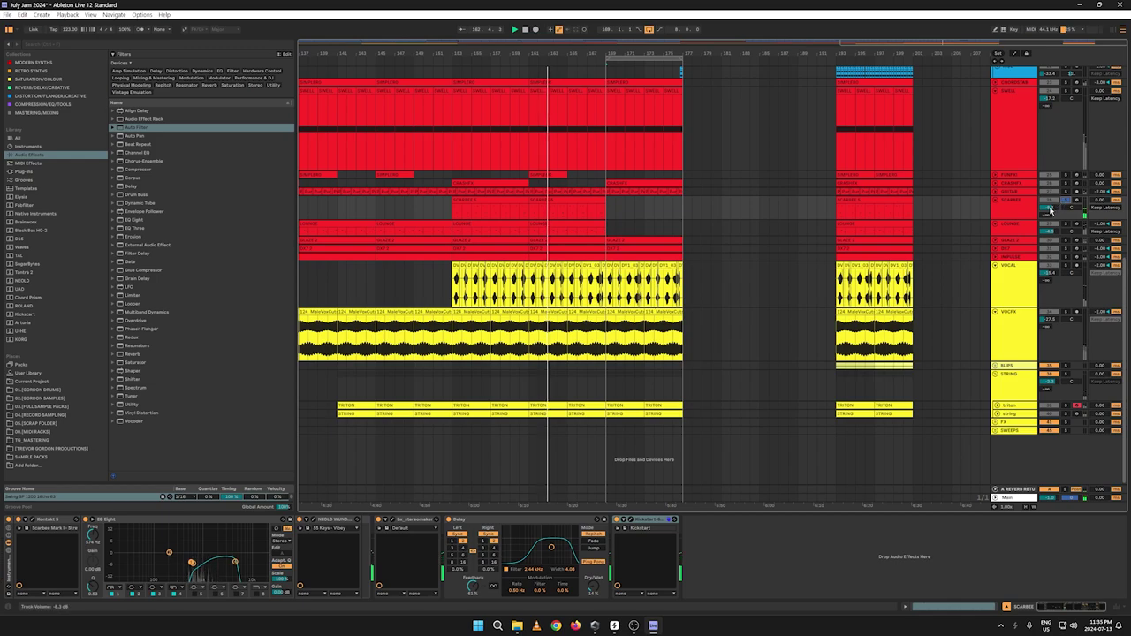
drag(1050, 209, 1049, 213)
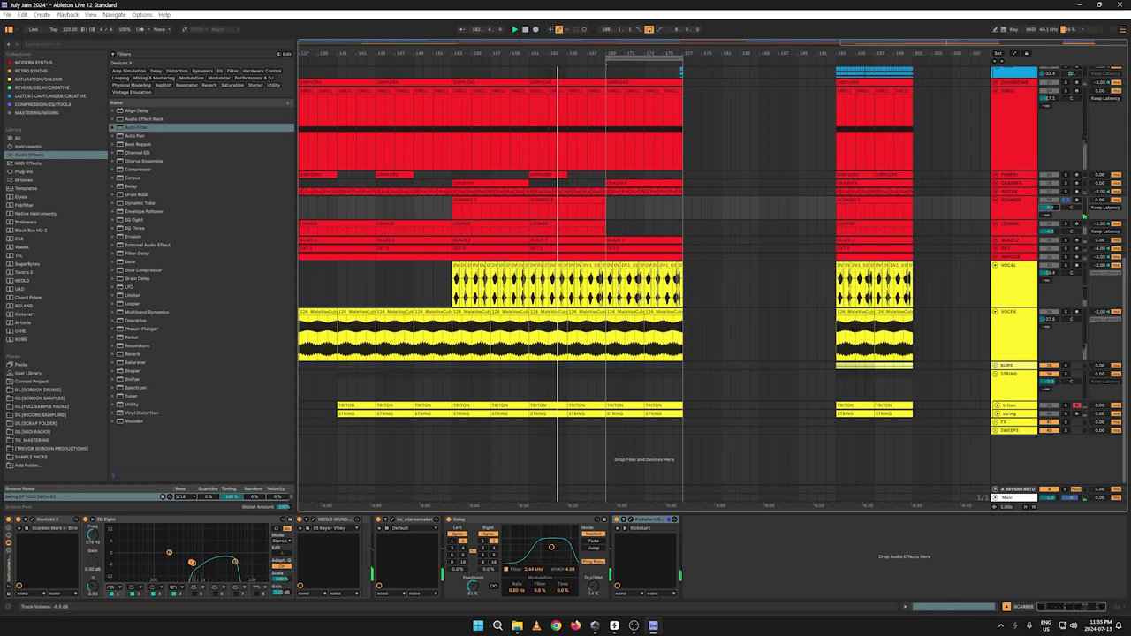
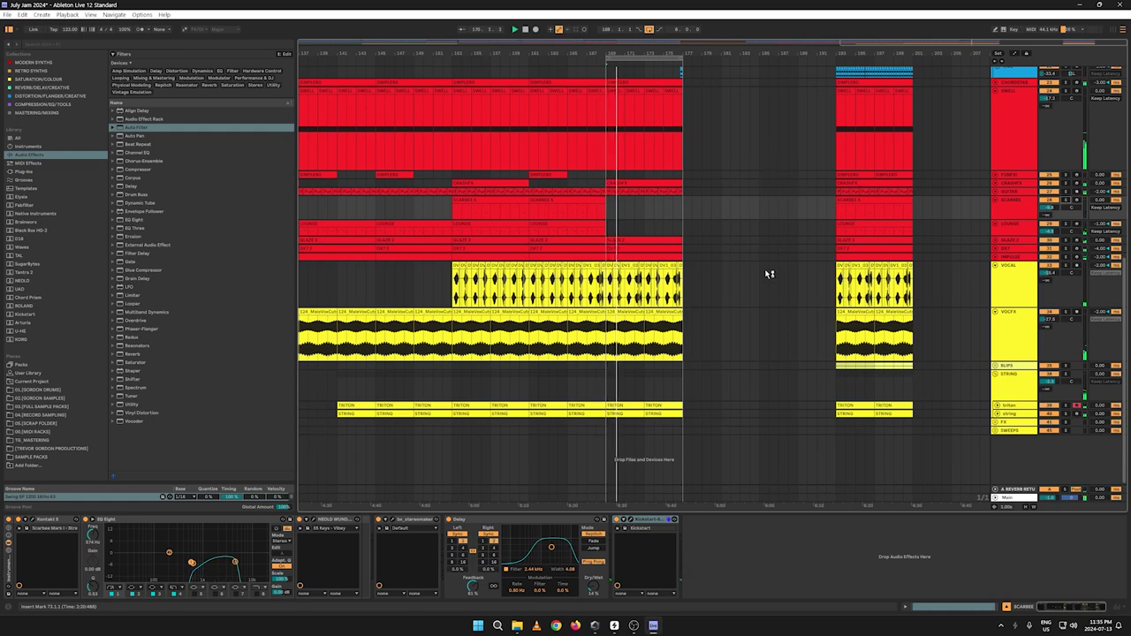
Step: Duplicate bars 169–177 across the upper tracks into bars 177–185
key(a)
key(a)
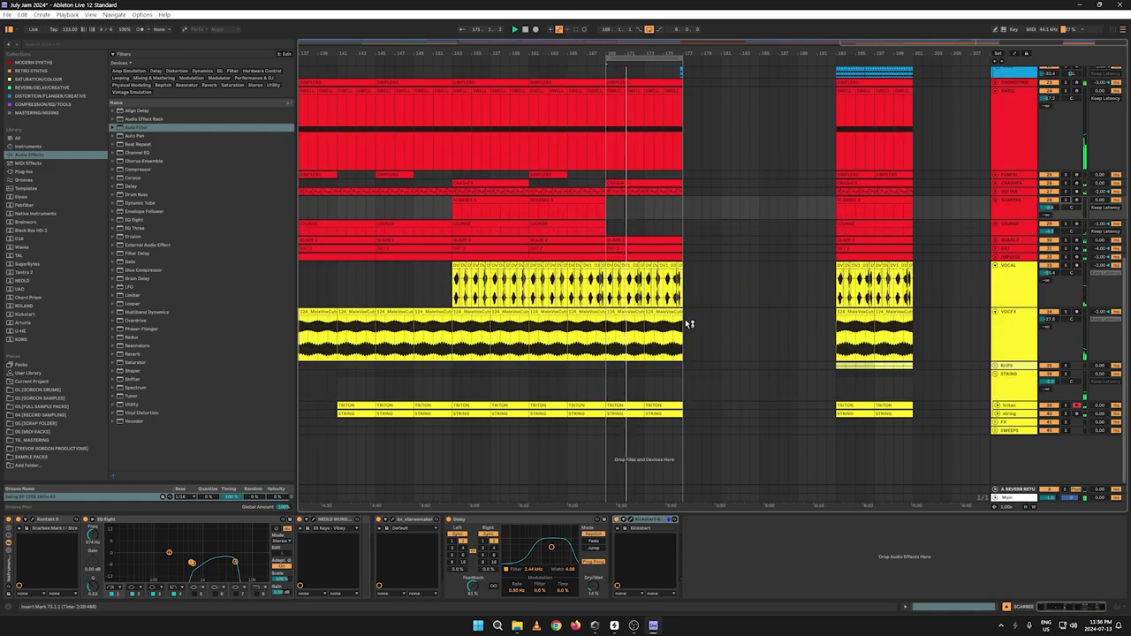
drag(682, 300, 609, 4)
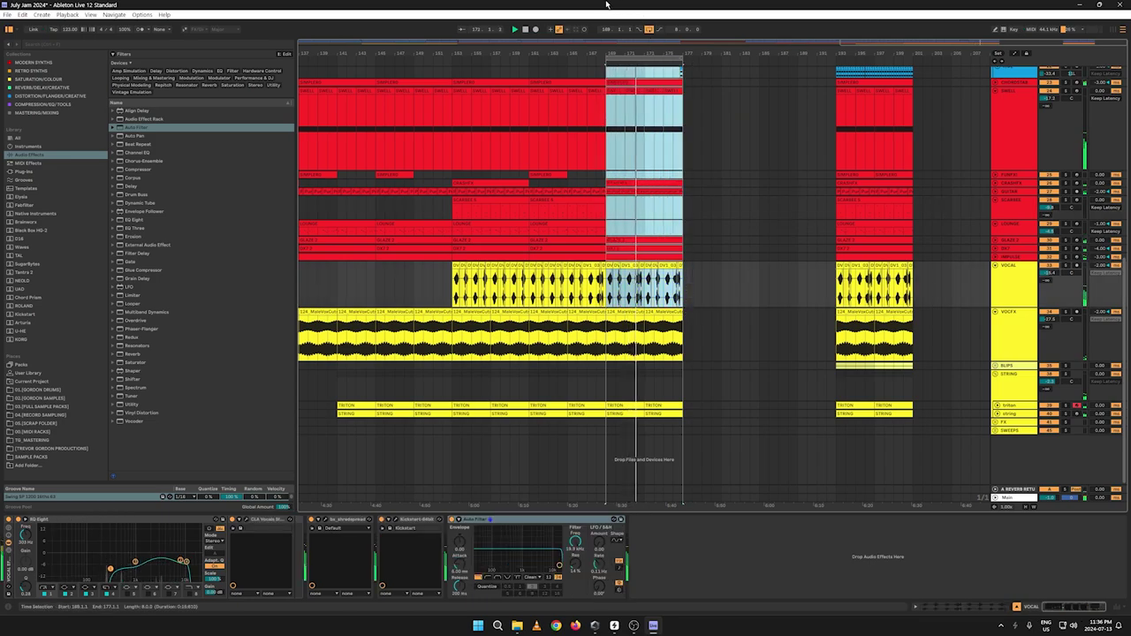
key(ctrl+d)
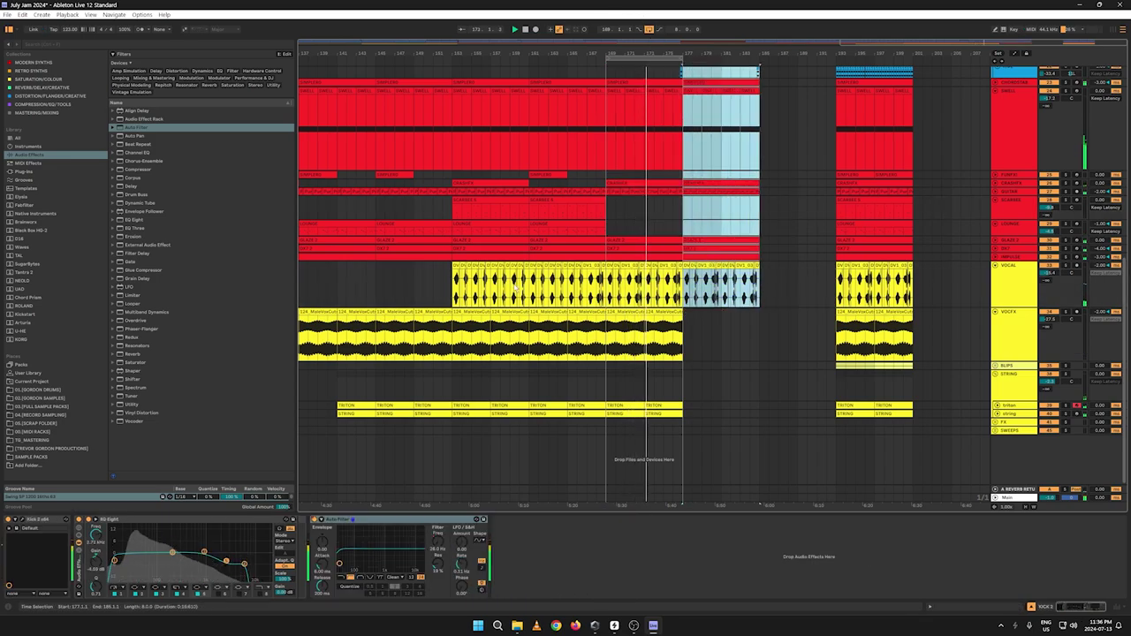
Step: Duplicate the VOCAL section from bar 161 forward and deactivate the new copy at bars 177–185
click(600, 287)
drag(601, 286, 529, 288)
key(ctrl+d)
key(ctrl+d)
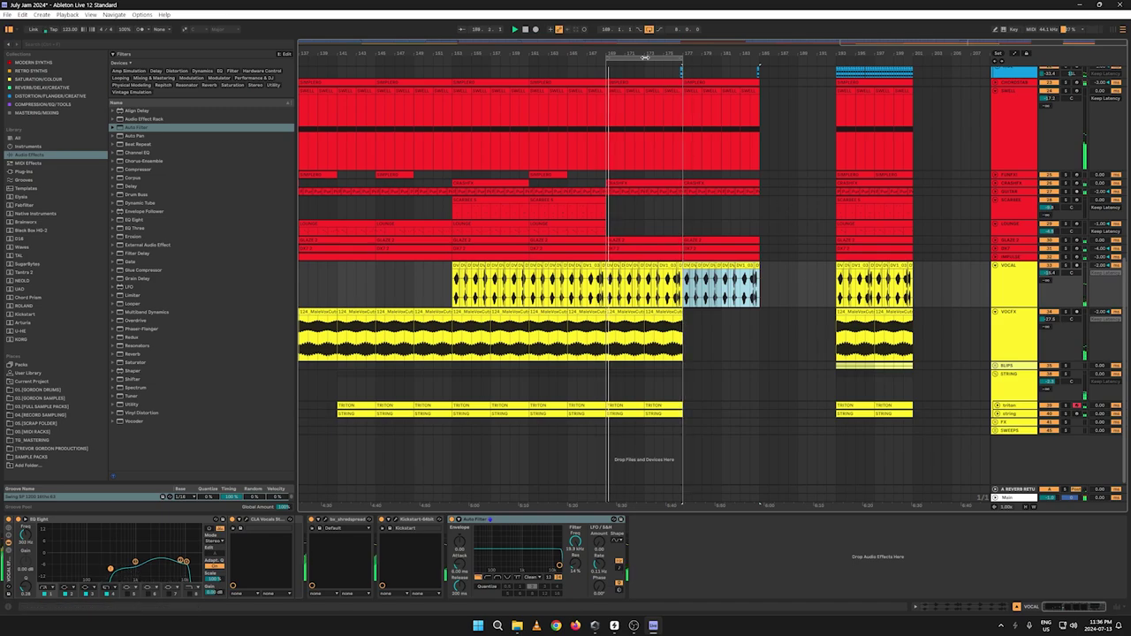
key(0)
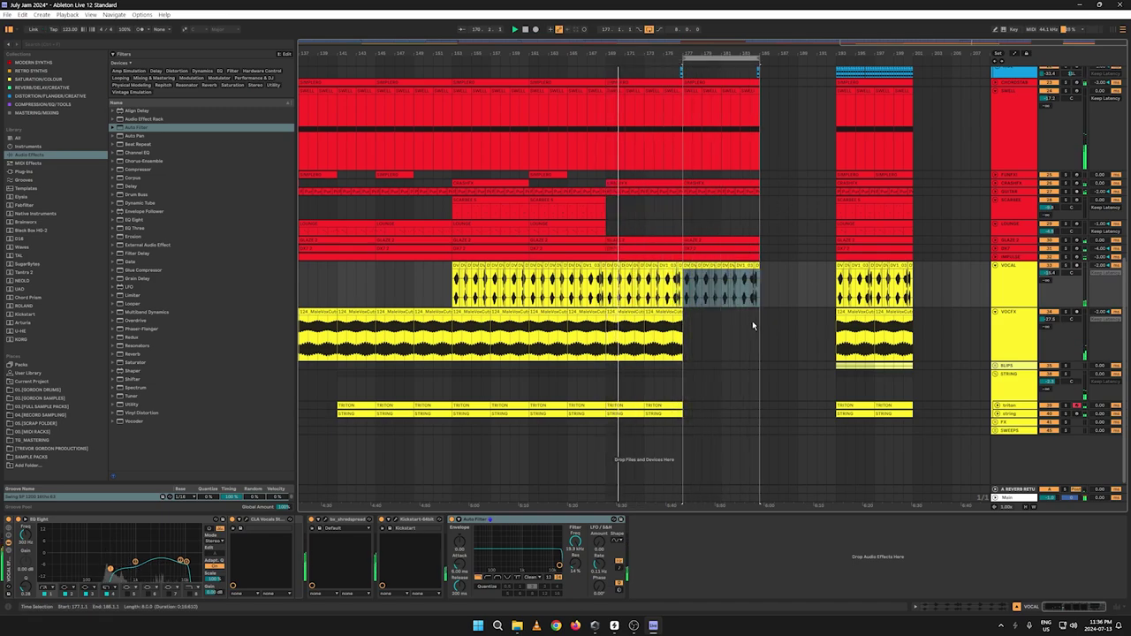
Step: Delete the two small clips on the RIDE track
scroll(764, 322, up, 10)
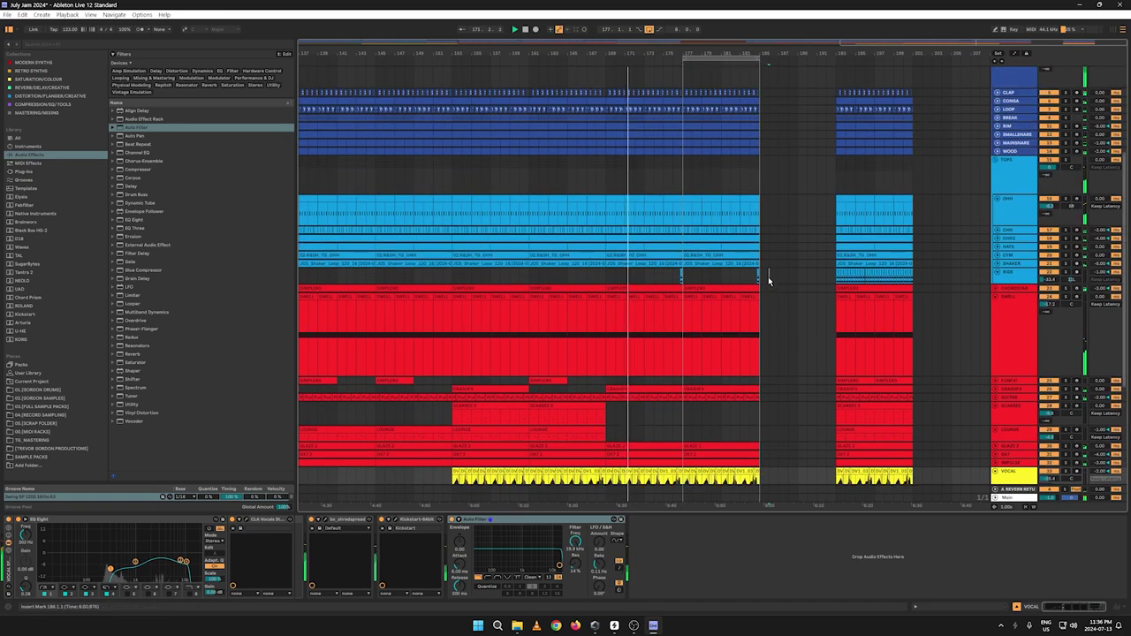
drag(768, 276, 644, 277)
key(Delete)
click(805, 278)
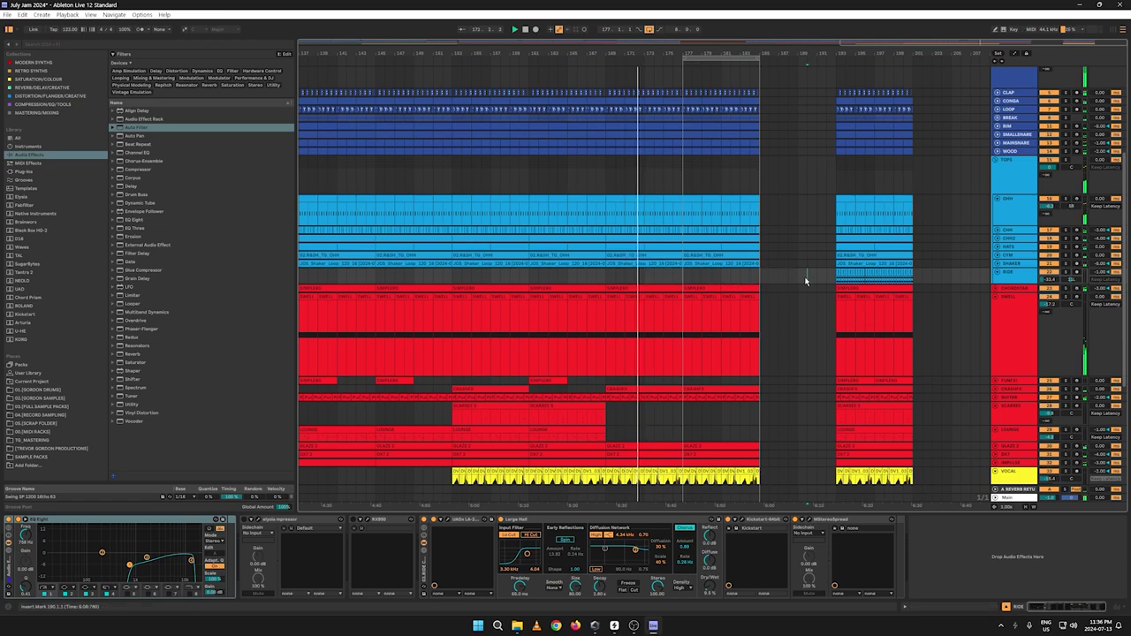
Step: Cut the outro section and paste it at bar 208
scroll(802, 178, down, 5)
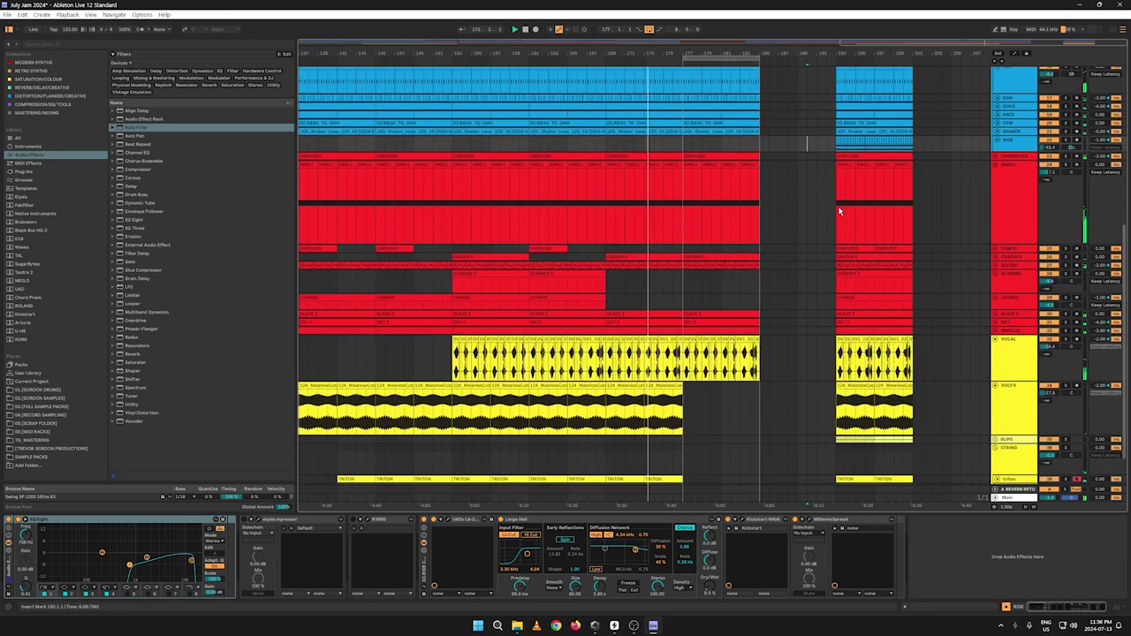
drag(919, 454, 835, 2)
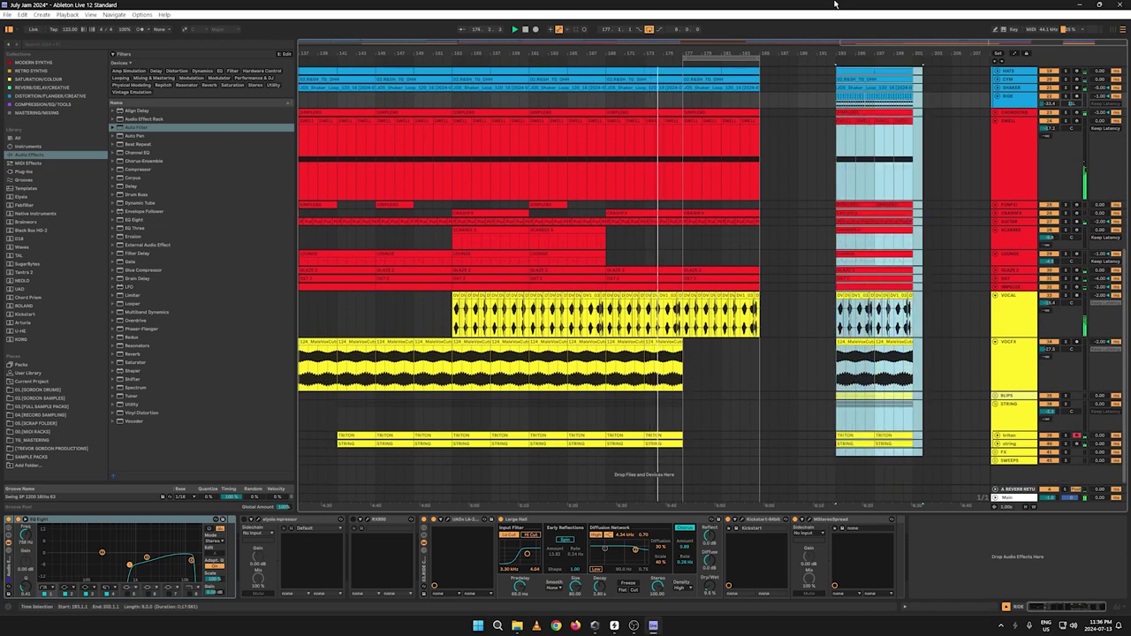
scroll(936, 235, up, 2)
scroll(933, 228, up, 6)
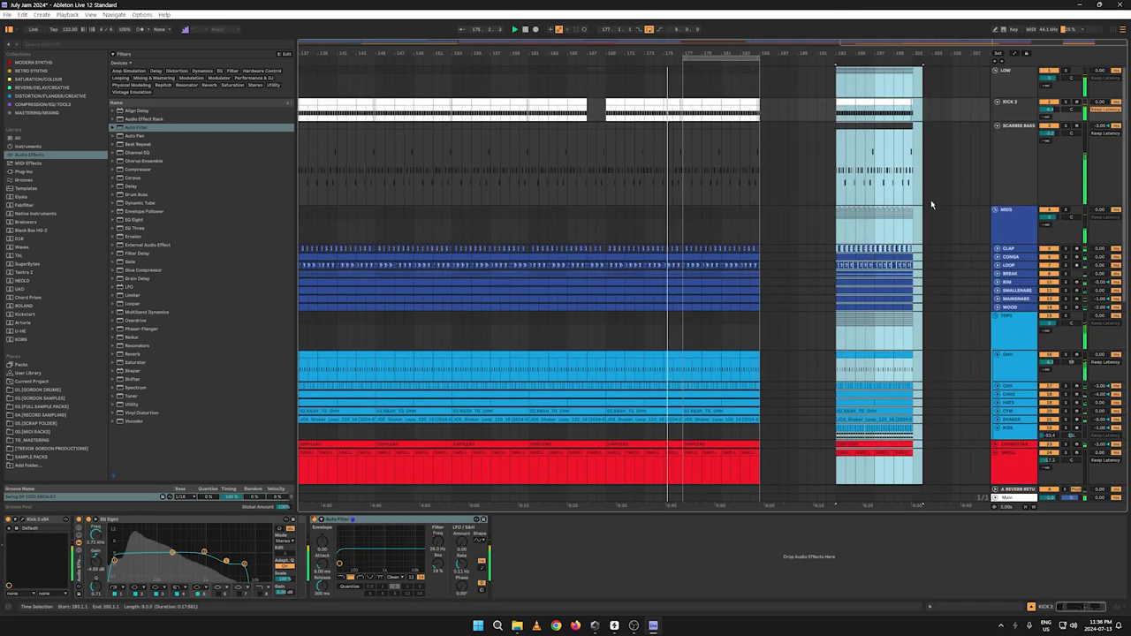
right_click(849, 83)
click(860, 89)
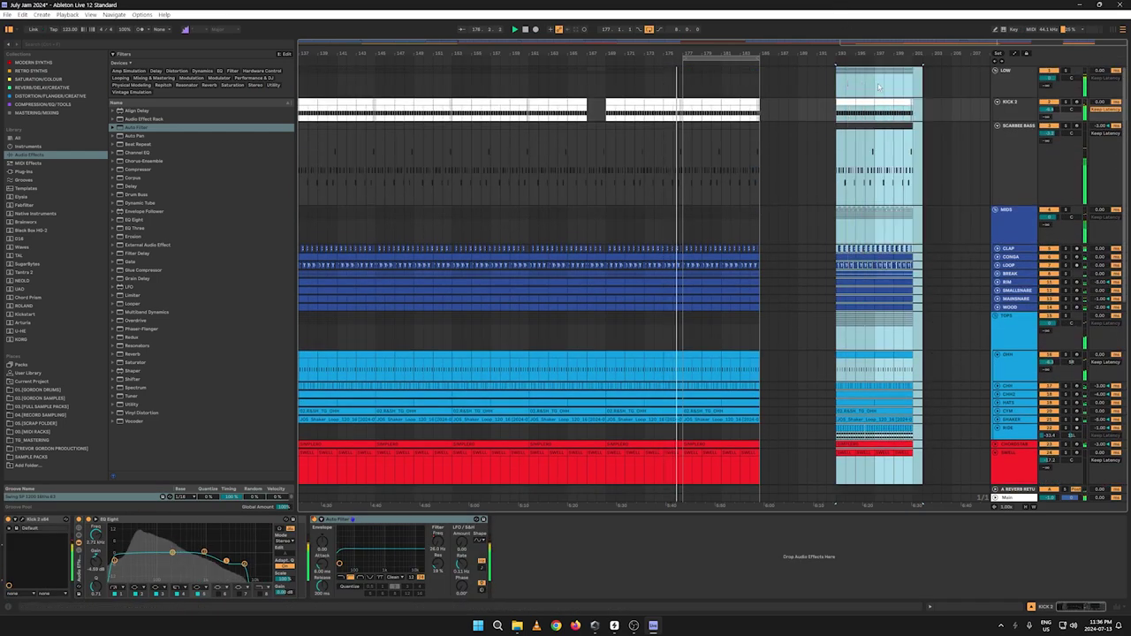
click(981, 76)
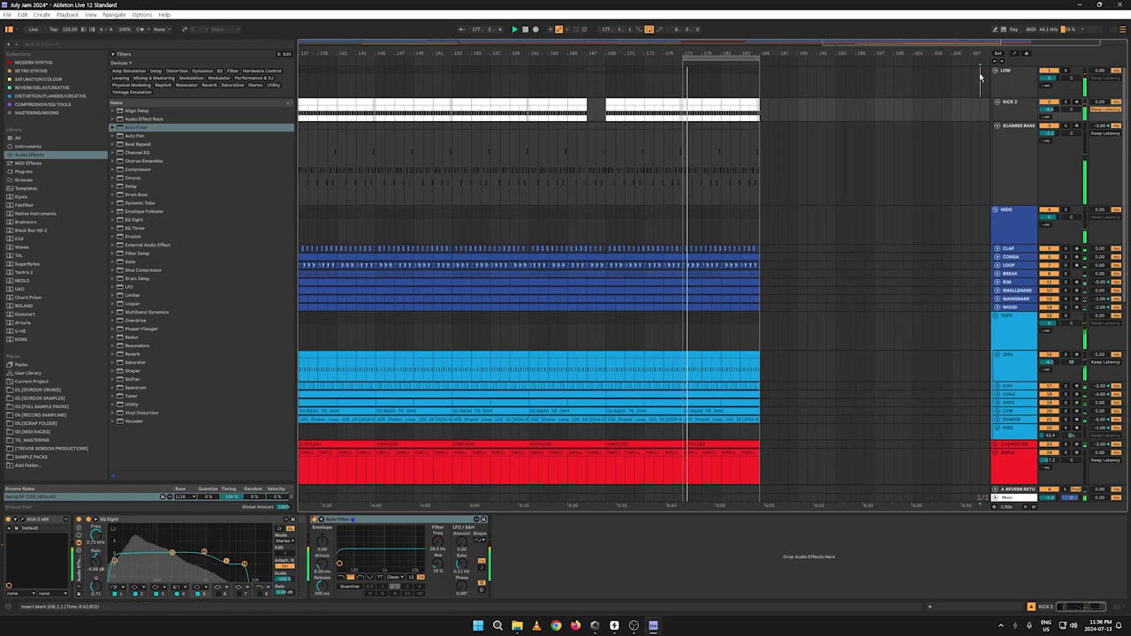
key(ctrl+v)
Step: Show automation envelopes and unfold the IMPULSE and DX7 tracks
drag(866, 54, 751, 47)
scroll(782, 203, down, 5)
scroll(799, 217, down, 3)
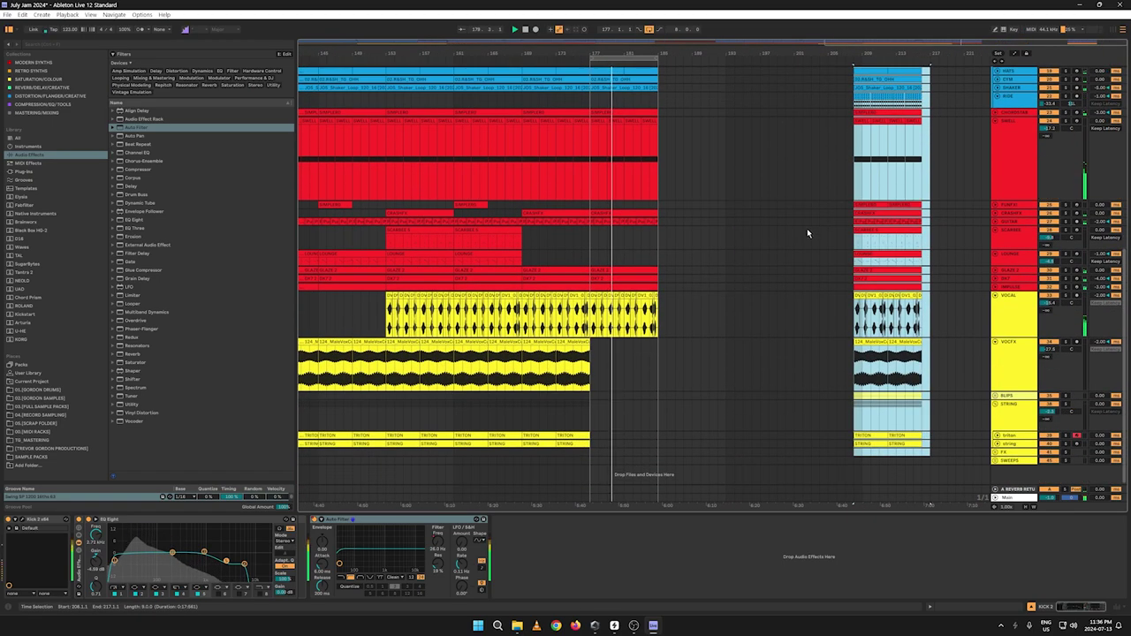
key(a)
key(a)
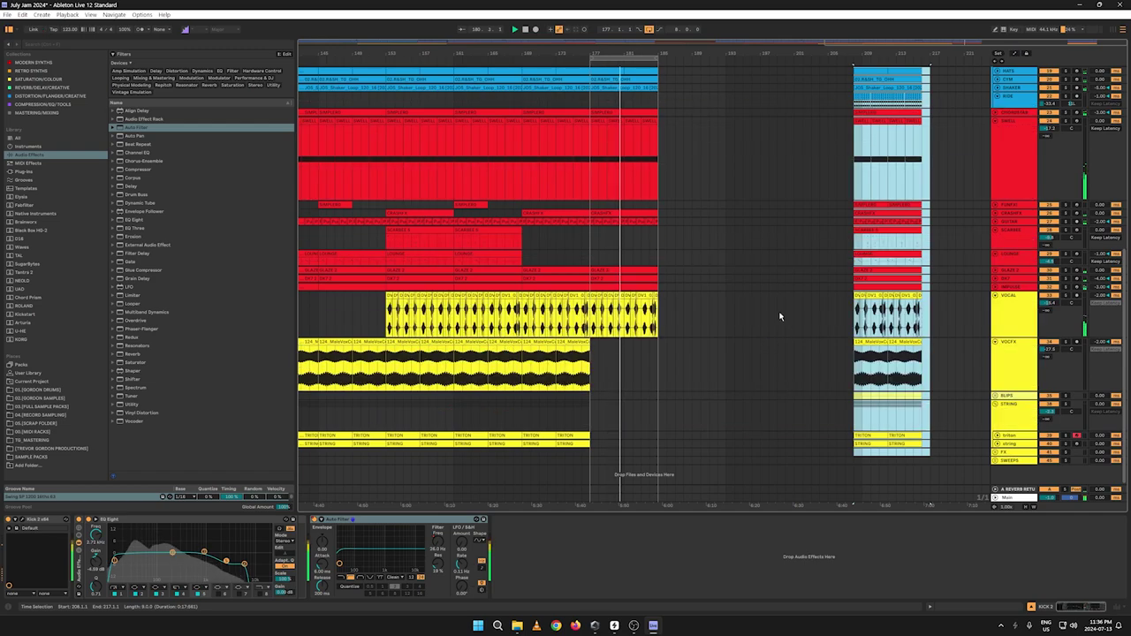
click(995, 288)
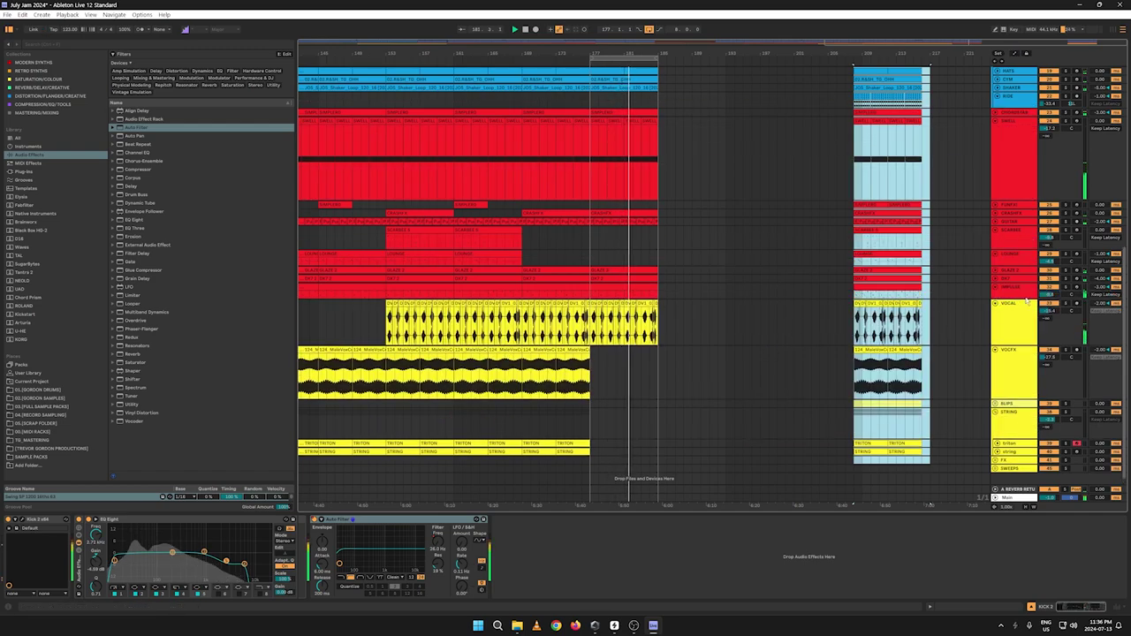
click(1012, 288)
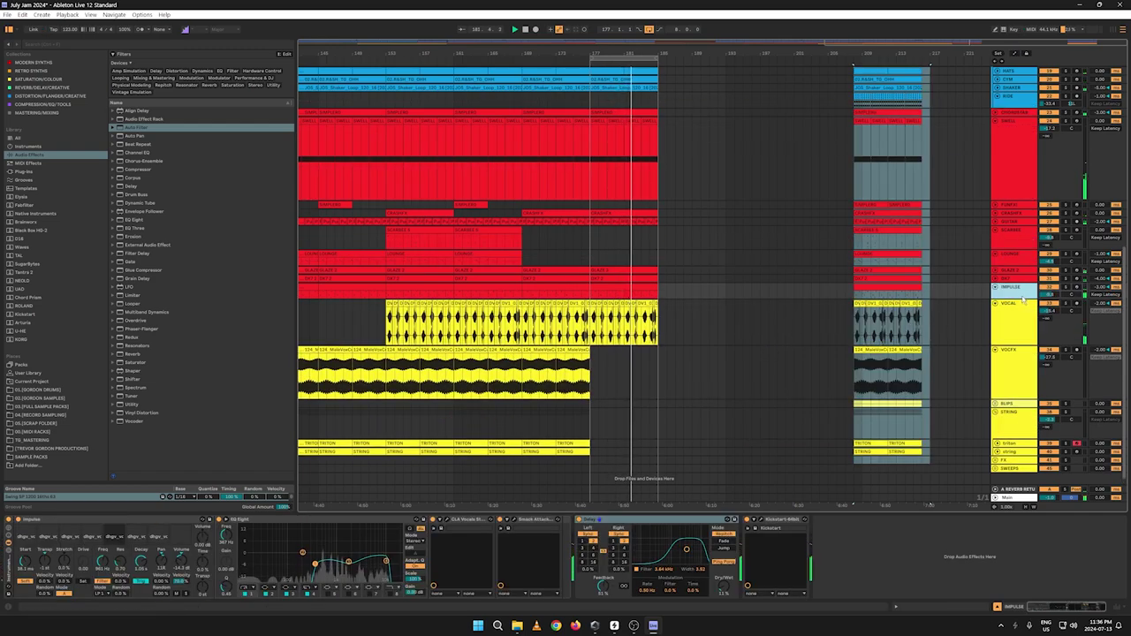
click(995, 278)
click(979, 286)
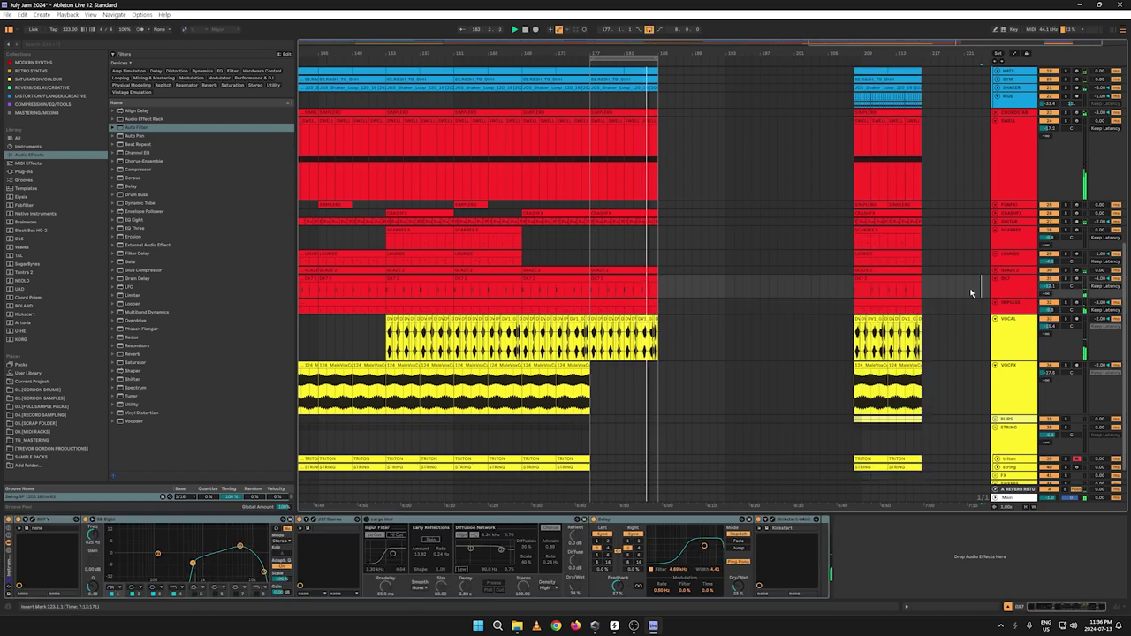
Step: Select the DX7 clip starting at bar 177 and review the outro
click(547, 278)
click(607, 287)
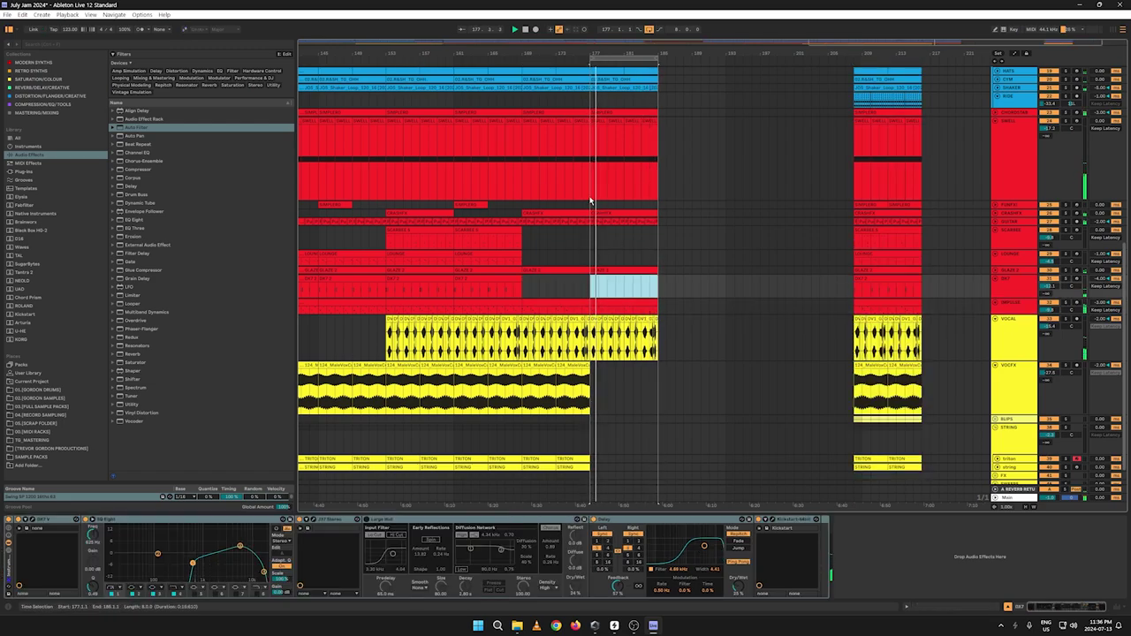
drag(409, 54, 636, 37)
click(721, 291)
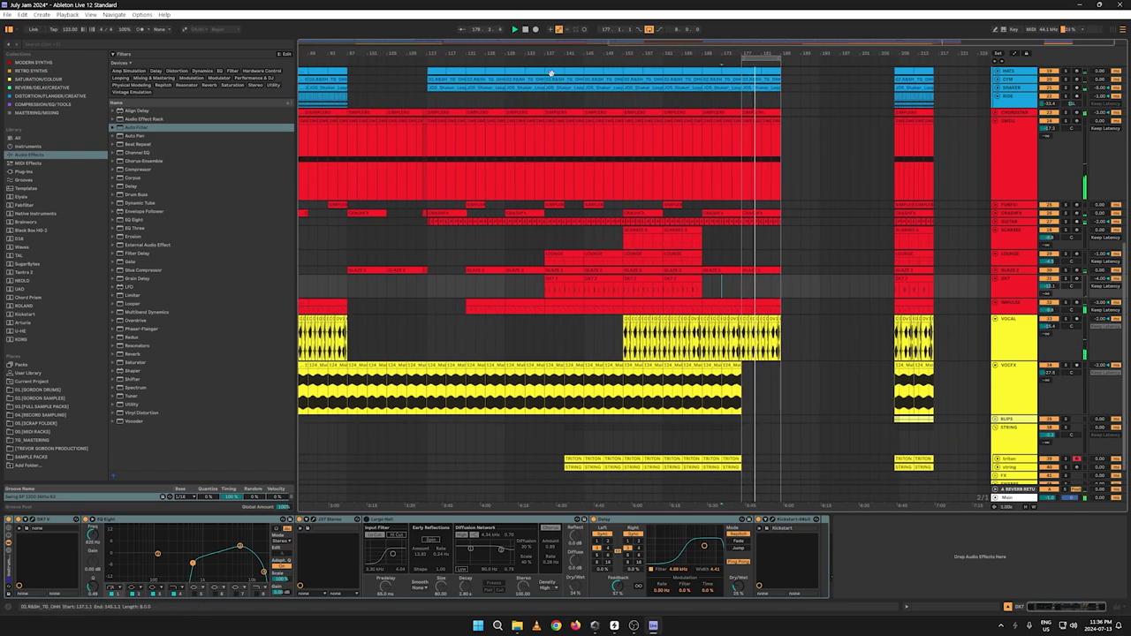
drag(550, 53, 591, 52)
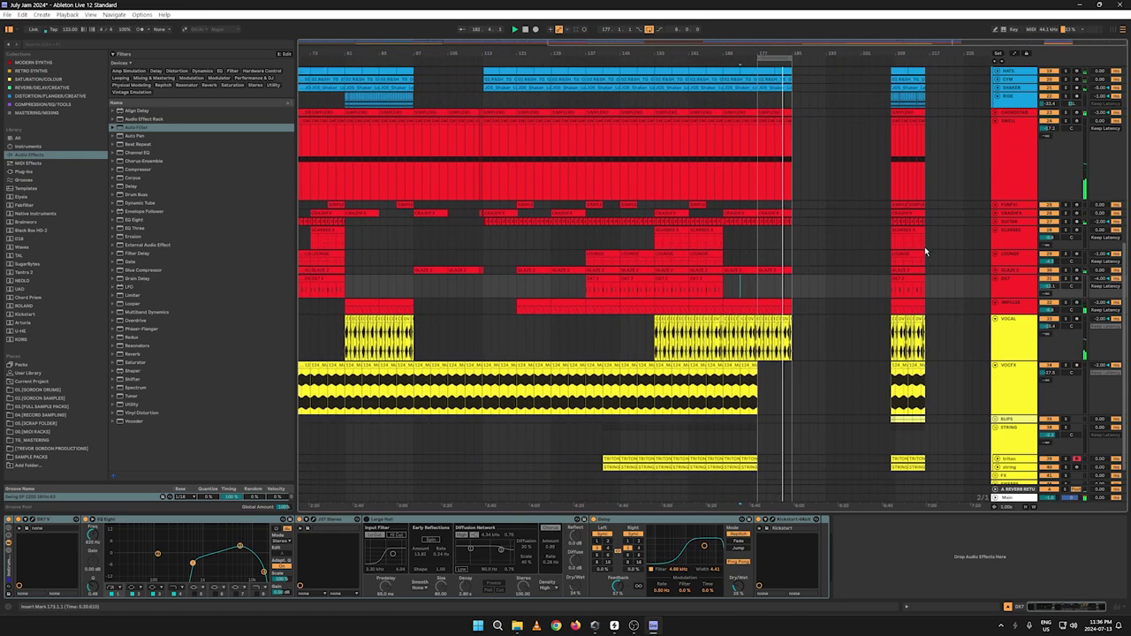
Step: Duplicate the time range starting around bar 178 across the tracks
key(a)
click(756, 288)
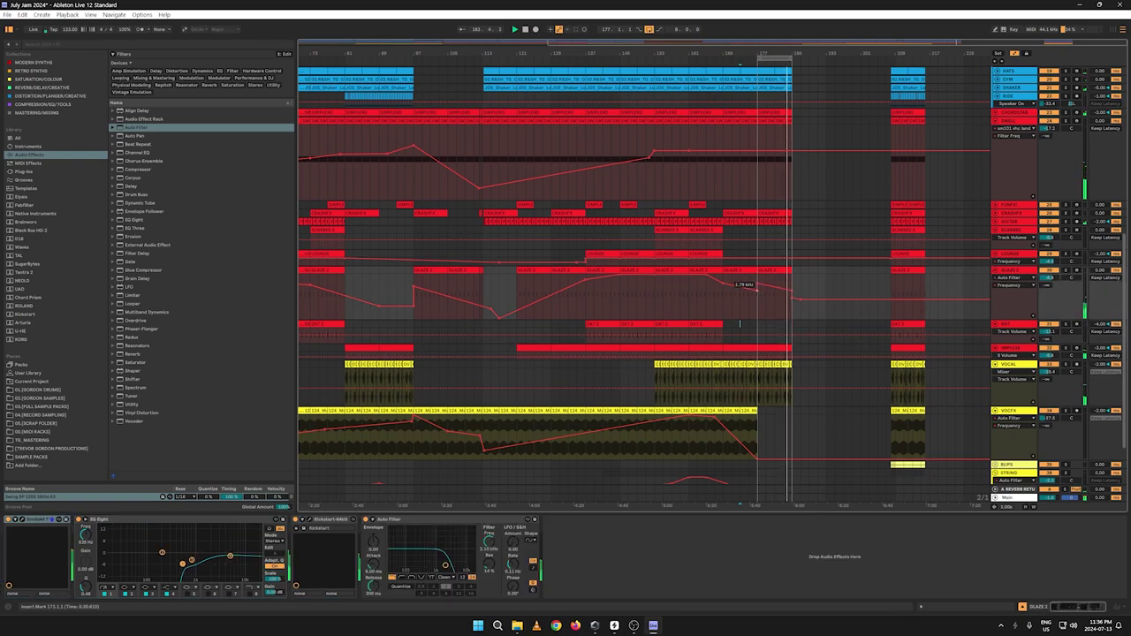
key(a)
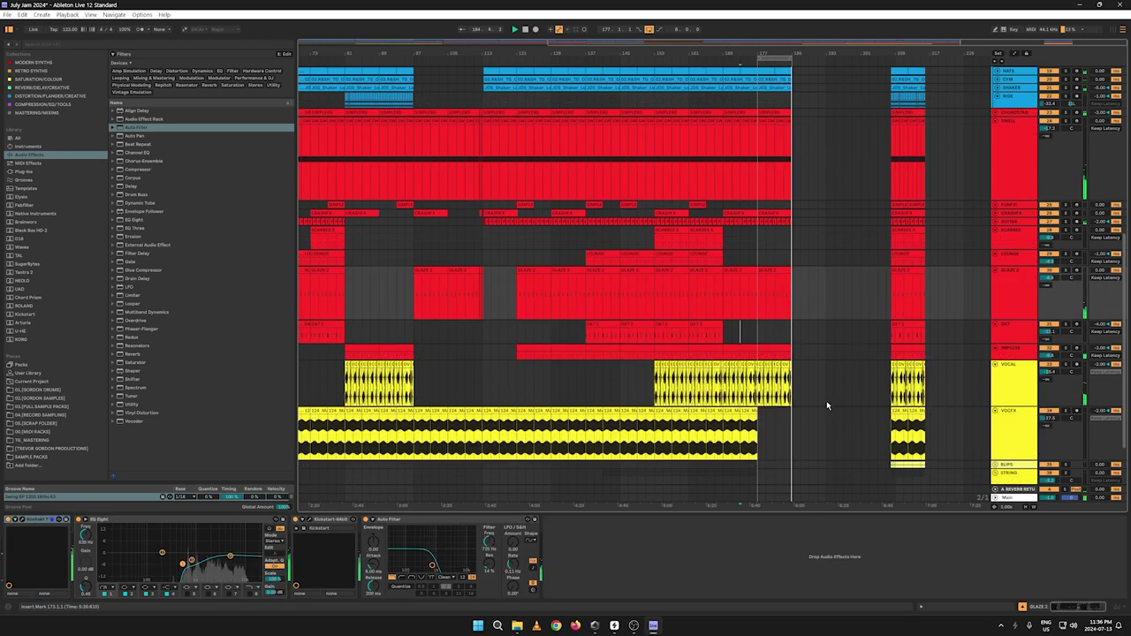
drag(792, 389, 760, 4)
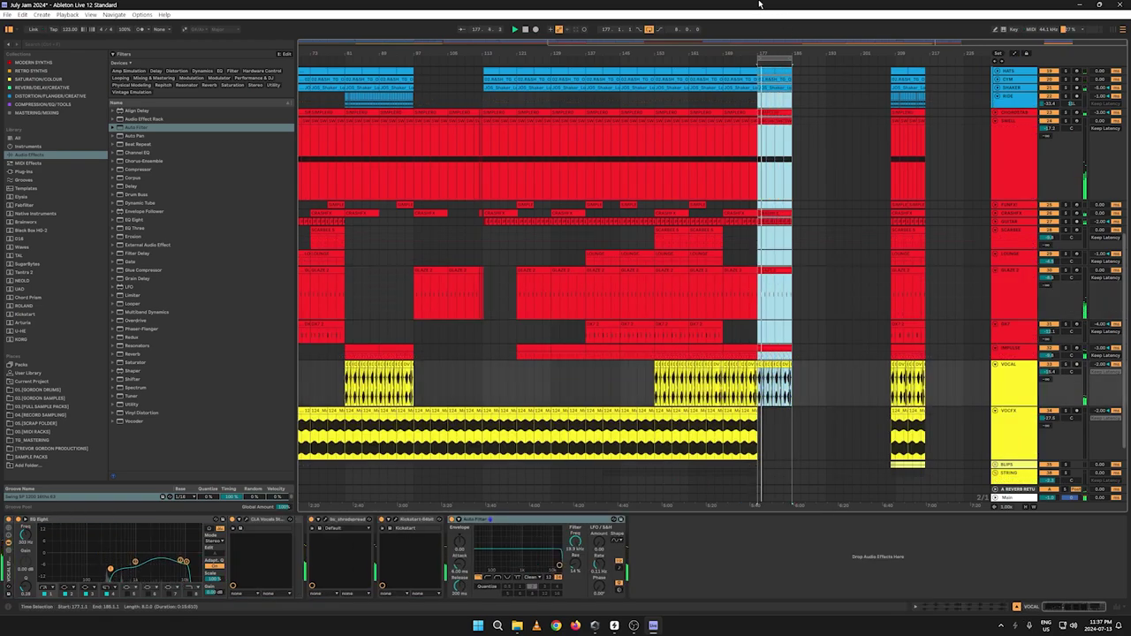
key(ctrl+d)
key(ctrl+d)
Step: Cut bars 207–217 across all tracks and paste them at bar 229
drag(941, 466, 888, 5)
scroll(920, 203, down, 3)
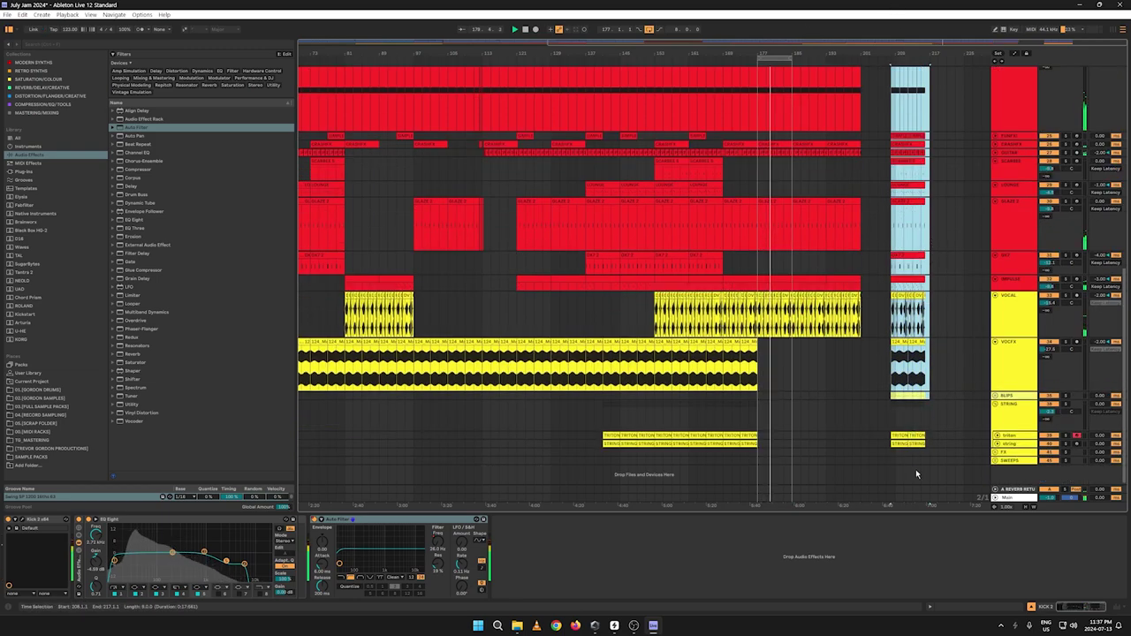
drag(930, 460, 891, 4)
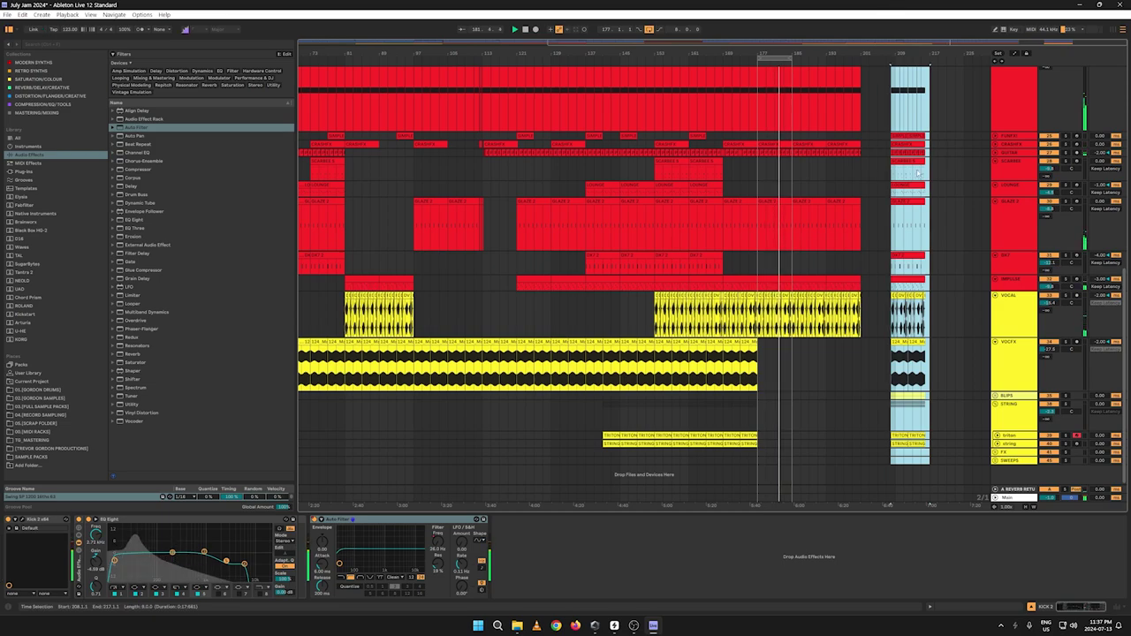
scroll(918, 174, up, 15)
right_click(894, 76)
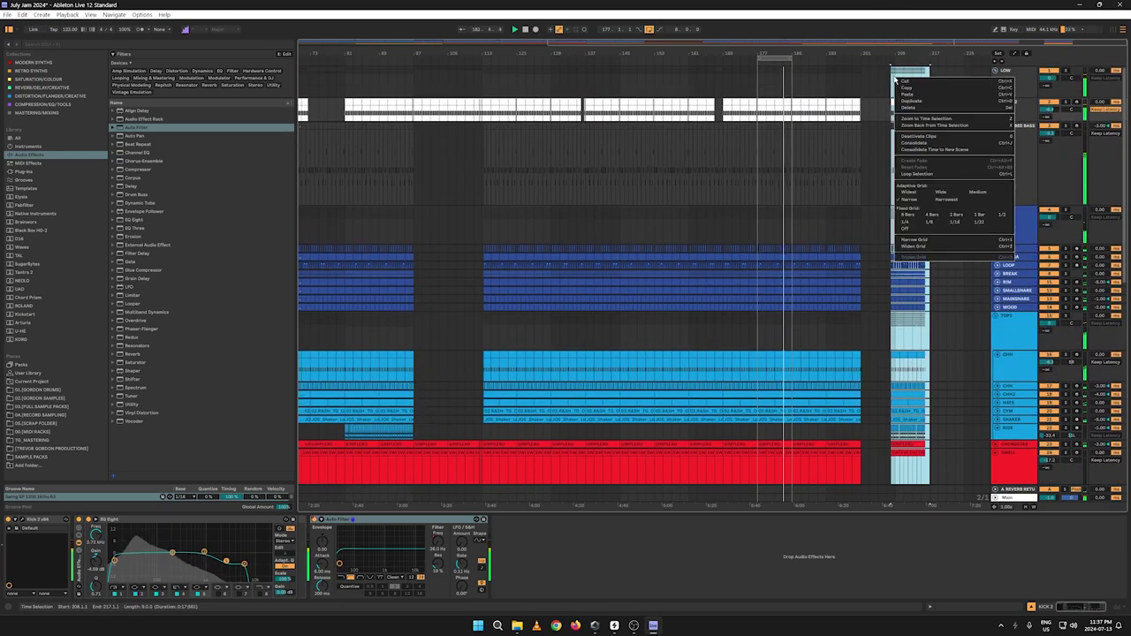
click(908, 83)
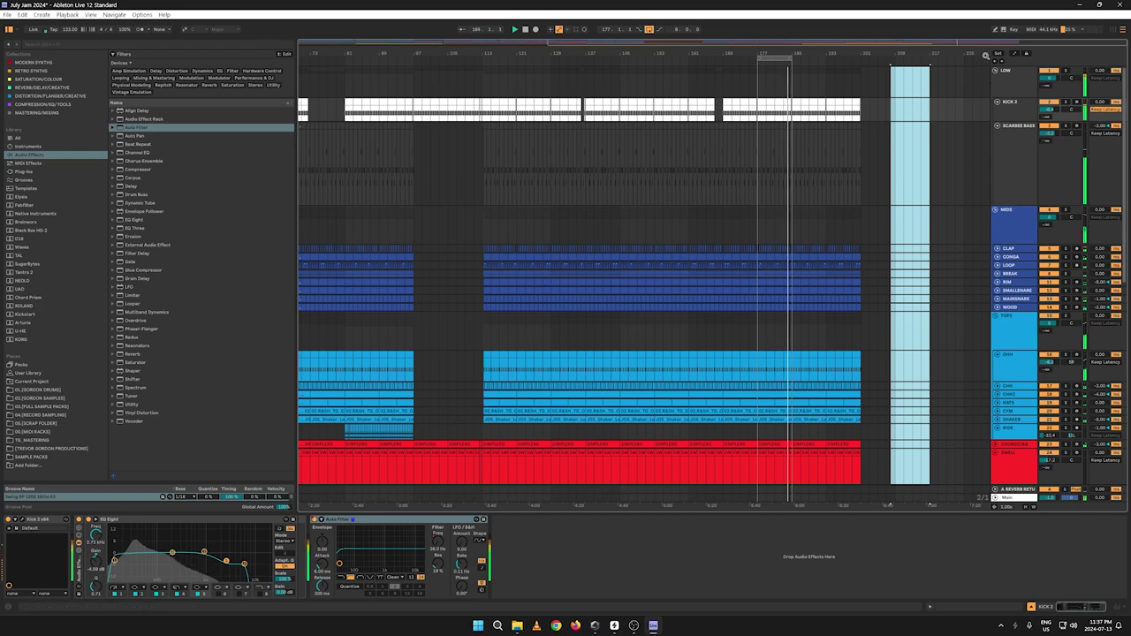
drag(959, 54, 949, 84)
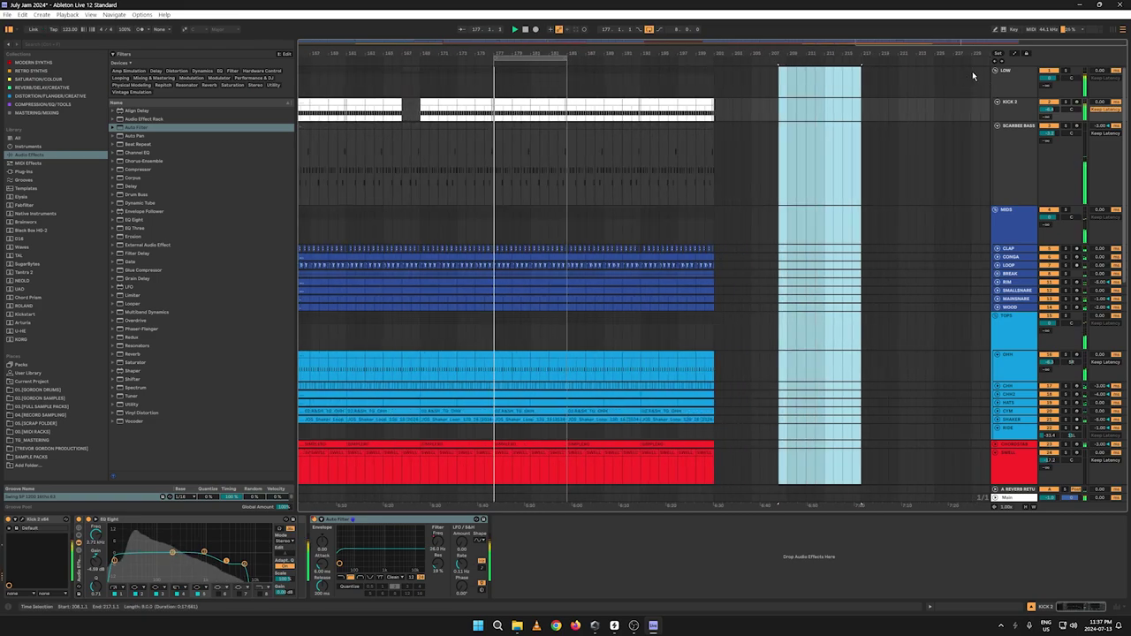
click(974, 75)
key(ctrl+v)
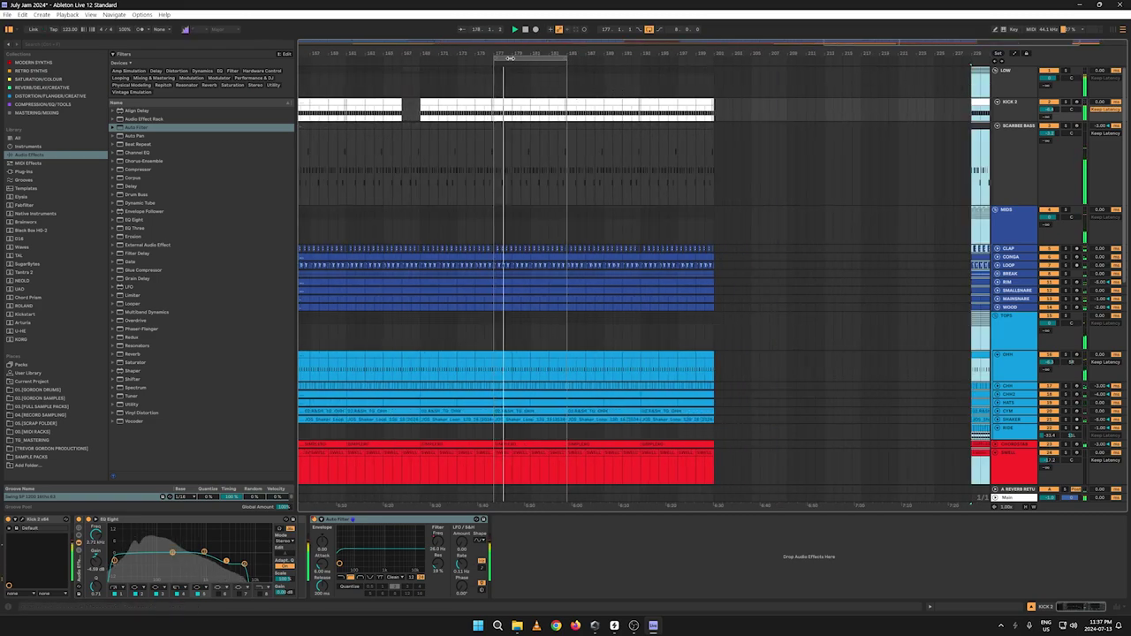
Step: Move the loop region onto the later section and fold the LOW group
drag(515, 67, 660, 68)
drag(739, 53, 696, 36)
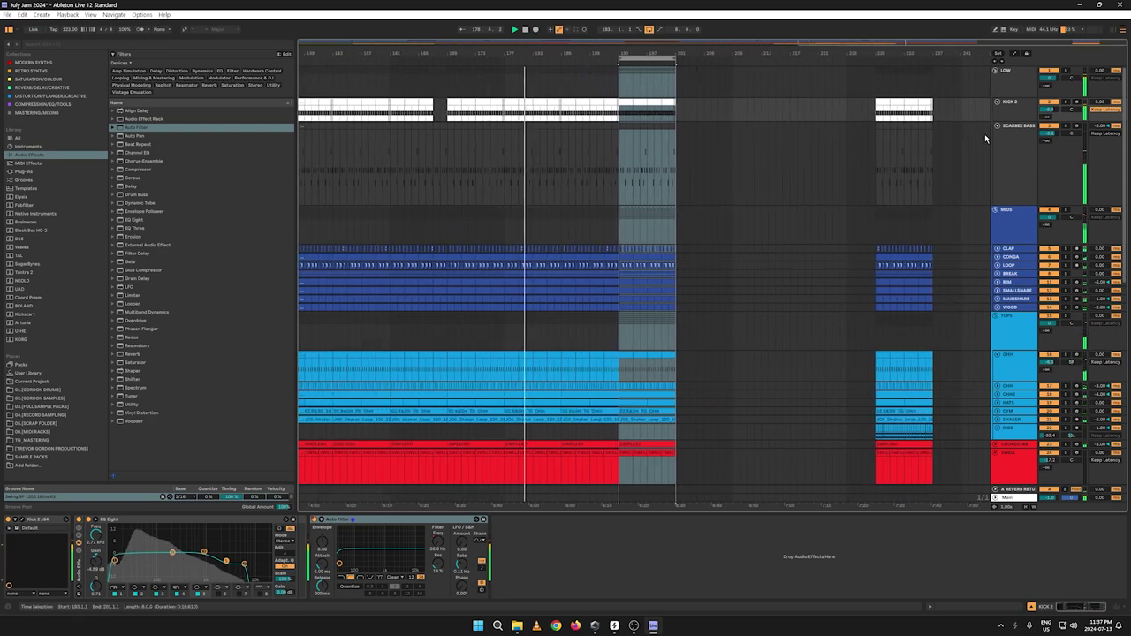
click(996, 72)
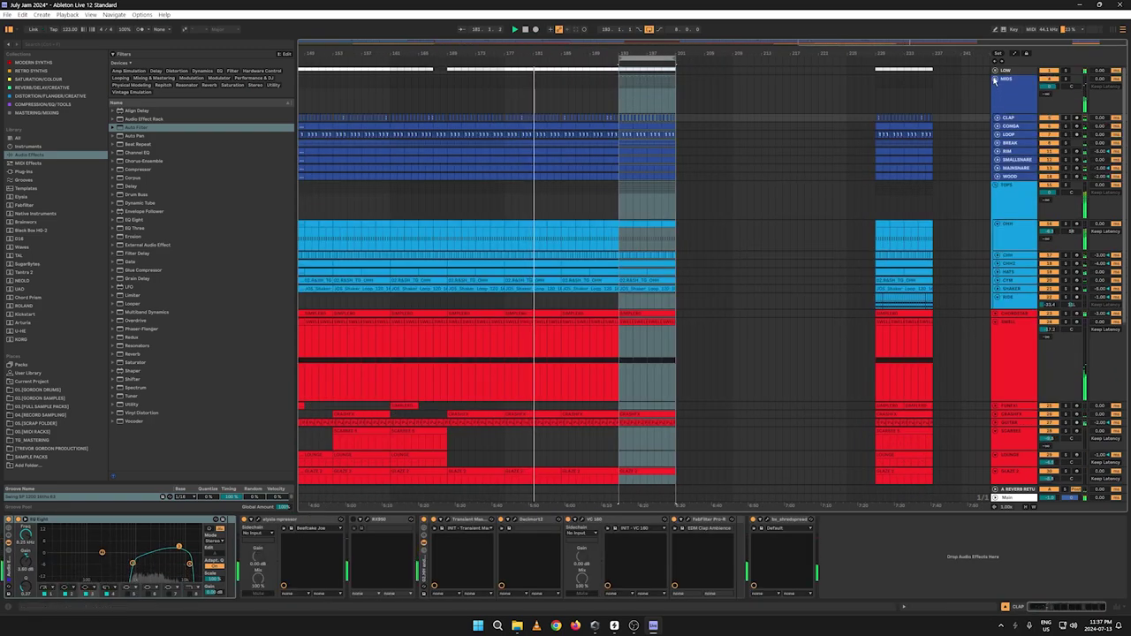
Step: Fold MIDS, TOPS, SWELL, SCARBEE, LOUNGE, GLAZE 2, SKT, IMPULSE, VOCAL, VOCFX and STRING
click(996, 79)
click(996, 95)
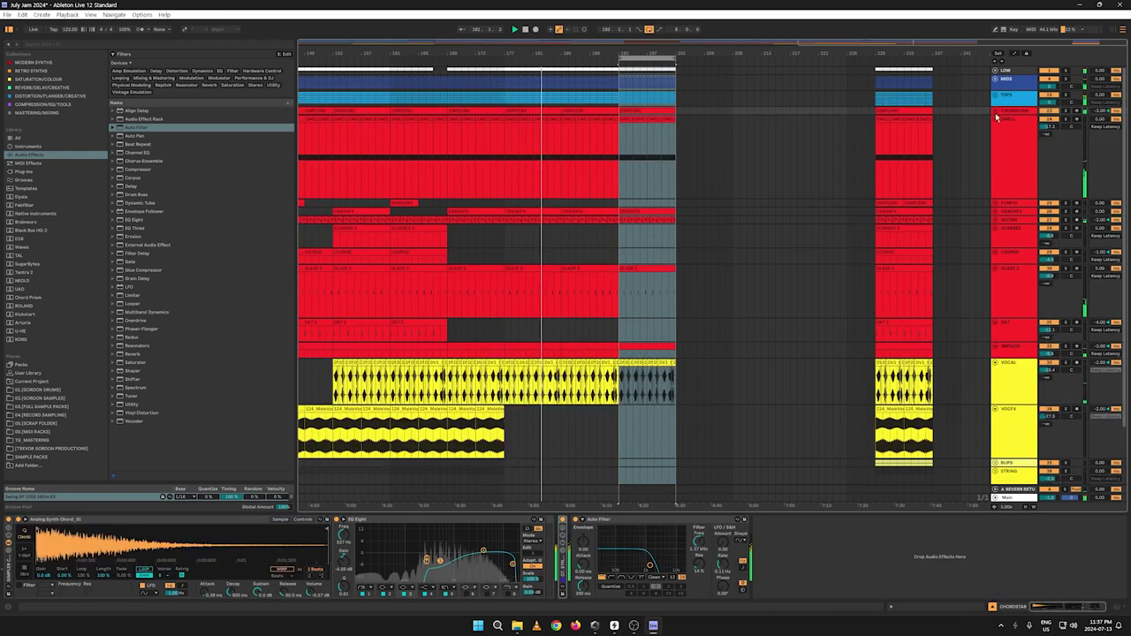
click(995, 120)
click(995, 154)
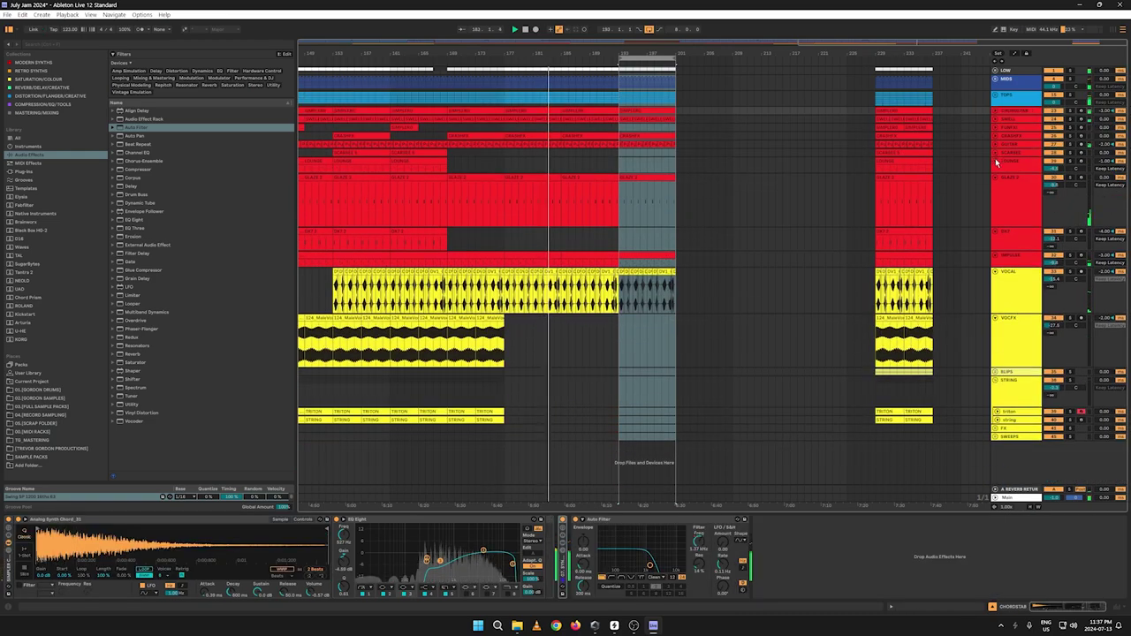
click(996, 161)
click(996, 169)
click(995, 177)
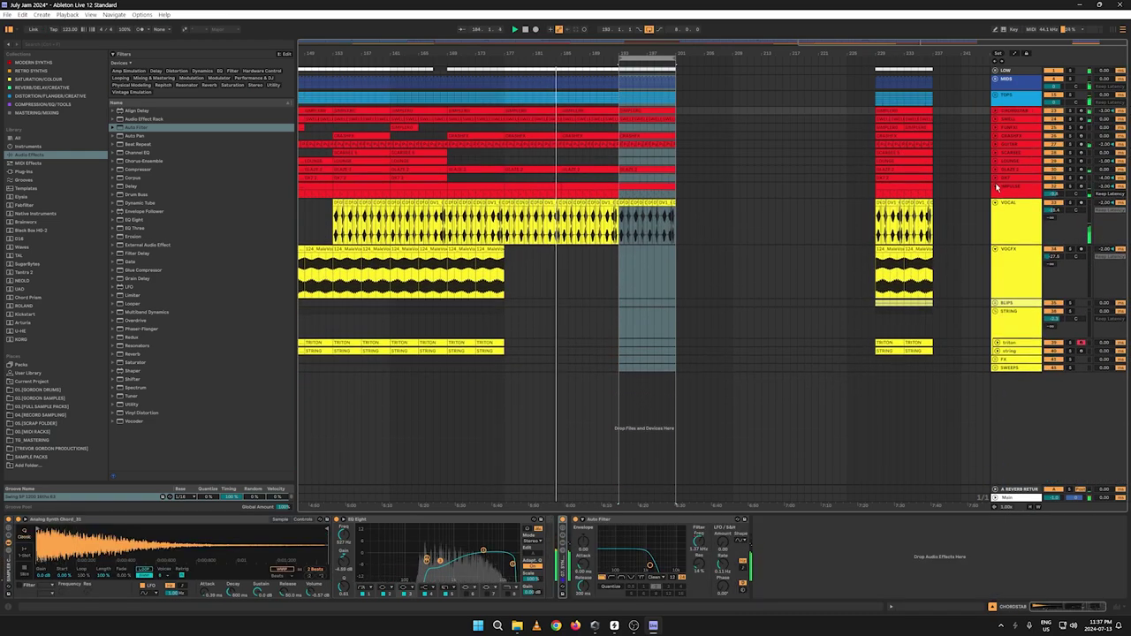
click(995, 186)
click(996, 195)
click(996, 202)
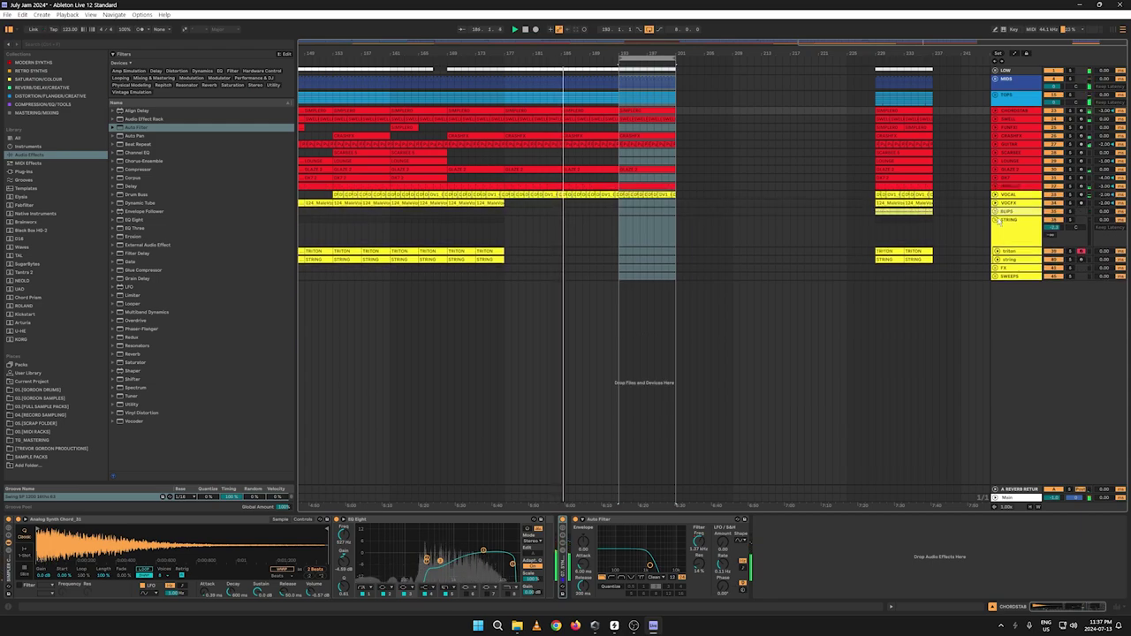
click(996, 219)
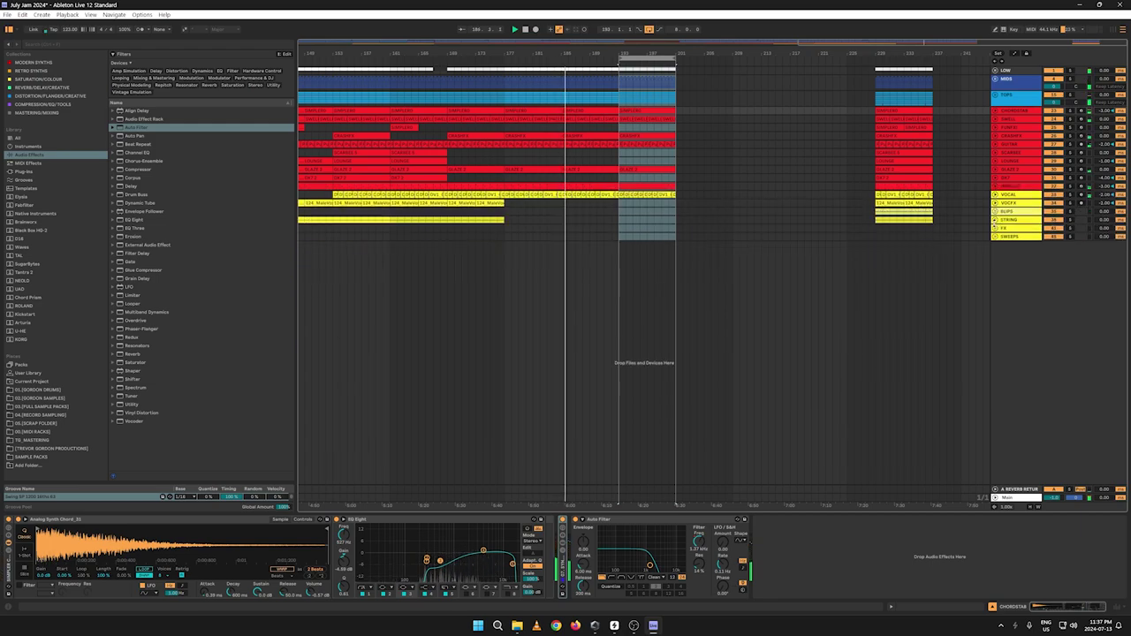
Step: Save the Live Set 'July Jam 2024'
click(432, 62)
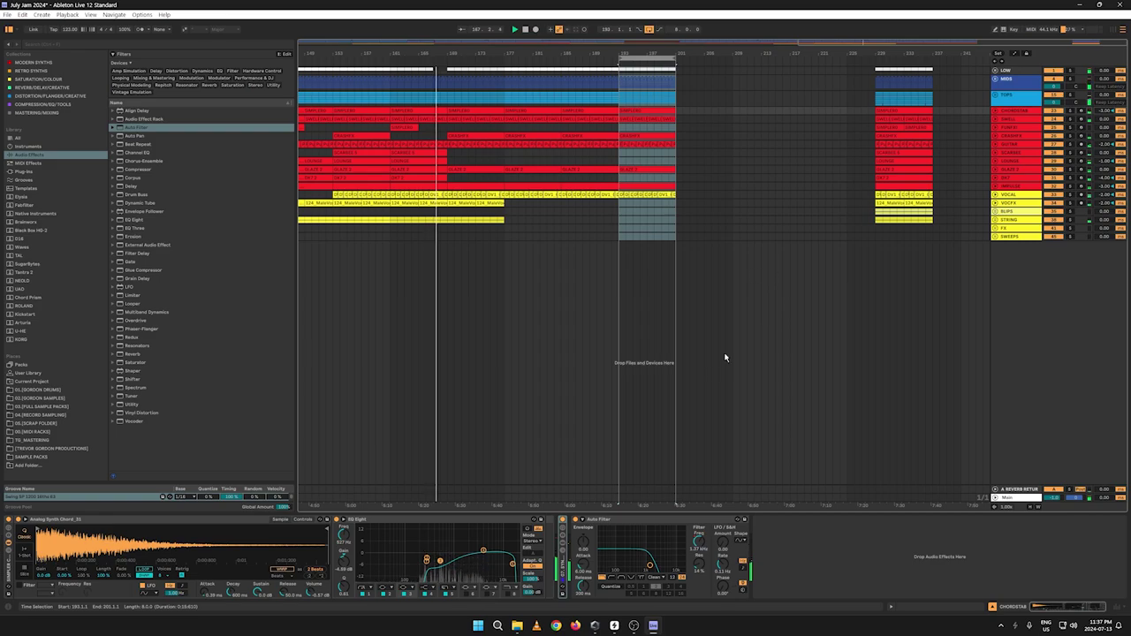
click(7, 14)
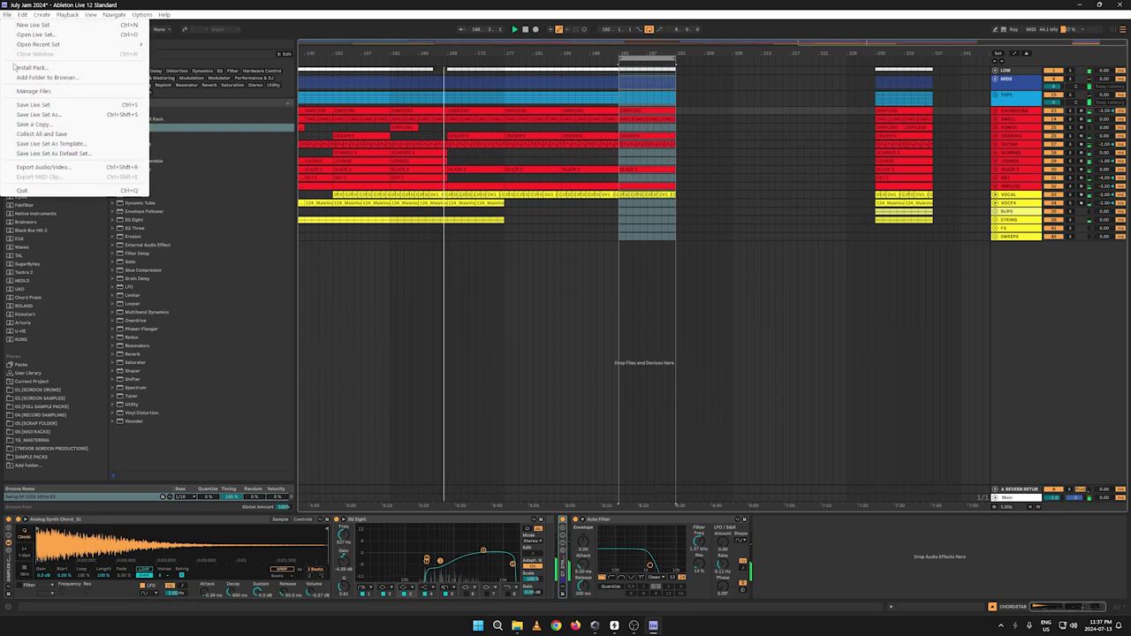
click(14, 110)
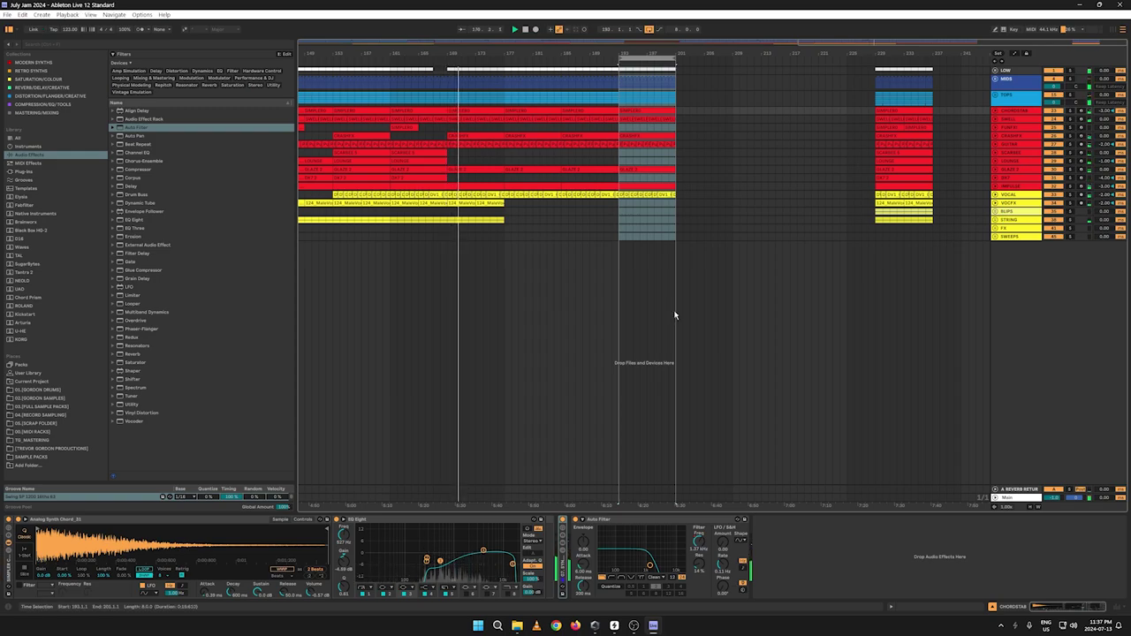
Step: Duplicate bars 193–201 on all tracks into bars 201–209, then unfold CHORDSTAB
drag(418, 55, 762, 27)
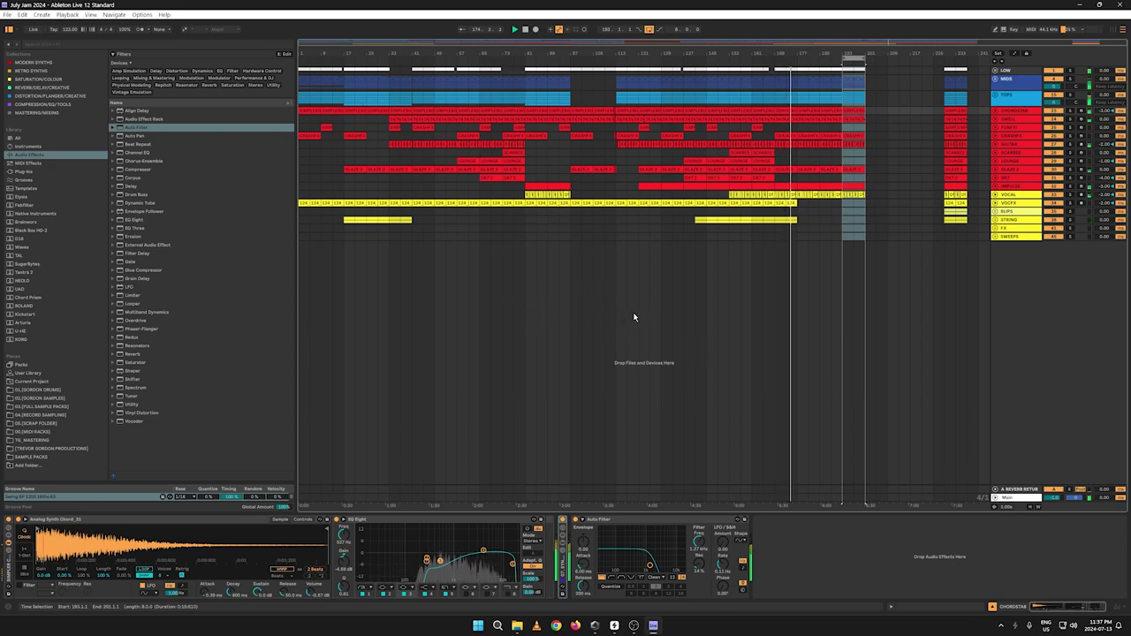
click(762, 307)
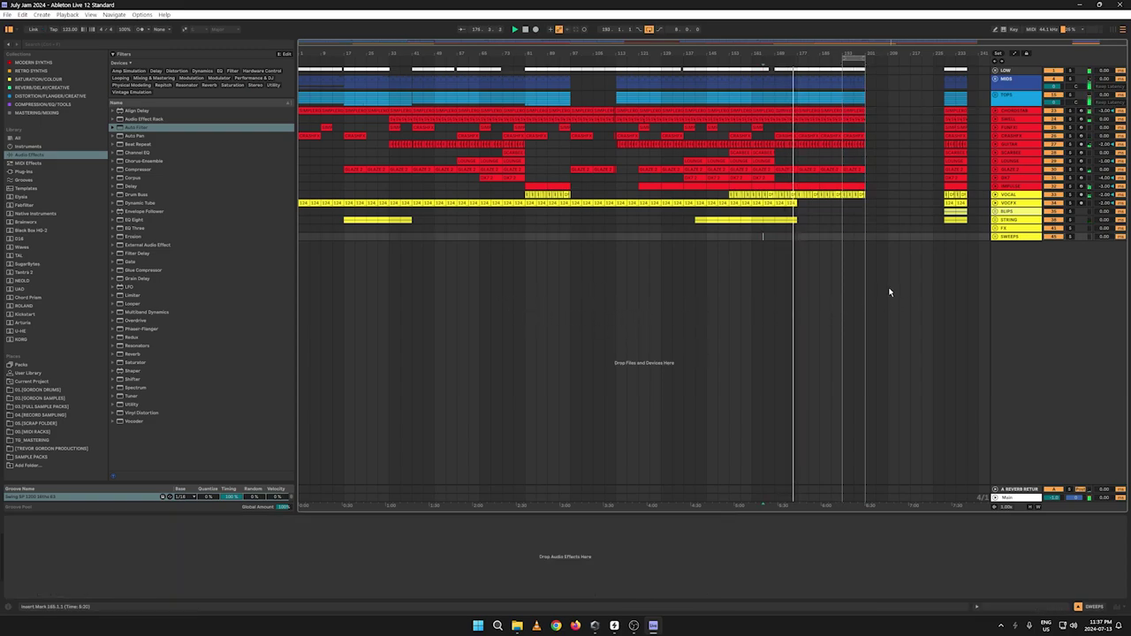
drag(901, 53, 693, 103)
drag(688, 205, 634, 73)
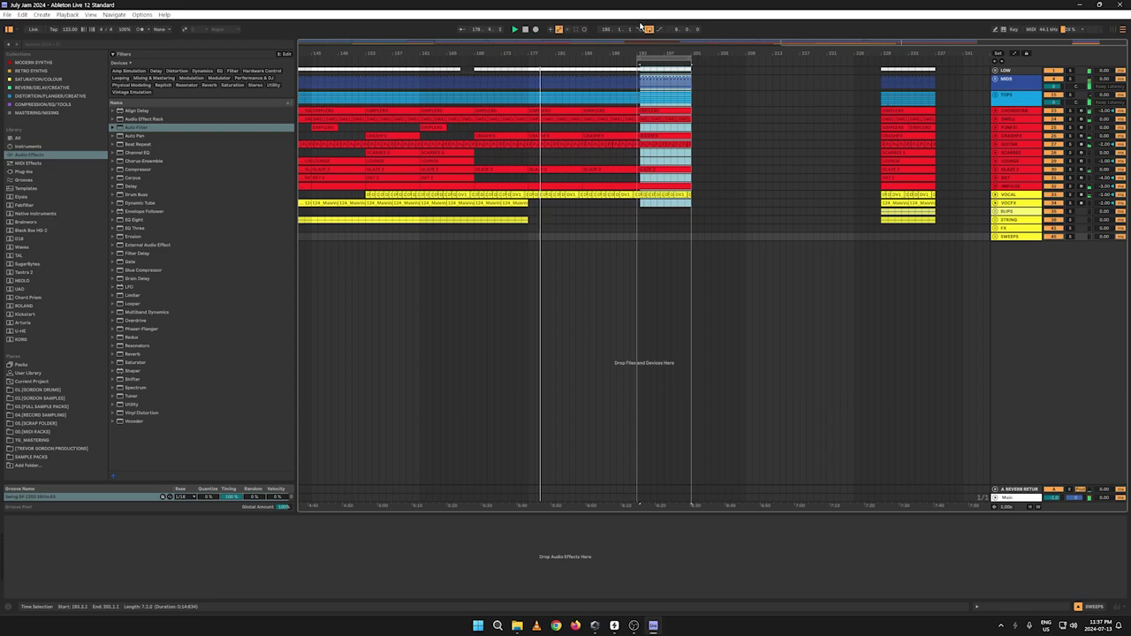
click(744, 87)
key(ctrl+d)
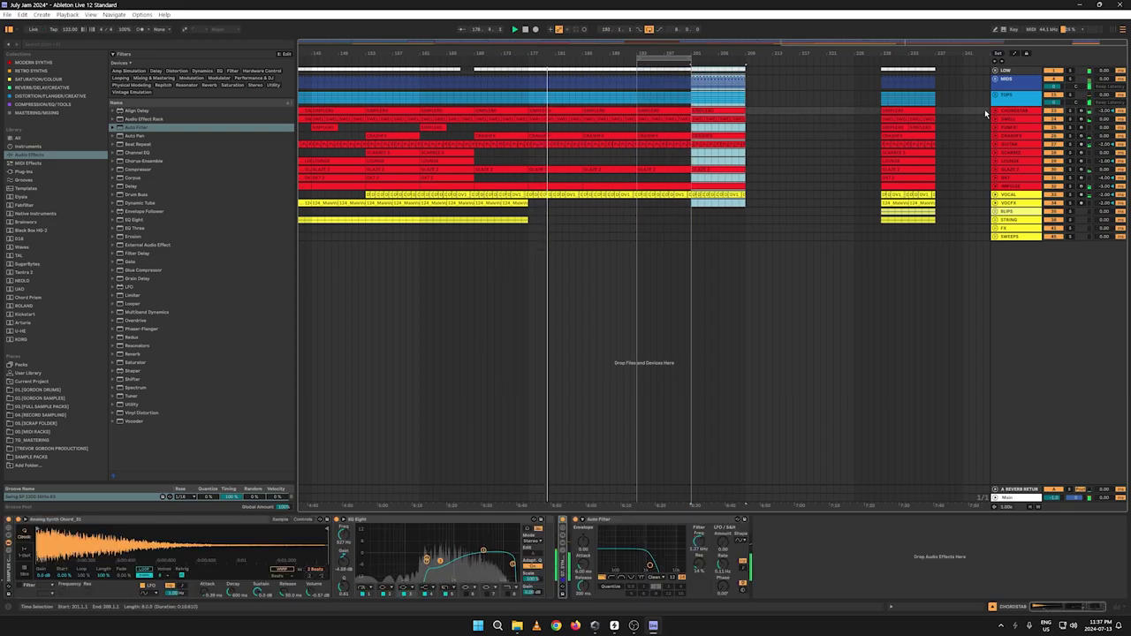
click(994, 112)
Step: Show the automation lanes and play the arrangement from bar 181
key(a)
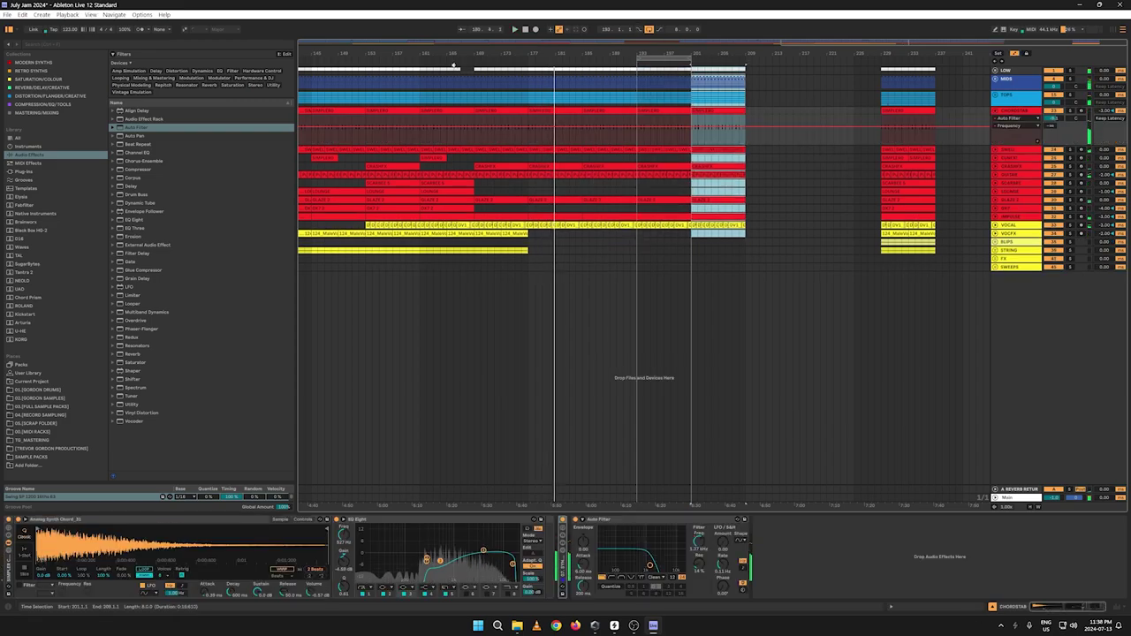
ctrl+scroll(976, 130, down, 3)
click(606, 147)
key(space)
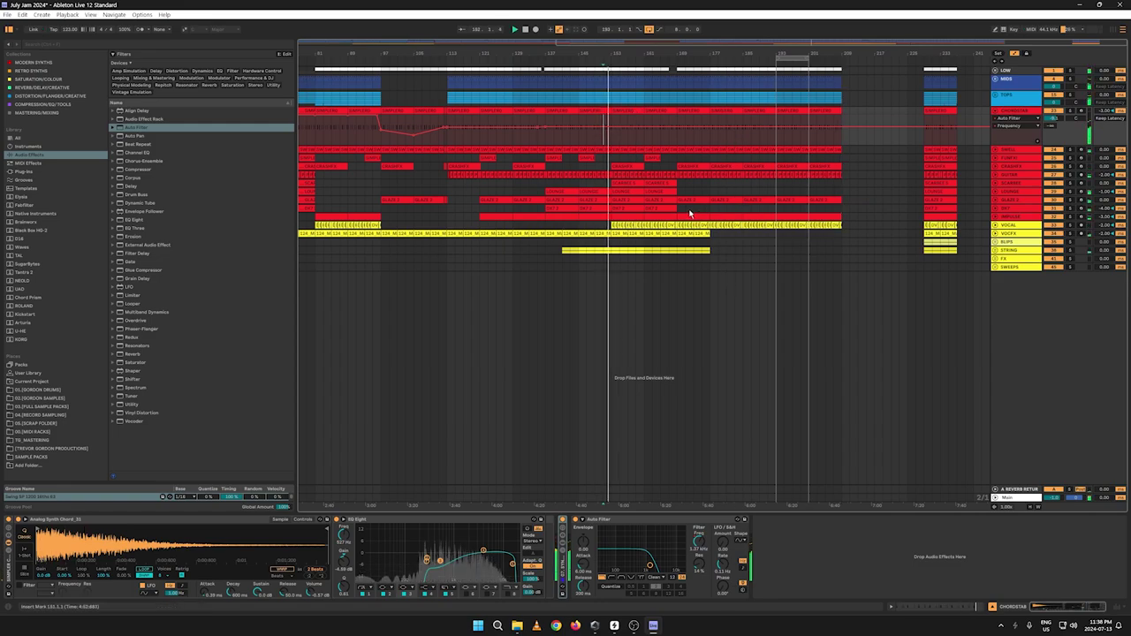
drag(381, 56, 422, 53)
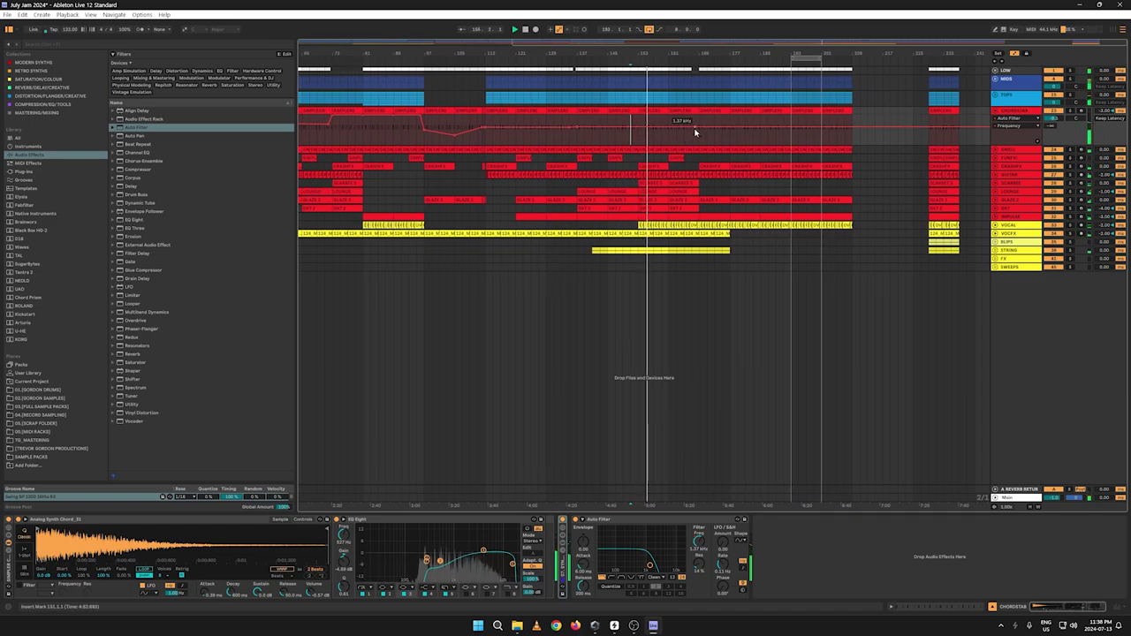
Step: Raise CHORDSTAB's Auto Filter Frequency after bar 167, replay from there, and unfold TOPS
click(692, 128)
drag(698, 127, 699, 115)
click(695, 138)
key(space)
key(space)
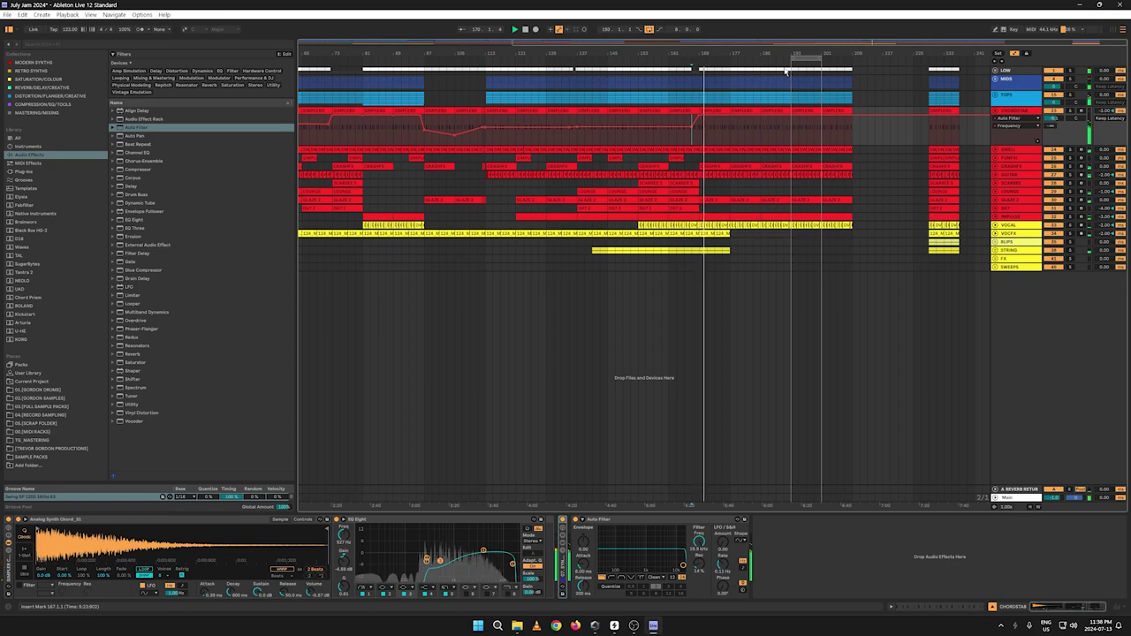
drag(773, 51, 633, 208)
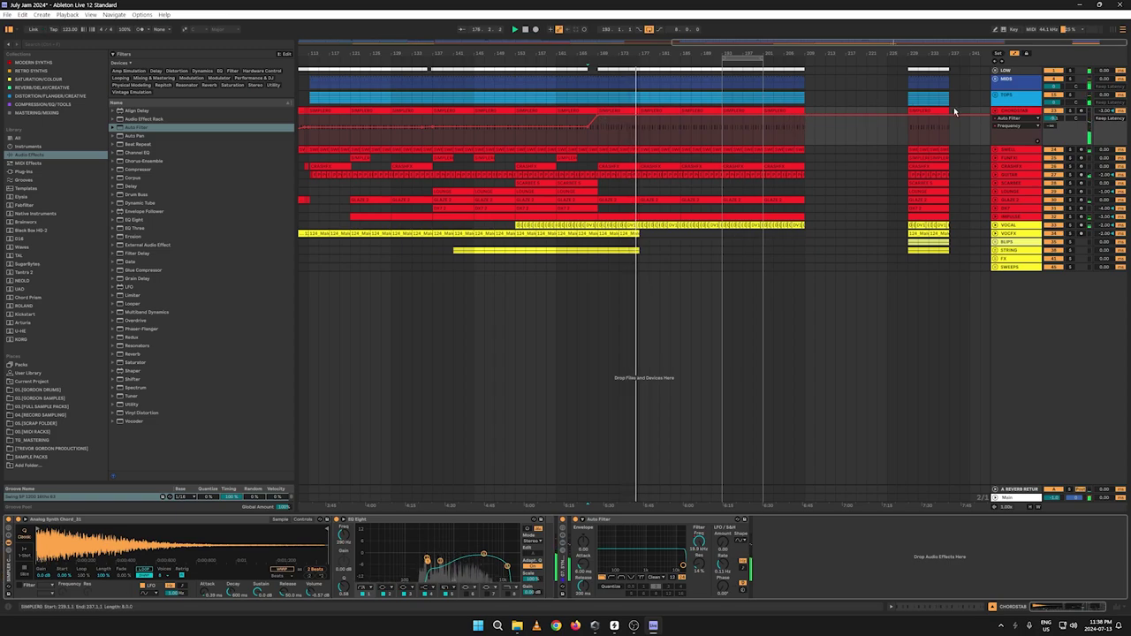
click(994, 95)
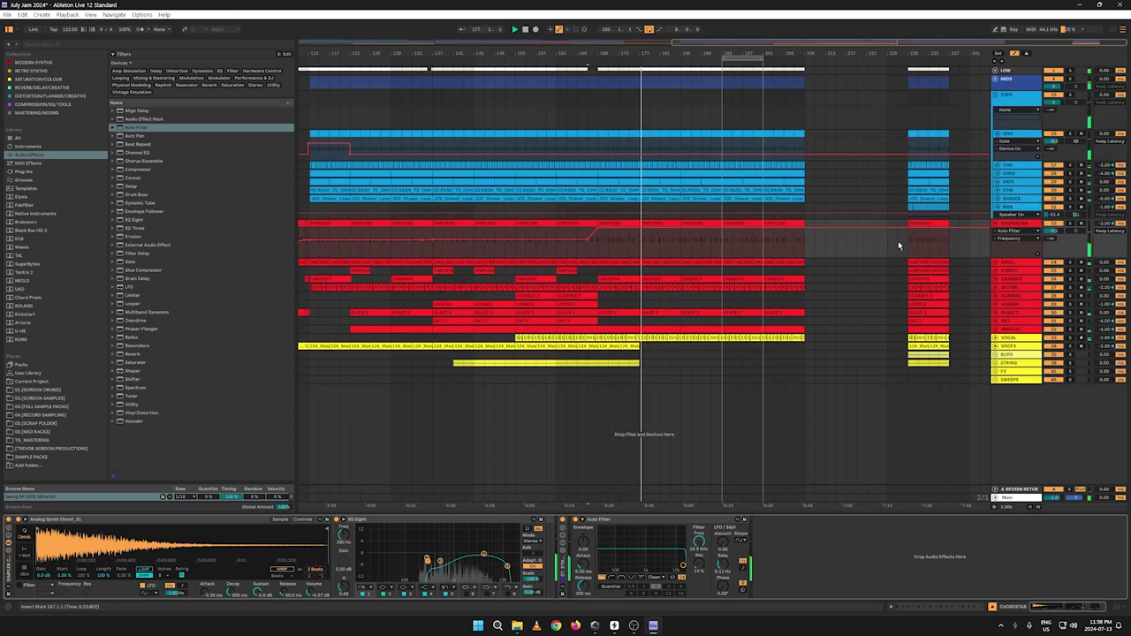
Step: Duplicate the RIDE clip twice further to the right
key(a)
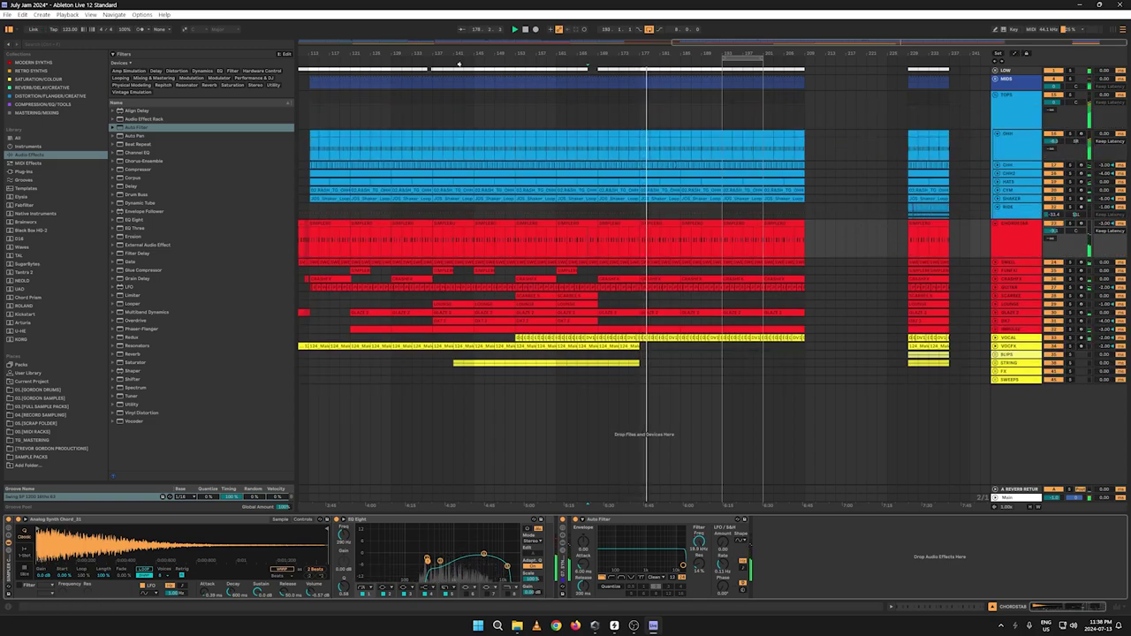
drag(454, 53, 539, 37)
key(space)
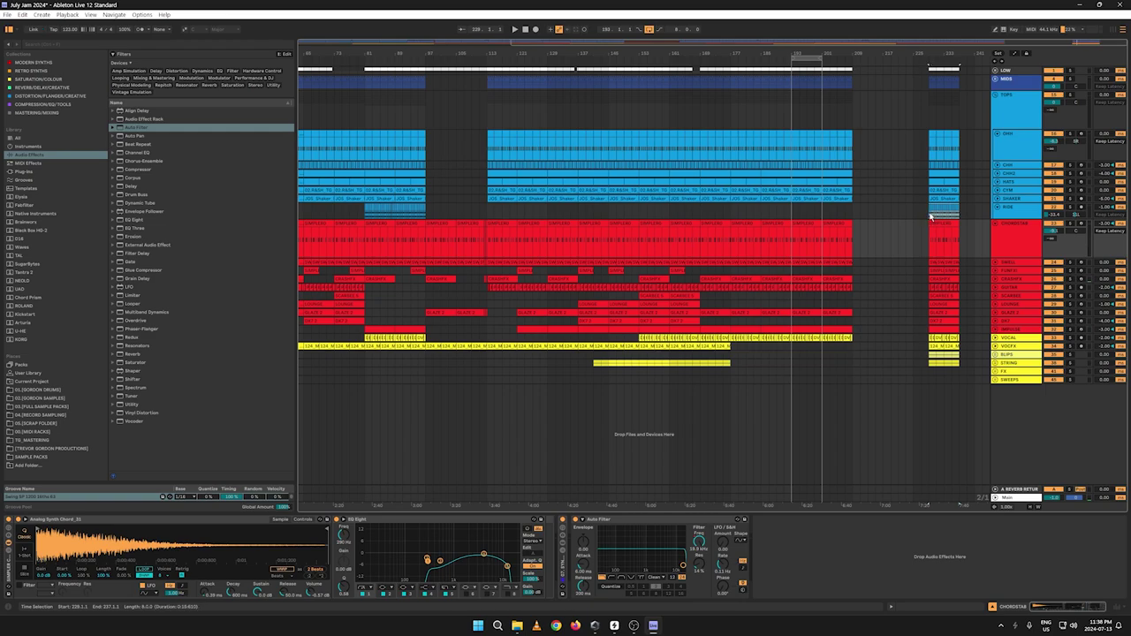
right_click(932, 215)
click(944, 224)
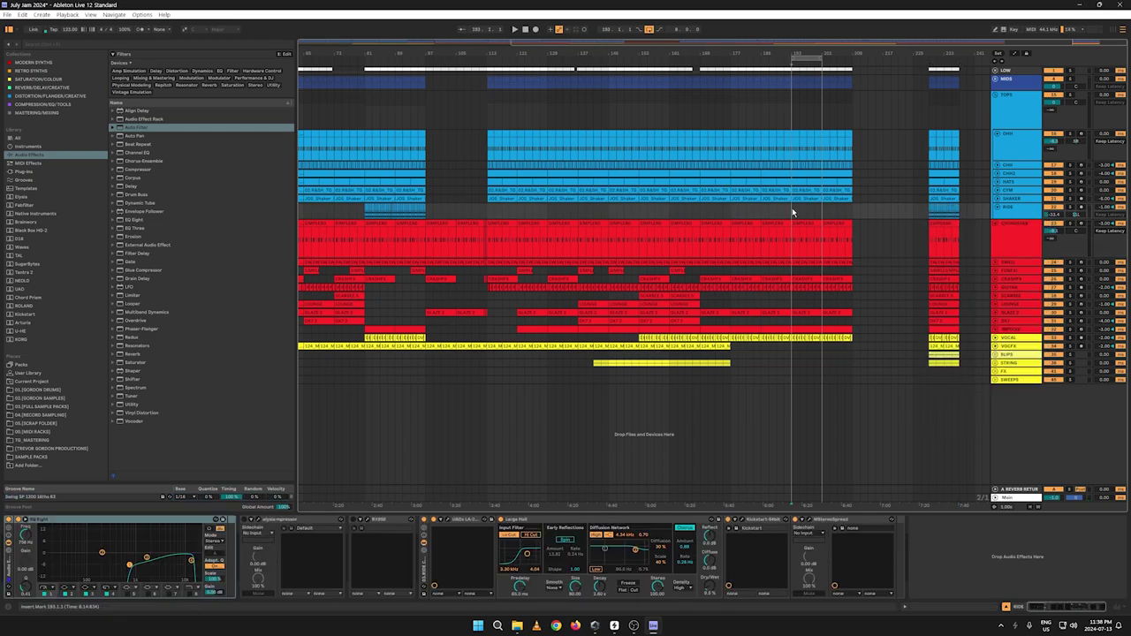
click(688, 62)
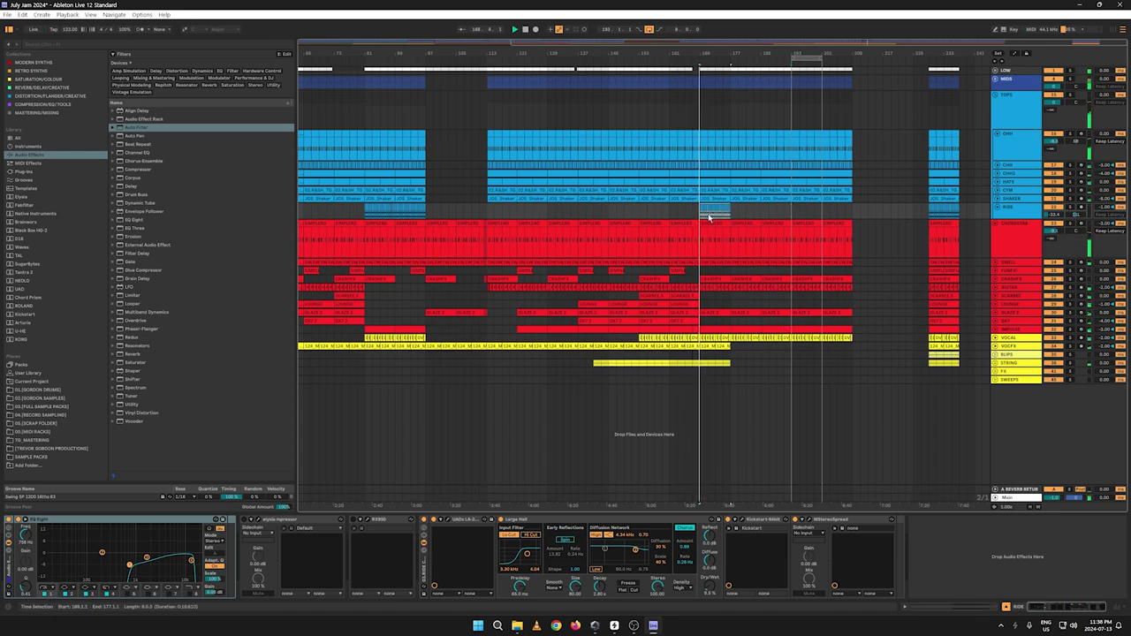
key(ctrl+d)
key(ctrl+d)
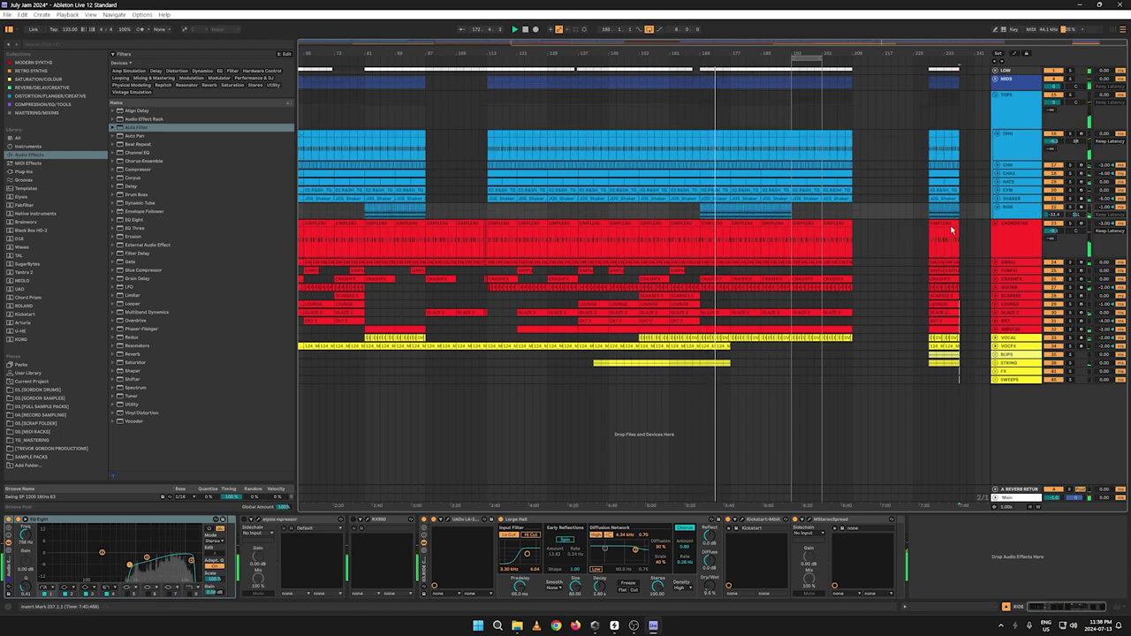
Step: Cut bars 229–237 across all tracks and paste them at bar 241
drag(958, 386, 937, 77)
right_click(937, 78)
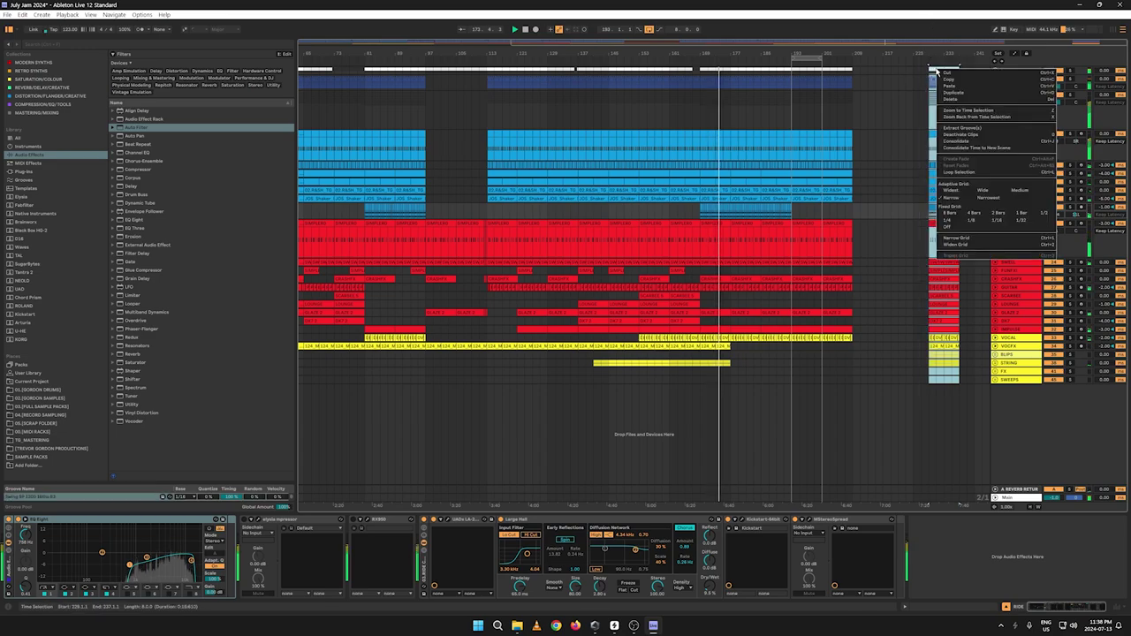
click(965, 74)
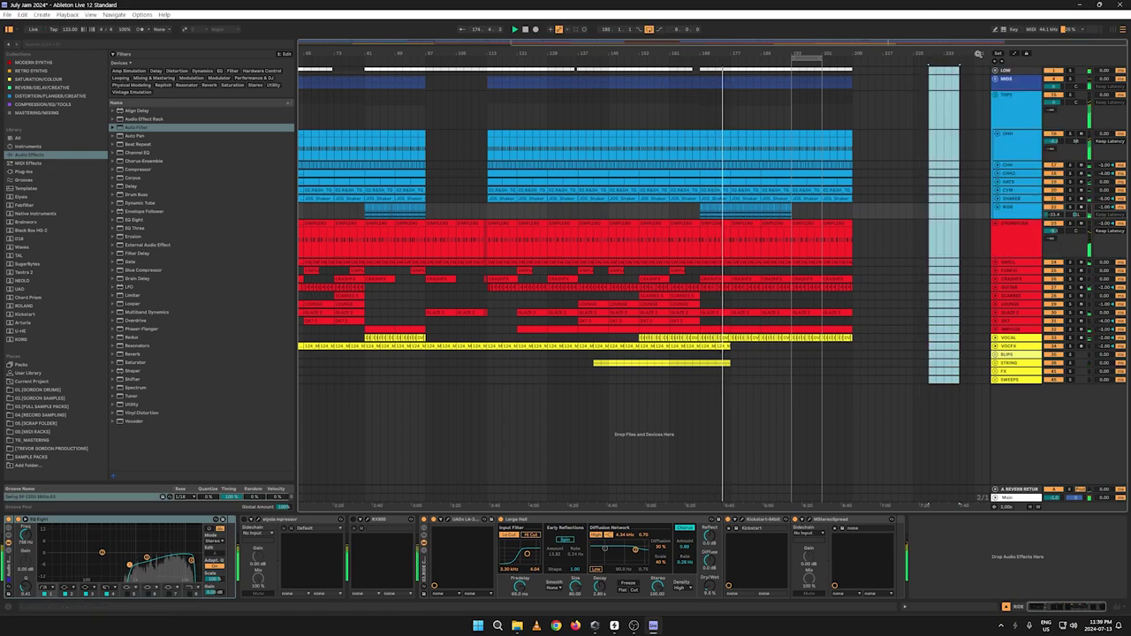
drag(978, 55, 979, 60)
click(978, 72)
key(ctrl+v)
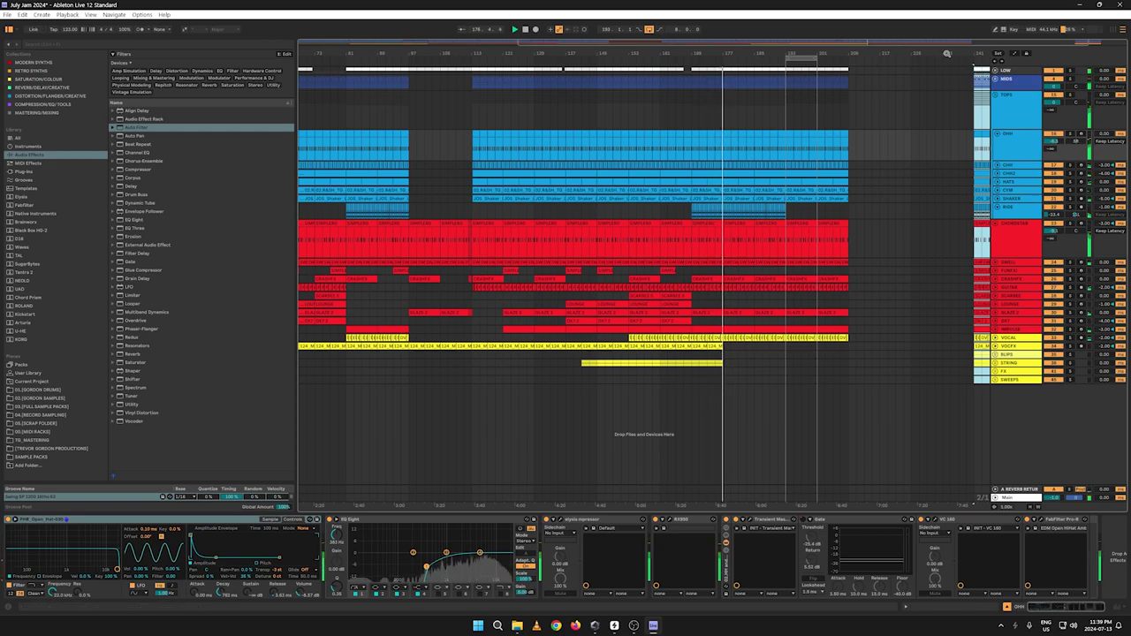
drag(950, 53, 870, 70)
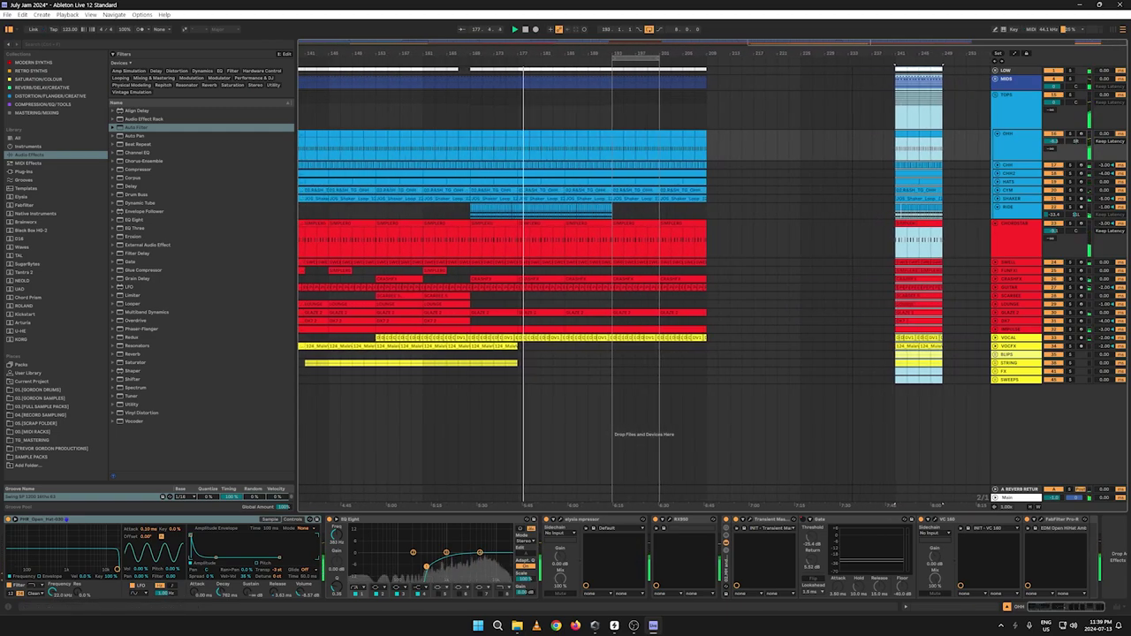
Step: Unfold the SWELL track with its automation envelopes visible
click(1014, 252)
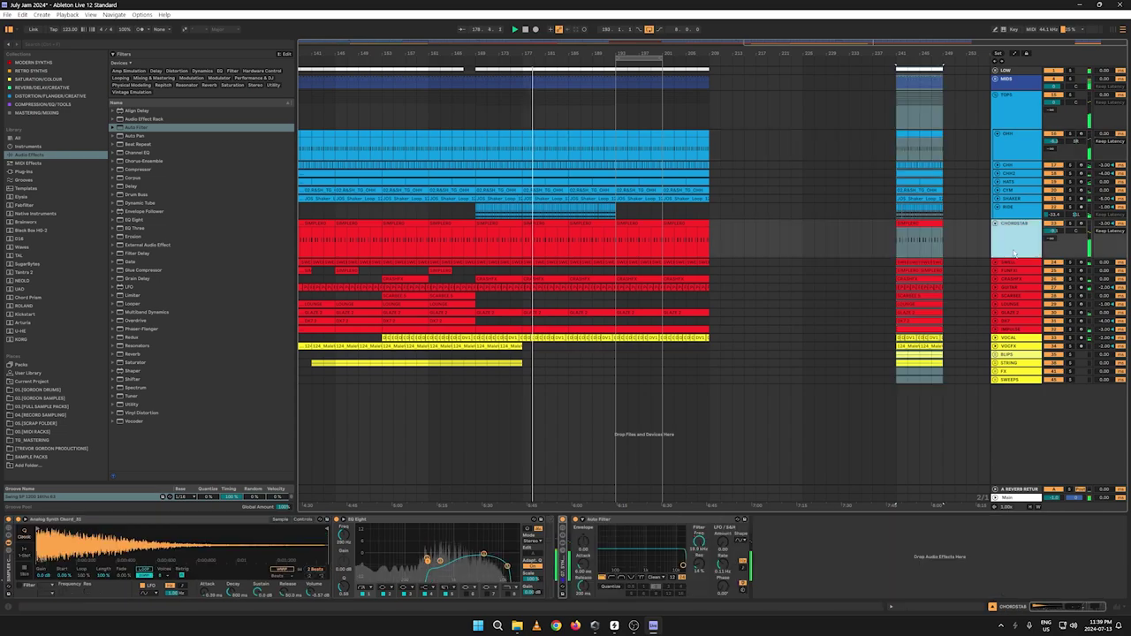
click(995, 262)
key(a)
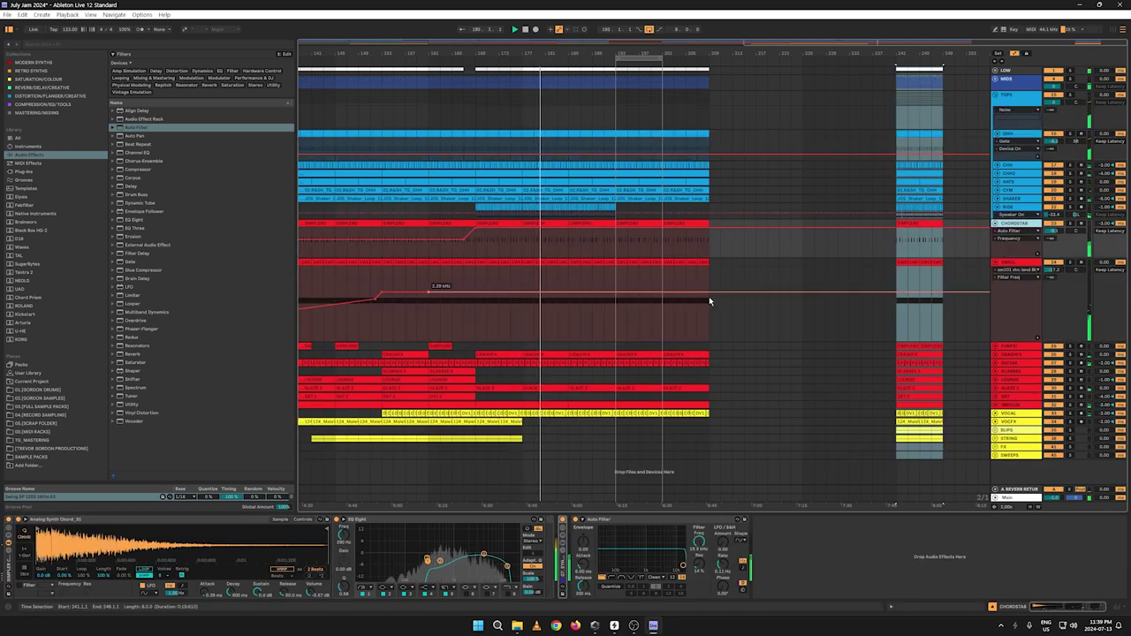
Step: Pull the SWELL Auto Filter Frequency down to 30 Hz through the outro
click(477, 294)
drag(708, 294, 755, 337)
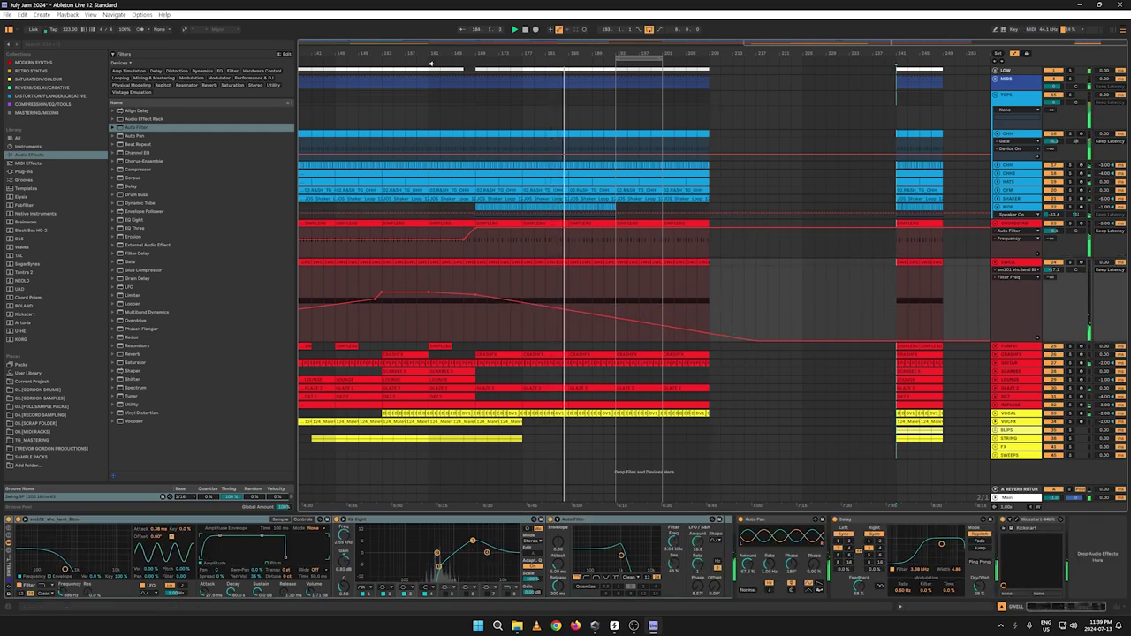
click(411, 55)
drag(412, 54, 491, 52)
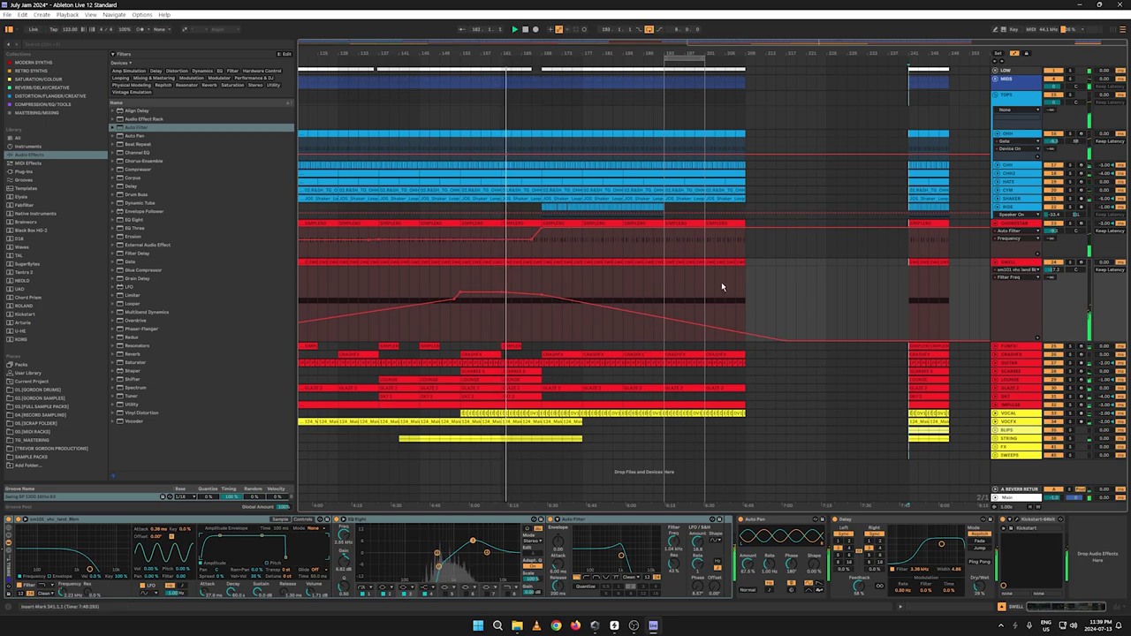
Step: Shift the CHORDSTAB filter breakpoint slightly later
drag(538, 50, 543, 127)
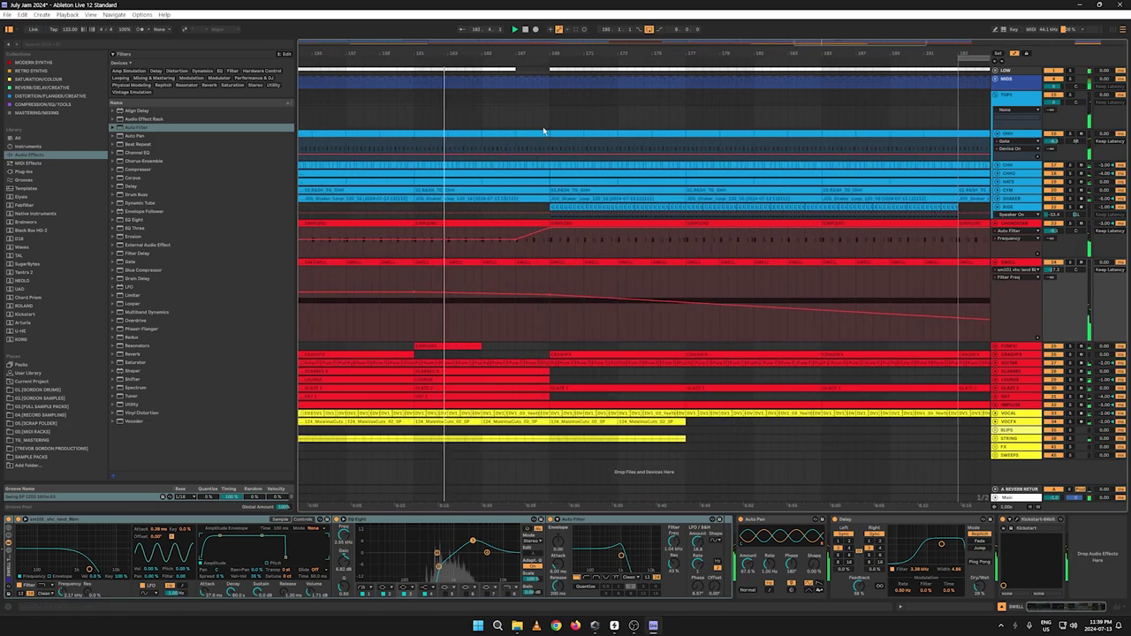
click(534, 237)
drag(533, 238, 543, 239)
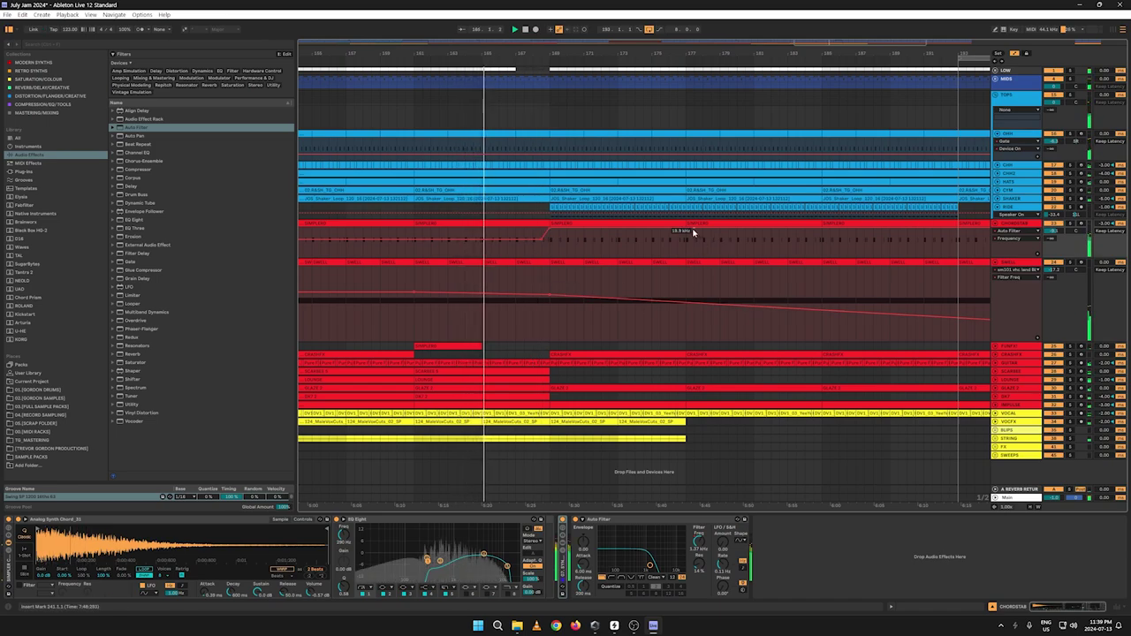
key(a)
key(a)
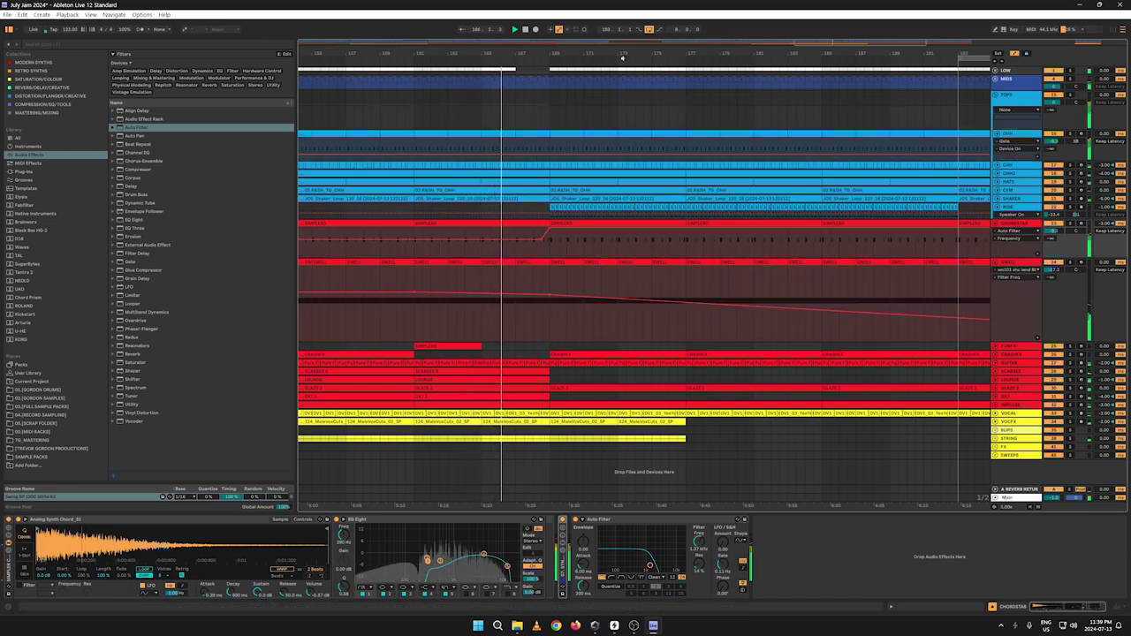
Step: Pull the GLAZE 2 Auto Filter Frequency down to 32 Hz
drag(623, 55, 256, 17)
scroll(876, 380, down, 4)
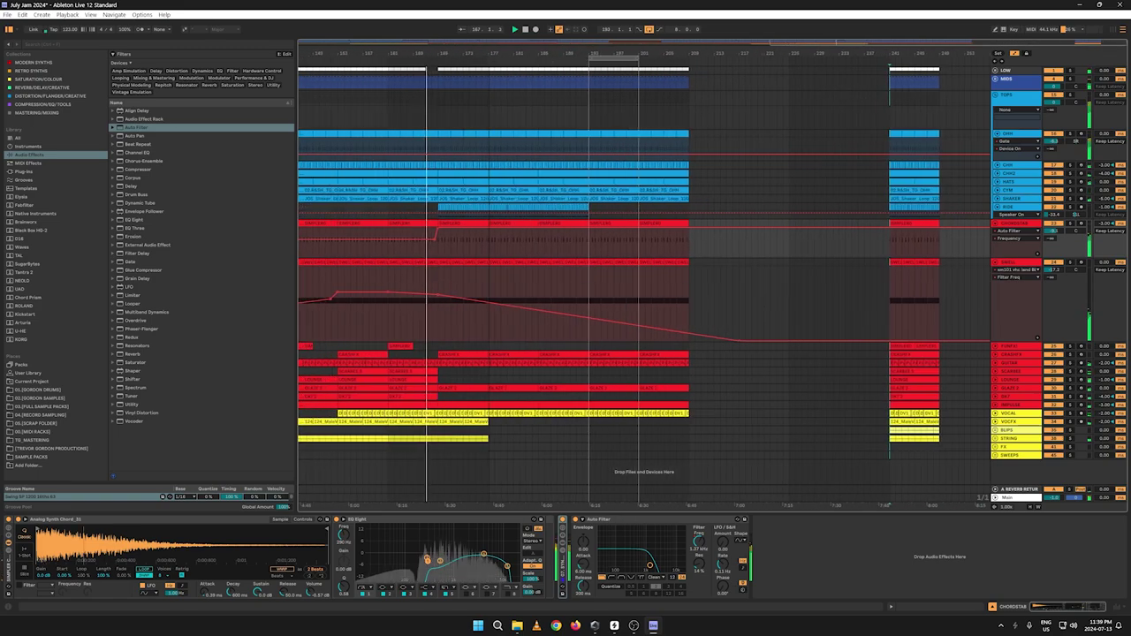
click(995, 391)
drag(628, 415, 846, 434)
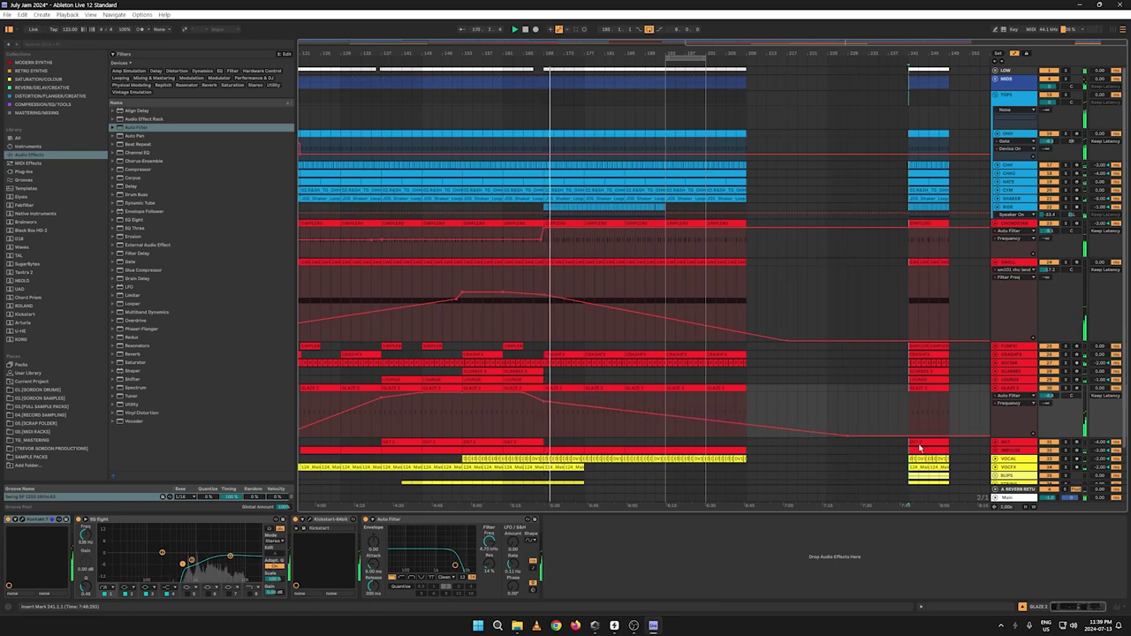
key(a)
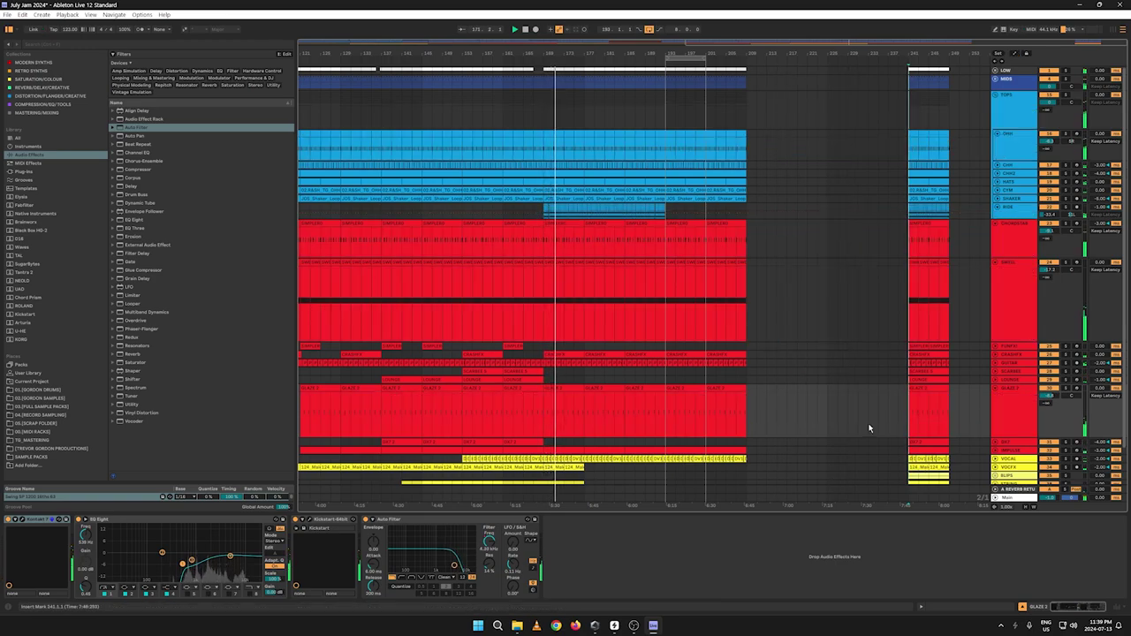
key(a)
key(a)
key(a)
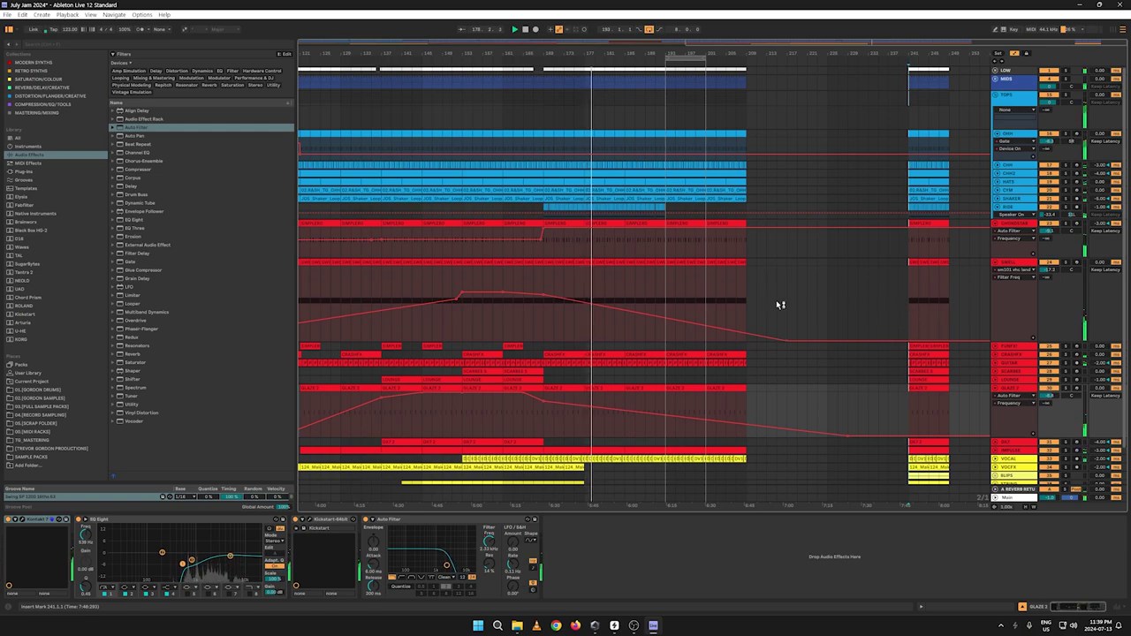
key(a)
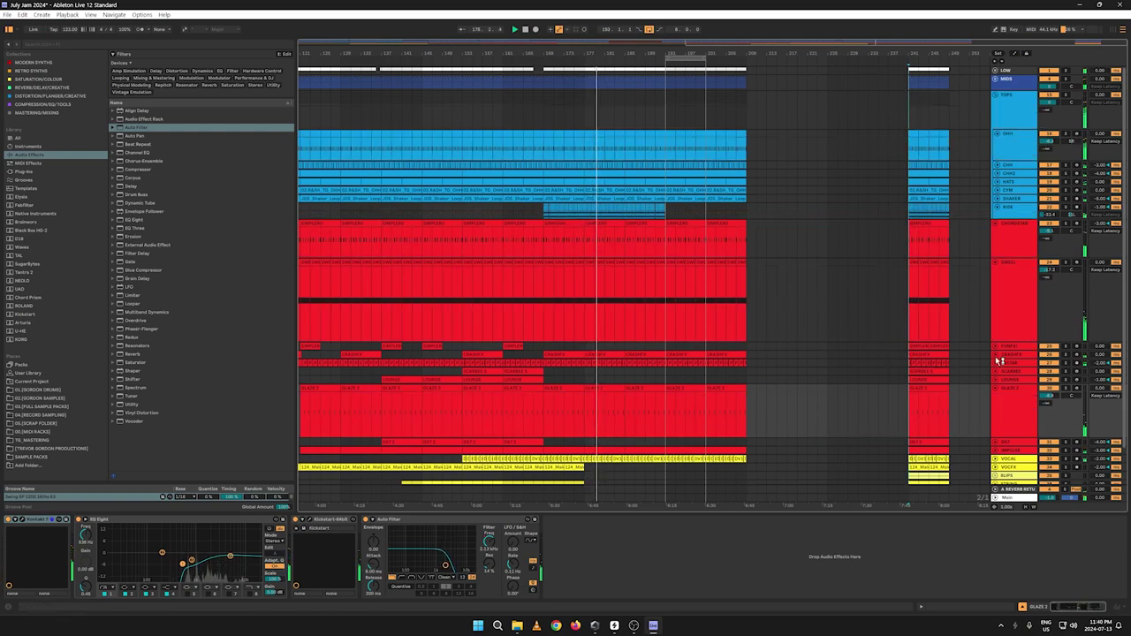
Step: Remove one CrashFX clip and paste a copied crash clip at bar 177
click(600, 362)
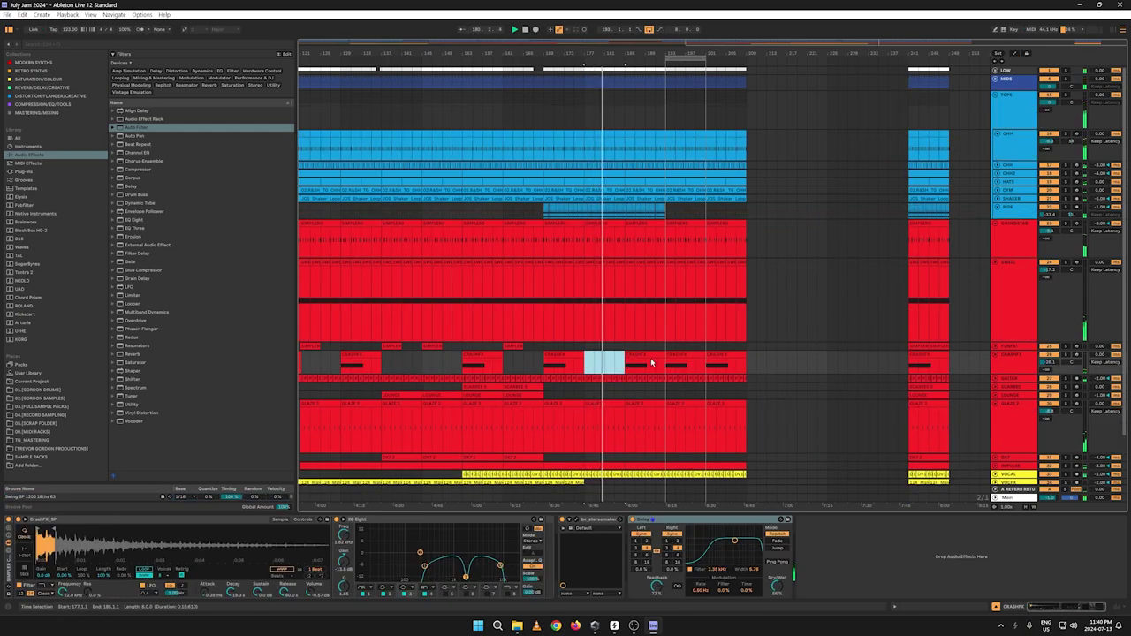
drag(602, 358, 728, 354)
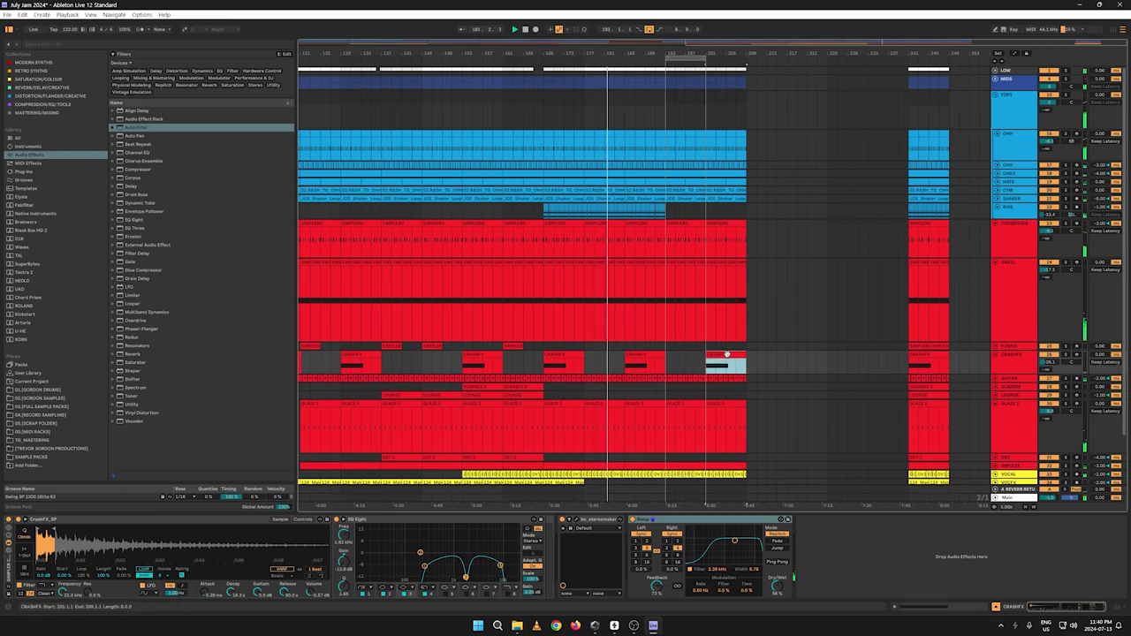
key(Delete)
right_click(513, 346)
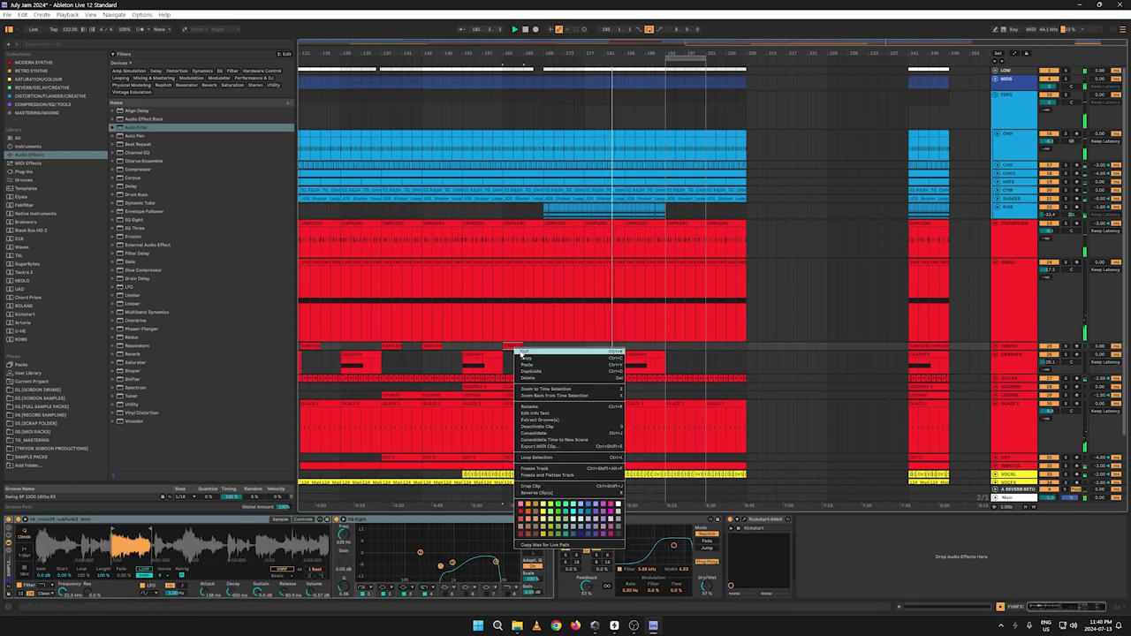
click(583, 353)
key(ctrl+v)
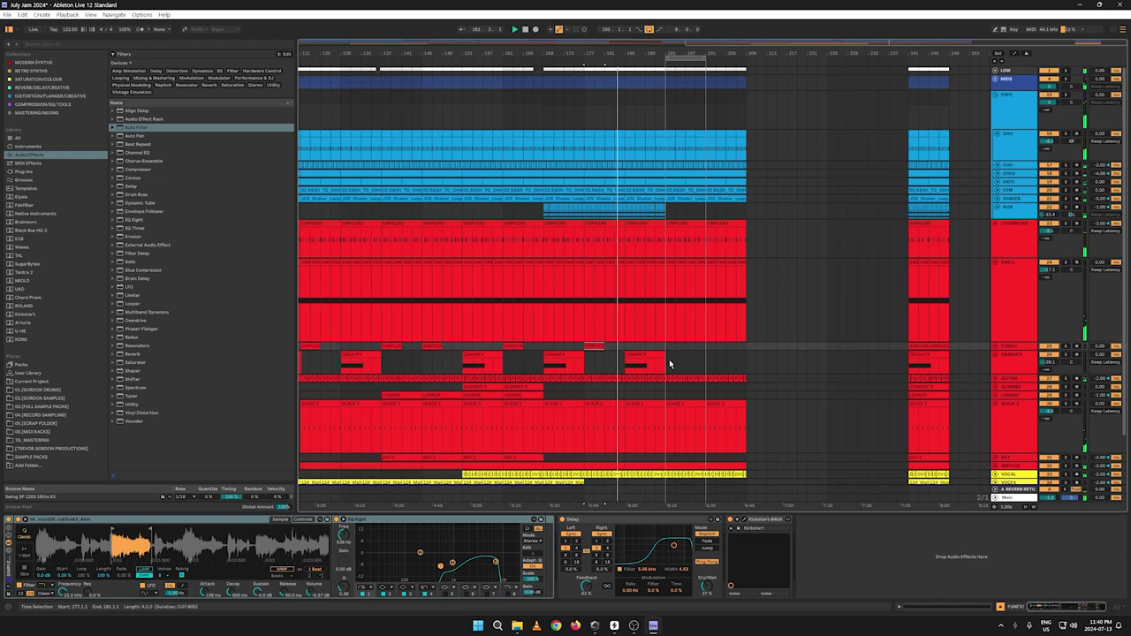
Step: Copy a CrashFX clip and paste it later on the CrashFX track
click(628, 352)
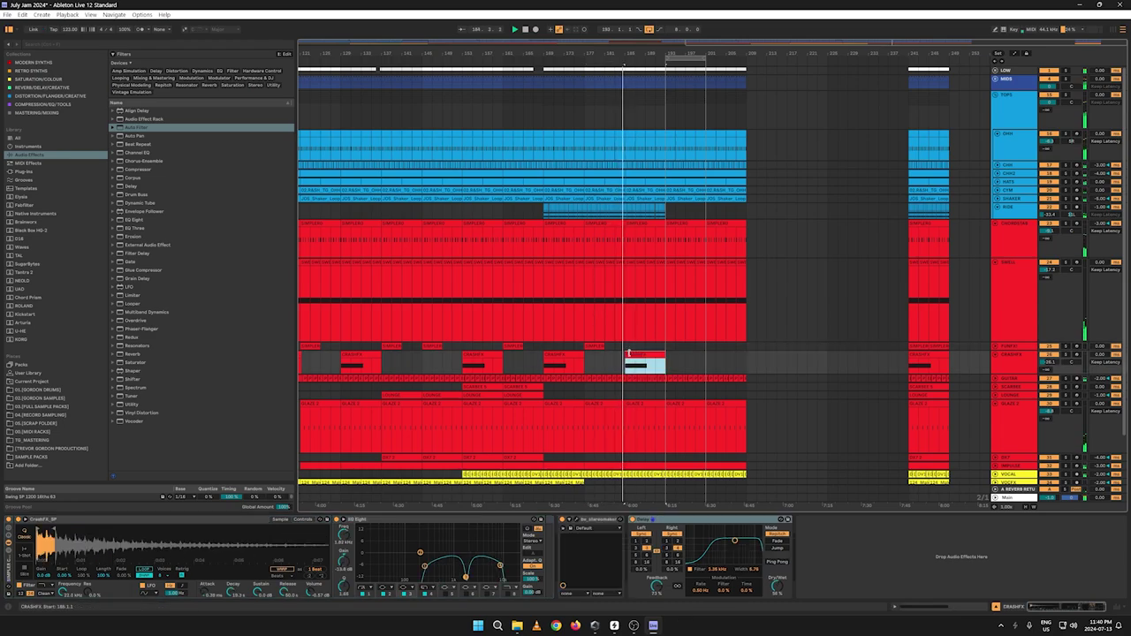
right_click(599, 347)
click(609, 359)
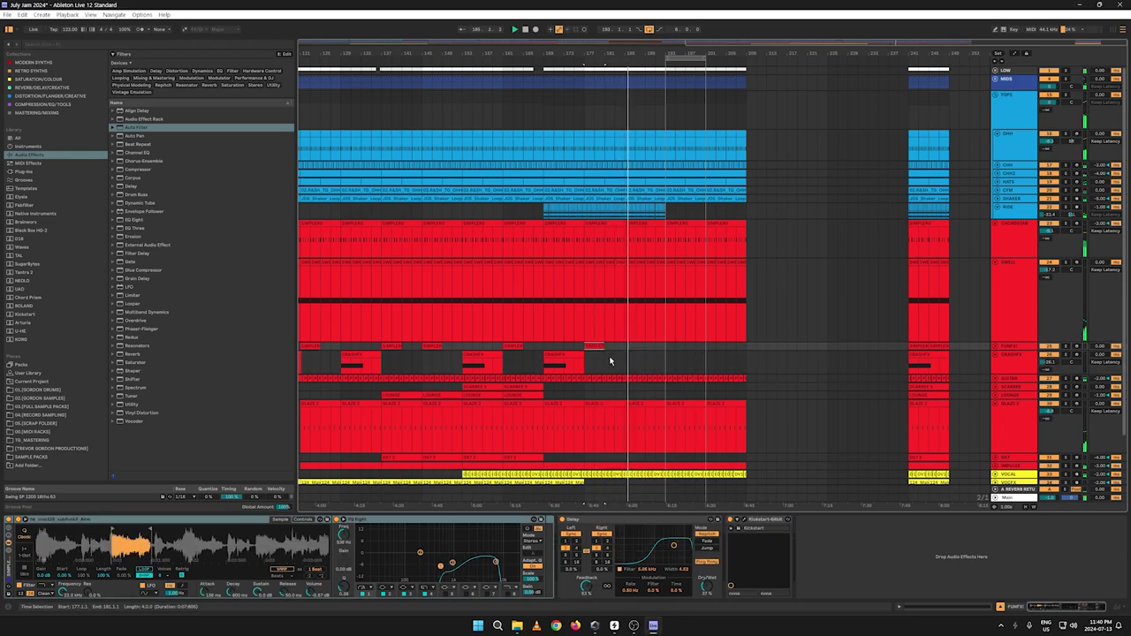
right_click(551, 356)
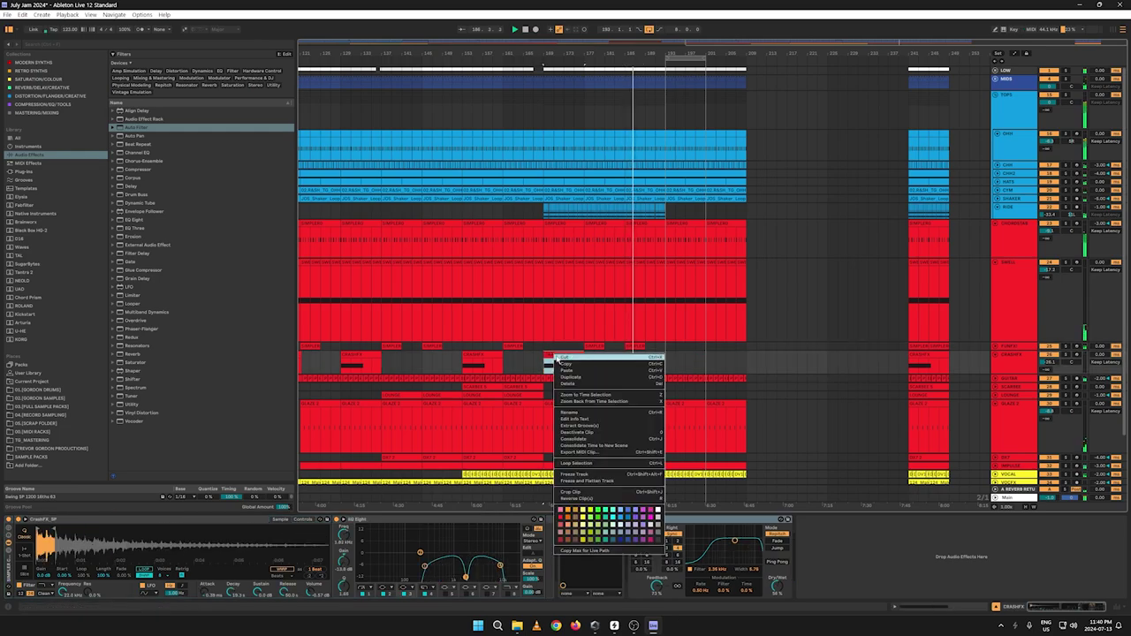
click(619, 367)
click(668, 357)
key(ctrl+v)
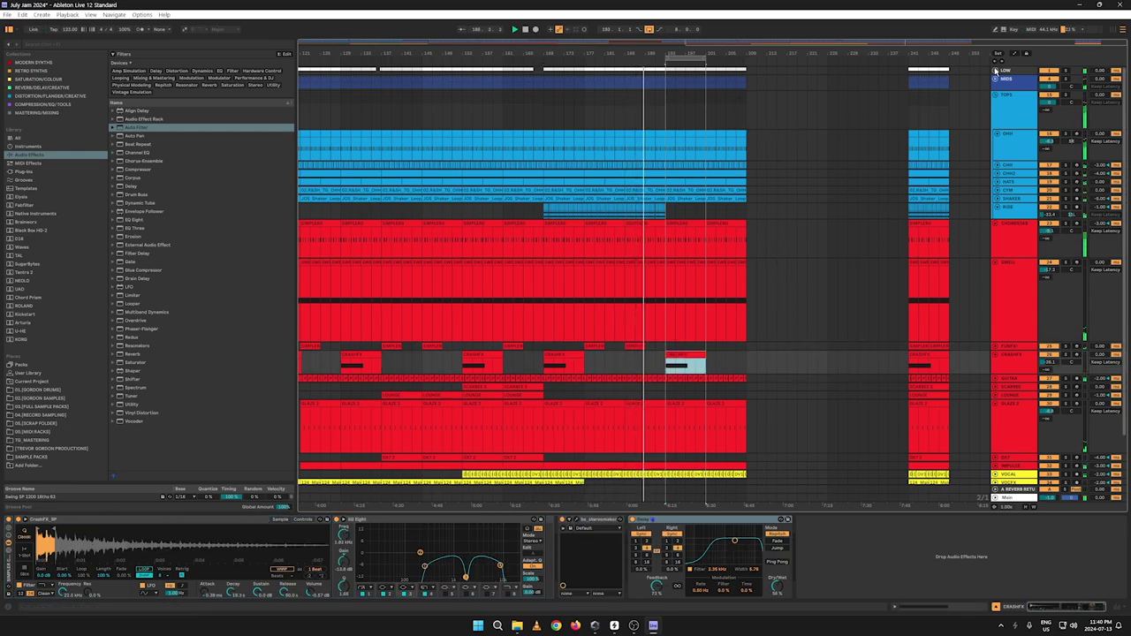
Step: Delete the vocal clips between bars 193 and 210
scroll(795, 79, up, 3)
drag(667, 55, 624, 112)
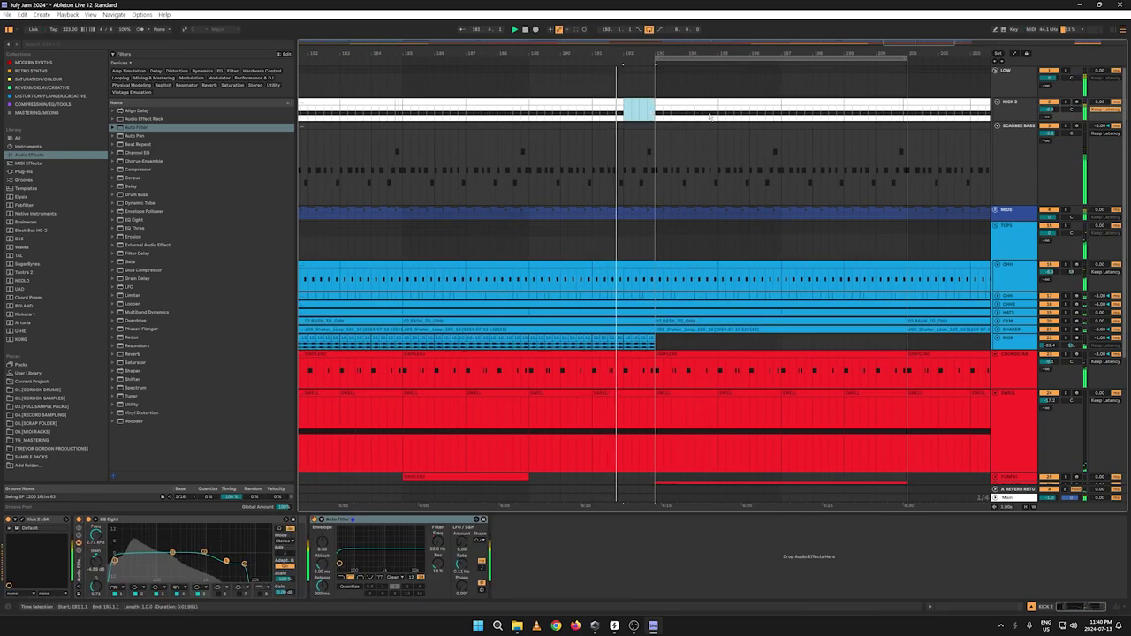
drag(749, 51, 586, 20)
scroll(651, 253, down, 4)
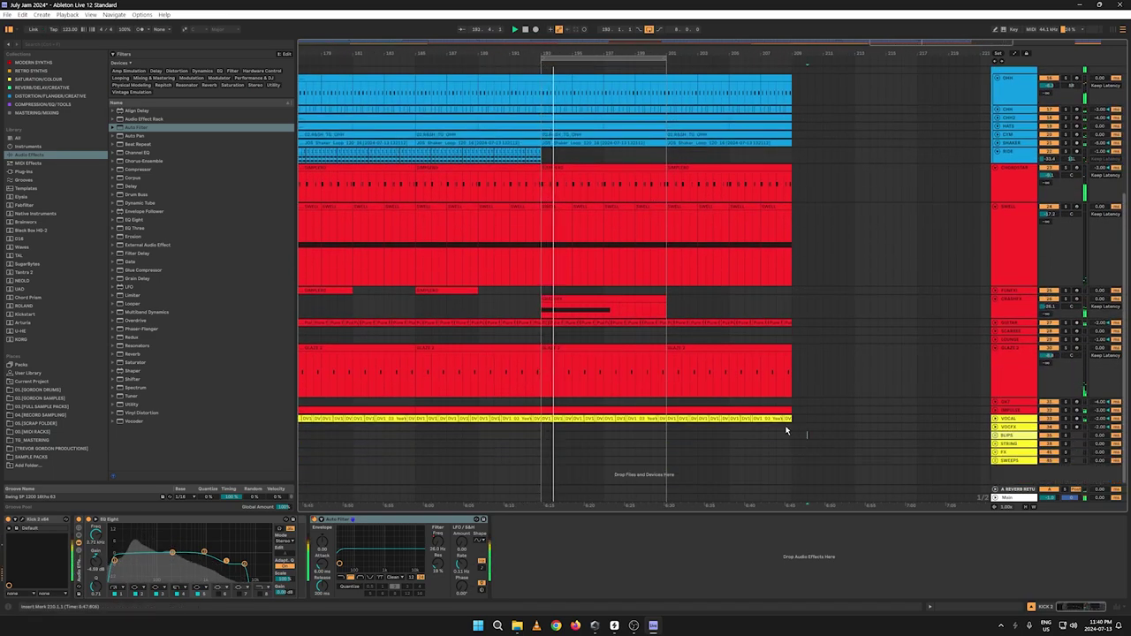
drag(802, 434, 541, 420)
key(Delete)
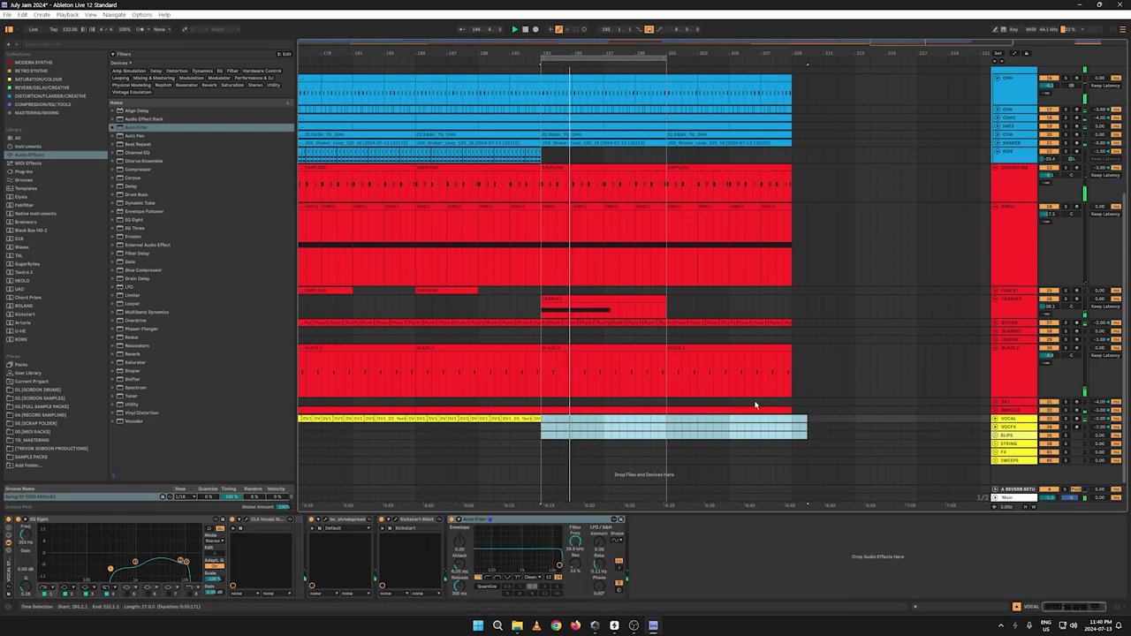
Step: Lower CHORDSTAB's Auto Filter Frequency to about 755 Hz at bar 193
click(527, 180)
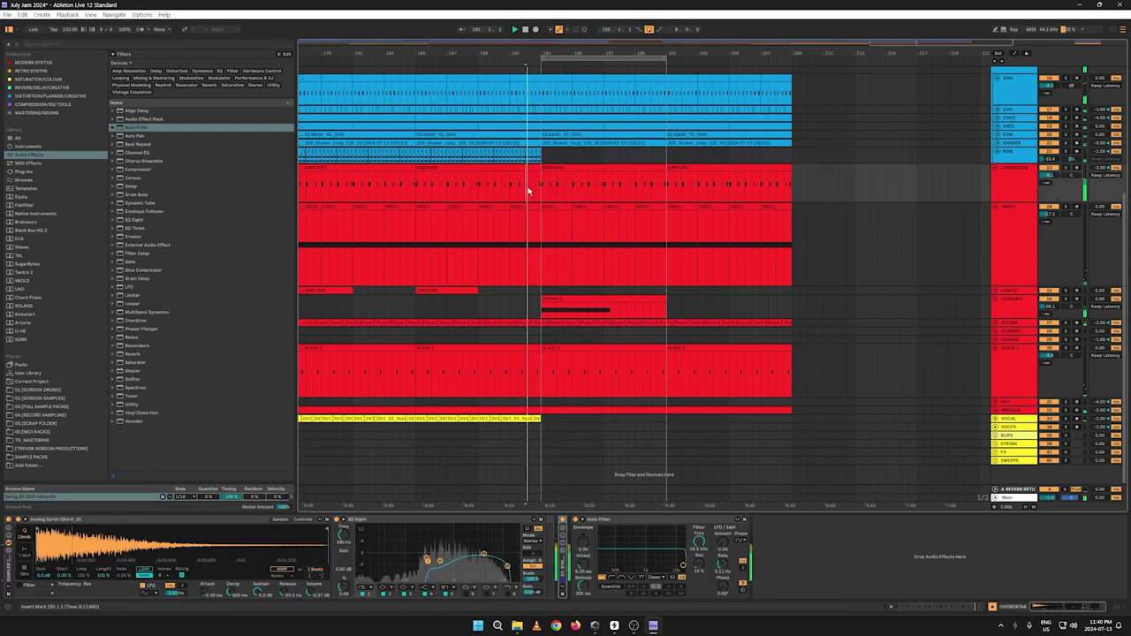
key(a)
drag(539, 173, 541, 186)
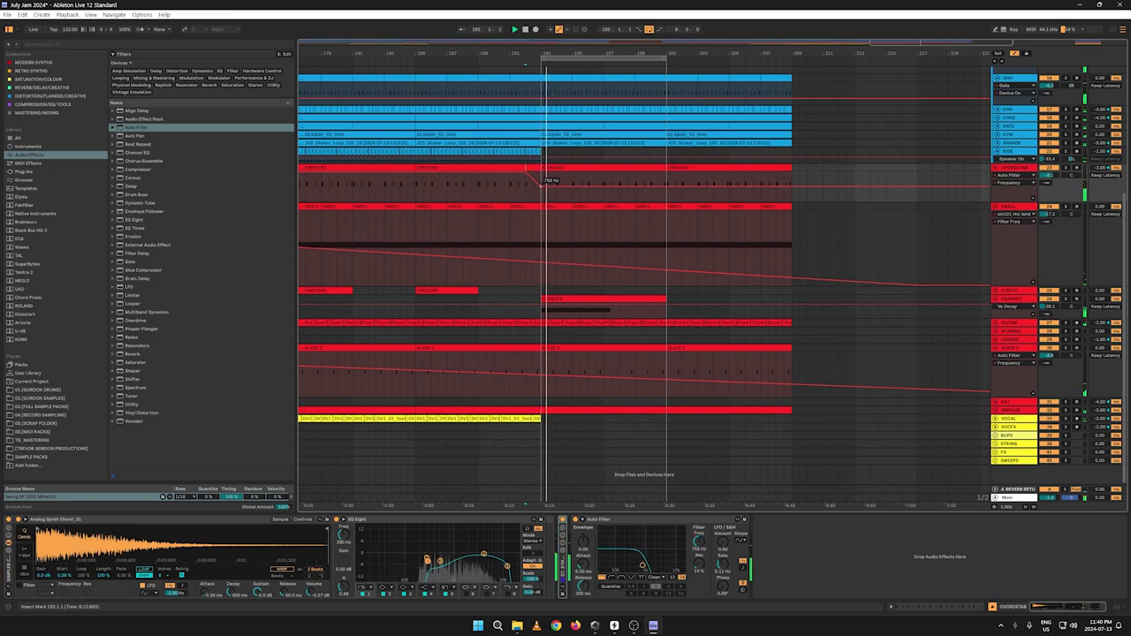
Step: Show the GUITAR track's Auto Filter Frequency automation lane, enlarged, with the whole song in view
key(a)
key(a)
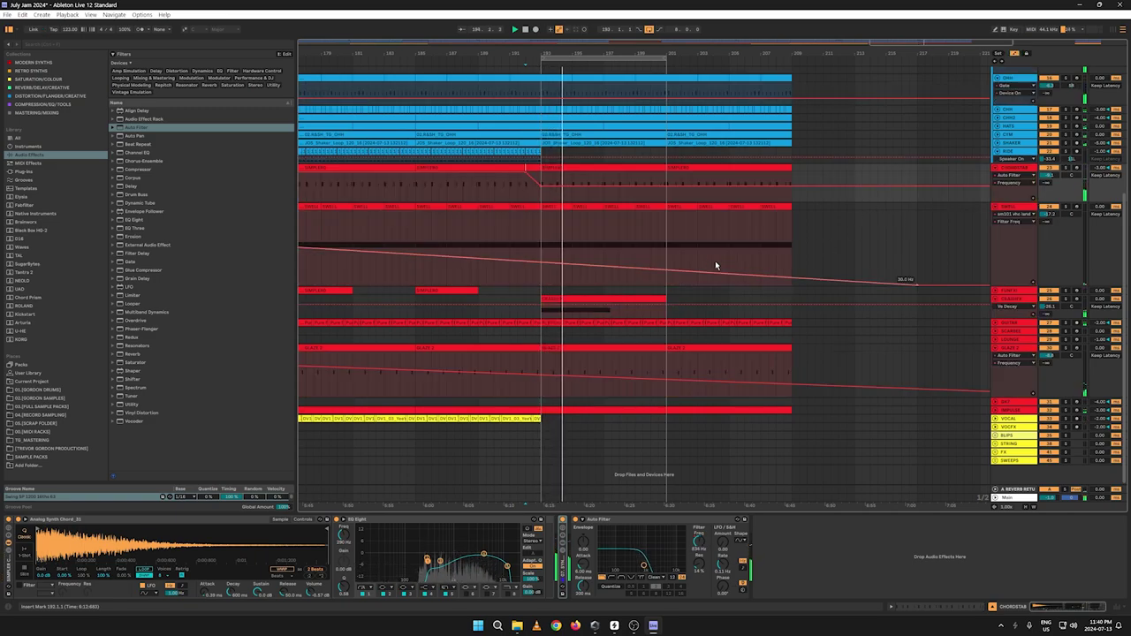
click(996, 323)
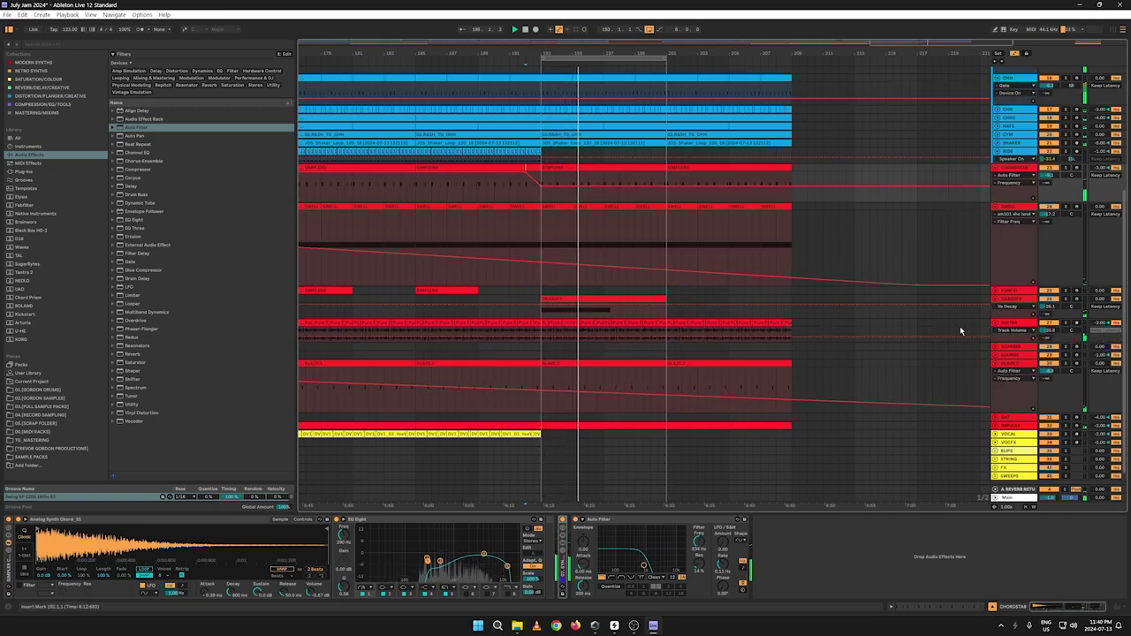
click(1015, 324)
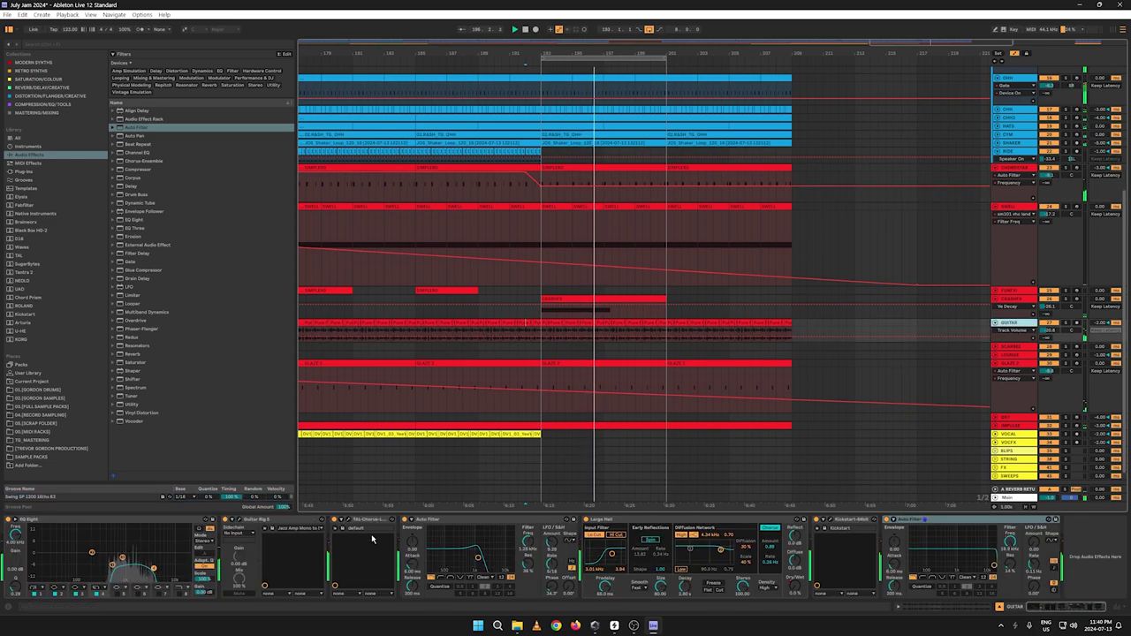
right_click(1011, 544)
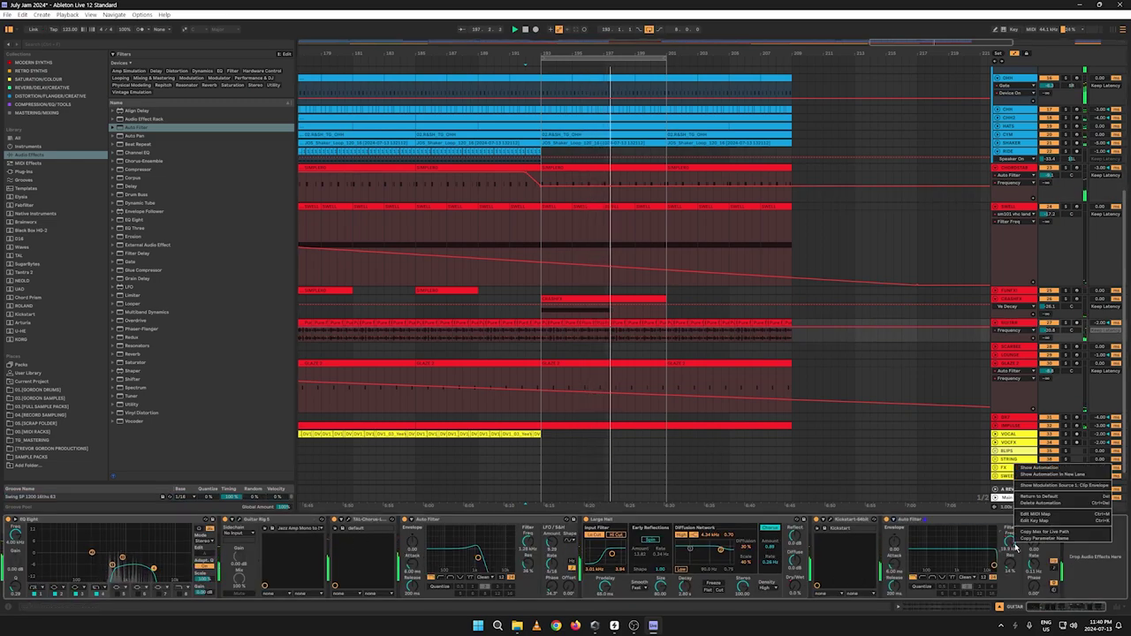
click(1027, 472)
key(space)
key(space)
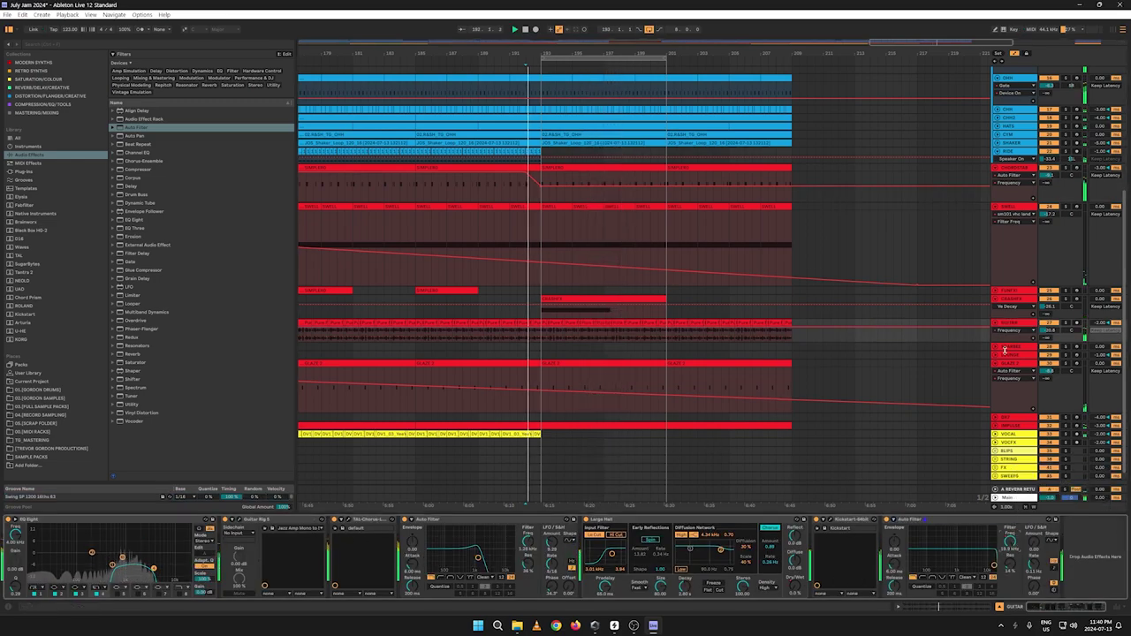
drag(1016, 341, 1012, 371)
key(space)
key(space)
click(467, 63)
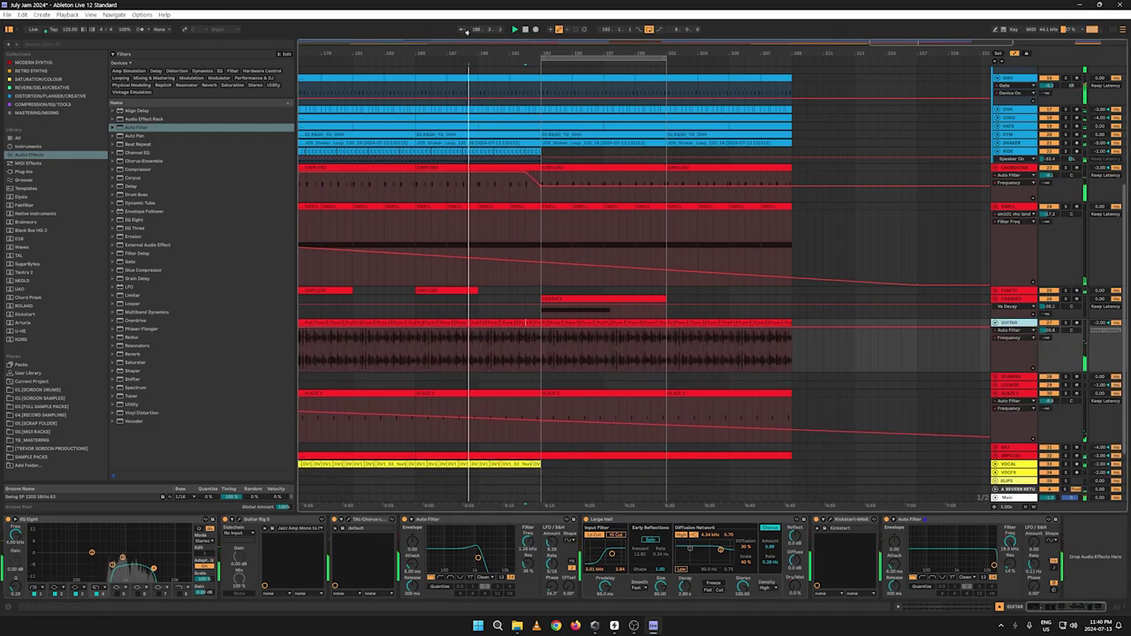
mouse_move(464, 51)
mouse_down()
mouse_move(464, 12)
mouse_move(463, 36)
mouse_move(464, 12)
mouse_move(448, 37)
mouse_up()
key(space)
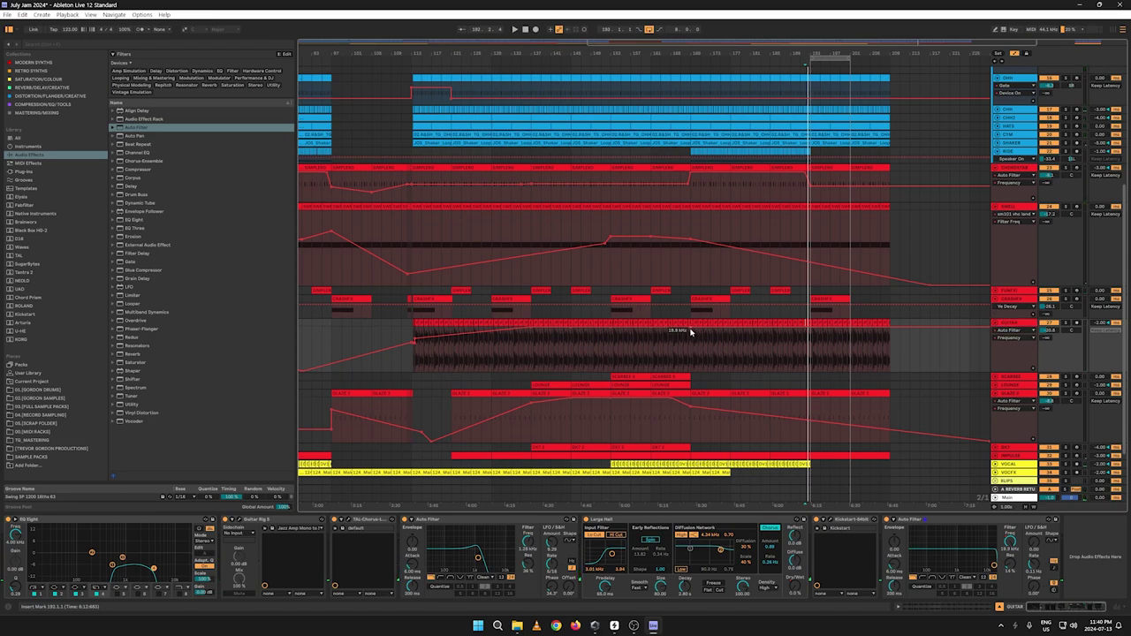
Step: Drag the final GUITAR filter breakpoint in the outro down to 28 Hz
drag(691, 331, 691, 345)
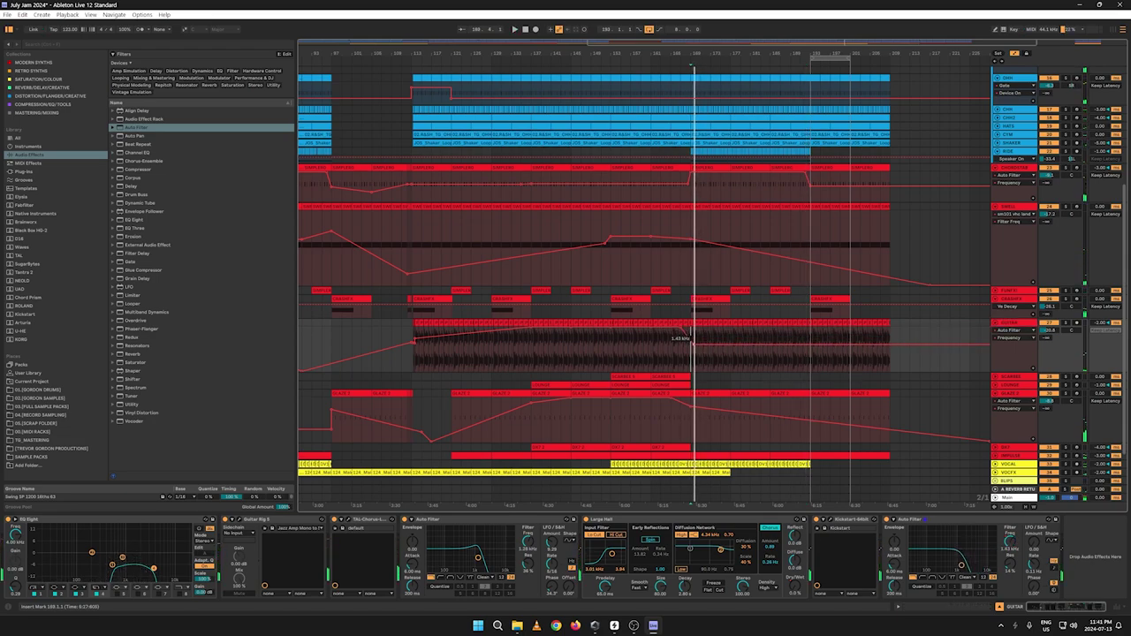
drag(694, 45, 668, 54)
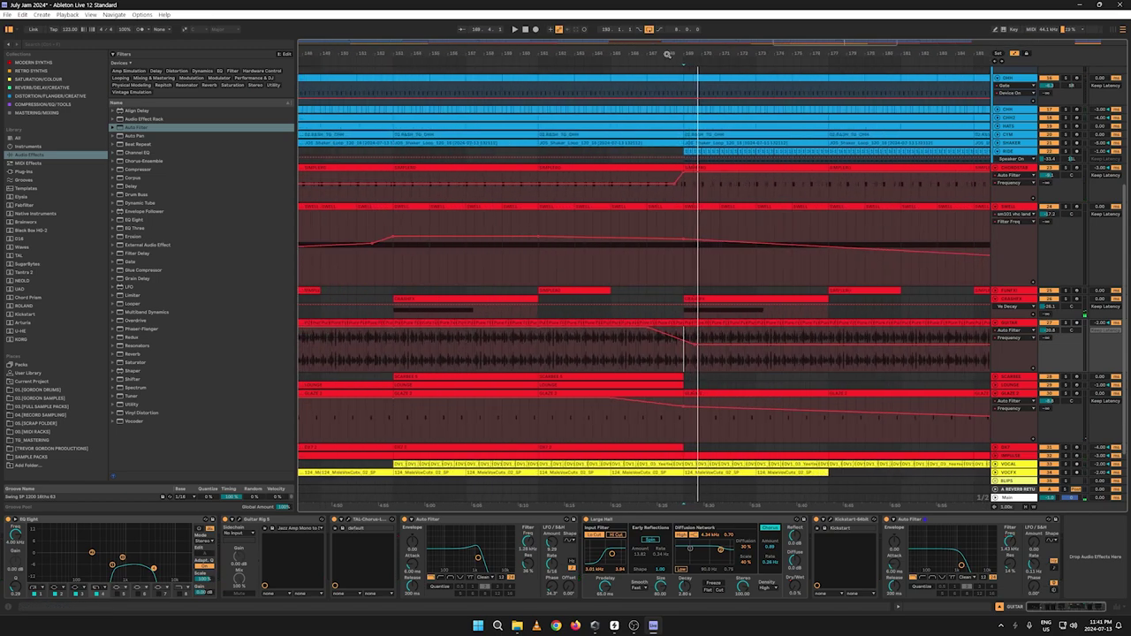
click(656, 60)
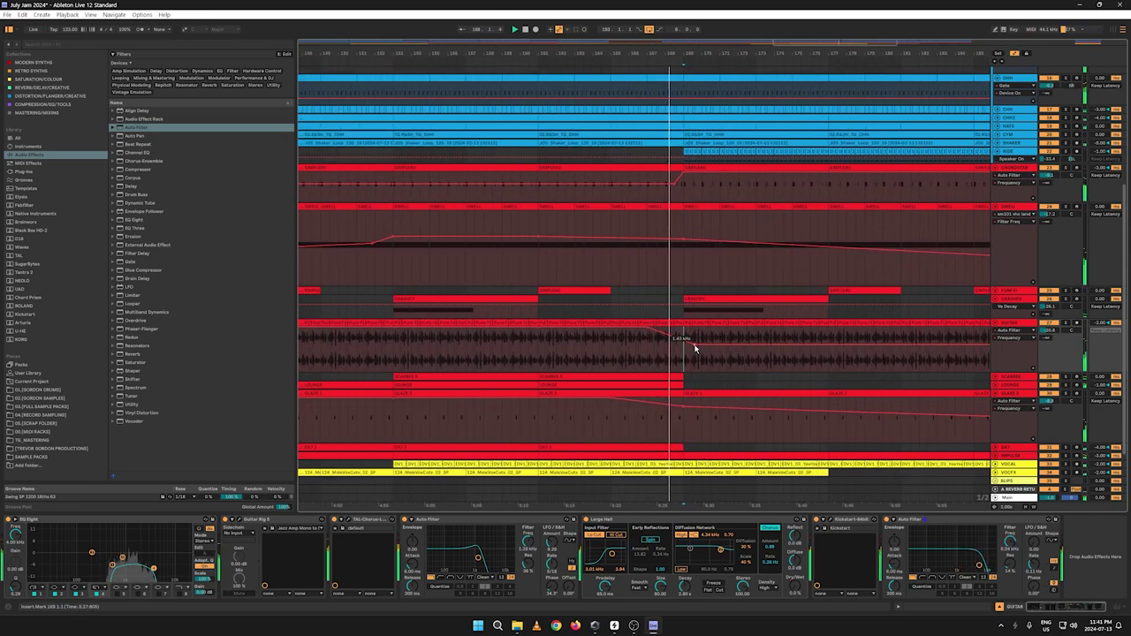
drag(695, 345, 691, 349)
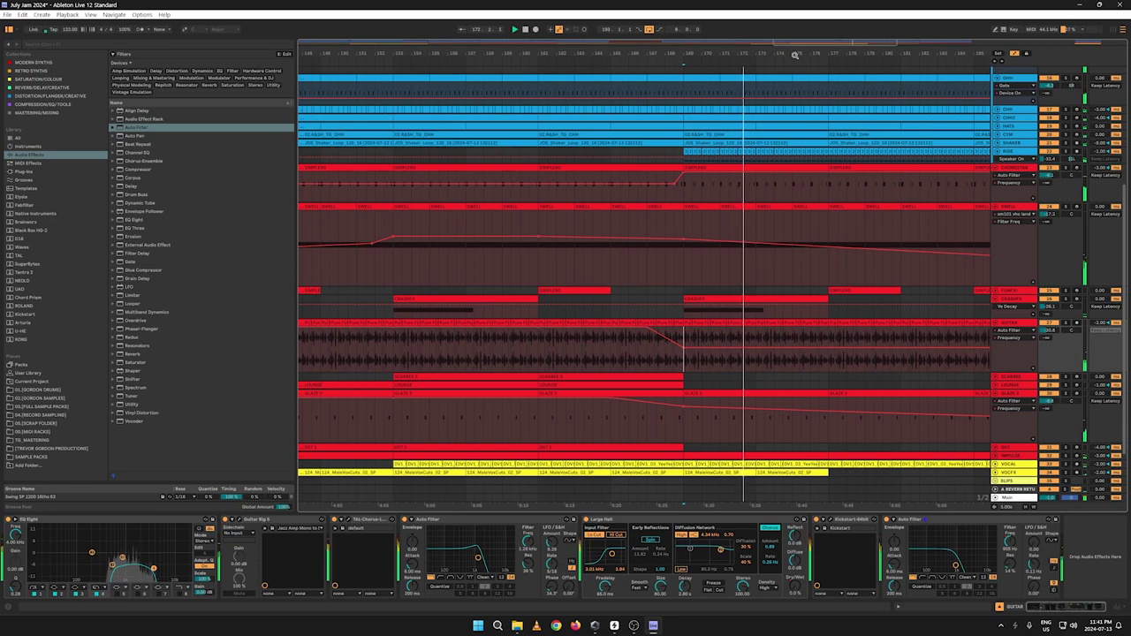
drag(795, 55, 644, 48)
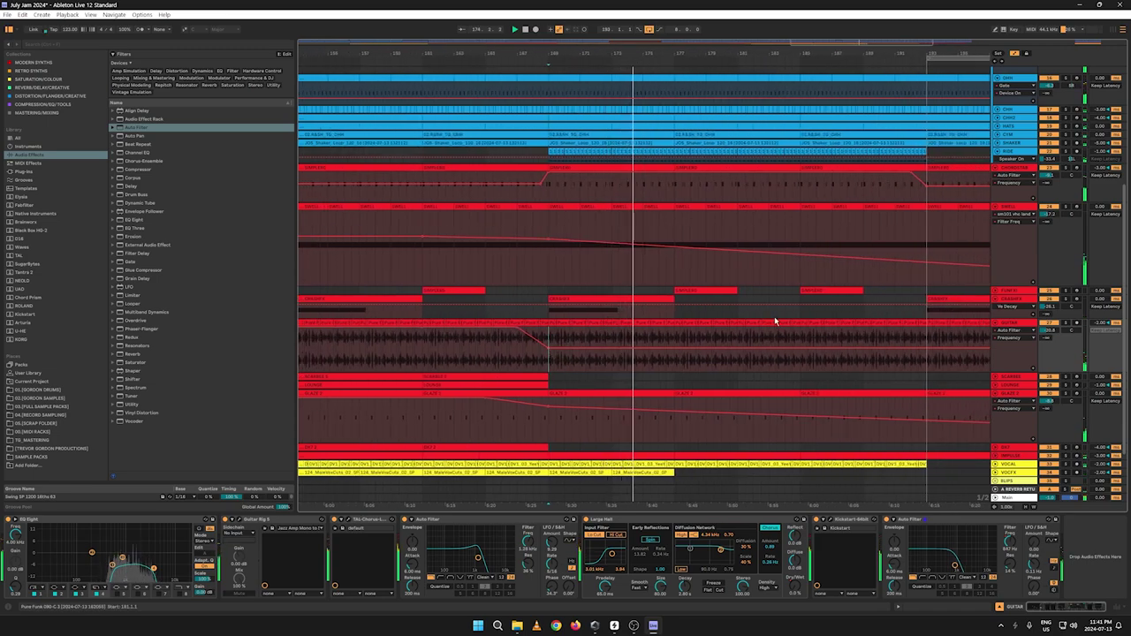
drag(838, 55, 535, 39)
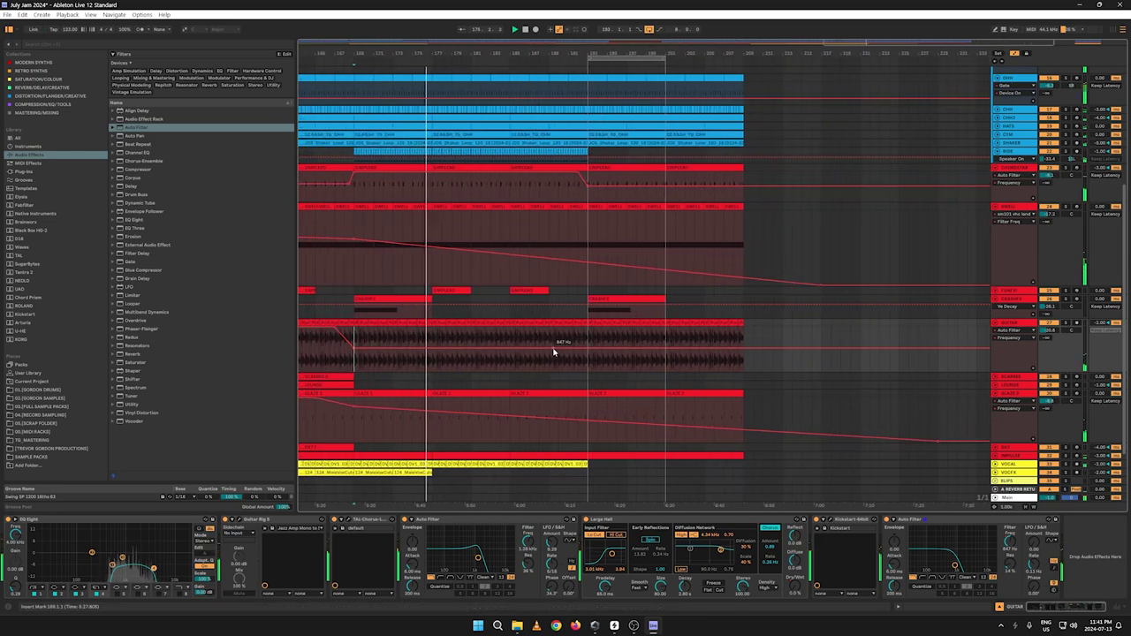
drag(586, 351, 665, 377)
Step: Unfold the STRING group and show its automation envelopes over the later bars
key(a)
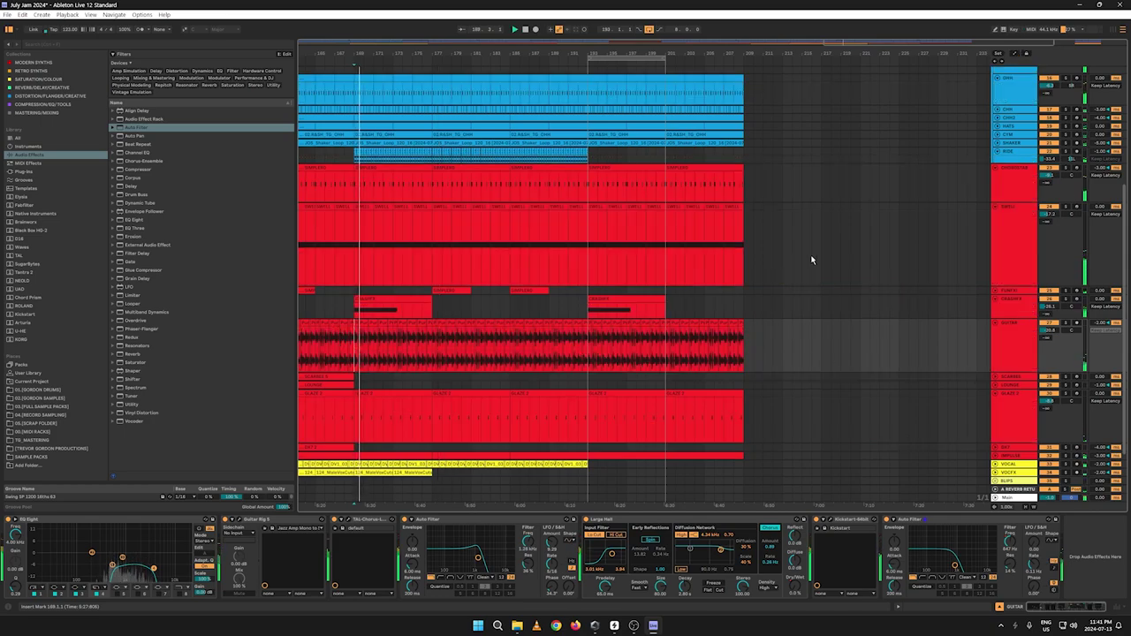
scroll(830, 248, down, 2)
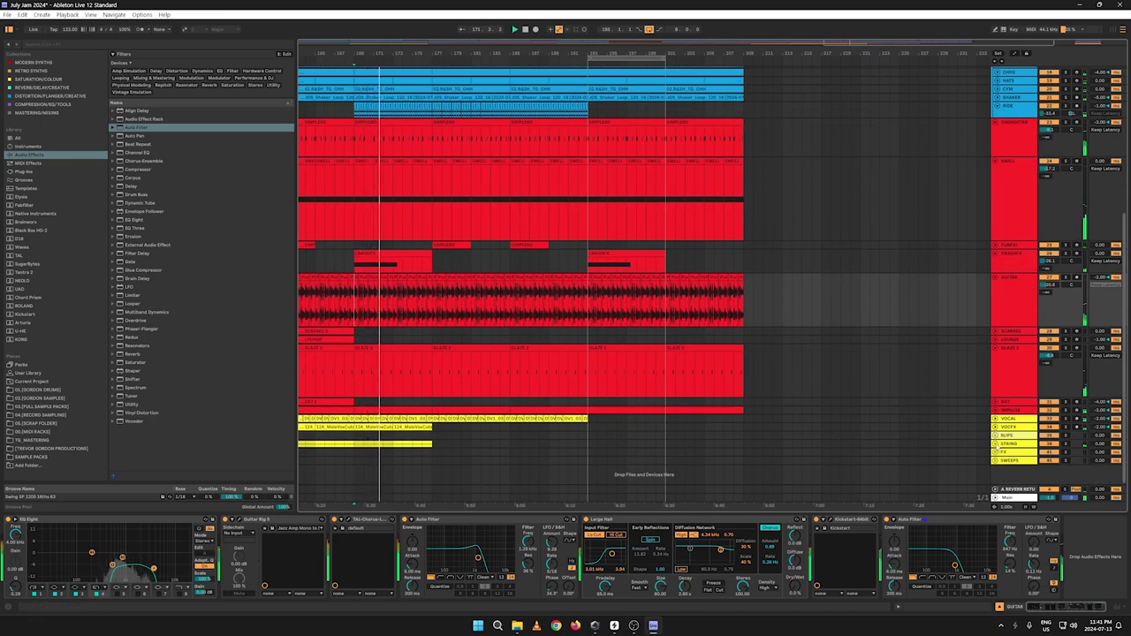
click(995, 443)
scroll(624, 368, down, 2)
key(a)
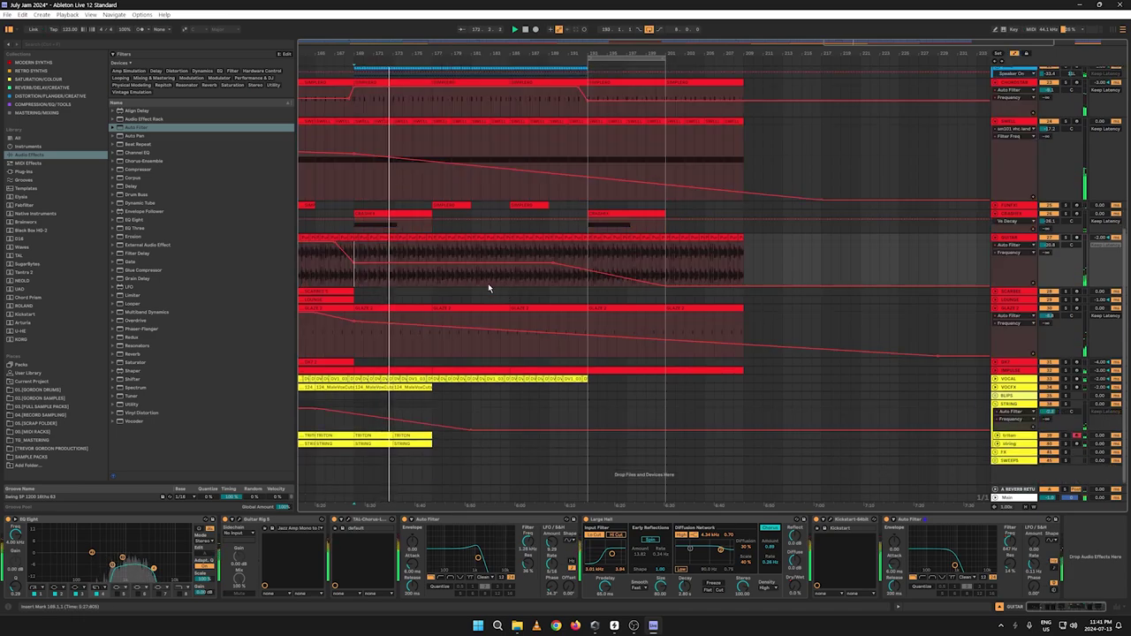
drag(350, 54, 580, 55)
Step: Set the STRING filter breakpoint to bar 169 at 19.9 kHz and duplicate the TRITON and STRING clips
key(space)
key(space)
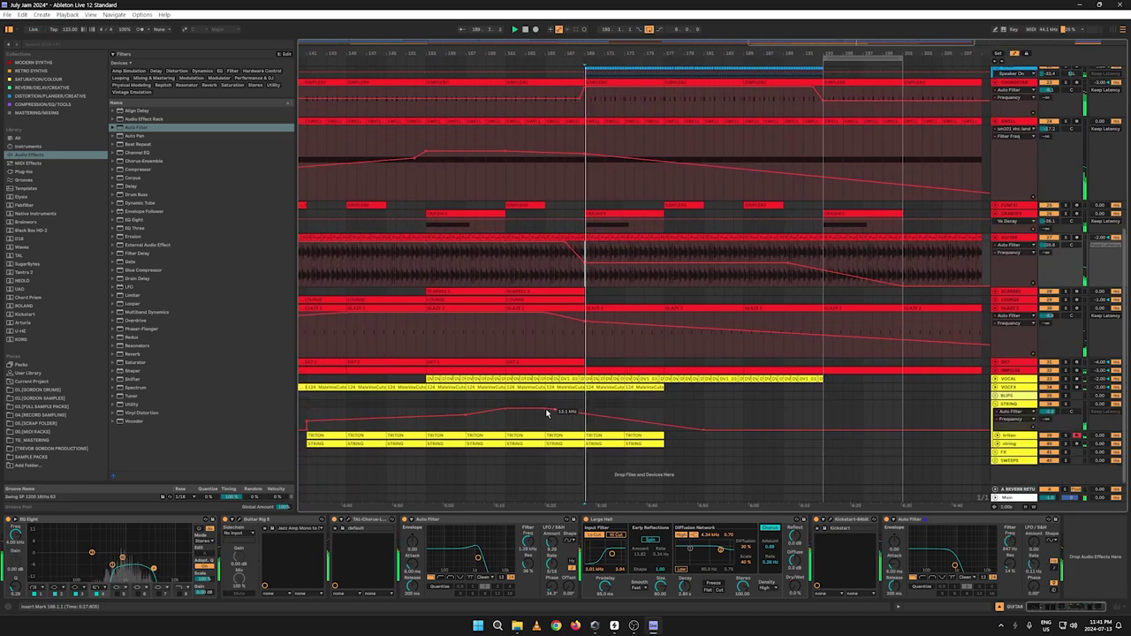
drag(507, 412, 586, 410)
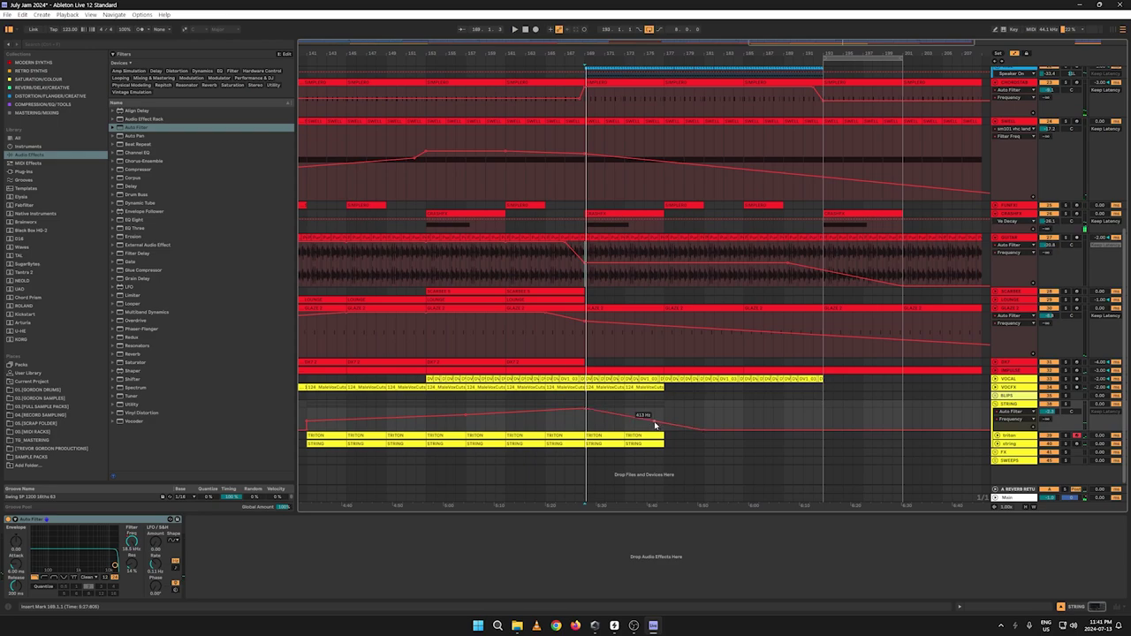
mouse_move(655, 425)
mouse_down()
mouse_move(679, 410)
mouse_move(664, 410)
mouse_up()
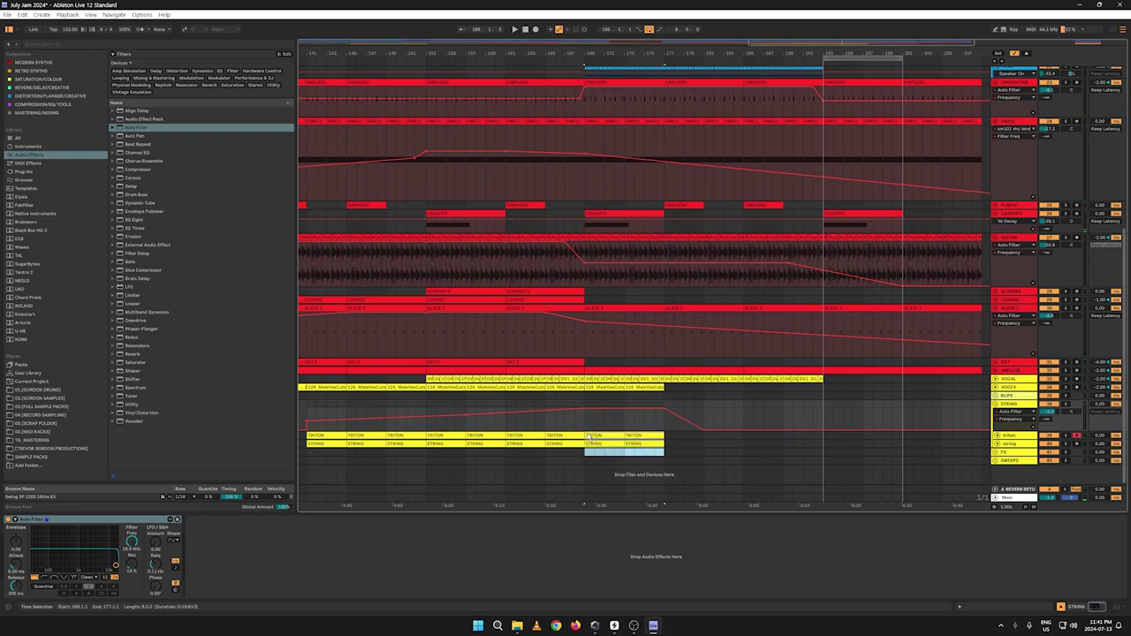
key(ctrl+d)
key(ctrl+d)
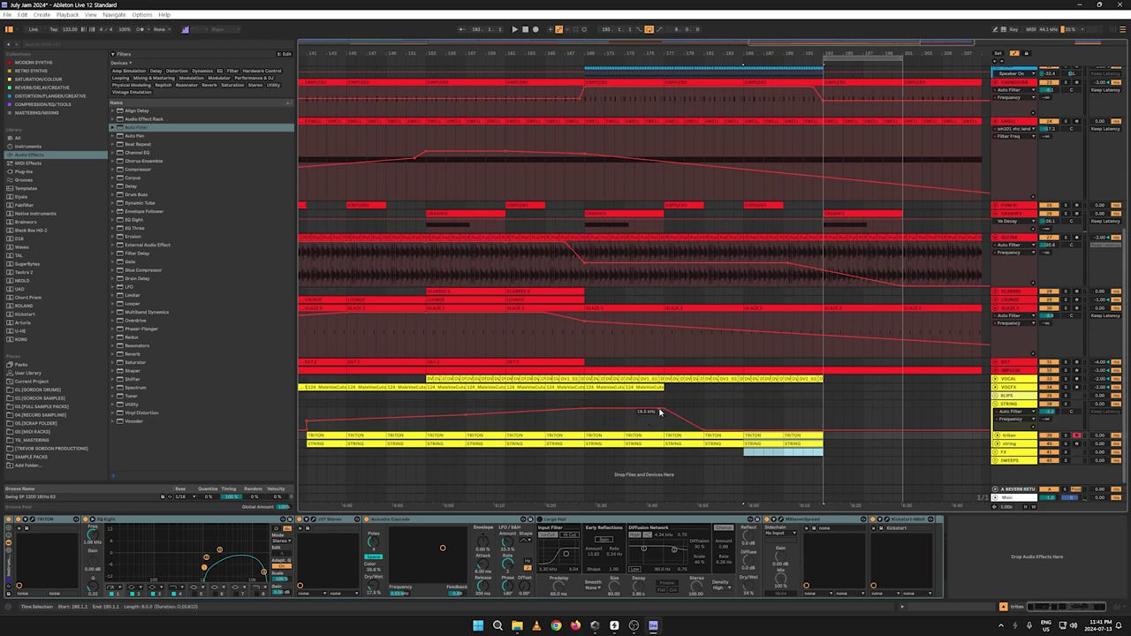
Step: Audition the STRING filter lane from bar 177 onward, then return playback to bar 169
drag(660, 409, 752, 427)
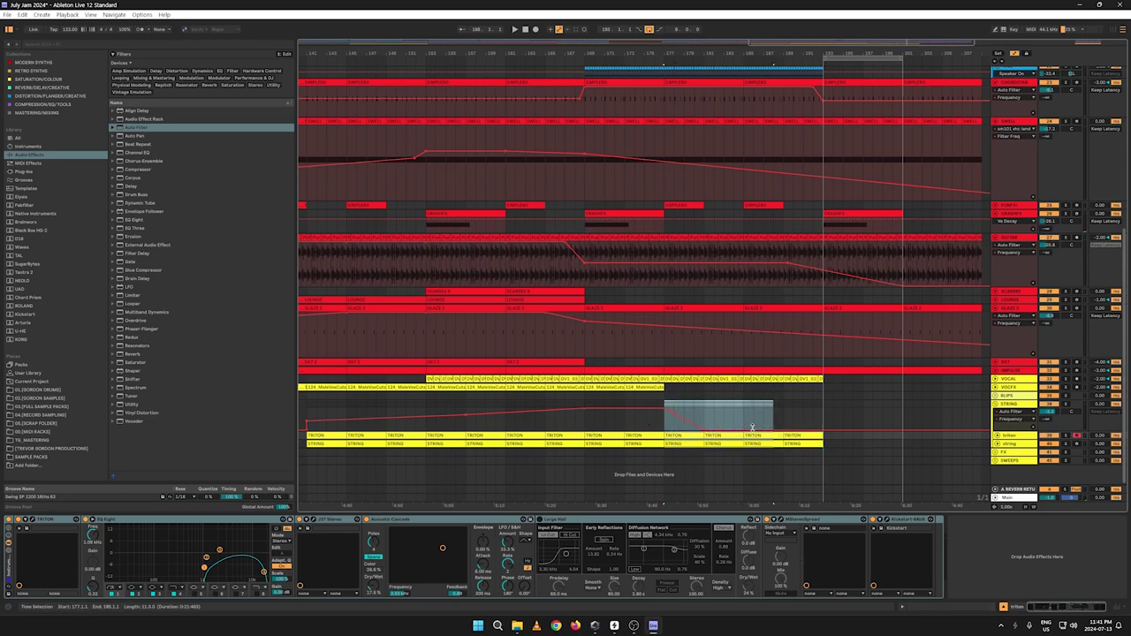
click(664, 412)
click(629, 429)
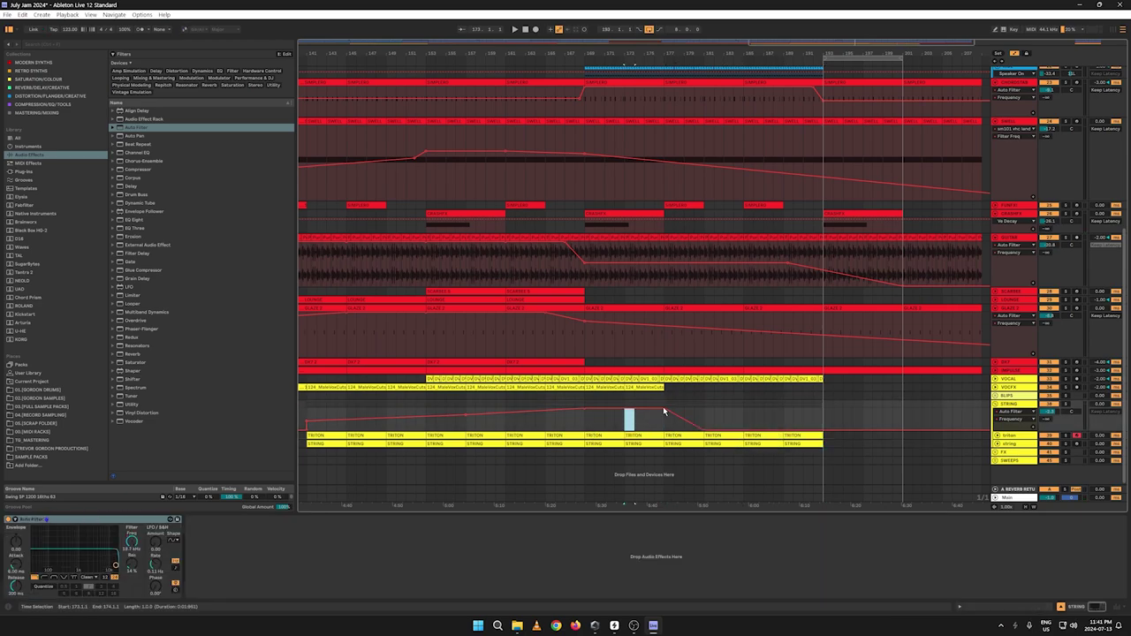
drag(664, 412, 722, 424)
key(space)
click(652, 417)
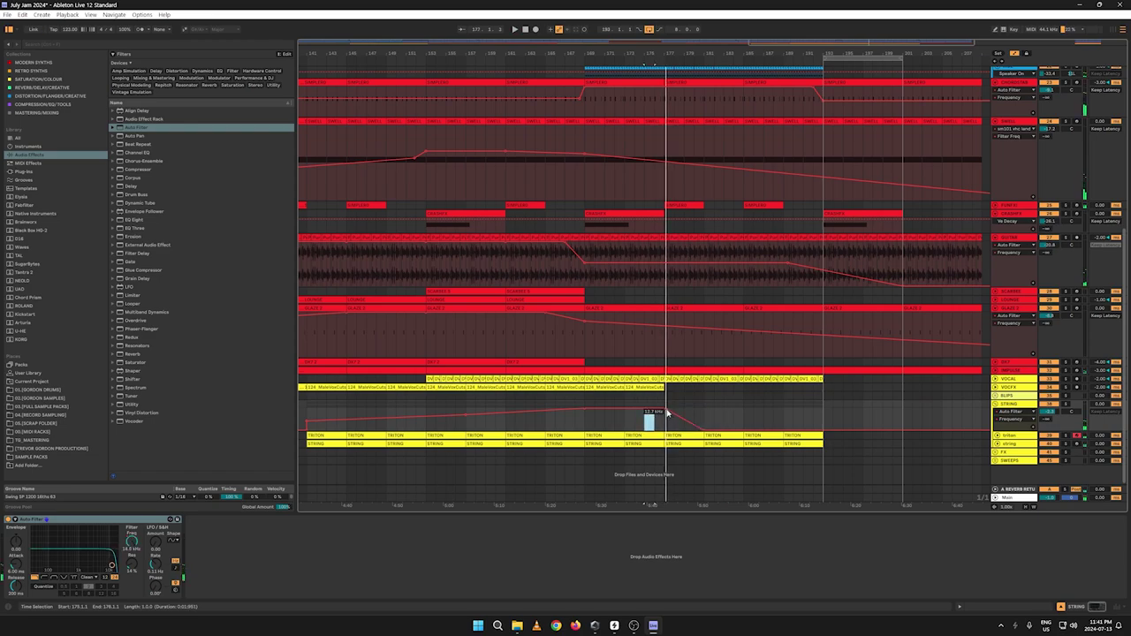
key(space)
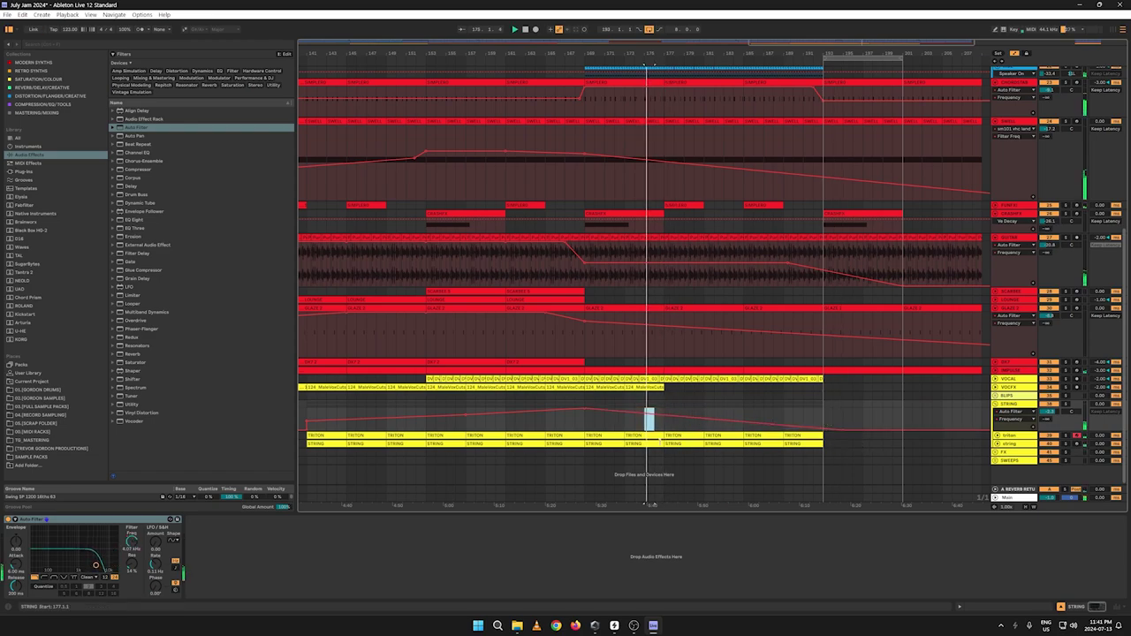
click(585, 415)
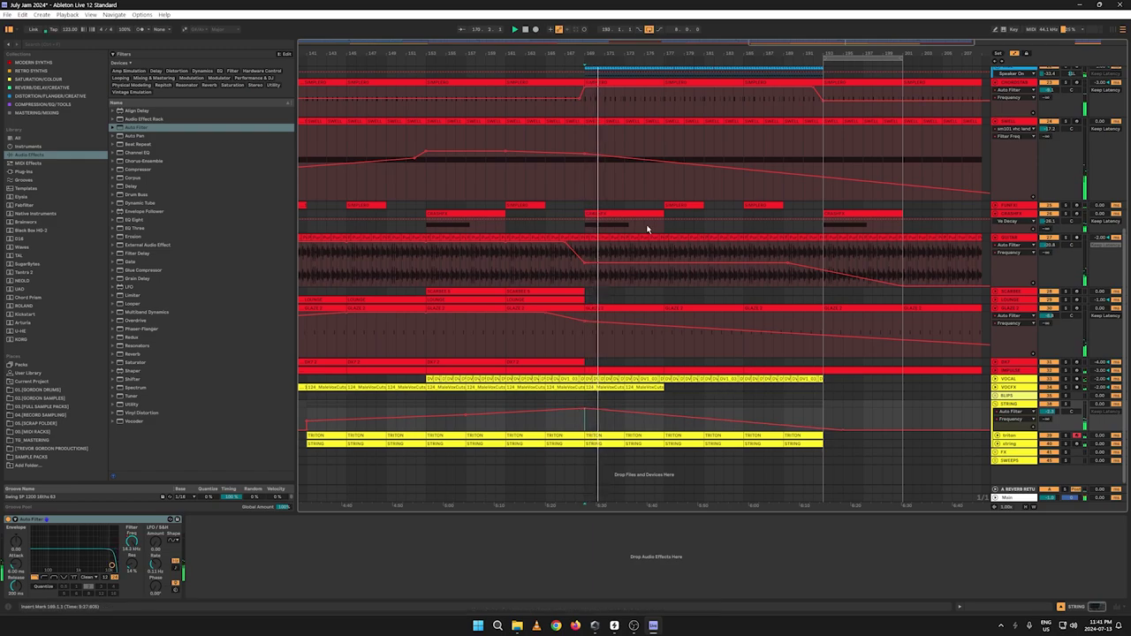
key(a)
drag(638, 54, 660, 40)
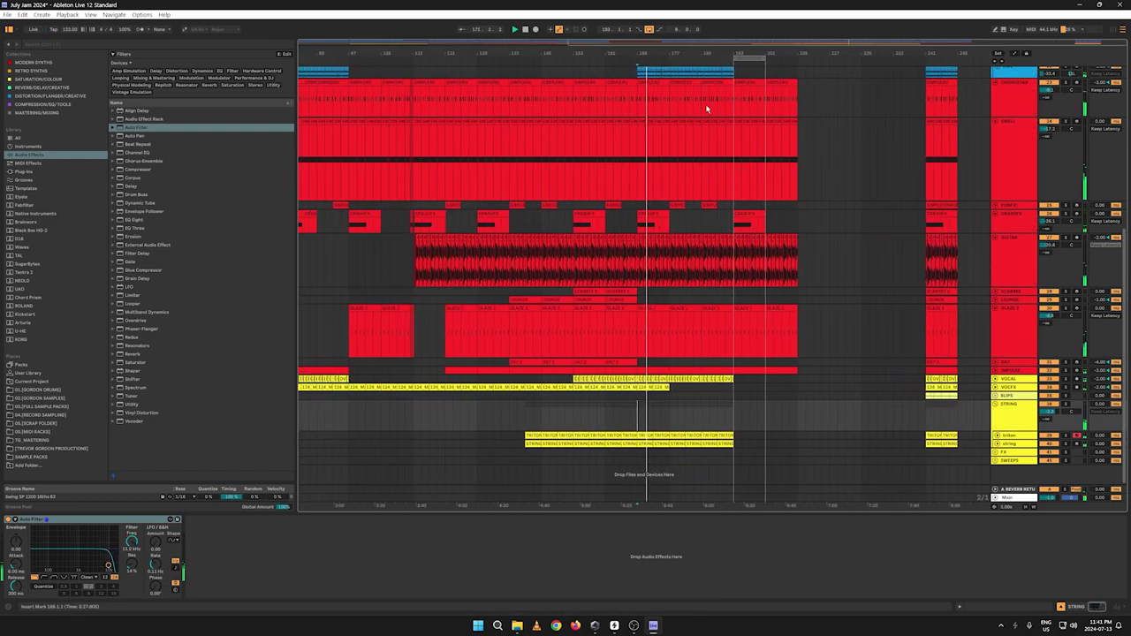
Step: Fold the STRING group and delete the end section of the IMPULSE clip
key(a)
key(a)
click(996, 404)
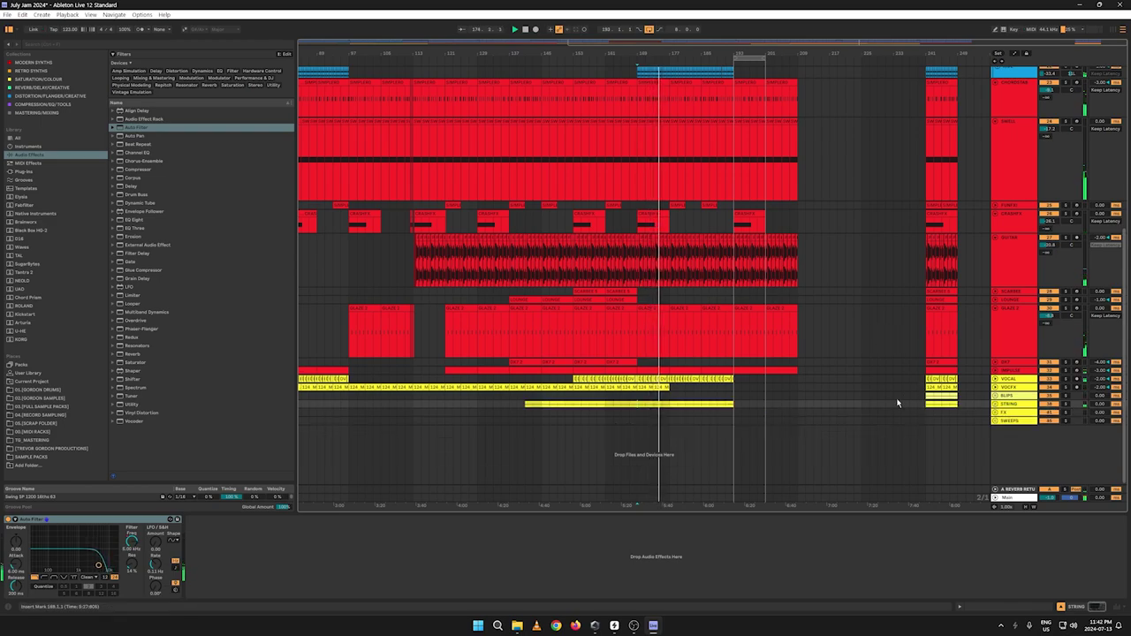
click(995, 371)
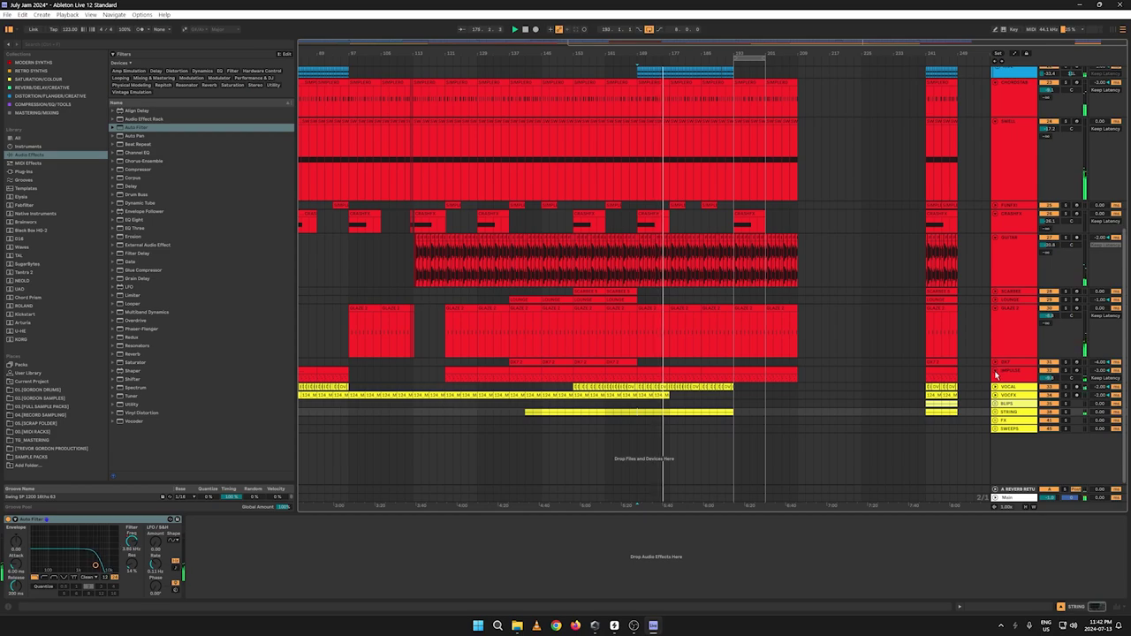
drag(810, 374, 746, 380)
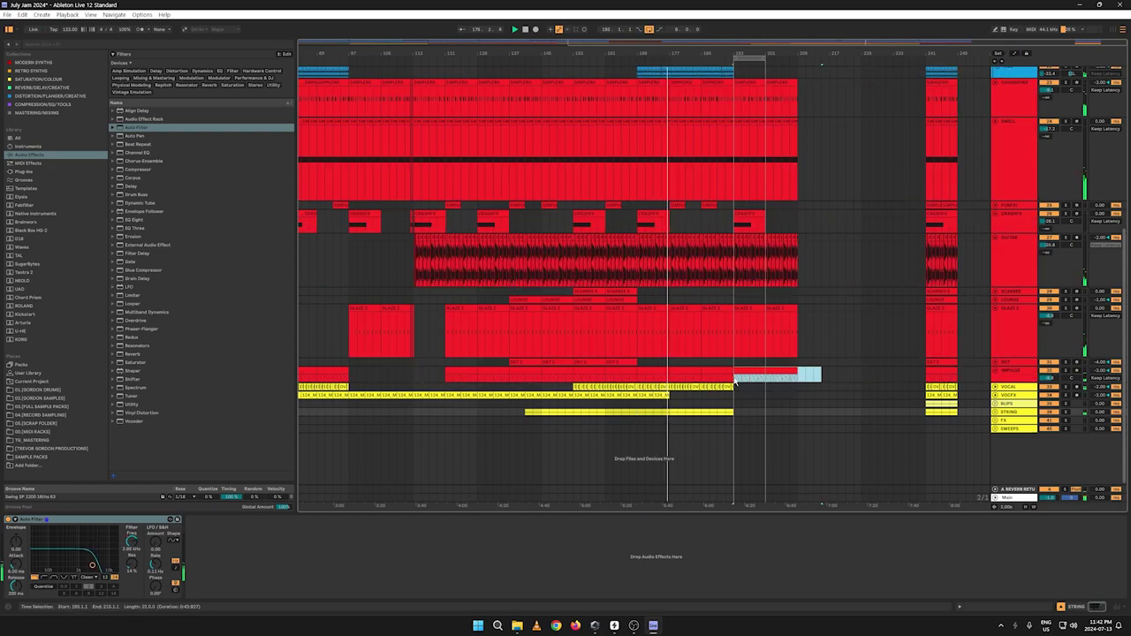
key(Delete)
key(a)
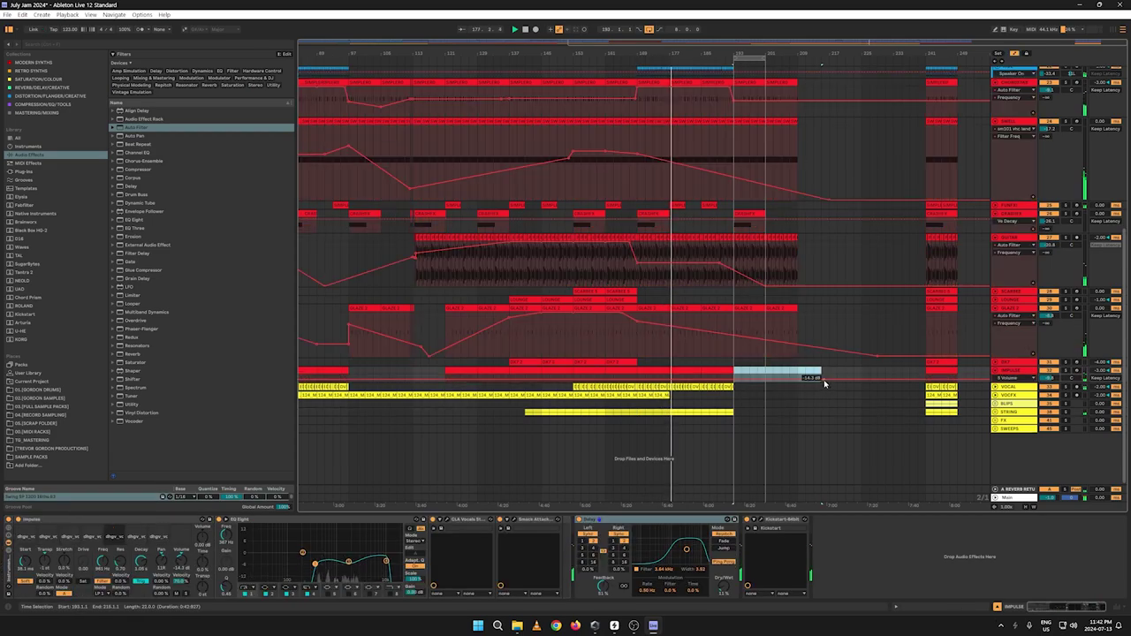
key(a)
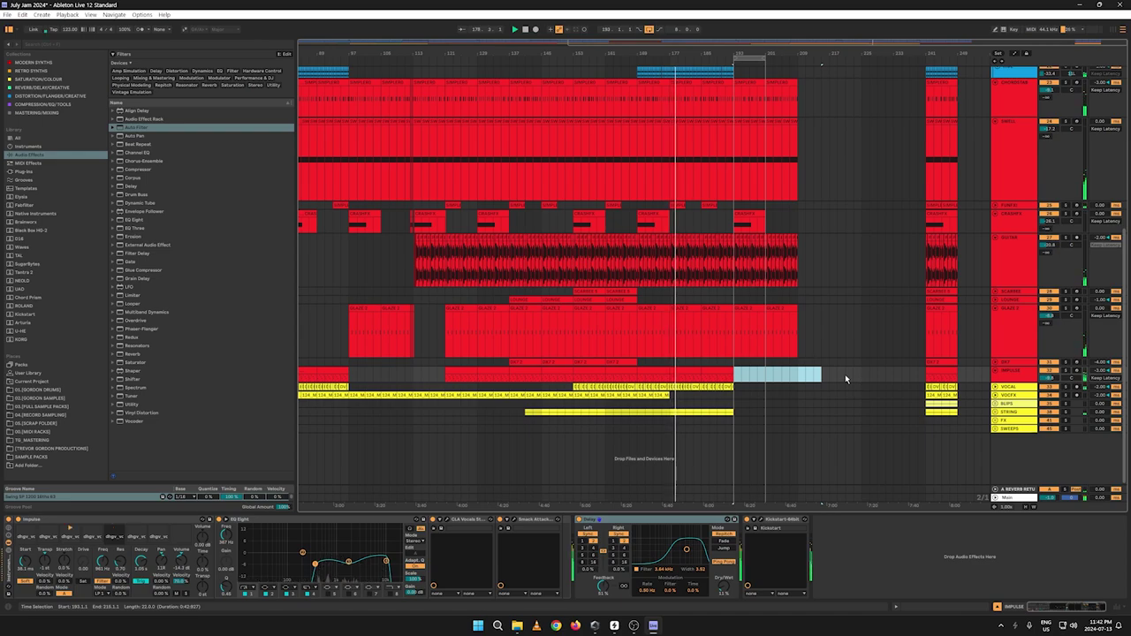
key(a)
key(a)
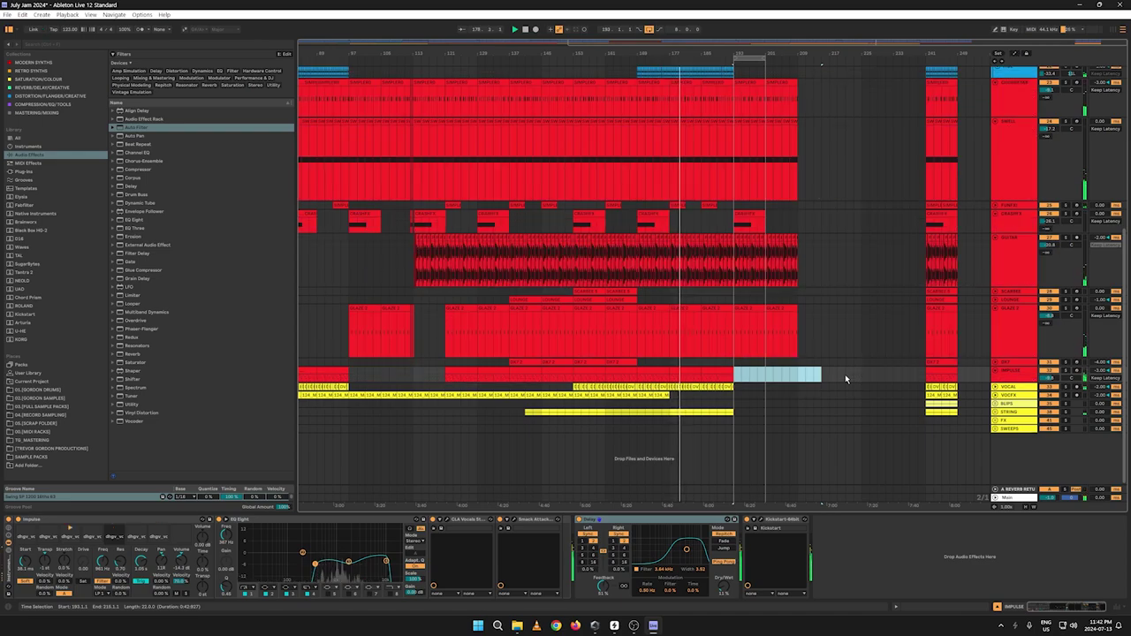
scroll(906, 270, up, 3)
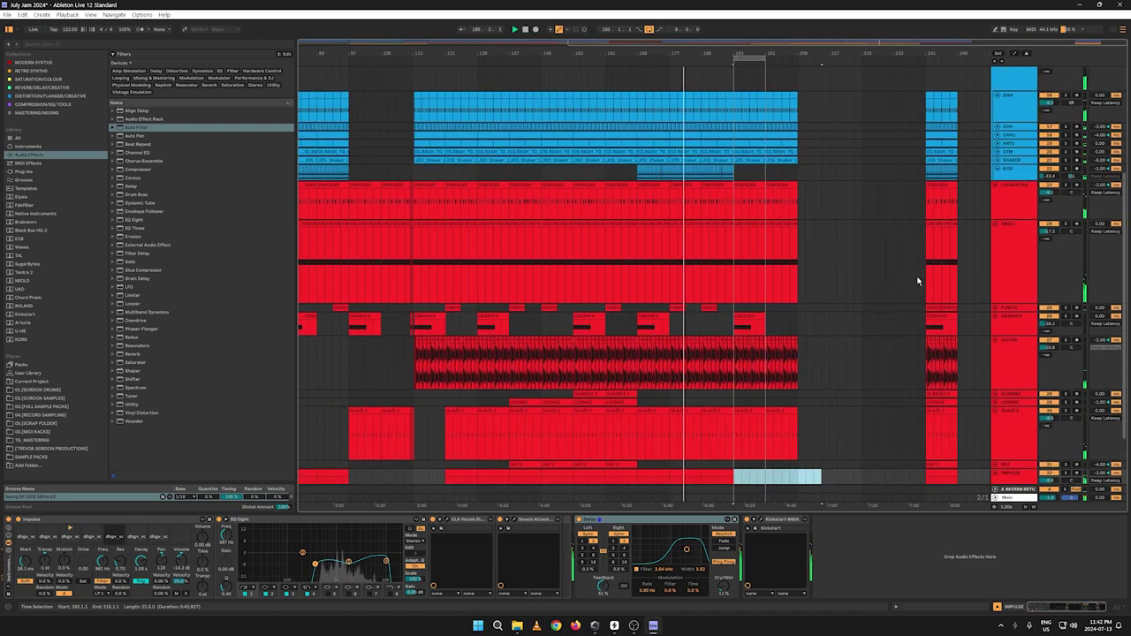
scroll(861, 265, up, 5)
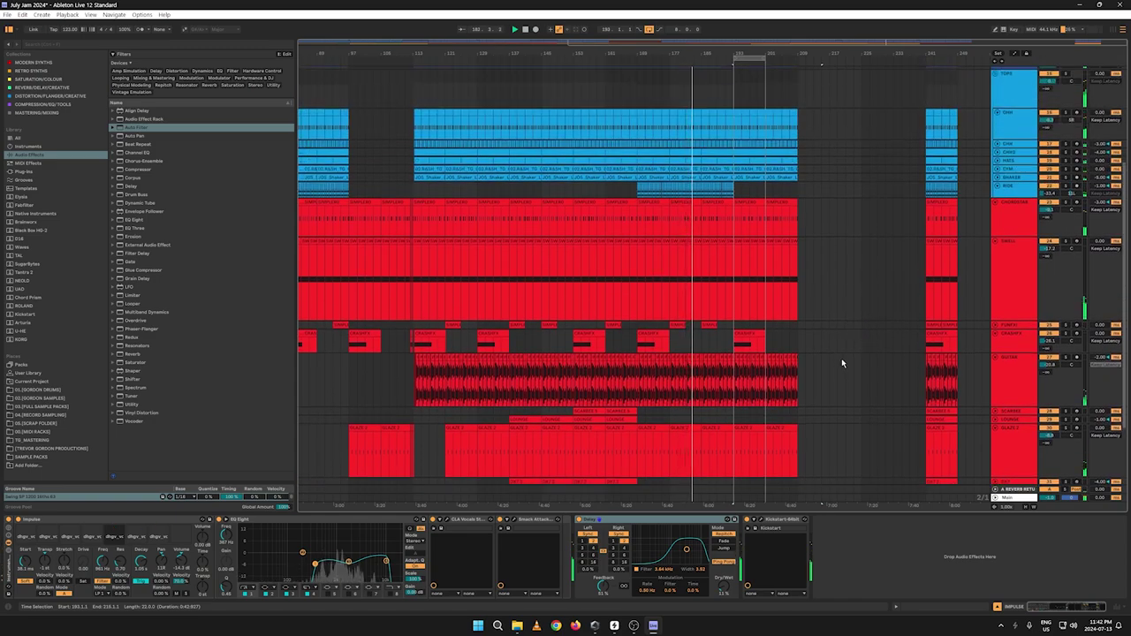
Step: Select the last section across all tracks and duplicate it further along with Ctrl+D
scroll(841, 358, down, 5)
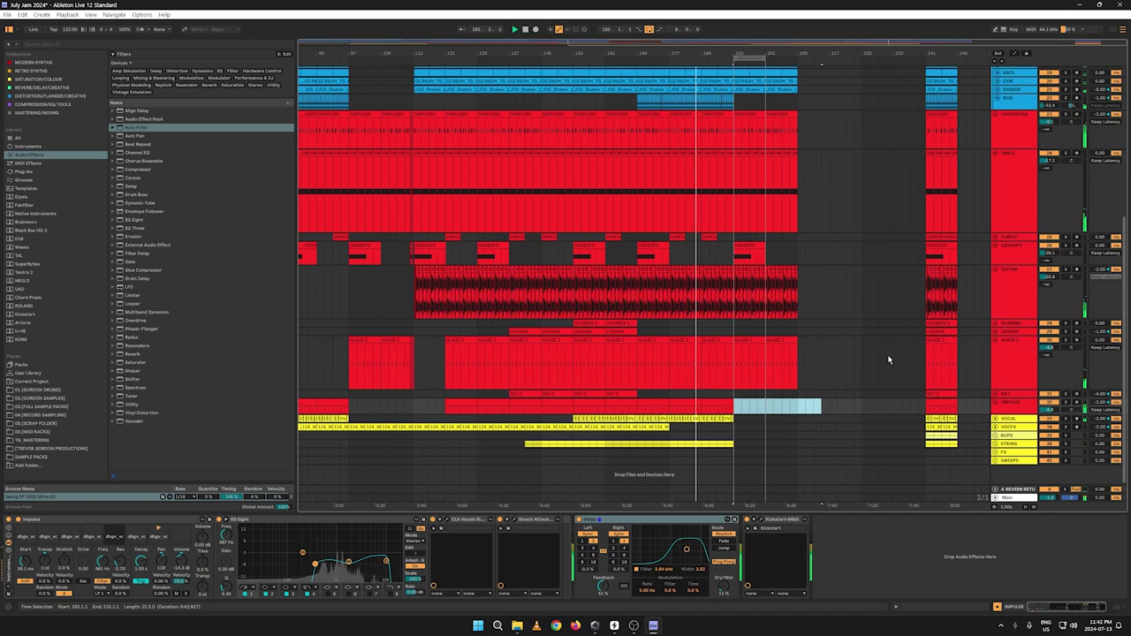
key(a)
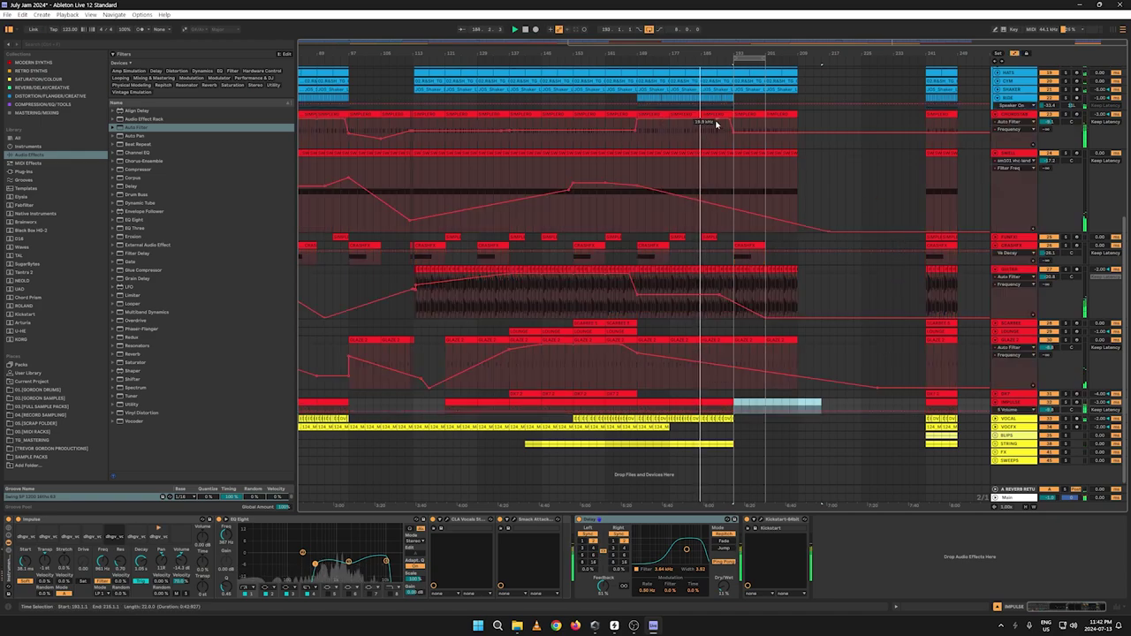
click(728, 123)
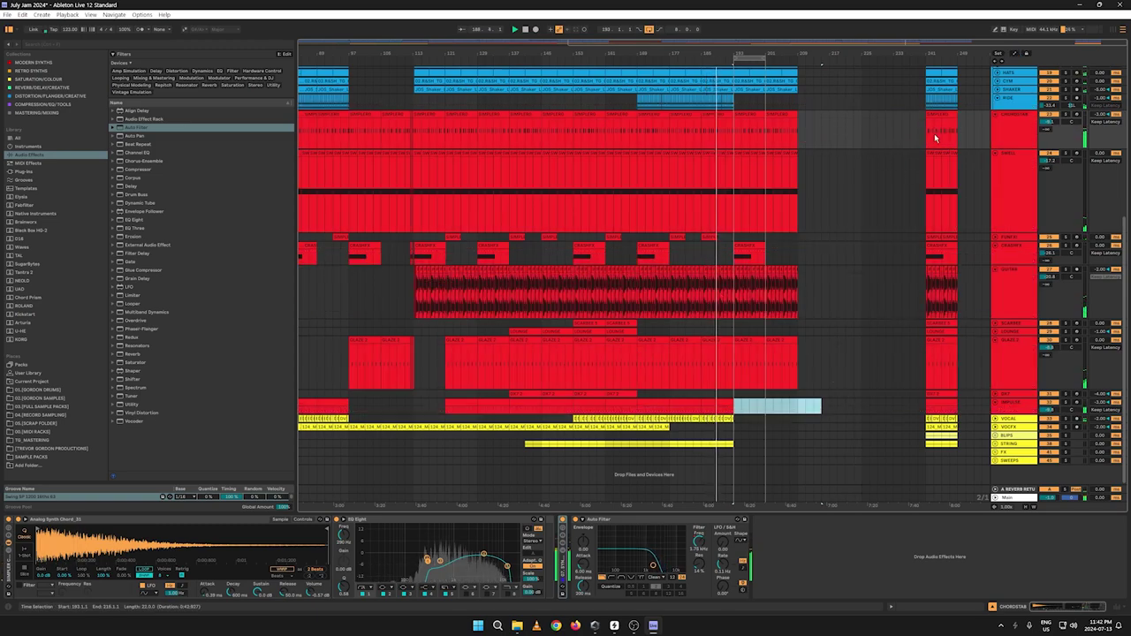
key(a)
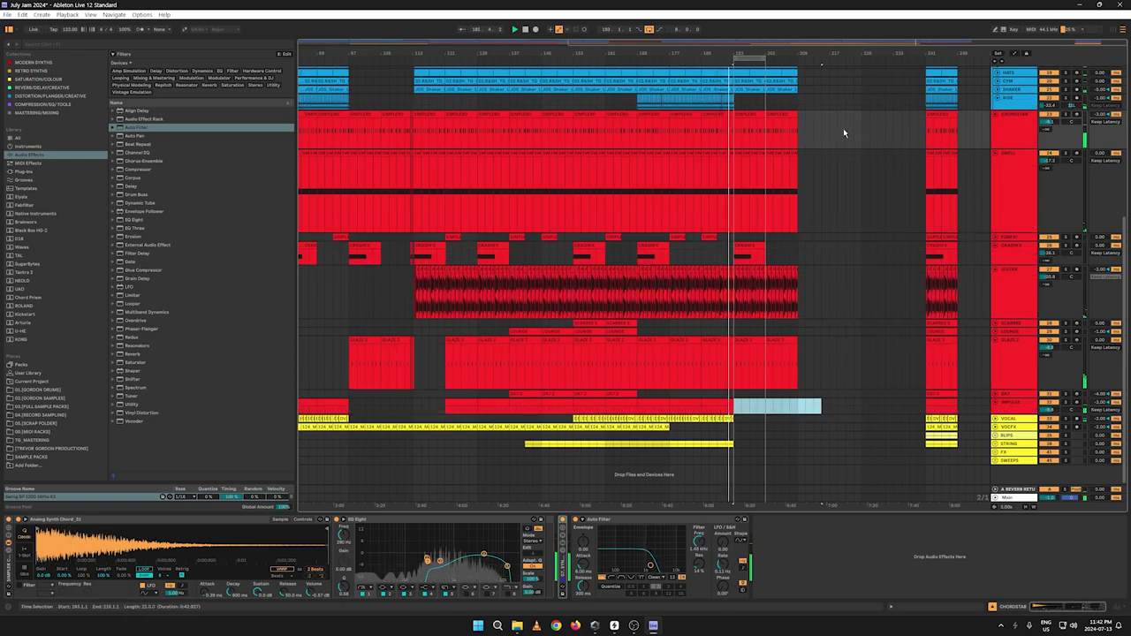
key(a)
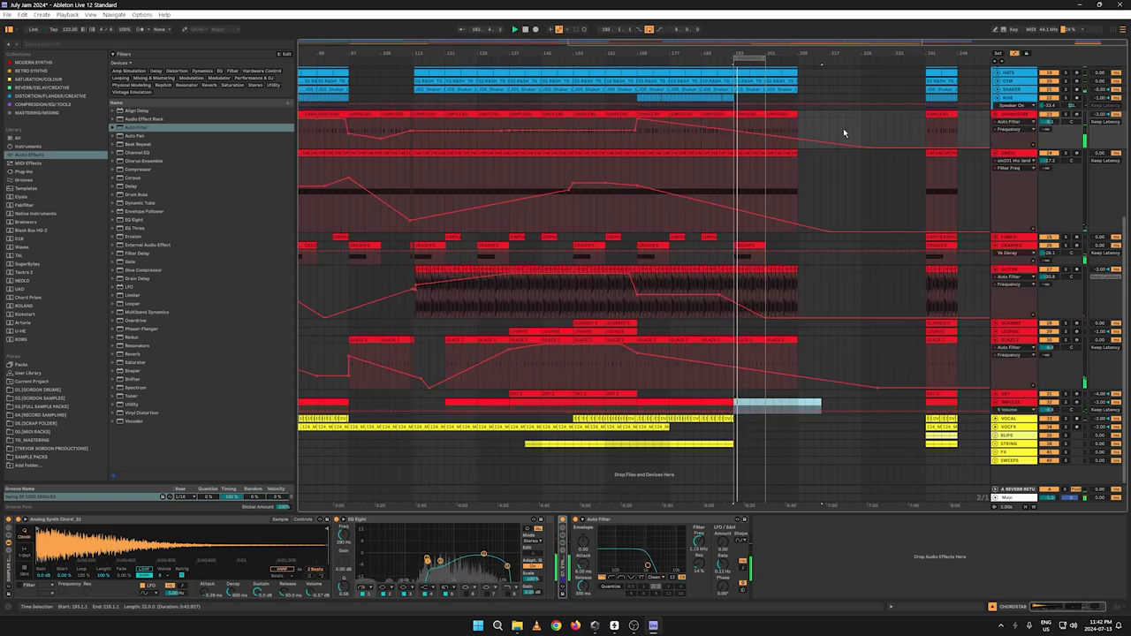
key(a)
drag(764, 420, 735, 53)
key(ctrl+d)
key(ctrl+d)
key(ctrl+d)
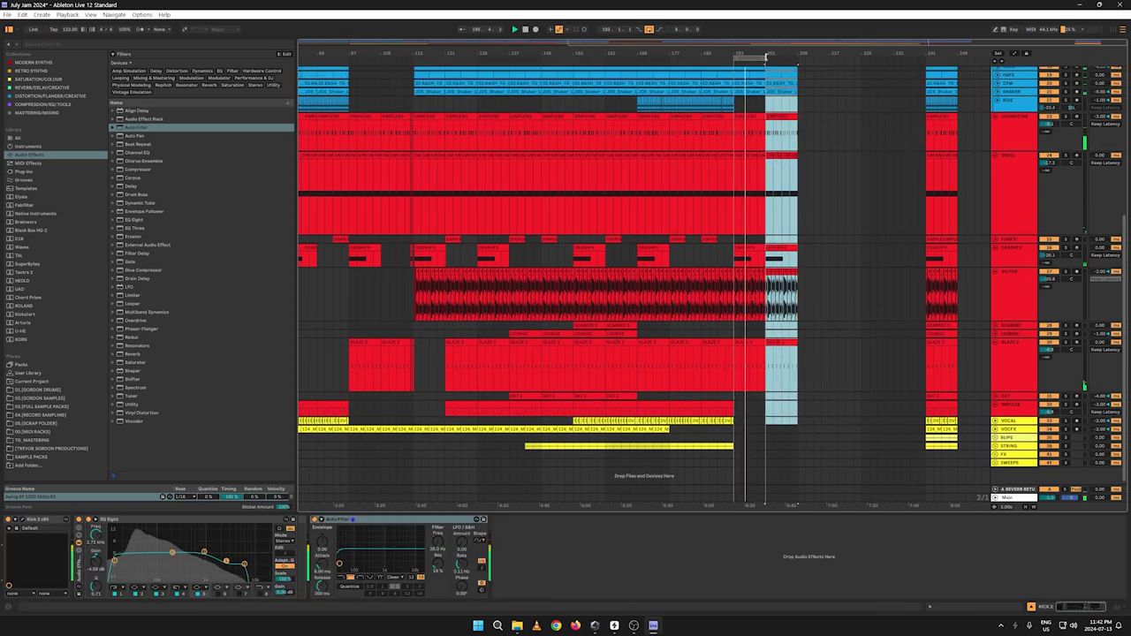
Step: Expand the MIDI group and move the loop to bars 201–209
scroll(883, 228, up, 6)
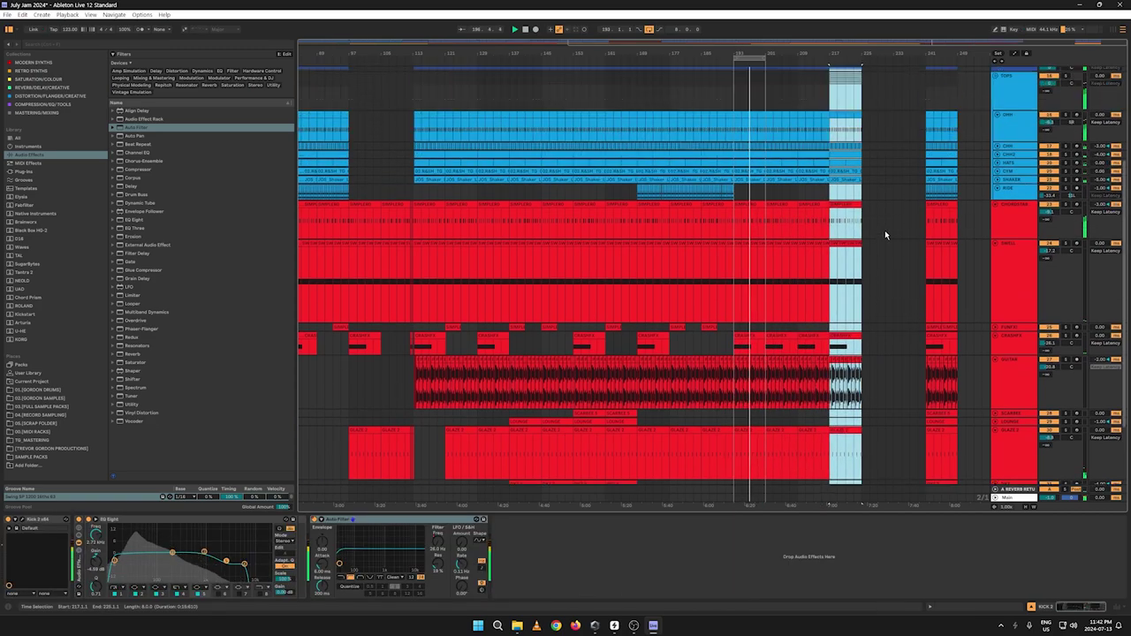
key(a)
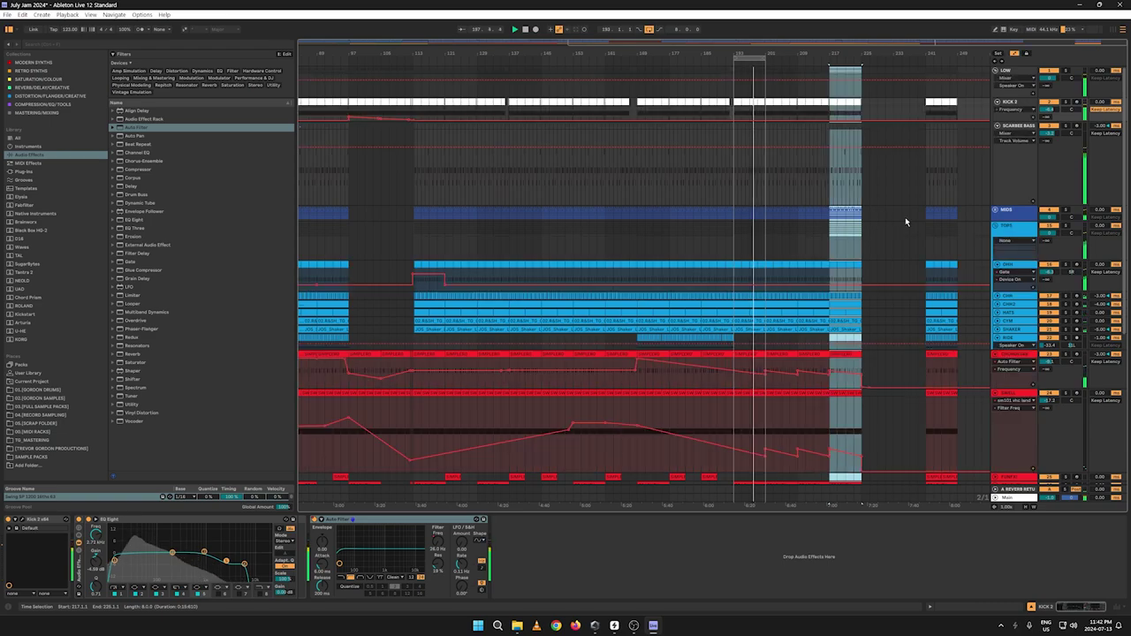
key(a)
click(995, 210)
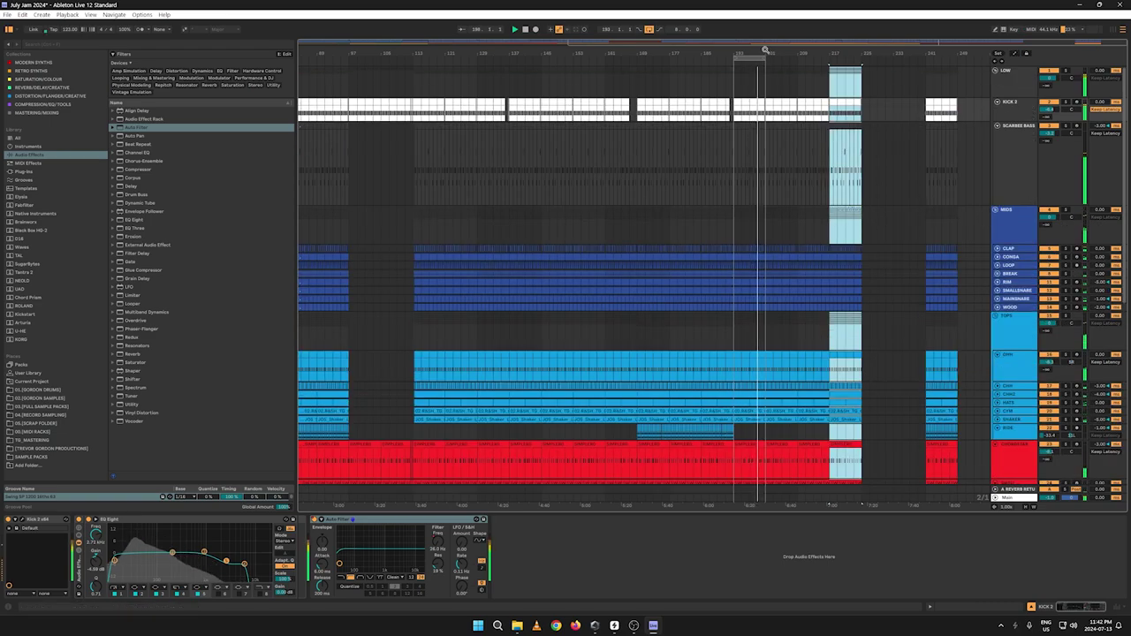
drag(765, 50, 715, 132)
key(a)
key(a)
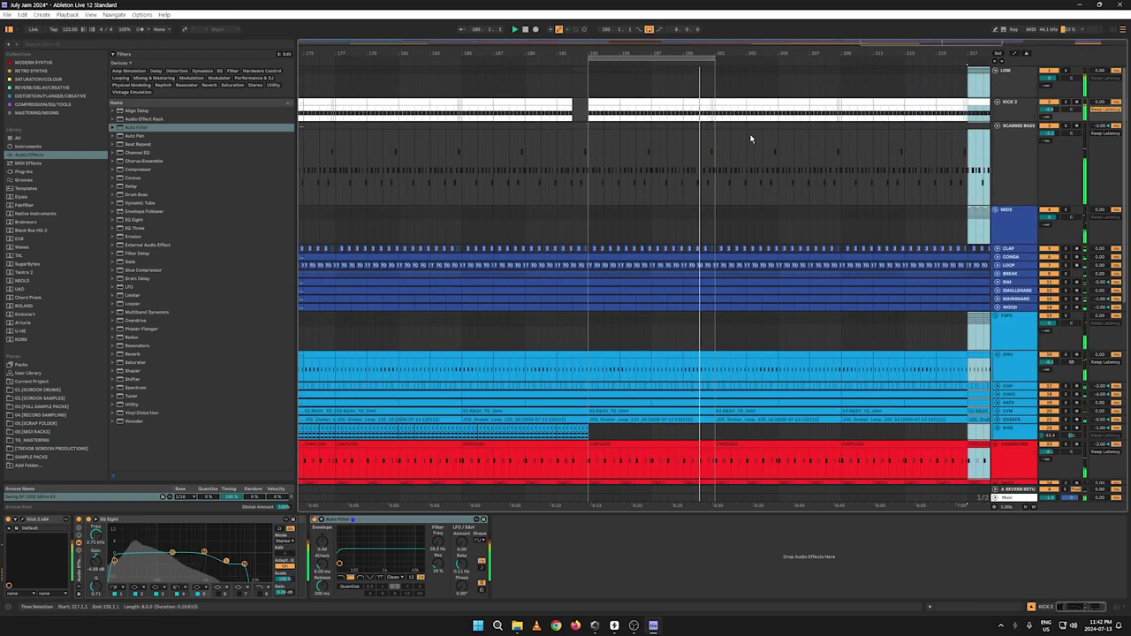
drag(638, 59, 765, 60)
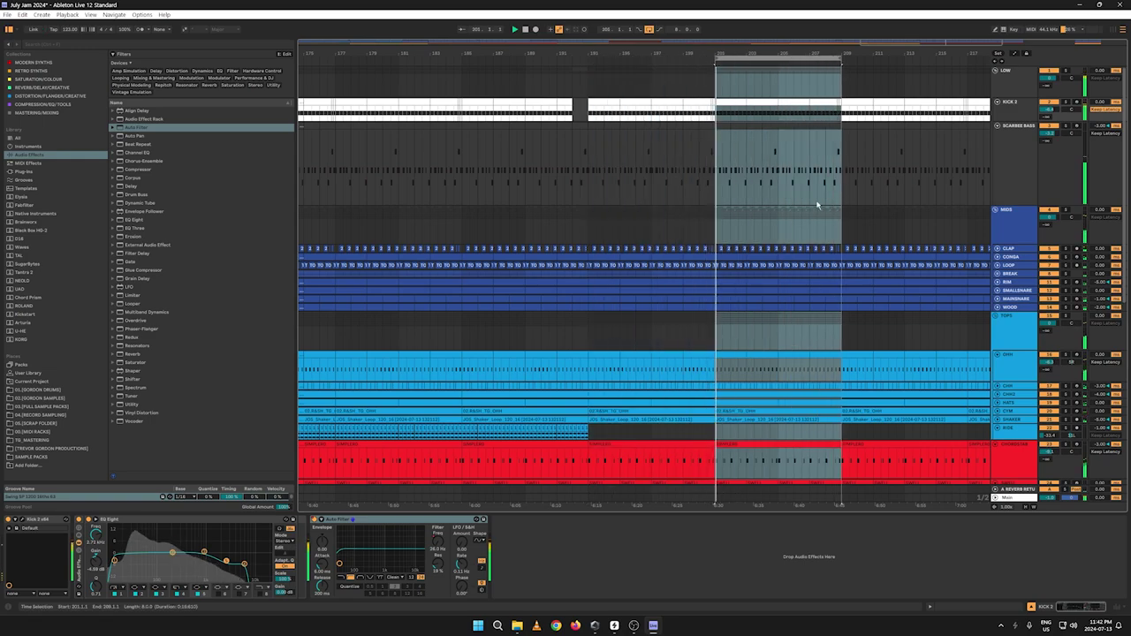
Step: Delete the MAINSNARE audio from bar 193 to bar 227
click(997, 299)
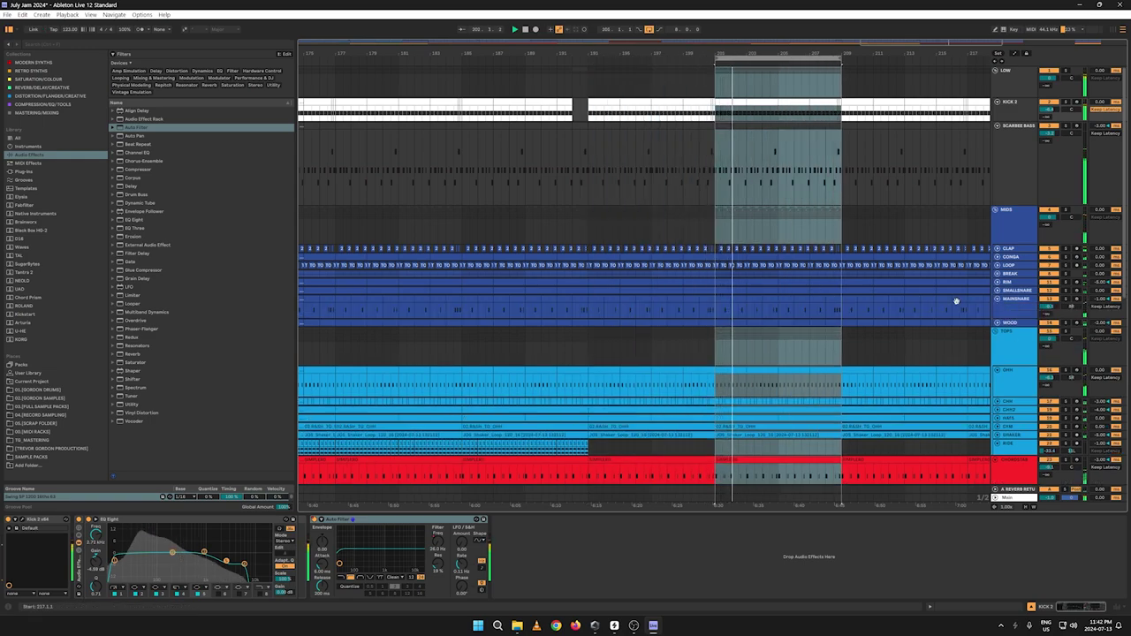
drag(757, 51, 538, 41)
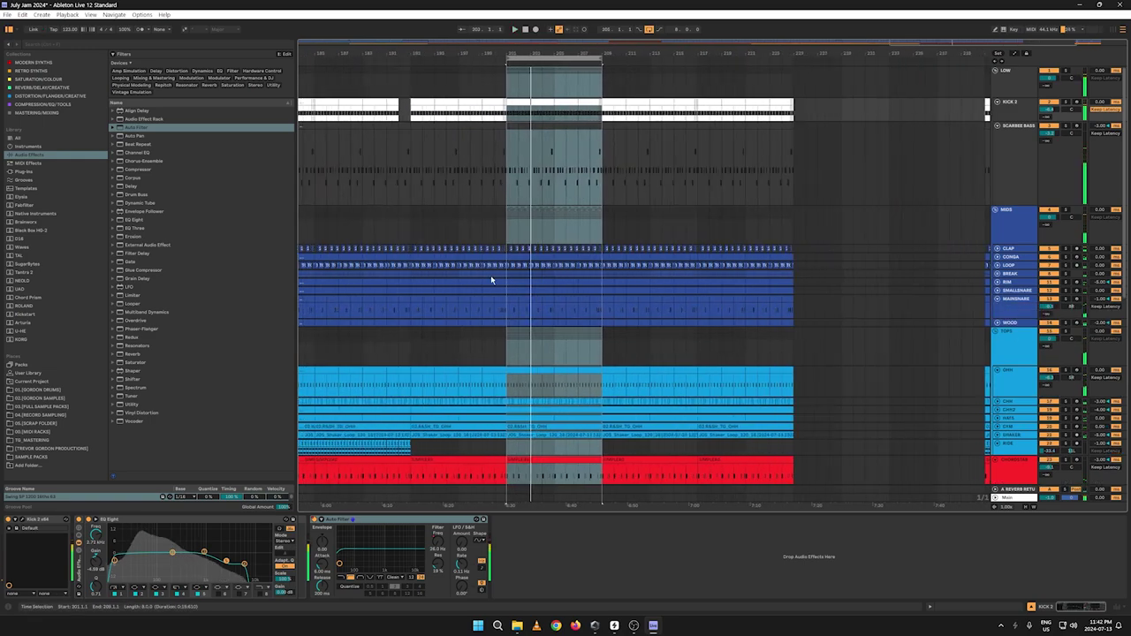
click(508, 313)
drag(411, 309, 817, 309)
key(Delete)
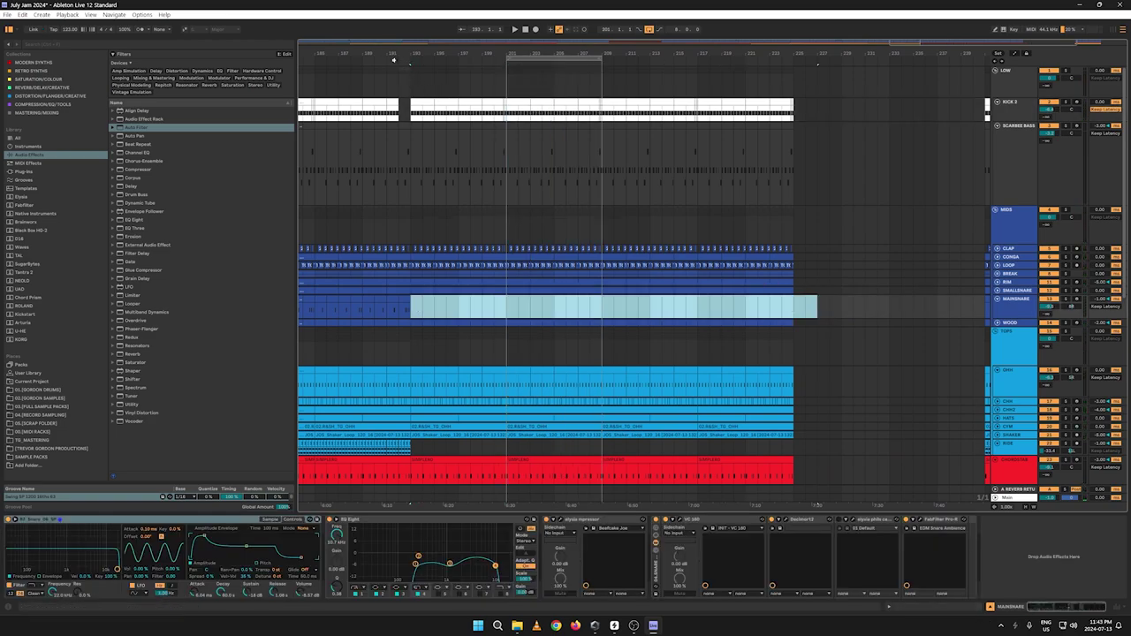
Step: Stretch the SWELL filter automation into one long downward ramp
scroll(817, 395, down, 3)
key(a)
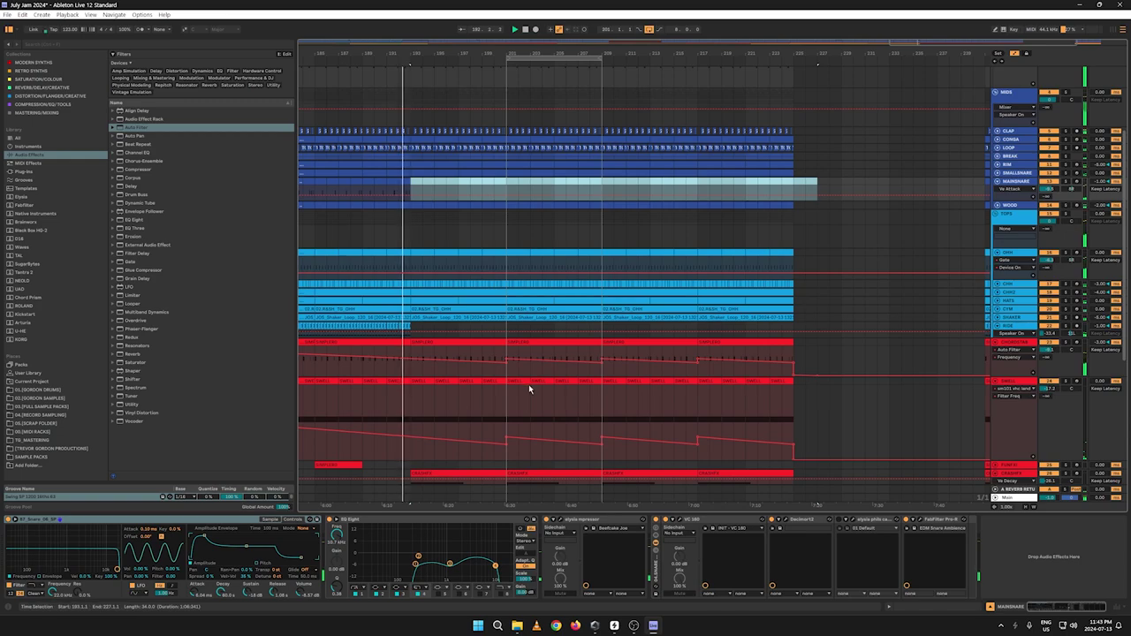
click(516, 472)
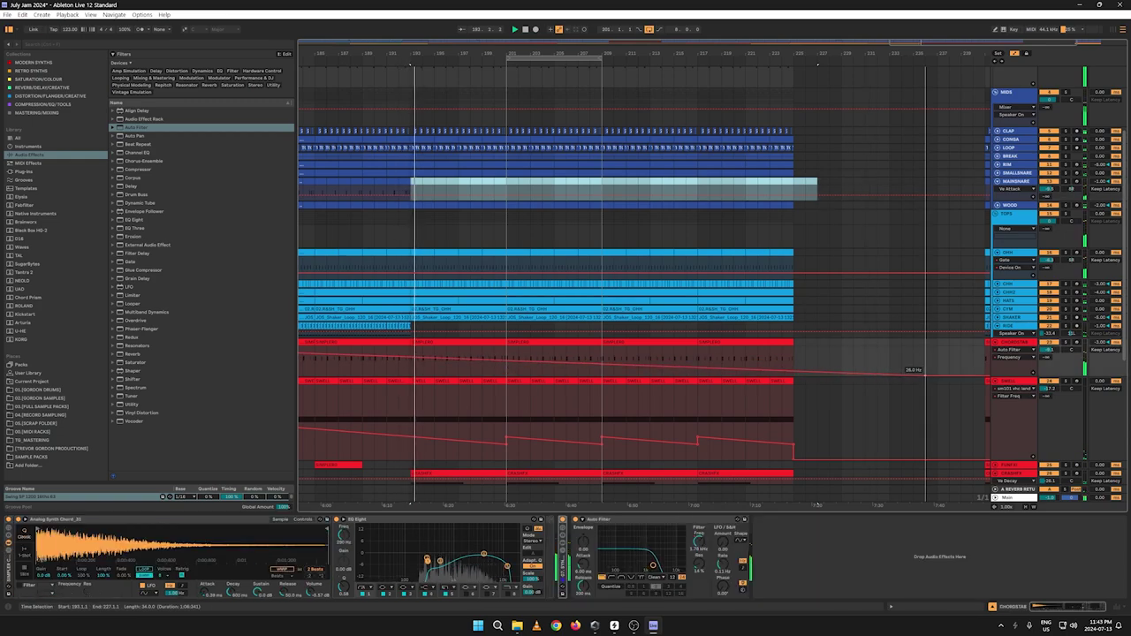
drag(507, 445, 886, 466)
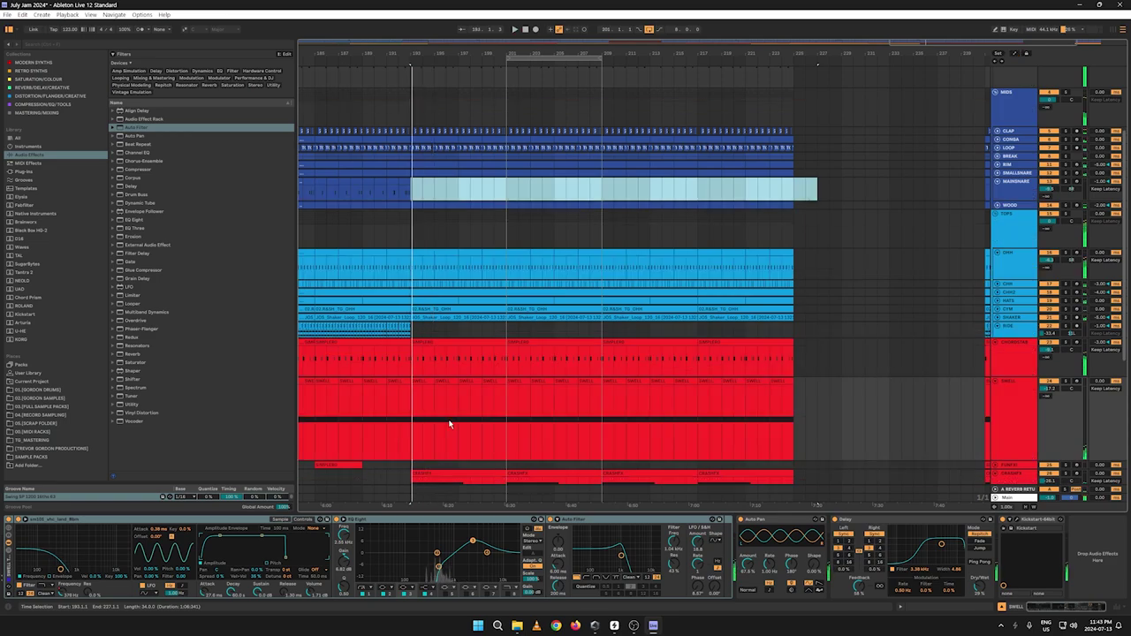
Step: Lower the GUITAR filter frequency envelope into a long downward ramp
key(a)
scroll(813, 339, down, 5)
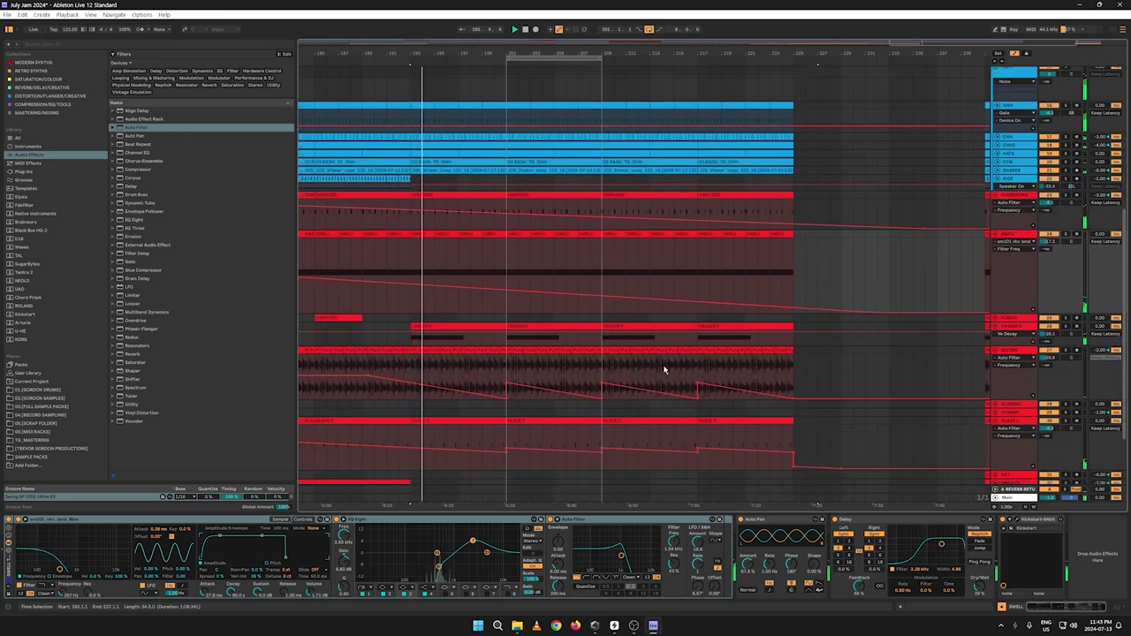
click(506, 397)
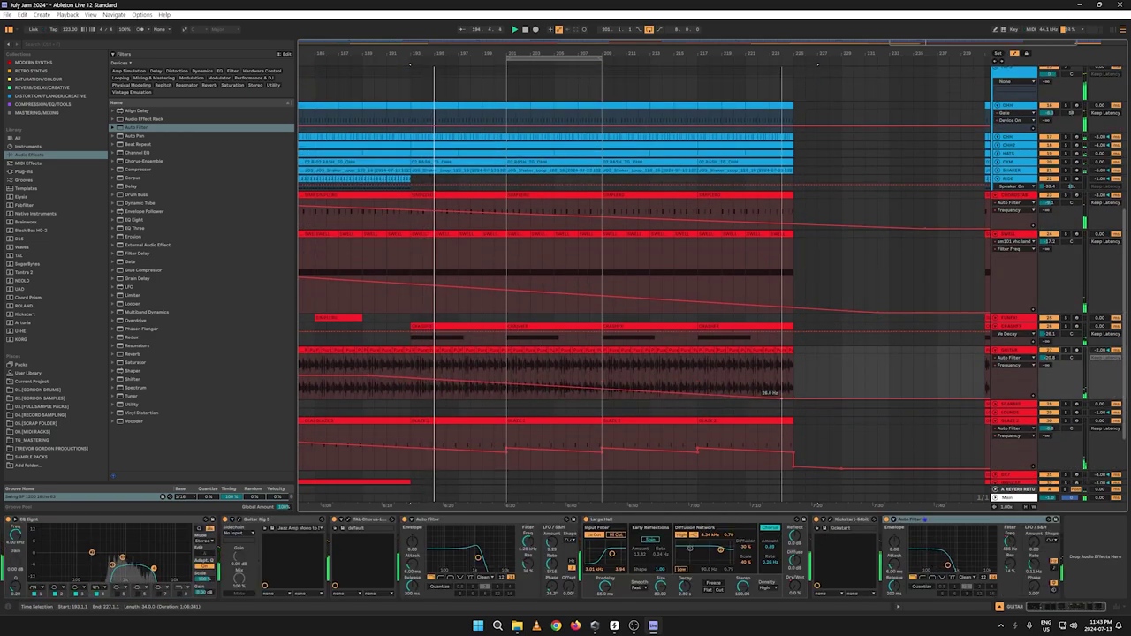
click(433, 378)
drag(430, 379, 430, 388)
key(a)
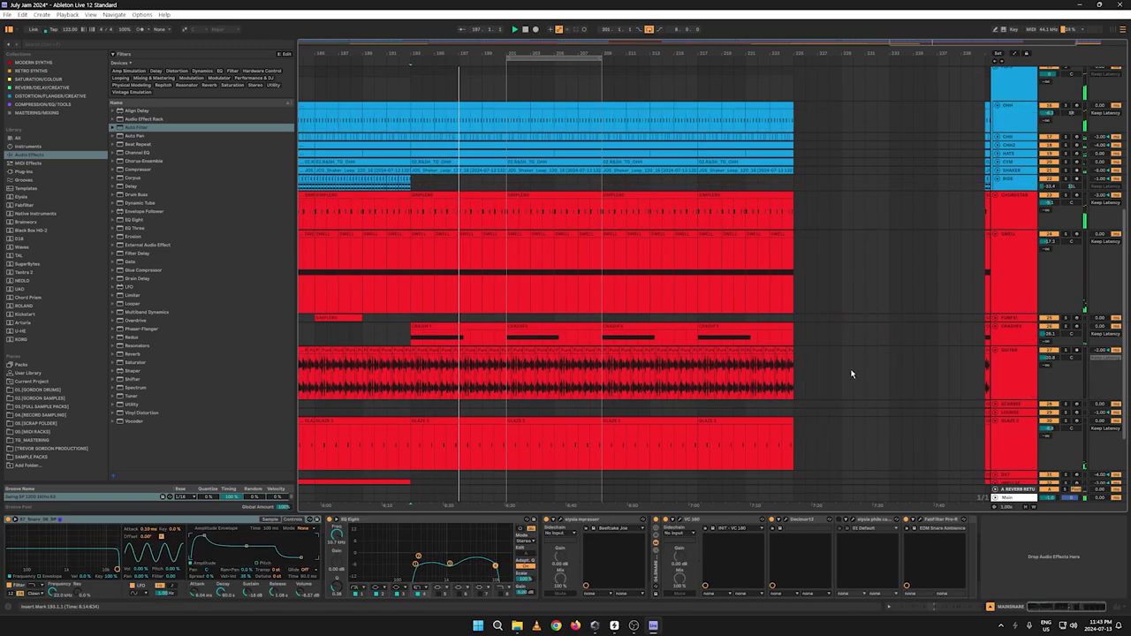
key(a)
Step: Select the GLAZE 2 track and move the loop to bars 217–225
click(508, 453)
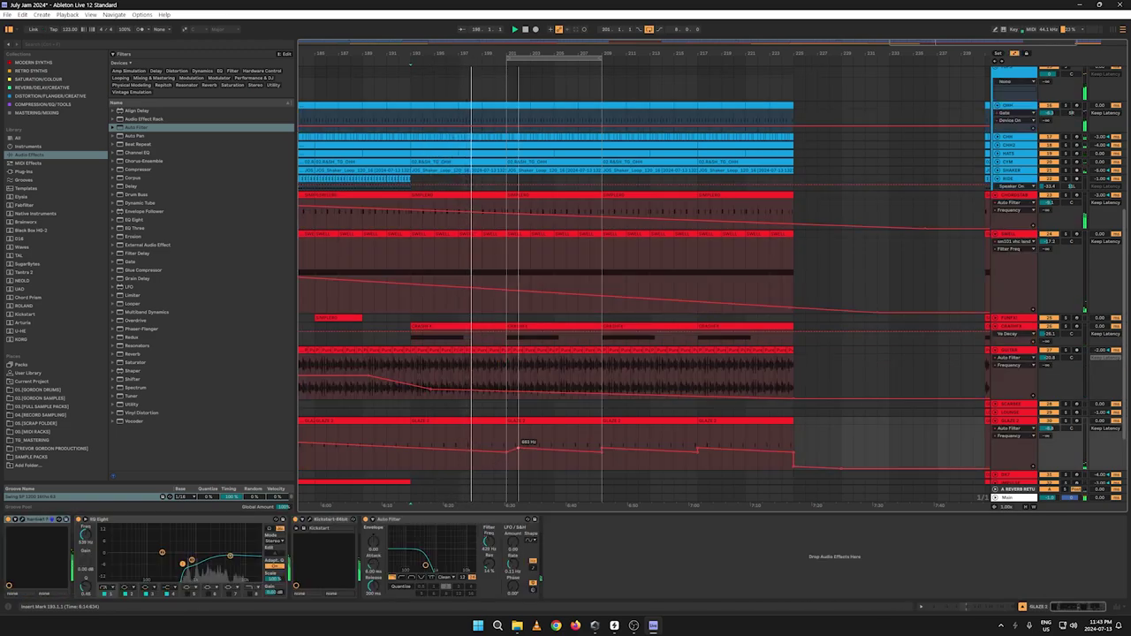
key(a)
key(a)
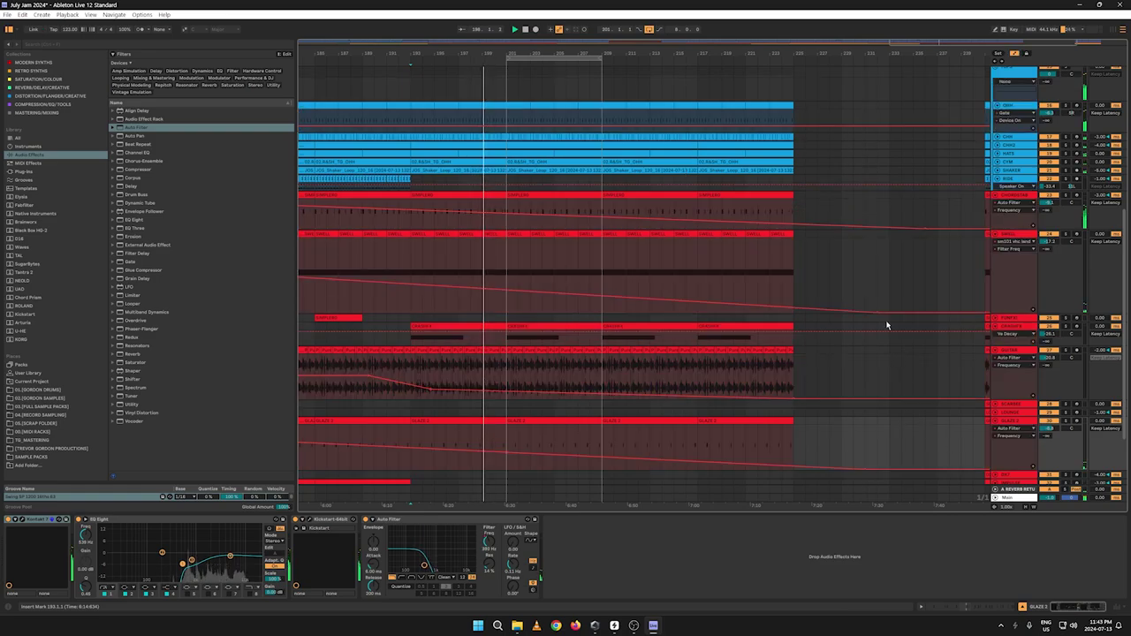
scroll(671, 177, down, 3)
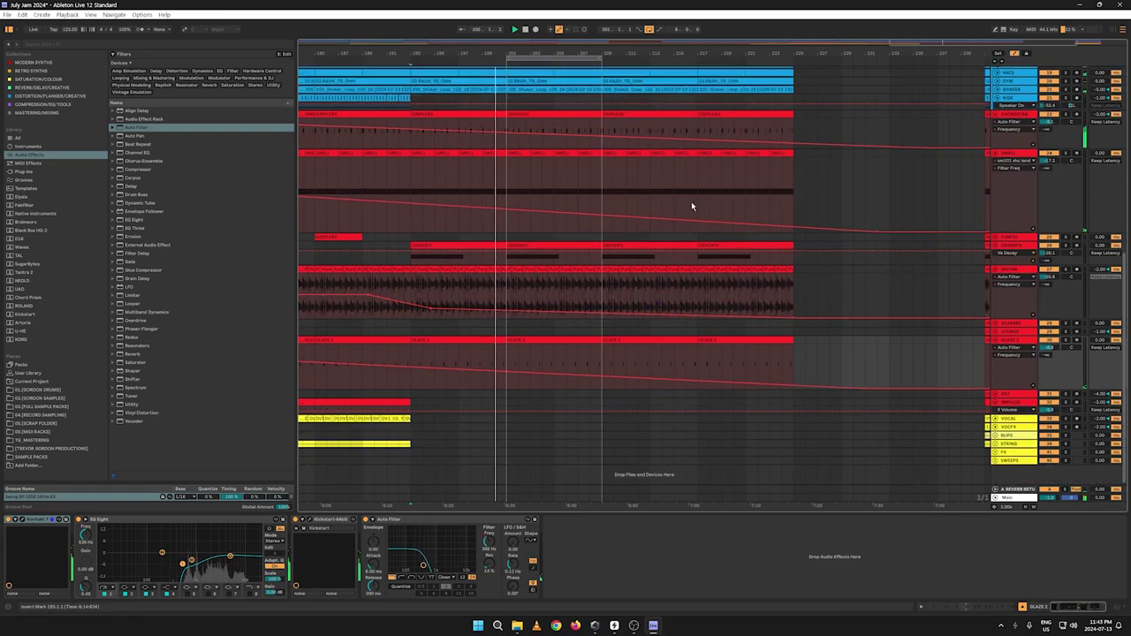
scroll(689, 203, up, 10)
drag(550, 57, 805, 57)
Step: Fold tracks LOW through SWEEPS and delete the leftover clips past the outro's end
key(a)
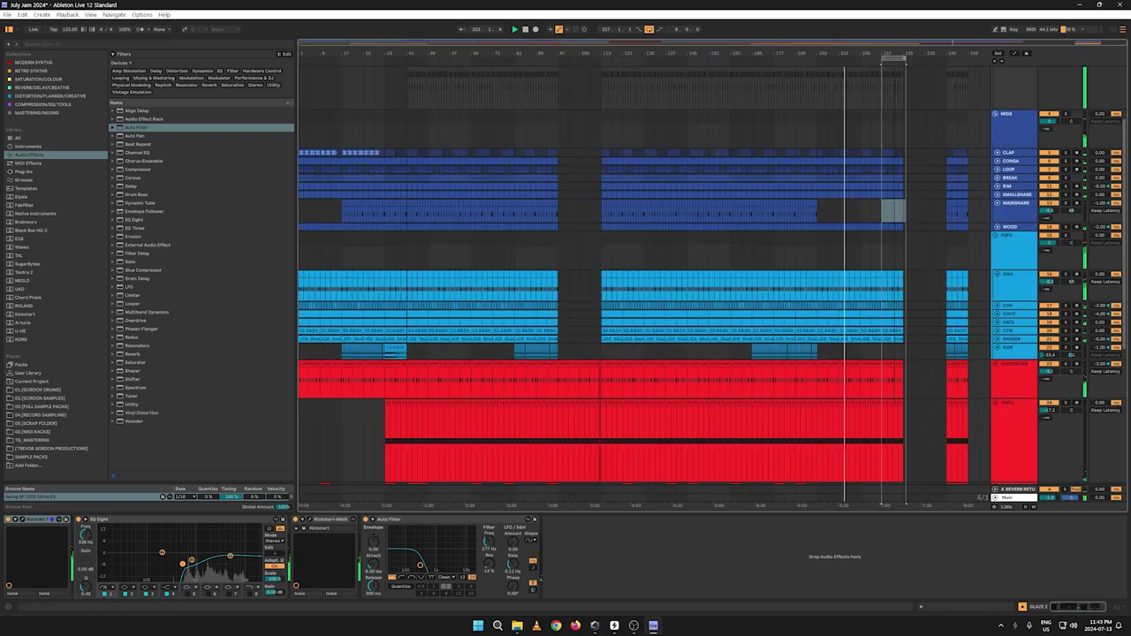
key(w)
scroll(966, 93, up, 3)
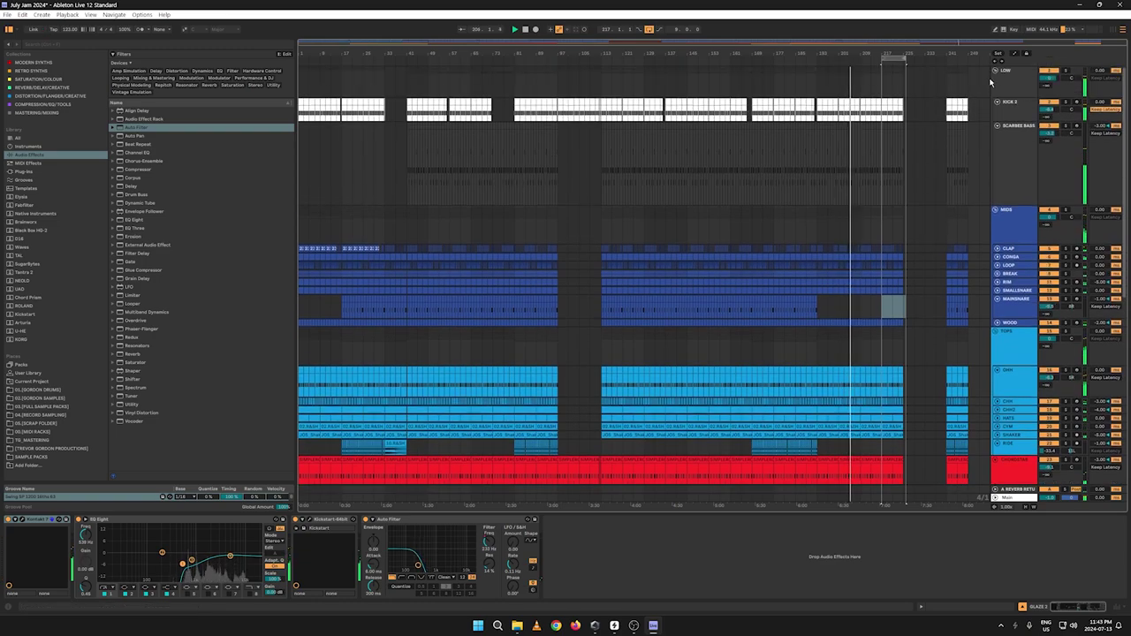
click(1006, 76)
scroll(1029, 231, down, 8)
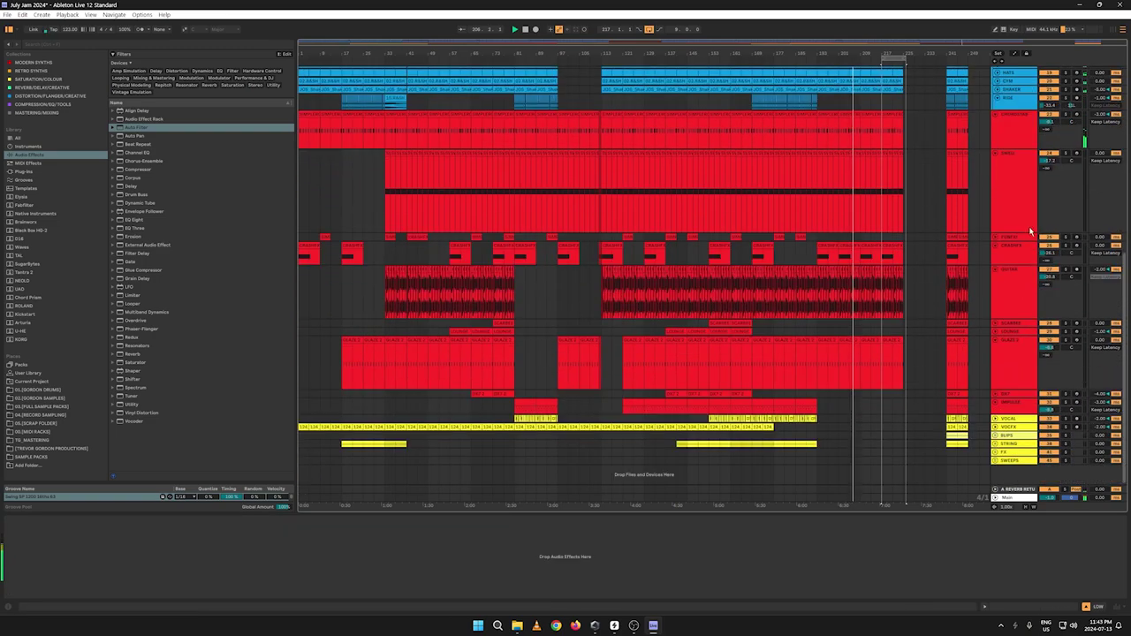
shift+click(1017, 462)
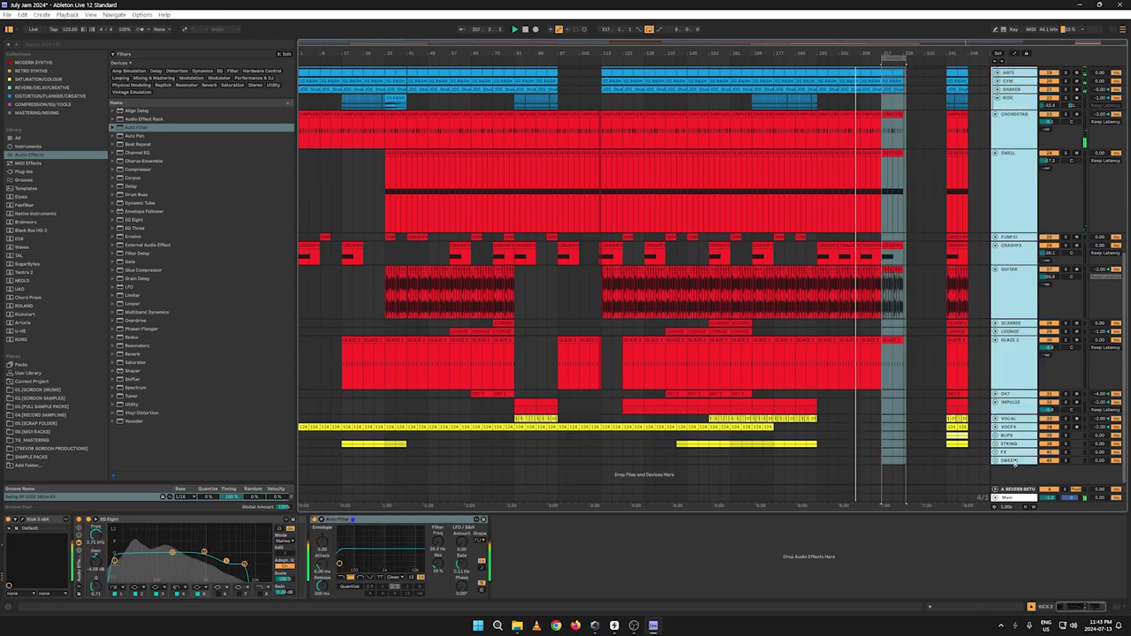
key(u)
drag(978, 217, 937, 24)
key(Delete)
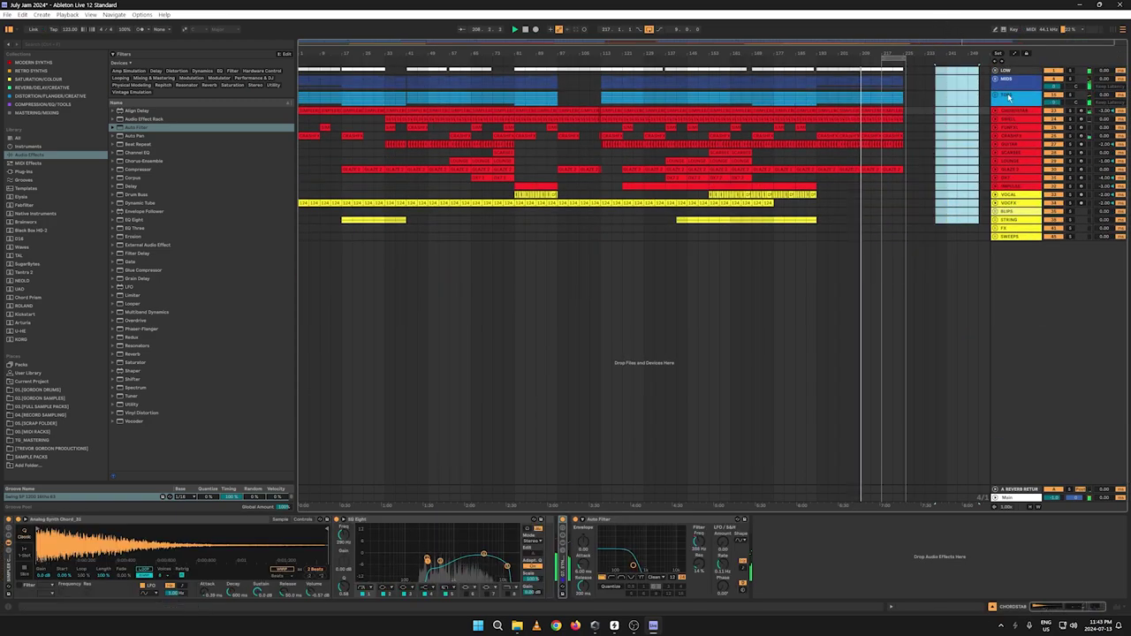
Step: Unfold the MIDS group, enlarge CLAP, and bring the song's opening bars into view
click(995, 79)
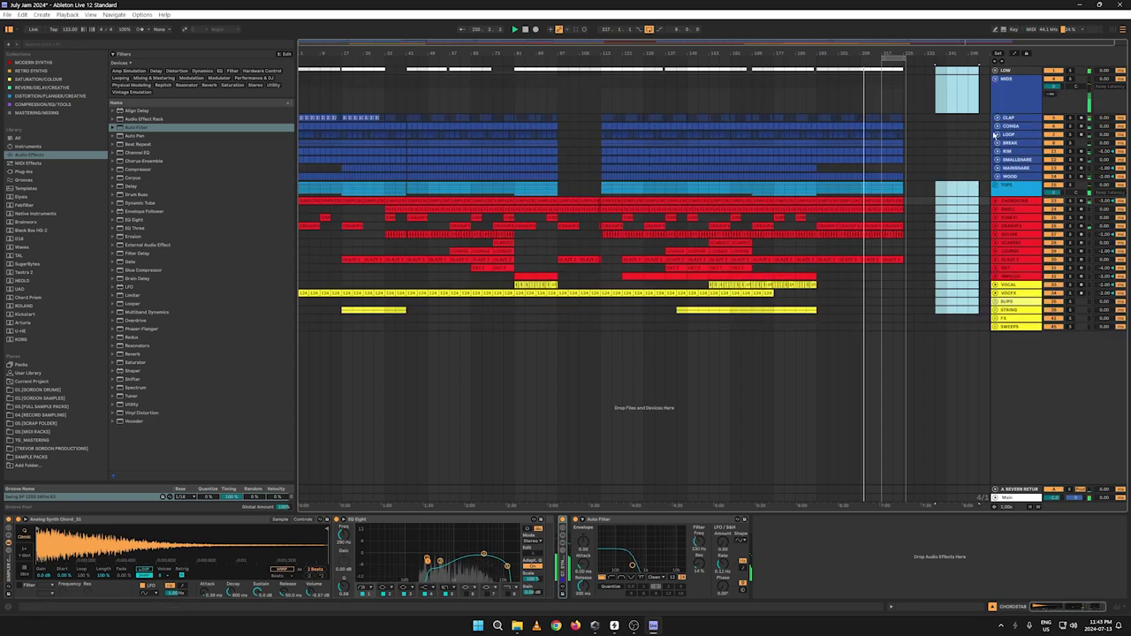
click(998, 119)
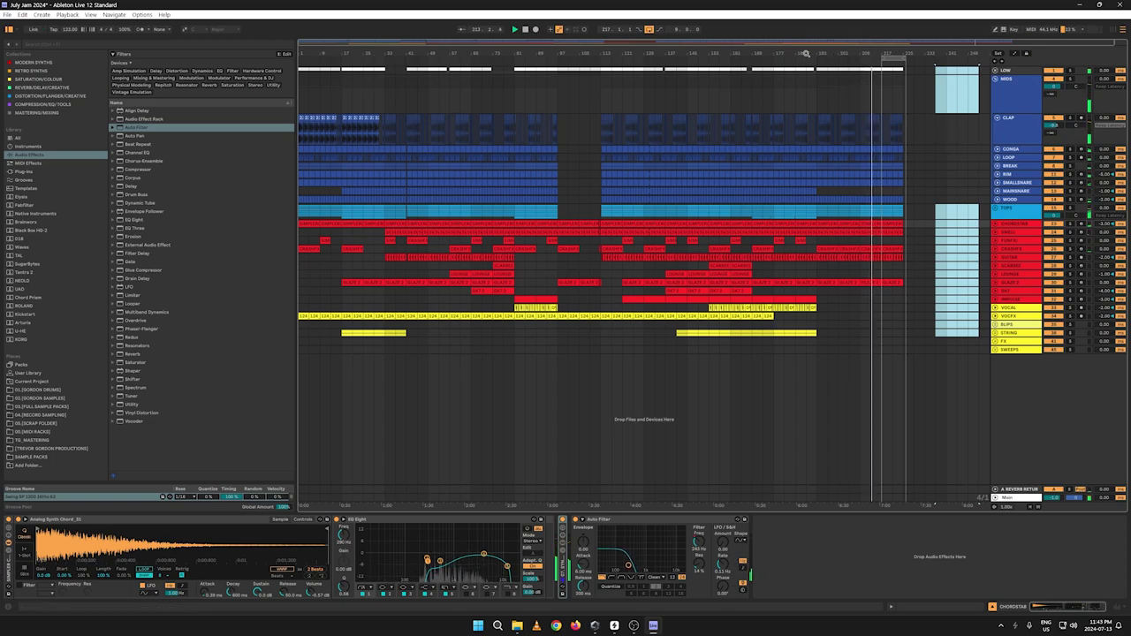
drag(805, 55, 861, 102)
drag(375, 53, 693, 35)
drag(327, 55, 534, 55)
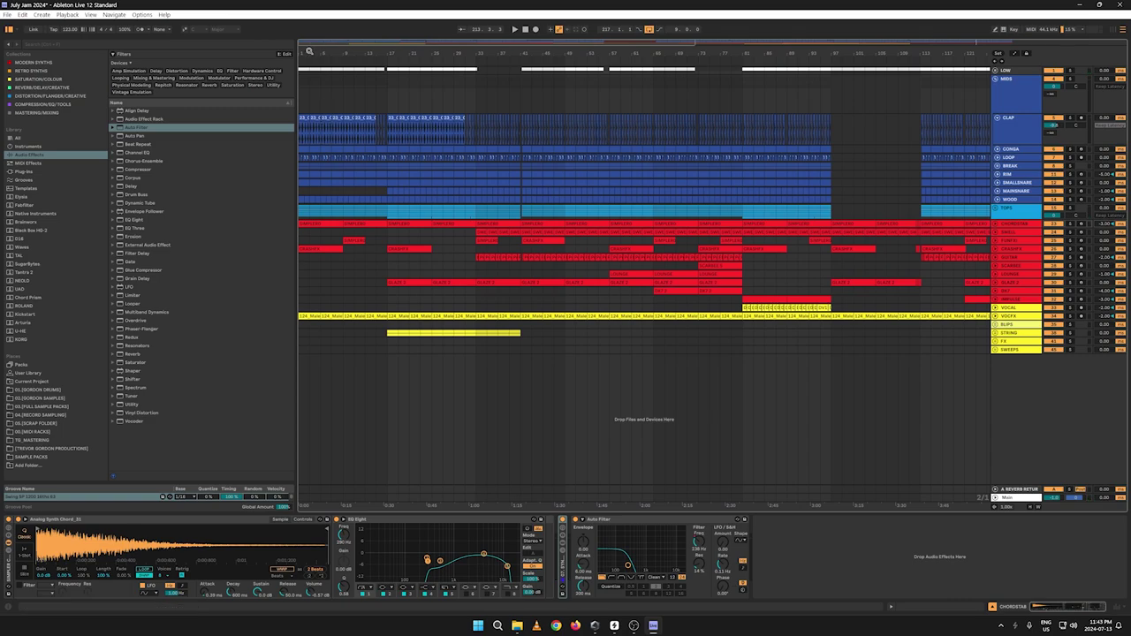
Step: Copy the long Clap clips from the opening bars
drag(304, 55, 304, 109)
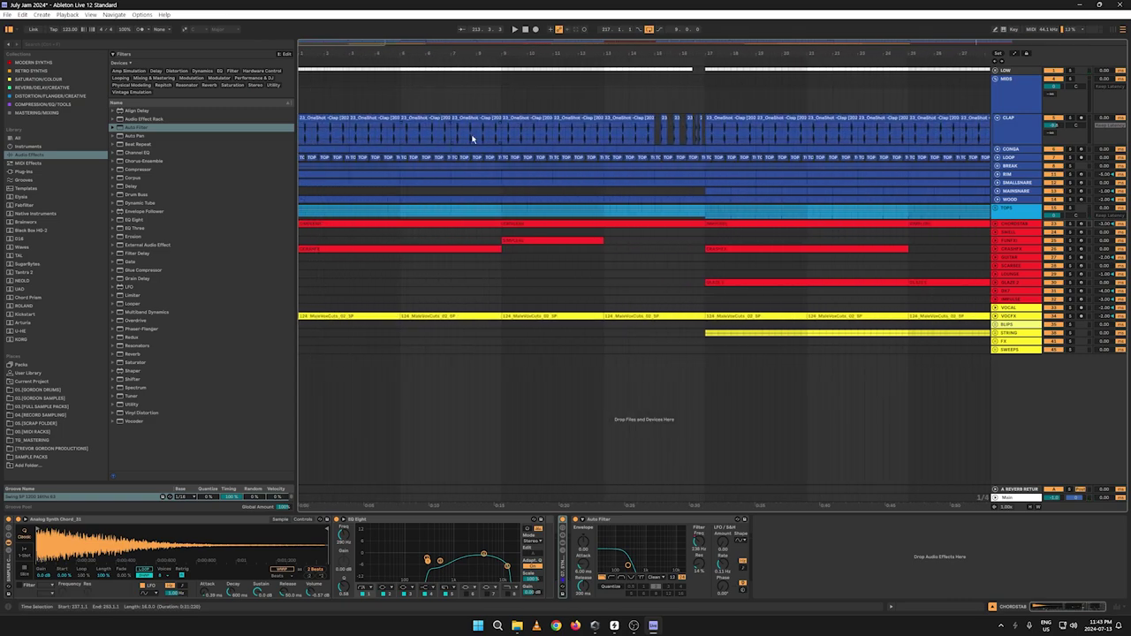
drag(497, 135, 286, 137)
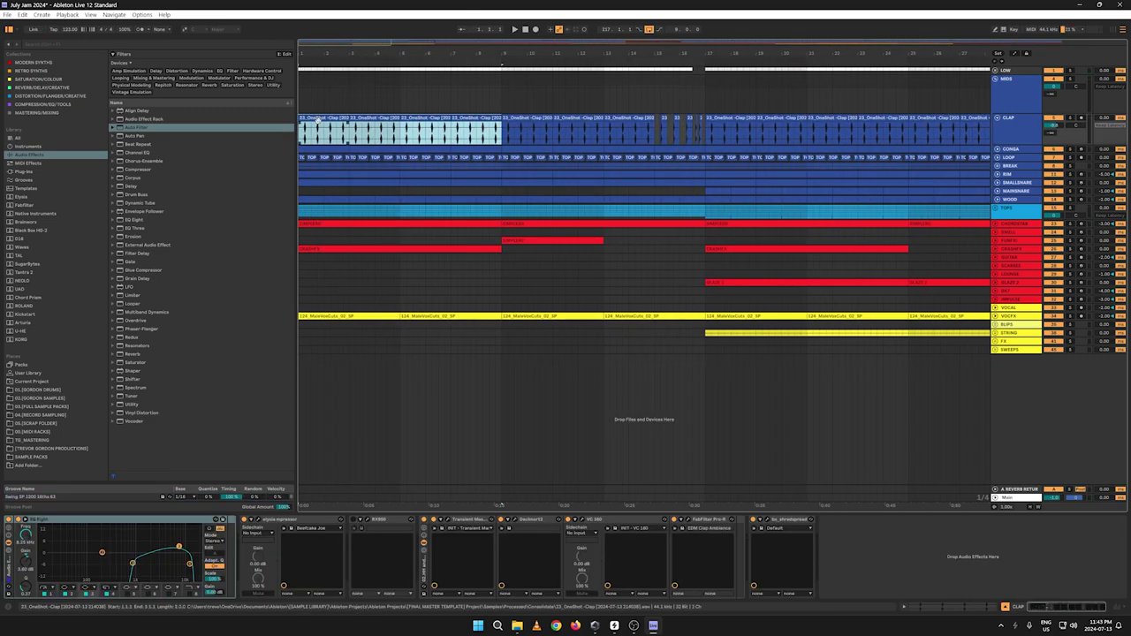
right_click(322, 128)
click(437, 141)
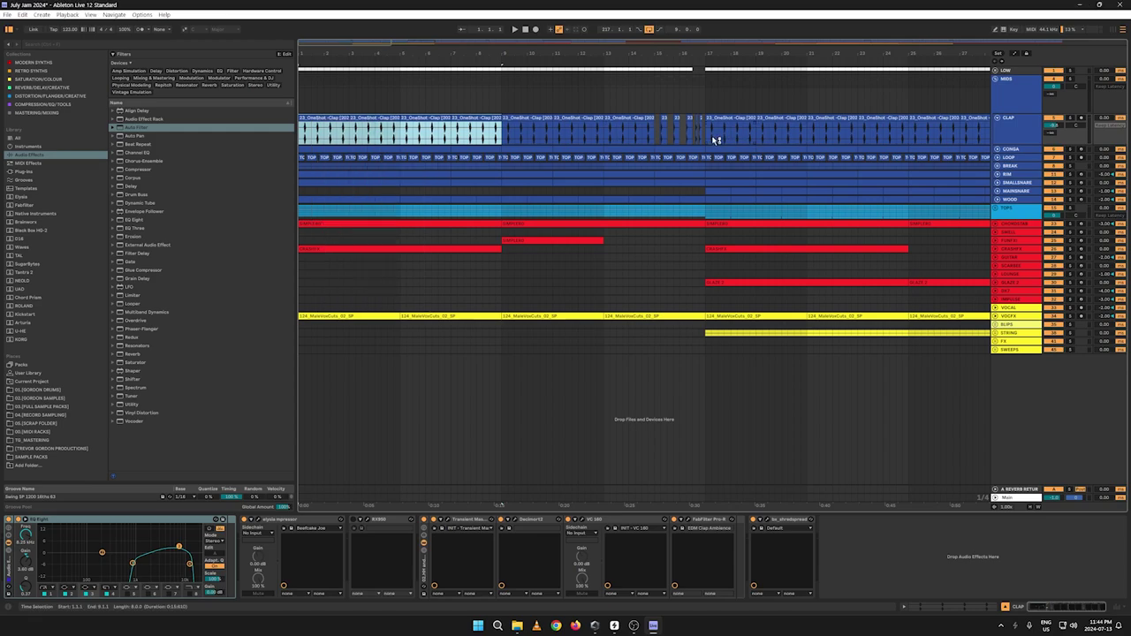
click(709, 136)
Step: Start playback, undo the long clap block at bar 33, and select the short clap hit near bar 38
drag(913, 54, 359, 44)
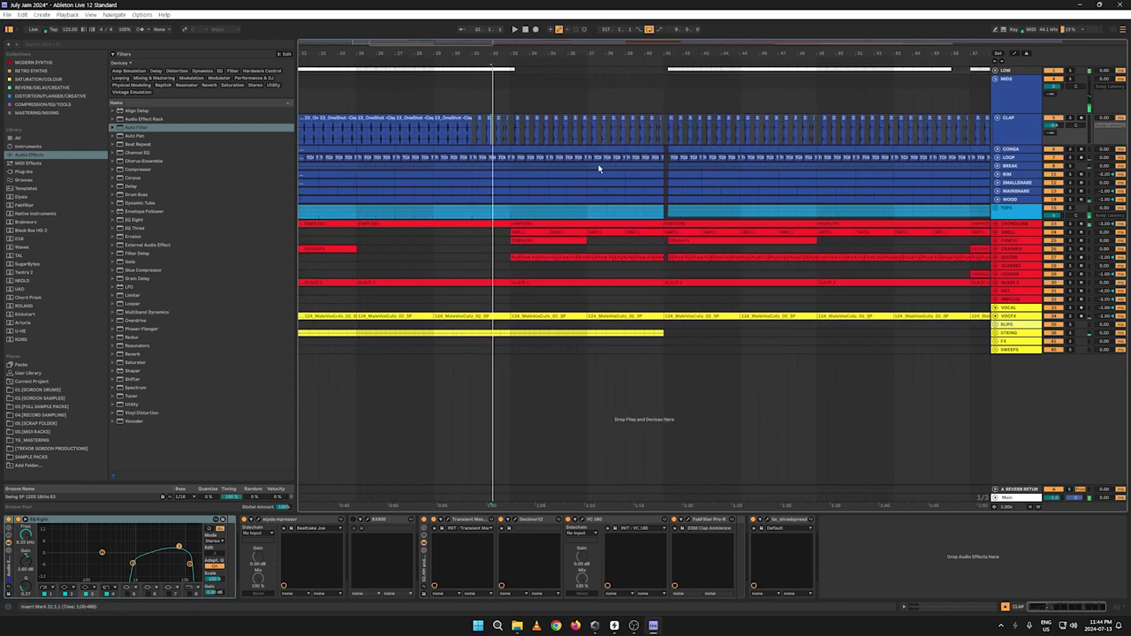
key(space)
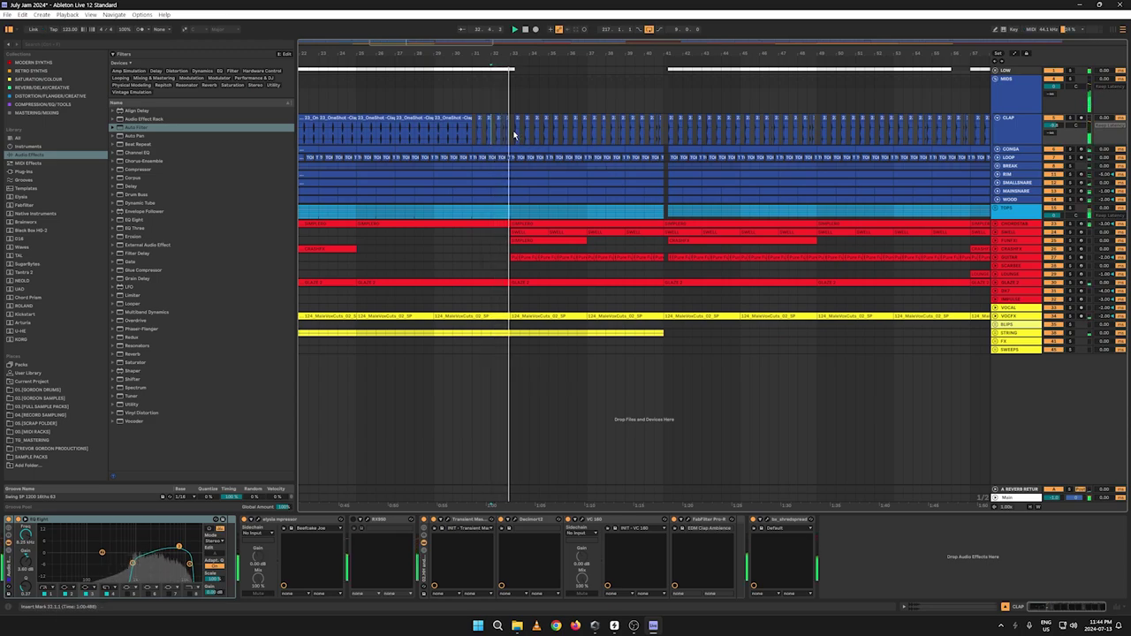
click(519, 136)
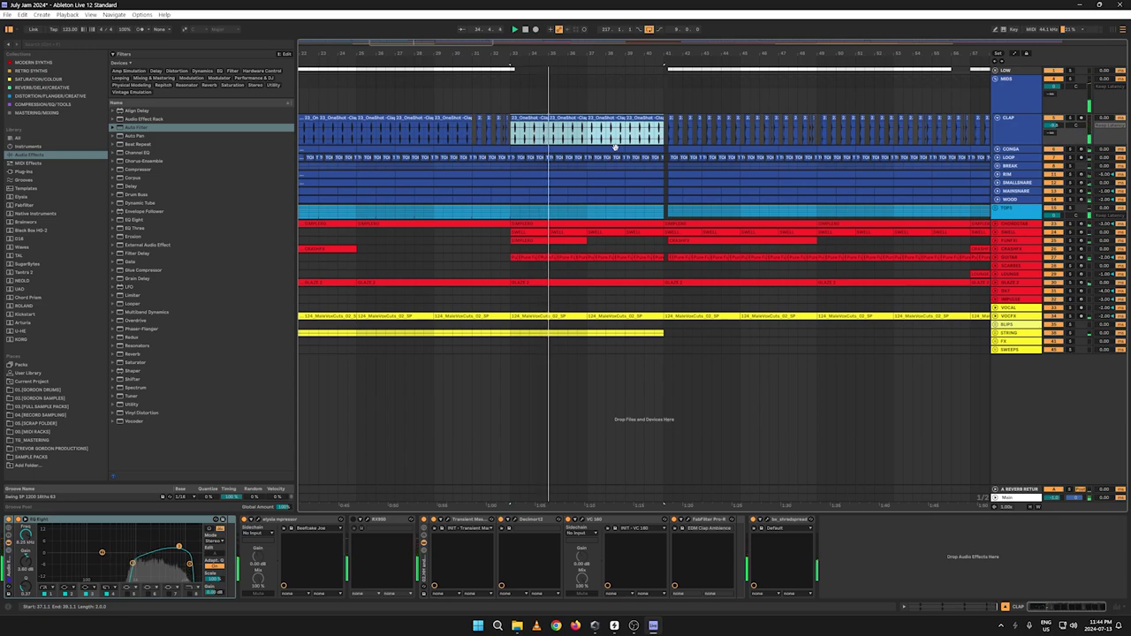
key(ctrl+z)
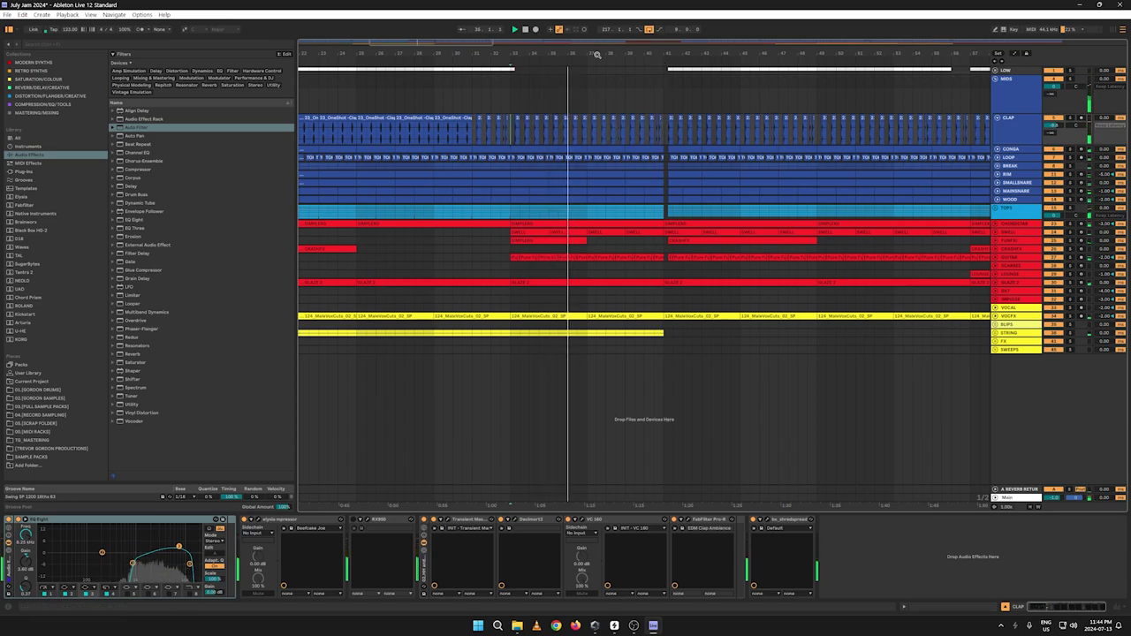
drag(598, 55, 497, 76)
click(573, 119)
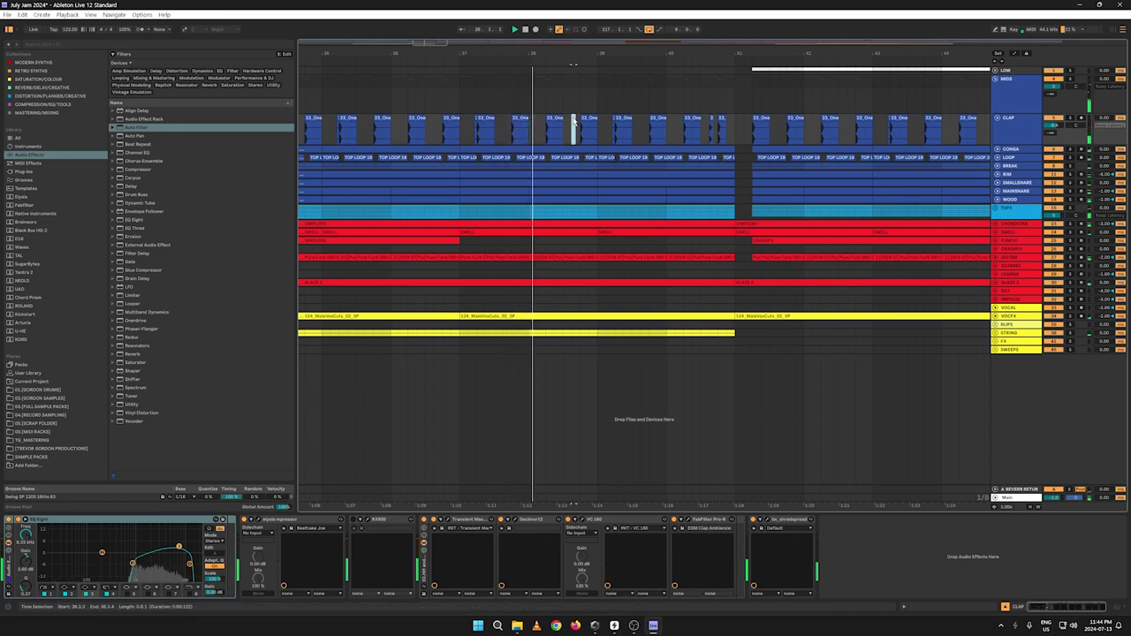
Step: Paste the long Clap clips at bar 41, undoing a second paste at bar 49
drag(767, 53, 386, 80)
click(350, 138)
key(ctrl+v)
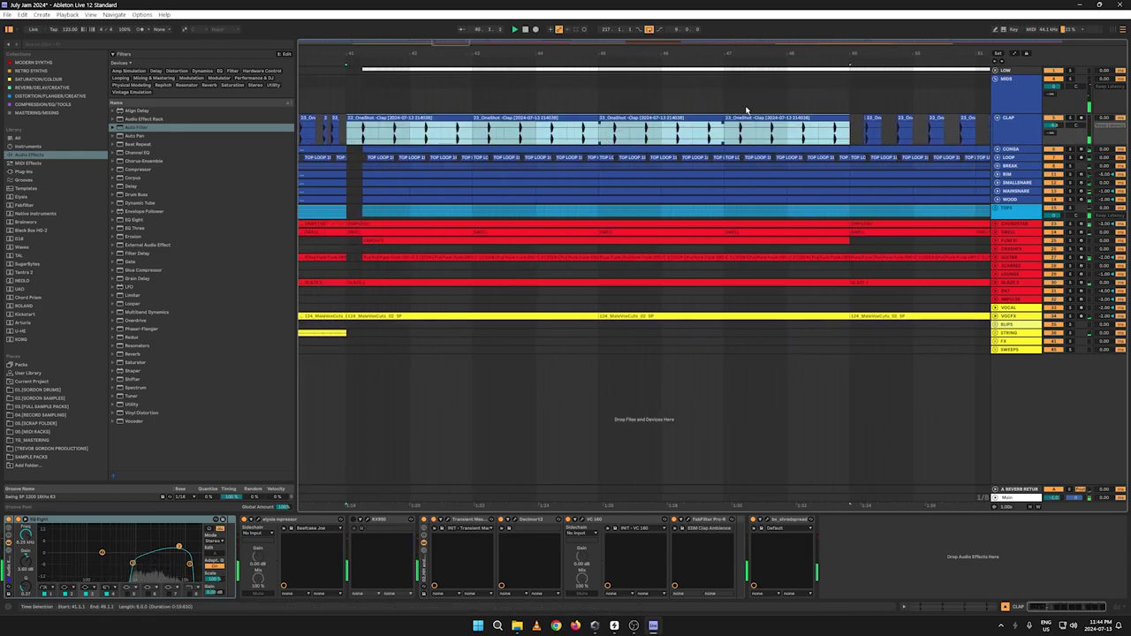
drag(853, 53, 301, 53)
key(ctrl+v)
key(ctrl+z)
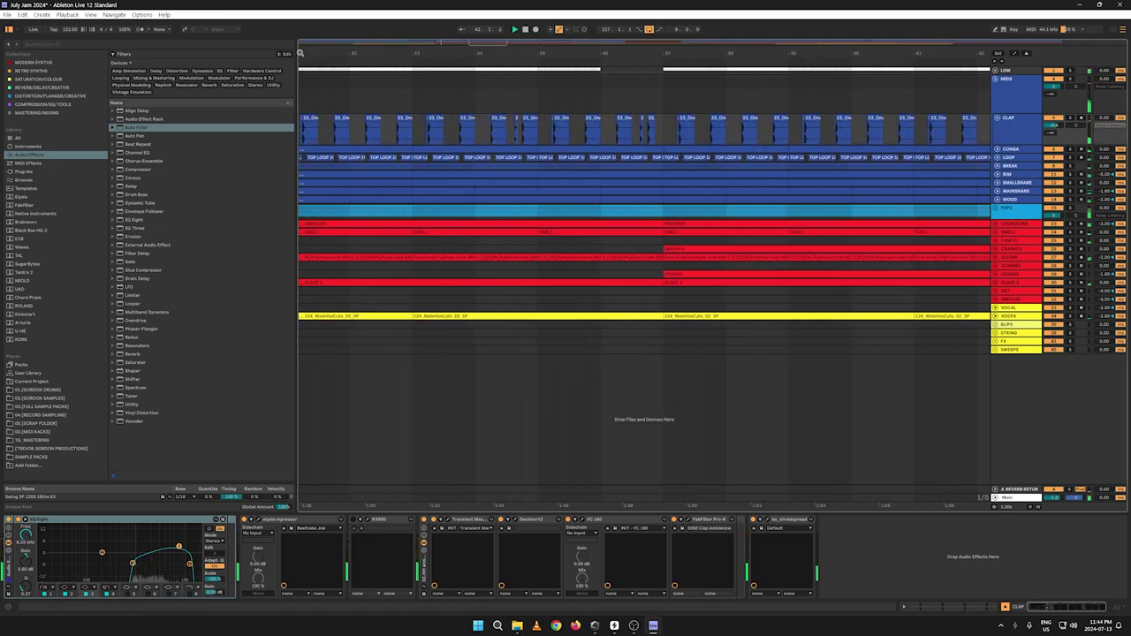
click(517, 125)
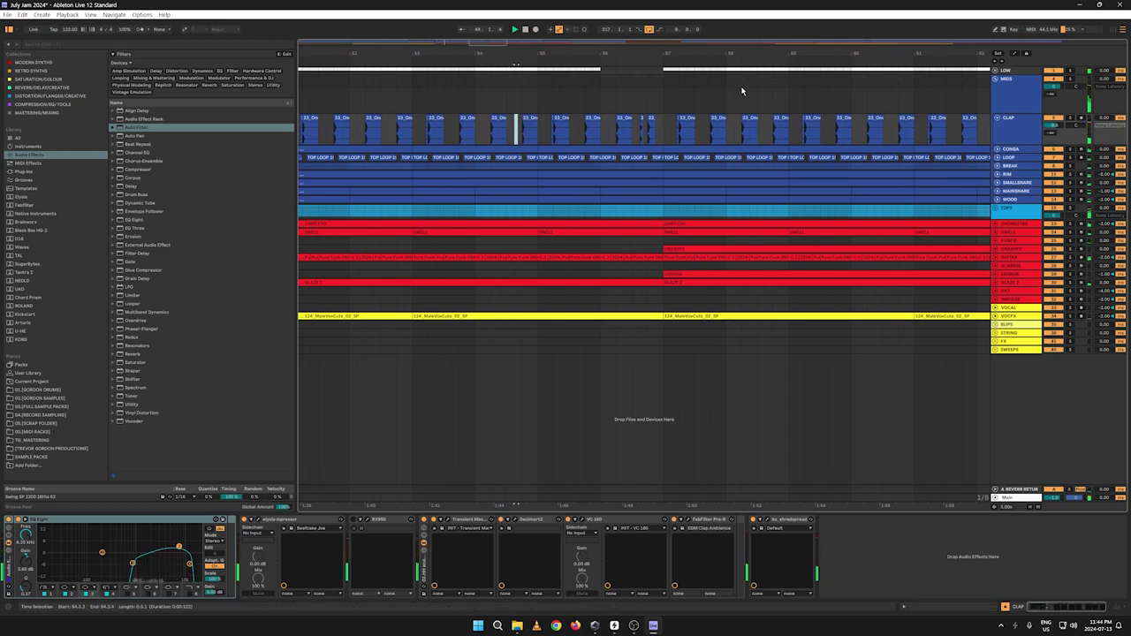
Step: Select the Clap clips at bars 57–65, paste at bar 73, and duplicate into bars 81–89
drag(760, 53, 419, 44)
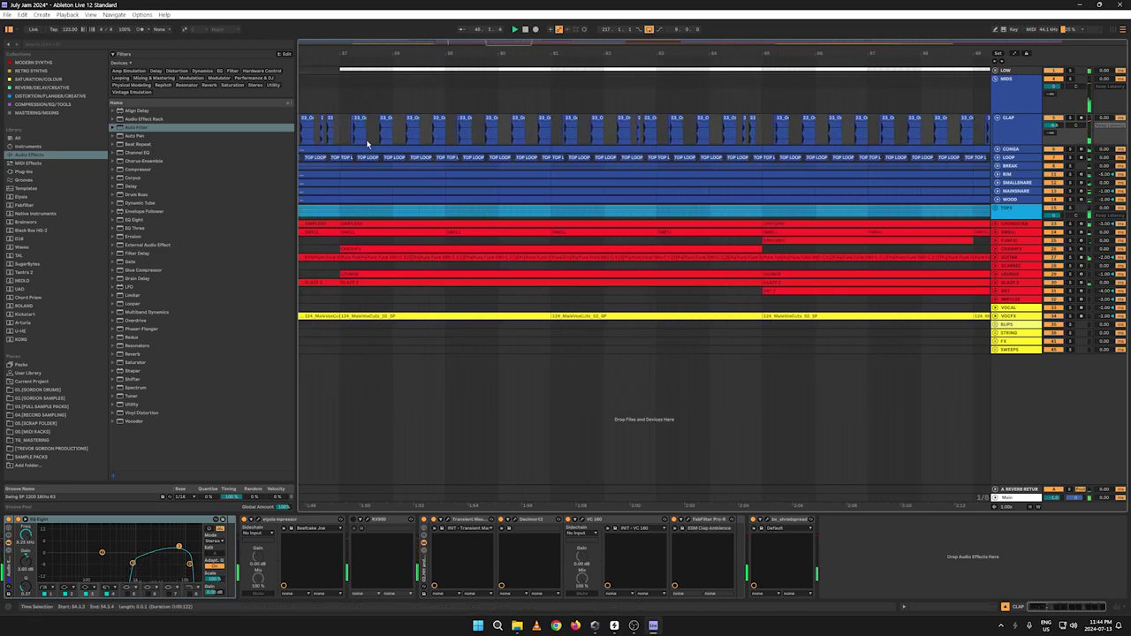
drag(345, 140, 761, 137)
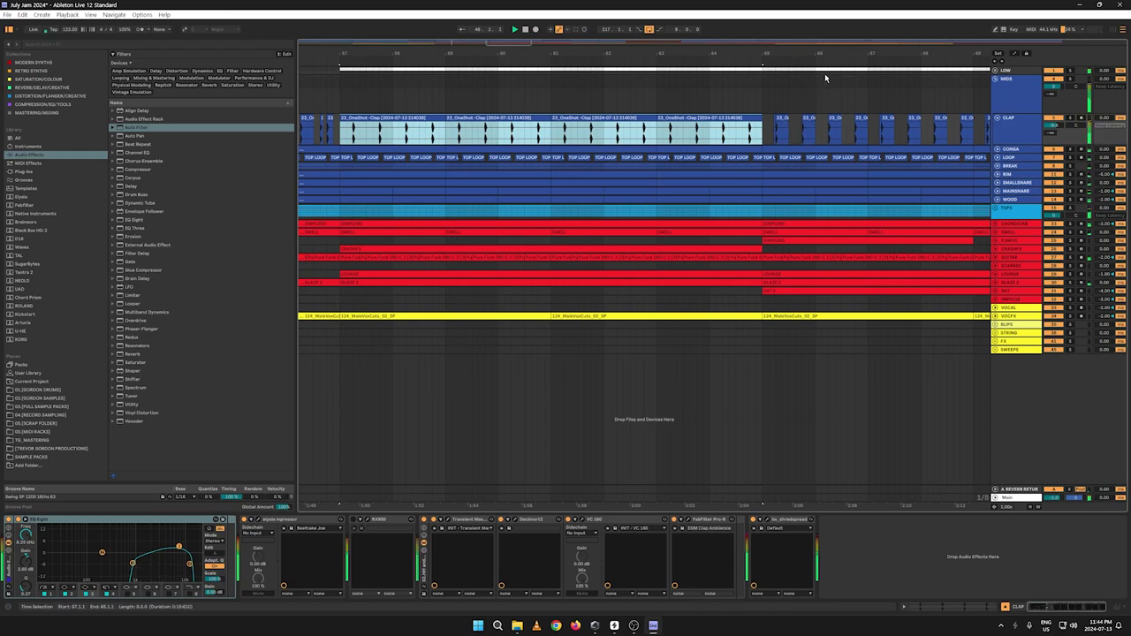
drag(762, 53, 398, 37)
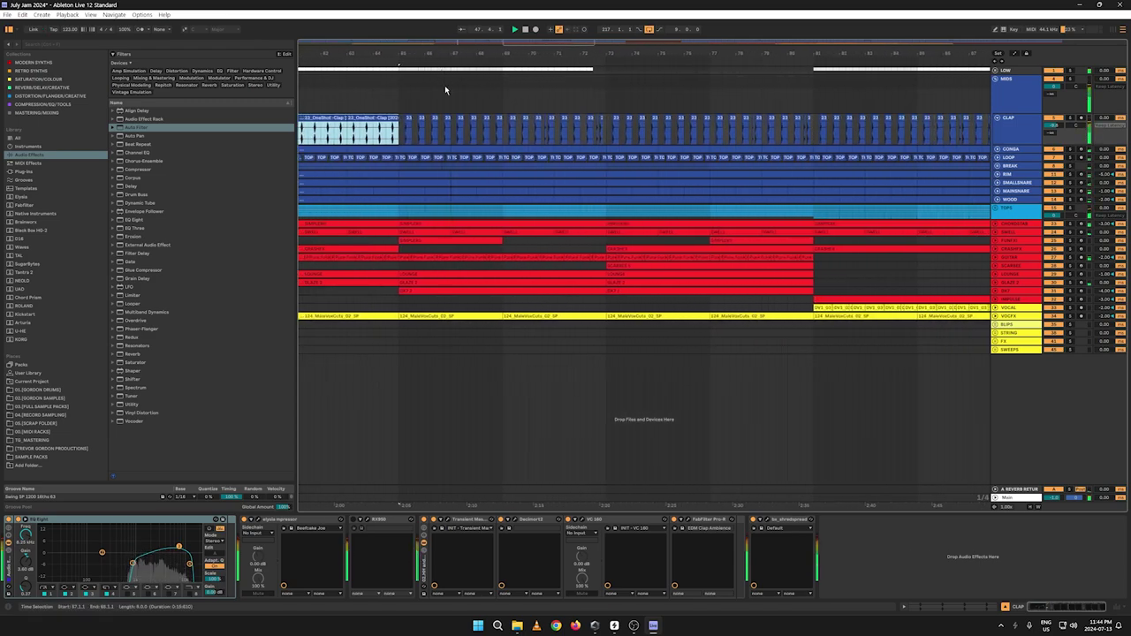
click(545, 125)
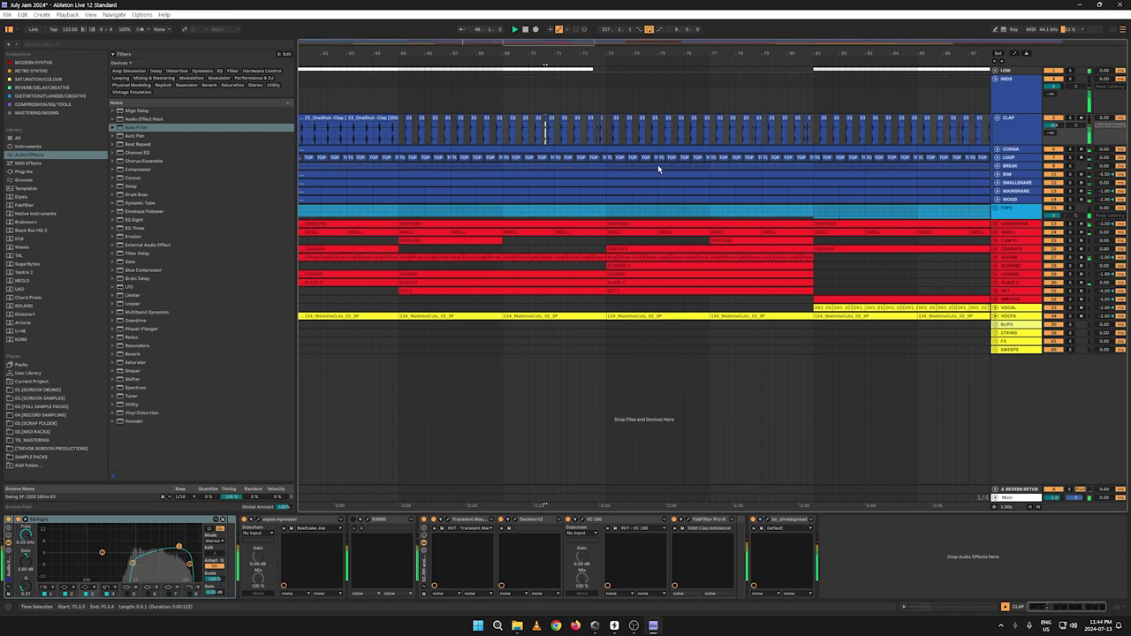
key(ctrl+v)
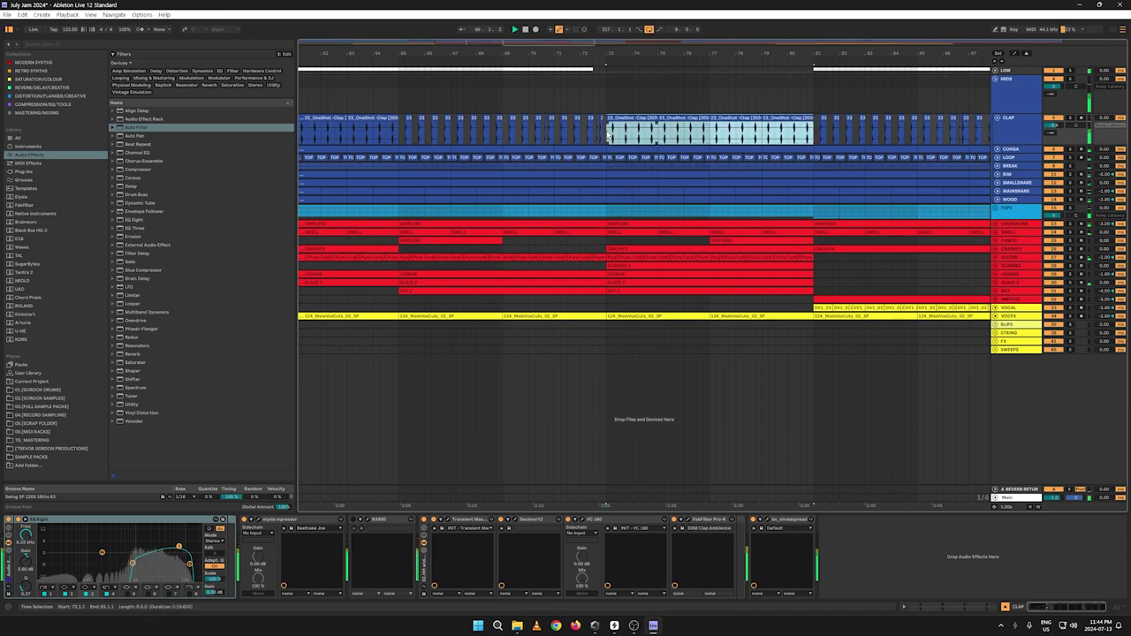
drag(901, 53, 496, 54)
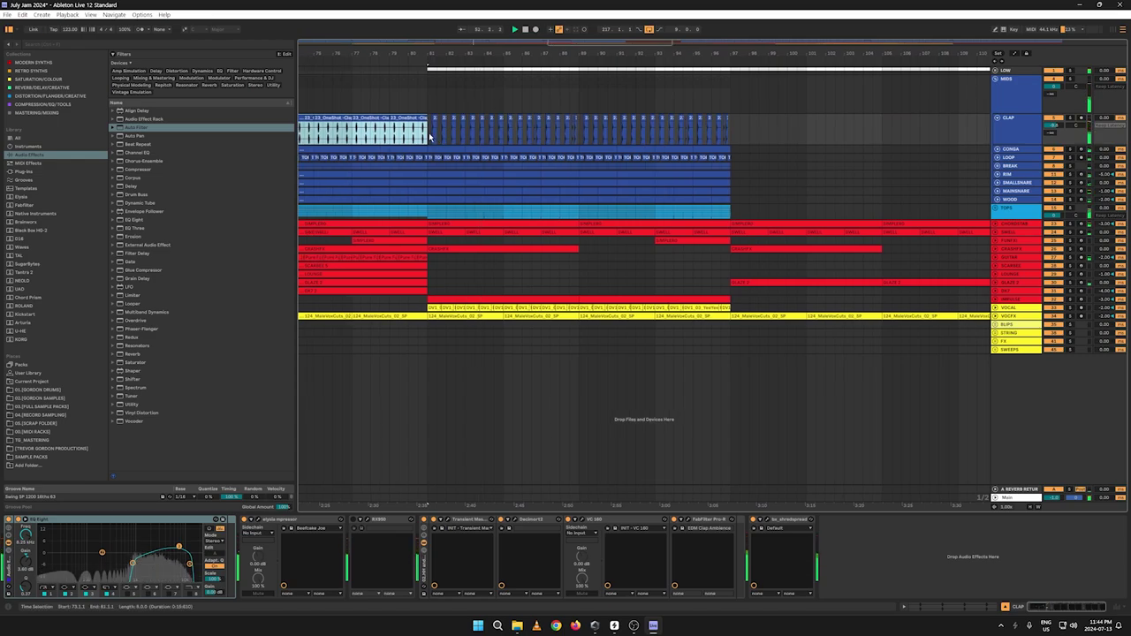
key(ctrl+d)
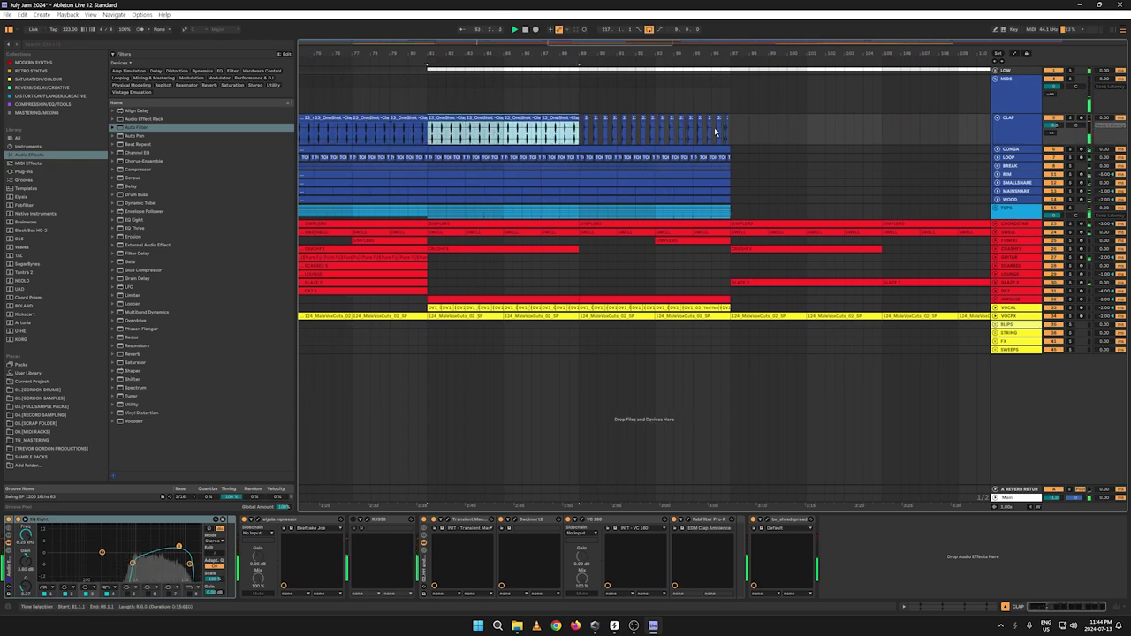
Step: Paste the clap block at bars 137–145, after undoing a paste at bar 129
scroll(683, 149, up, 3)
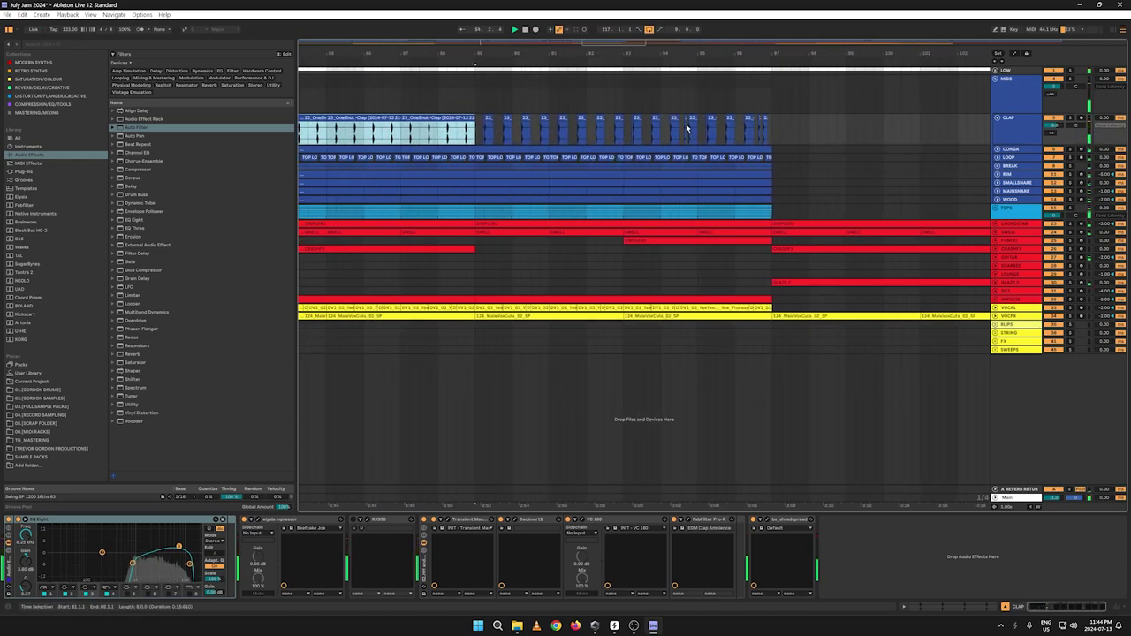
click(686, 128)
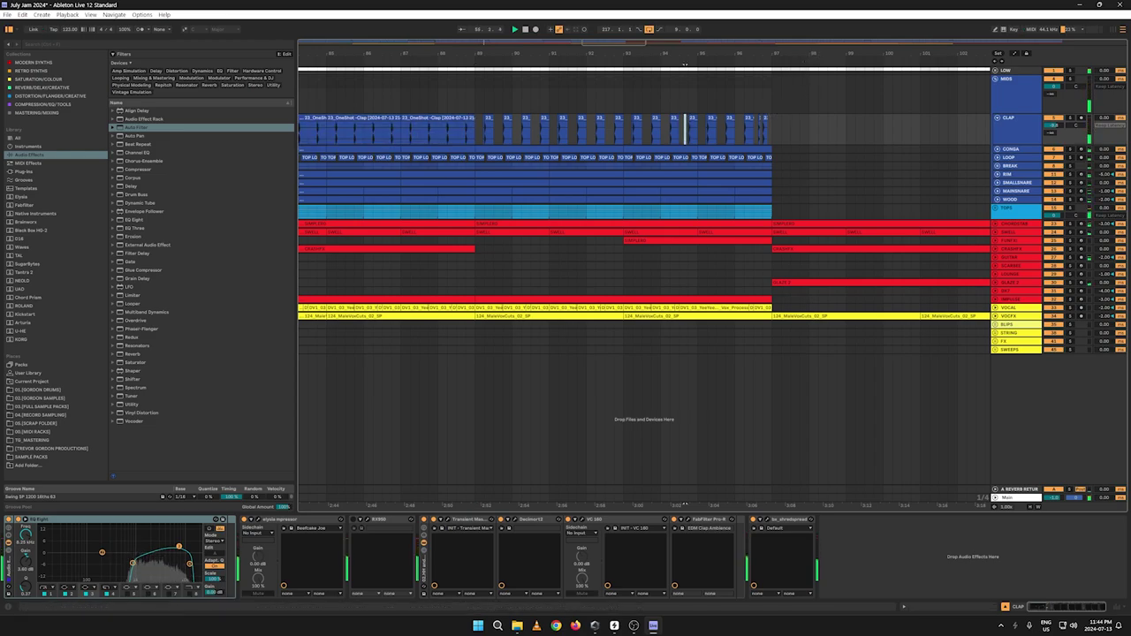
drag(686, 54, 390, 54)
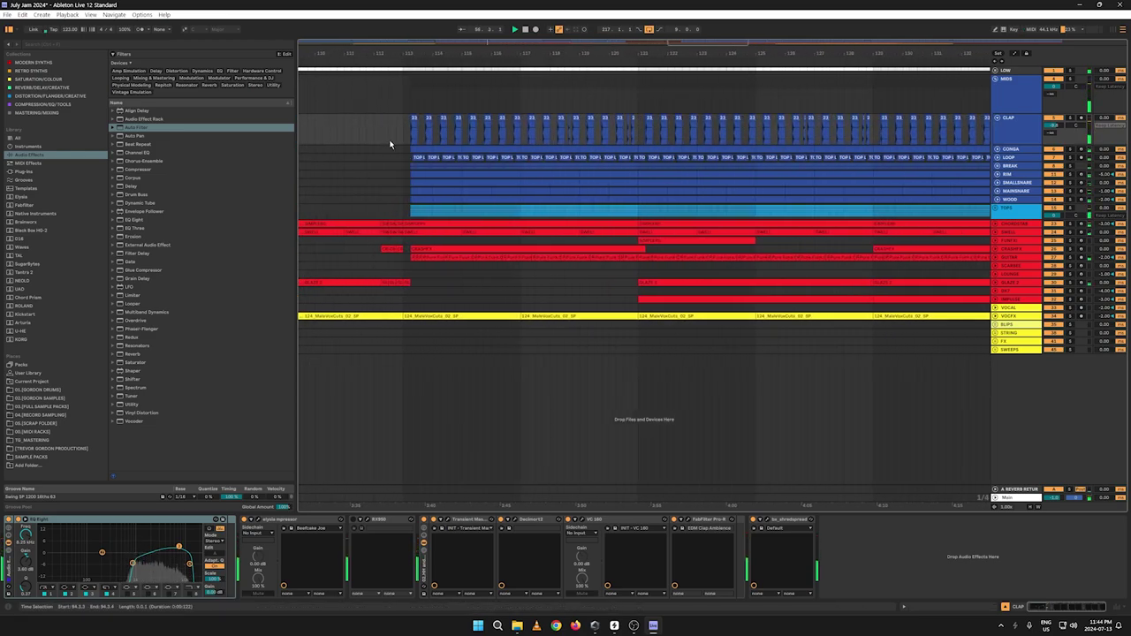
drag(403, 141, 638, 135)
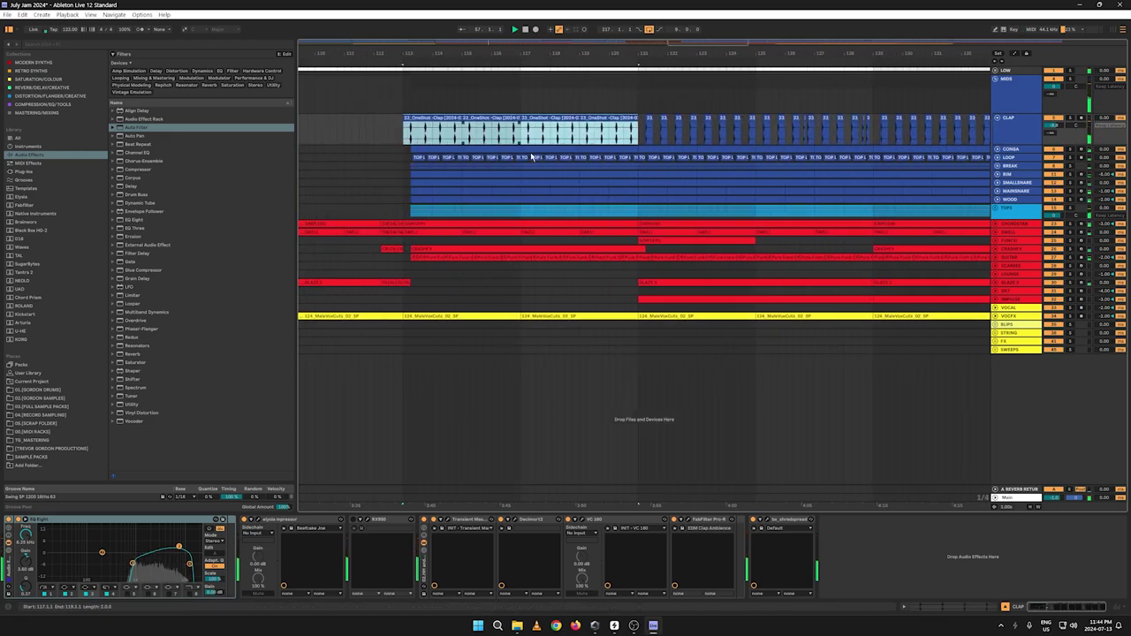
click(804, 121)
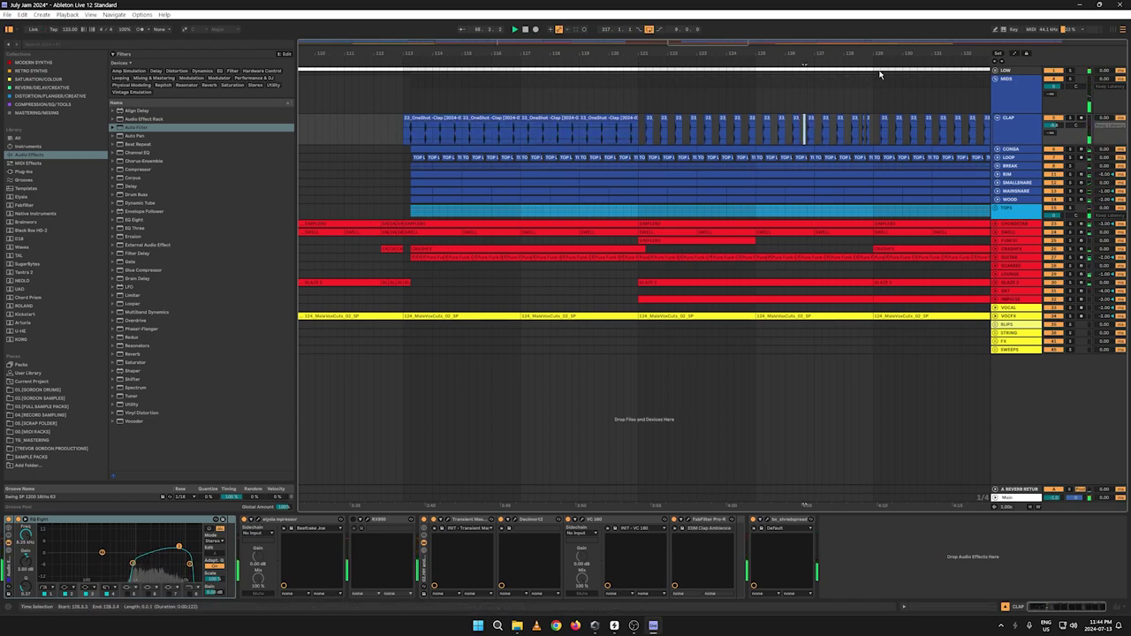
drag(892, 52, 456, 53)
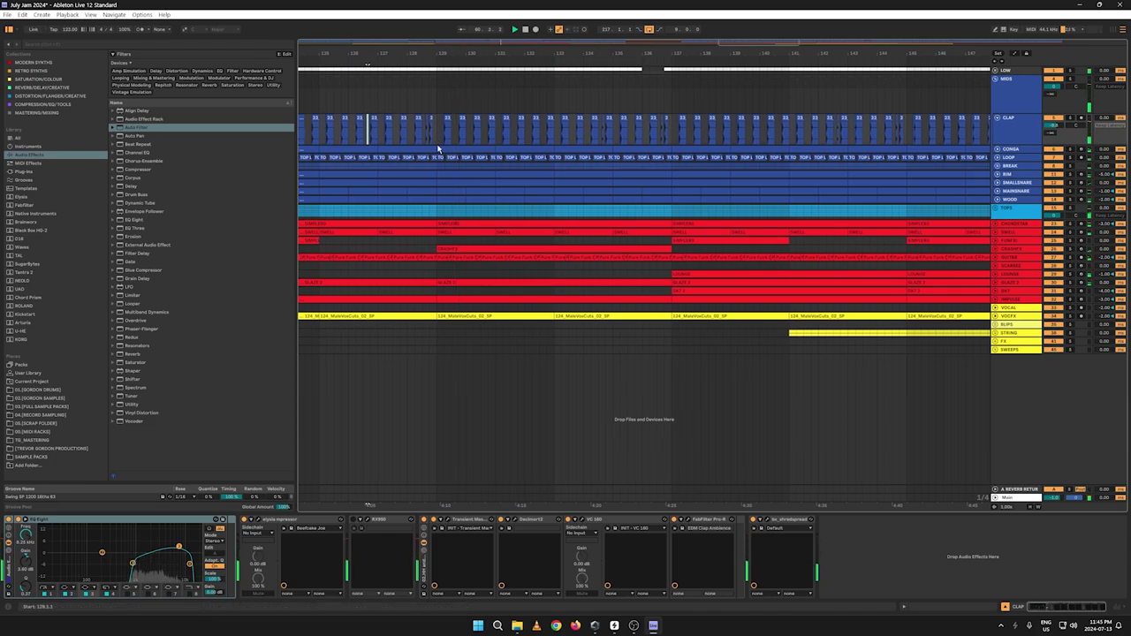
key(ctrl+v)
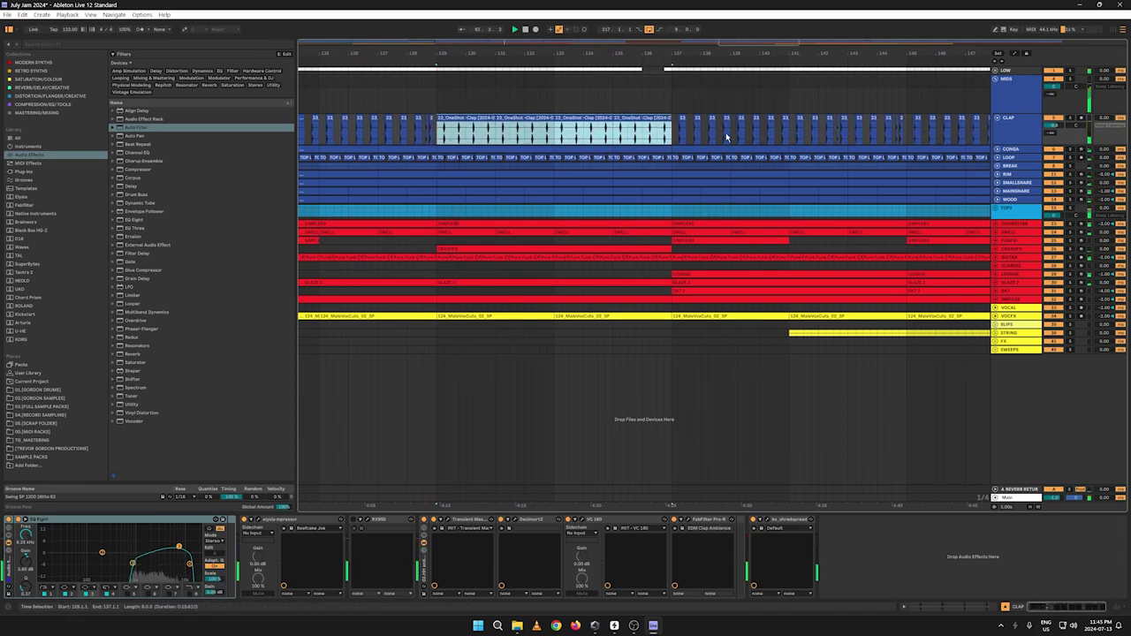
key(ctrl+z)
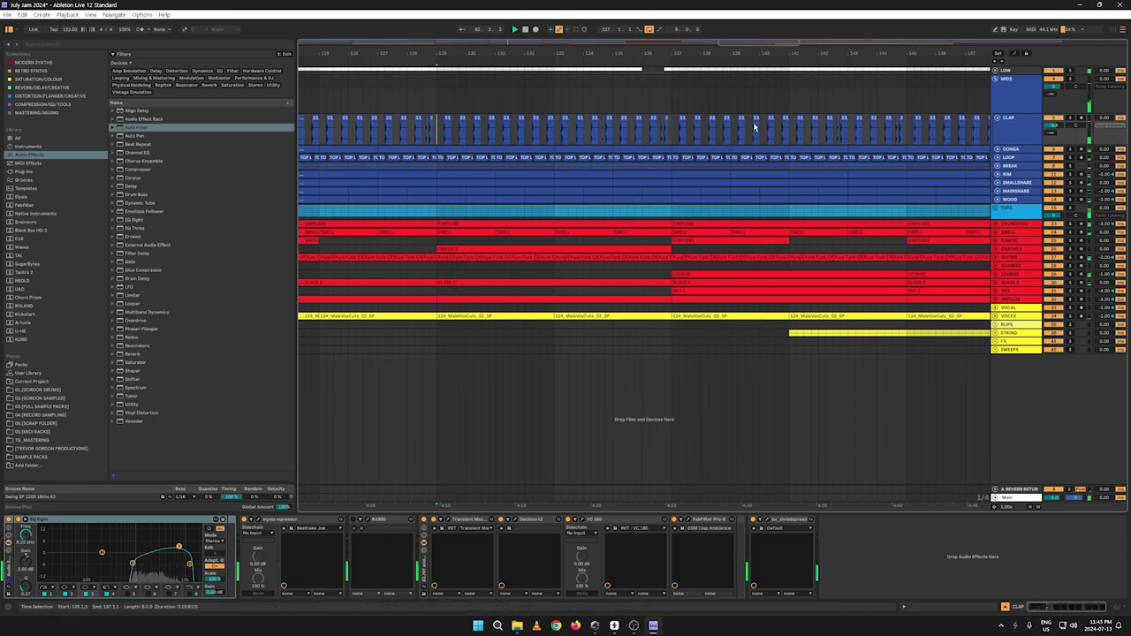
key(ctrl+v)
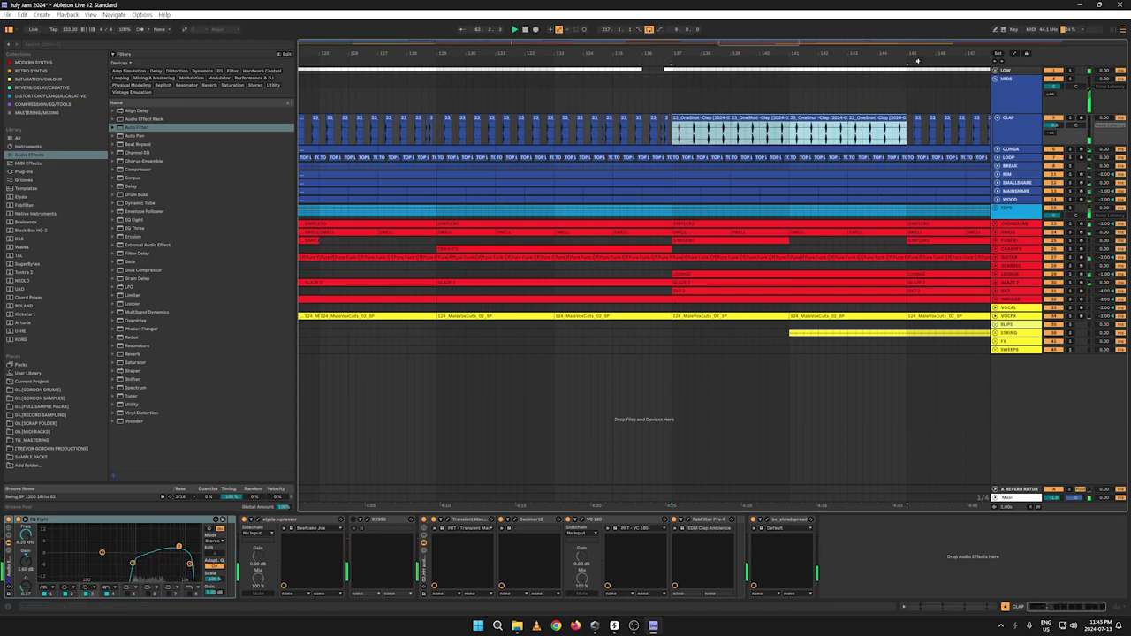
Step: Paste the clap block at bars 153–161, then select bars 168–177 on the Clap track
drag(931, 53, 287, 36)
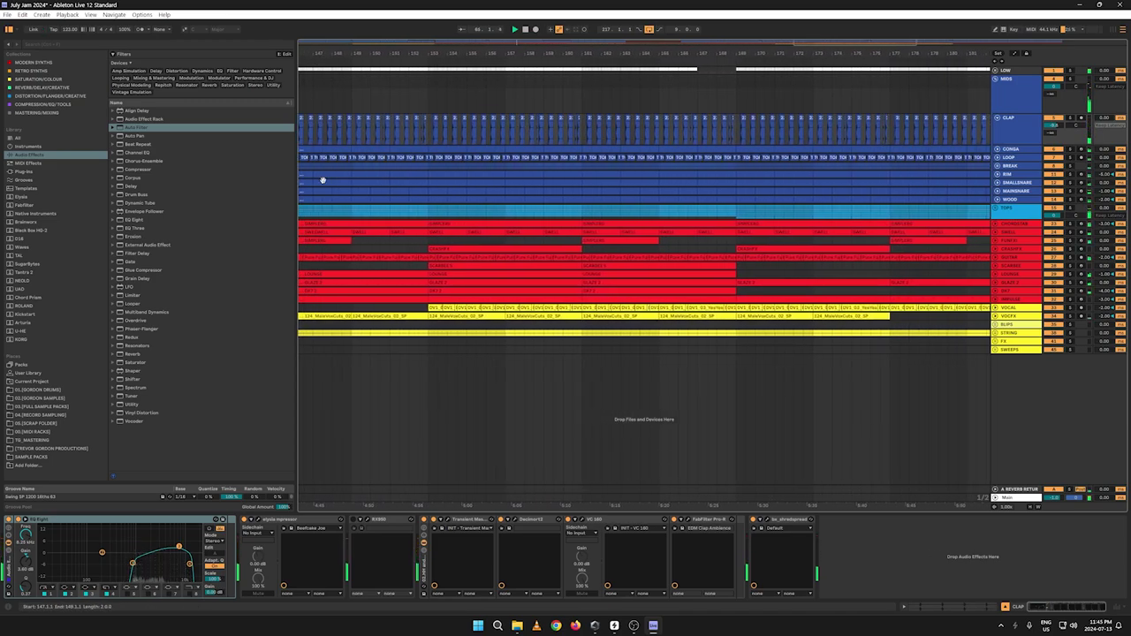
click(428, 142)
key(ctrl+v)
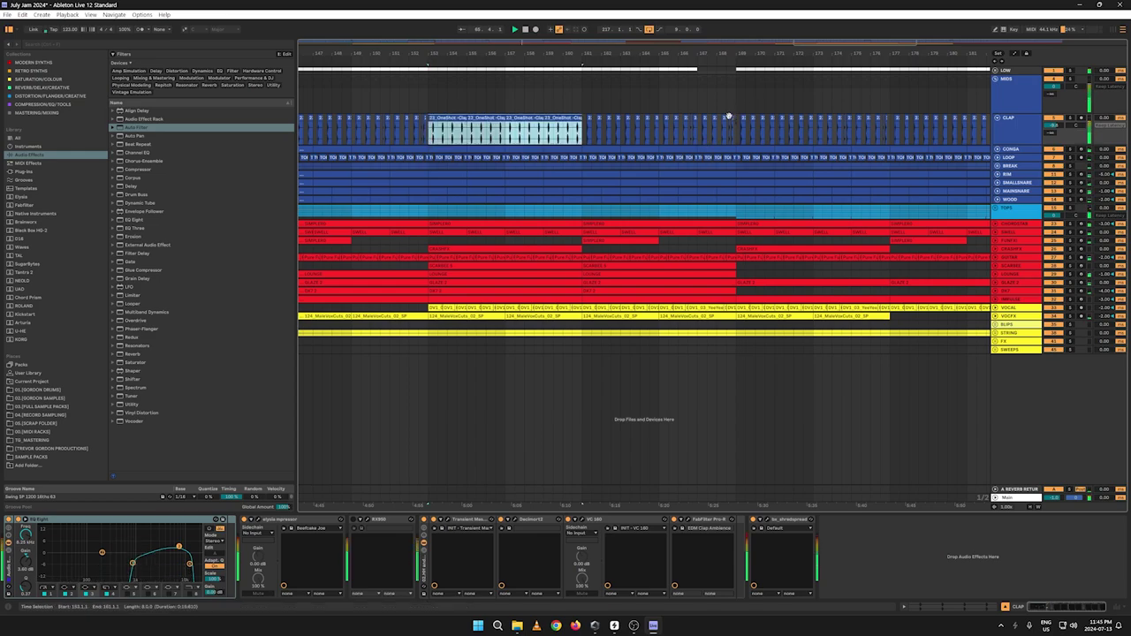
drag(690, 54, 688, 121)
click(690, 124)
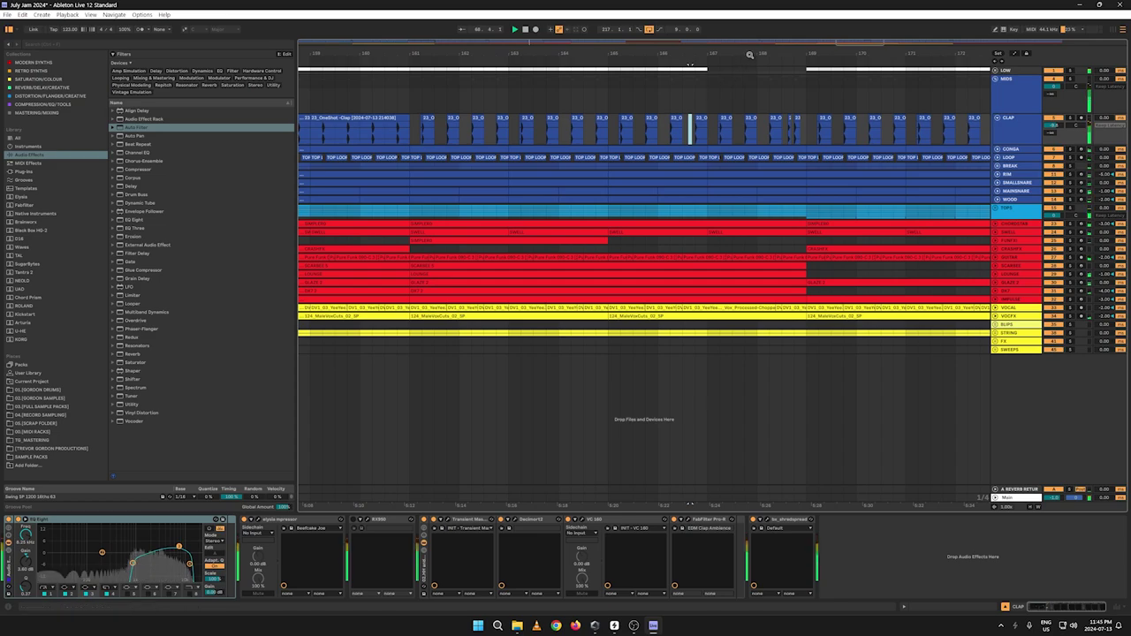
drag(750, 54, 392, 21)
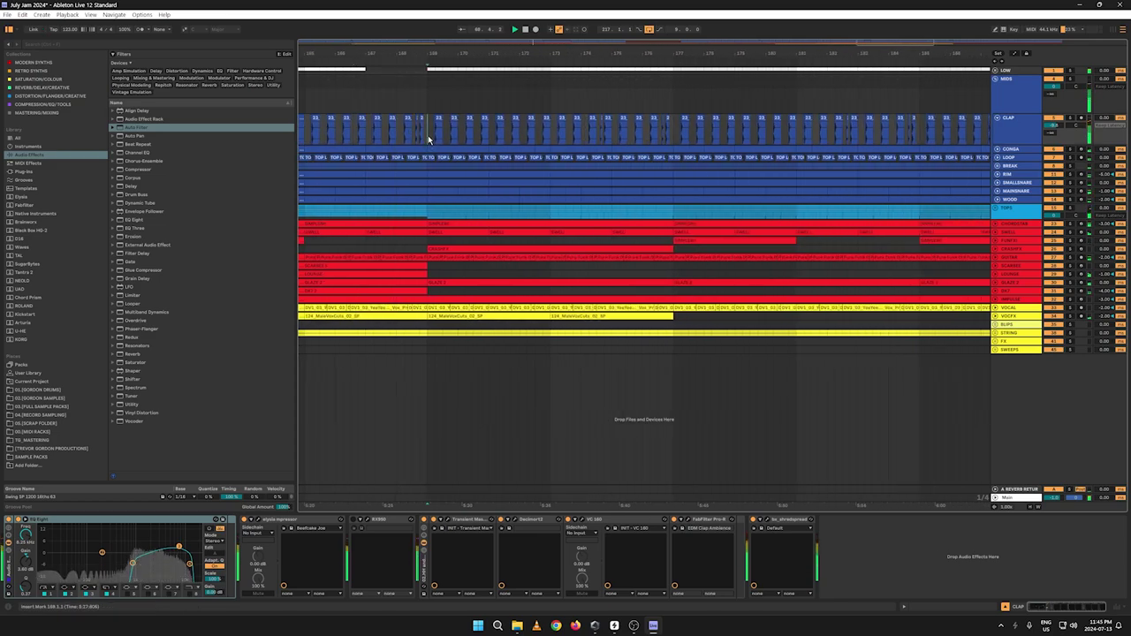
drag(428, 139, 673, 133)
drag(765, 57, 530, 24)
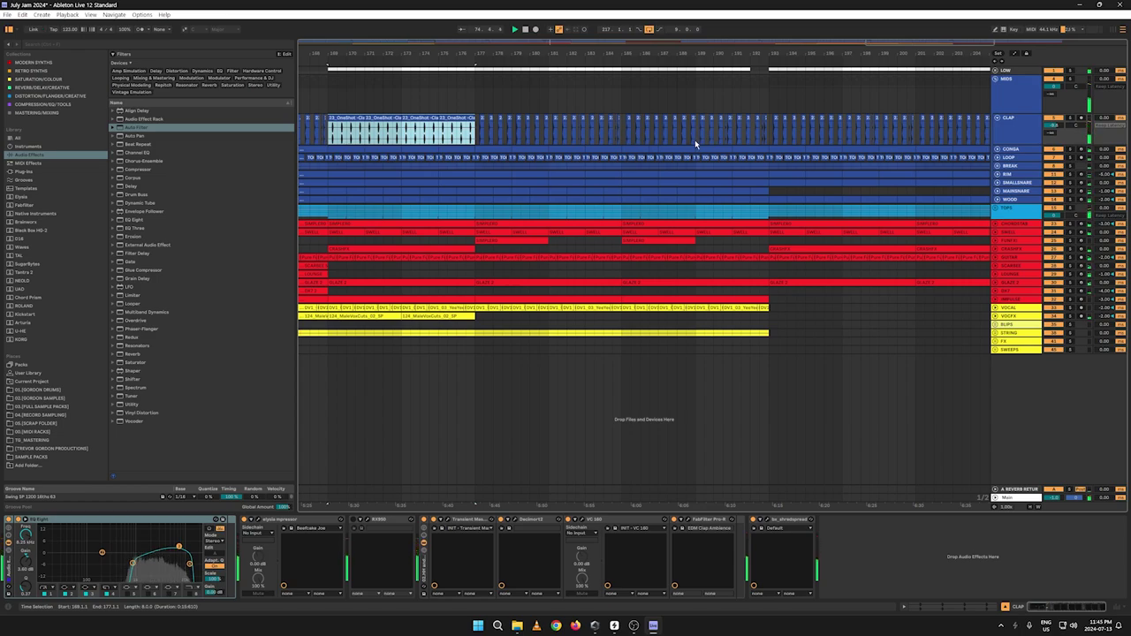
Step: Extend the claps to bars 177–185, paste at bar 193, then duplicate through bars 201–217
drag(519, 54, 546, 146)
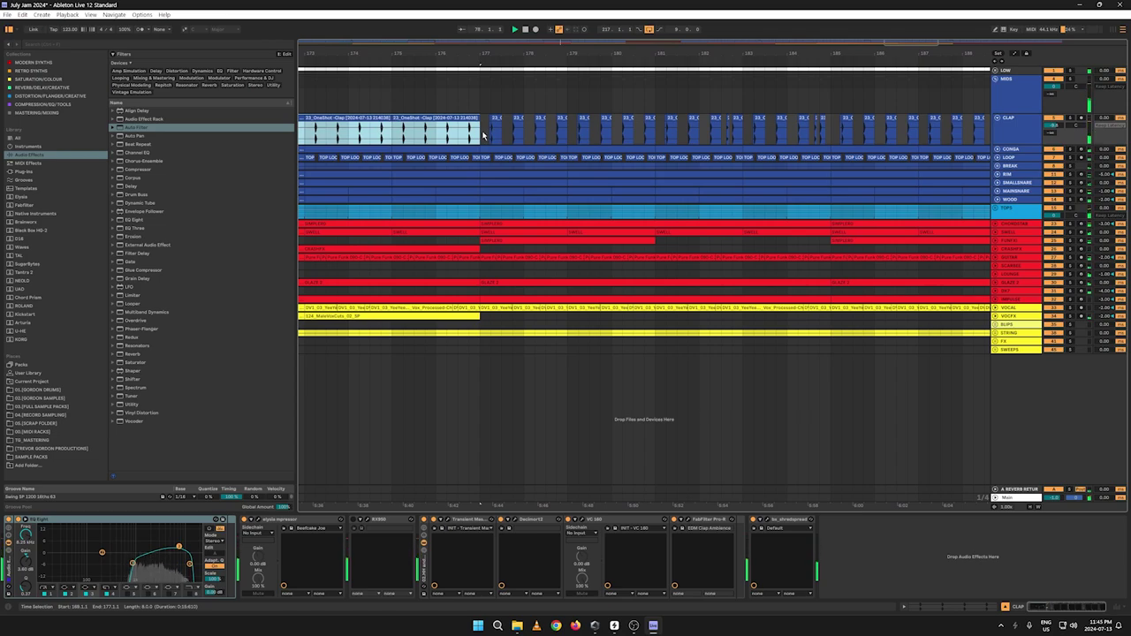
key(ctrl+d)
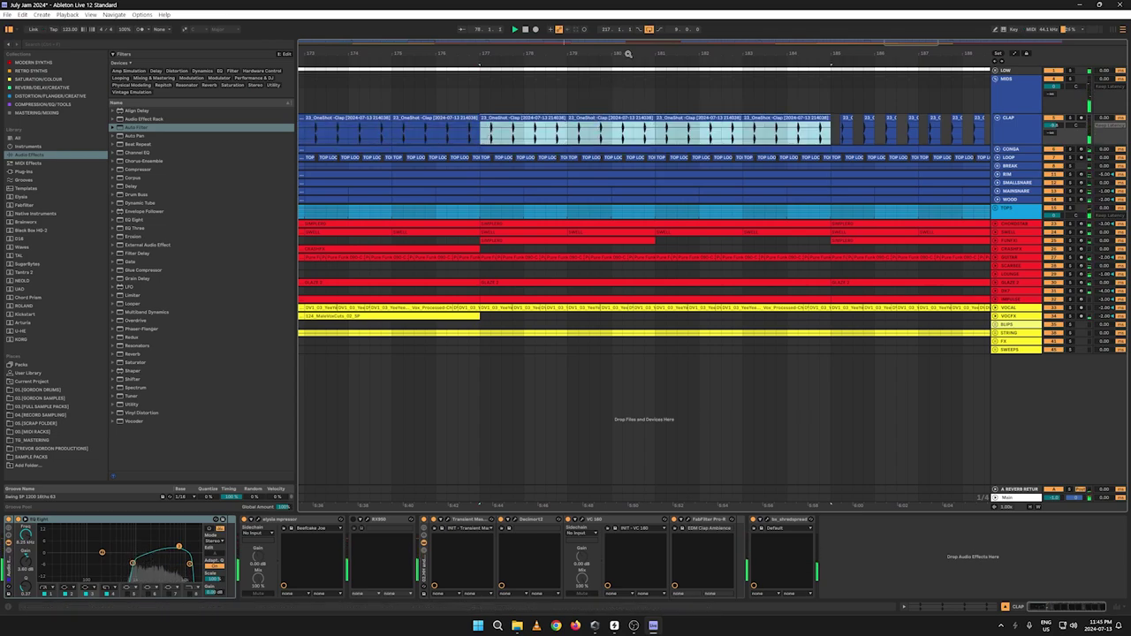
drag(628, 54, 224, 49)
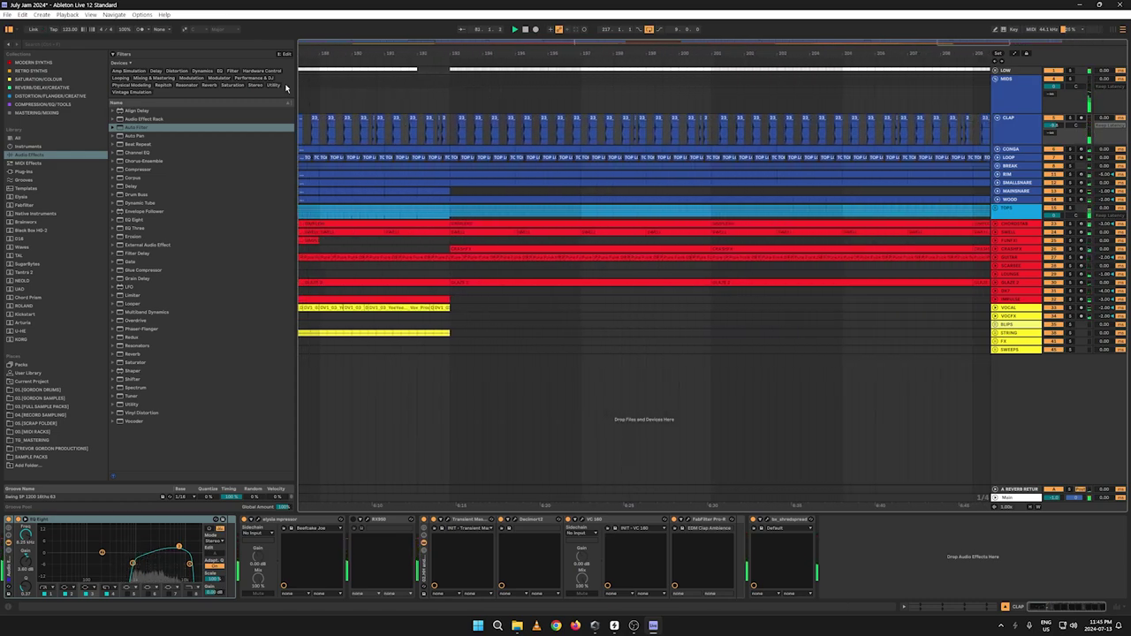
click(452, 139)
key(ctrl+v)
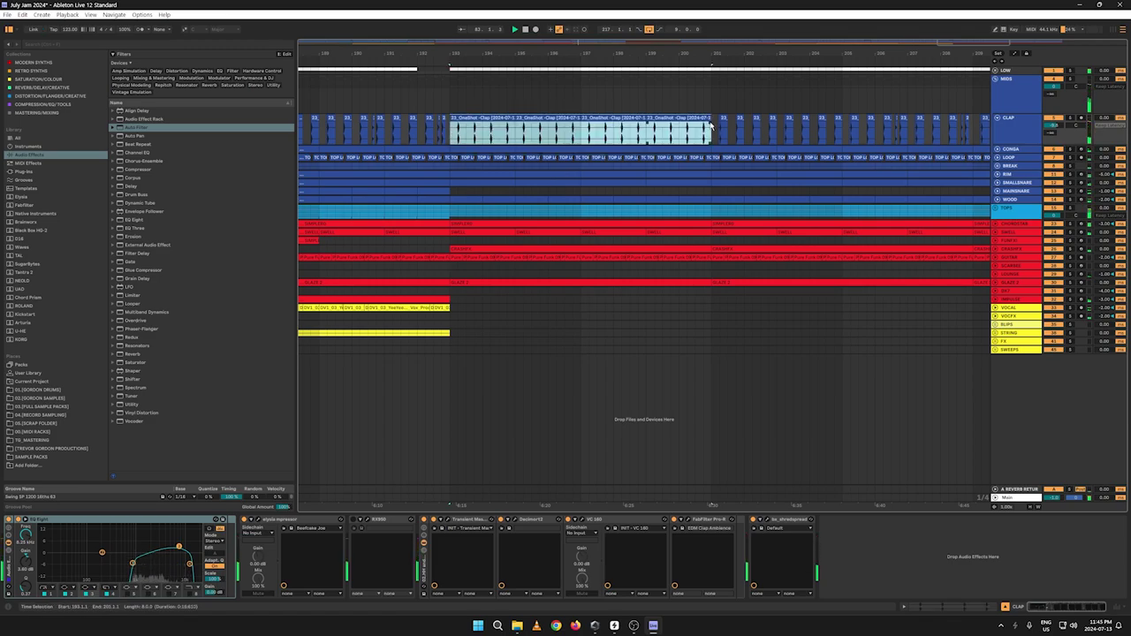
key(ctrl+d)
drag(749, 53, 862, 57)
key(ctrl+d)
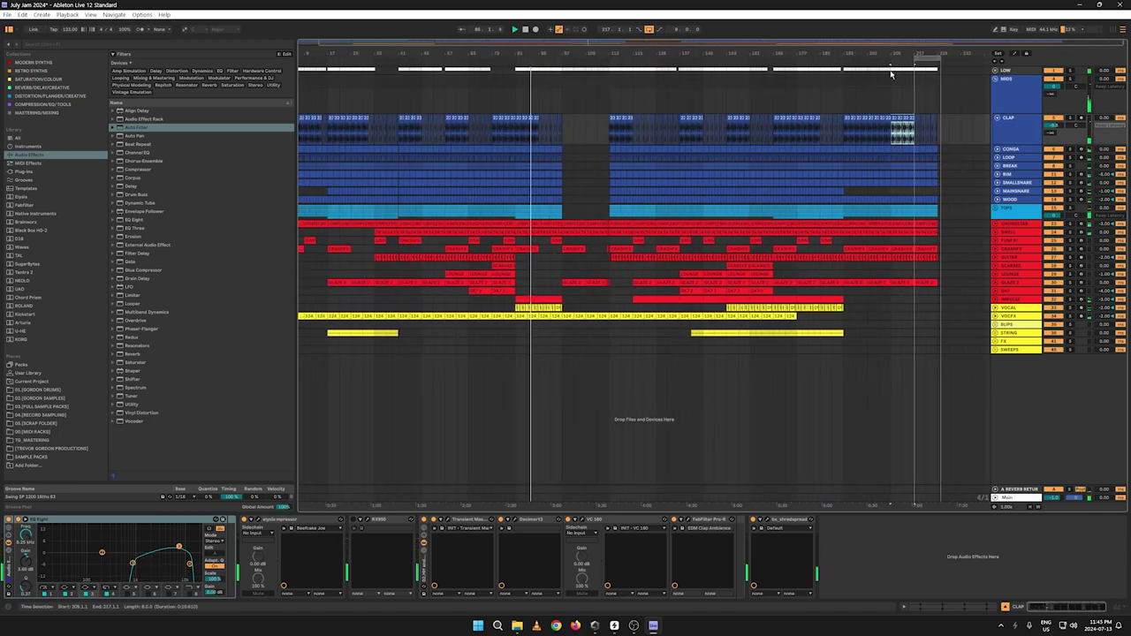
Step: Fold the MIDS group and move the loop start back to bar 1
click(997, 80)
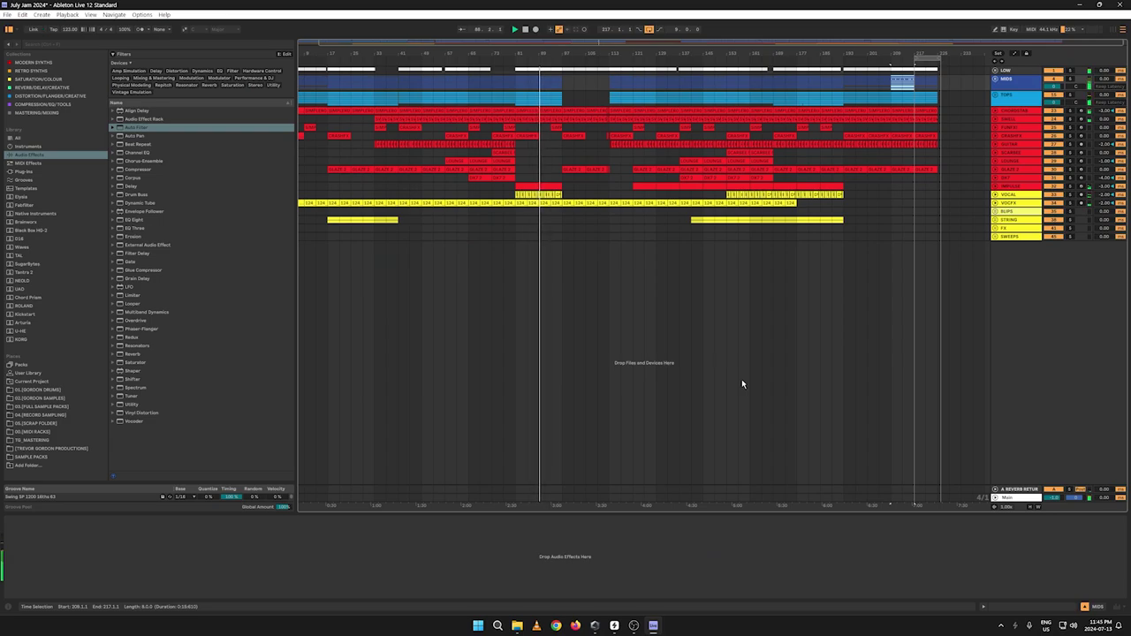
drag(915, 58, 225, 104)
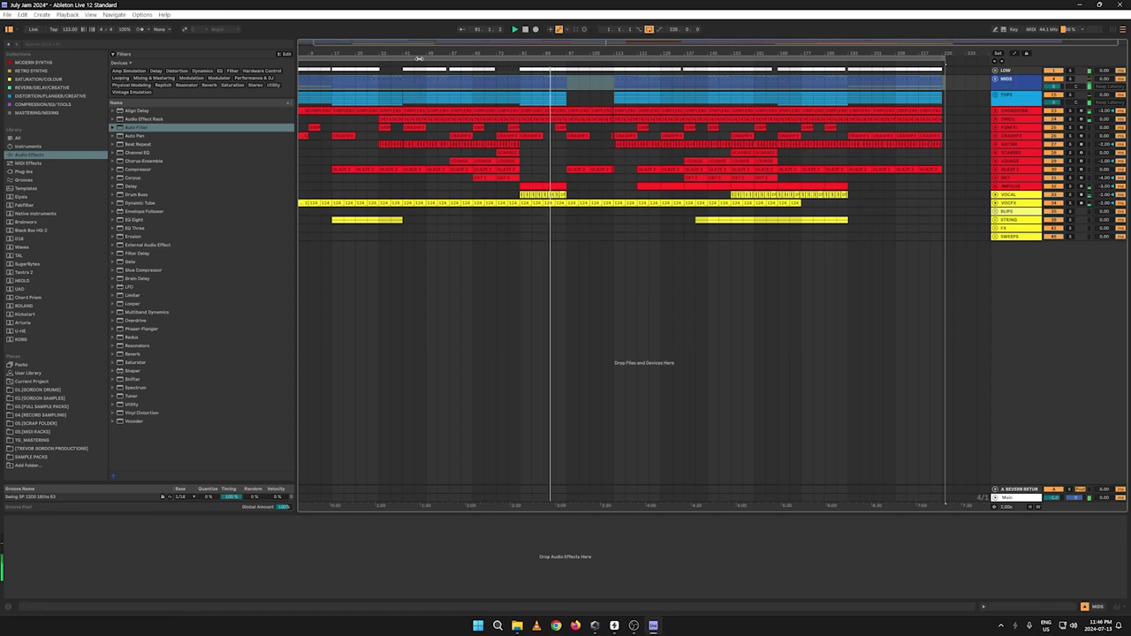
drag(609, 44, 611, 41)
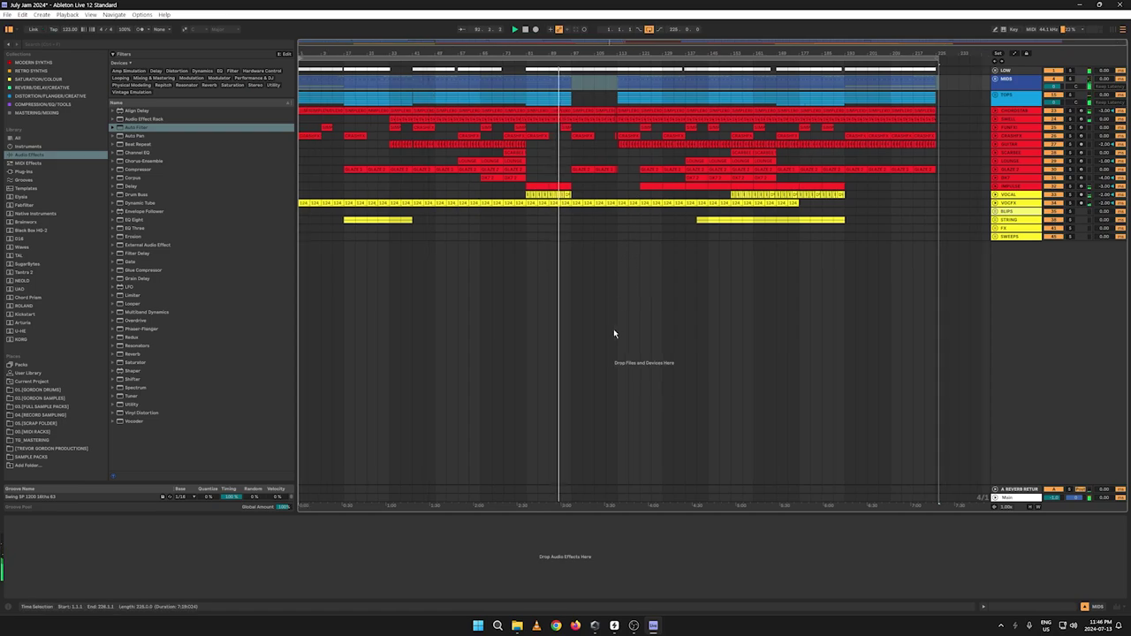
click(605, 235)
Step: Save the Live Set and minimize OBS Studio to return to Live
click(6, 14)
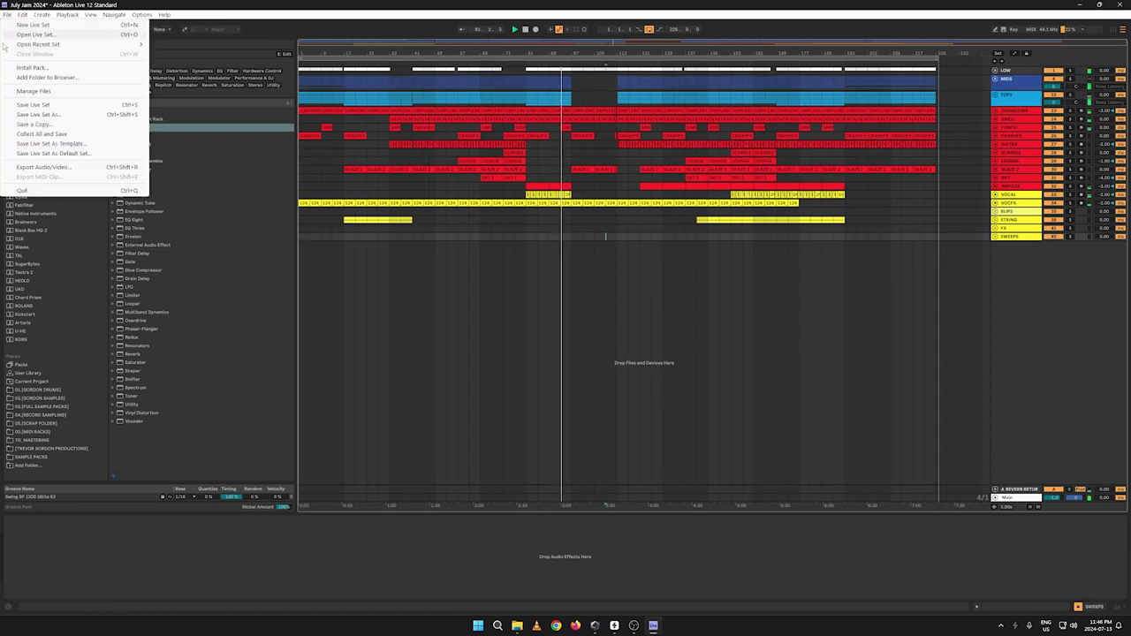
click(33, 104)
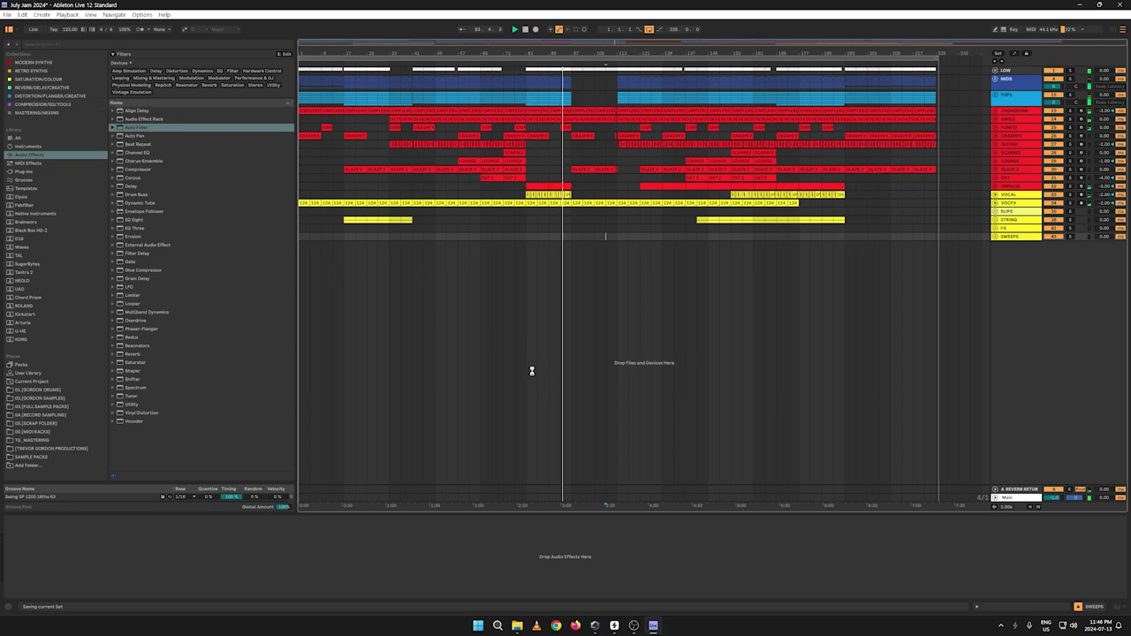
click(633, 625)
click(632, 627)
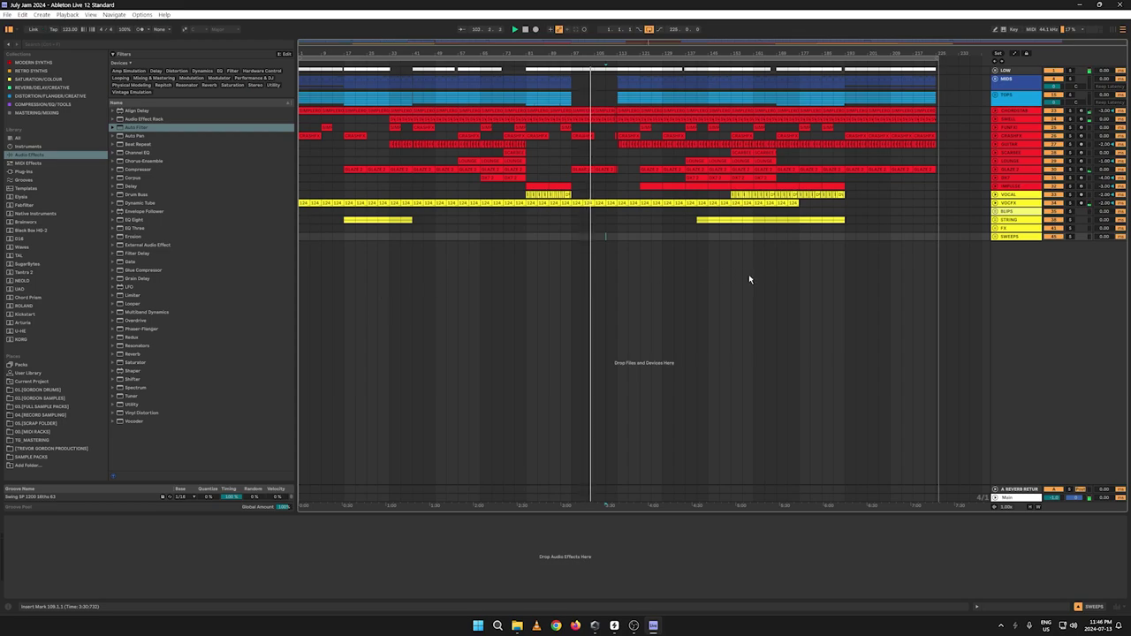
Step: Apply a context-menu option to the CrashFX clips near the outro's end, then deselect them
click(884, 135)
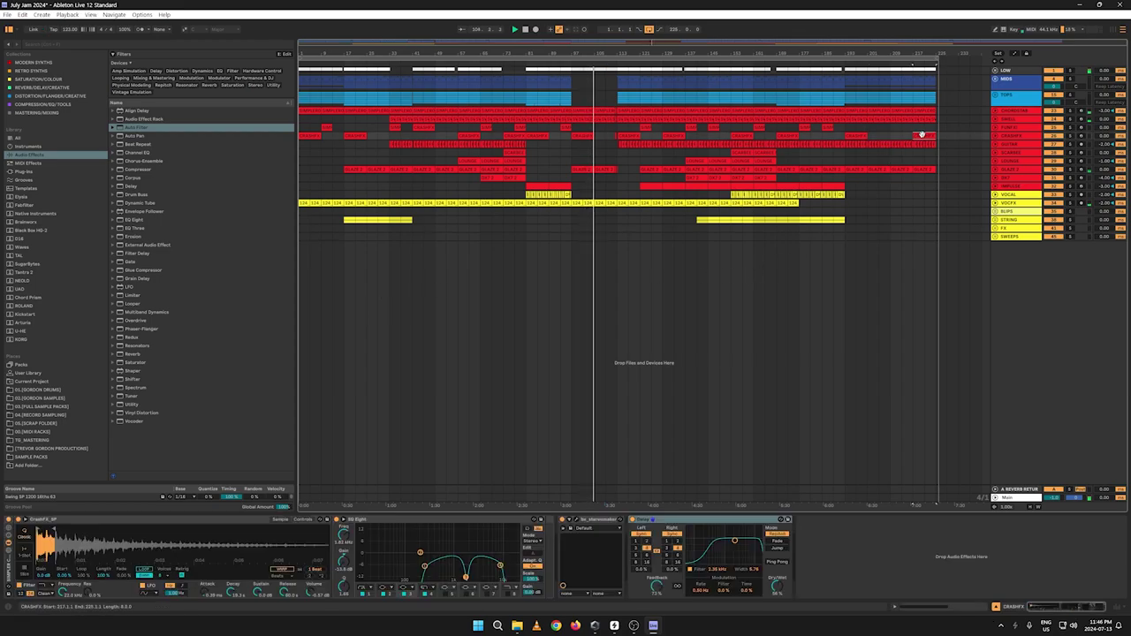
right_click(806, 128)
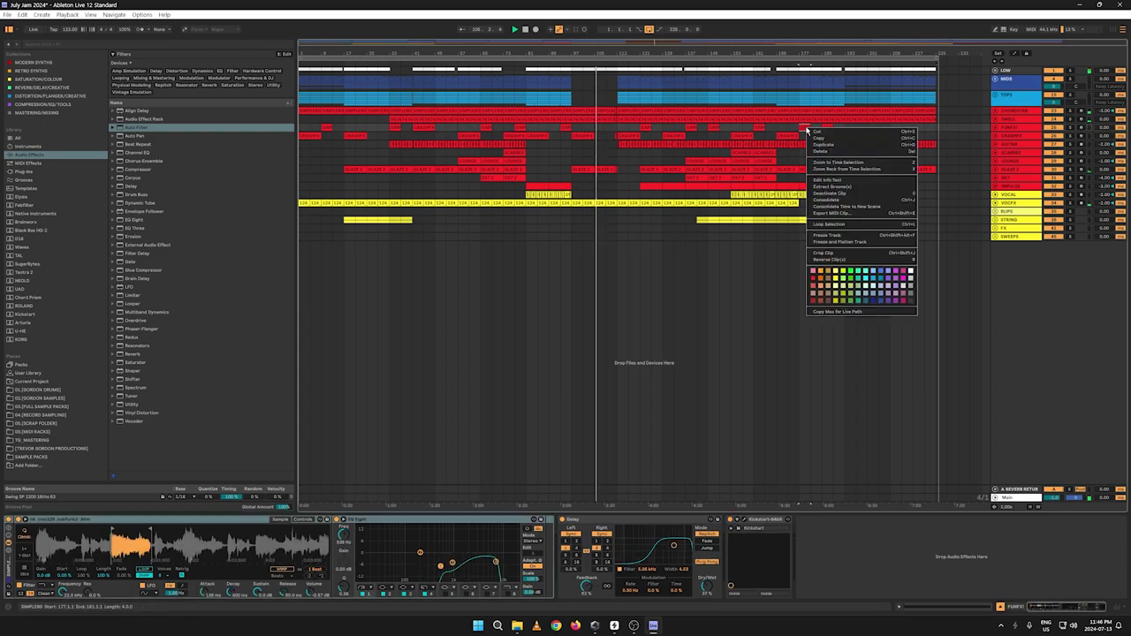
click(911, 160)
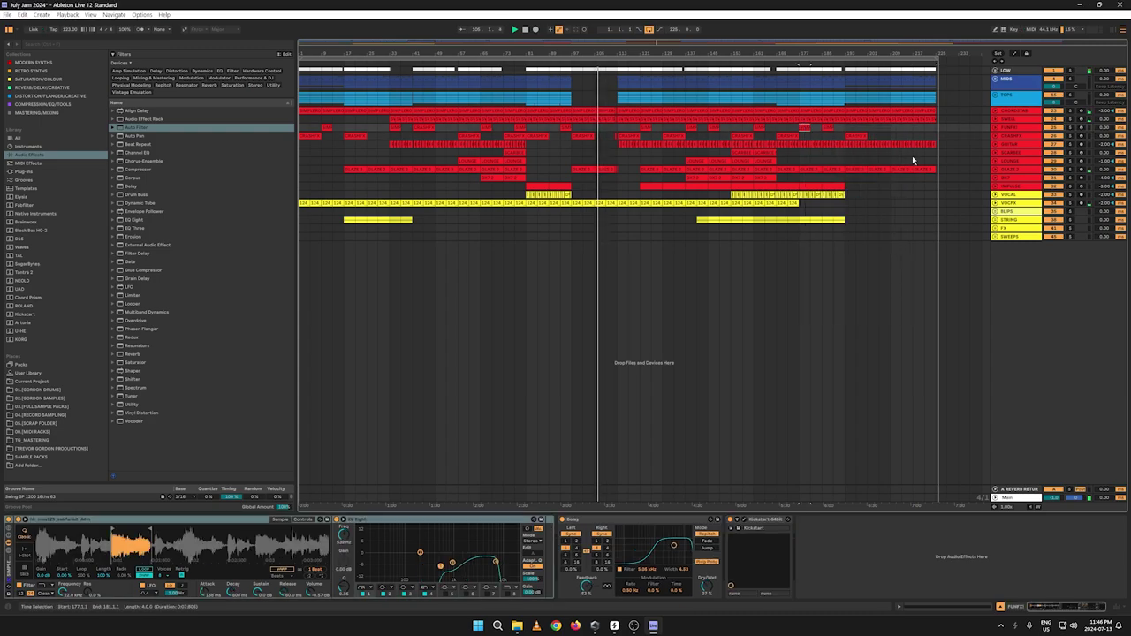
click(858, 136)
right_click(859, 137)
key(Escape)
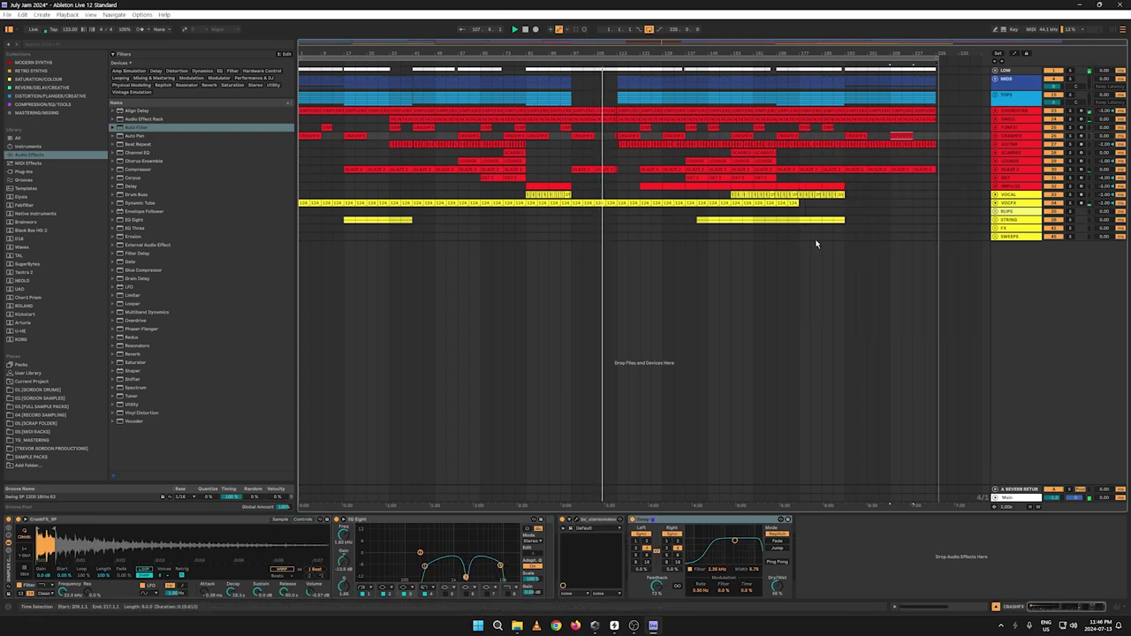
click(702, 344)
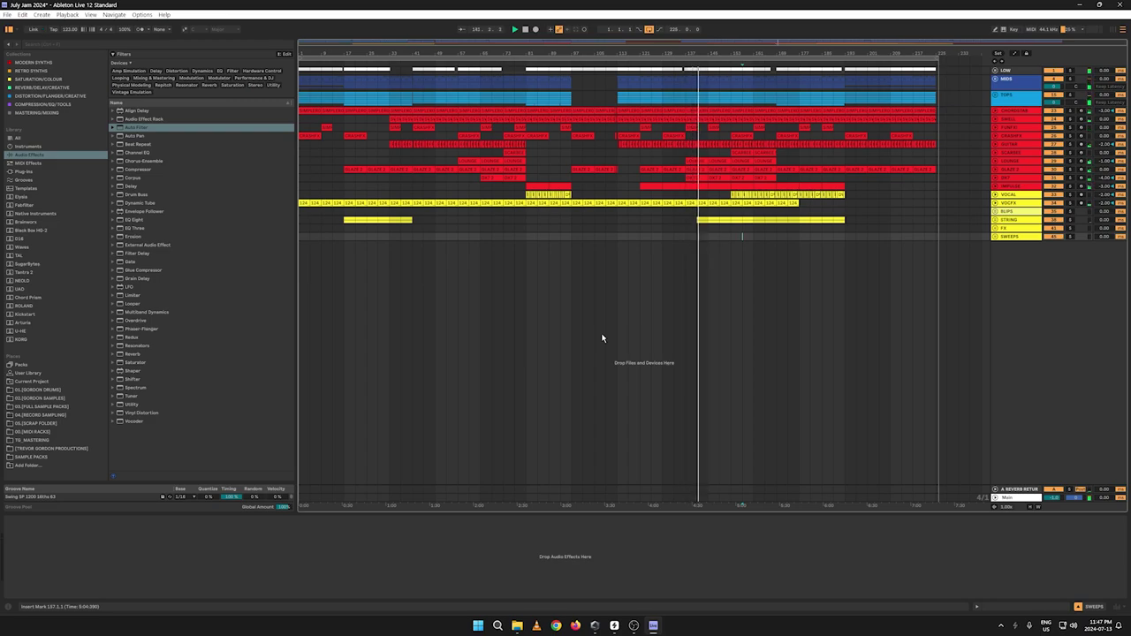
Step: Set LOUNGE volume to -4.5 dB and STRING group to about -5.8 dB, then fold STRING
click(996, 162)
drag(1053, 169, 1053, 173)
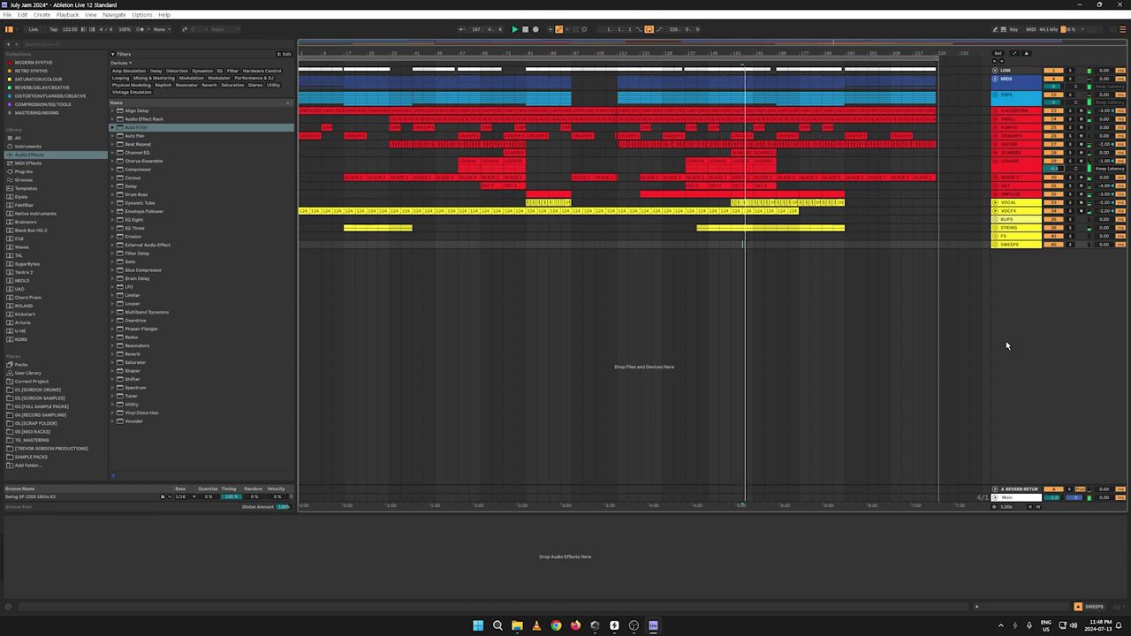
click(995, 227)
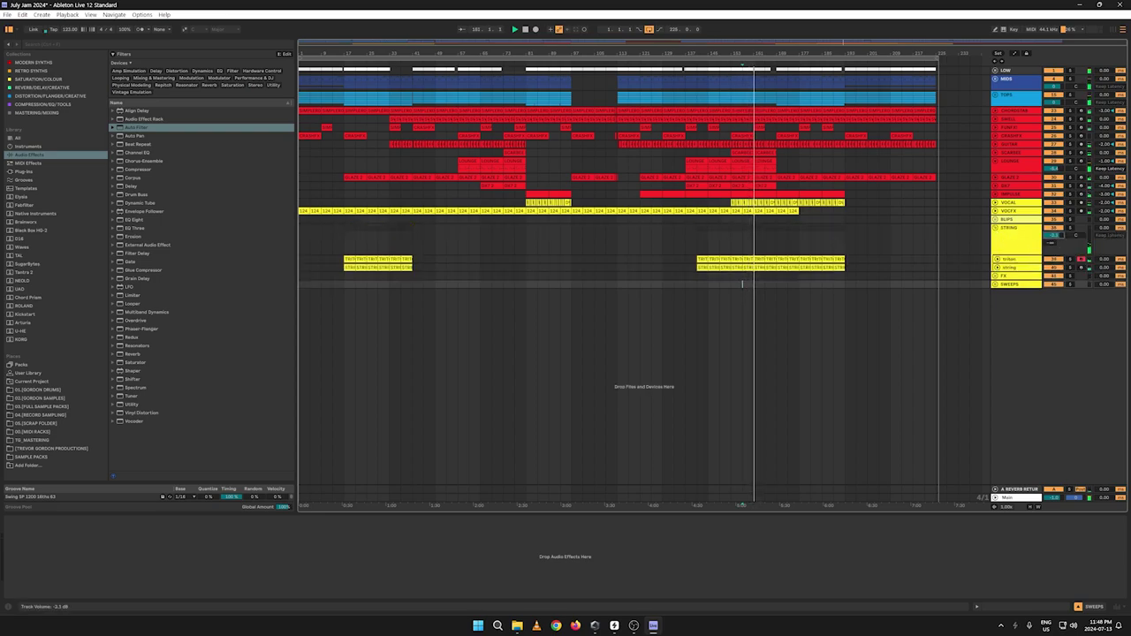
drag(1051, 236, 1051, 243)
click(995, 227)
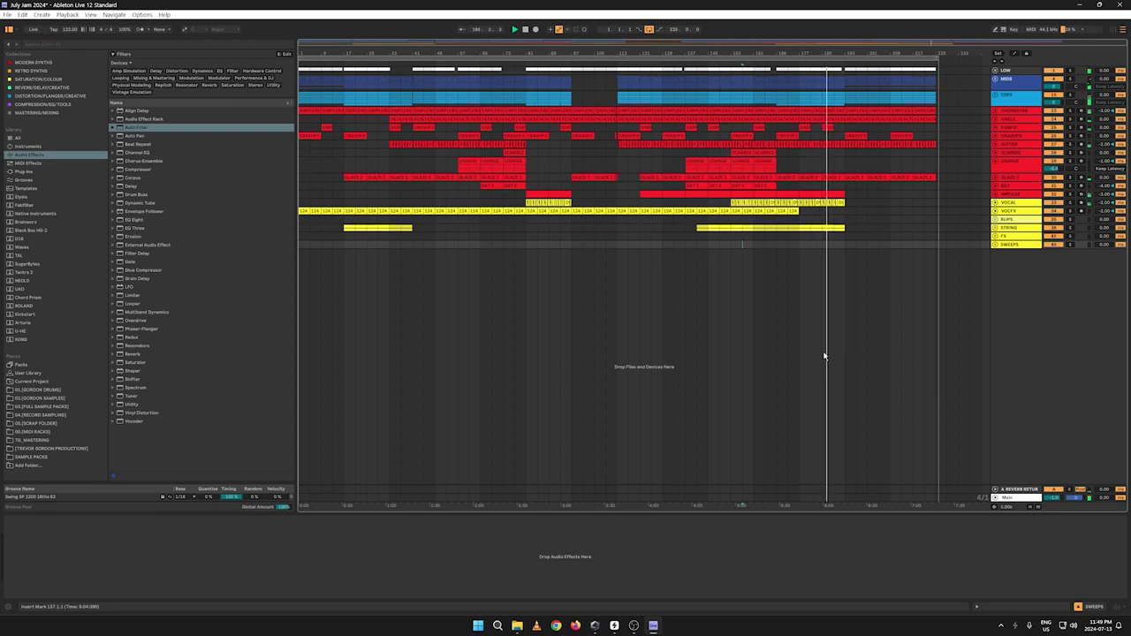
Step: Duplicate the Impulse clip twice into the outro, then unfold the TOPS group's drum tracks
click(834, 193)
key(ctrl+d)
key(ctrl+d)
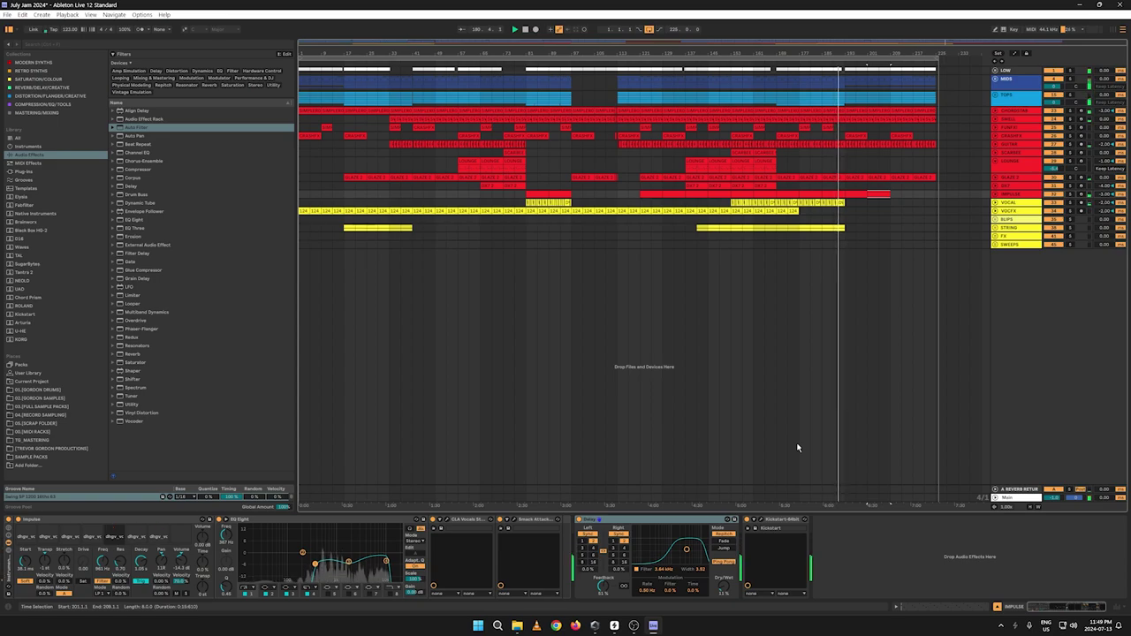
click(994, 186)
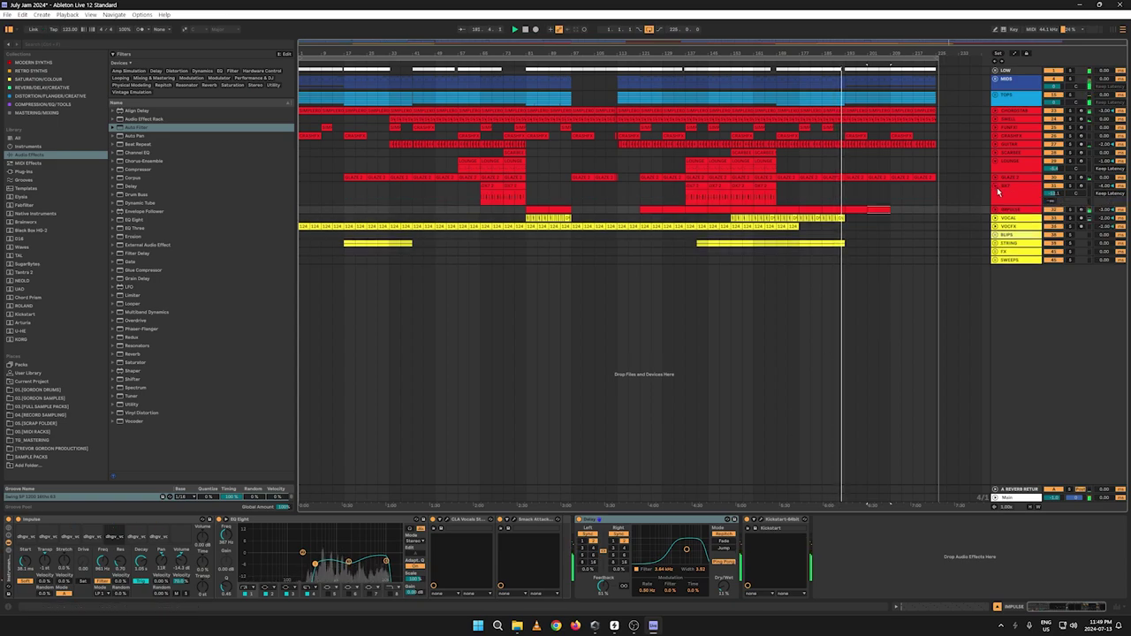
click(1055, 193)
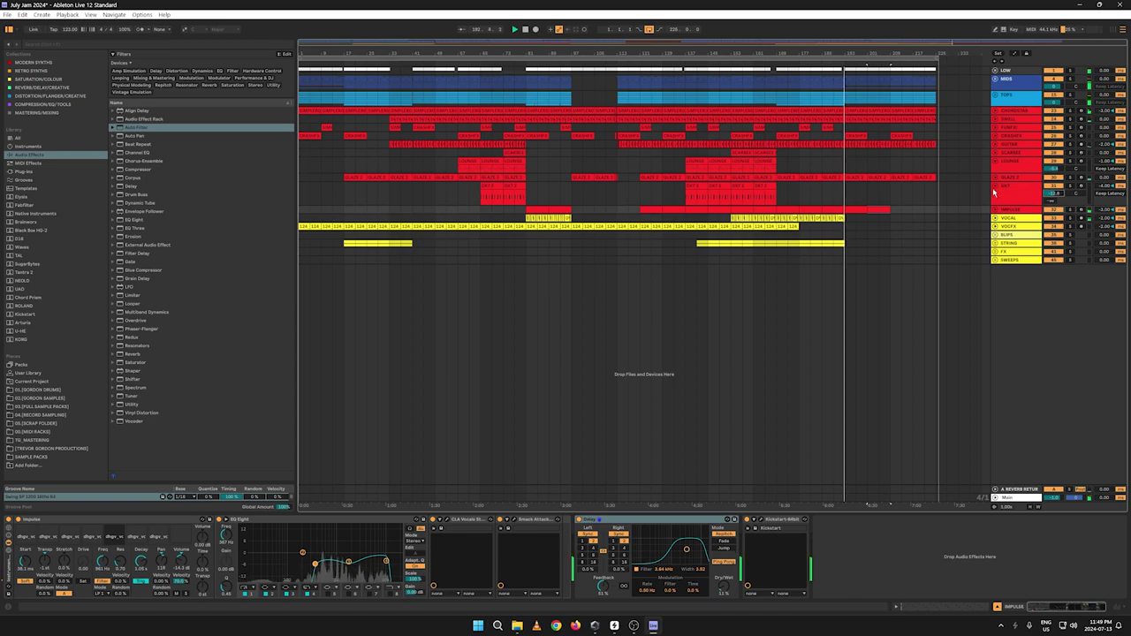
click(995, 187)
click(994, 167)
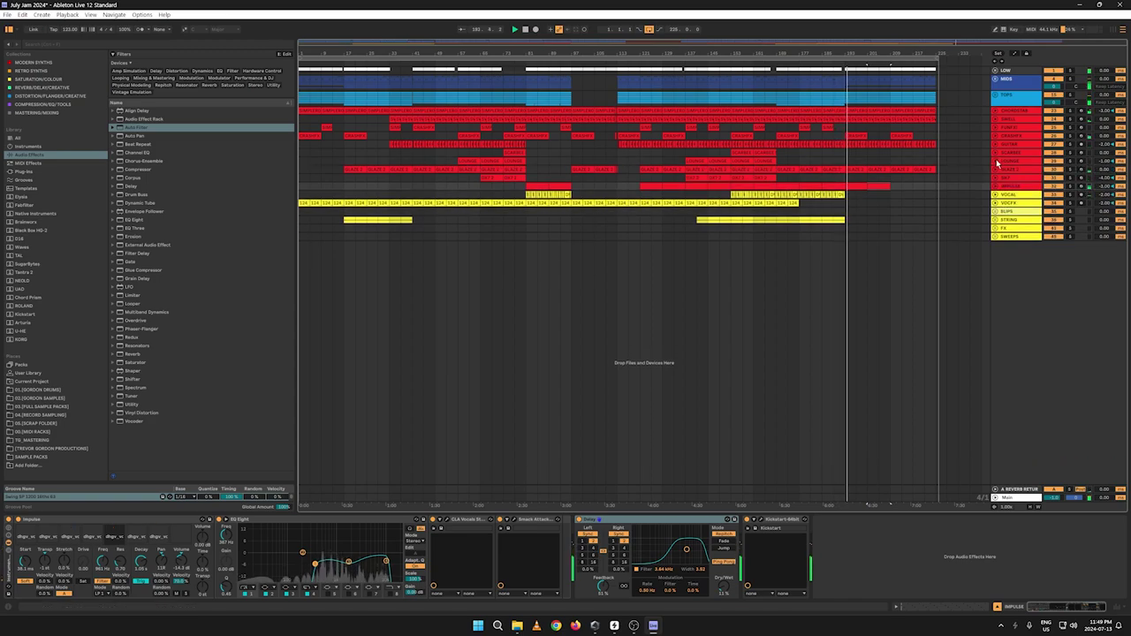
click(995, 161)
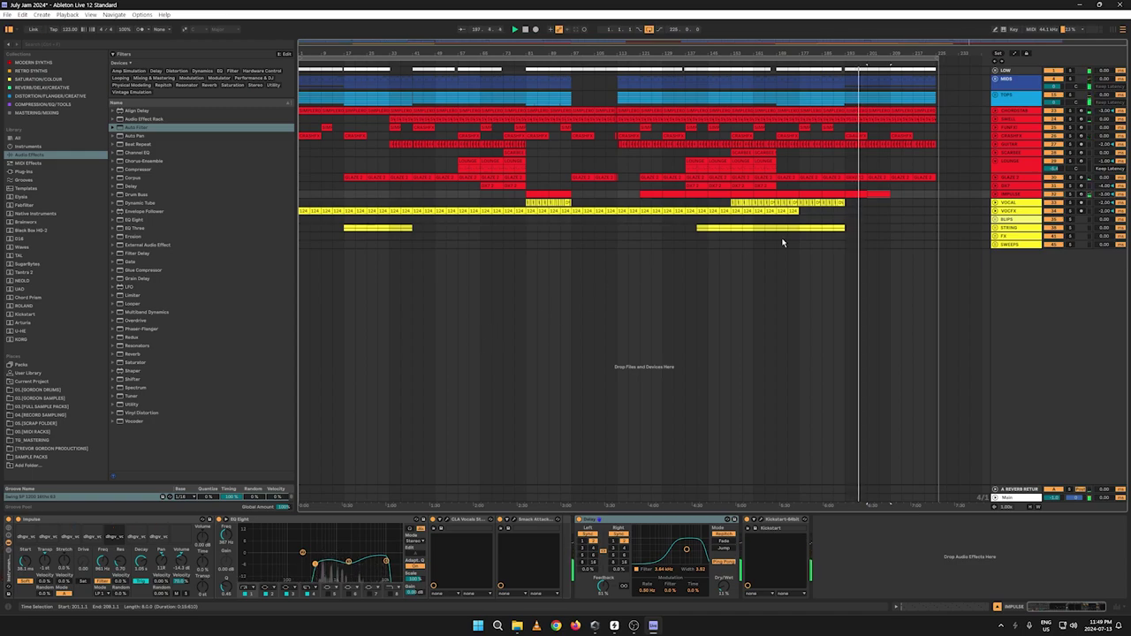
click(995, 95)
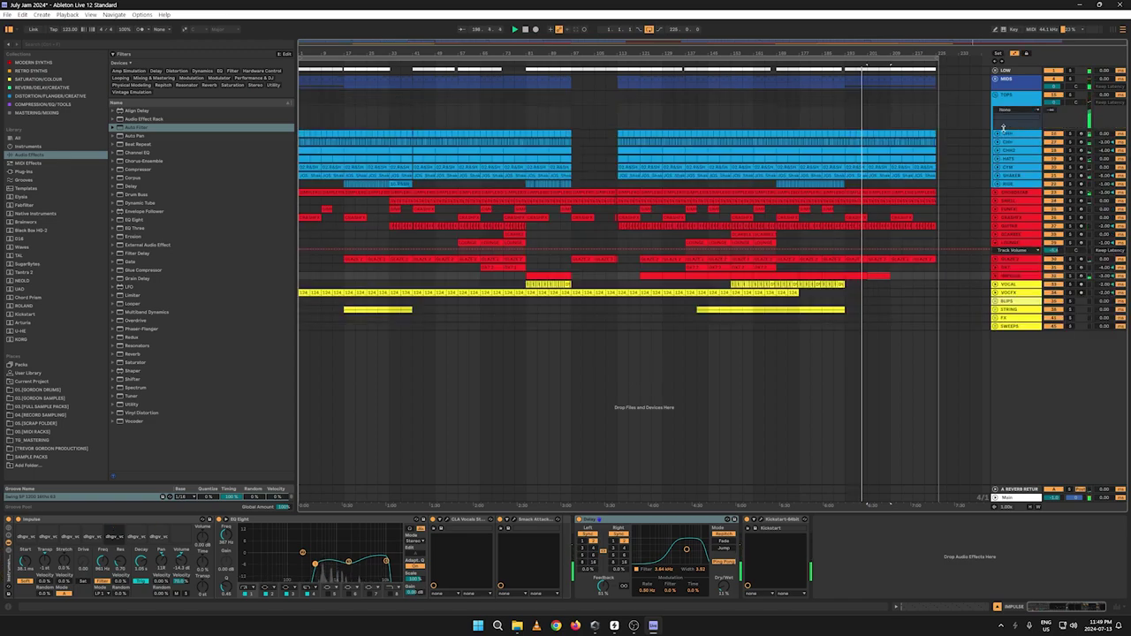
Step: Add an OHH Device On automation point switching the device on after bar 201
key(a)
click(893, 158)
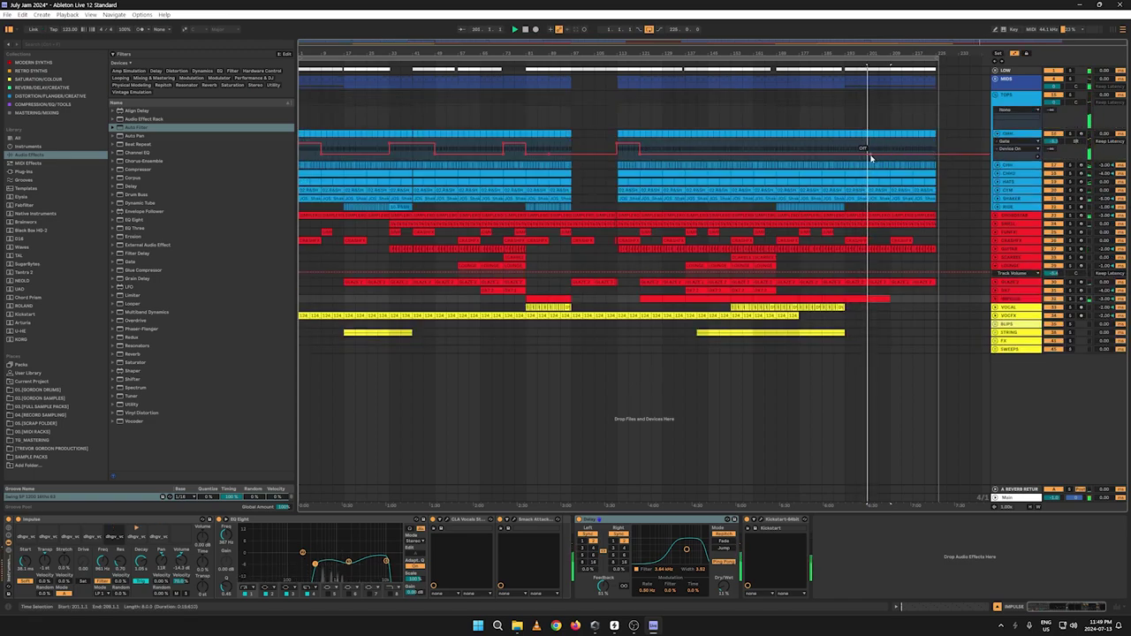
click(868, 156)
drag(871, 154, 871, 143)
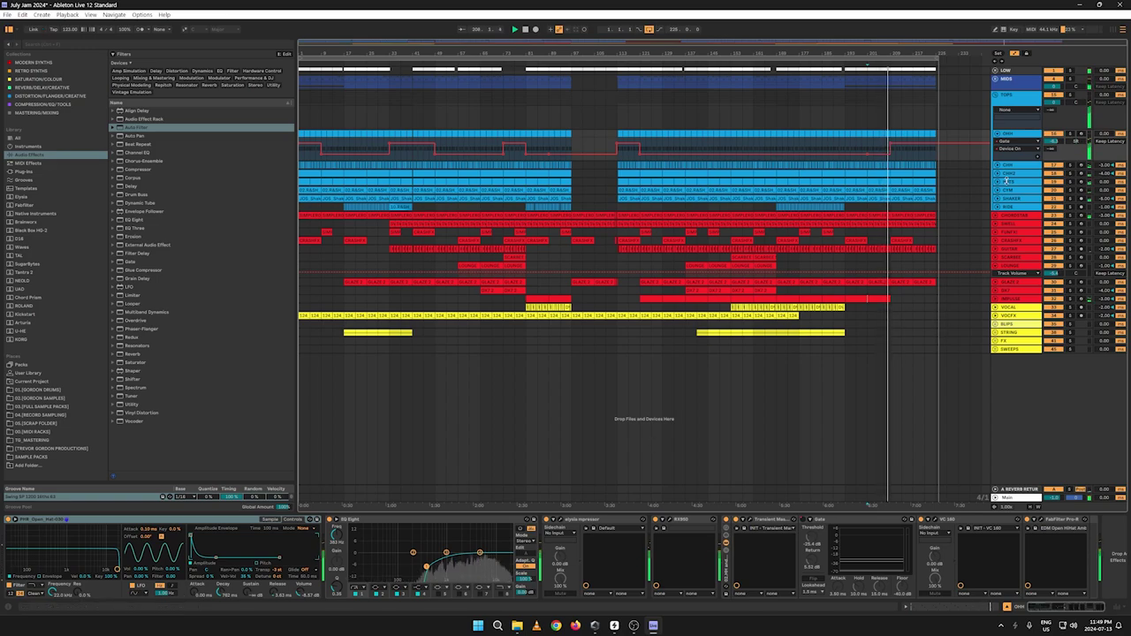
Step: Unfold the LOW group and the KICK 2 track lane near the song's start
click(996, 70)
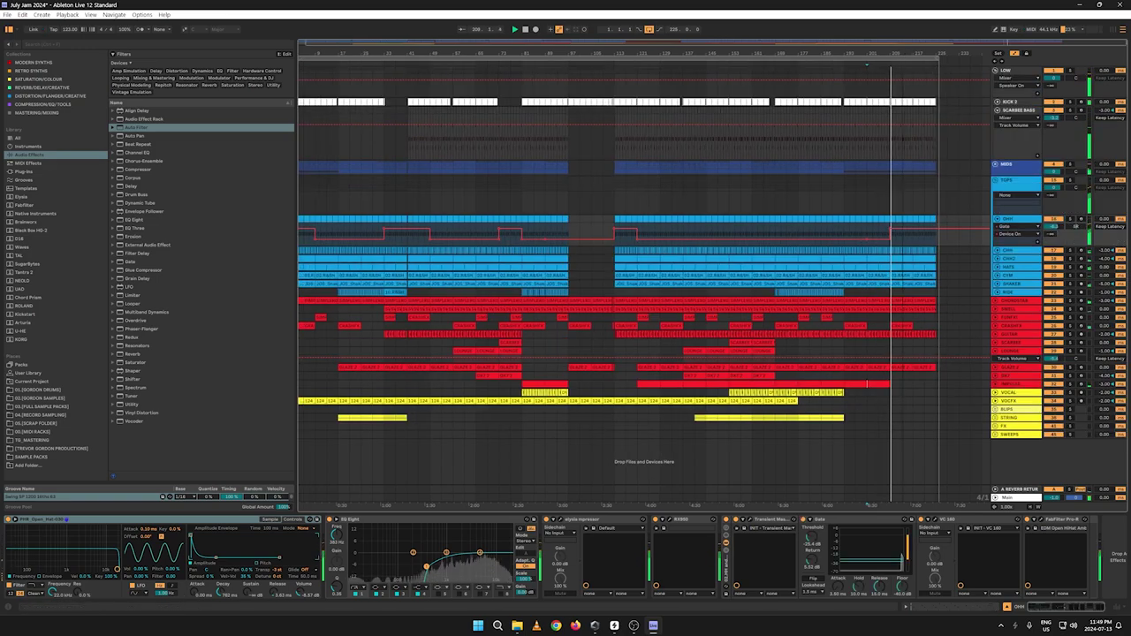
drag(902, 53, 902, 157)
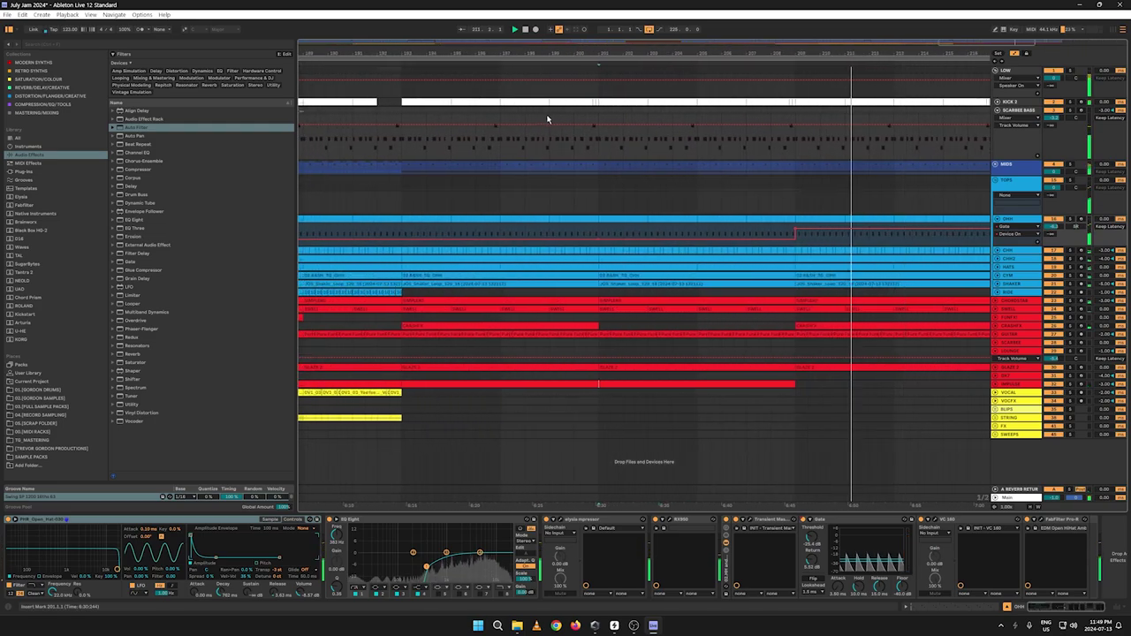
drag(561, 53, 1002, 1)
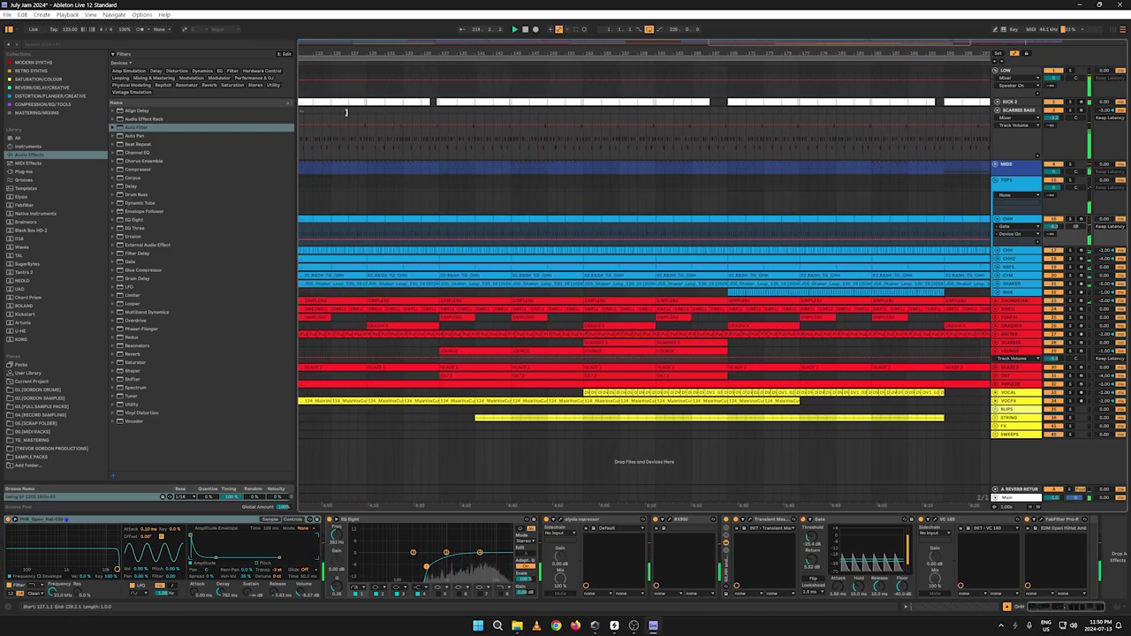
drag(360, 53, 937, 4)
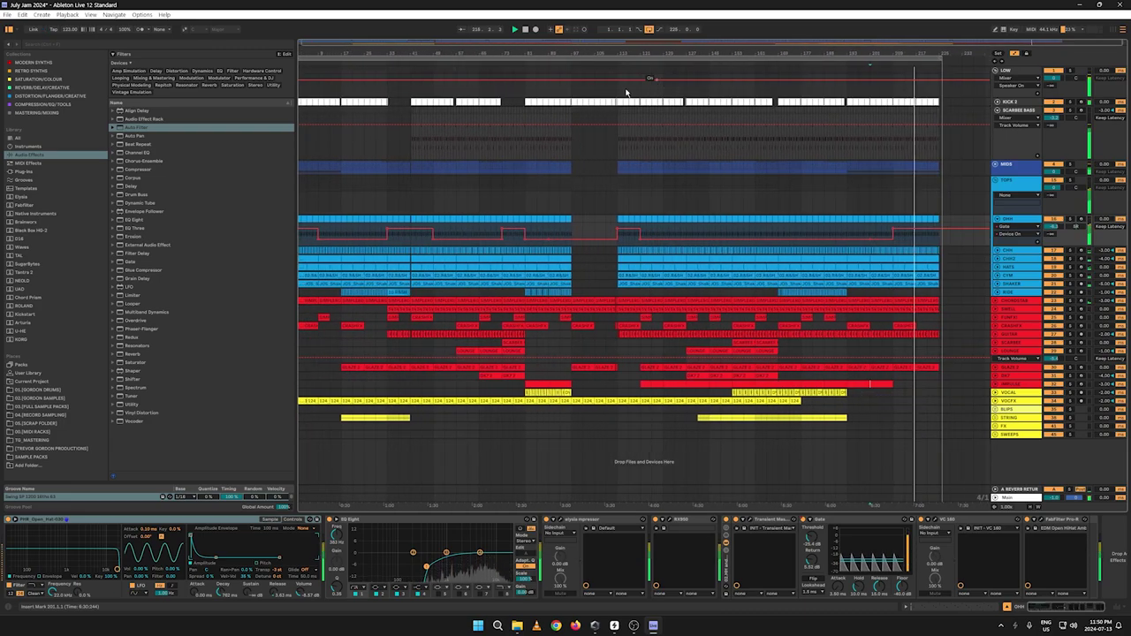
drag(305, 55, 305, 124)
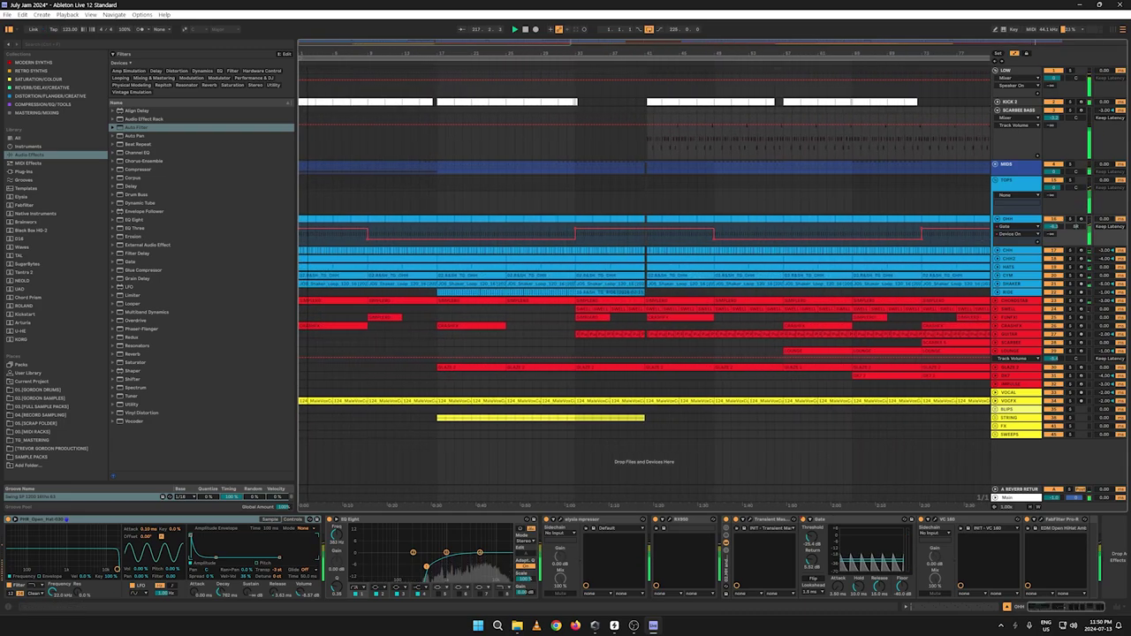
click(998, 103)
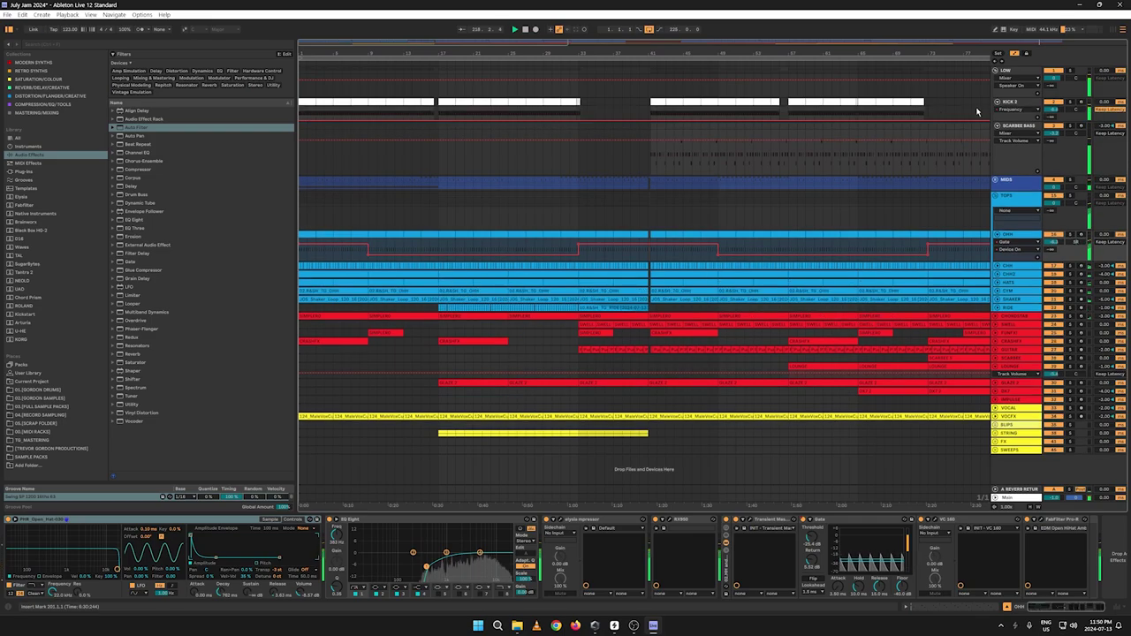
Step: Hide automation, copy the opening kick bars, and duplicate bars 113–121 into 121–129
key(a)
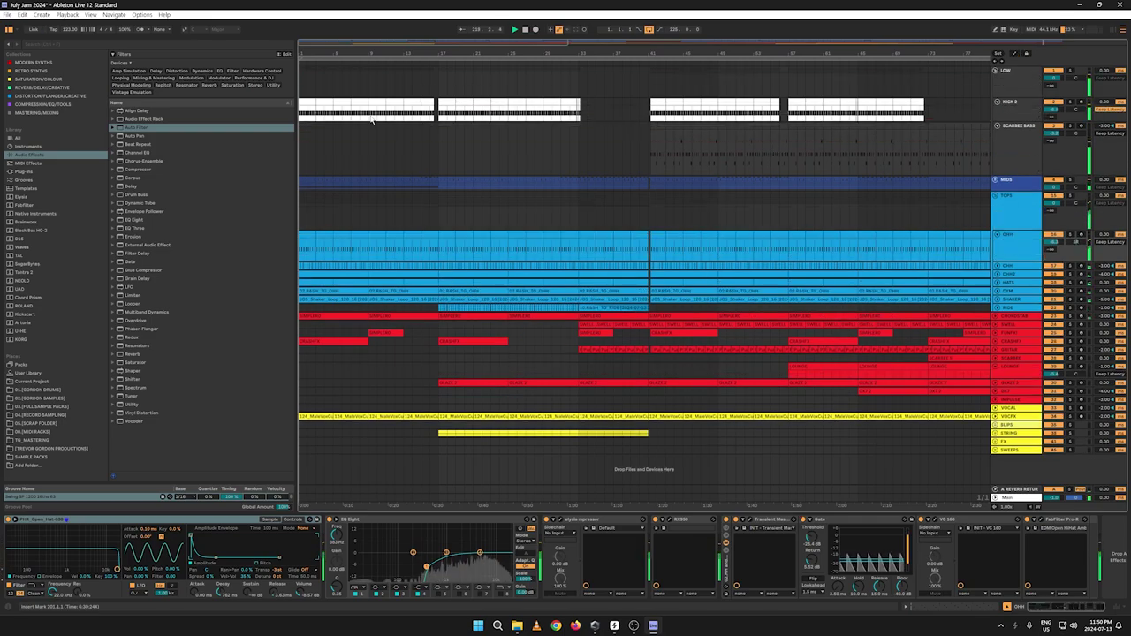
click(305, 111)
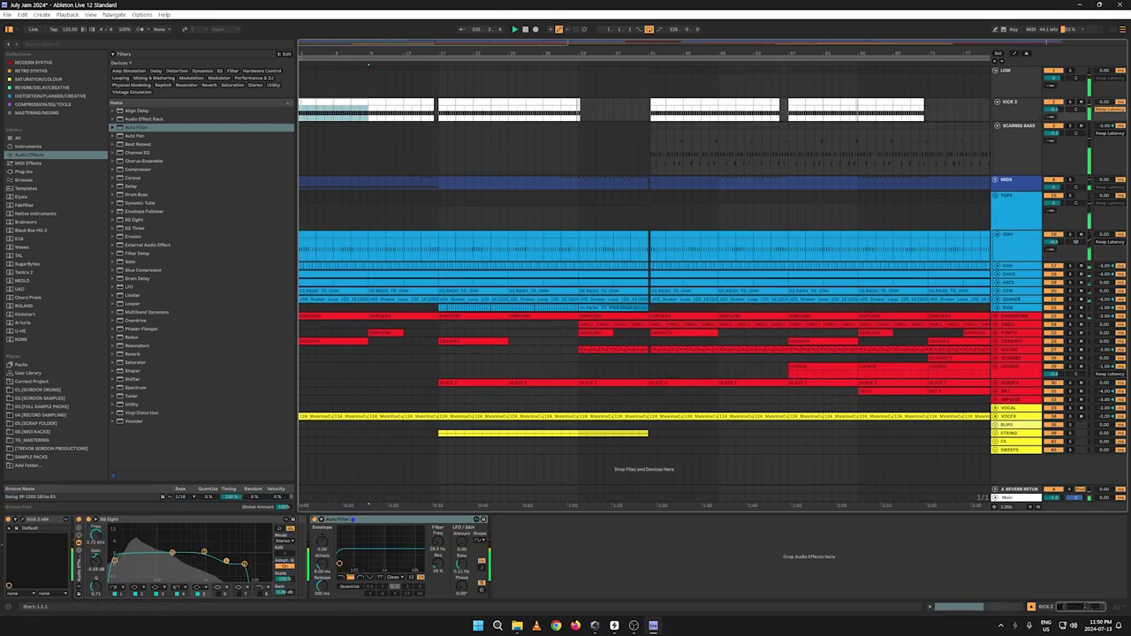
right_click(305, 110)
click(306, 115)
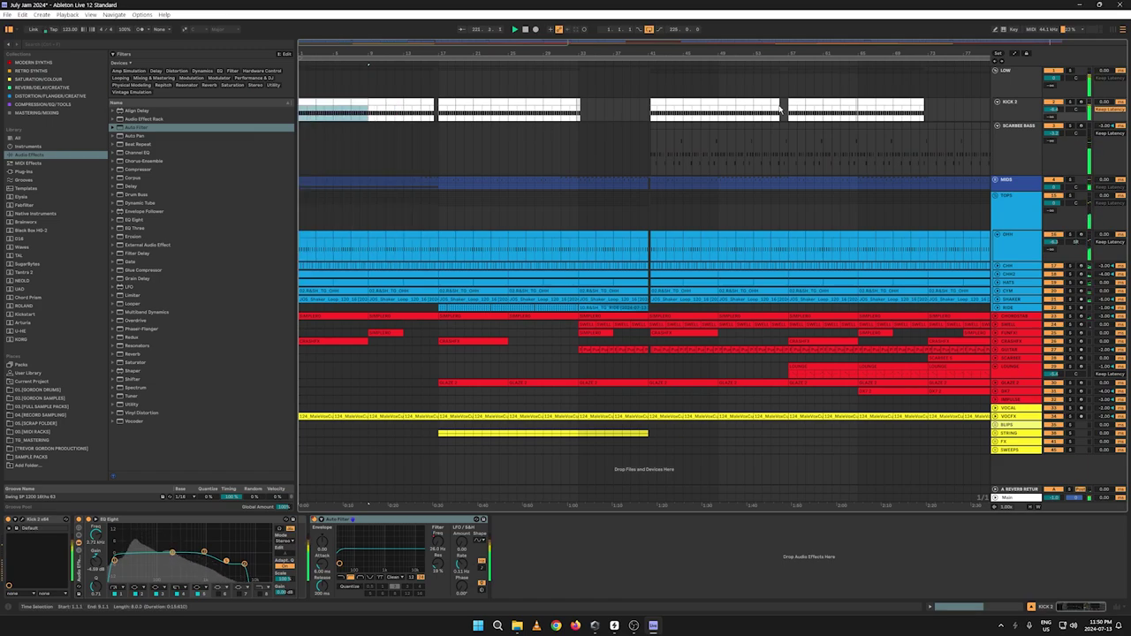
drag(929, 52, 311, 40)
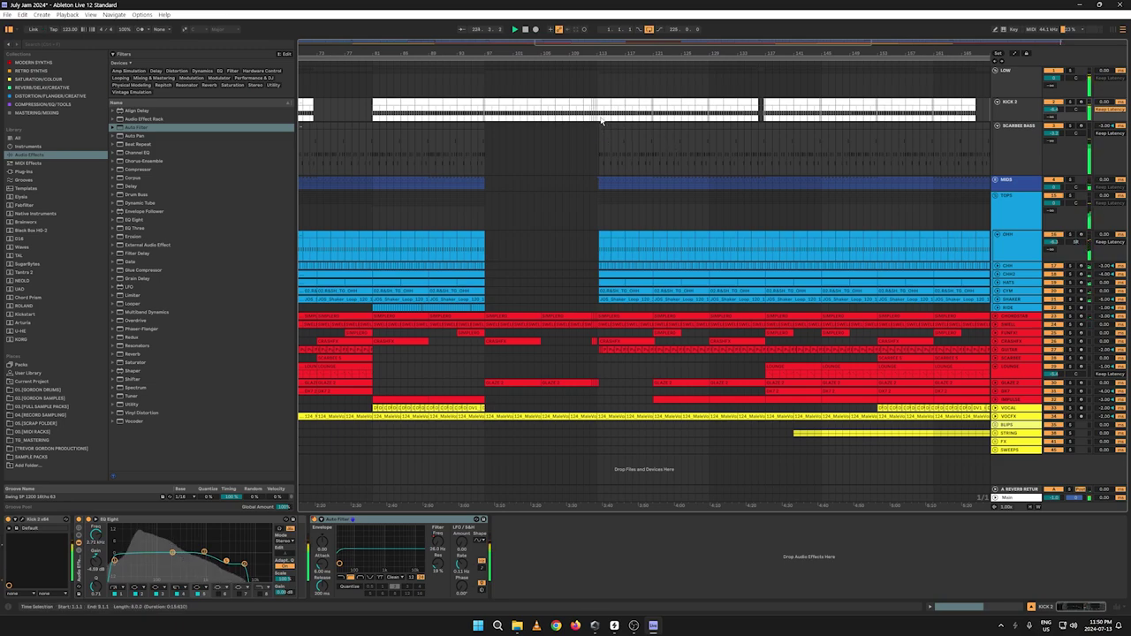
drag(599, 121, 652, 124)
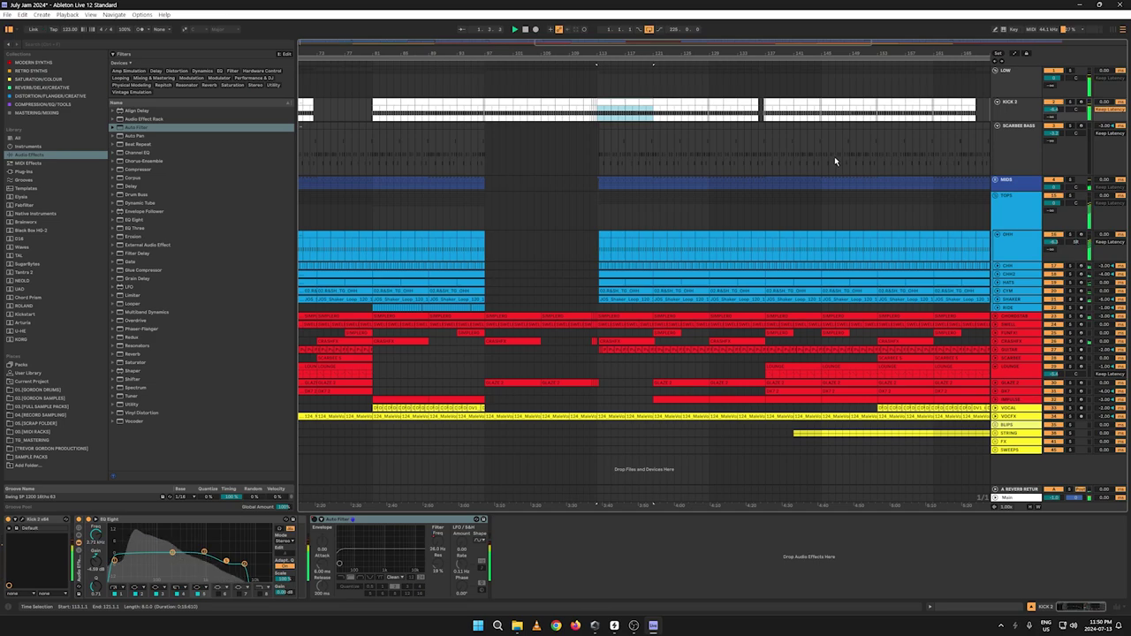
key(ctrl+d)
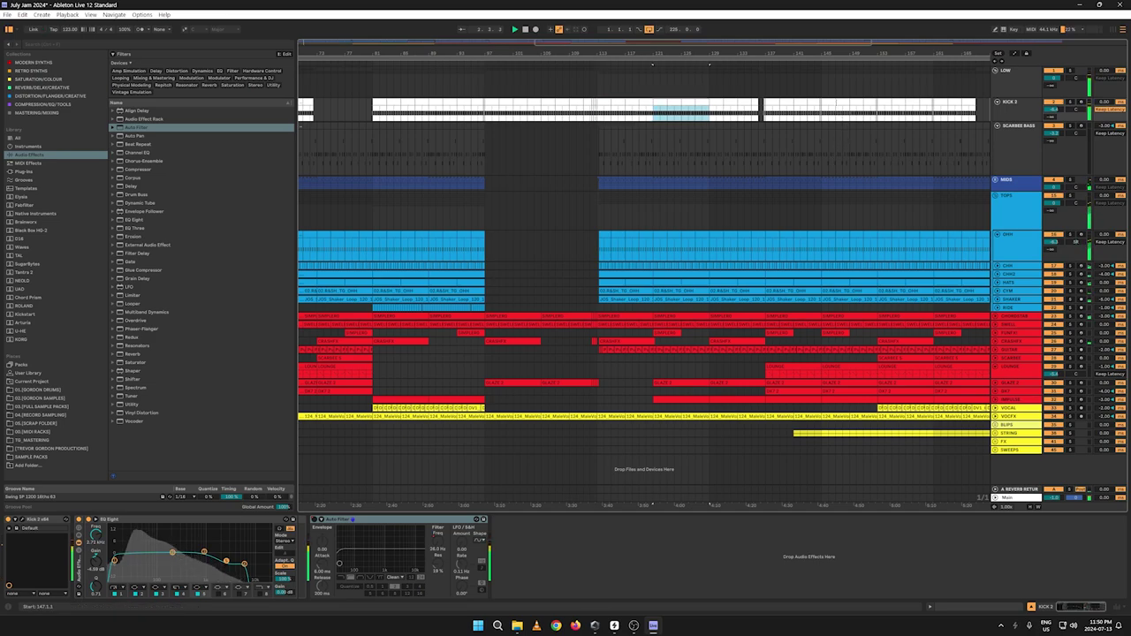
Step: Paste the copied kick bars at bars 193 and 209 to fill the outro gaps
drag(855, 55, 594, 57)
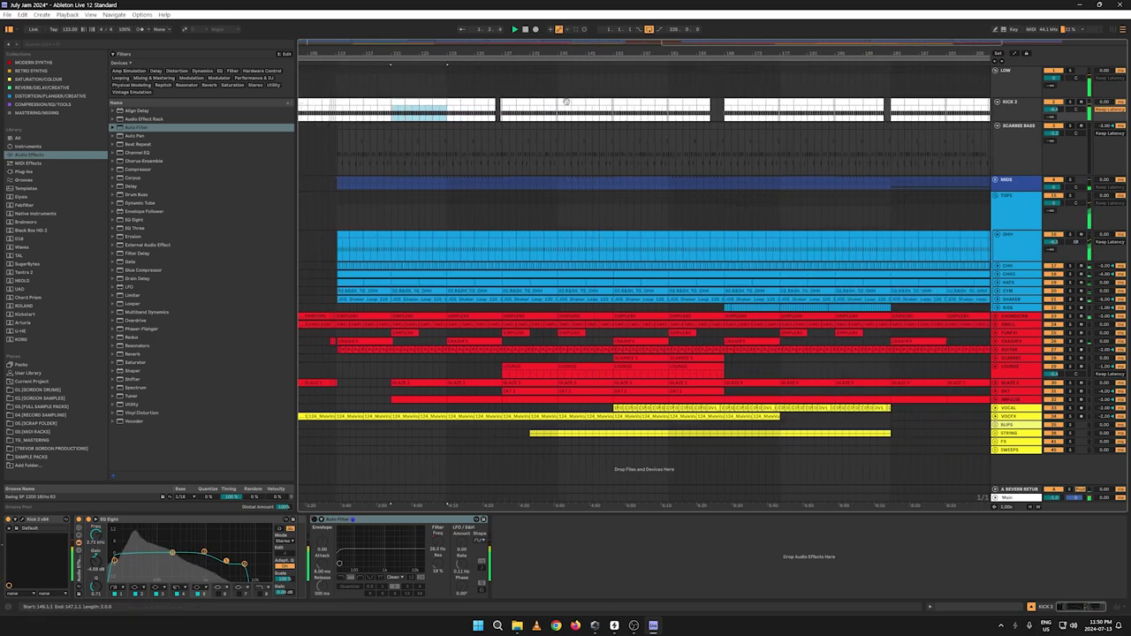
click(560, 118)
drag(560, 117, 613, 117)
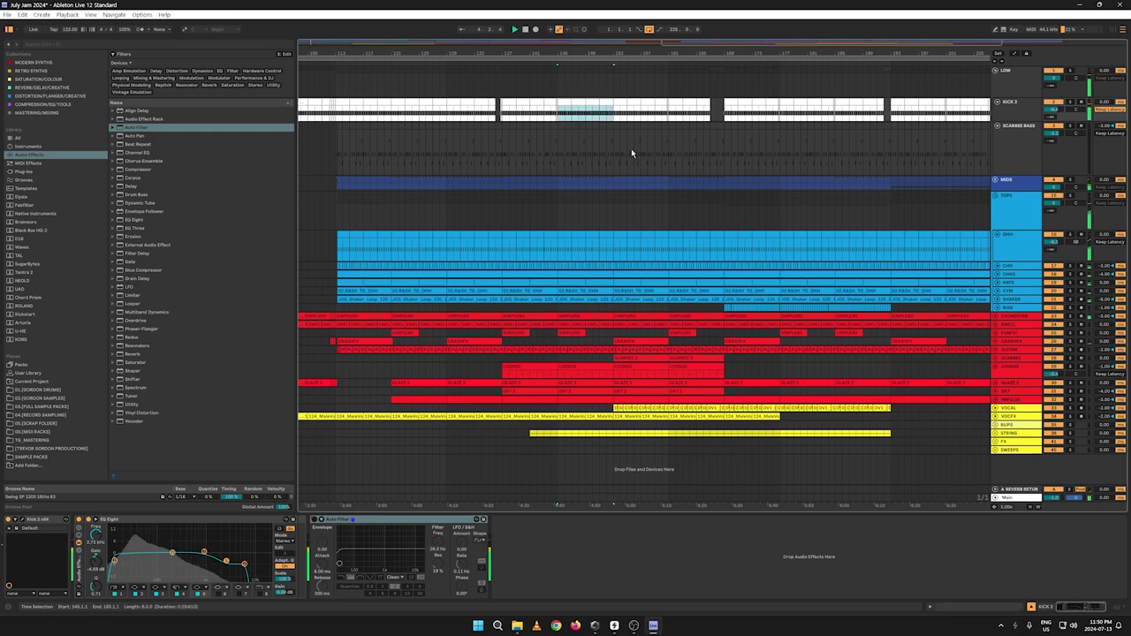
click(781, 119)
drag(781, 119, 786, 121)
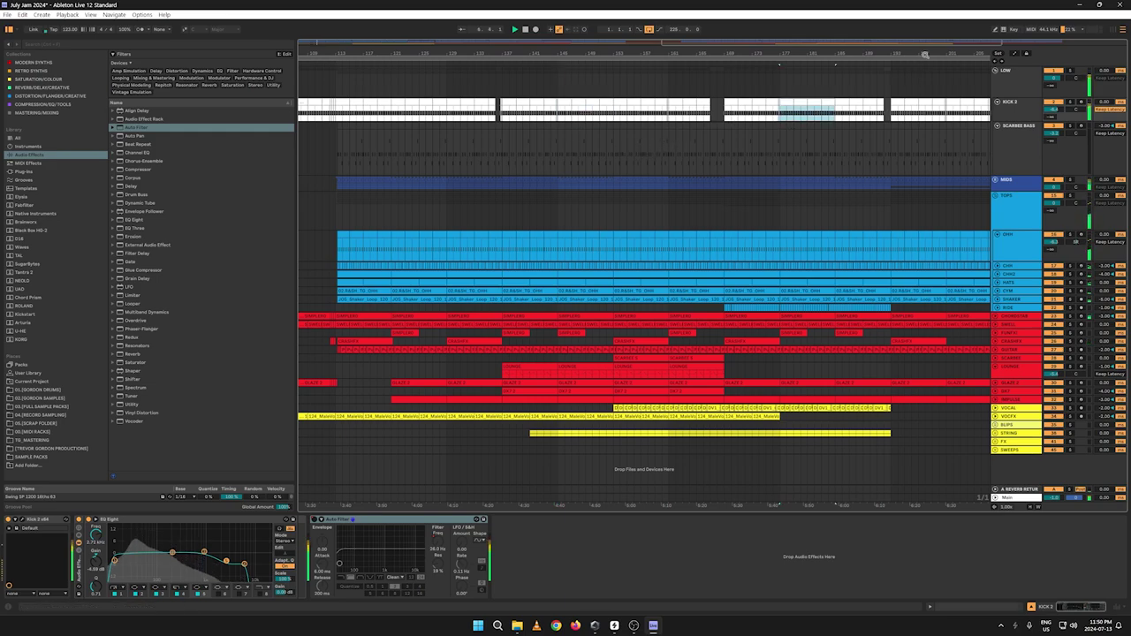
drag(925, 55, 726, 54)
click(691, 116)
key(ctrl+v)
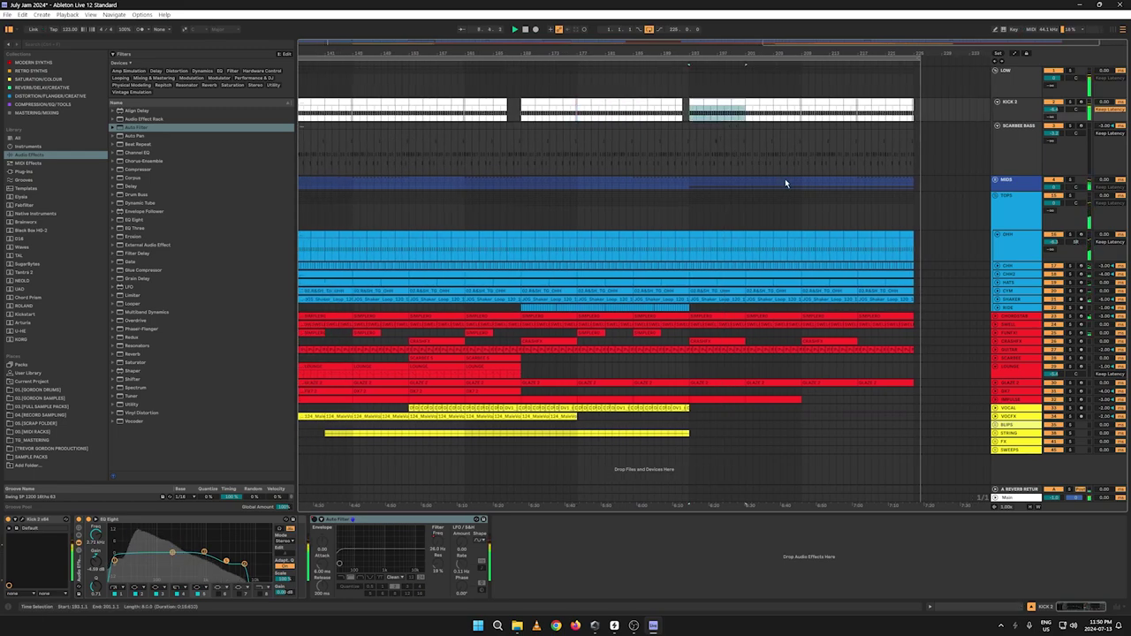
click(801, 118)
key(ctrl+v)
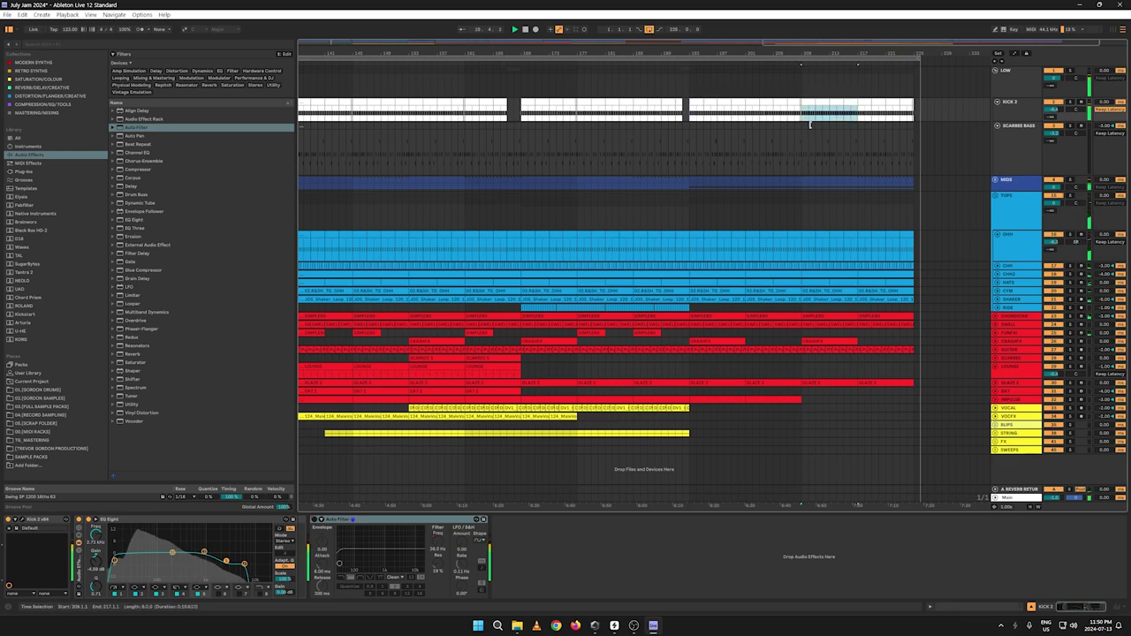
drag(762, 52, 765, 17)
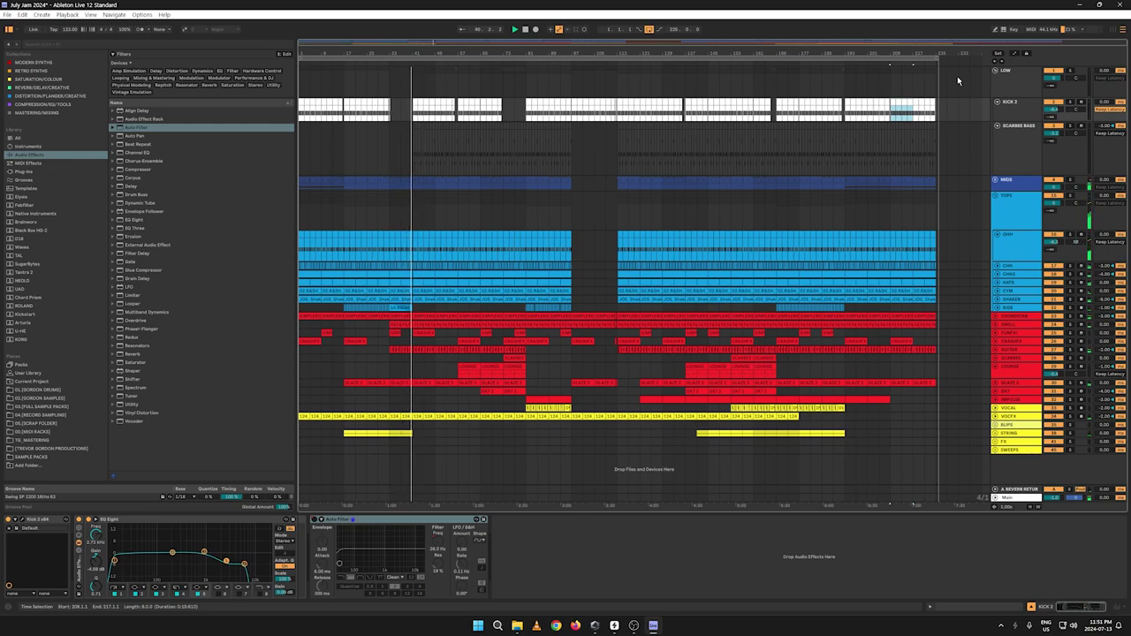
Step: During playback, lower LOUNGE volume to -6.9 dB and its EQ band 3 boost to 4.83 dB
key(space)
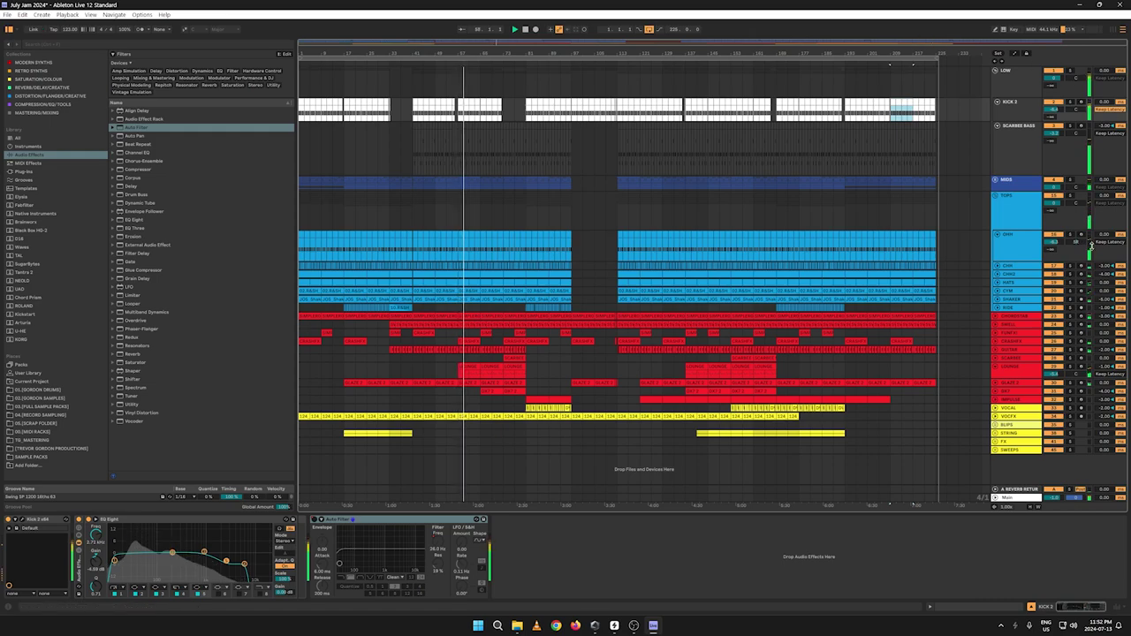
click(1007, 371)
drag(1052, 375, 1052, 373)
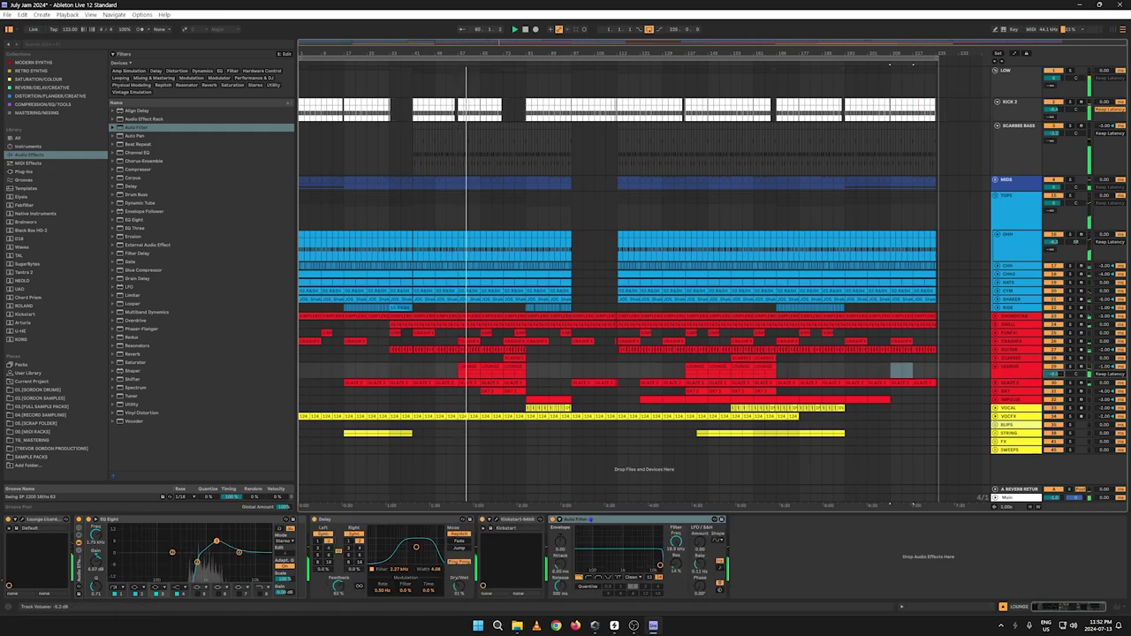
drag(219, 542, 197, 562)
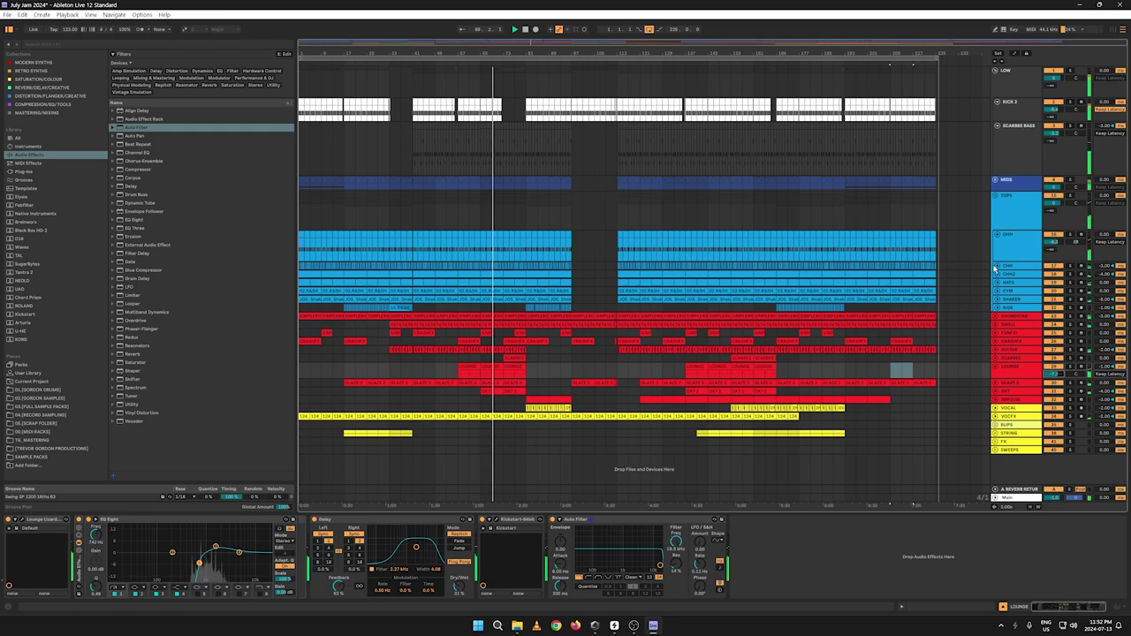
drag(1060, 375, 1061, 372)
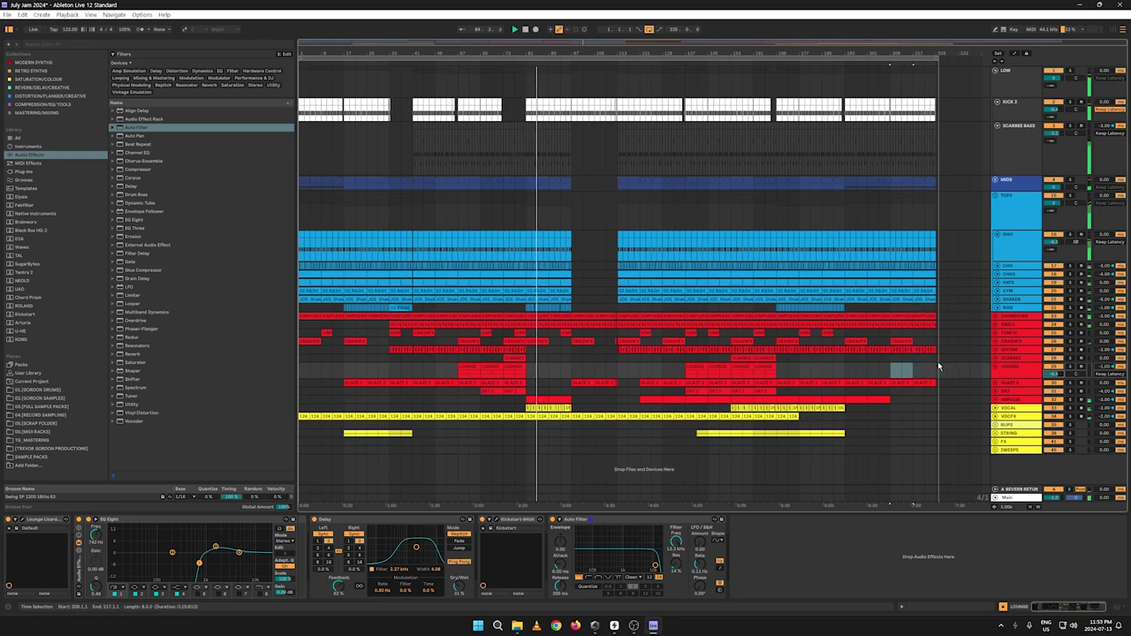
Step: Unfold VOCFX, drop its volume to -28.8 dB, and fold it back to one row
click(1008, 408)
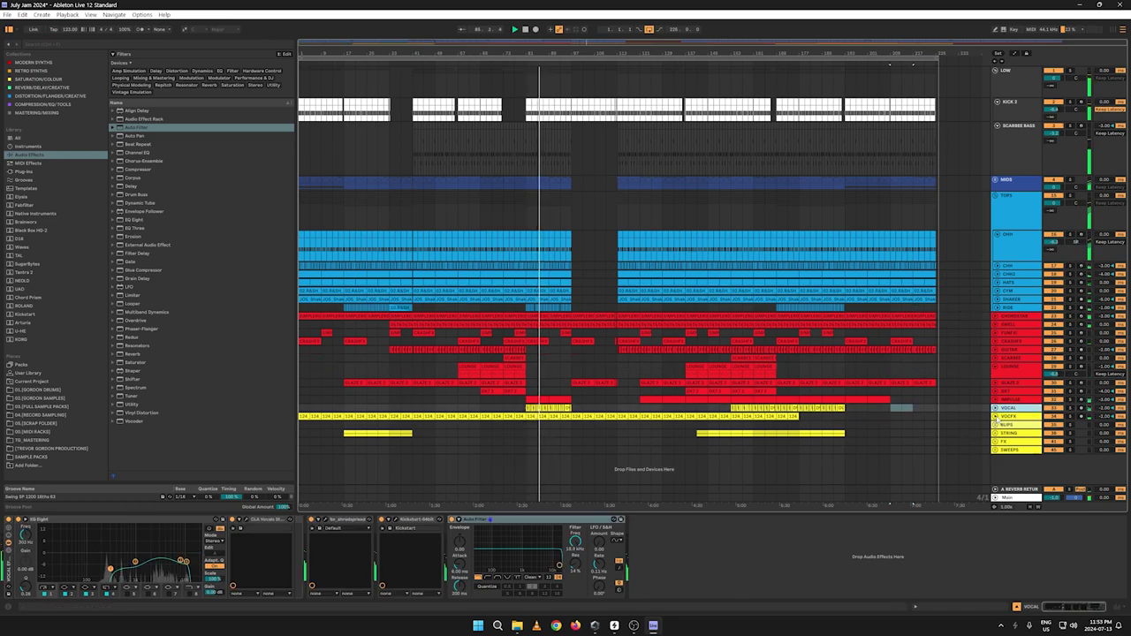
click(995, 416)
drag(1047, 425, 1047, 433)
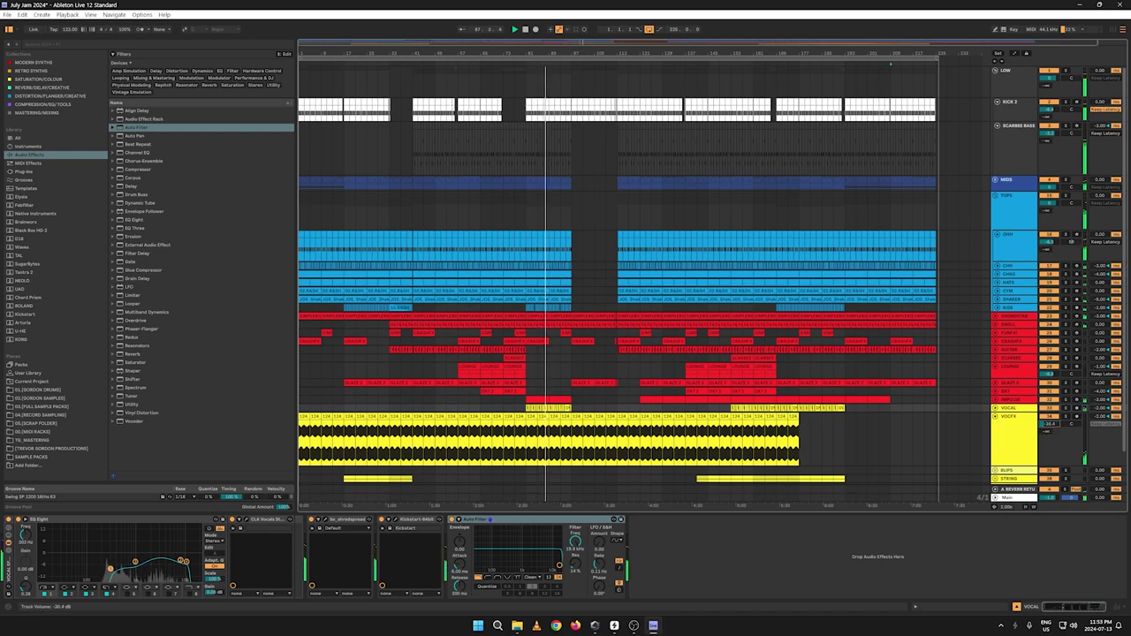
click(994, 417)
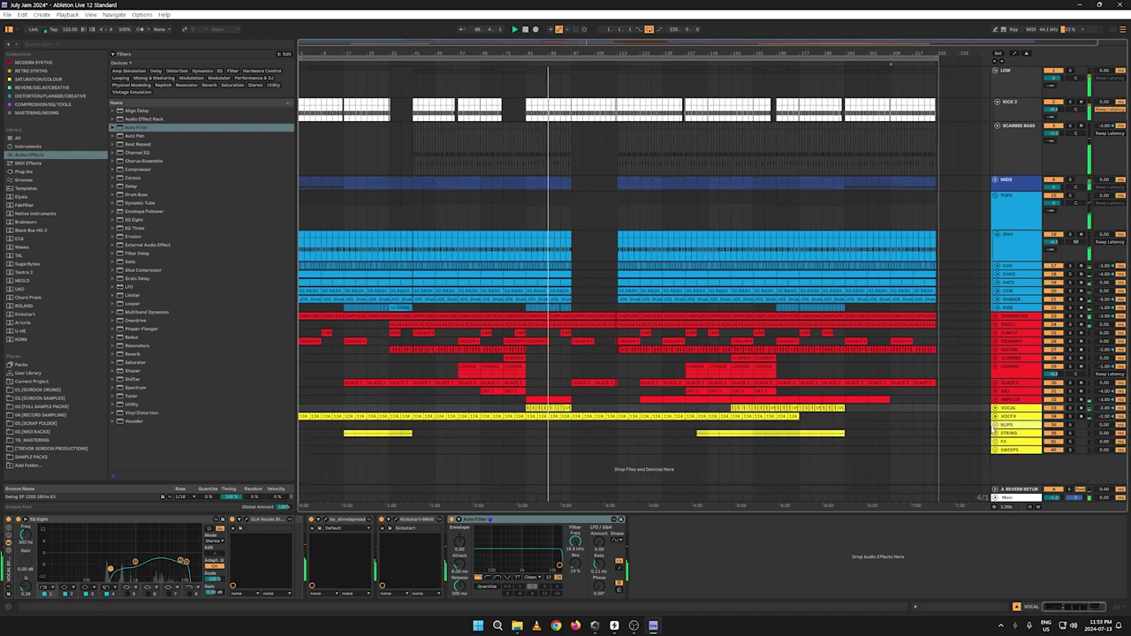
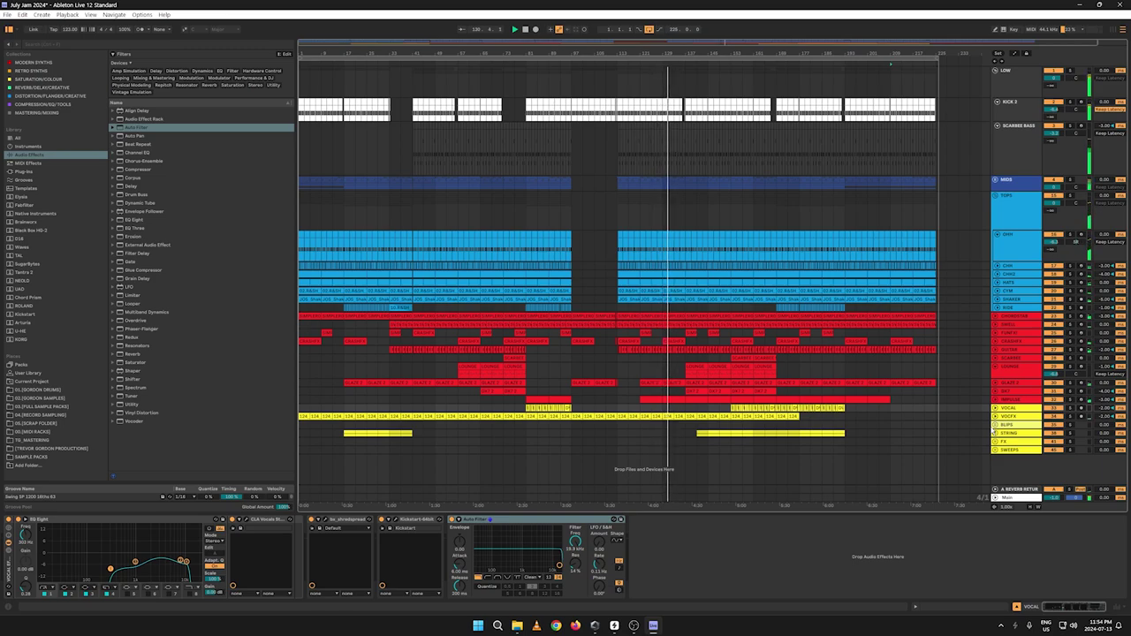
Step: Unfold GLAZE 2, turn on Automation Mode, and select its Auto Filter Frequency lane
click(995, 383)
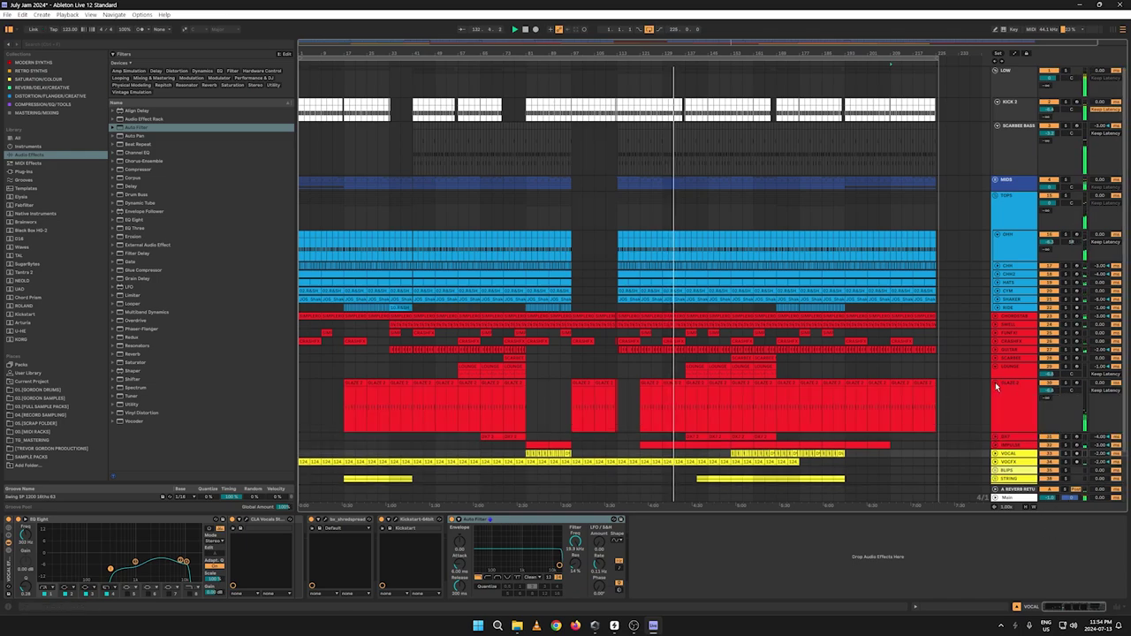
key(a)
click(678, 403)
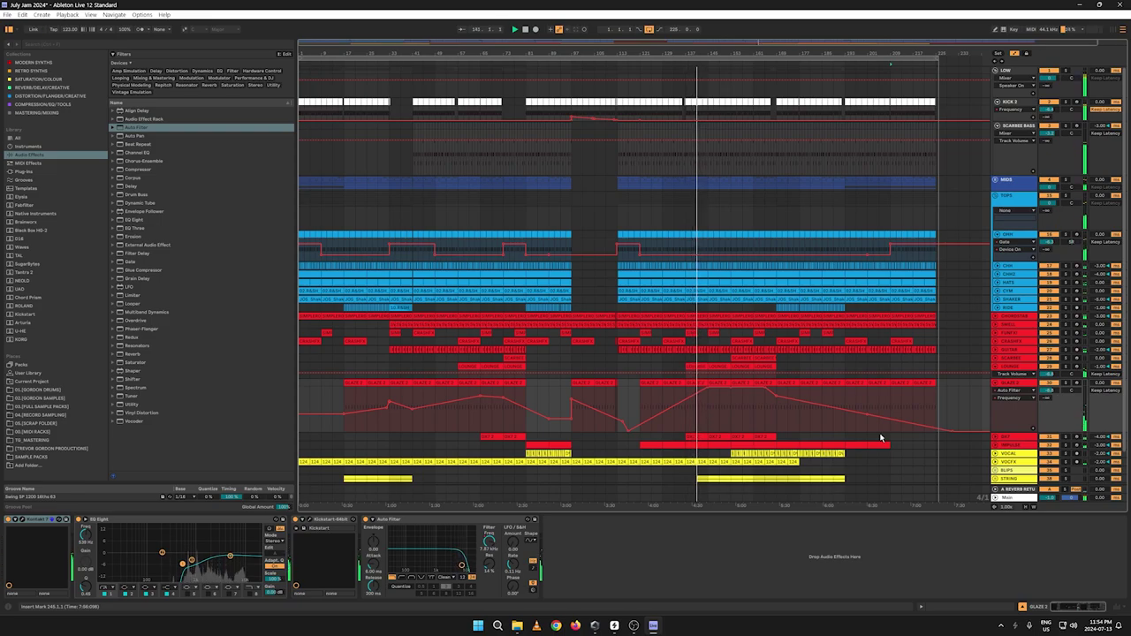
Step: Clear a short range of GLAZE 2's filter automation, unfold VOCAL, and show GLAZE 2's Track Volume
click(707, 389)
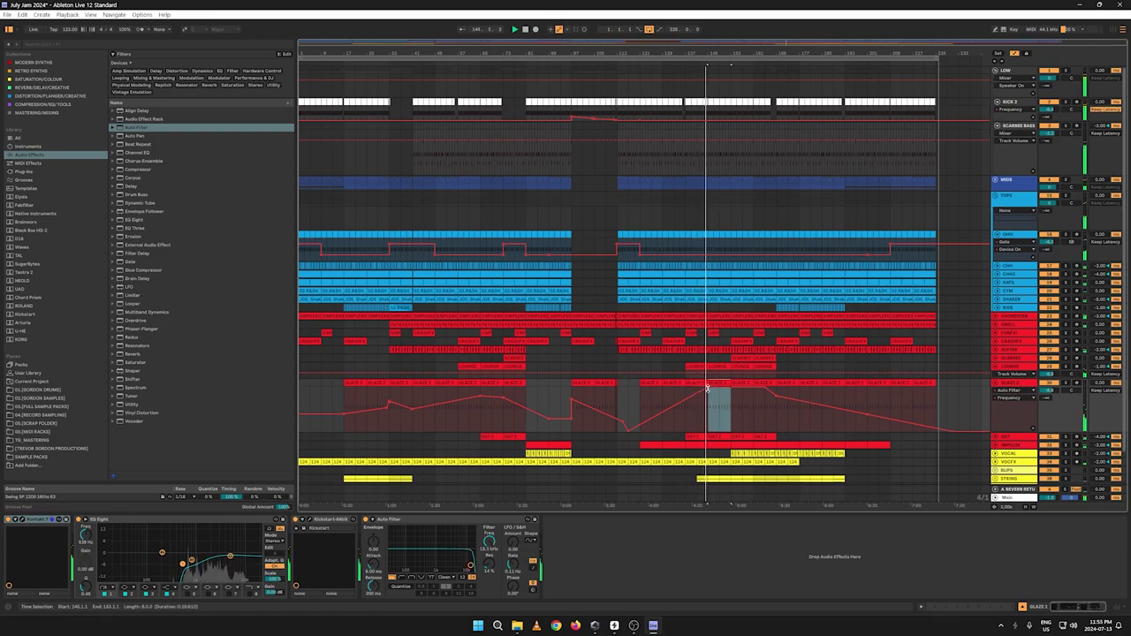
click(709, 391)
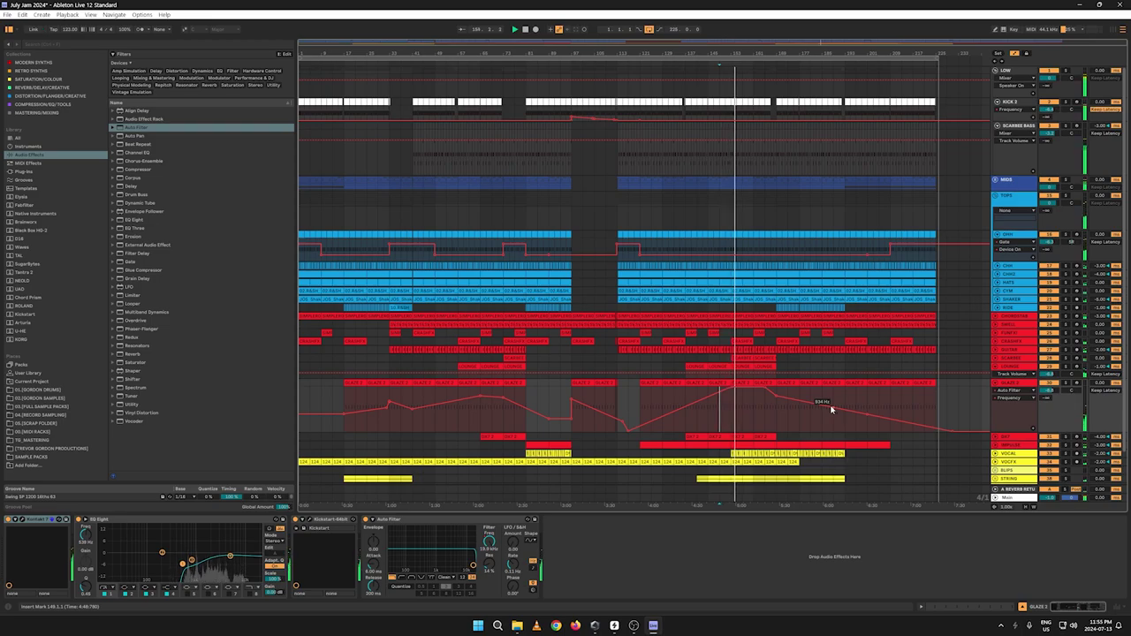
scroll(926, 389, down, 1)
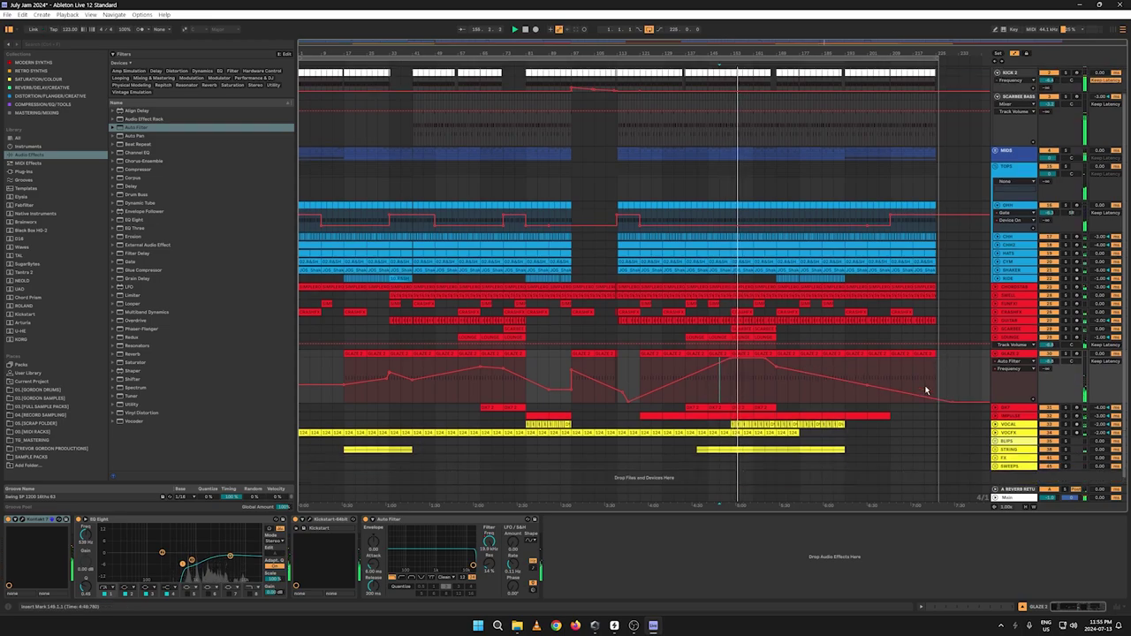
scroll(926, 389, down, 1)
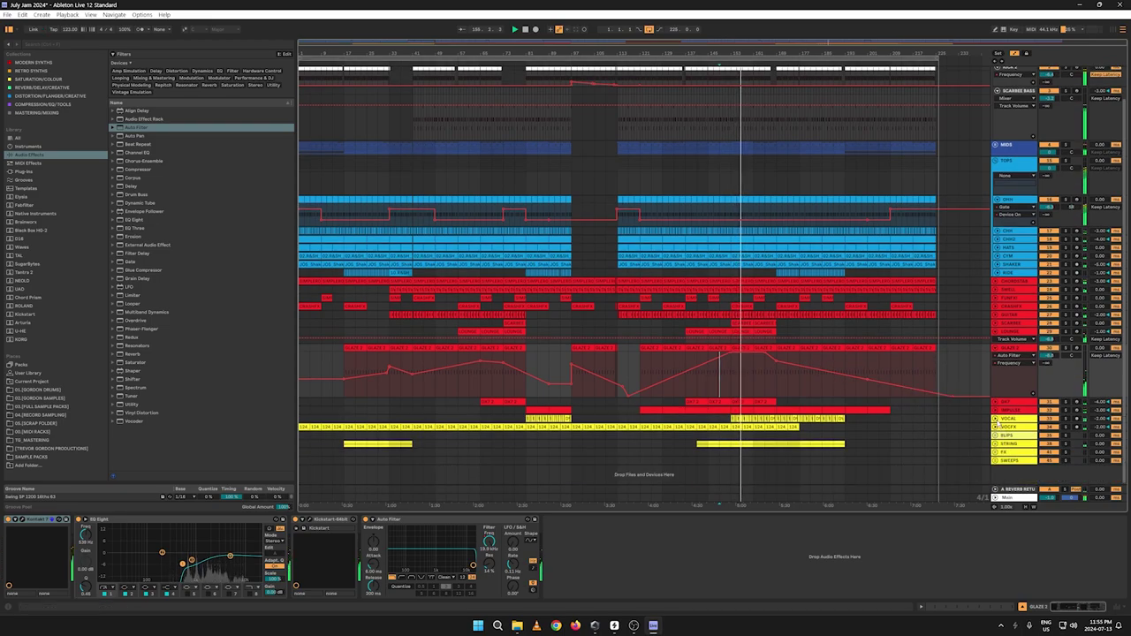
click(995, 418)
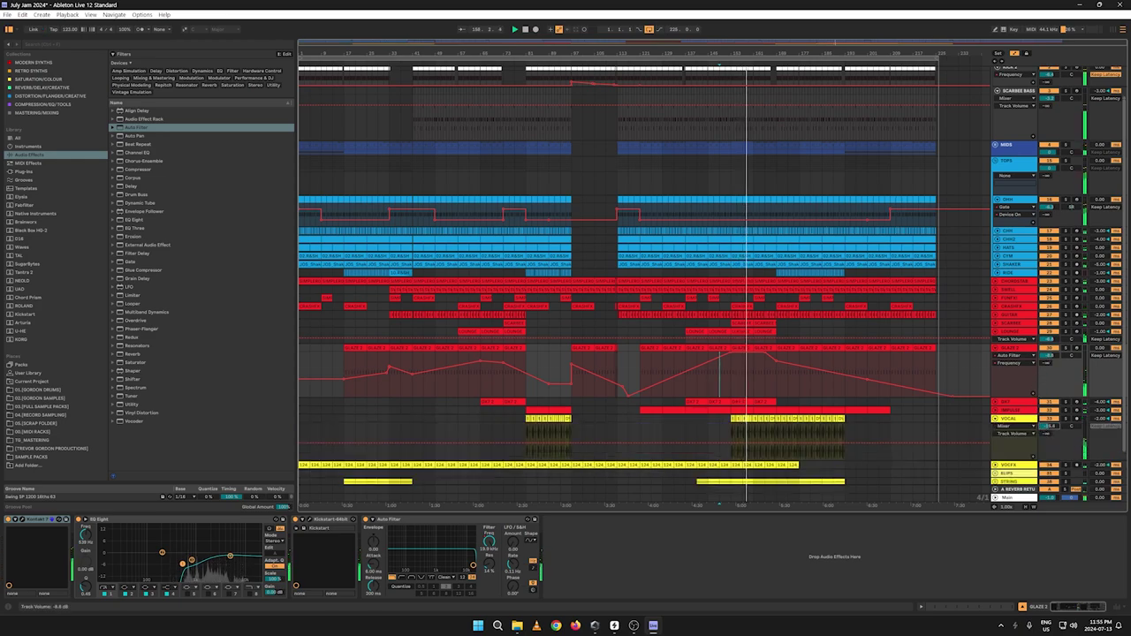
click(1047, 356)
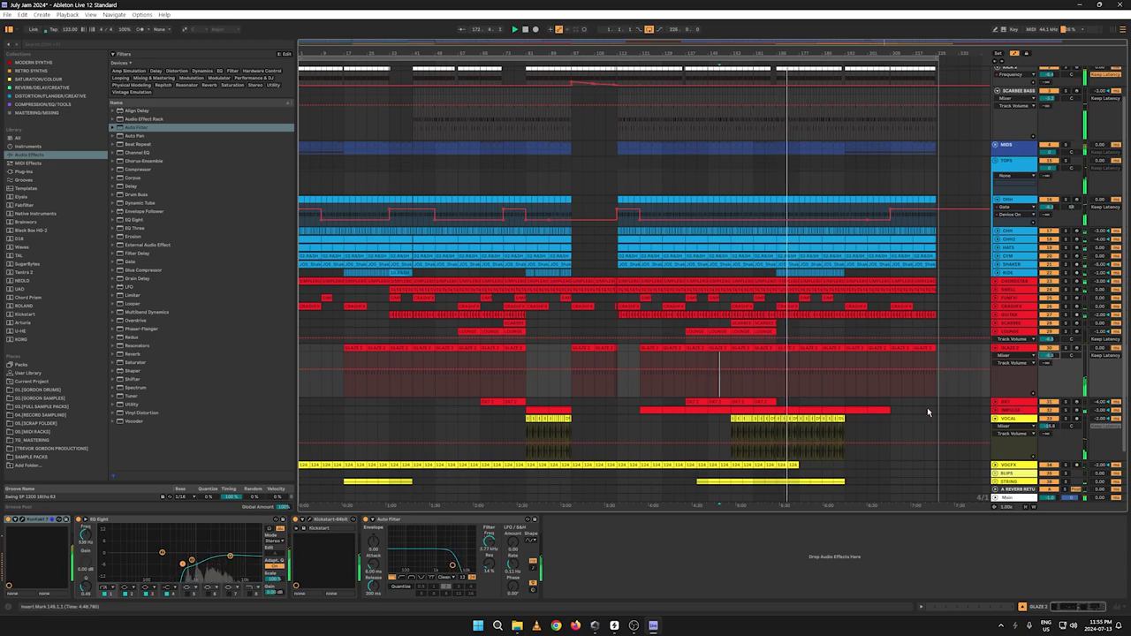
click(994, 281)
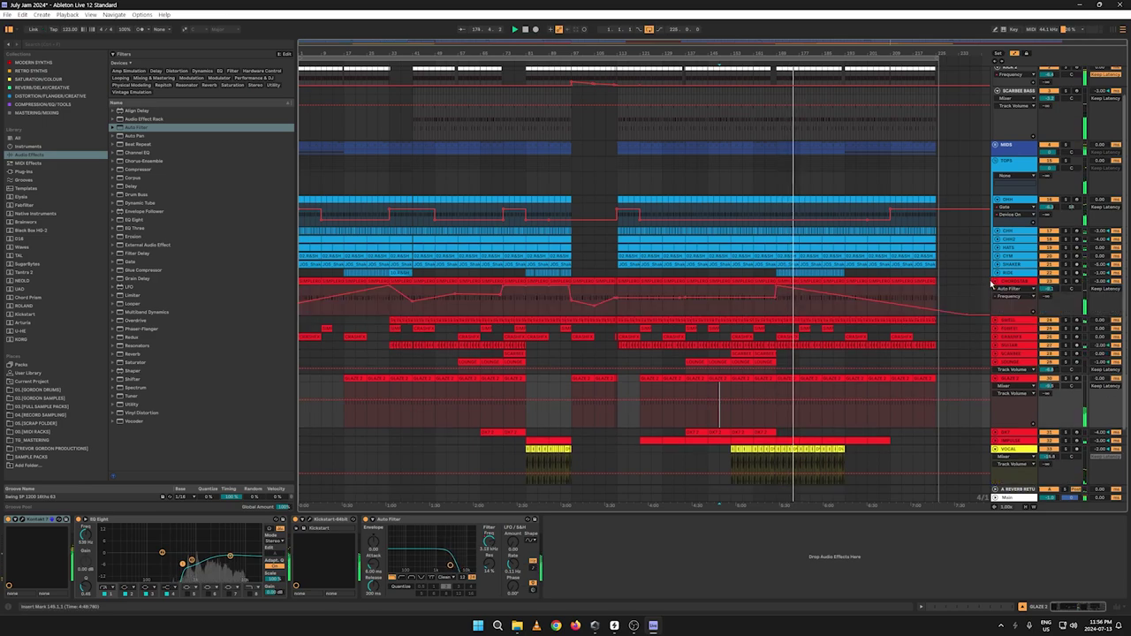
Step: Add a breakpoint raising CHORDSTAB's Auto Filter frequency to 6.09 kHz and make its lane taller
key(a)
key(a)
click(780, 290)
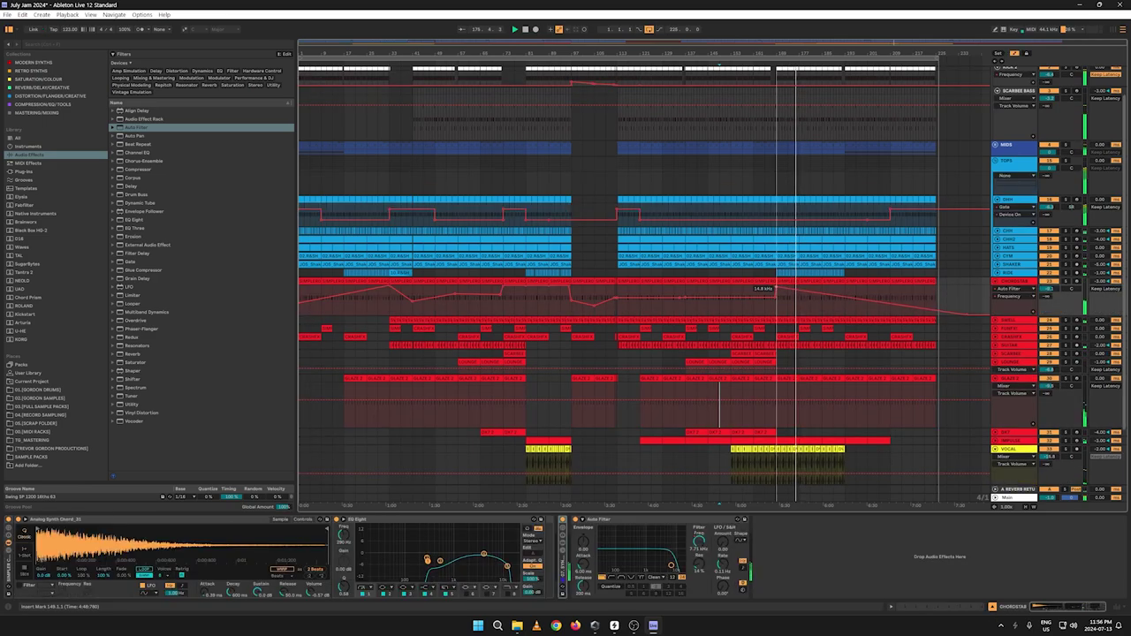
drag(837, 299, 775, 288)
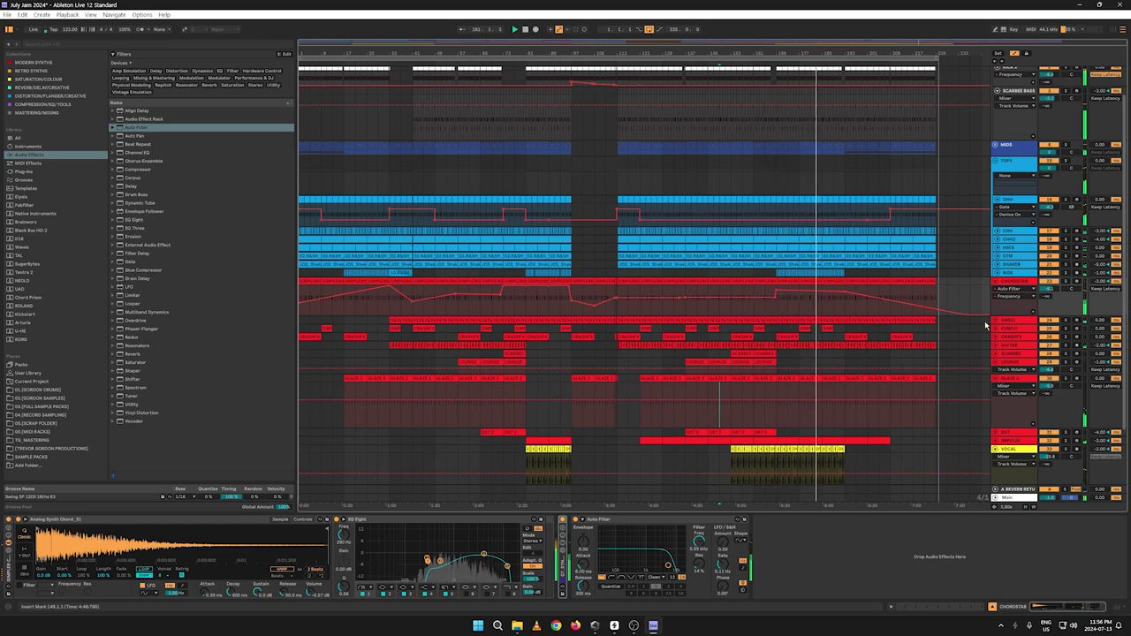
drag(999, 316, 999, 323)
Step: Unfold the SWELL track below CHORDSTAB to display its Filter Freq automation envelope
key(a)
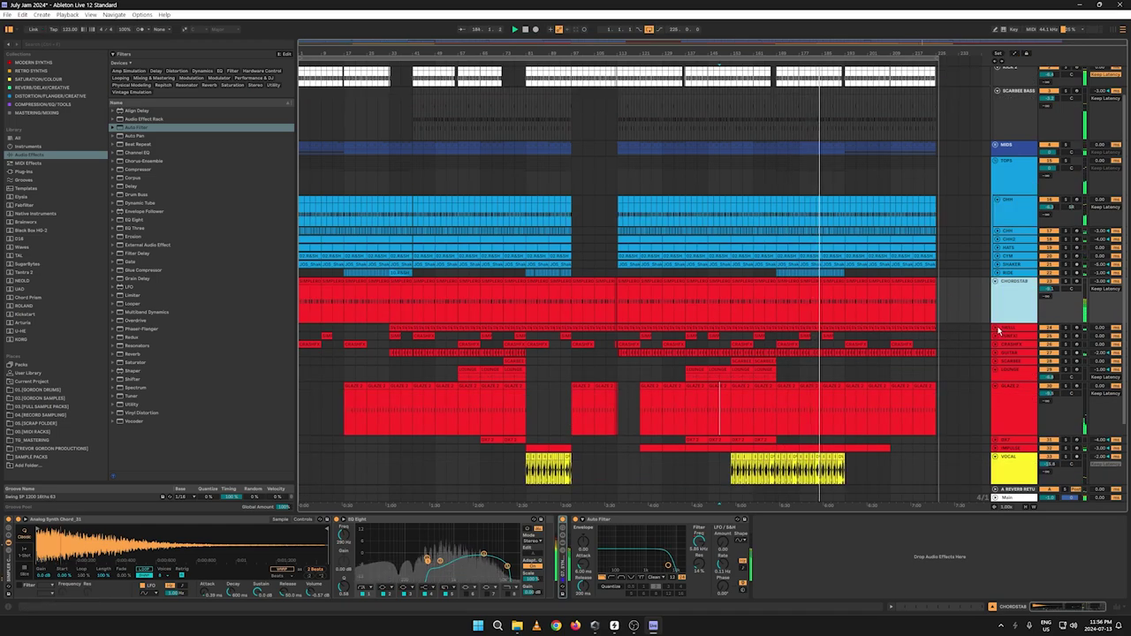
click(995, 329)
key(a)
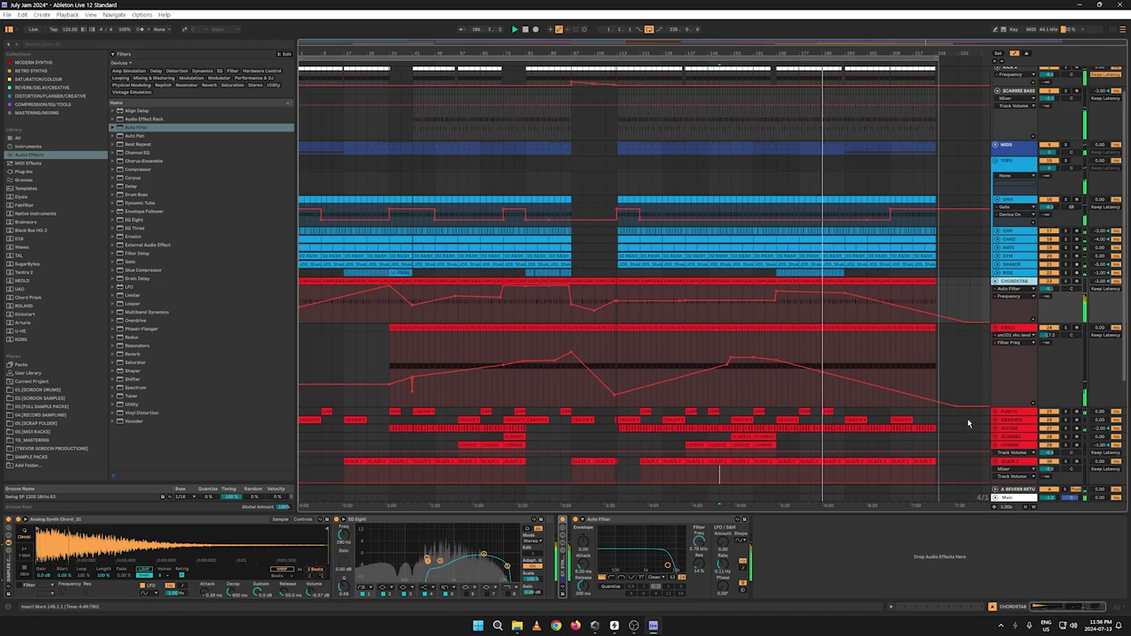
key(a)
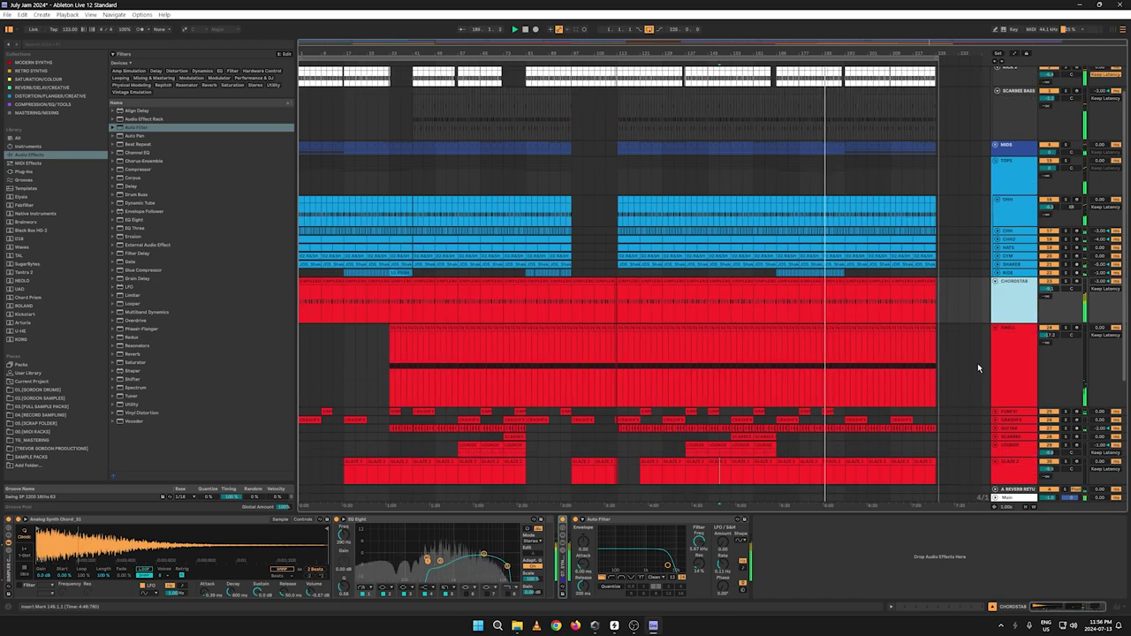
key(a)
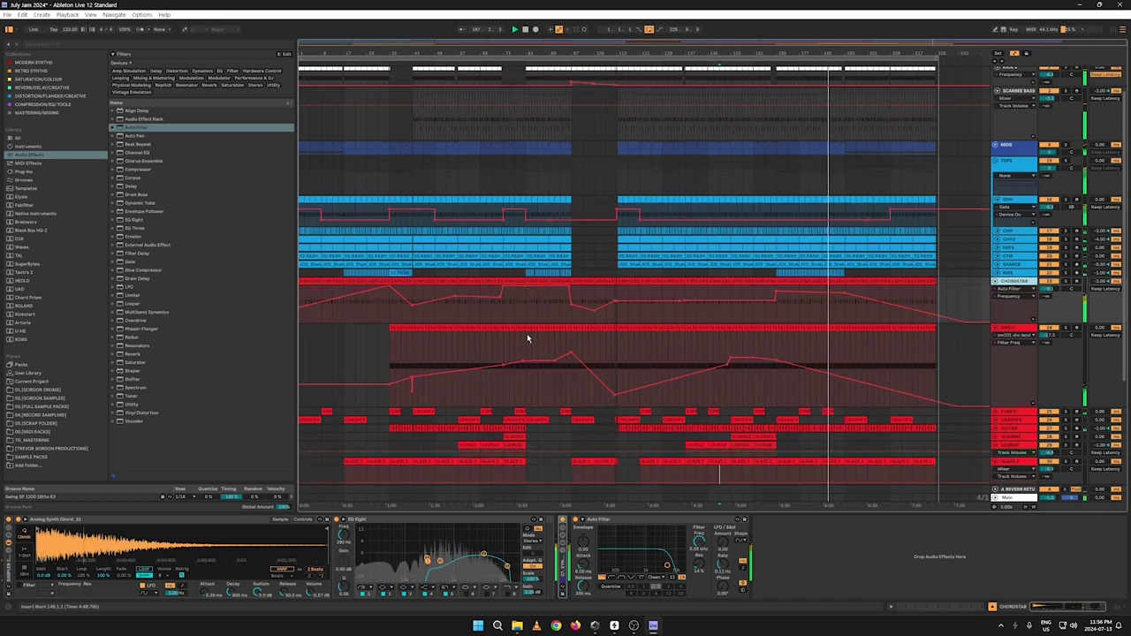
click(404, 274)
Step: Copy the RIDE clip and inspect its tail section in the outro on an enlarged lane
right_click(403, 274)
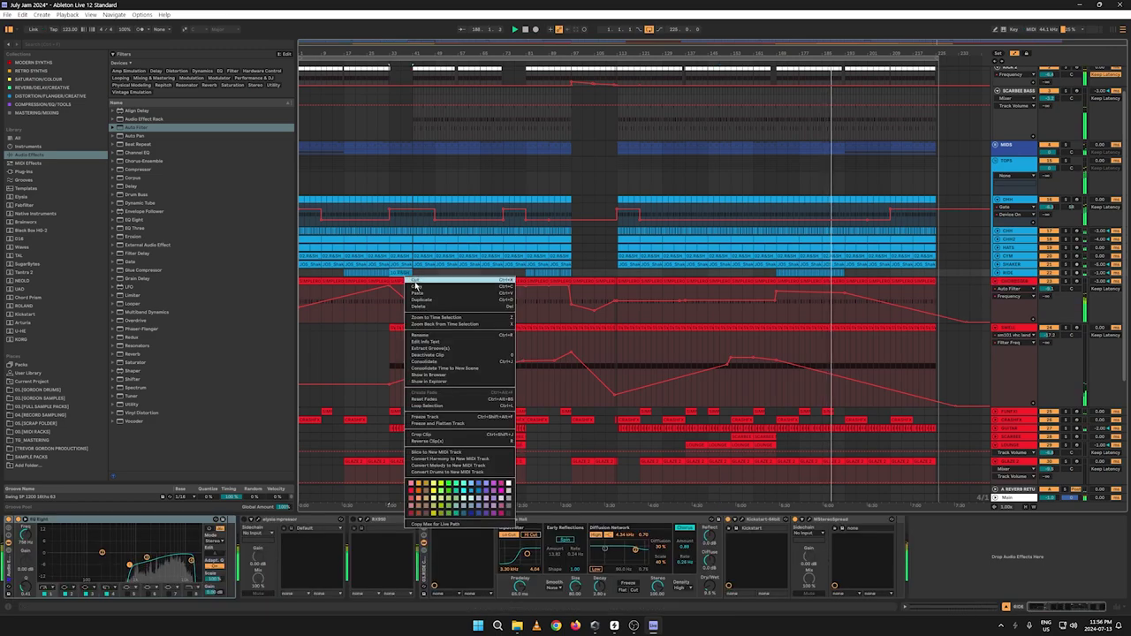
click(417, 287)
drag(841, 58, 850, 108)
click(996, 273)
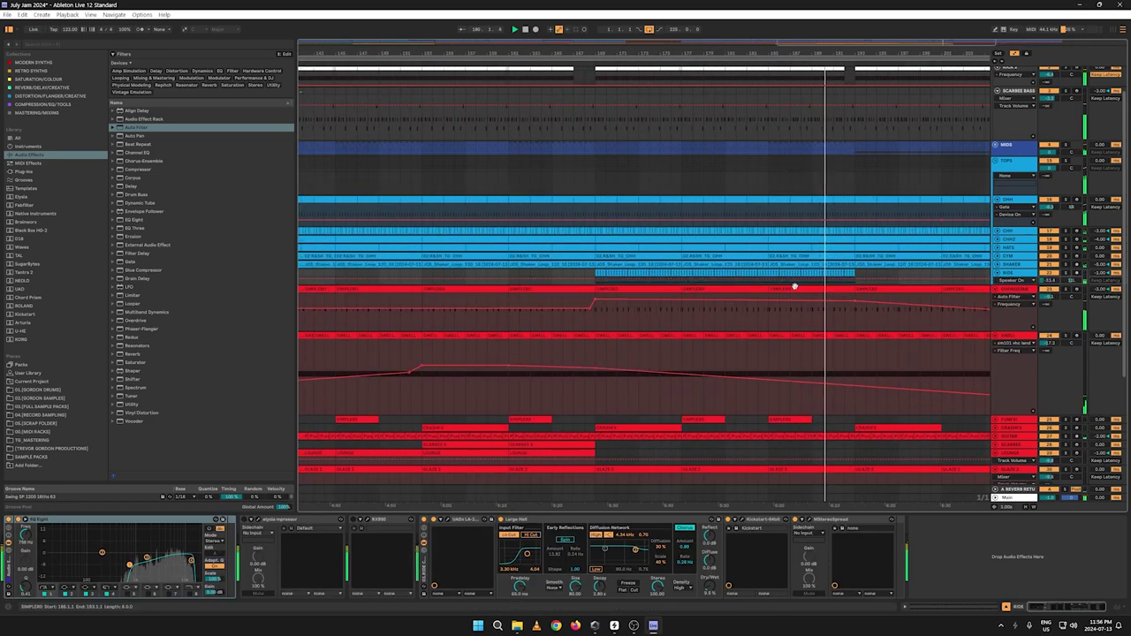
key(a)
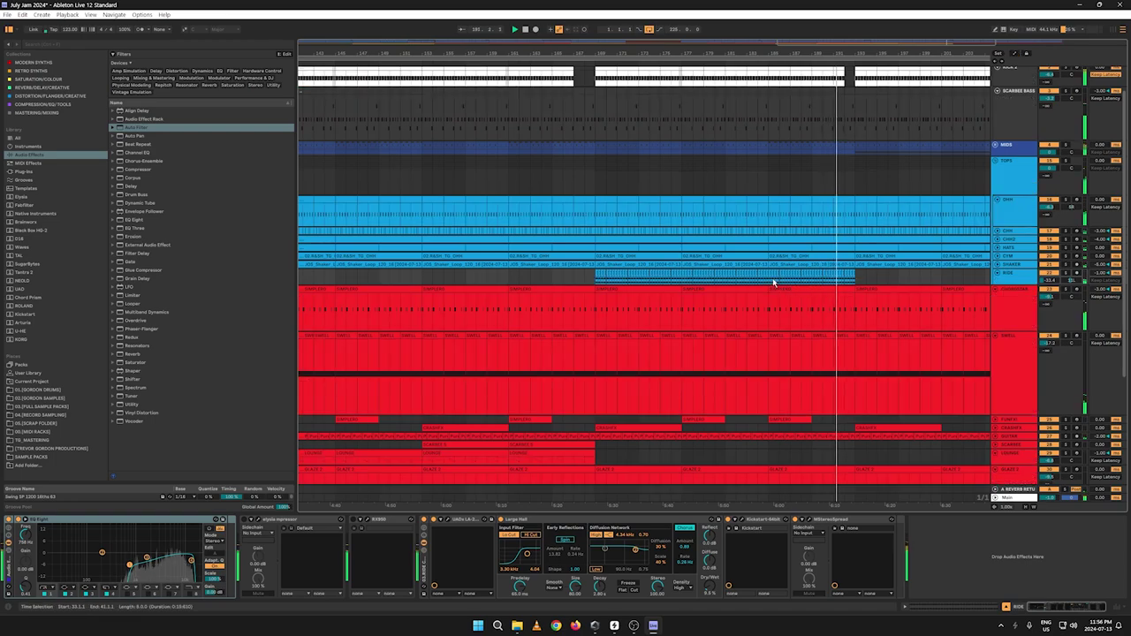
drag(769, 281, 771, 280)
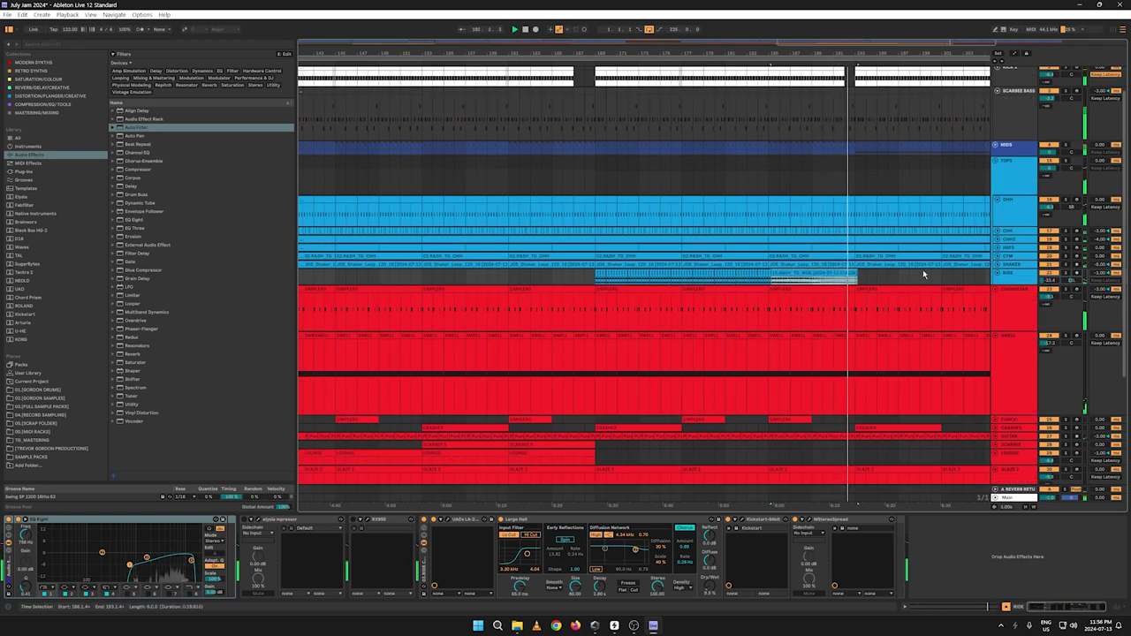
key(ctrl+z)
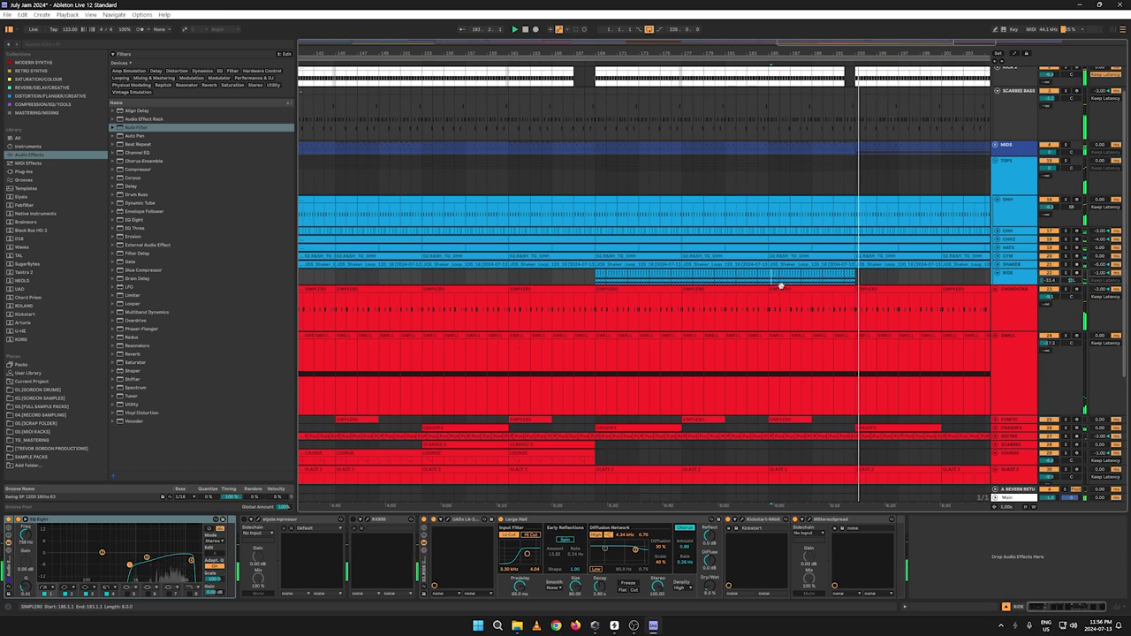
click(771, 281)
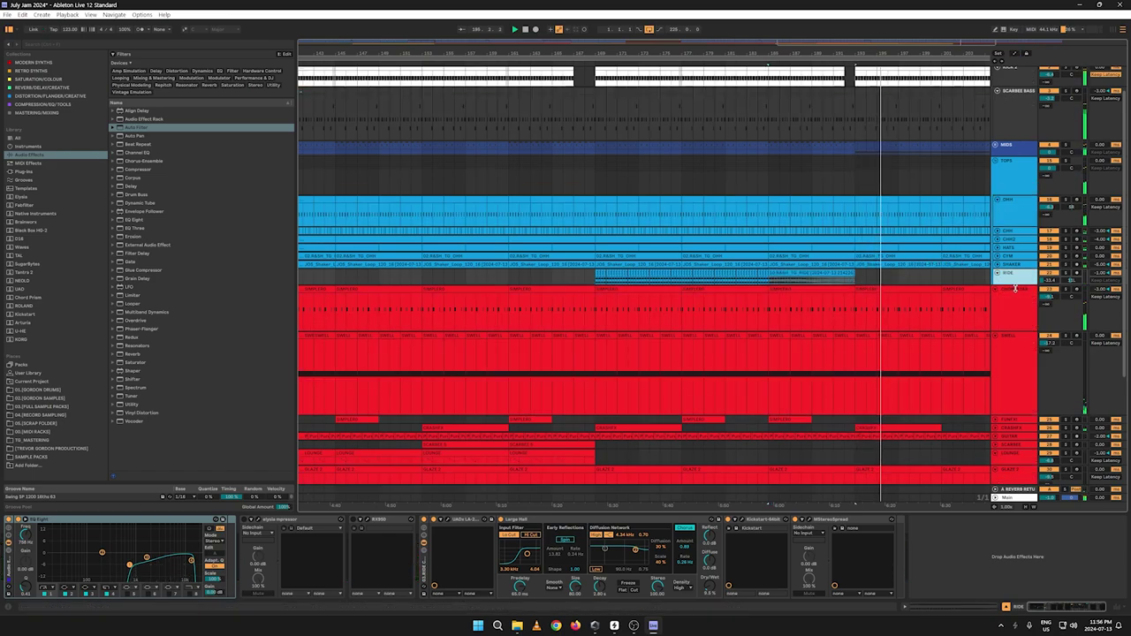
drag(1017, 285, 1017, 329)
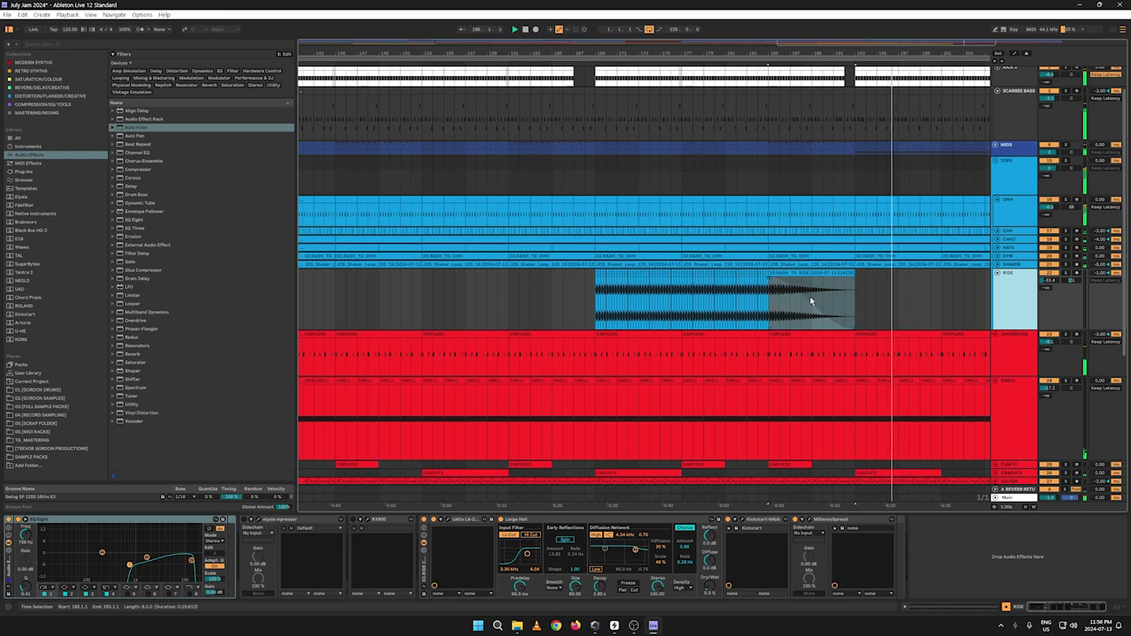
click(815, 299)
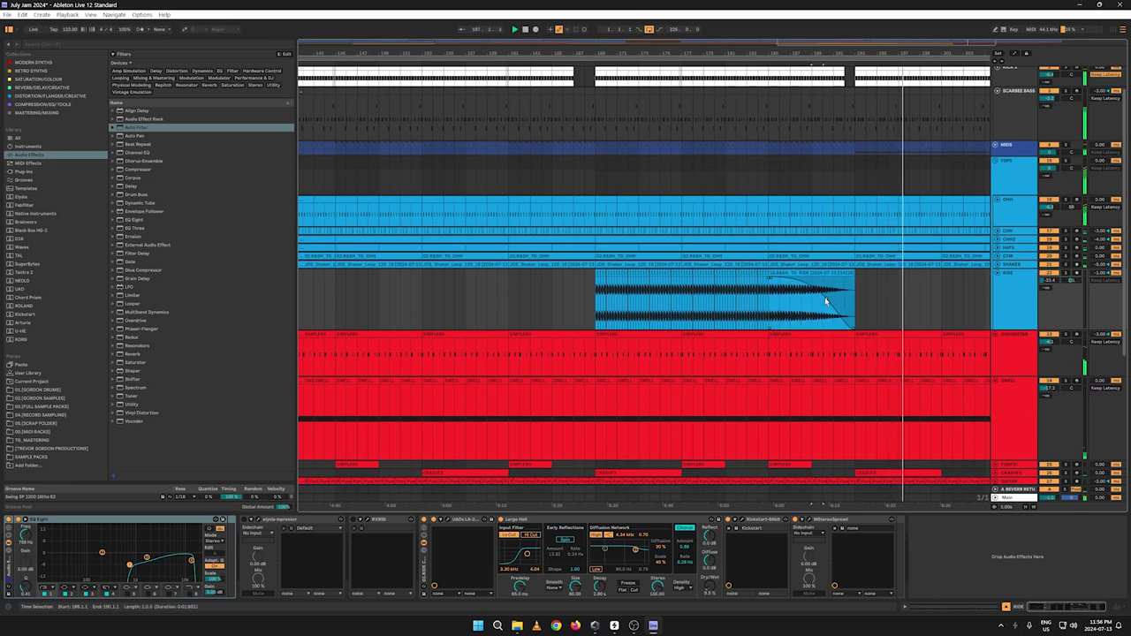
drag(823, 51, 824, 18)
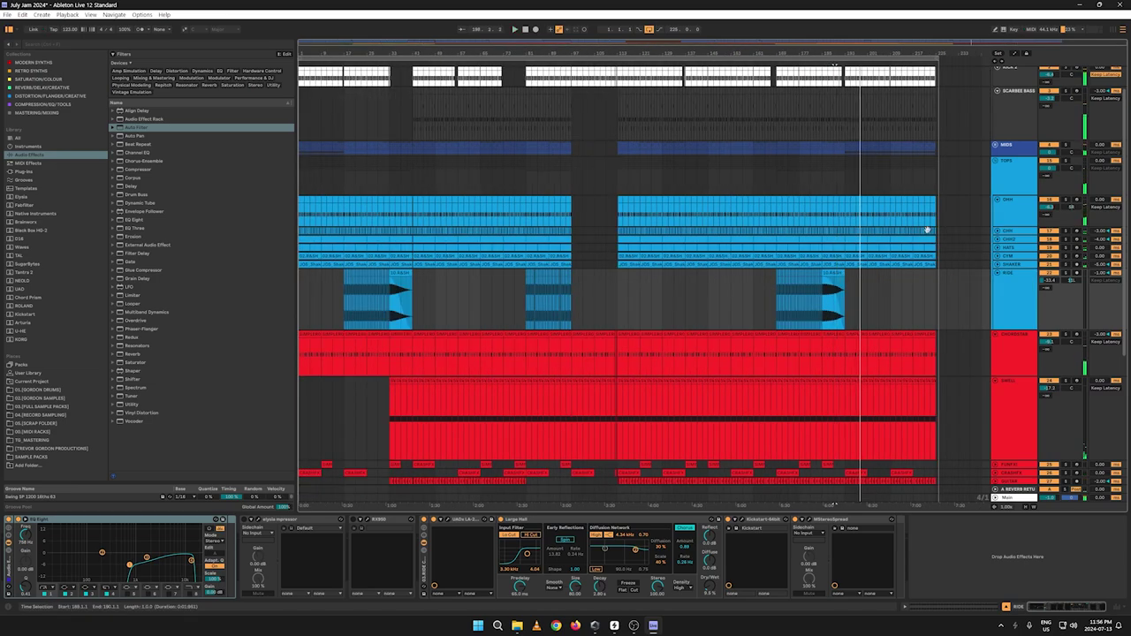
Step: Play back the outro from bar 191 to audition the ride ending
key(space)
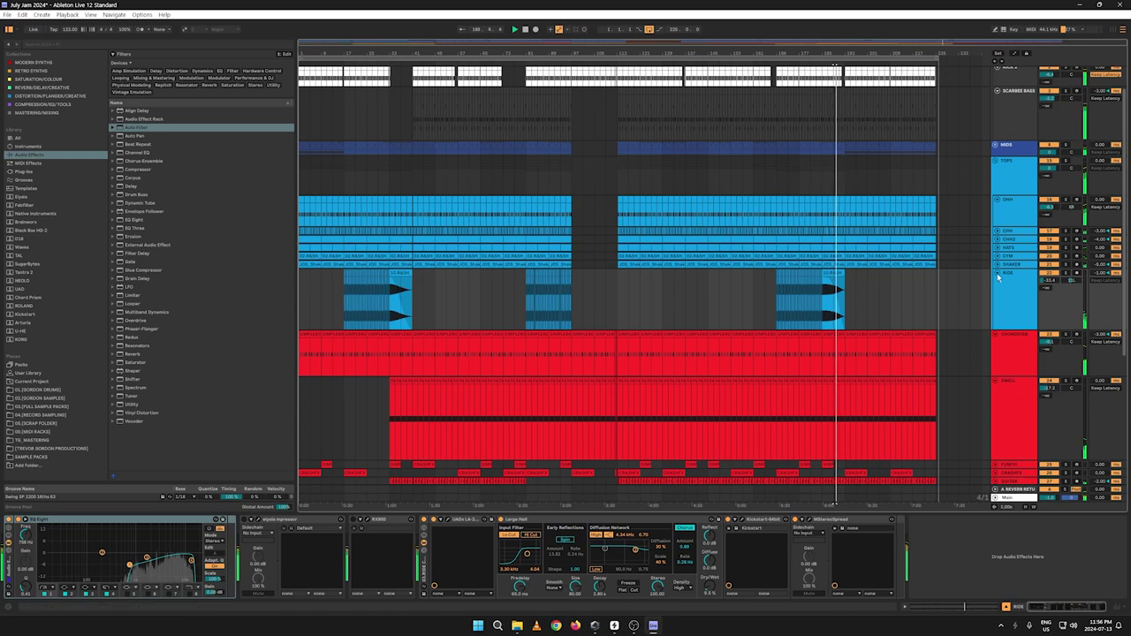
click(995, 274)
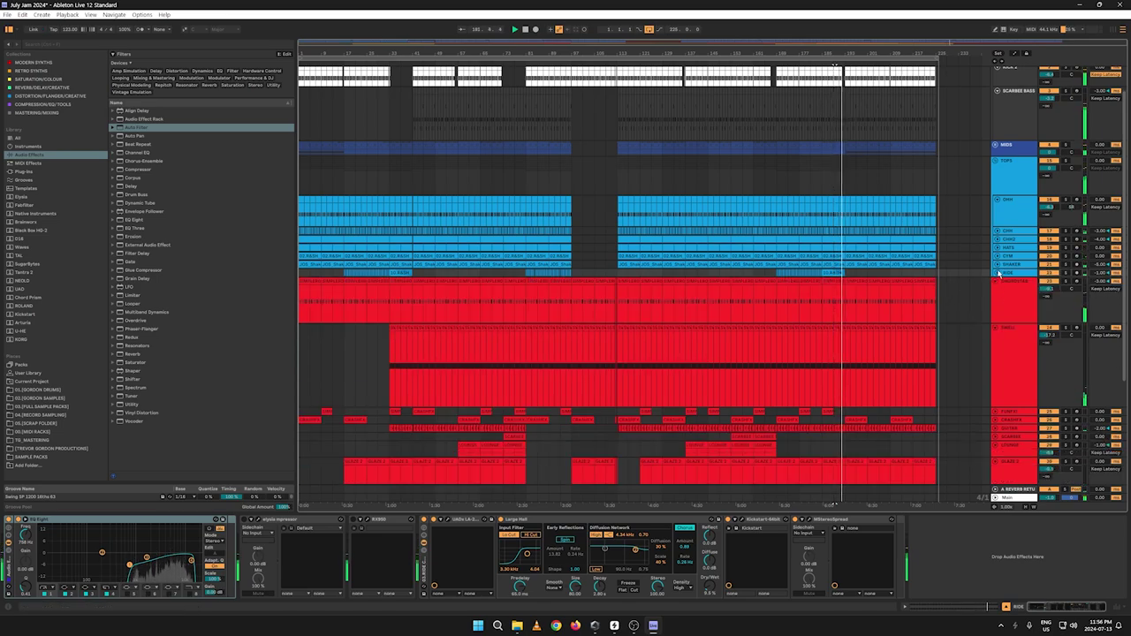
key(a)
key(a)
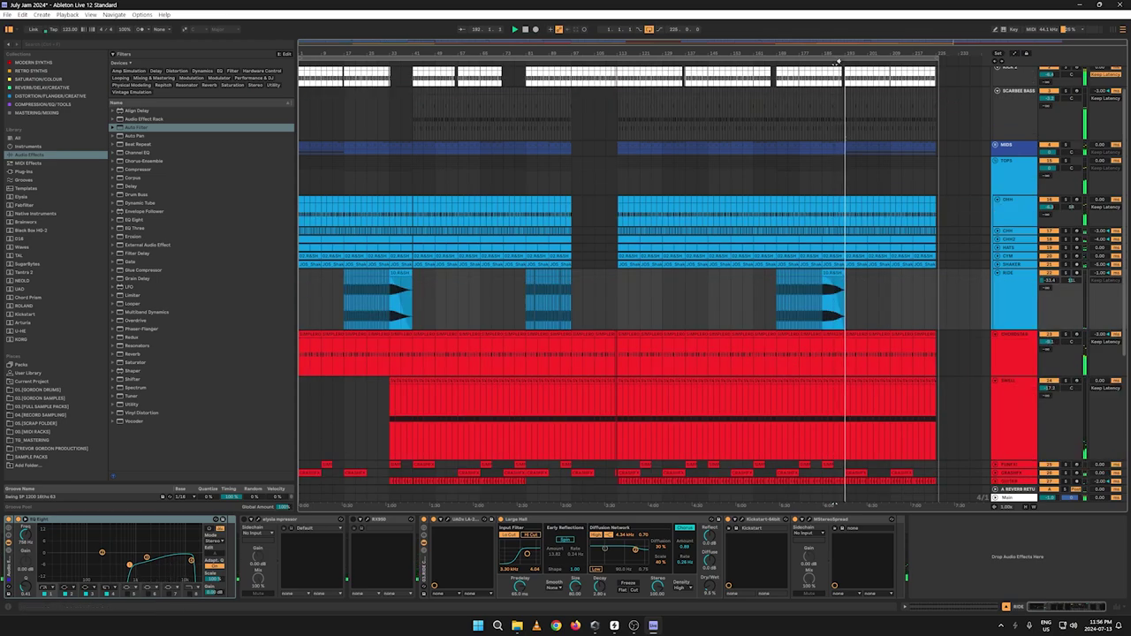
drag(839, 53, 839, 281)
key(space)
click(846, 295)
key(space)
key(space)
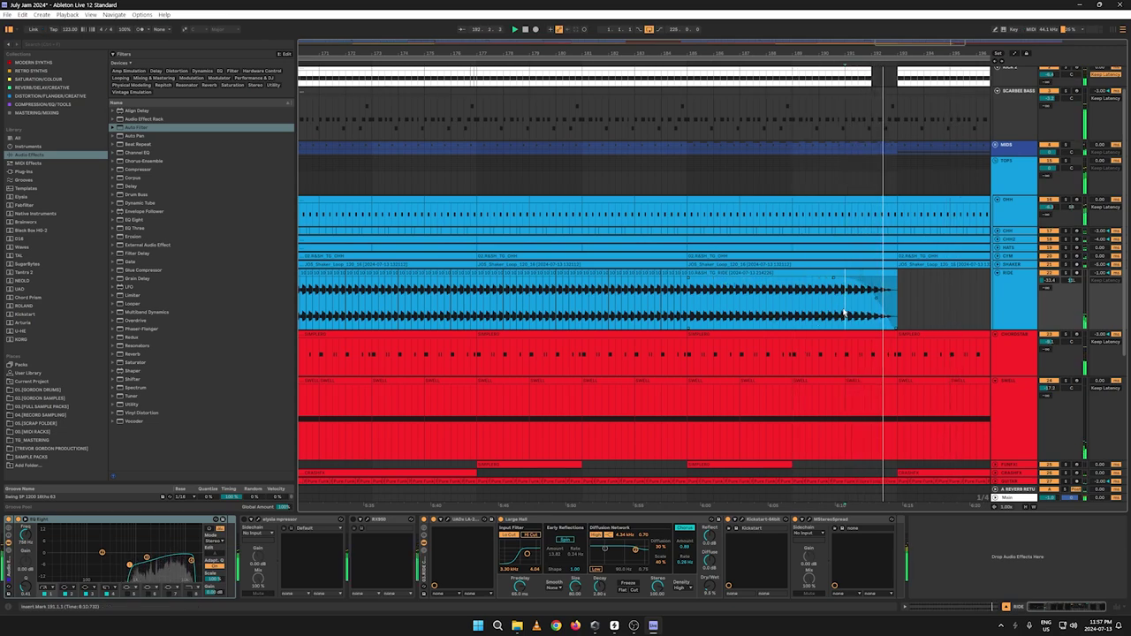
scroll(811, 85, down, 5)
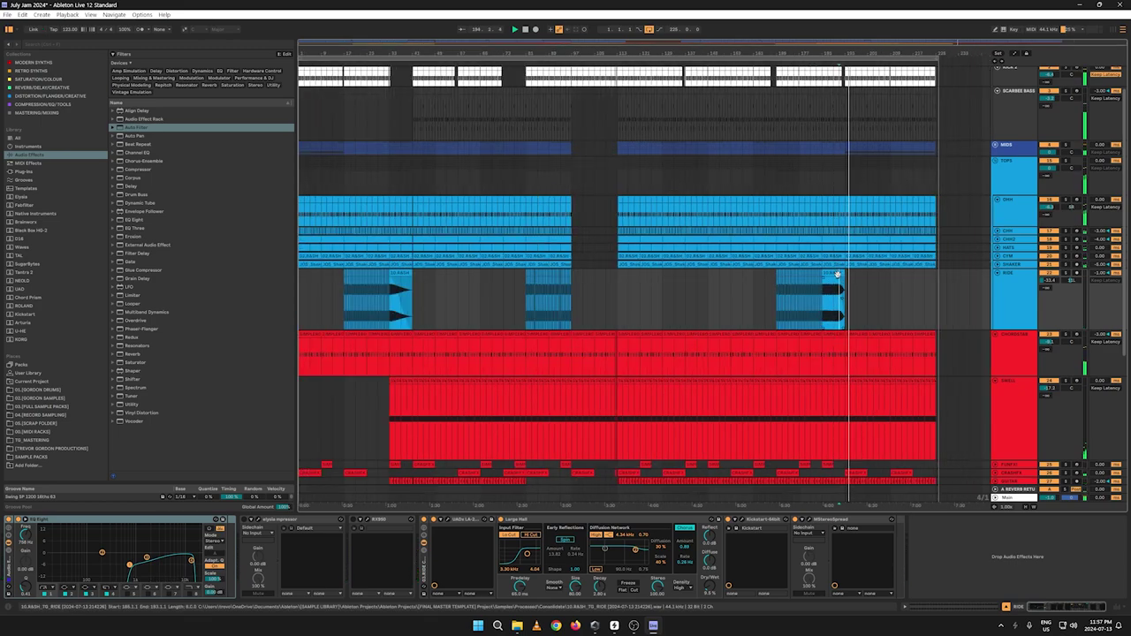
Step: Cut the last RISE clip from the RIDE track and paste it around bar 93
right_click(838, 274)
click(845, 279)
drag(567, 53, 557, 245)
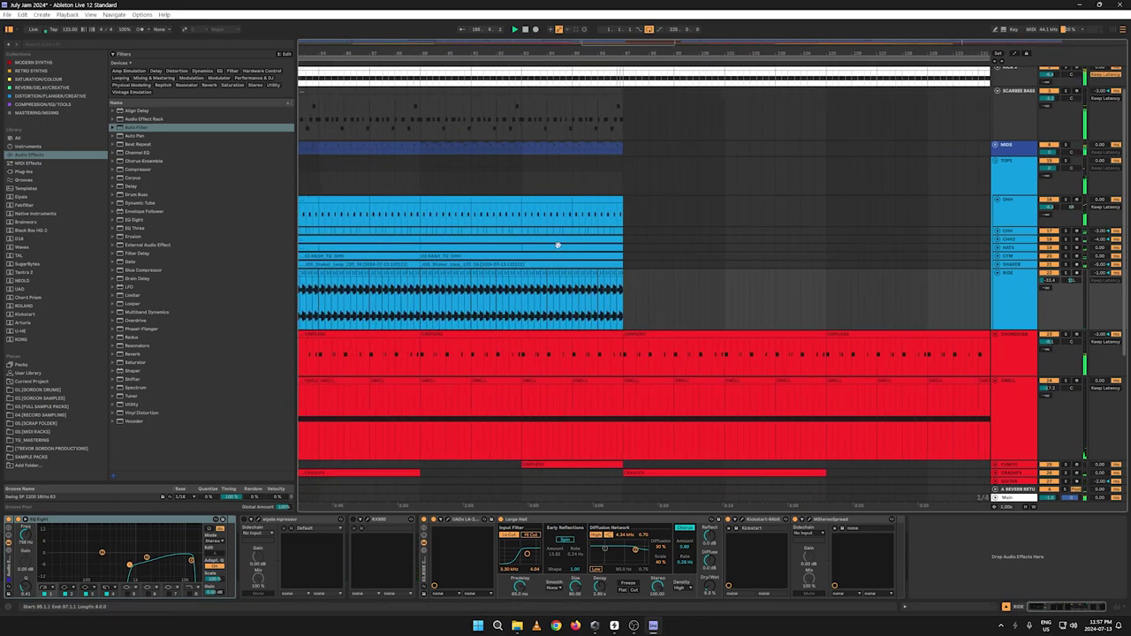
click(522, 307)
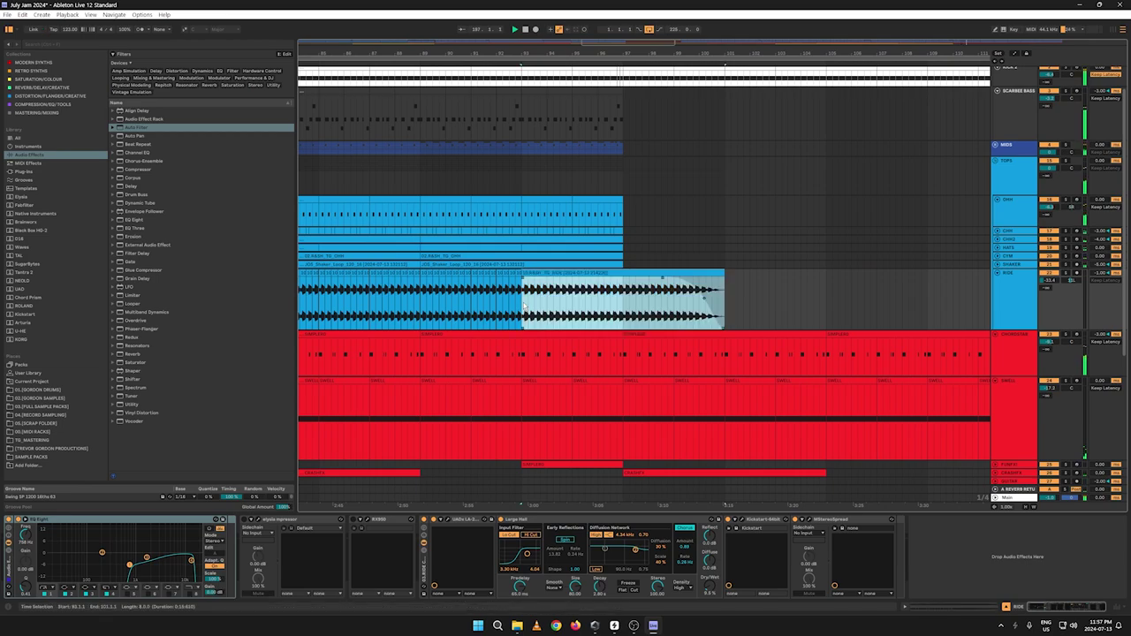
click(471, 309)
key(ctrl+v)
key(ctrl+z)
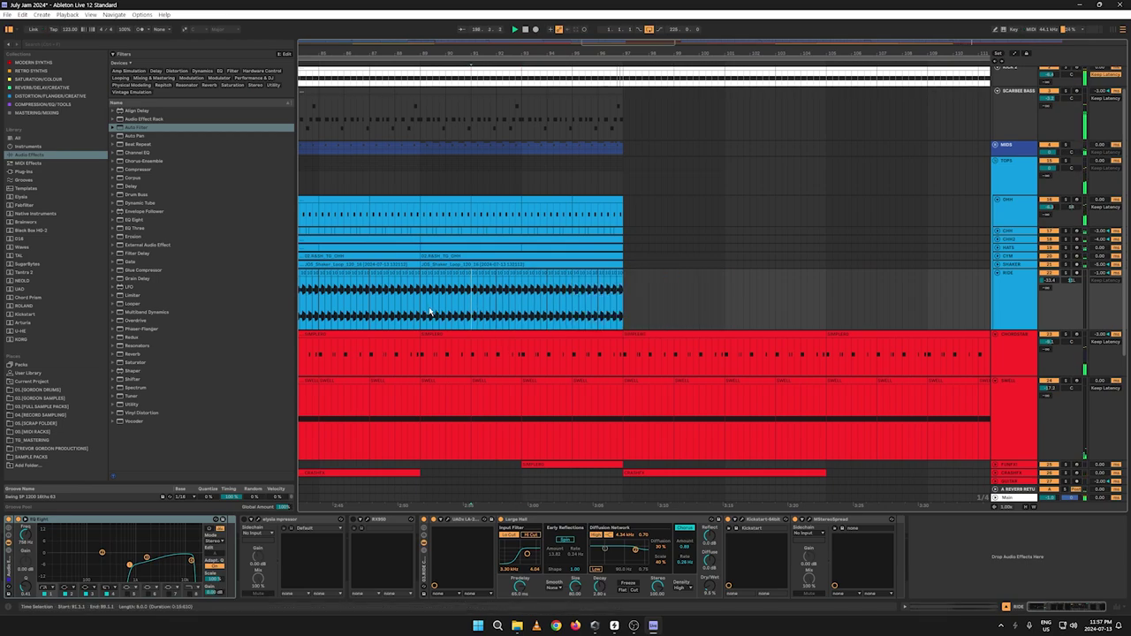
click(420, 309)
key(ctrl+v)
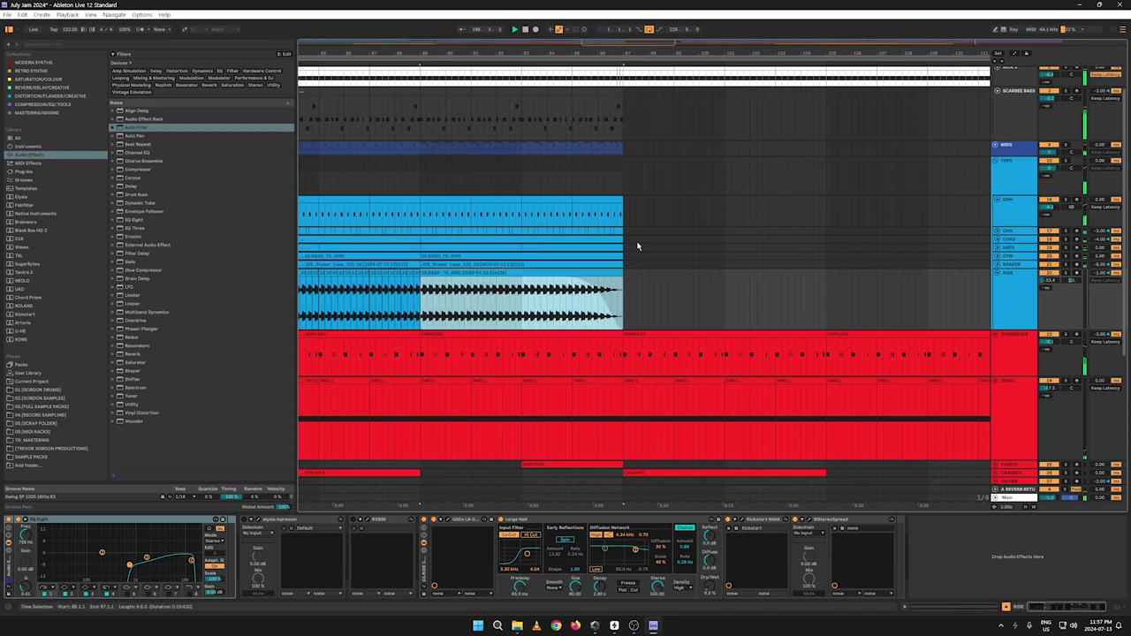
Step: Paste a copy of the ride loop at bar 185
drag(609, 51, 610, 13)
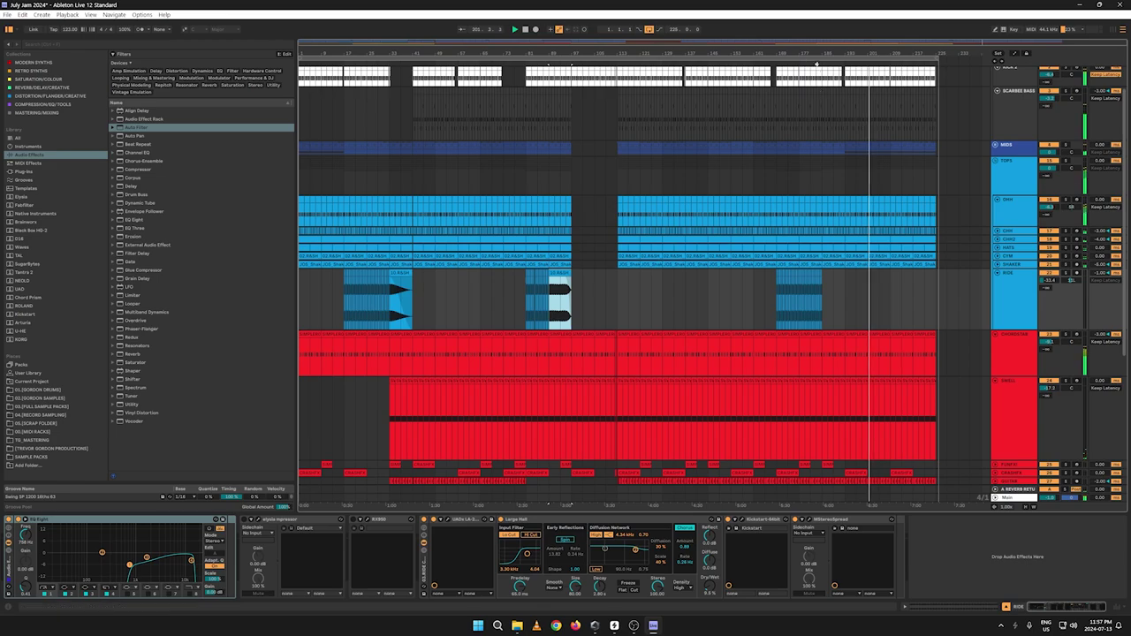
mouse_move(815, 51)
mouse_down()
mouse_move(824, 126)
mouse_move(668, 118)
mouse_up()
click(704, 310)
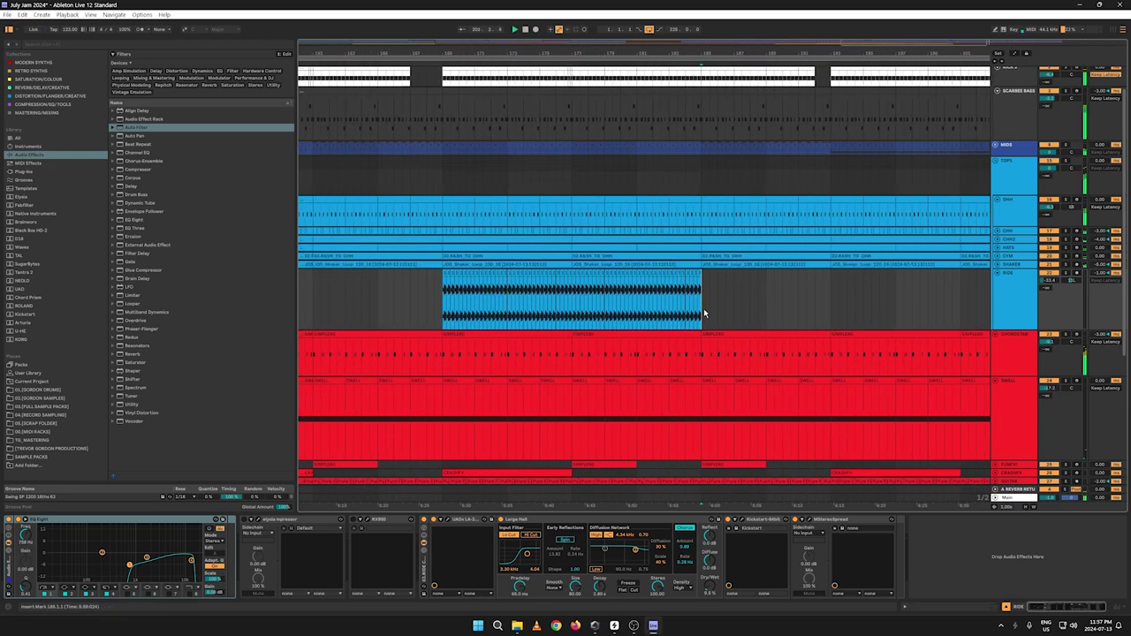
key(ctrl+v)
Step: Fold RIDE, VOCAL, and the TOPS and LOW groups to compact the track list
drag(736, 53, 739, 3)
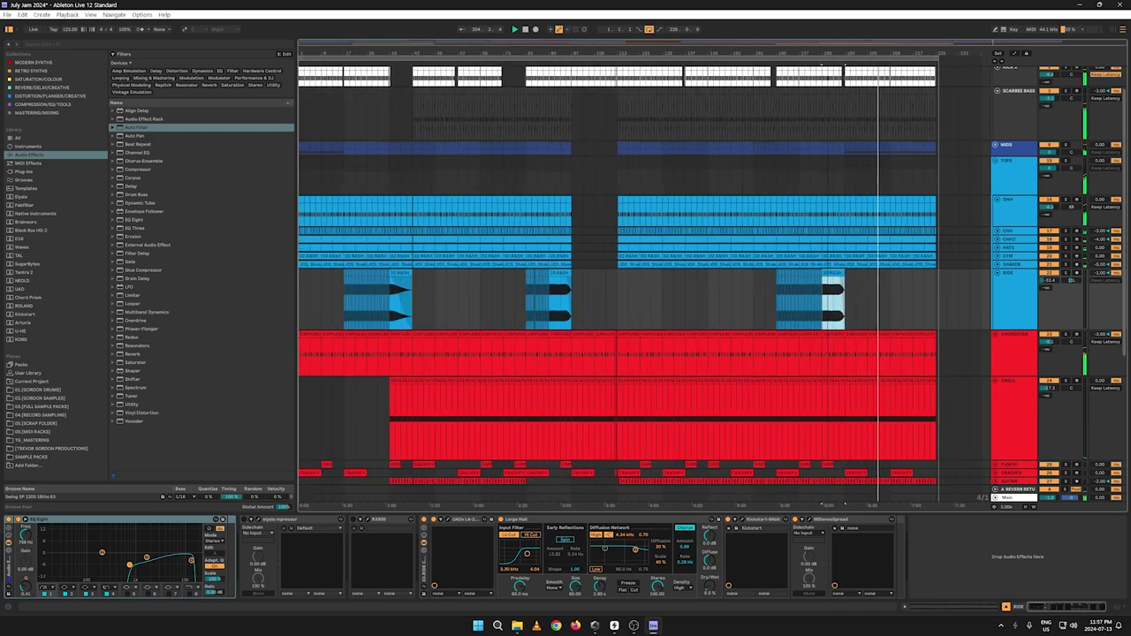
click(997, 273)
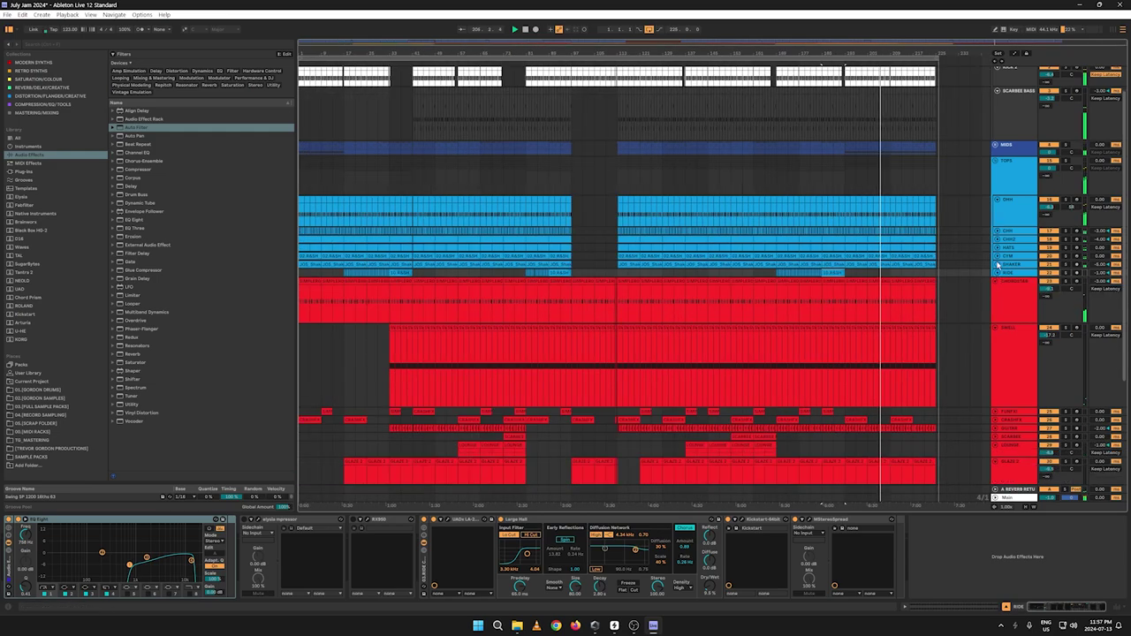
click(995, 162)
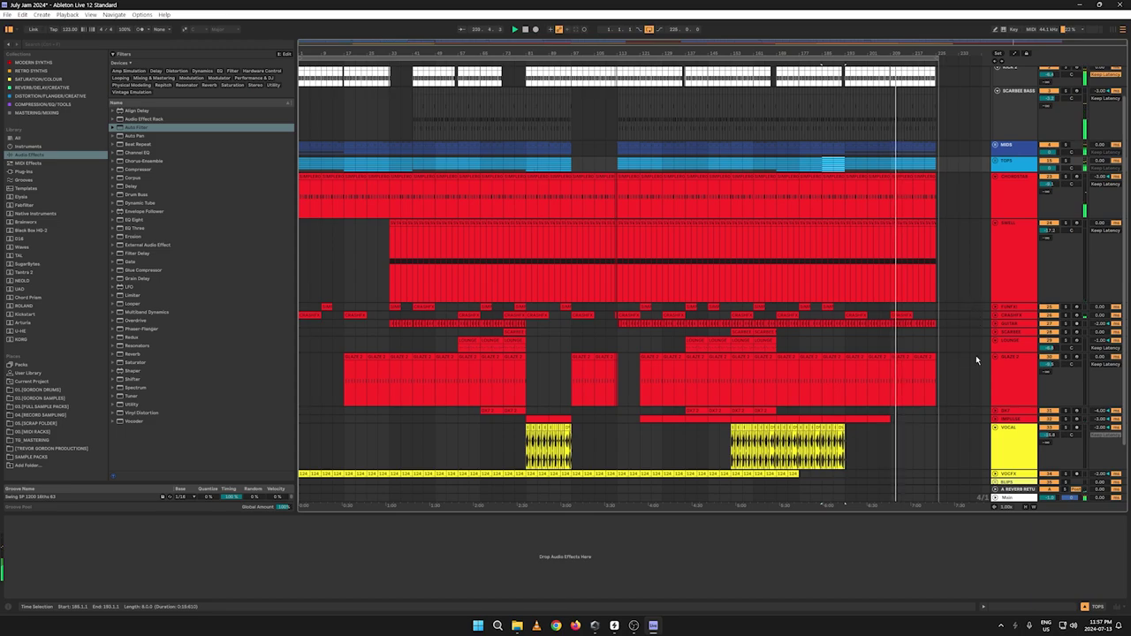
click(995, 429)
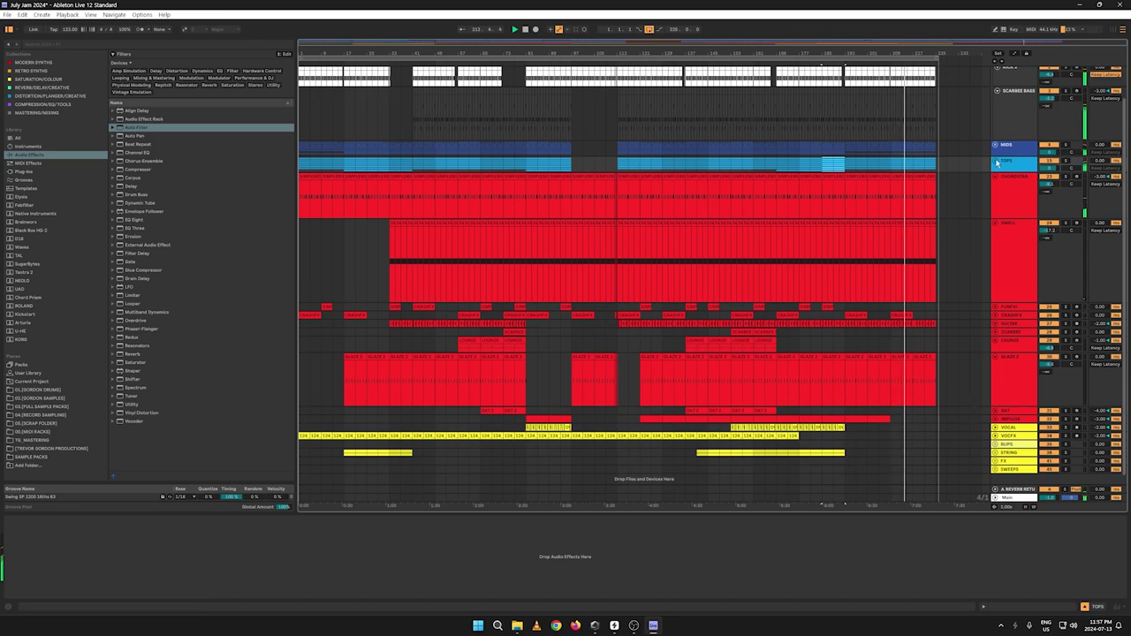
click(996, 162)
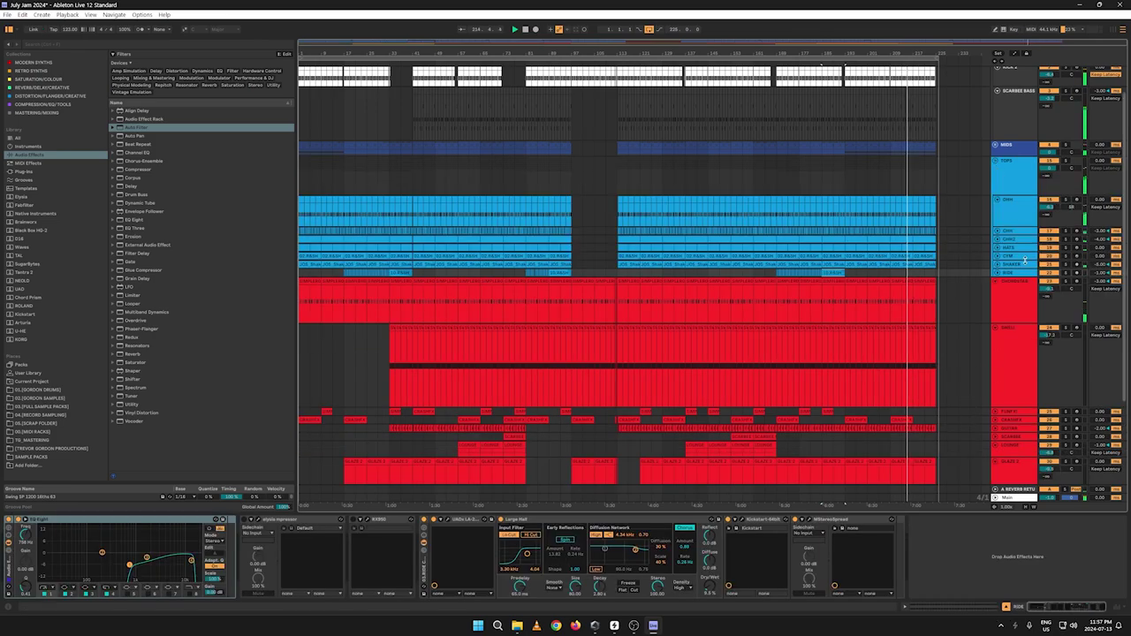
click(993, 160)
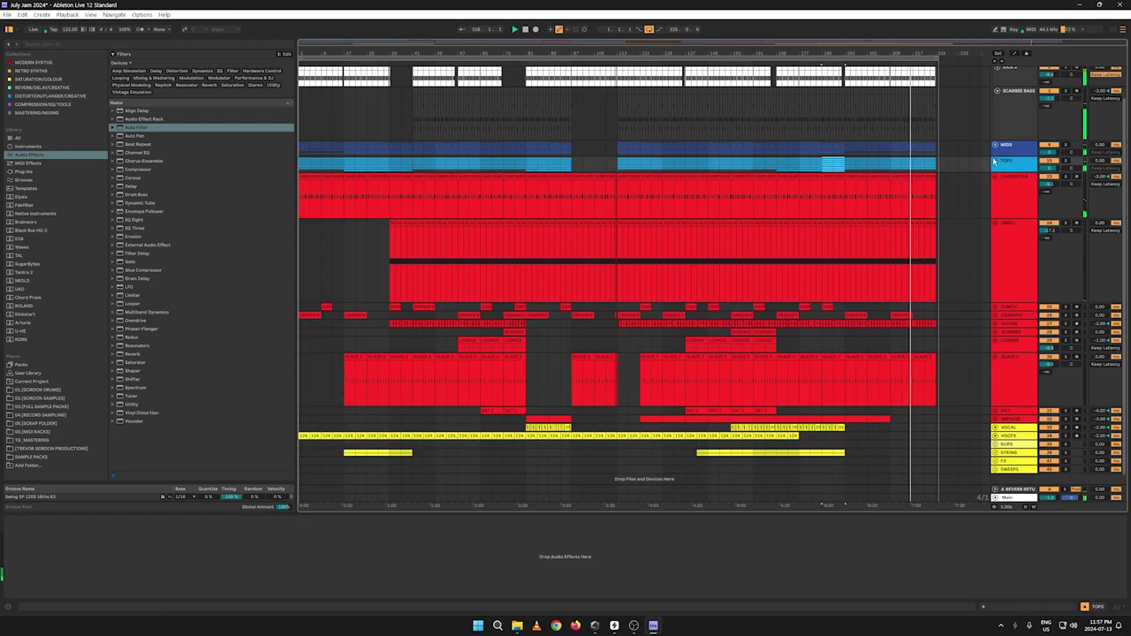
scroll(1002, 128, up, 2)
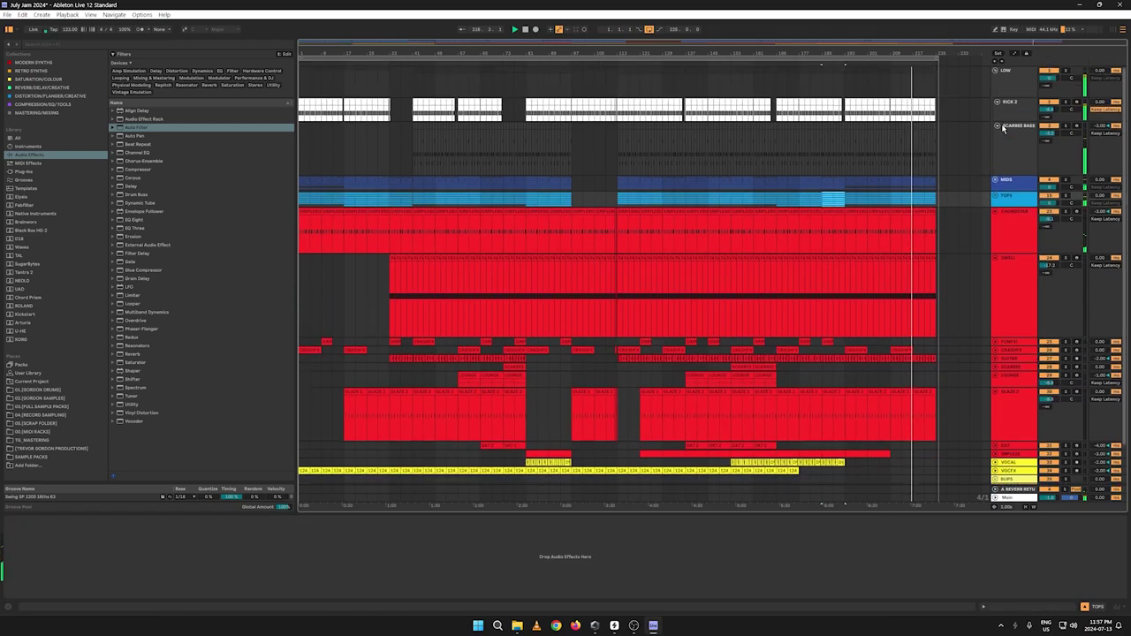
click(995, 70)
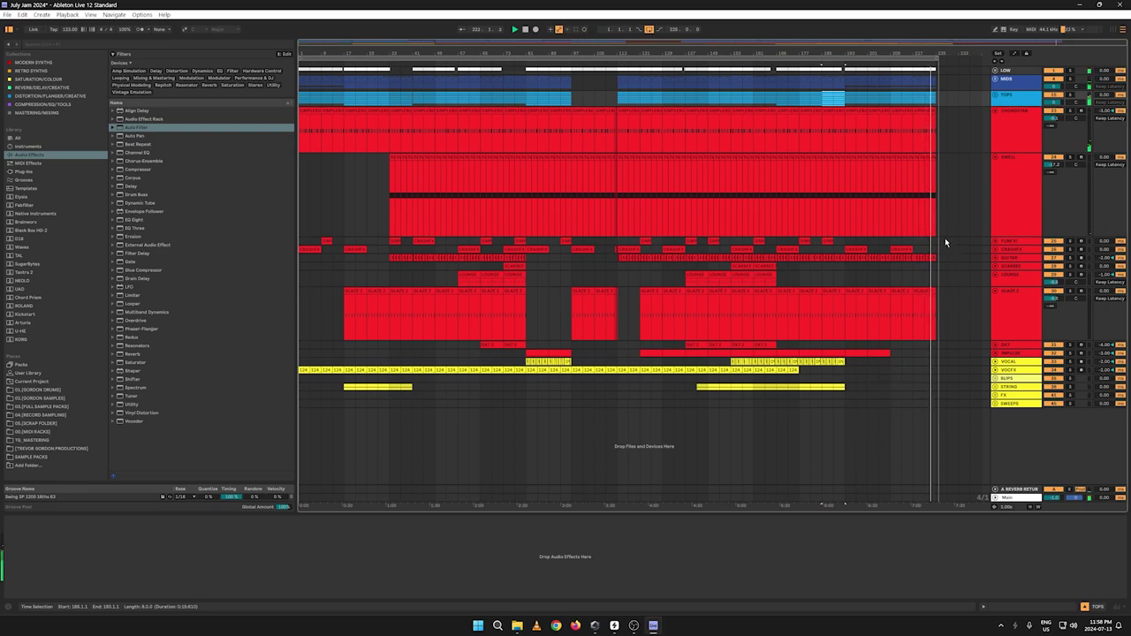
Step: Play the song ending, unfold LOW and TOPS again, hide automation, and zoom into the outro
click(859, 61)
drag(886, 52, 817, 106)
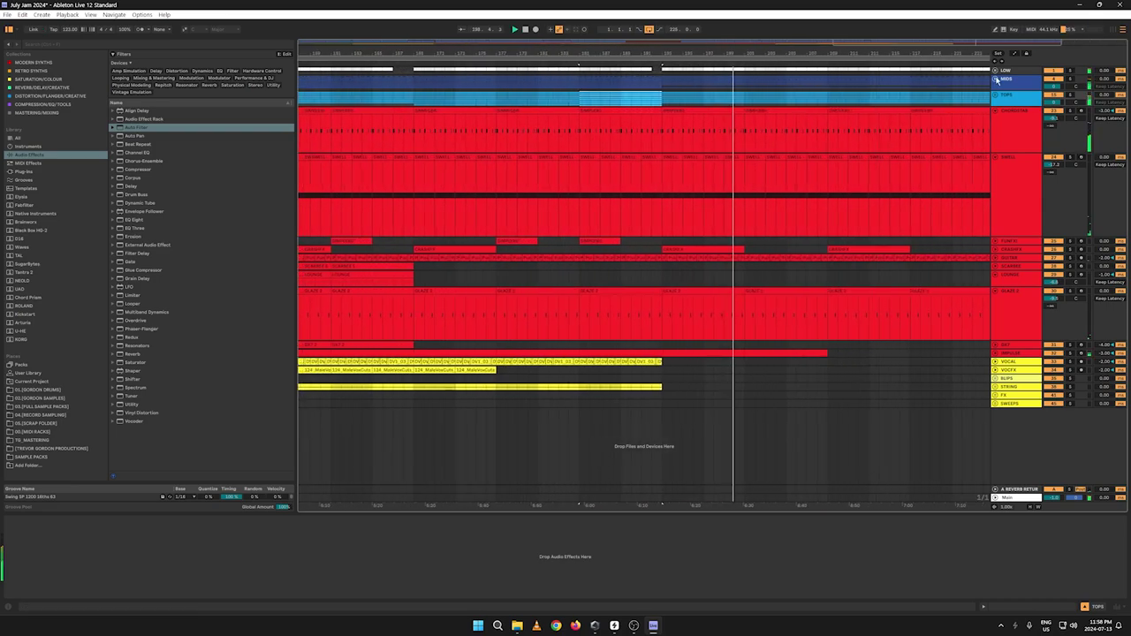
click(995, 70)
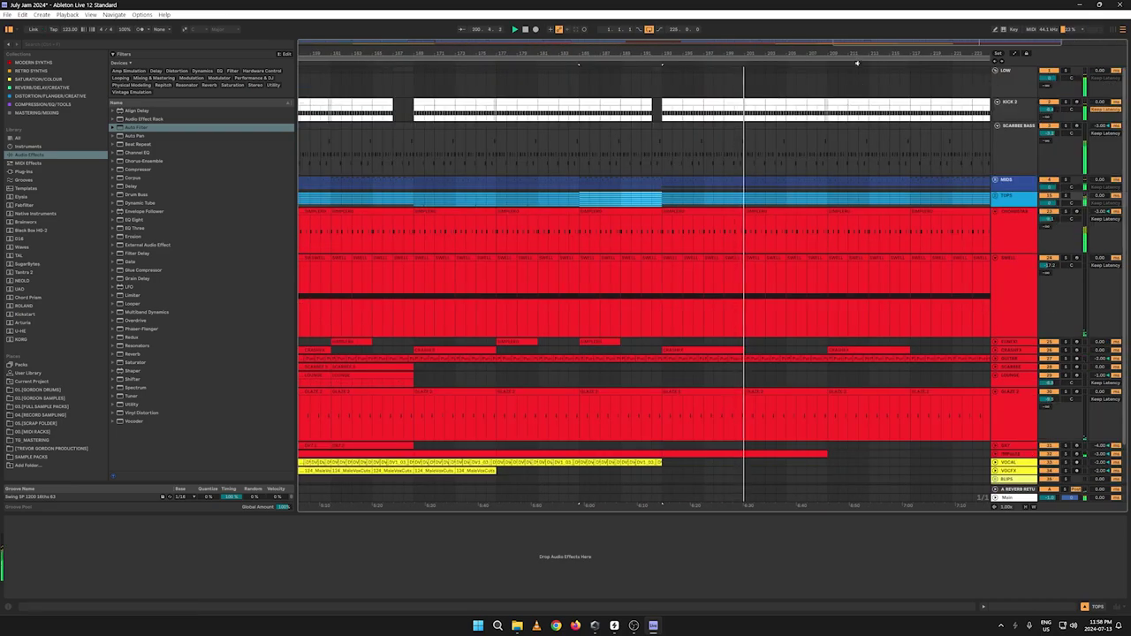
drag(859, 54, 669, 51)
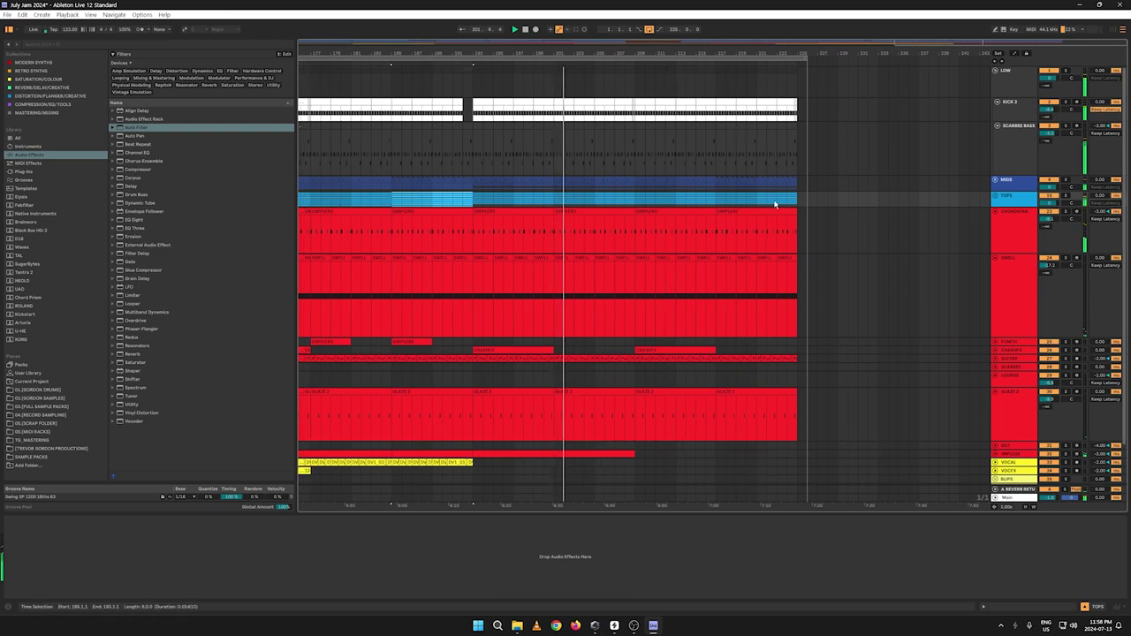
click(994, 196)
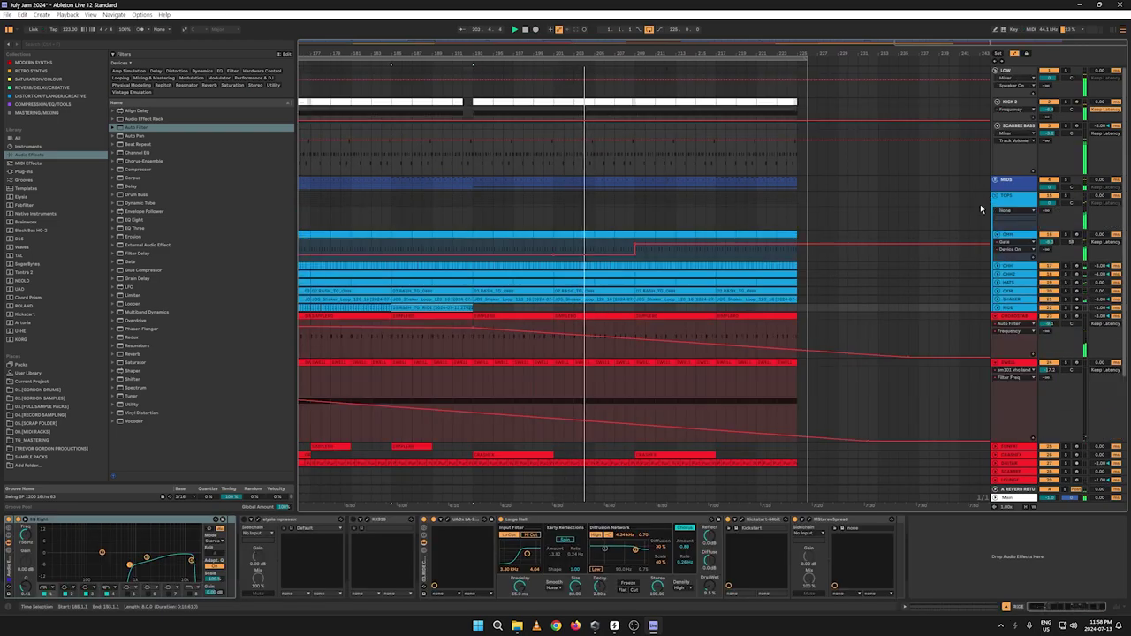
key(a)
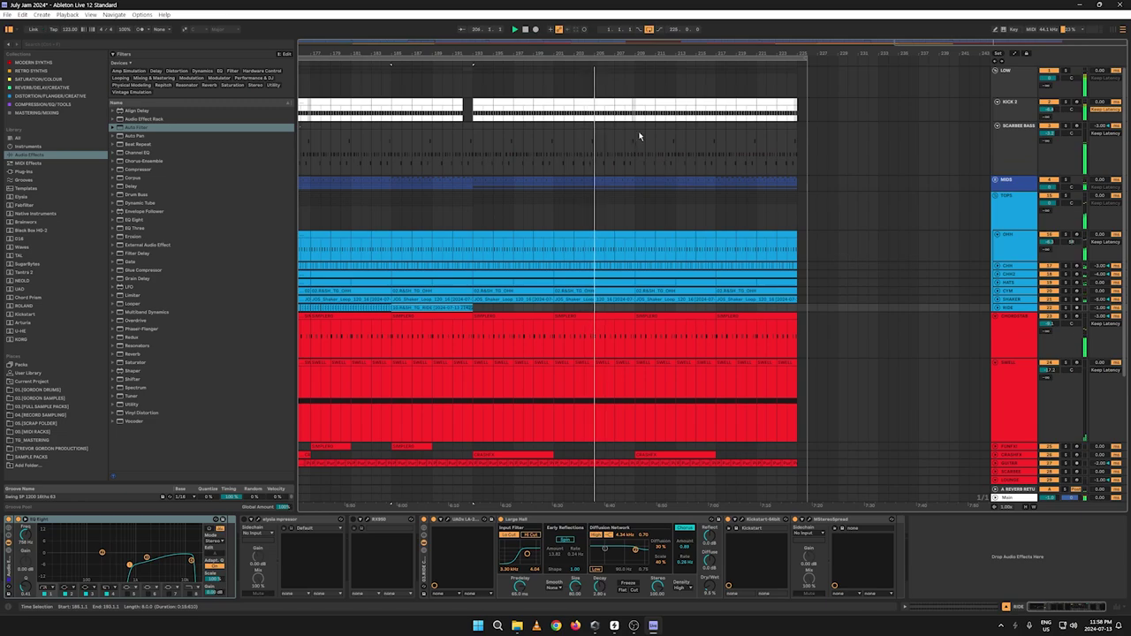
drag(639, 54, 638, 133)
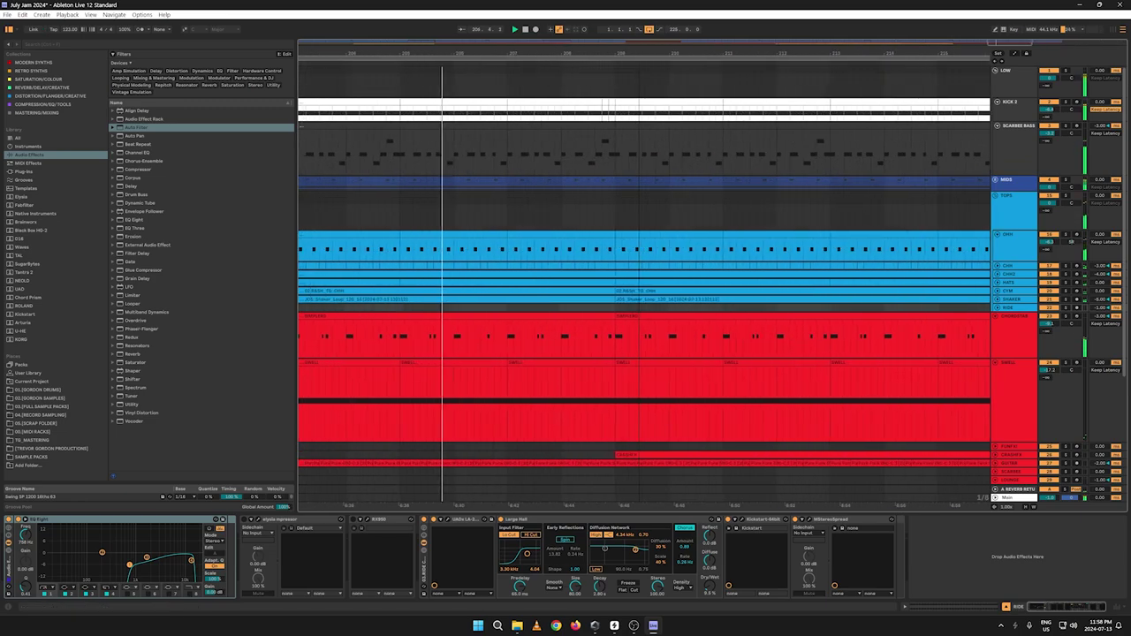
Step: Play the outro from bar 209 on the bass track a few times, then stop
click(610, 171)
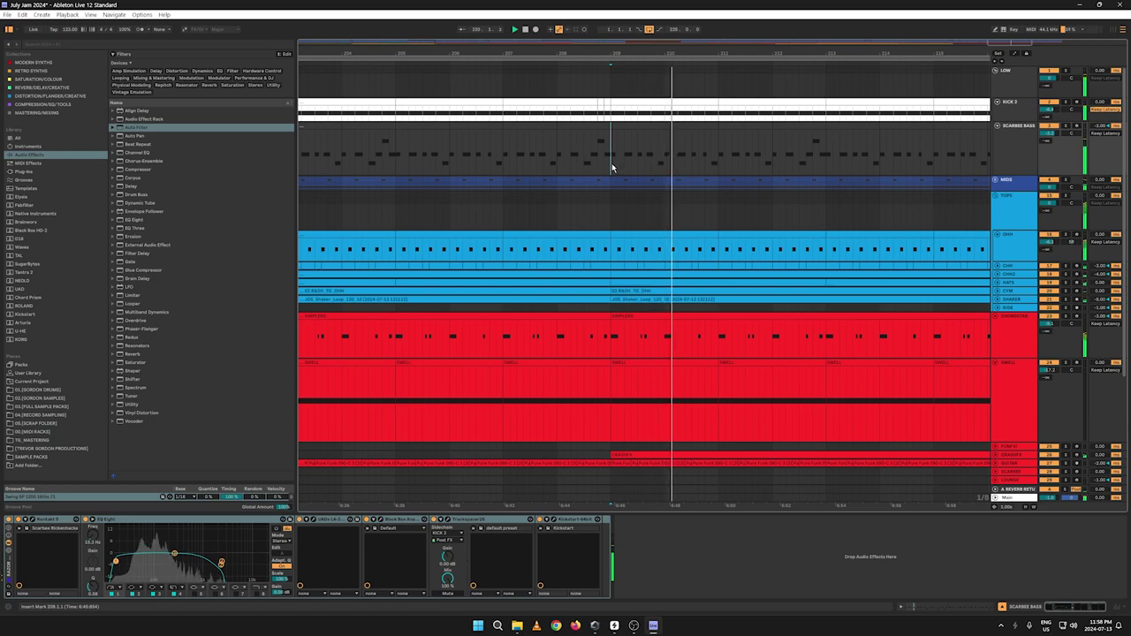
key(space)
key(space)
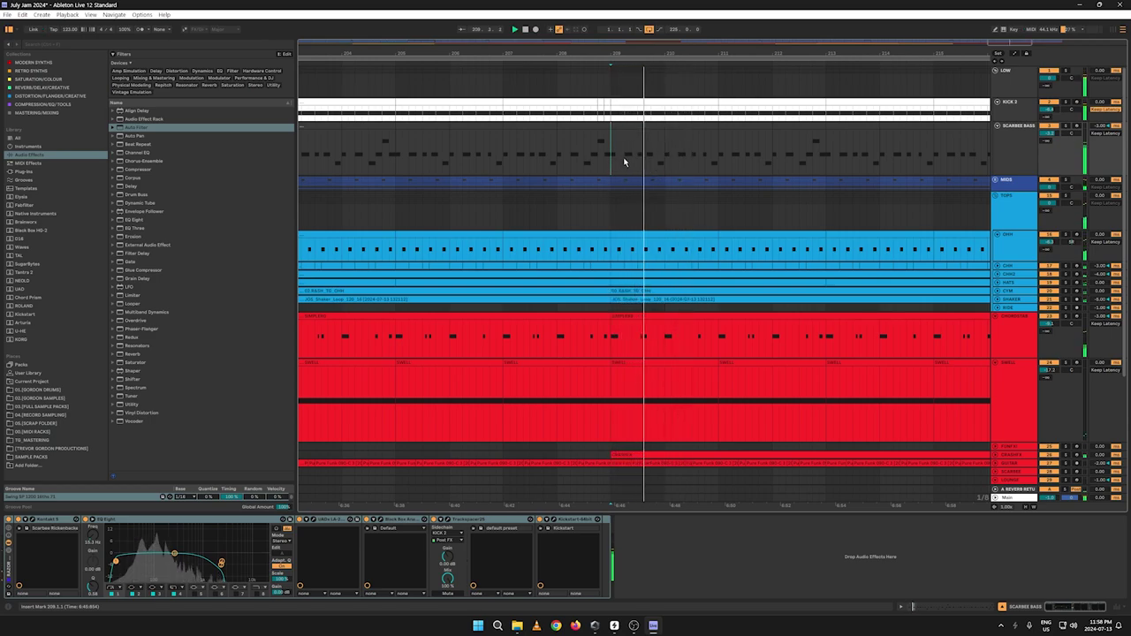
key(space)
key(space)
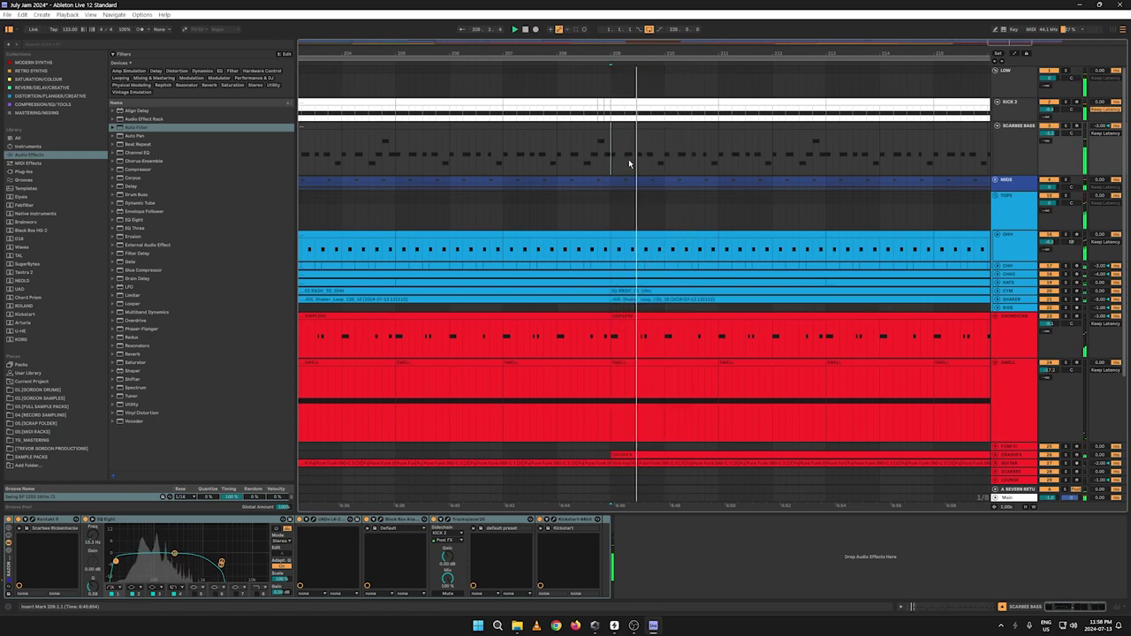
key(space)
Step: Duplicate bar 209 of the SCARBEE BASS lane forward to bar 224, then select the half-bar clip at 211
drag(637, 166, 612, 168)
key(Right)
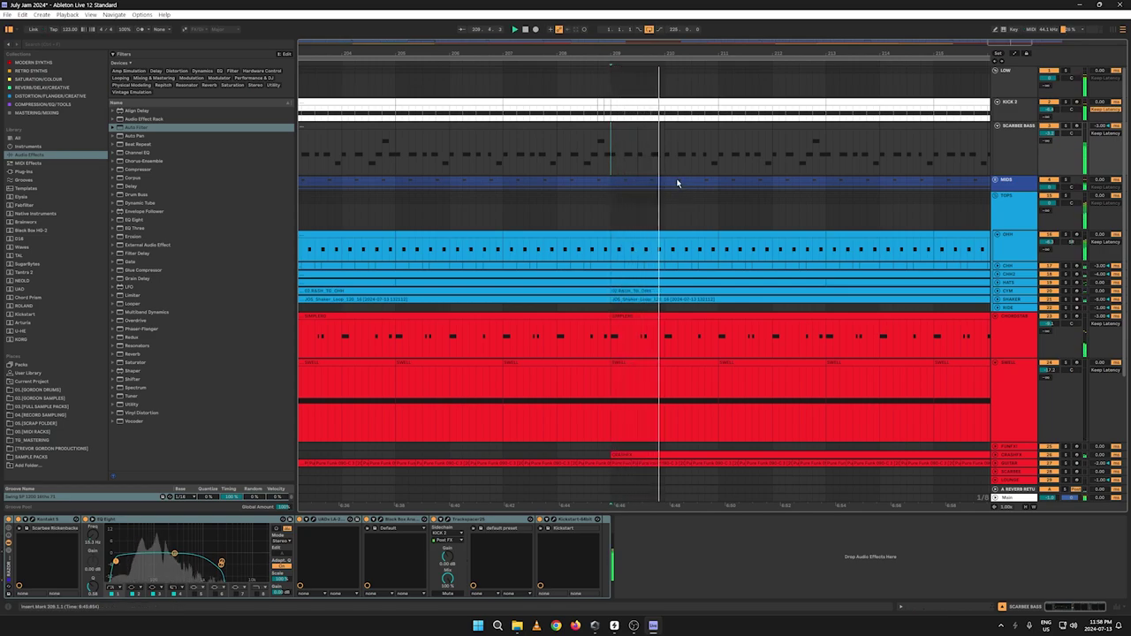
drag(665, 164, 614, 160)
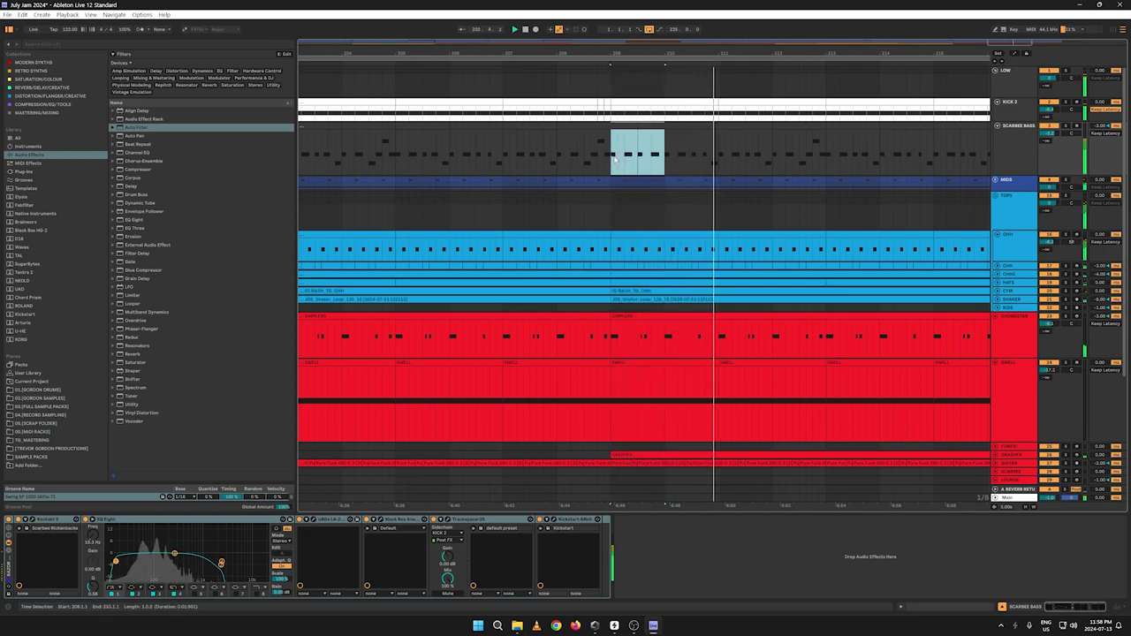
key(ctrl+d)
key(ctrl+d)
key(ctrl+d)
drag(666, 53, 666, 1)
key(ctrl+d)
key(ctrl+d)
key(ctrl+d)
key(ctrl+d)
key(ctrl+d)
key(ctrl+d)
key(ctrl+d)
key(ctrl+d)
key(ctrl+d)
key(ctrl+d)
key(ctrl+d)
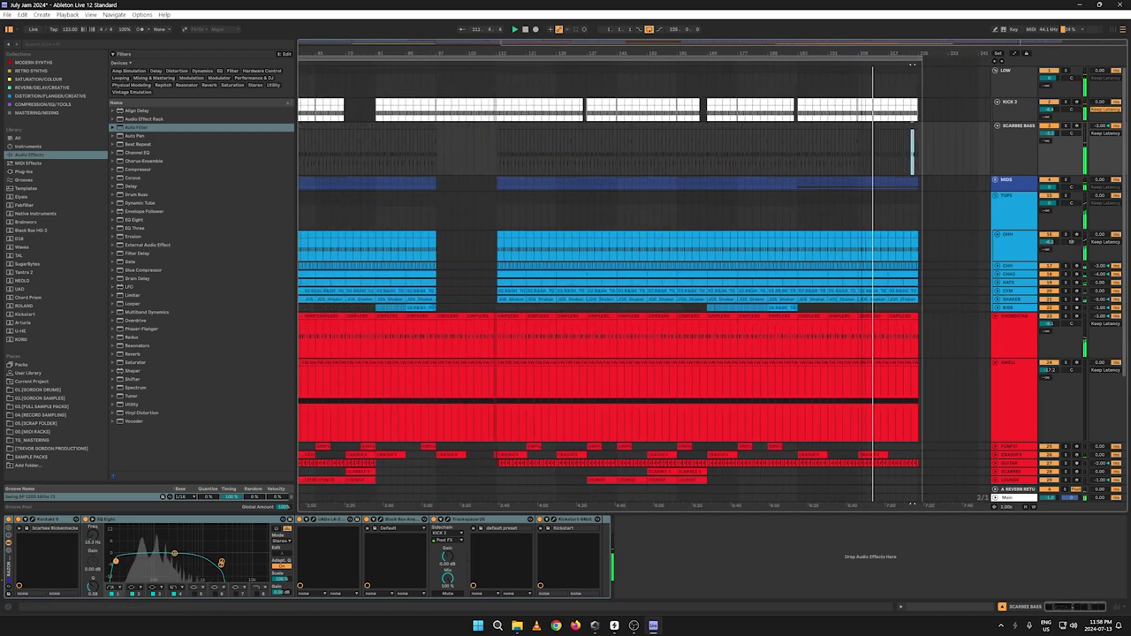
key(ctrl+d)
drag(900, 53, 899, 55)
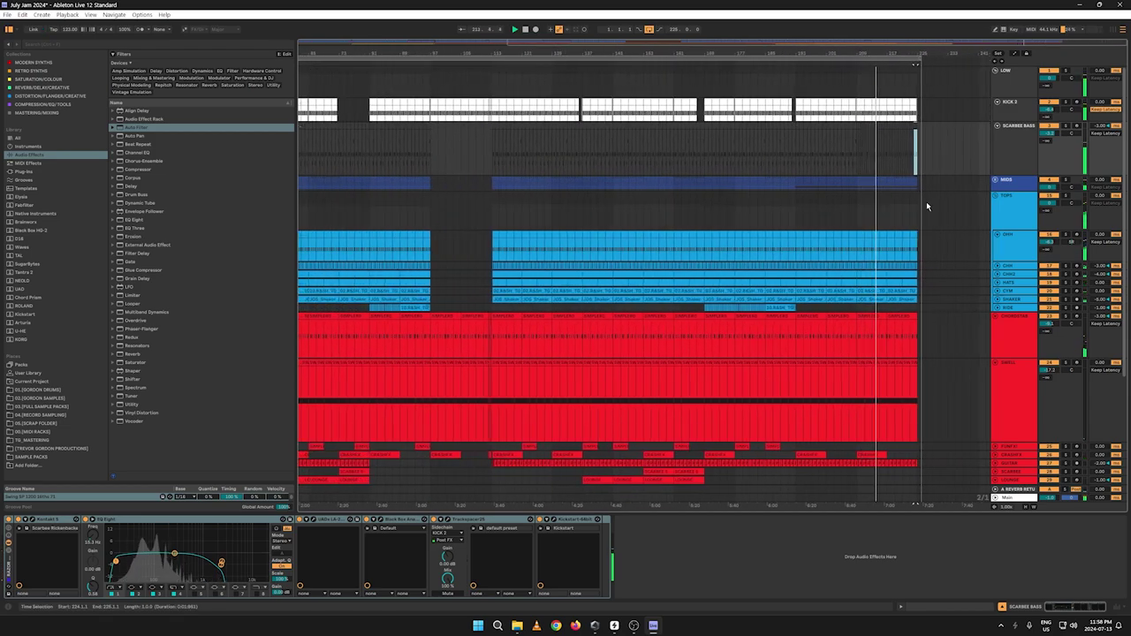
drag(901, 53, 903, 143)
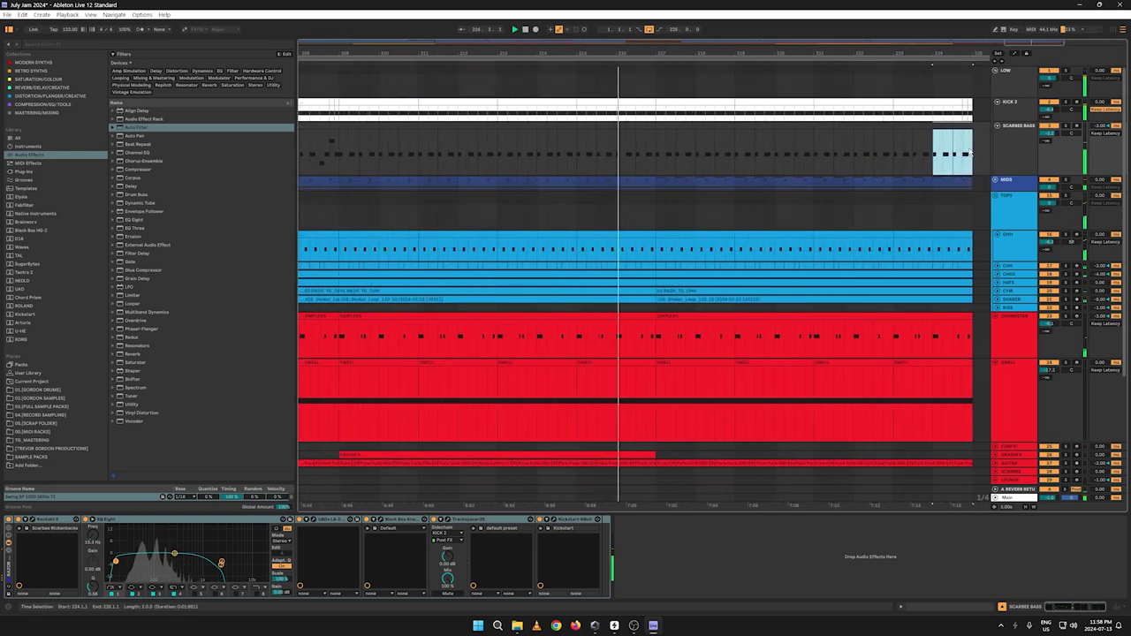
click(426, 138)
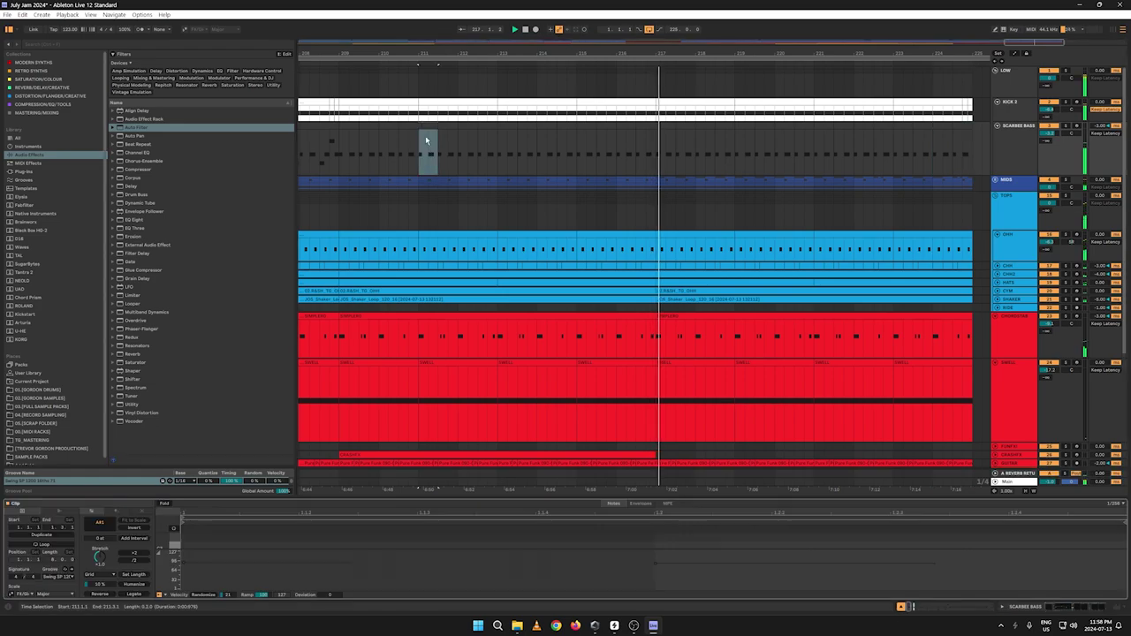
Step: In an enlarged note editor, lengthen the second A#1 note, then trim it back slightly
key(ctrl+space)
drag(345, 497, 424, 123)
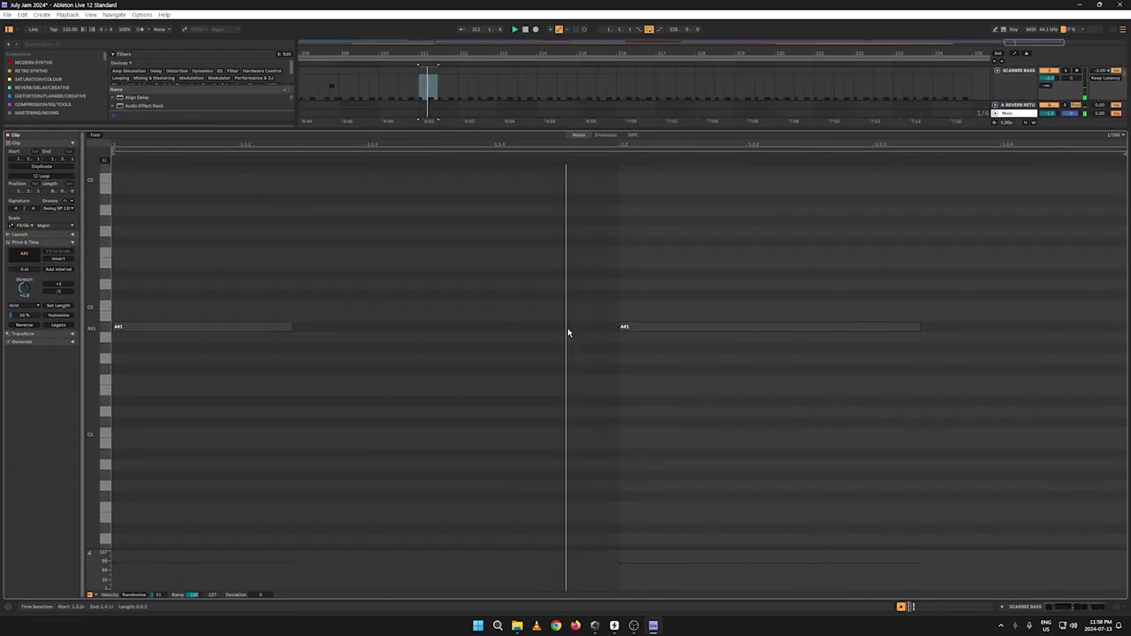
drag(921, 328, 1110, 326)
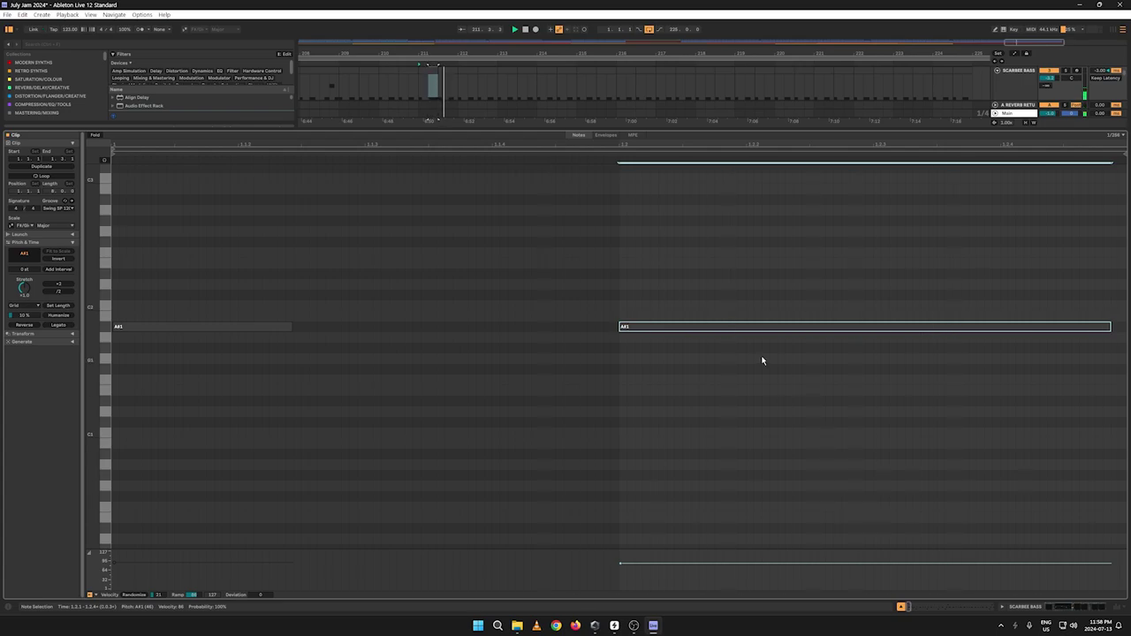
key(space)
drag(1110, 326, 1000, 327)
Step: Duplicate the half-bar bass clip at bar 211 repeatedly up to bar 224
drag(501, 128, 469, 497)
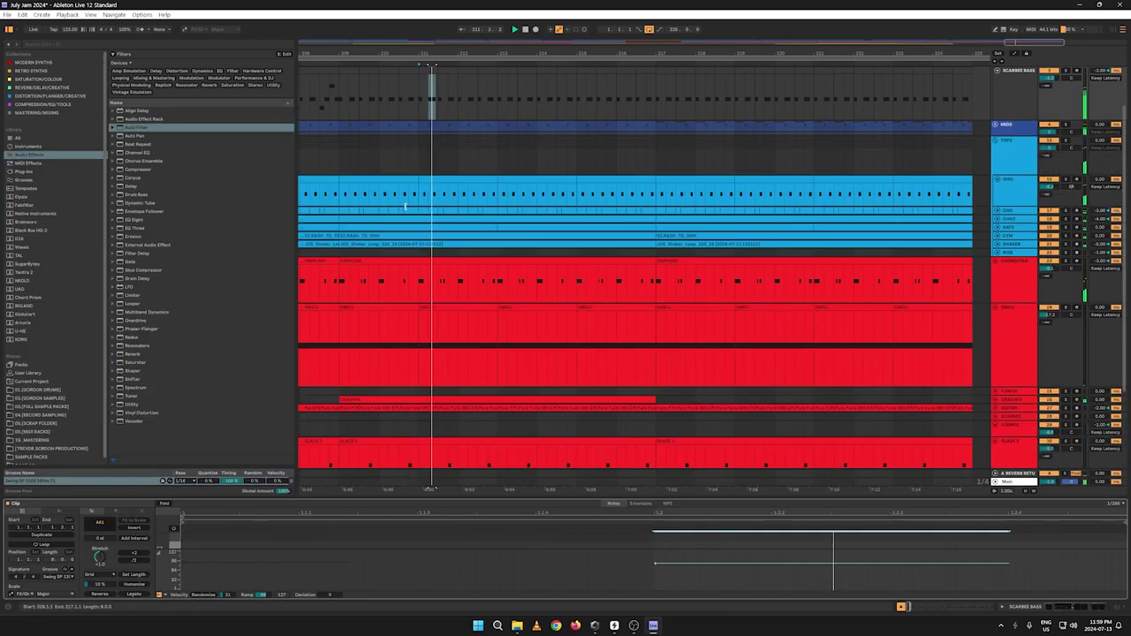
click(428, 74)
key(ctrl+d)
key(ctrl+d)
key(ctrl+d)
key(ctrl+d)
key(ctrl+d)
key(ctrl+d)
key(ctrl+d)
key(ctrl+d)
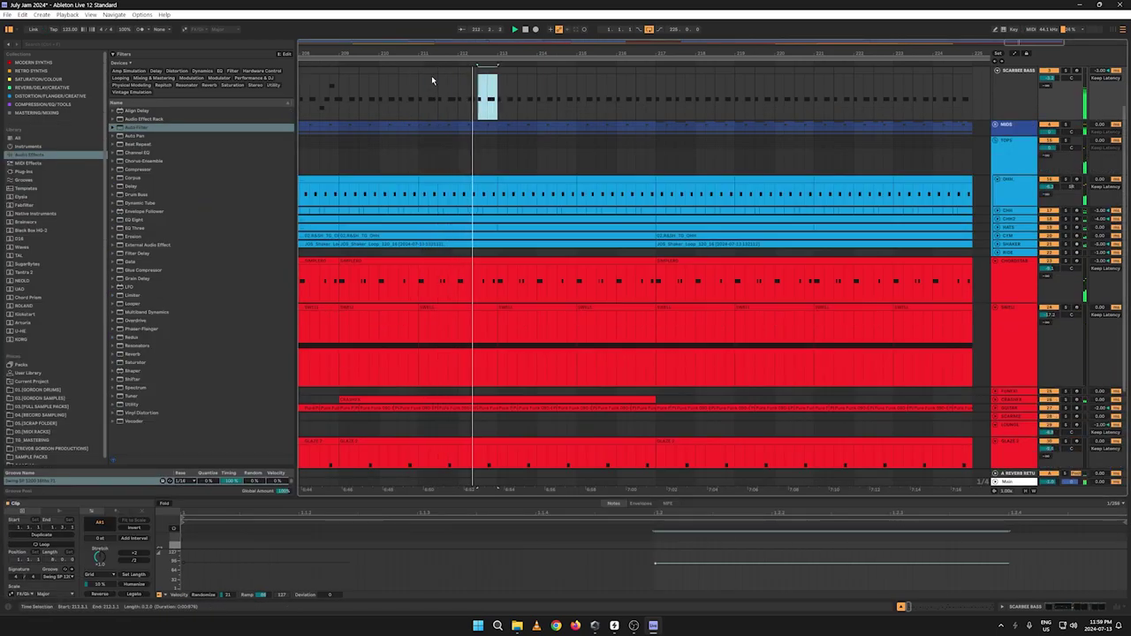
key(ctrl+d)
key(ctrl+d)
key(ctrl+d)
key(ctrl+d)
key(ctrl+d)
key(ctrl+d)
key(ctrl+d)
key(ctrl+d)
key(ctrl+d)
key(ctrl+d)
key(ctrl+d)
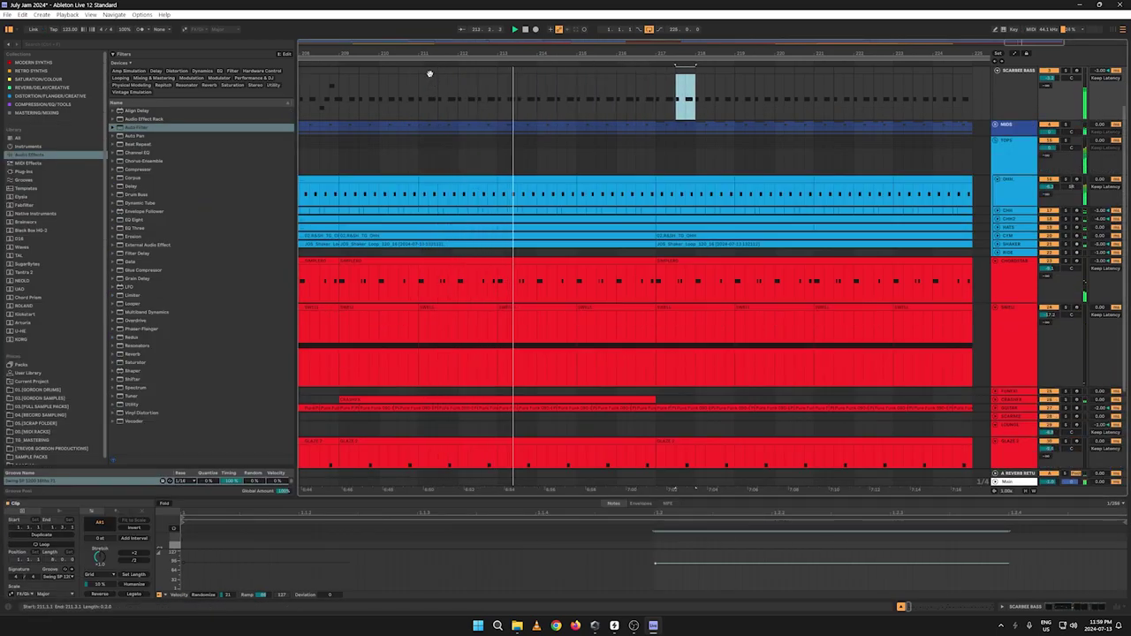
key(ctrl+d)
key(ctrl+d)
key(ctrl+d)
key(ctrl+d)
key(ctrl+d)
key(ctrl+d)
key(ctrl+d)
key(ctrl+d)
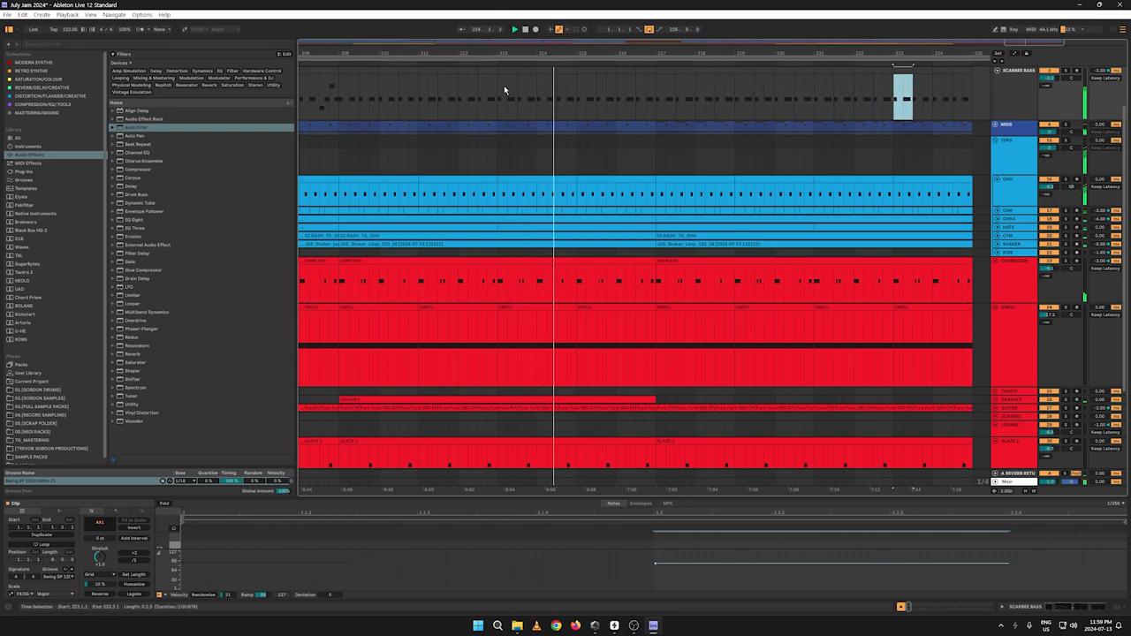
mouse_move(451, 53)
mouse_down()
mouse_move(770, 35)
mouse_move(835, 16)
mouse_move(1075, 13)
mouse_move(919, 14)
mouse_move(851, 53)
mouse_up()
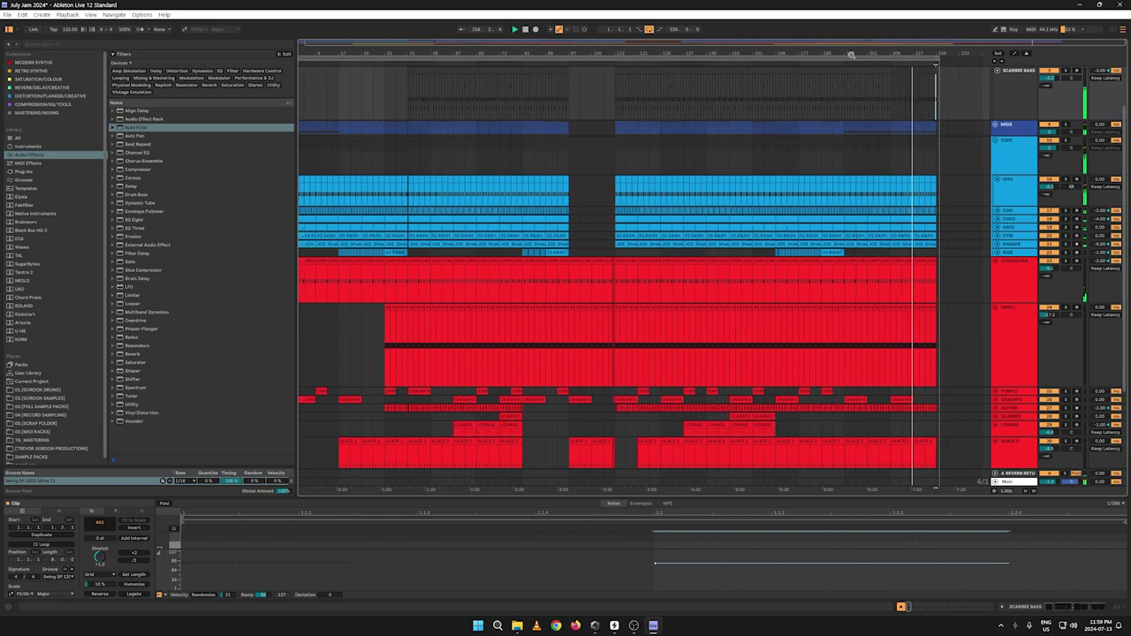
Step: Play the full arrangement from near bar 5, stop it, and switch to OBS Studio
key(space)
click(301, 85)
key(space)
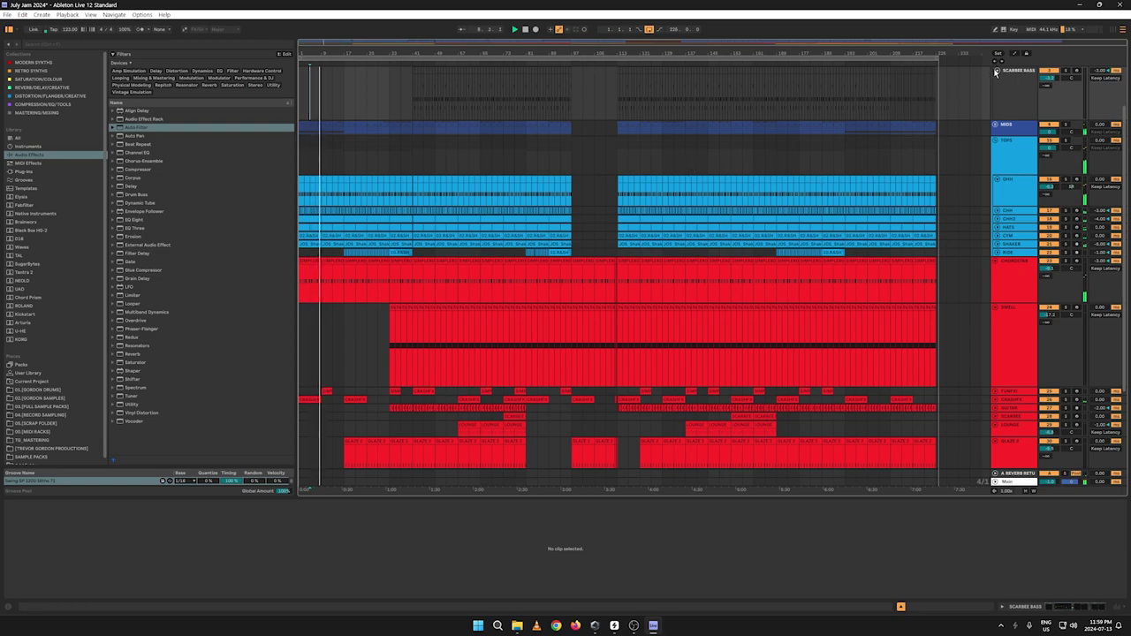
scroll(995, 75, down, 2)
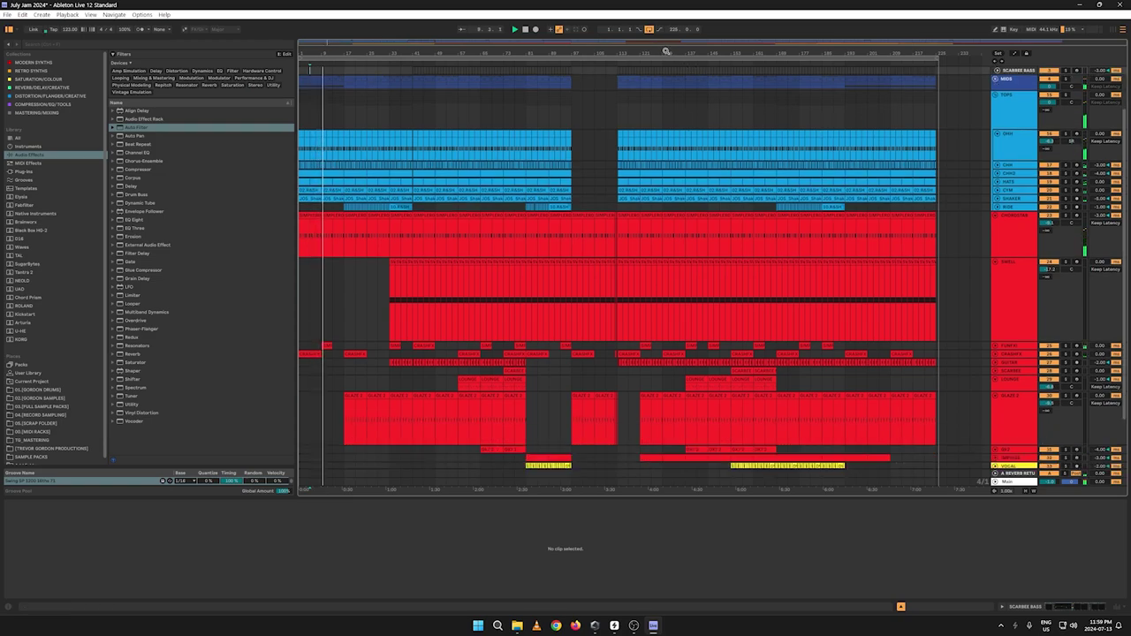
key(space)
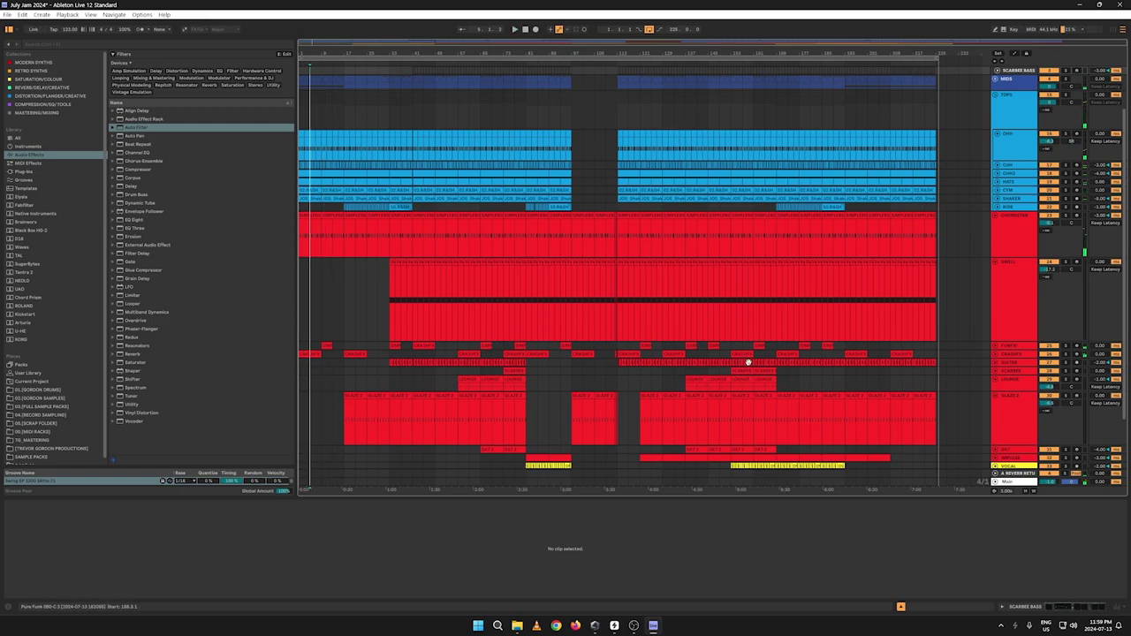
click(634, 625)
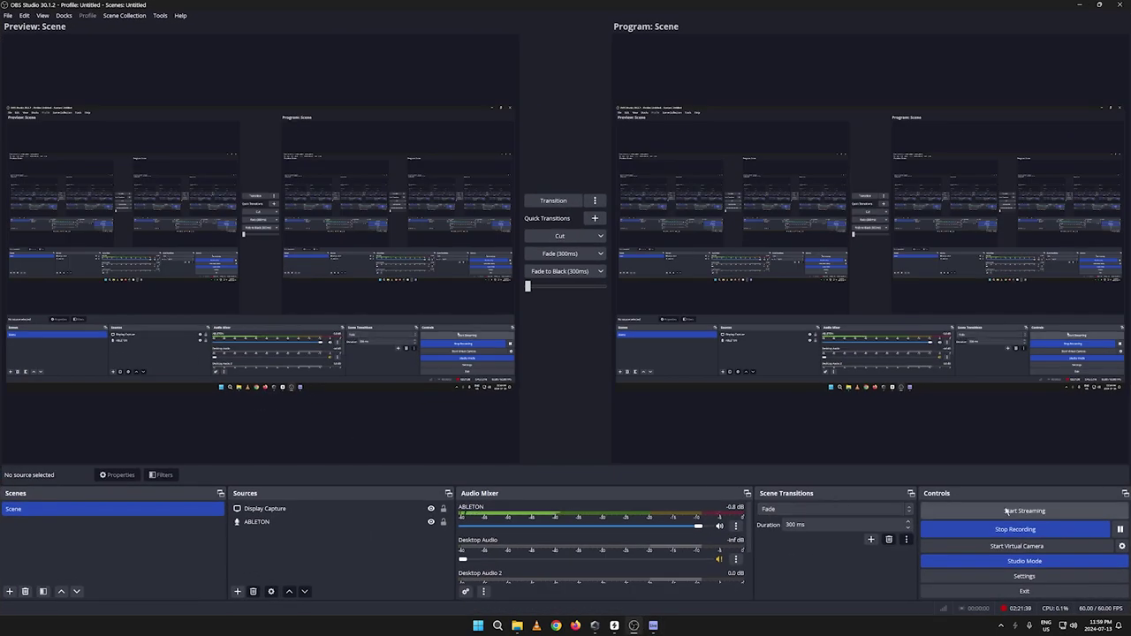